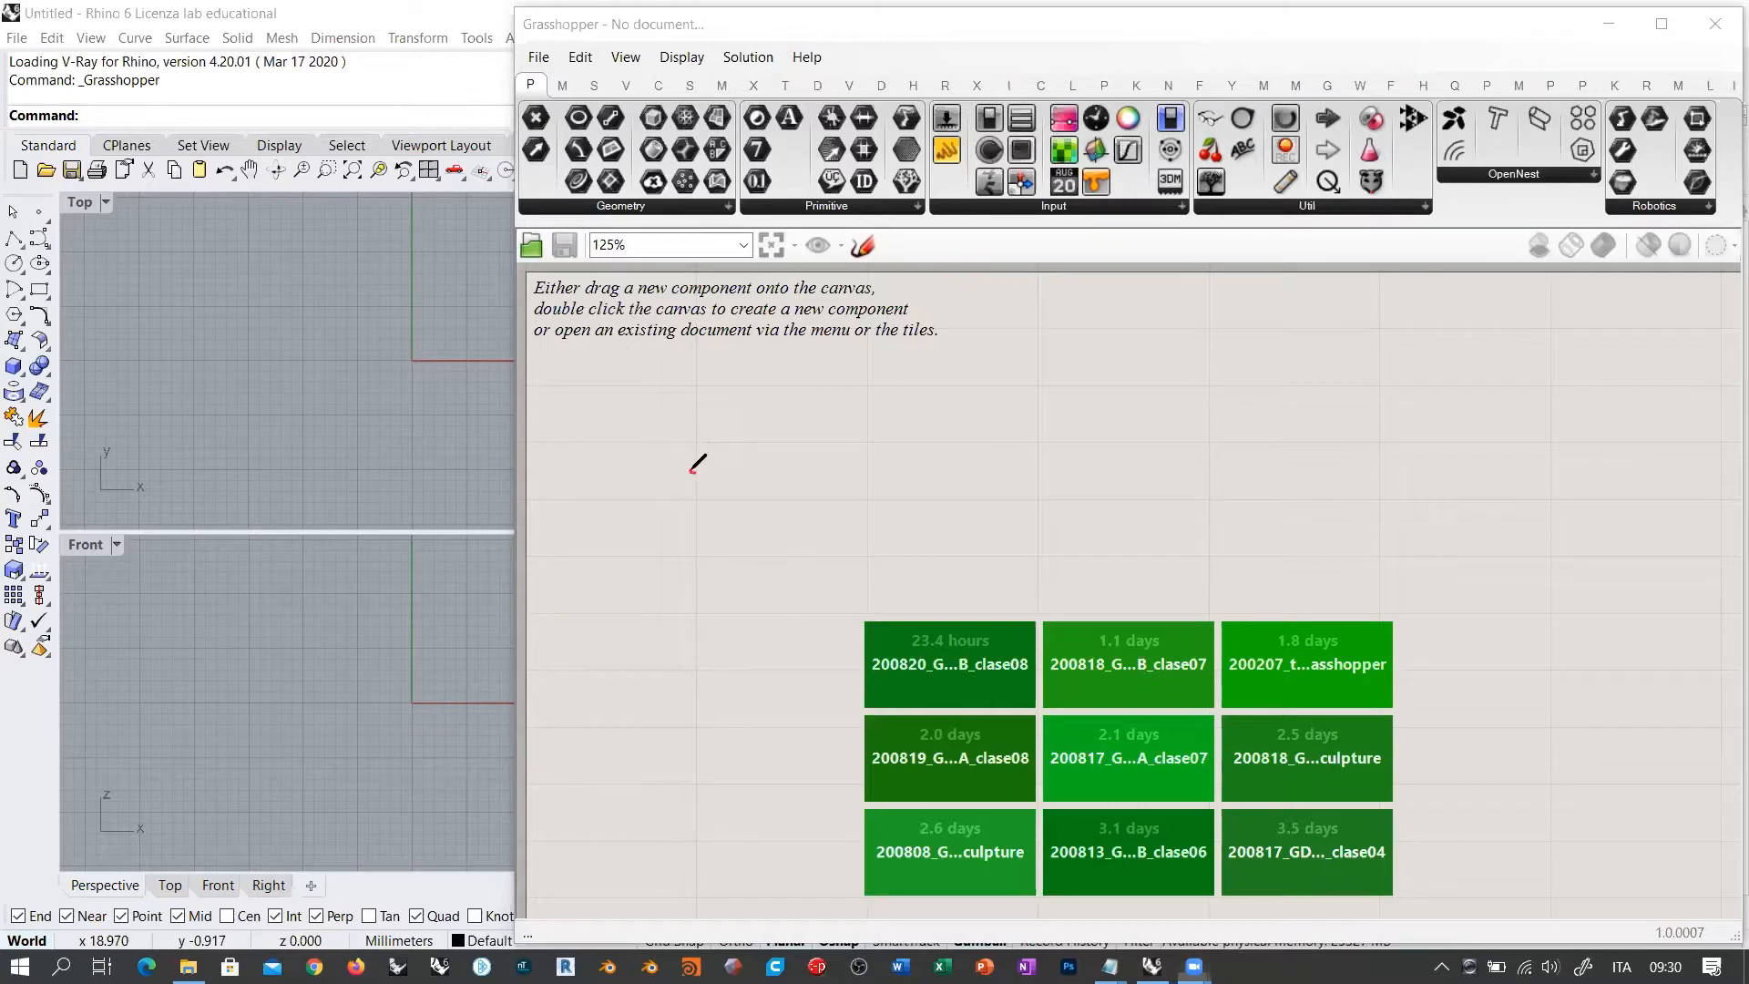
# Step: Sketch a red triangle annotation over the empty canvas with its vertices numbered 1, 2 and 3
pyautogui.click(781, 500)
pyautogui.moveTo(693, 471); pyautogui.dragTo(659, 514)
pyautogui.click(767, 399)
pyautogui.moveTo(778, 528); pyautogui.dragTo(793, 549)
pyautogui.moveTo(789, 372); pyautogui.dragTo(789, 403)
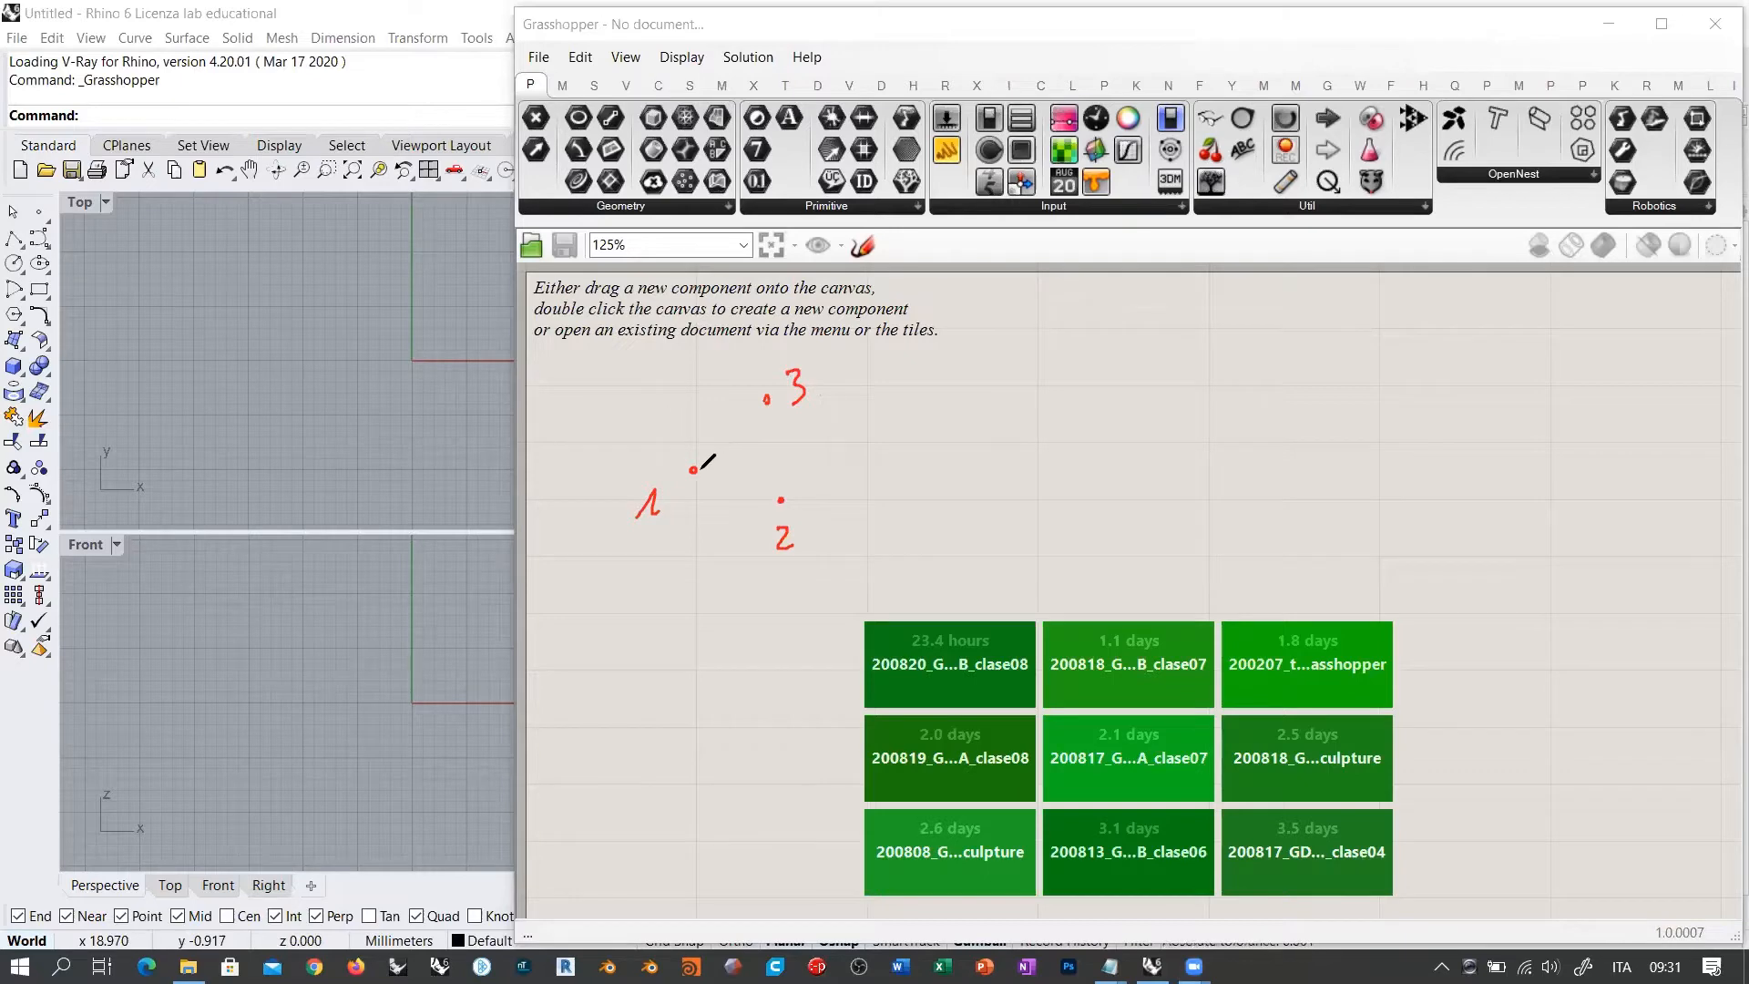
pyautogui.moveTo(694, 470)
pyautogui.mouseDown()
pyautogui.moveTo(781, 500)
pyautogui.moveTo(776, 437)
pyautogui.moveTo(694, 470)
pyautogui.mouseUp()
# Step: Sketch a four-sided face annotation beside the triangle with its vertices numbered 1 to 4
pyautogui.click(928, 491)
pyautogui.click(1028, 512)
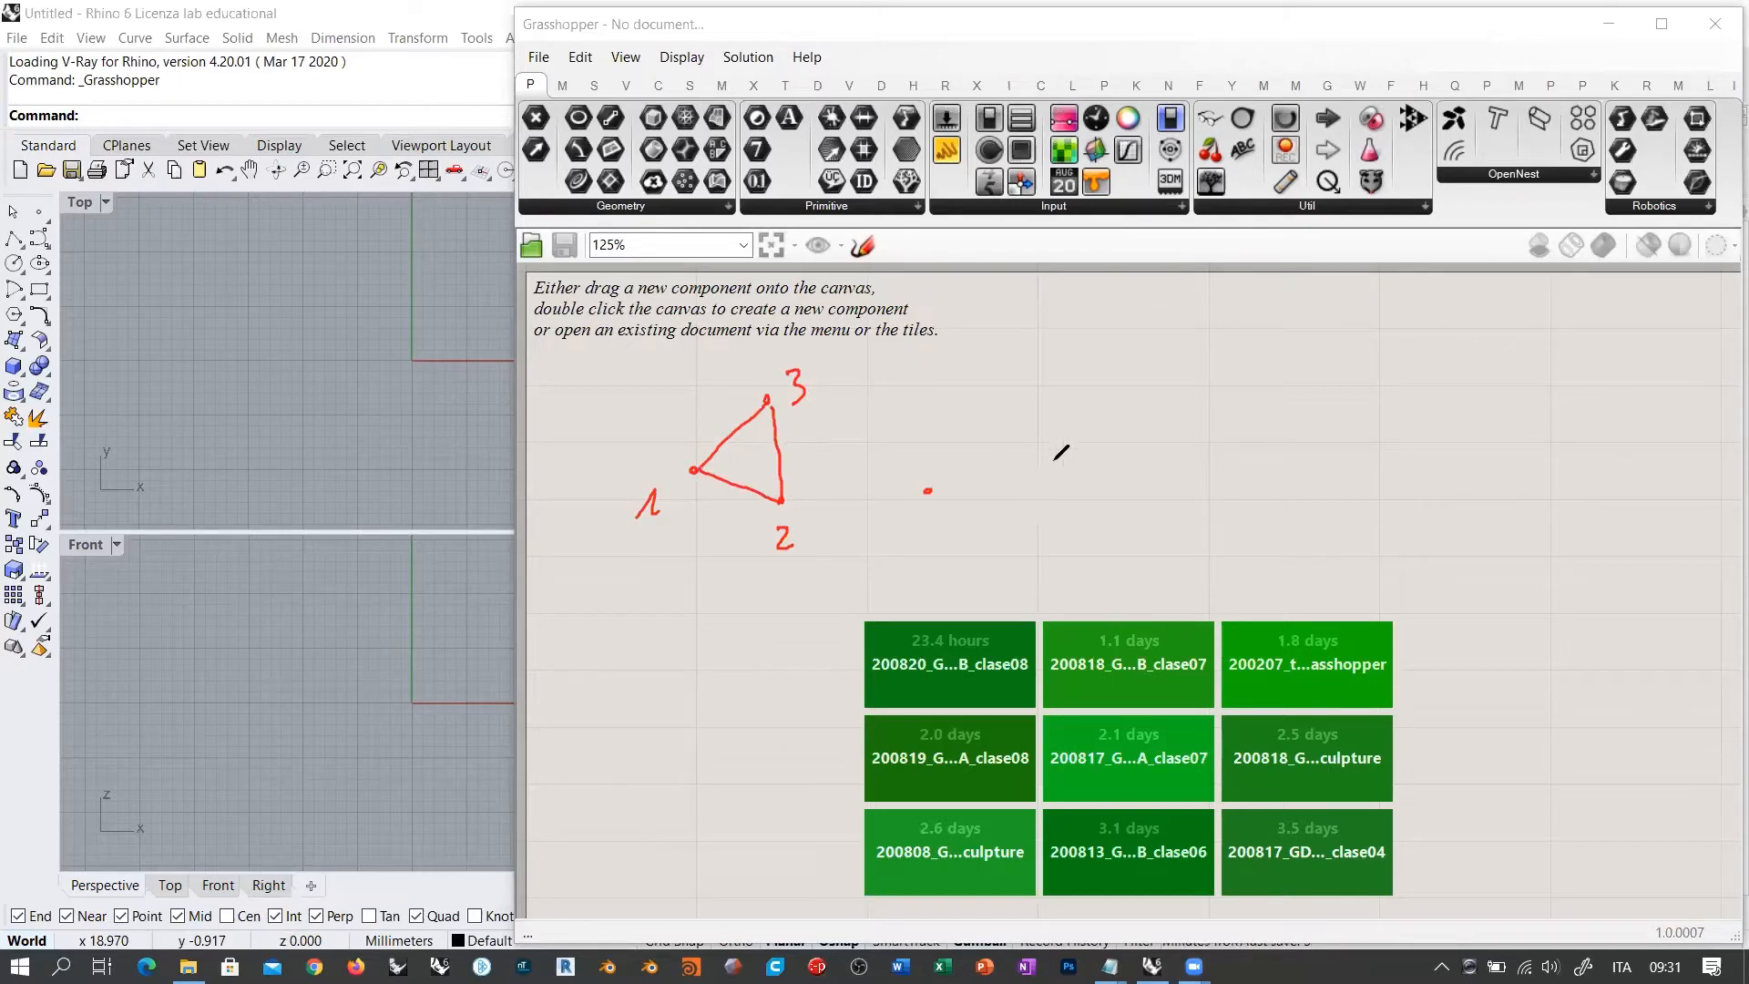
pyautogui.click(1052, 425)
pyautogui.click(961, 391)
pyautogui.moveTo(904, 528); pyautogui.dragTo(914, 534)
pyautogui.moveTo(1022, 536); pyautogui.dragTo(1038, 555)
pyautogui.moveTo(1075, 413); pyautogui.dragTo(1080, 440)
pyautogui.moveTo(933, 365); pyautogui.dragTo(935, 401)
pyautogui.moveTo(928, 491)
pyautogui.mouseDown()
pyautogui.moveTo(1024, 508)
pyautogui.moveTo(1055, 424)
pyautogui.moveTo(962, 390)
pyautogui.moveTo(927, 492)
pyautogui.mouseUp()
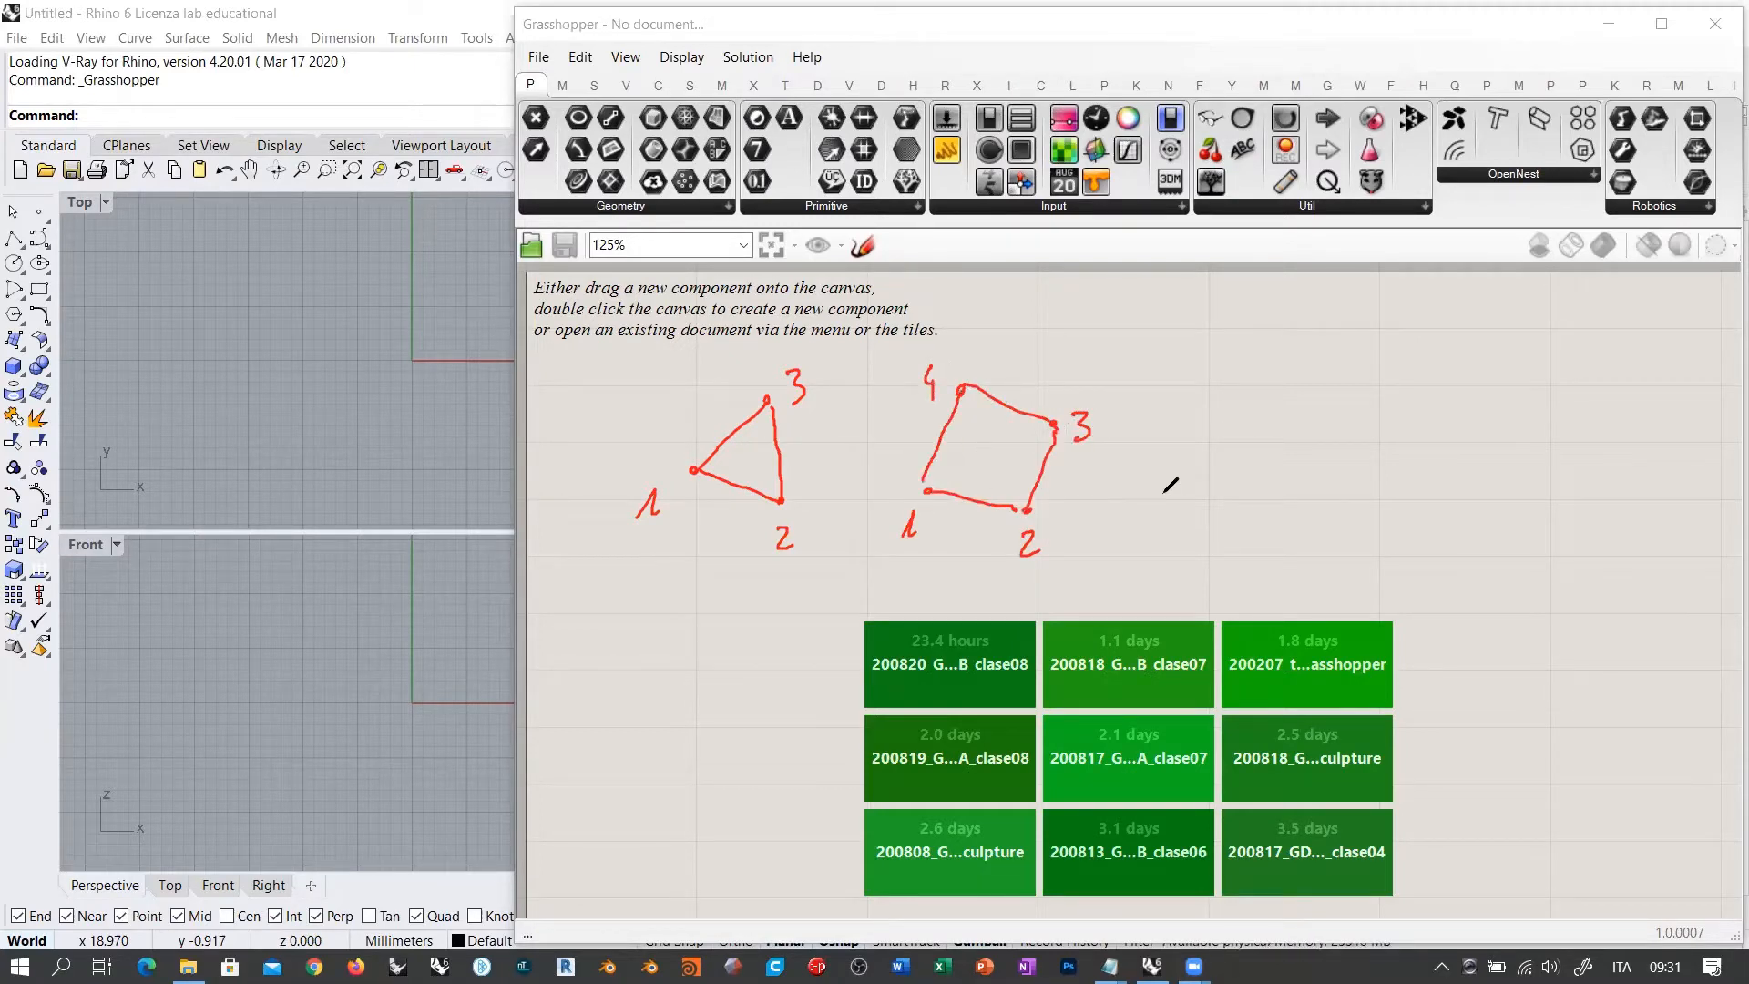
# Step: Write and underline the heading "NGons" and sketch a pentagon with an upward arrow beside it
pyautogui.moveTo(1257, 360)
pyautogui.mouseDown()
pyautogui.moveTo(1278, 335)
pyautogui.moveTo(1304, 359)
pyautogui.moveTo(1322, 343)
pyautogui.moveTo(1350, 357)
pyautogui.moveTo(1292, 367)
pyautogui.mouseUp()
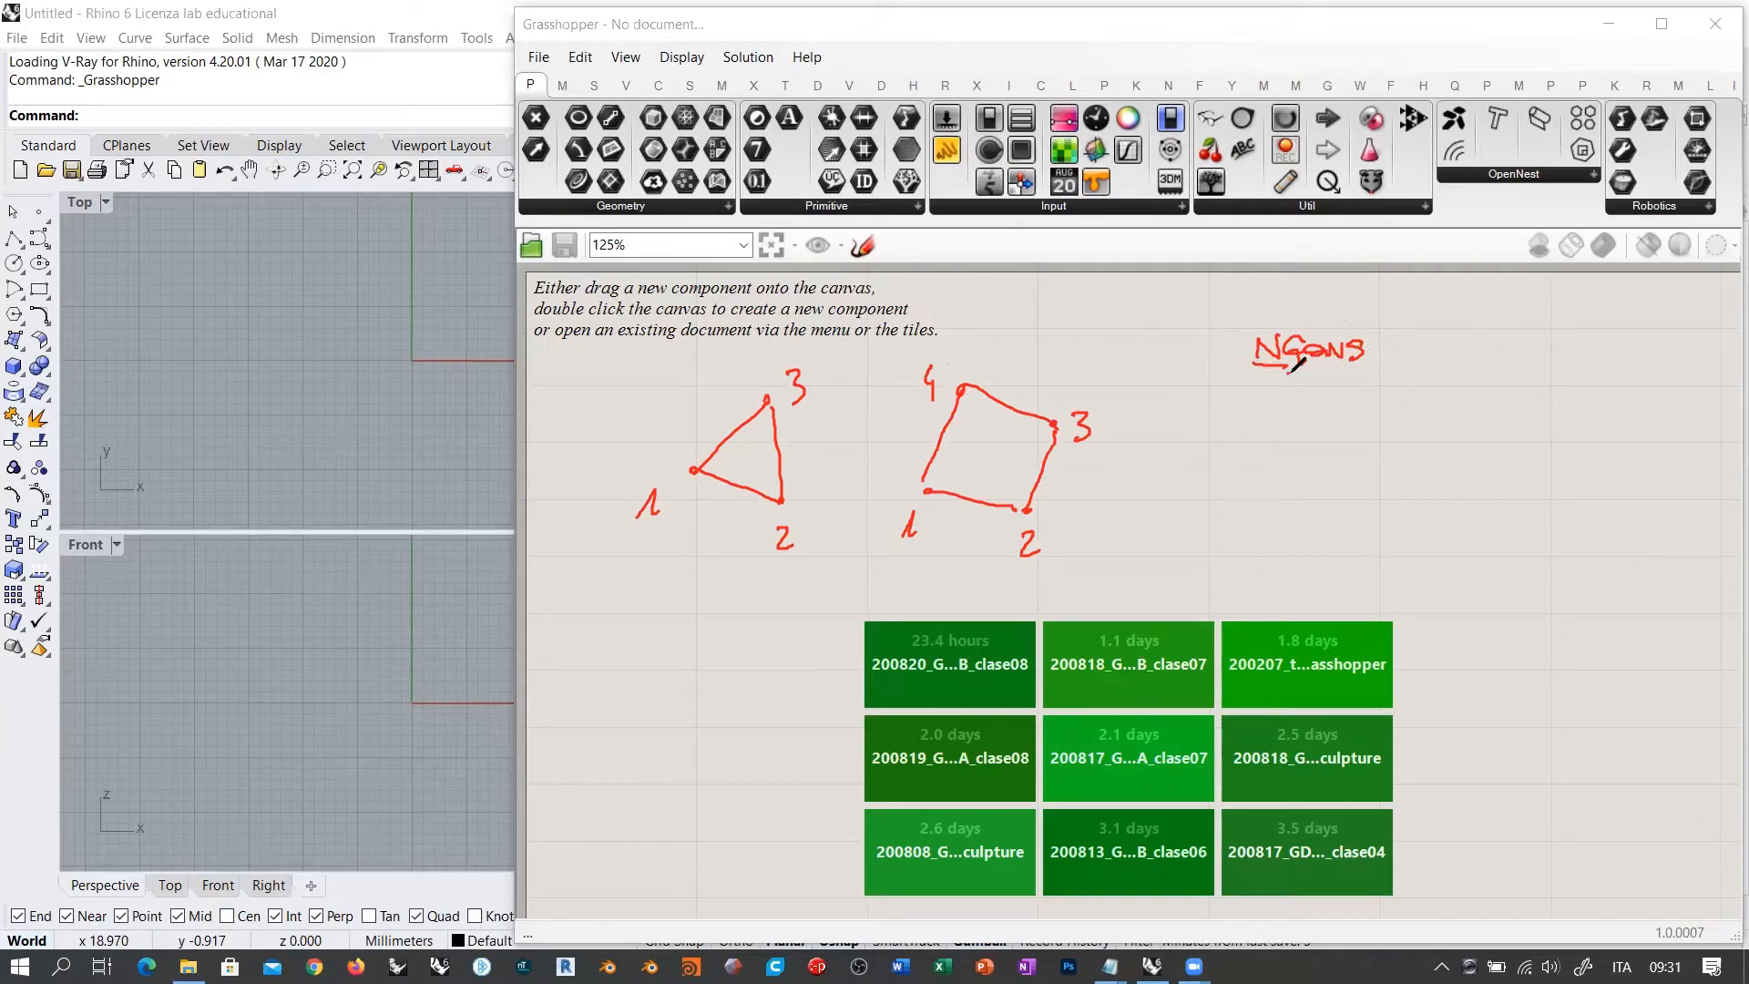
pyautogui.moveTo(1288, 367); pyautogui.dragTo(1358, 364)
pyautogui.moveTo(1219, 484)
pyautogui.mouseDown()
pyautogui.moveTo(1310, 476)
pyautogui.moveTo(1208, 474)
pyautogui.mouseUp()
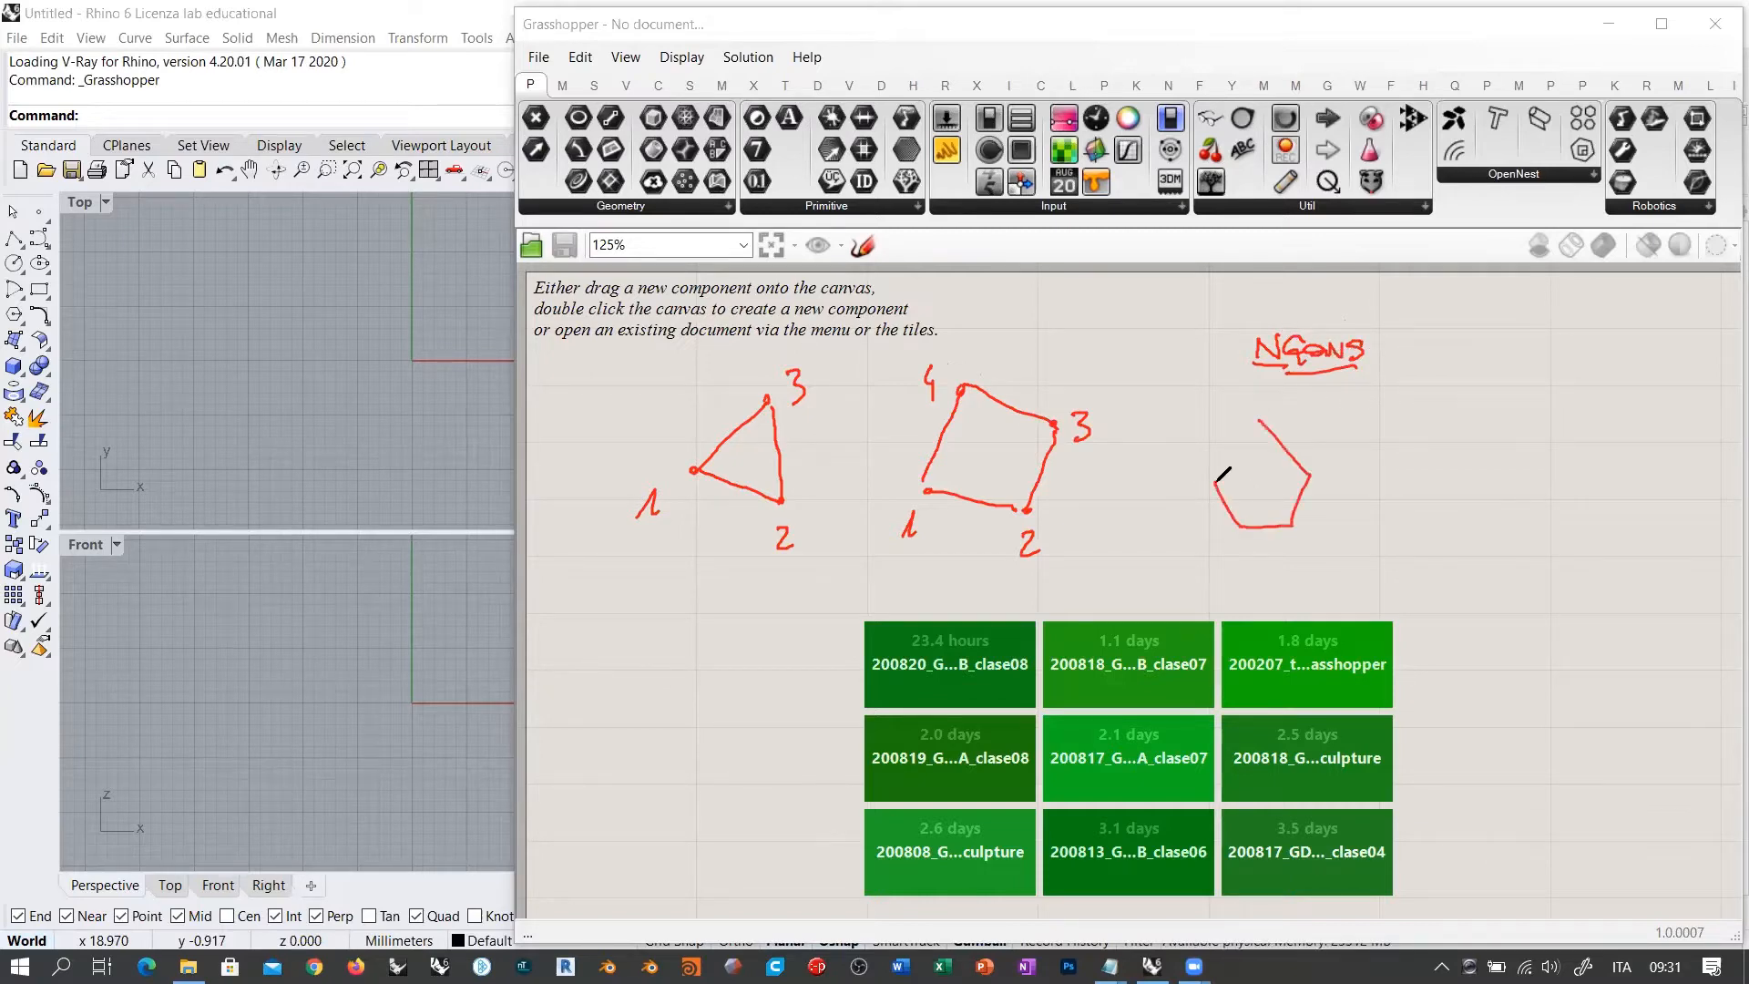
pyautogui.moveTo(1371, 444)
pyautogui.mouseDown()
pyautogui.moveTo(1369, 518)
pyautogui.moveTo(1377, 448)
pyautogui.mouseUp()
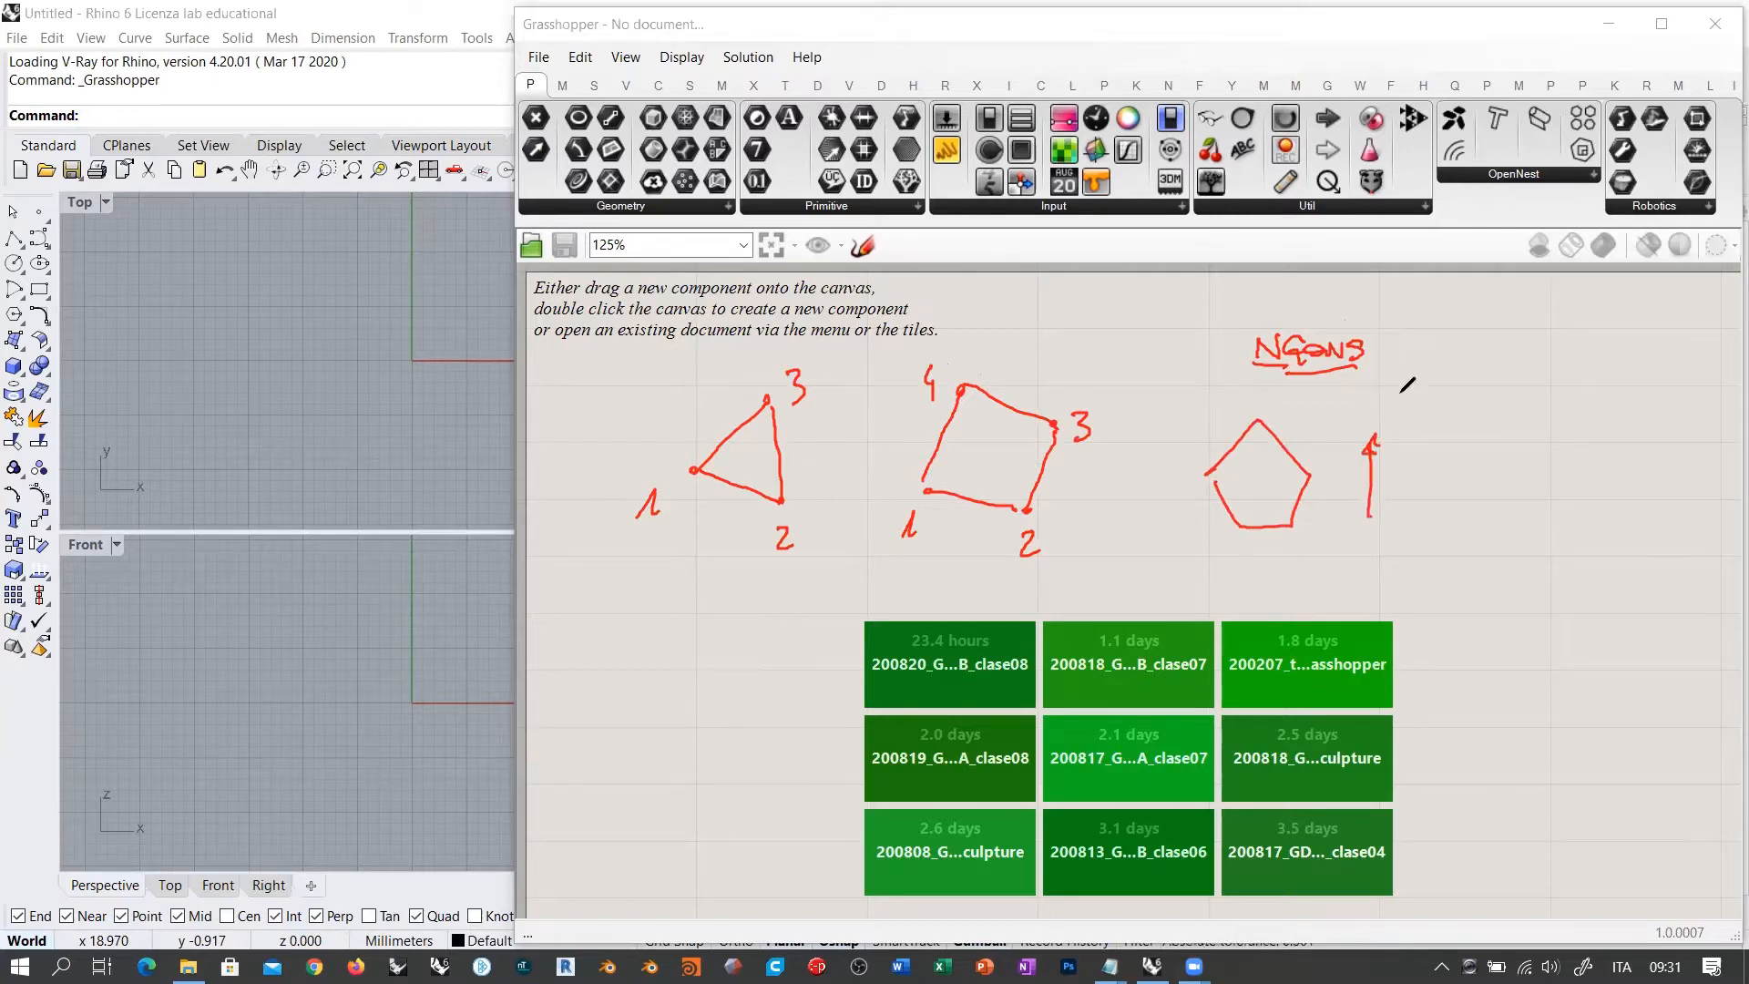
pyautogui.moveTo(1209, 473)
pyautogui.mouseDown()
pyautogui.moveTo(1243, 526)
pyautogui.moveTo(1298, 525)
pyautogui.moveTo(1313, 471)
pyautogui.moveTo(1259, 420)
pyautogui.moveTo(1205, 473)
pyautogui.mouseUp()
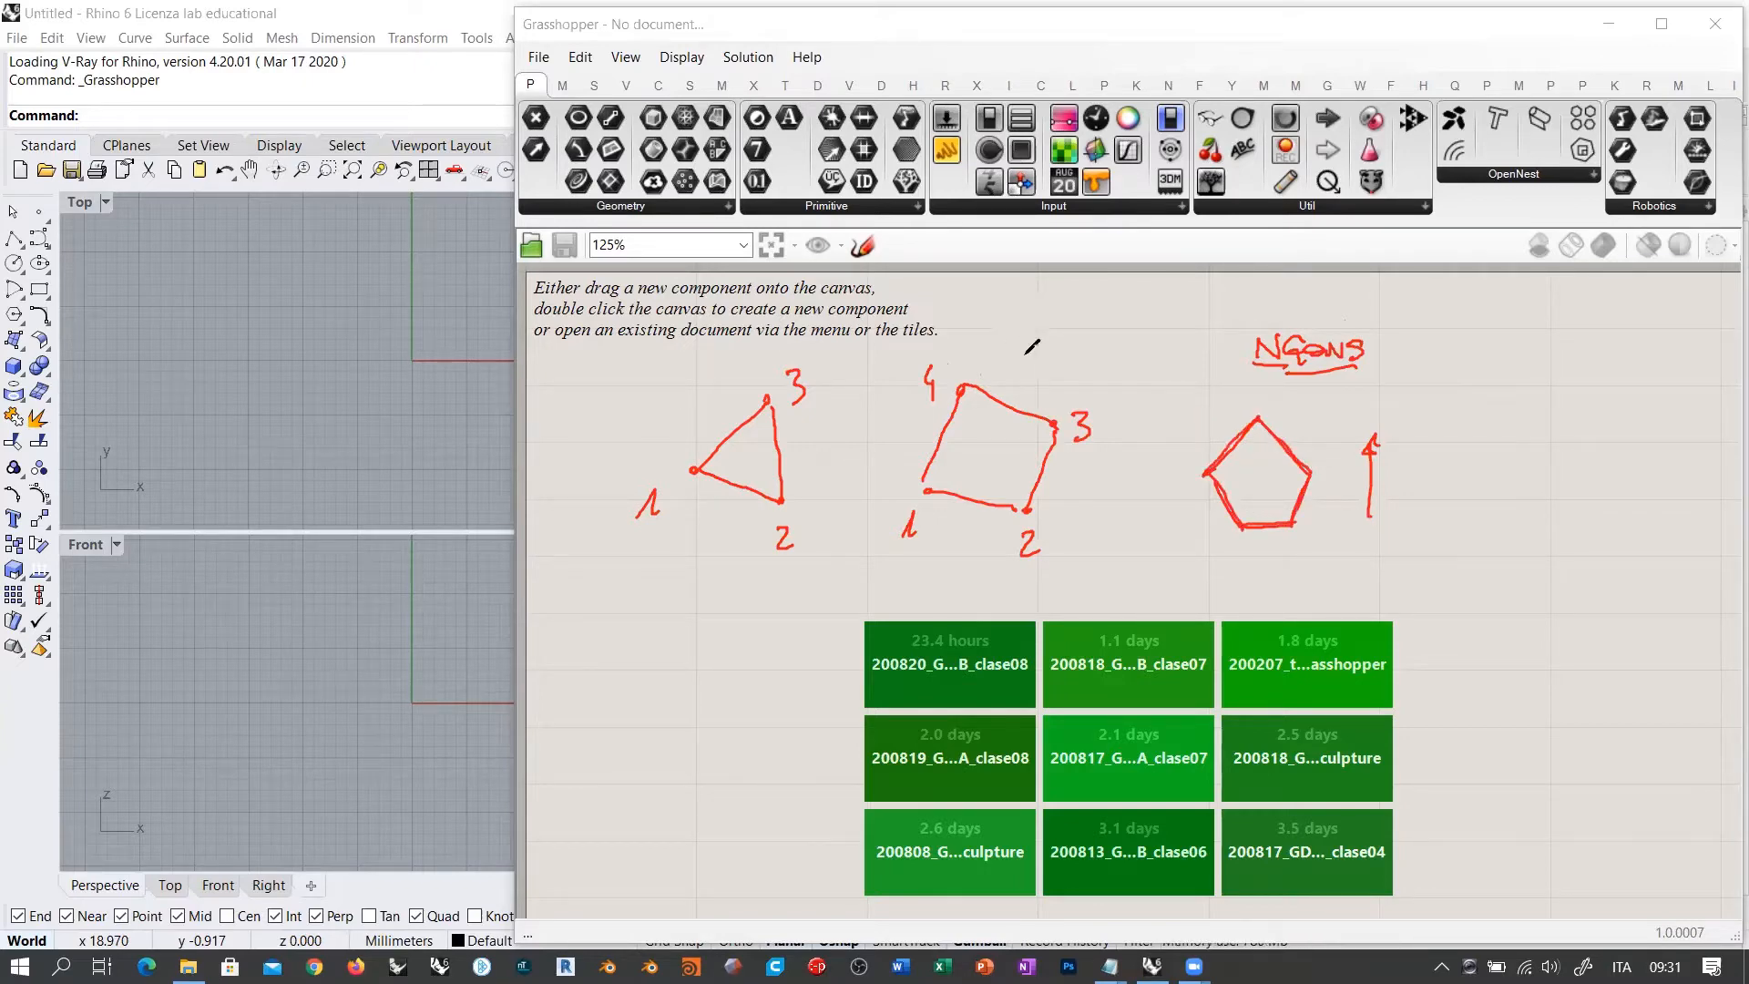
# Step: Draw arrows pointing at the triangle, quadrilateral and pentagon, and circle the quadrilateral
pyautogui.moveTo(1061, 298); pyautogui.dragTo(1055, 358)
pyautogui.moveTo(861, 440); pyautogui.dragTo(790, 446)
pyautogui.moveTo(1198, 389); pyautogui.dragTo(1239, 432)
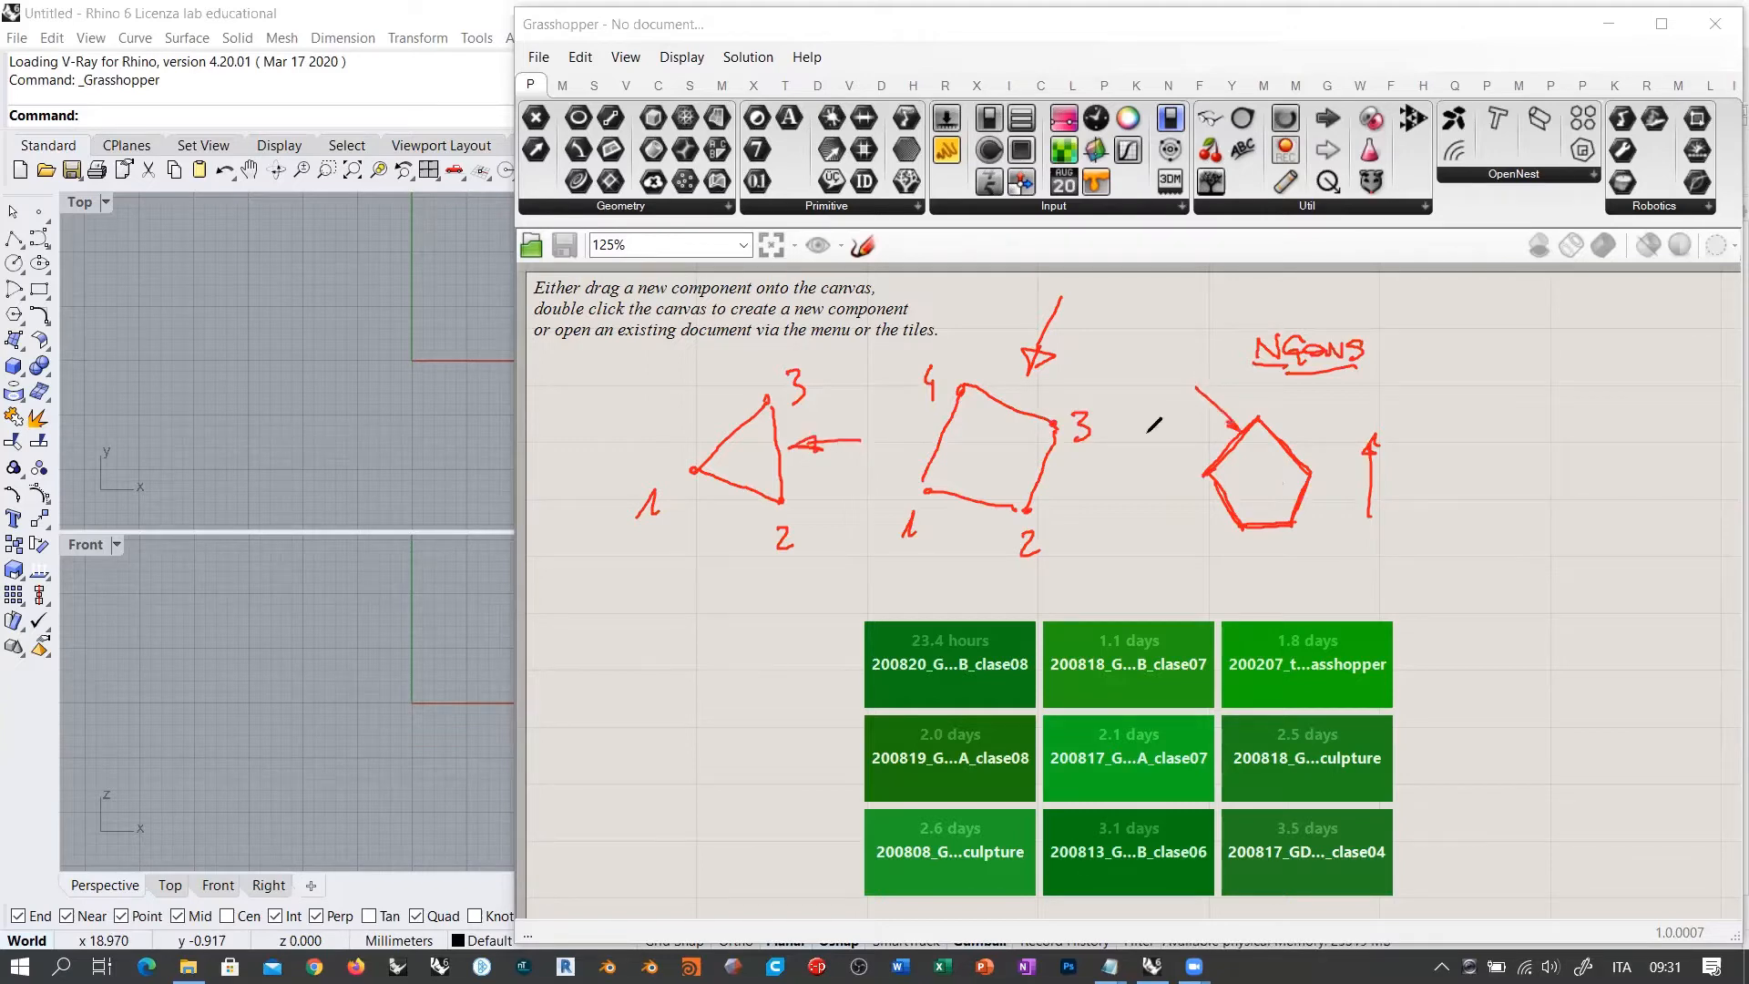
pyautogui.moveTo(995, 329); pyautogui.dragTo(1064, 544)
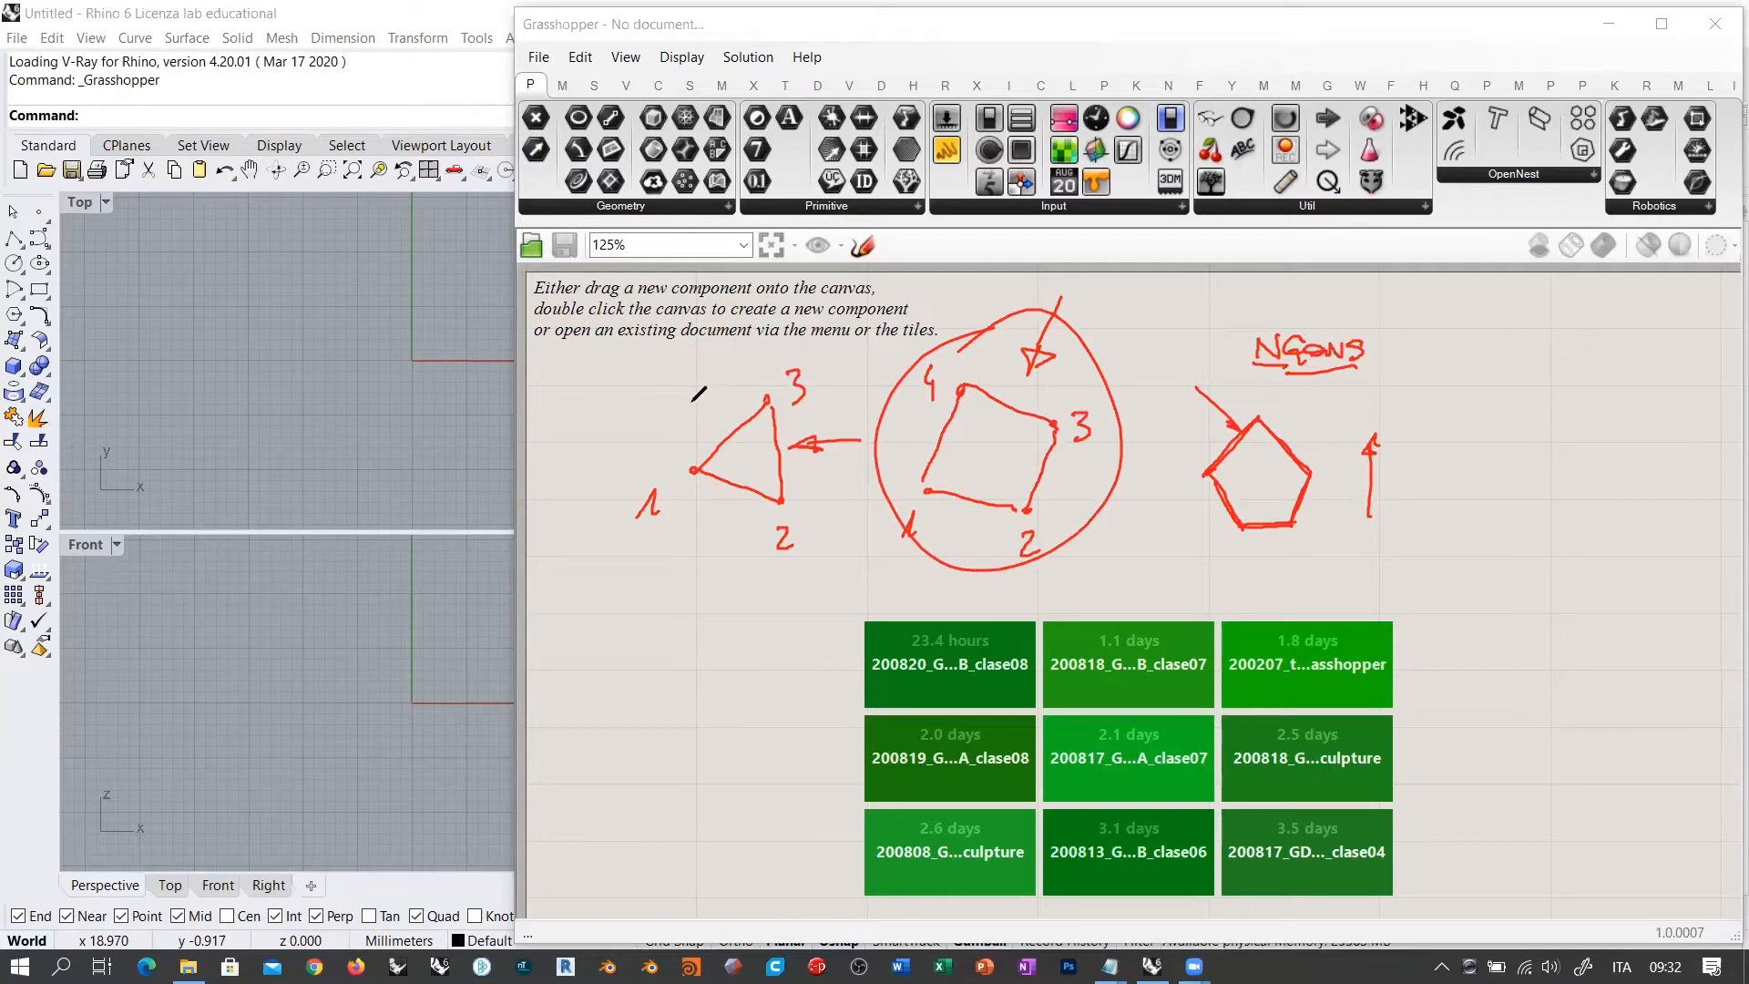
pyautogui.moveTo(708, 413)
pyautogui.mouseDown()
pyautogui.moveTo(676, 355)
pyautogui.moveTo(709, 408)
pyautogui.mouseUp()
pyautogui.moveTo(1117, 398)
pyautogui.mouseDown()
pyautogui.moveTo(984, 315)
pyautogui.moveTo(920, 587)
pyautogui.moveTo(1094, 551)
pyautogui.moveTo(1117, 399)
pyautogui.moveTo(938, 335)
pyautogui.moveTo(916, 577)
pyautogui.moveTo(1061, 577)
pyautogui.moveTo(1105, 480)
pyautogui.mouseUp()
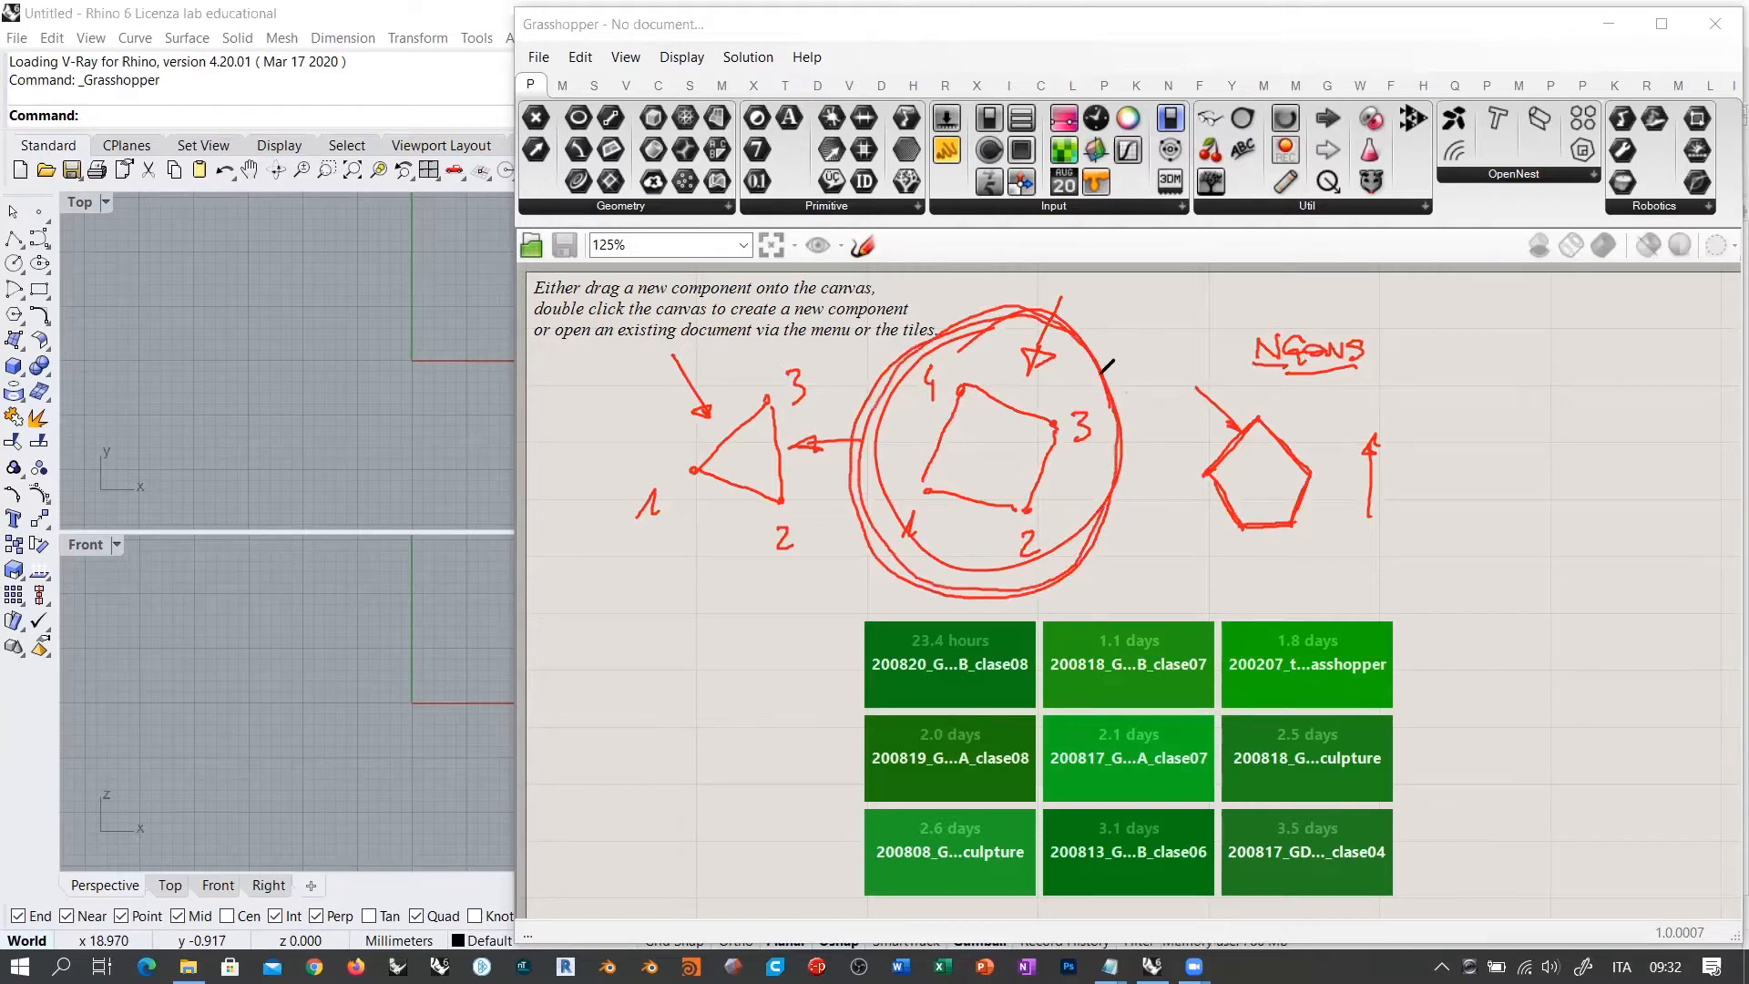
# Step: Overdraw the quadrilateral's edges with extended lines and draw two crossing direction arrows through it
pyautogui.moveTo(963, 390)
pyautogui.mouseDown()
pyautogui.moveTo(925, 485)
pyautogui.moveTo(1029, 510)
pyautogui.moveTo(1048, 402)
pyautogui.moveTo(961, 383)
pyautogui.moveTo(974, 363)
pyautogui.mouseUp()
pyautogui.moveTo(918, 496)
pyautogui.mouseDown()
pyautogui.moveTo(908, 532)
pyautogui.moveTo(1050, 507)
pyautogui.mouseUp()
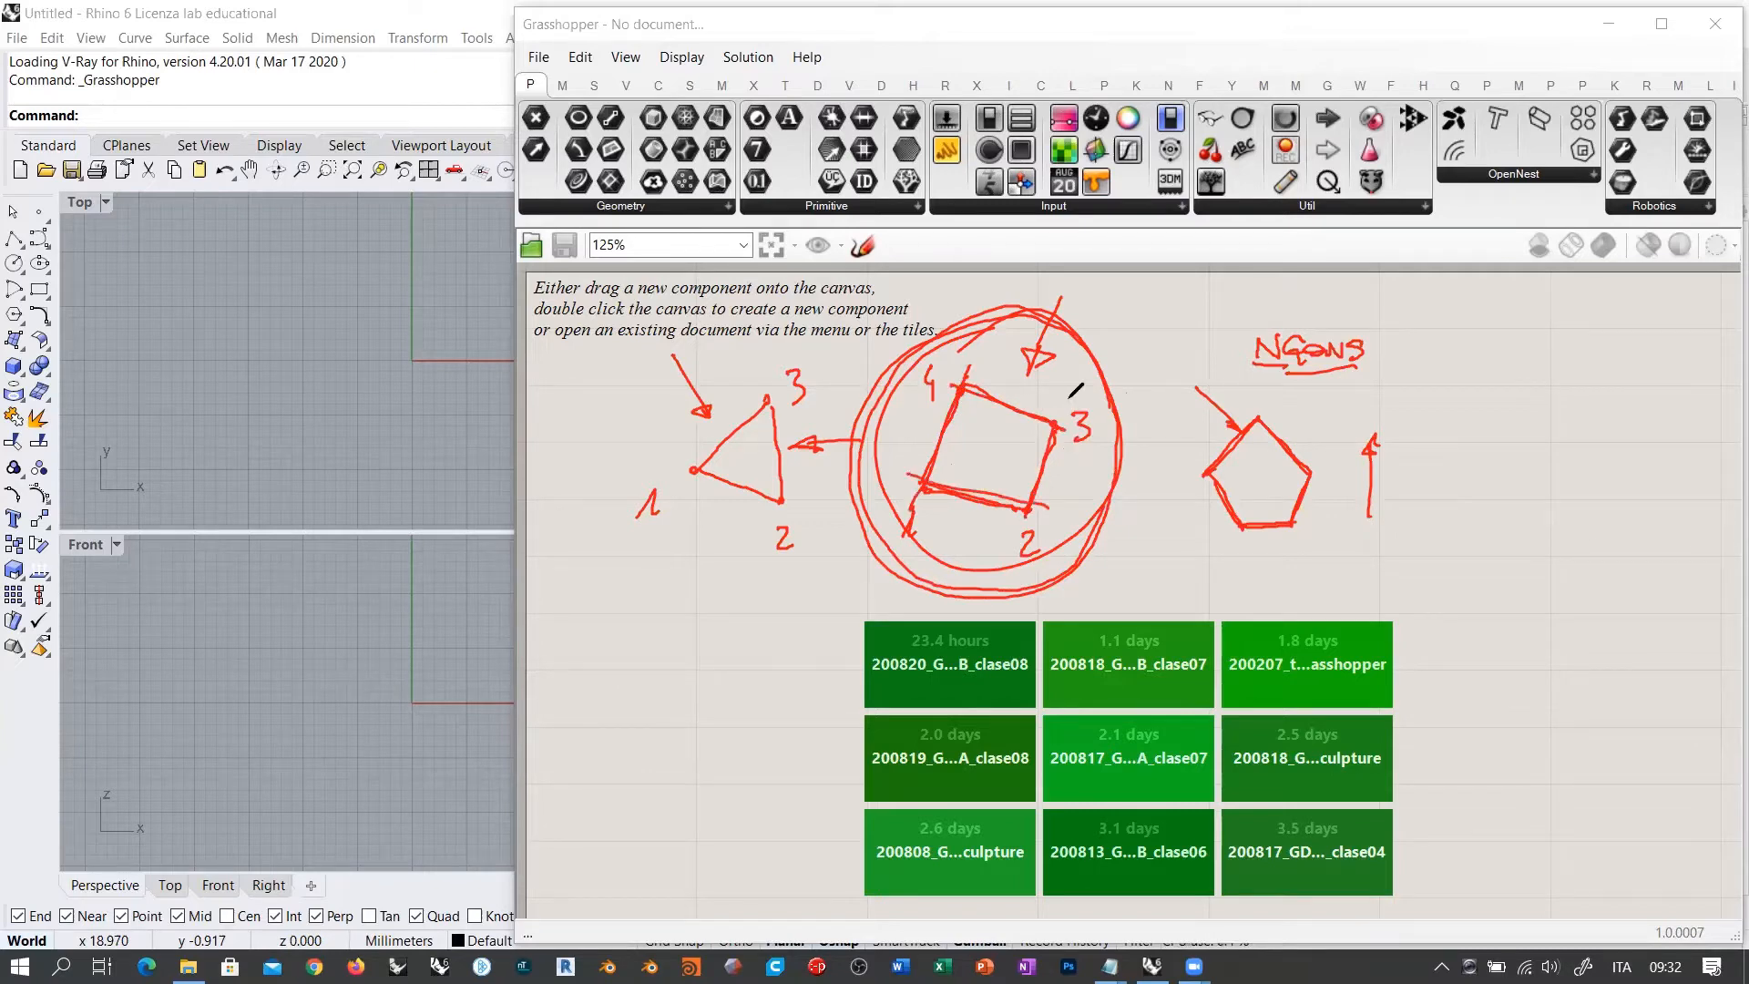
pyautogui.moveTo(1065, 398); pyautogui.dragTo(1015, 558)
pyautogui.moveTo(936, 375); pyautogui.dragTo(1082, 438)
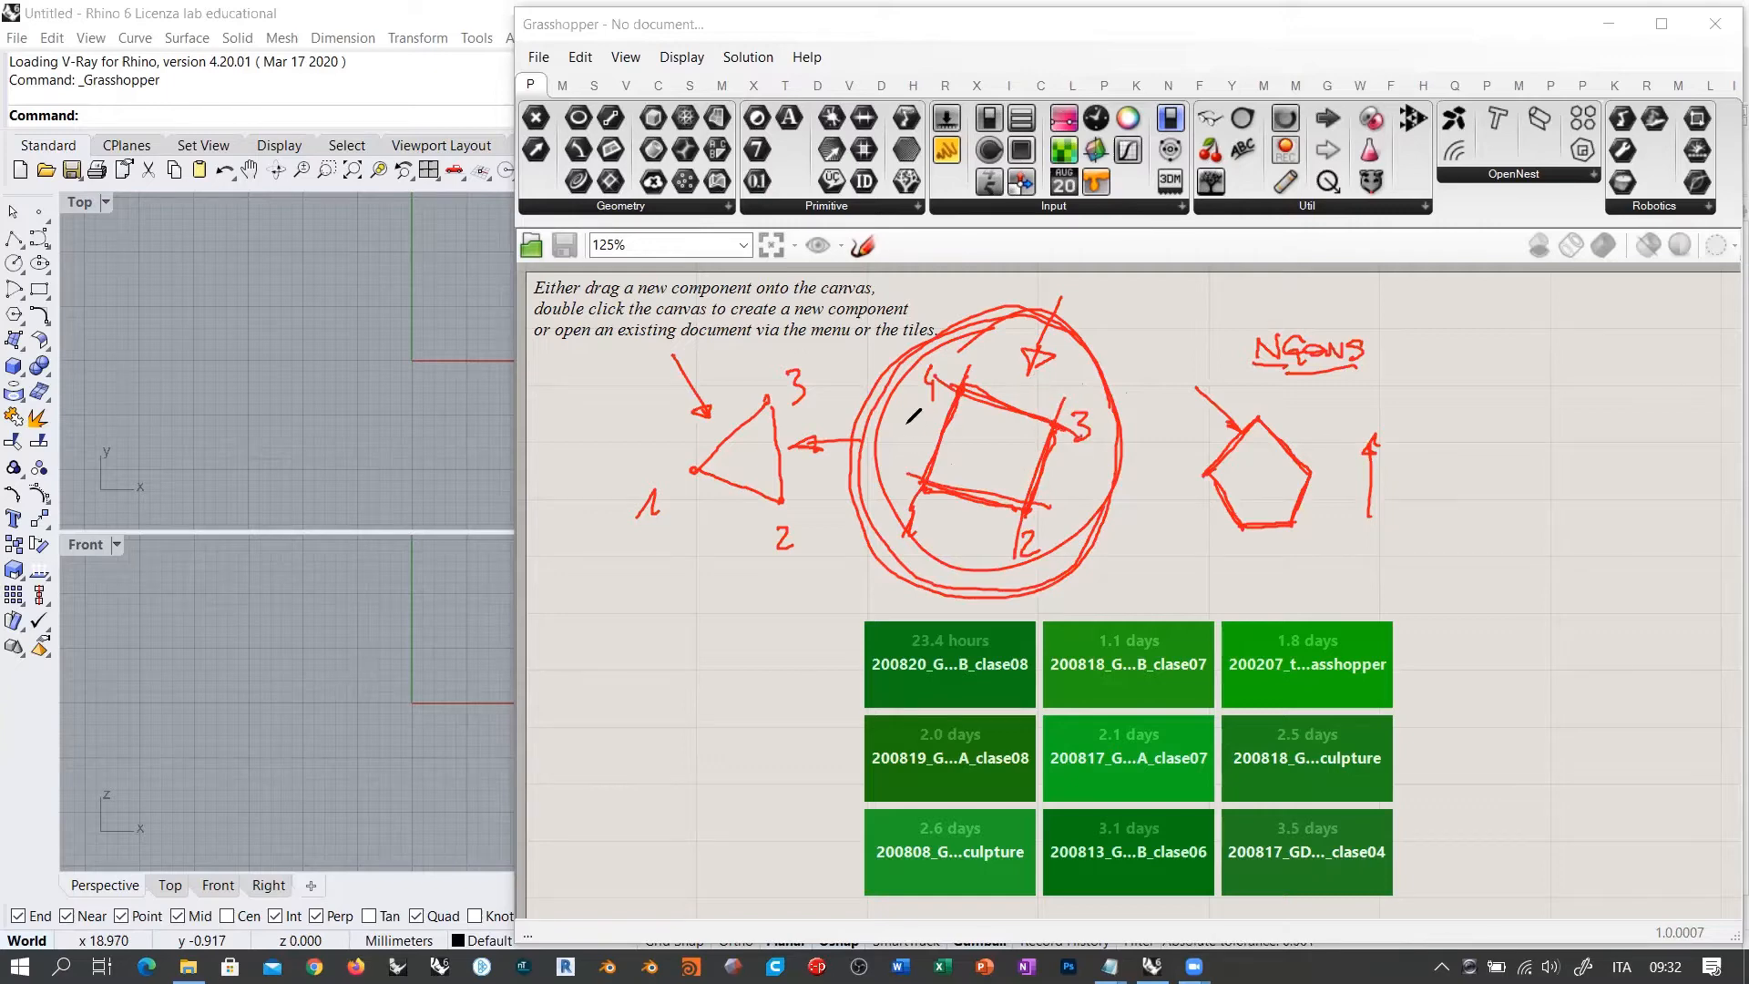
pyautogui.moveTo(907, 424); pyautogui.dragTo(1084, 496)
pyautogui.moveTo(960, 539); pyautogui.dragTo(1019, 386)
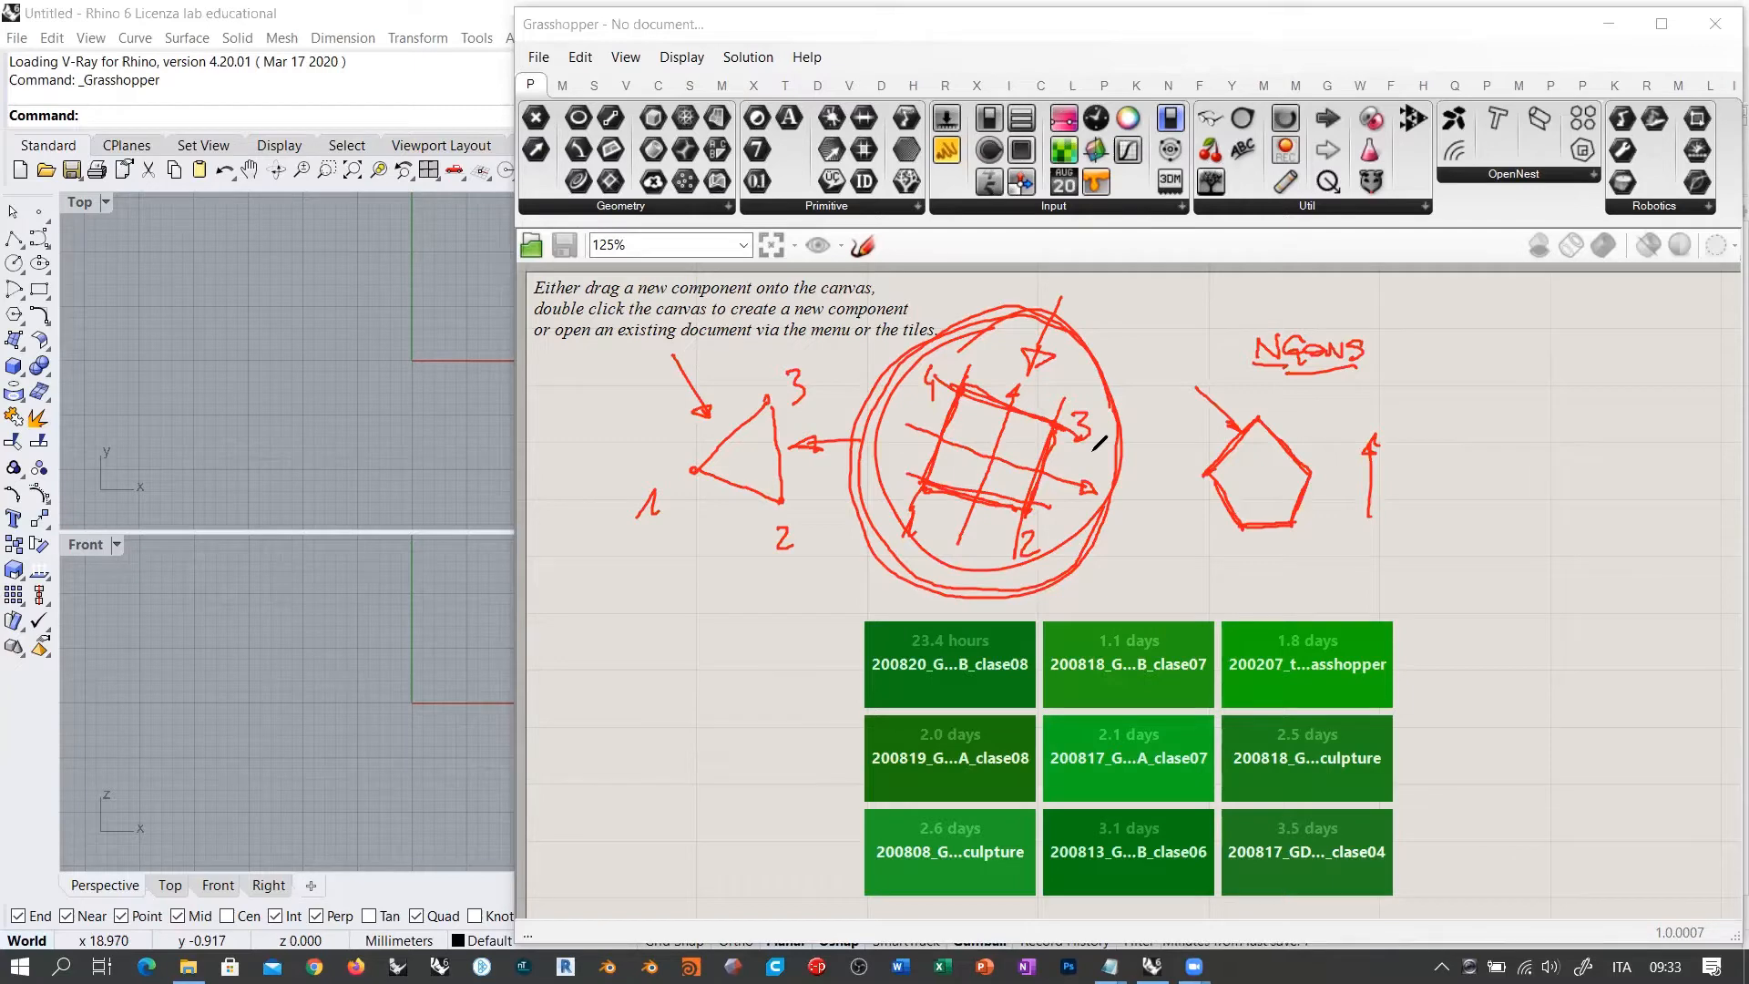
# Step: Draw crossing direction lines through the triangle and the pentagon, and clear all annotations
pyautogui.moveTo(697, 369); pyautogui.dragTo(791, 550)
pyautogui.moveTo(670, 526); pyautogui.dragTo(803, 377)
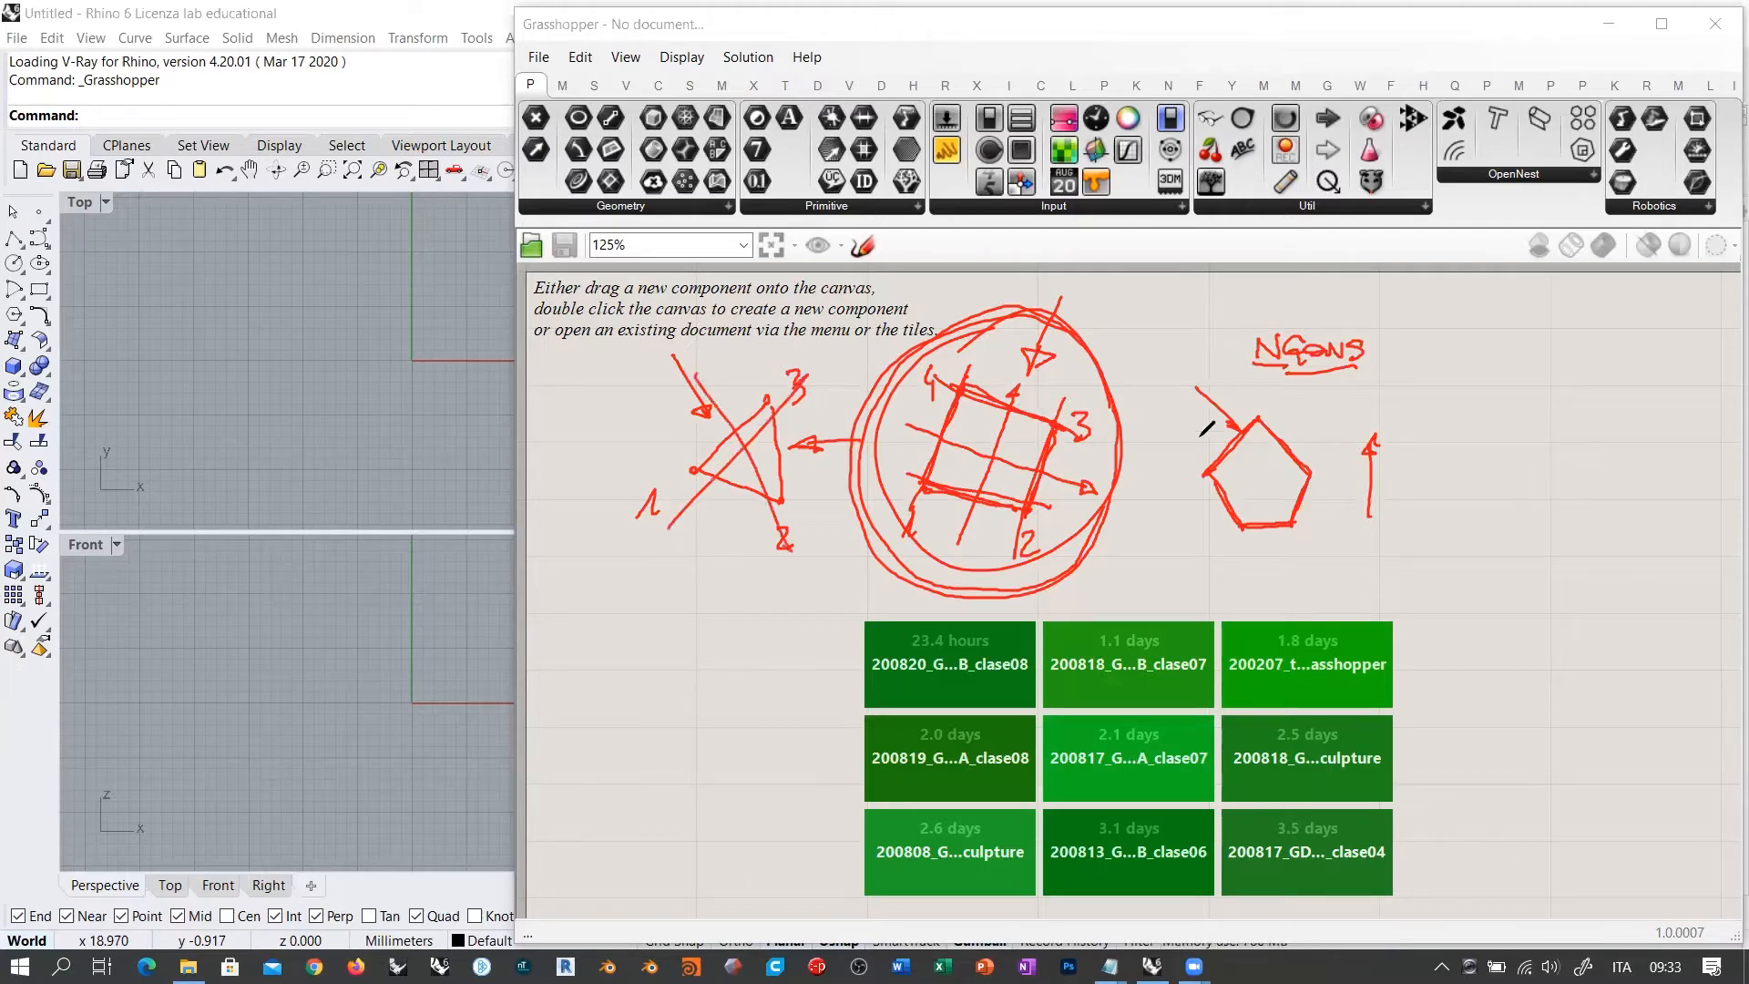
pyautogui.moveTo(1189, 394); pyautogui.dragTo(1342, 537)
pyautogui.moveTo(1204, 545); pyautogui.dragTo(1321, 400)
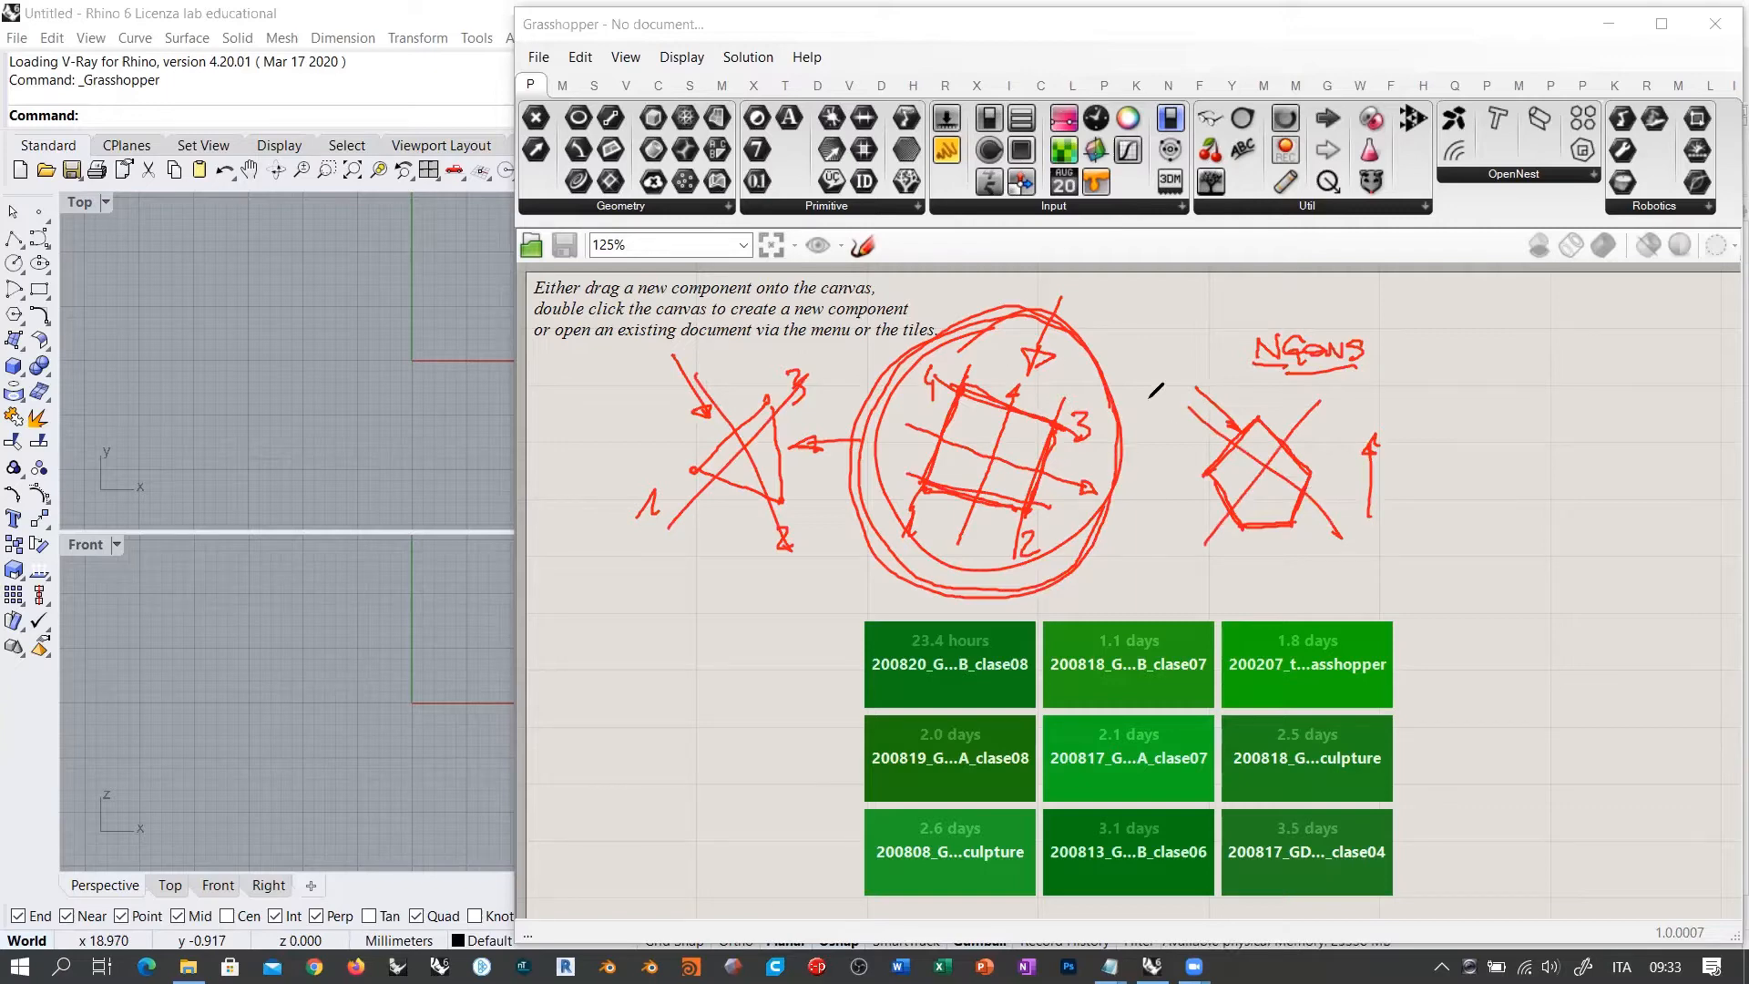
pyautogui.click(1158, 173)
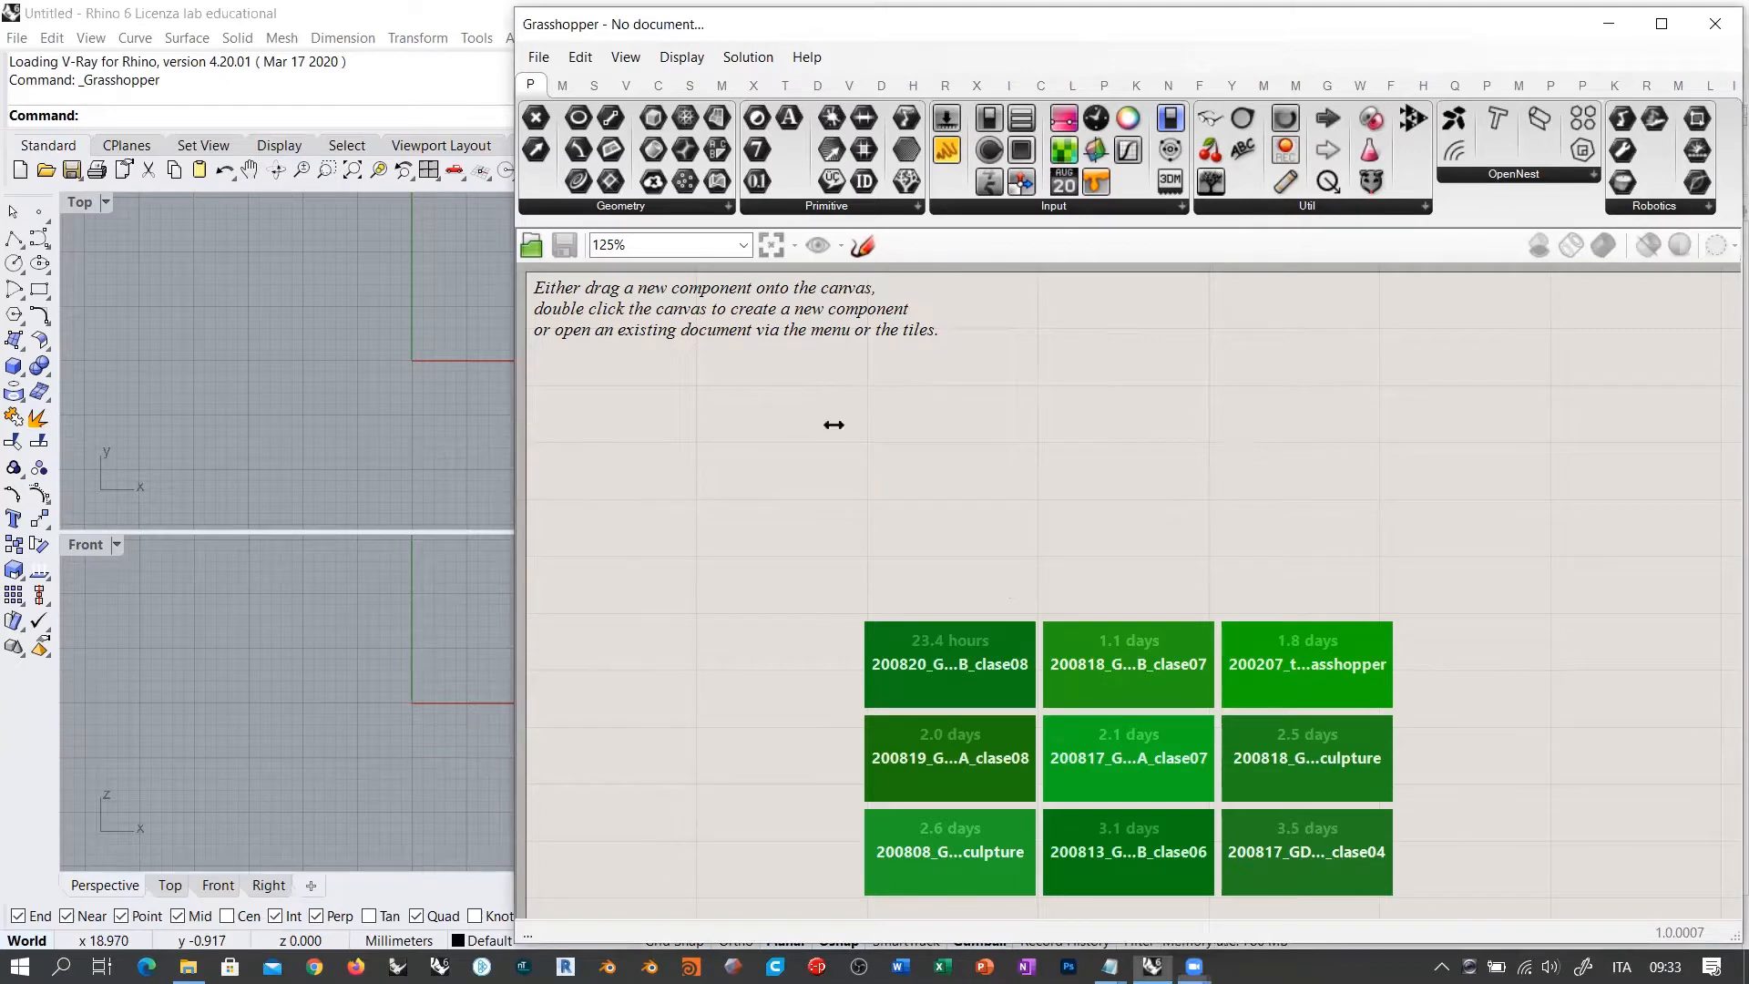
# Step: Narrow the Grasshopper window to expose more of Rhino, and maximise the Top viewport
pyautogui.moveTo(834, 425); pyautogui.dragTo(836, 425)
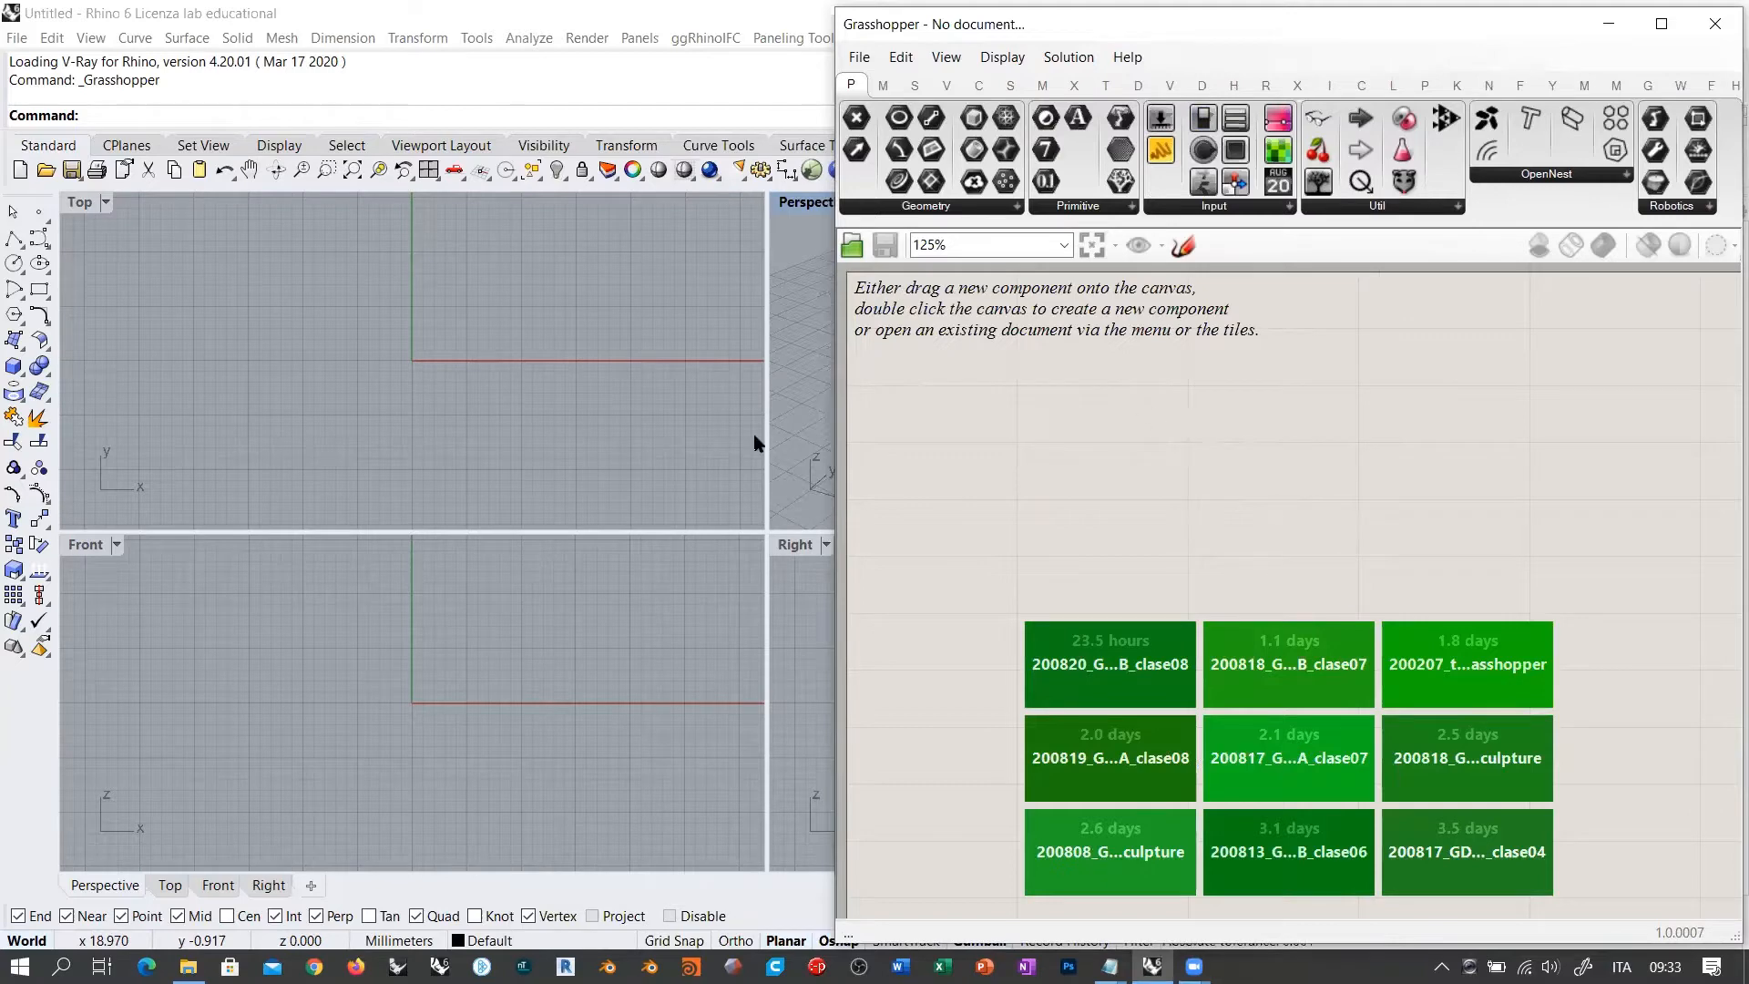
pyautogui.click(73, 198)
pyautogui.doubleClick(80, 202)
pyautogui.scroll(5, 652, 391)
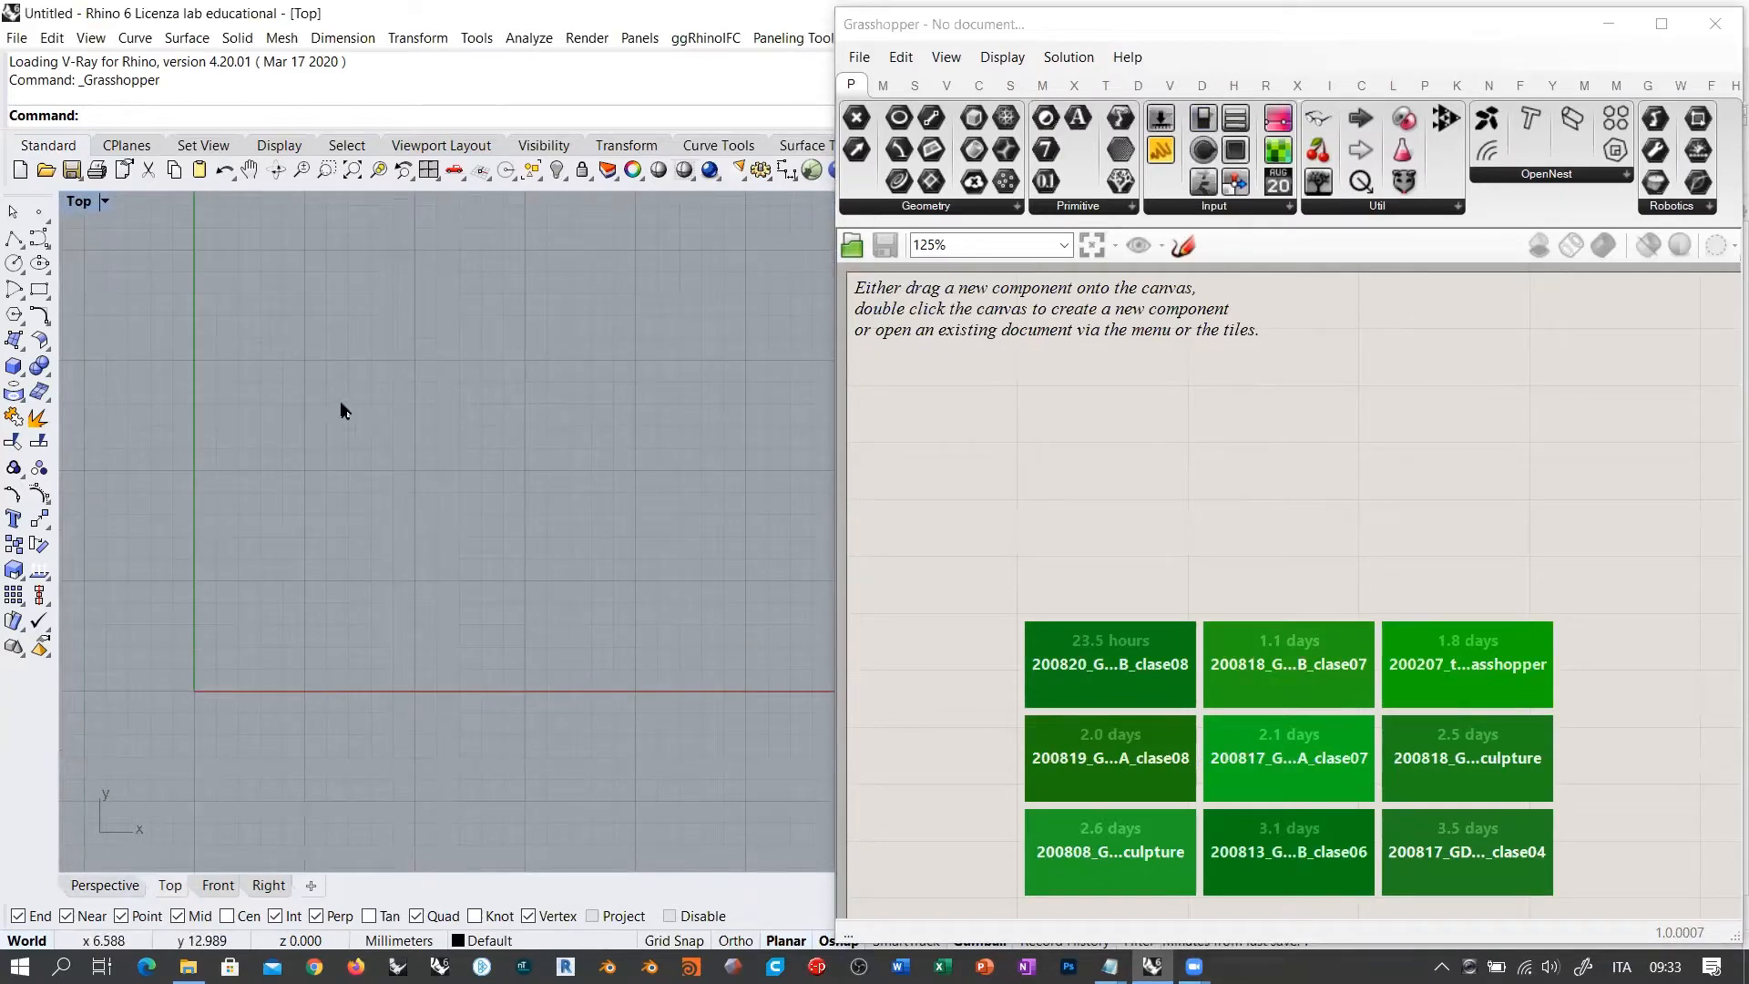
# Step: Create a corner-to-corner rectangular plane surface in the Top viewport, shift it slightly and leave it selected
pyautogui.click(18, 344)
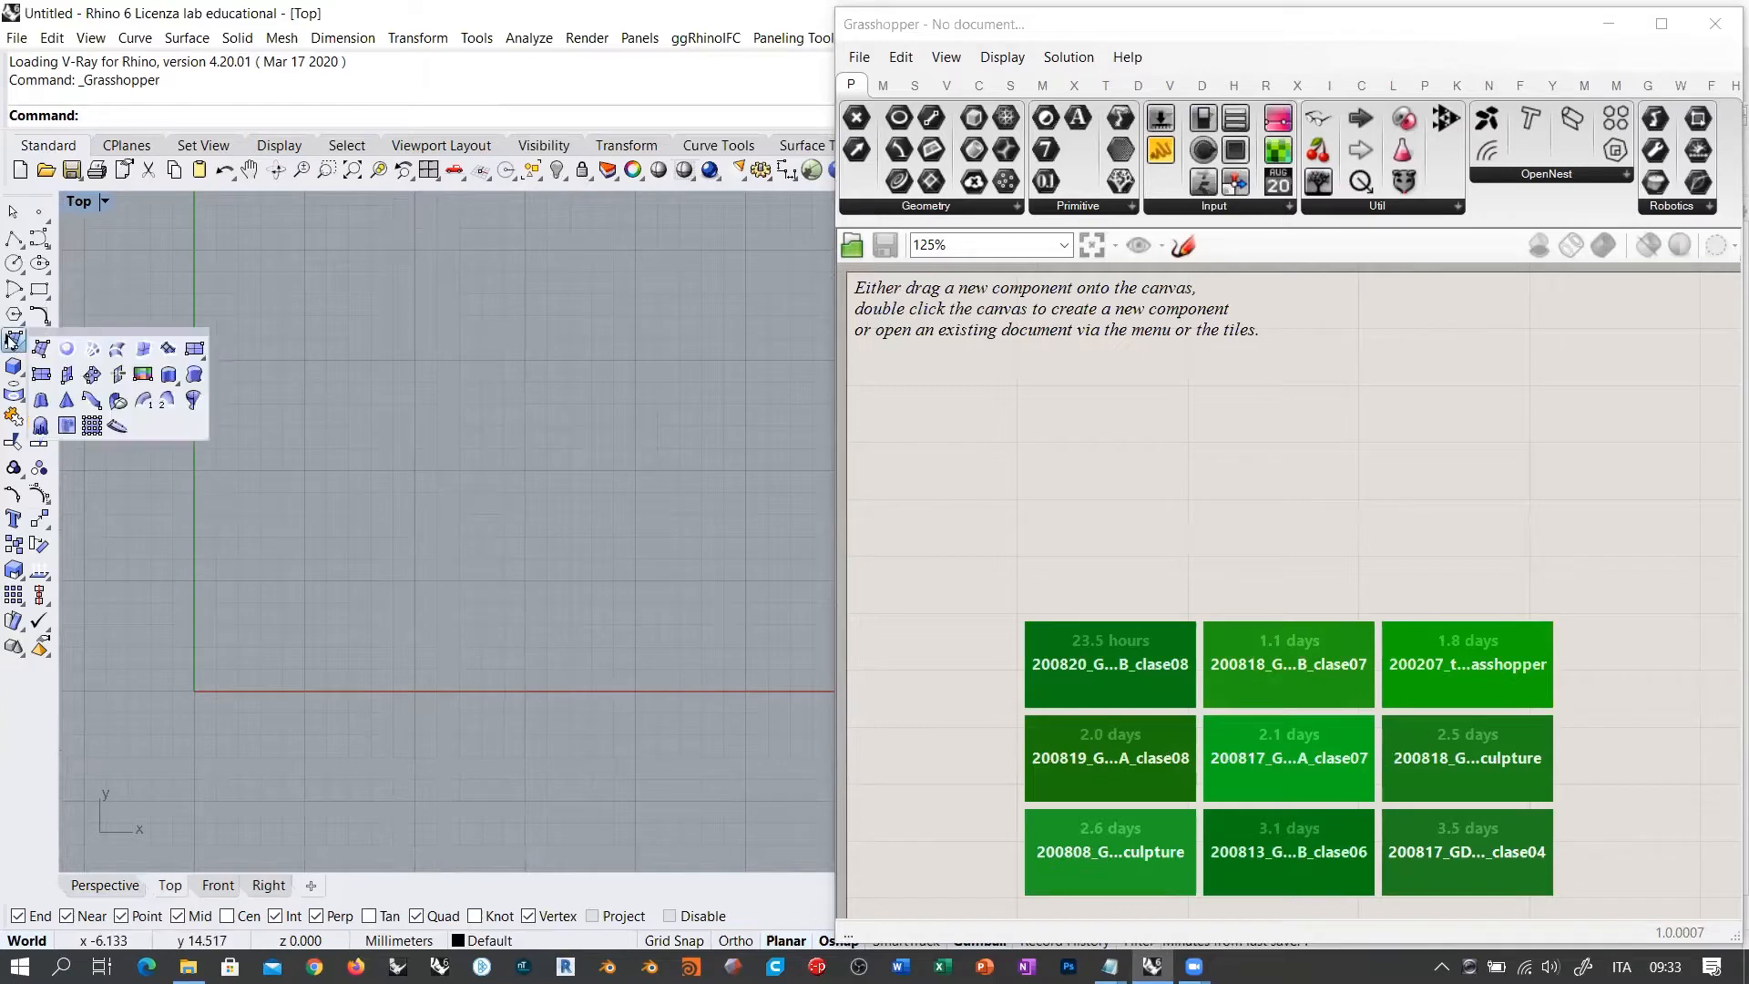
pyautogui.click(197, 345)
pyautogui.click(252, 557)
pyautogui.click(699, 329)
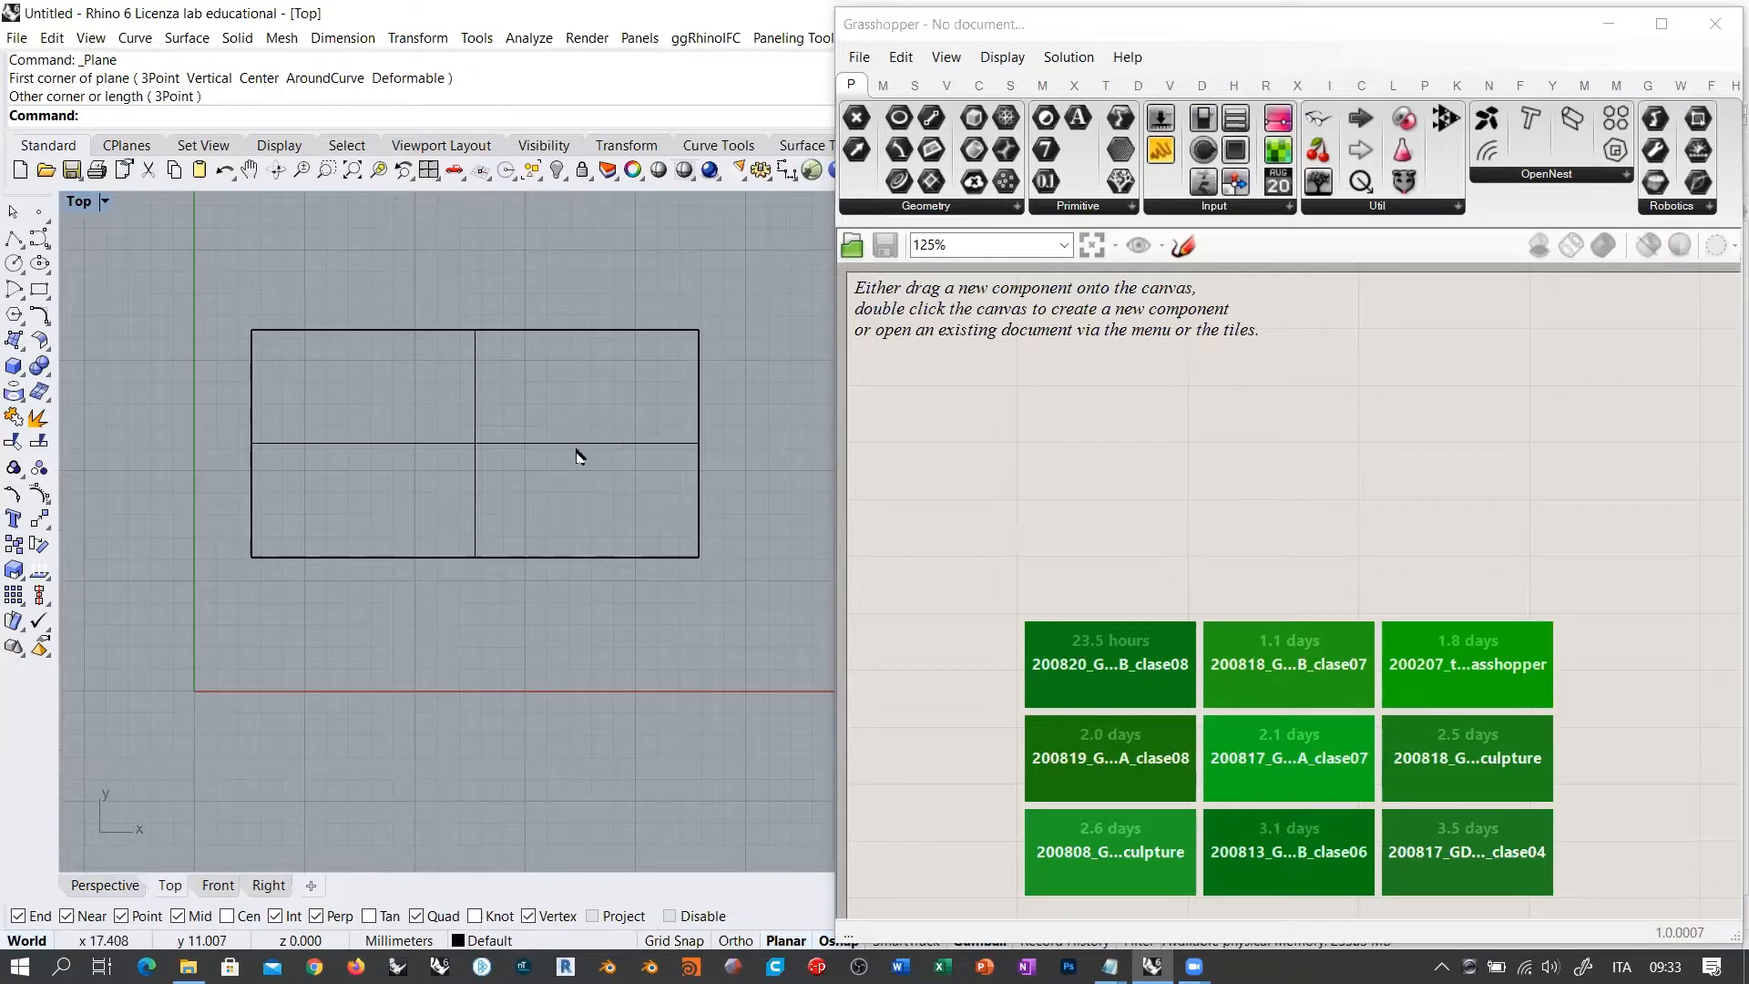
pyautogui.moveTo(580, 450); pyautogui.dragTo(607, 466)
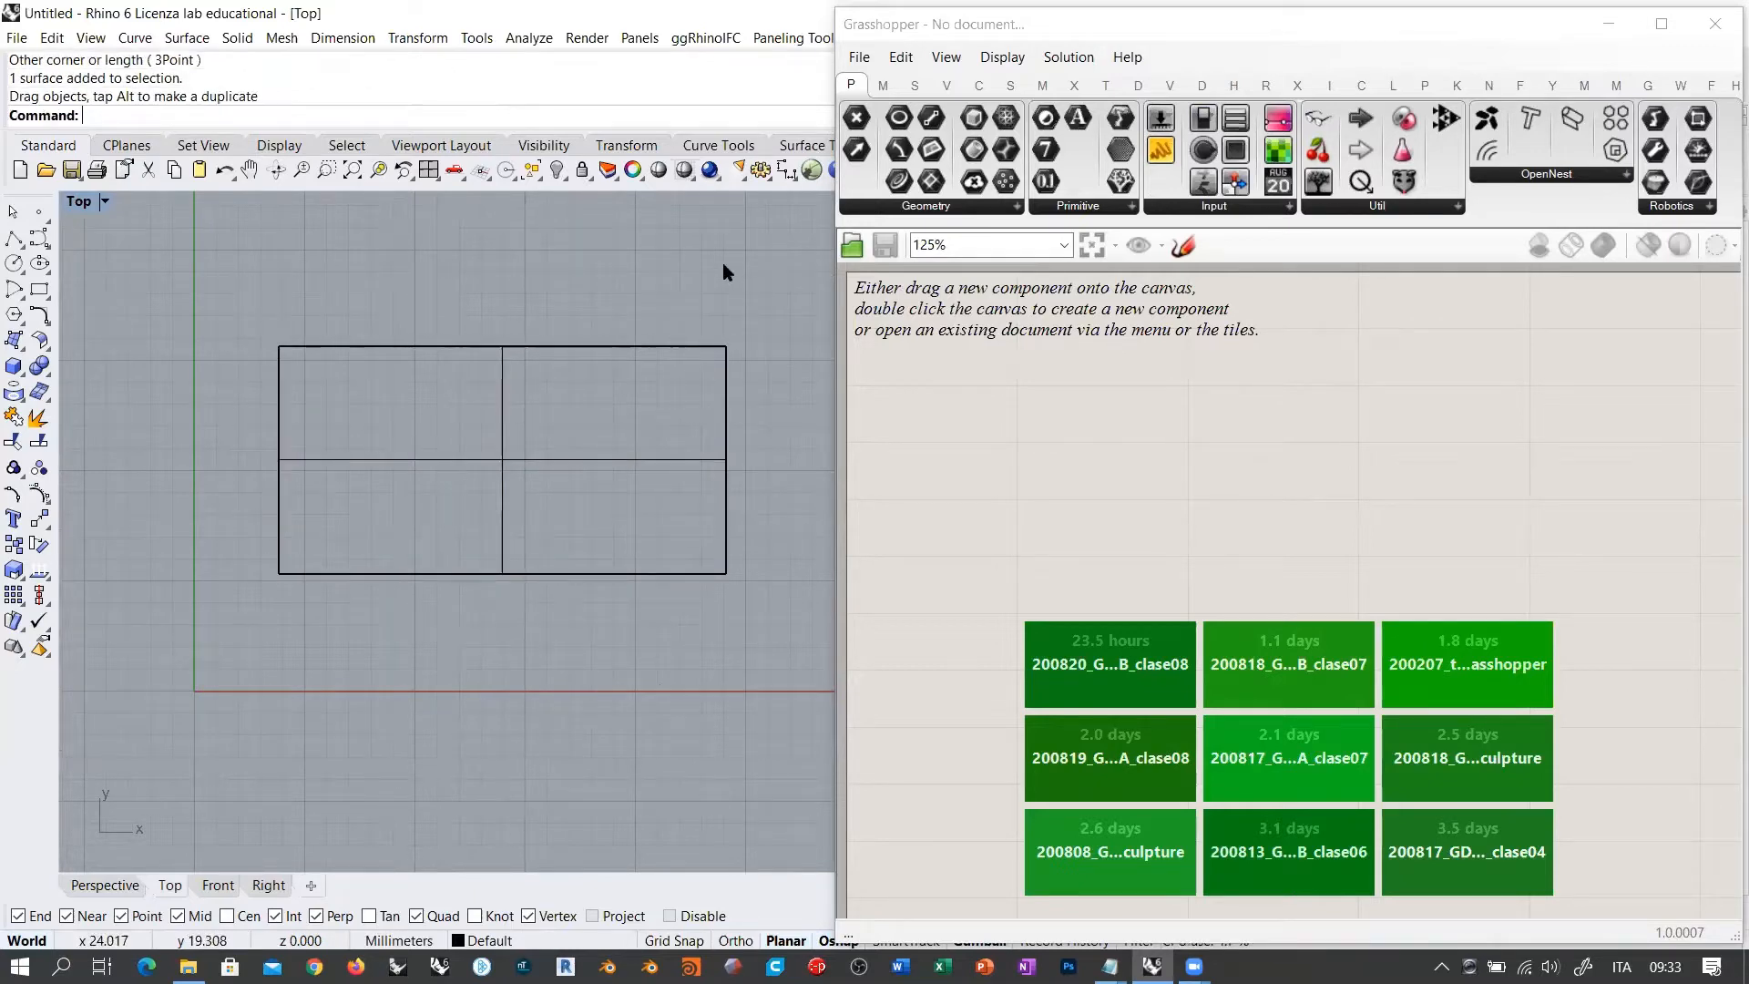
pyautogui.moveTo(678, 295); pyautogui.dragTo(405, 497)
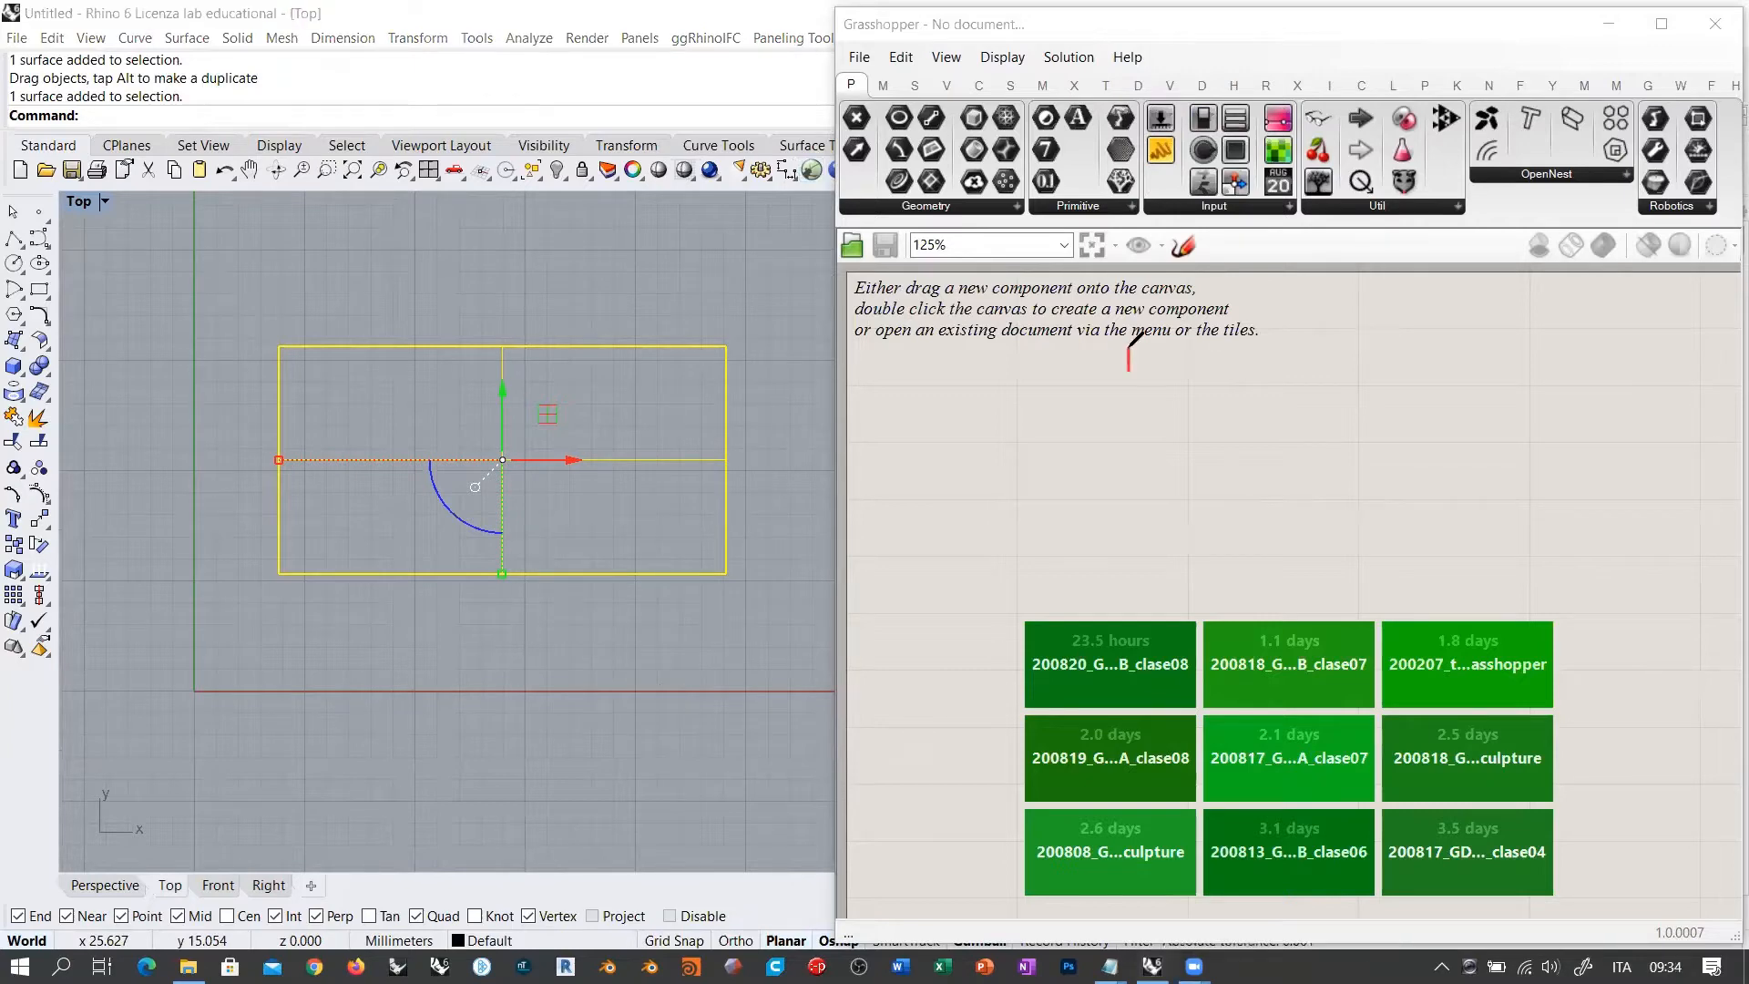
# Step: Sketch X and Y axes over the Grasshopper canvas with a rising freehand curve between them
pyautogui.moveTo(1128, 349)
pyautogui.mouseDown()
pyautogui.moveTo(1135, 599)
pyautogui.moveTo(1581, 553)
pyautogui.mouseUp()
pyautogui.moveTo(1123, 345); pyautogui.dragTo(1094, 389)
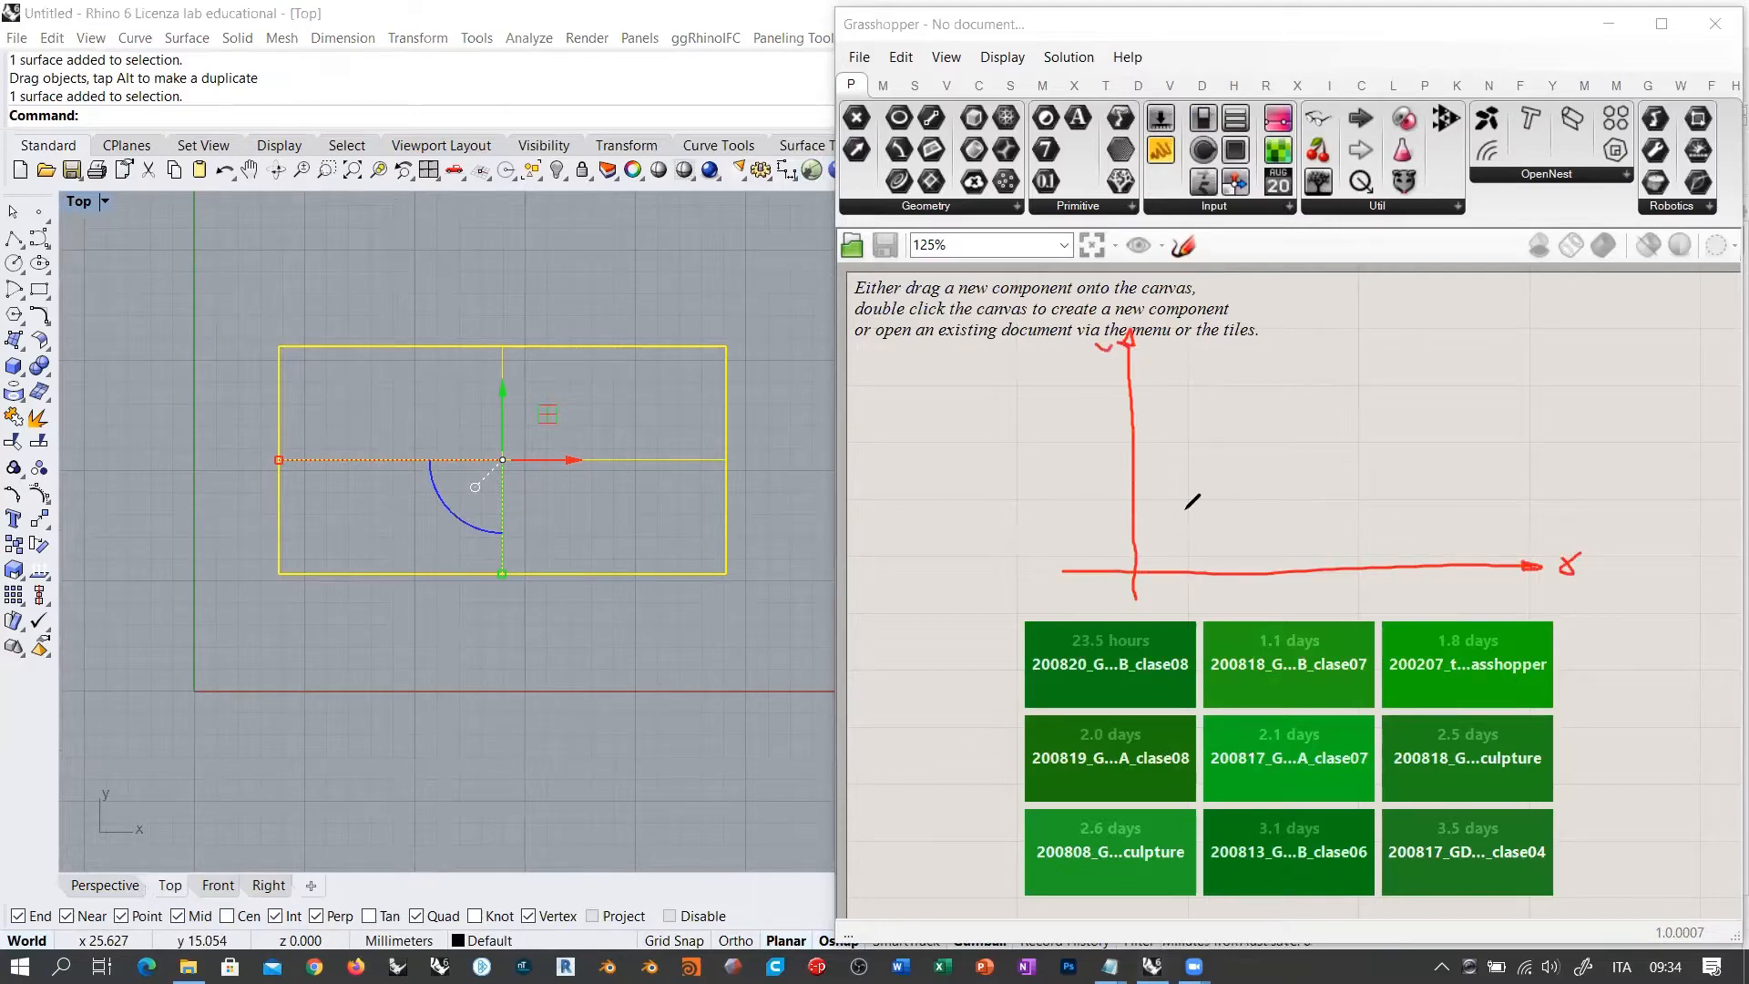
pyautogui.moveTo(1168, 535)
pyautogui.mouseDown()
pyautogui.moveTo(1186, 501)
pyautogui.moveTo(1273, 474)
pyautogui.moveTo(1467, 347)
pyautogui.mouseUp()
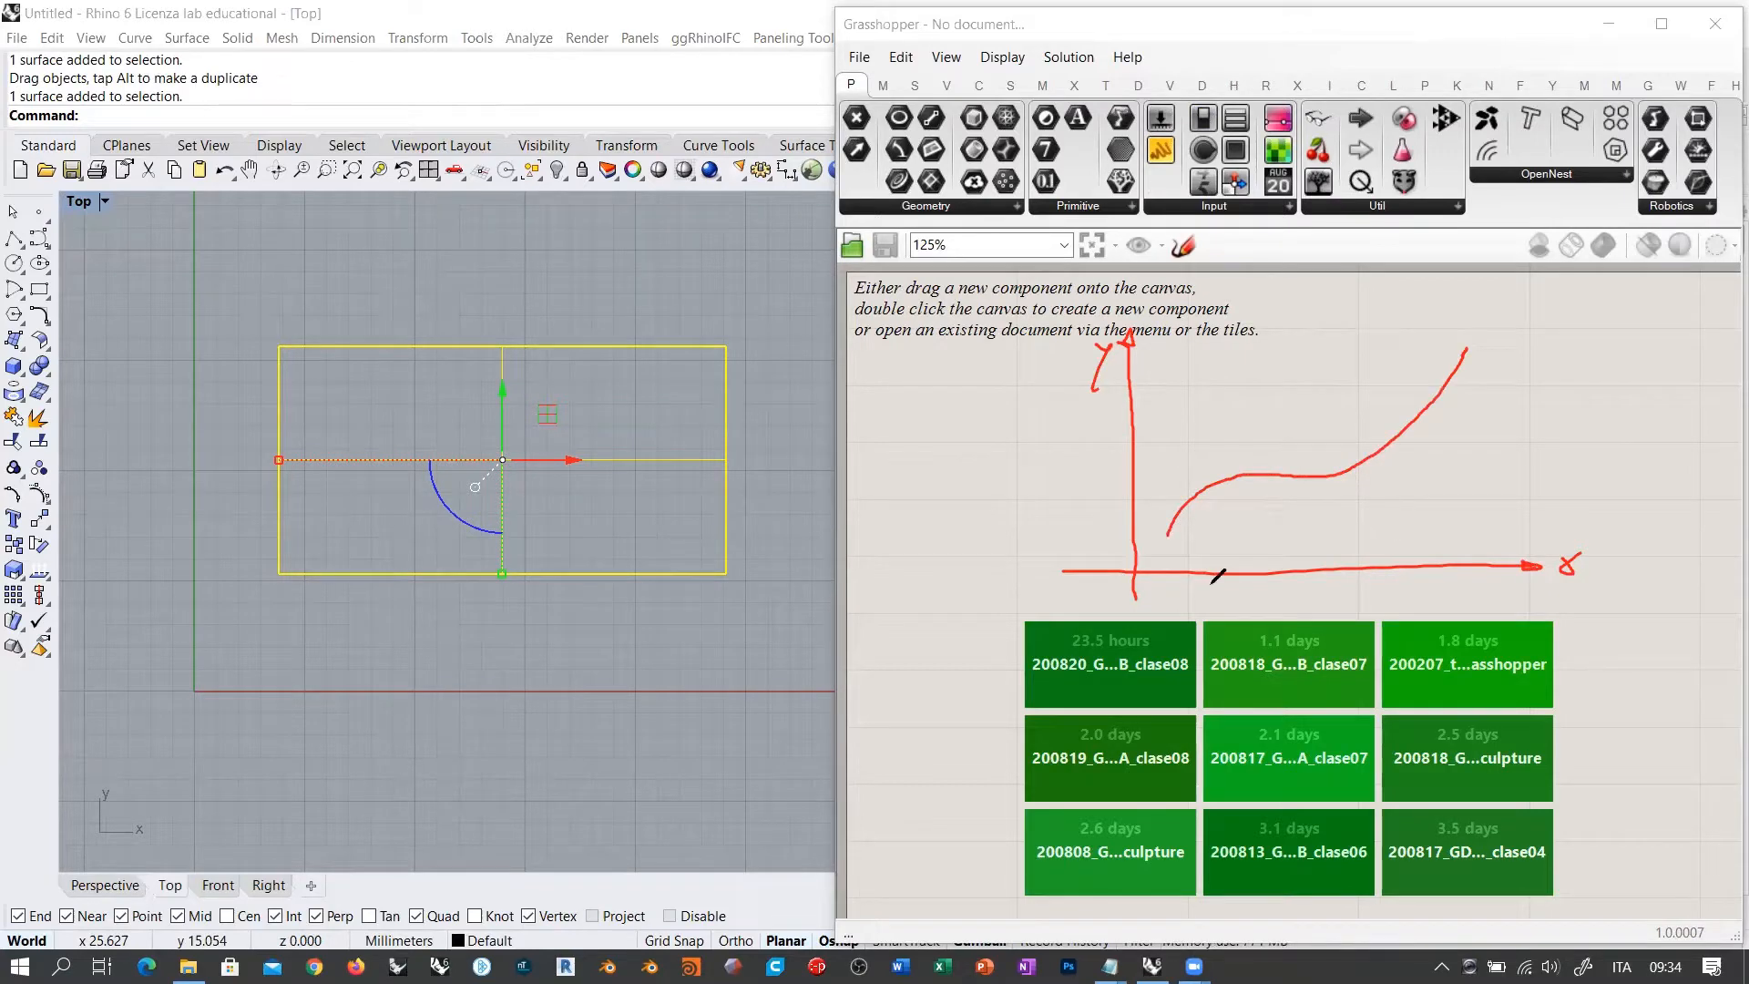
# Step: Mark the curve's start and end values on the sketched axes as XS, XE, YS and YE
pyautogui.moveTo(1167, 568); pyautogui.dragTo(1167, 579)
pyautogui.moveTo(1476, 558); pyautogui.dragTo(1478, 569)
pyautogui.moveTo(1167, 586); pyautogui.dragTo(1185, 618)
pyautogui.moveTo(1478, 580)
pyautogui.mouseDown()
pyautogui.moveTo(1494, 598)
pyautogui.moveTo(1476, 602)
pyautogui.mouseUp()
pyautogui.moveTo(1497, 605); pyautogui.dragTo(1511, 588)
pyautogui.moveTo(1124, 538)
pyautogui.mouseDown()
pyautogui.moveTo(1139, 537)
pyautogui.moveTo(1088, 539)
pyautogui.mouseUp()
pyautogui.moveTo(1098, 523); pyautogui.dragTo(1095, 554)
pyautogui.moveTo(1454, 349)
pyautogui.mouseDown()
pyautogui.moveTo(1468, 348)
pyautogui.moveTo(1393, 352)
pyautogui.mouseUp()
pyautogui.moveTo(1197, 352); pyautogui.dragTo(1247, 351)
pyautogui.moveTo(1123, 359)
pyautogui.mouseDown()
pyautogui.moveTo(1140, 356)
pyautogui.moveTo(1109, 401)
pyautogui.moveTo(1124, 384)
pyautogui.mouseUp()
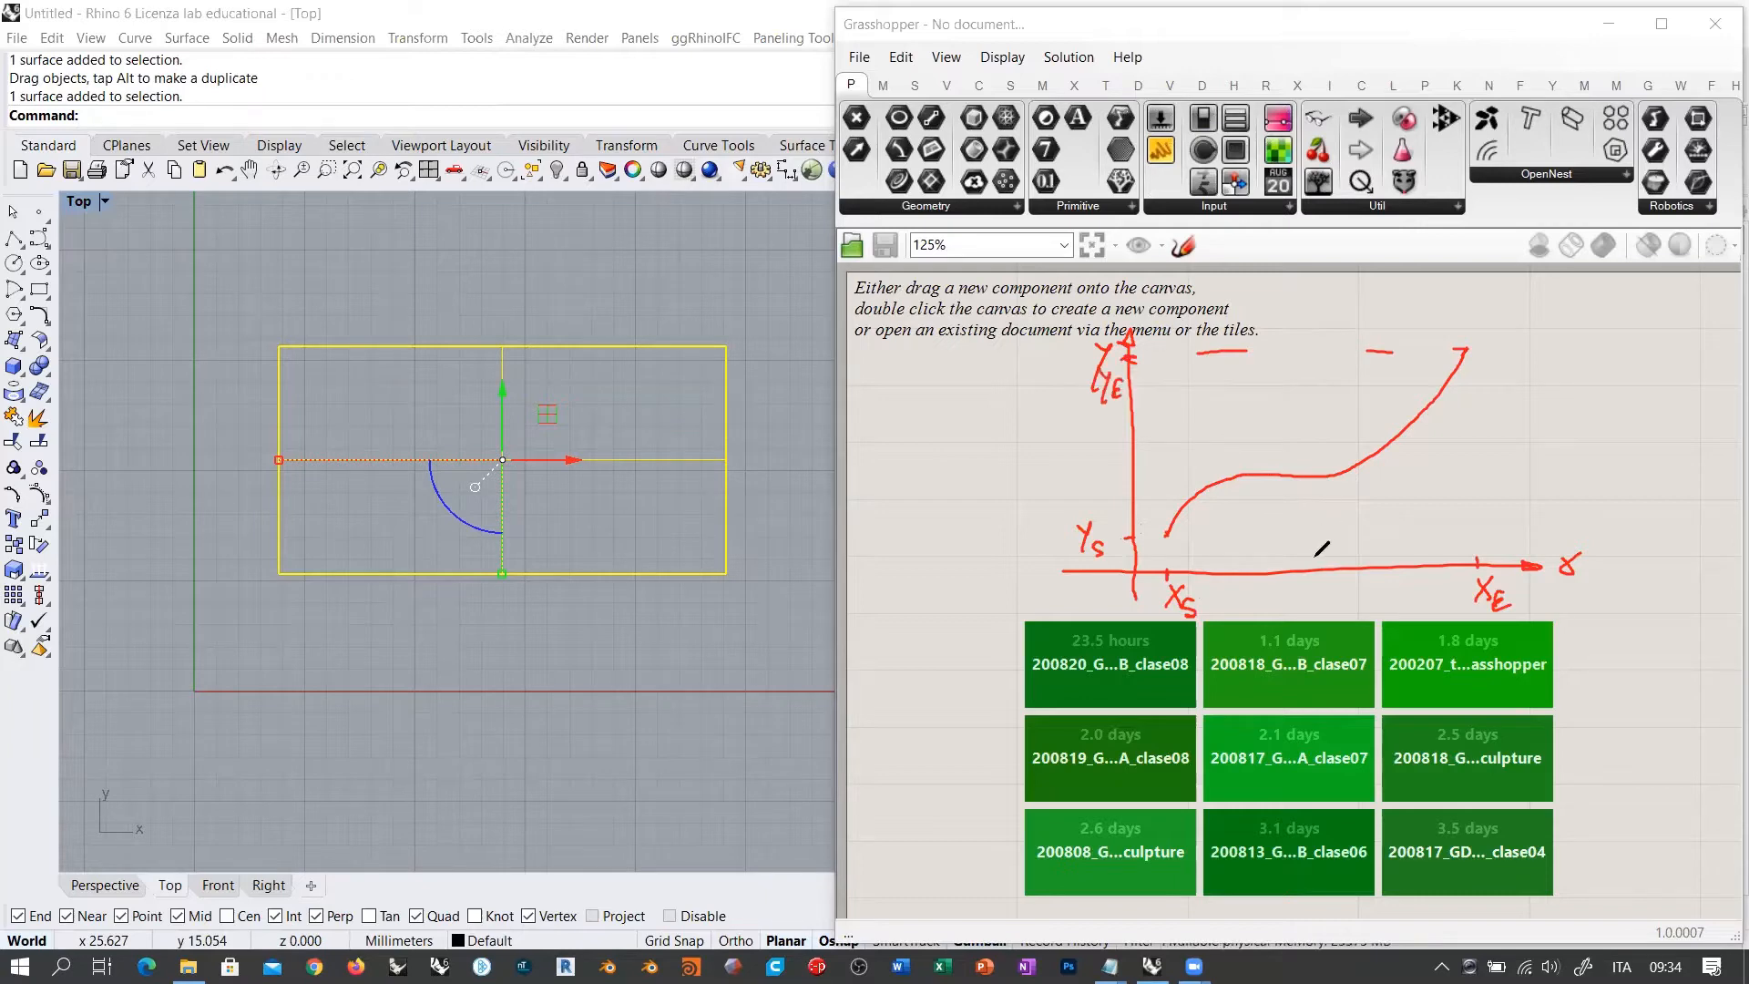
# Step: Mark an intermediate curve point with dashed projections to X0 and Y0, and write x = x(t) beside the curve
pyautogui.moveTo(1277, 571)
pyautogui.mouseDown()
pyautogui.moveTo(1275, 476)
pyautogui.moveTo(1107, 483)
pyautogui.moveTo(1292, 603)
pyautogui.mouseUp()
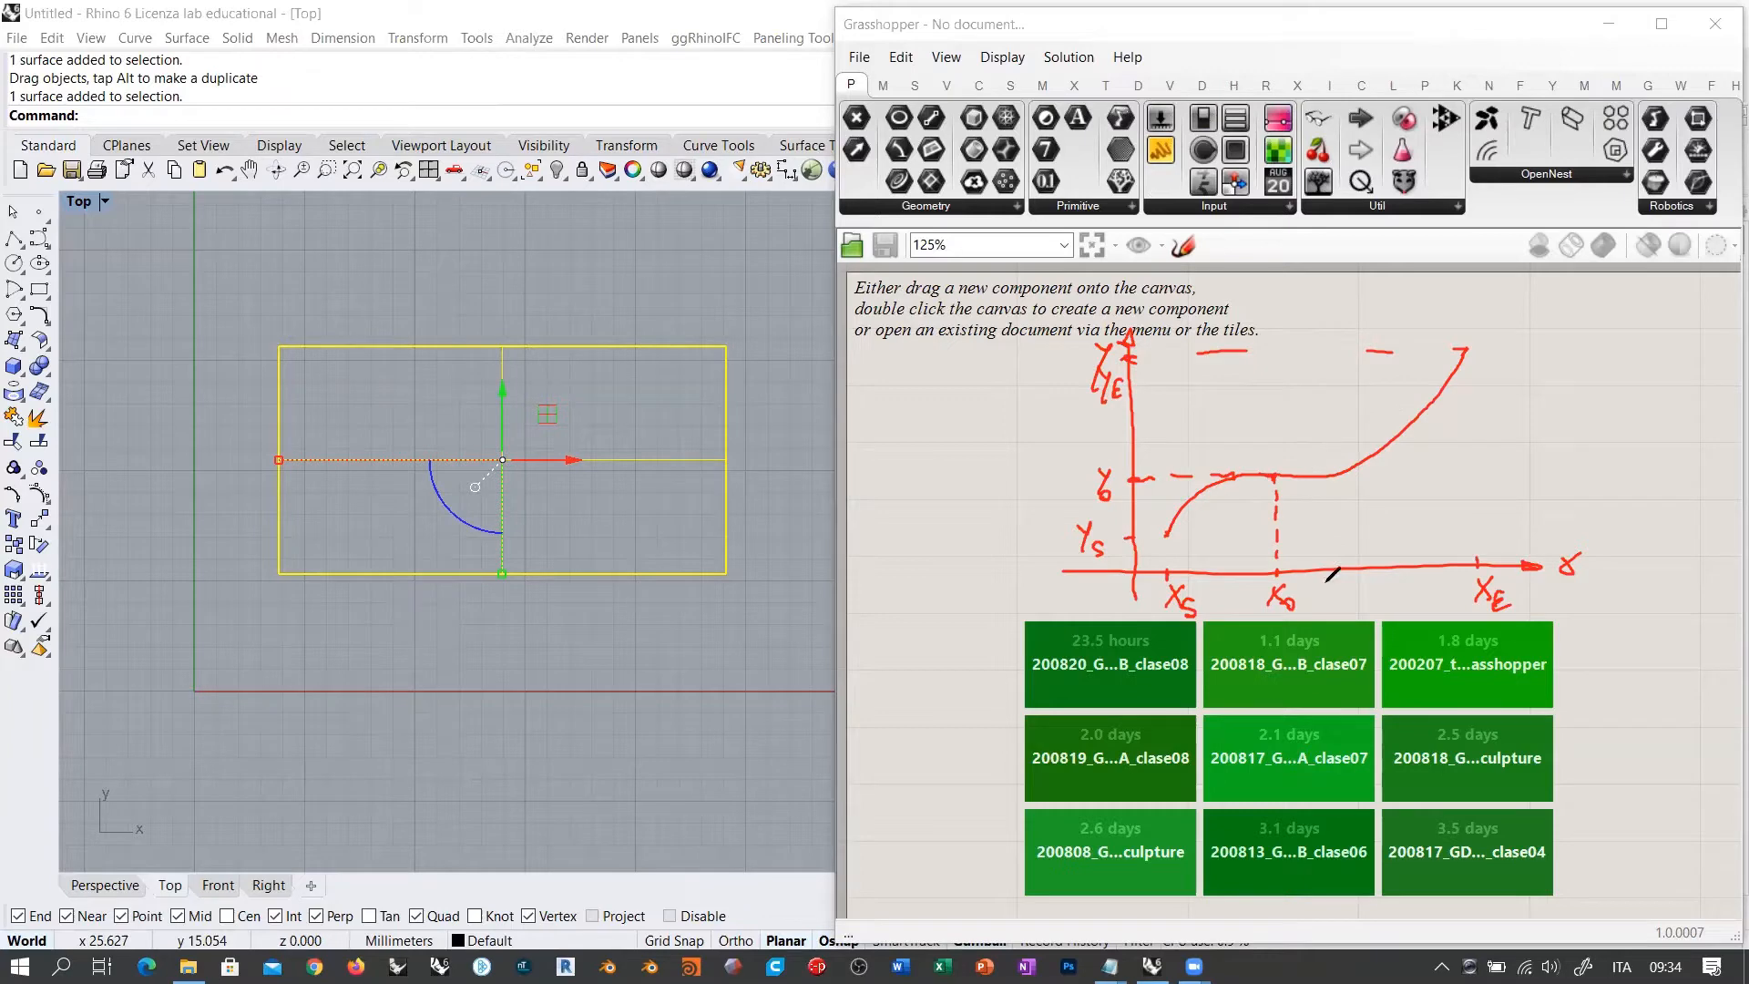
pyautogui.moveTo(1307, 580); pyautogui.dragTo(1405, 510)
pyautogui.moveTo(1406, 486); pyautogui.dragTo(1387, 512)
pyautogui.moveTo(1420, 492); pyautogui.dragTo(1434, 491)
pyautogui.moveTo(1420, 503); pyautogui.dragTo(1449, 507)
pyautogui.moveTo(1488, 464); pyautogui.dragTo(1486, 522)
pyautogui.moveTo(1497, 461)
pyautogui.mouseDown()
pyautogui.moveTo(1496, 520)
pyautogui.moveTo(1507, 476)
pyautogui.mouseUp()
pyautogui.moveTo(1507, 458); pyautogui.dragTo(1511, 520)
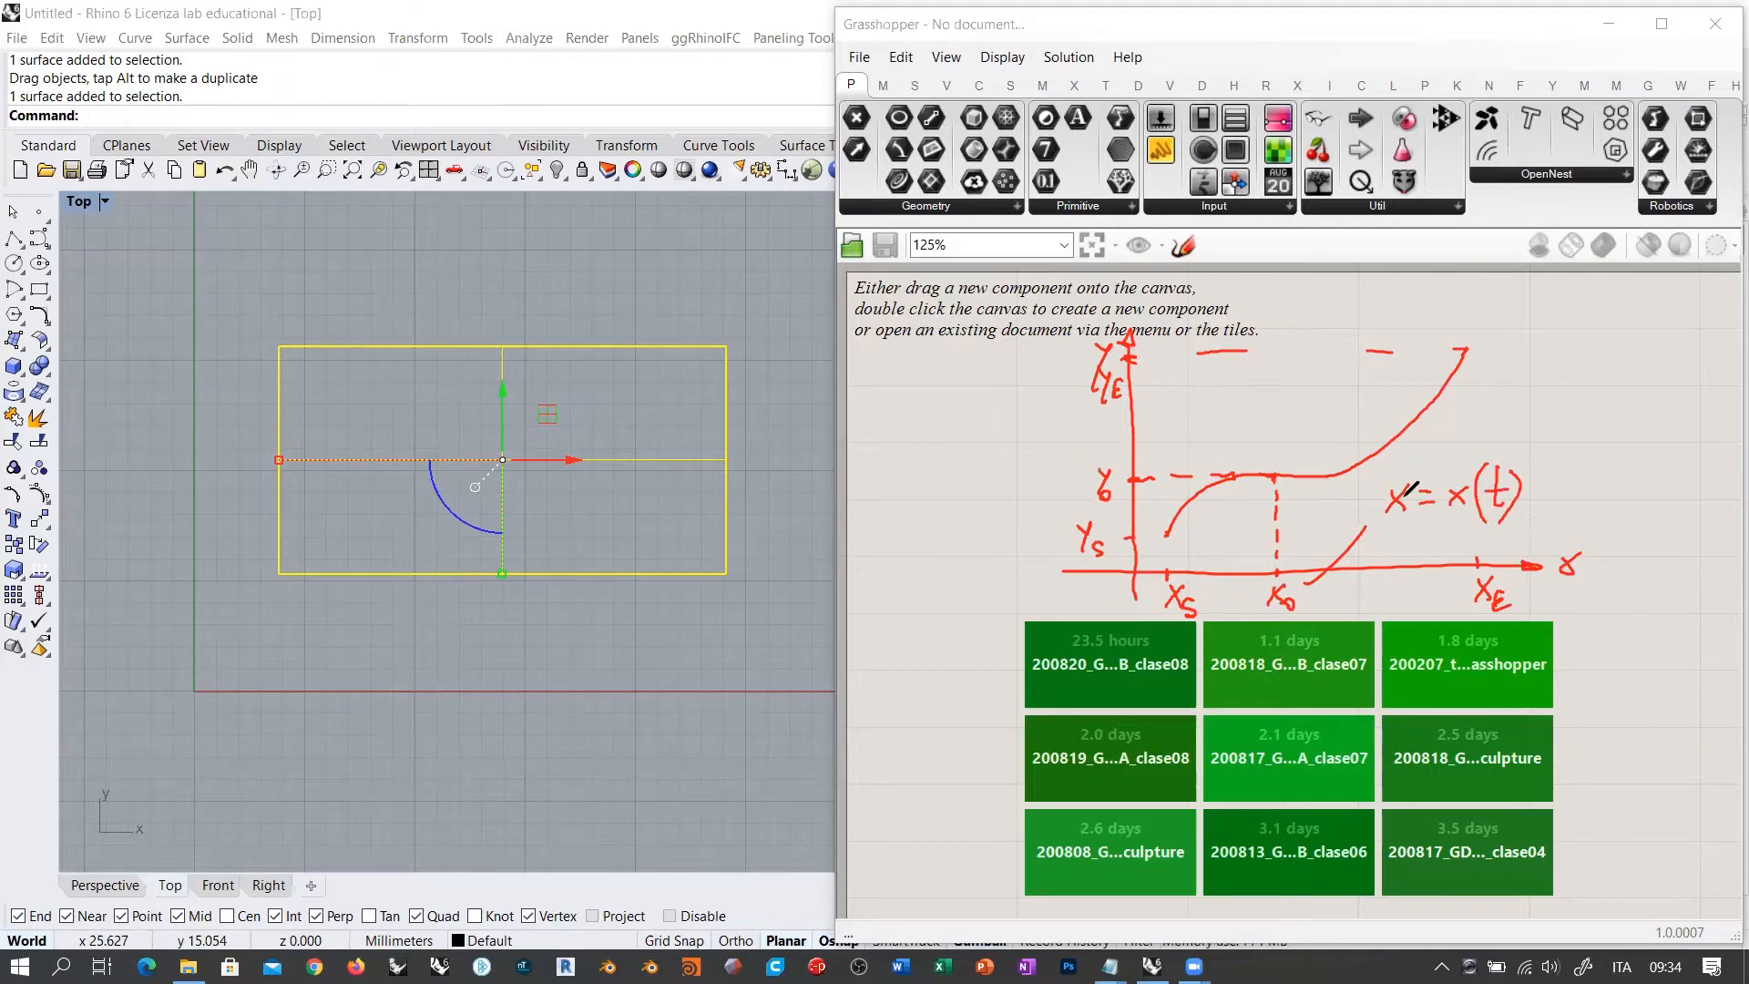
# Step: Write the parametric equation y = y(t) beside the sketched Y axis
pyautogui.moveTo(977, 417); pyautogui.dragTo(980, 469)
pyautogui.moveTo(993, 417)
pyautogui.mouseDown()
pyautogui.moveTo(983, 441)
pyautogui.moveTo(1018, 437)
pyautogui.mouseUp()
pyautogui.moveTo(1000, 452); pyautogui.dragTo(1033, 466)
pyautogui.moveTo(1059, 421)
pyautogui.mouseDown()
pyautogui.moveTo(1055, 469)
pyautogui.moveTo(1072, 466)
pyautogui.mouseUp()
pyautogui.moveTo(1063, 439)
pyautogui.mouseDown()
pyautogui.moveTo(1082, 435)
pyautogui.moveTo(1084, 469)
pyautogui.mouseUp()
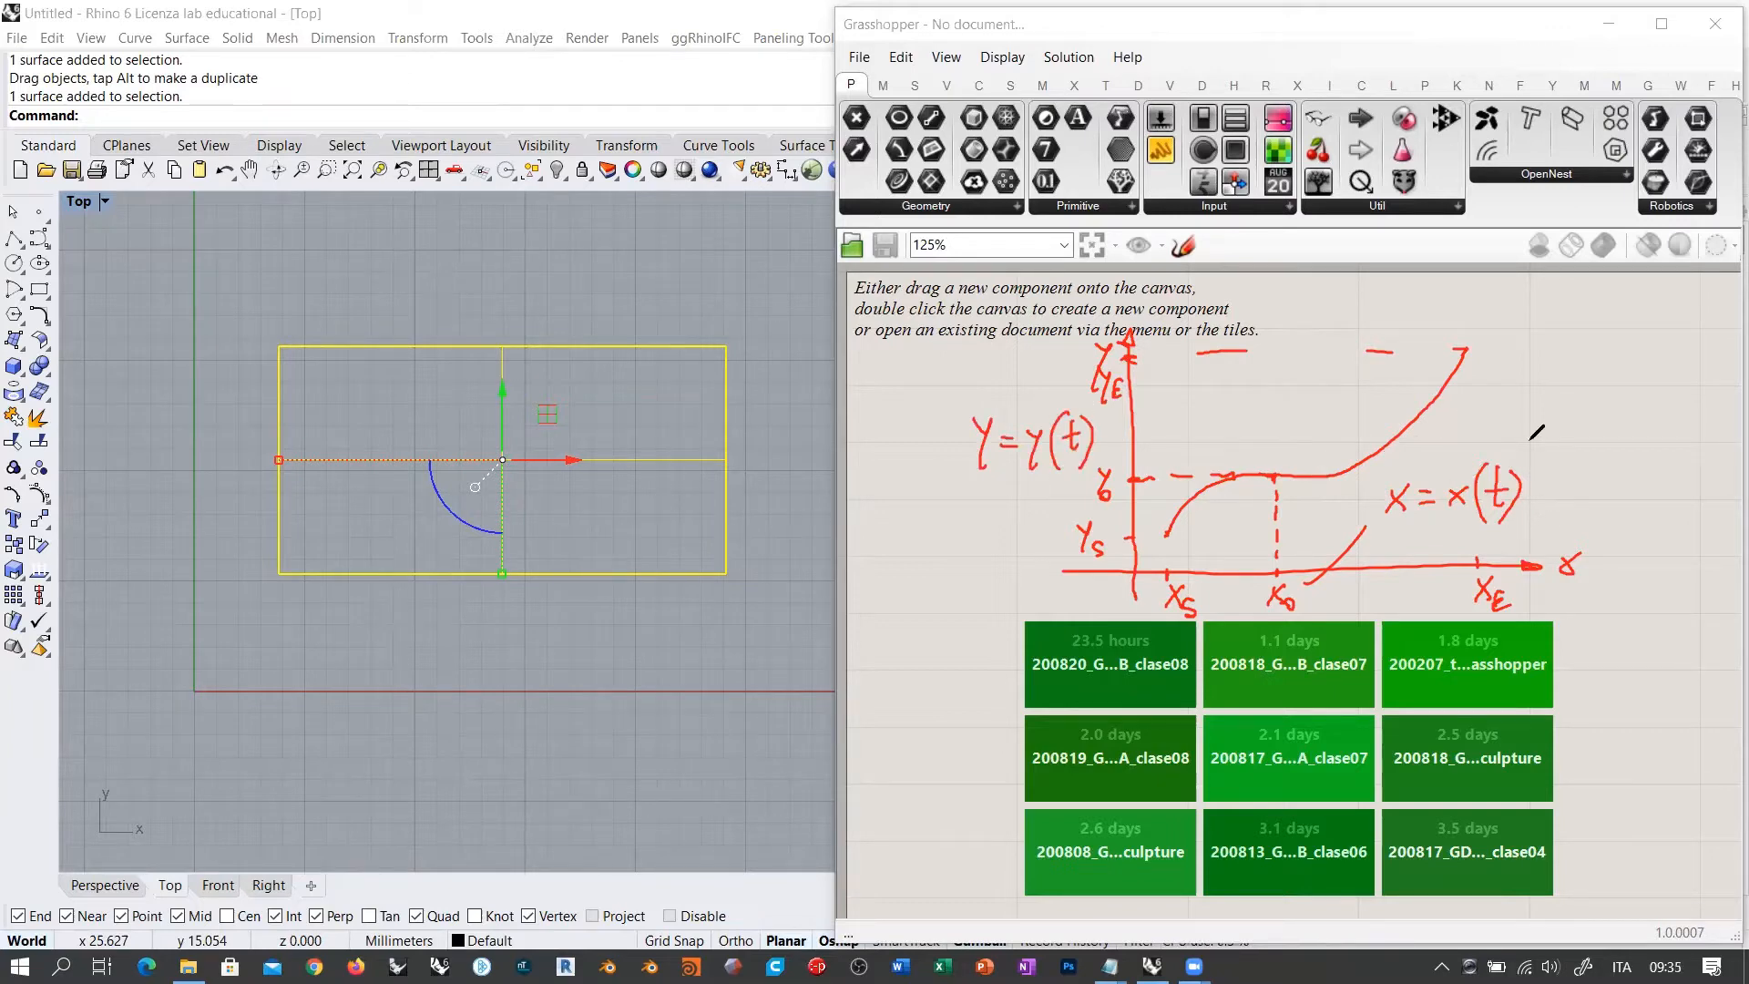
# Step: Add a direction arrow, retrace the curve from its start point to its end, and underline both parametric equations
pyautogui.moveTo(1505, 444)
pyautogui.mouseDown()
pyautogui.moveTo(1531, 388)
pyautogui.moveTo(1530, 410)
pyautogui.mouseUp()
pyautogui.click(1168, 537)
pyautogui.moveTo(1221, 484)
pyautogui.mouseDown()
pyautogui.moveTo(1349, 472)
pyautogui.moveTo(1466, 350)
pyautogui.mouseUp()
pyautogui.moveTo(1387, 501); pyautogui.dragTo(1408, 516)
pyautogui.moveTo(956, 473); pyautogui.dragTo(1123, 466)
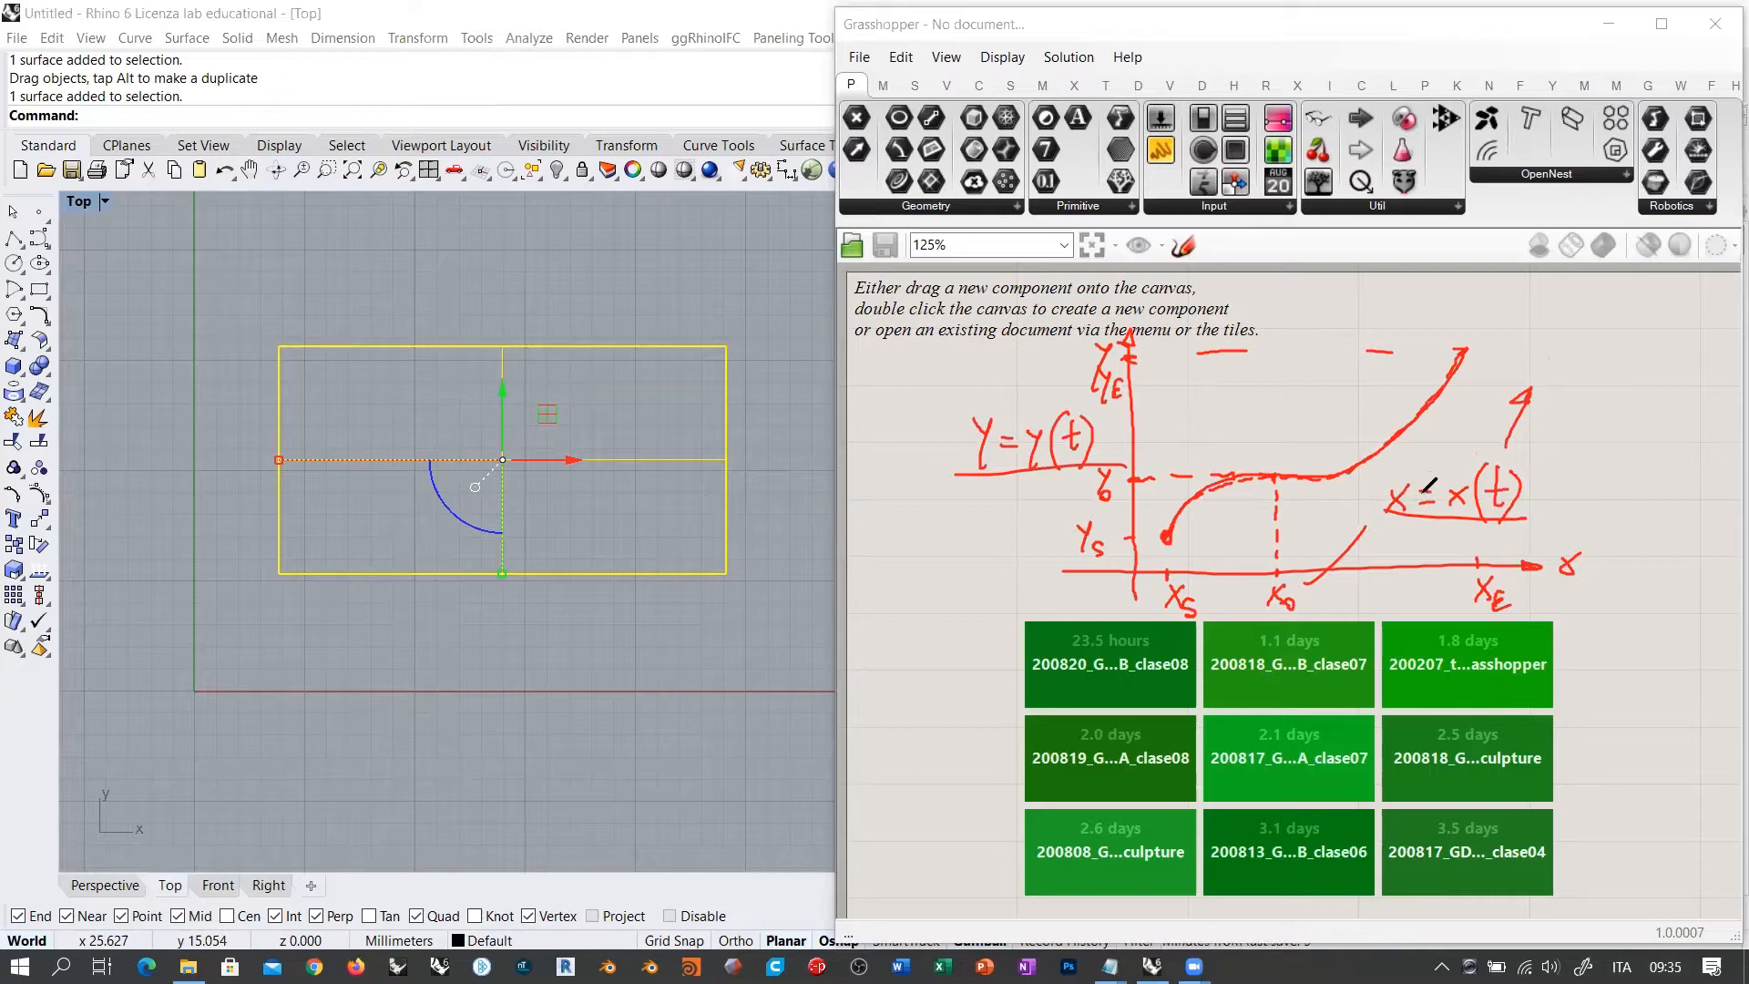
pyautogui.moveTo(1386, 528); pyautogui.dragTo(1525, 536)
pyautogui.moveTo(1042, 475); pyautogui.dragTo(943, 483)
# Step: Write "2D DOMAIN" above the plane surface and draw direction arrows along its lower and left edges
pyautogui.moveTo(180, 248); pyautogui.dragTo(203, 275)
pyautogui.moveTo(211, 258)
pyautogui.mouseDown()
pyautogui.moveTo(218, 272)
pyautogui.moveTo(352, 258)
pyautogui.moveTo(353, 279)
pyautogui.mouseUp()
pyautogui.moveTo(361, 279); pyautogui.dragTo(373, 259)
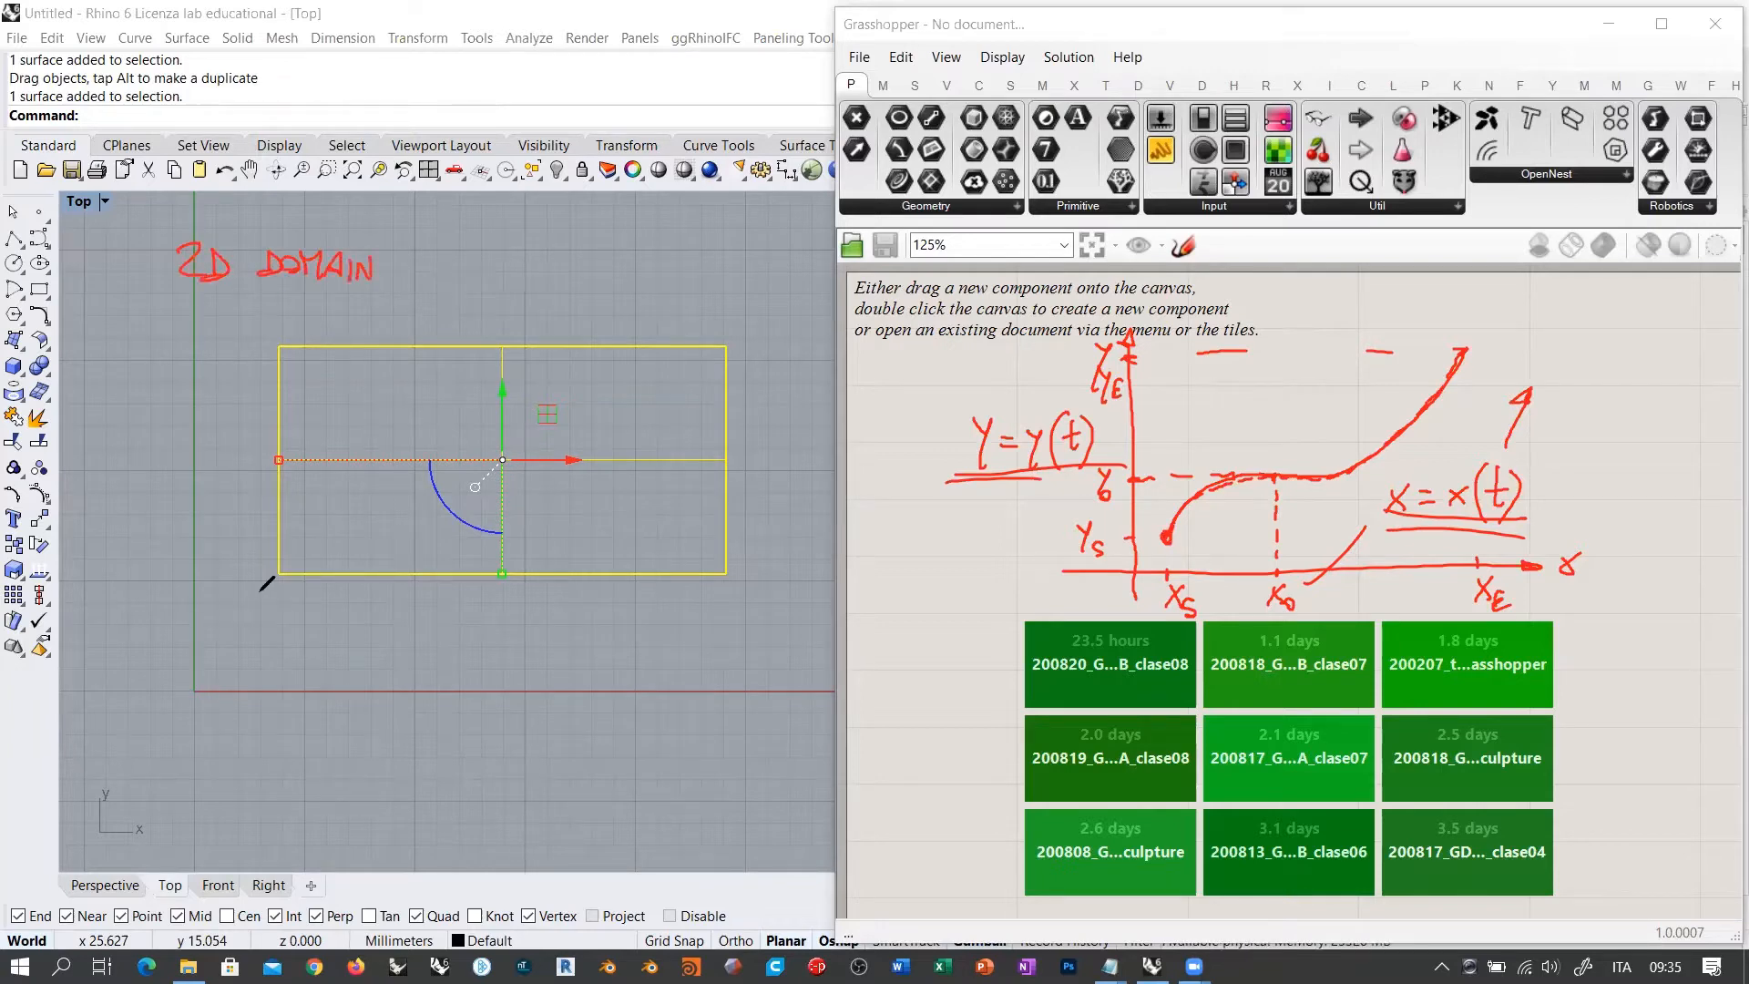
pyautogui.moveTo(260, 592)
pyautogui.mouseDown()
pyautogui.moveTo(711, 623)
pyautogui.moveTo(694, 630)
pyautogui.mouseUp()
pyautogui.moveTo(226, 567)
pyautogui.mouseDown()
pyautogui.moveTo(233, 375)
pyautogui.moveTo(239, 398)
pyautogui.mouseUp()
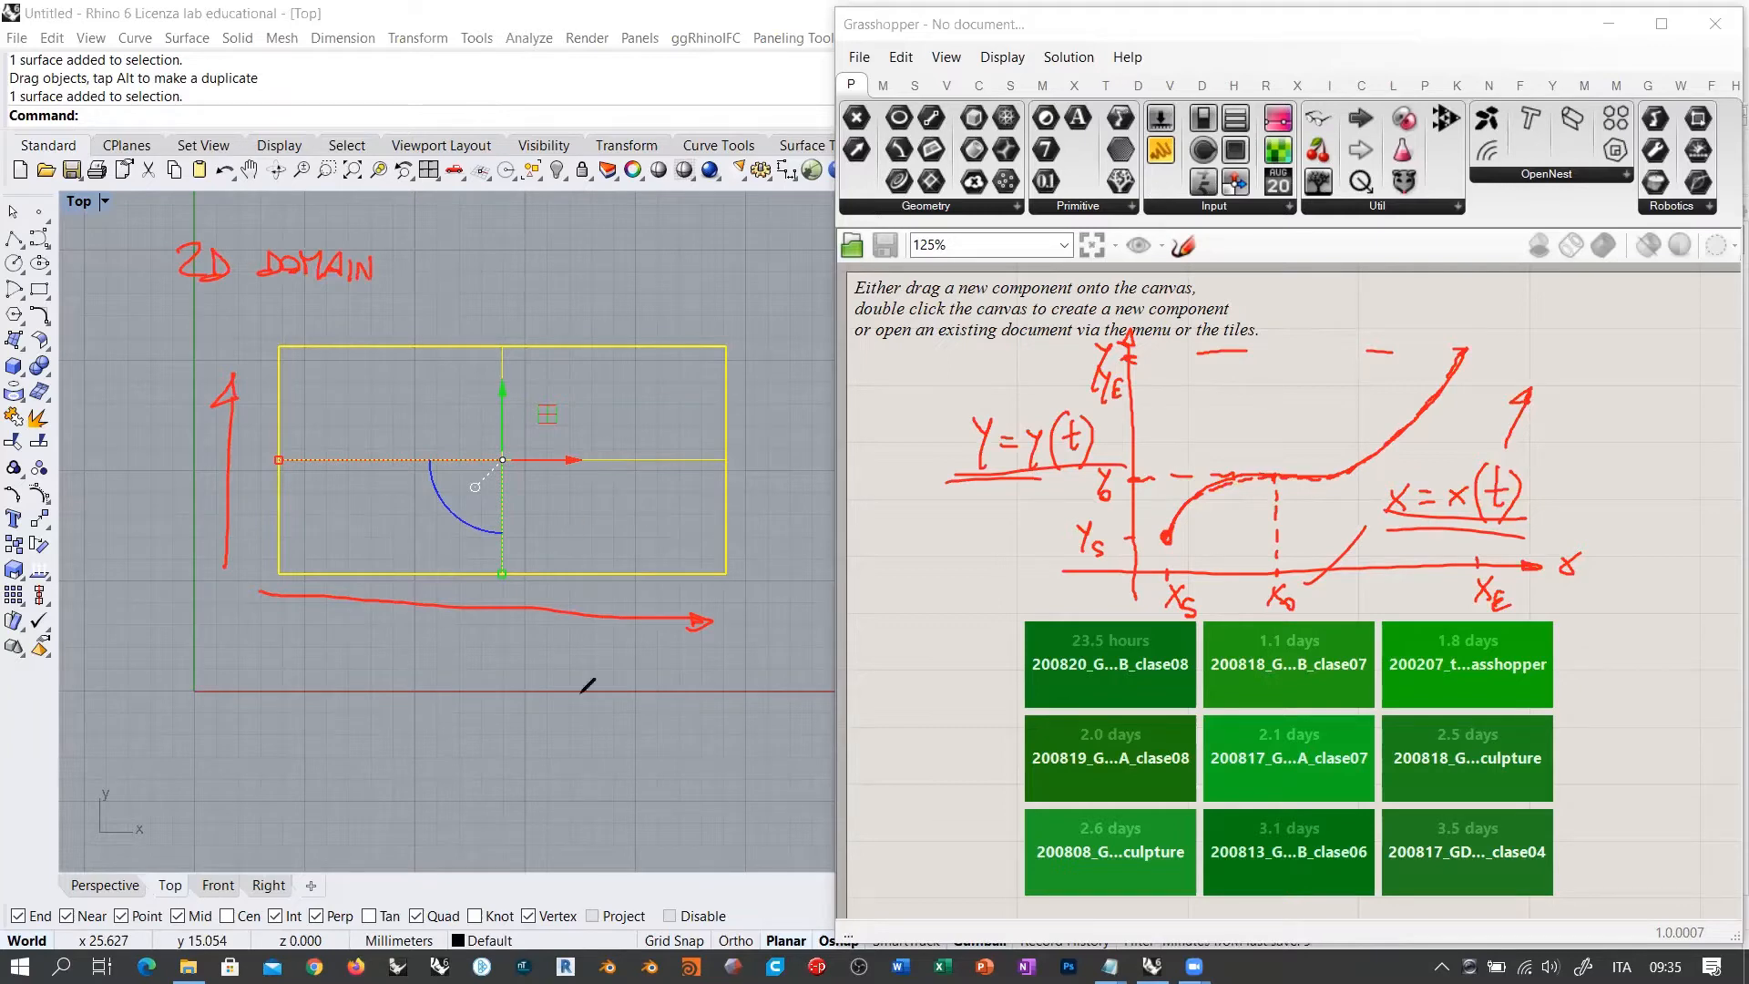
# Step: Label the two surface direction arrows U and V, and write "UV MAPPING" in a box below the surface
pyautogui.moveTo(528, 650); pyautogui.dragTo(541, 651)
pyautogui.moveTo(177, 447); pyautogui.dragTo(198, 445)
pyautogui.click(251, 727)
pyautogui.moveTo(246, 727); pyautogui.dragTo(263, 728)
pyautogui.moveTo(270, 727)
pyautogui.mouseDown()
pyautogui.moveTo(345, 758)
pyautogui.moveTo(388, 742)
pyautogui.moveTo(395, 758)
pyautogui.moveTo(415, 729)
pyautogui.moveTo(425, 779)
pyautogui.mouseUp()
pyautogui.moveTo(223, 781)
pyautogui.mouseDown()
pyautogui.moveTo(437, 791)
pyautogui.moveTo(443, 727)
pyautogui.moveTo(239, 699)
pyautogui.moveTo(226, 783)
pyautogui.mouseUp()
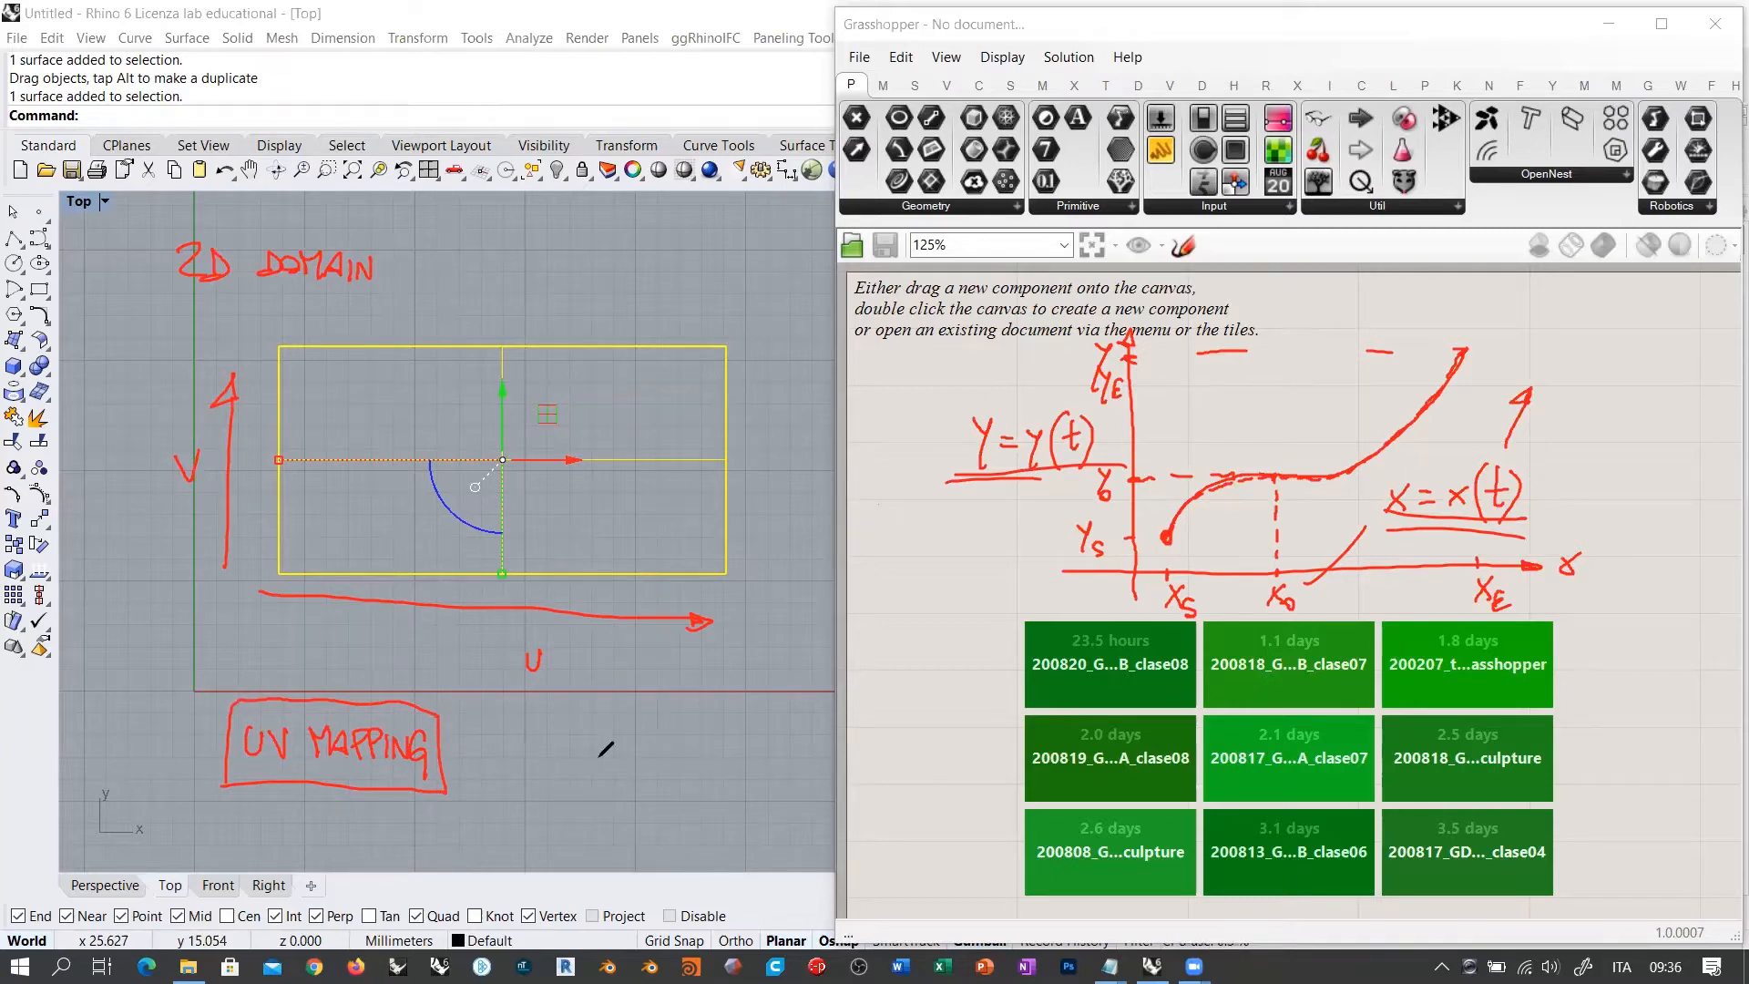
# Step: Draw a curved arrow from the UV MAPPING note to the surface and retrace the U and V direction arrows
pyautogui.moveTo(513, 756); pyautogui.dragTo(601, 569)
pyautogui.moveTo(440, 602)
pyautogui.mouseDown()
pyautogui.moveTo(263, 598)
pyautogui.moveTo(746, 615)
pyautogui.moveTo(715, 625)
pyautogui.mouseUp()
pyautogui.moveTo(228, 545)
pyautogui.mouseDown()
pyautogui.moveTo(233, 364)
pyautogui.moveTo(246, 381)
pyautogui.mouseUp()
pyautogui.moveTo(178, 451); pyautogui.dragTo(198, 446)
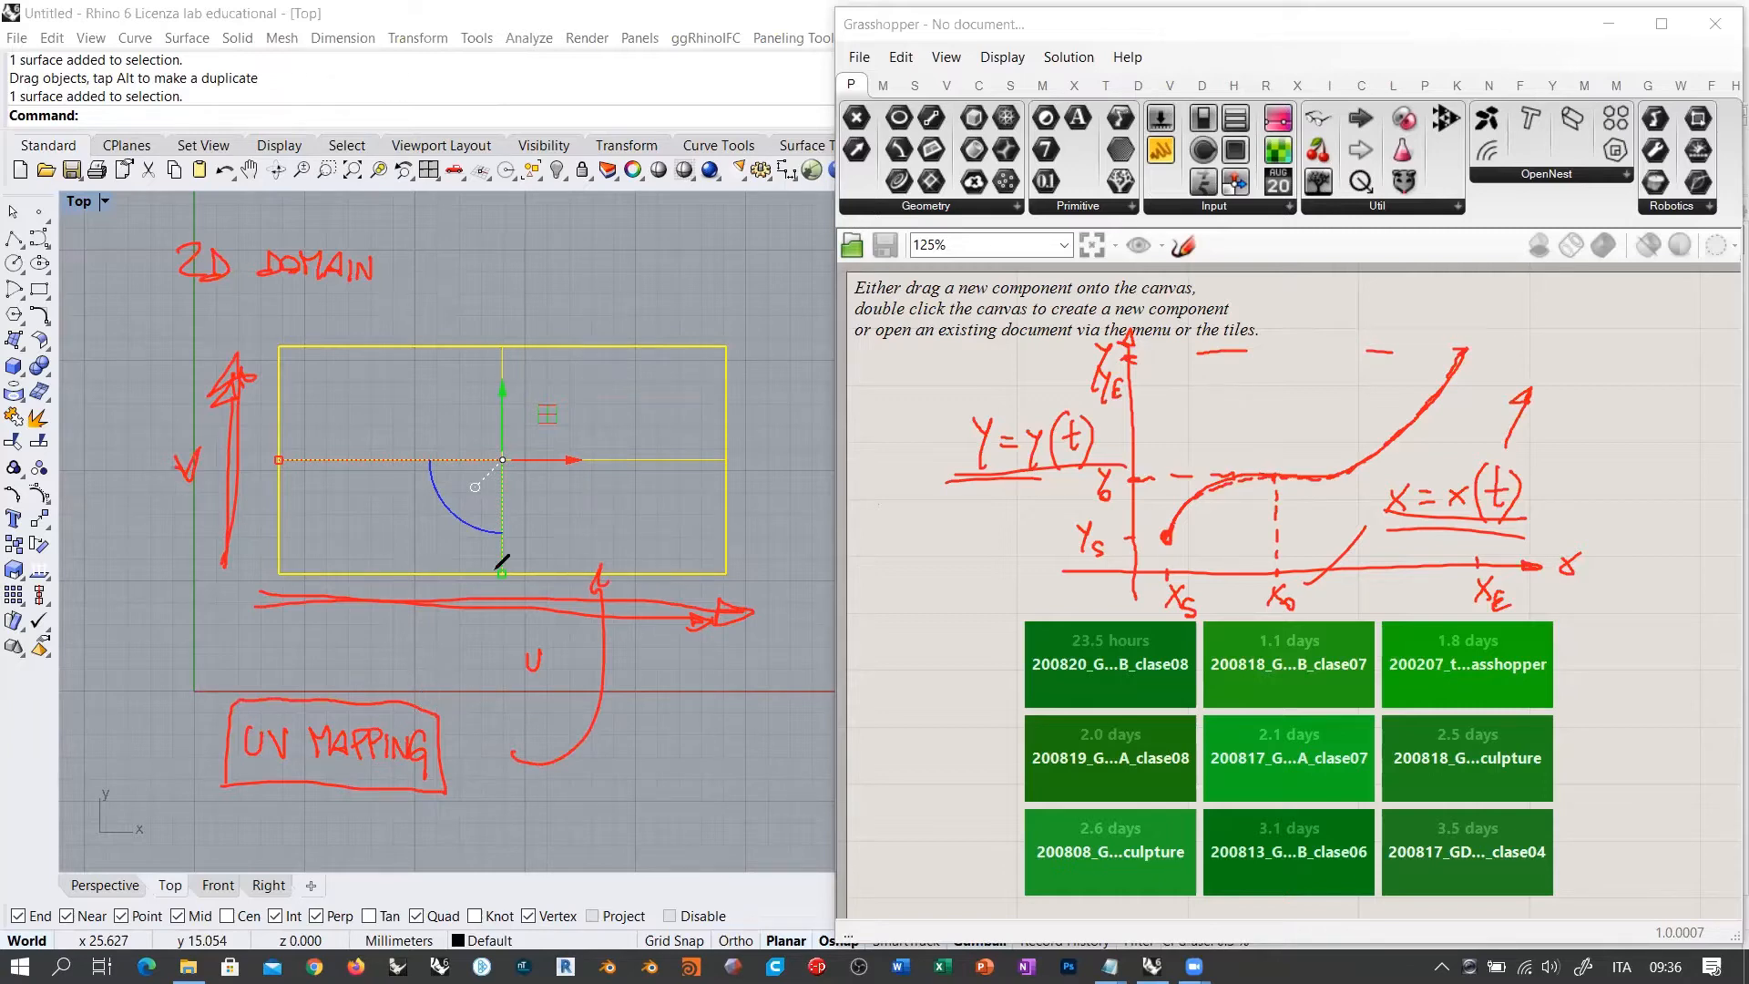
# Step: Emphasise and circle the U and V labels, and clear all annotations
pyautogui.moveTo(524, 644); pyautogui.dragTo(523, 671)
pyautogui.moveTo(173, 460)
pyautogui.mouseDown()
pyautogui.moveTo(196, 455)
pyautogui.moveTo(155, 497)
pyautogui.mouseUp()
pyautogui.moveTo(500, 686); pyautogui.dragTo(494, 676)
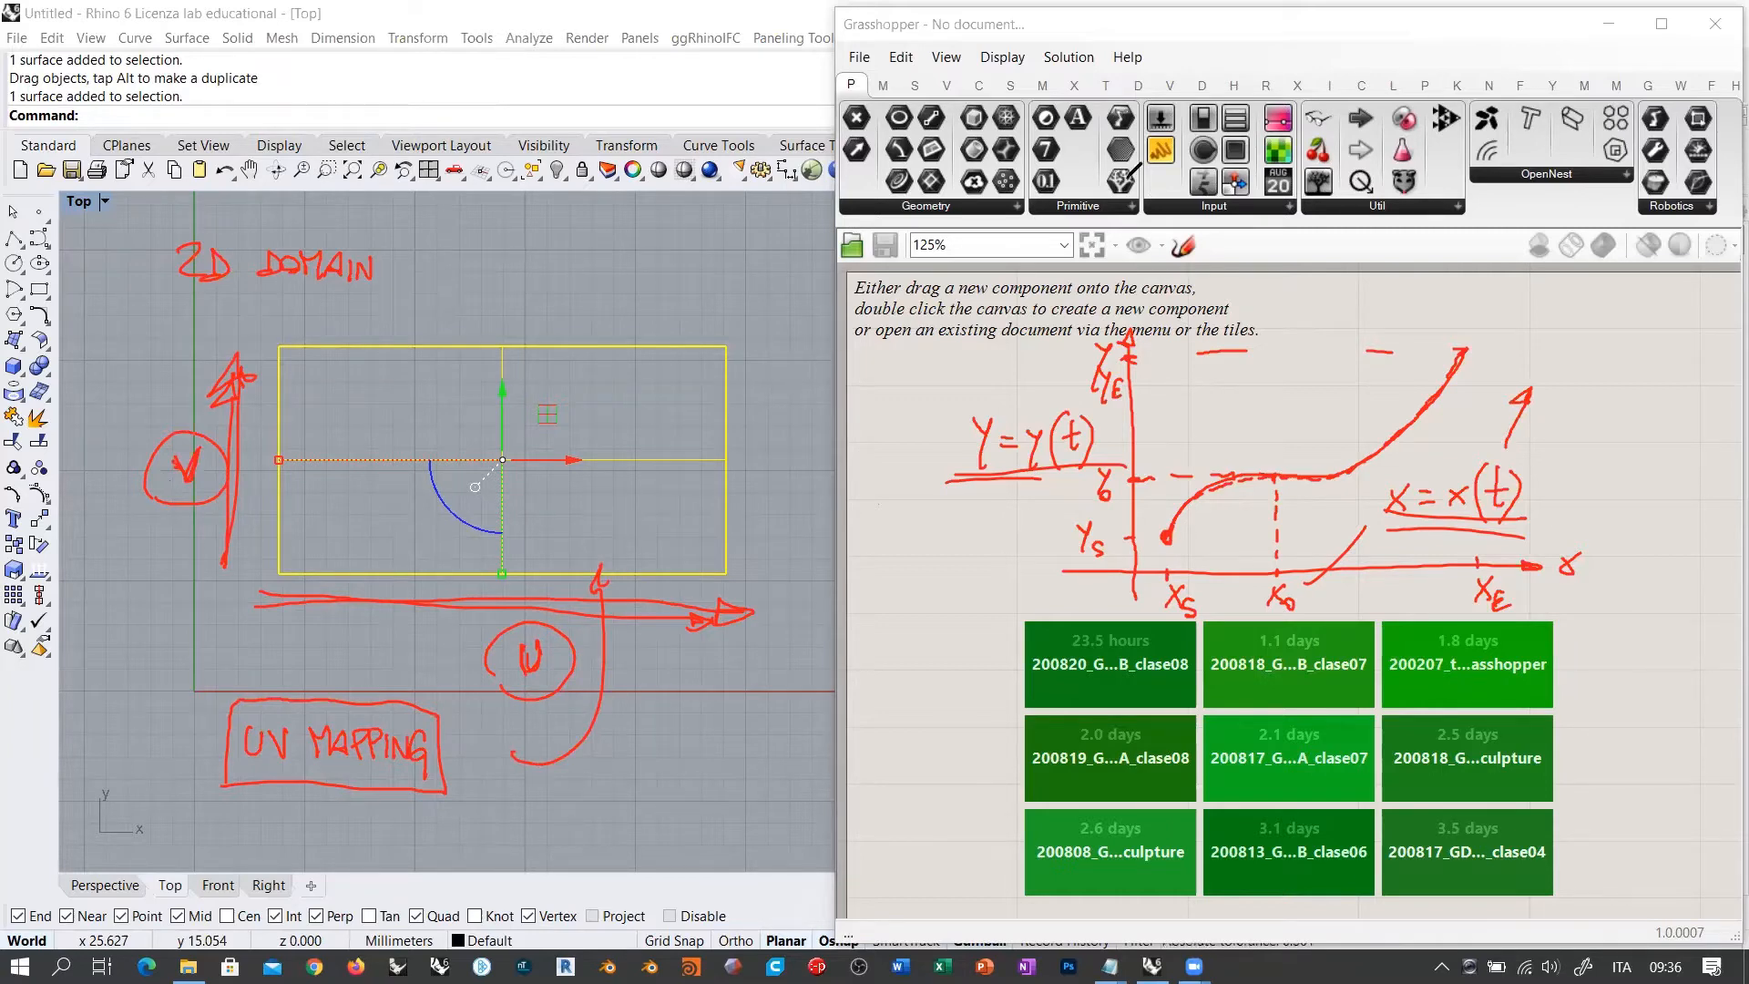
pyautogui.click(1127, 179)
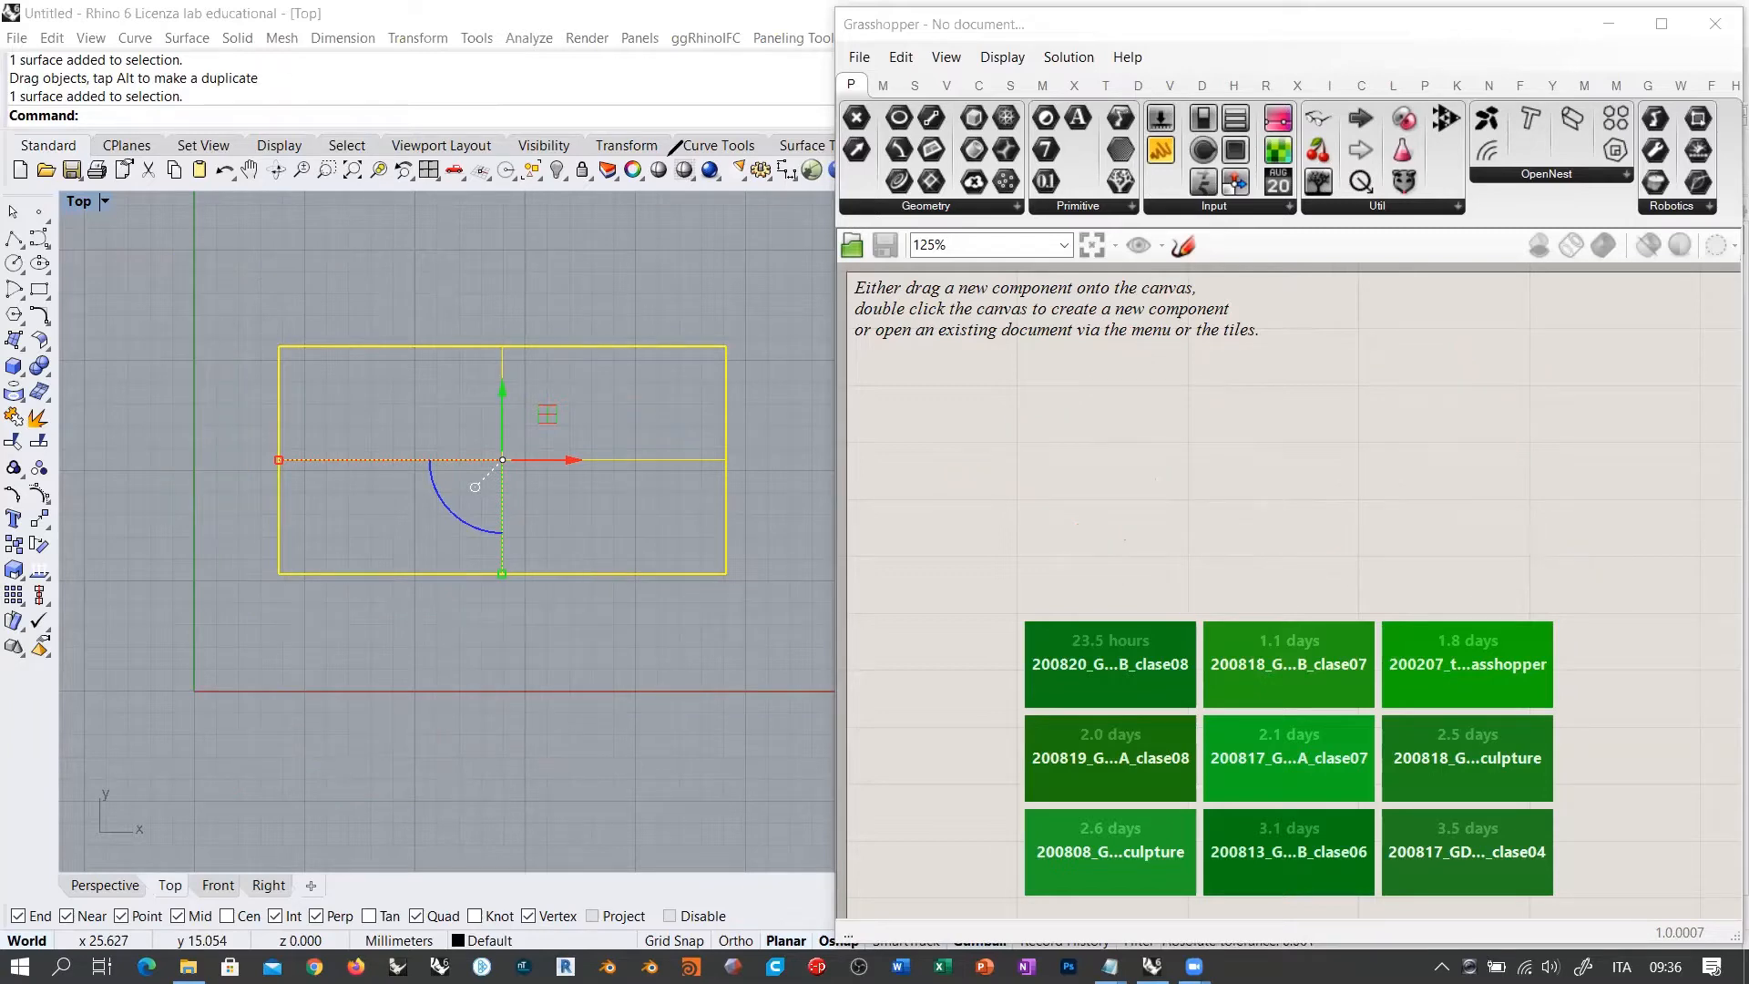
# Step: Add a Surface parameter to the empty Grasshopper canvas below the licence header
pyautogui.click(746, 666)
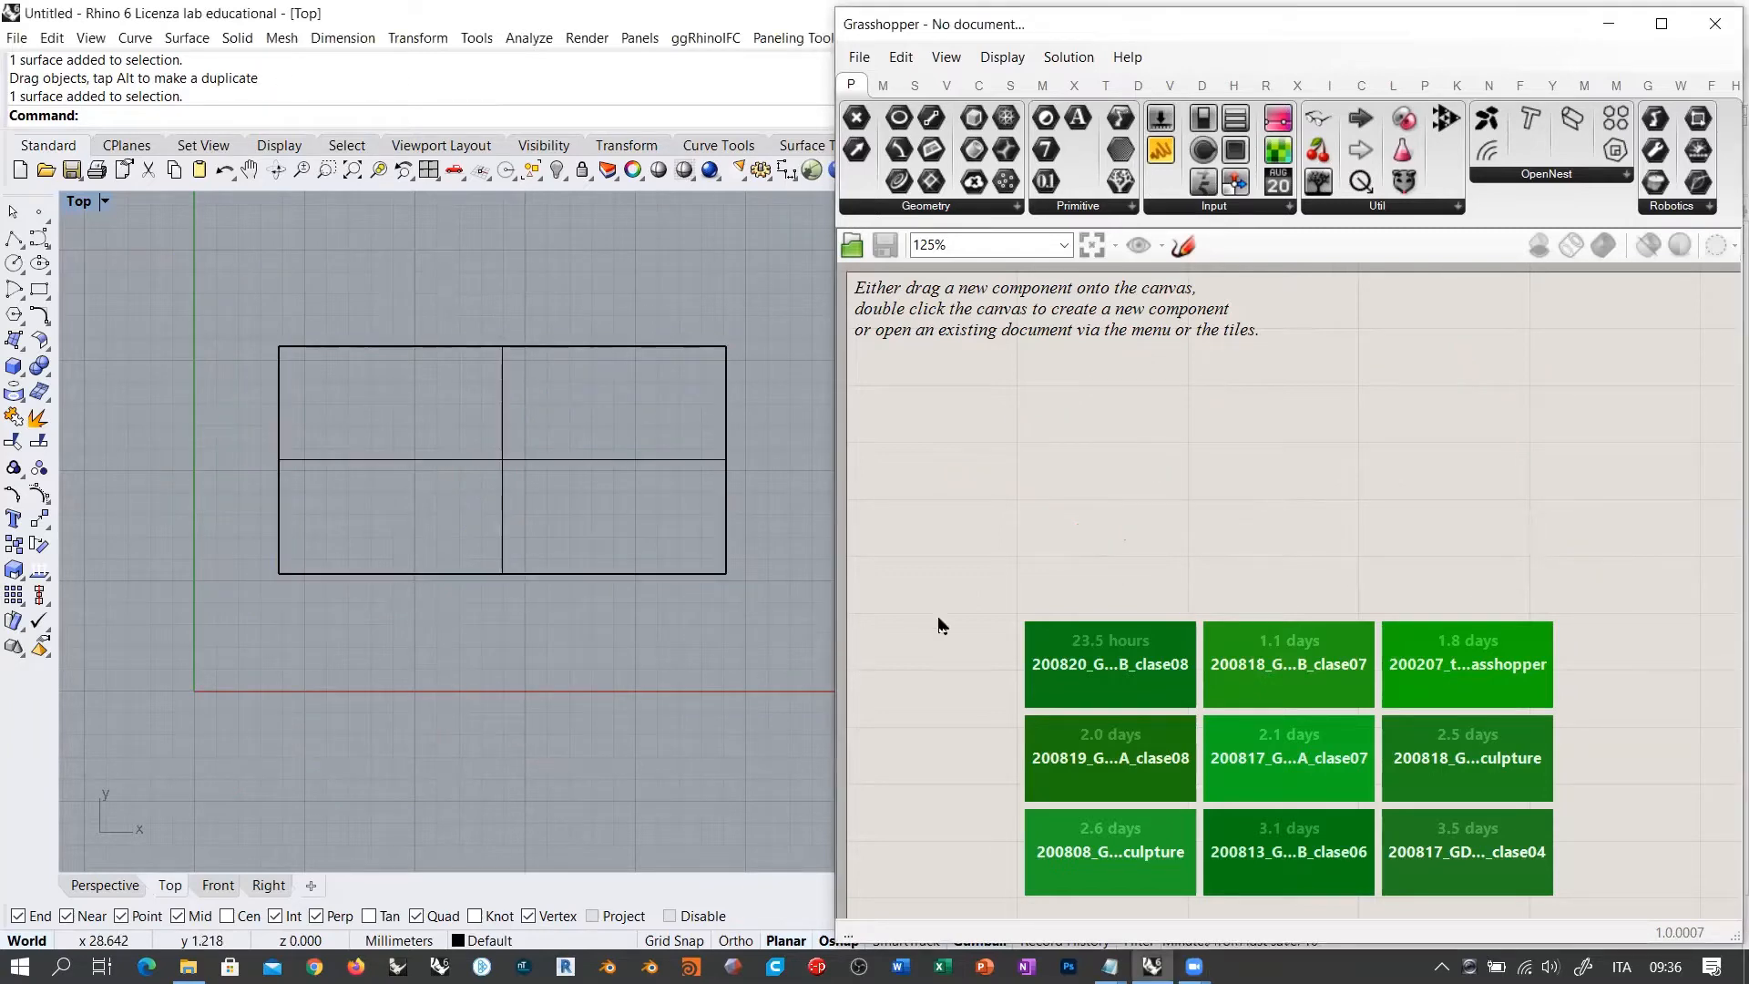
pyautogui.moveTo(616, 462); pyautogui.dragTo(559, 491, button='right')
pyautogui.click(476, 538)
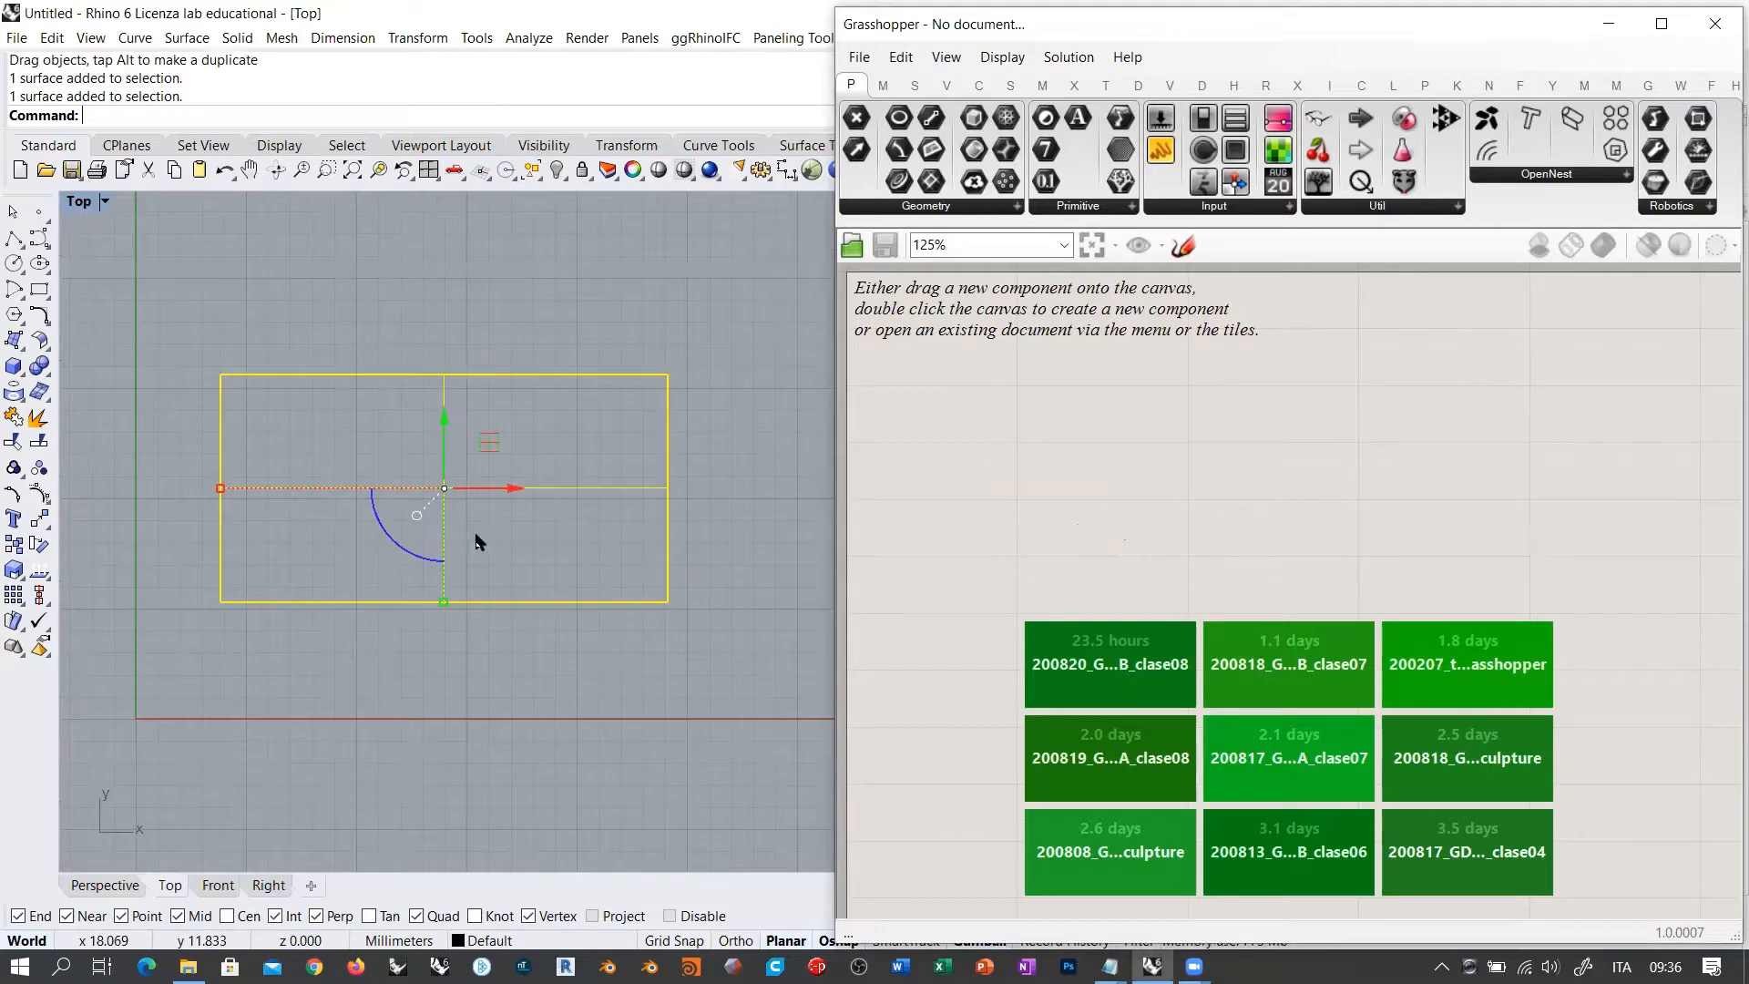
pyautogui.click(583, 534)
pyautogui.doubleClick(947, 707)
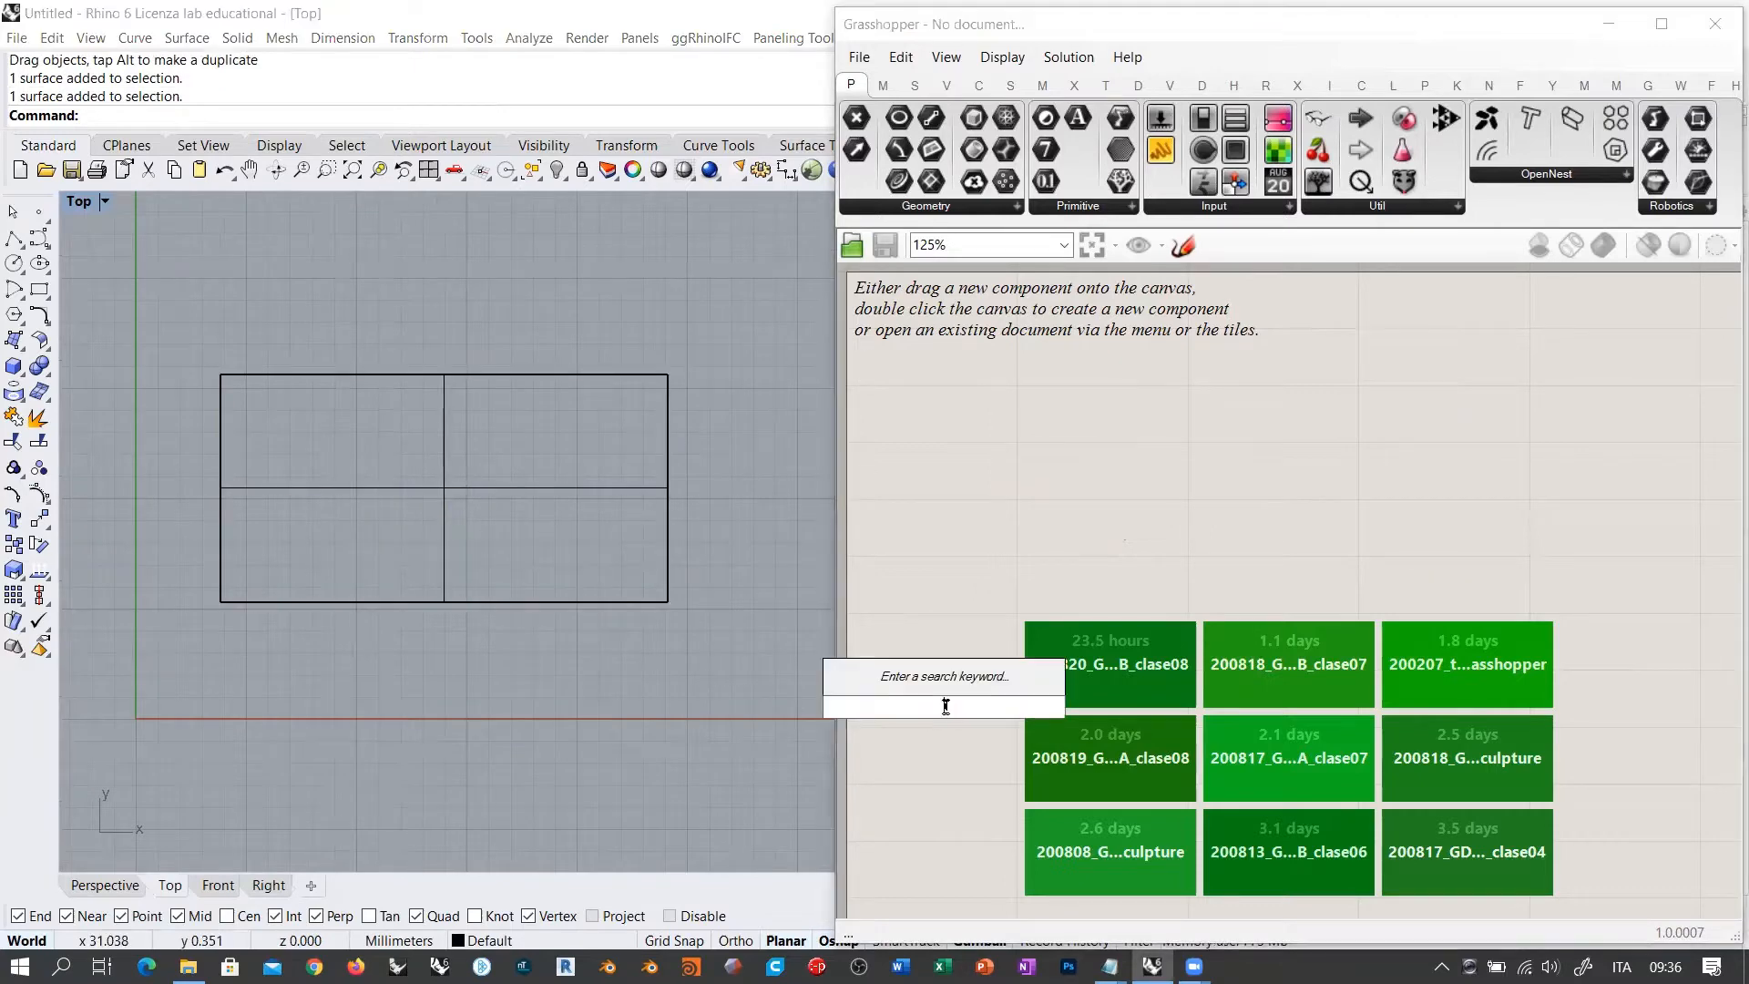
pyautogui.write('sr')
pyautogui.click(965, 698)
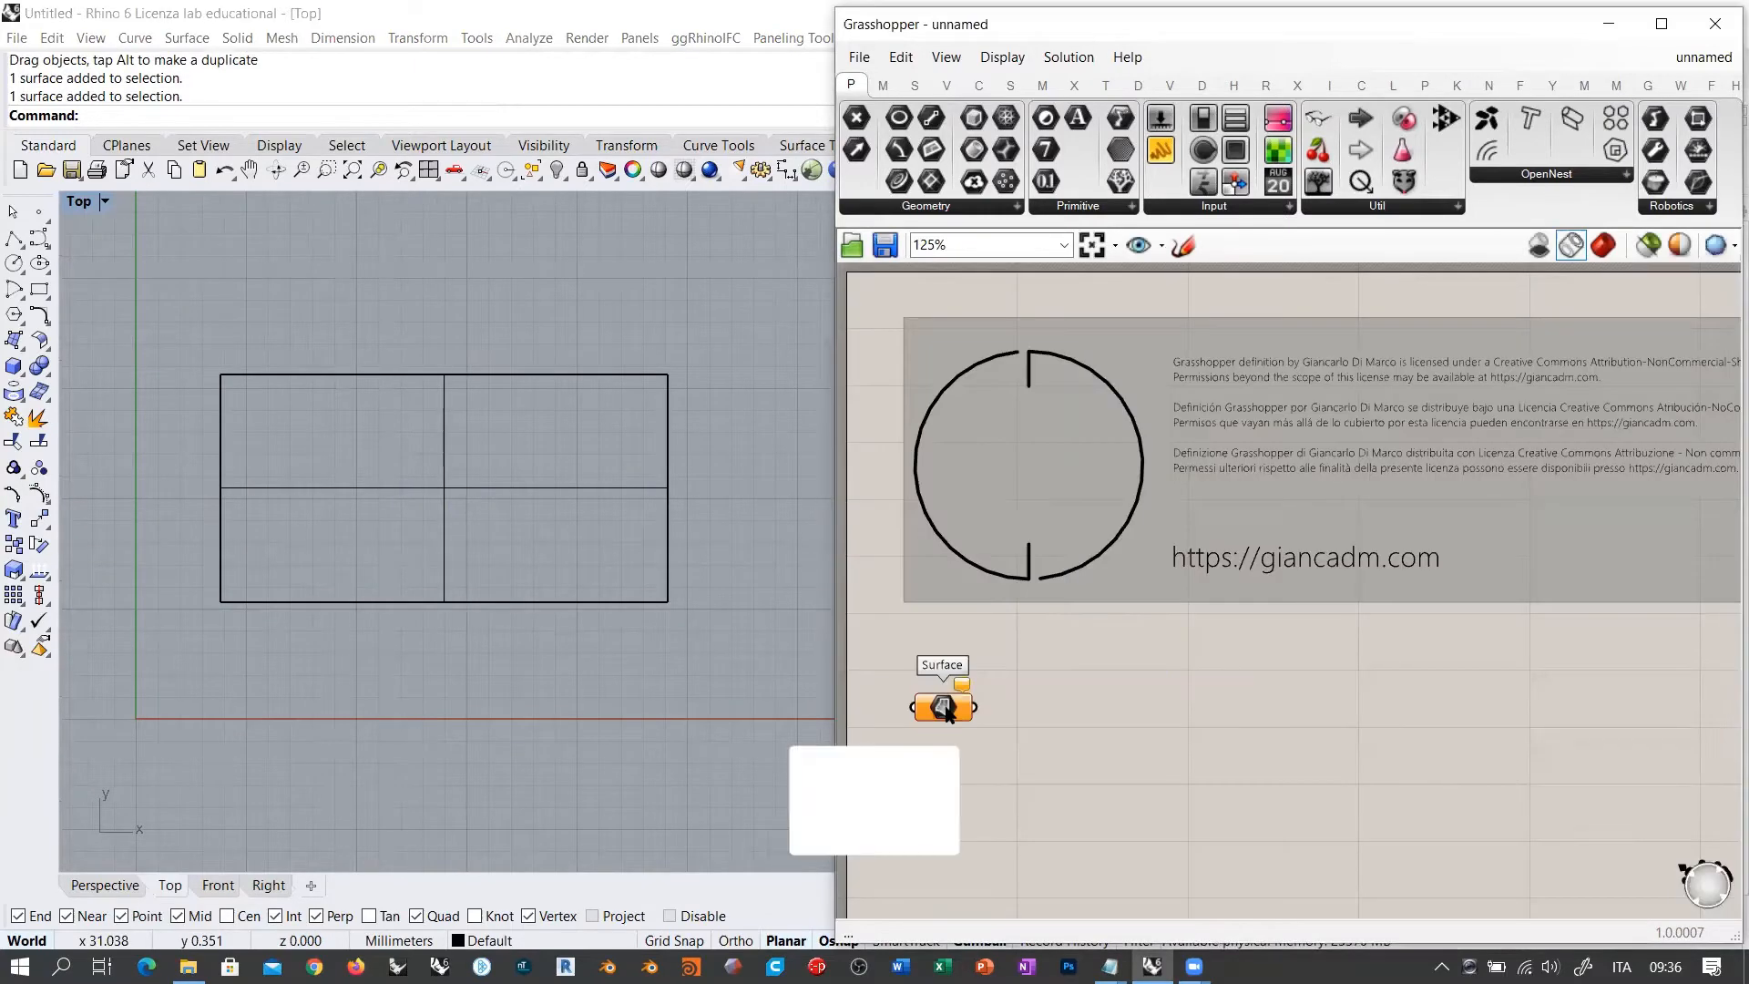
pyautogui.moveTo(941, 706); pyautogui.dragTo(1053, 710)
pyautogui.scroll(4, 1053, 710)
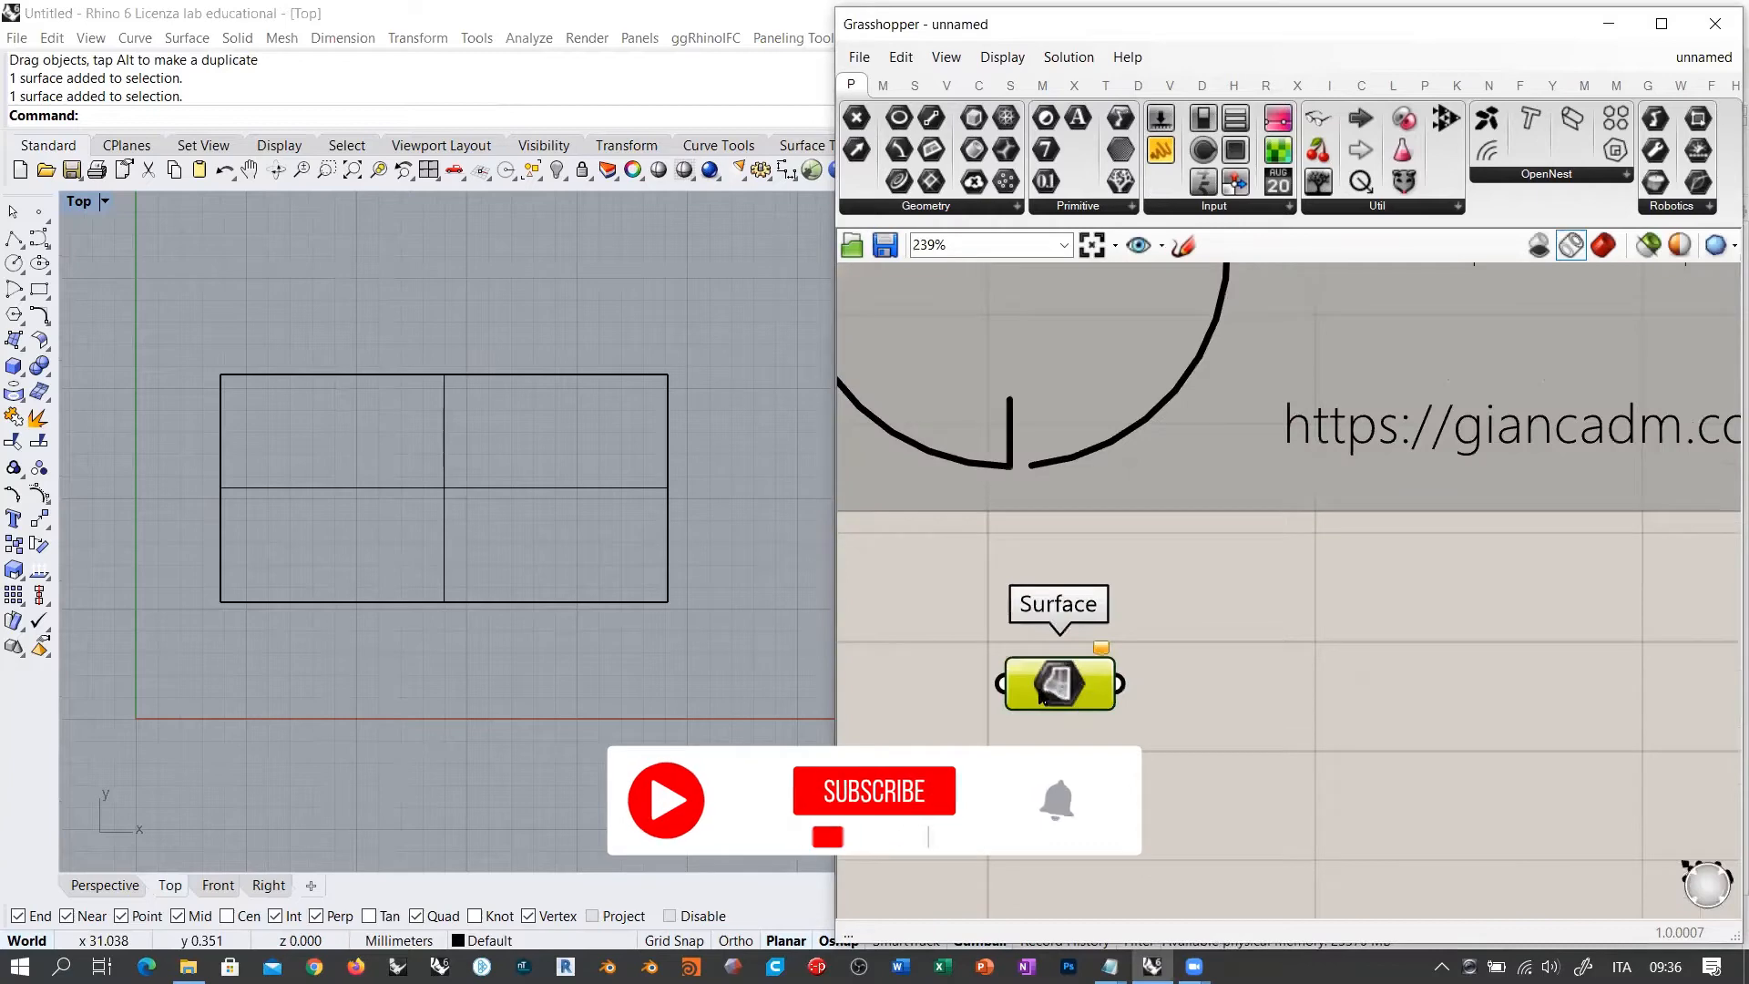
# Step: Reference the Rhino plane surface in the Surface parameter and turn on the shaded preview
pyautogui.rightClick(1057, 689)
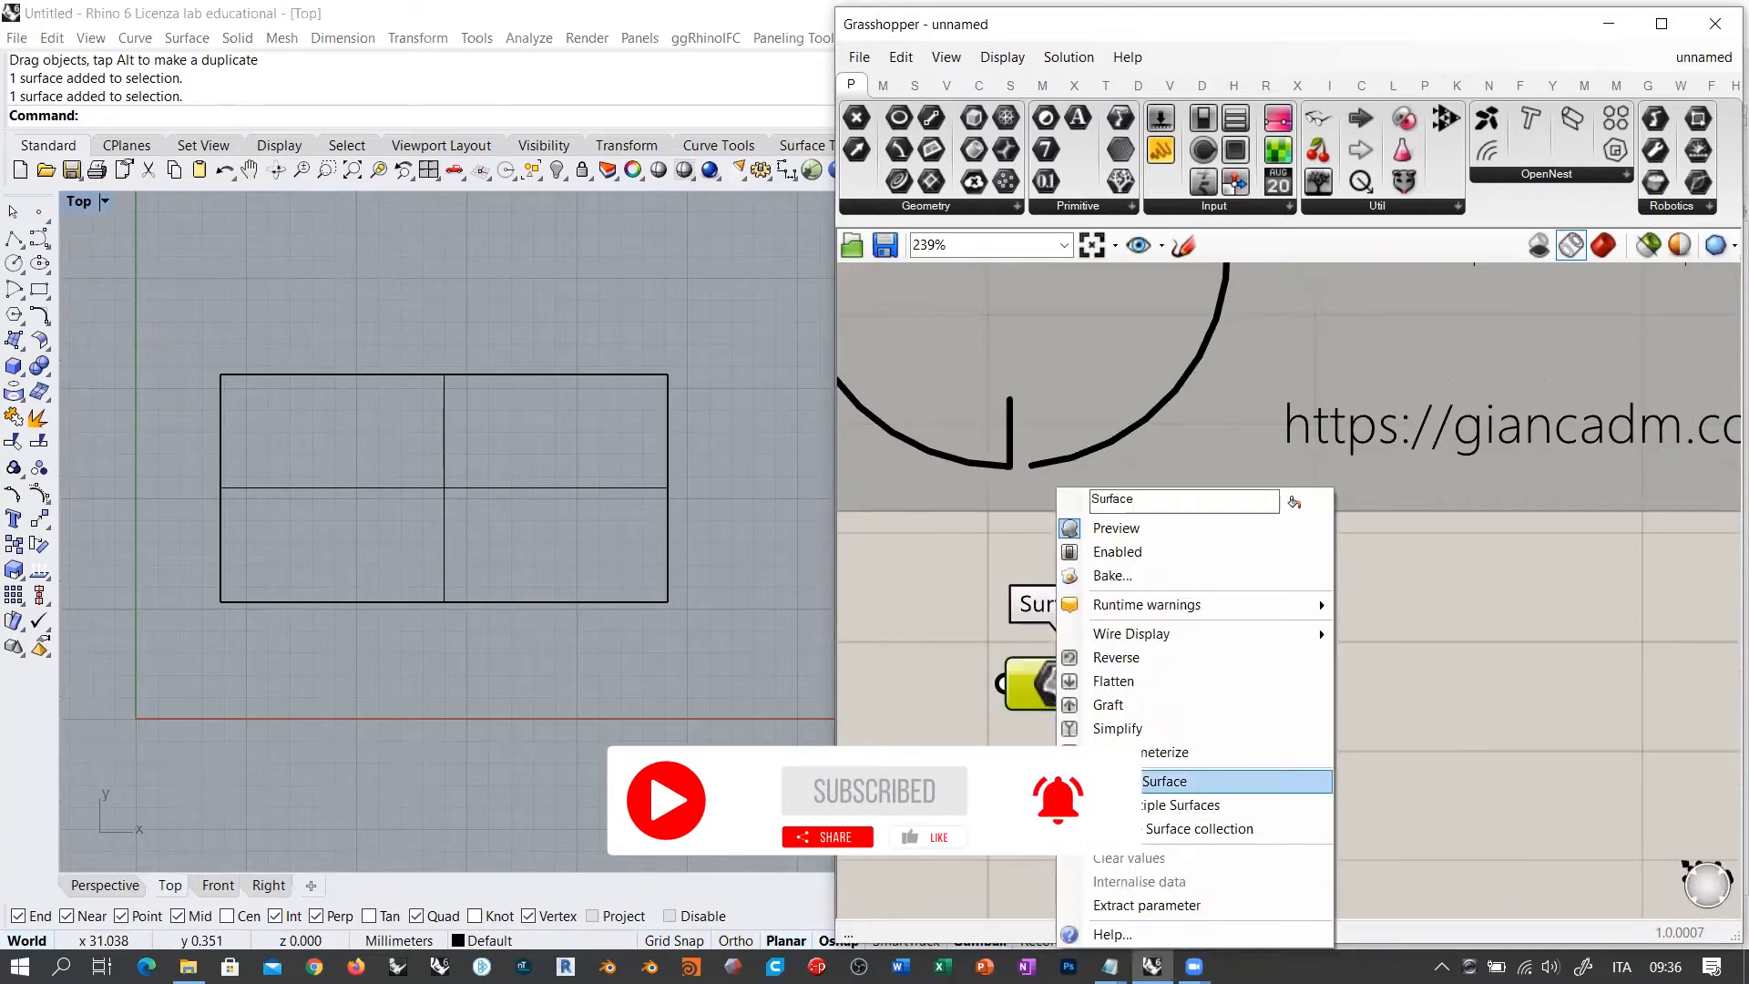
pyautogui.click(1121, 781)
pyautogui.click(324, 556)
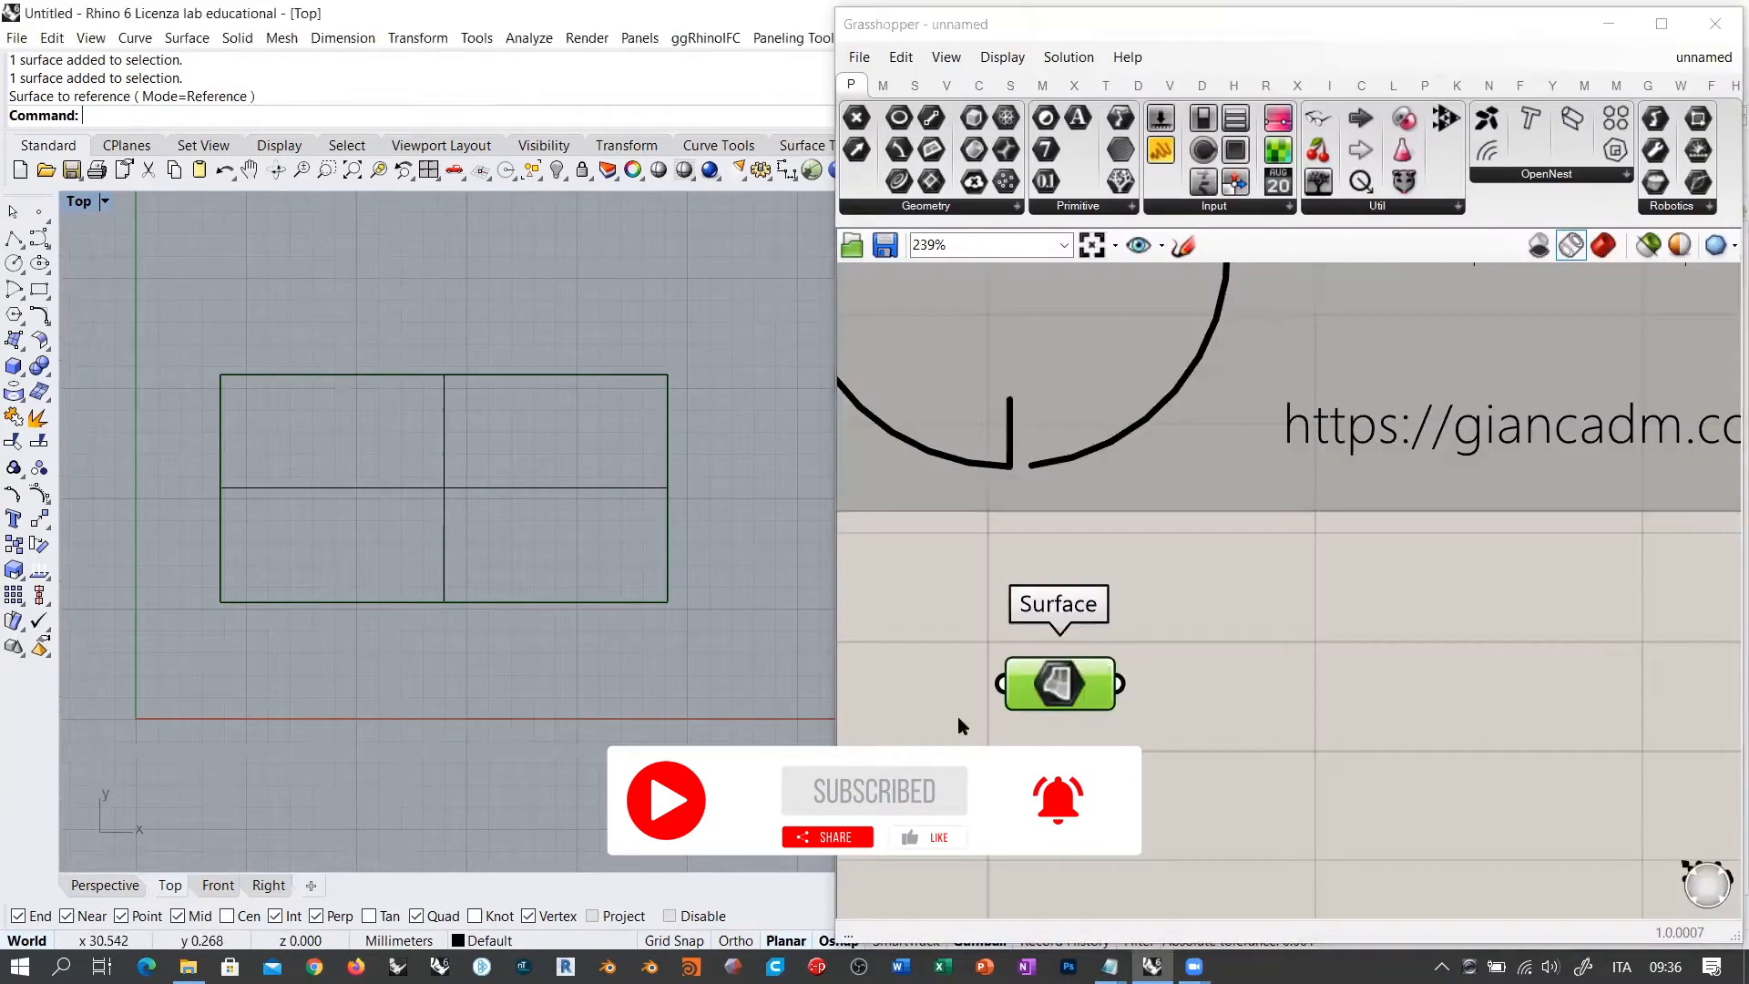
pyautogui.click(1603, 244)
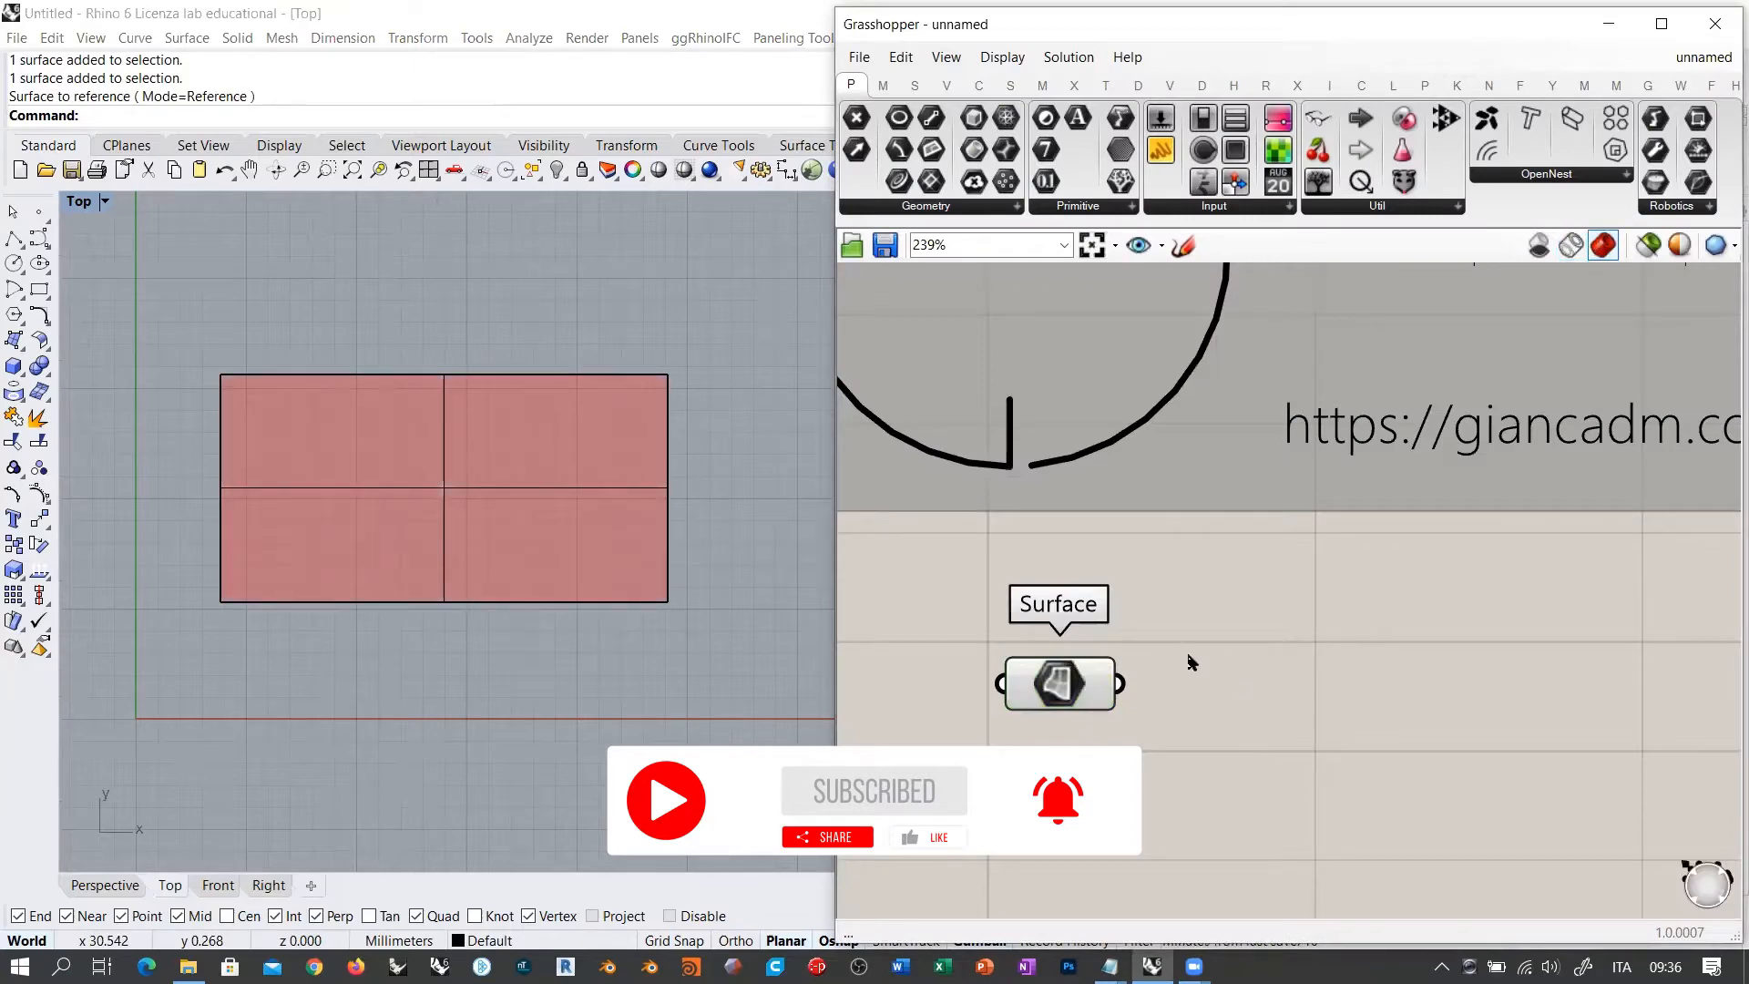
# Step: Add a Mesh Surface component and connect the Surface parameter to its Surface input
pyautogui.moveTo(1242, 718); pyautogui.dragTo(1187, 610, button='right')
pyautogui.doubleClick(1186, 604)
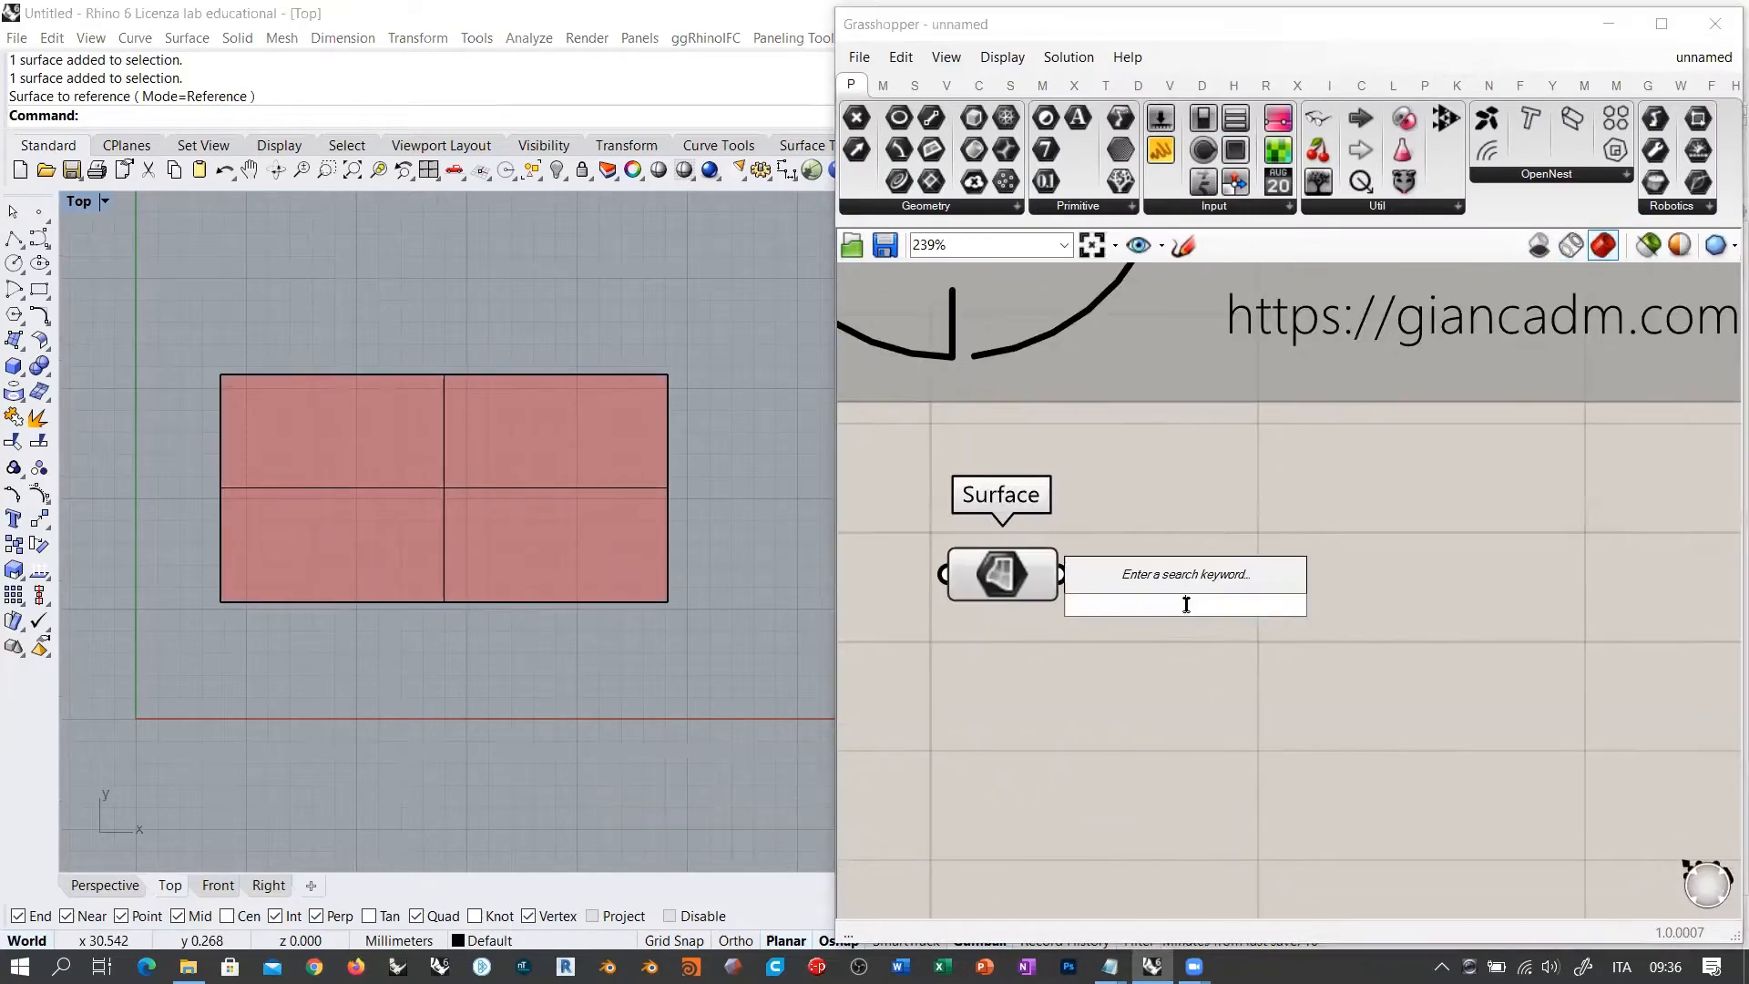
pyautogui.write('mesh')
pyautogui.click(1169, 579)
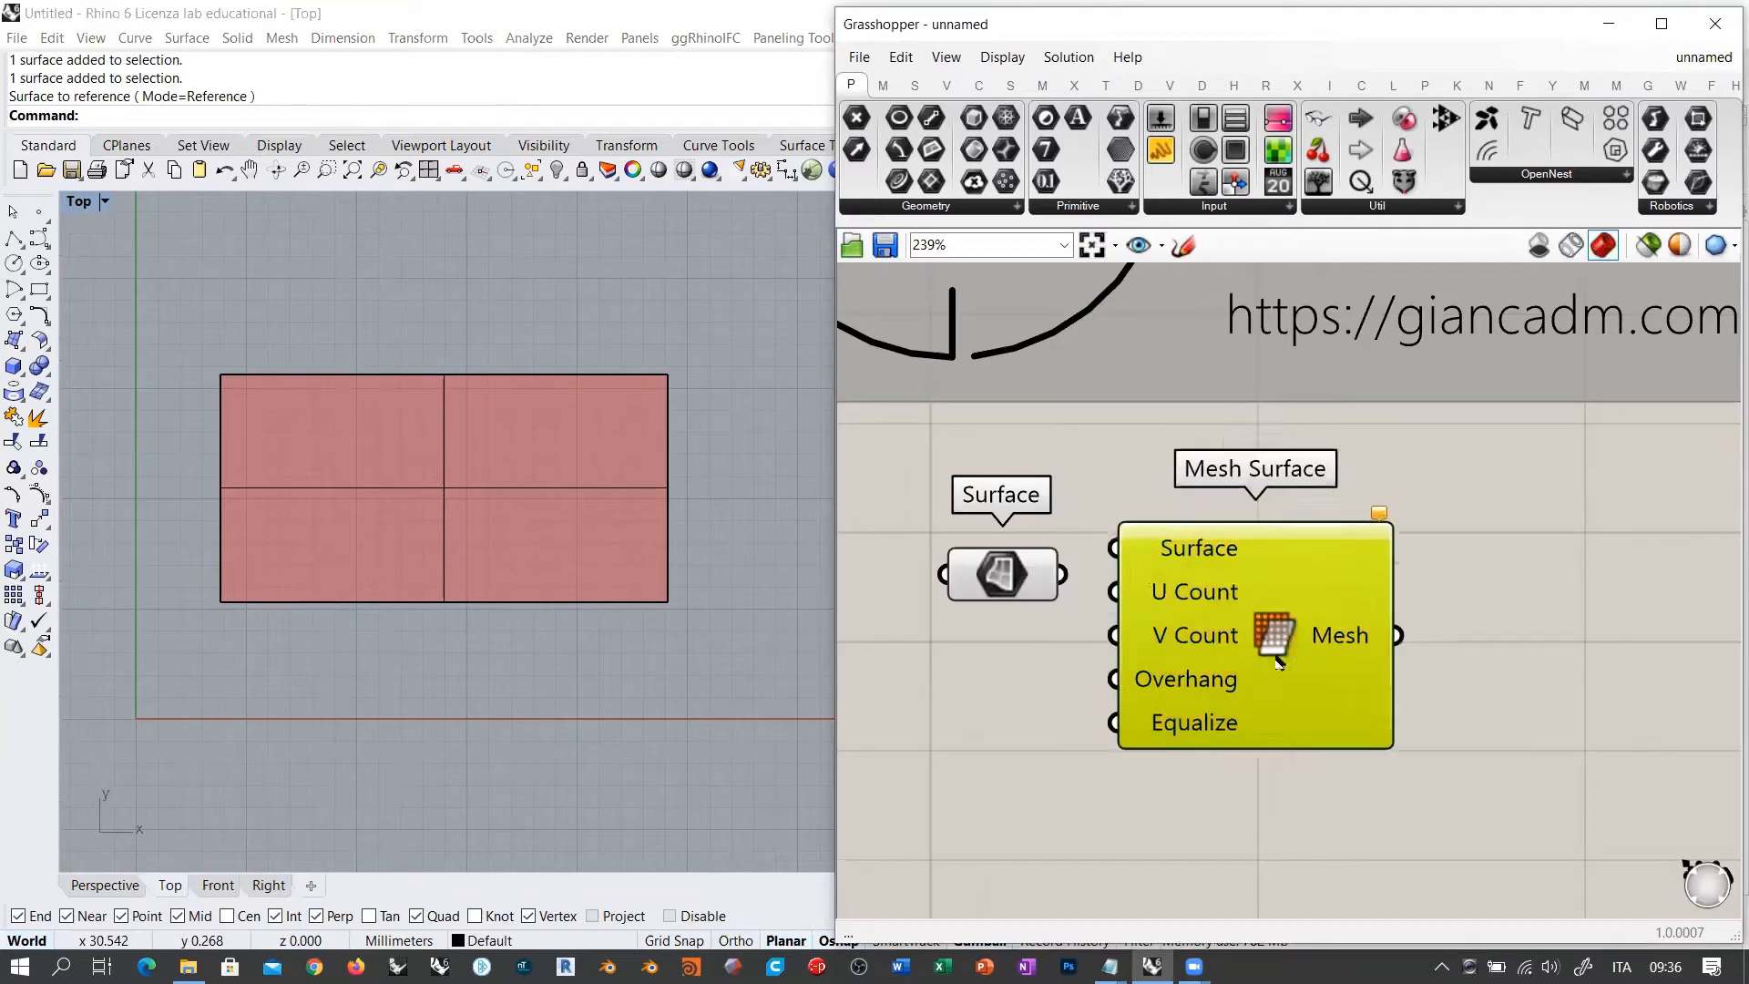
pyautogui.click(1106, 536)
pyautogui.moveTo(1062, 574); pyautogui.dragTo(1174, 591)
pyautogui.moveTo(1294, 639); pyautogui.dragTo(1311, 636)
pyautogui.click(1111, 678)
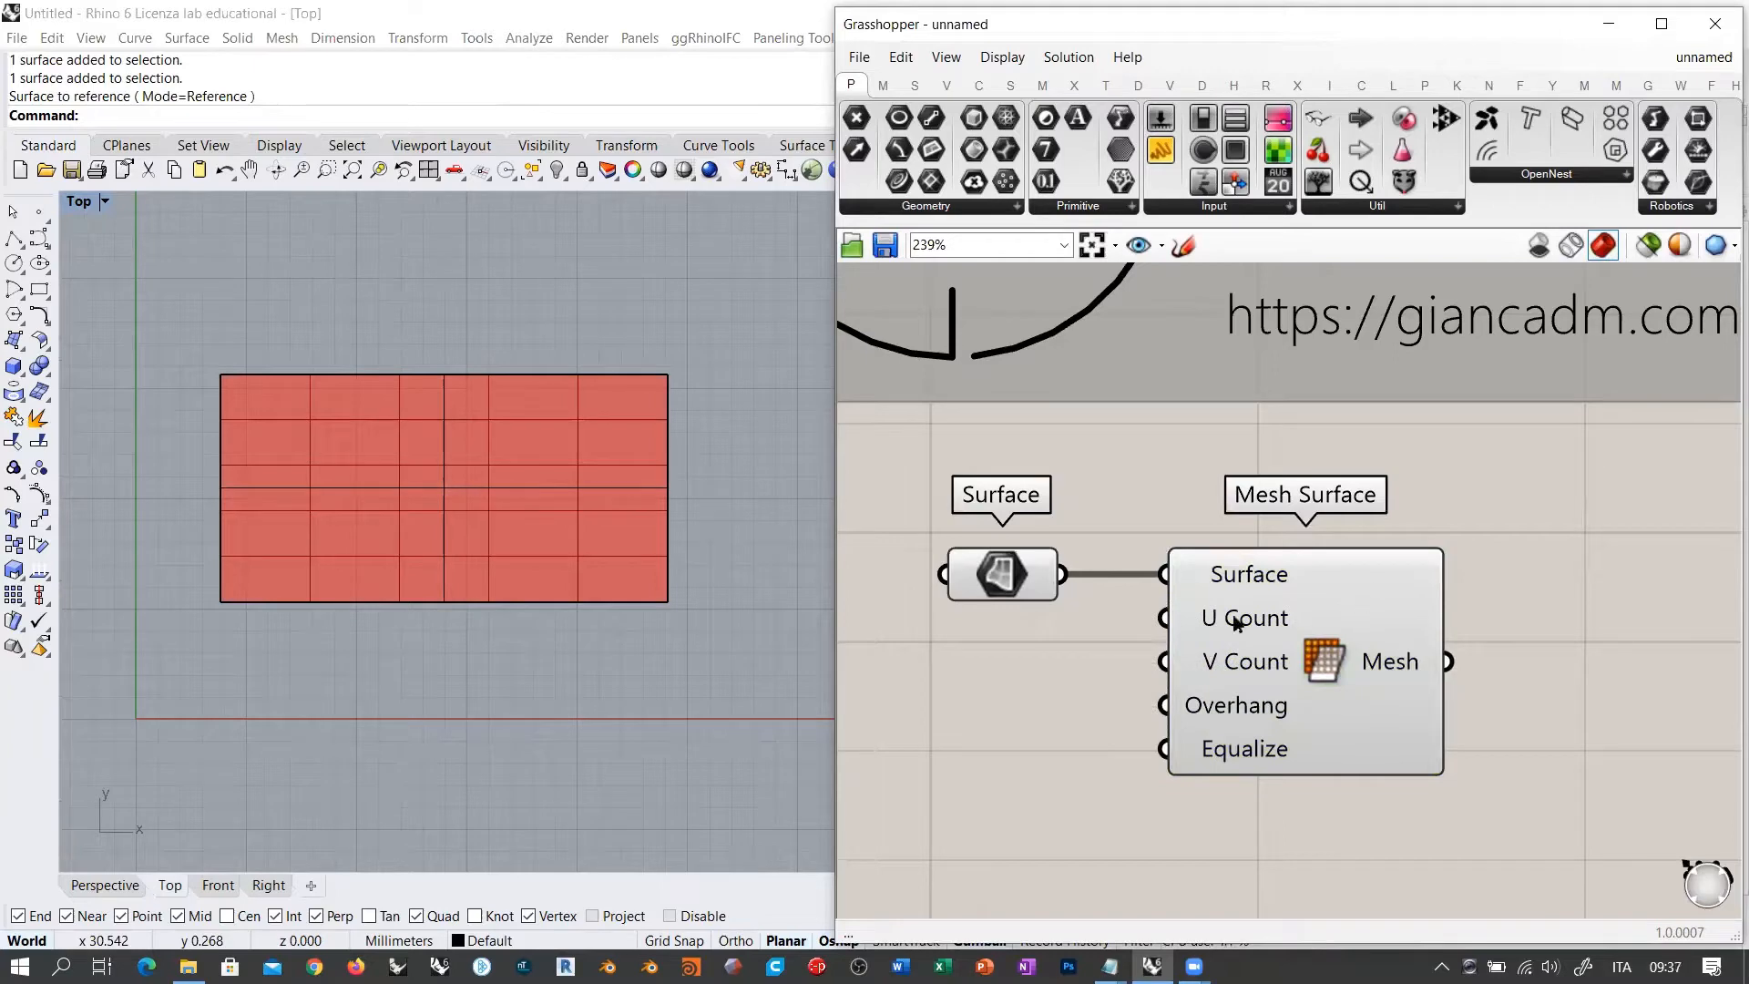
# Step: Create a number slider with value 11 and connect it to the U Count input of Mesh Surface
pyautogui.moveTo(1235, 674)
pyautogui.moveTo(947, 696); pyautogui.dragTo(1078, 680, button='right')
pyautogui.doubleClick(1078, 674)
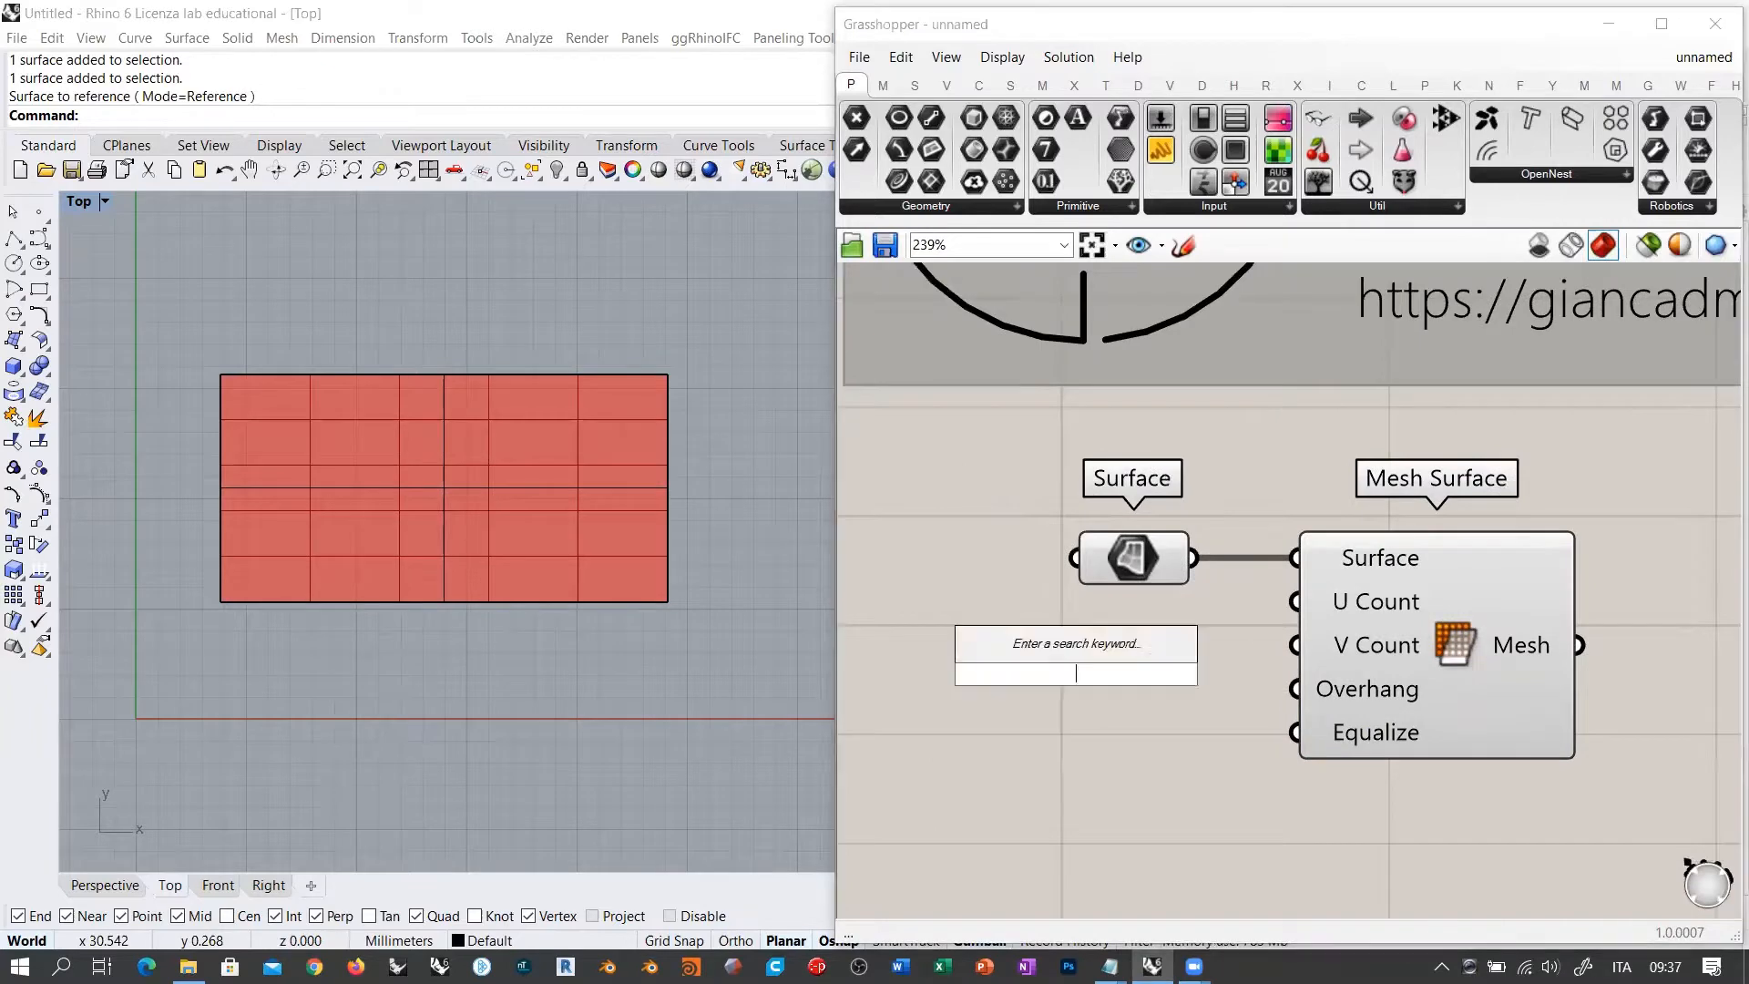
pyautogui.write('2')
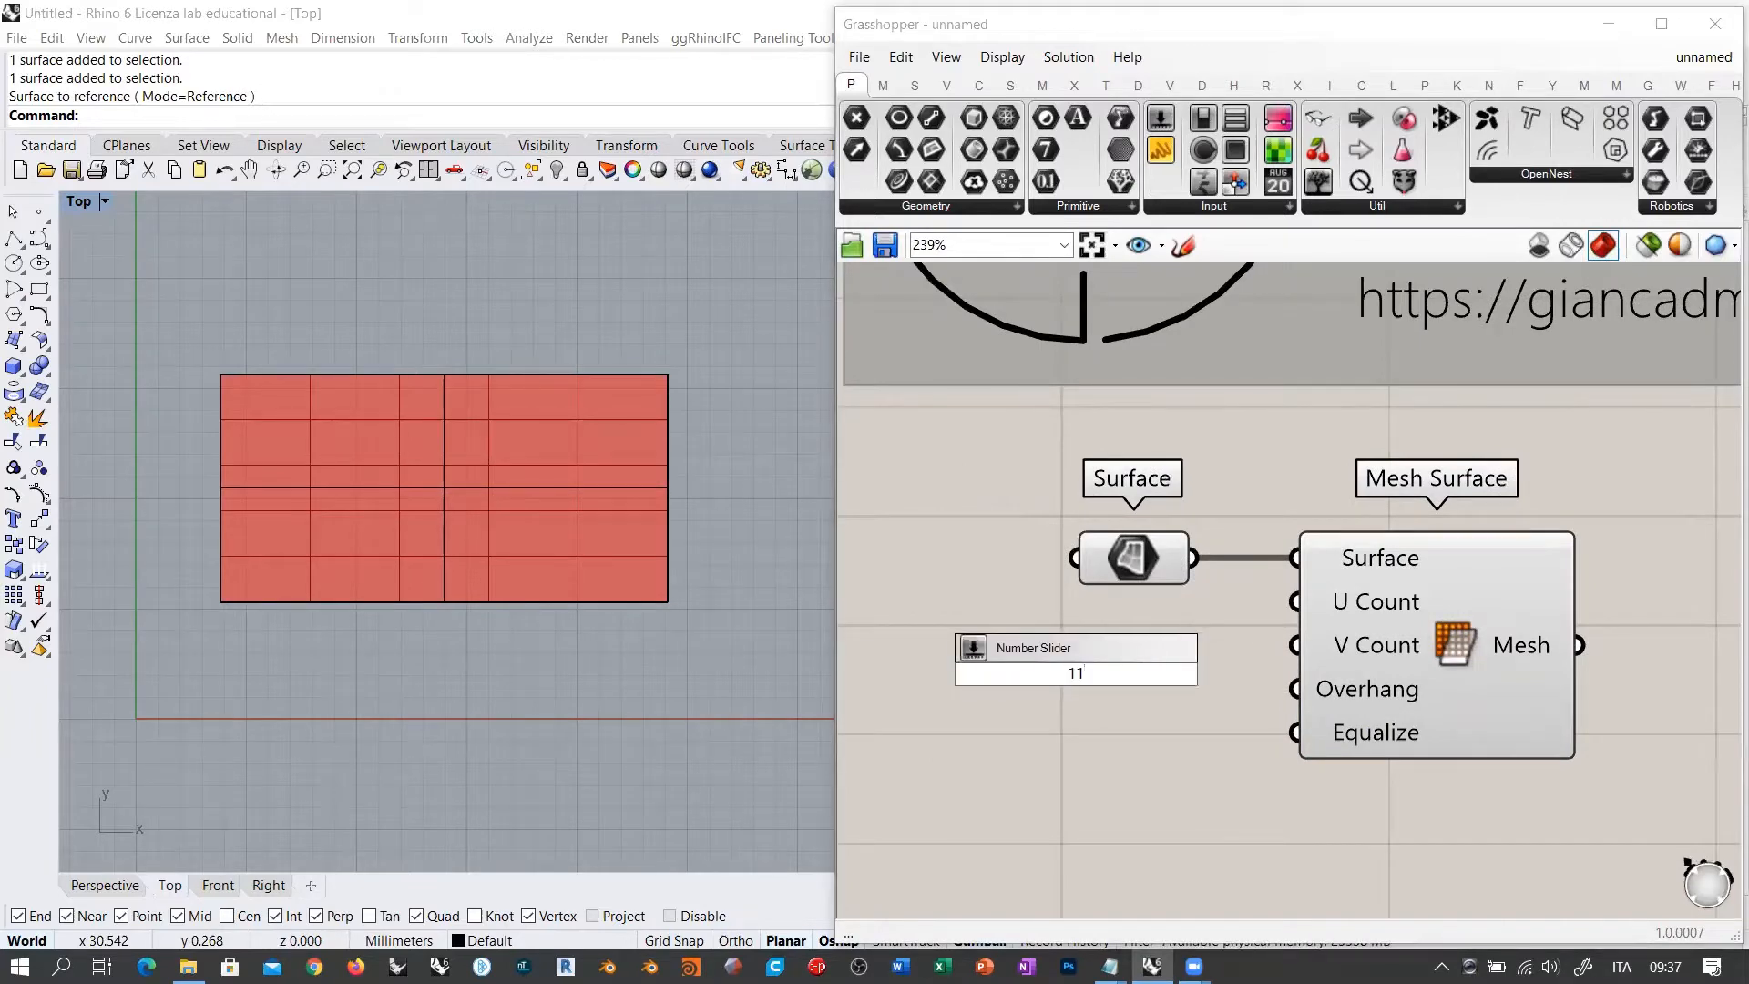
pyautogui.press('Return')
pyautogui.moveTo(1197, 674); pyautogui.dragTo(1112, 640)
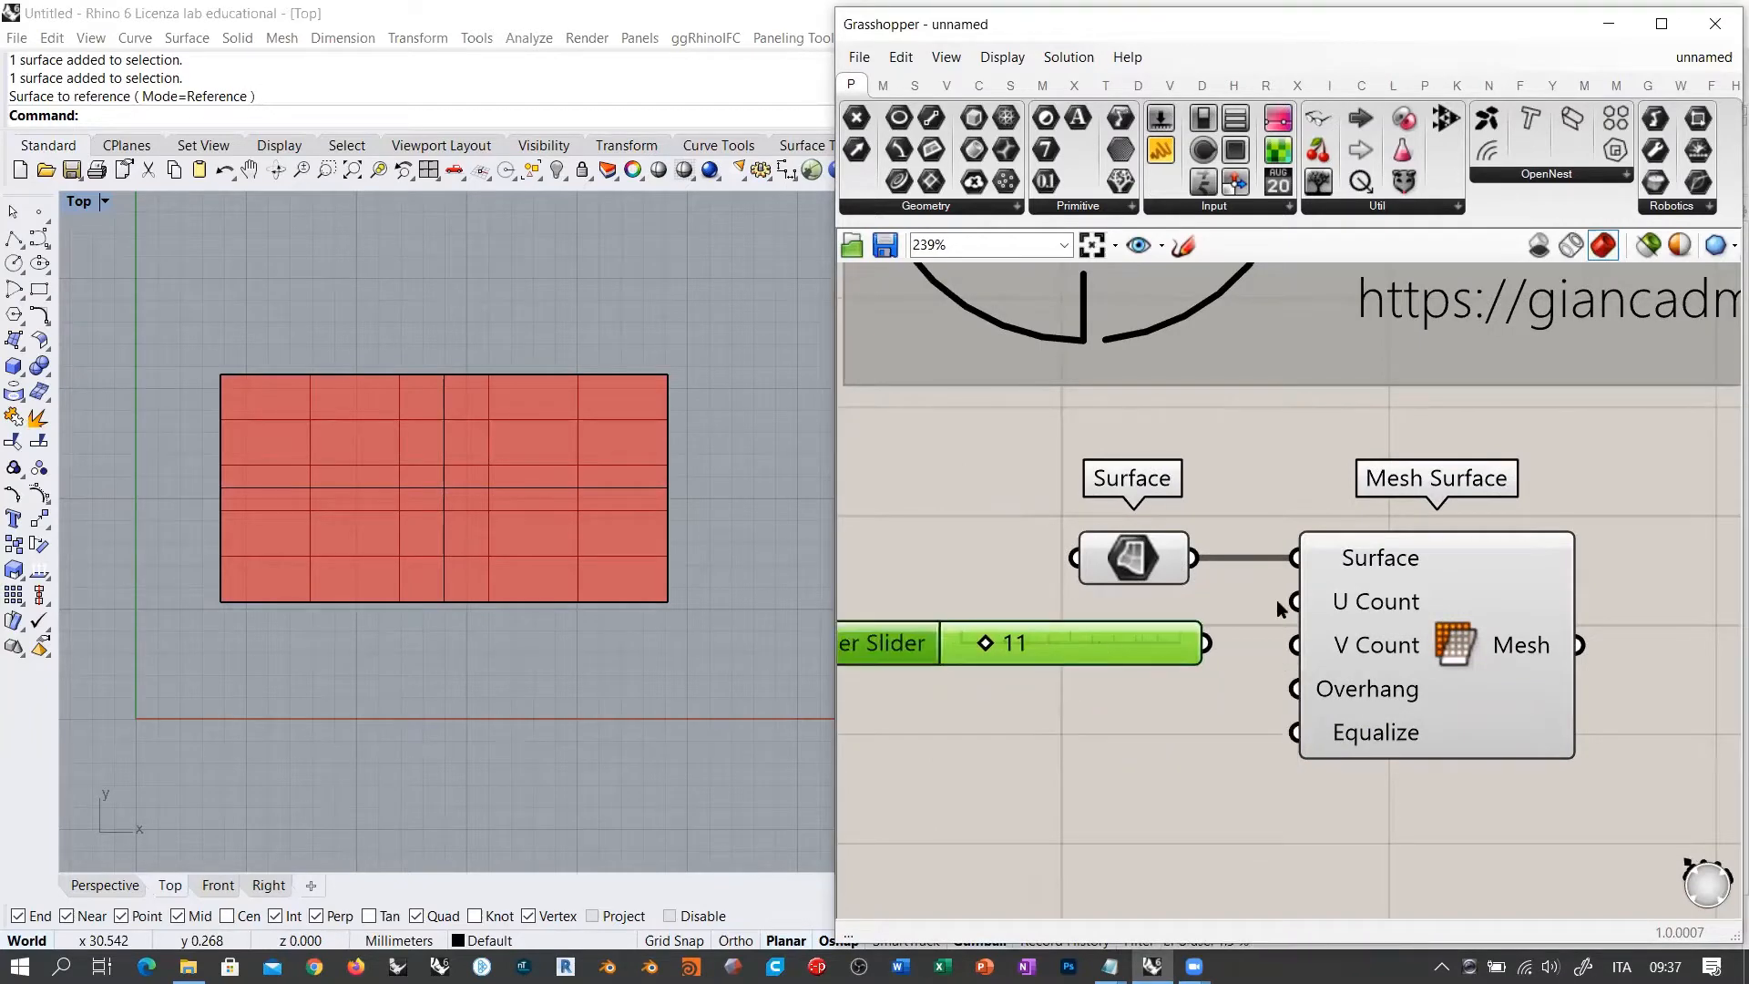
pyautogui.moveTo(1278, 601); pyautogui.dragTo(1205, 643)
# Step: Create a second number slider with value 11 and connect it to the V Count input of Mesh Surface
pyautogui.doubleClick(1080, 725)
pyautogui.write('112')
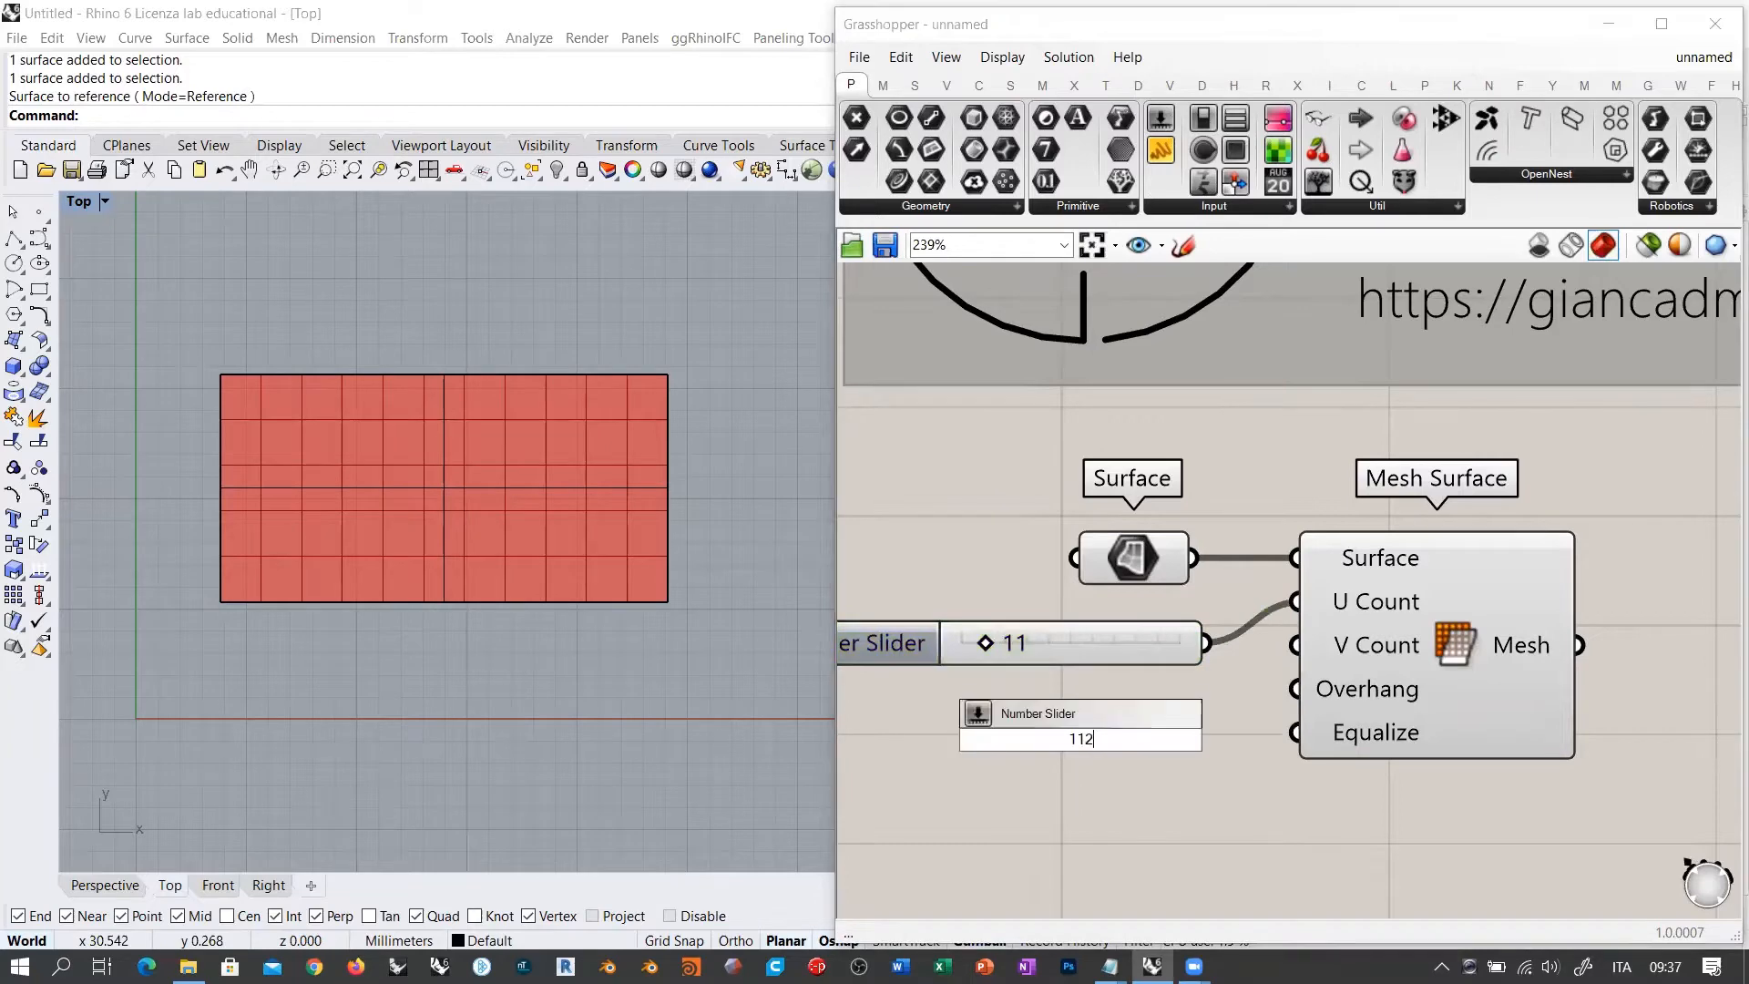
pyautogui.press('BackSpace')
pyautogui.press('Return')
pyautogui.moveTo(1301, 646); pyautogui.dragTo(1141, 702)
pyautogui.click(1206, 766)
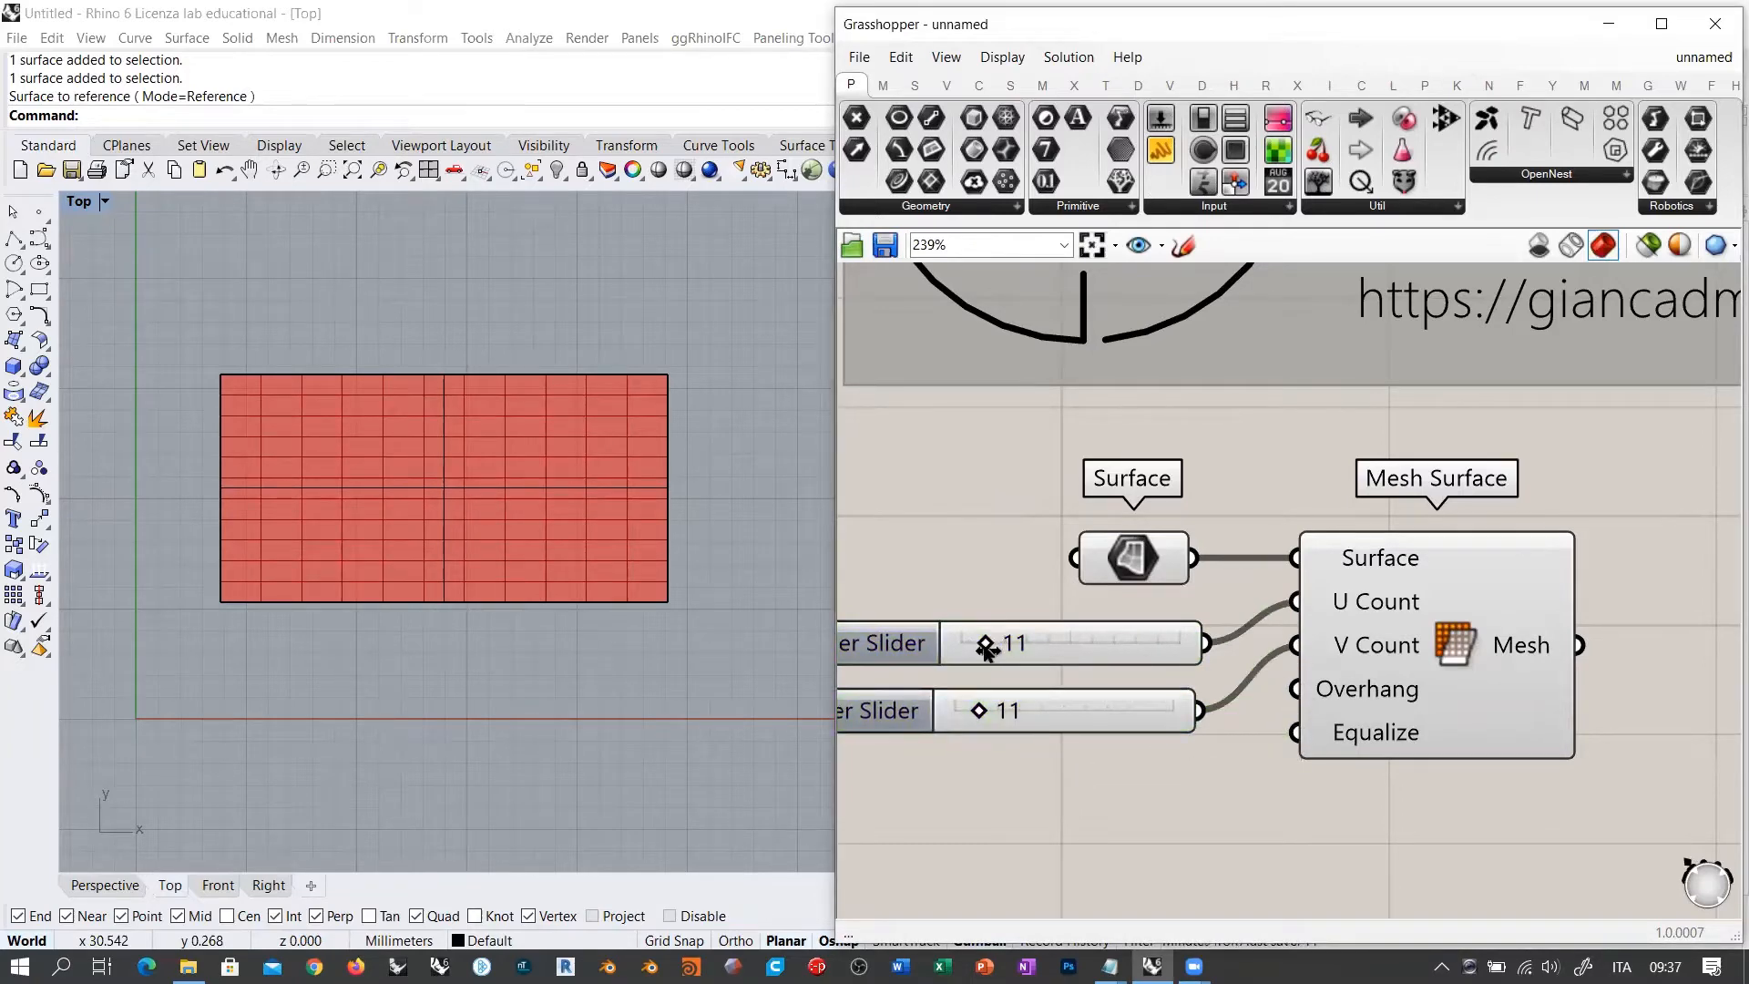
# Step: Vary the mesh density with both sliders, ending at U Count 42 and V Count 13, and line up the V Count slider
pyautogui.moveTo(988, 644); pyautogui.dragTo(1057, 644)
pyautogui.moveTo(979, 711); pyautogui.dragTo(1066, 710)
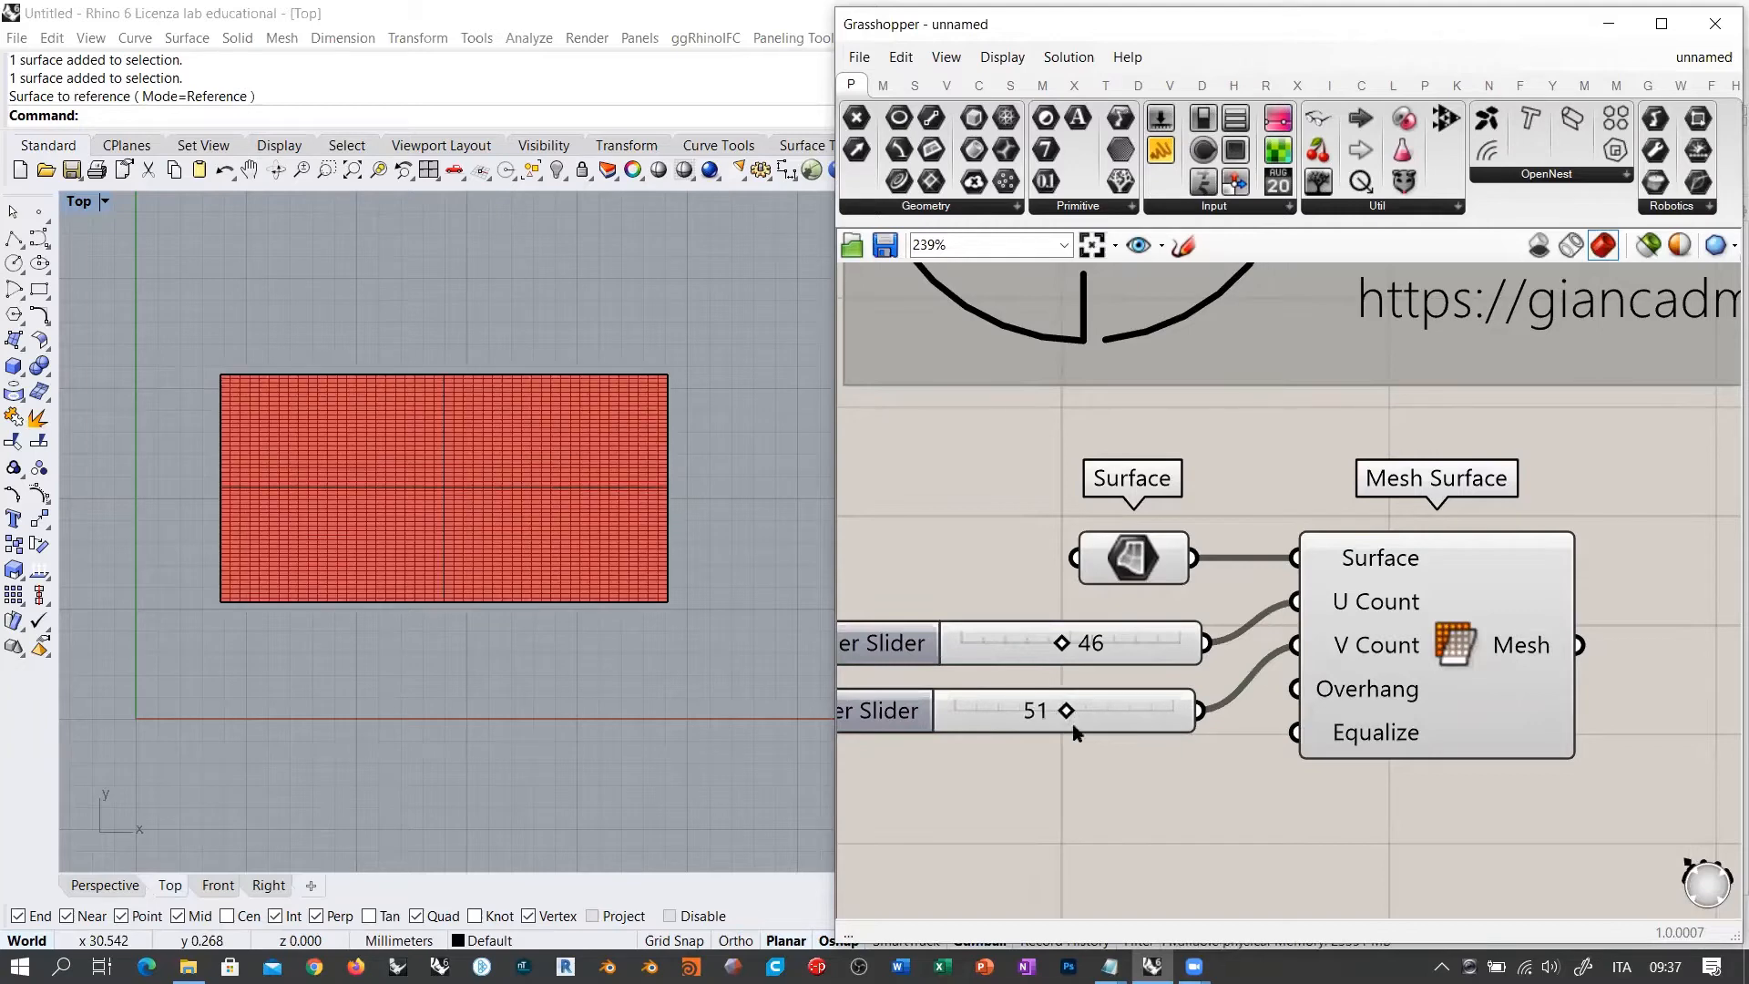
pyautogui.moveTo(1063, 643); pyautogui.dragTo(1011, 643)
pyautogui.moveTo(1064, 710); pyautogui.dragTo(981, 714)
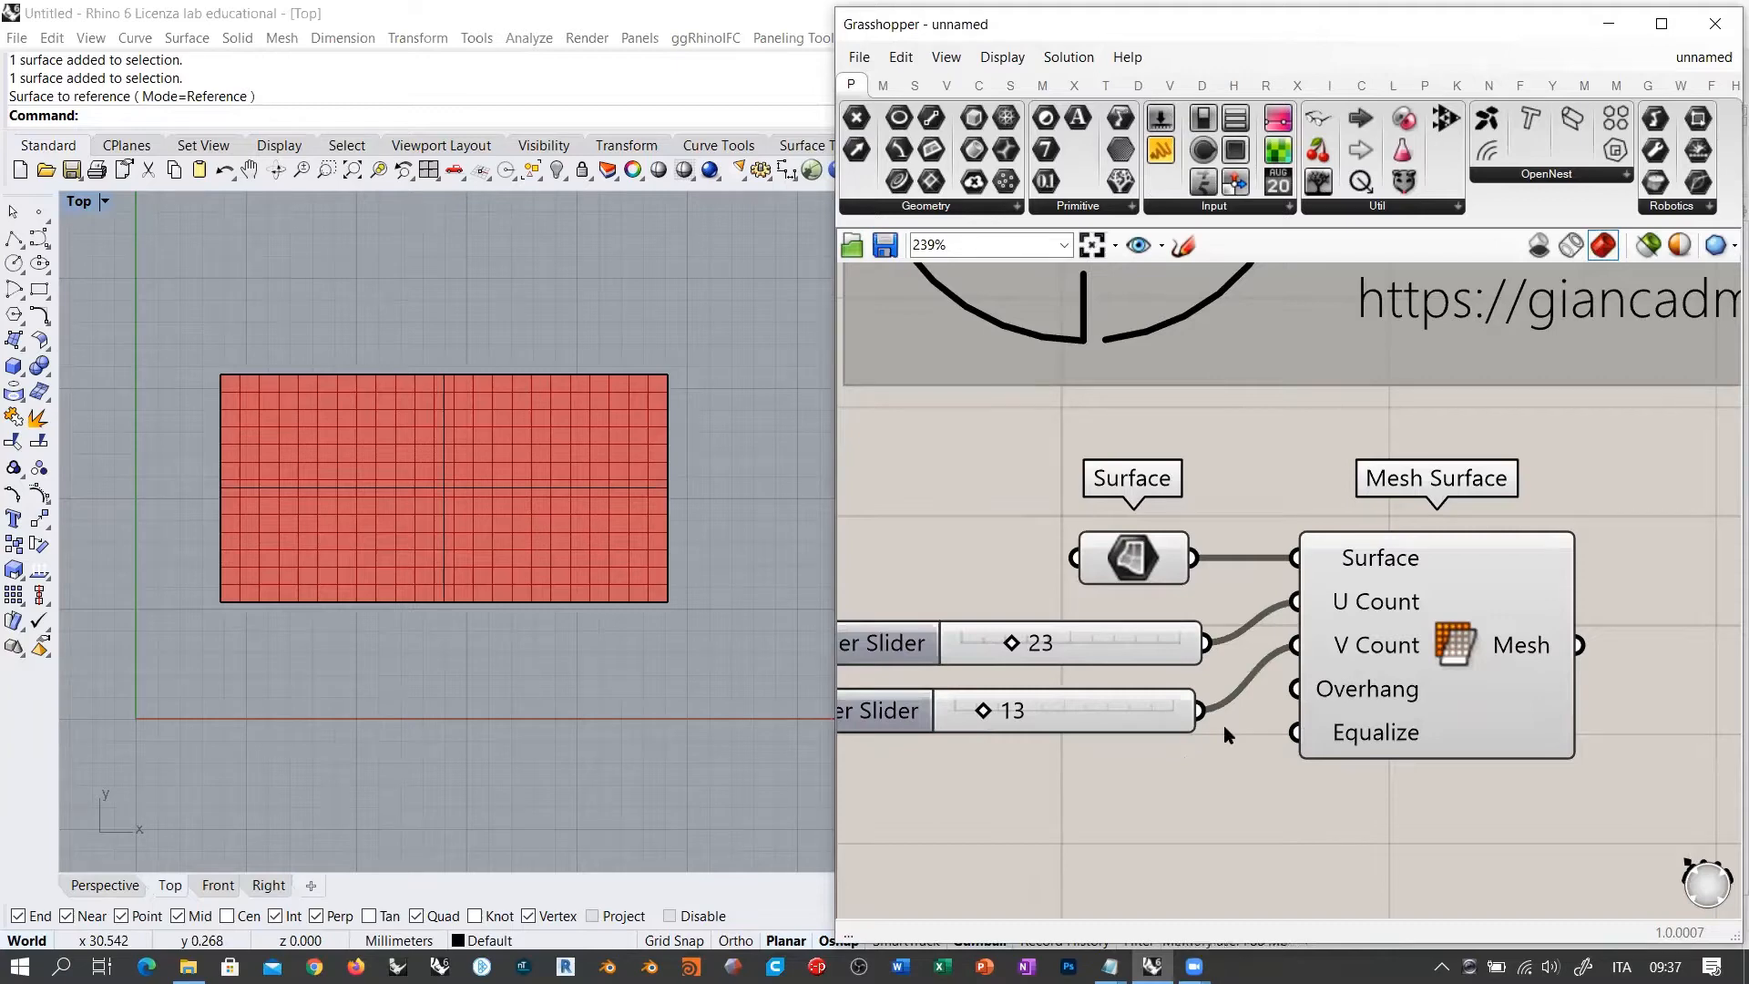
pyautogui.moveTo(1130, 712); pyautogui.dragTo(1137, 706)
pyautogui.click(1195, 743)
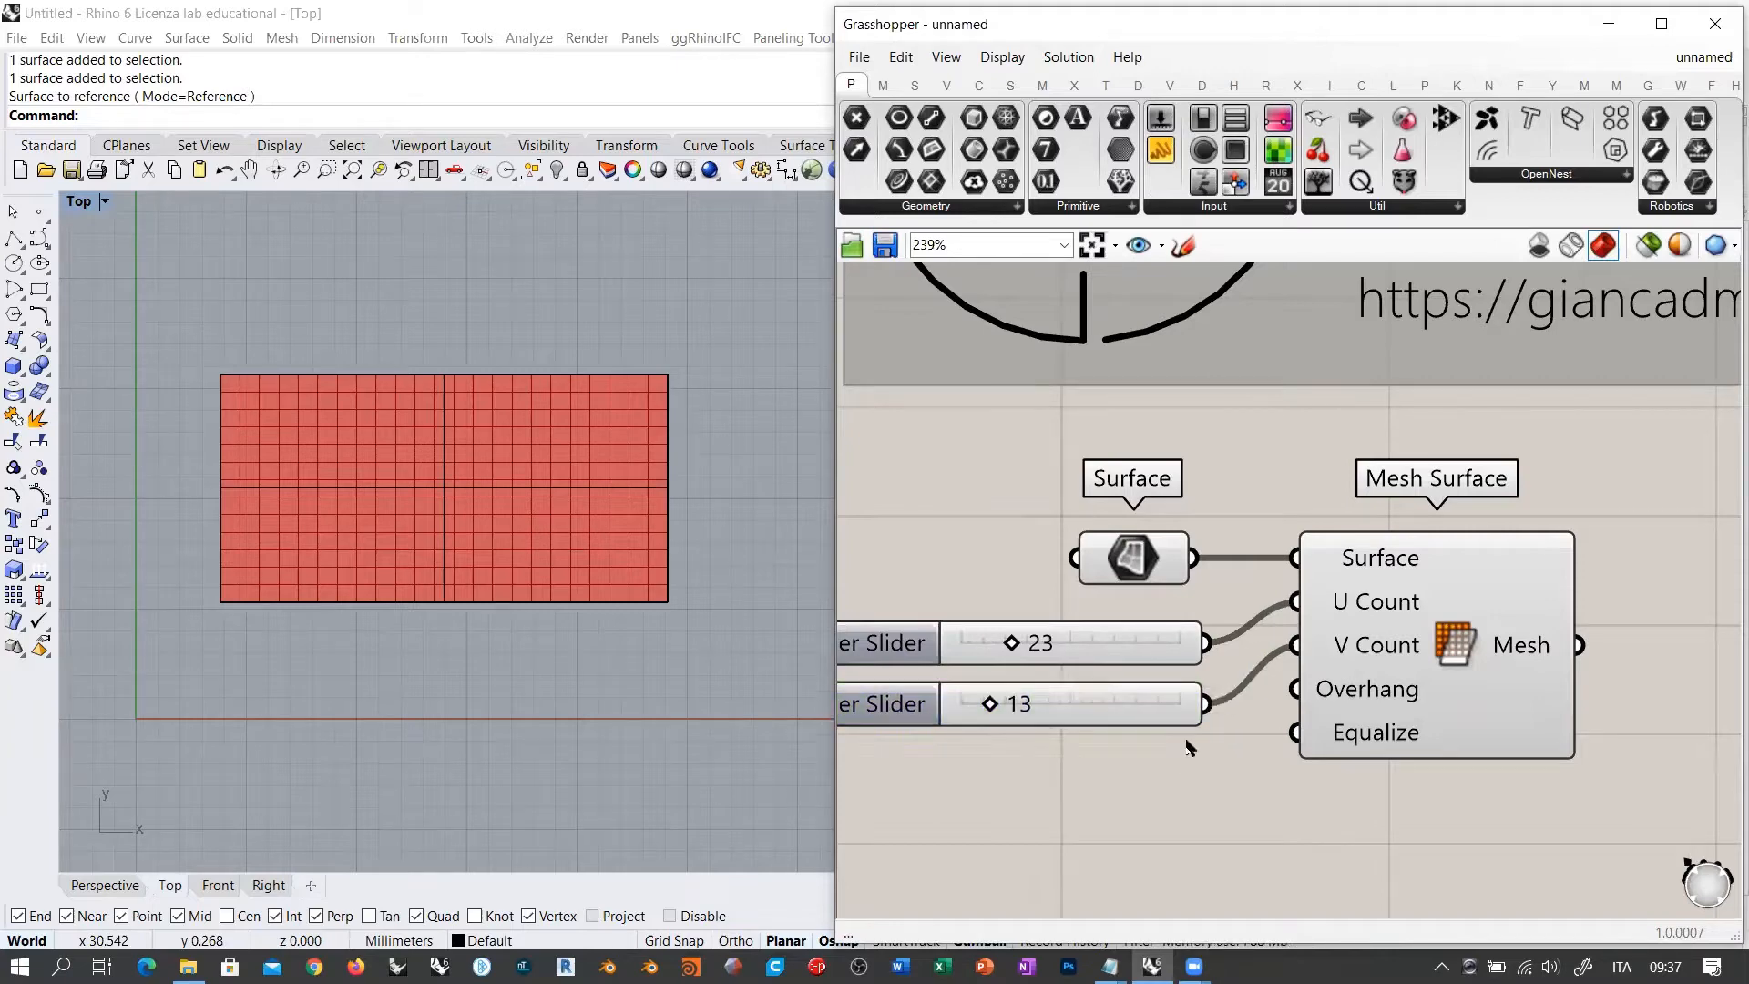
pyautogui.moveTo(1012, 643); pyautogui.dragTo(1053, 644)
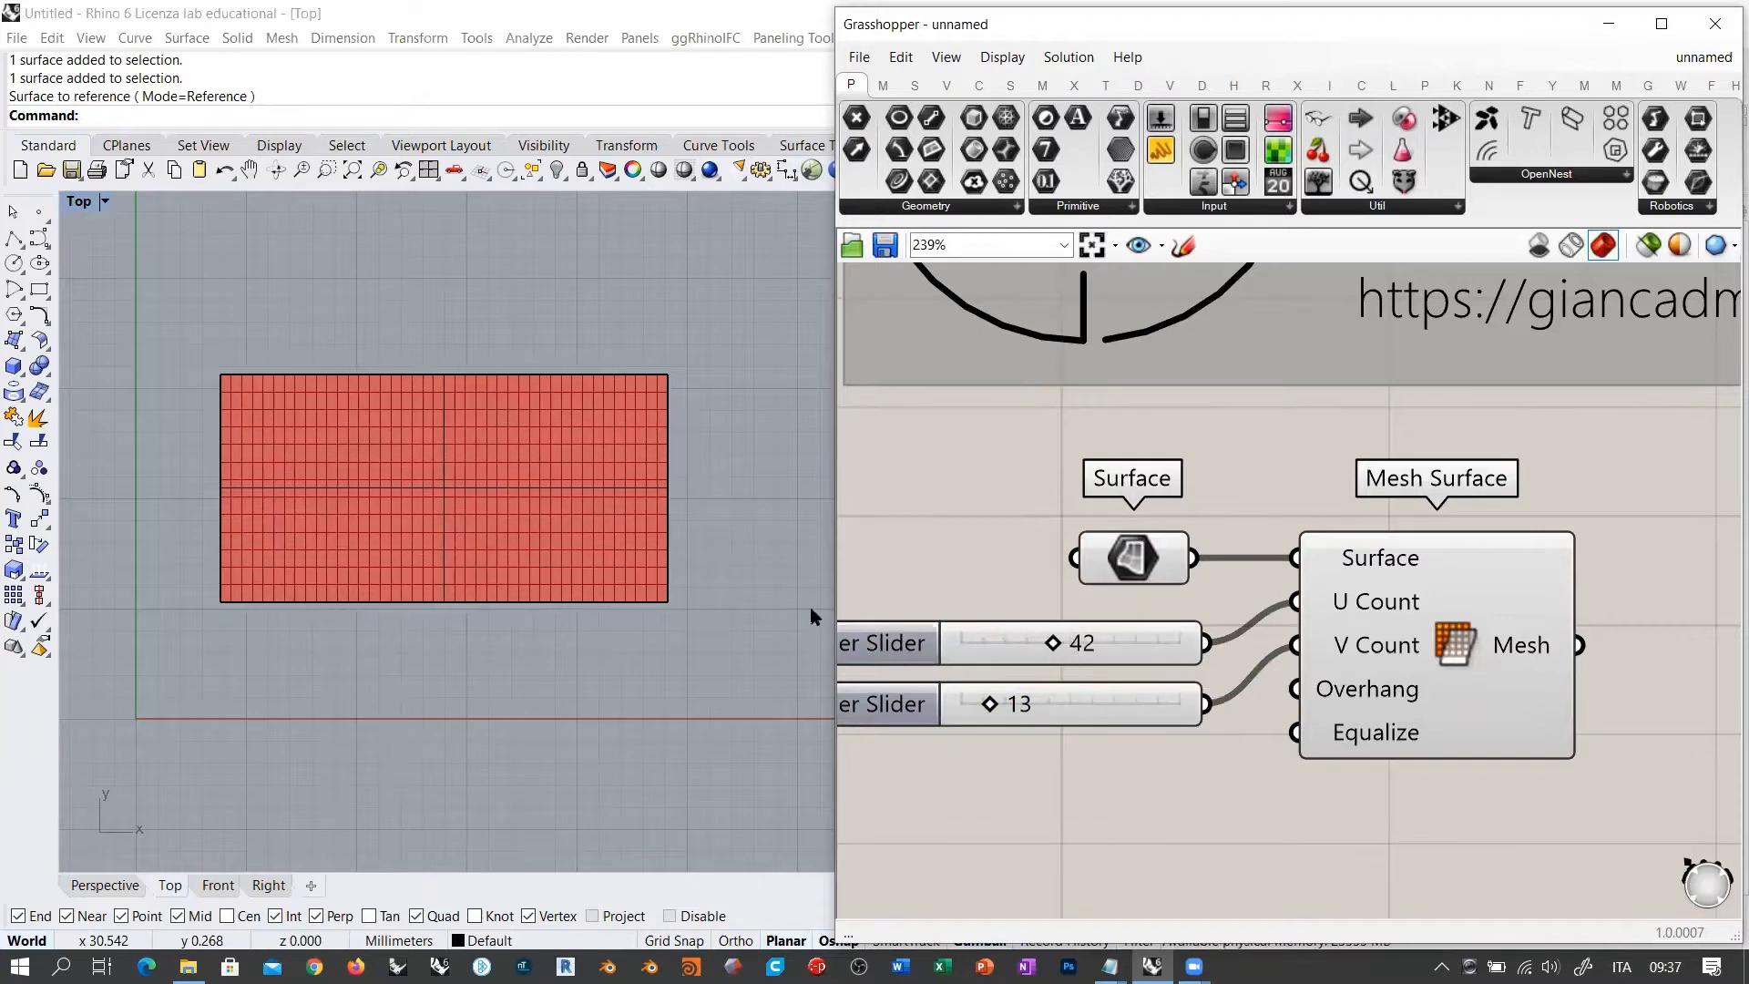
# Step: Rotate the plane surface 90 degrees in the Top view and set the mesh's U Count to 25
pyautogui.click(574, 603)
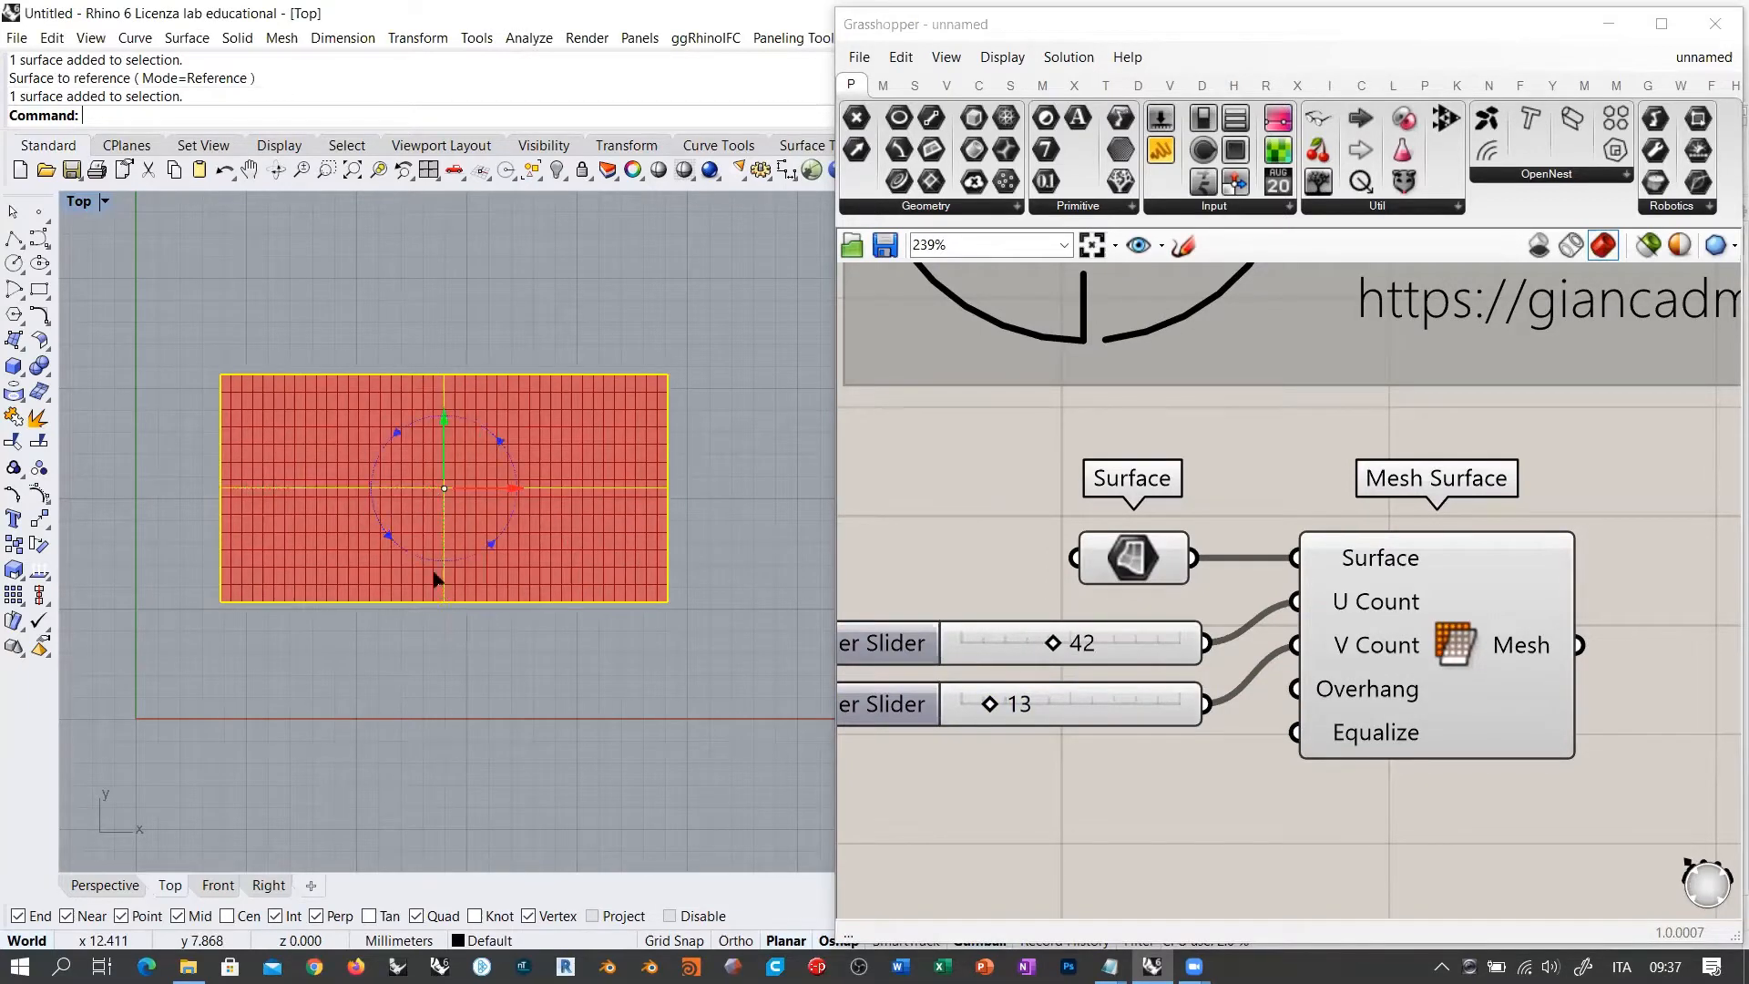
pyautogui.moveTo(437, 578); pyautogui.dragTo(605, 598)
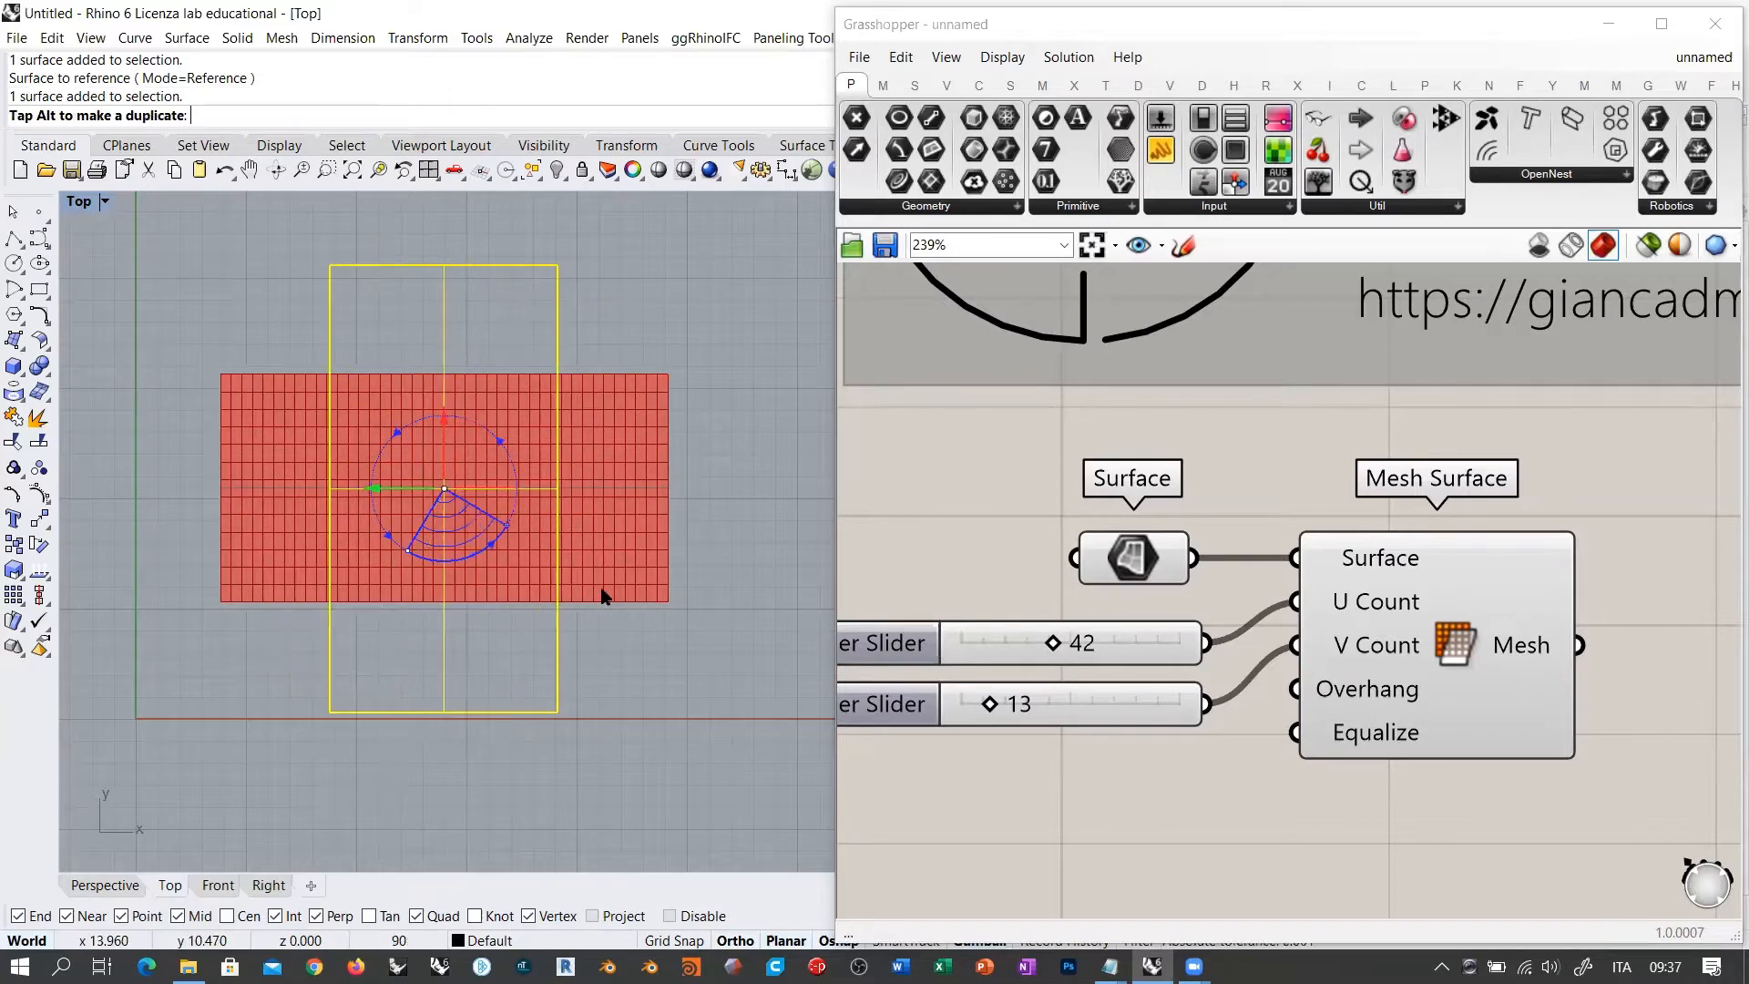
pyautogui.click(678, 688)
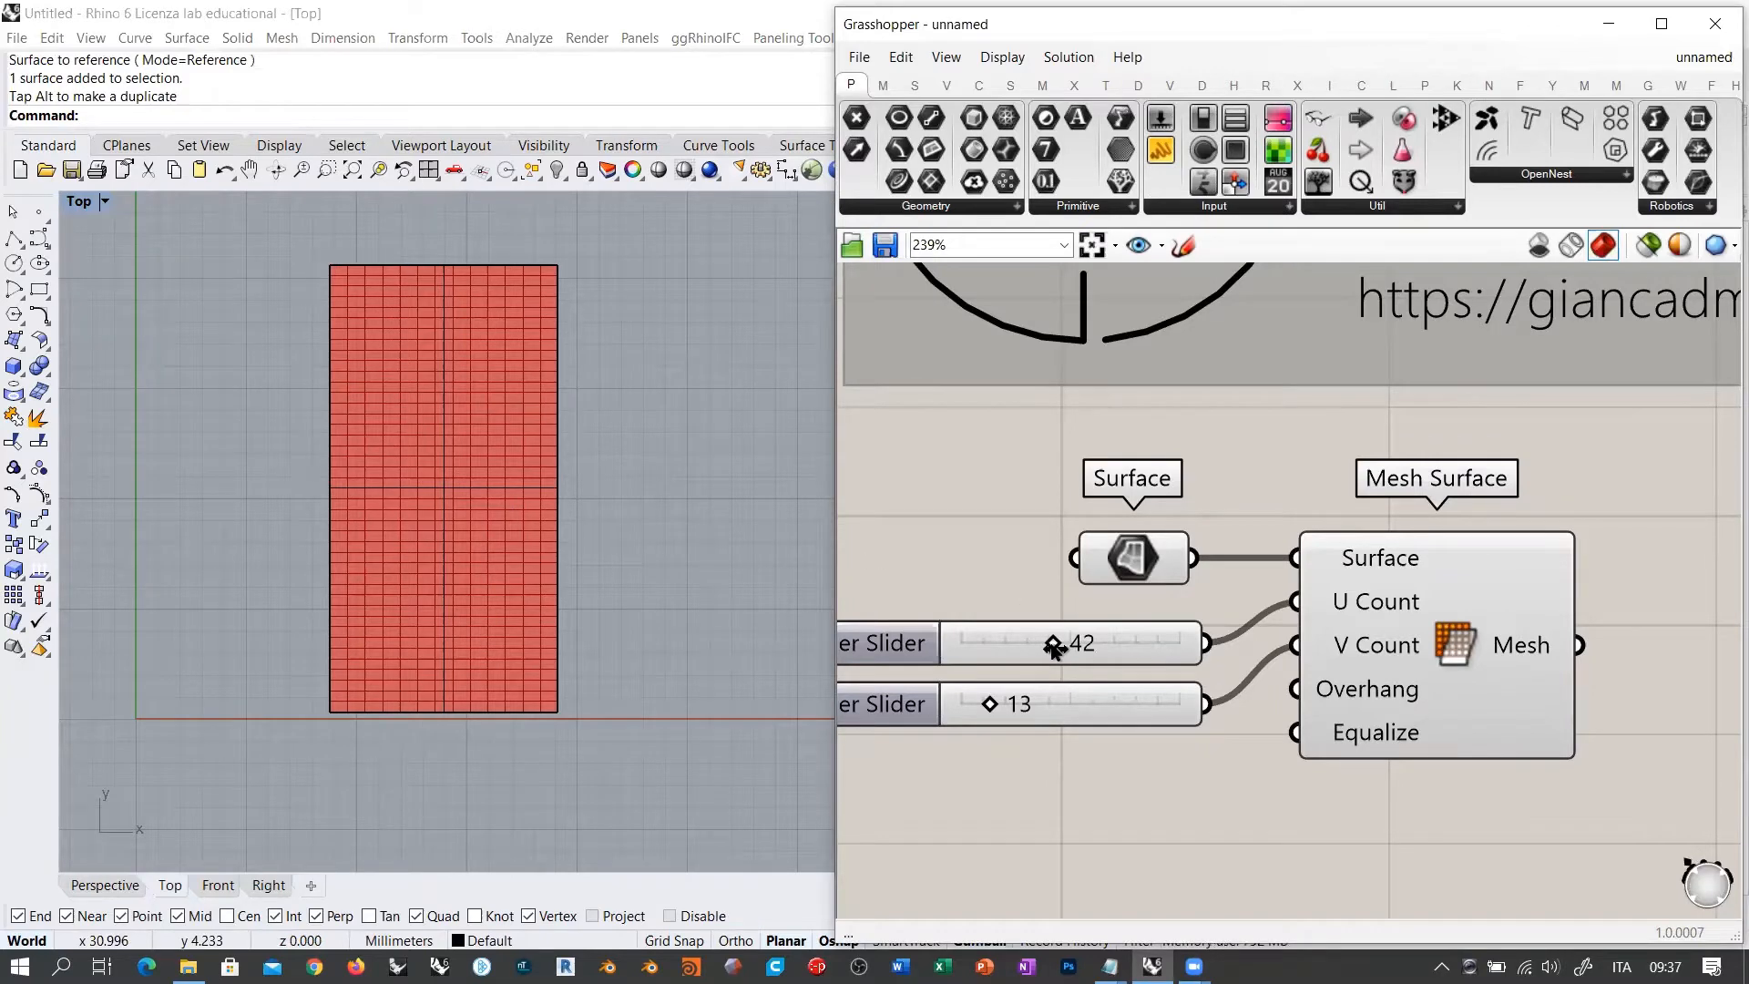
pyautogui.moveTo(1054, 643); pyautogui.dragTo(1016, 645)
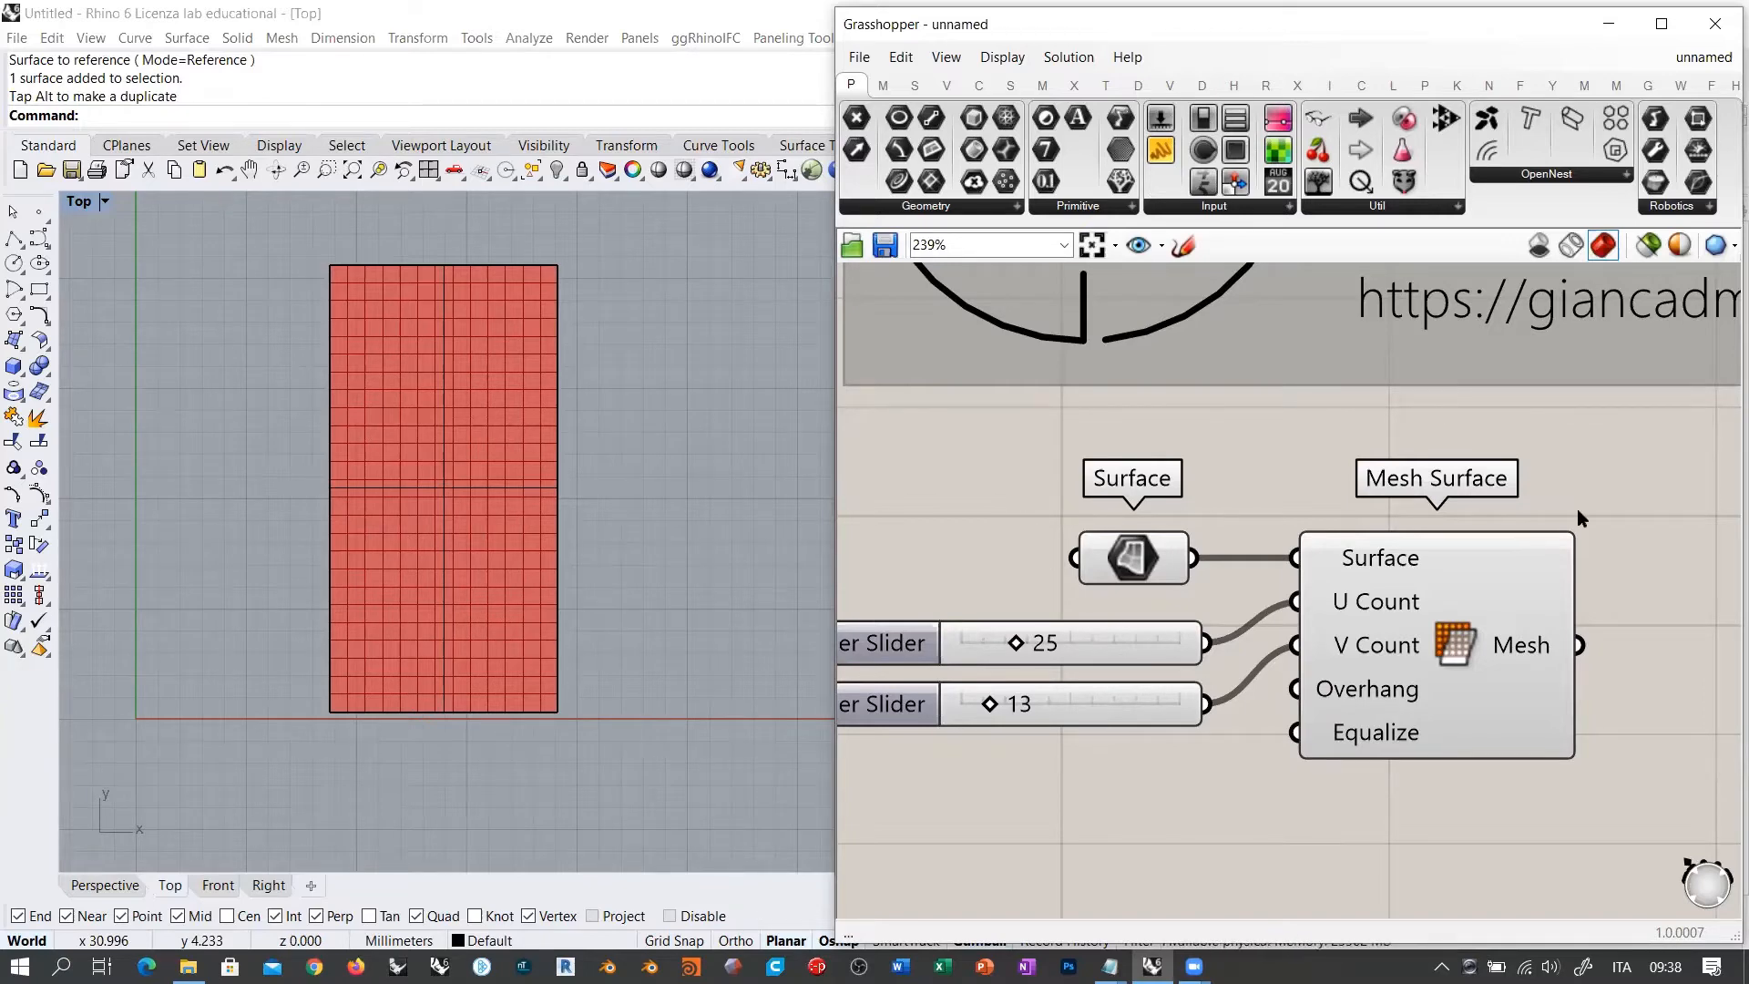
# Step: Right-align the Surface parameter and both sliders, distribute them vertically, and hide the Surface parameter's preview
pyautogui.moveTo(1184, 729); pyautogui.dragTo(1092, 536)
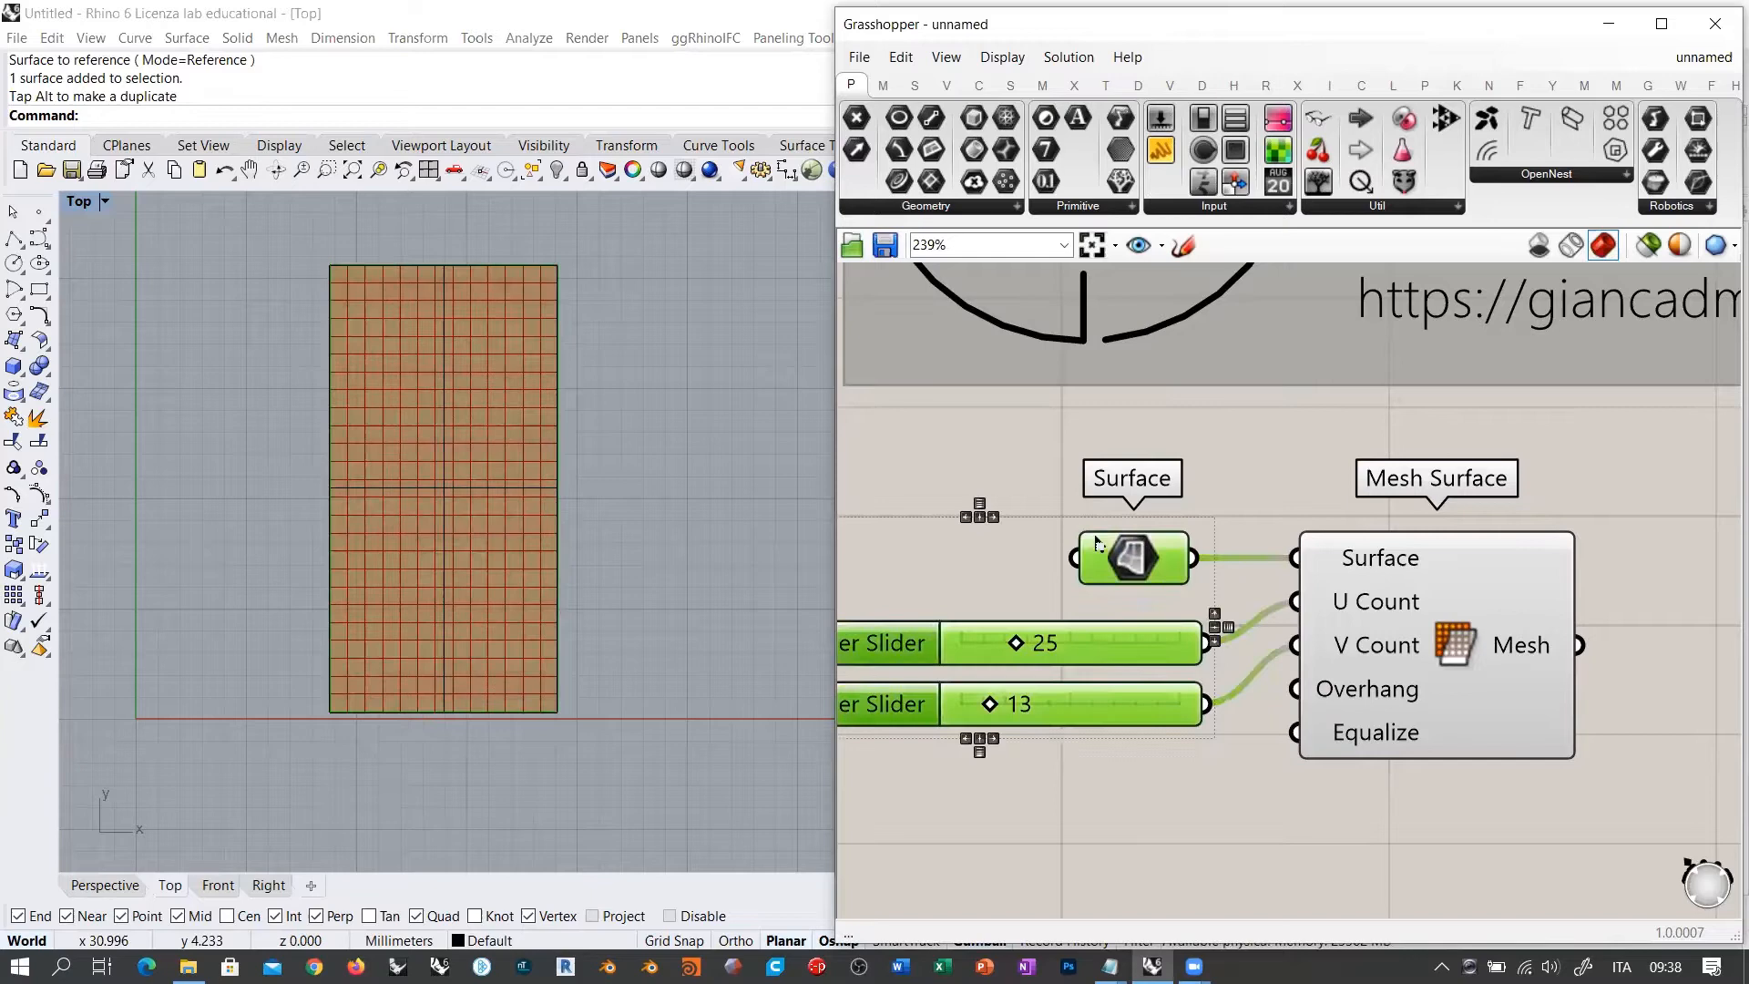
pyautogui.click(994, 517)
pyautogui.click(979, 504)
pyautogui.click(1239, 444)
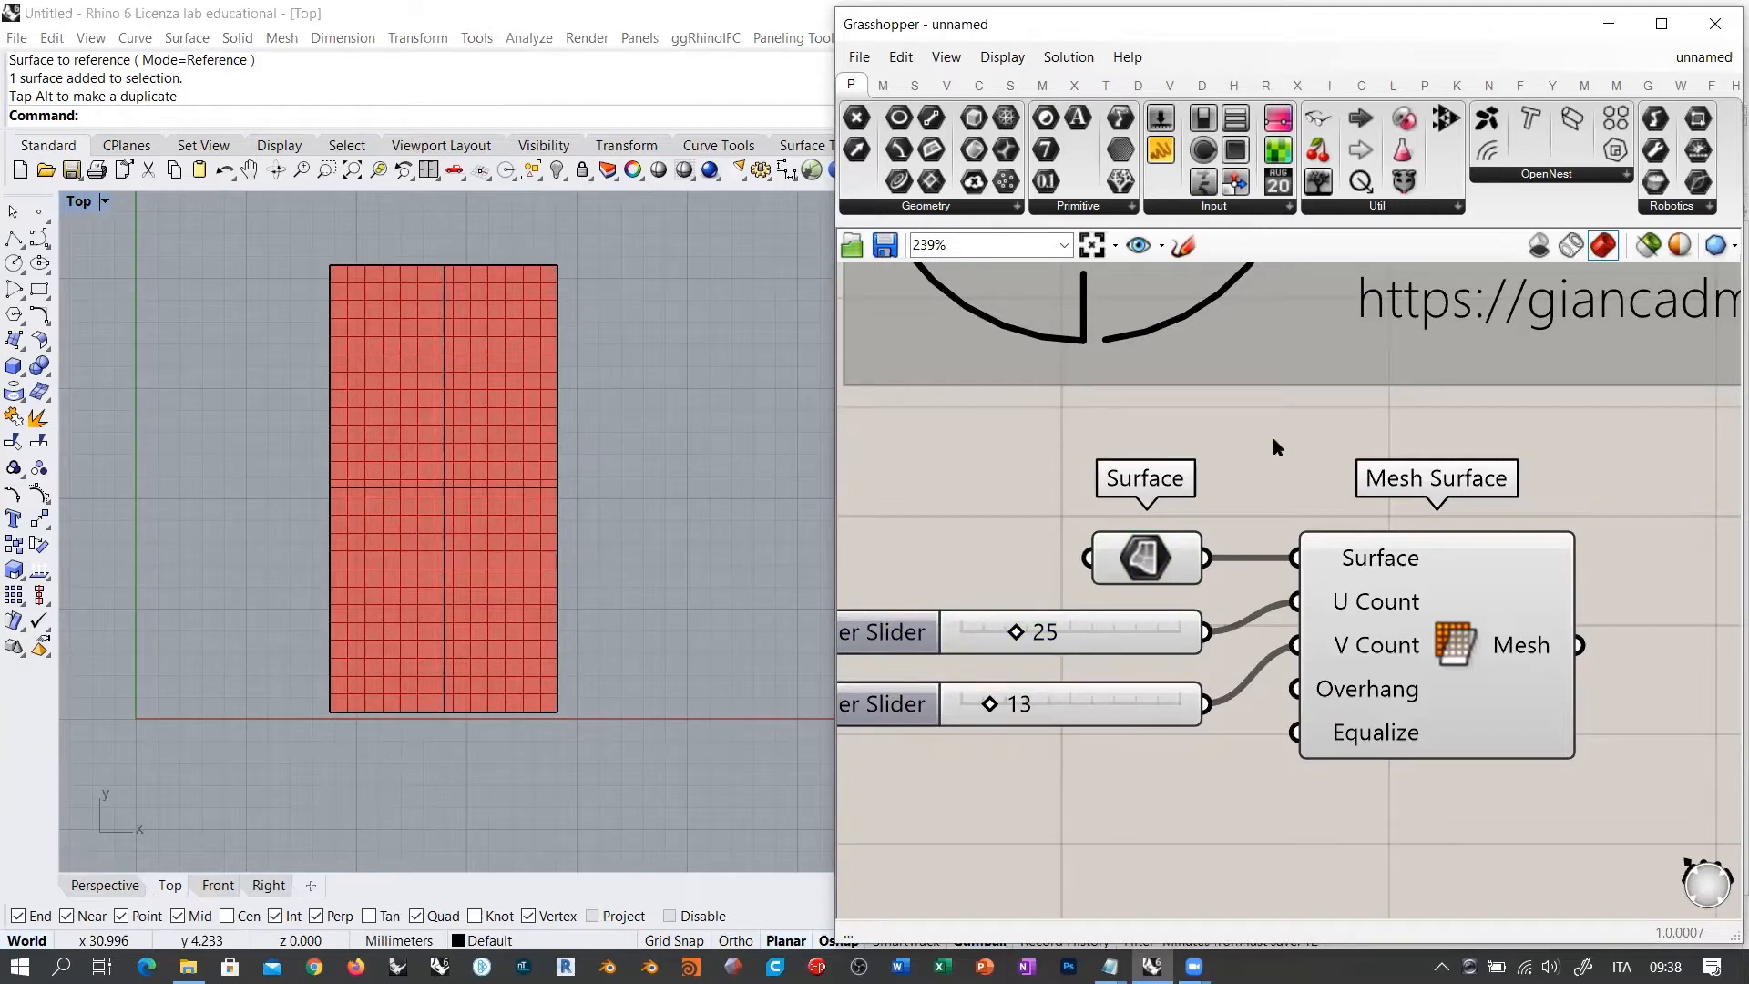
pyautogui.click(1144, 558)
pyautogui.click(1196, 482)
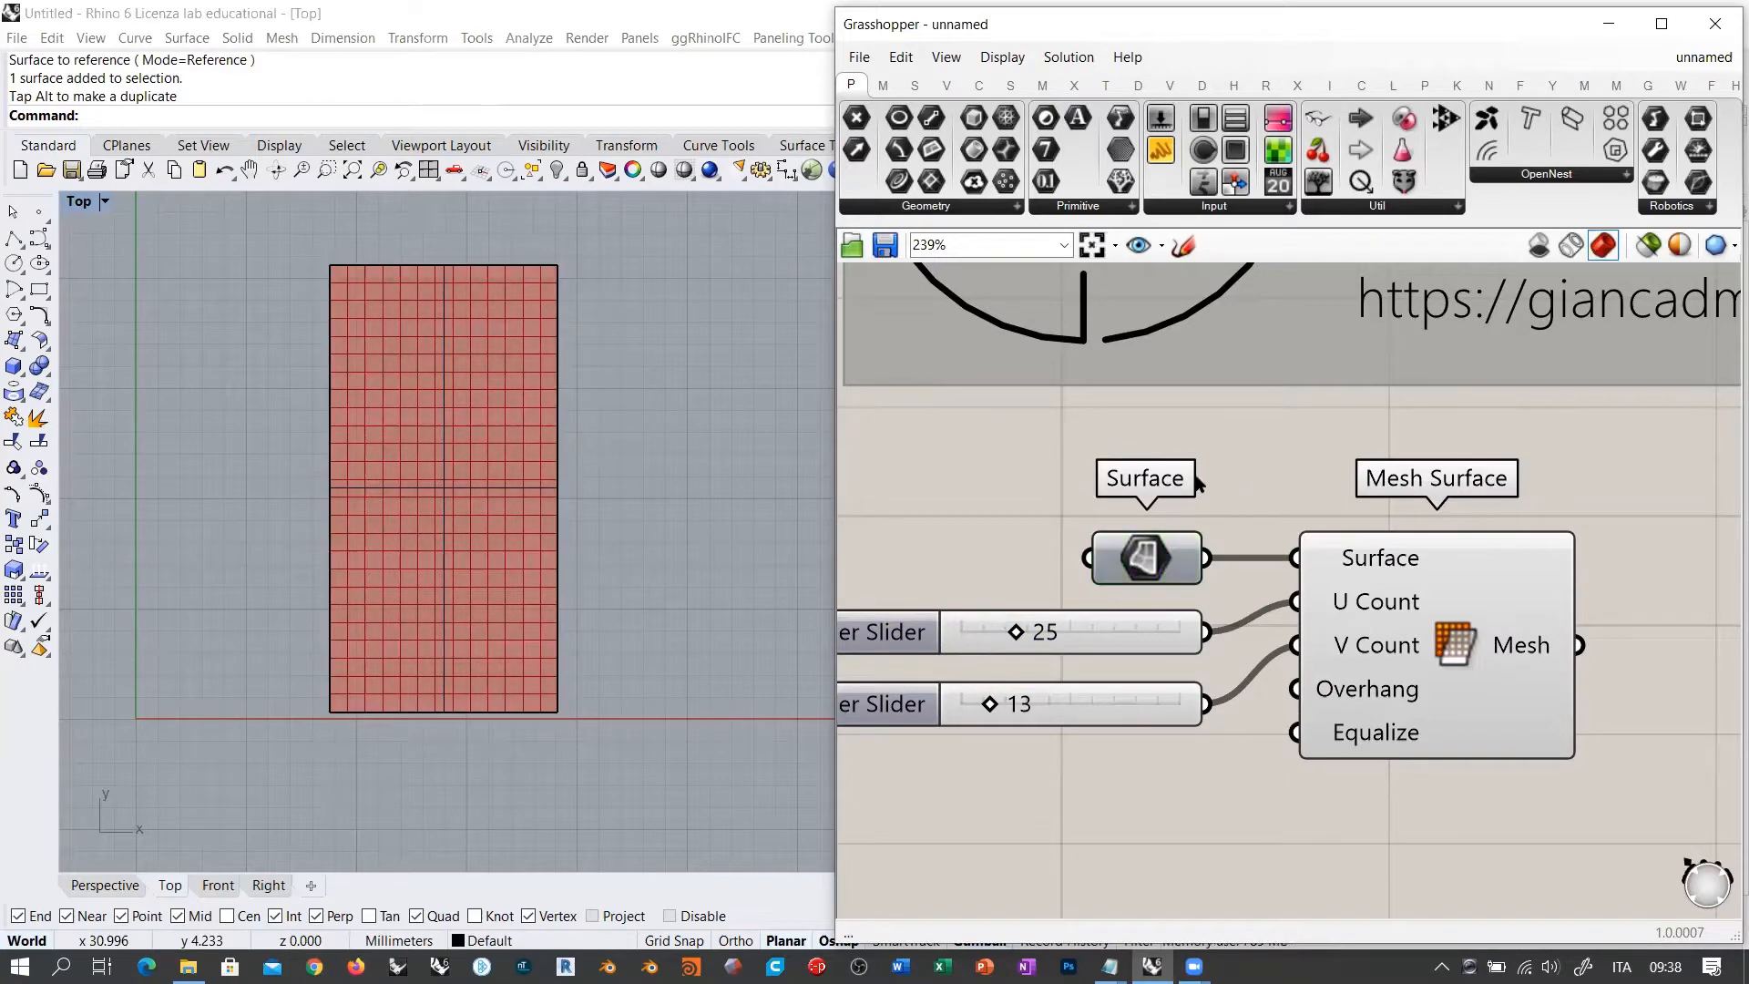
# Step: Narrow the Grasshopper window, show Rhino's Mesh Tools toolbar, and examine the mesh preview in the Top view
pyautogui.moveTo(594, 460); pyautogui.dragTo(545, 483, button='right')
pyautogui.moveTo(1451, 647); pyautogui.dragTo(1270, 596, button='right')
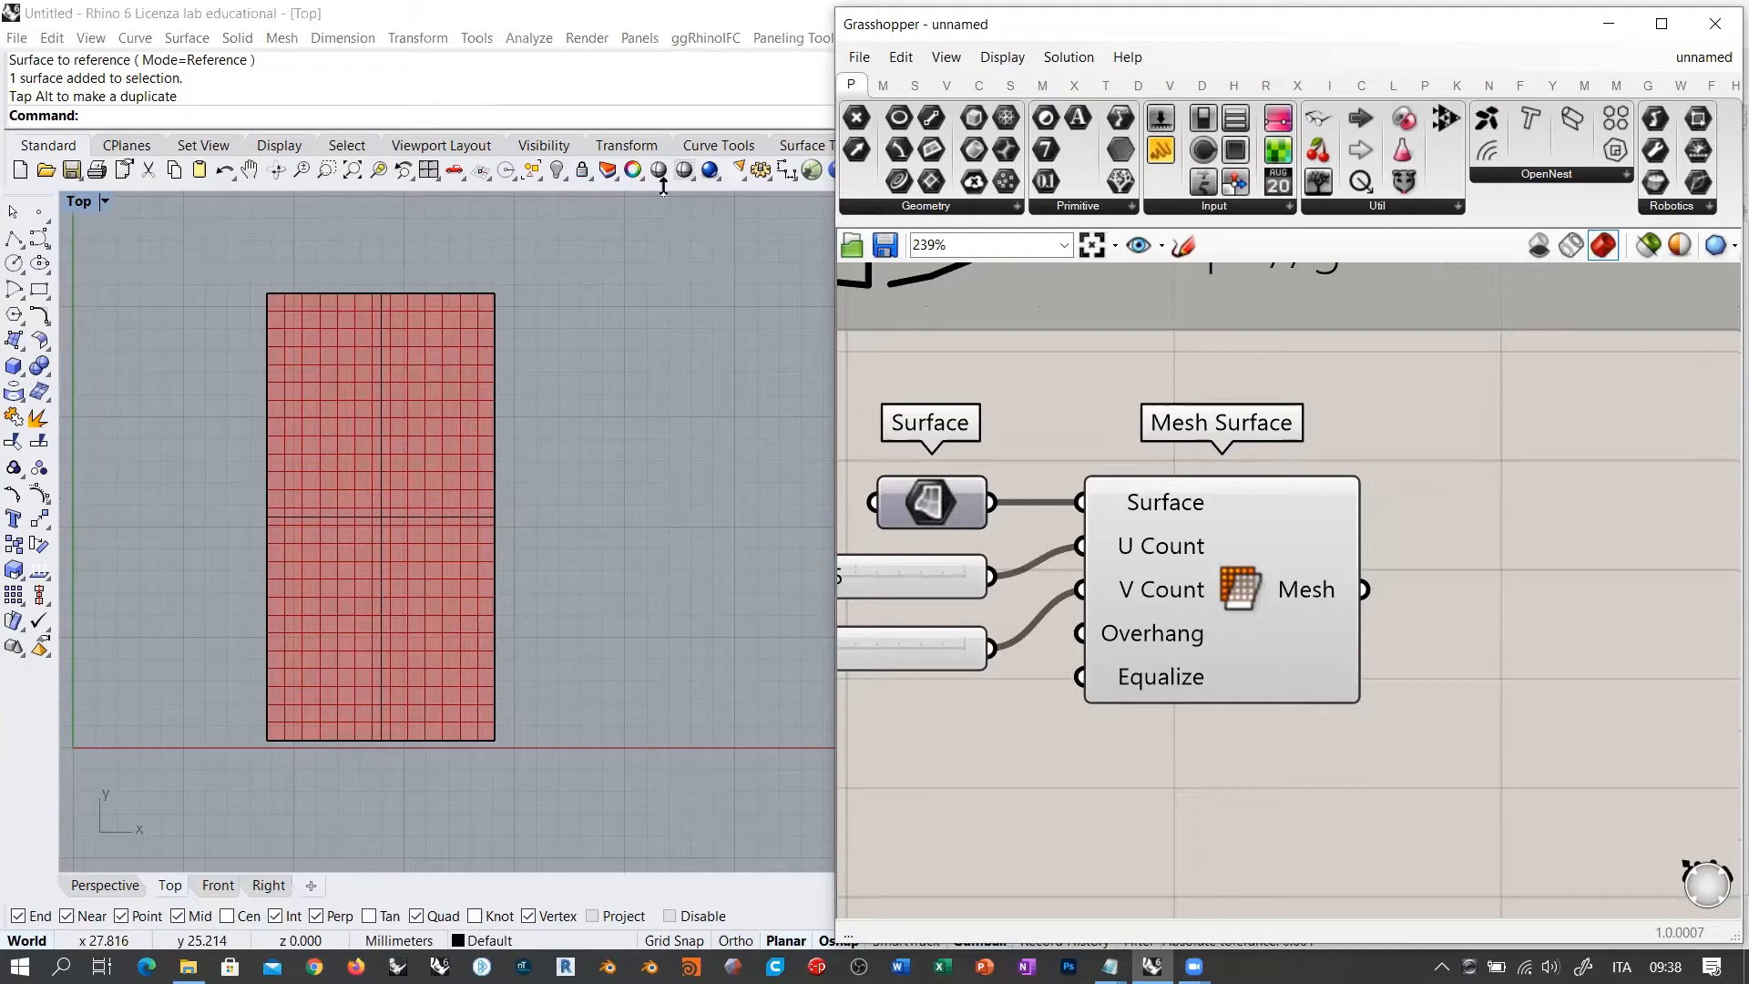
pyautogui.moveTo(833, 321); pyautogui.dragTo(1047, 321)
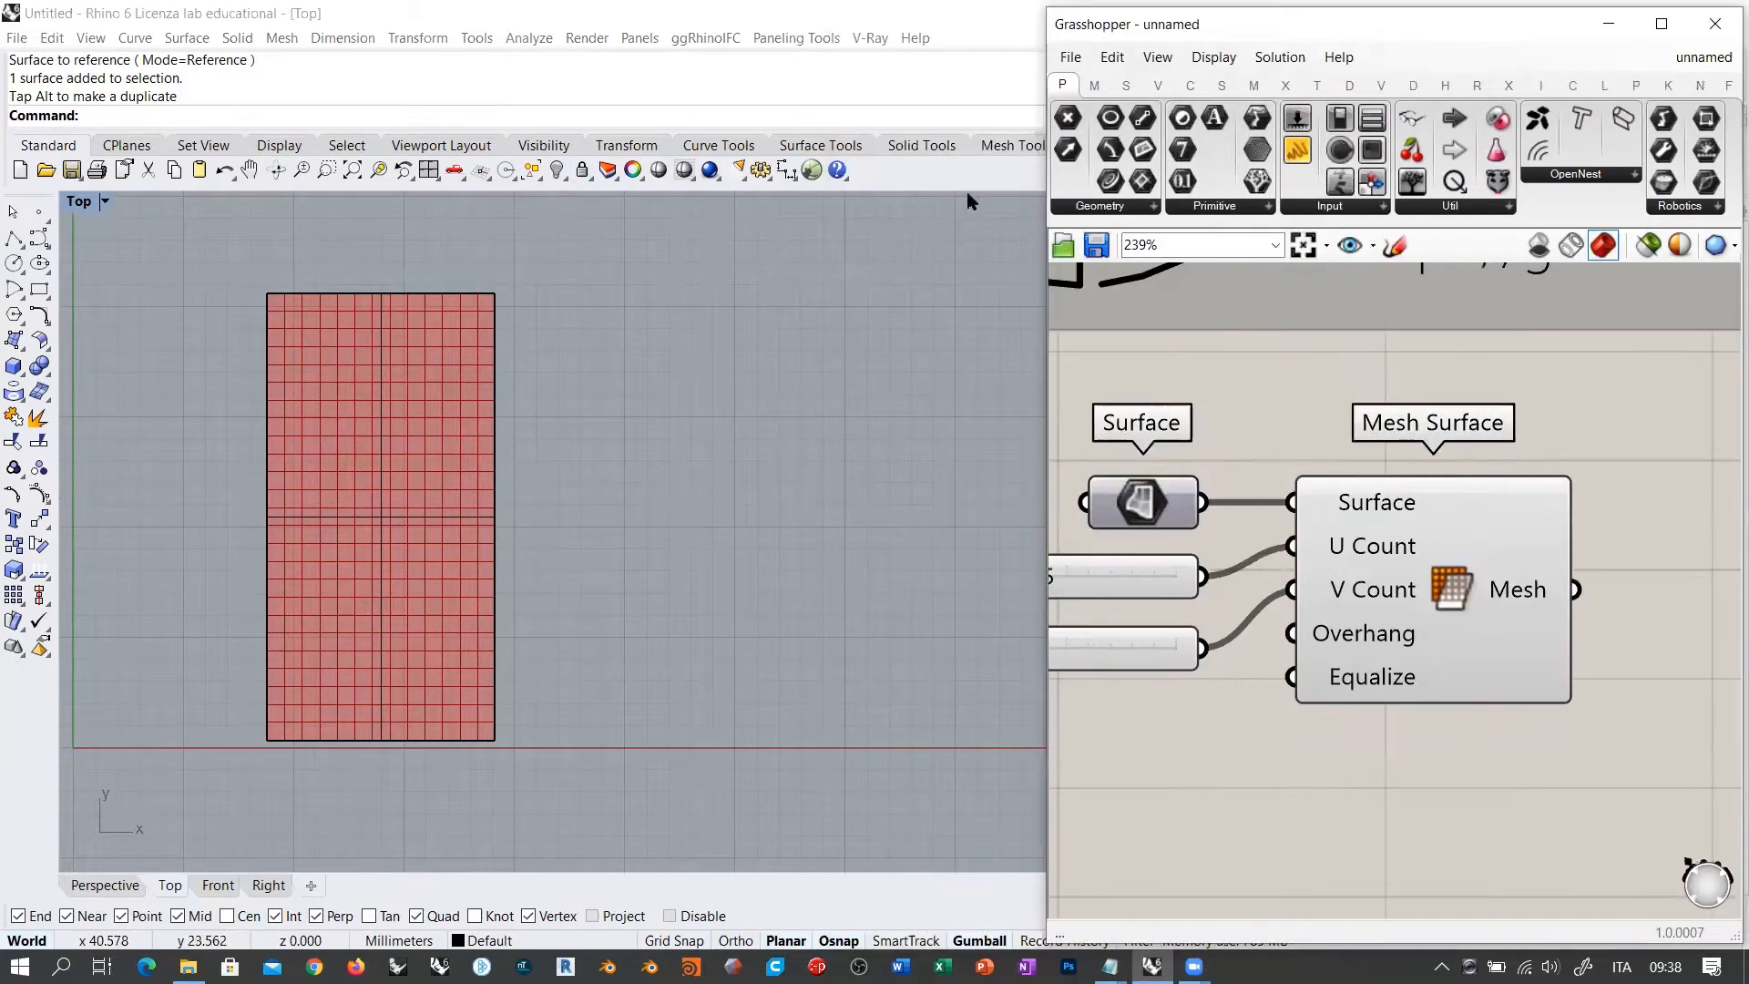
pyautogui.click(1006, 148)
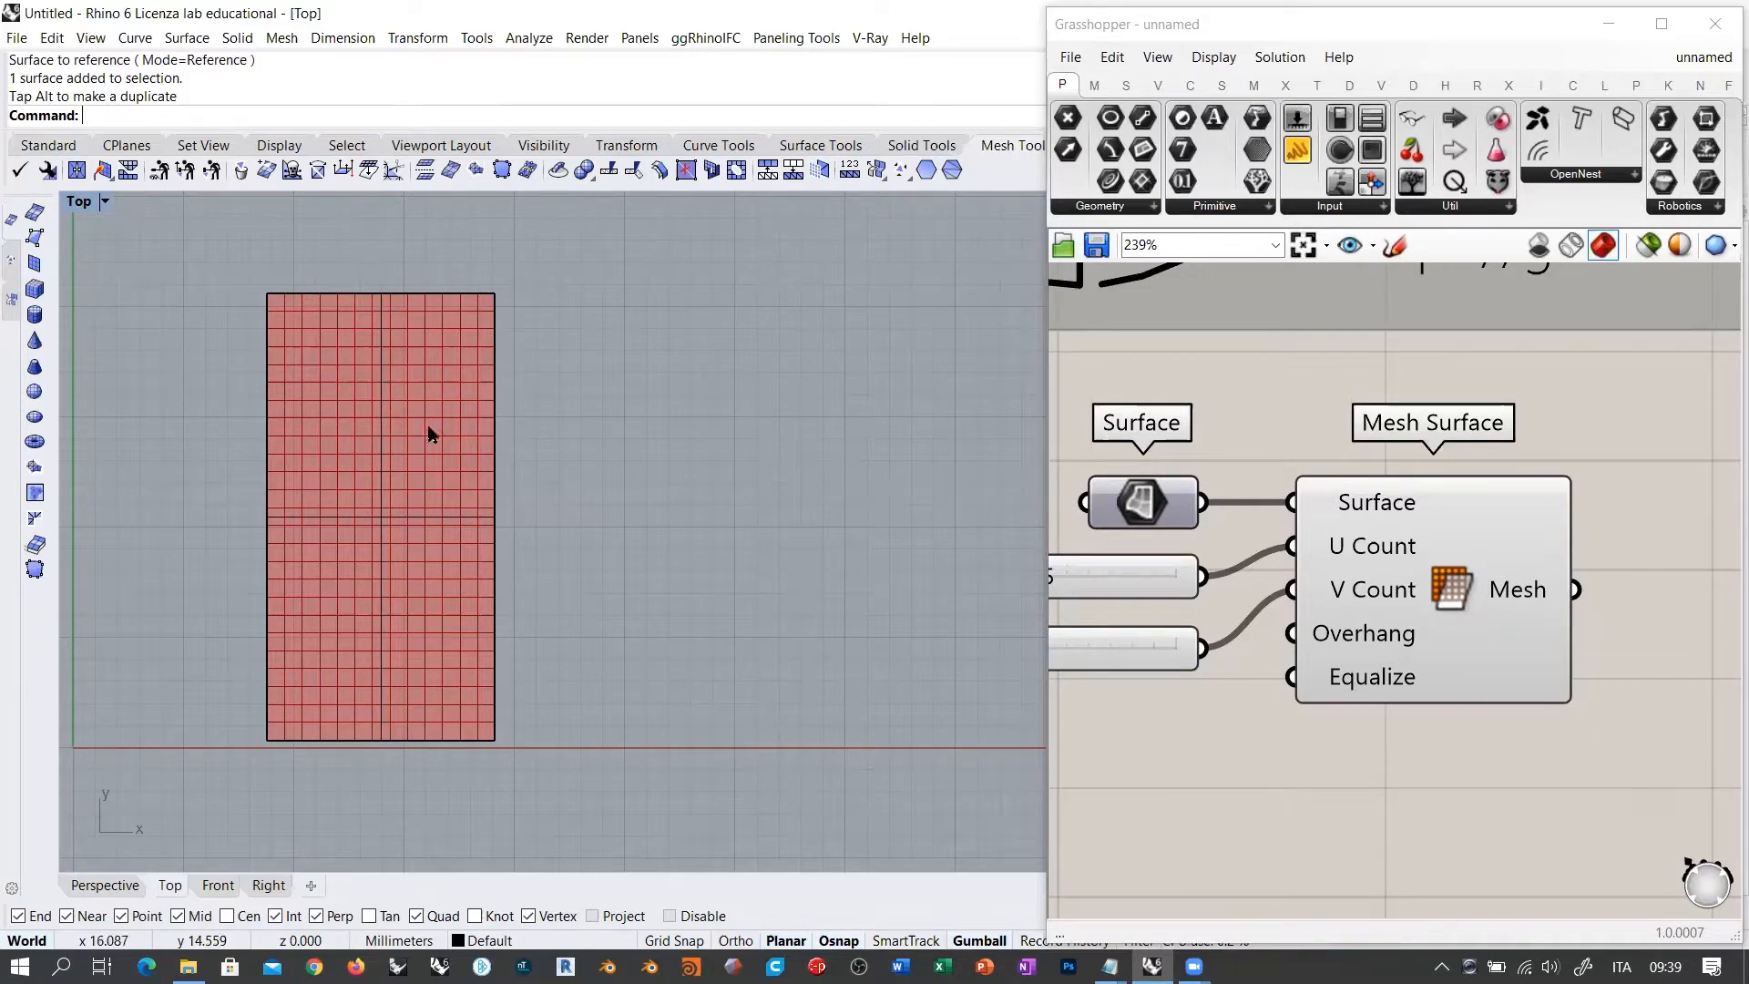
pyautogui.moveTo(476, 447); pyautogui.dragTo(613, 449, button='right')
pyautogui.scroll(4, 589, 463)
pyautogui.scroll(-2, 656, 473)
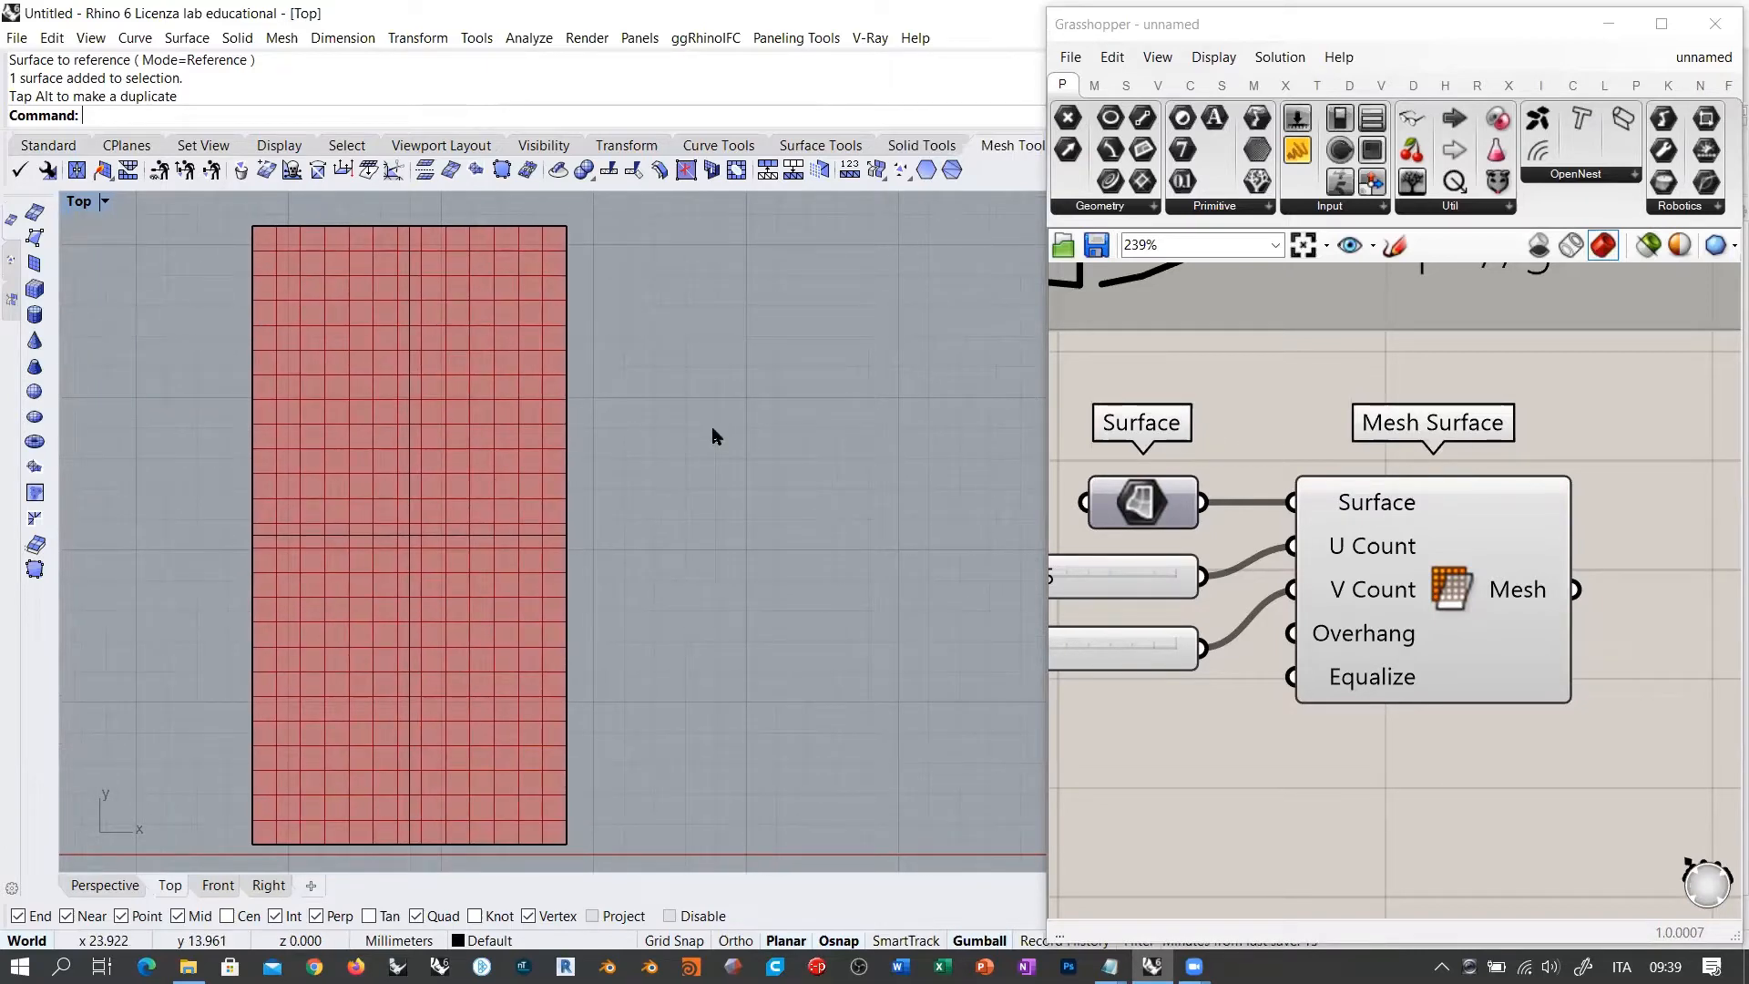
# Step: Show Grasshopper's Mesh component category and widen the Grasshopper window to examine all its component groups
pyautogui.moveTo(1045, 415); pyautogui.dragTo(1016, 415)
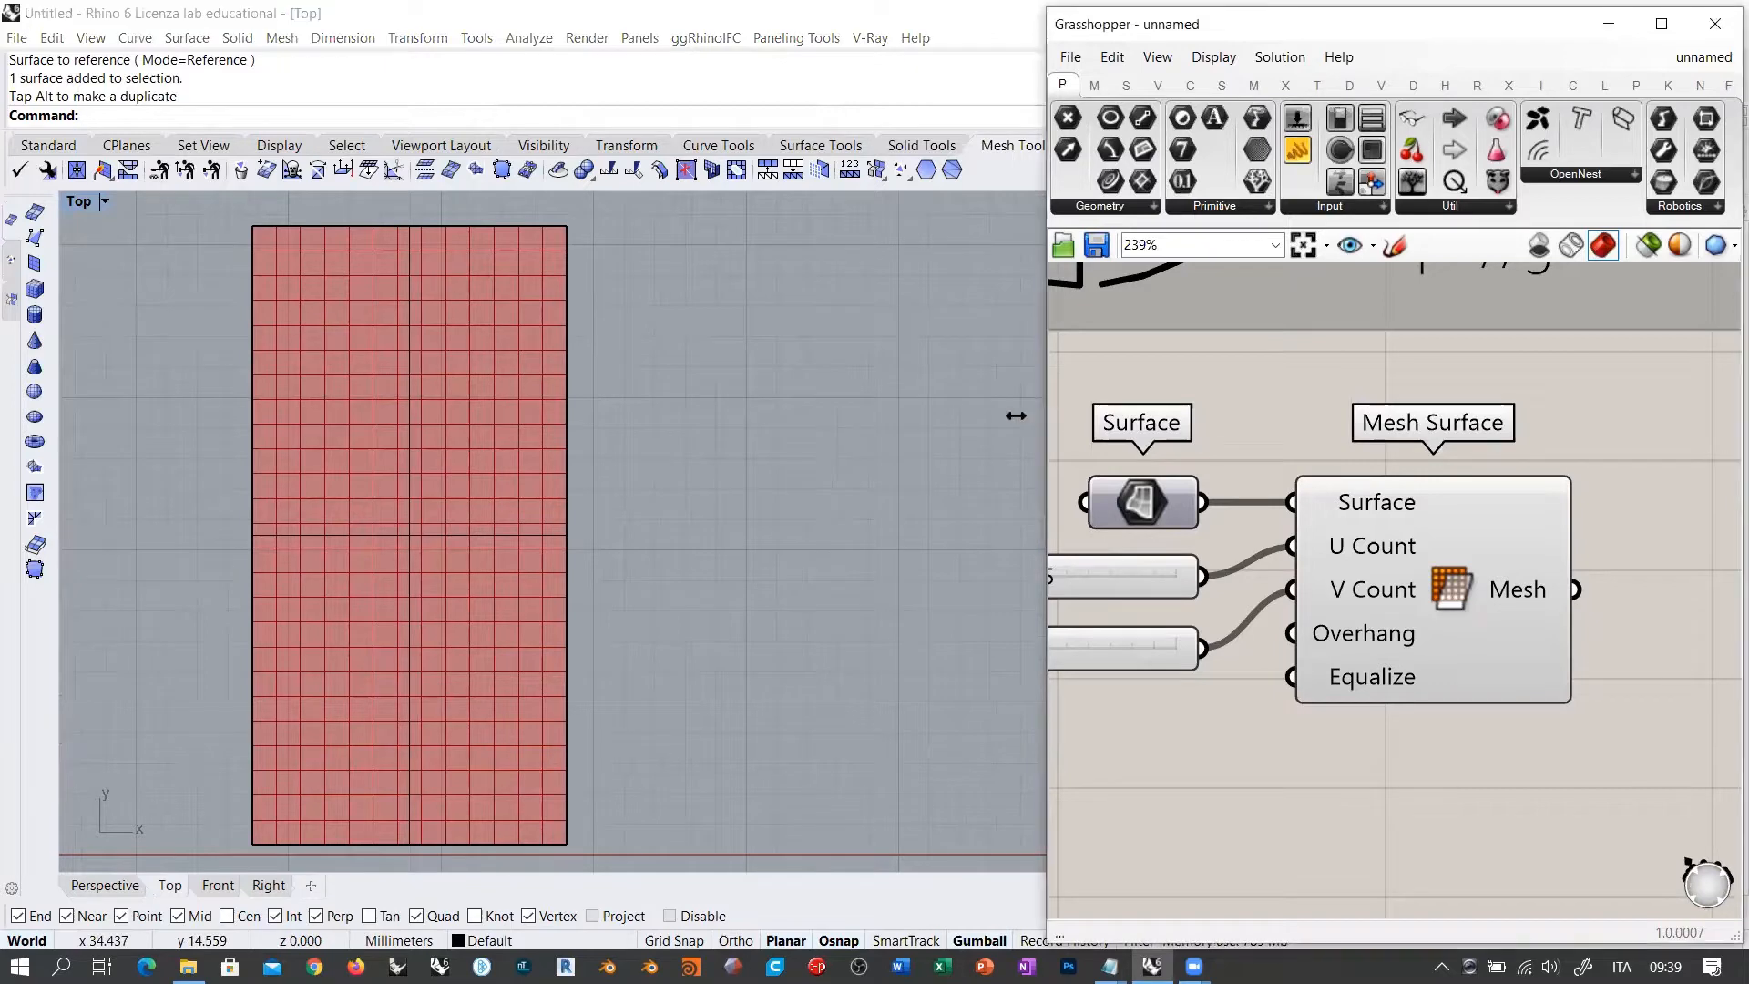
pyautogui.moveTo(1015, 416); pyautogui.dragTo(606, 442)
pyautogui.moveTo(522, 494); pyautogui.dragTo(413, 491, button='right')
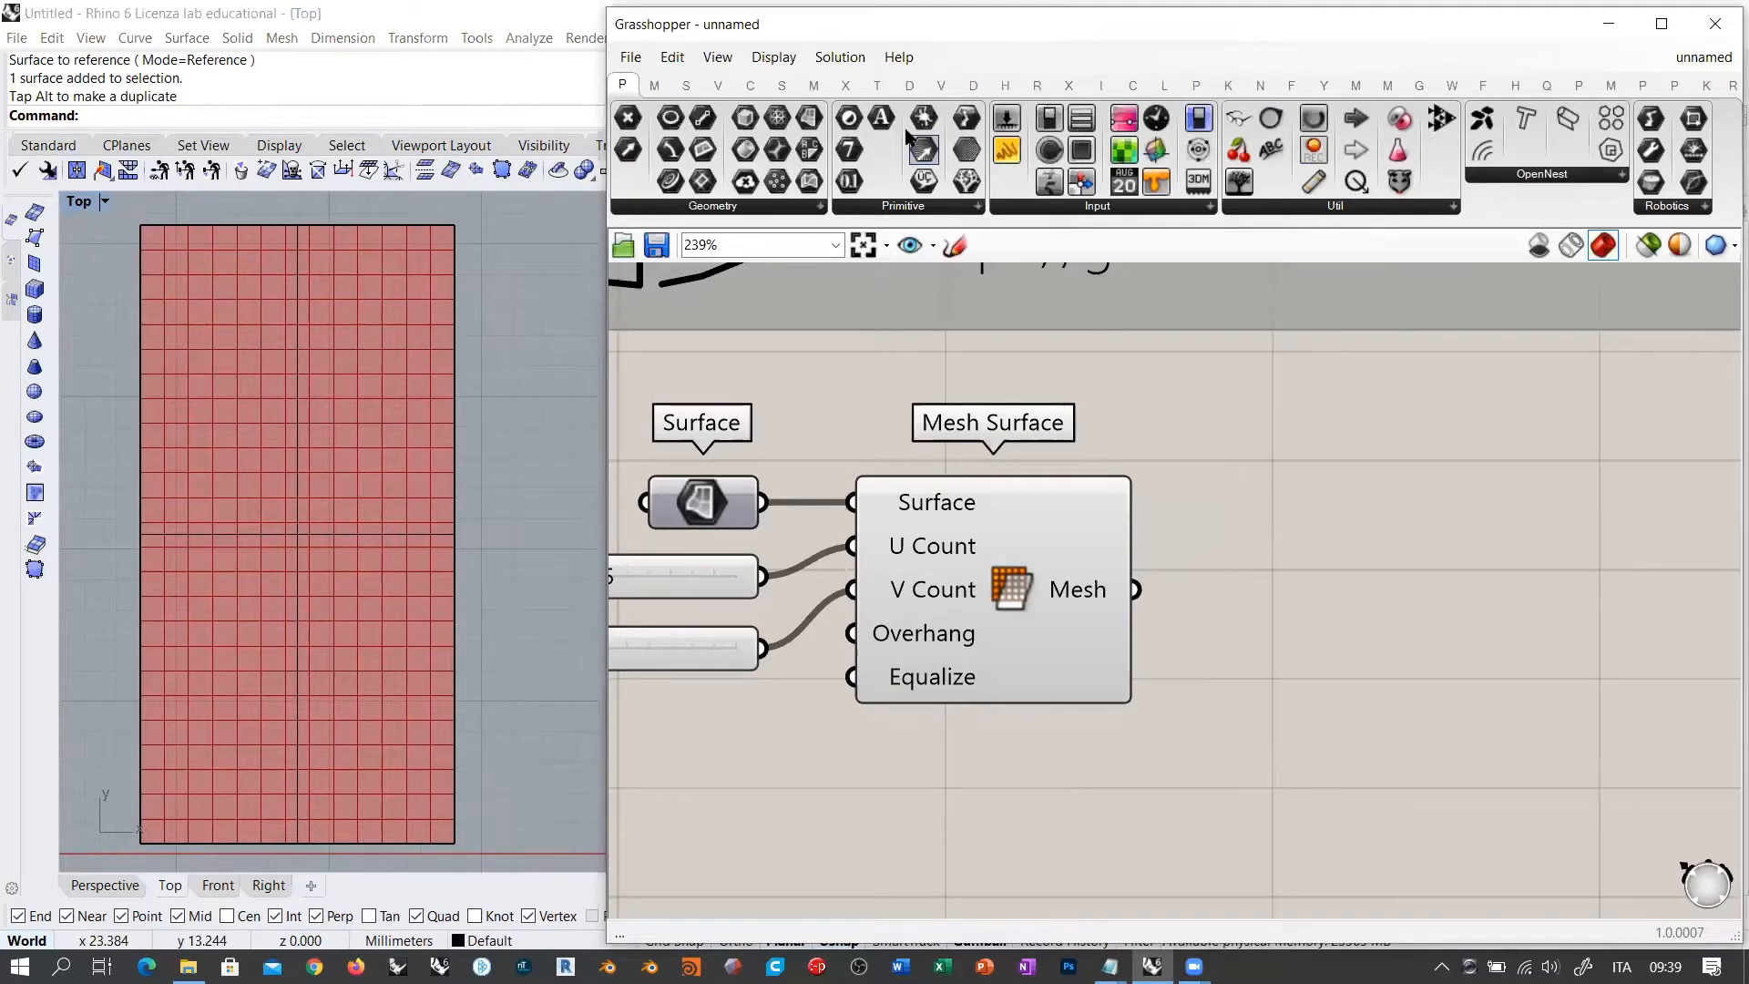
pyautogui.click(814, 85)
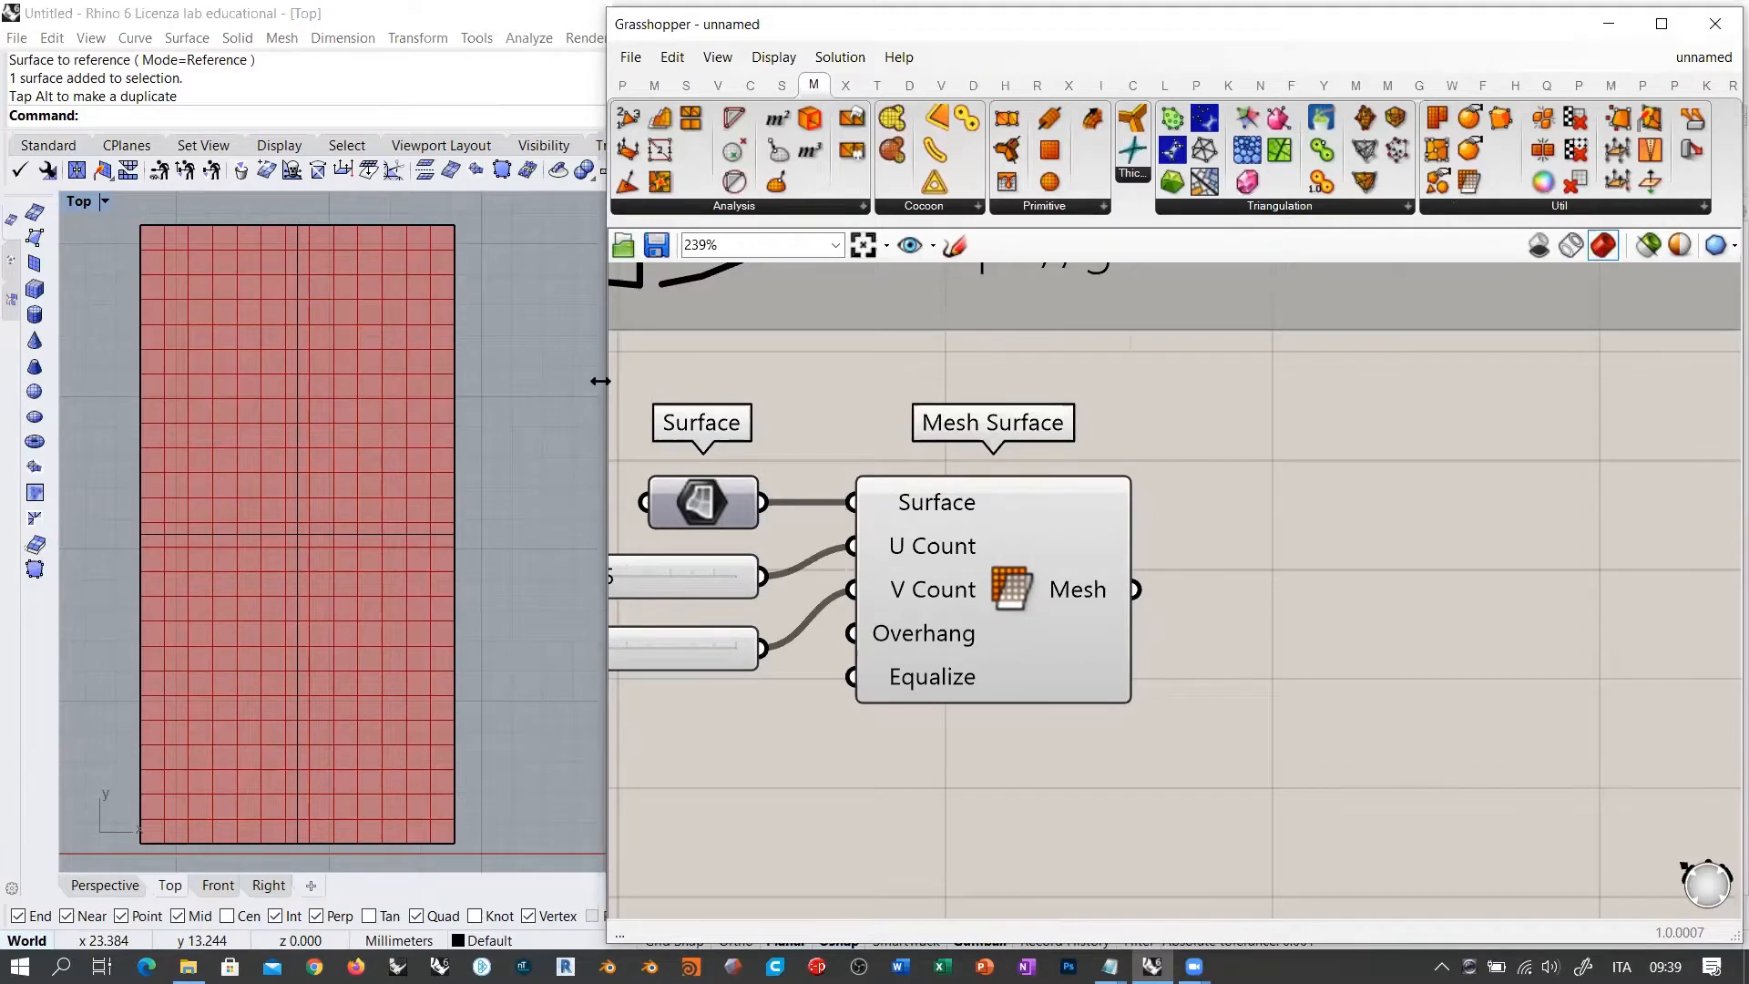
pyautogui.moveTo(600, 381); pyautogui.dragTo(137, 381)
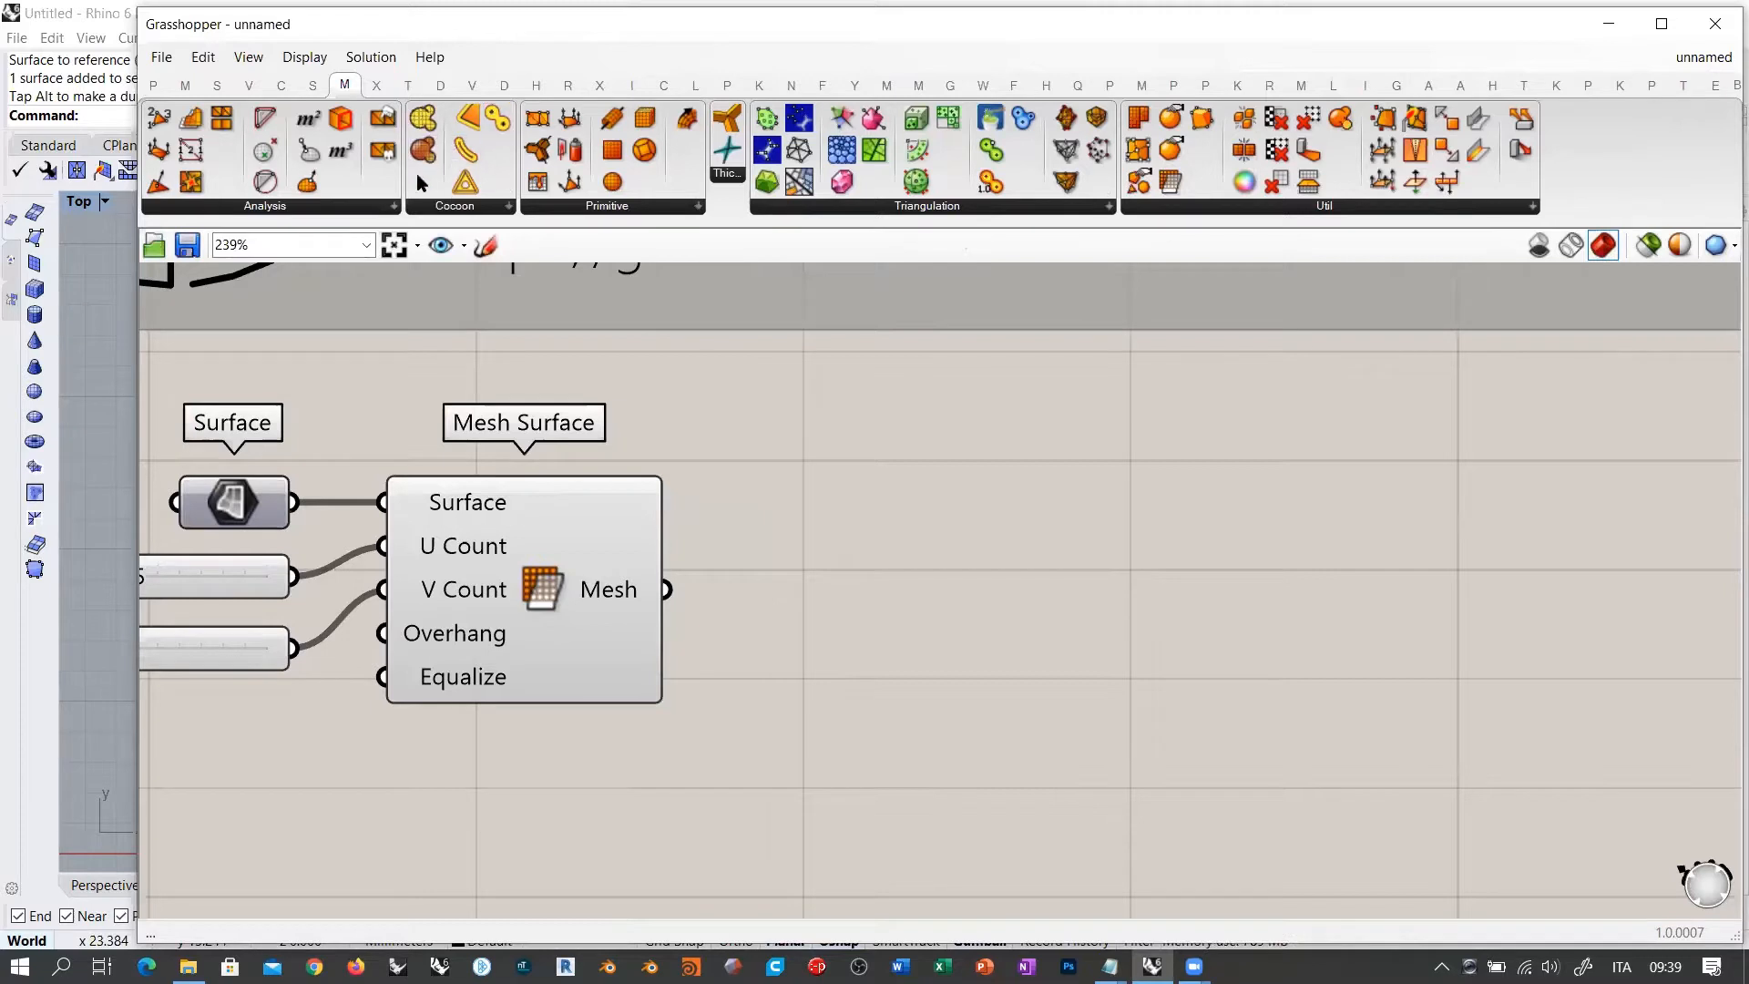
# Step: Examine the Mesh category's Triangulation components and the Weaverbird category's Extract and Transform component lists in Grasshopper
pyautogui.click(727, 175)
pyautogui.click(1091, 205)
pyautogui.moveTo(1029, 8); pyautogui.dragTo(1061, 31)
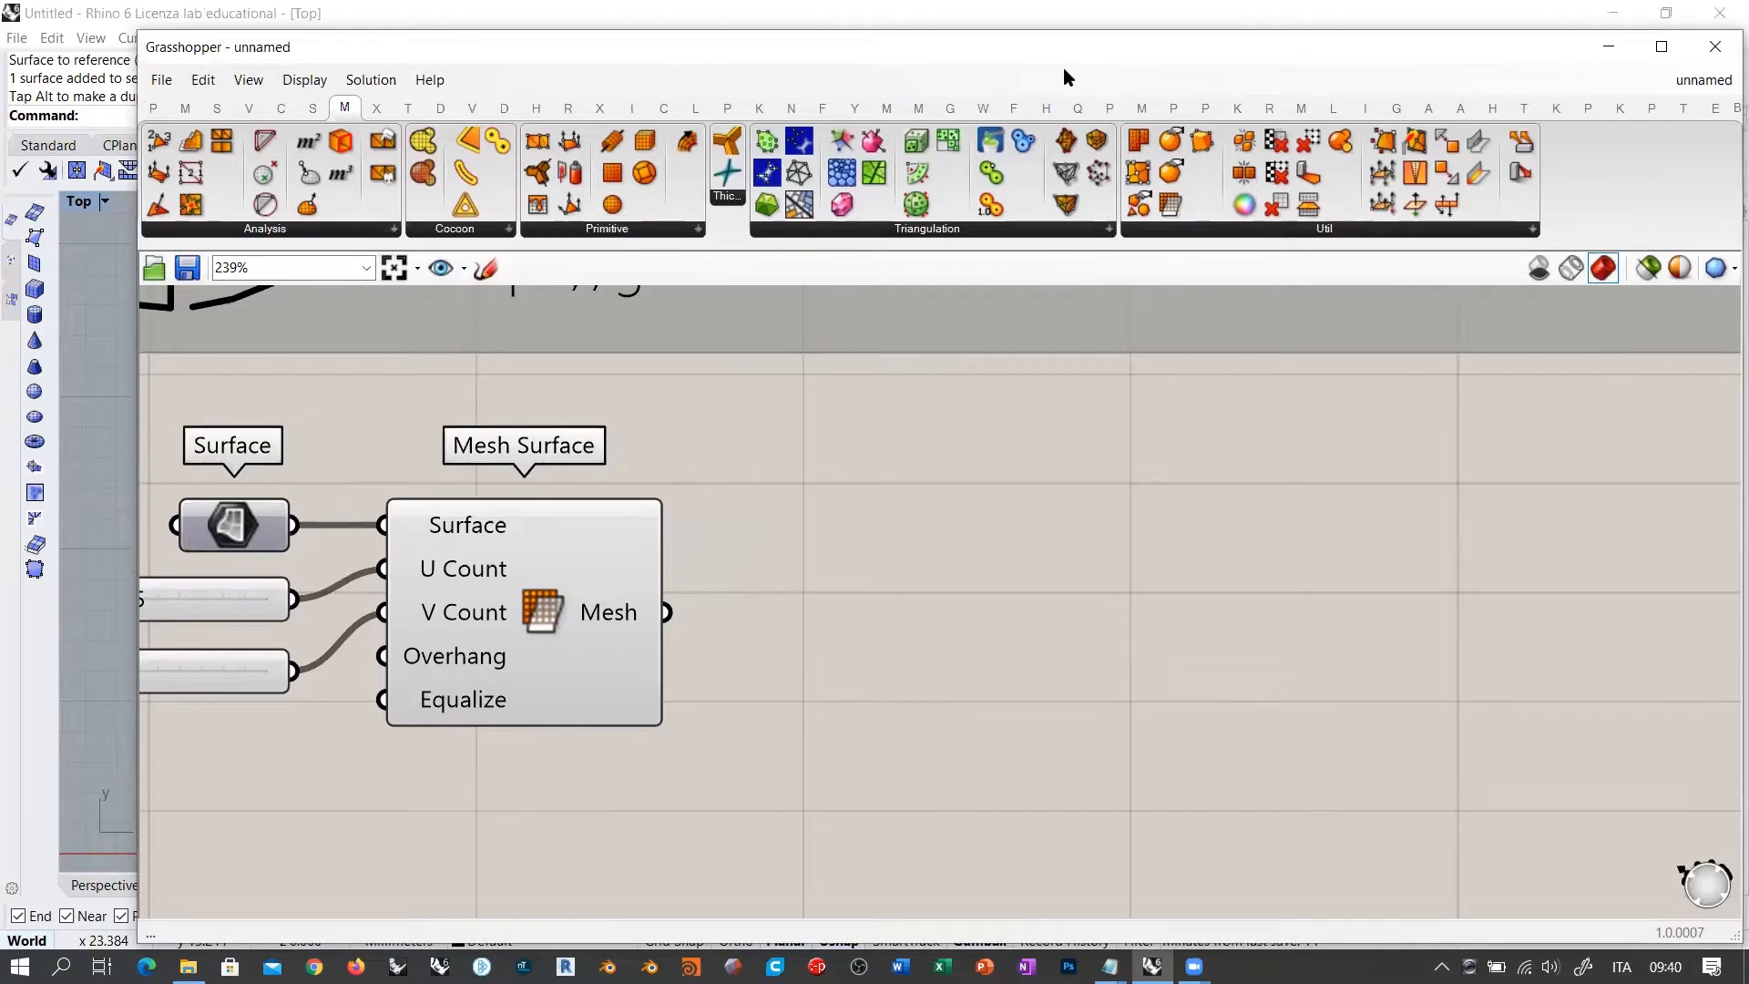
pyautogui.click(983, 109)
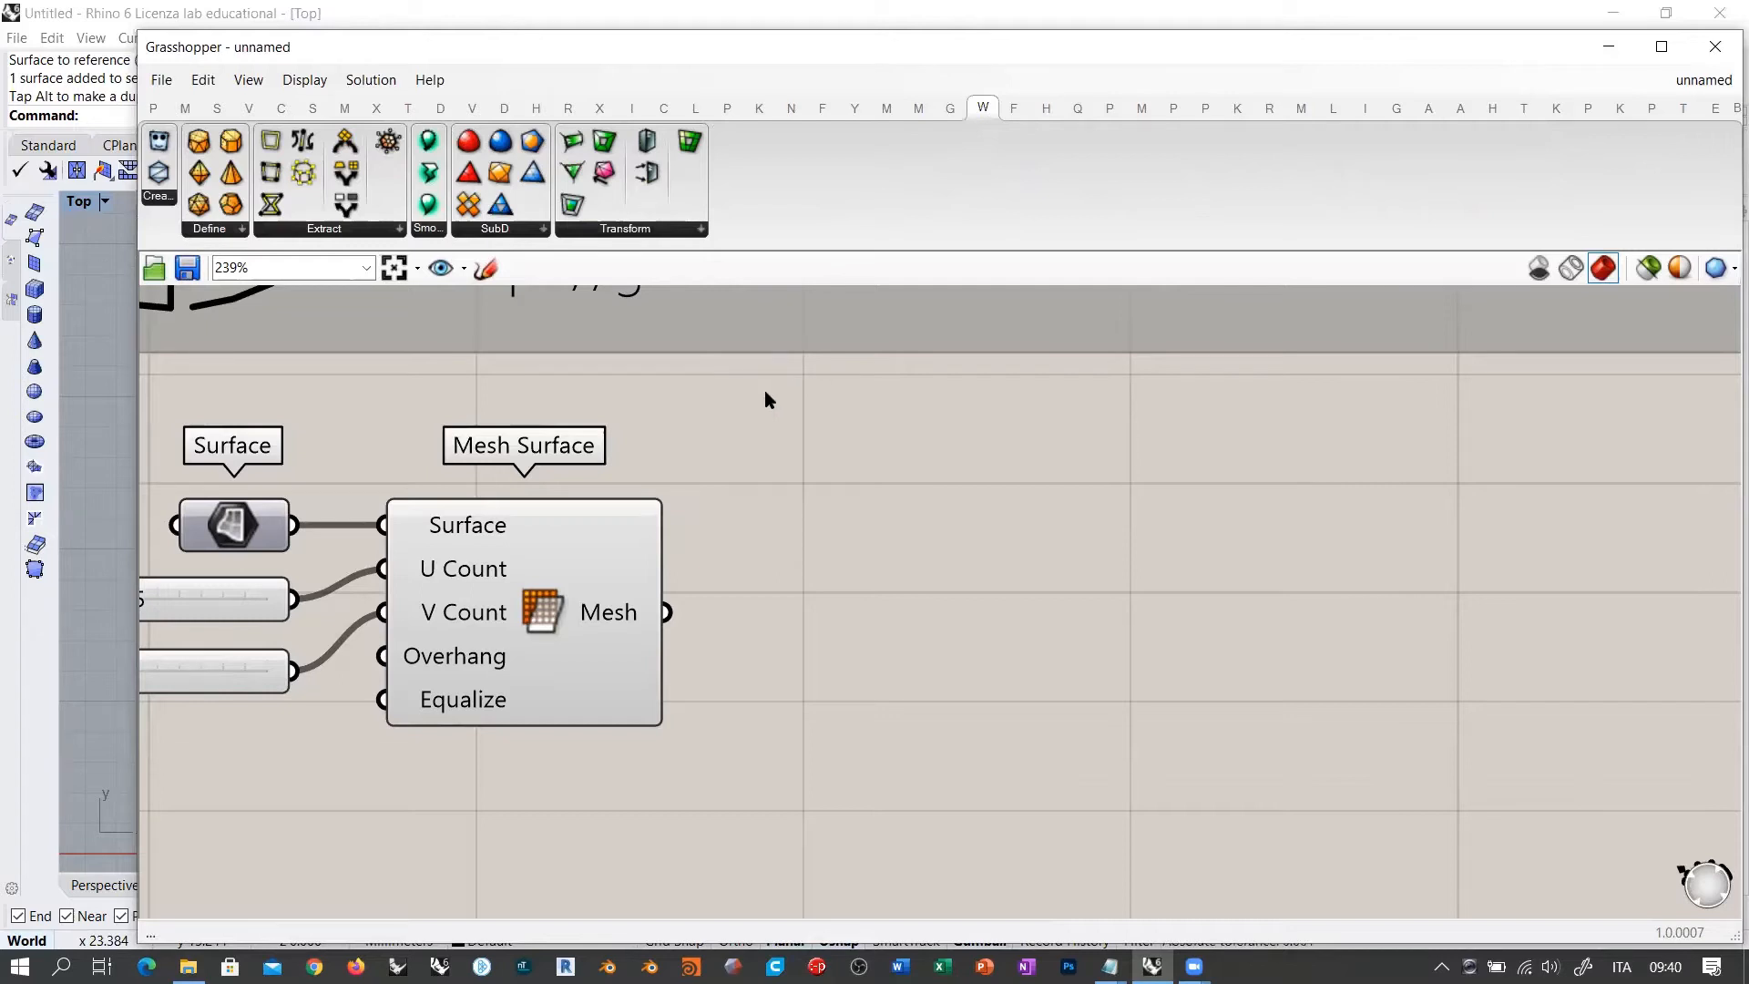
pyautogui.click(328, 229)
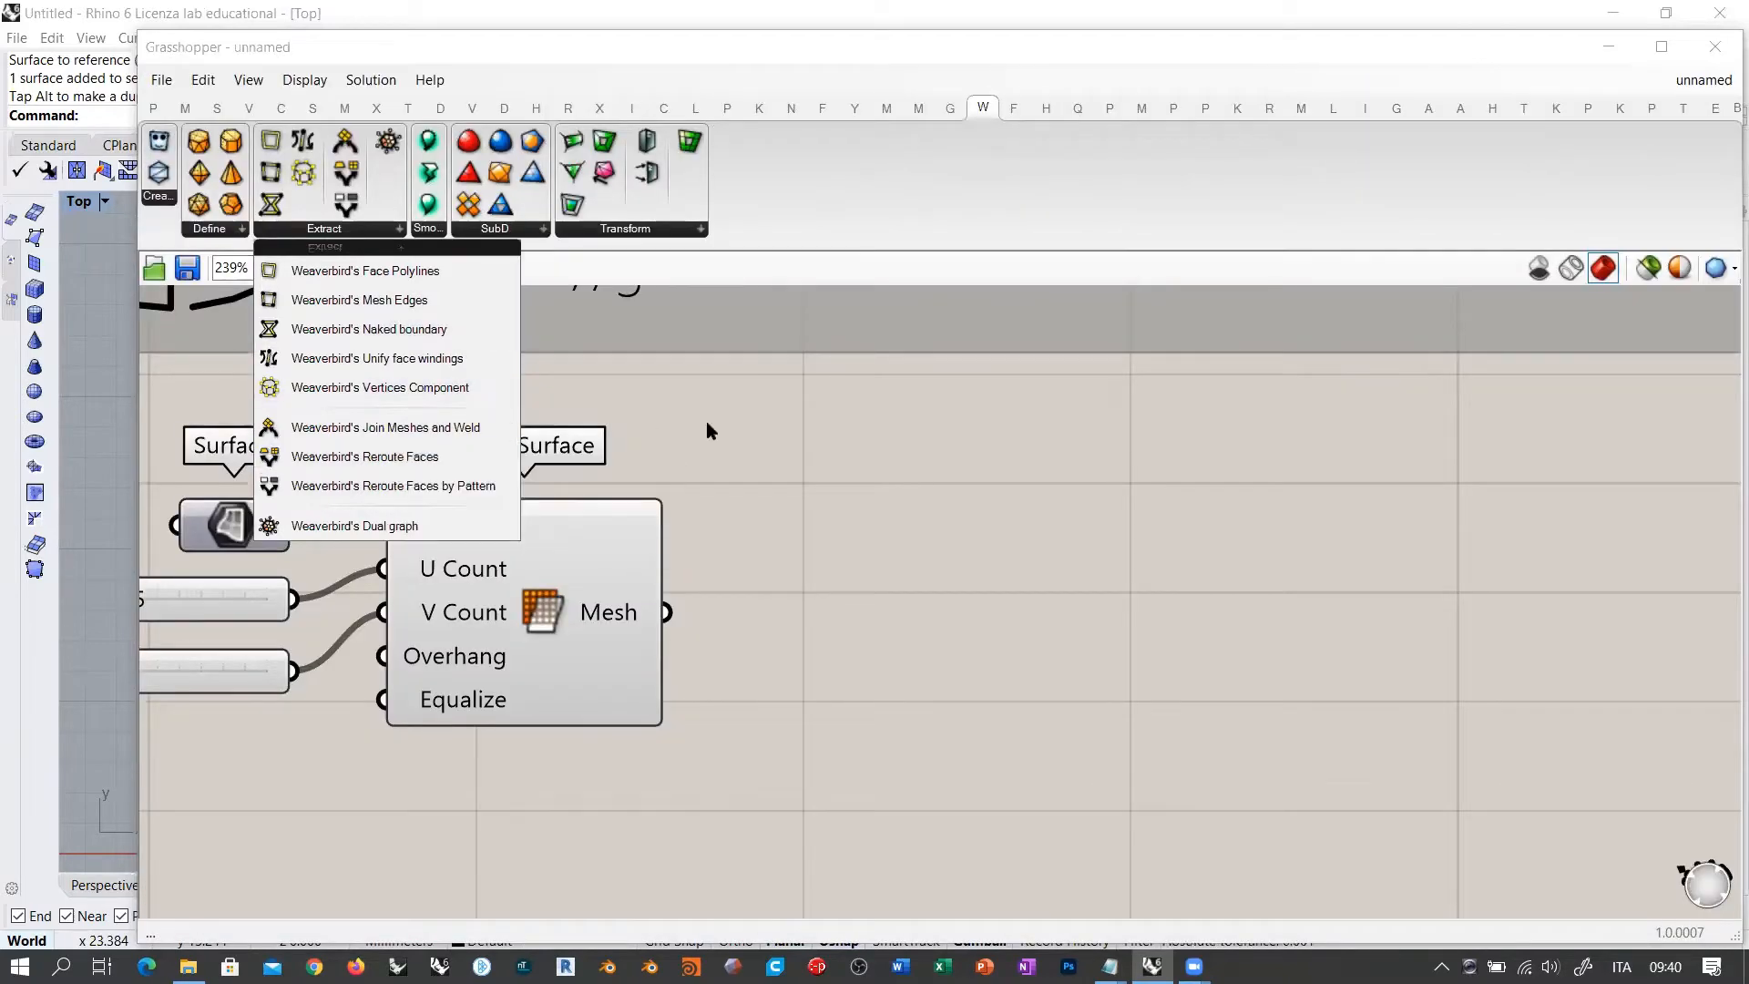
pyautogui.click(745, 415)
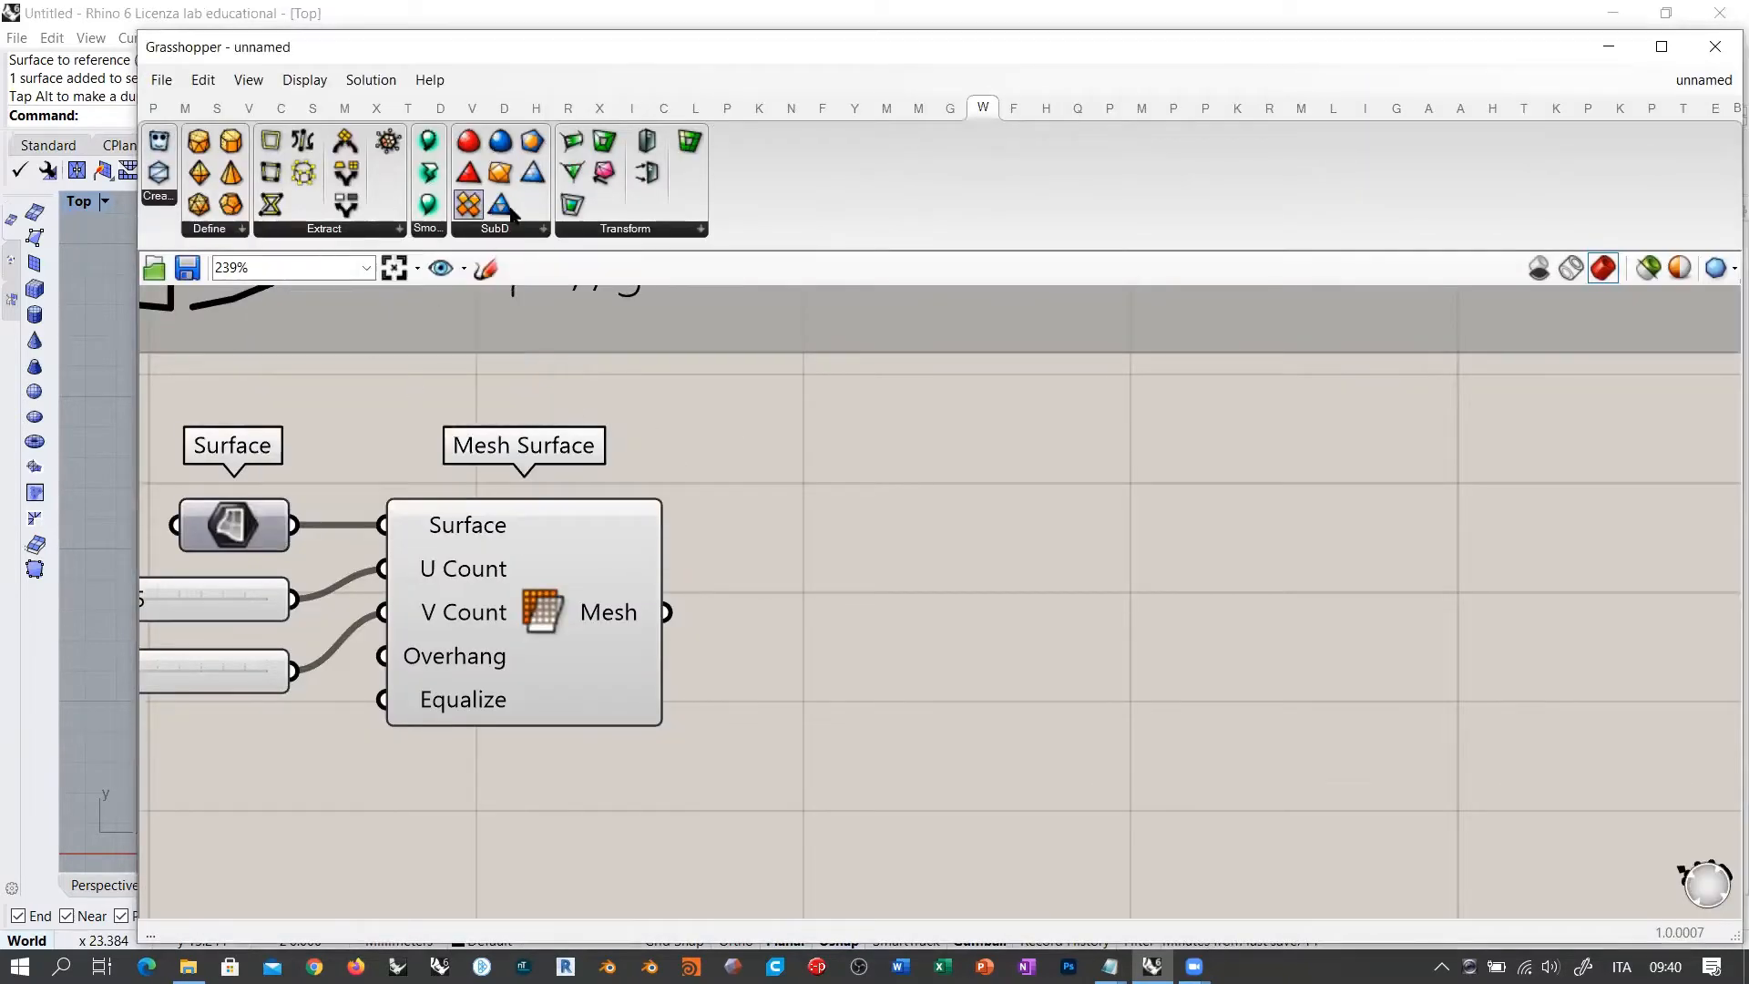
pyautogui.click(646, 233)
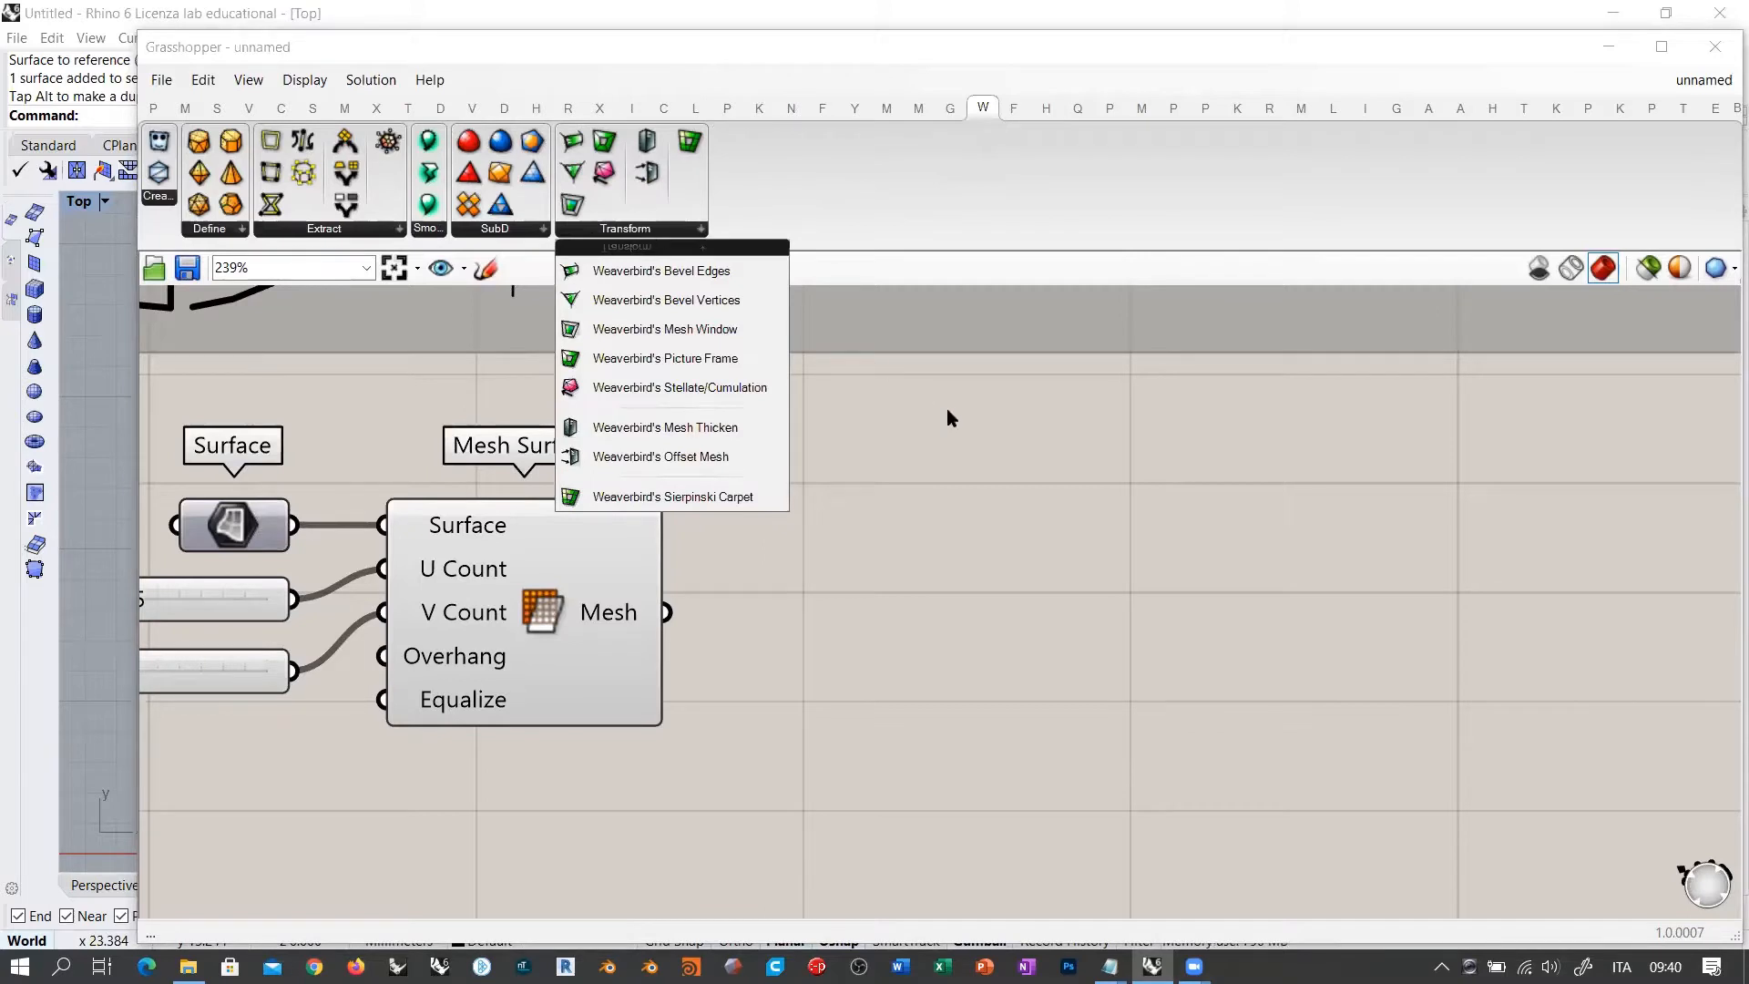
pyautogui.click(977, 458)
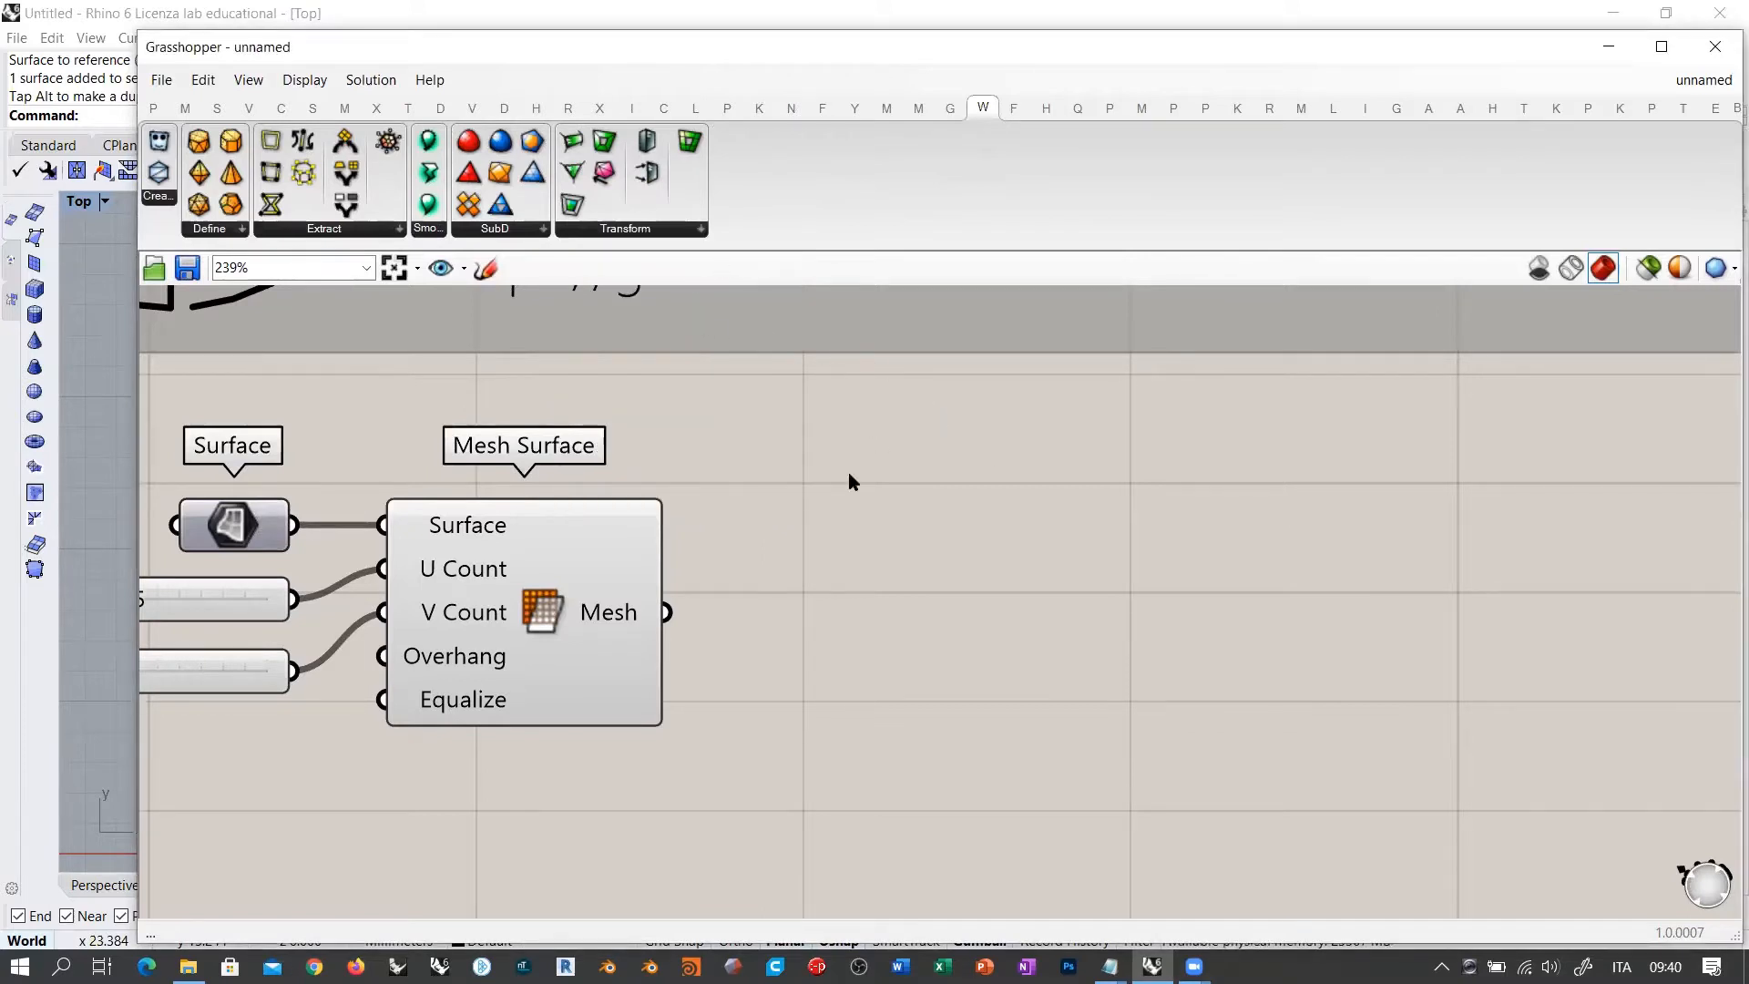
# Step: Add a Weaverbird's Catmull-Clark Subdivision component and feed it the Mesh output of Mesh Surface
pyautogui.click(512, 233)
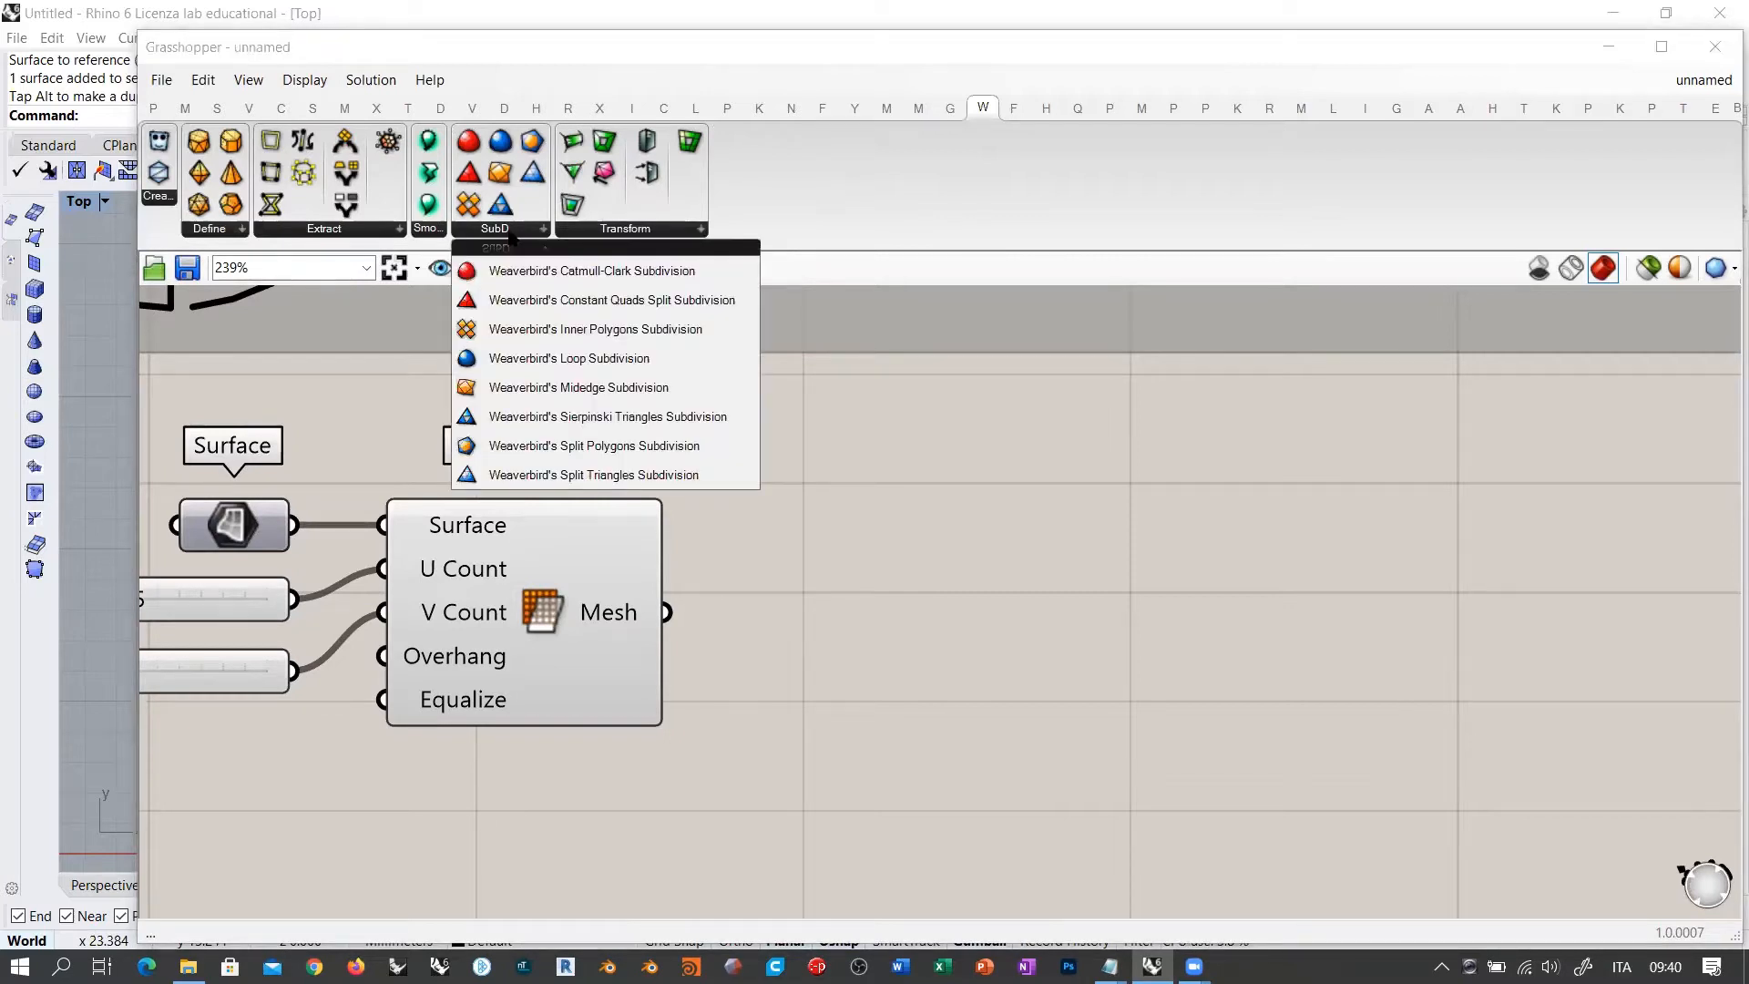
pyautogui.click(592, 270)
pyautogui.click(969, 606)
pyautogui.moveTo(666, 612); pyautogui.dragTo(894, 606)
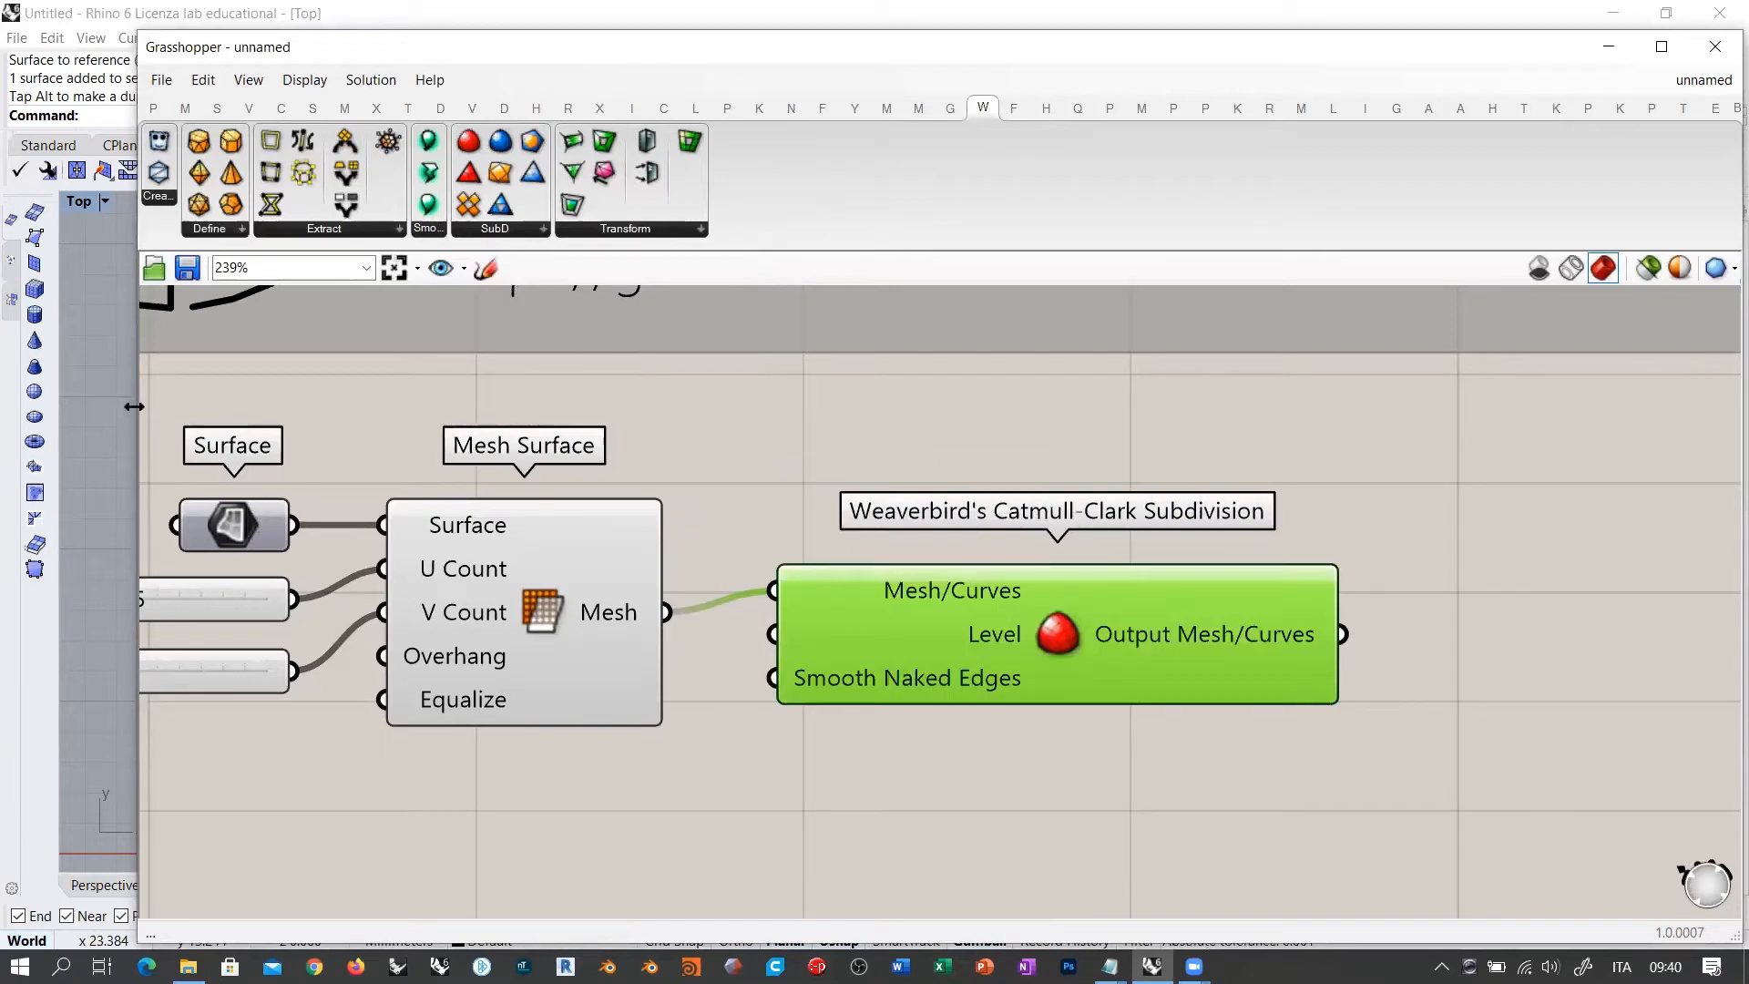
# Step: Narrow the Grasshopper window to uncover Rhino's Top view and move the Catmull-Clark component farther from Mesh Surface
pyautogui.moveTo(134, 406); pyautogui.dragTo(837, 406)
pyautogui.moveTo(461, 519)
pyautogui.mouseDown(button='right')
pyautogui.moveTo(433, 496)
pyautogui.moveTo(457, 486)
pyautogui.mouseUp(button='right')
pyautogui.click(1422, 479)
pyautogui.moveTo(1550, 620); pyautogui.dragTo(1121, 511, button='right')
pyautogui.scroll(-2, 1223, 517)
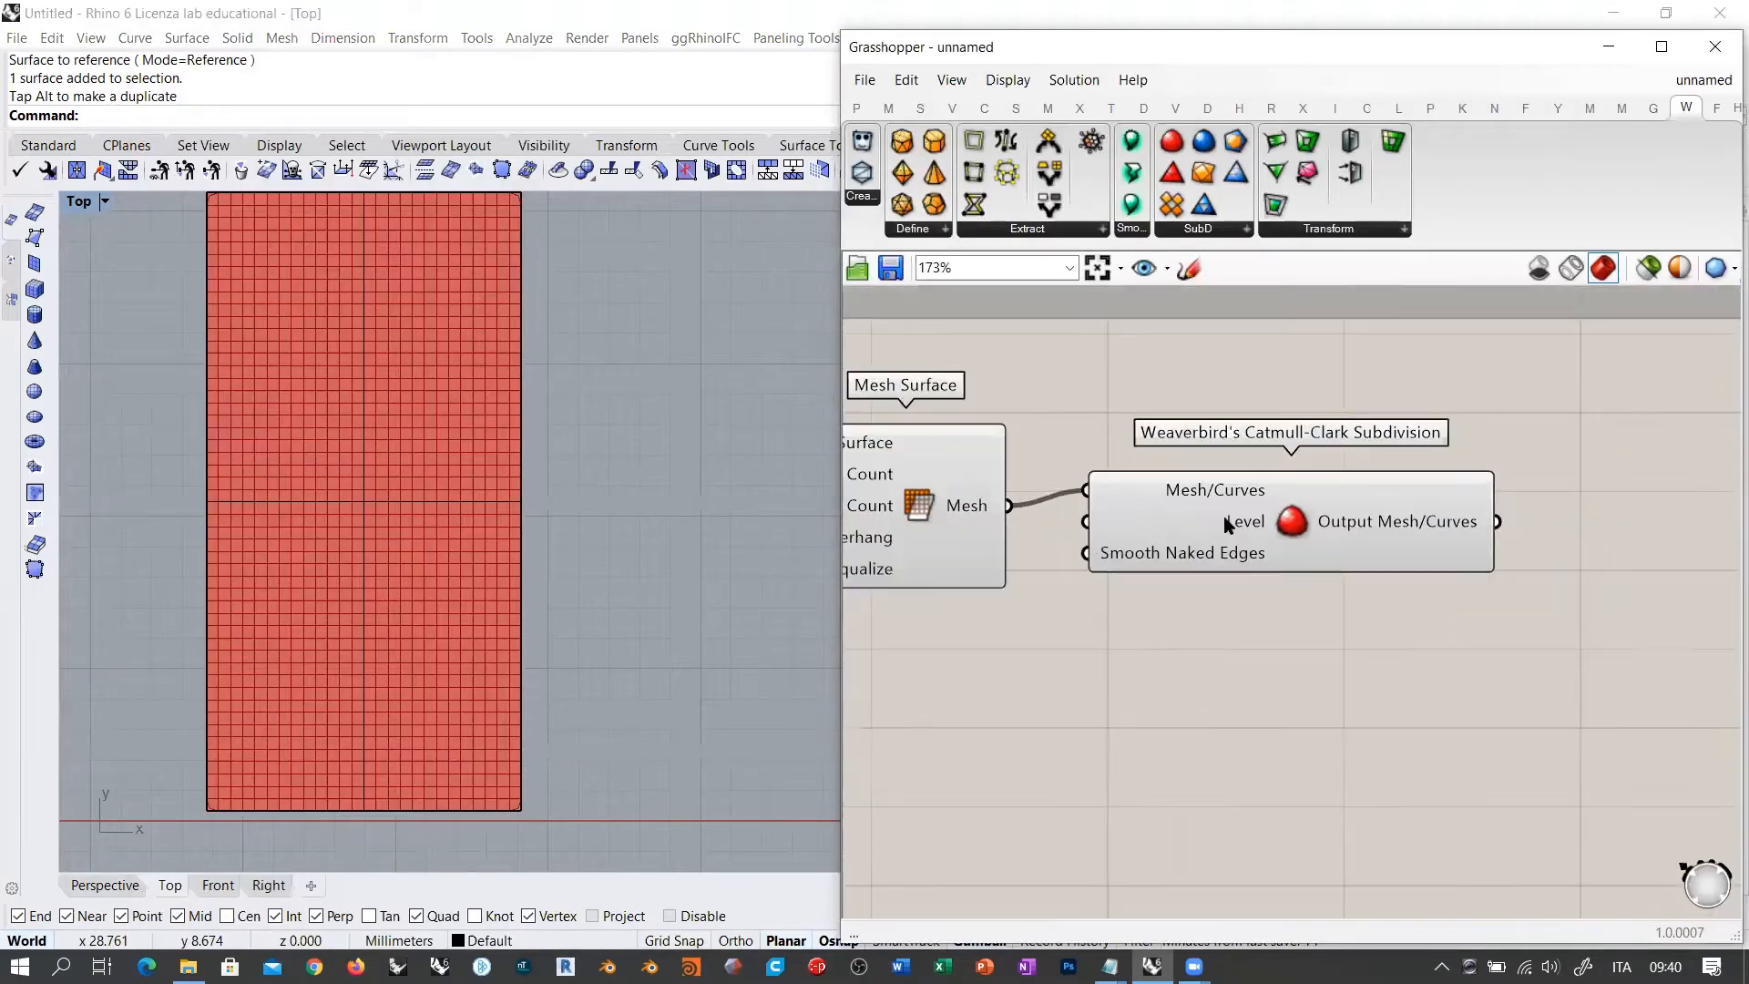
pyautogui.moveTo(1223, 516); pyautogui.dragTo(1369, 532)
pyautogui.moveTo(1188, 597); pyautogui.dragTo(1315, 600, button='right')
pyautogui.click(1276, 577)
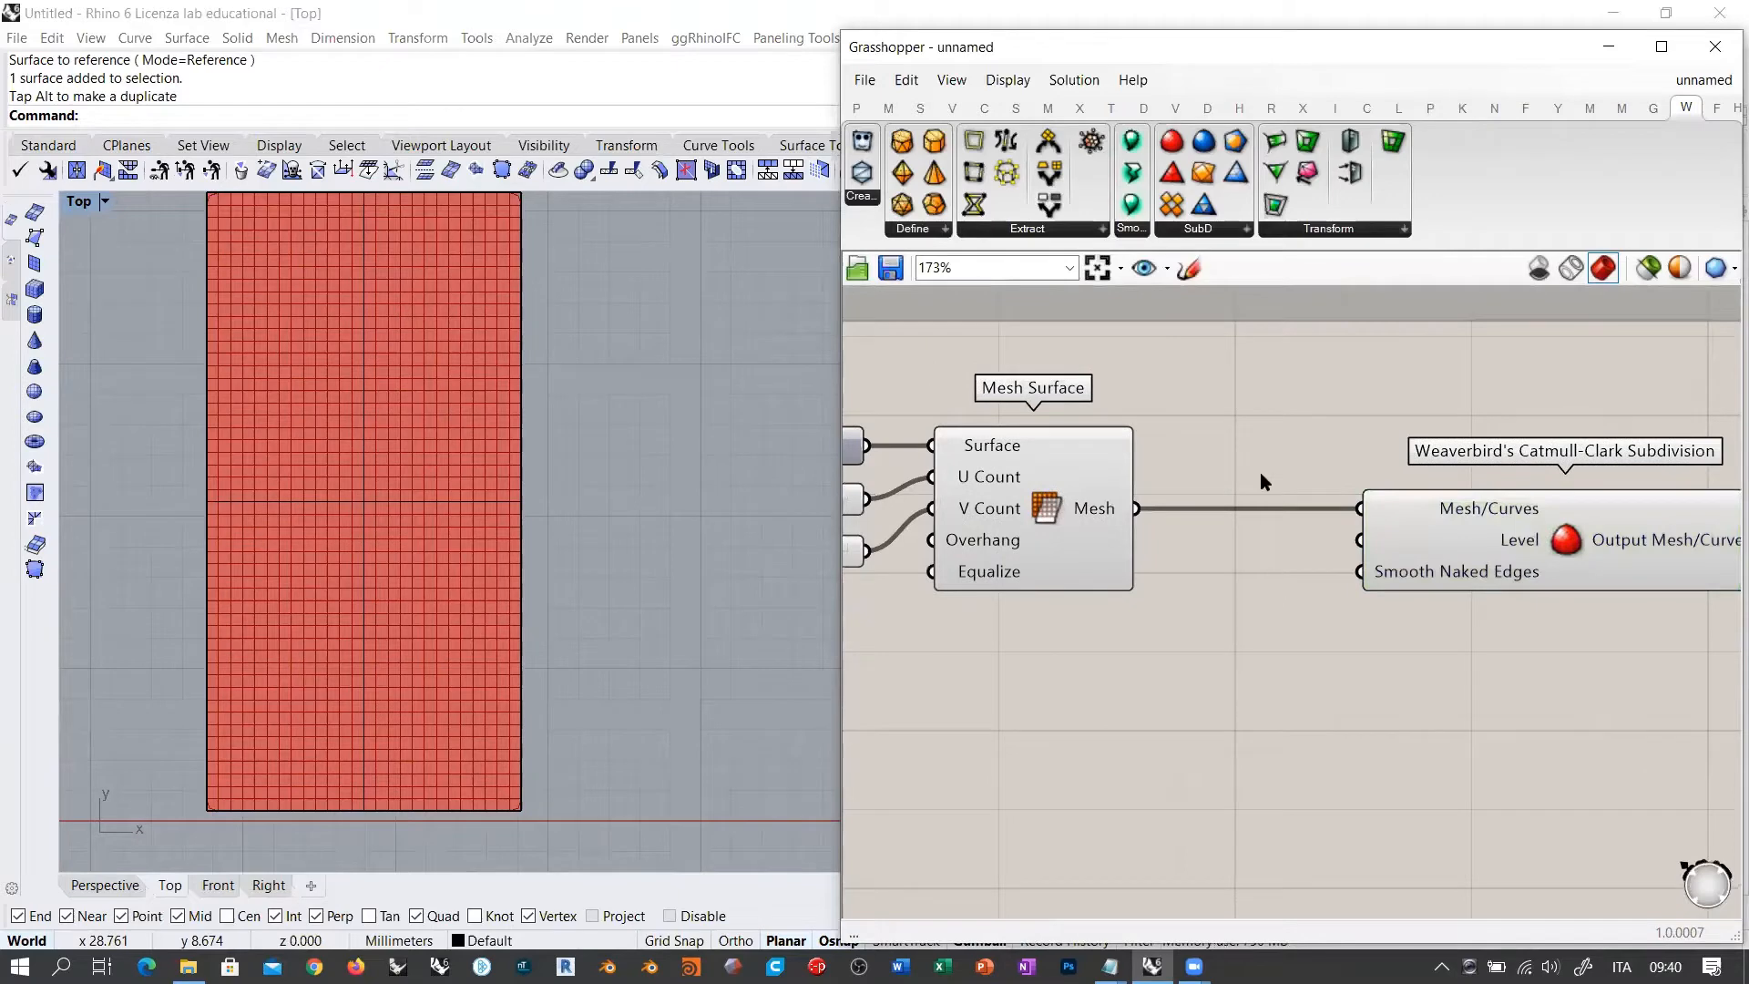
# Step: Add a Weaverbird's Loop Subdivision component fed by the mesh below Catmull-Clark, and hide the Catmull-Clark preview
pyautogui.moveTo(1203, 141); pyautogui.dragTo(1378, 743)
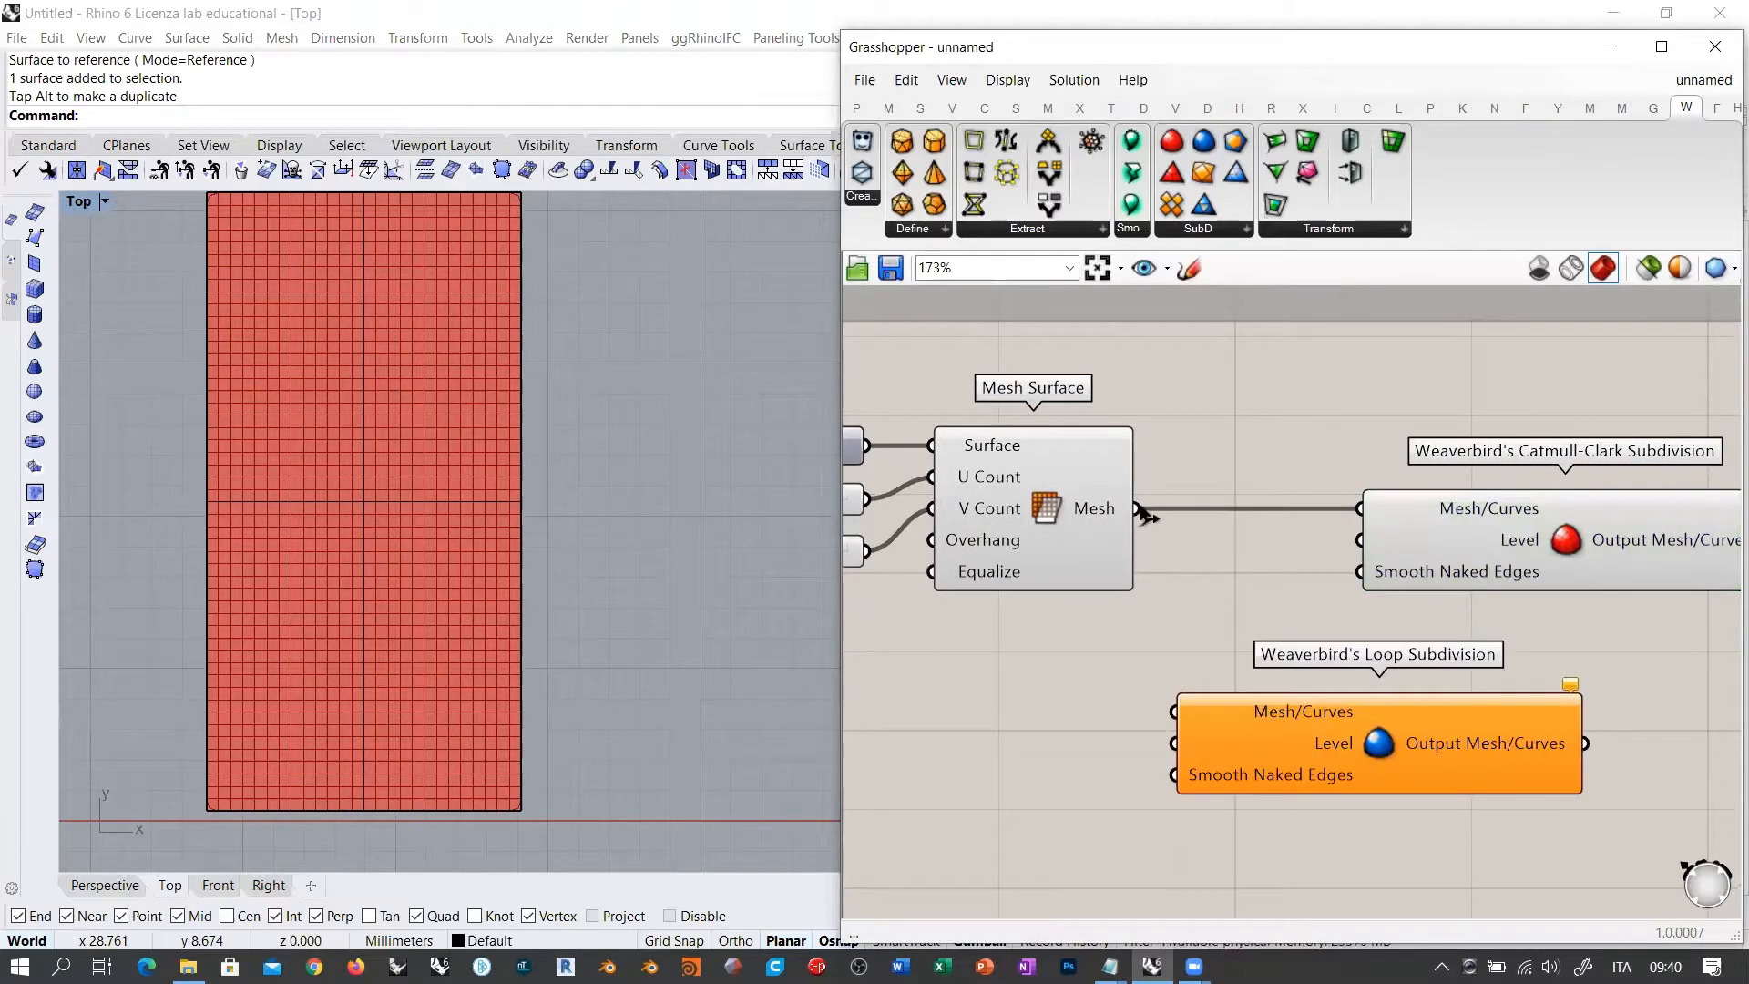
pyautogui.moveTo(1141, 512); pyautogui.dragTo(1176, 712)
pyautogui.click(1494, 560)
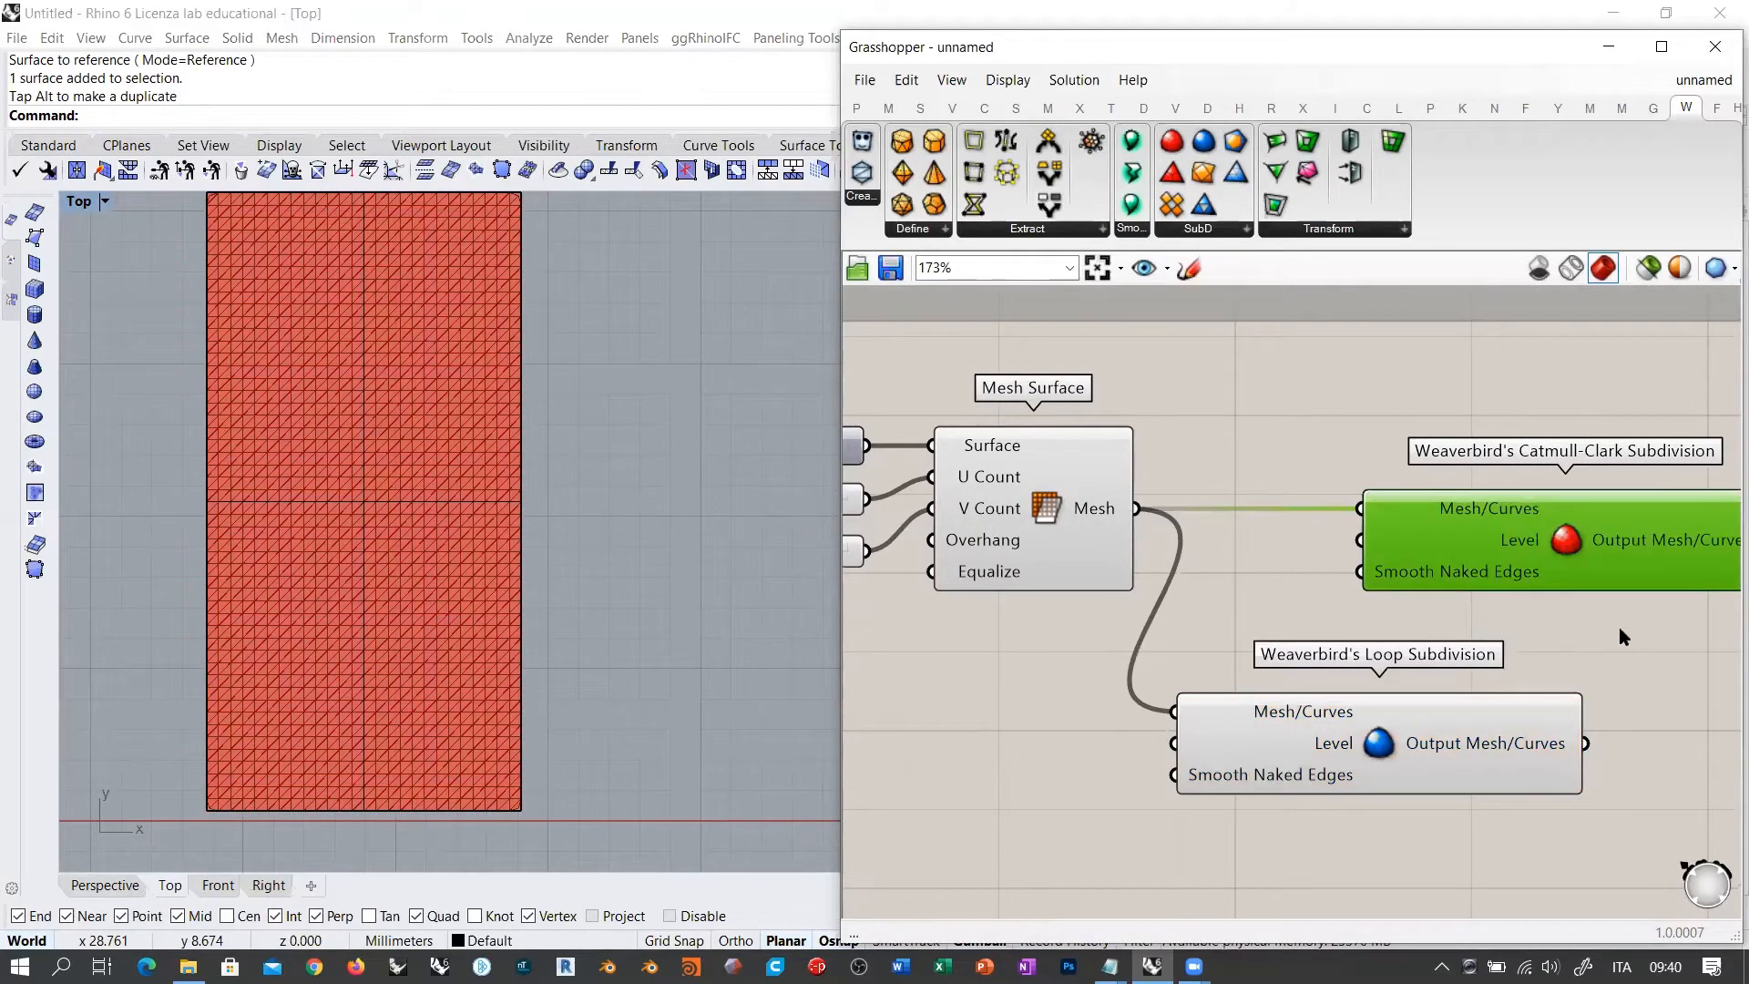
pyautogui.click(1620, 636)
pyautogui.scroll(5, 496, 391)
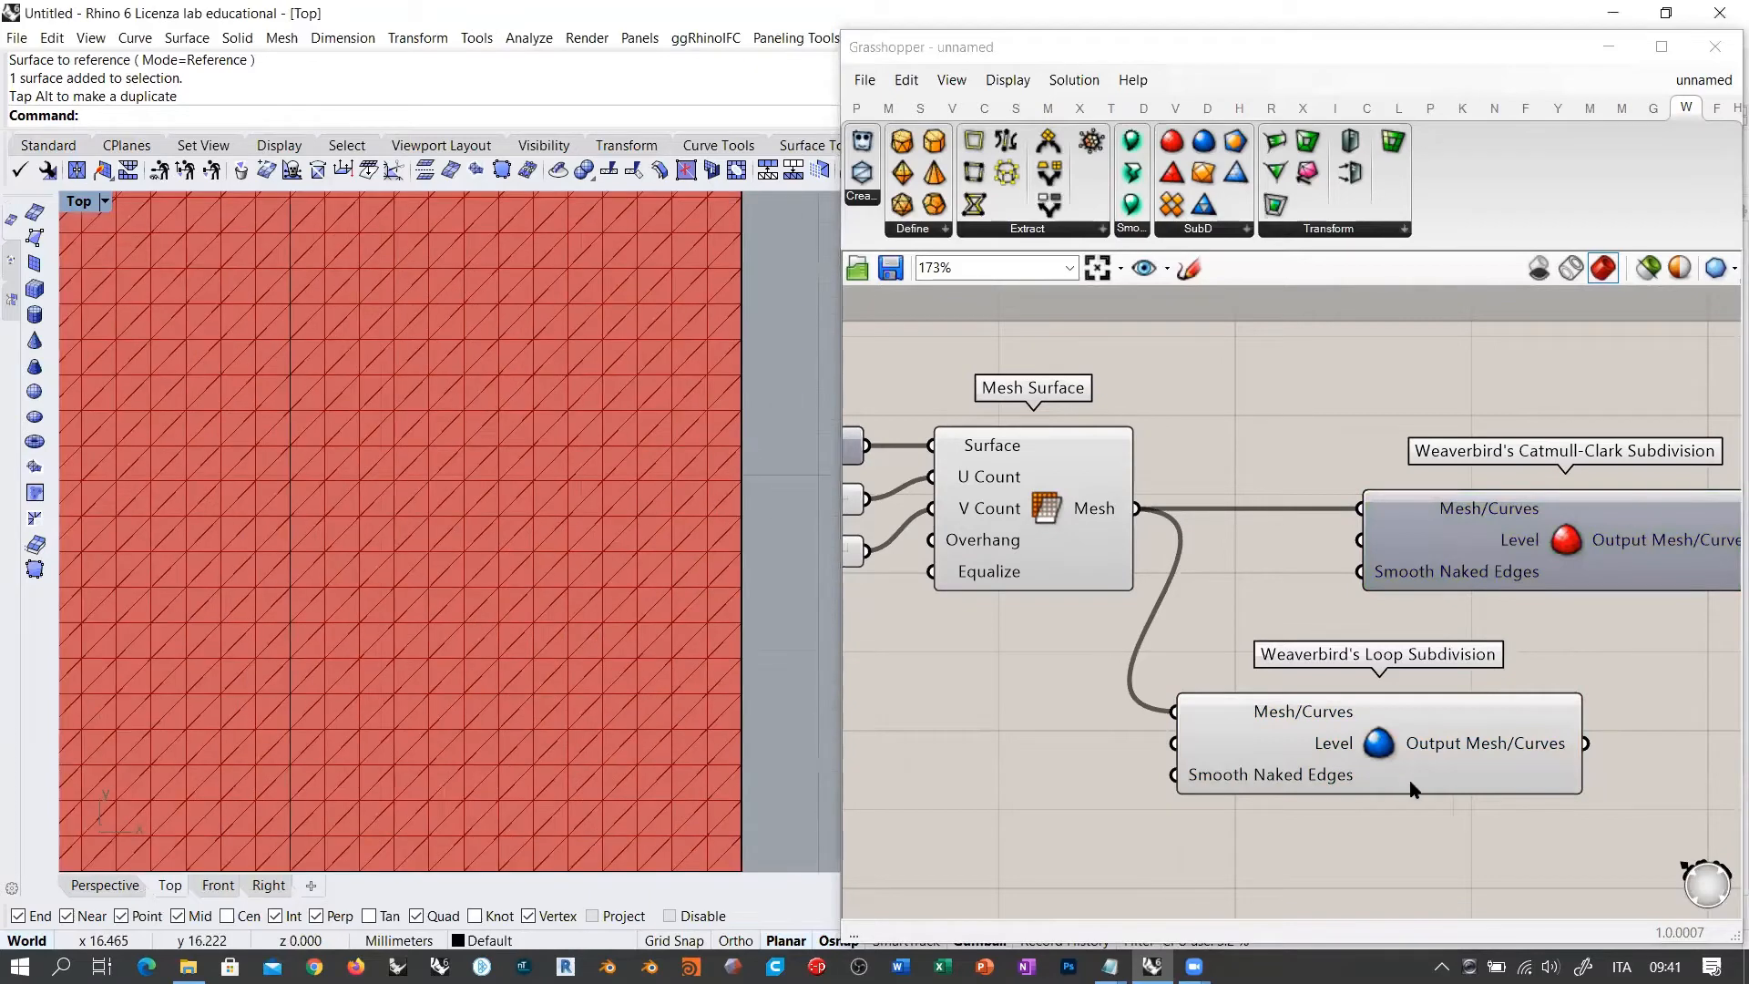
pyautogui.moveTo(1429, 730); pyautogui.dragTo(1595, 676)
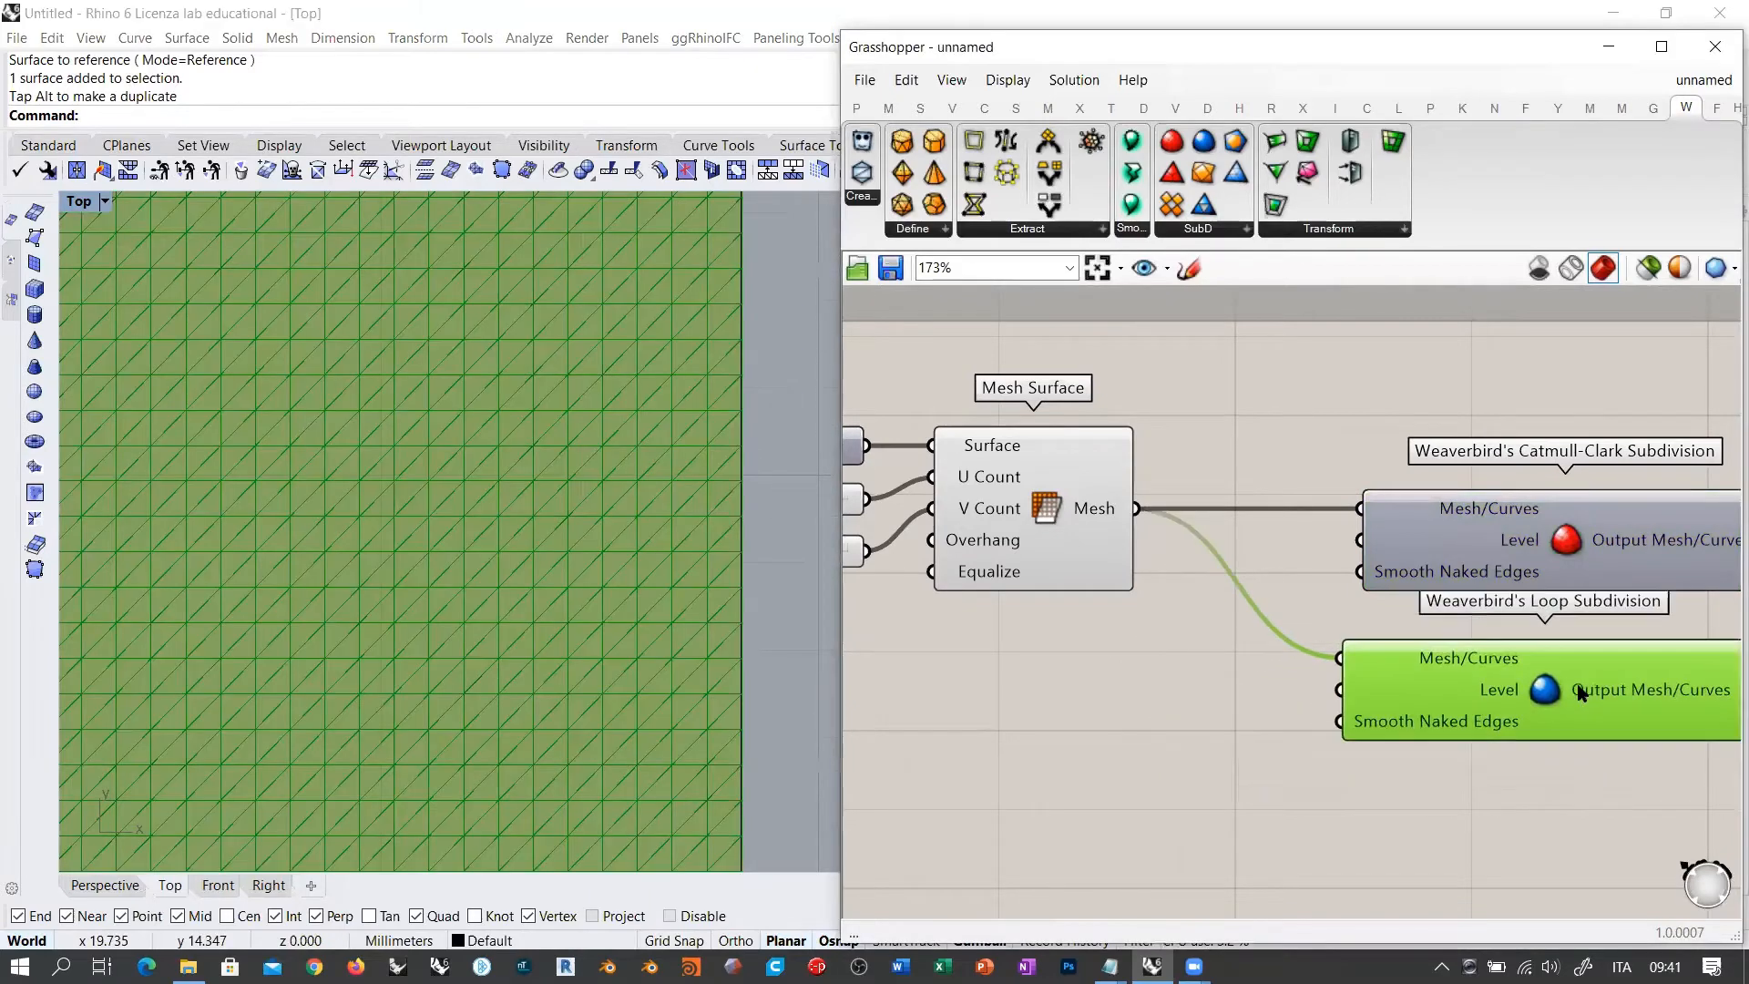
# Step: Add a Weaverbird's Sierpinski Triangles Subdivision component fed by the mesh, and hide the Loop Subdivision and Mesh Surface previews
pyautogui.click(1205, 235)
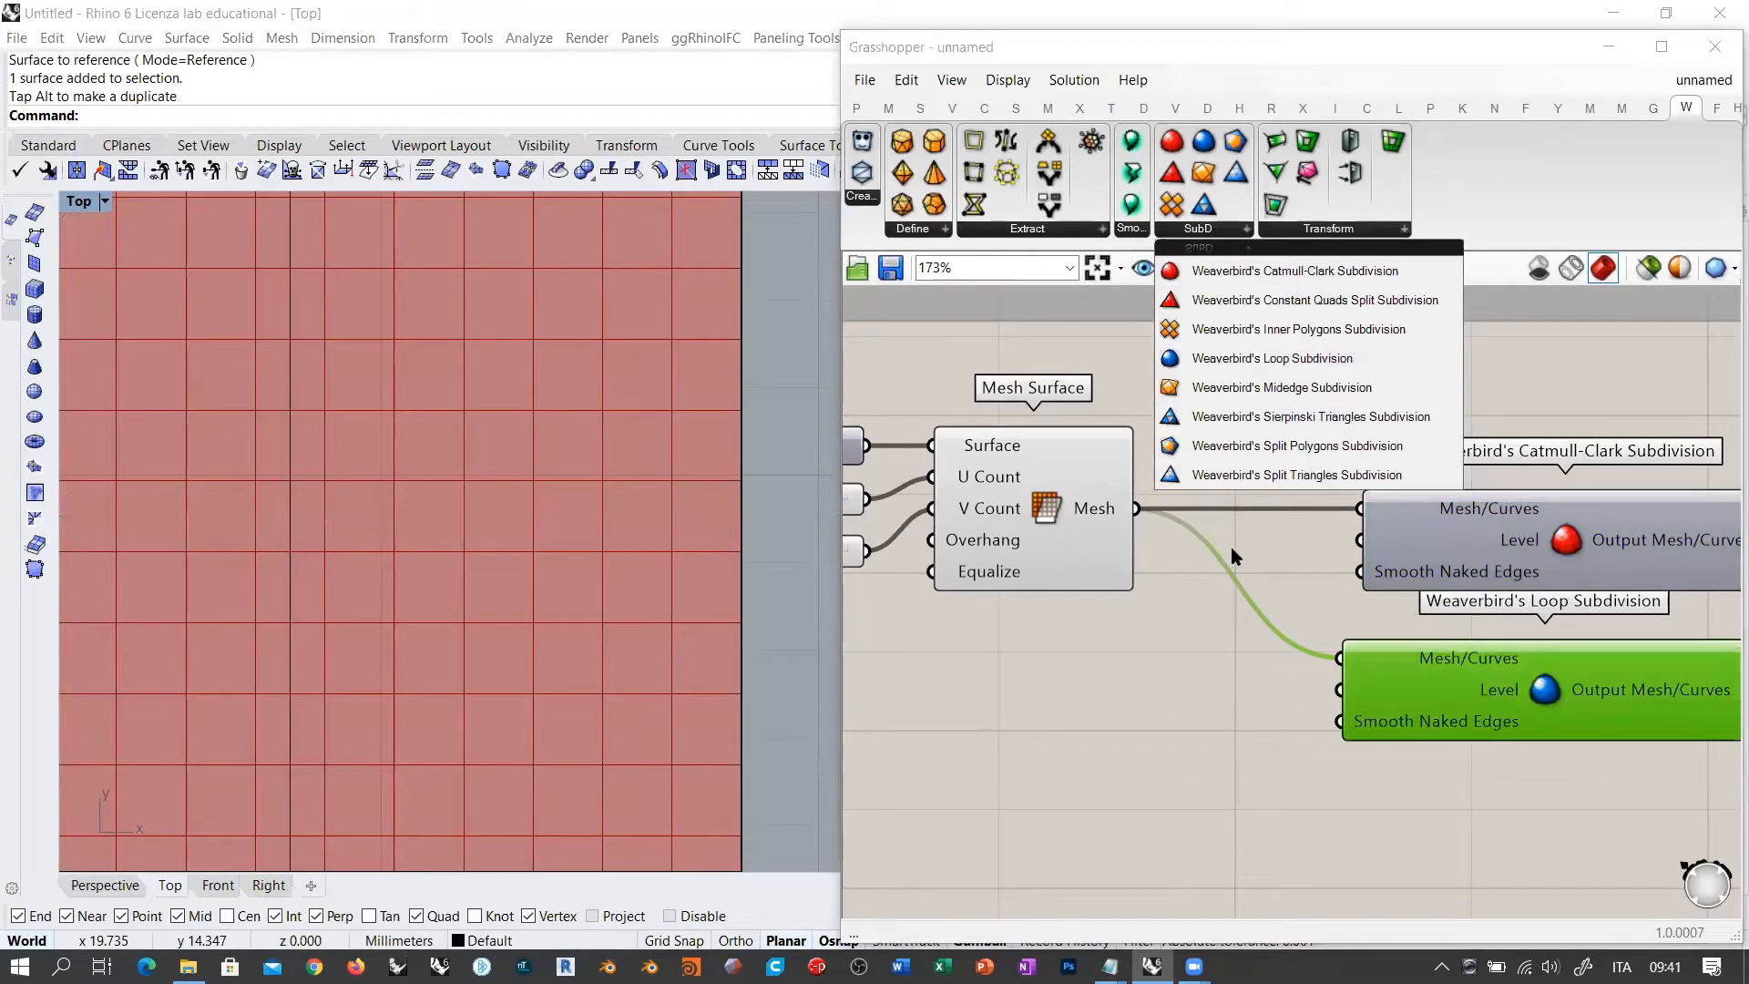
pyautogui.moveTo(1172, 417); pyautogui.dragTo(1232, 852)
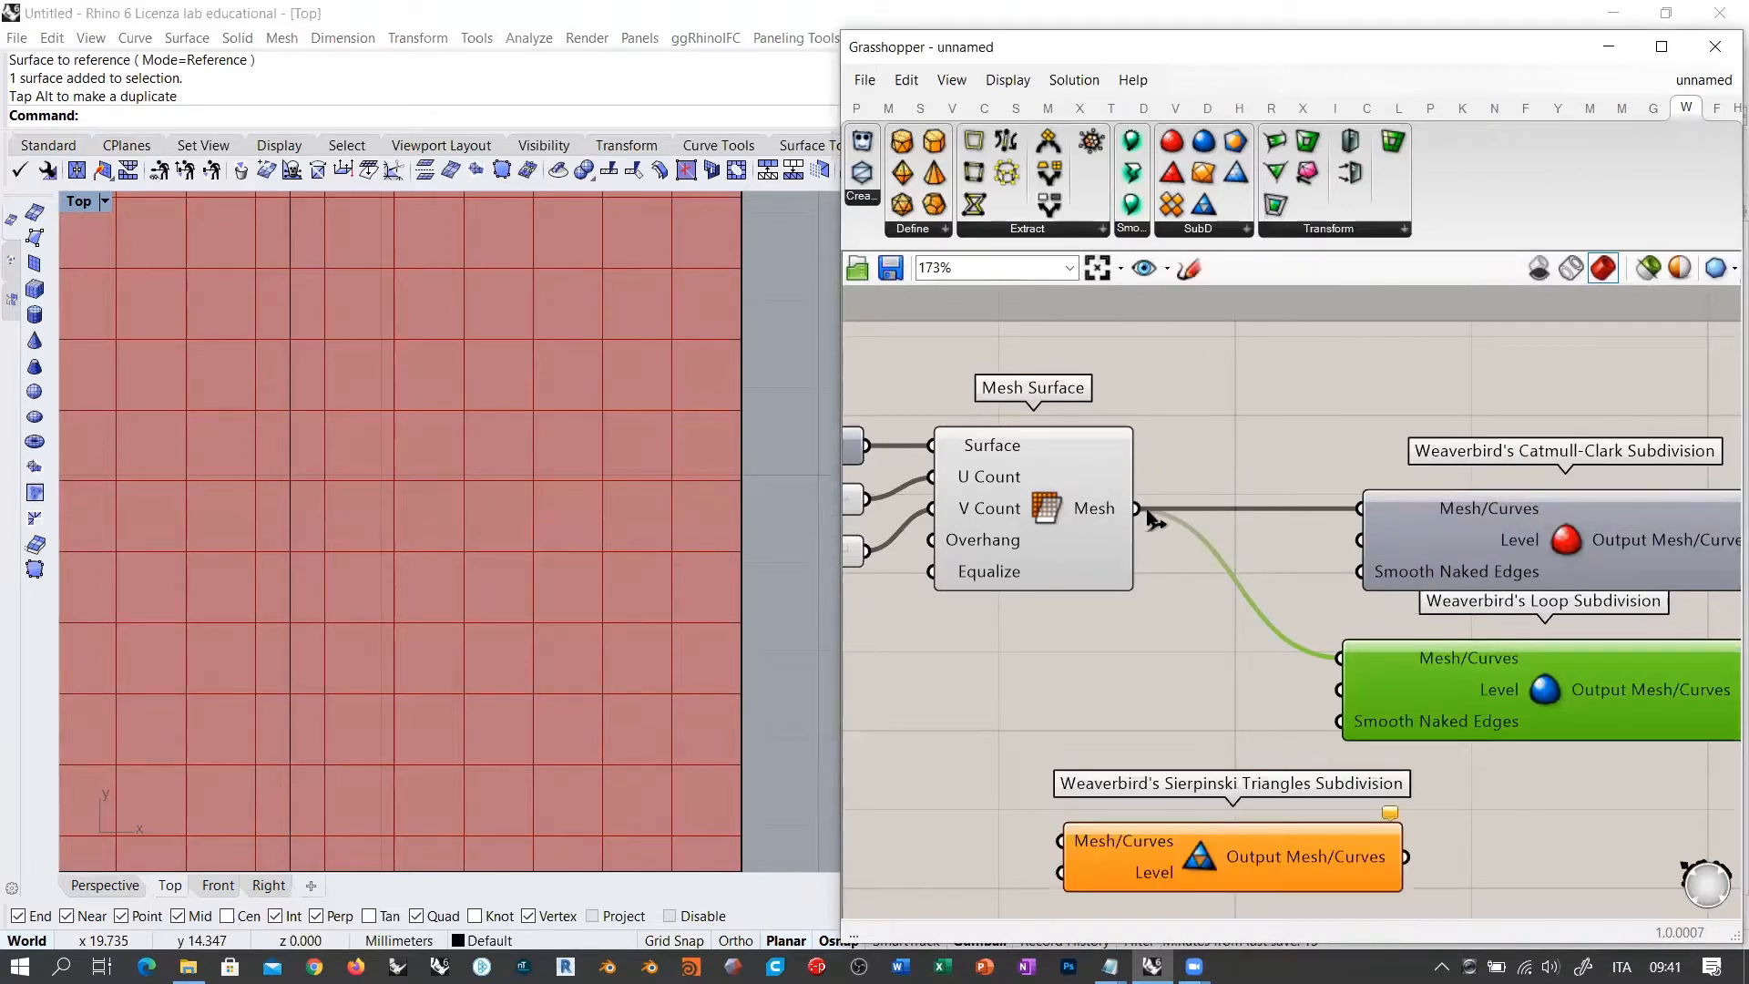
pyautogui.moveTo(1153, 517); pyautogui.dragTo(1062, 840)
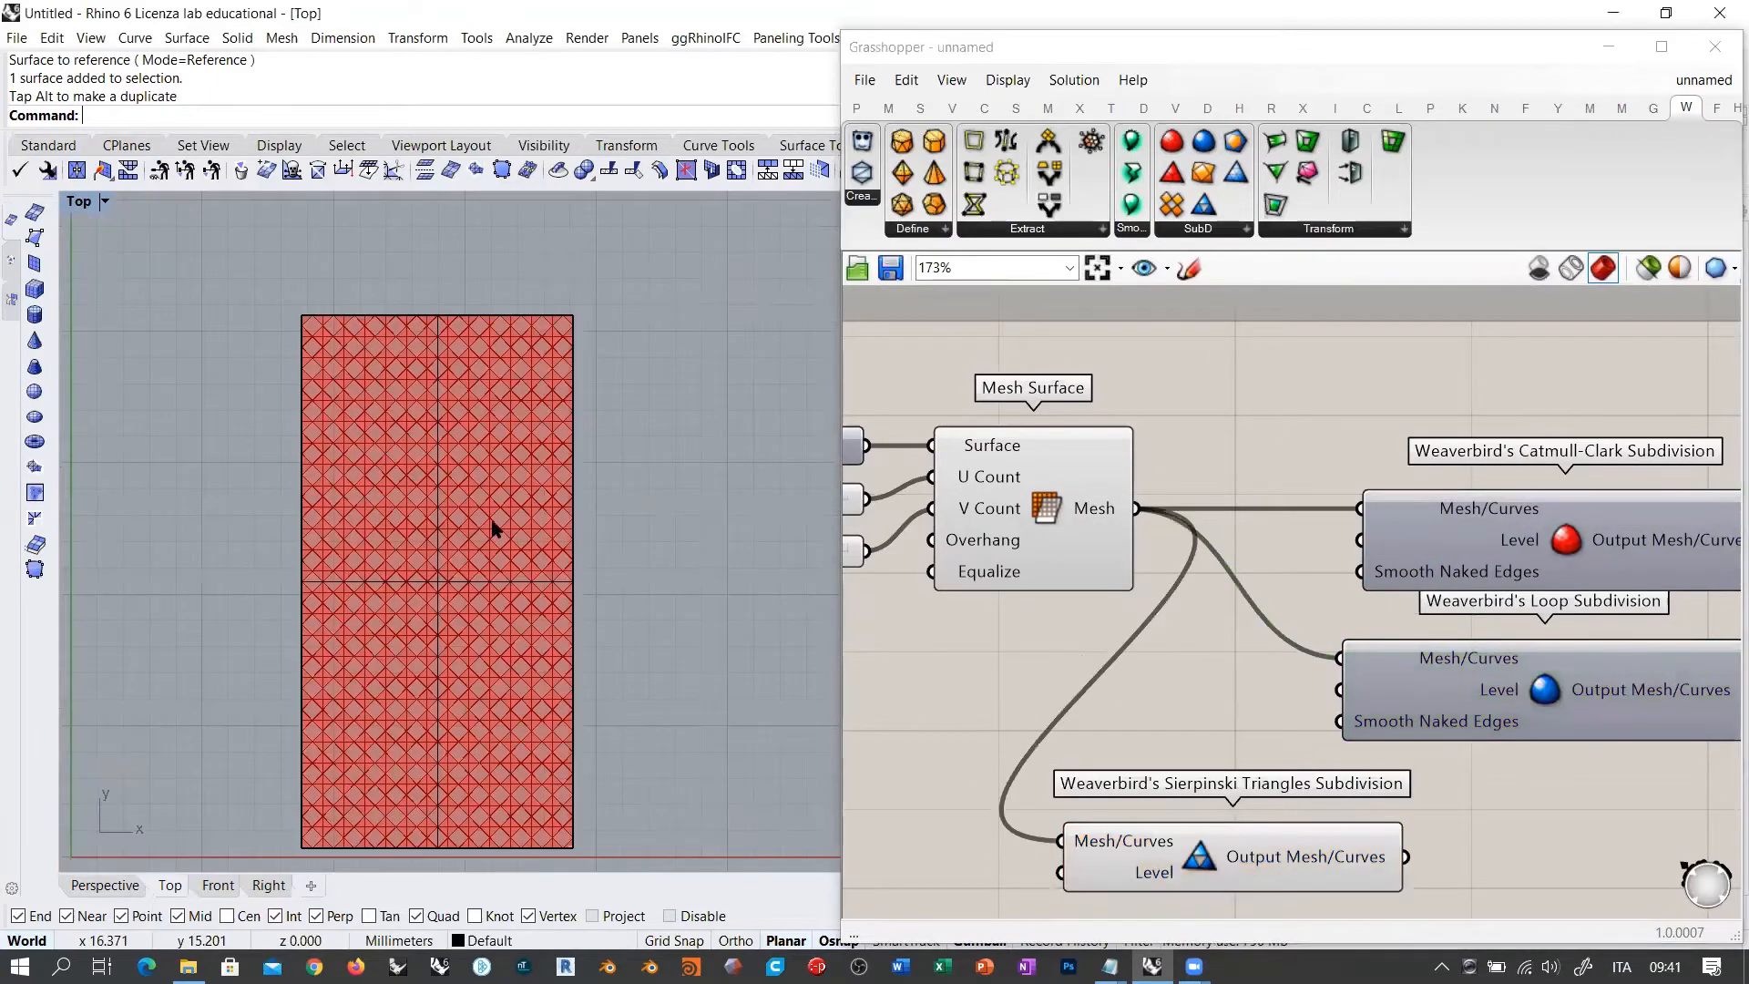
pyautogui.scroll(5, 446, 396)
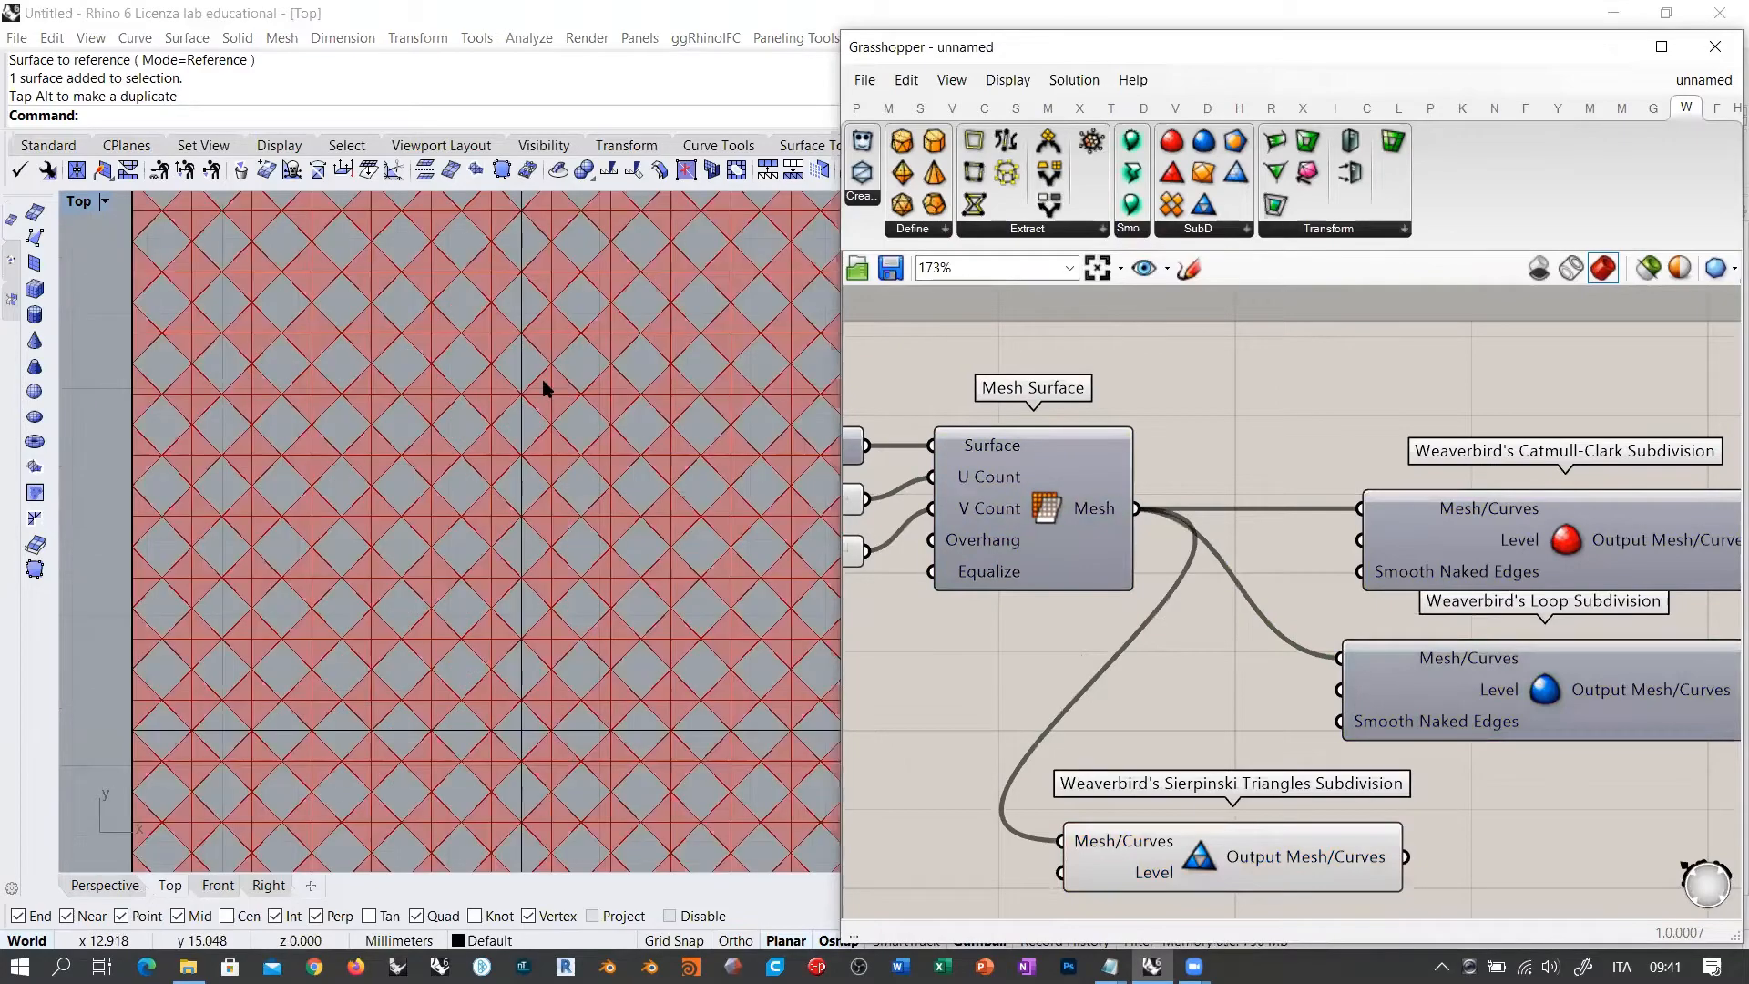
pyautogui.scroll(-5, 544, 388)
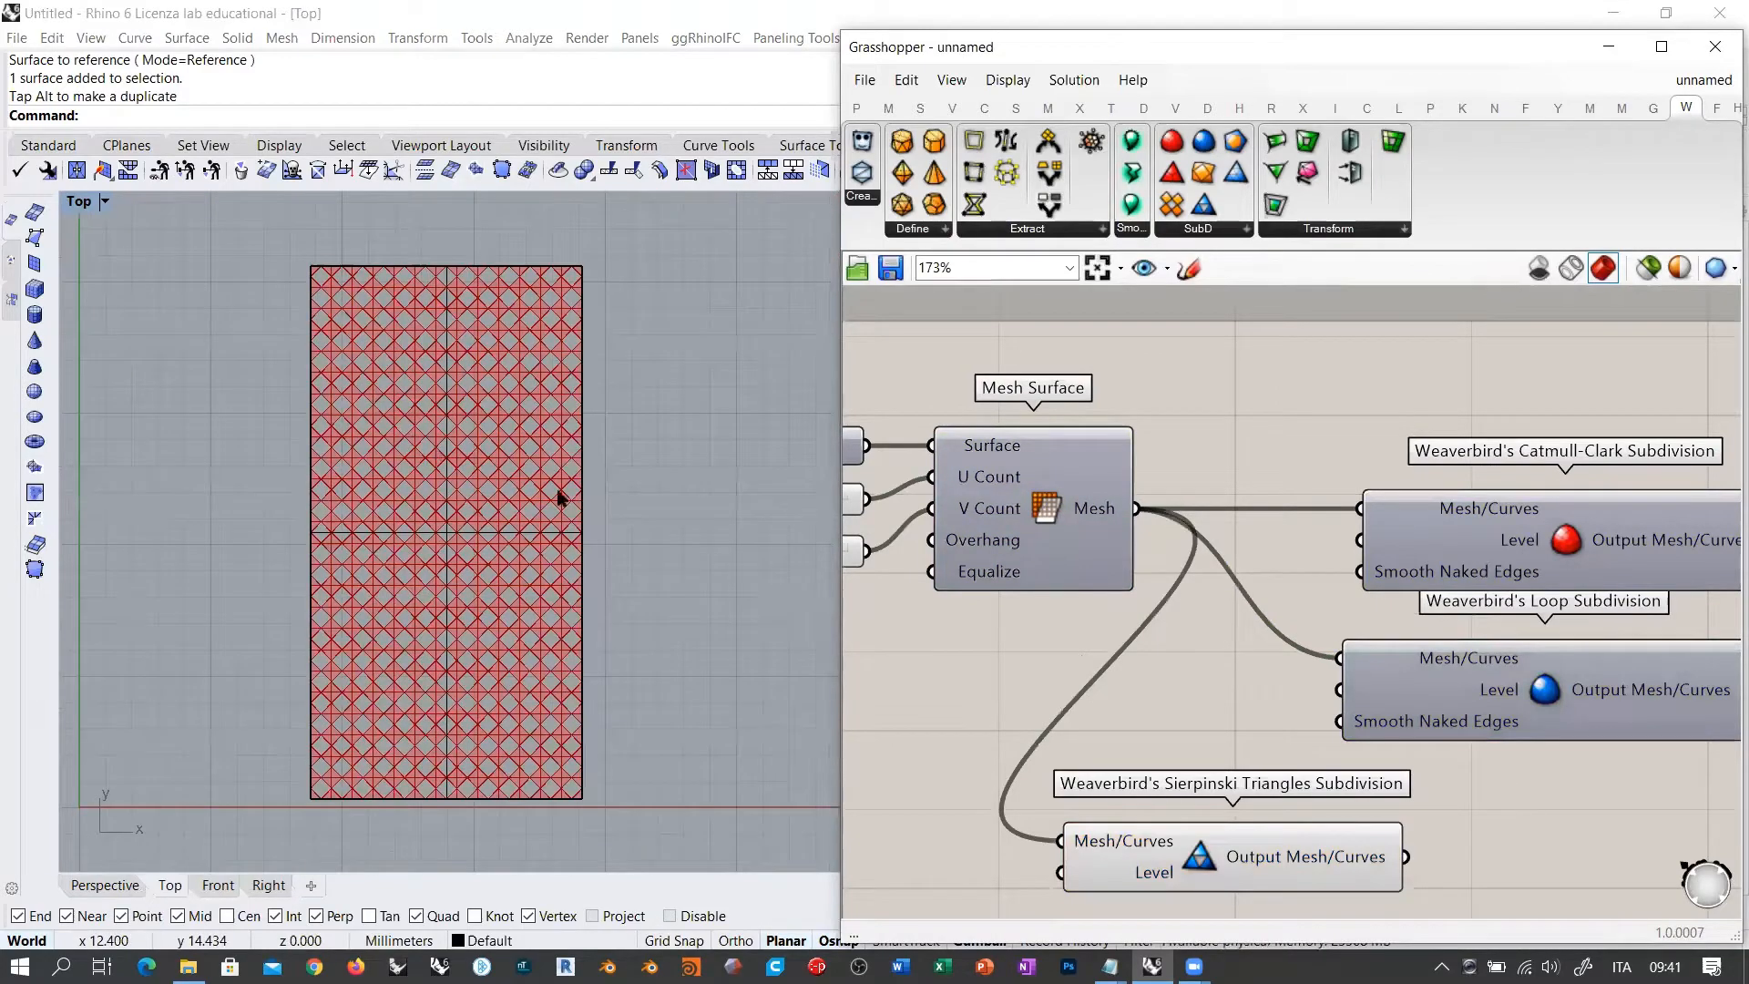
# Step: Hide the preview of the Sierpinski Triangles Subdivision component
pyautogui.click(1217, 863)
pyautogui.scroll(-3, 1303, 747)
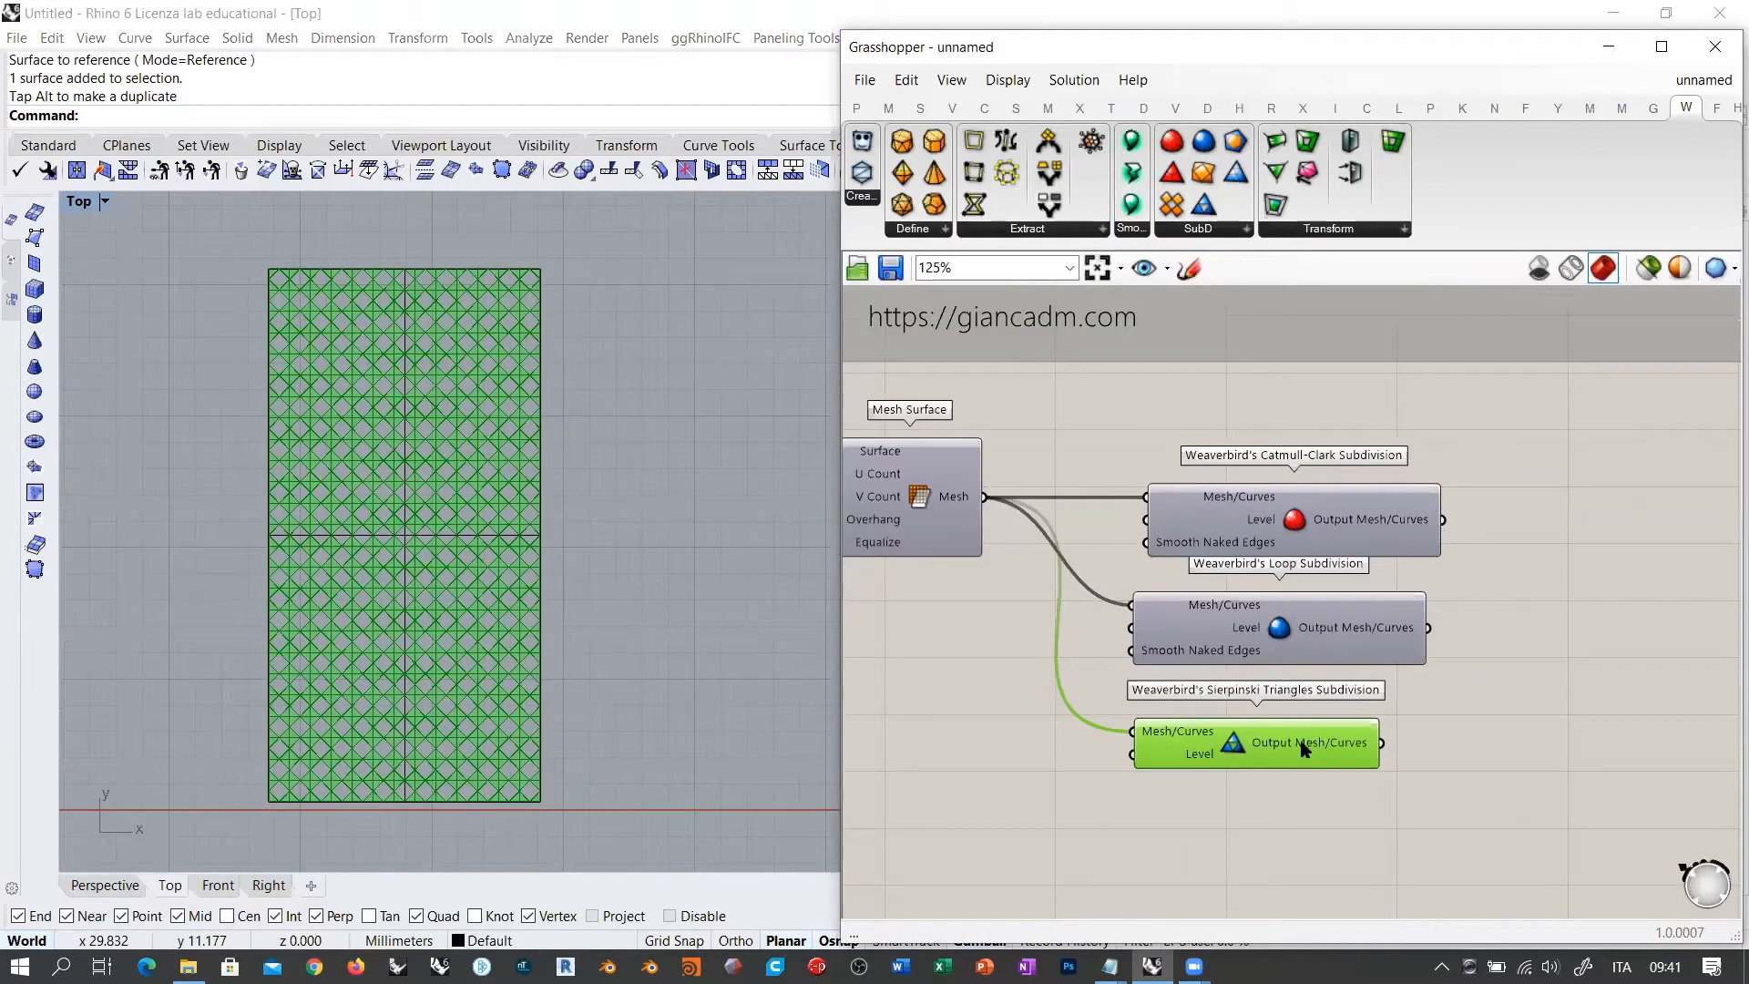
pyautogui.click(1512, 683)
pyautogui.moveTo(1288, 636)
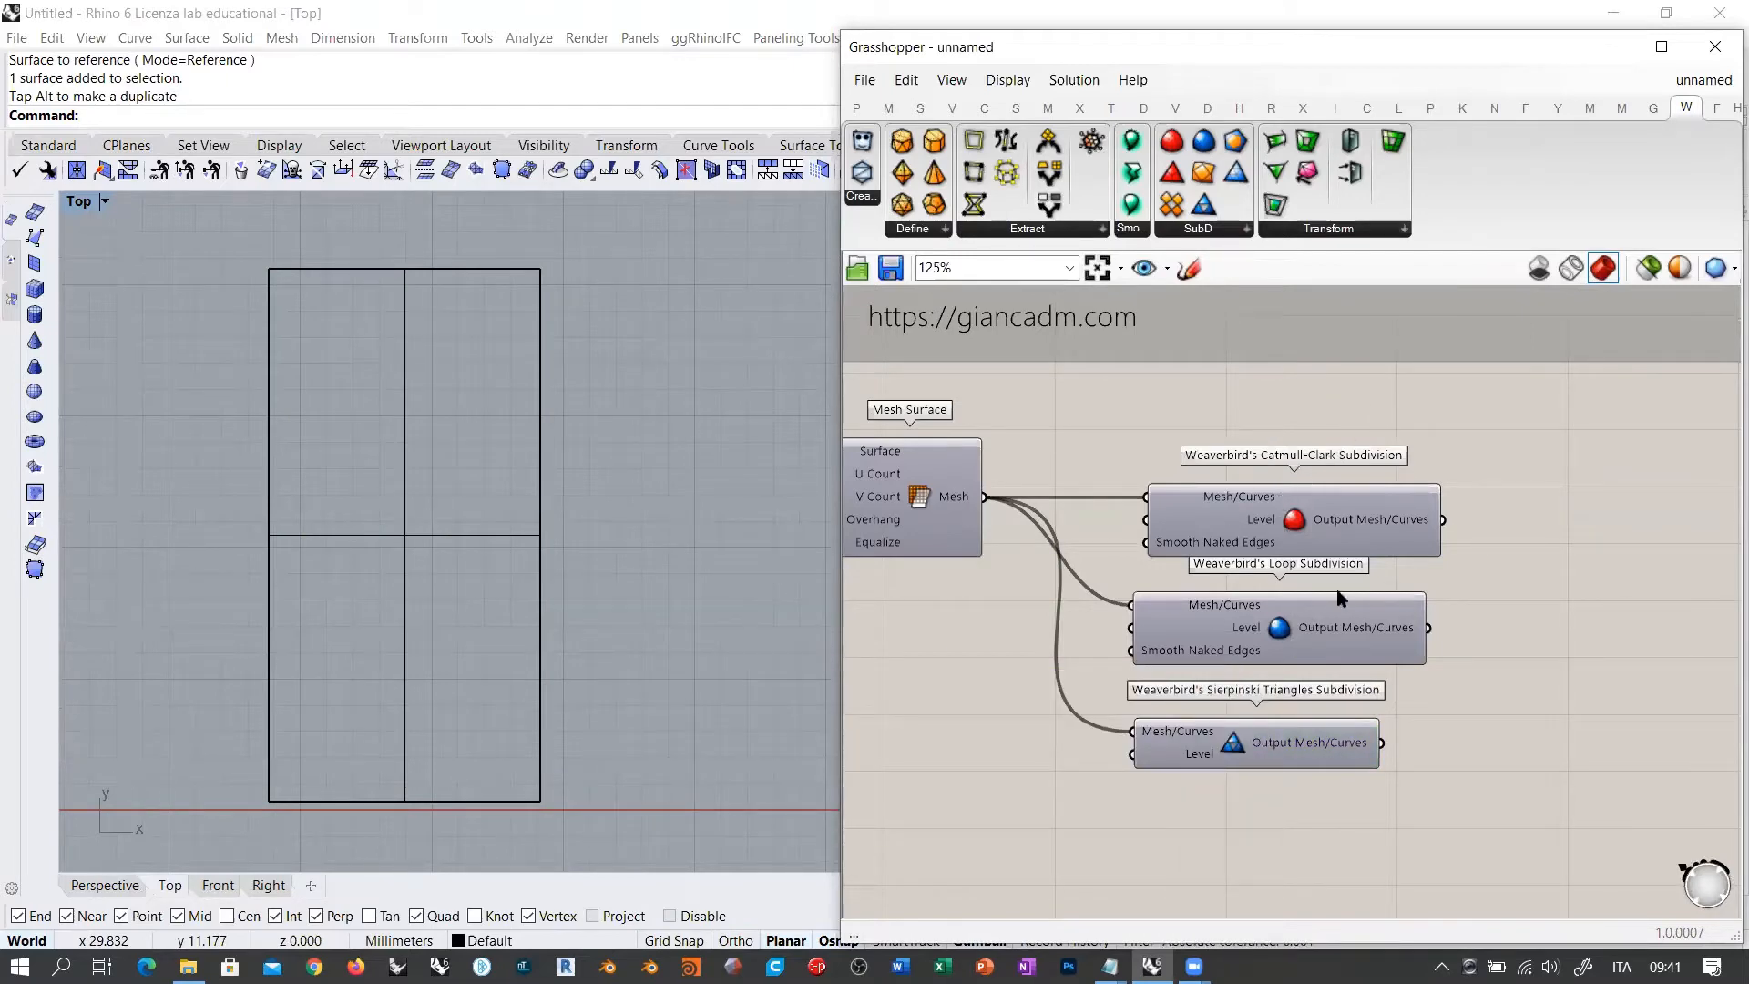
# Step: Widen the Grasshopper window to examine the mesh plug-in category with the Analyze through Weave groups, and narrow the window again
pyautogui.moveTo(836, 395); pyautogui.dragTo(571, 437)
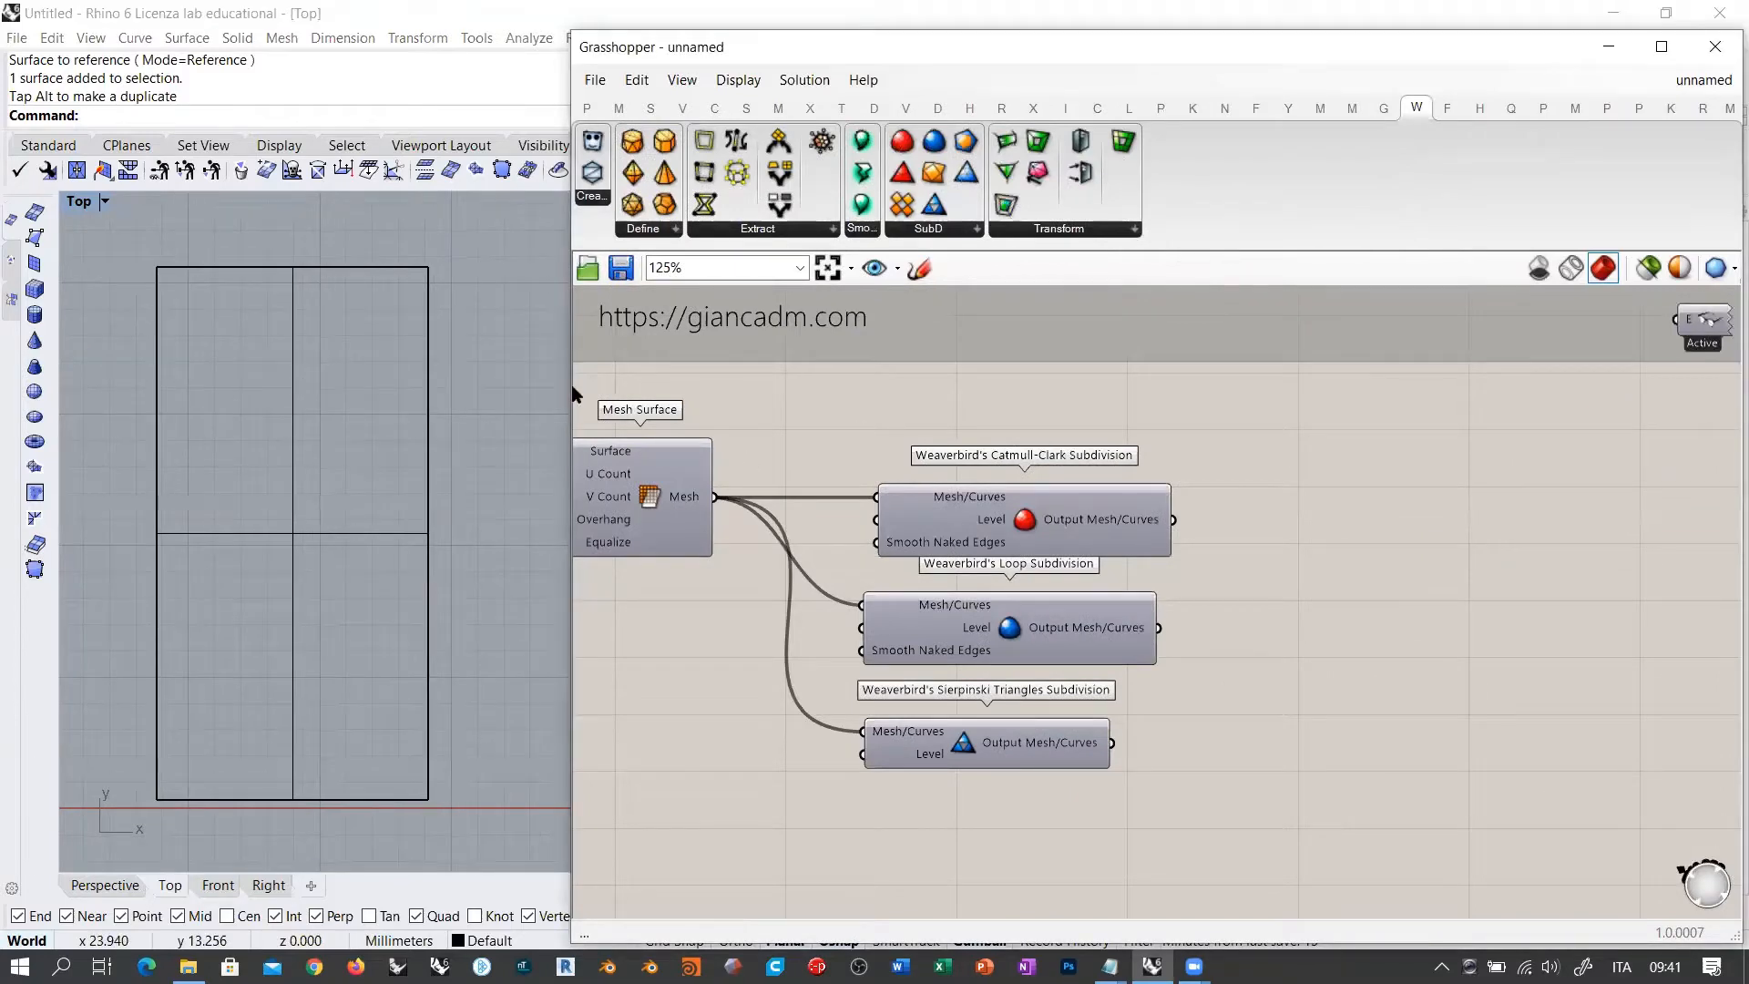
pyautogui.moveTo(566, 388); pyautogui.dragTo(142, 383)
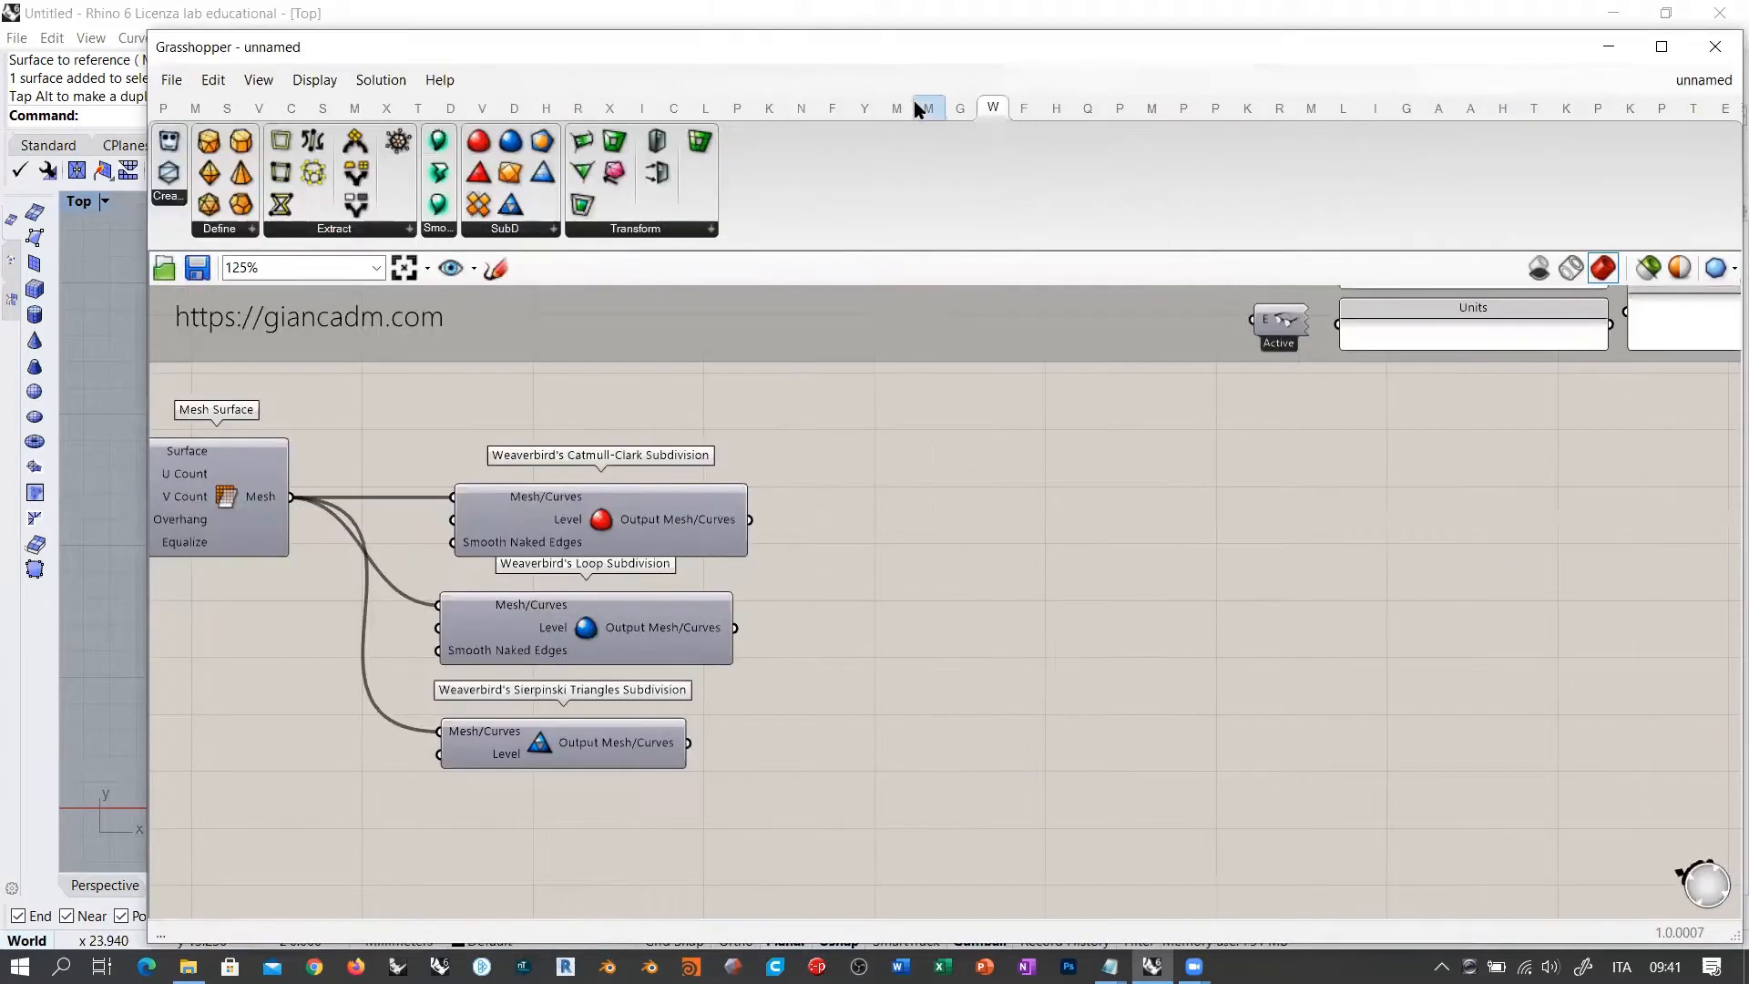
pyautogui.click(922, 107)
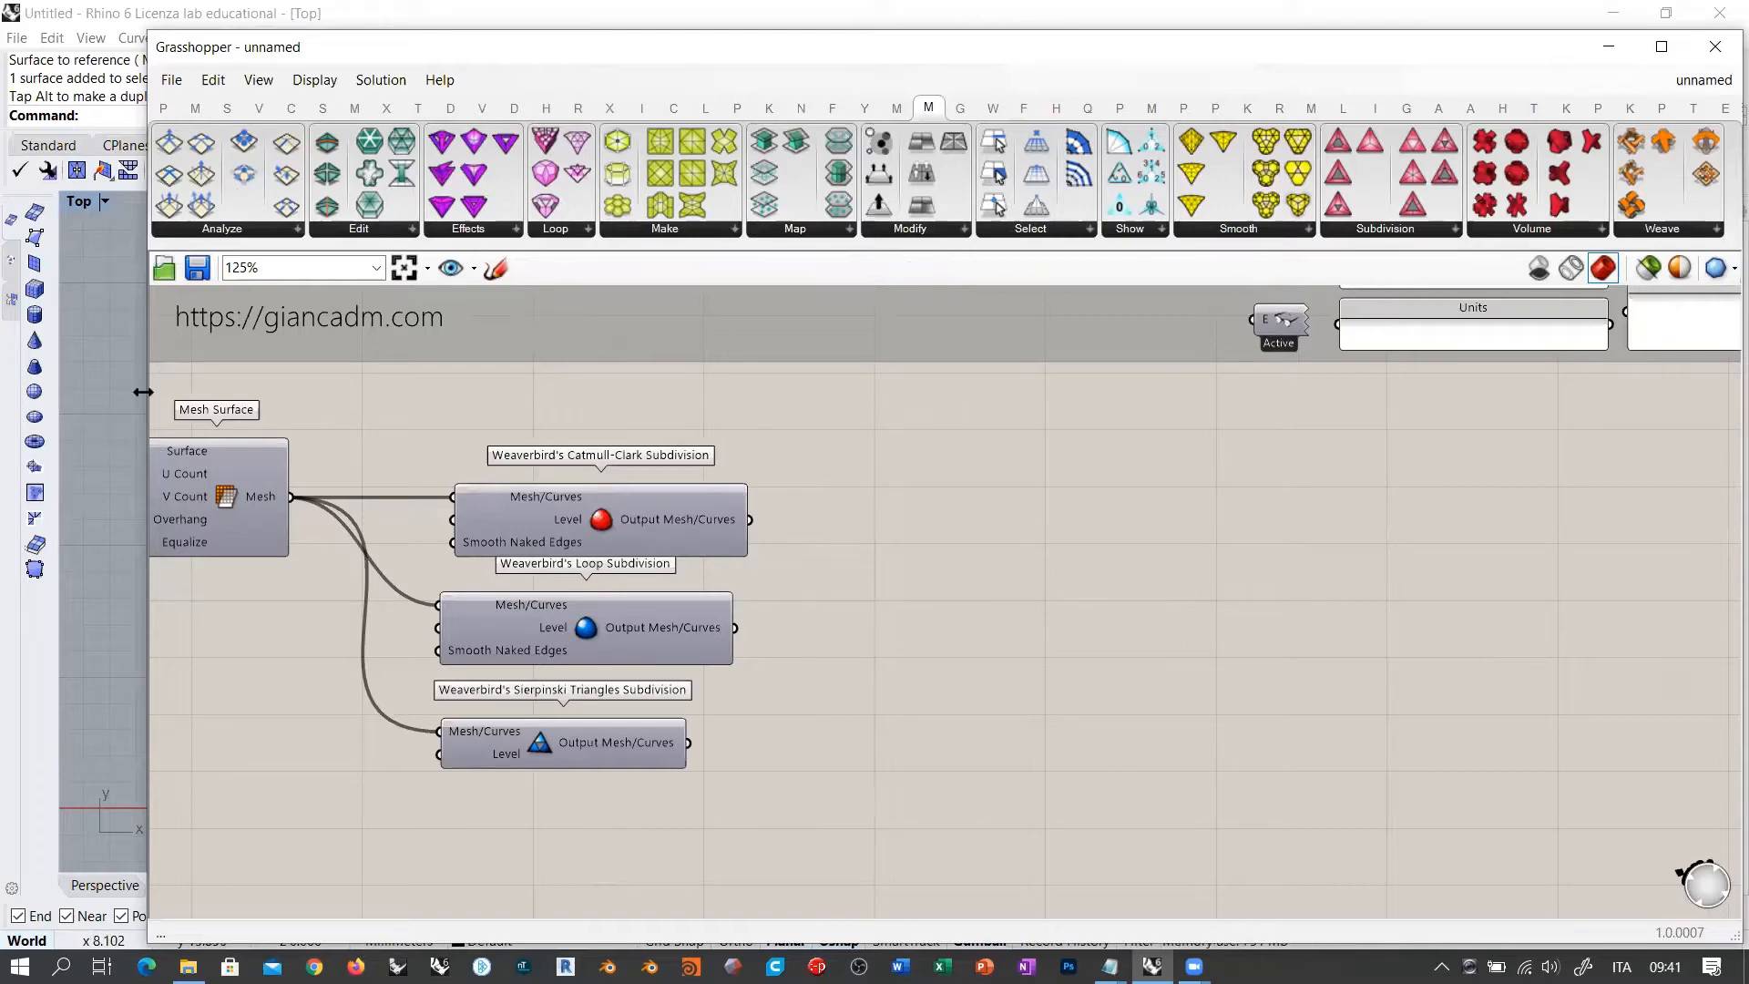
pyautogui.moveTo(143, 392); pyautogui.dragTo(674, 392)
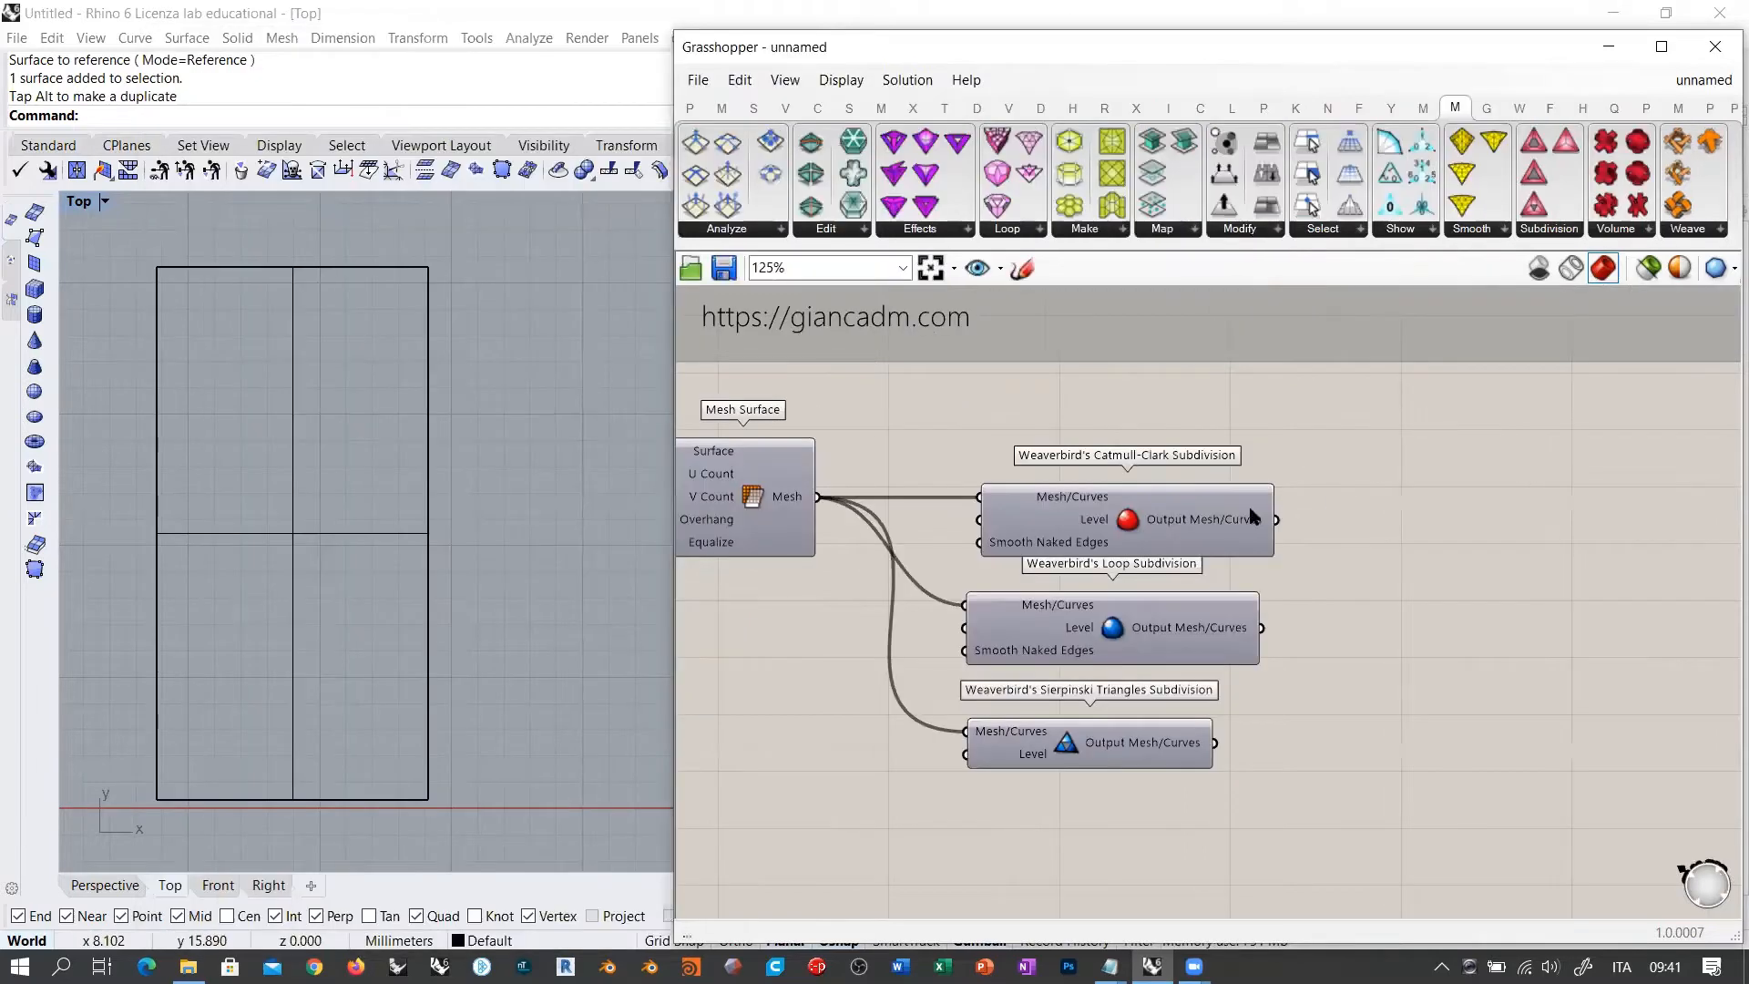
# Step: Delete the three Weaverbird subdivision components
pyautogui.moveTo(1248, 503); pyautogui.dragTo(1494, 506, button='right')
pyautogui.moveTo(1645, 446); pyautogui.dragTo(1336, 812)
pyautogui.press('Delete')
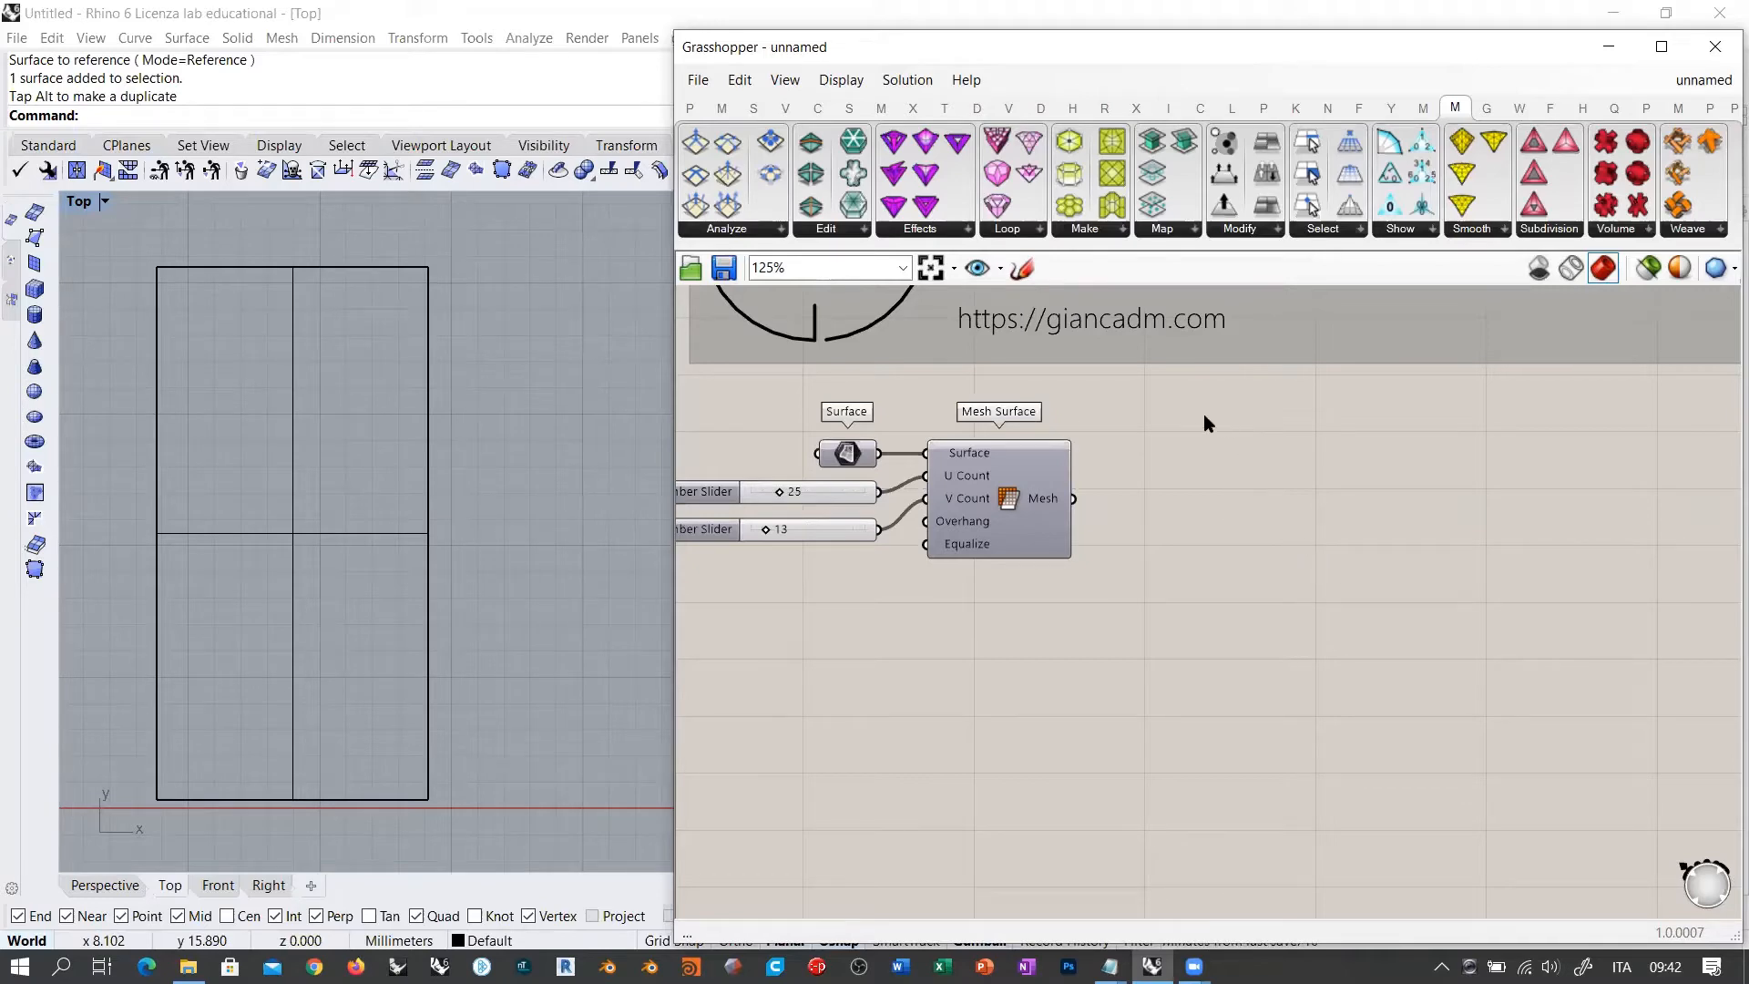
# Step: Show the parameter component category, move Mesh Surface closer to its inputs, and shift it together with the Surface parameter and sliders
pyautogui.click(690, 107)
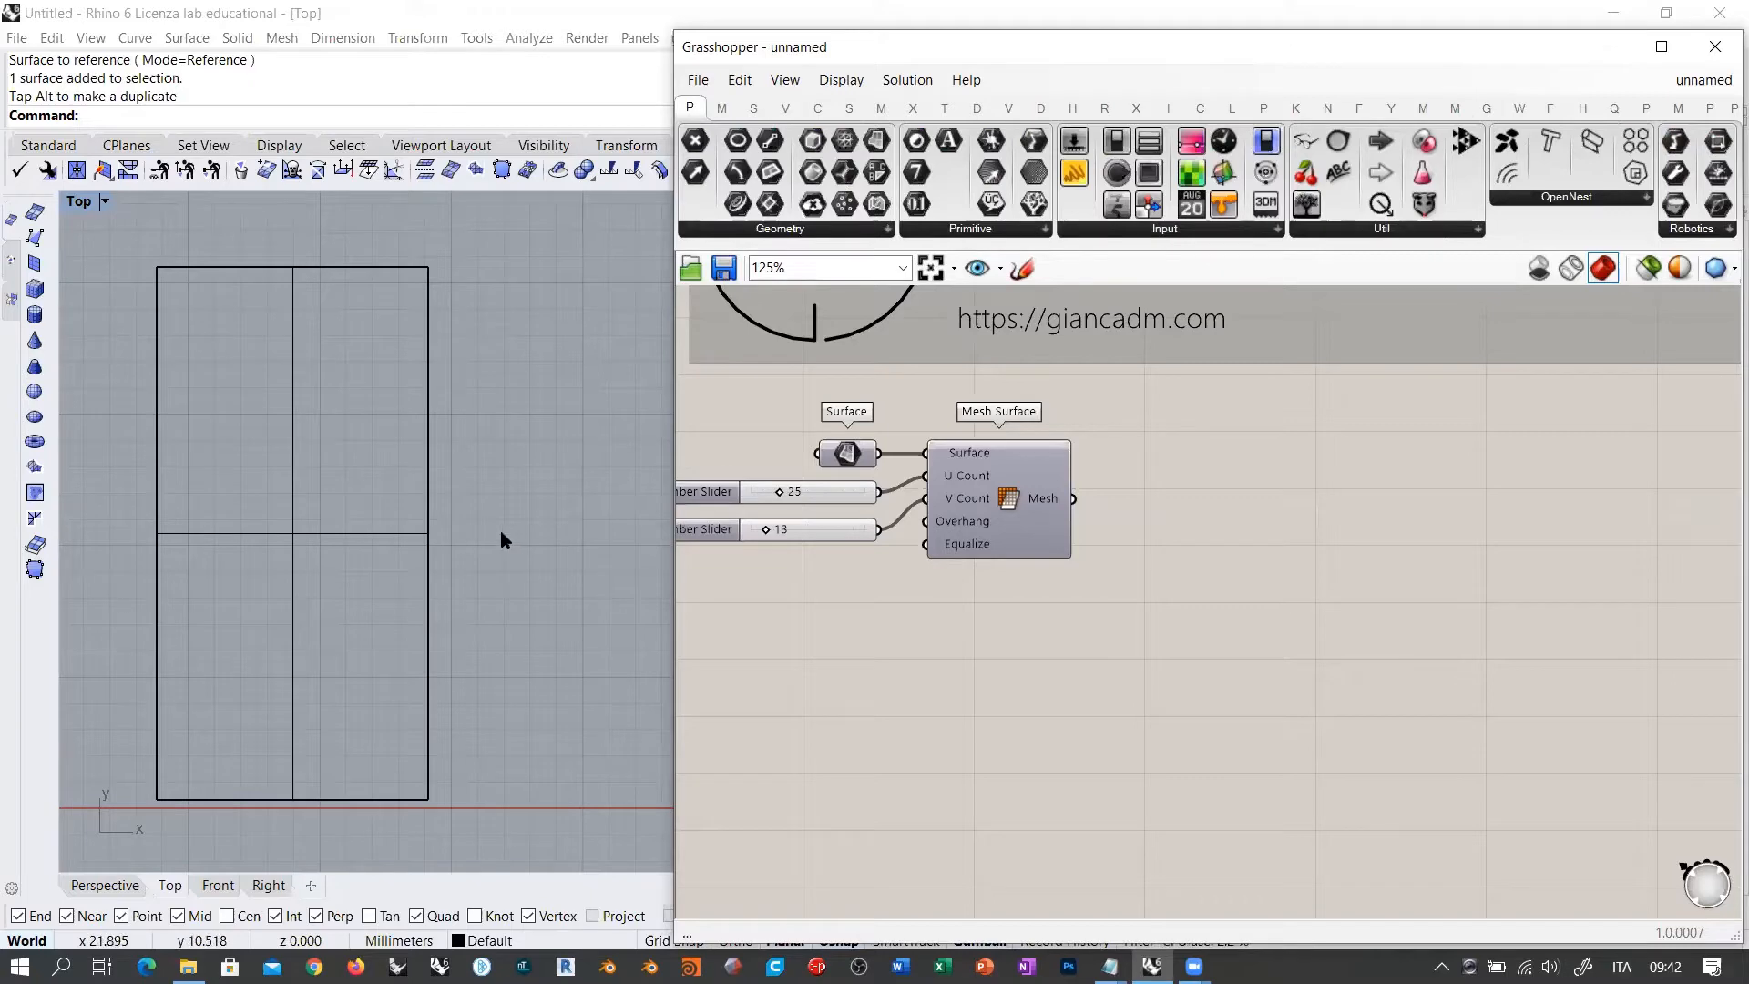
pyautogui.moveTo(1006, 498); pyautogui.dragTo(980, 514)
pyautogui.click(1067, 508)
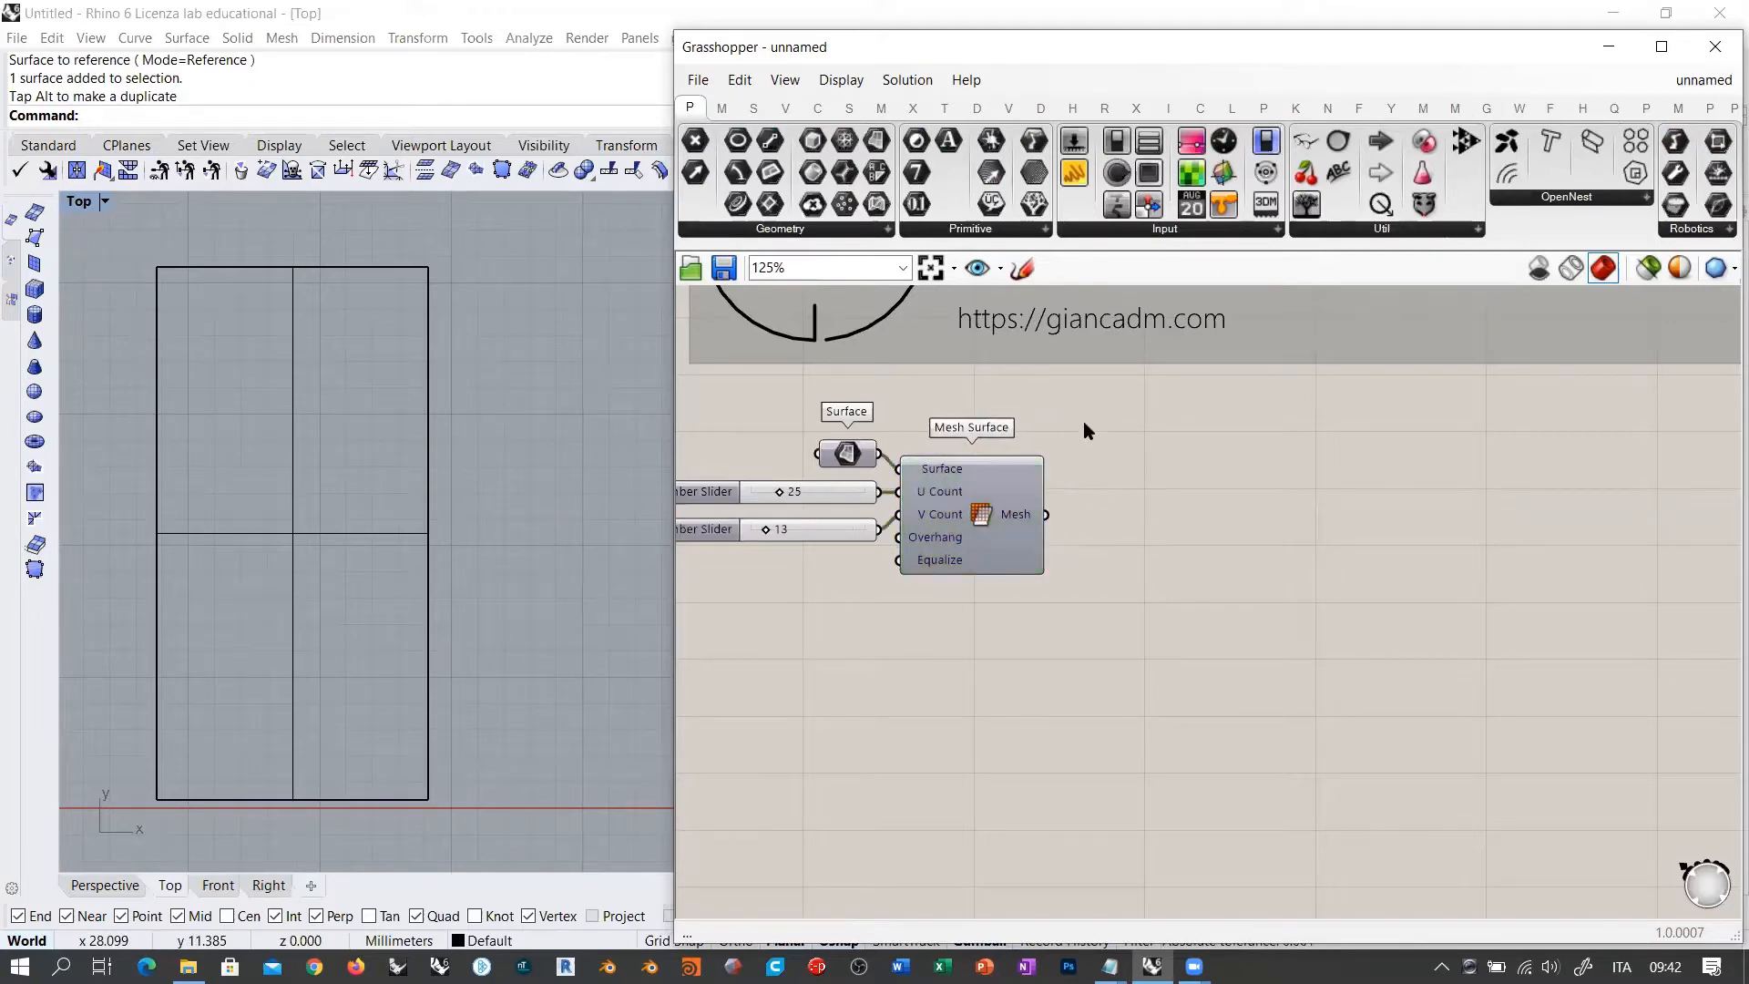
pyautogui.moveTo(1085, 421); pyautogui.dragTo(859, 545)
pyautogui.moveTo(986, 512); pyautogui.dragTo(1095, 516)
pyautogui.click(1184, 696)
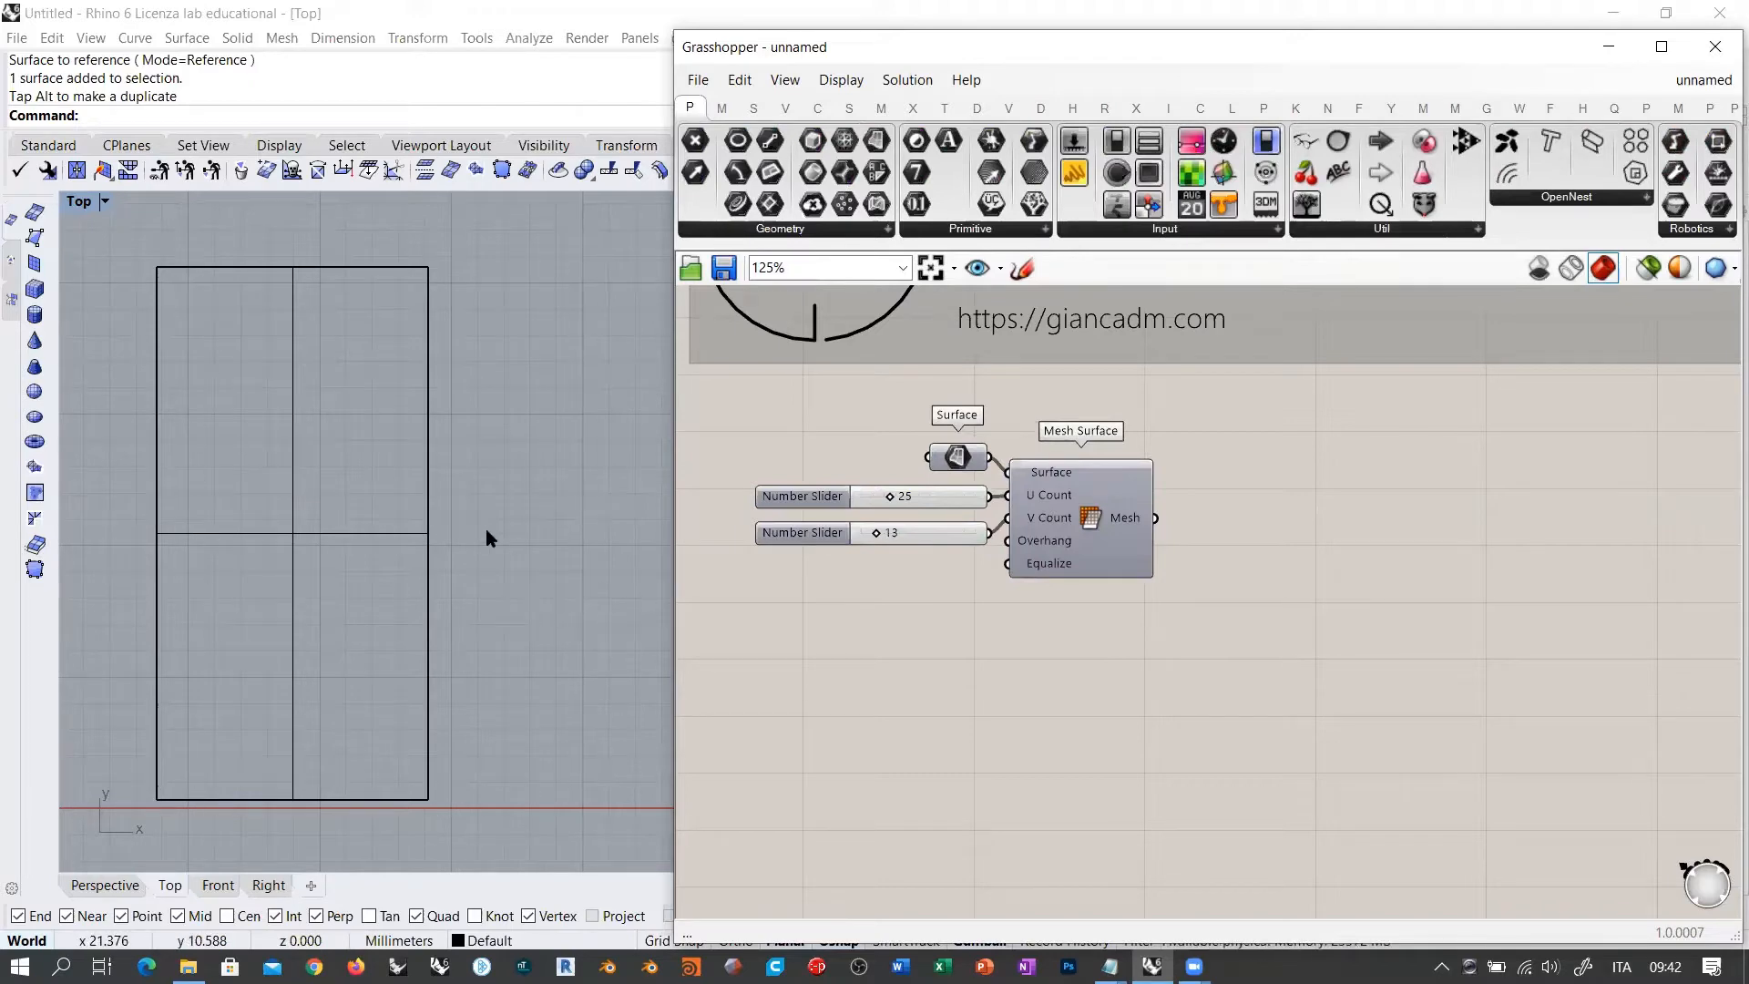
# Step: Rotate the plane surface about 55 degrees clockwise in the Top view and turn on the Mesh Surface preview
pyautogui.click(362, 534)
pyautogui.moveTo(270, 609); pyautogui.dragTo(203, 578)
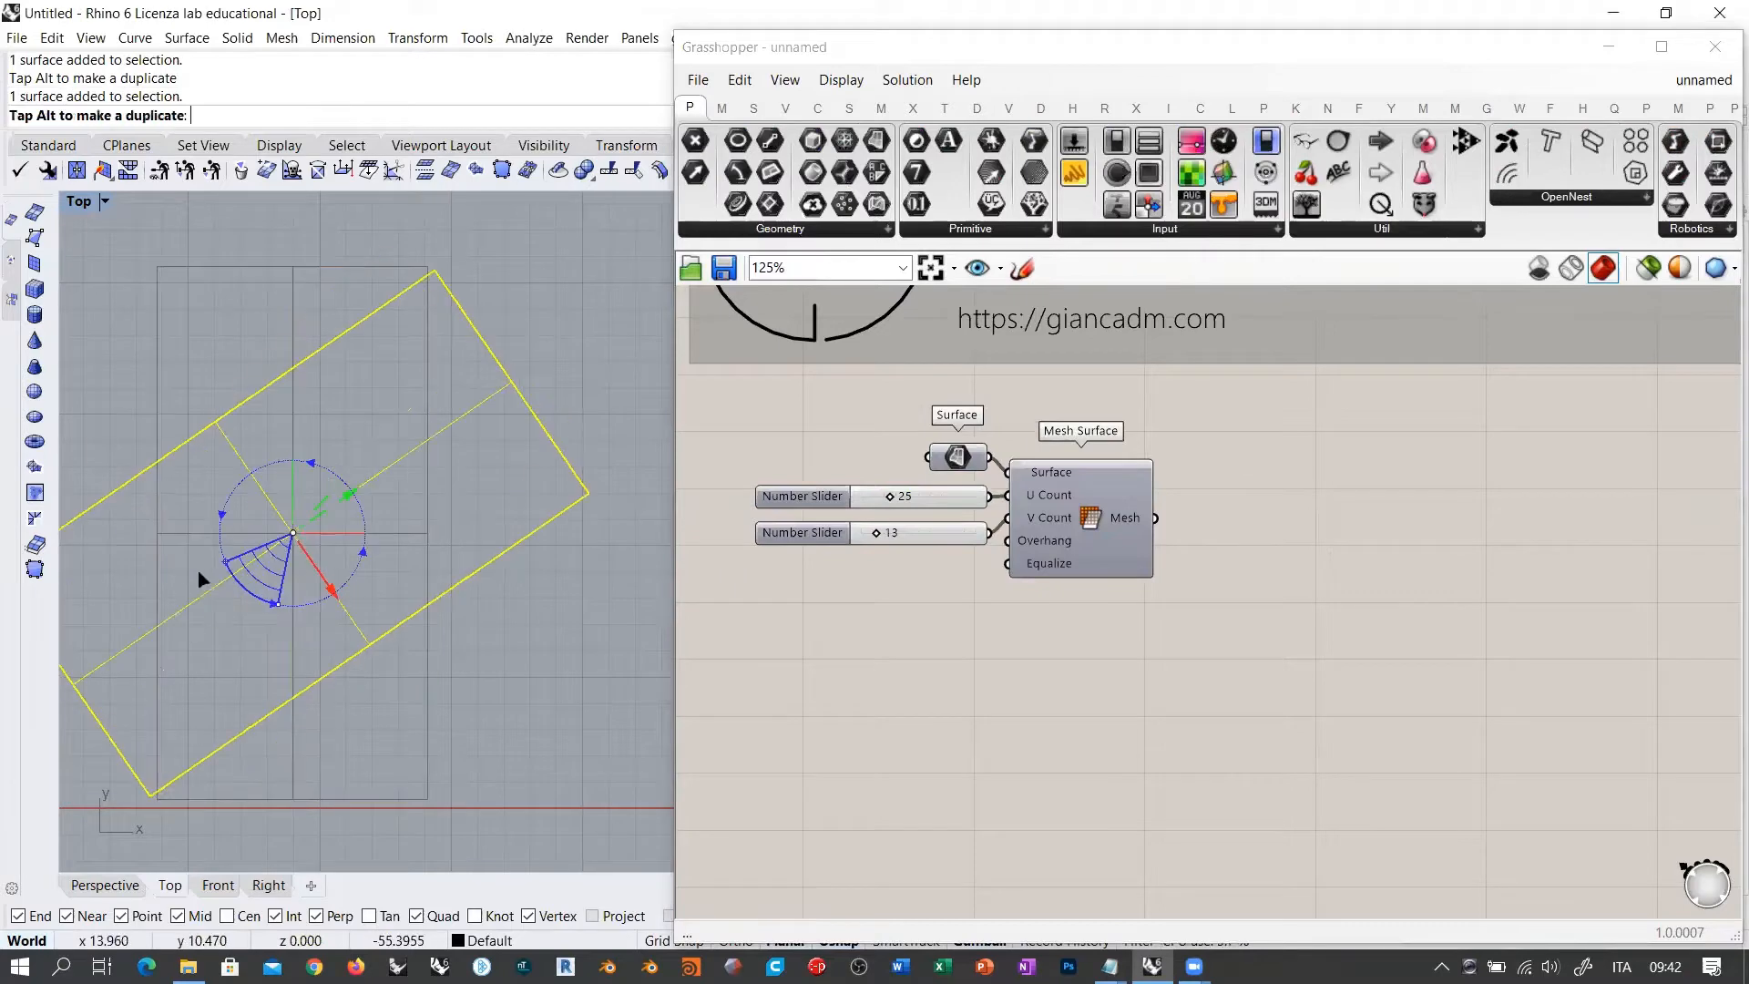
pyautogui.click(1226, 519)
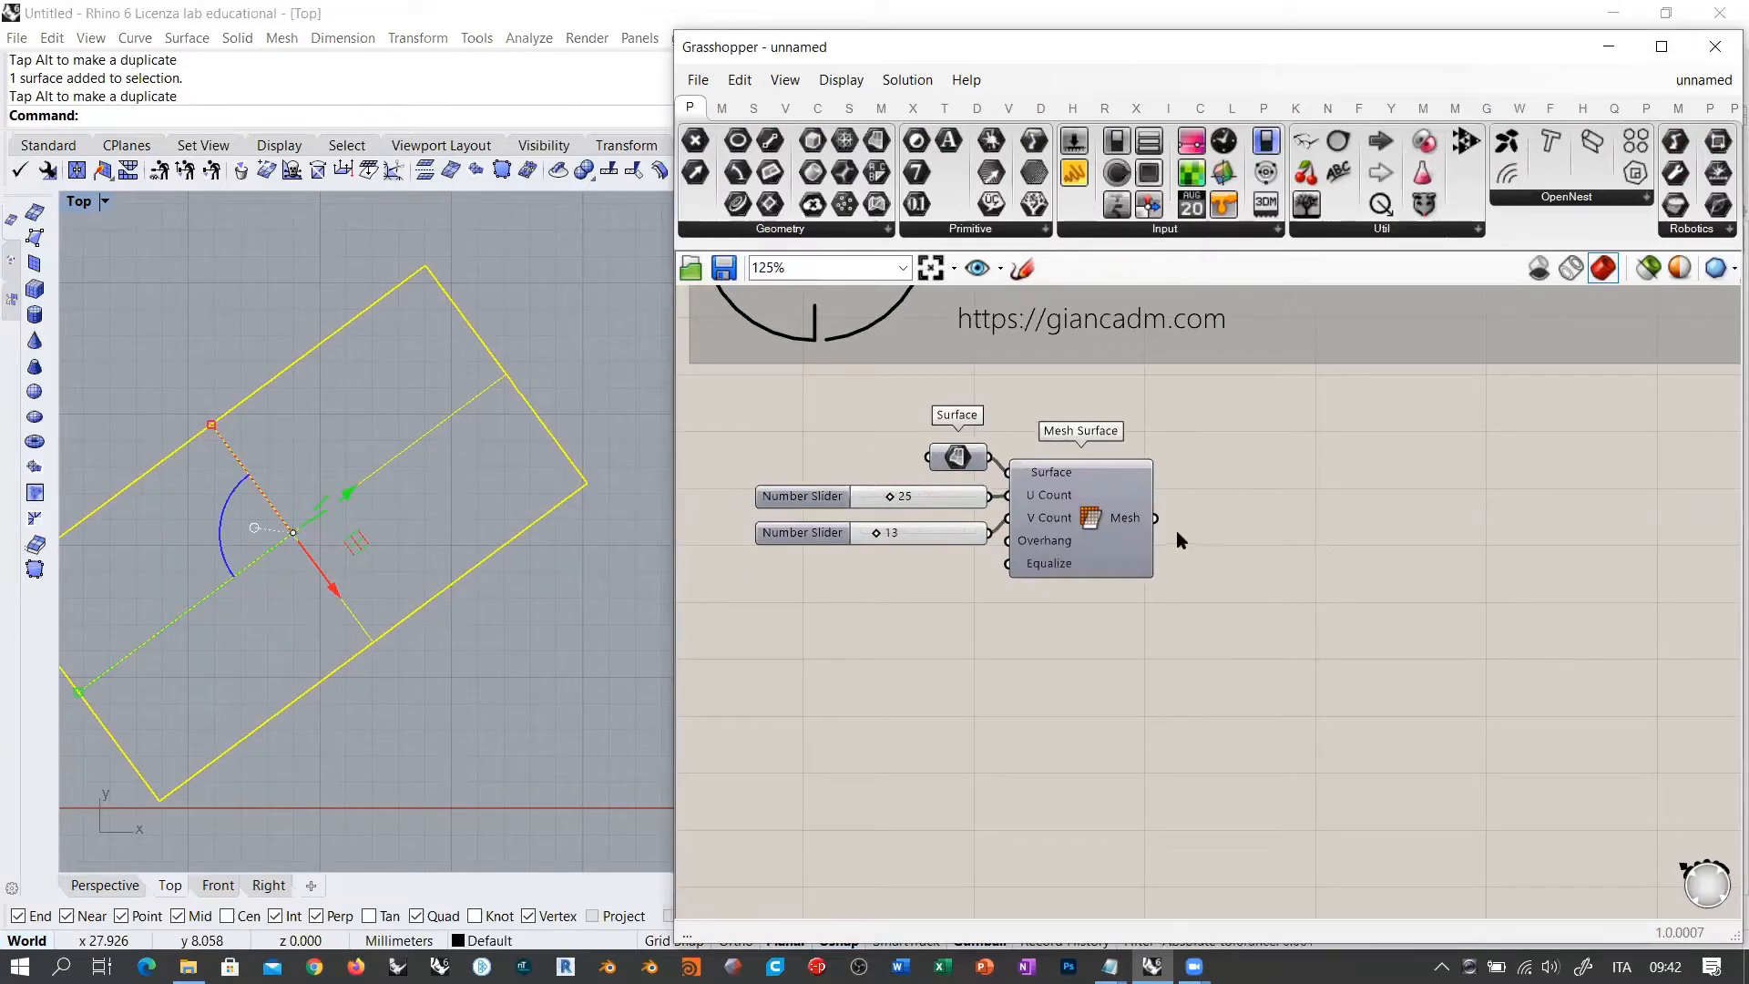
pyautogui.click(1131, 543)
pyautogui.hotkey('ctrl', 'q')
pyautogui.click(1313, 540)
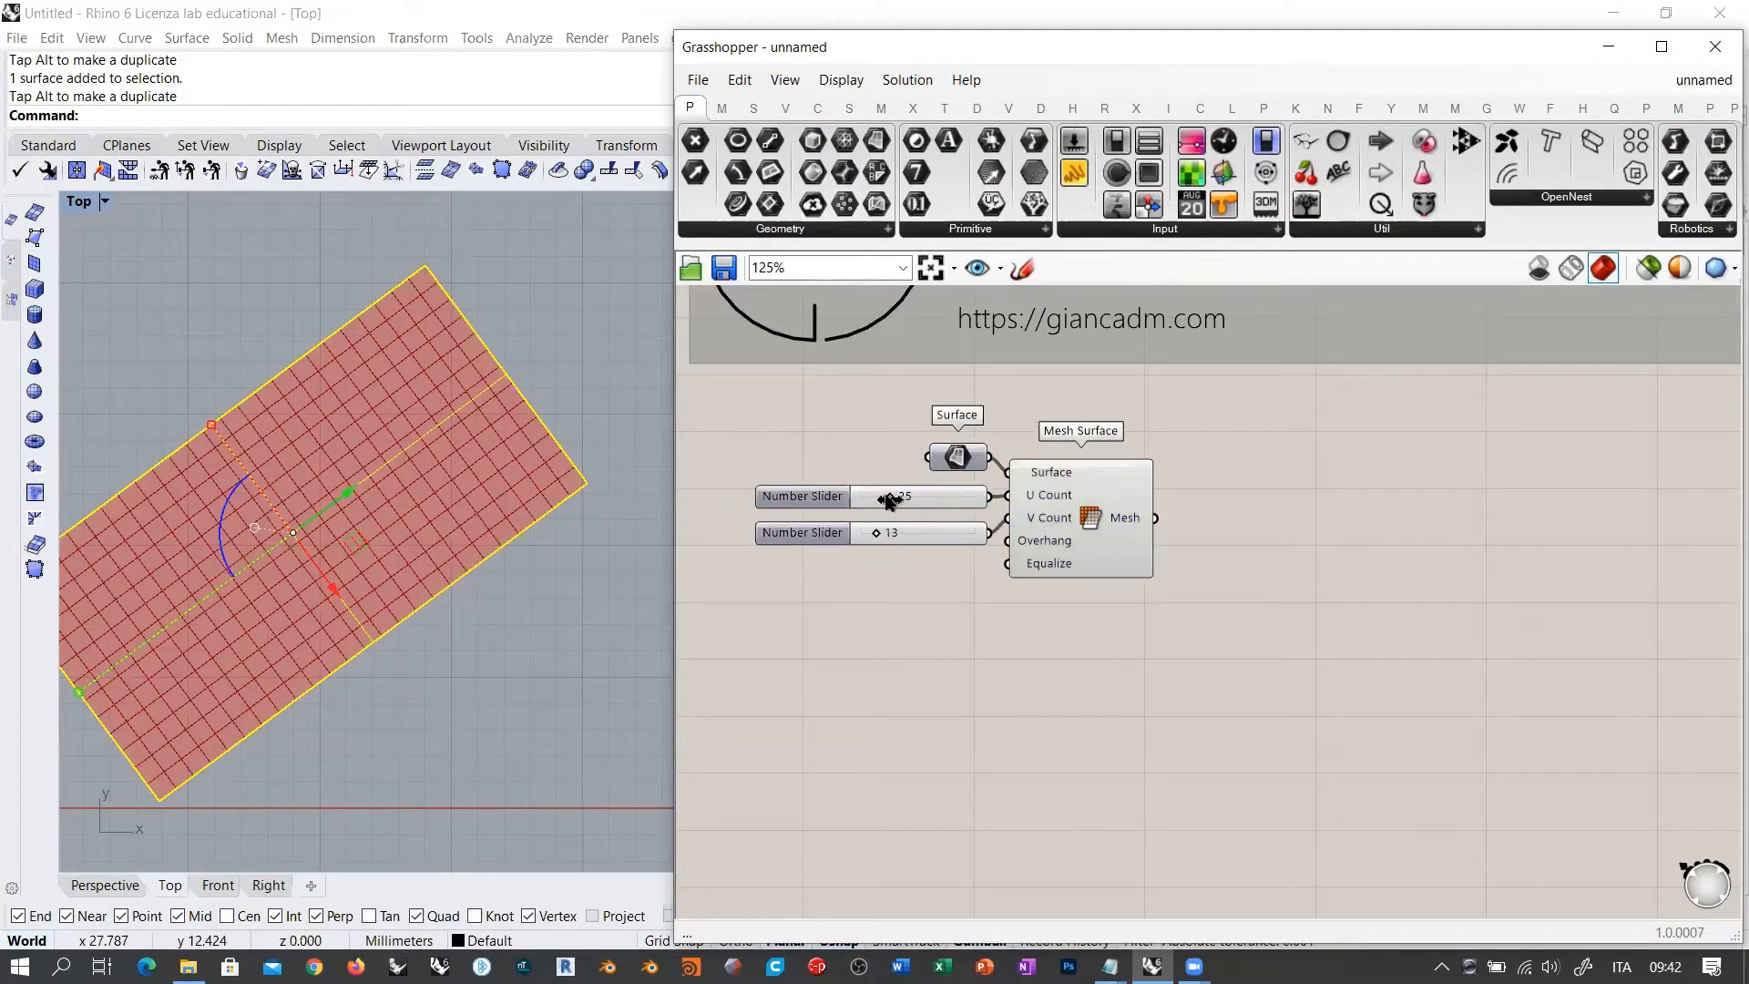
# Step: Set the mesh's U Count to 24 and V Count to 15, and deselect the plane surface to inspect the mesh
pyautogui.moveTo(888, 497); pyautogui.dragTo(882, 542)
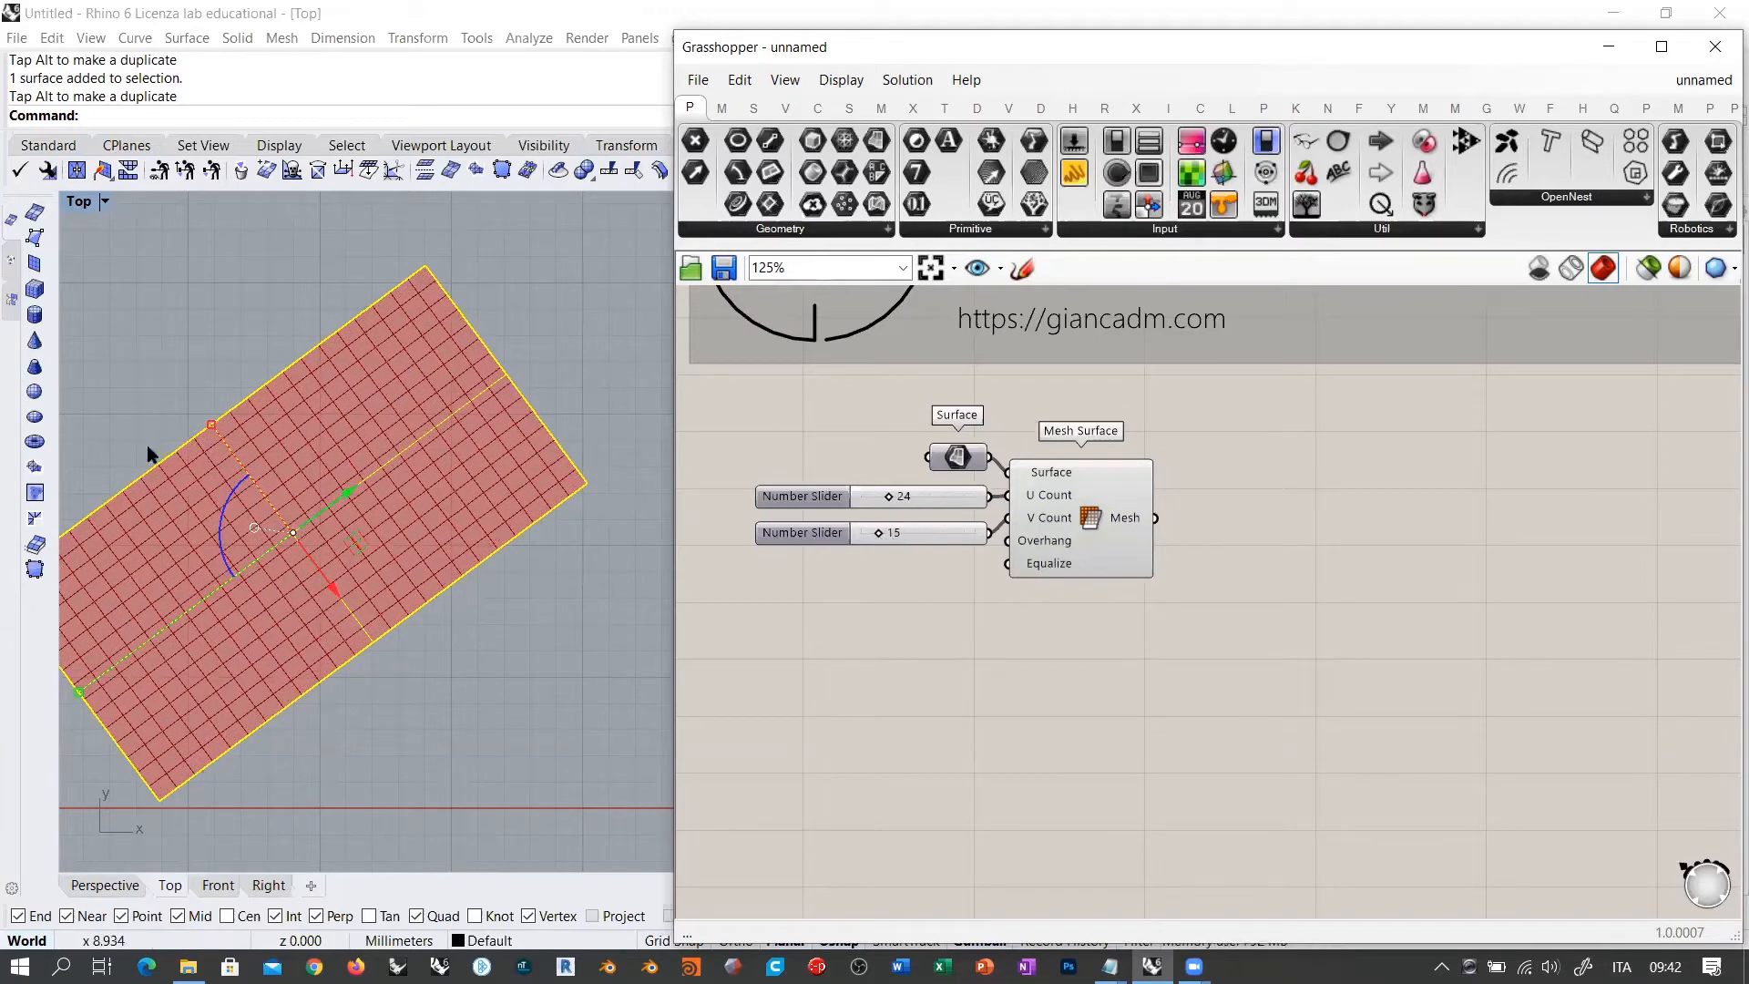
pyautogui.click(610, 594)
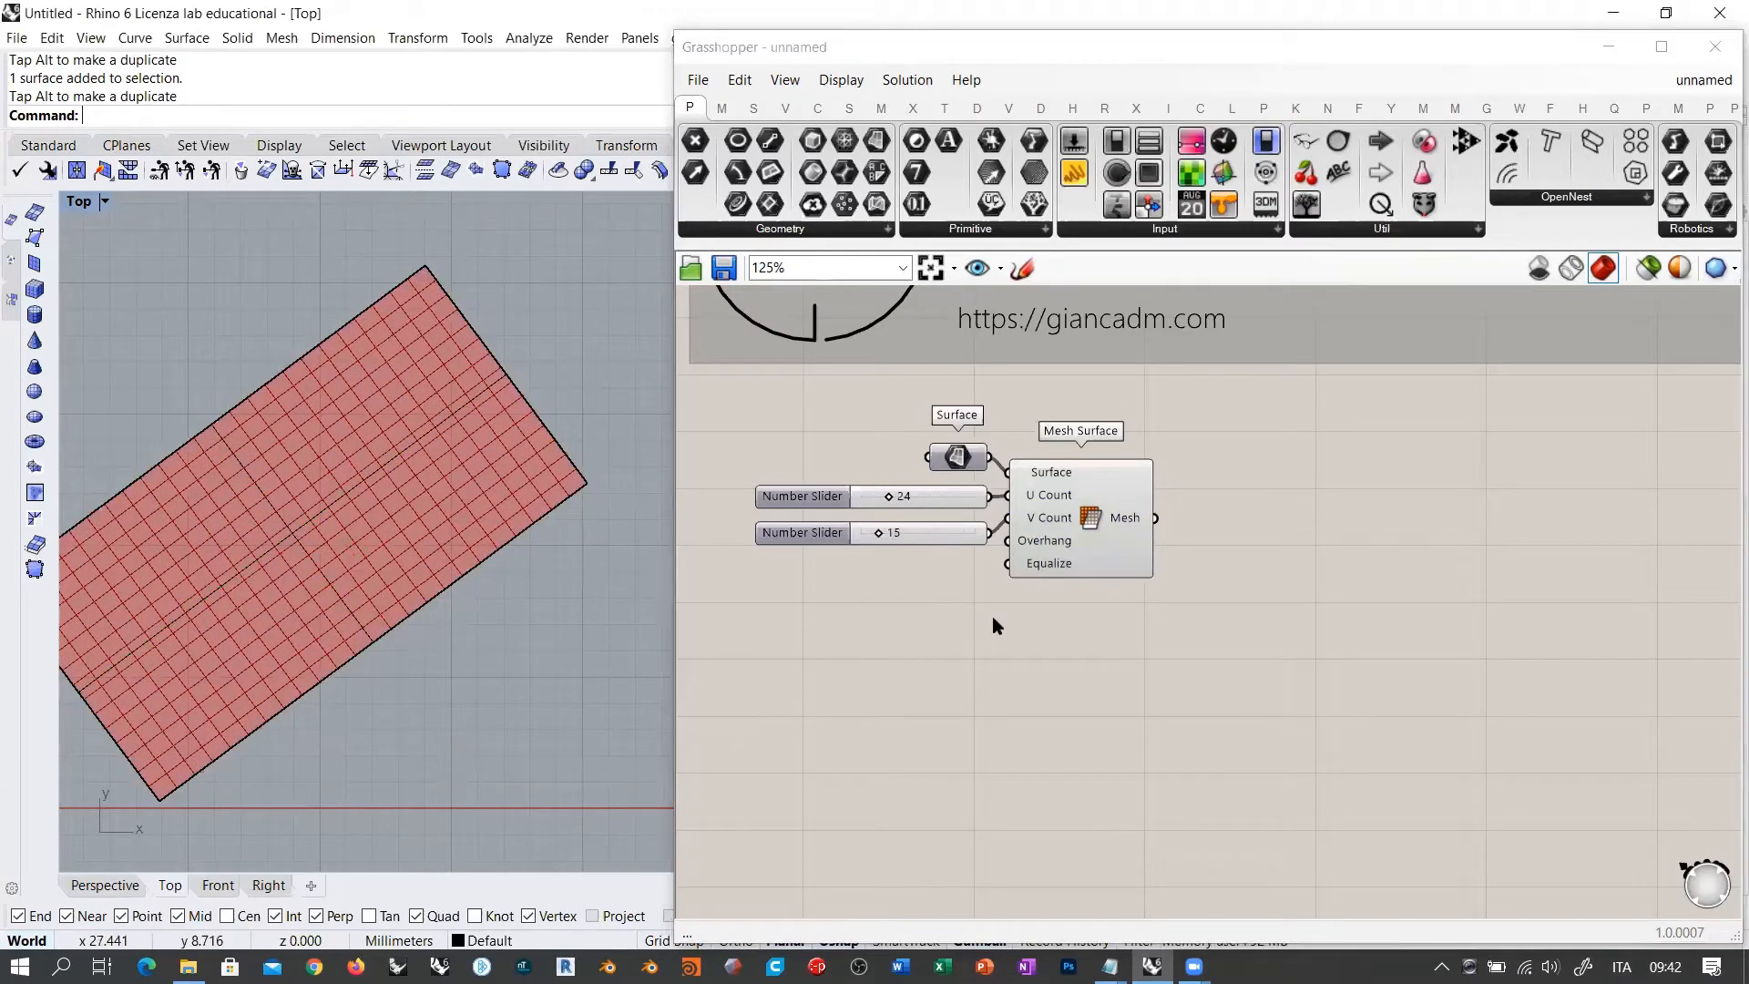
pyautogui.click(992, 617)
pyautogui.moveTo(422, 509); pyautogui.dragTo(470, 492, button='right')
pyautogui.scroll(-1, 470, 499)
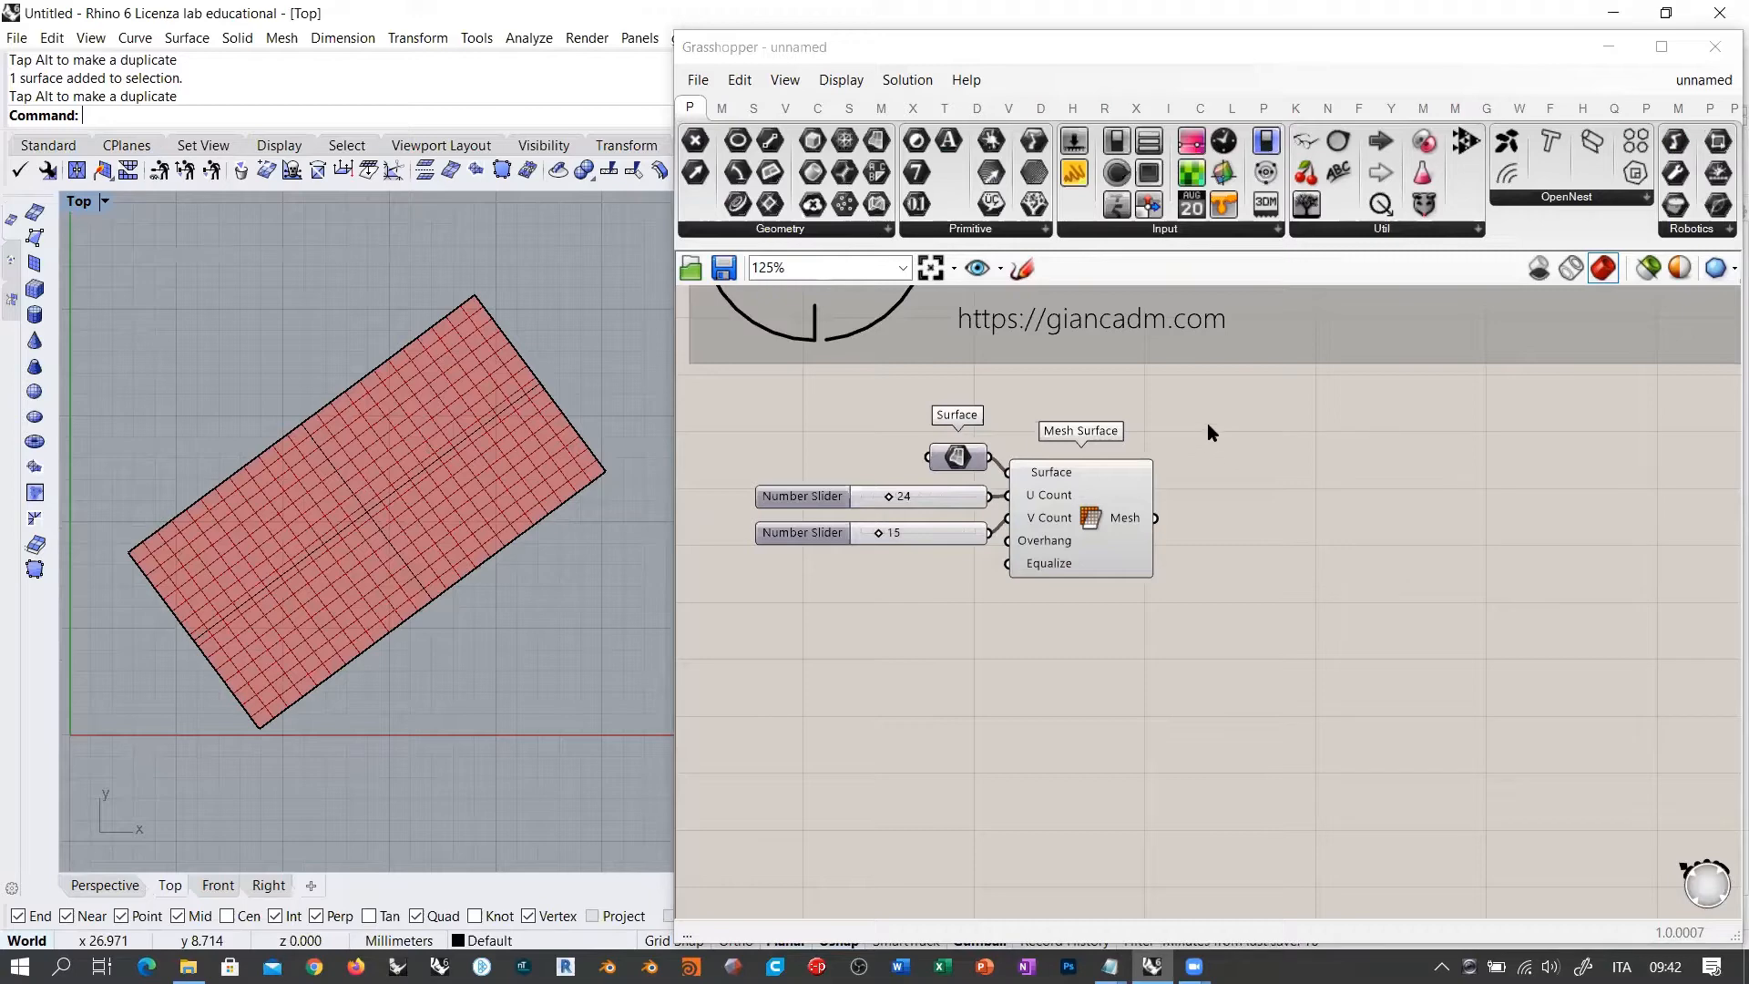
# Step: Delete the Surface parameter, number sliders and Mesh Surface component in Grasshopper, and the plane surface in Rhino
pyautogui.moveTo(1206, 423); pyautogui.dragTo(901, 632)
pyautogui.press('Delete')
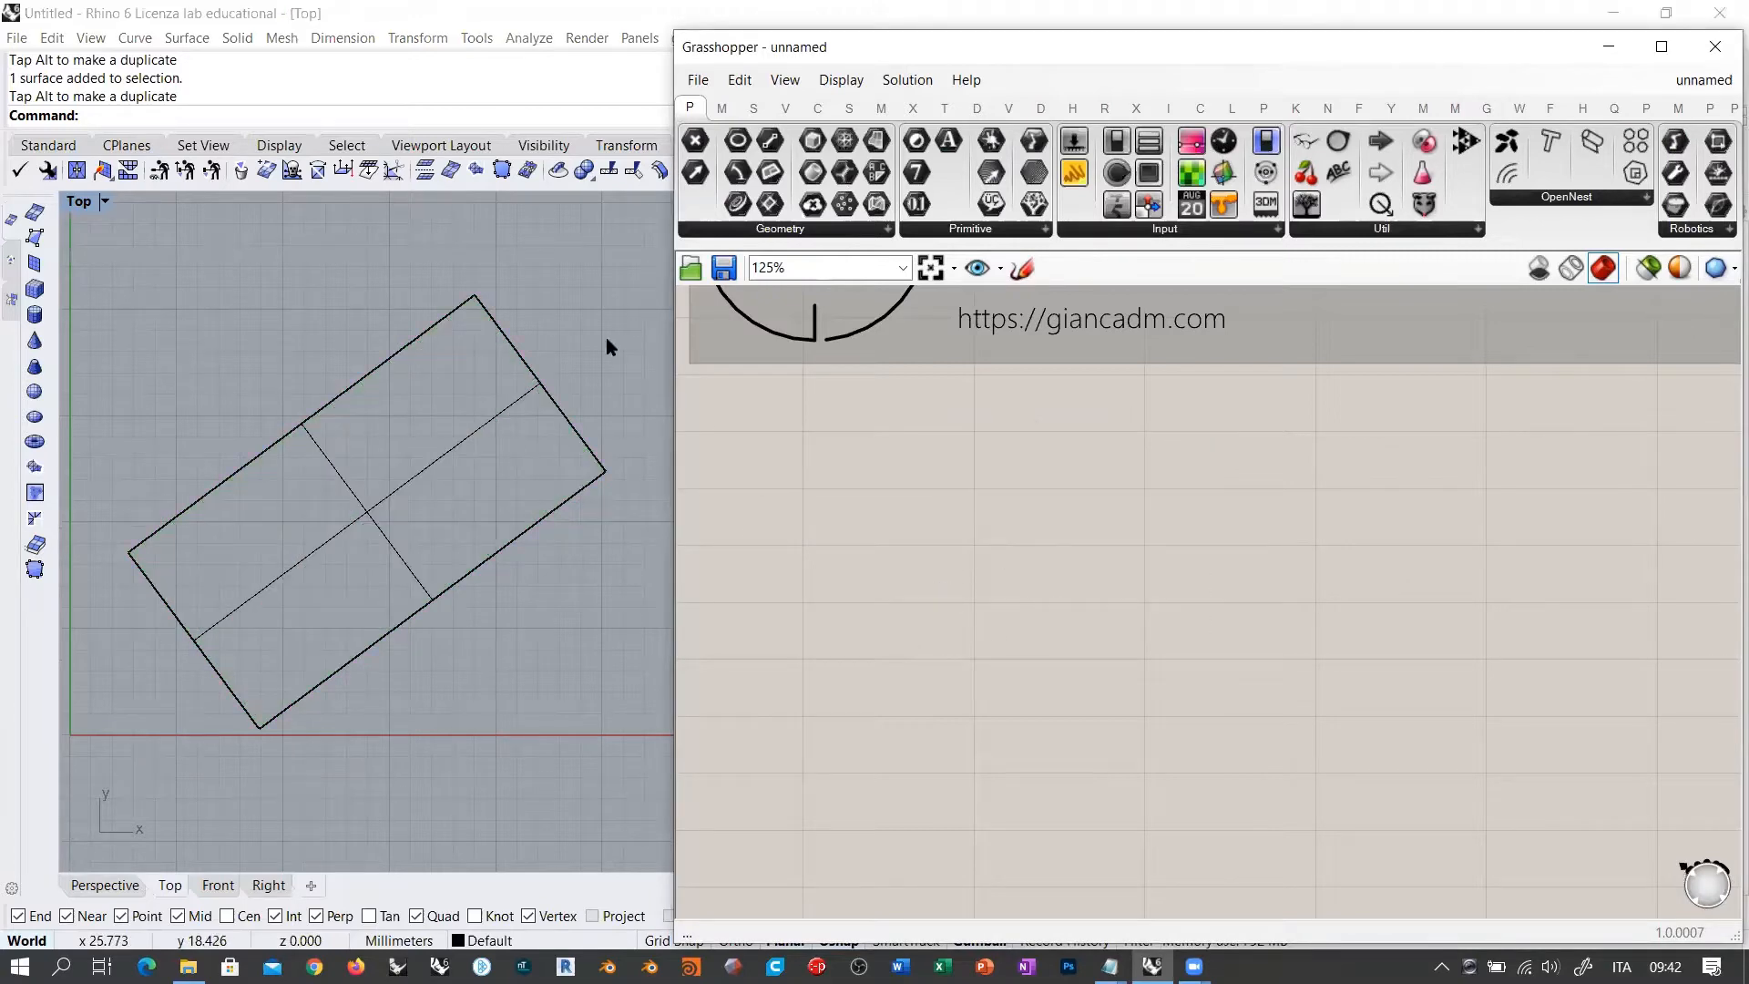
pyautogui.press('Delete')
# Step: Narrow the Grasshopper window to make room for the Rhino viewport and switch to the Perspective view
pyautogui.moveTo(674, 411); pyautogui.dragTo(1158, 419)
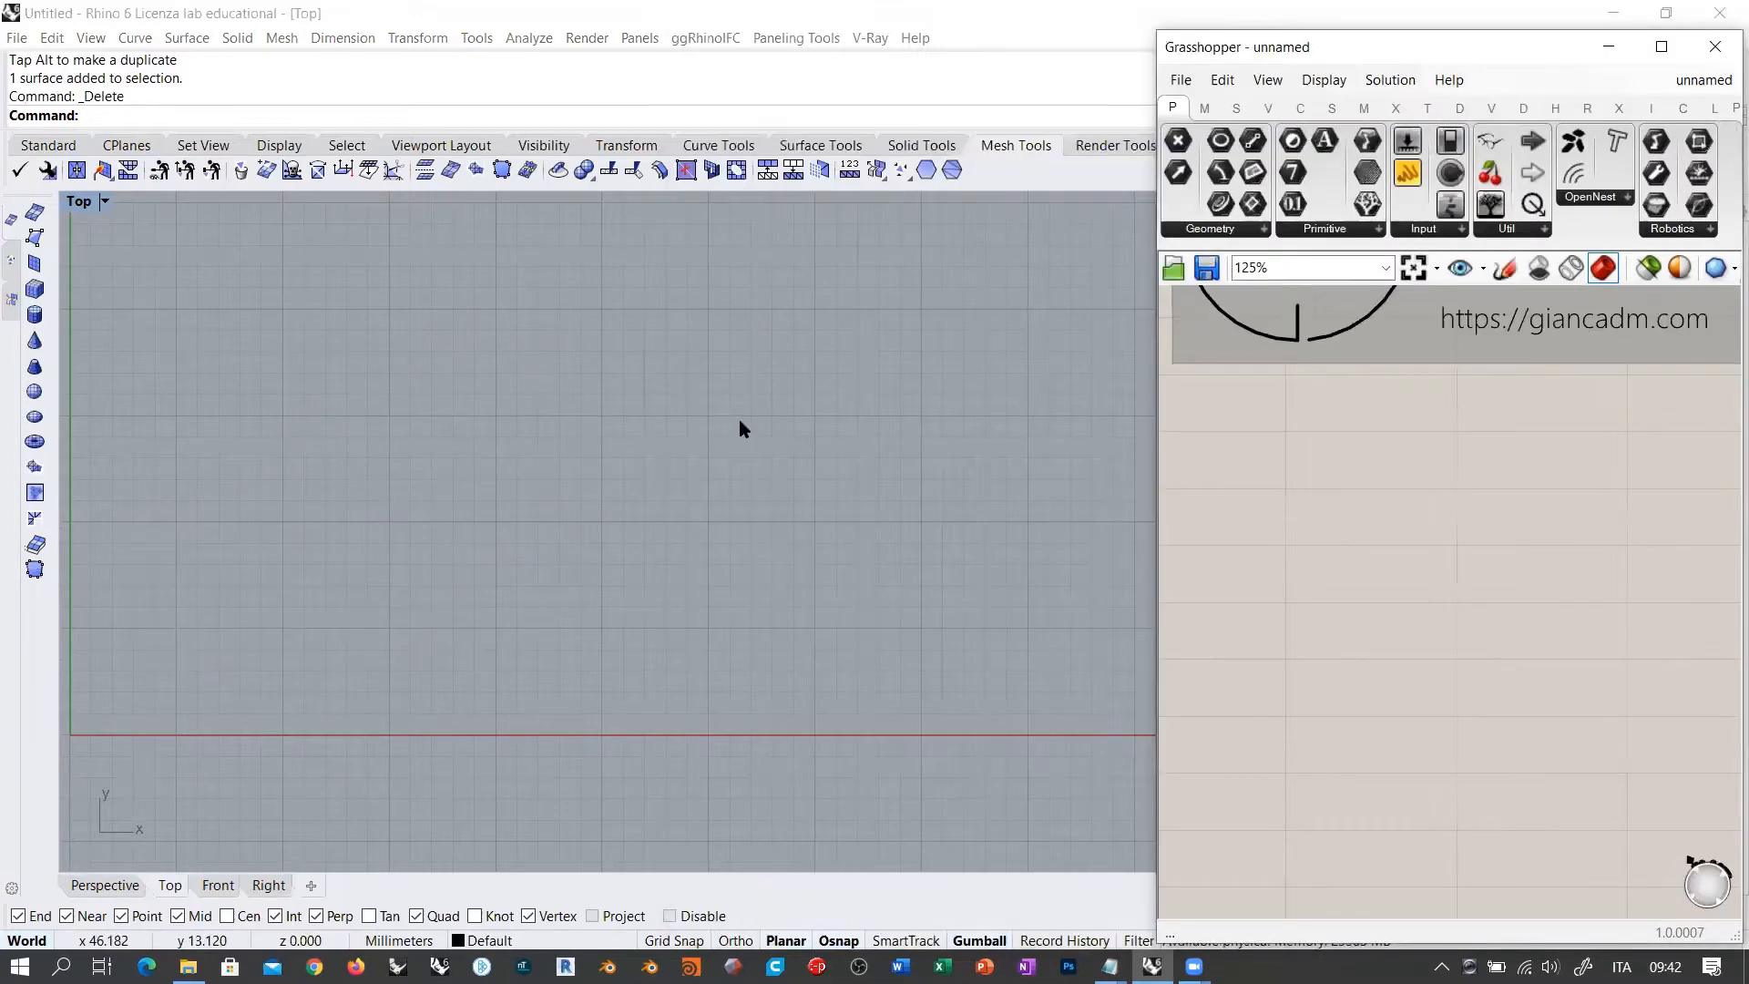
pyautogui.moveTo(433, 375); pyautogui.dragTo(642, 420, button='right')
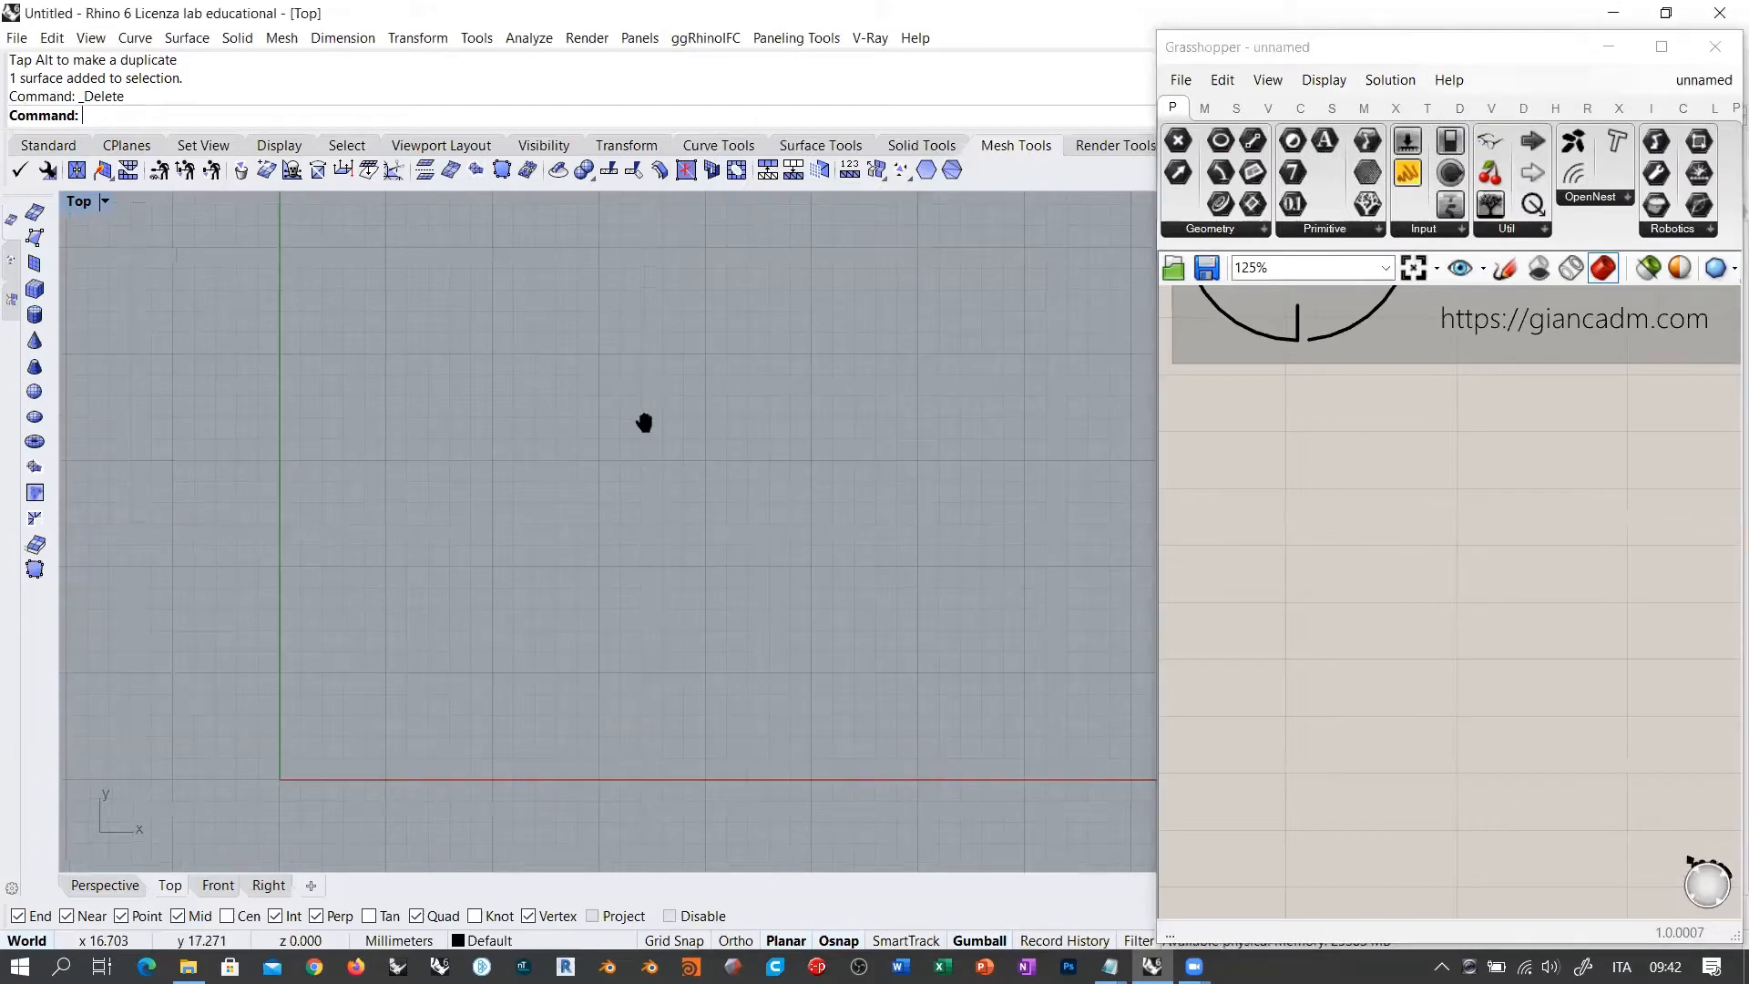
pyautogui.click(105, 885)
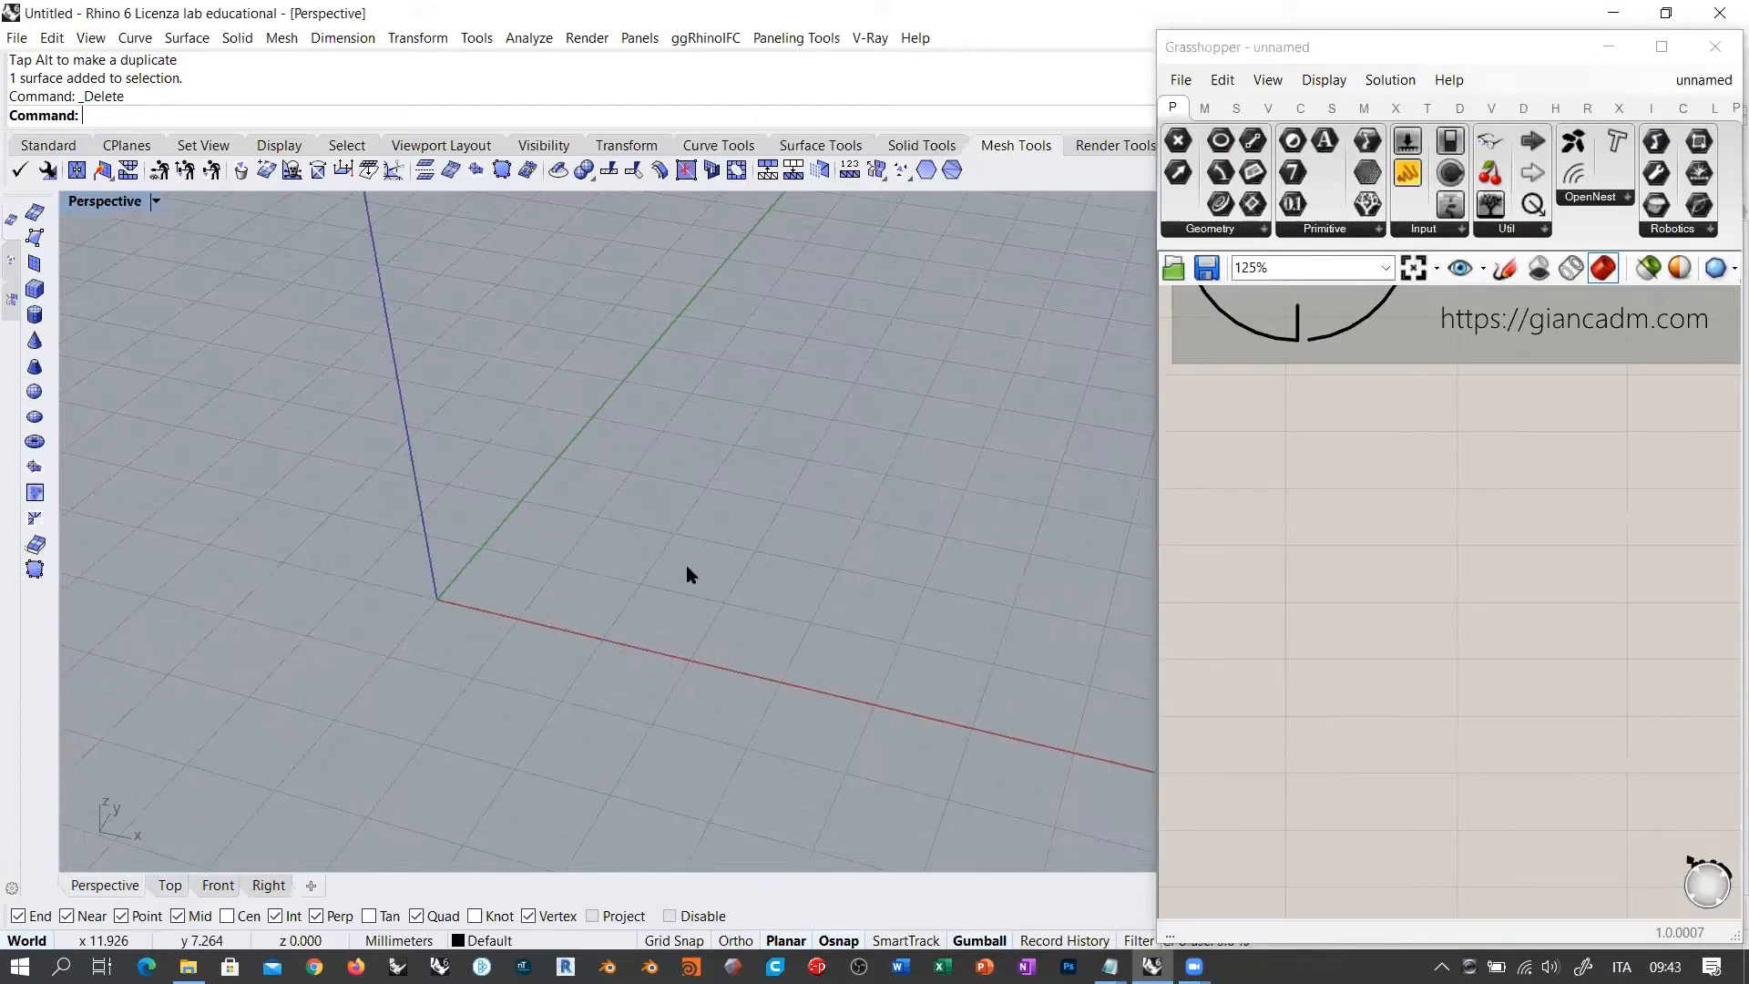
pyautogui.moveTo(1163, 408); pyautogui.dragTo(1456, 401)
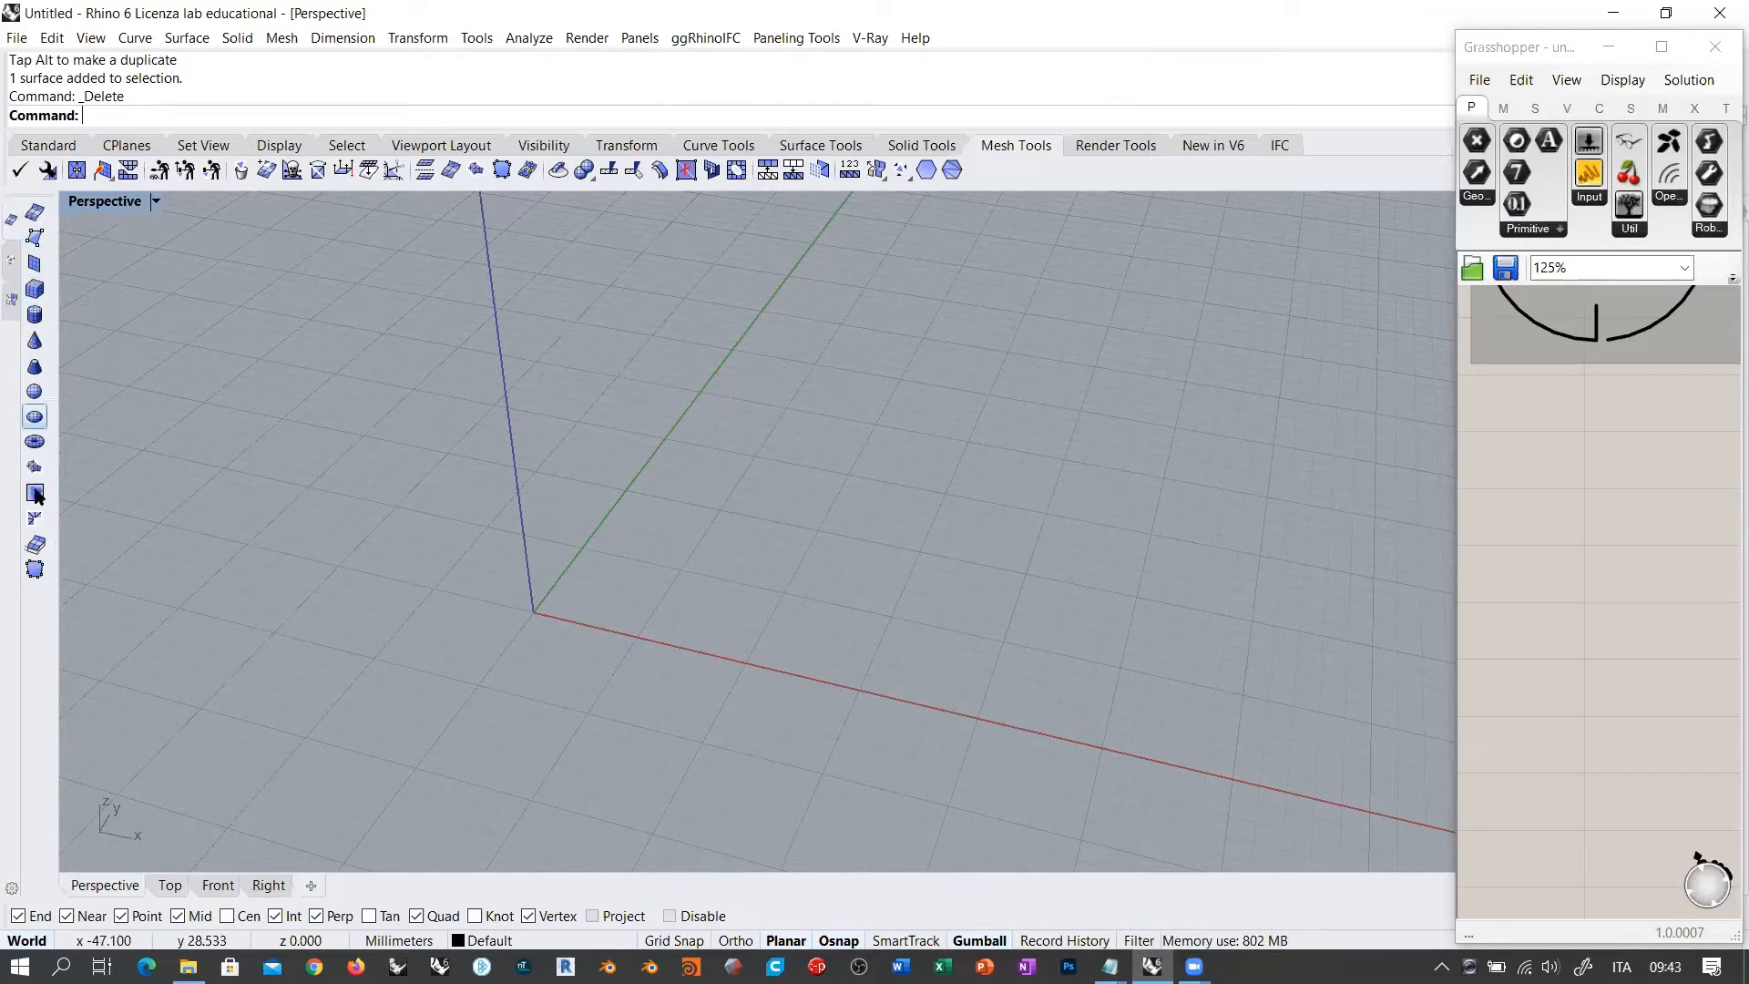
# Step: Draw a six-cornered single mesh face near the origin with 3DFace, and delete it
pyautogui.click(37, 239)
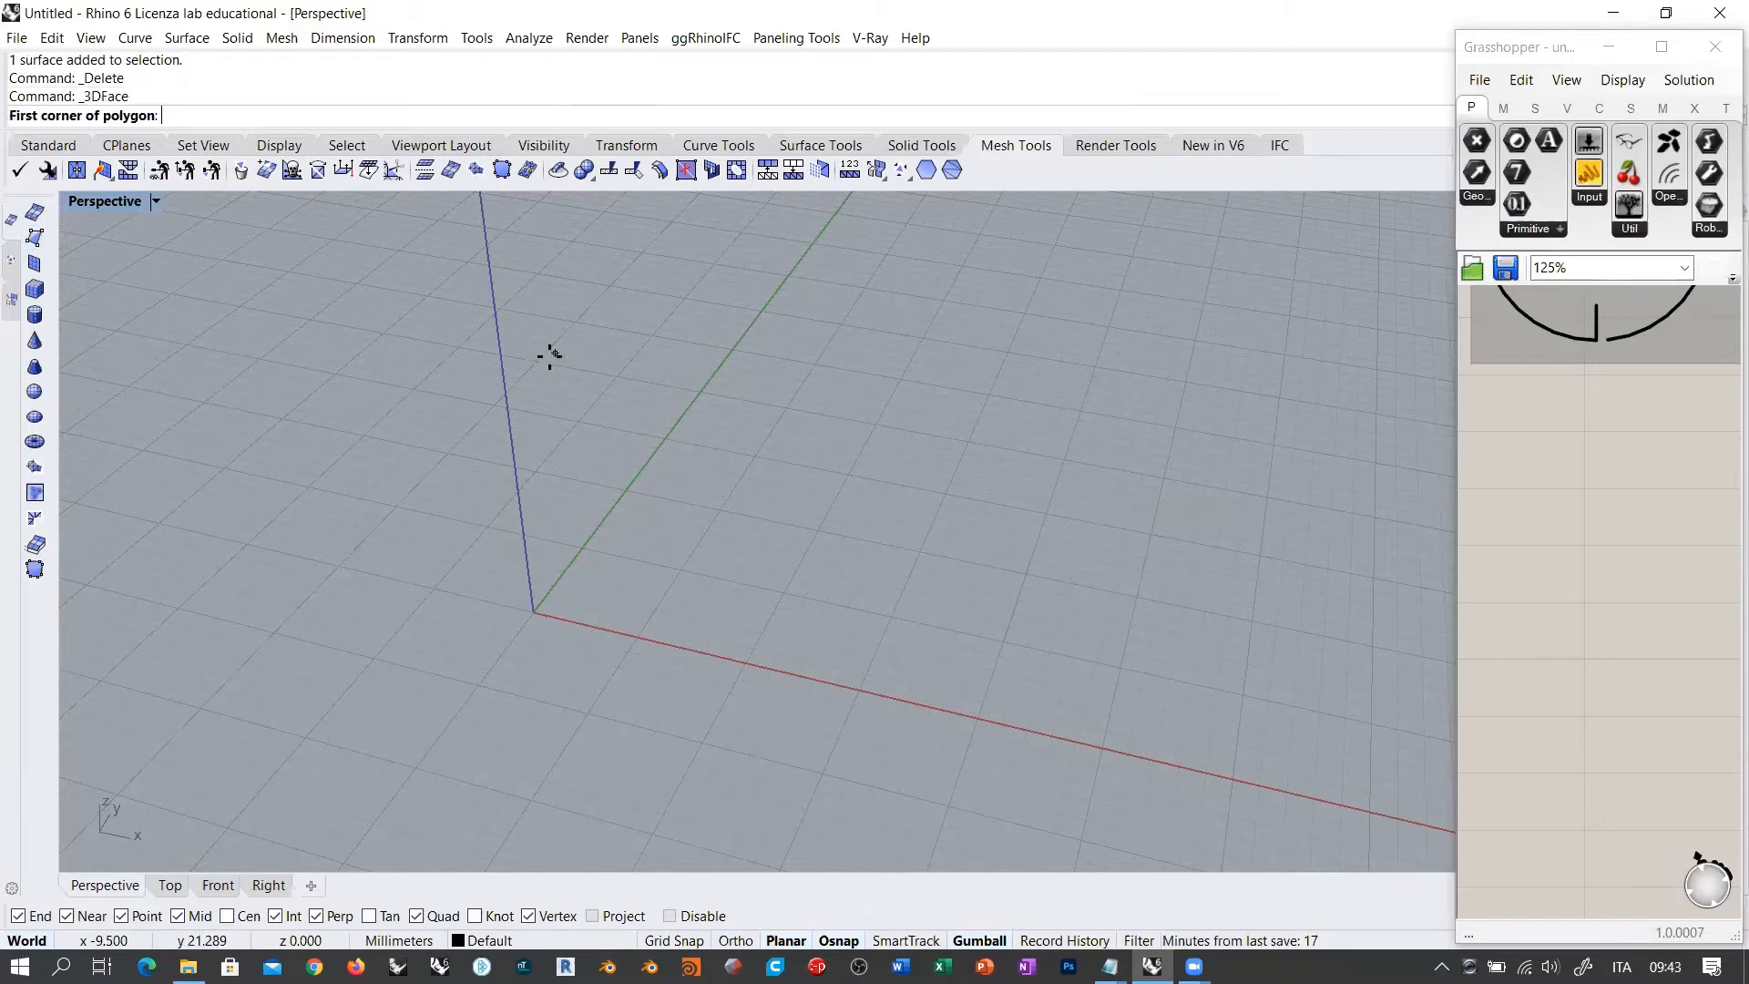
pyautogui.click(663, 540)
pyautogui.click(771, 654)
pyautogui.click(829, 492)
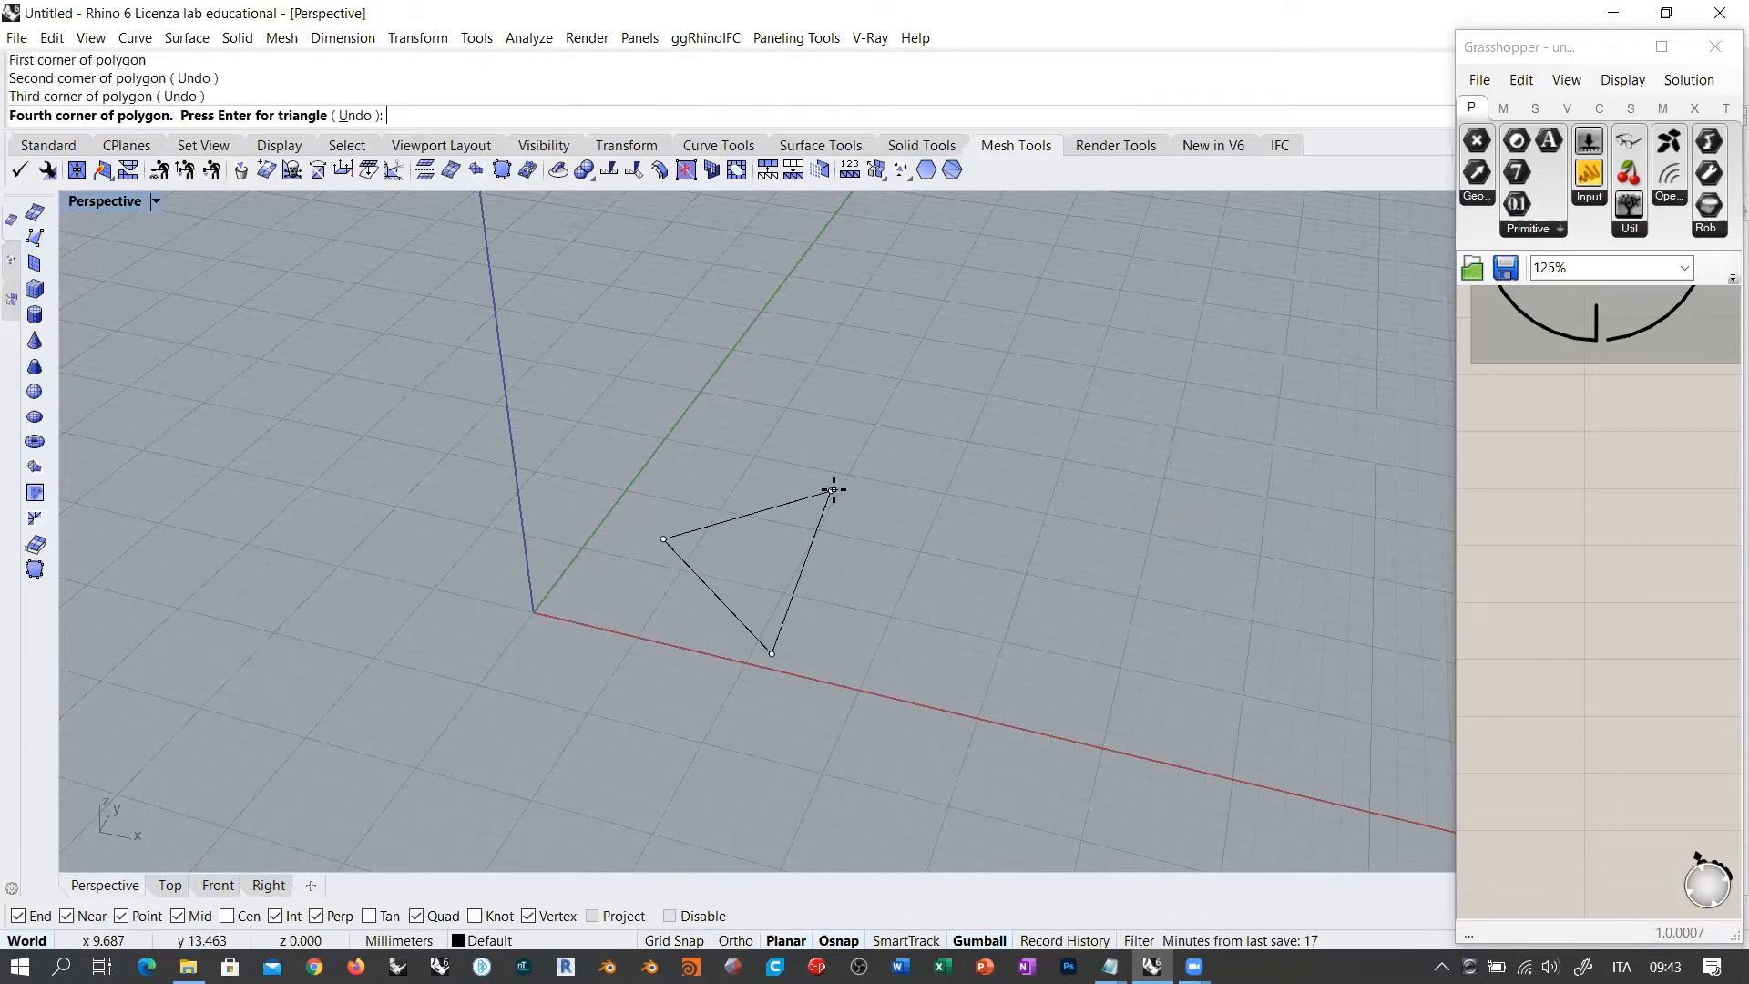
pyautogui.click(788, 453)
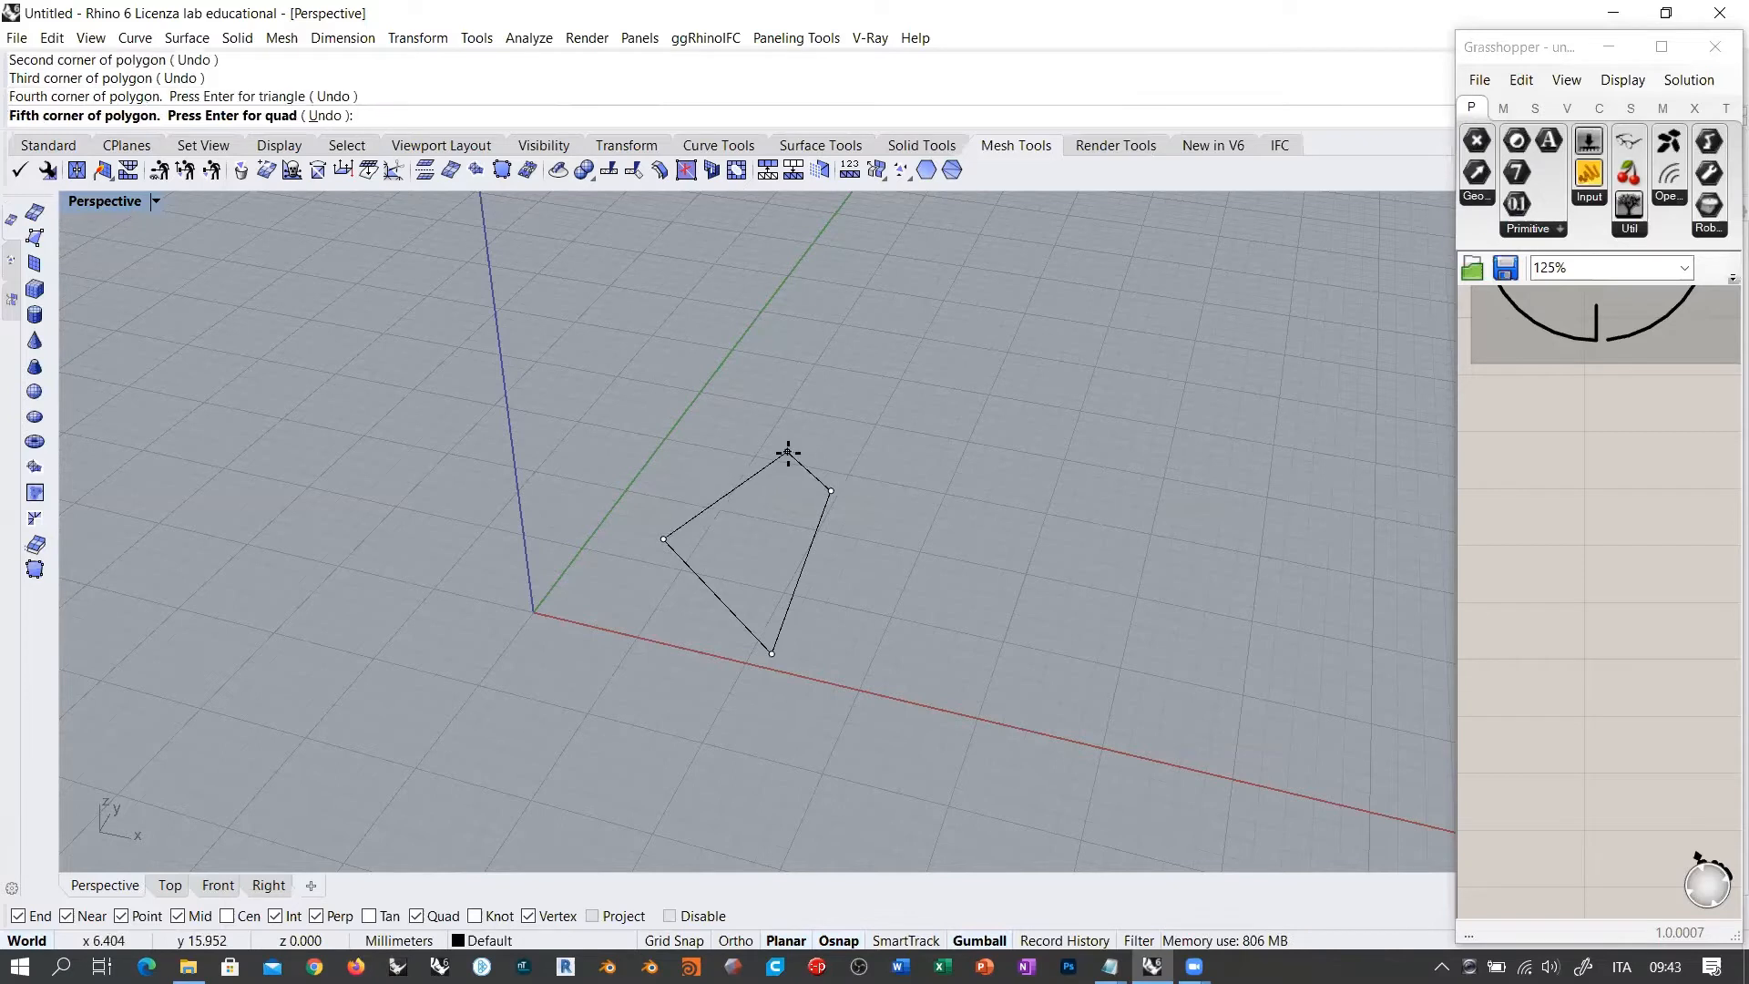
pyautogui.click(696, 417)
pyautogui.click(601, 442)
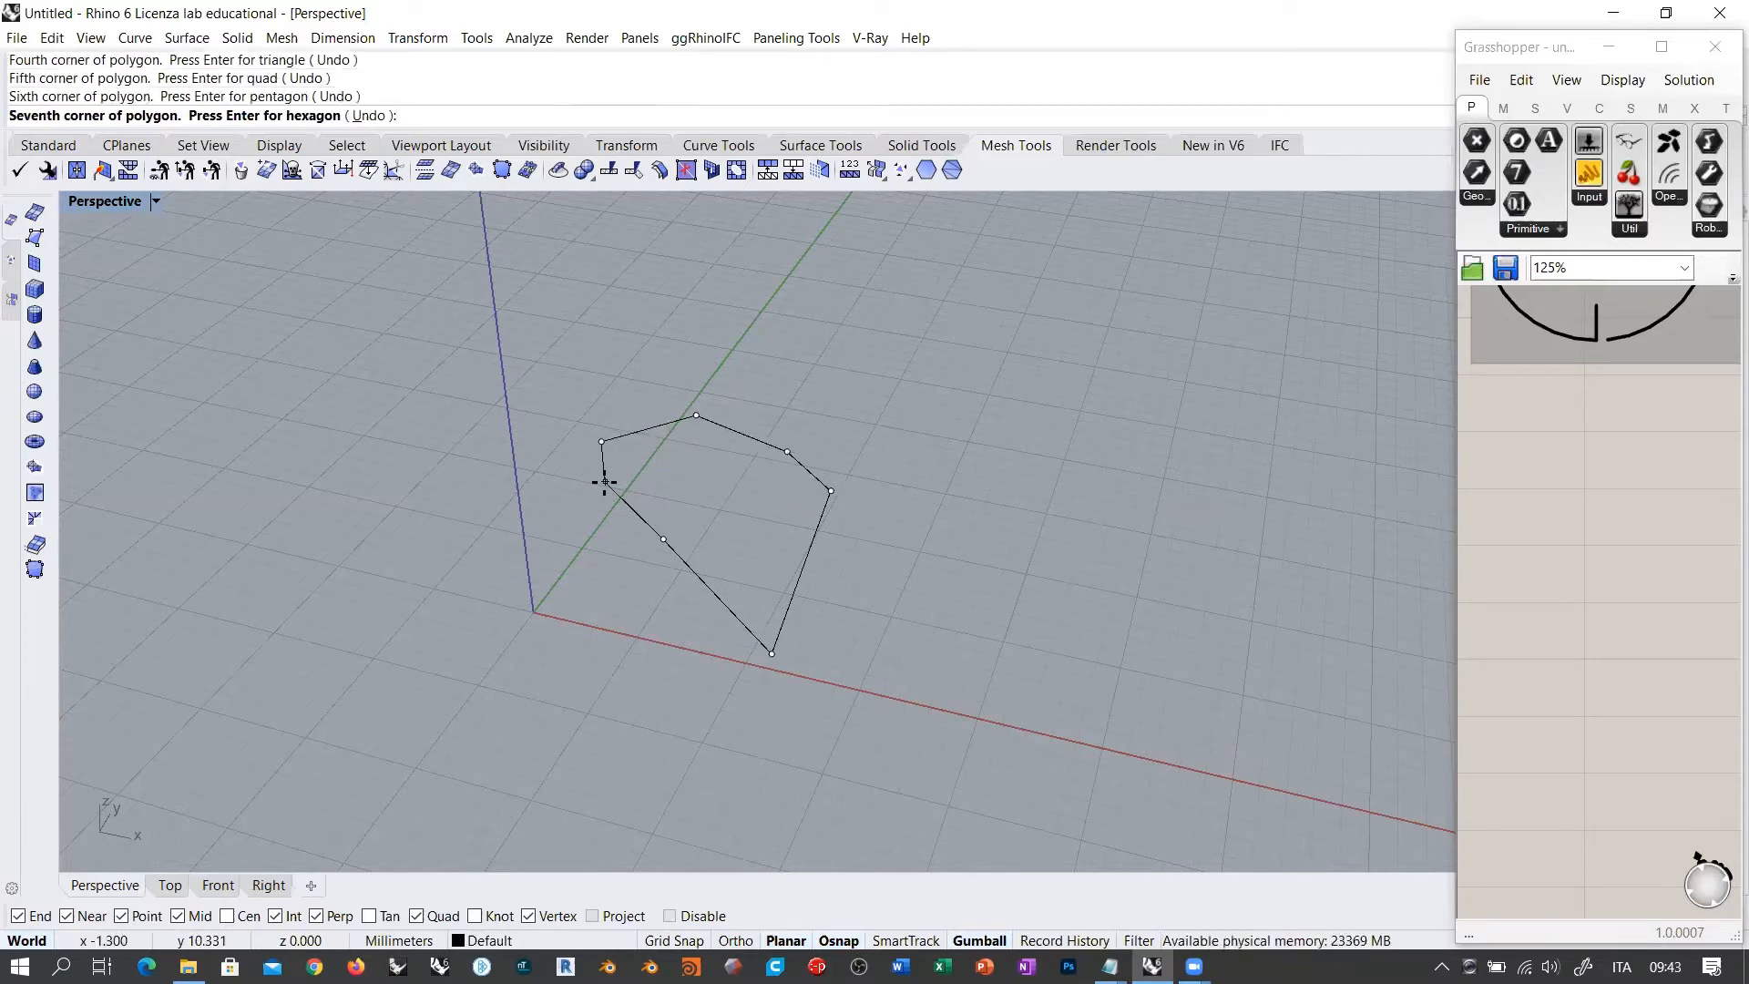
pyautogui.press('Return')
pyautogui.click(683, 559)
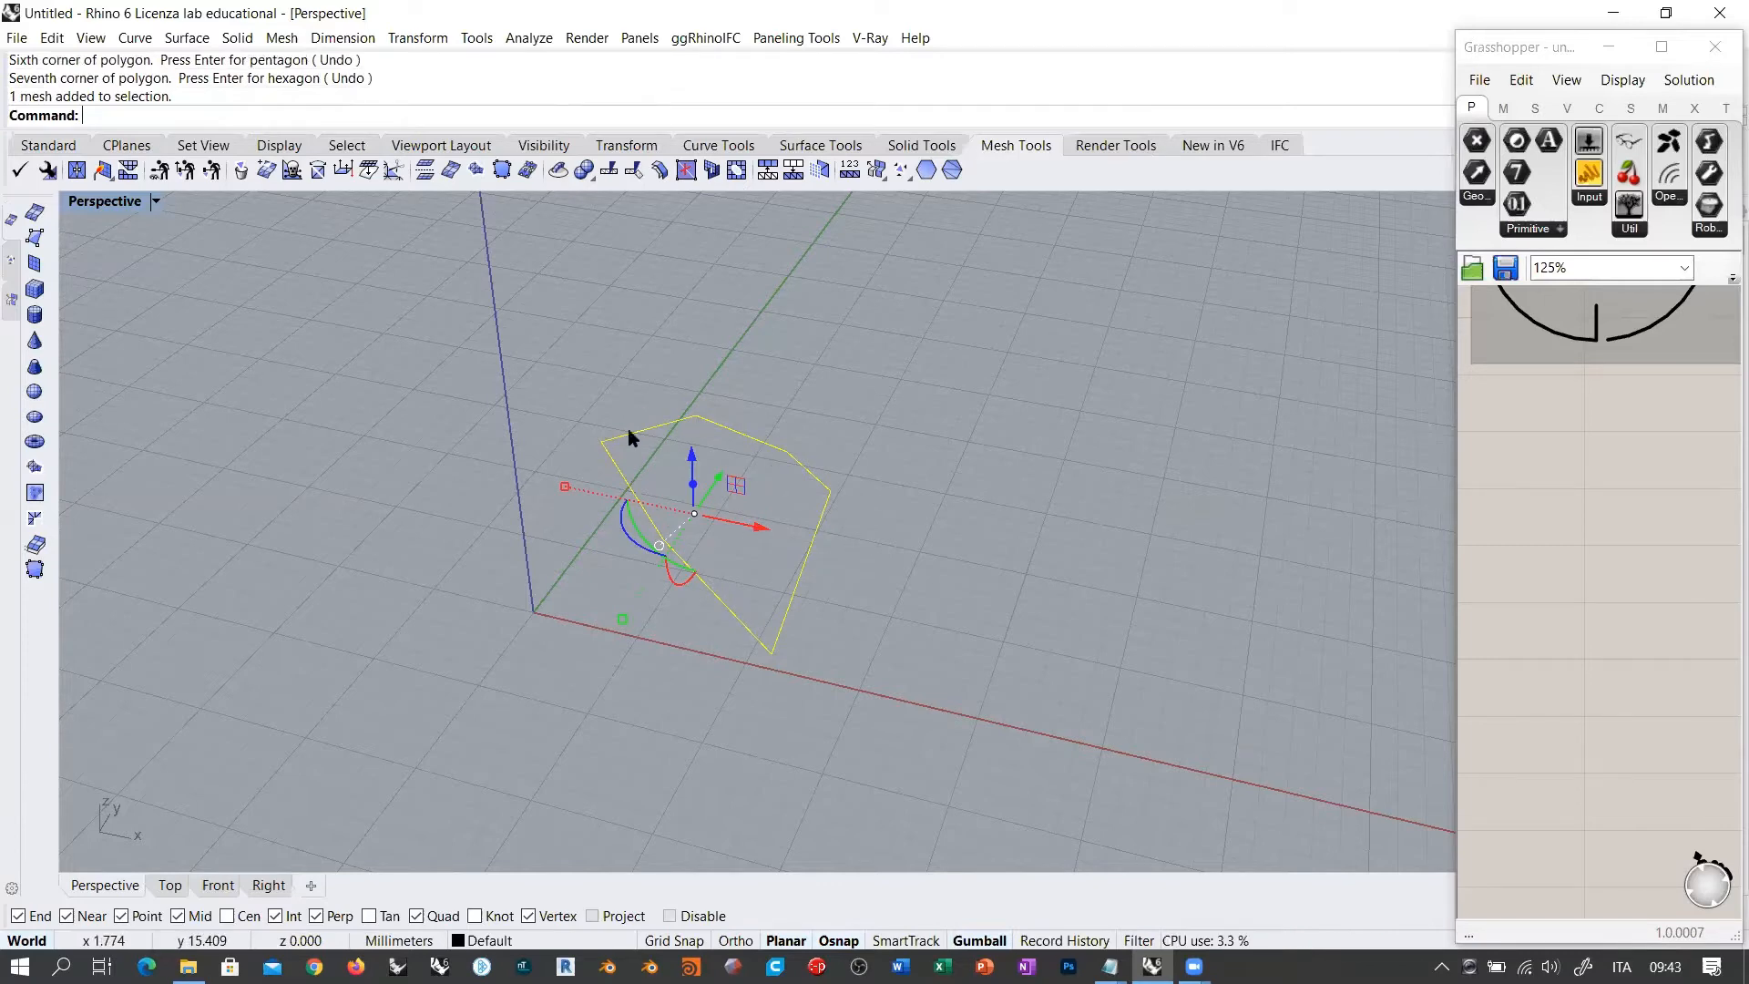
pyautogui.moveTo(790, 533); pyautogui.dragTo(814, 619, button='right')
pyautogui.press('Delete')
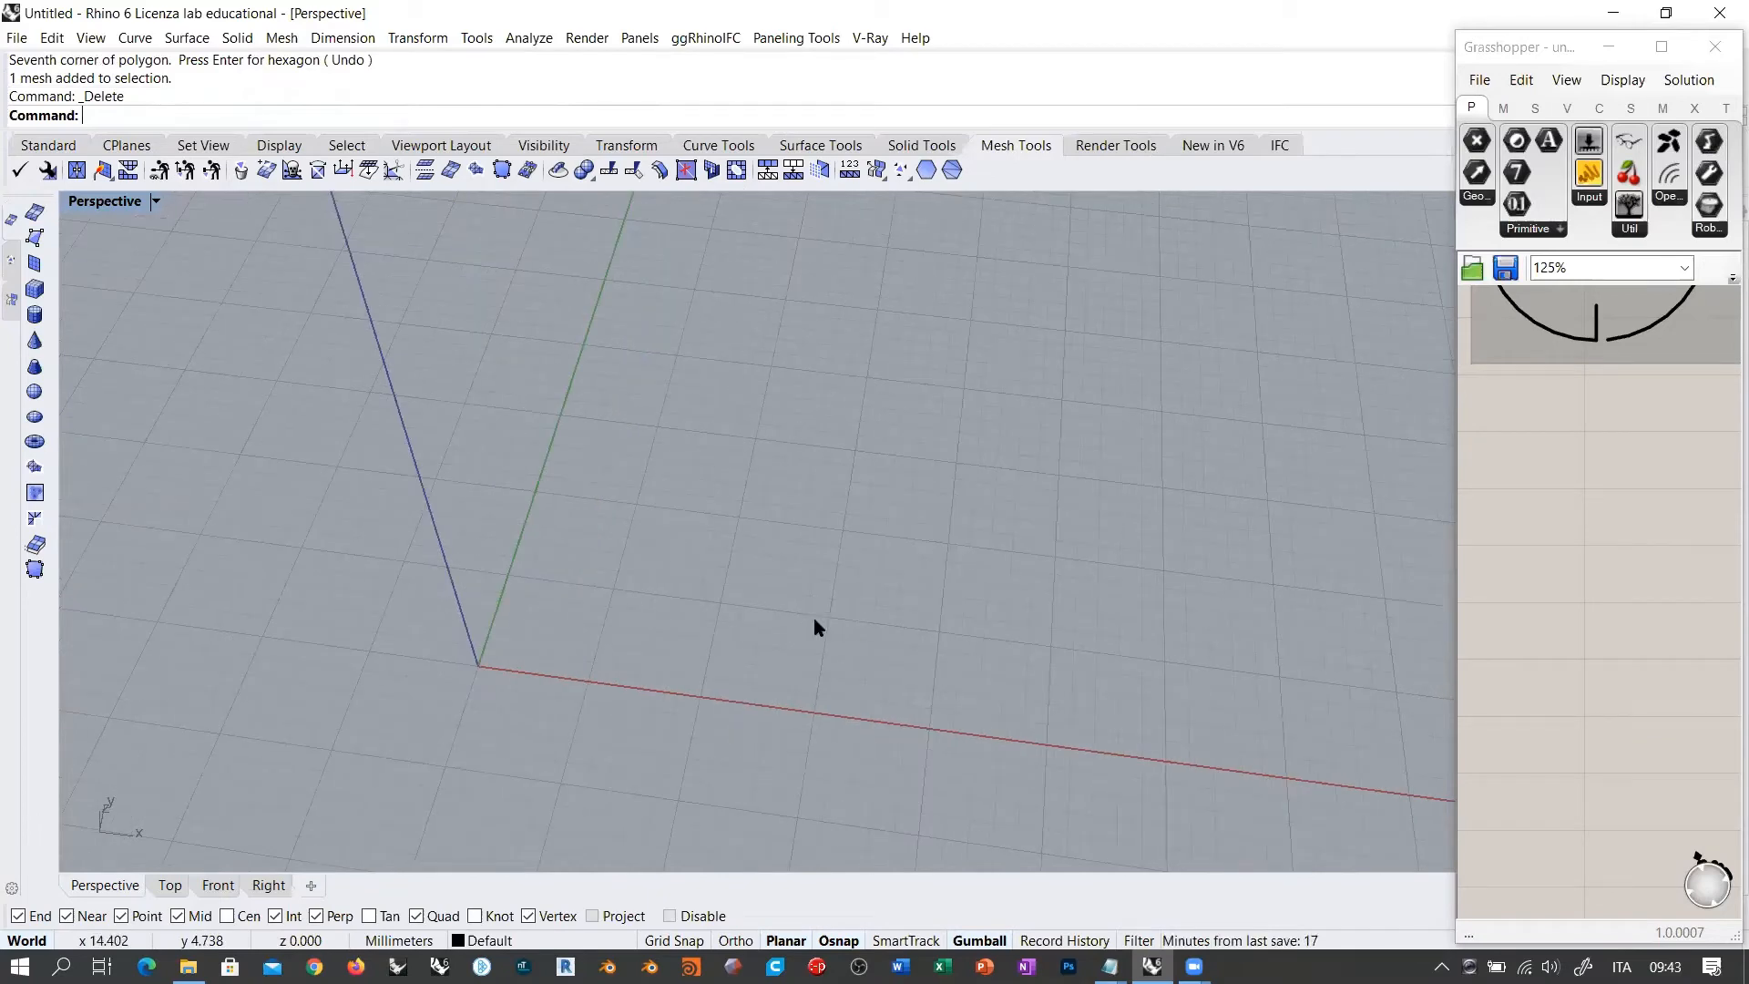
# Step: Draw a four-cornered single mesh face near the origin, between the positive X and Y axes, with 3DFace
pyautogui.moveTo(733, 426); pyautogui.dragTo(756, 510, button='right')
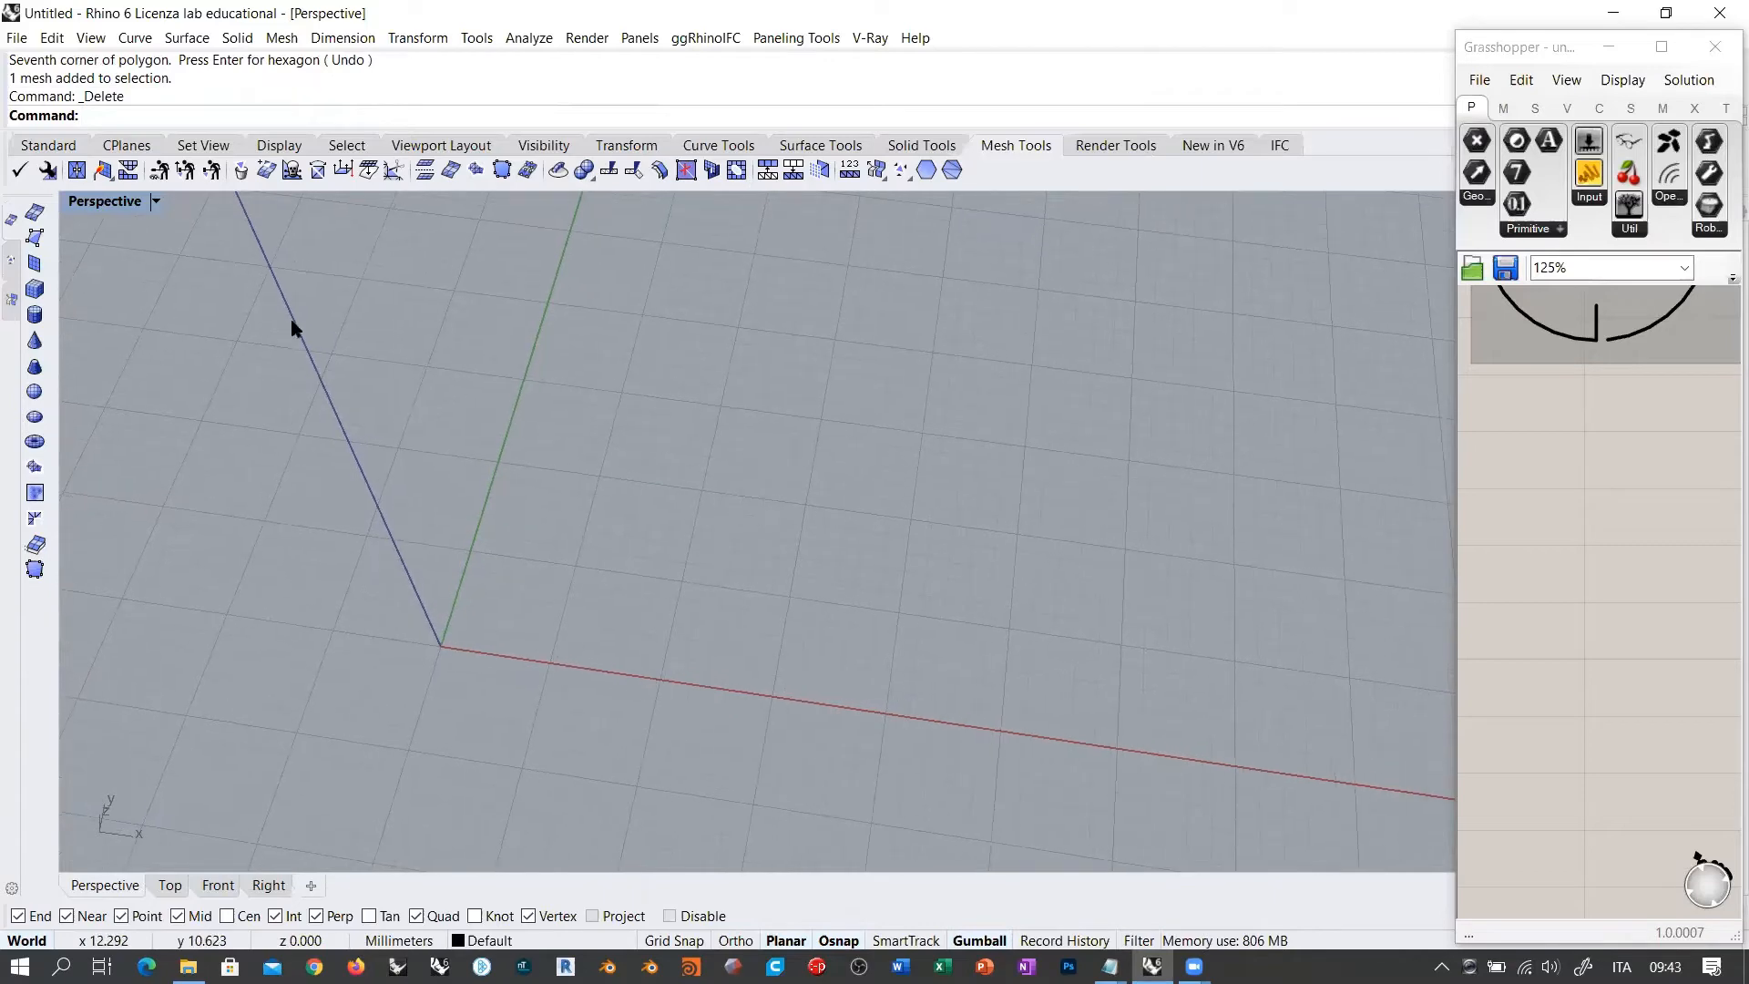
pyautogui.click(33, 239)
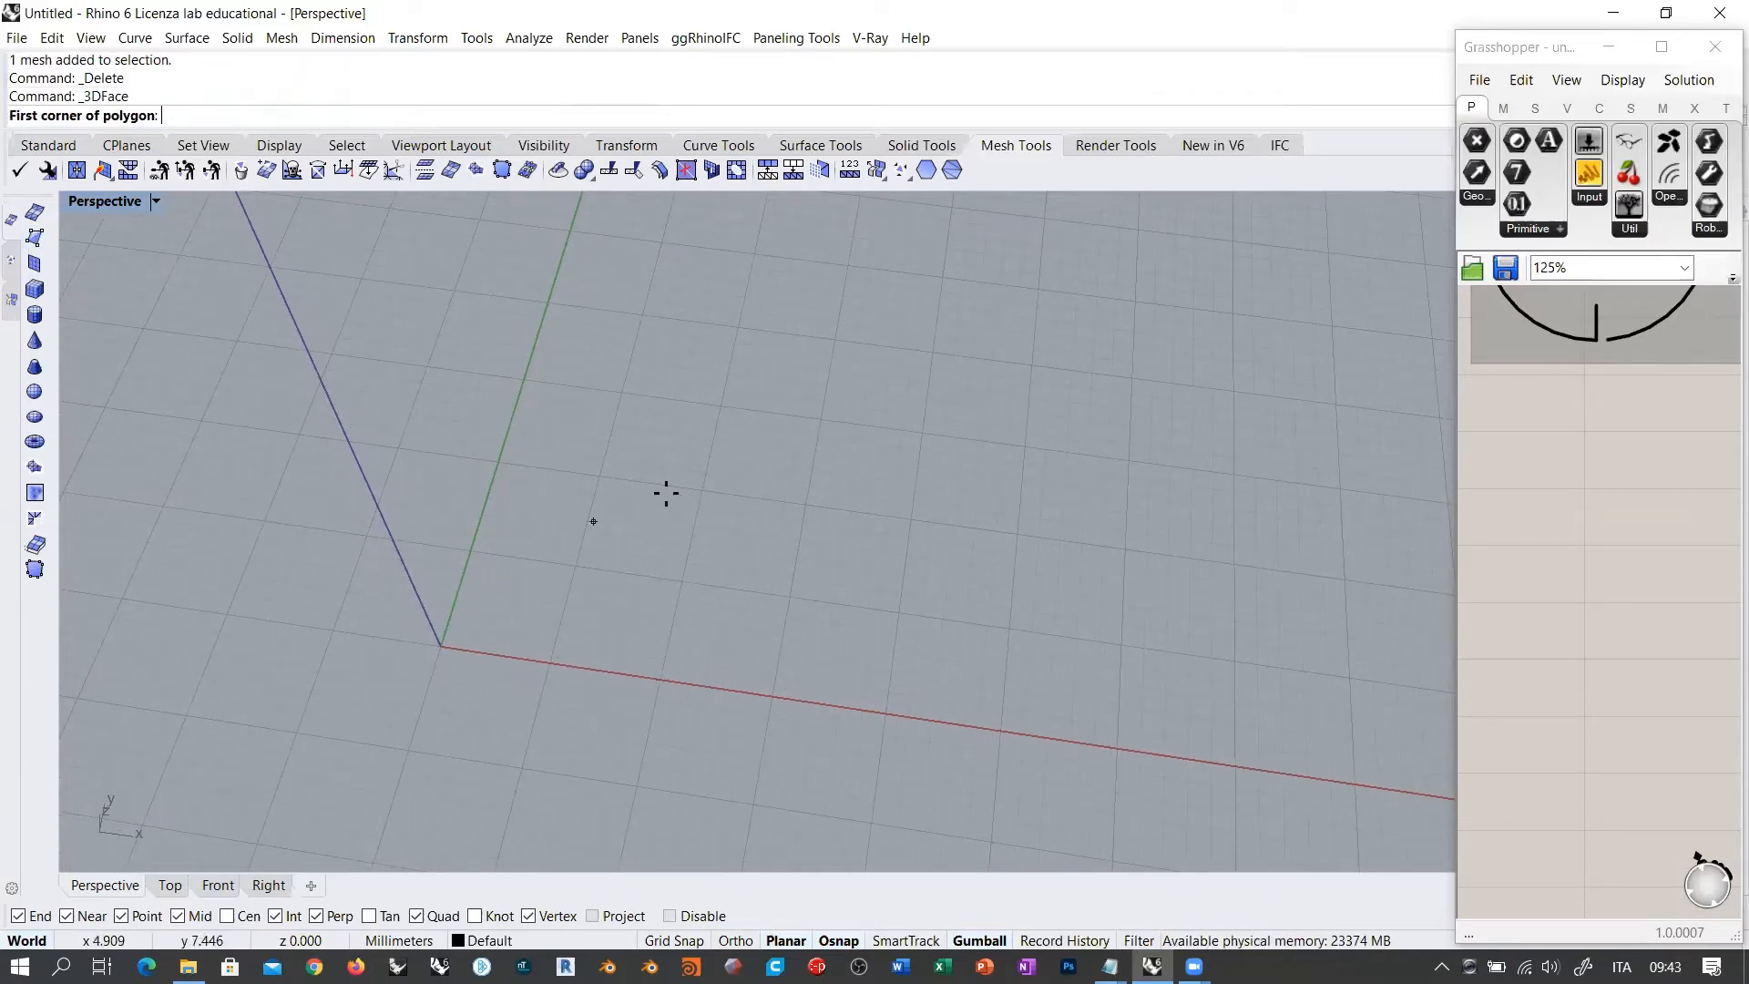
pyautogui.click(558, 538)
pyautogui.click(828, 636)
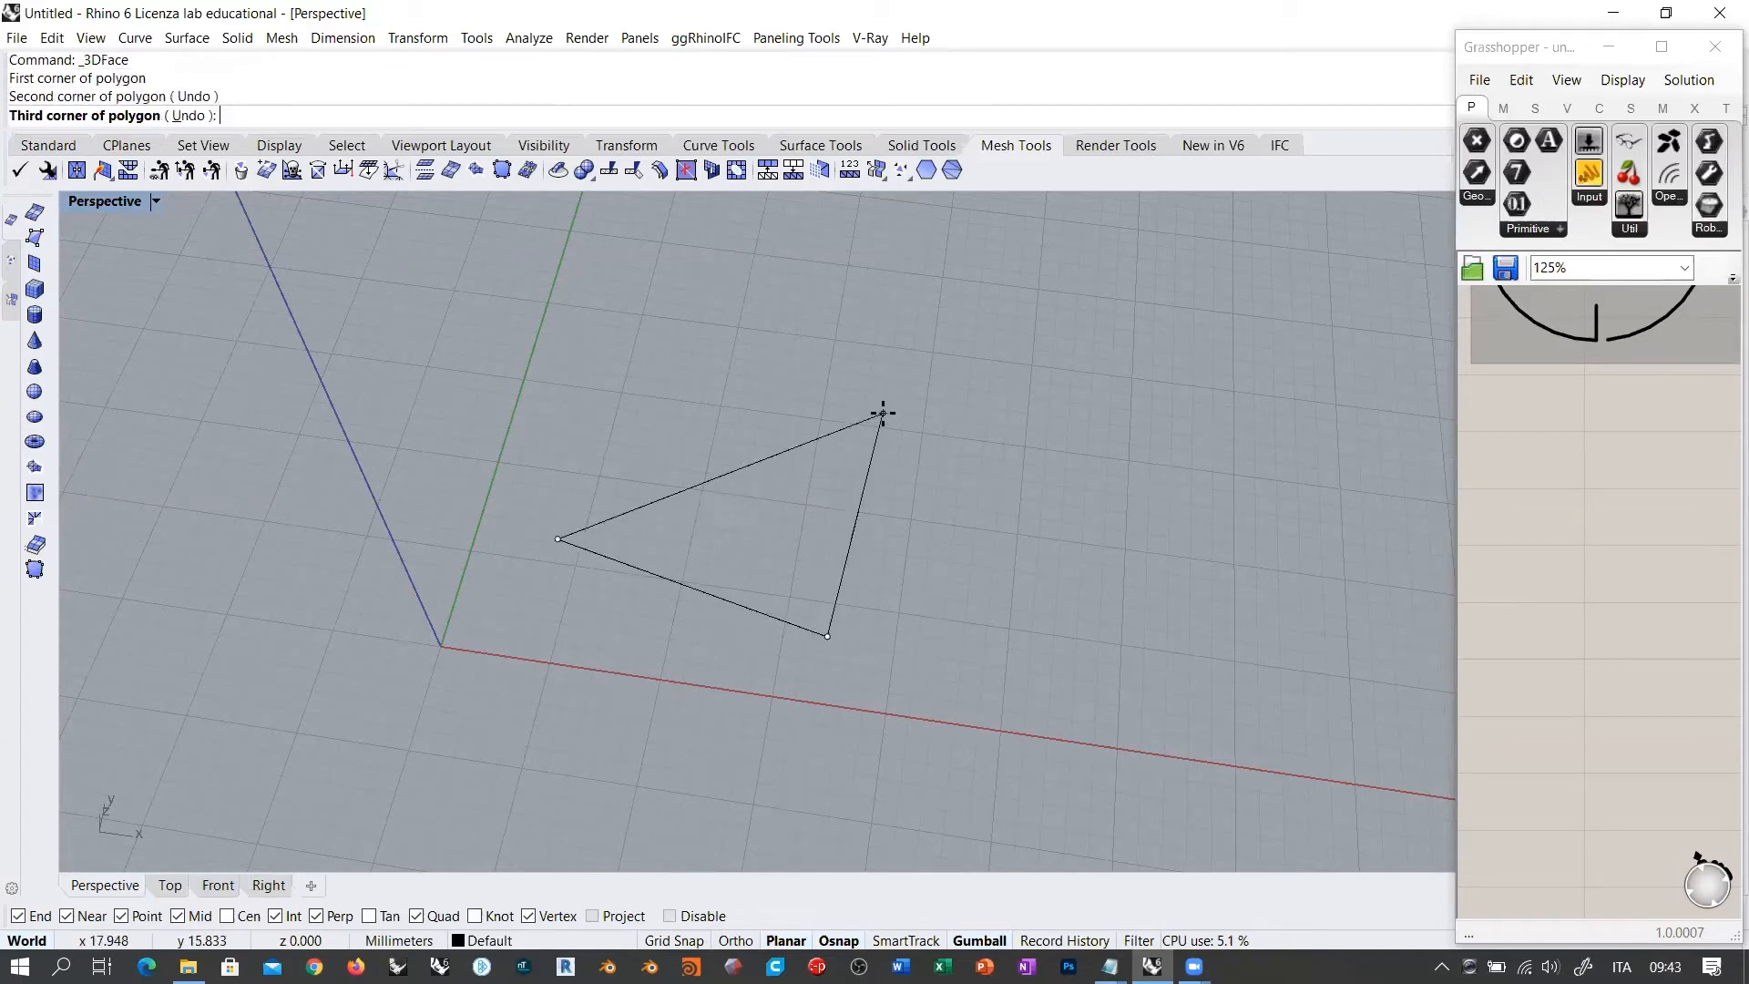
pyautogui.click(883, 414)
pyautogui.click(649, 349)
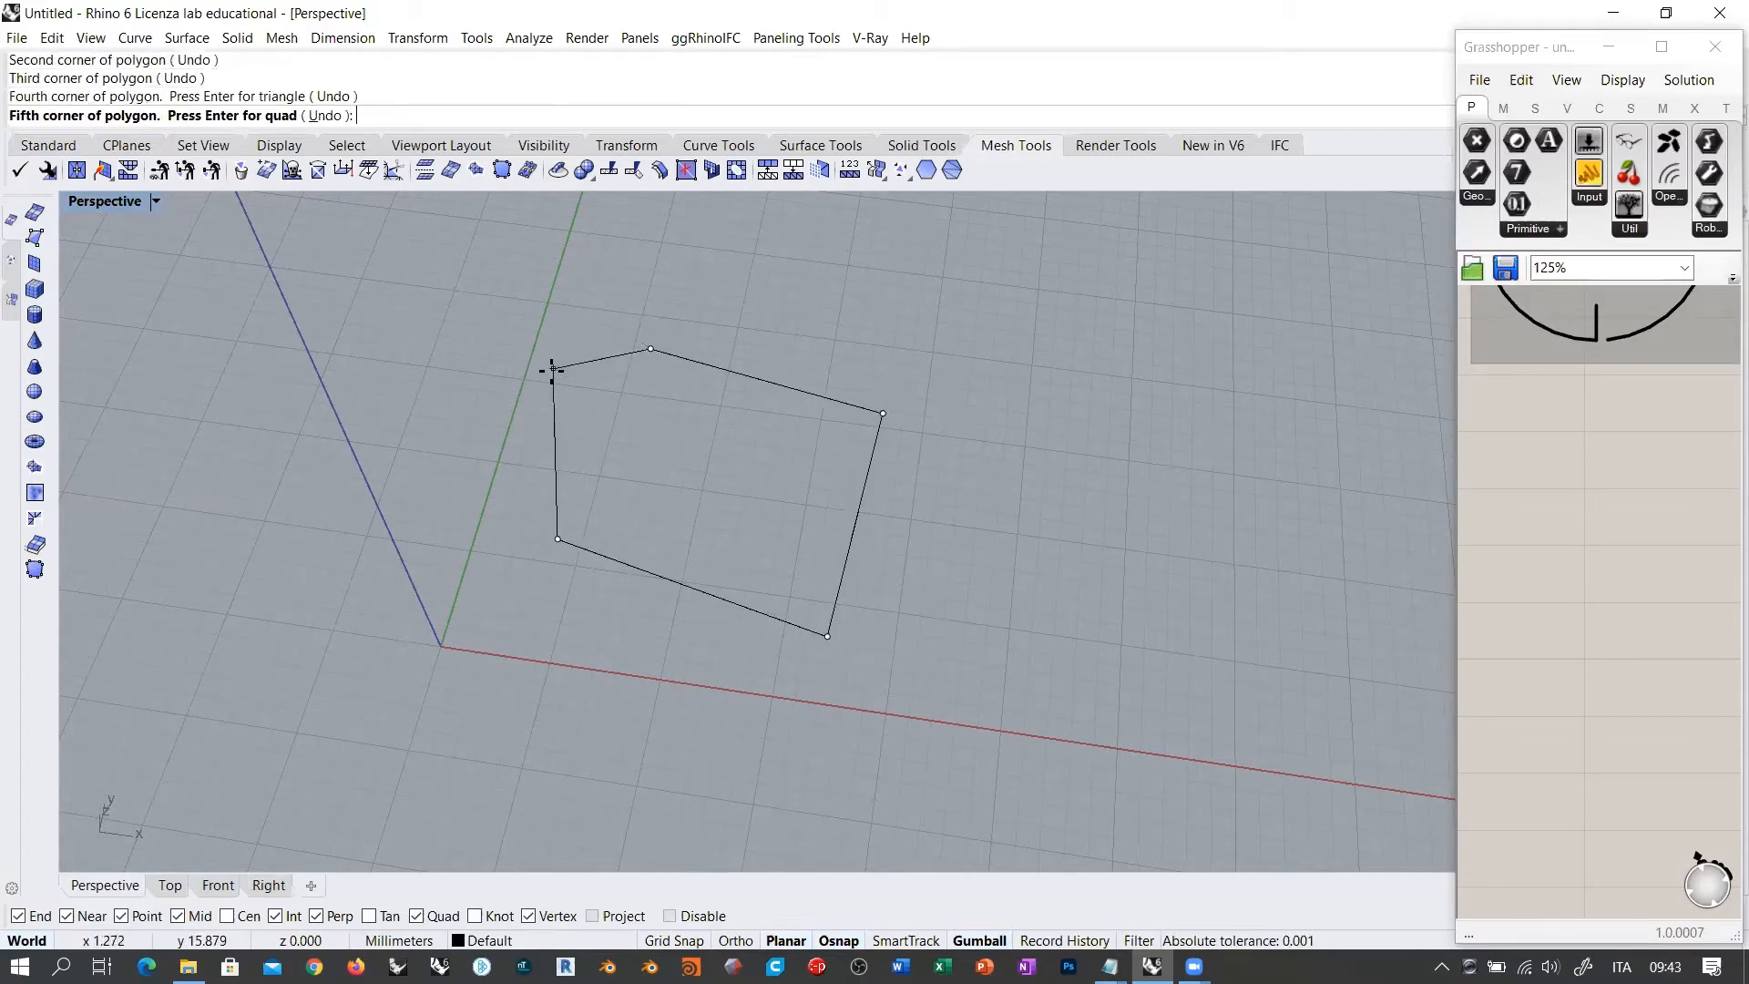
pyautogui.press('Return')
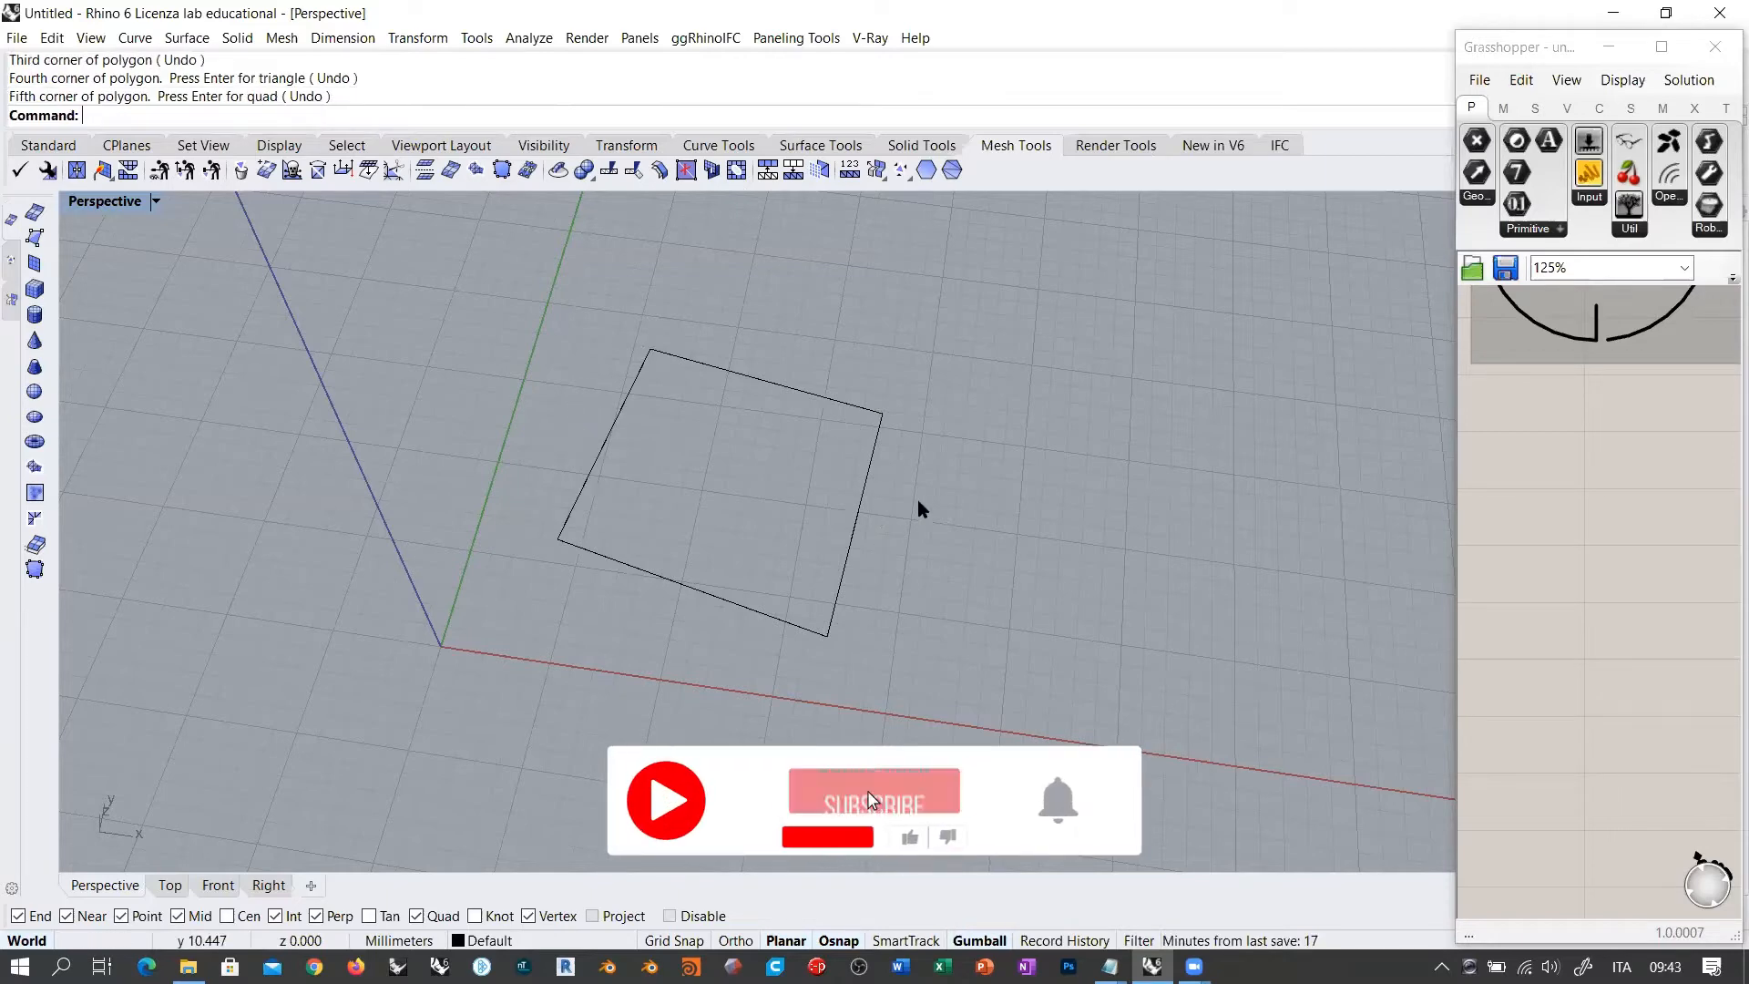
# Step: Set the Perspective view to Shaded display and examine the mesh face from its front and back sides
pyautogui.click(37, 147)
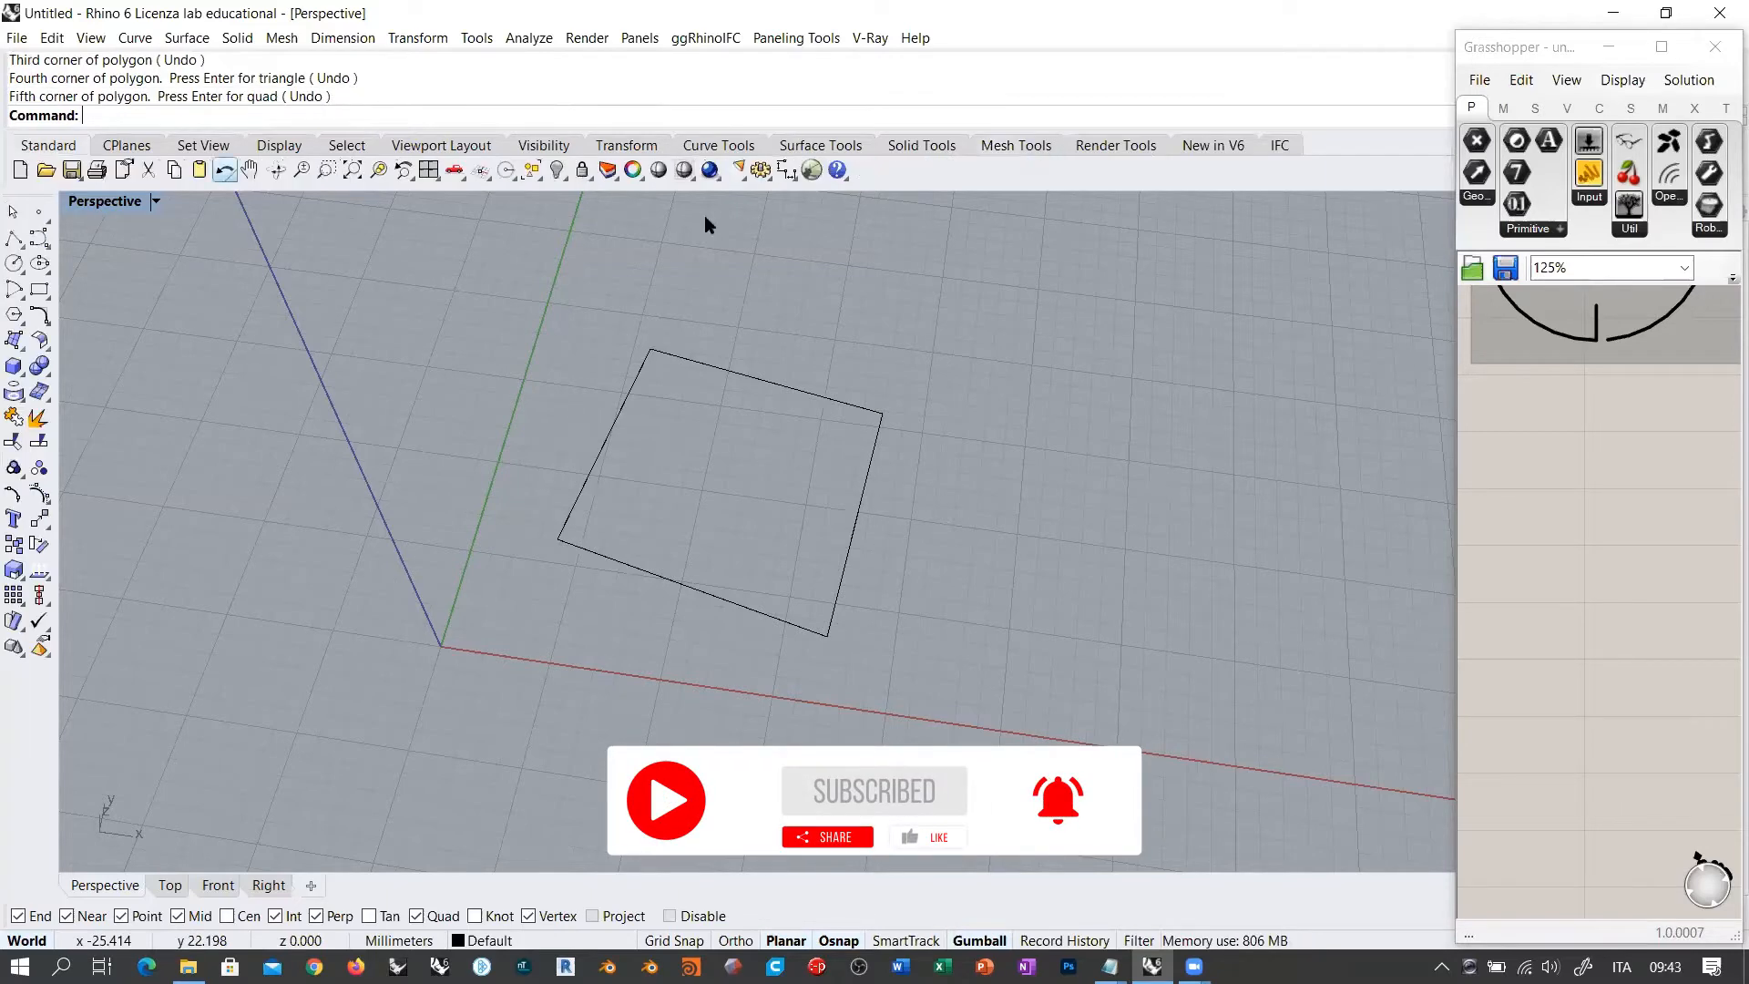
pyautogui.click(684, 170)
pyautogui.moveTo(720, 619); pyautogui.dragTo(679, 507, button='right')
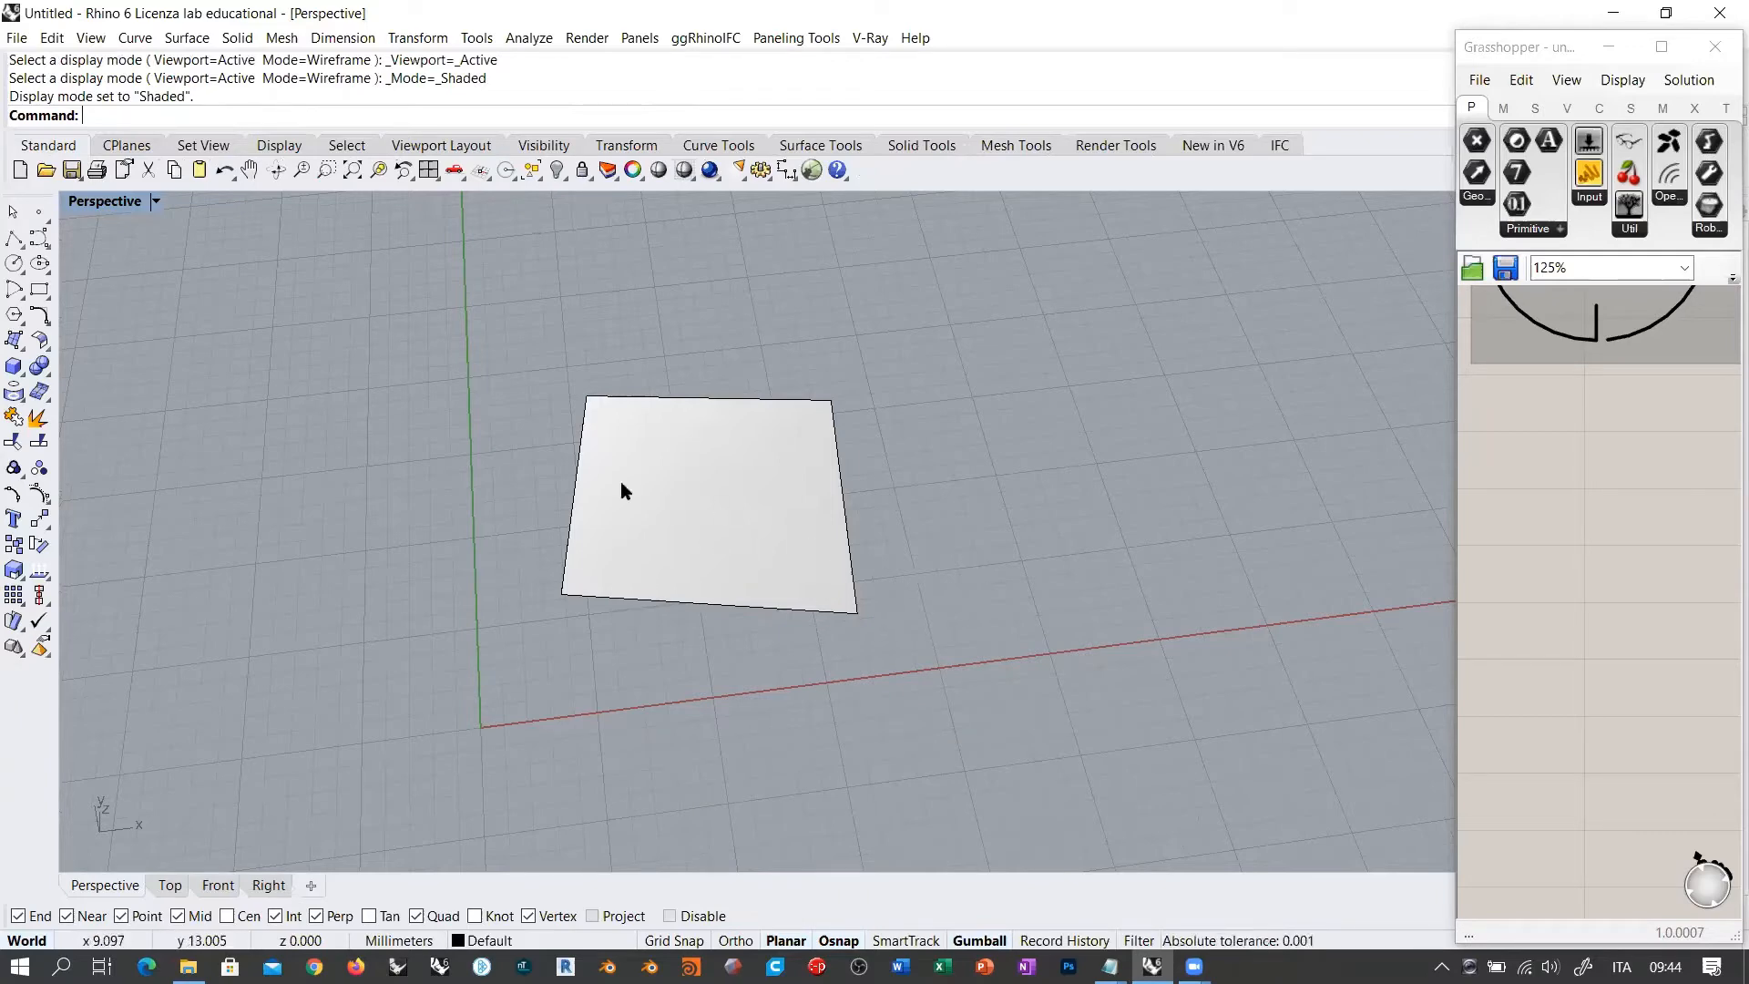
pyautogui.moveTo(906, 739)
pyautogui.mouseDown(button='right')
pyautogui.moveTo(860, 583)
pyautogui.moveTo(856, 456)
pyautogui.mouseUp(button='right')
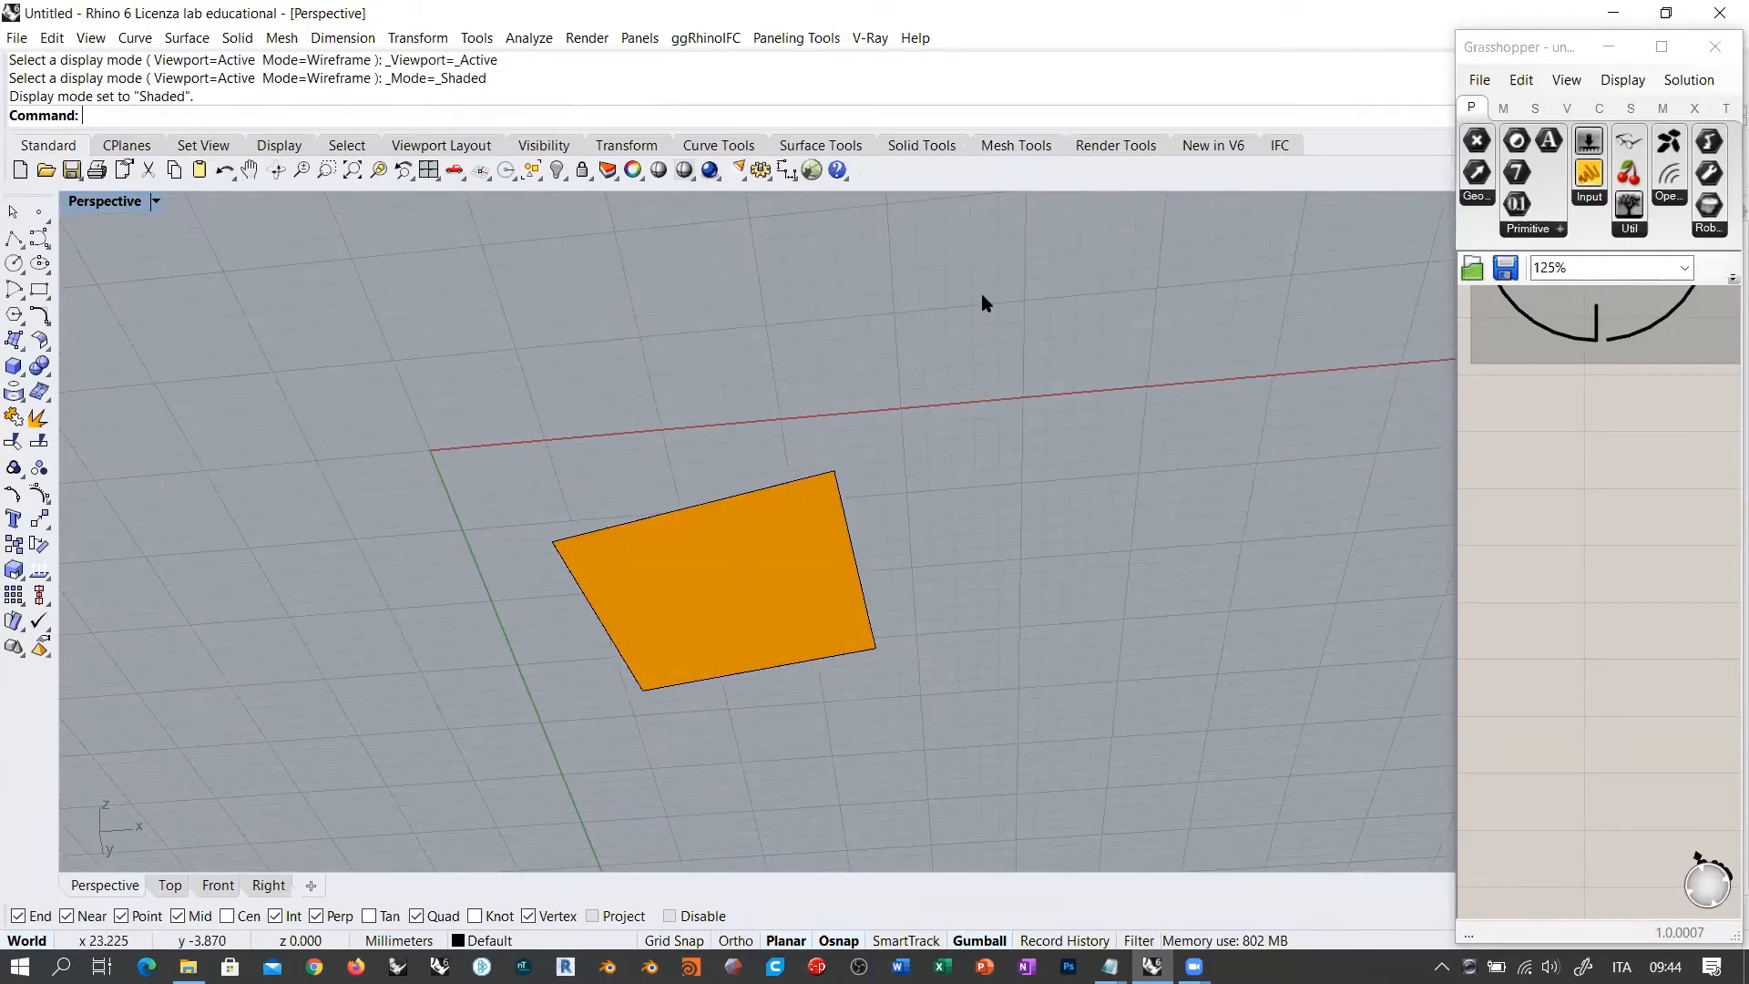
pyautogui.moveTo(984, 300); pyautogui.dragTo(964, 520, button='right')
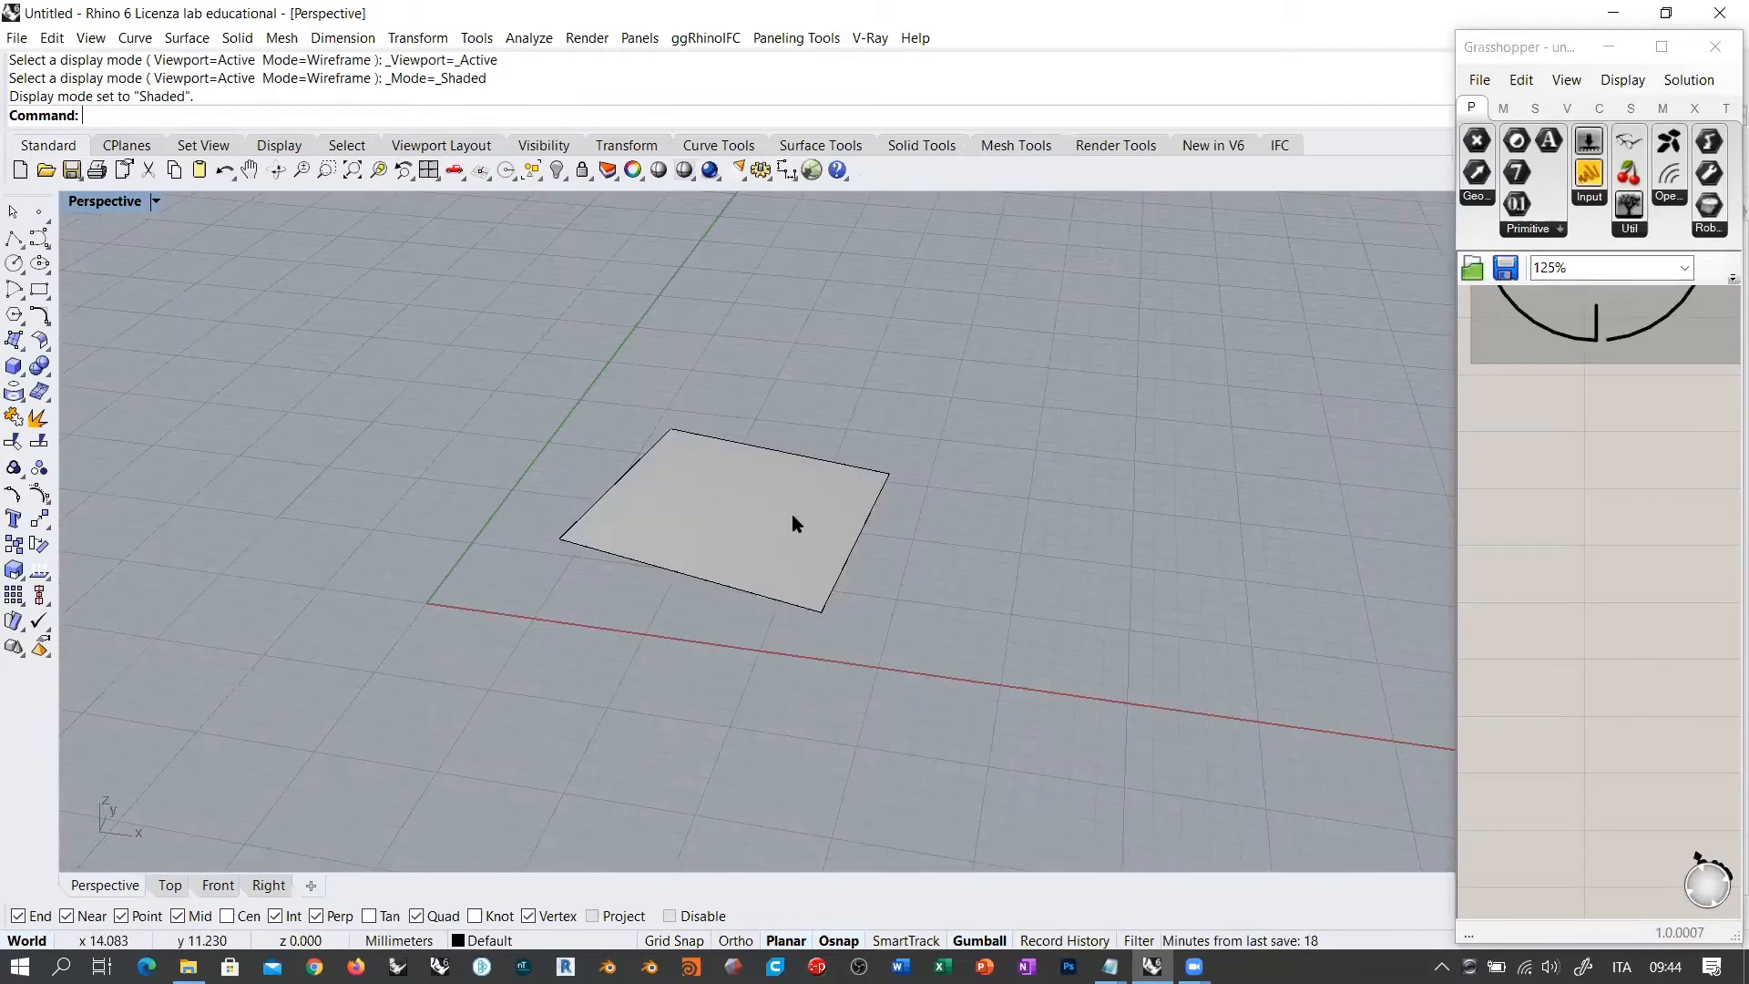
pyautogui.moveTo(984, 644); pyautogui.dragTo(804, 594, button='right')
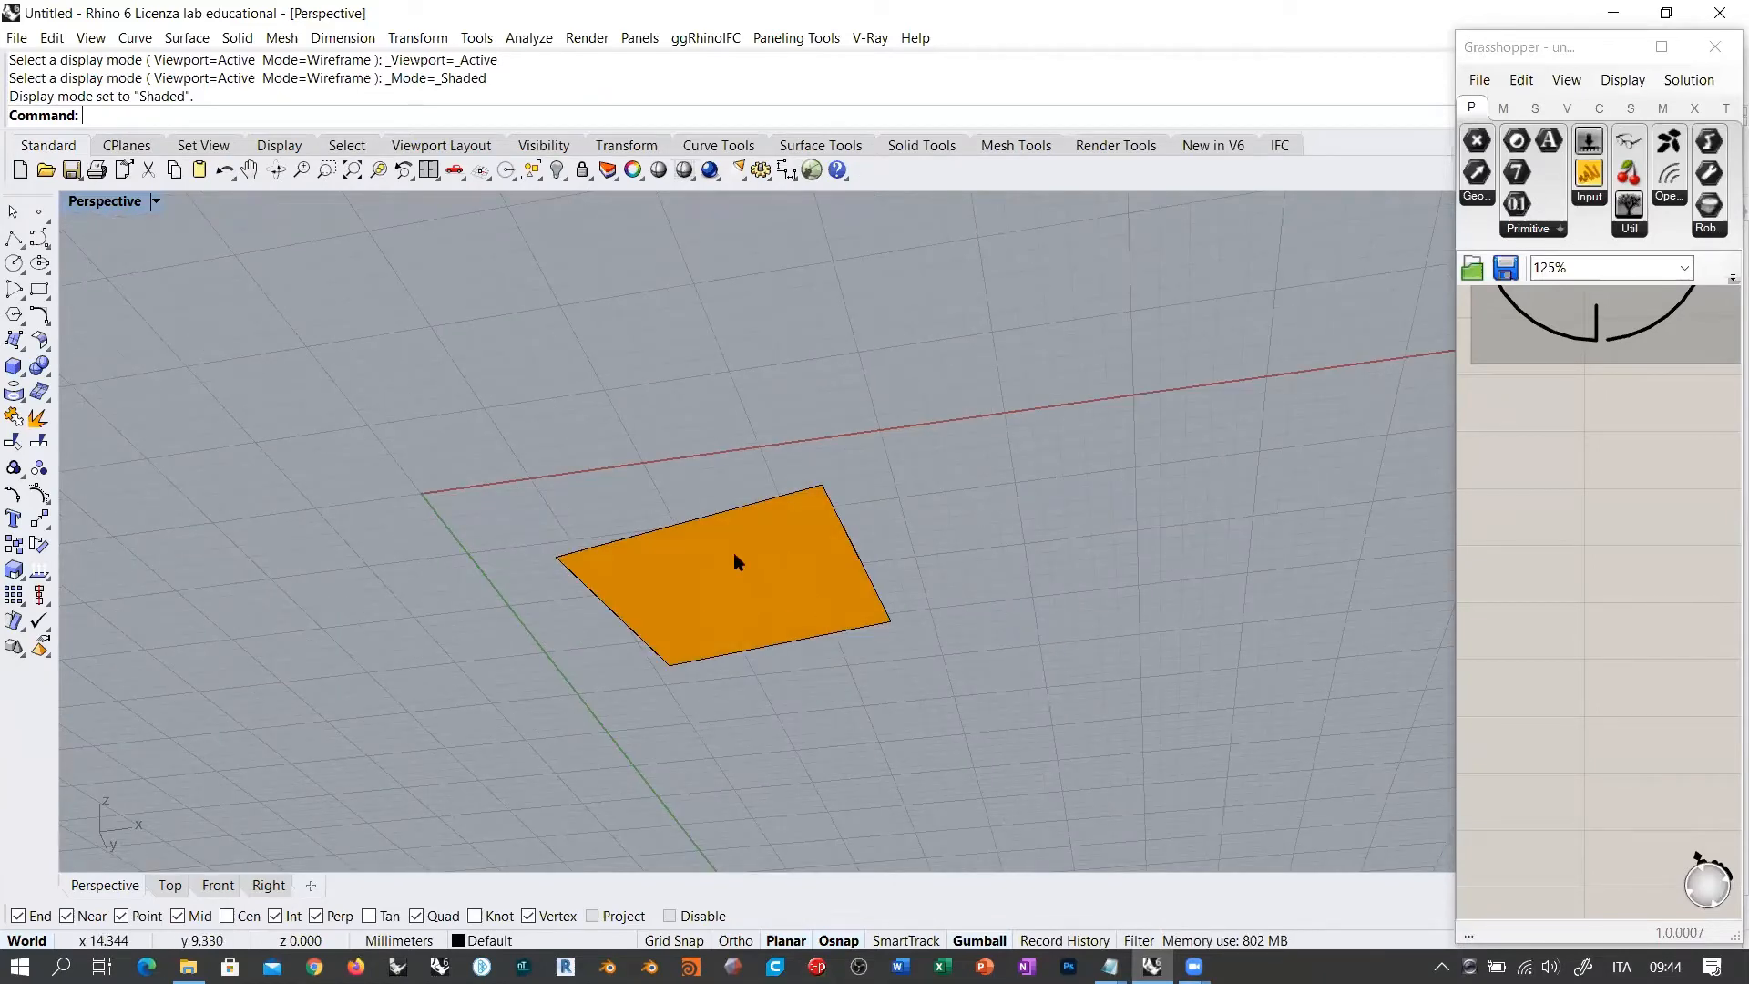
pyautogui.moveTo(746, 585); pyautogui.dragTo(728, 444, button='right')
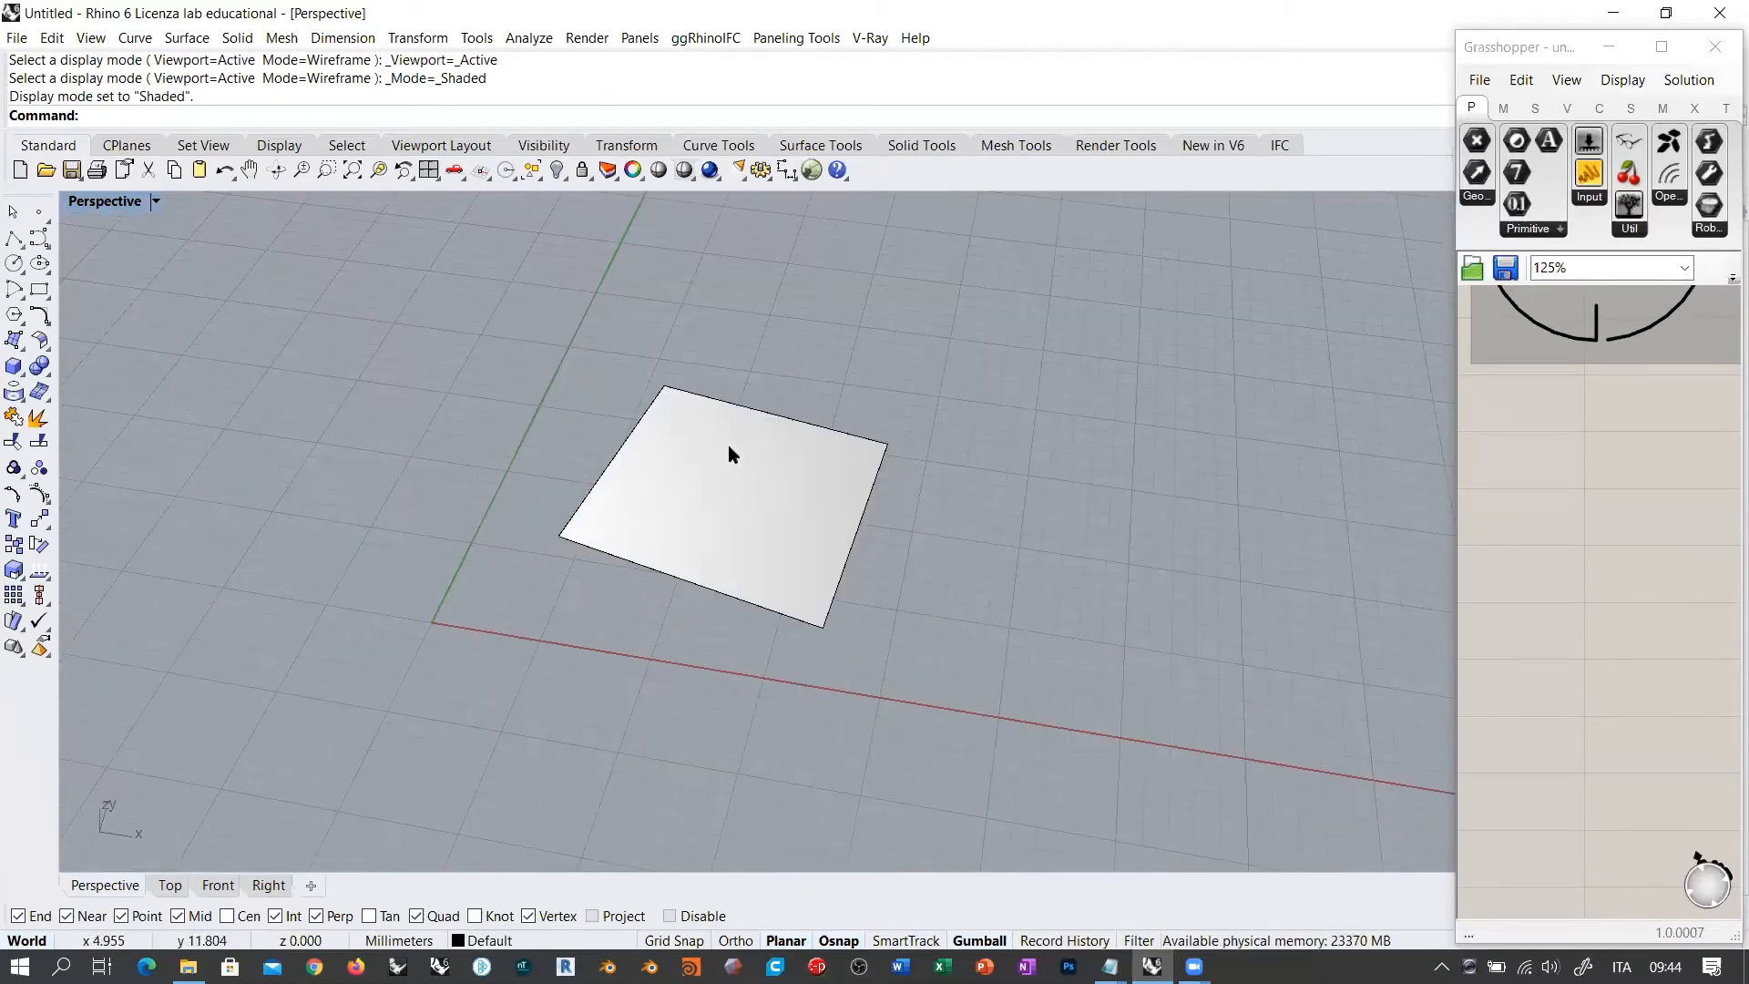
pyautogui.click(684, 170)
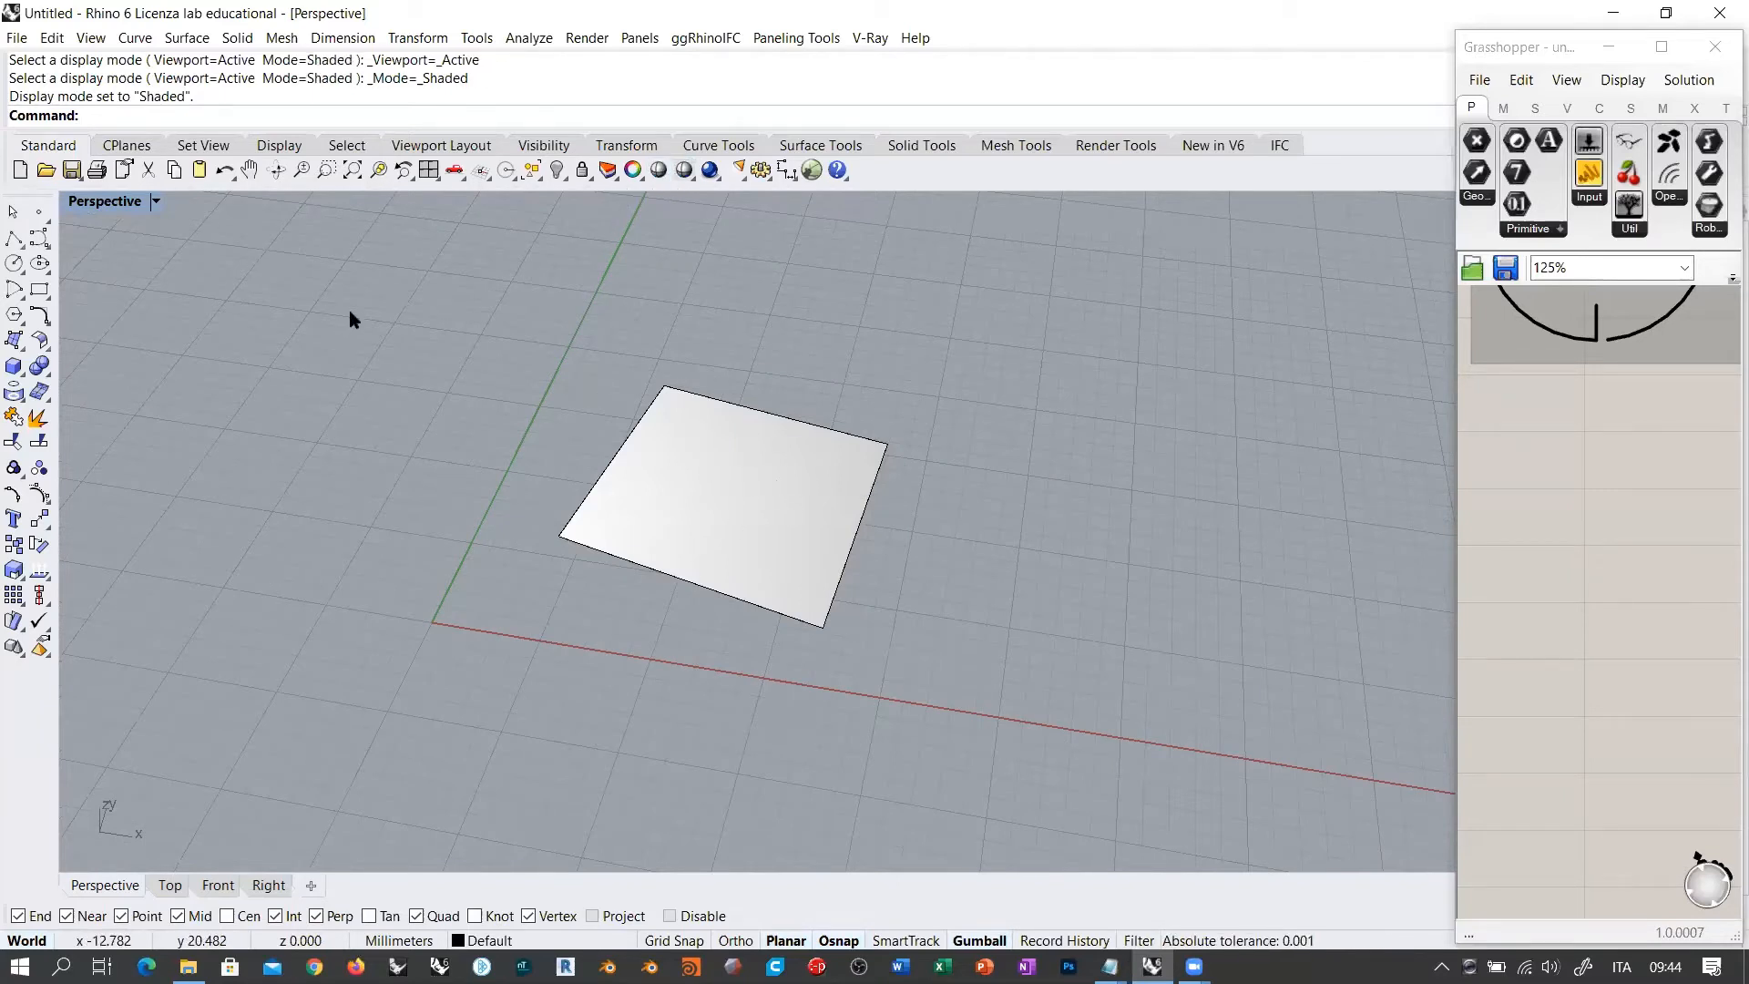
# Step: Open the display options of the Shaded mode and examine the choices available for the backface settings
pyautogui.click(109, 202)
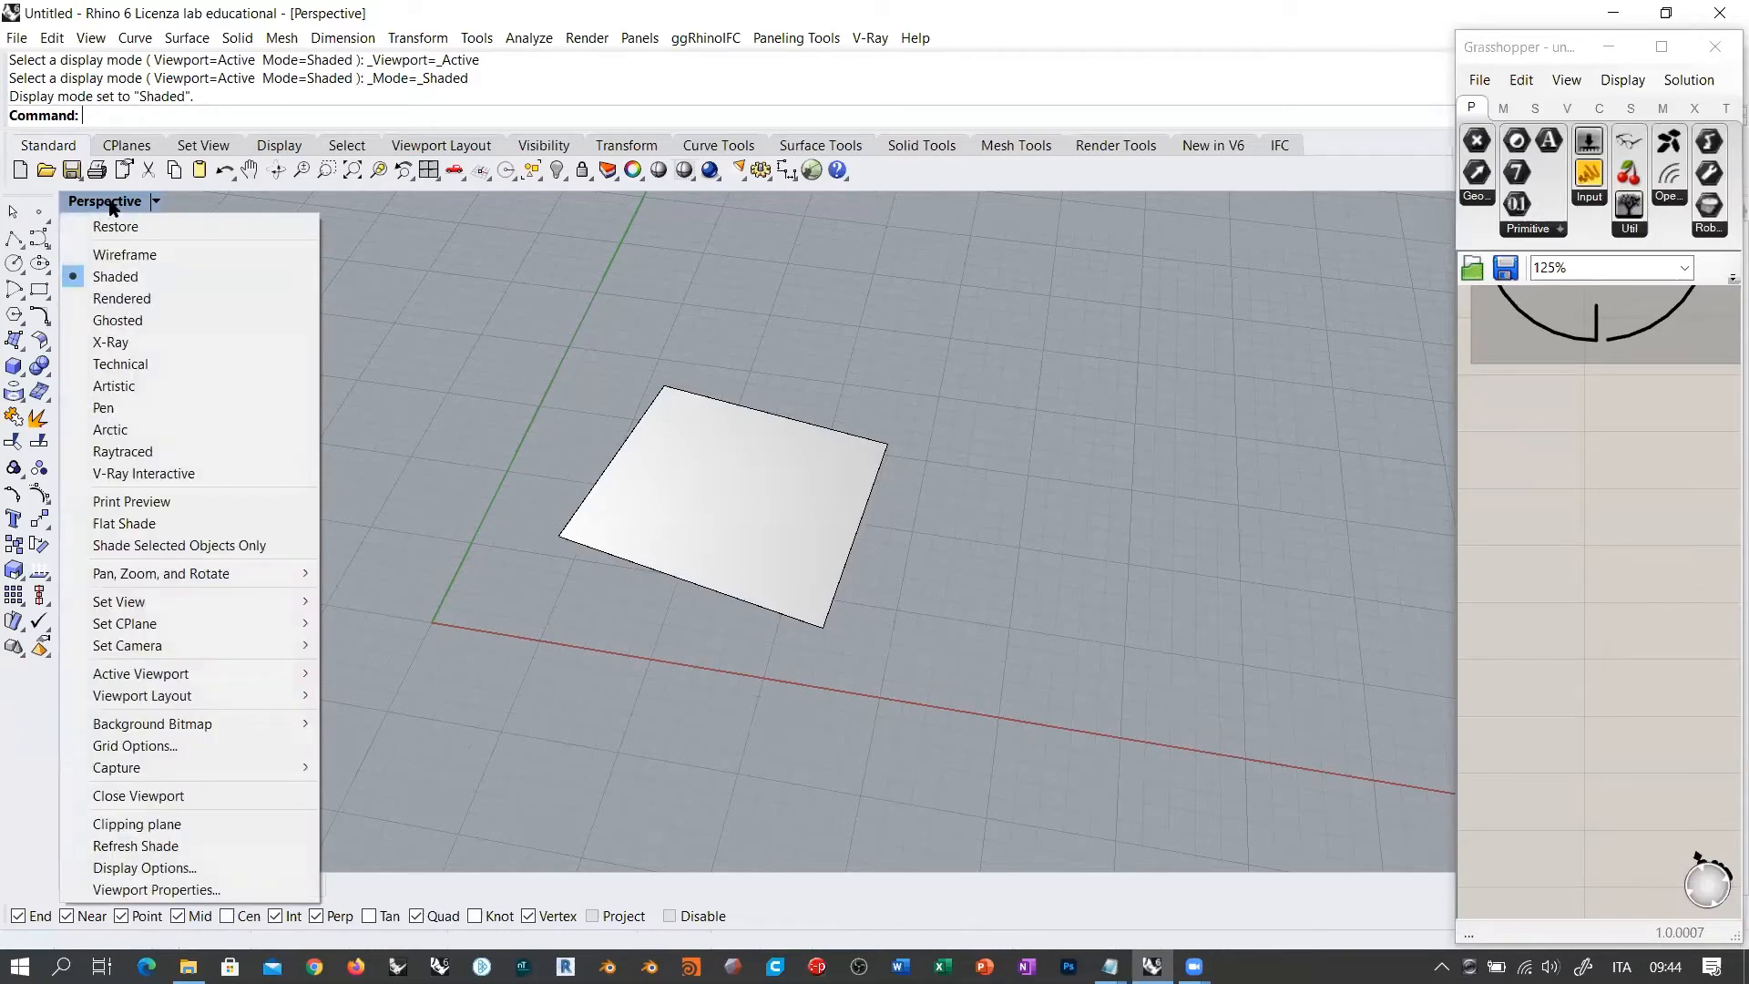
pyautogui.click(144, 868)
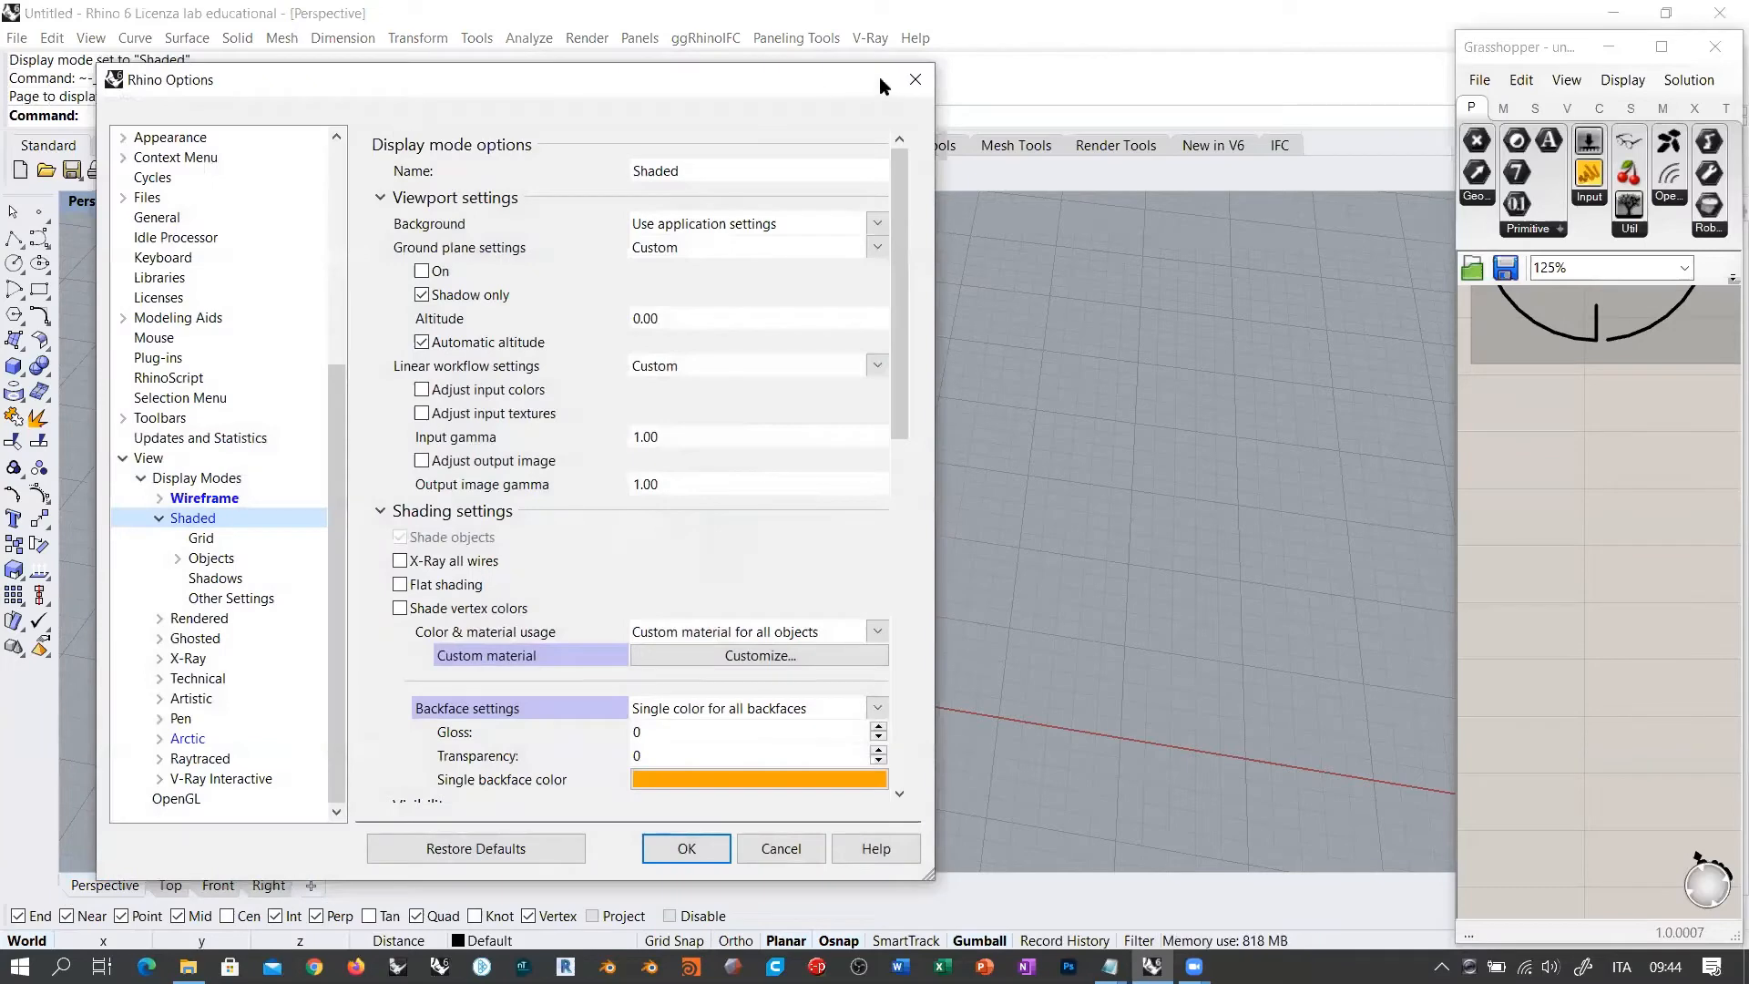
pyautogui.moveTo(881, 85); pyautogui.dragTo(1030, 130)
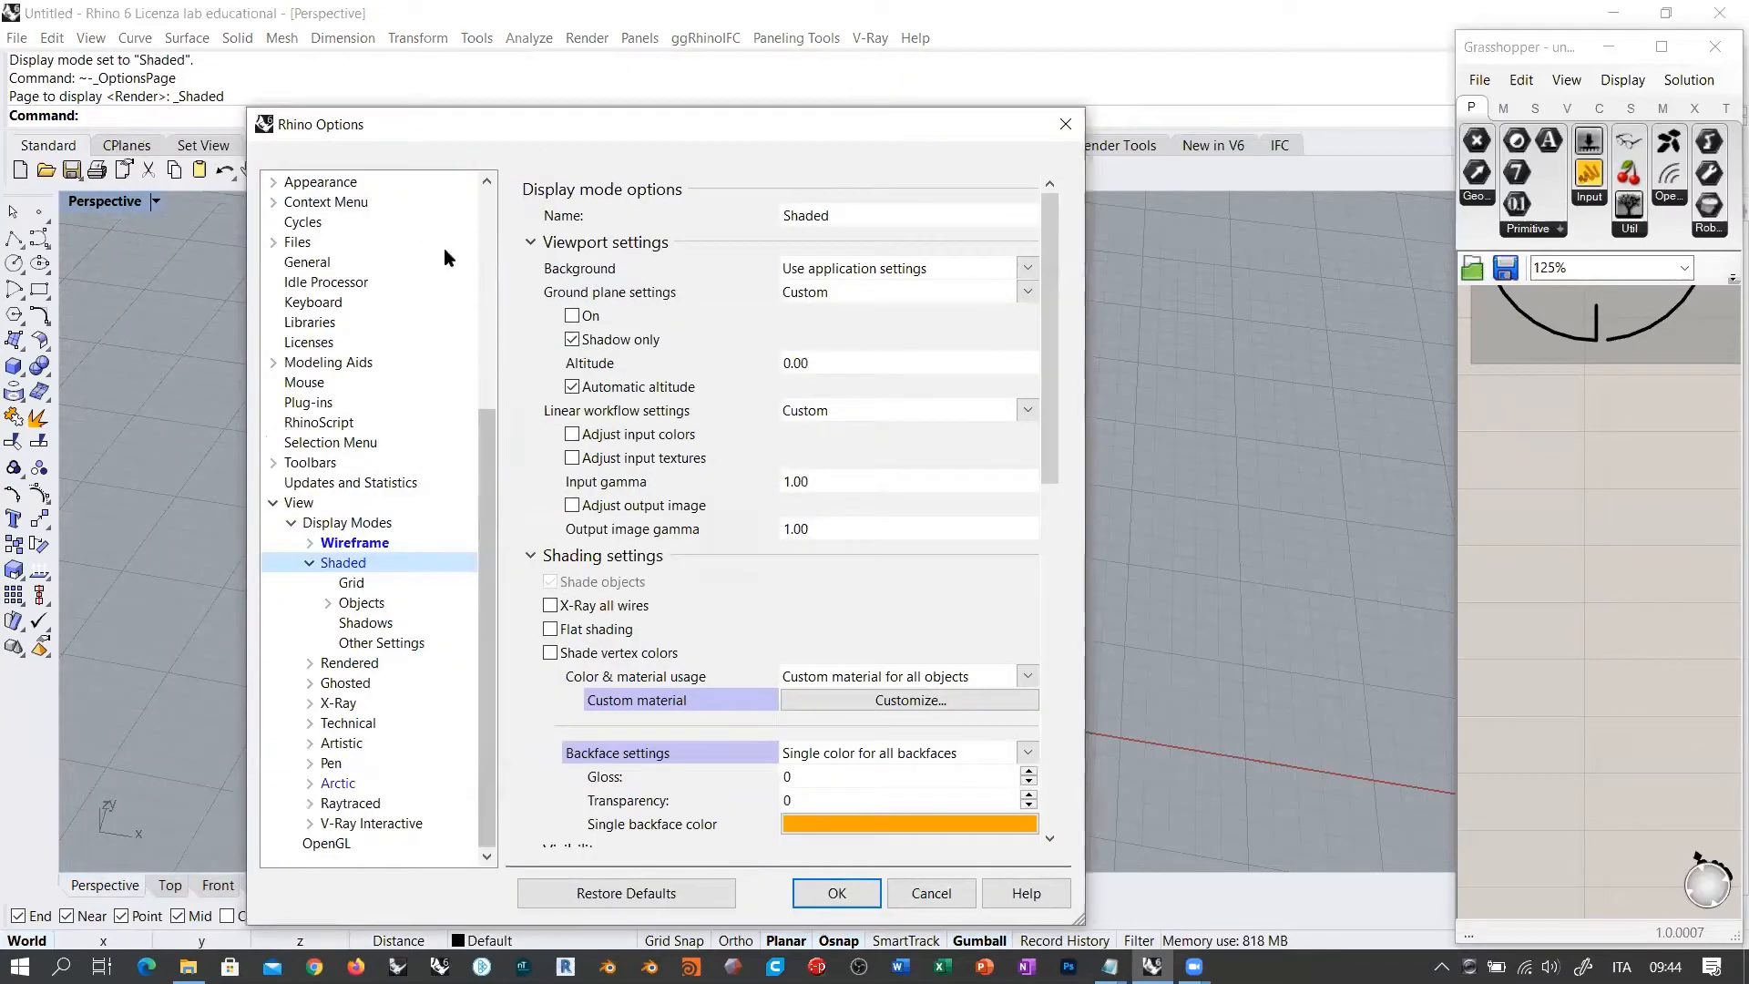
pyautogui.scroll(4, 471, 434)
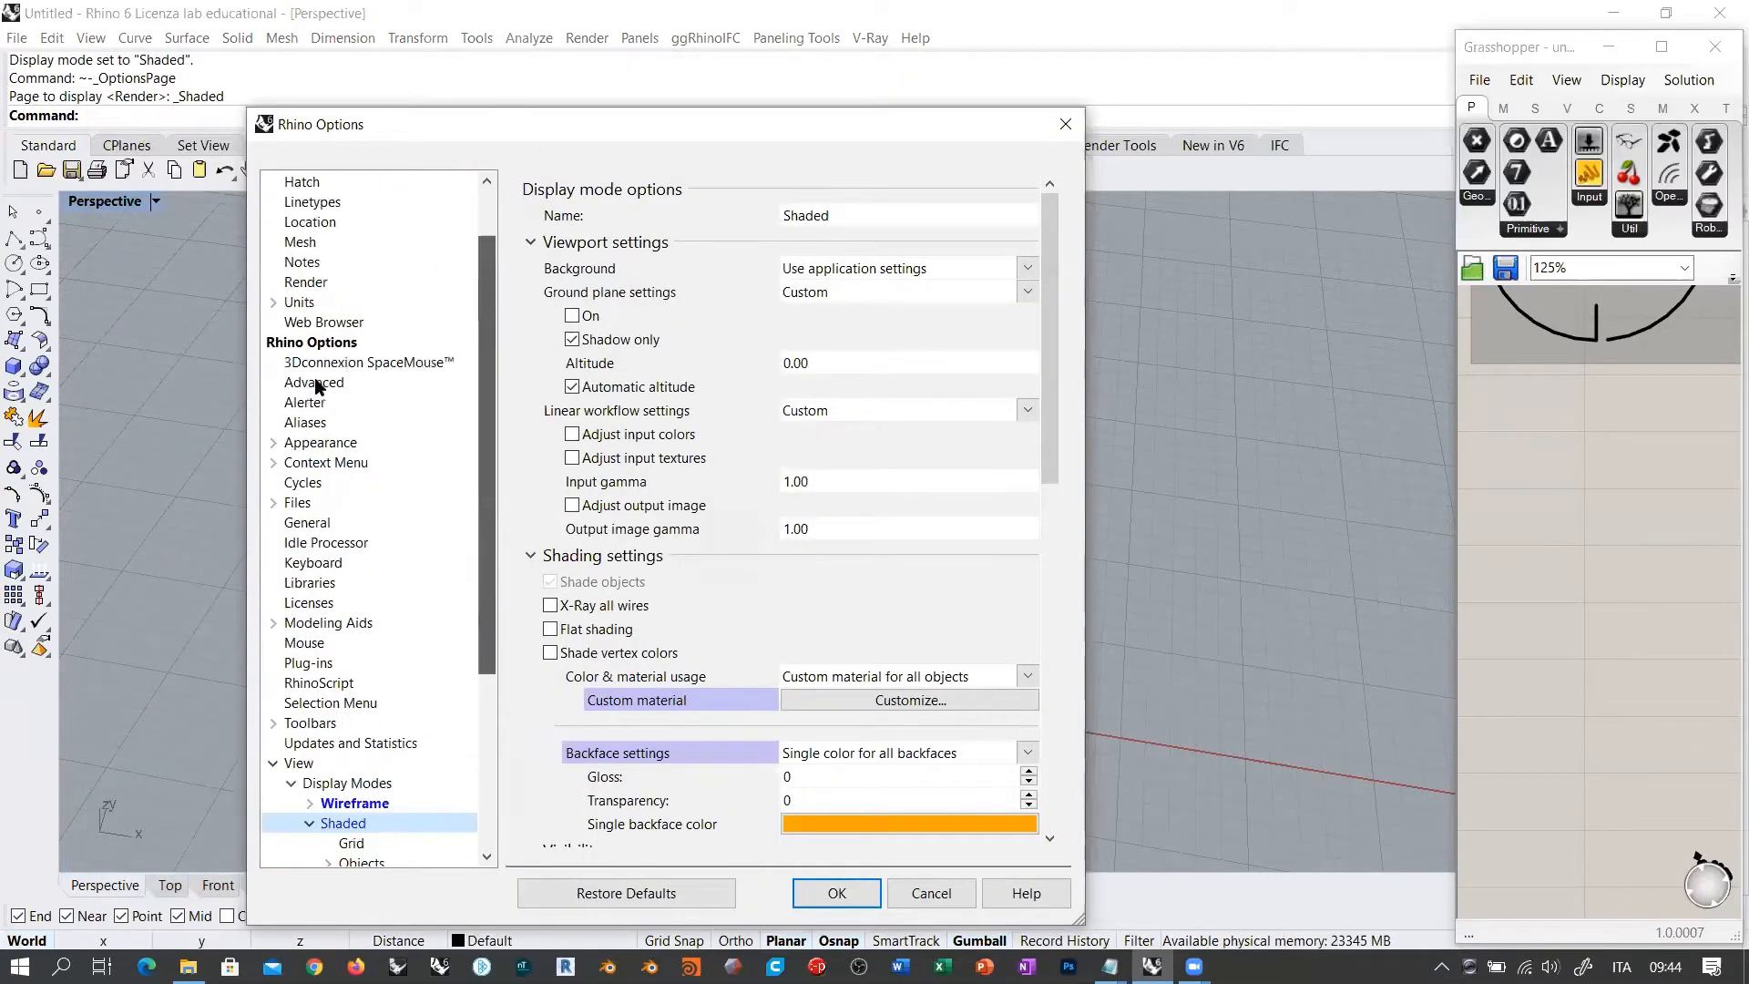
pyautogui.scroll(2, 365, 202)
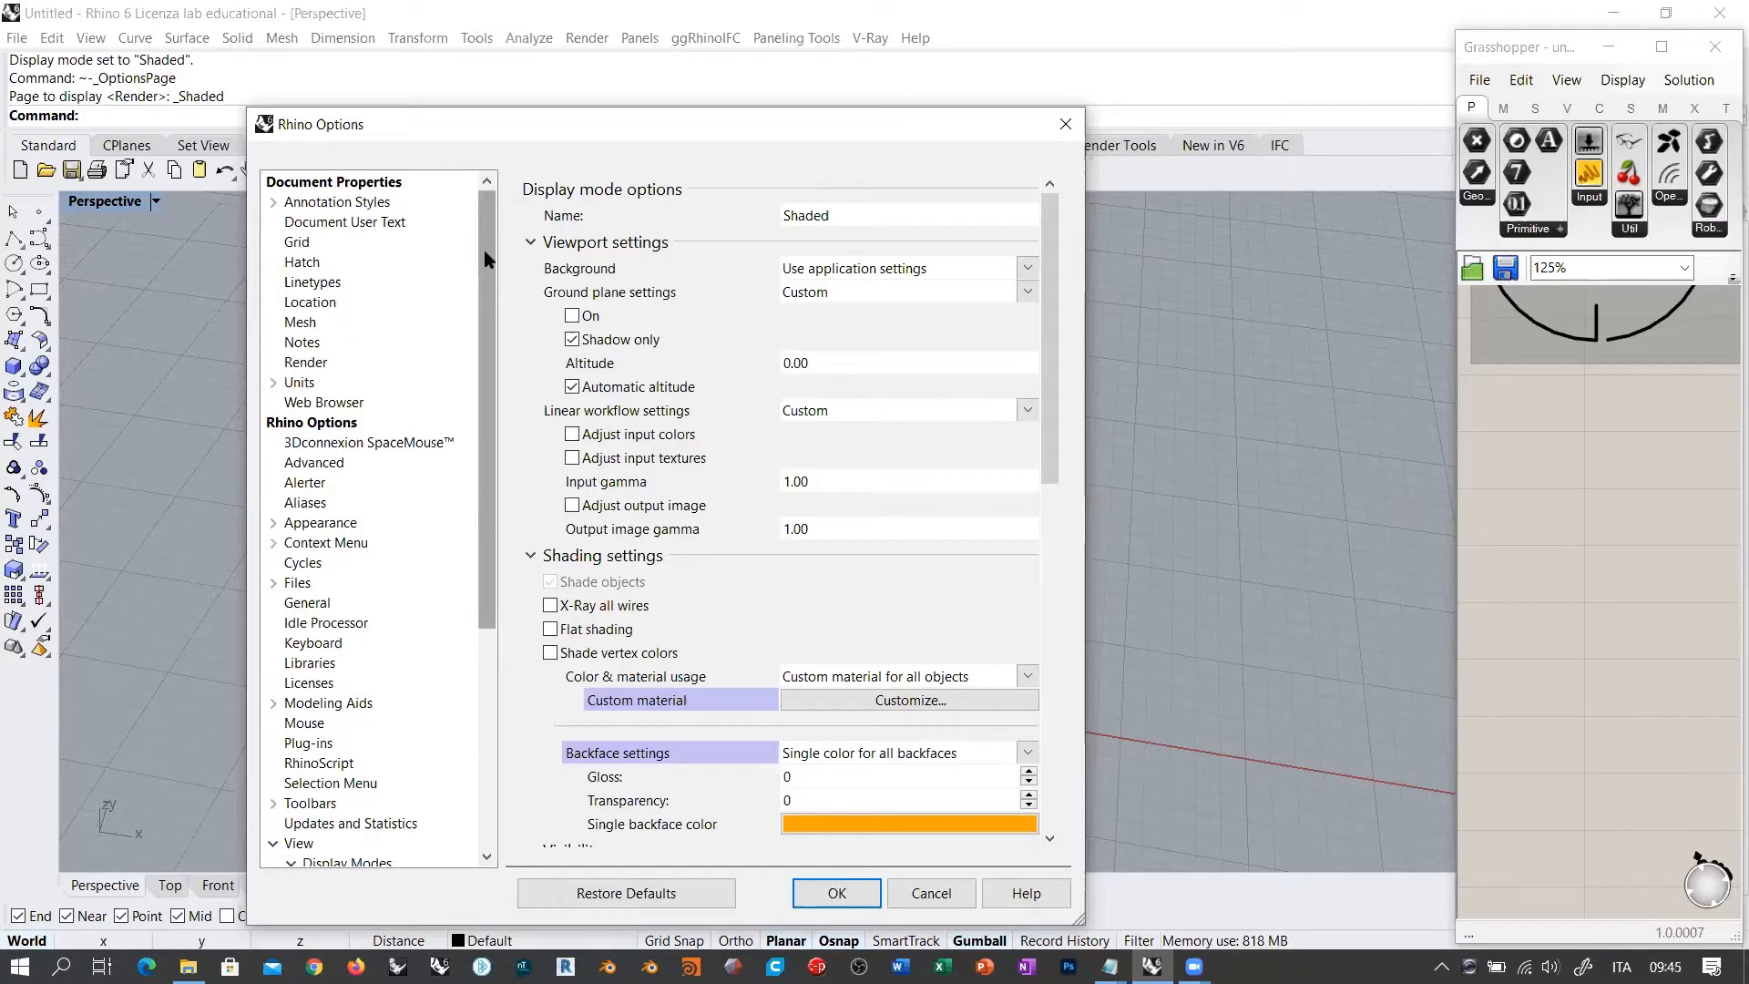
pyautogui.moveTo(490, 267); pyautogui.dragTo(510, 415)
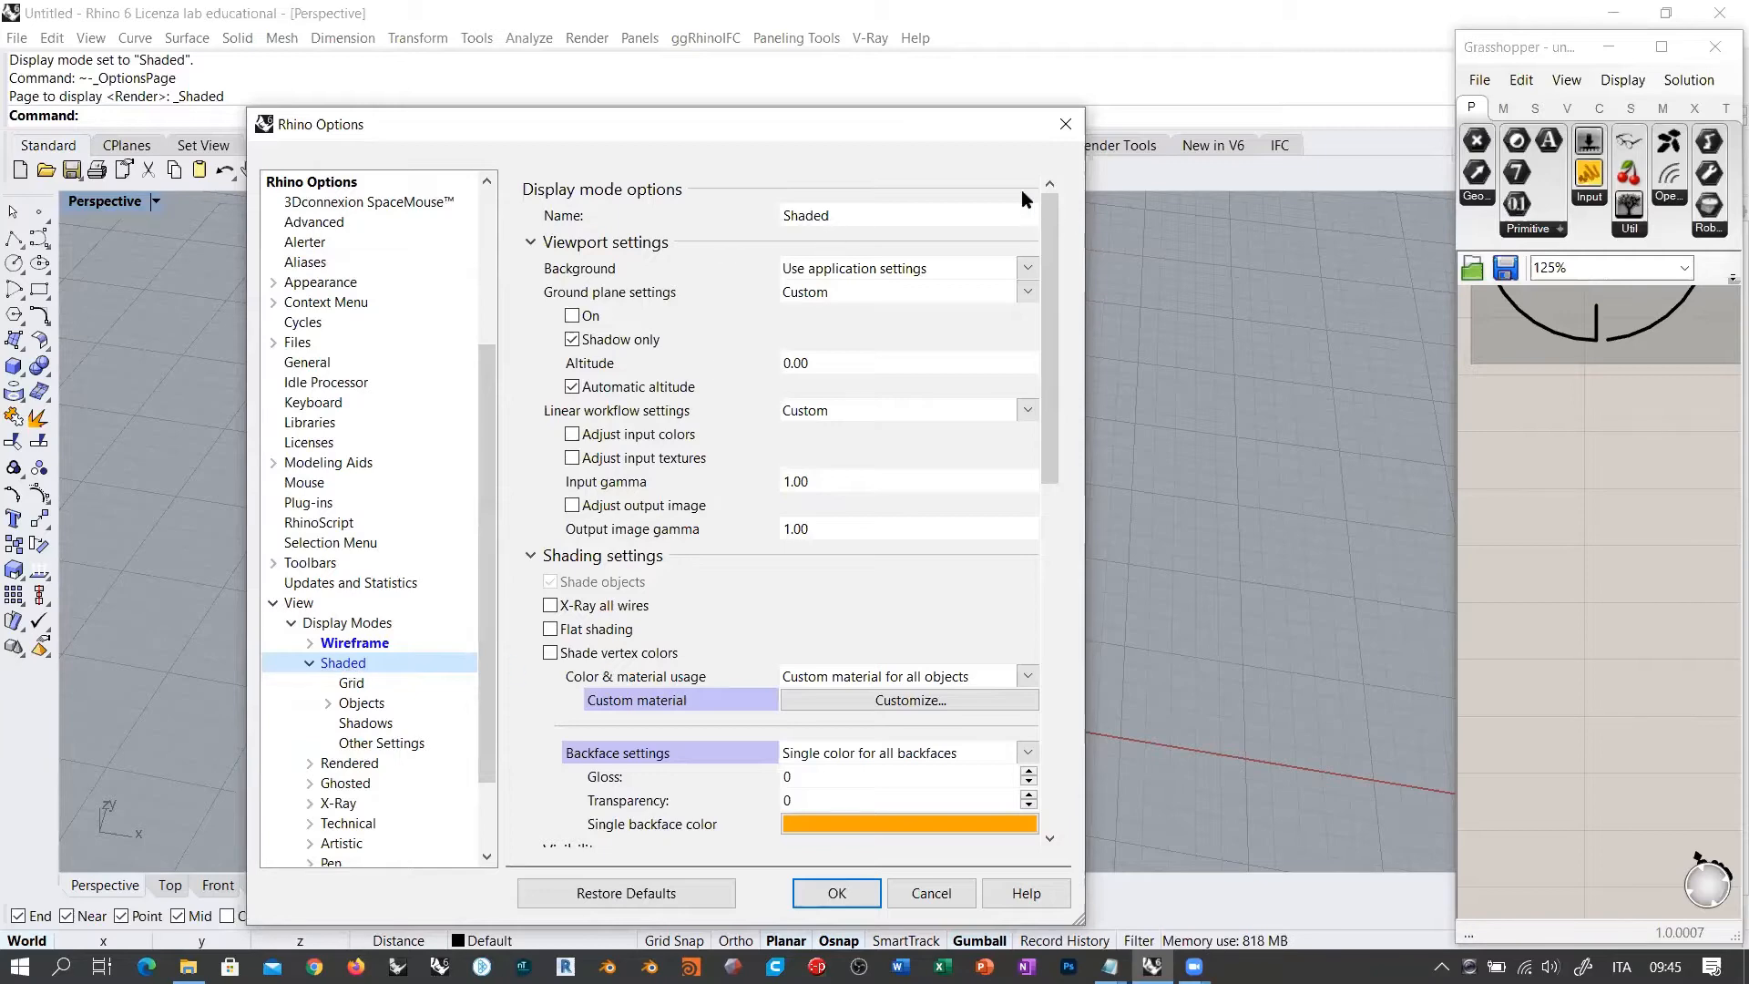
pyautogui.moveTo(1055, 250); pyautogui.dragTo(1064, 385)
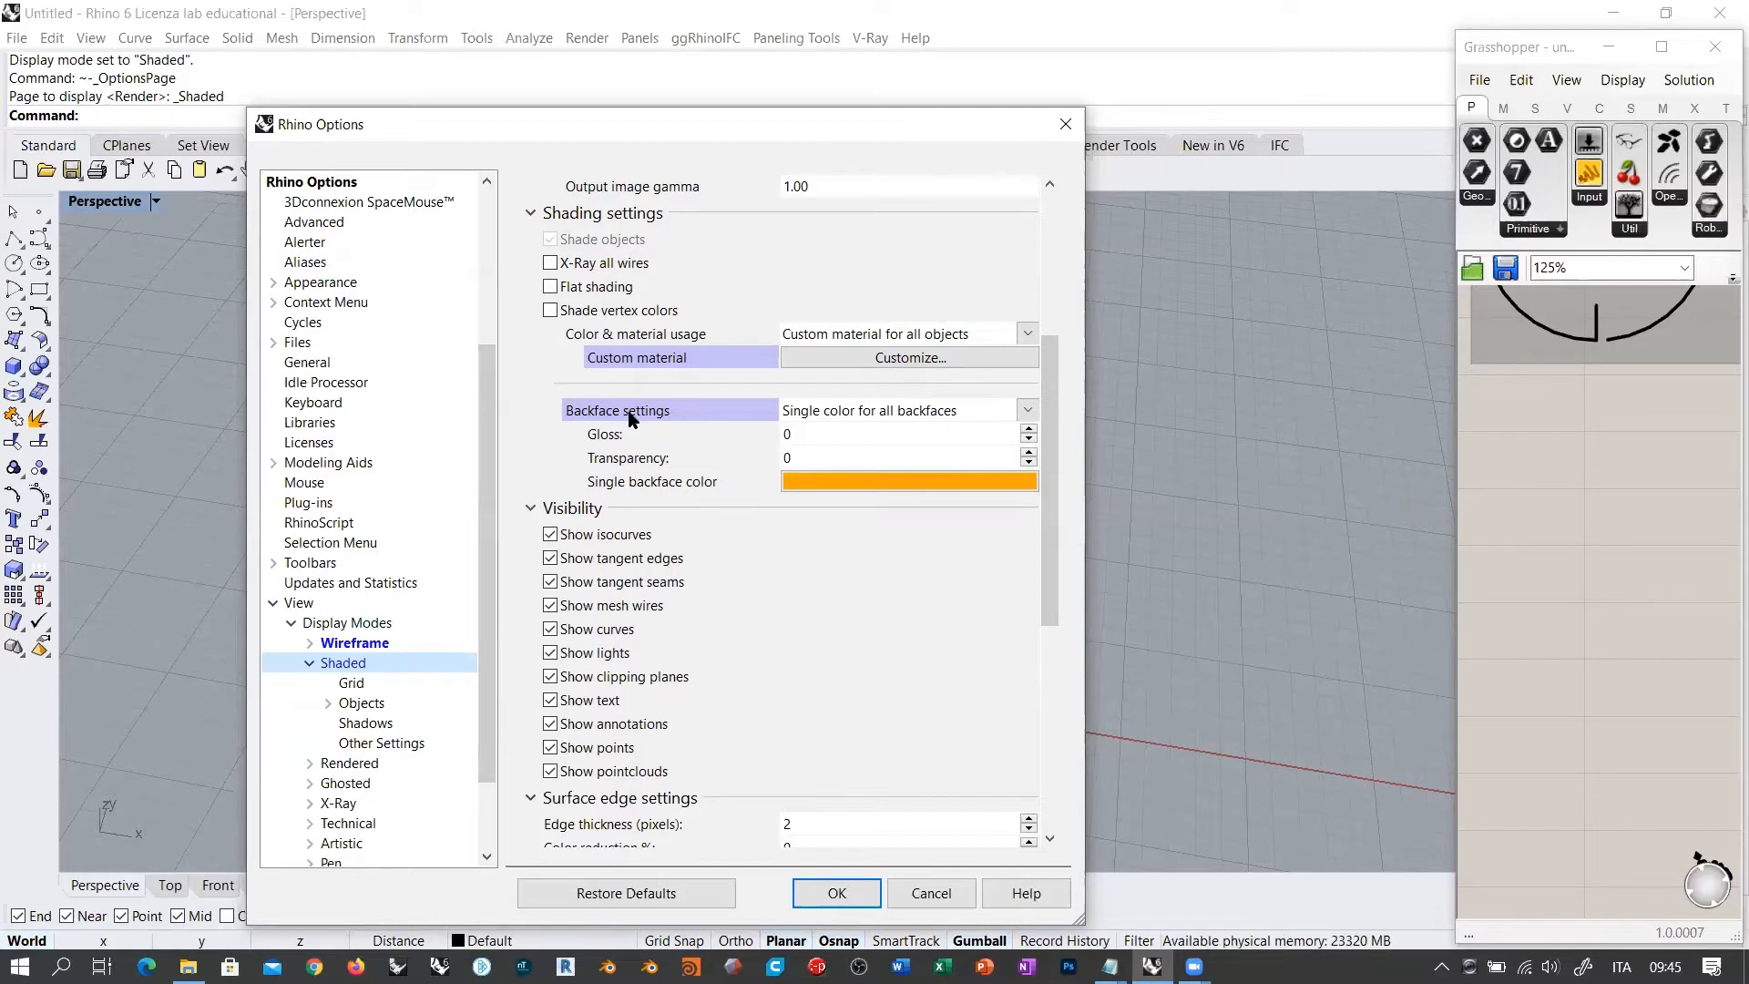
pyautogui.click(892, 410)
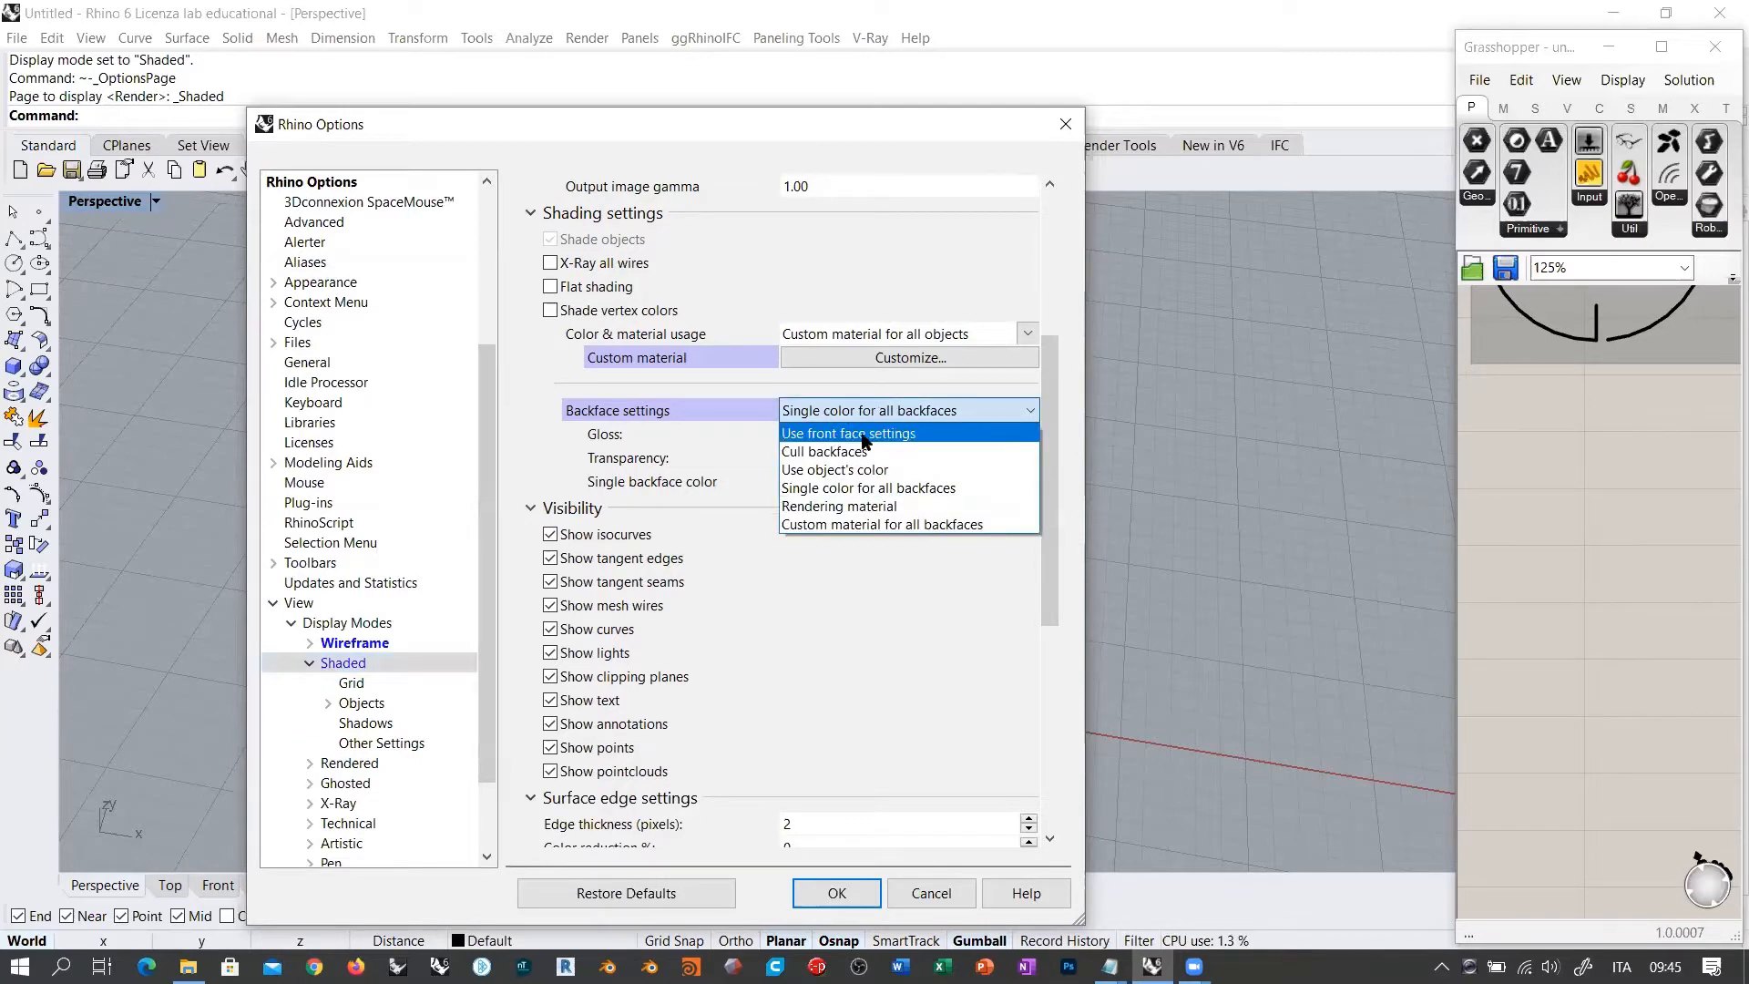
pyautogui.click(882, 408)
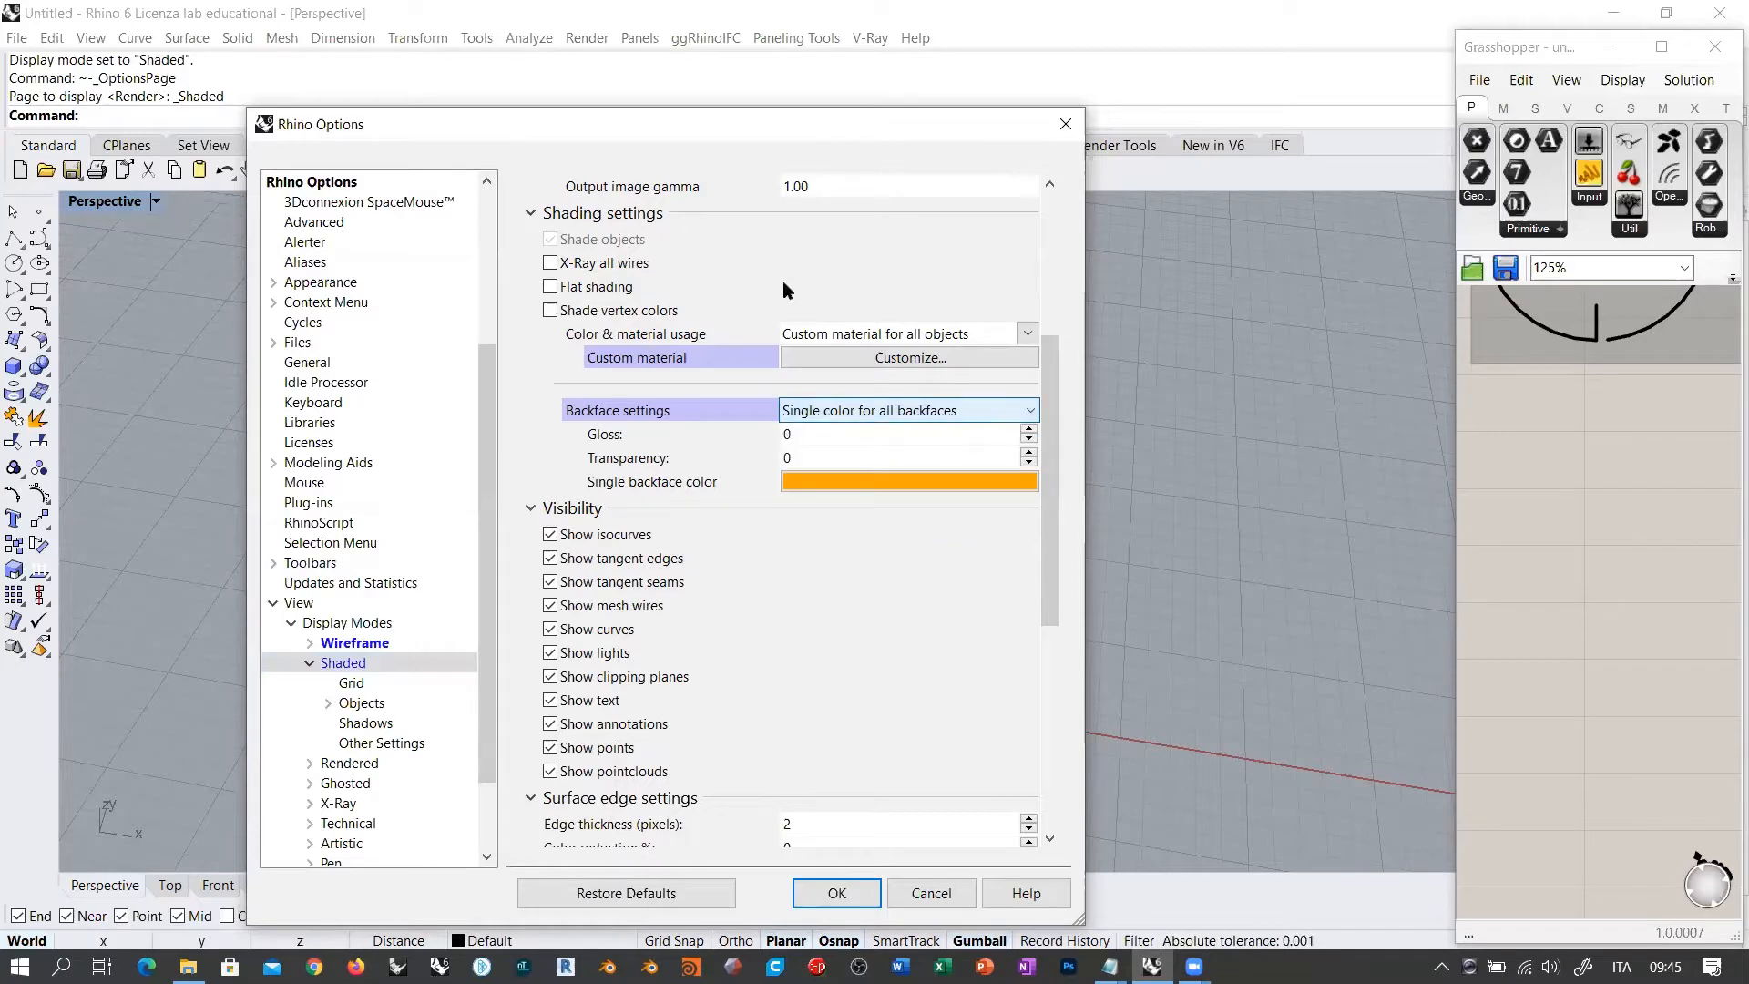
# Step: Examine the color choices for the Shaded mode's single backface color, dismiss the color selection, and close the options
pyautogui.moveTo(1047, 117); pyautogui.dragTo(1704, 81)
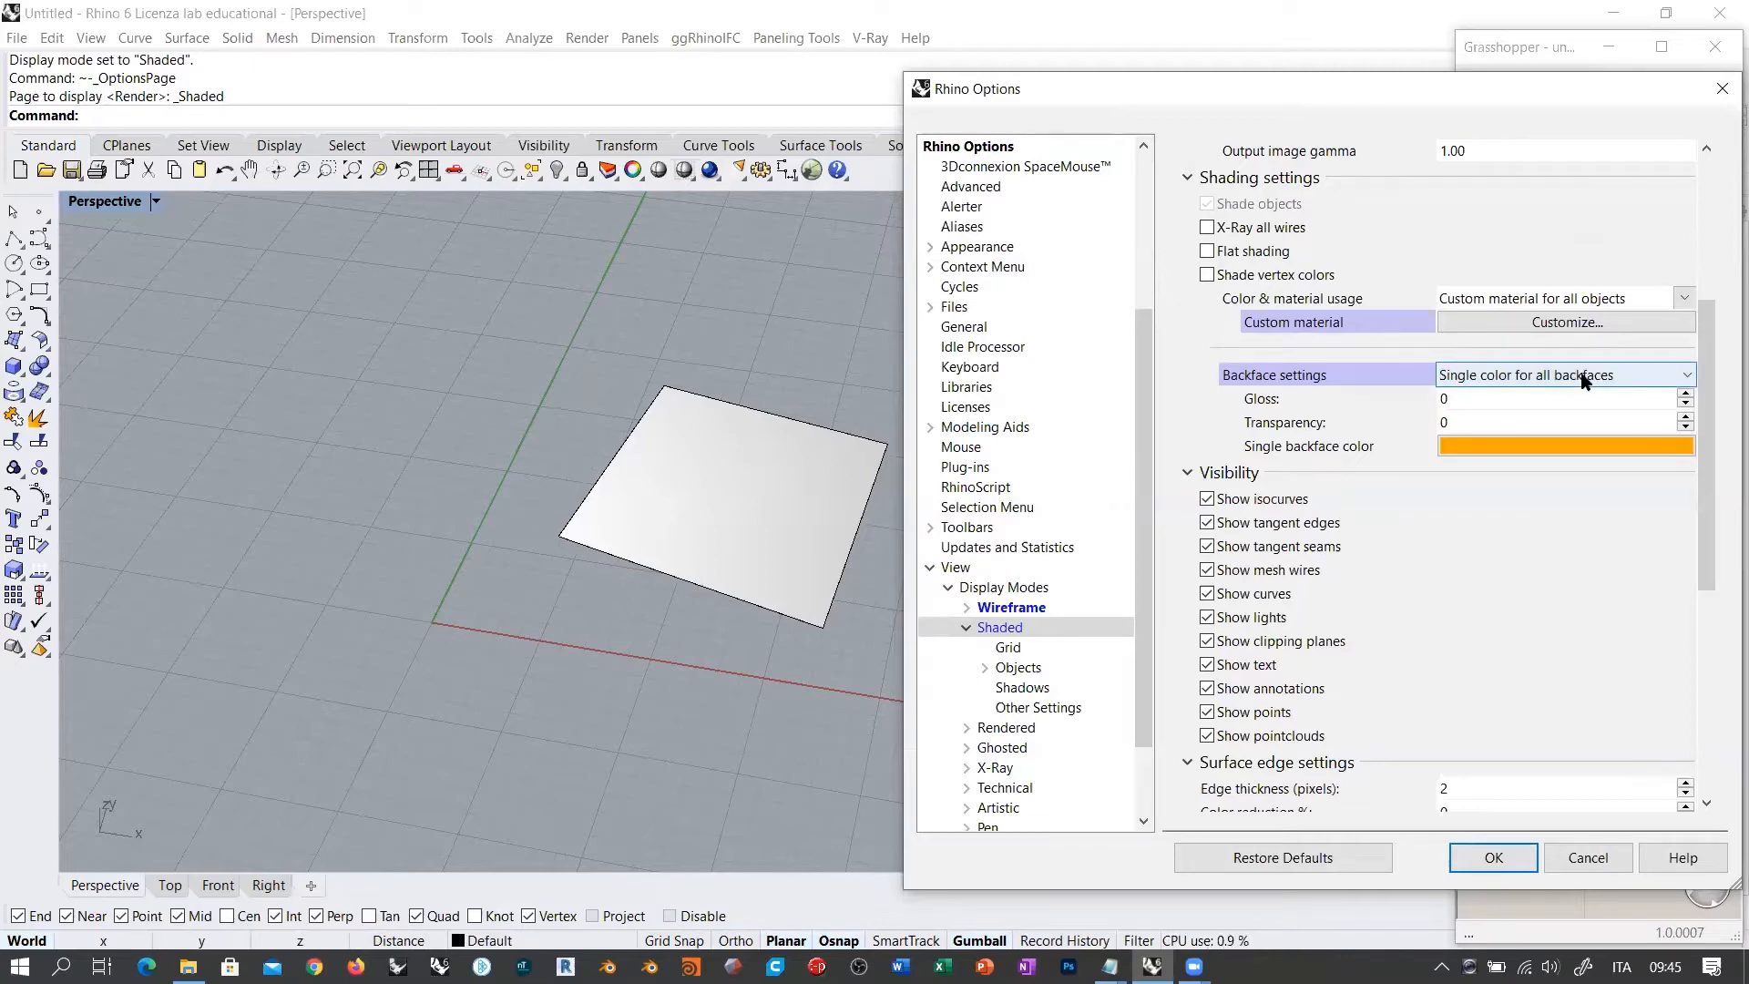
pyautogui.click(1508, 445)
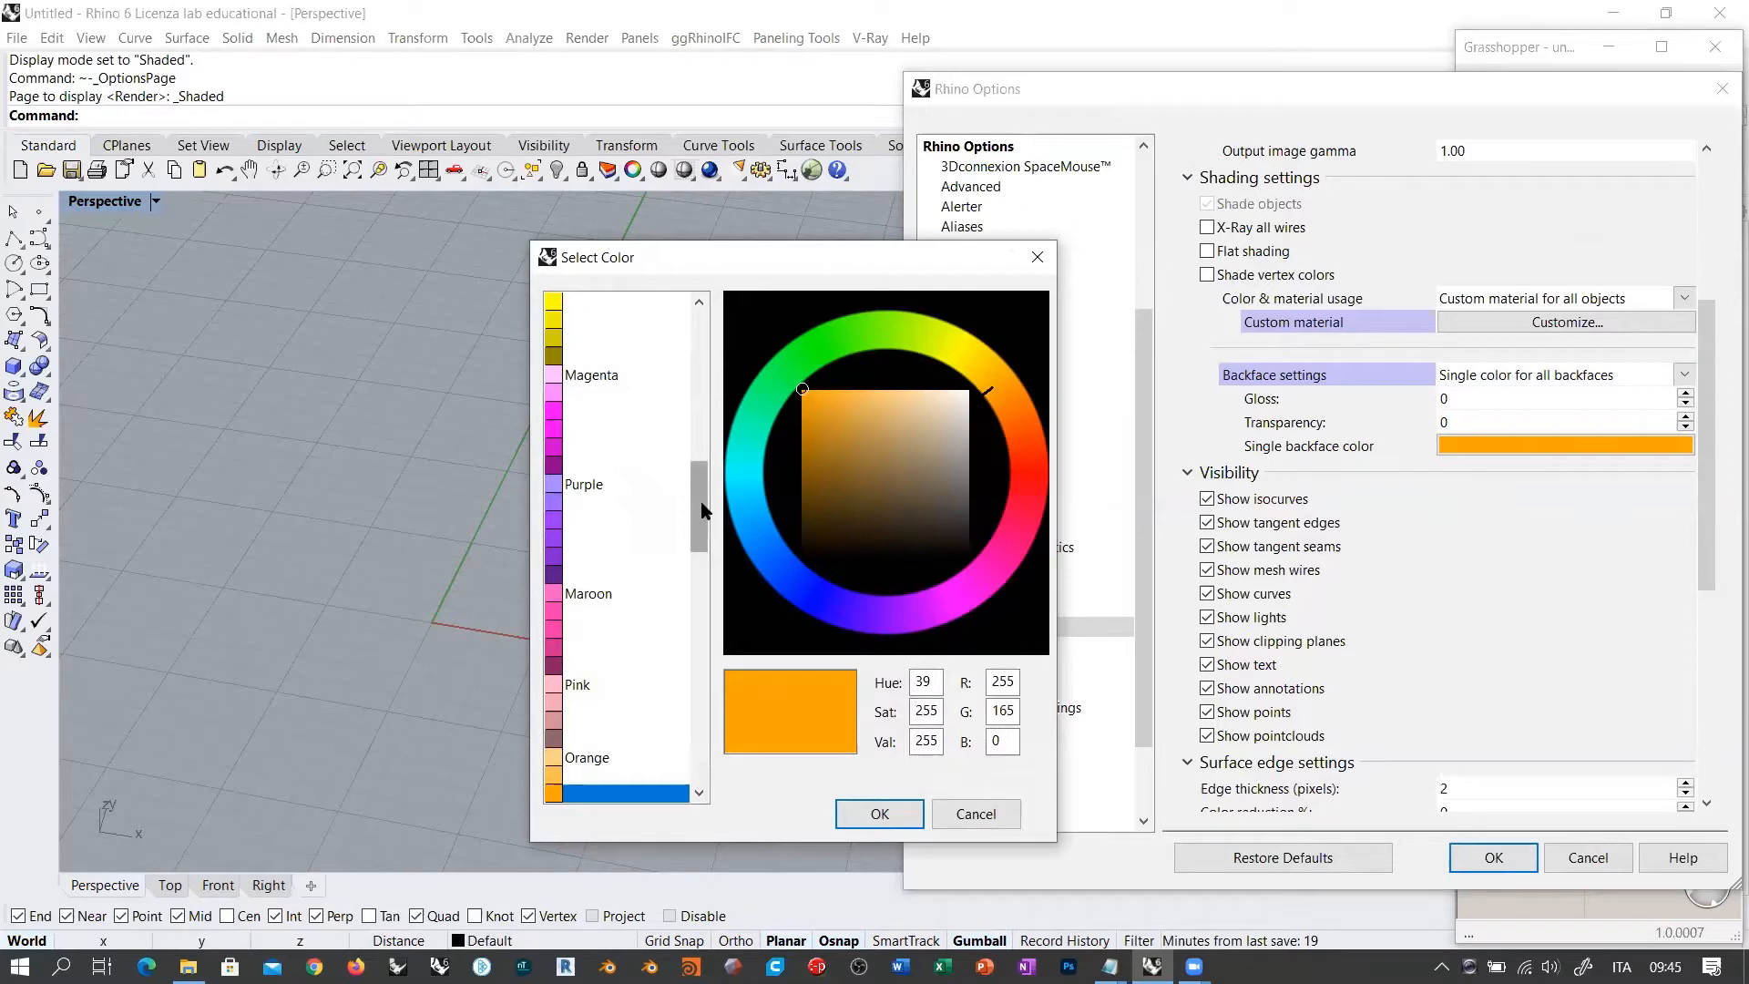
pyautogui.scroll(8, 702, 510)
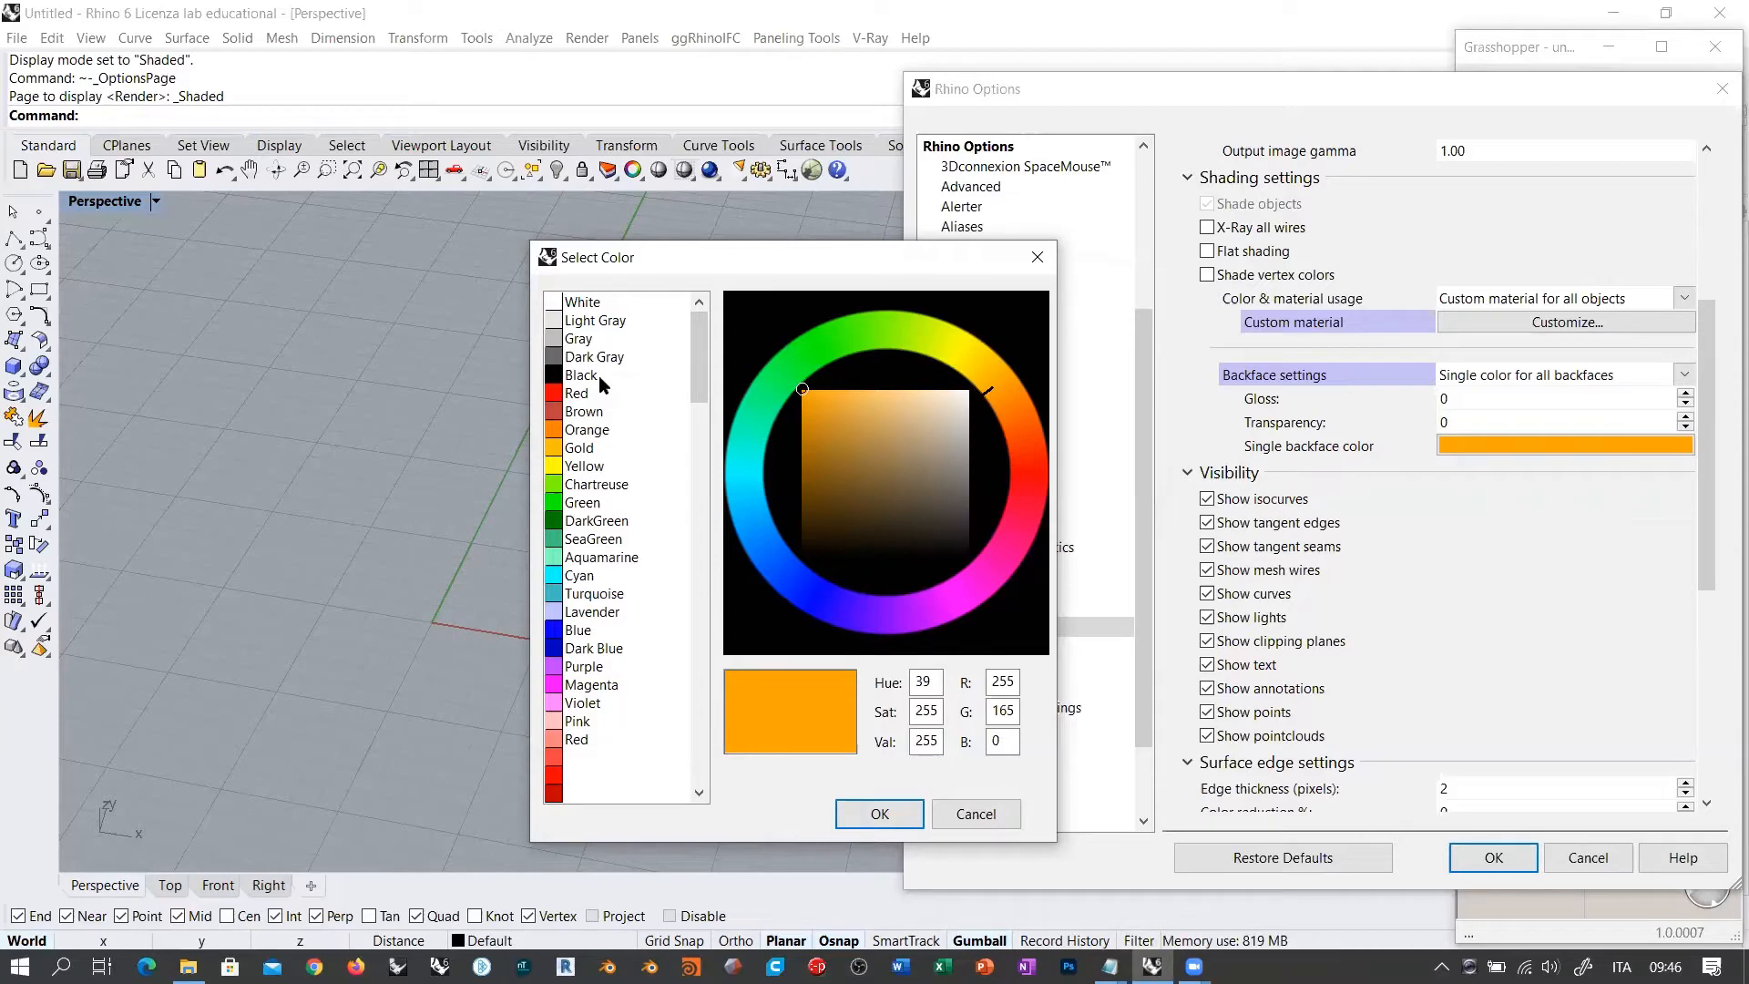
pyautogui.moveTo(666, 257); pyautogui.dragTo(297, 219)
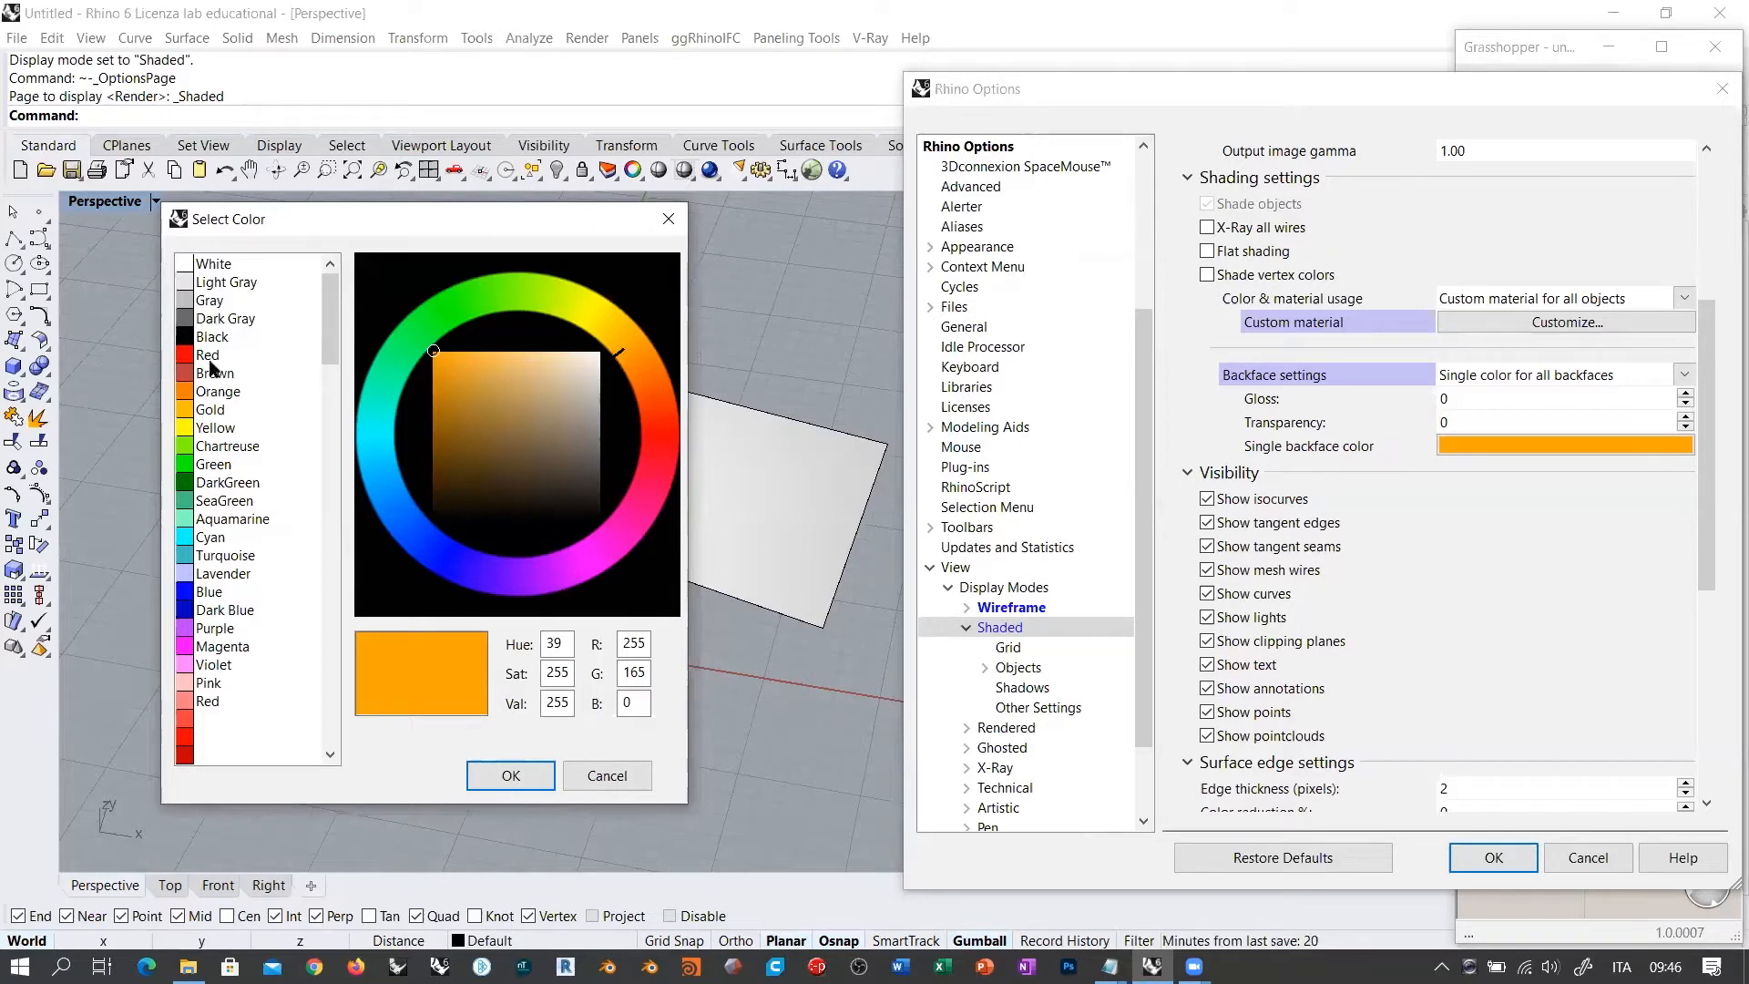
pyautogui.moveTo(329, 322); pyautogui.dragTo(342, 539)
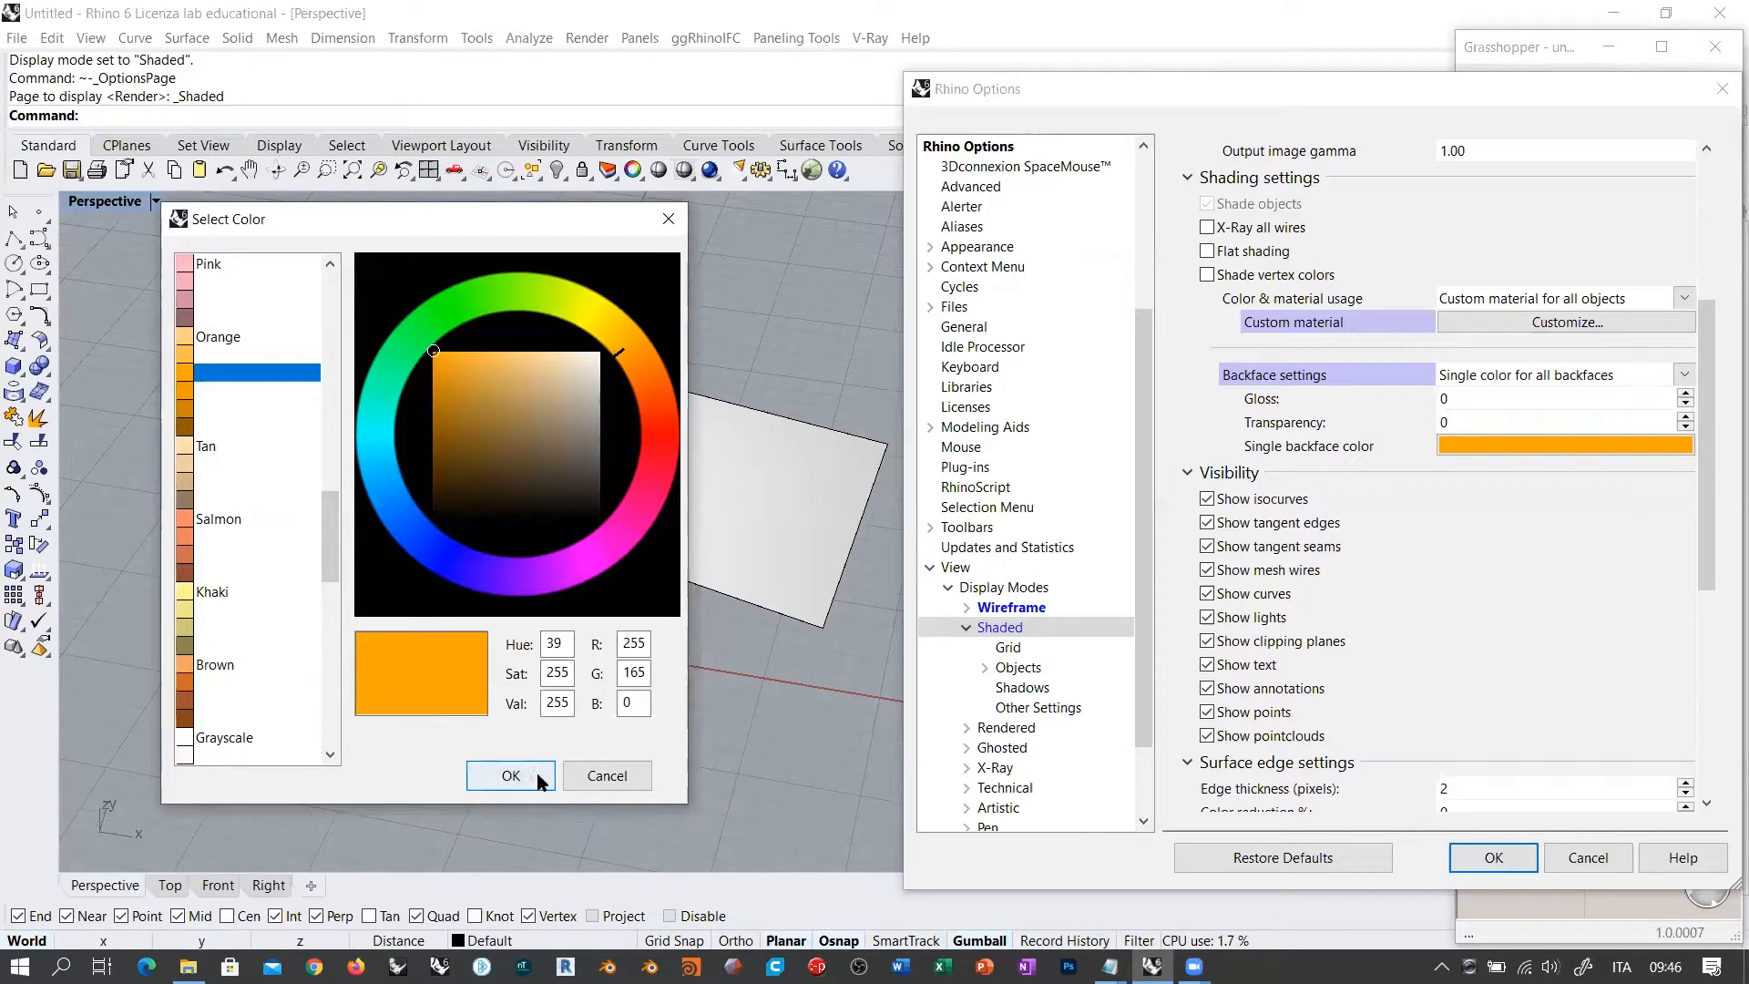
pyautogui.click(616, 778)
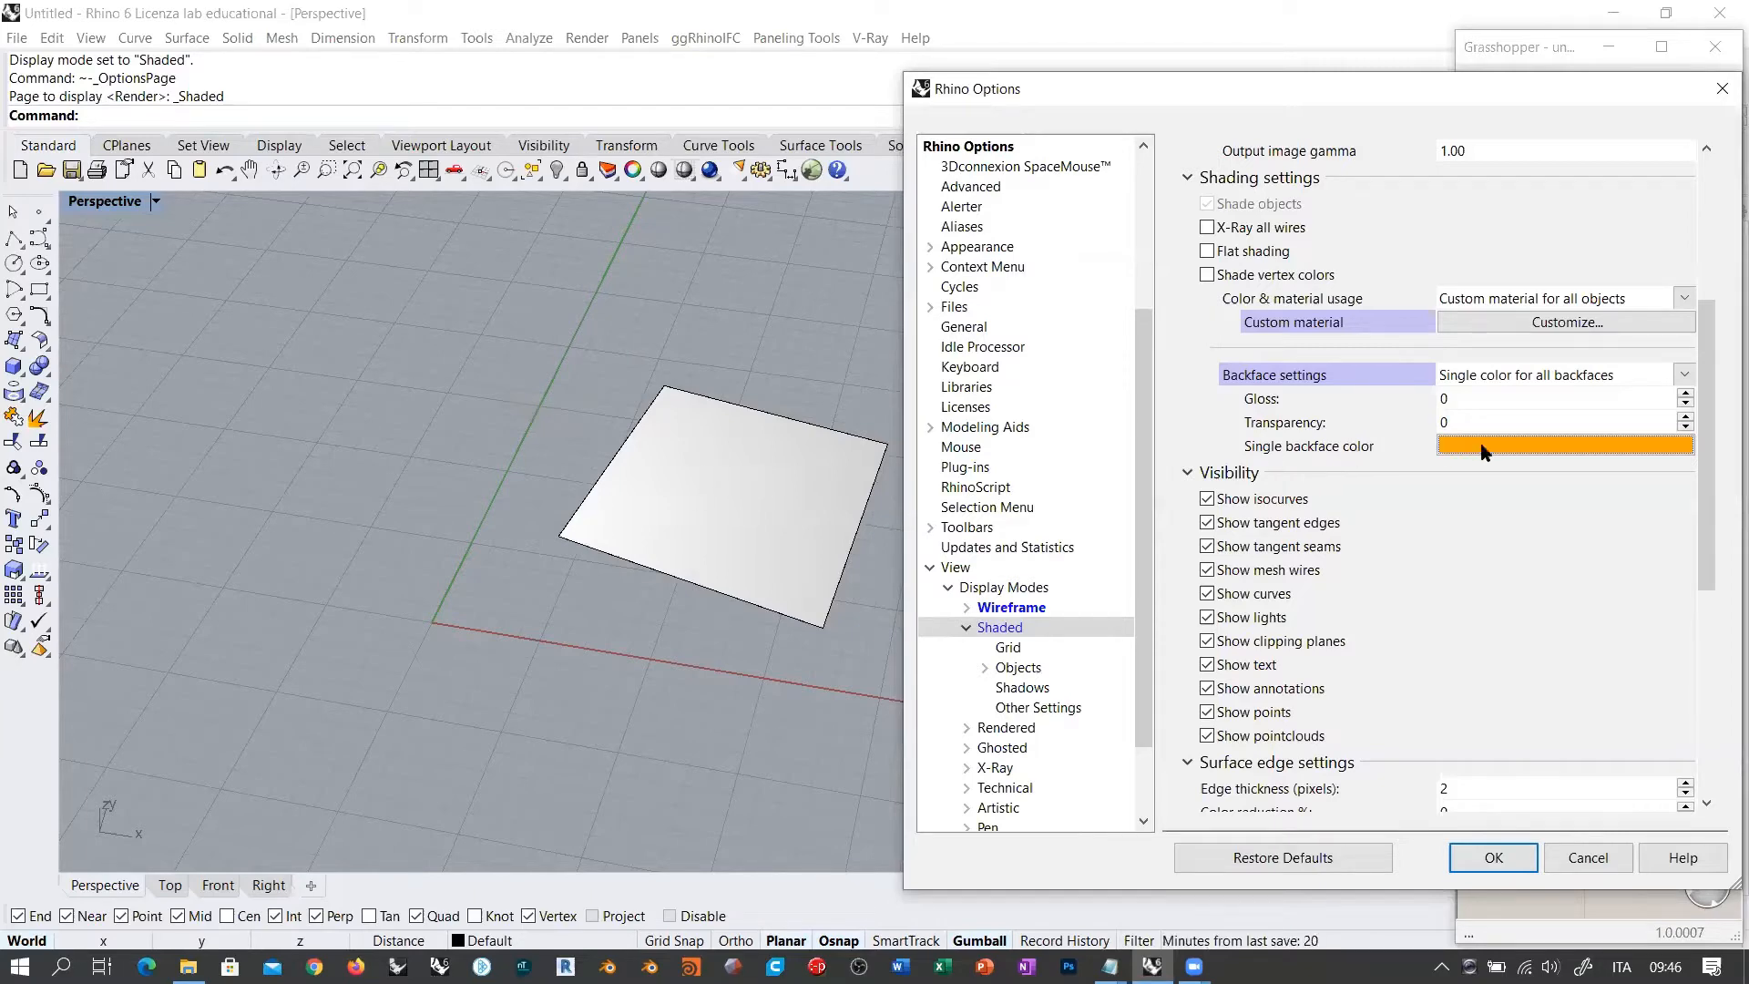
pyautogui.click(1492, 855)
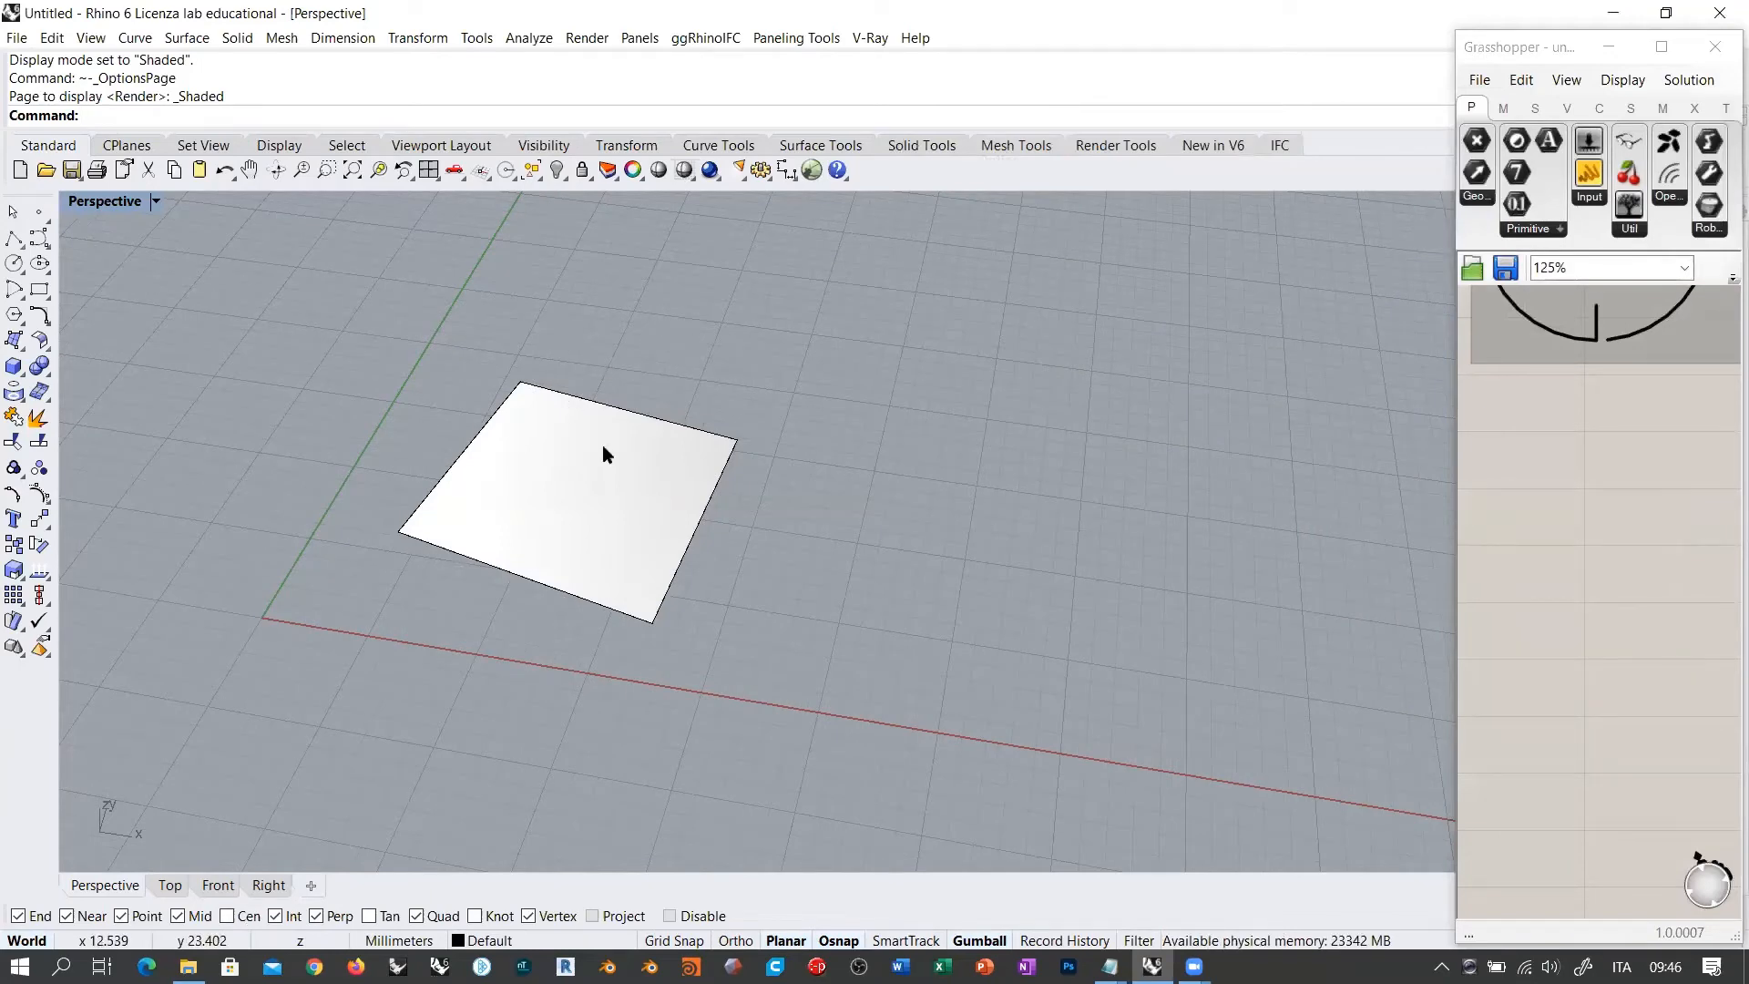
# Step: Orbit around the mesh face to compare its front and back sides in the Shaded display
pyautogui.moveTo(602, 453); pyautogui.dragTo(656, 693, button='right')
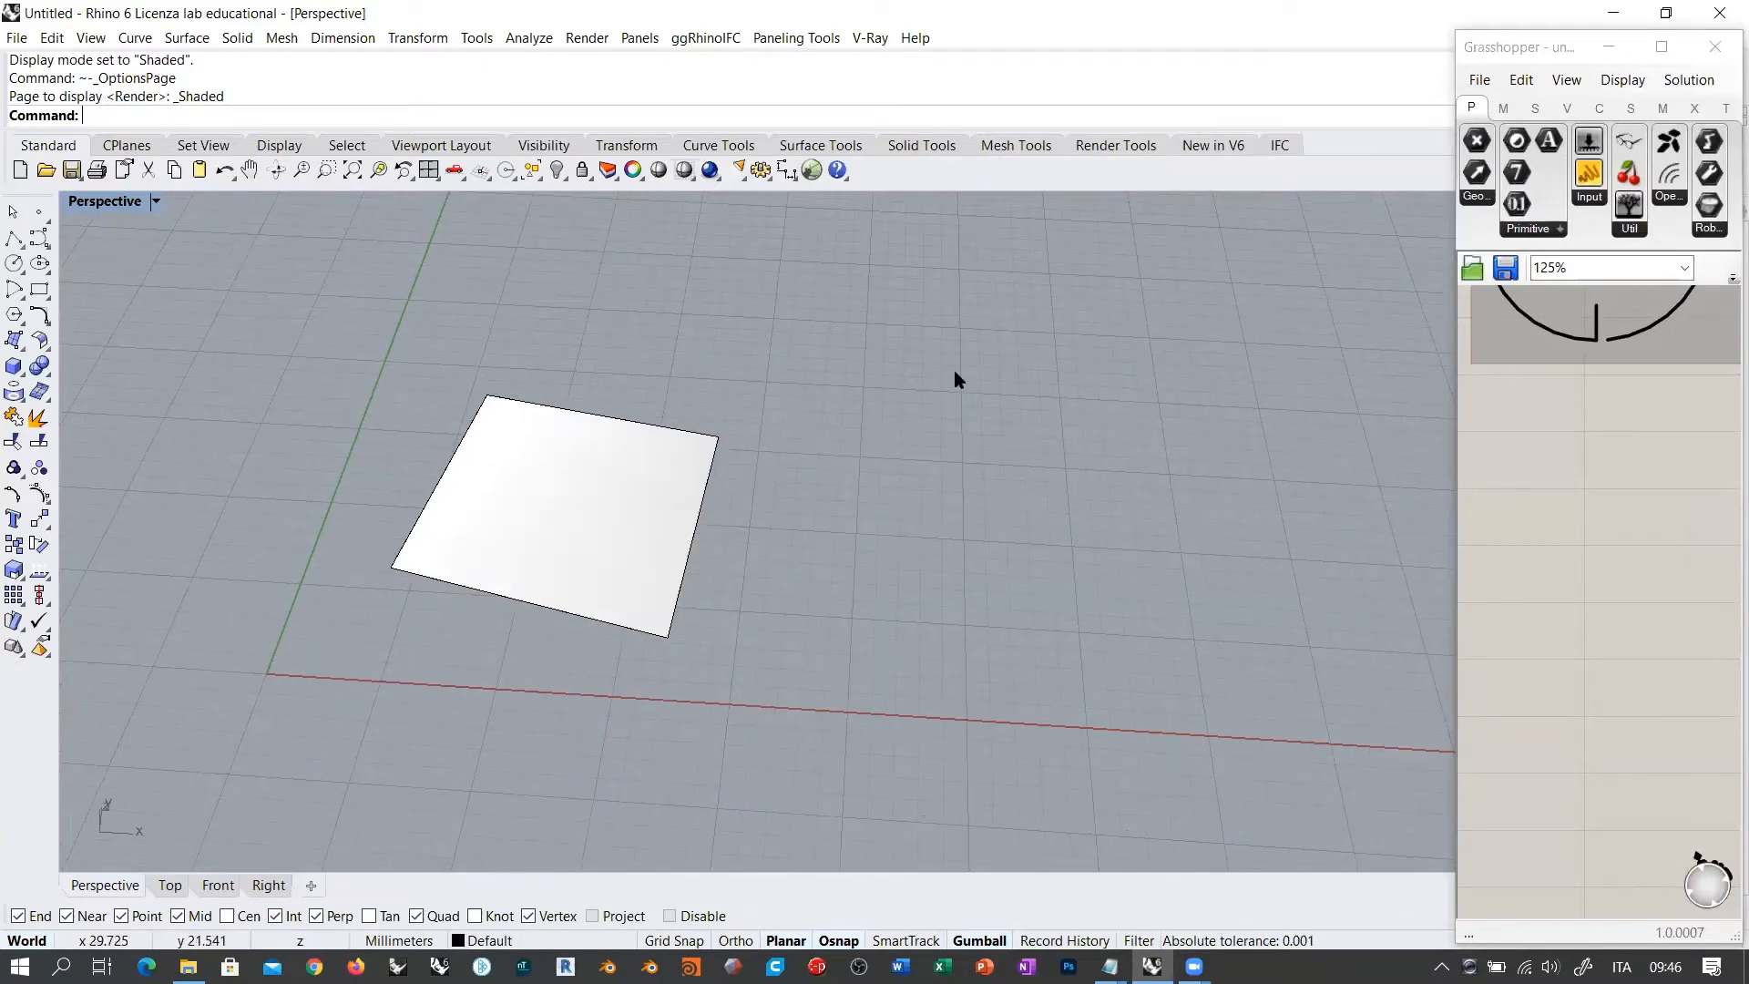
pyautogui.moveTo(707, 683); pyautogui.dragTo(613, 570, button='right')
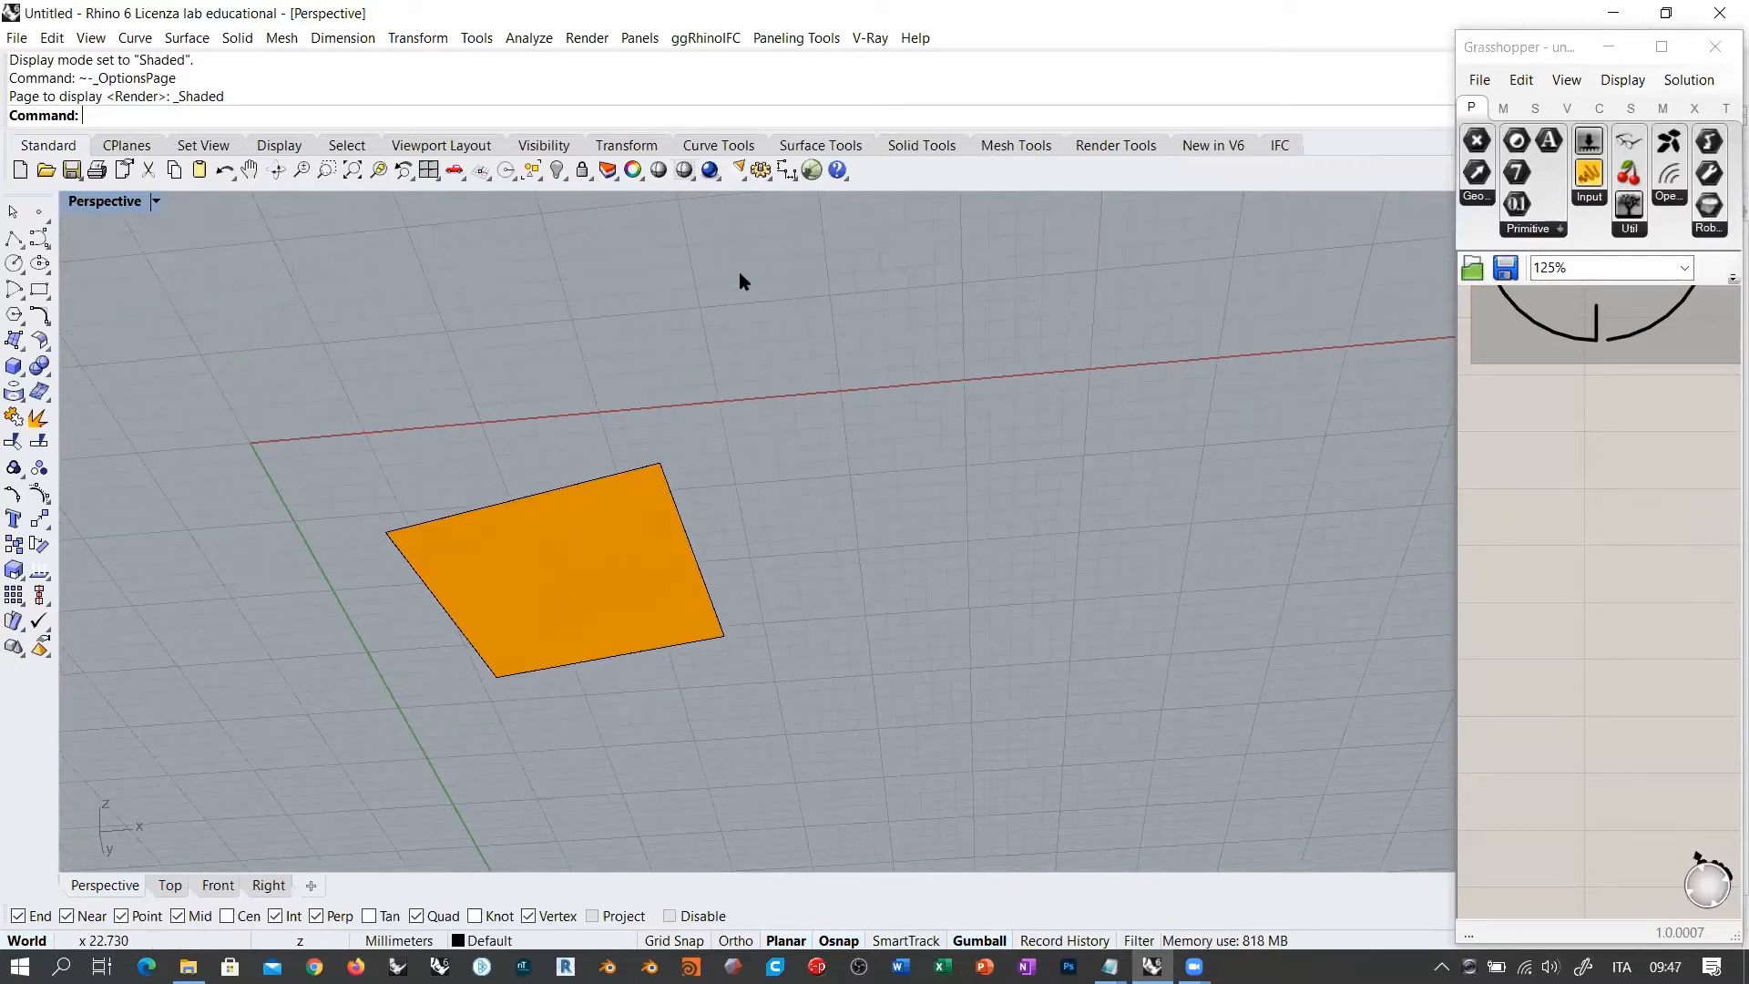
pyautogui.moveTo(740, 273); pyautogui.dragTo(587, 446, button='right')
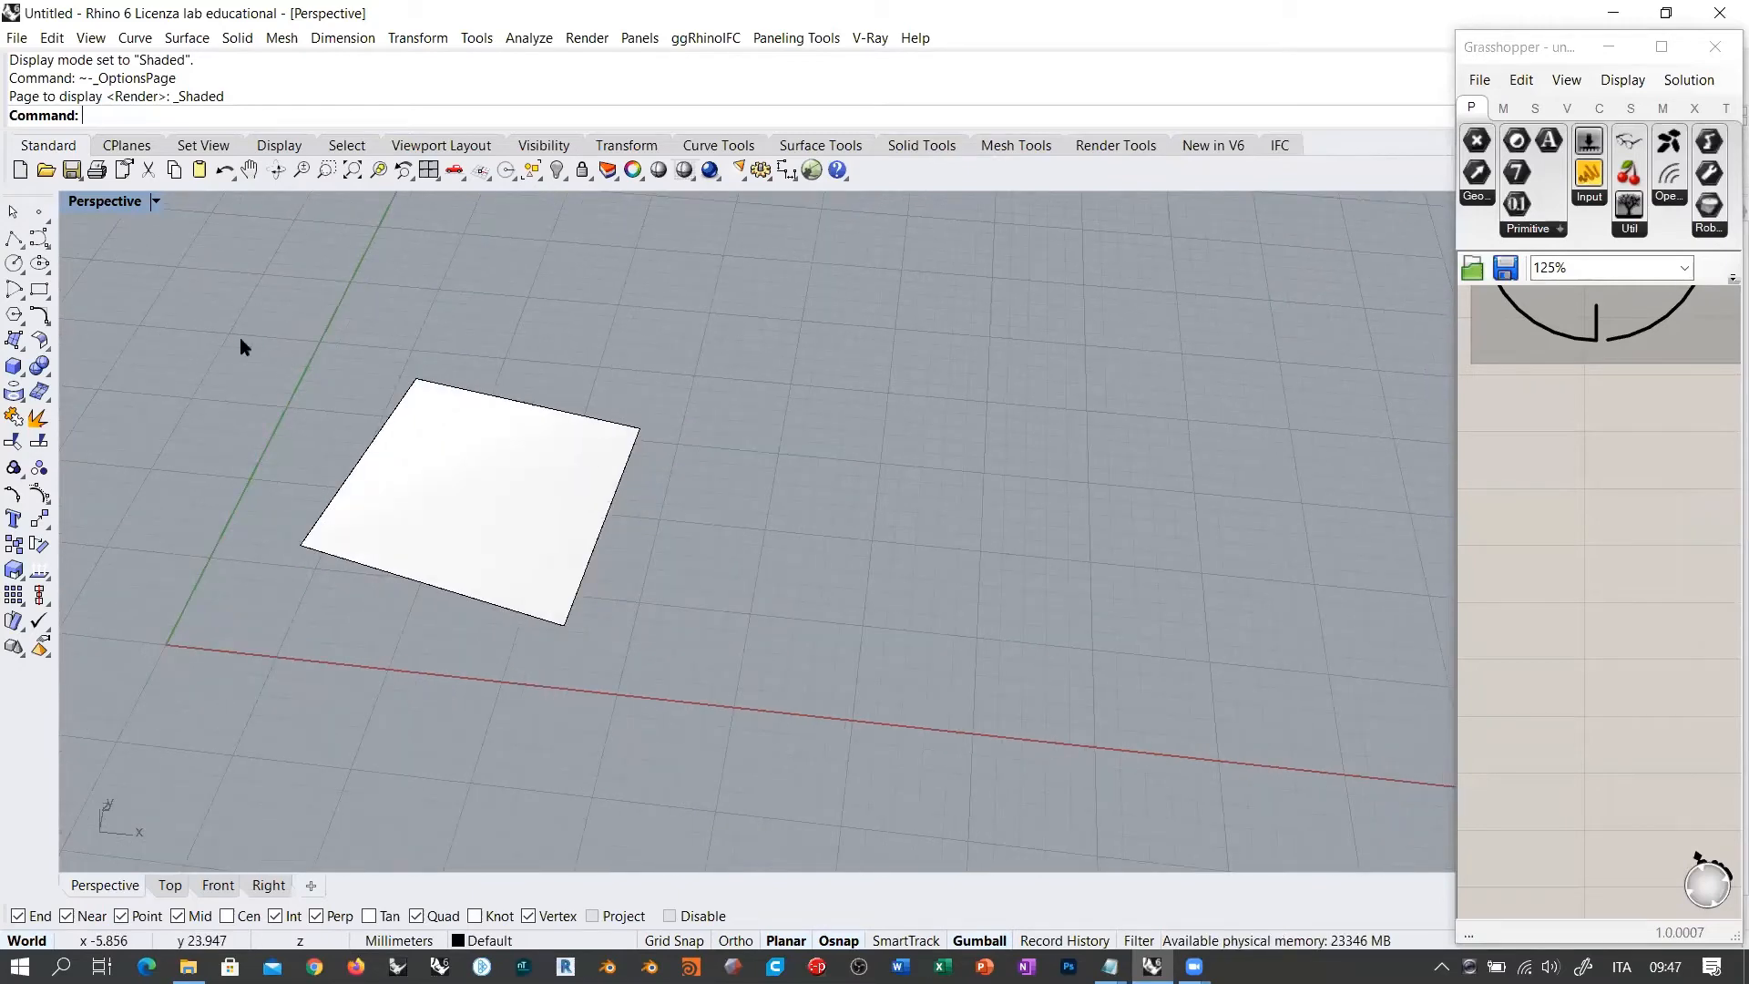
# Step: Draw a smaller four-cornered mesh face beside the existing one with 3DFace, picking its corners in counterclockwise order
pyautogui.rightClick(307, 114)
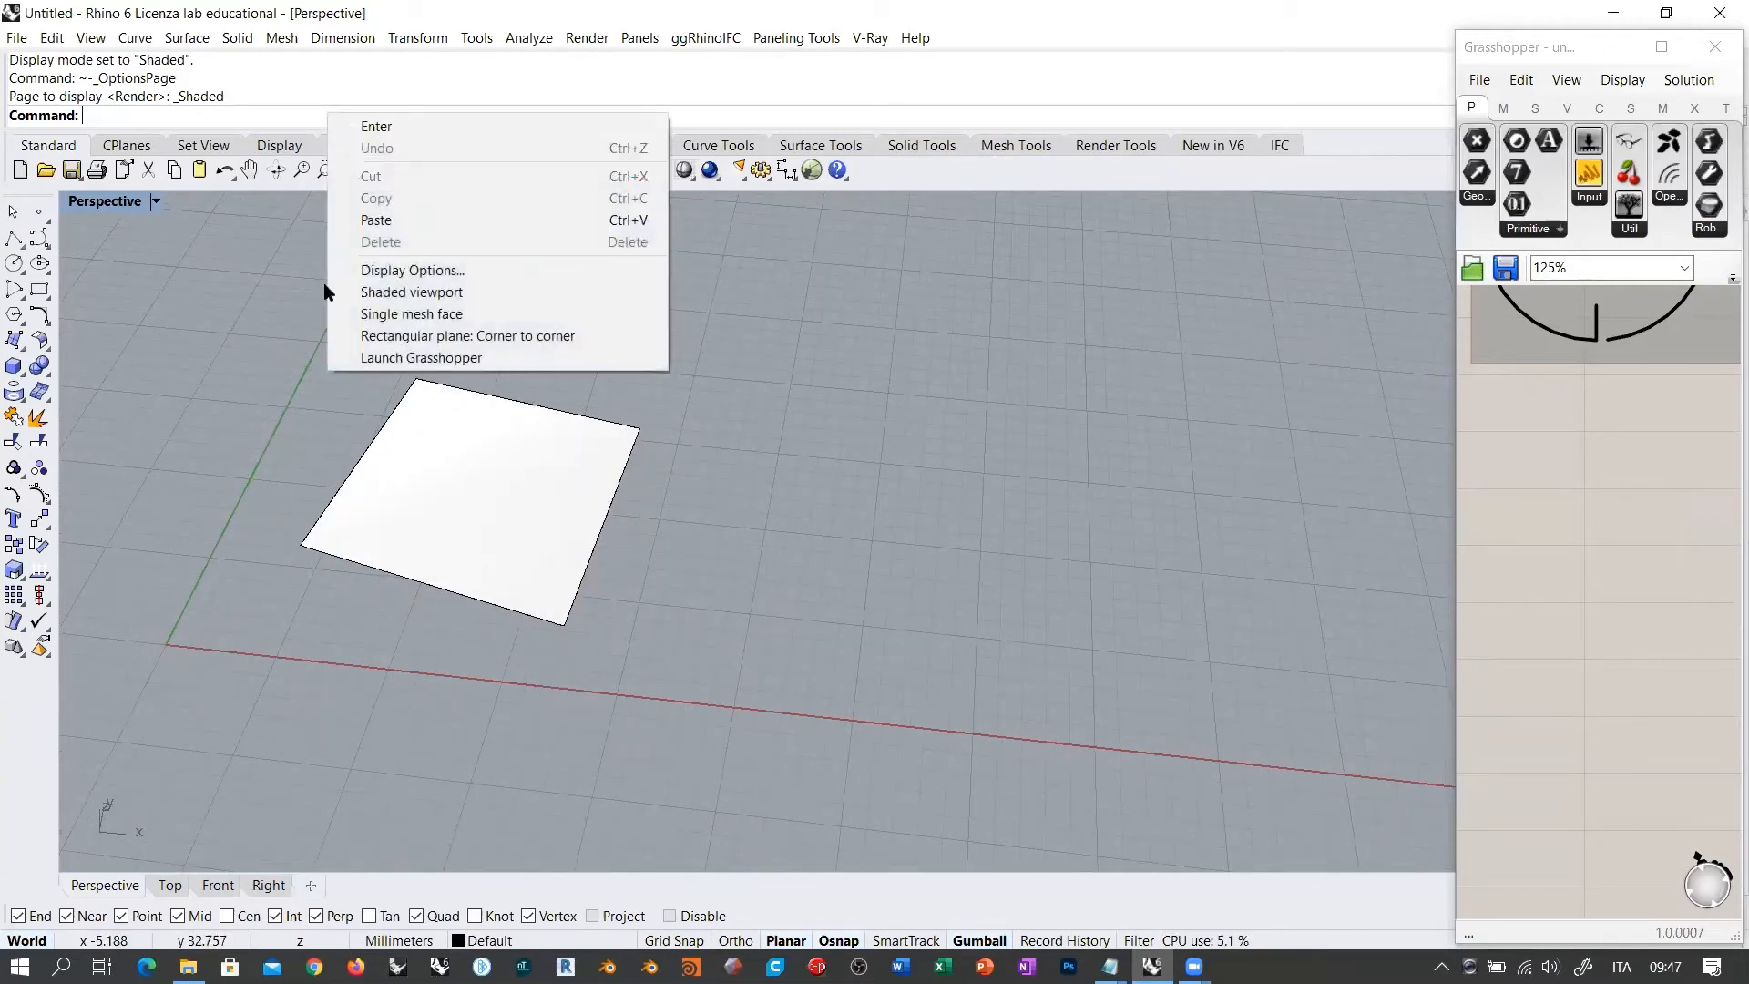
pyautogui.click(432, 319)
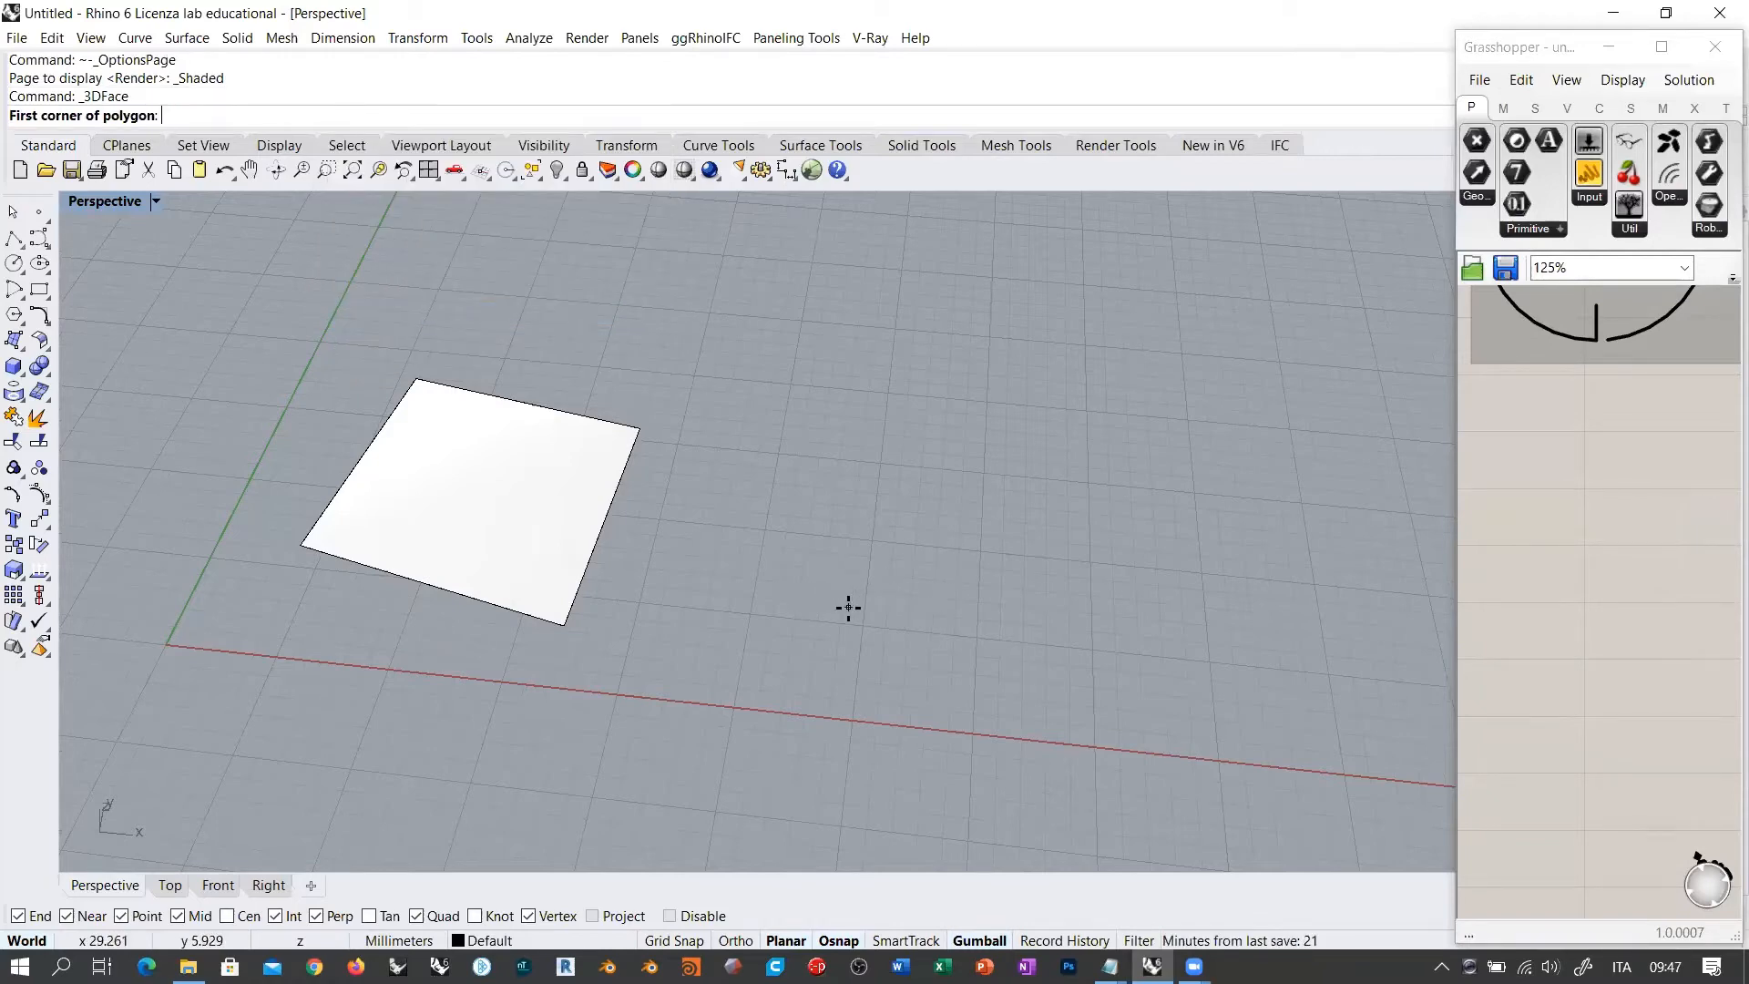
pyautogui.click(732, 558)
pyautogui.click(872, 593)
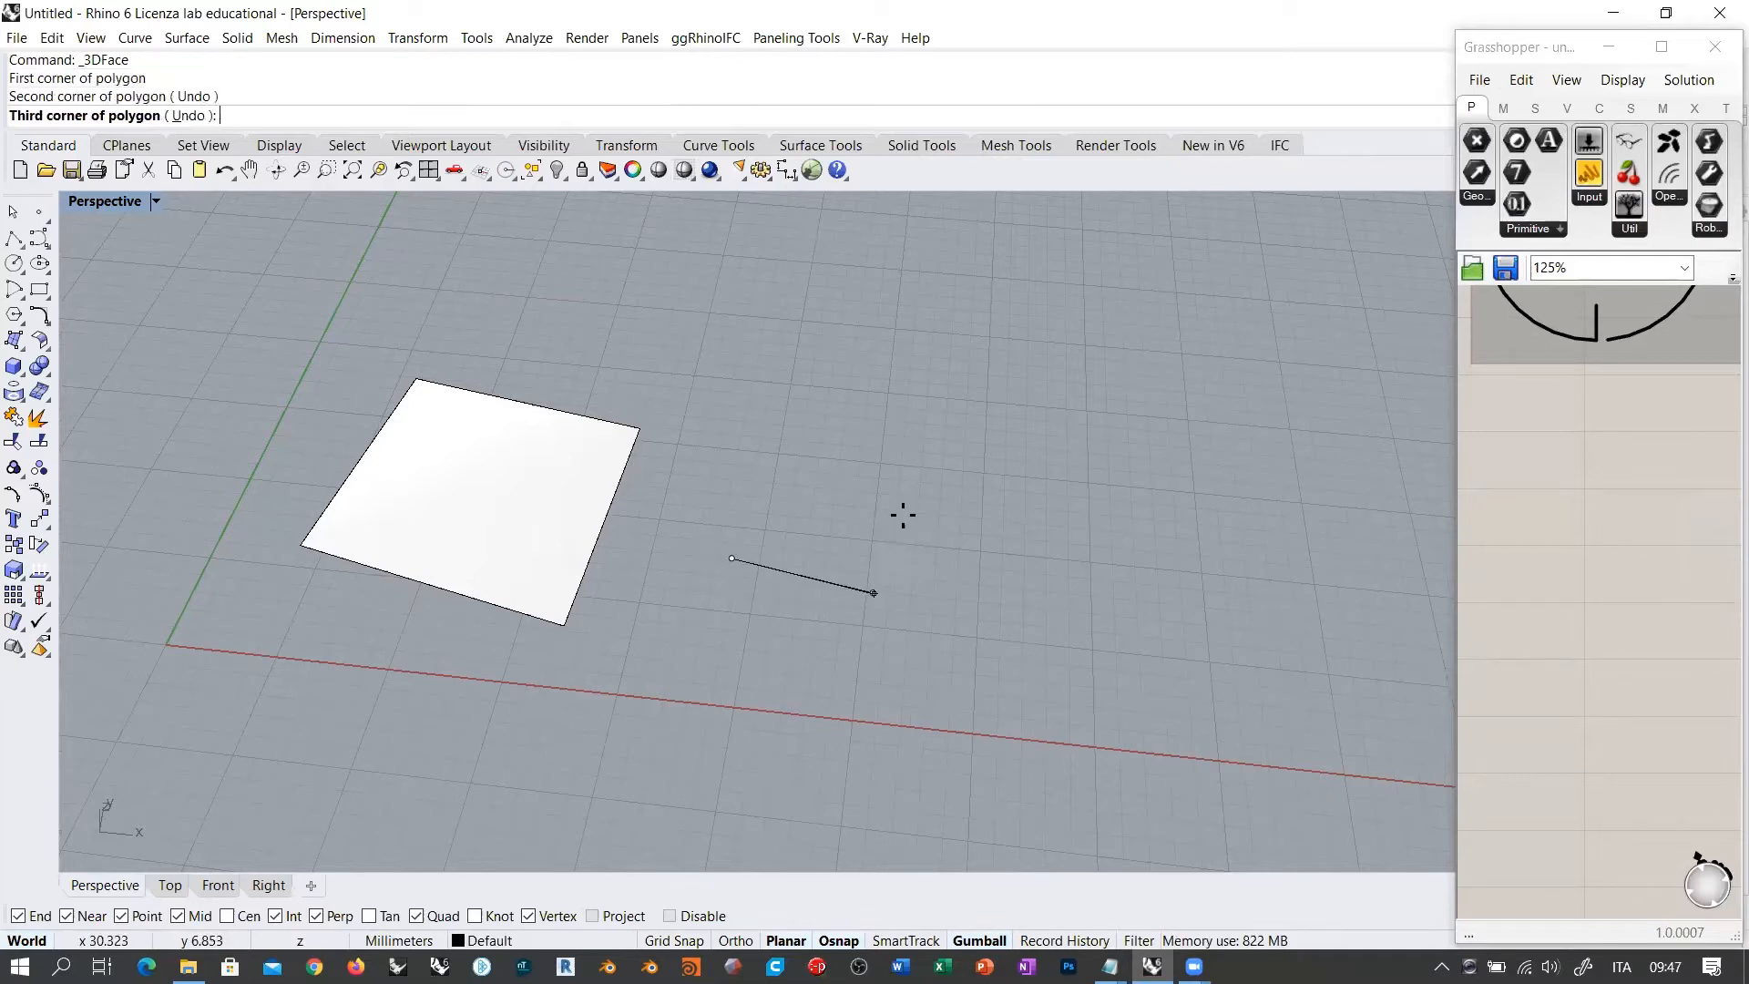
pyautogui.click(905, 500)
pyautogui.click(779, 458)
pyautogui.press('Return')
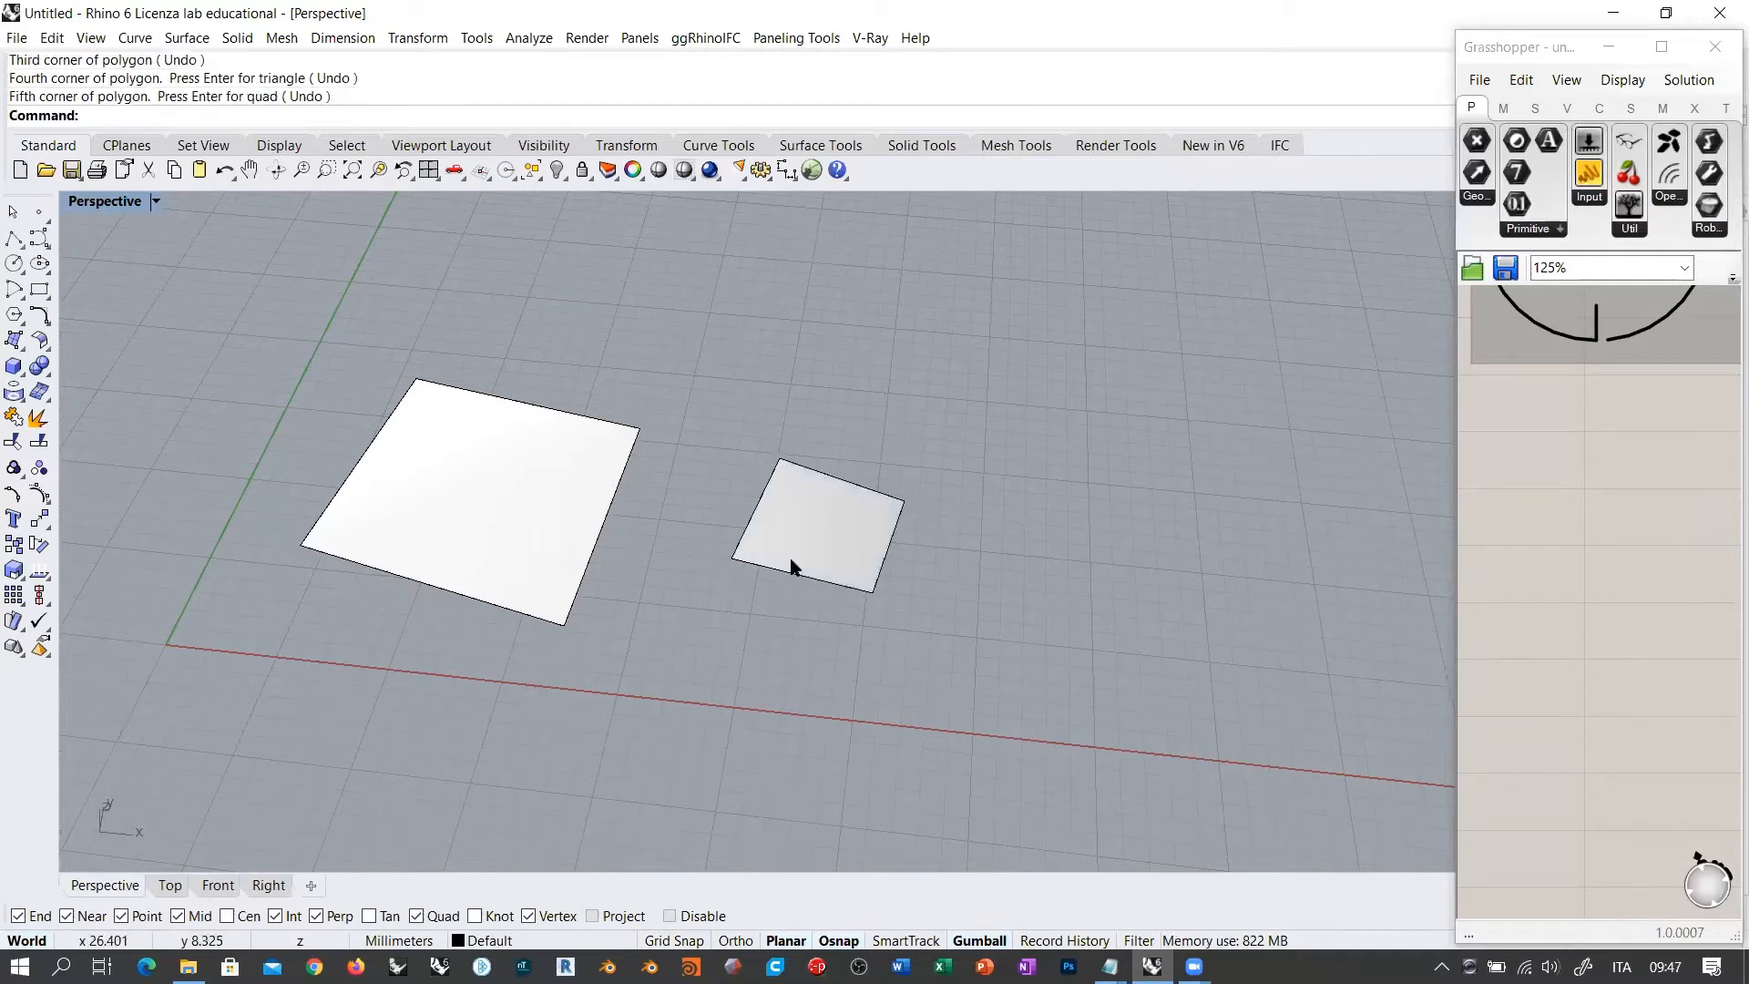
# Step: Draw another four-cornered mesh face beyond the small one with 3DFace, picking its corners in clockwise order
pyautogui.keyDown('shift'); pyautogui.moveTo(1008, 559); pyautogui.dragTo(834, 532, button='right'); pyautogui.keyUp('shift')
pyautogui.rightClick(834, 531)
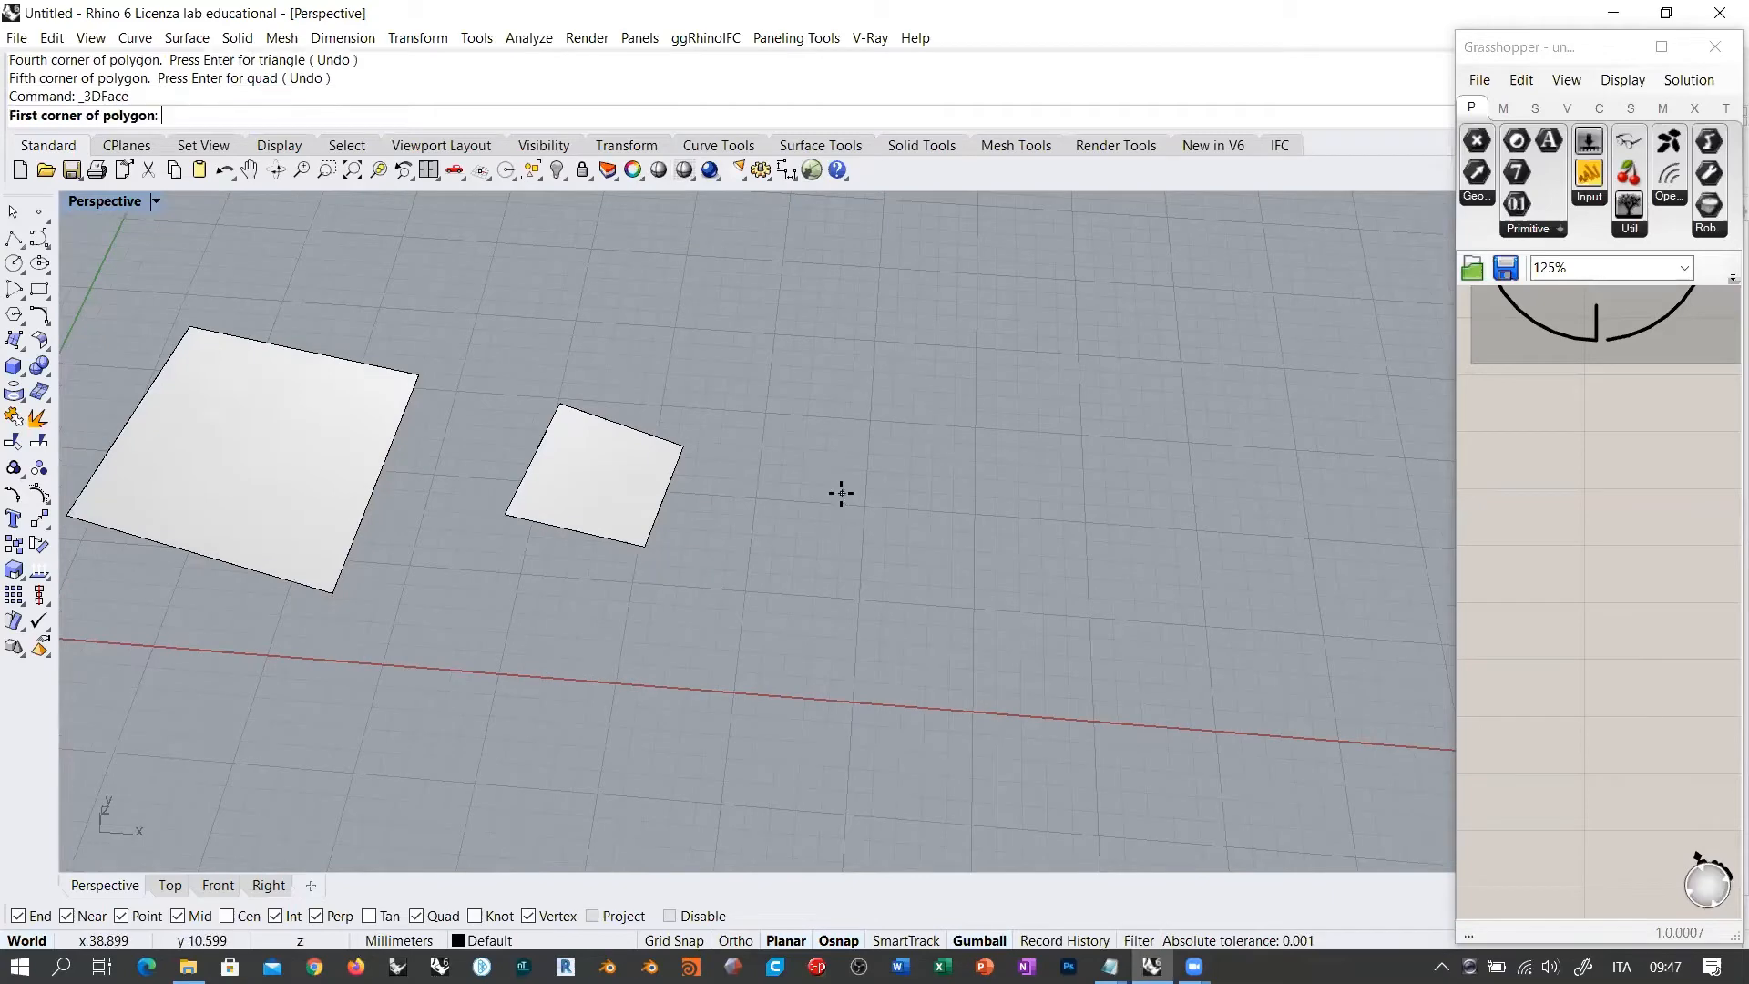
pyautogui.click(774, 547)
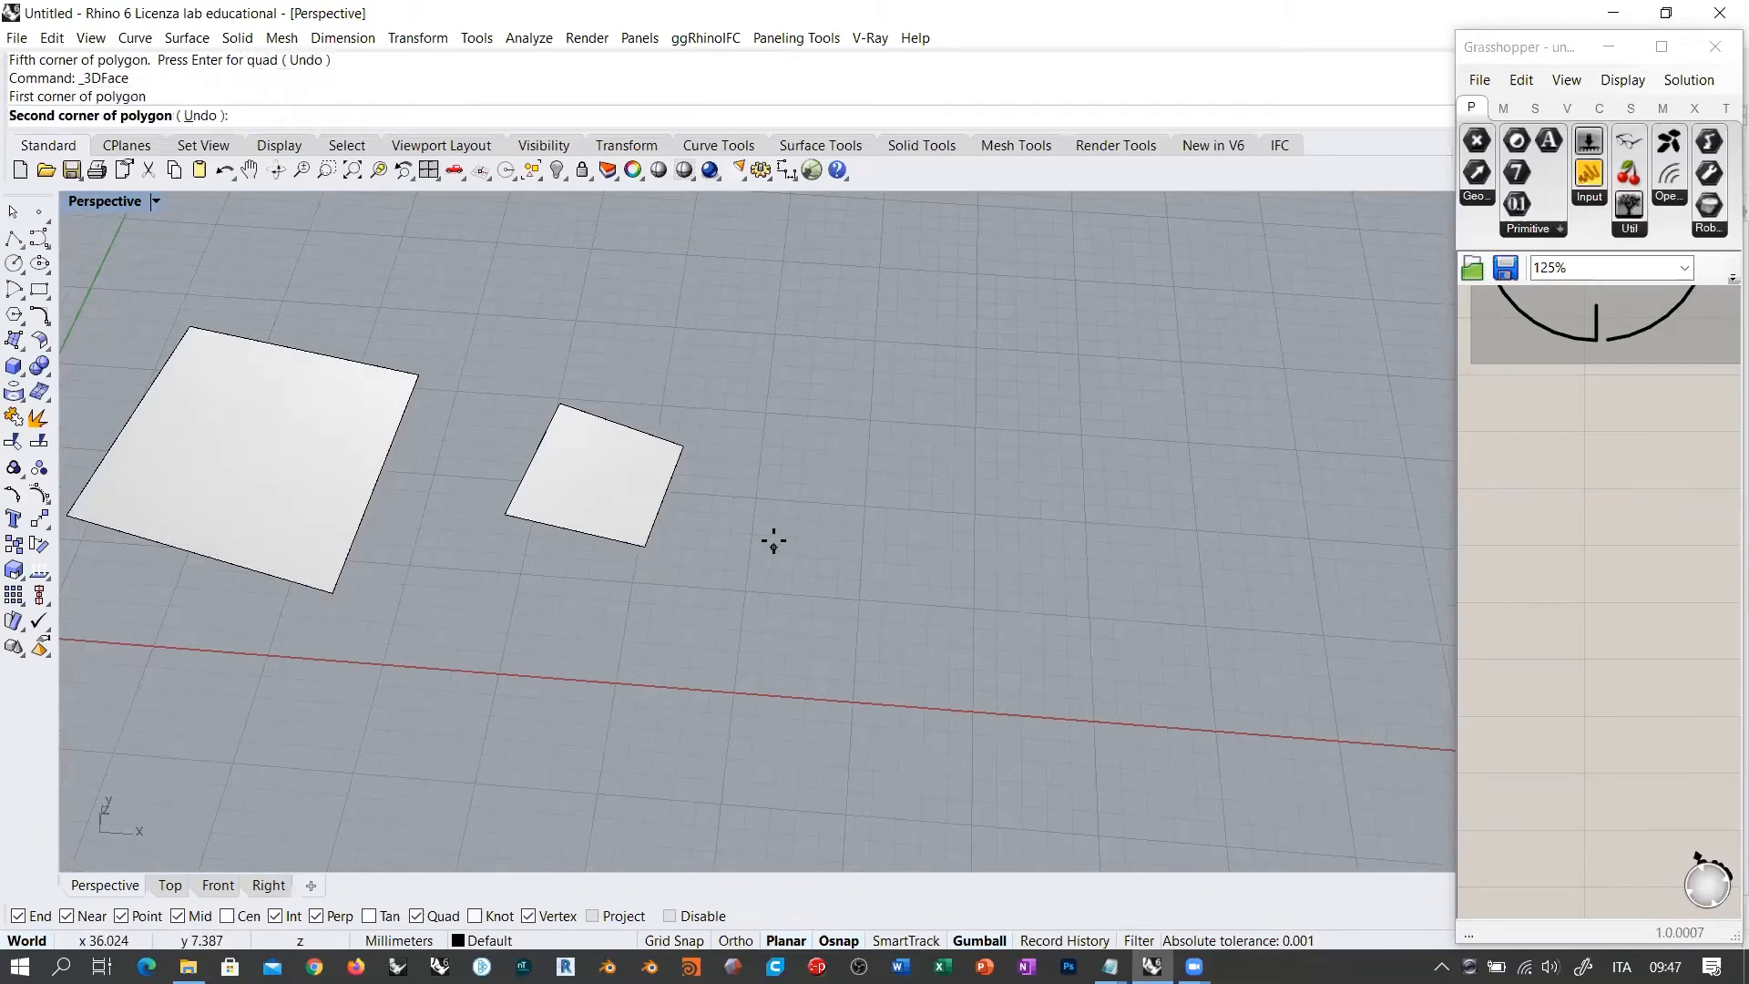
pyautogui.click(774, 451)
pyautogui.click(921, 440)
pyautogui.click(909, 558)
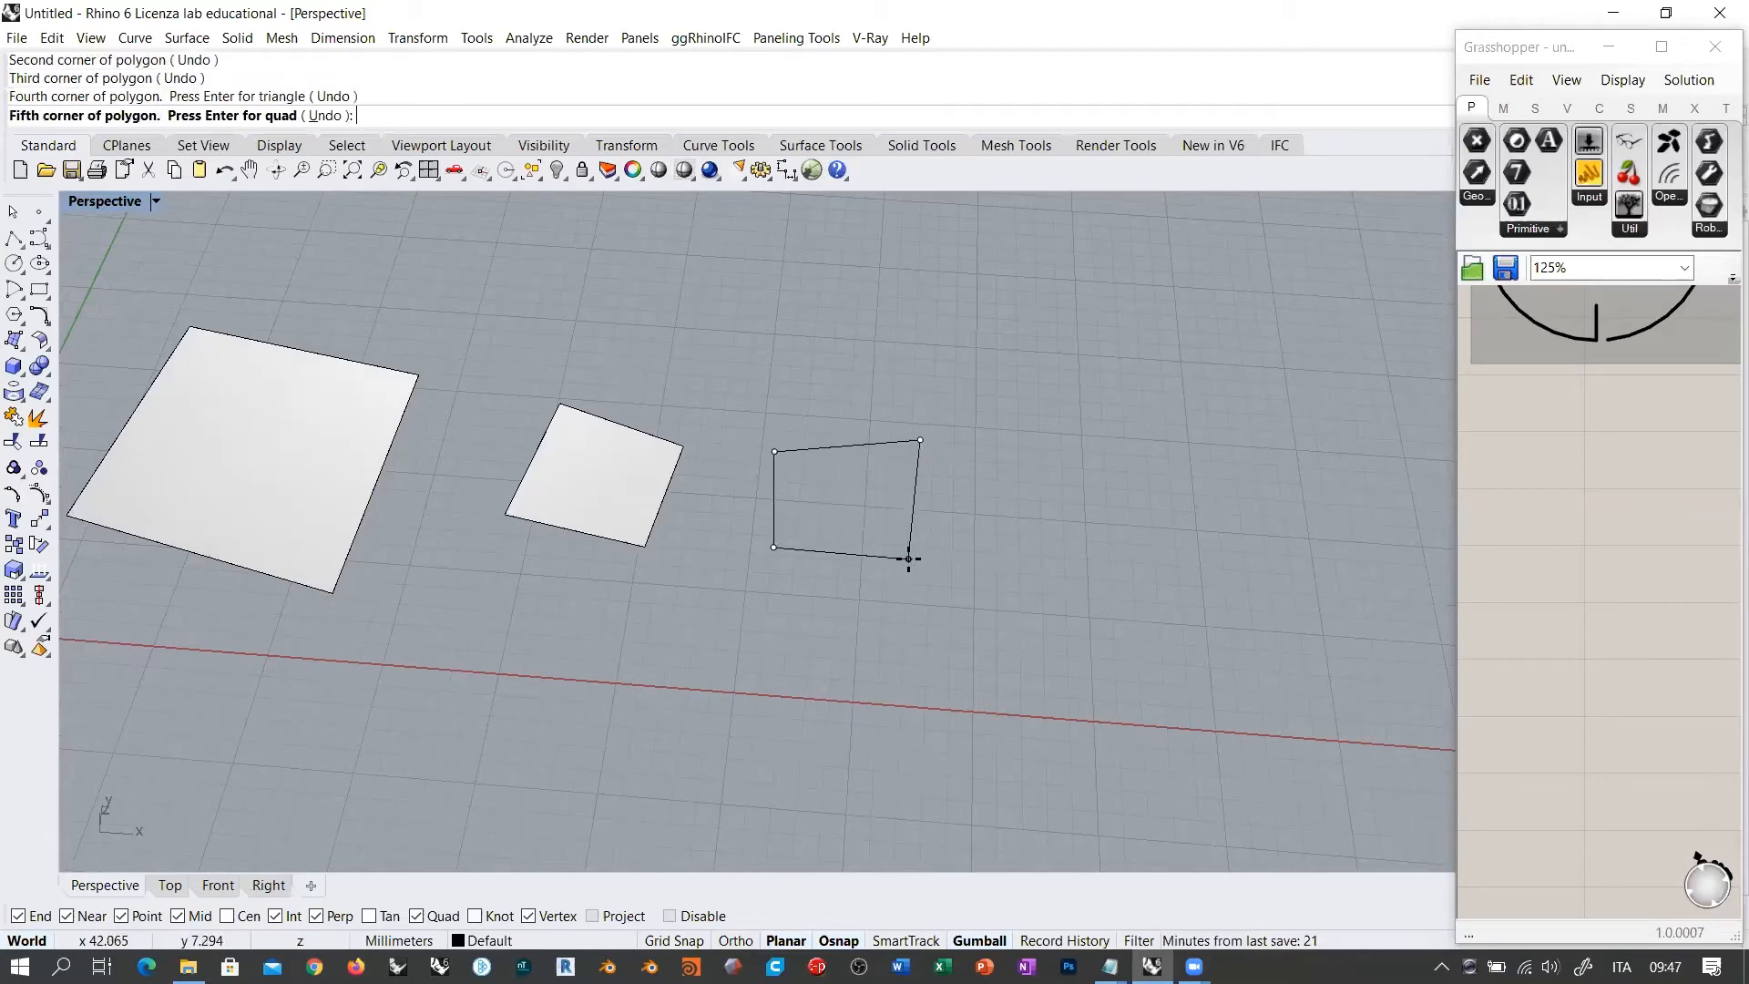
pyautogui.rightClick(908, 558)
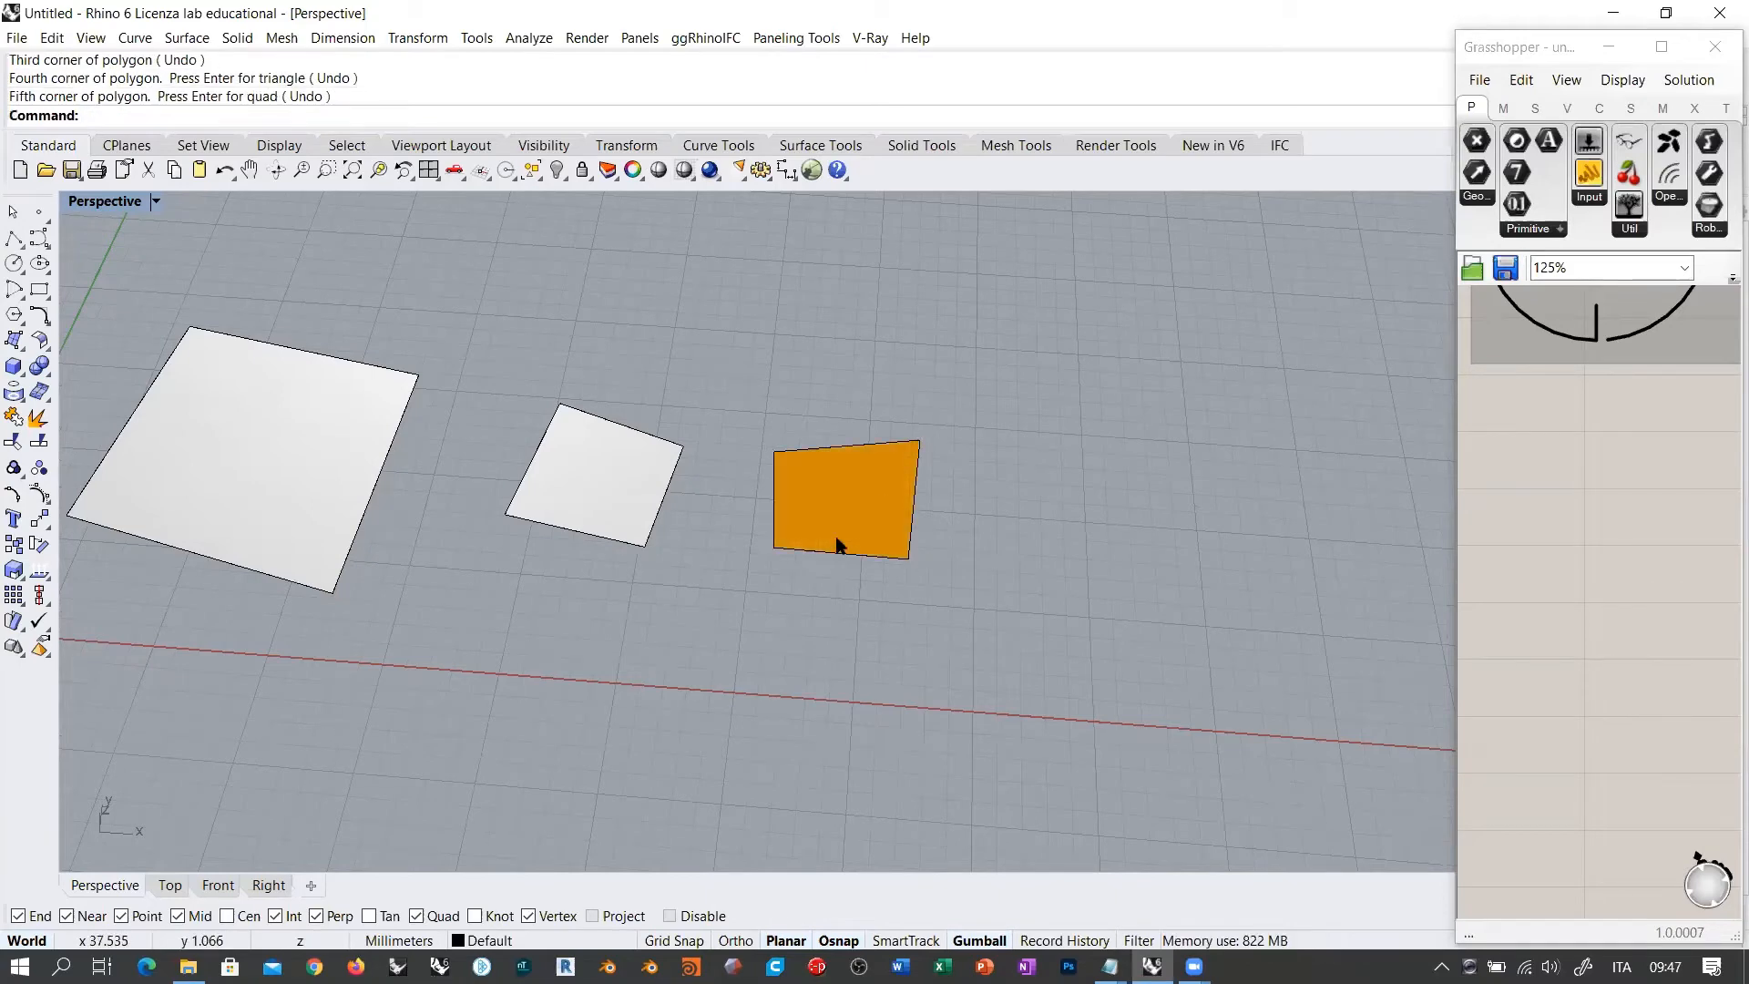
# Step: Delete the two small demonstration mesh faces, leaving the large one near the origin
pyautogui.moveTo(820, 610); pyautogui.dragTo(992, 578, button='right')
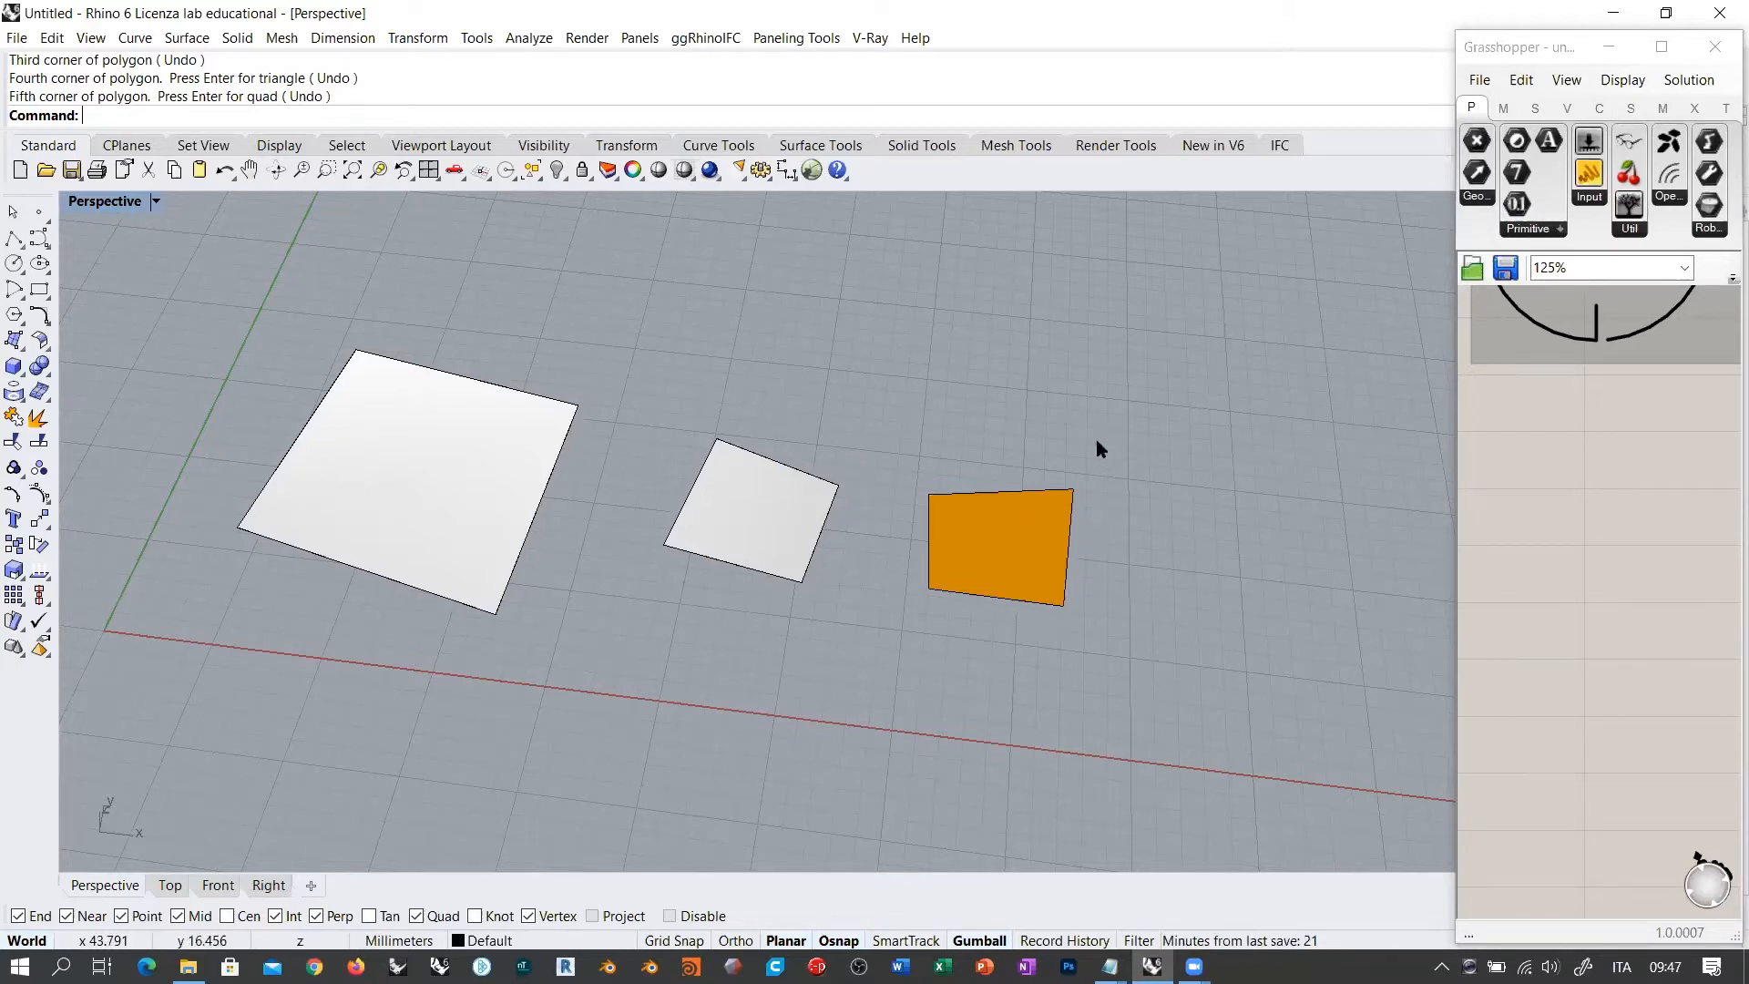
pyautogui.moveTo(1091, 663); pyautogui.dragTo(795, 478)
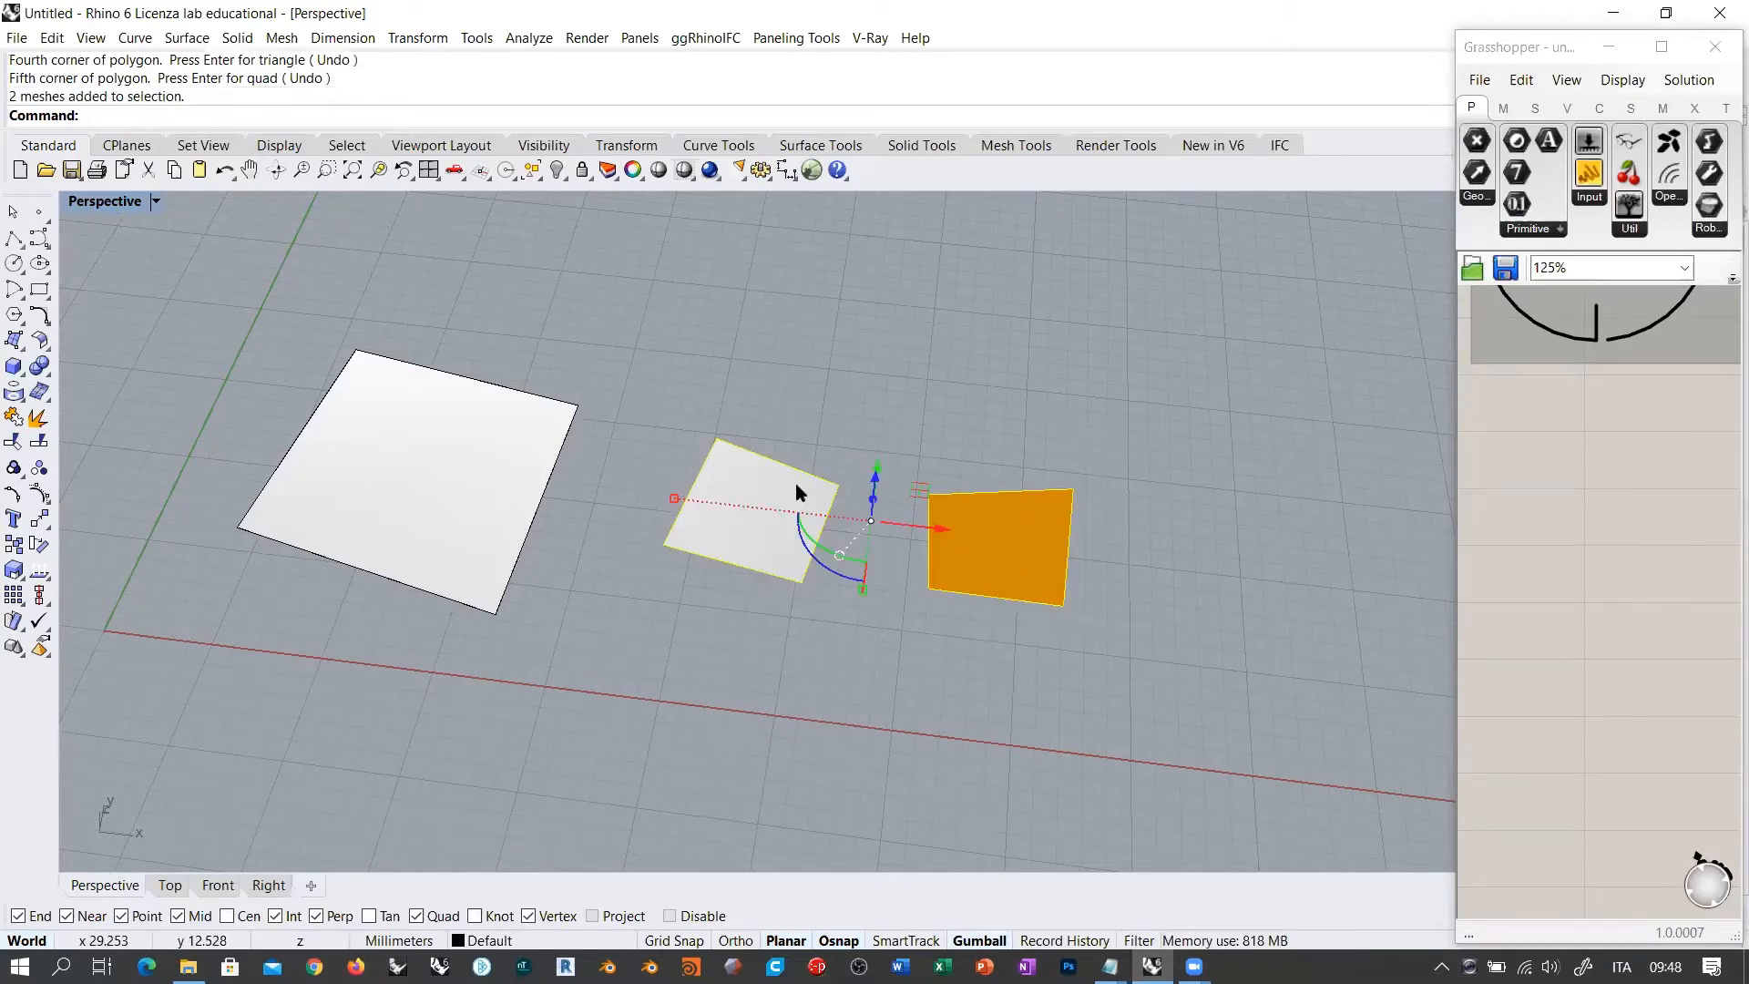
pyautogui.press('Delete')
# Step: Draw a four-cornered mesh face with 3DFace that shares the two vertices of the first face's edge farthest from the X axis
pyautogui.keyDown('shift'); pyautogui.moveTo(597, 615); pyautogui.dragTo(747, 734, button='right'); pyautogui.keyUp('shift')
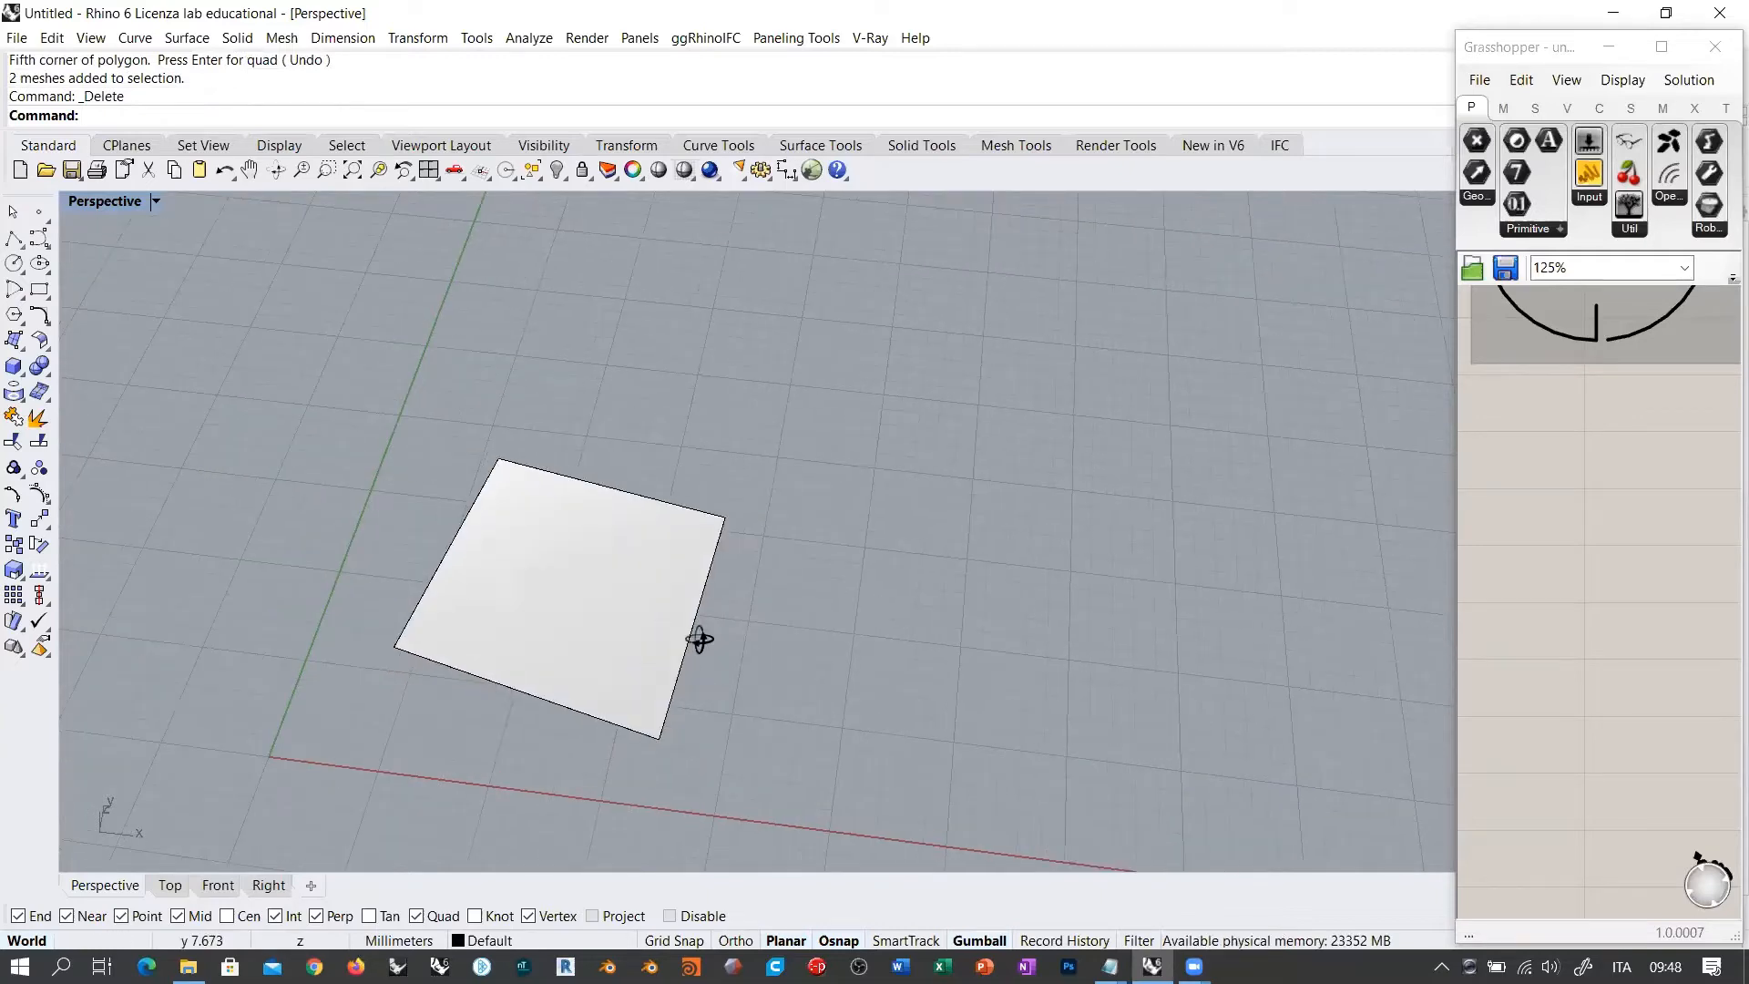
pyautogui.moveTo(699, 637); pyautogui.dragTo(597, 669, button='right')
pyautogui.moveTo(597, 669); pyautogui.dragTo(614, 689, button='right')
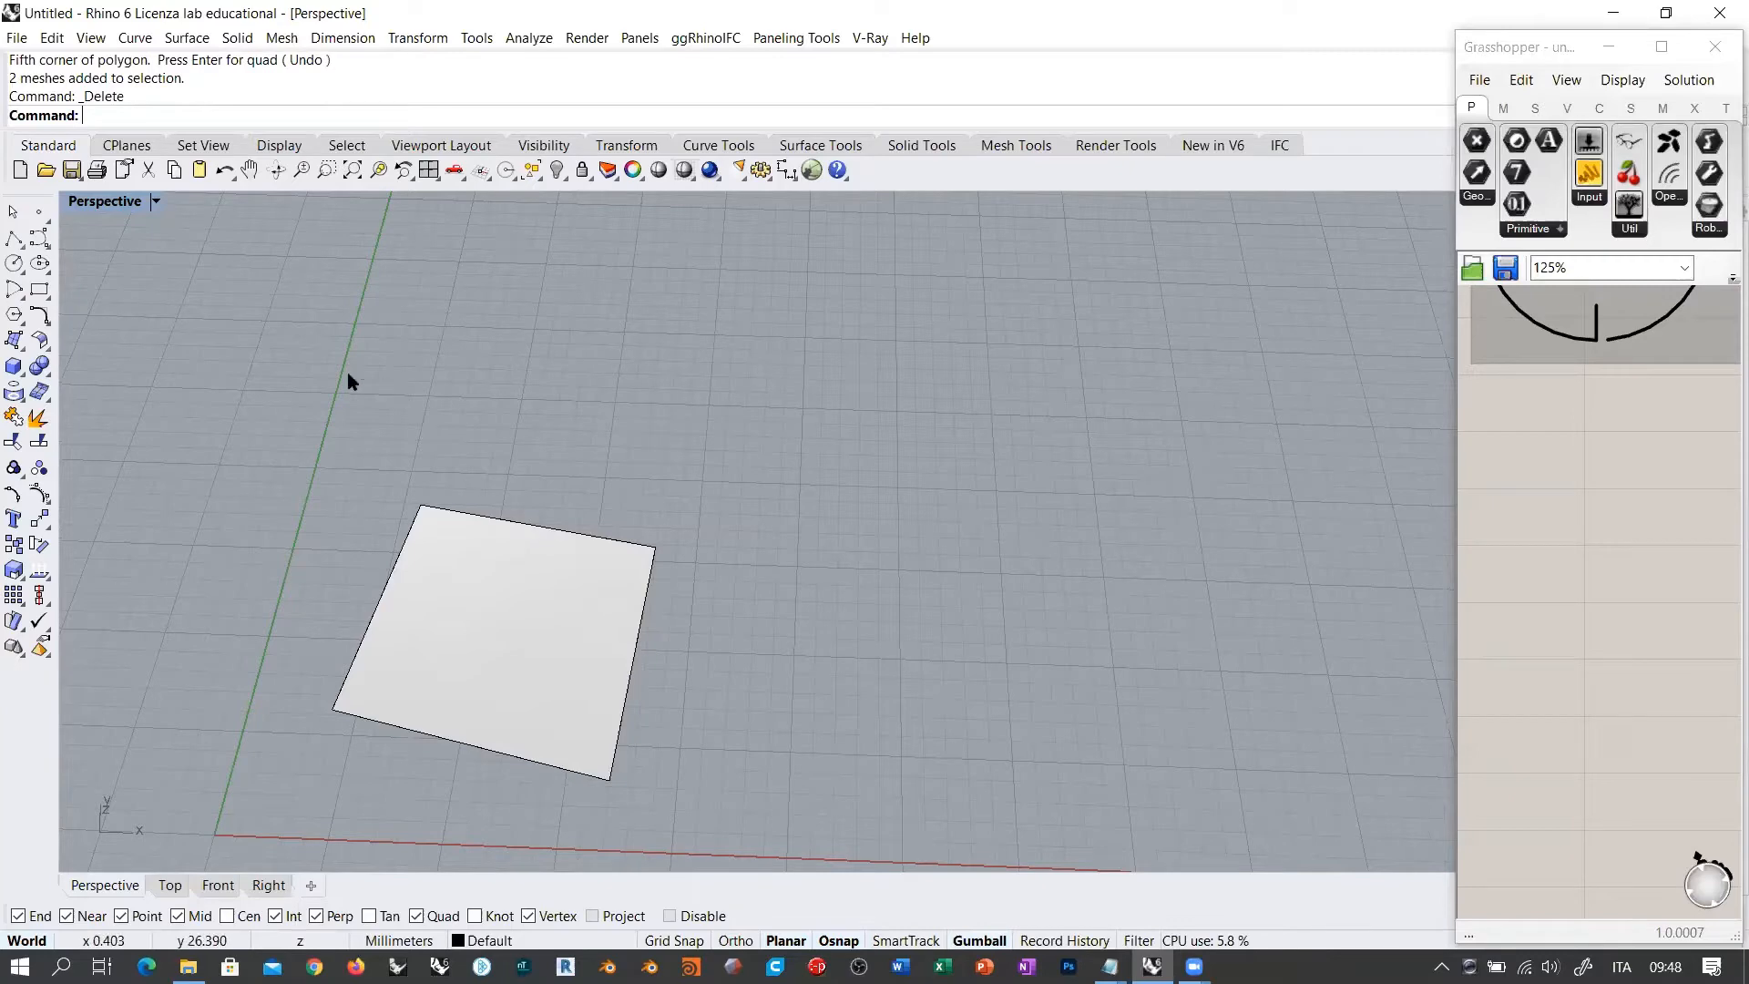
pyautogui.rightClick(205, 123)
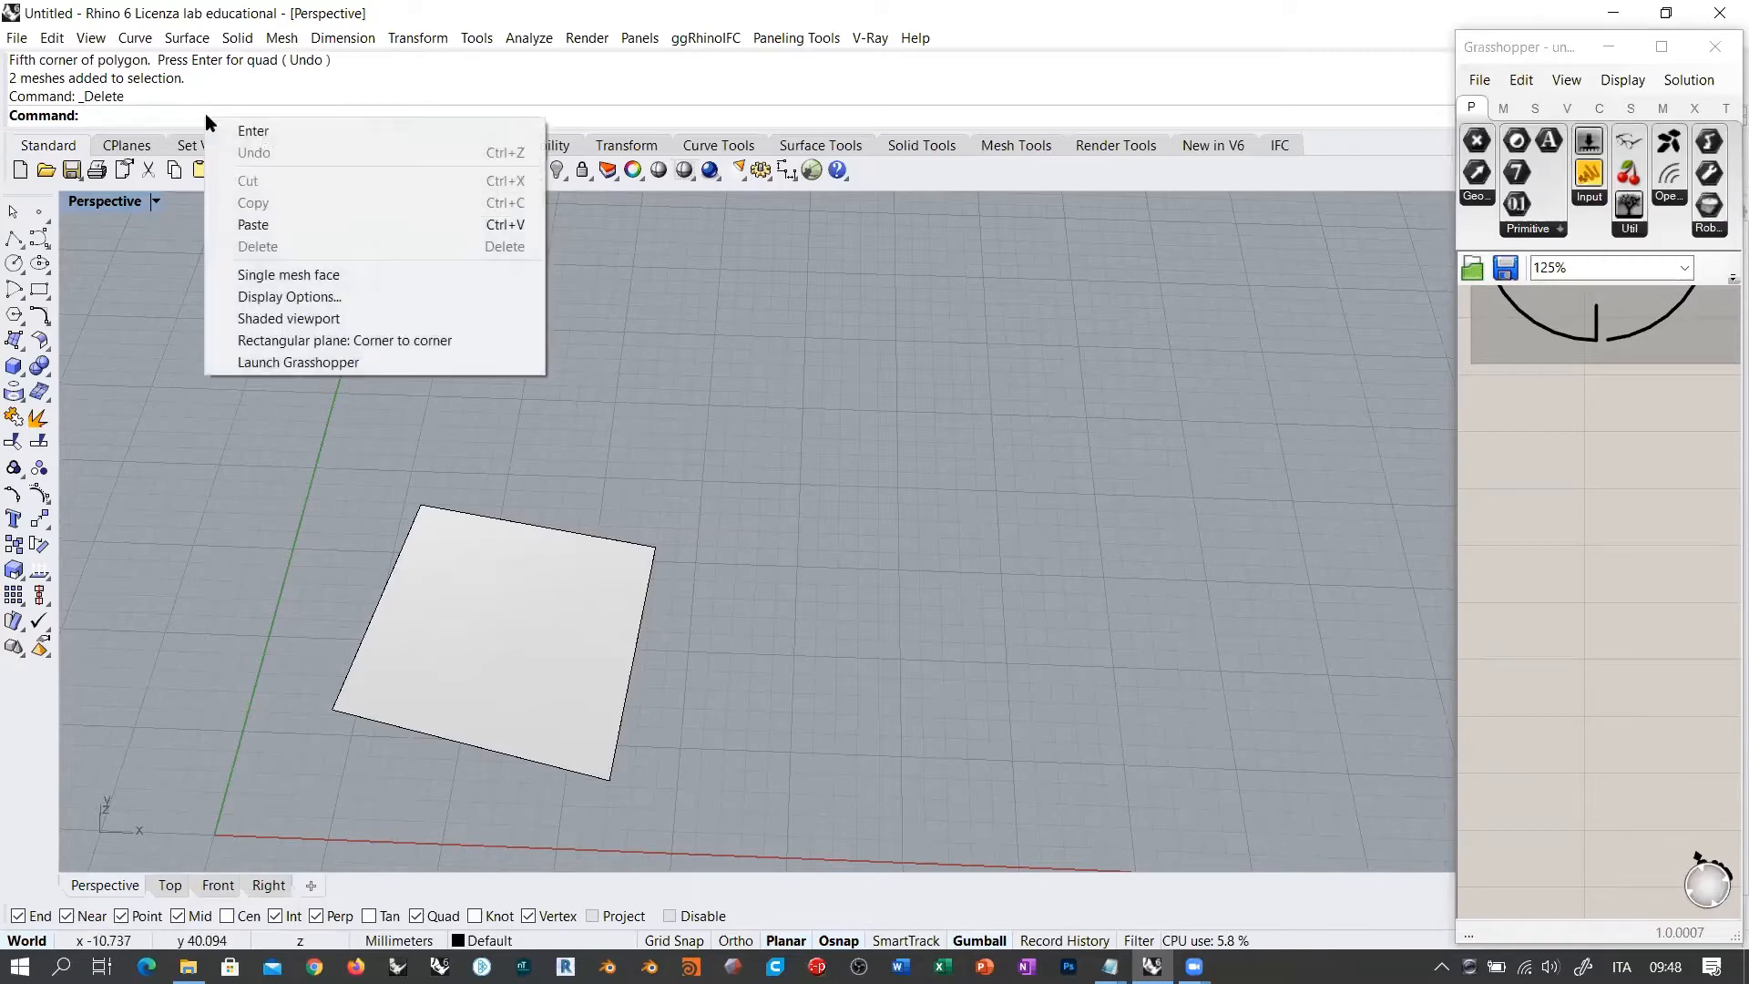
pyautogui.click(286, 276)
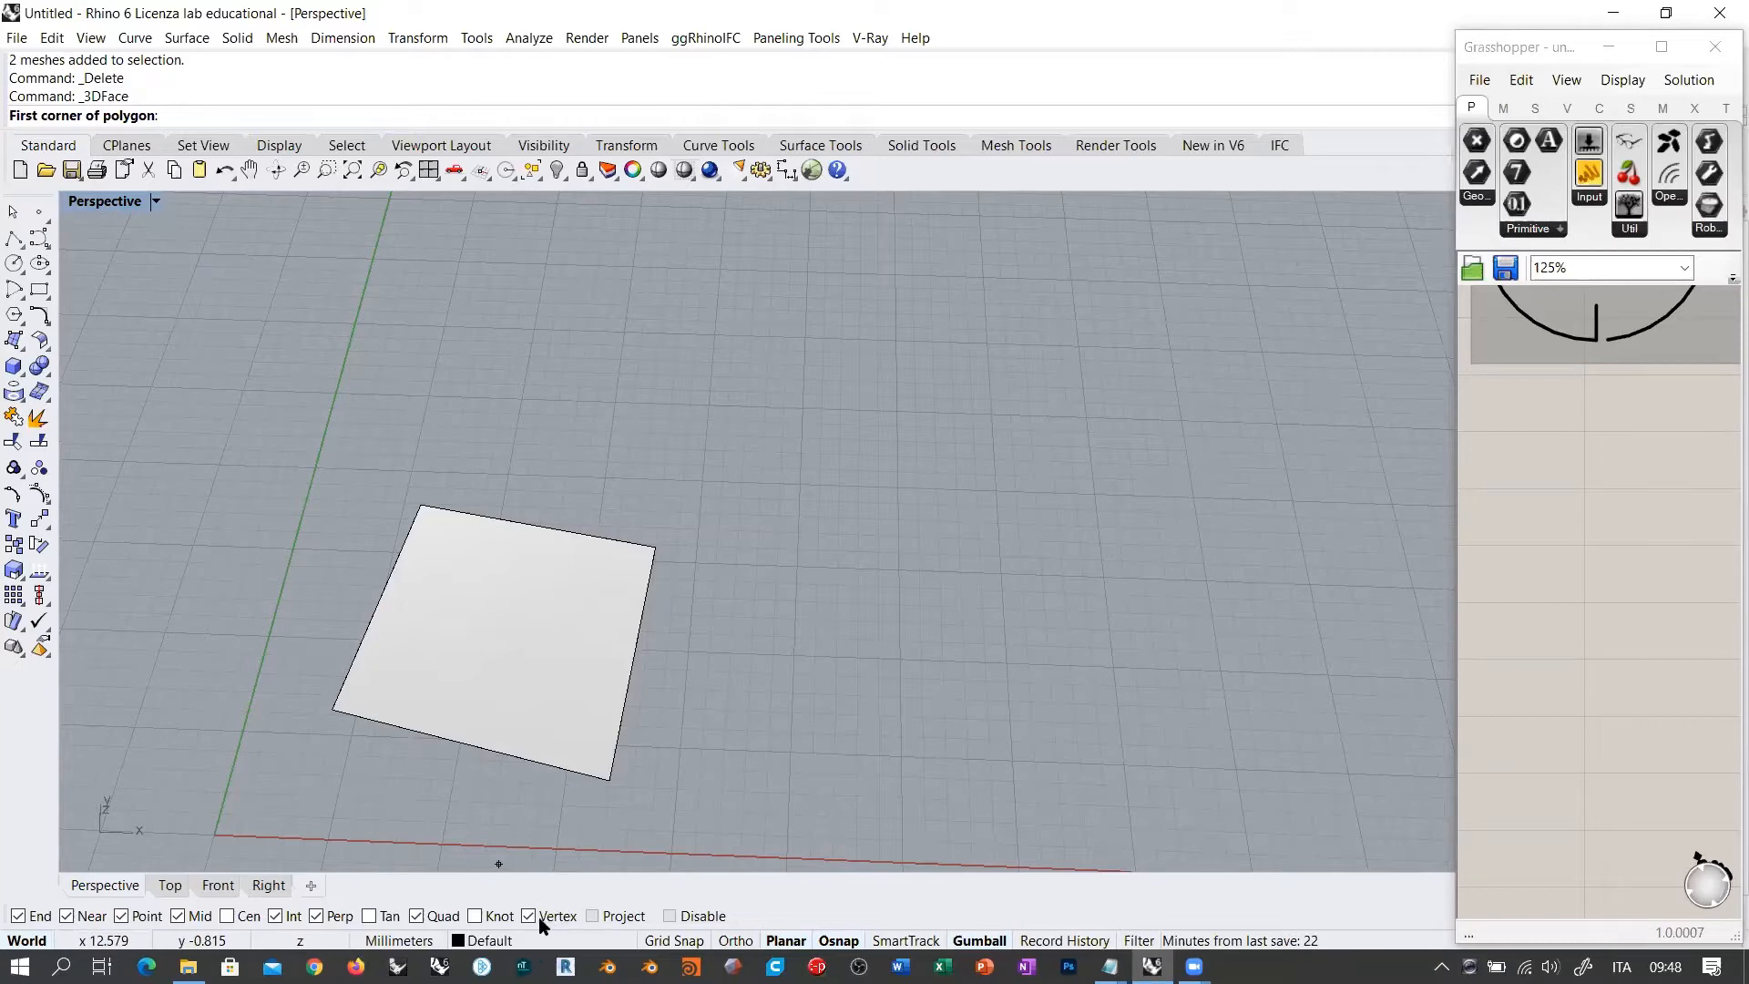
pyautogui.click(421, 505)
pyautogui.click(655, 546)
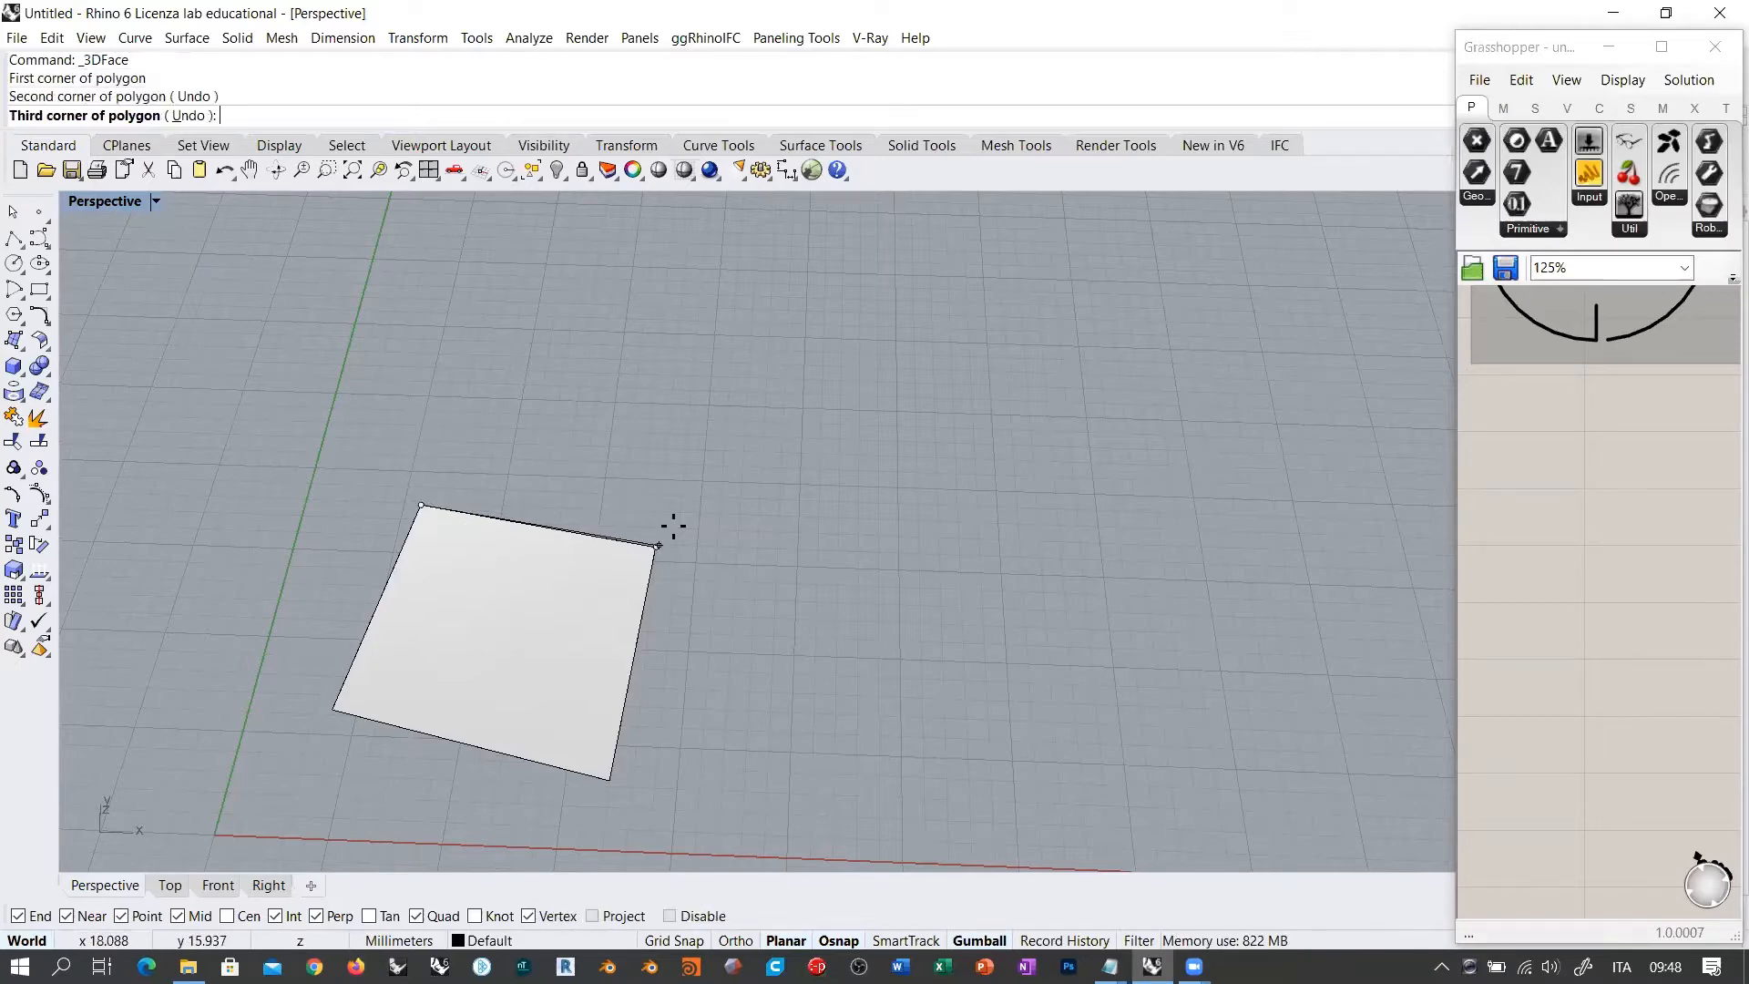
pyautogui.click(718, 425)
pyautogui.click(508, 353)
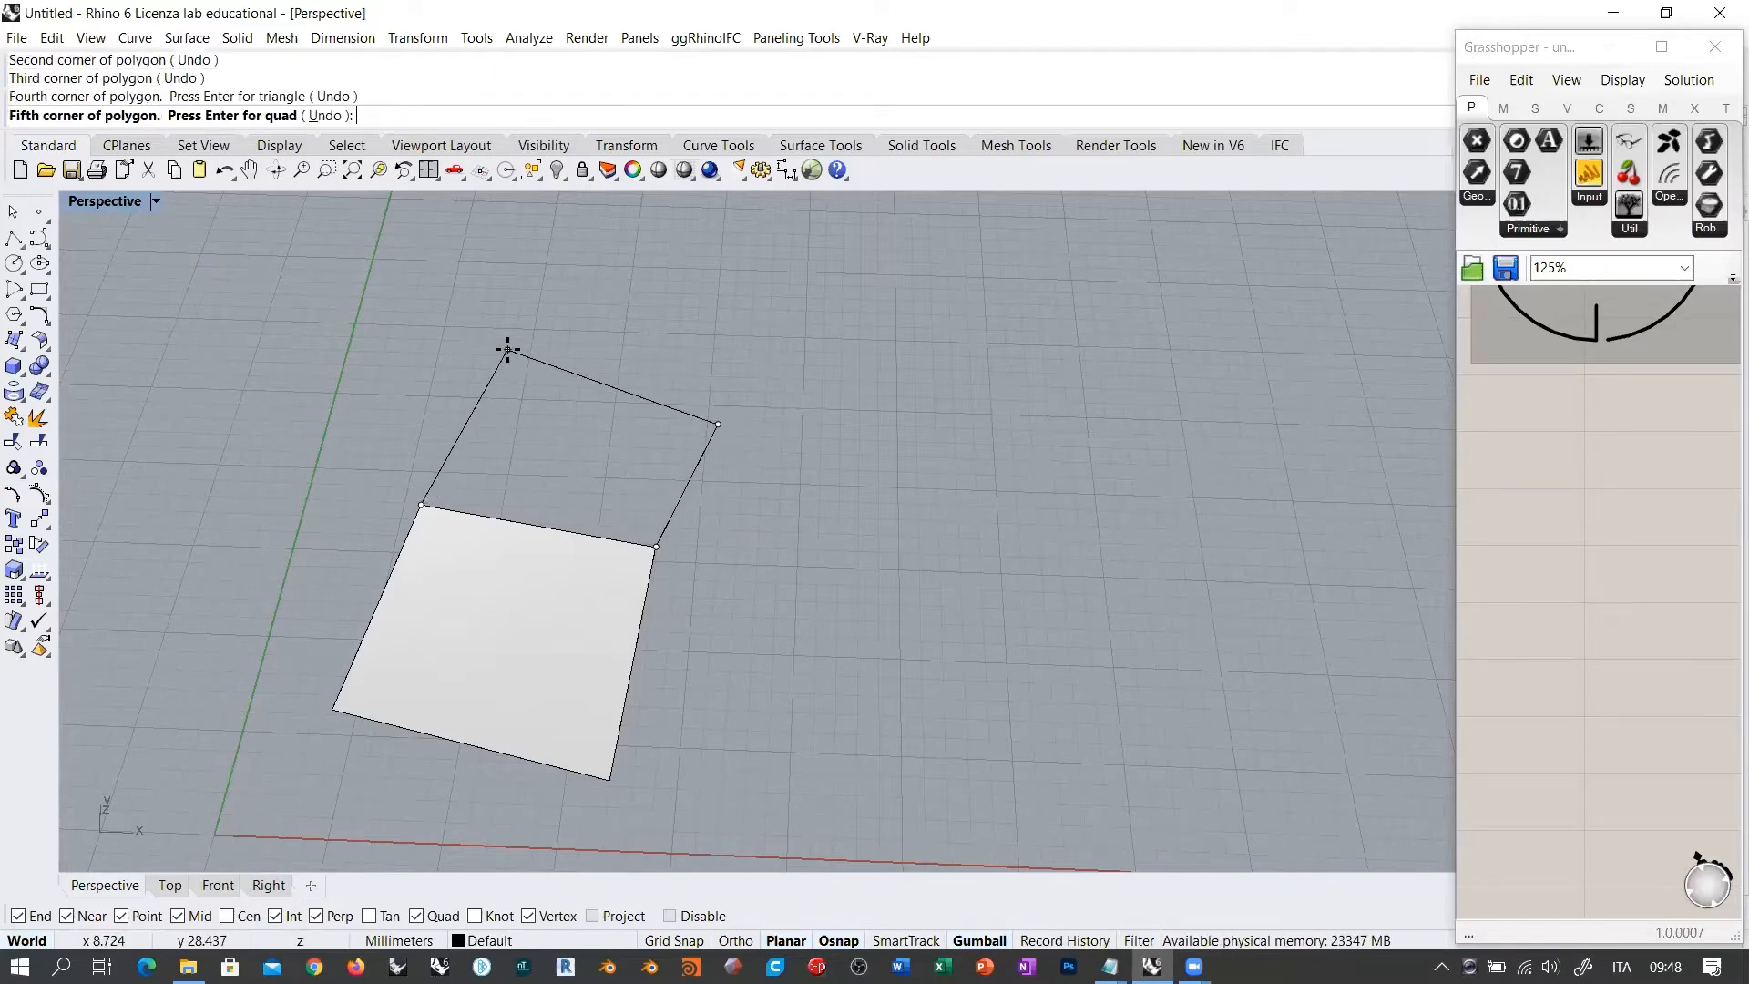
pyautogui.press('Return')
# Step: Add a third four-cornered mesh face, counterclockwise from the two end vertices of the second face, bending the strip towards positive X
pyautogui.moveTo(605, 477); pyautogui.dragTo(512, 438, button='right')
pyautogui.press('Return')
pyautogui.click(434, 367)
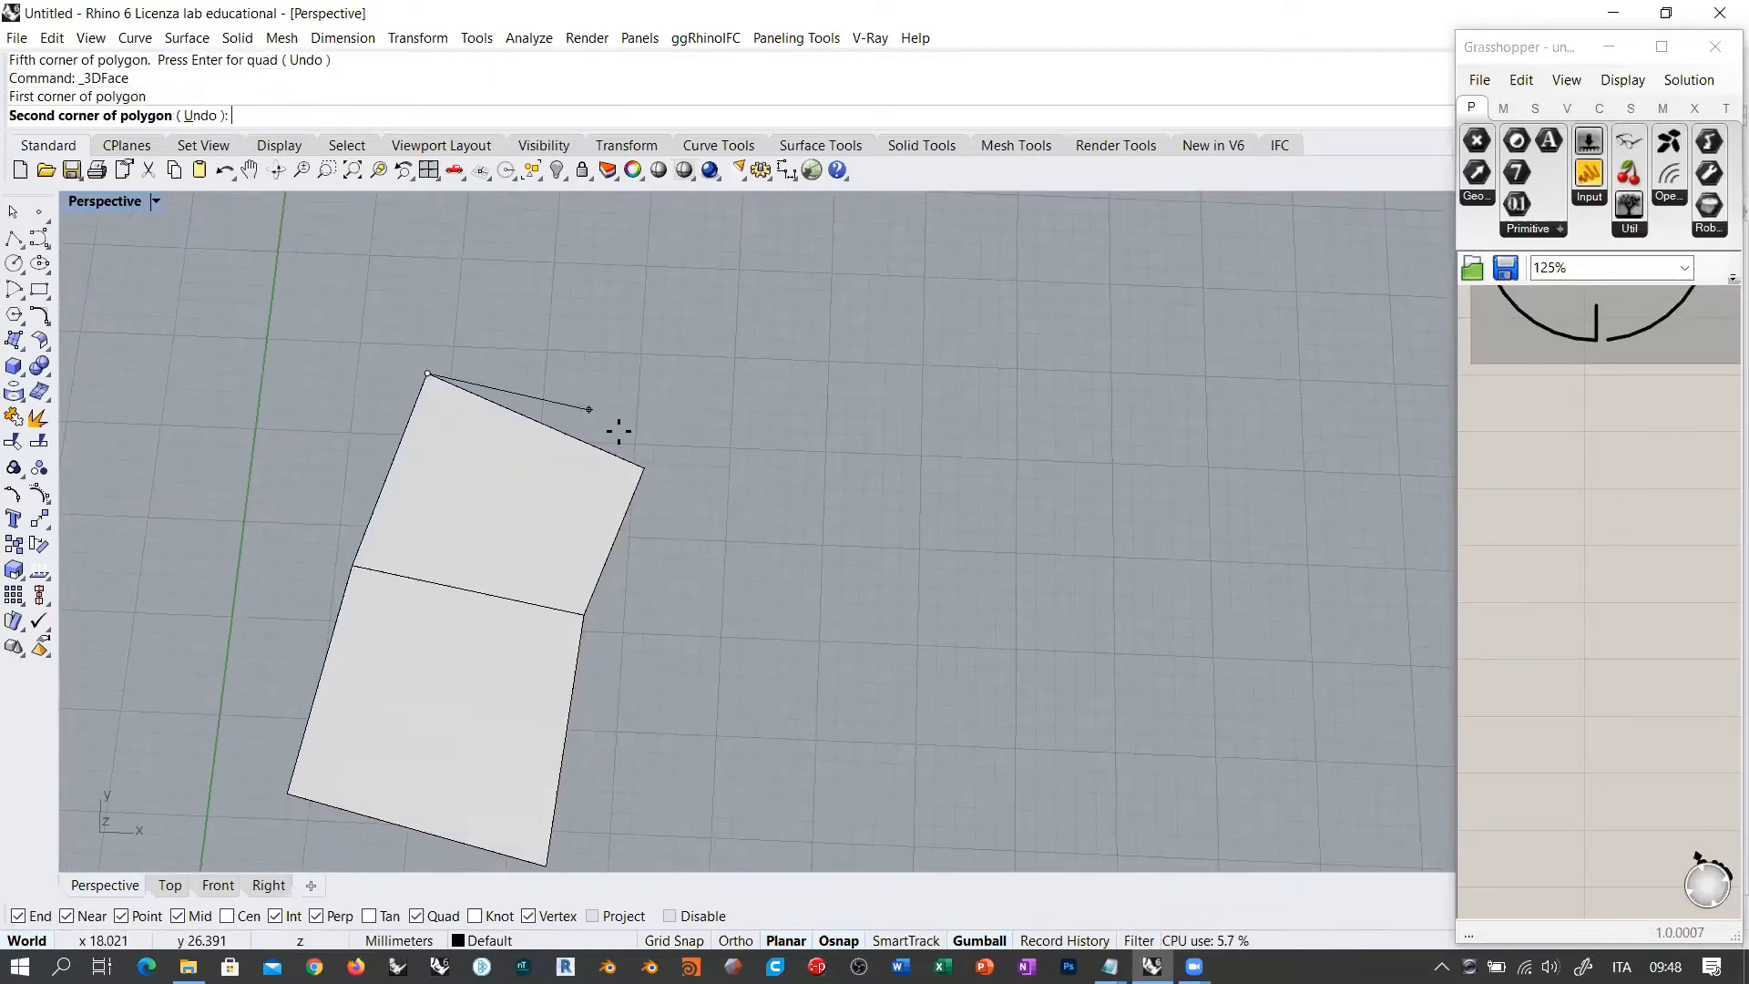
pyautogui.click(645, 467)
pyautogui.click(754, 367)
pyautogui.click(637, 234)
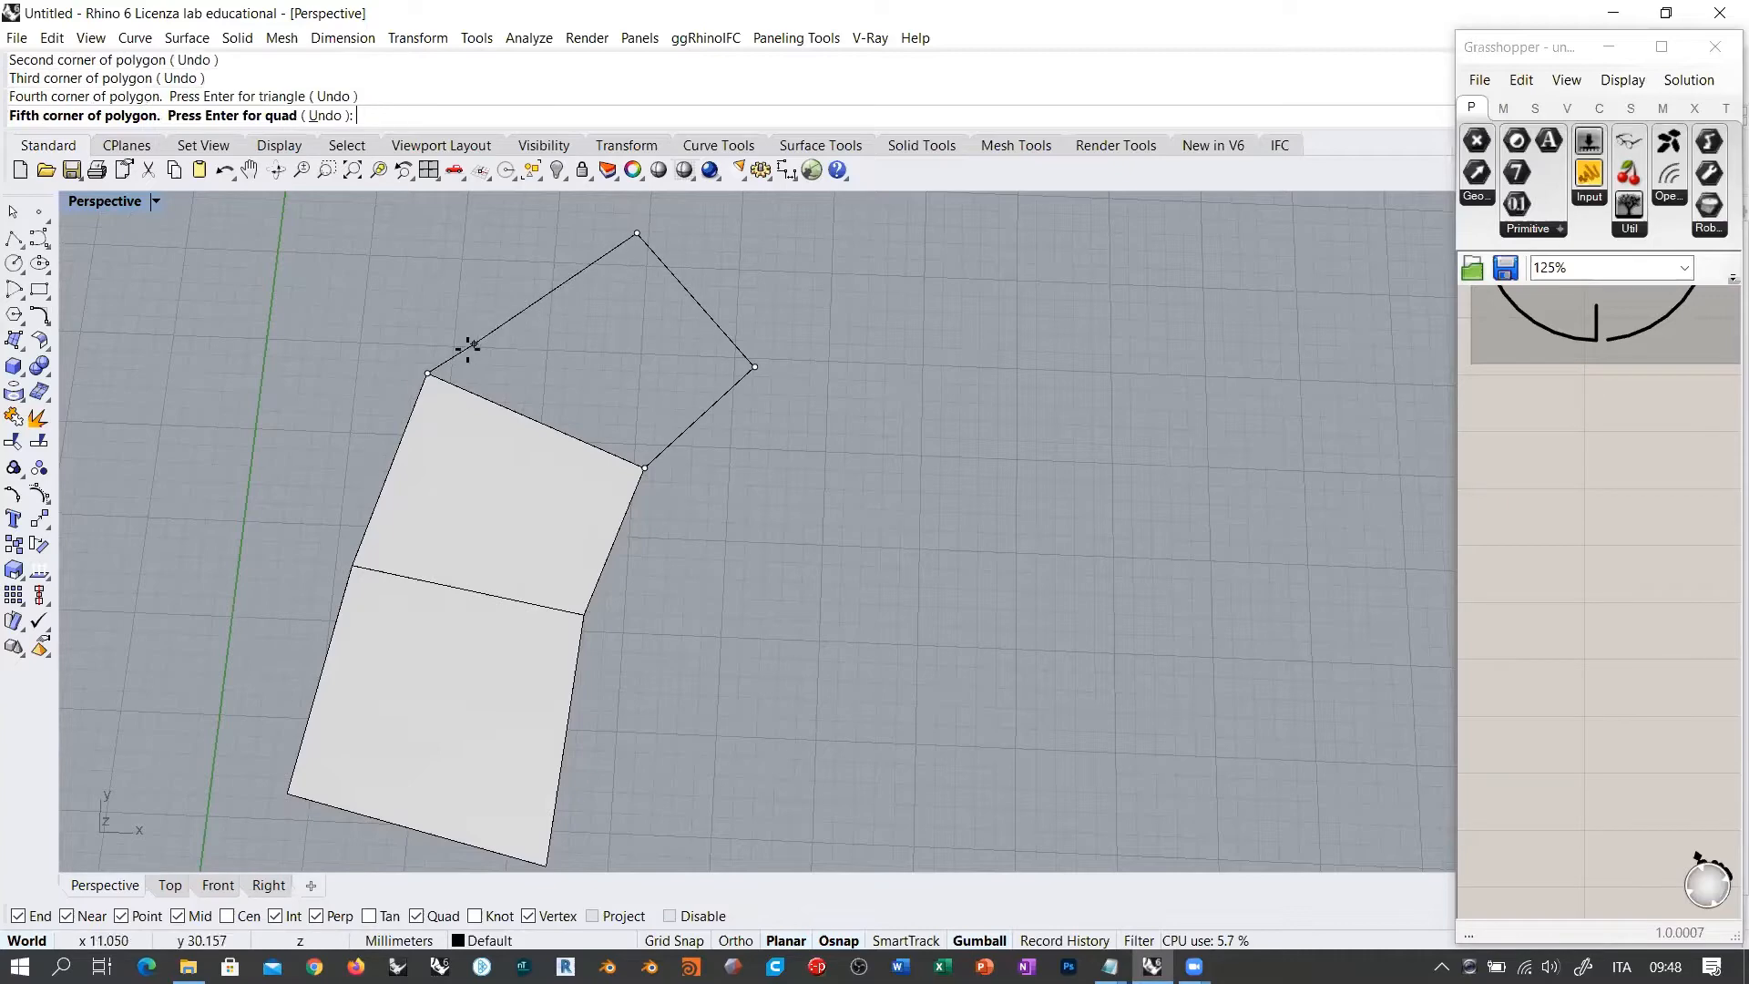
pyautogui.press('Return')
# Step: Add a fourth four-cornered mesh face sharing the two end vertices of the third, continuing the curved strip
pyautogui.keyDown('shift'); pyautogui.moveTo(608, 456); pyautogui.dragTo(414, 612, button='right'); pyautogui.keyUp('shift')
pyautogui.press('Return')
pyautogui.click(445, 384)
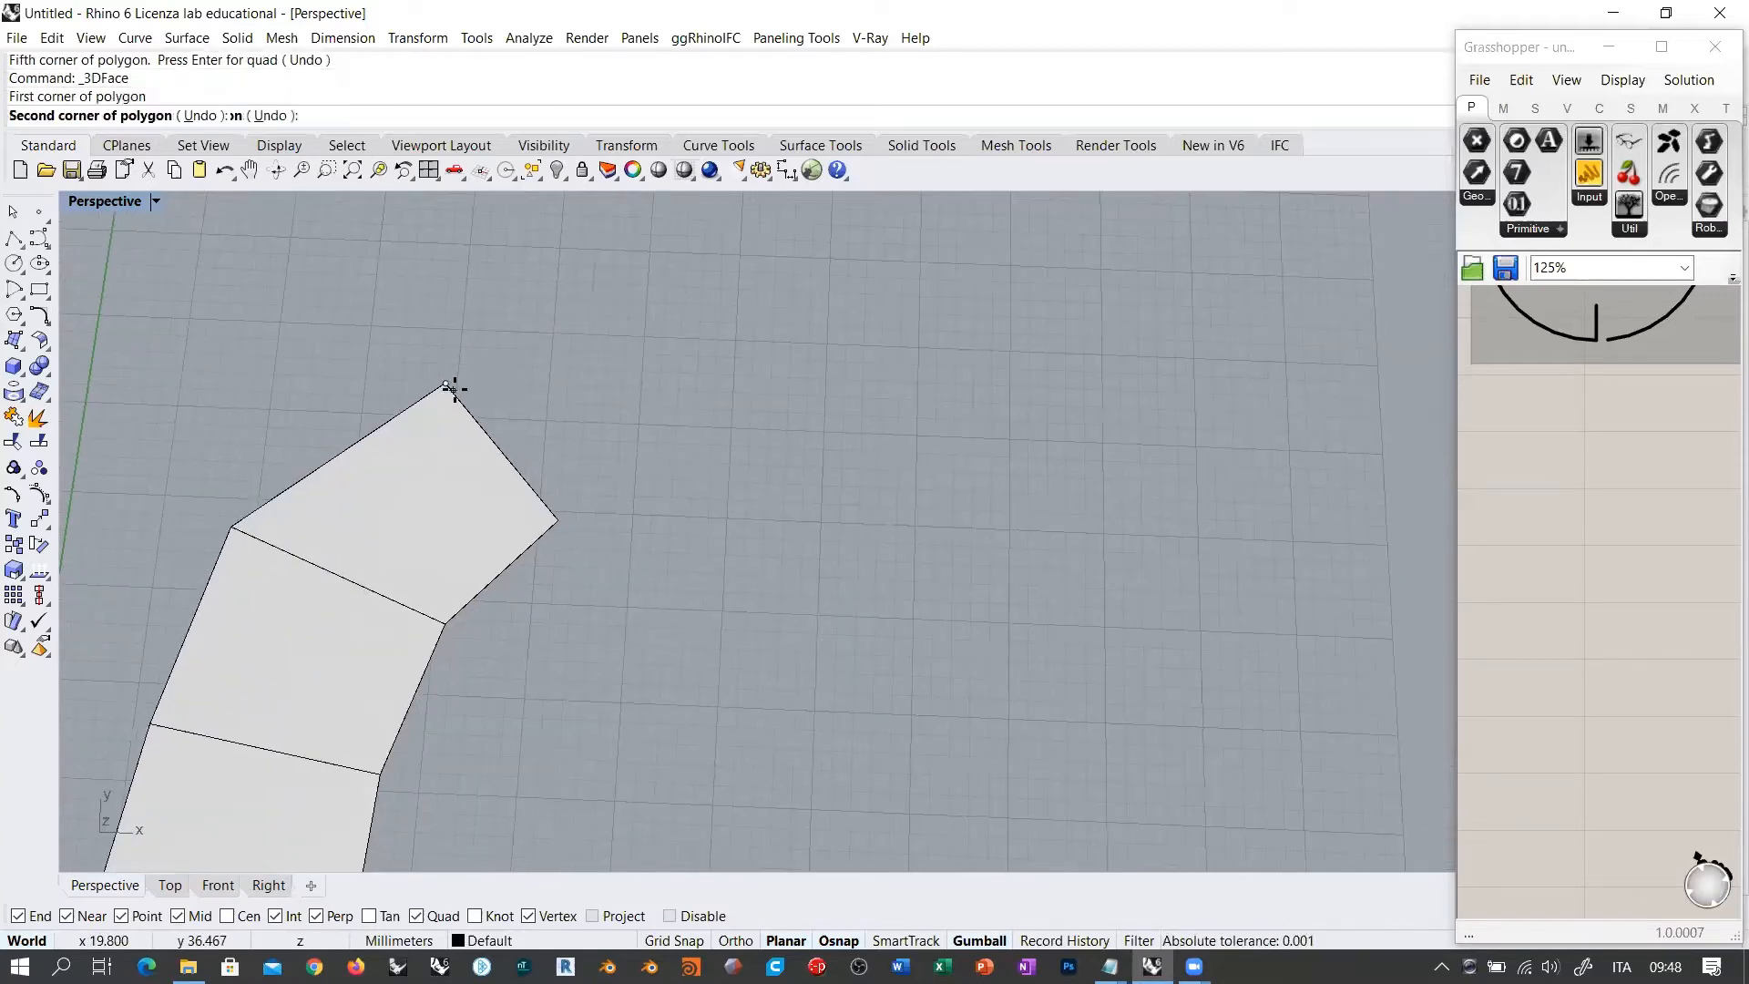
pyautogui.click(559, 520)
pyautogui.click(713, 472)
pyautogui.click(634, 344)
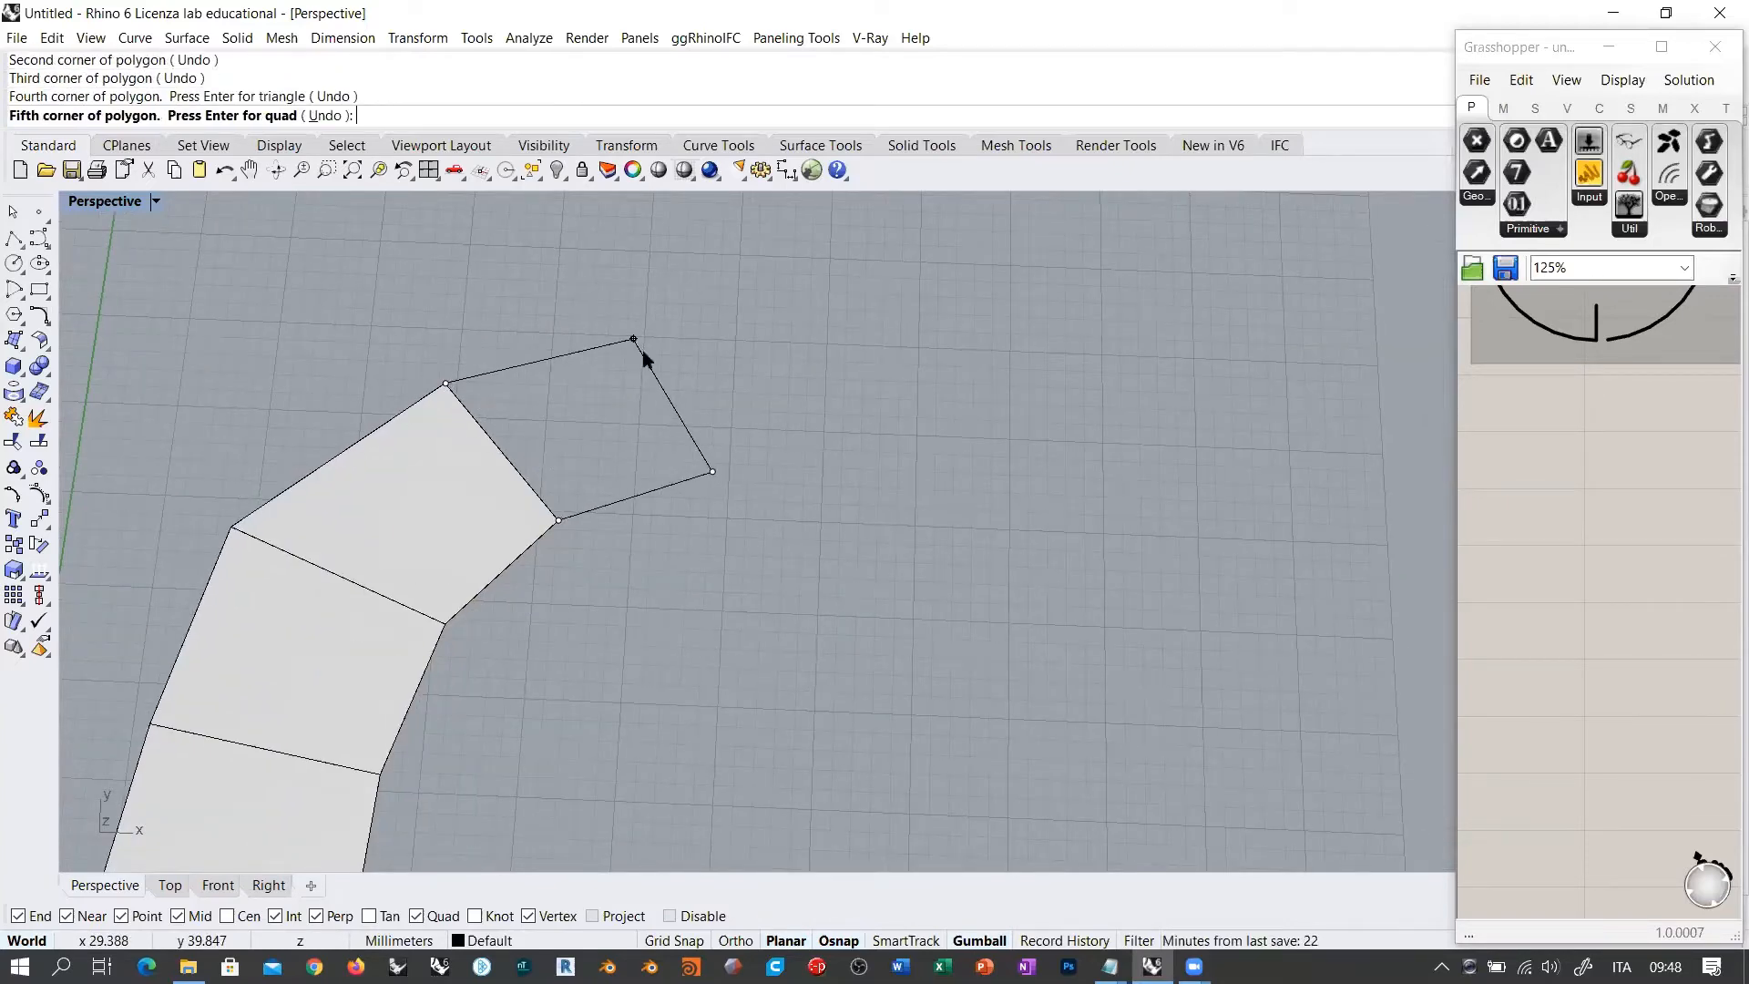
pyautogui.press('Return')
# Step: Add a fifth four-cornered mesh face sharing the two end vertices of the fourth, extending the strip roughly parallel to the X axis
pyautogui.press('Return')
pyautogui.click(635, 341)
pyautogui.click(714, 470)
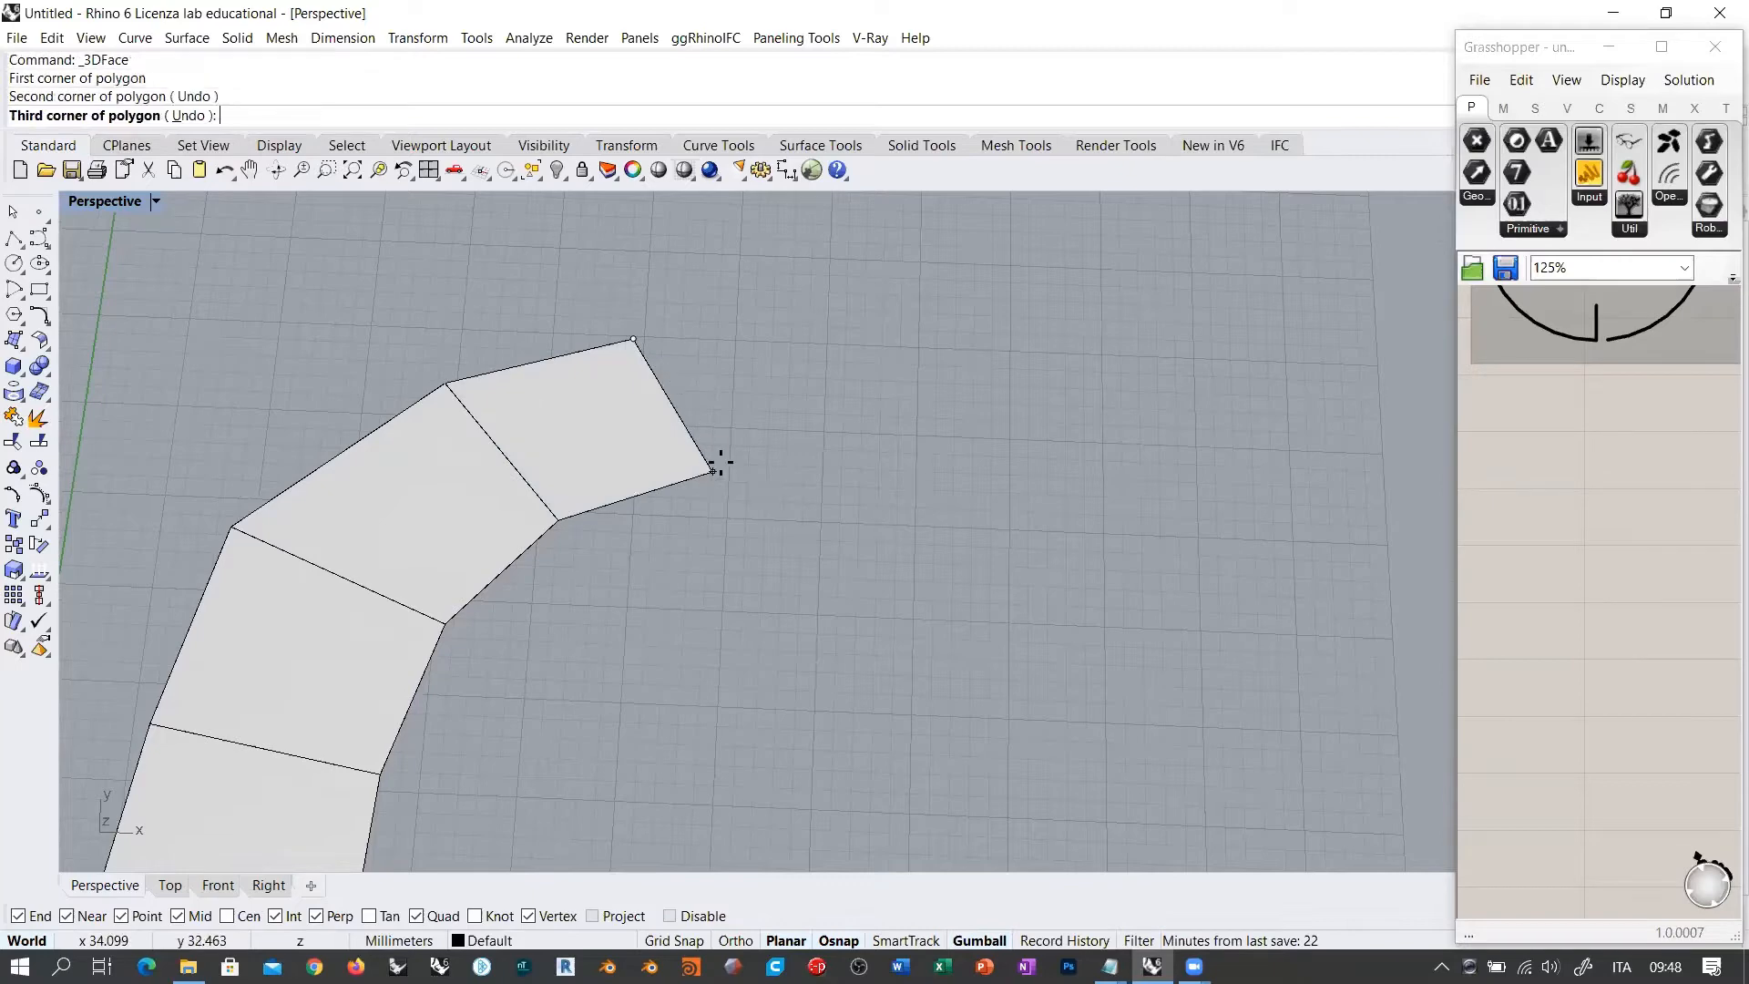
pyautogui.click(861, 464)
pyautogui.click(817, 314)
pyautogui.press('Return')
# Step: Add a sixth four-cornered mesh face, starting and ending at the fifth face's two end vertices, to complete the strip
pyautogui.keyDown('shift'); pyautogui.moveTo(848, 379); pyautogui.dragTo(670, 453, button='right'); pyautogui.keyUp('shift')
pyautogui.press('Return')
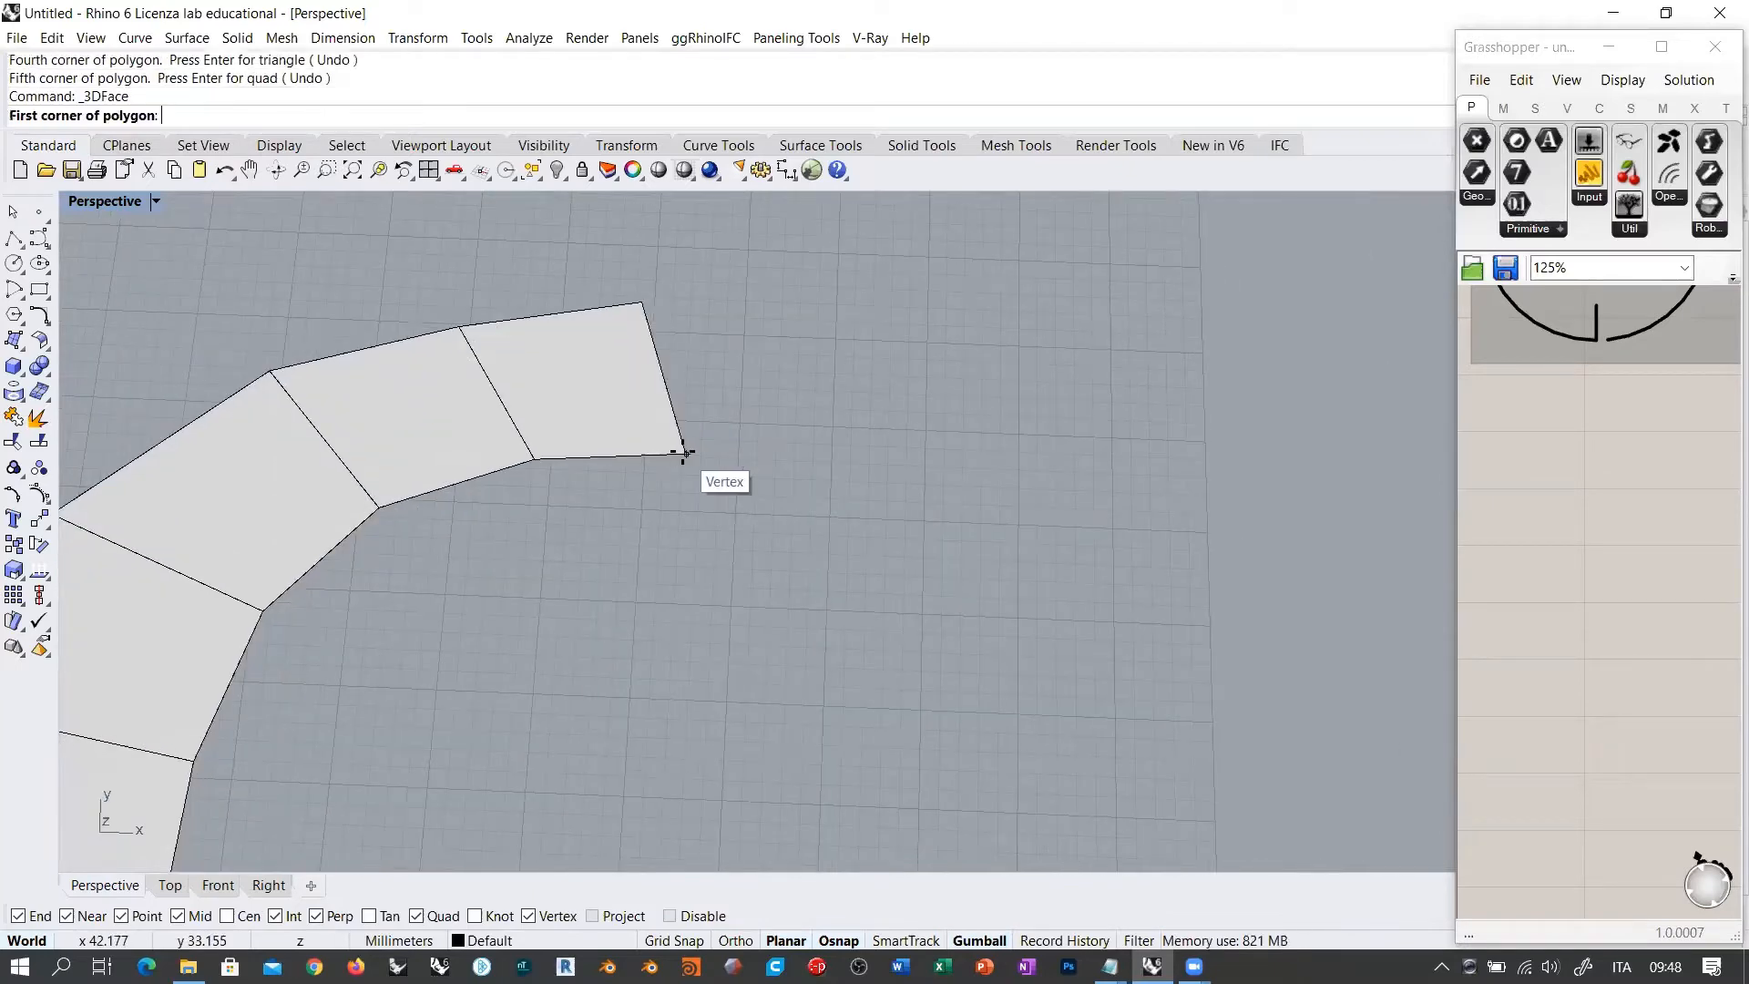
pyautogui.click(685, 454)
pyautogui.click(839, 466)
pyautogui.click(863, 327)
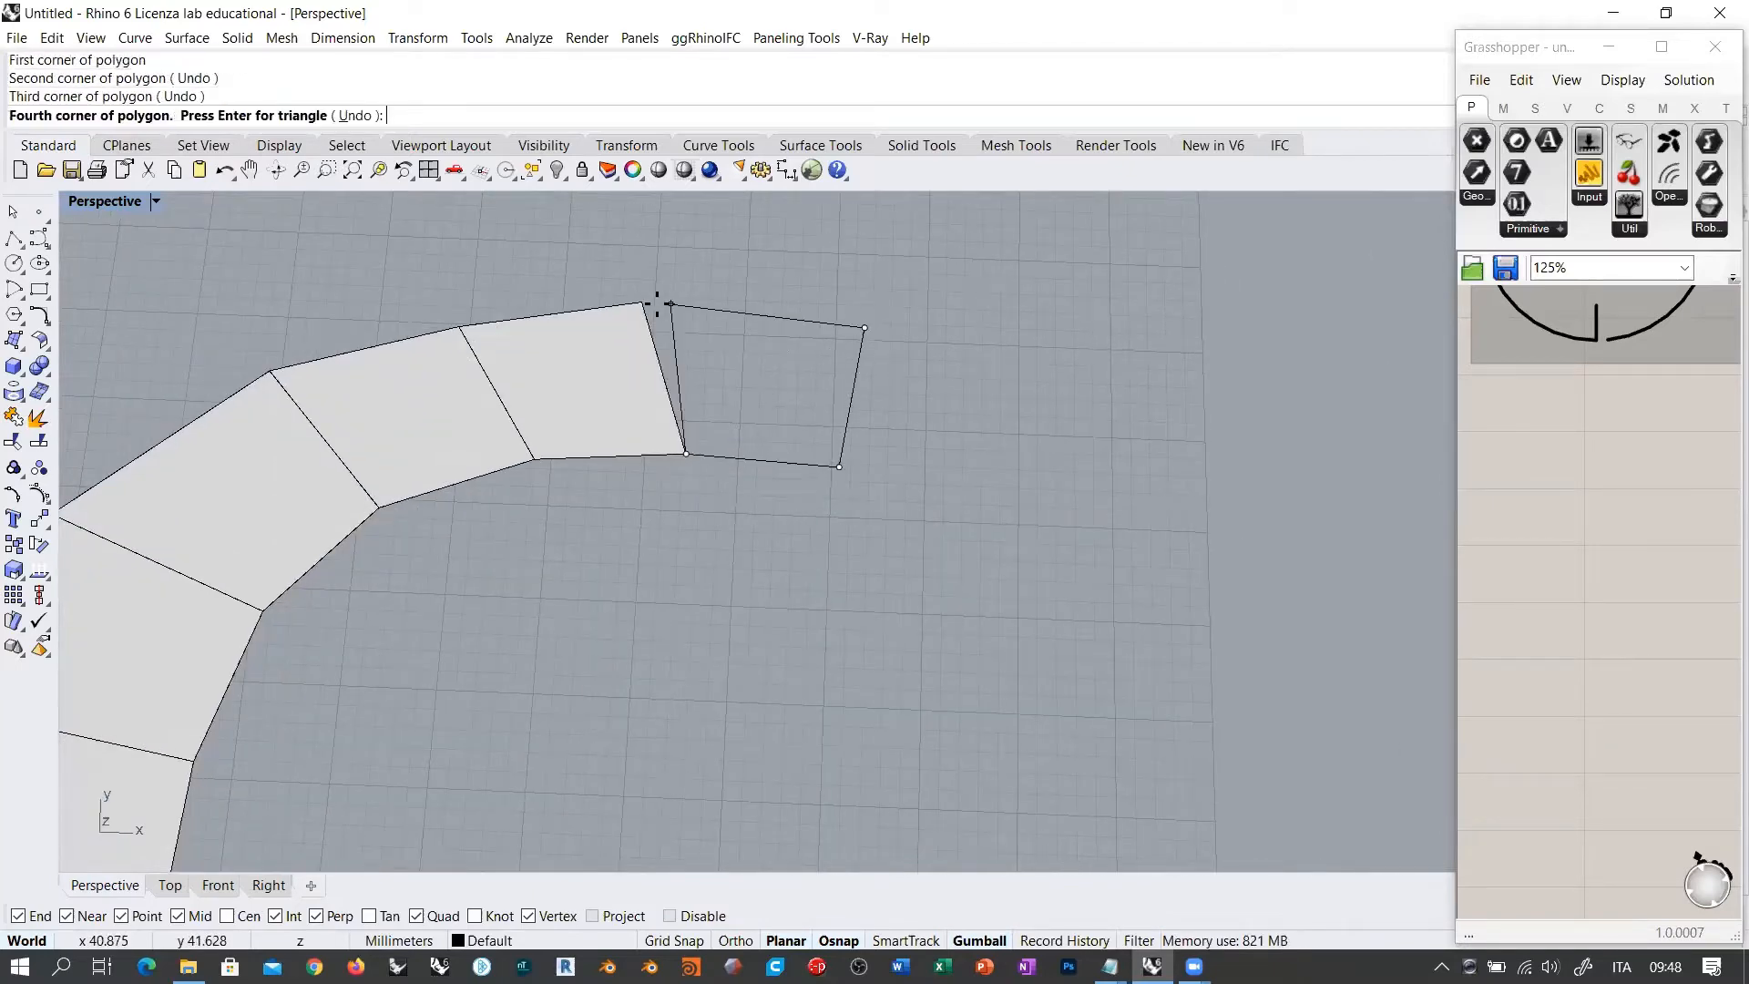
pyautogui.click(642, 303)
pyautogui.press('Return')
# Step: Select each of the strip's six faces one by one to check whether they are separate meshes
pyautogui.scroll(-3, 922, 361)
pyautogui.moveTo(769, 412); pyautogui.dragTo(713, 499, button='right')
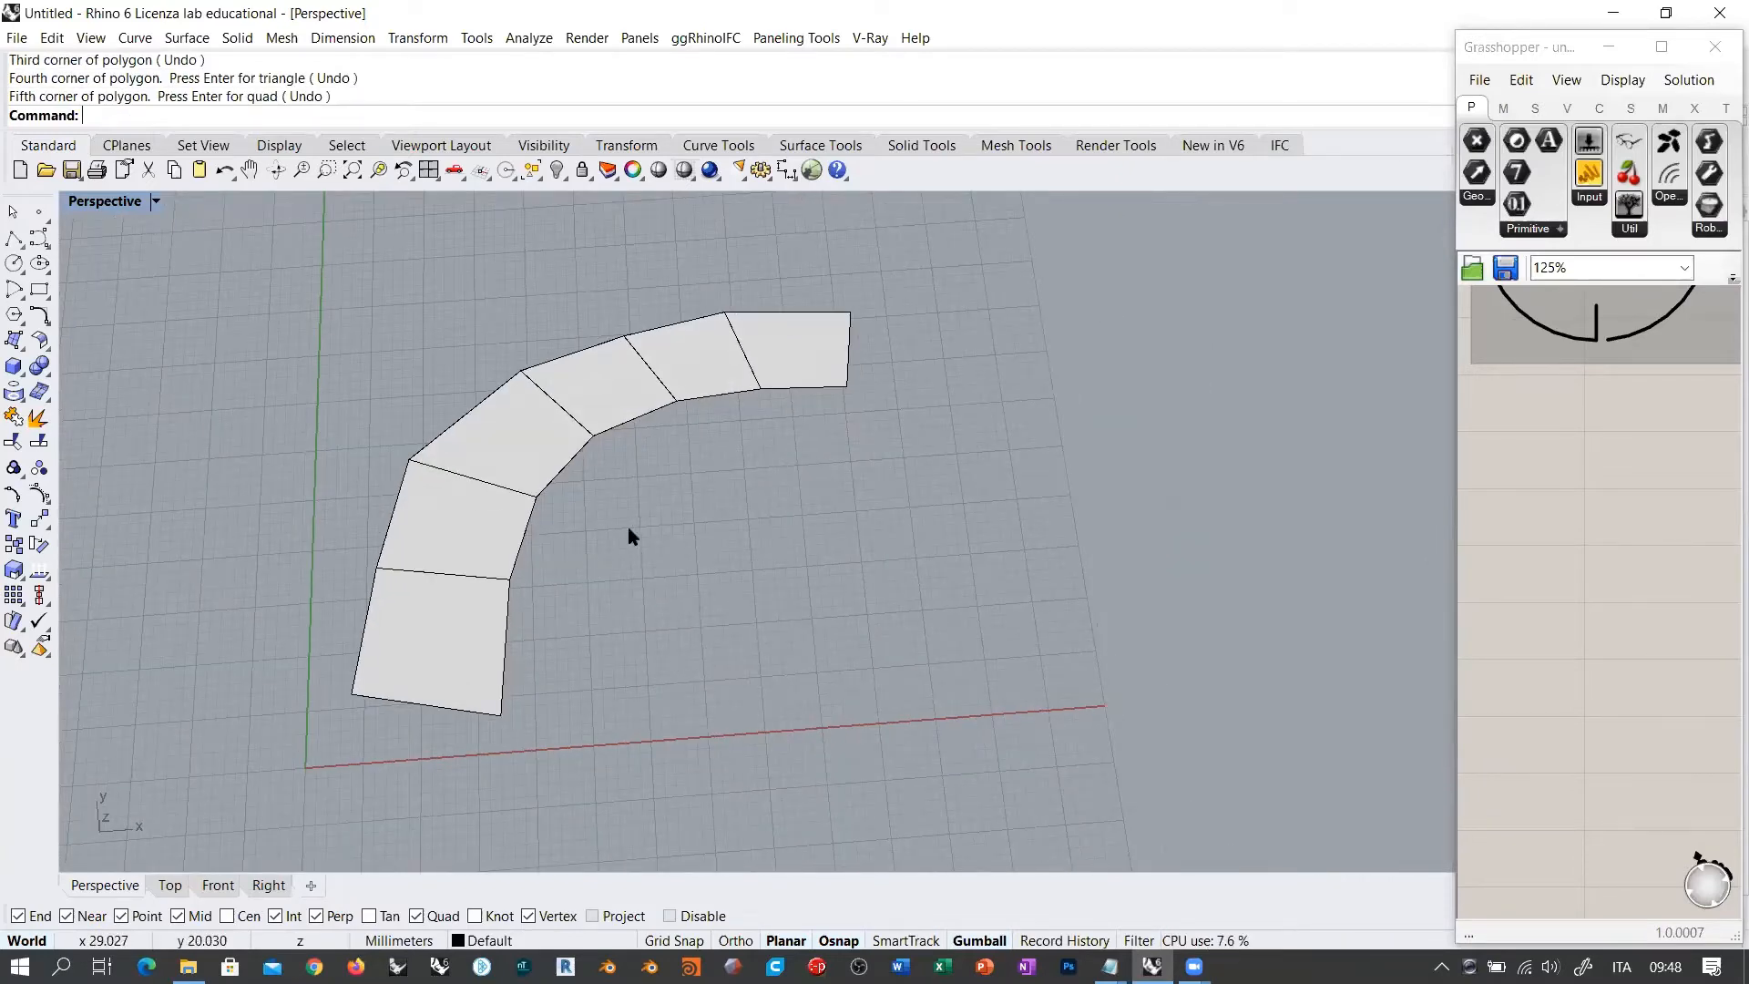
pyautogui.moveTo(782, 395); pyautogui.dragTo(831, 447, button='right')
pyautogui.click(832, 366)
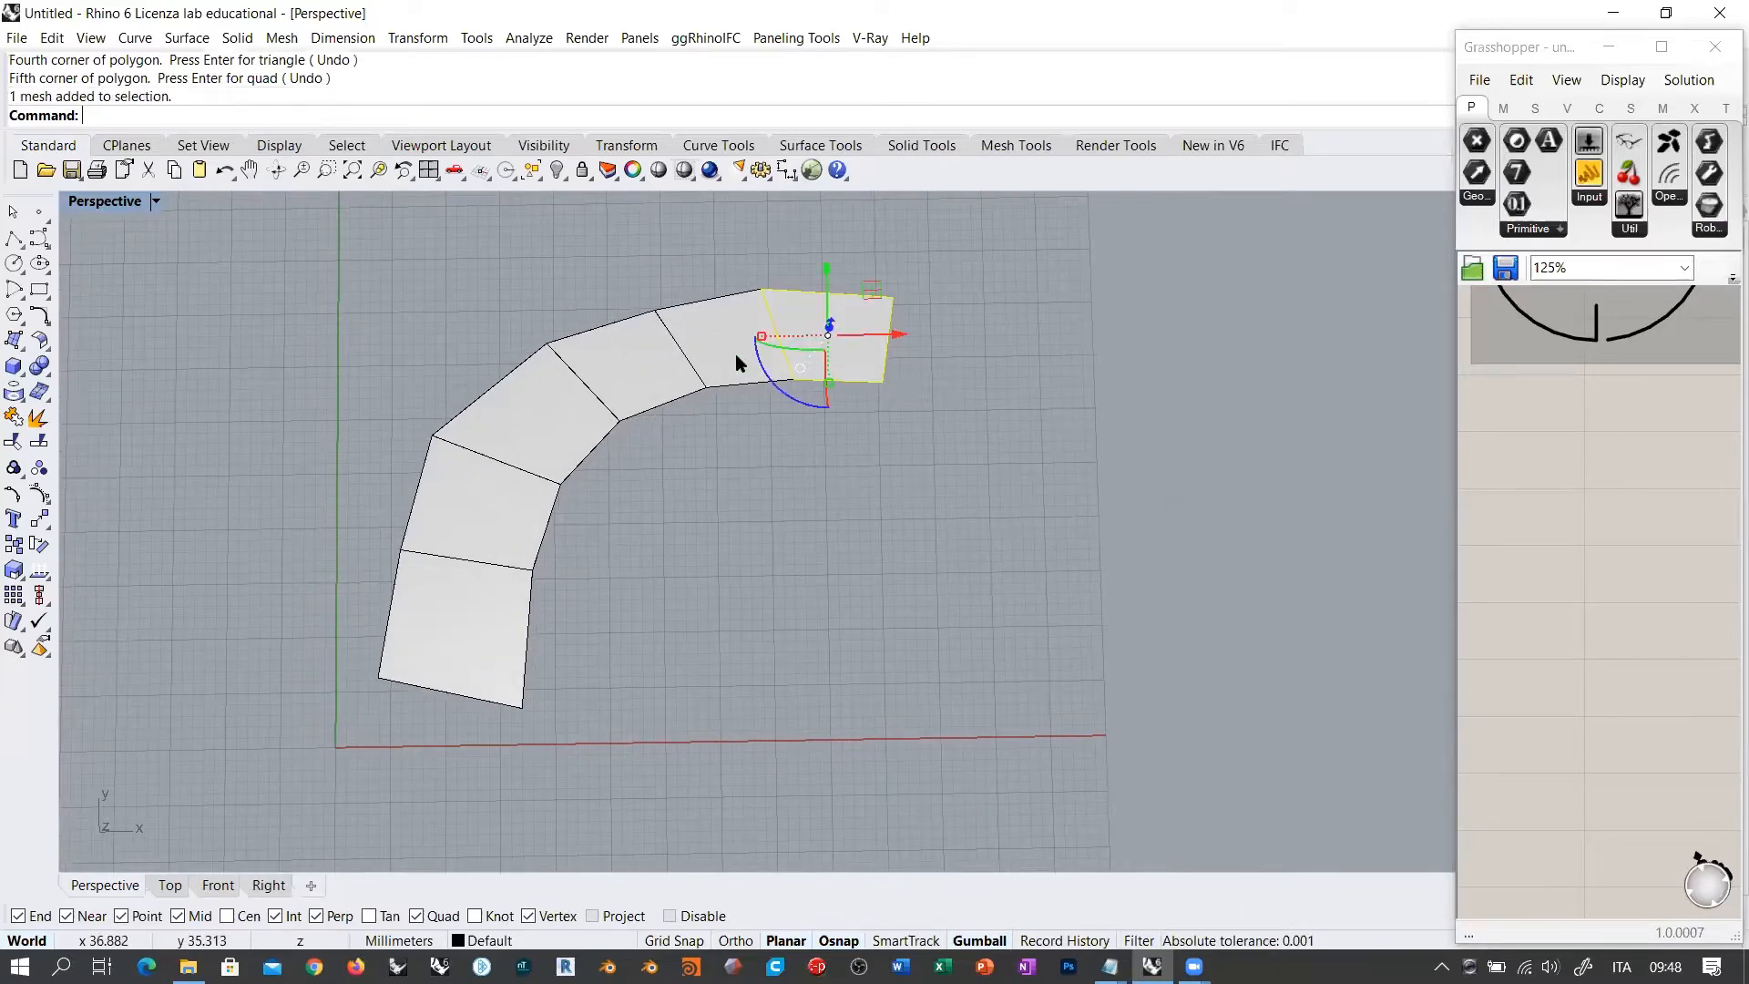
pyautogui.click(713, 351)
pyautogui.click(619, 350)
pyautogui.click(512, 401)
pyautogui.click(483, 515)
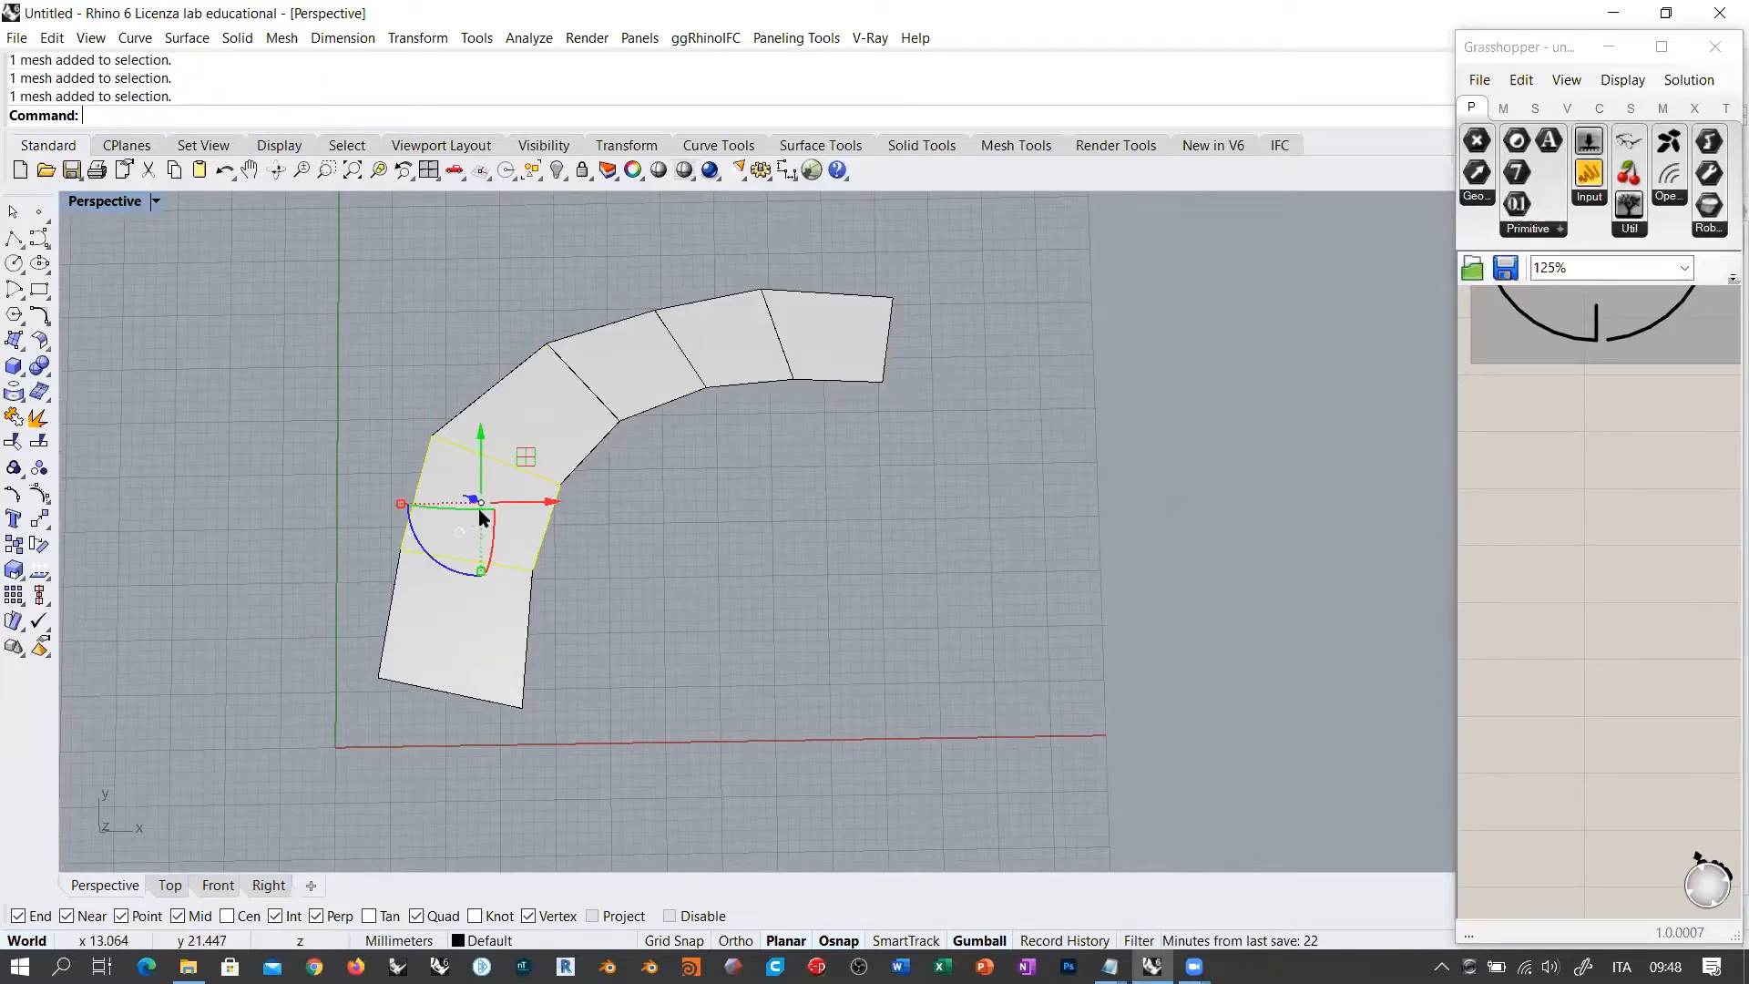
pyautogui.click(495, 656)
pyautogui.click(551, 760)
pyautogui.moveTo(751, 508); pyautogui.dragTo(745, 421, button='right')
pyautogui.scroll(2, 651, 505)
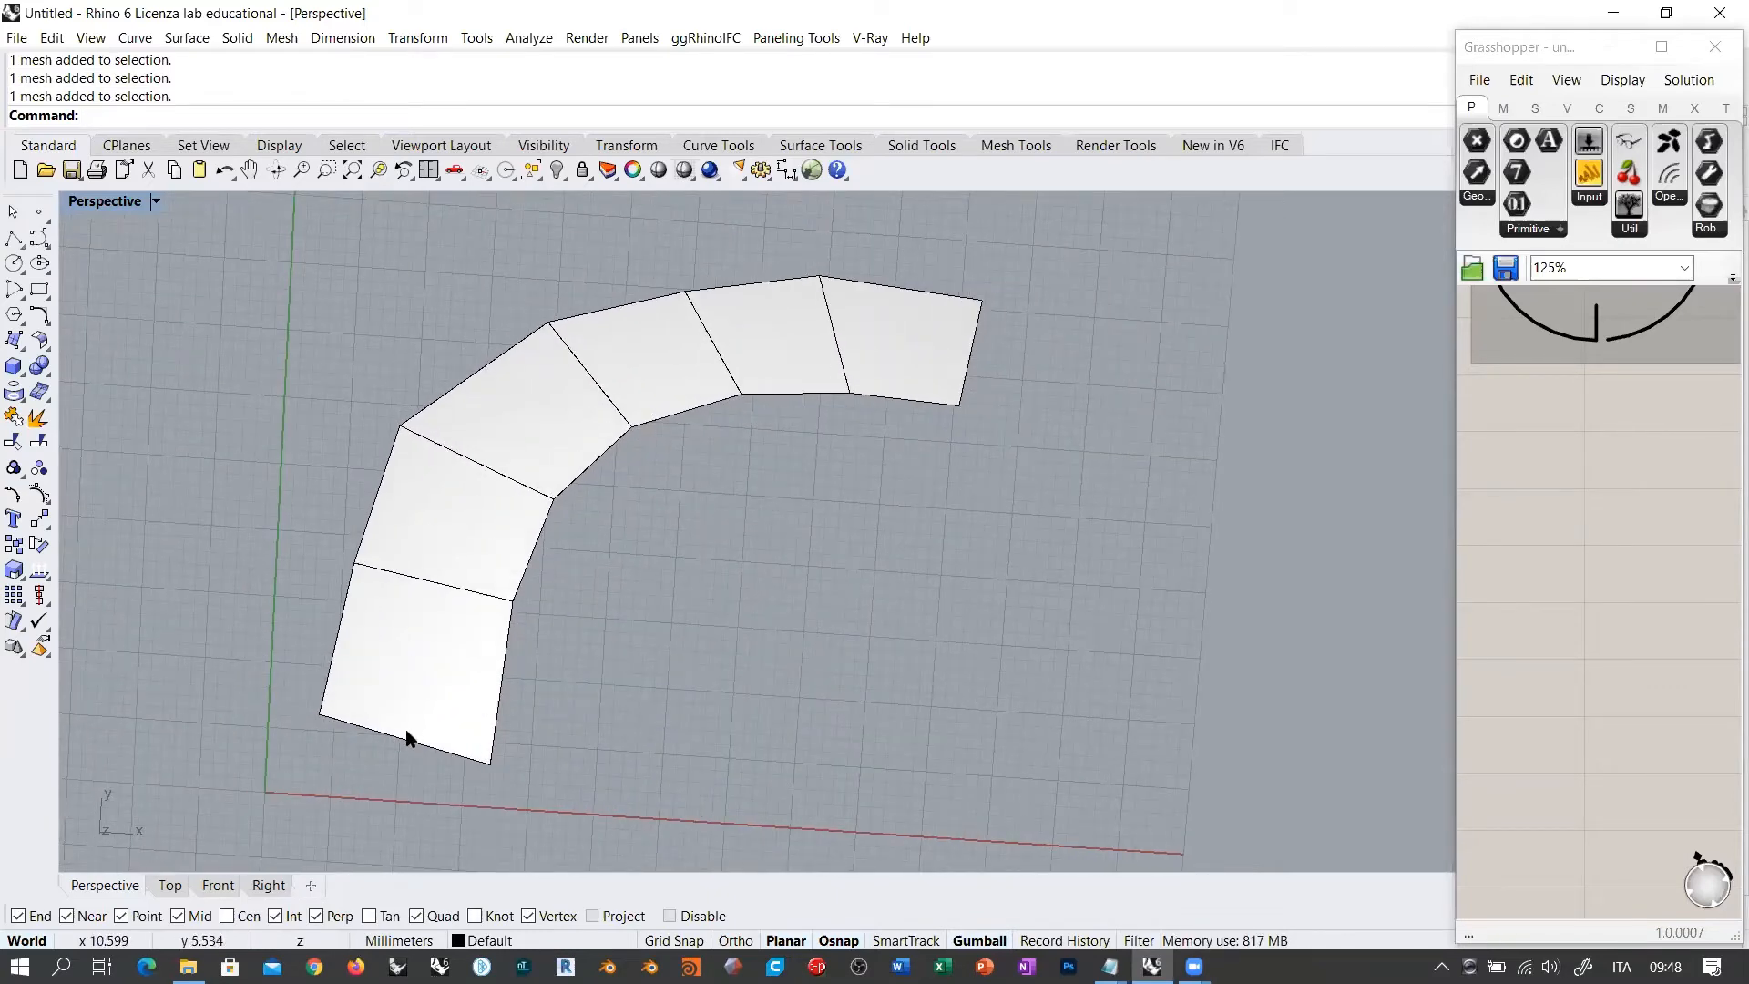
# Step: Join all six mesh faces of the strip into one mesh and check it by selecting it
pyautogui.moveTo(265, 801); pyautogui.dragTo(1101, 248)
pyautogui.moveTo(853, 469); pyautogui.dragTo(817, 539, button='right')
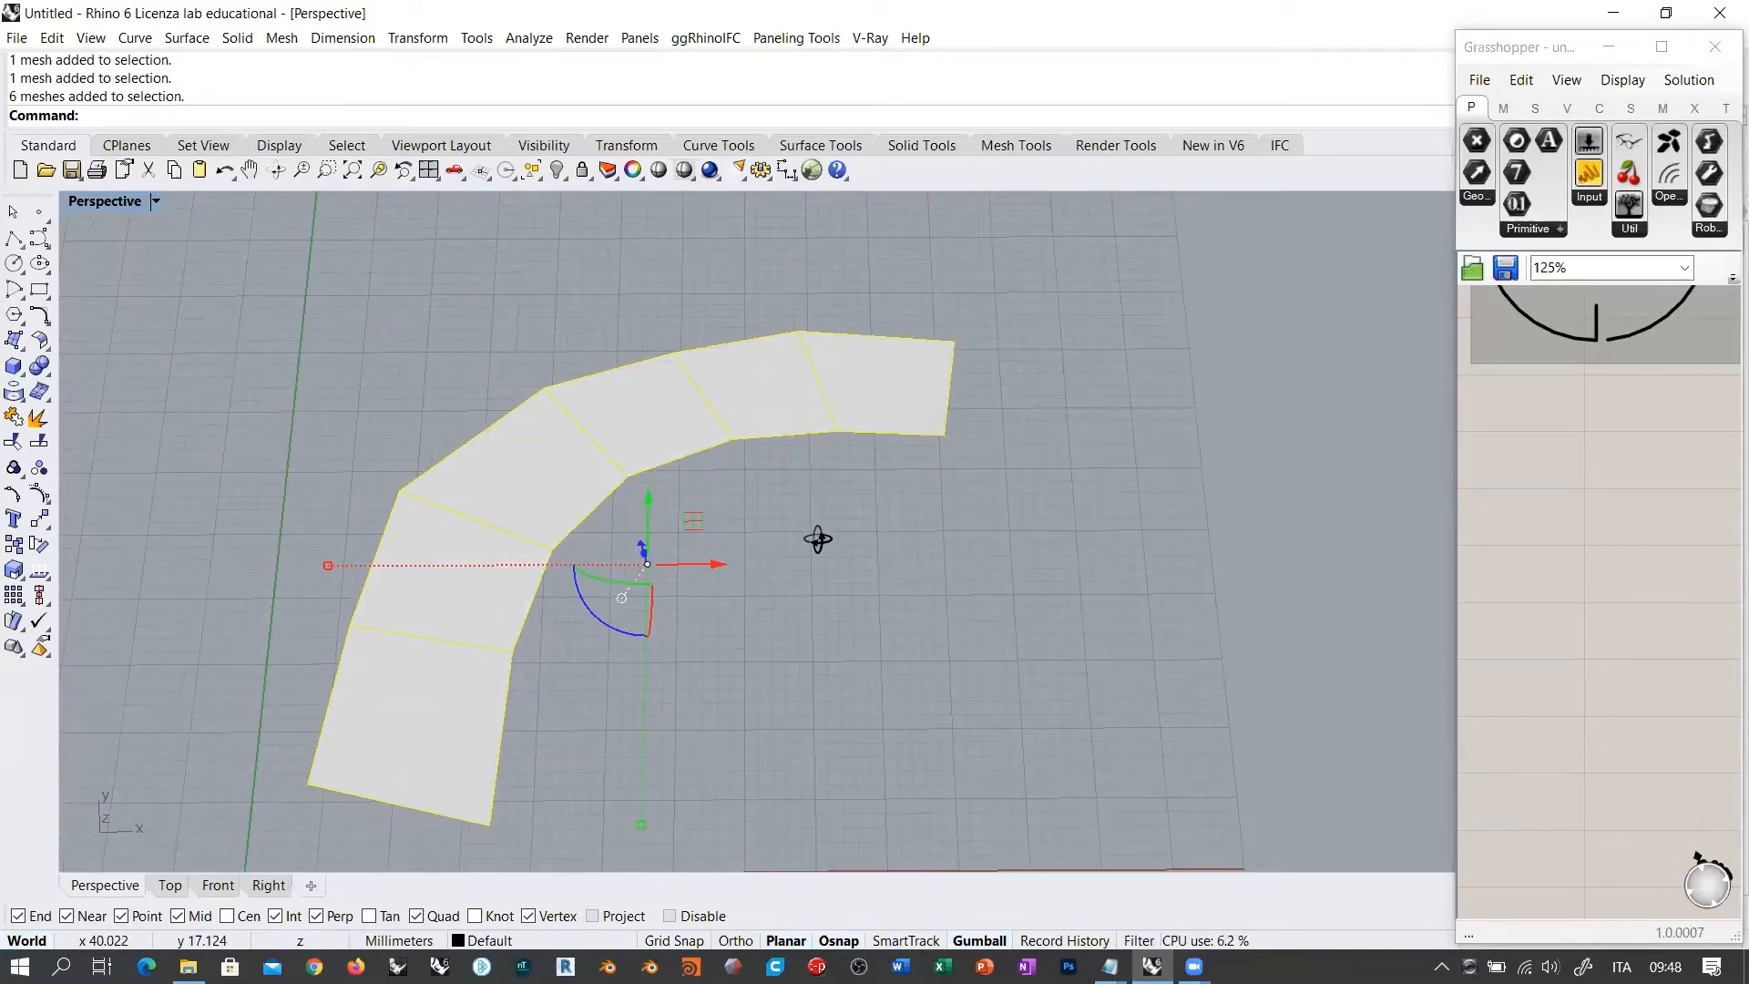
pyautogui.click(15, 418)
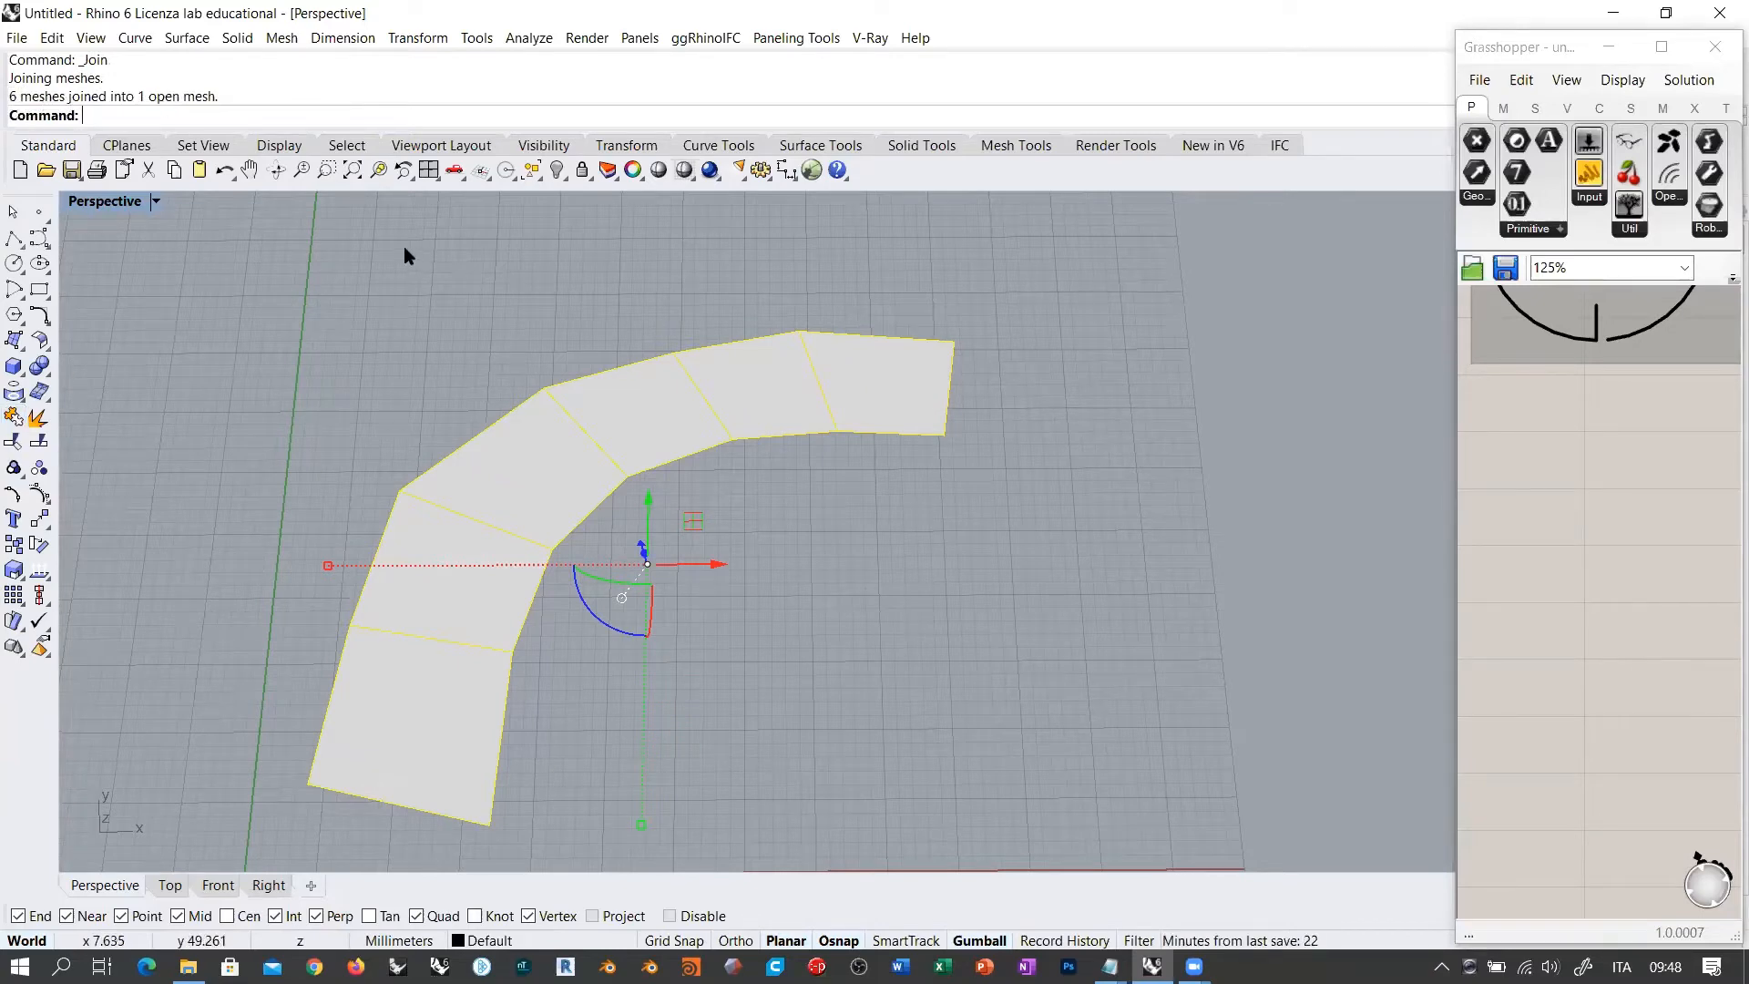
pyautogui.click(403, 271)
pyautogui.click(597, 412)
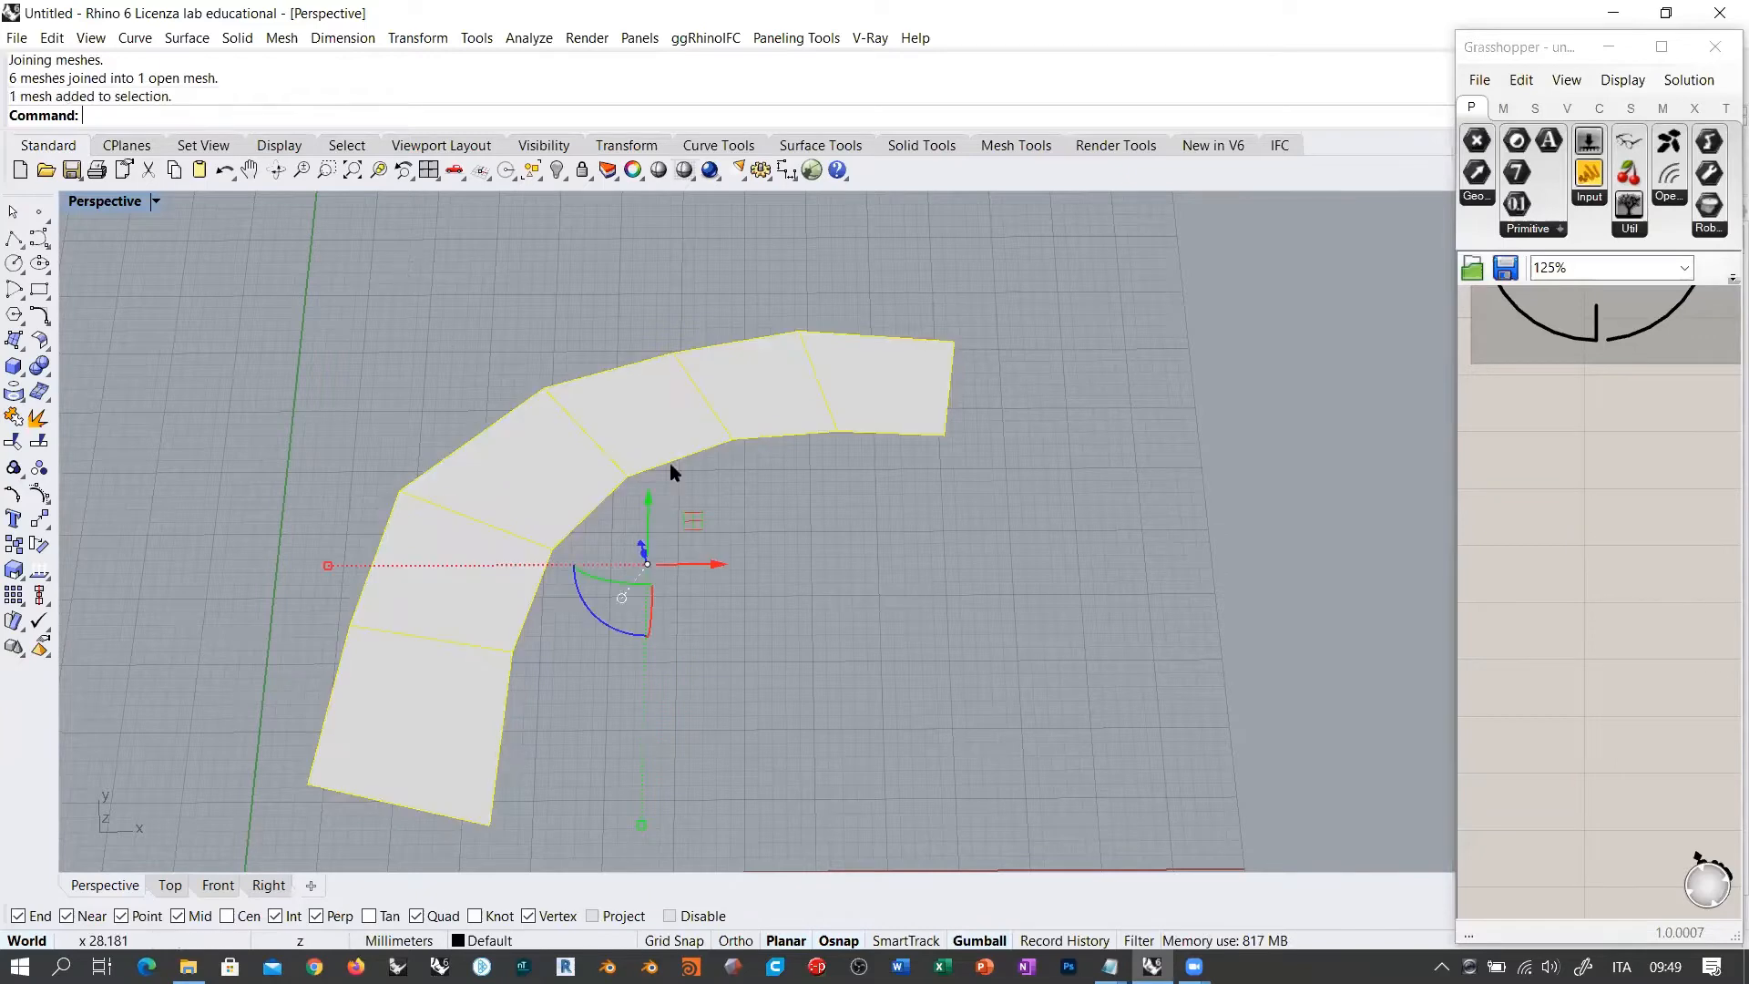
pyautogui.moveTo(772, 543); pyautogui.dragTo(703, 524, button='right')
pyautogui.click(702, 523)
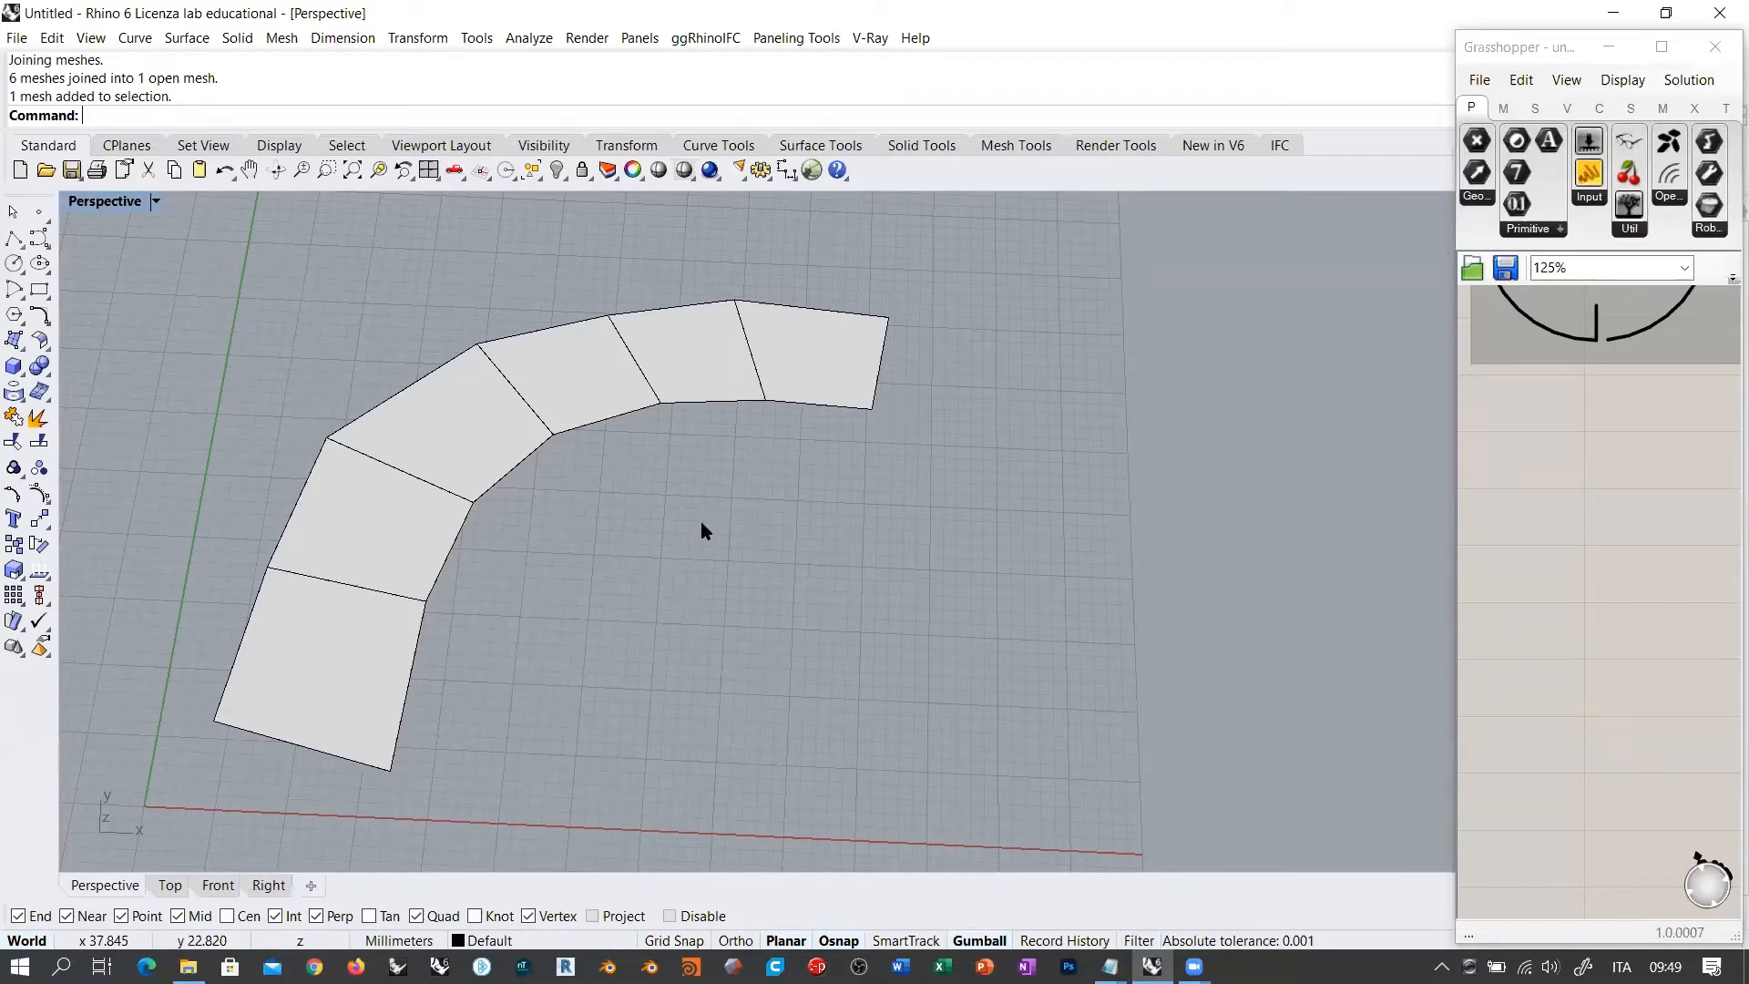
# Step: Weld the joined strip mesh with an angle tolerance of 10 and check it by selecting it
pyautogui.moveTo(708, 444); pyautogui.dragTo(710, 463, button='right')
pyautogui.click(1009, 148)
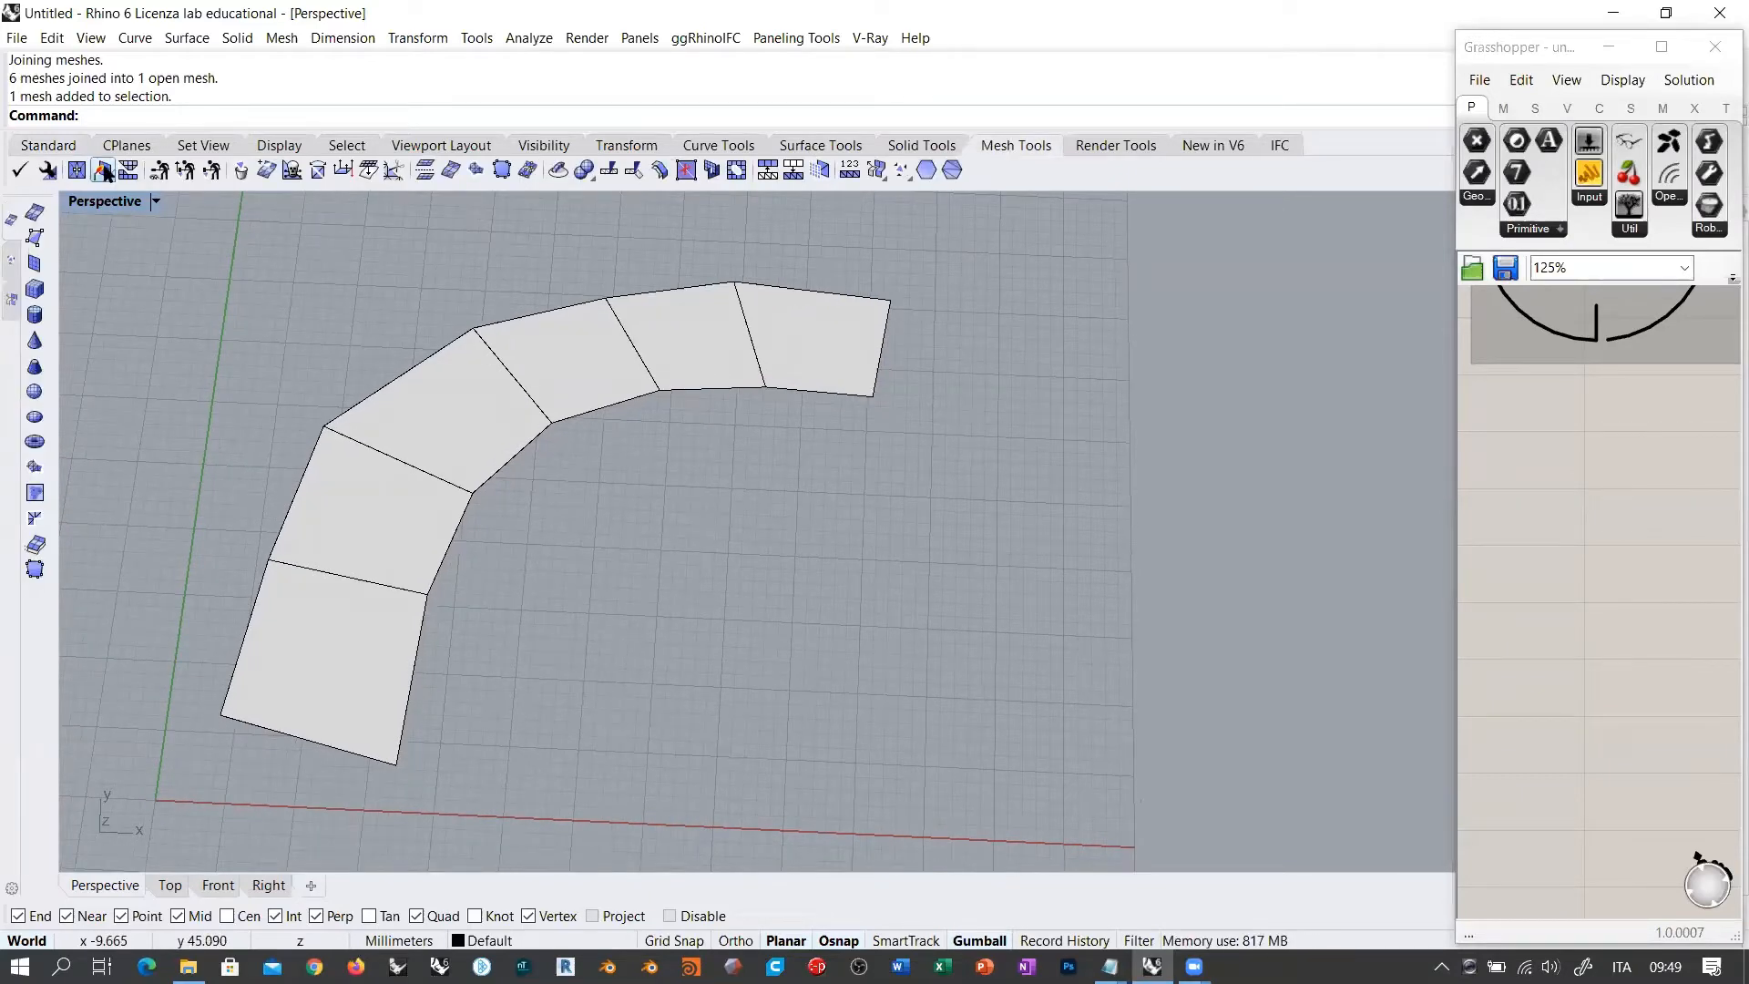
pyautogui.click(104, 173)
pyautogui.click(376, 507)
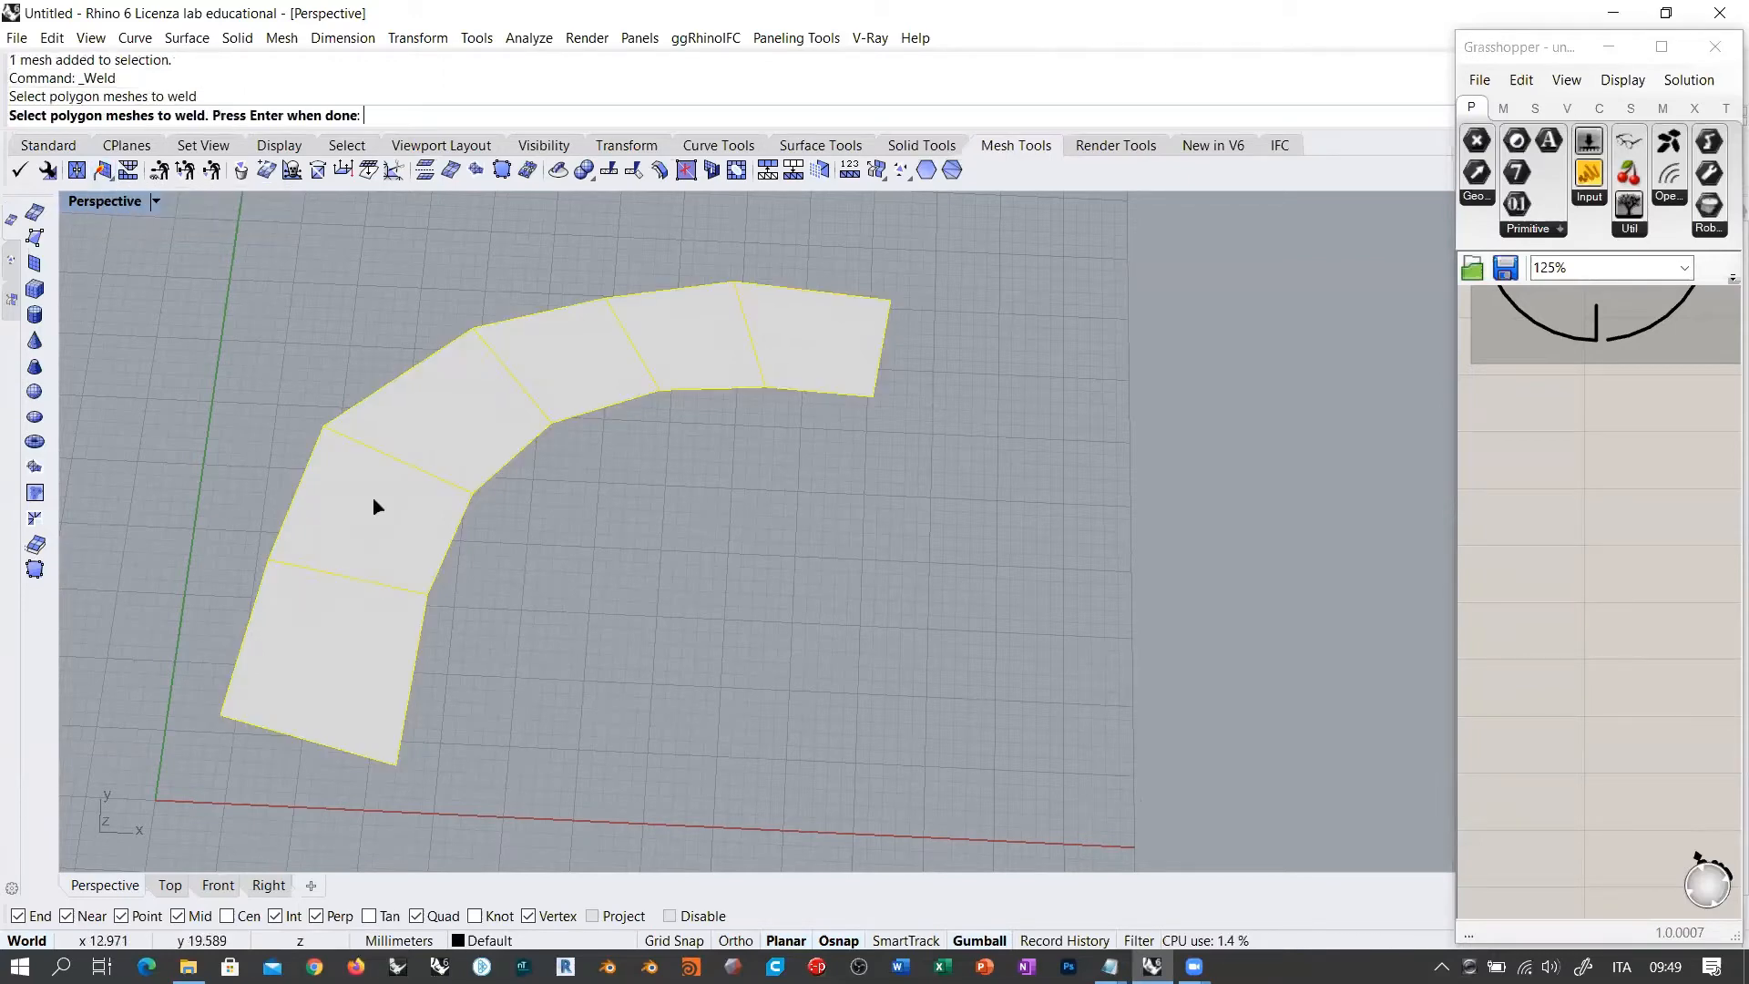
pyautogui.press('Return')
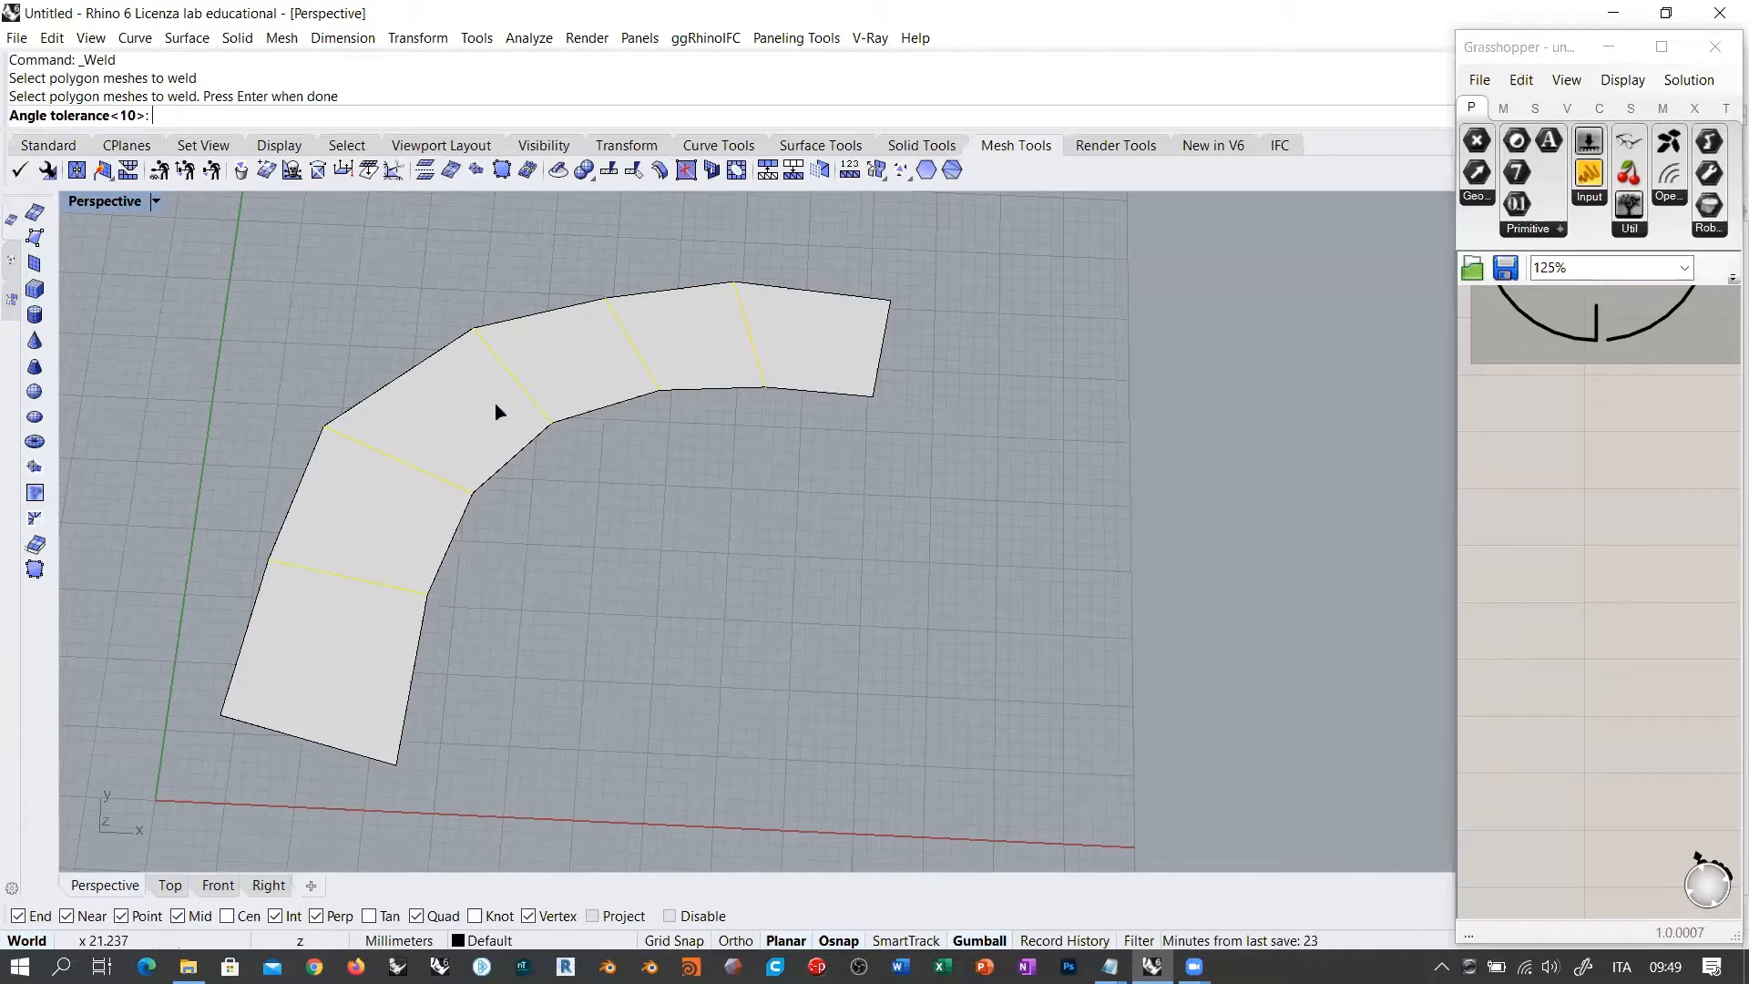
pyautogui.press('Return')
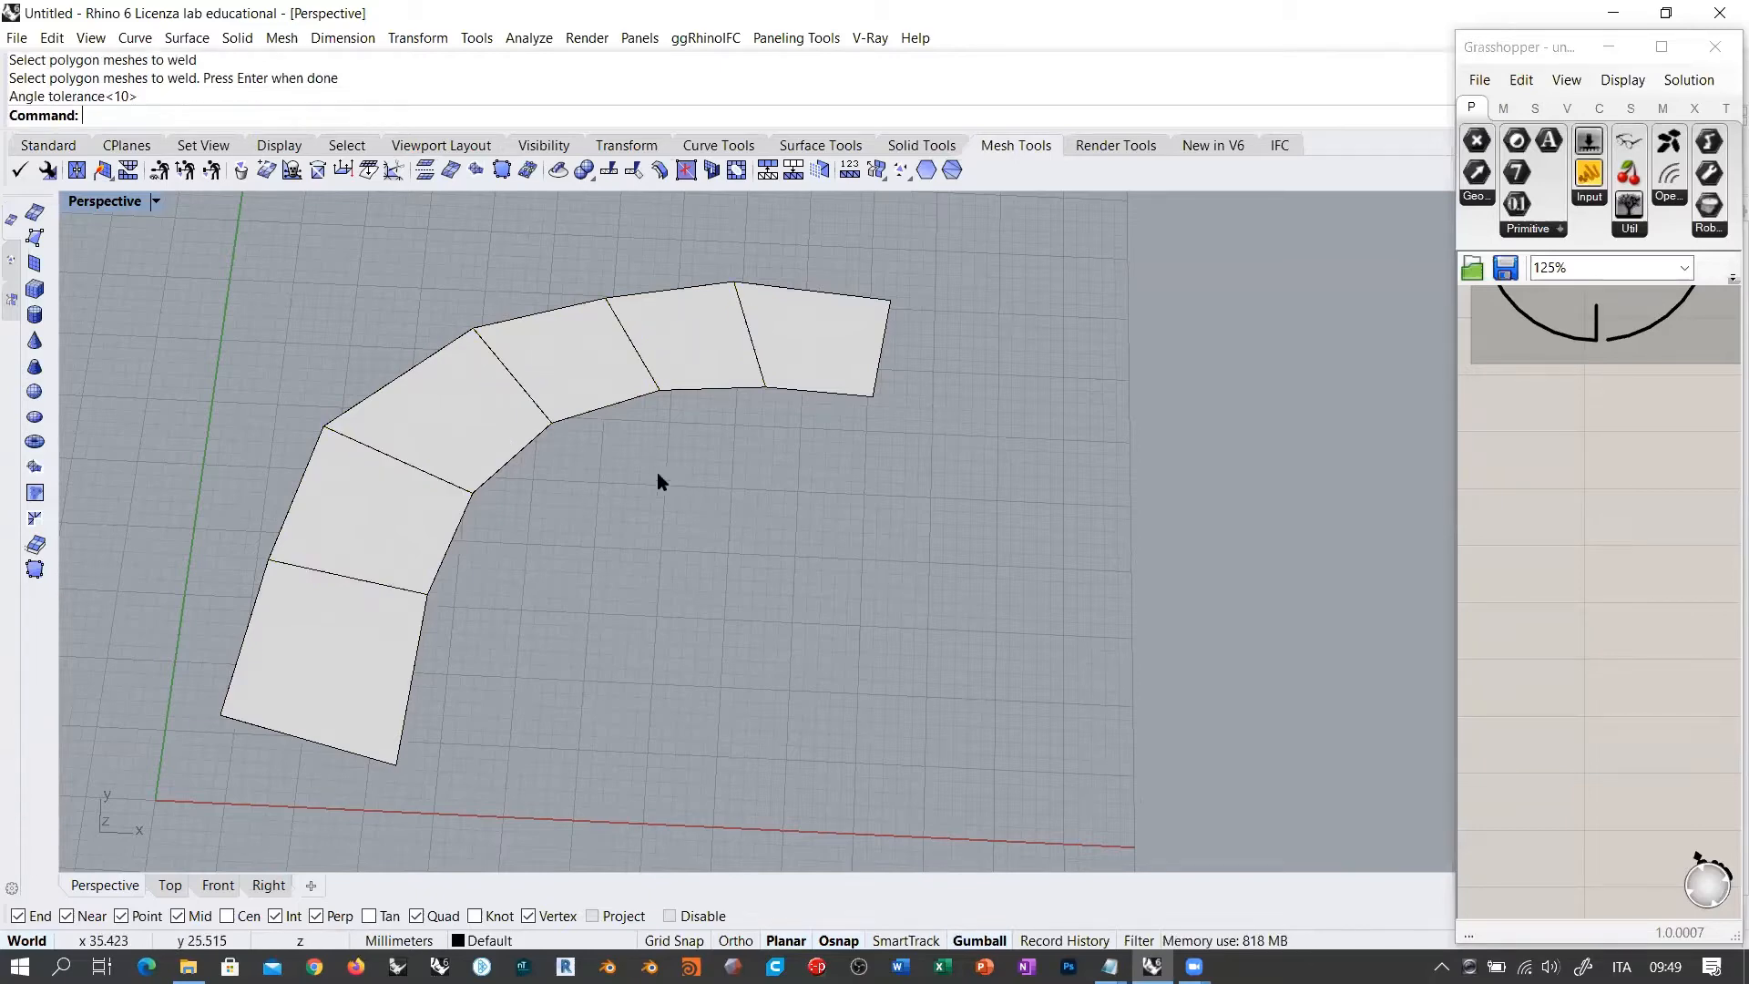
pyautogui.click(665, 358)
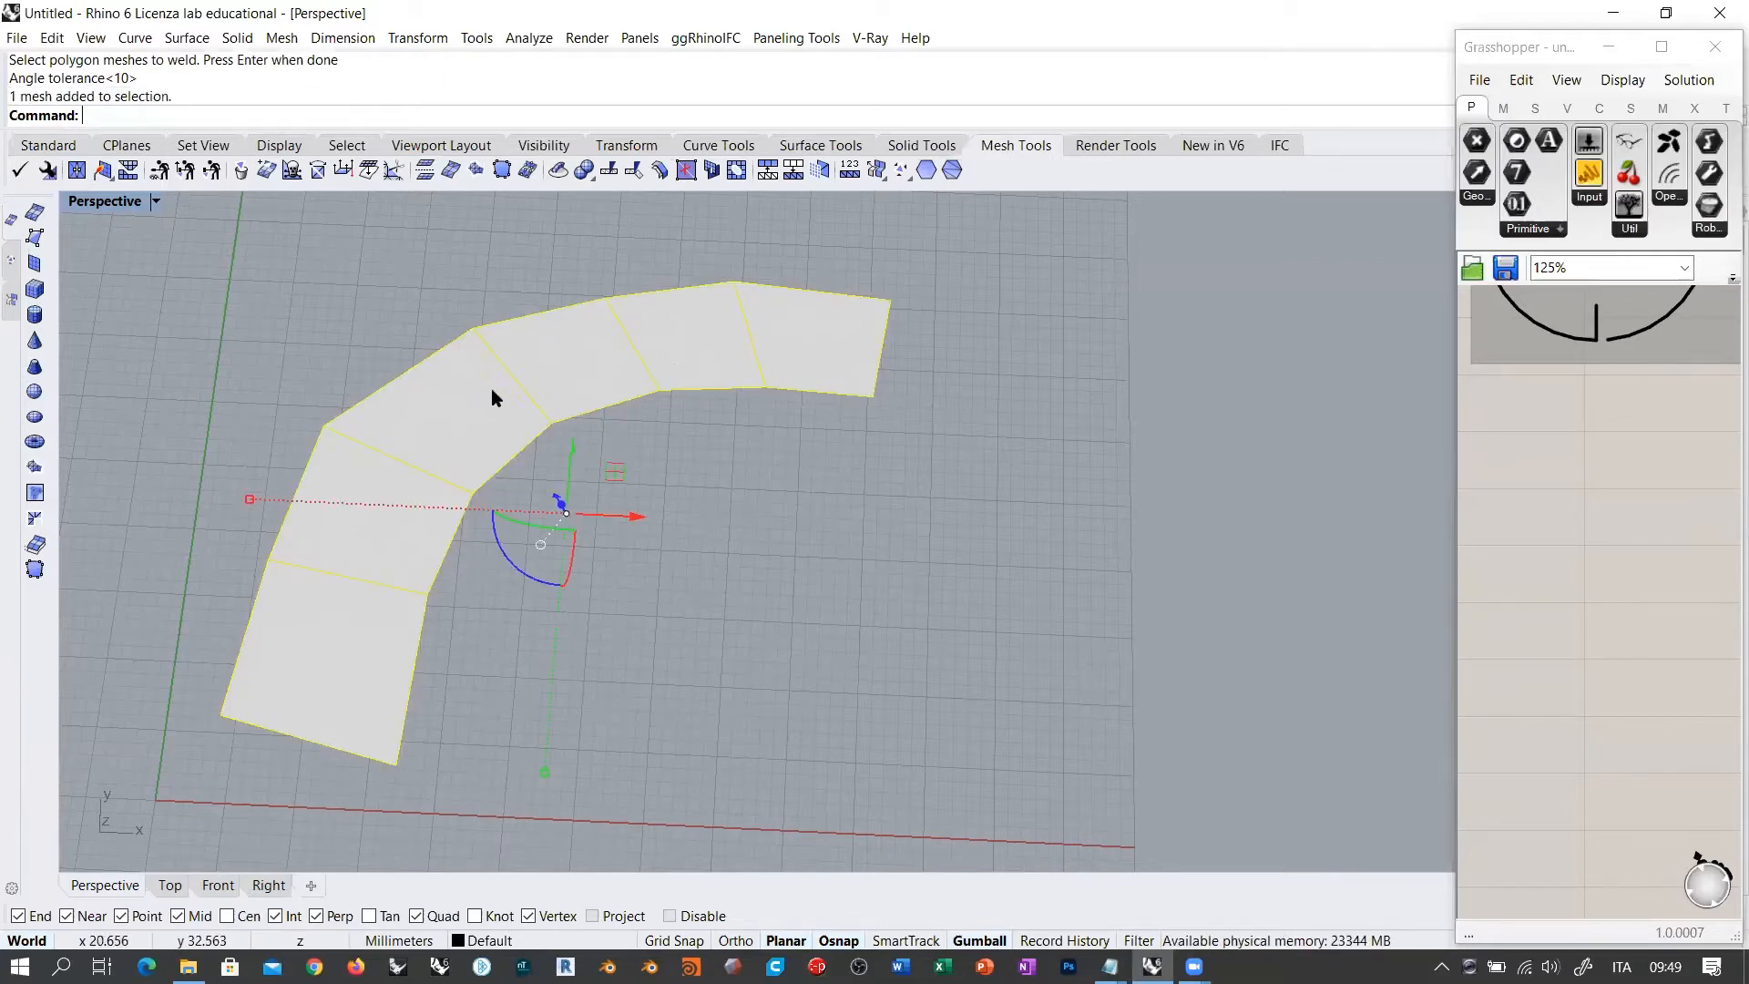
pyautogui.click(832, 638)
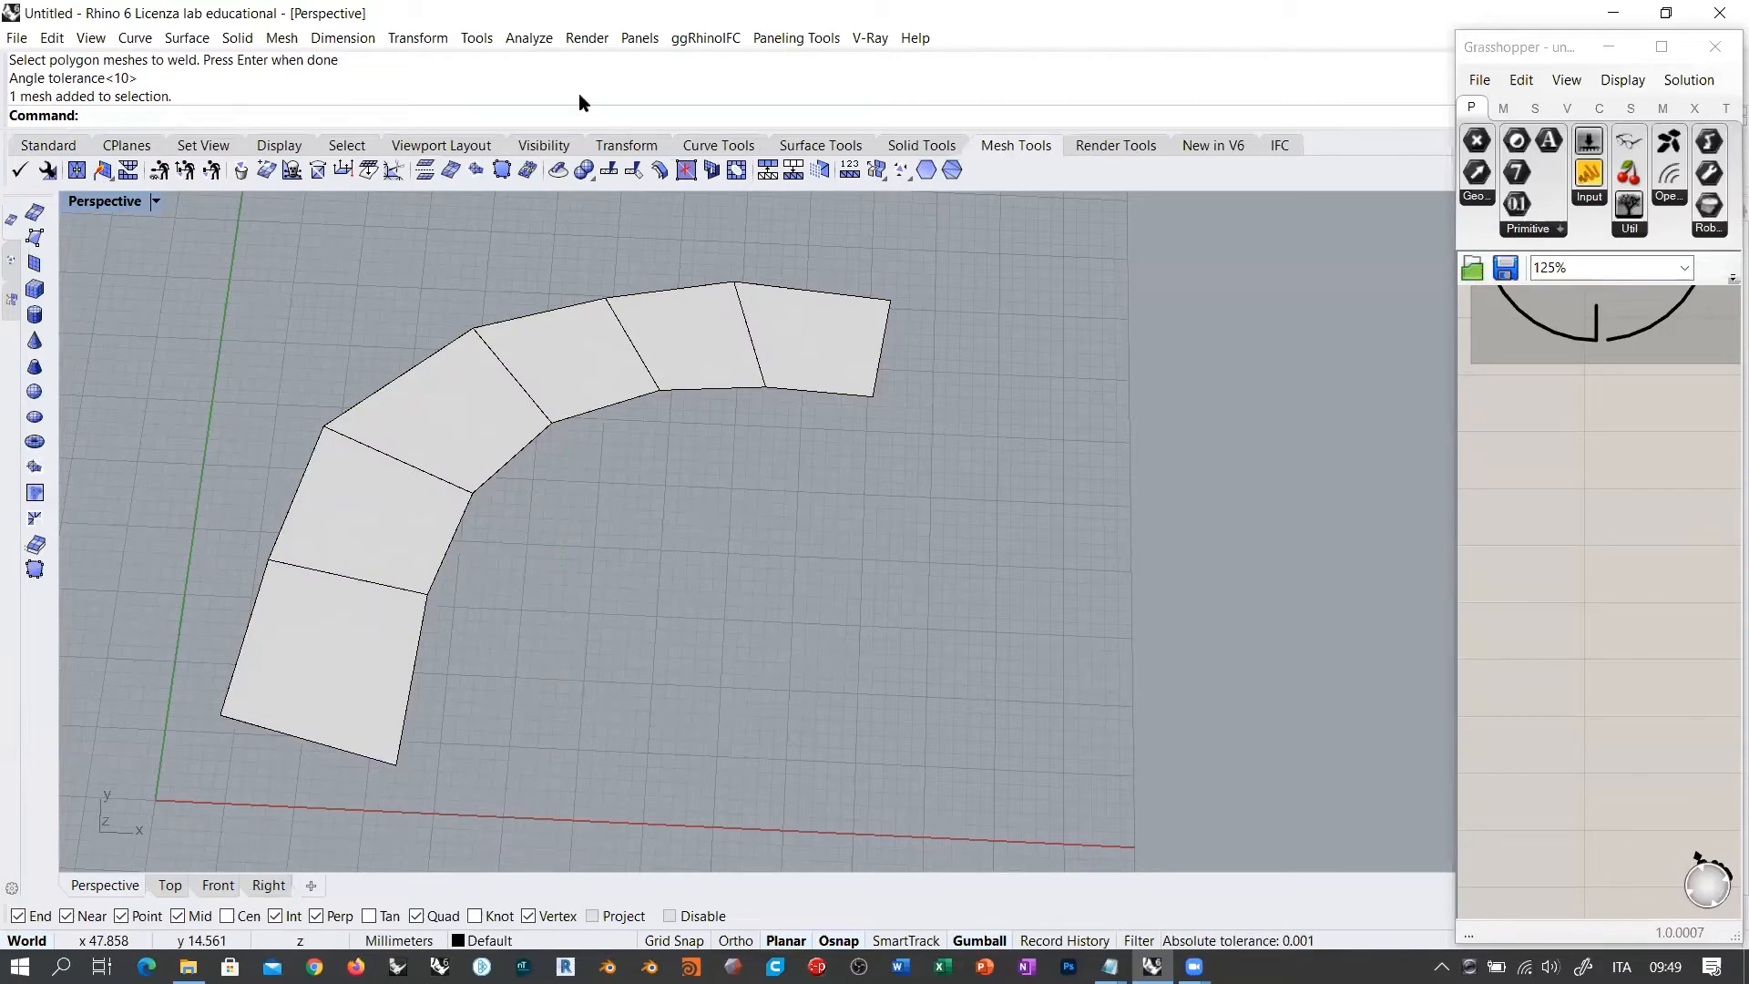
# Step: Sketch a screen annotation of two adjoining quads, mark their shared edge and vertices, label it WELDING, and clear it
pyautogui.moveTo(925, 386); pyautogui.dragTo(881, 572)
pyautogui.moveTo(879, 570)
pyautogui.mouseDown()
pyautogui.moveTo(1066, 625)
pyautogui.moveTo(1115, 419)
pyautogui.mouseUp()
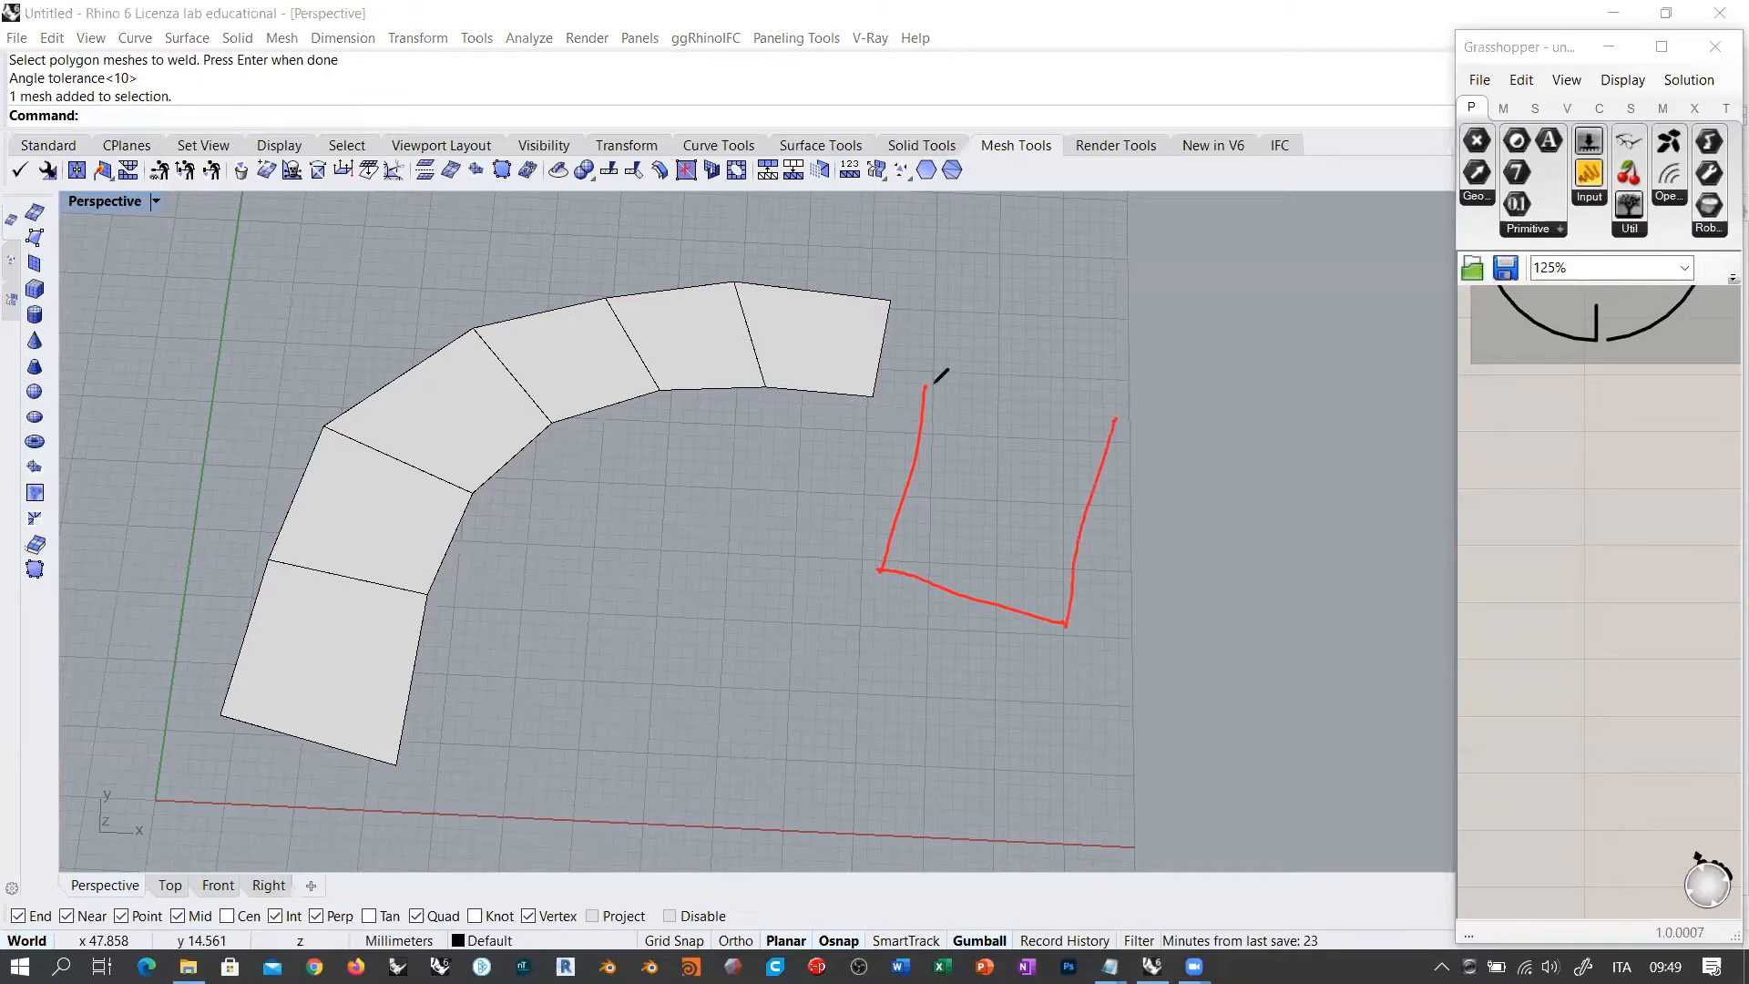
pyautogui.moveTo(925, 379)
pyautogui.mouseDown()
pyautogui.moveTo(1123, 415)
pyautogui.moveTo(1070, 629)
pyautogui.moveTo(1219, 576)
pyautogui.moveTo(1165, 423)
pyautogui.moveTo(1130, 417)
pyautogui.moveTo(1104, 497)
pyautogui.mouseUp()
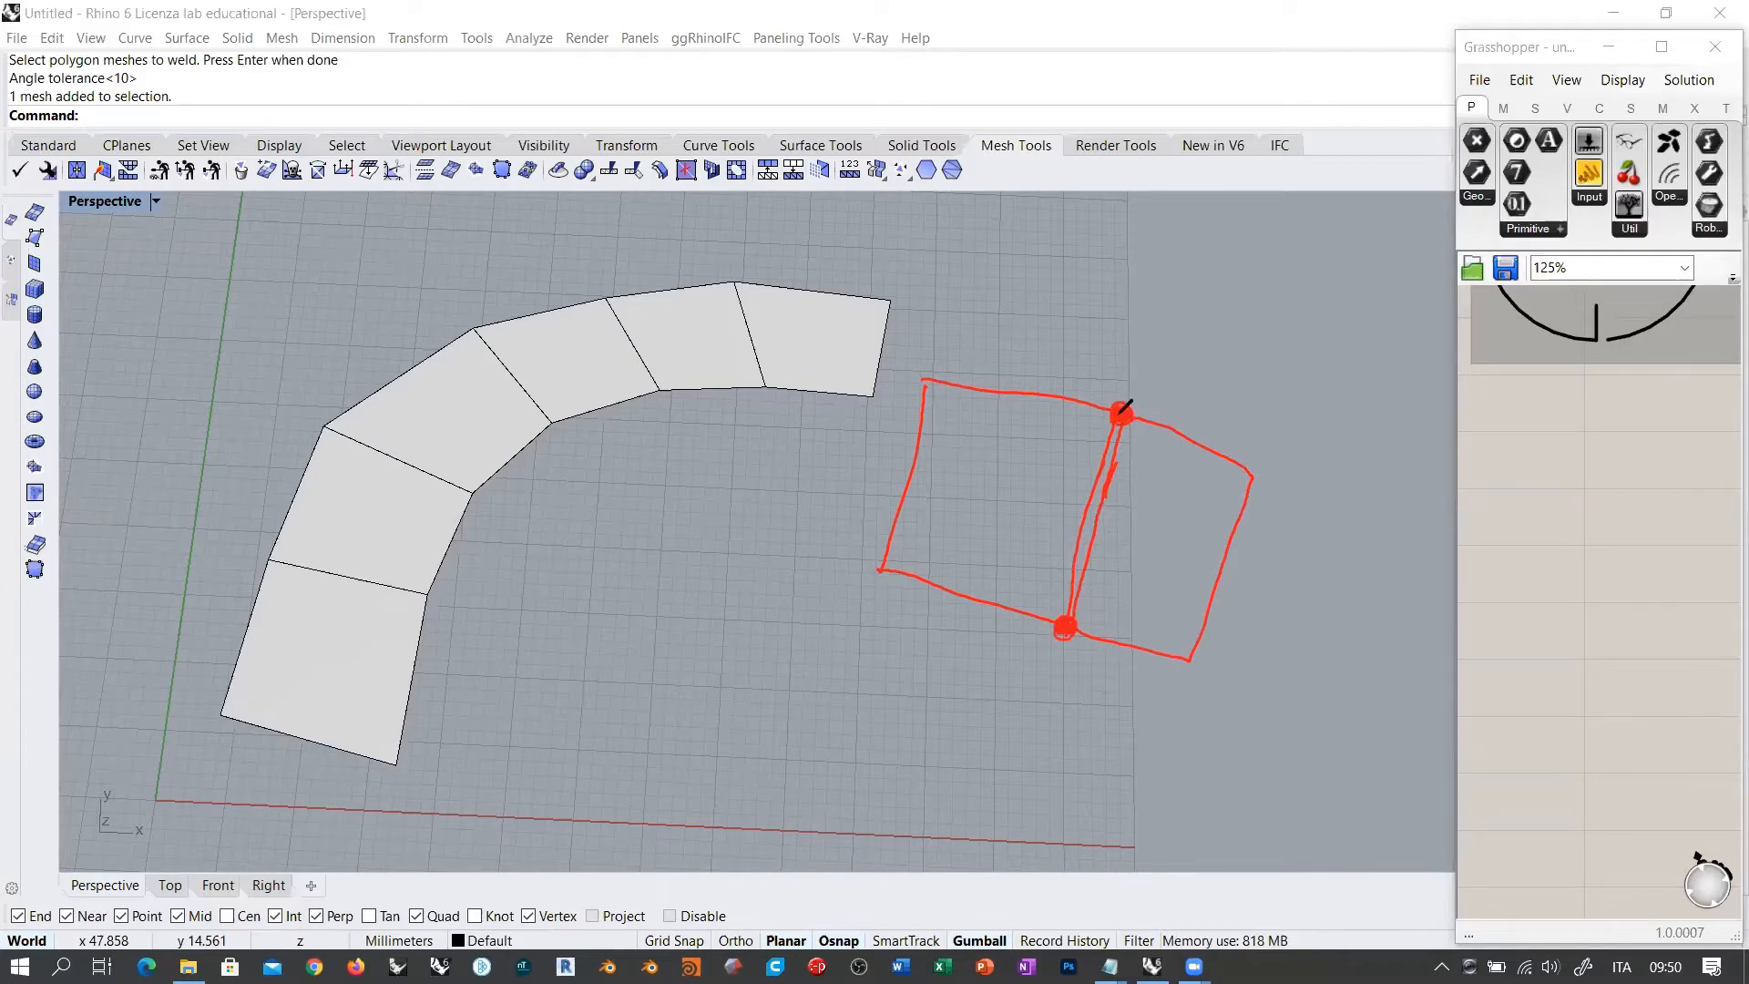
pyautogui.moveTo(1122, 408)
pyautogui.mouseDown()
pyautogui.moveTo(1066, 627)
pyautogui.moveTo(1127, 419)
pyautogui.mouseUp()
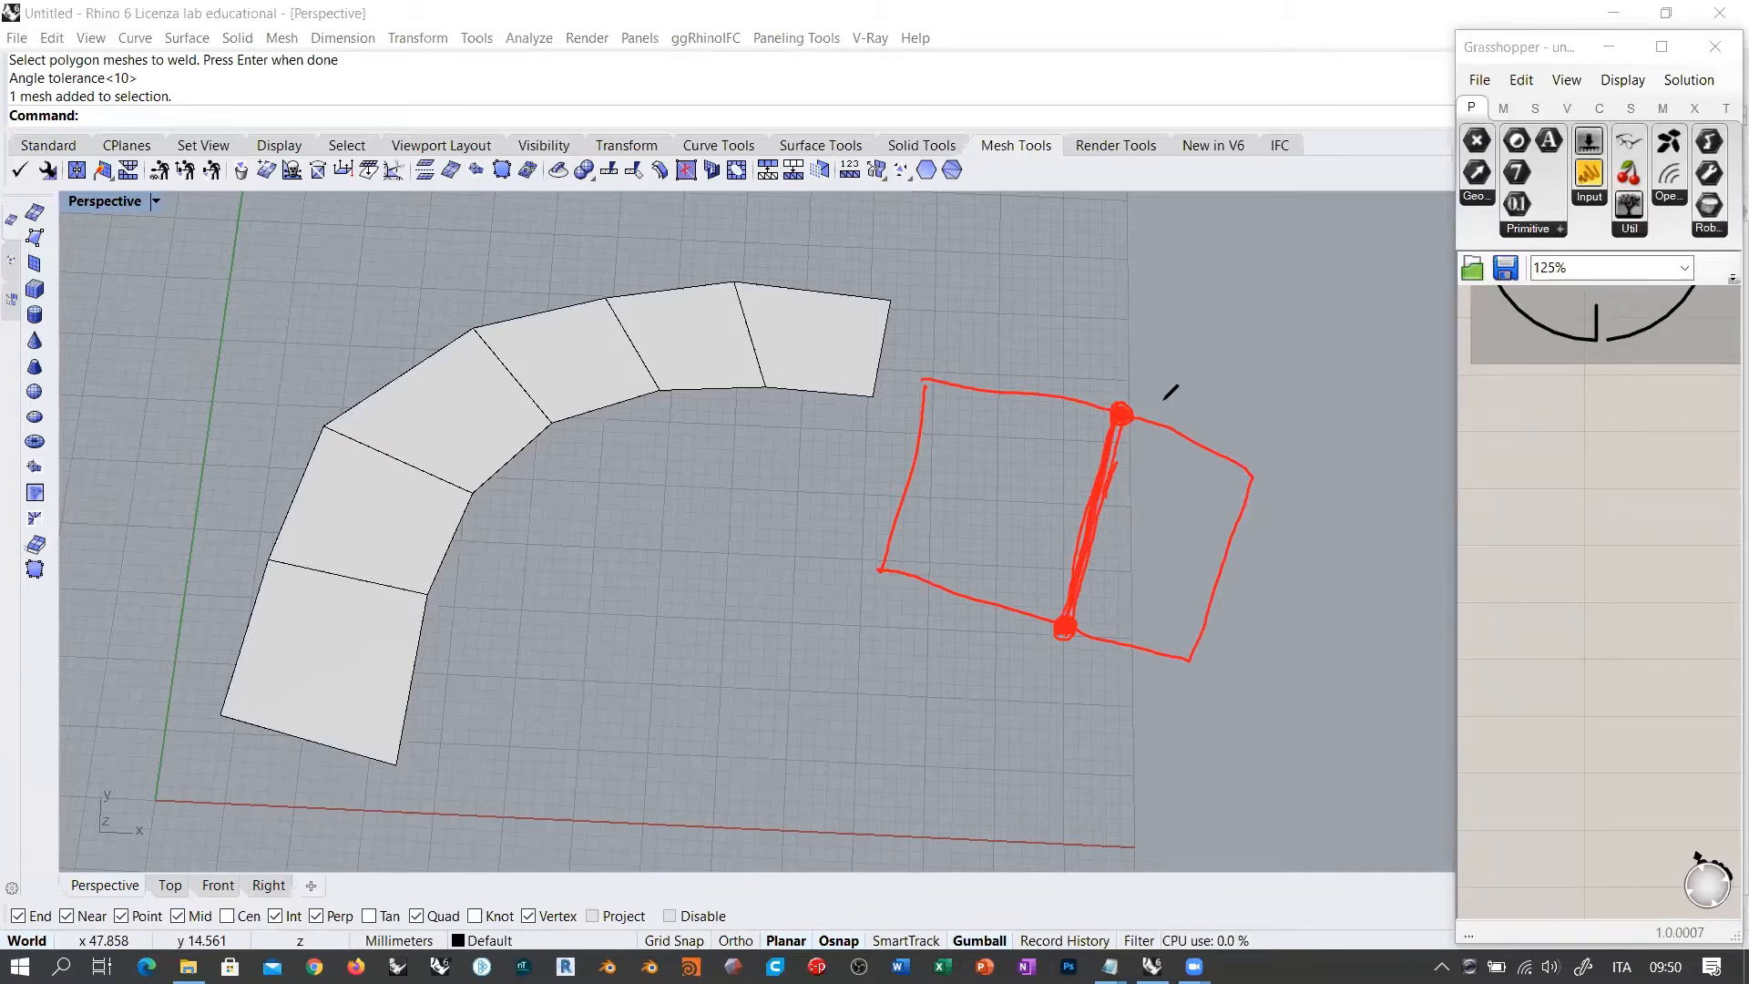
pyautogui.moveTo(1159, 381); pyautogui.dragTo(1182, 383)
pyautogui.moveTo(1190, 383)
pyautogui.mouseDown()
pyautogui.moveTo(1186, 406)
pyautogui.moveTo(1246, 364)
pyautogui.moveTo(1279, 384)
pyautogui.moveTo(1266, 415)
pyautogui.mouseUp()
pyautogui.moveTo(1139, 419); pyautogui.dragTo(1278, 425)
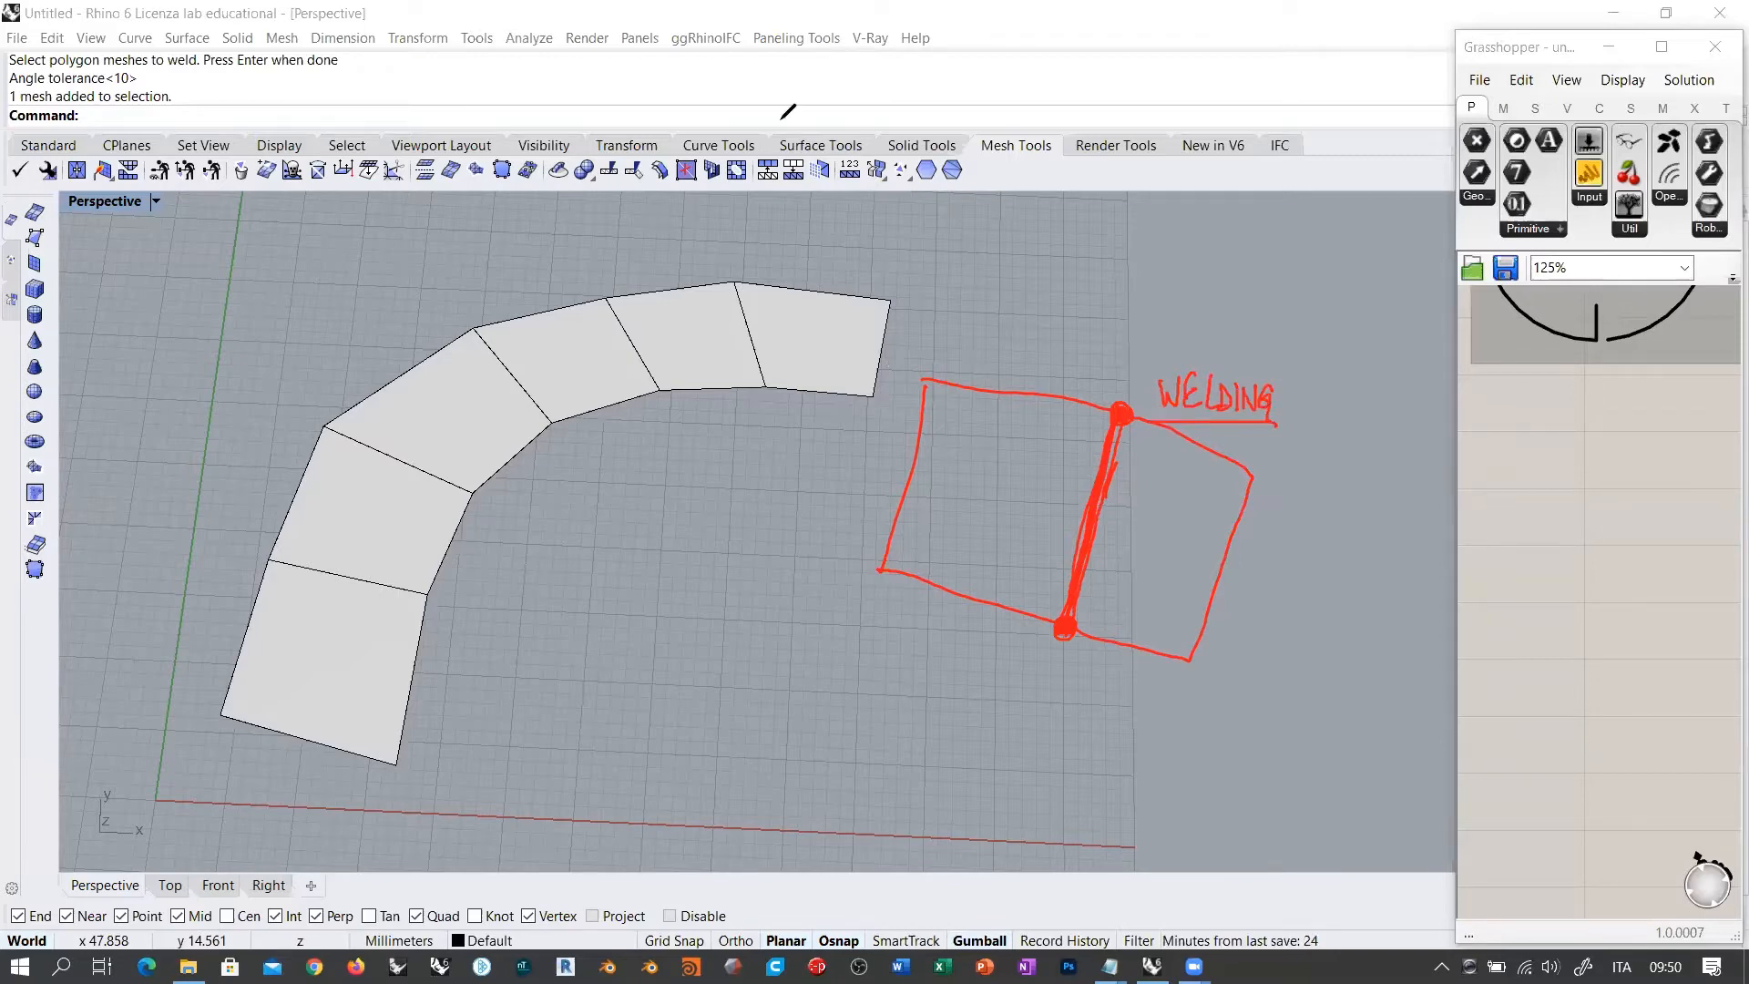
pyautogui.press('e')
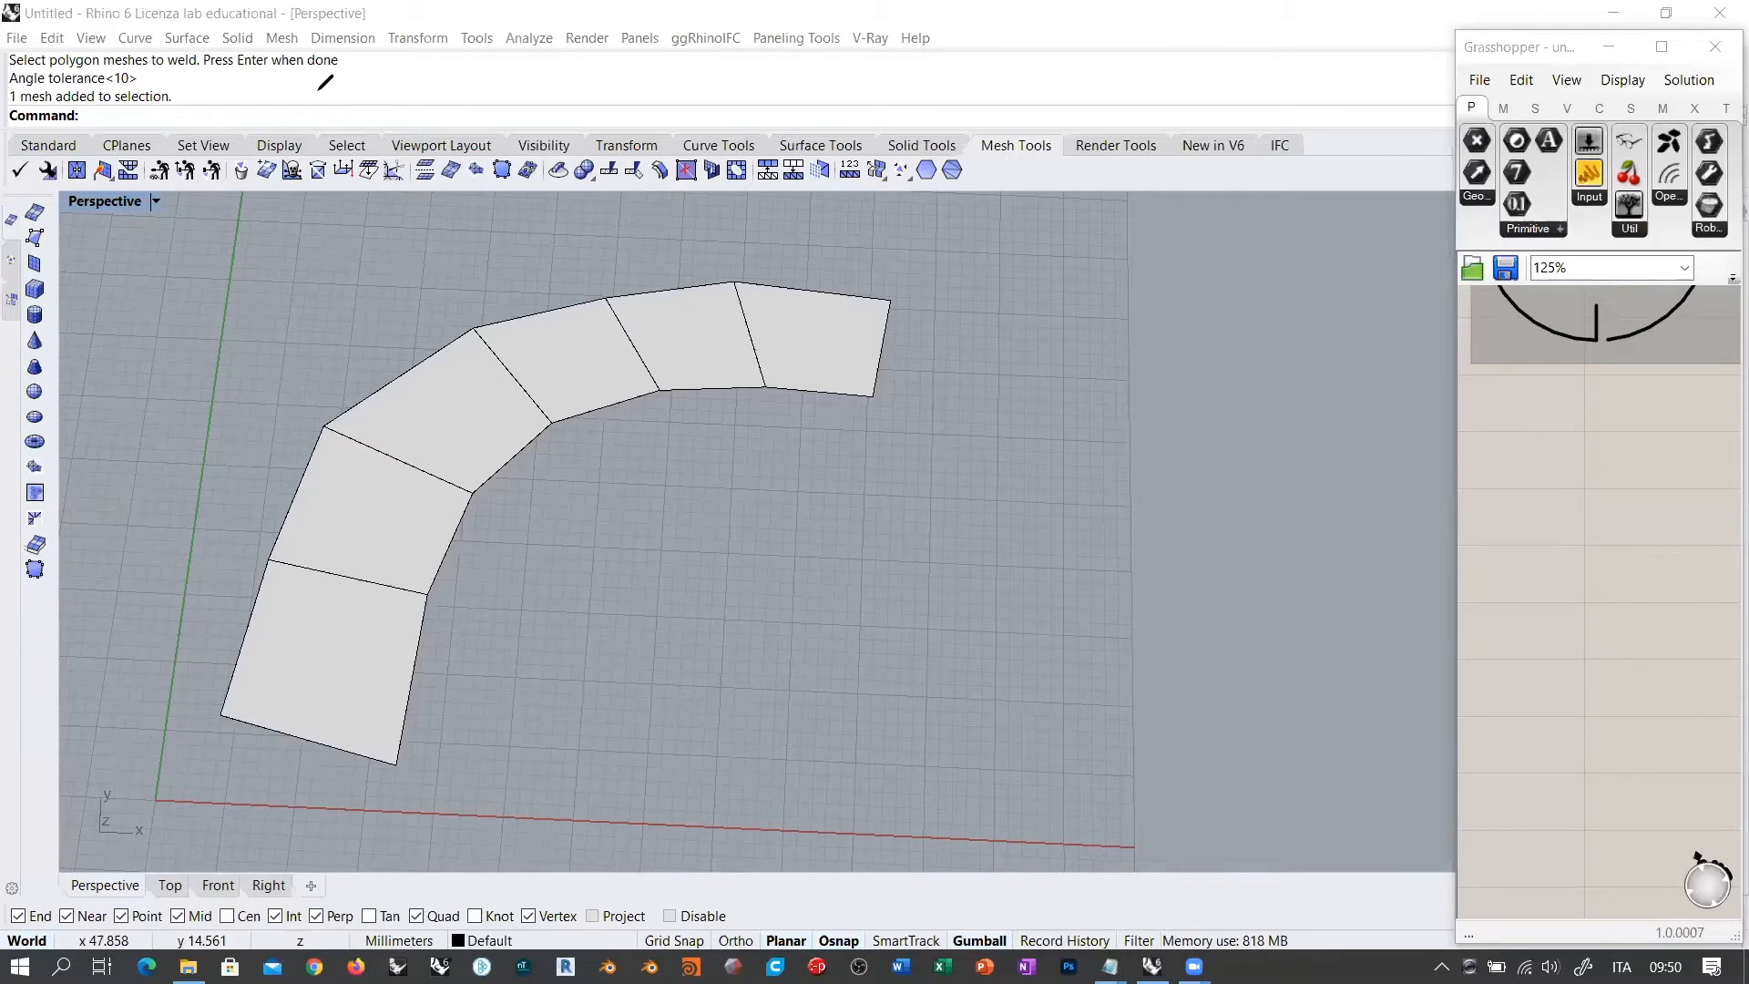
# Step: Widen the Grasshopper window, look through its mesh Util components and the Extract components, and narrow the window again
pyautogui.click(1454, 429)
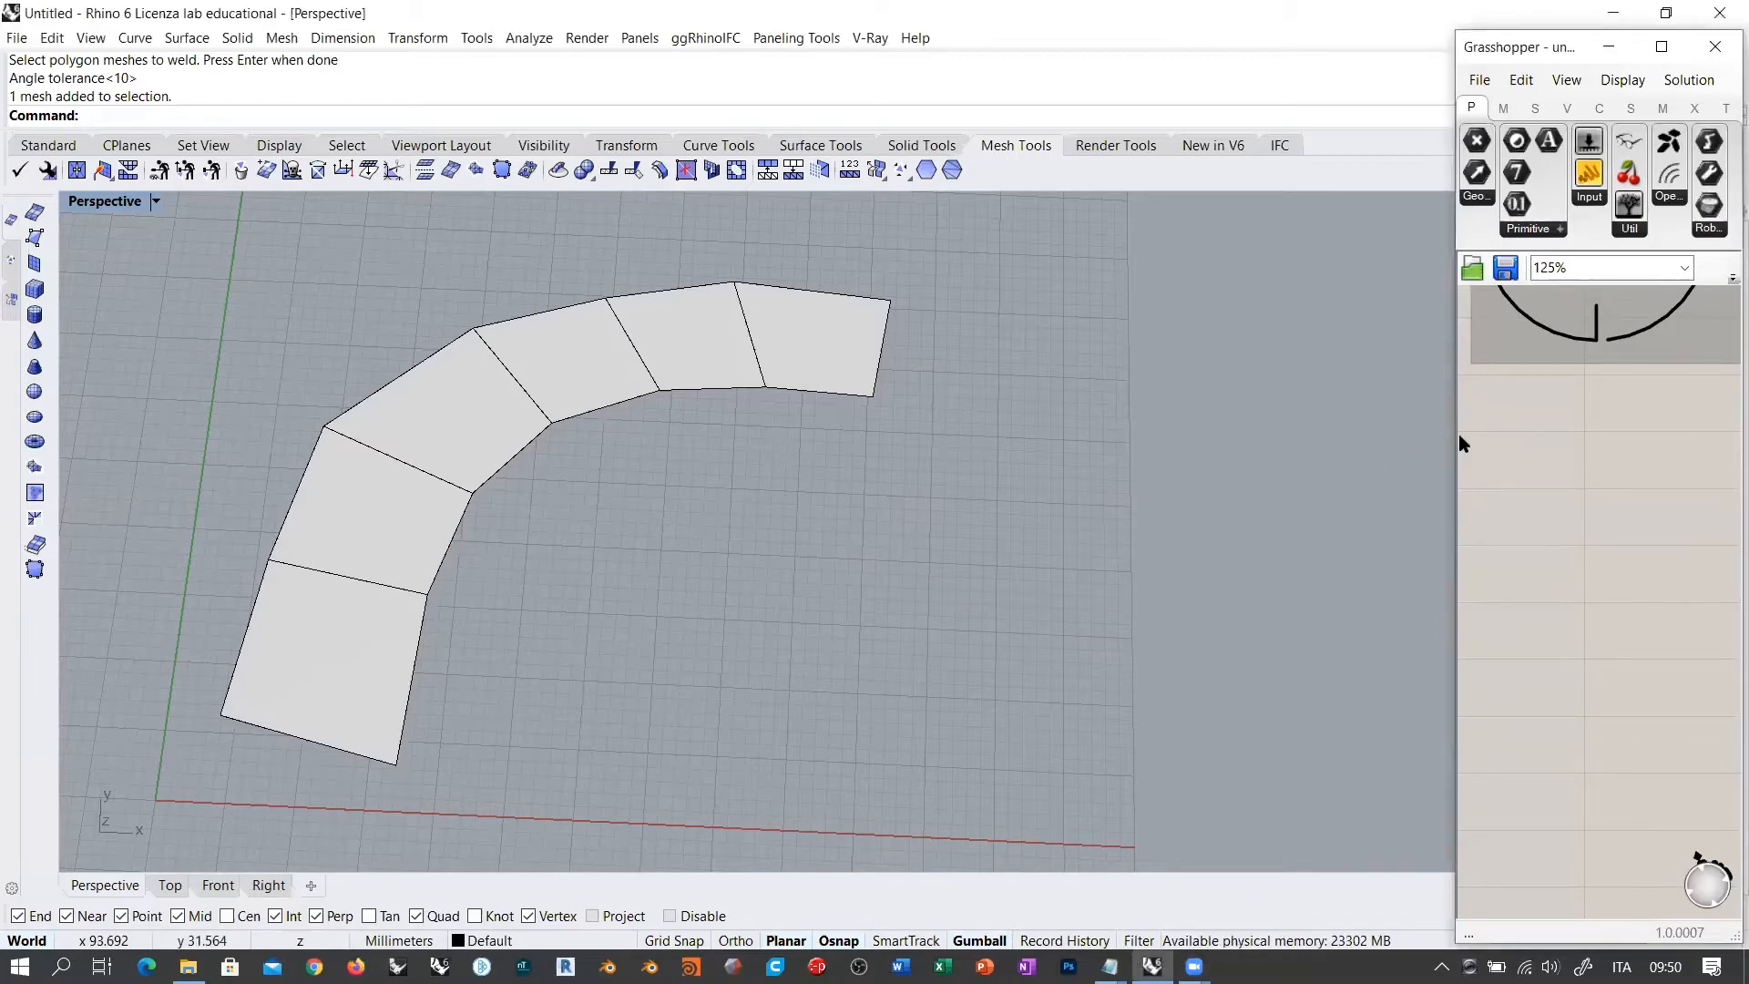
pyautogui.moveTo(1455, 439); pyautogui.dragTo(463, 439)
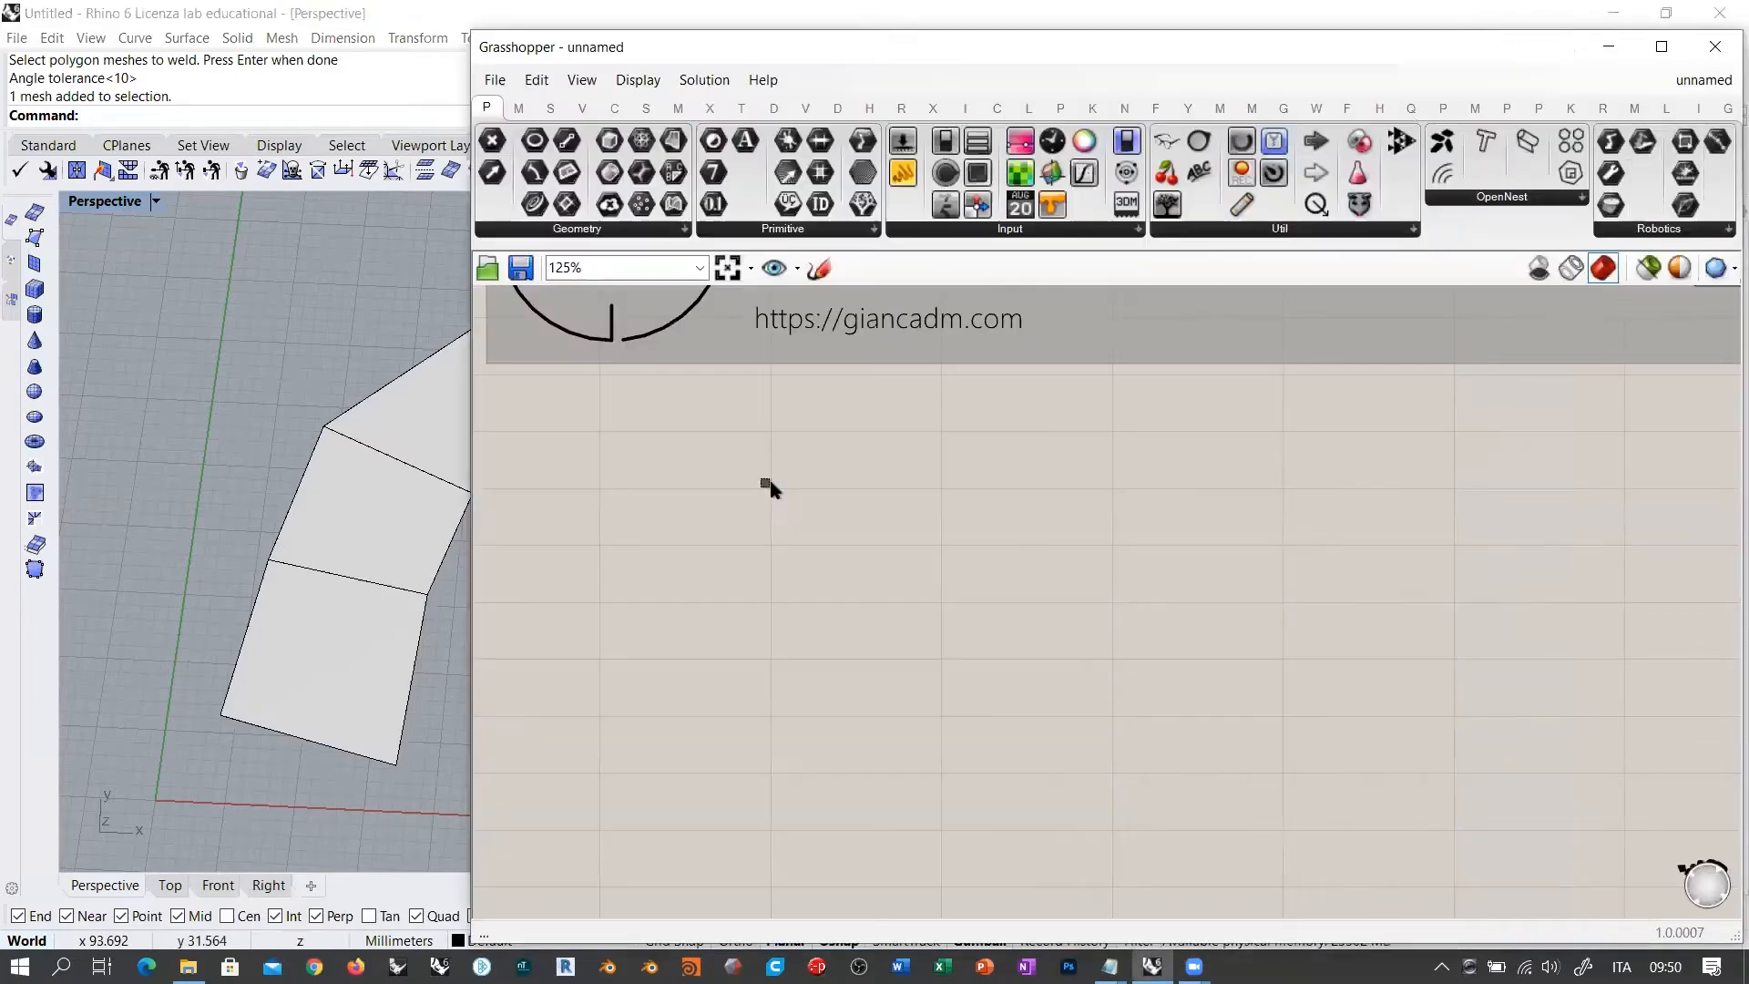
pyautogui.click(683, 108)
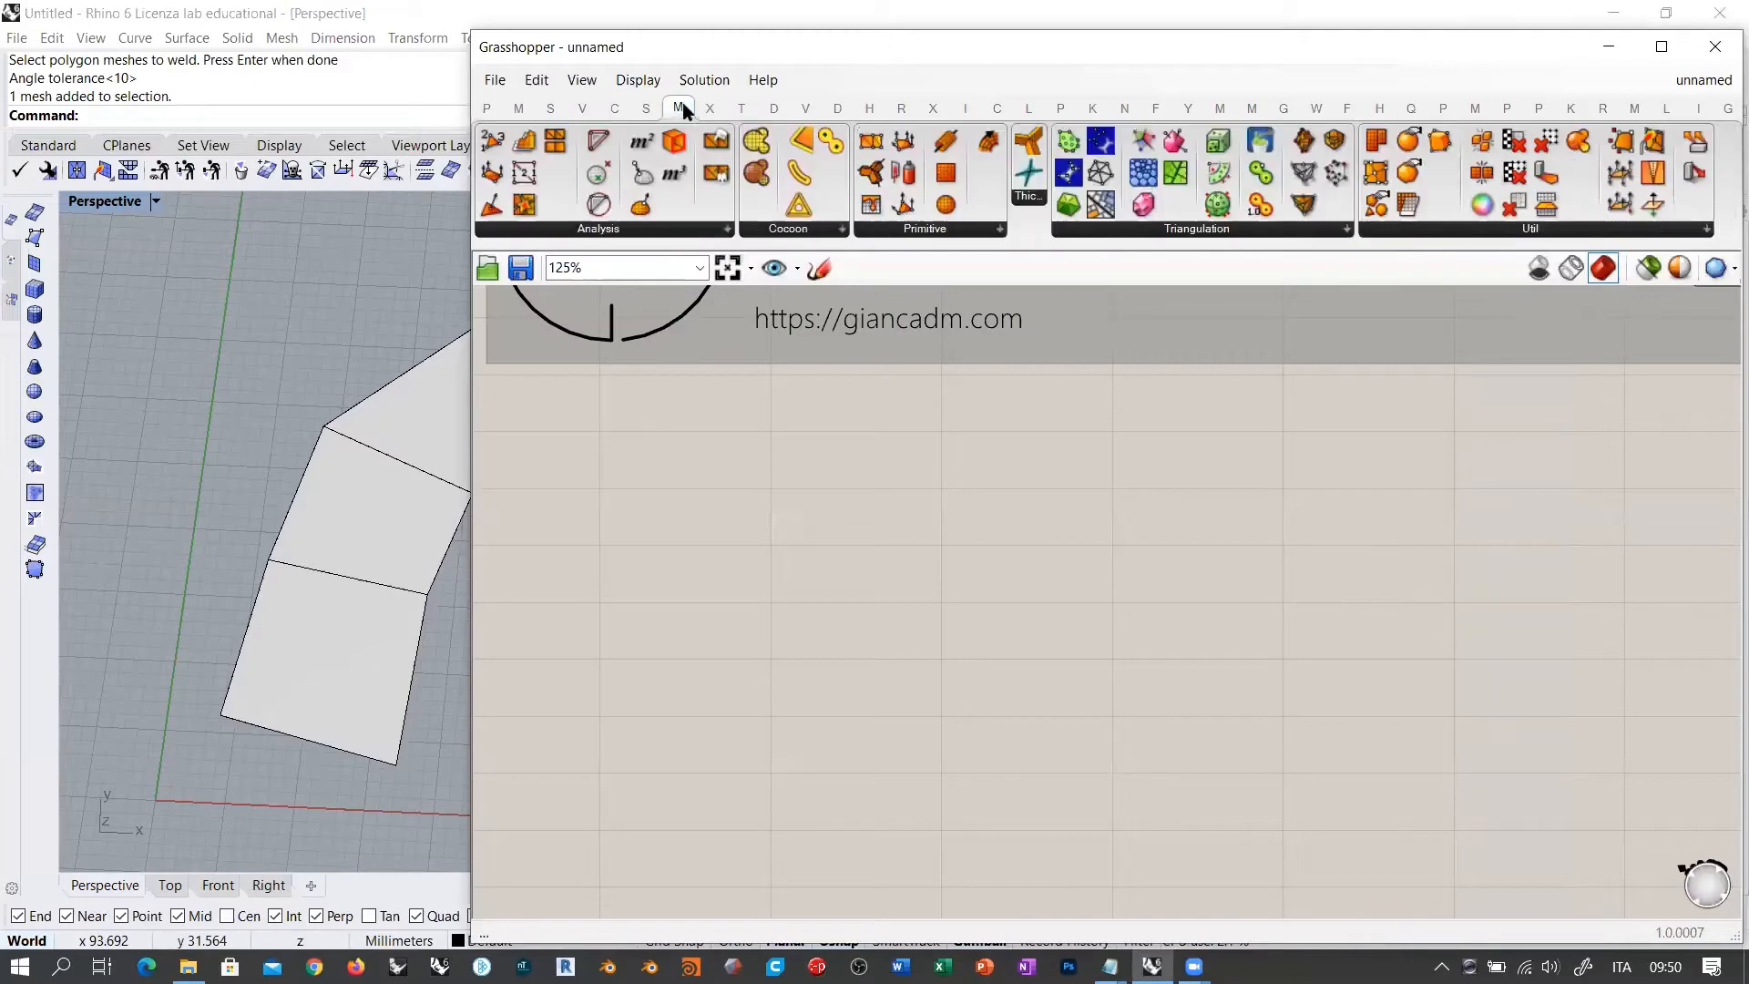
pyautogui.click(1529, 235)
pyautogui.click(1314, 108)
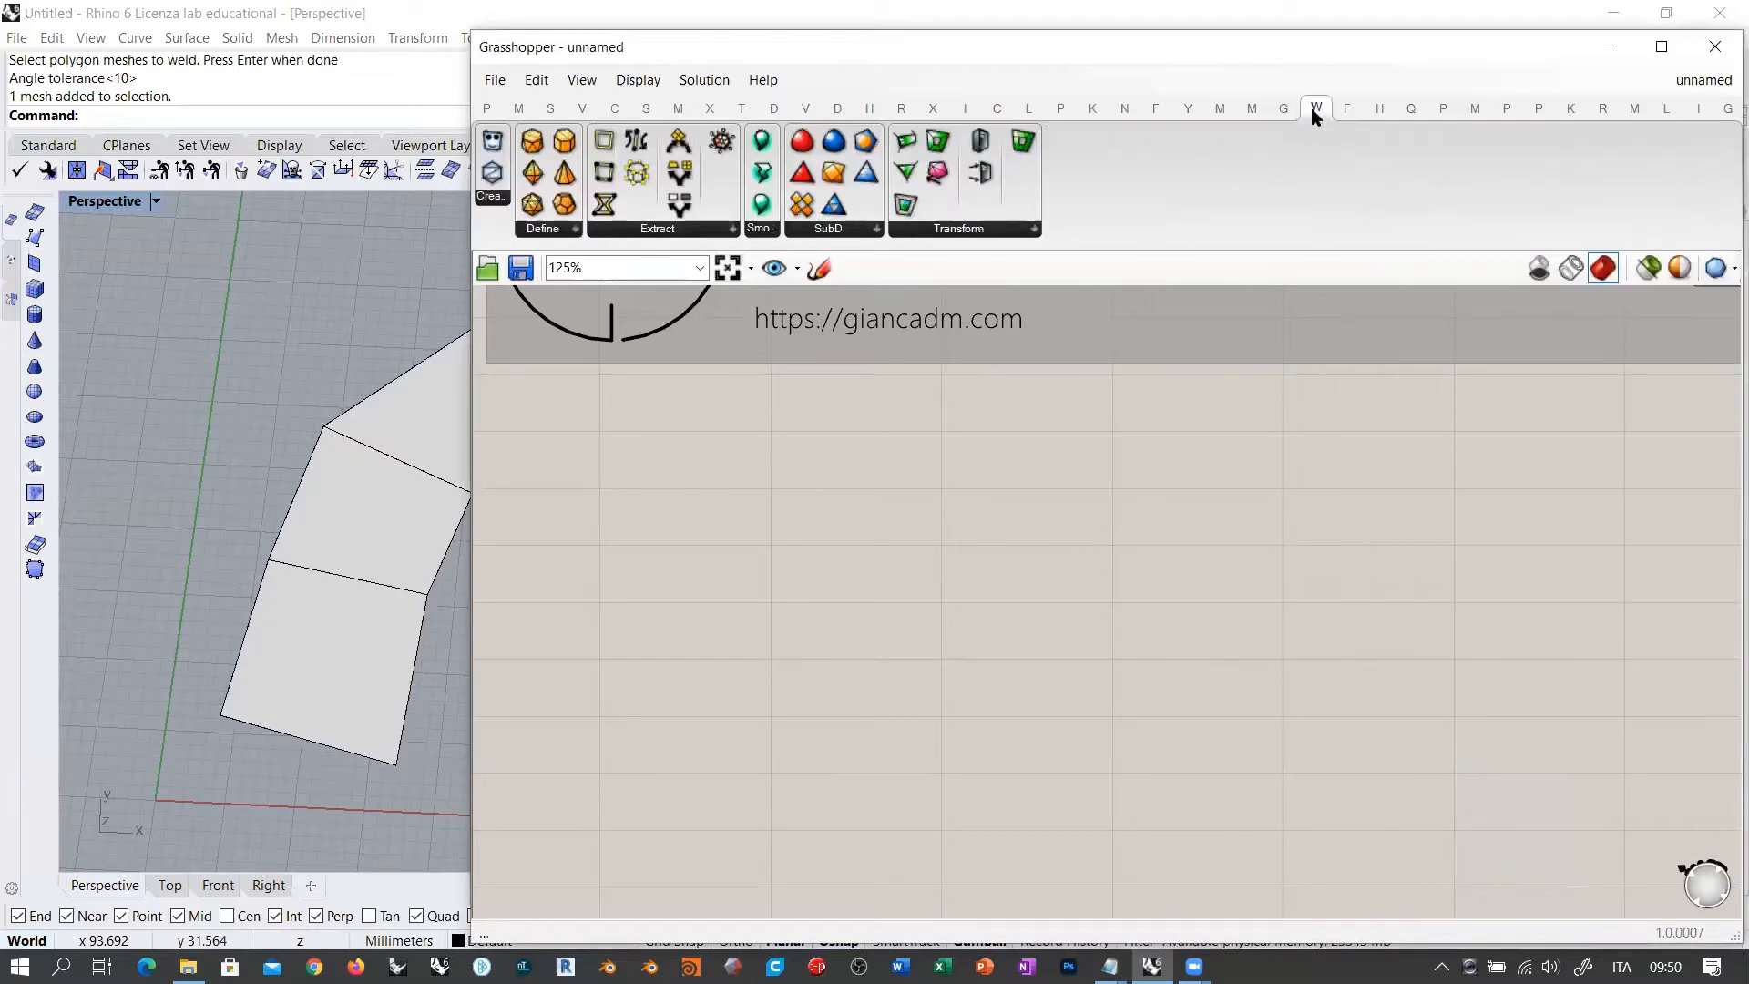
pyautogui.click(656, 230)
pyautogui.moveTo(470, 418); pyautogui.dragTo(972, 419)
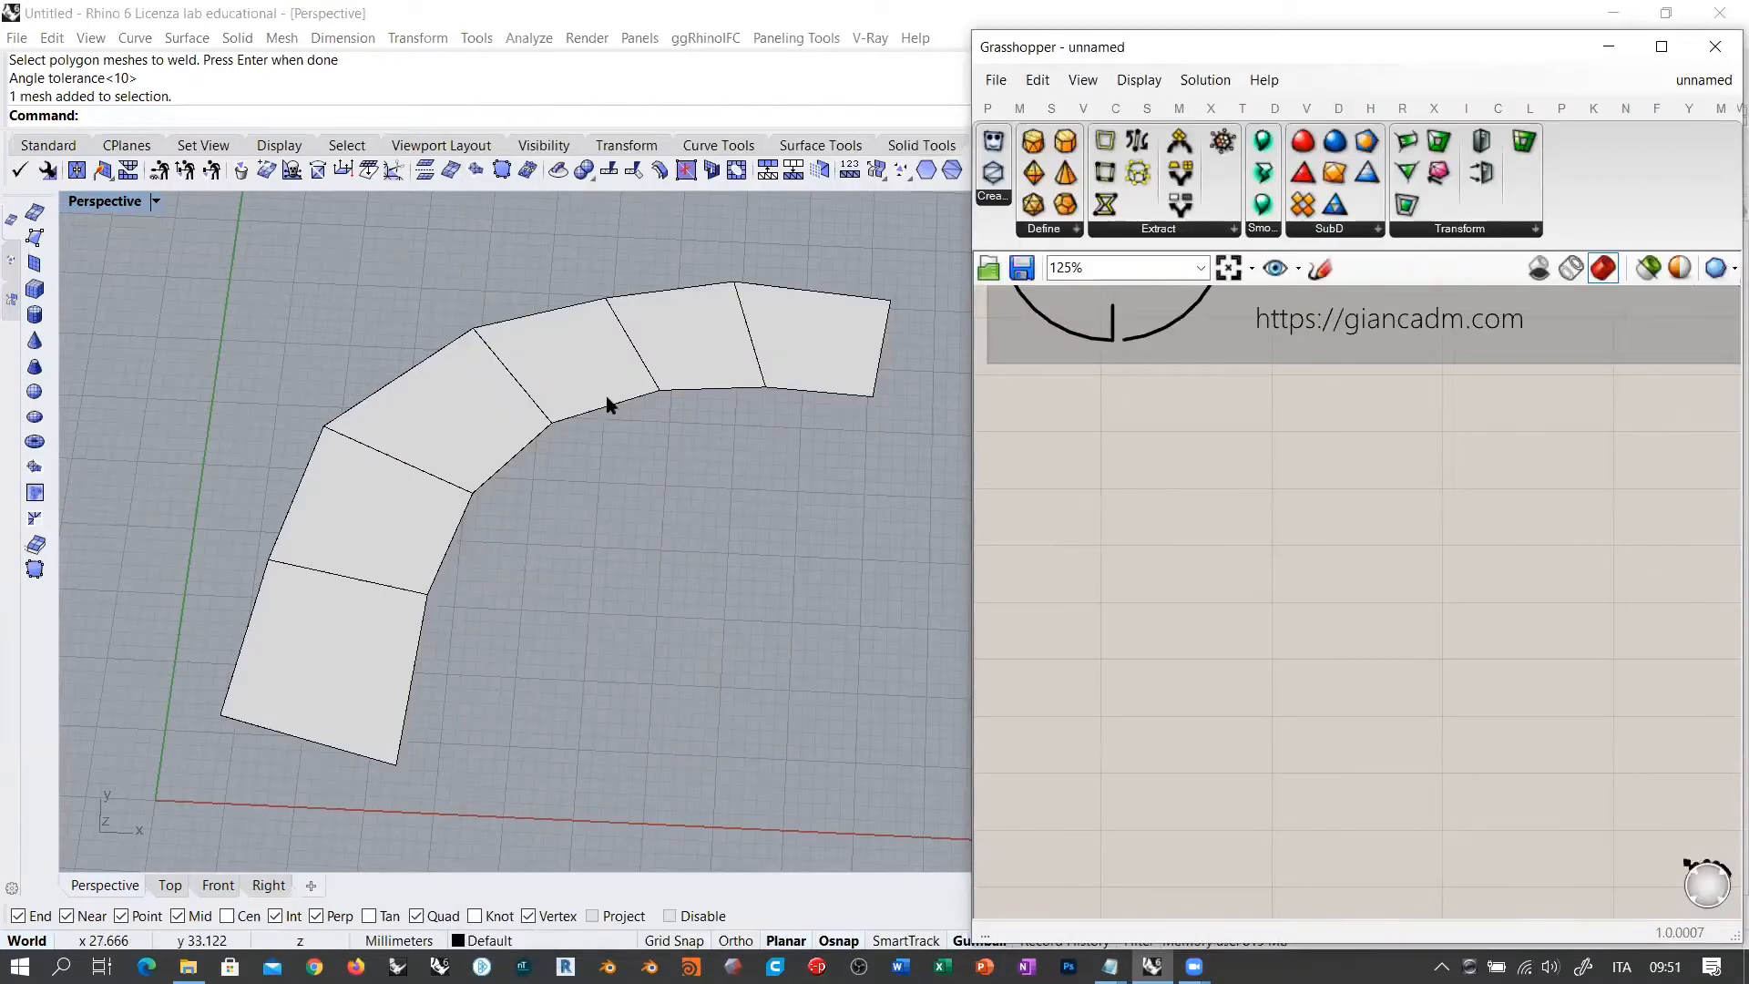
pyautogui.moveTo(660, 462); pyautogui.dragTo(697, 483, button='right')
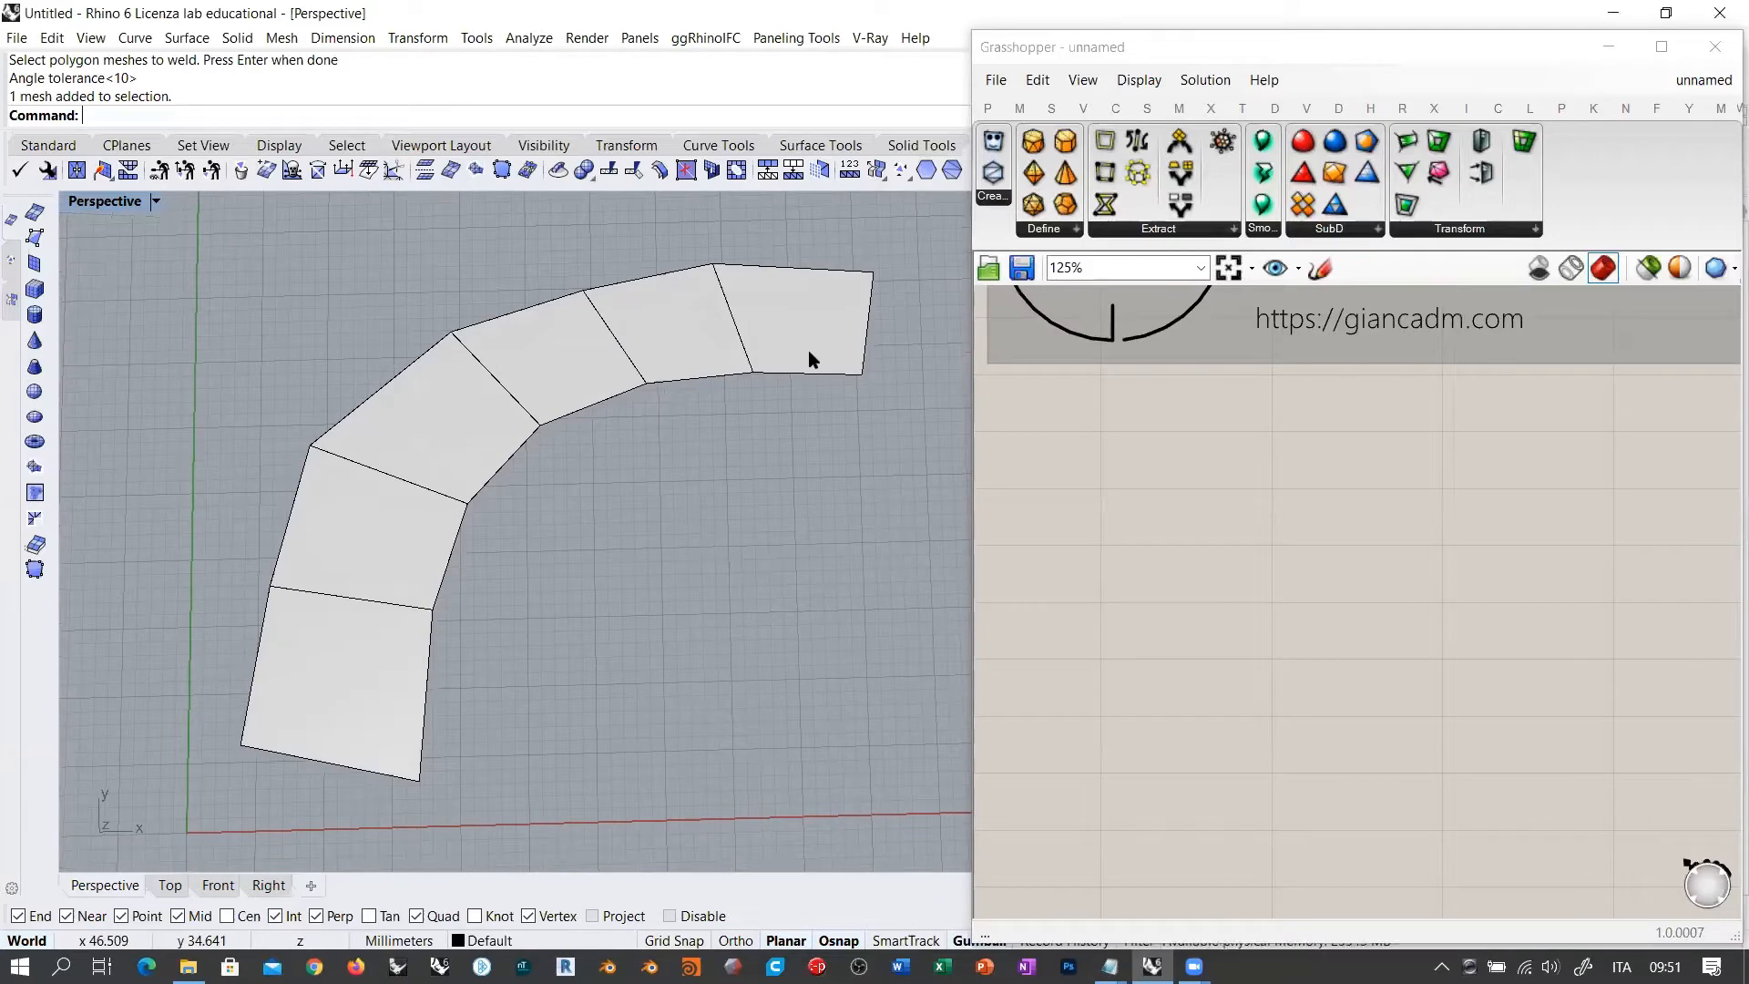
pyautogui.click(1300, 578)
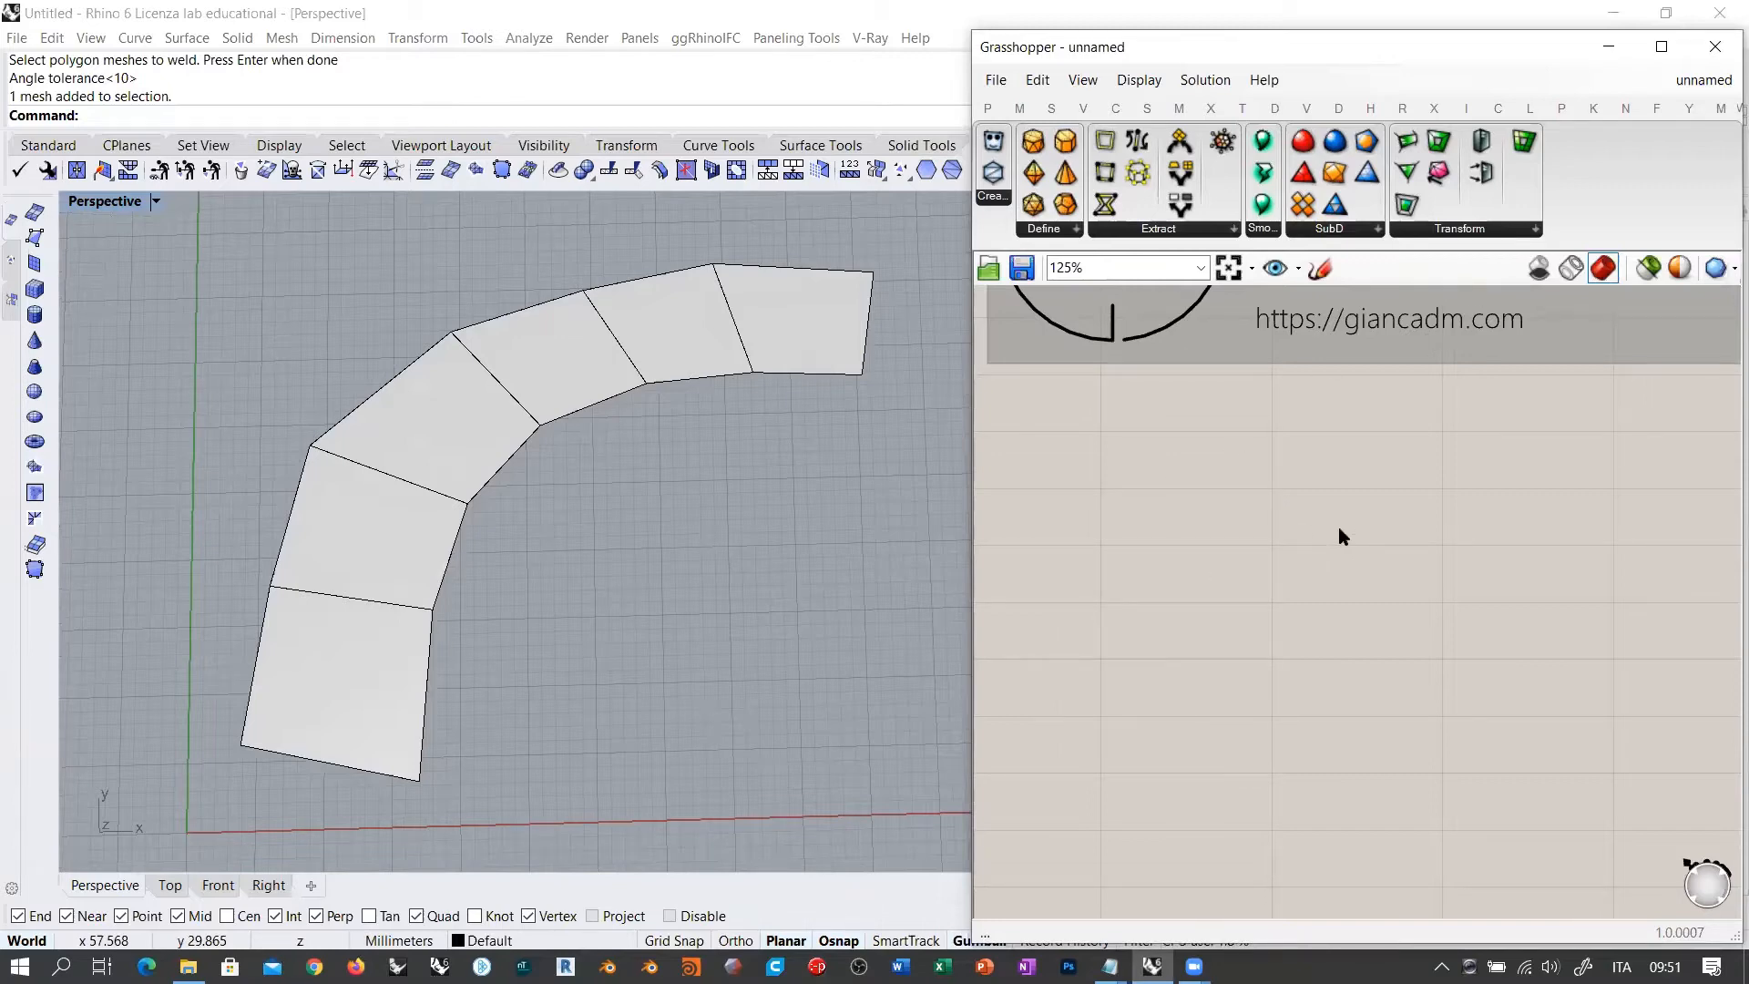
pyautogui.moveTo(496, 601); pyautogui.dragTo(621, 625, button='right')
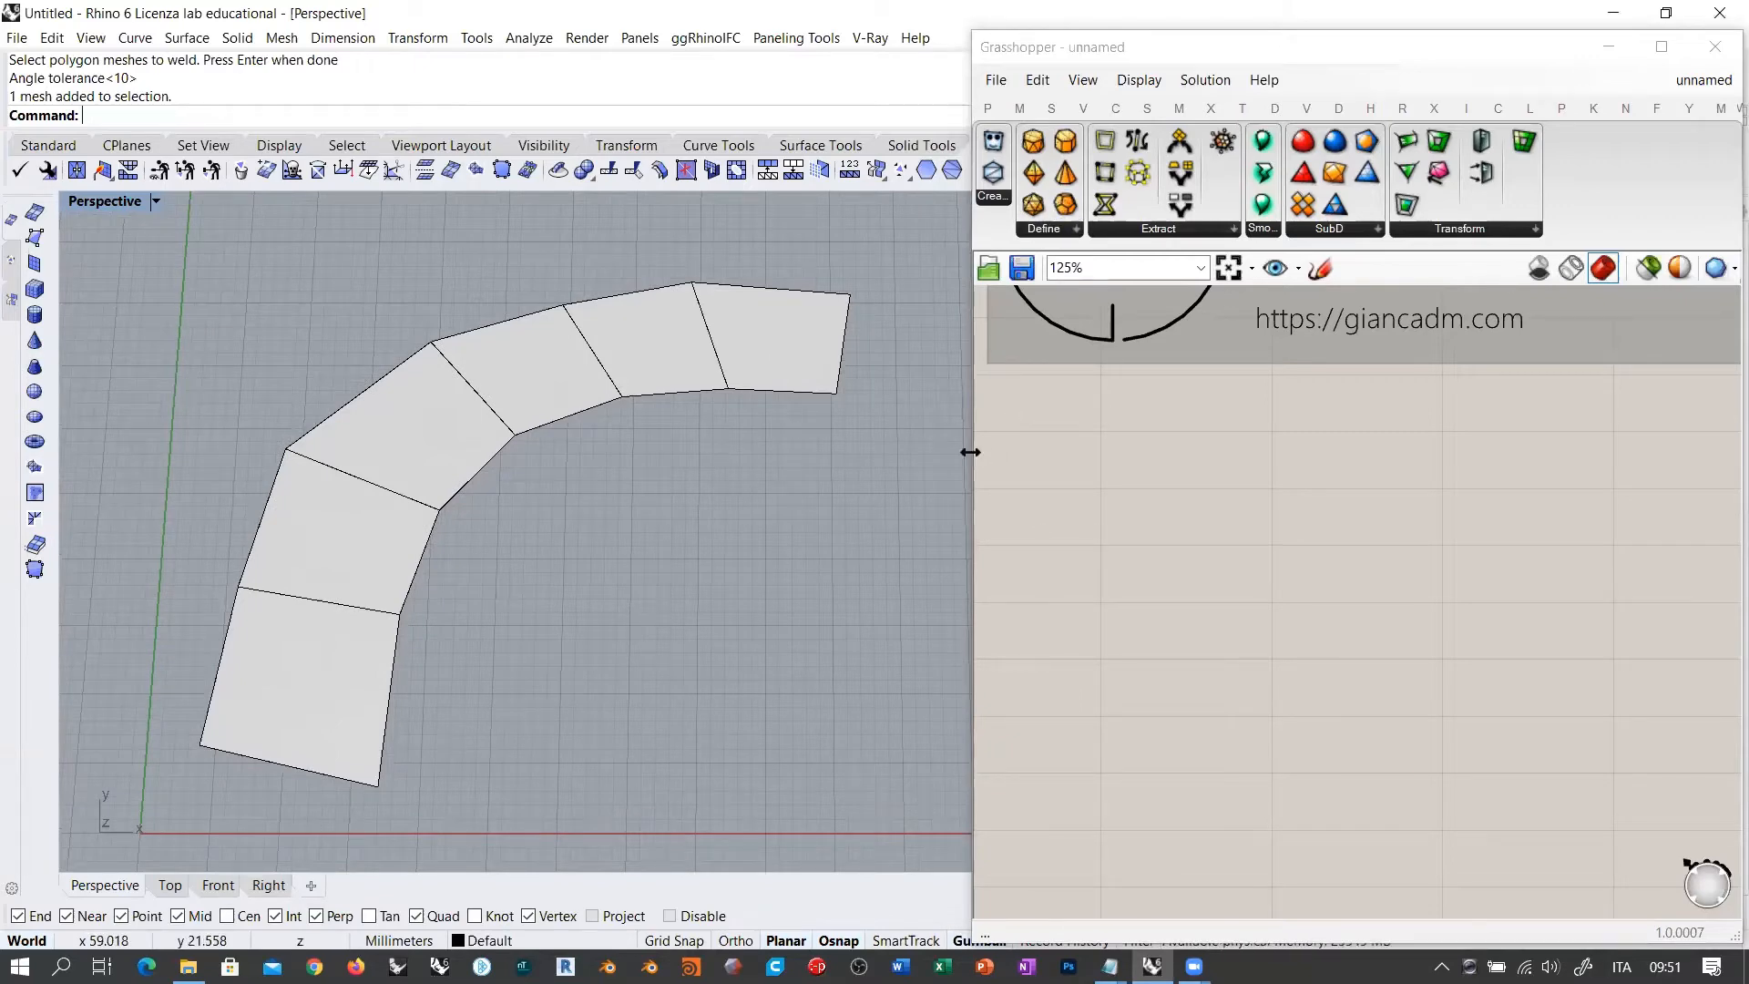
# Step: Make more room for the Rhino viewport and add a four-cornered mesh face counterclockwise along the third face's inner edge
pyautogui.moveTo(971, 452); pyautogui.dragTo(1362, 452)
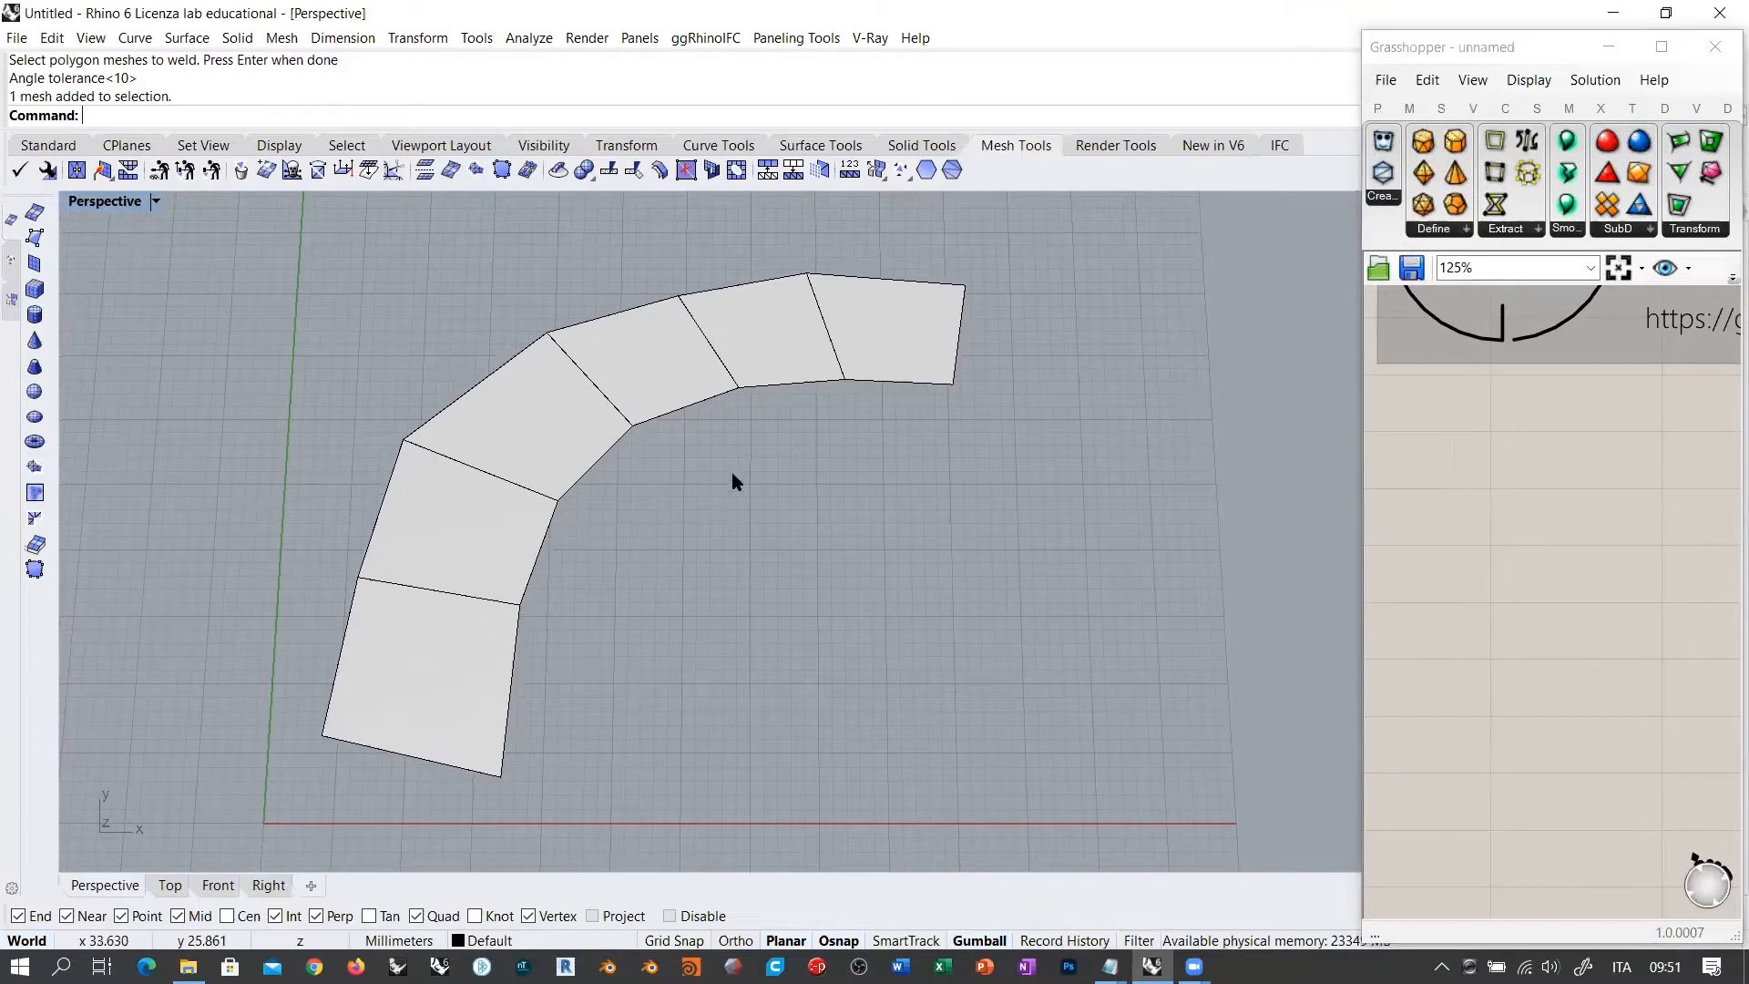
pyautogui.moveTo(736, 481); pyautogui.dragTo(346, 337, button='right')
pyautogui.click(34, 237)
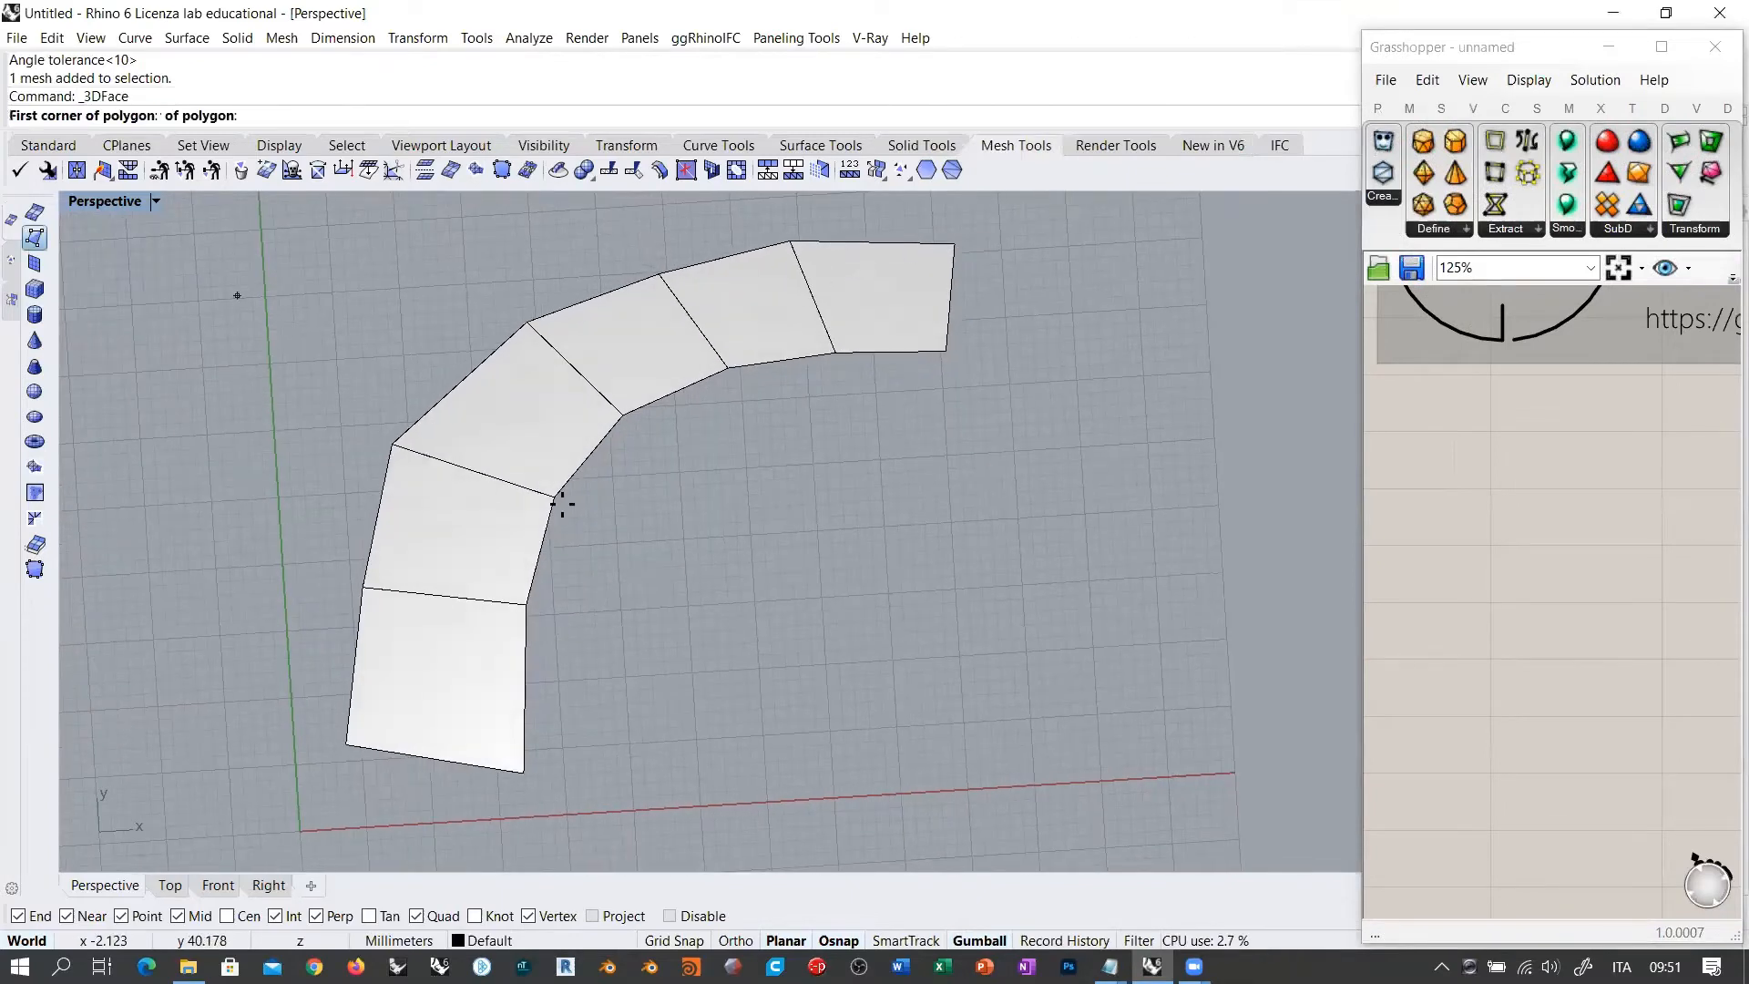
pyautogui.click(555, 497)
pyautogui.click(663, 568)
pyautogui.click(722, 503)
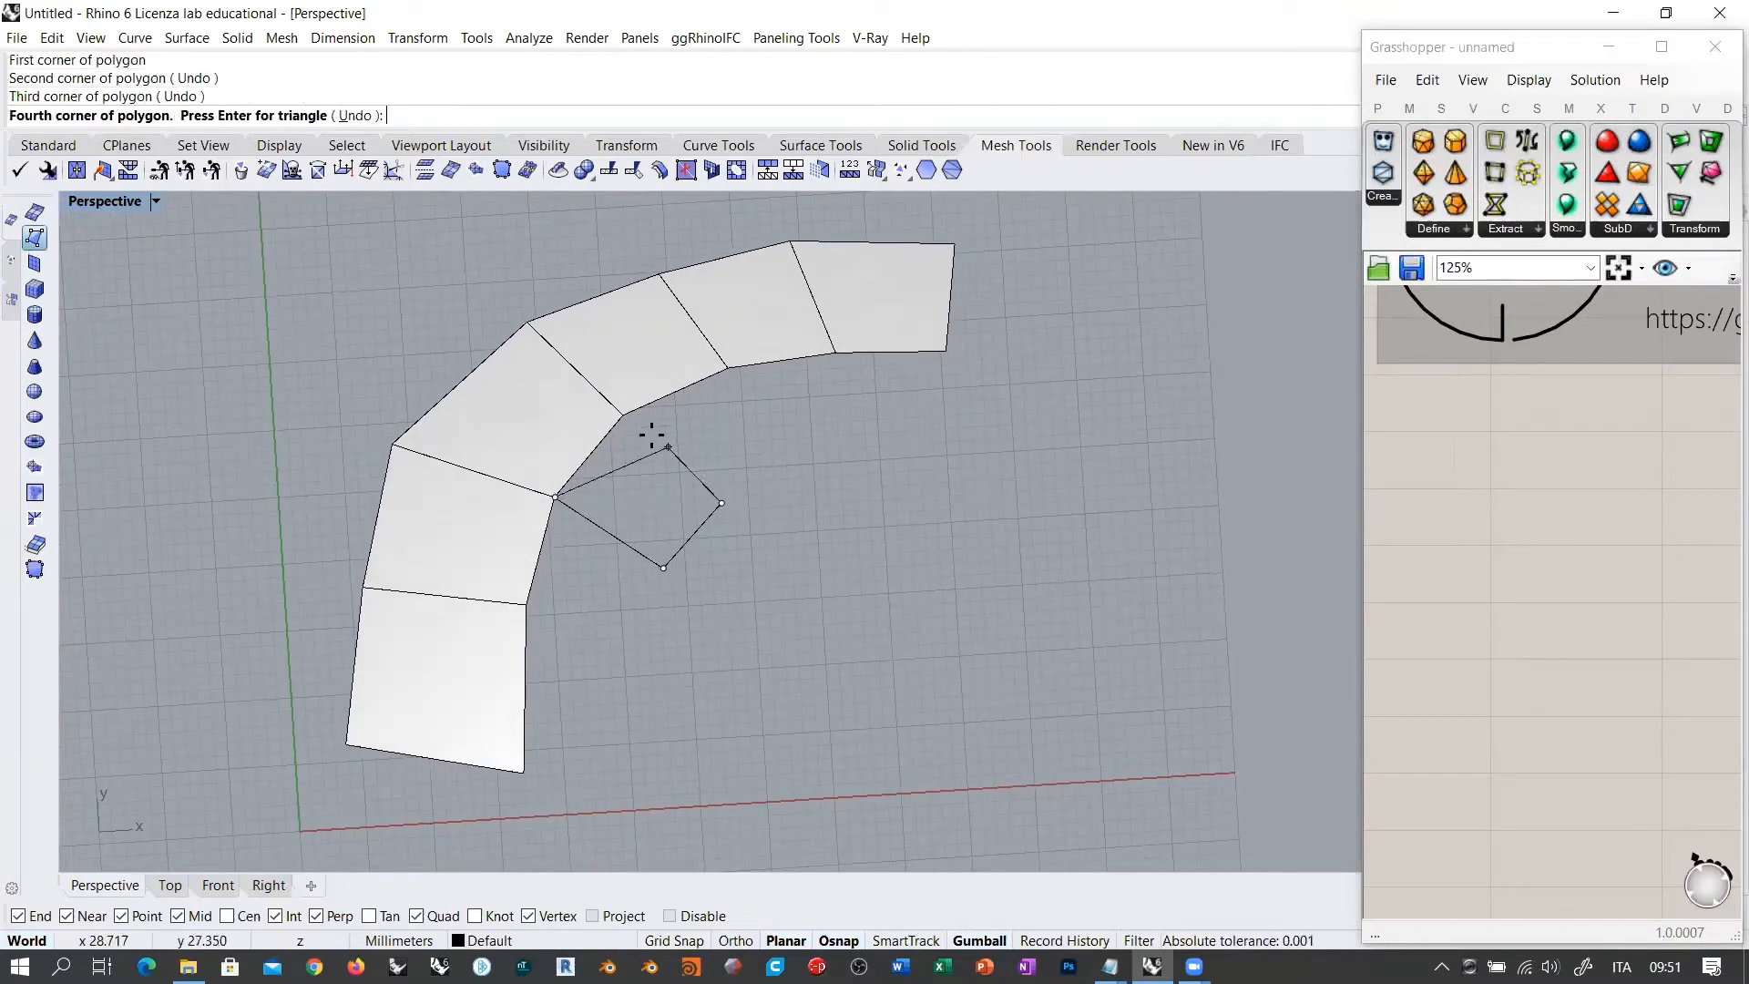
pyautogui.click(623, 416)
pyautogui.press('Return')
# Step: Add a four-cornered mesh face along the second face's inner edge, sharing a side with the first face of the inner row
pyautogui.press('Return')
pyautogui.click(527, 603)
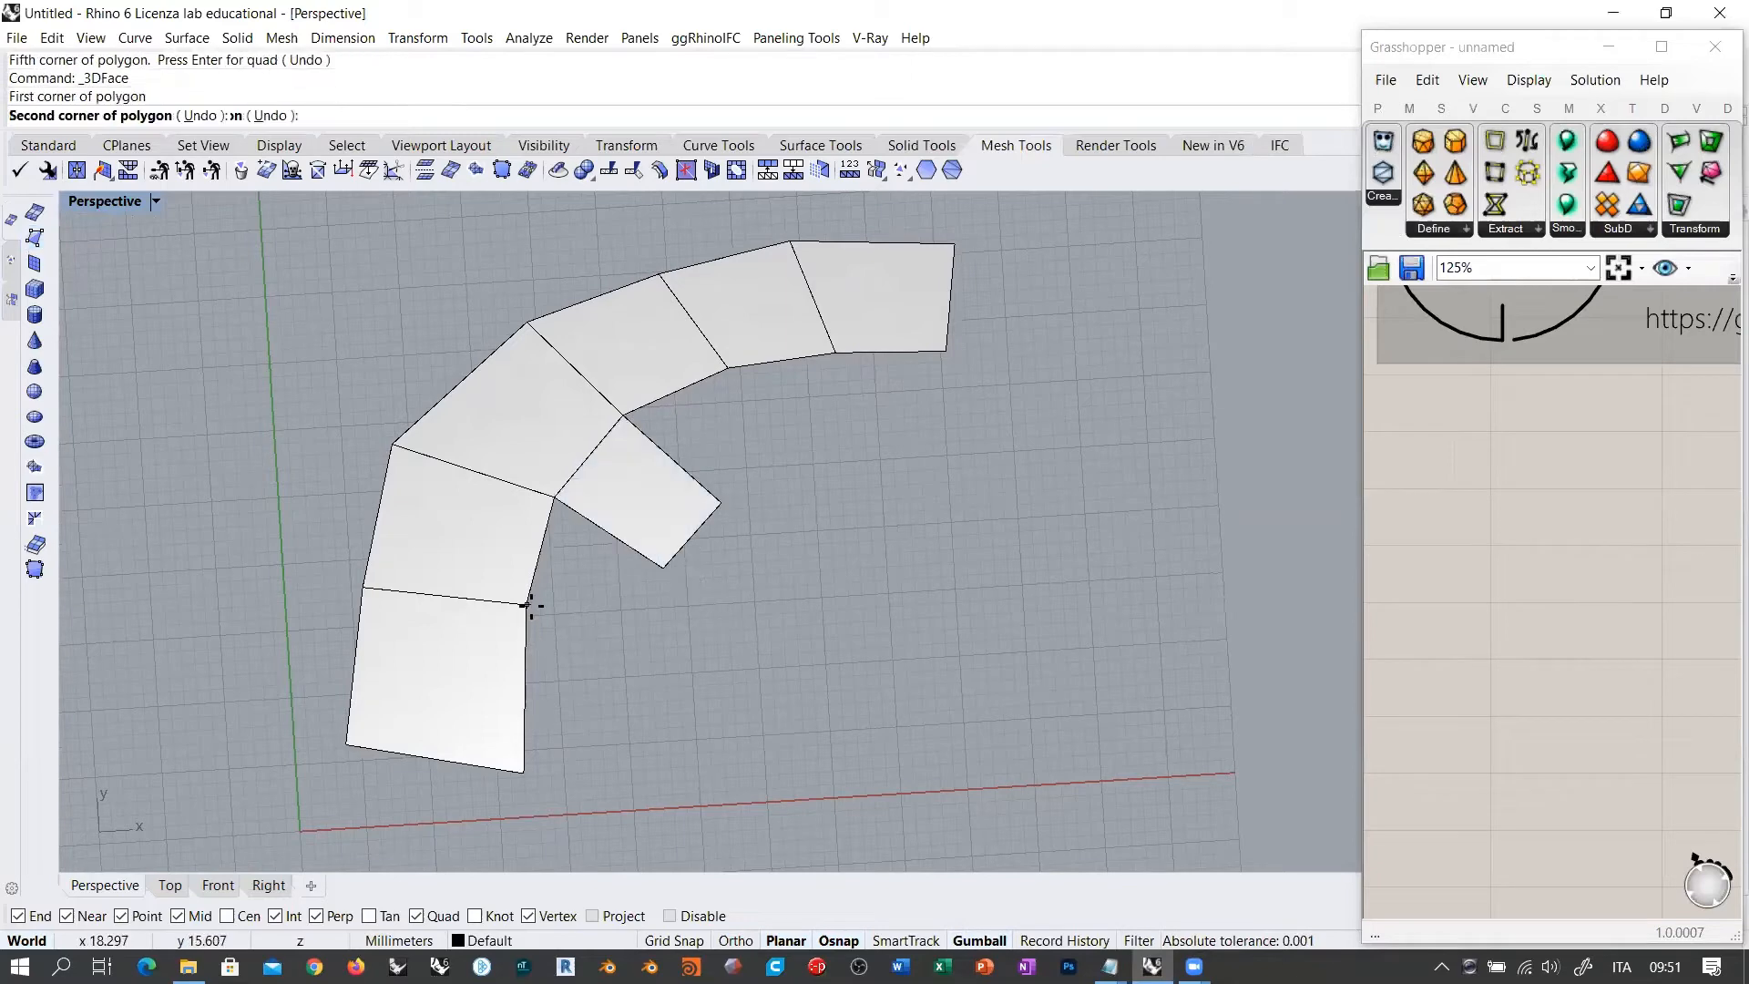
pyautogui.click(630, 631)
pyautogui.click(663, 568)
pyautogui.click(555, 498)
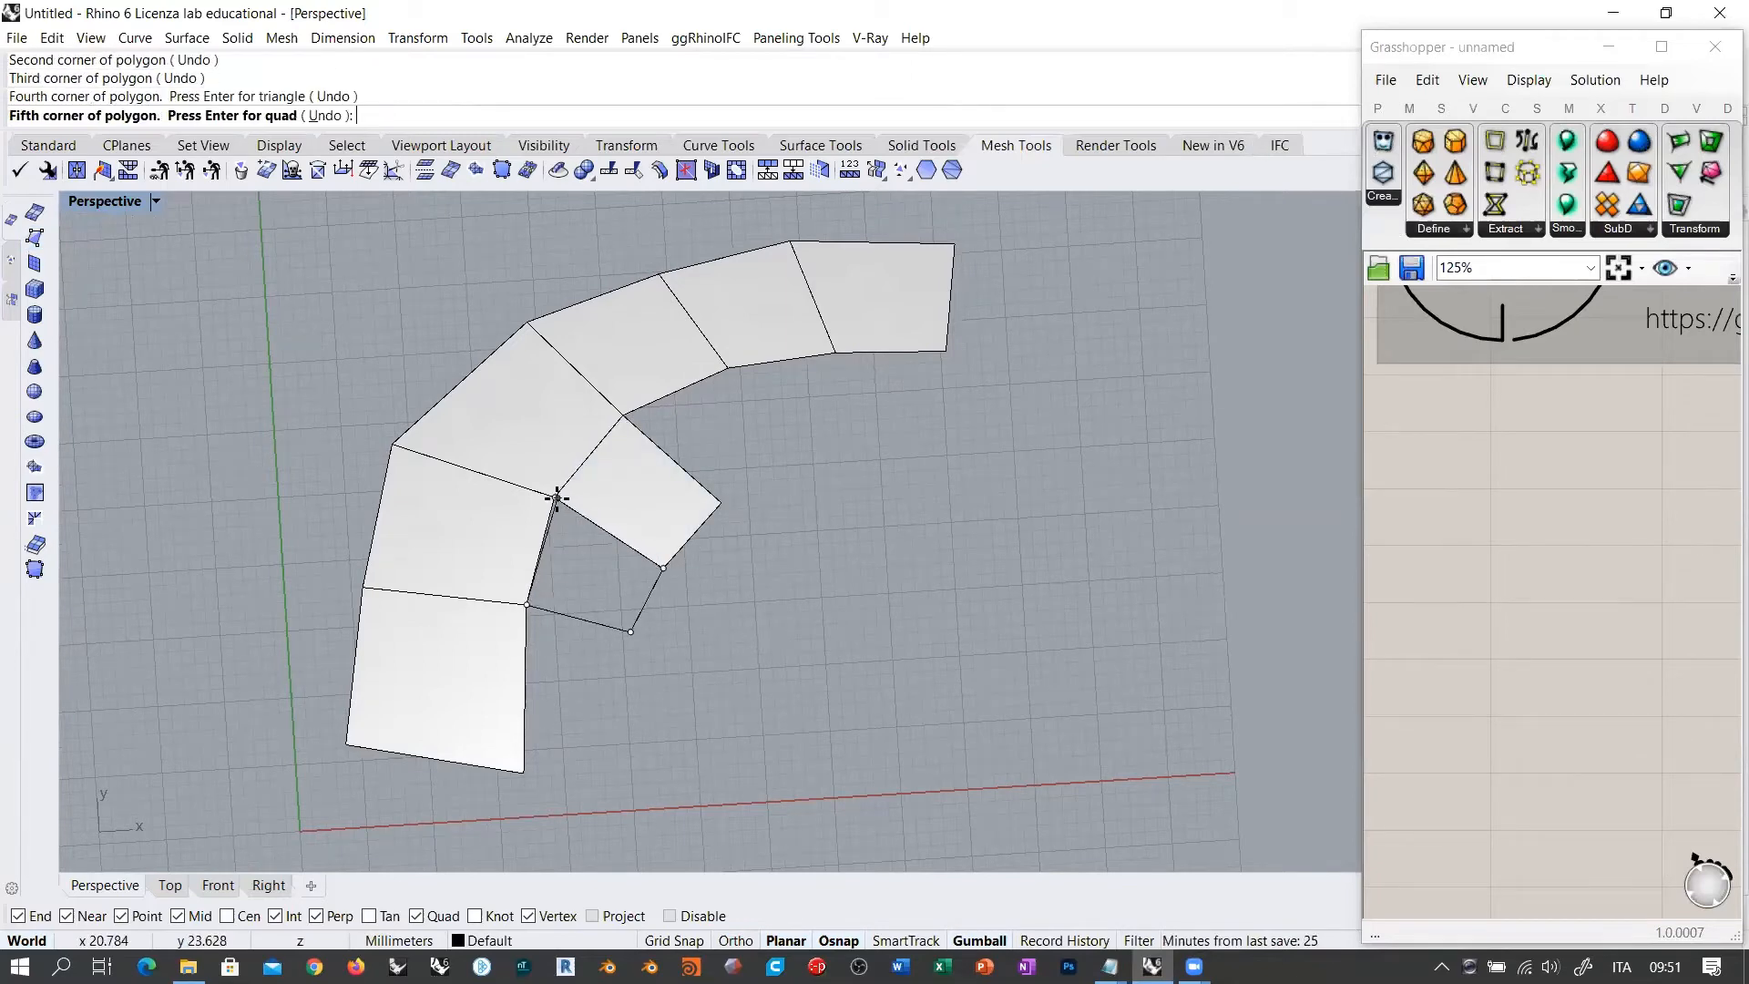
pyautogui.press('Return')
# Step: Add a four-cornered mesh face along the first face's inner edge, sharing a side with the adjacent inner-row face
pyautogui.press('Return')
pyautogui.click(524, 772)
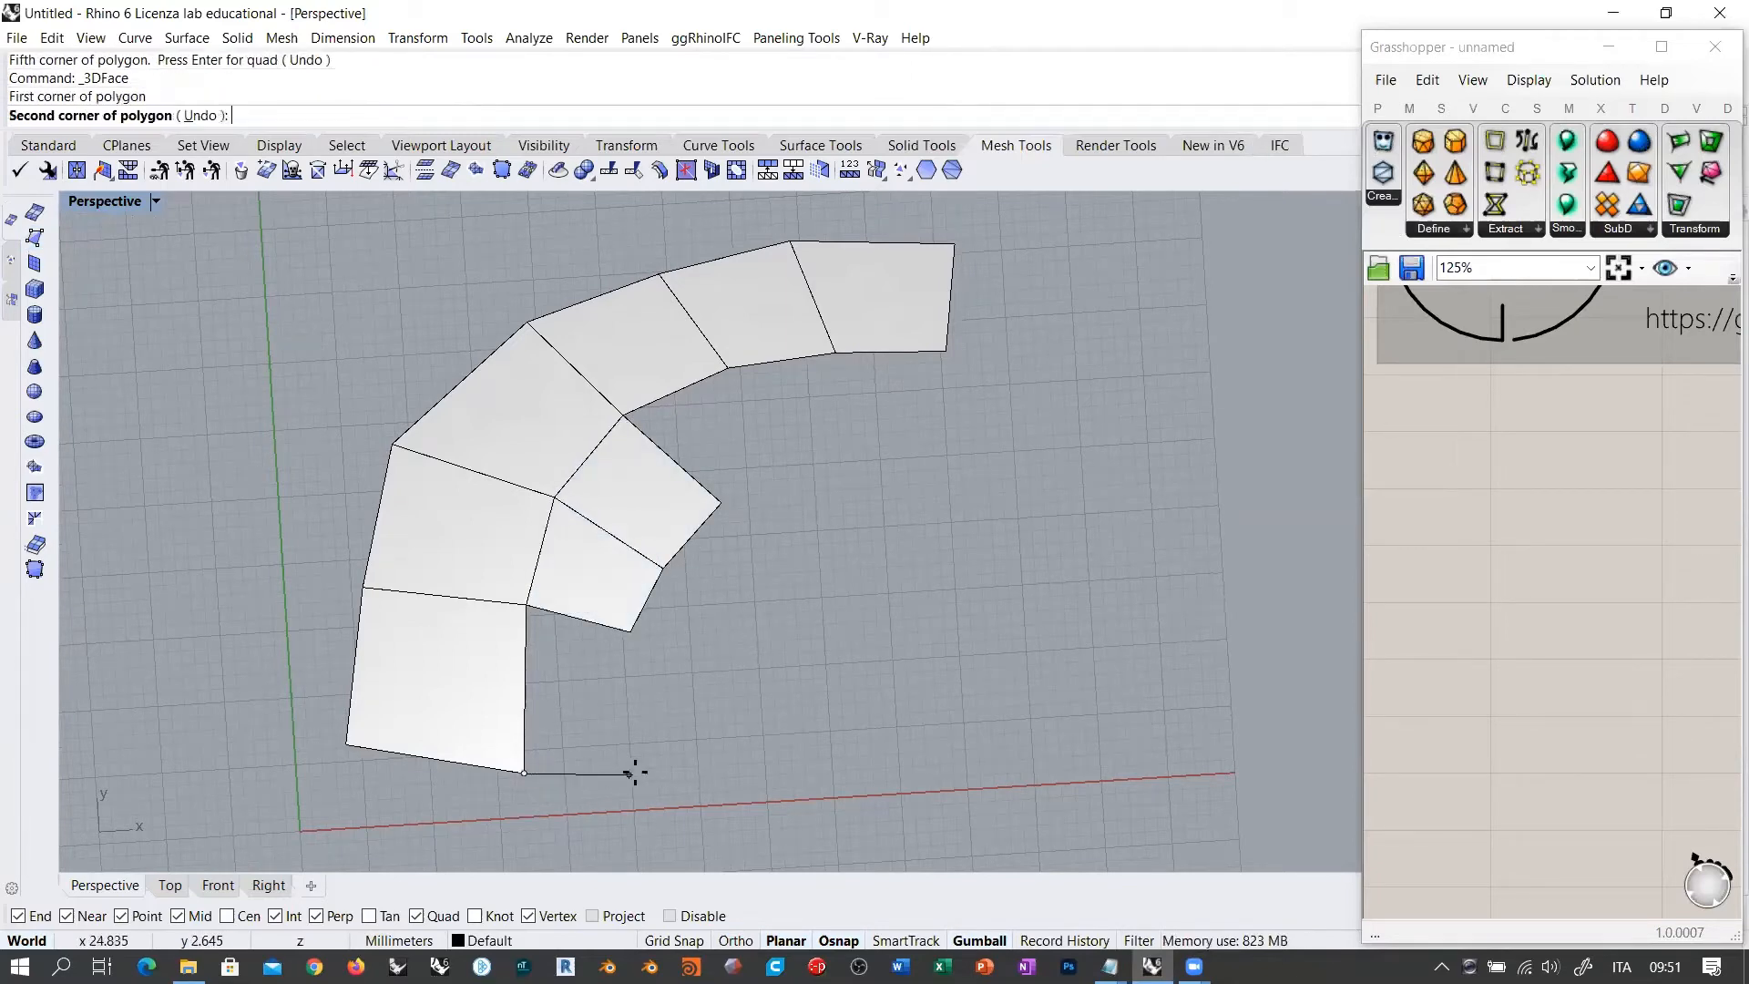
pyautogui.click(643, 766)
pyautogui.click(631, 631)
pyautogui.click(527, 604)
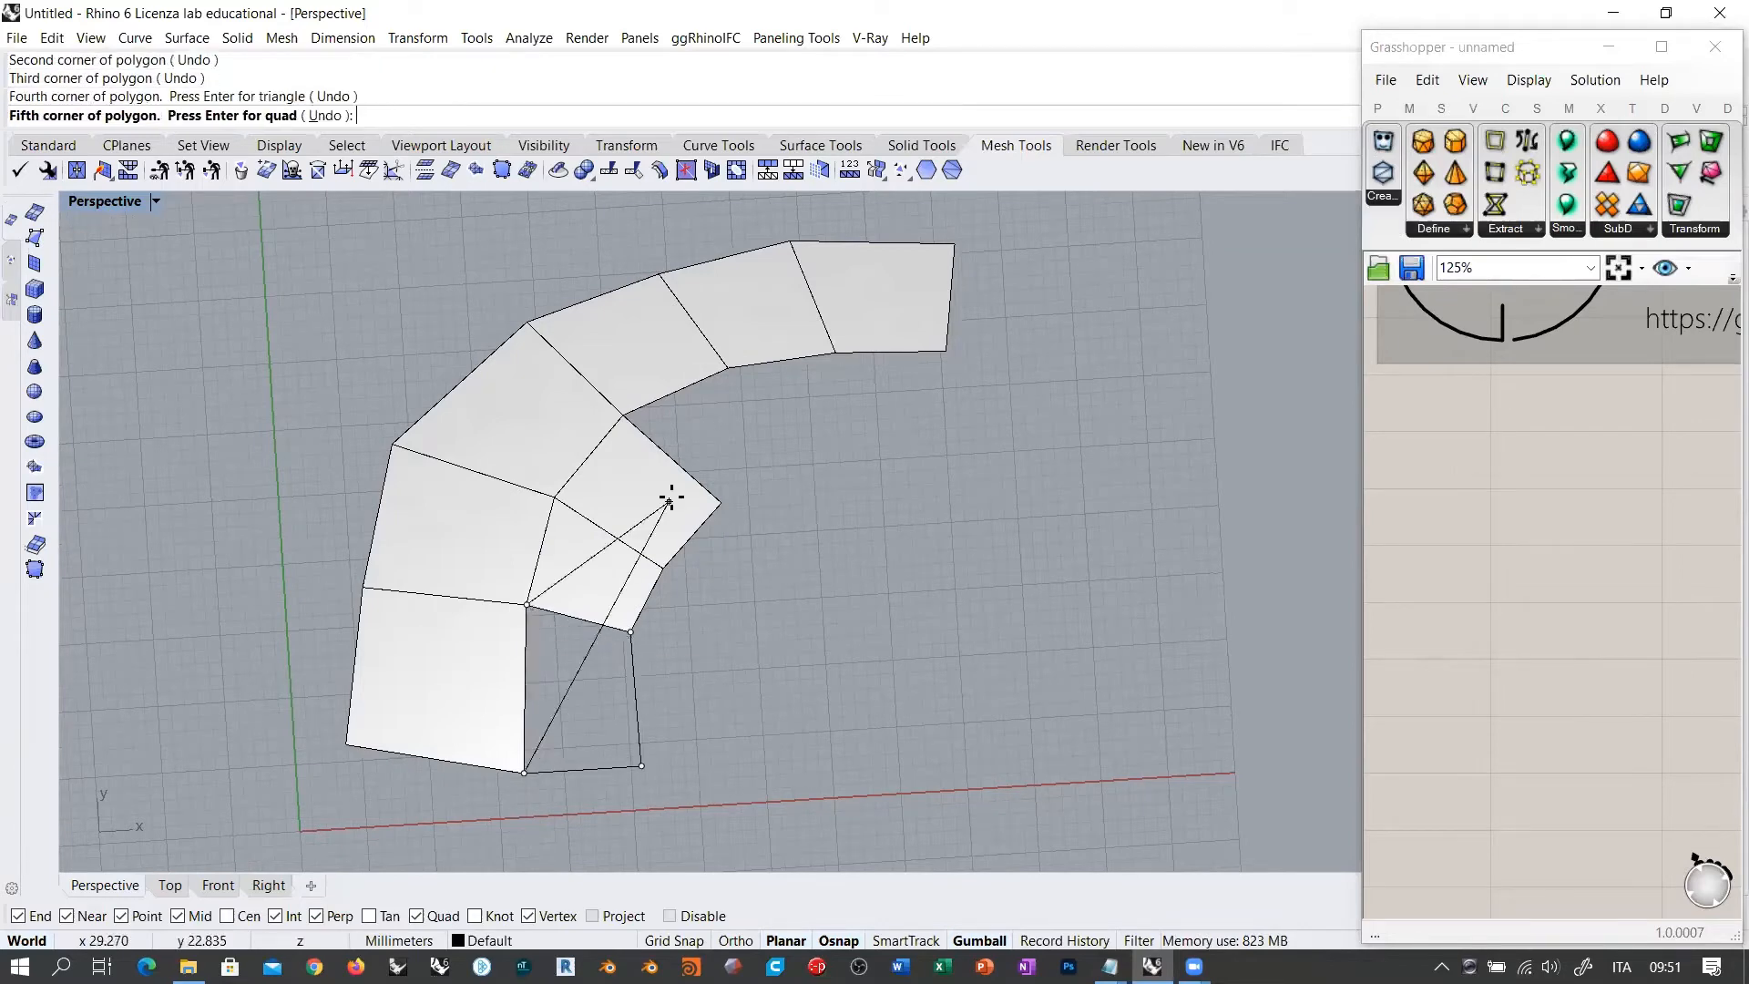
pyautogui.press('Return')
# Step: Complete the first inner face and add a four-cornered mesh face along the fourth outer face's inner edge, sharing the adjacent inner face's side
pyautogui.press('Return')
pyautogui.click(623, 416)
pyautogui.click(721, 502)
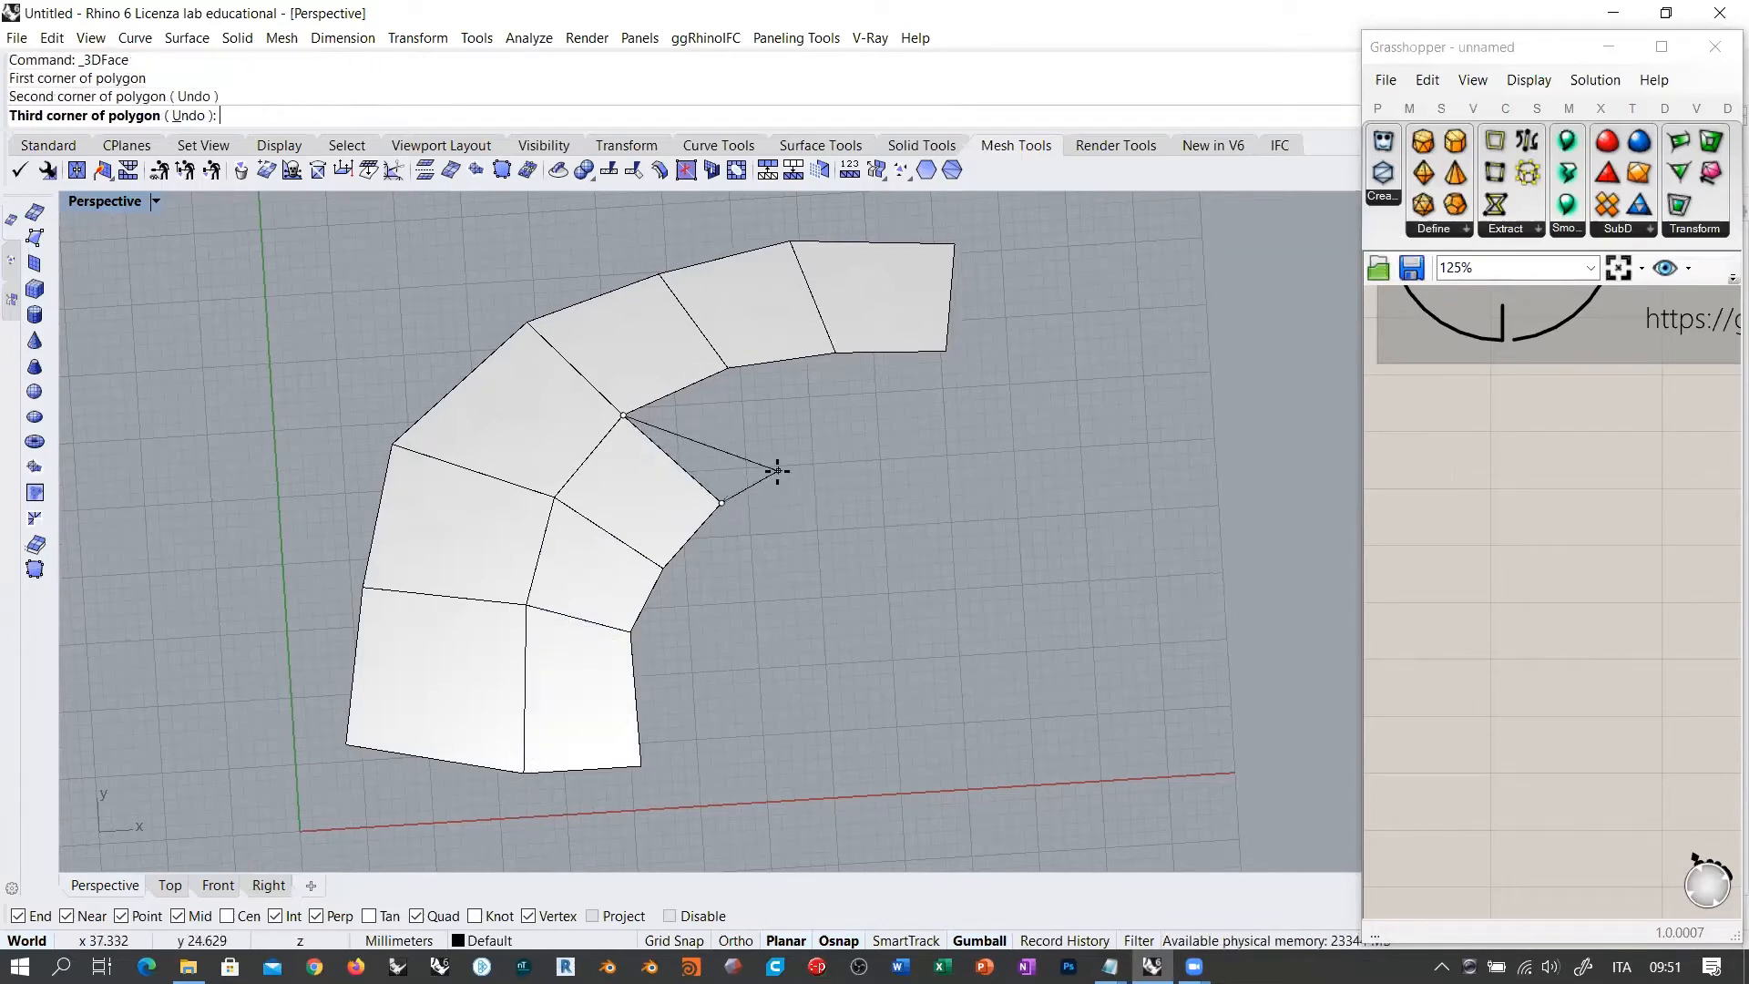
pyautogui.click(798, 469)
pyautogui.click(729, 368)
pyautogui.press('Return')
# Step: Add a four-cornered mesh face counterclockwise along the fifth outer face's inner edge, sharing a side with the previous inner-row face
pyautogui.press('Return')
pyautogui.click(797, 469)
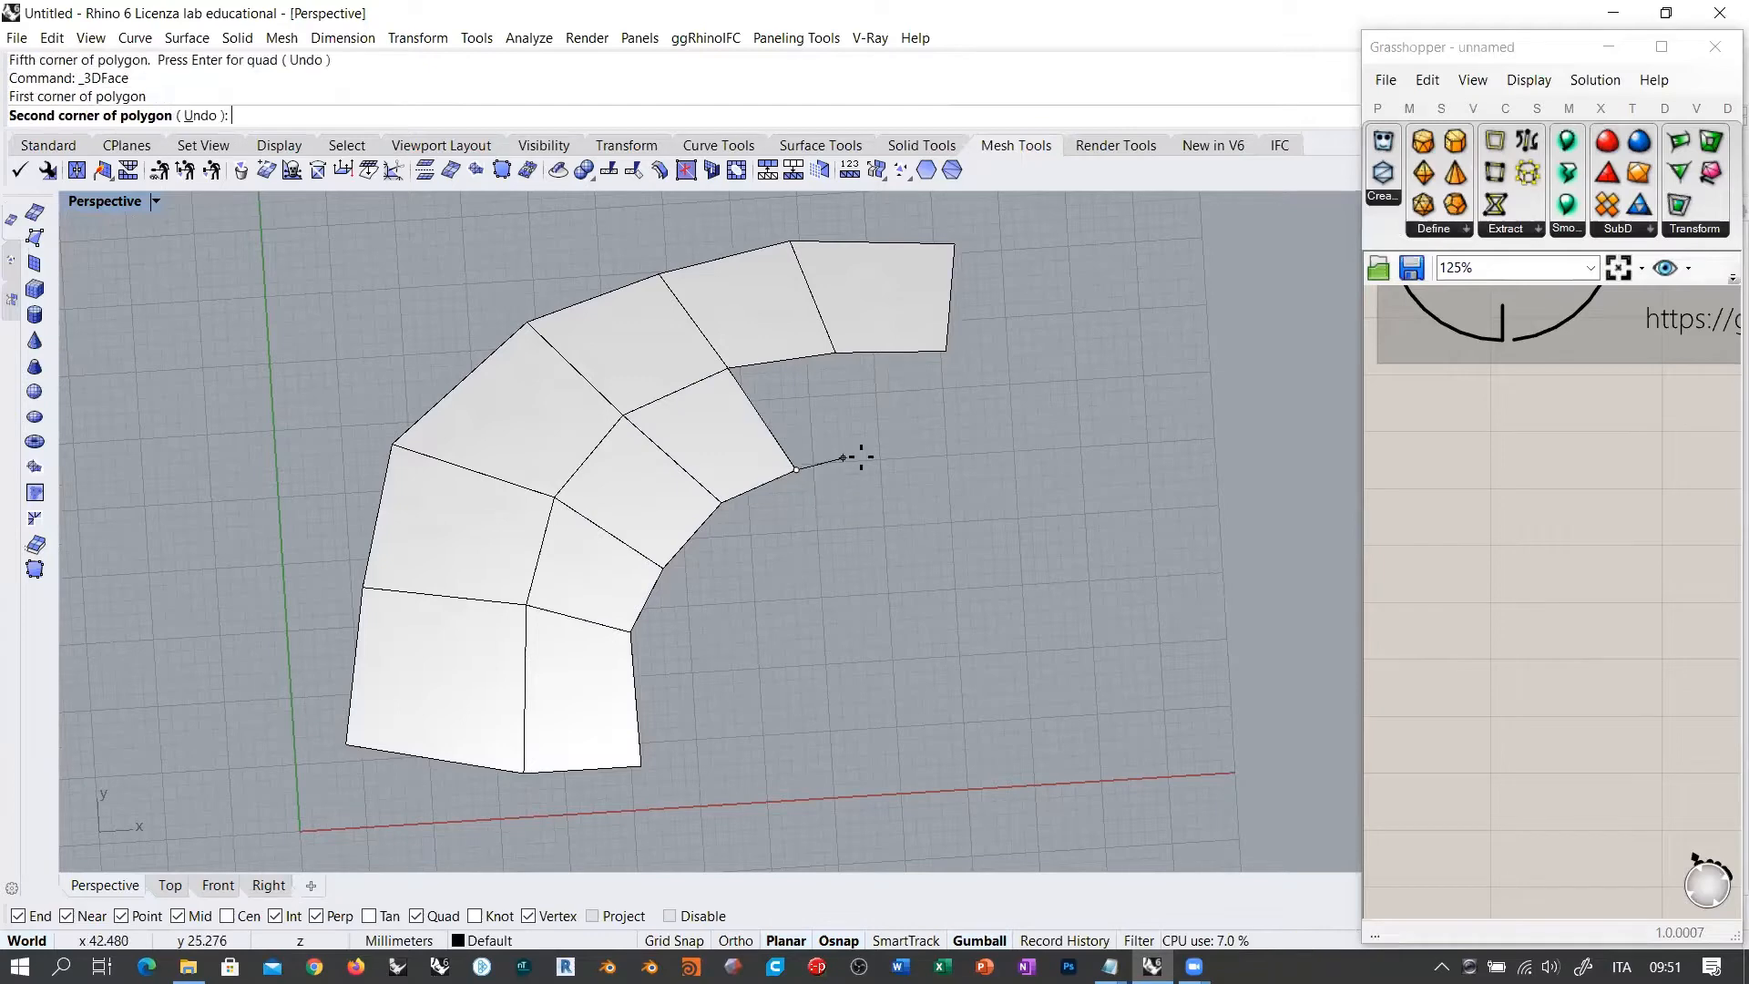
pyautogui.click(870, 460)
pyautogui.click(835, 352)
pyautogui.click(729, 368)
pyautogui.press('Return')
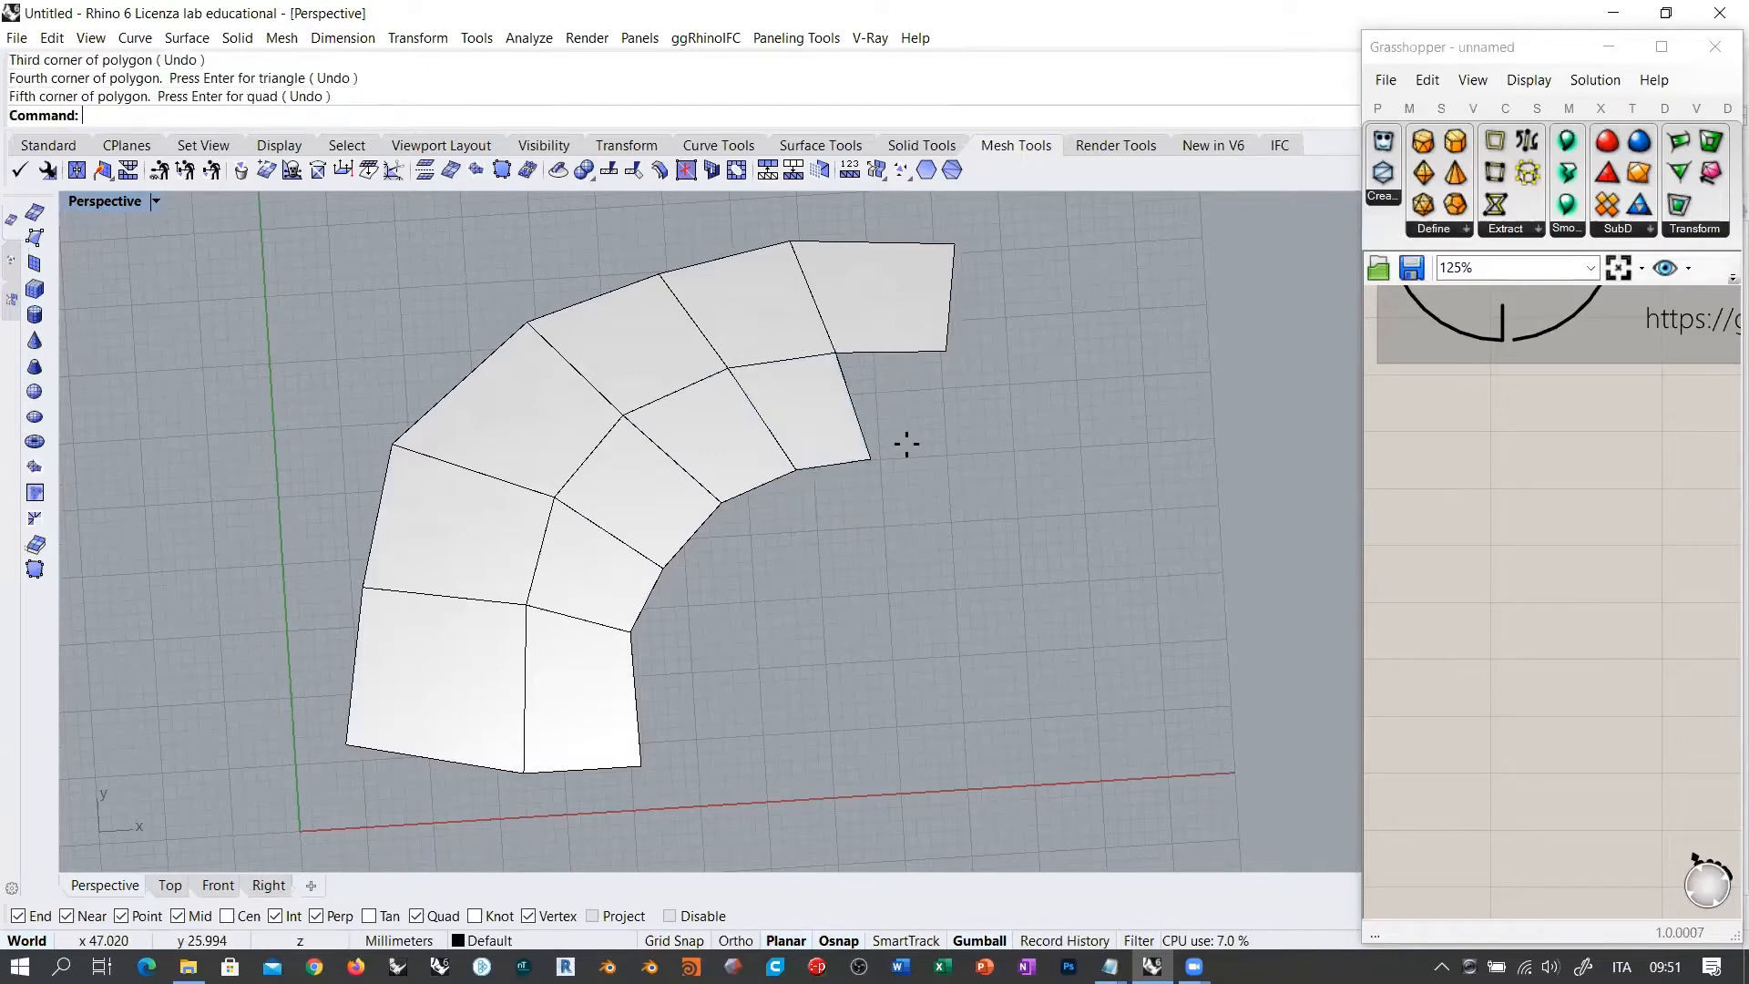
# Step: Add a four-cornered mesh face along the sixth outer face's inner edge to complete the inner row
pyautogui.press('Return')
pyautogui.click(871, 460)
pyautogui.click(938, 460)
pyautogui.click(946, 352)
pyautogui.click(835, 352)
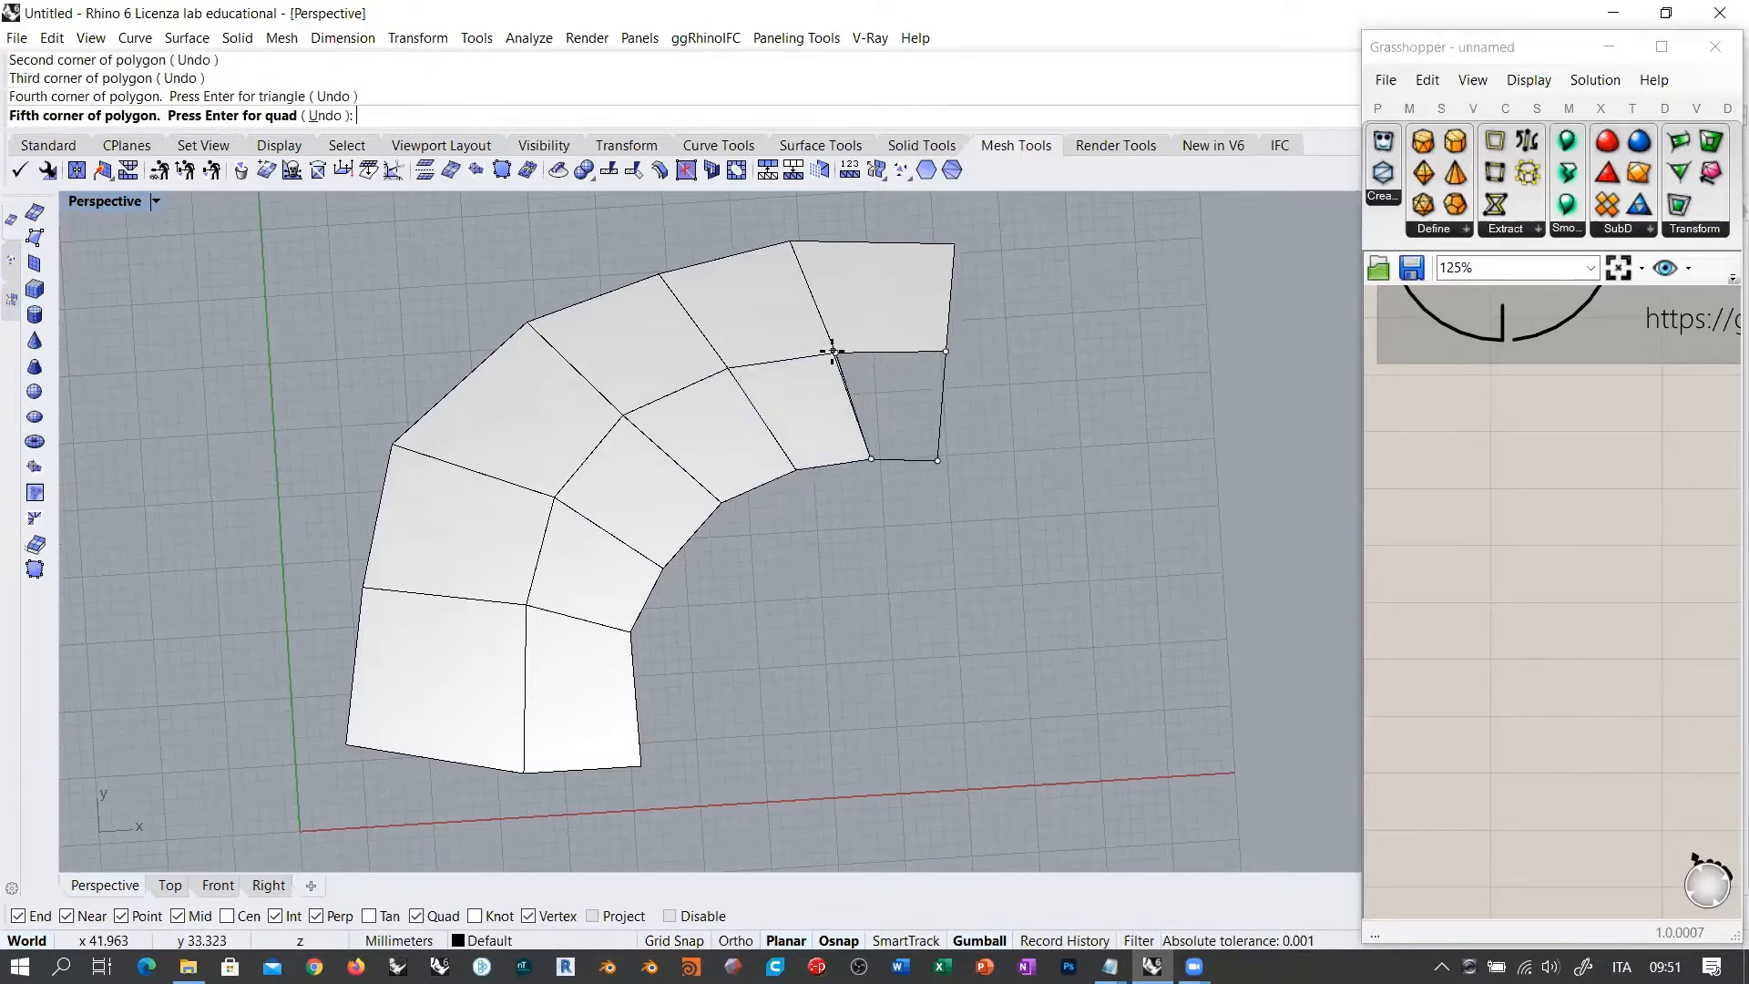
pyautogui.press('Return')
# Step: Join the outer strip and all inner-row faces into one mesh and weld it with an angle tolerance of 10
pyautogui.moveTo(847, 574); pyautogui.dragTo(992, 672, button='right')
pyautogui.moveTo(941, 788); pyautogui.dragTo(392, 273)
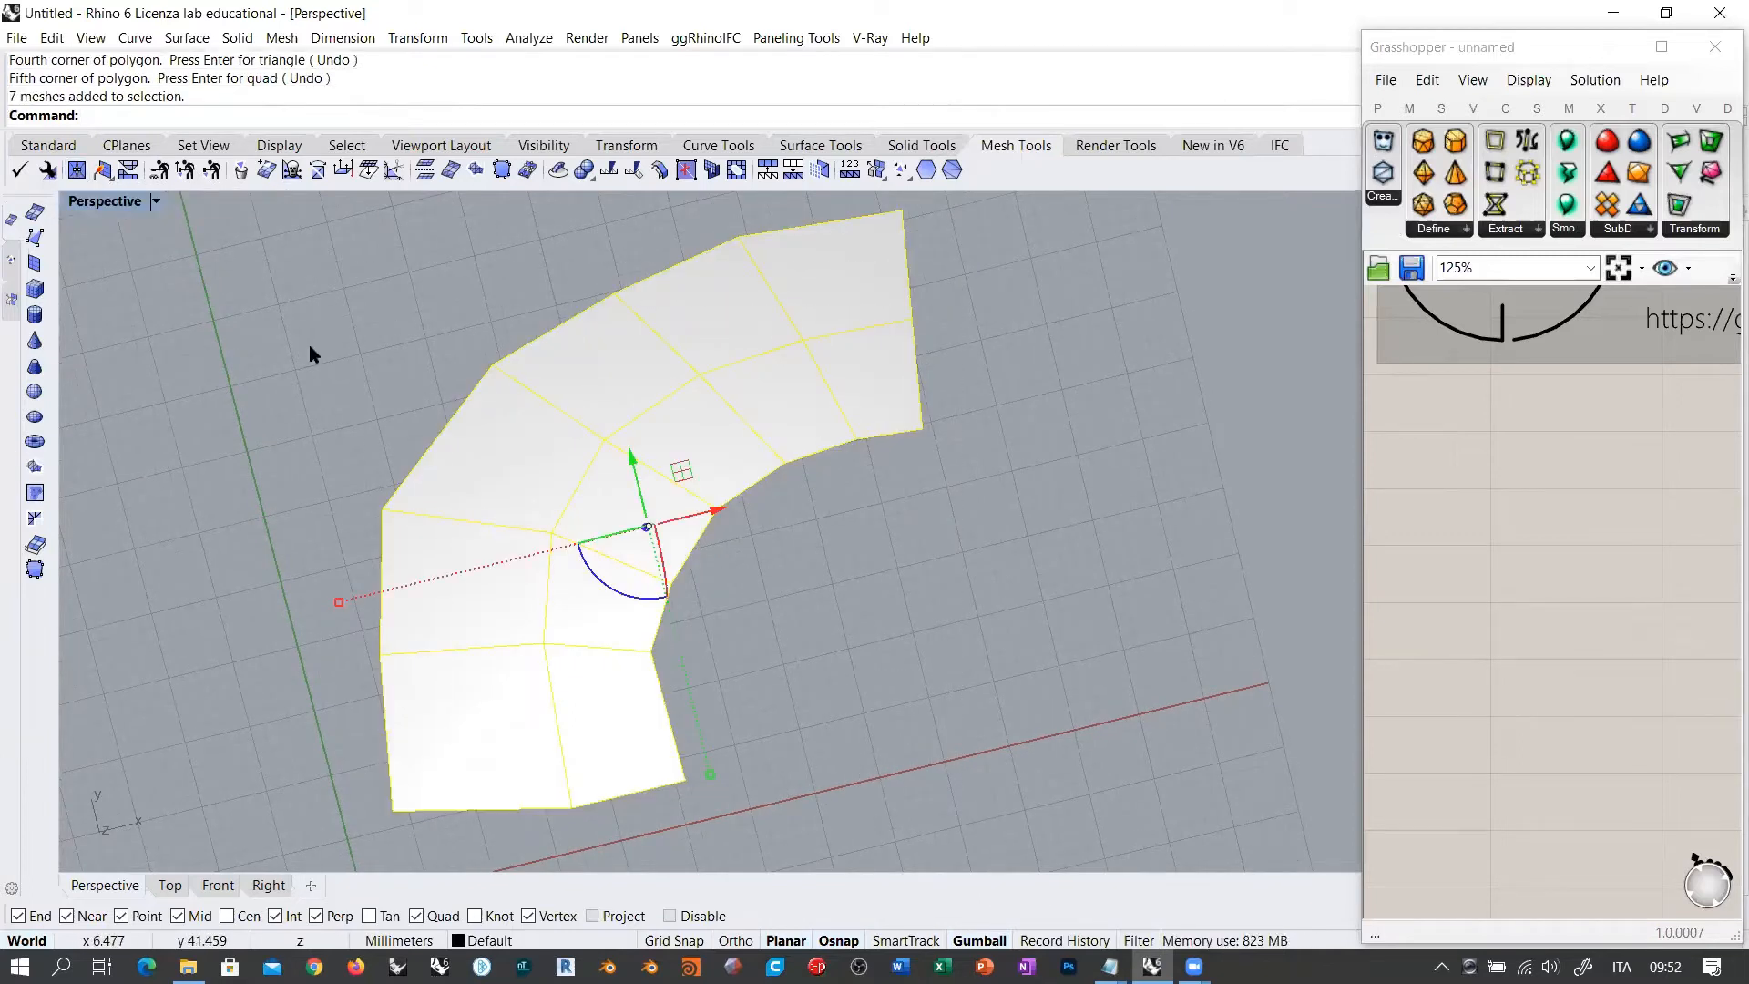
pyautogui.hotkey('ctrl', 'j')
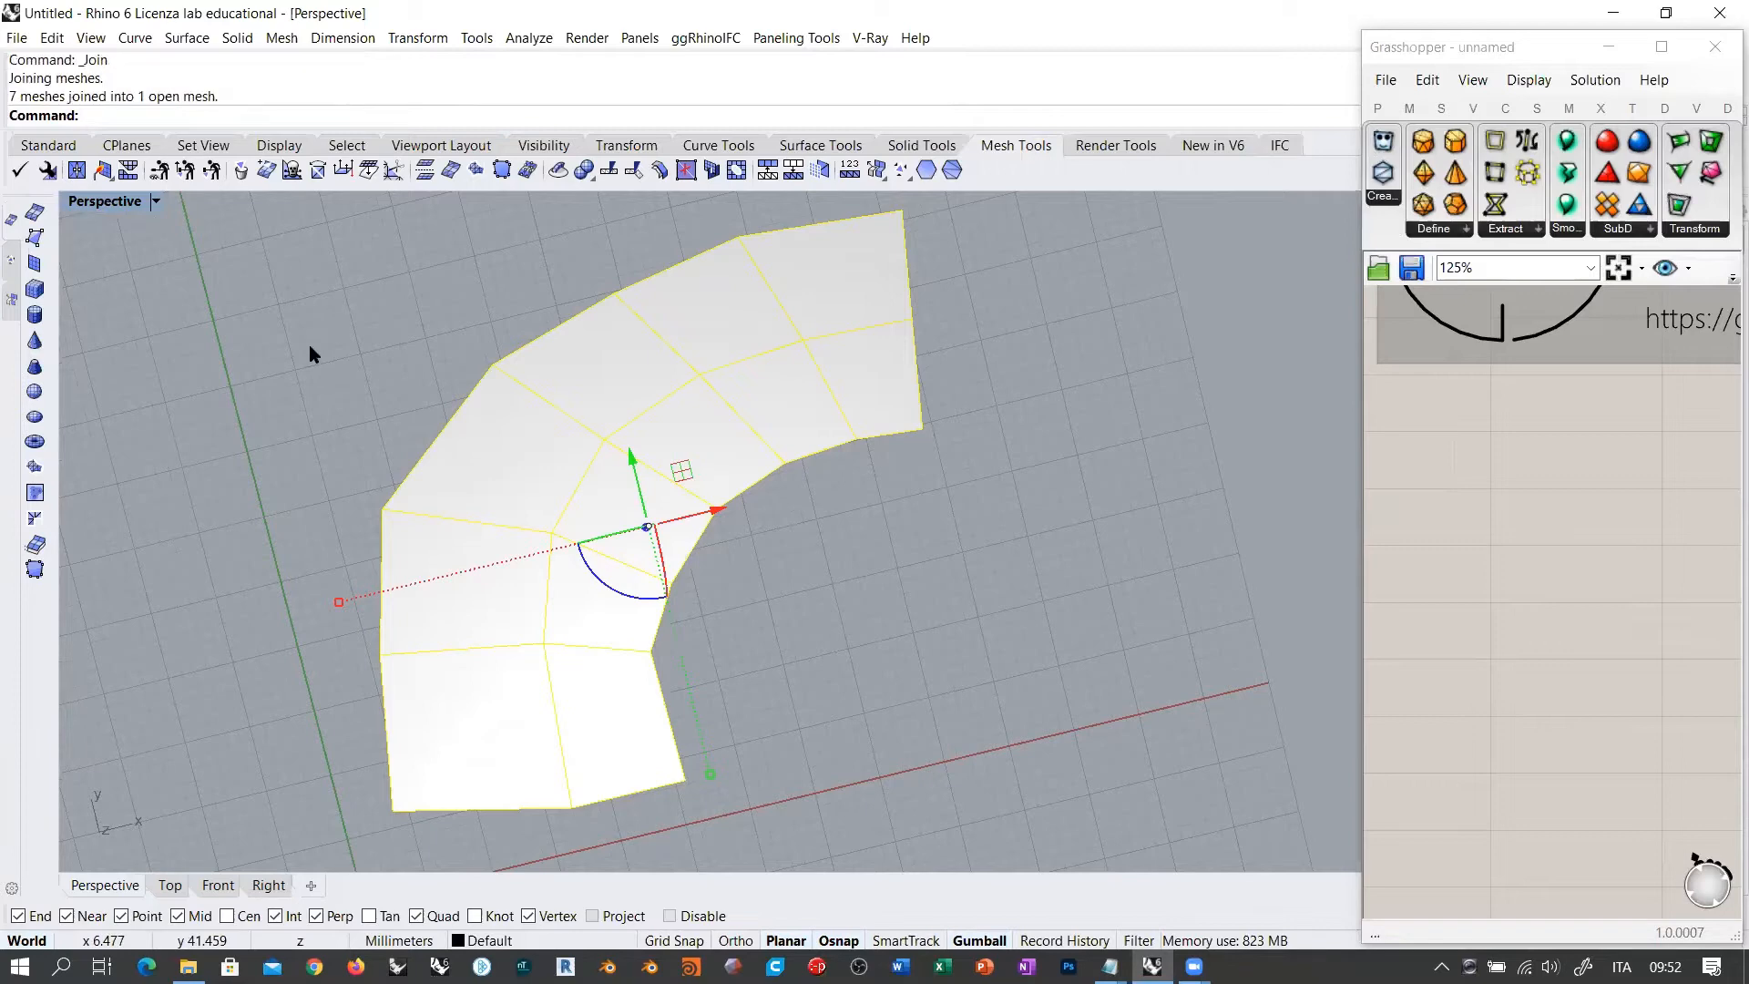
pyautogui.click(108, 173)
pyautogui.moveTo(780, 613); pyautogui.dragTo(617, 437, button='right')
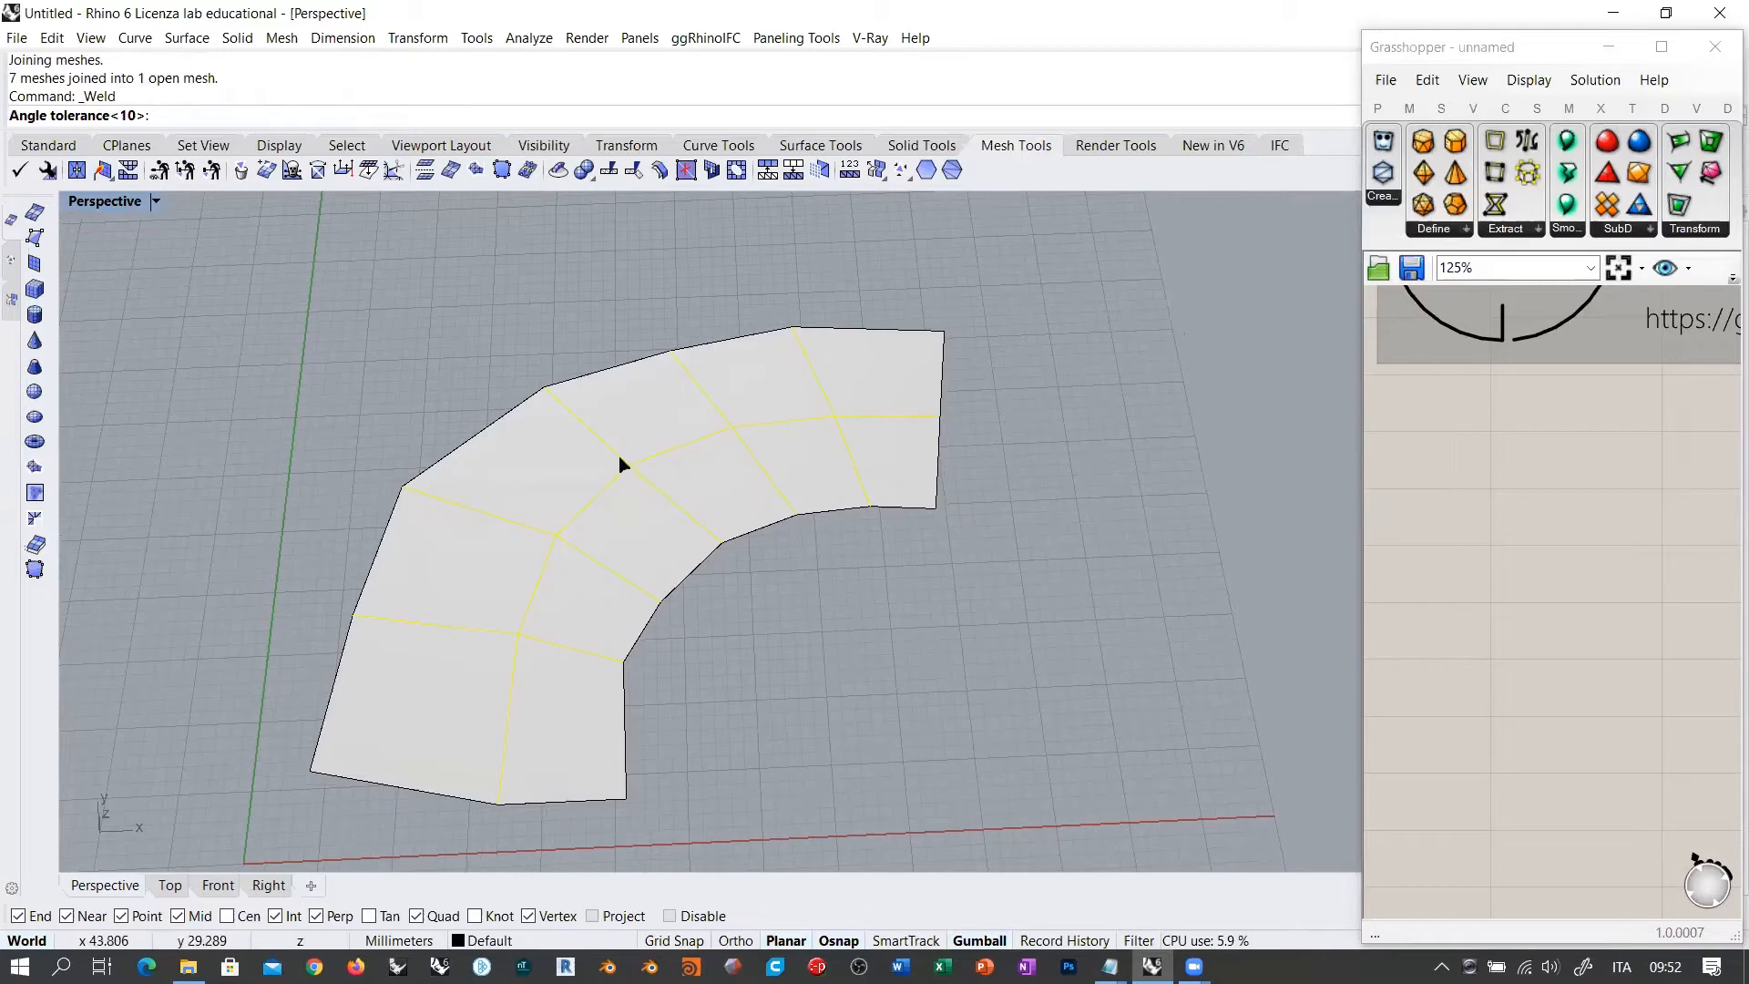
pyautogui.press('Return')
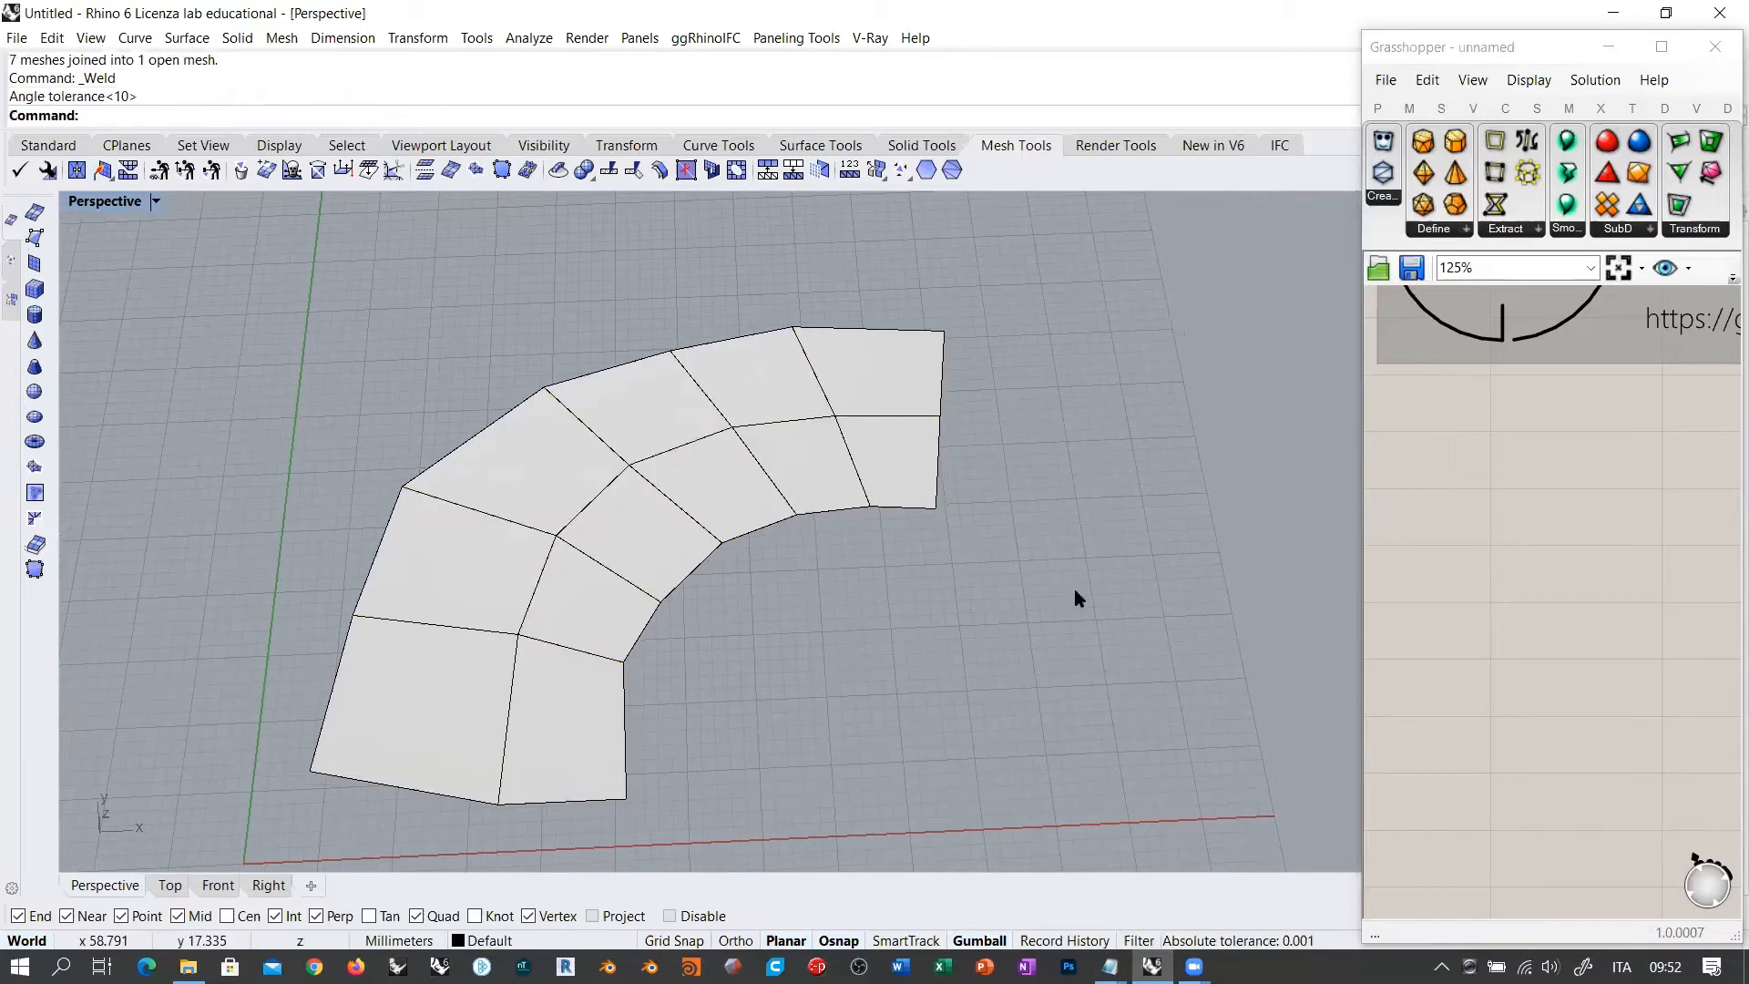
# Step: Examine the welded mesh, make room beside the Grasshopper window for its properties, and view its Texture Mapping settings
pyautogui.click(852, 441)
pyautogui.moveTo(860, 437); pyautogui.dragTo(856, 565, button='right')
pyautogui.click(856, 558)
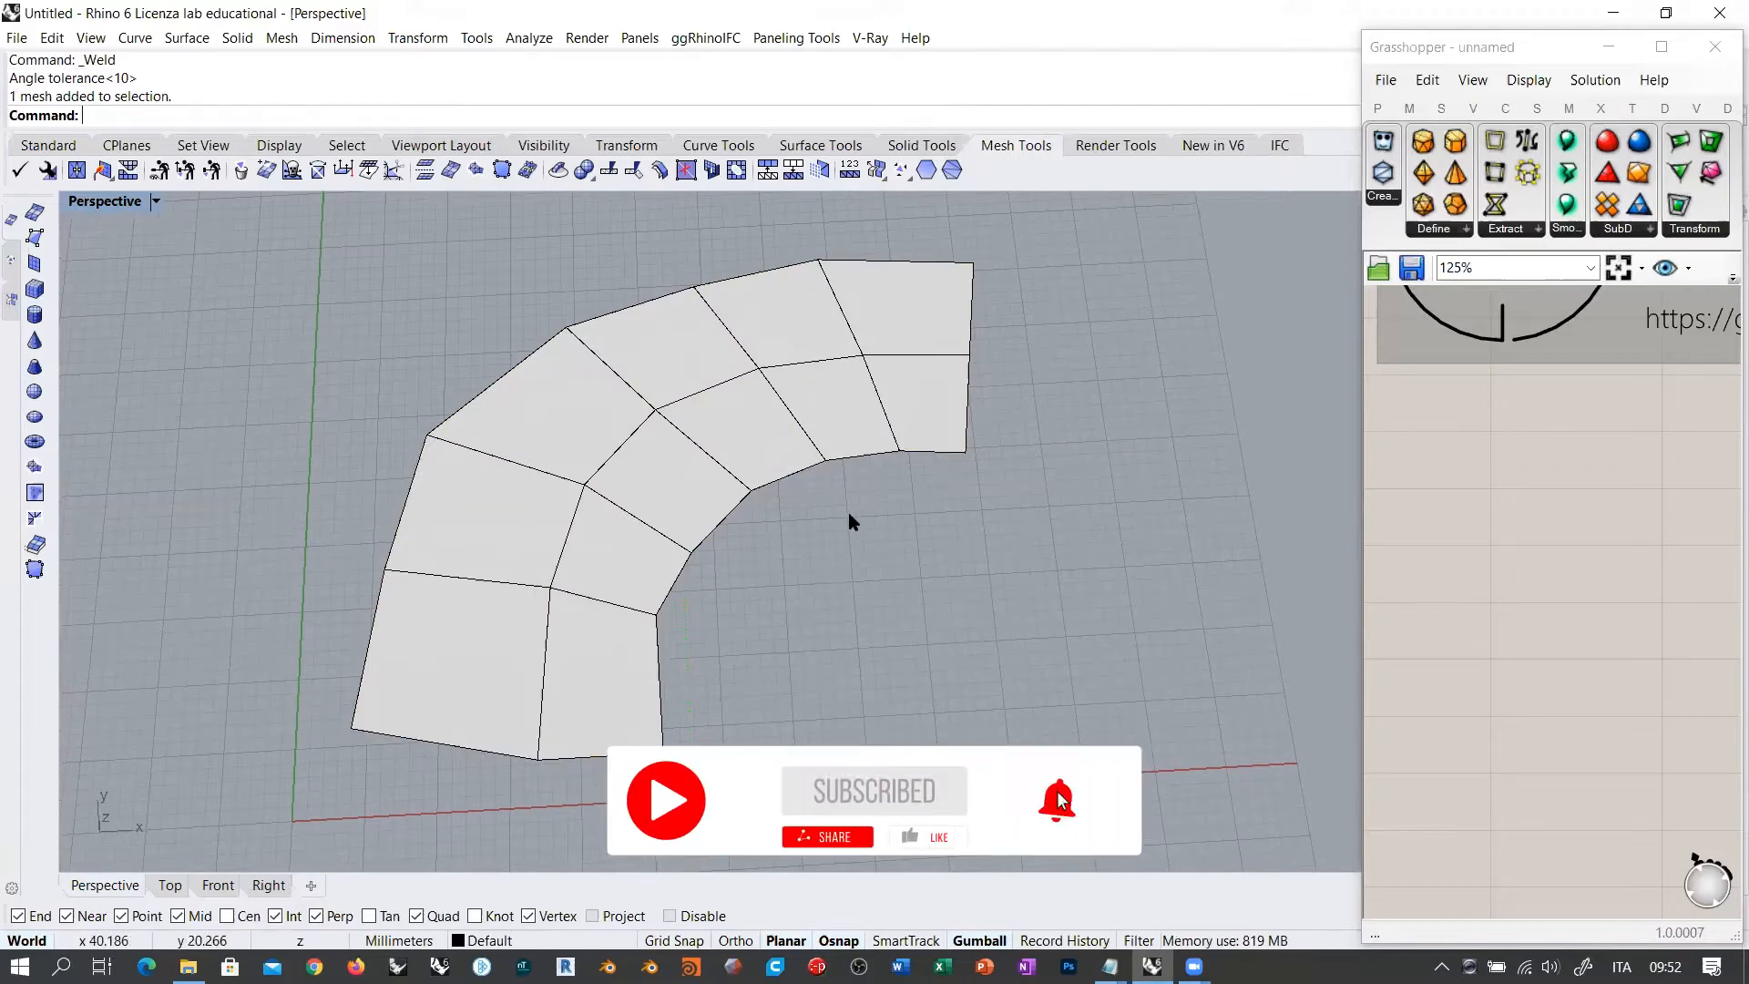
pyautogui.moveTo(747, 625); pyautogui.dragTo(905, 551, button='right')
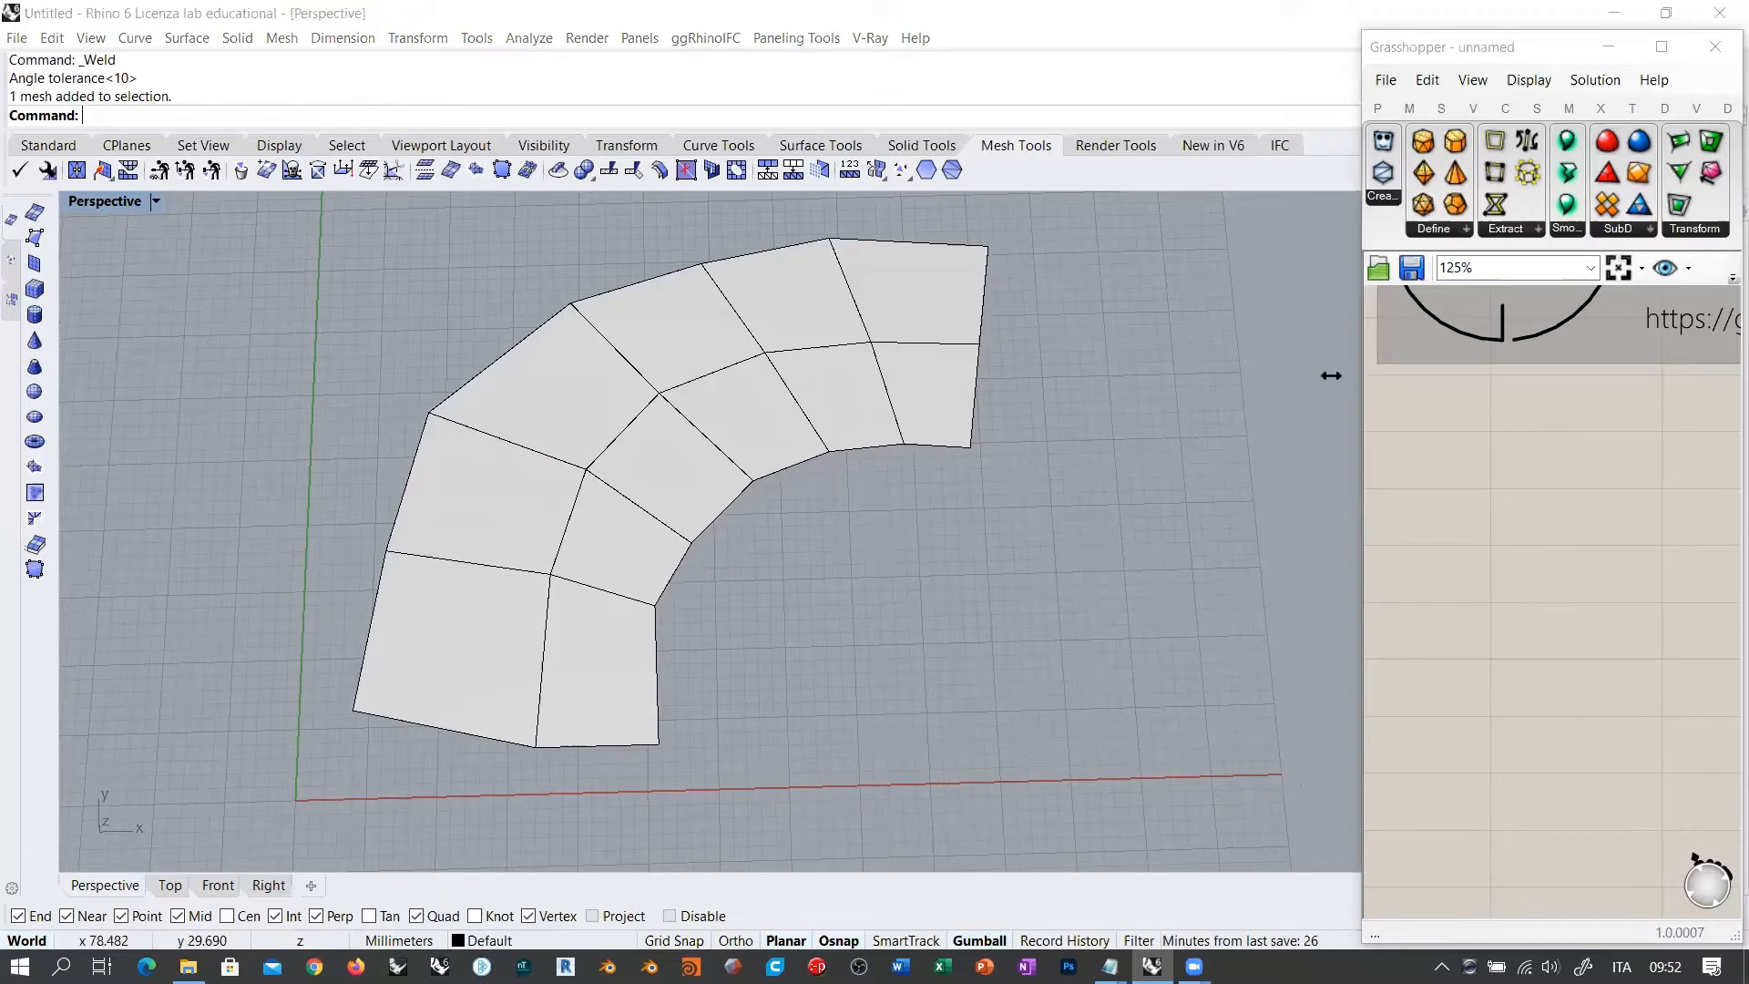
pyautogui.moveTo(1331, 375); pyautogui.dragTo(1003, 375)
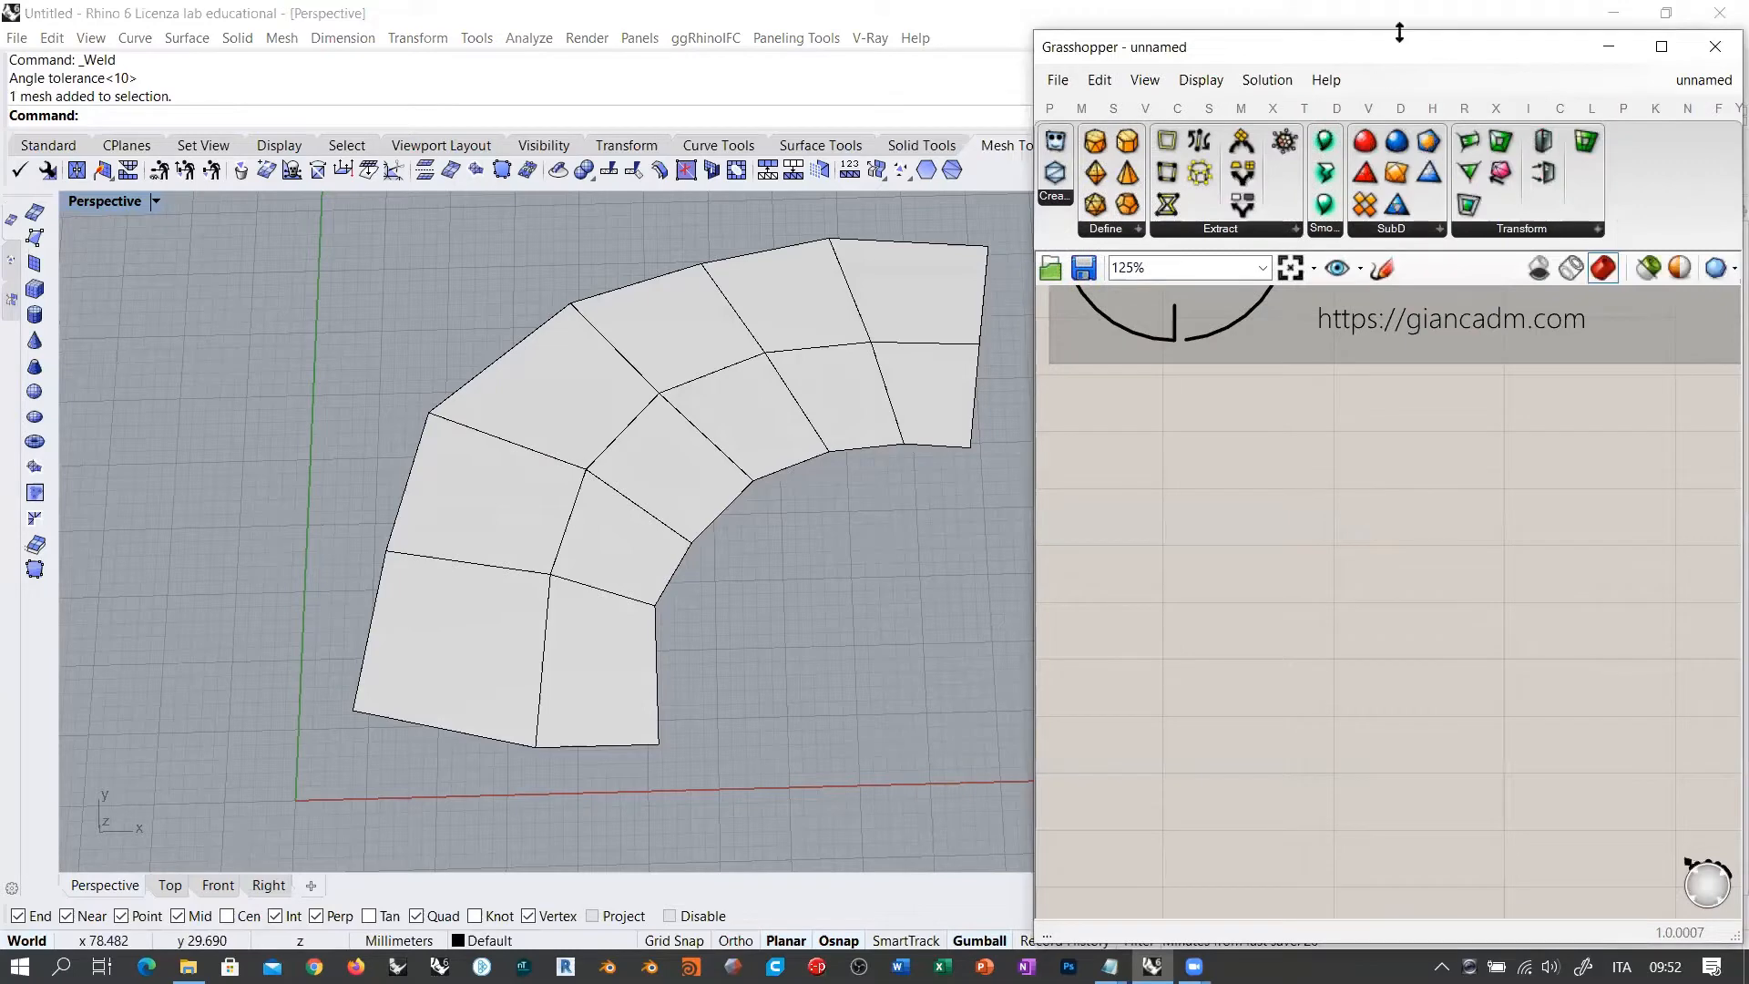
pyautogui.moveTo(1400, 33); pyautogui.dragTo(1399, 603)
pyautogui.click(615, 414)
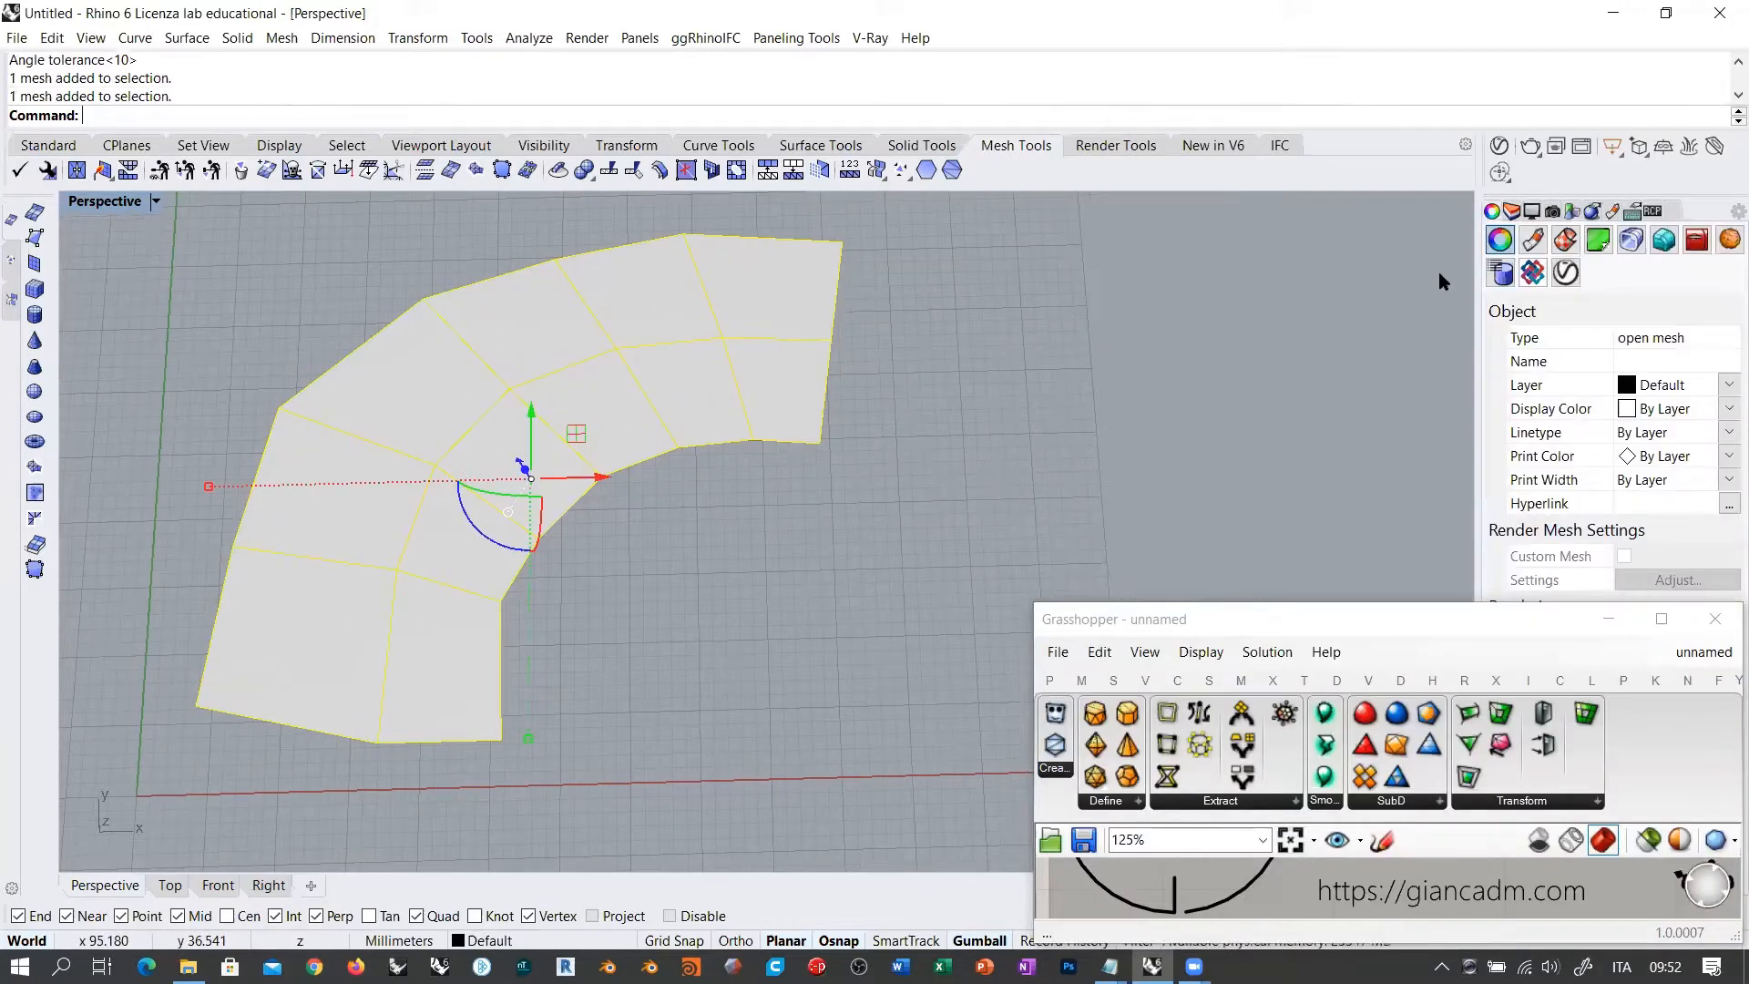
pyautogui.click(1565, 241)
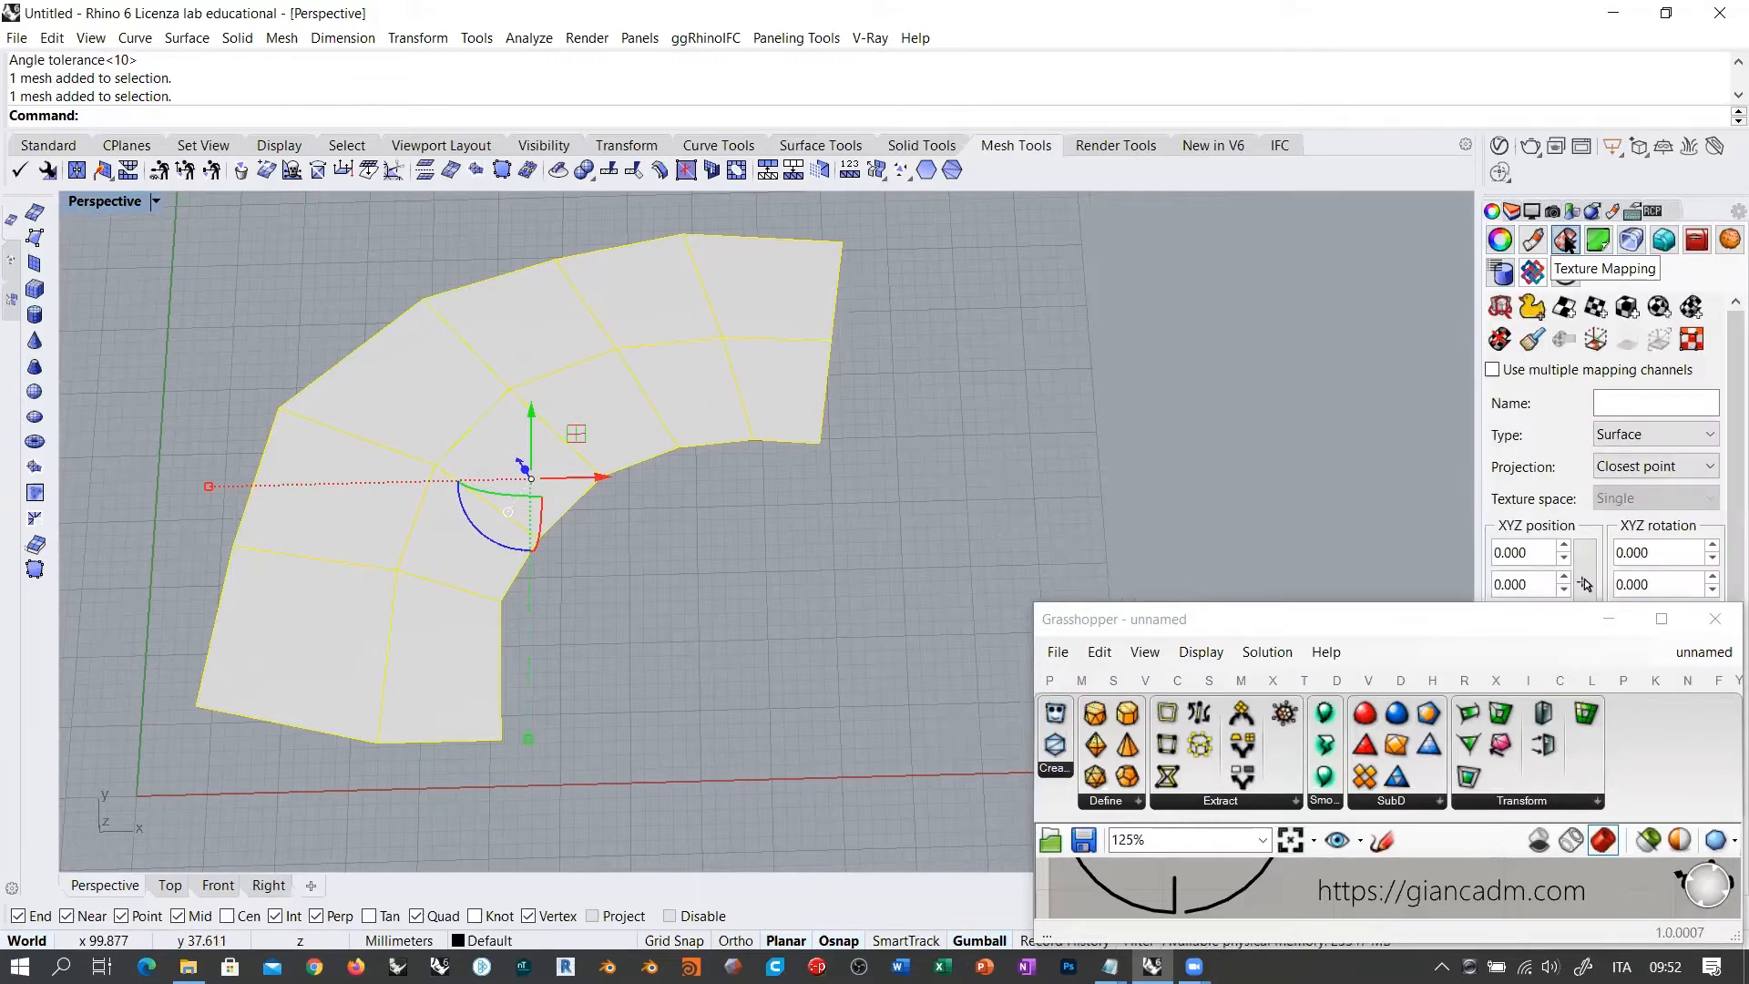
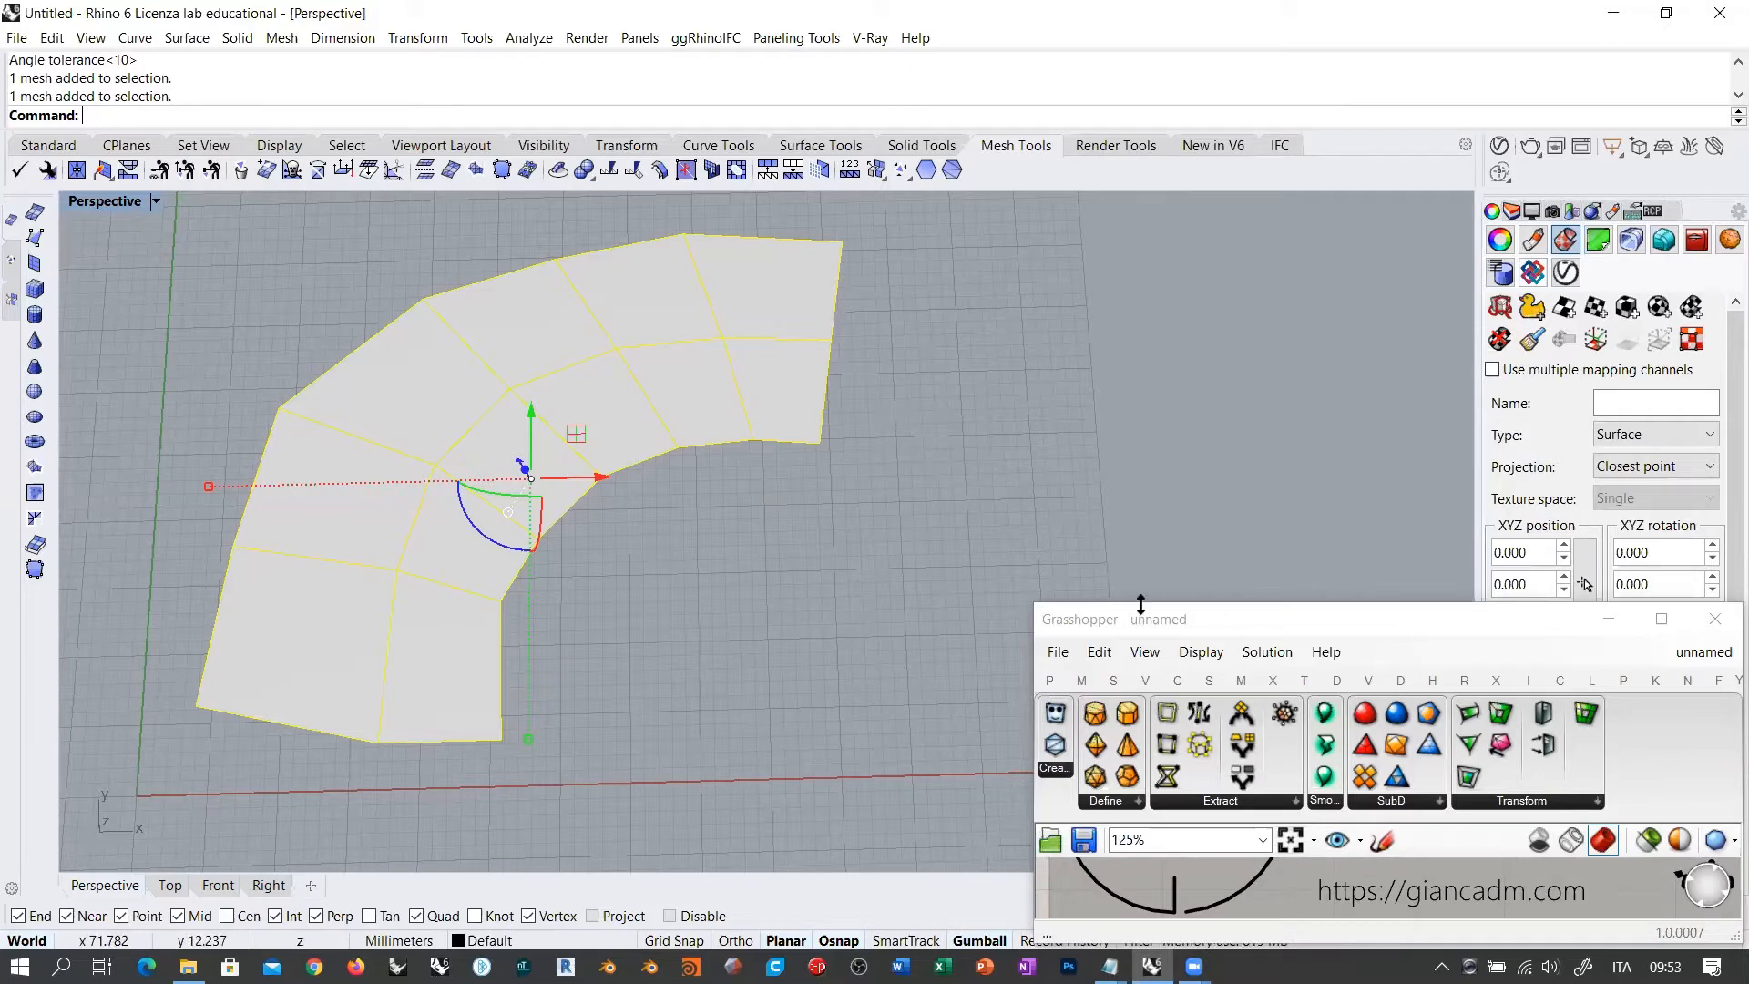
# Step: Delete the welded mesh from the Rhino viewport and enlarge the Grasshopper window, showing its parameter components
pyautogui.moveTo(1141, 604); pyautogui.dragTo(1141, 19)
pyautogui.click(828, 500)
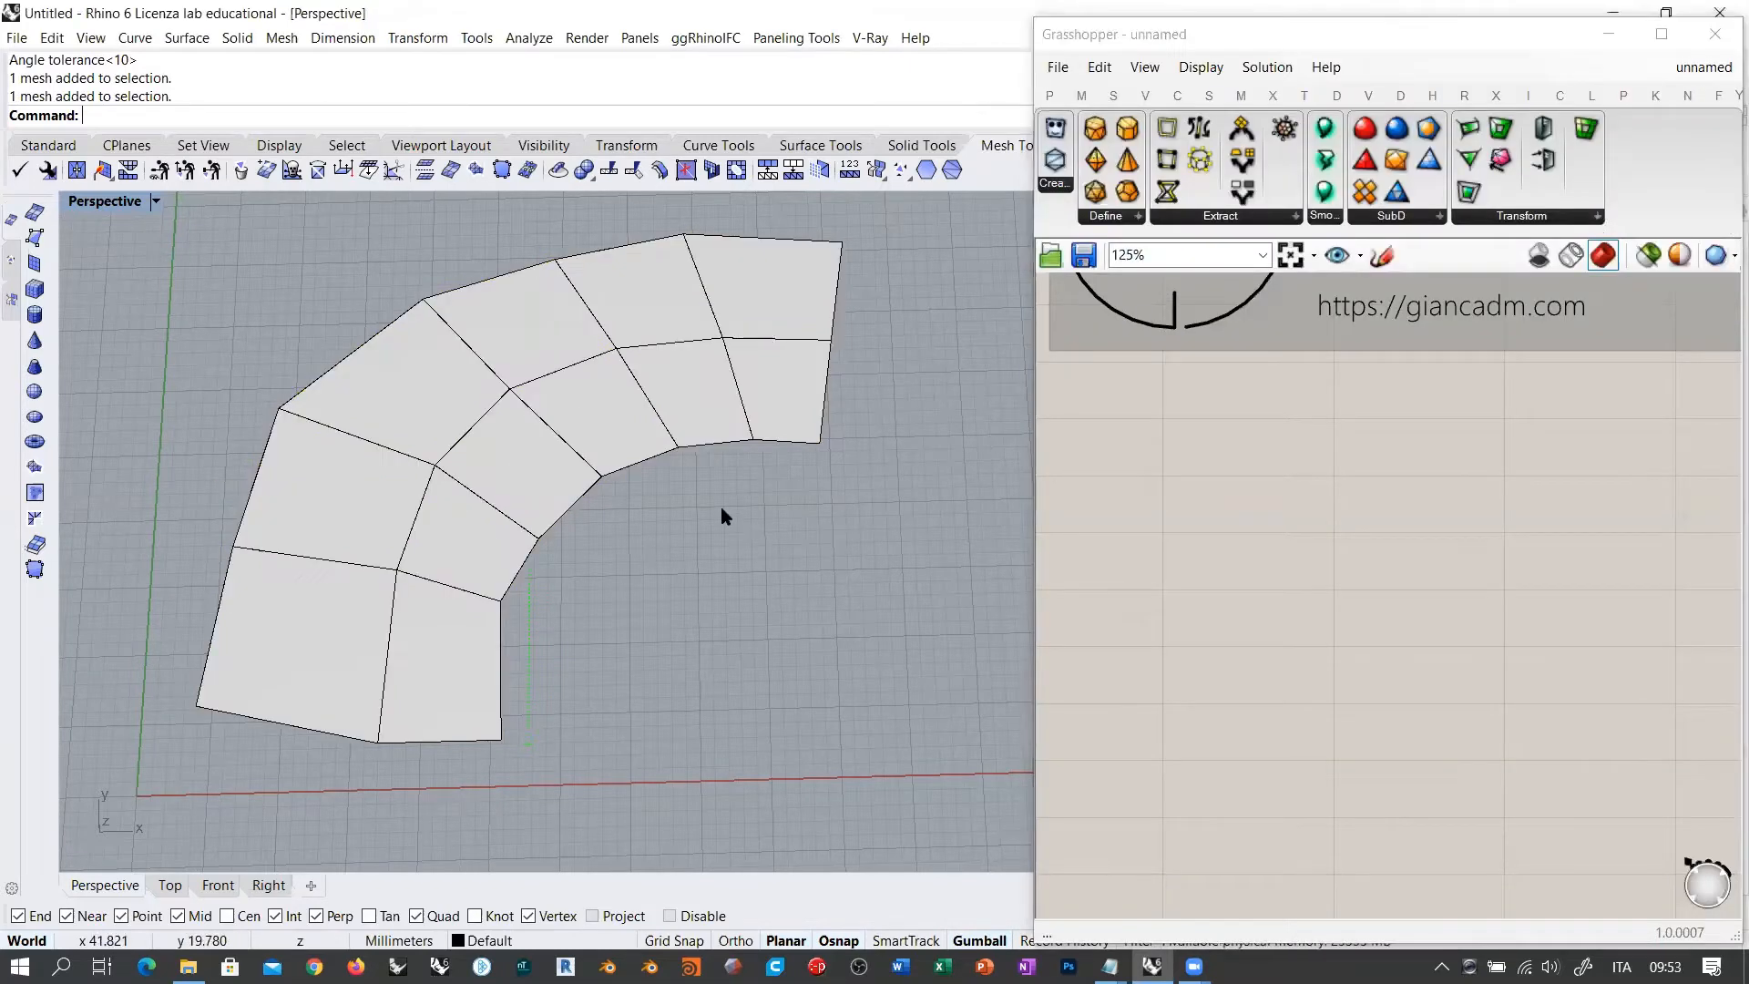
pyautogui.moveTo(722, 507); pyautogui.dragTo(511, 419)
pyautogui.press('Delete')
pyautogui.moveTo(591, 573); pyautogui.dragTo(571, 563, button='right')
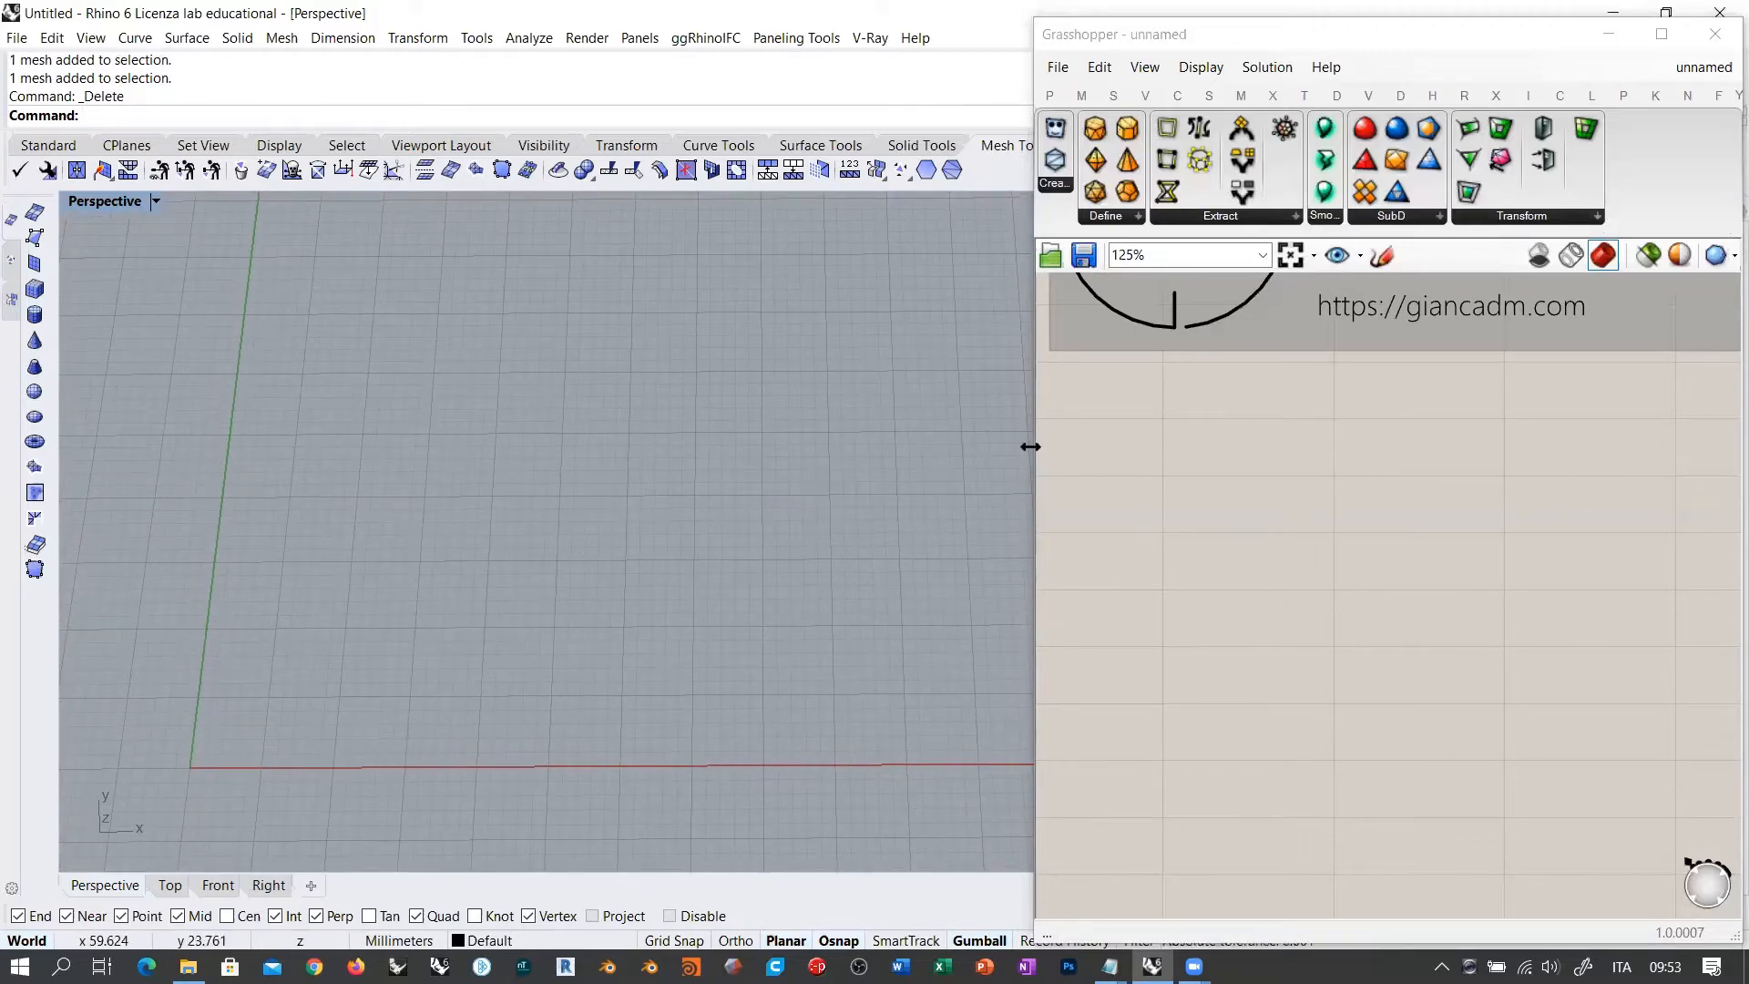
pyautogui.moveTo(1027, 446); pyautogui.dragTo(684, 451)
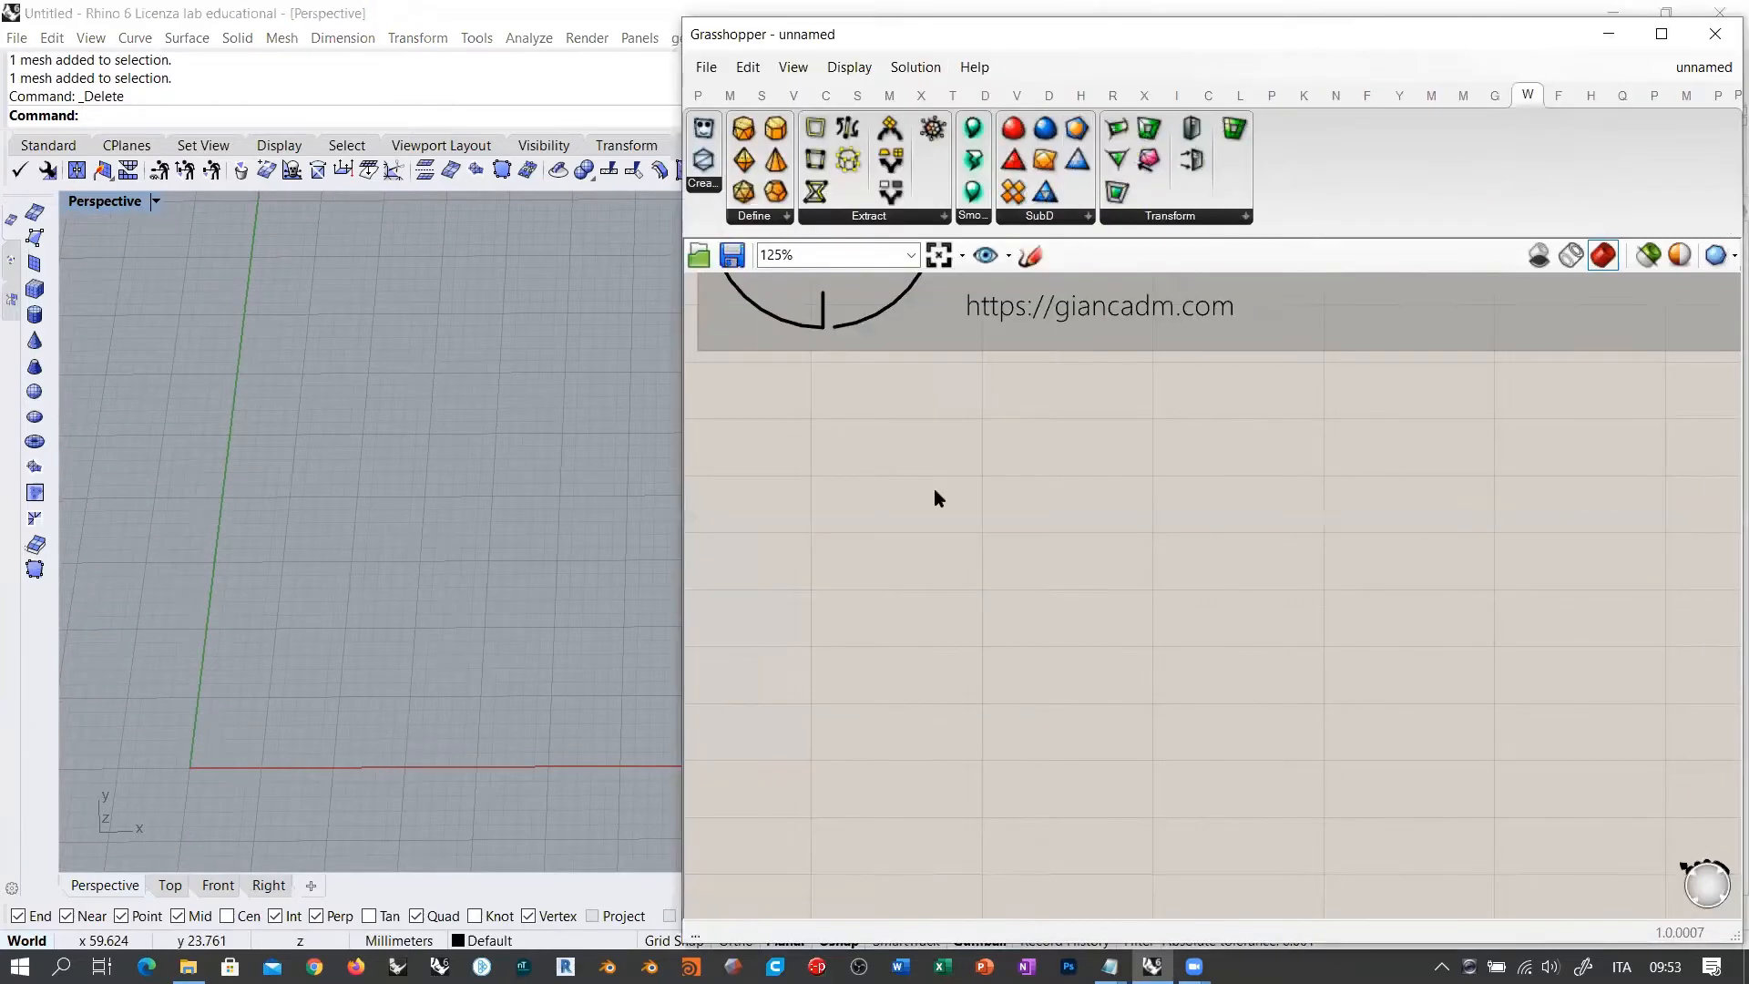
pyautogui.click(698, 95)
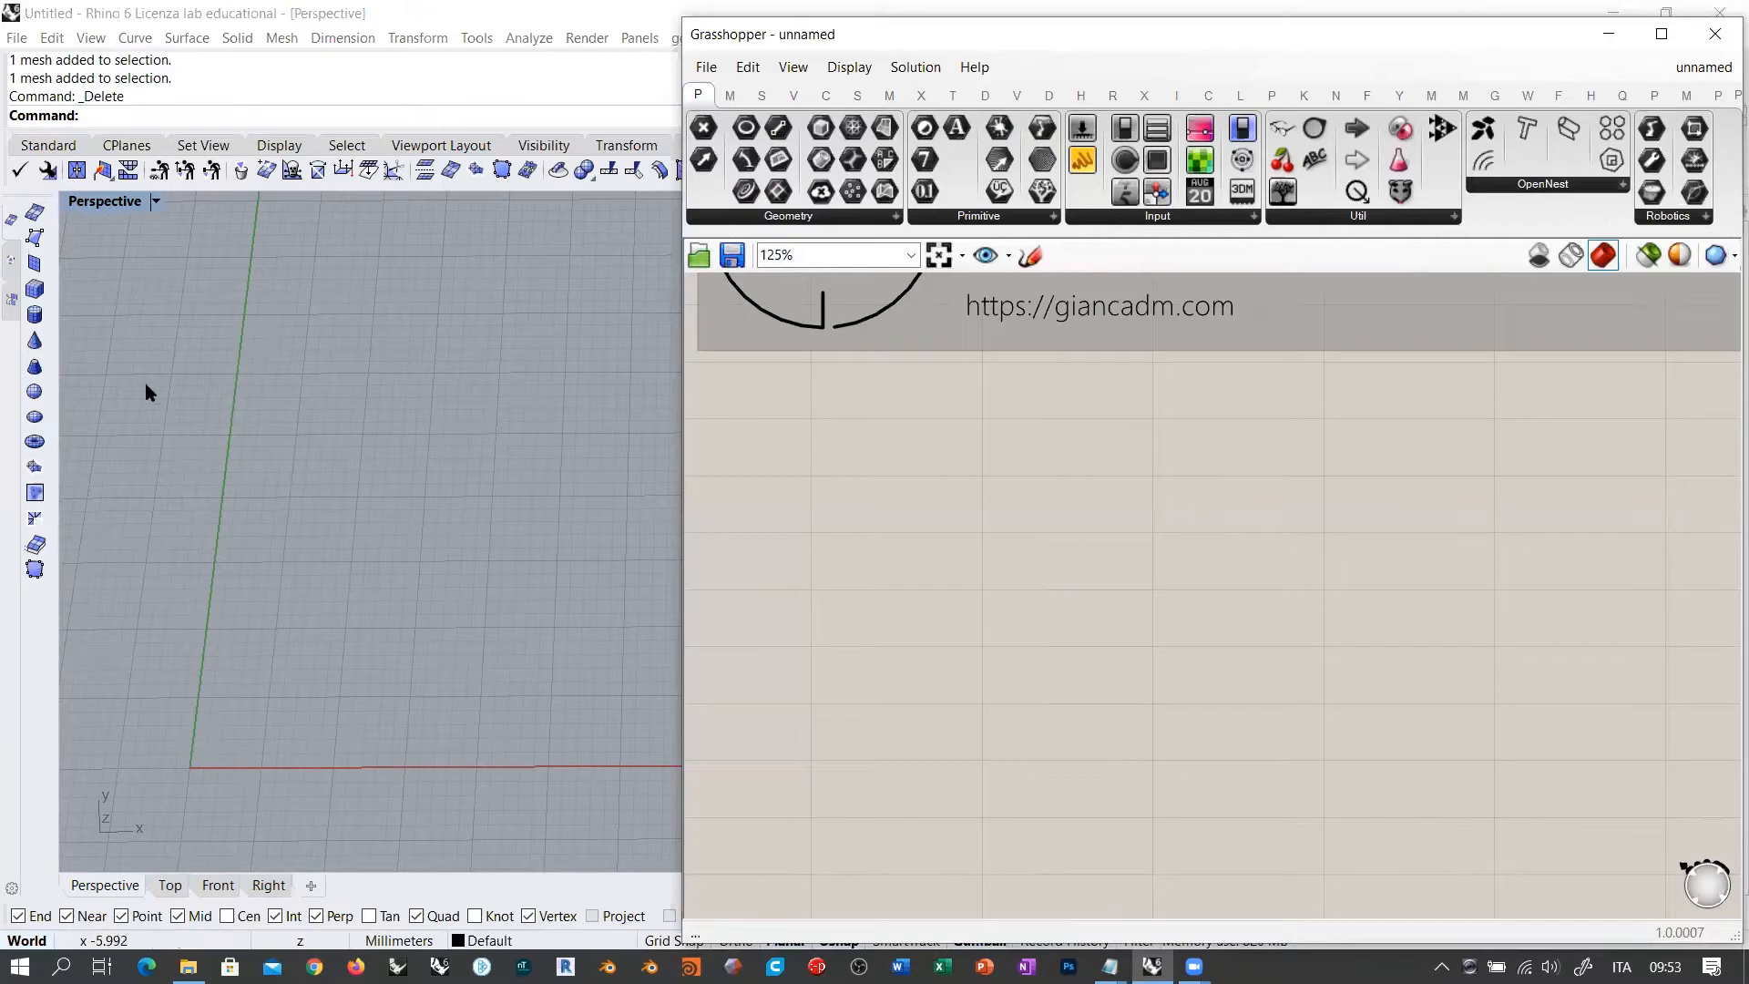
# Step: Draw a four-cornered mesh face counterclockwise near the green axis in the Rhino Perspective viewport
pyautogui.click(35, 237)
pyautogui.click(177, 590)
pyautogui.click(371, 644)
pyautogui.click(413, 496)
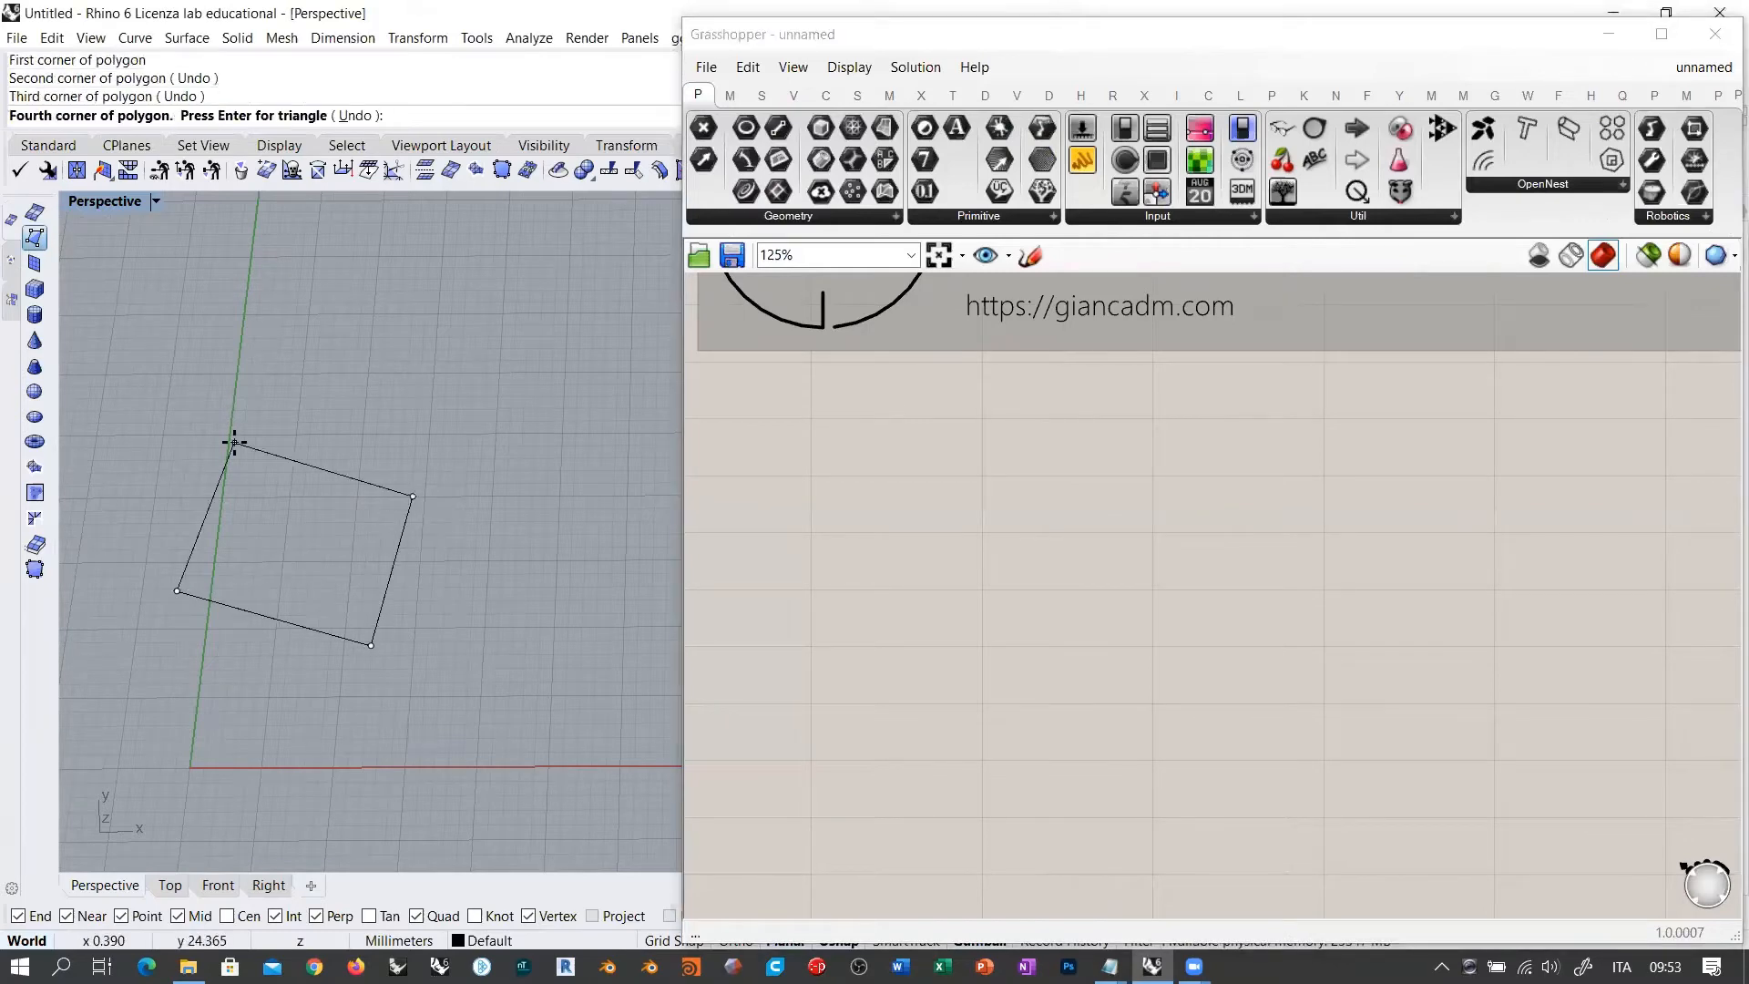
pyautogui.click(235, 441)
pyautogui.press('Return')
# Step: Add a second four-cornered mesh face sharing the first one's far edge, and delete both faces after viewing them
pyautogui.press('Return')
pyautogui.click(235, 441)
pyautogui.click(412, 497)
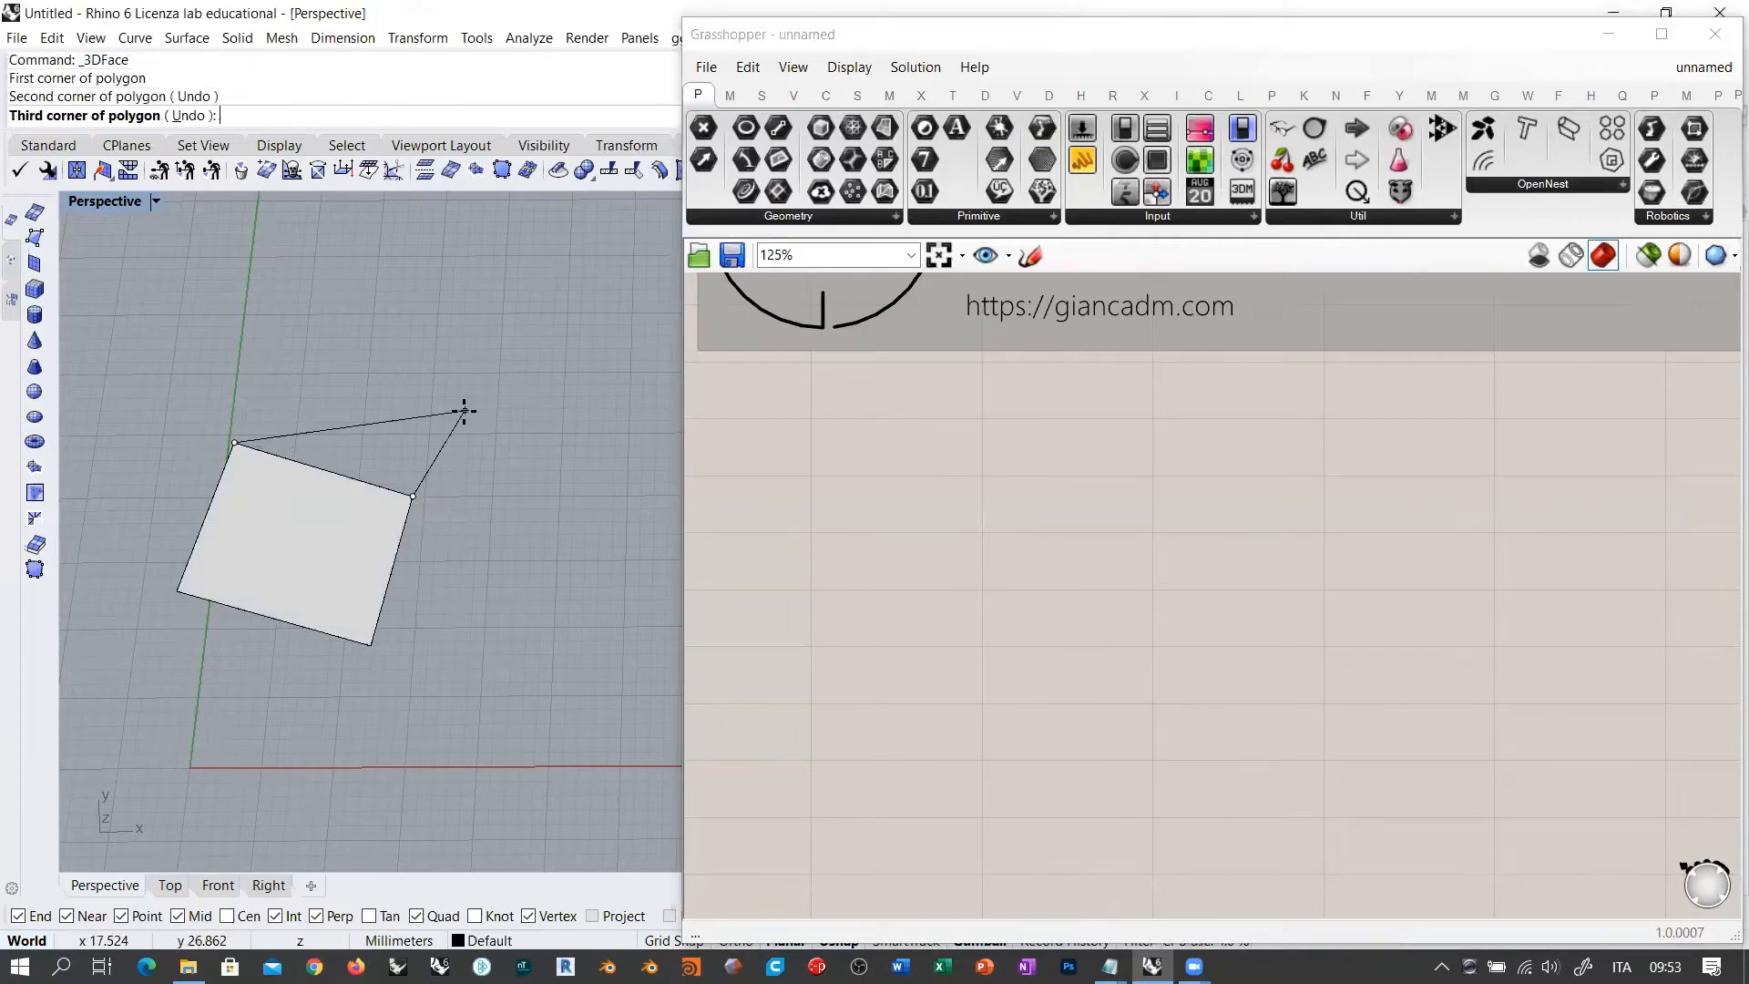
pyautogui.click(464, 411)
pyautogui.click(335, 329)
pyautogui.press('Return')
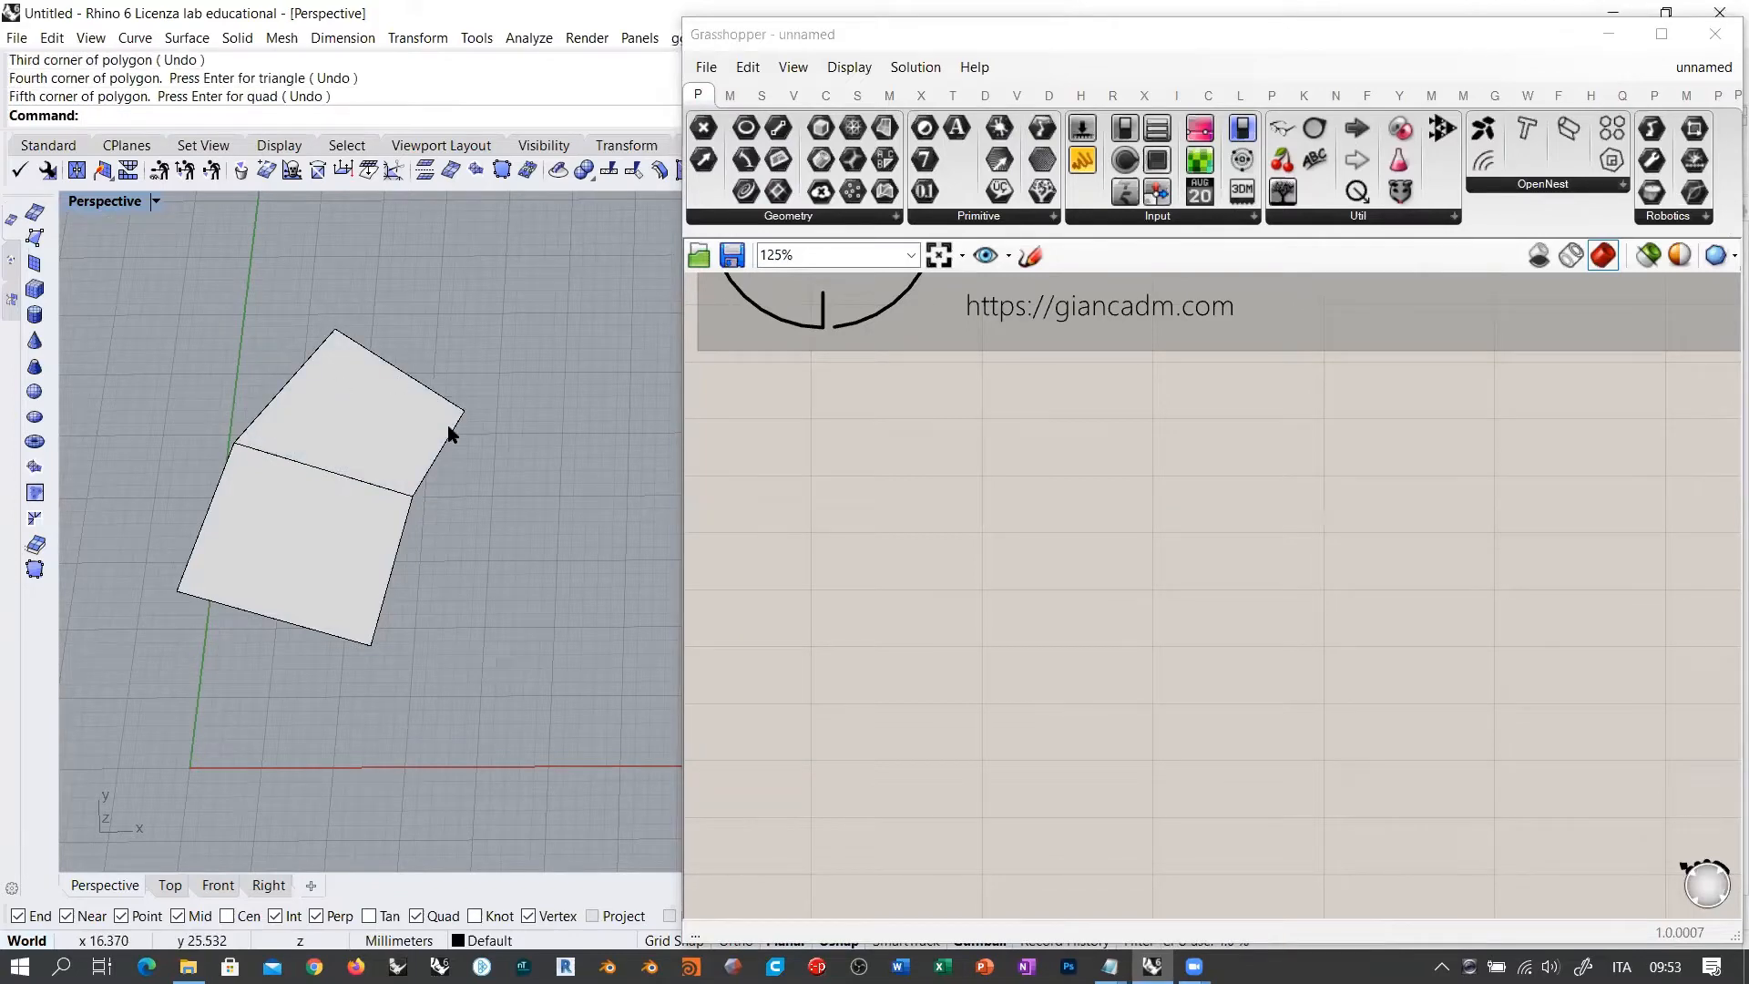
pyautogui.moveTo(449, 429)
pyautogui.mouseDown(button='right')
pyautogui.moveTo(437, 463)
pyautogui.moveTo(460, 444)
pyautogui.mouseUp(button='right')
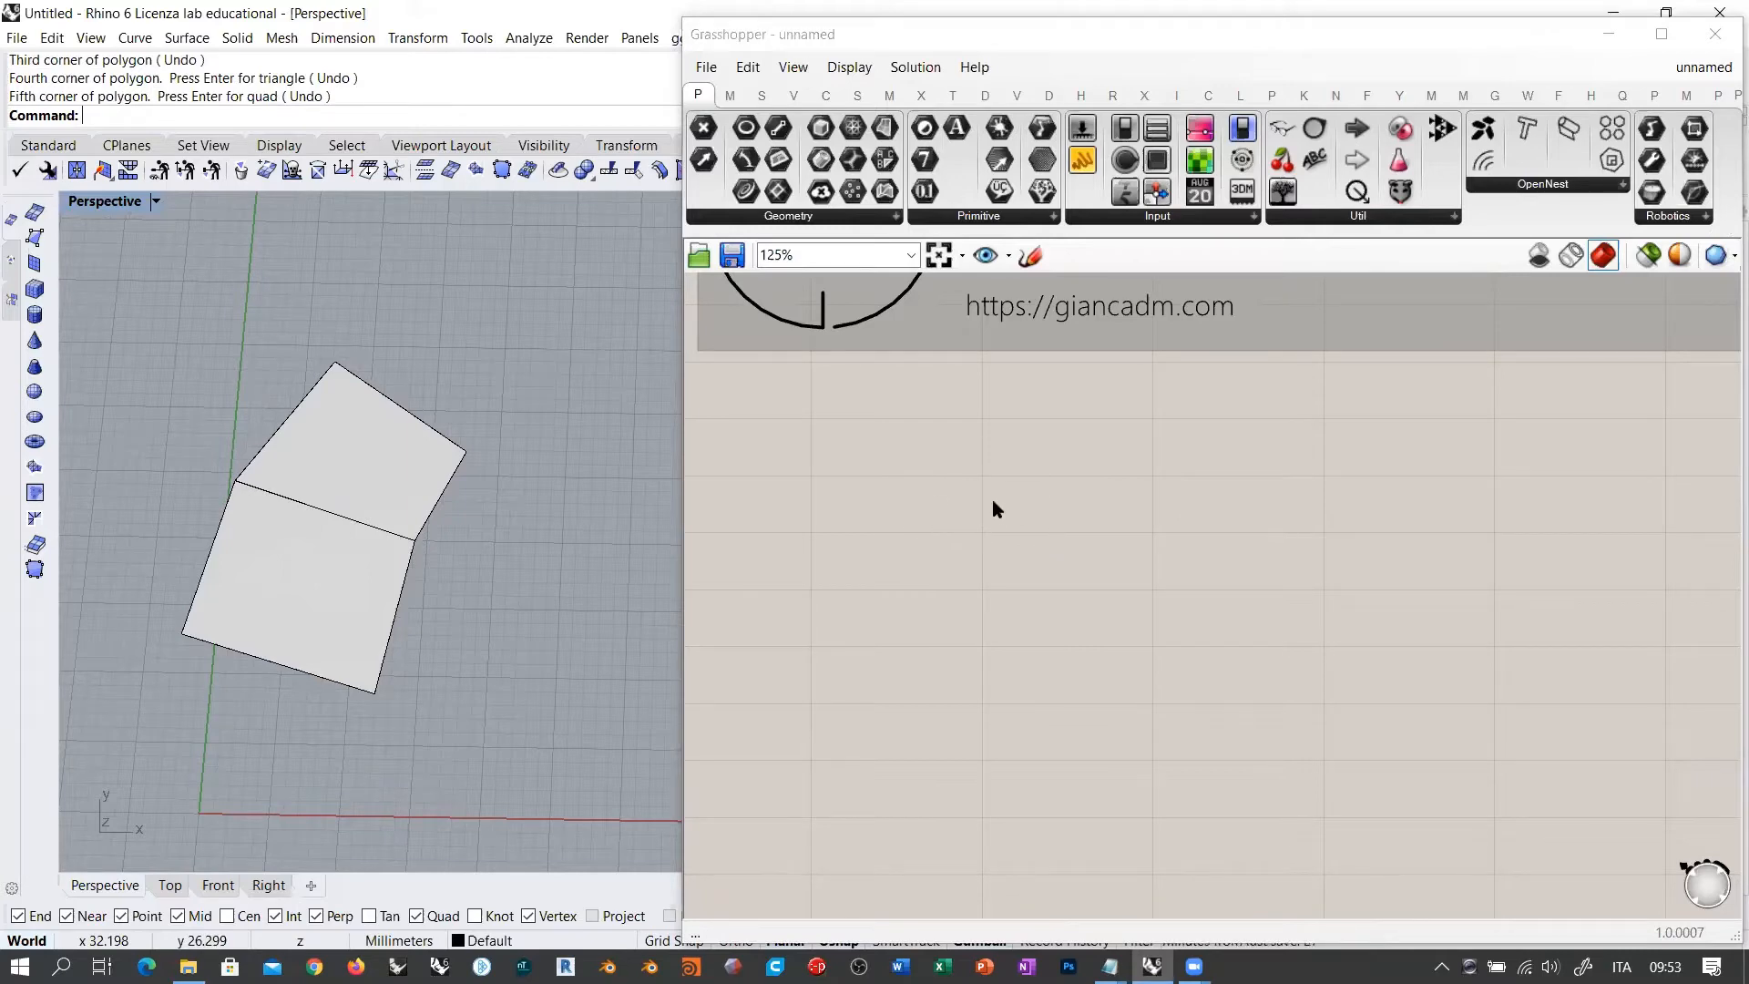
pyautogui.moveTo(489, 637); pyautogui.dragTo(313, 415)
pyautogui.press('Delete')
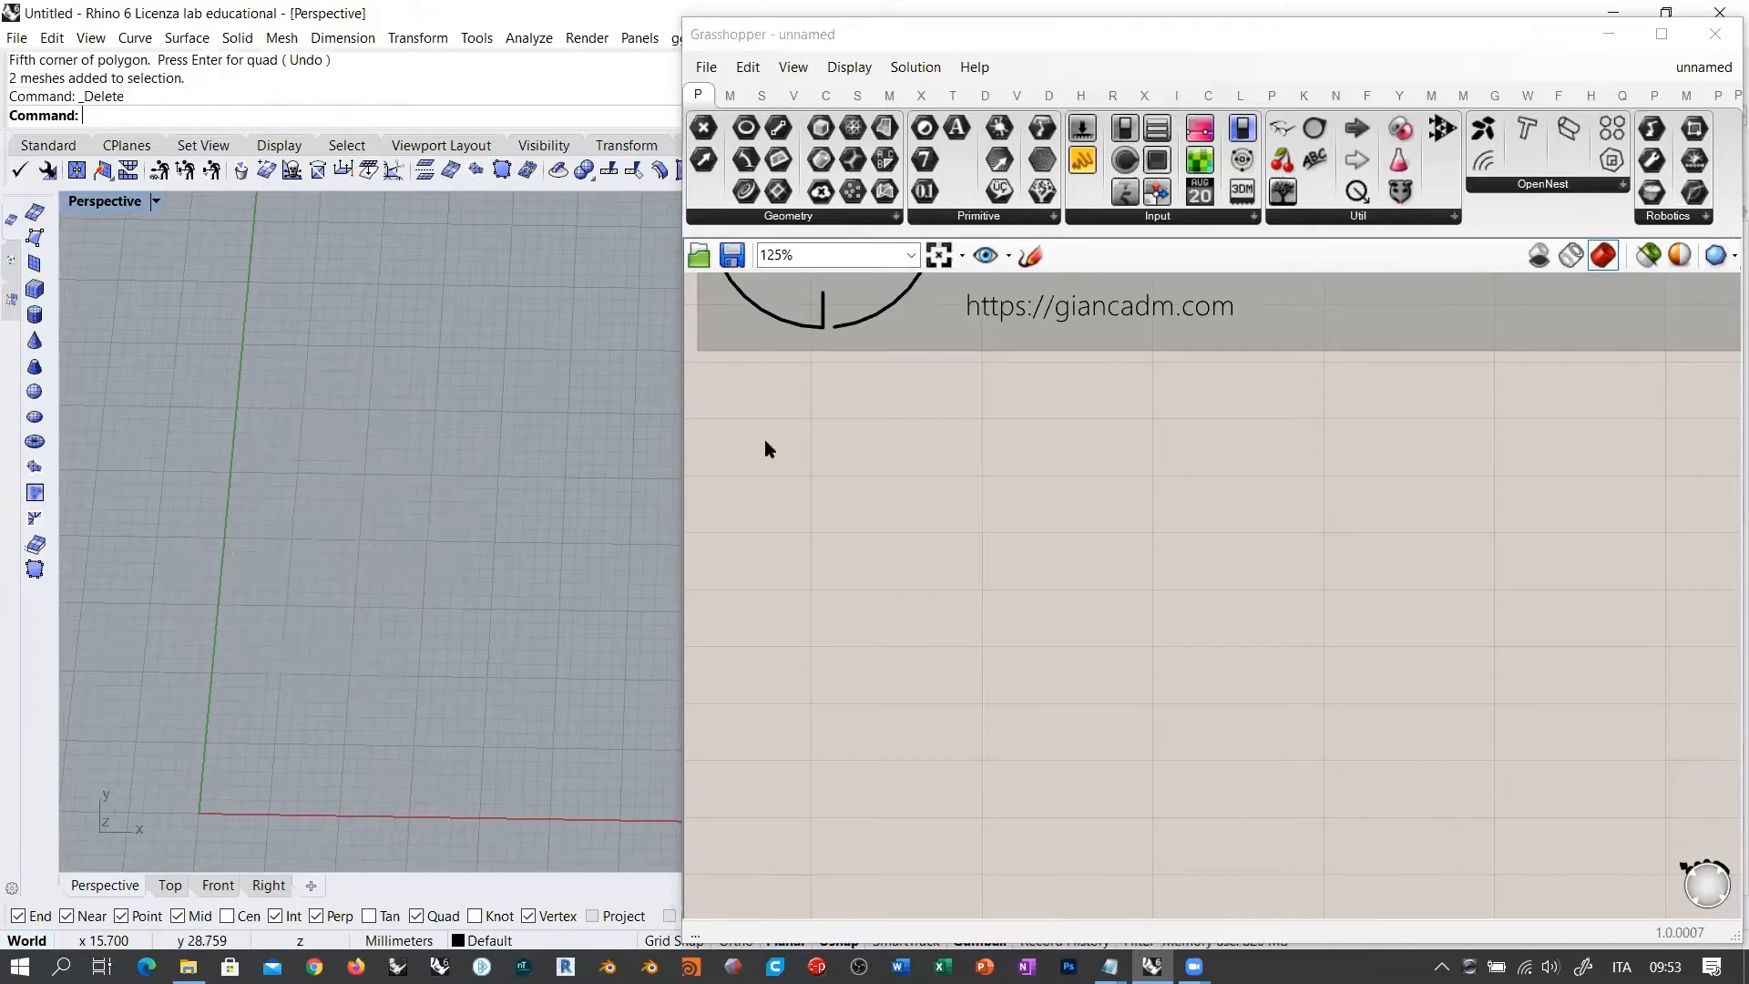
# Step: Add a Construct Mesh component to the Grasshopper canvas and position it with free space at its input side
pyautogui.doubleClick(962, 461)
pyautogui.write('cm')
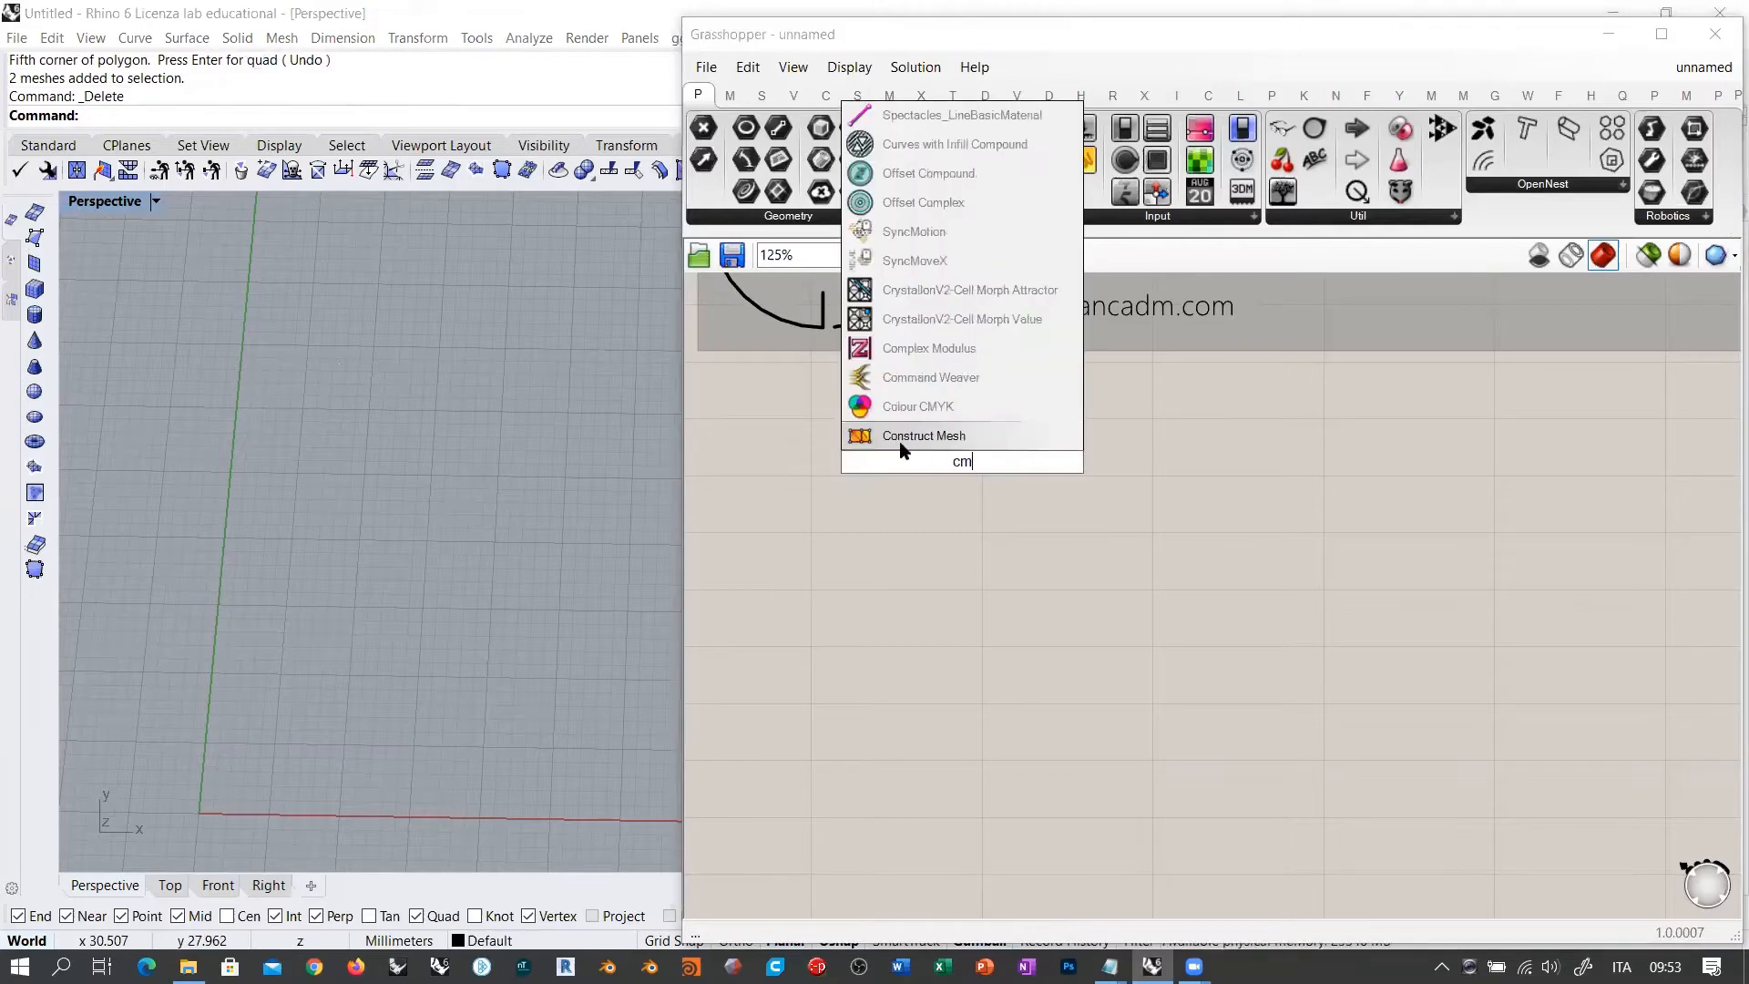
pyautogui.click(900, 437)
pyautogui.scroll(4, 1014, 534)
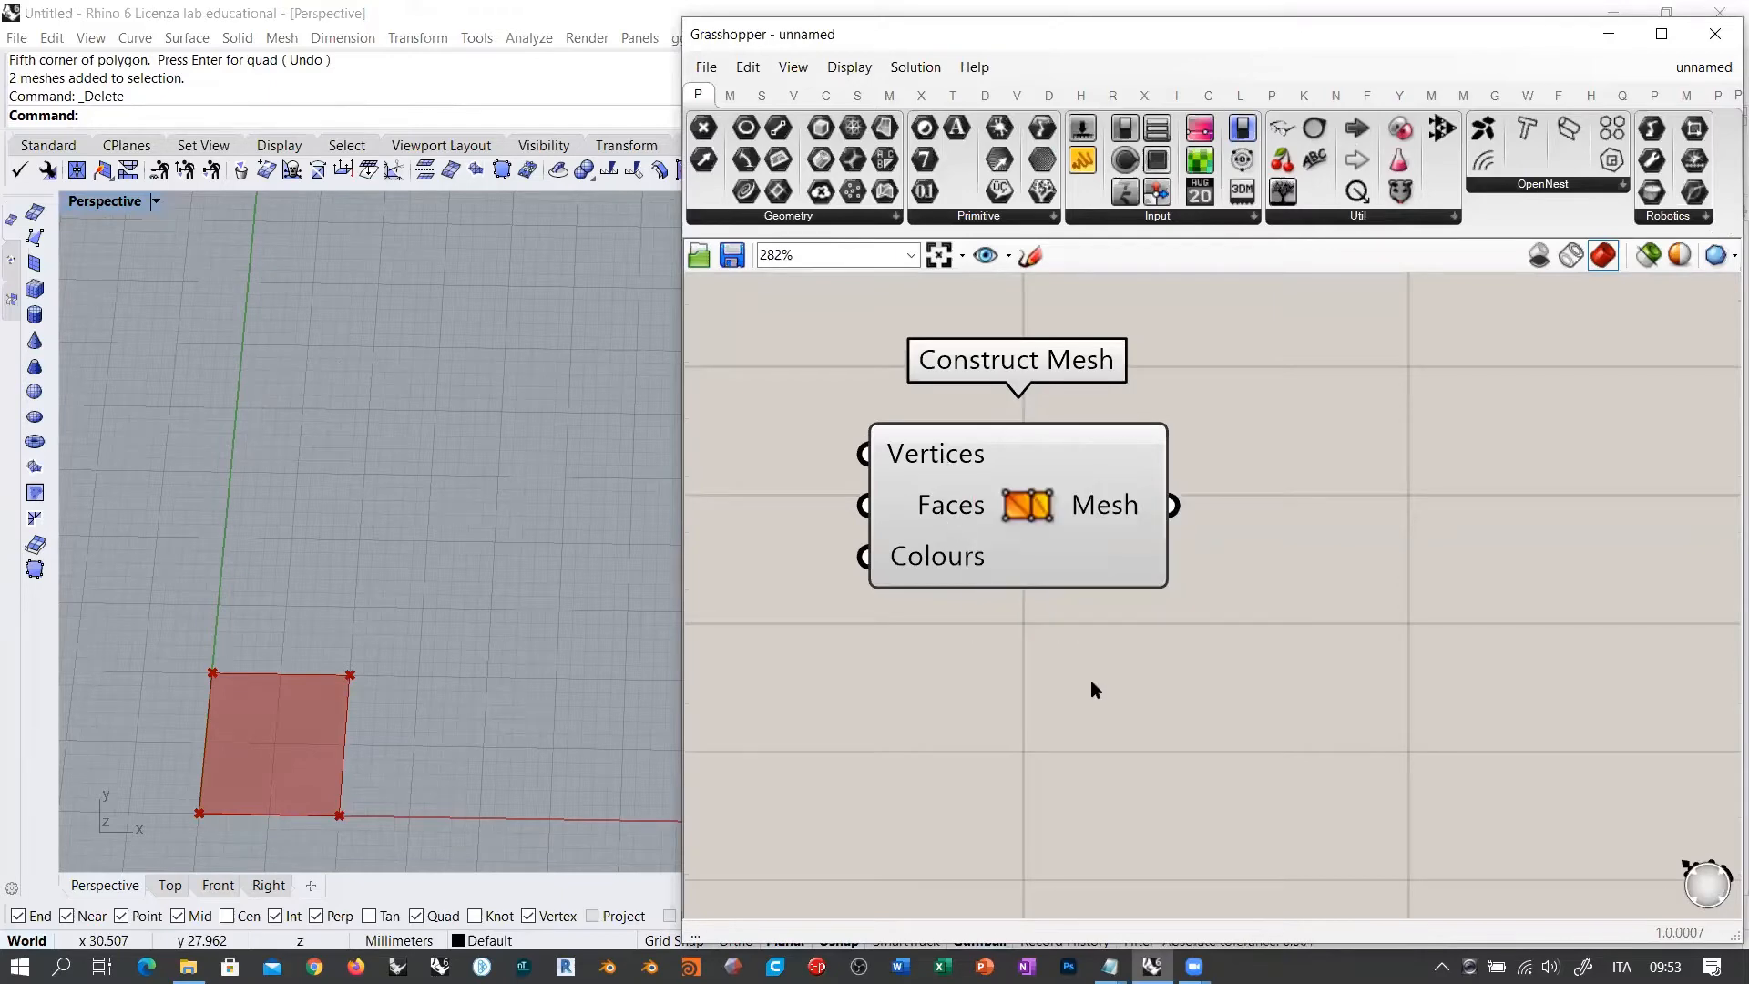
pyautogui.moveTo(238, 708); pyautogui.dragTo(315, 661, button='right')
pyautogui.moveTo(1037, 532); pyautogui.dragTo(1098, 537)
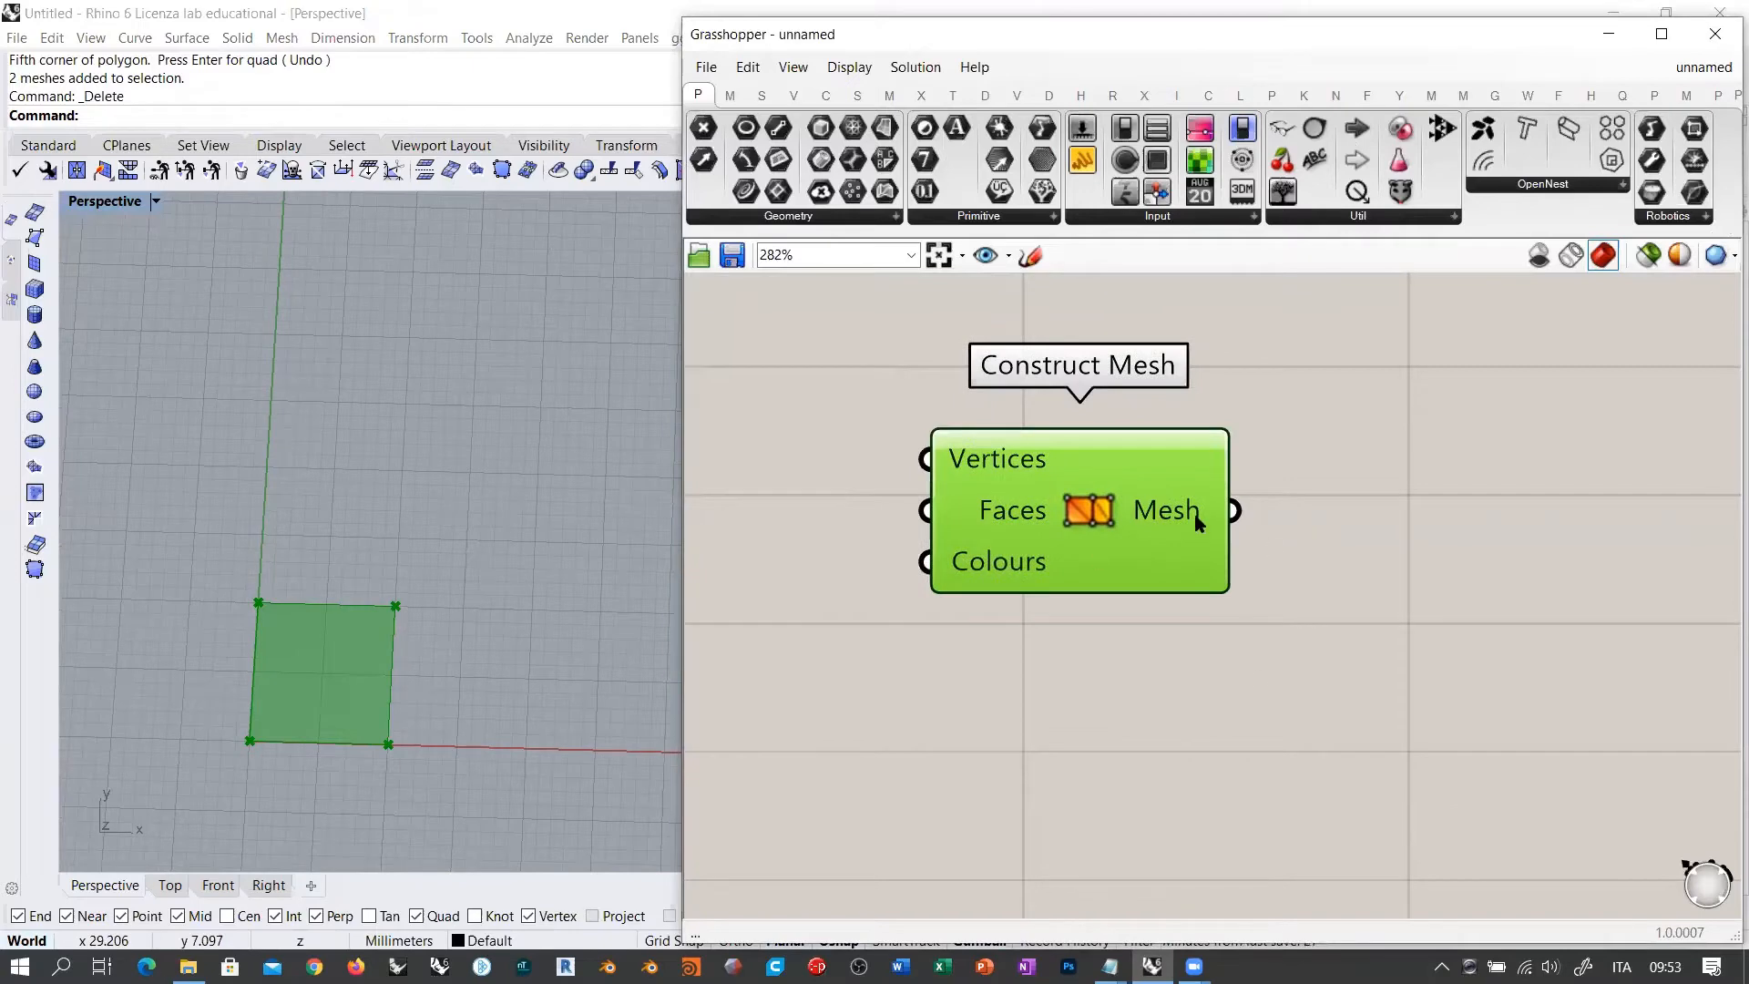
pyautogui.click(1220, 636)
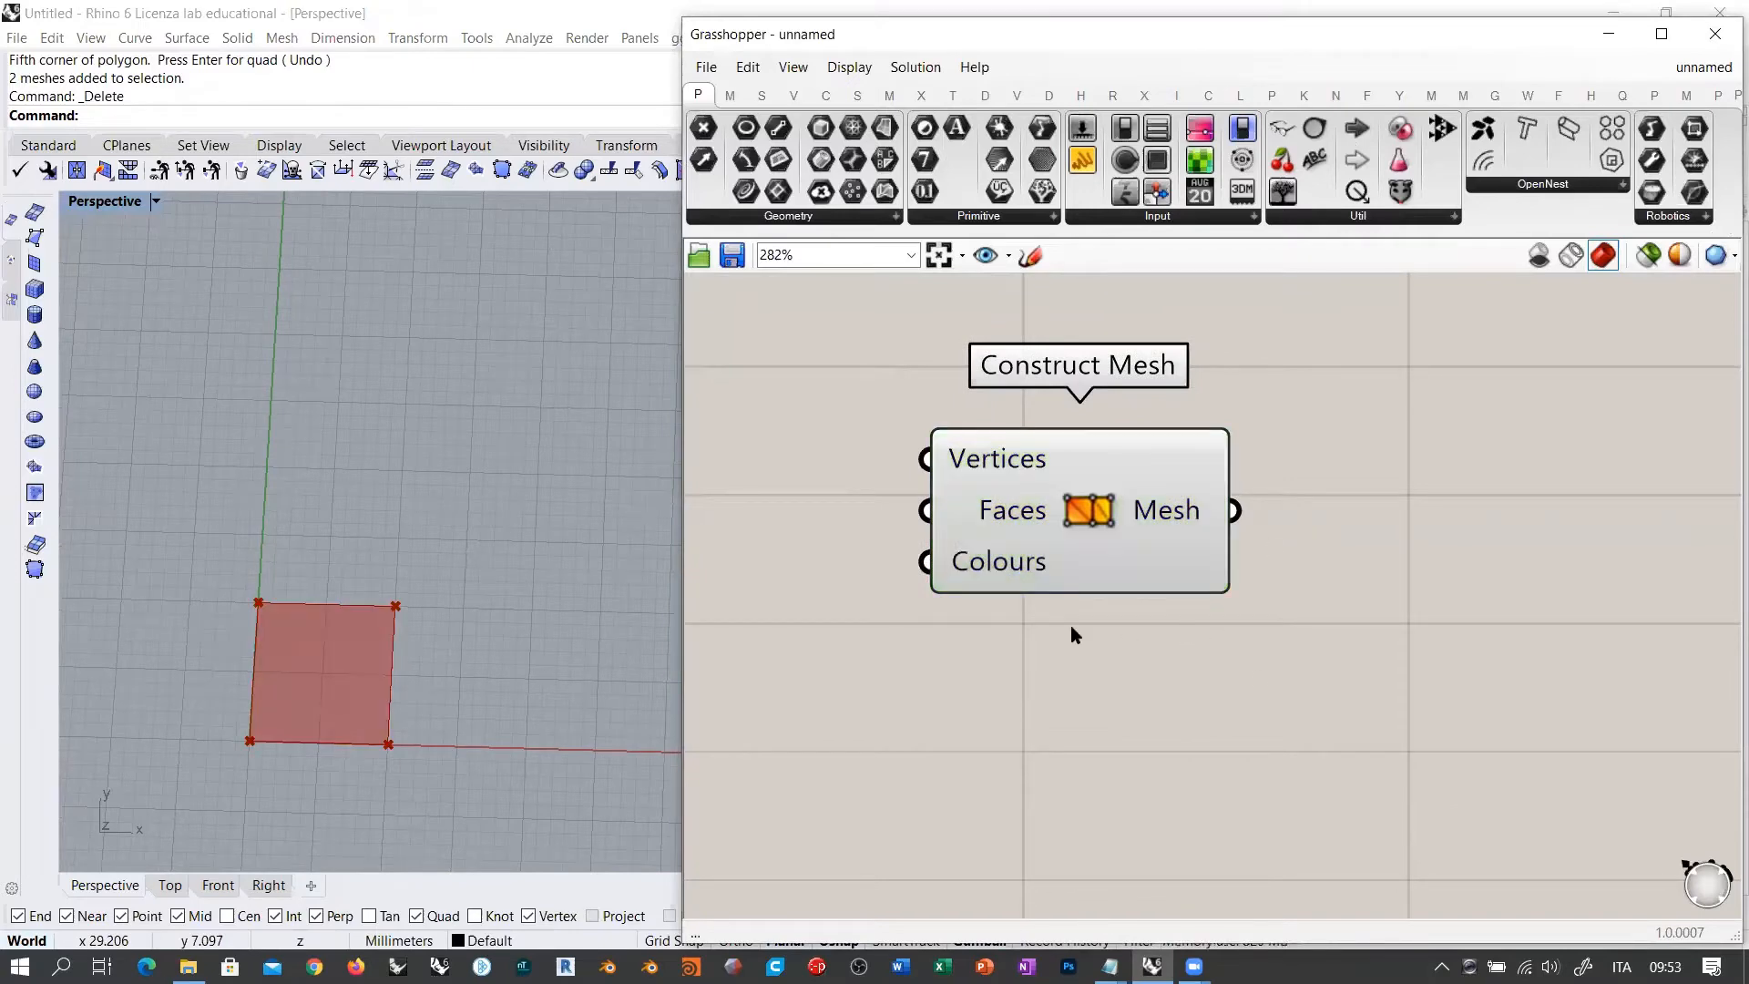
pyautogui.moveTo(1191, 503); pyautogui.dragTo(1528, 584, button='right')
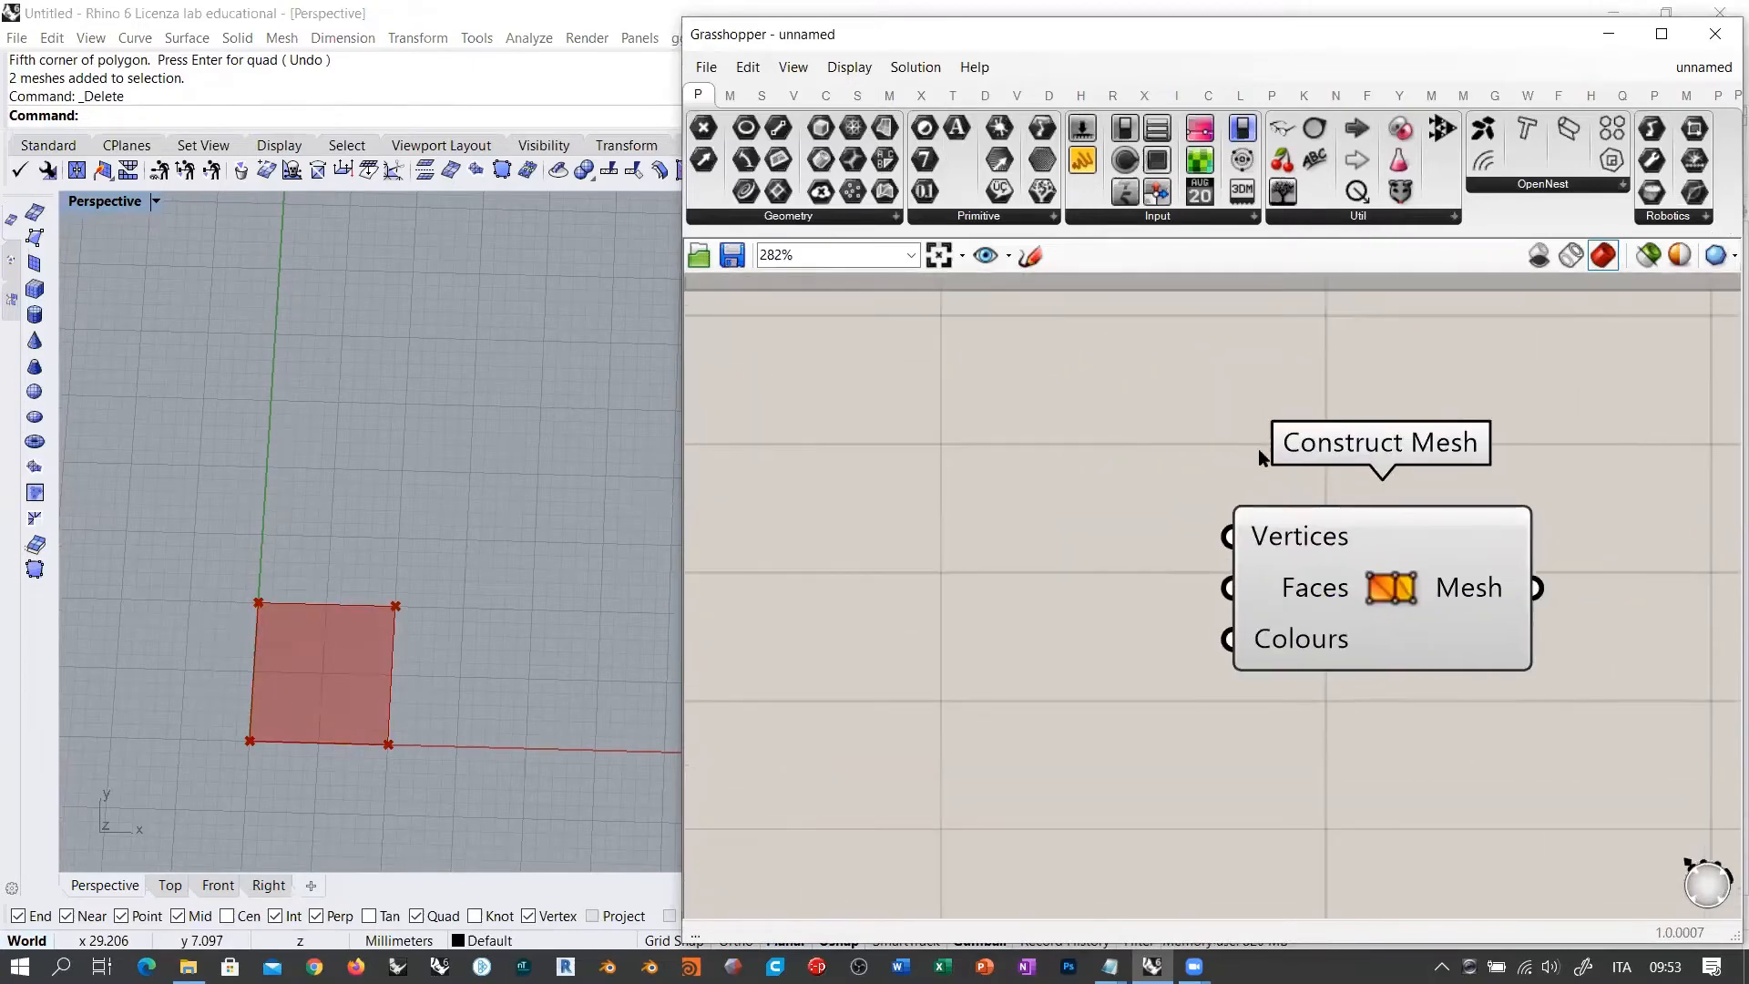
# Step: Check the Construct Mesh component's default vertices and copy the default face definition Q{0;1;2;3} from its Faces input
pyautogui.moveTo(1274, 541)
pyautogui.moveTo(1307, 596)
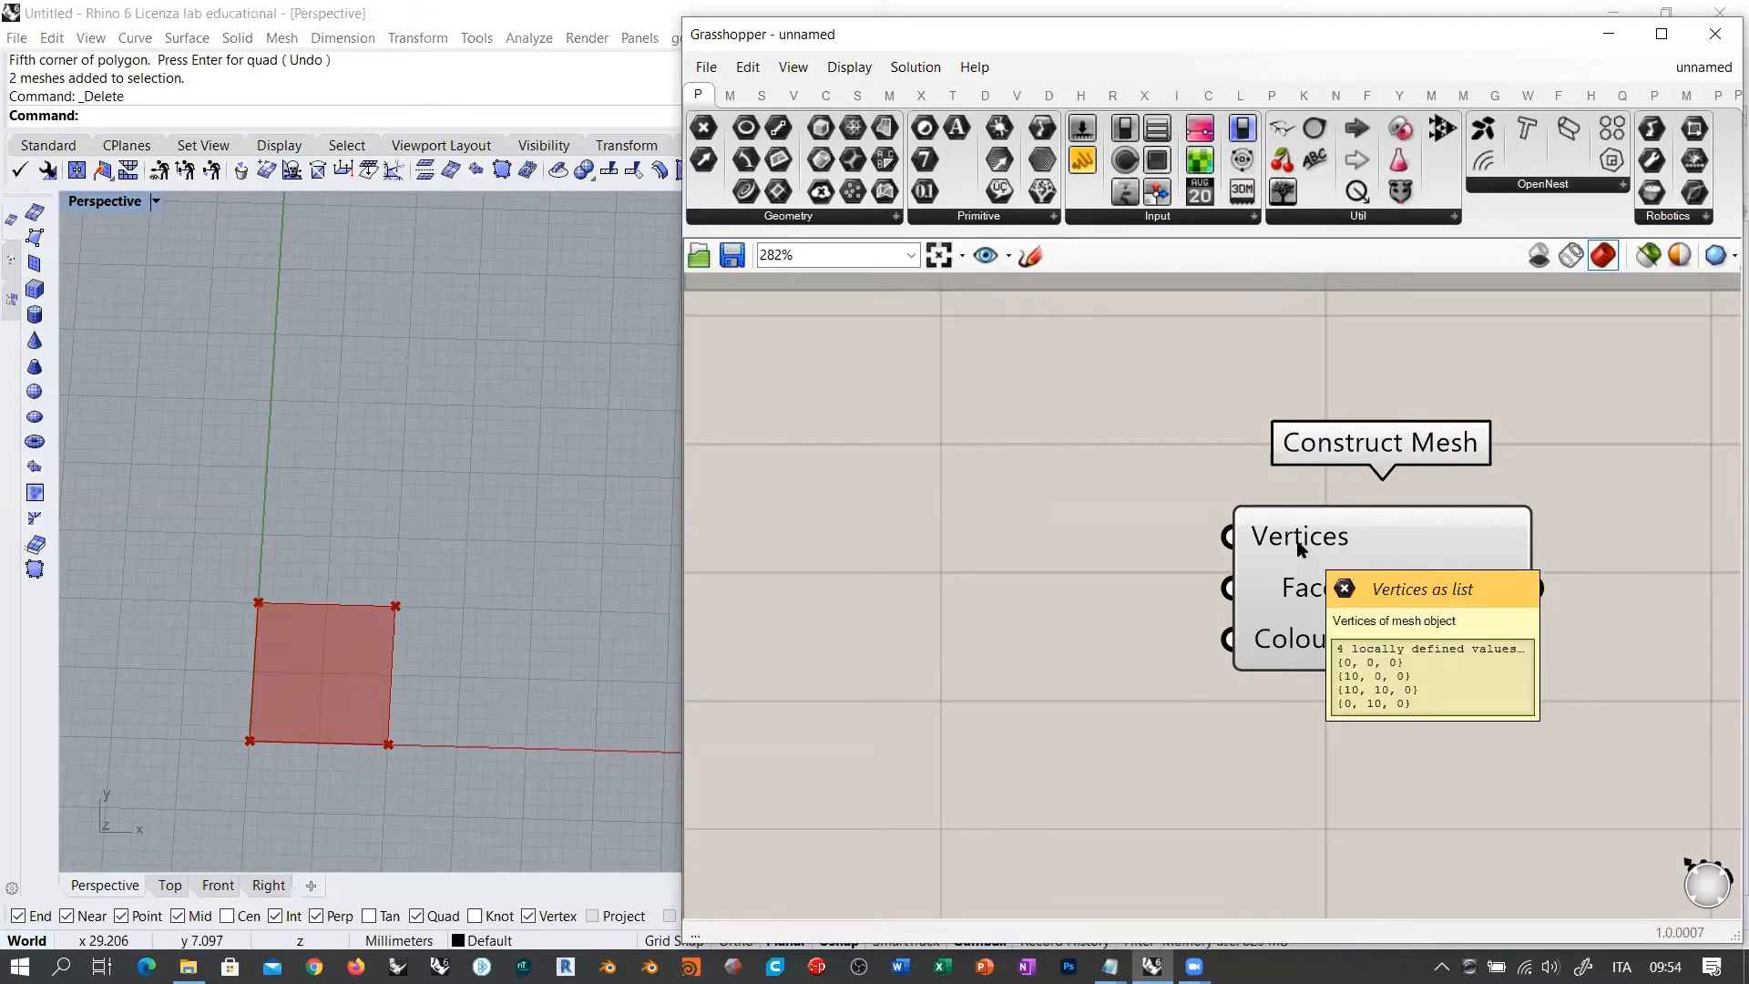
pyautogui.rightClick(1302, 590)
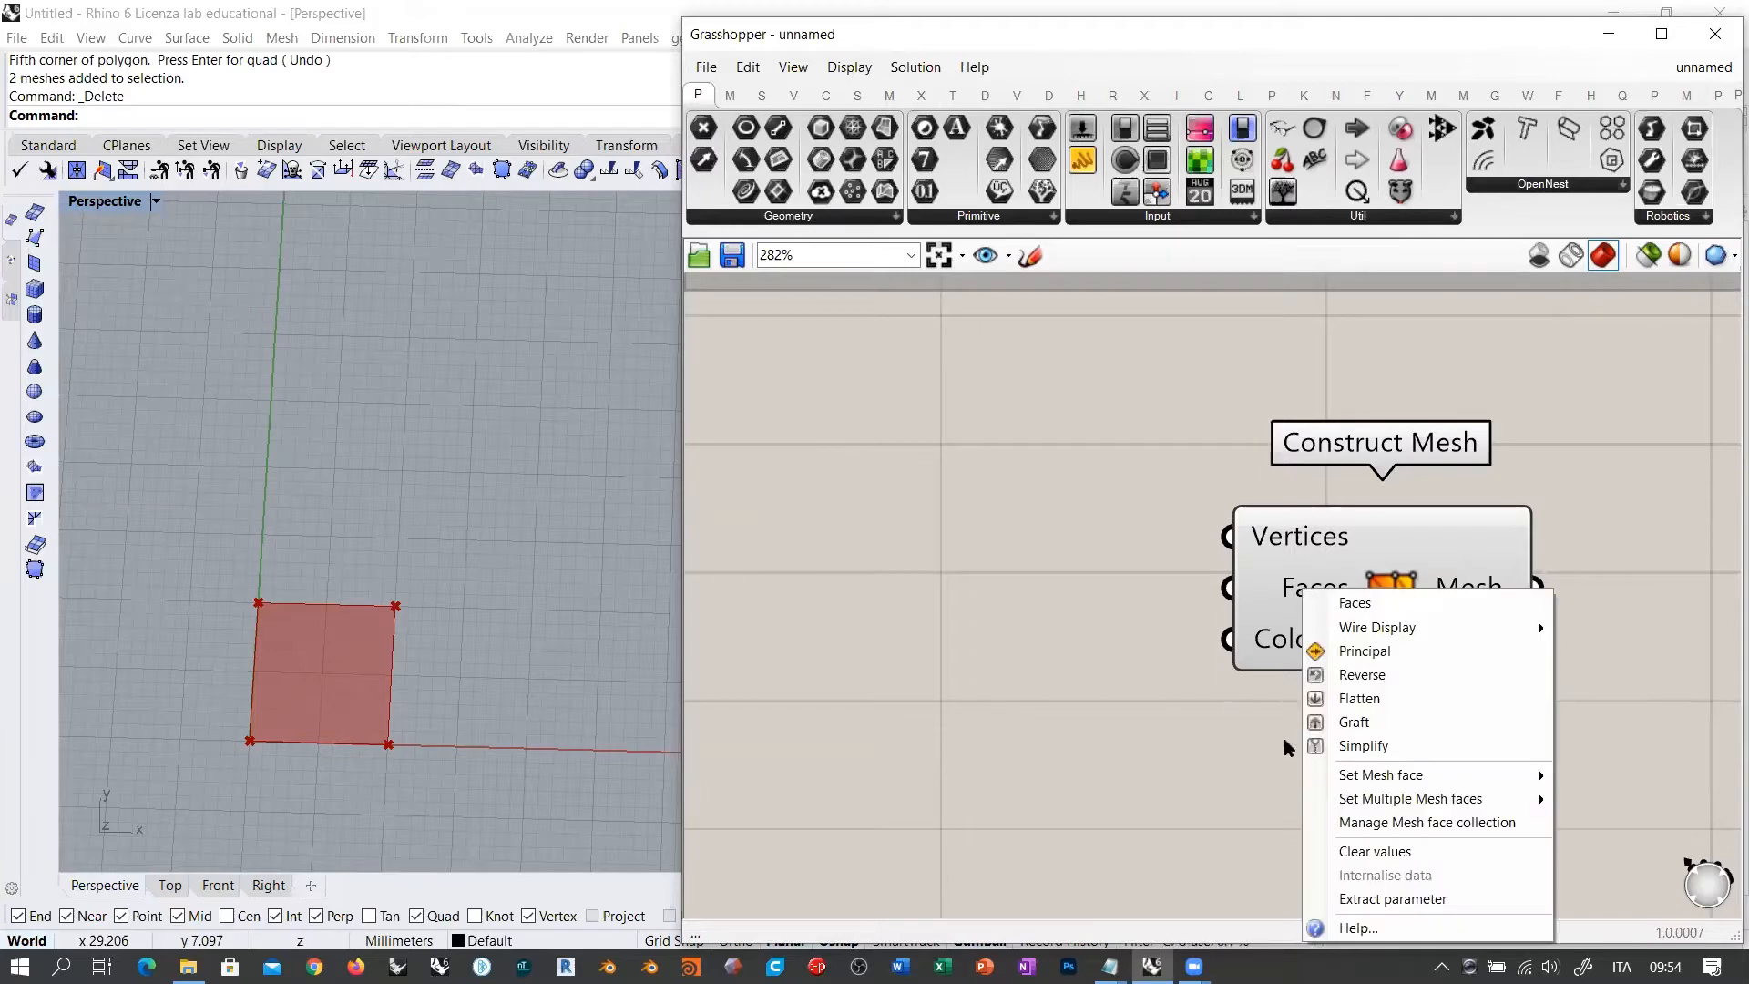
pyautogui.moveTo(1347, 776)
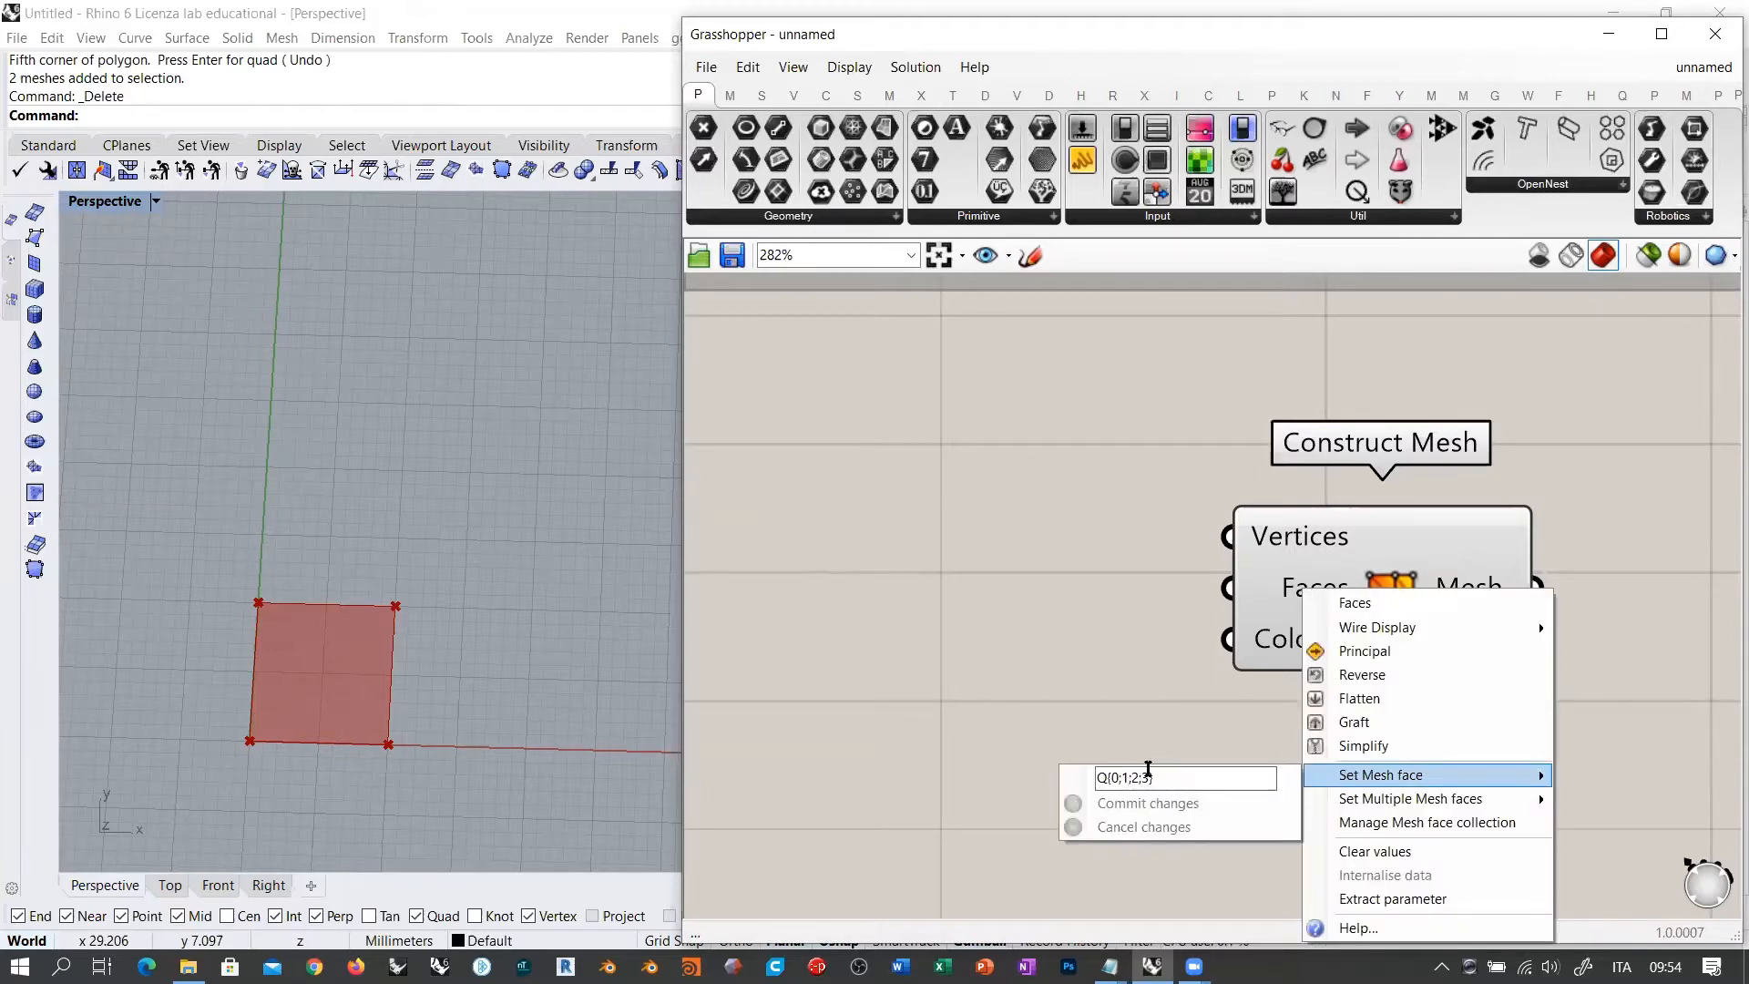
pyautogui.doubleClick(1145, 776)
pyautogui.hotkey('ctrl', 'c')
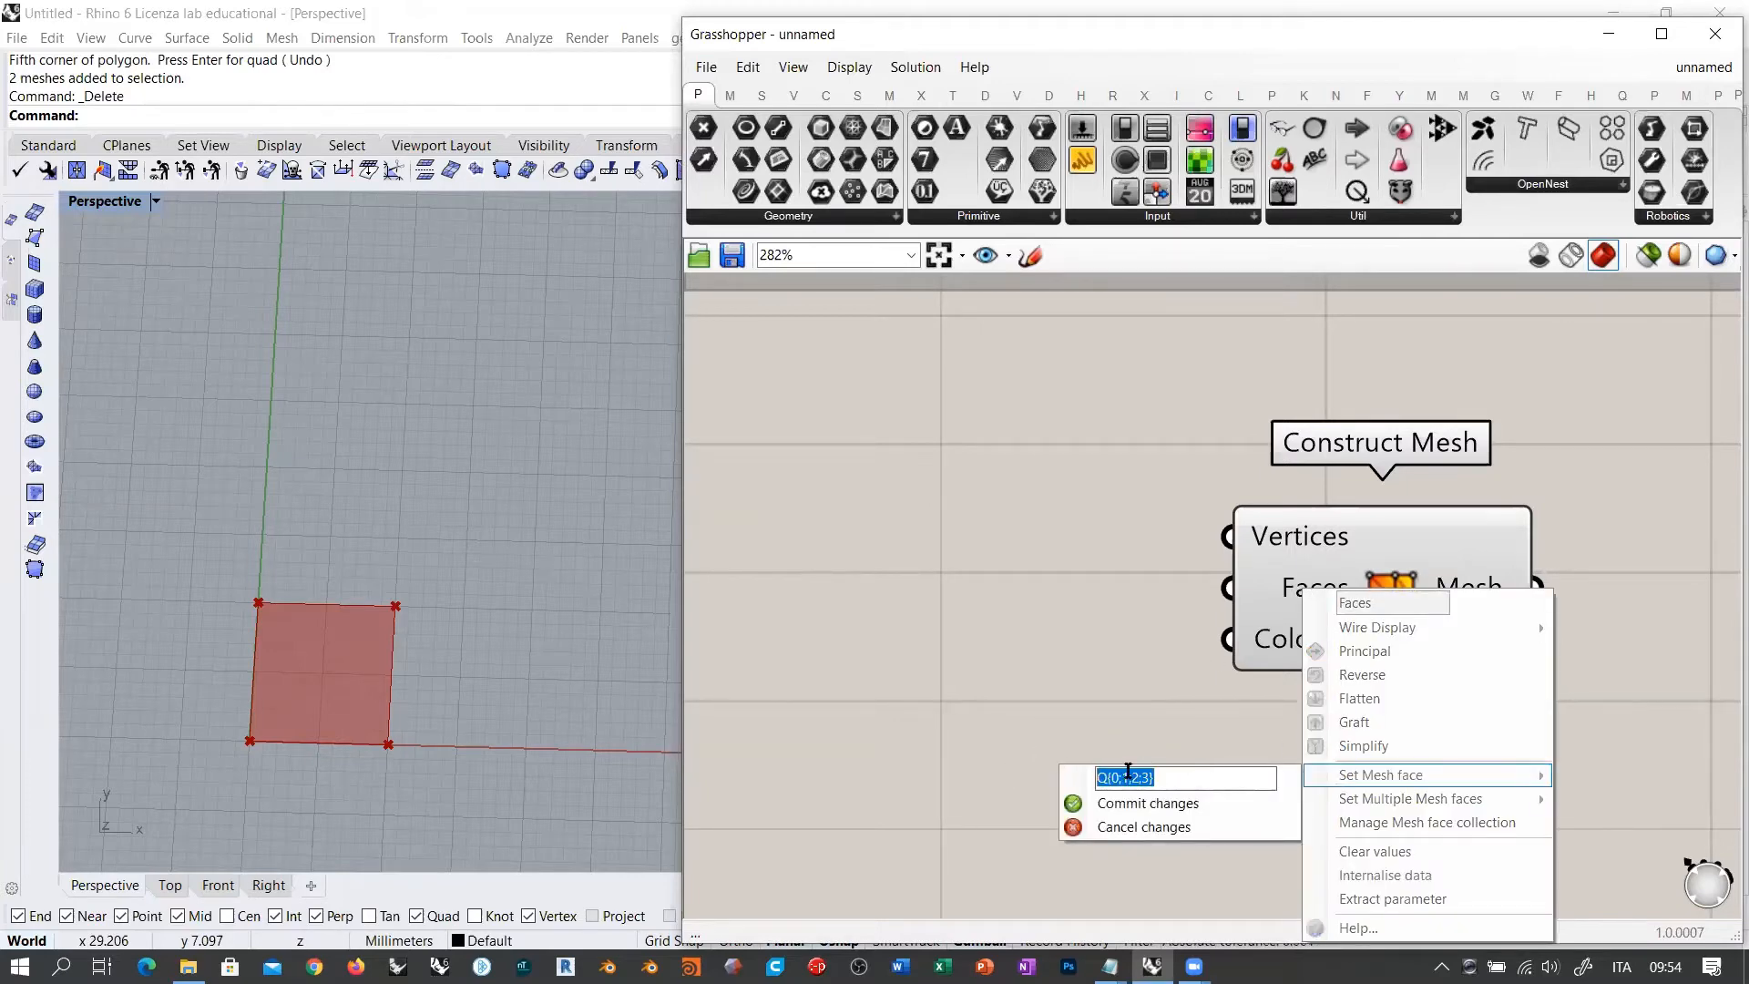
pyautogui.click(916, 574)
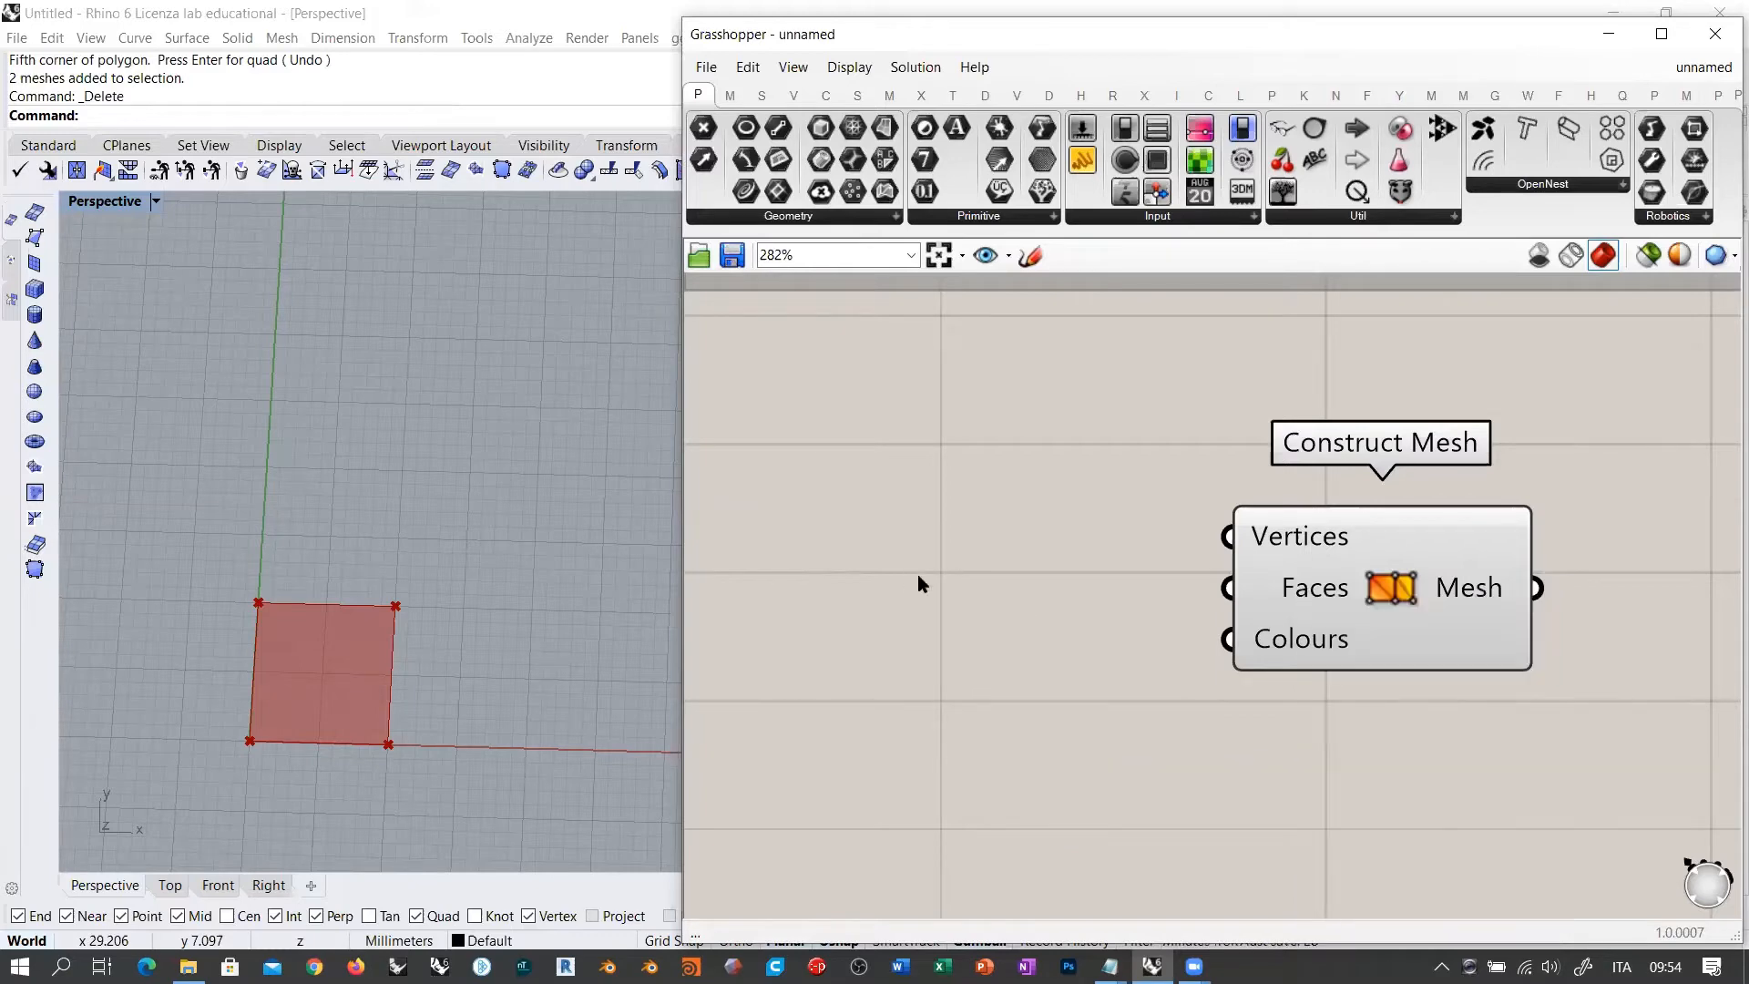
# Step: Create a panel containing Q{0;1;2;3} and connect it to the Faces input of Construct Mesh
pyautogui.doubleClick(920, 574)
pyautogui.write('Panel')
pyautogui.hotkey('ctrl', 'v')
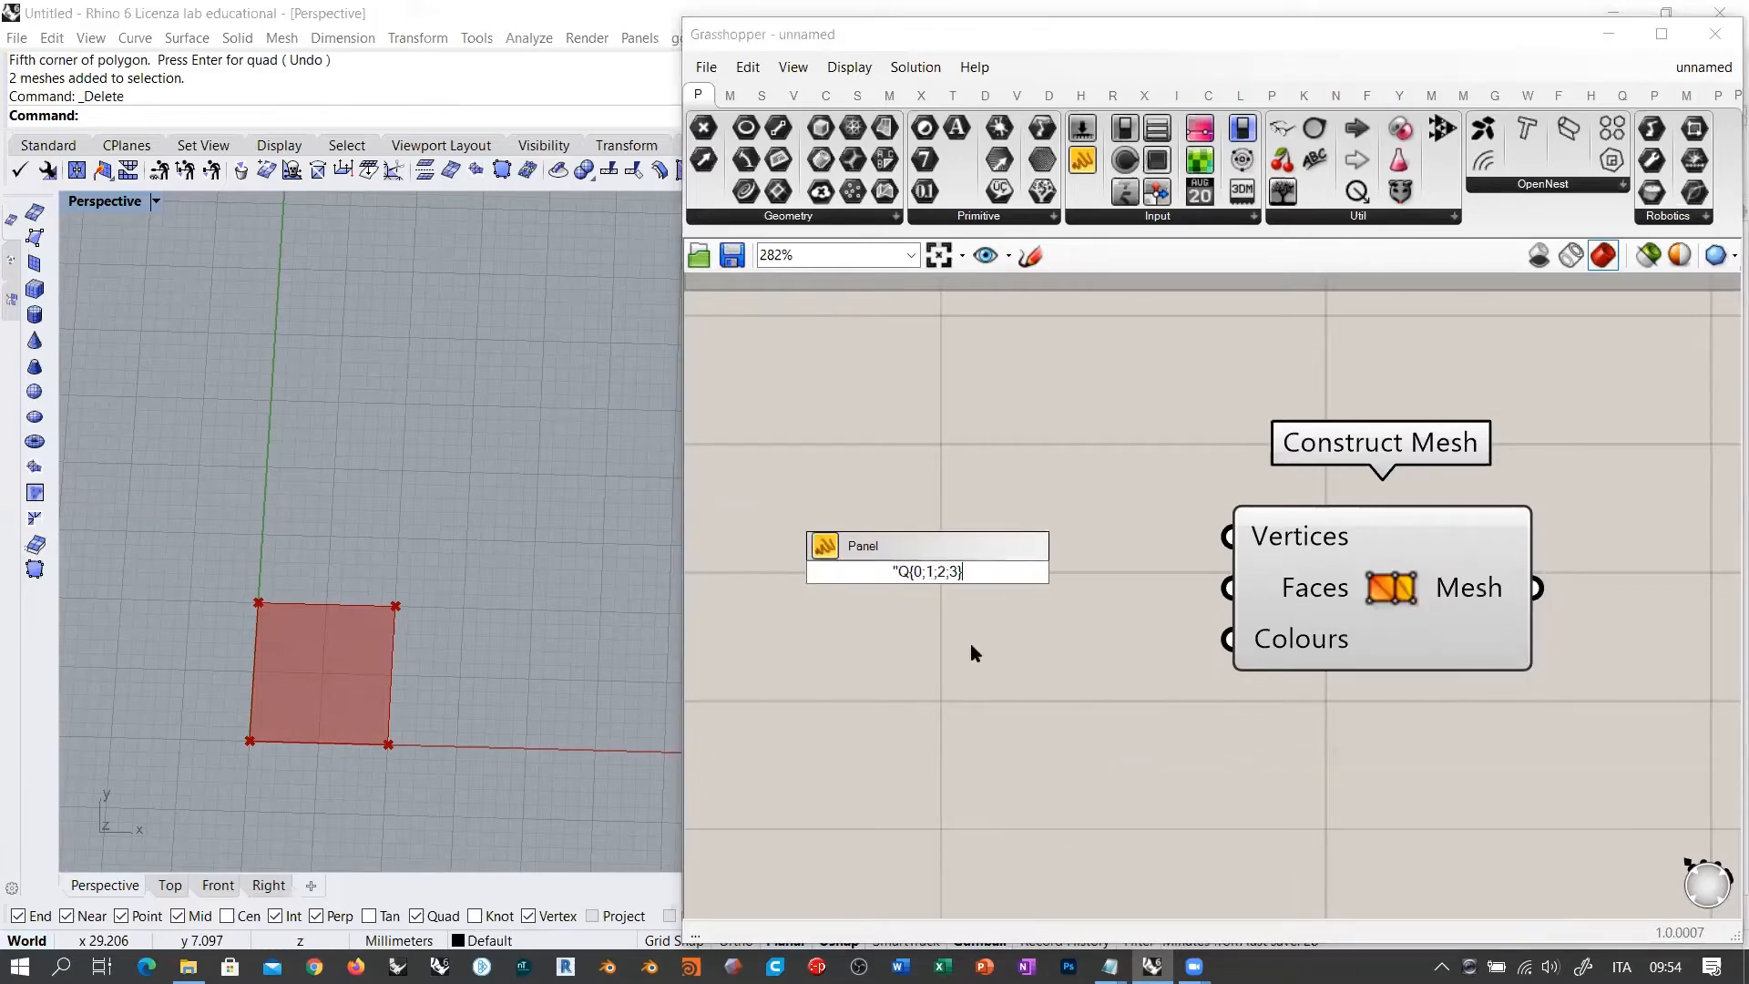
pyautogui.press('Return')
pyautogui.moveTo(1047, 572); pyautogui.dragTo(1229, 588)
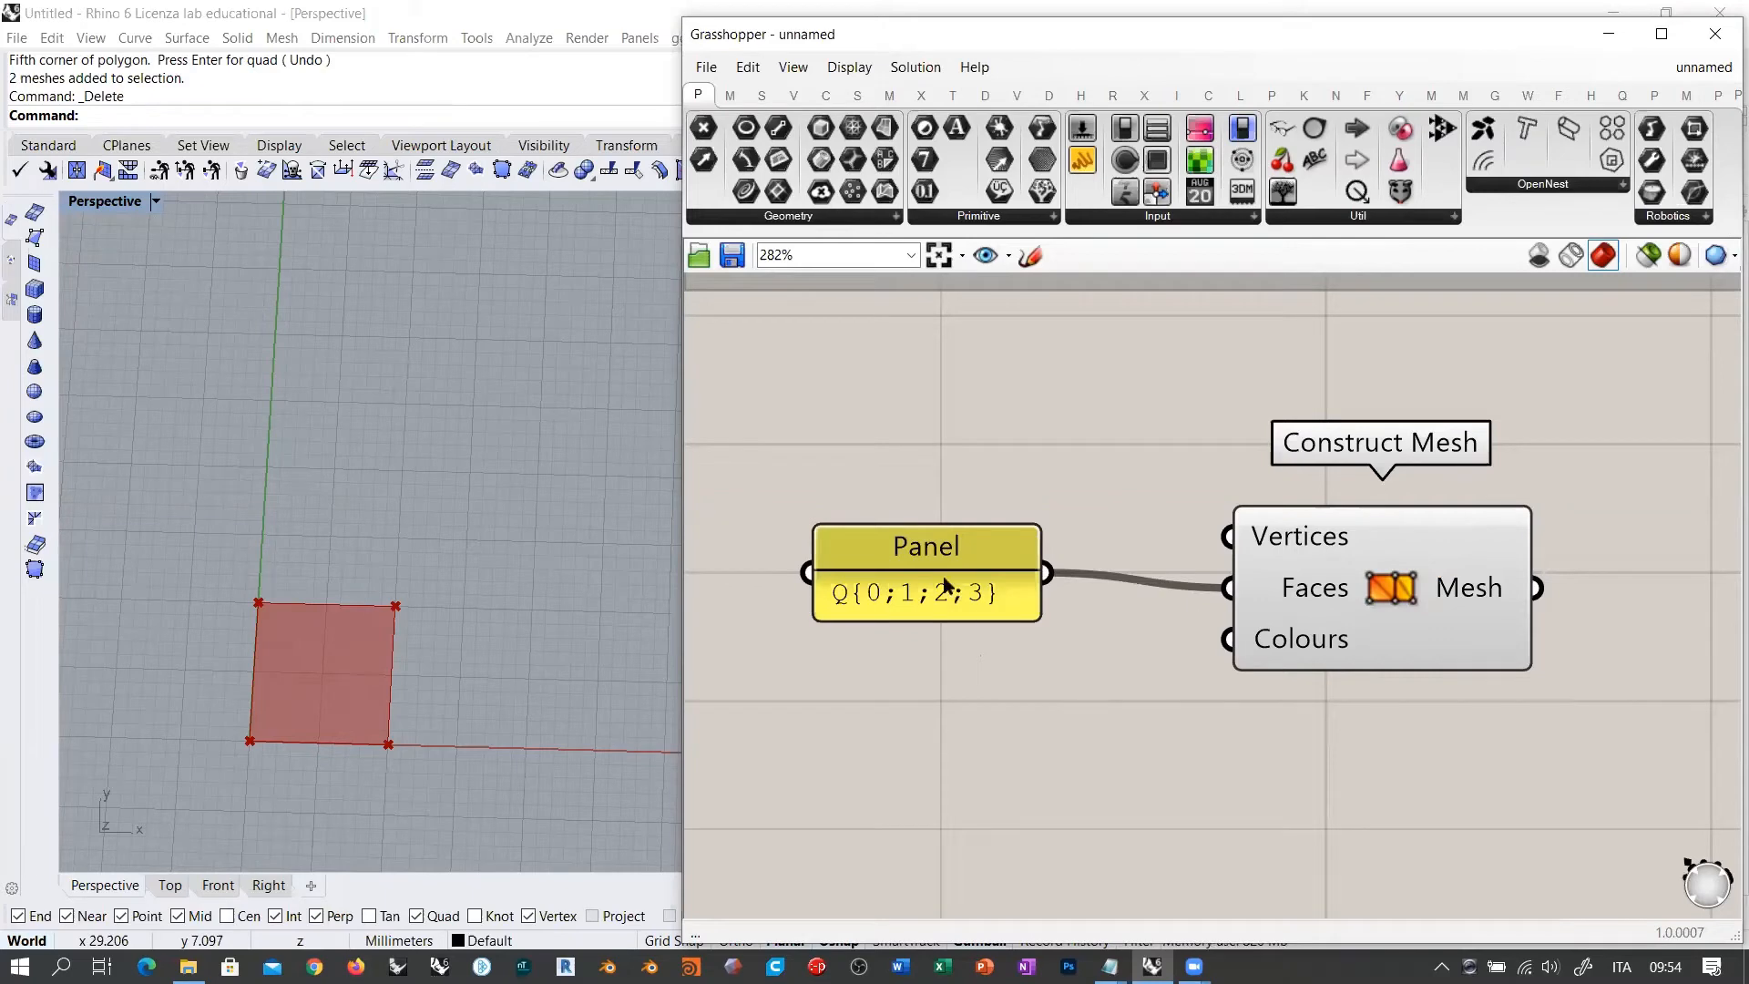
# Step: Align the panel with the Faces input and replace its face definition with the triangular face T{0;1;3}
pyautogui.moveTo(944, 552); pyautogui.dragTo(982, 567)
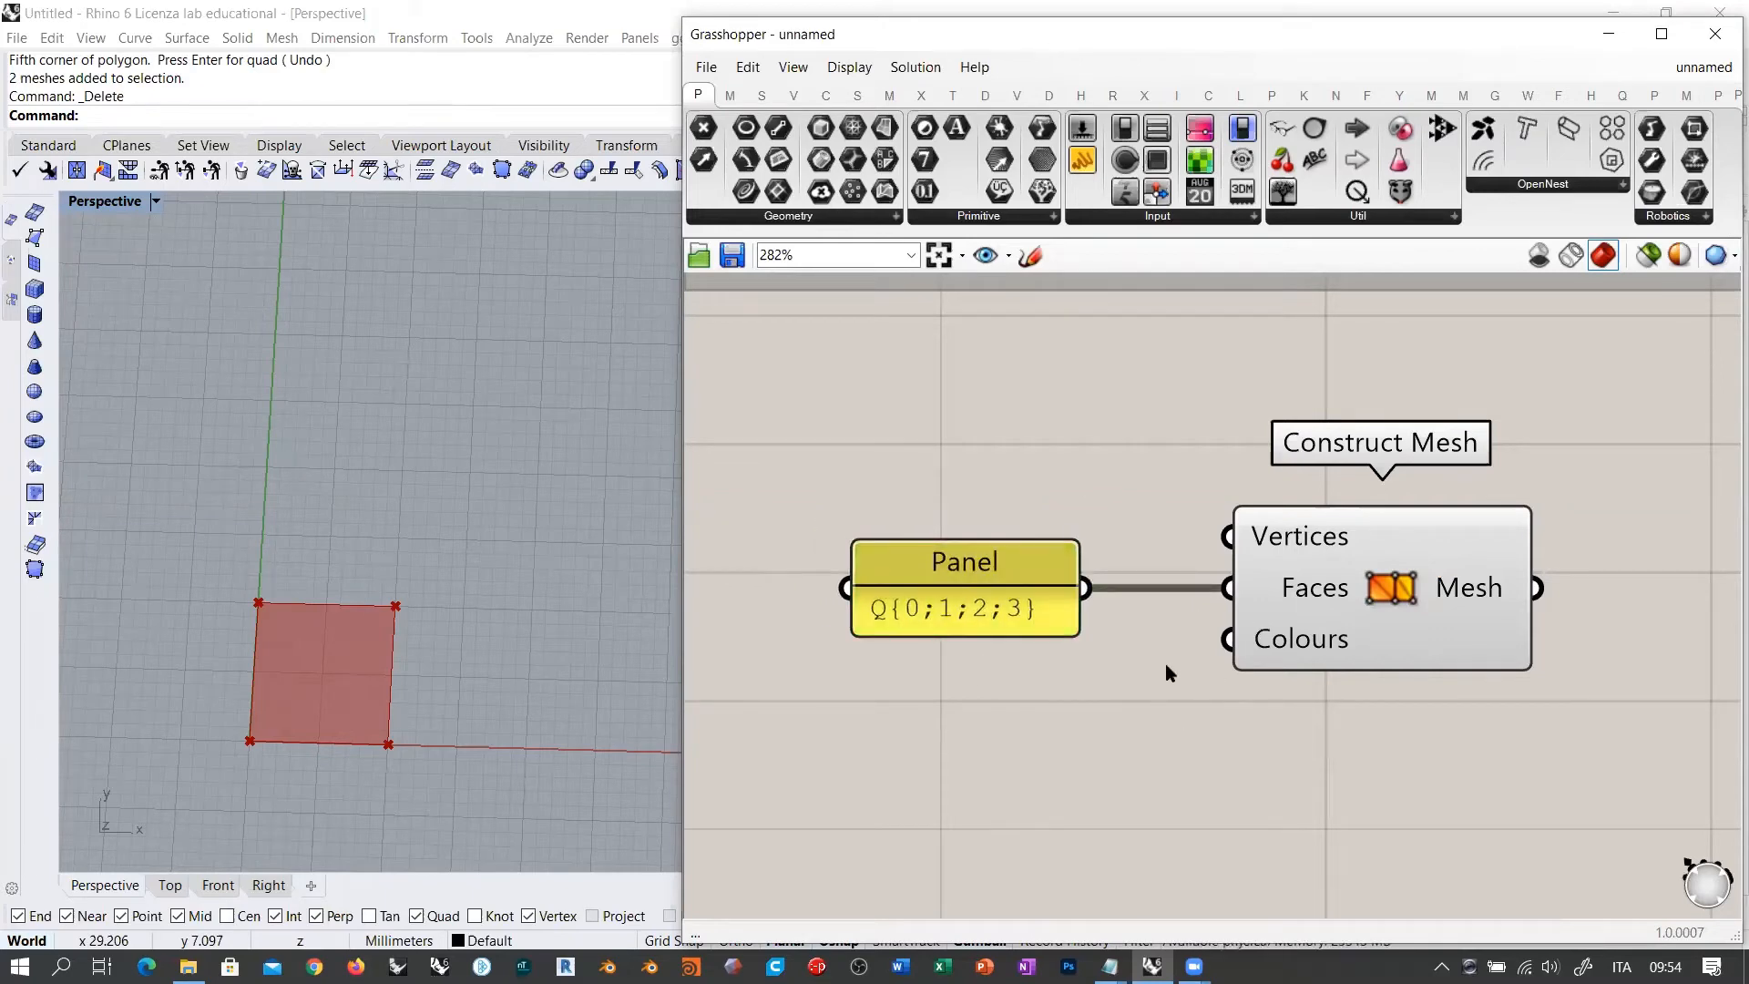
pyautogui.moveTo(926, 654); pyautogui.dragTo(1094, 422, button='right')
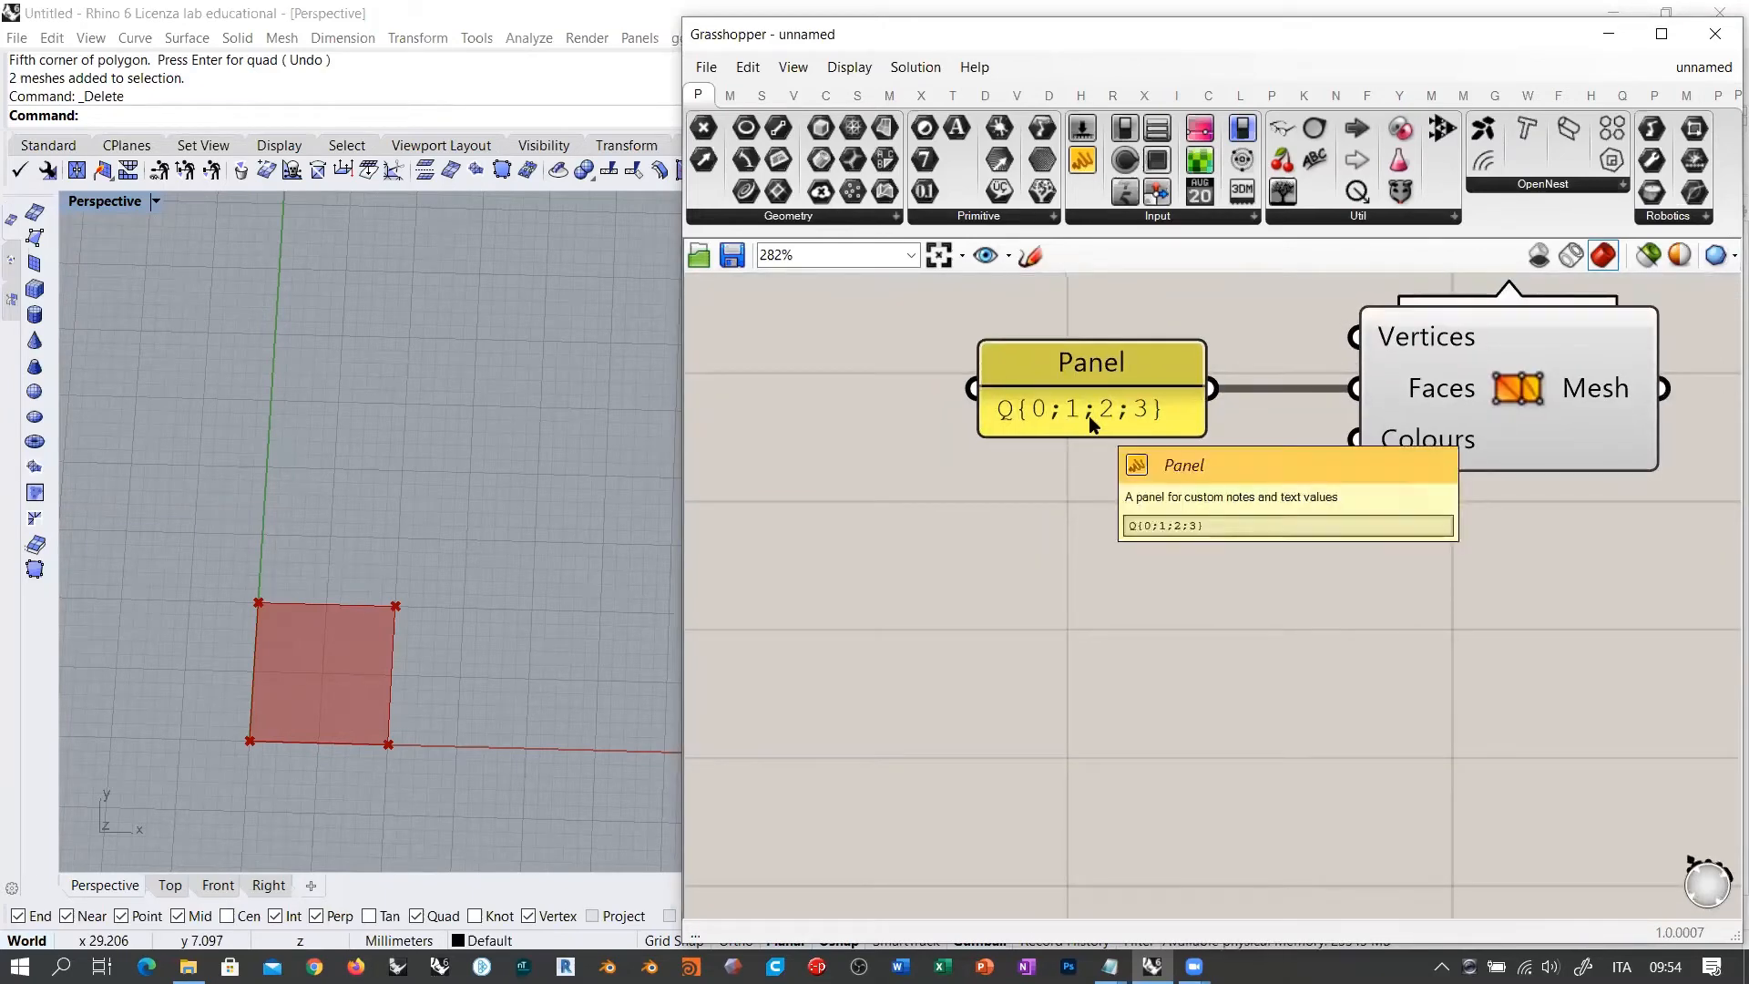
pyautogui.doubleClick(1095, 419)
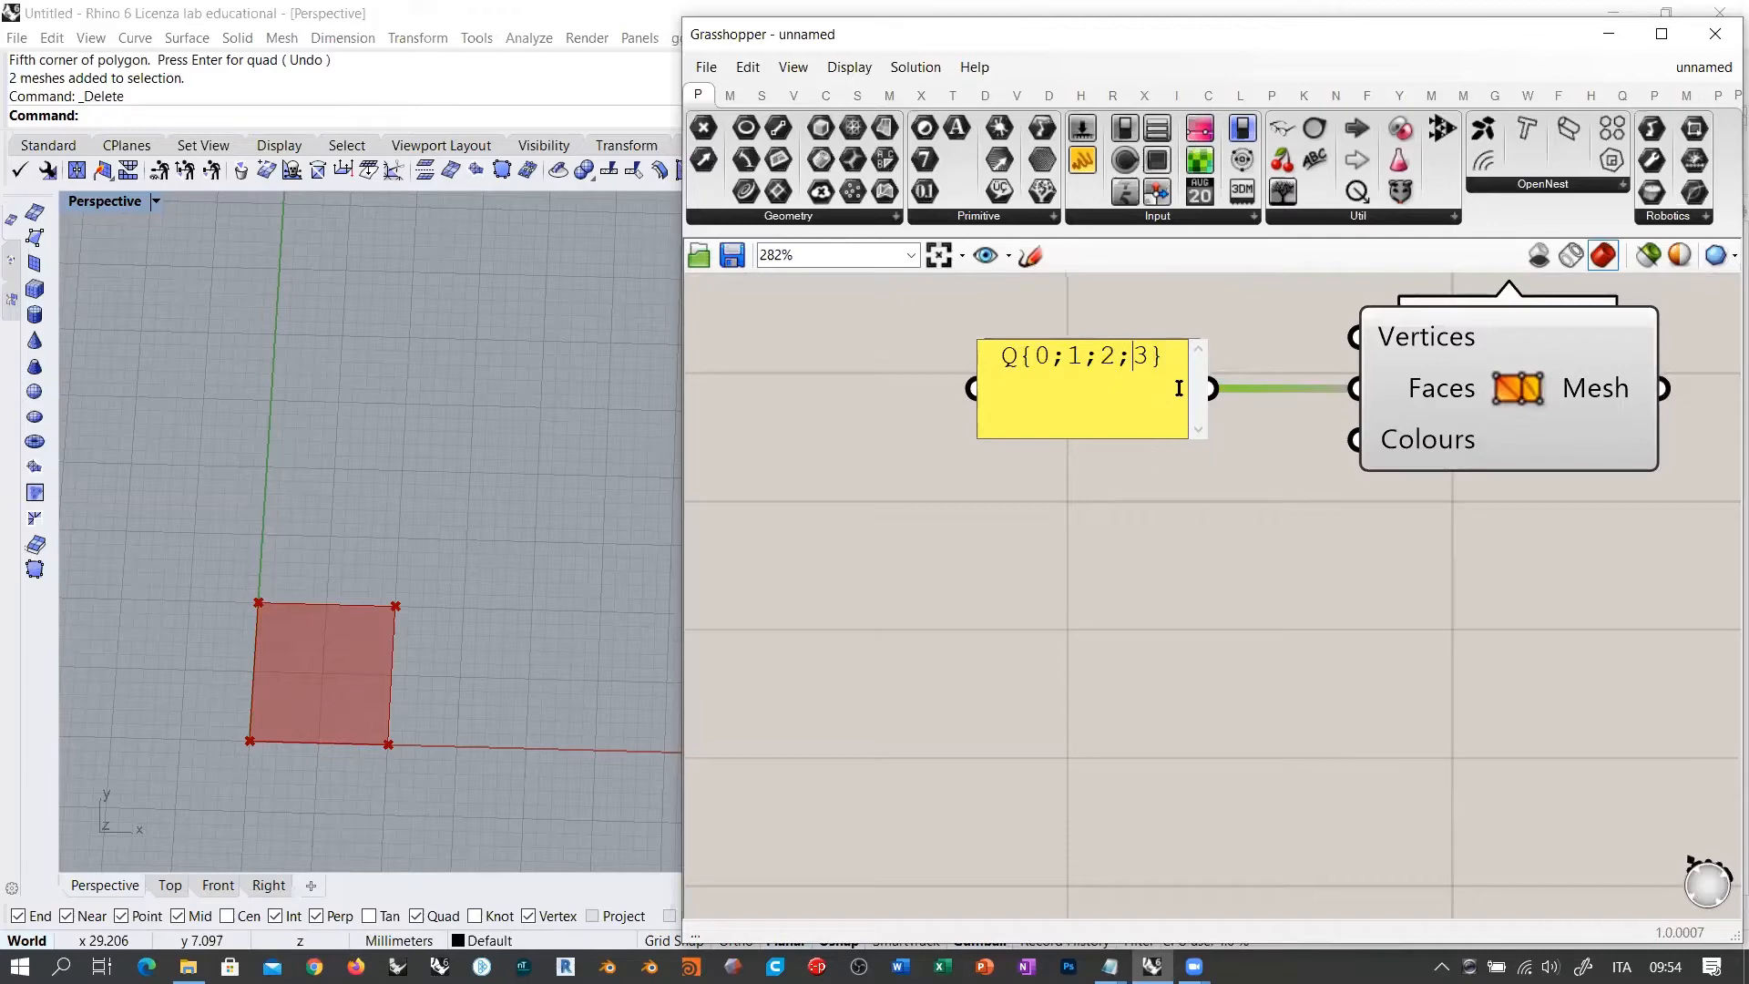
pyautogui.press('End')
pyautogui.press('Return')
pyautogui.write('Tä')
pyautogui.press('BackSpace')
pyautogui.write('{0;1;3}')
pyautogui.moveTo(1002, 354); pyautogui.dragTo(1004, 377)
pyautogui.press('BackSpace')
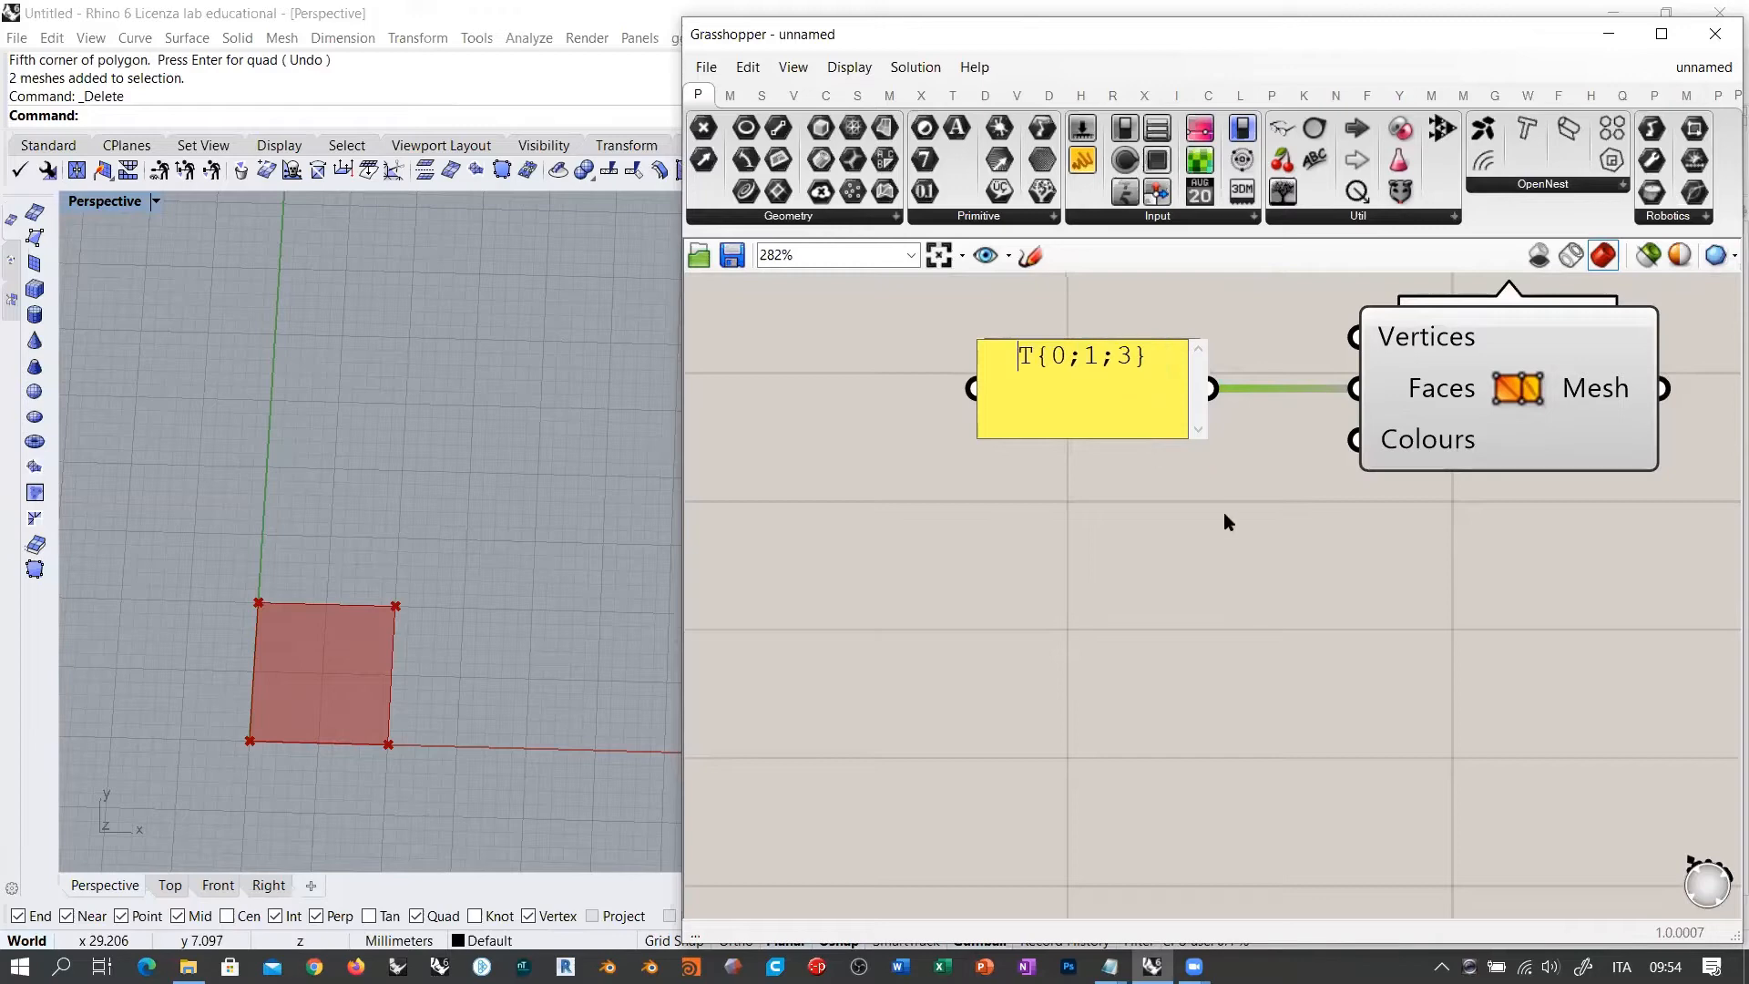
pyautogui.click(1250, 583)
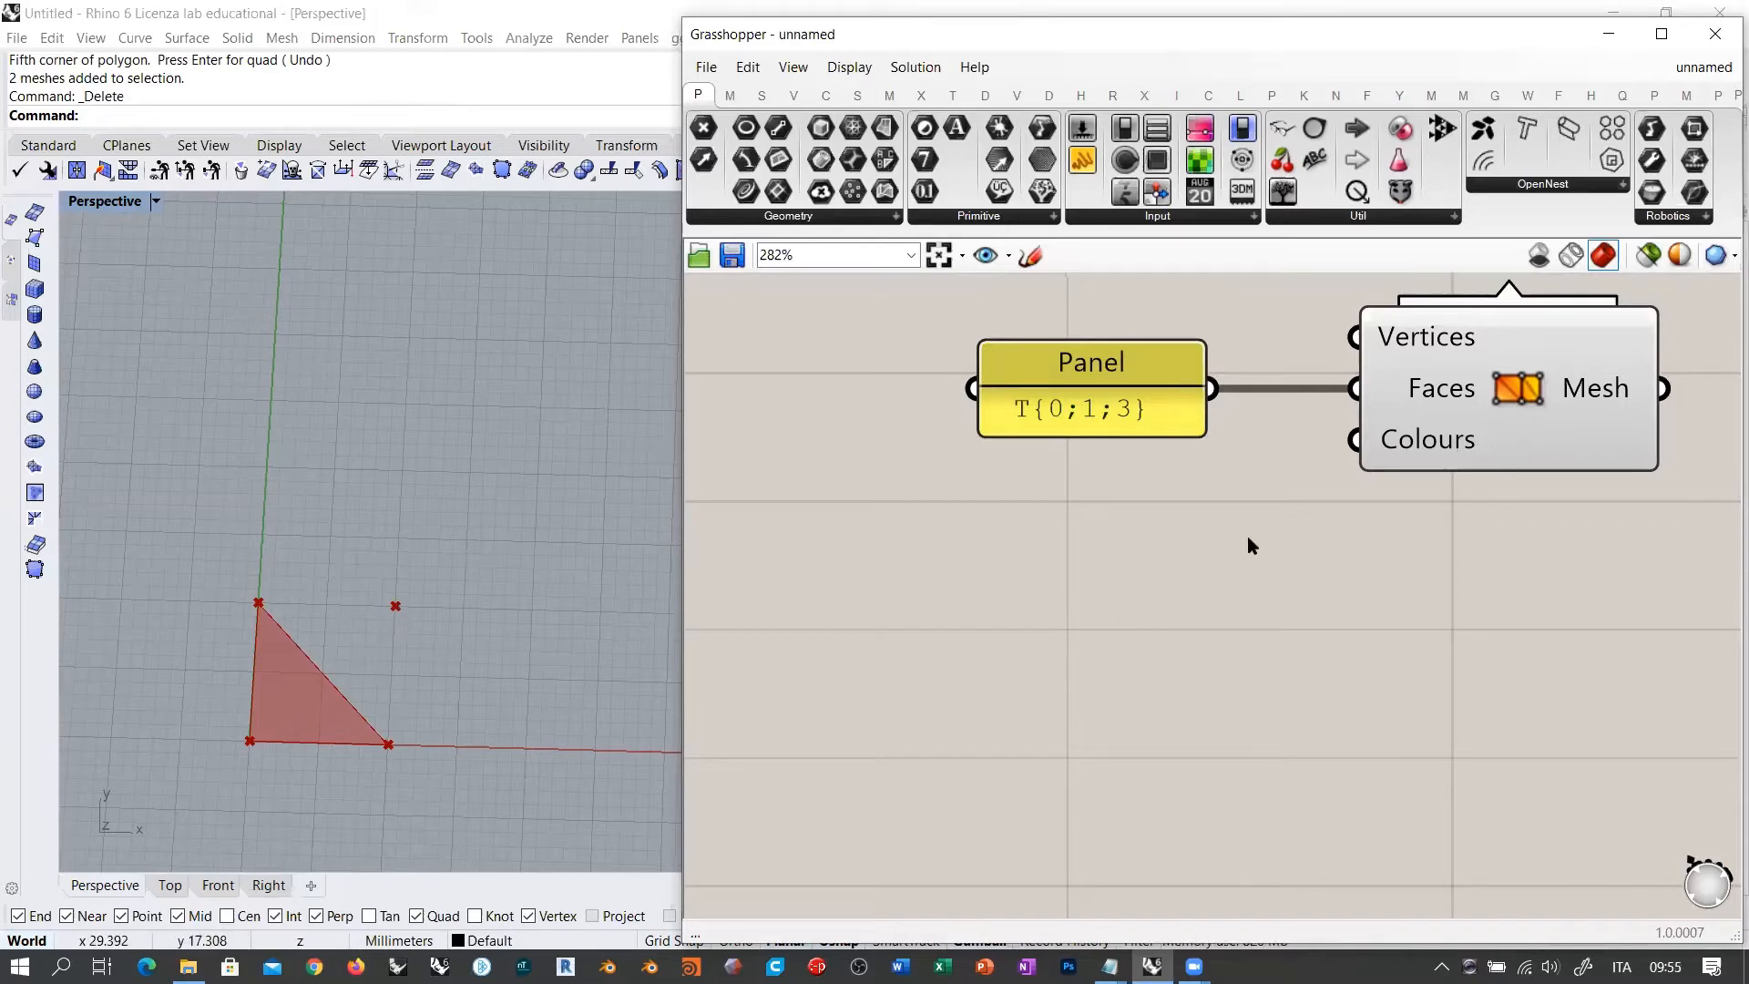
pyautogui.moveTo(1237, 527); pyautogui.dragTo(1112, 606, button='right')
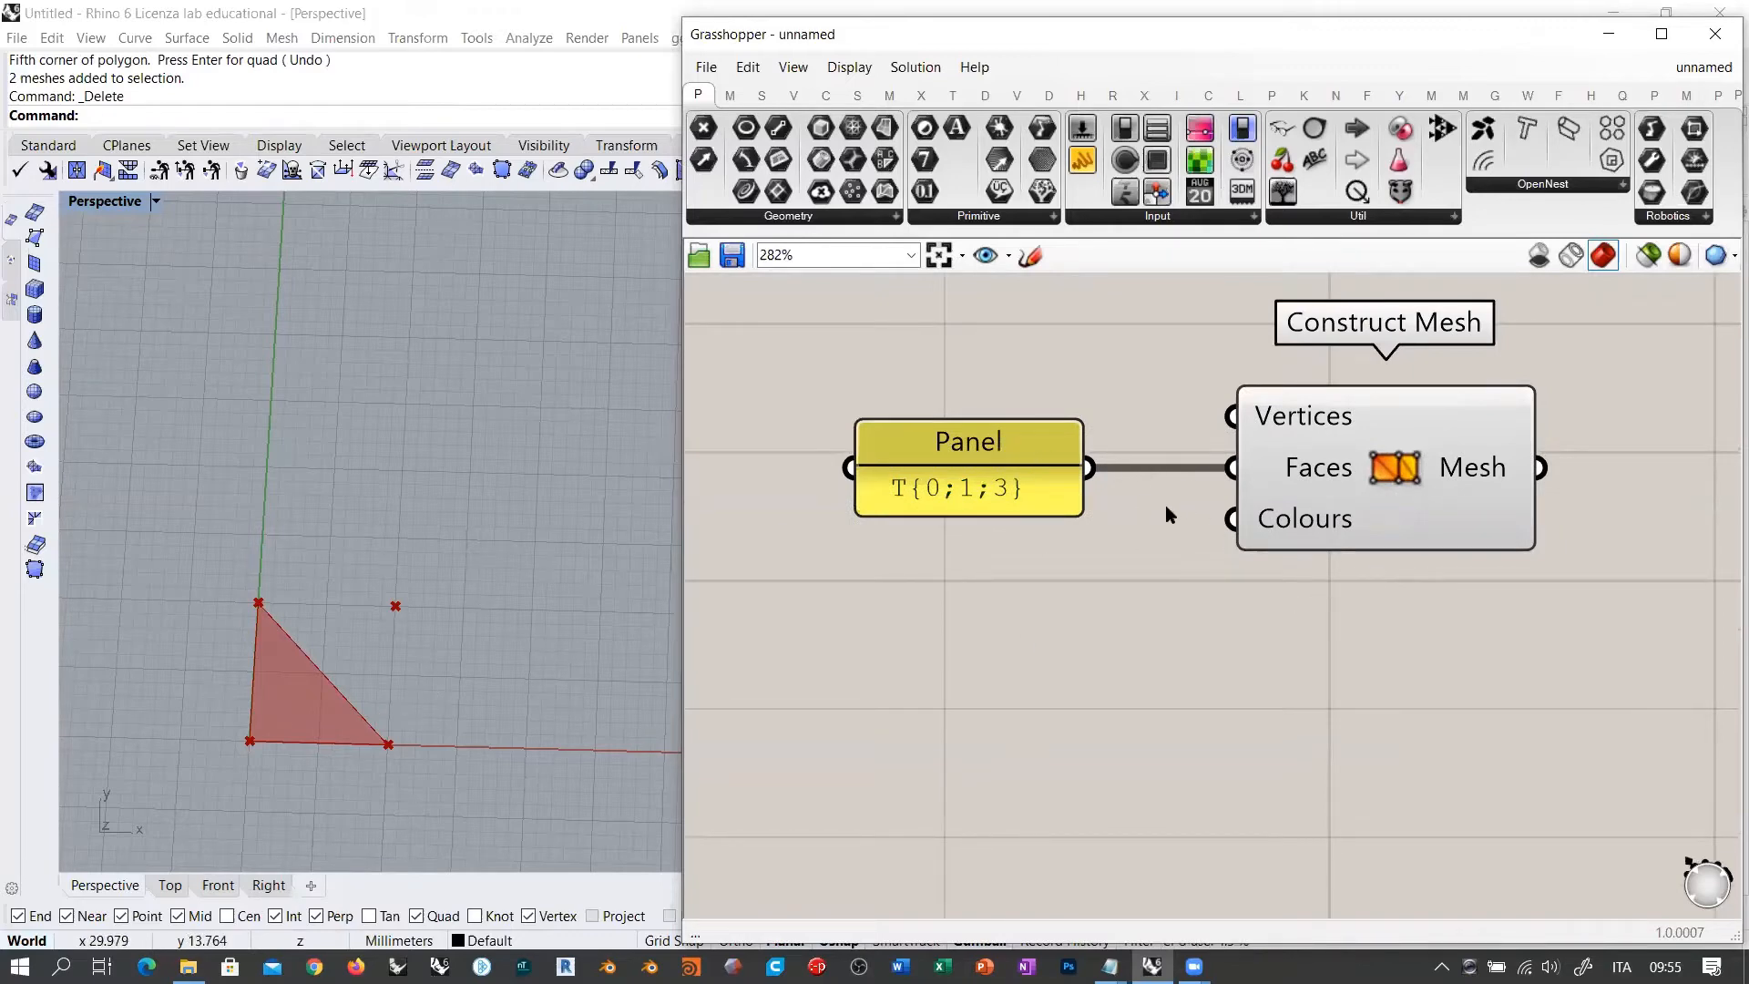
# Step: Delete the face definition panel and shift the Construct Mesh component slightly
pyautogui.click(945, 450)
pyautogui.press('Delete')
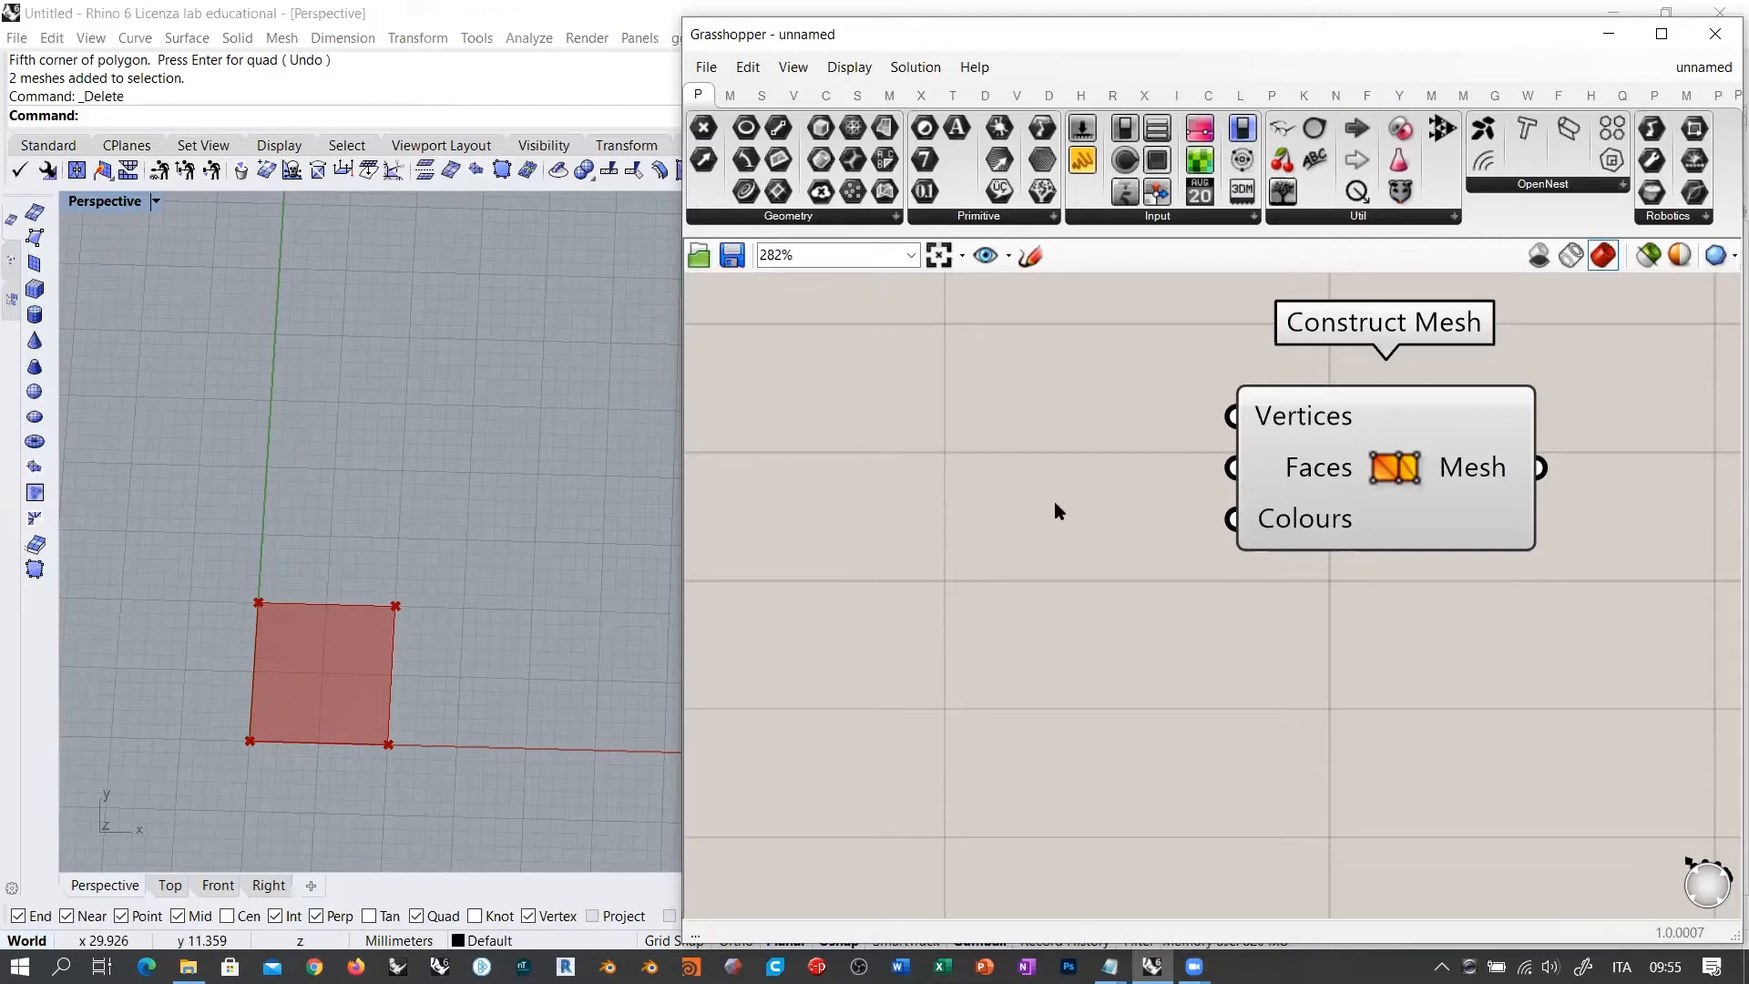
pyautogui.moveTo(1377, 456); pyautogui.dragTo(1390, 468)
pyautogui.click(977, 576)
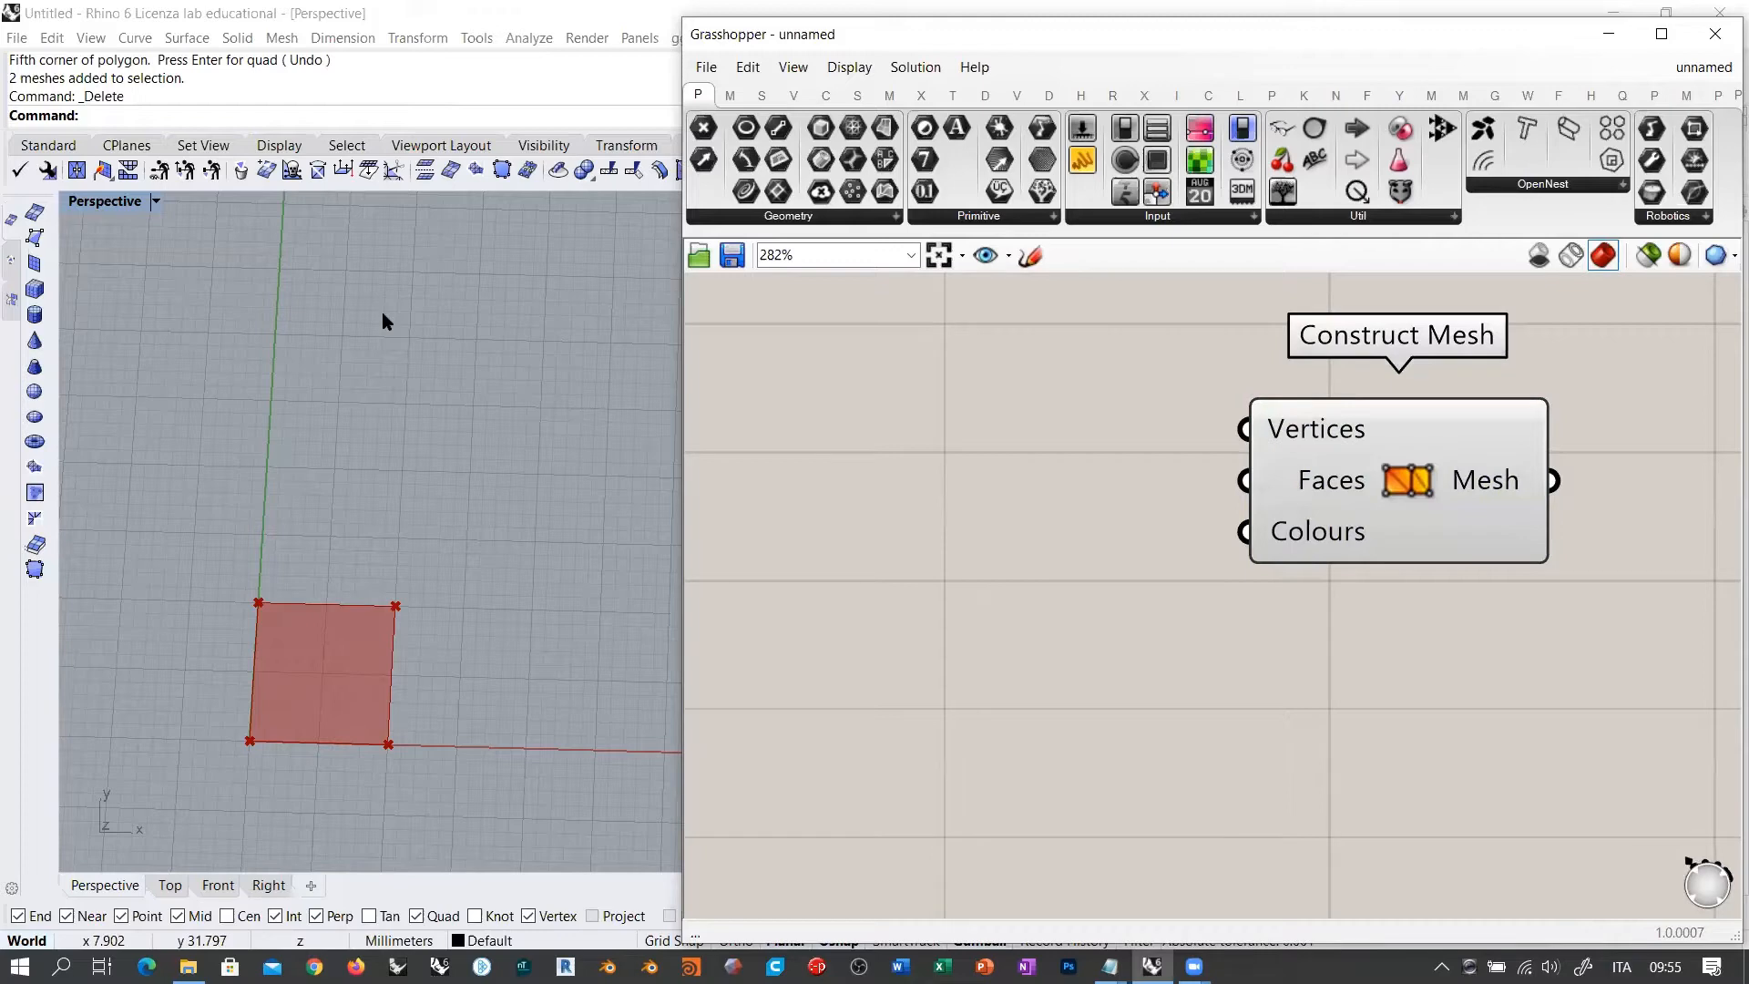
# Step: Add a Point parameter to the canvas on the input side of Construct Mesh
pyautogui.doubleClick(860, 479)
pyautogui.write('point')
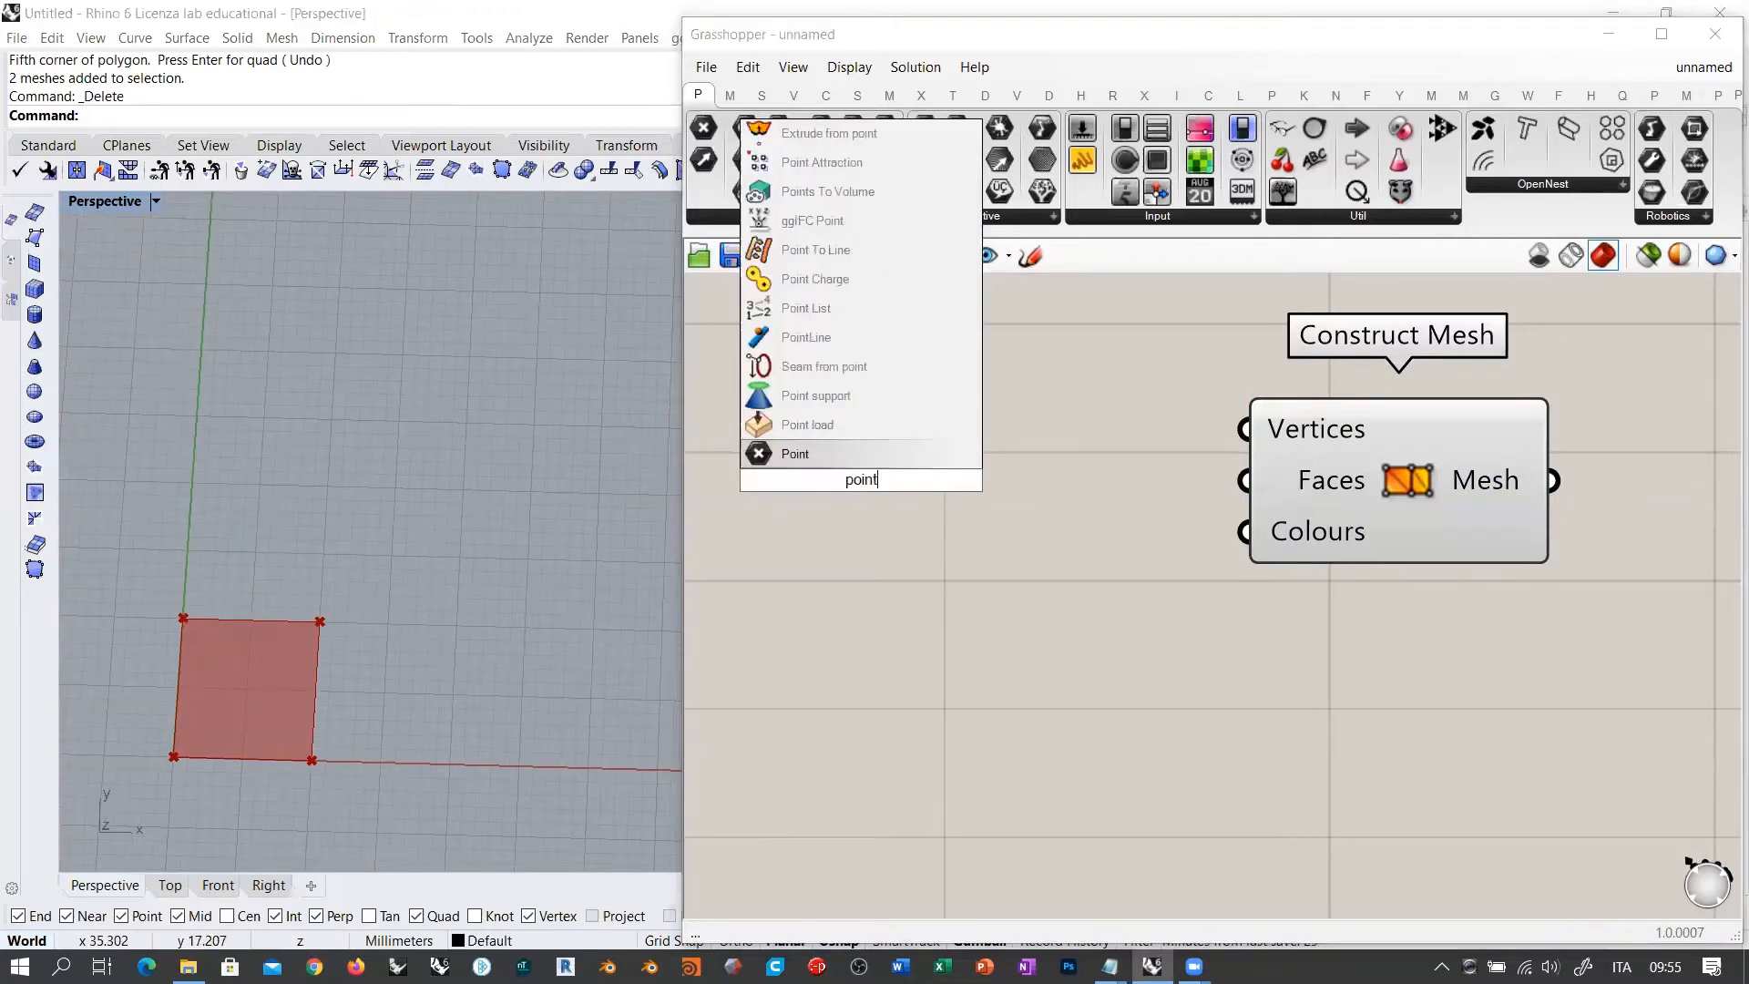
pyautogui.press('Return')
# Step: Set multiple points in the Point parameter by picking twelve locations in a zigzag strip in the Perspective viewport, starting beside the default square mesh
pyautogui.rightClick(849, 483)
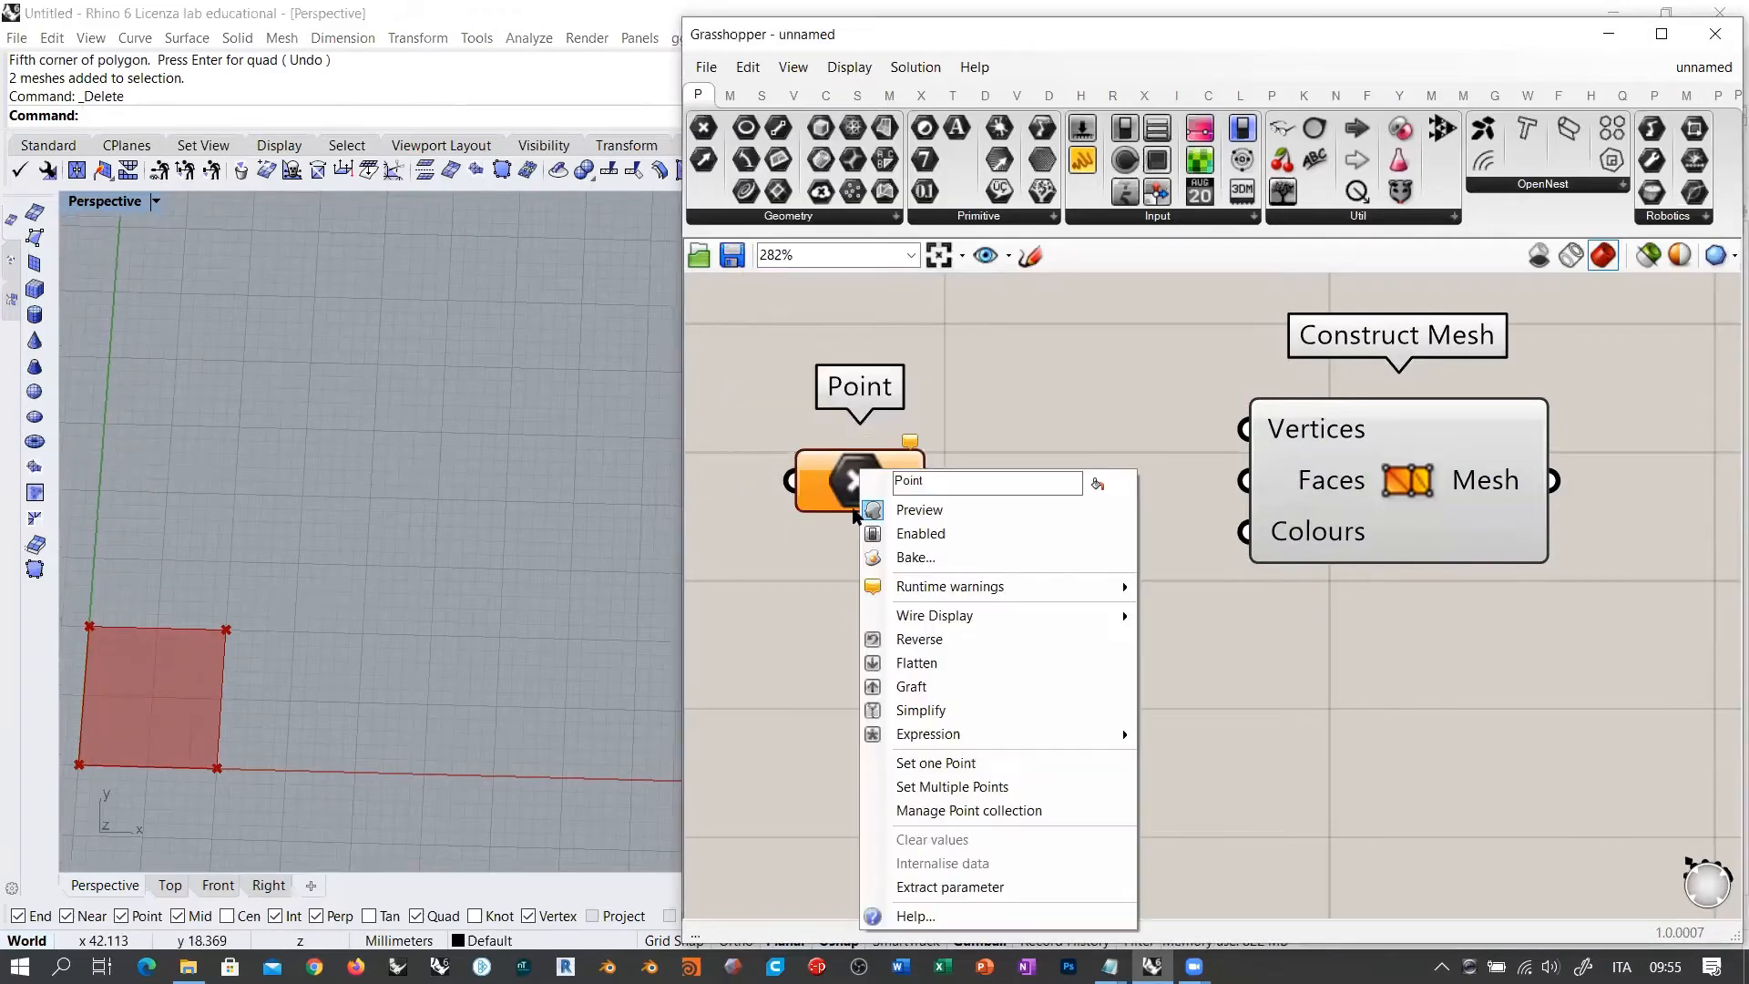
pyautogui.click(897, 783)
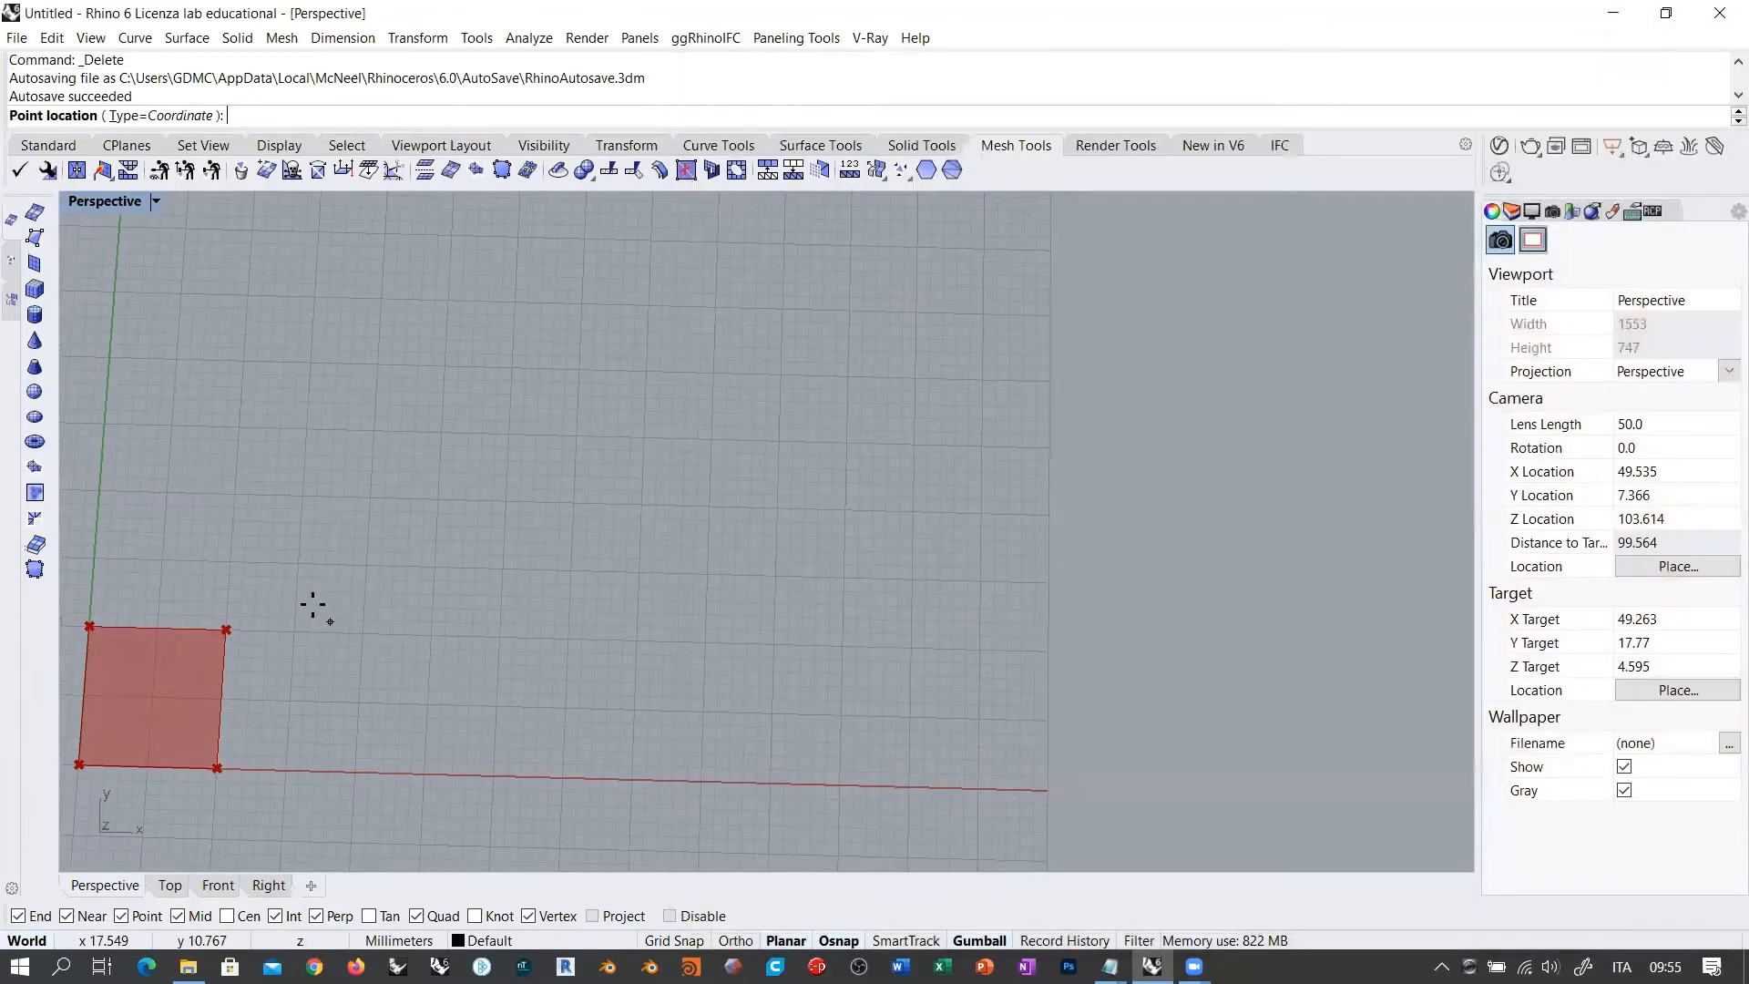
pyautogui.click(290, 599)
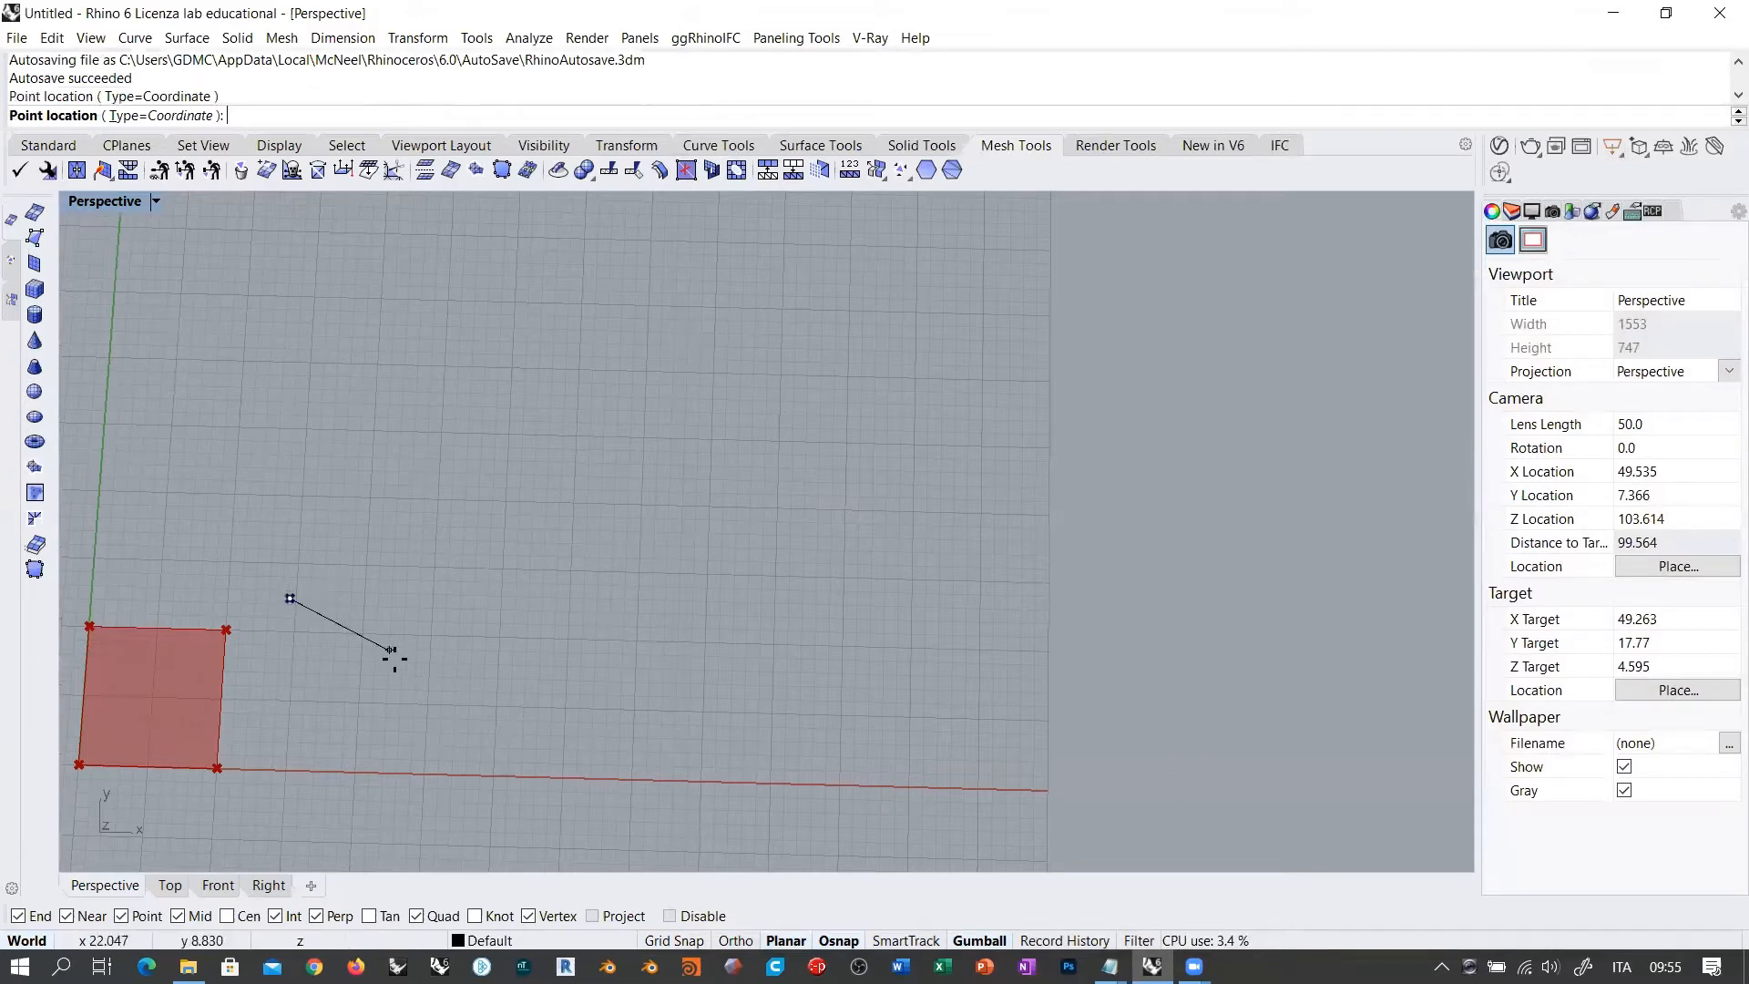
pyautogui.click(417, 673)
pyautogui.click(481, 559)
pyautogui.click(356, 491)
pyautogui.press('Return')
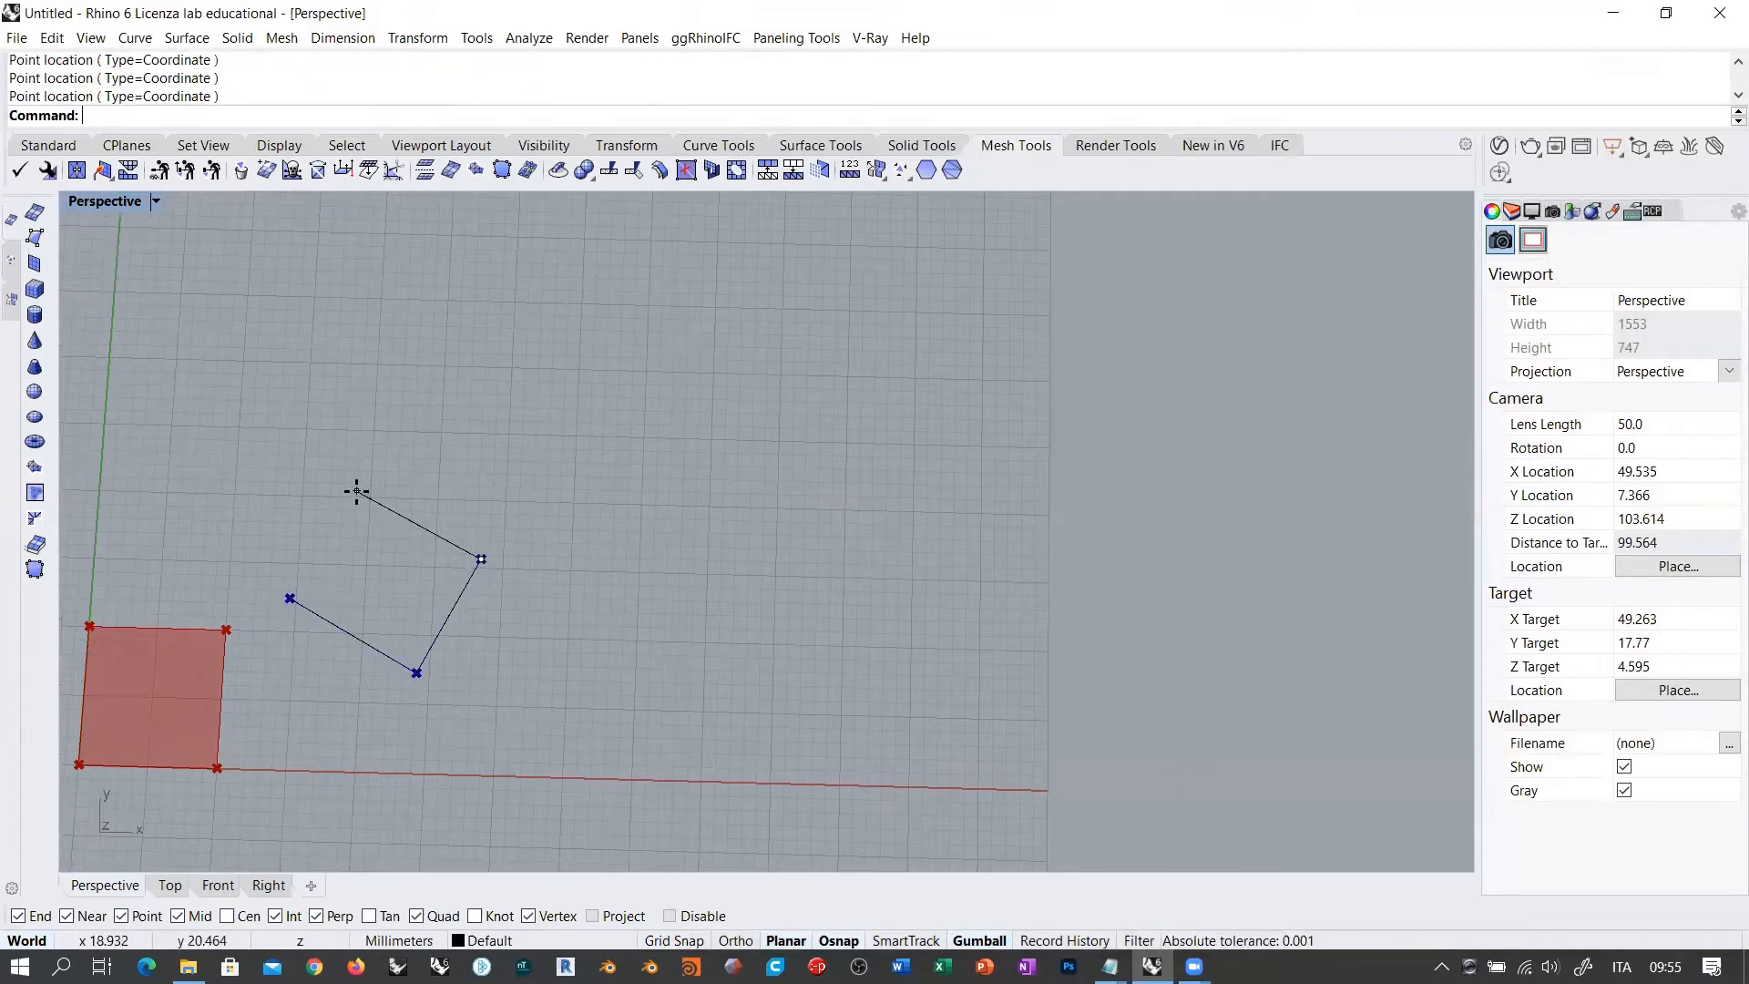
pyautogui.press('Return')
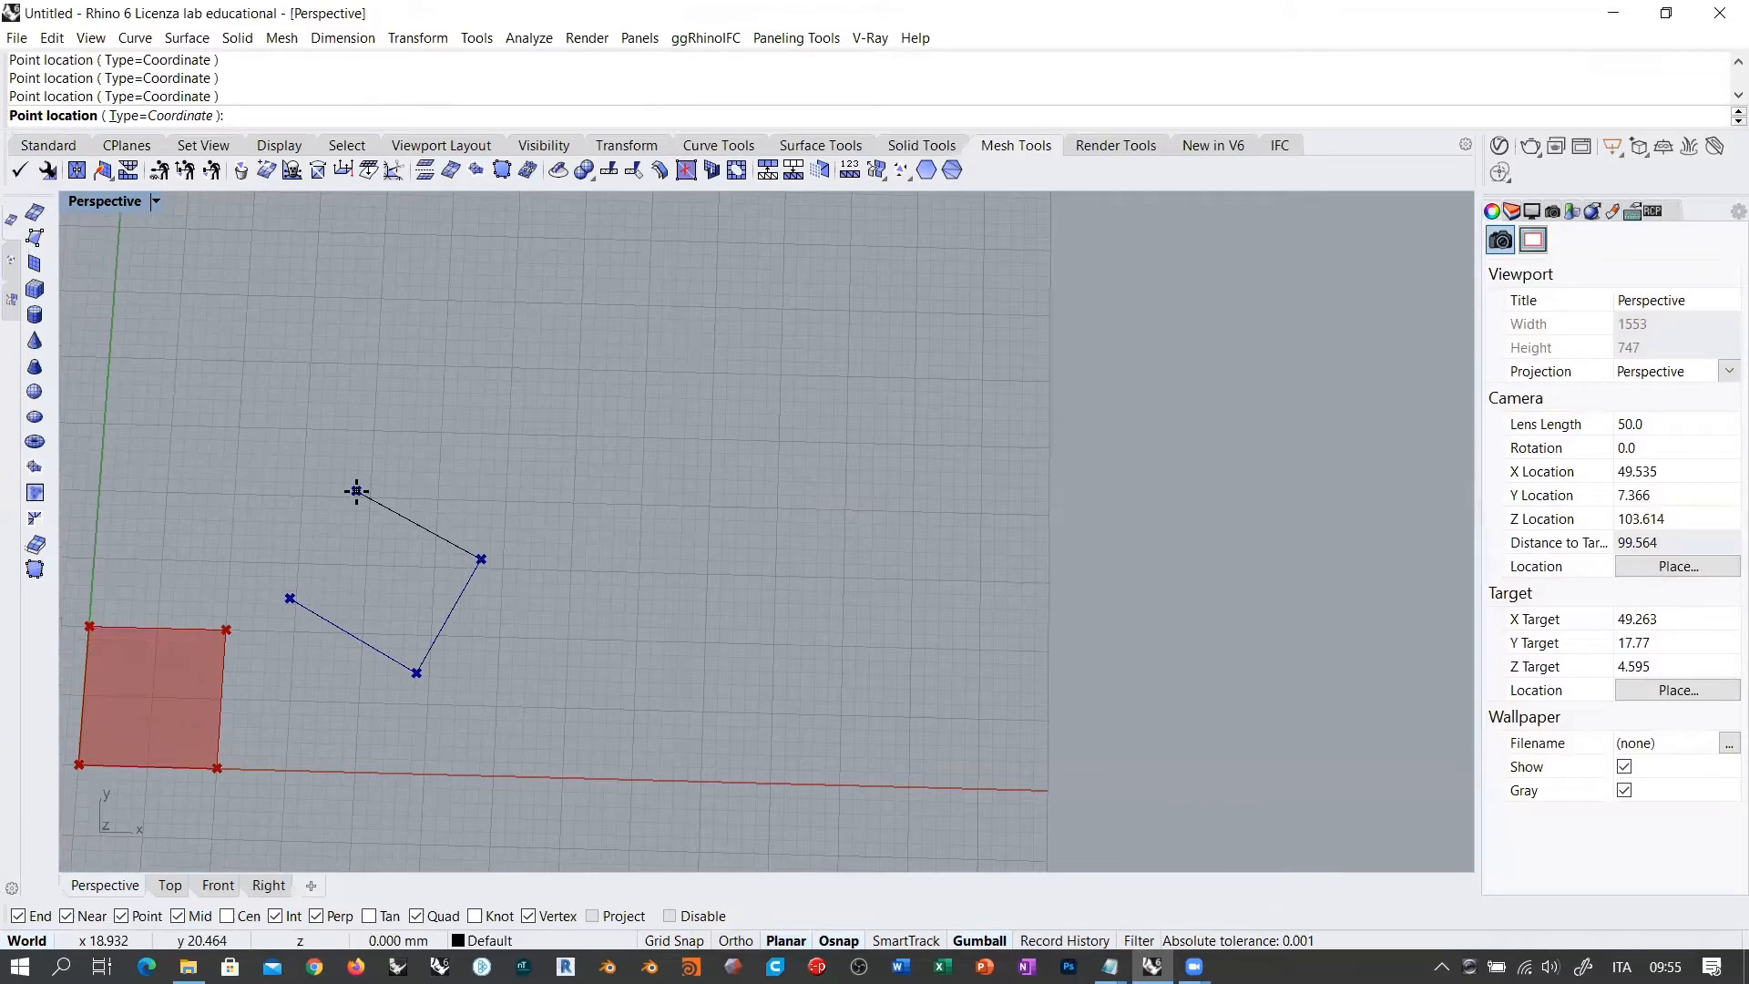
pyautogui.click(543, 444)
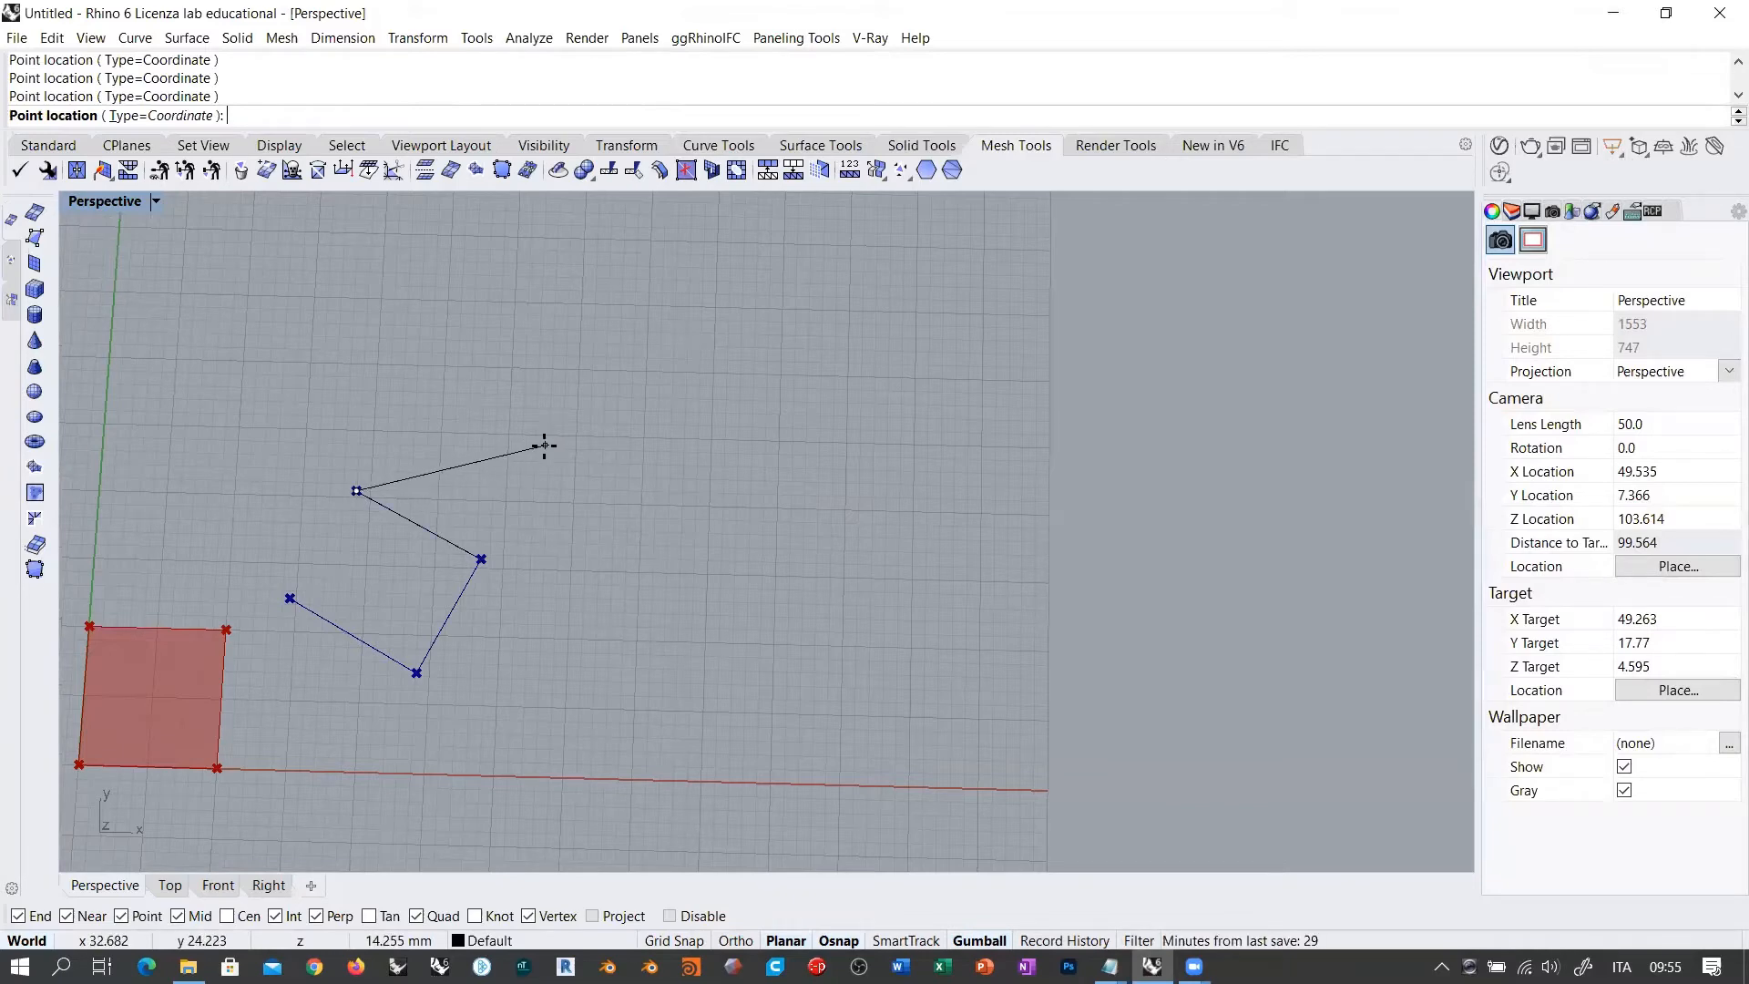
pyautogui.click(424, 372)
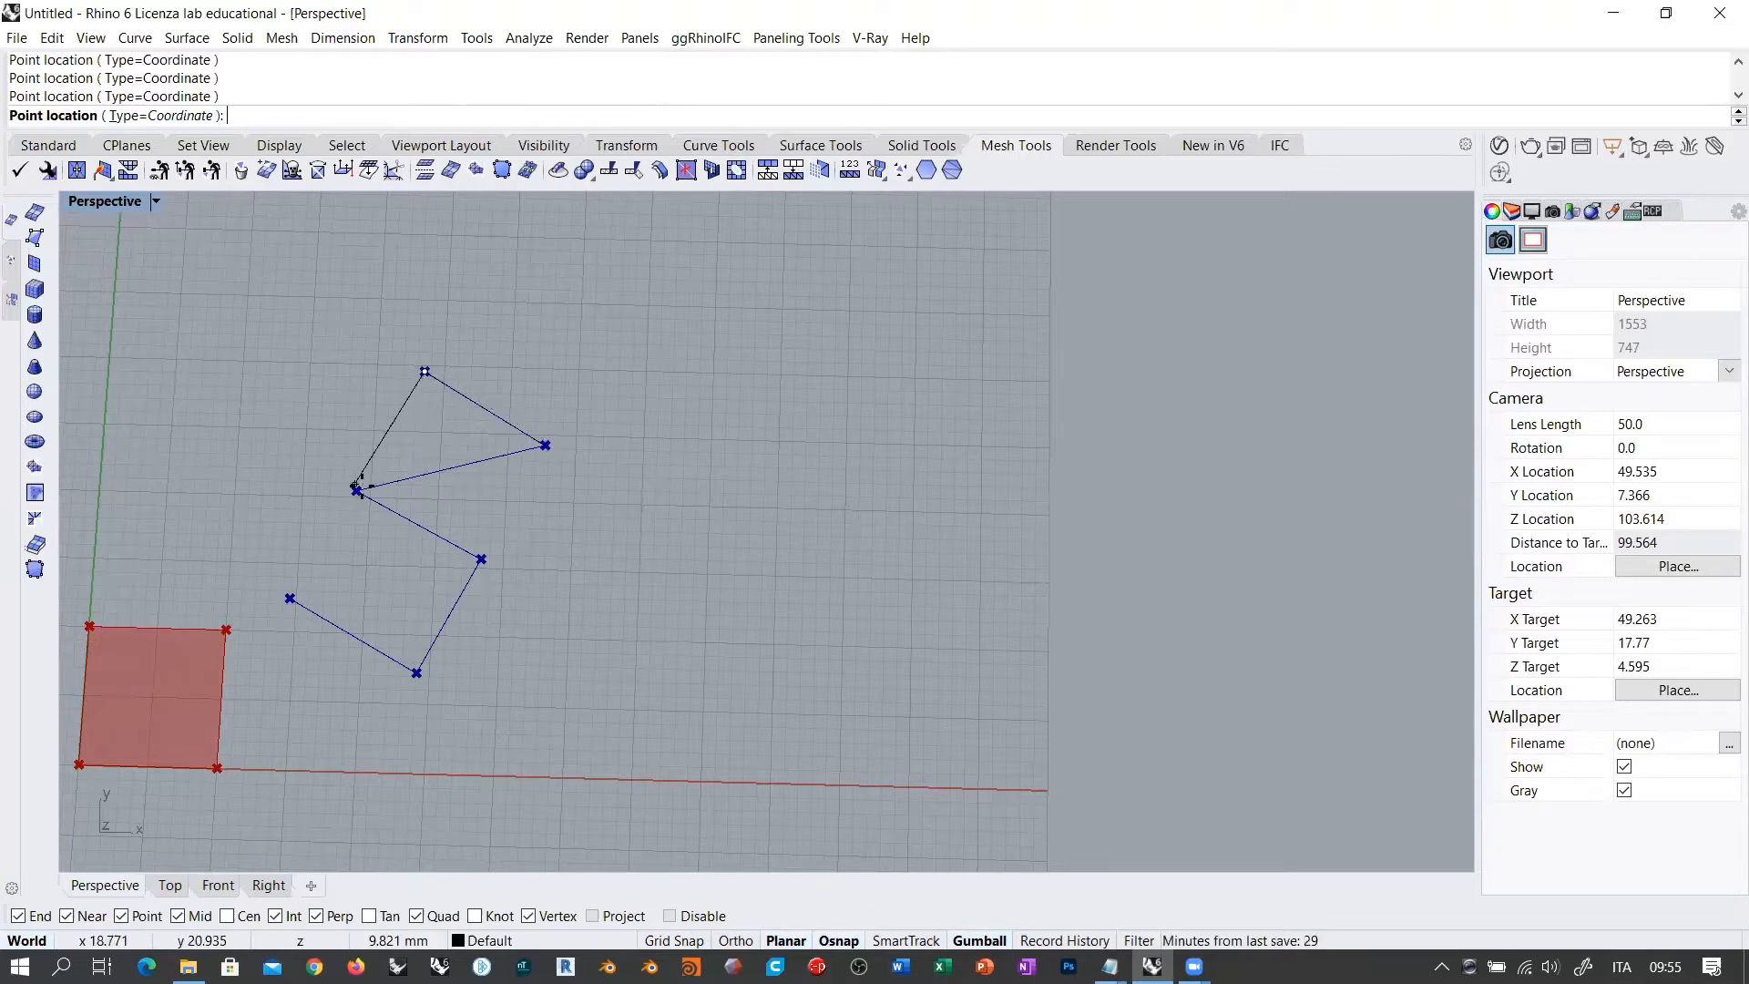
pyautogui.click(626, 357)
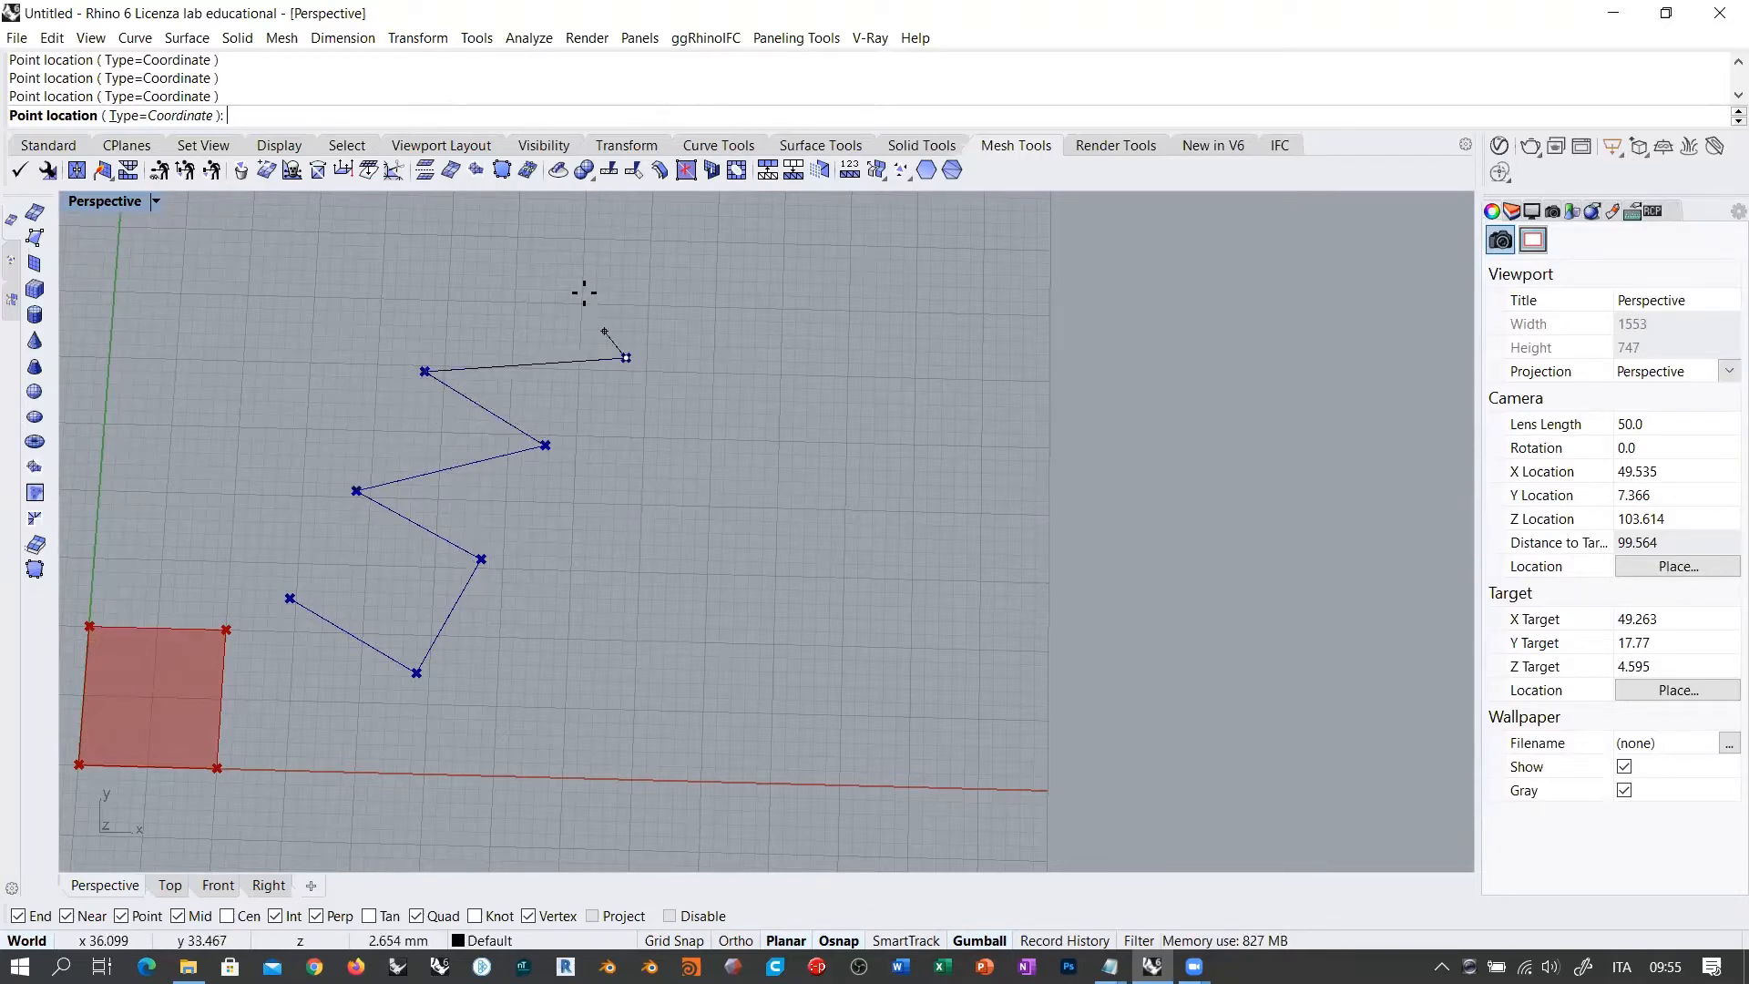
pyautogui.click(758, 365)
pyautogui.click(776, 253)
pyautogui.click(866, 434)
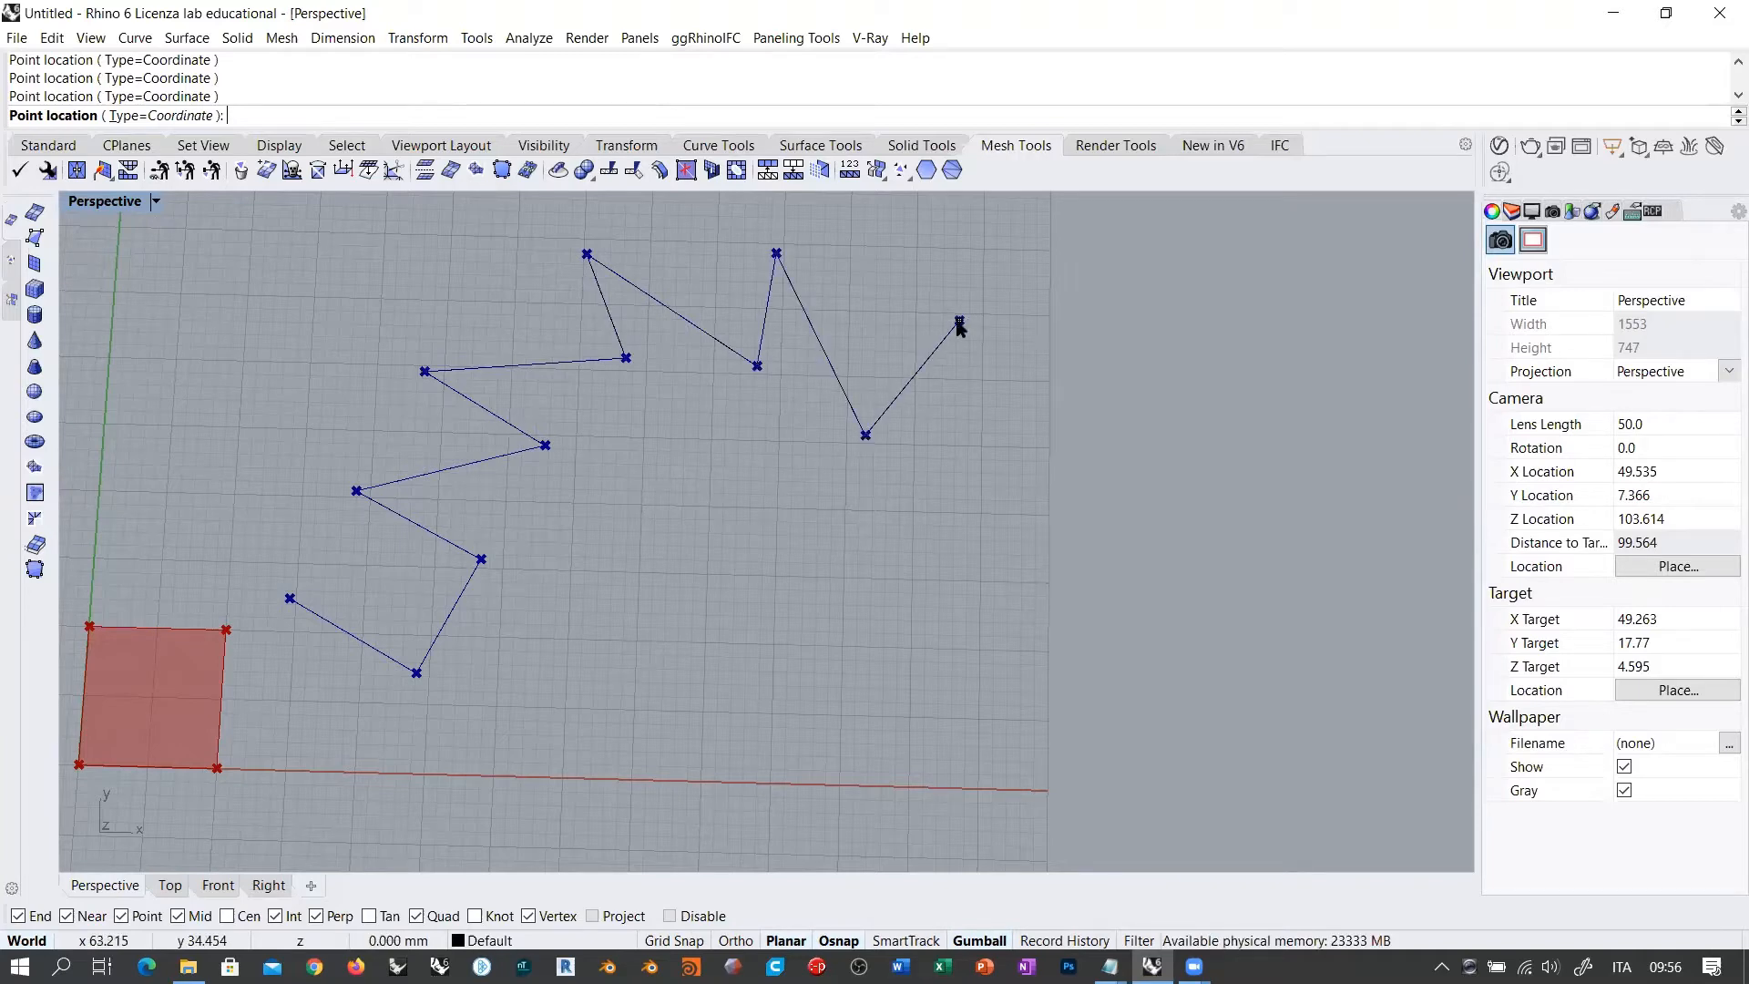
pyautogui.press('Return')
# Step: Connect the Point parameter to the Vertices input of Construct Mesh and align the two so the wire runs straight
pyautogui.moveTo(647, 536); pyautogui.dragTo(469, 550, button='right')
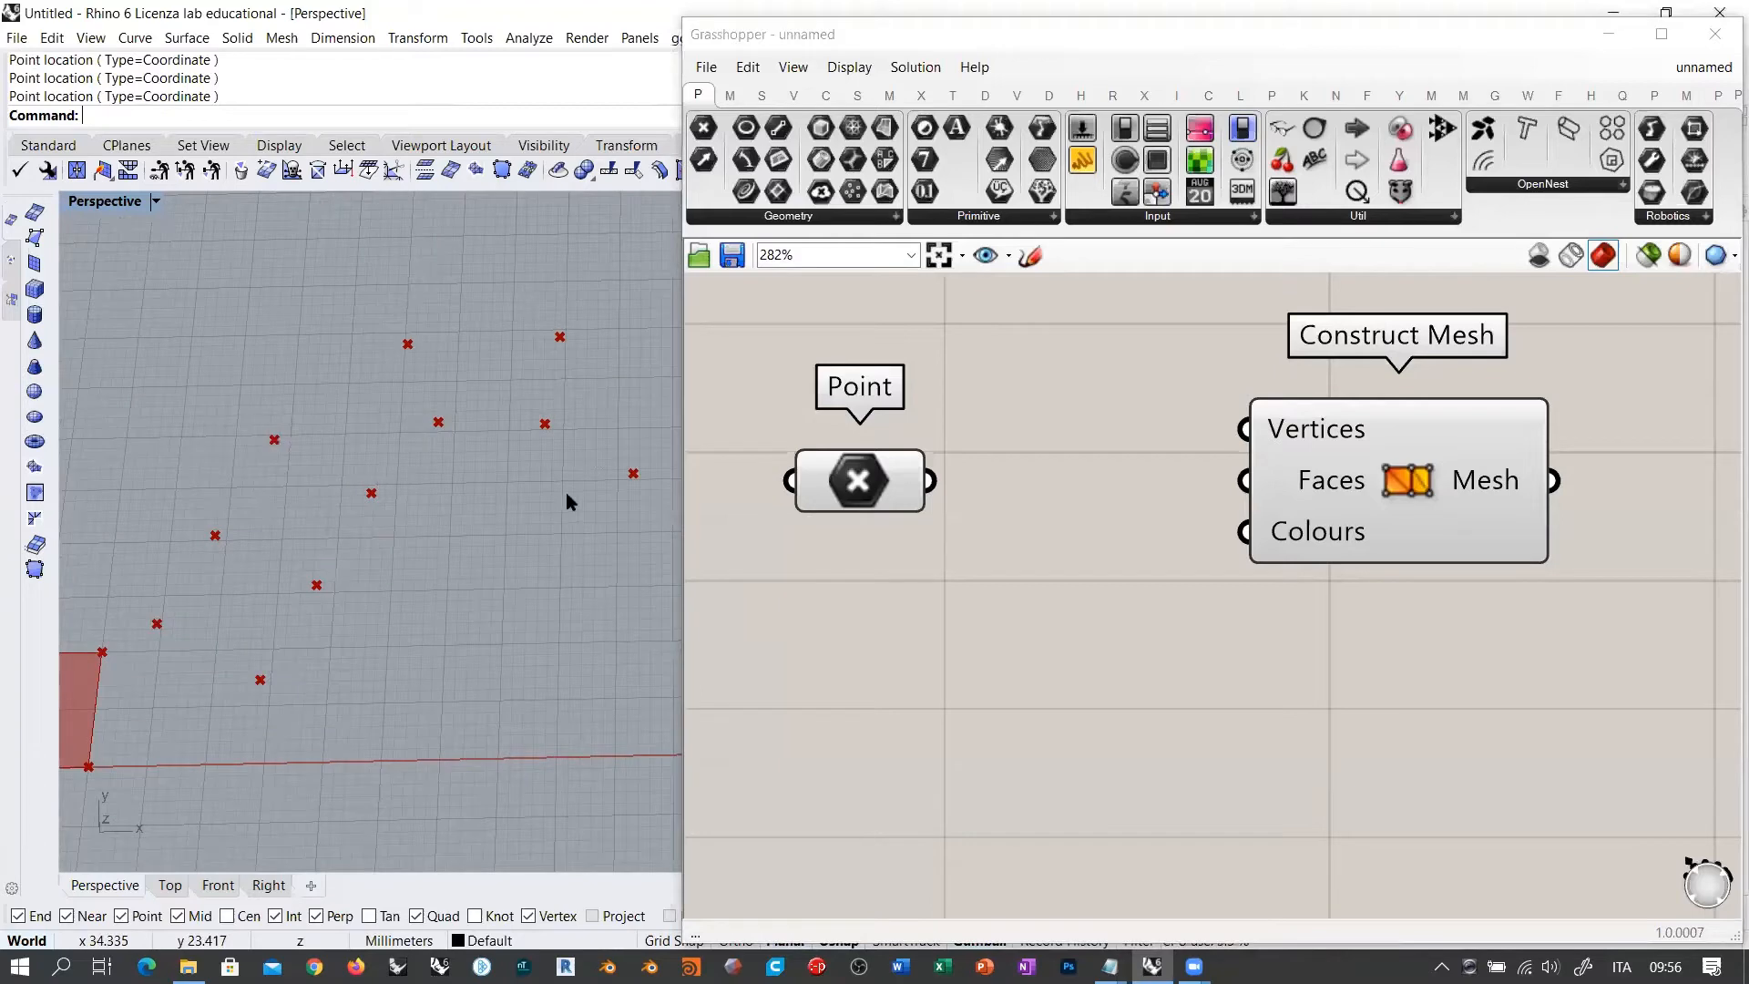
pyautogui.moveTo(566, 501); pyautogui.dragTo(259, 570, button='right')
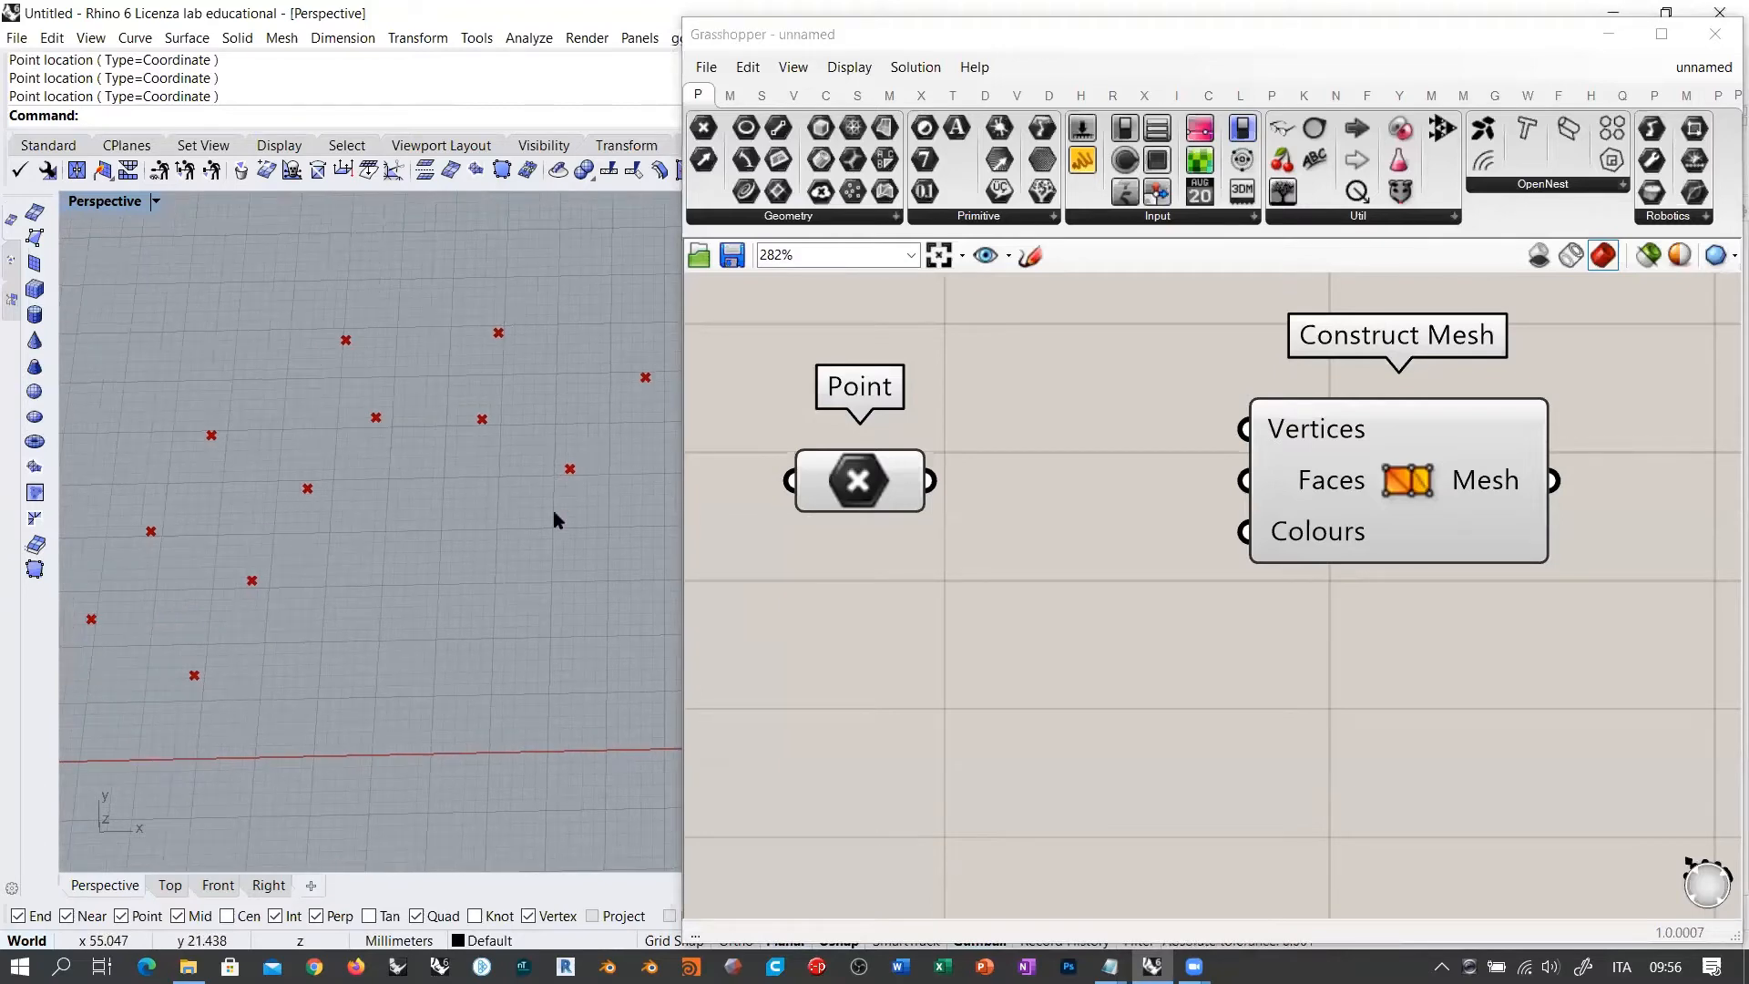
pyautogui.moveTo(929, 480); pyautogui.dragTo(1245, 428)
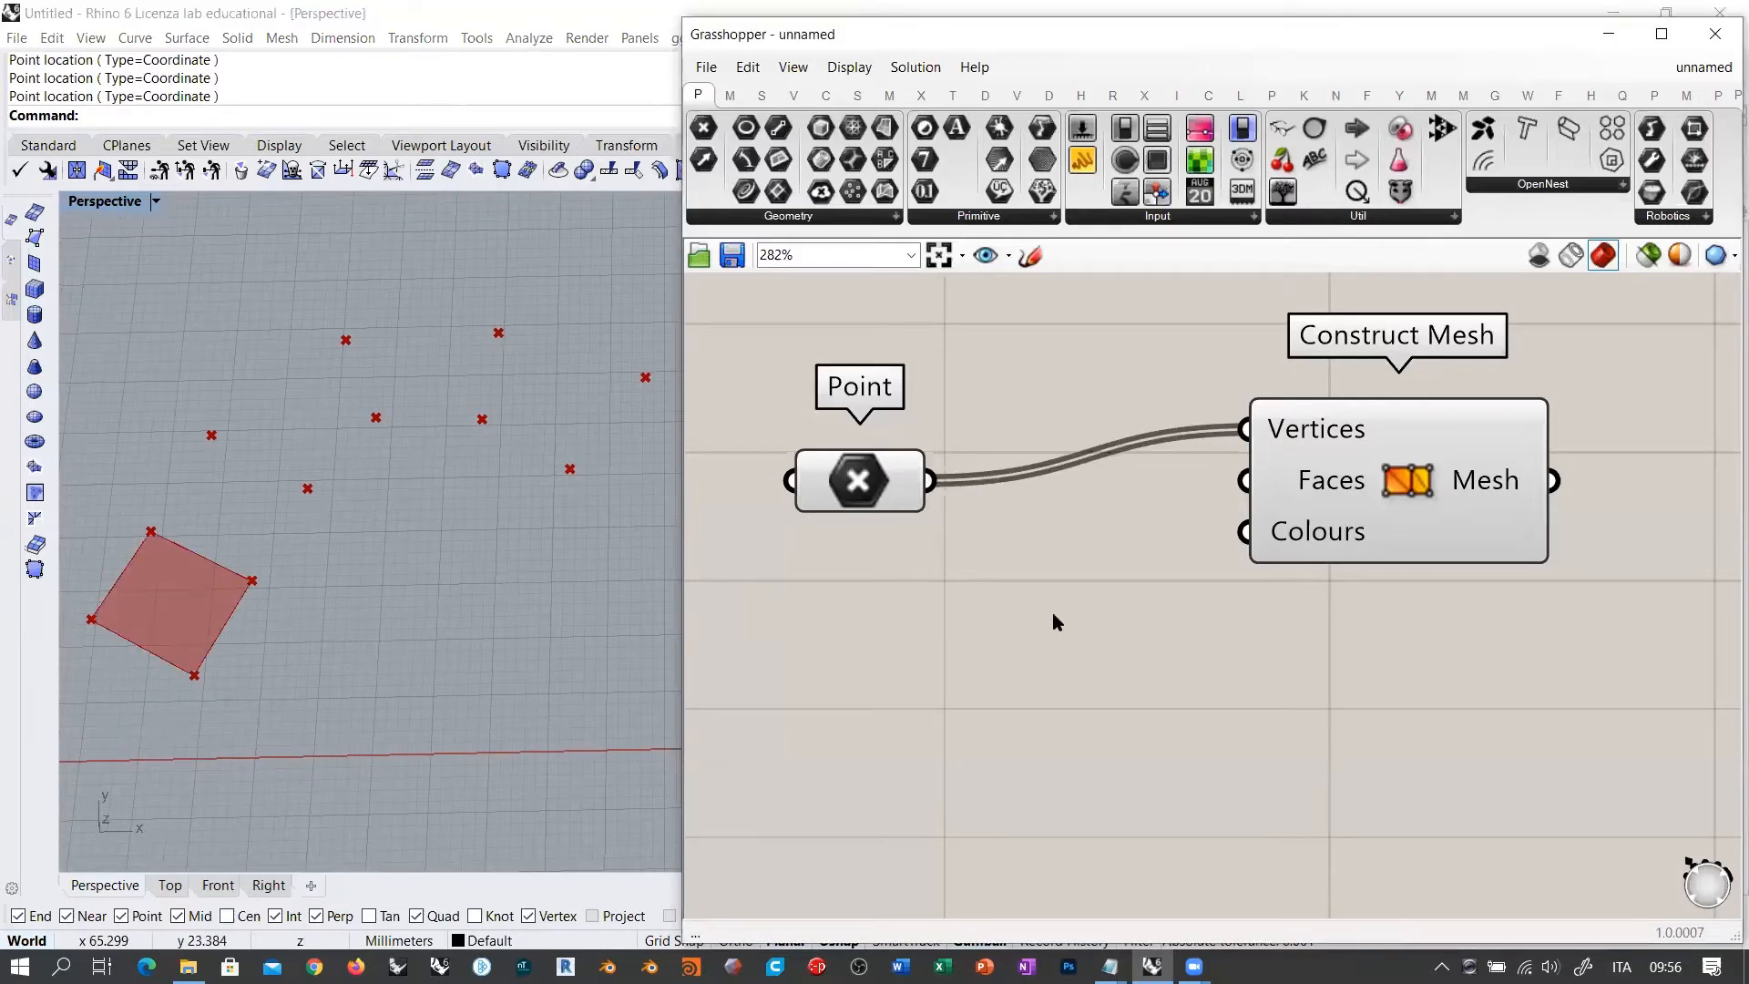
pyautogui.moveTo(888, 489); pyautogui.dragTo(919, 439)
pyautogui.click(1107, 460)
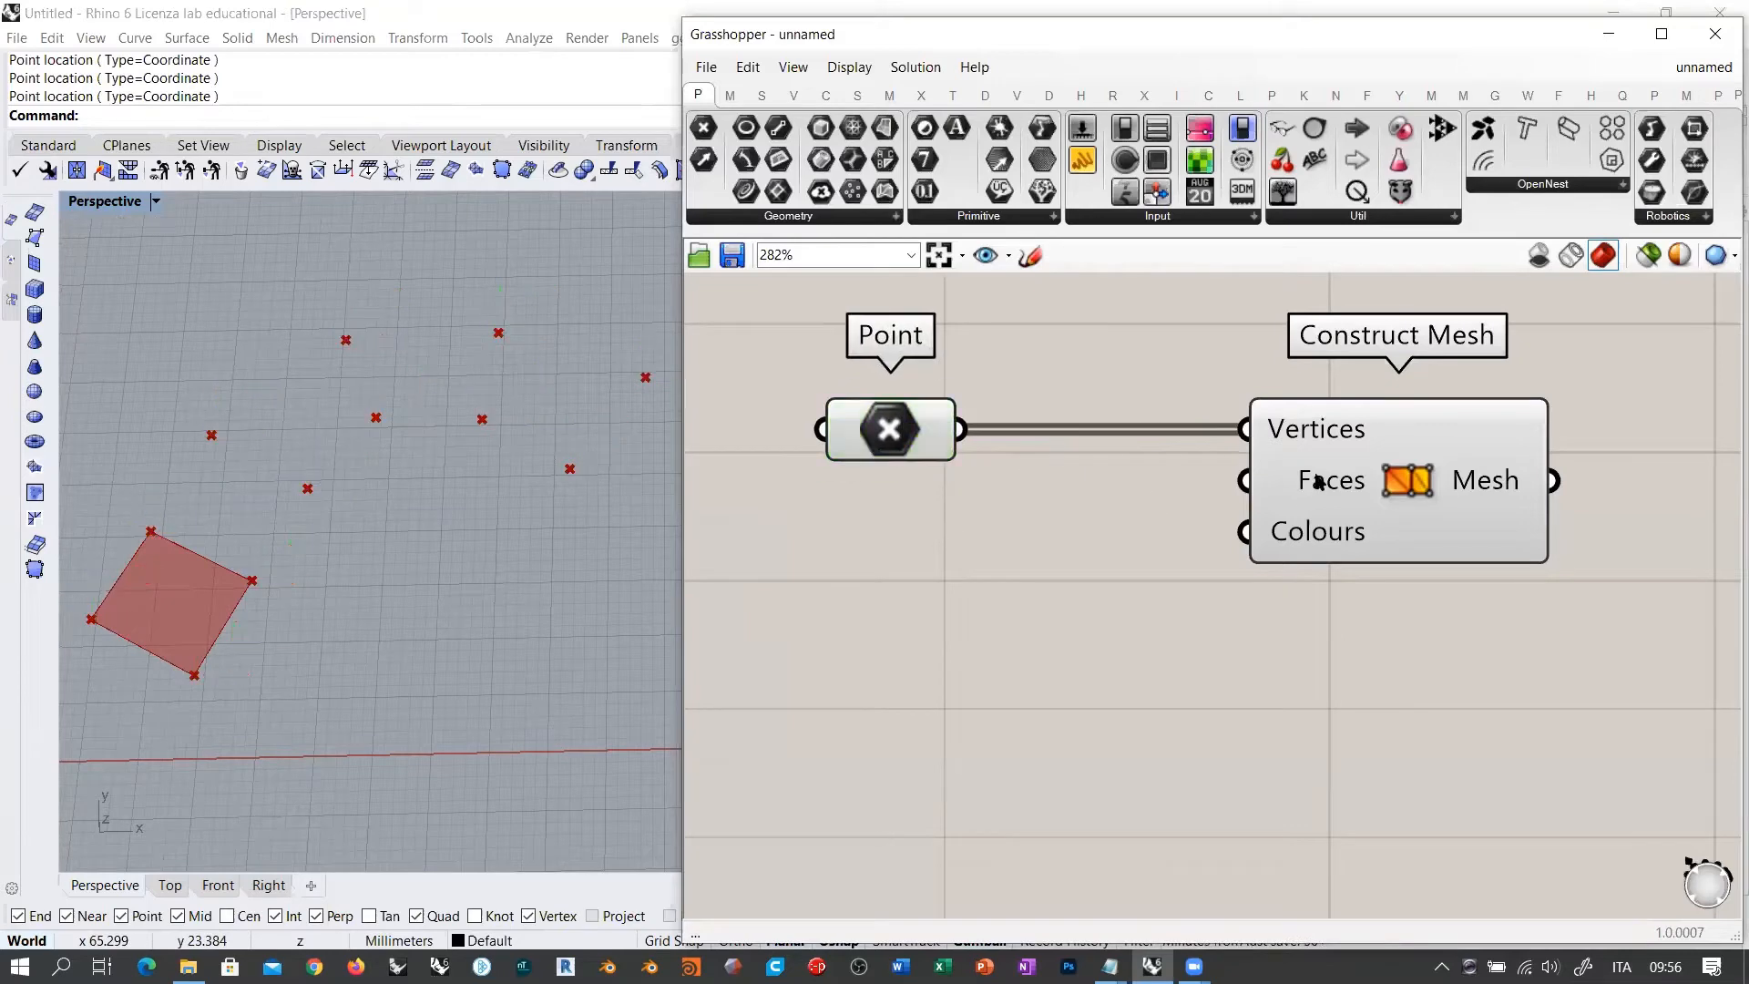
pyautogui.moveTo(1318, 481)
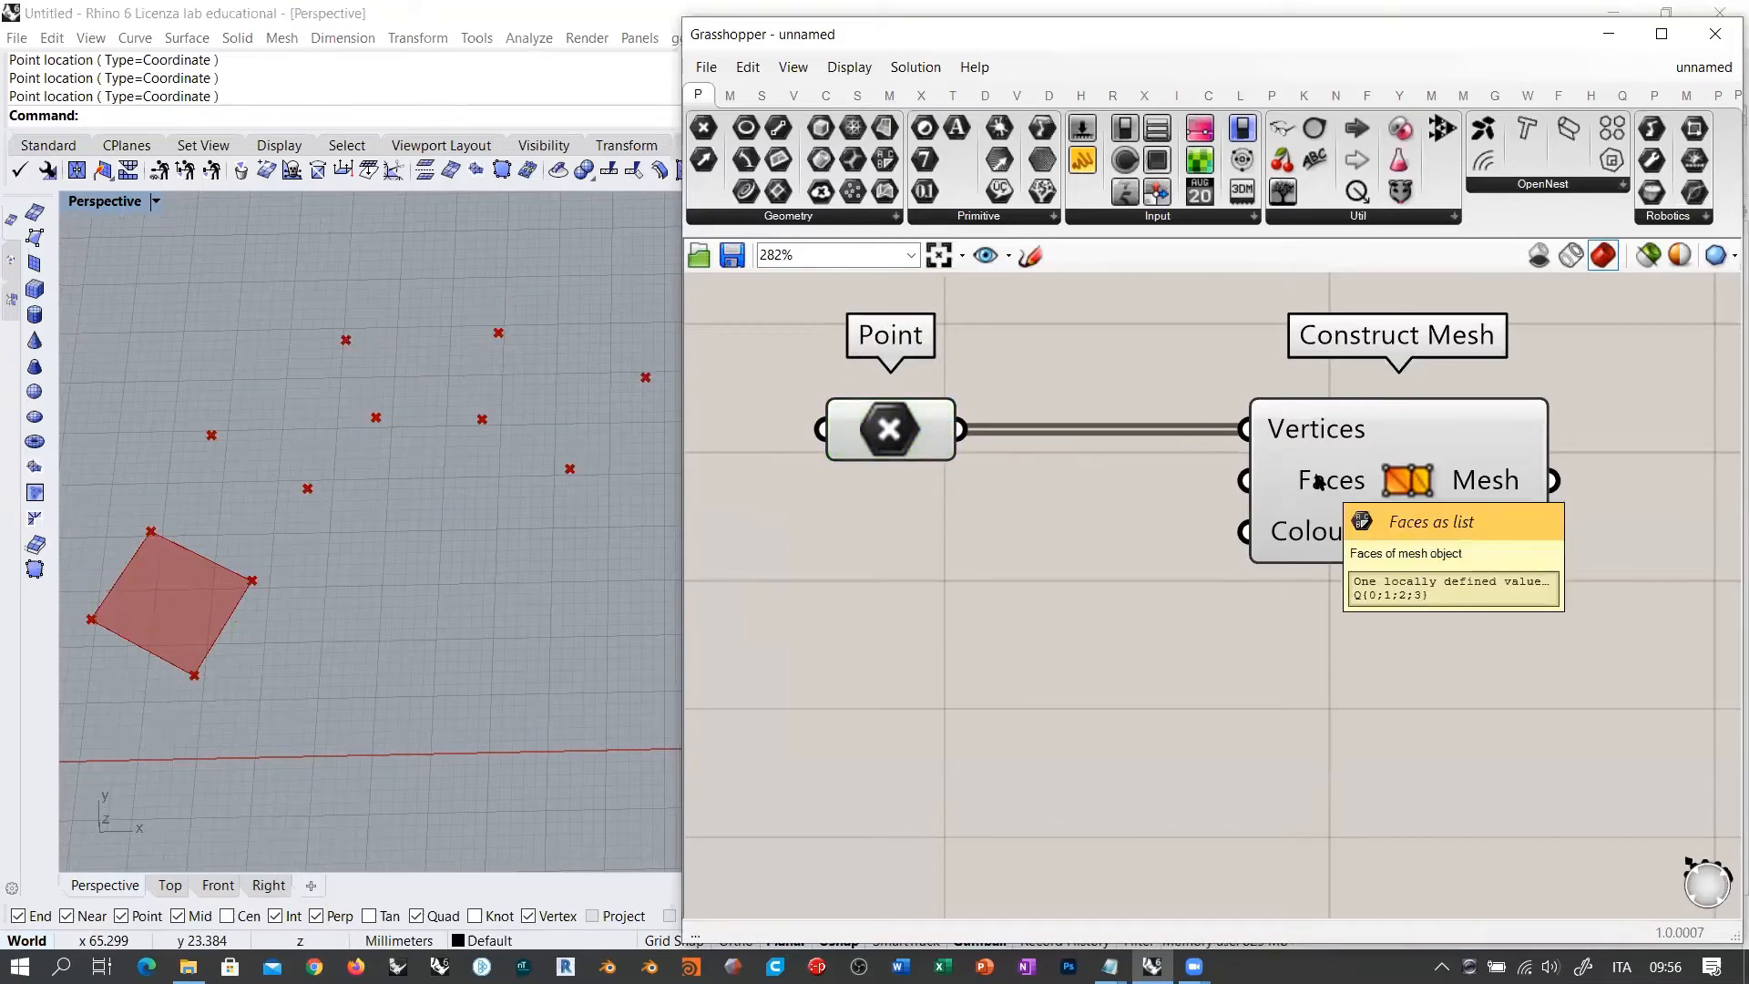
# Step: Move both components down to make room and add a Point List component fed by the Point parameter
pyautogui.moveTo(1219, 583); pyautogui.dragTo(1158, 829, button='right')
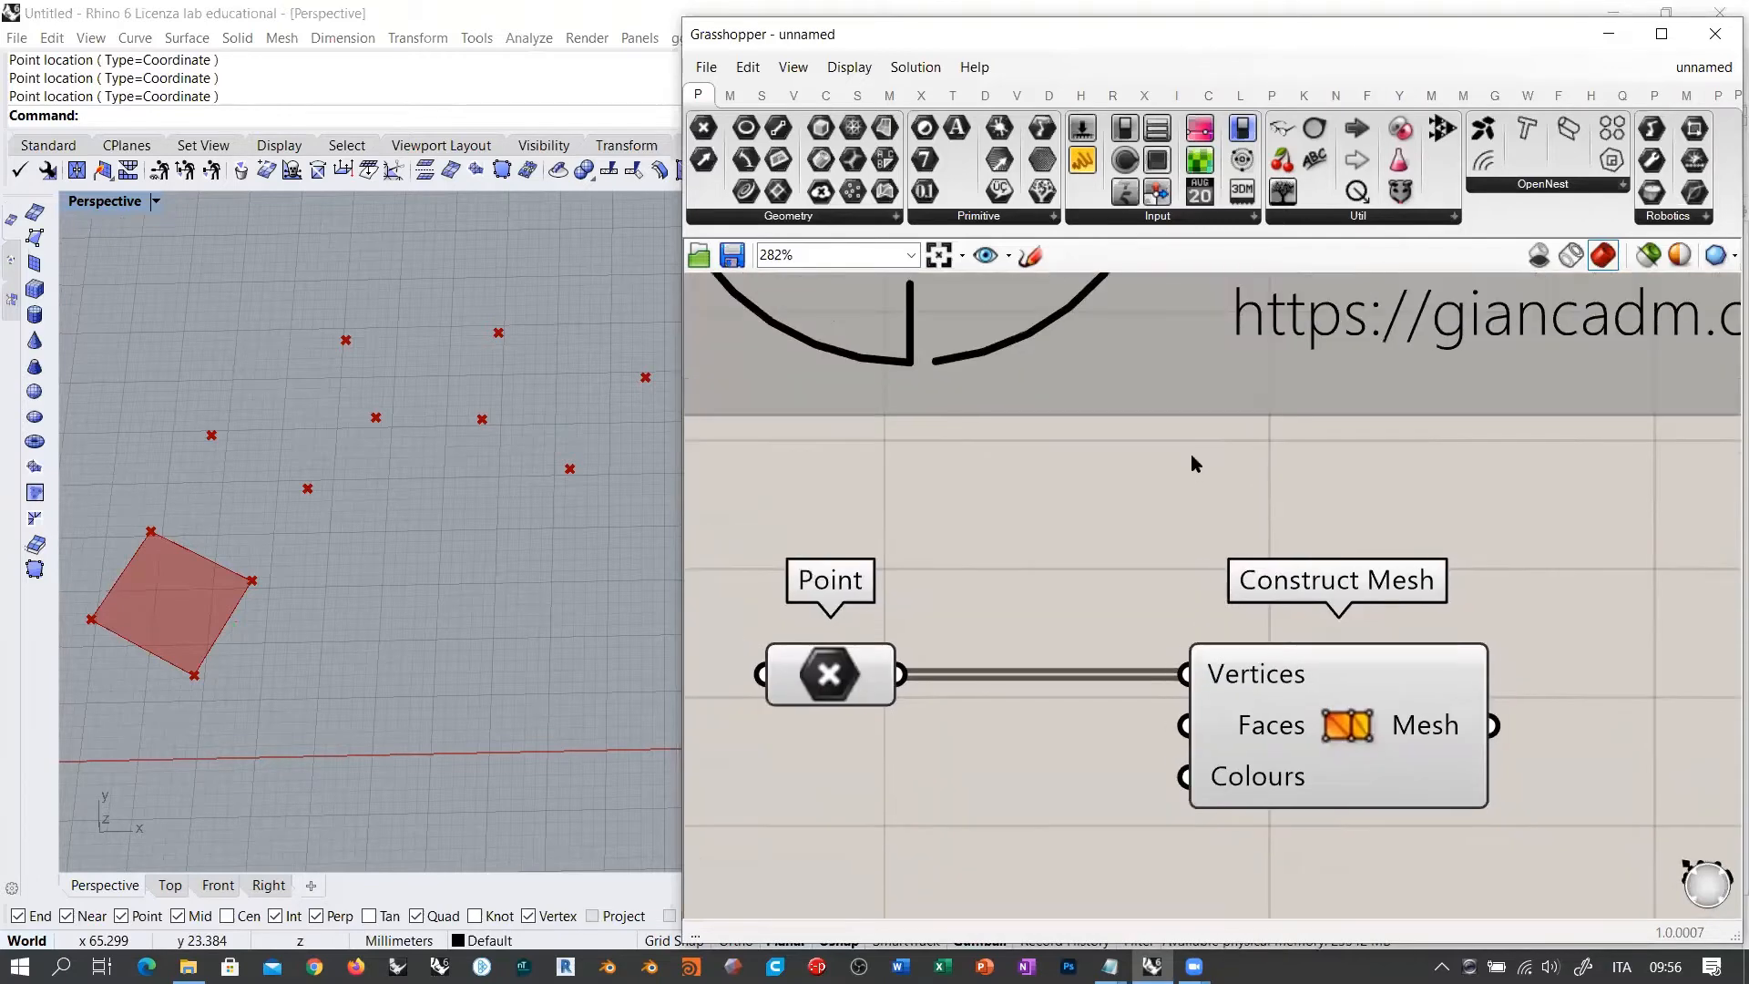
pyautogui.moveTo(1517, 576); pyautogui.dragTo(825, 729)
pyautogui.moveTo(1234, 789); pyautogui.dragTo(1210, 558, button='right')
pyautogui.moveTo(1288, 543); pyautogui.dragTo(1313, 804)
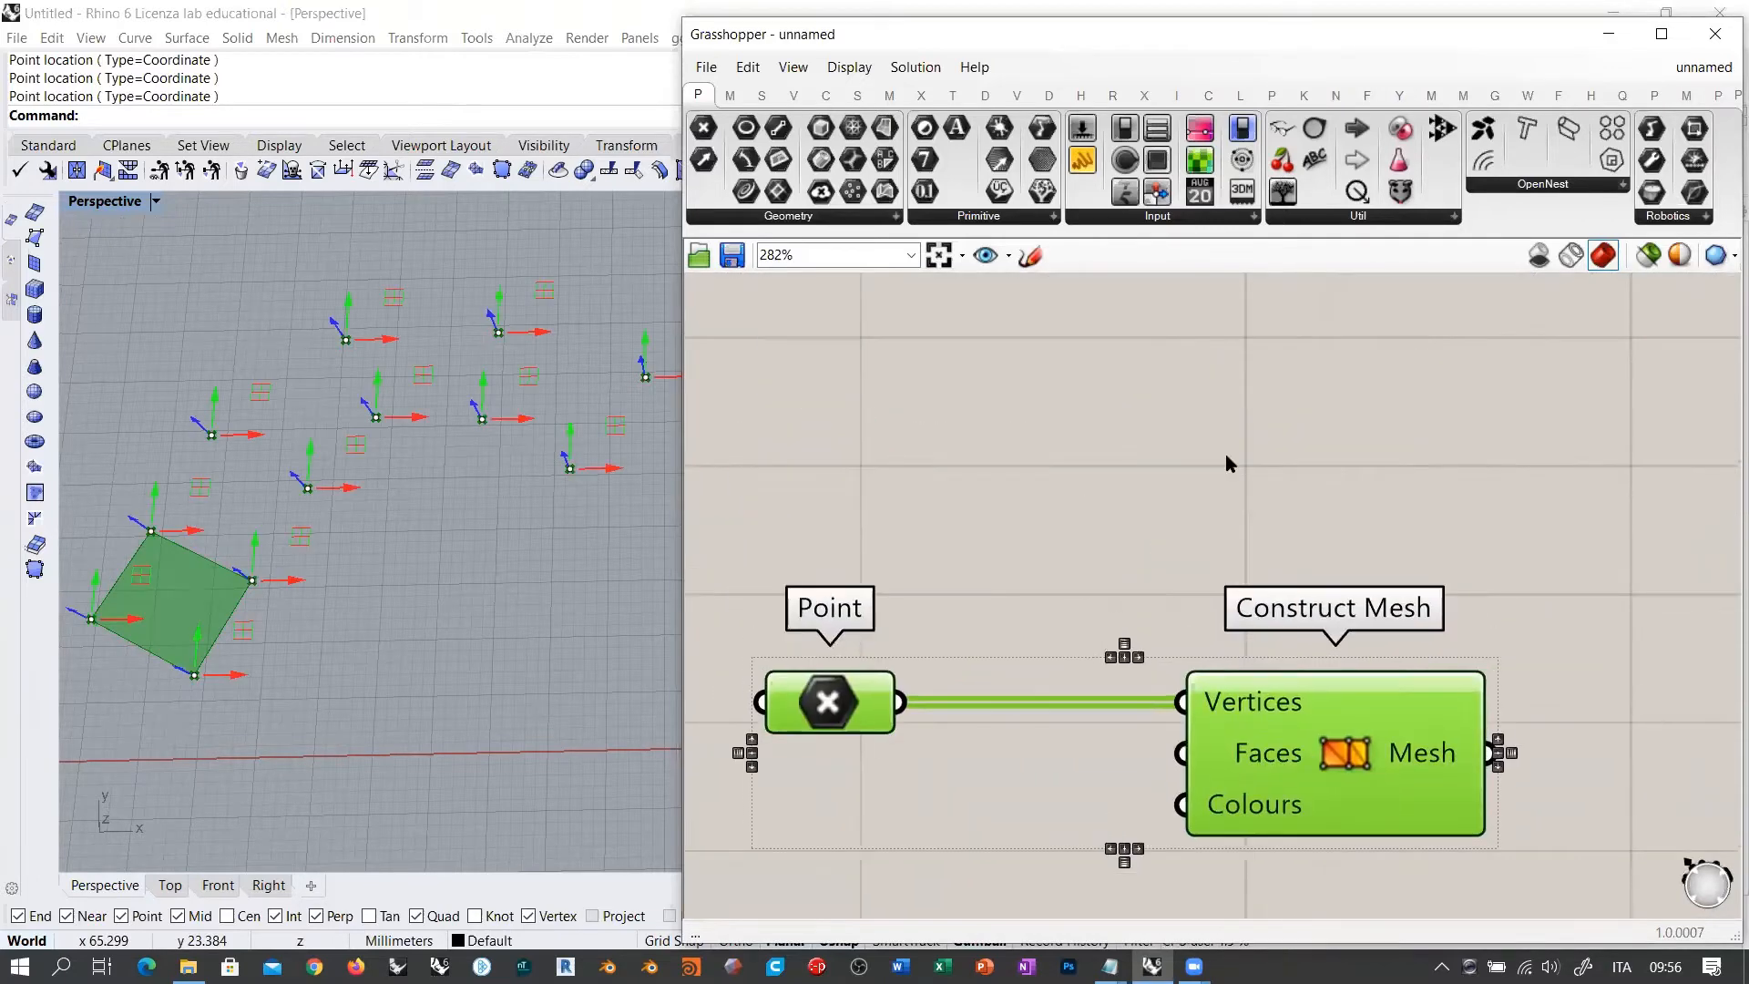
pyautogui.doubleClick(1228, 457)
pyautogui.write('point')
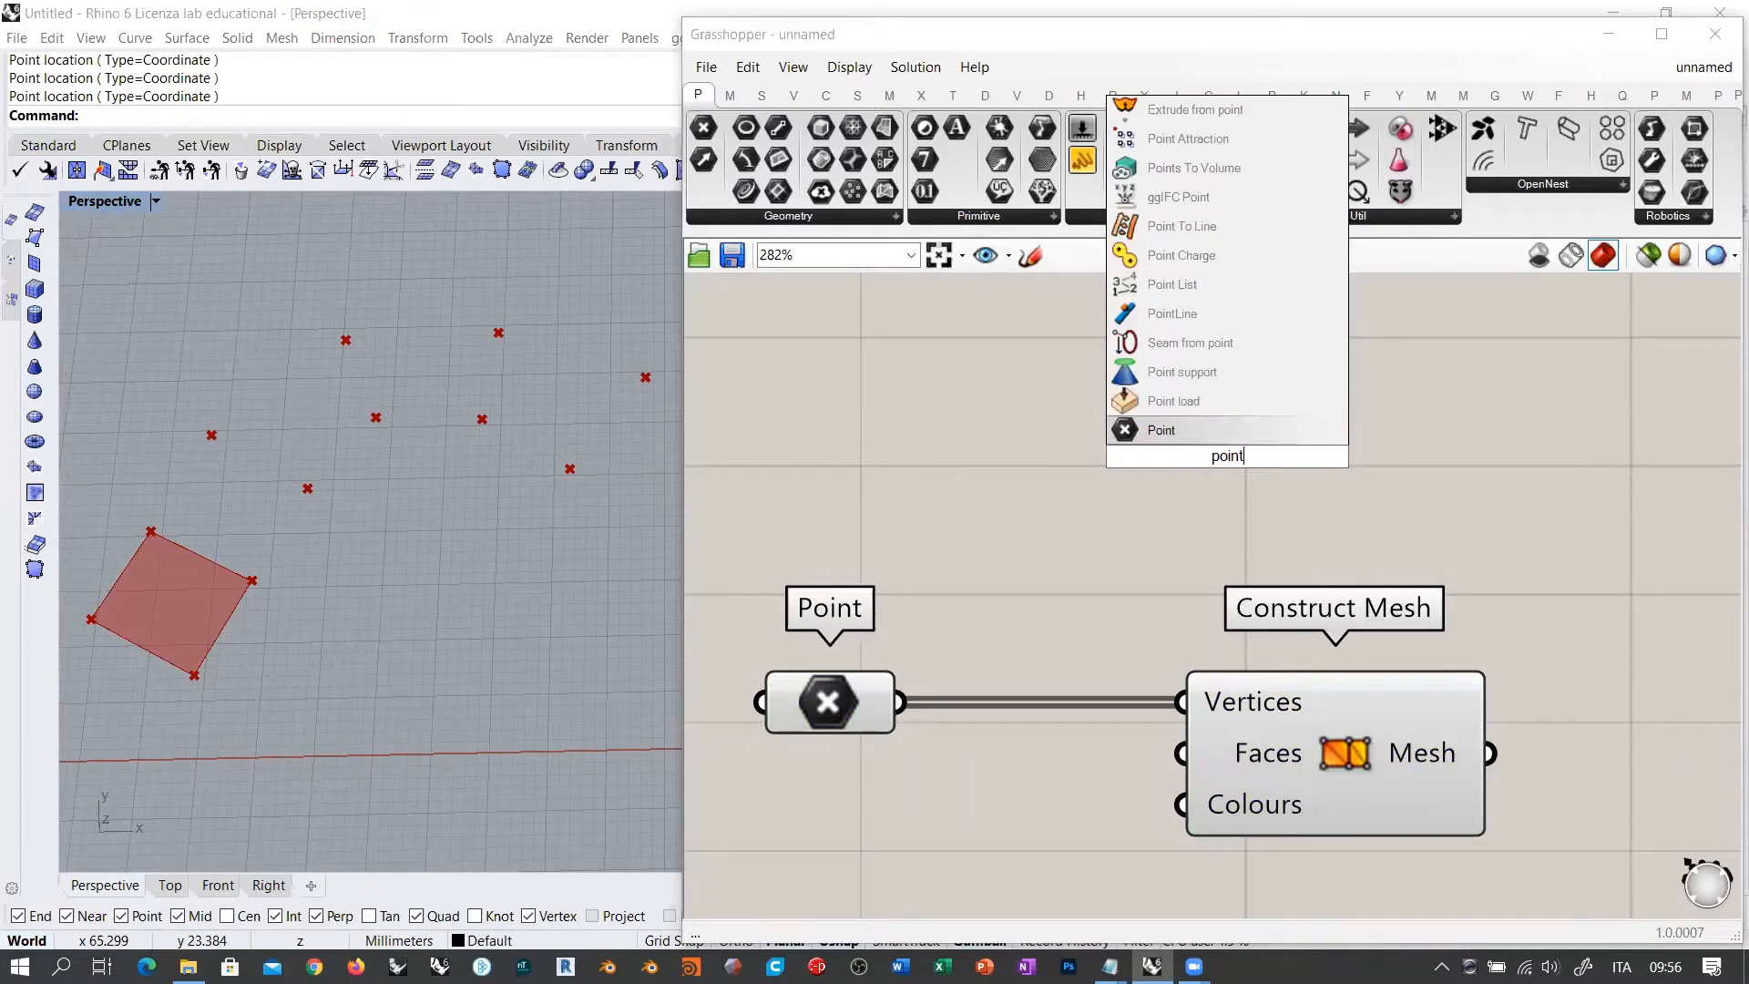
pyautogui.click(1184, 286)
pyautogui.moveTo(900, 703); pyautogui.dragTo(1134, 429)
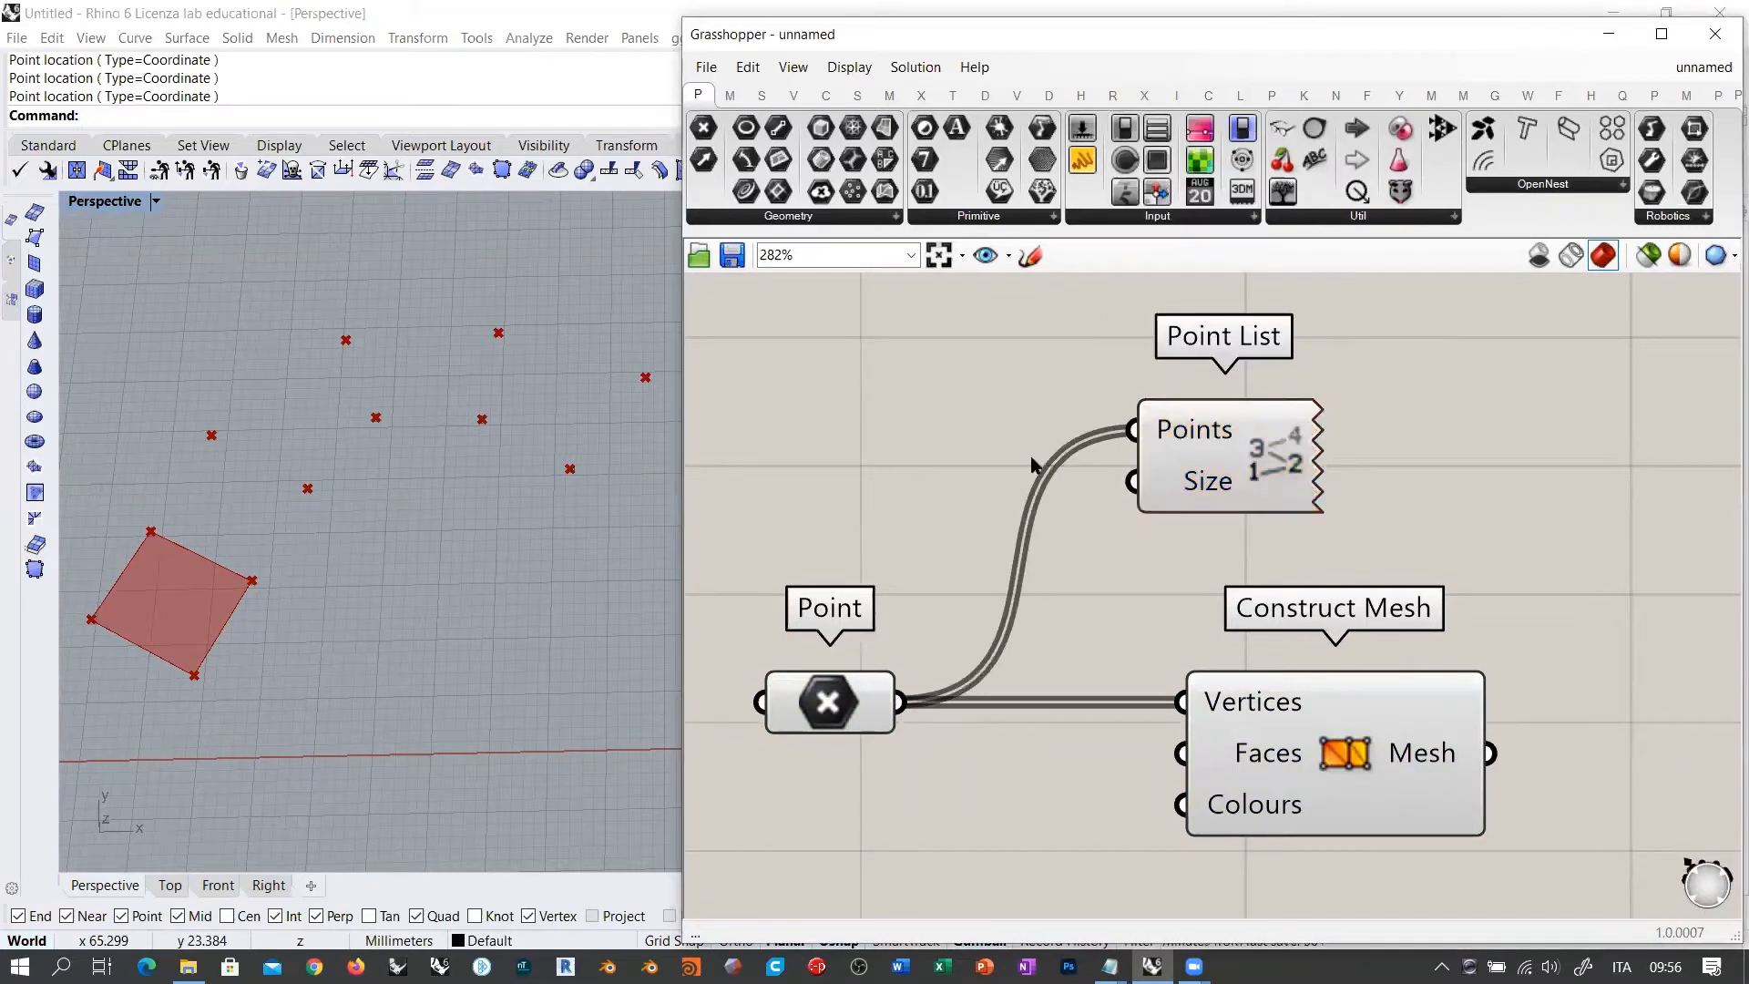
# Step: Create a number slider with the value 2.00 and connect it to the Size input of Point List
pyautogui.doubleClick(1033, 458)
pyautogui.write('2')
pyautogui.press('Return')
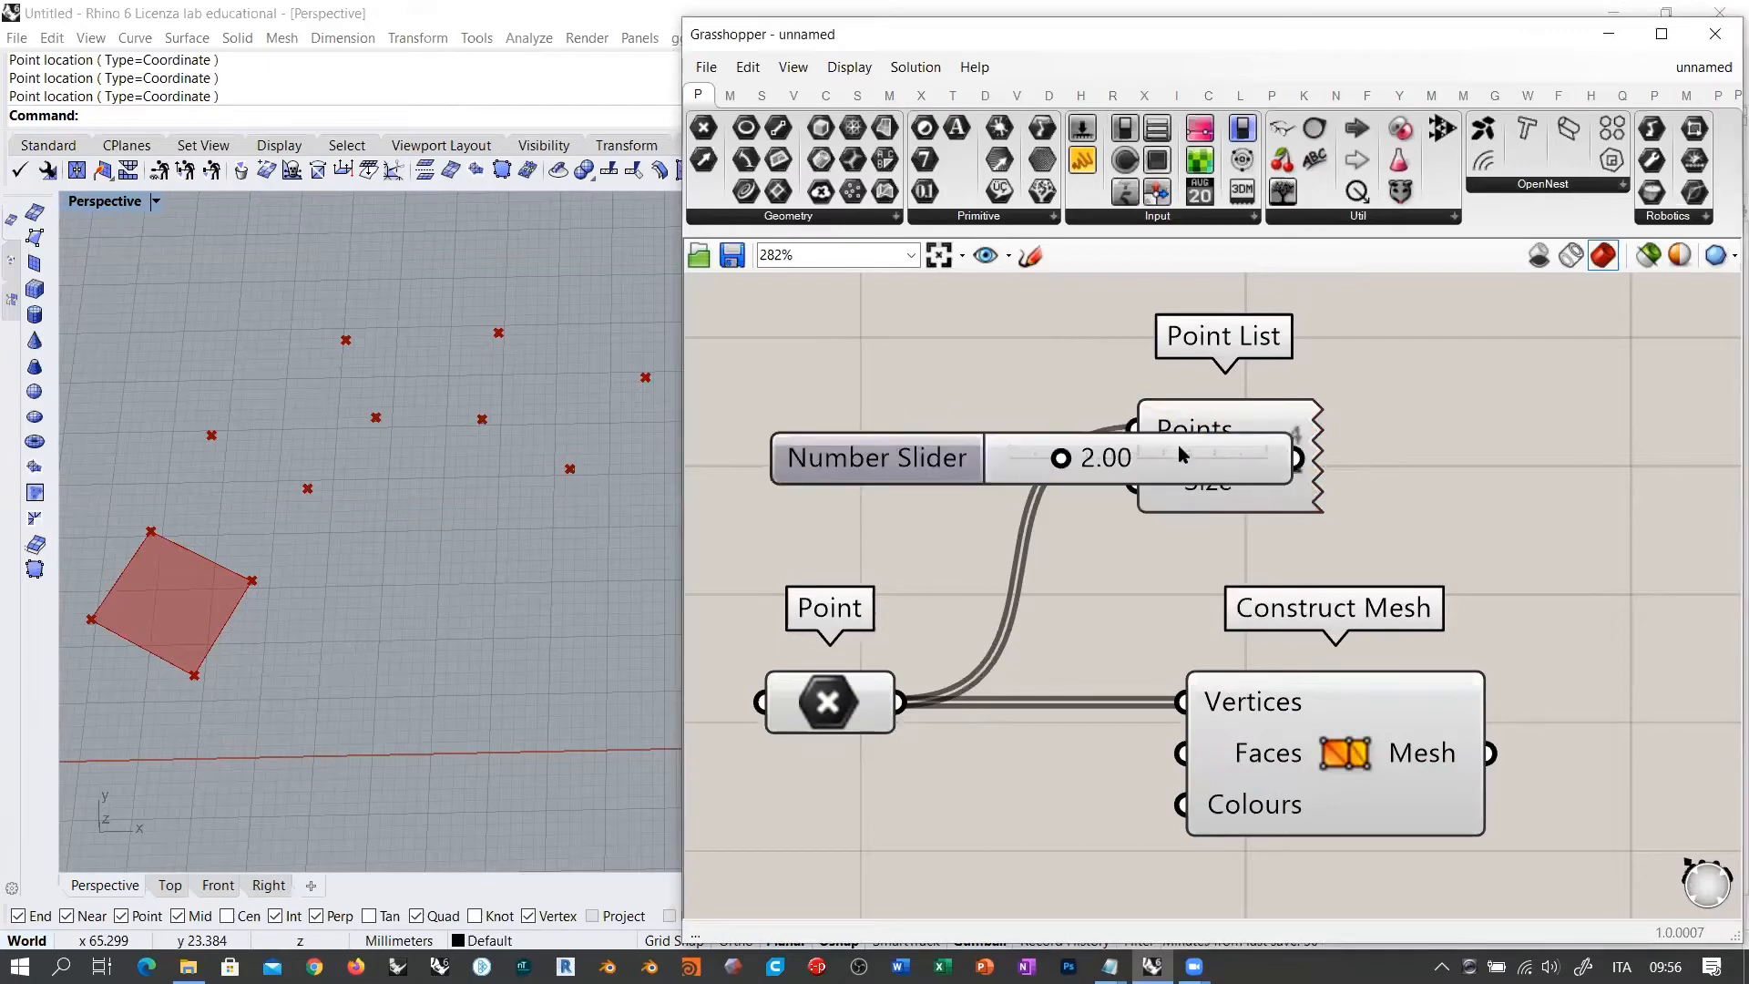
pyautogui.moveTo(1134, 483); pyautogui.dragTo(1124, 445)
pyautogui.moveTo(1017, 442); pyautogui.dragTo(969, 450)
pyautogui.click(991, 389)
pyautogui.keyDown('shift'); pyautogui.moveTo(147, 537); pyautogui.dragTo(143, 547, button='right'); pyautogui.keyUp('shift')
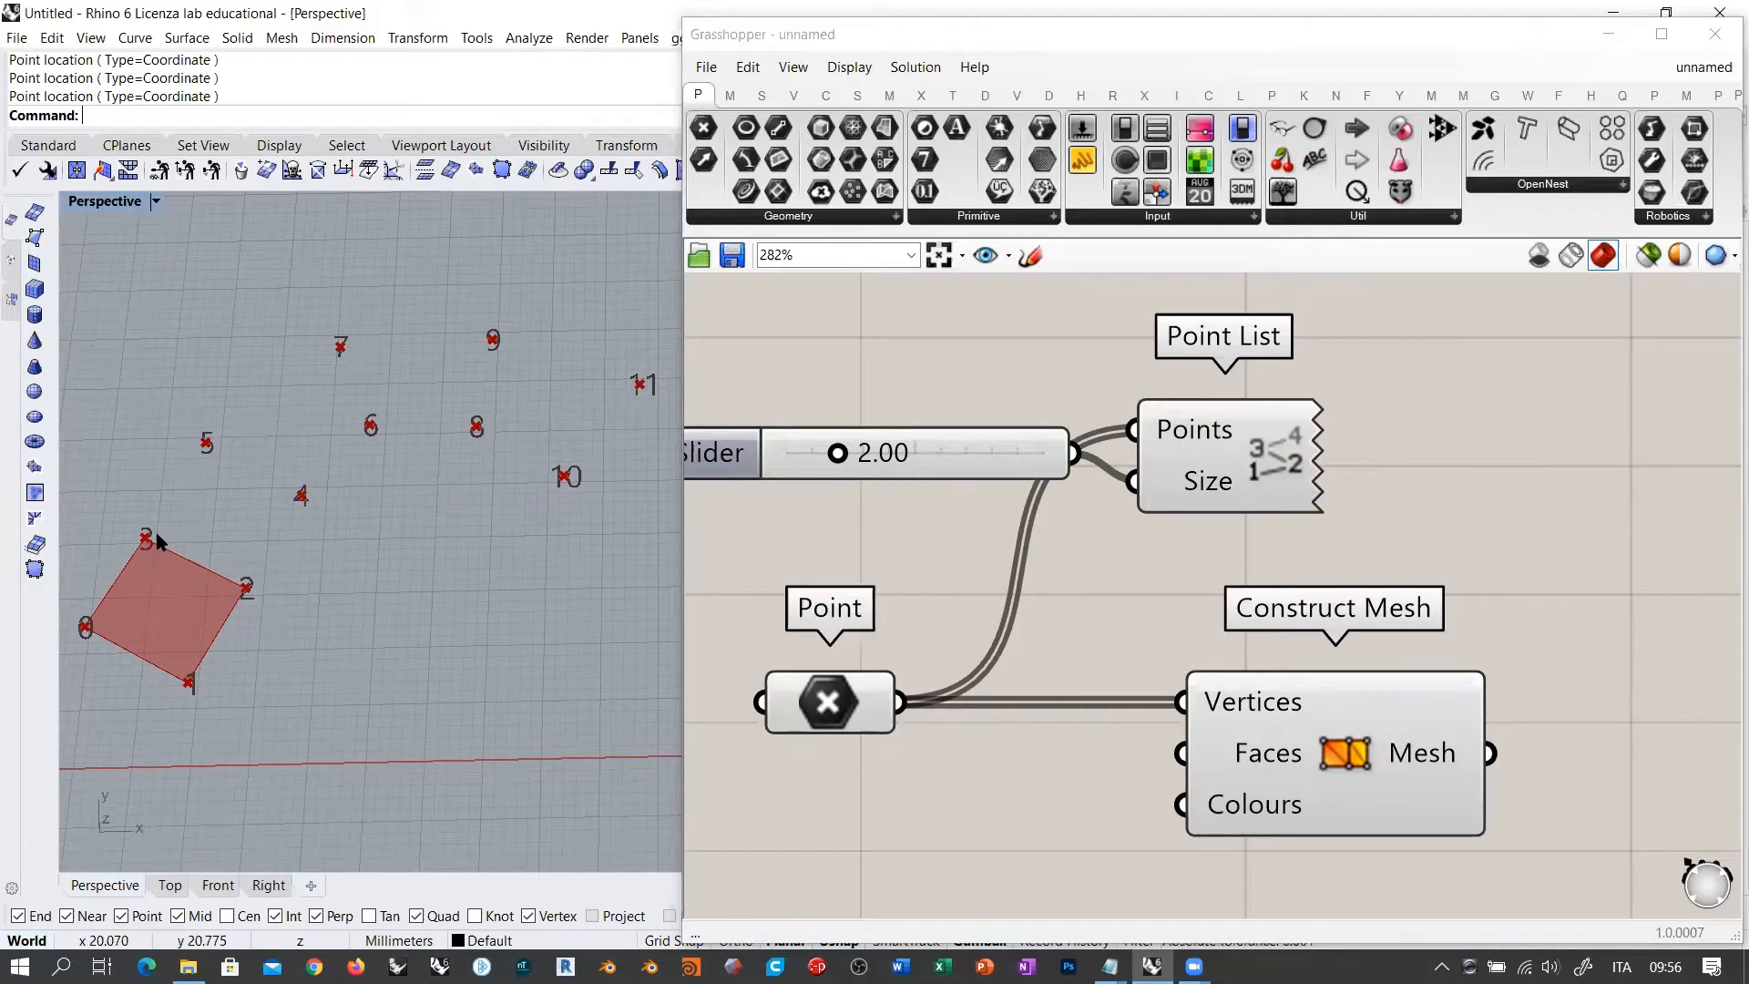
# Step: Copy the default face definition Q{0;1;2;3} from the Faces input and paste it into a new panel below the Point parameter
pyautogui.moveTo(1261, 721); pyautogui.dragTo(1353, 488, button='right')
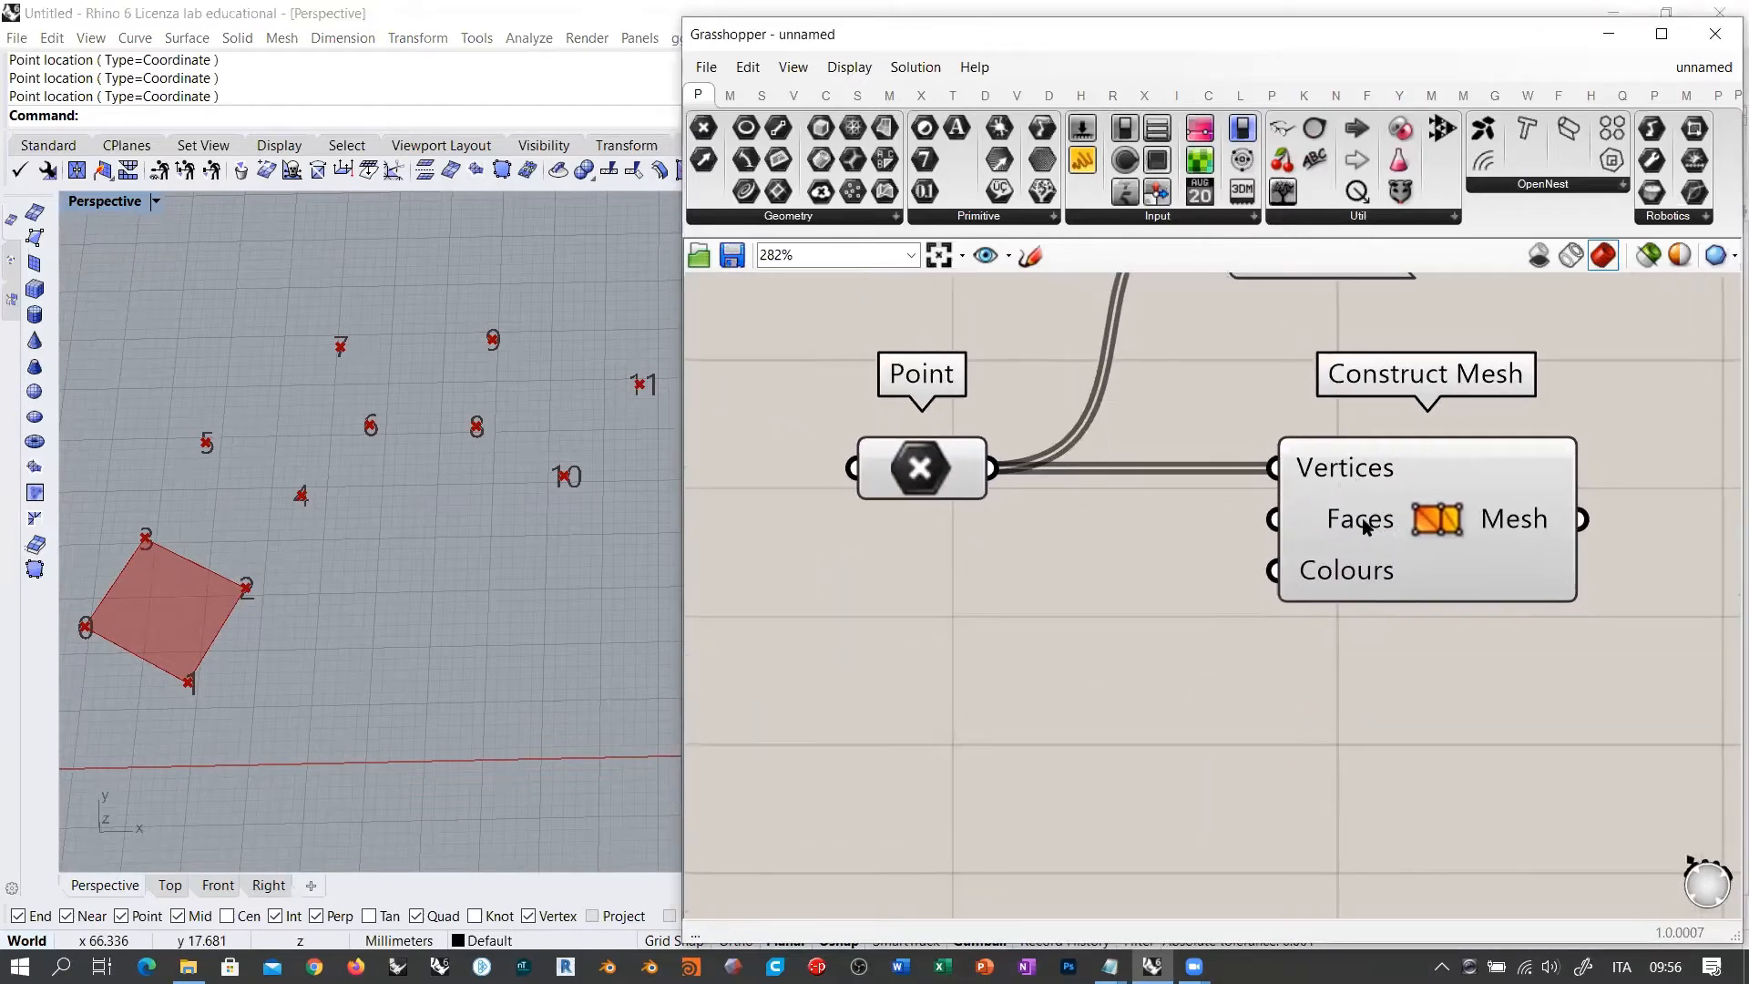
pyautogui.rightClick(1364, 527)
pyautogui.moveTo(1458, 707)
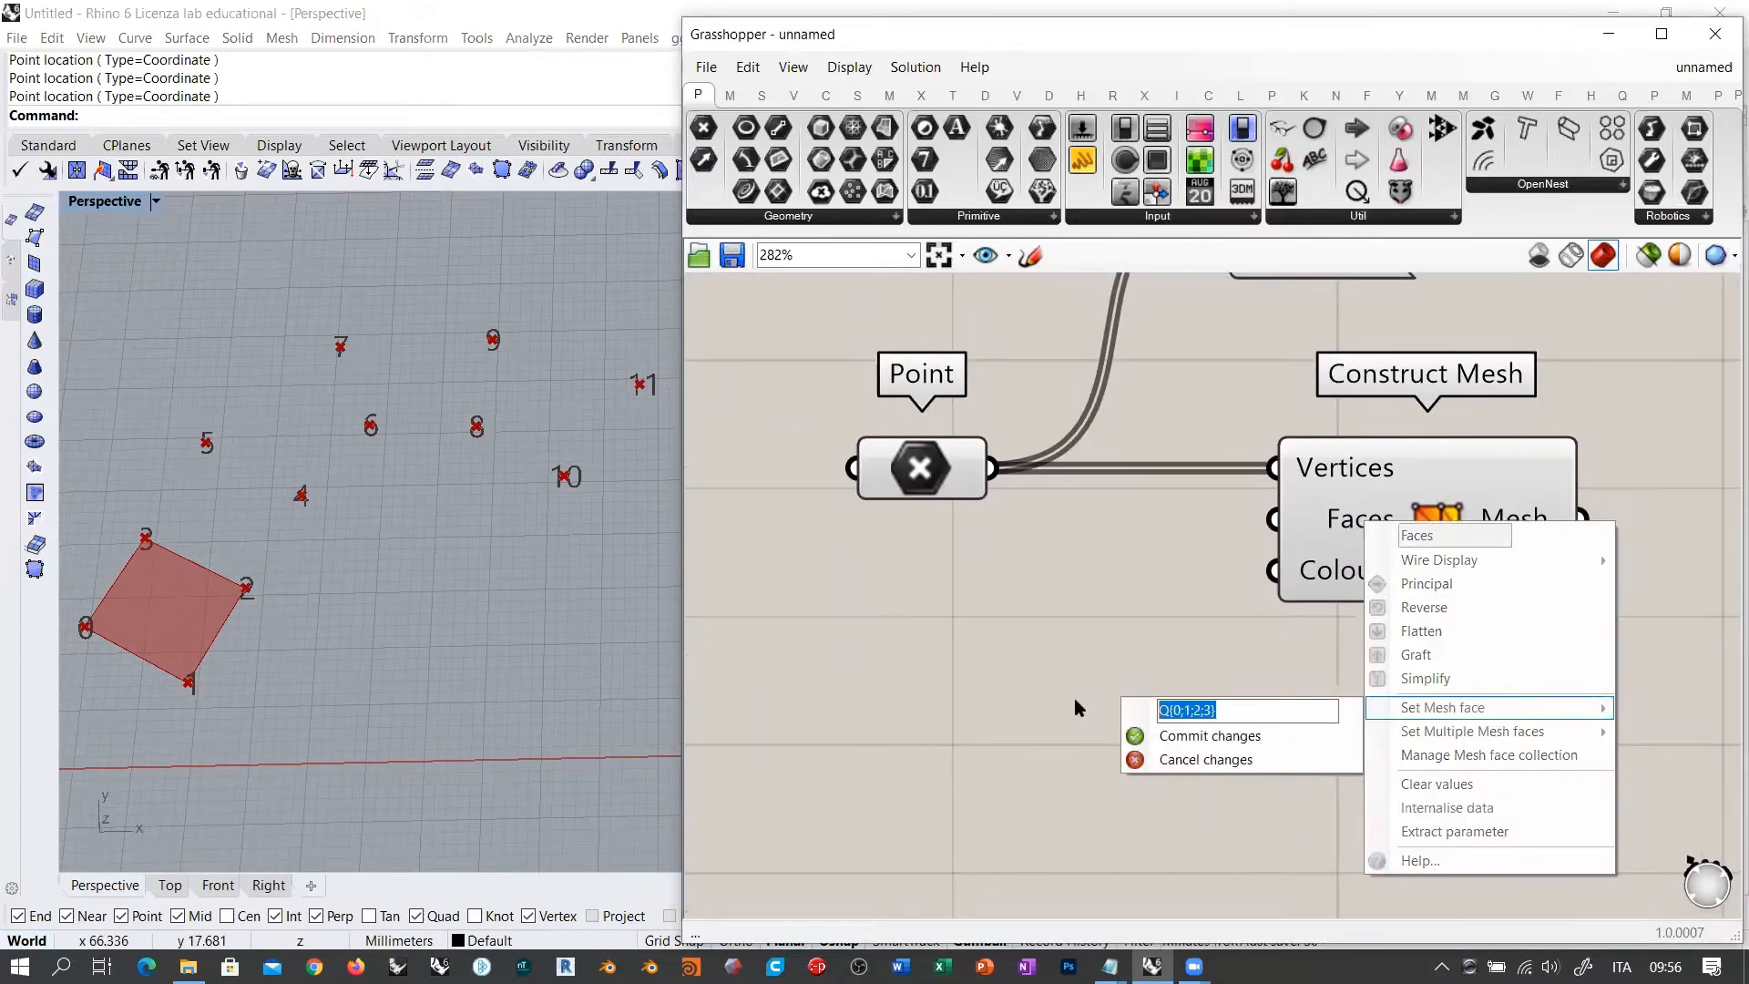
pyautogui.click(925, 654)
pyautogui.doubleClick(926, 654)
pyautogui.write('Panel')
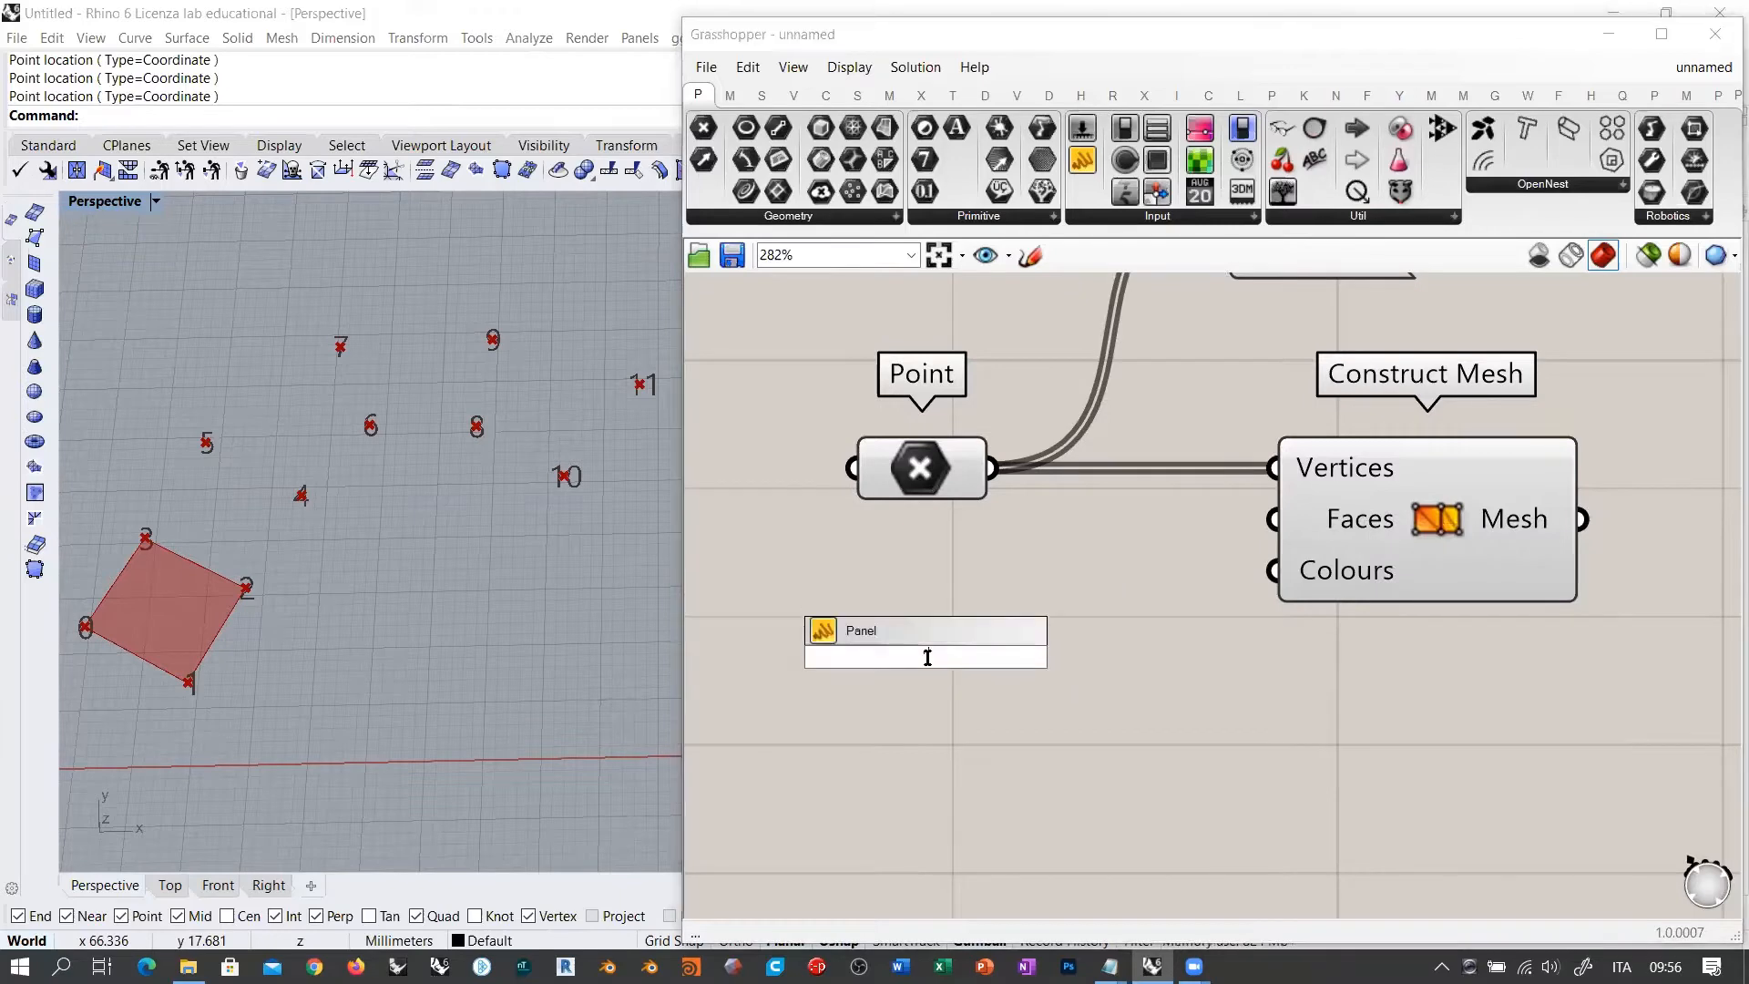
pyautogui.press('Return')
pyautogui.doubleClick(930, 625)
pyautogui.write('Q{0;1;2;3}')
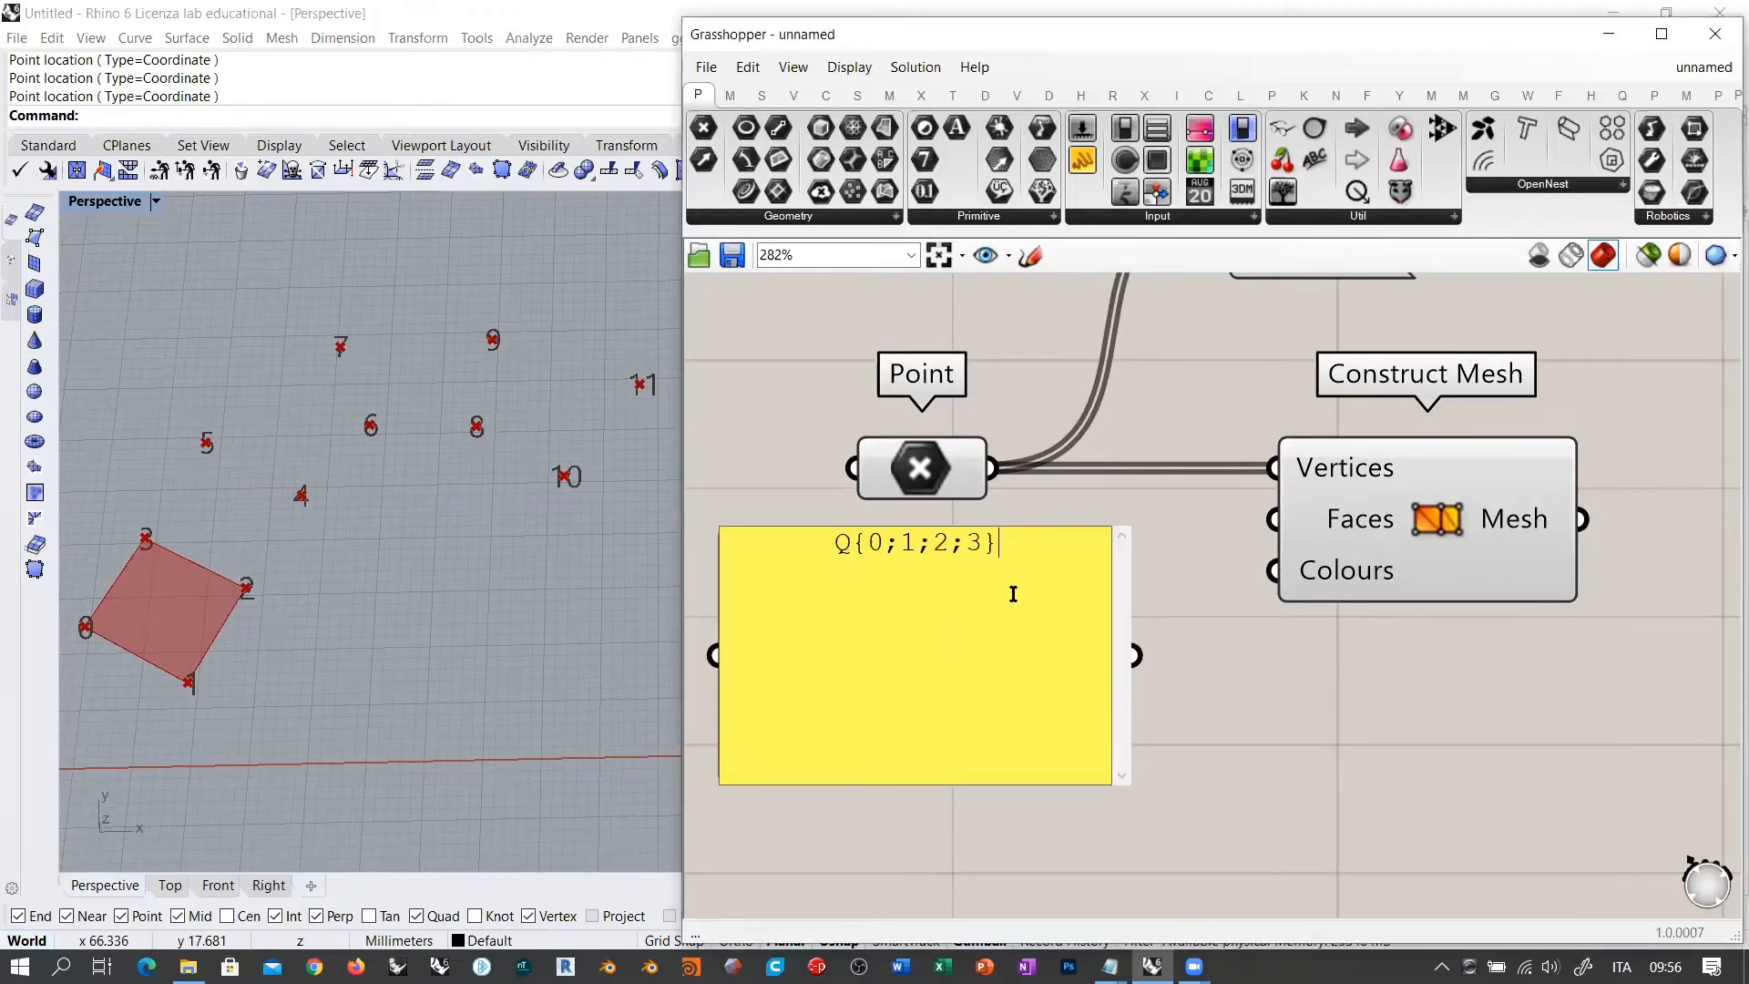
# Step: Add a second face line Q{2;4;5;3} below the Q{0;1;2;3} definition in the panel and finish editing
pyautogui.write('Q{0;1;2;3}')
pyautogui.moveTo(867, 572); pyautogui.dragTo(886, 572)
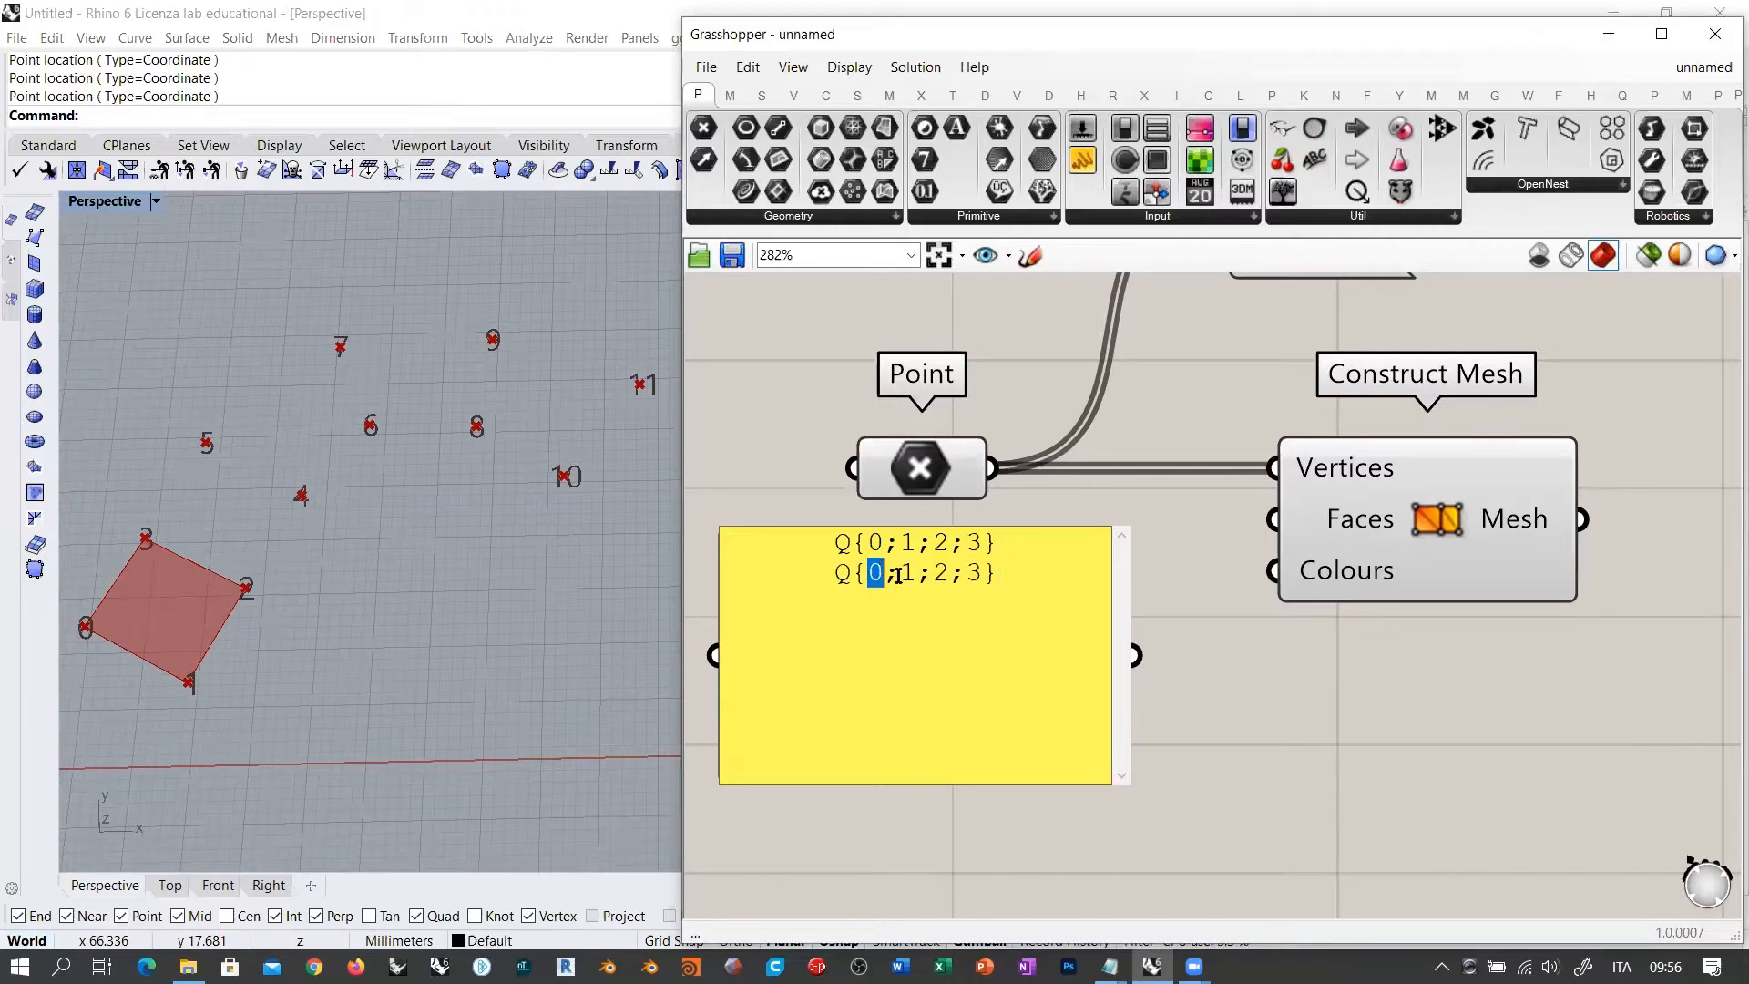
pyautogui.write('2')
pyautogui.doubleClick(911, 573)
pyautogui.write('4')
pyautogui.doubleClick(941, 572)
pyautogui.write('5')
pyautogui.doubleClick(974, 572)
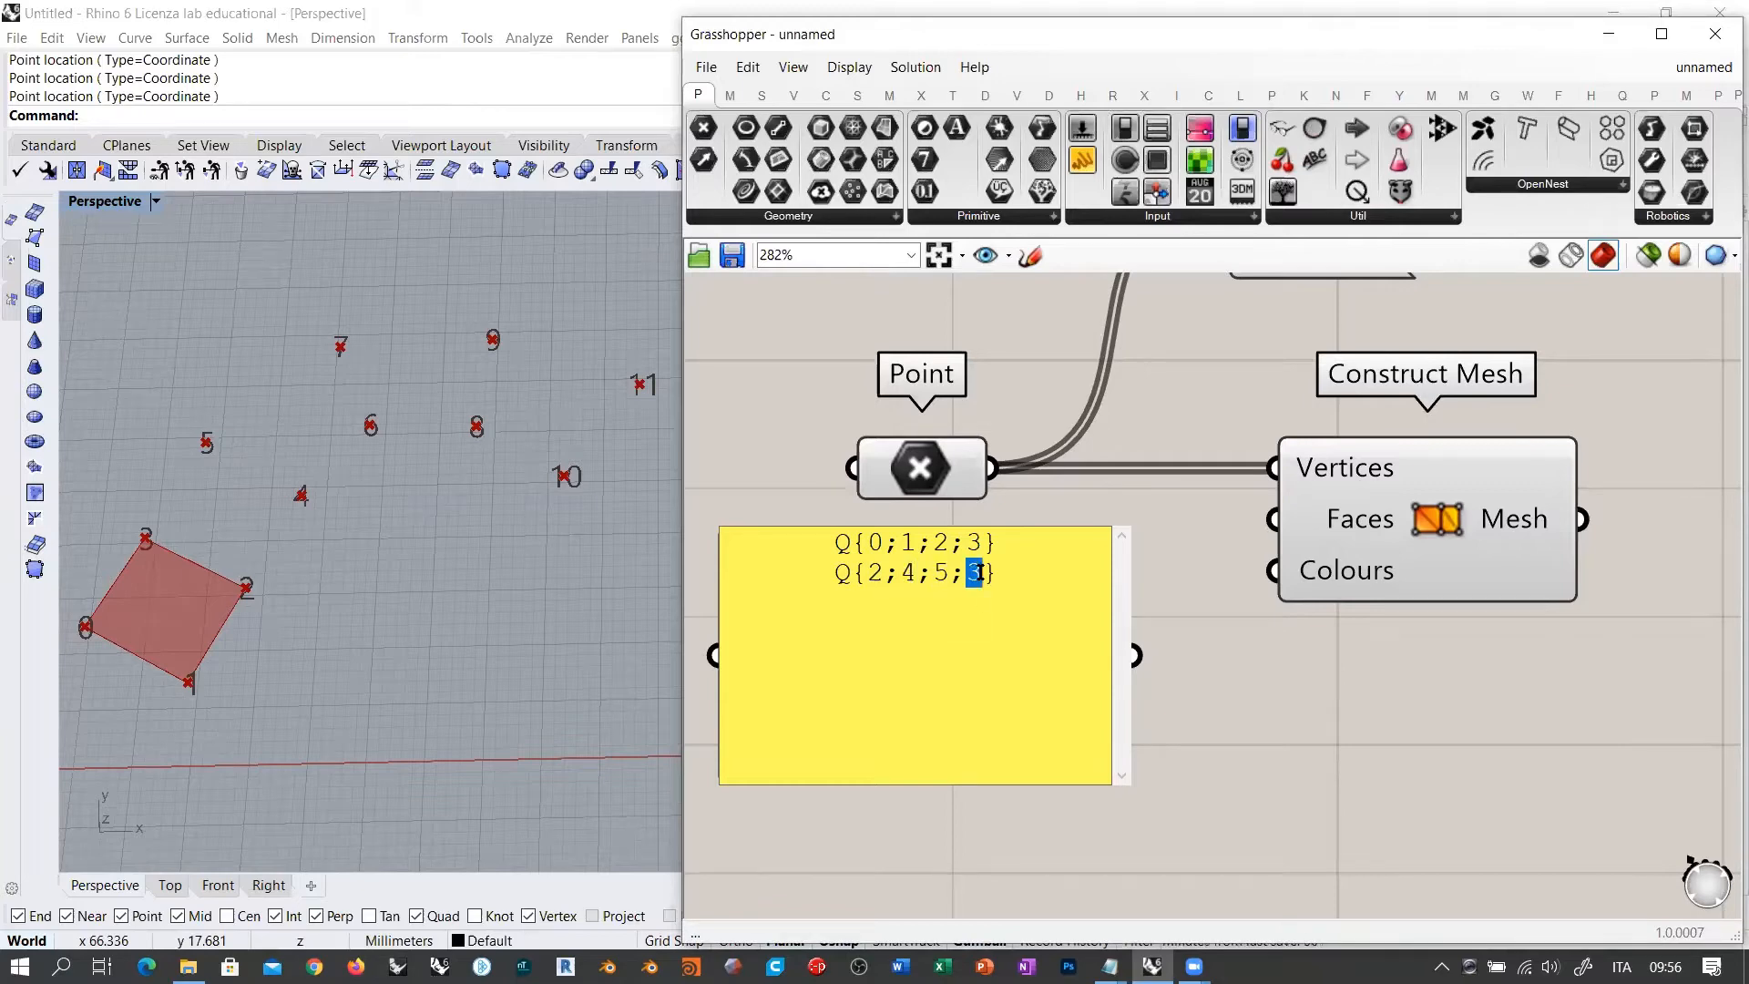
pyautogui.click(1024, 593)
pyautogui.click(1176, 654)
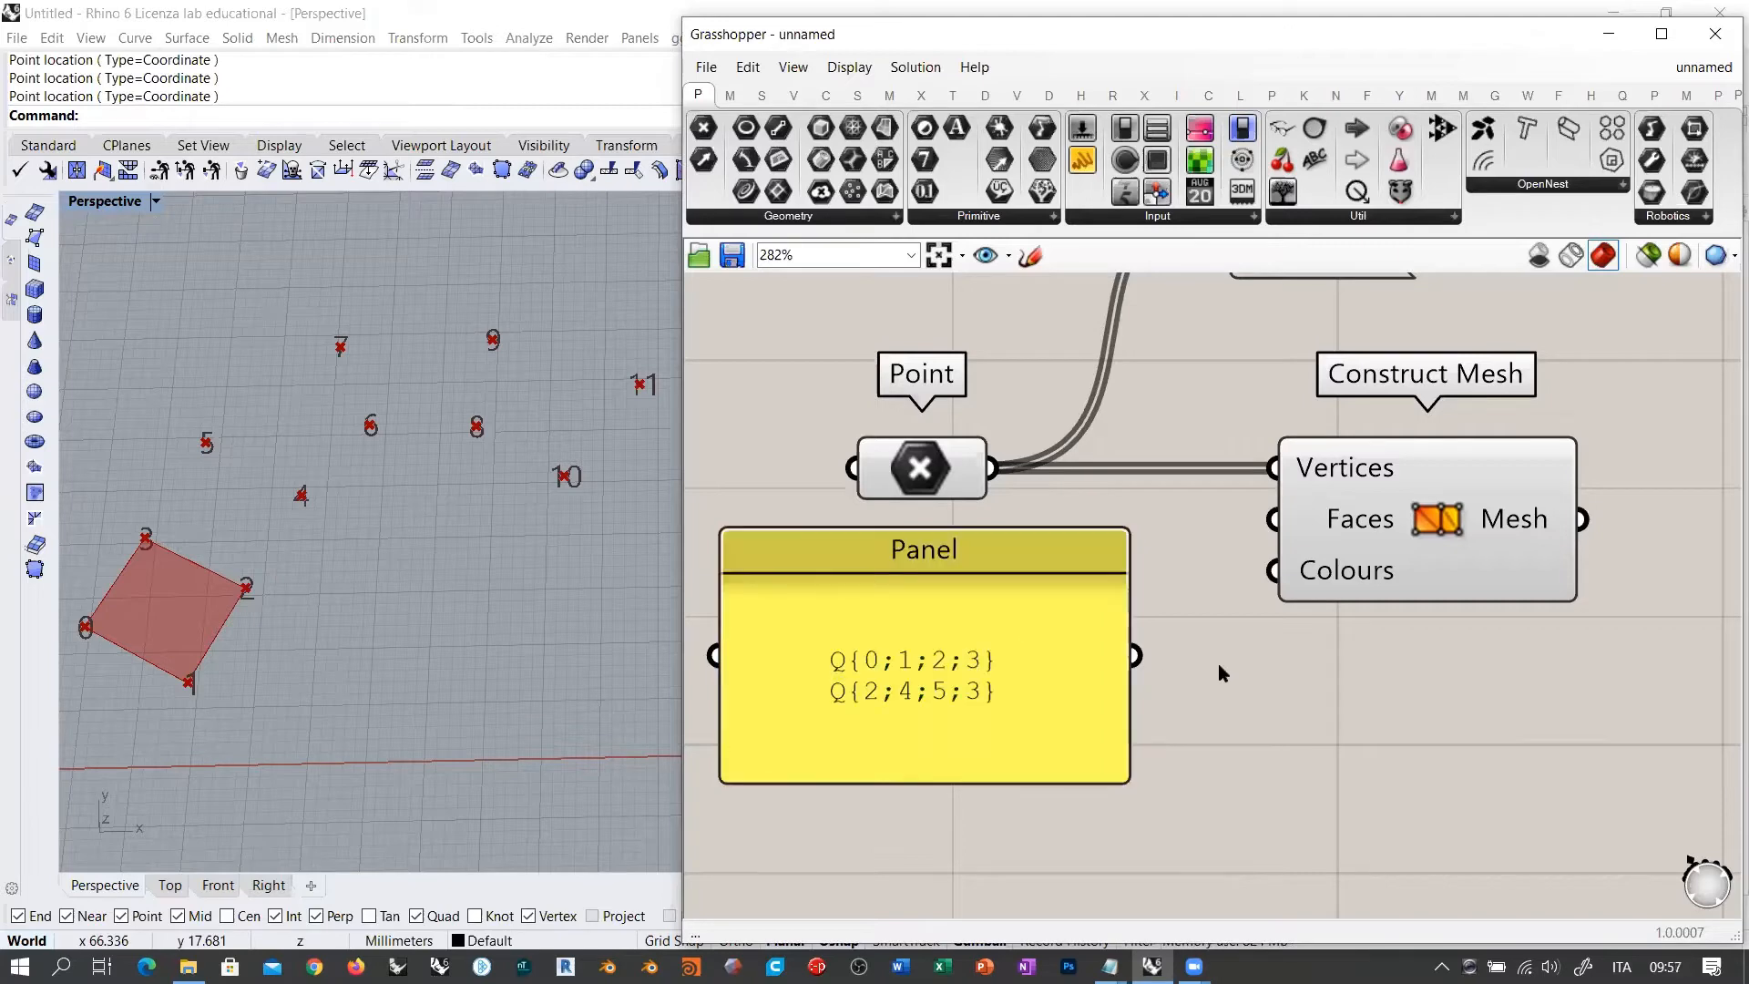
# Step: Turn off Multiline Data for the face panel and connect it to the Faces input of Construct Mesh
pyautogui.rightClick(916, 608)
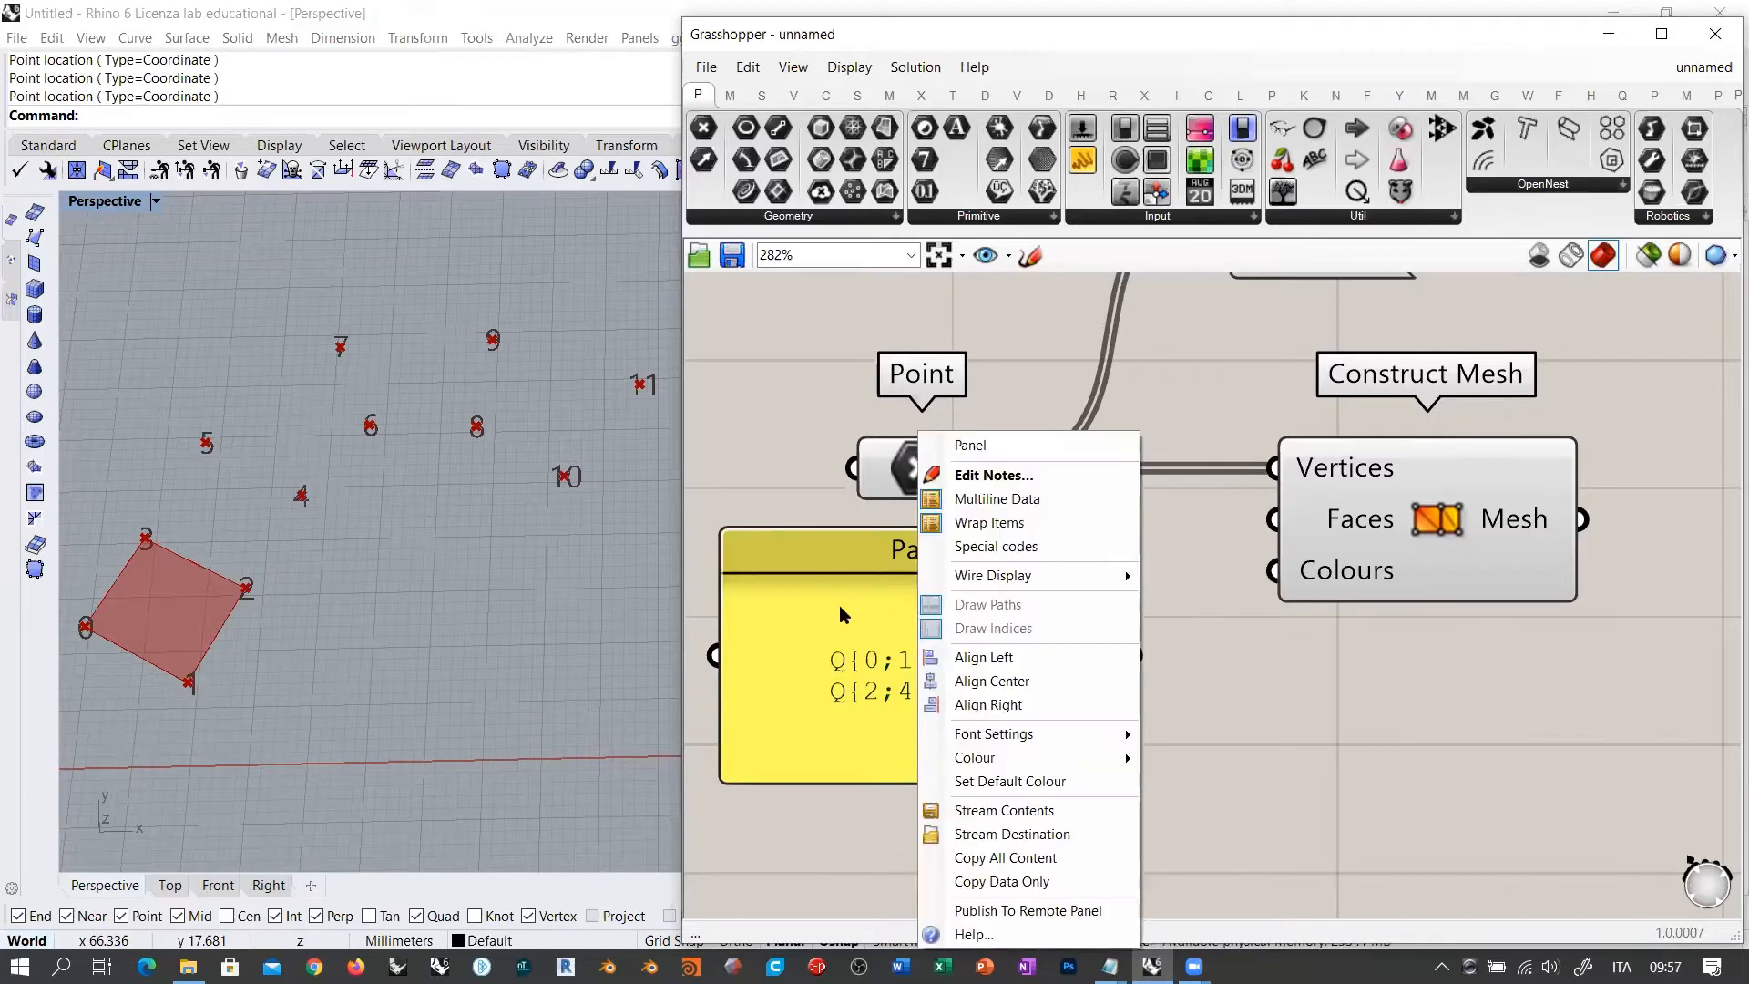
pyautogui.click(1002, 500)
pyautogui.moveTo(789, 532)
pyautogui.mouseDown()
pyautogui.moveTo(788, 595)
pyautogui.moveTo(788, 530)
pyautogui.mouseUp()
pyautogui.moveTo(918, 558); pyautogui.dragTo(956, 553)
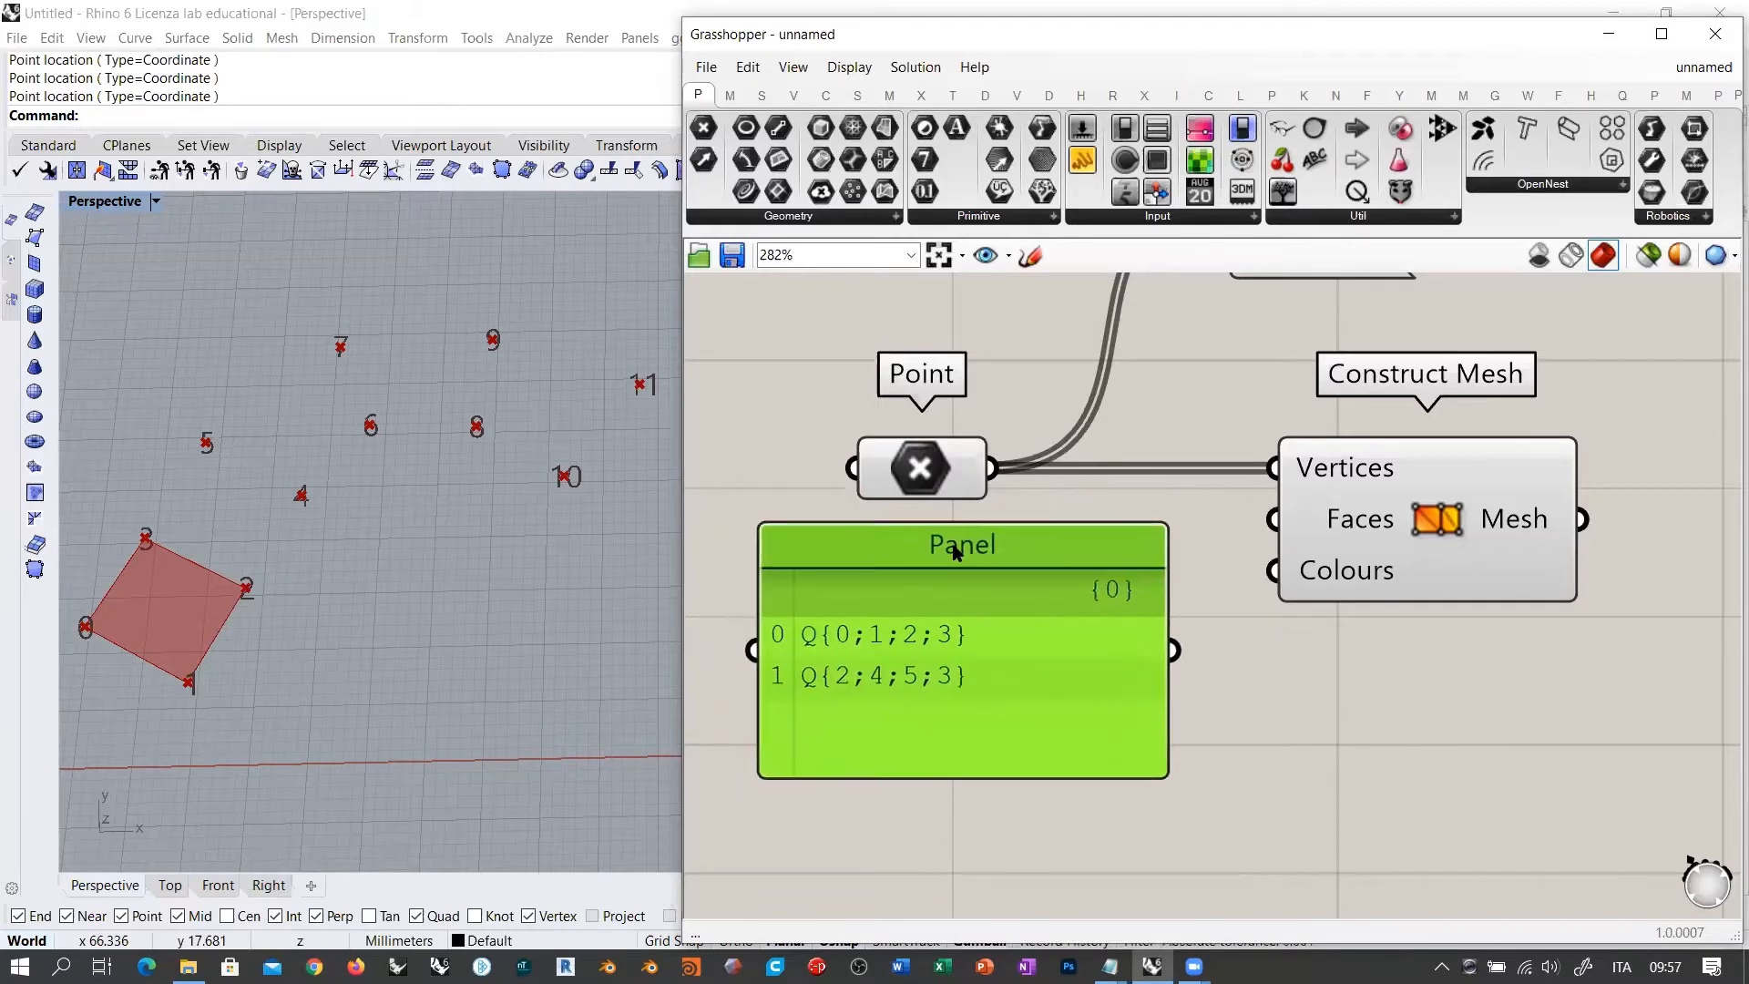
pyautogui.moveTo(1170, 707); pyautogui.dragTo(1274, 519)
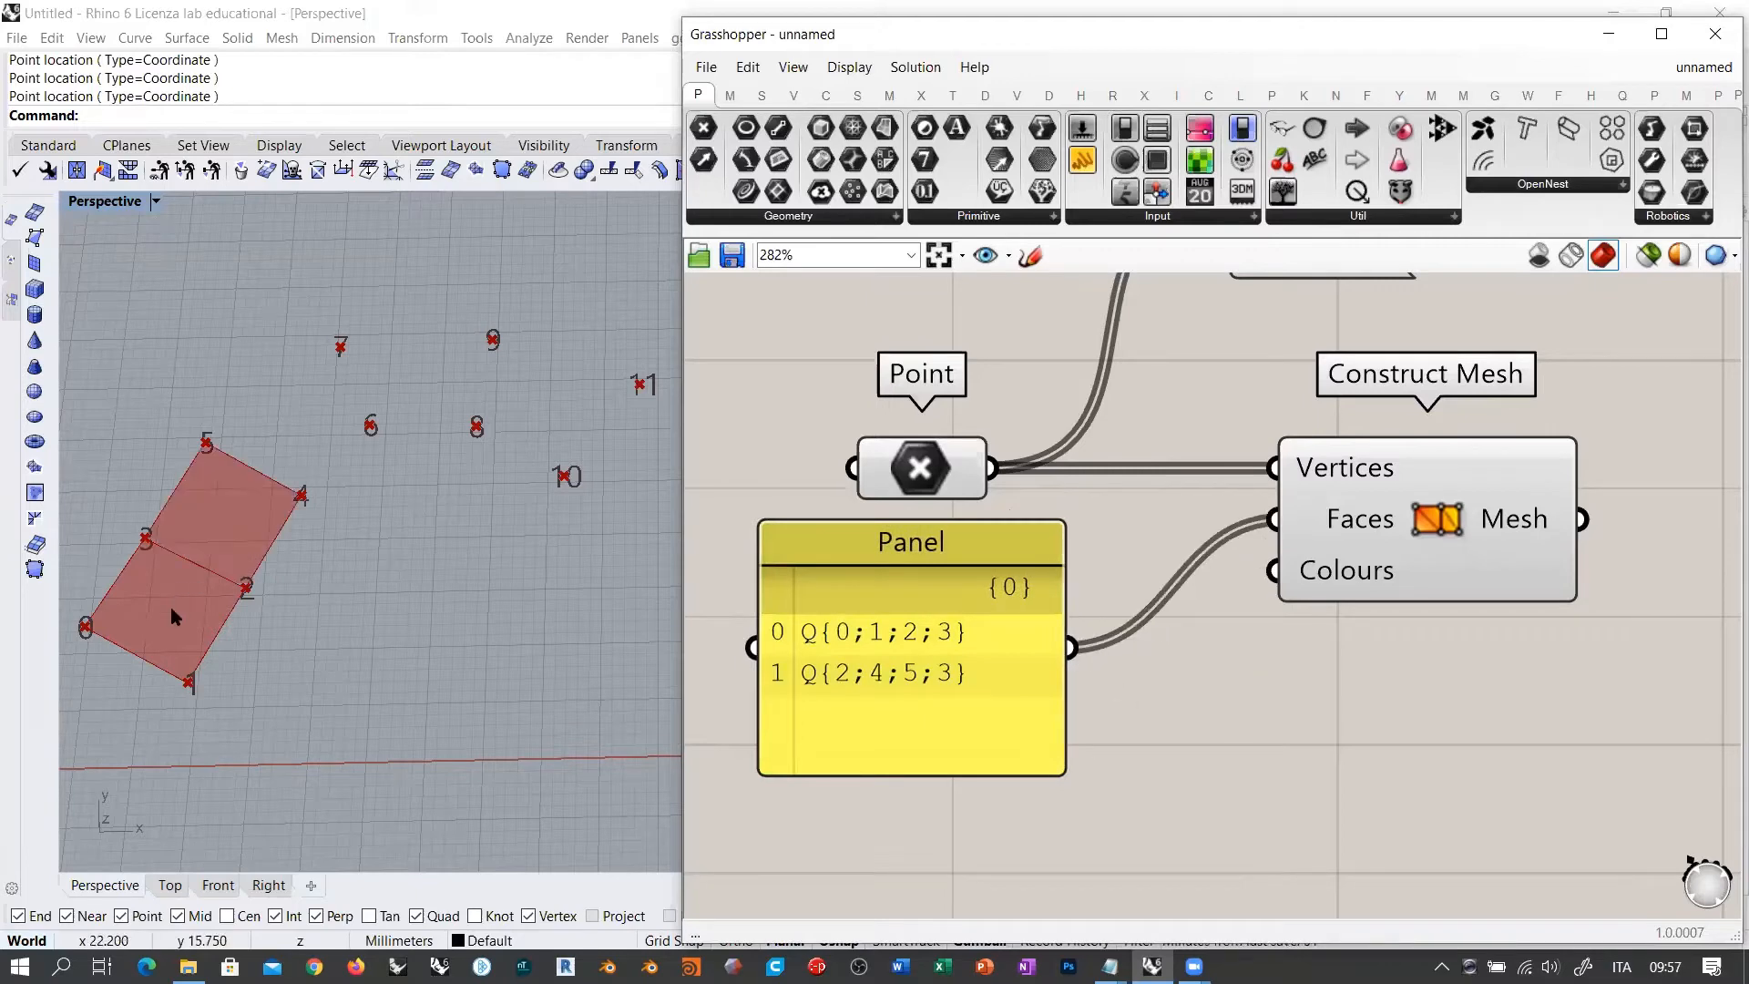
pyautogui.moveTo(1523, 533)
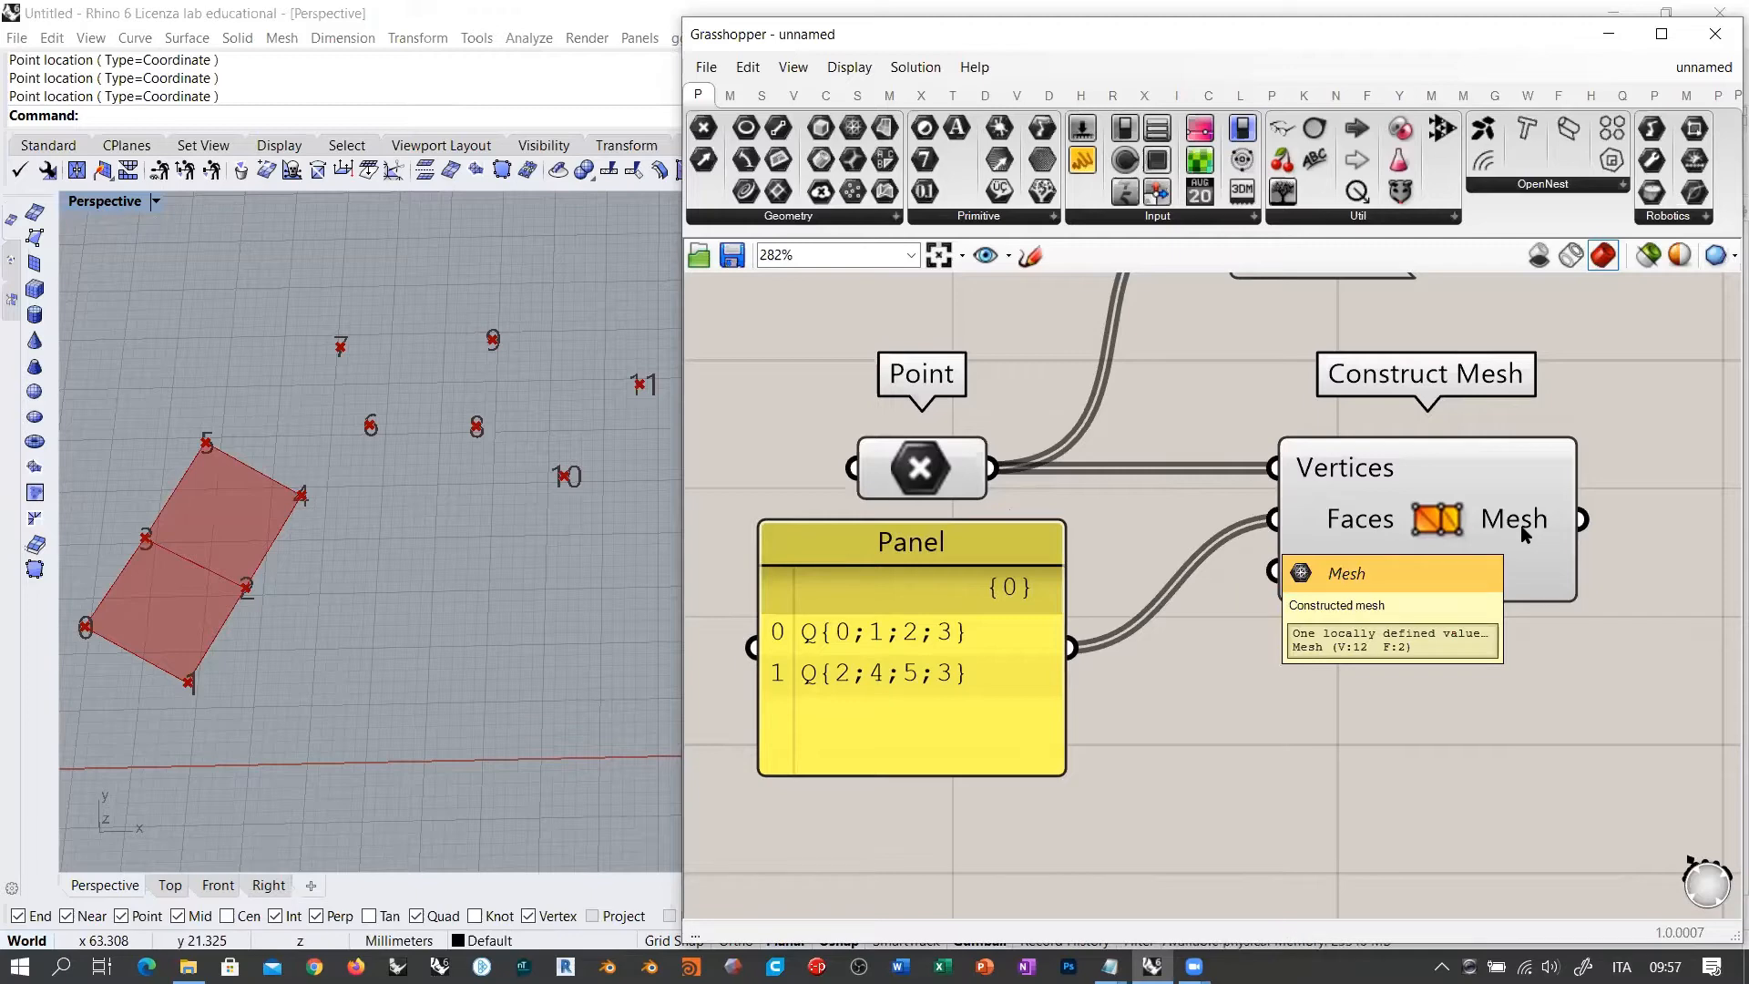
# Step: Add a third face line Q{4;6;7;5} to the panel, starting from a copy of the second line
pyautogui.doubleClick(1014, 636)
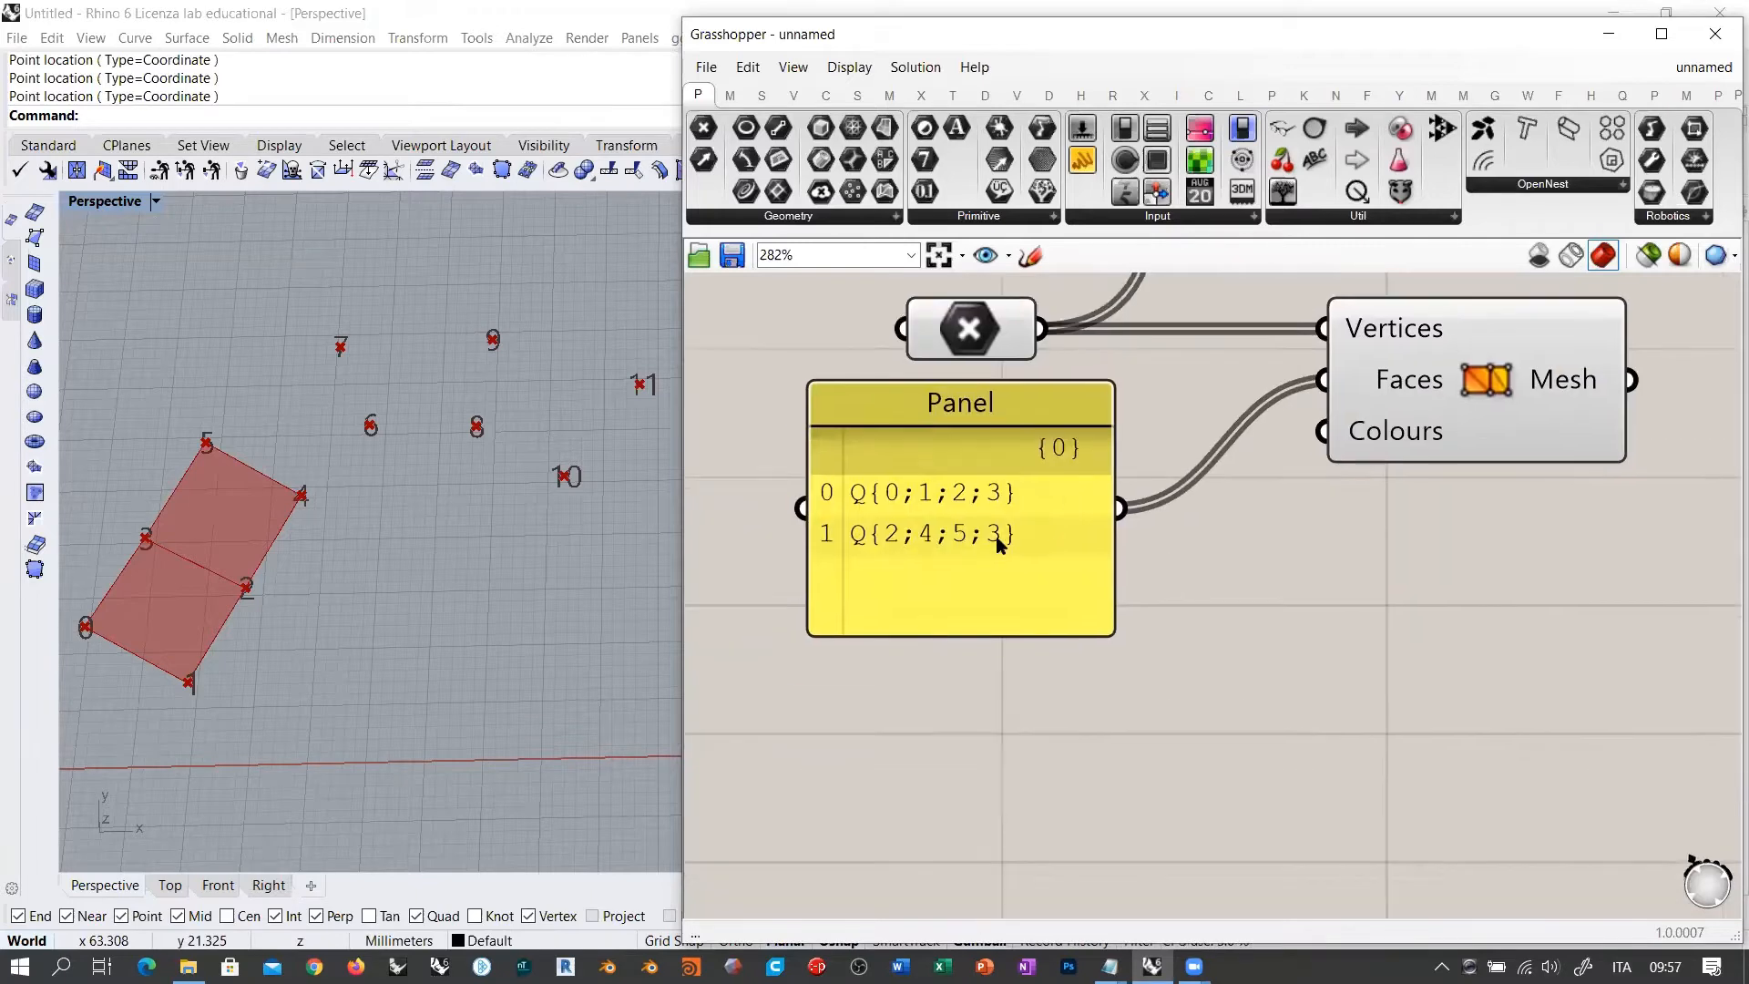
pyautogui.click(1031, 434)
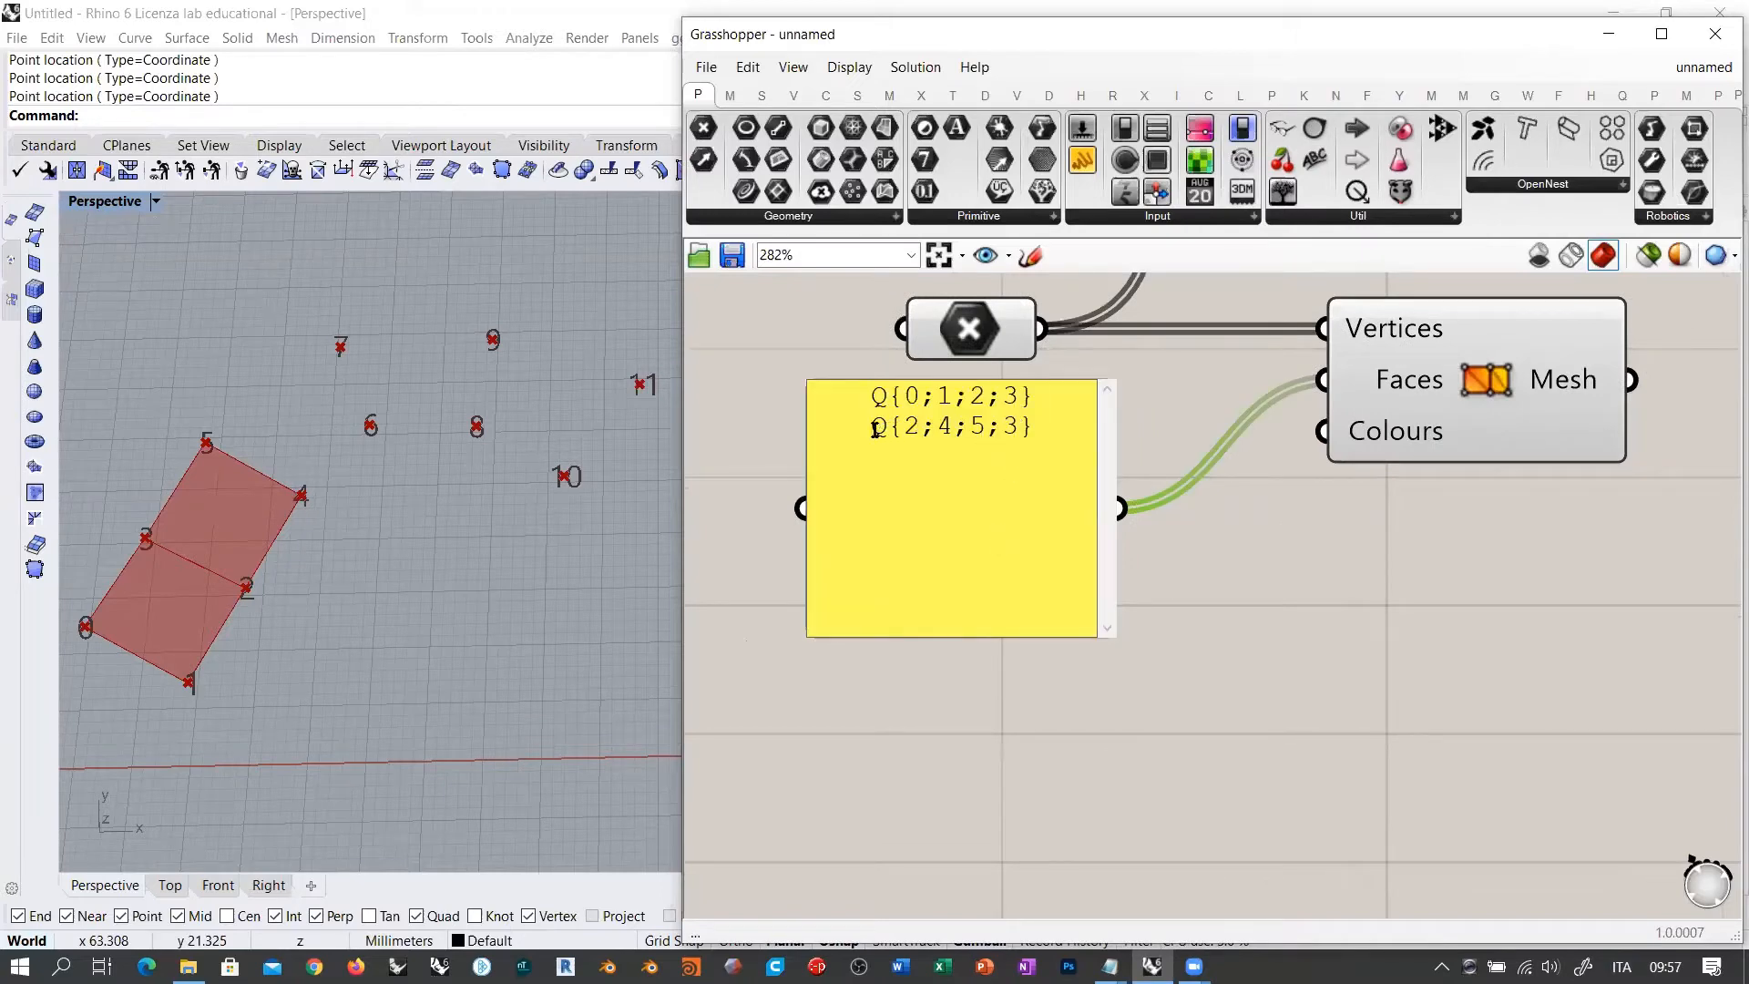
pyautogui.doubleClick(1041, 434)
pyautogui.hotkey('ctrl', 'c')
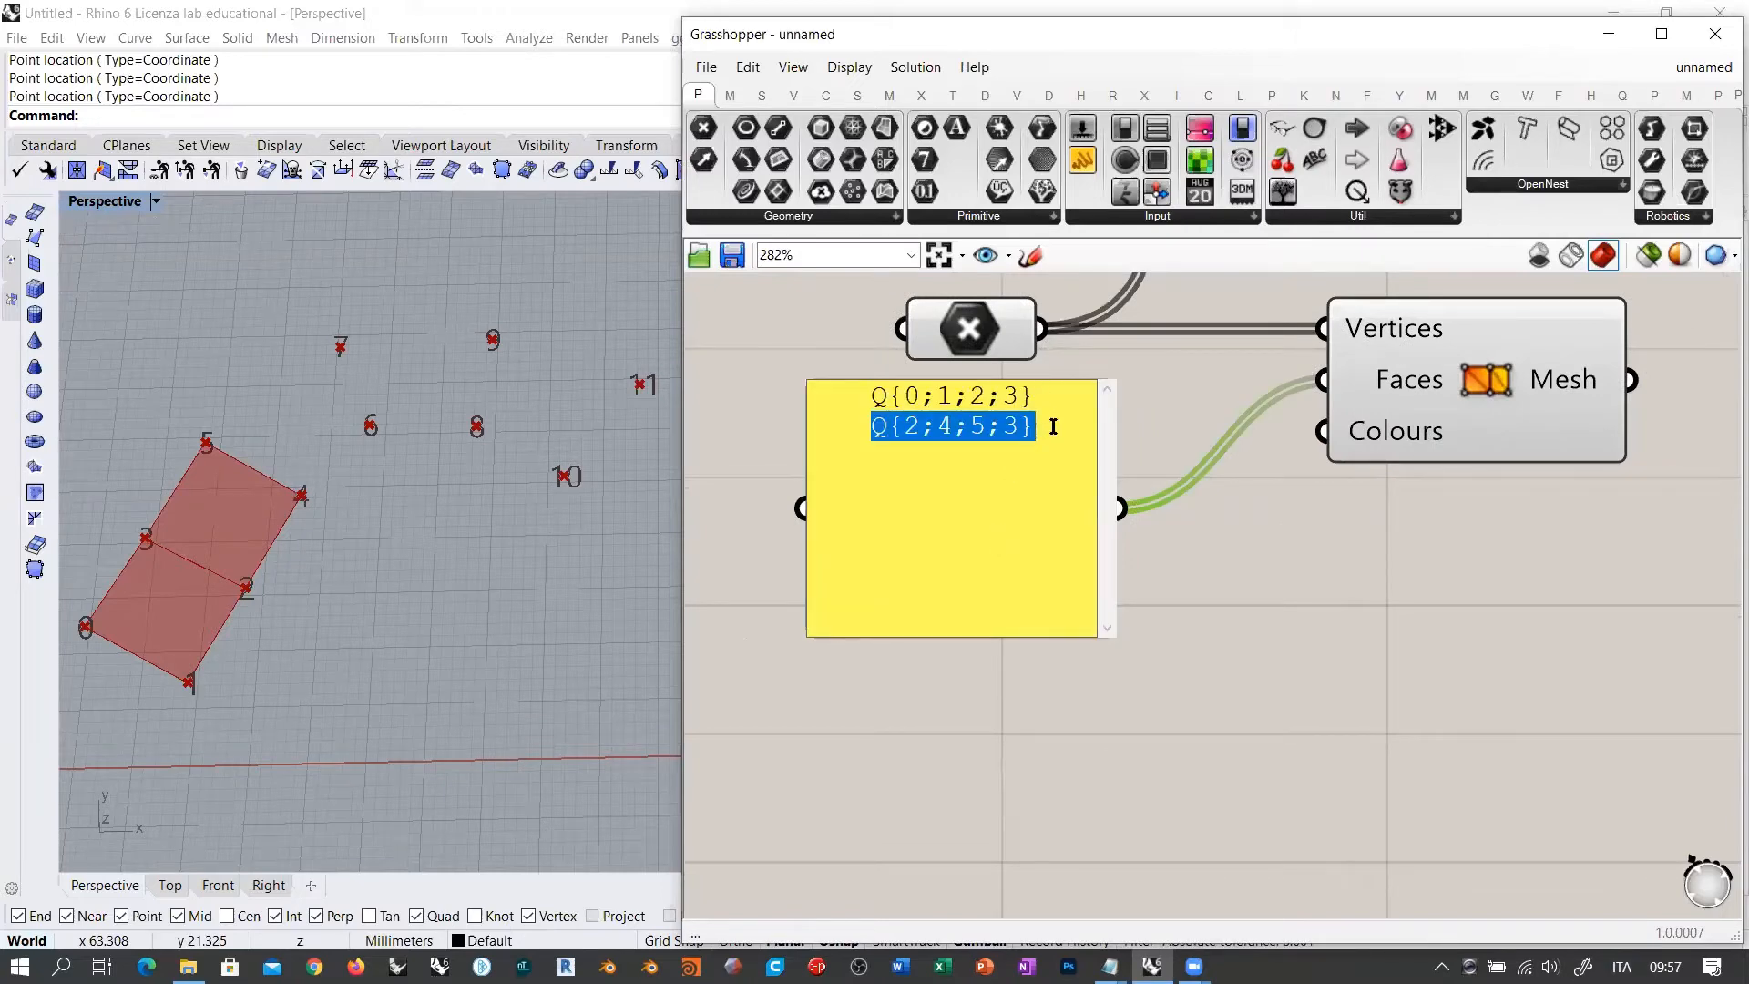
pyautogui.click(1053, 455)
pyautogui.press('Return')
pyautogui.hotkey('ctrl', 'v')
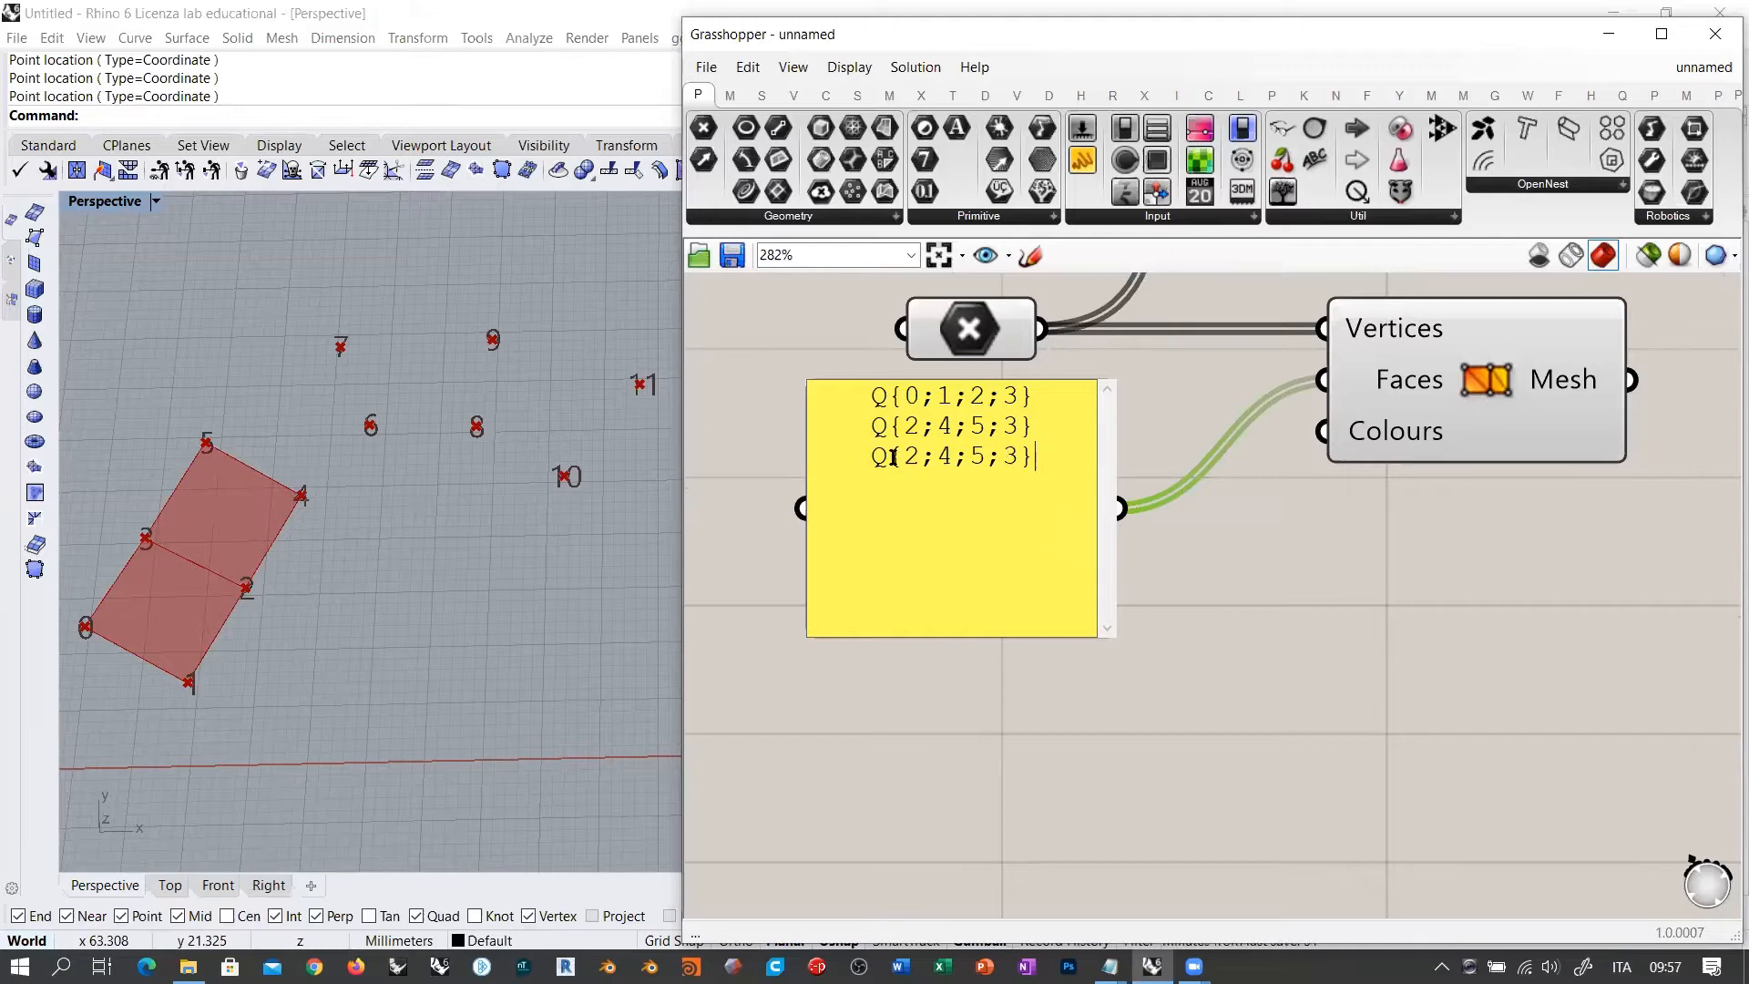
pyautogui.moveTo(904, 457); pyautogui.dragTo(1018, 458)
pyautogui.write('4')
pyautogui.write('5')
pyautogui.write('6;')
pyautogui.write('7')
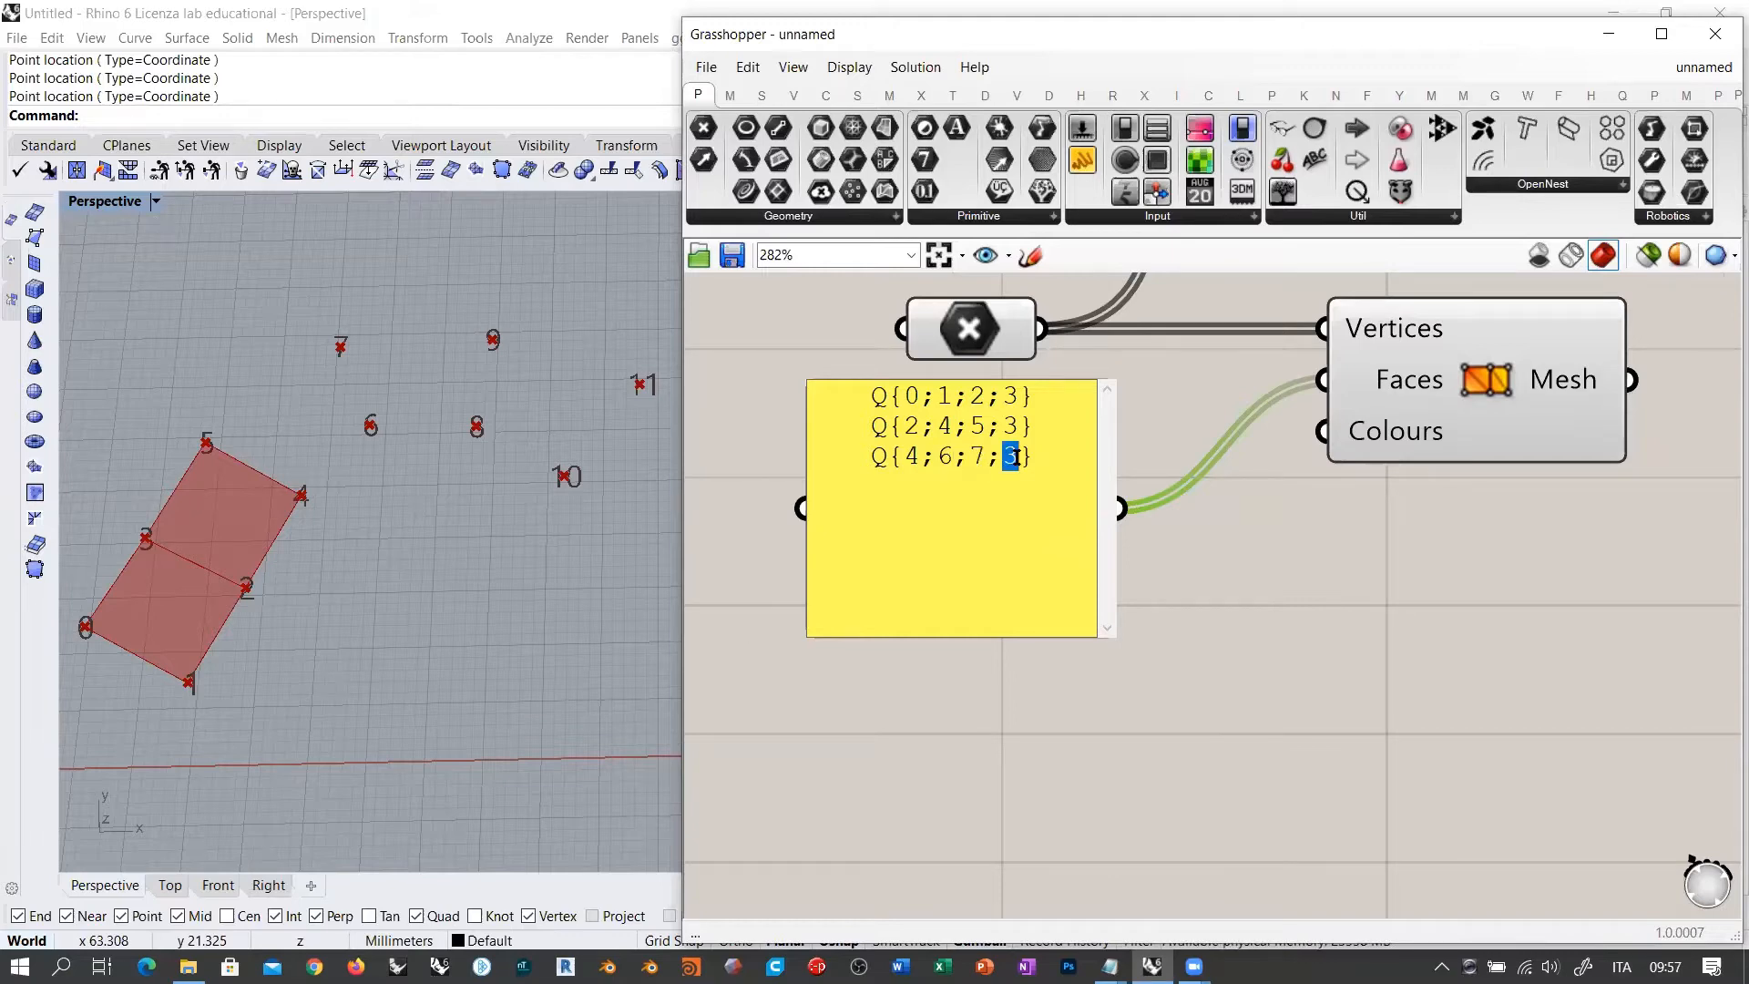
pyautogui.write('5')
pyautogui.click(1215, 616)
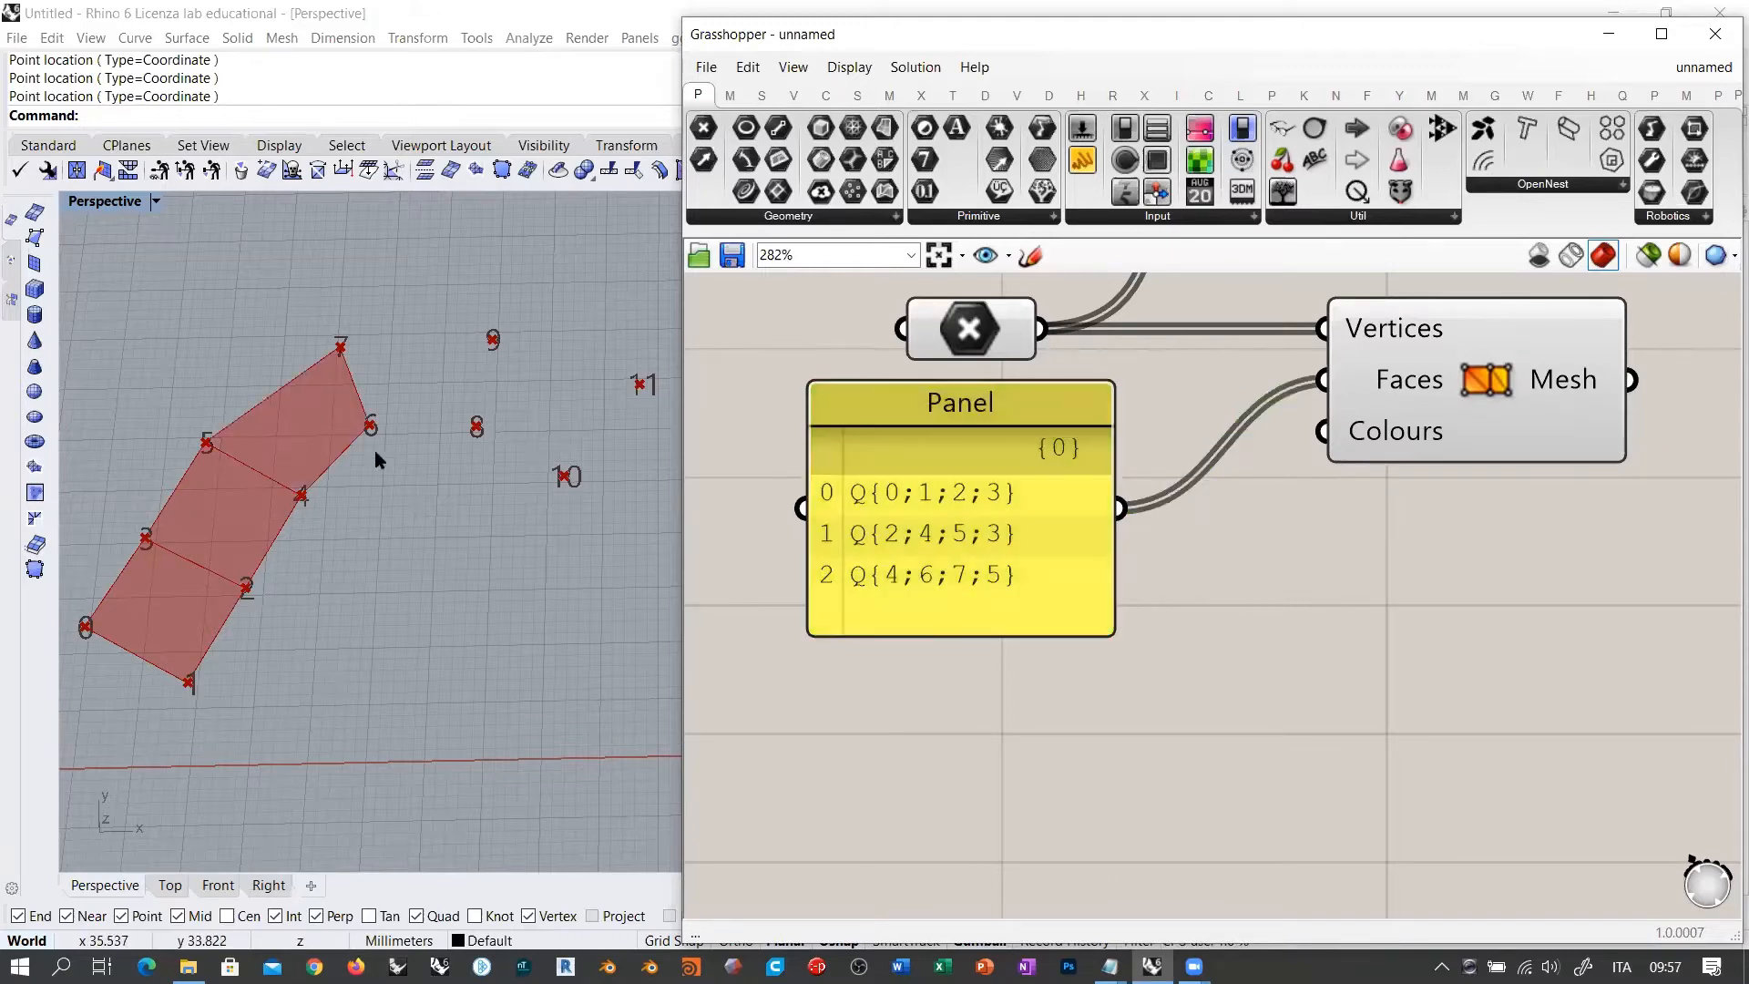
# Step: Delete all the components of the mesh definition from the Grasshopper canvas
pyautogui.moveTo(375, 450); pyautogui.dragTo(500, 535, button='right')
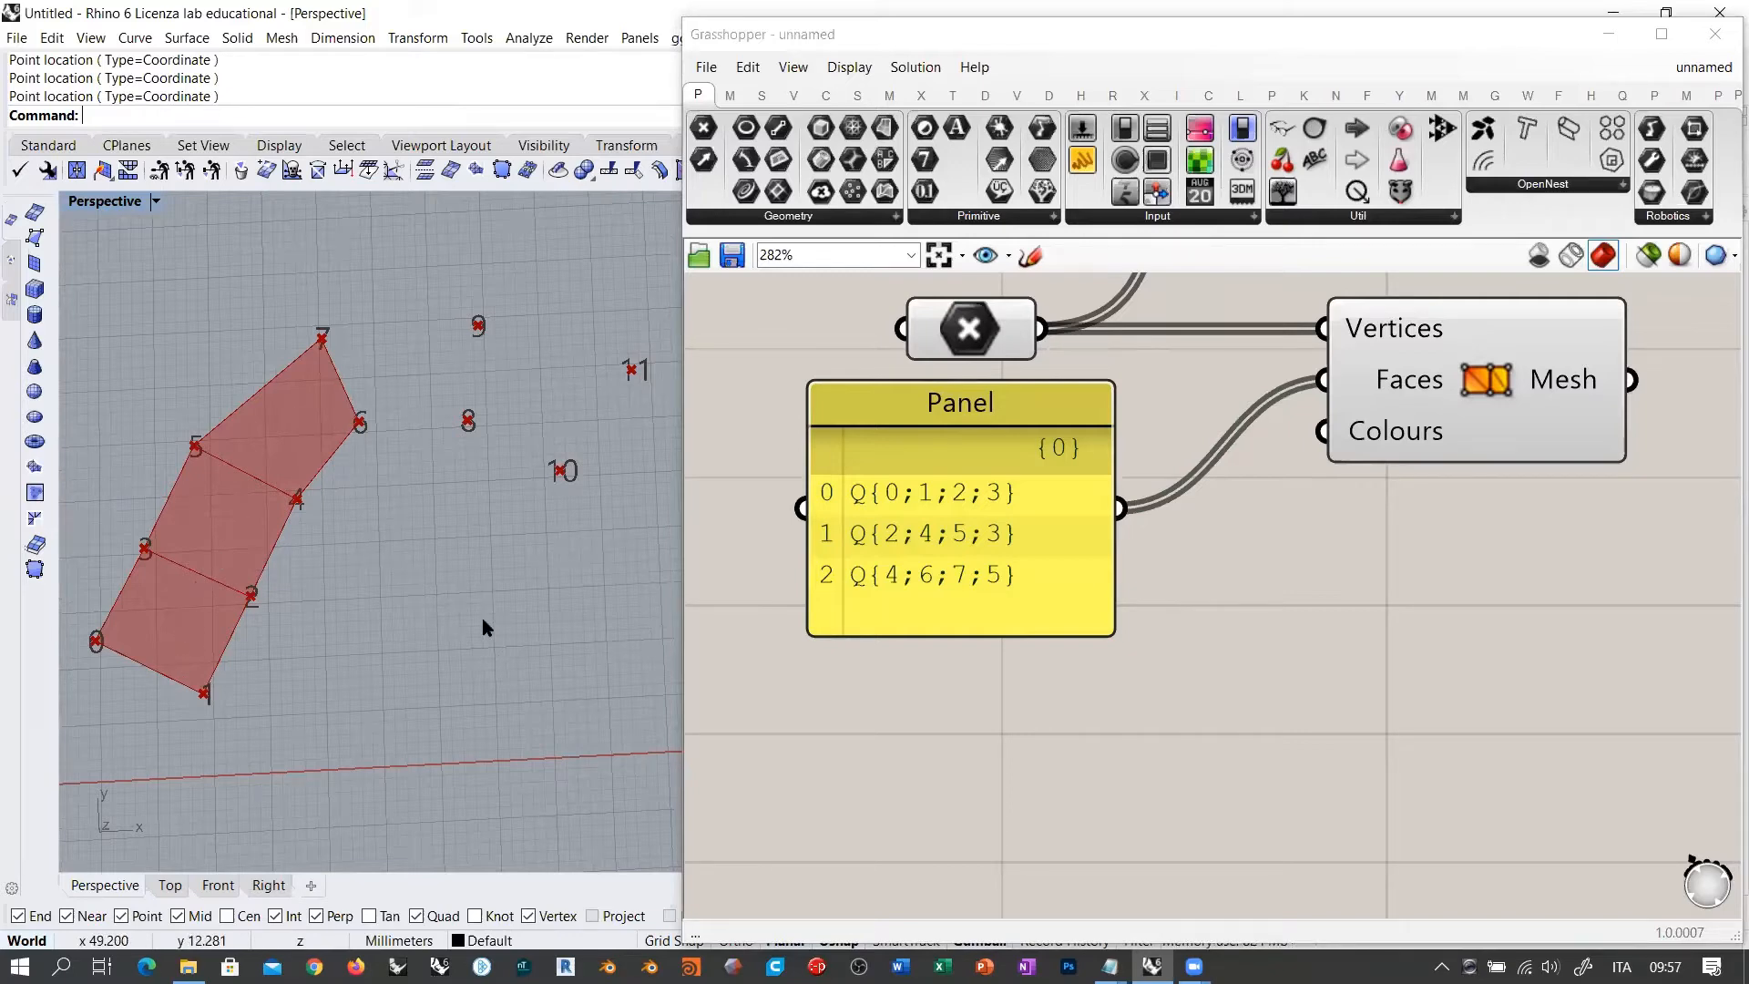
pyautogui.moveTo(484, 625); pyautogui.dragTo(474, 555, button='right')
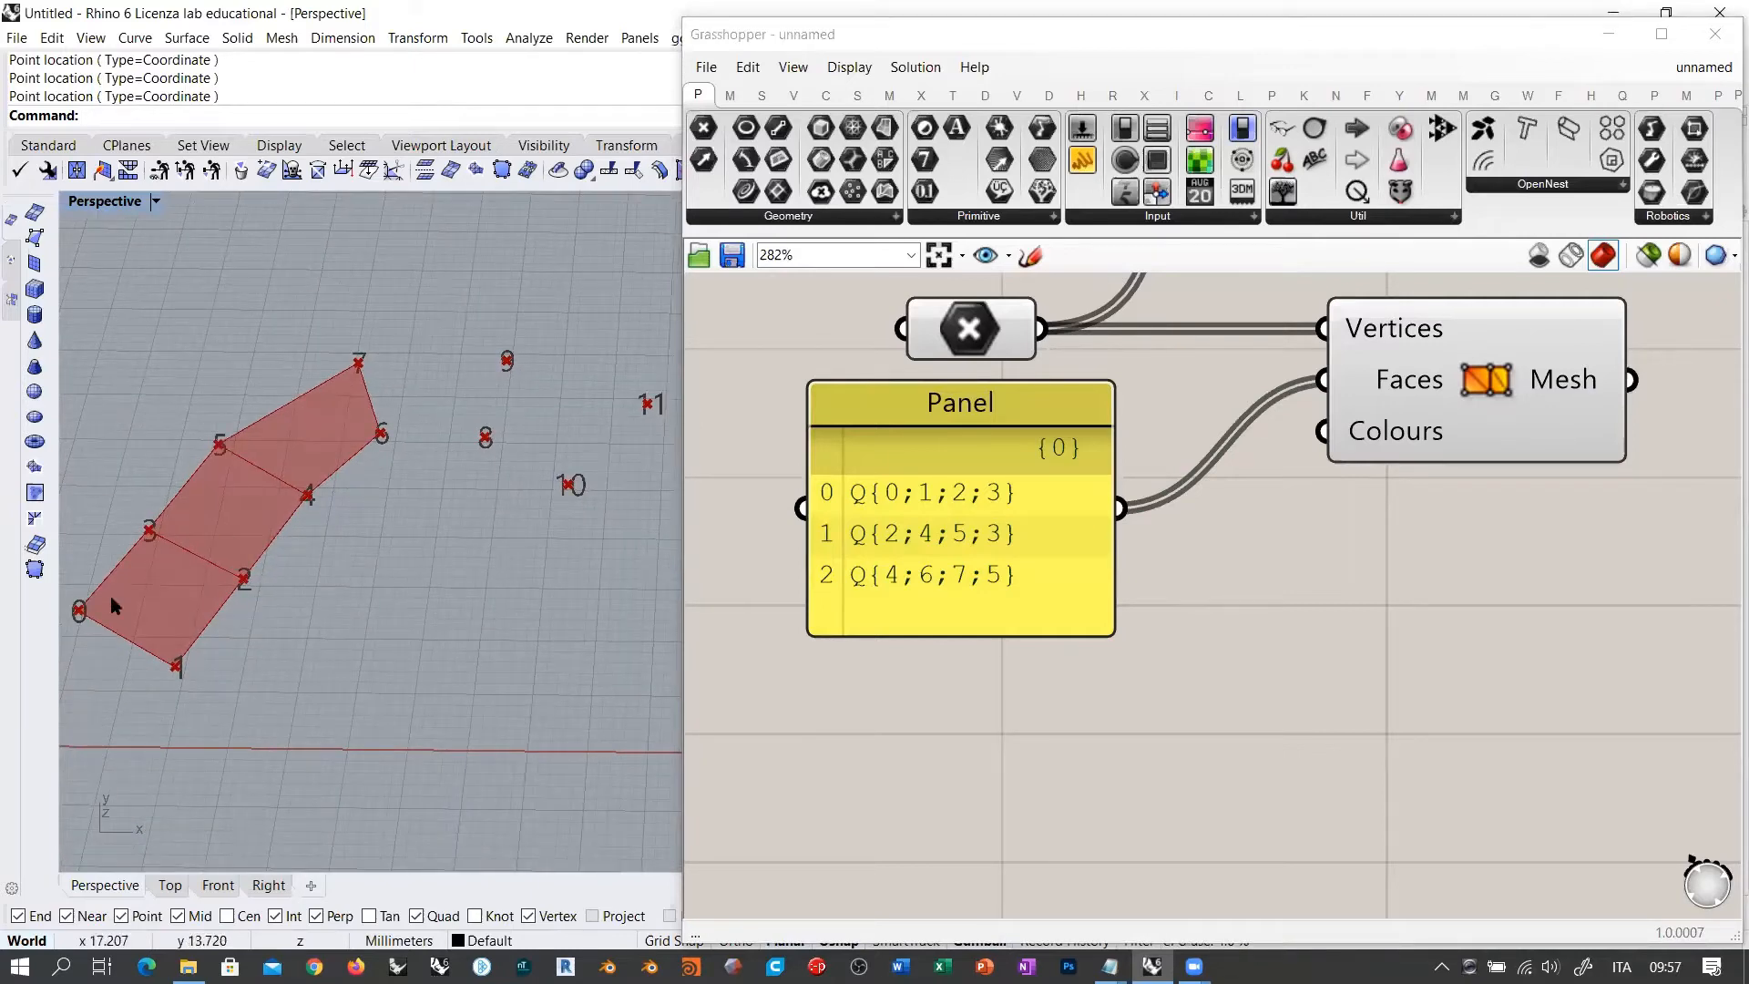
pyautogui.moveTo(1203, 468); pyautogui.dragTo(1152, 603, button='right')
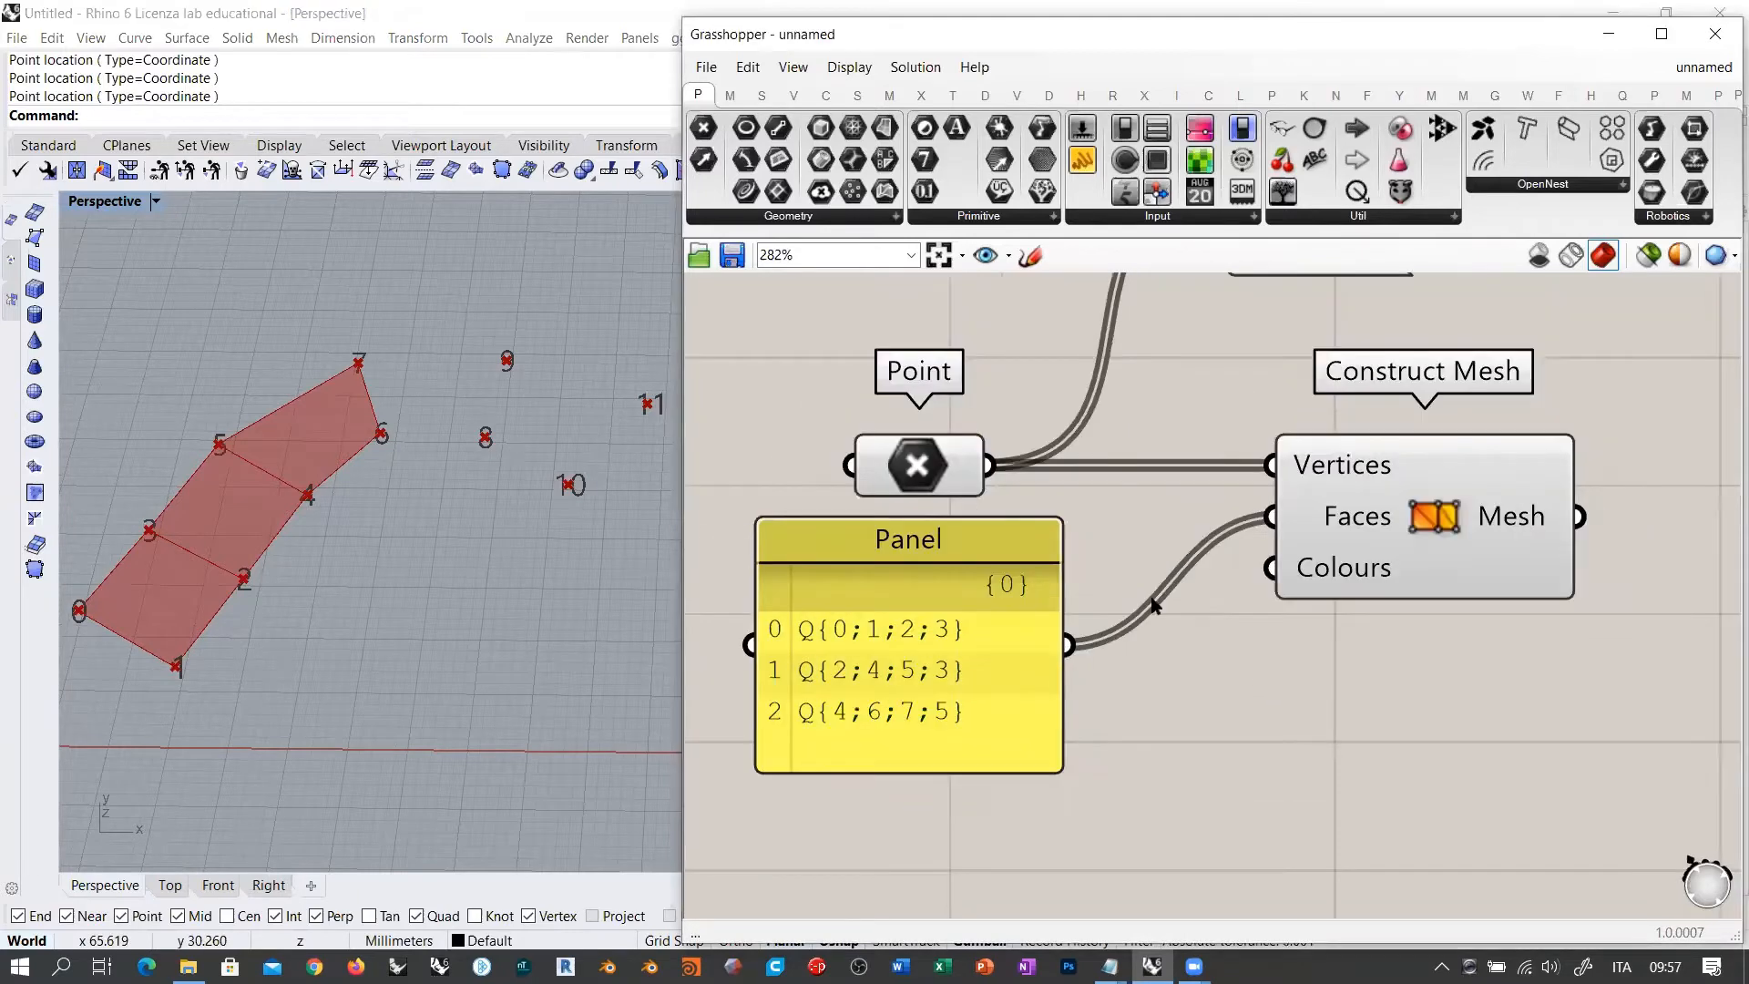
pyautogui.scroll(-2, 1130, 597)
pyautogui.moveTo(481, 432); pyautogui.dragTo(696, 471, button='right')
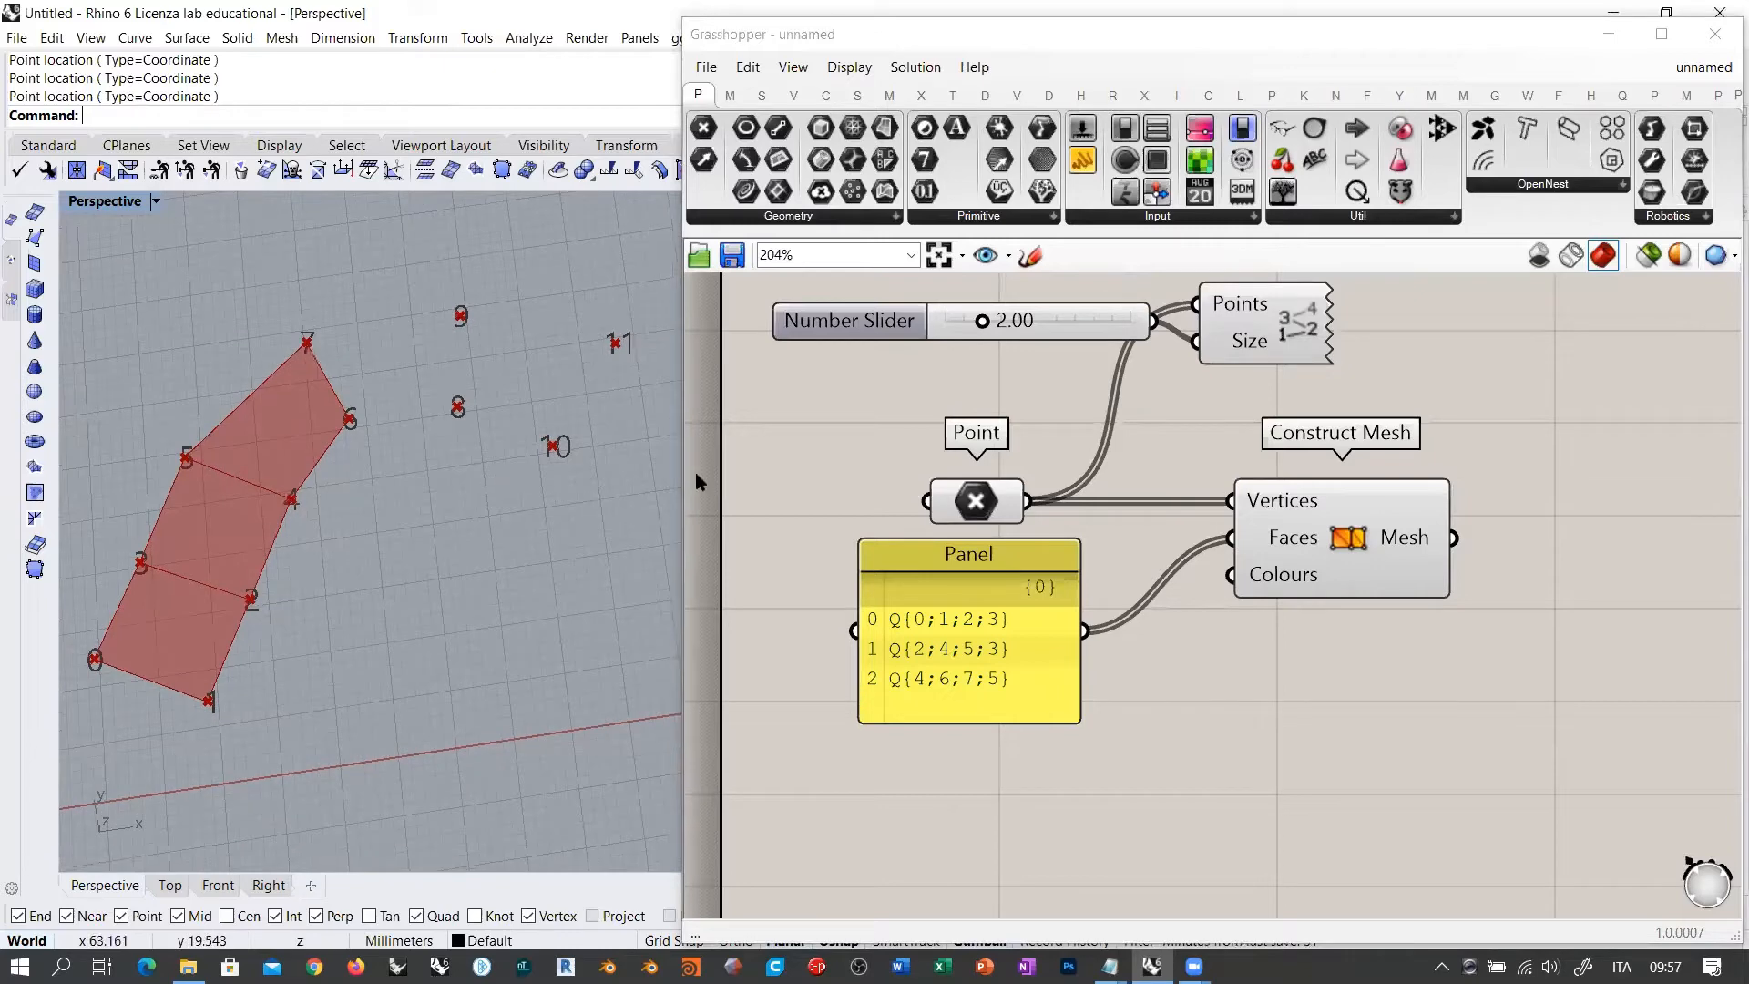
pyautogui.moveTo(1501, 700); pyautogui.dragTo(888, 330)
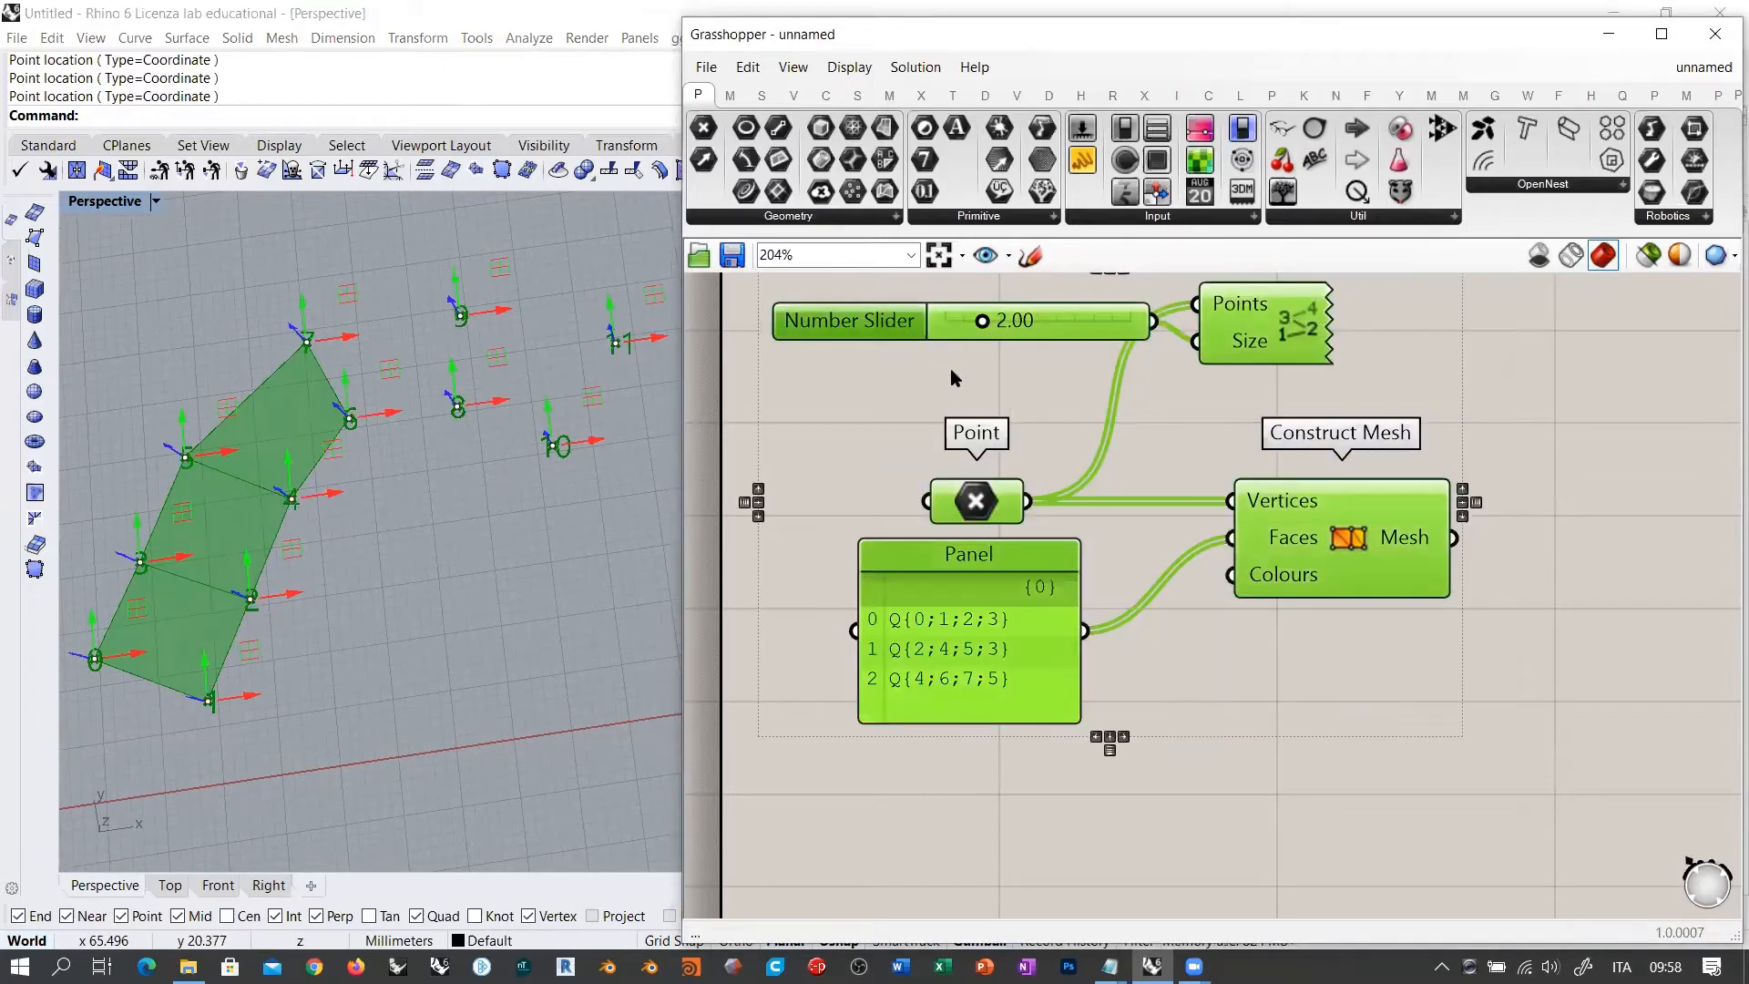
pyautogui.press('Delete')
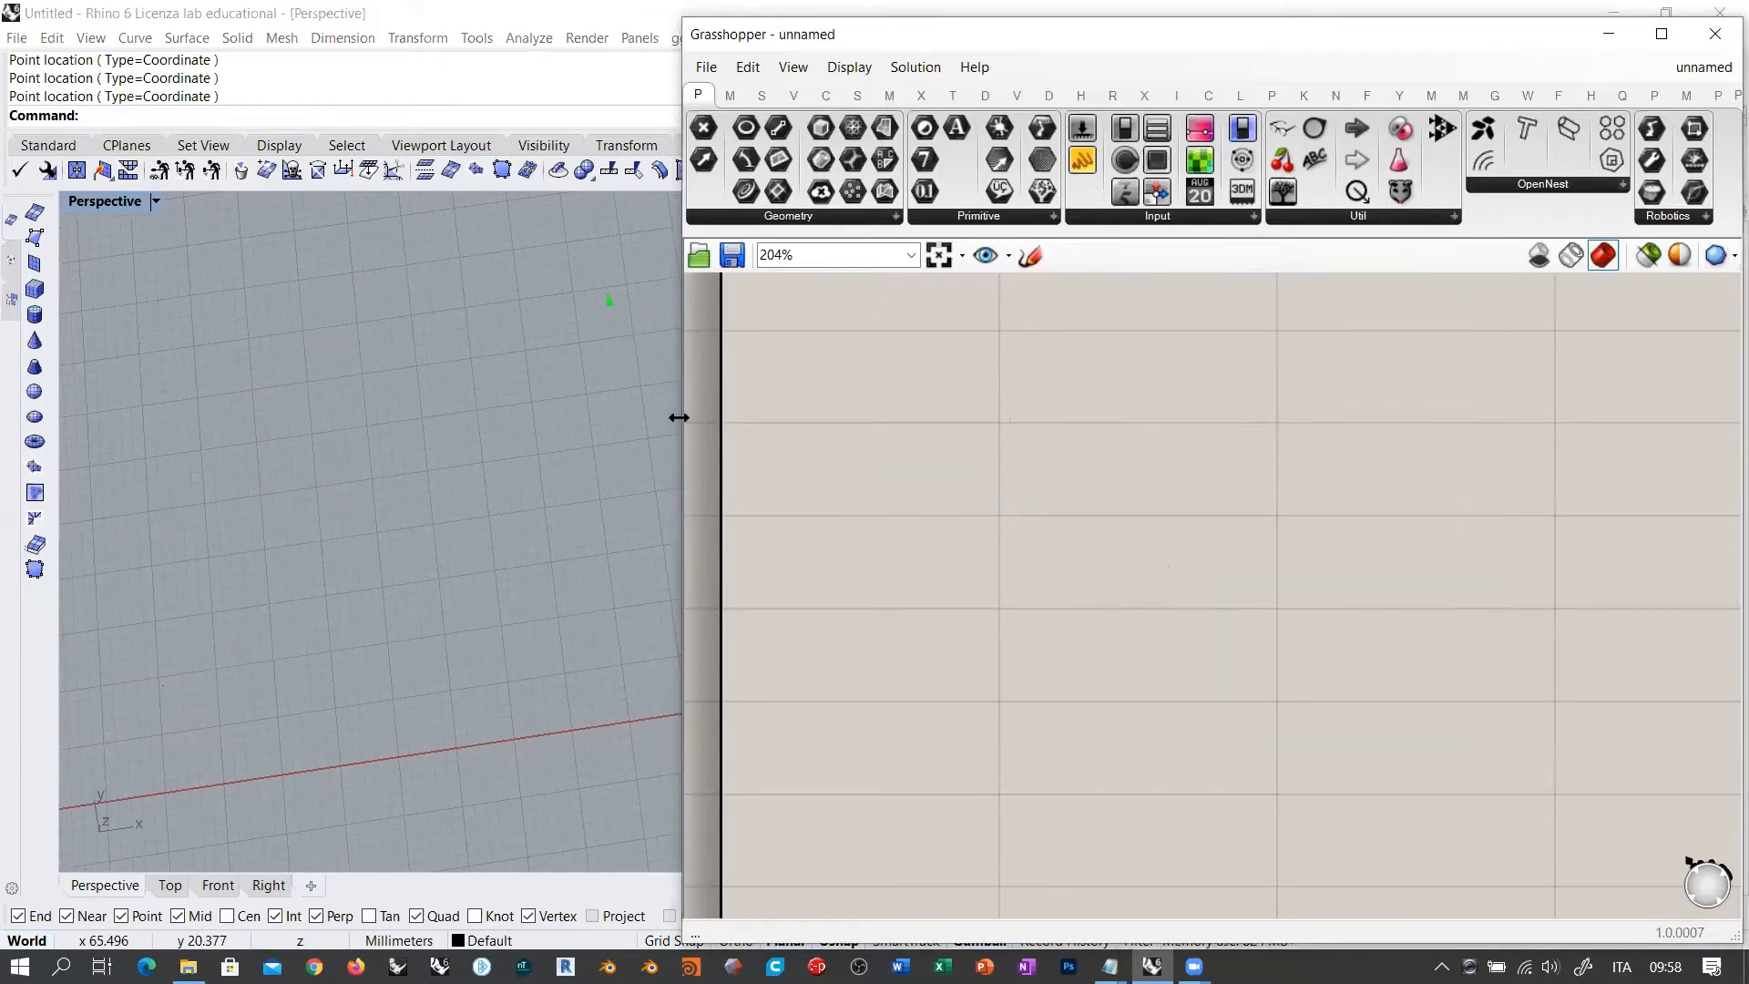
# Step: Narrow the Grasshopper window to enlarge the visible Rhino viewport and bring the world origin into view
pyautogui.moveTo(679, 417); pyautogui.dragTo(1182, 419)
pyautogui.moveTo(671, 500); pyautogui.dragTo(855, 480, button='right')
pyautogui.moveTo(789, 550); pyautogui.dragTo(817, 526, button='right')
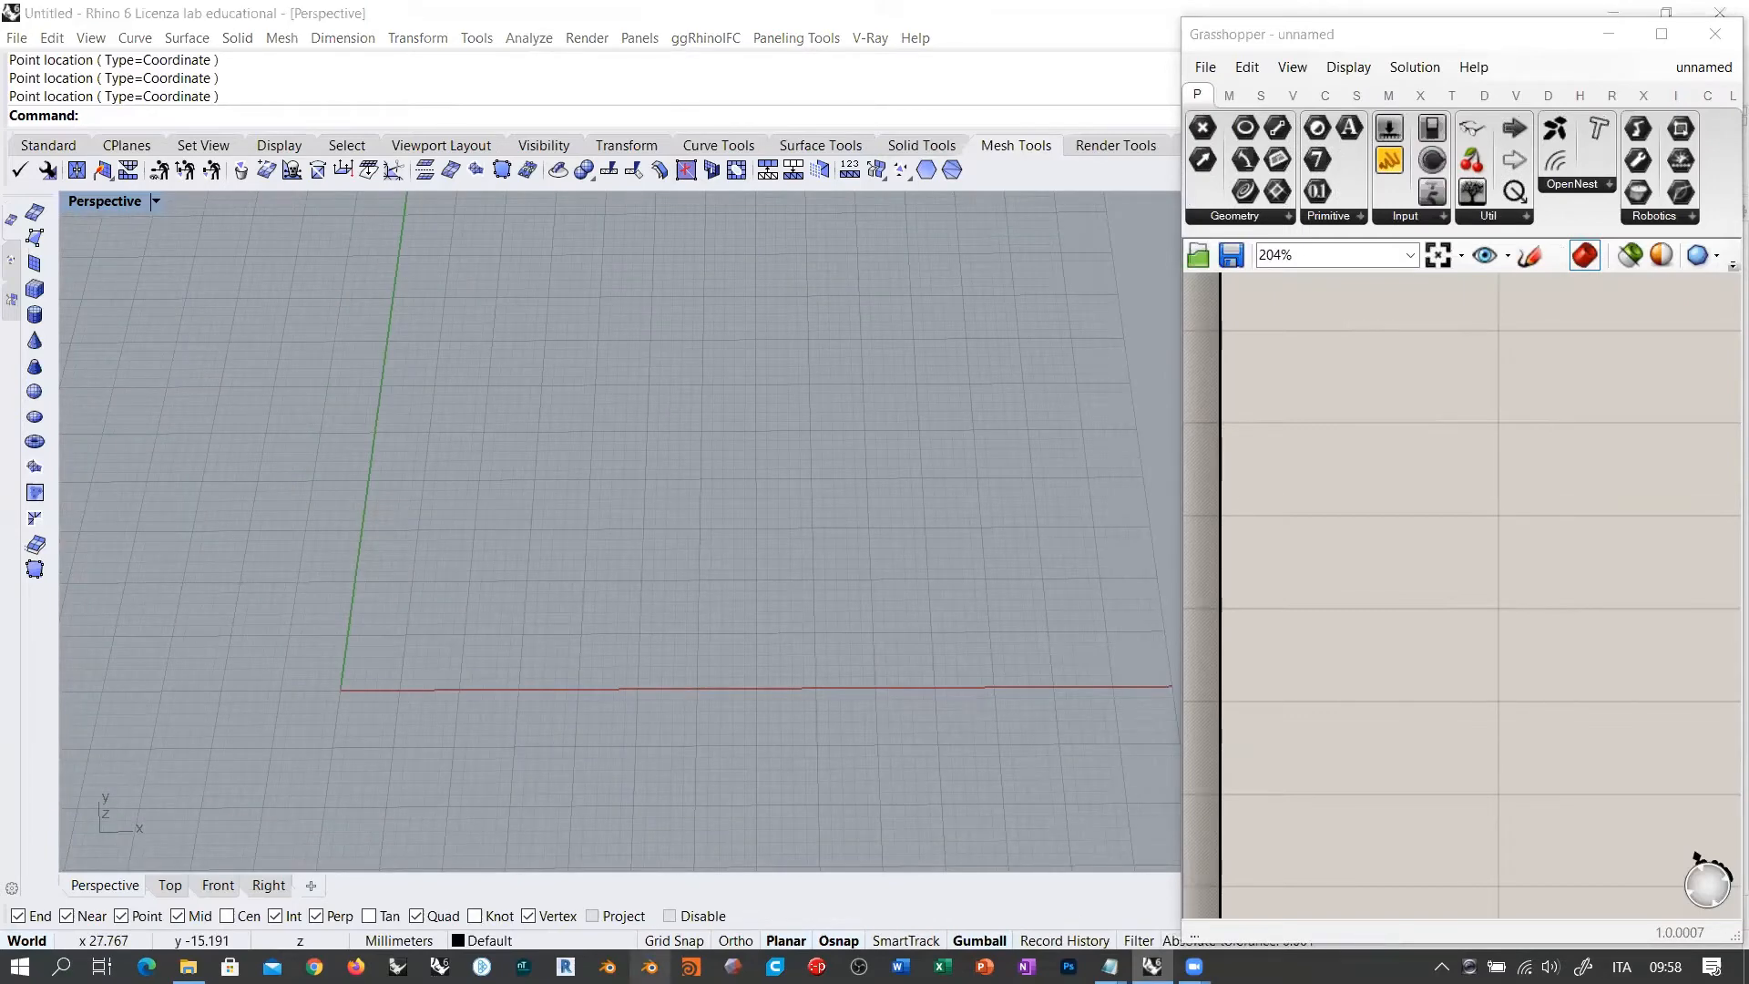
# Step: Switch to Blender, dismiss the splash screen and add a cube mesh at the origin
pyautogui.click(649, 966)
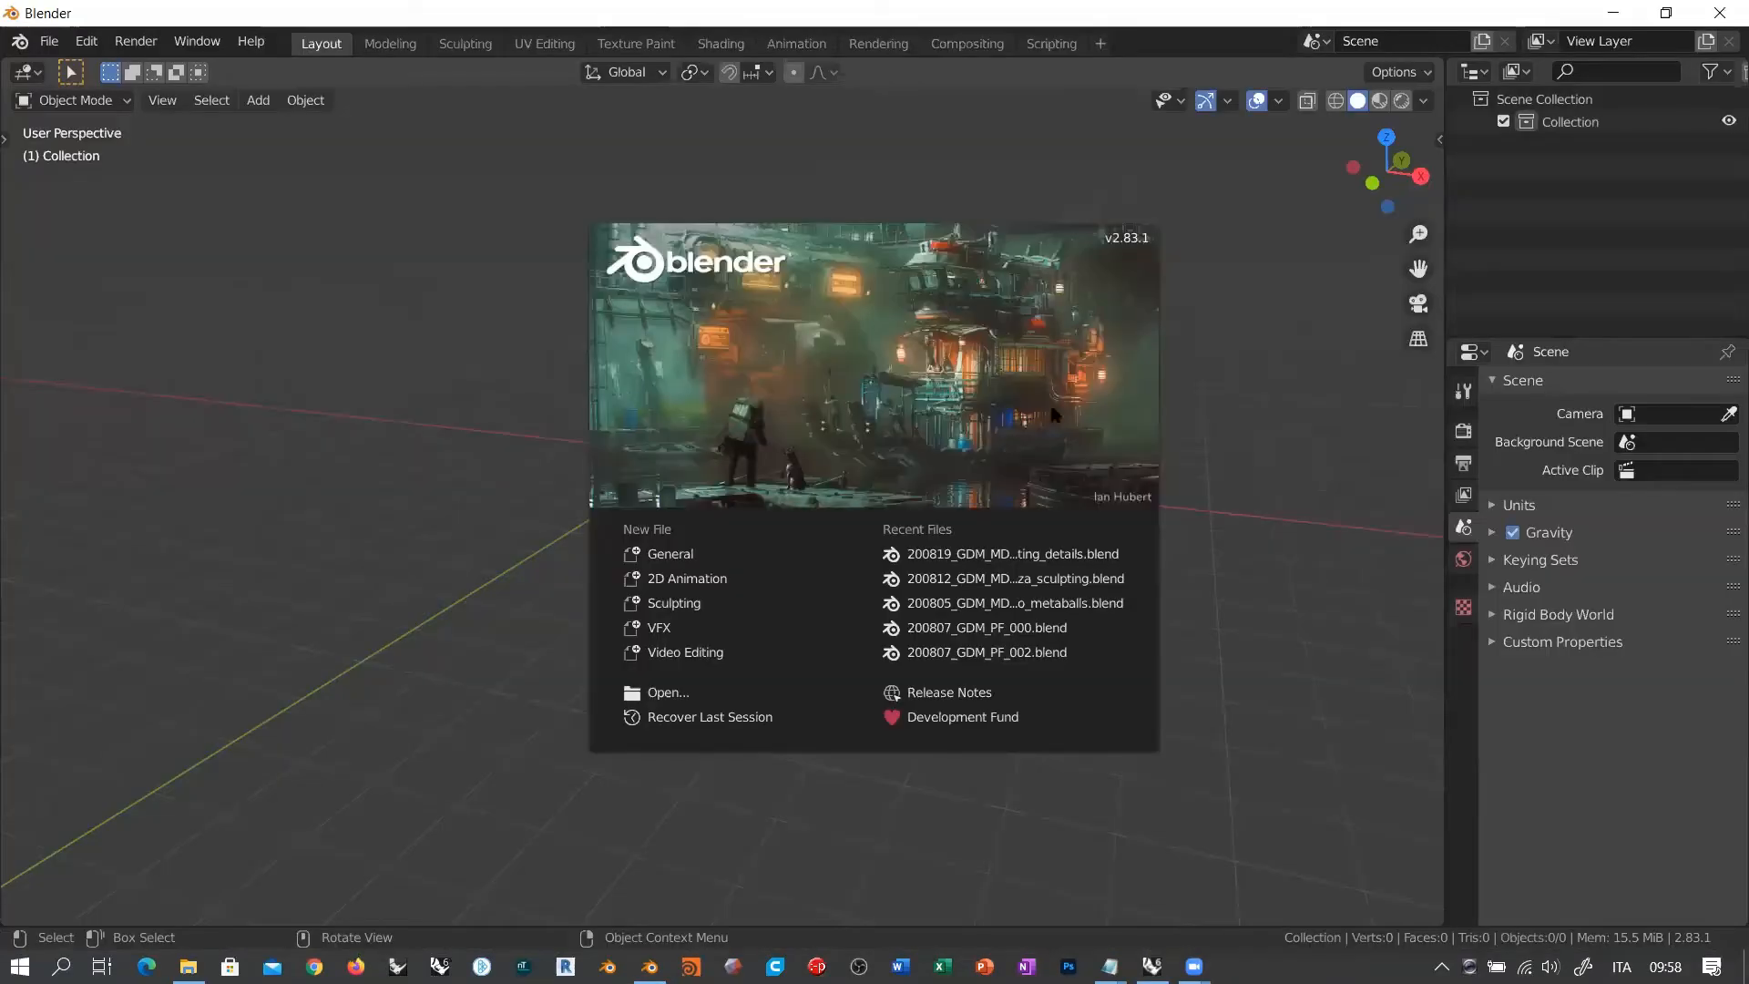
pyautogui.click(833, 396)
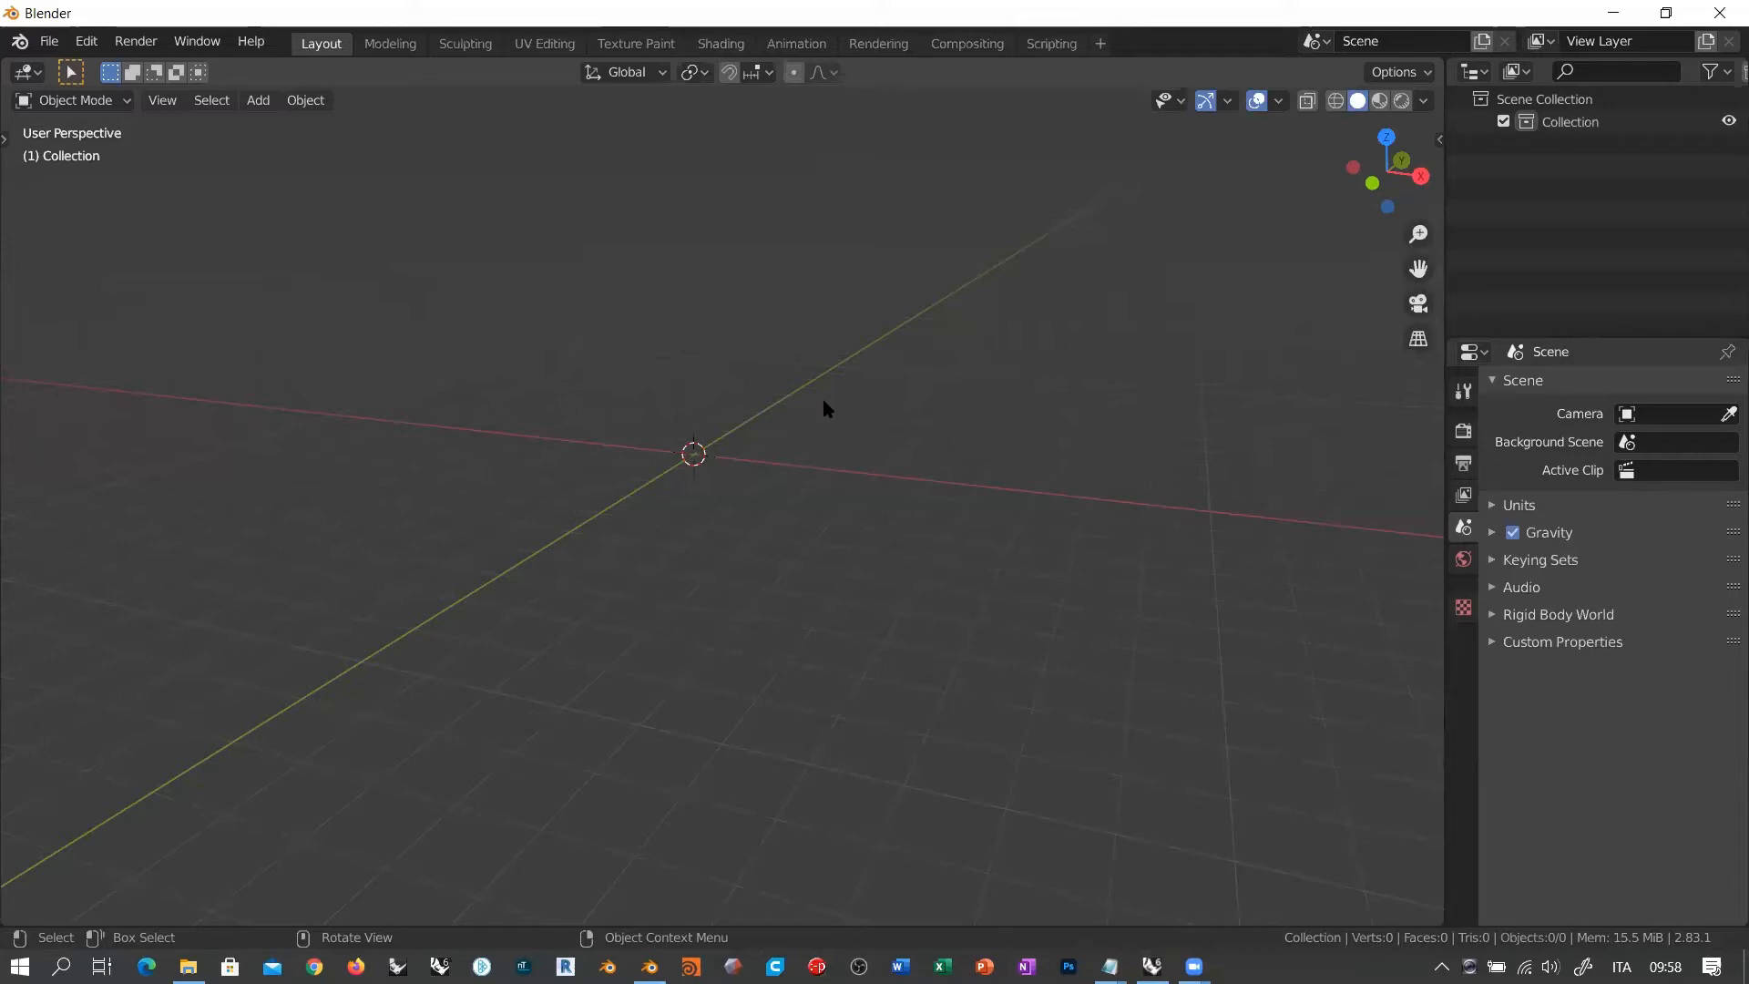
pyautogui.moveTo(791, 432); pyautogui.dragTo(882, 517, button='middle')
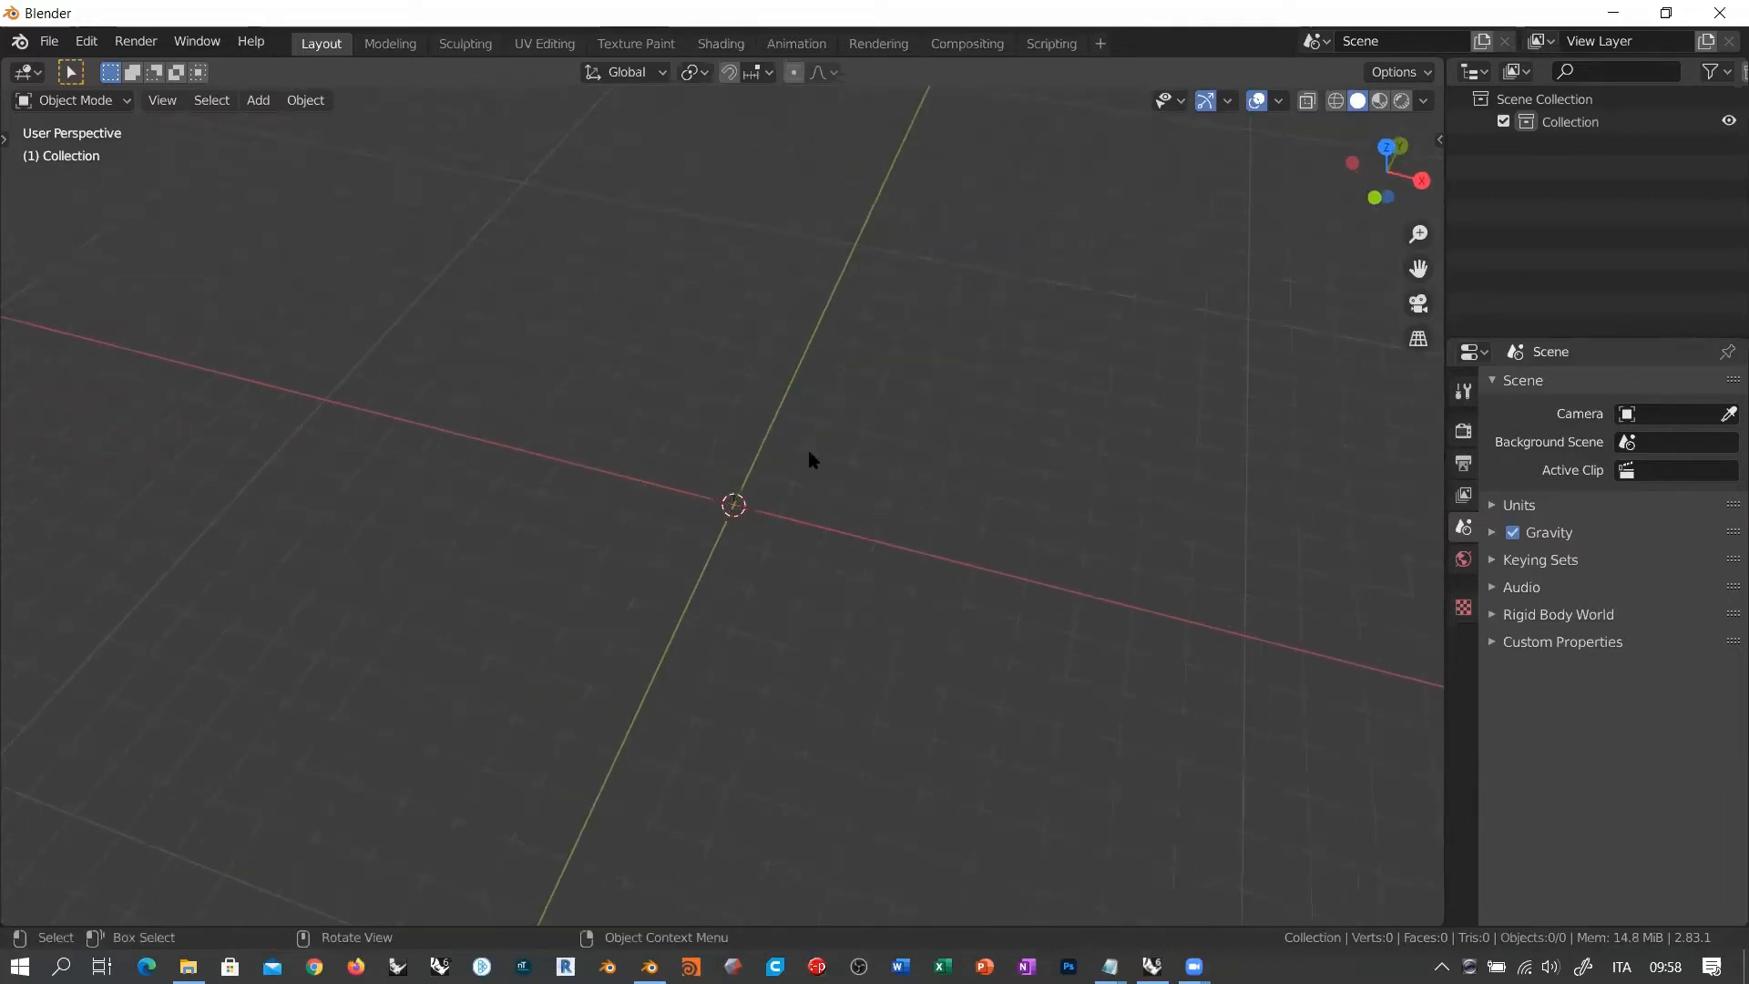
pyautogui.hotkey('shift', 'a')
pyautogui.moveTo(800, 461)
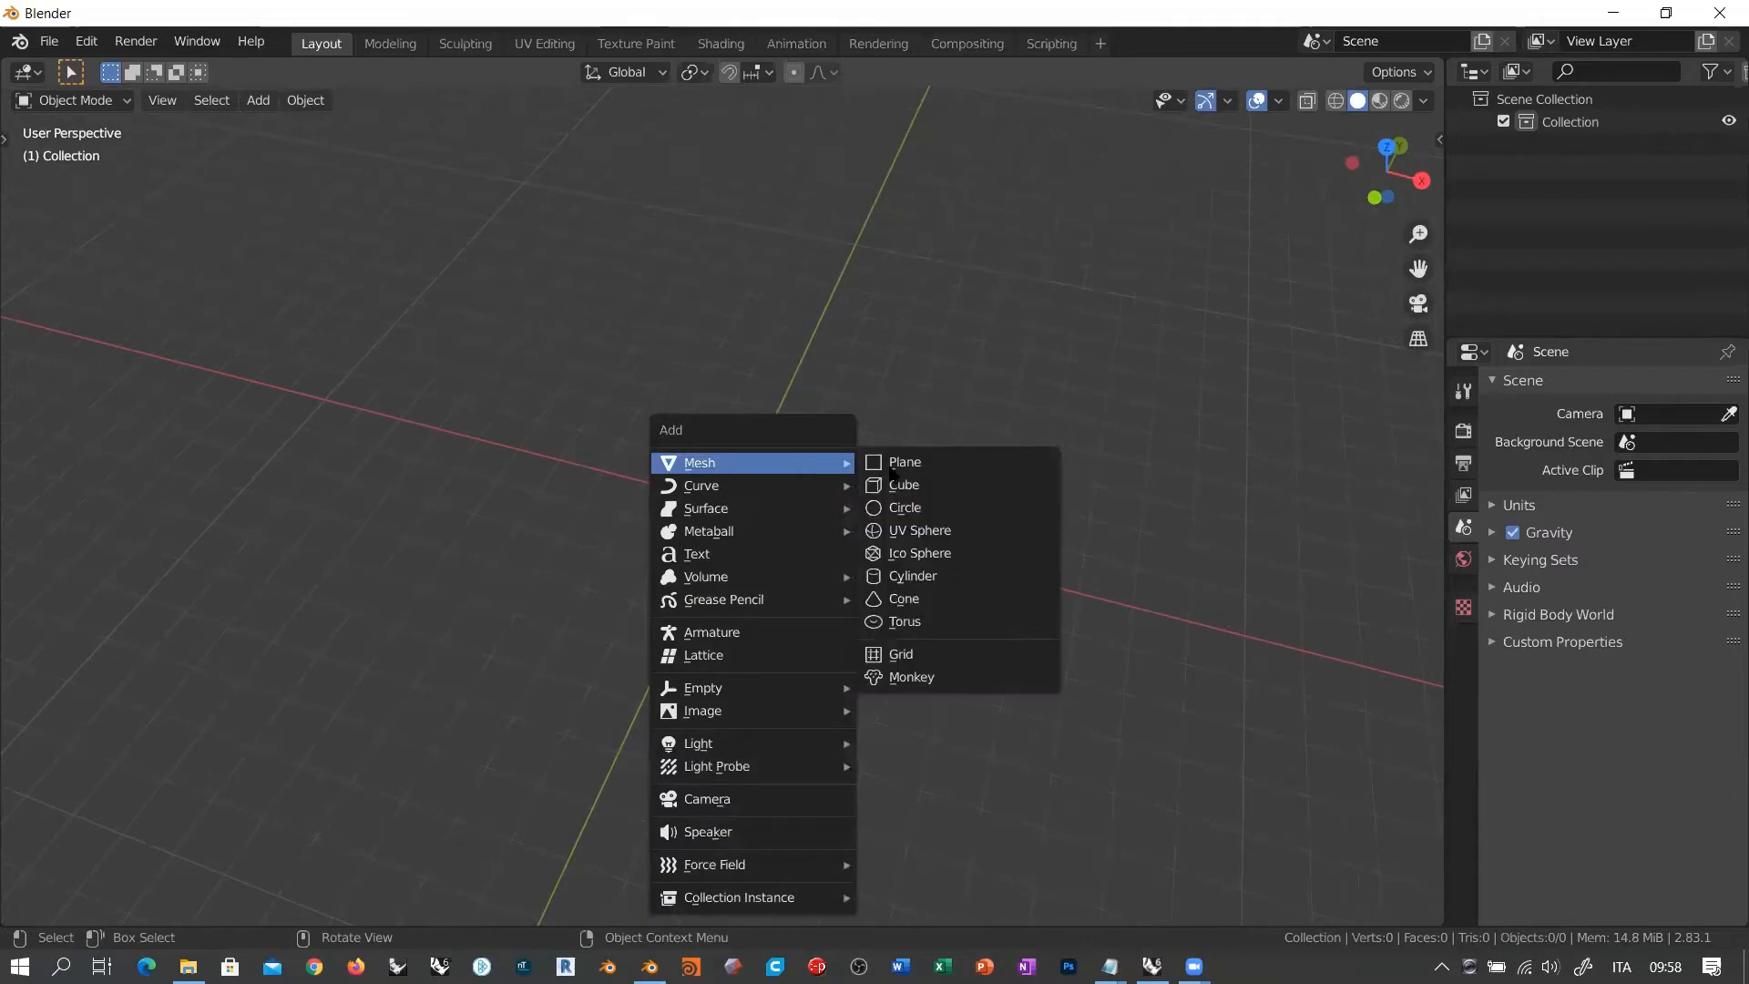
pyautogui.click(966, 485)
pyautogui.moveTo(981, 499); pyautogui.dragTo(784, 601, button='middle')
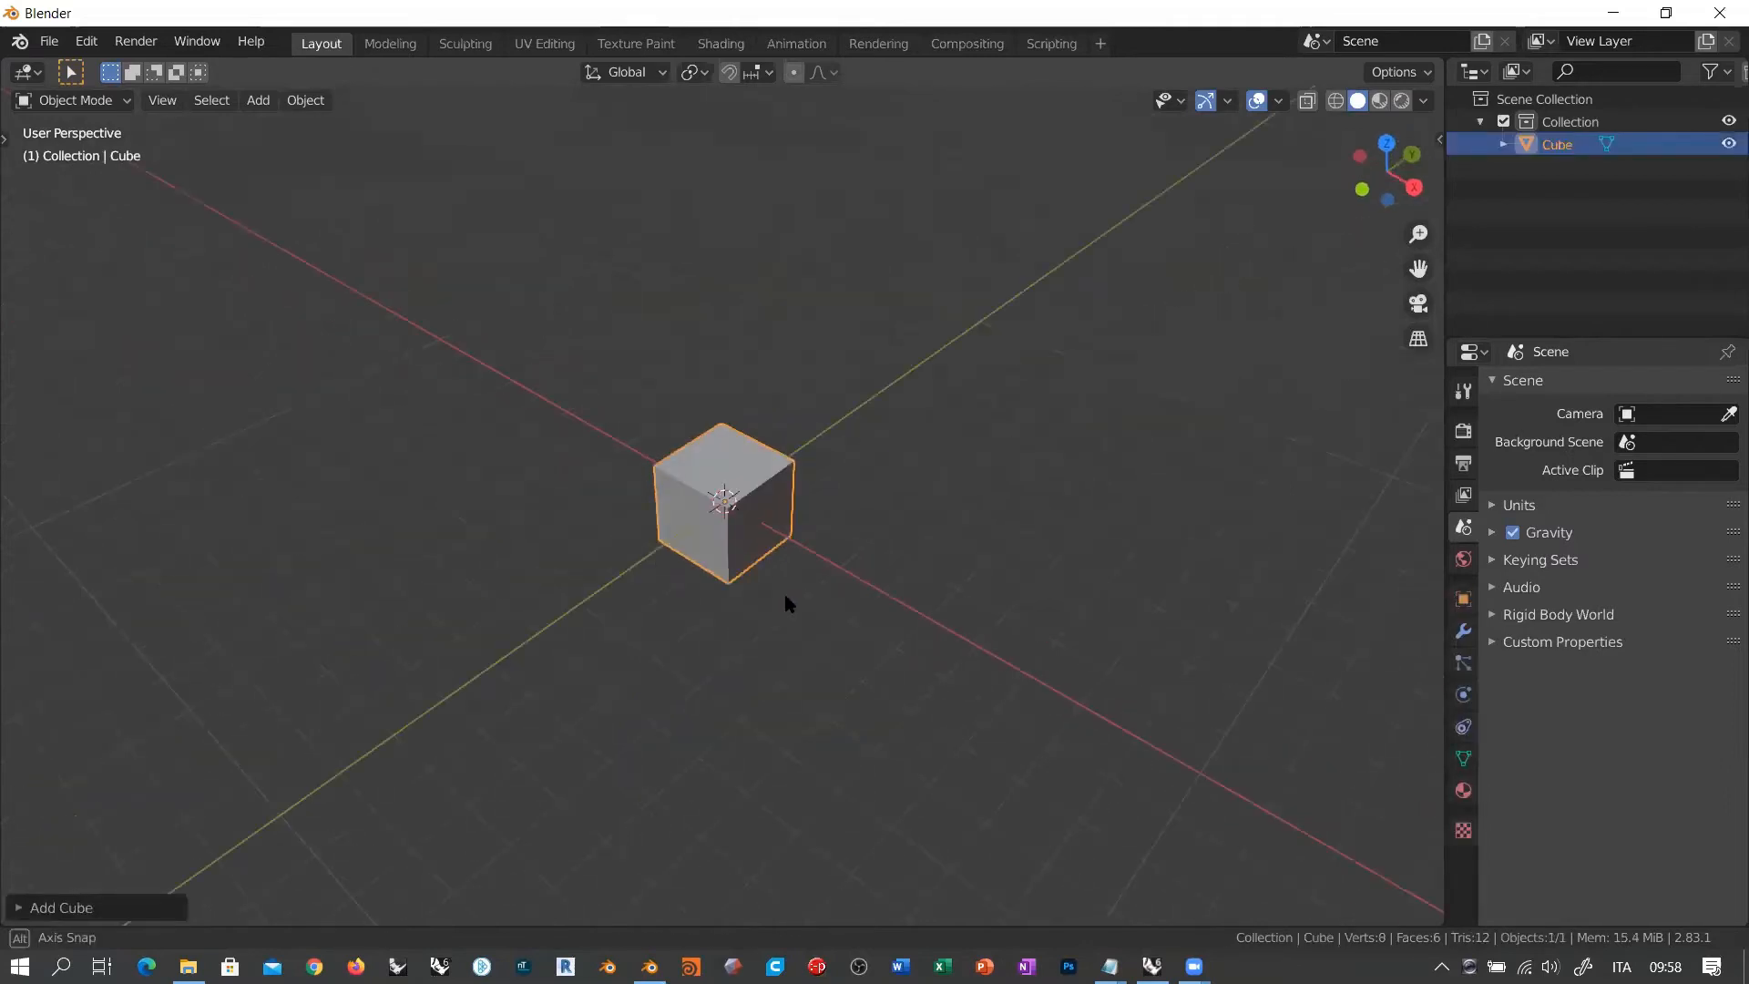
pyautogui.scroll(3, 543, 417)
# Step: Add a camera to the scene and move it away to one side of the cube
pyautogui.hotkey('shift', 'a')
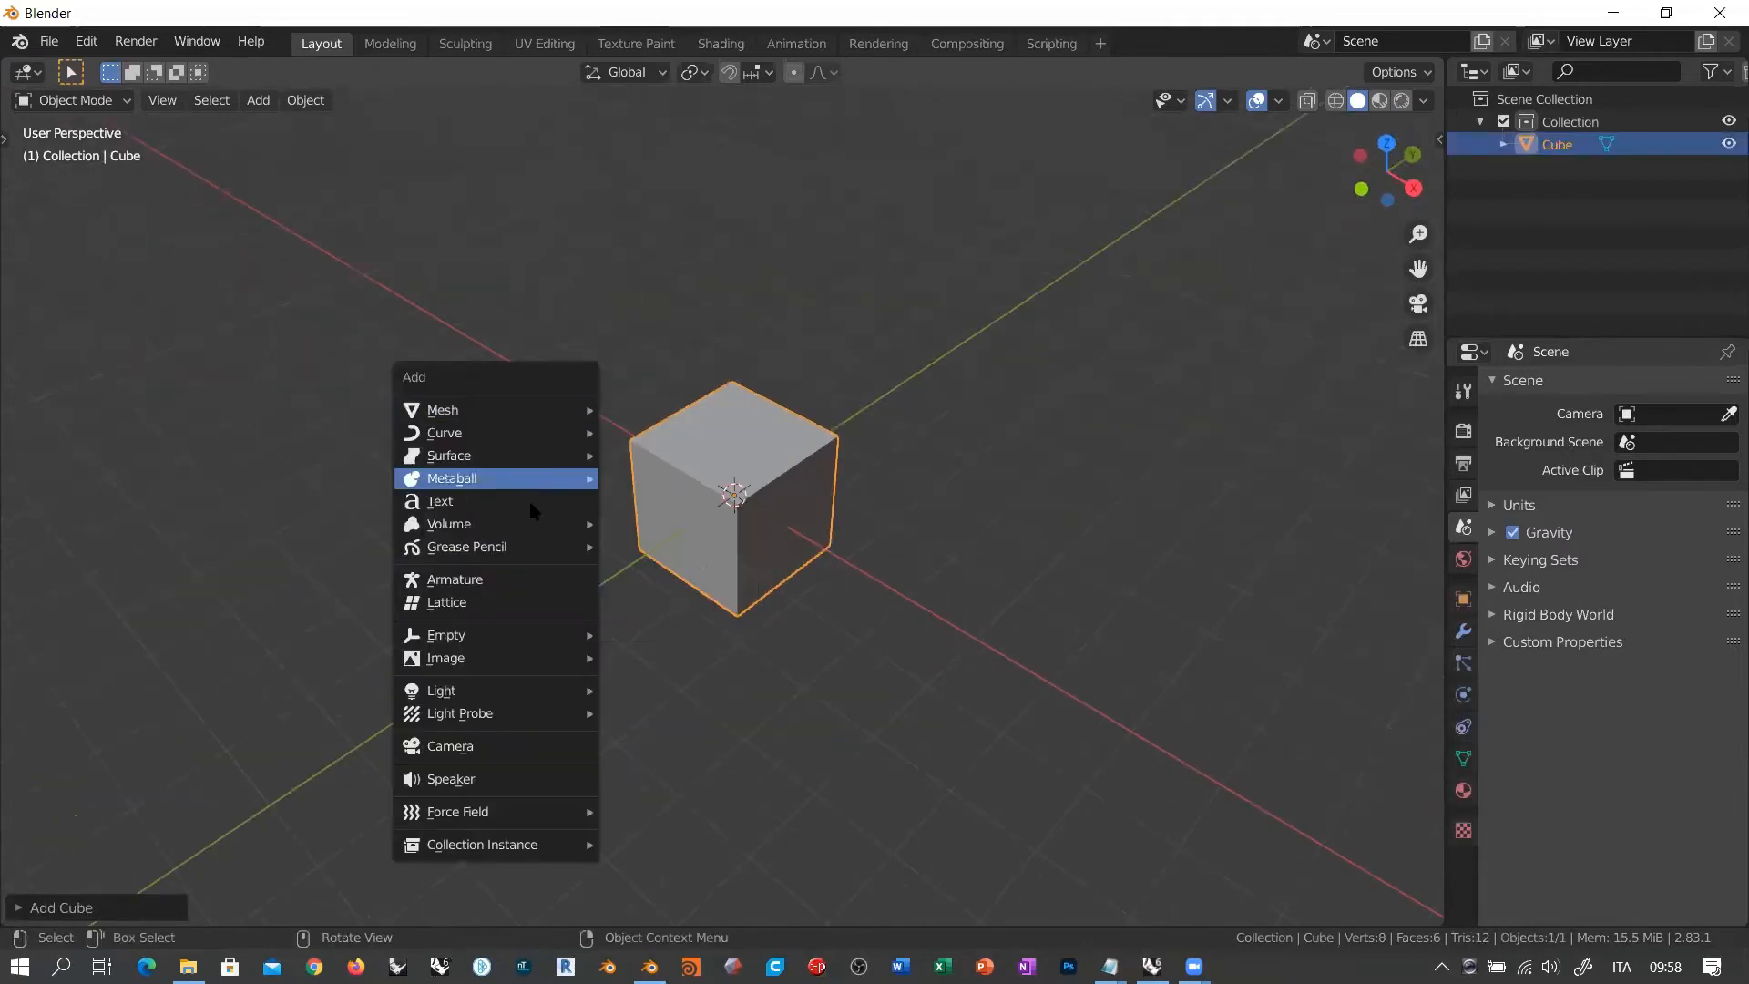
pyautogui.click(536, 750)
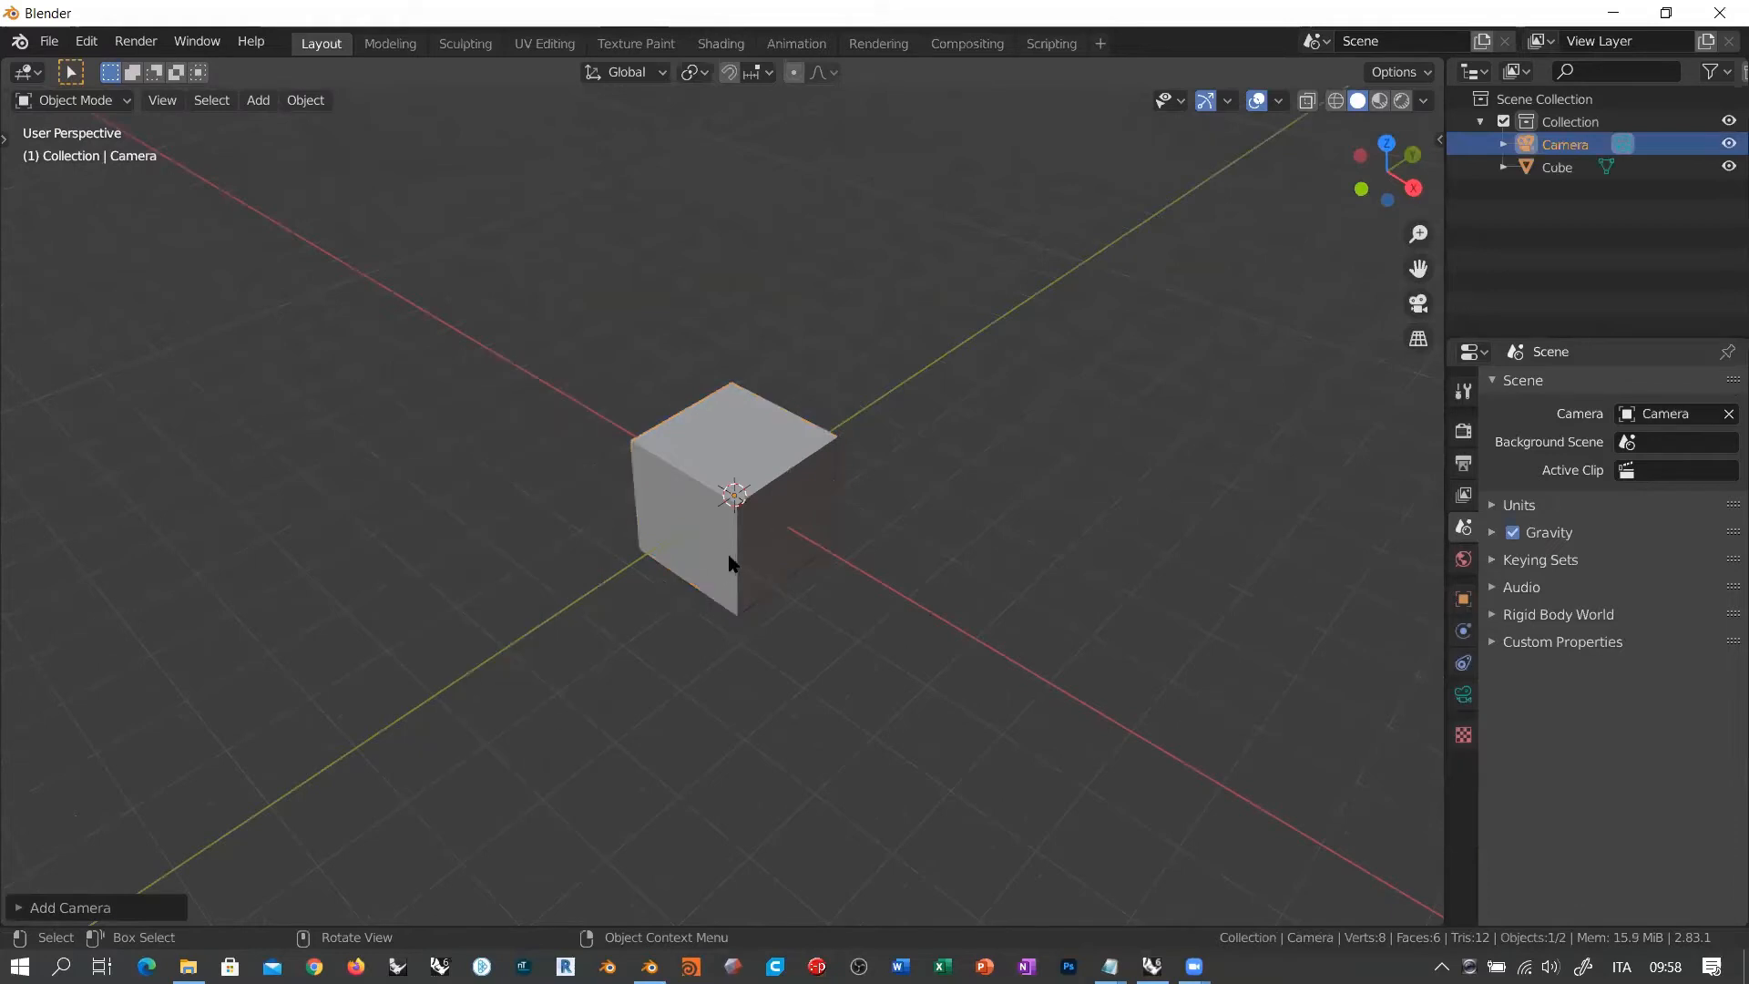
pyautogui.scroll(1, 729, 556)
pyautogui.press('g')
pyautogui.click(406, 485)
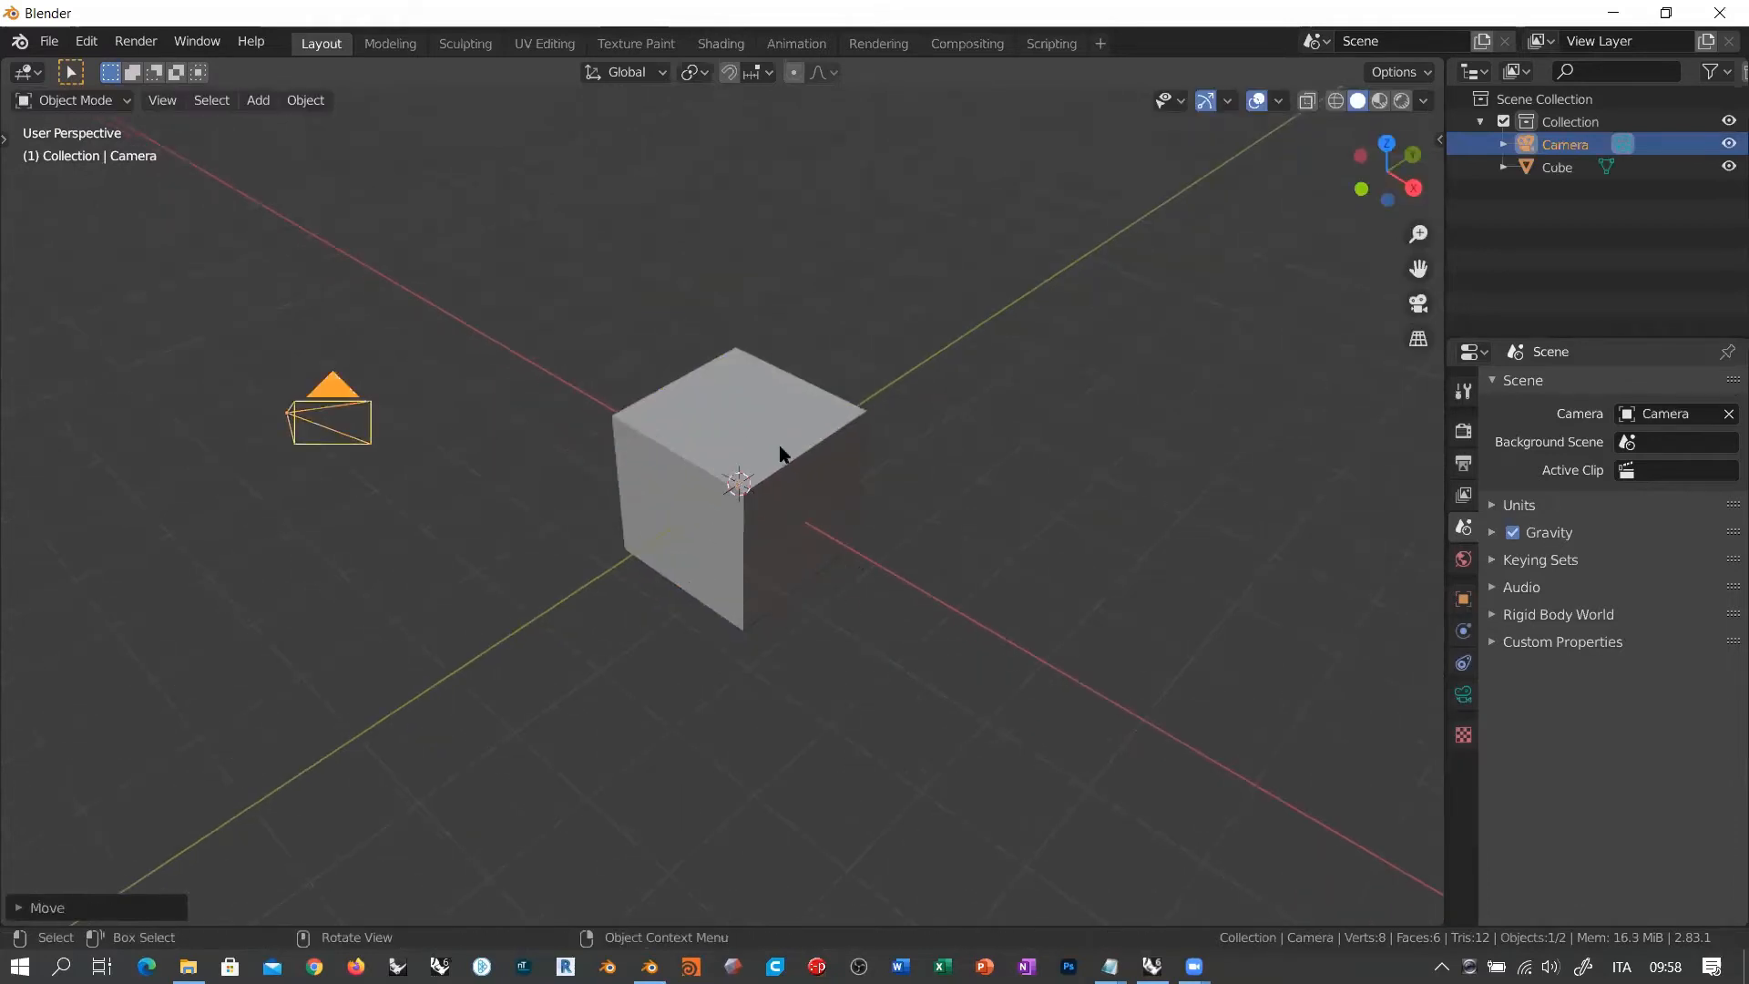
# Step: Add a Sun light, move it up above and to the side of the cube, and deselect everything
pyautogui.hotkey('shift', 'a')
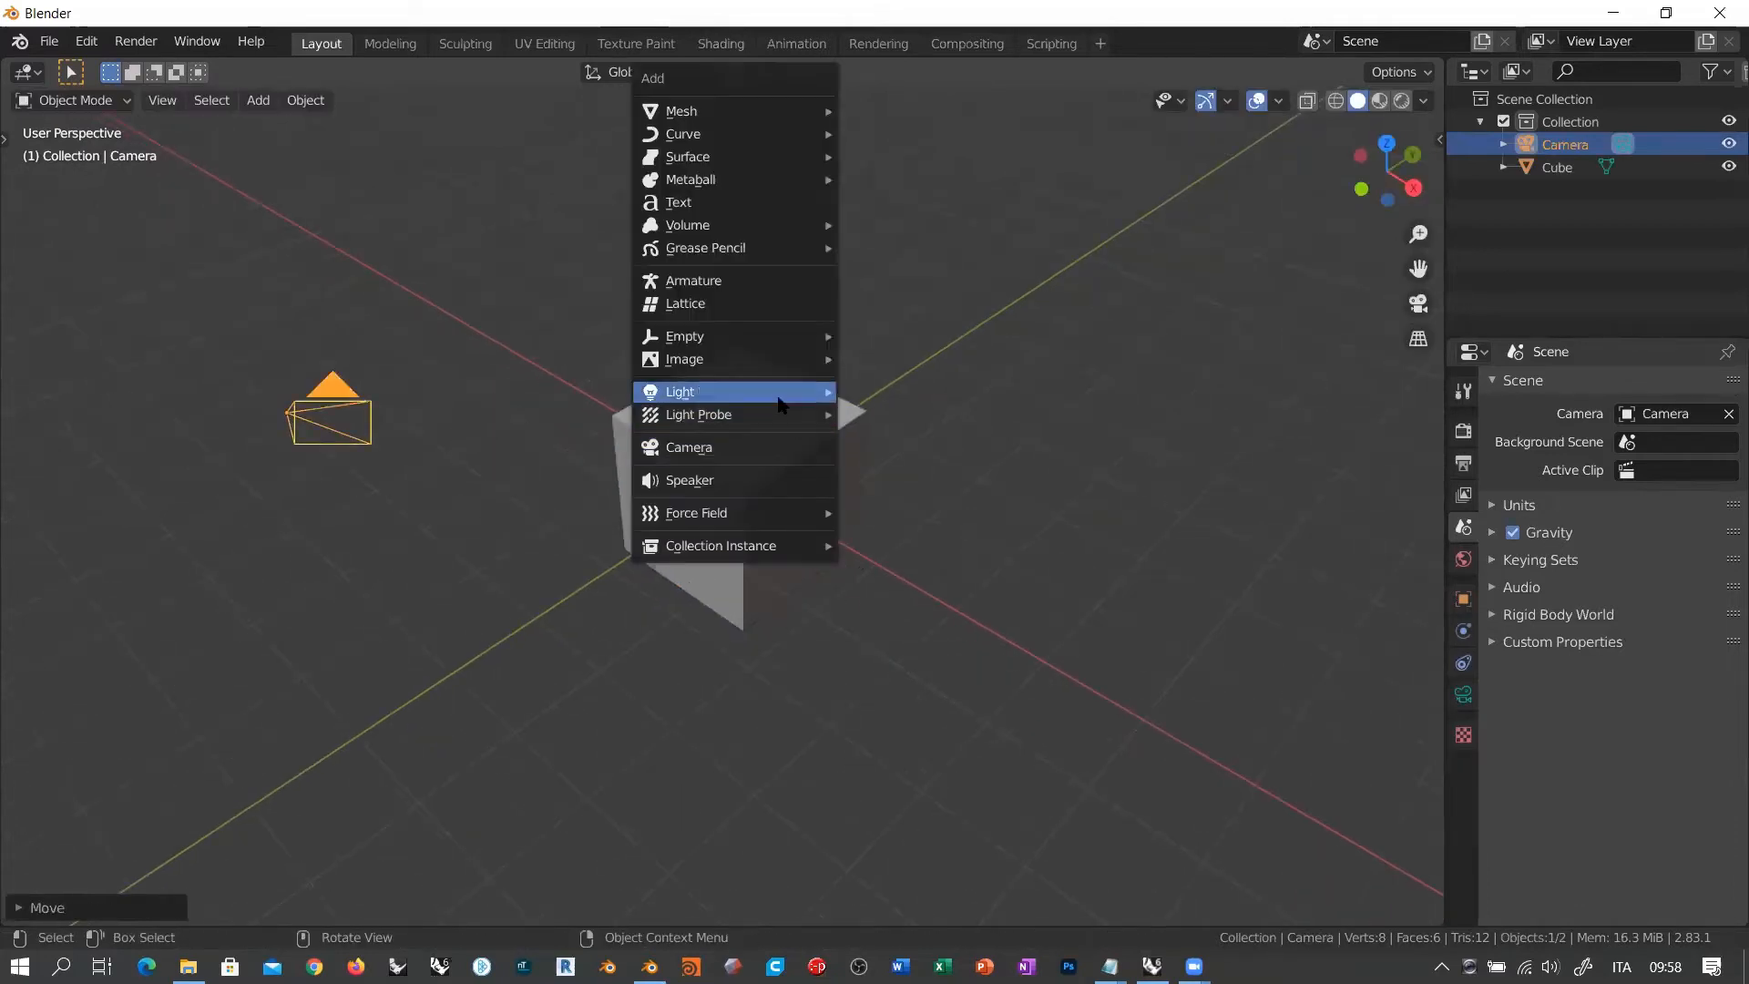
pyautogui.moveTo(782, 399)
pyautogui.click(893, 413)
pyautogui.press('g')
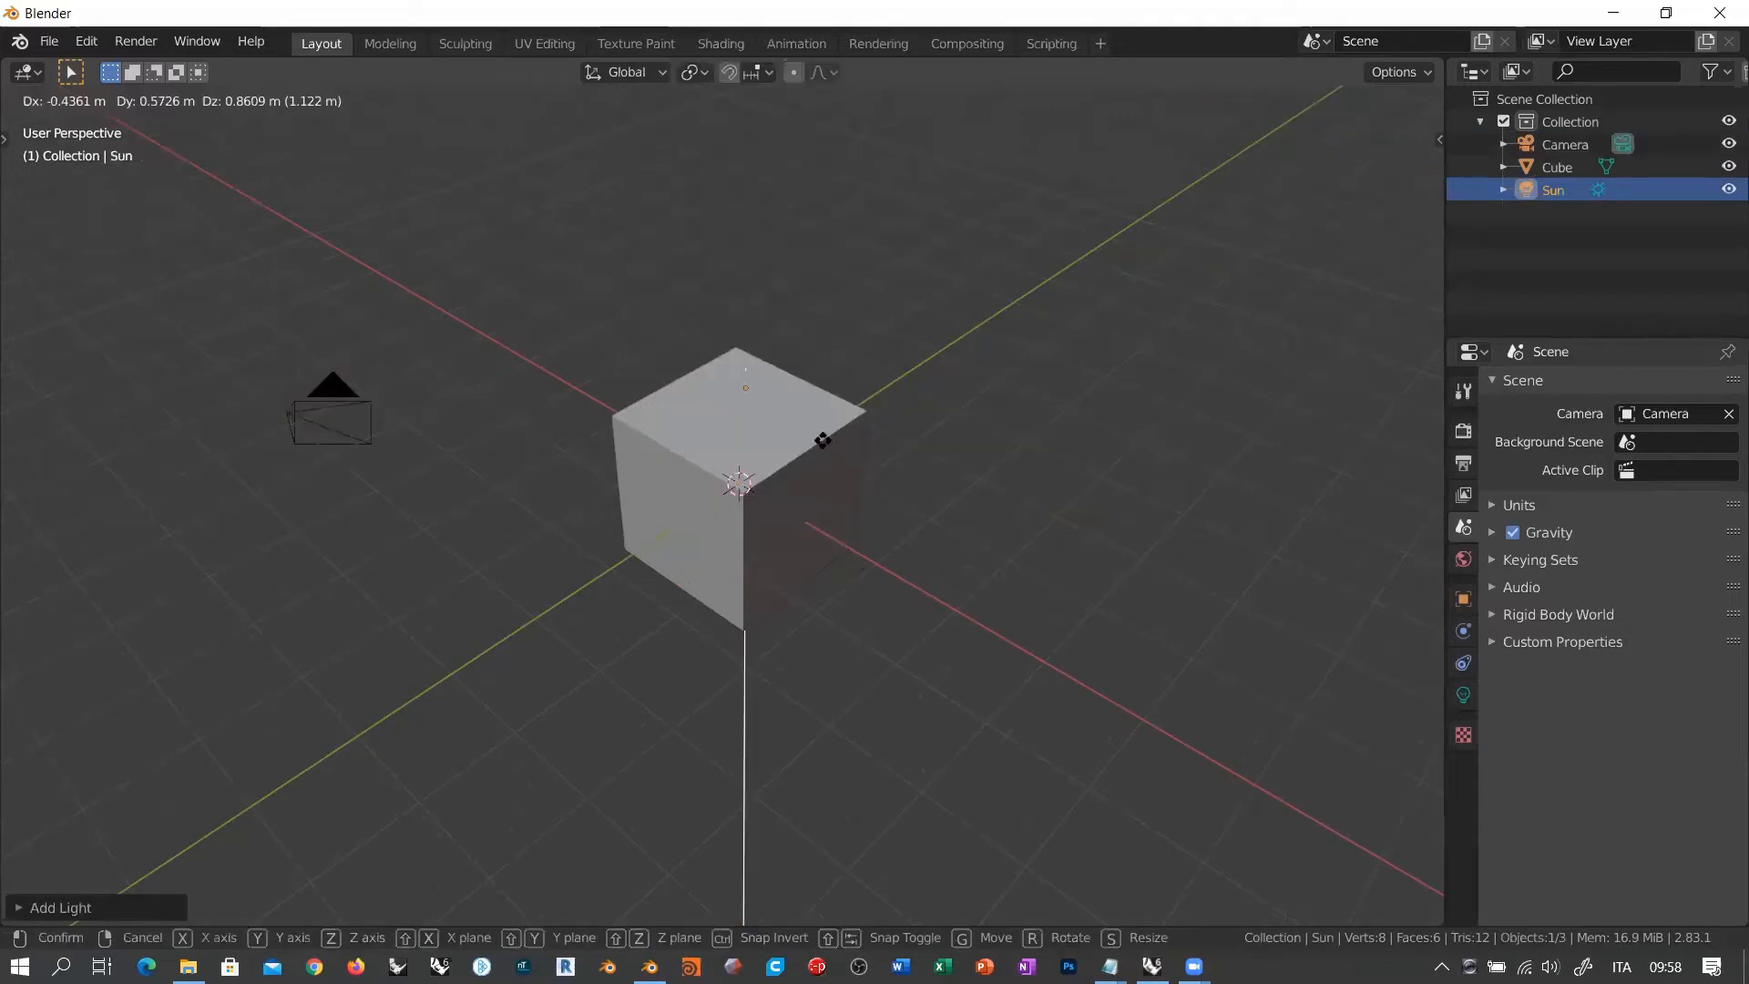
pyautogui.click(593, 273)
pyautogui.moveTo(820, 617); pyautogui.dragTo(782, 649, button='middle')
pyautogui.press('a')
pyautogui.hotkey('alt', 'a')
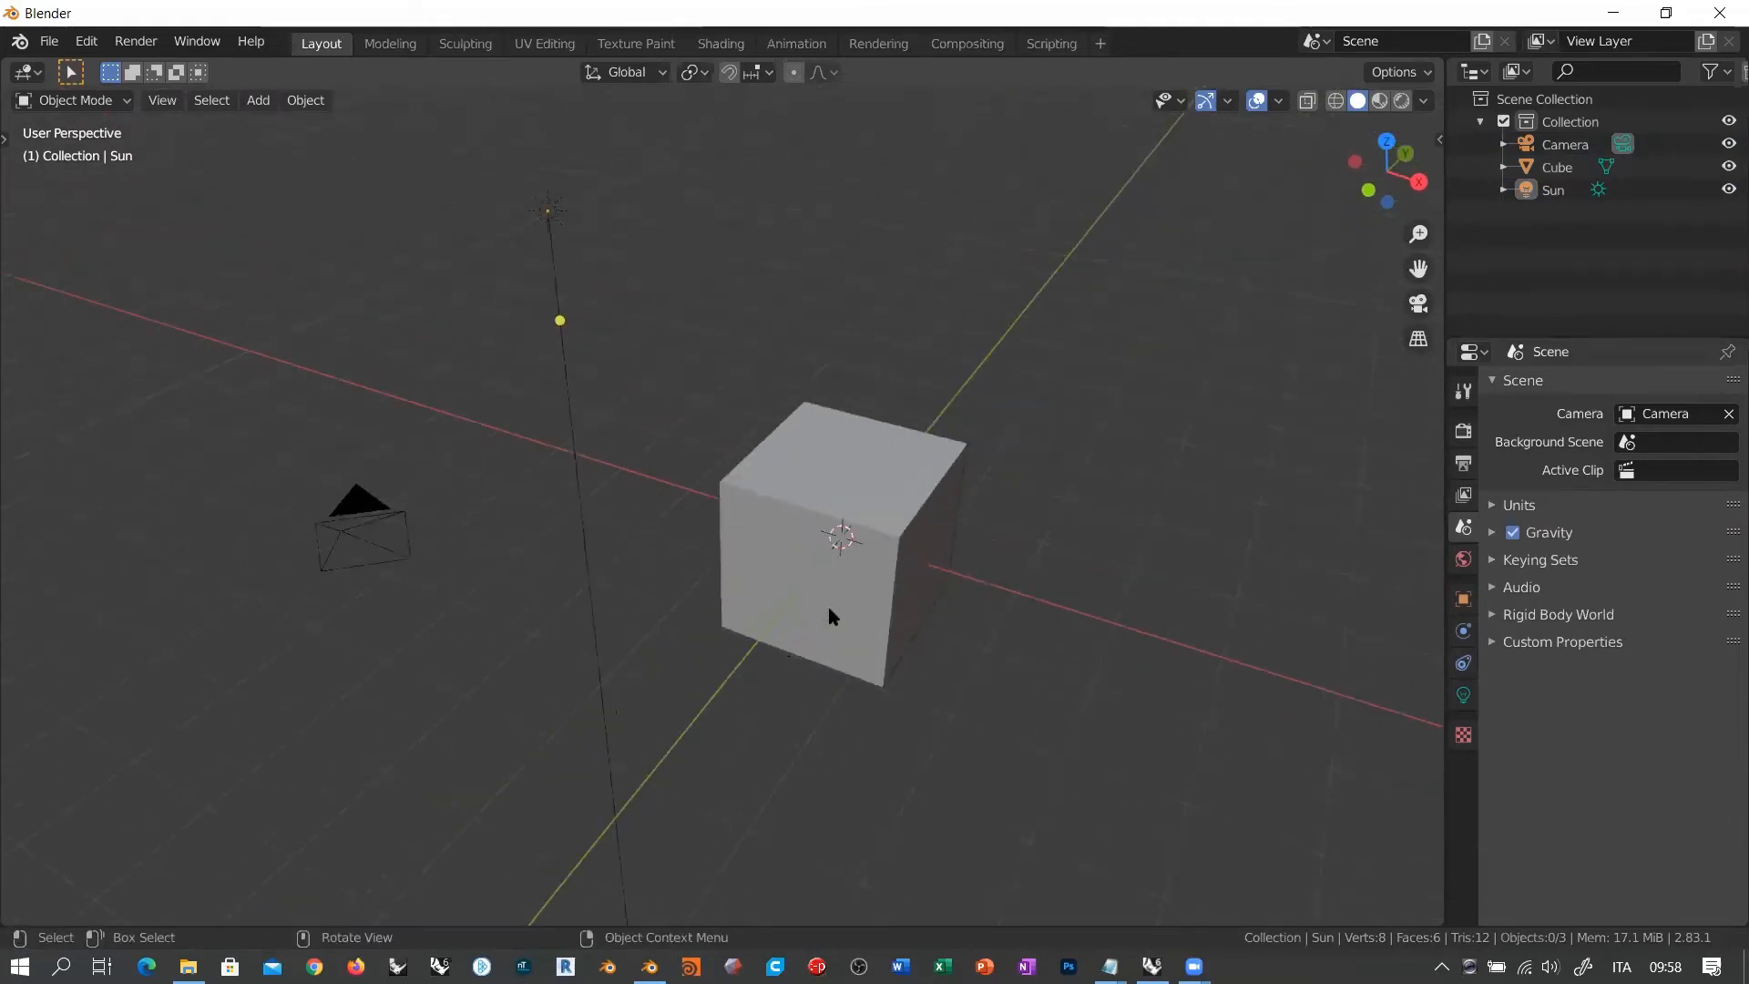
# Step: Delete the cube, the camera and the Sun light to empty the scene
pyautogui.moveTo(899, 547); pyautogui.dragTo(851, 503, button='middle')
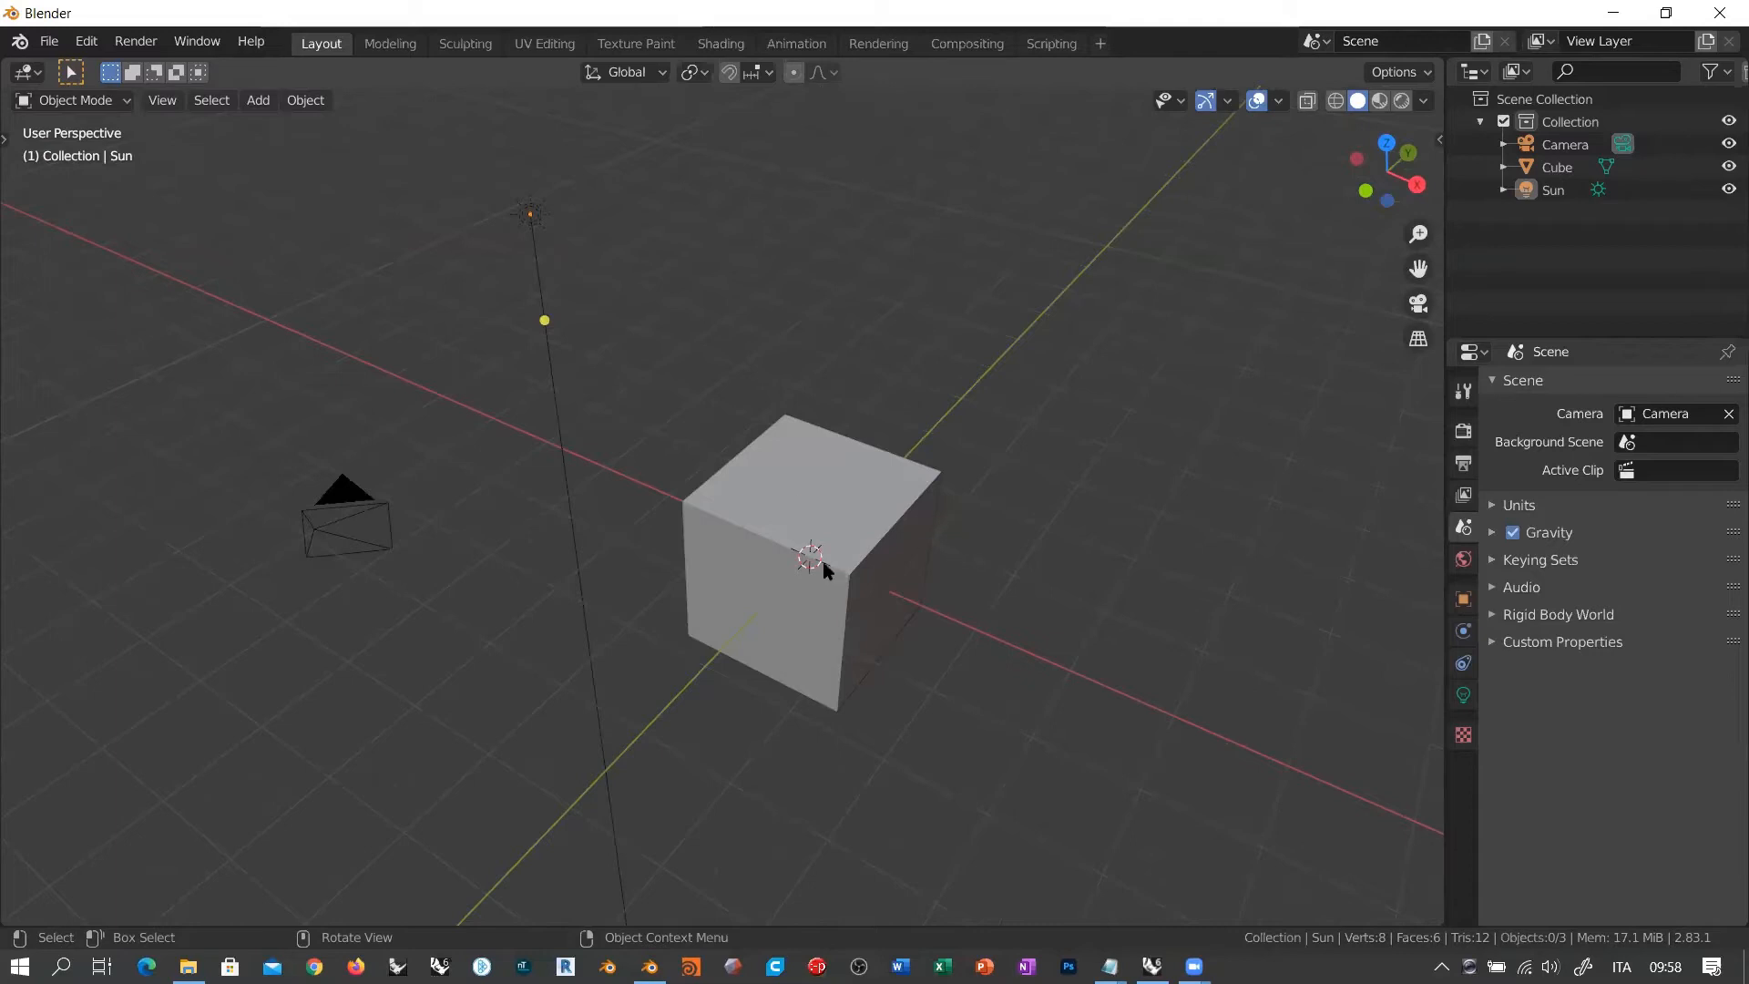
pyautogui.moveTo(741, 558); pyautogui.dragTo(914, 615, button='middle')
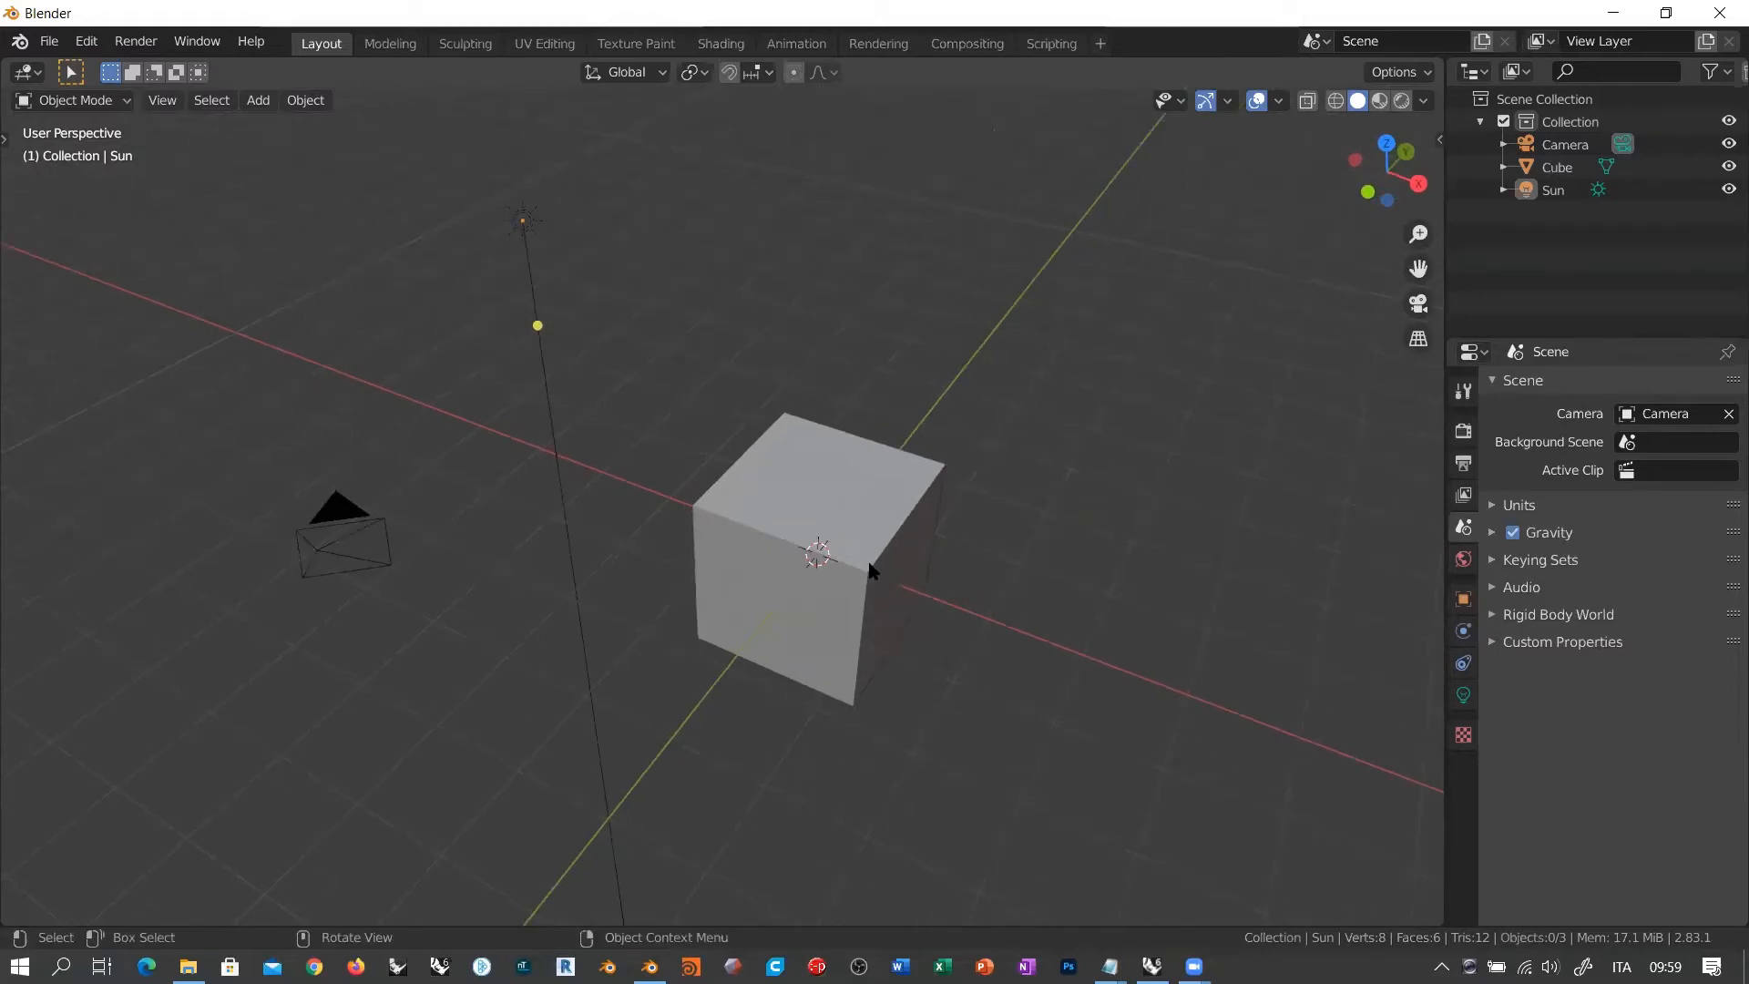
pyautogui.press('a')
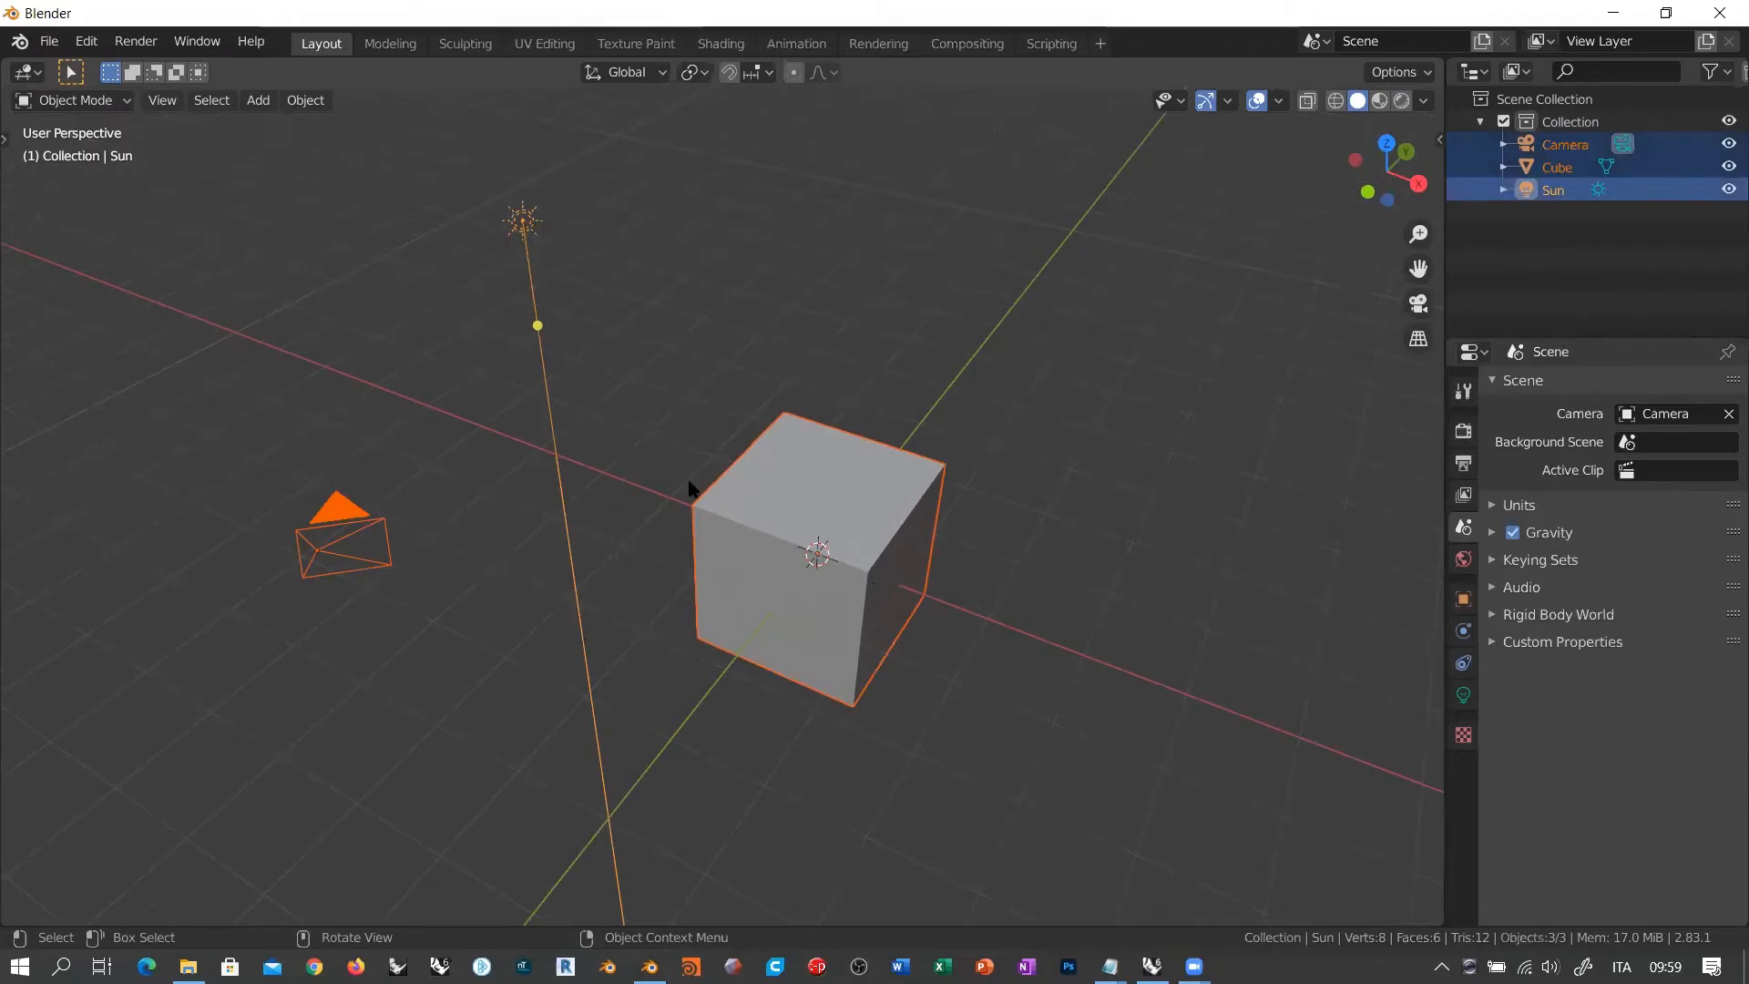
pyautogui.press('x')
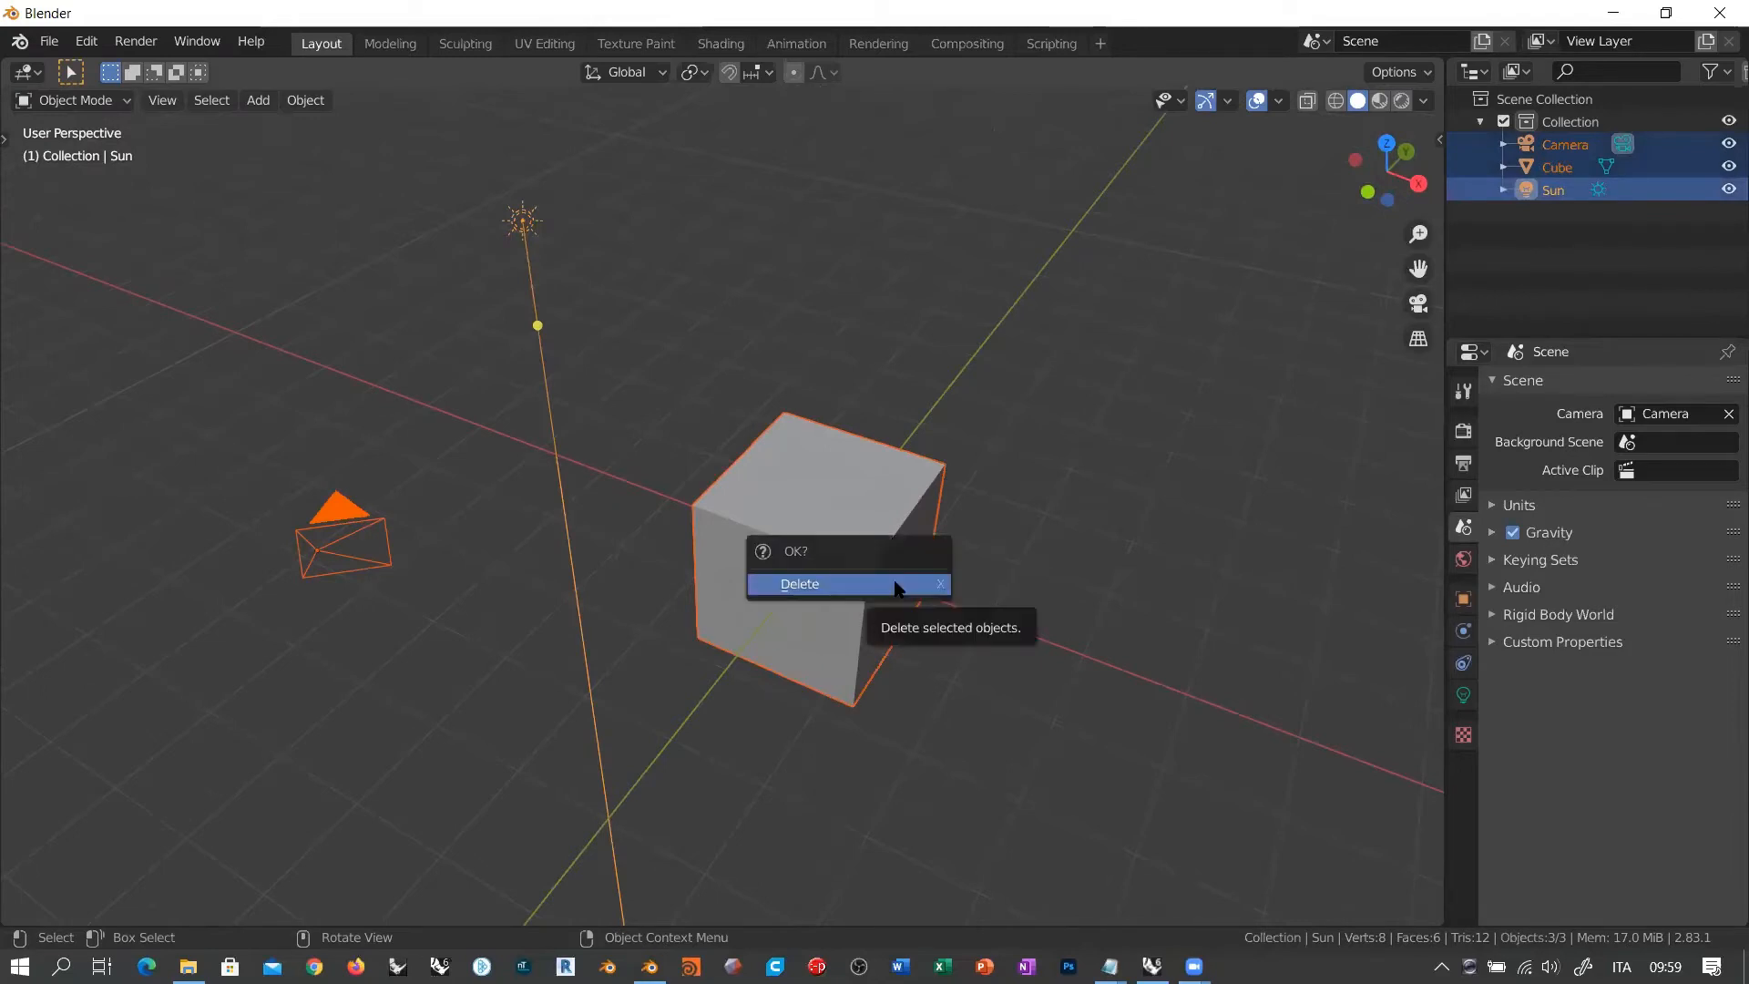
pyautogui.click(847, 585)
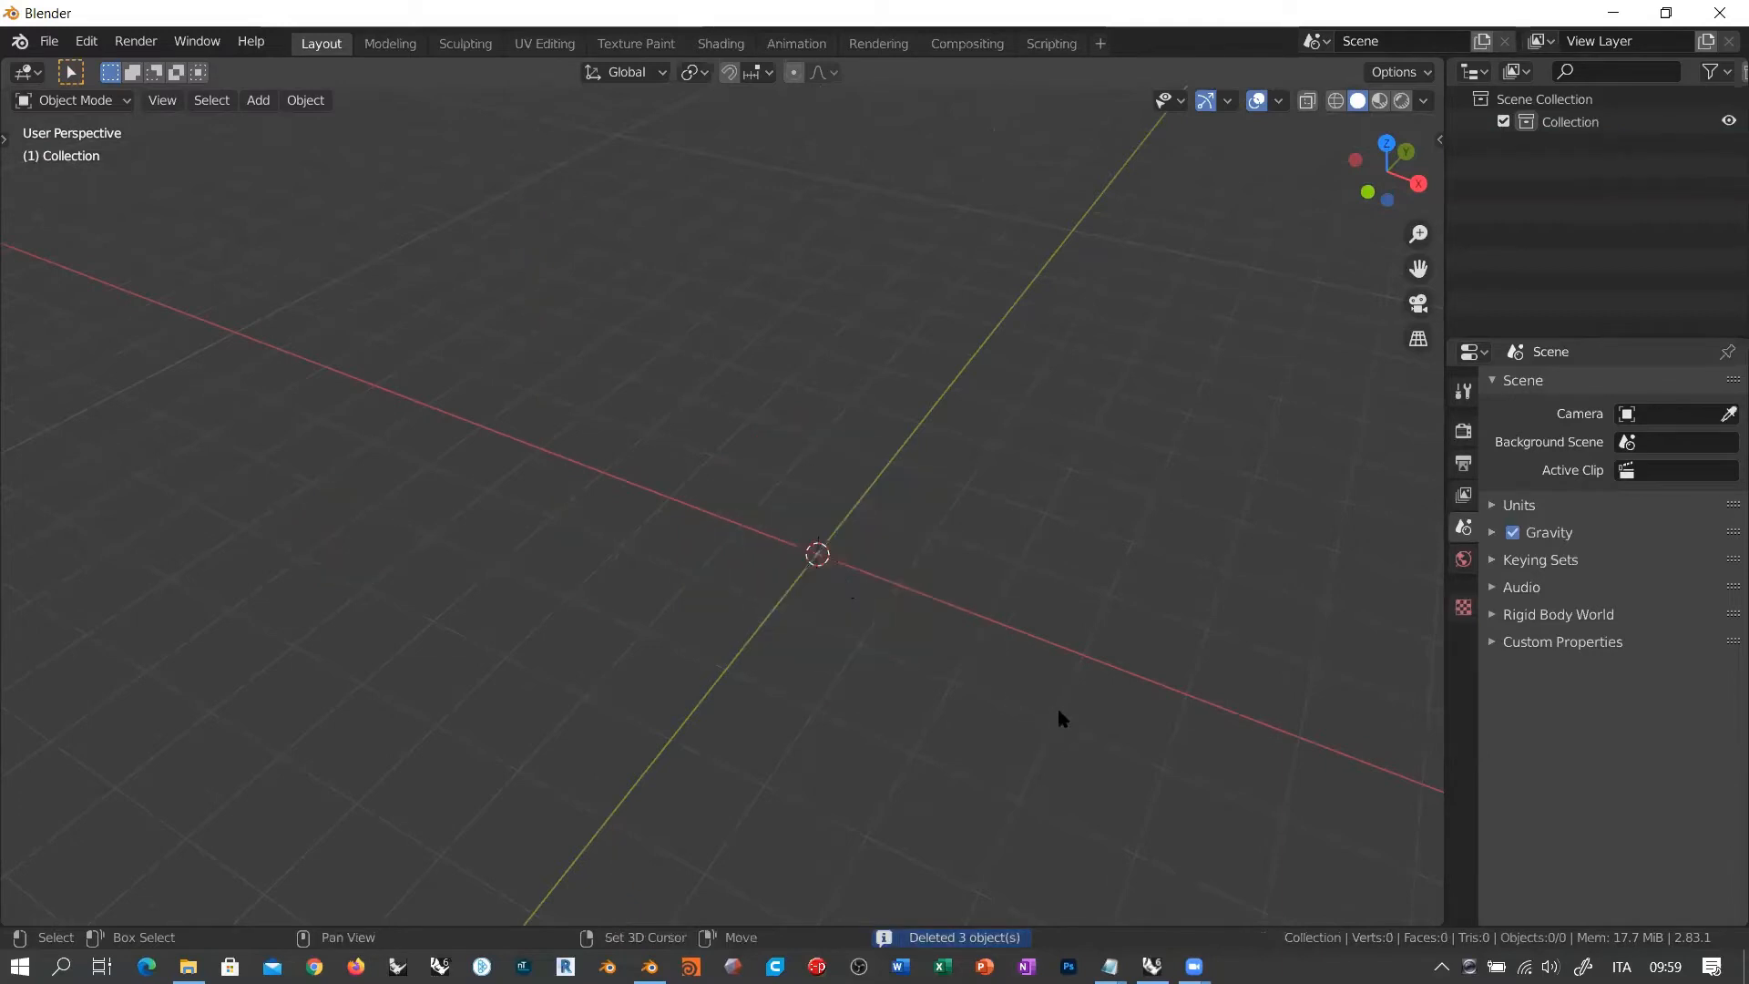
# Step: Add a plane mesh at the world origin of the empty scene
pyautogui.moveTo(1054, 719); pyautogui.dragTo(765, 577, button='middle')
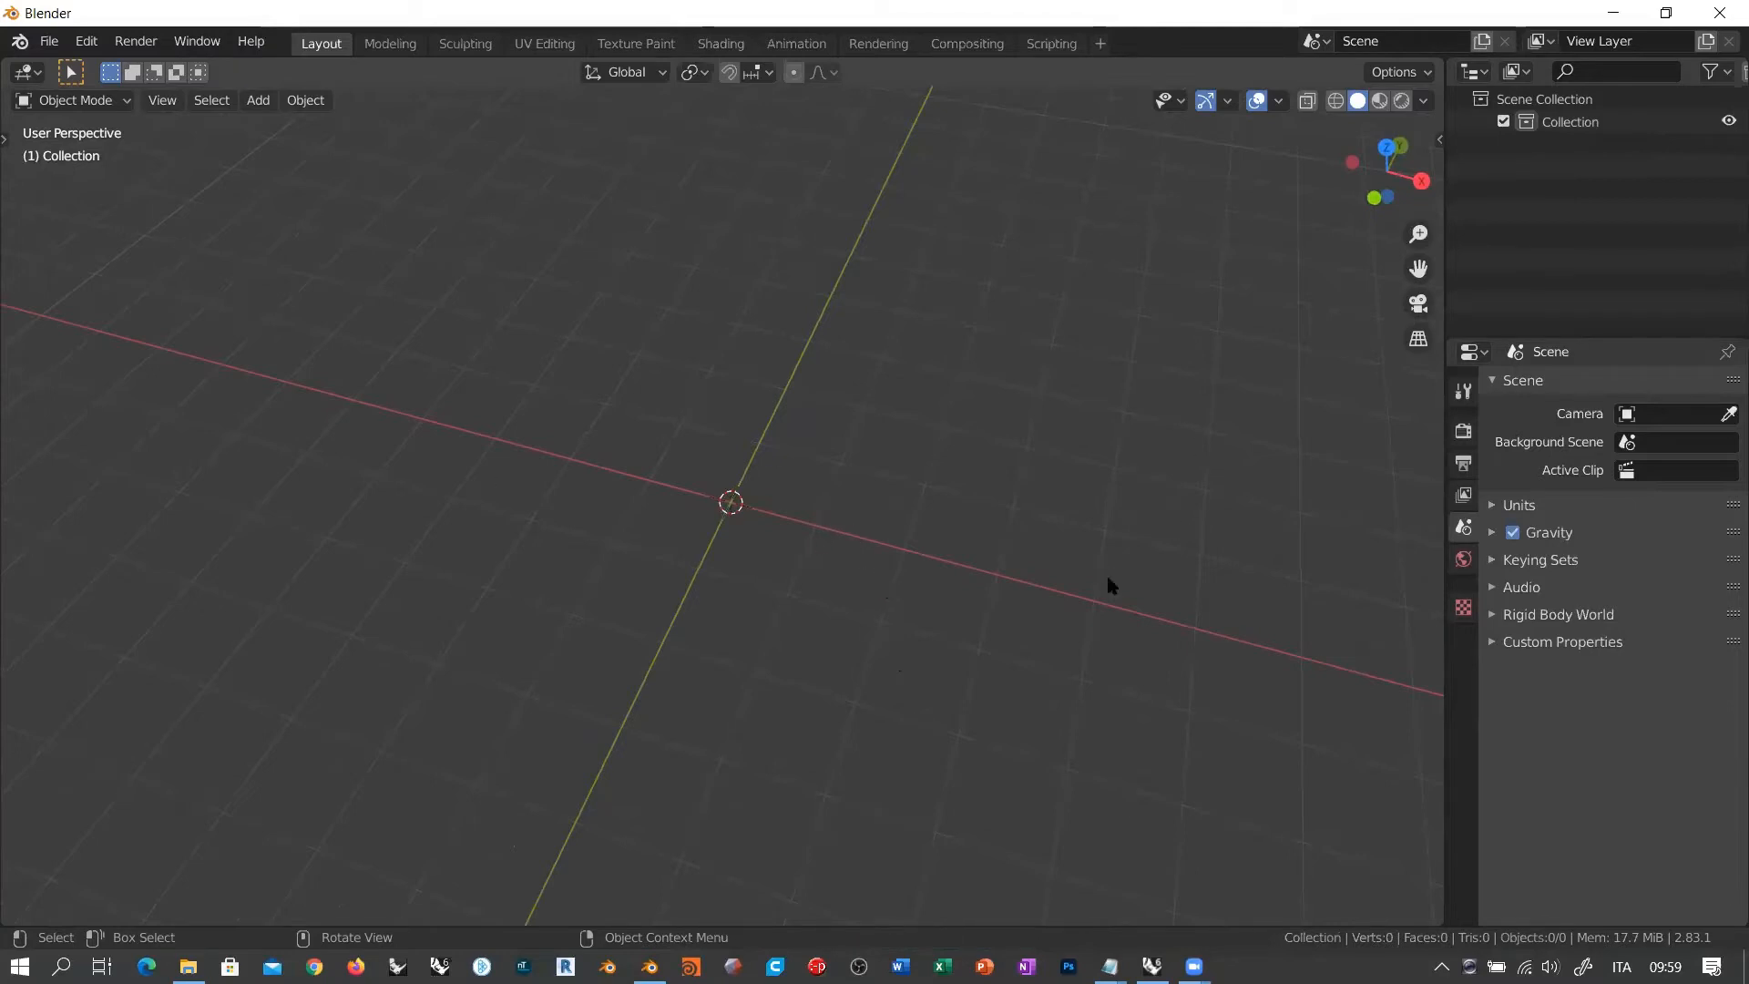
pyautogui.moveTo(930, 722); pyautogui.dragTo(909, 640, button='middle')
pyautogui.keyDown('shift'); pyautogui.moveTo(825, 628); pyautogui.dragTo(863, 554, button='middle'); pyautogui.keyUp('shift')
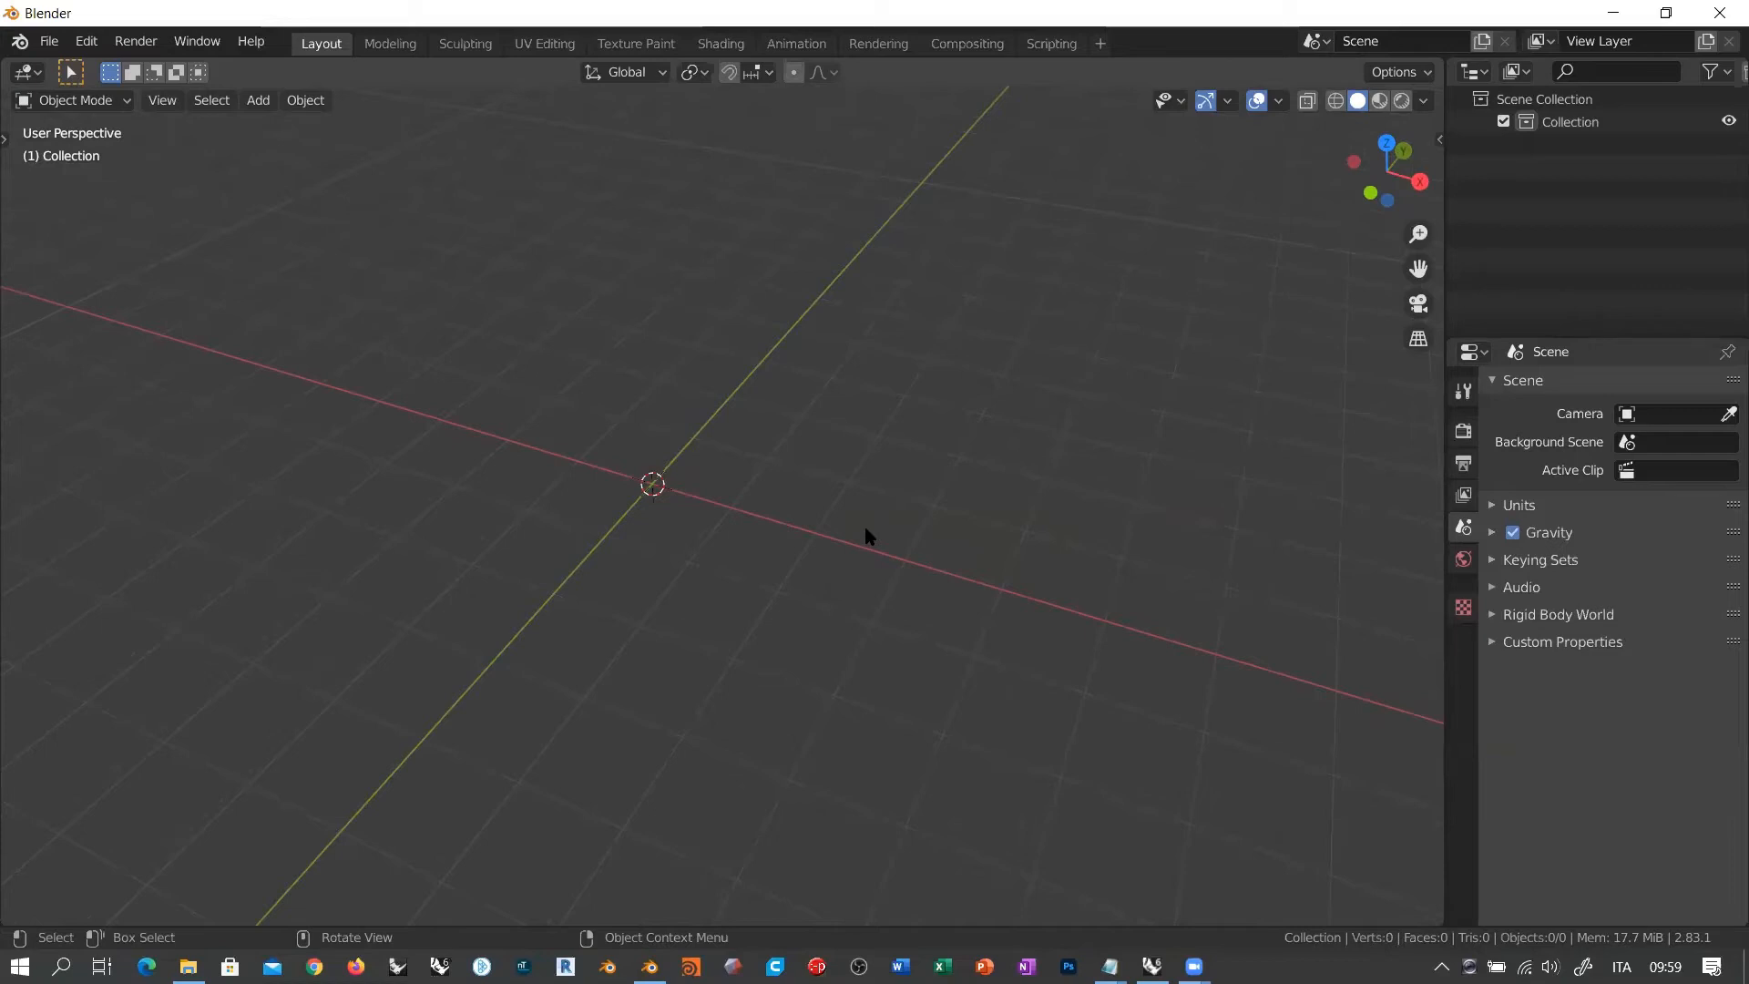
pyautogui.moveTo(703, 500); pyautogui.dragTo(870, 483, button='middle')
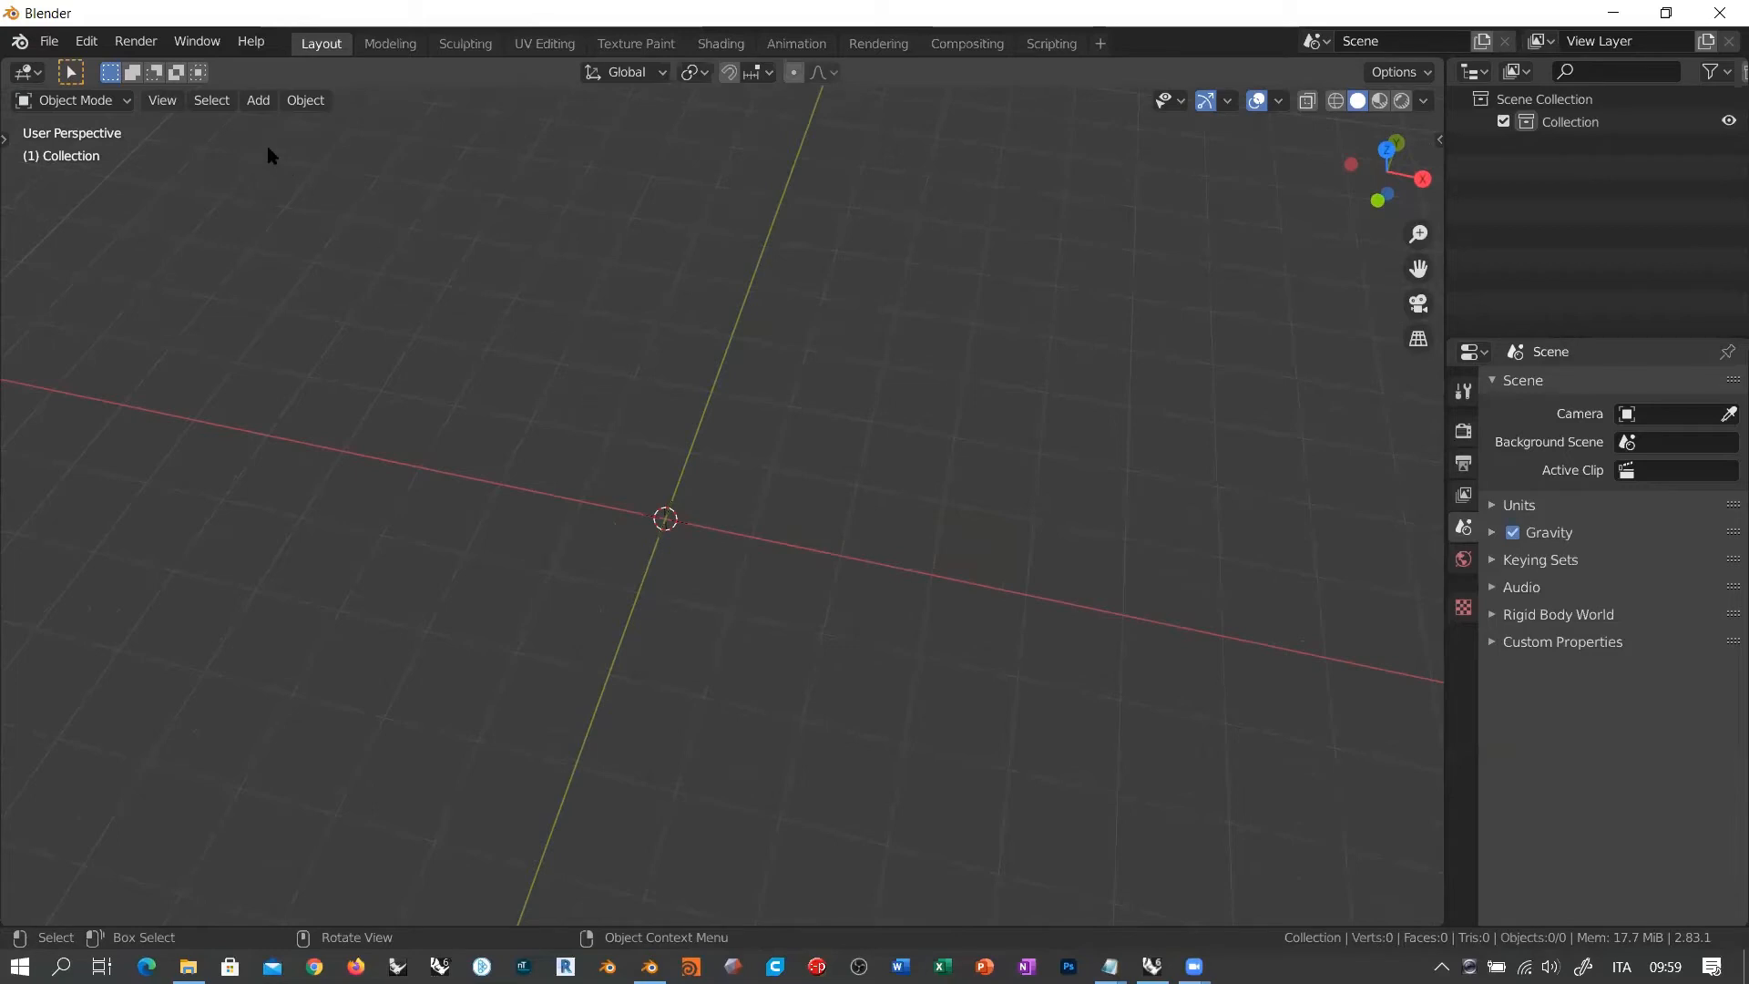
pyautogui.click(259, 102)
pyautogui.hotkey('shift', 'a')
pyautogui.moveTo(792, 420)
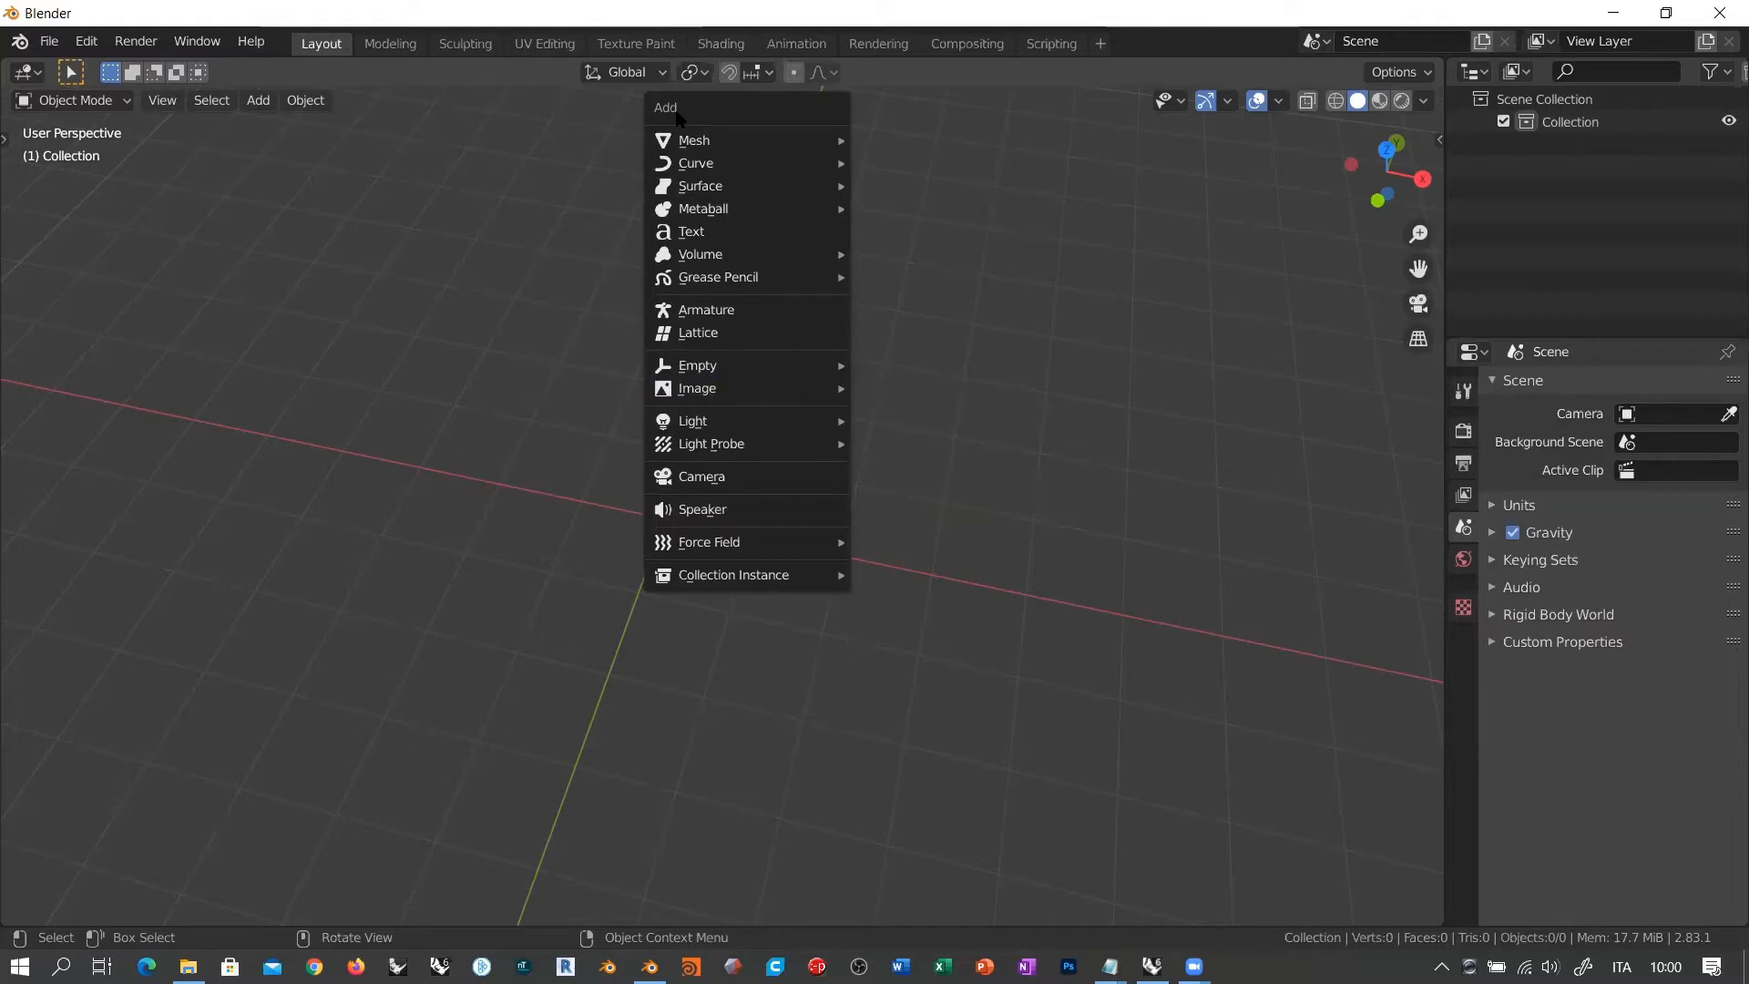
pyautogui.moveTo(694, 139)
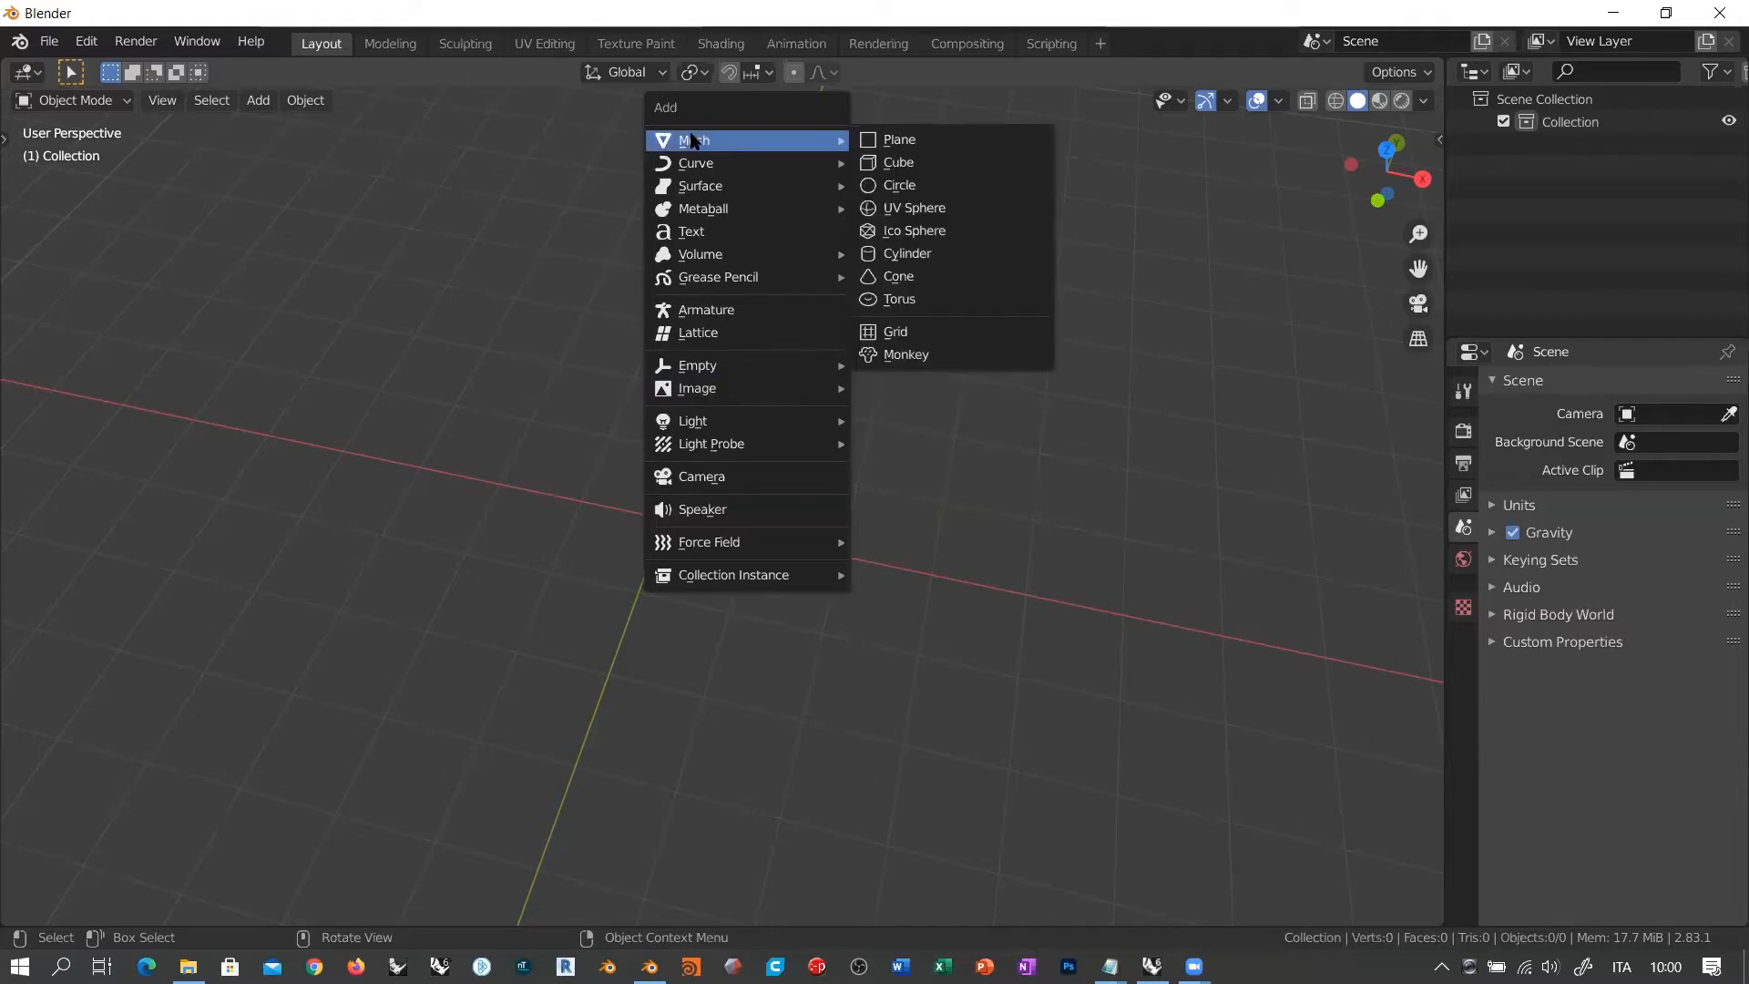
pyautogui.click(892, 142)
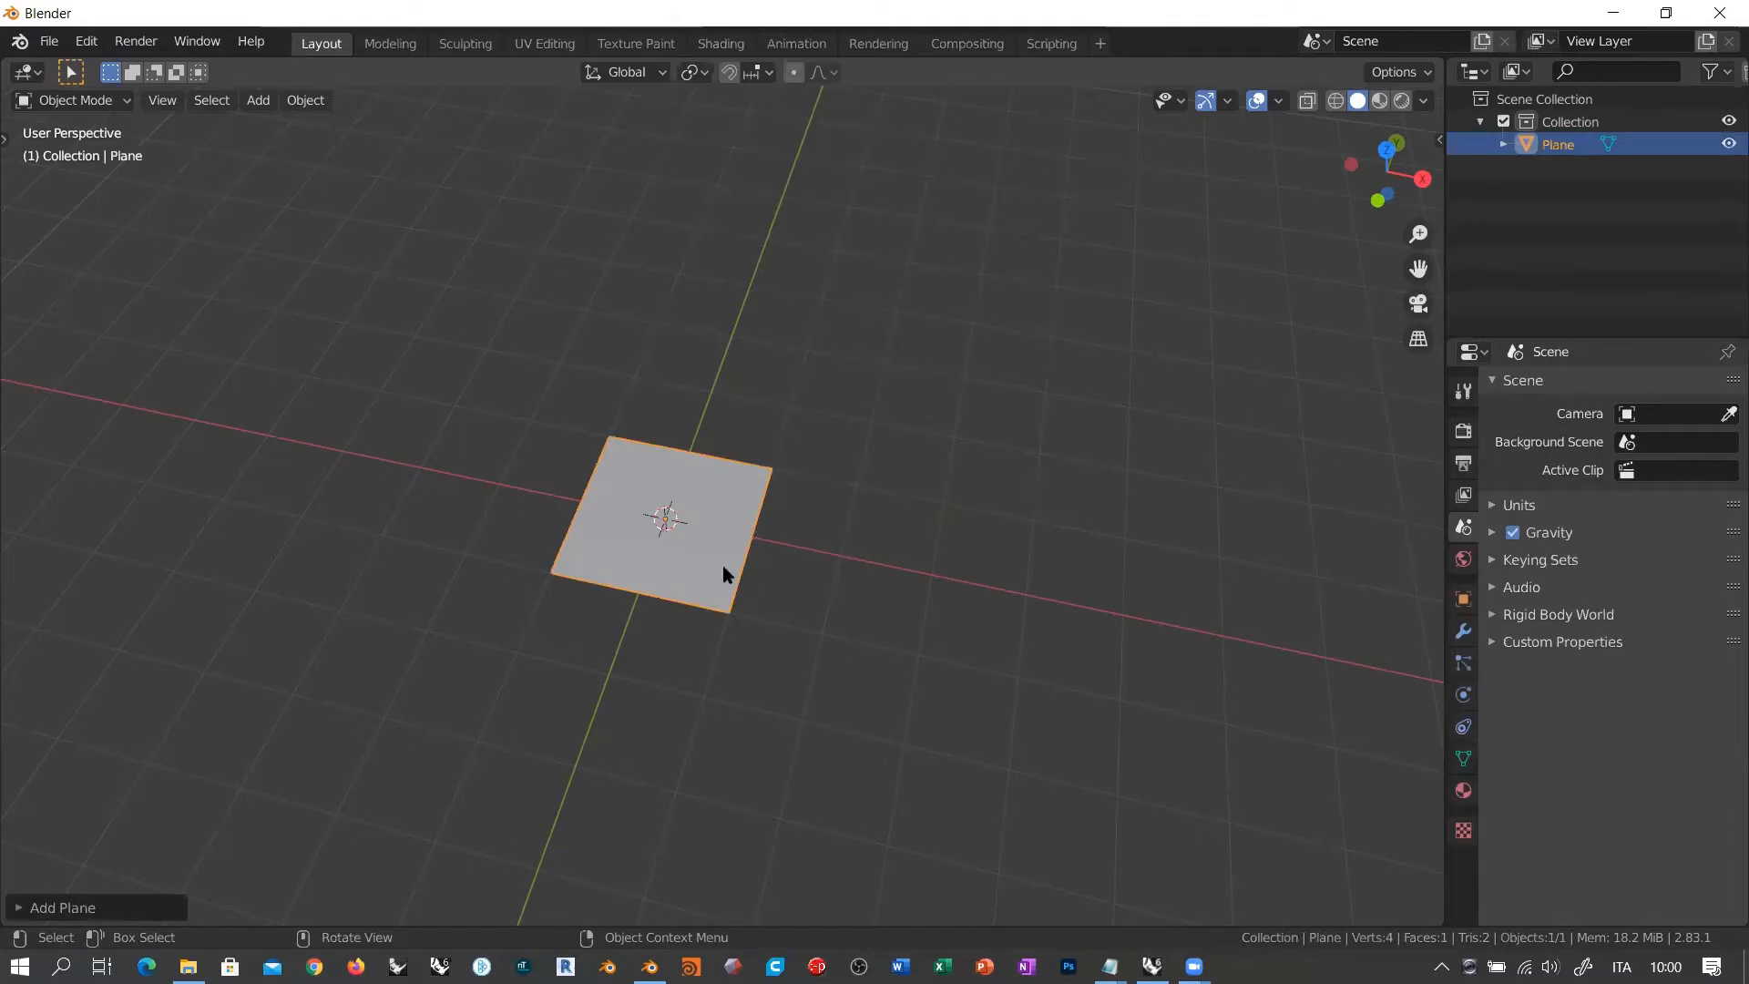
pyautogui.moveTo(726, 572); pyautogui.dragTo(726, 565, button='middle')
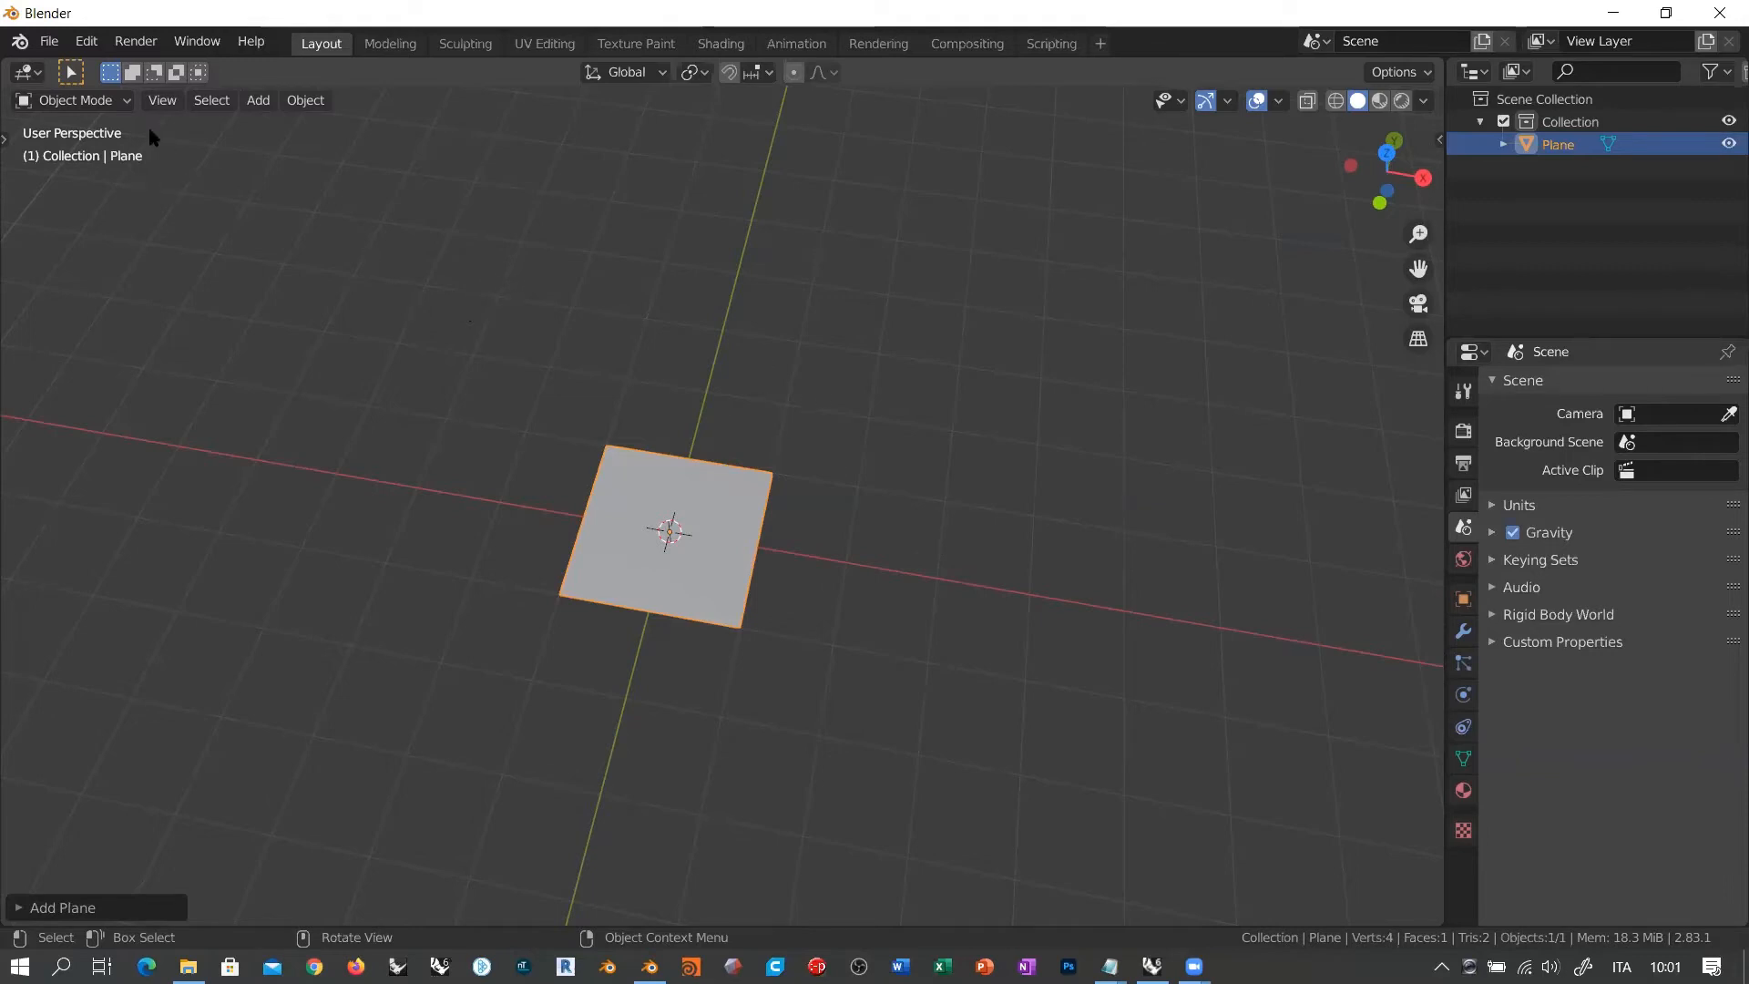
# Step: Switch the plane to Edit Mode and back to Object Mode
pyautogui.click(72, 102)
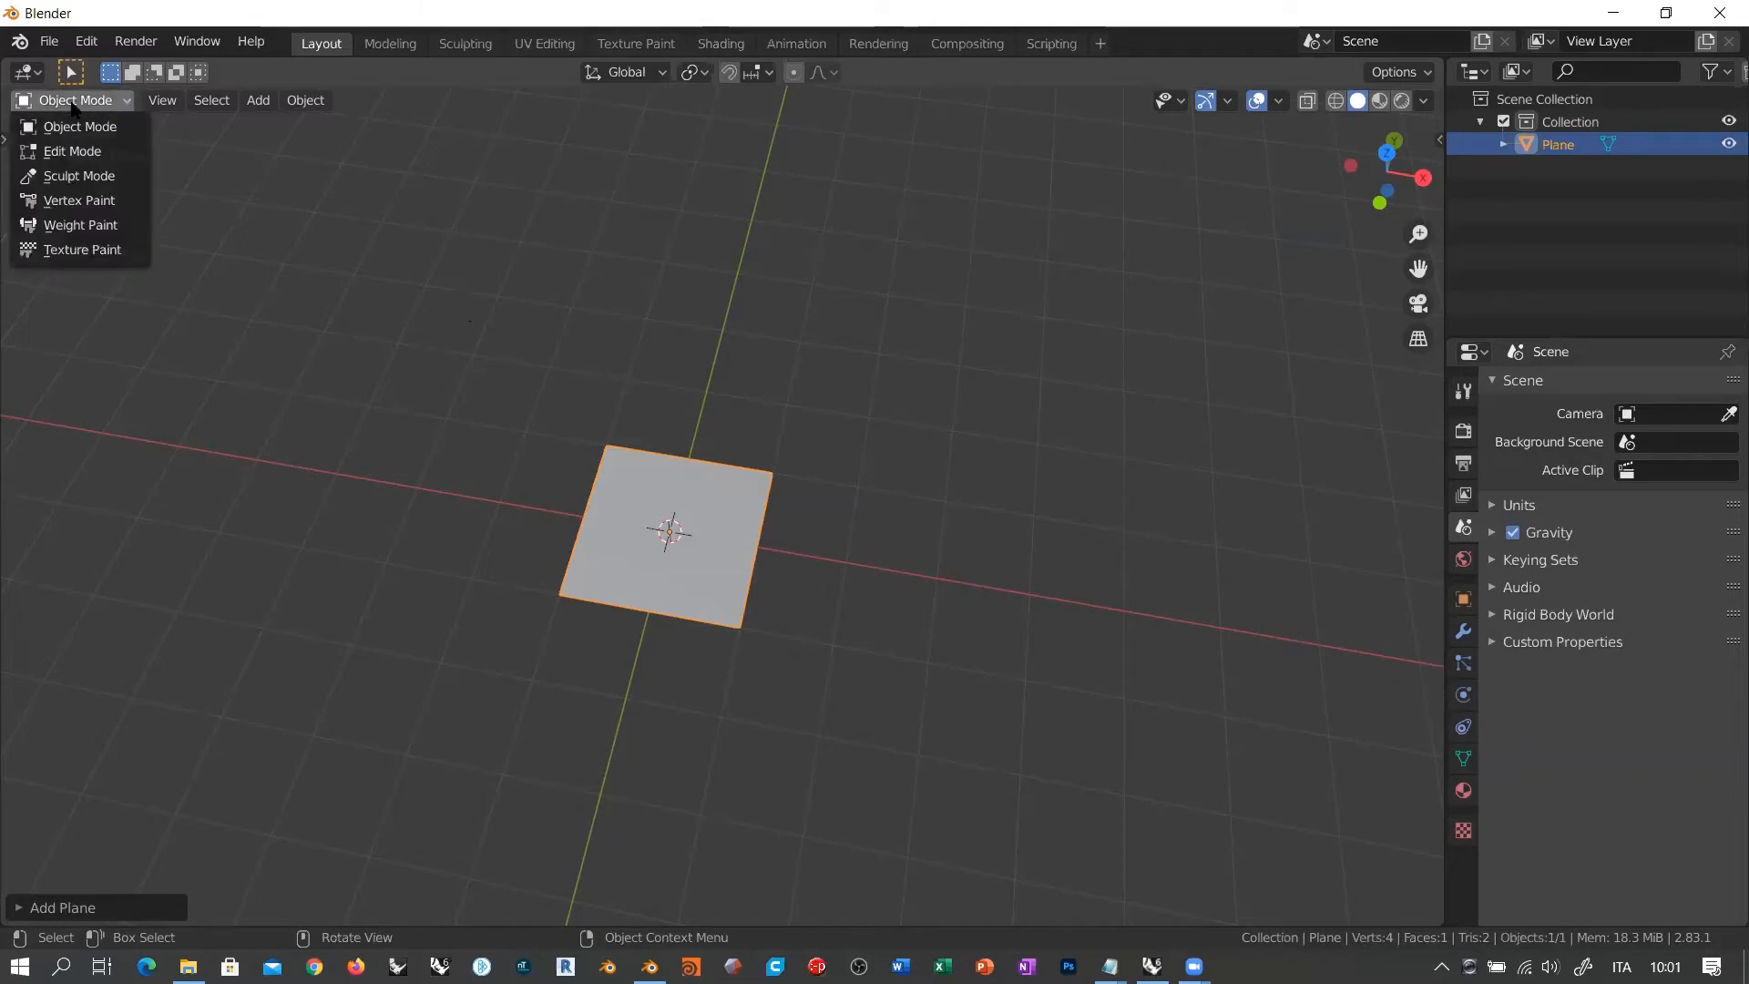
pyautogui.click(84, 152)
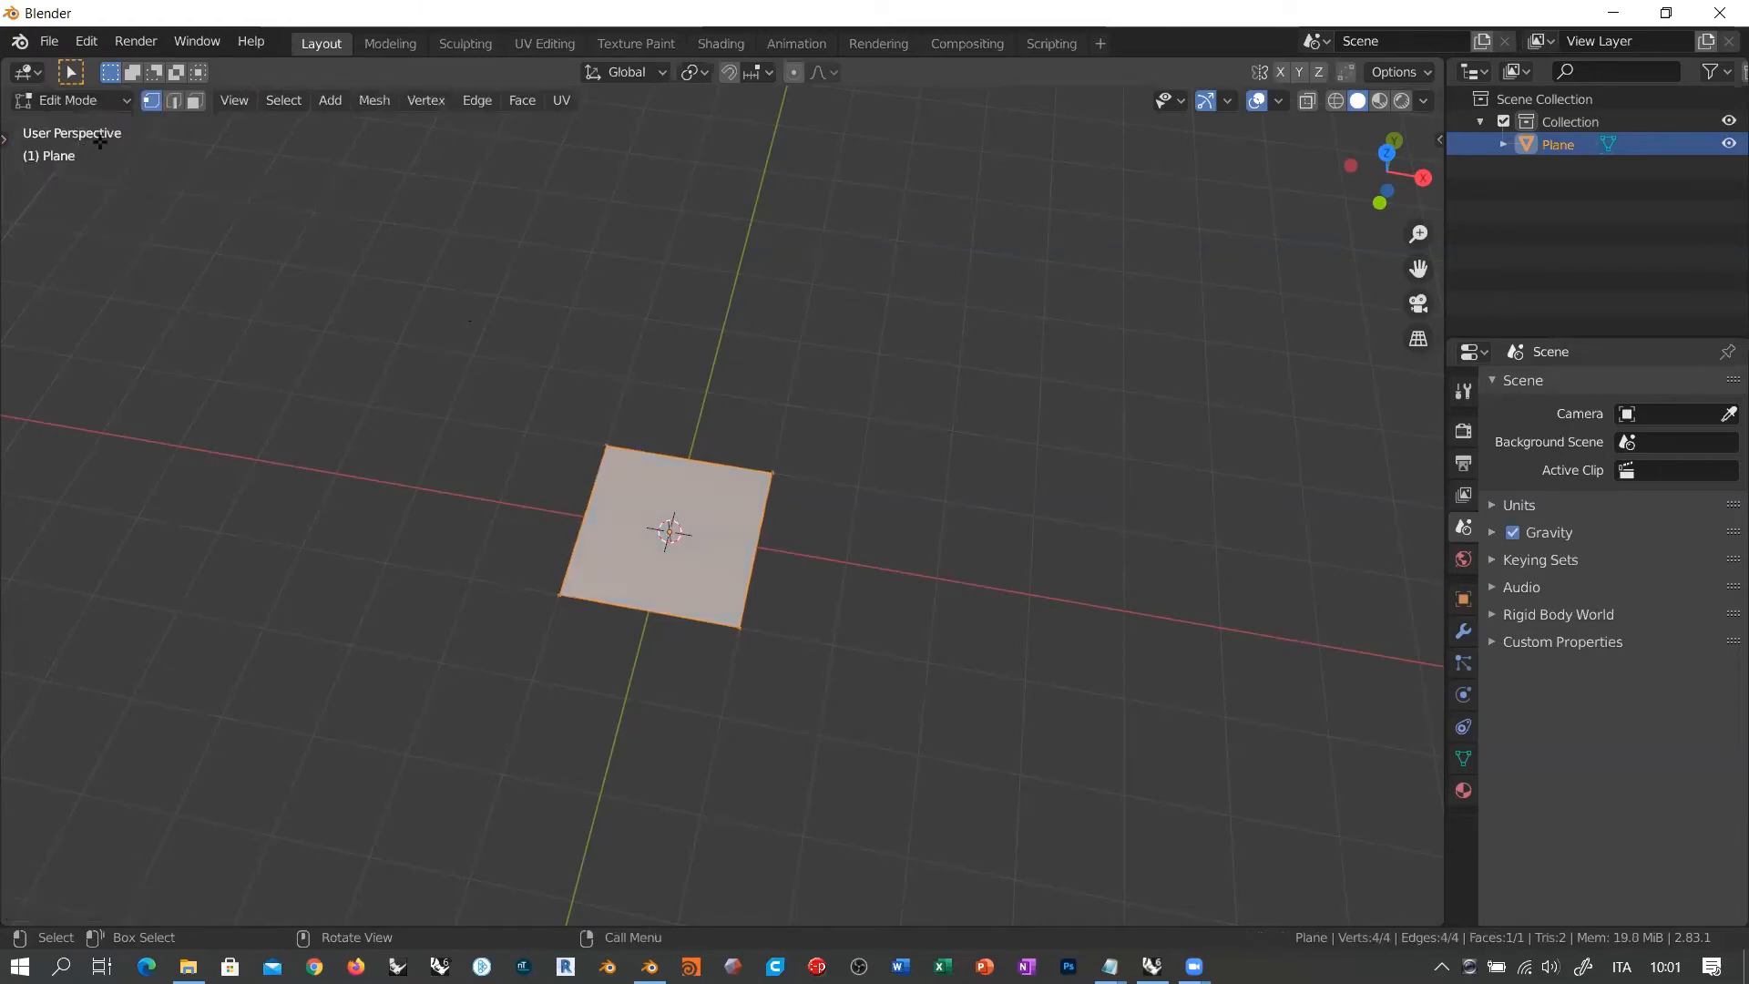
pyautogui.click(71, 100)
pyautogui.click(73, 125)
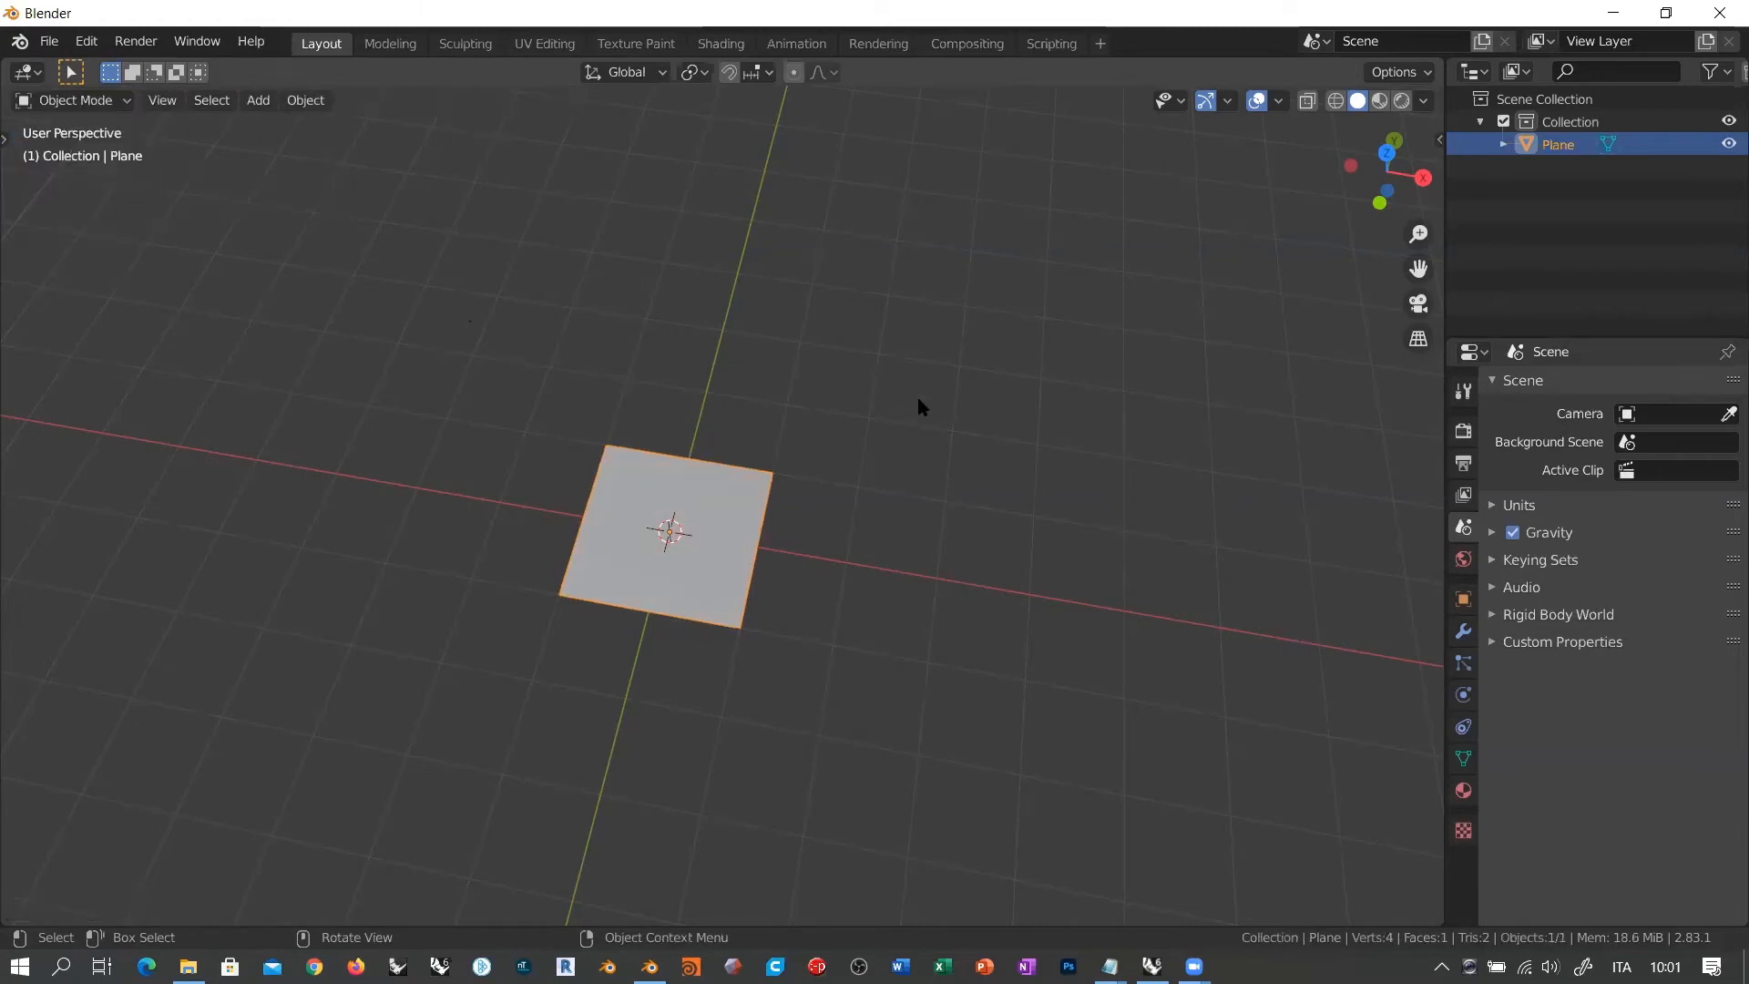
# Step: Toggle the plane repeatedly between Object Mode and Edit Mode, finishing in Edit Mode
pyautogui.press('Tab')
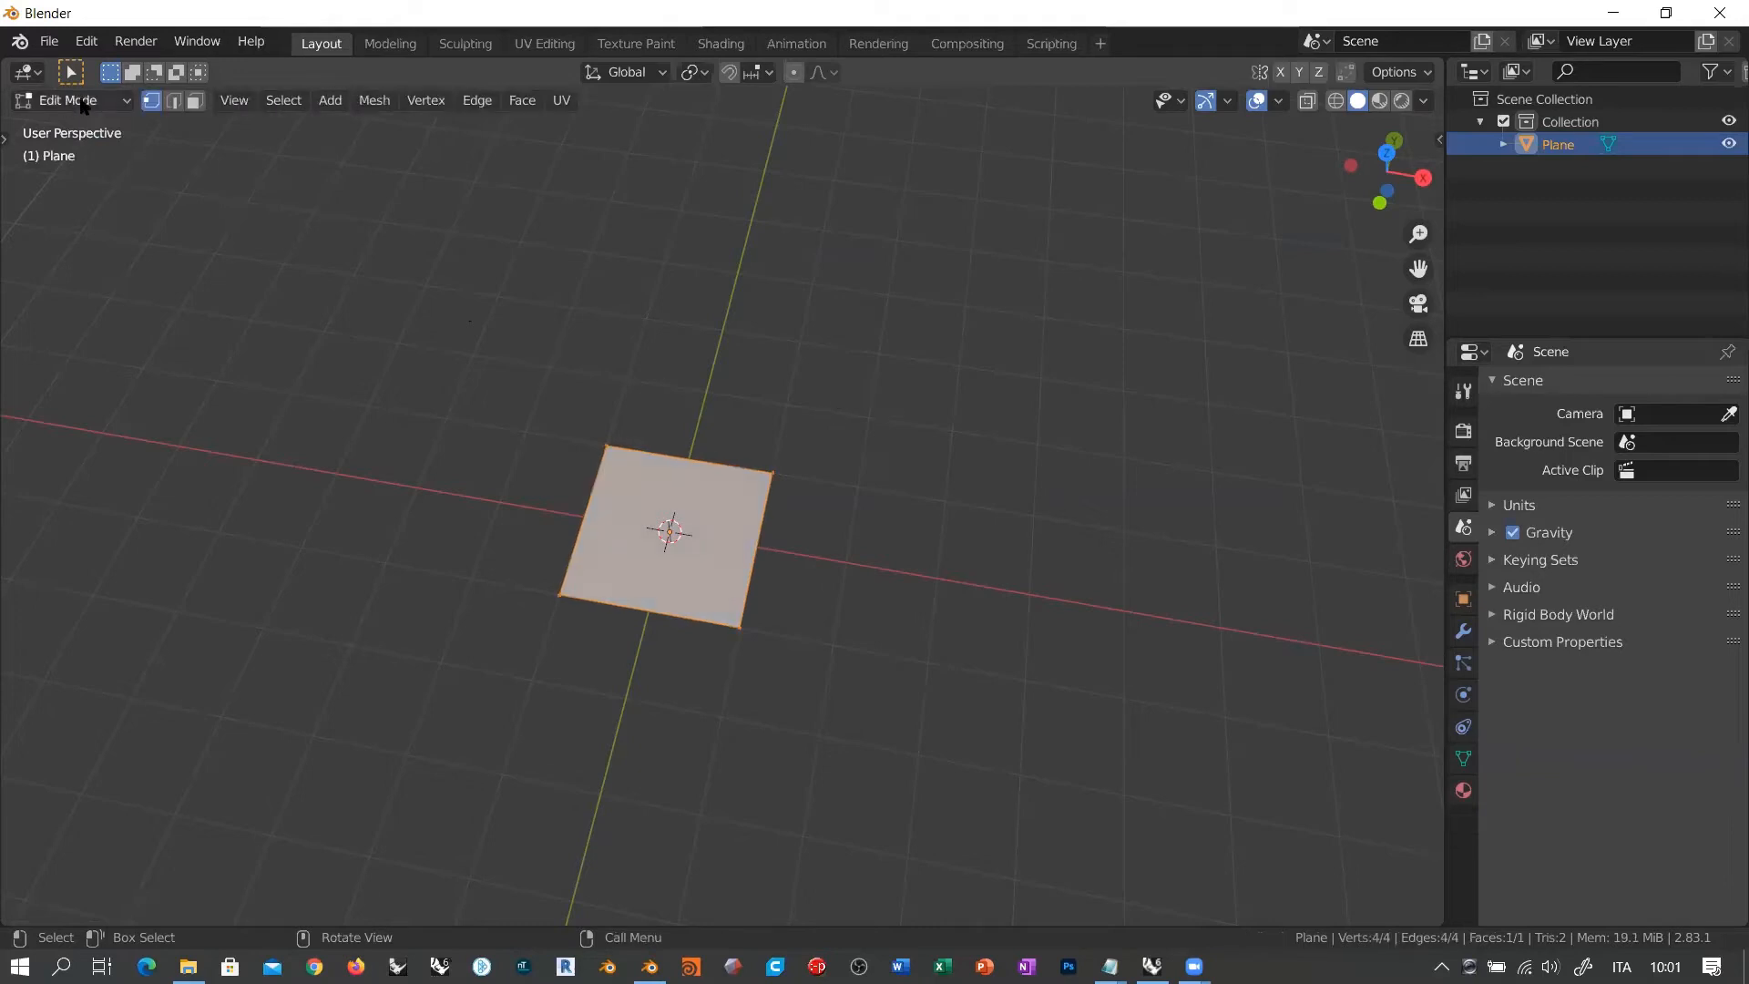
pyautogui.press('Tab')
pyautogui.press('Tab')
pyautogui.press('Tab')
pyautogui.press('Tab')
pyautogui.press('Tab')
pyautogui.press('Tab')
pyautogui.press('Tab')
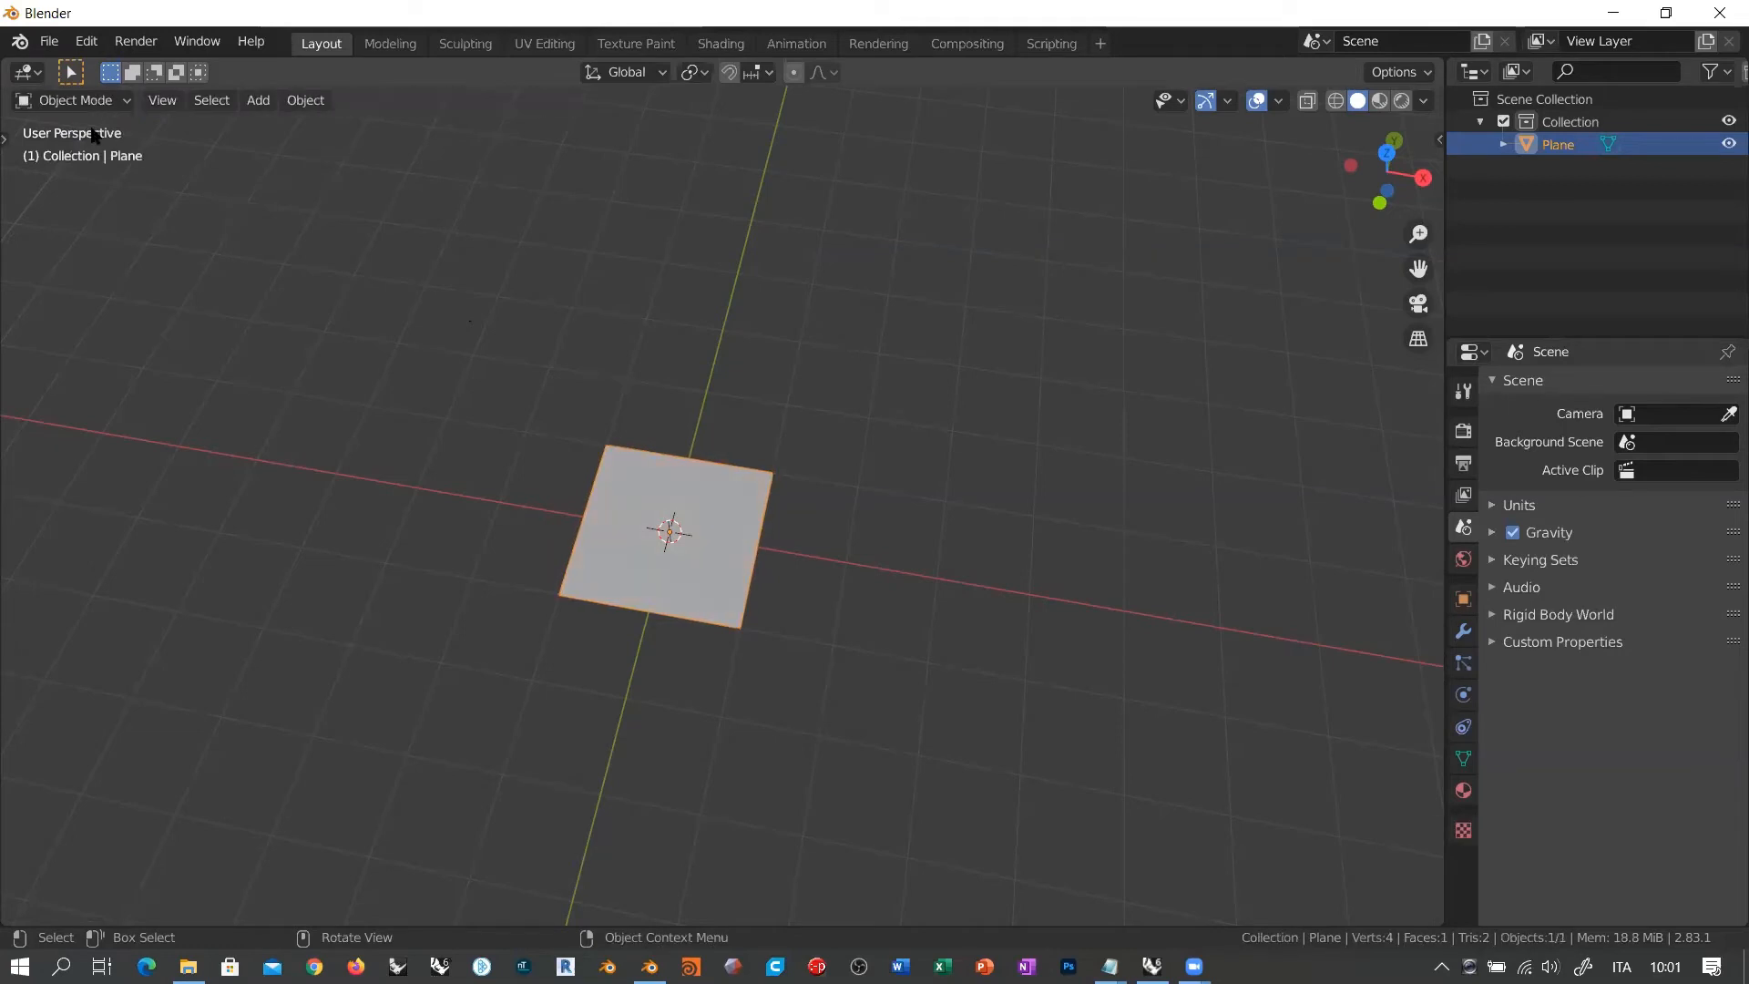
pyautogui.press('Tab')
pyautogui.press('Tab')
pyautogui.press('Tab')
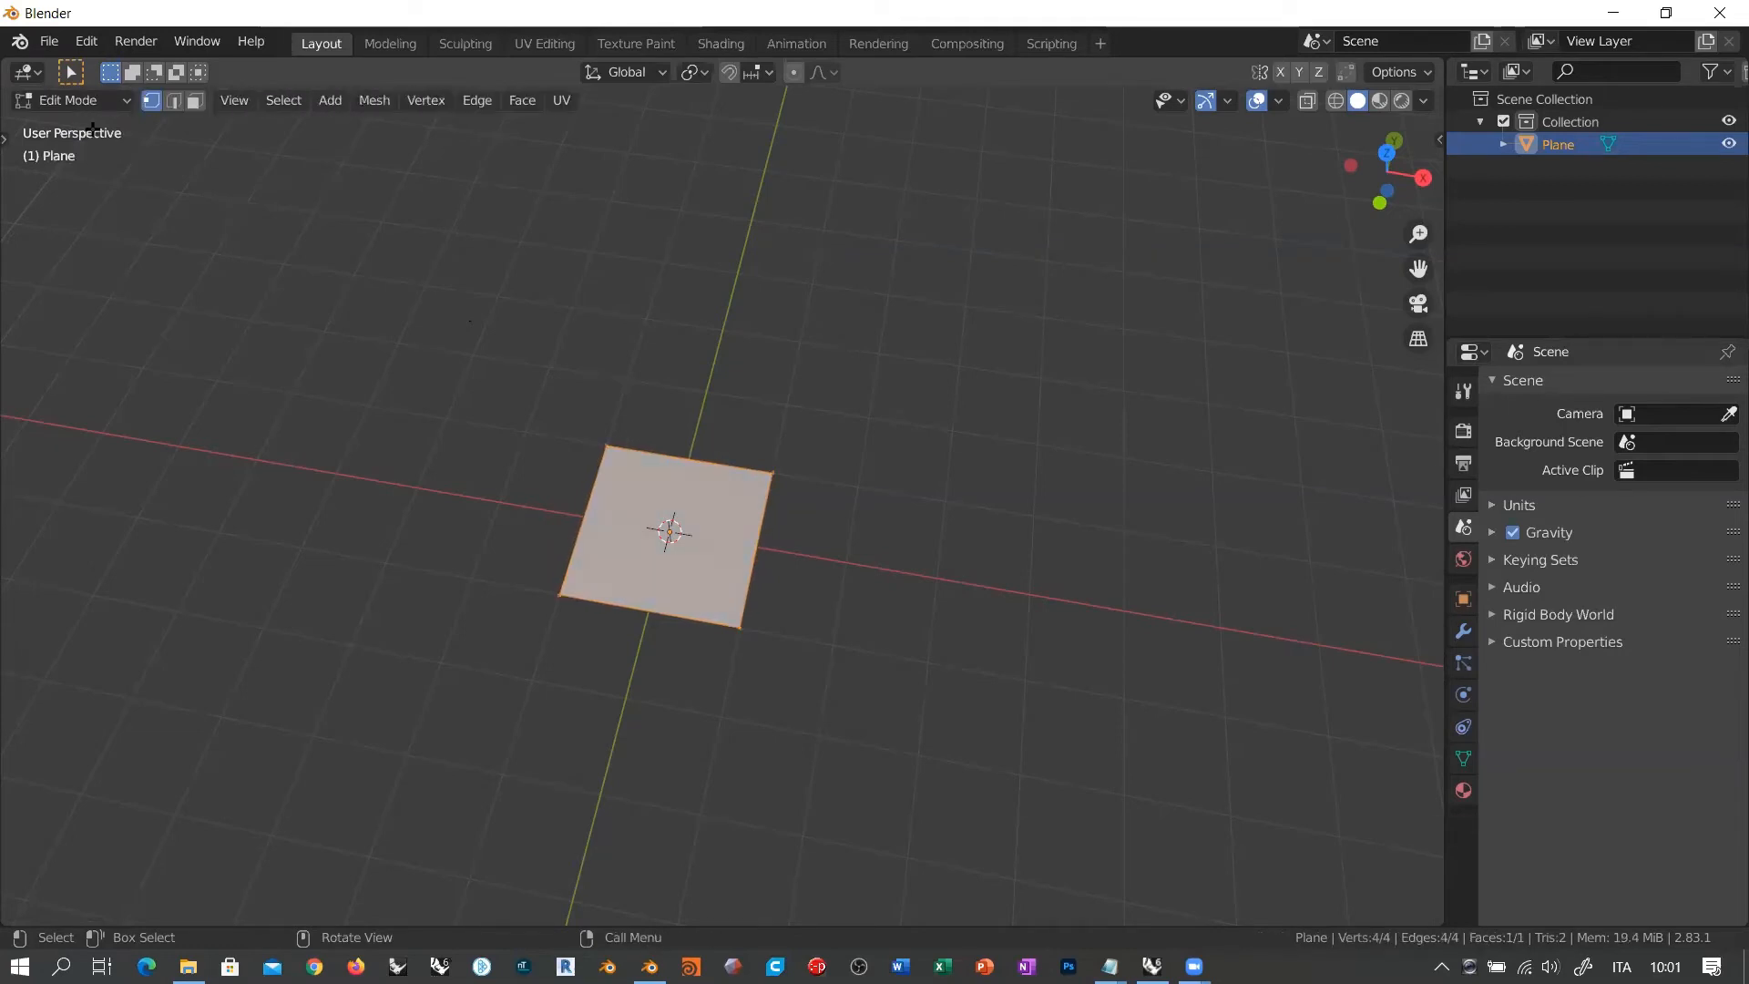
pyautogui.press('Tab')
pyautogui.press('Tab')
pyautogui.press('Tab')
pyautogui.press('Tab')
pyautogui.press('Tab')
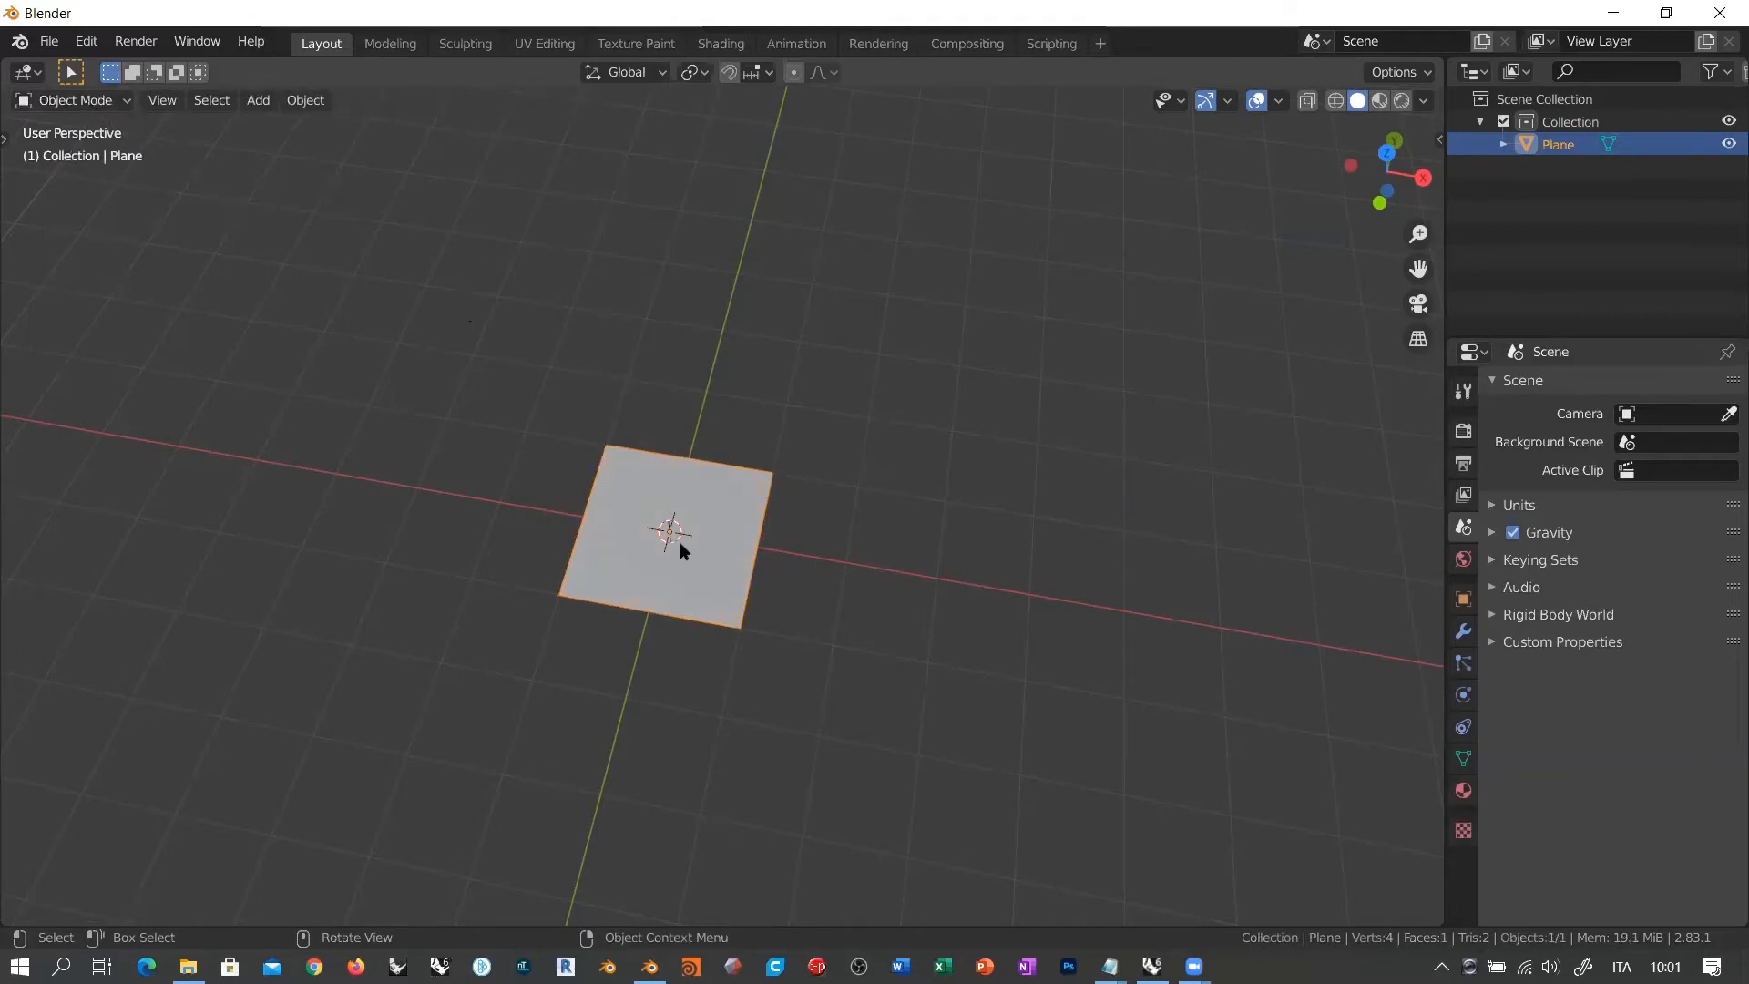
pyautogui.press('Tab')
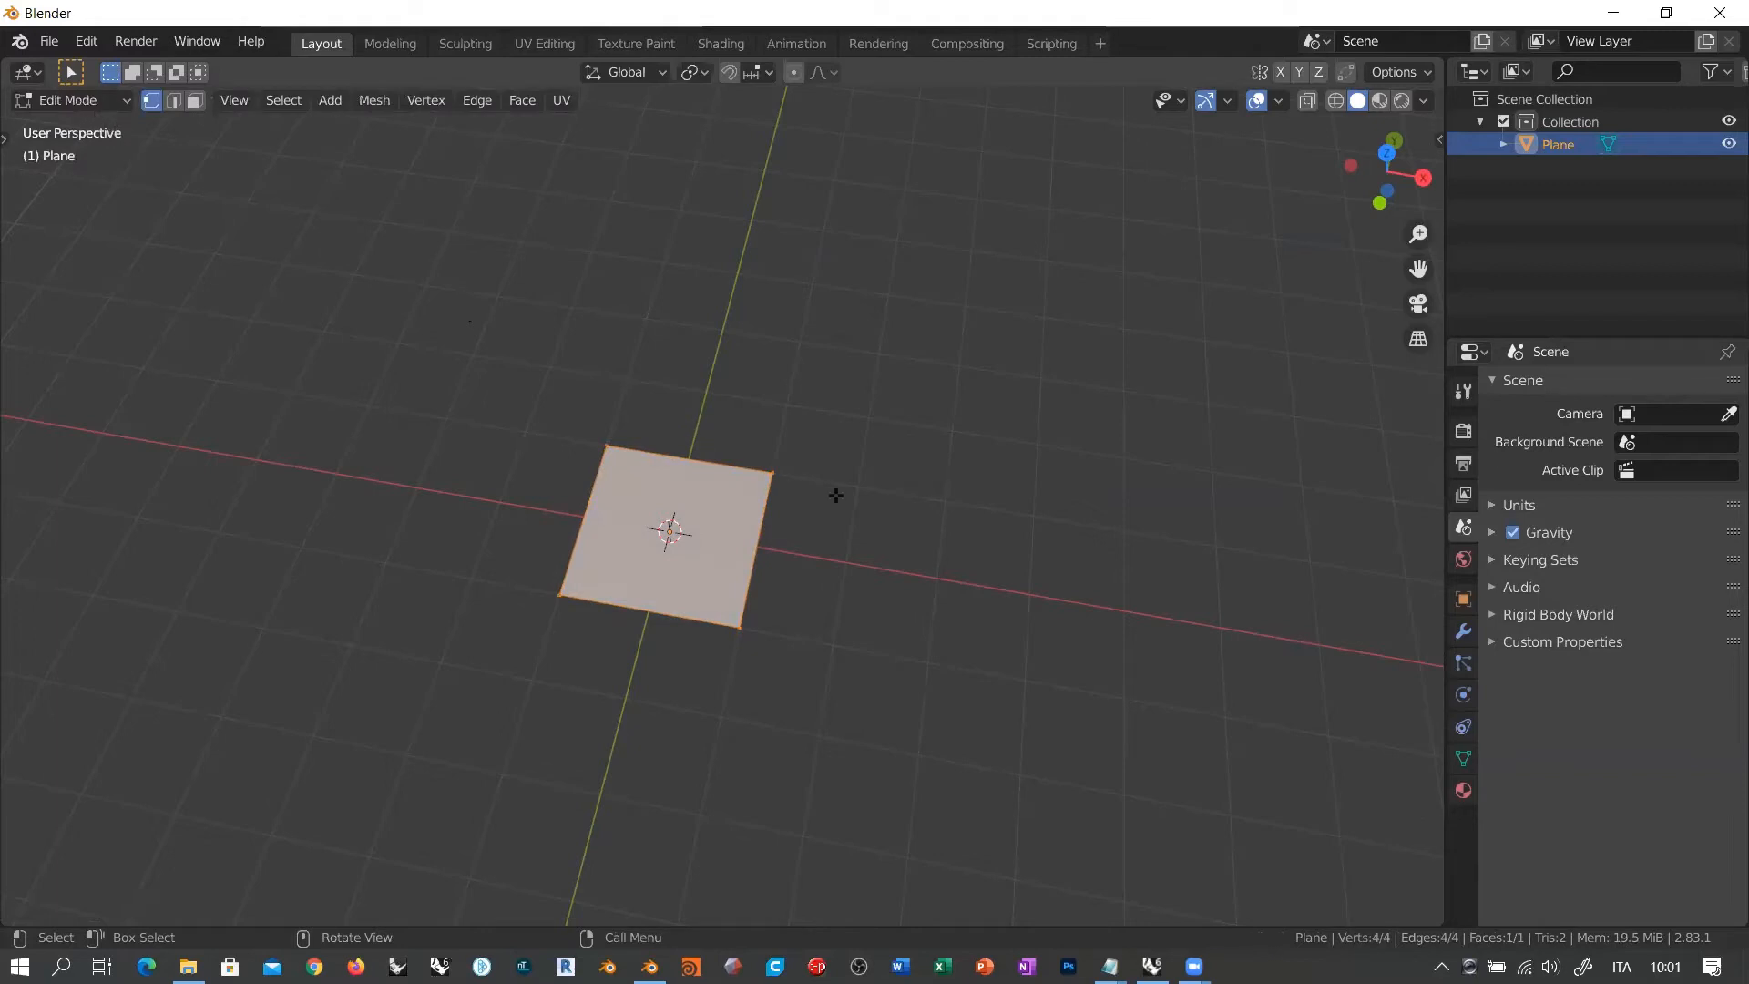
# Step: Select the plane's corner vertex at positive X and Y and move it freely about 1.16 m outward and upward
pyautogui.moveTo(832, 496); pyautogui.dragTo(820, 531, button='middle')
pyautogui.scroll(2, 613, 586)
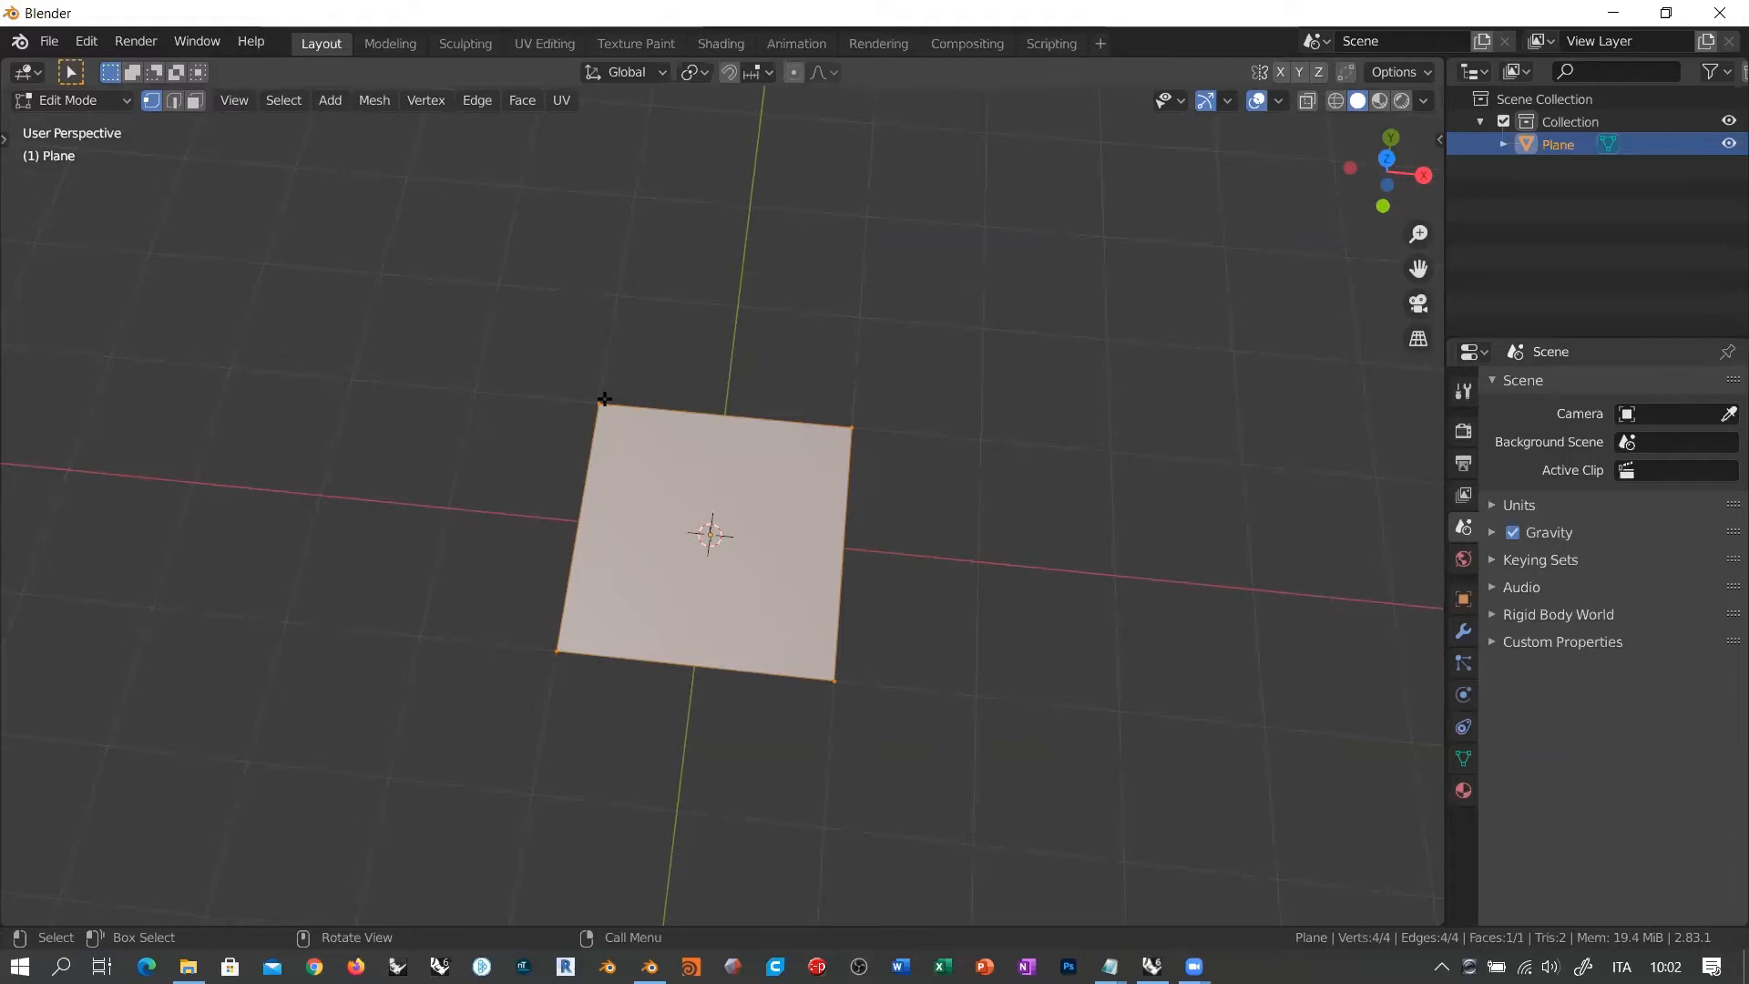
pyautogui.click(851, 426)
pyautogui.moveTo(948, 530); pyautogui.dragTo(874, 570, button='middle')
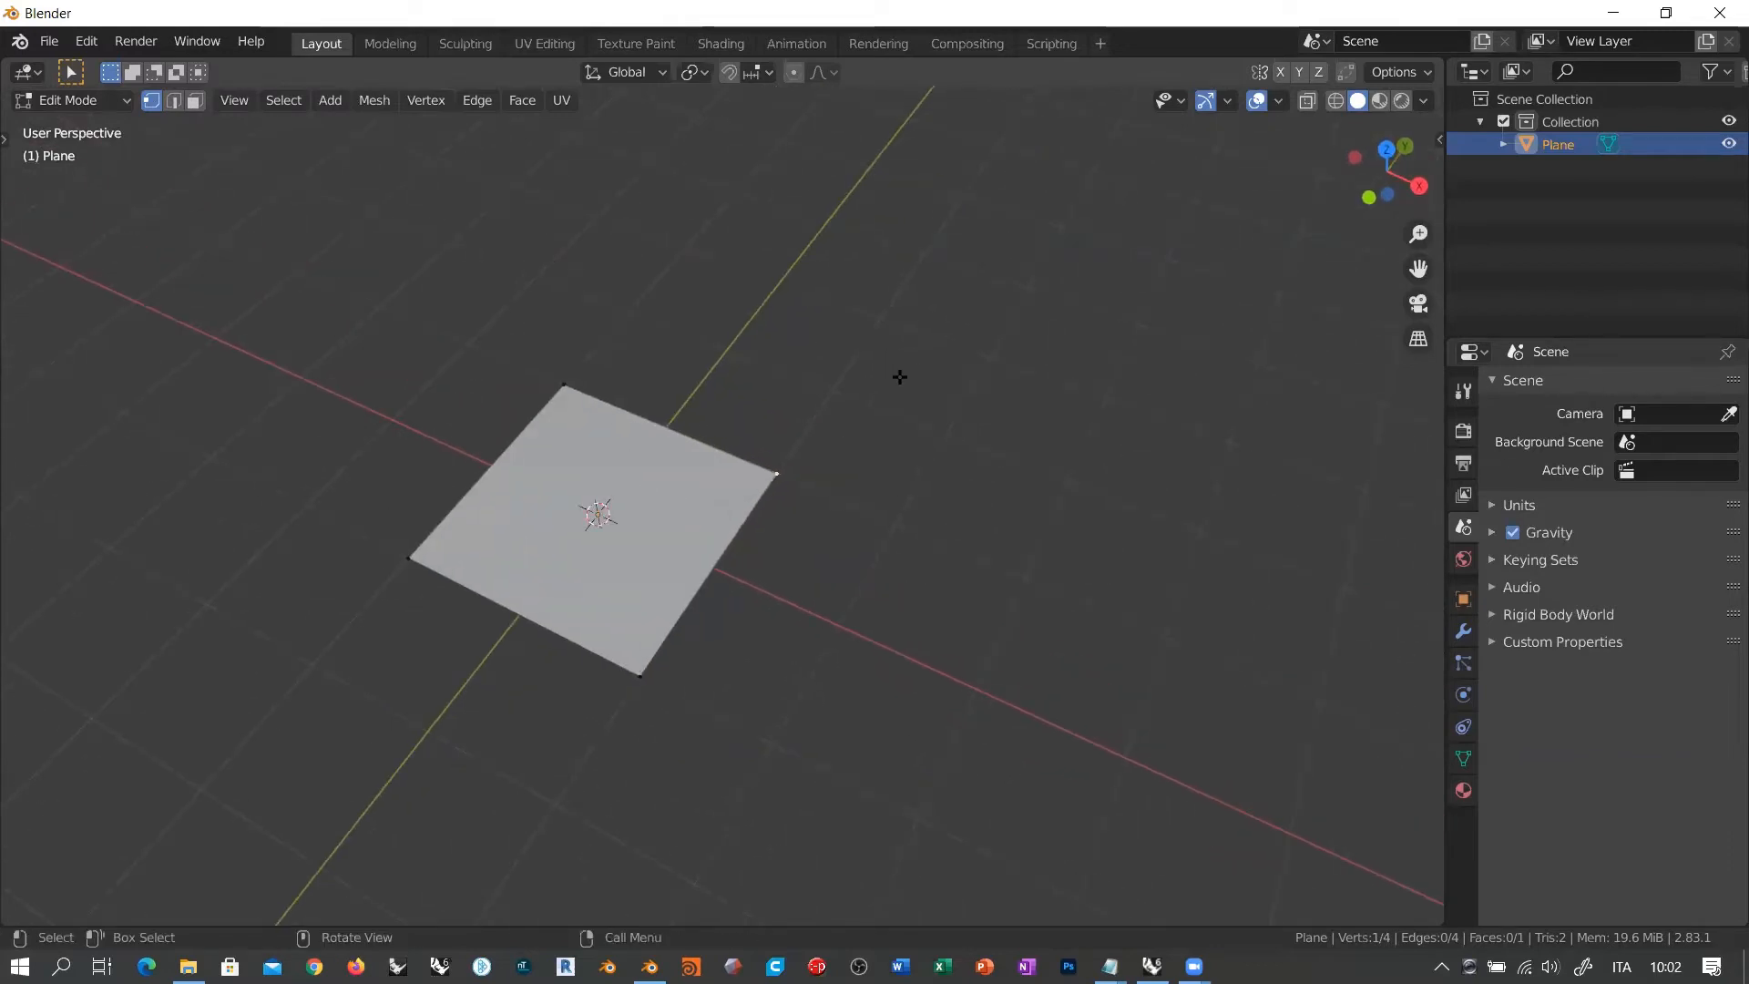
pyautogui.press('g')
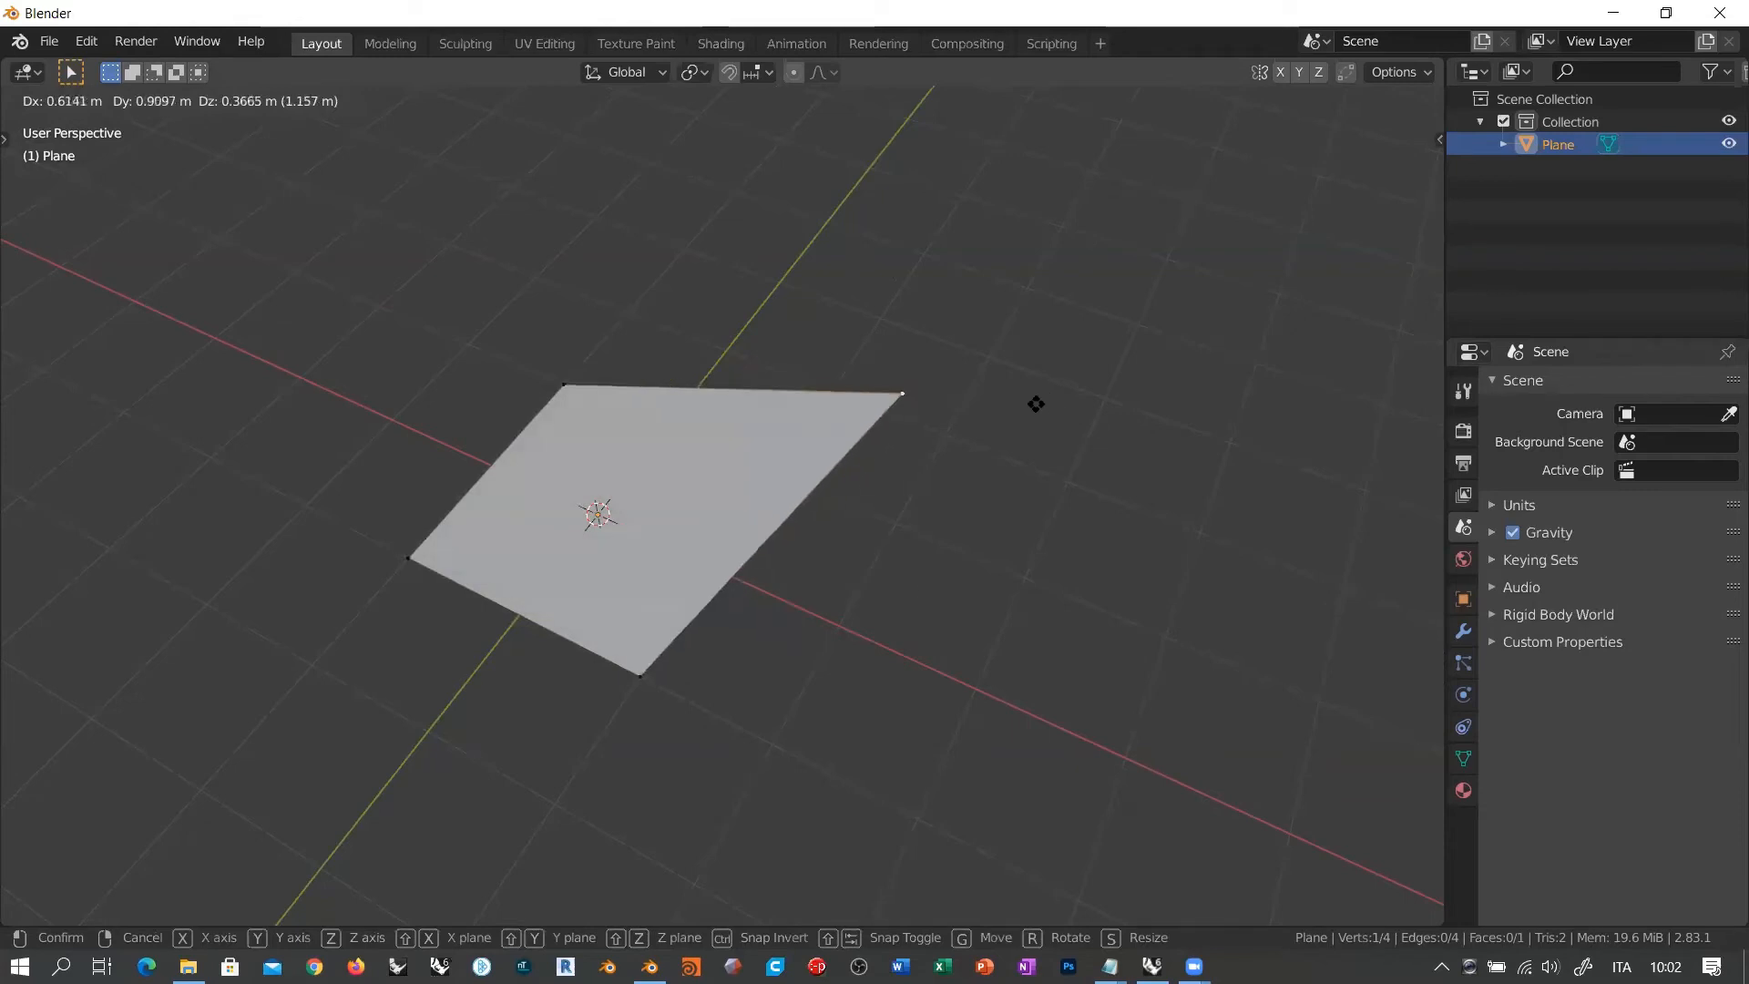
# Step: Cancel the move in progress on the plane's corner vertex
pyautogui.rightClick(994, 360)
pyautogui.moveTo(994, 360); pyautogui.dragTo(809, 505, button='middle')
pyautogui.keyDown('shift'); pyautogui.moveTo(814, 531); pyautogui.dragTo(578, 475, button='middle'); pyautogui.keyUp('shift')
pyautogui.scroll(-2, 578, 474)
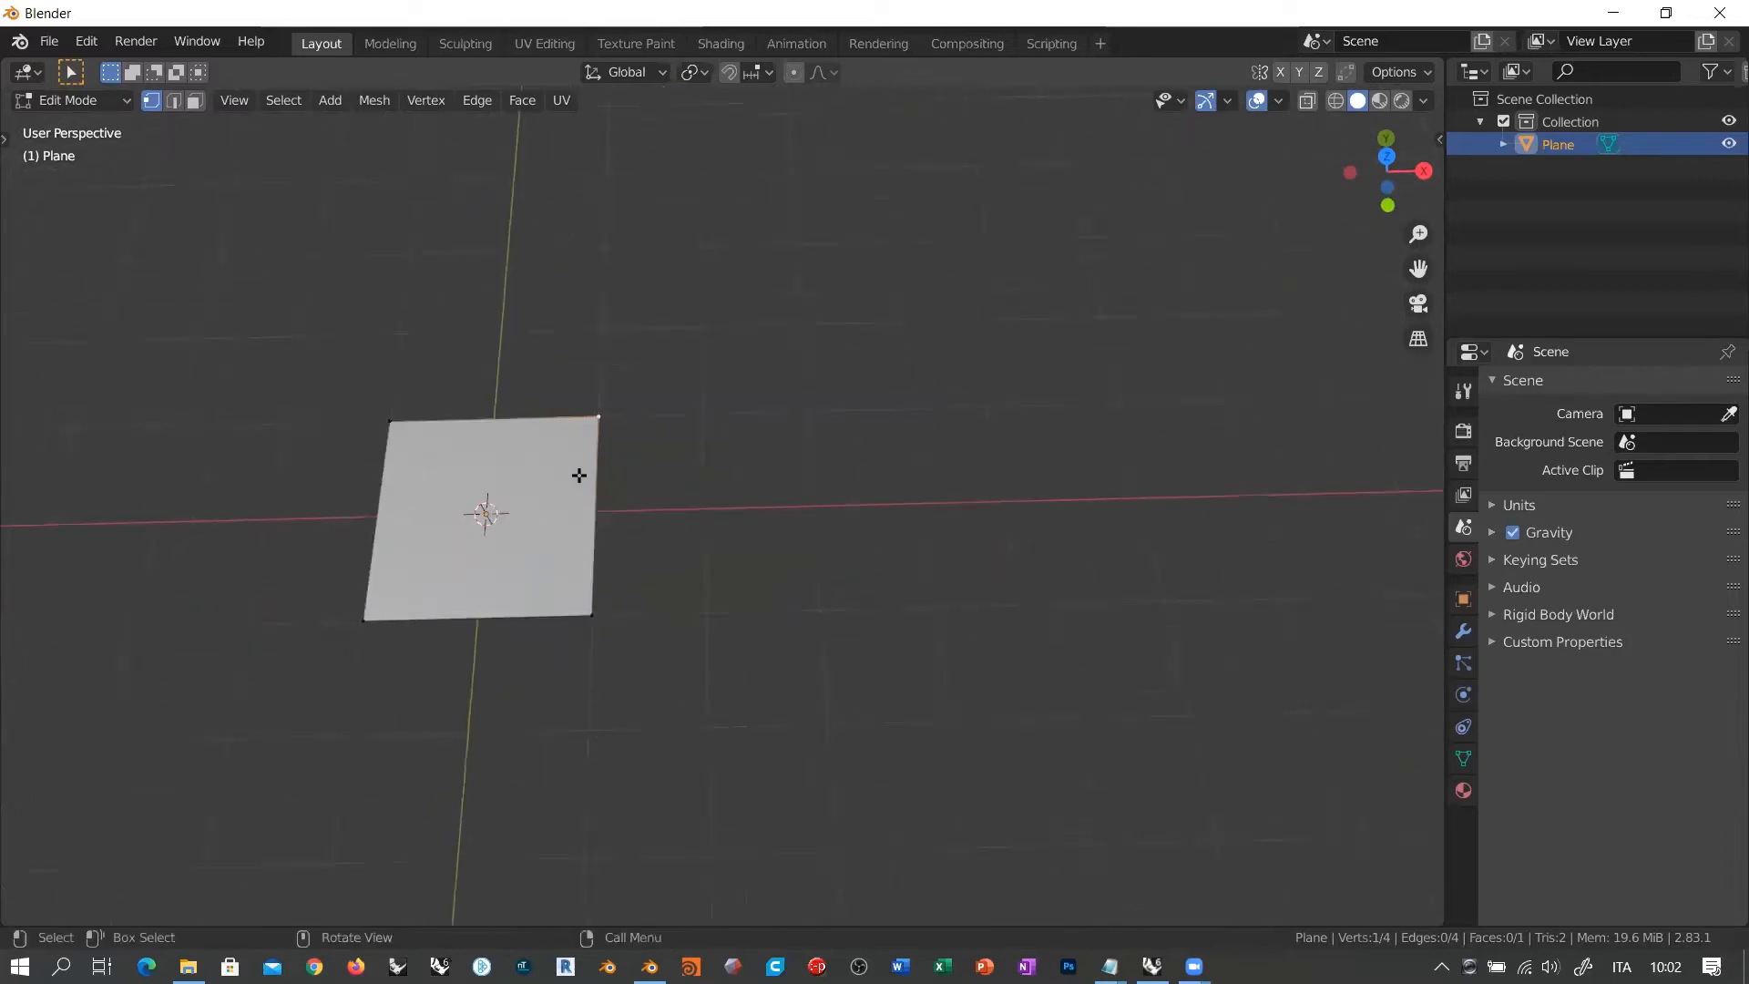
pyautogui.moveTo(685, 472); pyautogui.dragTo(732, 453, button='middle')
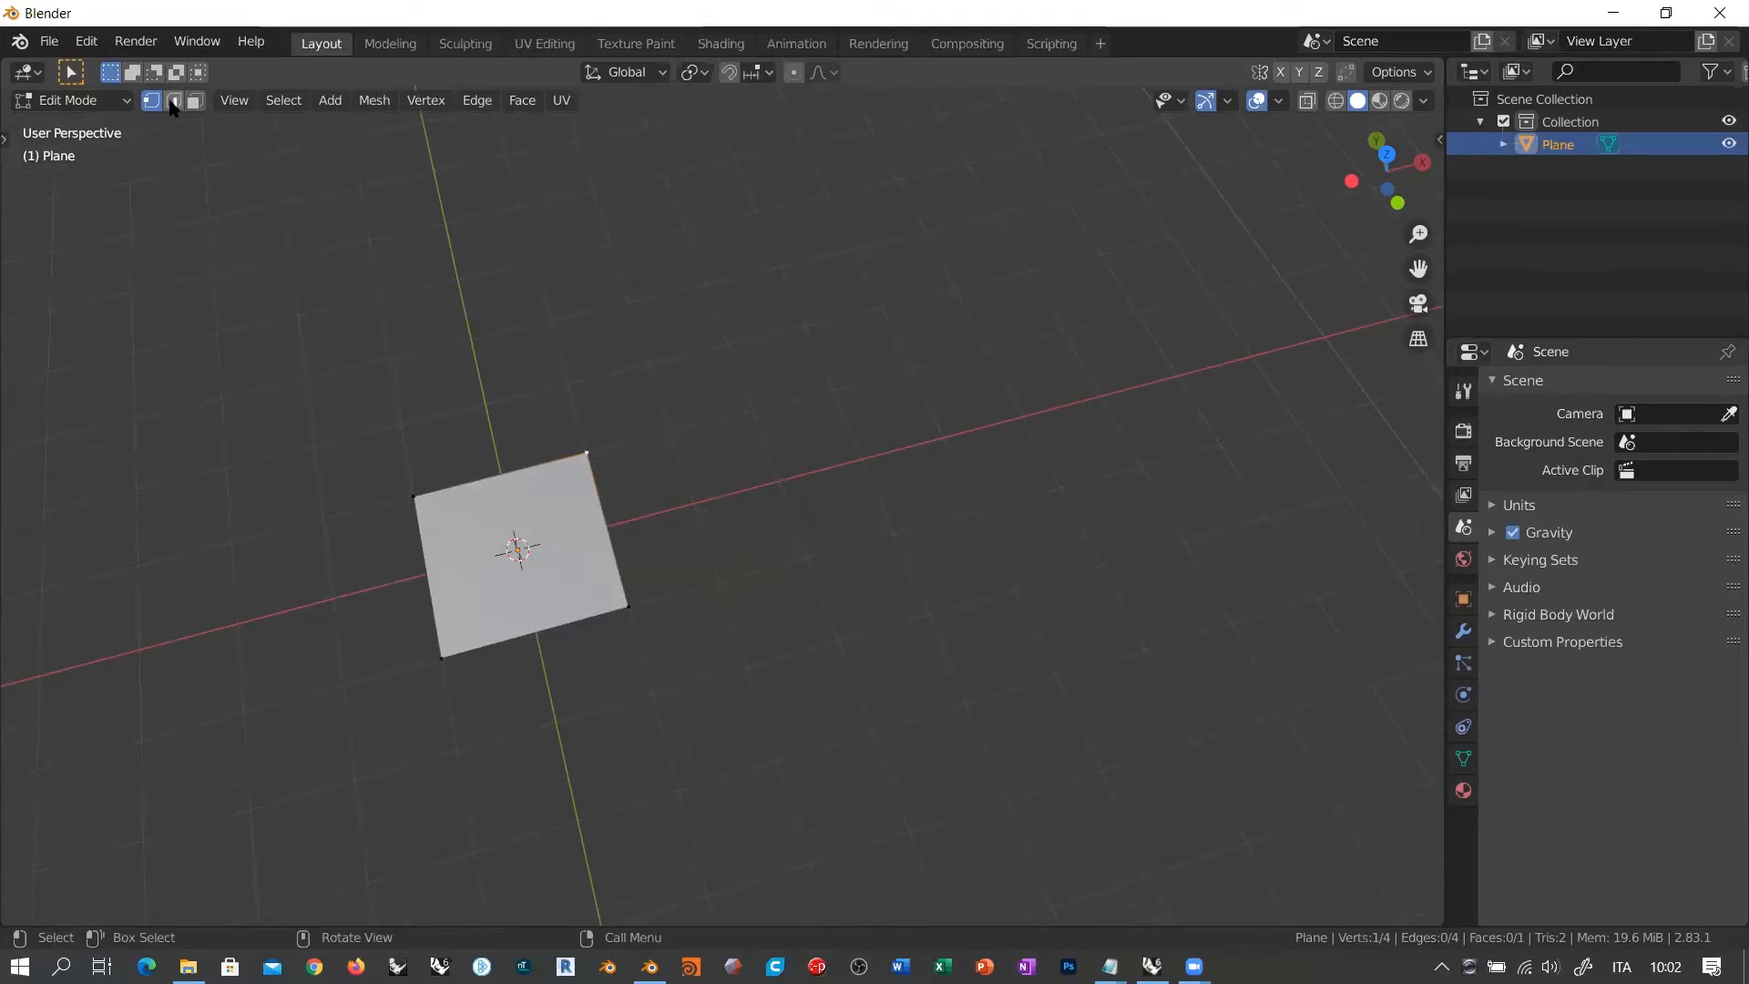
# Step: Switch to edge selection, select the plane's edge on the positive X side, and try moving it
pyautogui.click(174, 102)
pyautogui.scroll(2, 397, 563)
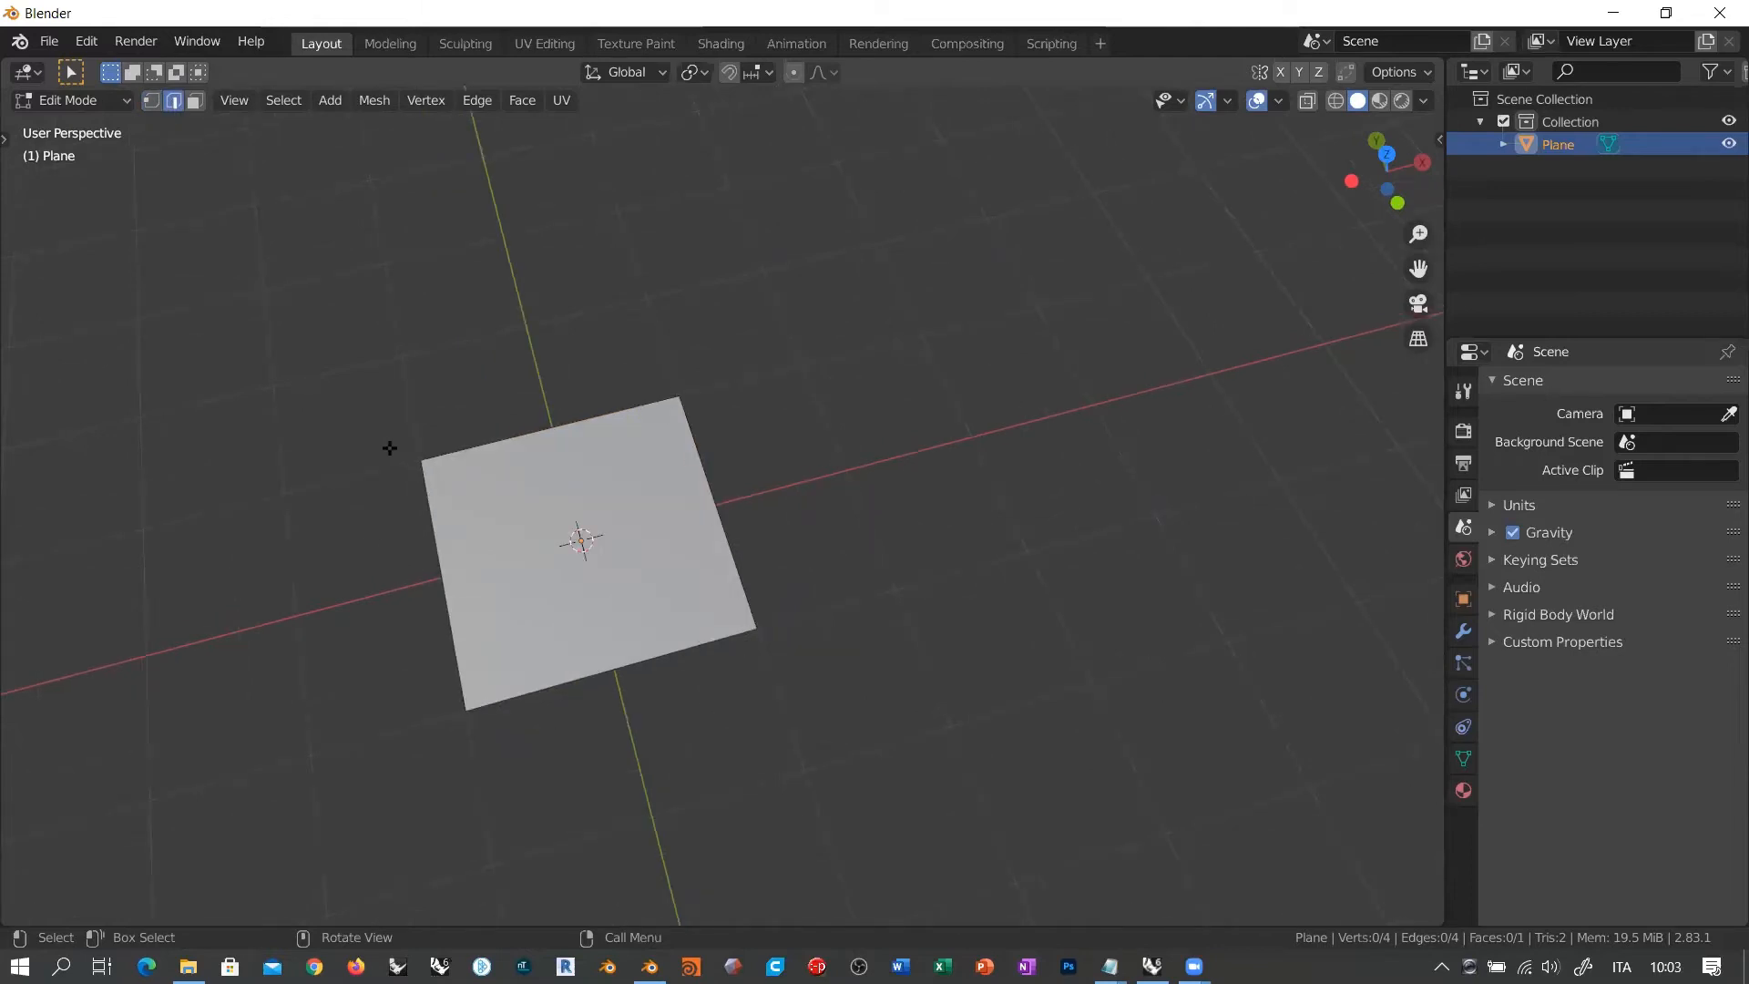
pyautogui.click(704, 479)
pyautogui.moveTo(773, 656); pyautogui.dragTo(726, 474, button='middle')
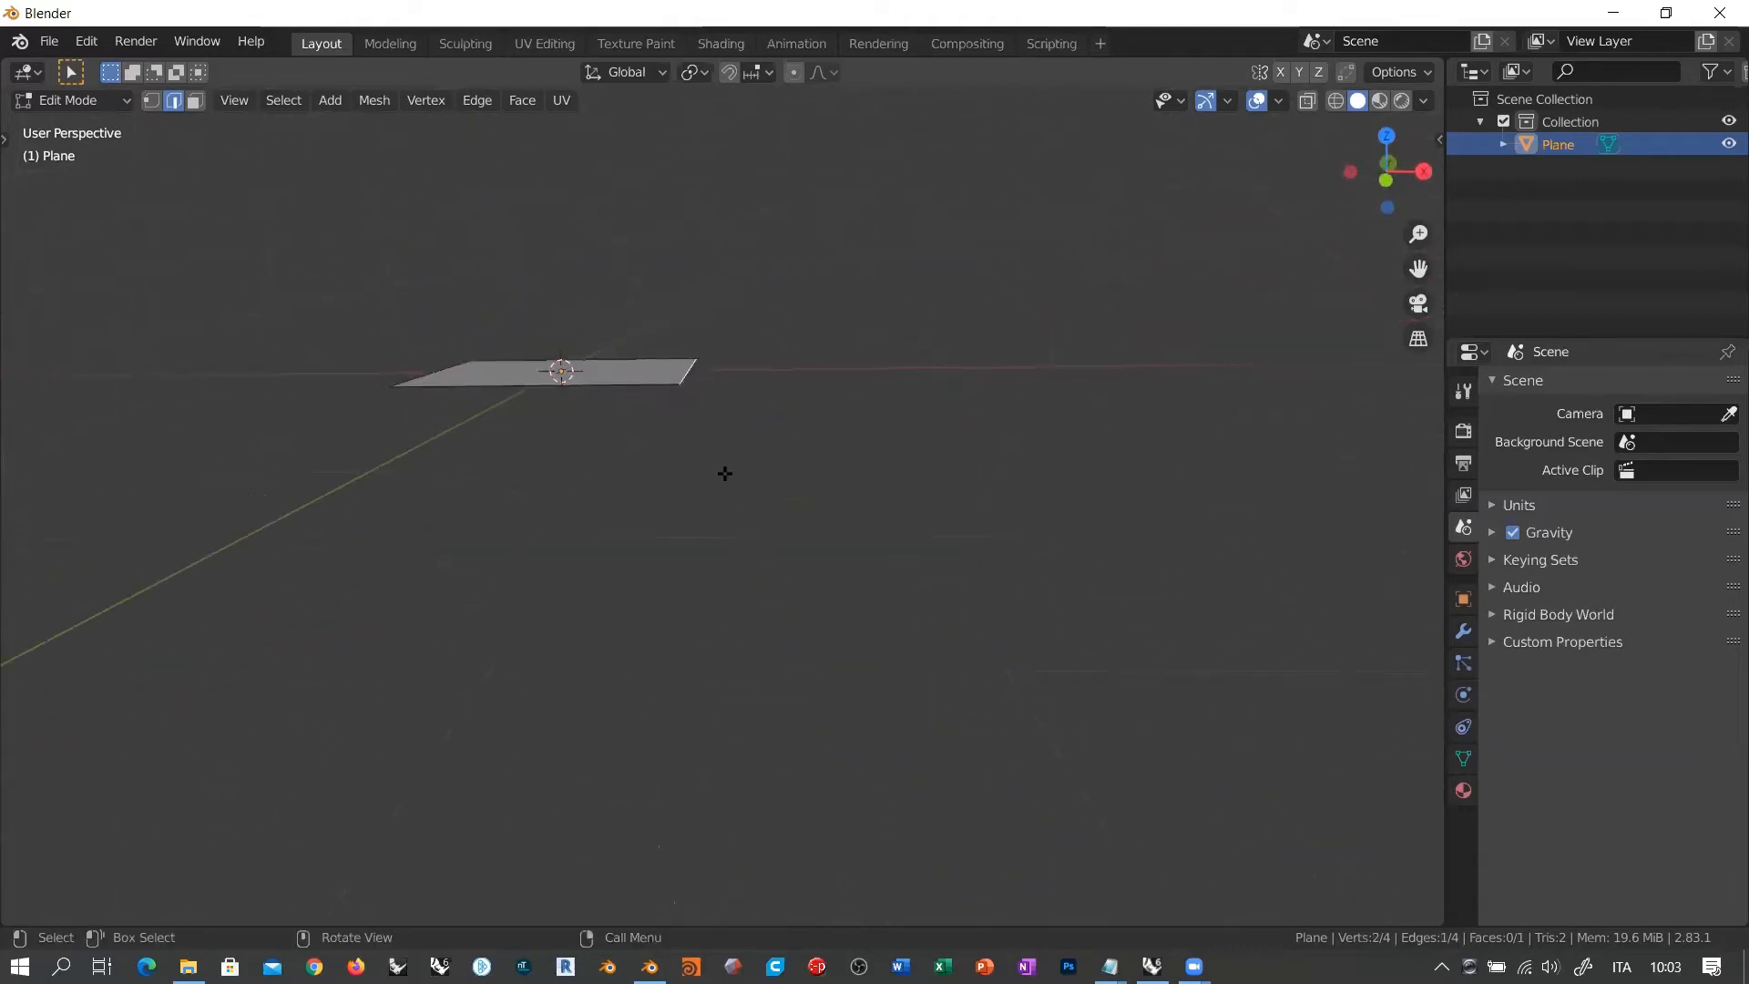
pyautogui.scroll(2, 697, 358)
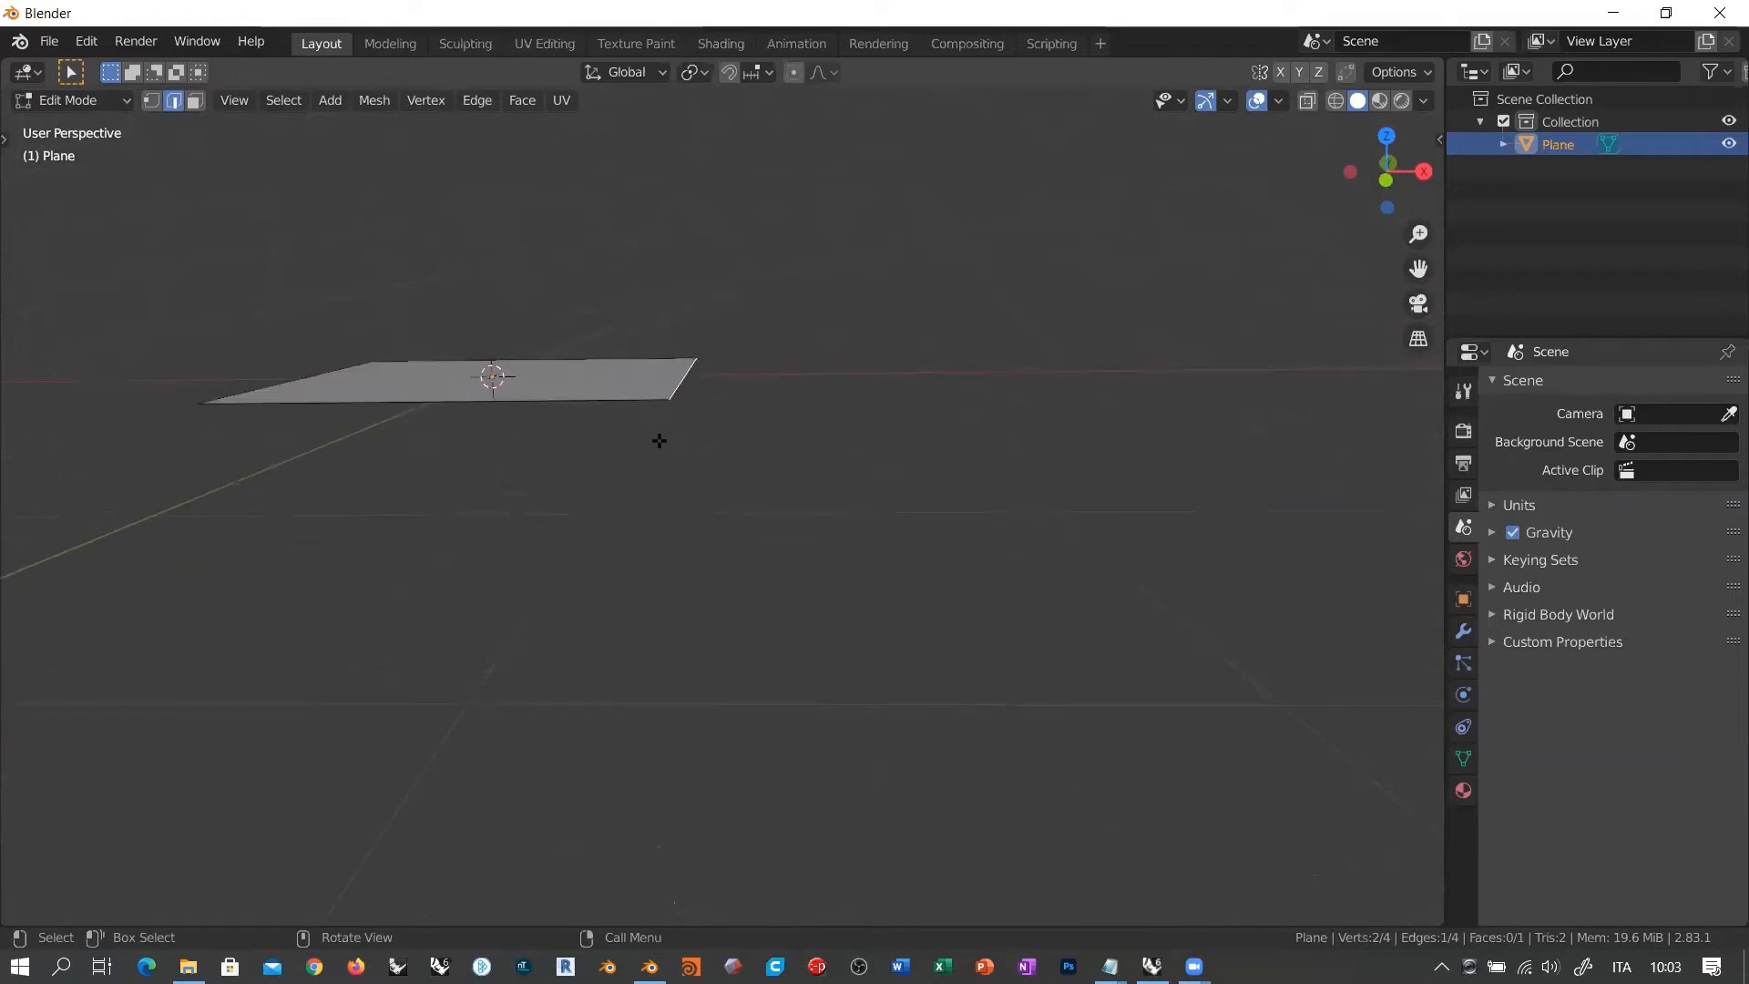
pyautogui.moveTo(620, 346); pyautogui.dragTo(748, 471, button='middle')
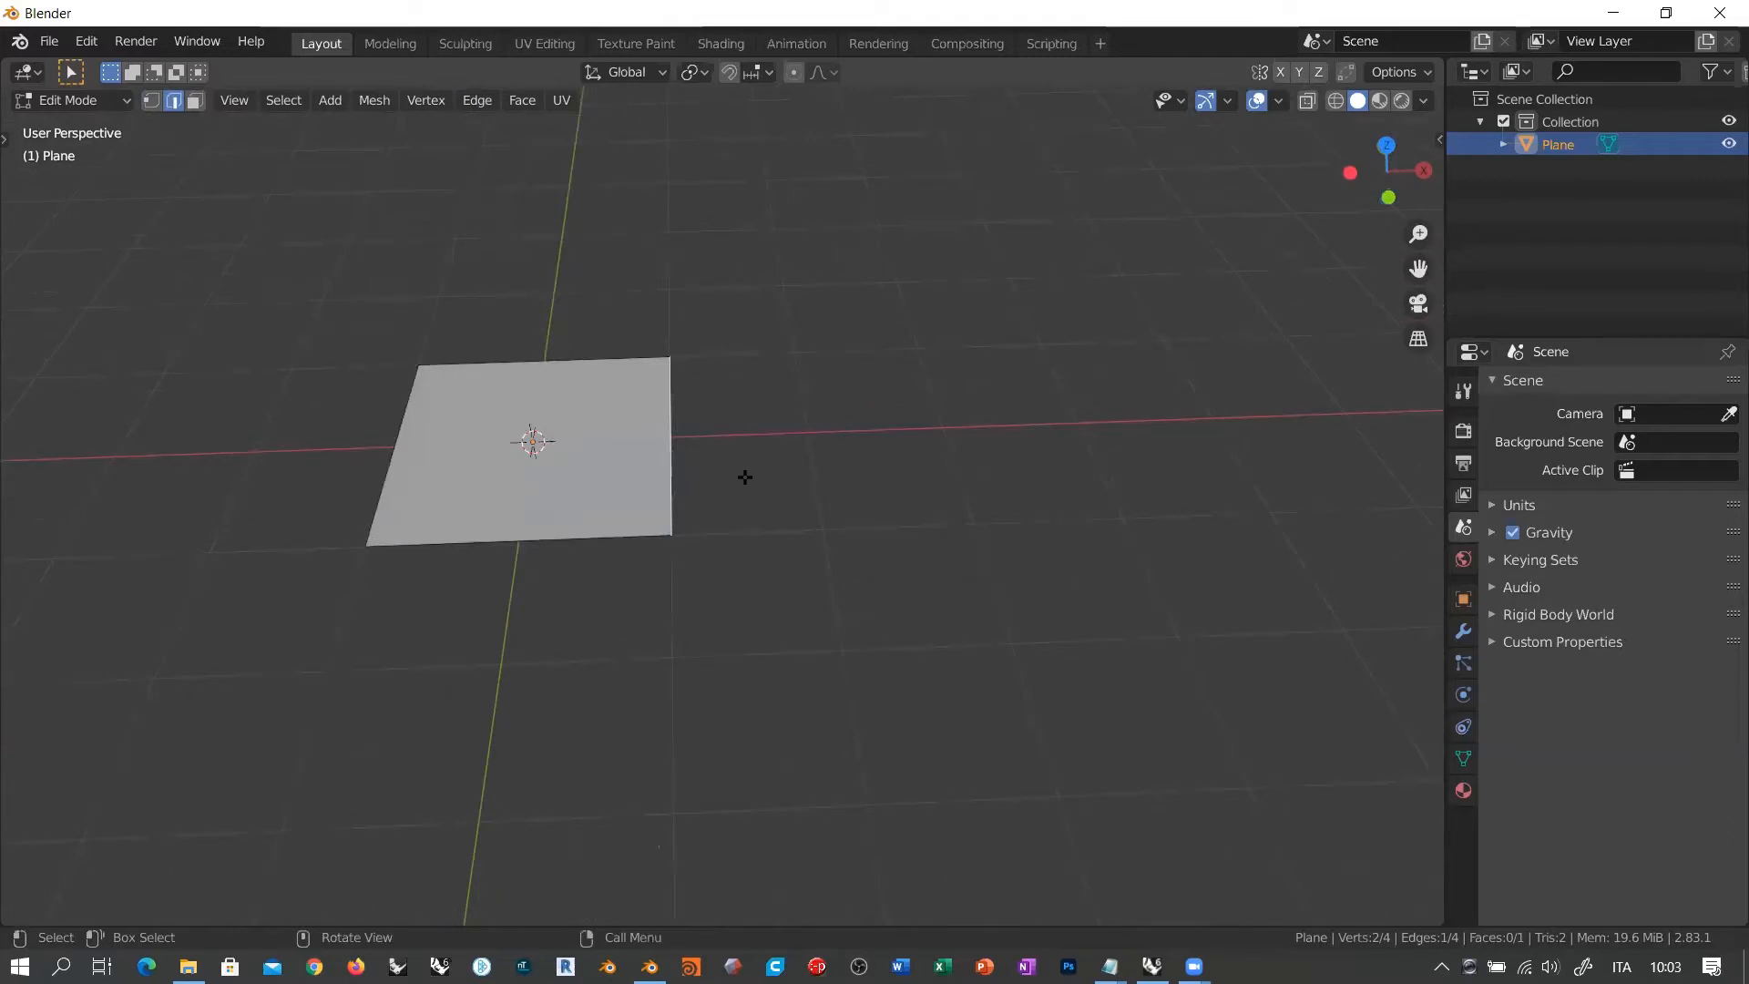
pyautogui.press('g')
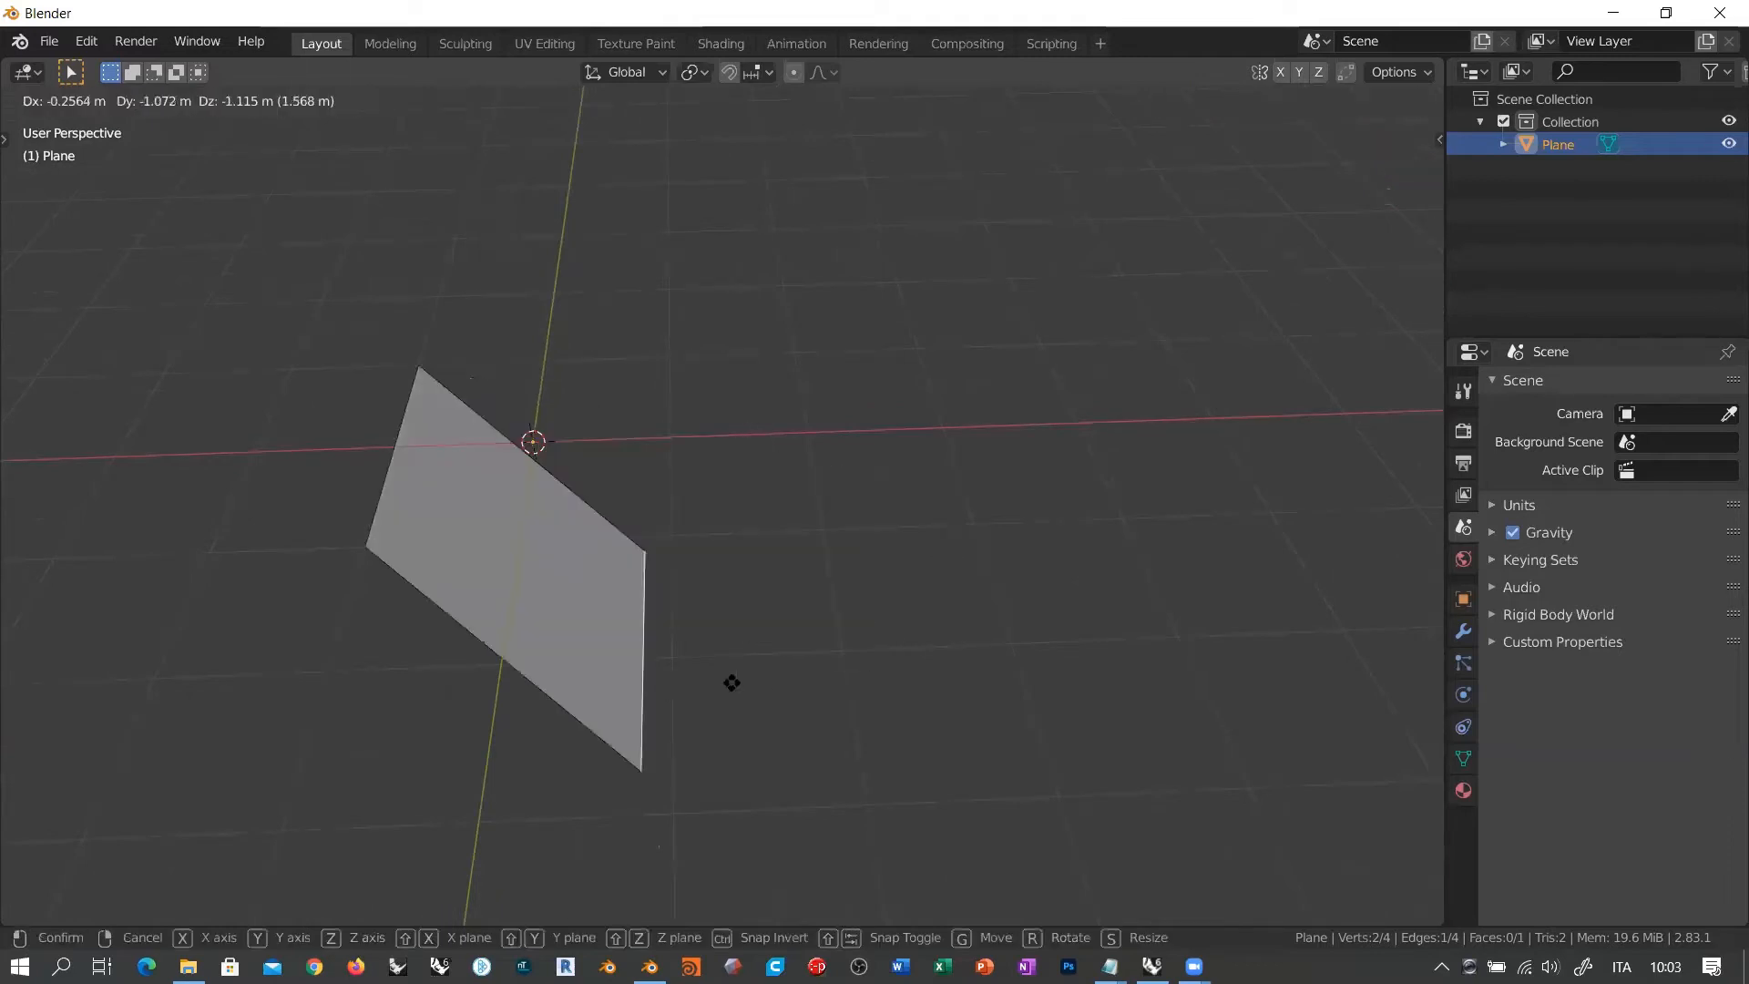
pyautogui.rightClick(963, 447)
# Step: Extrude the selected edge outward along roughly the X direction to add a second, slightly rising face
pyautogui.moveTo(801, 352); pyautogui.dragTo(843, 476, button='middle')
pyautogui.press('e')
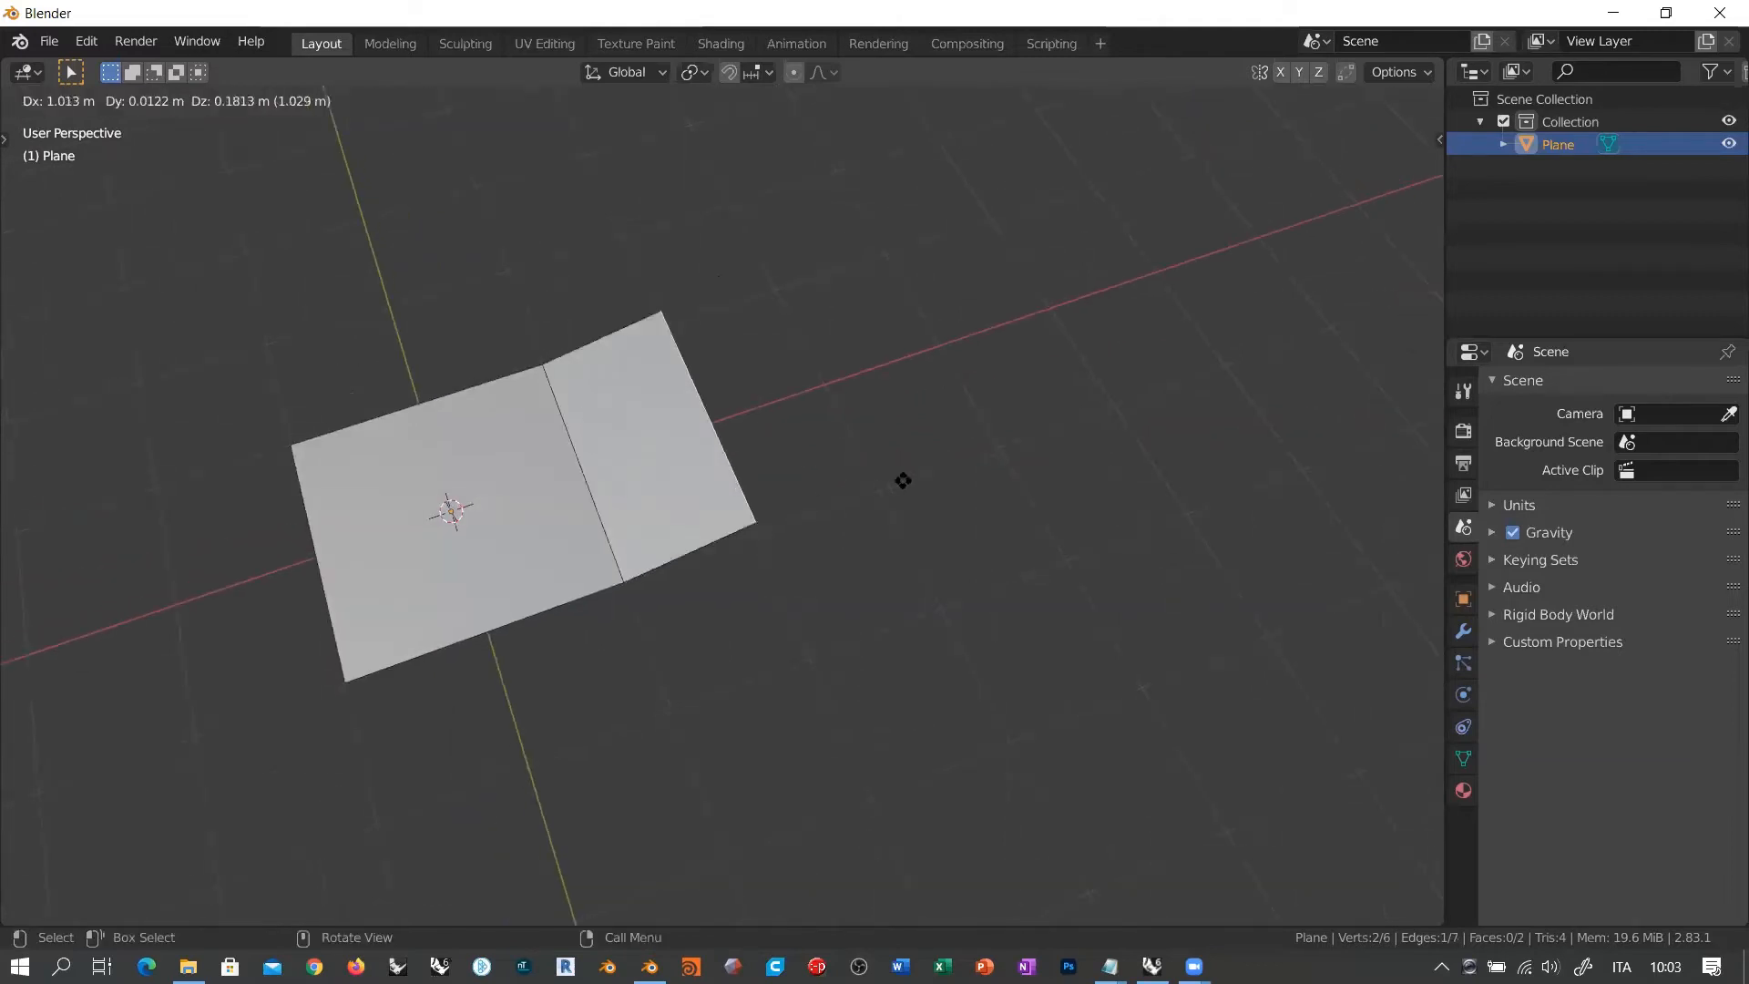
pyautogui.click(986, 439)
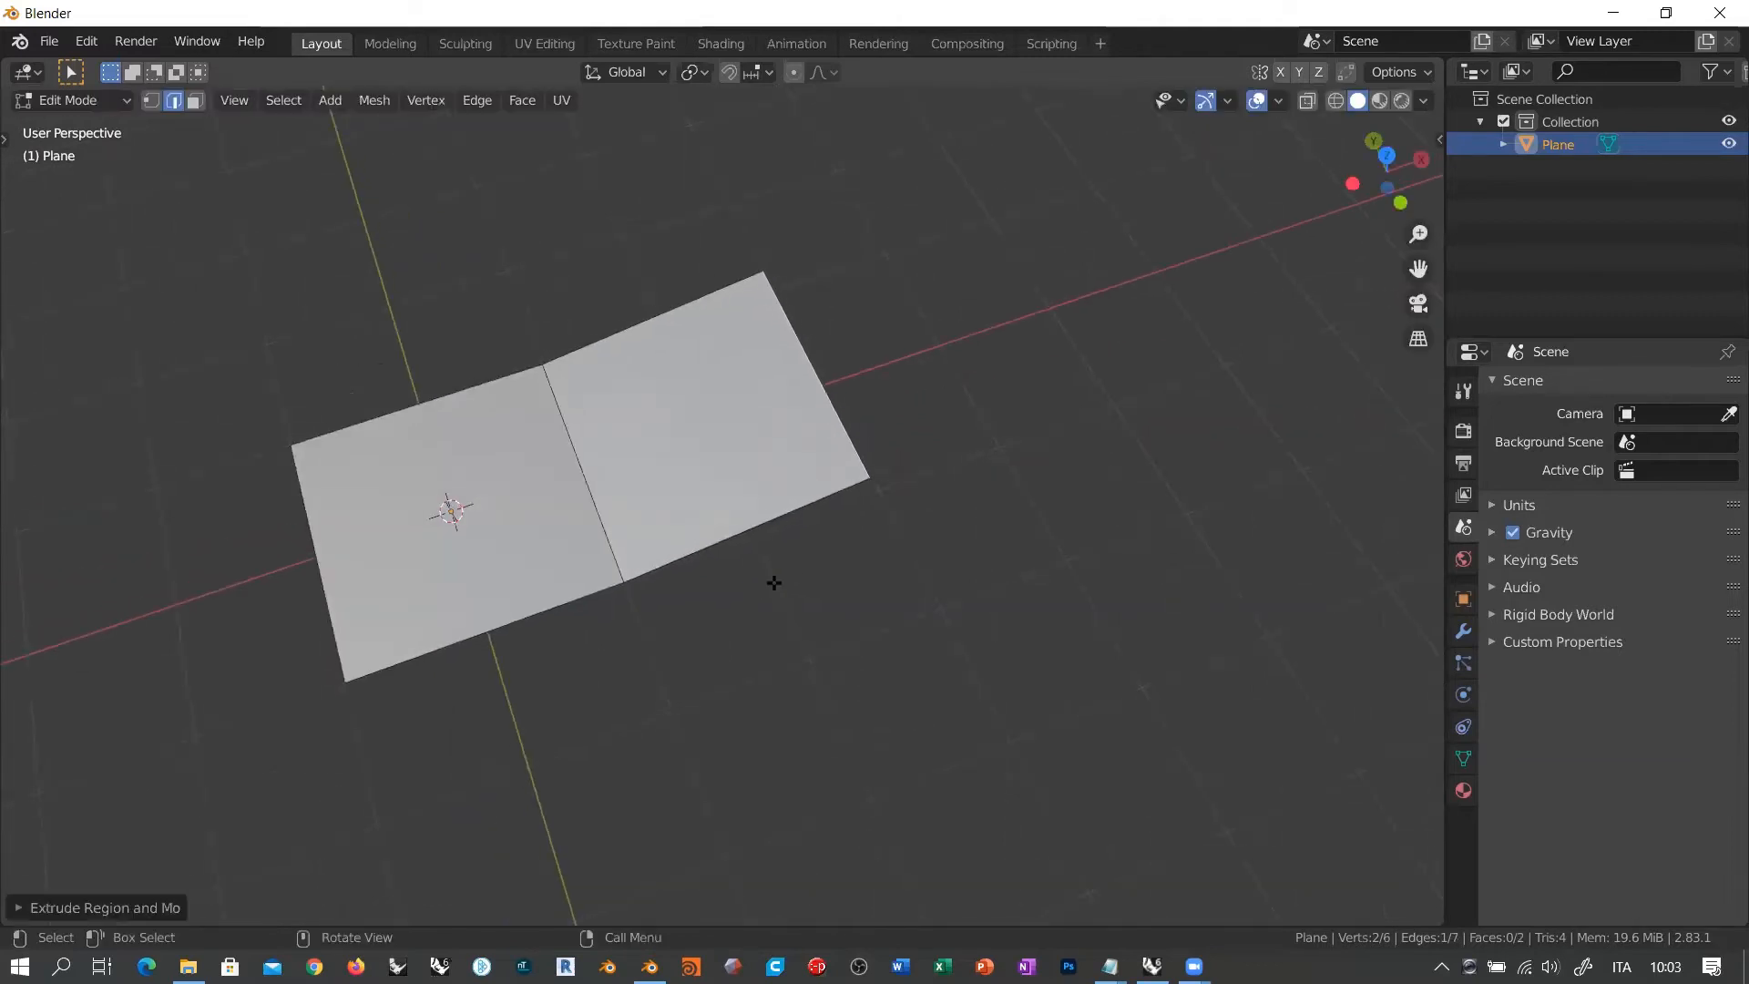
# Step: Extrude the strip's end edge three more times at varying angles, continuing roughly along the X axis
pyautogui.moveTo(775, 583); pyautogui.dragTo(847, 473, button='middle')
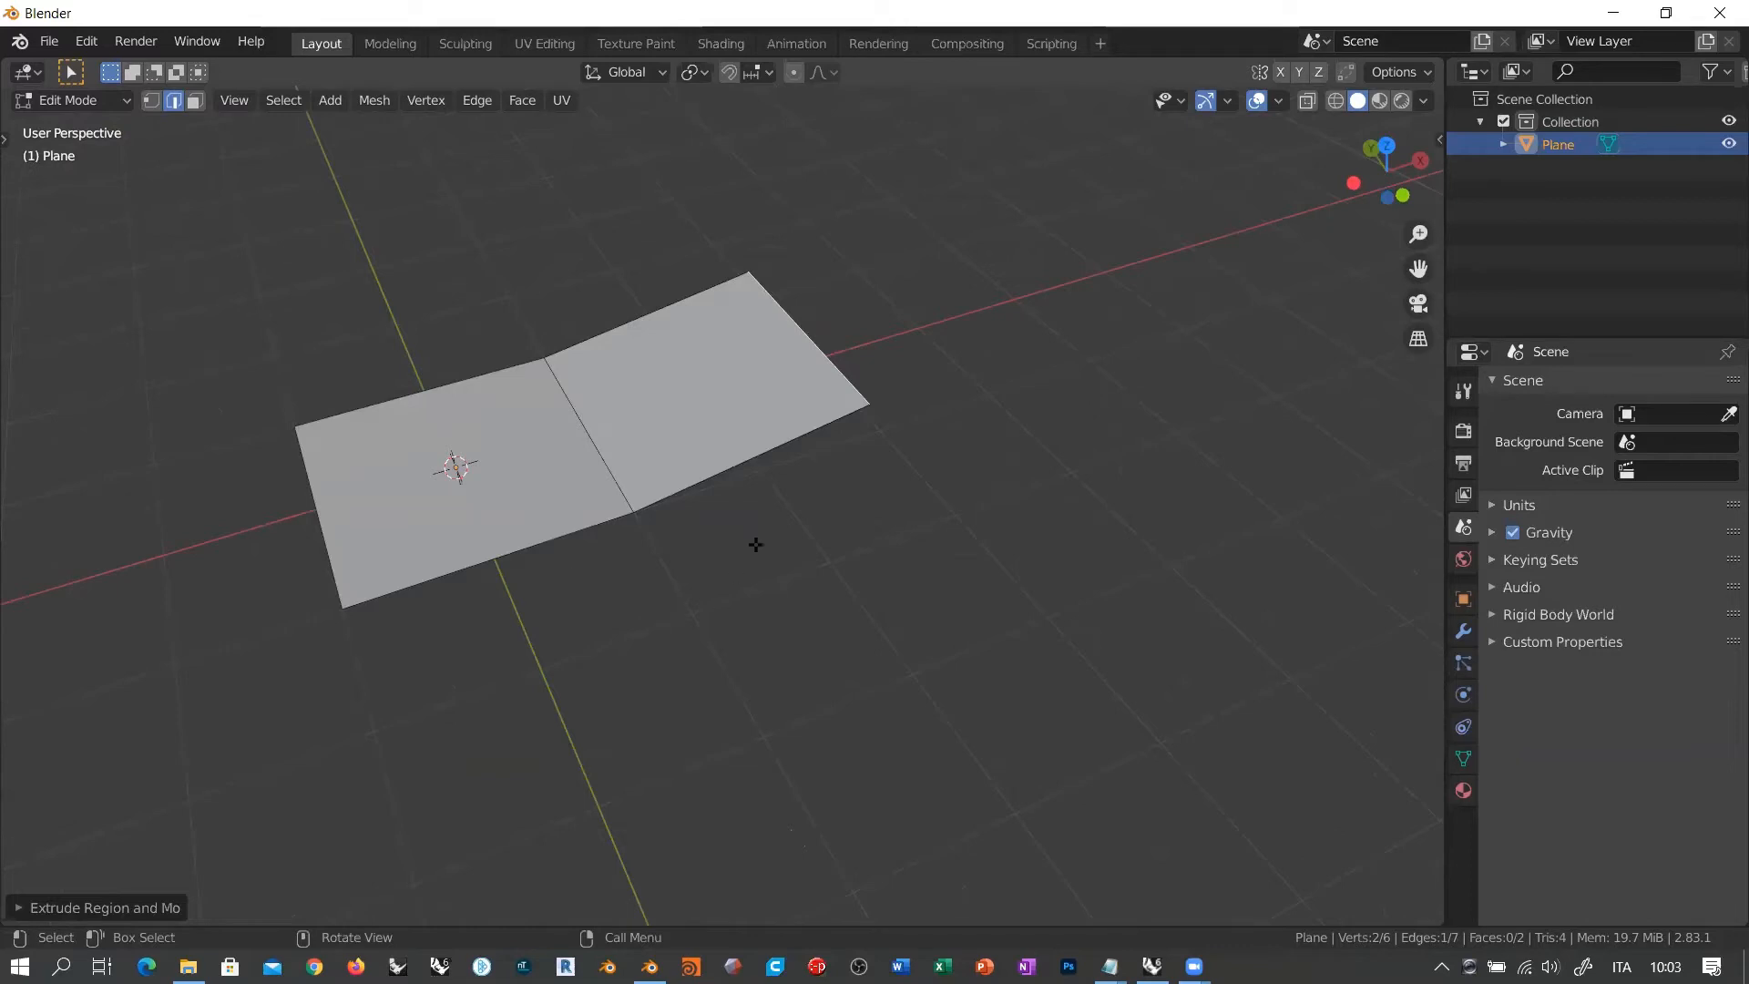
pyautogui.keyDown('shift'); pyautogui.moveTo(754, 538); pyautogui.dragTo(664, 625, button='middle'); pyautogui.keyUp('shift')
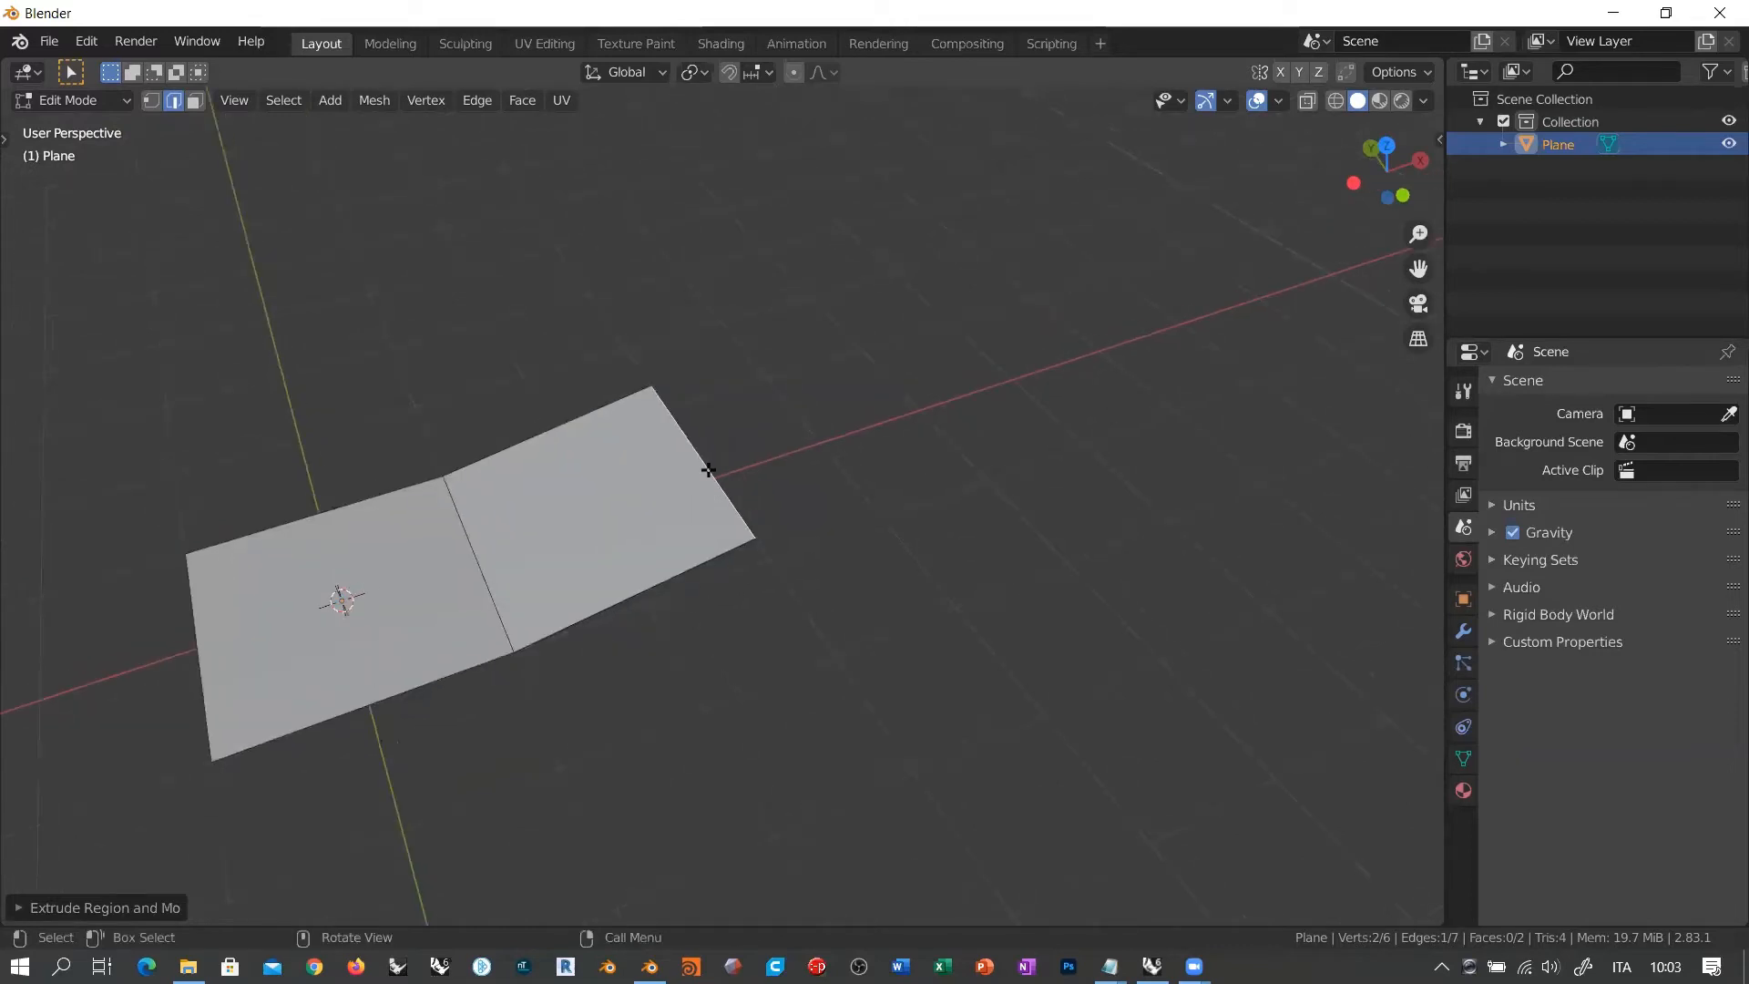
pyautogui.press('e')
pyautogui.click(904, 394)
pyautogui.press('e')
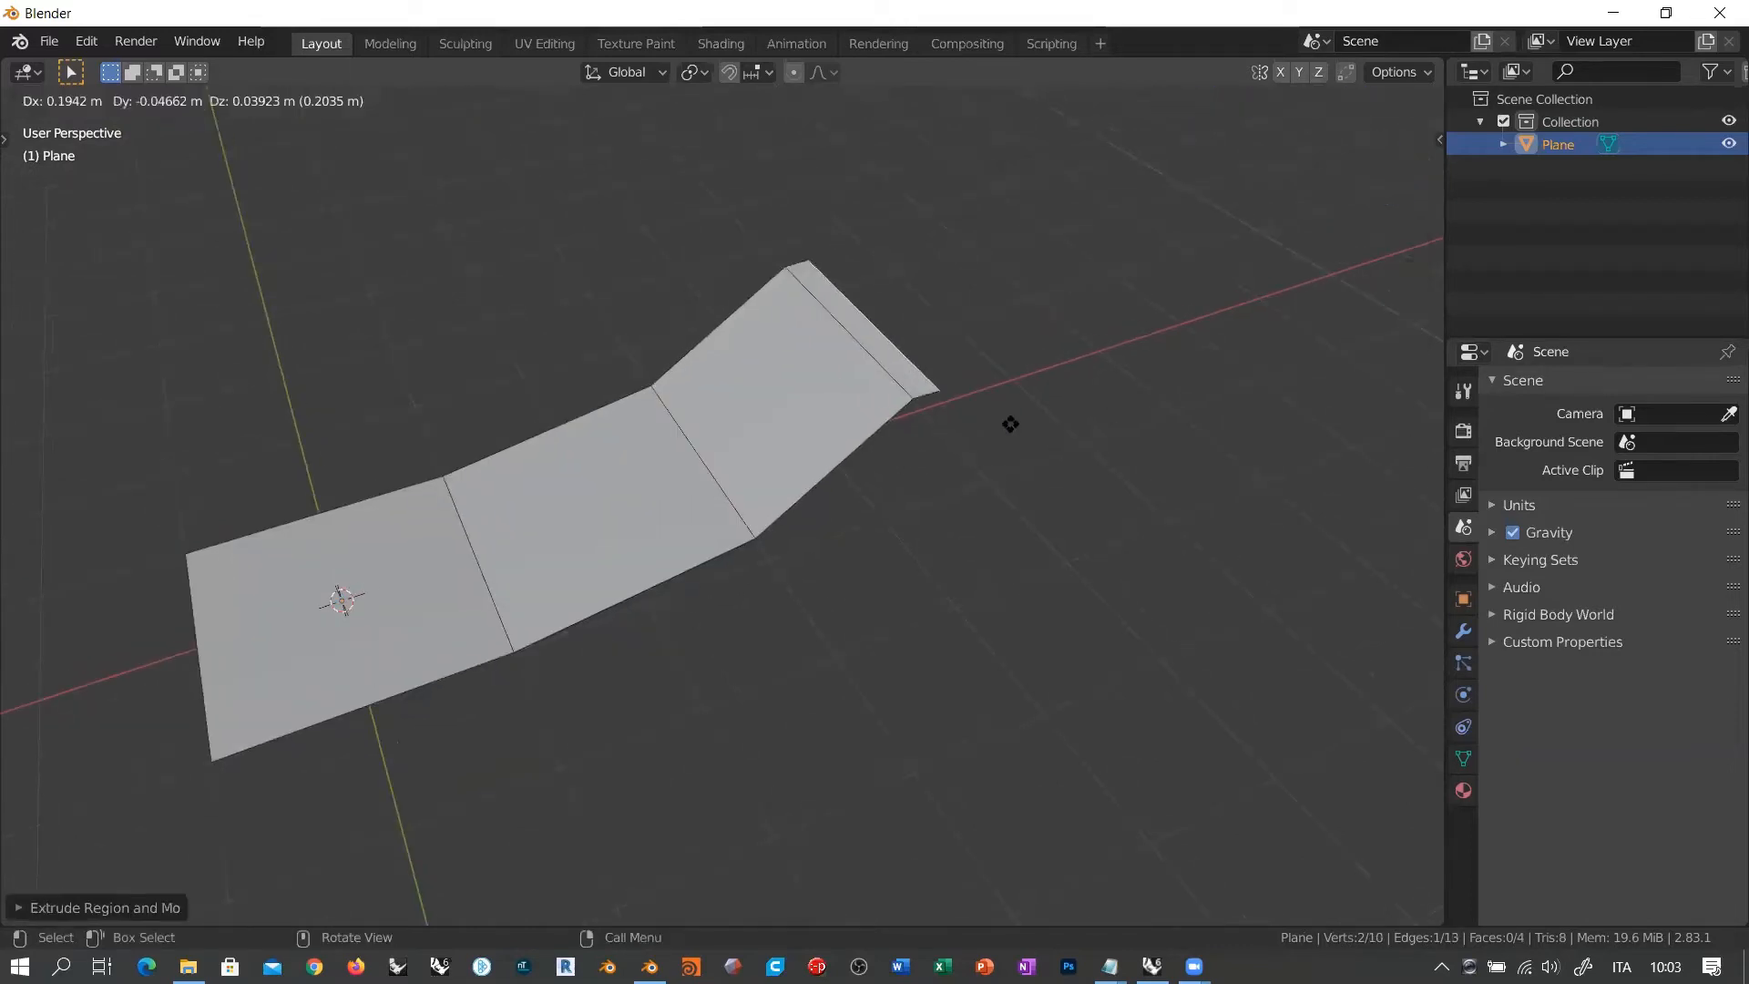
pyautogui.click(1090, 391)
pyautogui.press('e')
pyautogui.click(1285, 413)
# Step: Extend the strip with three further end-edge extrusions that dip, rise and dip again, for eight faces in all
pyautogui.scroll(-2, 766, 592)
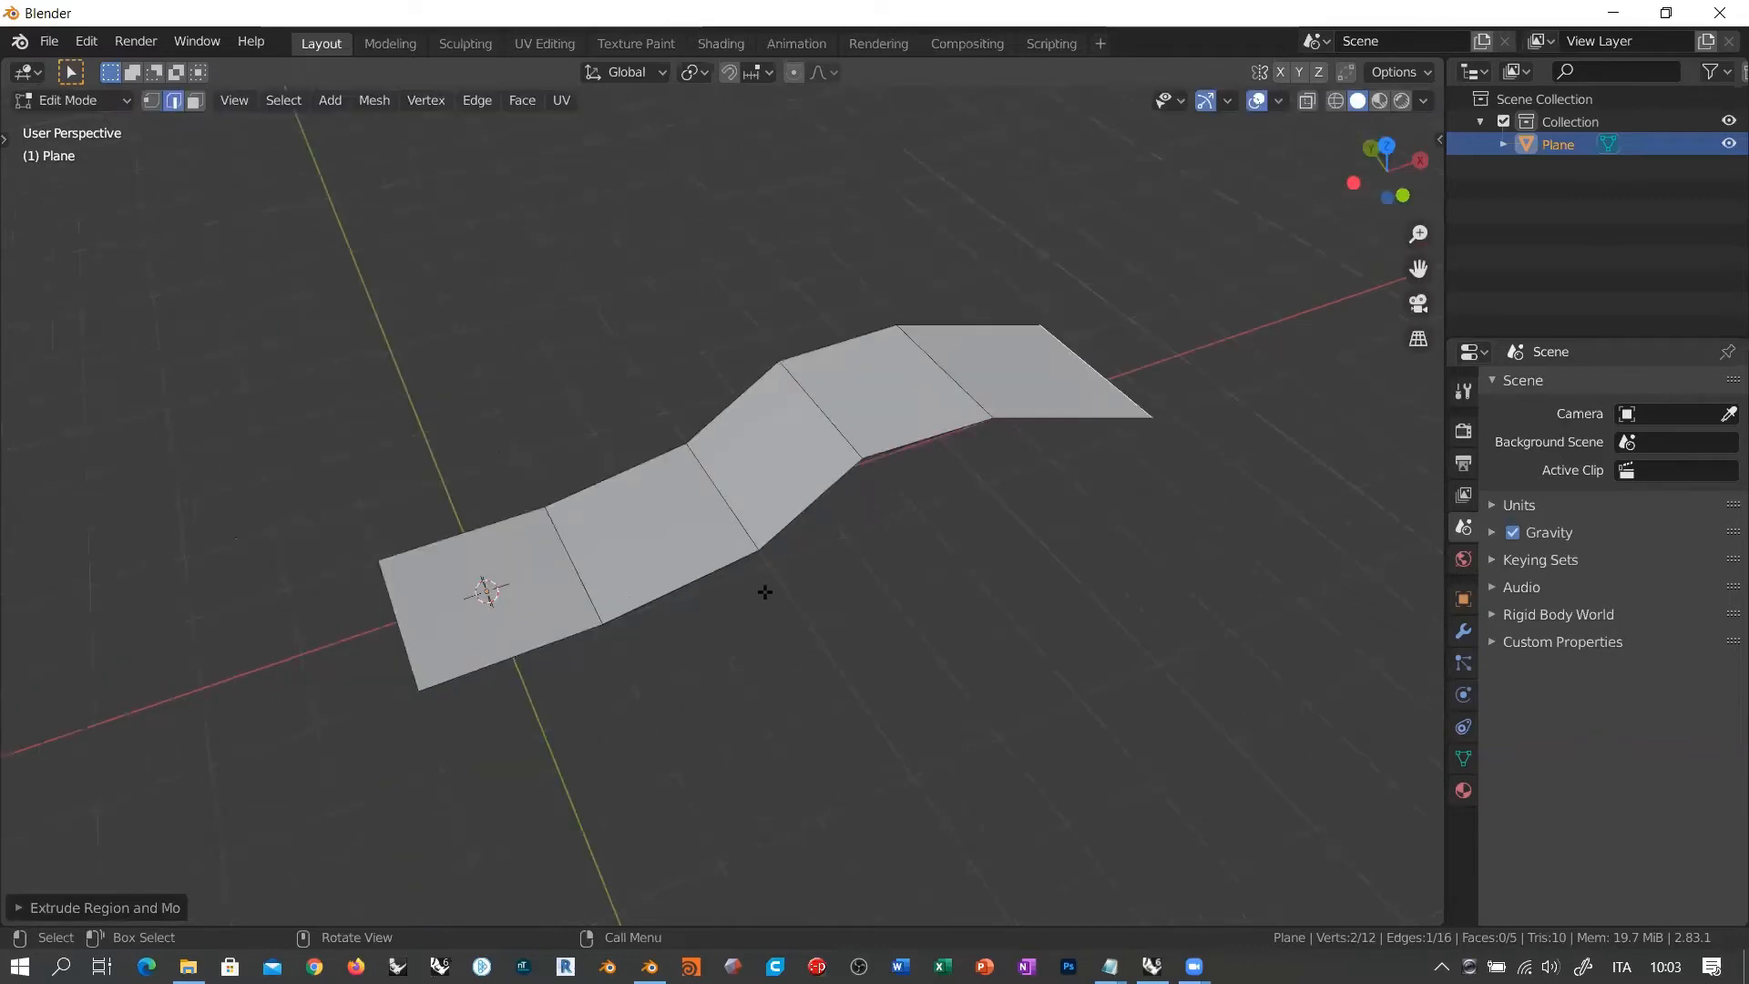
pyautogui.moveTo(765, 593); pyautogui.dragTo(792, 511, button='middle')
pyautogui.press('e')
pyautogui.click(965, 470)
pyautogui.press('e')
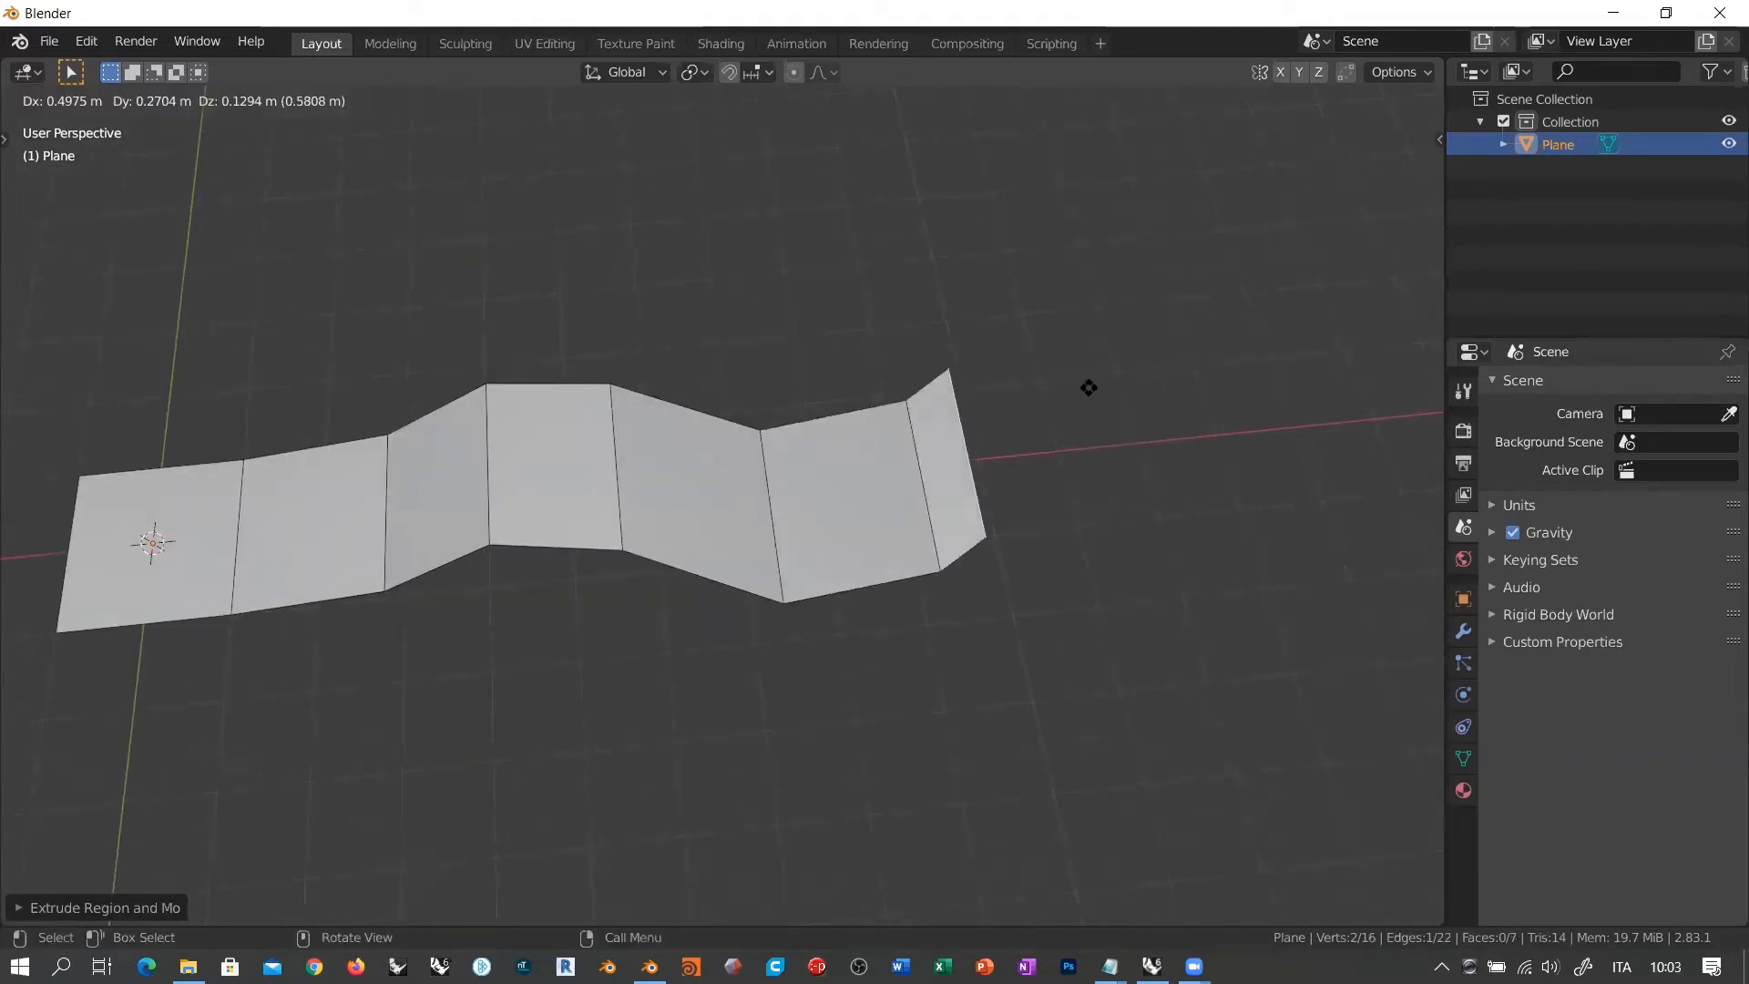
pyautogui.click(1176, 396)
pyautogui.press('e')
pyautogui.click(1363, 410)
# Step: Switch the finished strip to Object Mode and view it from several angles
pyautogui.scroll(-2, 757, 675)
pyautogui.moveTo(757, 675)
pyautogui.mouseDown(button='middle')
pyautogui.moveTo(896, 497)
pyautogui.moveTo(1184, 528)
pyautogui.moveTo(1015, 605)
pyautogui.moveTo(758, 606)
pyautogui.moveTo(738, 650)
pyautogui.mouseUp(button='middle')
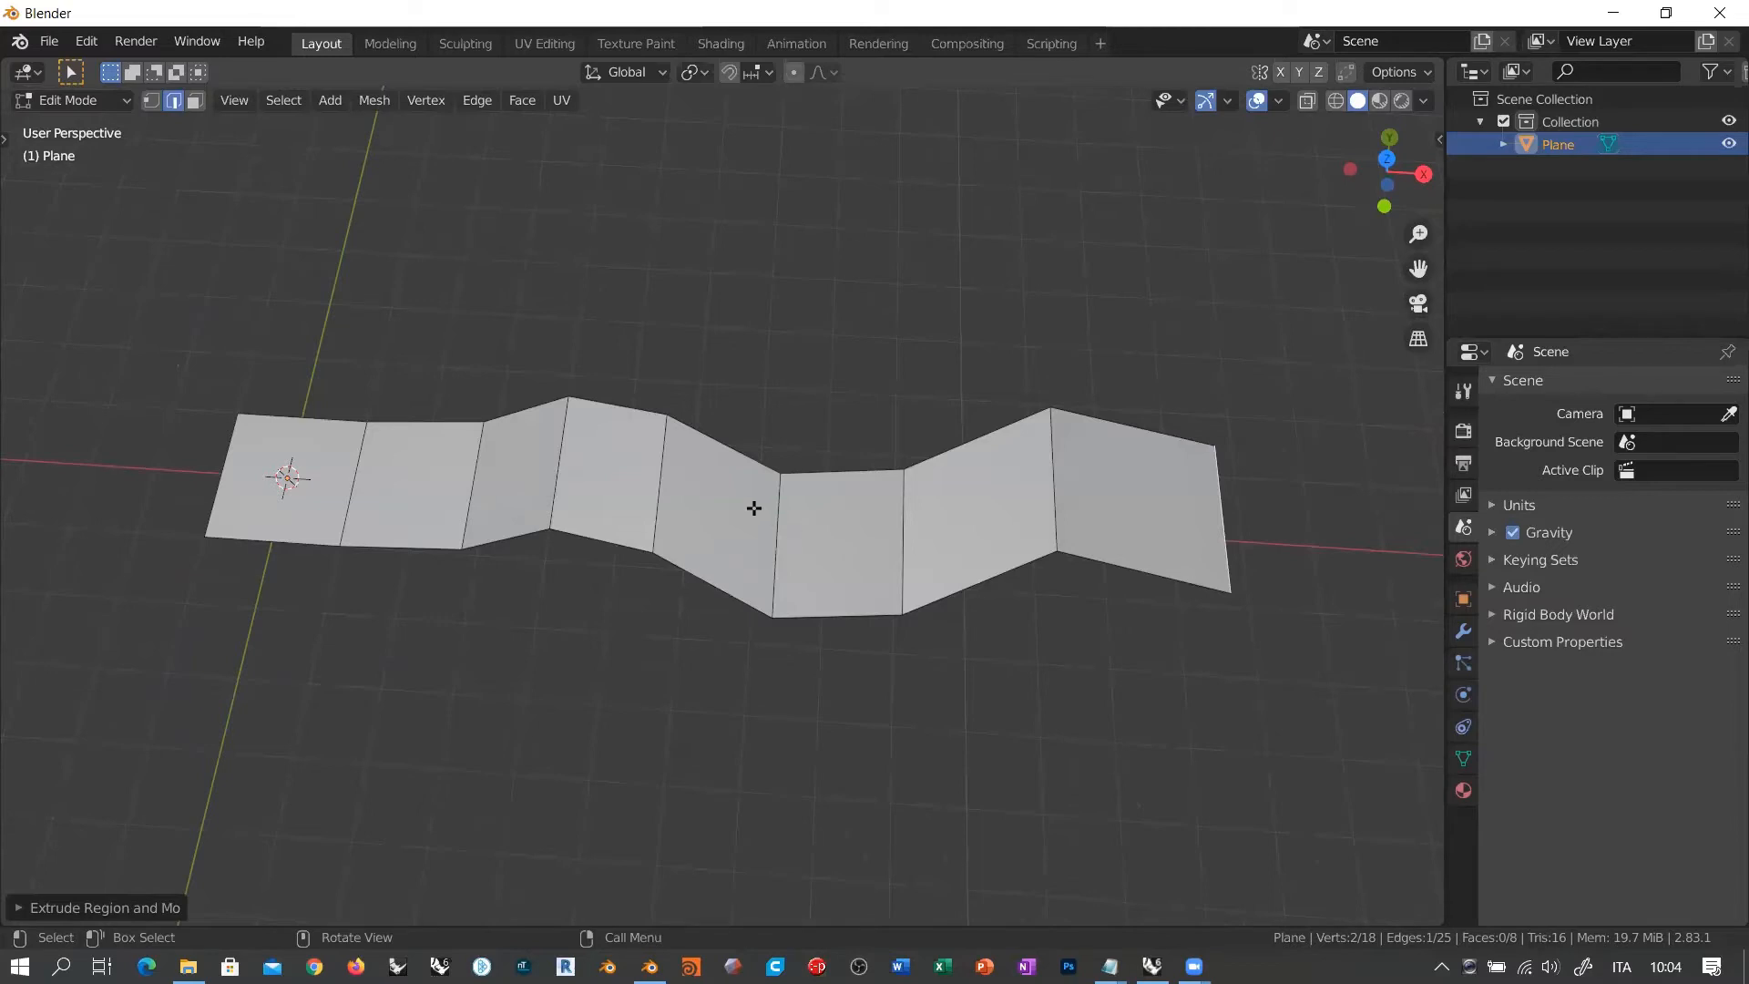
pyautogui.moveTo(728, 526); pyautogui.dragTo(767, 507, button='middle')
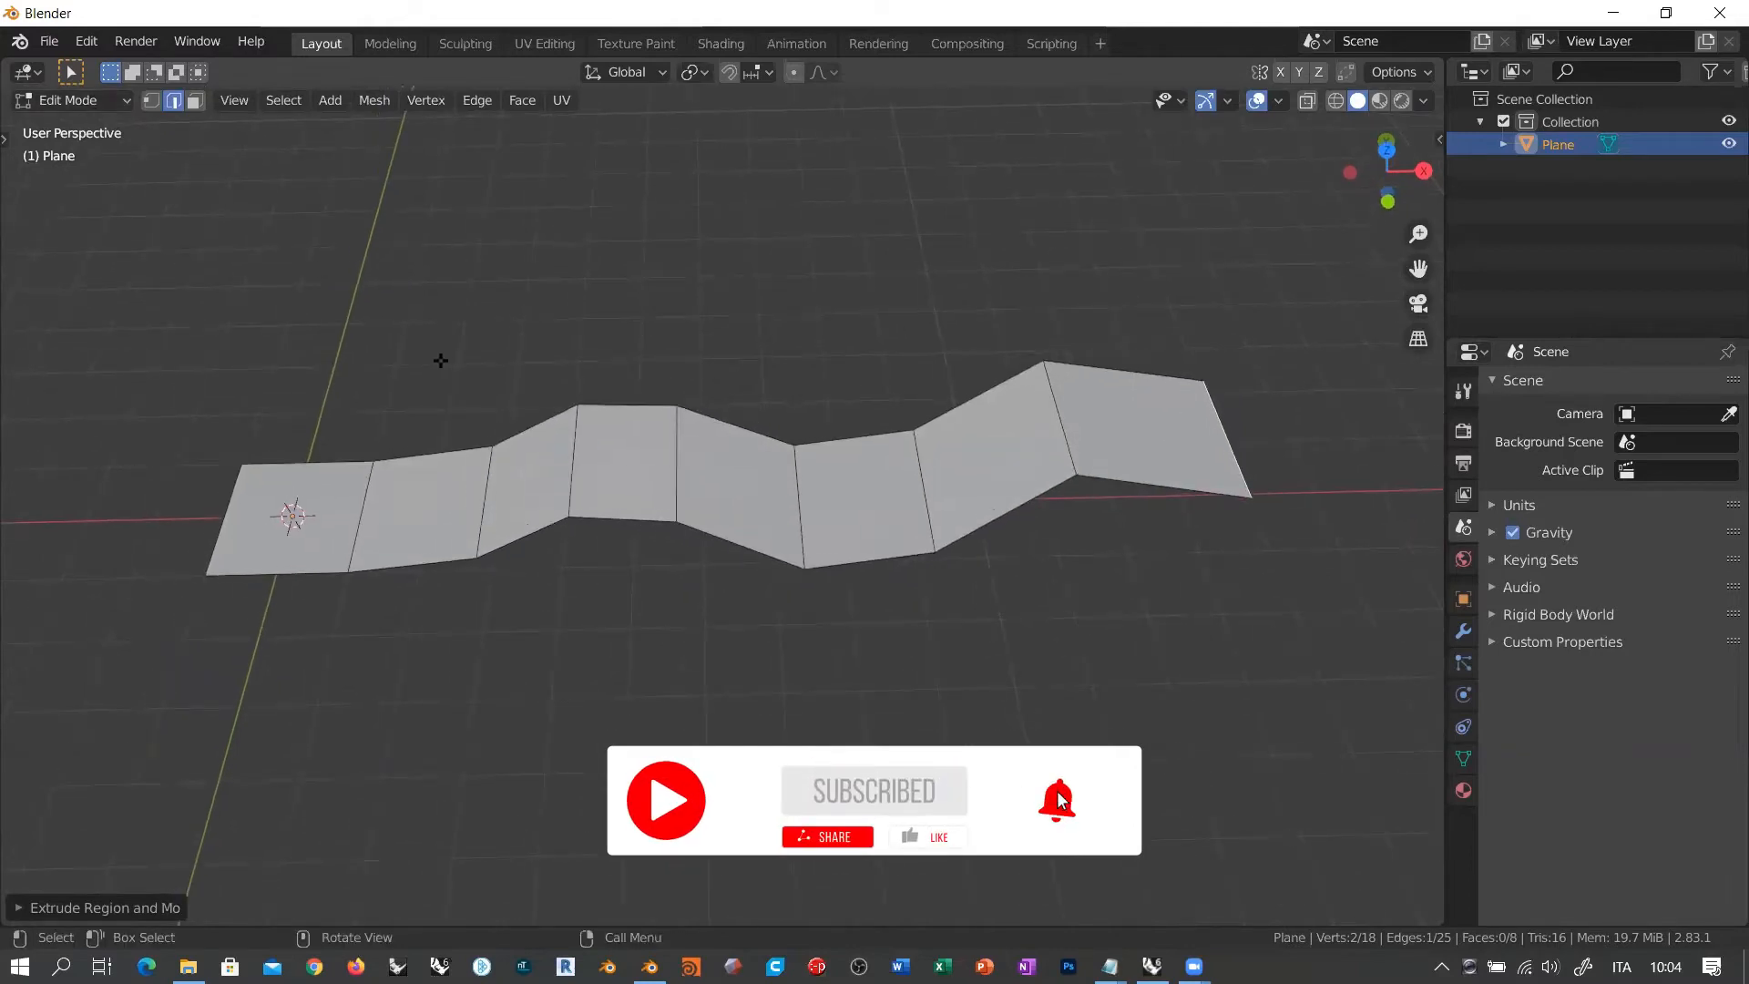
pyautogui.click(95, 102)
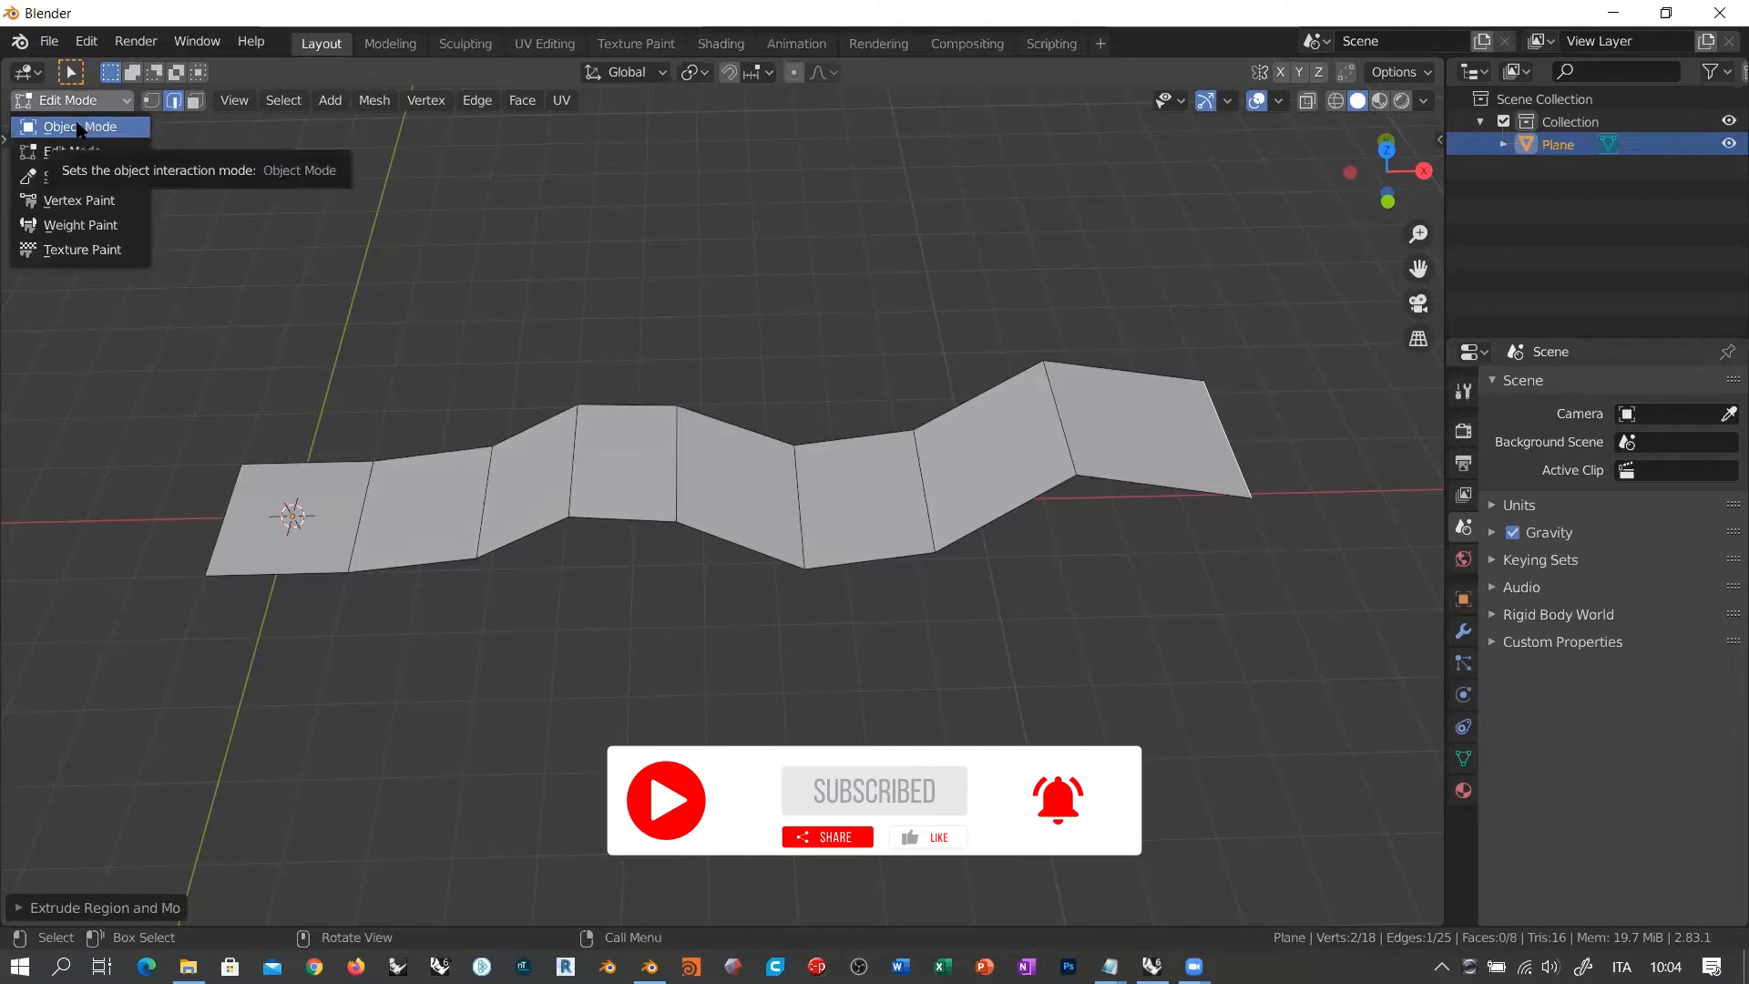
pyautogui.click(79, 127)
pyautogui.moveTo(636, 483); pyautogui.dragTo(811, 421, button='middle')
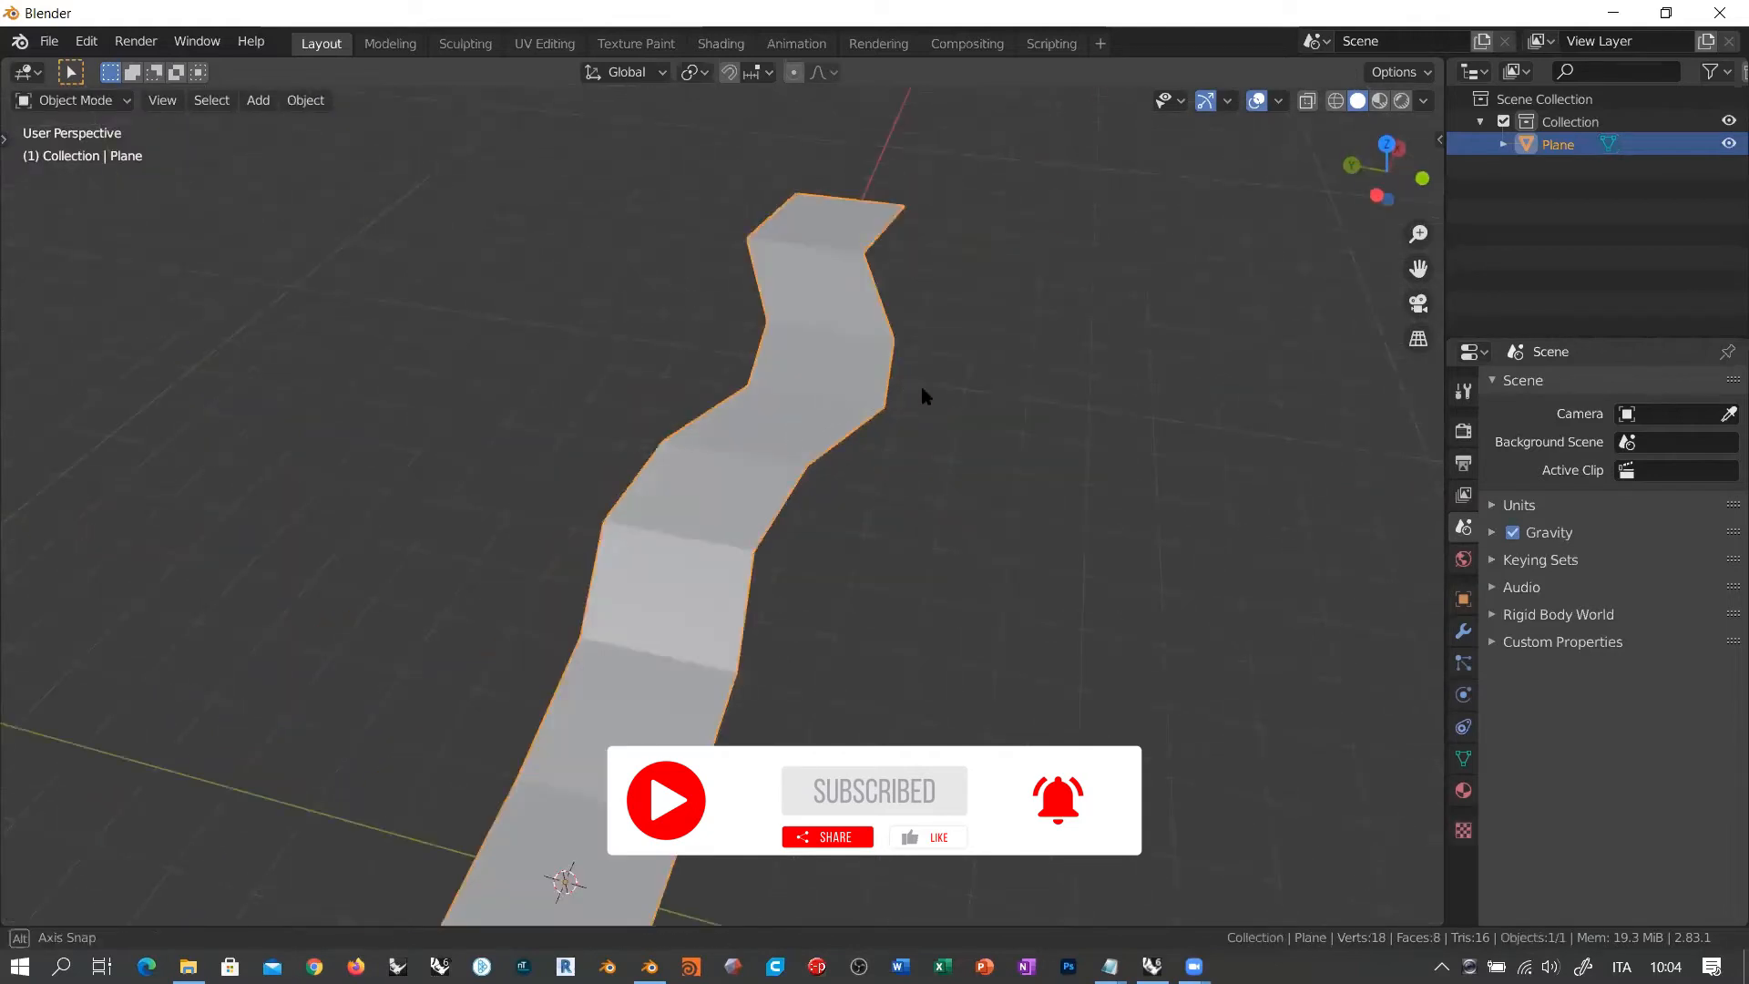
pyautogui.moveTo(923, 393); pyautogui.dragTo(685, 471, button='middle')
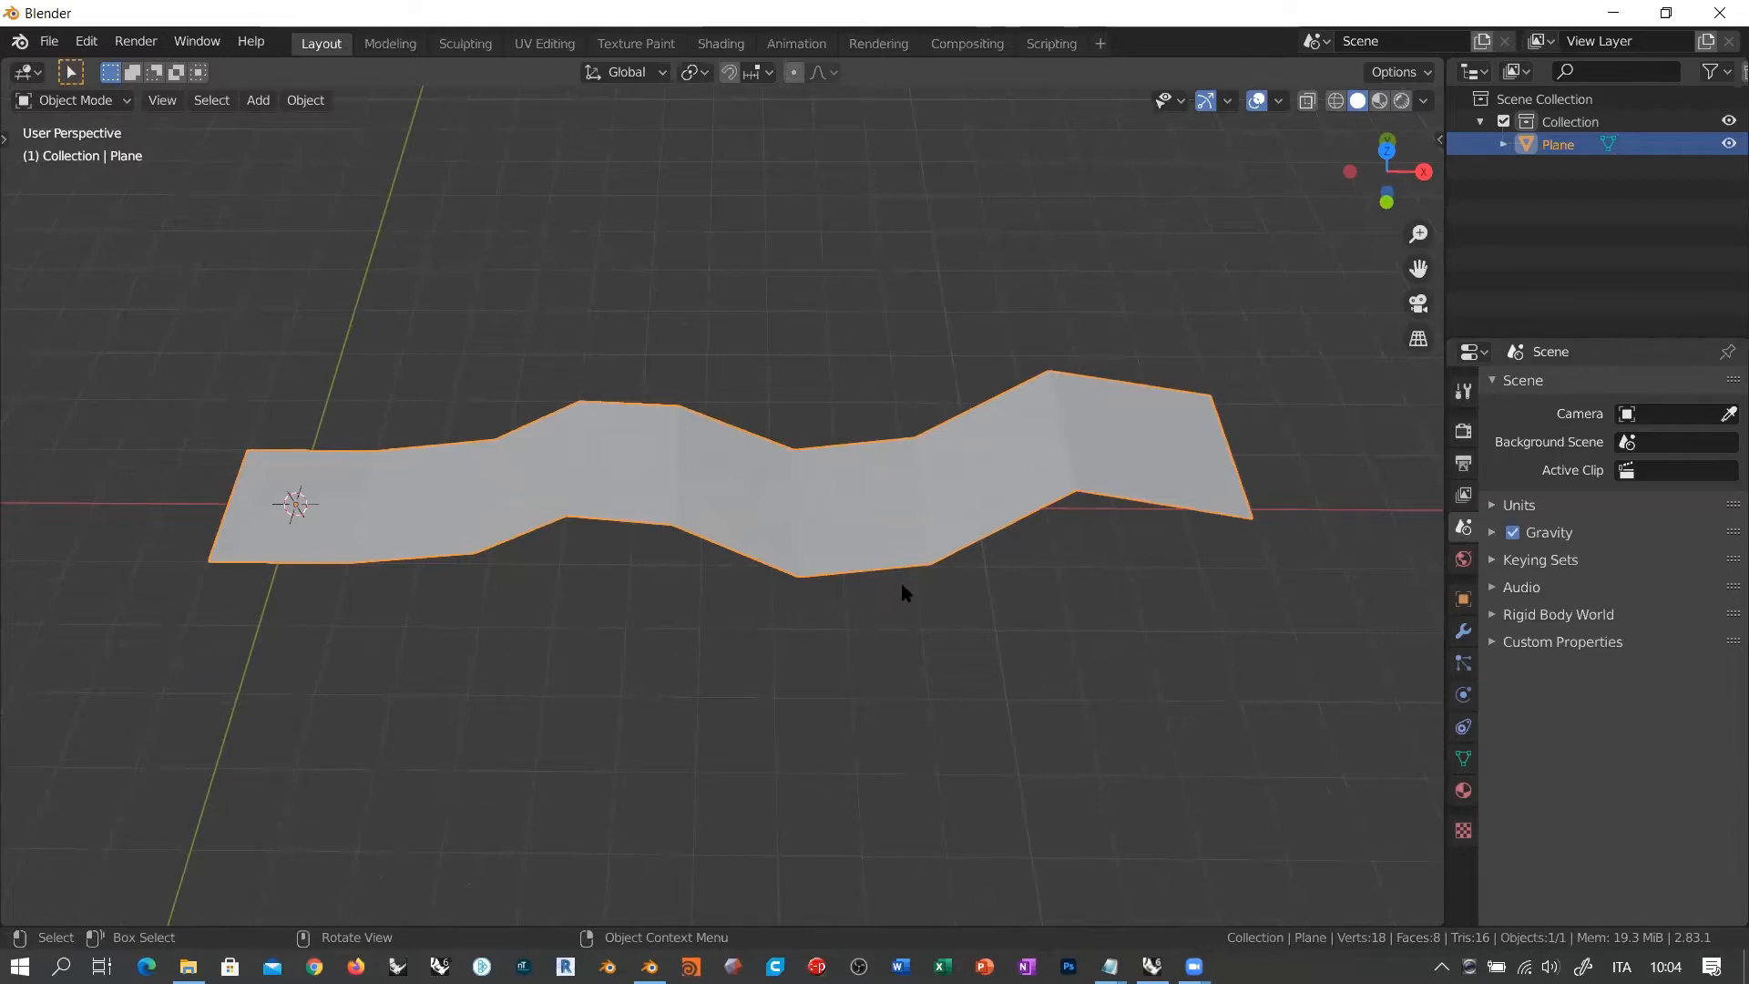
# Step: Move the whole strip freehand a short distance up and away from the world origin
pyautogui.moveTo(900, 579); pyautogui.dragTo(911, 510, button='middle')
pyautogui.press('g')
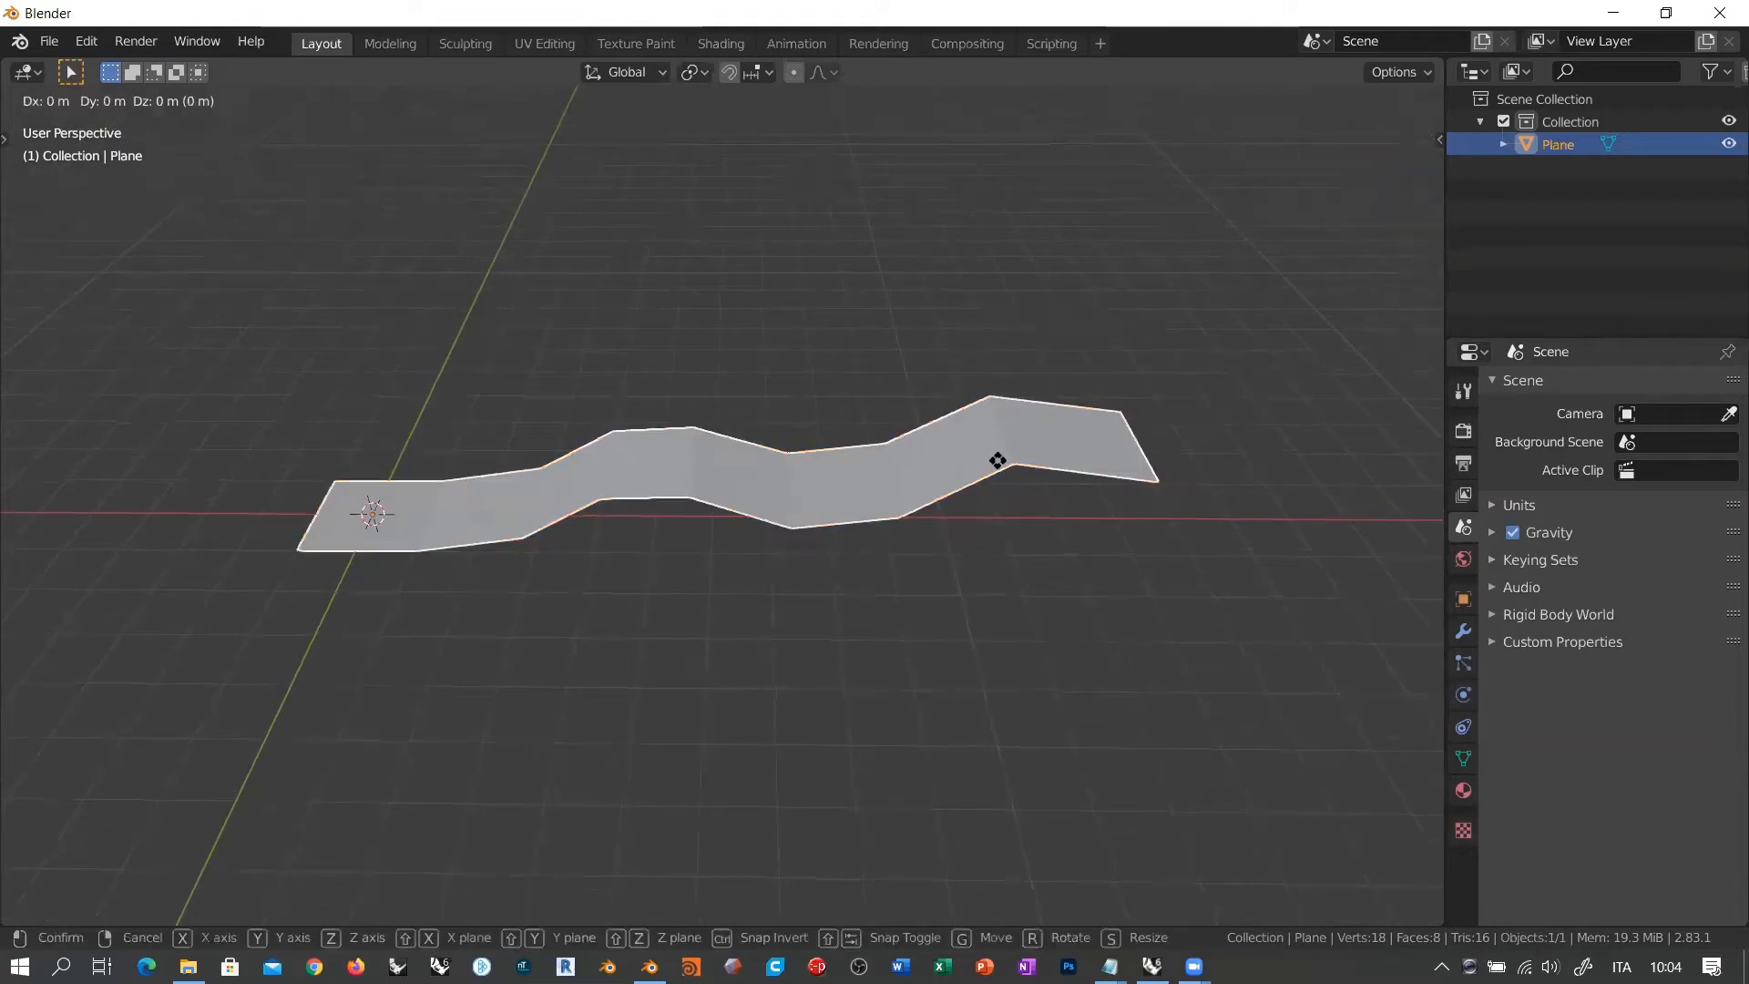
pyautogui.click(885, 508)
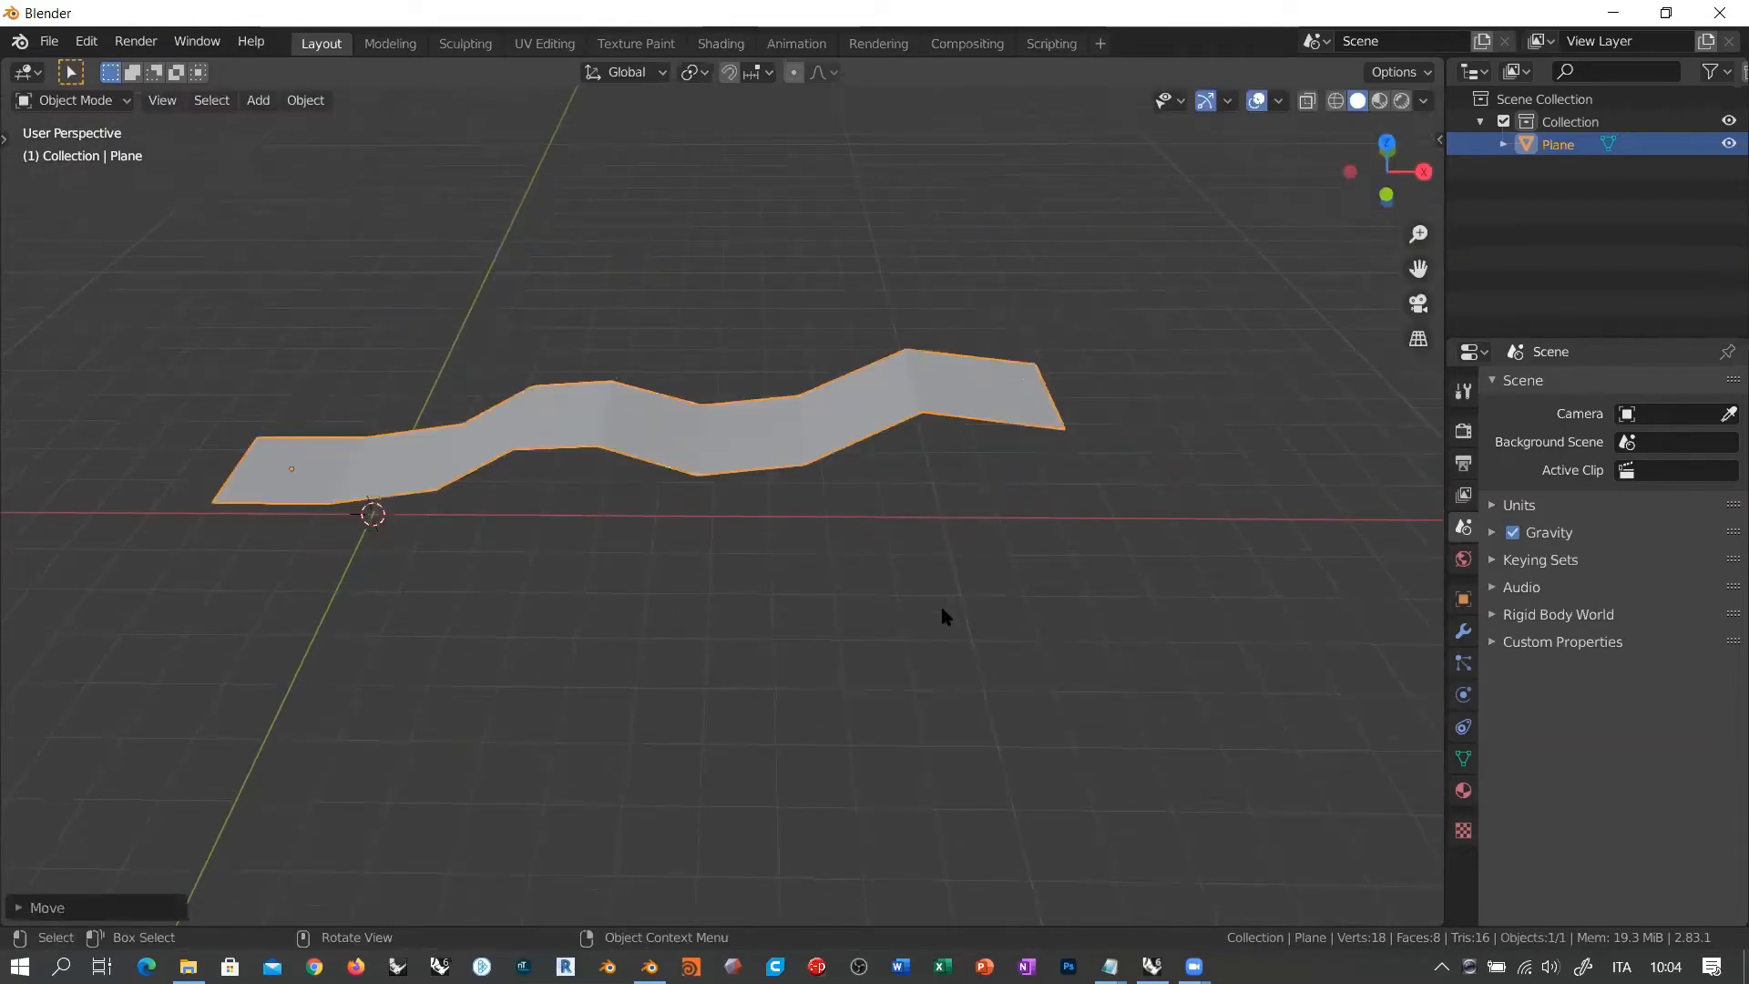
# Step: Rotate the whole strip slightly freehand, then scale it freehand to nearly its original size
pyautogui.press('r')
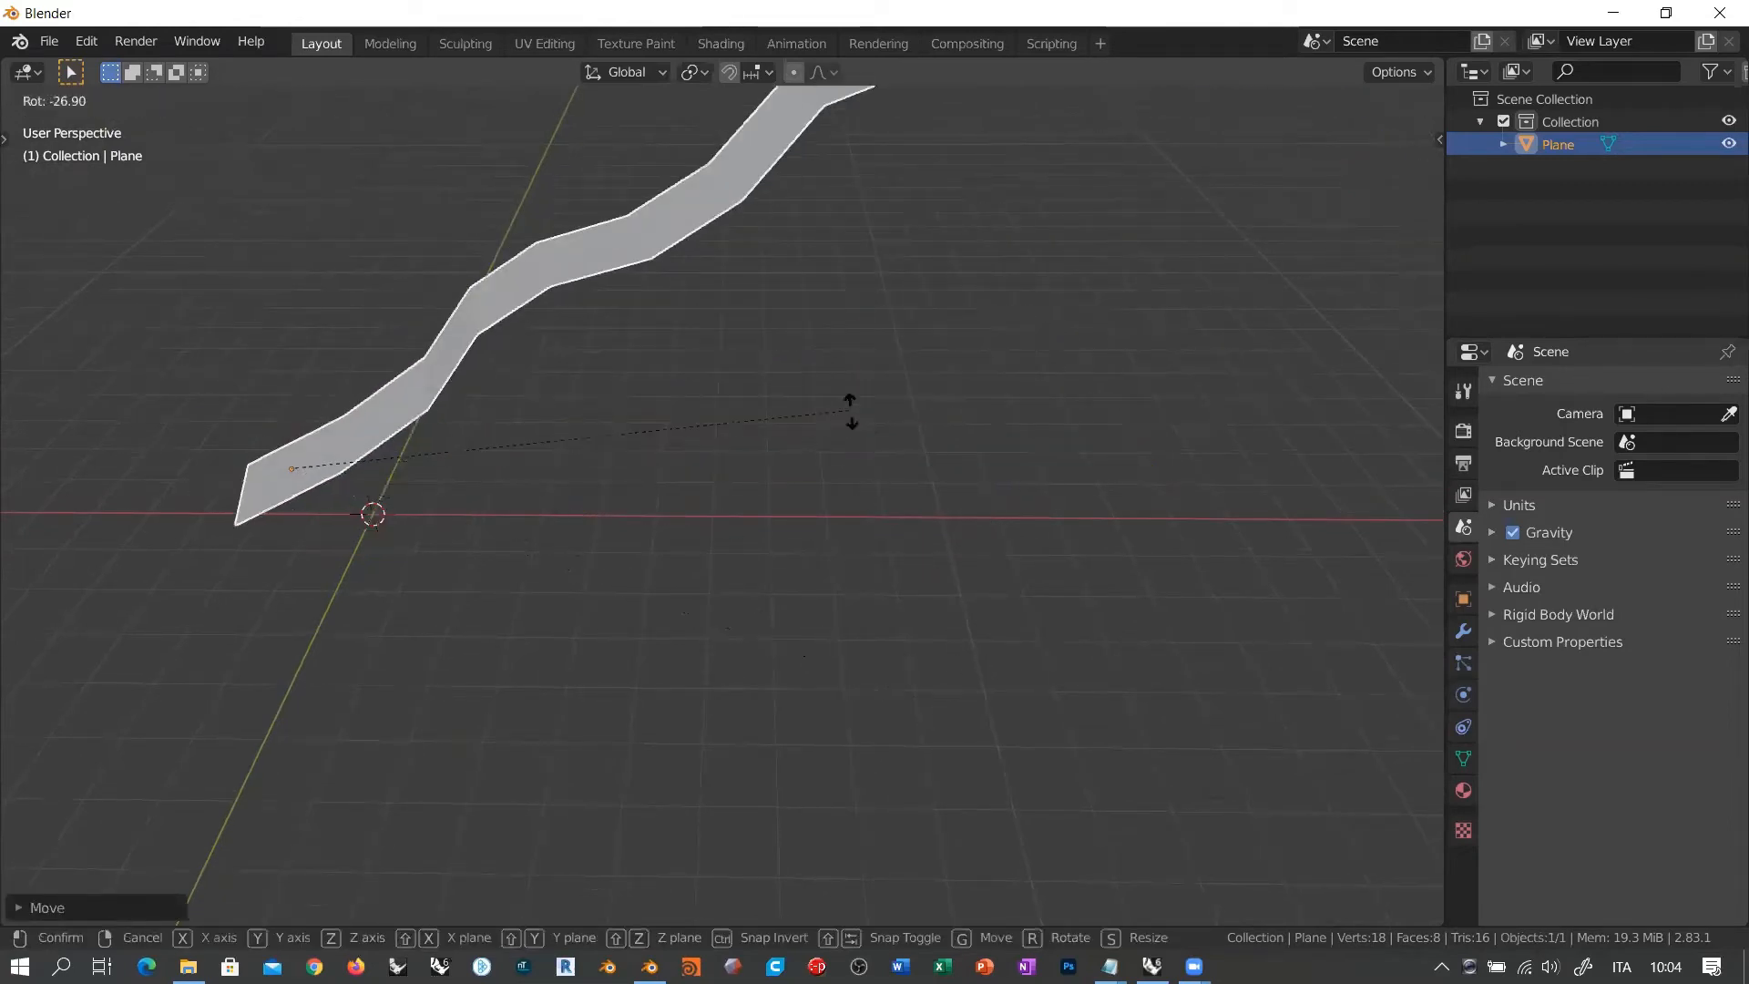
pyautogui.click(805, 623)
pyautogui.press('s')
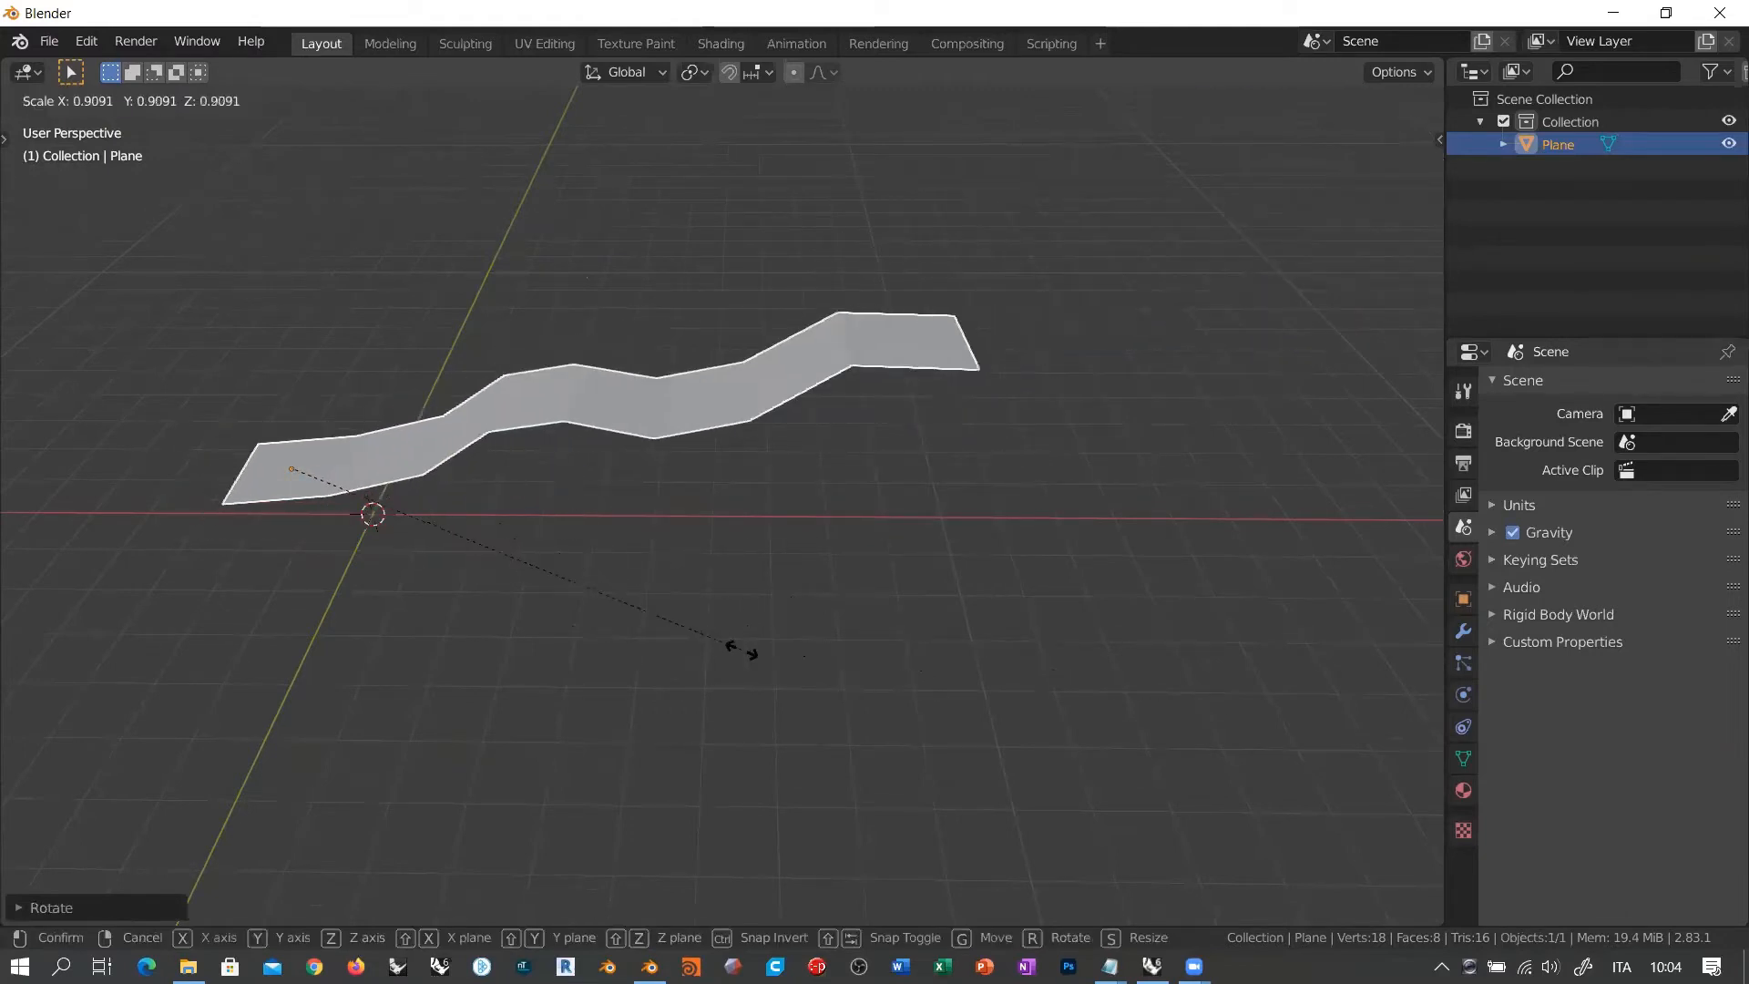
pyautogui.click(823, 675)
# Step: Enter Edit Mode and move the fifth interior cross edge, near the strip's middle, upward to form a ridge
pyautogui.moveTo(684, 519); pyautogui.dragTo(547, 344, button='middle')
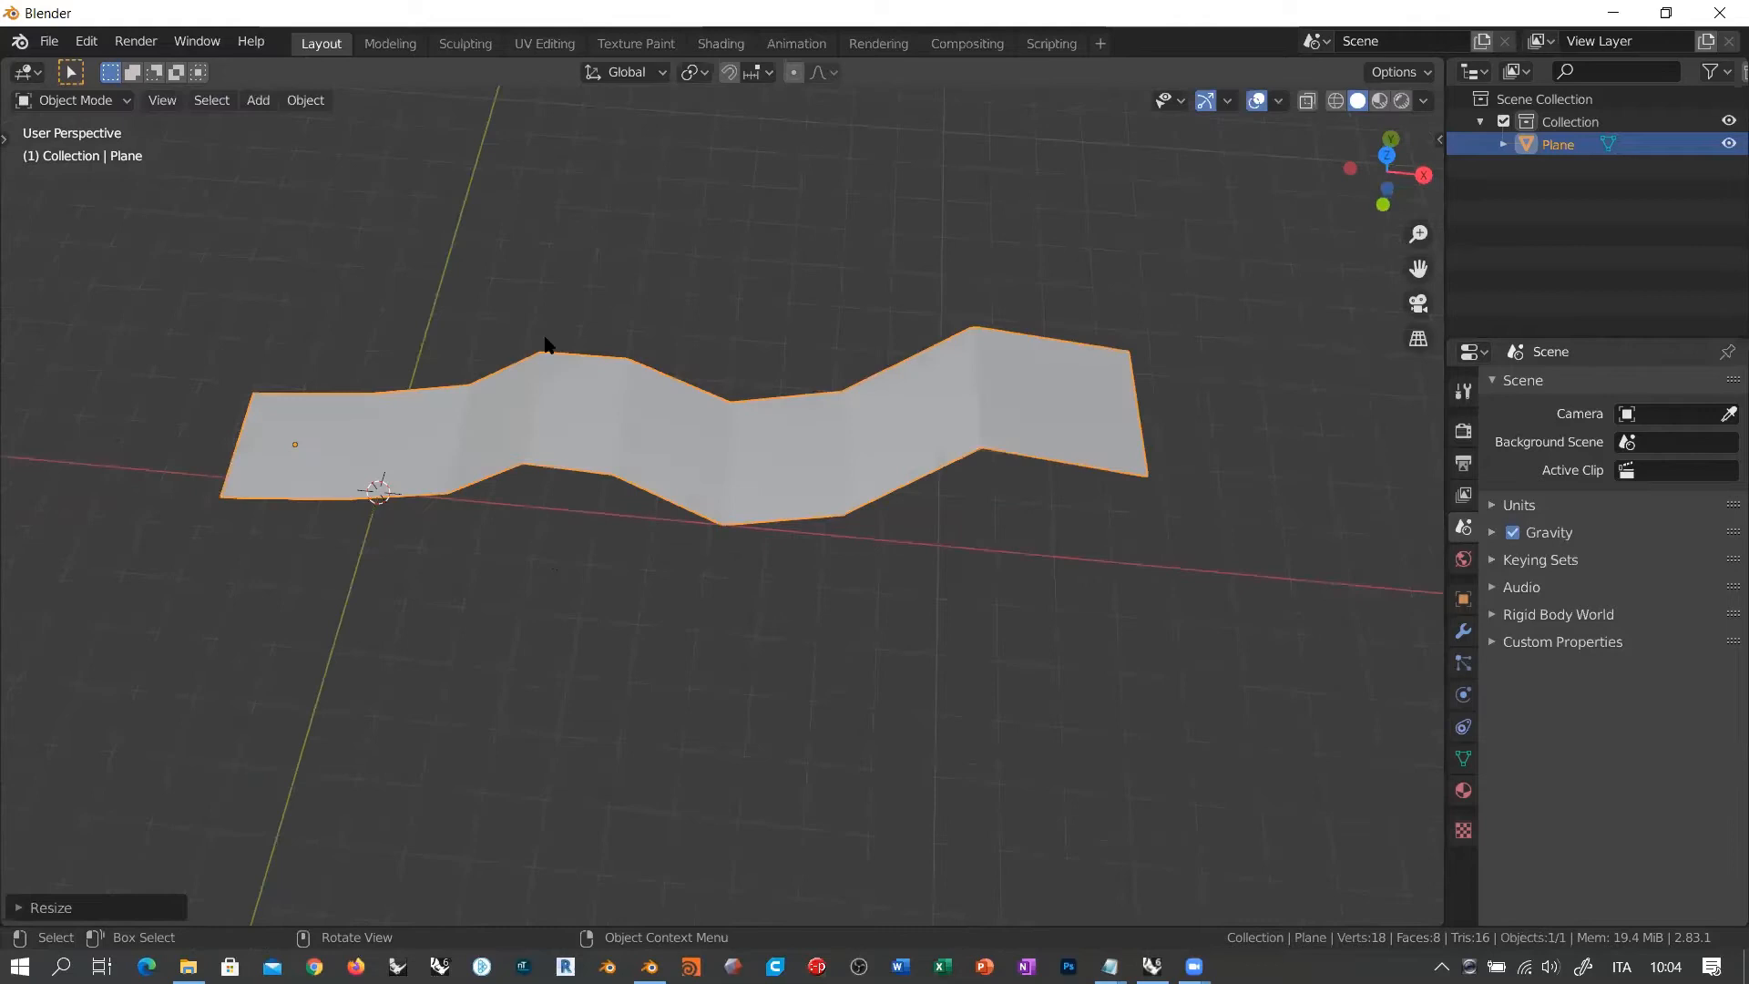
pyautogui.click(111, 102)
pyautogui.click(87, 151)
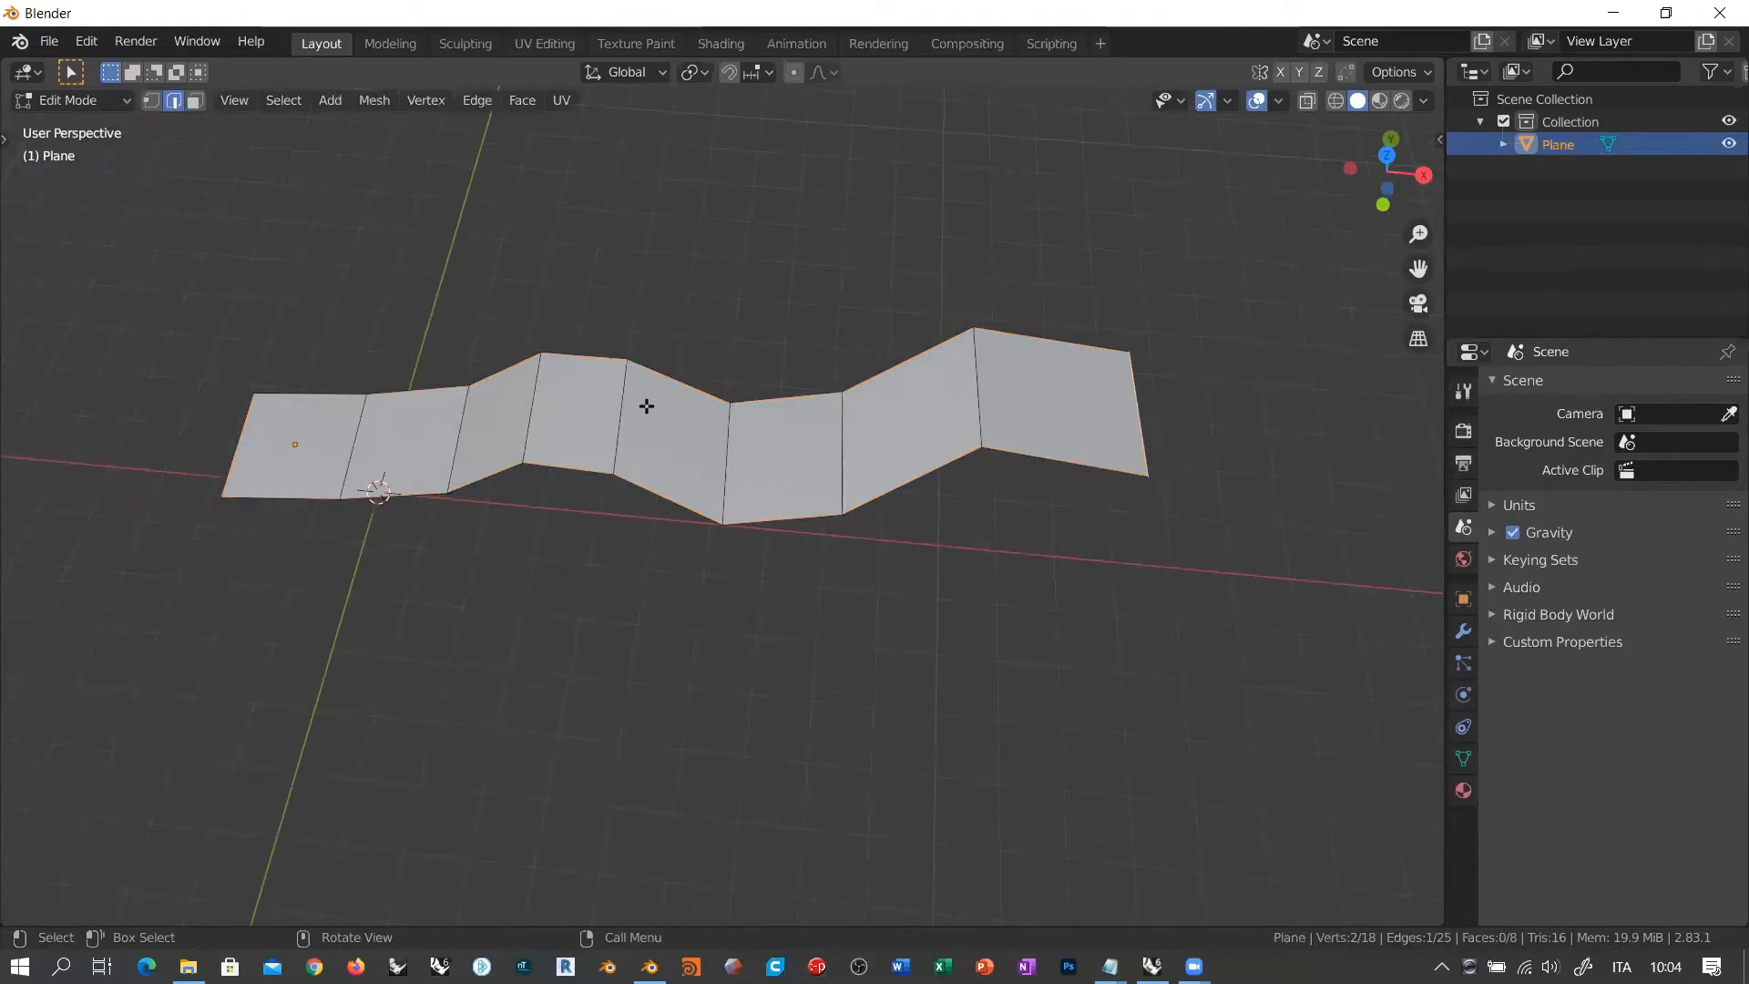
pyautogui.click(726, 458)
pyautogui.moveTo(801, 676); pyautogui.dragTo(808, 702, button='middle')
pyautogui.press('g')
pyautogui.click(818, 616)
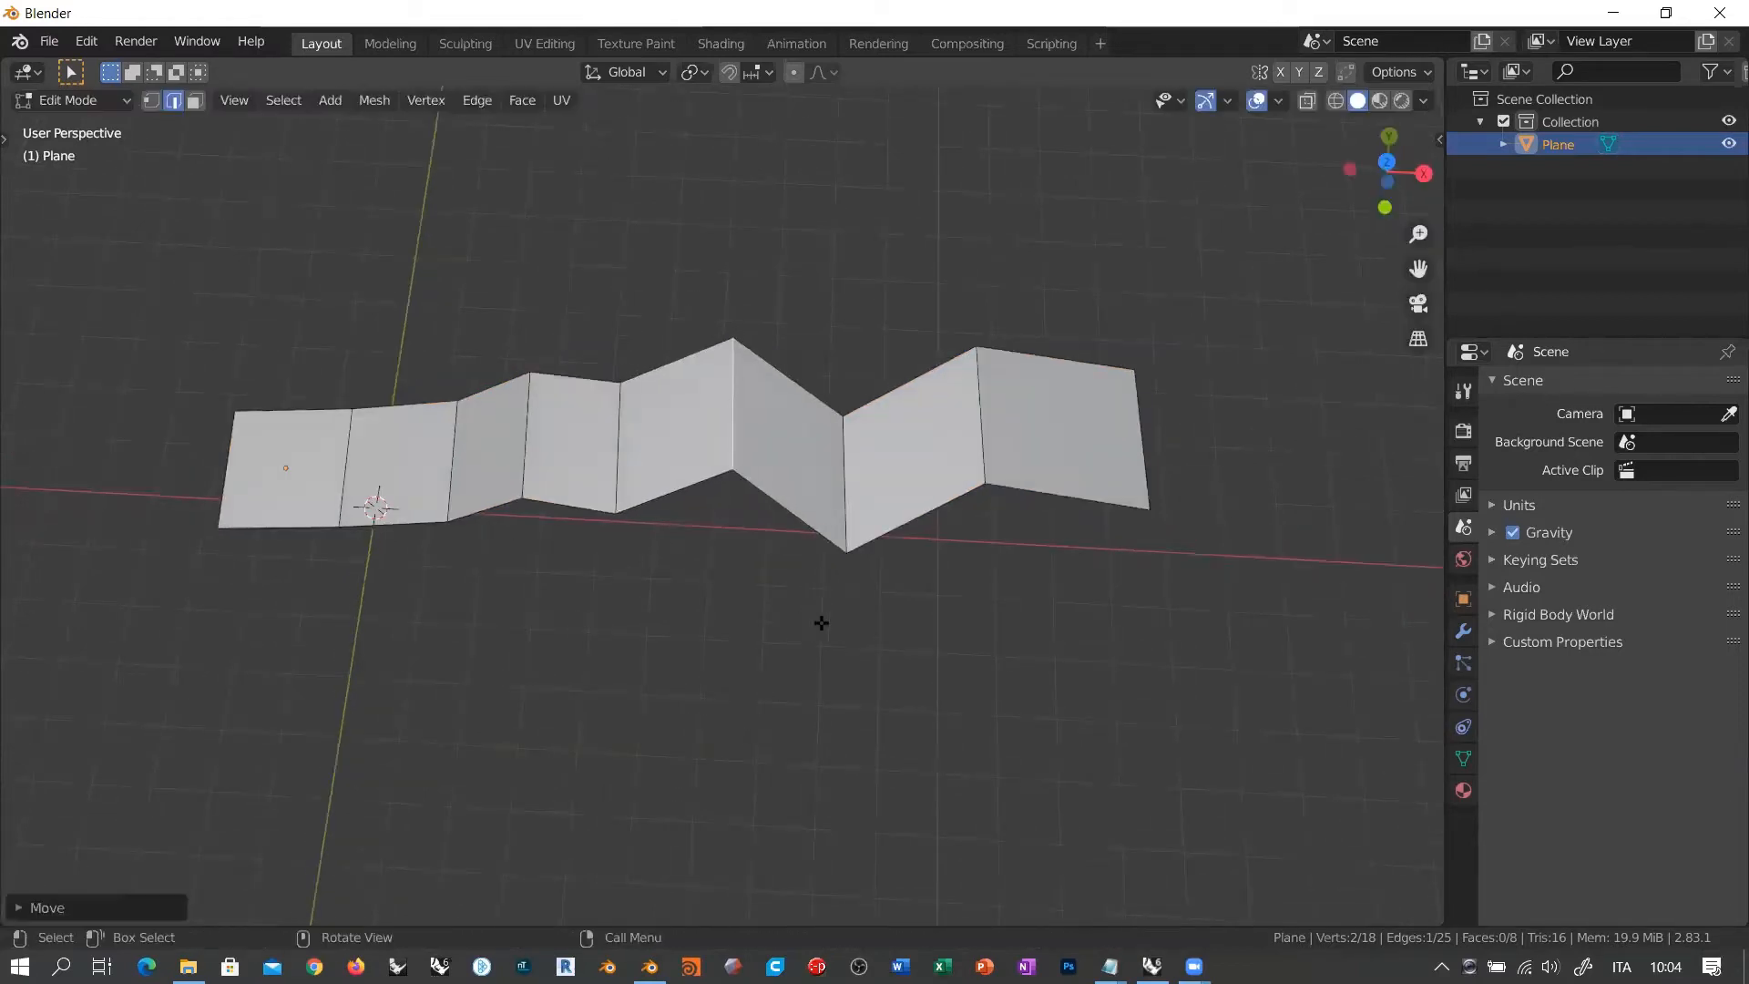
# Step: Rotate the raised middle edge so it lies diagonally, and scale it up to roughly double its length
pyautogui.press('r')
pyautogui.click(924, 533)
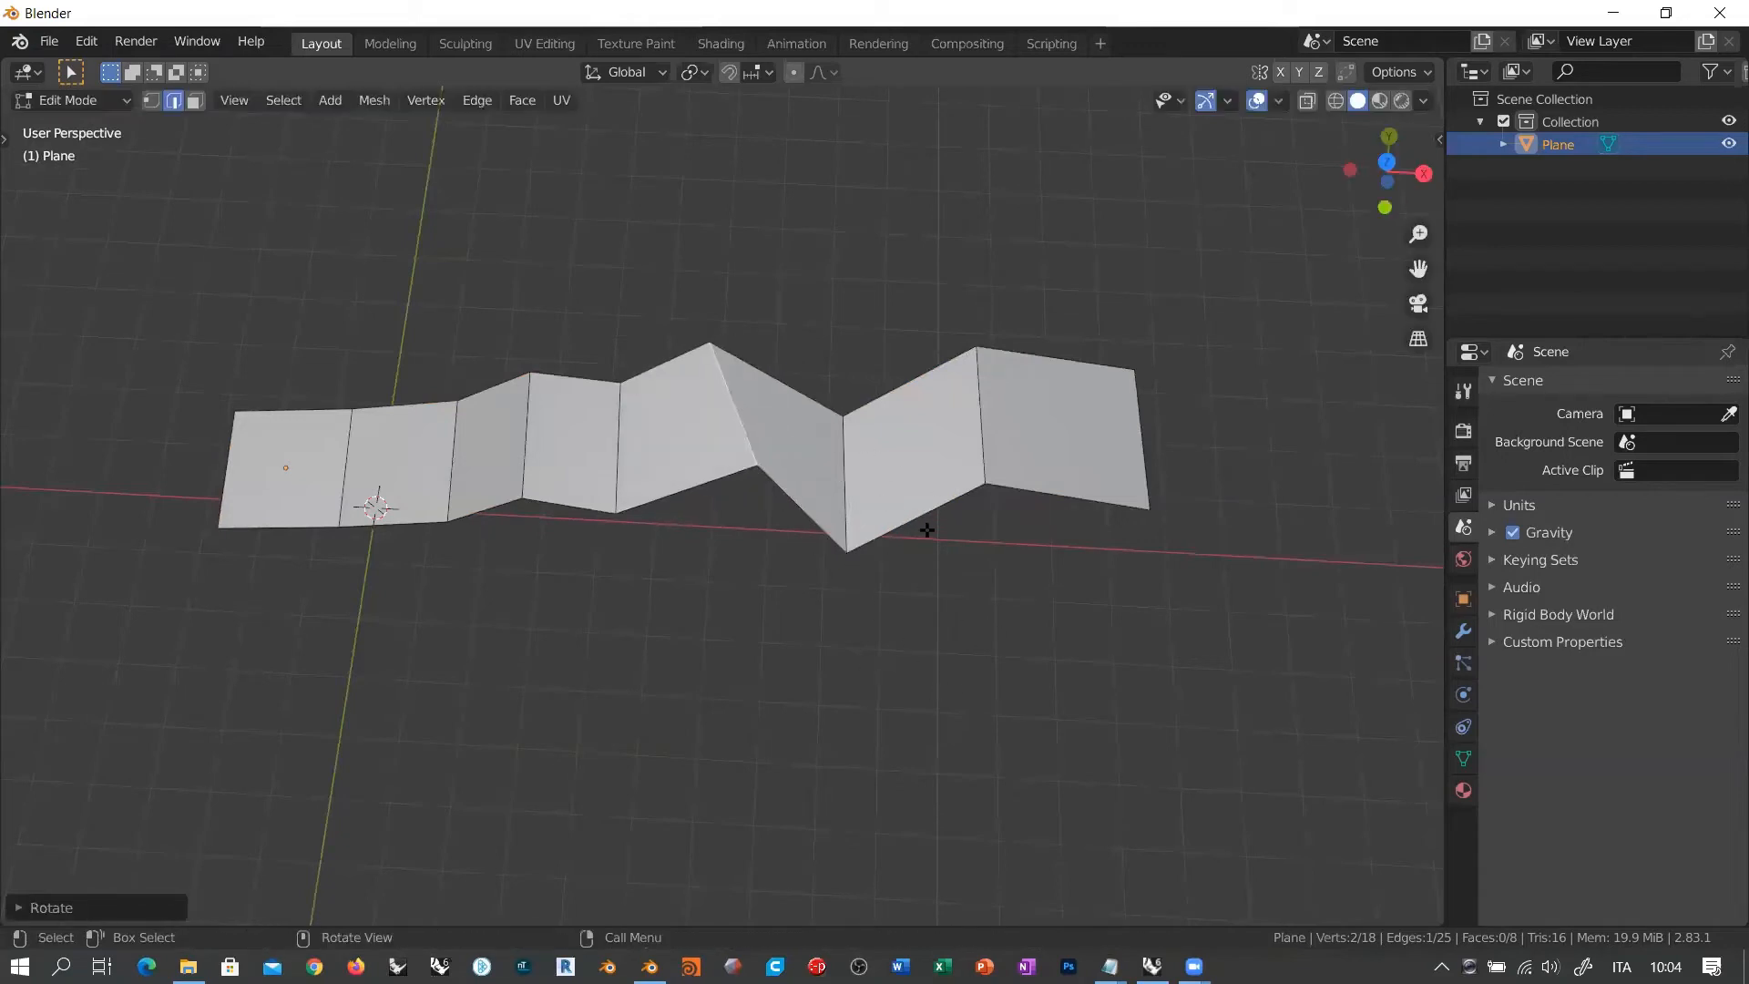
pyautogui.press('s')
pyautogui.click(899, 705)
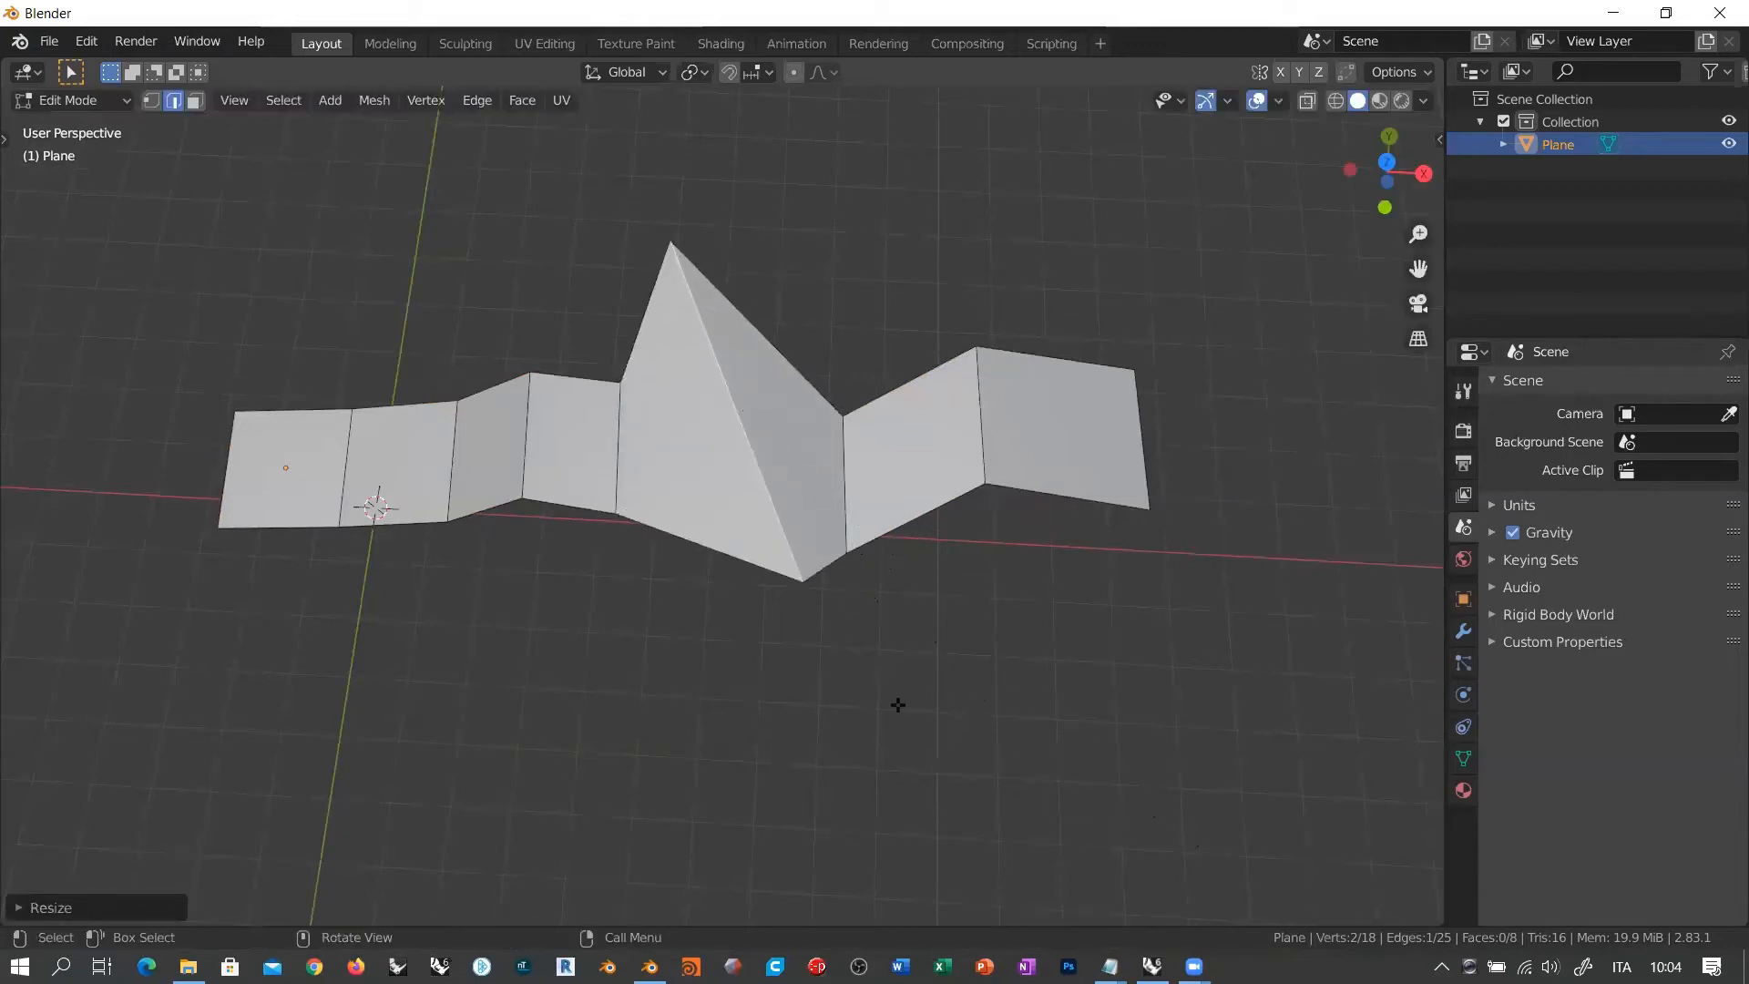
# Step: Leave Edit Mode and return the reshaped strip to Object Mode
pyautogui.moveTo(842, 612); pyautogui.dragTo(734, 573, button='middle')
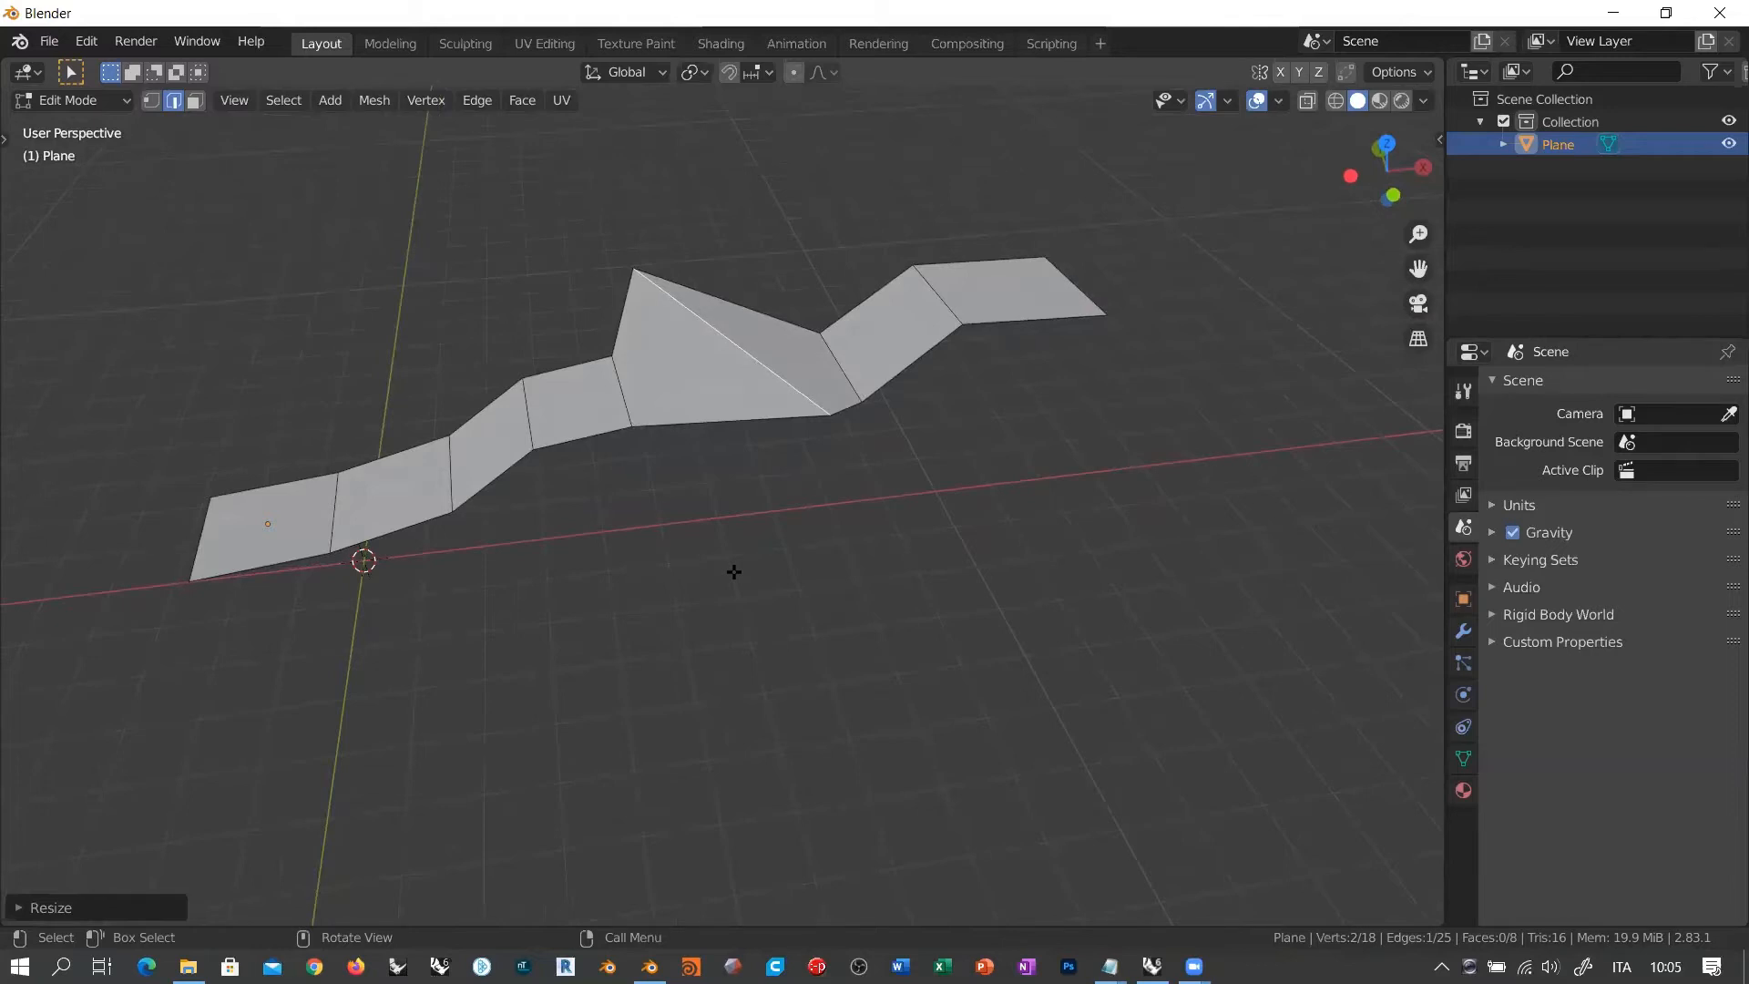
pyautogui.moveTo(757, 464)
pyautogui.mouseDown(button='middle')
pyautogui.moveTo(746, 516)
pyautogui.moveTo(762, 431)
pyautogui.moveTo(781, 480)
pyautogui.mouseUp(button='middle')
pyautogui.press('Tab')
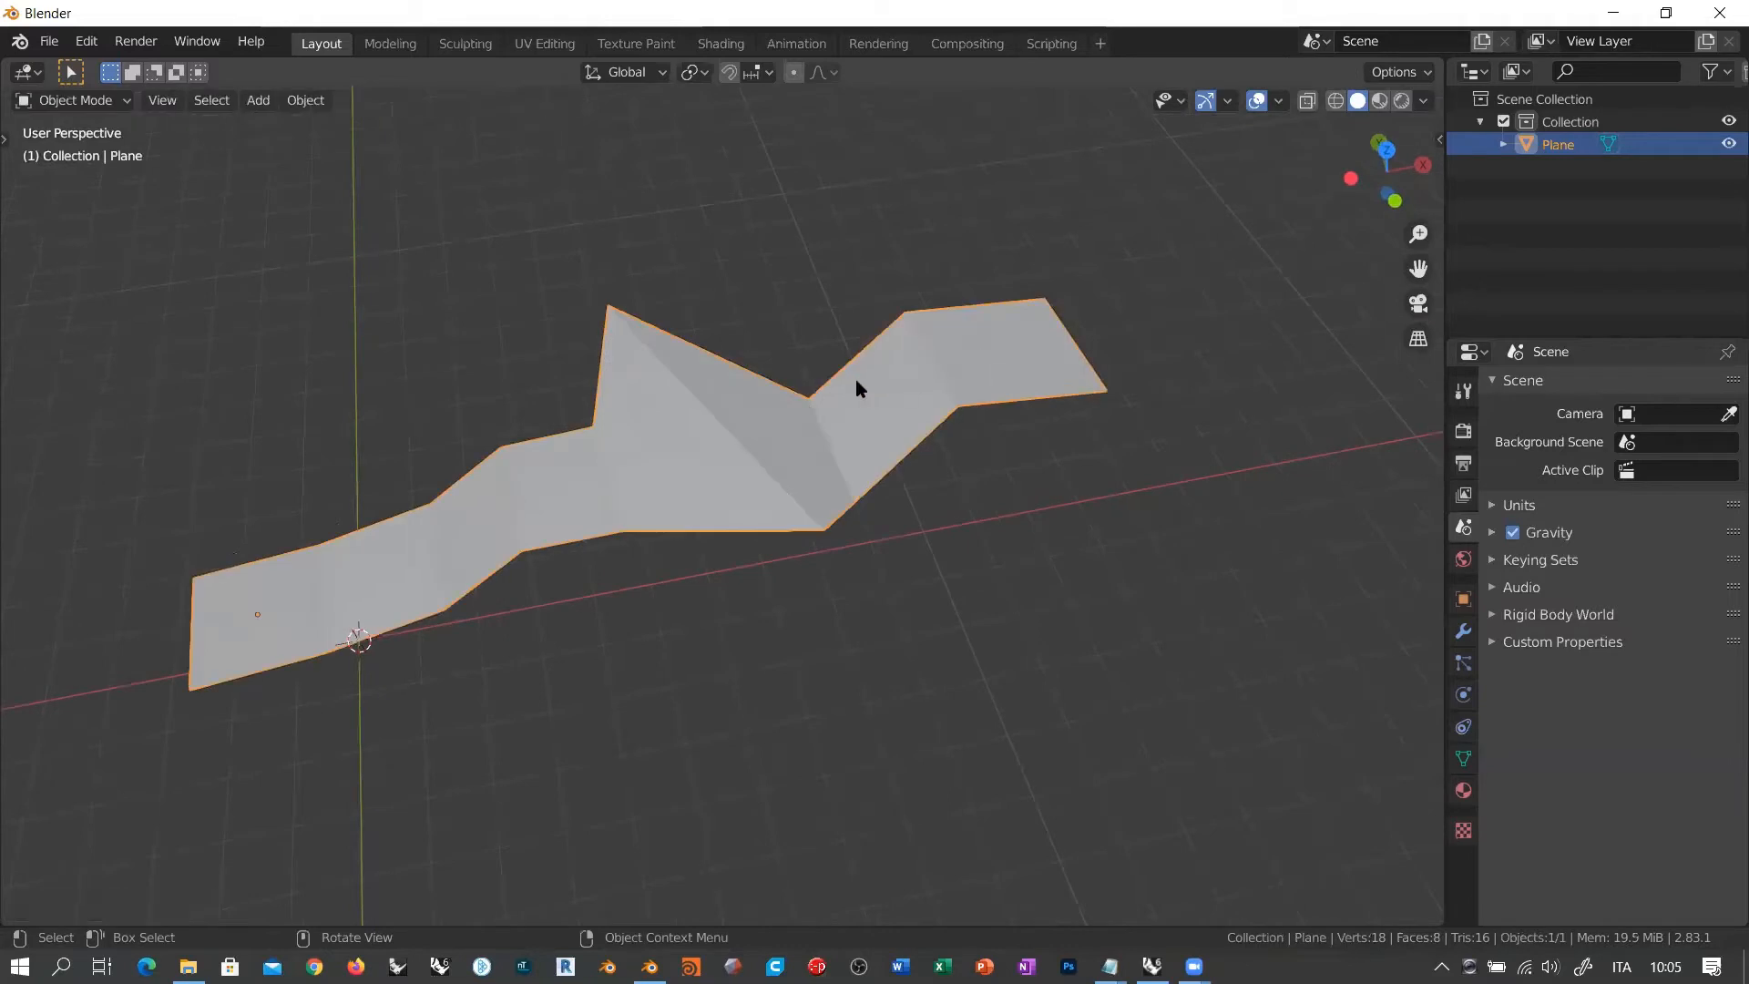
# Step: Turn on the Face Orientation viewport overlay to show which way the strip's faces point
pyautogui.moveTo(853, 391); pyautogui.dragTo(716, 381, button='middle')
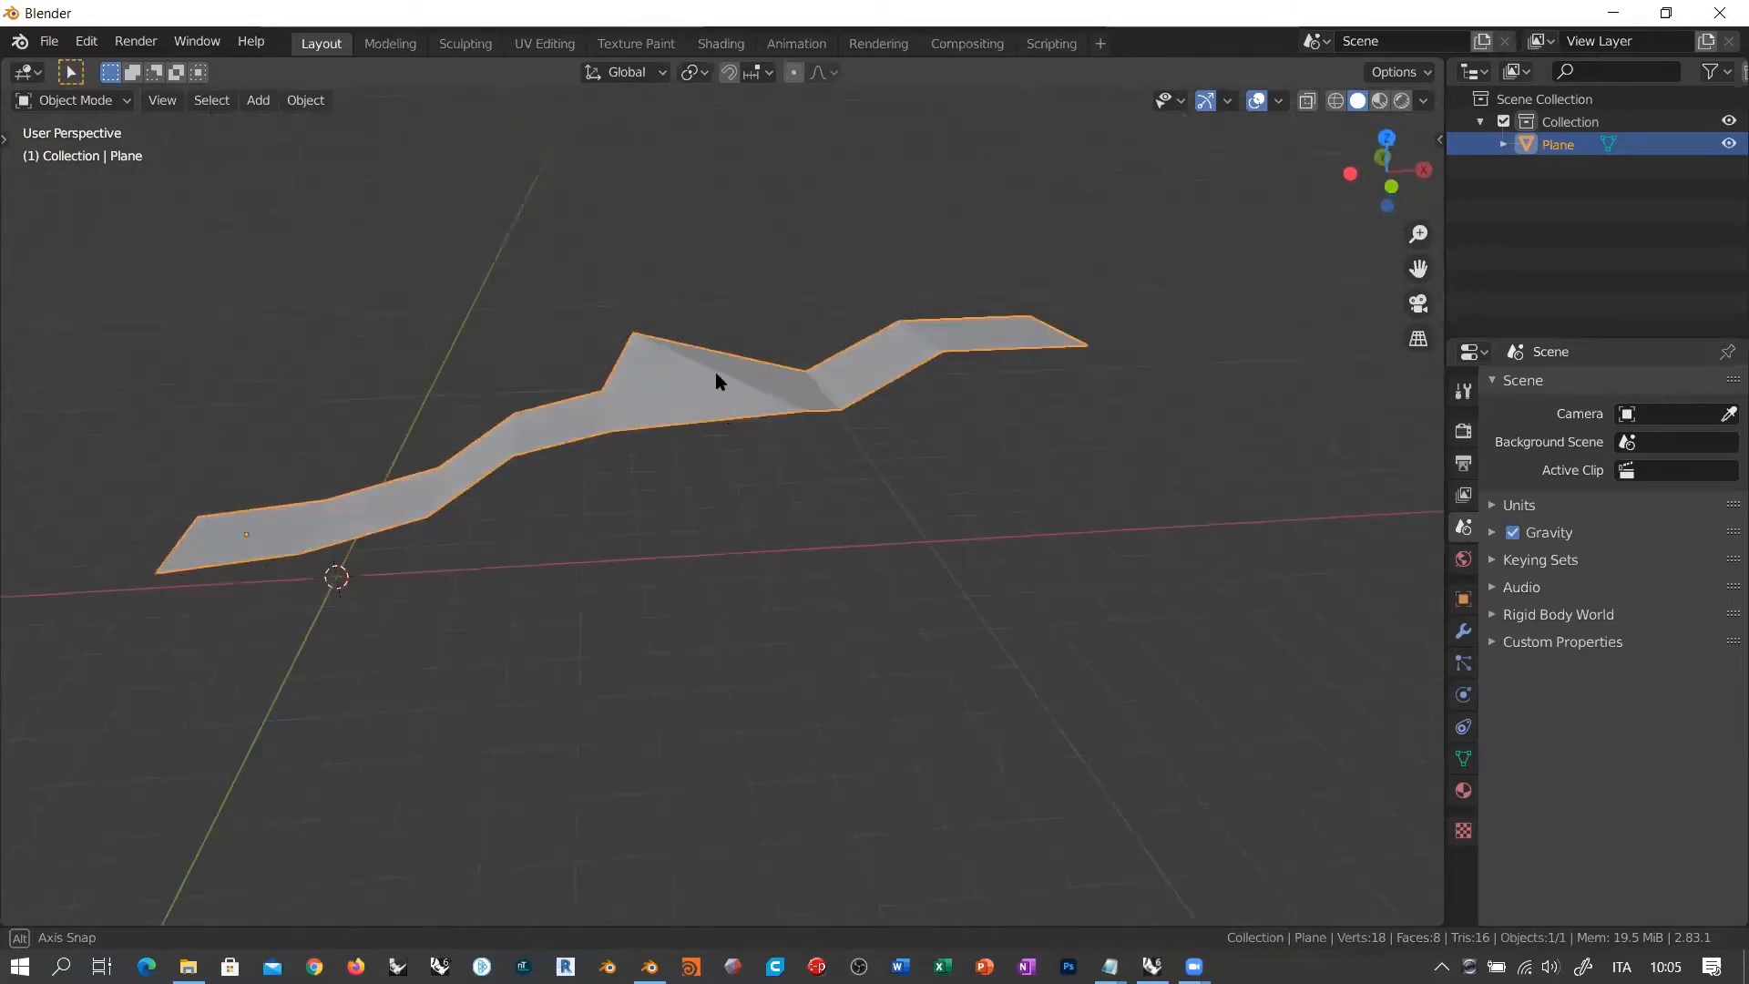
pyautogui.moveTo(712, 296); pyautogui.dragTo(772, 440, button='middle')
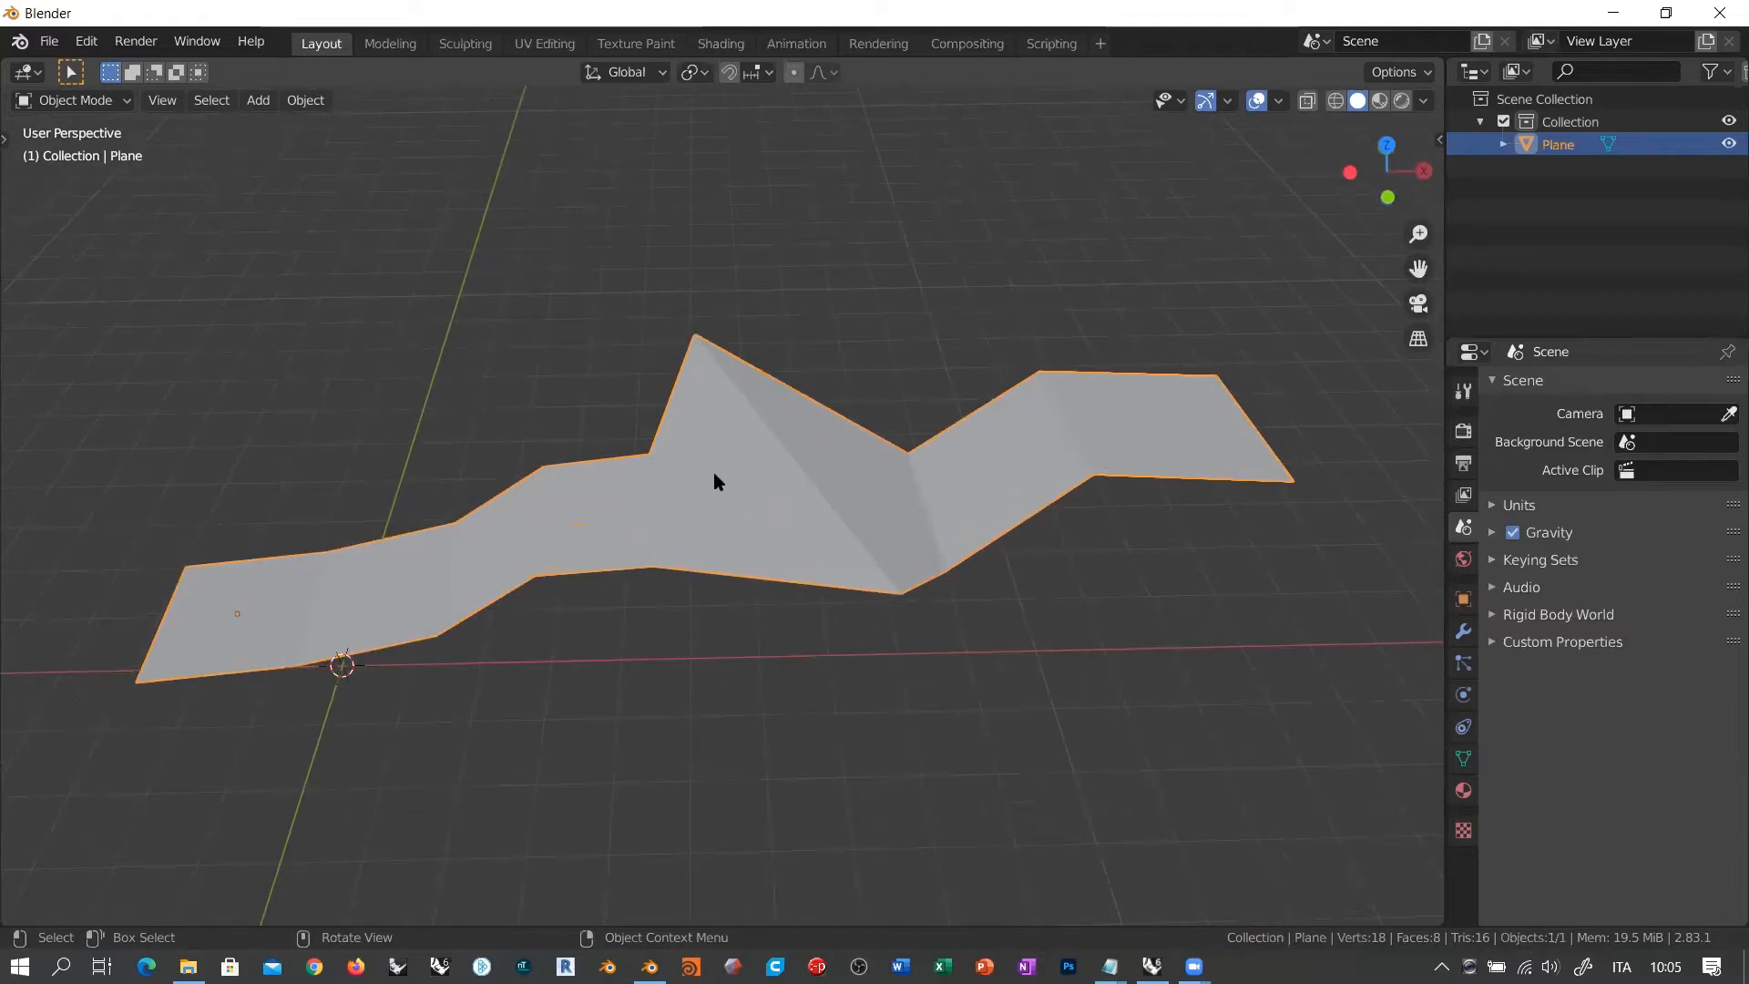
pyautogui.moveTo(839, 511); pyautogui.dragTo(801, 471, button='middle')
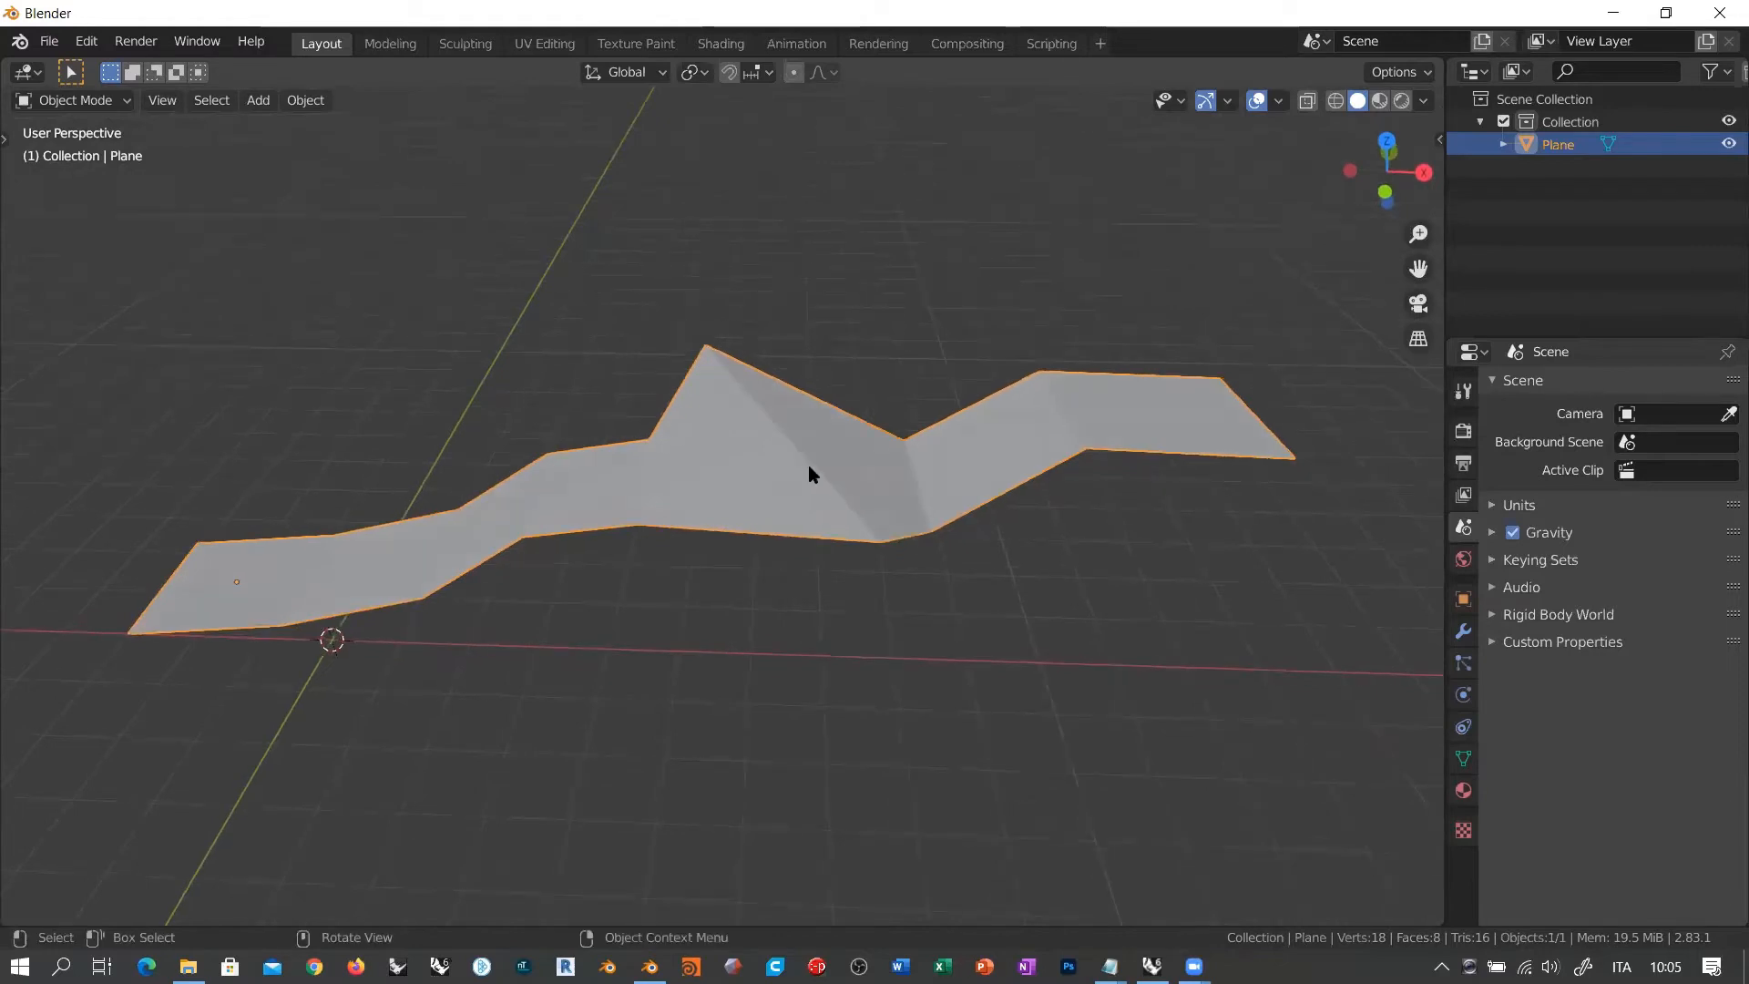
pyautogui.click(1280, 101)
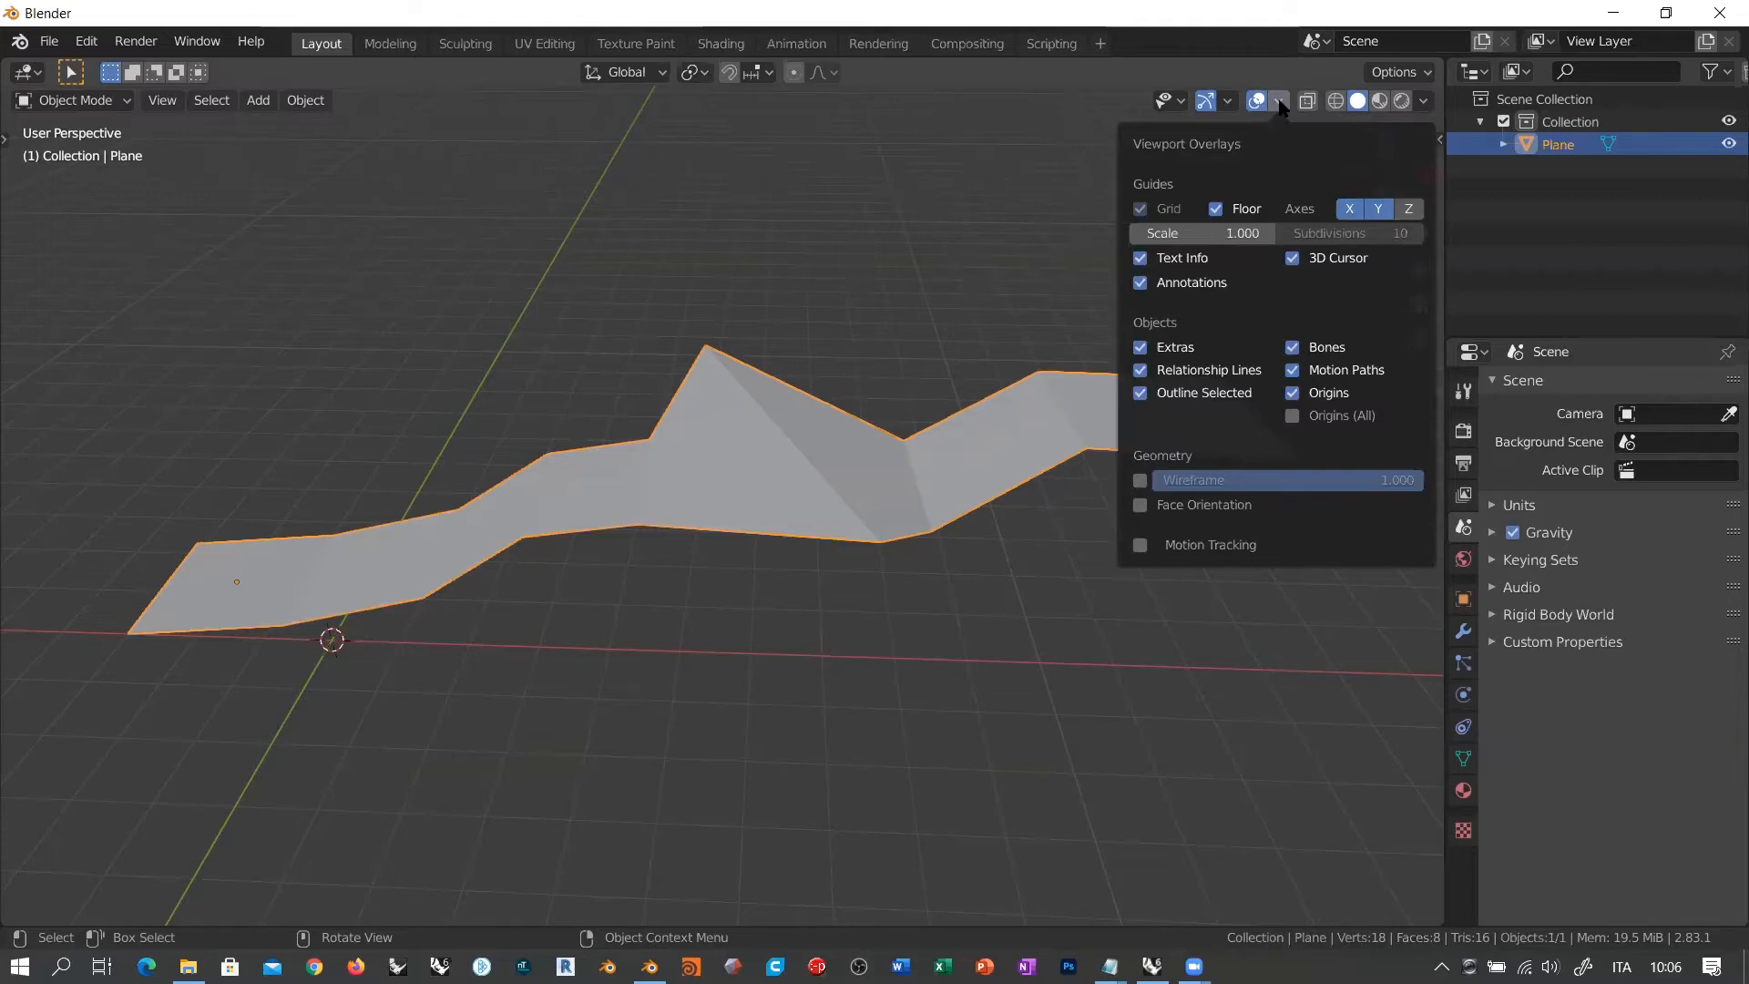
pyautogui.click(1141, 505)
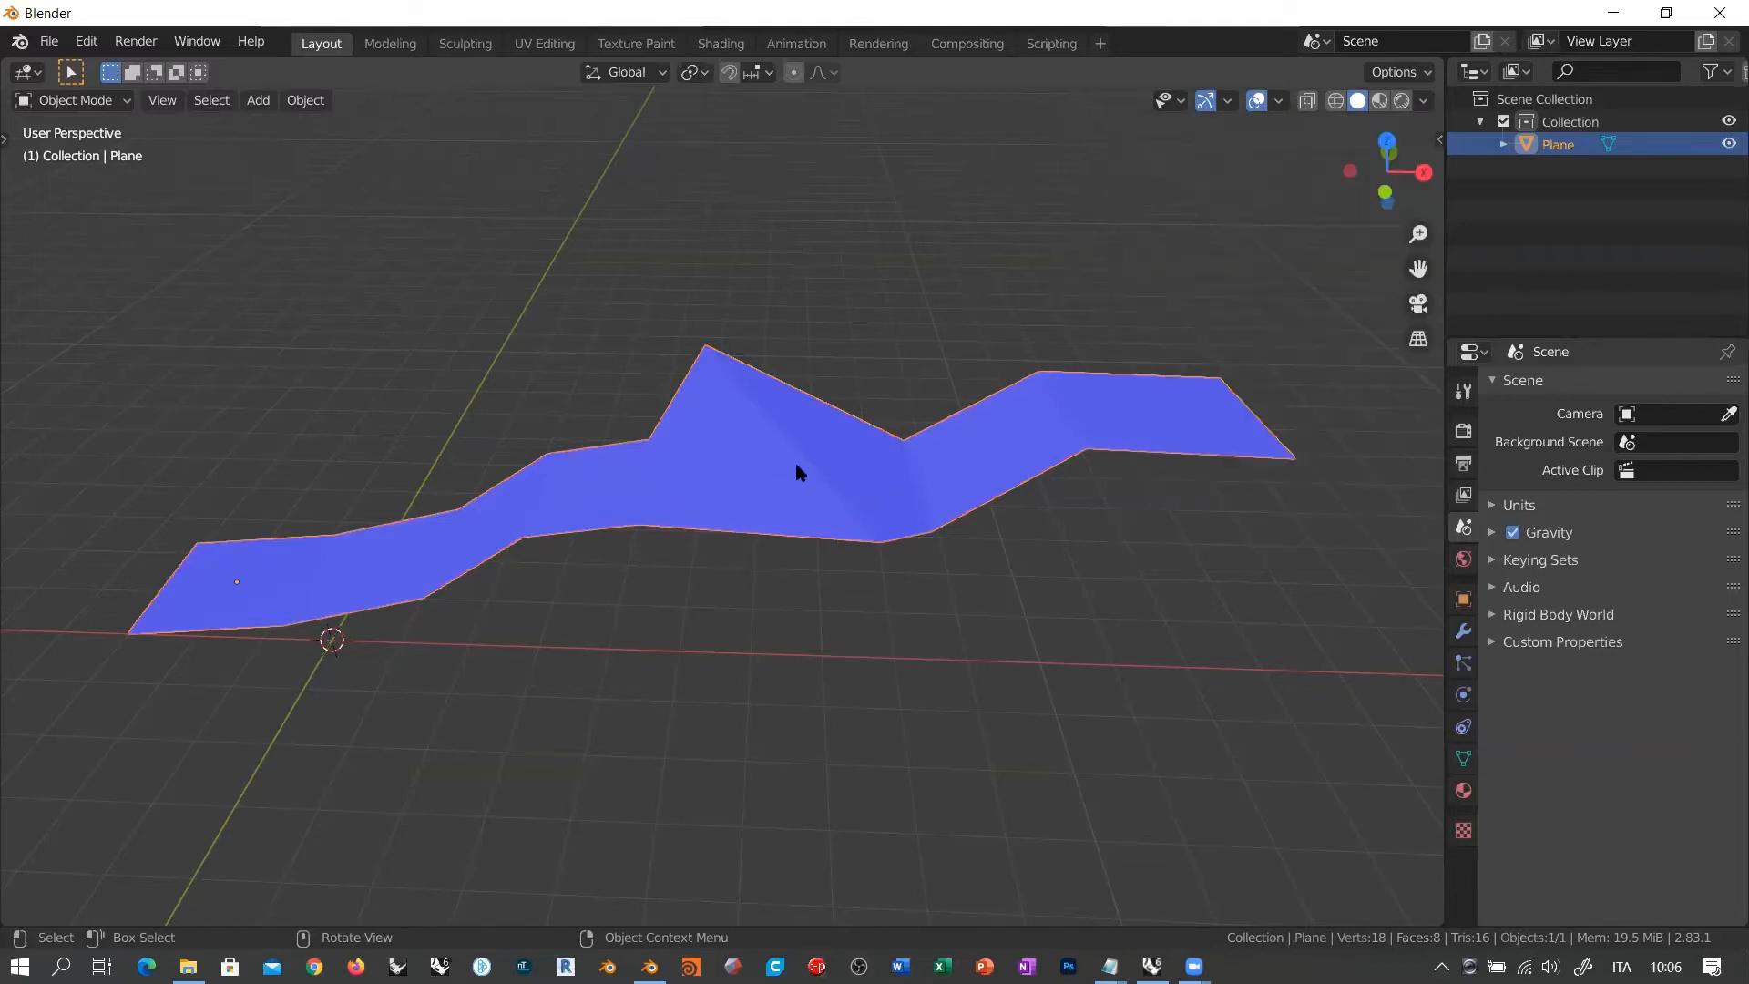
# Step: Check the strip's face orientation colouring from above and below, and turn off the Face Orientation overlay
pyautogui.moveTo(751, 509); pyautogui.dragTo(802, 401, button='middle')
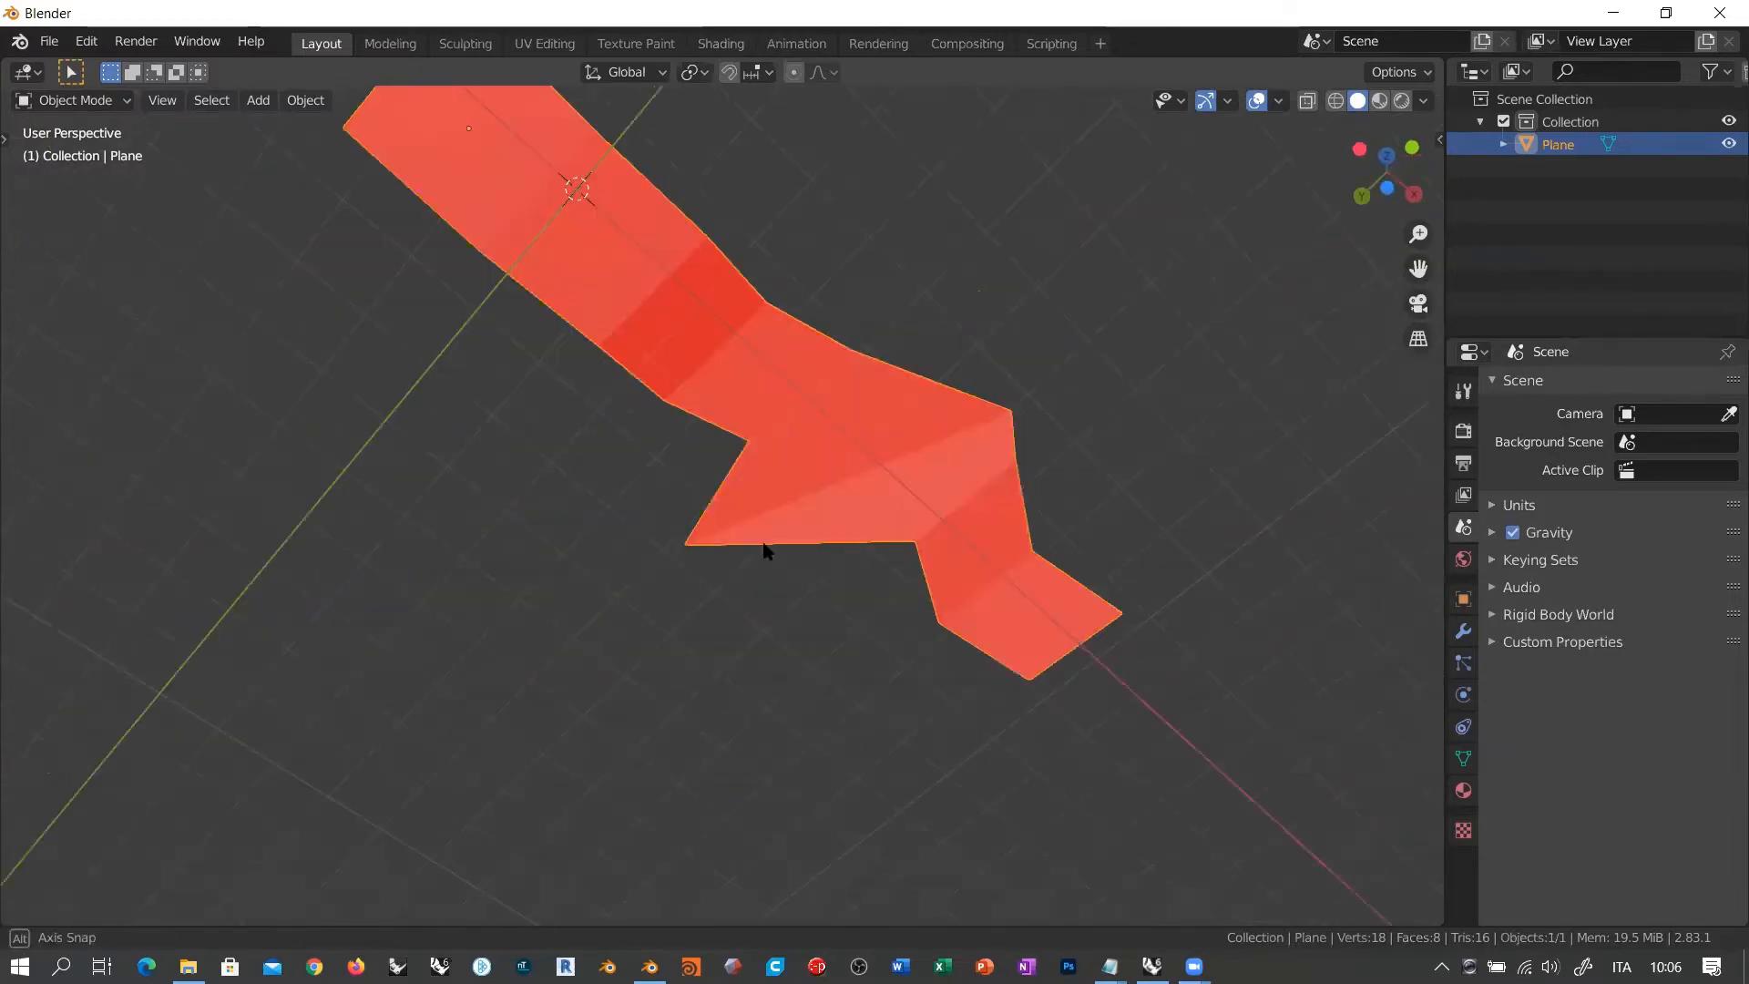
pyautogui.moveTo(765, 550); pyautogui.dragTo(723, 424, button='middle')
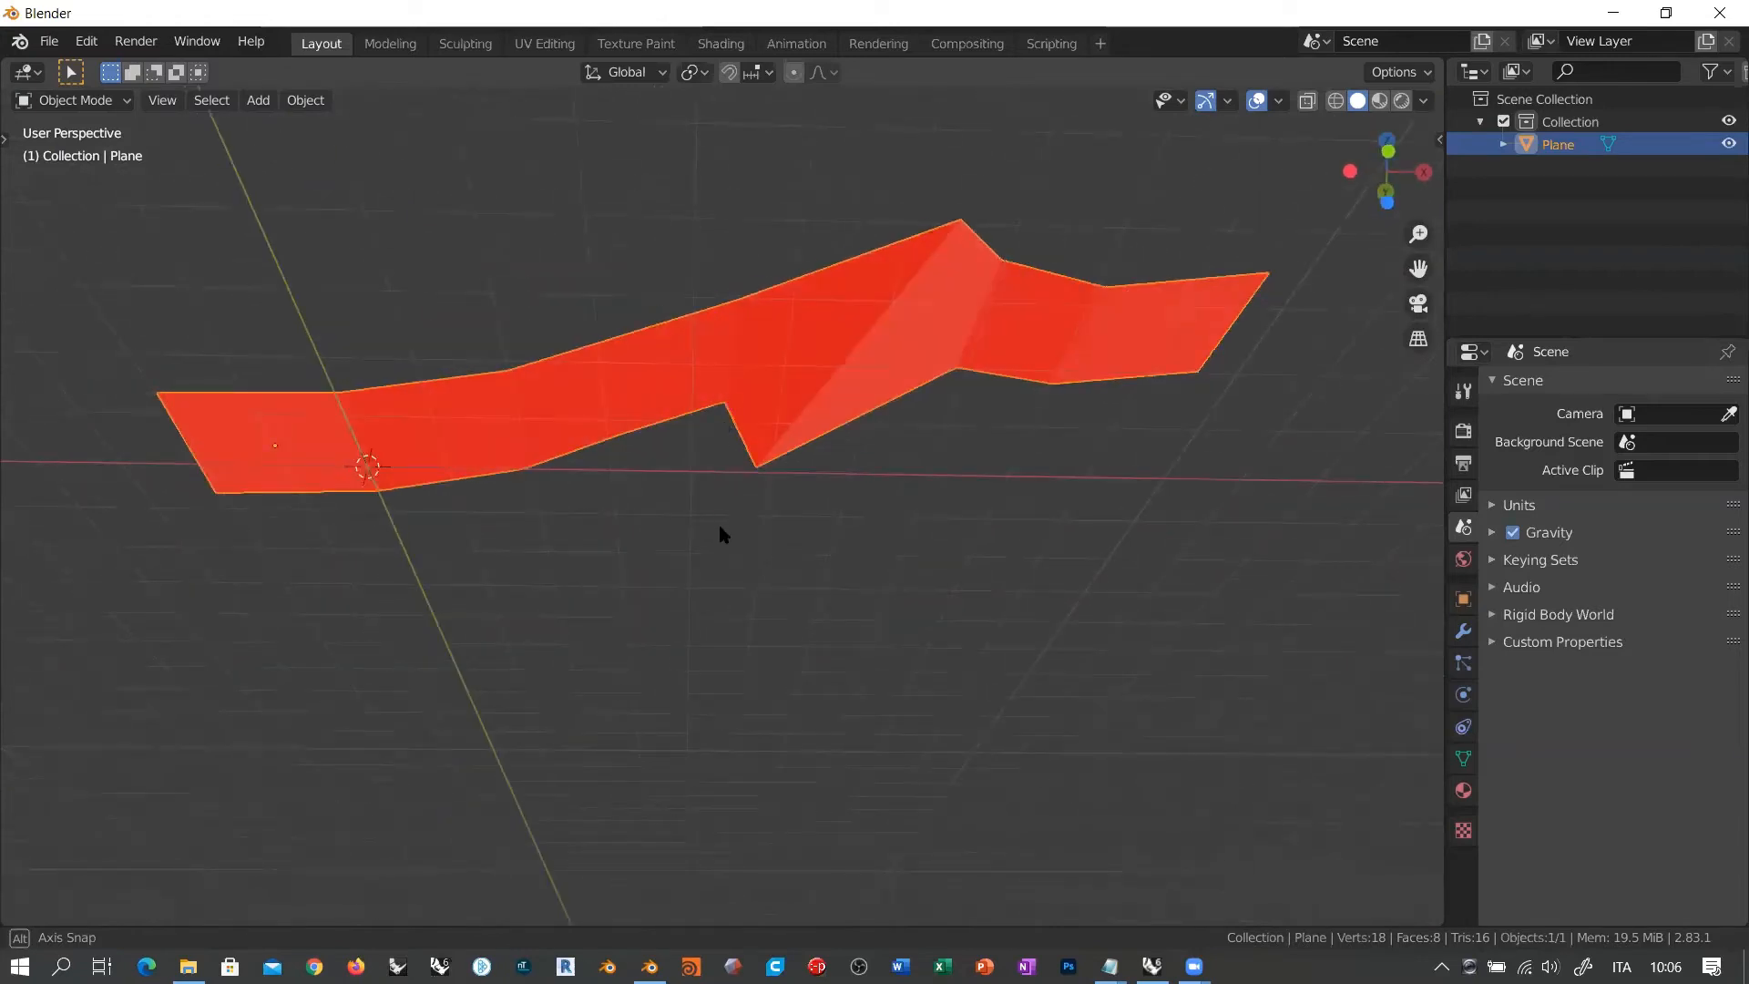
pyautogui.moveTo(722, 533); pyautogui.dragTo(1048, 430, button='middle')
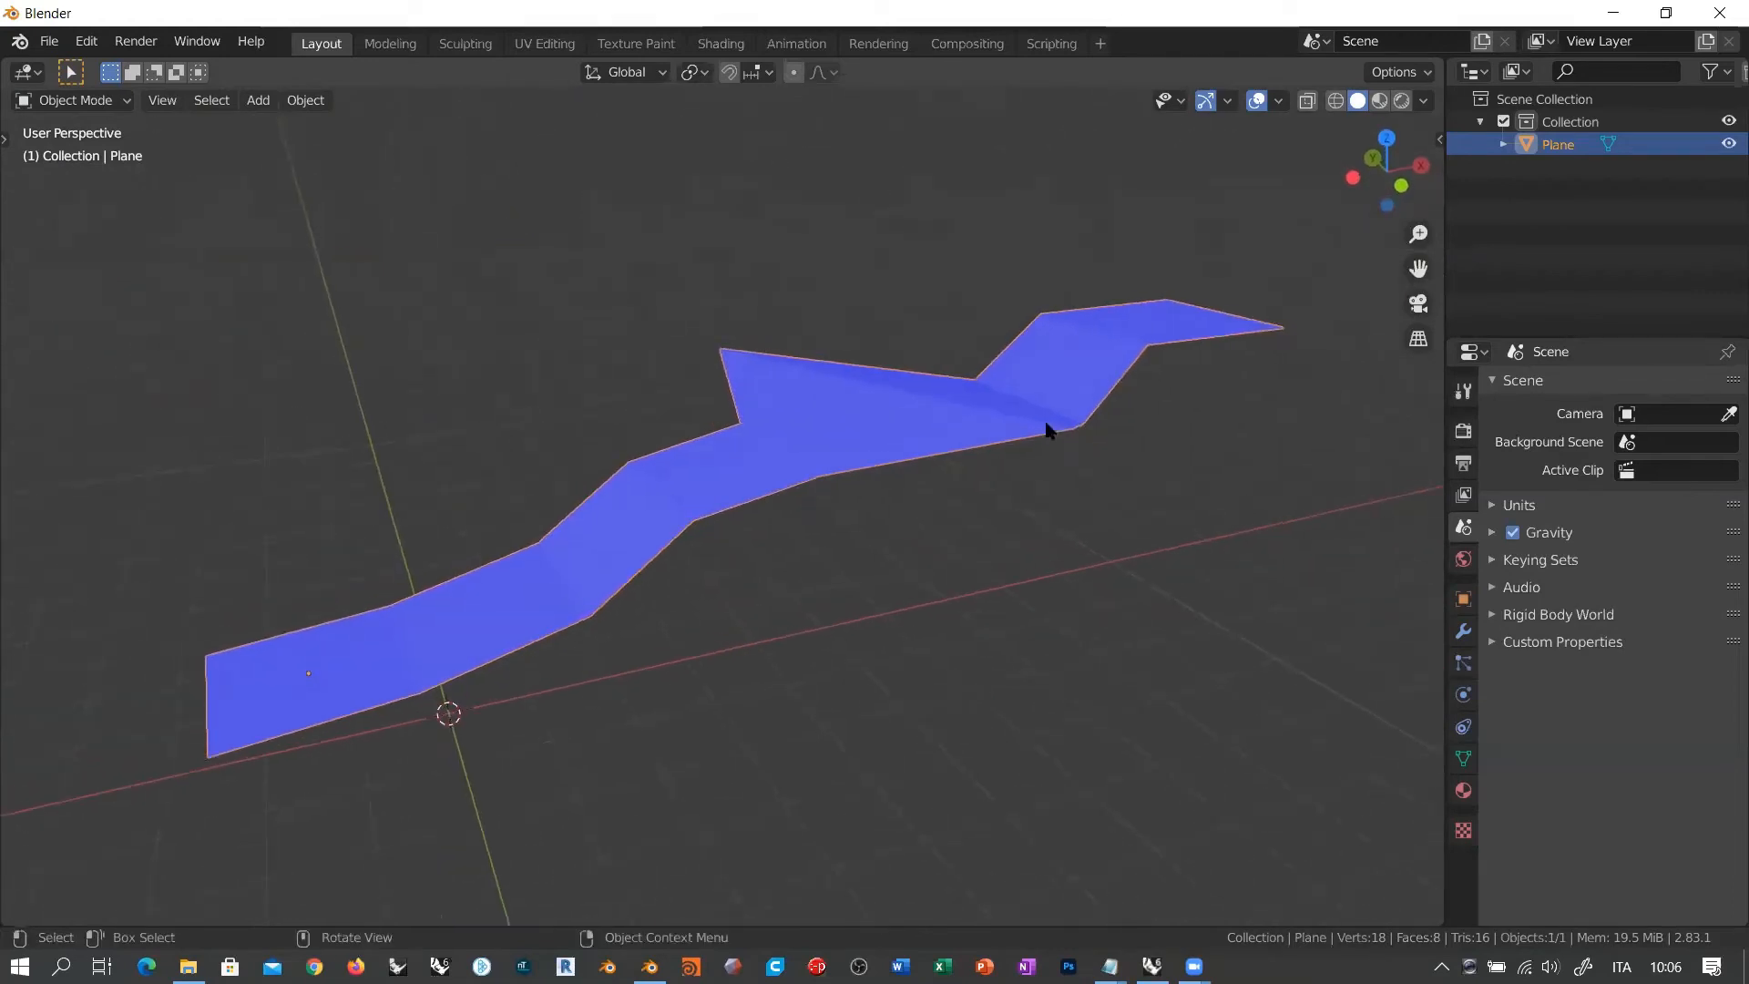
pyautogui.click(1279, 101)
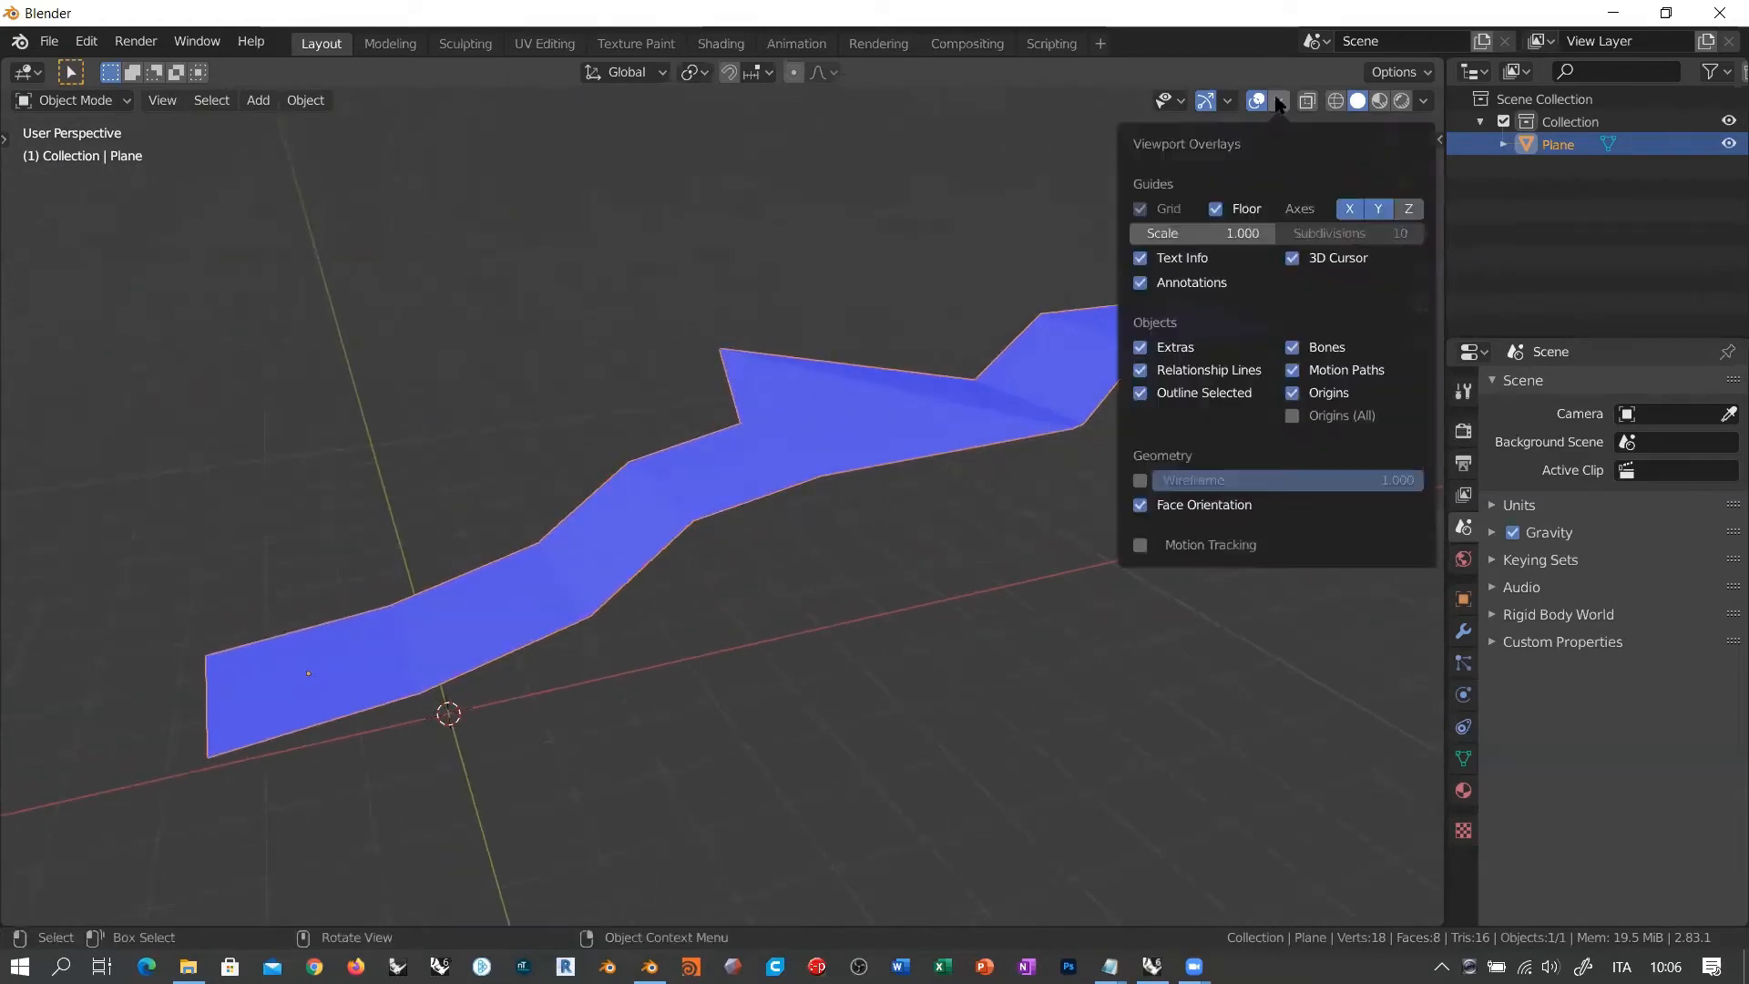
pyautogui.click(1178, 506)
# Step: Toggle the folded strip between Object Mode and Edit Mode, leaving it in Edit Mode
pyautogui.moveTo(818, 405); pyautogui.dragTo(720, 508, button='middle')
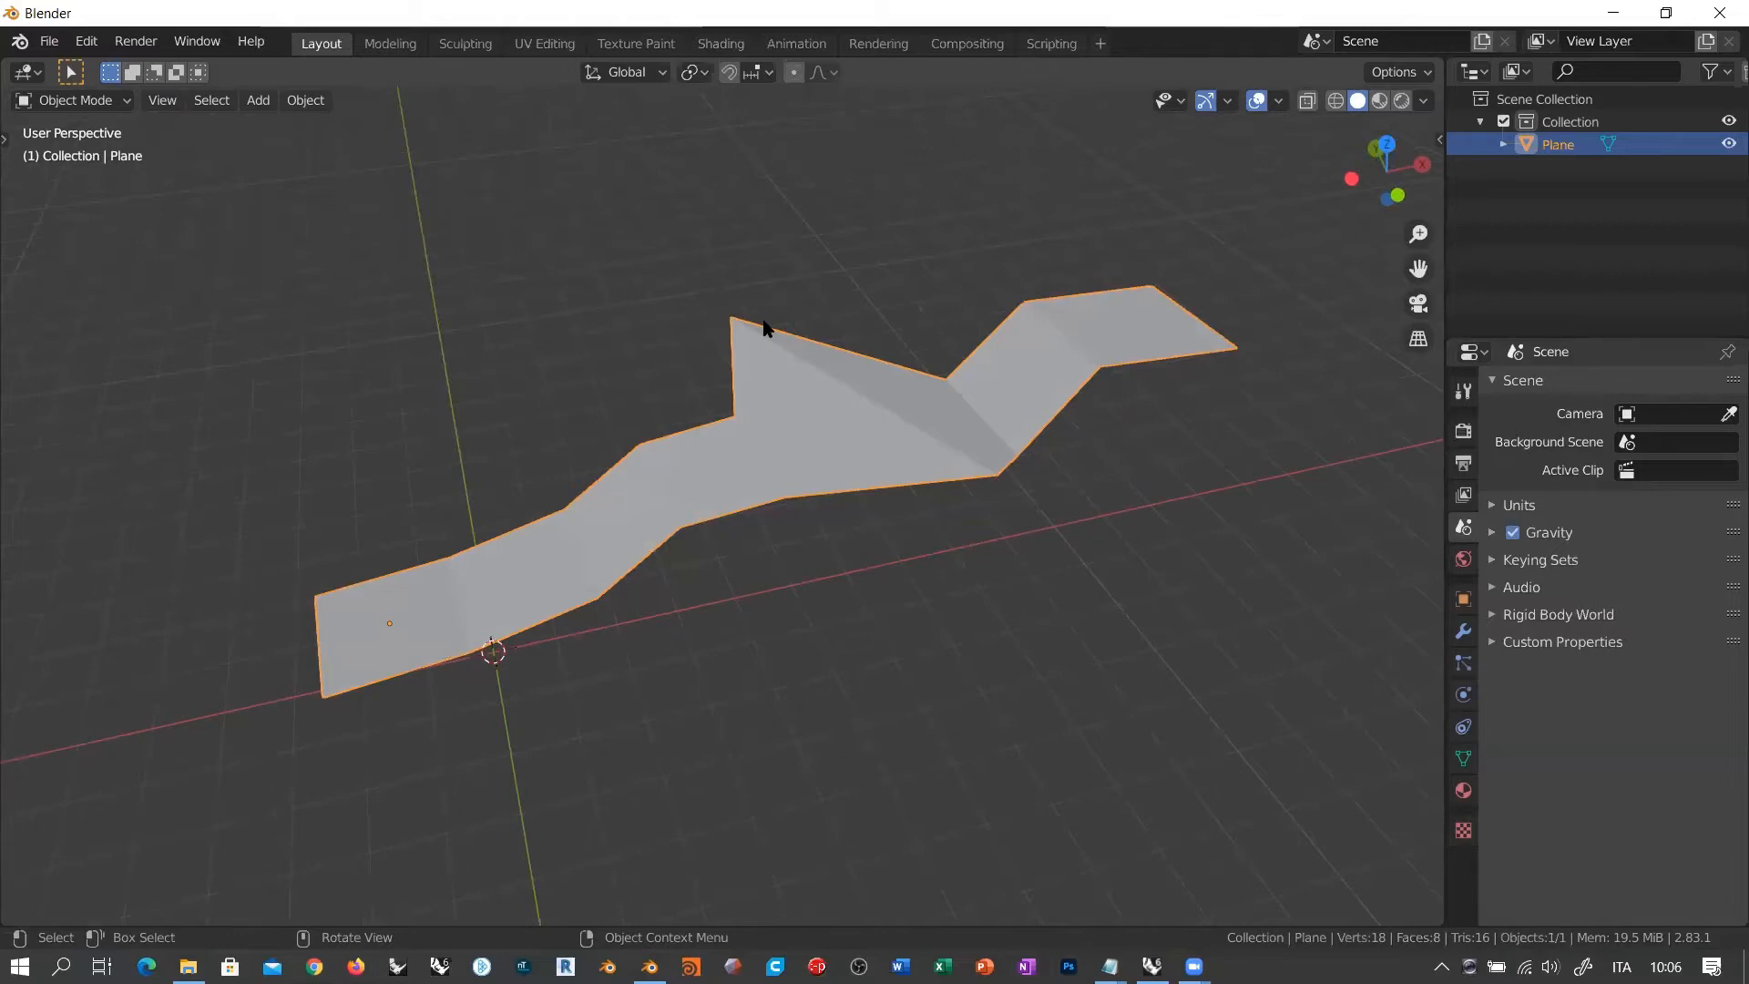
pyautogui.moveTo(774, 423); pyautogui.dragTo(822, 477, button='middle')
pyautogui.moveTo(876, 412); pyautogui.dragTo(796, 441, button='middle')
pyautogui.press('Tab')
pyautogui.moveTo(918, 421); pyautogui.dragTo(846, 443, button='middle')
pyautogui.press('Tab')
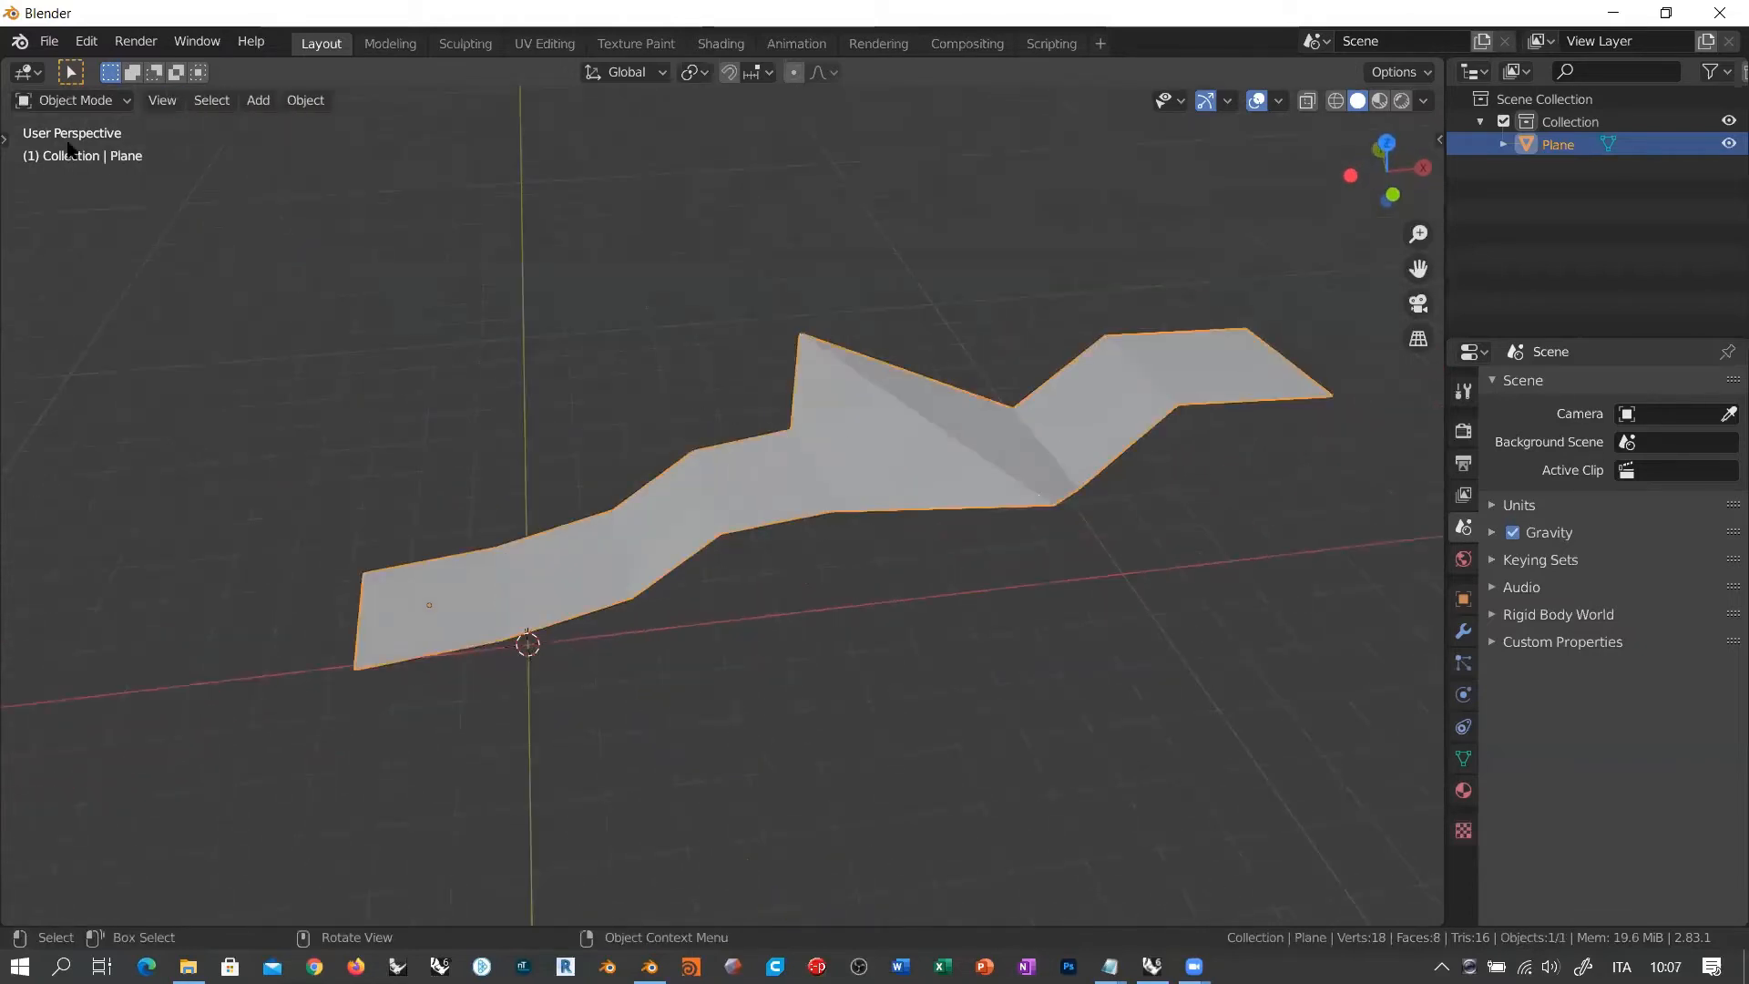
pyautogui.press('Tab')
pyautogui.click(81, 104)
pyautogui.click(73, 151)
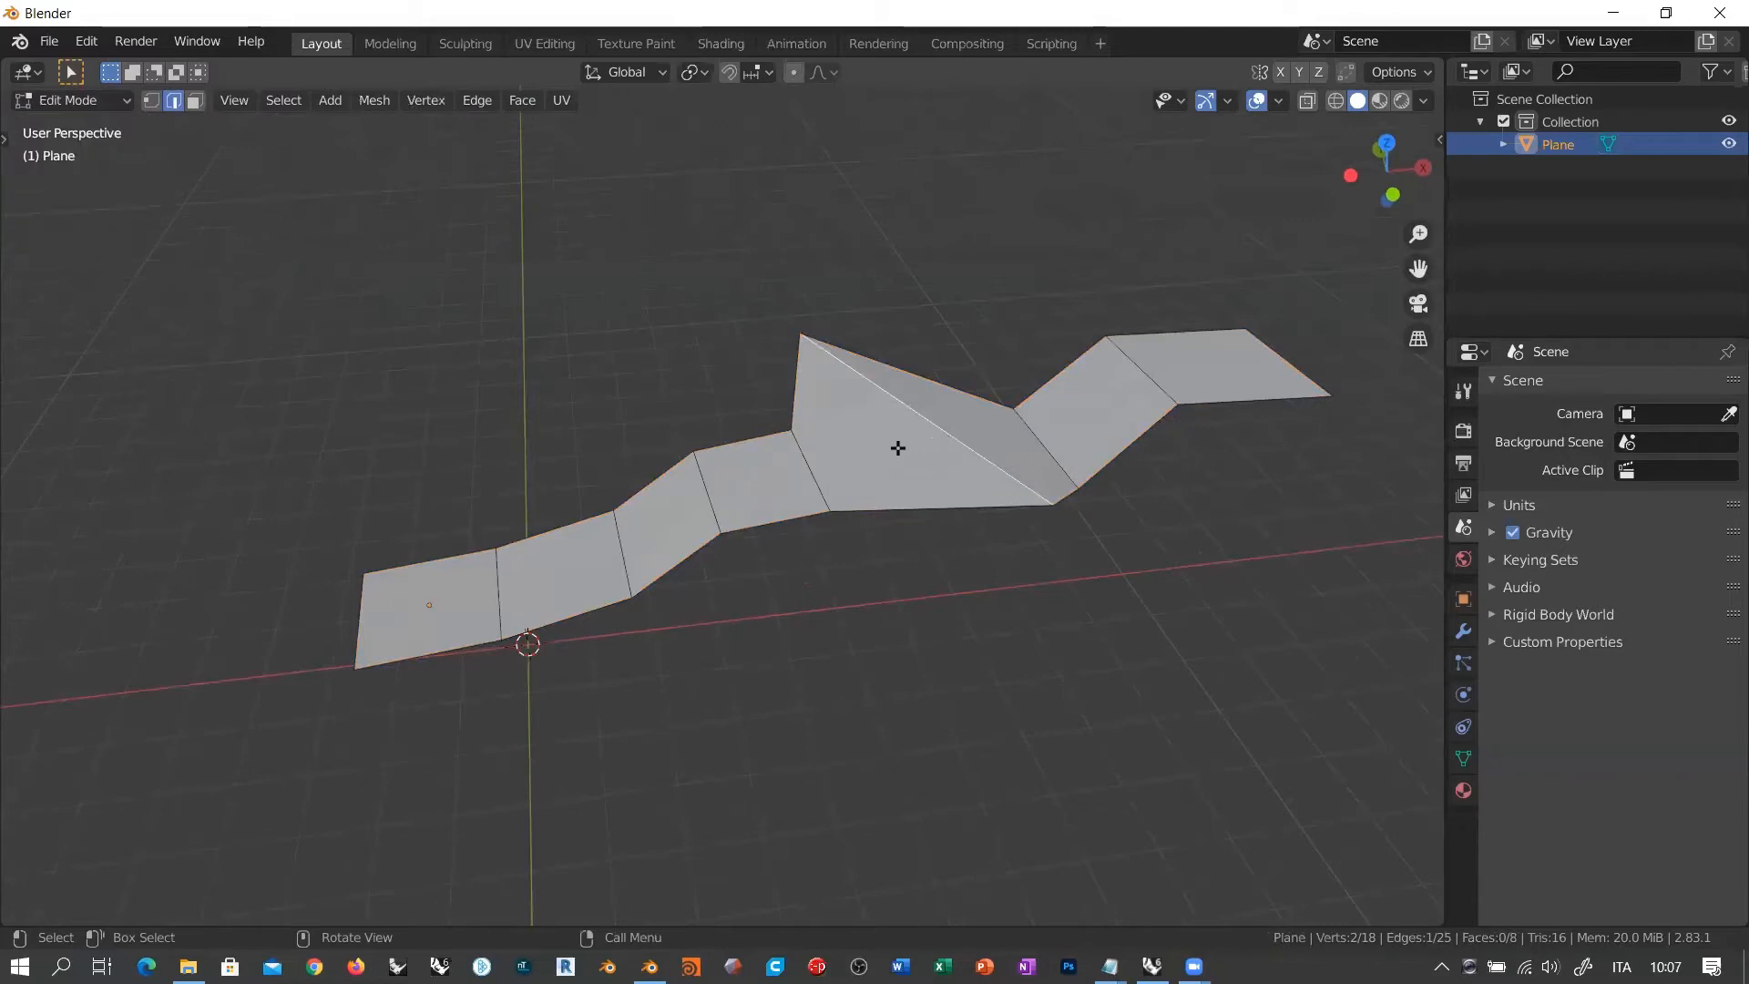
# Step: In vertex selection, box-select every vertex beyond the strip's first two faces and delete them so only the first face remains
pyautogui.moveTo(938, 460); pyautogui.dragTo(858, 461, button='middle')
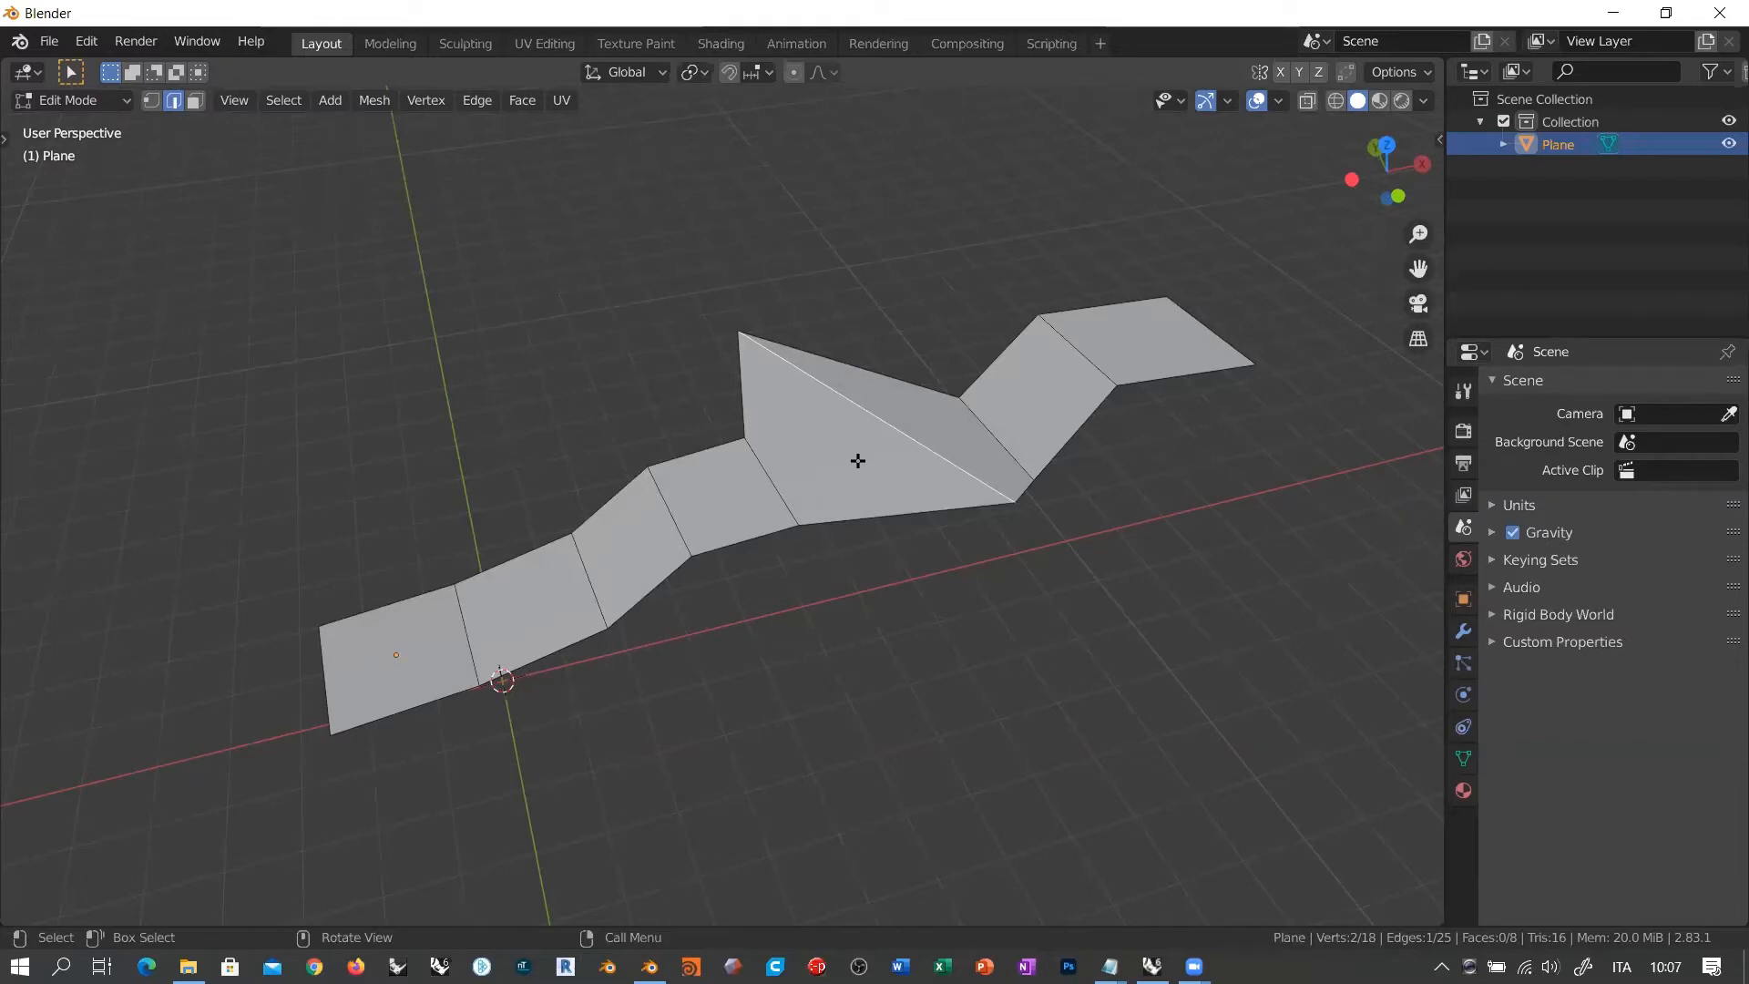
pyautogui.moveTo(868, 463); pyautogui.dragTo(849, 475, button='middle')
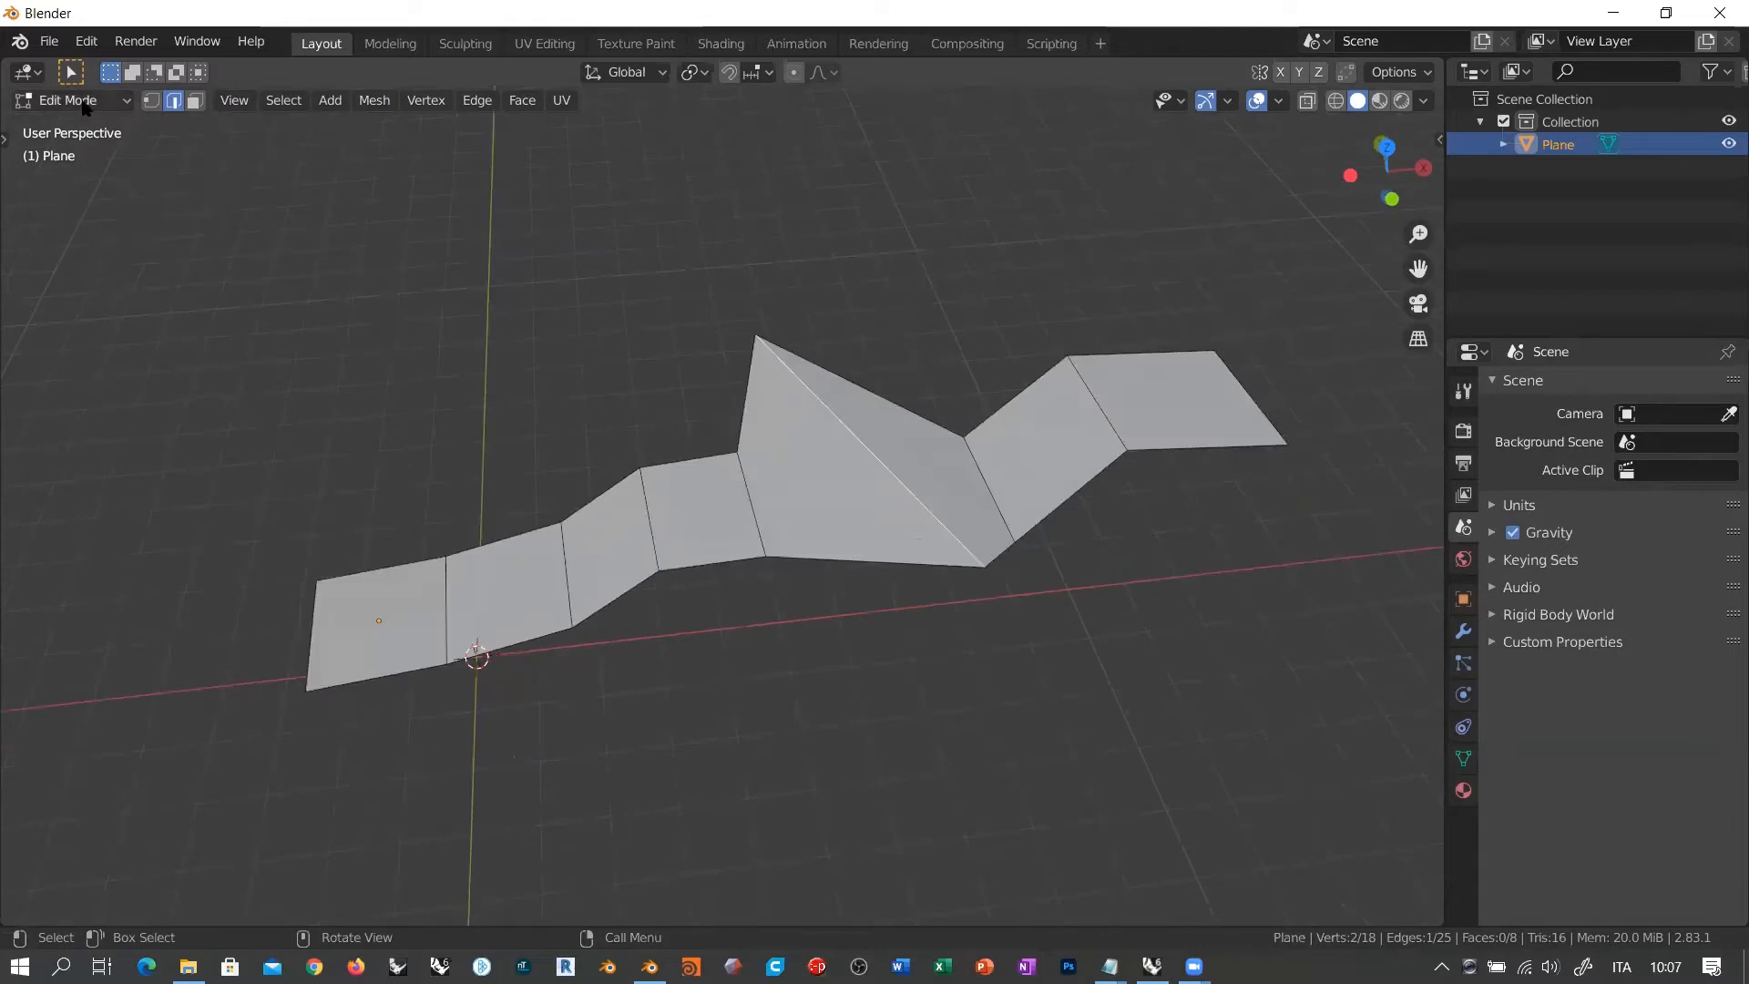
pyautogui.moveTo(445, 511)
pyautogui.mouseDown(button='middle')
pyautogui.moveTo(449, 441)
pyautogui.moveTo(435, 505)
pyautogui.moveTo(475, 513)
pyautogui.mouseUp(button='middle')
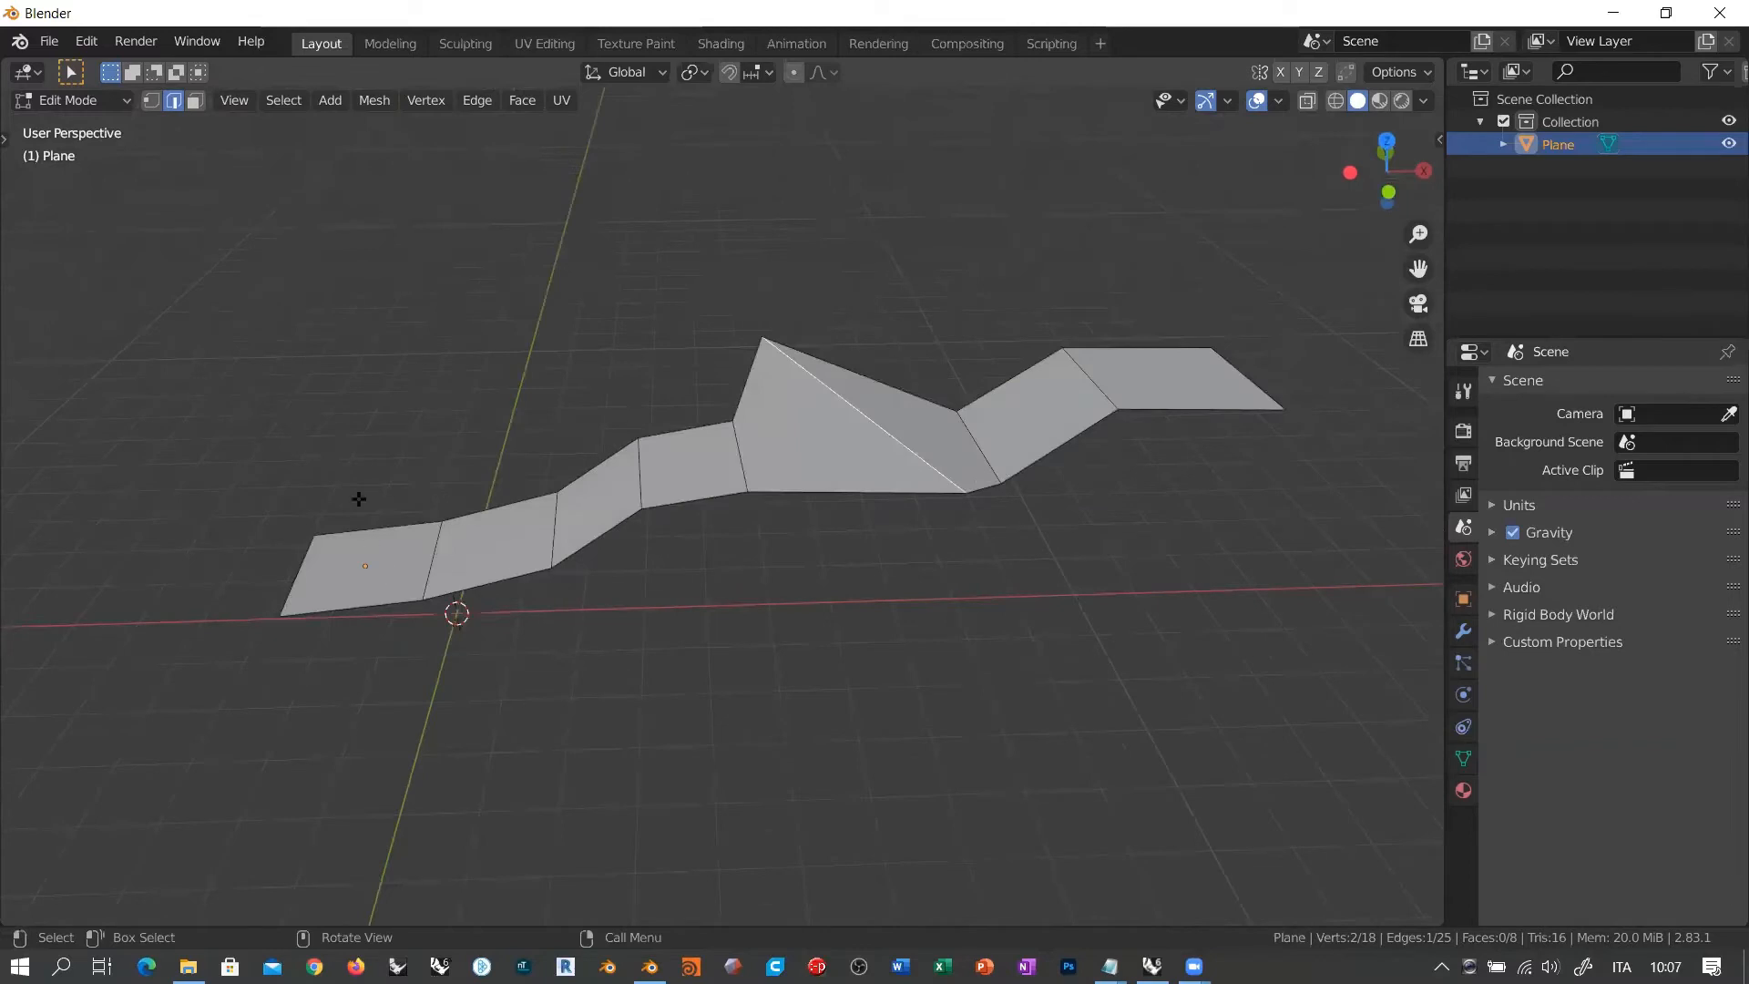
pyautogui.moveTo(638, 540)
pyautogui.keyDown('shift'); pyautogui.mouseDown(button='middle')
pyautogui.moveTo(645, 520)
pyautogui.moveTo(625, 538)
pyautogui.mouseUp(button='middle'); pyautogui.keyUp('shift')
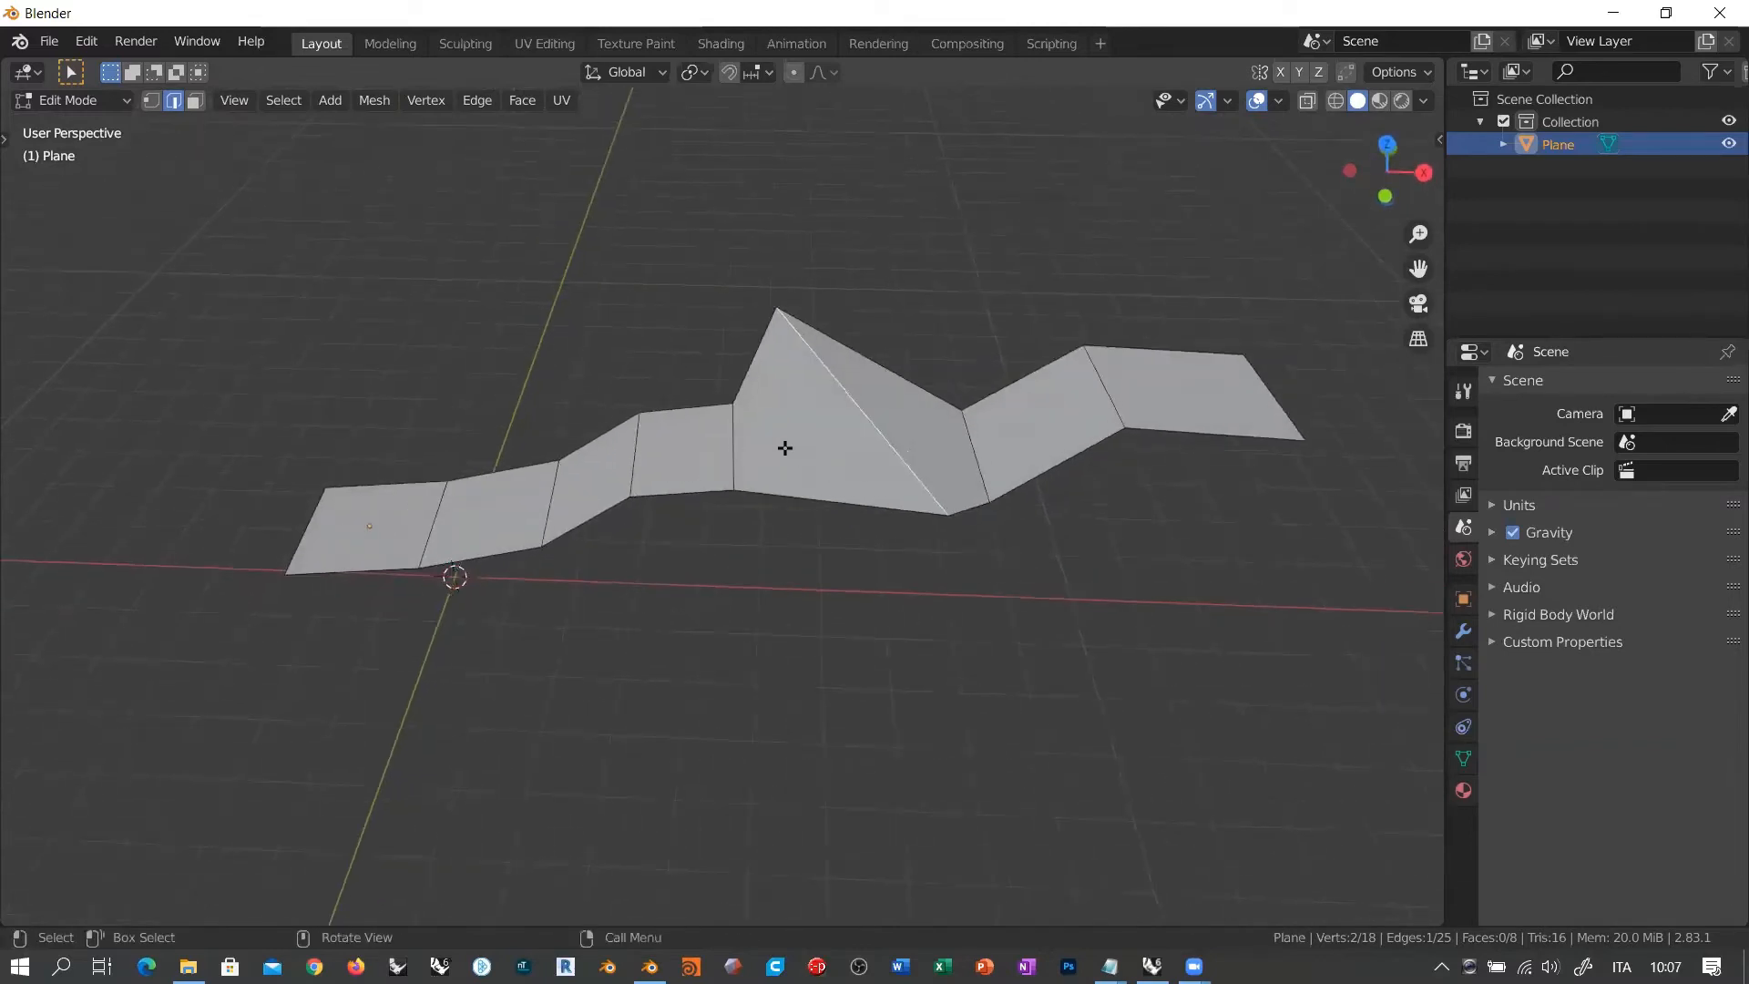
pyautogui.moveTo(786, 449); pyautogui.dragTo(758, 473, button='middle')
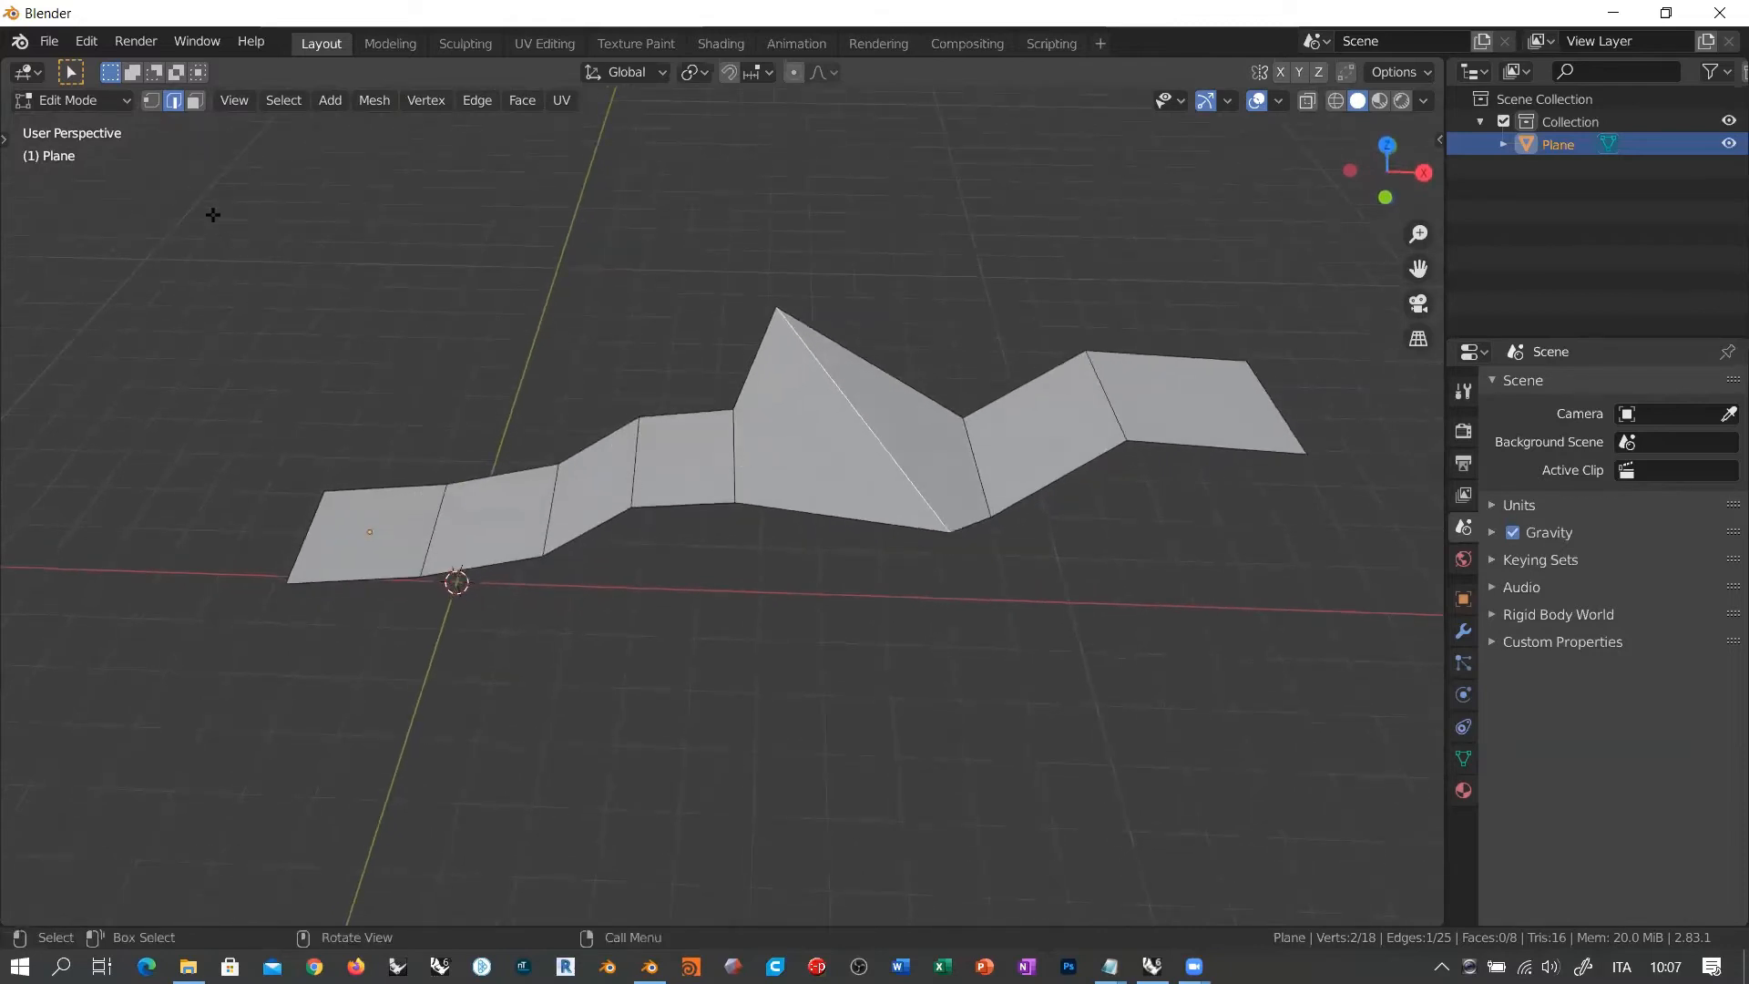
pyautogui.click(151, 102)
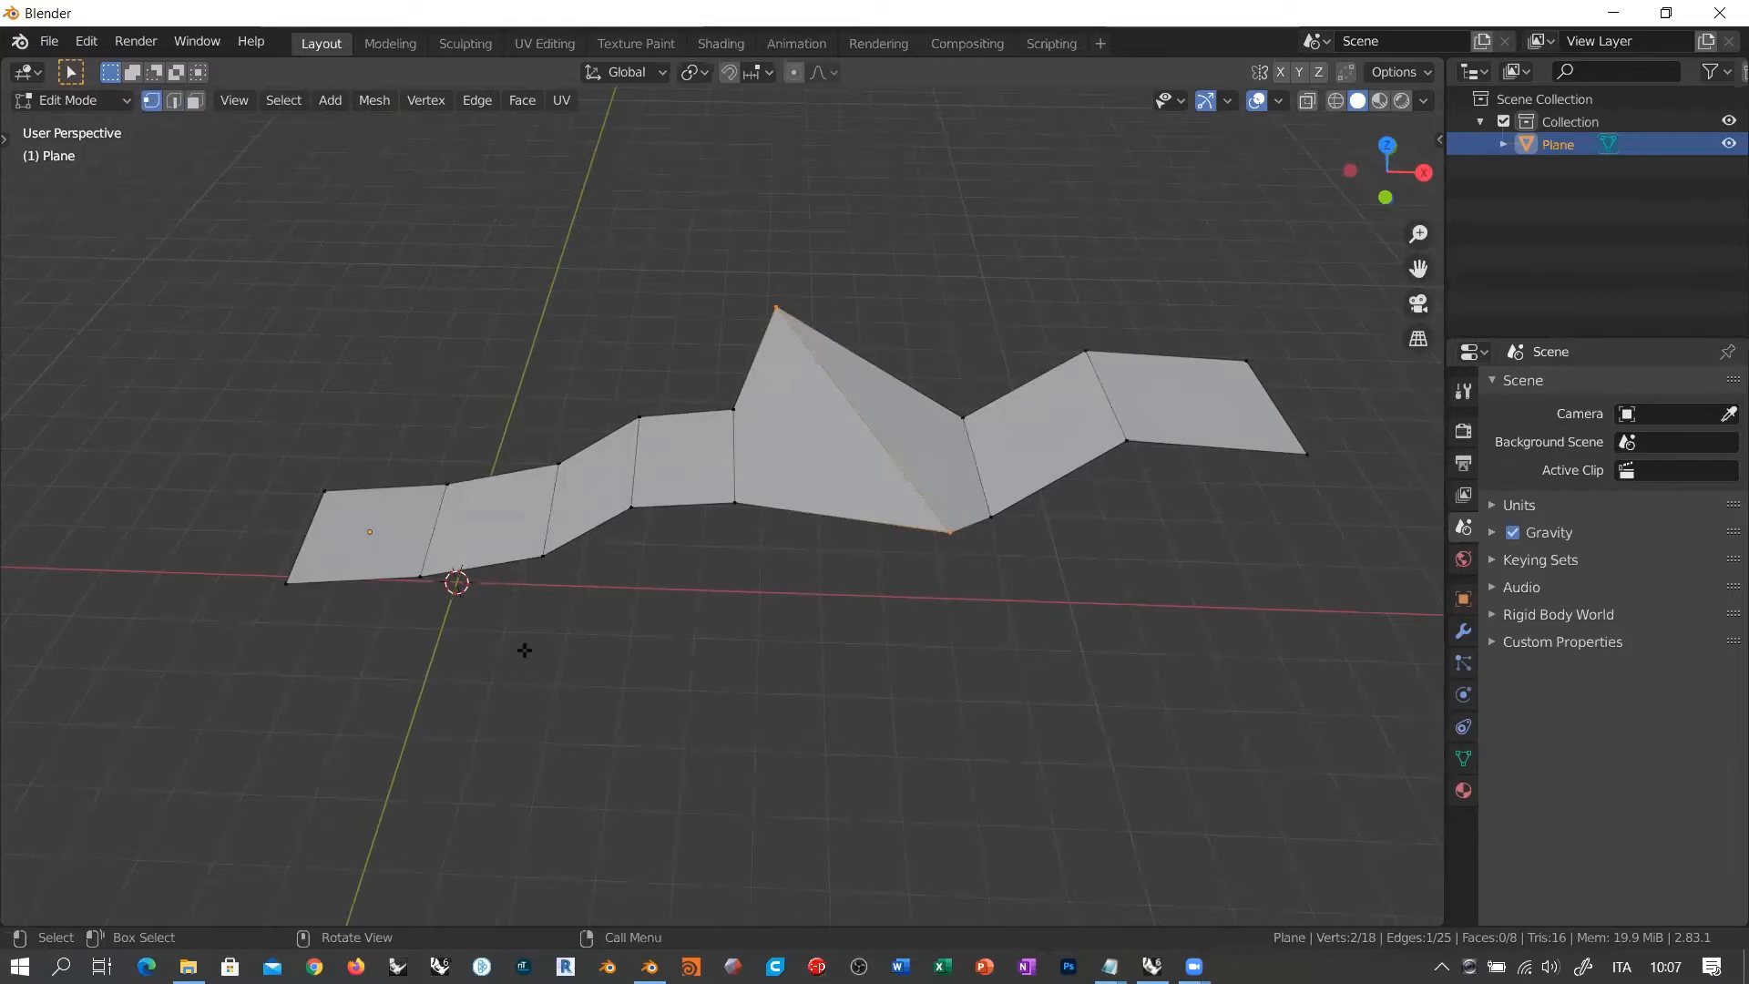
pyautogui.press('b')
pyautogui.moveTo(609, 597); pyautogui.dragTo(1332, 255)
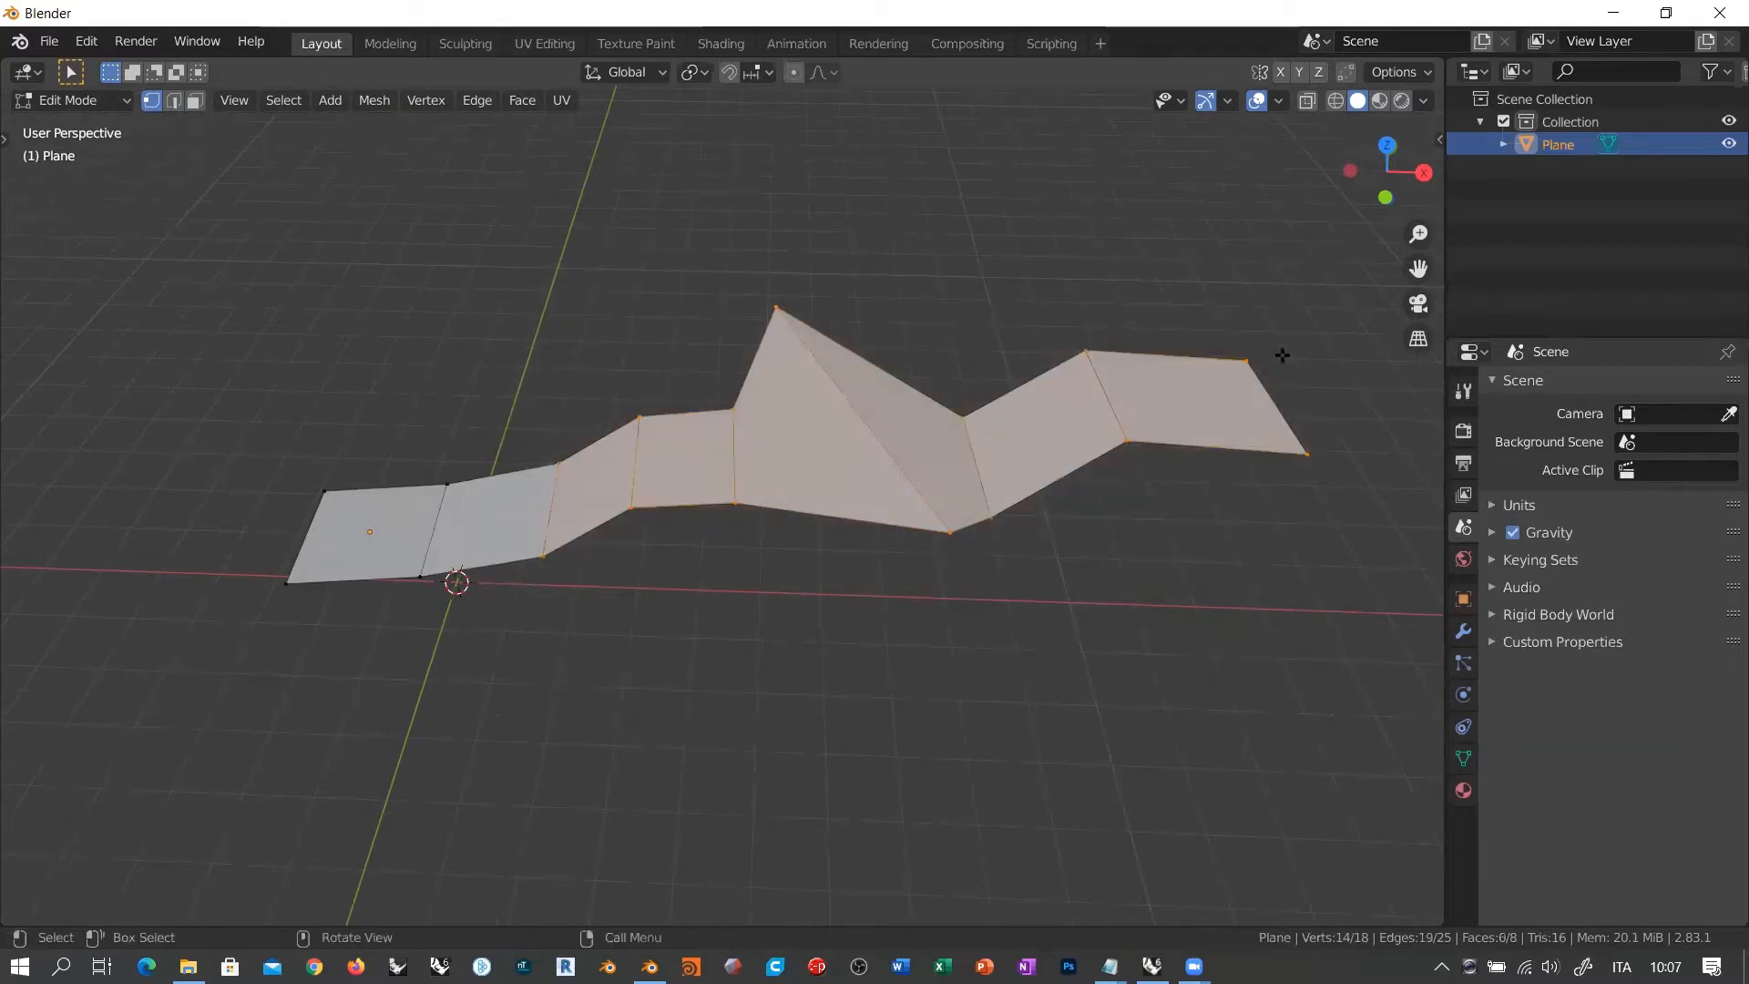
pyautogui.press('x')
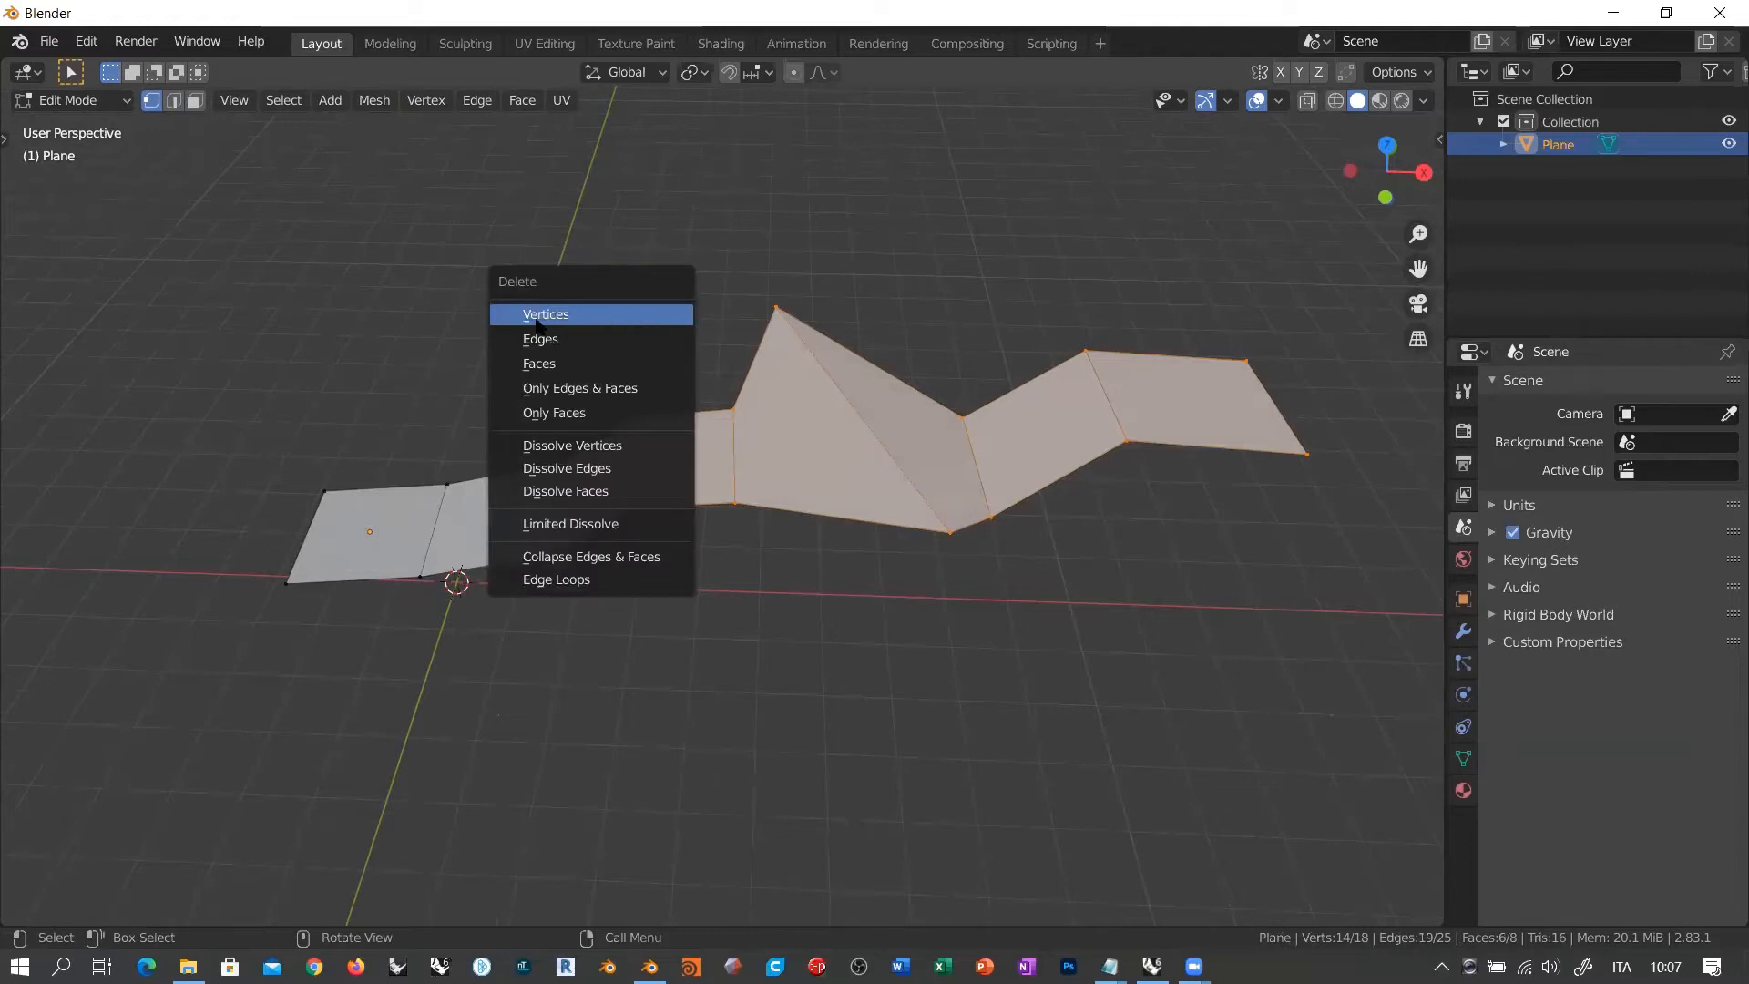
pyautogui.click(580, 317)
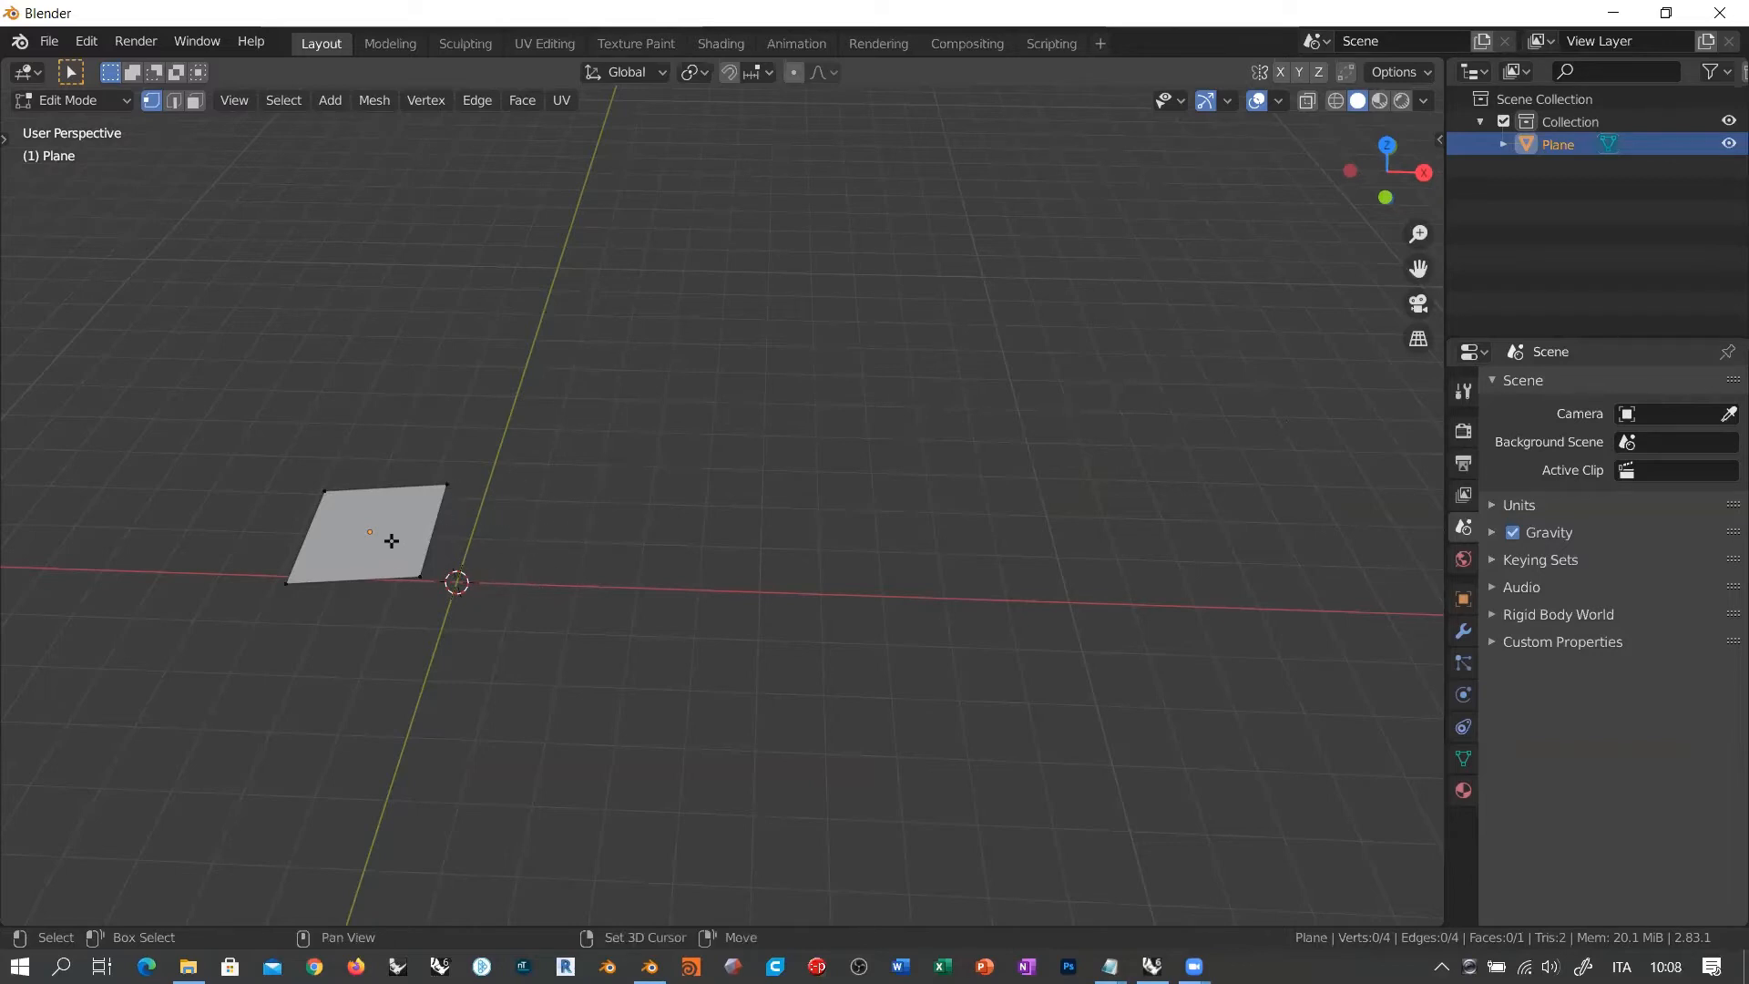
# Step: Box-select the four vertices of the remaining square face, and clear the selection
pyautogui.keyDown('shift'); pyautogui.moveTo(391, 539); pyautogui.dragTo(620, 538, button='middle'); pyautogui.keyUp('shift')
pyautogui.scroll(5, 621, 538)
pyautogui.moveTo(771, 542); pyautogui.dragTo(689, 538, button='middle')
pyautogui.moveTo(434, 747); pyautogui.dragTo(1066, 286)
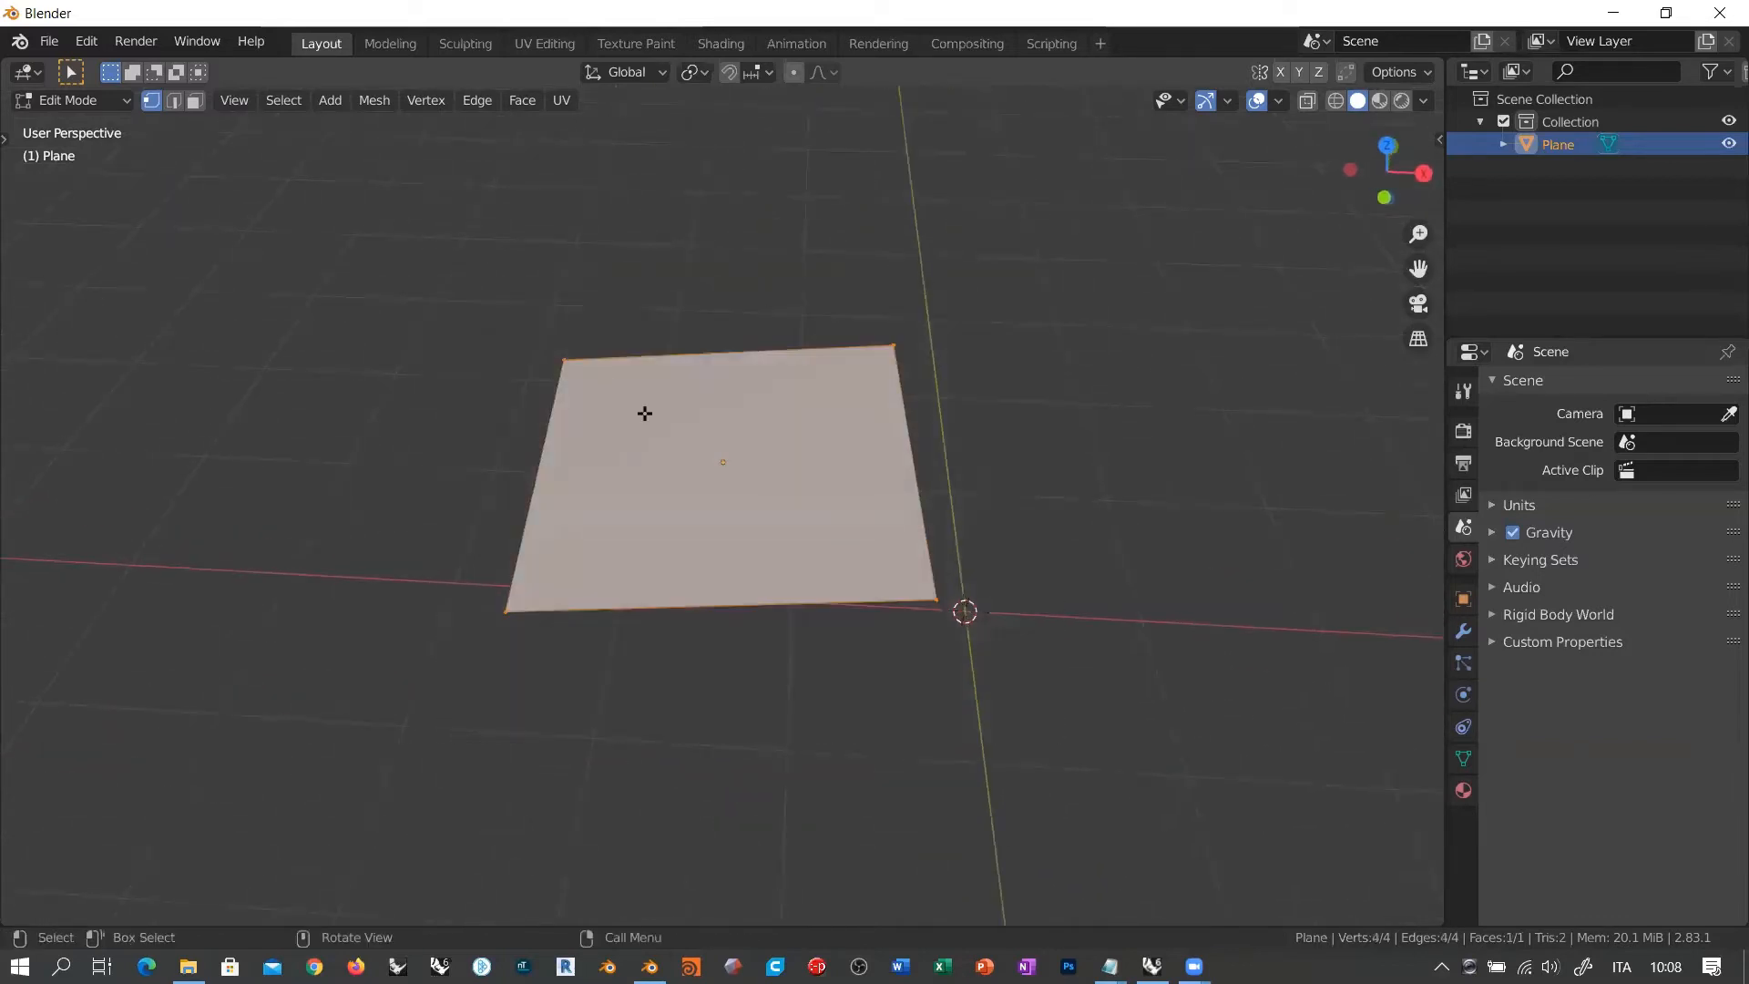
pyautogui.click(1014, 462)
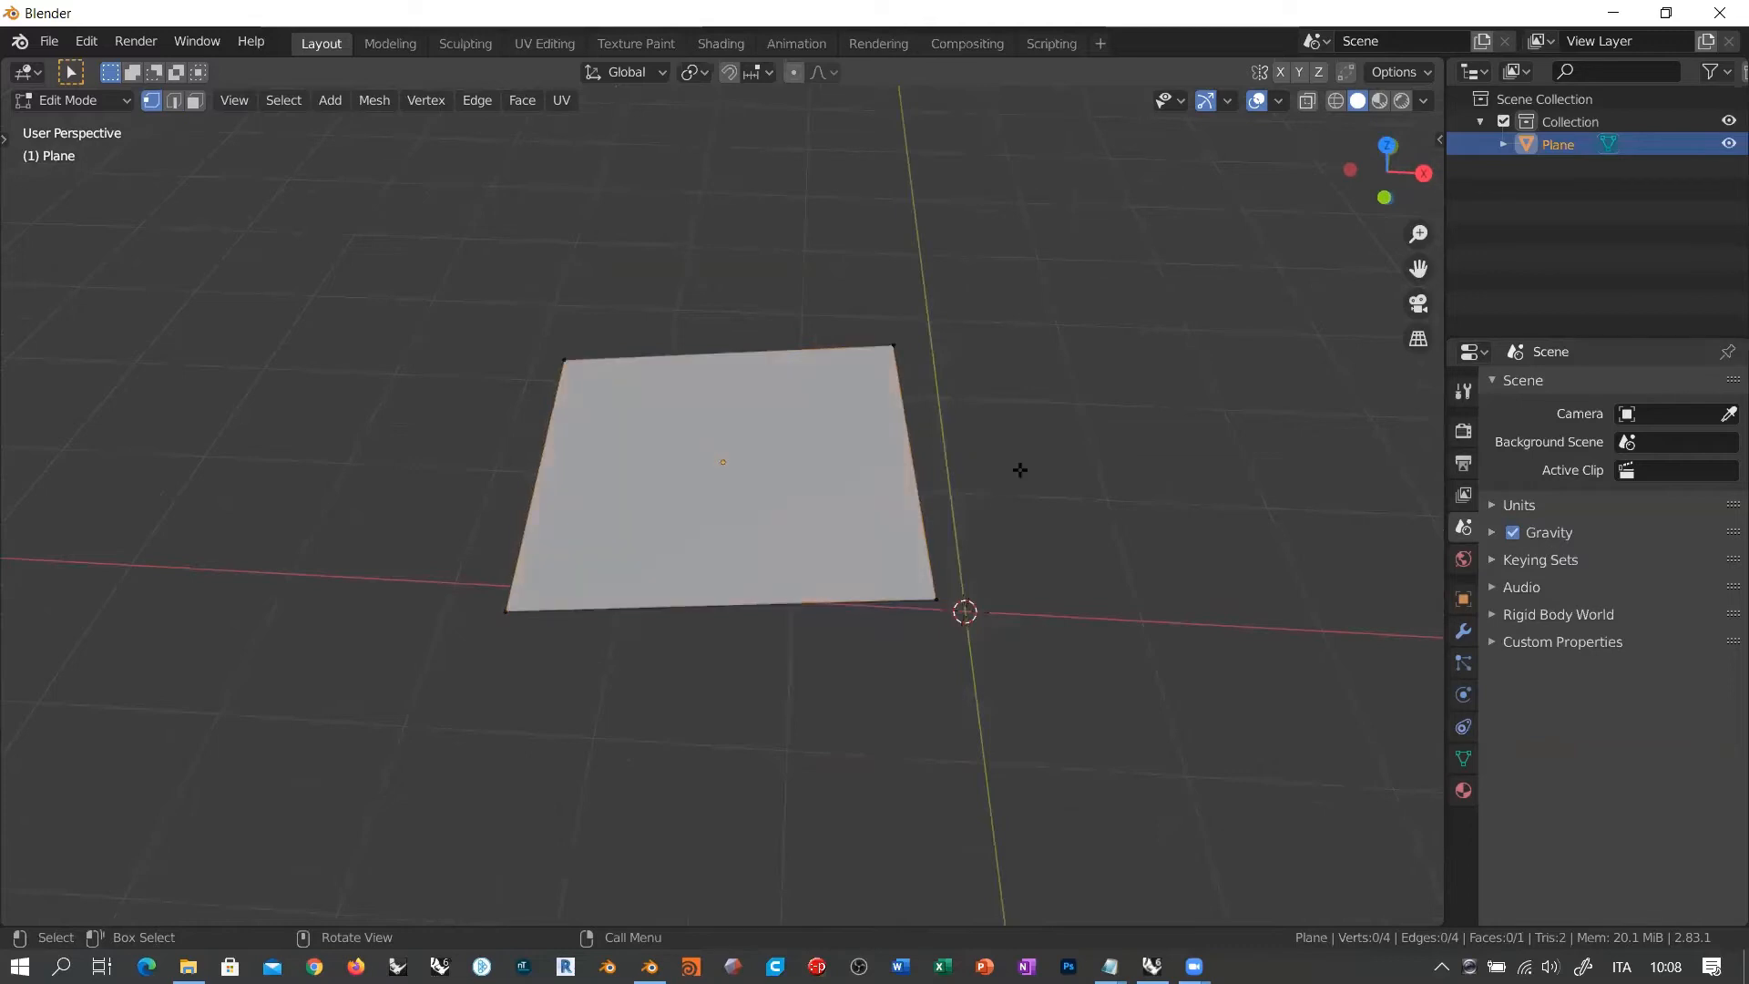
pyautogui.scroll(-4, 440, 484)
pyautogui.moveTo(668, 464); pyautogui.dragTo(591, 474, button='middle')
pyautogui.scroll(1, 591, 475)
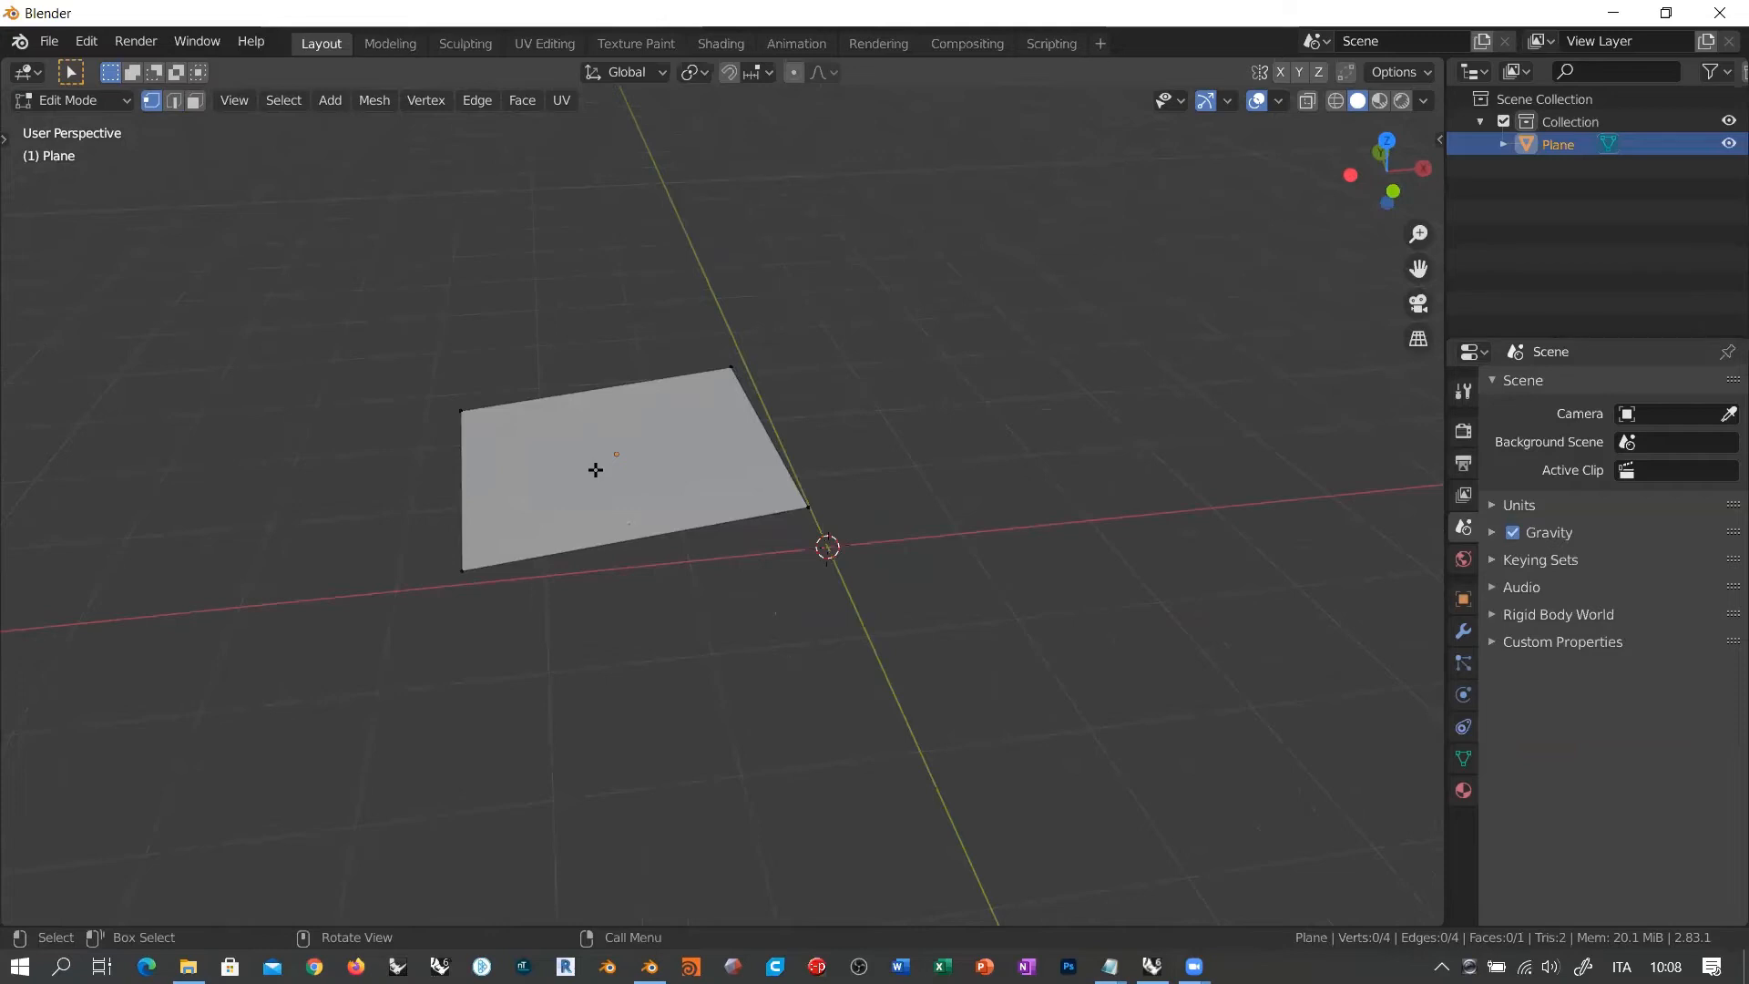
pyautogui.moveTo(659, 496); pyautogui.dragTo(548, 492, button='middle')
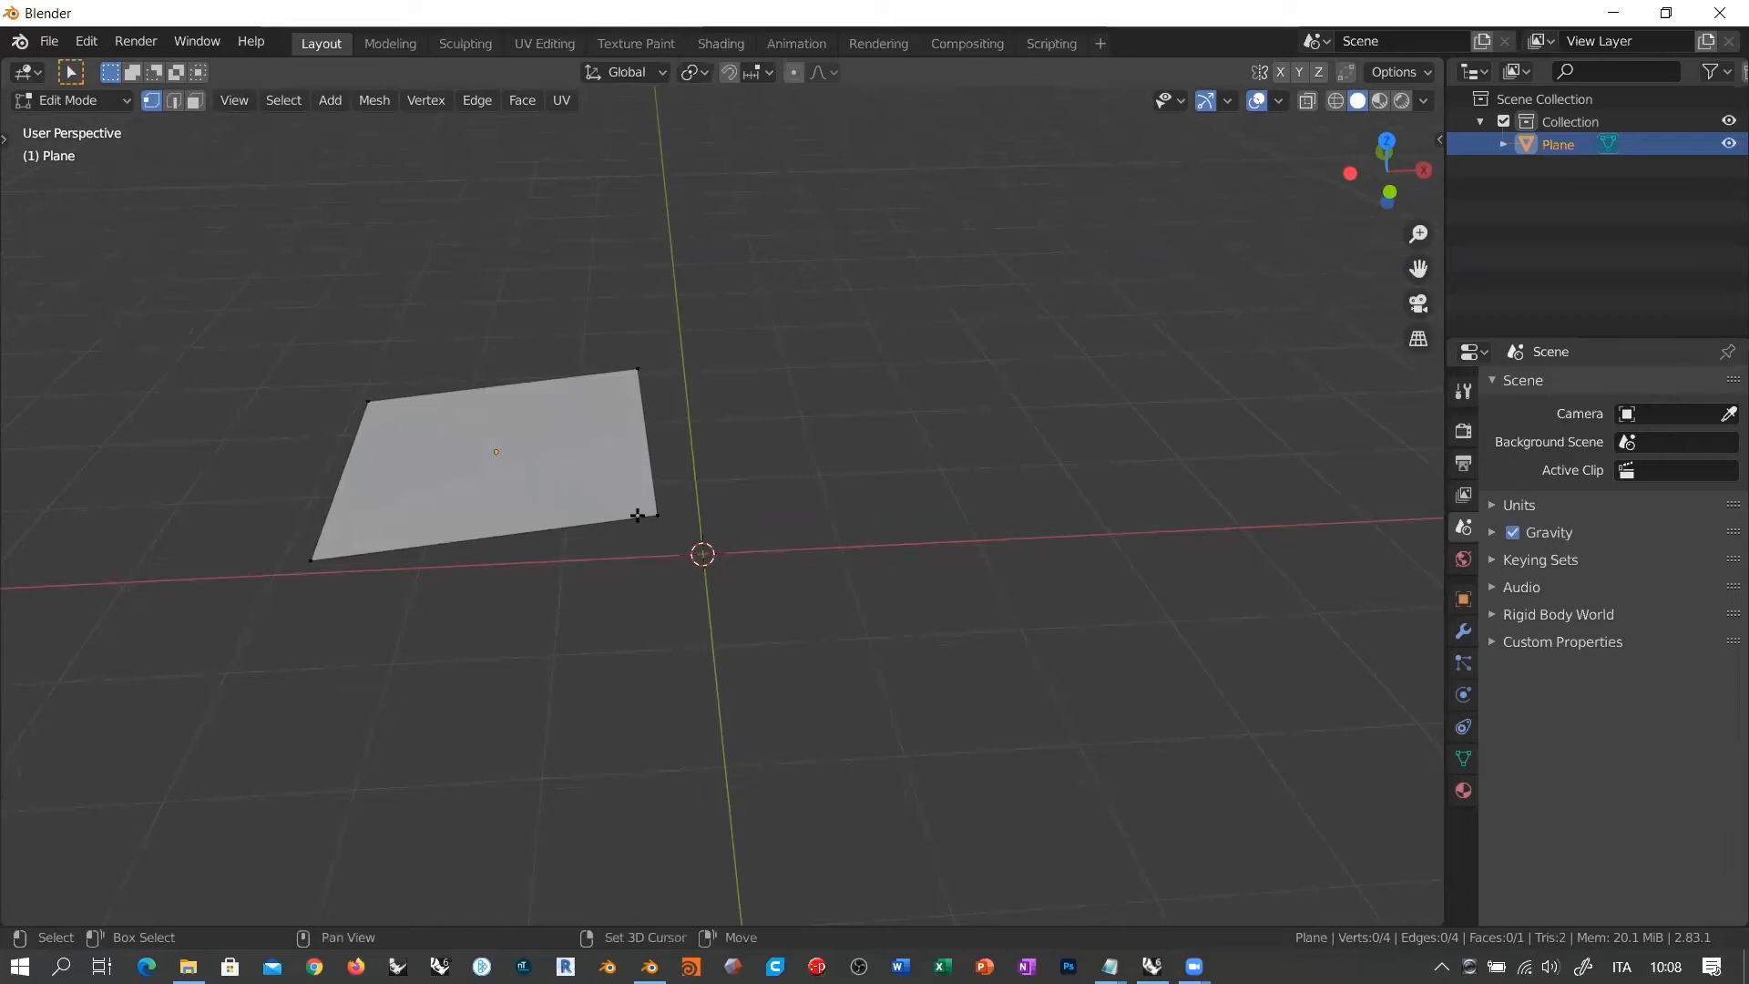
pyautogui.moveTo(637, 516); pyautogui.dragTo(741, 574, button='middle')
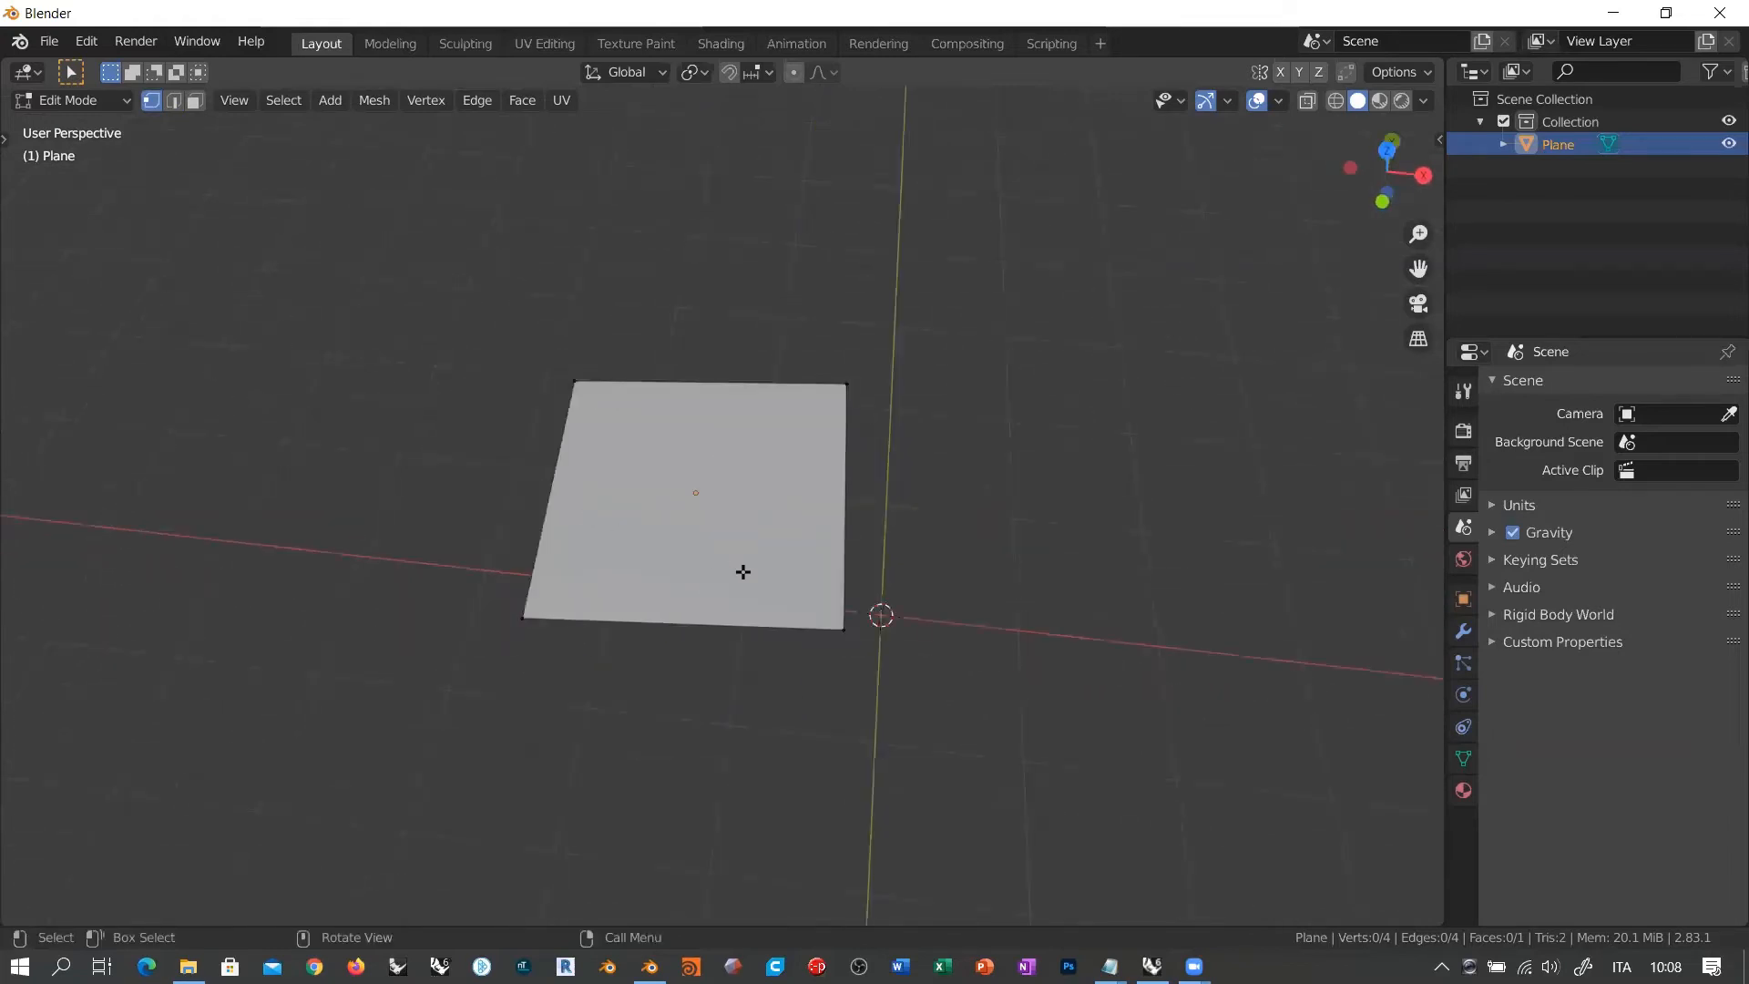
pyautogui.moveTo(792, 649); pyautogui.dragTo(922, 493, button='middle')
pyautogui.moveTo(757, 395); pyautogui.dragTo(783, 519, button='middle')
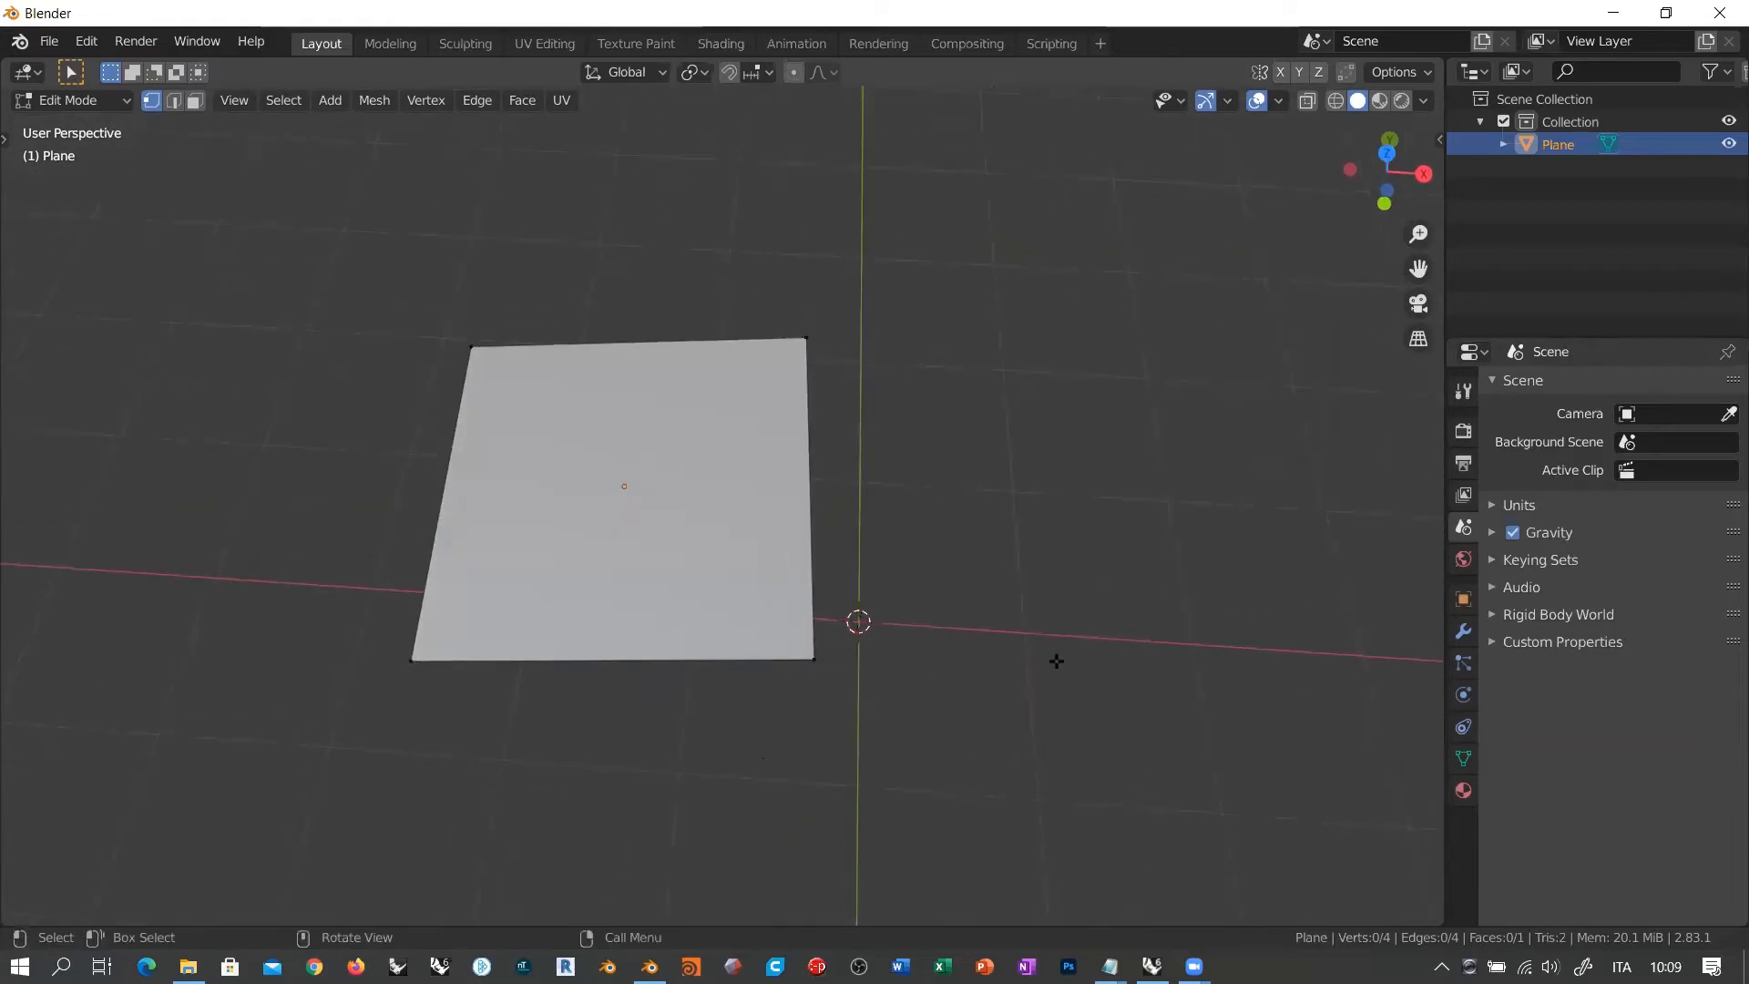
# Step: Show the viewport's tool strip and widen it so the tools are arranged in two columns
pyautogui.press('t')
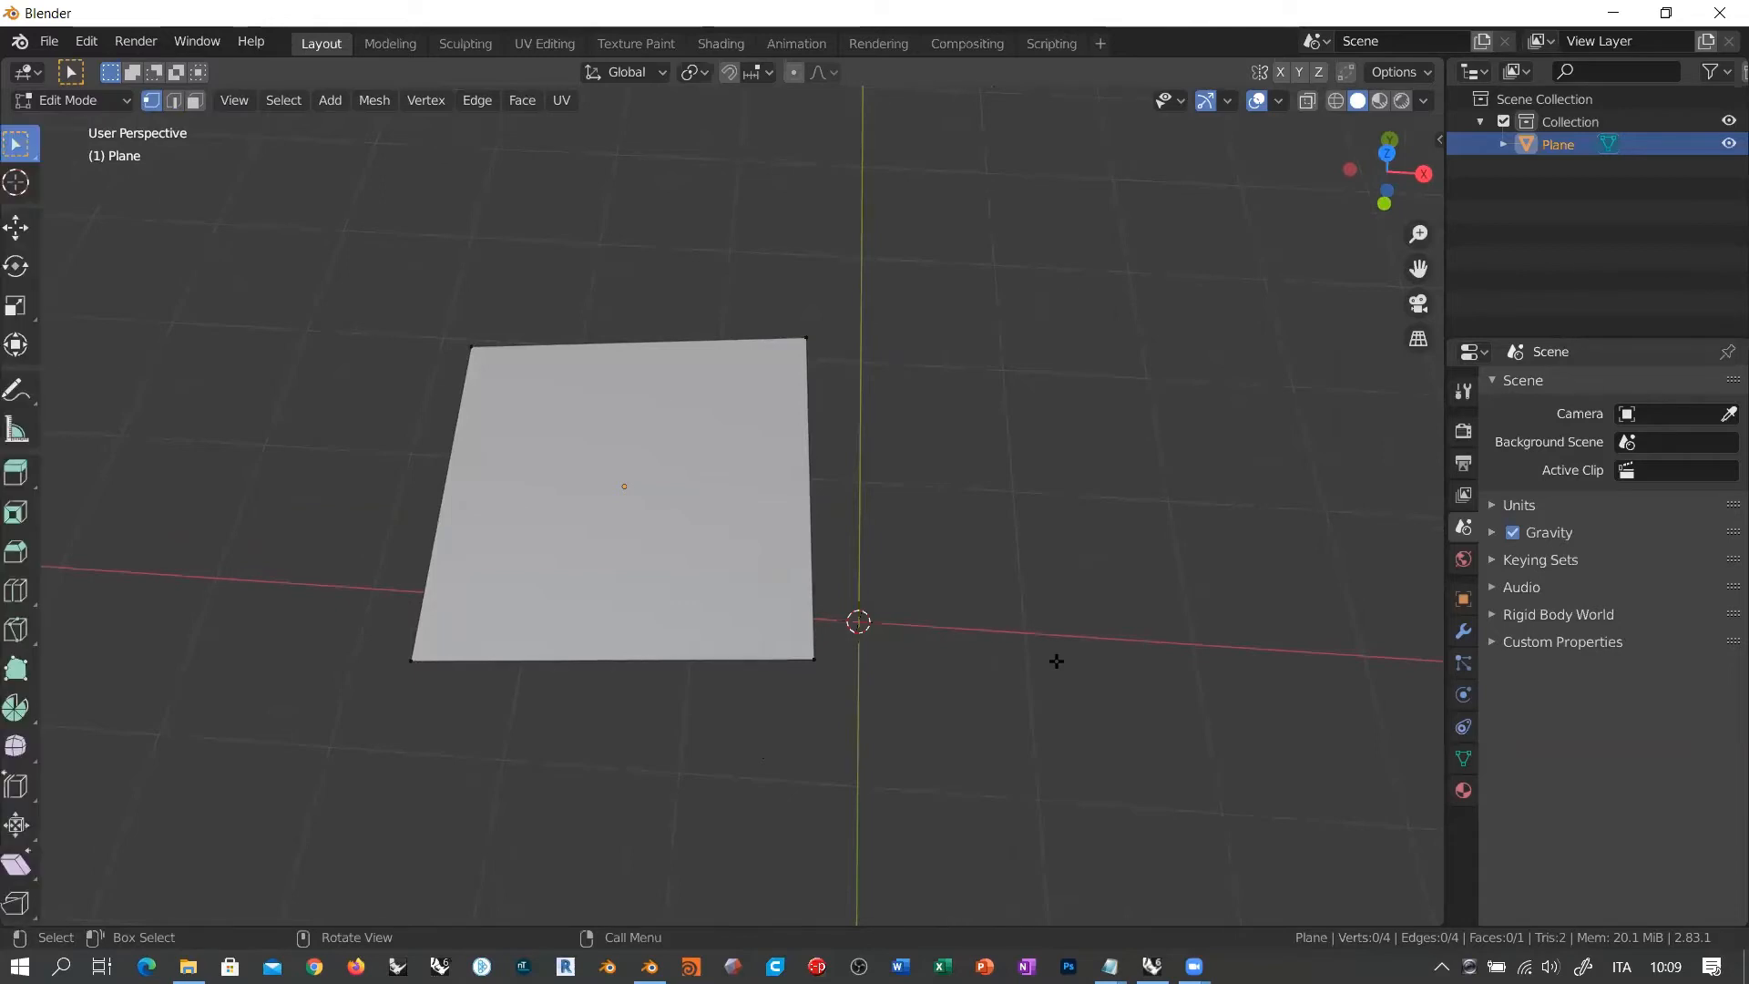
pyautogui.press('t')
pyautogui.press('t')
pyautogui.press('t')
pyautogui.press('t')
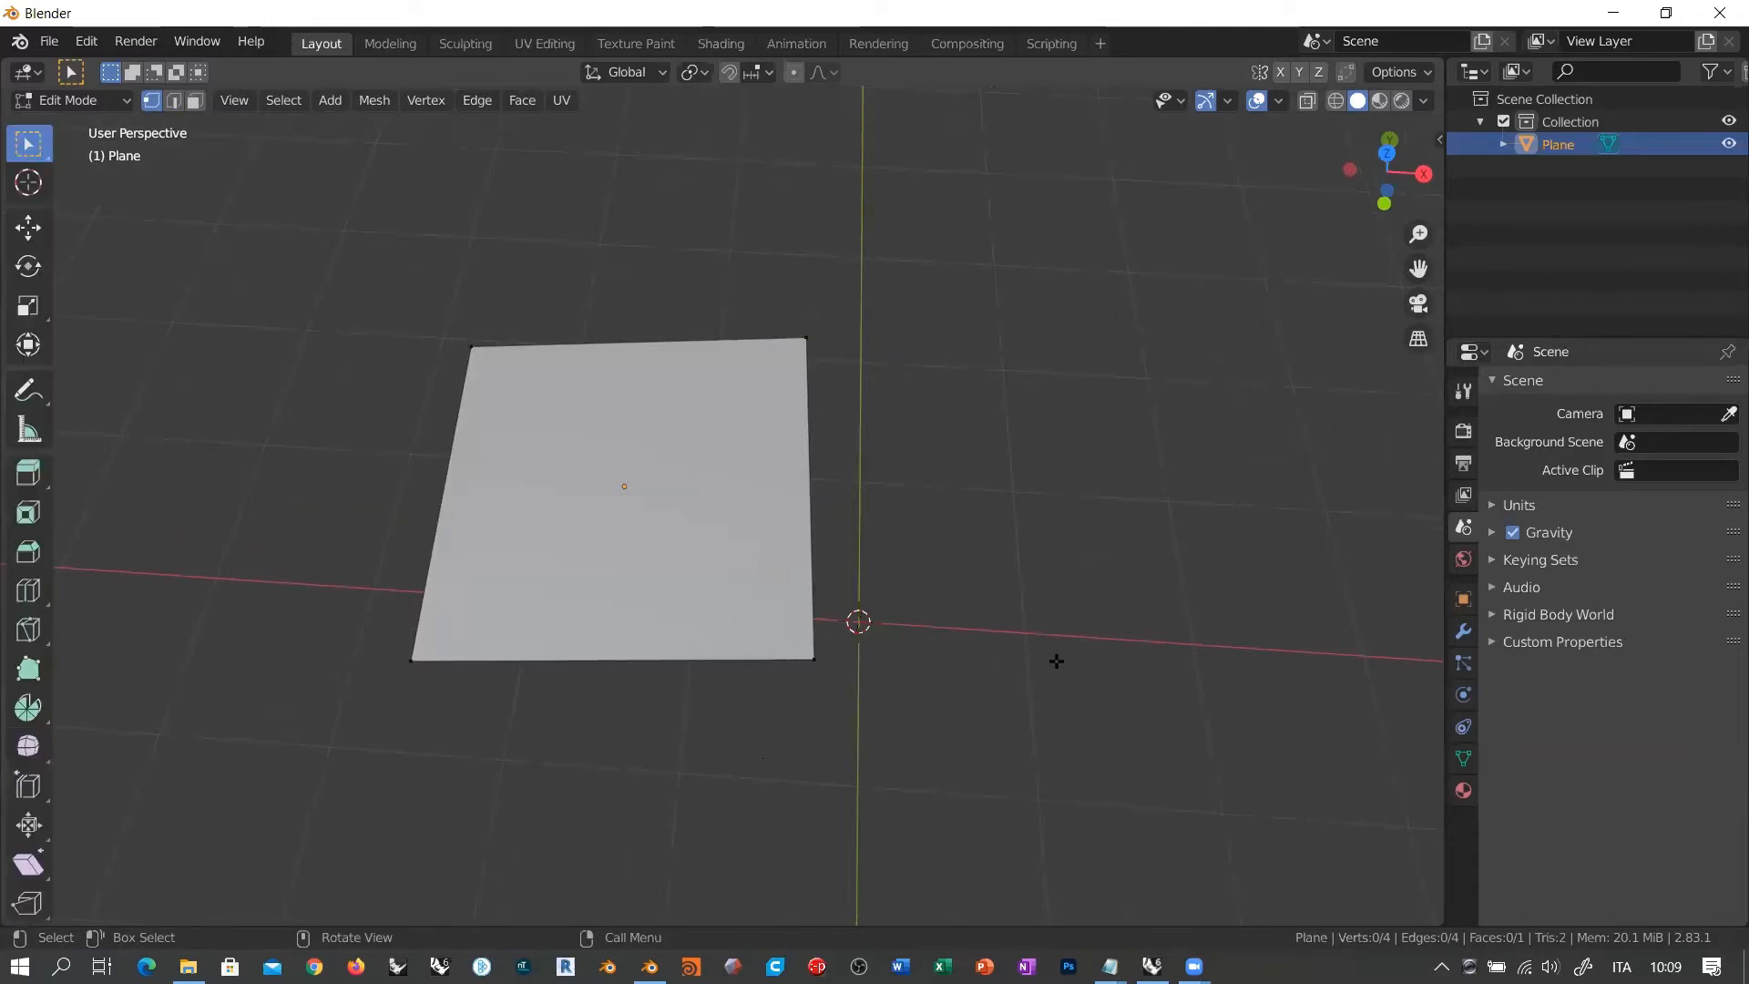
pyautogui.press('t')
pyautogui.press('t')
pyautogui.press('t')
pyautogui.press('t')
pyautogui.press('t')
pyautogui.press('t')
pyautogui.press('t')
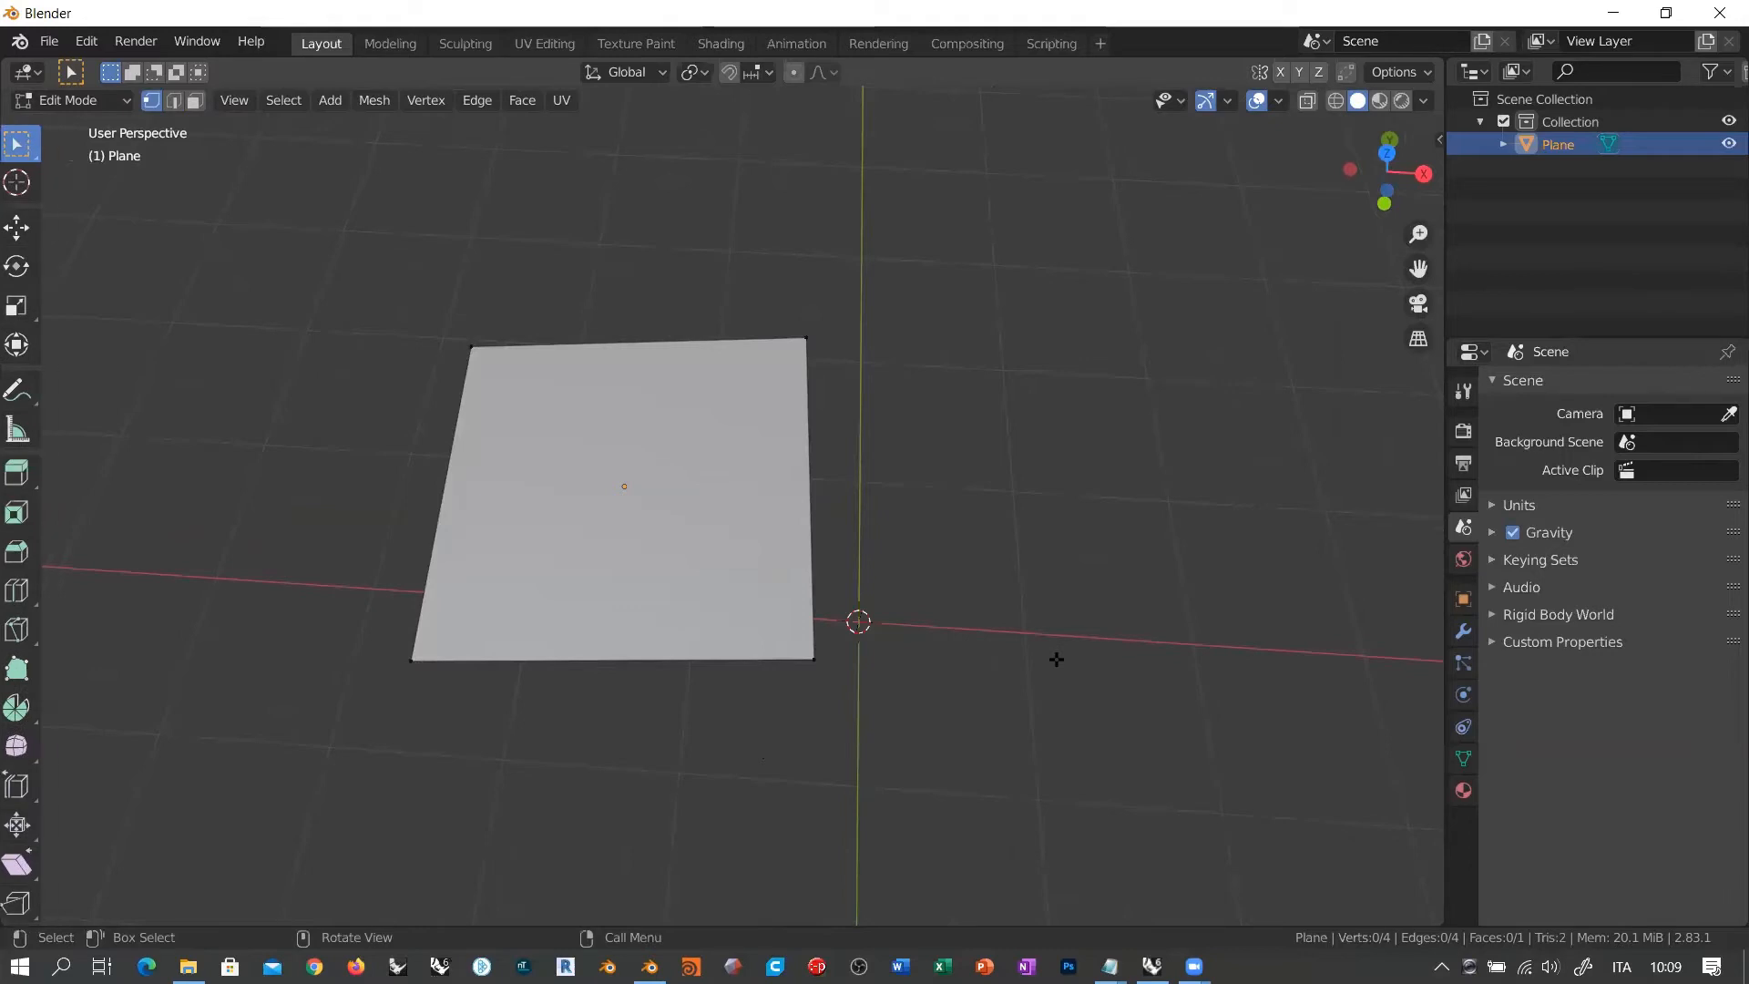
pyautogui.press('t')
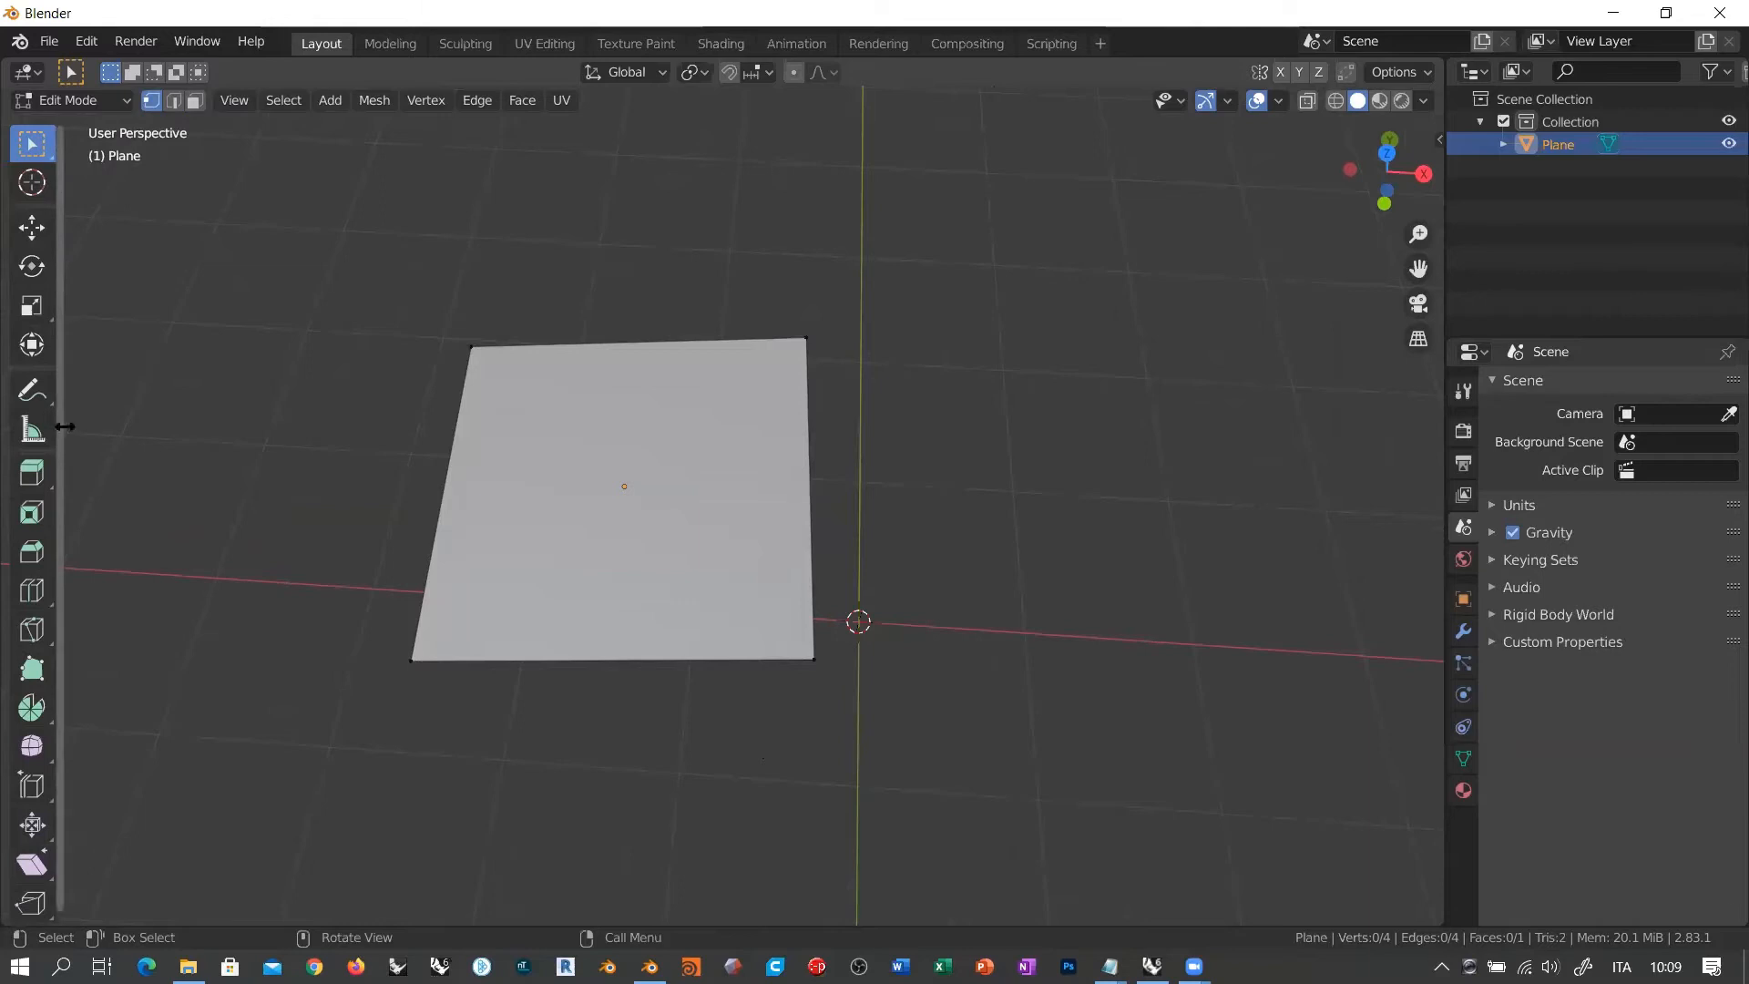
pyautogui.moveTo(60, 421); pyautogui.dragTo(102, 429)
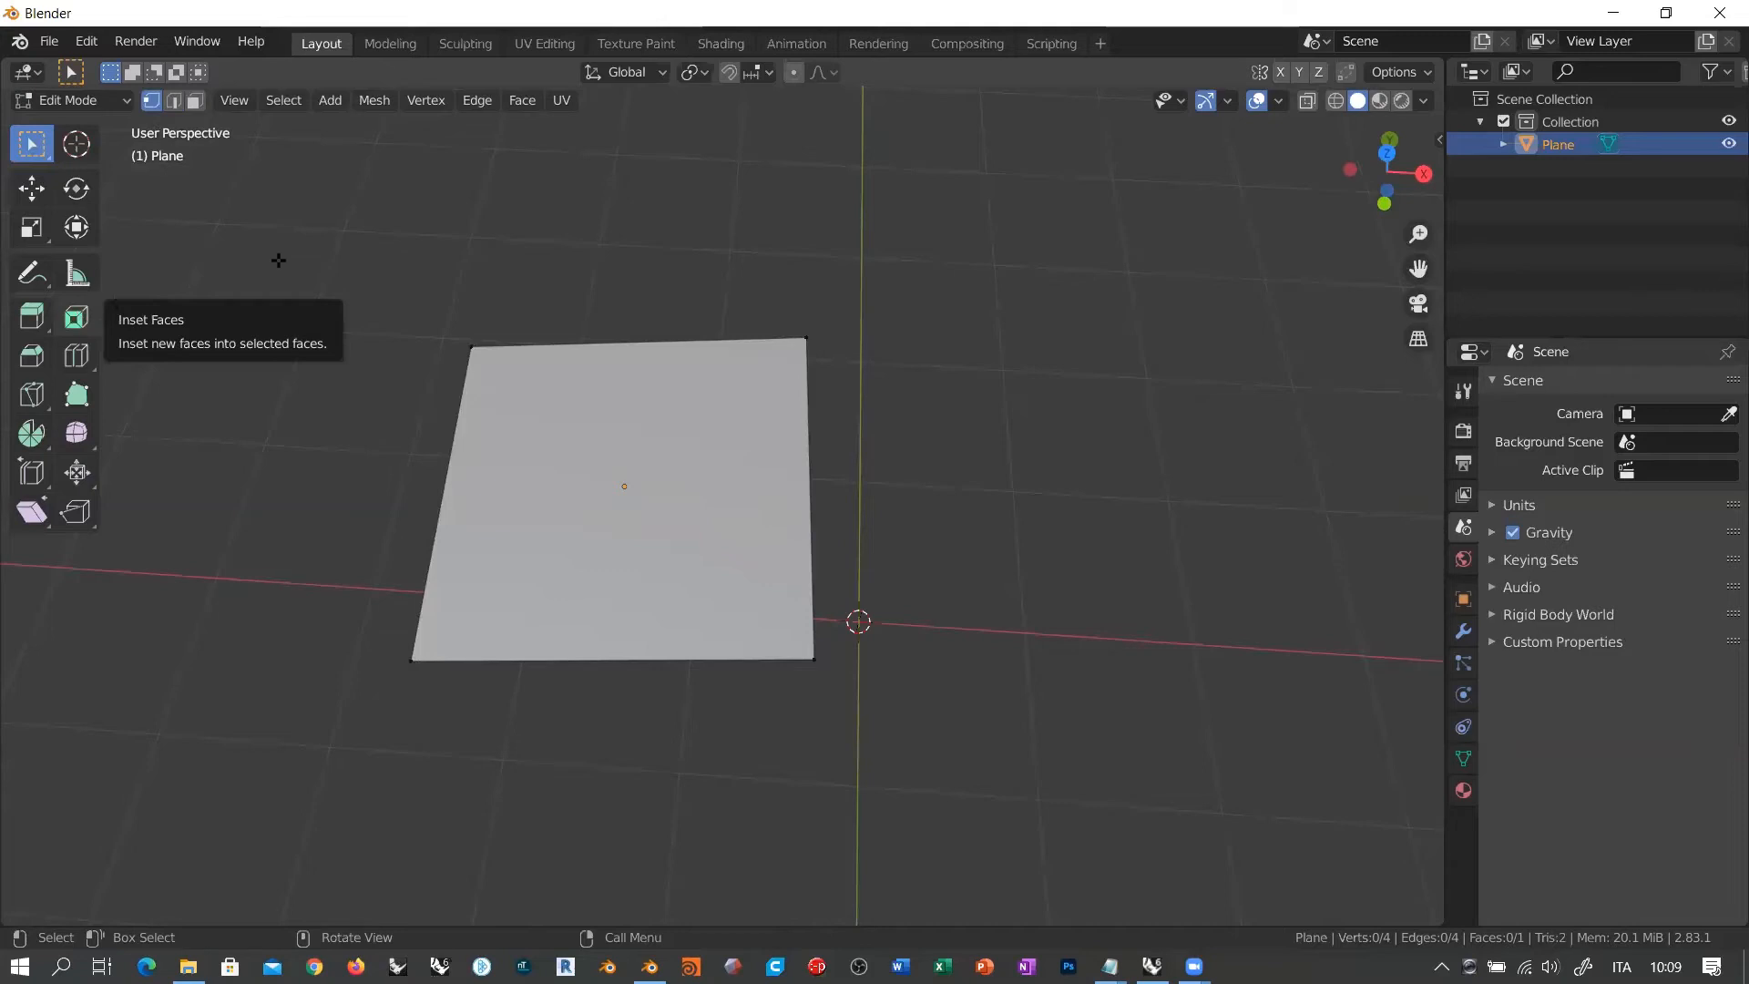
# Step: Select the square face in face selection, try to inset it with the Inset Faces tool, and undo the inset
pyautogui.click(196, 101)
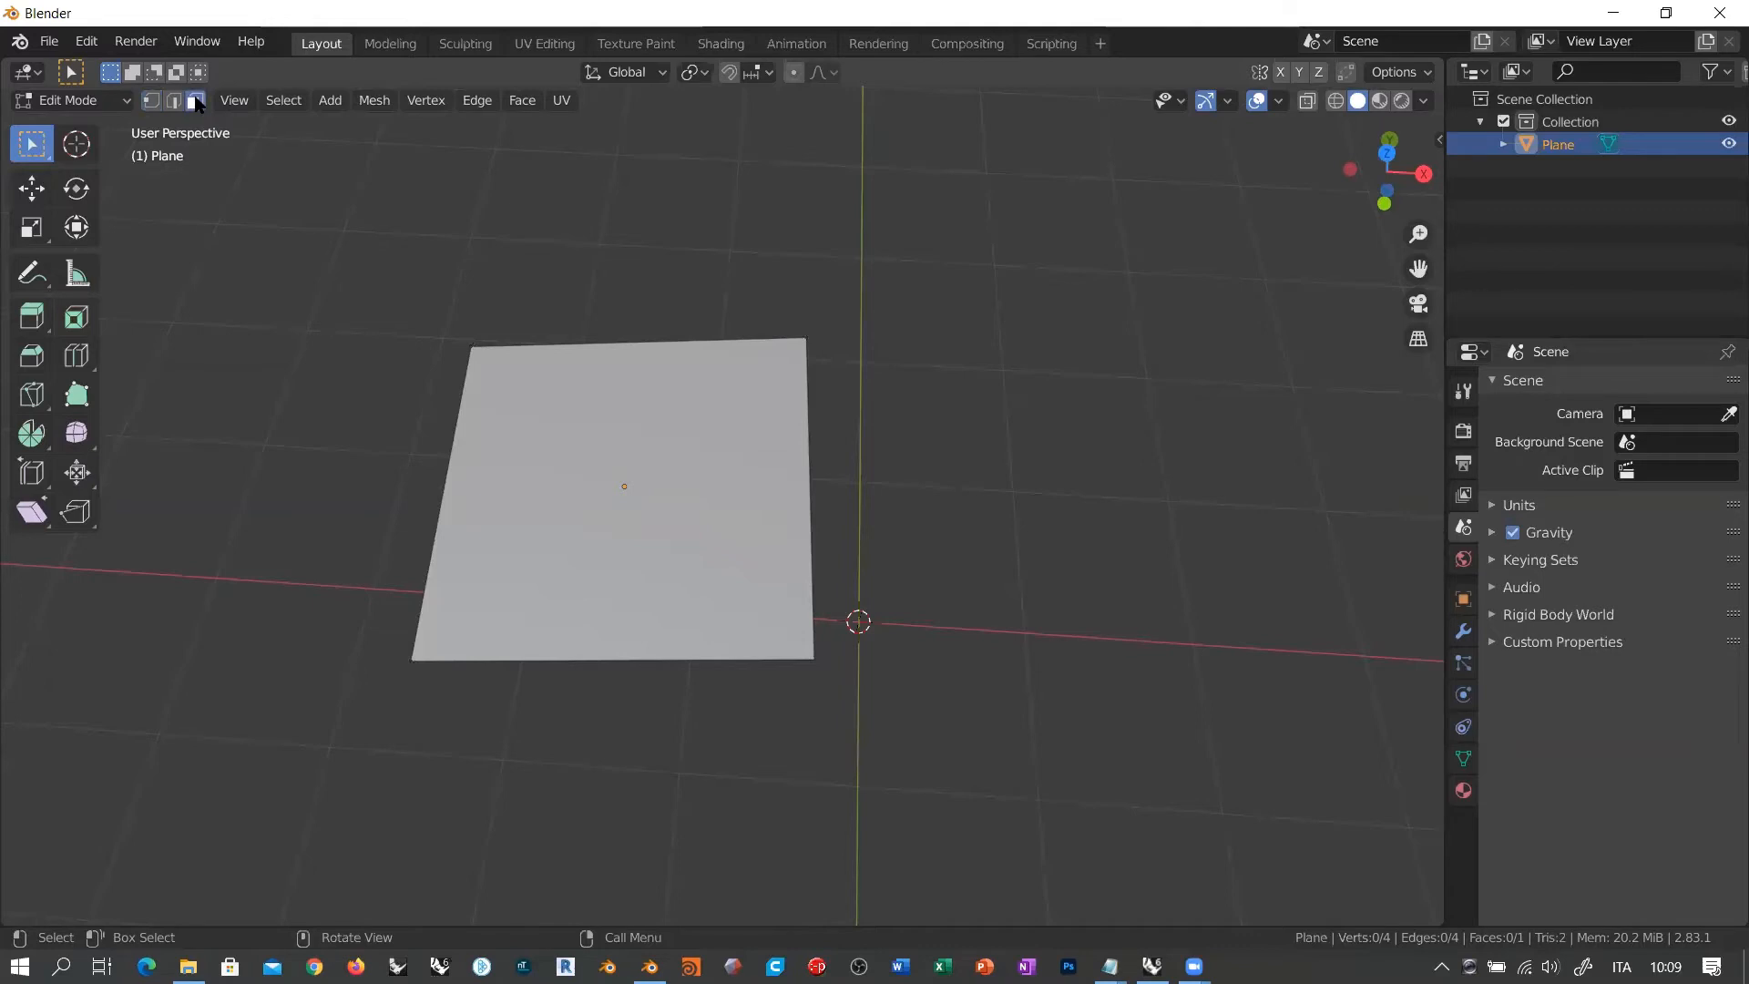
pyautogui.click(593, 452)
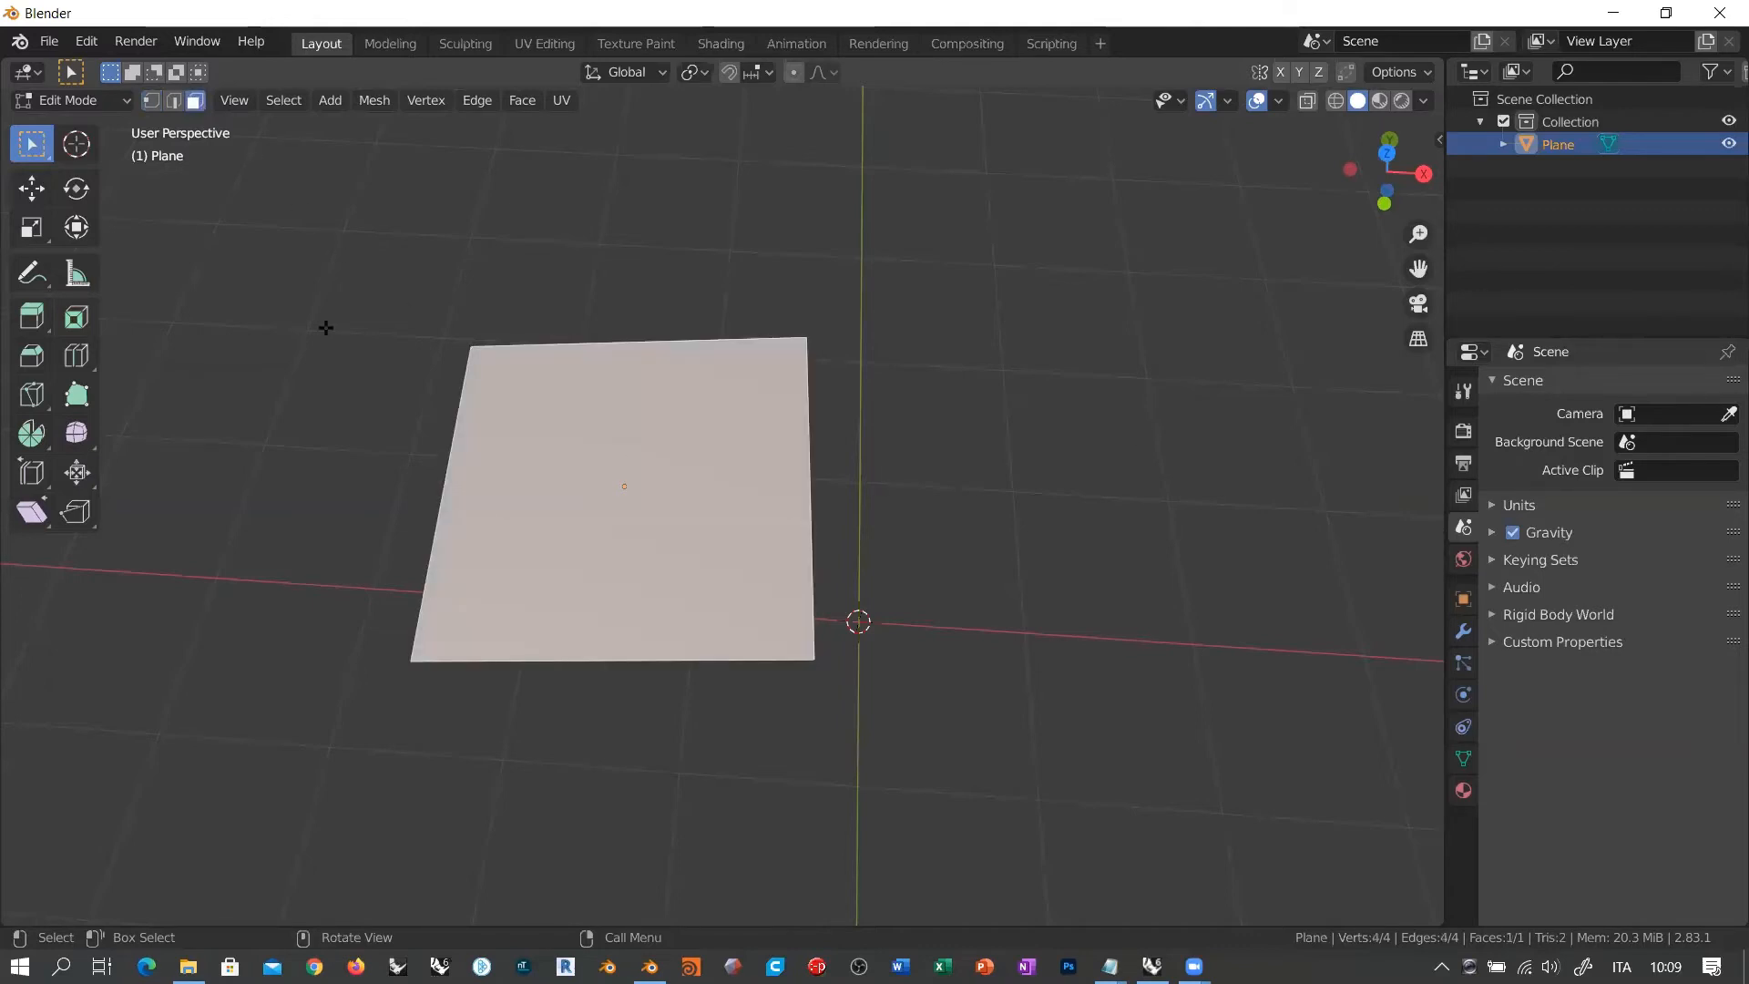
pyautogui.click(77, 319)
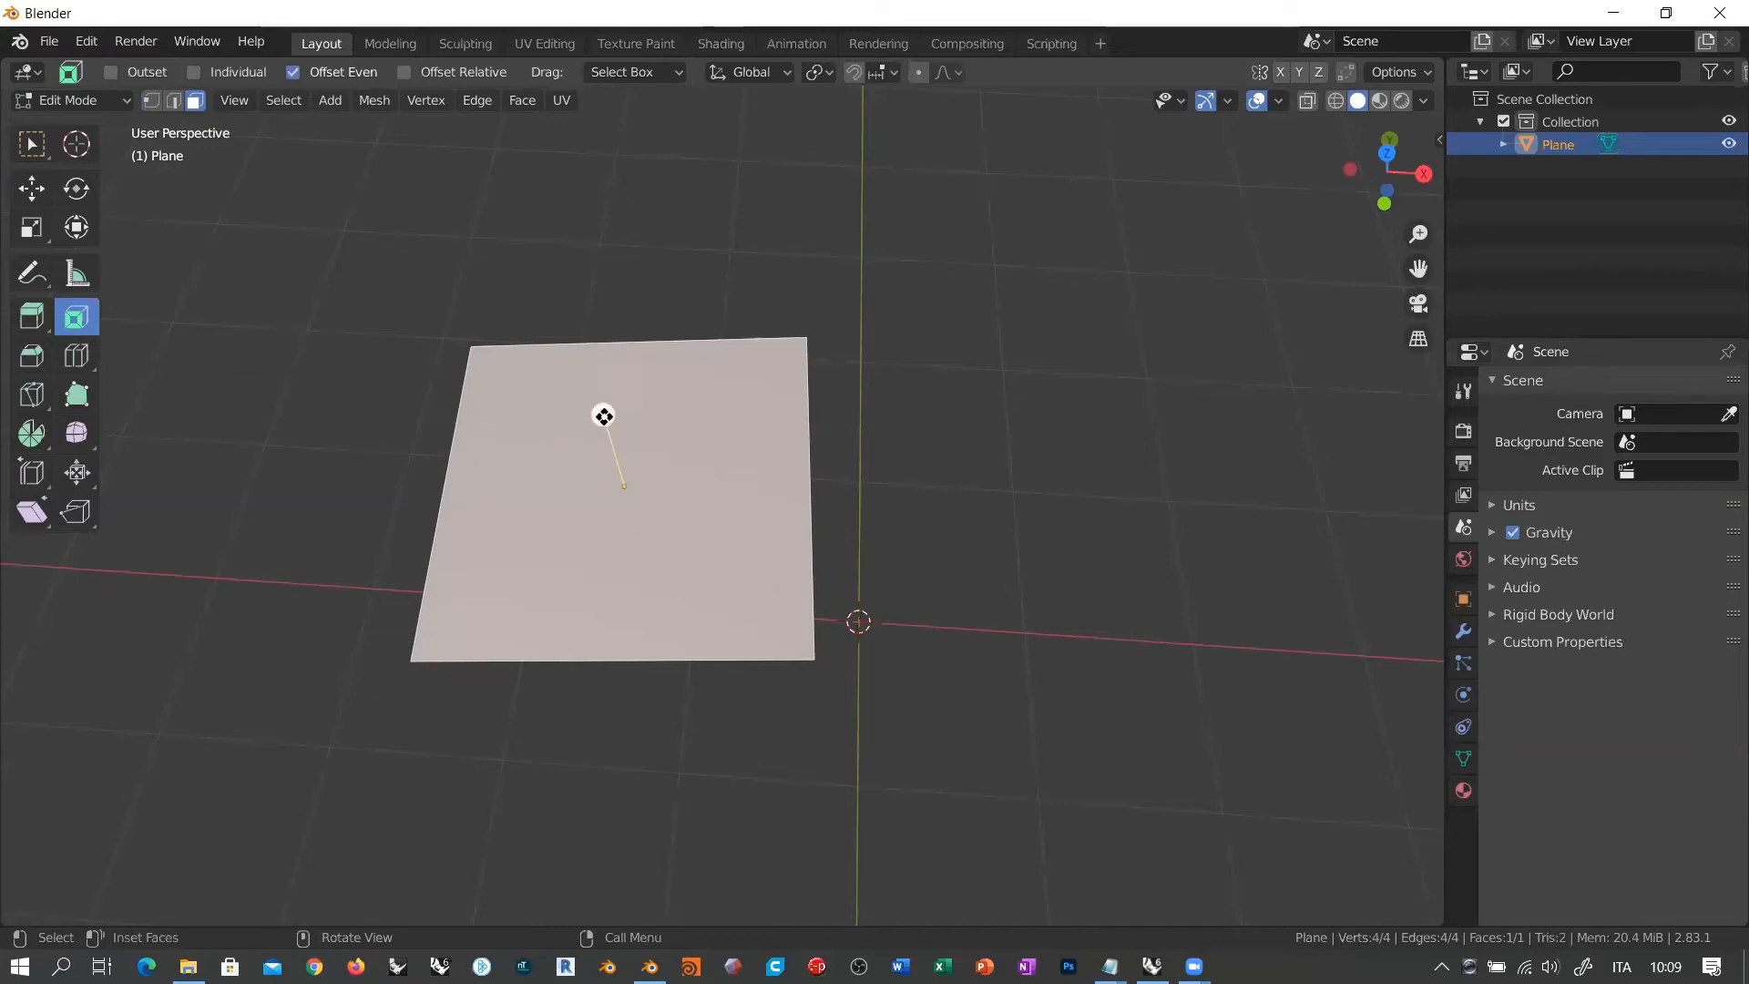
pyautogui.moveTo(588, 419); pyautogui.dragTo(556, 465)
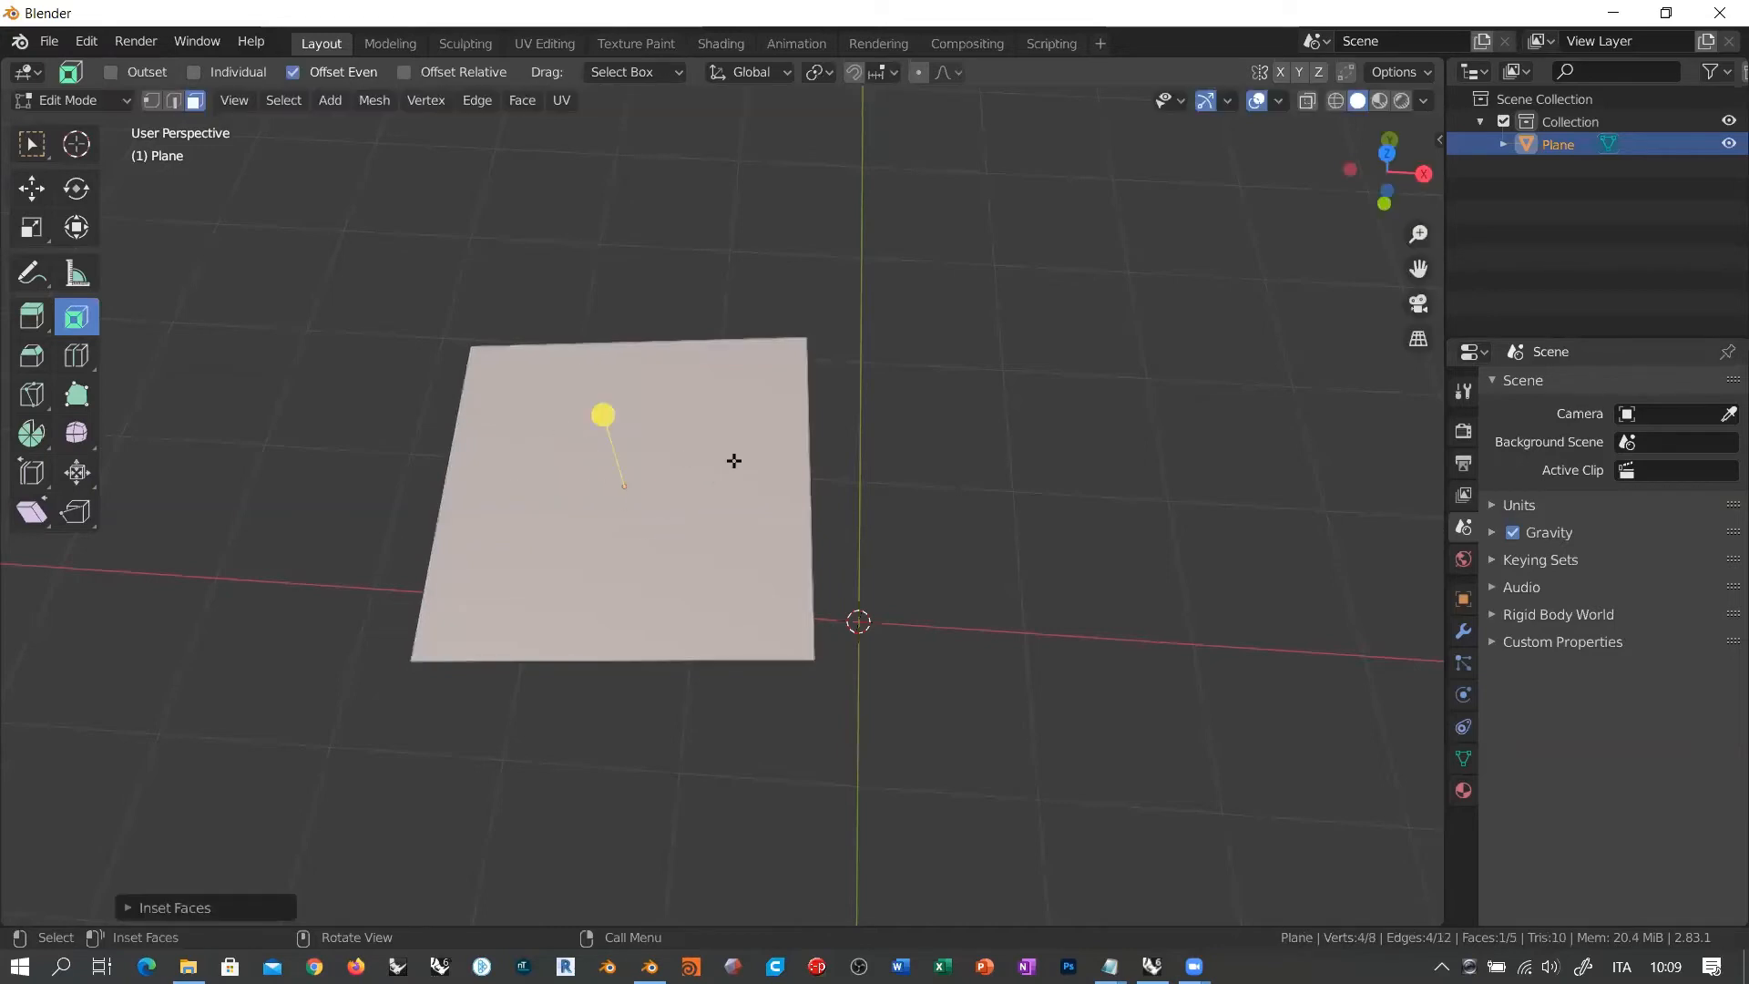
pyautogui.hotkey('ctrl', 'z')
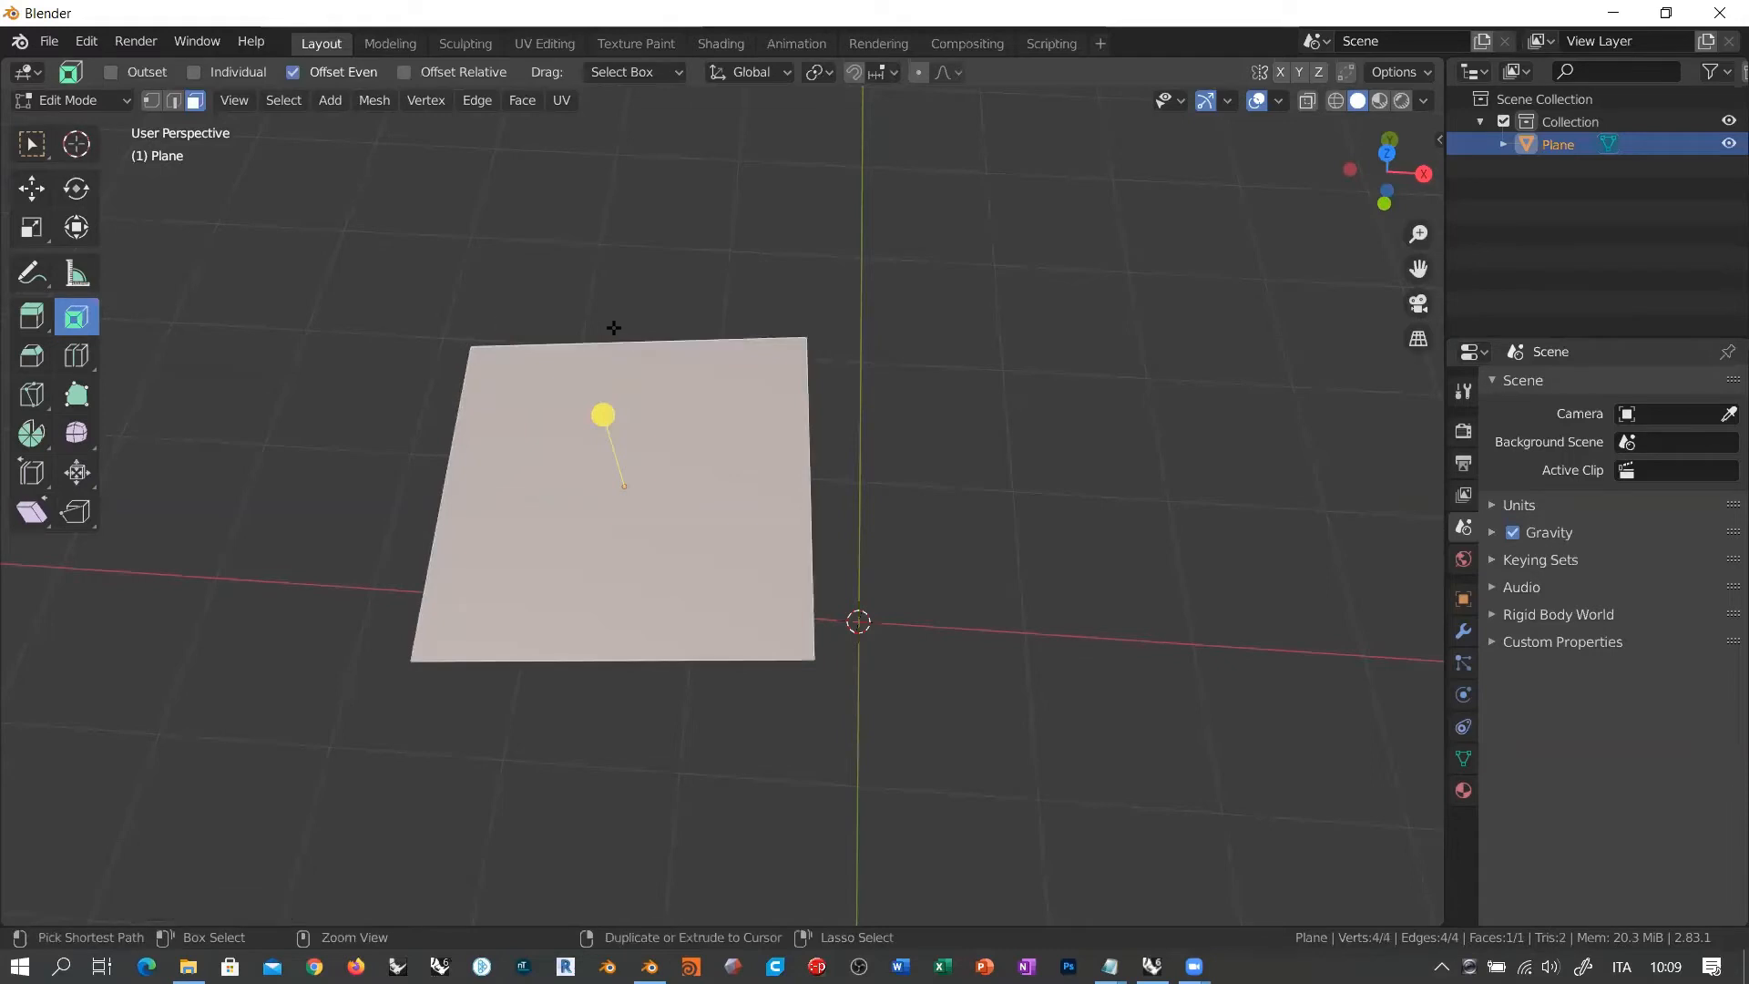
# Step: Reselect the square face in face selection mode and switch back to the Select Box tool
pyautogui.click(701, 325)
pyautogui.press('1')
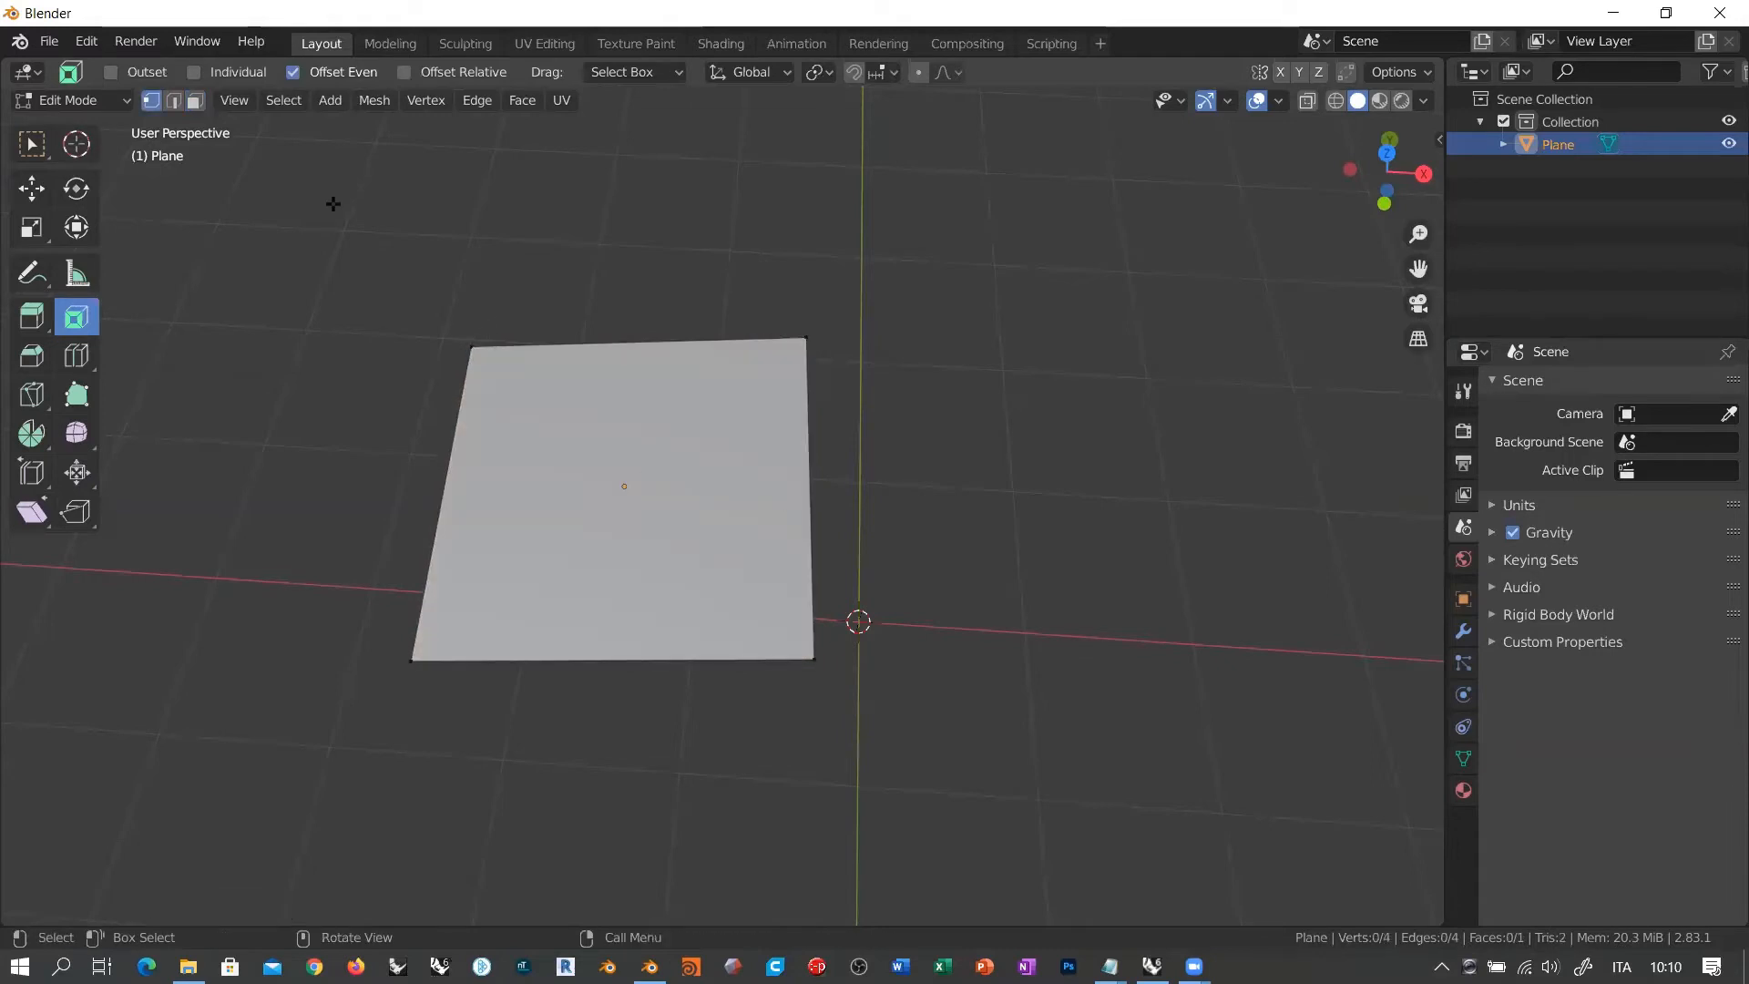
pyautogui.click(196, 102)
pyautogui.click(686, 505)
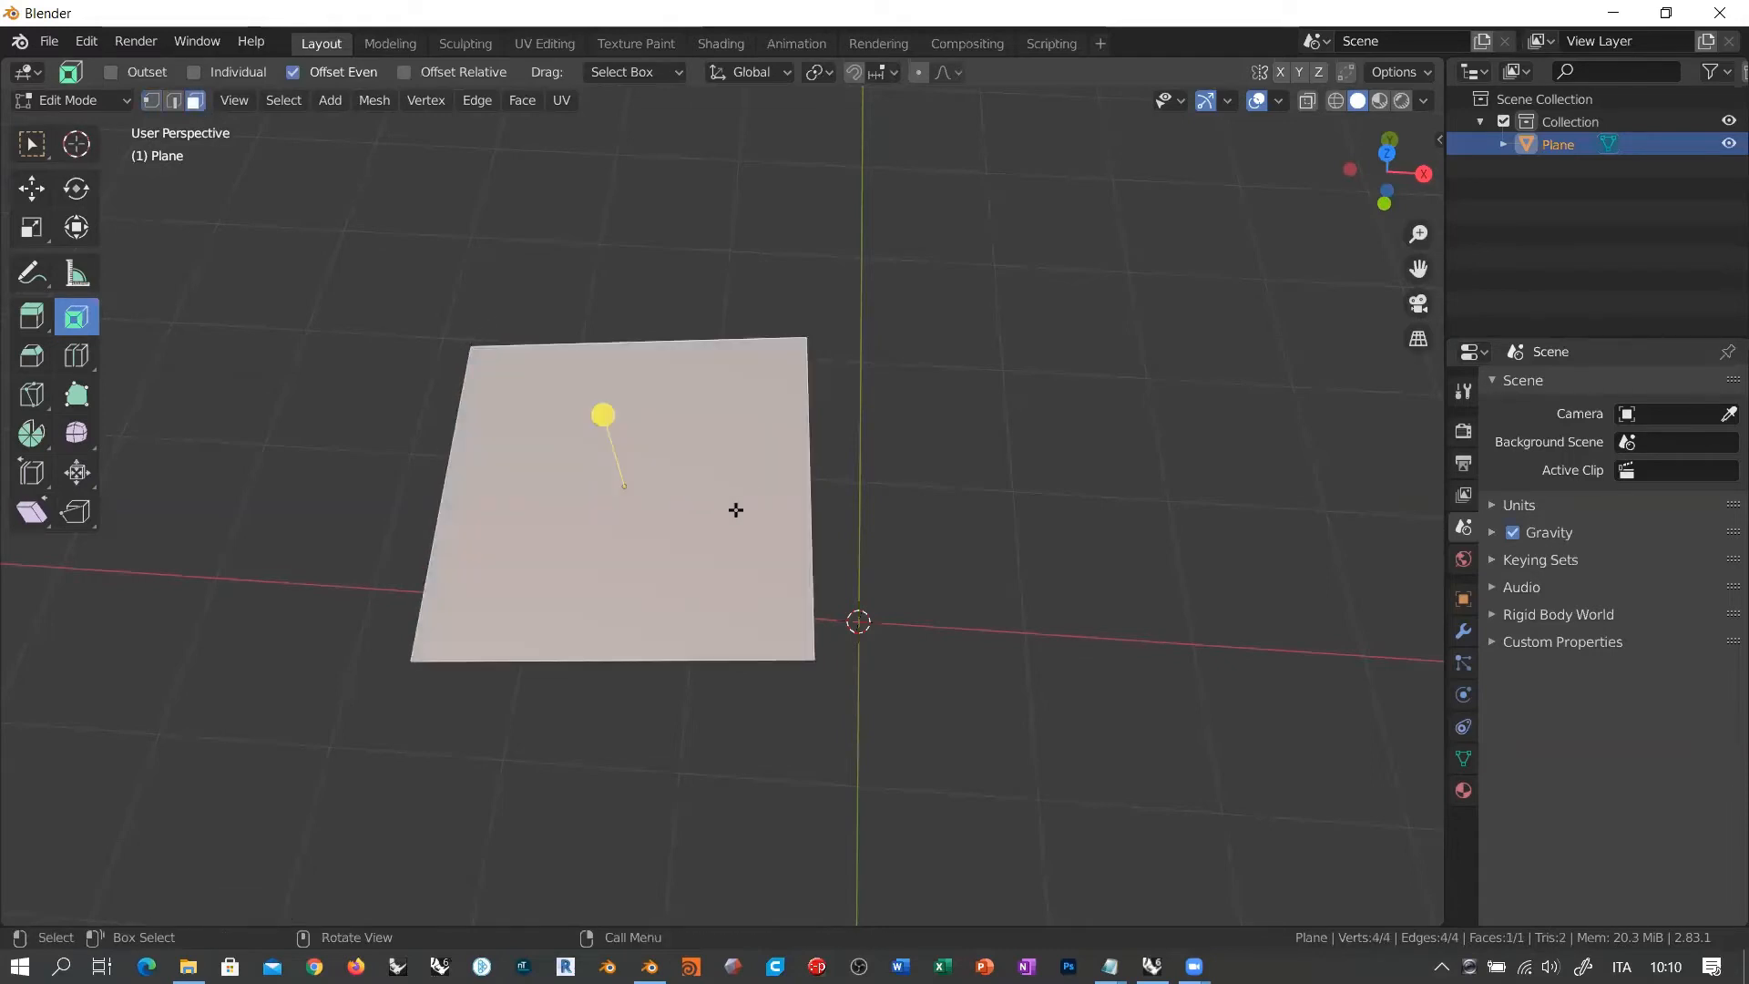
pyautogui.click(32, 144)
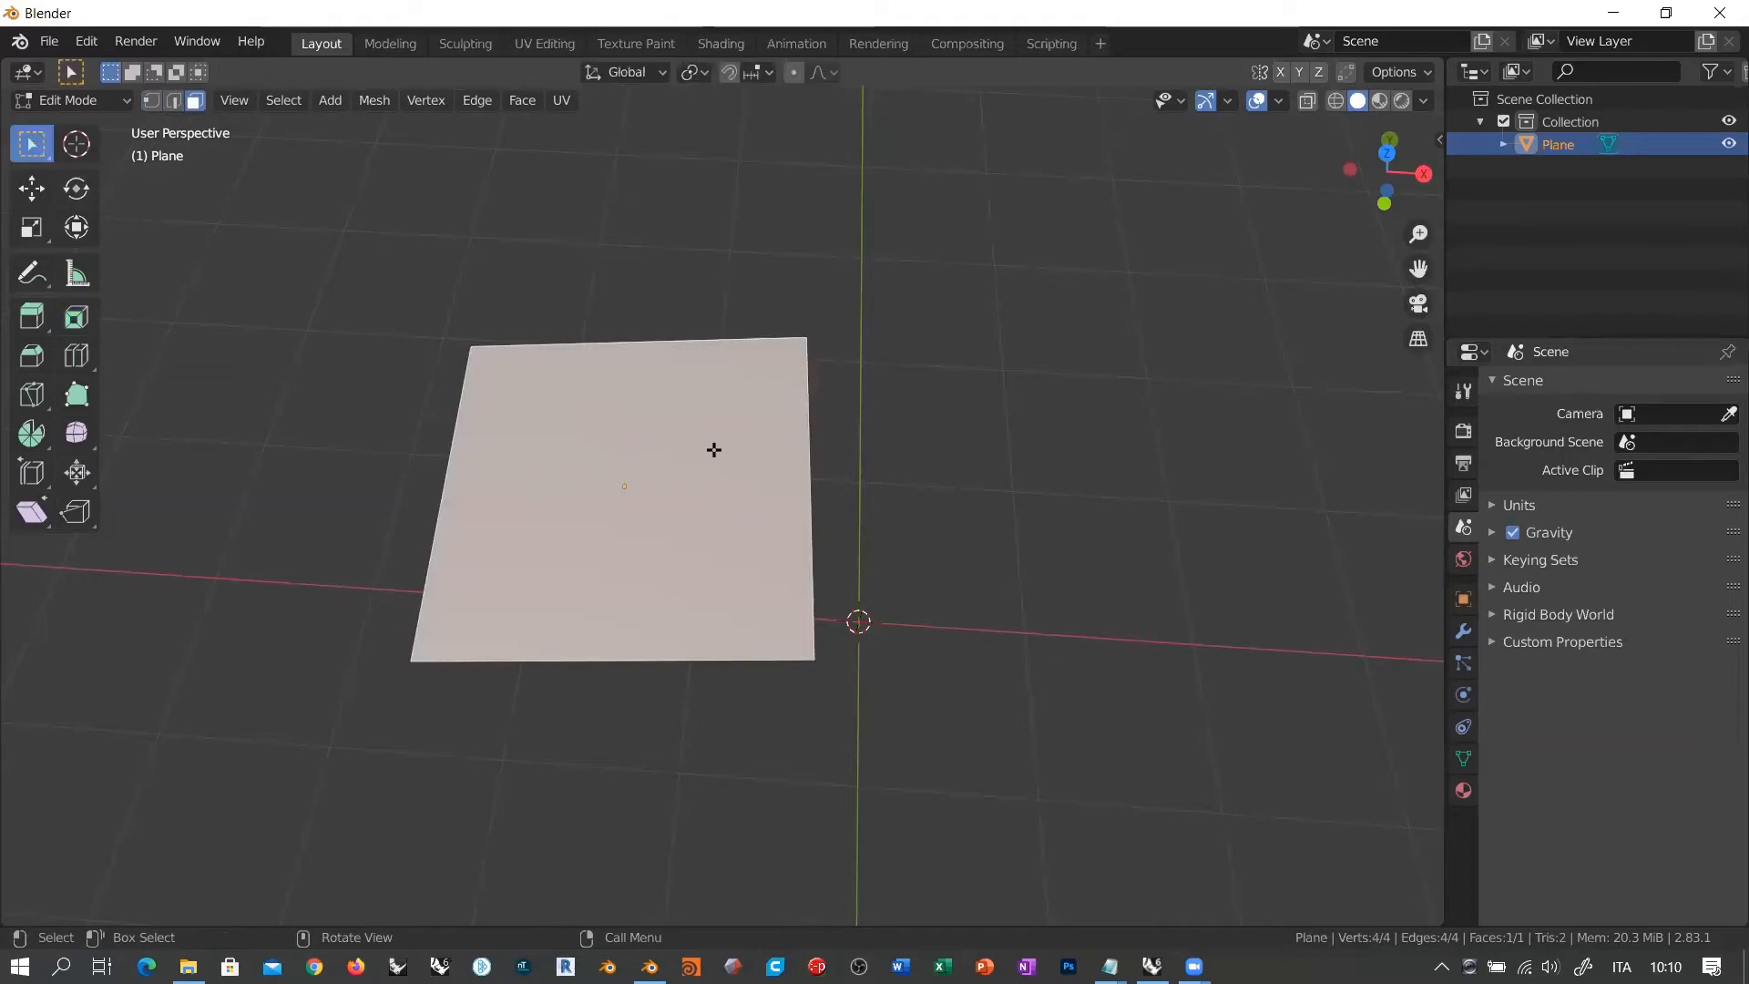
# Step: Inset the selected square face by about 0.41 to form a border around a smaller central square
pyautogui.press('i')
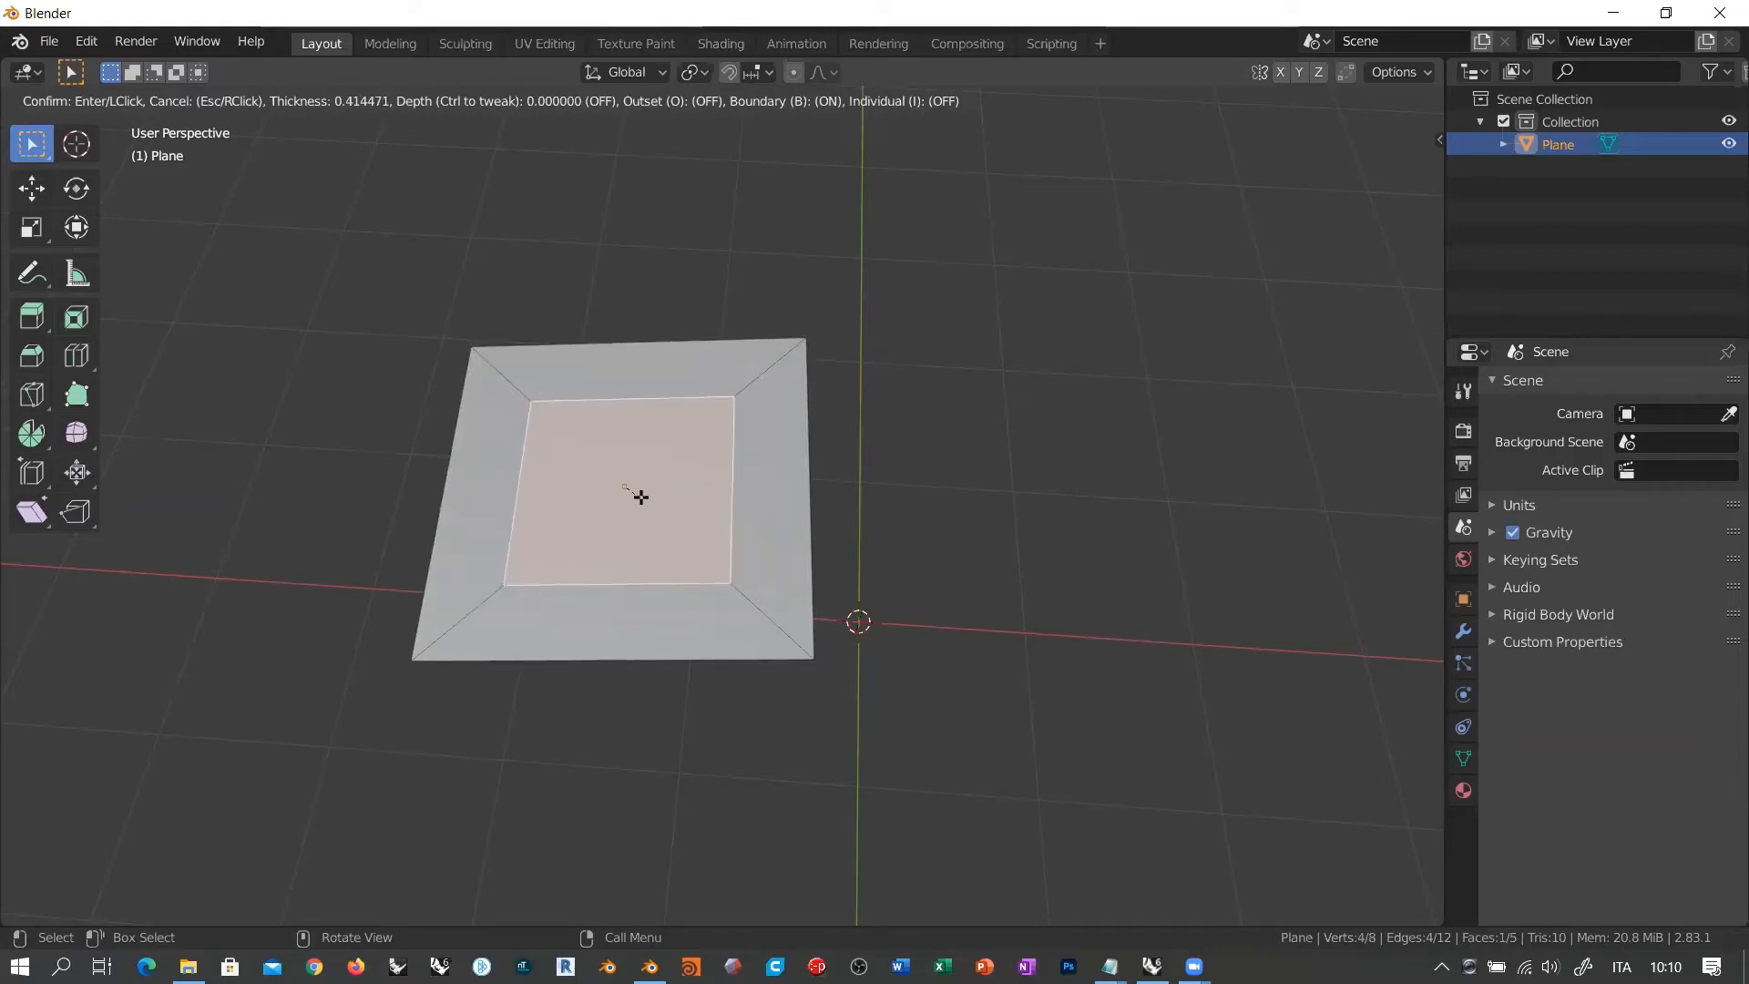
pyautogui.click(641, 497)
pyautogui.moveTo(701, 589); pyautogui.dragTo(891, 457, button='middle')
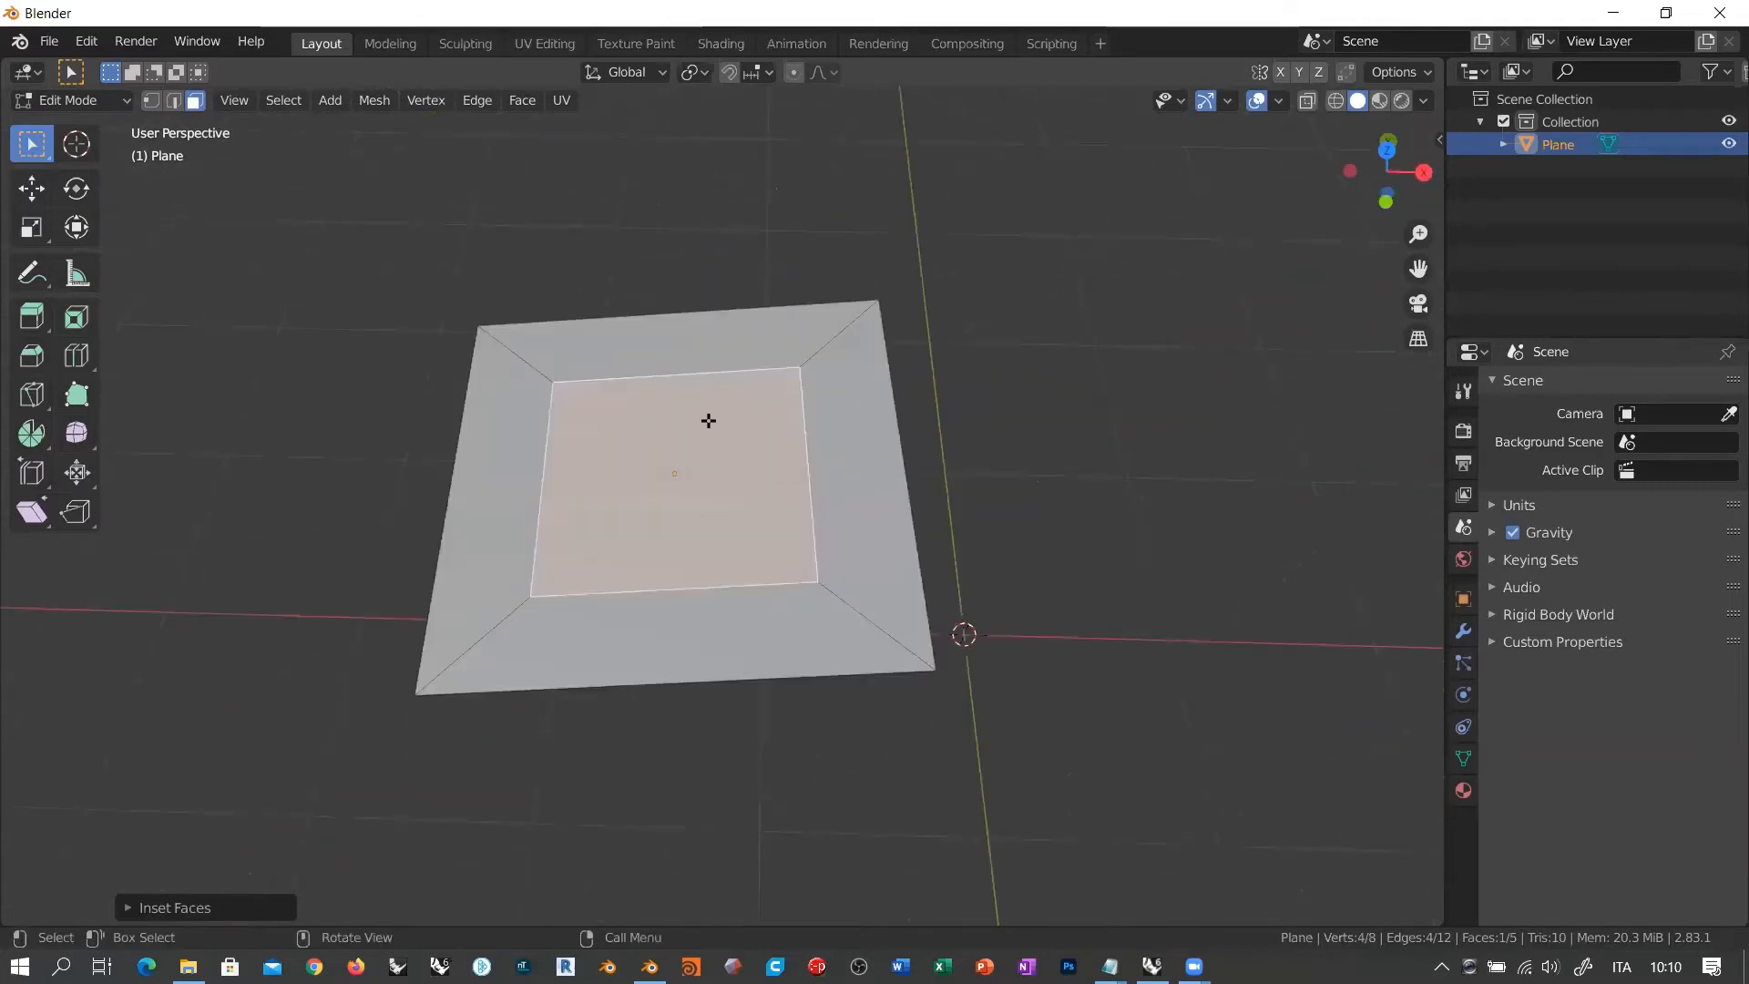
# Step: Select the four border faces around the central square and inset them together by about 0.14
pyautogui.click(862, 454)
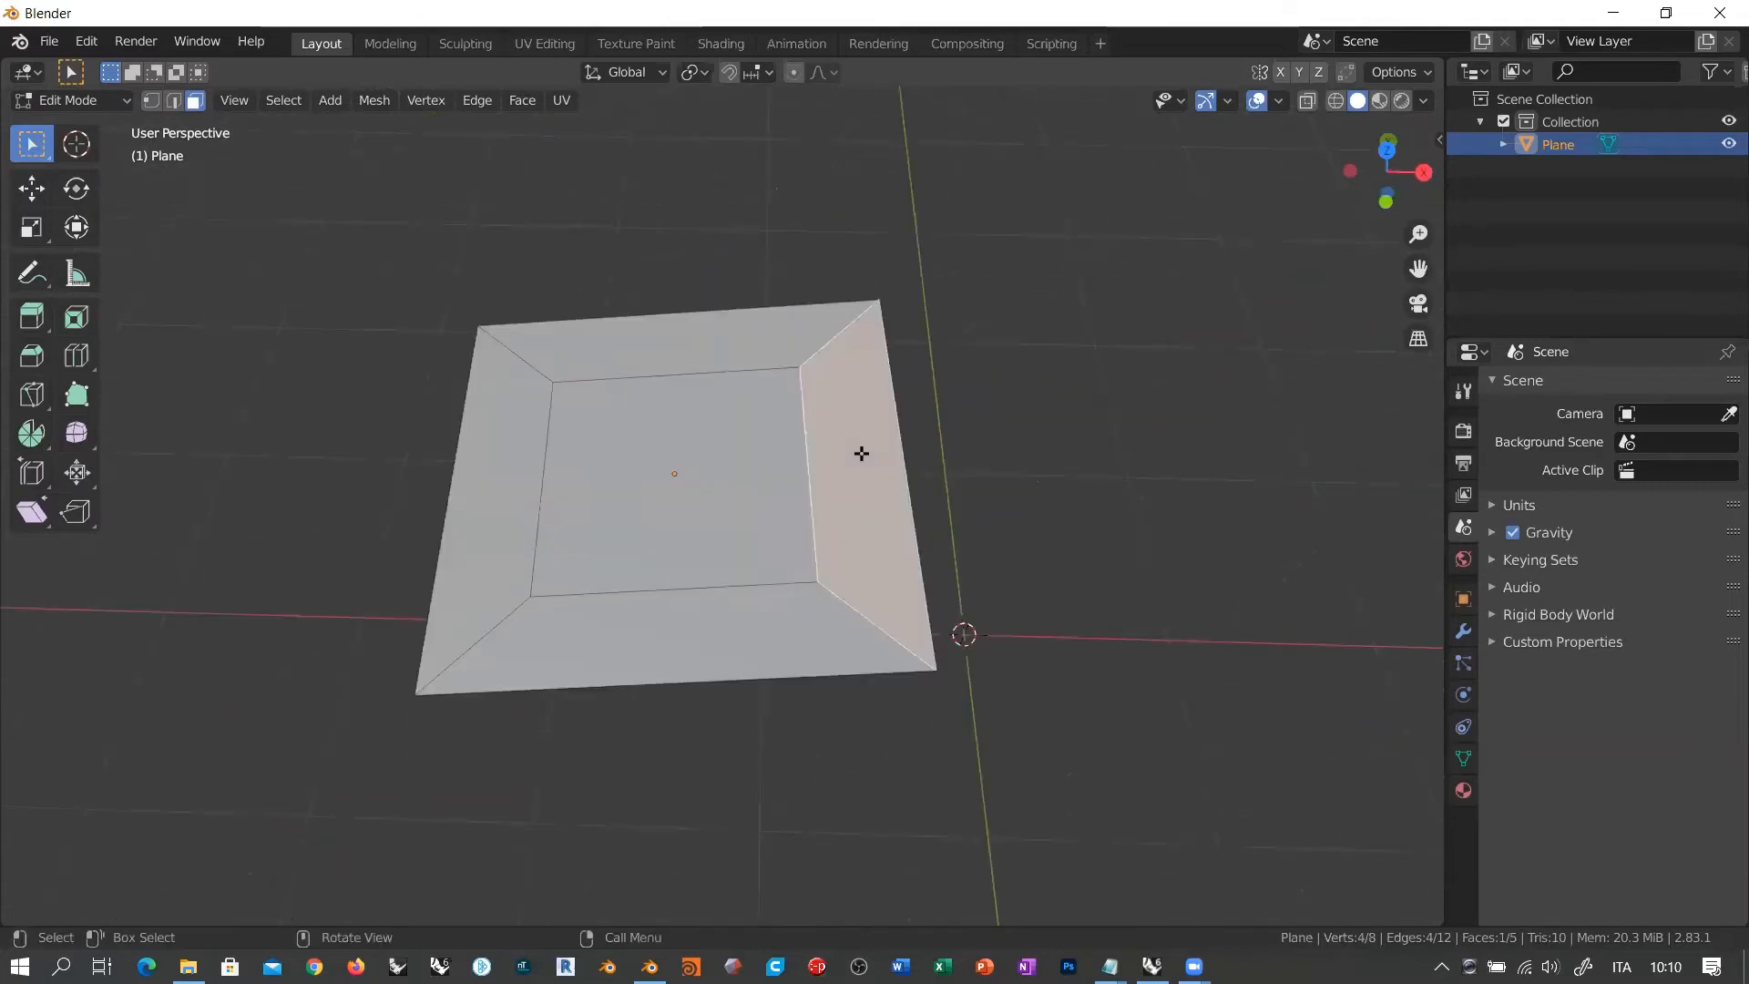
pyautogui.keyDown('shift'); pyautogui.click(675, 347); pyautogui.keyUp('shift')
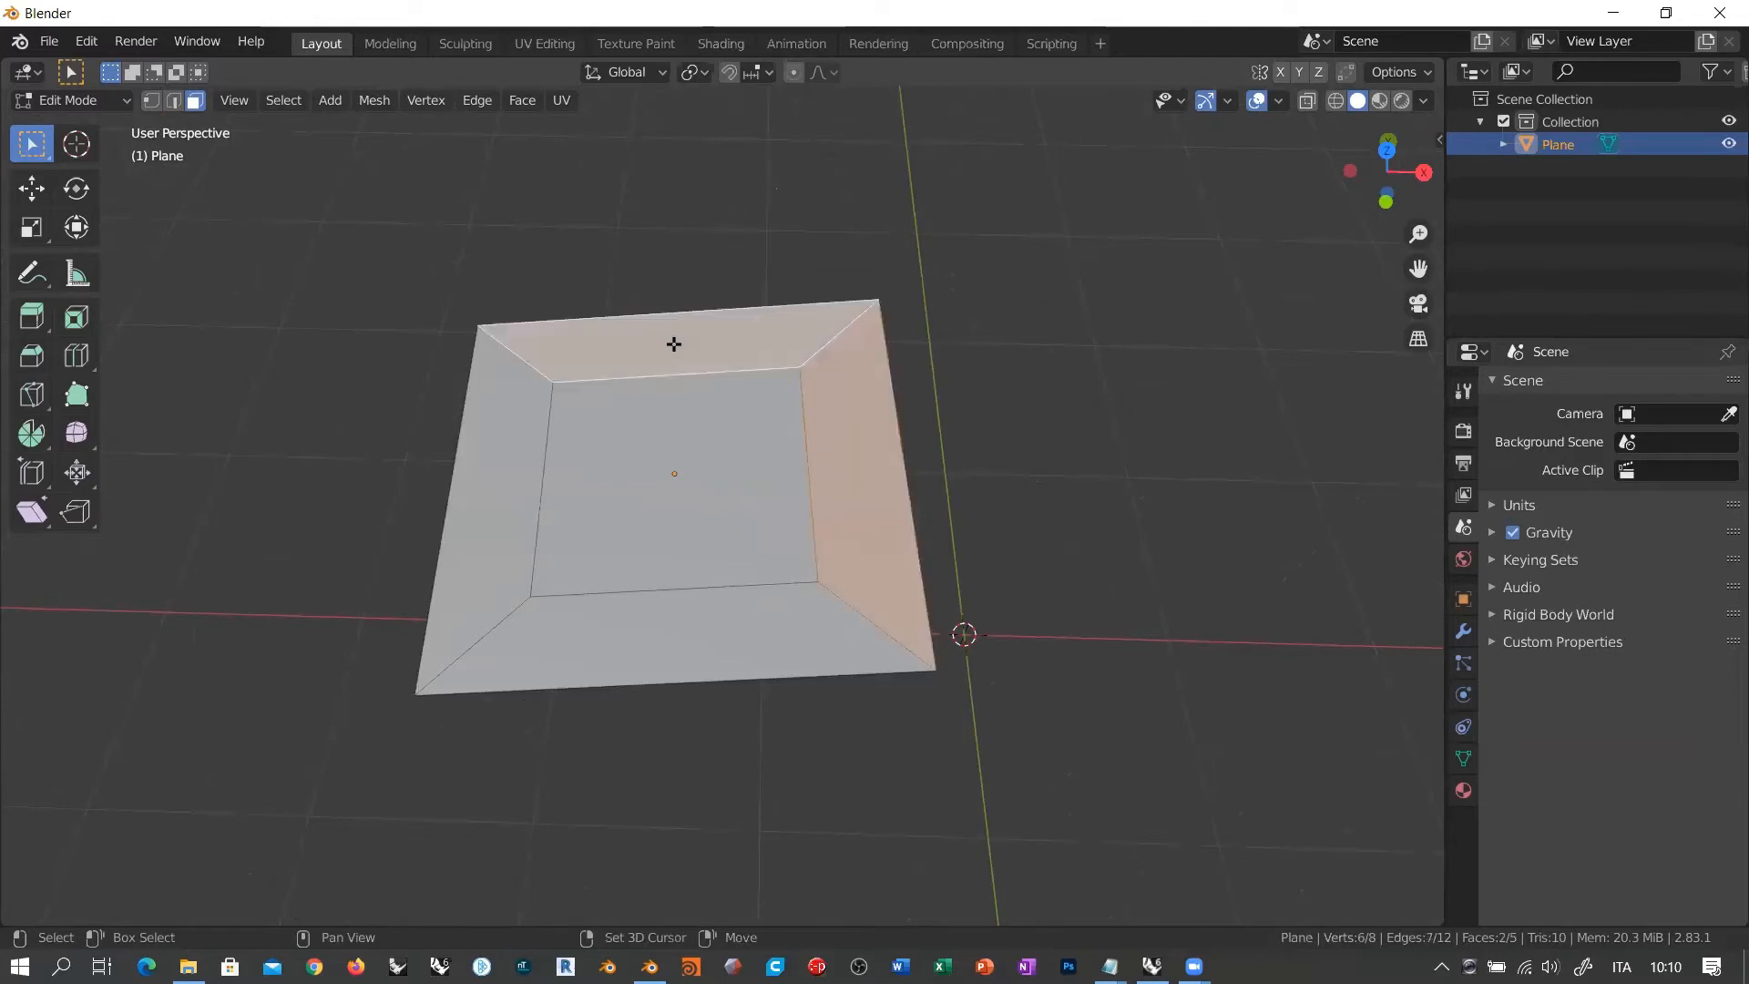
pyautogui.keyDown('shift'); pyautogui.click(498, 468); pyautogui.keyUp('shift')
pyautogui.keyDown('shift'); pyautogui.click(670, 633); pyautogui.keyUp('shift')
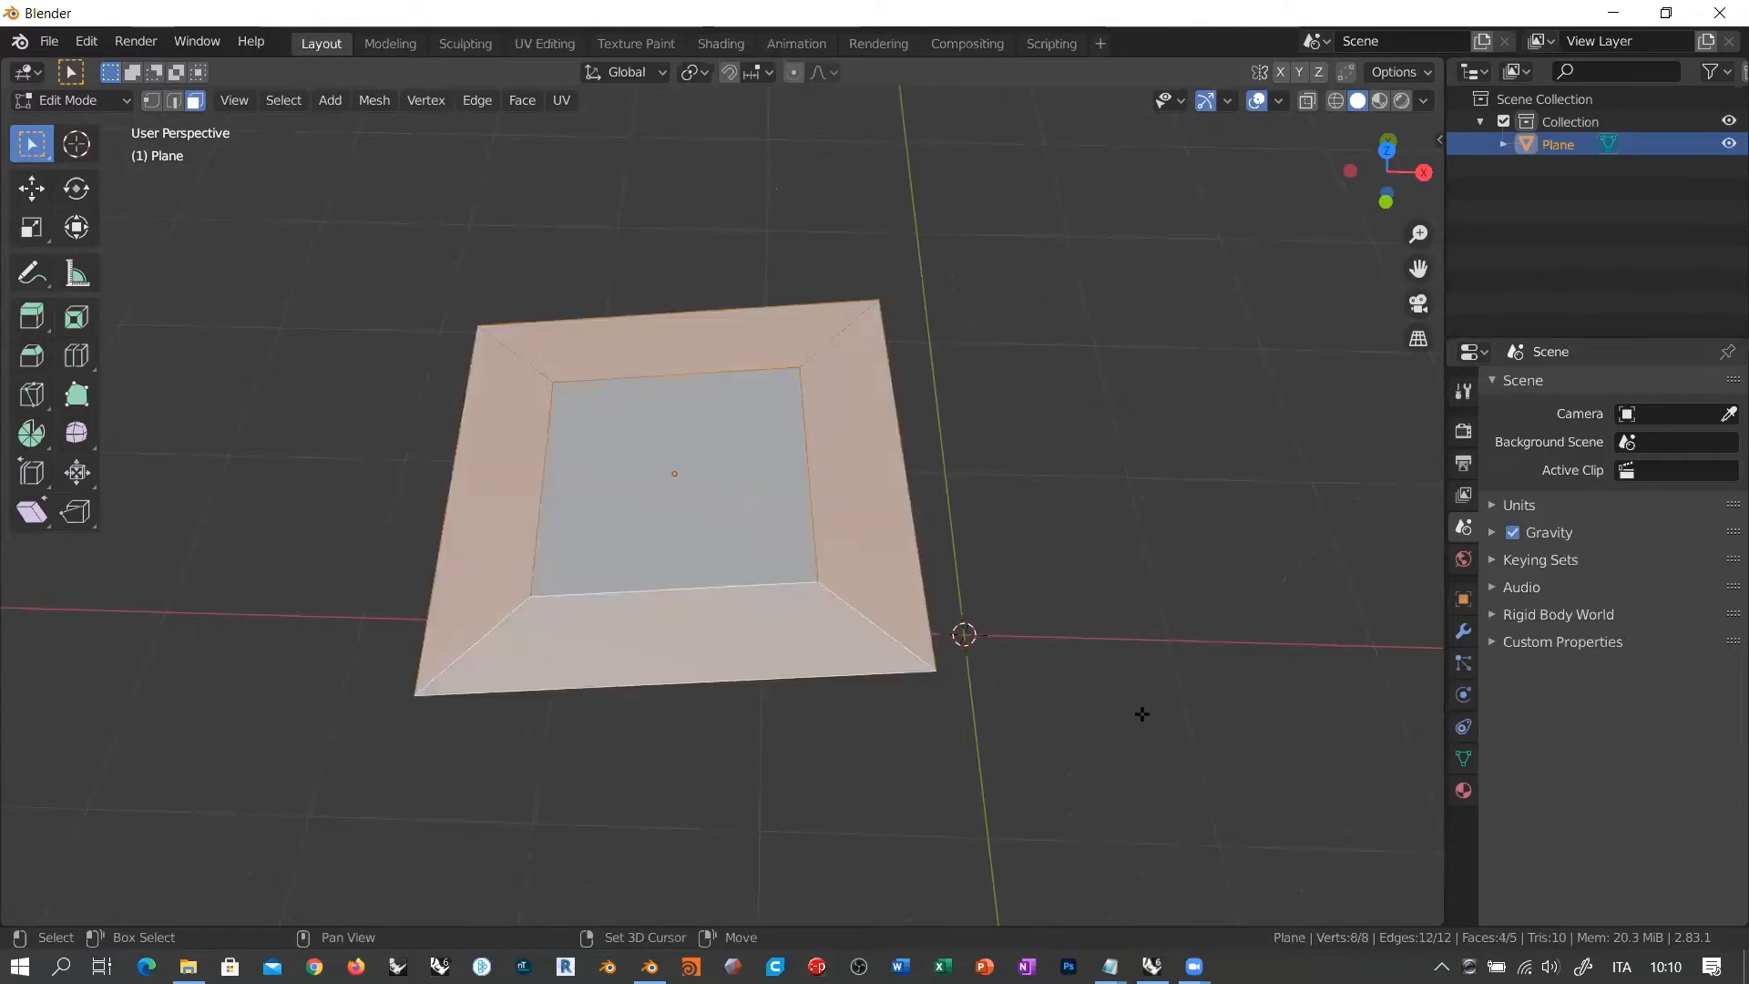
pyautogui.press('i')
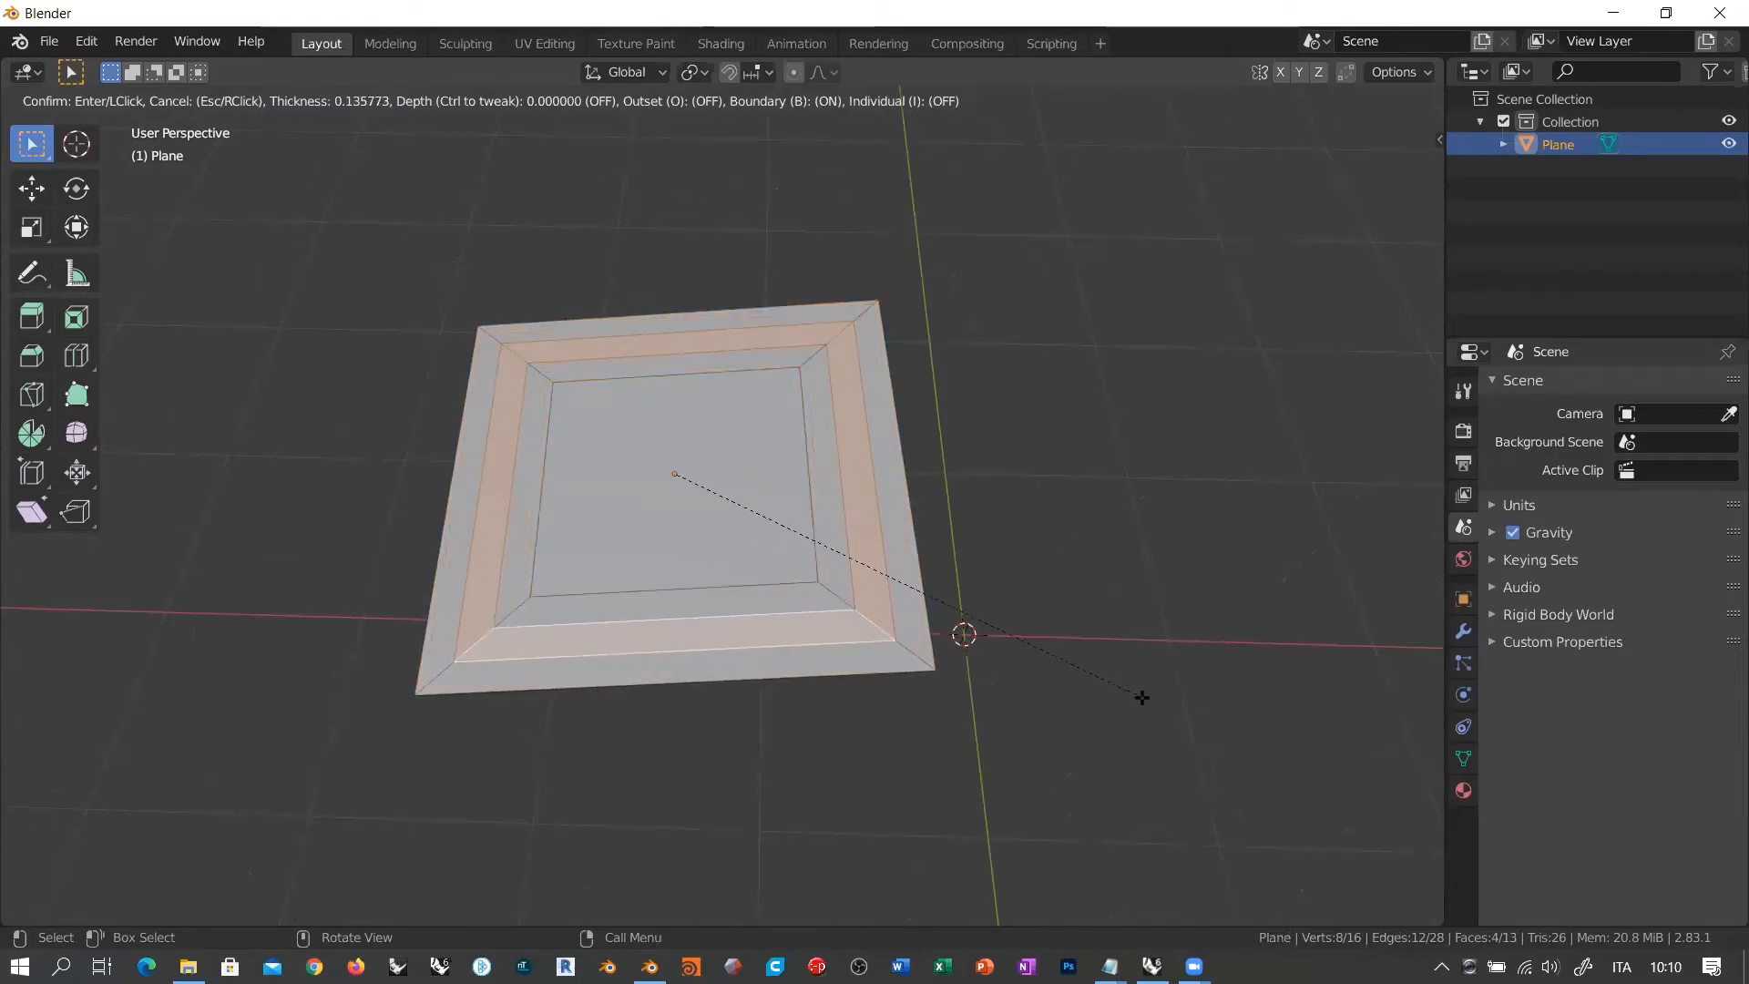
pyautogui.click(1142, 698)
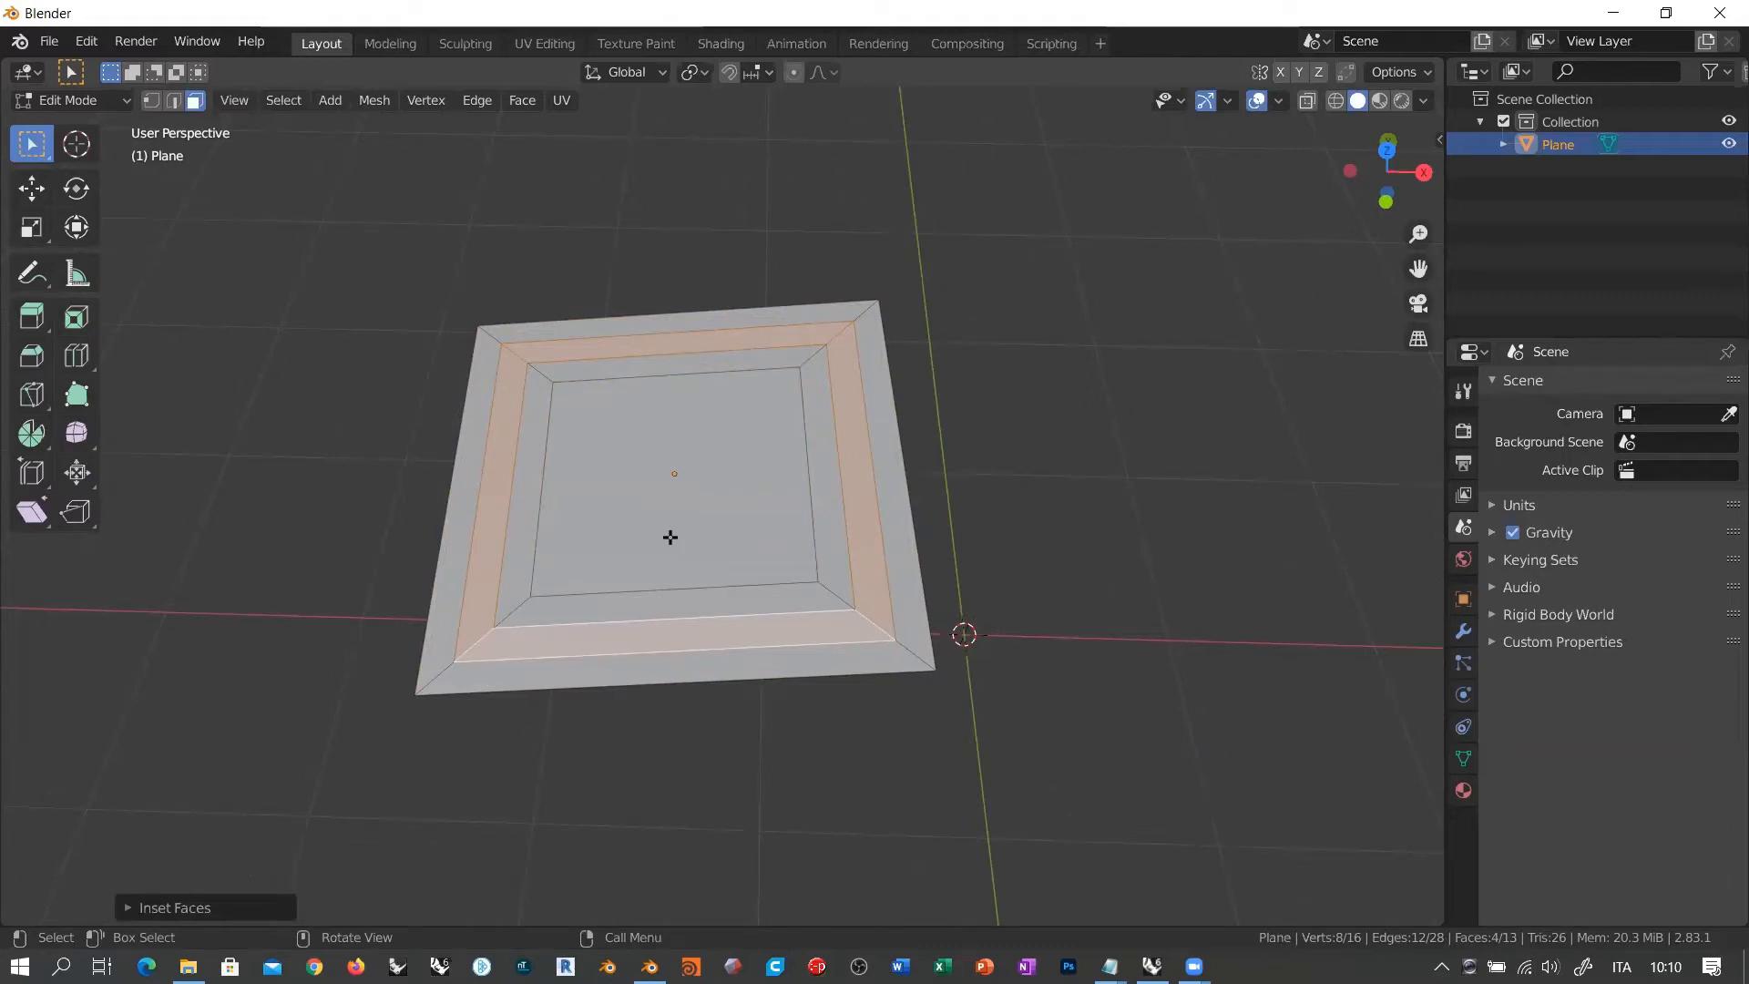
# Step: Select the two opposite strips of the inset ring along the Y direction and inset them into narrower strips
pyautogui.click(500, 477)
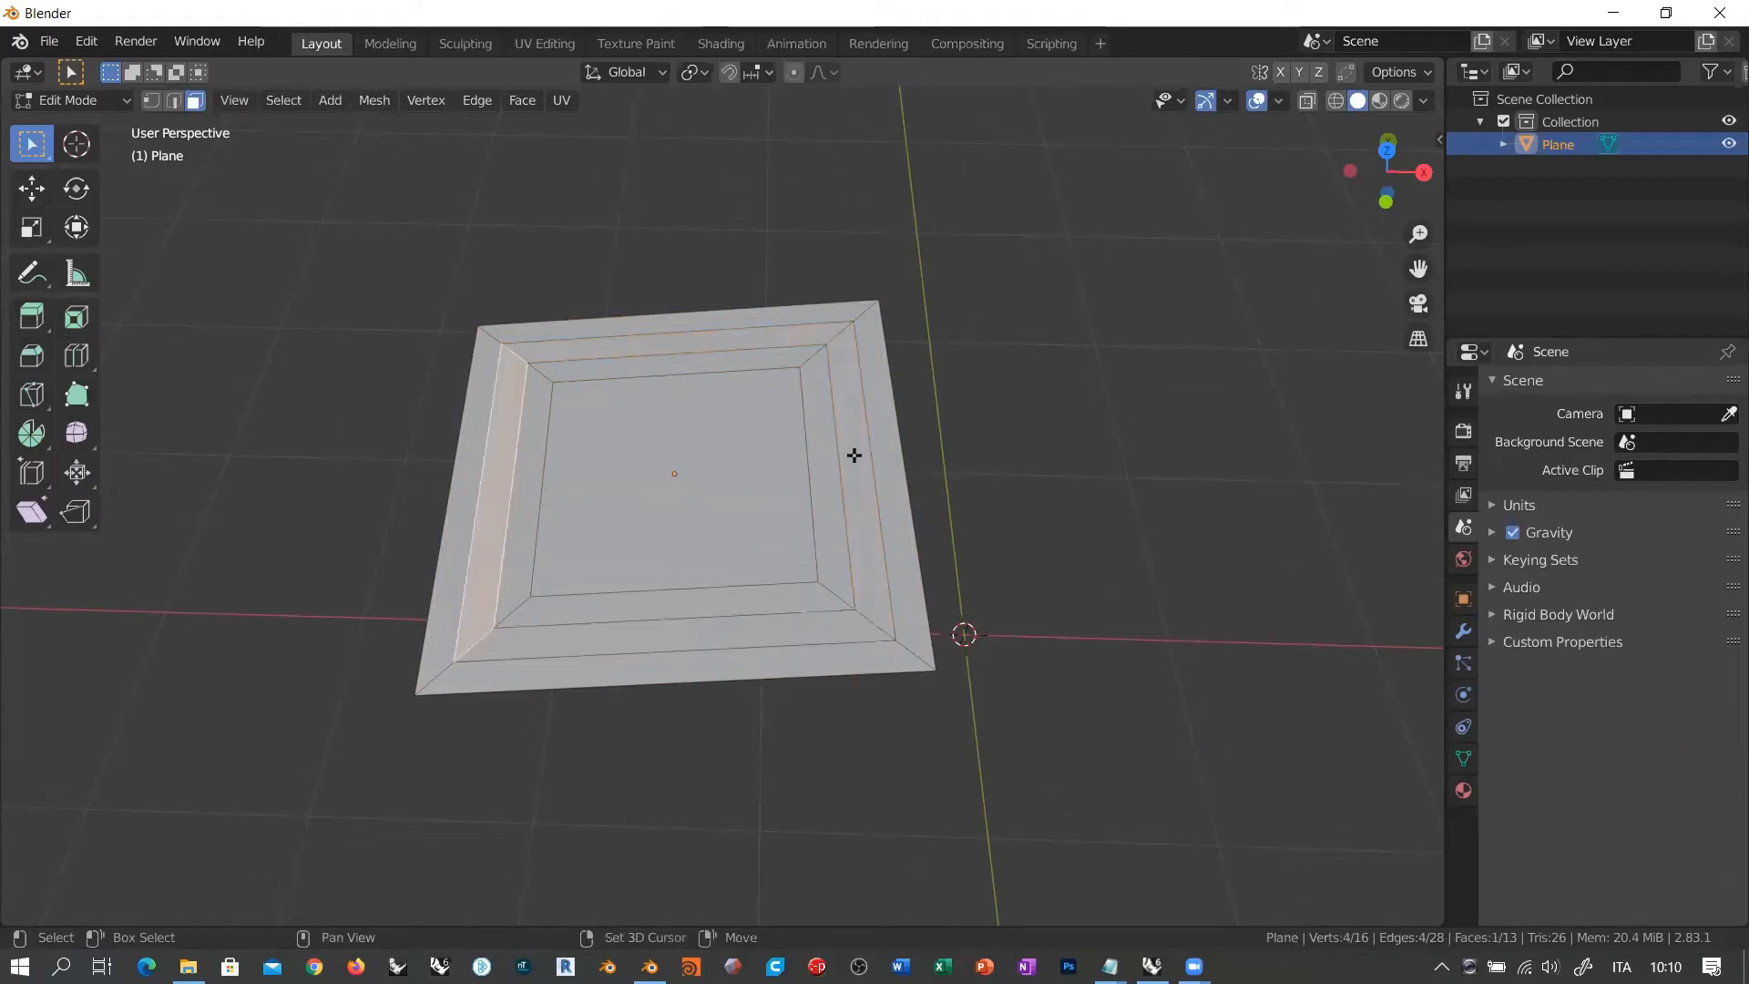
pyautogui.keyDown('shift'); pyautogui.click(854, 453); pyautogui.keyUp('shift')
pyautogui.press('i')
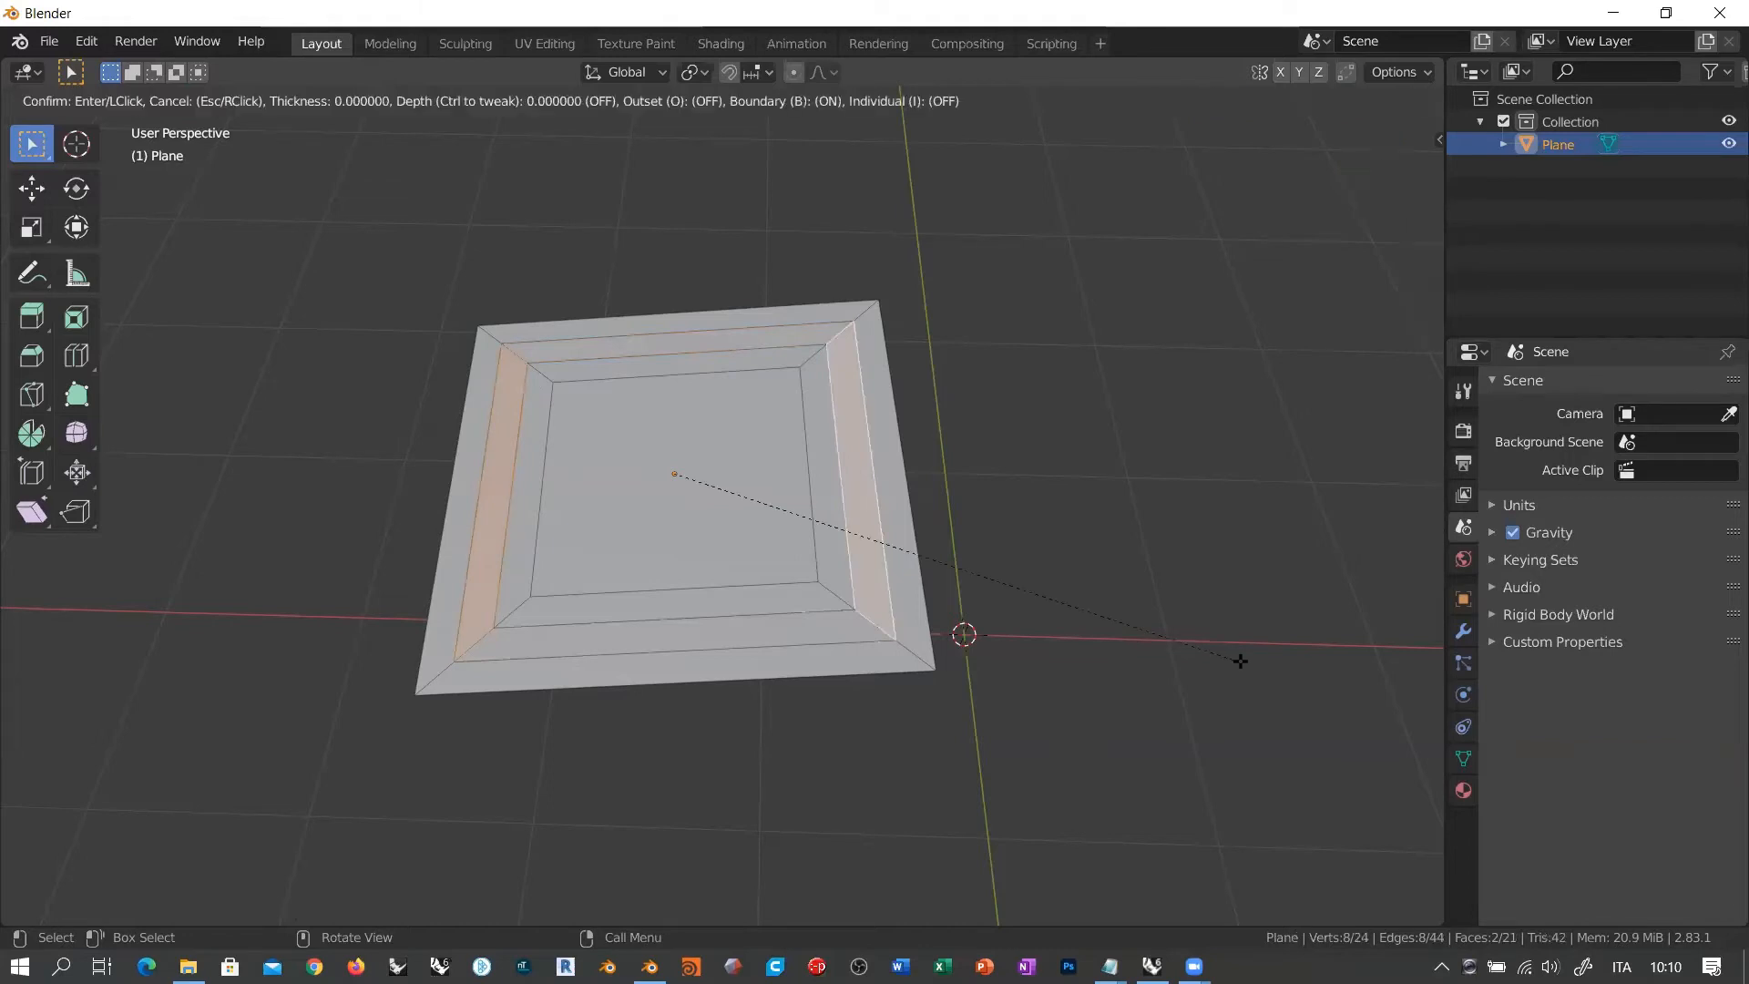
pyautogui.click(1230, 660)
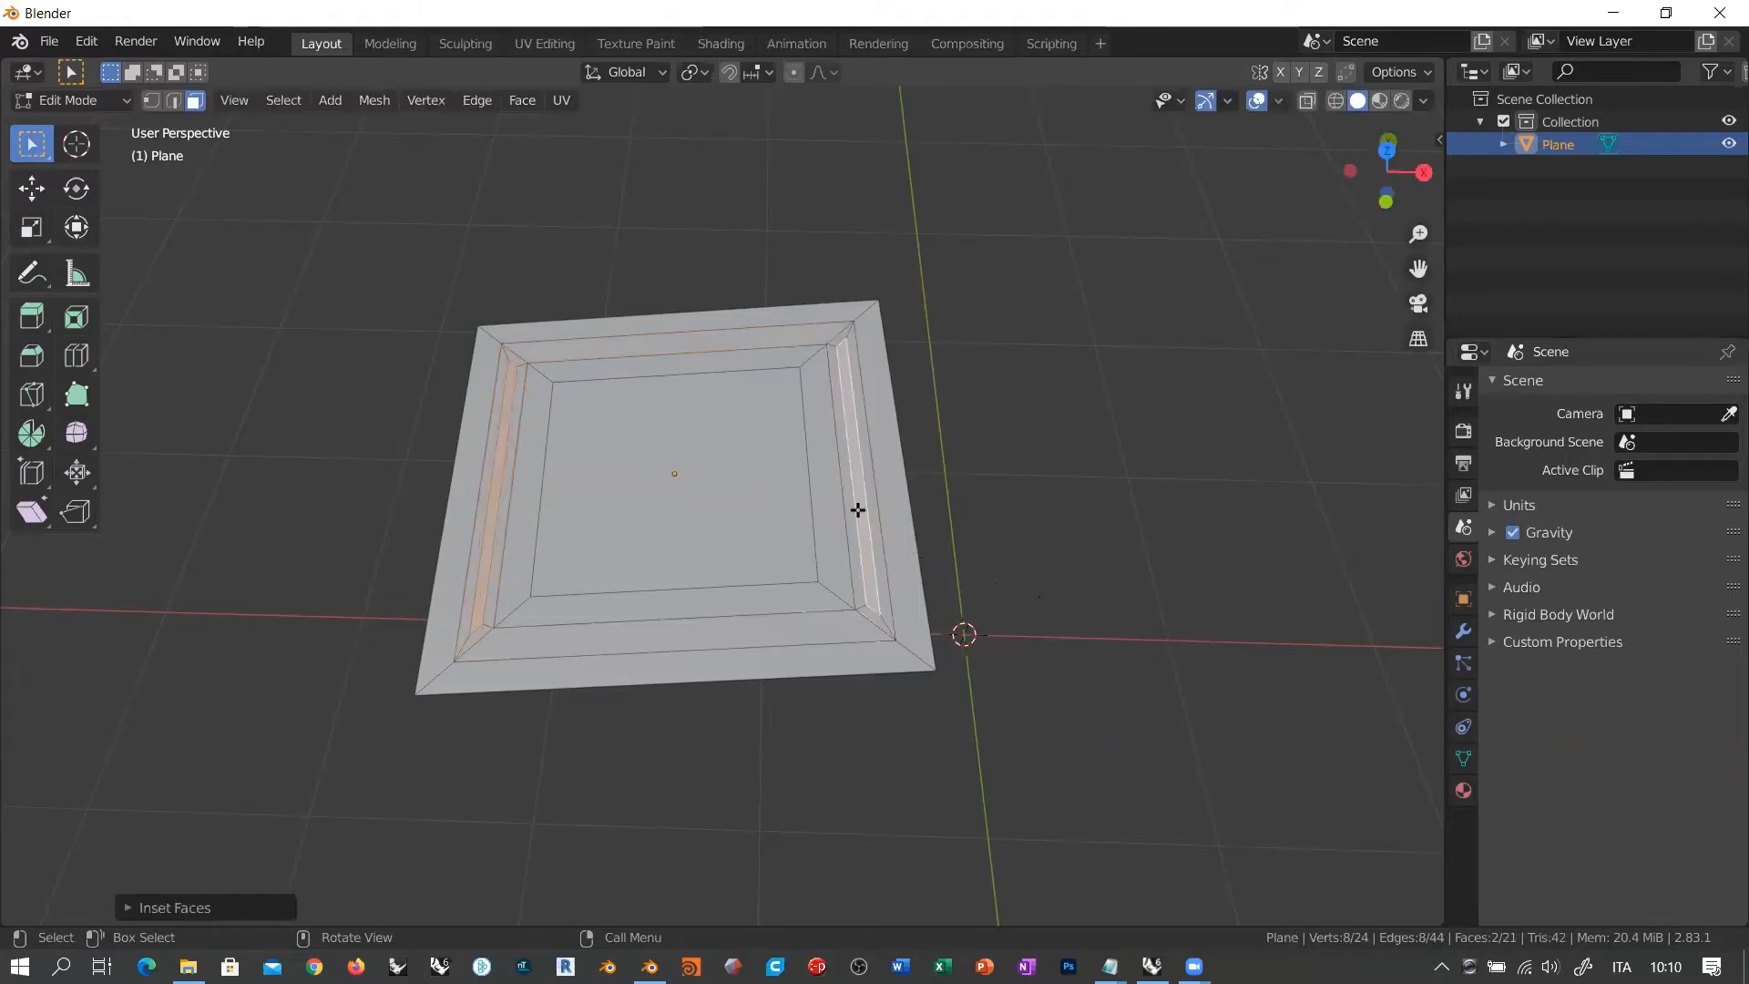
# Step: Move the two narrow inset strips upward to form raised walls on opposite sides of the plane
pyautogui.moveTo(730, 613); pyautogui.dragTo(795, 576, button='middle')
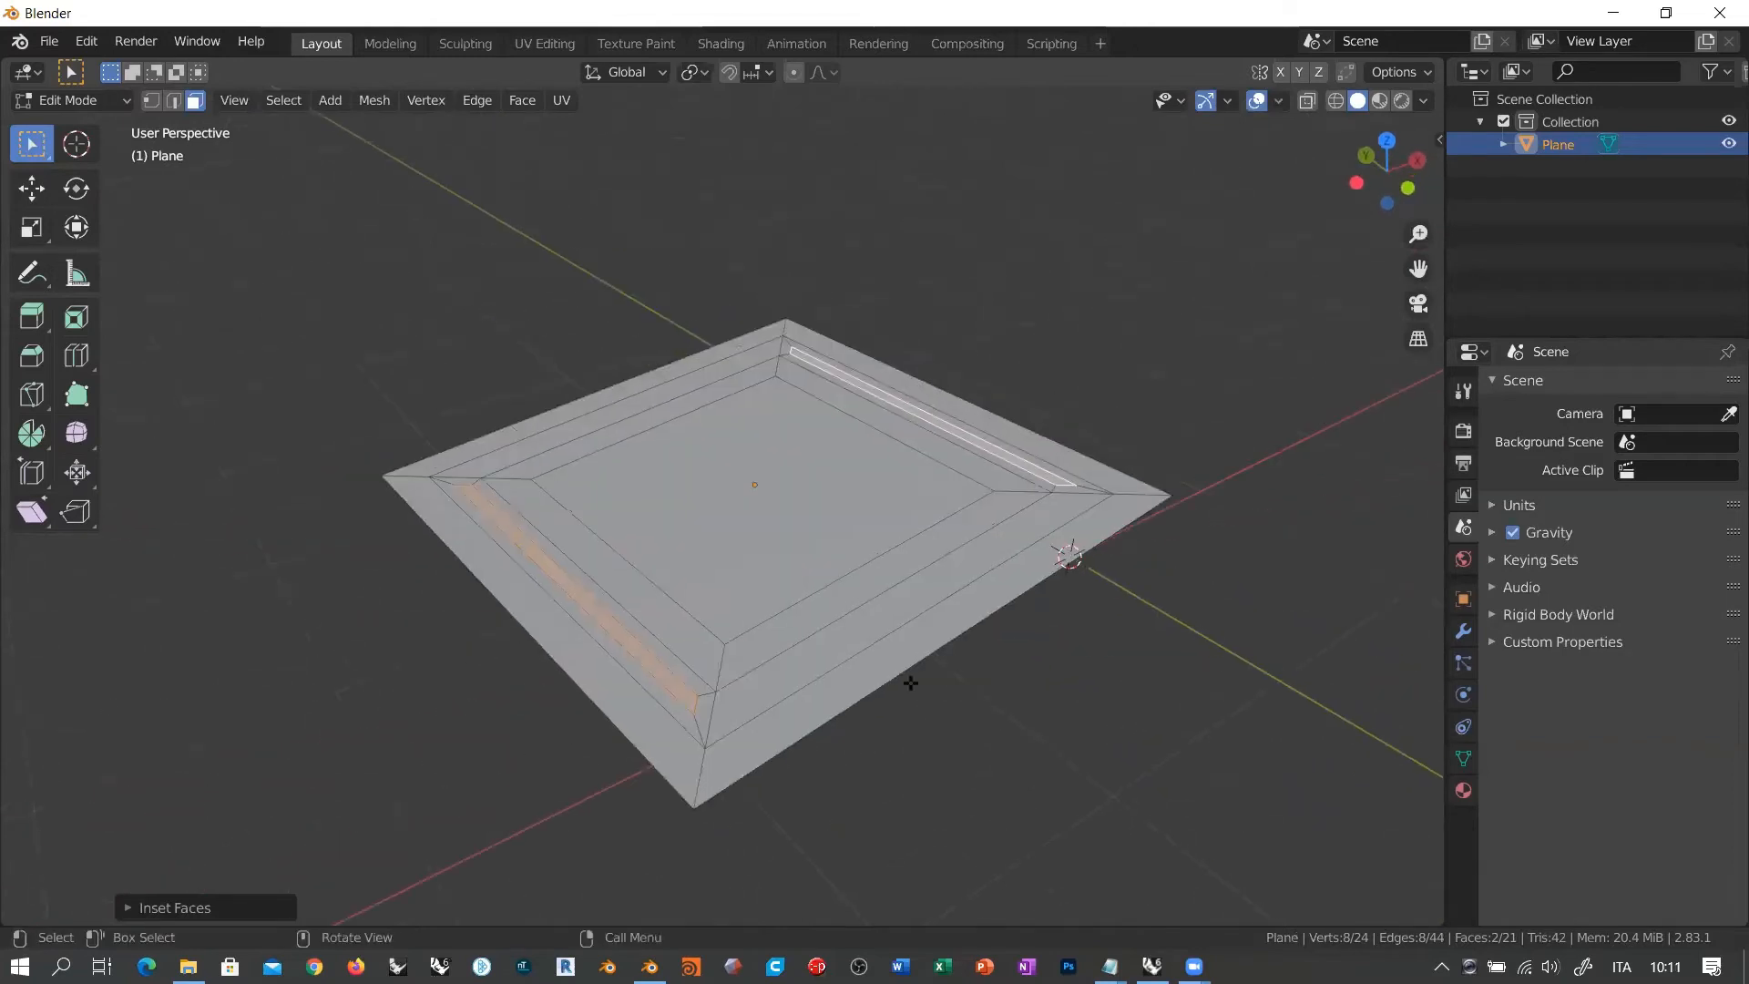
pyautogui.moveTo(949, 665); pyautogui.dragTo(406, 525, button='middle')
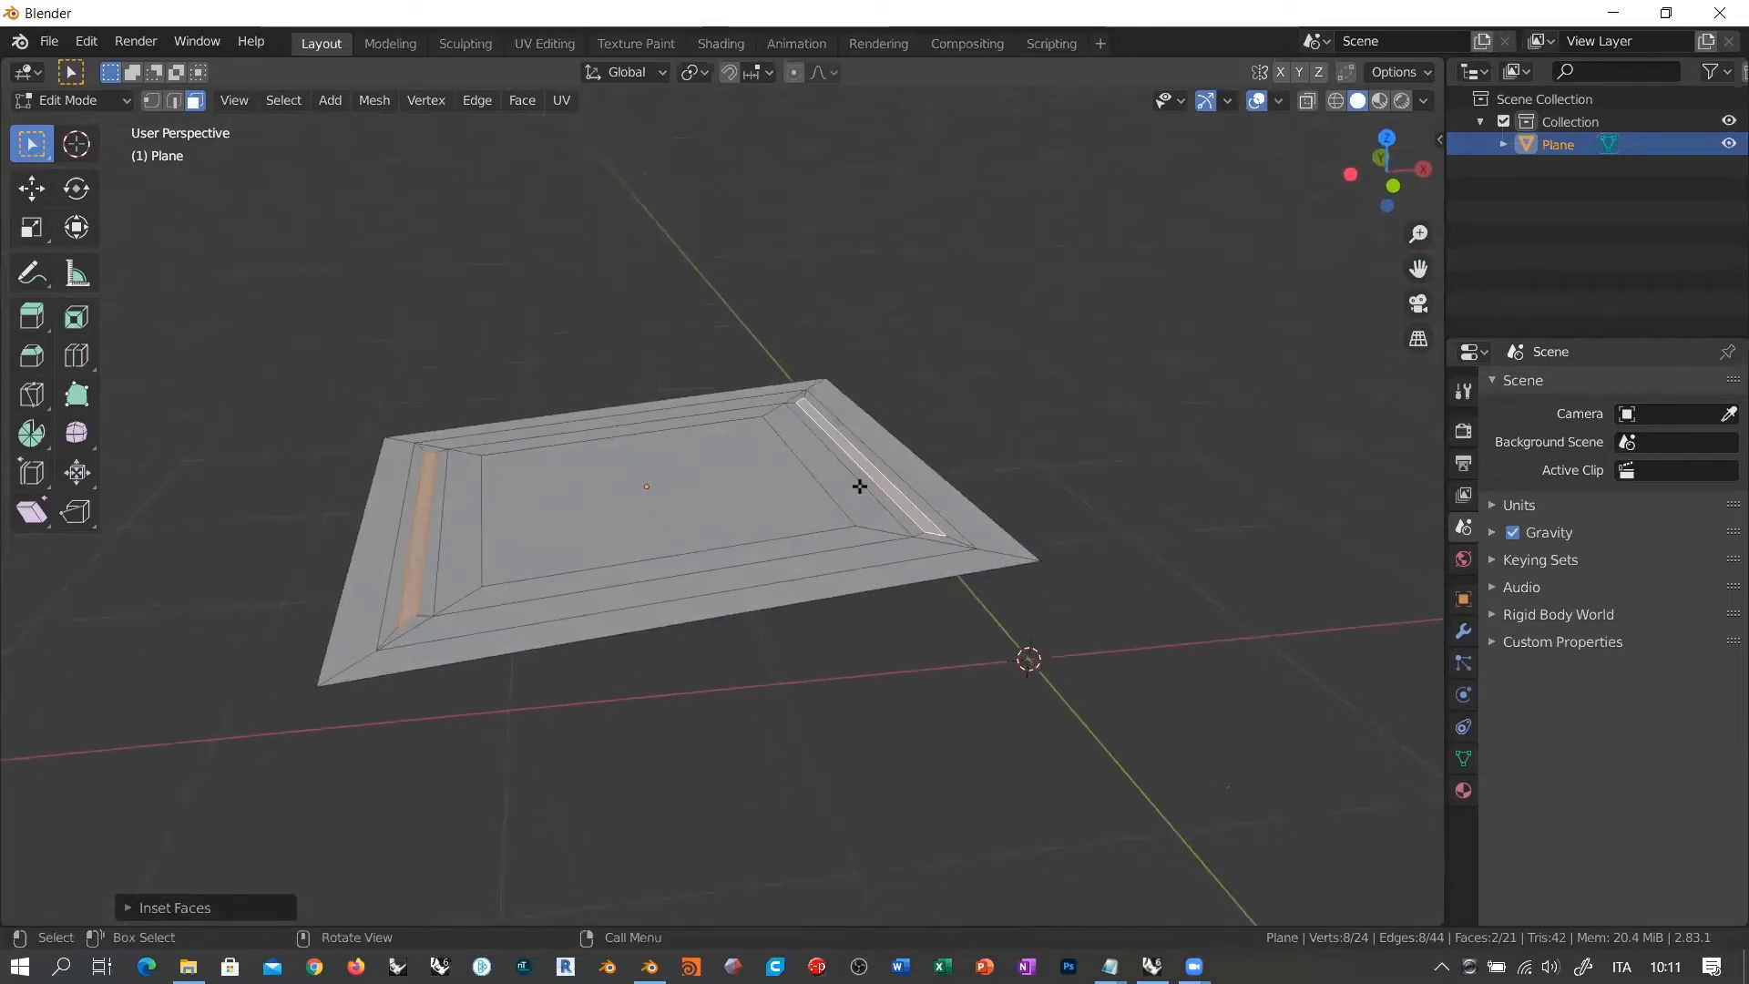
pyautogui.moveTo(890, 710); pyautogui.dragTo(882, 683, button='middle')
pyautogui.press('g')
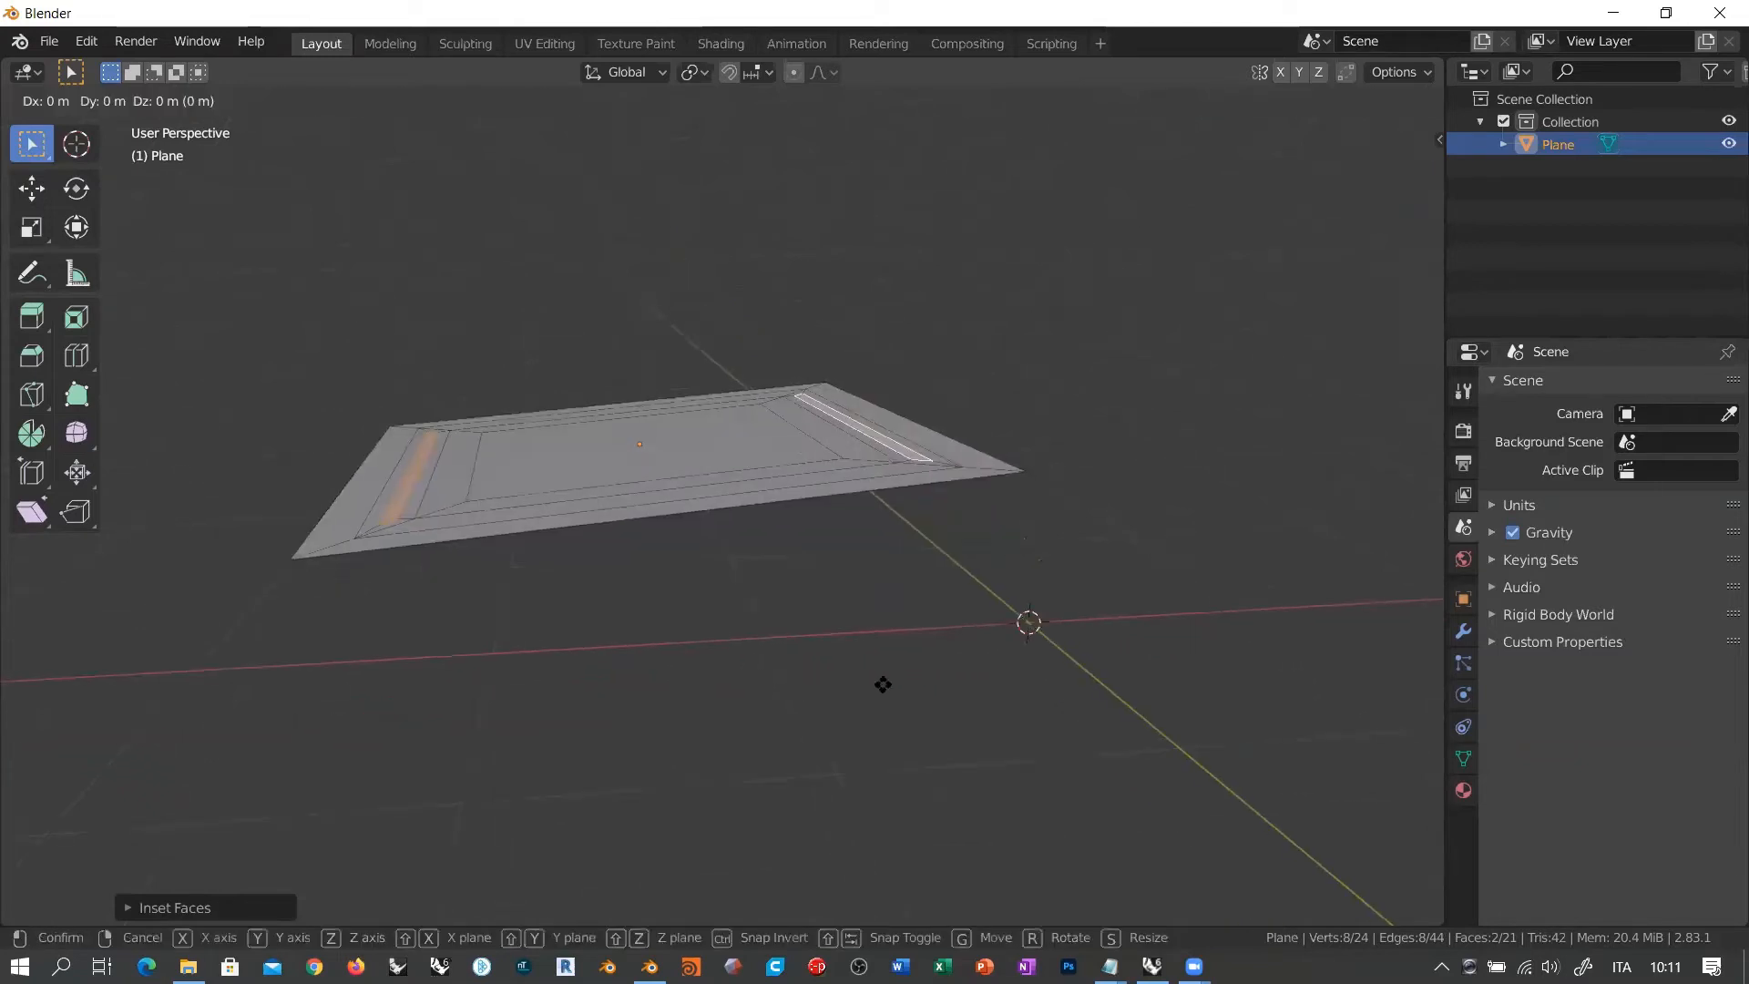
pyautogui.click(861, 589)
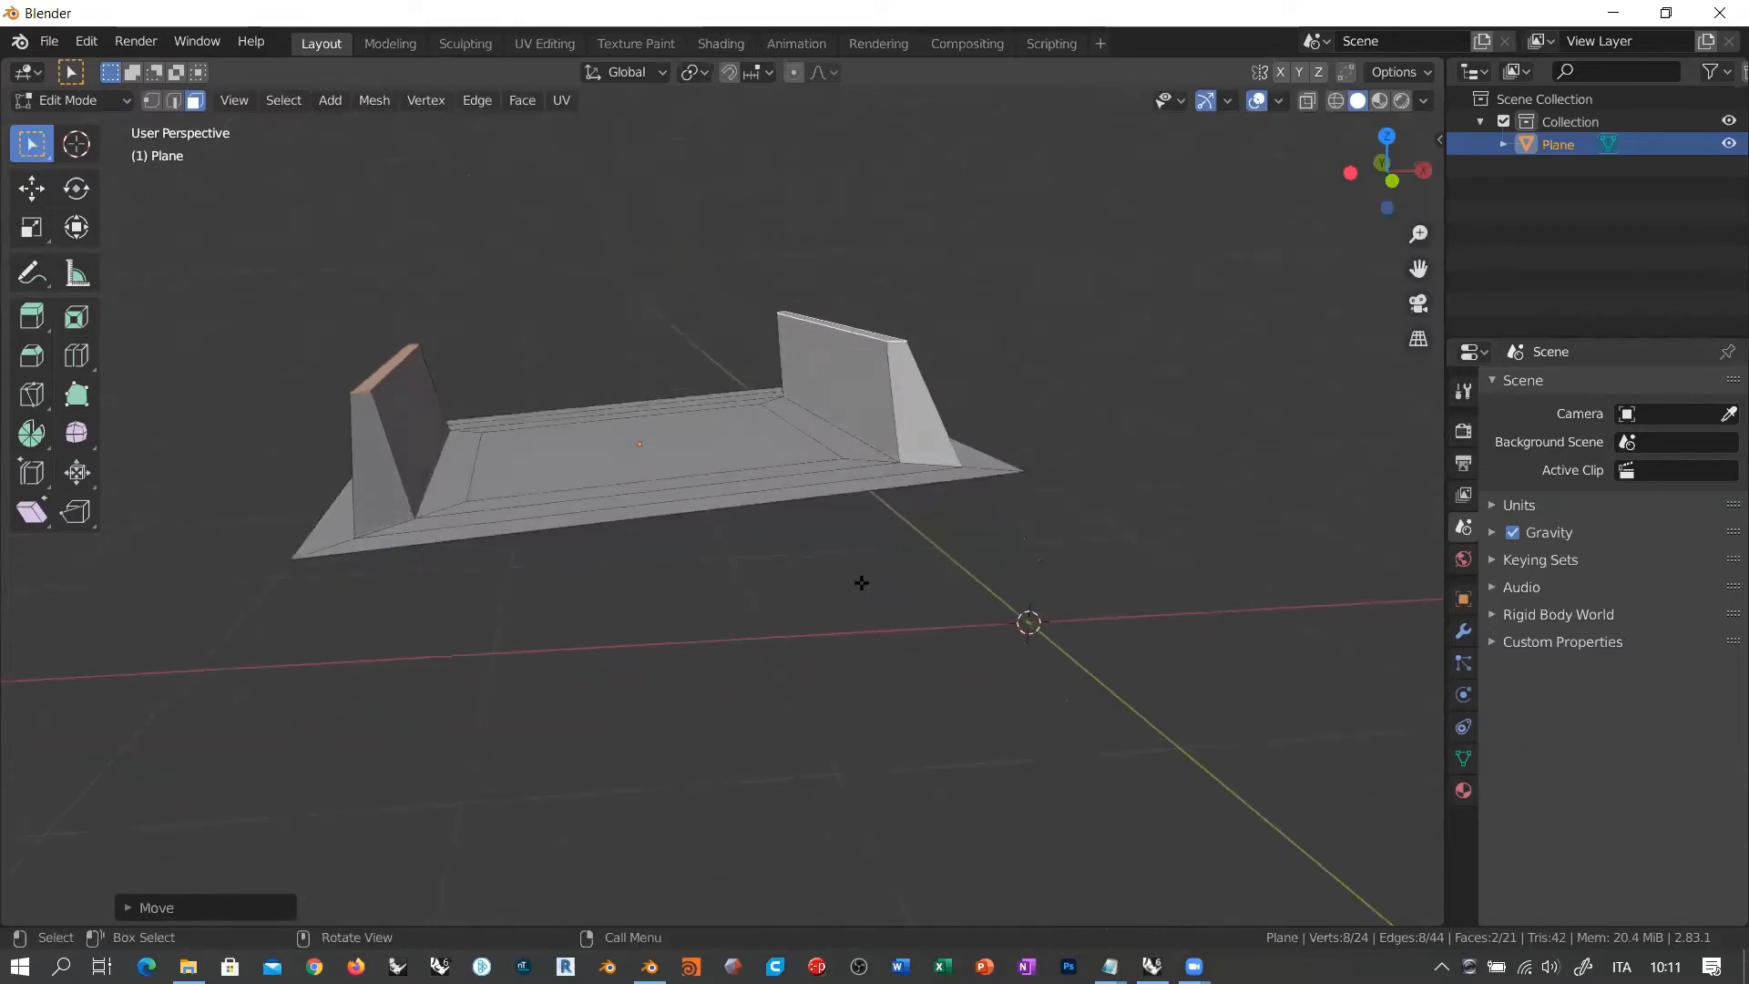
# Step: Select the central square face and move it down below the border to form a recess
pyautogui.moveTo(861, 589); pyautogui.dragTo(598, 520, button='middle')
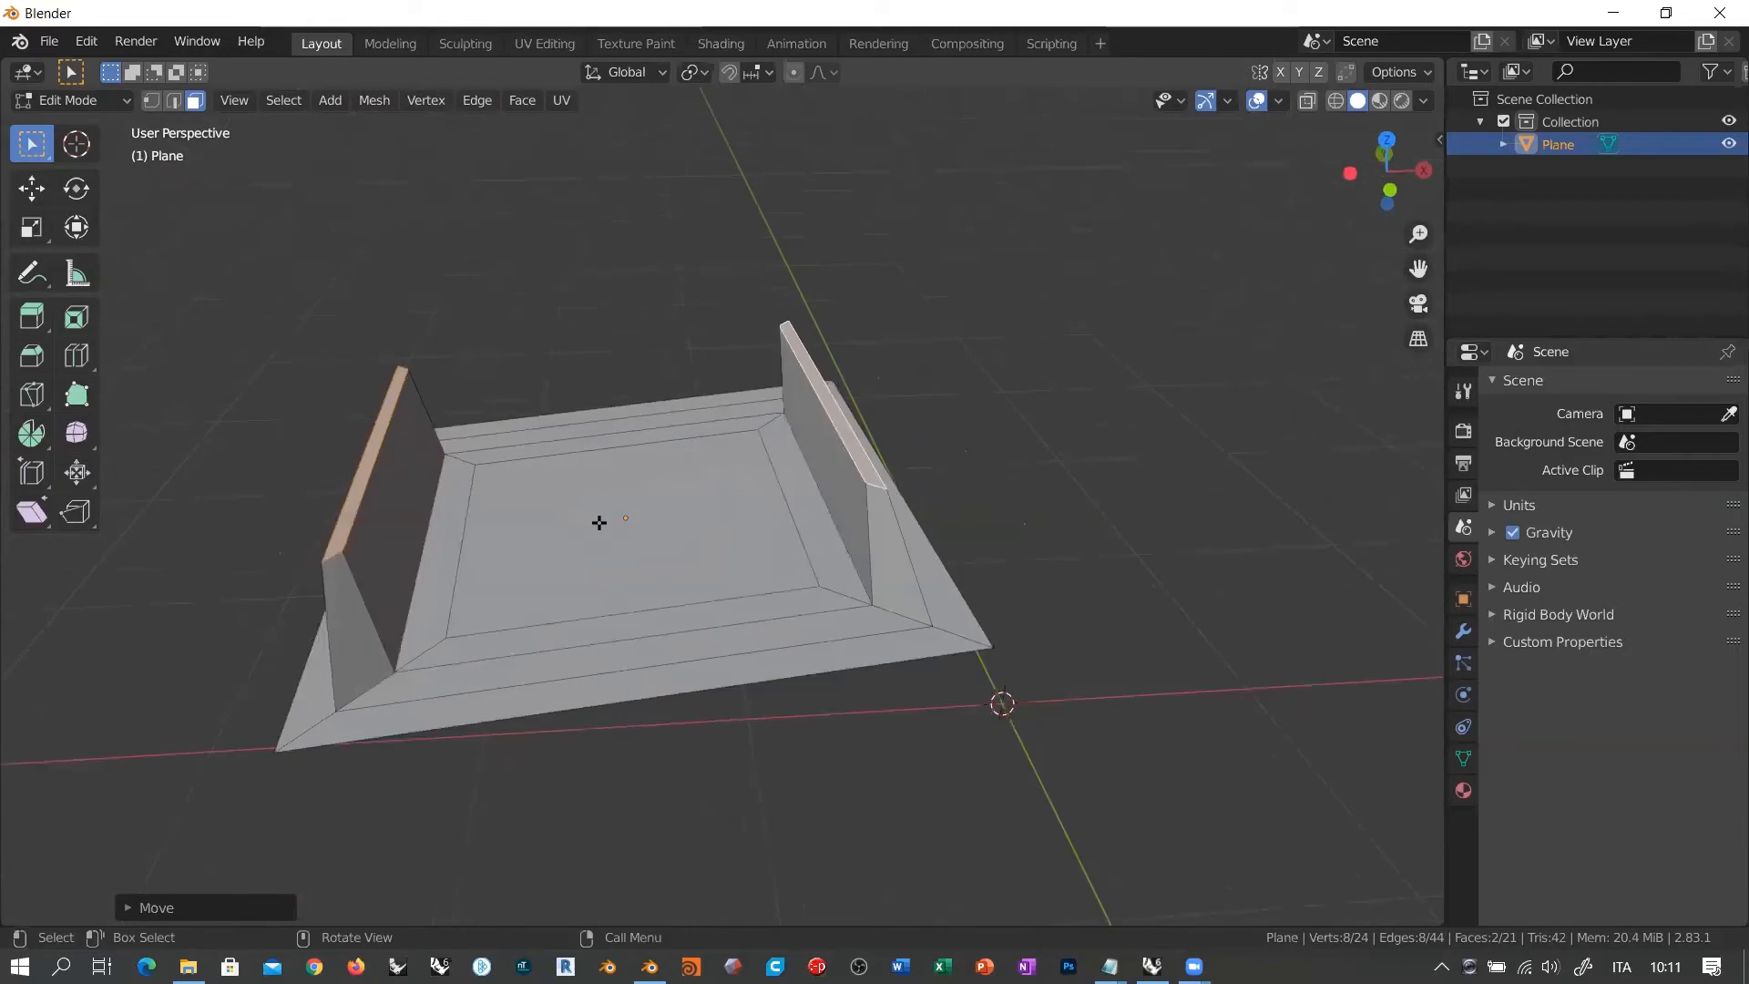
pyautogui.click(597, 519)
pyautogui.moveTo(812, 576); pyautogui.dragTo(808, 551, button='middle')
pyautogui.press('g')
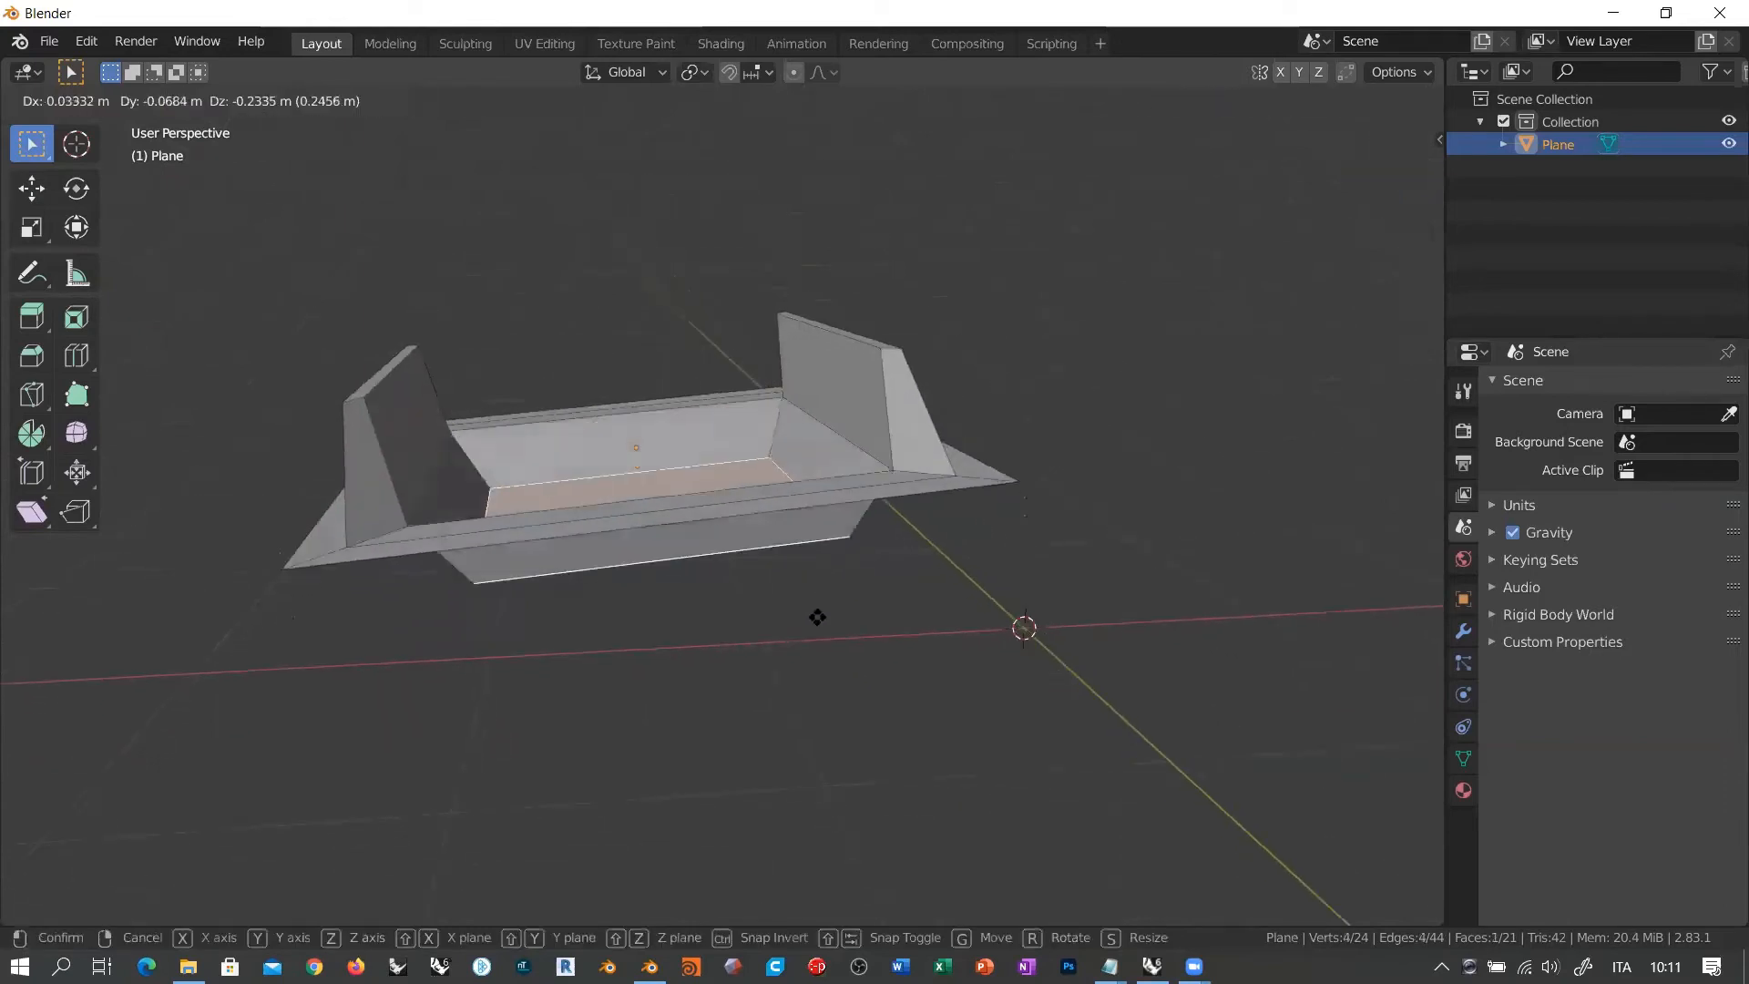
pyautogui.click(820, 638)
# Step: Inset the recessed square floor face slightly to create a thin border around it
pyautogui.moveTo(672, 547); pyautogui.dragTo(764, 454, button='middle')
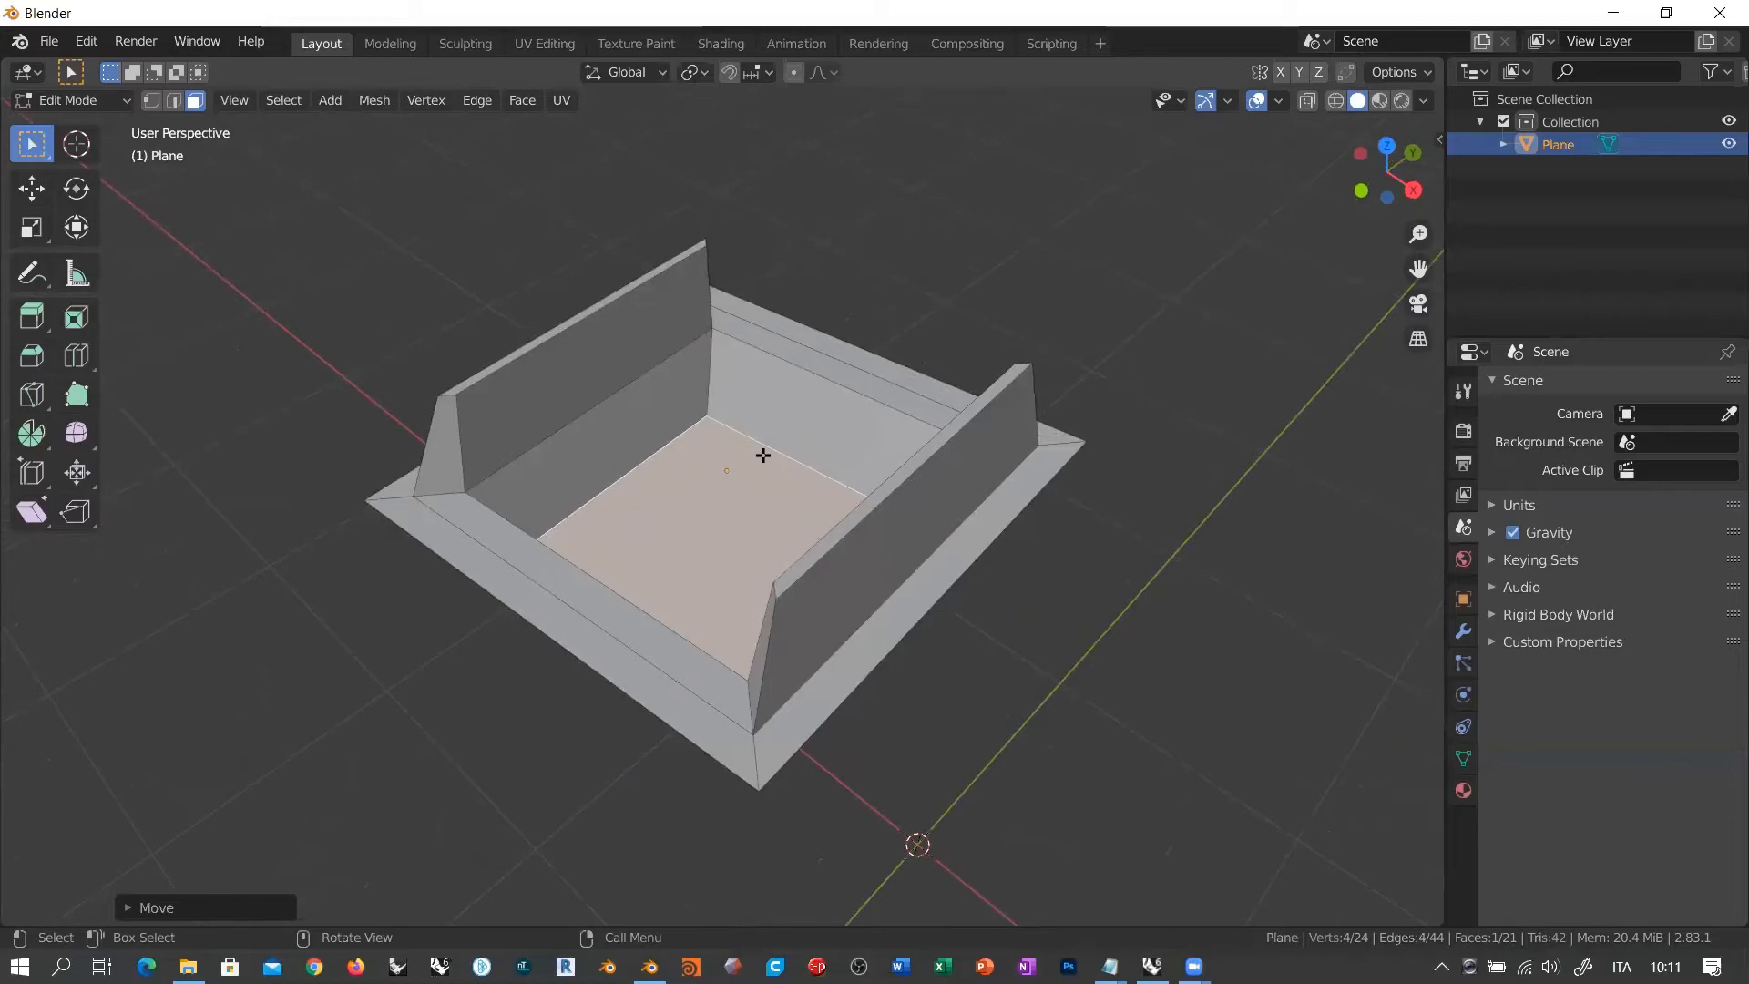
pyautogui.moveTo(729, 441); pyautogui.dragTo(854, 504, button='middle')
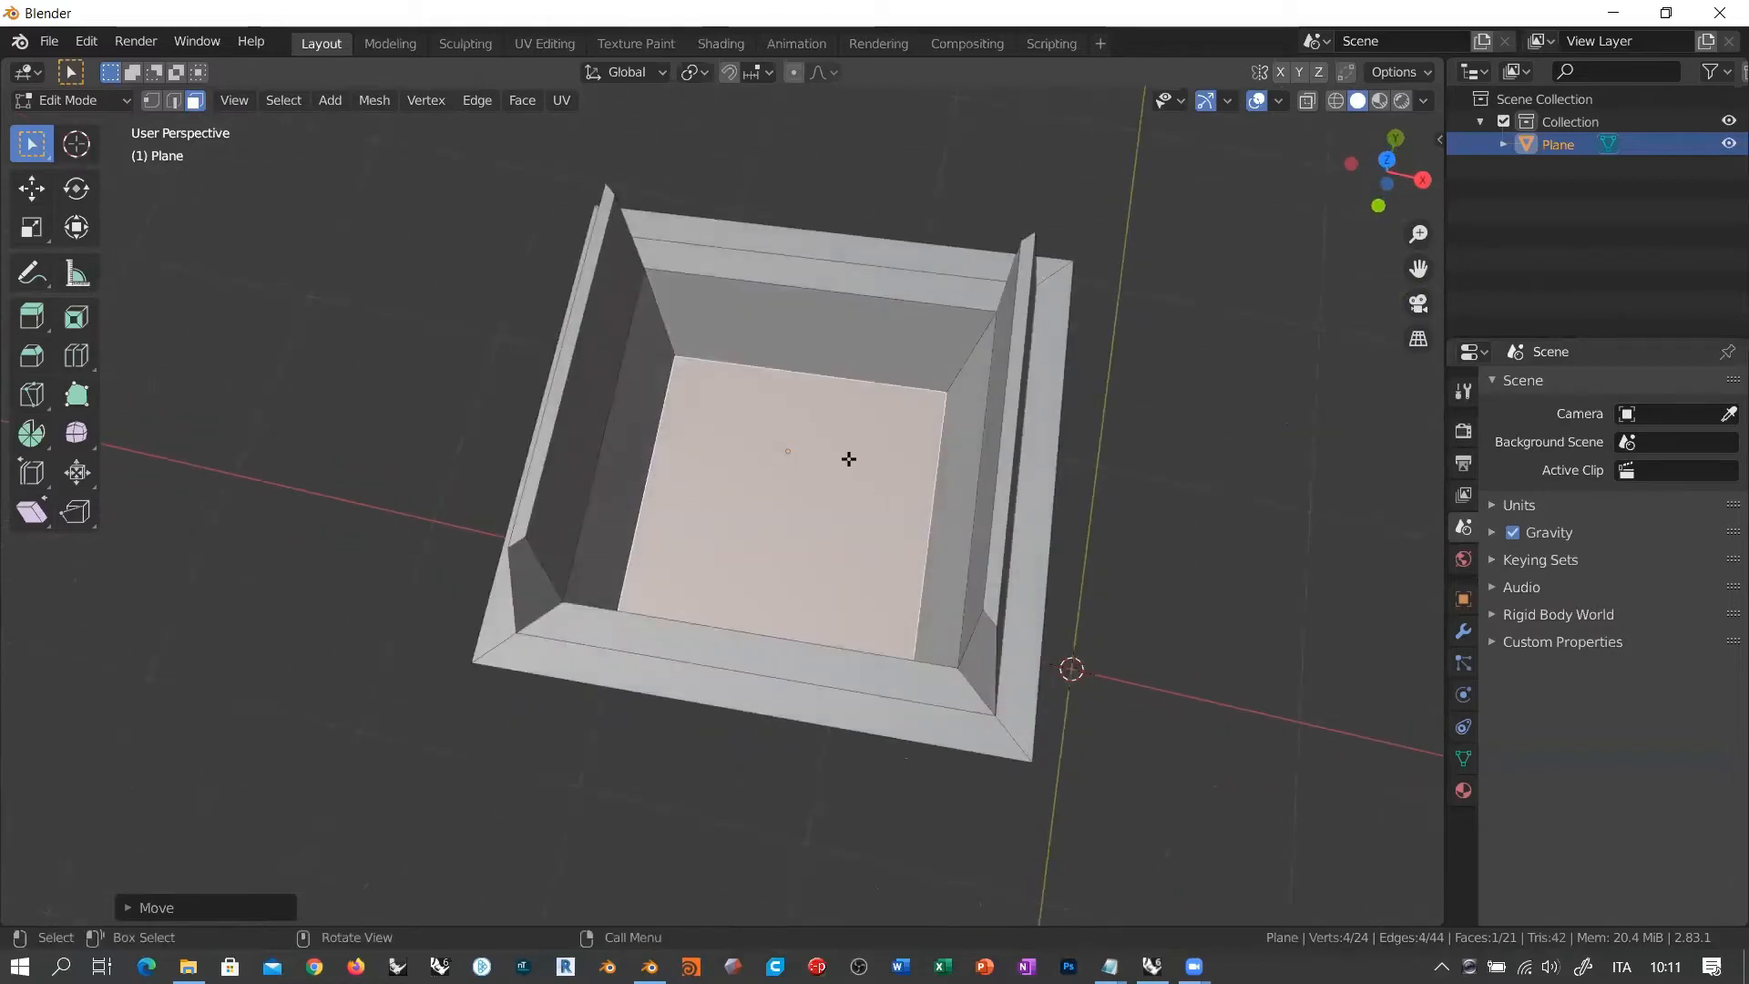
pyautogui.moveTo(789, 507)
pyautogui.mouseDown(button='middle')
pyautogui.moveTo(824, 551)
pyautogui.moveTo(765, 507)
pyautogui.mouseUp(button='middle')
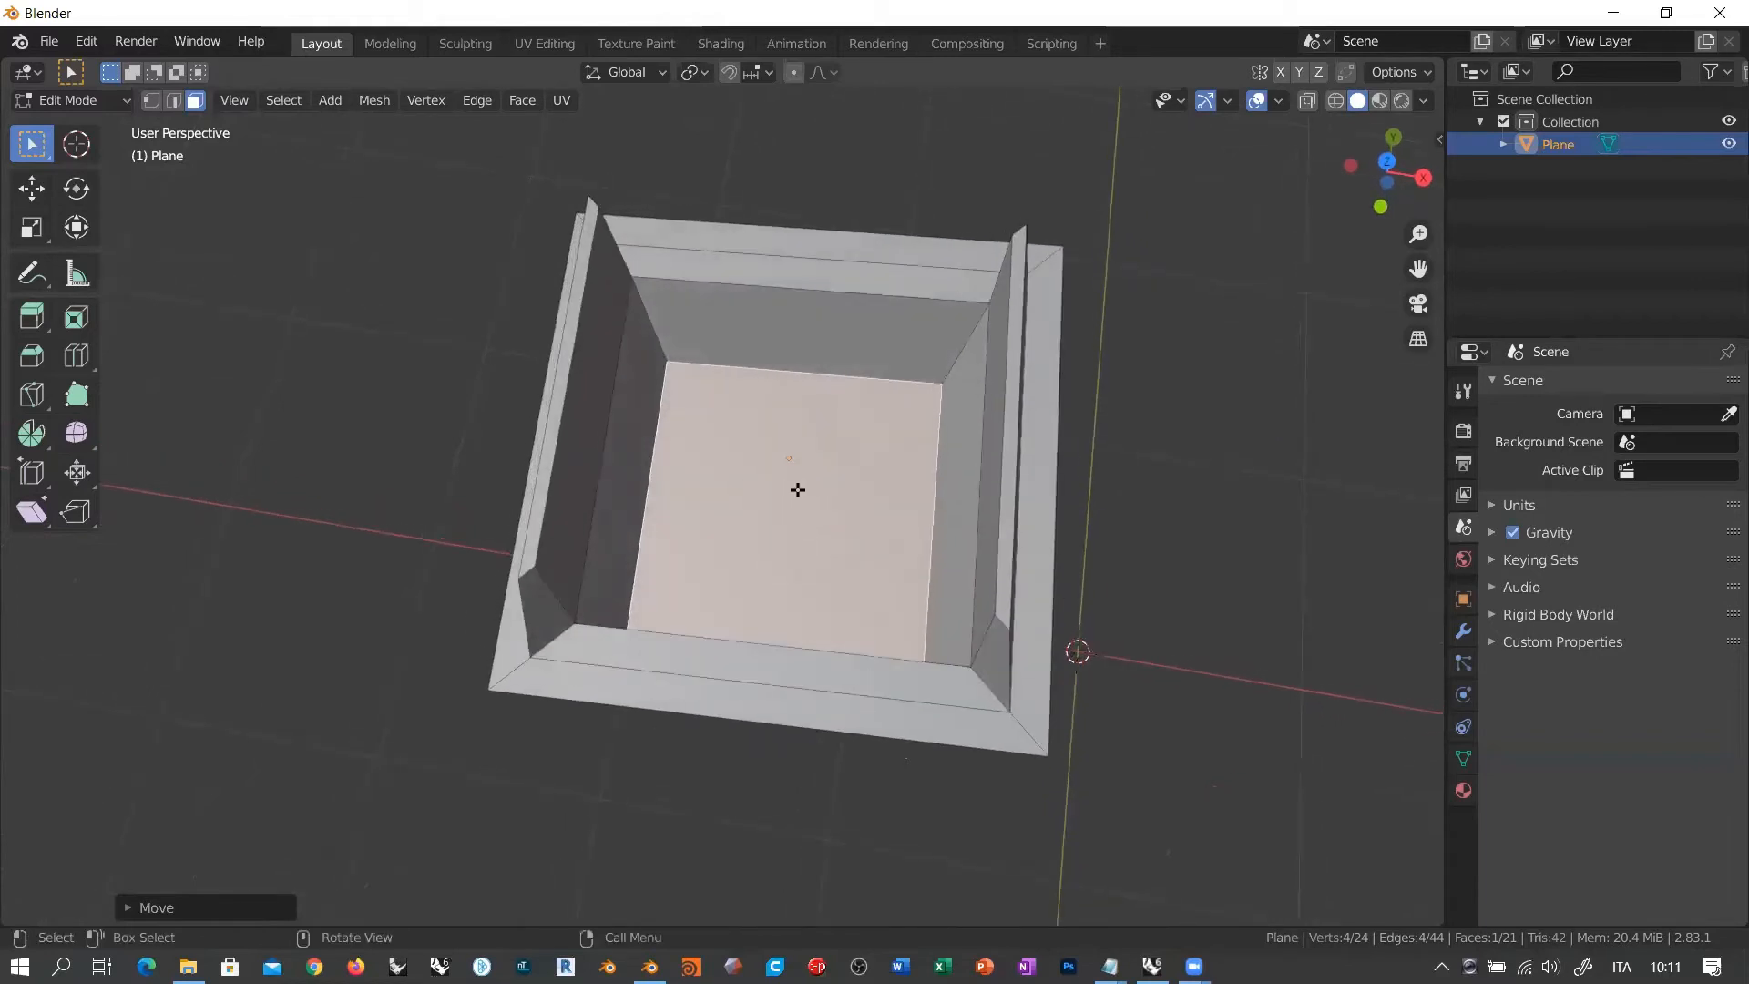
pyautogui.moveTo(796, 567); pyautogui.dragTo(757, 468, button='middle')
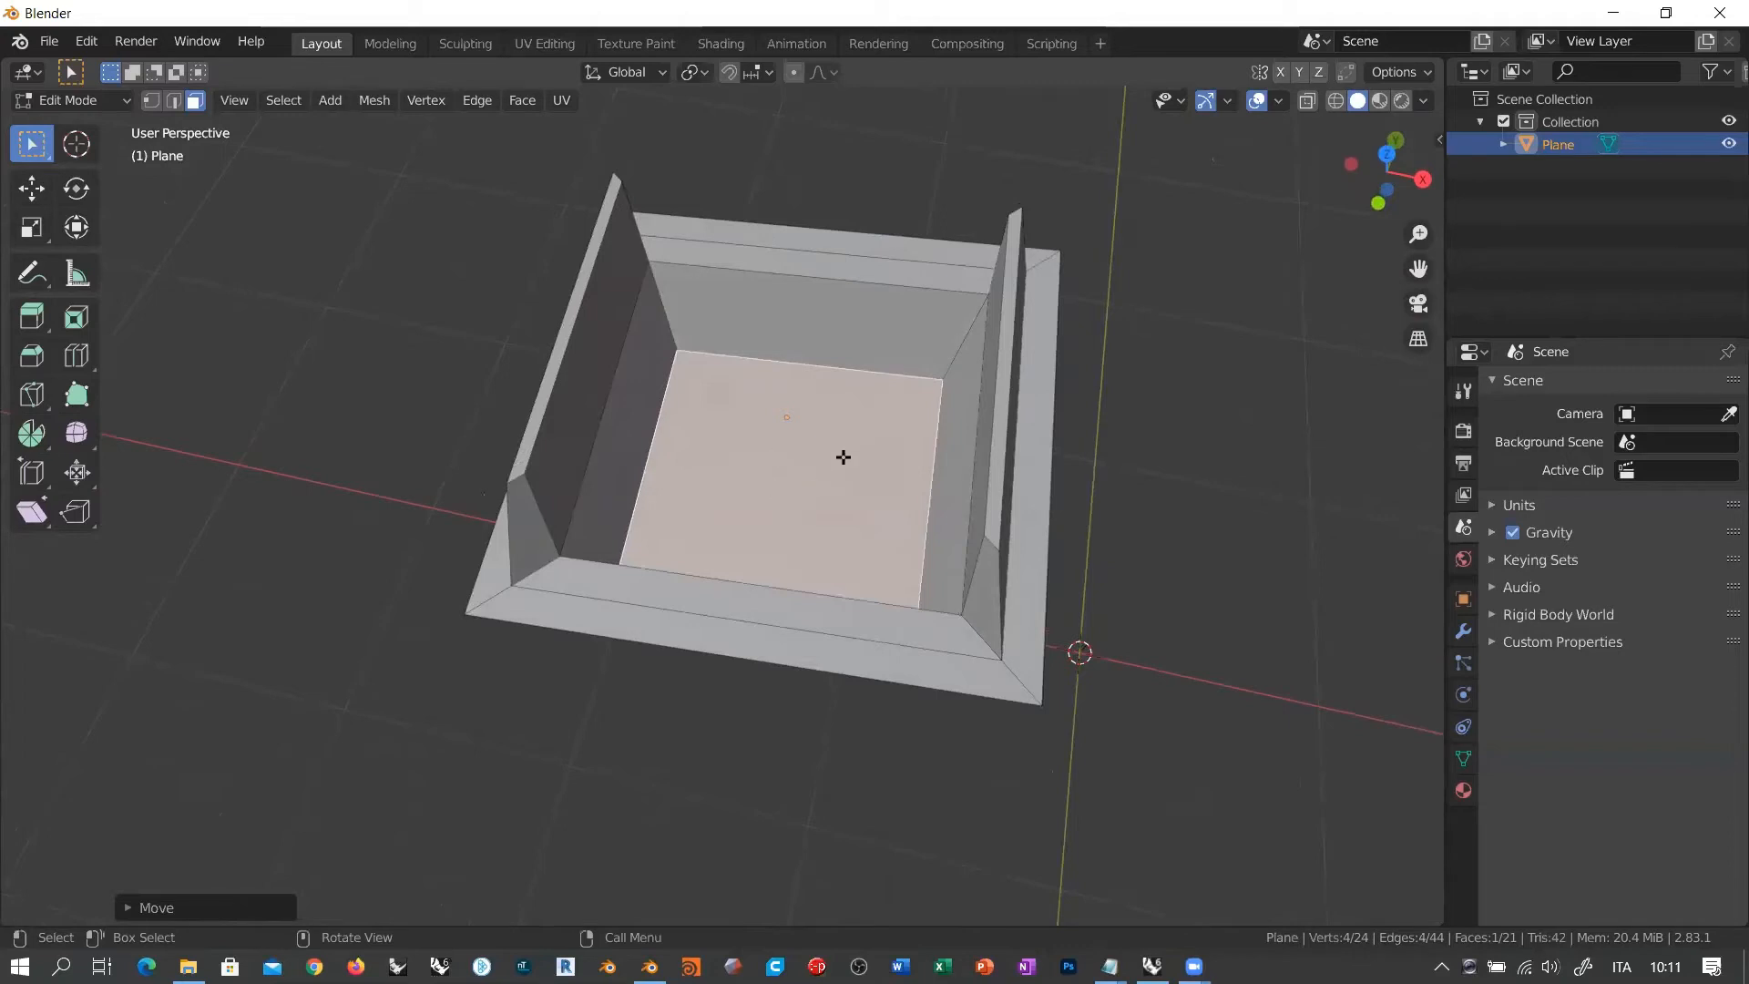
pyautogui.moveTo(811, 490); pyautogui.dragTo(821, 483, button='middle')
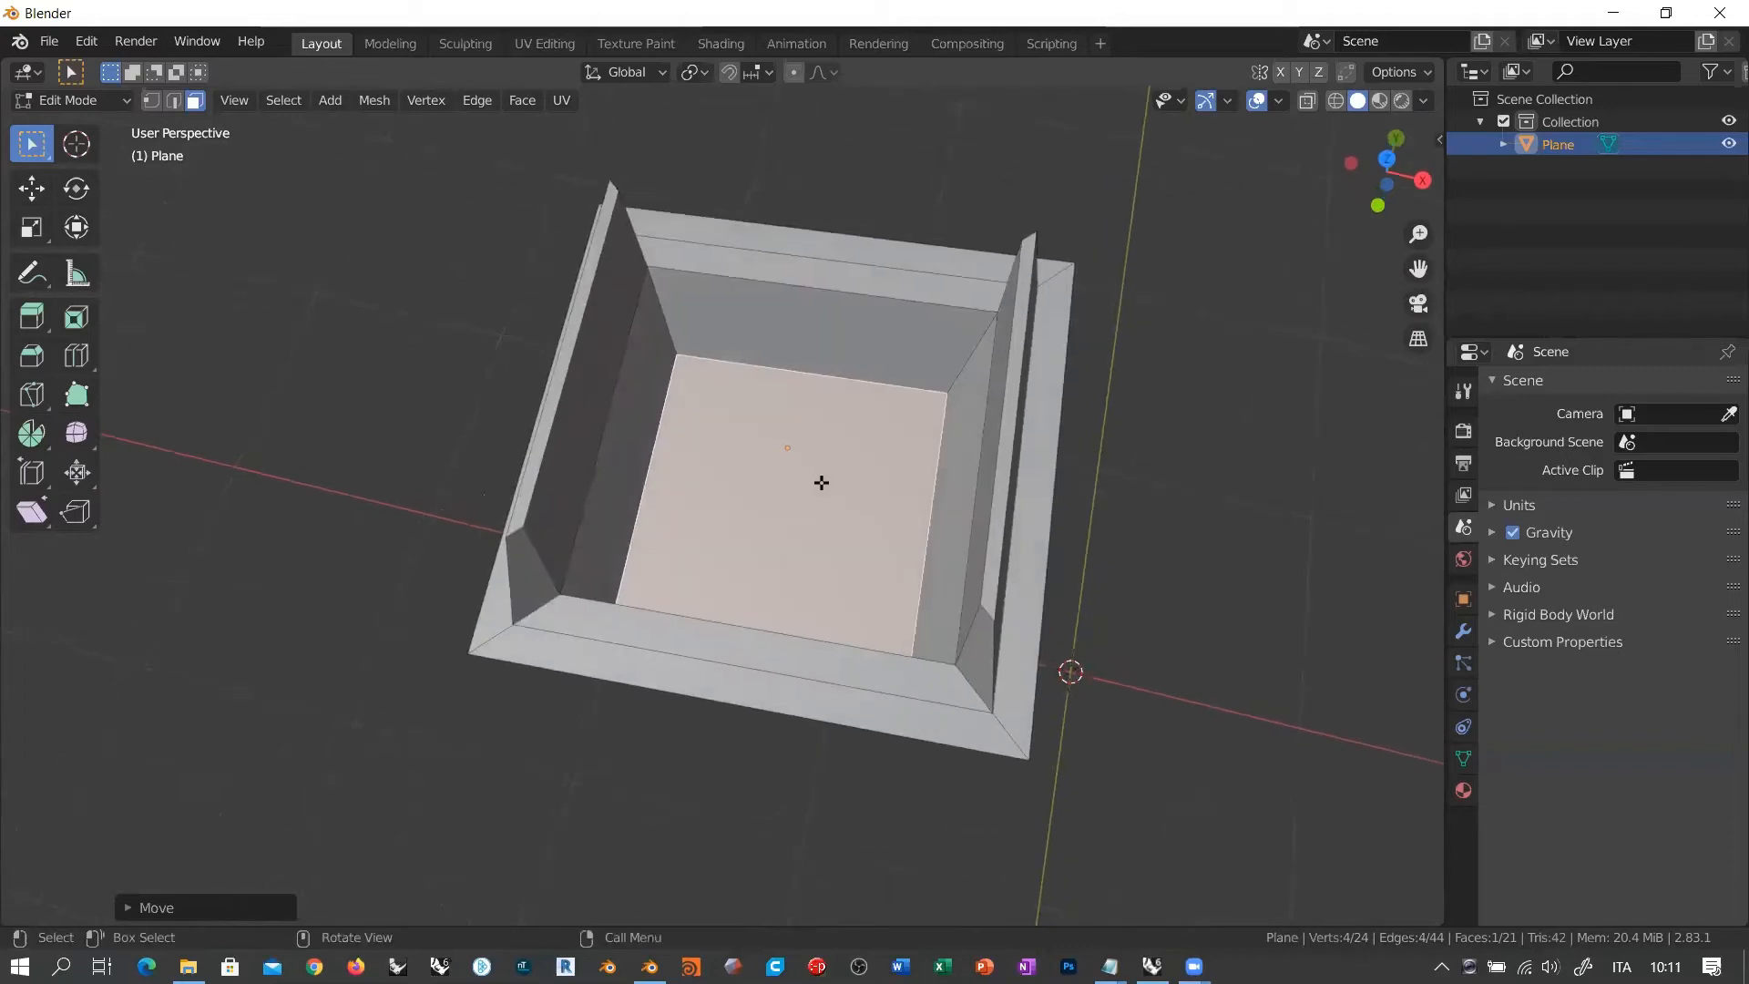
pyautogui.press('i')
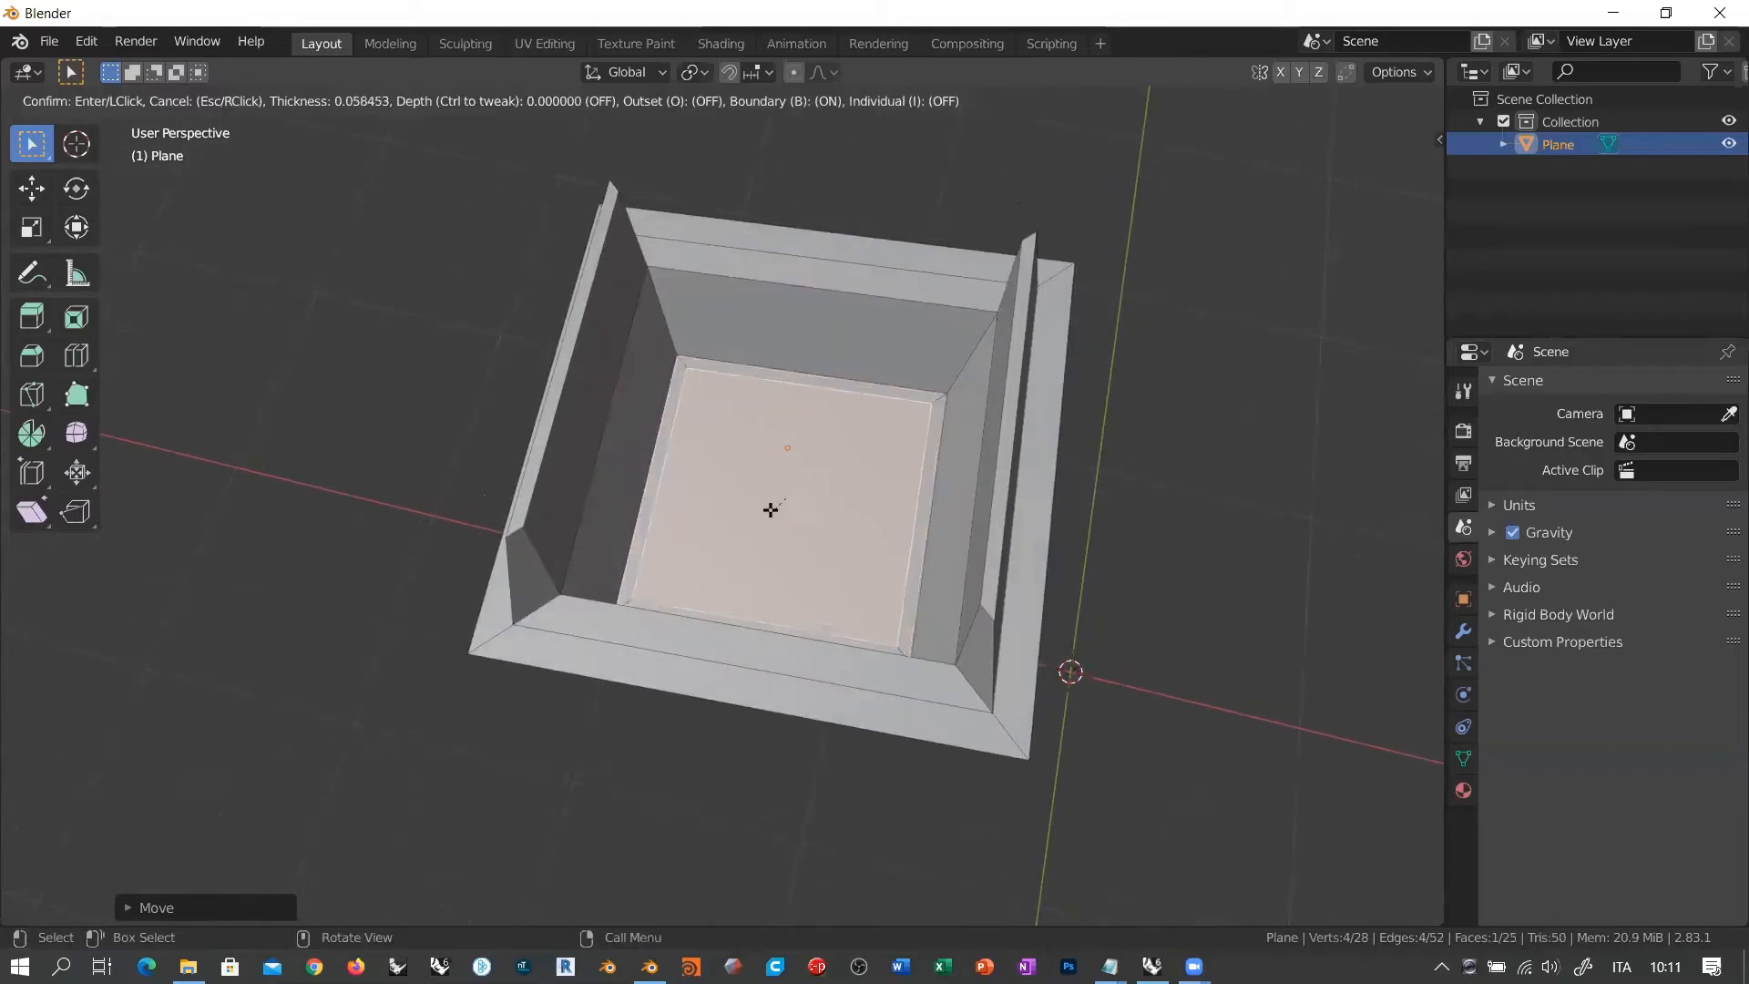
pyautogui.click(781, 500)
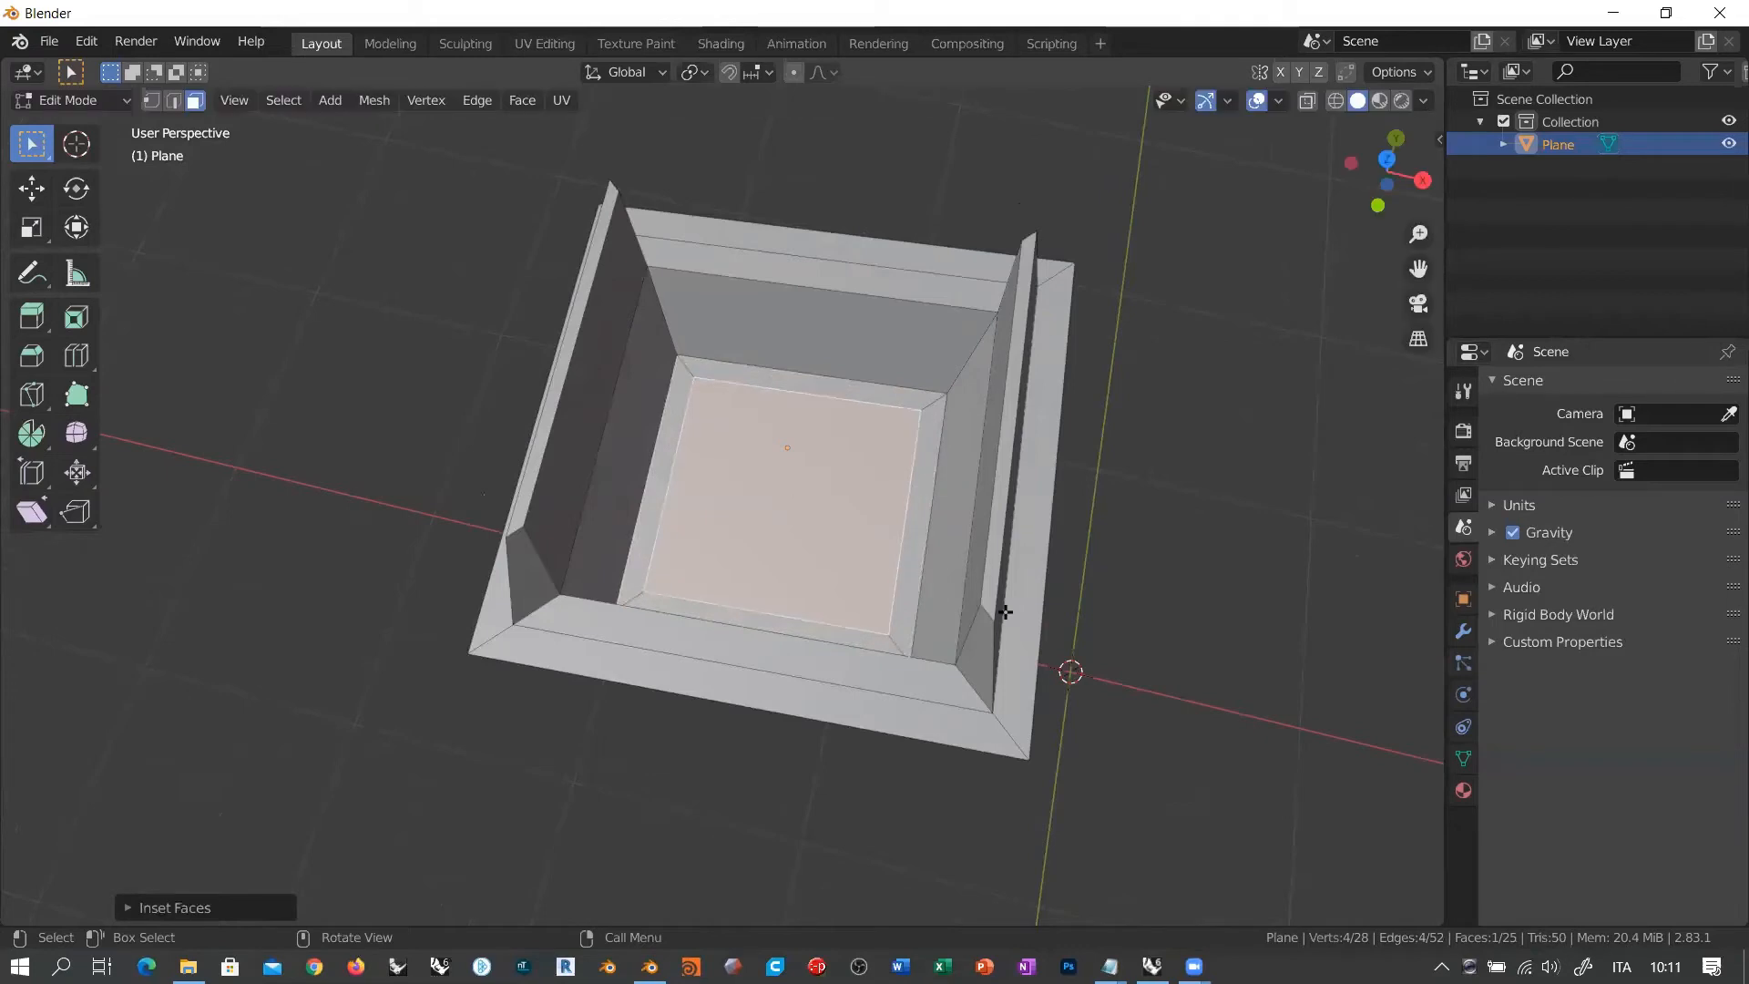
# Step: Move the inner floor face up into a raised block, and adjust its position from above
pyautogui.moveTo(905, 599); pyautogui.dragTo(893, 547, button='middle')
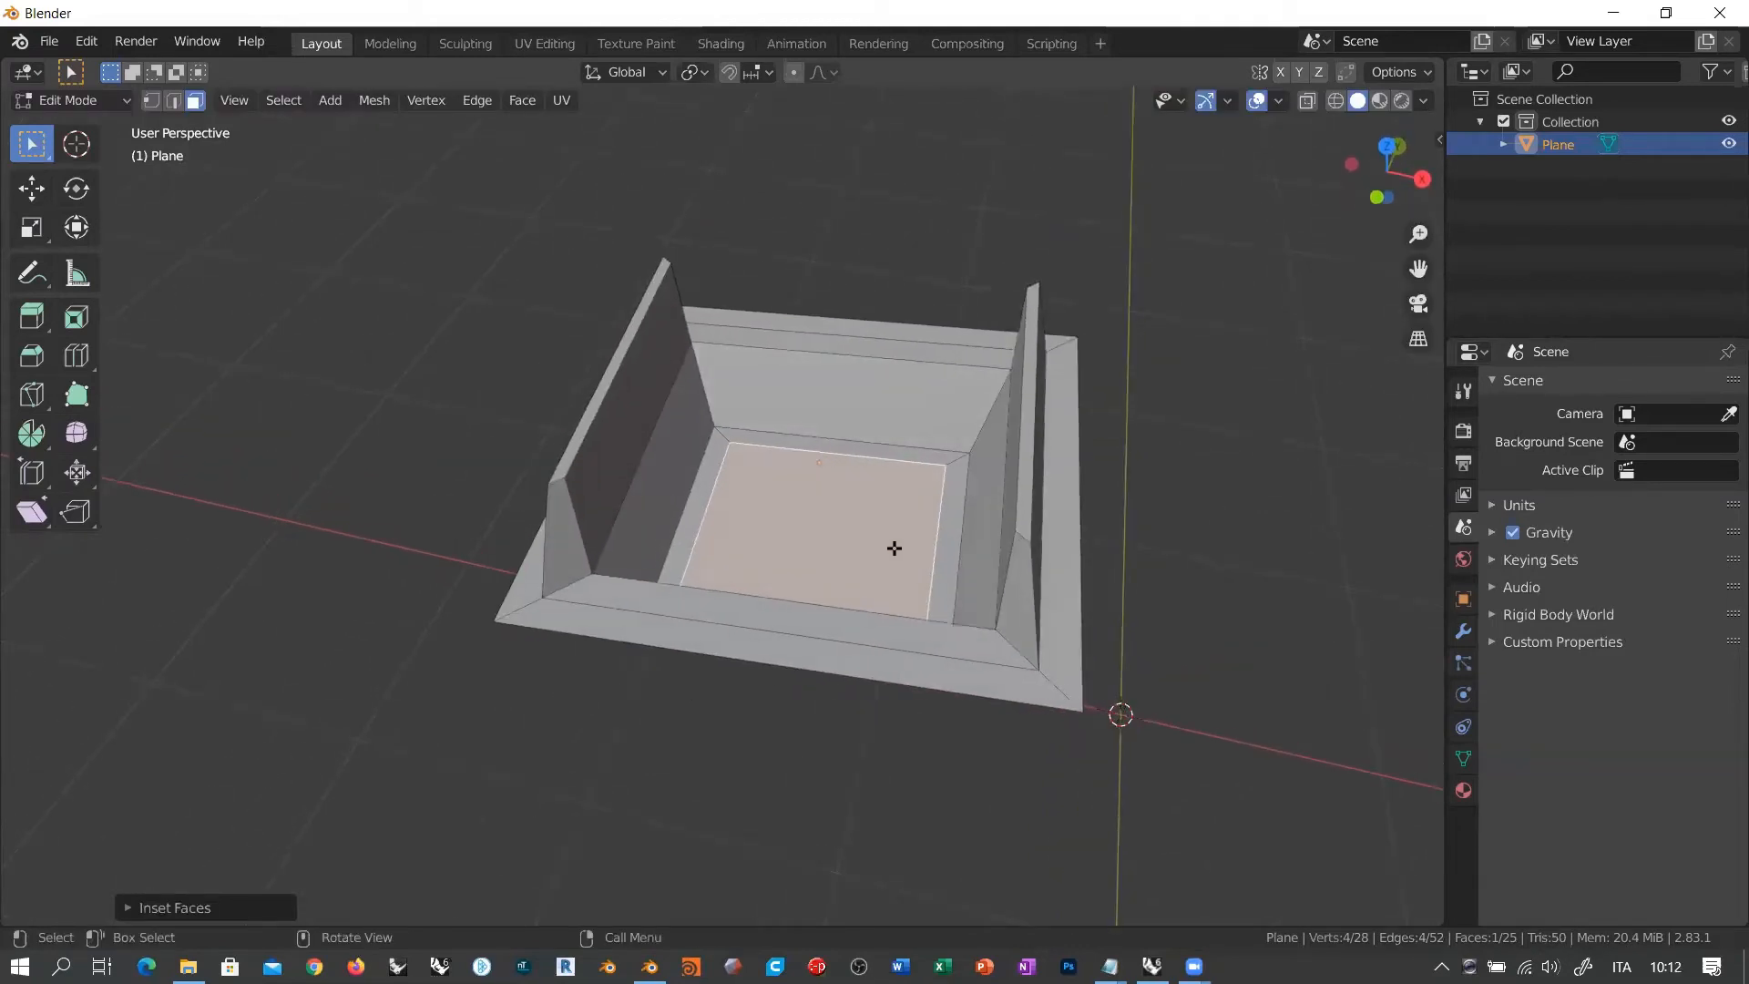
pyautogui.press('g')
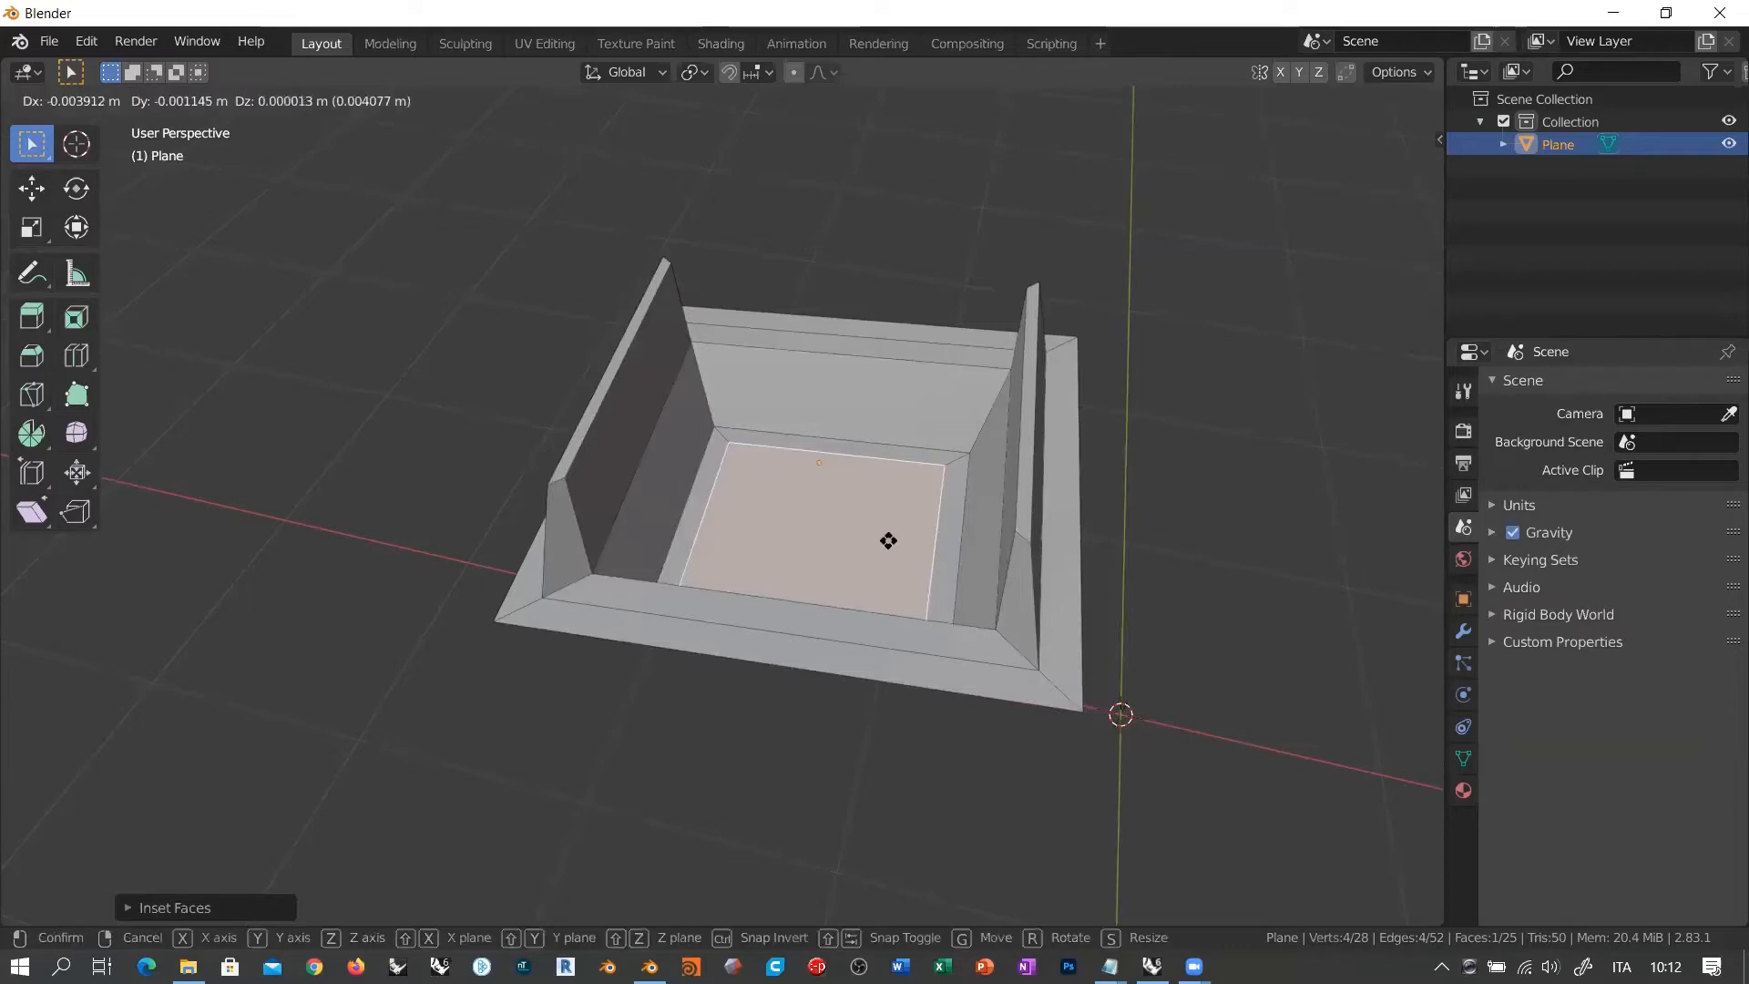
pyautogui.click(861, 565)
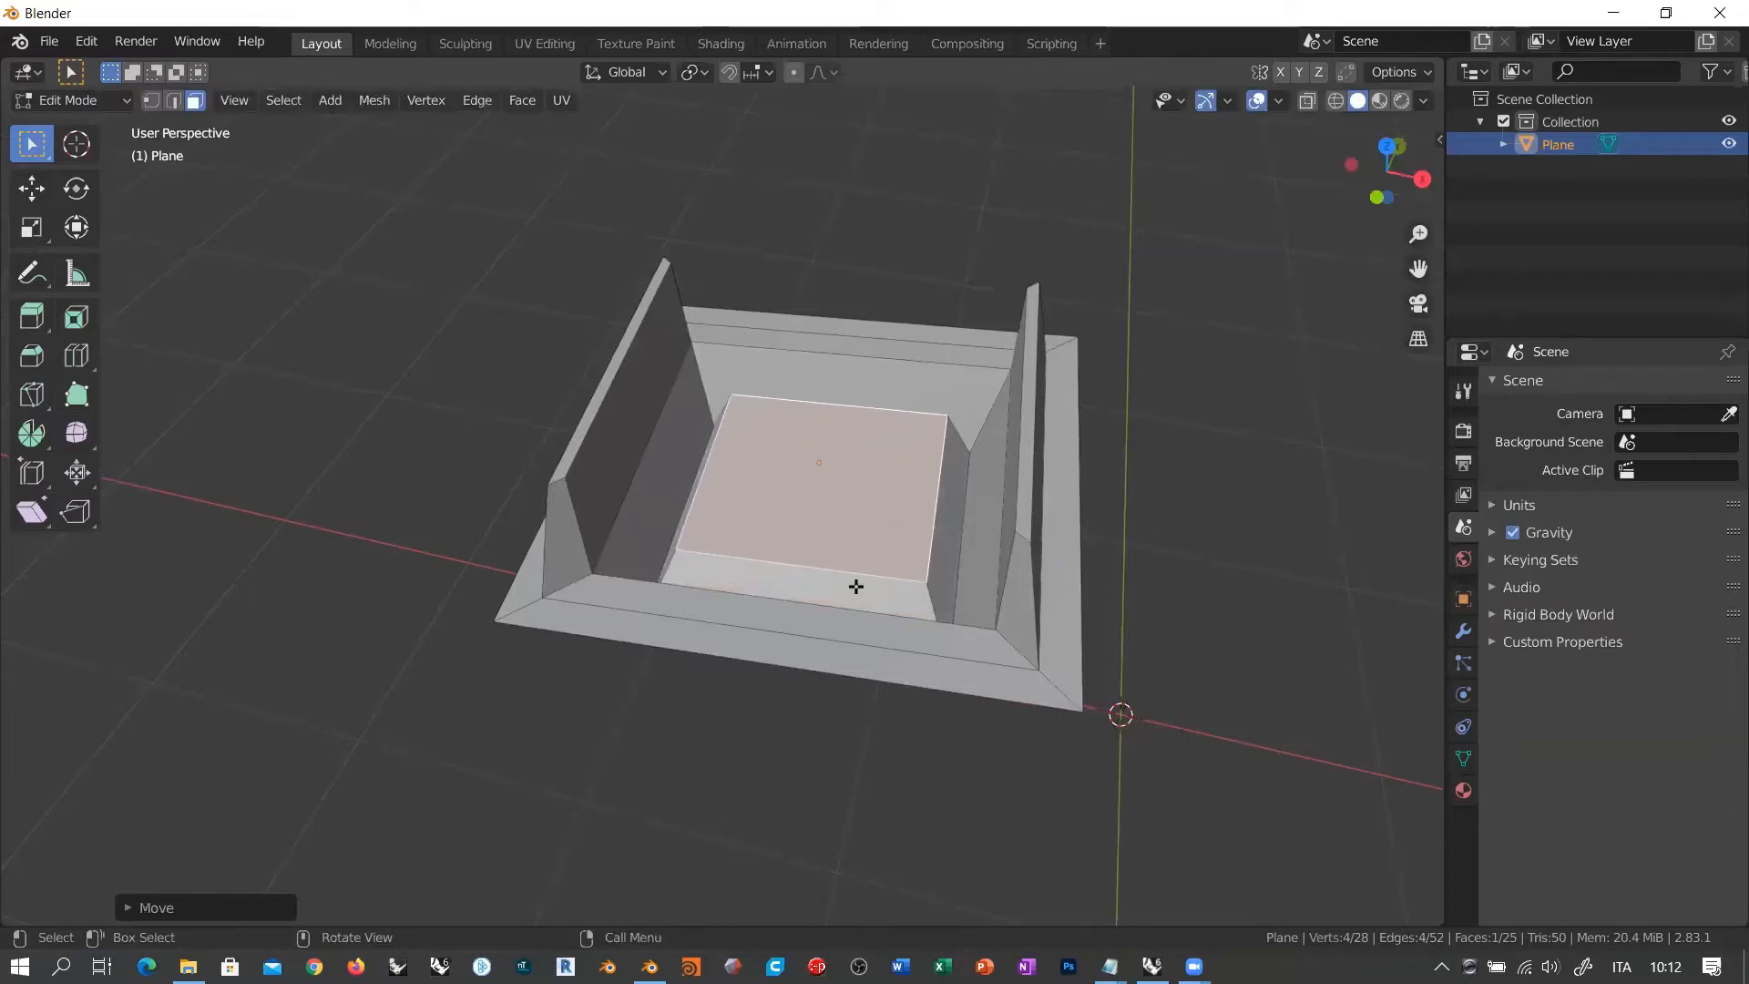
pyautogui.moveTo(856, 585); pyautogui.dragTo(921, 570, button='middle')
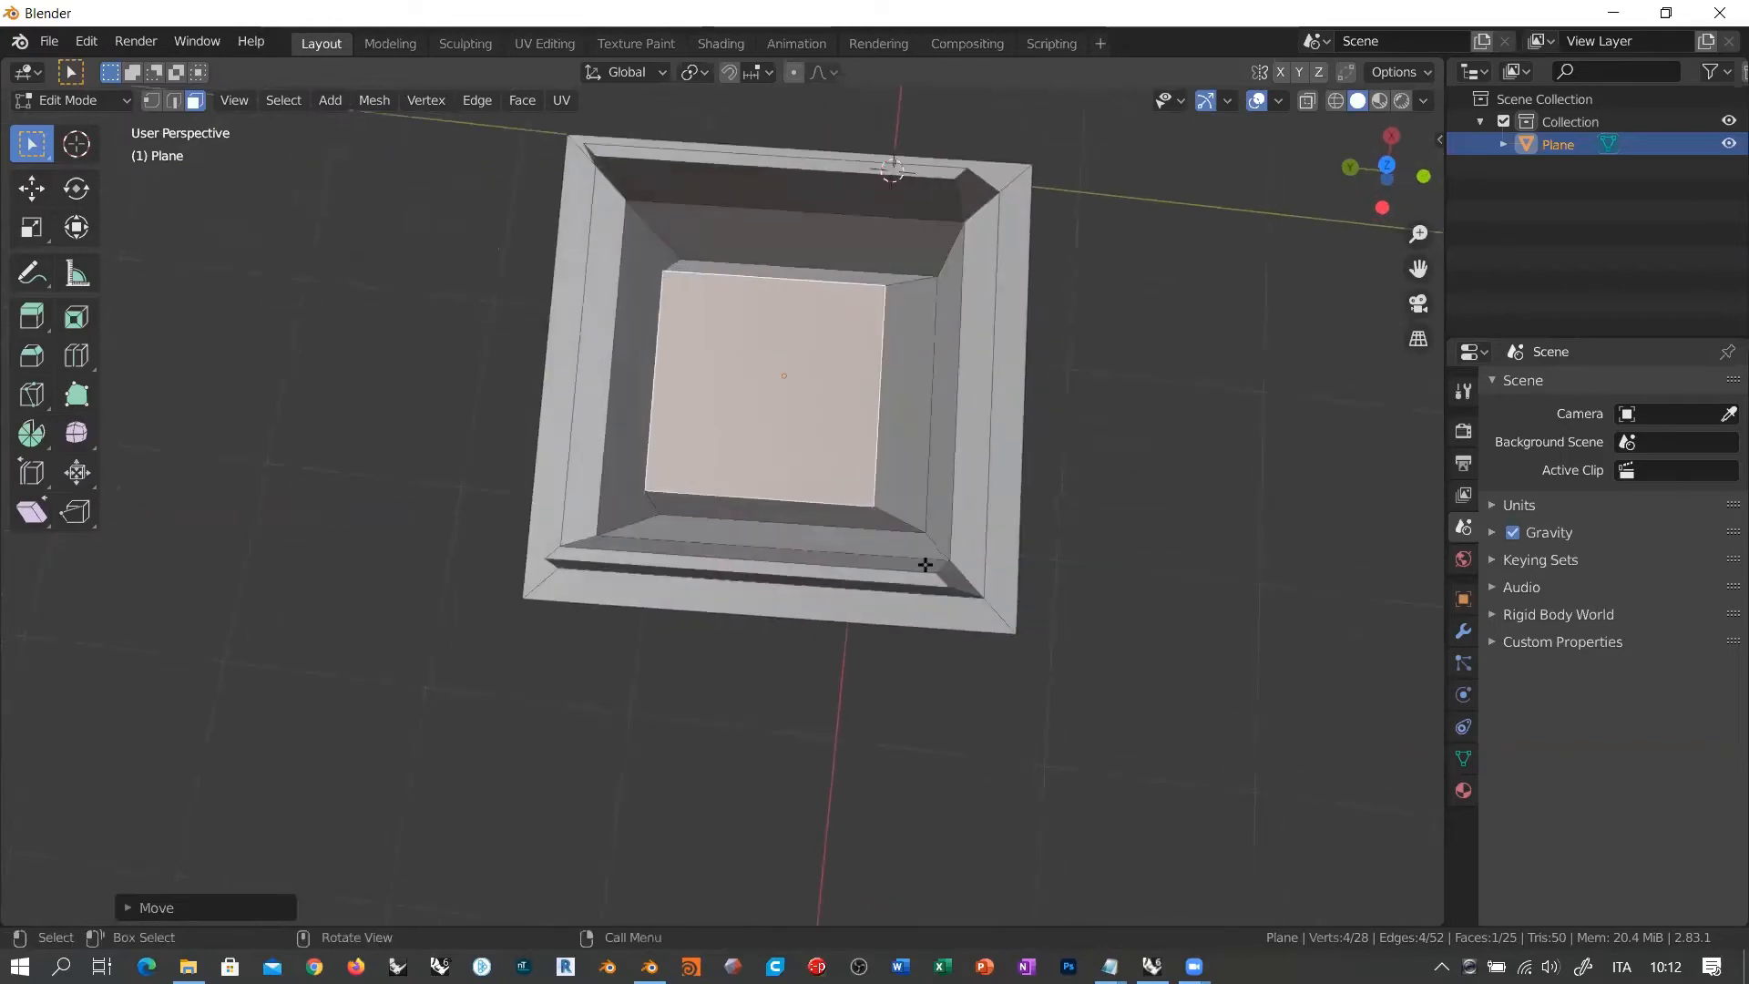
pyautogui.press('g')
pyautogui.click(850, 637)
pyautogui.moveTo(851, 637); pyautogui.dragTo(705, 543, button='middle')
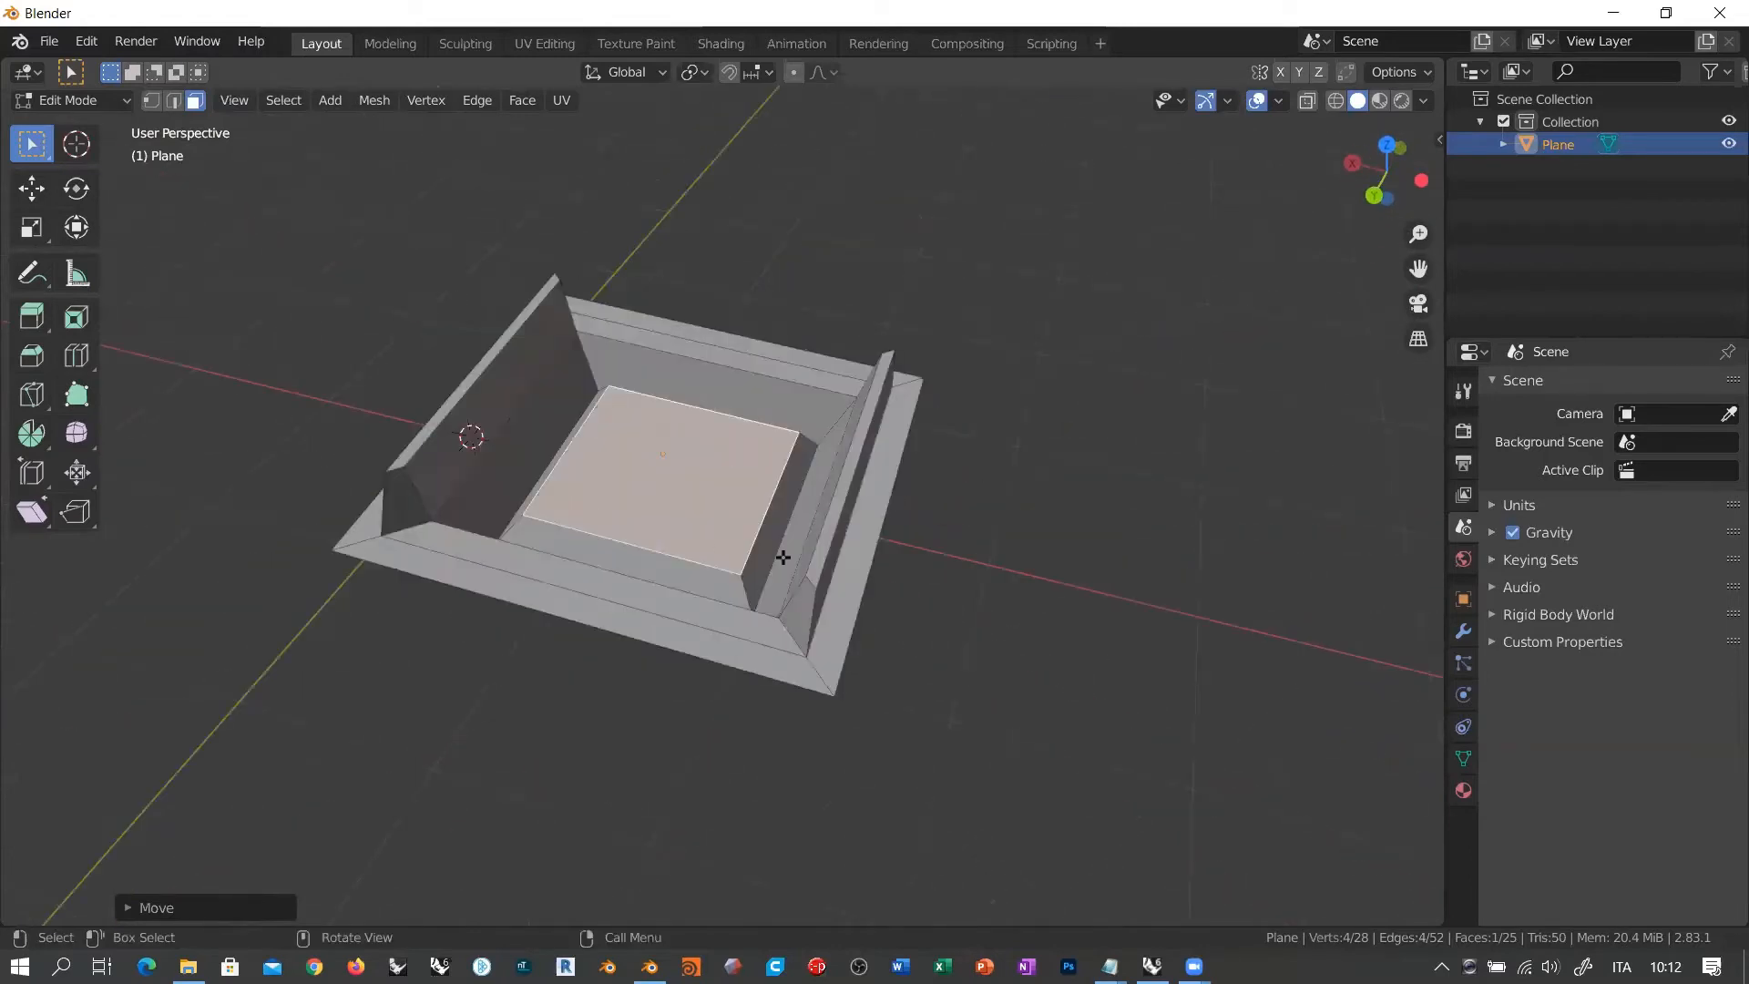
# Step: Switch to the Bevel tool while keeping the top face of the central block selected
pyautogui.moveTo(644, 486); pyautogui.dragTo(712, 499, button='middle')
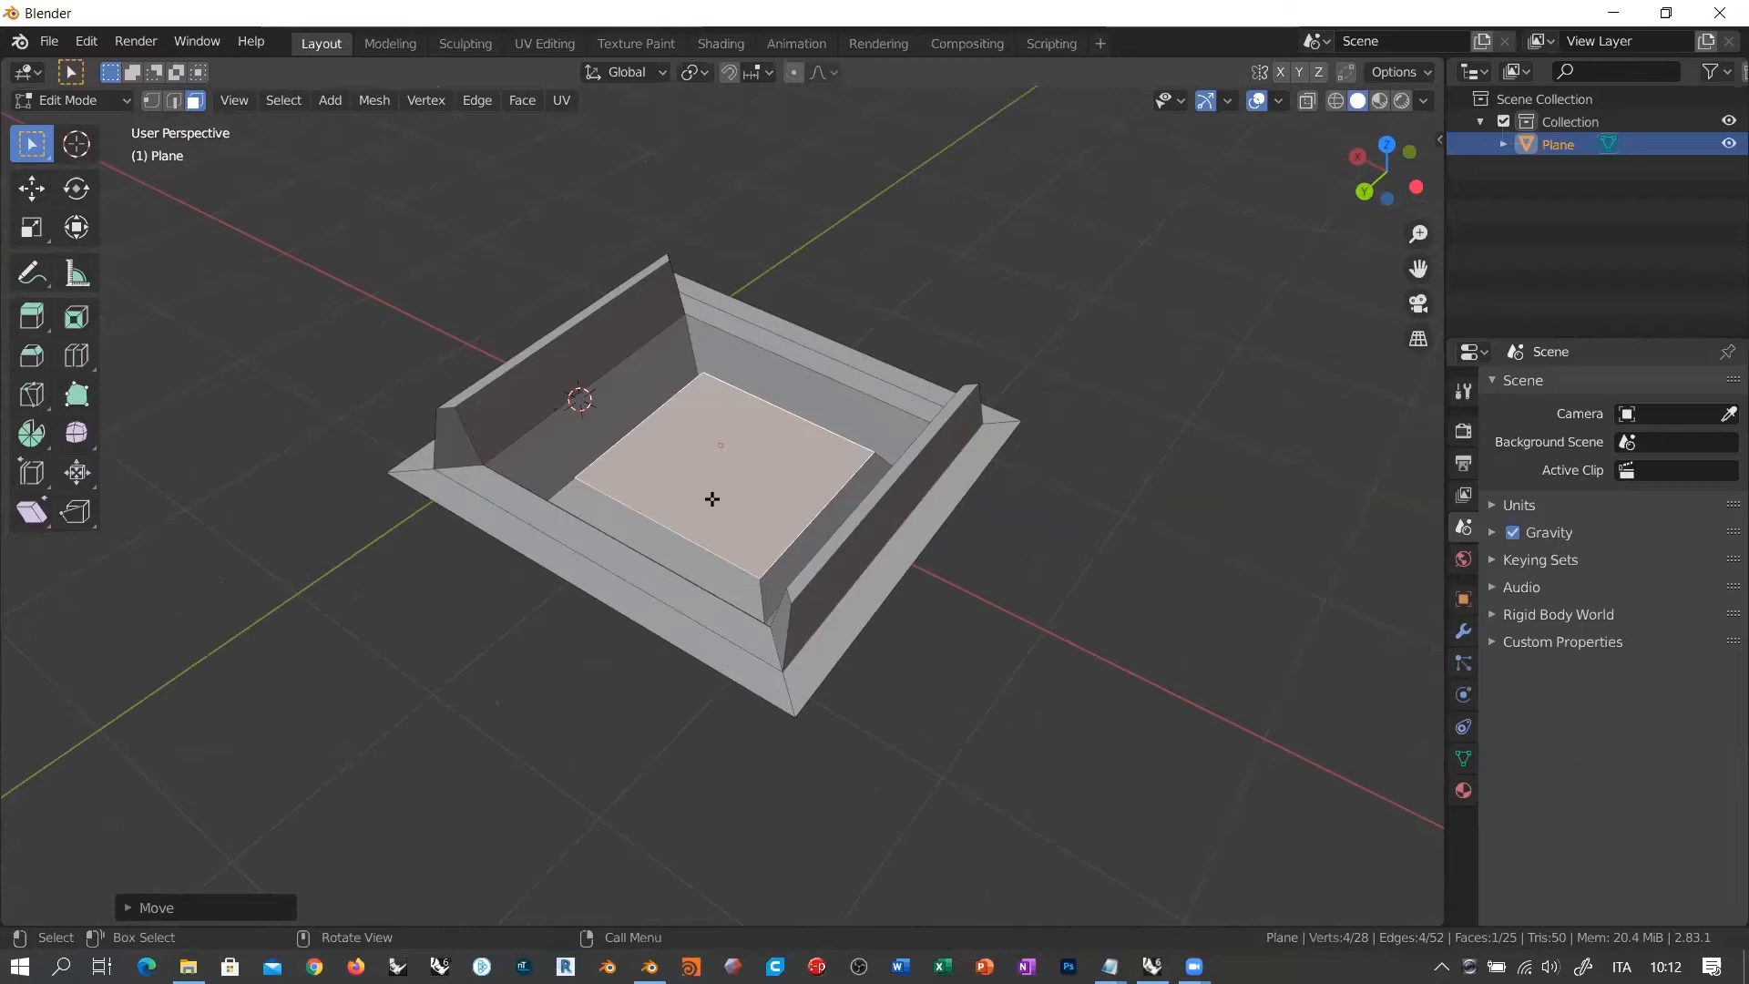
pyautogui.moveTo(742, 430); pyautogui.dragTo(789, 468, button='middle')
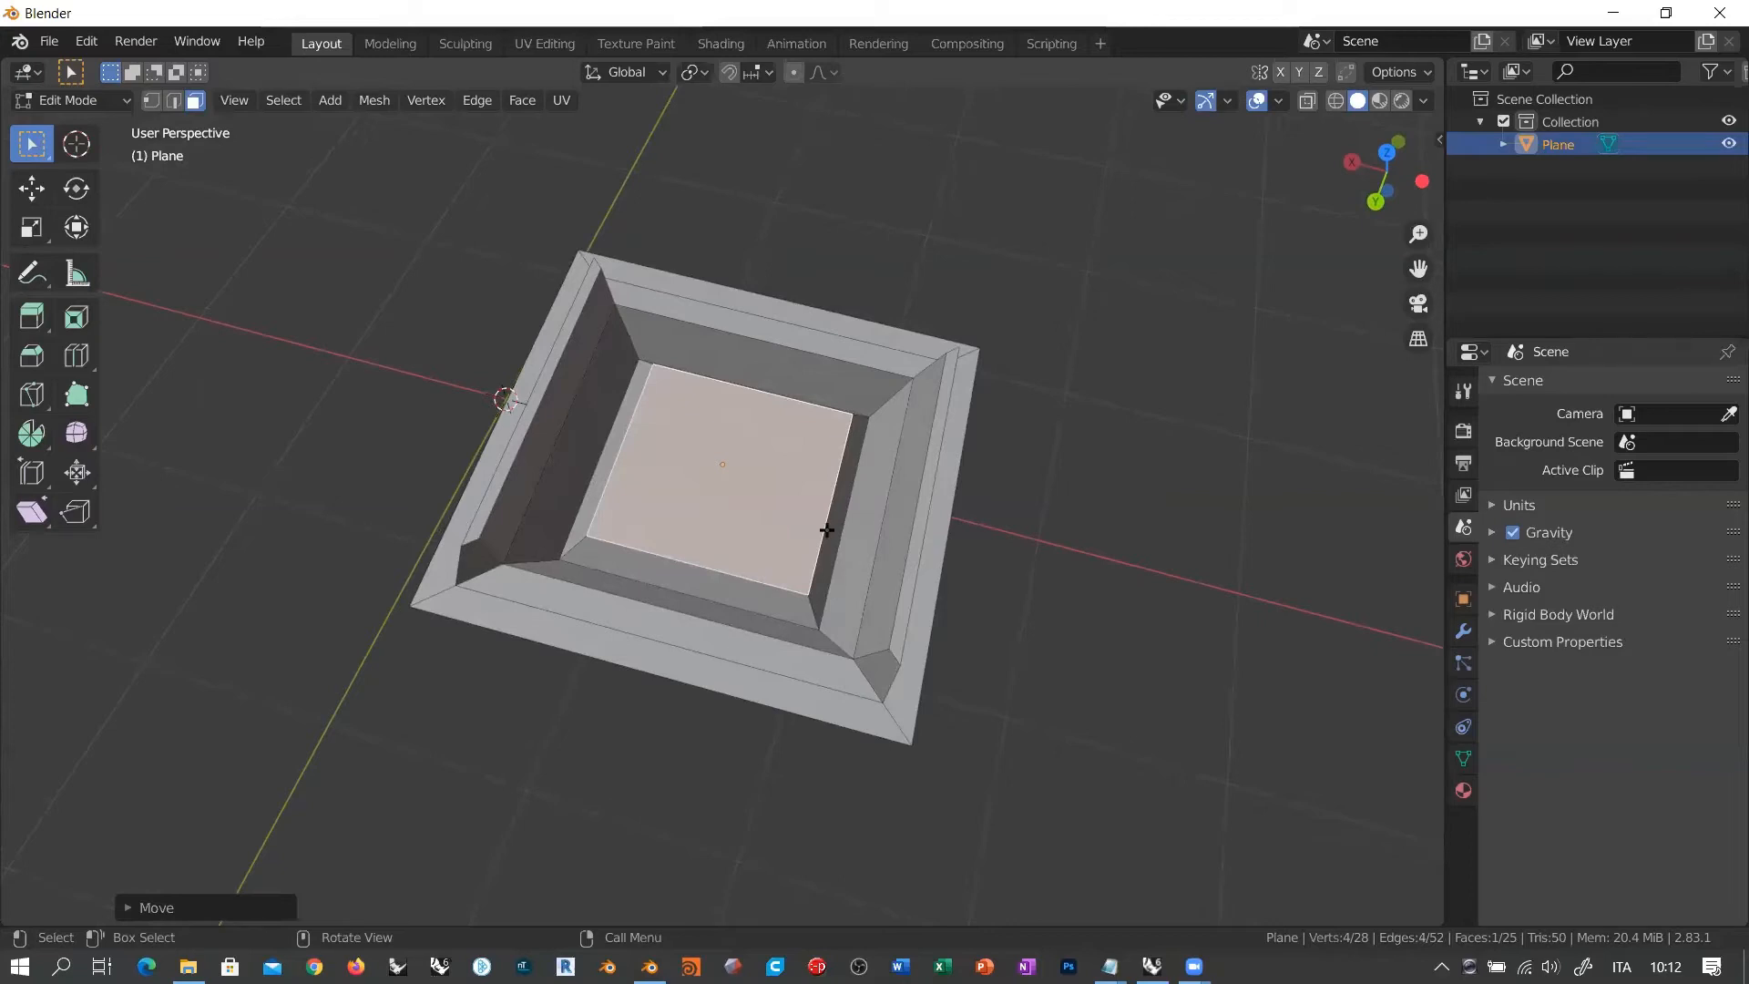
pyautogui.moveTo(826, 531); pyautogui.dragTo(624, 494, button='middle')
pyautogui.moveTo(462, 522); pyautogui.dragTo(483, 470, button='middle')
pyautogui.keyDown('shift'); pyautogui.moveTo(386, 510); pyautogui.dragTo(693, 529, button='middle'); pyautogui.keyUp('shift')
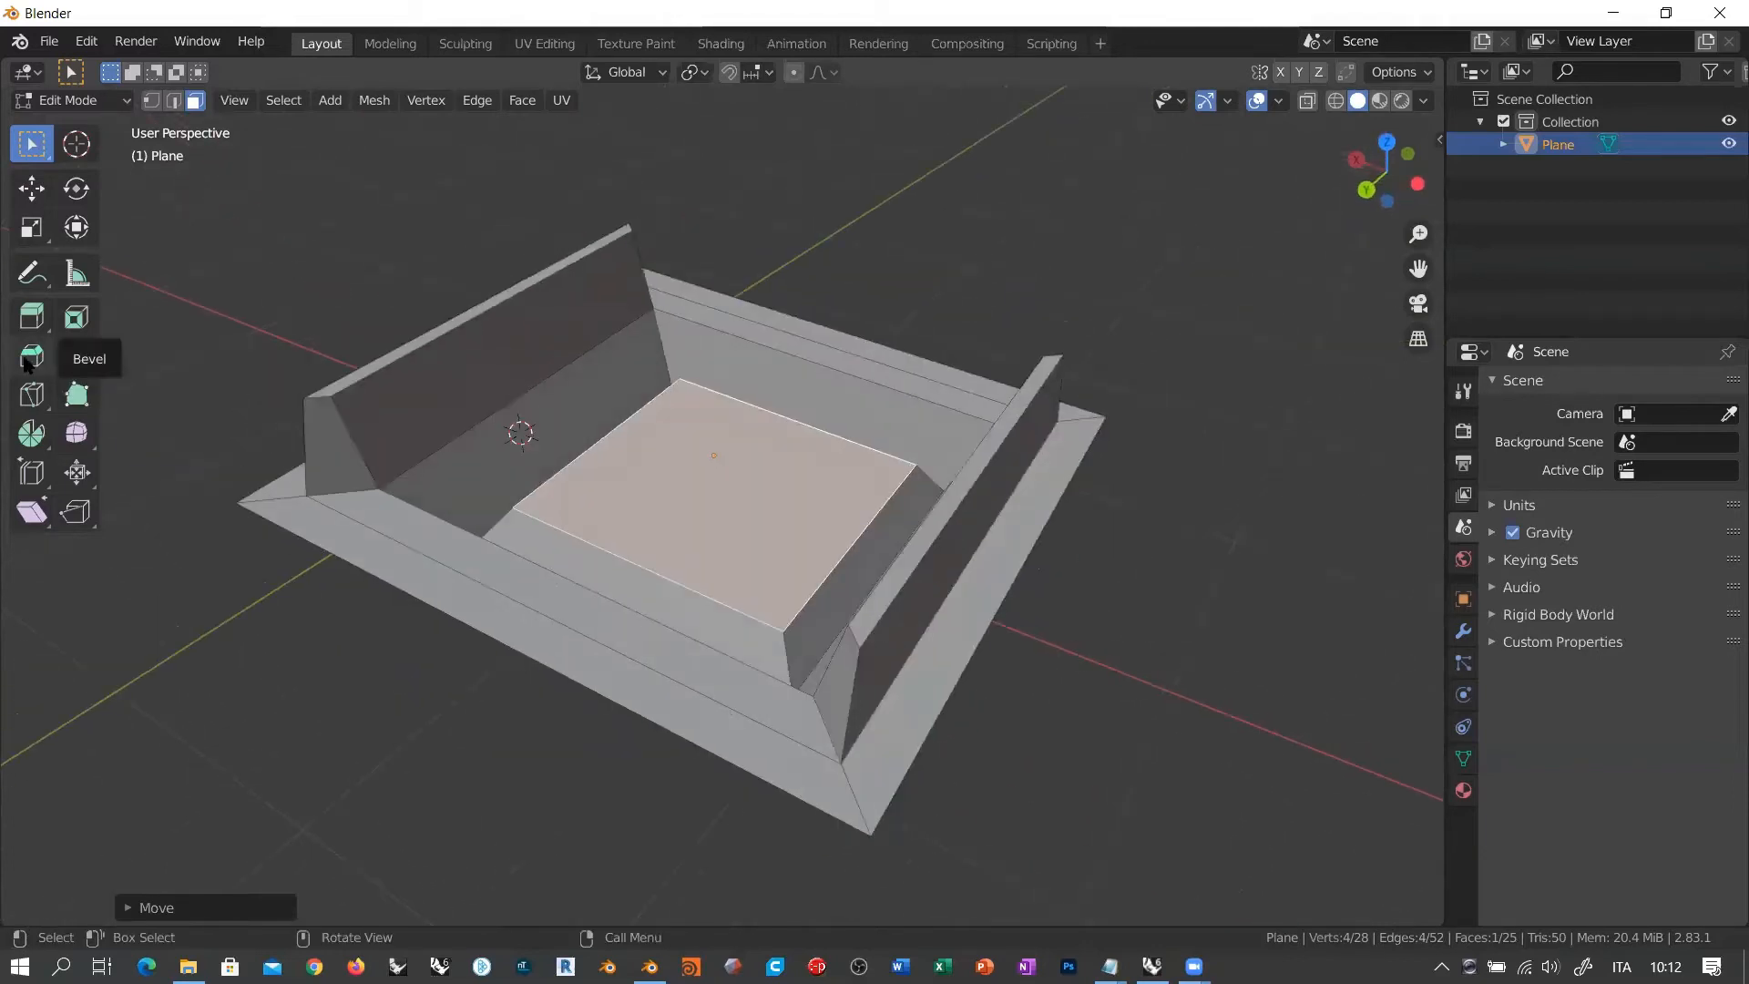
pyautogui.moveTo(730, 462); pyautogui.dragTo(928, 499, button='middle')
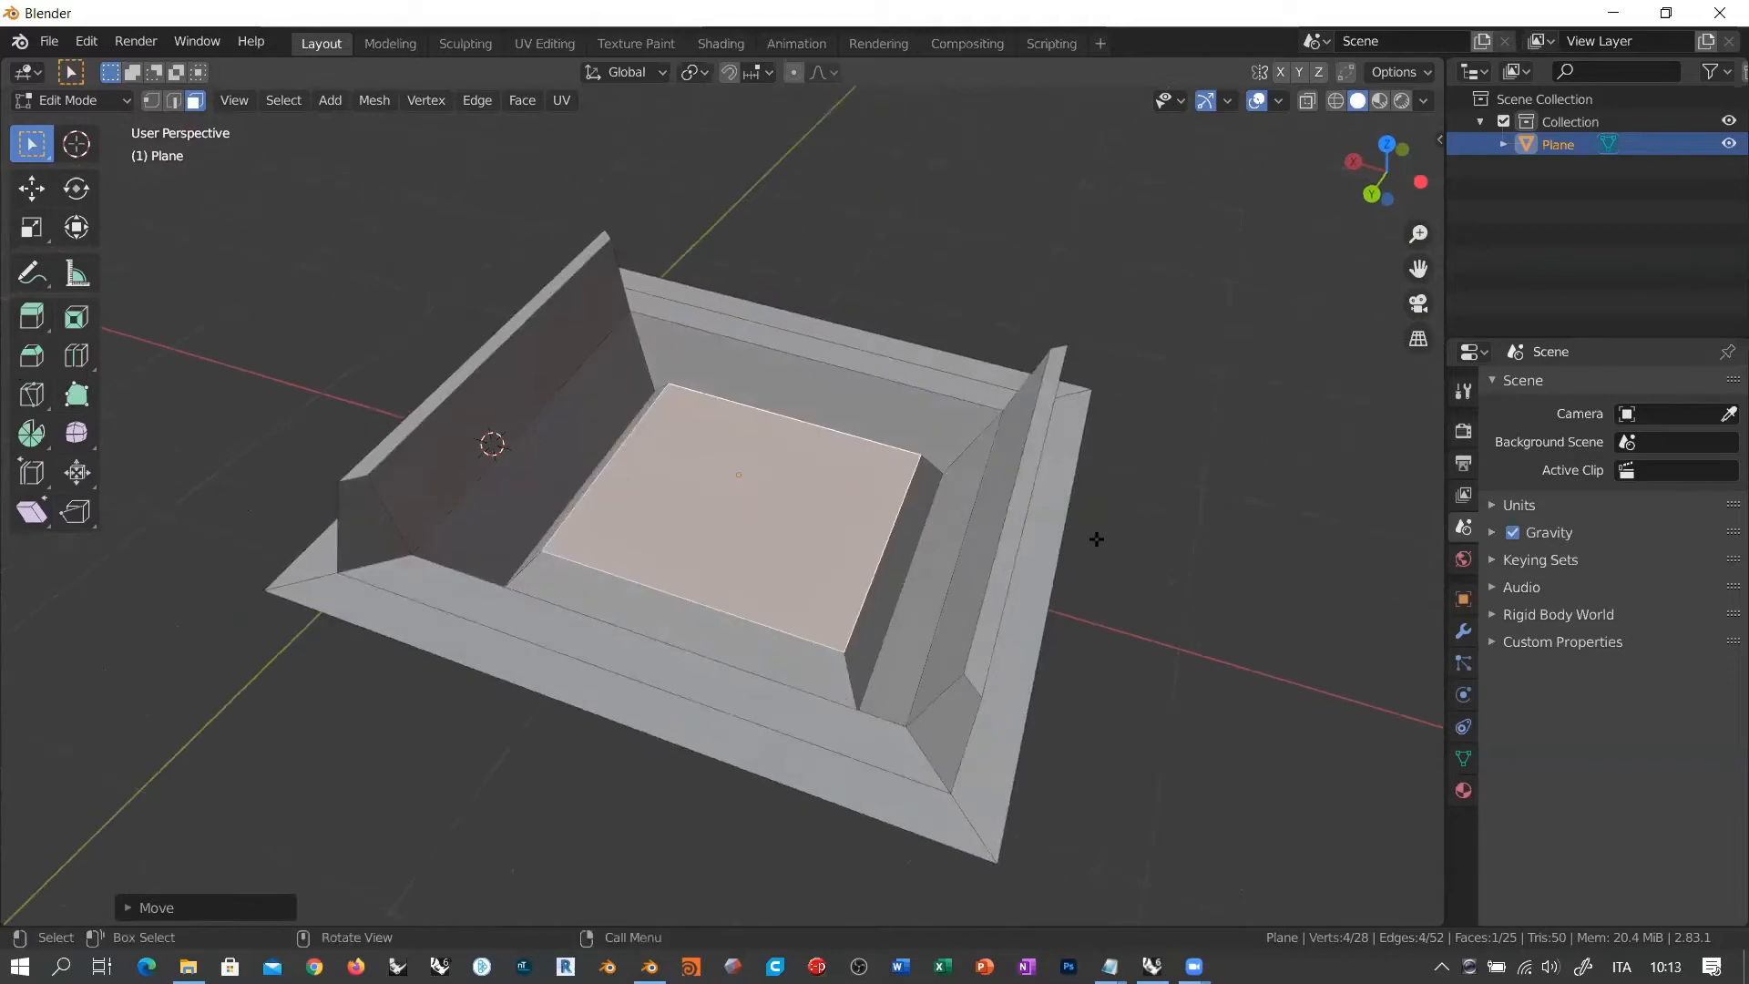
pyautogui.moveTo(827, 567); pyautogui.dragTo(816, 567, button='middle')
pyautogui.click(33, 356)
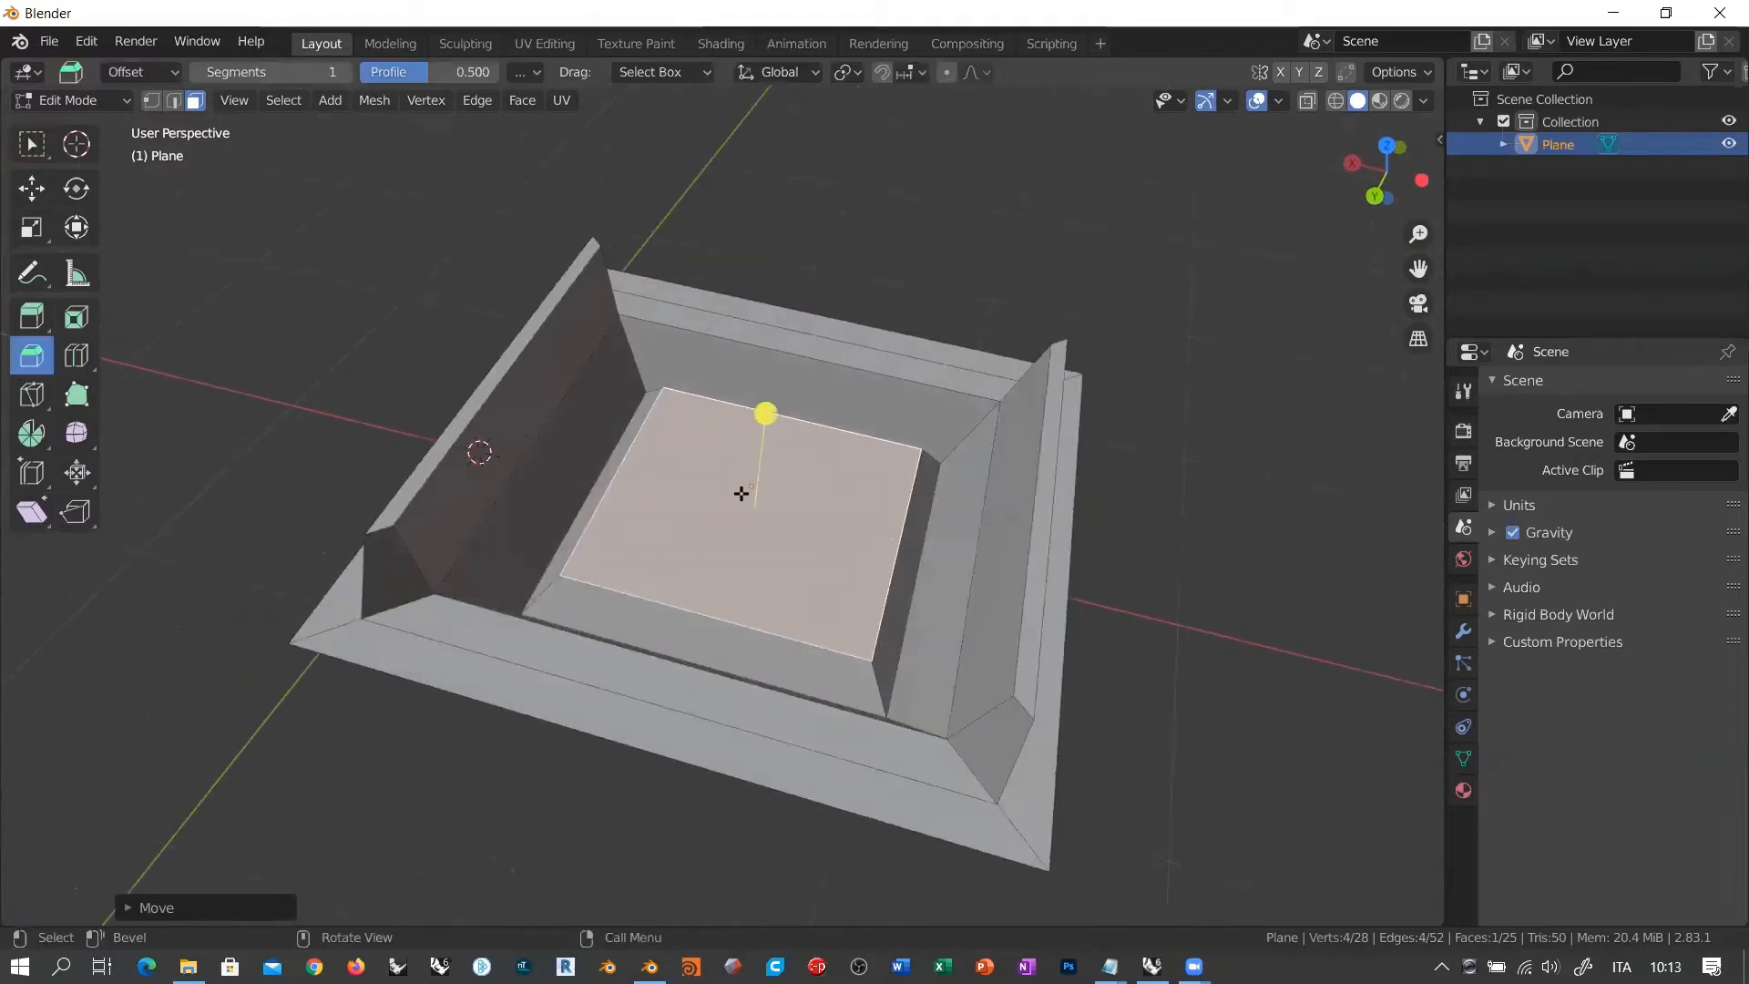
# Step: Try to bevel the top face of the central block, and restore the block to its unbevelled shape
pyautogui.moveTo(765, 412); pyautogui.dragTo(891, 551)
pyautogui.rightClick(781, 553)
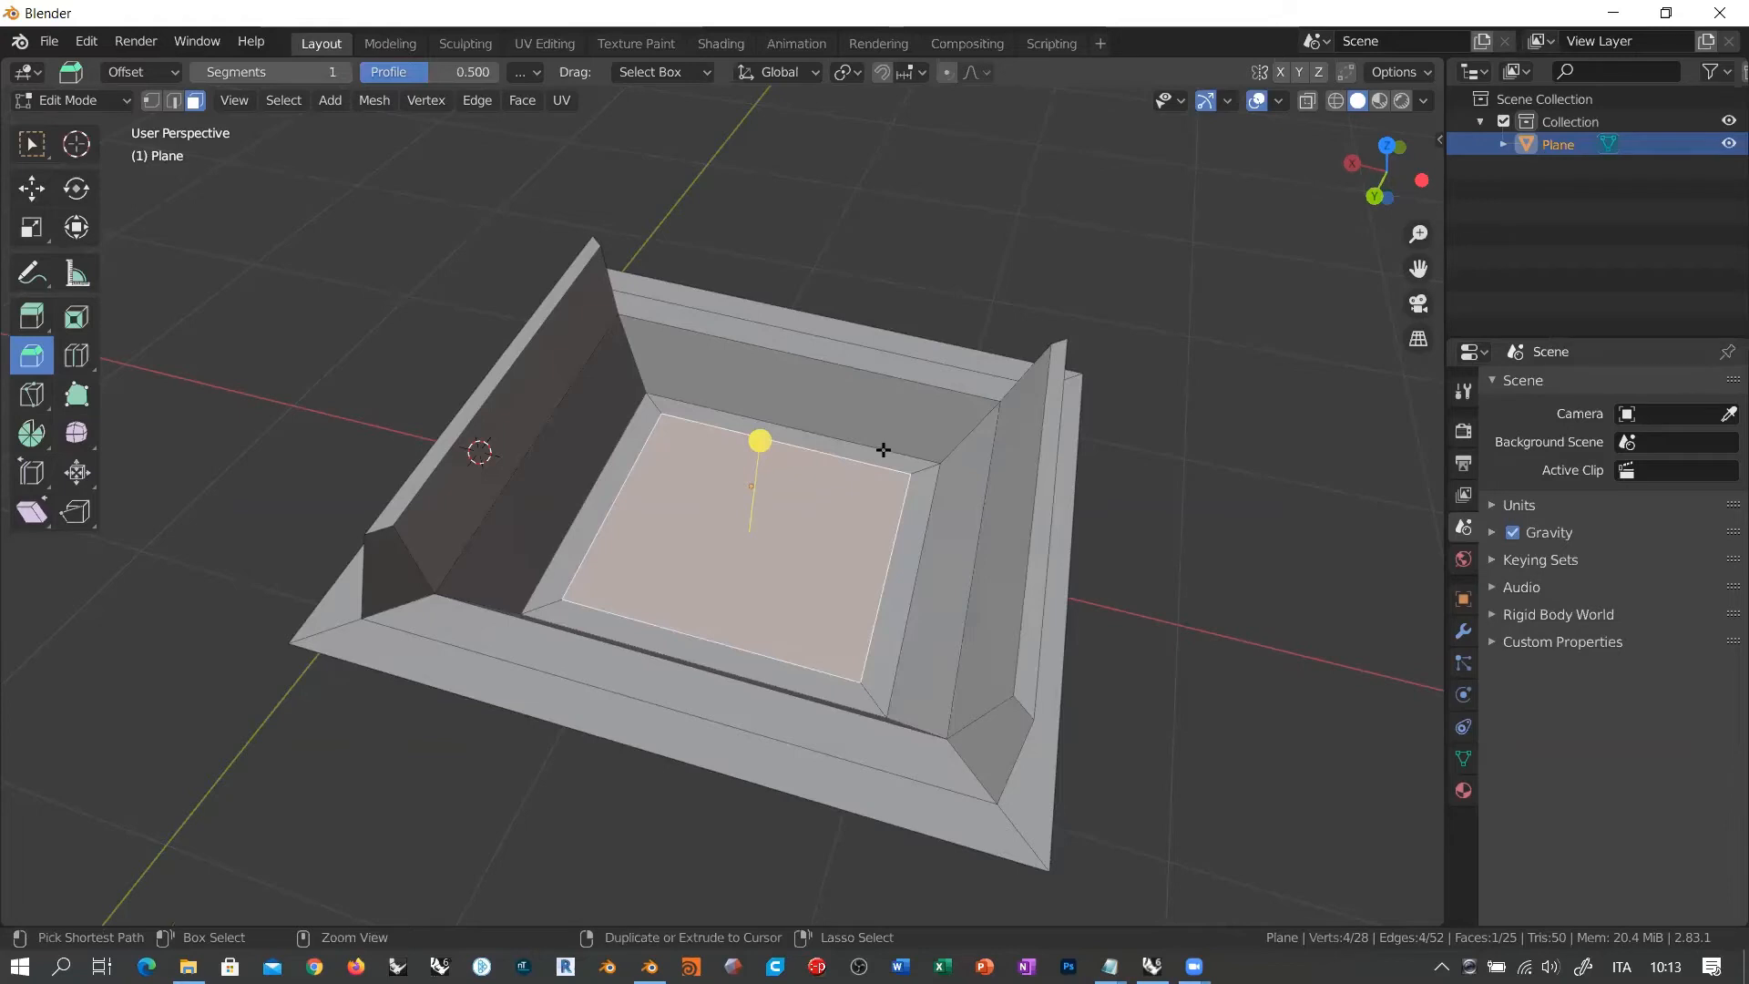
pyautogui.hotkey('ctrl', 'shift', 'z')
pyautogui.hotkey('ctrl', 'shift', 'z')
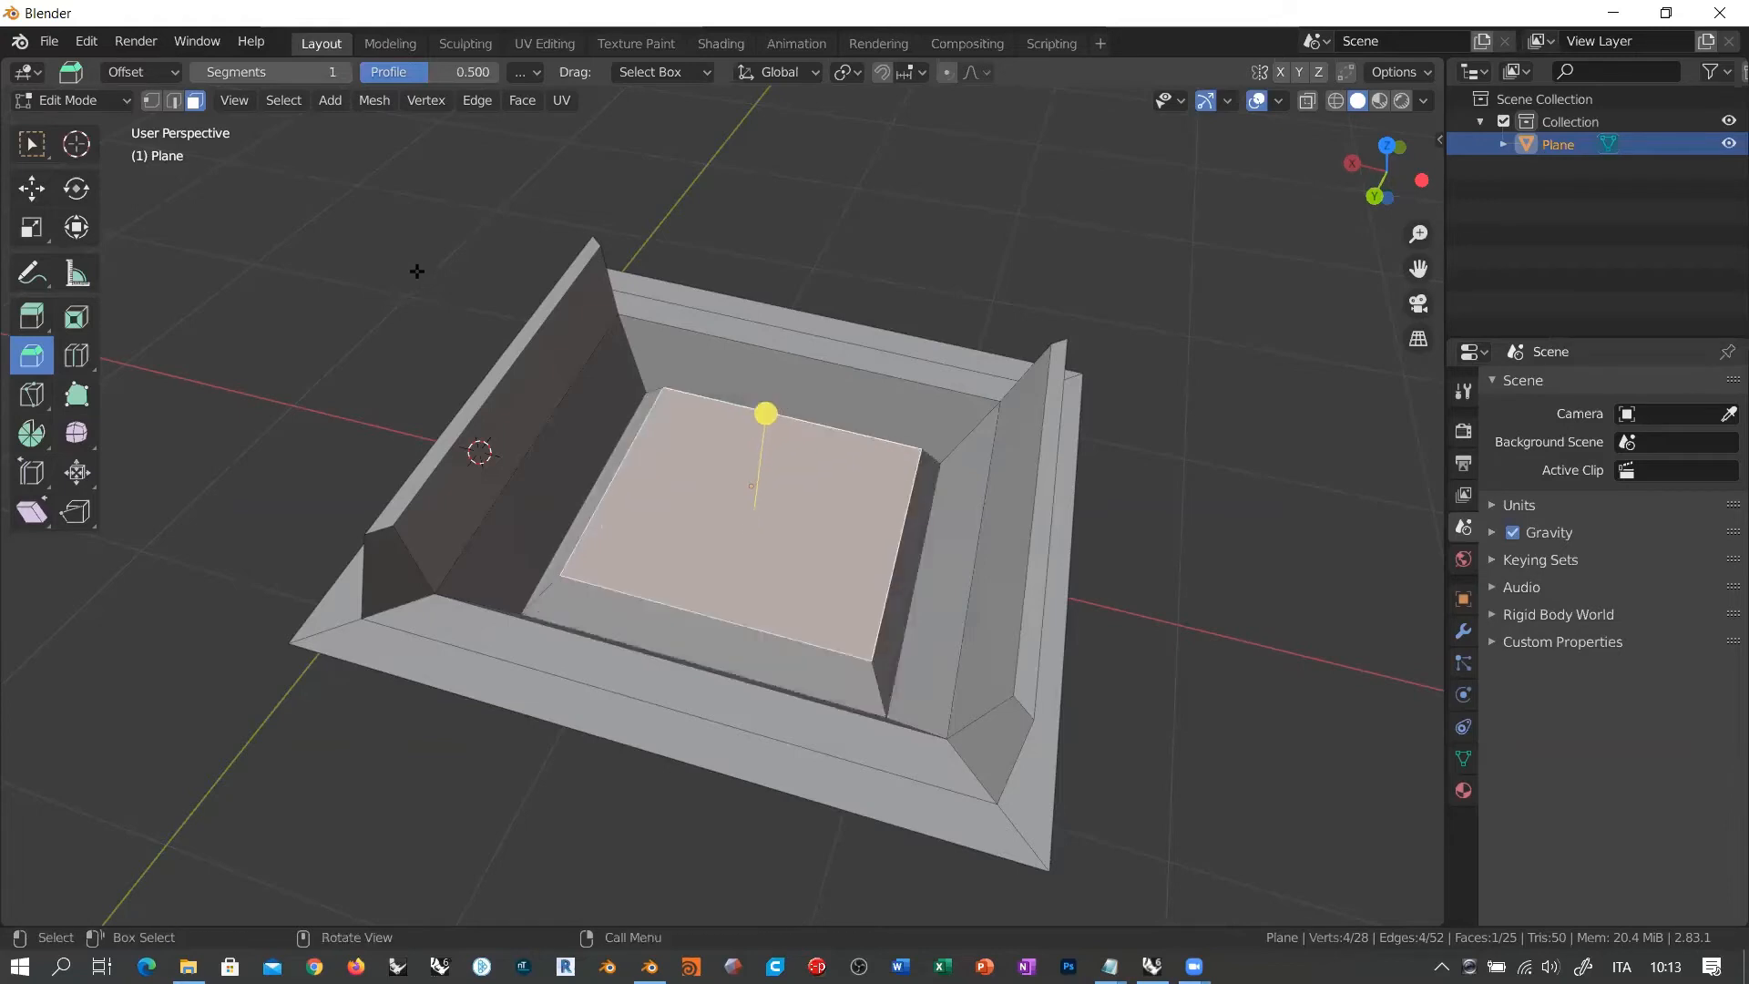
# Step: Try a one-segment bevel on two adjacent top edges of the central block
pyautogui.click(31, 144)
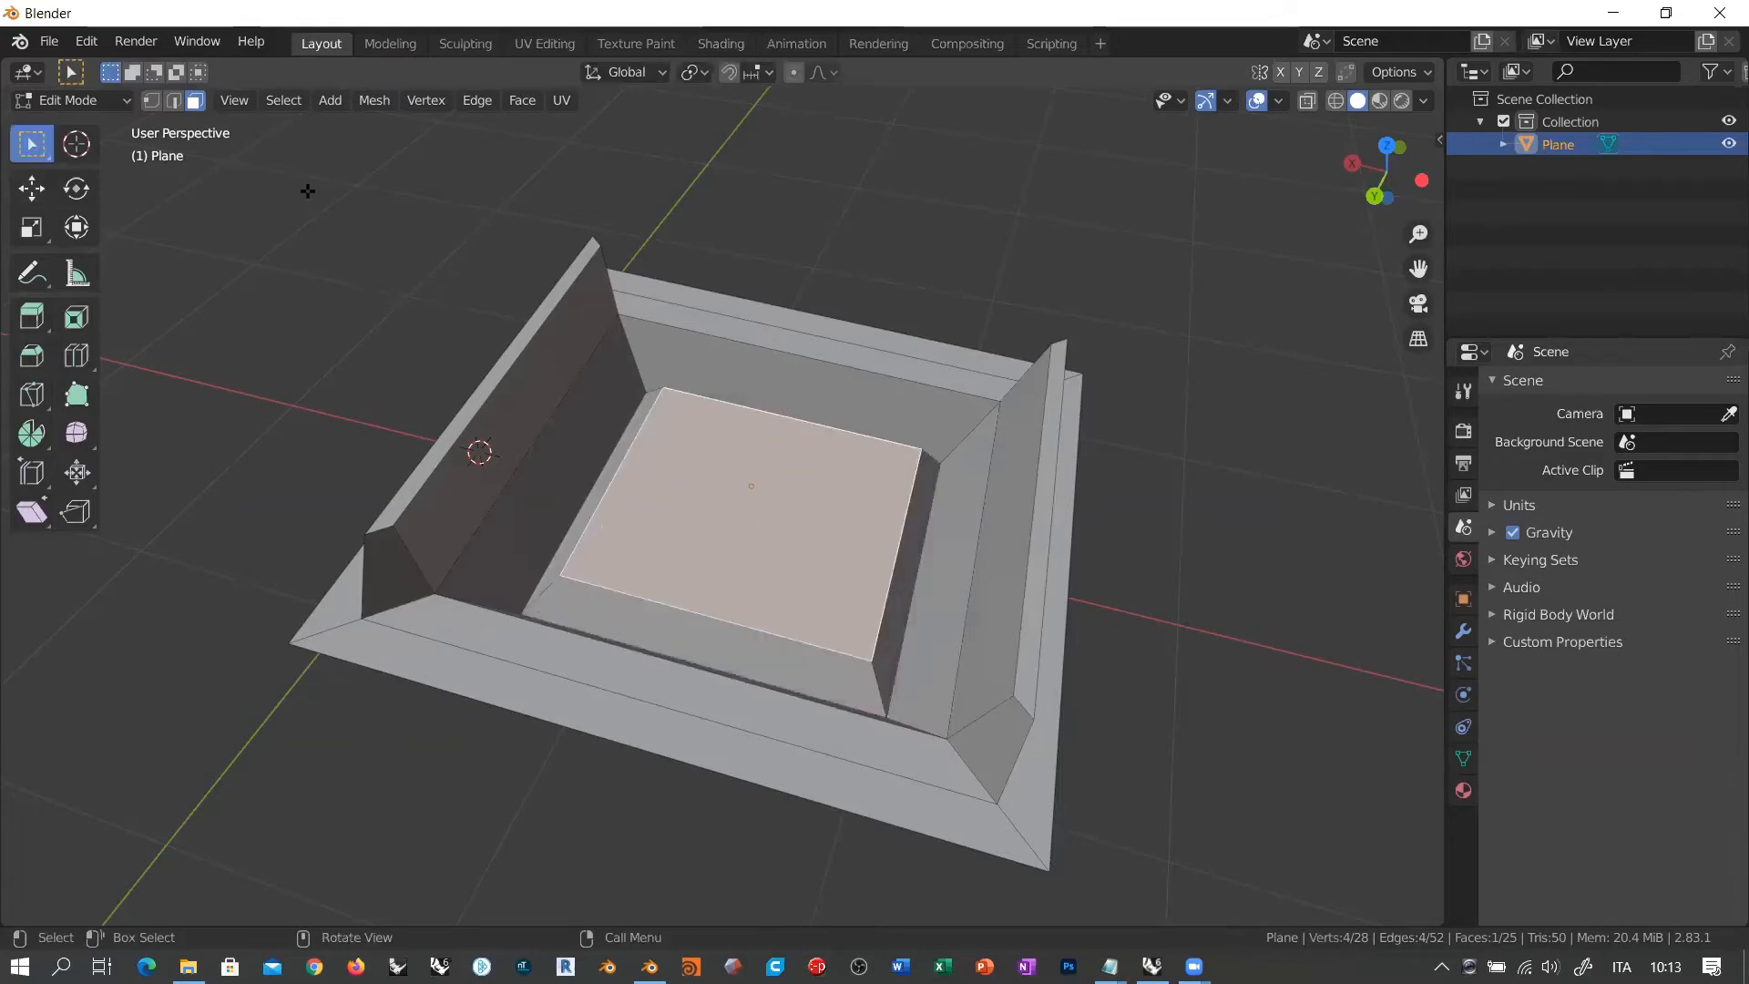
pyautogui.moveTo(645, 281); pyautogui.dragTo(644, 296, button='middle')
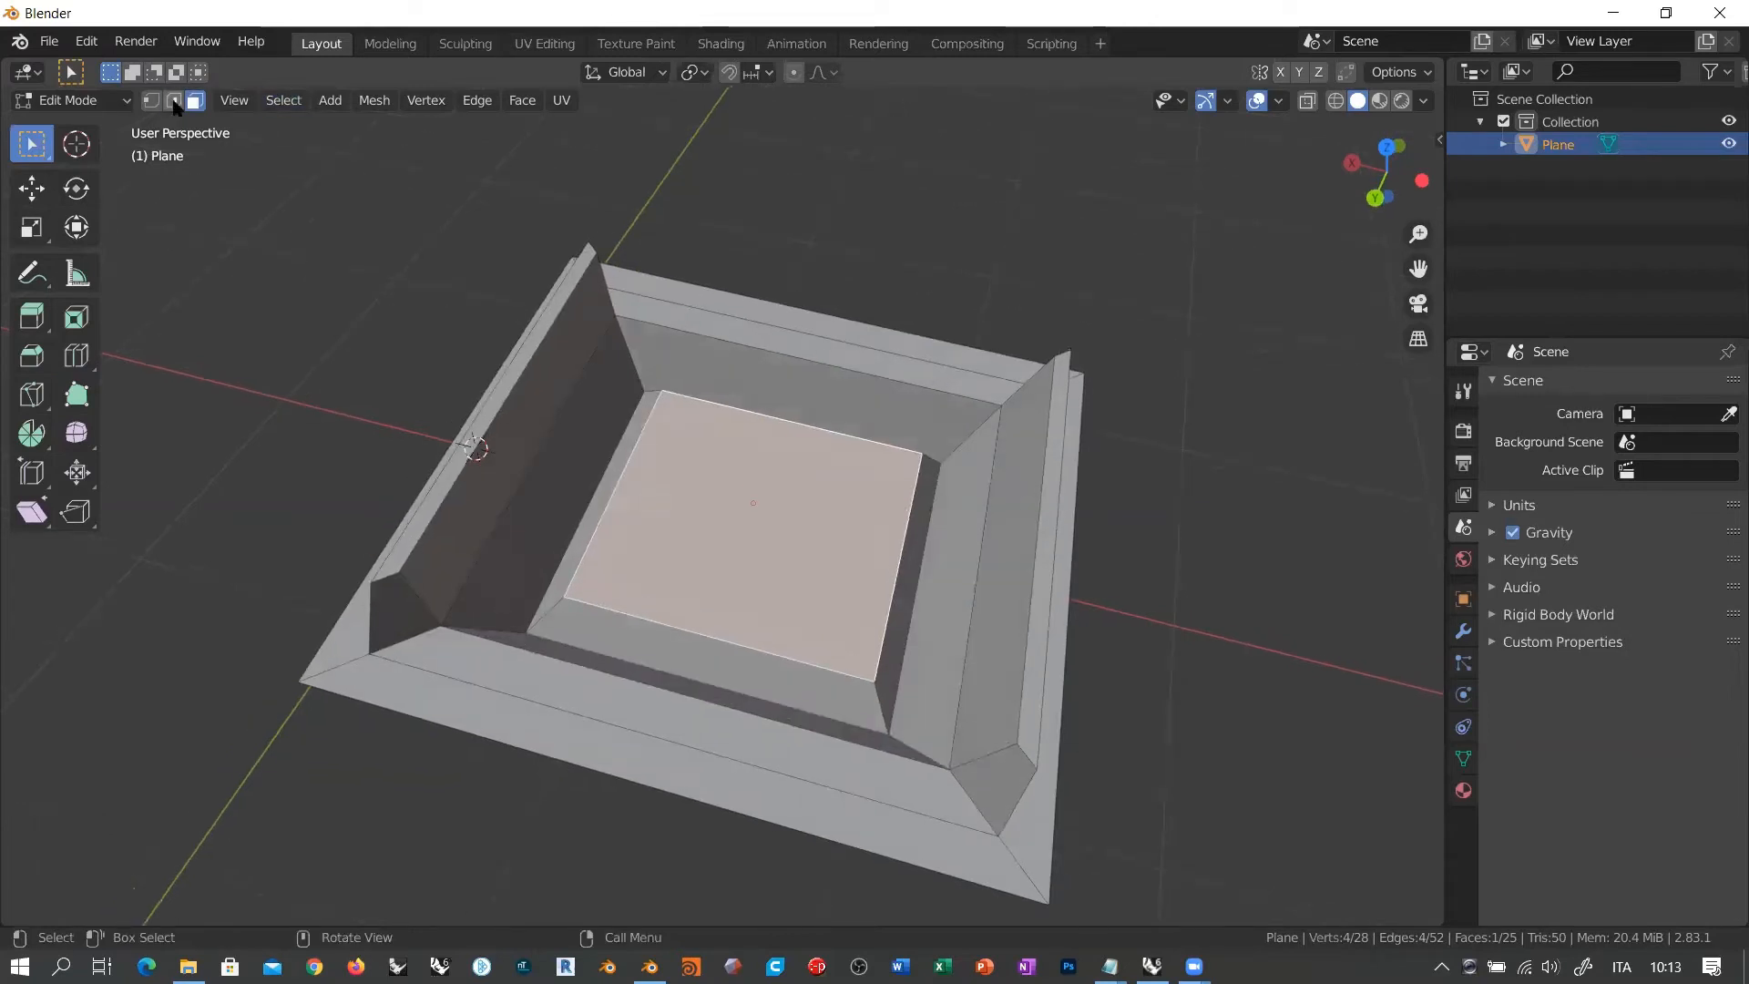
pyautogui.click(173, 100)
pyautogui.click(629, 459)
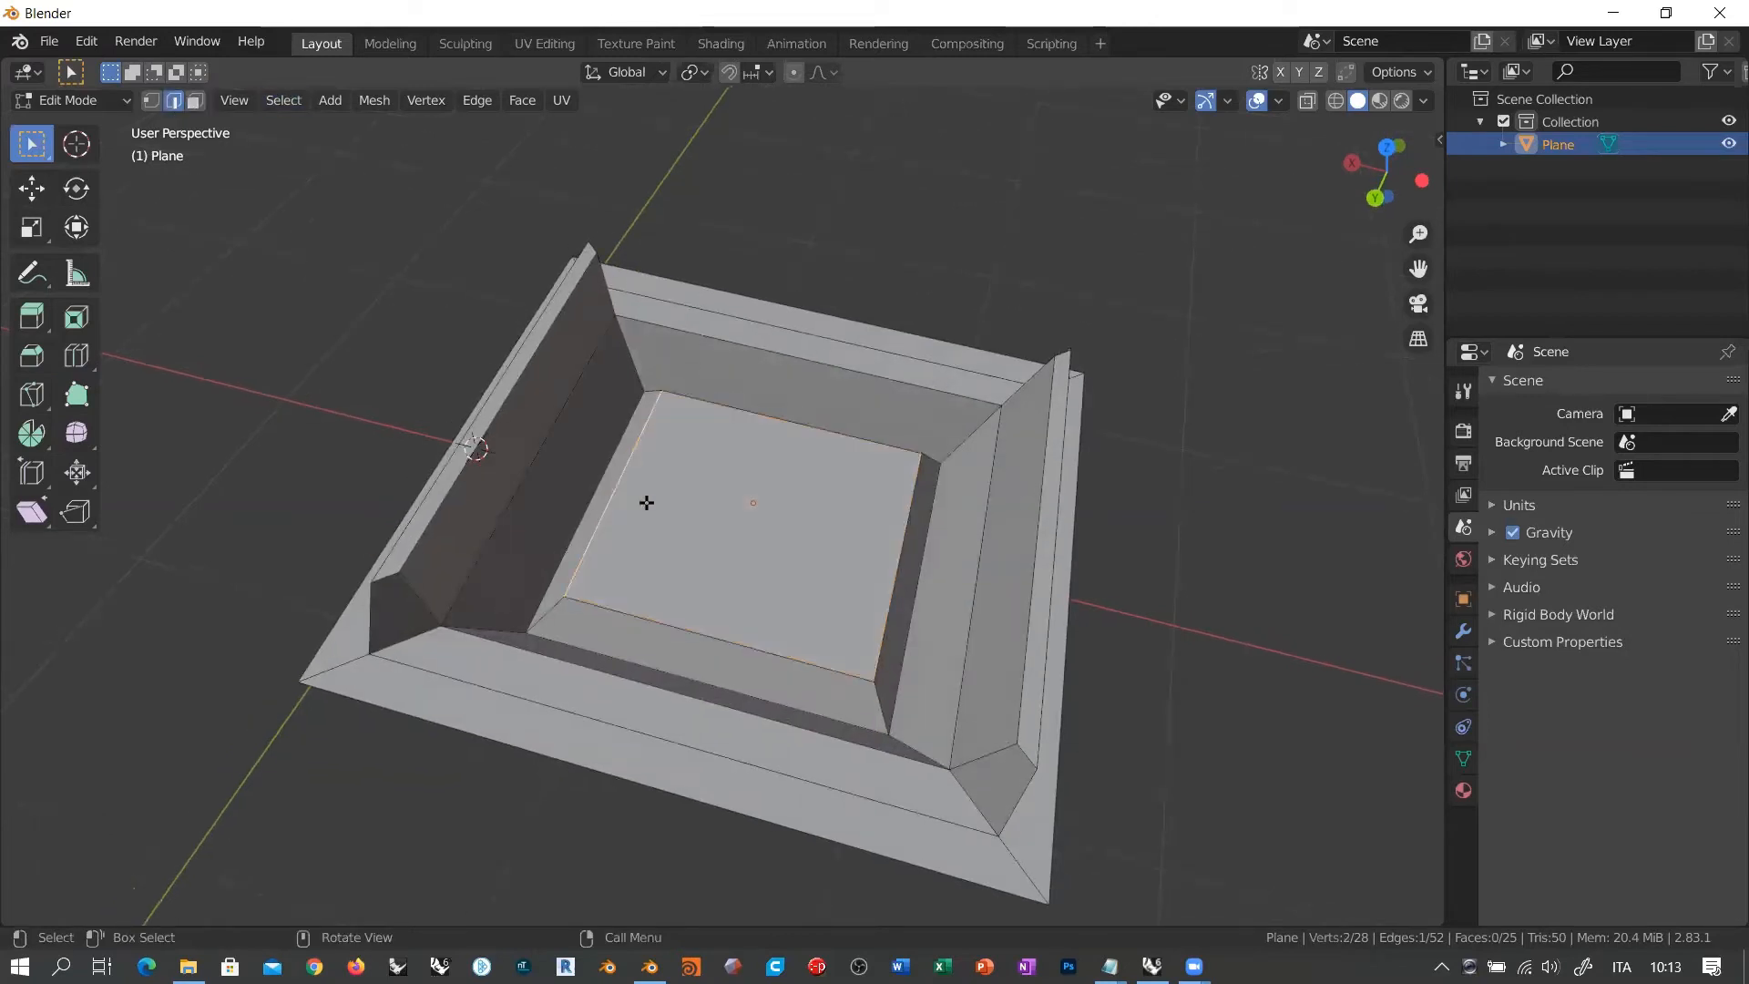
pyautogui.keyDown('shift'); pyautogui.click(692, 629); pyautogui.keyUp('shift')
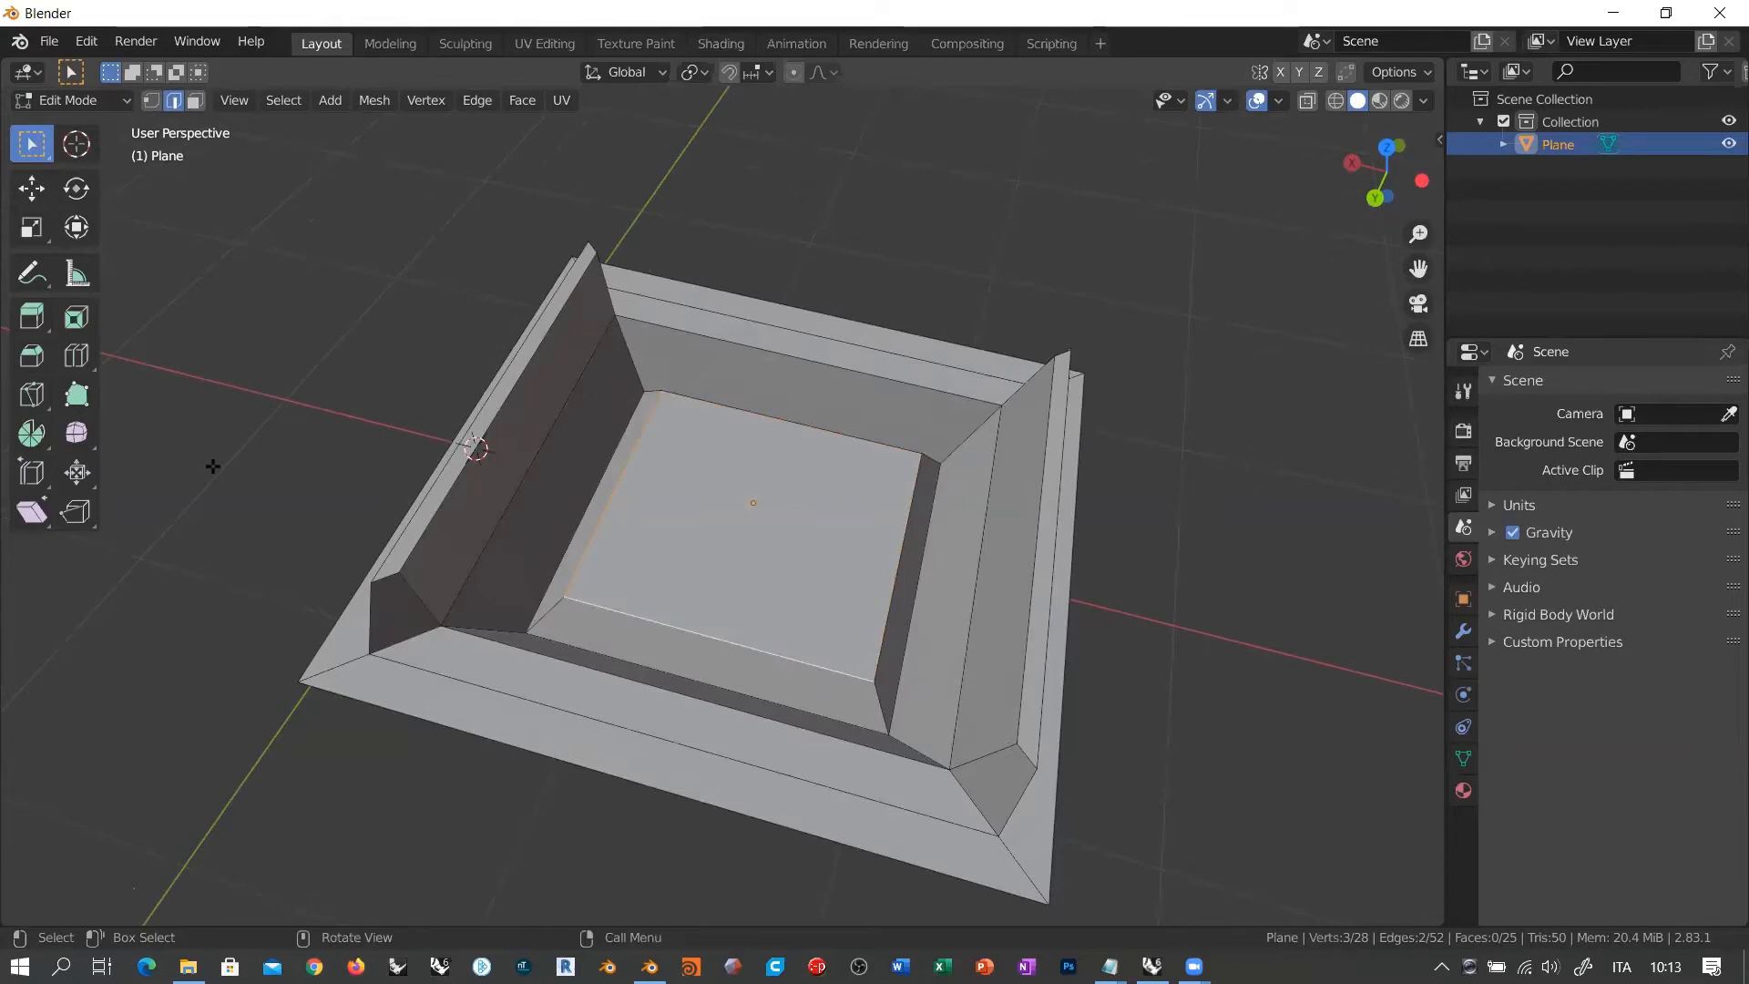
pyautogui.click(32, 357)
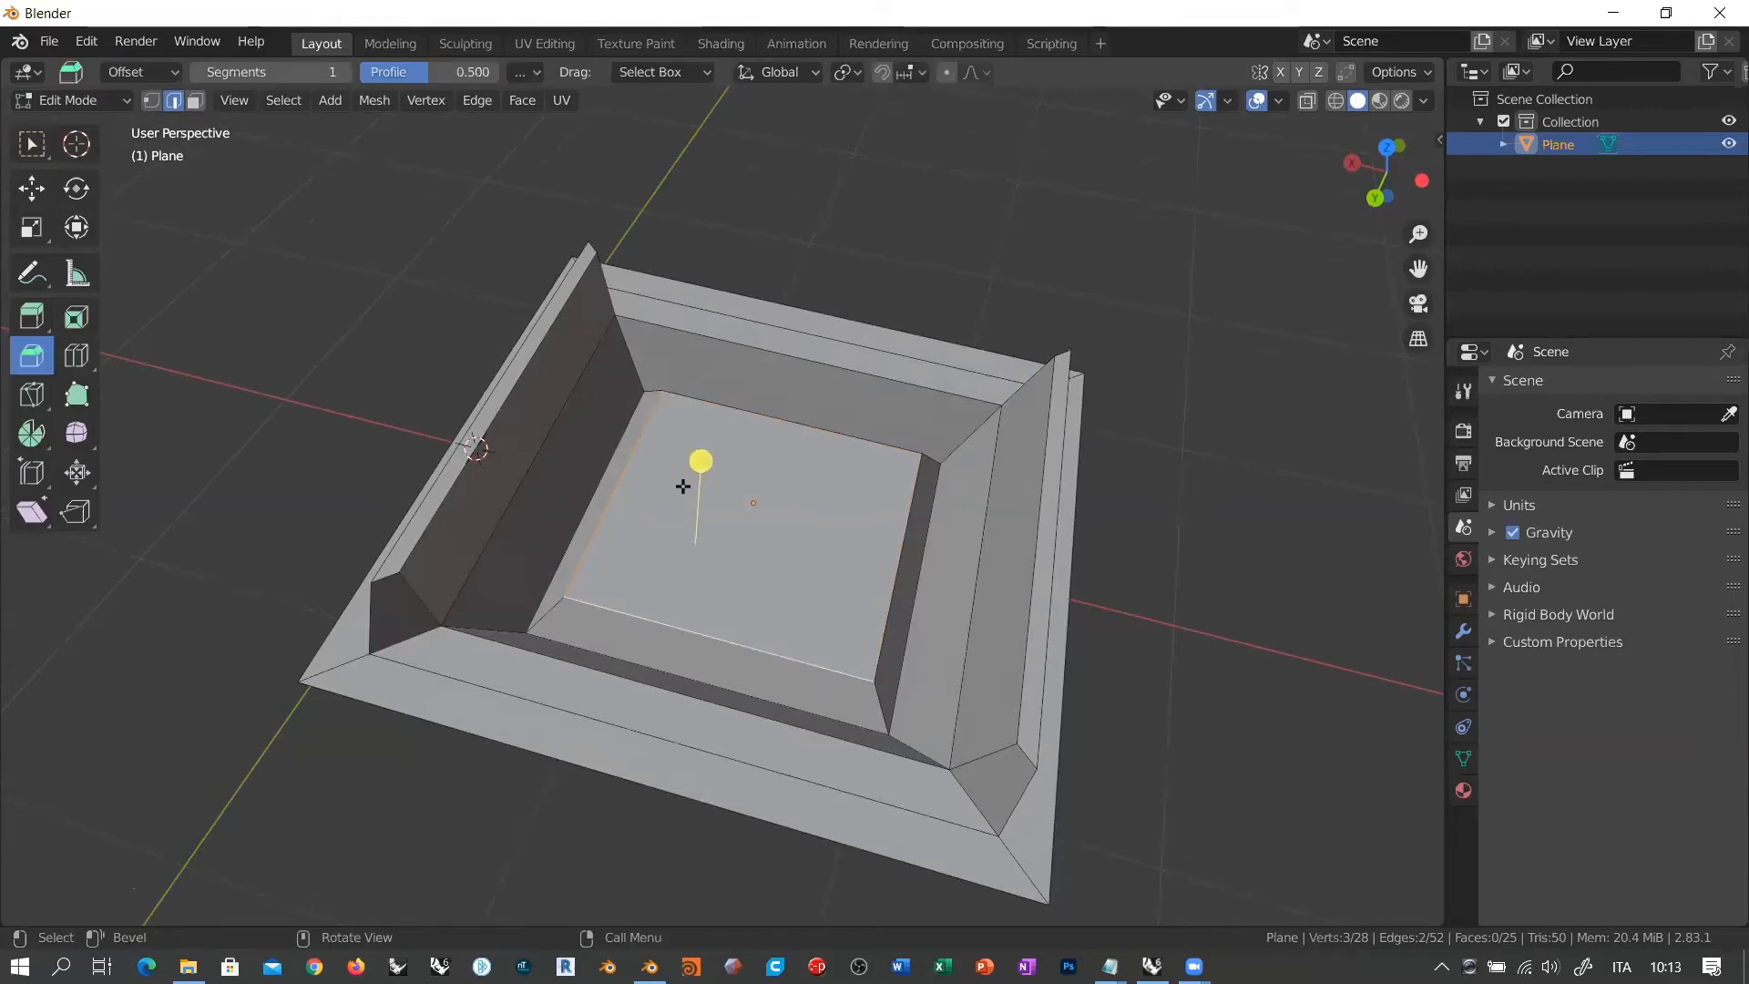
pyautogui.moveTo(703, 489); pyautogui.dragTo(605, 605)
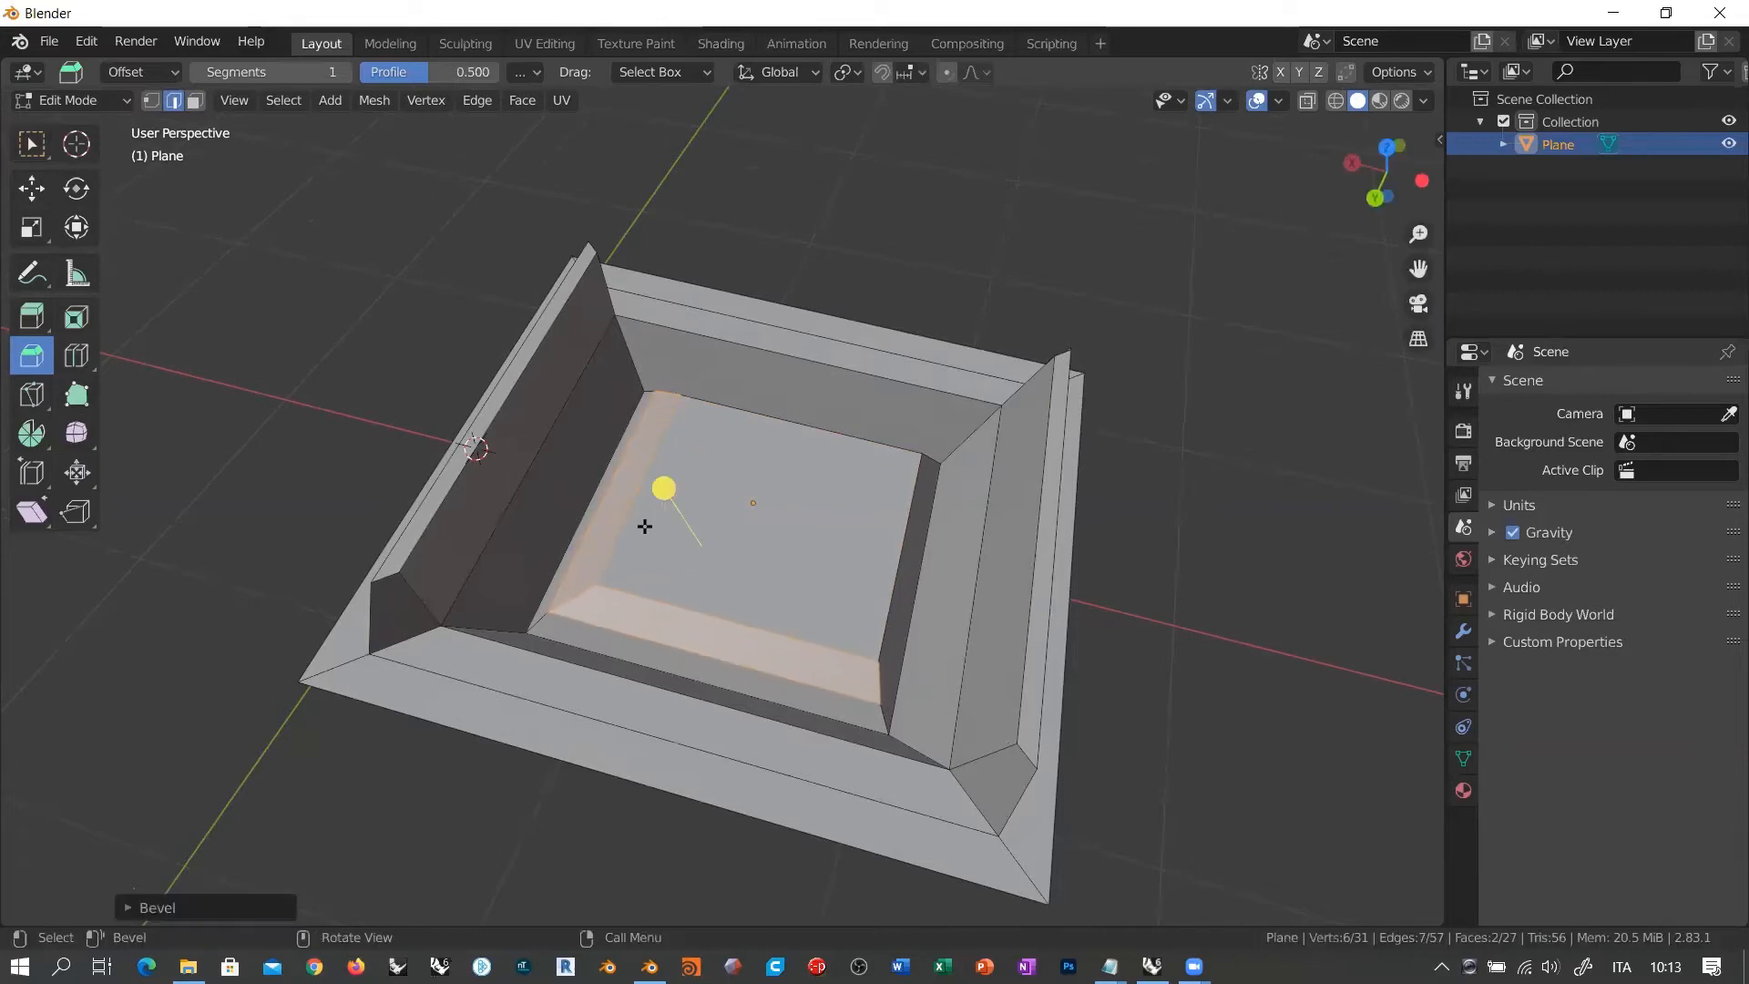
# Step: Examine the bevelled edges of the central block from several sides, and undo the bevel
pyautogui.moveTo(645, 526); pyautogui.dragTo(717, 512, button='middle')
pyautogui.scroll(4, 683, 546)
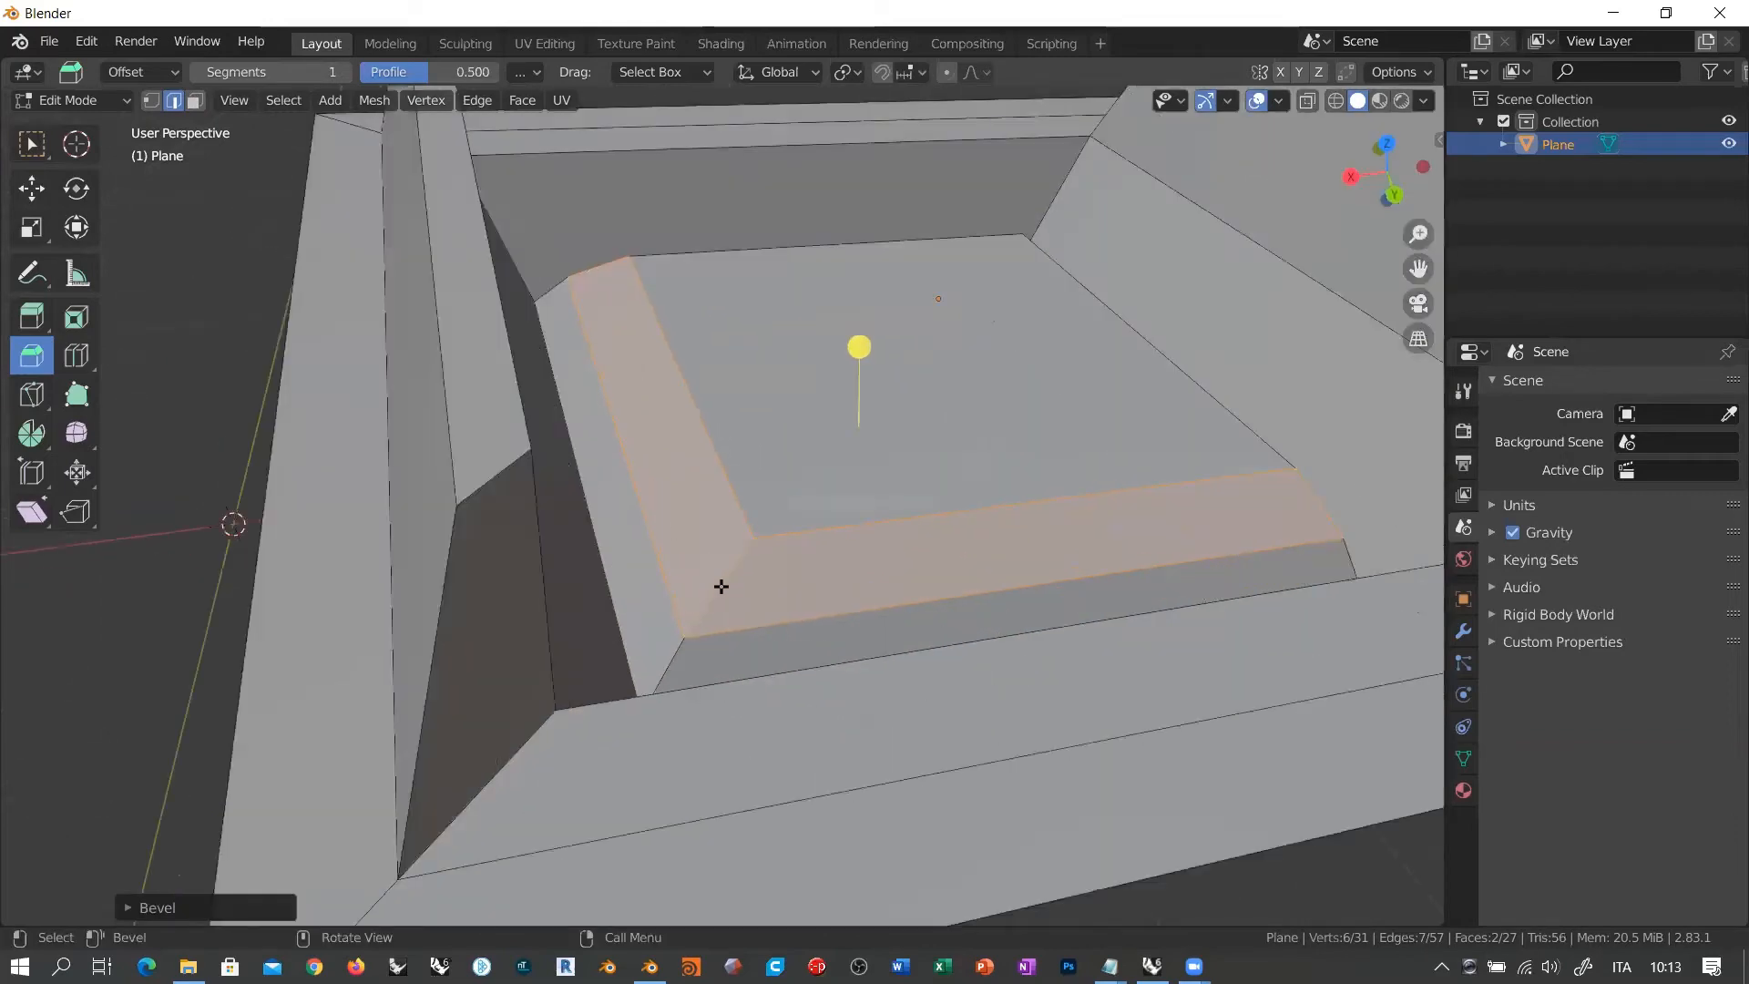
pyautogui.moveTo(721, 586); pyautogui.dragTo(346, 333, button='middle')
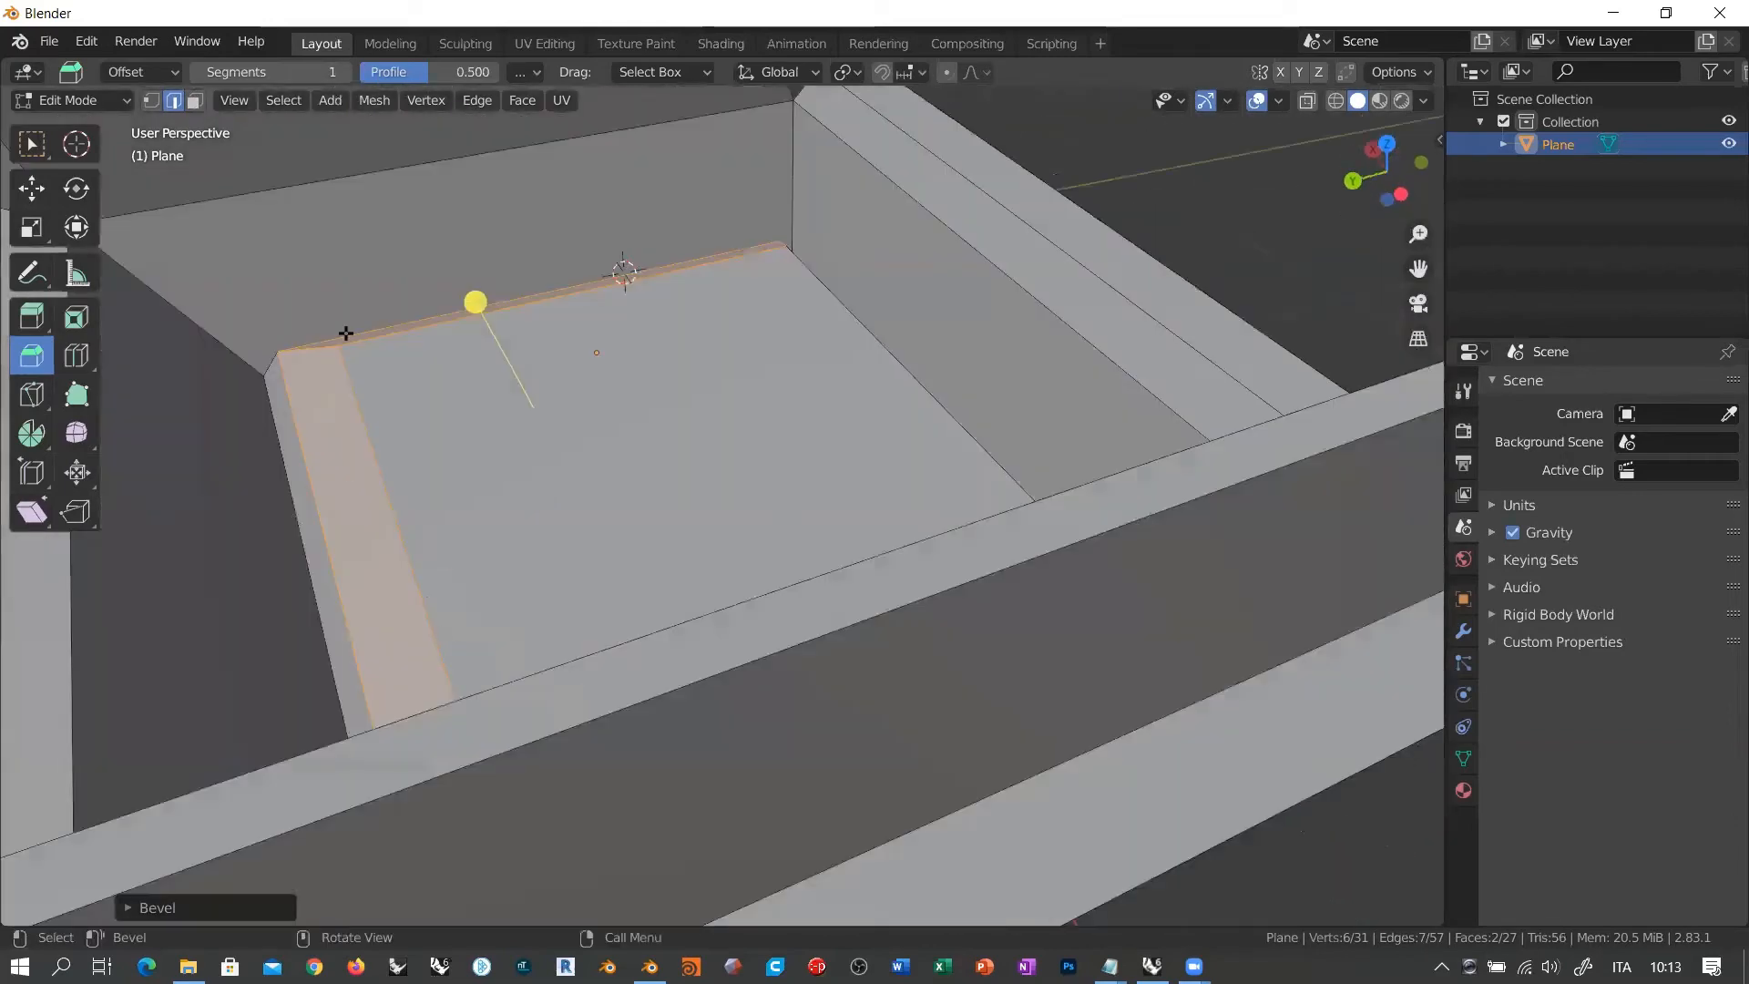
pyautogui.scroll(-4, 364, 420)
pyautogui.moveTo(481, 434); pyautogui.dragTo(750, 426, button='middle')
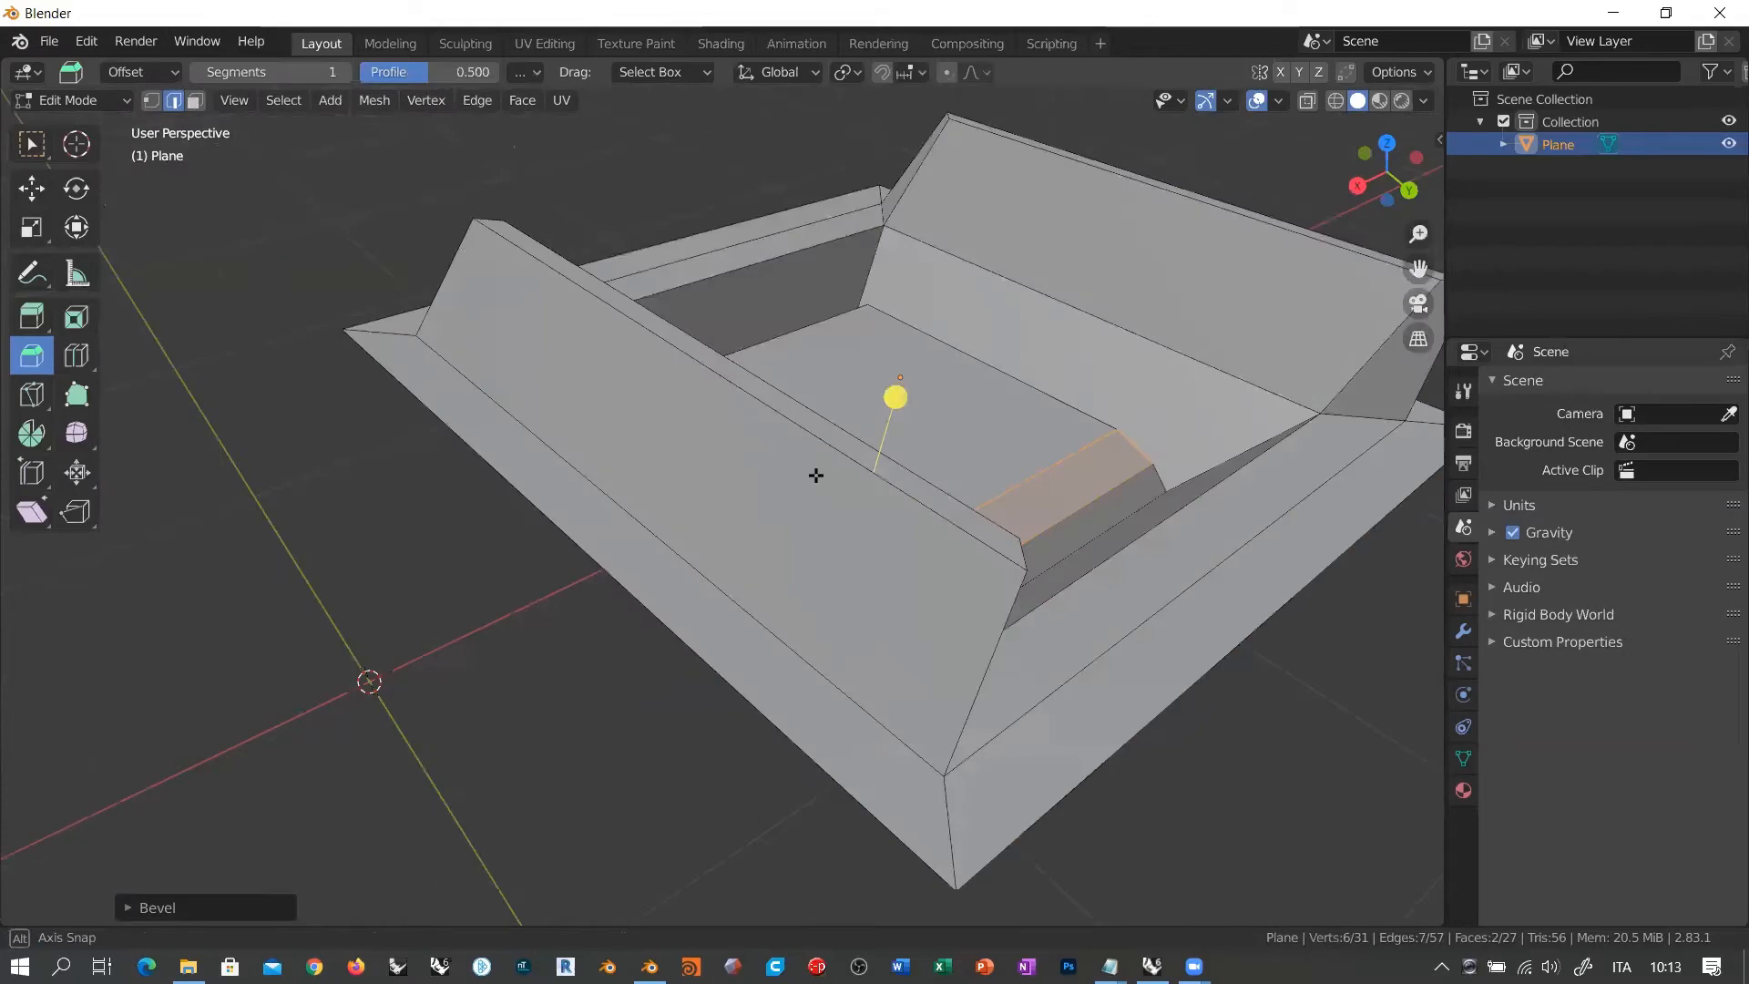
pyautogui.moveTo(819, 520); pyautogui.dragTo(796, 449, button='middle')
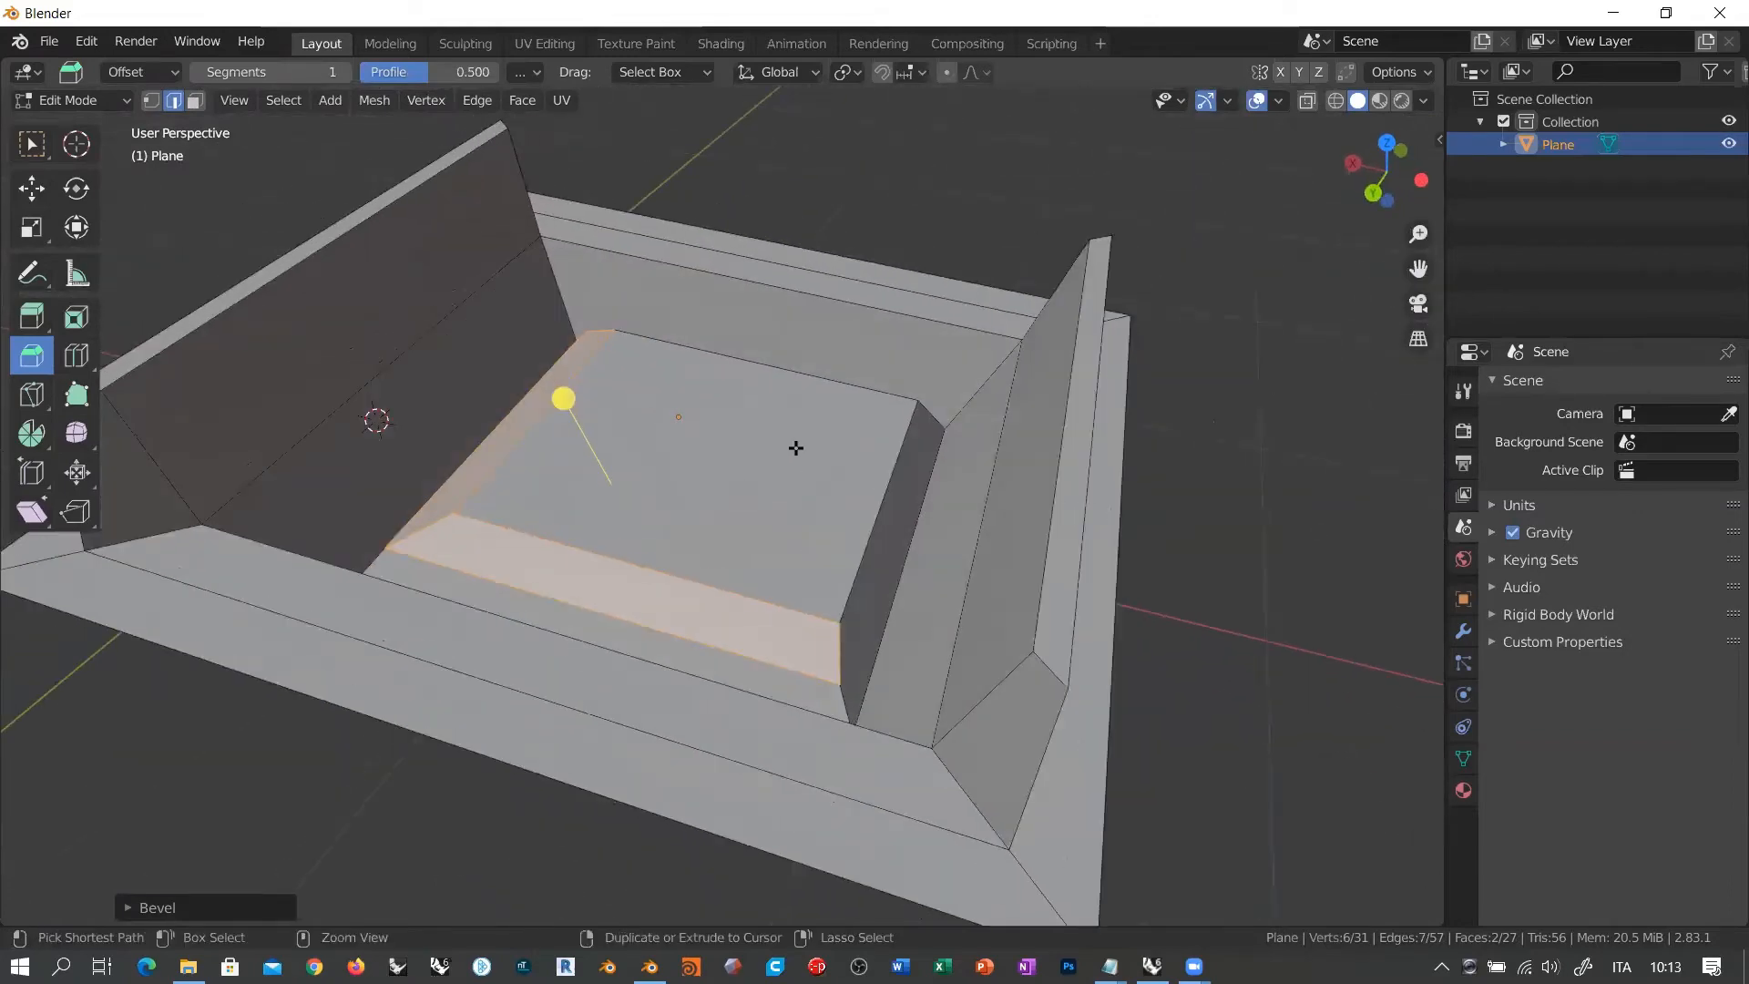
pyautogui.hotkey('ctrl', 'z')
# Step: Add a single centred loop cut running across the frame and the central block
pyautogui.moveTo(656, 457); pyautogui.dragTo(331, 318, button='middle')
pyautogui.scroll(-2, 683, 418)
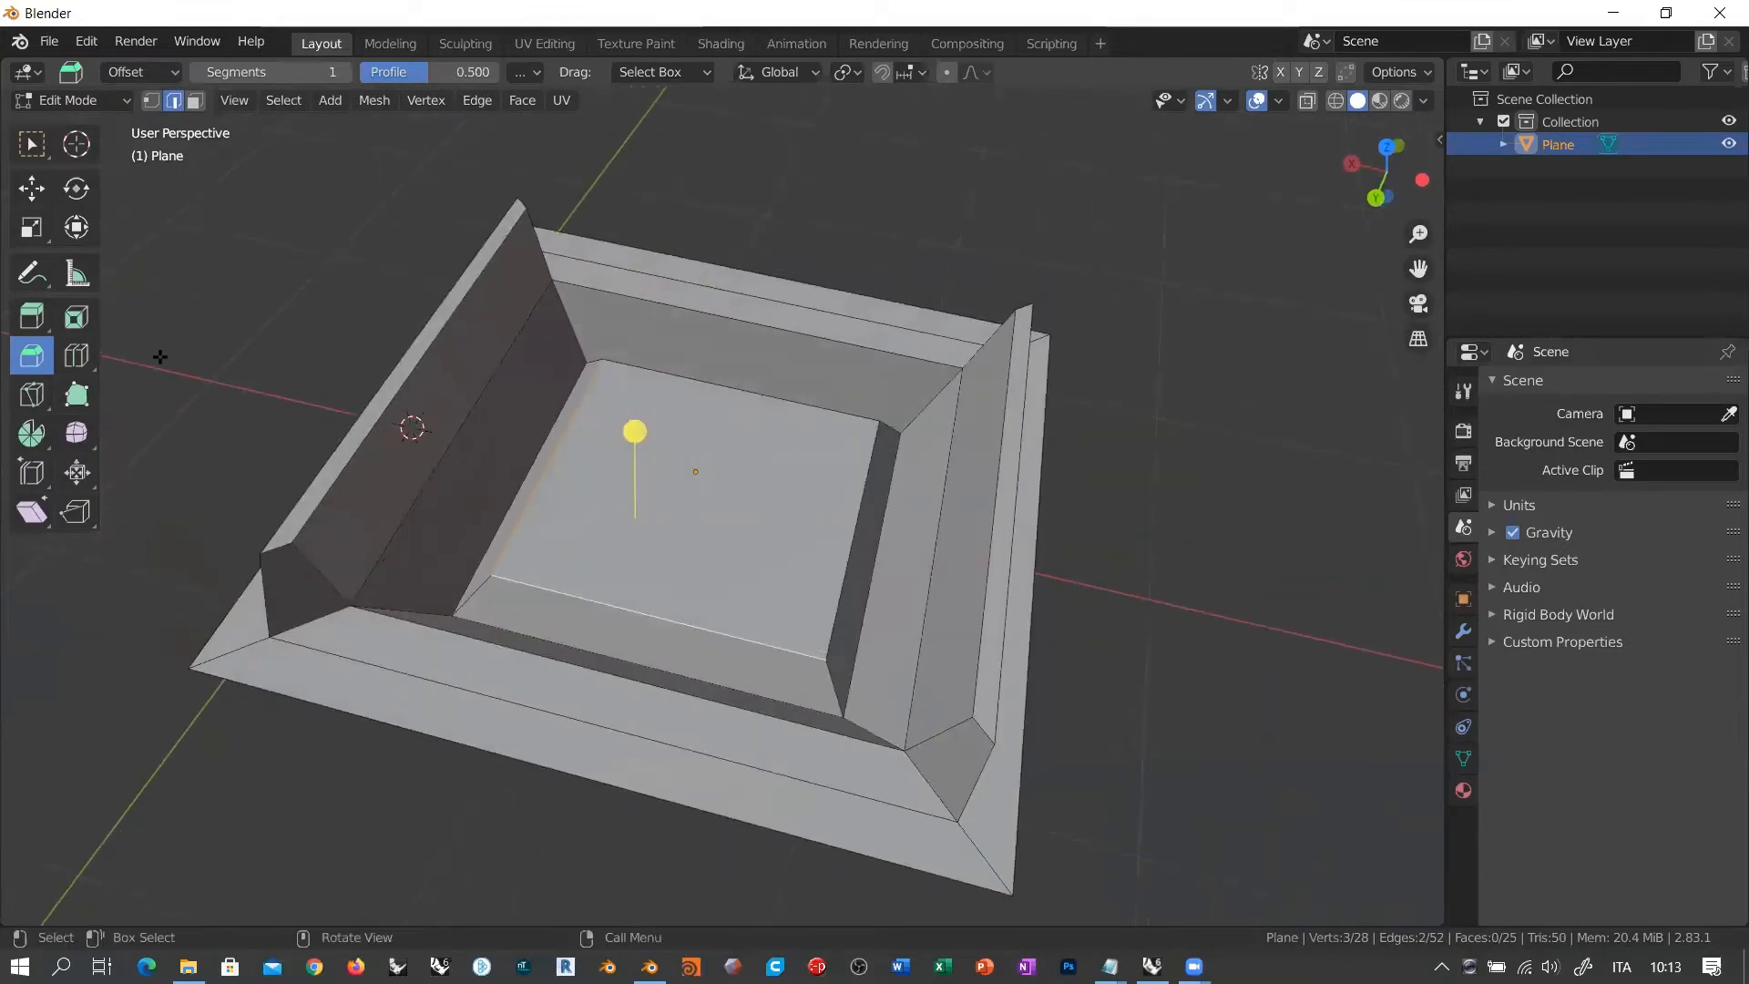
pyautogui.click(77, 356)
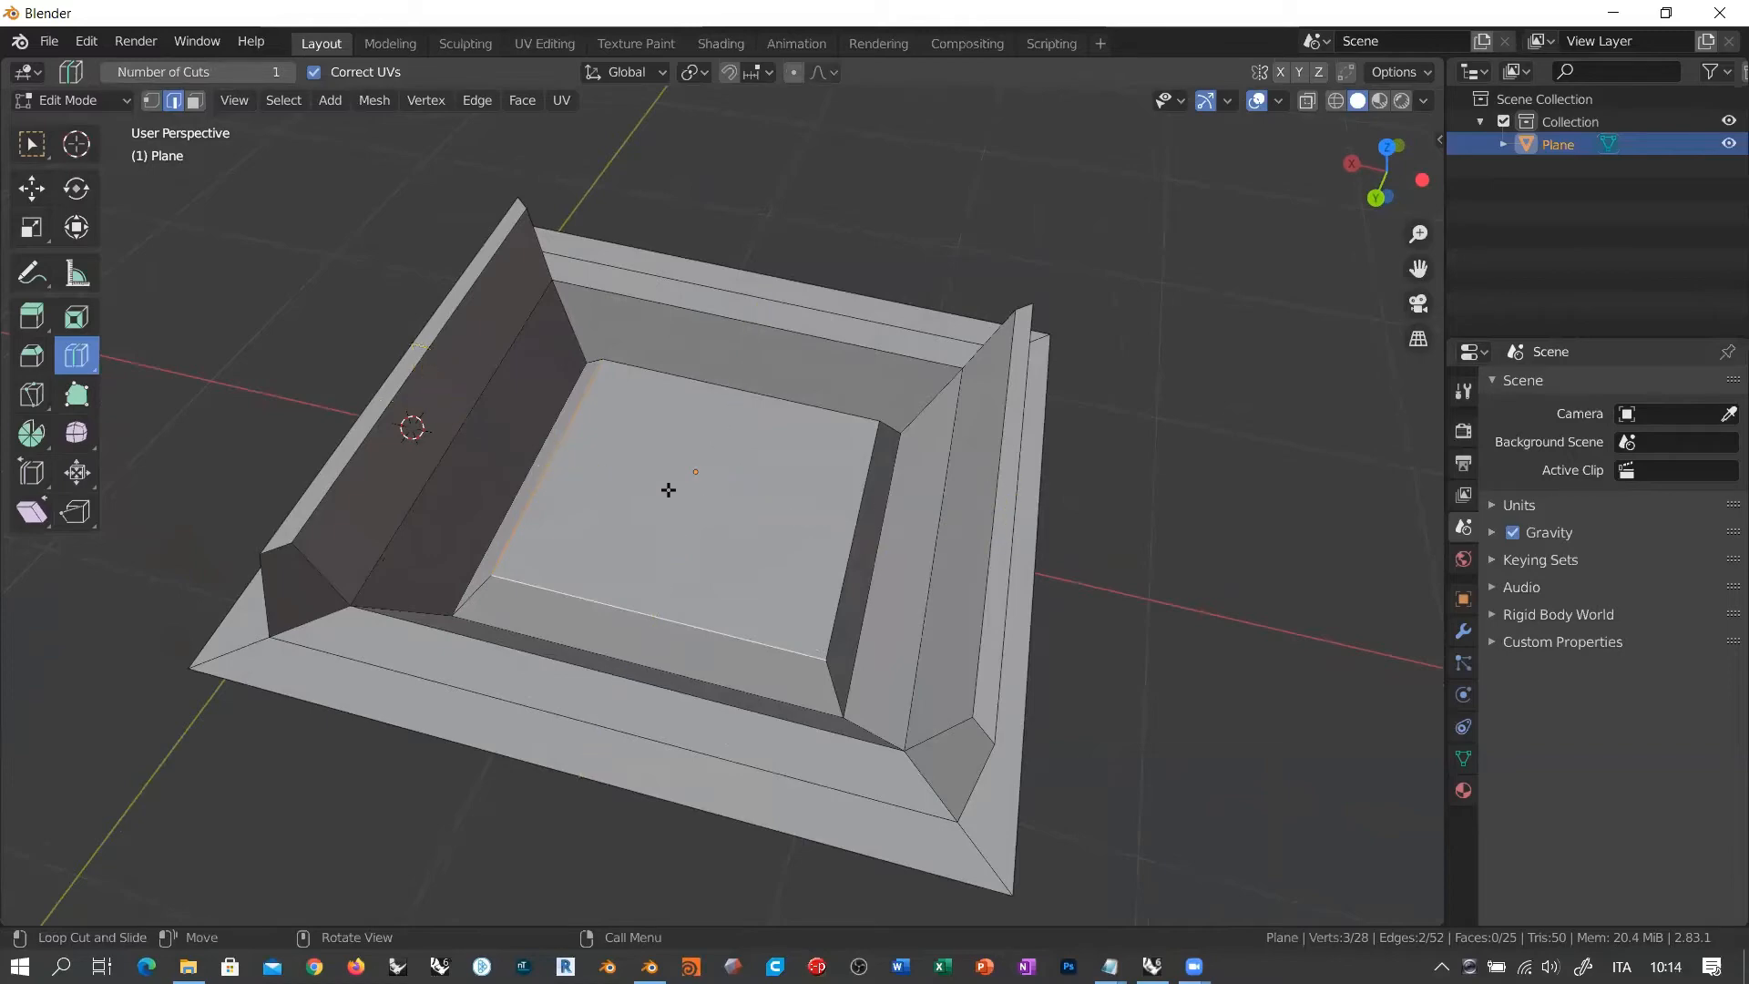
pyautogui.moveTo(667, 491); pyautogui.dragTo(626, 428, button='middle')
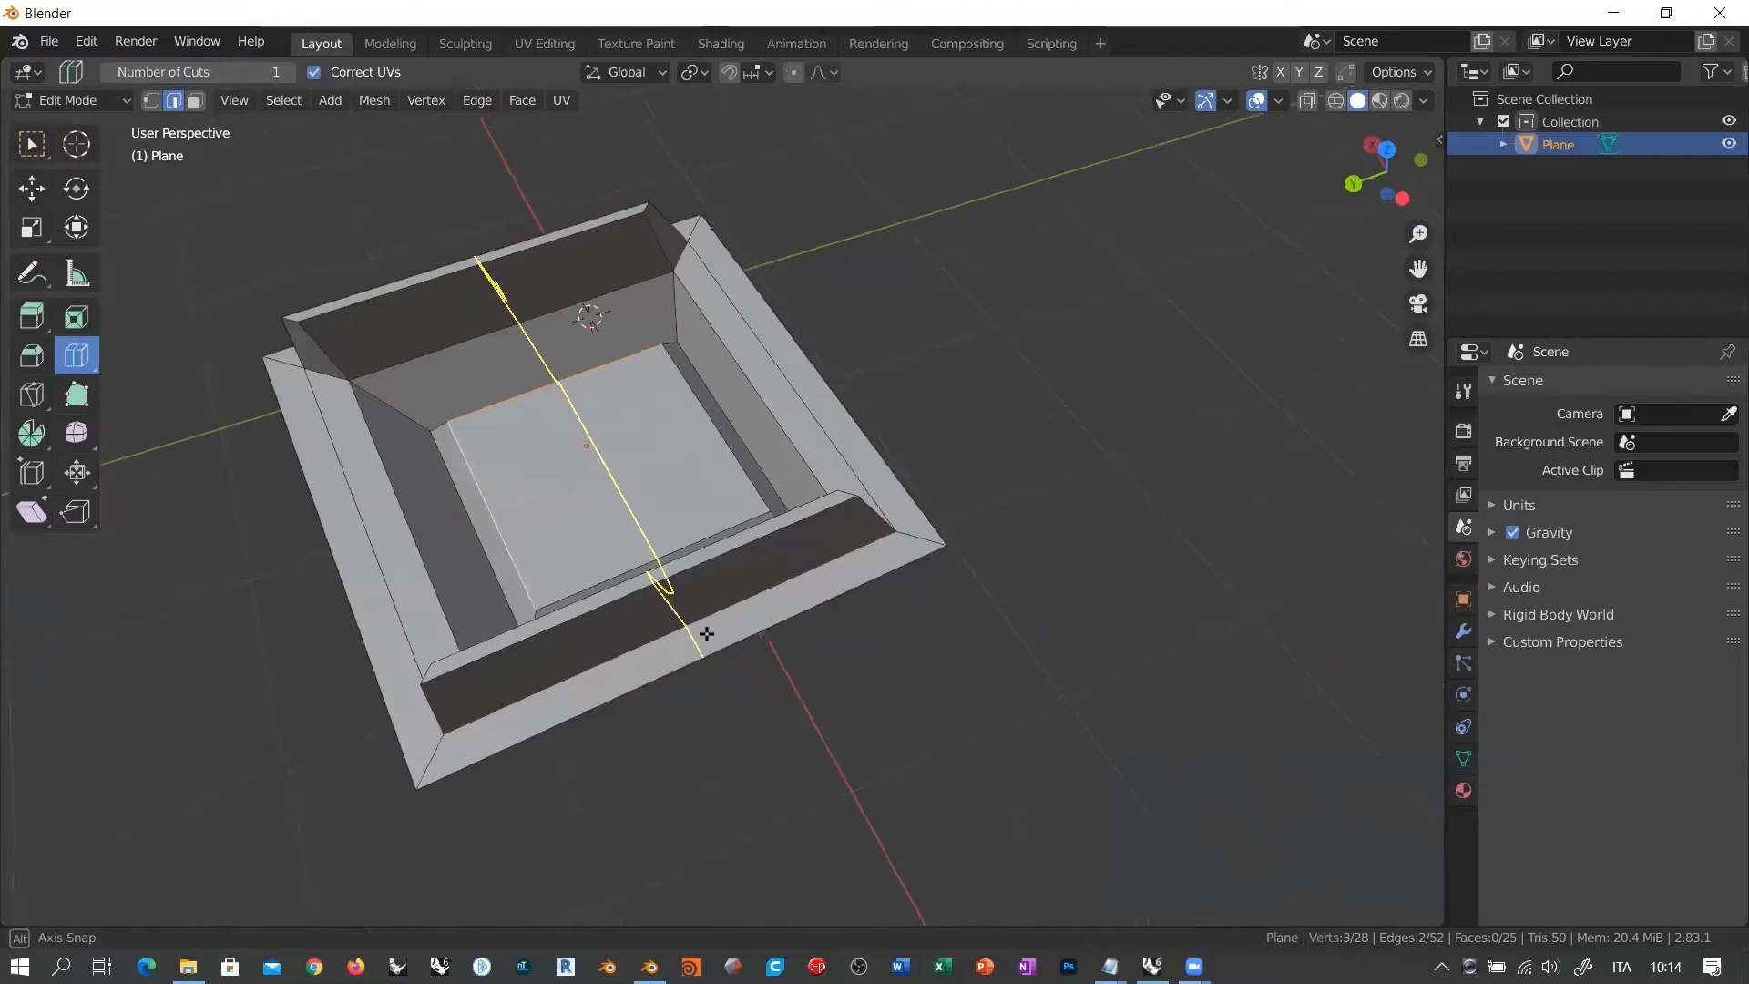
pyautogui.moveTo(702, 633); pyautogui.dragTo(931, 561, button='middle')
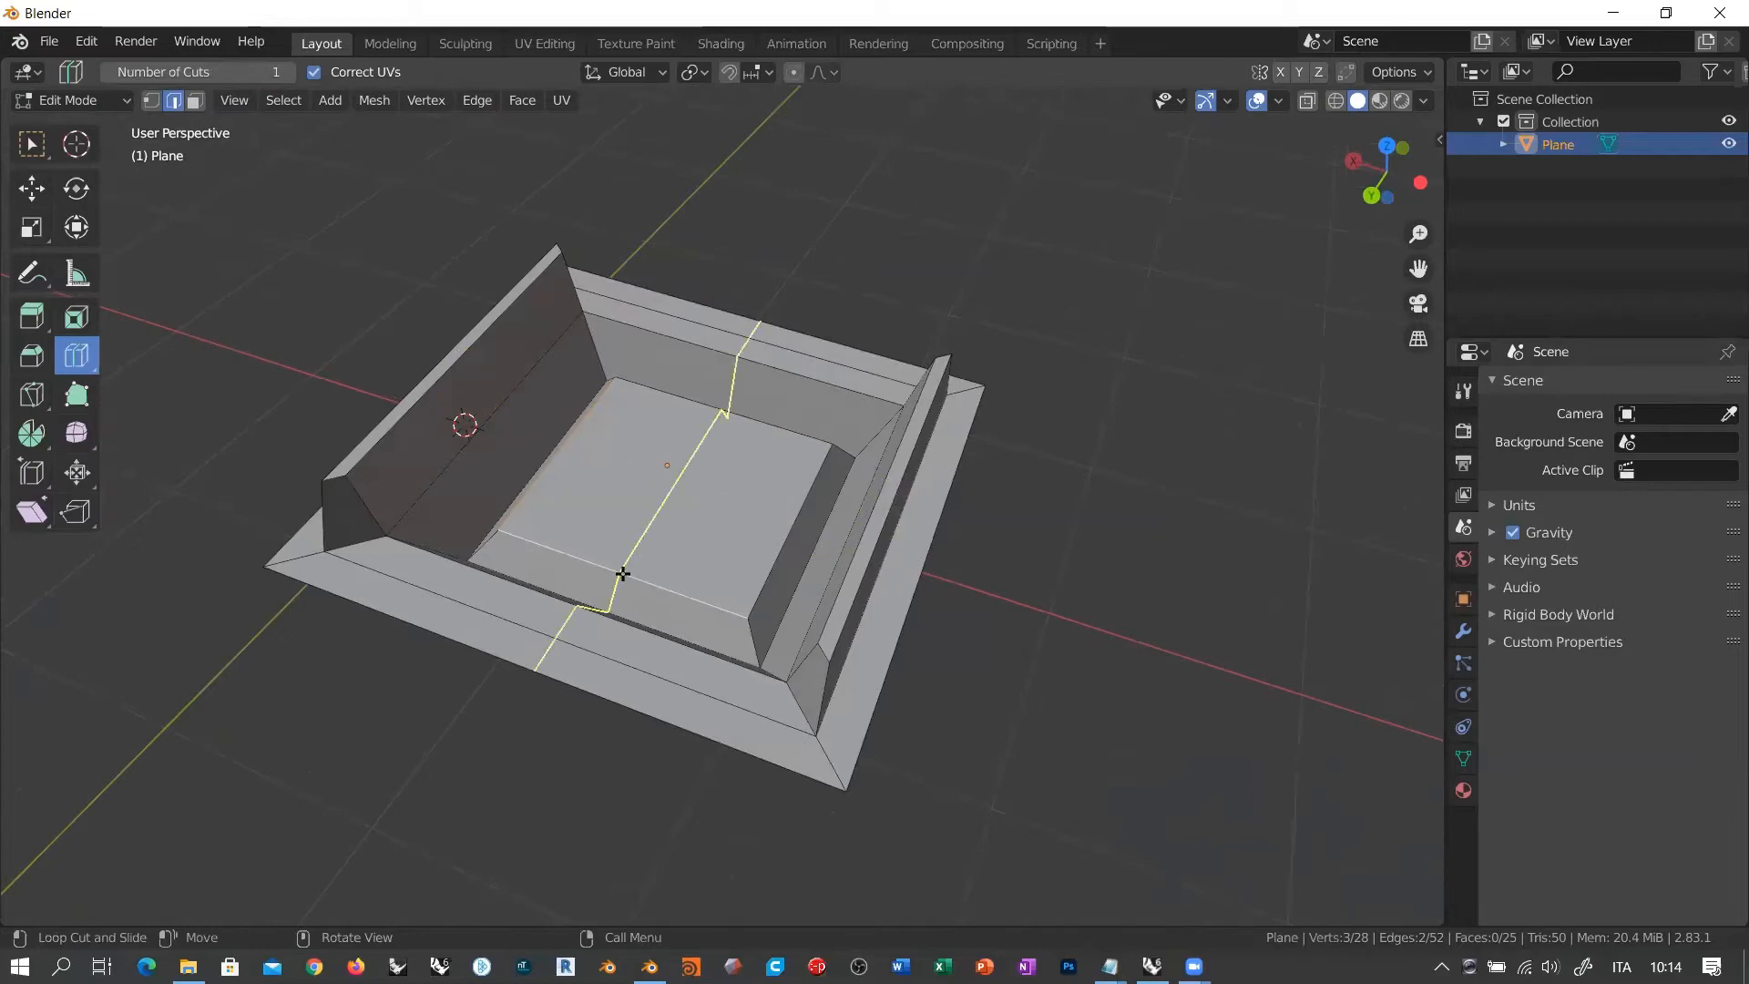
pyautogui.moveTo(644, 551); pyautogui.dragTo(613, 611, button='middle')
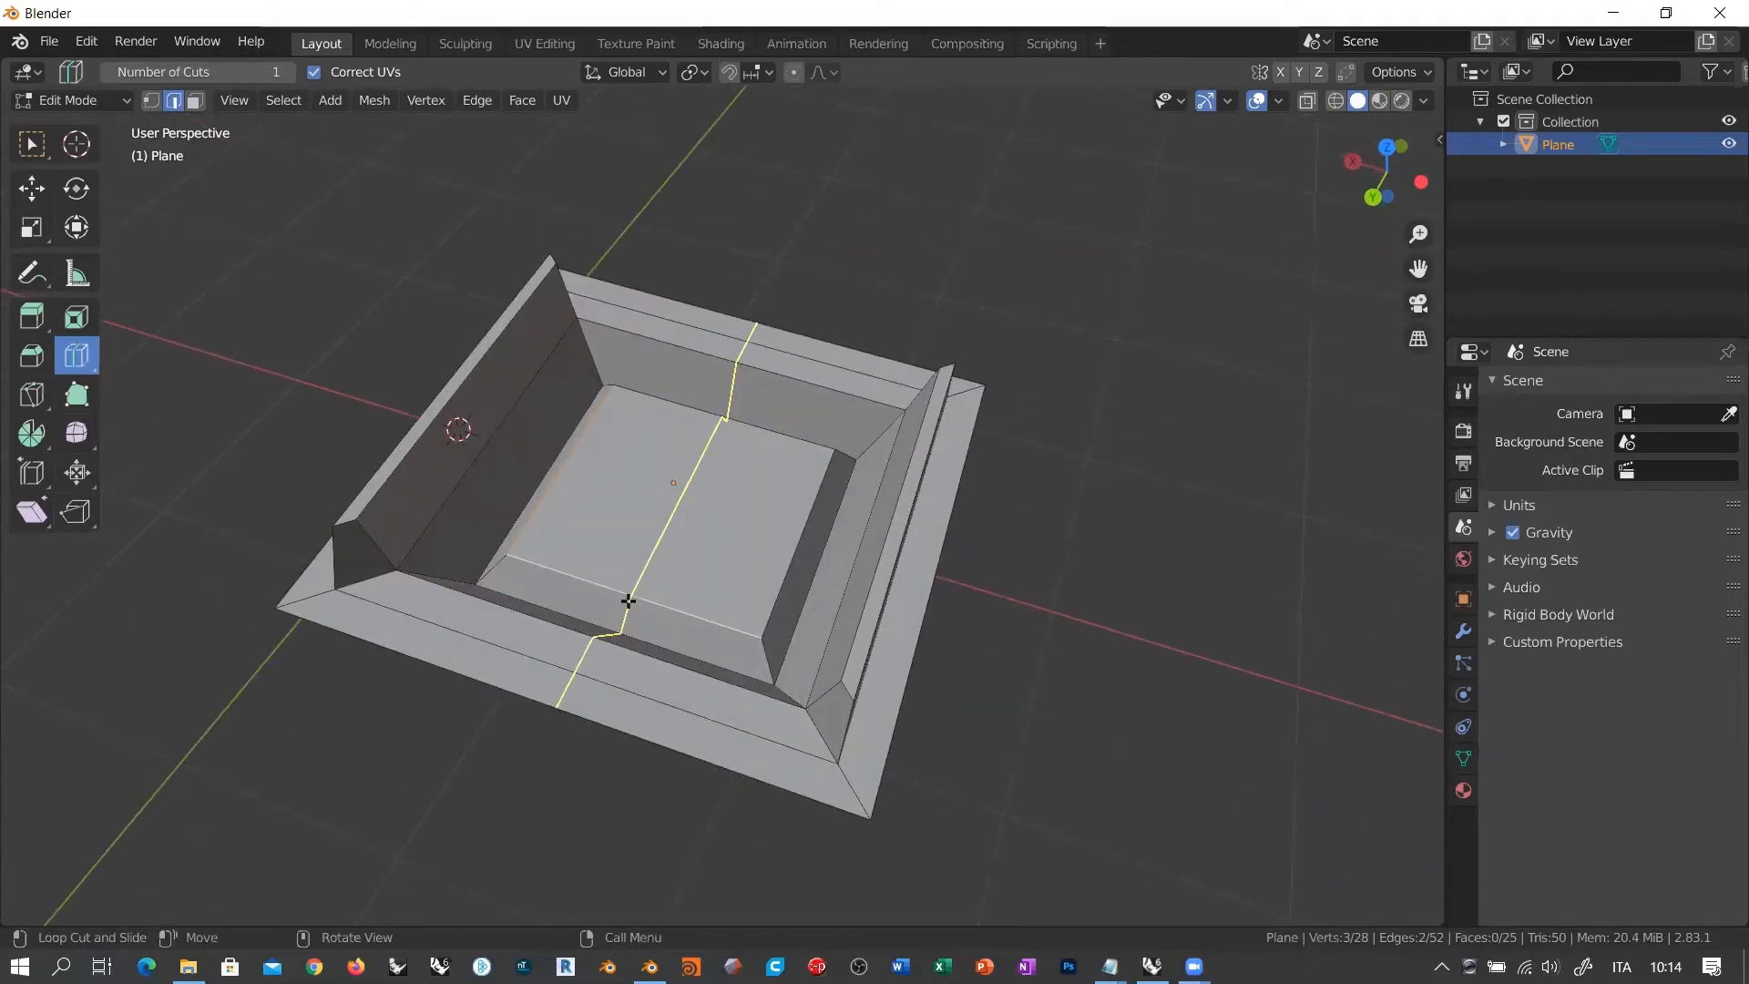
pyautogui.click(575, 678)
pyautogui.rightClick(574, 679)
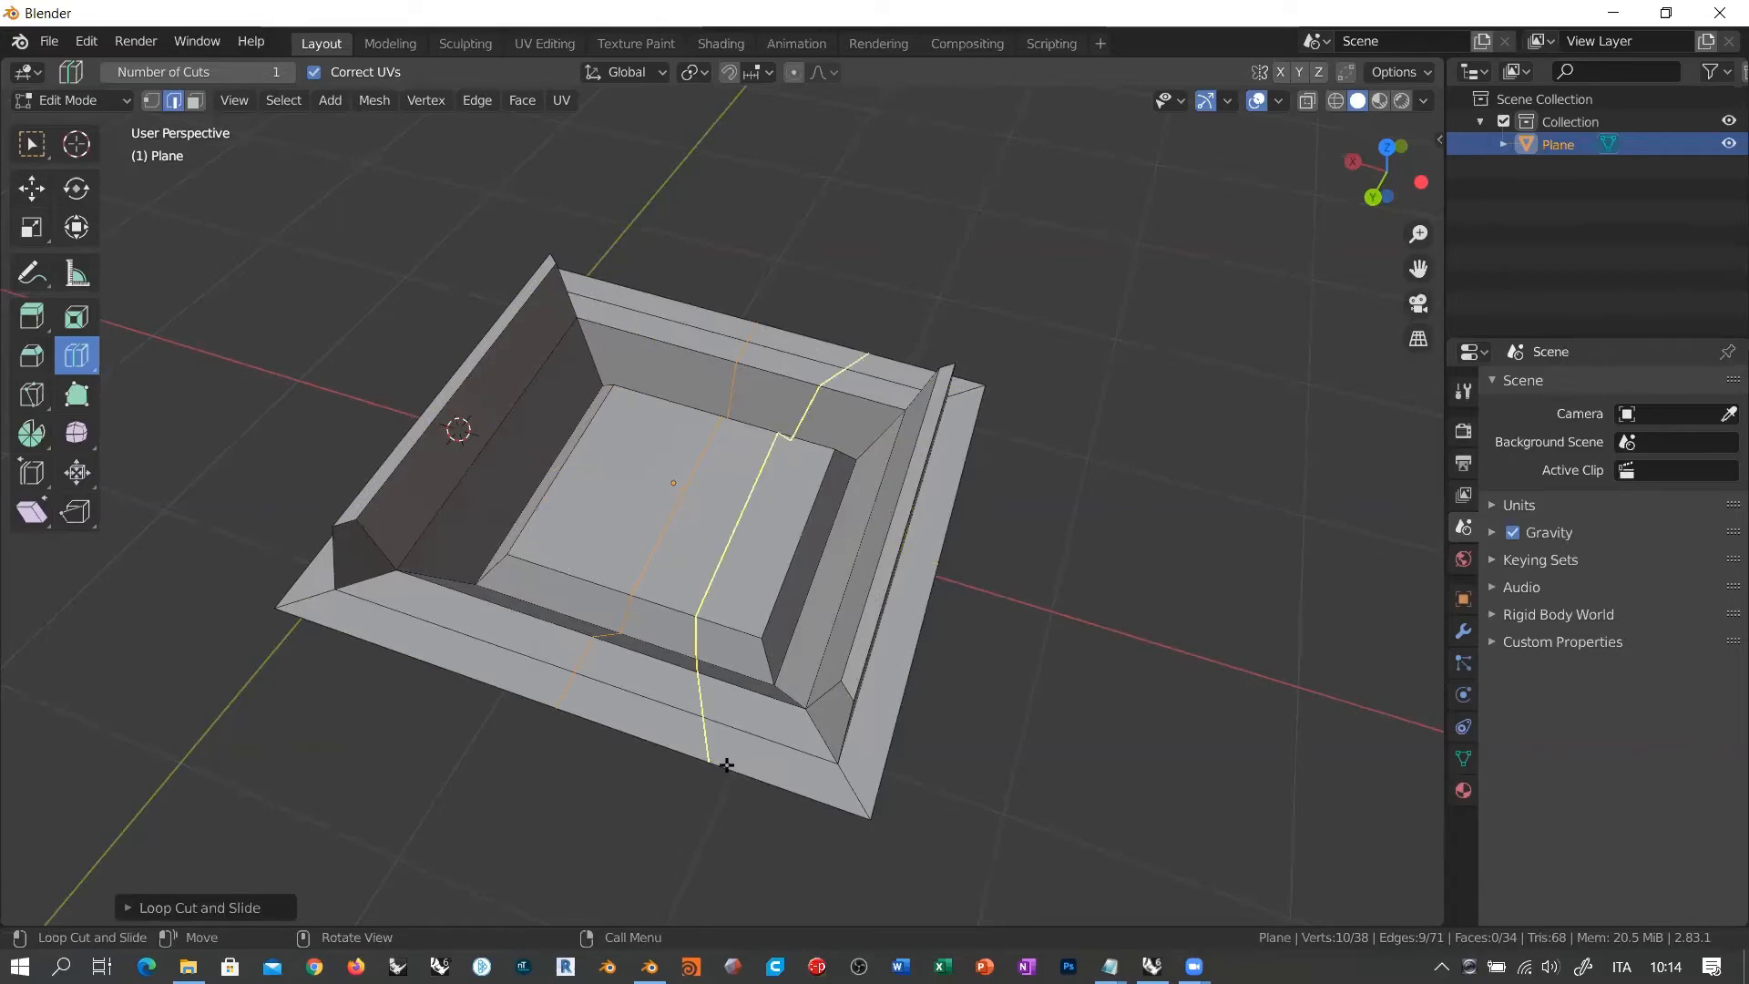
# Step: Add further loop cuts in both directions to divide the central block's top into a four-by-four grid, and clear the selection
pyautogui.moveTo(719, 755); pyautogui.dragTo(813, 824, button='middle')
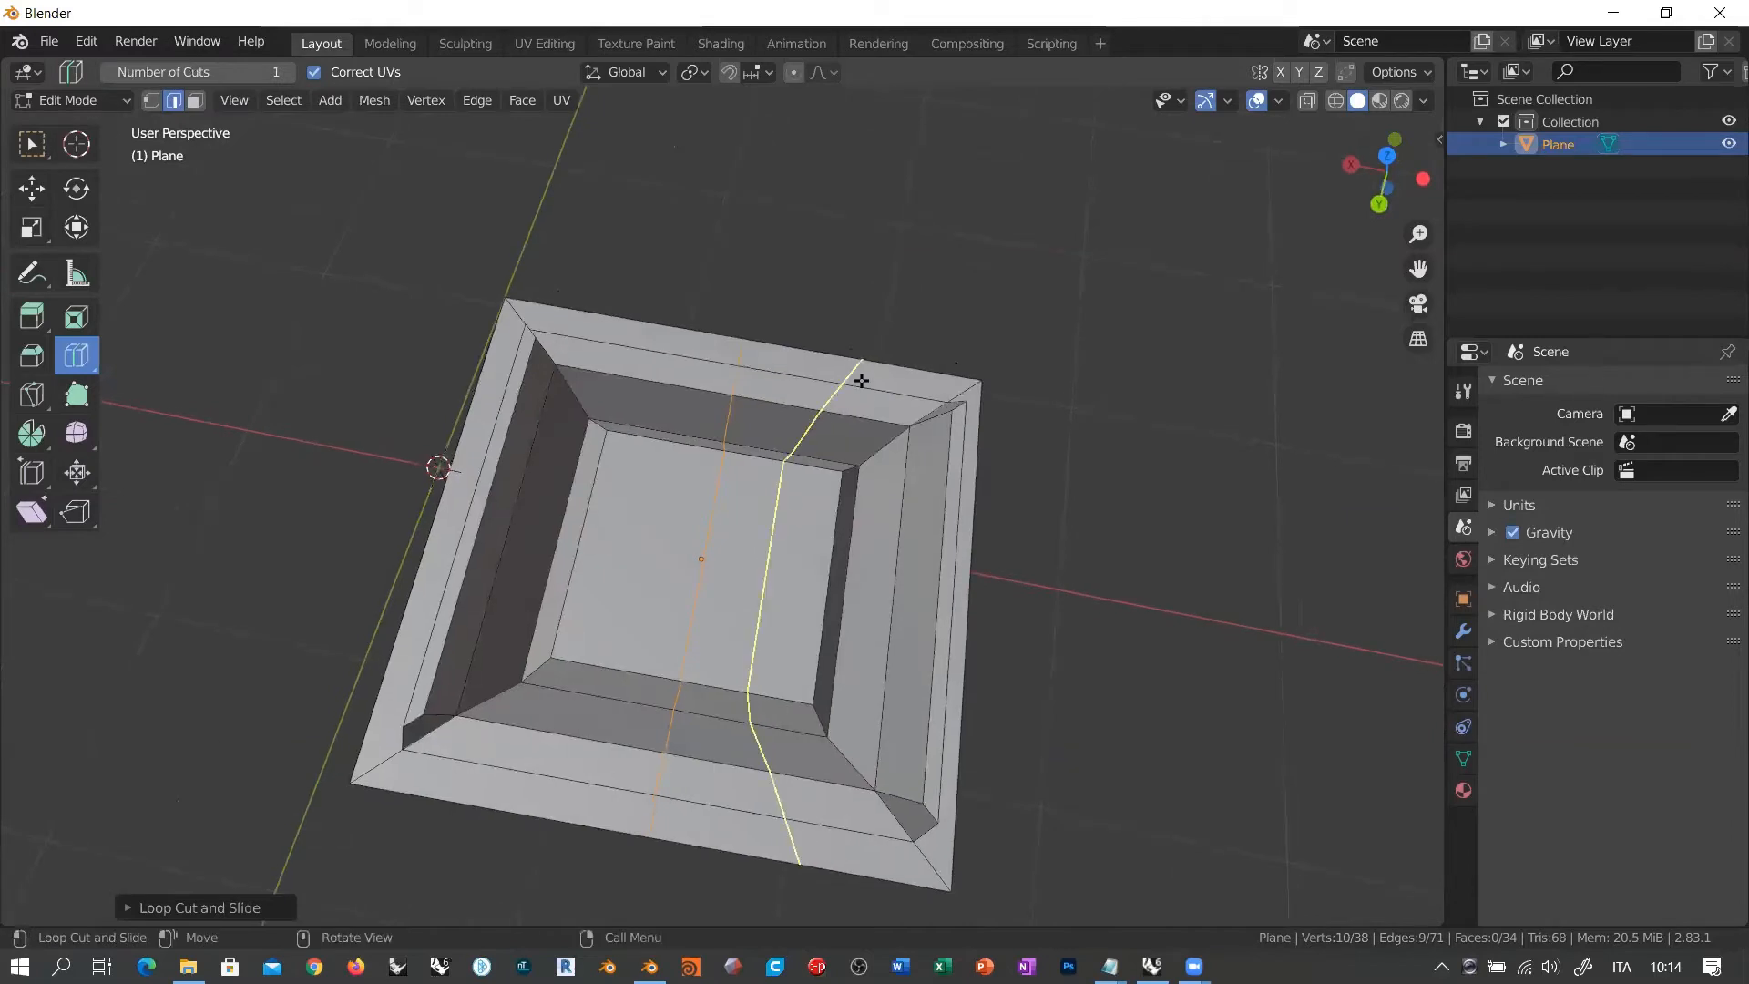
pyautogui.click(800, 854)
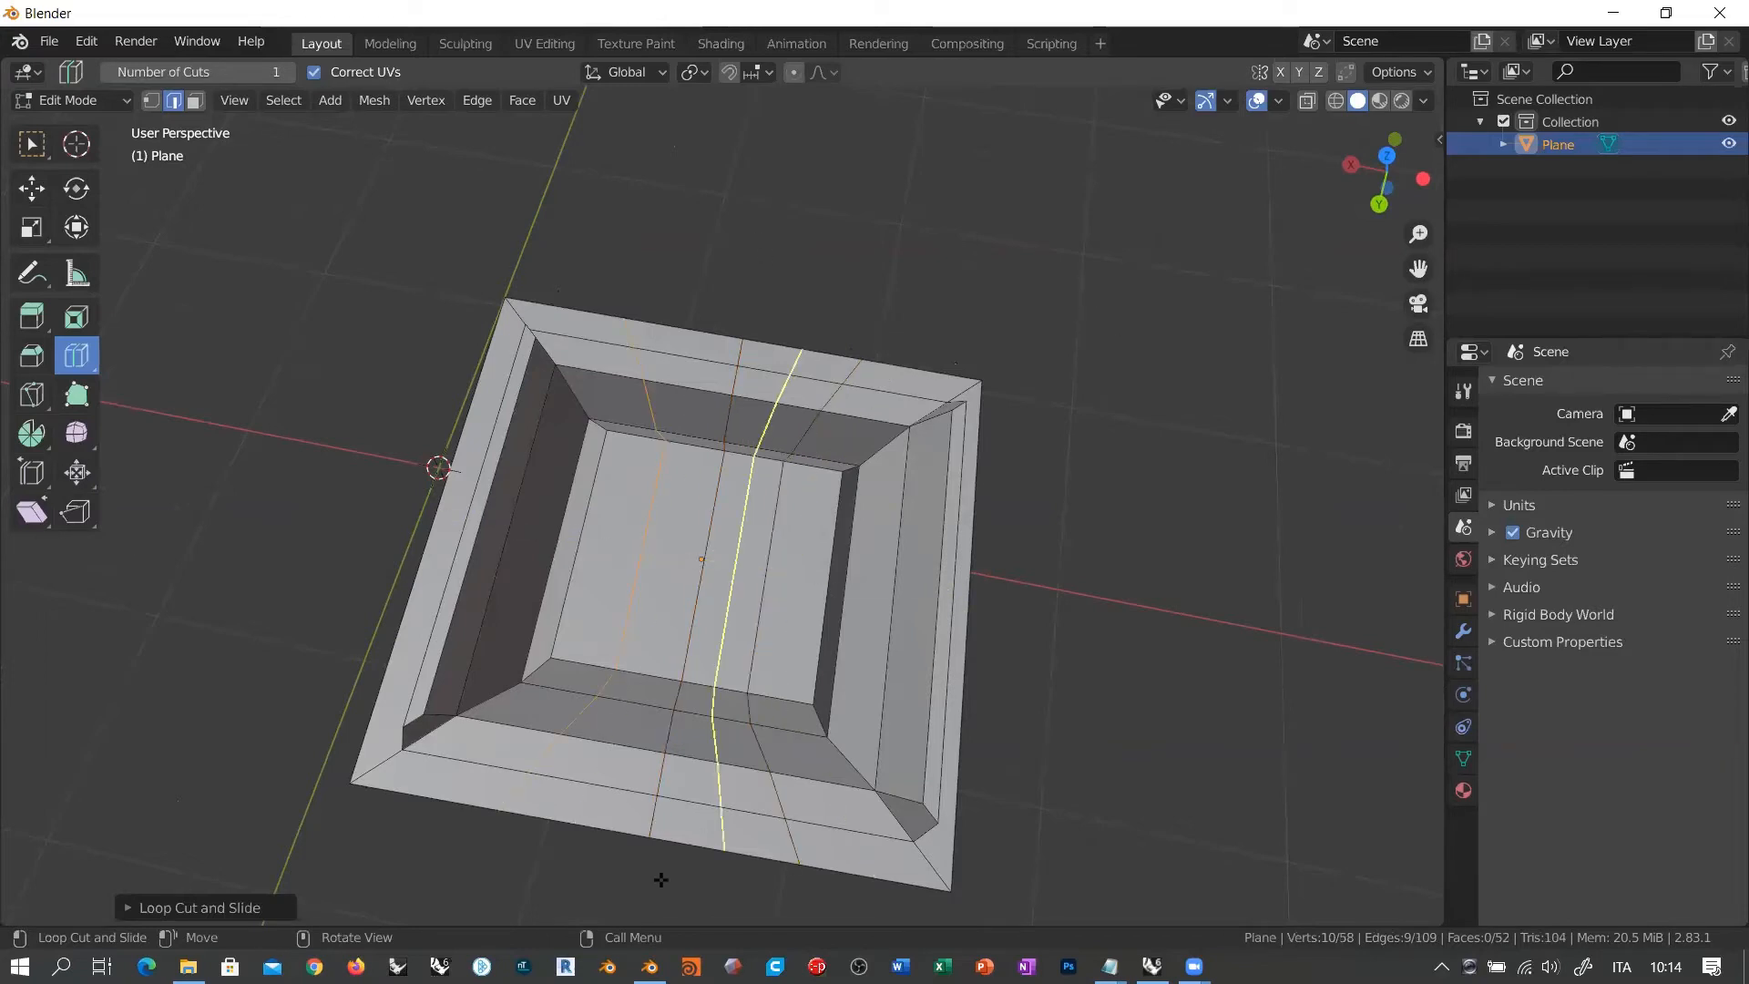
pyautogui.click(974, 638)
pyautogui.click(972, 669)
pyautogui.click(977, 538)
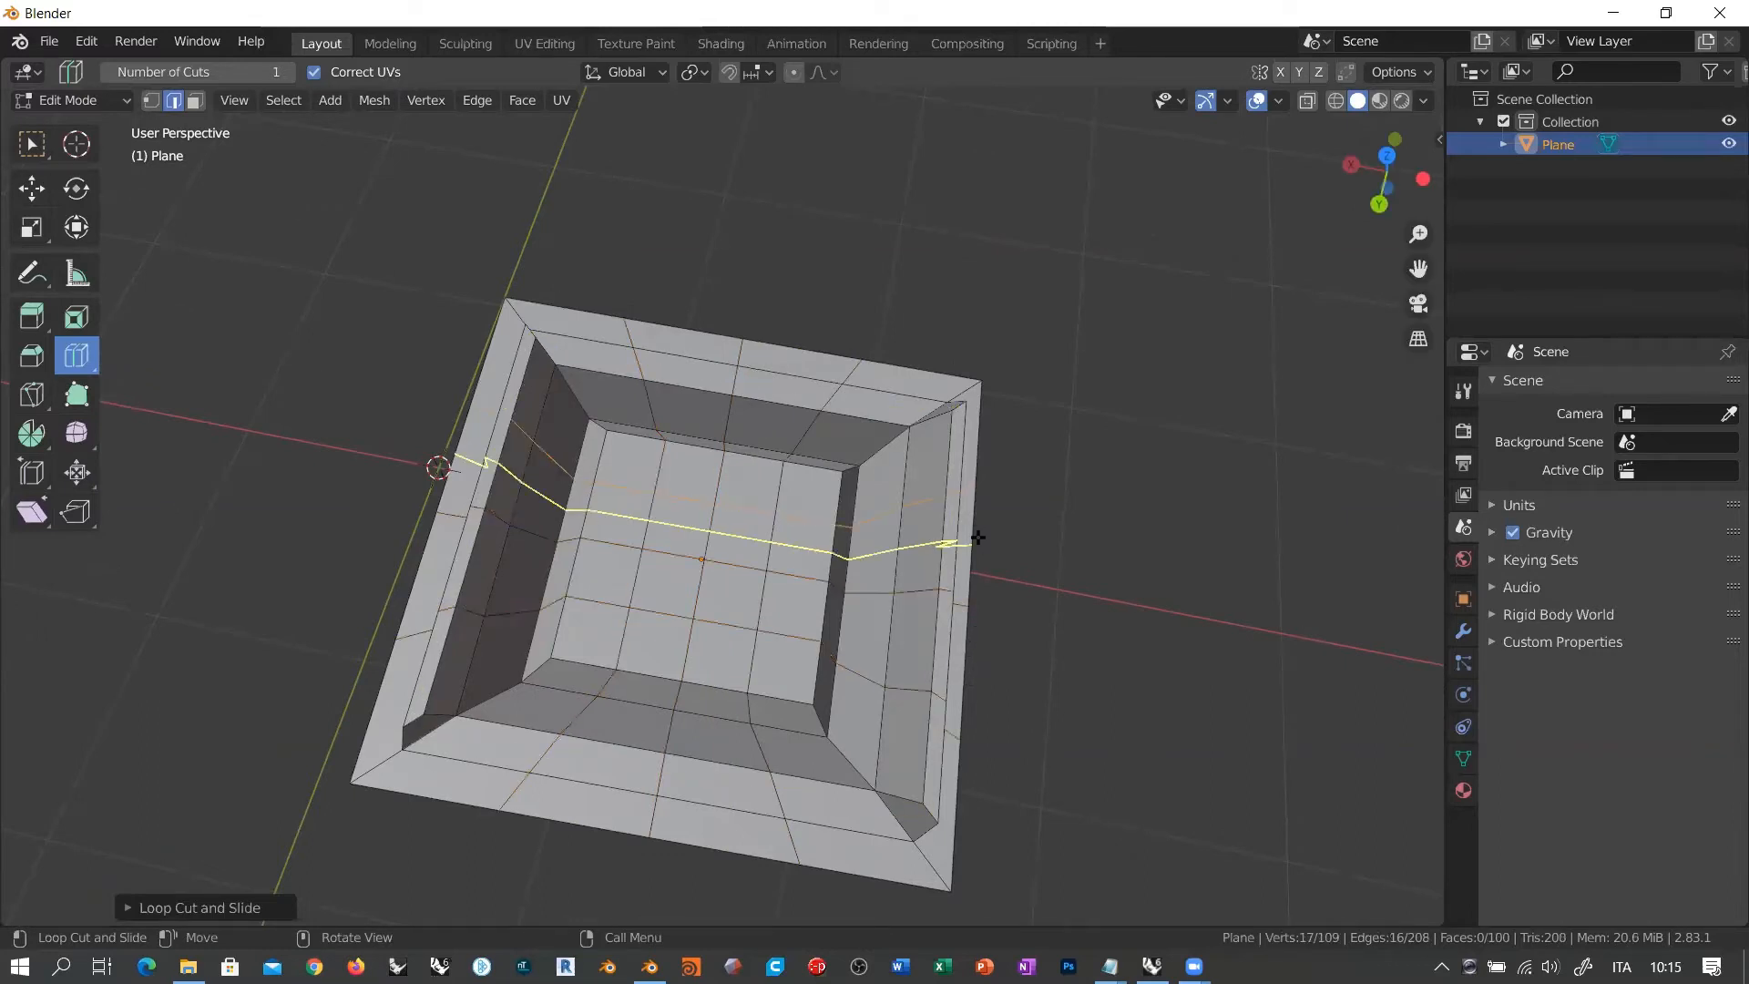
pyautogui.rightClick(993, 576)
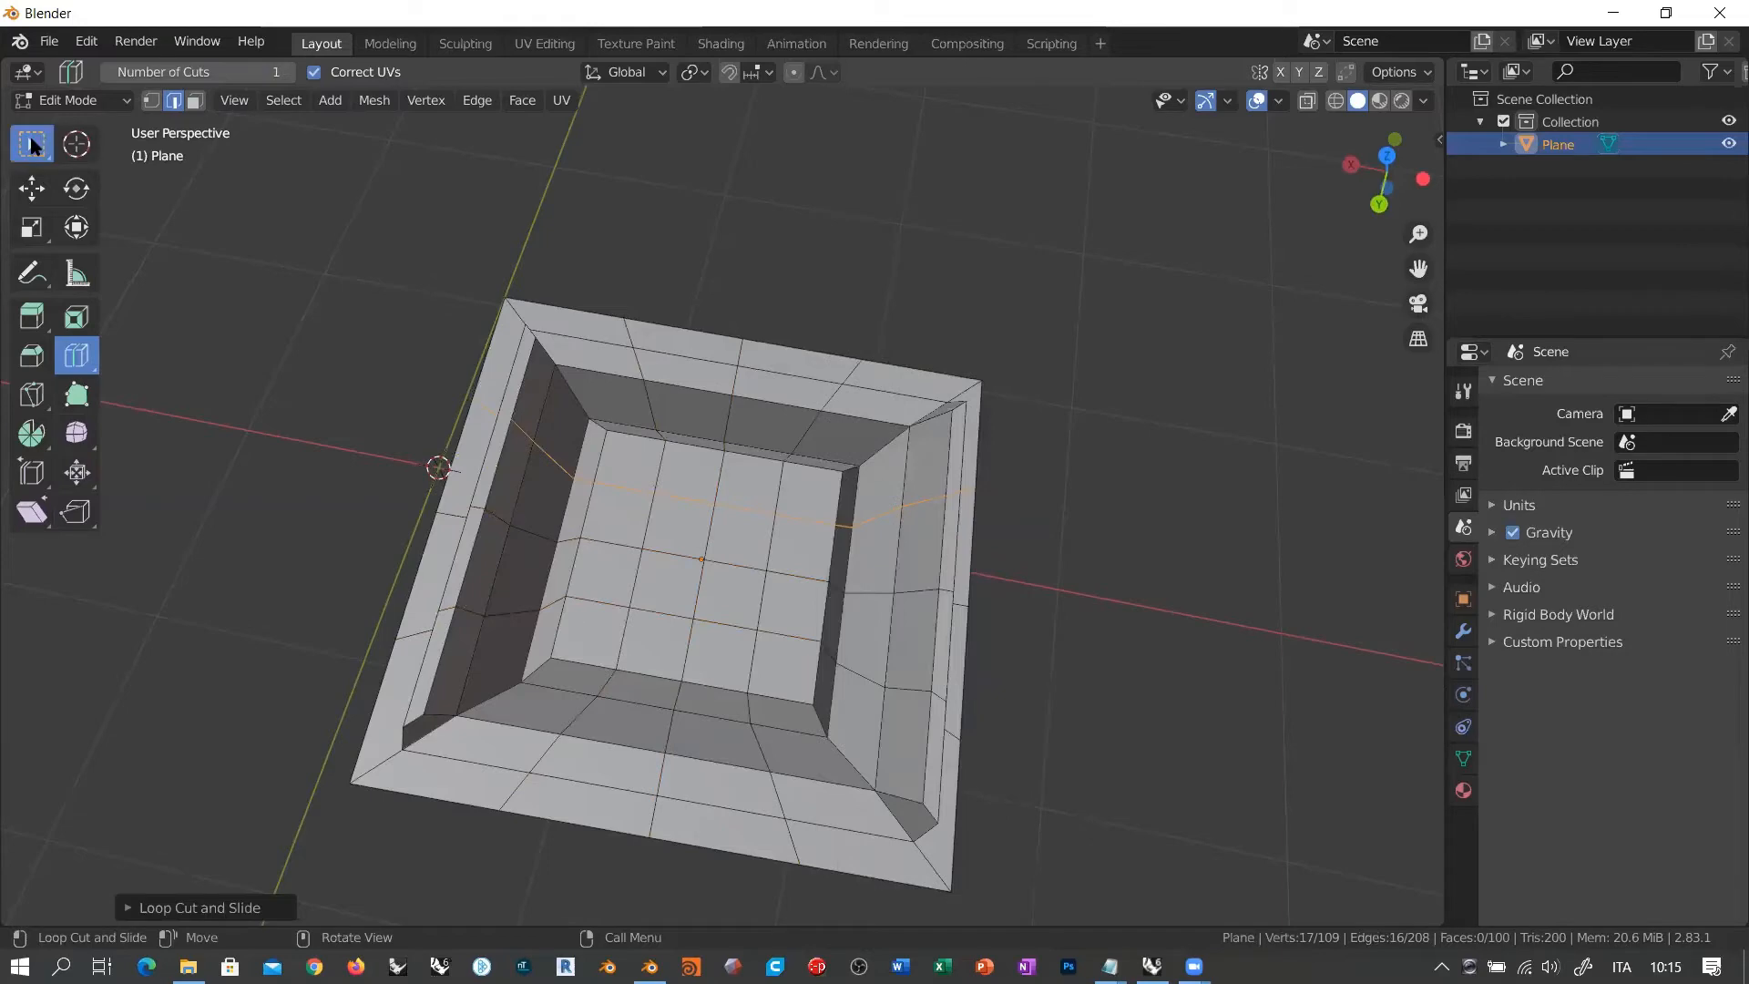
pyautogui.click(33, 144)
pyautogui.click(255, 326)
# Step: Inset the ring of twelve outer faces on the central block's top as one region, with a thickness of about 0.07
pyautogui.moveTo(764, 562); pyautogui.dragTo(787, 479, button='middle')
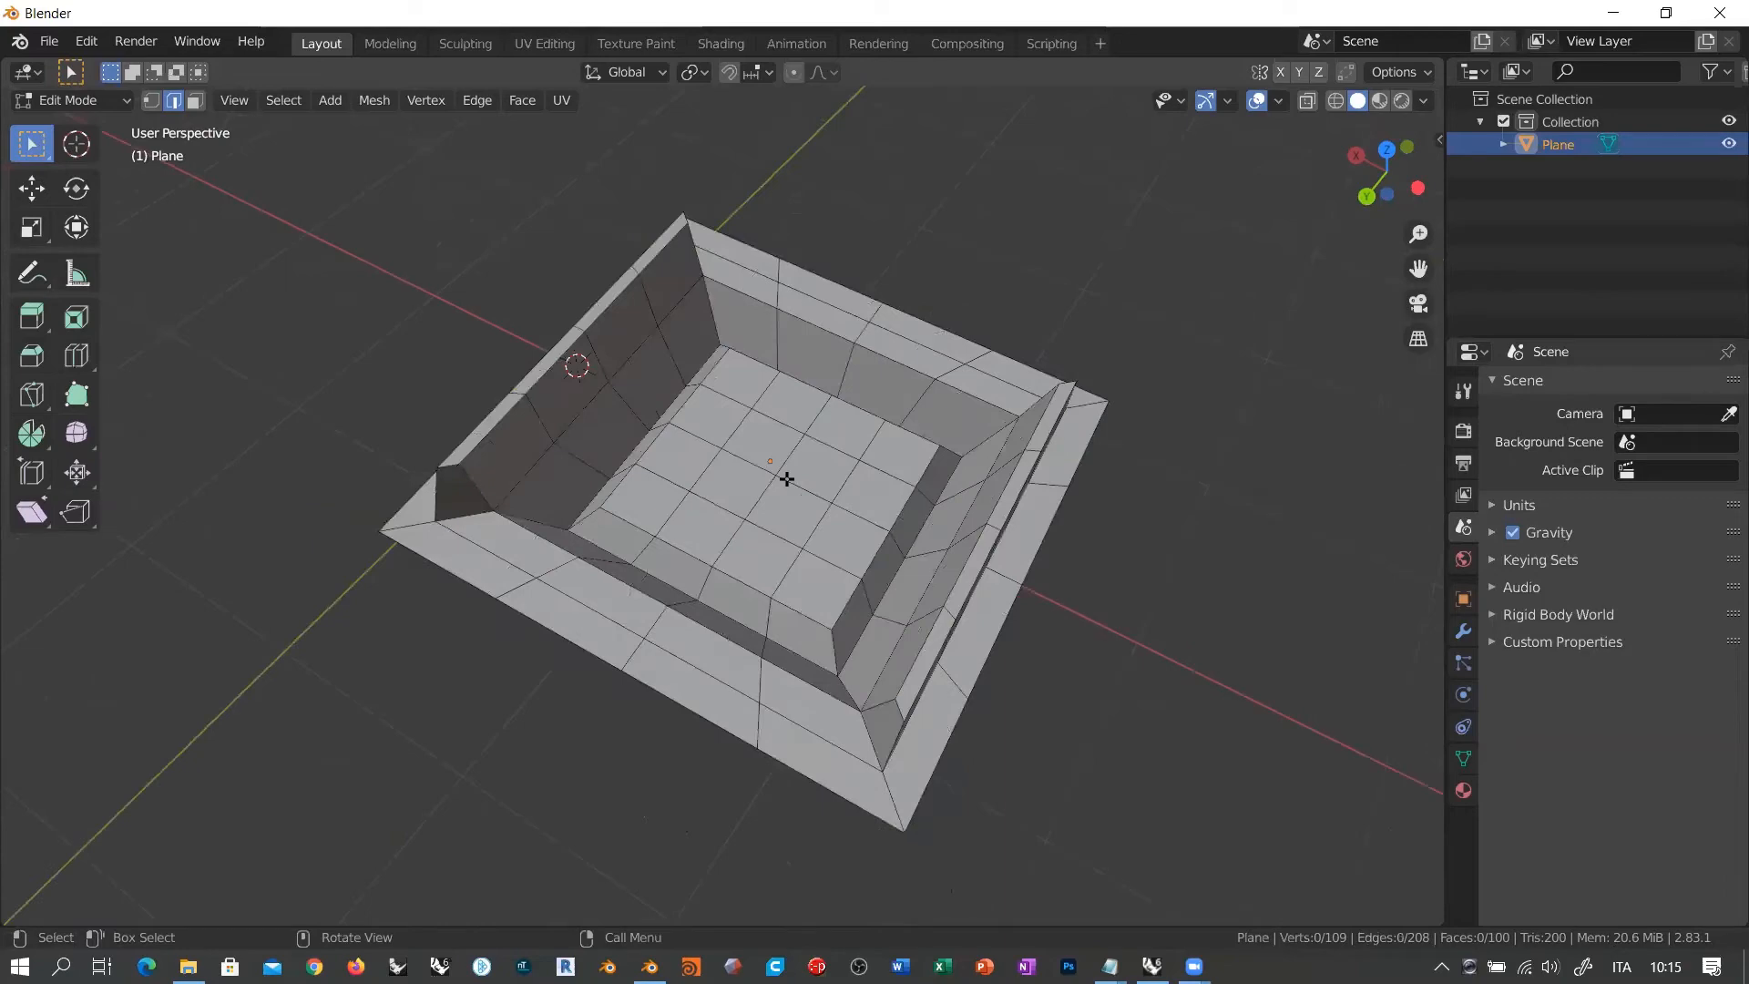
pyautogui.moveTo(795, 452); pyautogui.dragTo(274, 210, button='middle')
pyautogui.press('3')
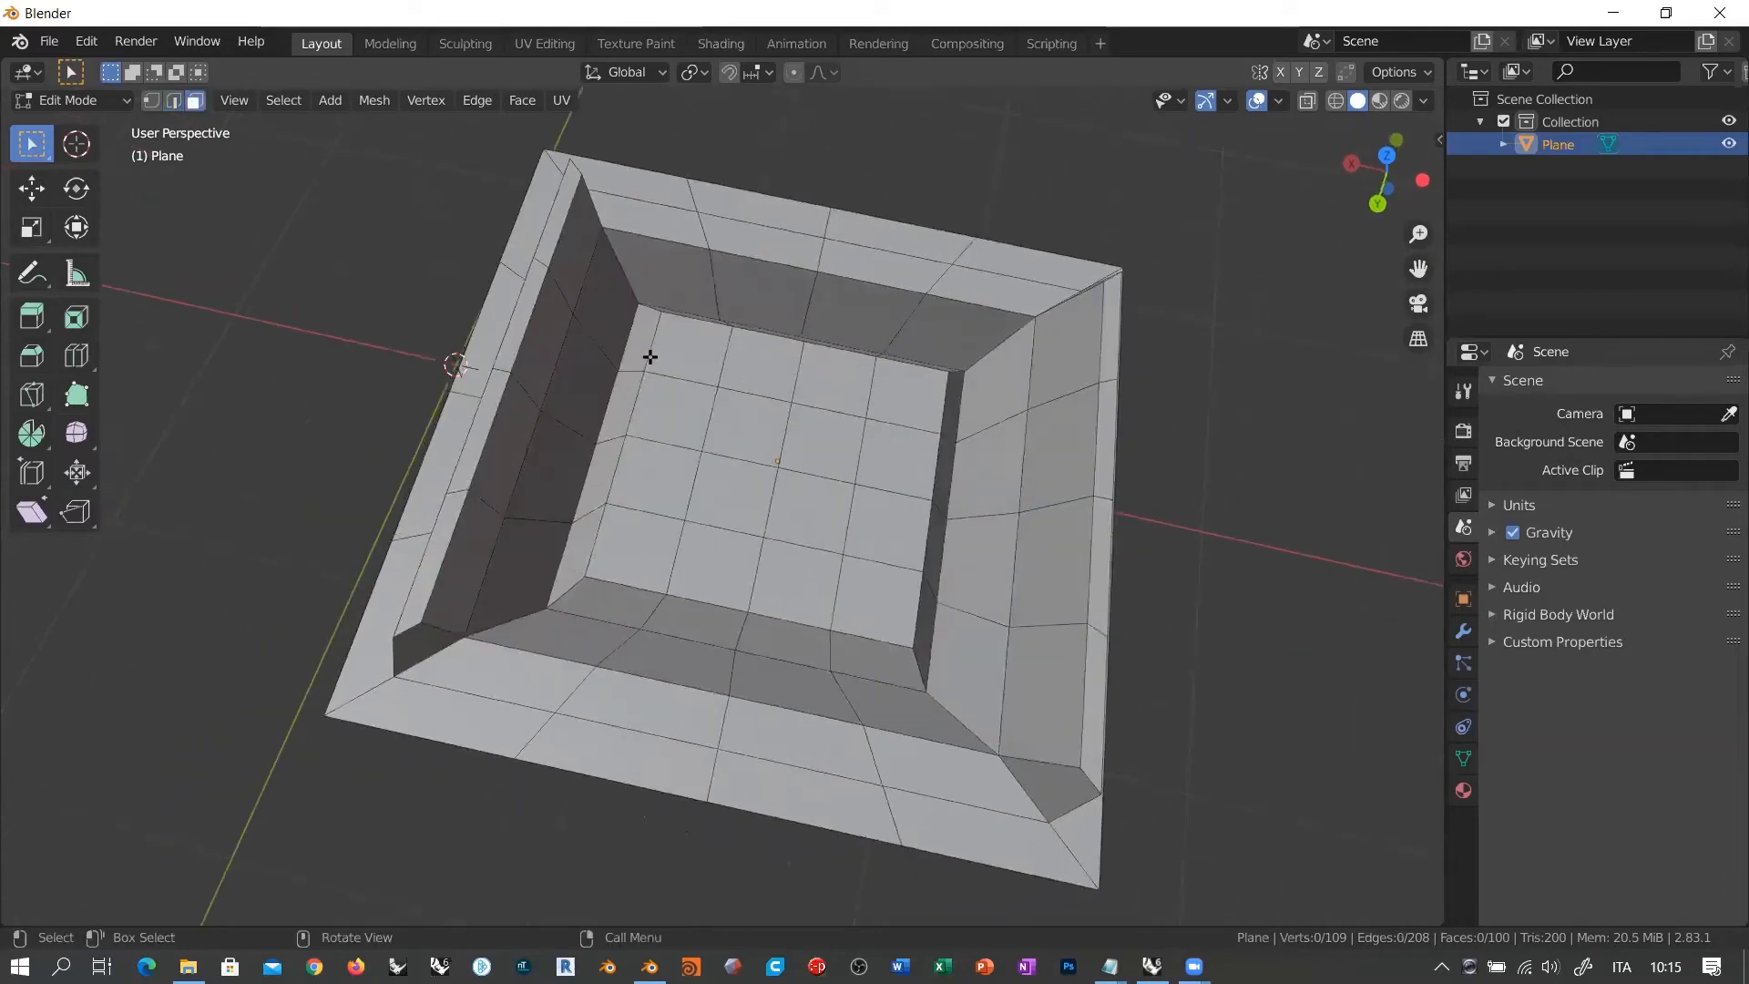
pyautogui.click(690, 383)
pyautogui.keyDown('shift'); pyautogui.click(672, 412); pyautogui.keyUp('shift')
pyautogui.keyDown('shift'); pyautogui.click(658, 477); pyautogui.keyUp('shift')
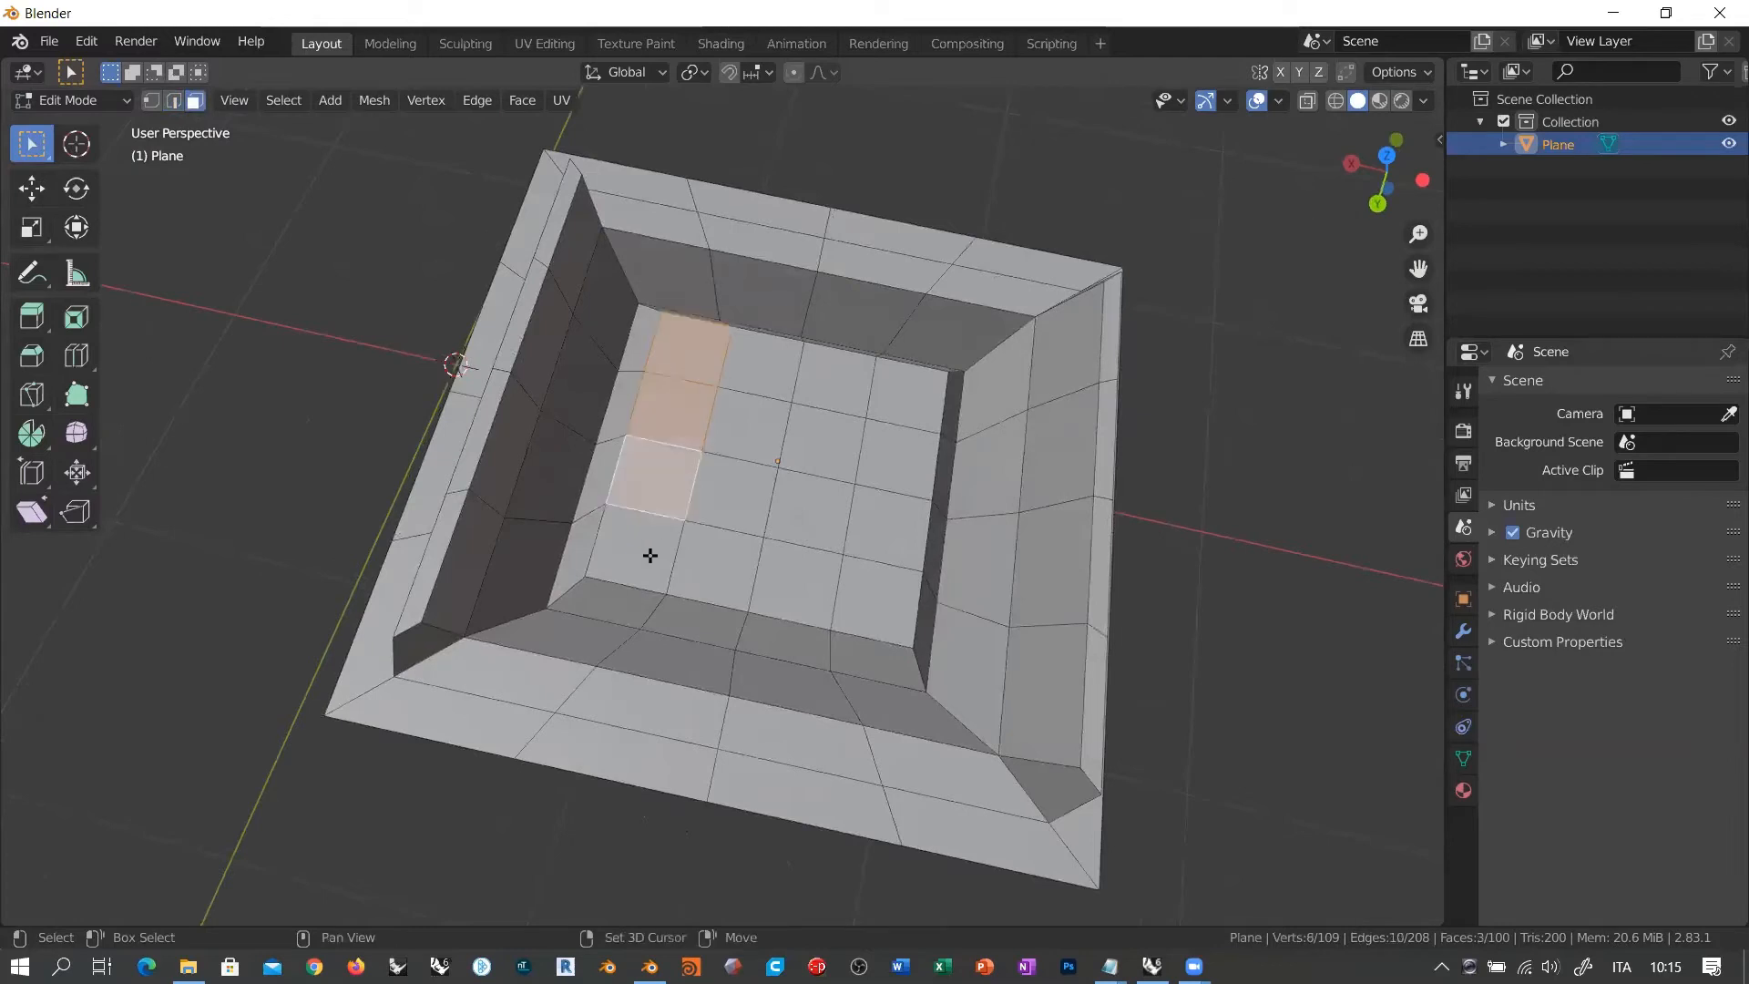
pyautogui.keyDown('shift'); pyautogui.click(639, 547); pyautogui.keyUp('shift')
pyautogui.keyDown('shift'); pyautogui.click(719, 560); pyautogui.keyUp('shift')
pyautogui.keyDown('shift'); pyautogui.click(794, 583); pyautogui.keyUp('shift')
pyautogui.keyDown('shift'); pyautogui.click(870, 585); pyautogui.keyUp('shift')
pyautogui.keyDown('shift'); pyautogui.click(892, 521); pyautogui.keyUp('shift')
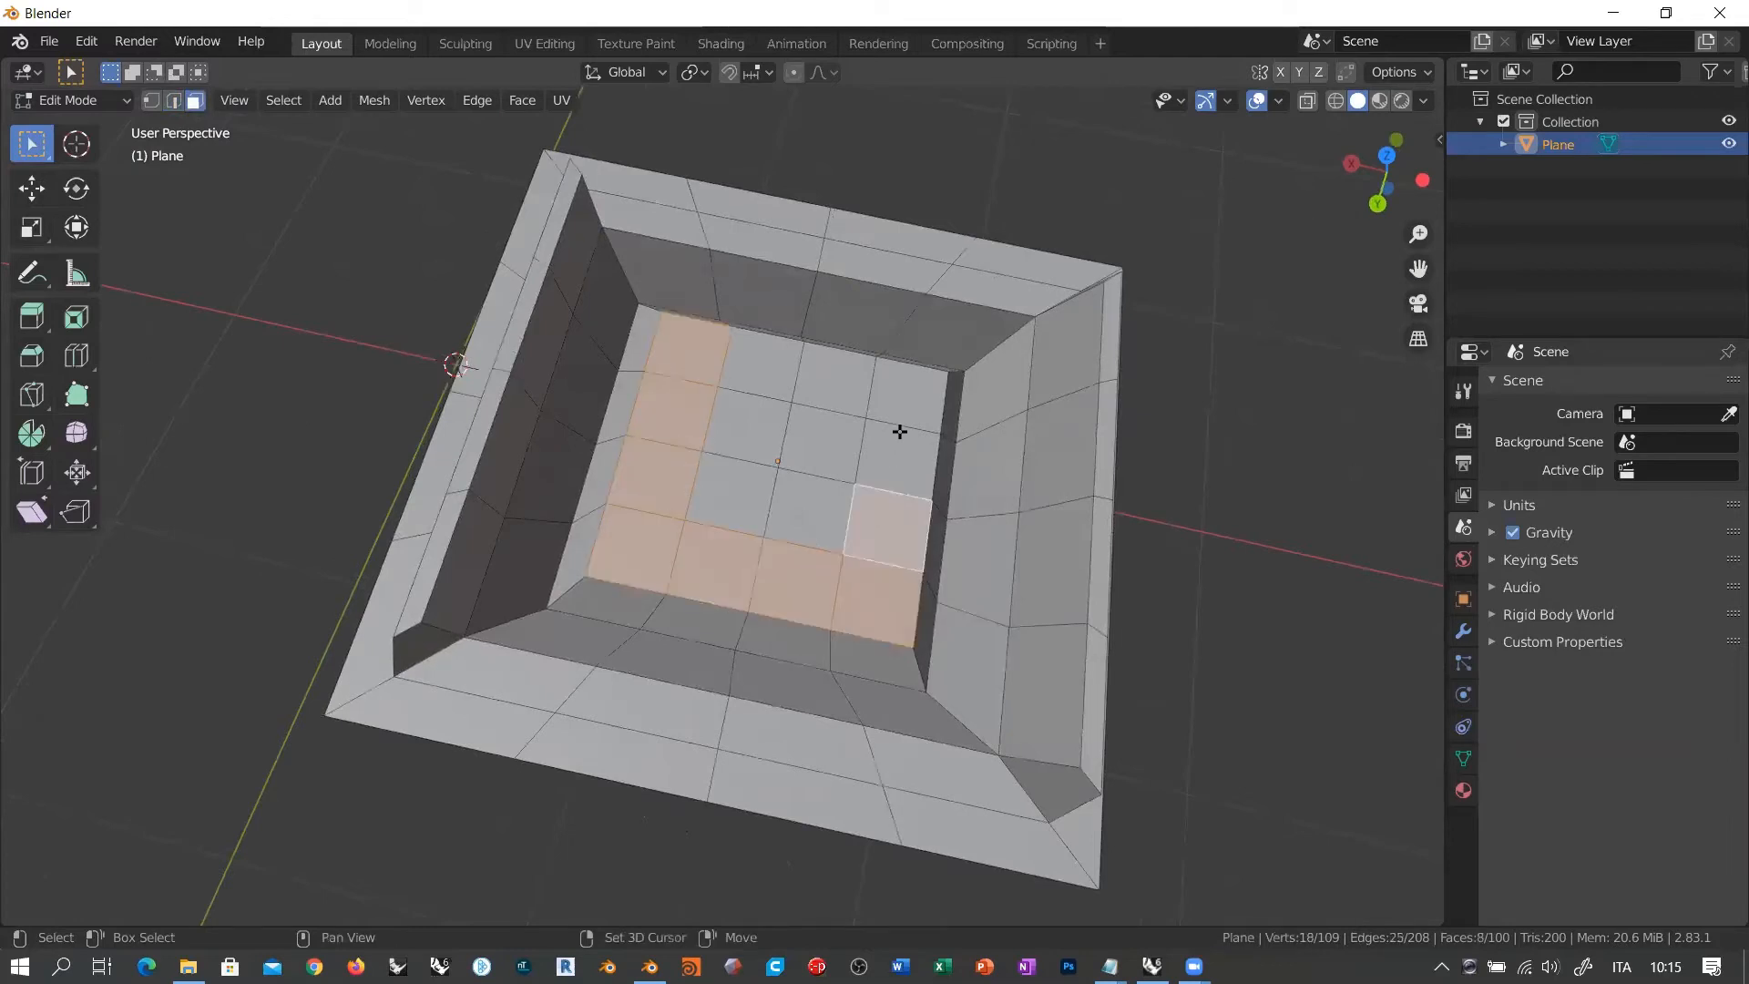
pyautogui.keyDown('shift'); pyautogui.click(900, 440); pyautogui.keyUp('shift')
pyautogui.keyDown('shift'); pyautogui.click(907, 396); pyautogui.keyUp('shift')
pyautogui.keyDown('shift'); pyautogui.click(822, 380); pyautogui.keyUp('shift')
pyautogui.keyDown('shift'); pyautogui.click(755, 369); pyautogui.keyUp('shift')
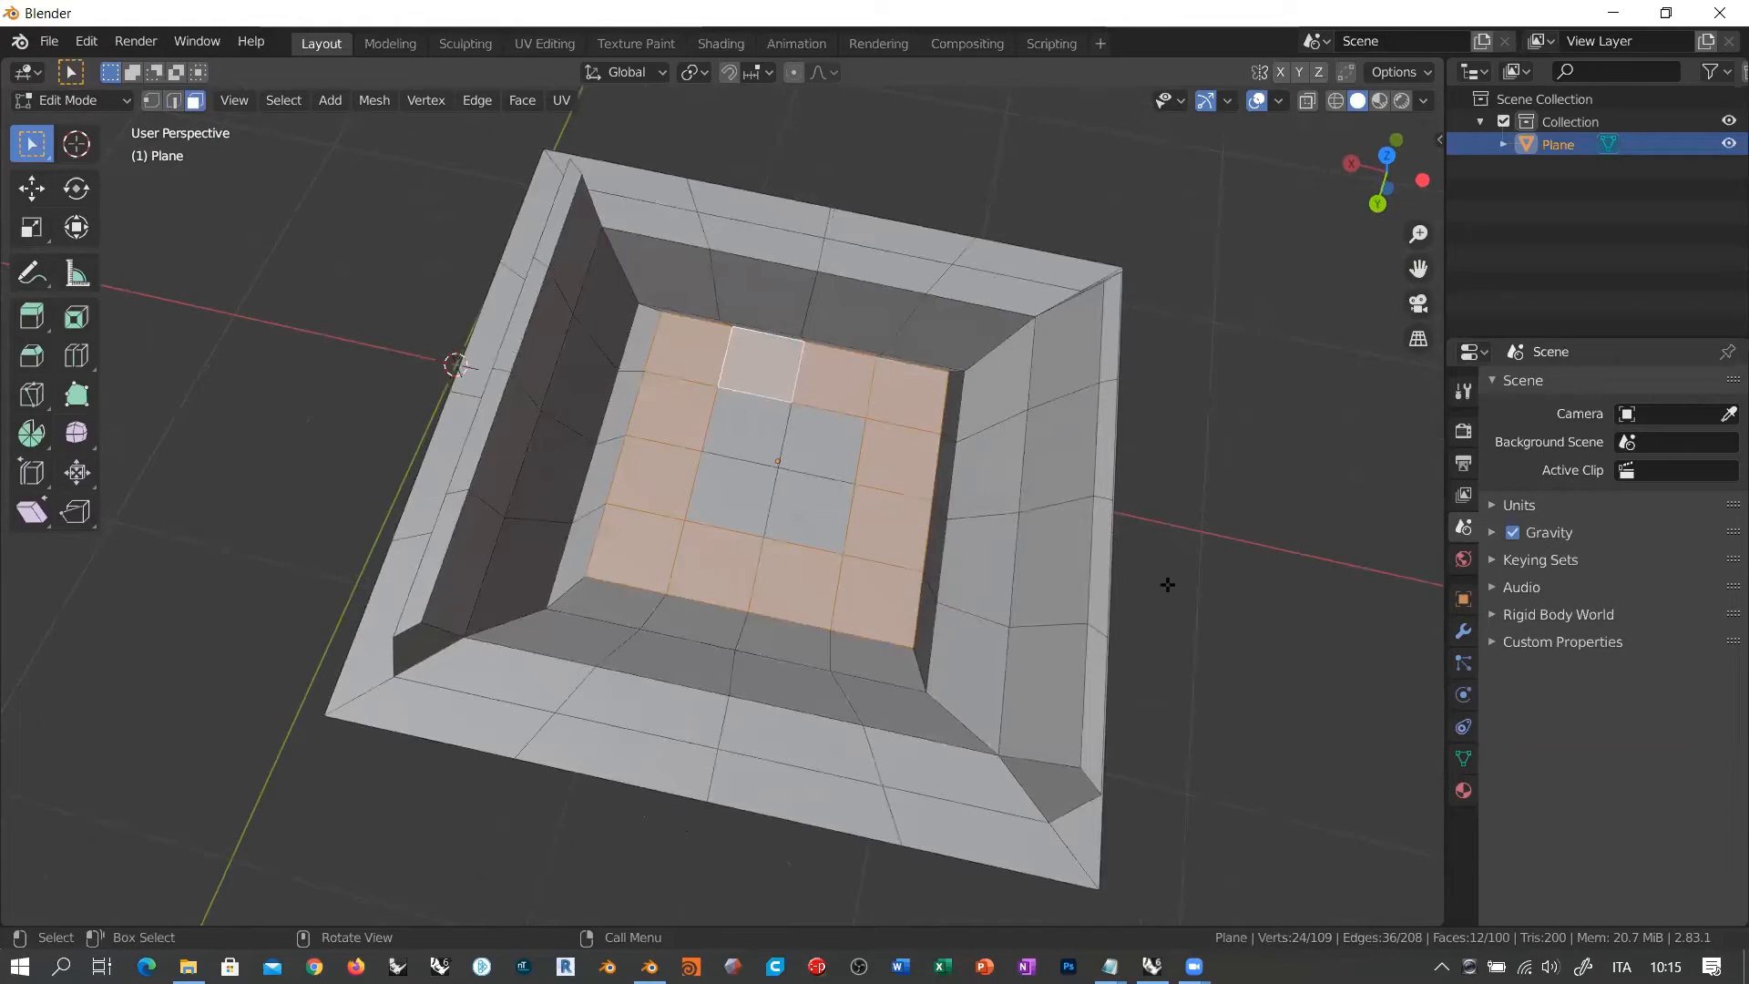
pyautogui.press('i')
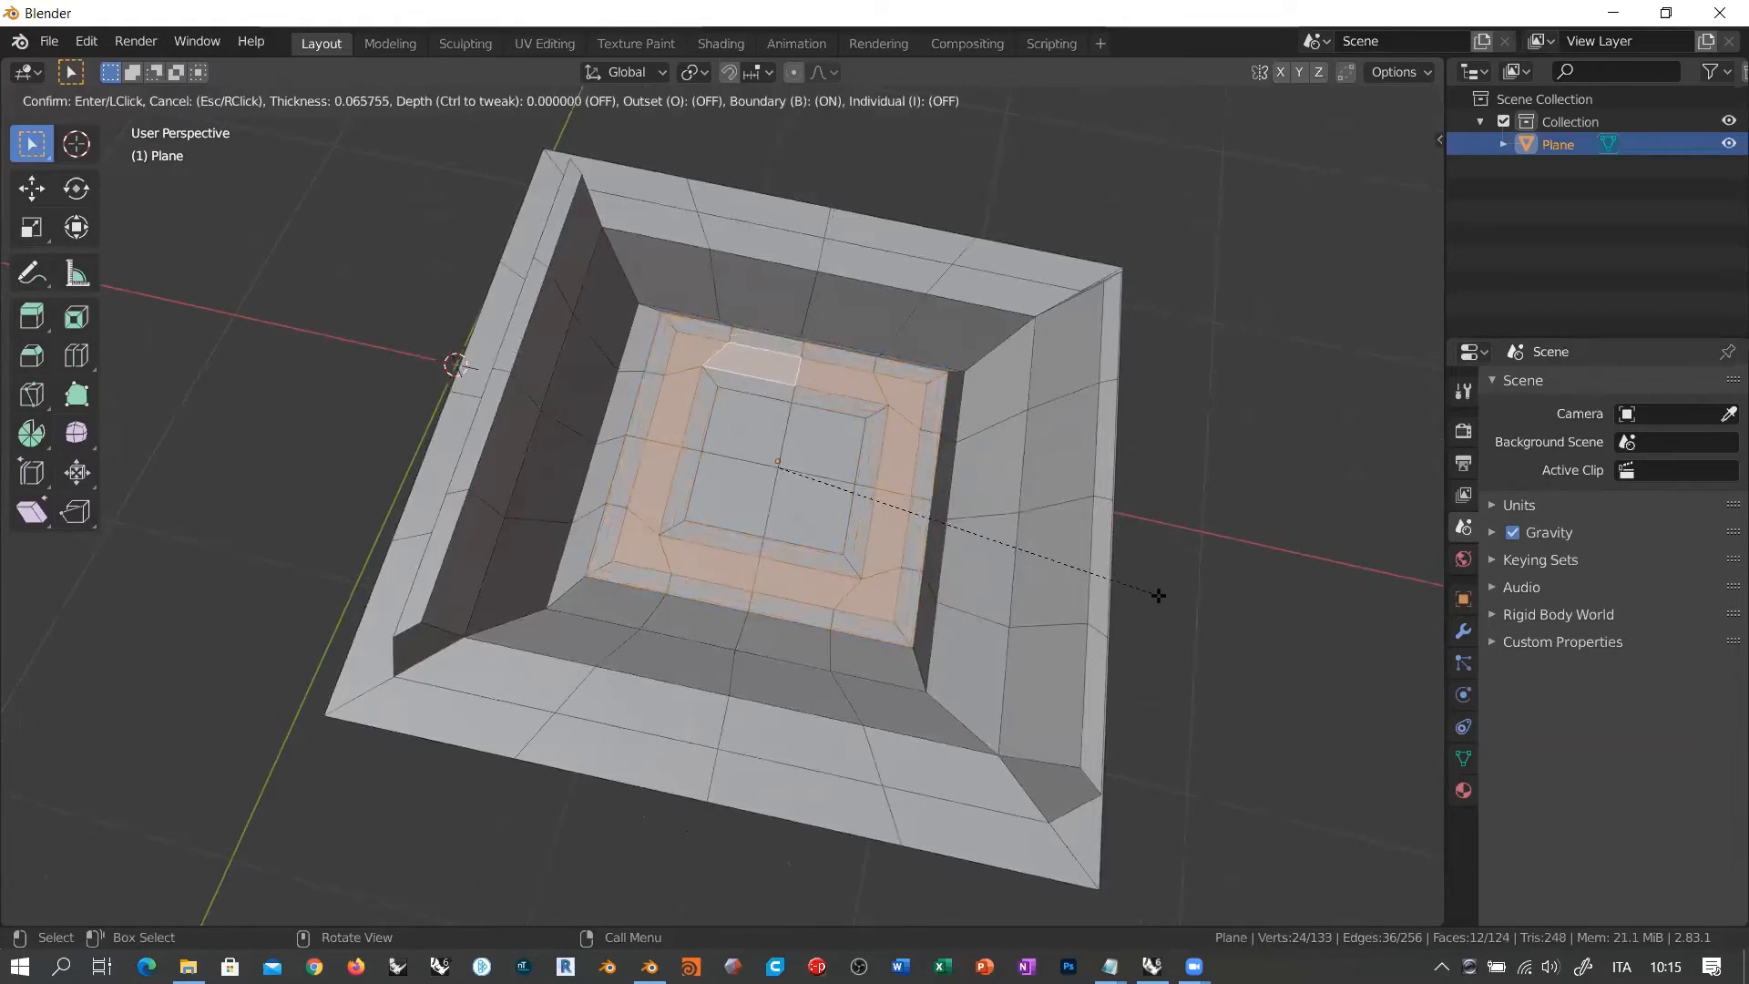
pyautogui.click(1151, 593)
# Step: Move the inset ring of faces down to form a sunken channel around the block's centre, and deselect it
pyautogui.moveTo(839, 586); pyautogui.dragTo(755, 506, button='middle')
pyautogui.press('g')
pyautogui.click(896, 460)
pyautogui.press('g')
pyautogui.click(707, 526)
pyautogui.press('g')
pyautogui.click(801, 540)
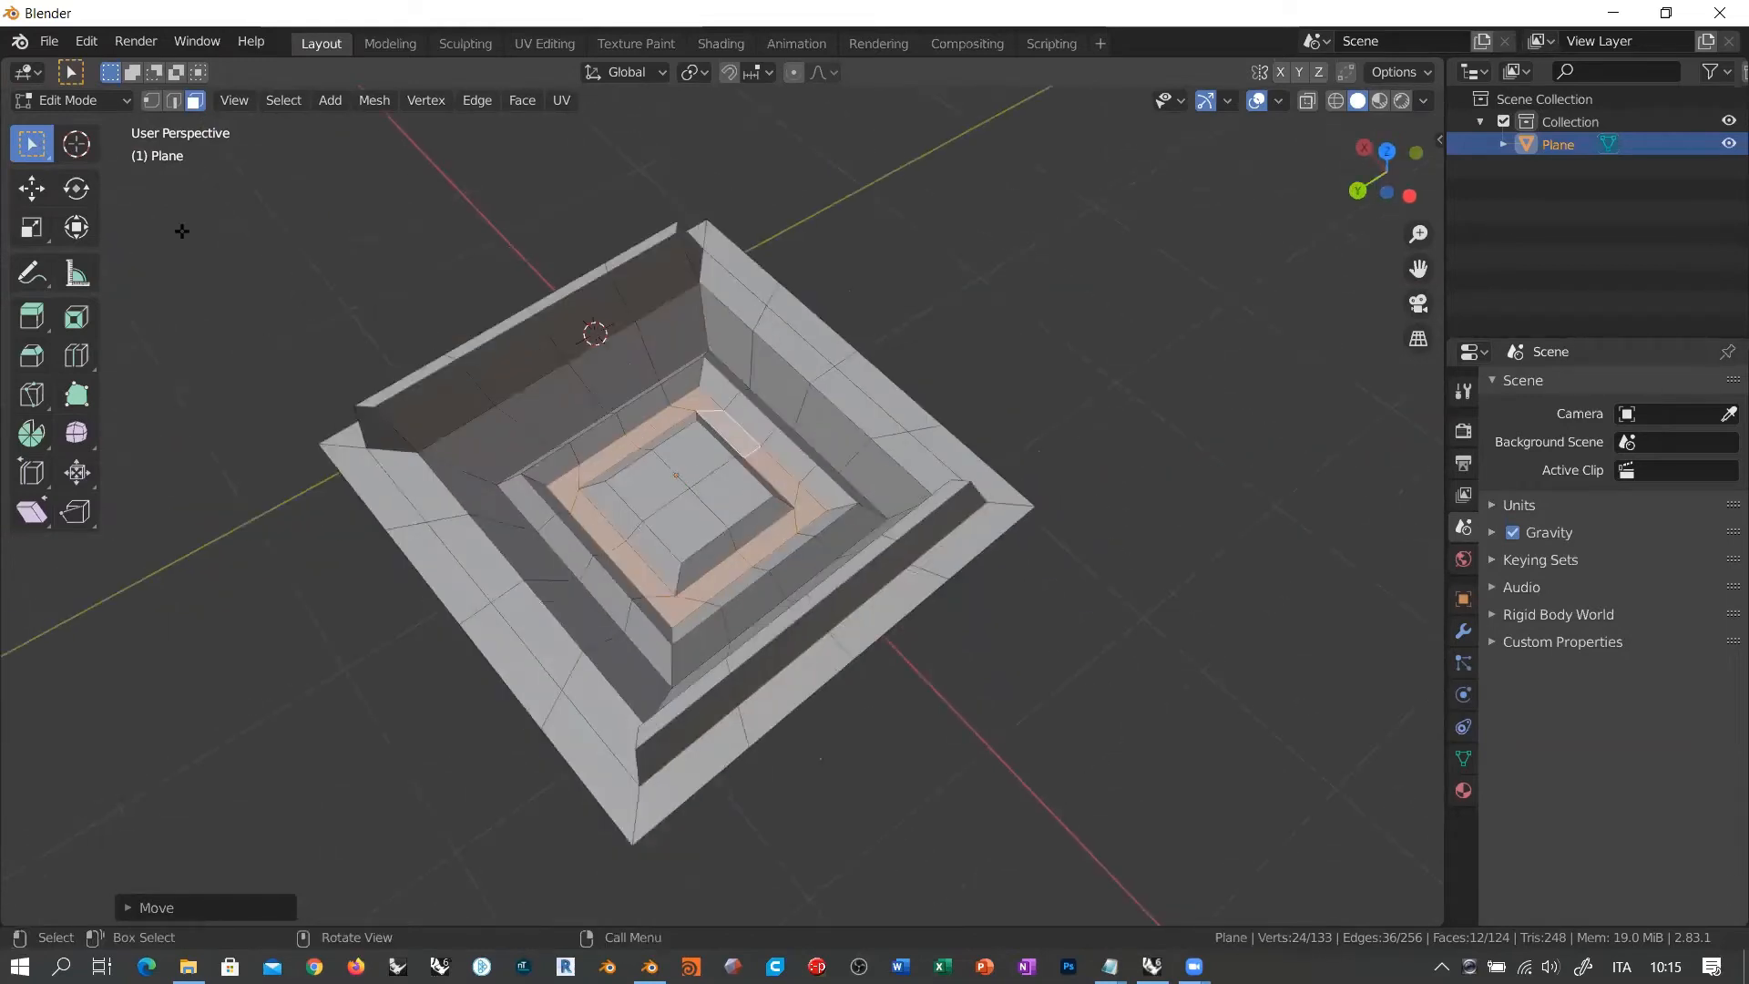
pyautogui.click(376, 347)
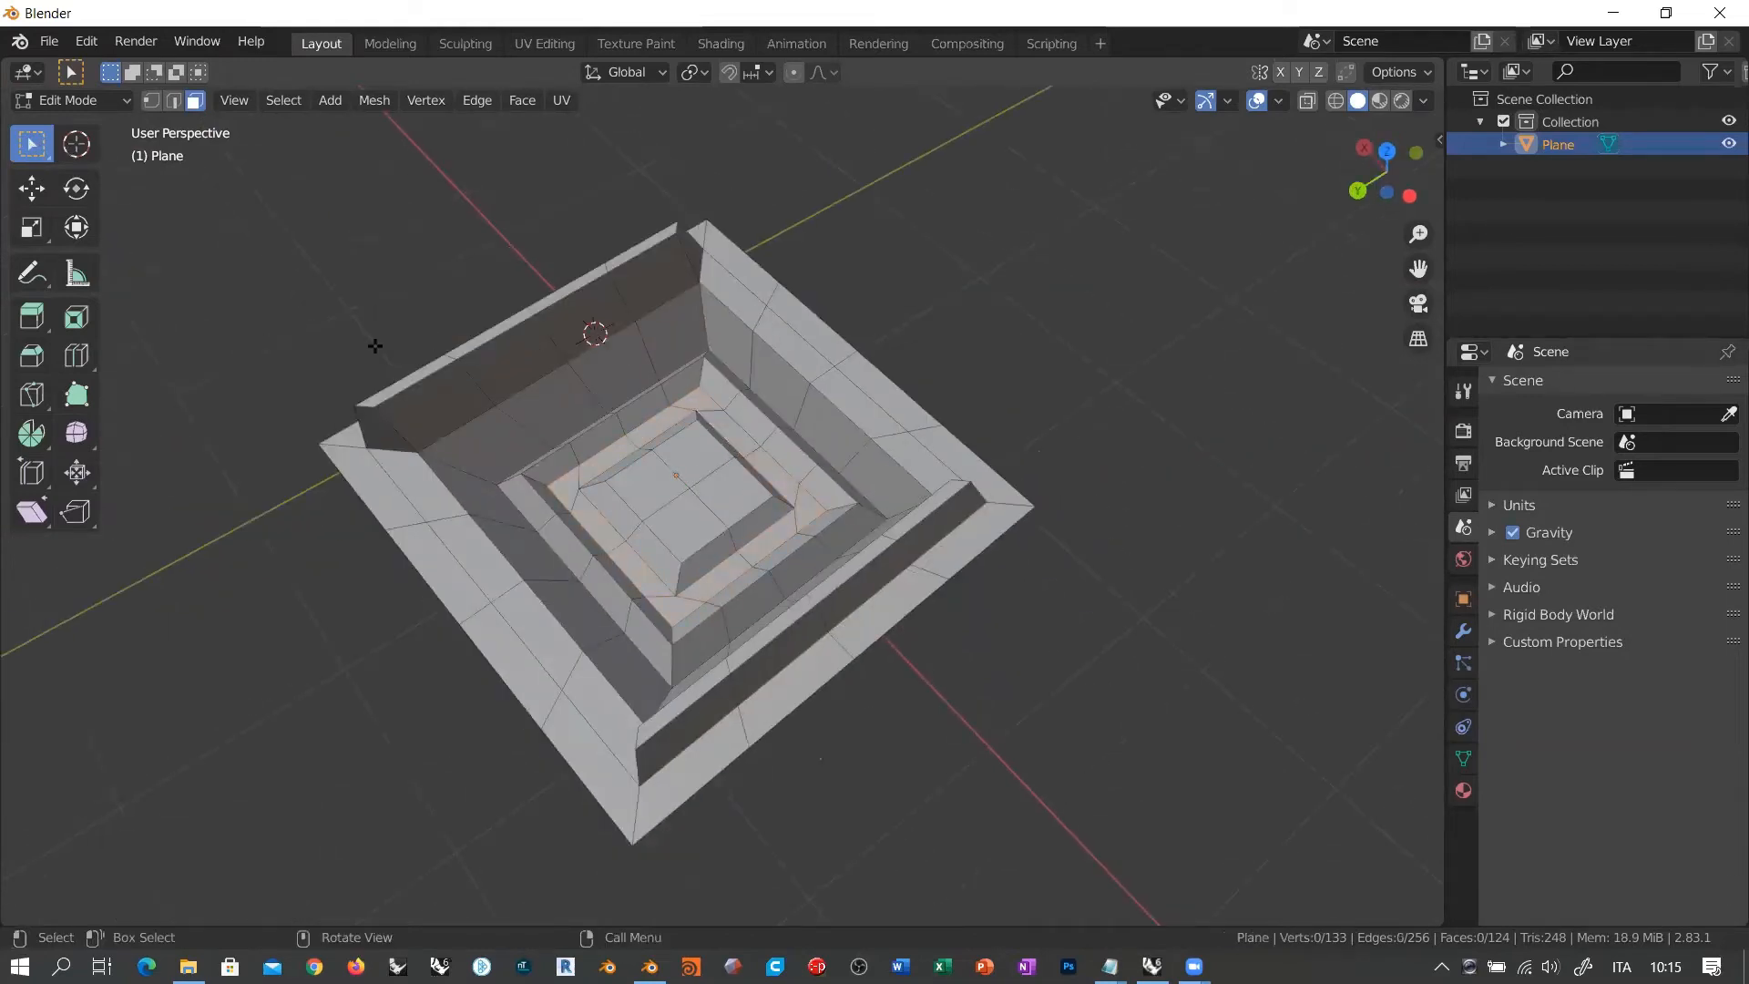
# Step: Select the two adjacent face loops that run across the middle of the mesh over the central block
pyautogui.moveTo(682, 526); pyautogui.dragTo(825, 638, button='middle')
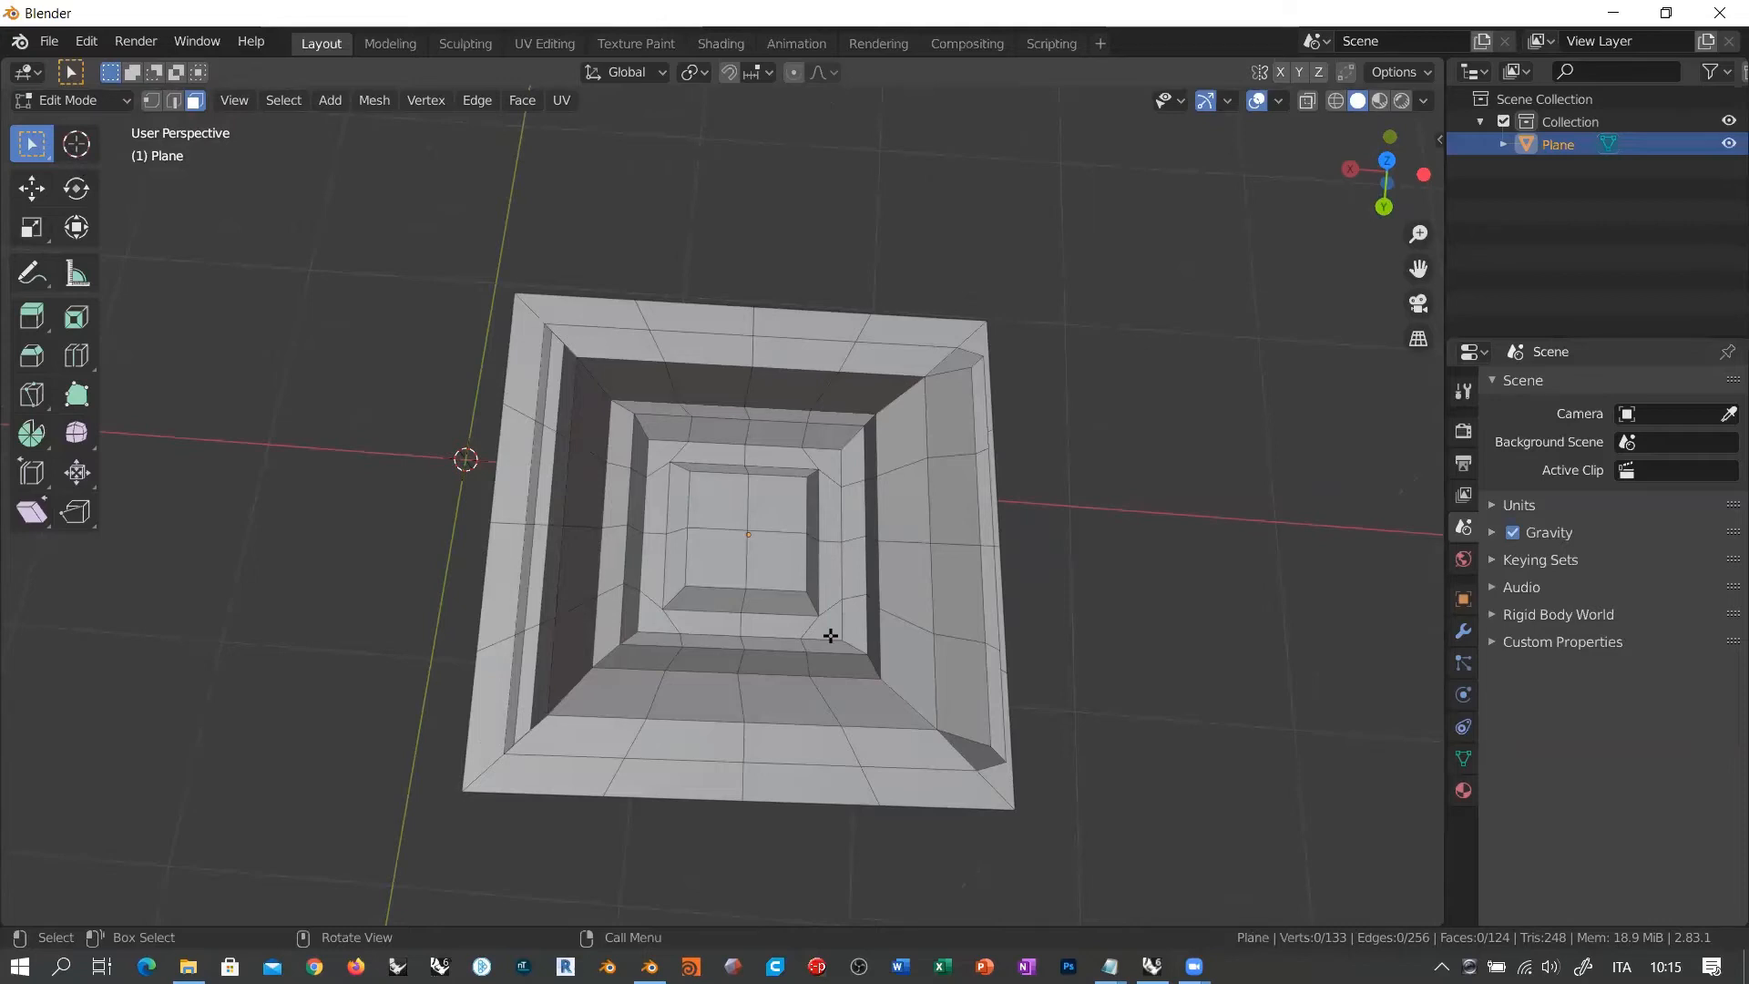
pyautogui.moveTo(856, 675); pyautogui.dragTo(718, 504, button='middle')
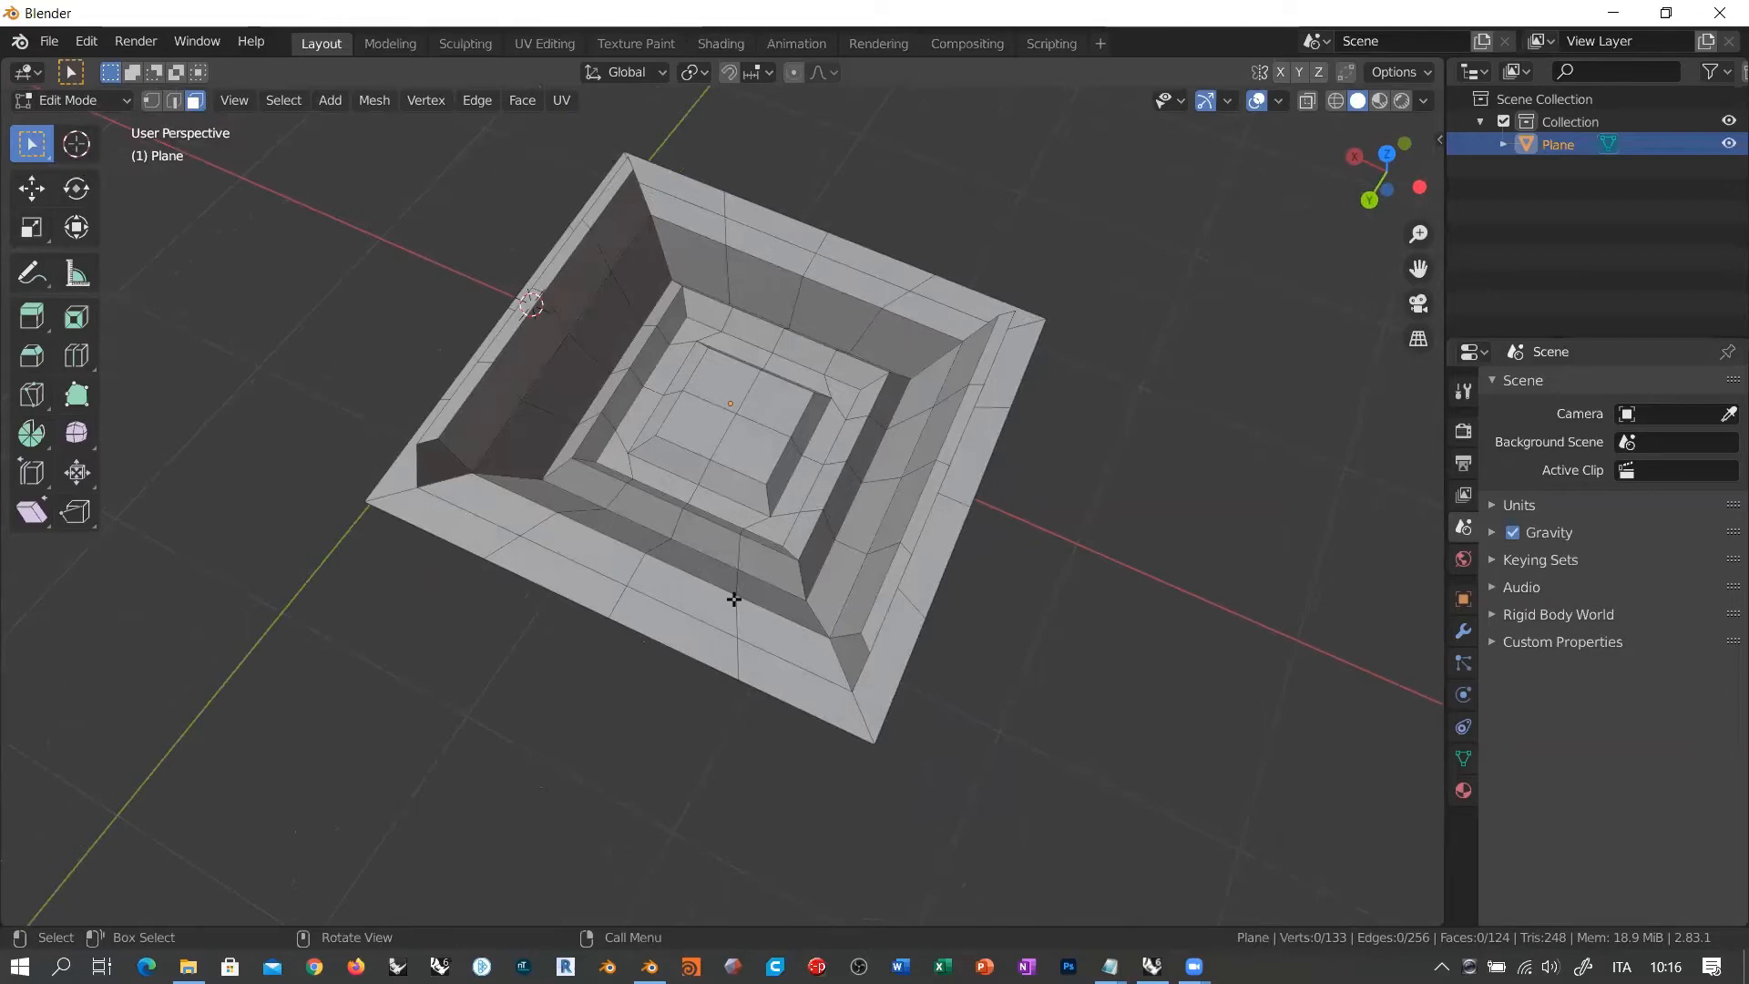
pyautogui.click(670, 607)
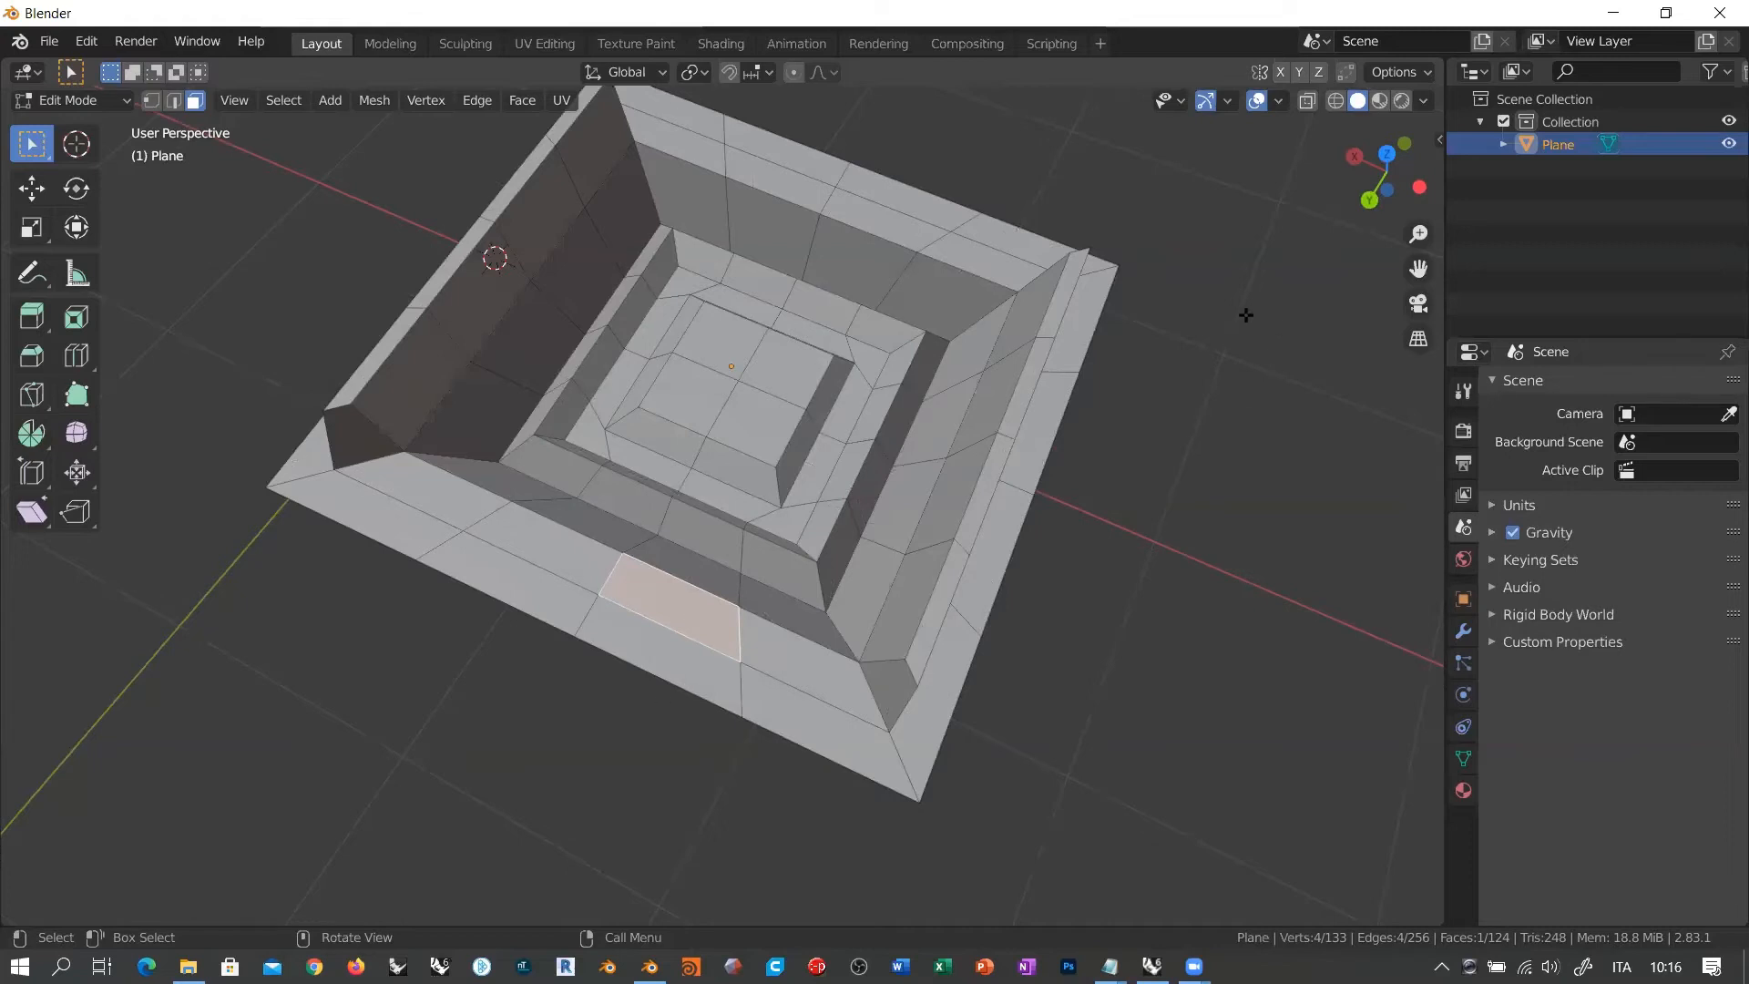
pyautogui.click(638, 731)
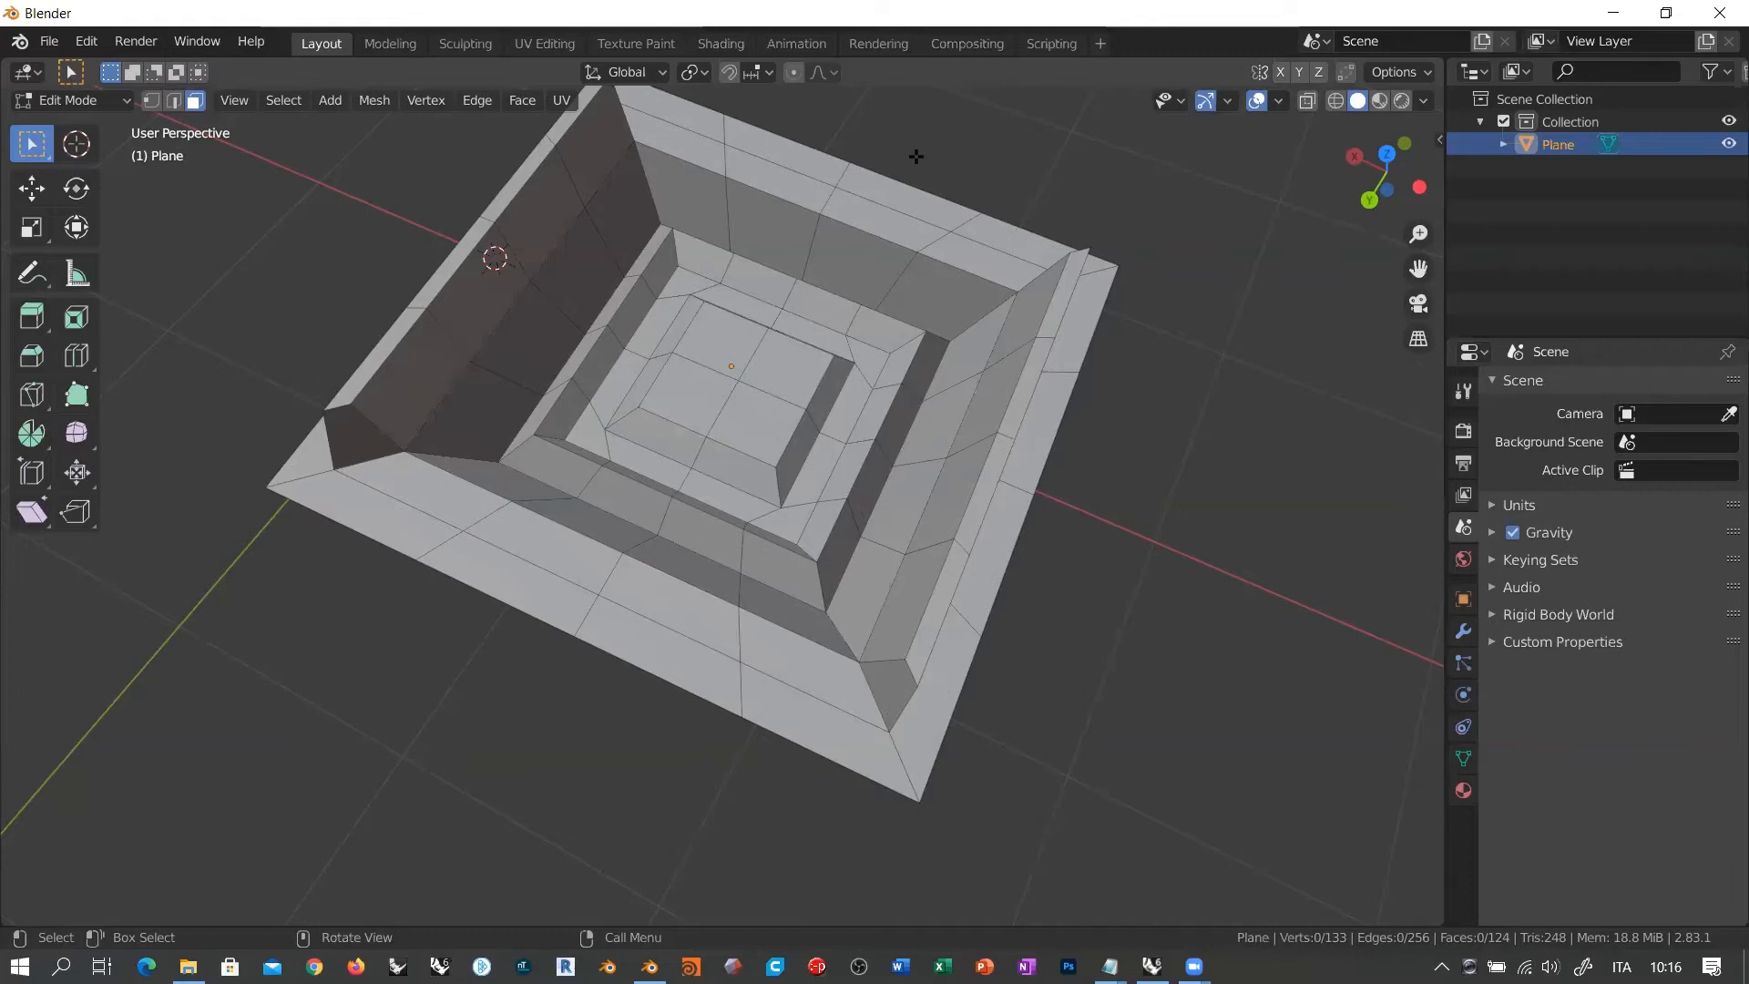
pyautogui.keyDown('alt'); pyautogui.click(664, 627); pyautogui.keyUp('alt')
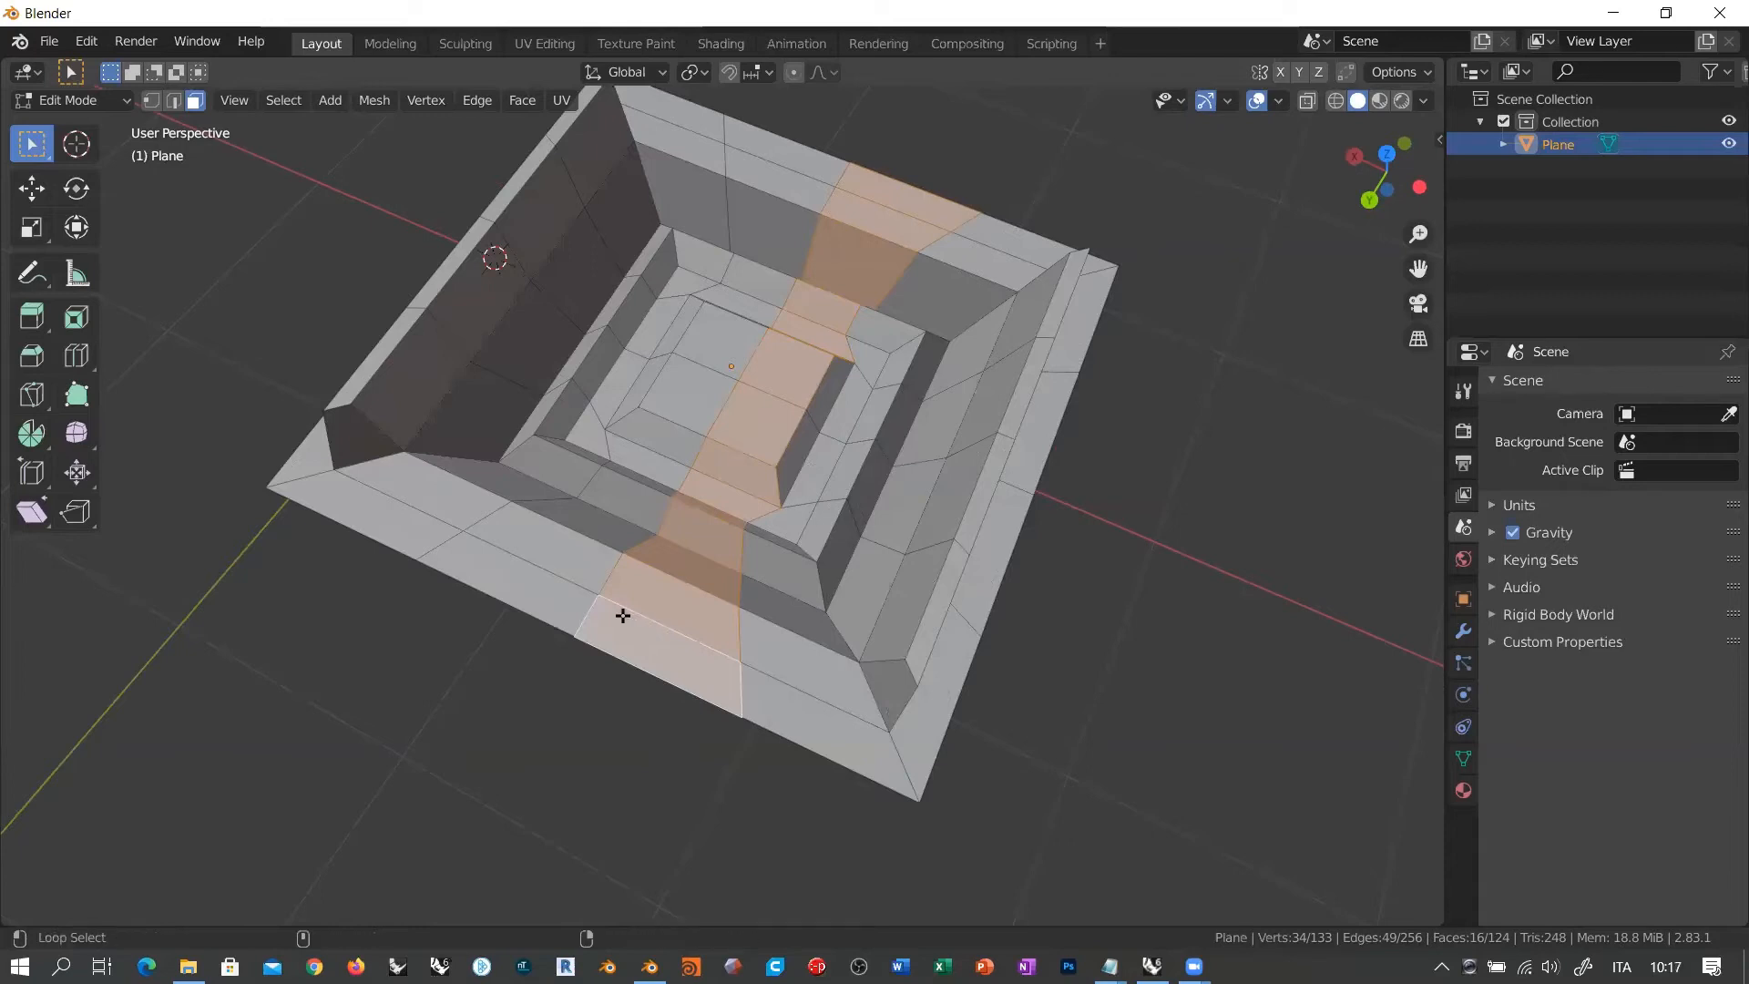
pyautogui.keyDown('alt'); pyautogui.keyDown('shift'); pyautogui.click(536, 568); pyautogui.keyUp('shift'); pyautogui.keyUp('alt')
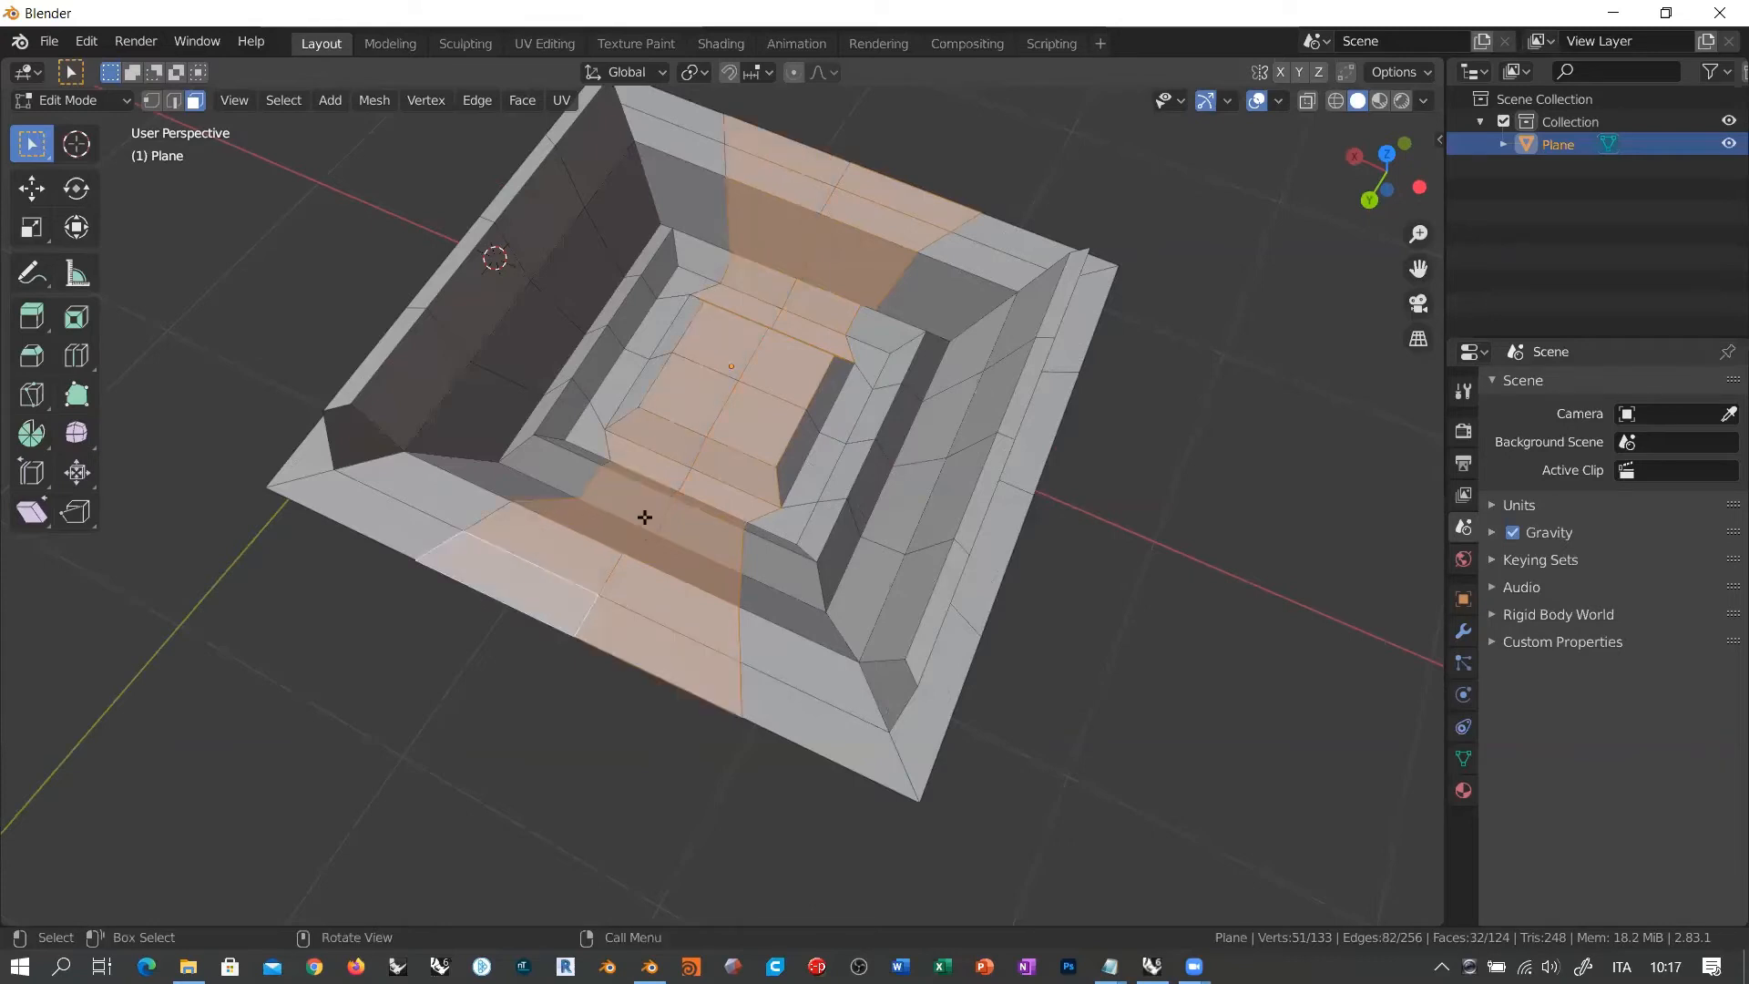
pyautogui.moveTo(714, 546); pyautogui.dragTo(775, 578, button='middle')
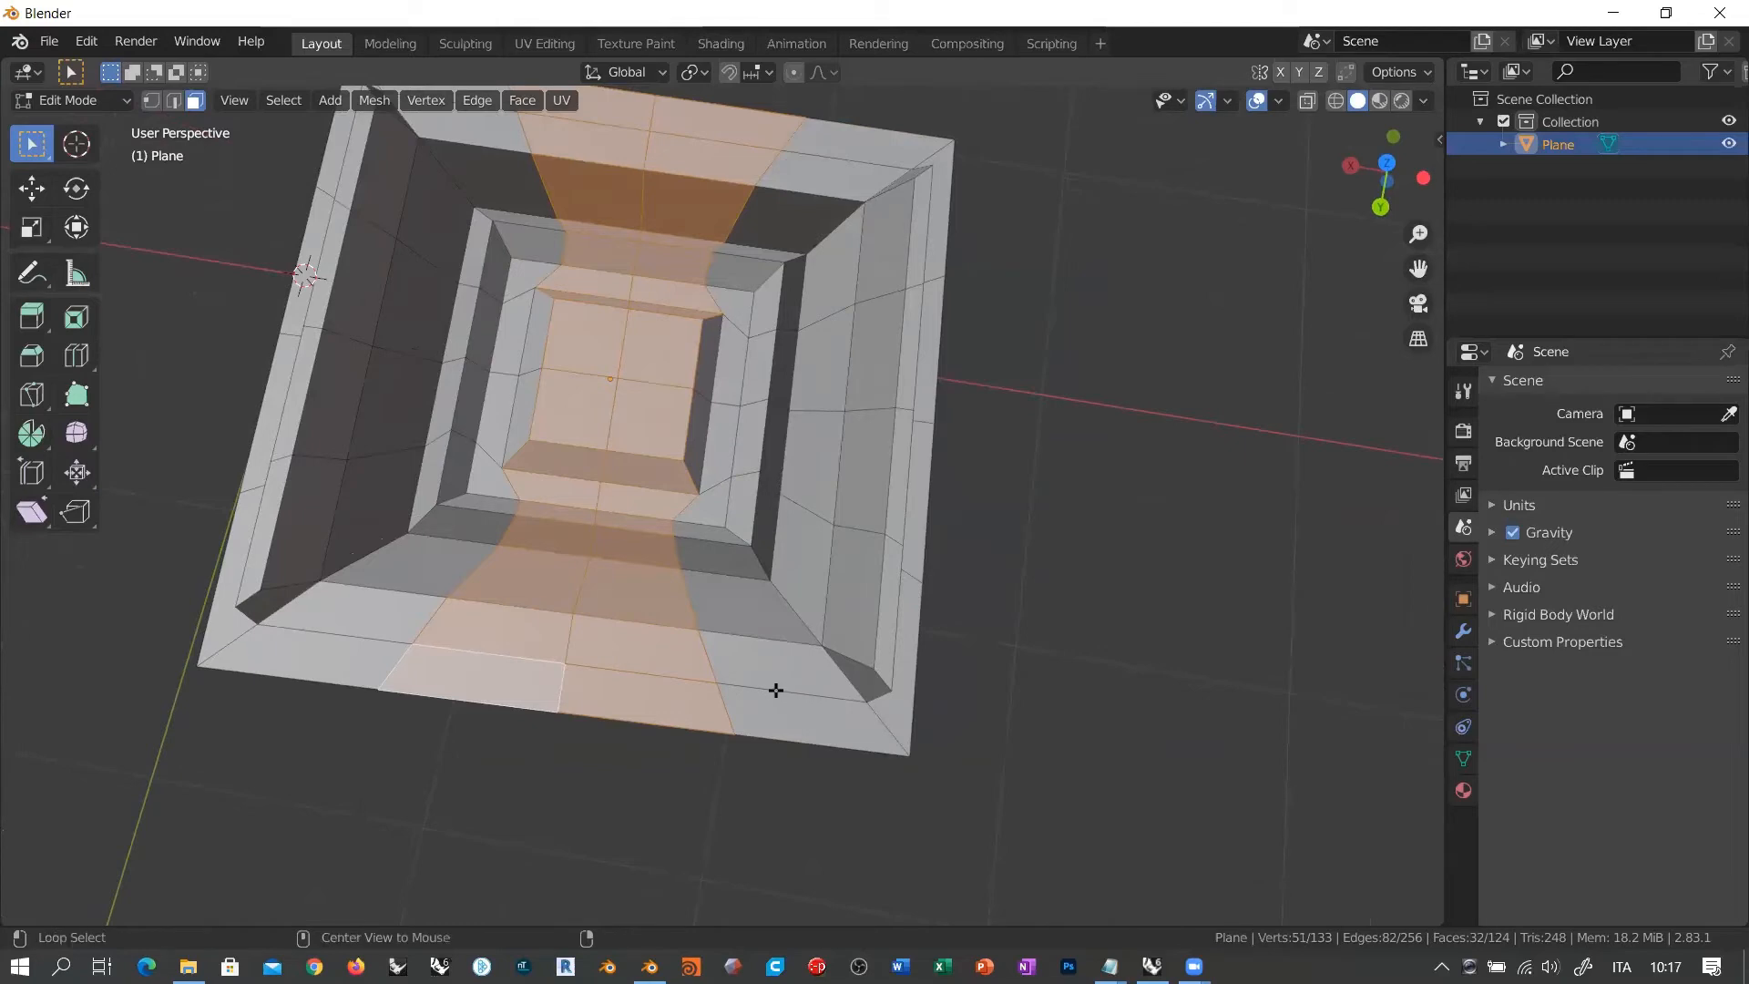
# Step: Select the face loop between the central block's raised centre and its +X side, plus the adjacent parallel loop over the raised centre
pyautogui.keyDown('alt'); pyautogui.click(775, 691); pyautogui.keyUp('alt')
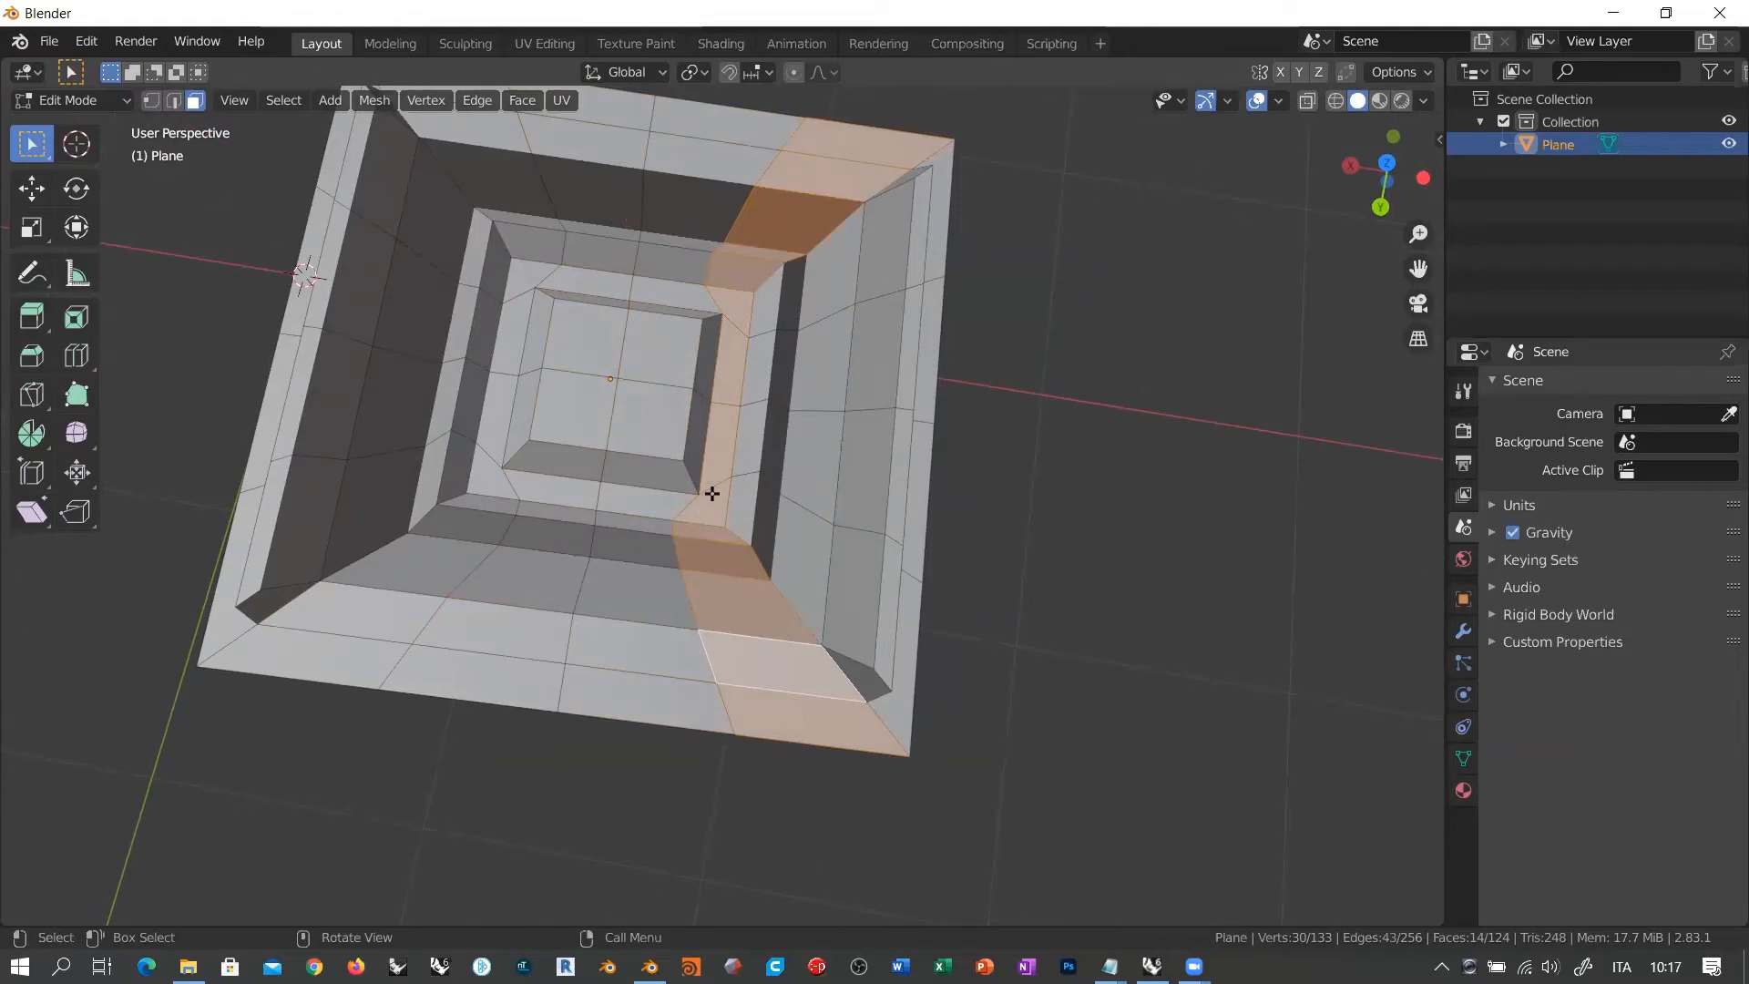
pyautogui.keyDown('alt'); pyautogui.keyDown('shift'); pyautogui.click(630, 670); pyautogui.keyUp('shift'); pyautogui.keyUp('alt')
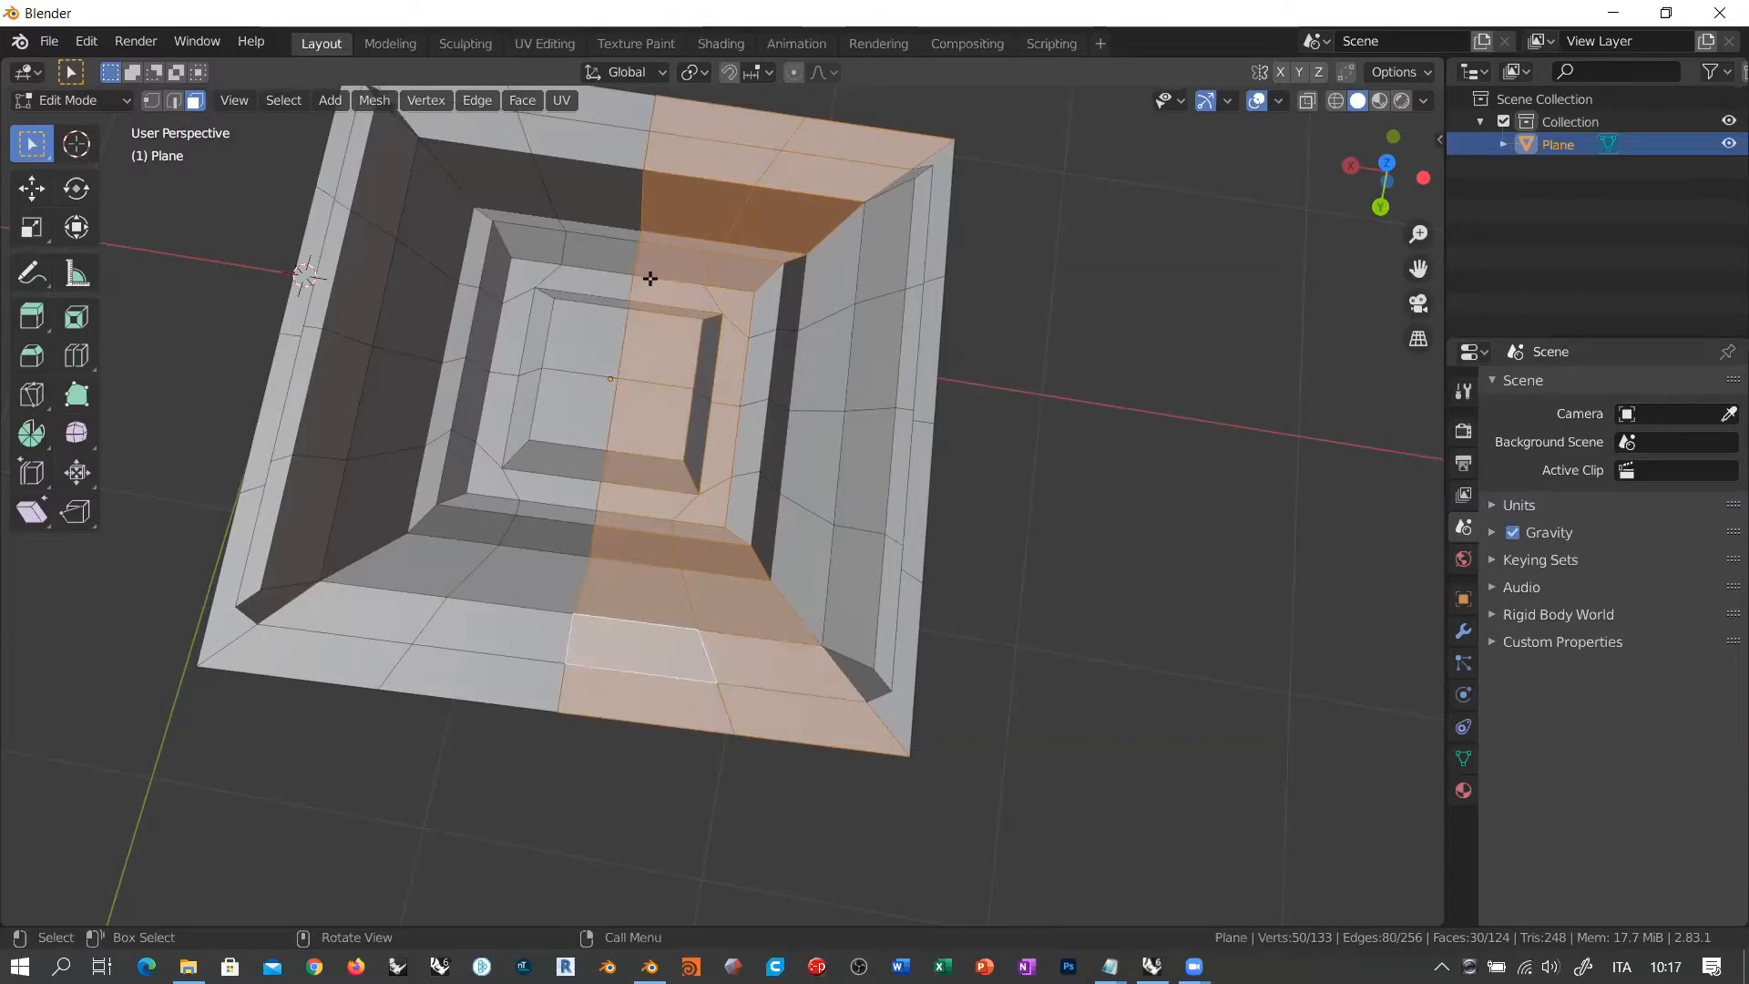
pyautogui.moveTo(652, 484); pyautogui.dragTo(671, 413, button='middle')
pyautogui.scroll(4, 695, 346)
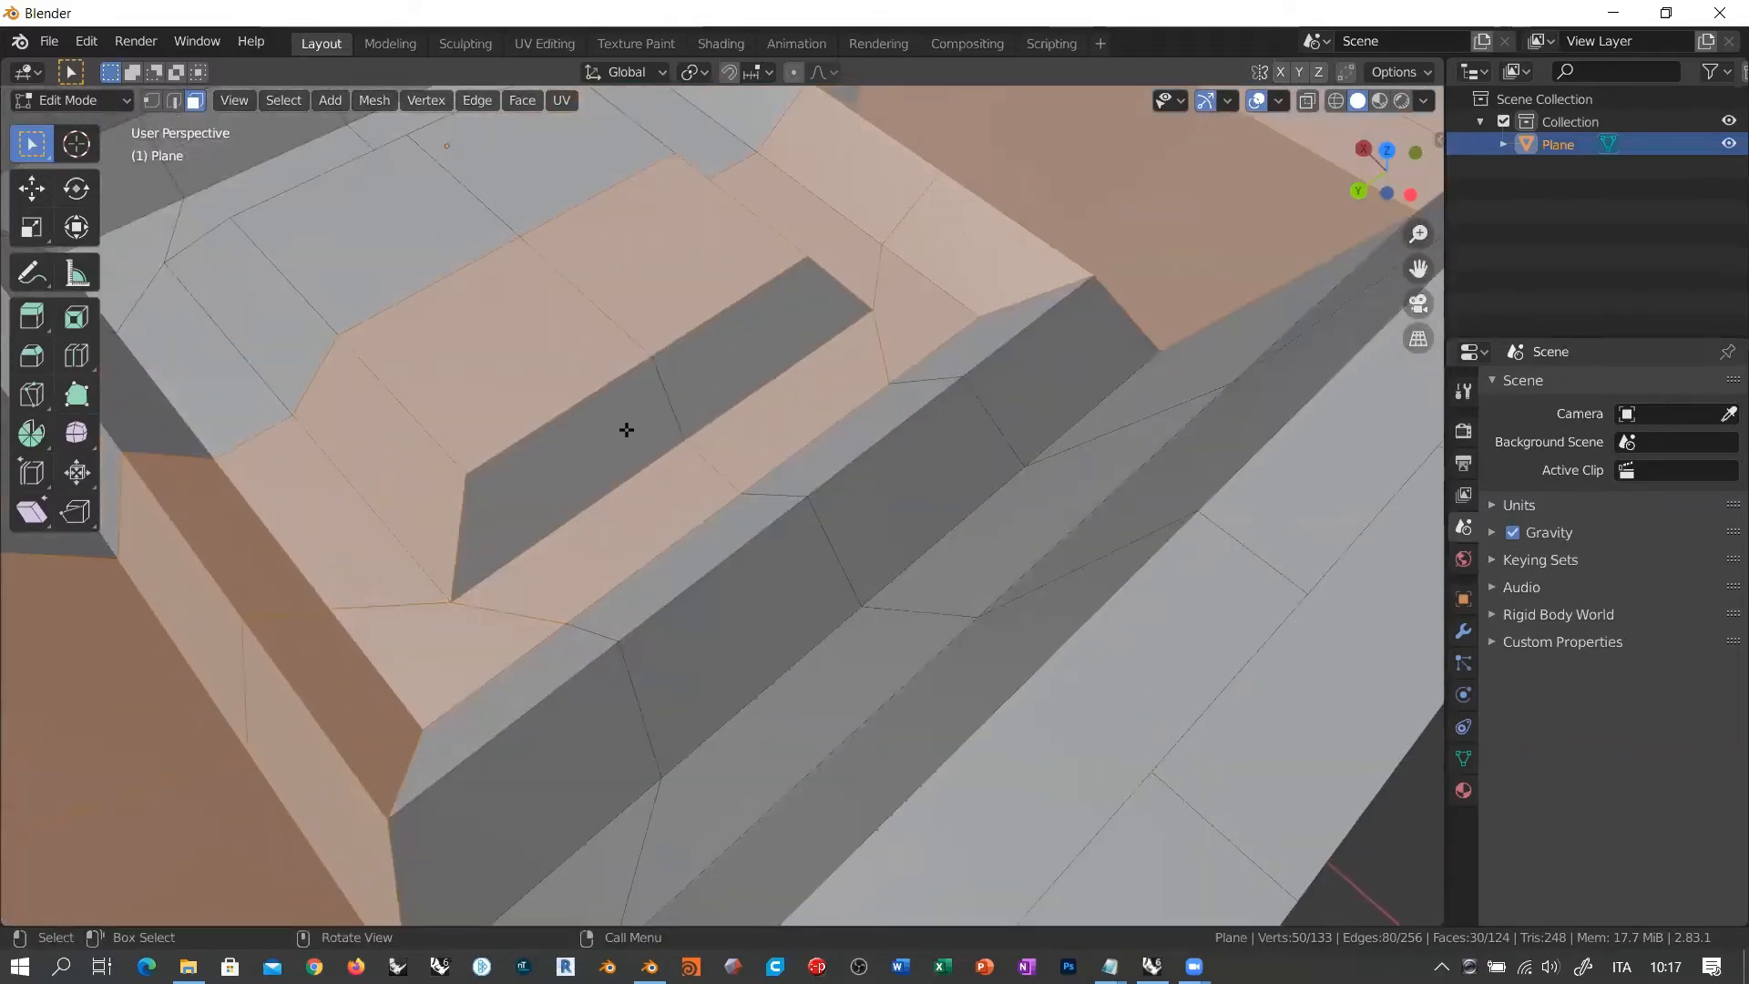
pyautogui.moveTo(667, 416); pyautogui.dragTo(714, 434, button='middle')
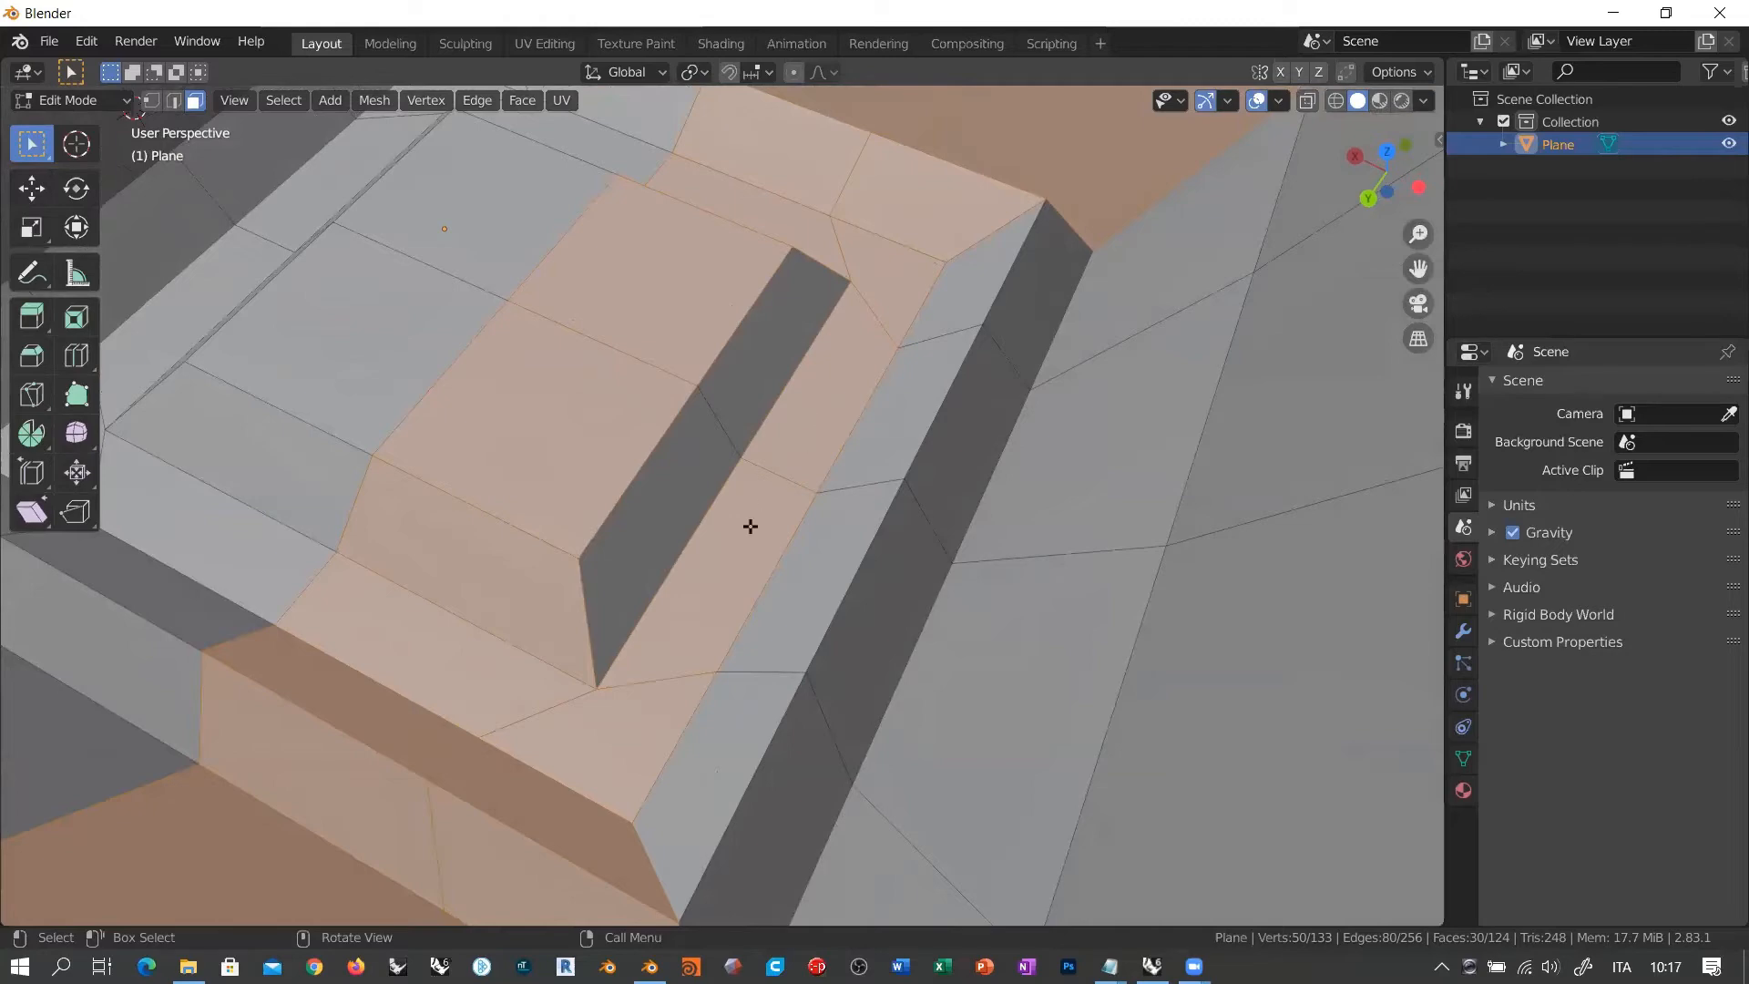
pyautogui.scroll(-4, 695, 449)
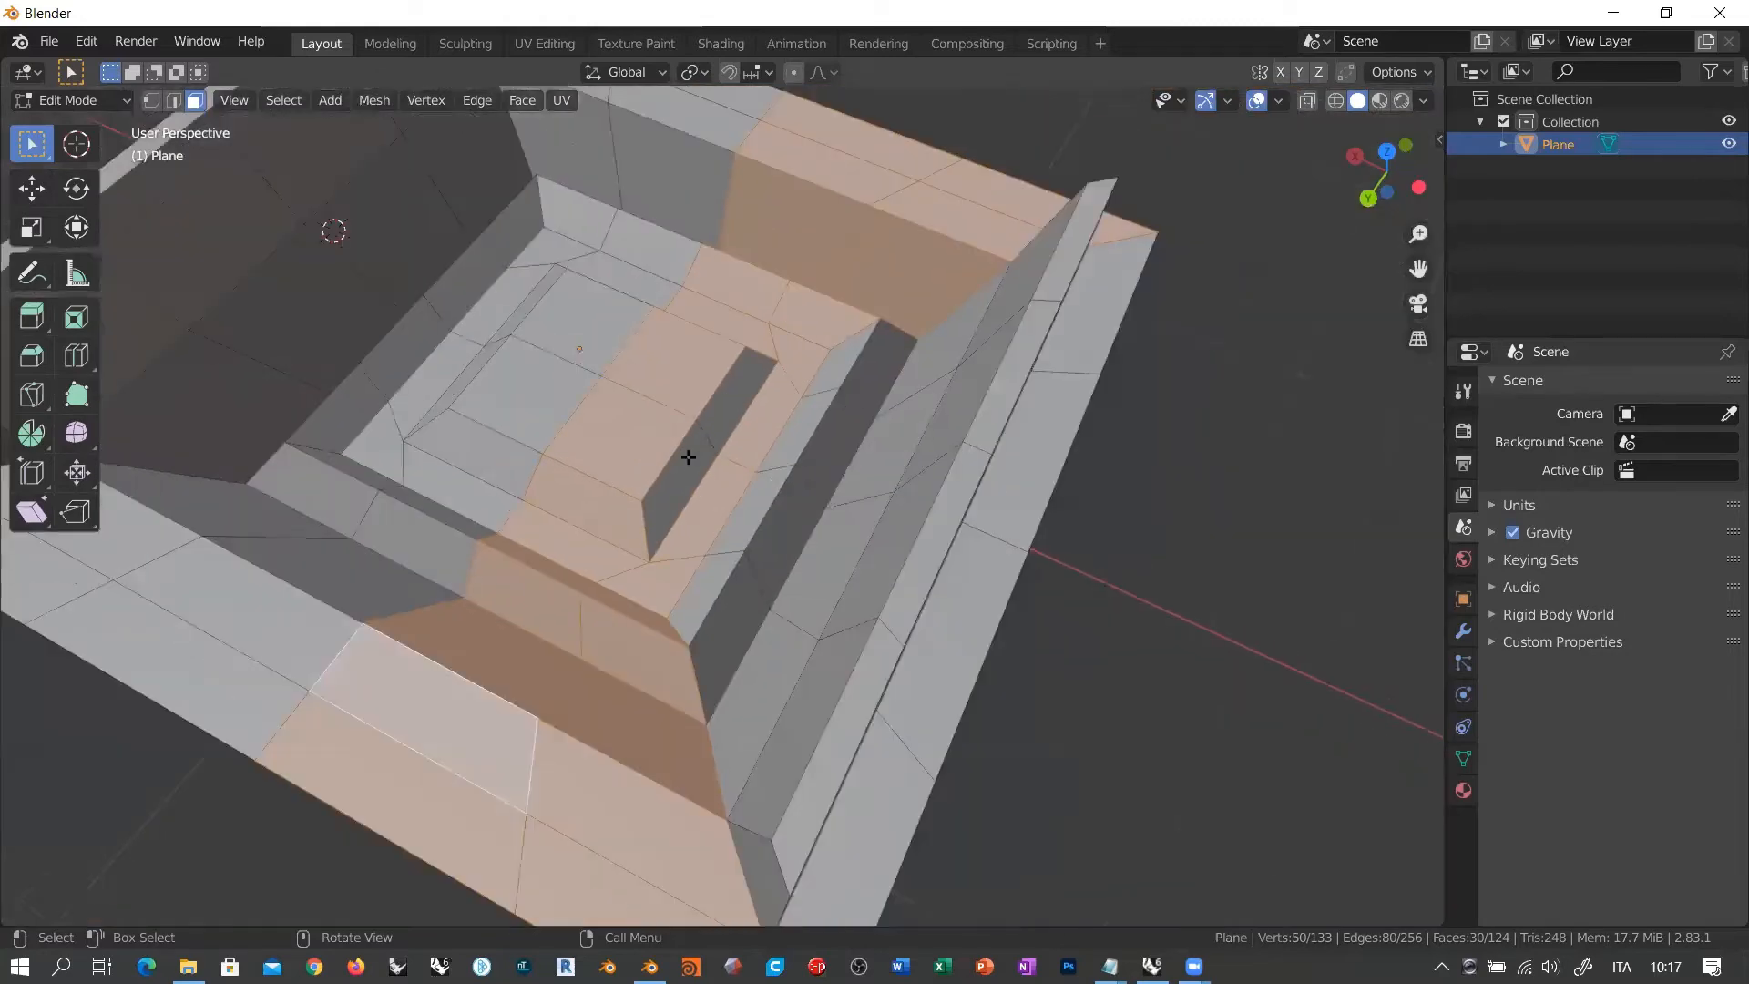
pyautogui.scroll(-5, 705, 447)
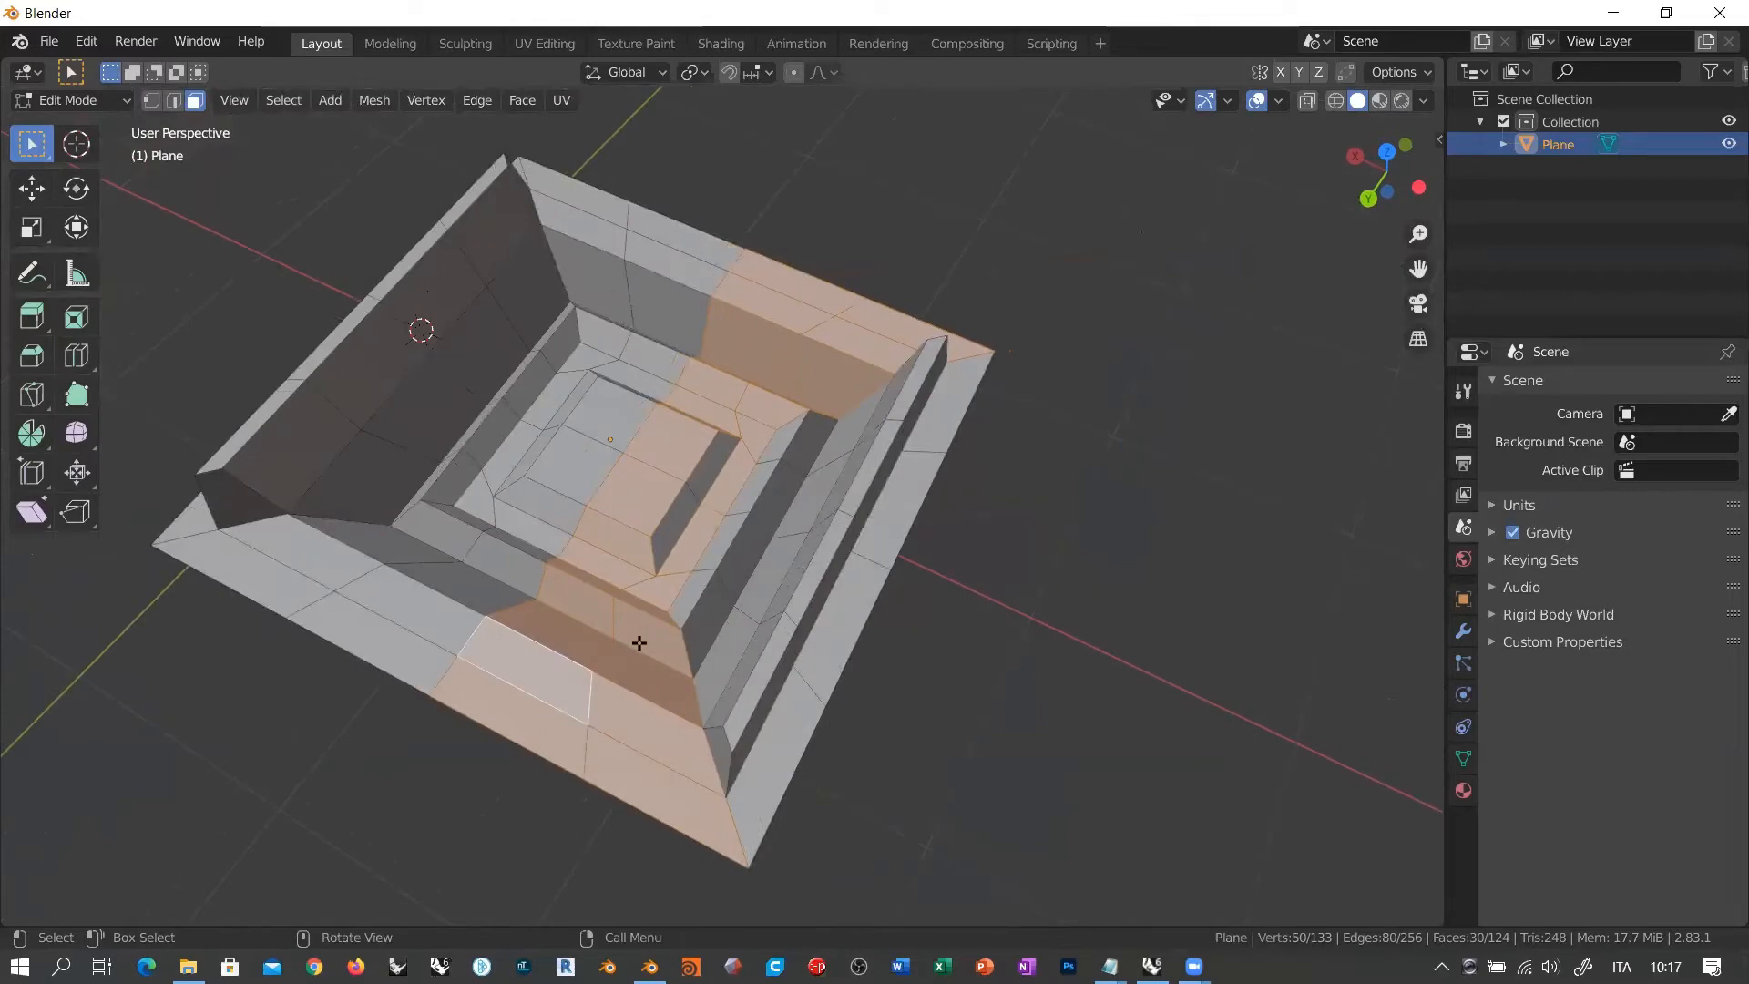
# Step: Add the perpendicular face loop that crosses the two selected loops and climbs both side walls to the selection
pyautogui.moveTo(640, 643); pyautogui.dragTo(832, 733, button='middle')
pyautogui.scroll(2, 819, 716)
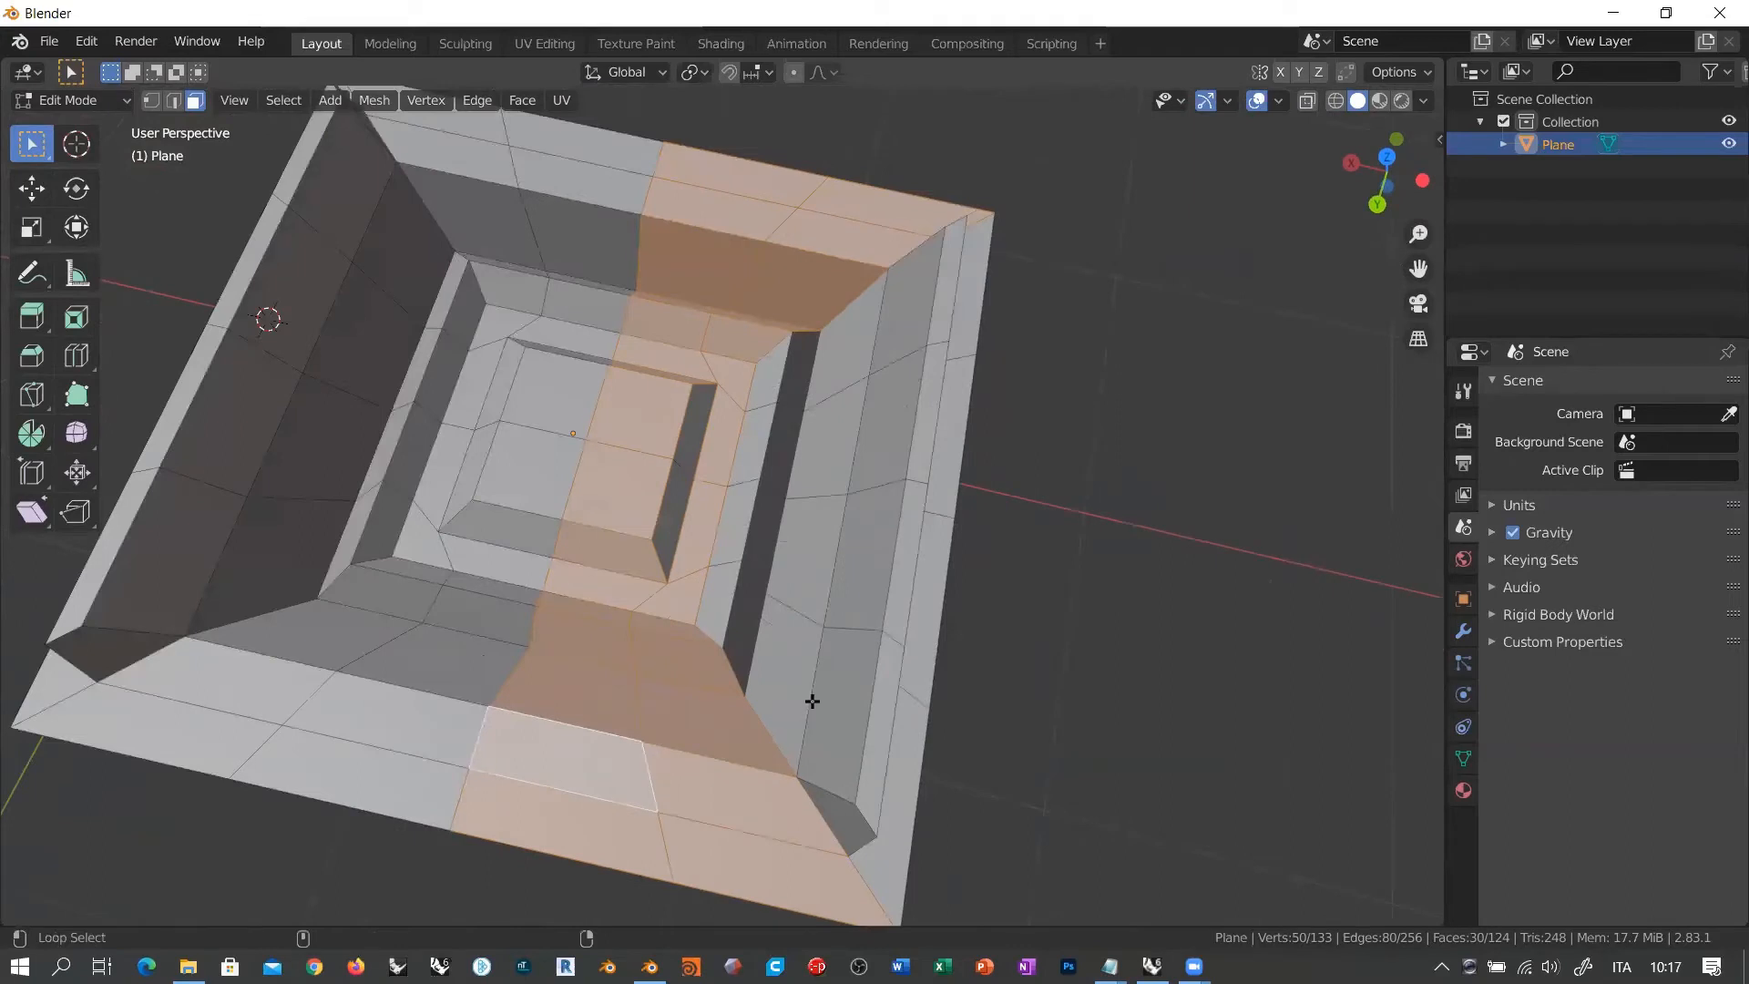
pyautogui.keyDown('alt'); pyautogui.keyDown('shift'); pyautogui.click(812, 702); pyautogui.keyUp('shift'); pyautogui.keyUp('alt')
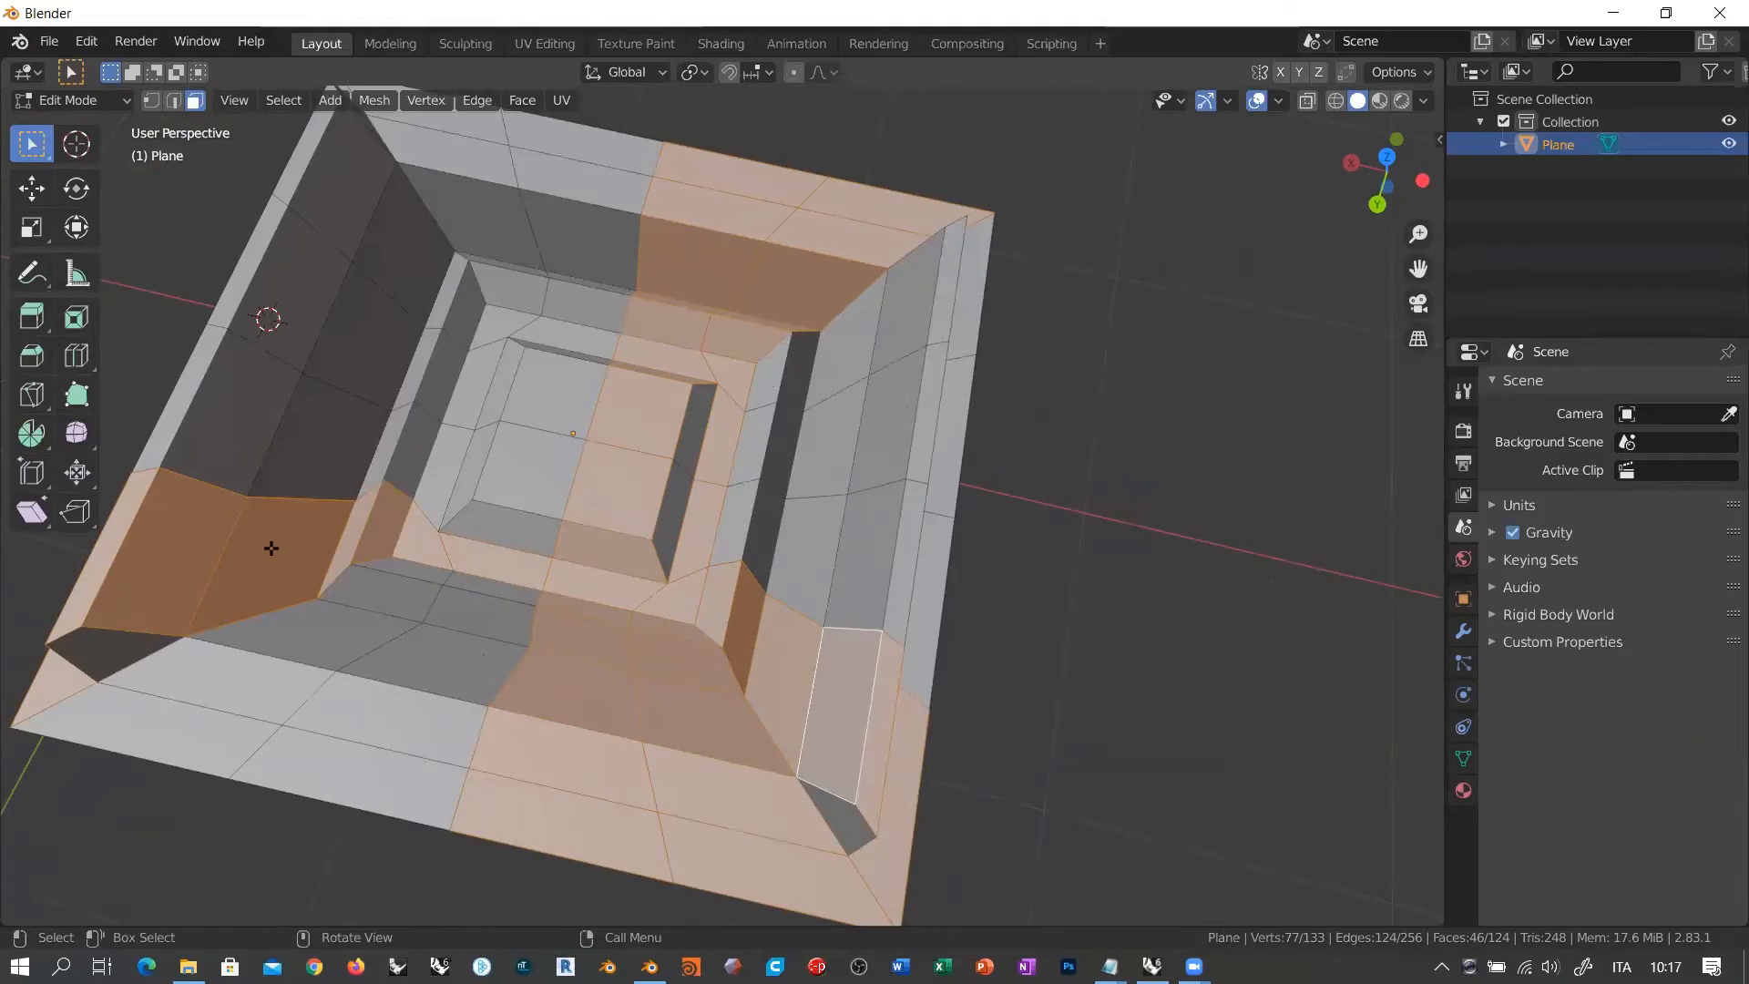
# Step: Examine from several angles how the selected face loops cross the central block and follow the walls
pyautogui.moveTo(857, 697)
pyautogui.mouseDown(button='middle')
pyautogui.moveTo(874, 672)
pyautogui.moveTo(862, 694)
pyautogui.mouseUp(button='middle')
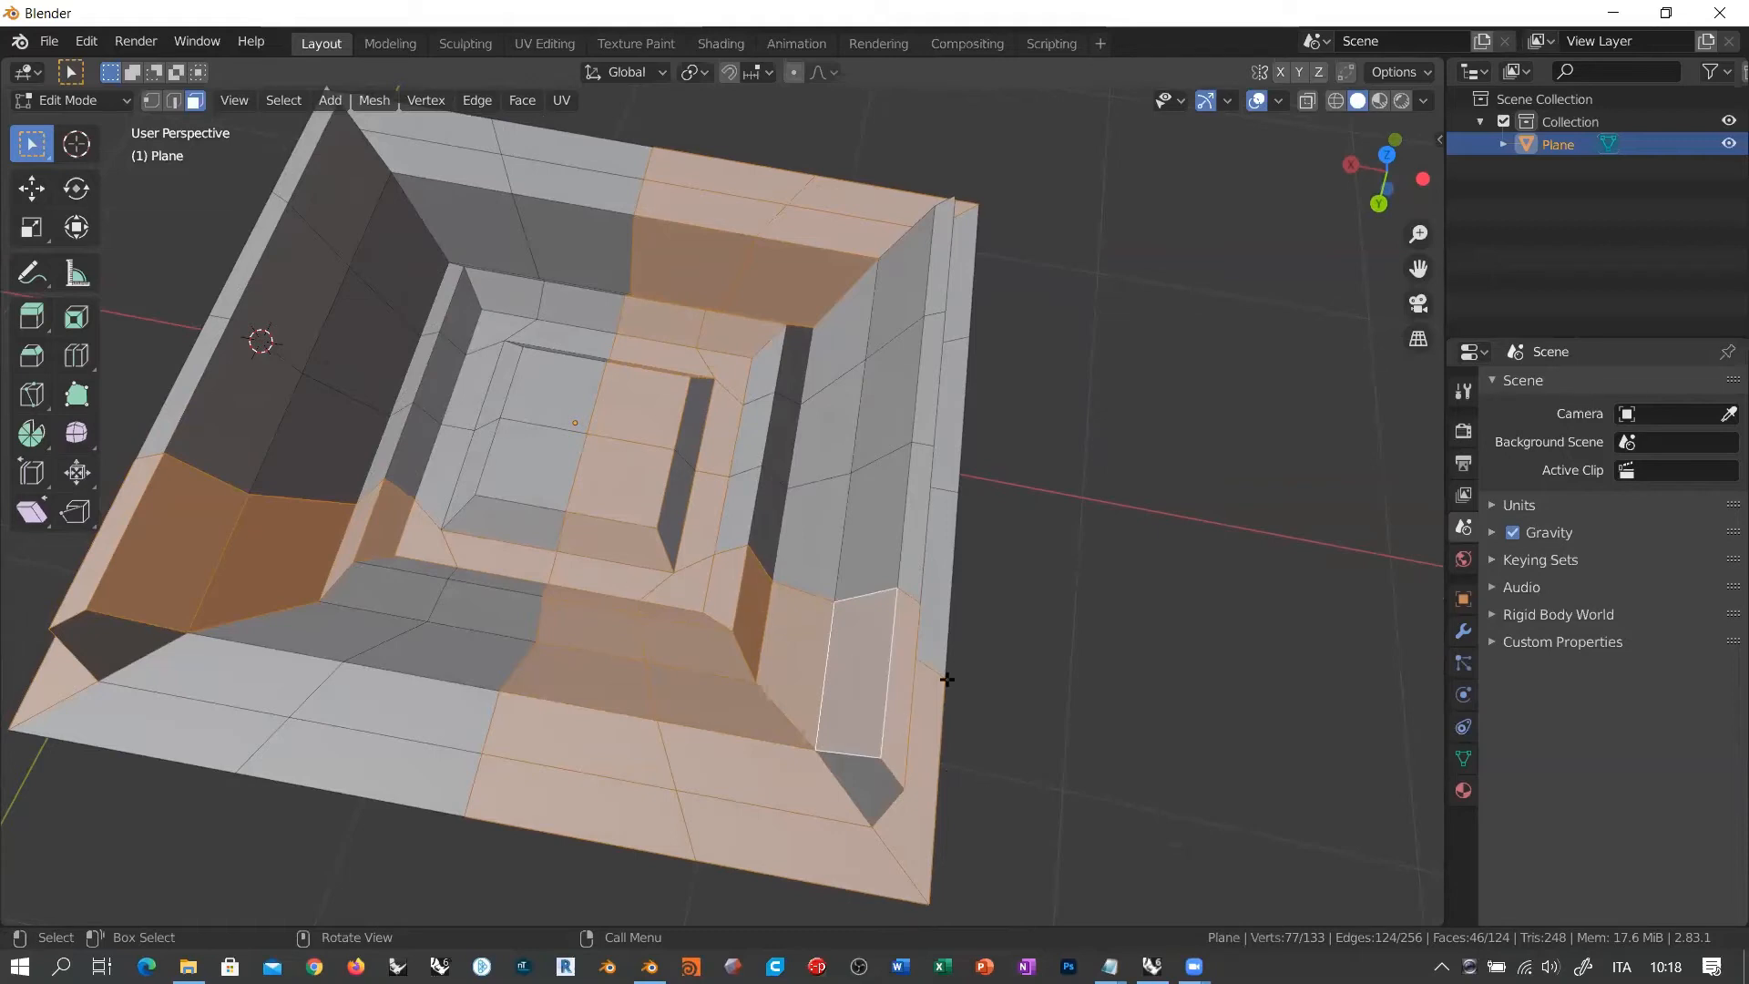
pyautogui.moveTo(917, 692); pyautogui.dragTo(883, 499, button='middle')
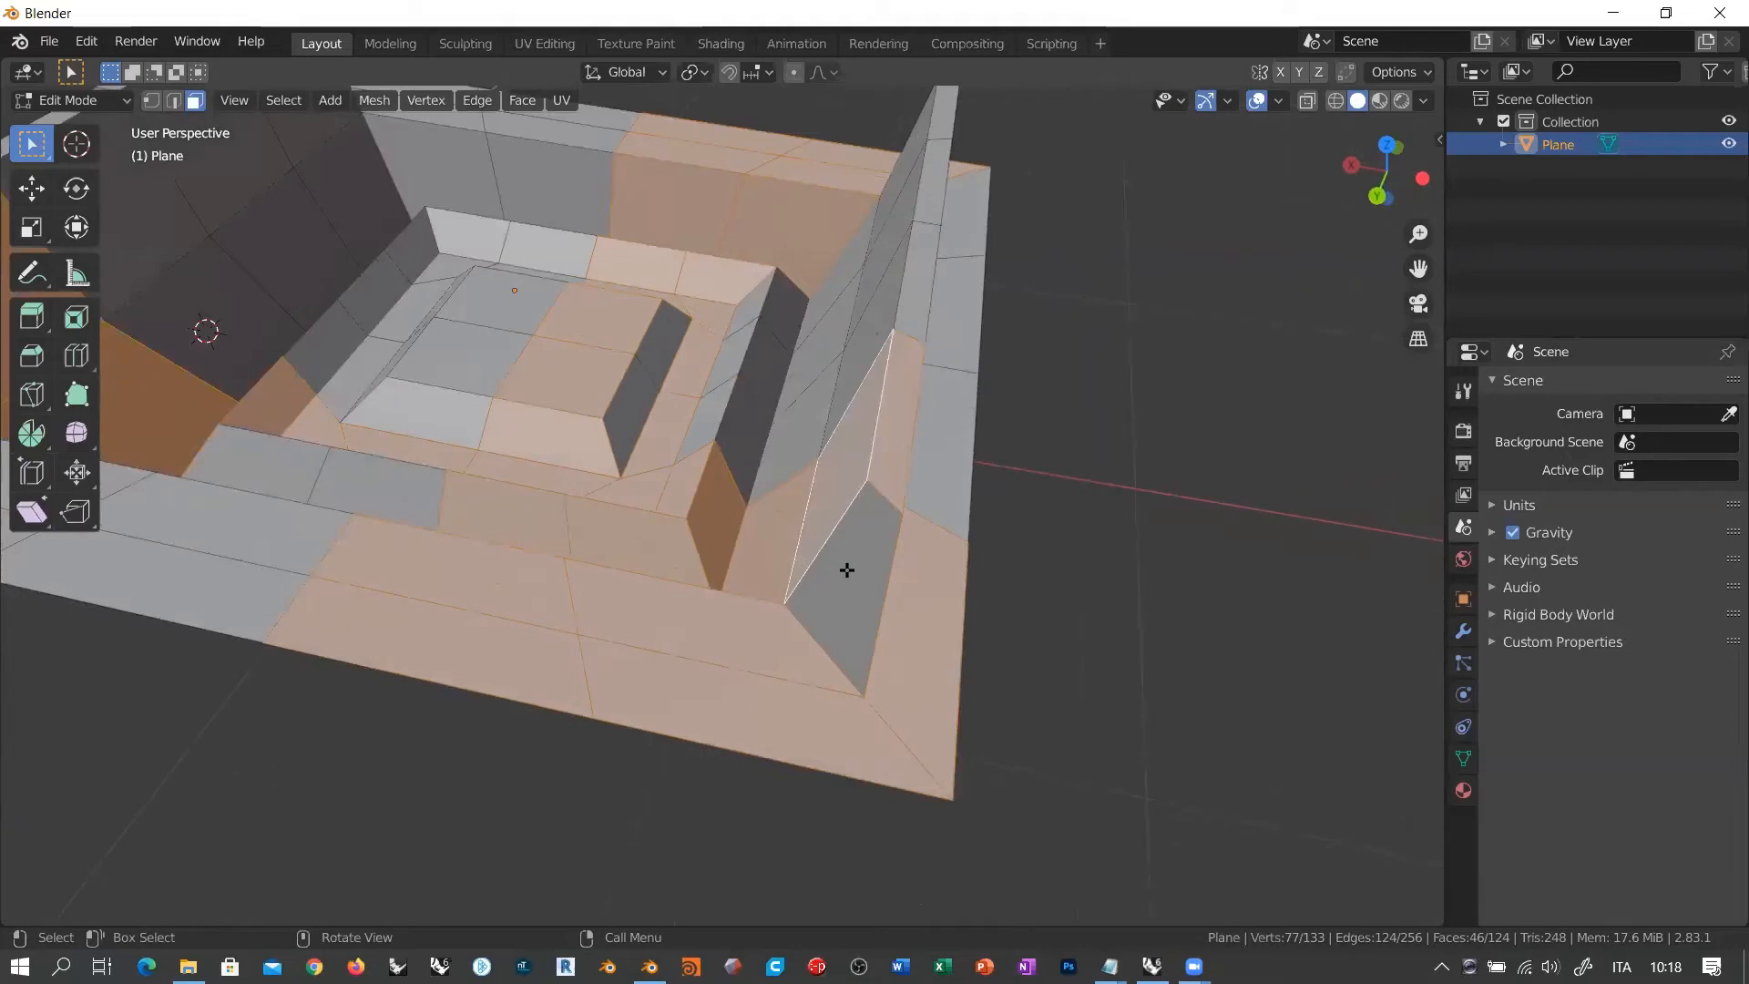
pyautogui.moveTo(856, 581)
pyautogui.mouseDown(button='middle')
pyautogui.moveTo(719, 589)
pyautogui.moveTo(868, 565)
pyautogui.mouseUp(button='middle')
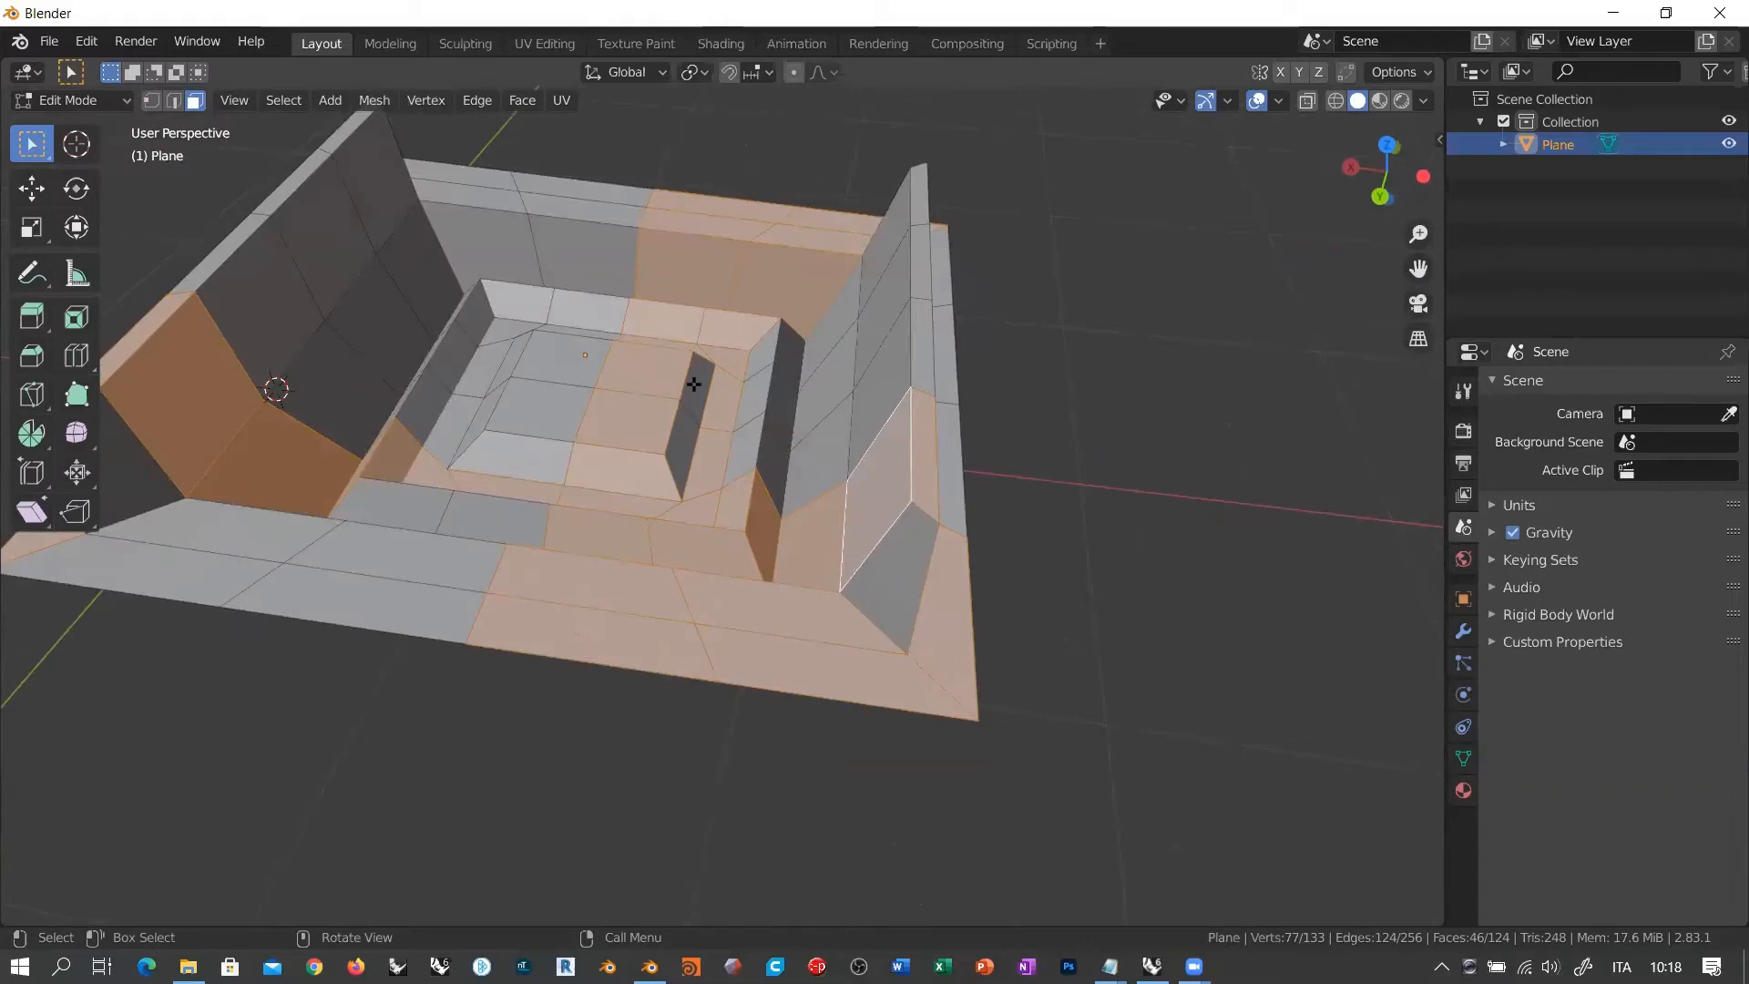
pyautogui.moveTo(820, 565); pyautogui.dragTo(905, 665, button='middle')
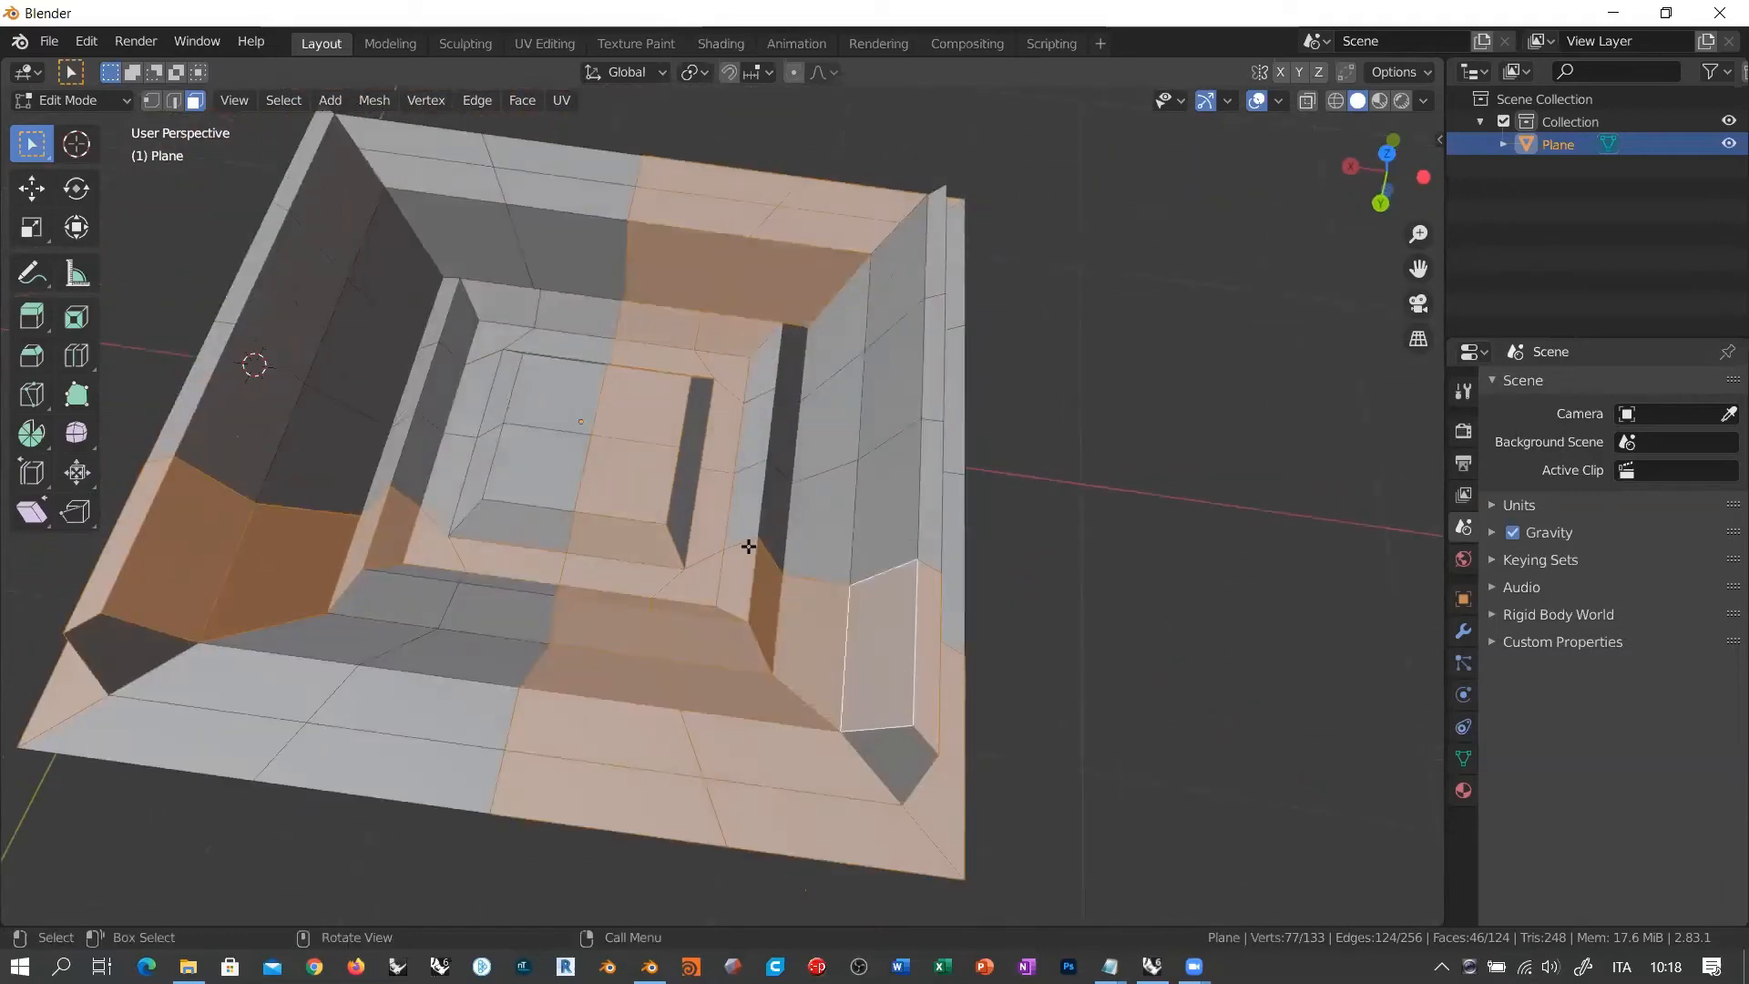
pyautogui.scroll(-3, 749, 545)
pyautogui.moveTo(749, 546); pyautogui.dragTo(801, 528, button='middle')
pyautogui.scroll(2, 693, 445)
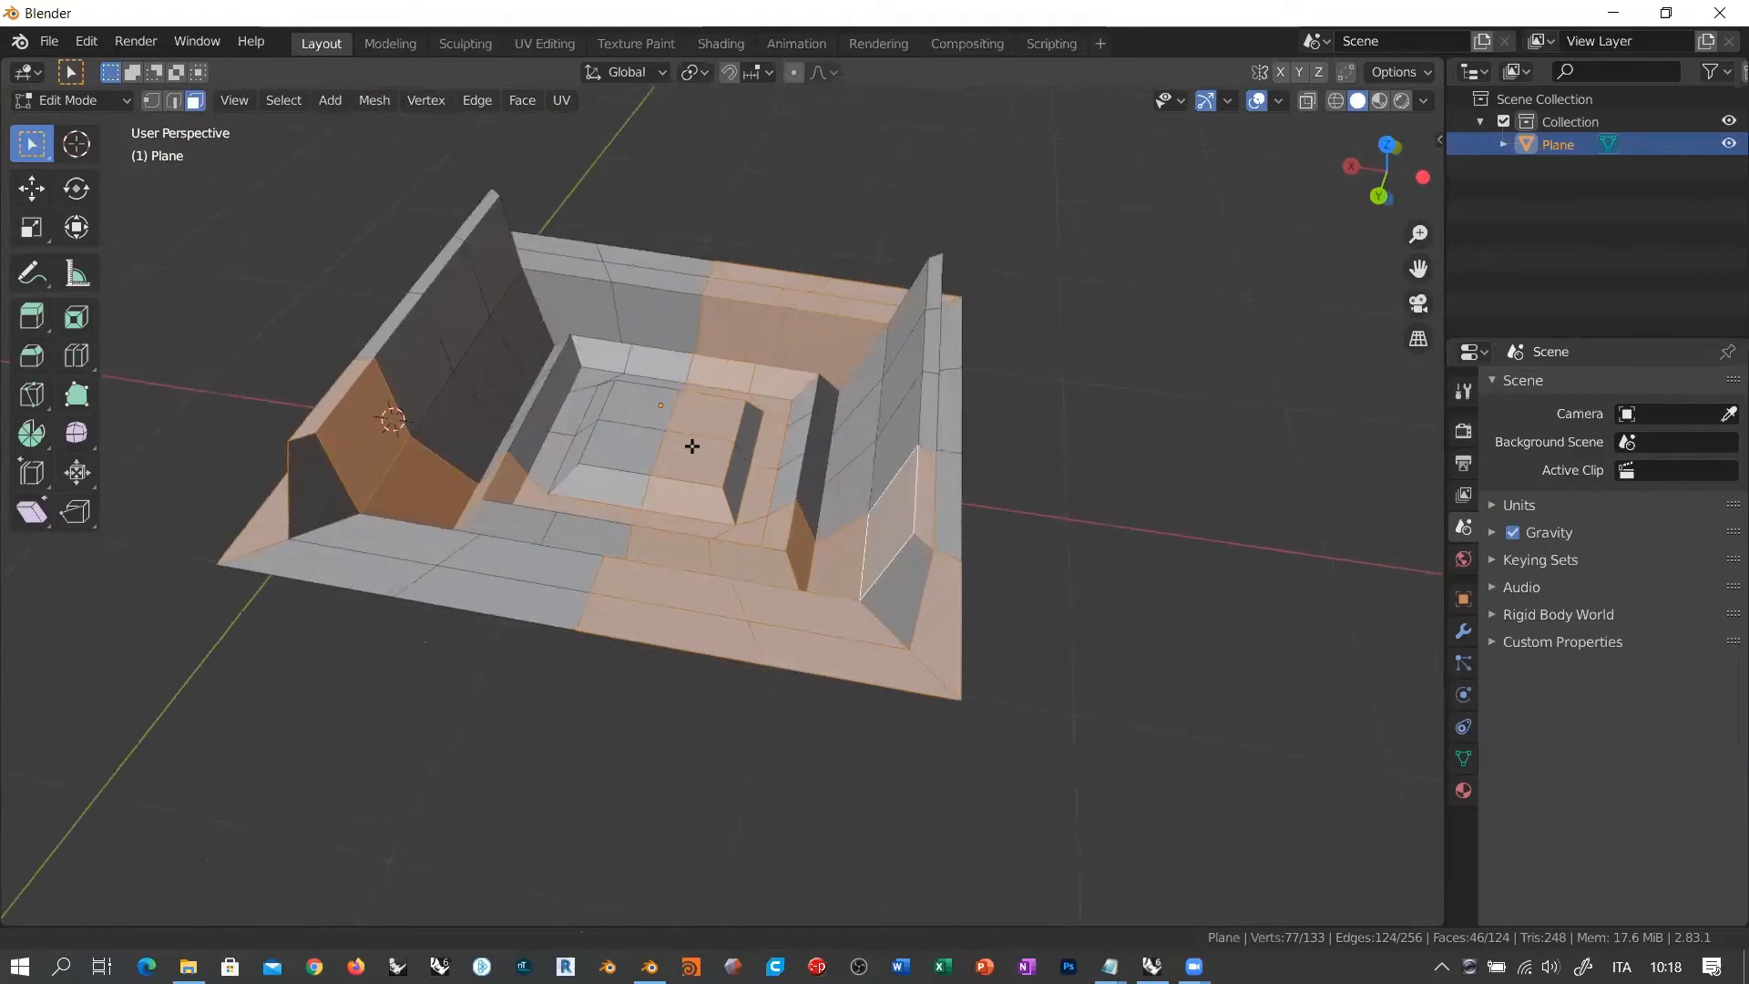
pyautogui.moveTo(692, 445); pyautogui.dragTo(826, 490, button='middle')
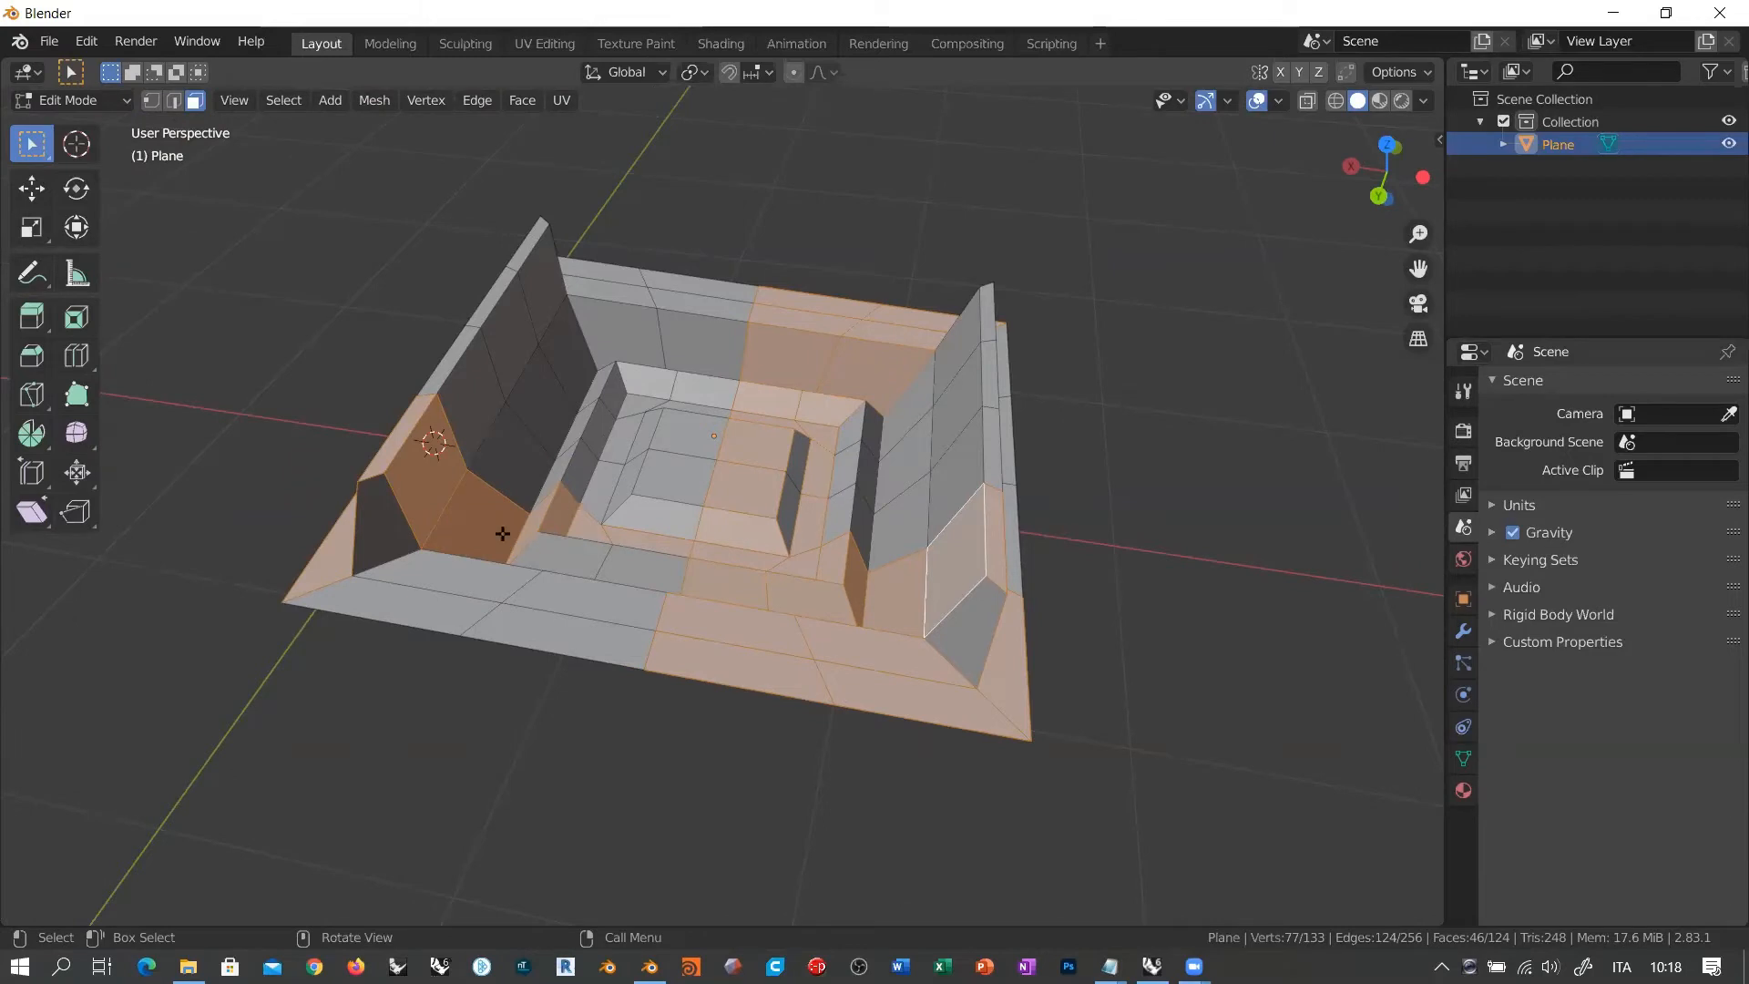
pyautogui.scroll(-2, 656, 511)
pyautogui.moveTo(655, 510); pyautogui.dragTo(604, 467, button='middle')
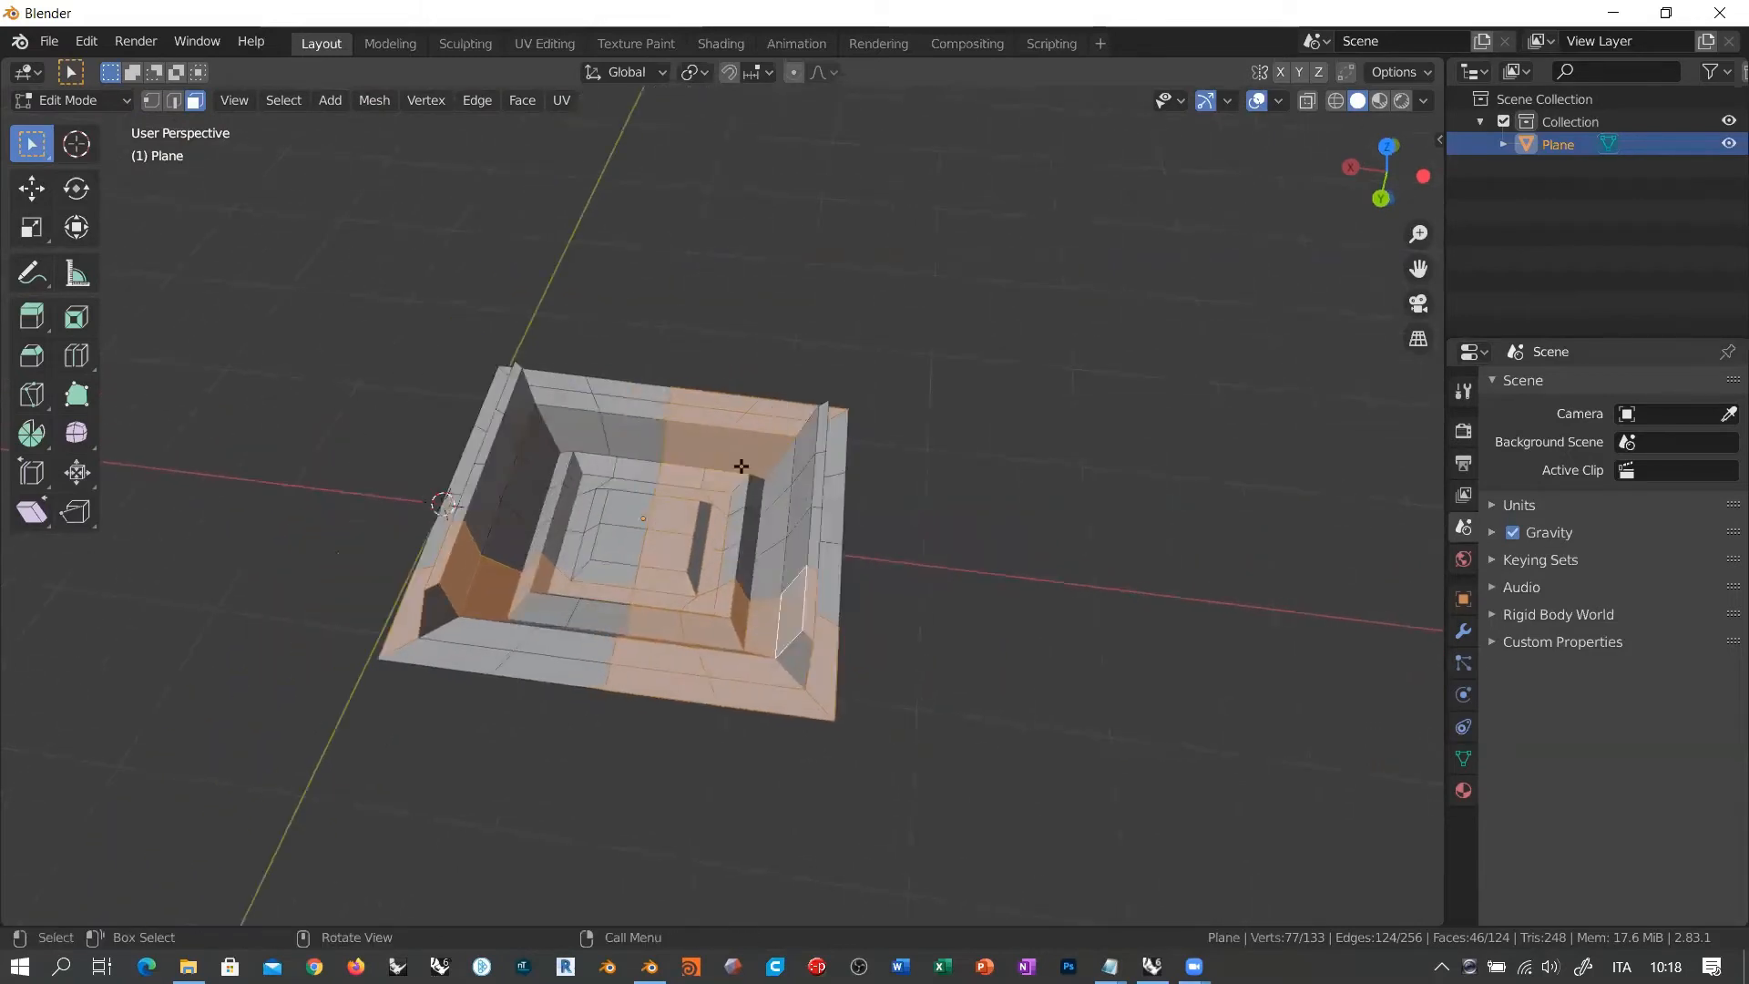
pyautogui.moveTo(711, 576); pyautogui.dragTo(687, 511, button='middle')
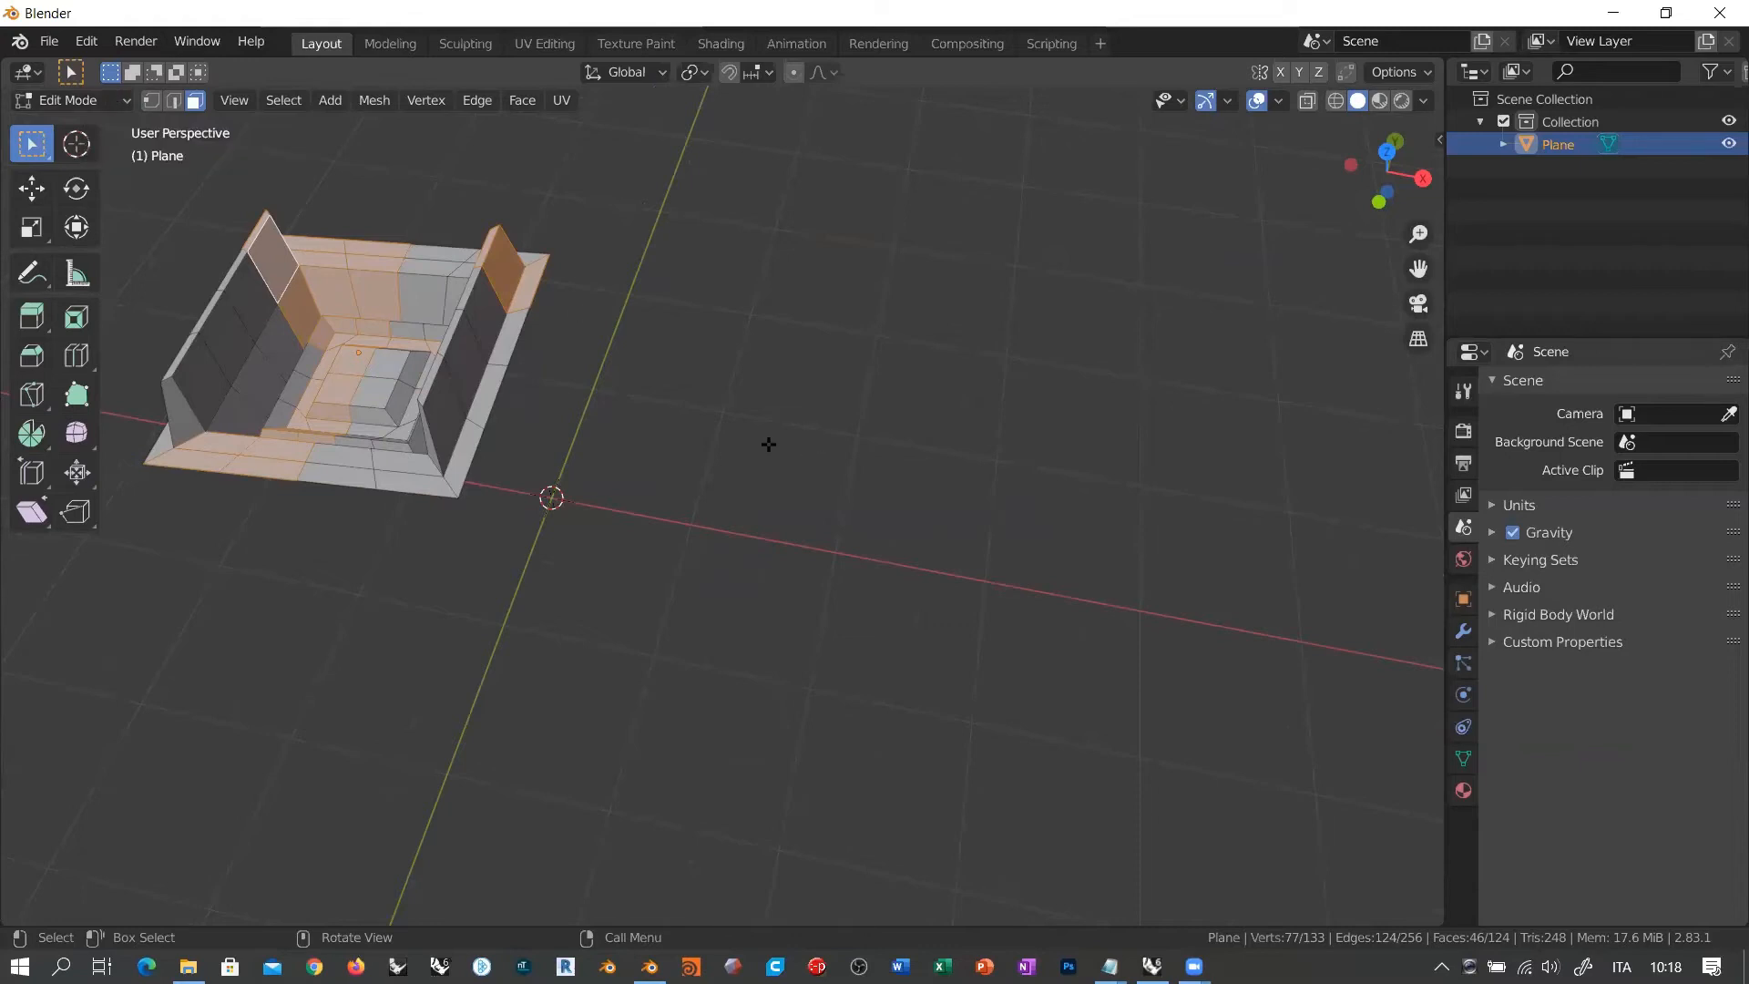
# Step: Add a new plane to the mesh at the 3D cursor while staying in Edit Mode
pyautogui.press('shift')
pyautogui.hotkey('shift', 'a')
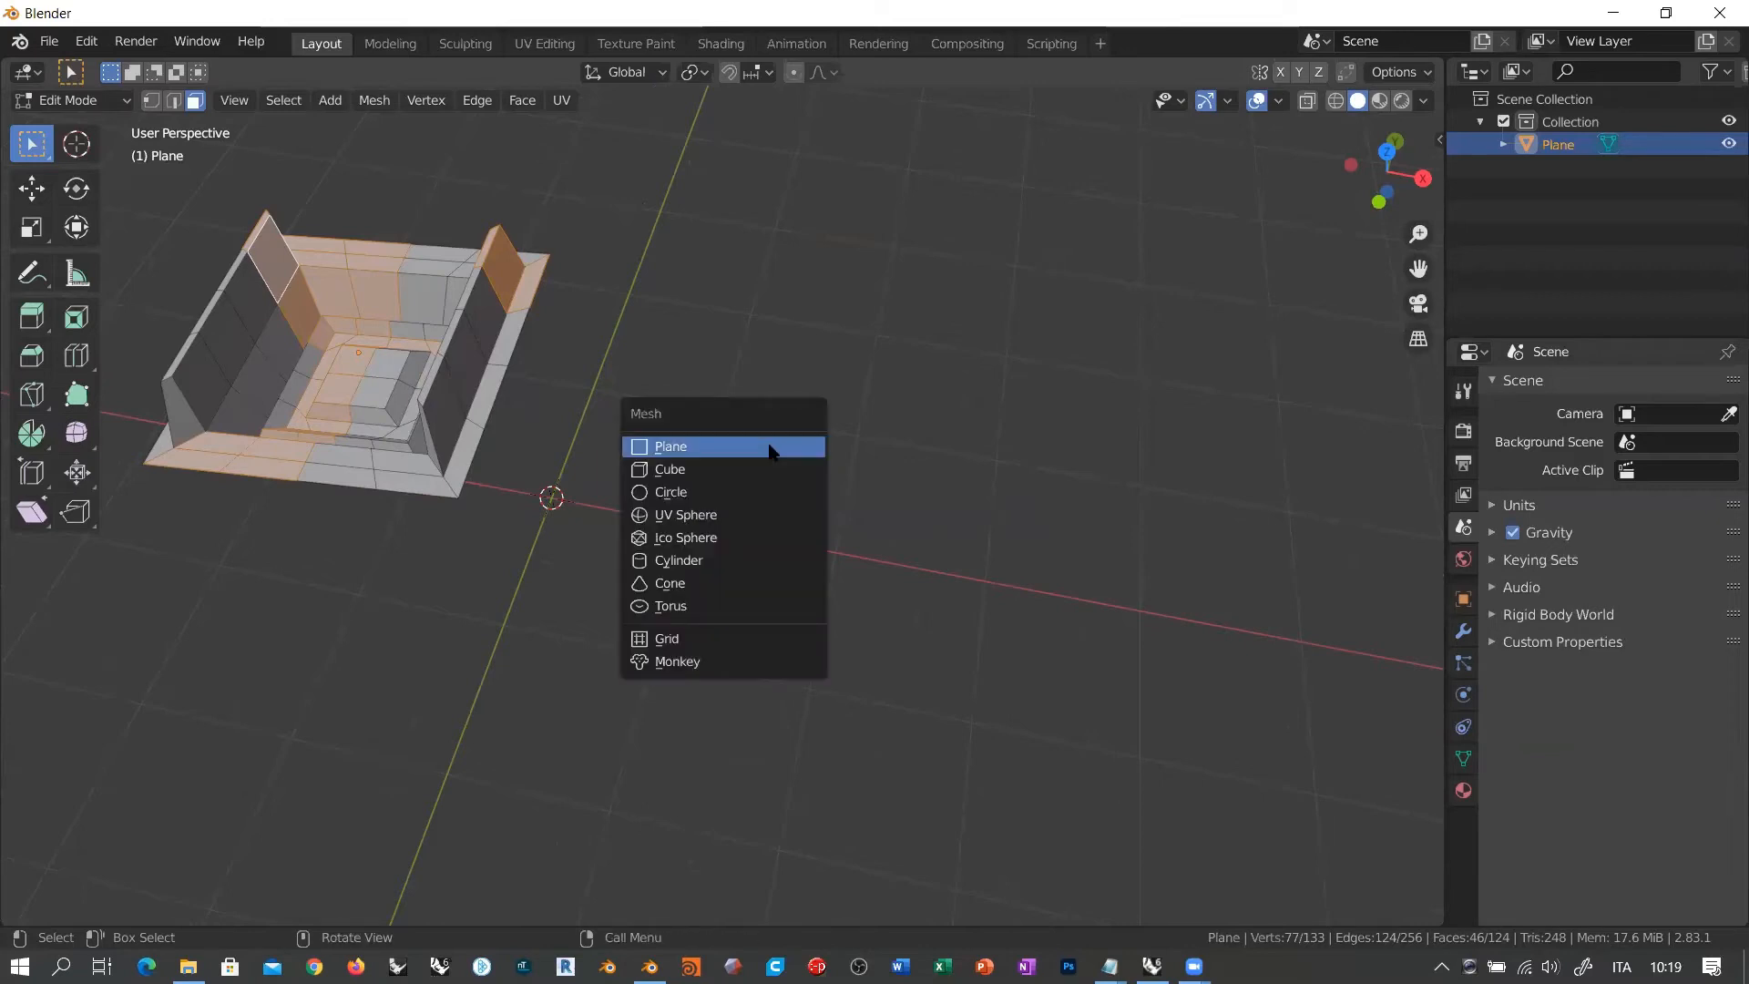
pyautogui.click(710, 452)
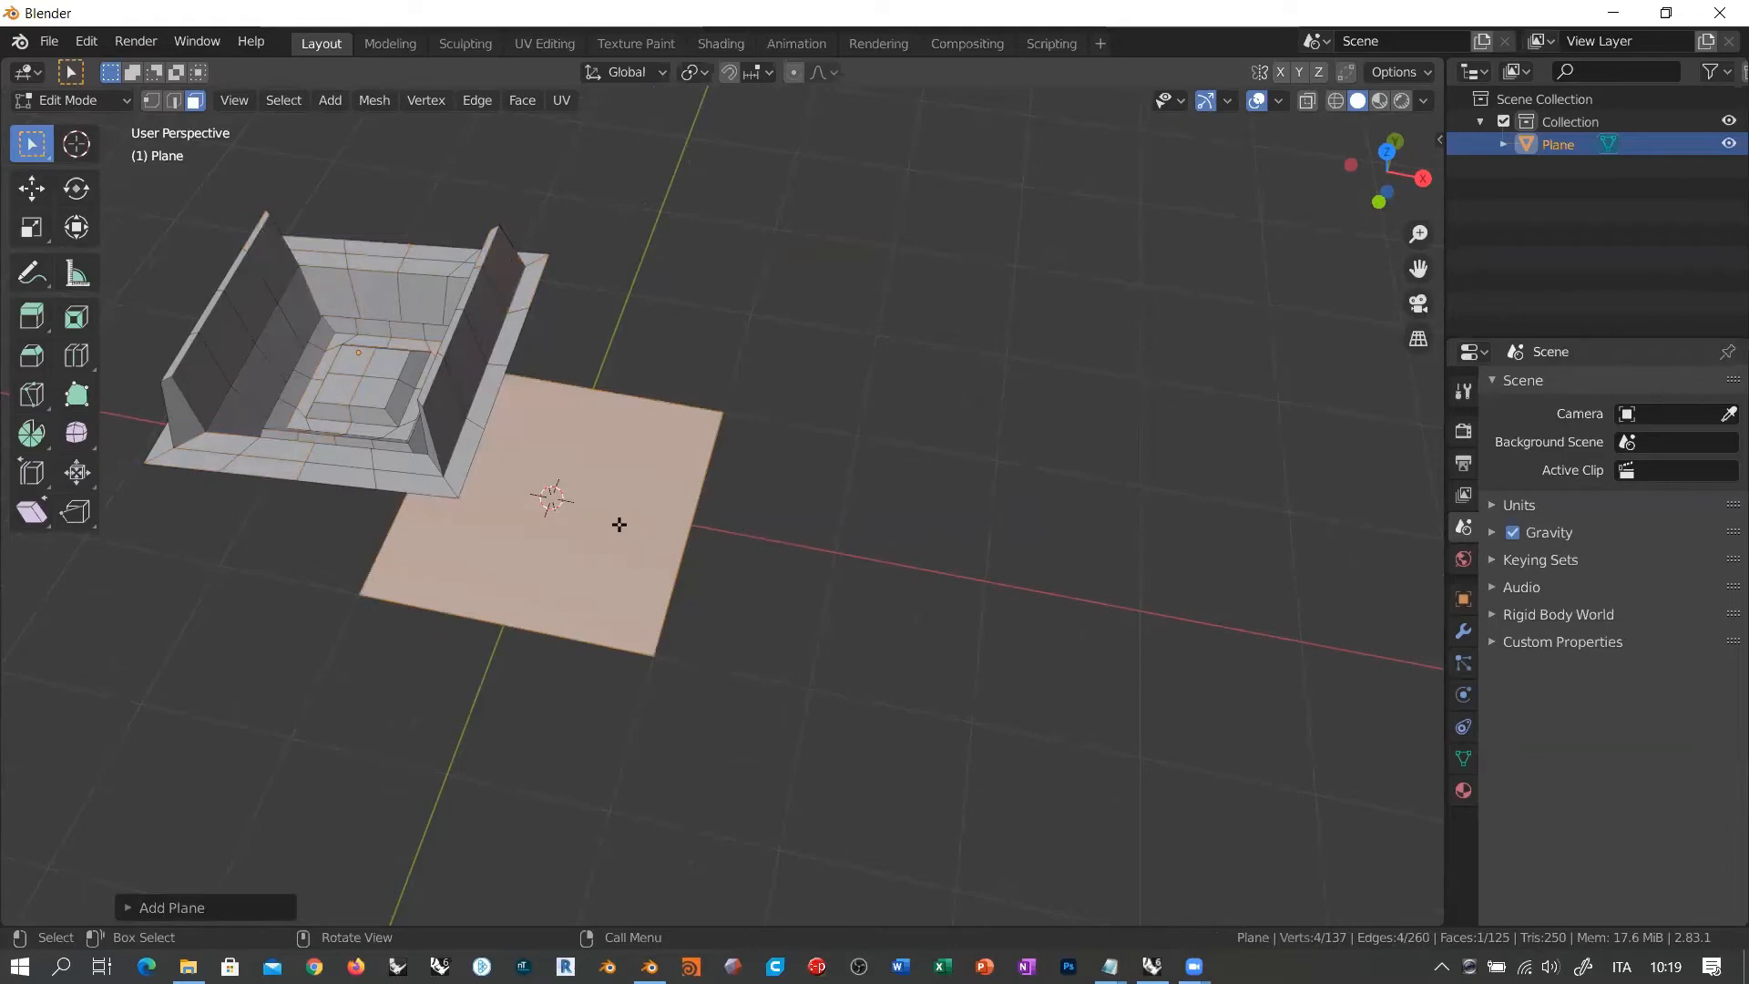
pyautogui.moveTo(617, 523)
pyautogui.mouseDown(button='middle')
pyautogui.moveTo(632, 480)
pyautogui.moveTo(597, 543)
pyautogui.mouseUp(button='middle')
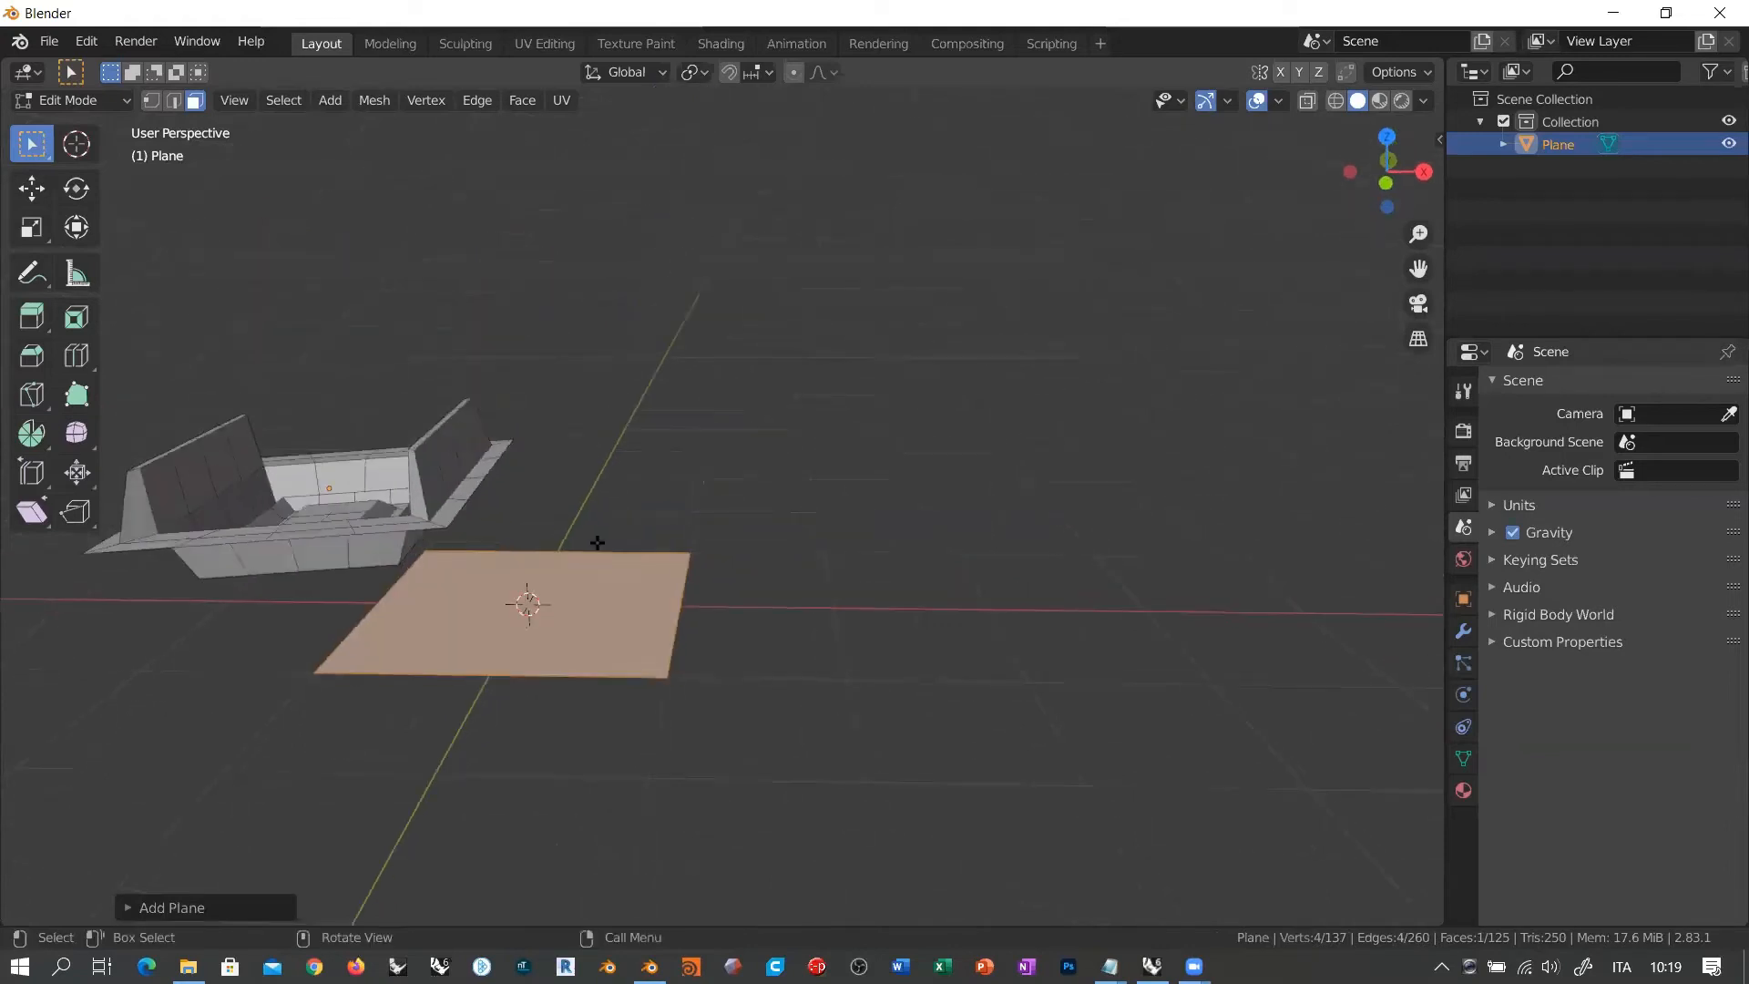
# Step: Switch to Object Mode and select the object by its walled part and by its flat plane, clearing the selection in between
pyautogui.click(95, 102)
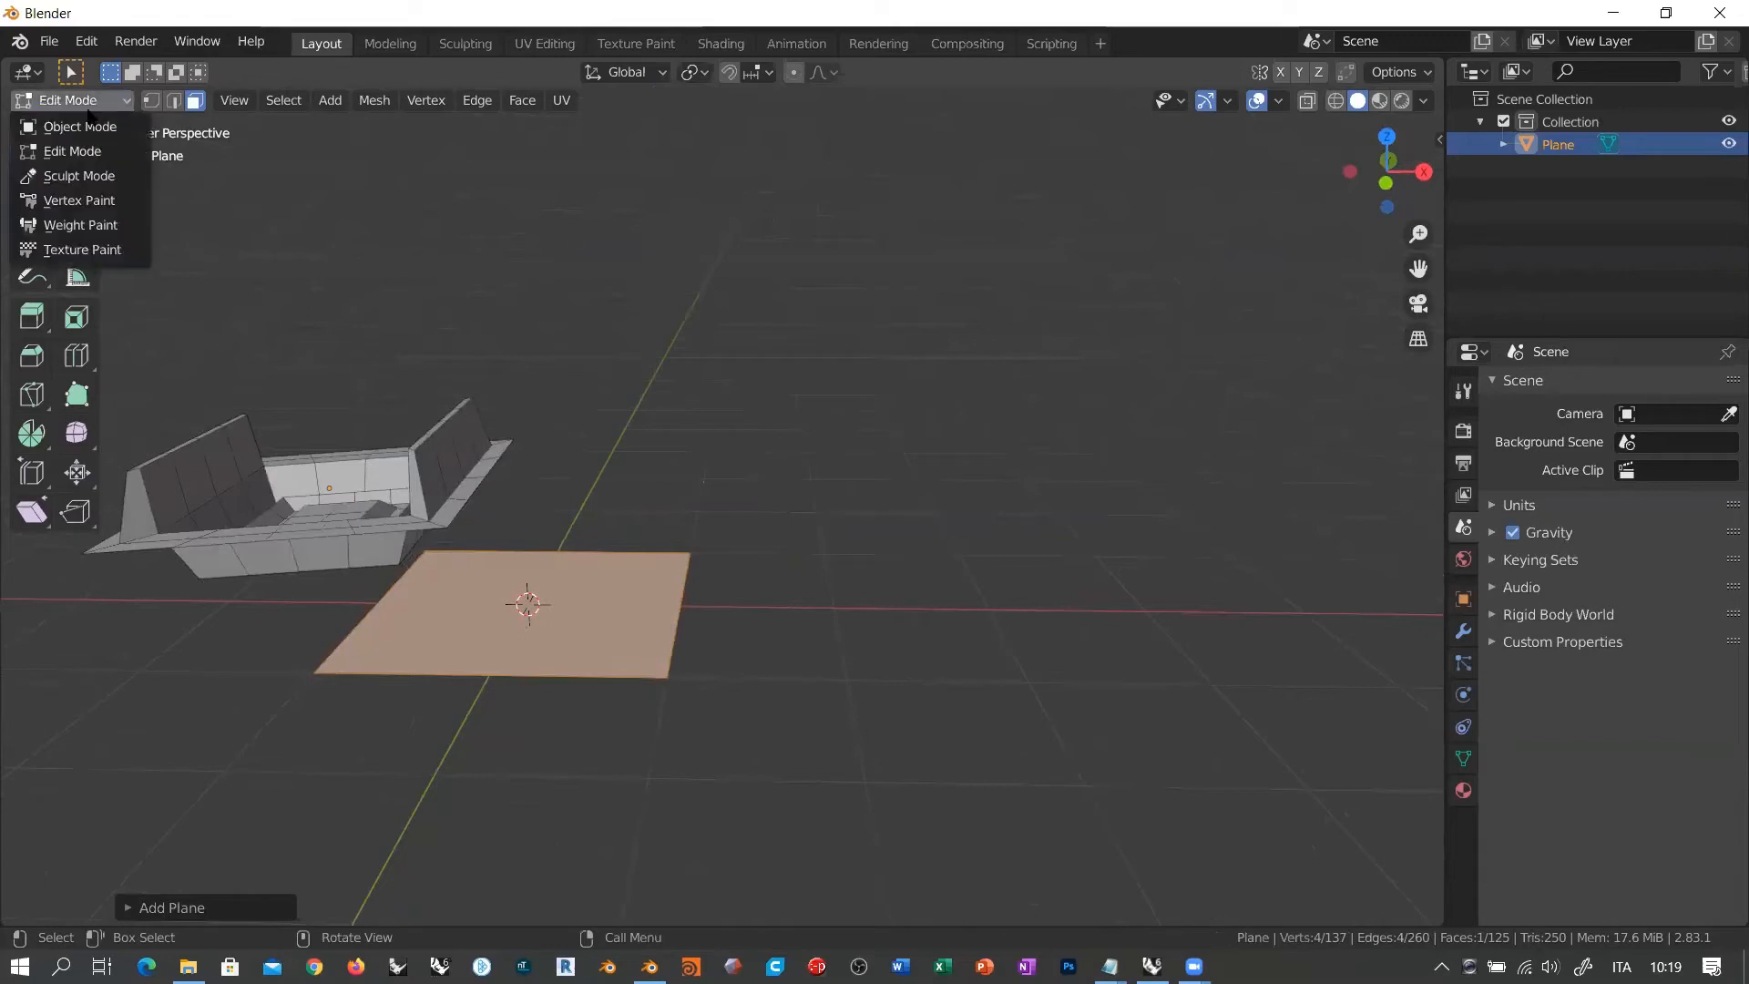
pyautogui.click(68, 127)
pyautogui.click(660, 492)
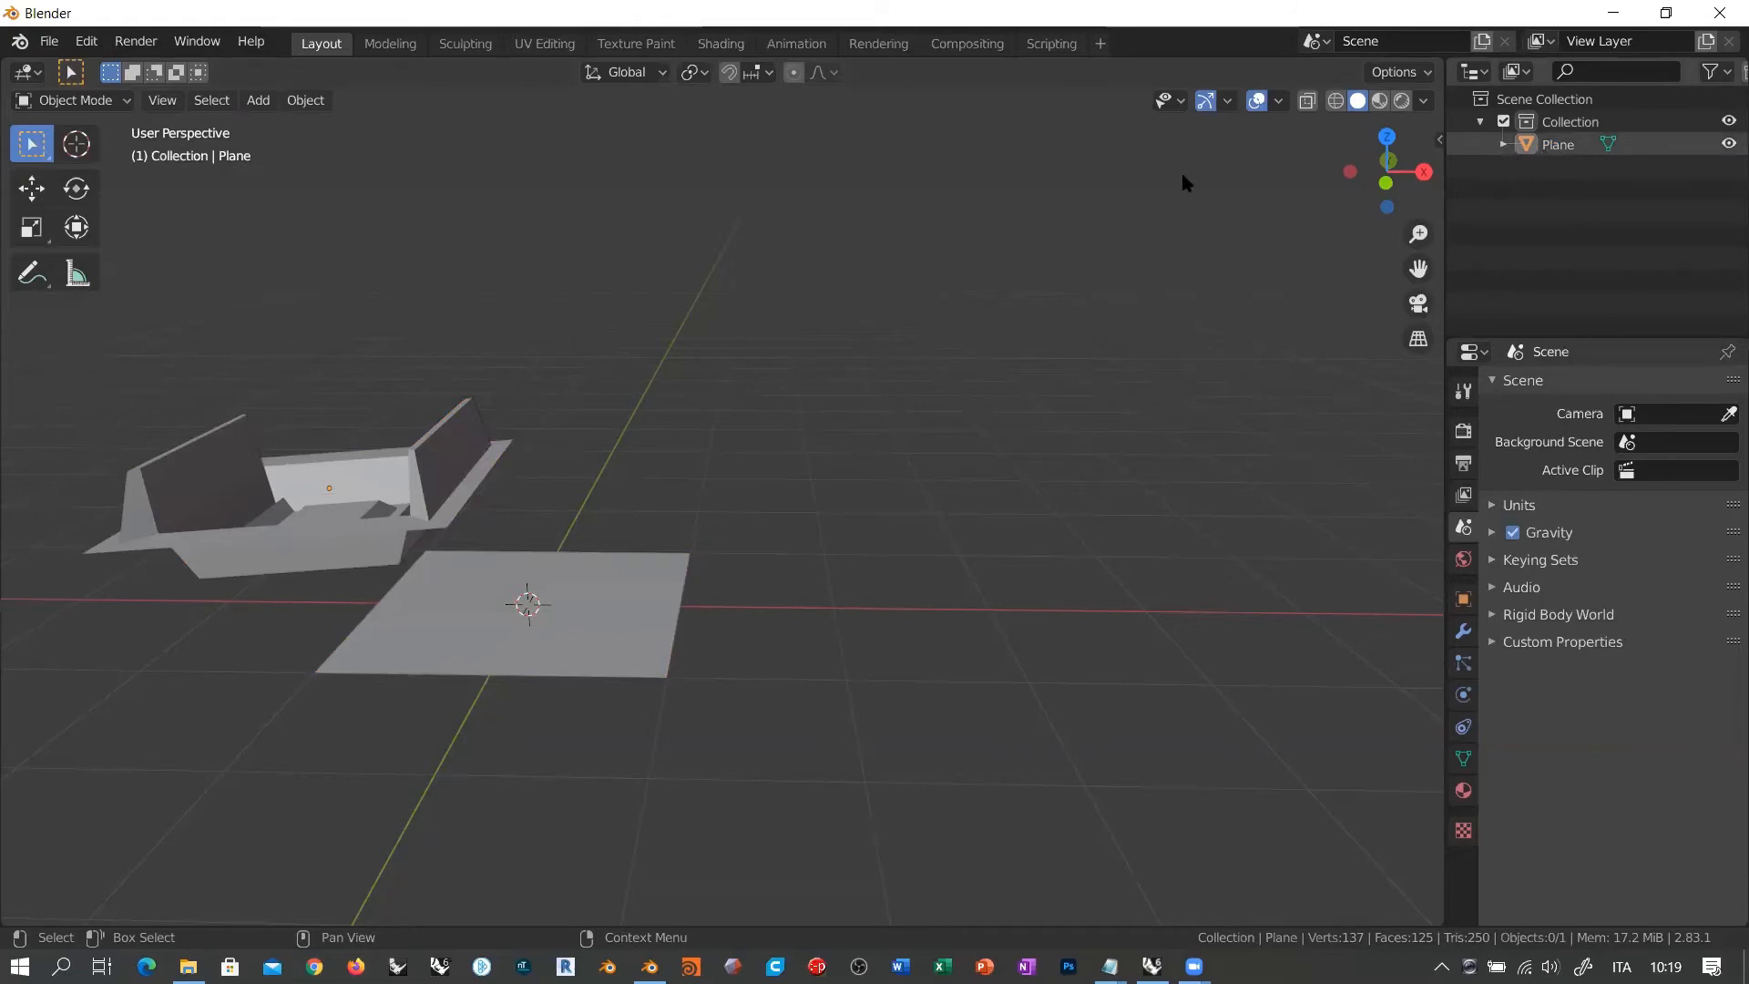
pyautogui.click(434, 439)
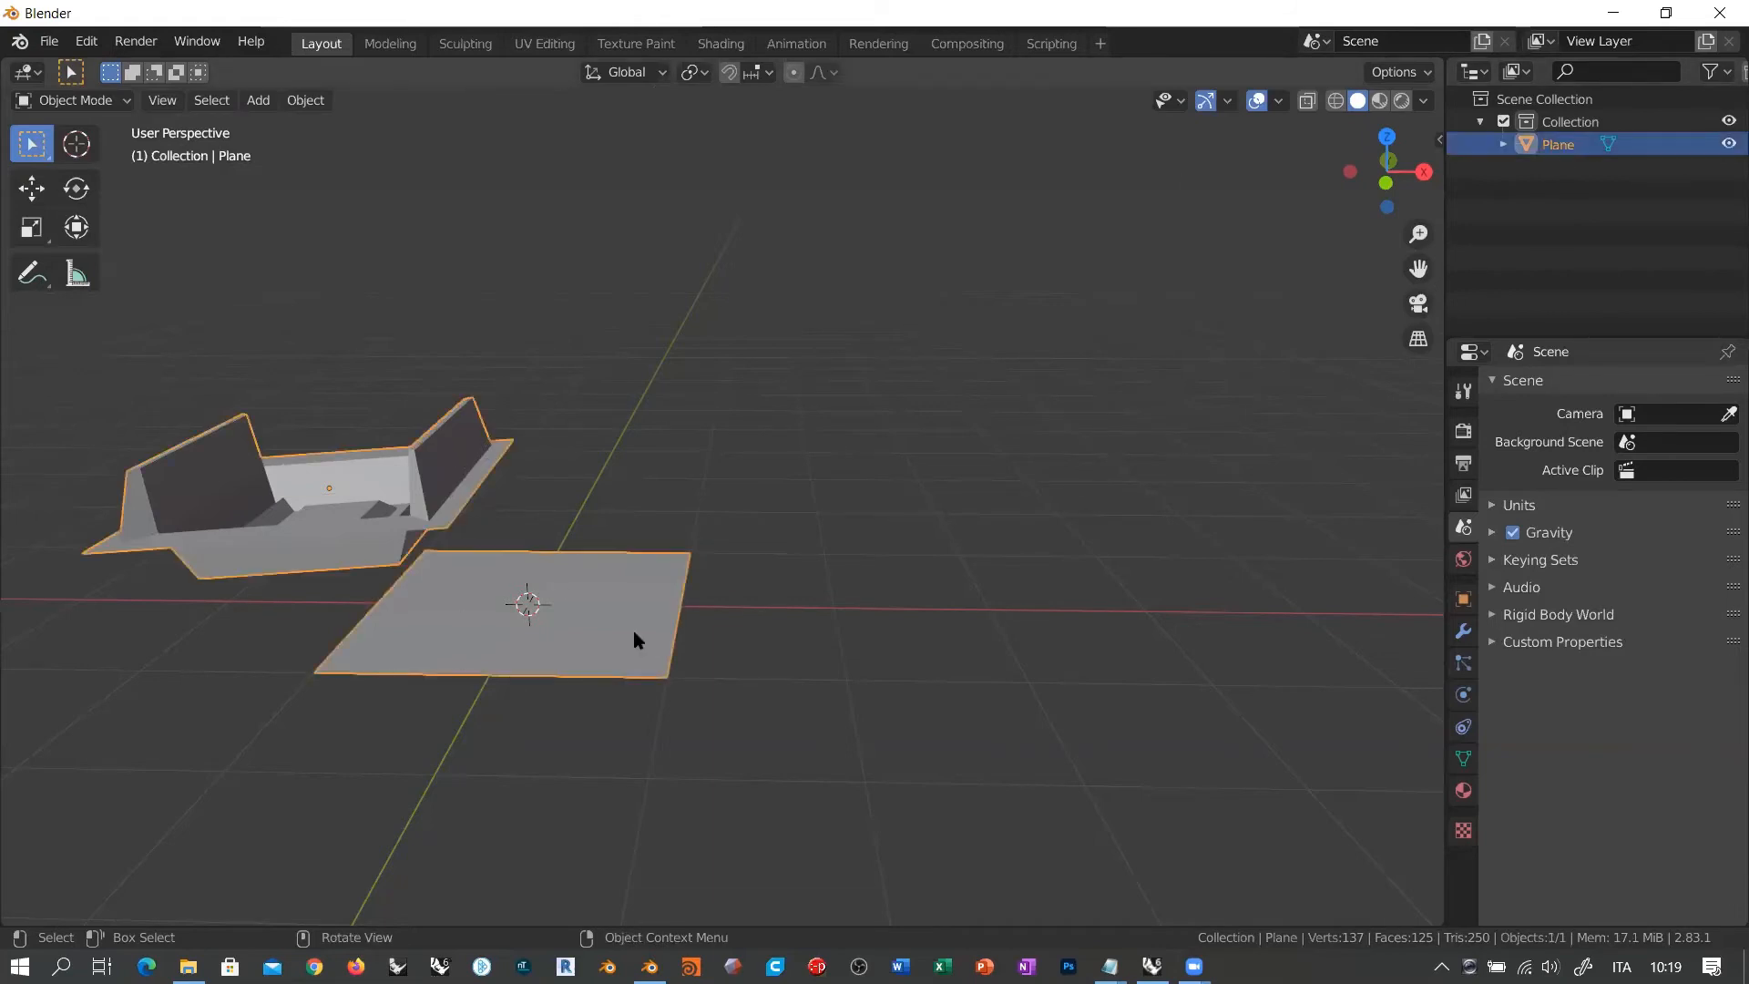
pyautogui.click(679, 761)
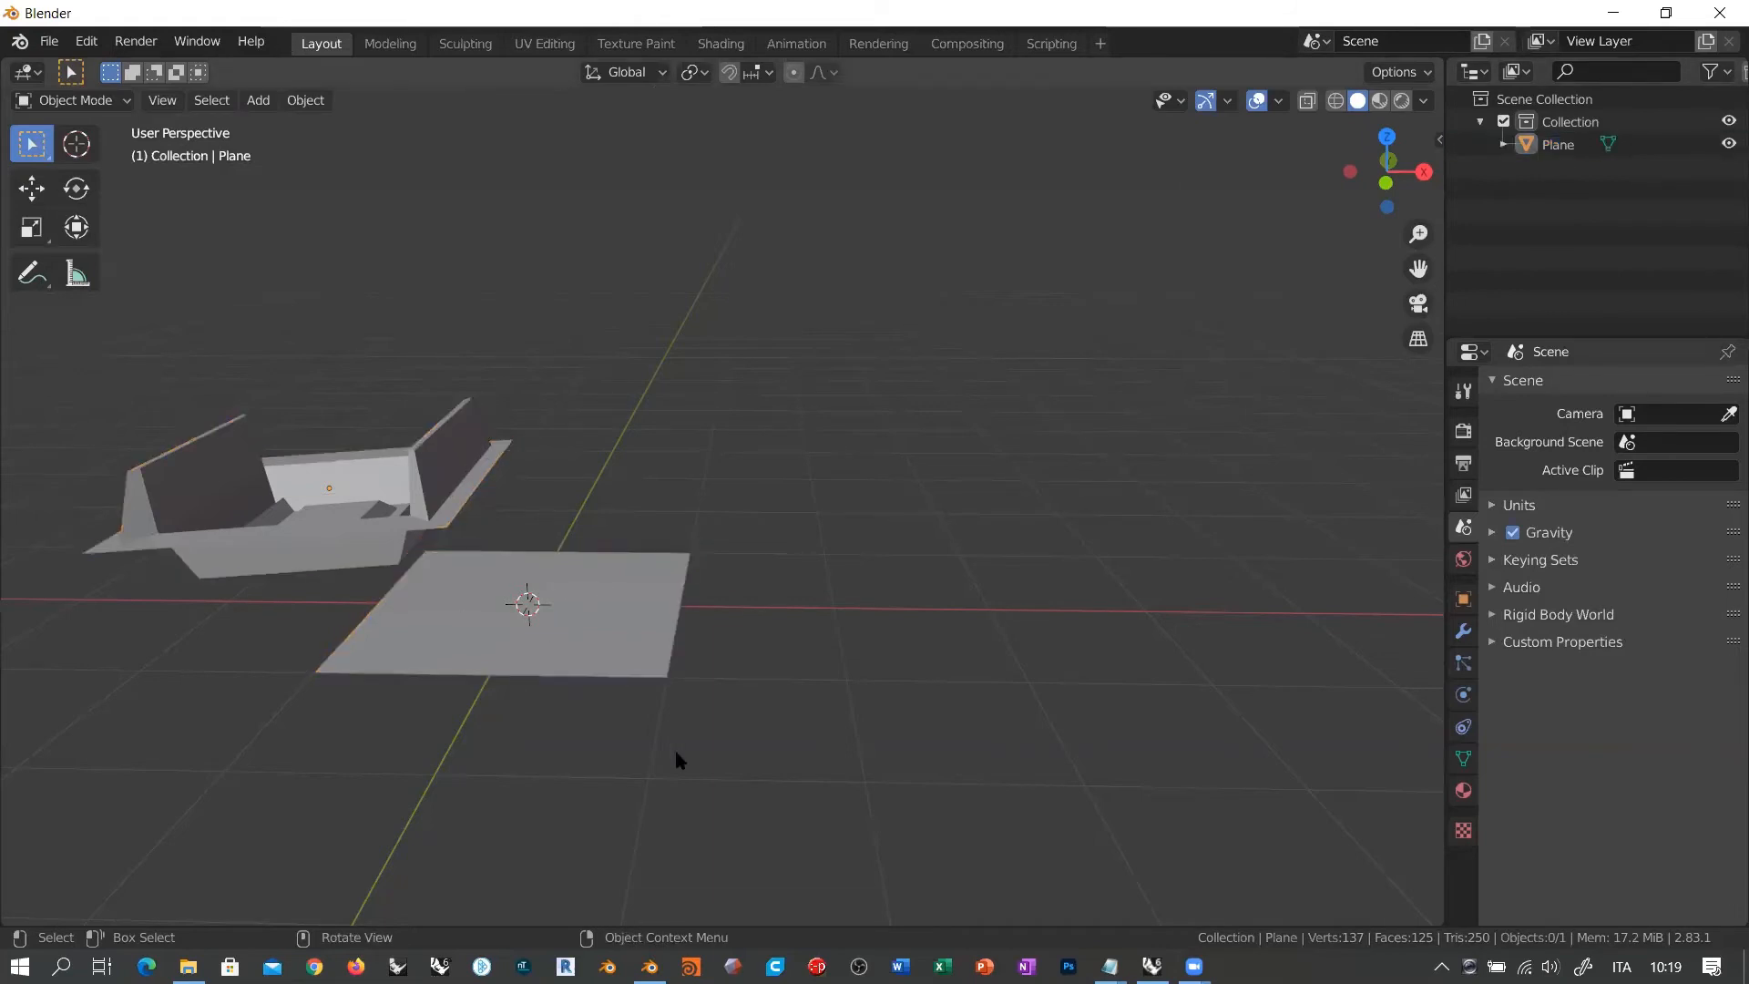
pyautogui.click(627, 627)
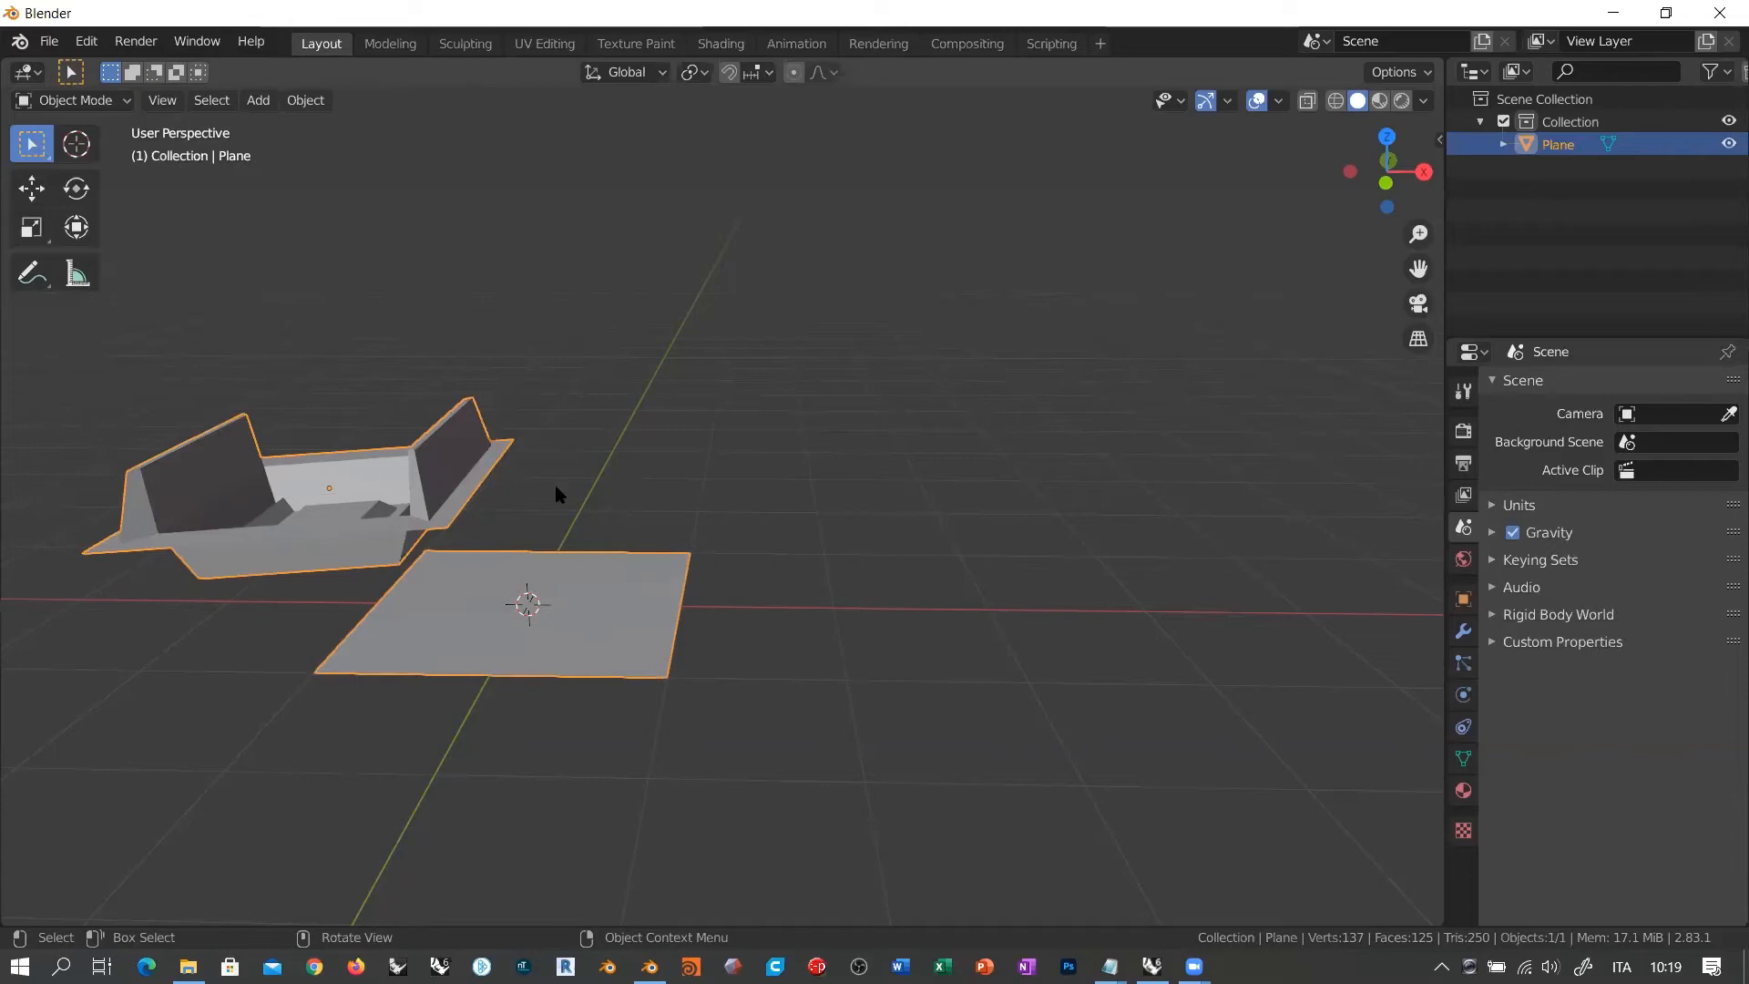
# Step: Return the combined object to Edit Mode and view its two separate parts
pyautogui.click(89, 100)
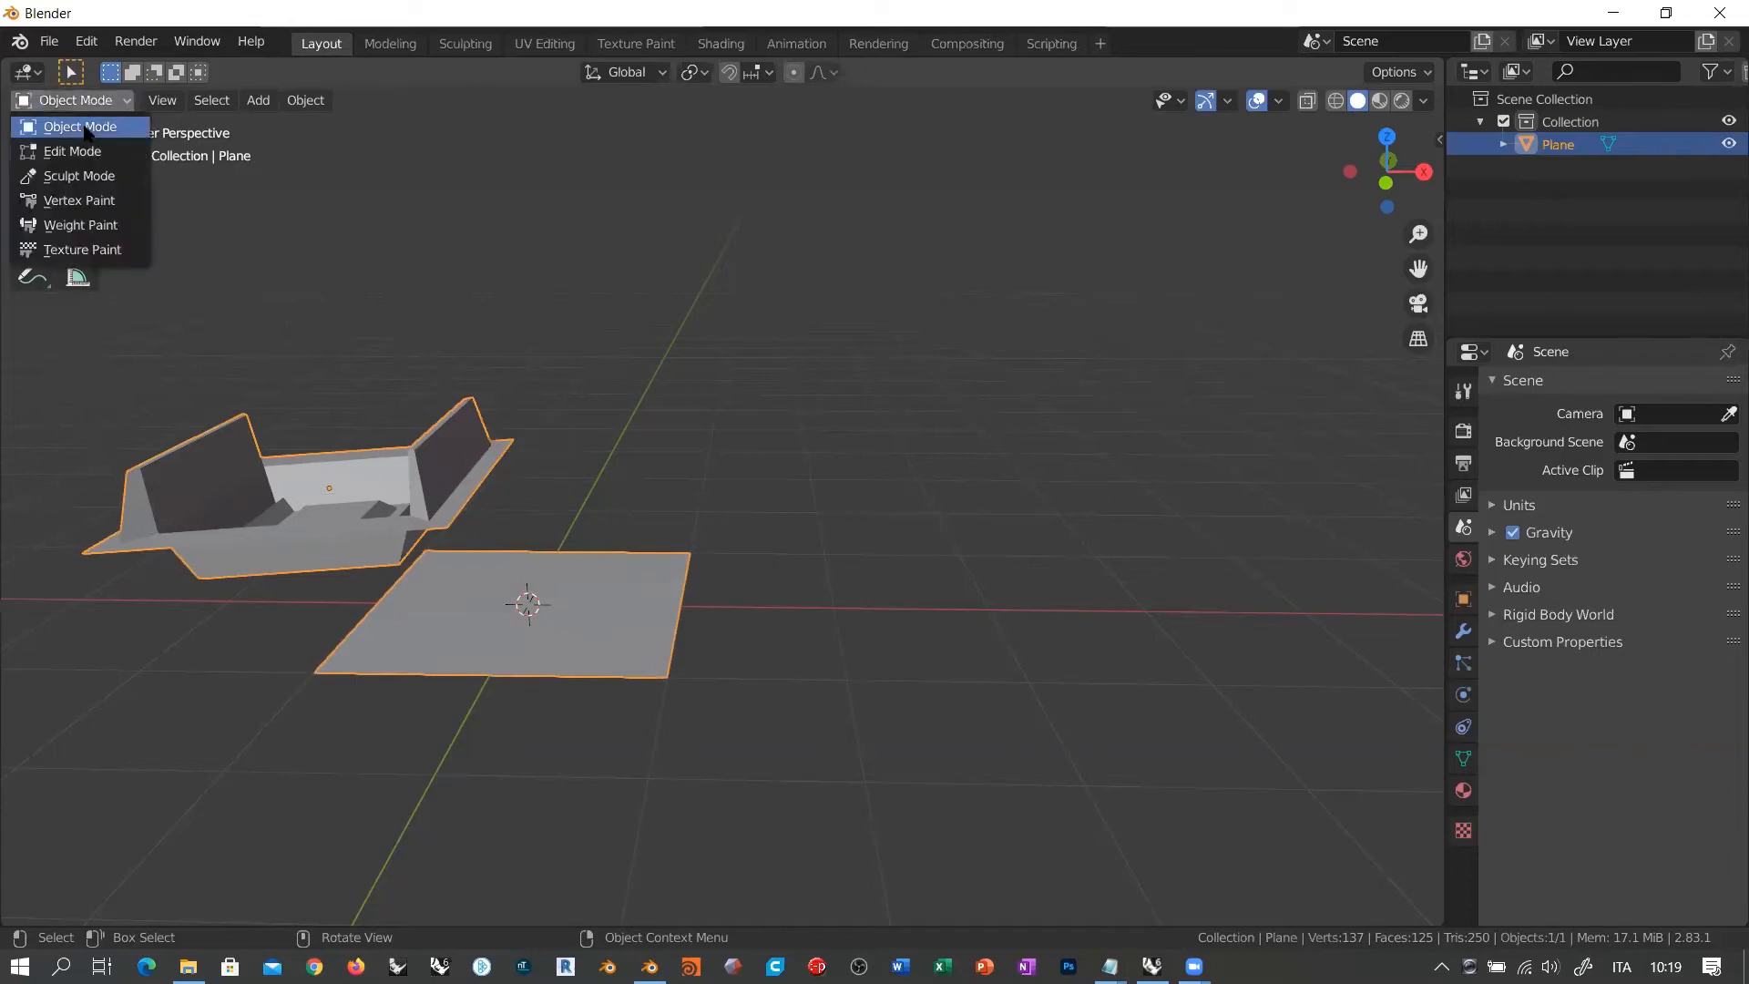
pyautogui.click(73, 151)
pyautogui.moveTo(601, 594); pyautogui.dragTo(596, 582, button='middle')
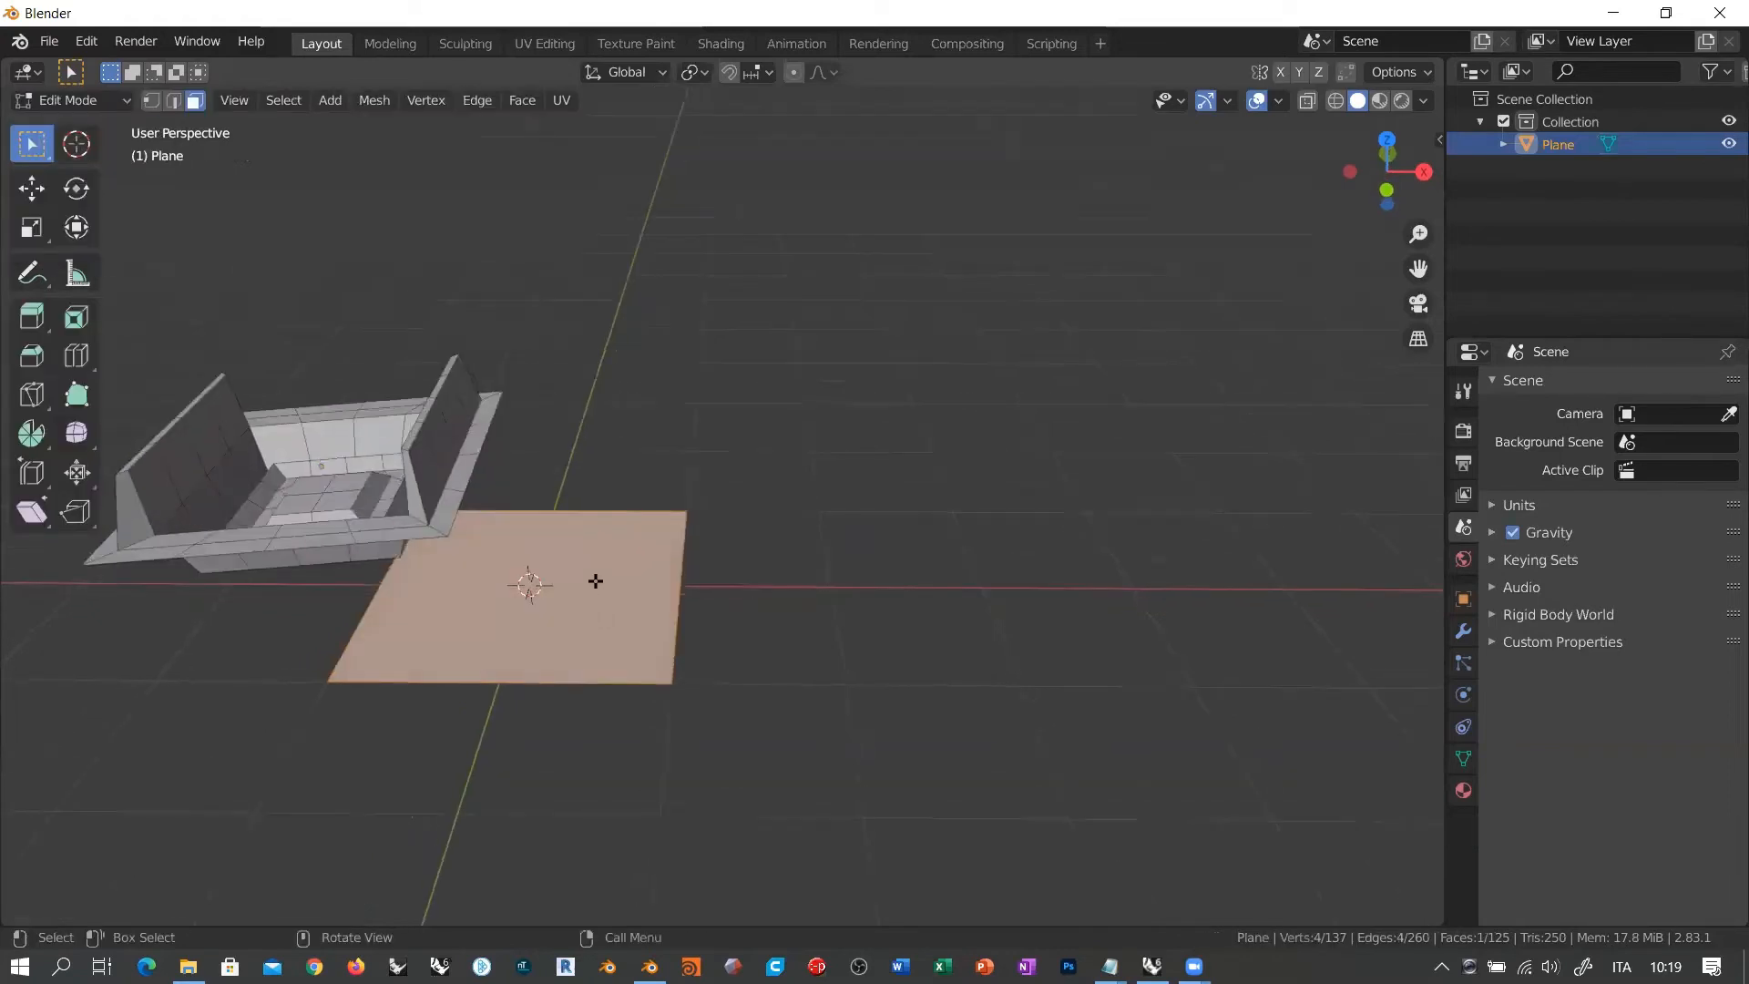
pyautogui.moveTo(340, 532); pyautogui.dragTo(410, 514, button='middle')
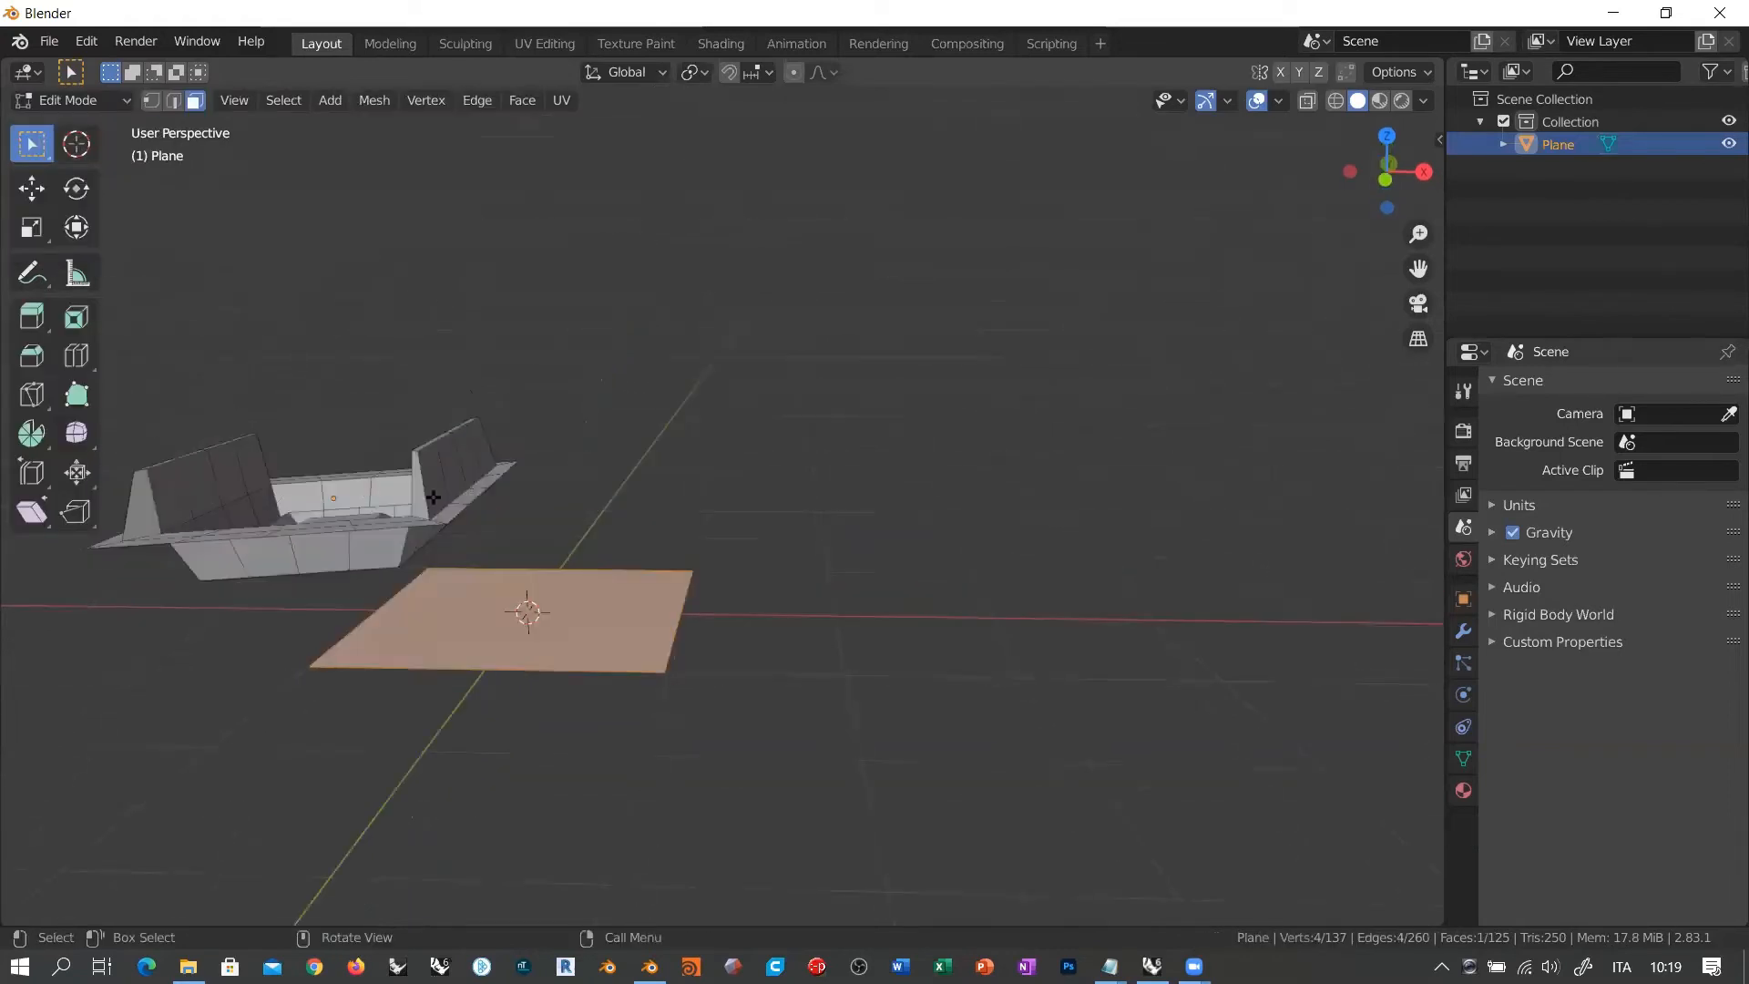
# Step: Move the new plane about 3 m along the global X axis, away from the walled mesh
pyautogui.moveTo(530, 568)
pyautogui.mouseDown(button='middle')
pyautogui.moveTo(577, 508)
pyautogui.moveTo(548, 560)
pyautogui.moveTo(536, 543)
pyautogui.mouseUp(button='middle')
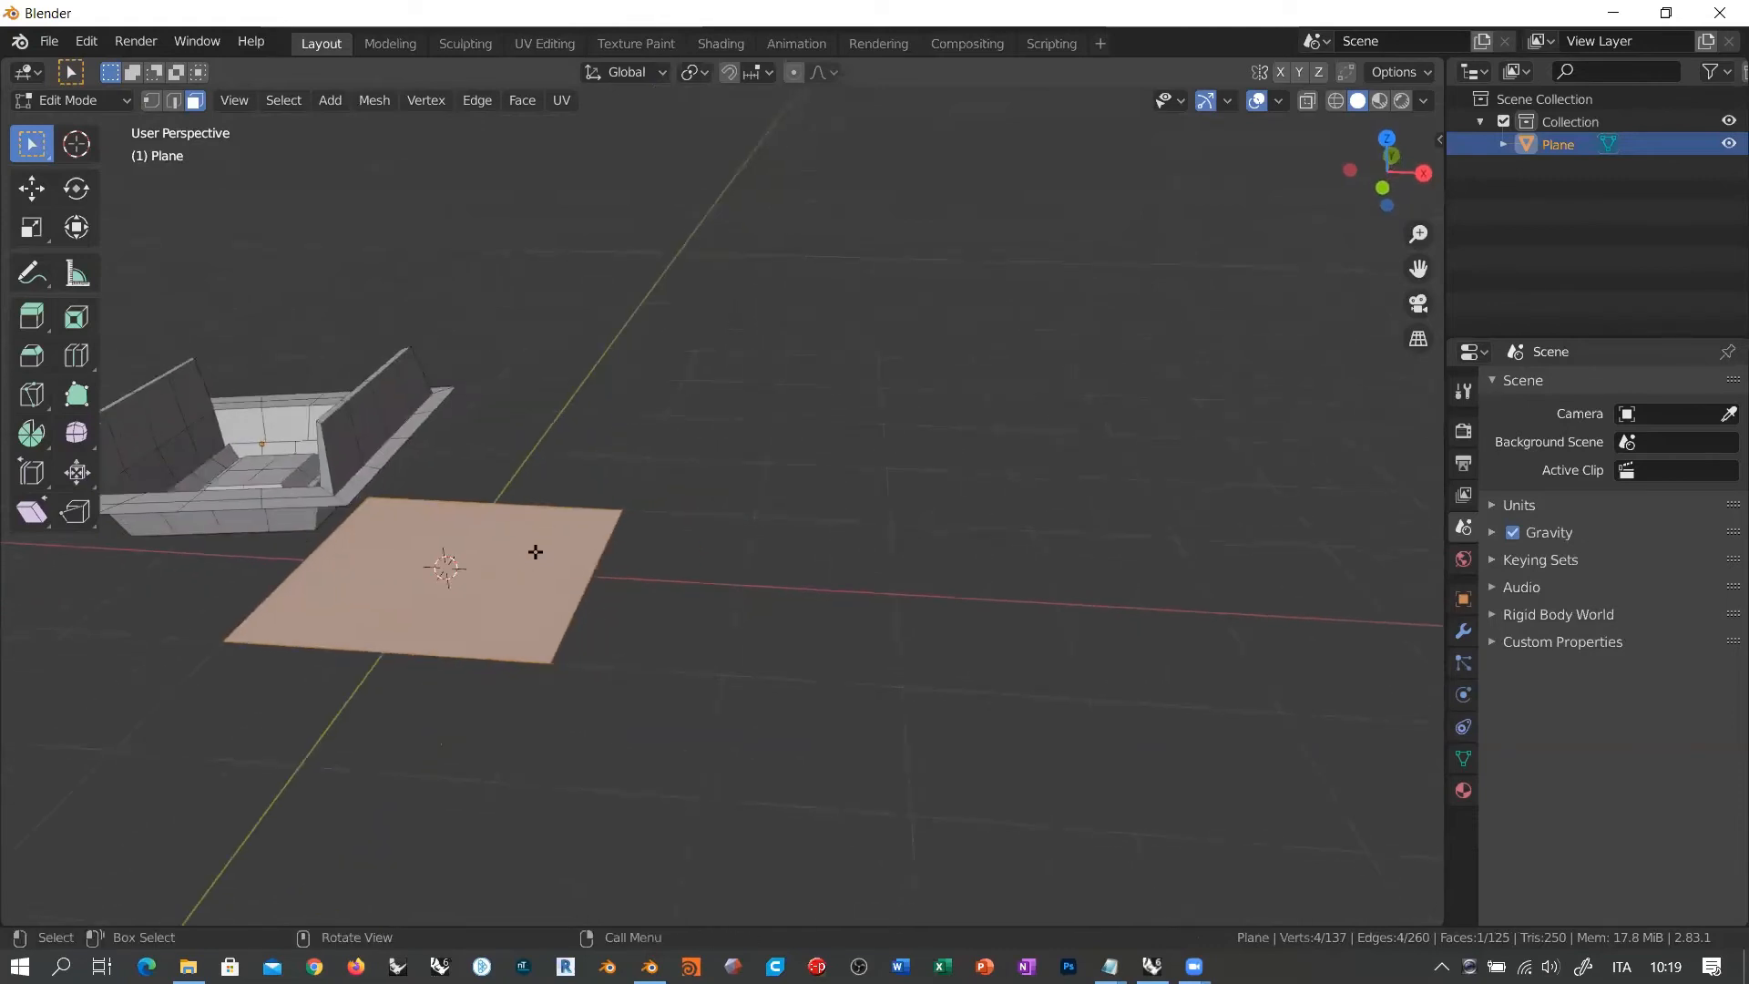
pyautogui.press('g')
pyautogui.press('x')
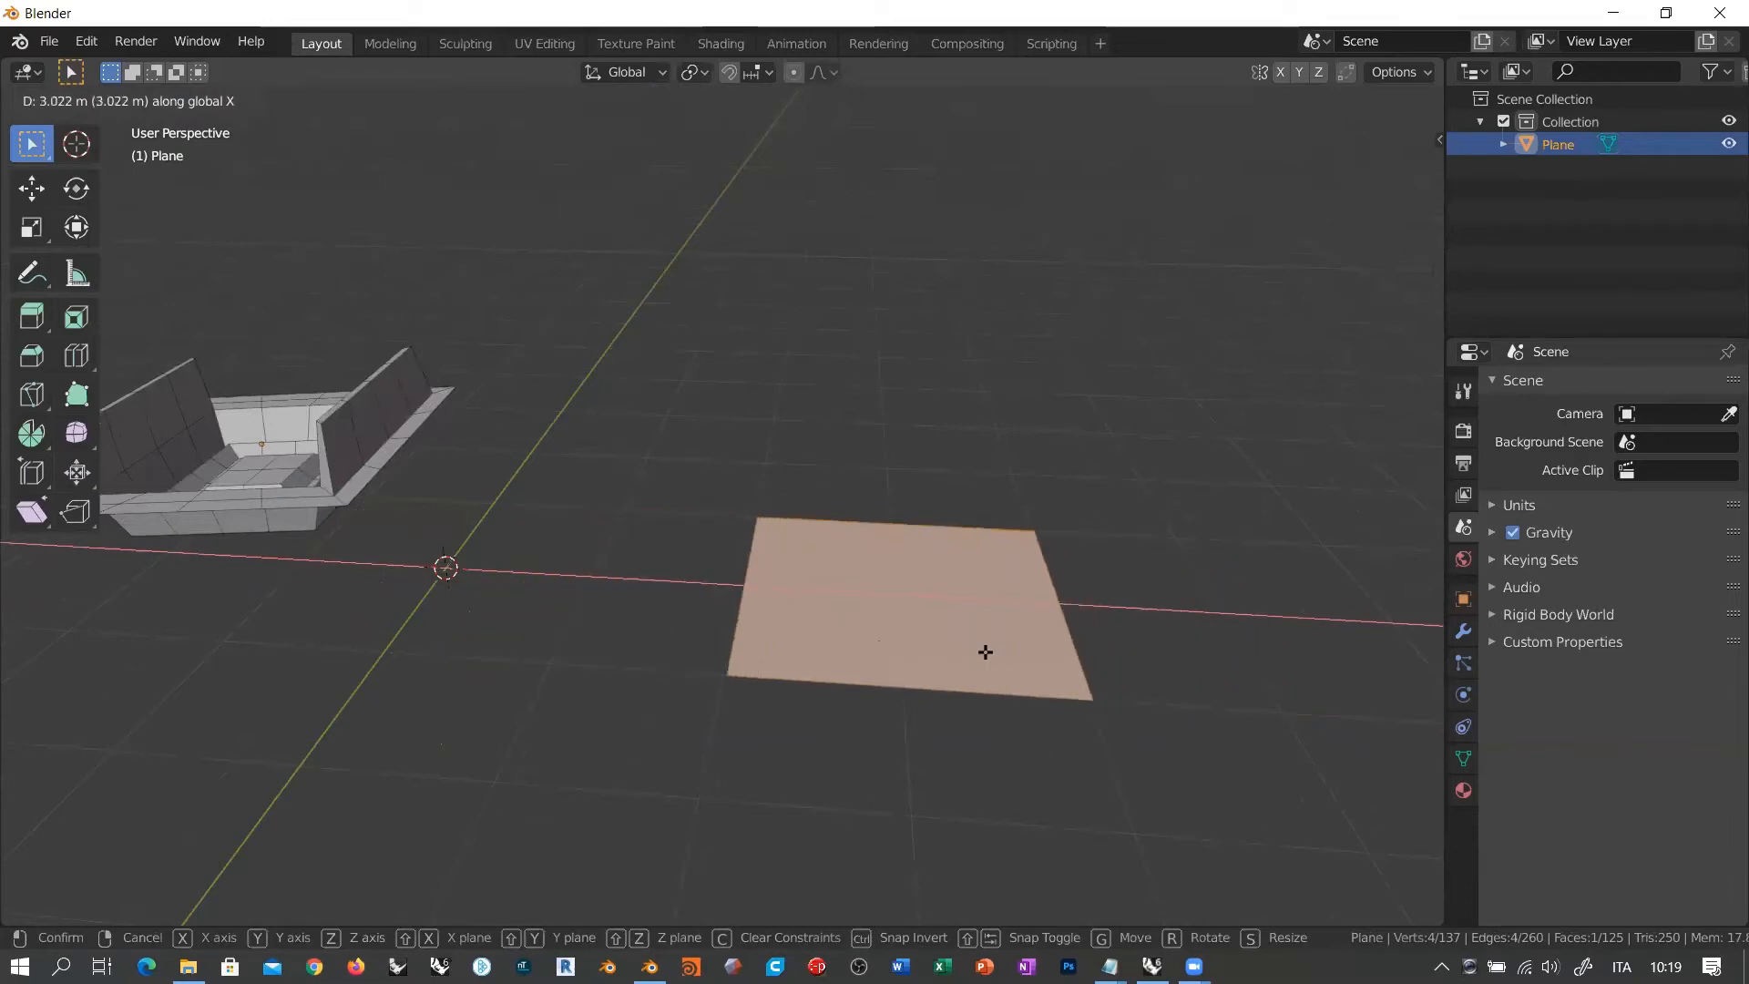
pyautogui.click(984, 652)
# Step: Inset the new plane's face with a thickness of about 0.6 to leave a small square in its centre
pyautogui.moveTo(875, 633); pyautogui.dragTo(848, 521, button='middle')
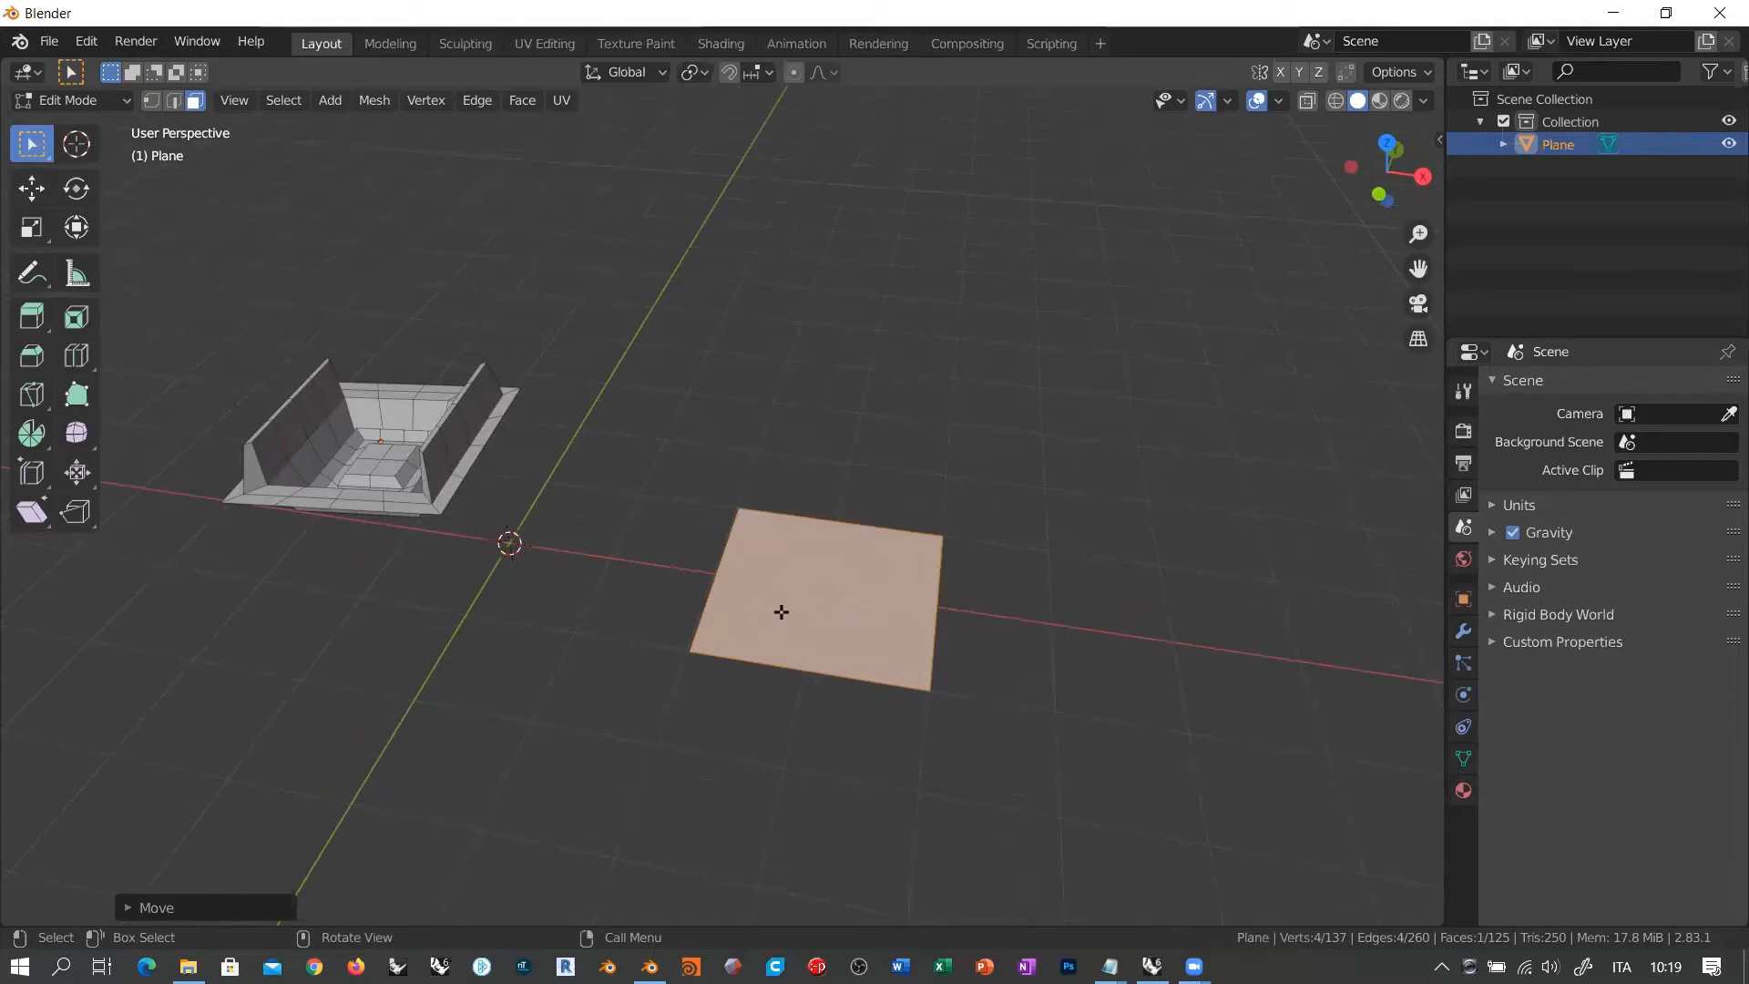
pyautogui.moveTo(781, 609); pyautogui.dragTo(518, 499, button='middle')
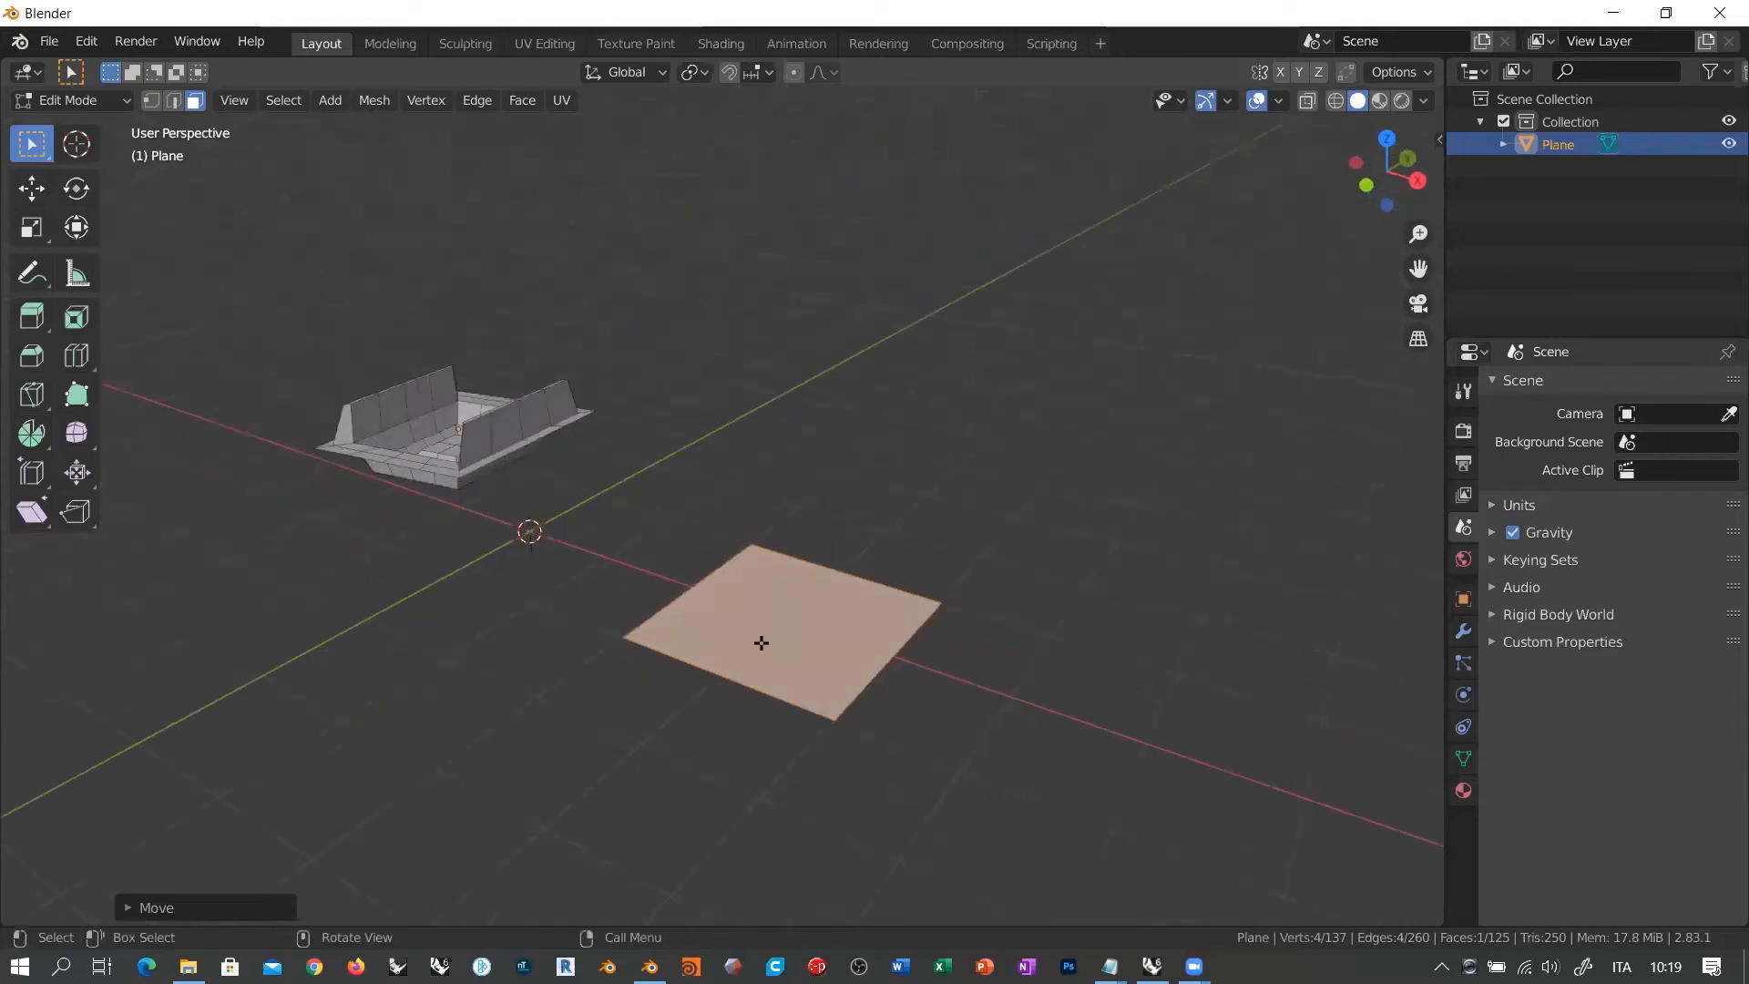
pyautogui.moveTo(762, 643); pyautogui.dragTo(793, 730, button='middle')
pyautogui.scroll(3, 793, 730)
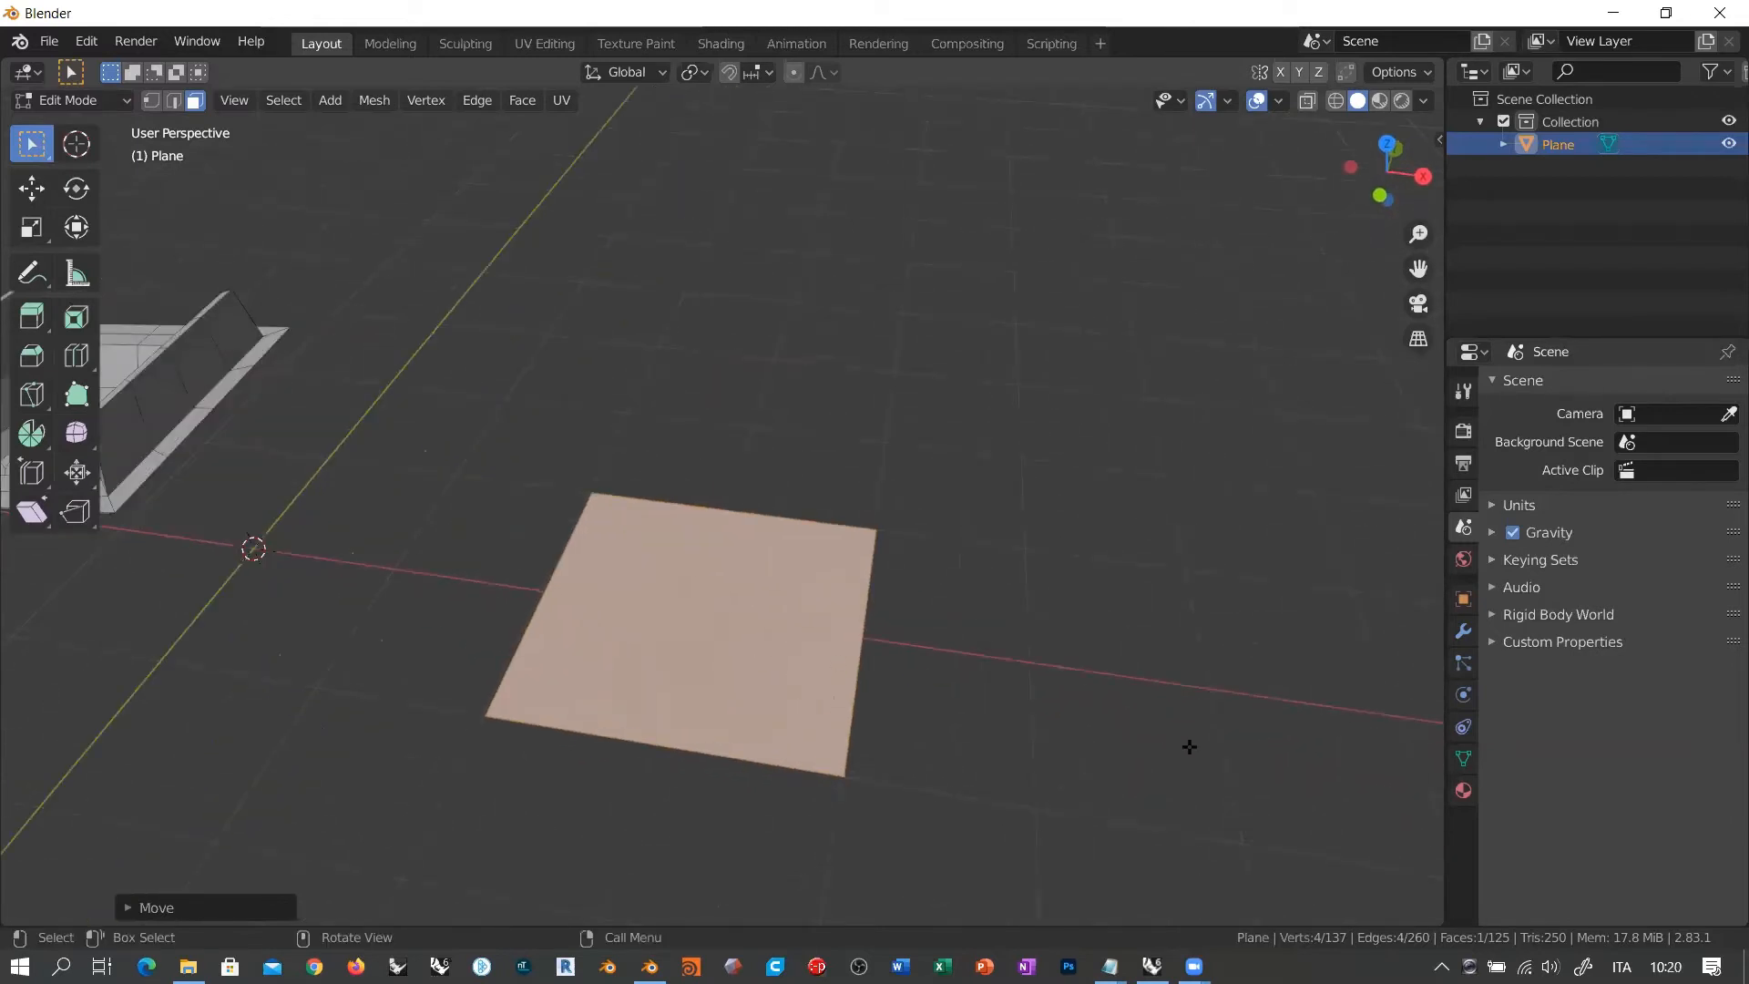
pyautogui.press('i')
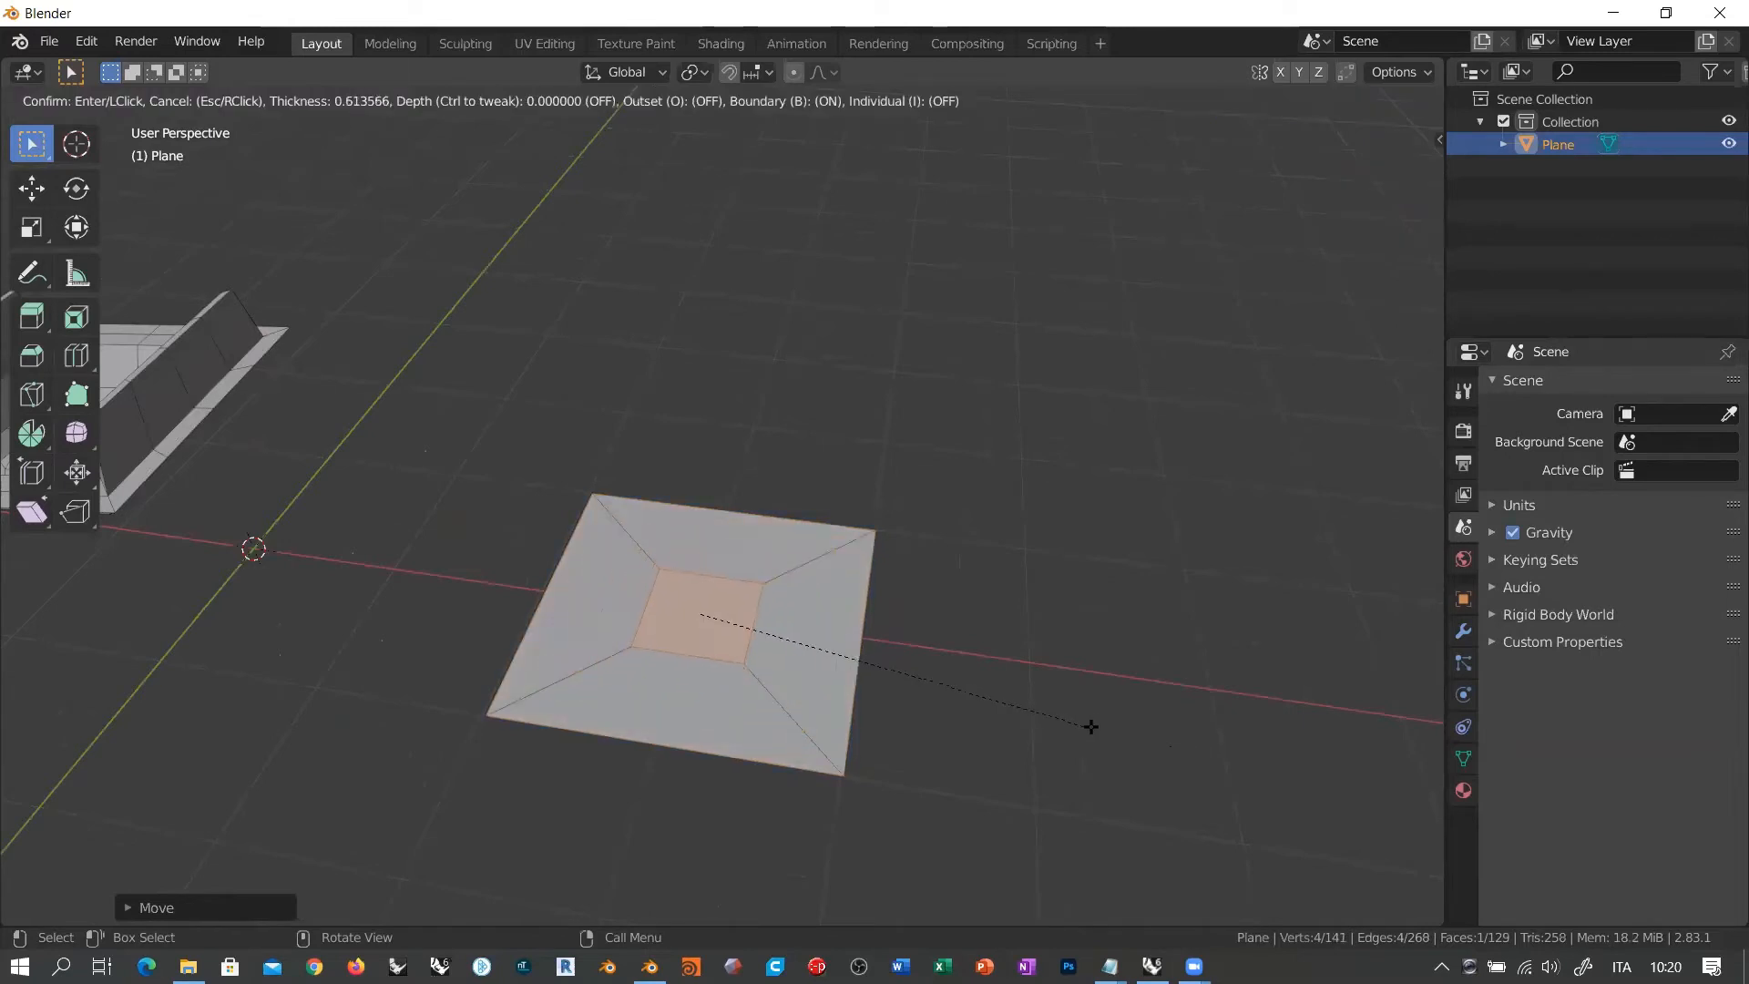
pyautogui.click(1042, 750)
# Step: Extrude the small central square face of the new plane about 2.5 m upward into a column
pyautogui.moveTo(842, 774); pyautogui.dragTo(1099, 748, button='middle')
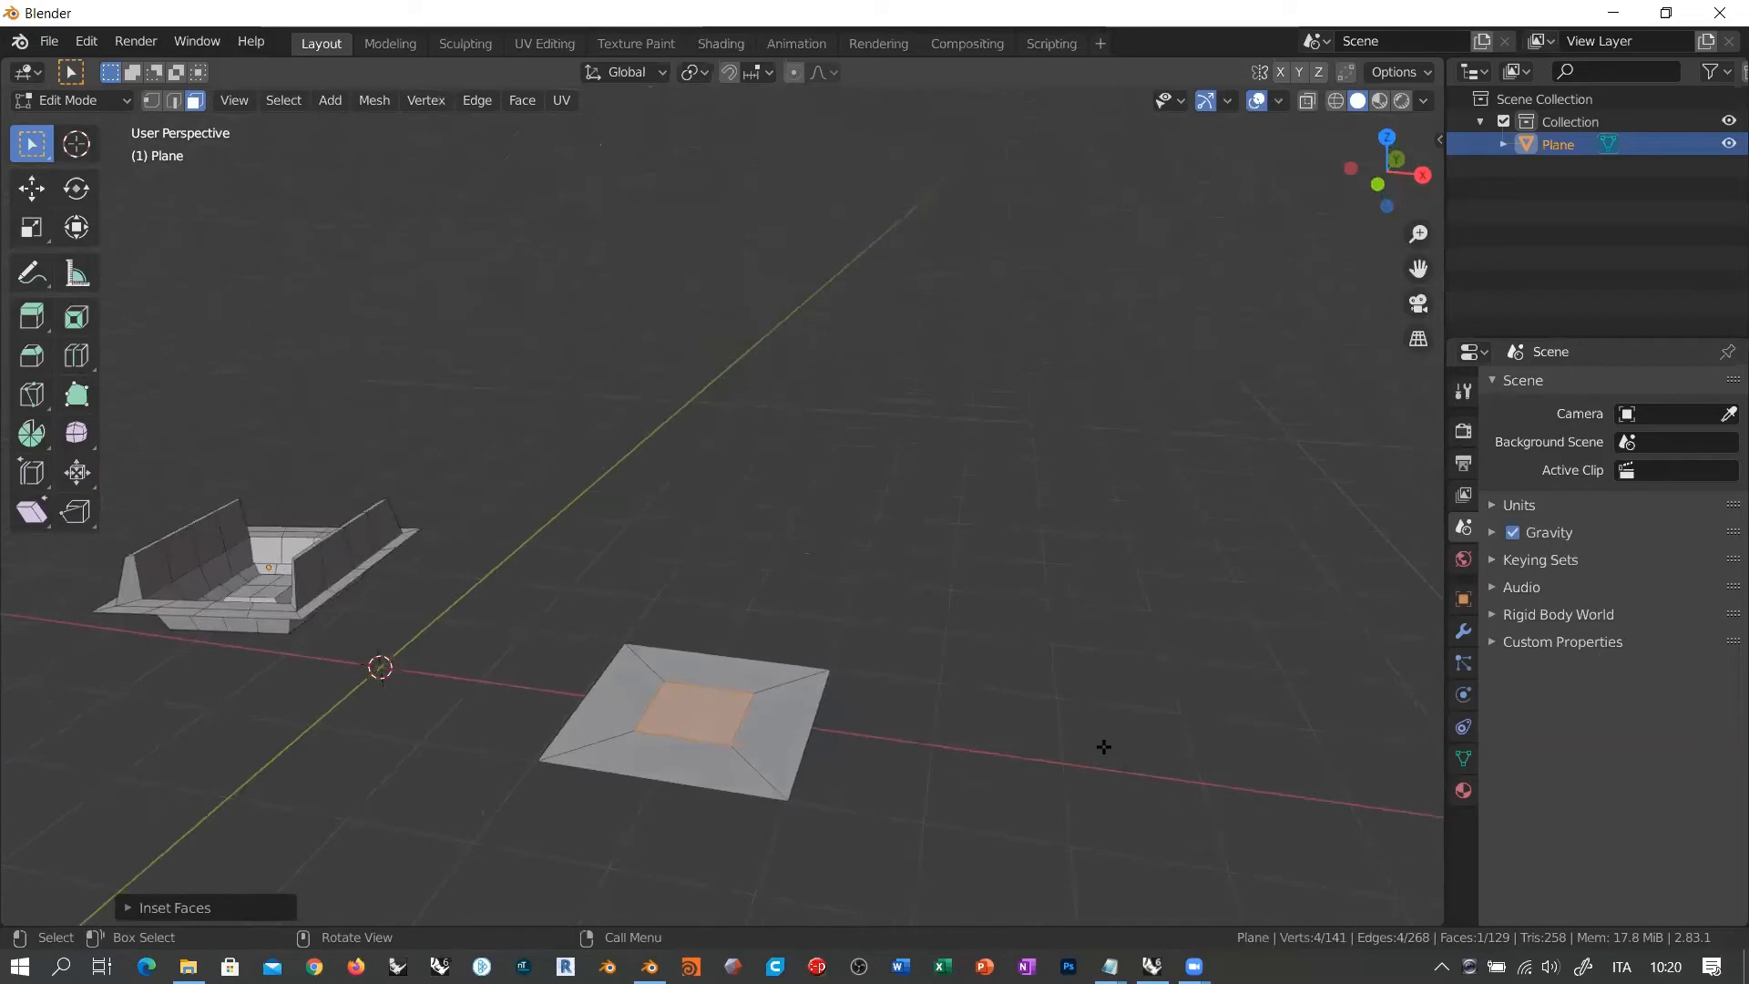
pyautogui.press('e')
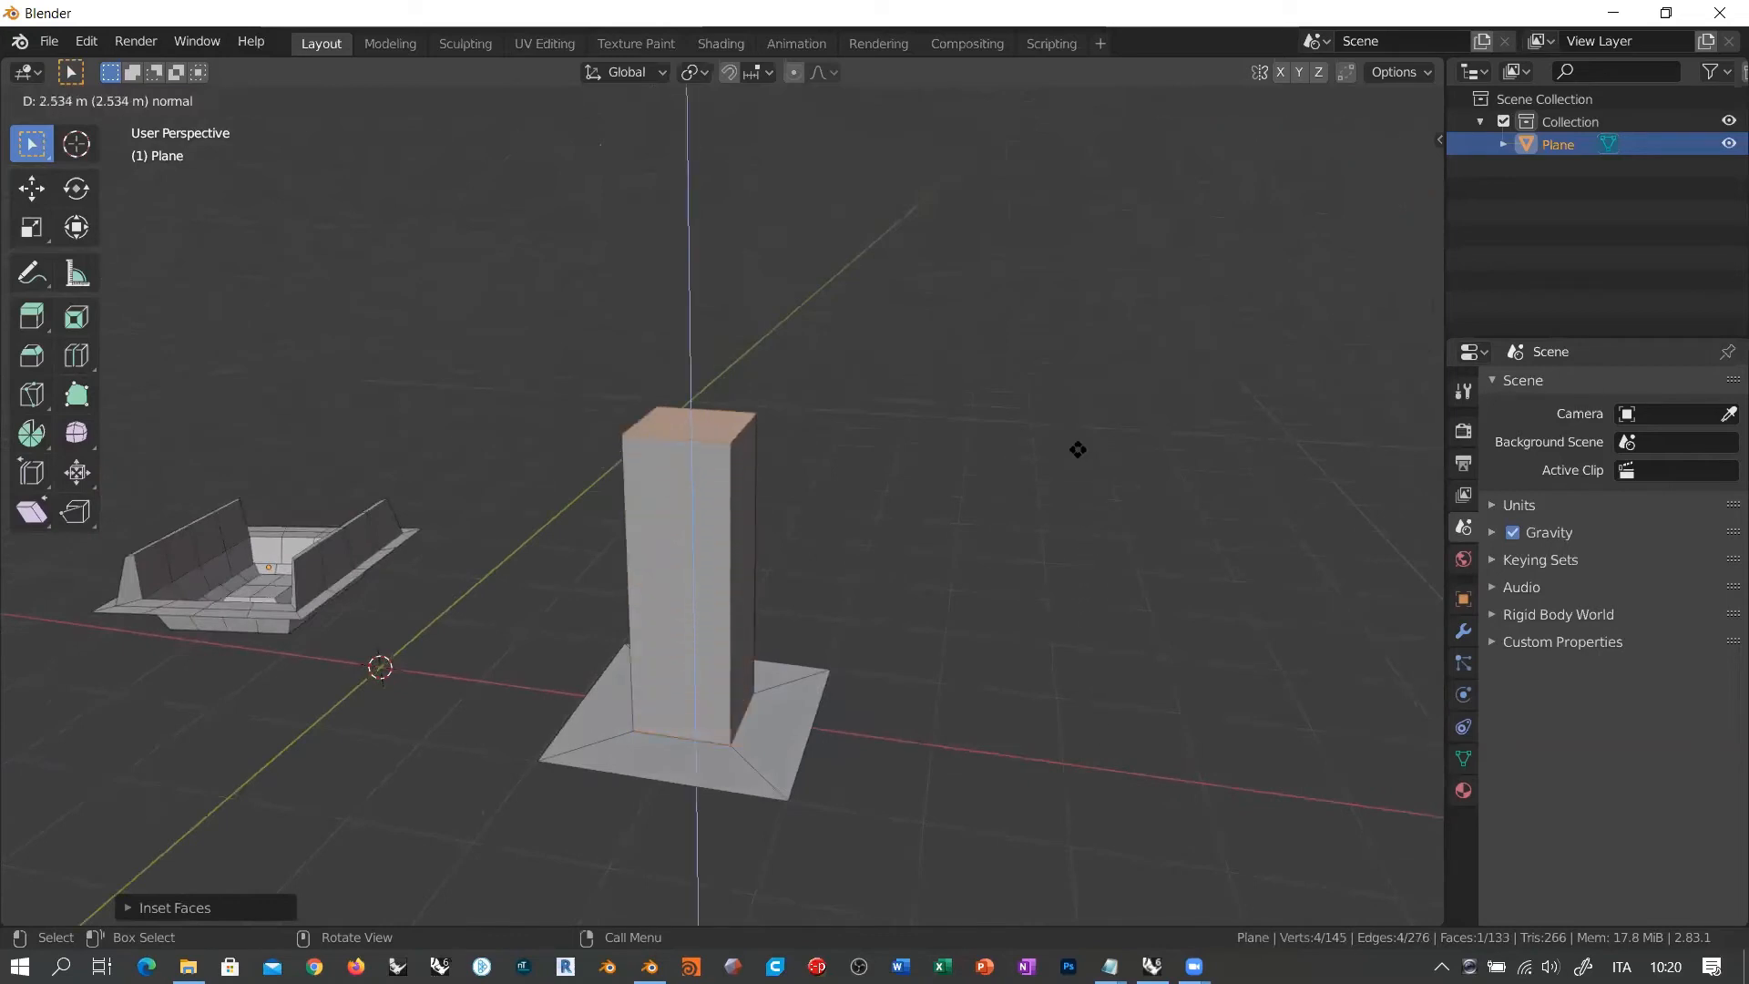
pyautogui.click(1080, 447)
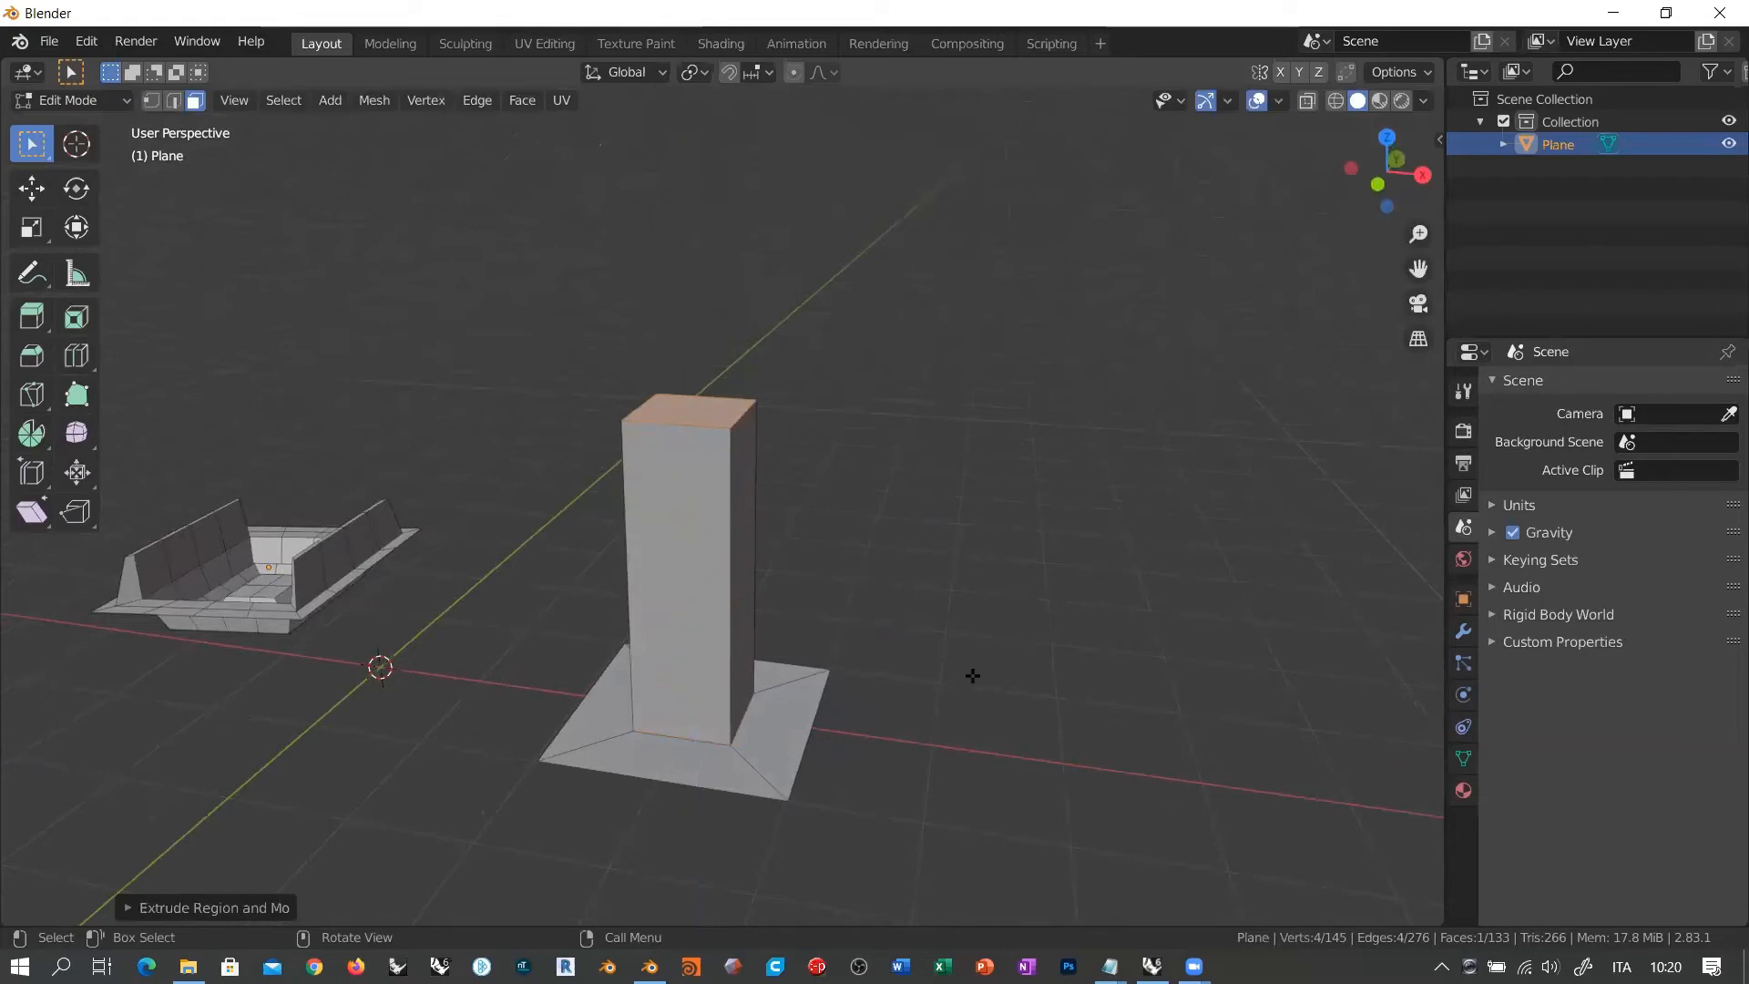
pyautogui.moveTo(834, 560); pyautogui.dragTo(780, 505, button='middle')
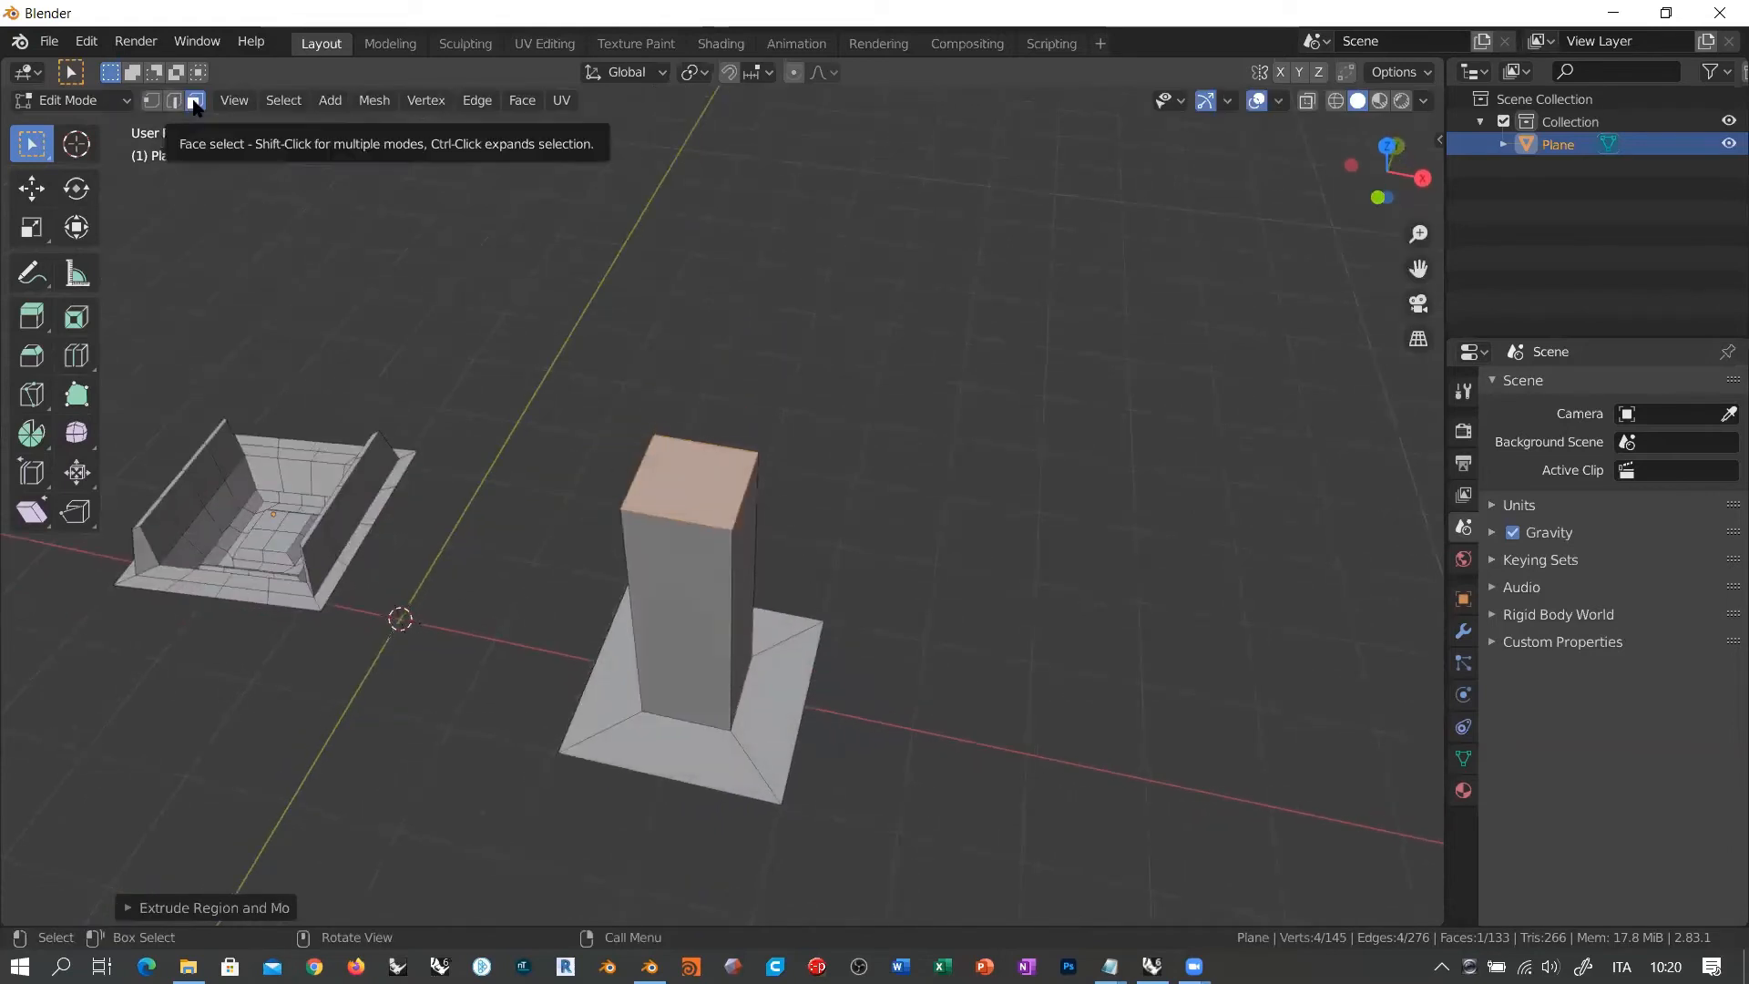
# Step: Delete only the top face of the column to leave its upper end open
pyautogui.click(702, 499)
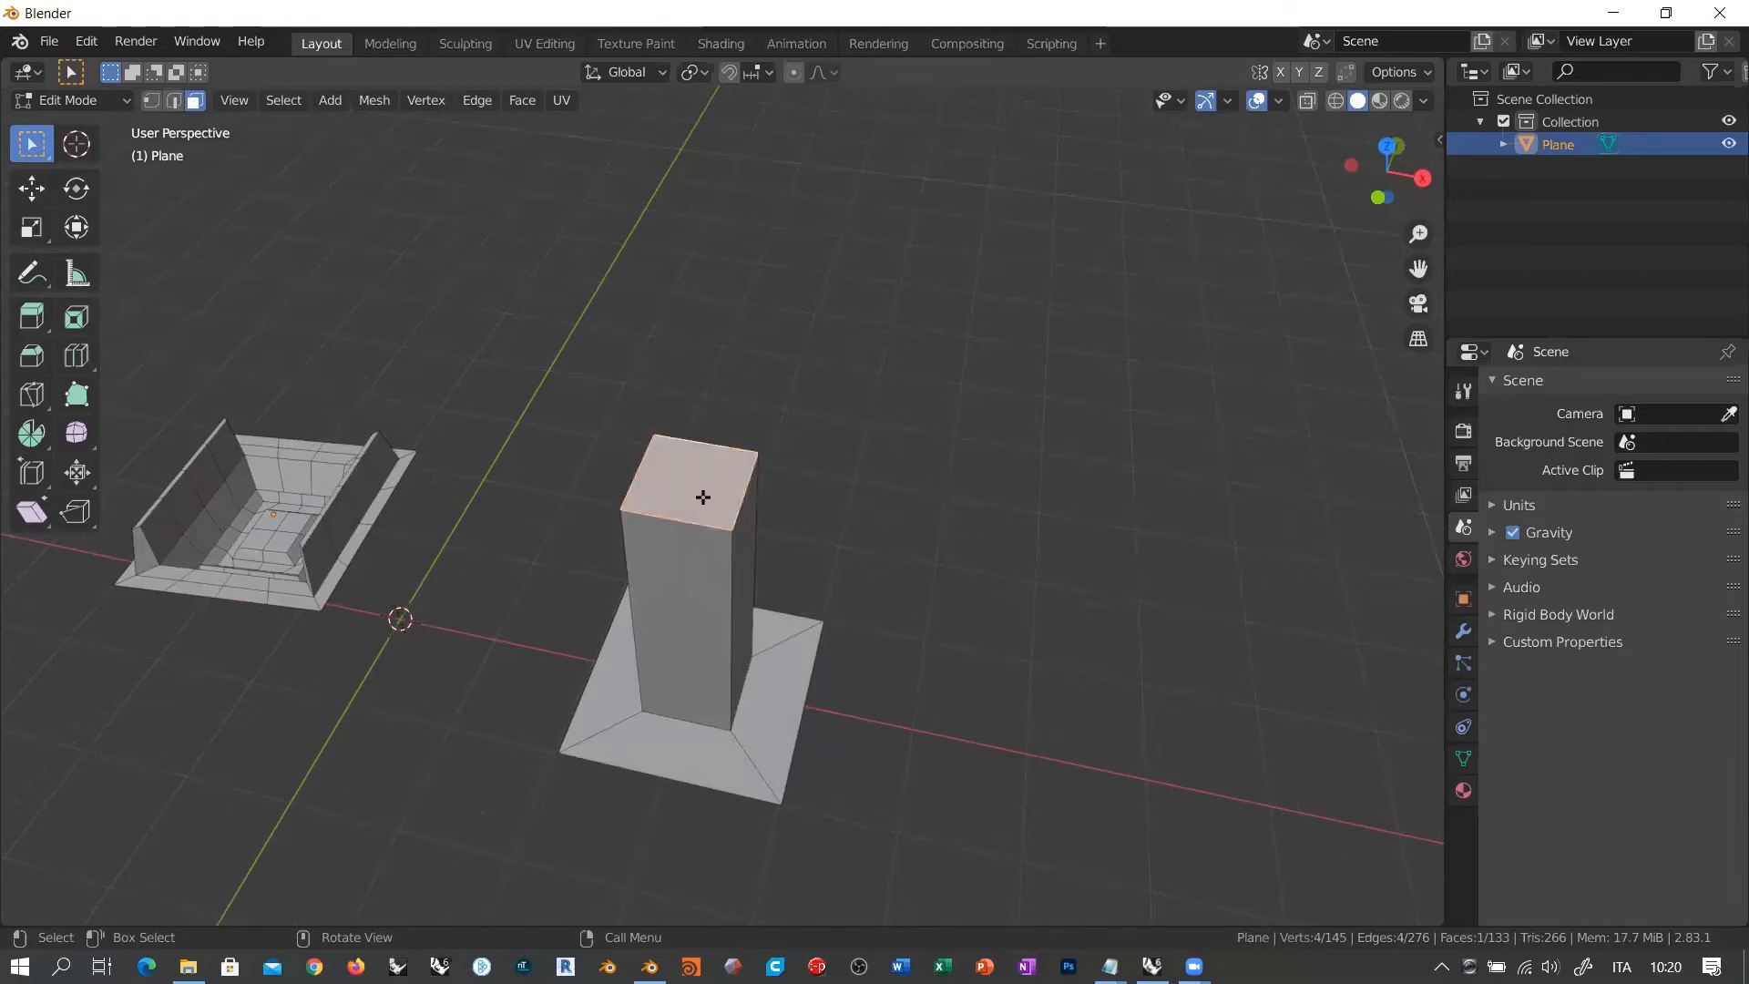
pyautogui.press('x')
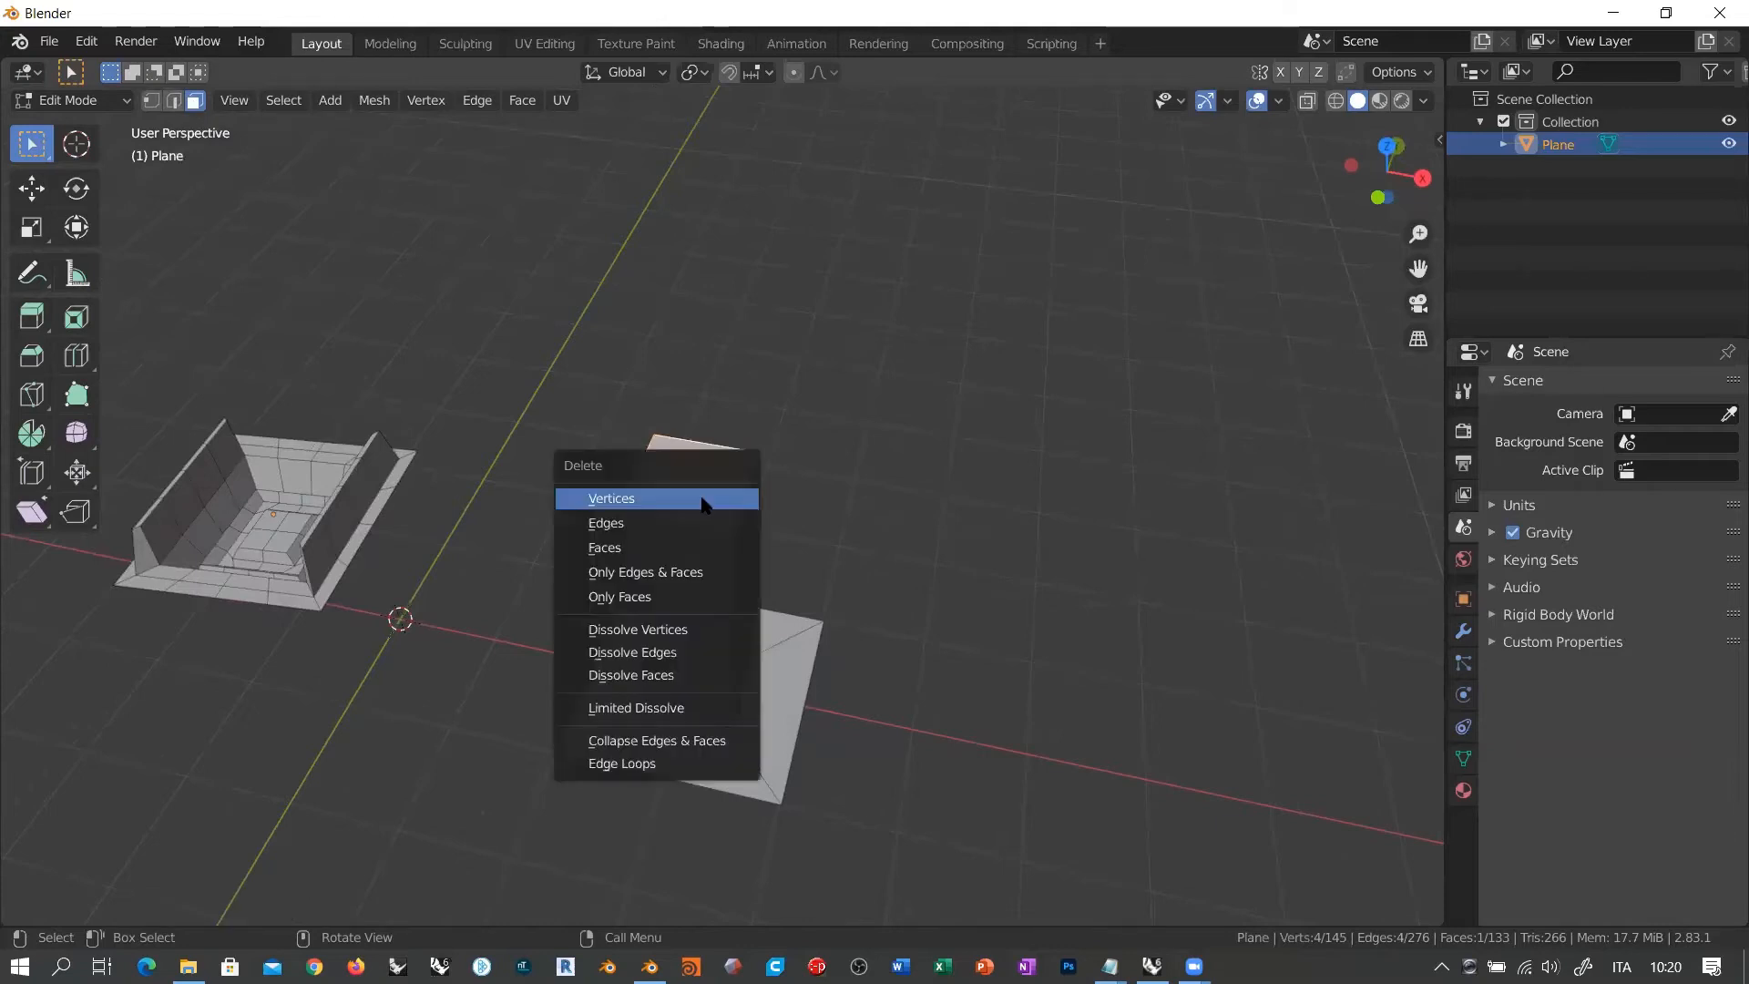
pyautogui.click(627, 545)
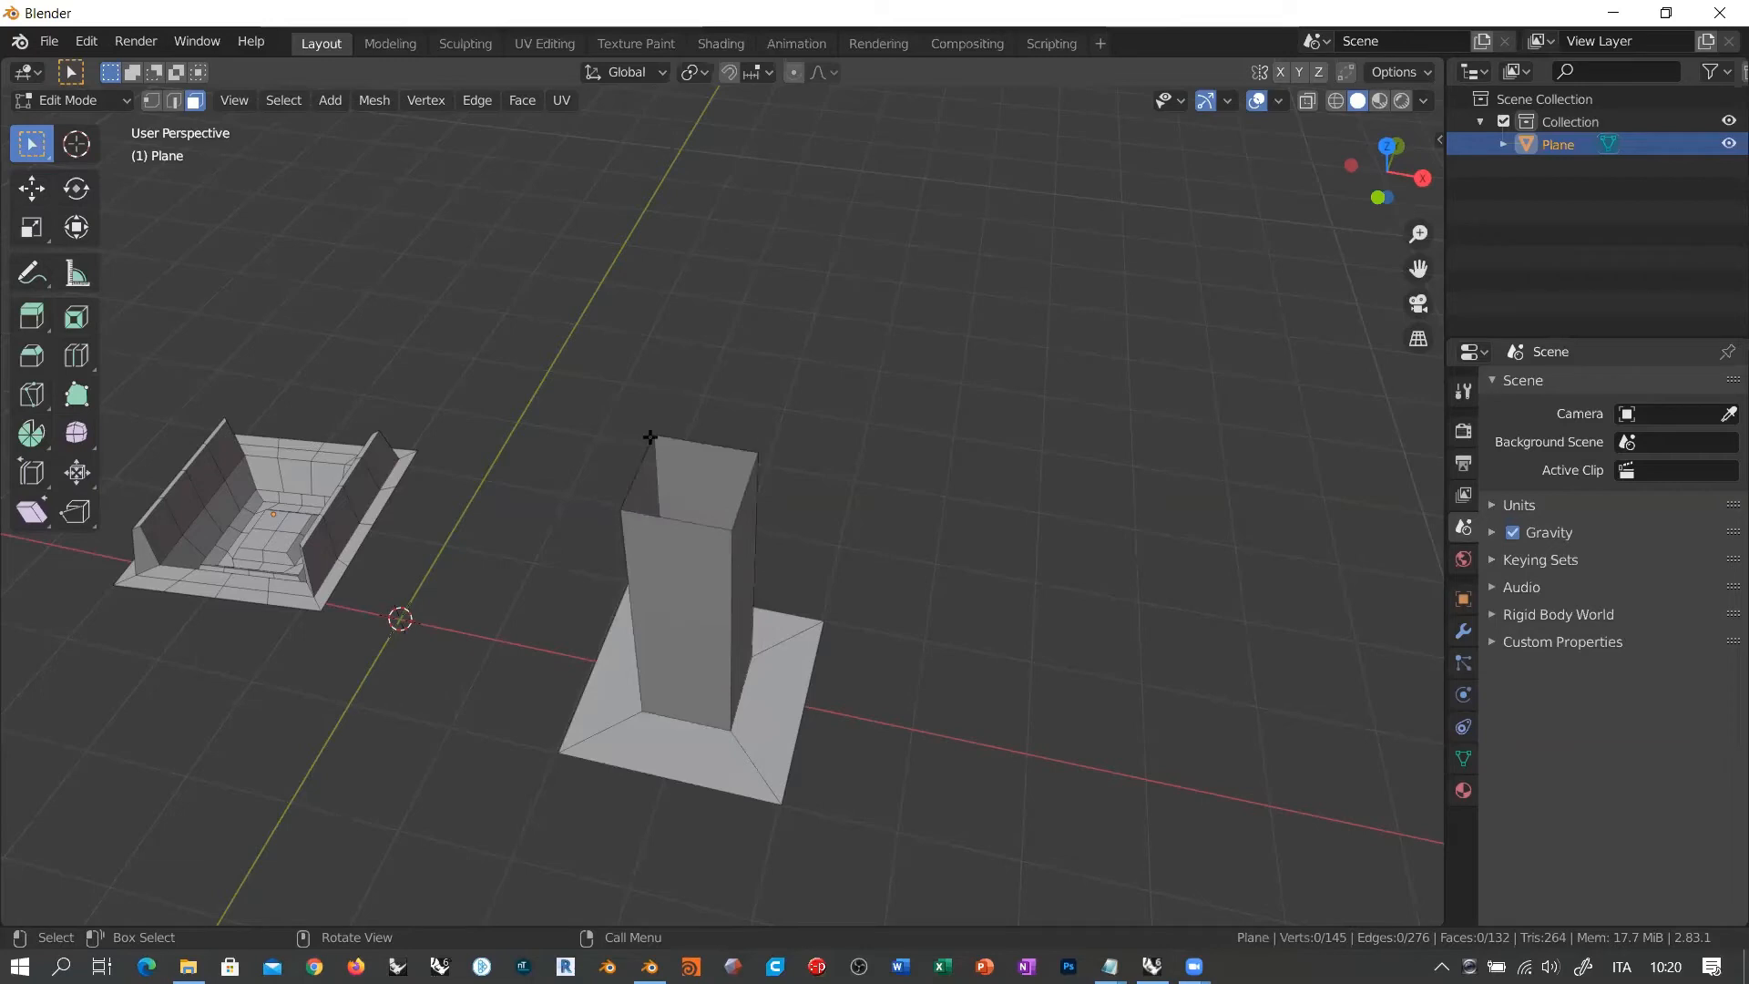
pyautogui.moveTo(691, 568); pyautogui.dragTo(674, 416, button='middle')
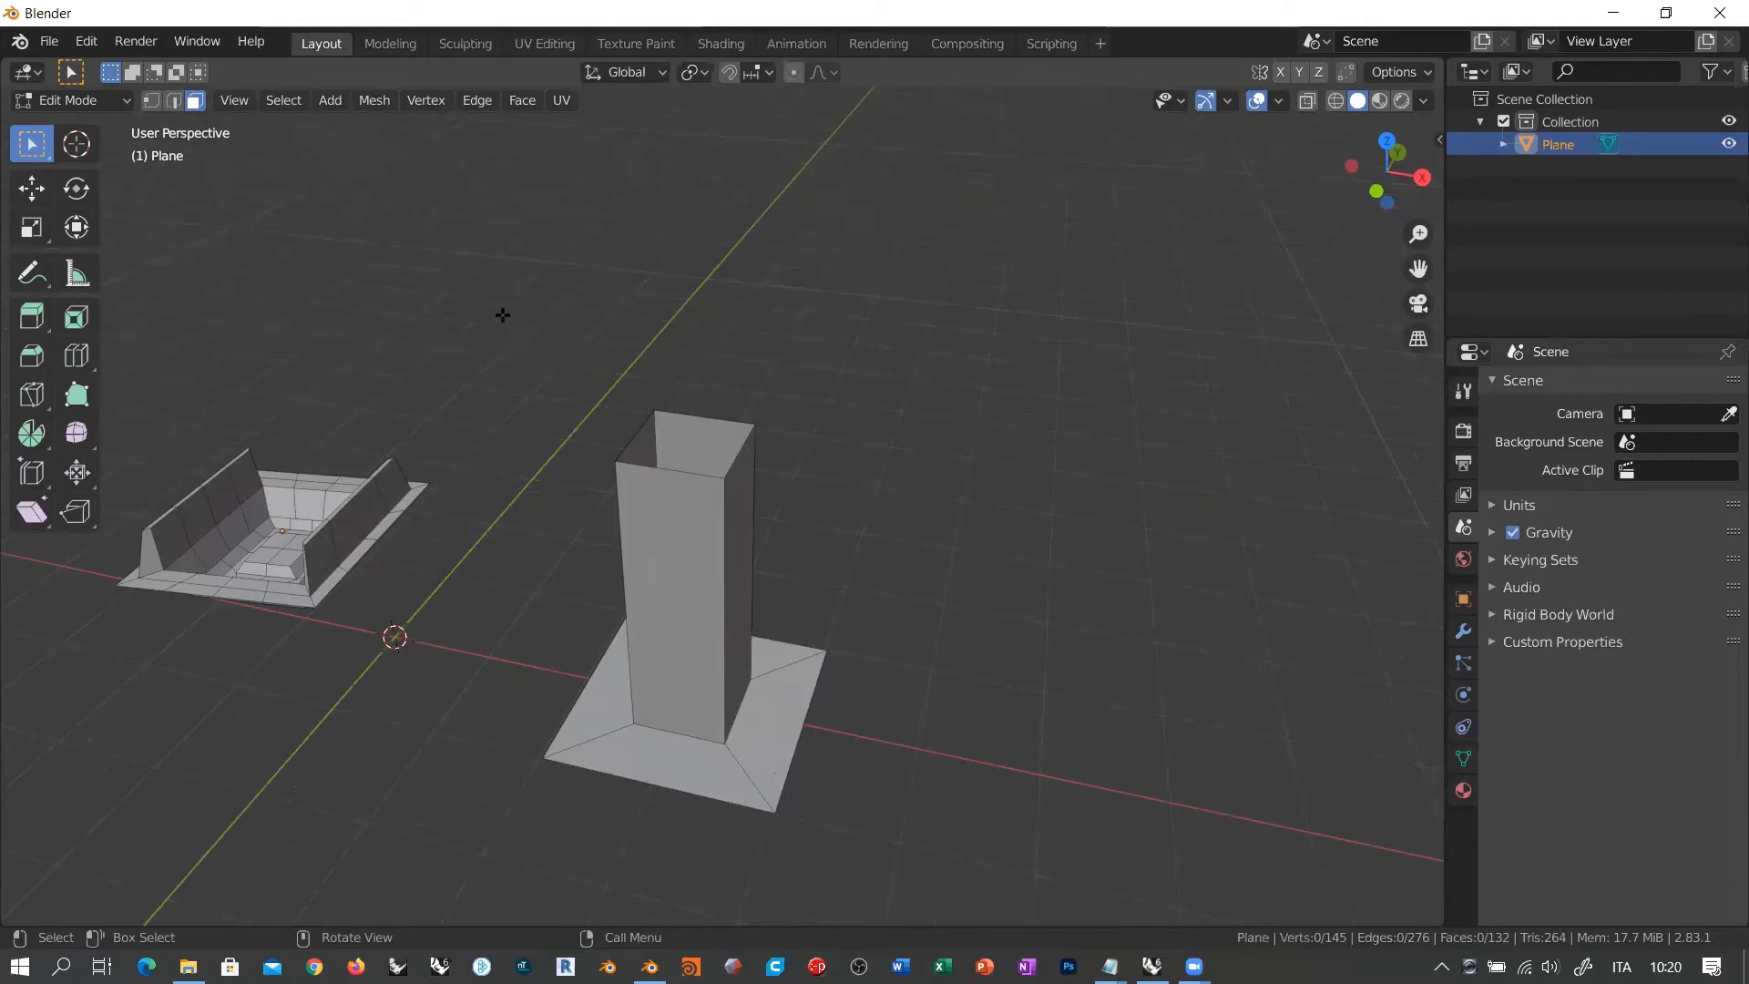
# Step: Select the four edges around the column's open upper end in edge select mode
pyautogui.click(175, 101)
pyautogui.click(634, 438)
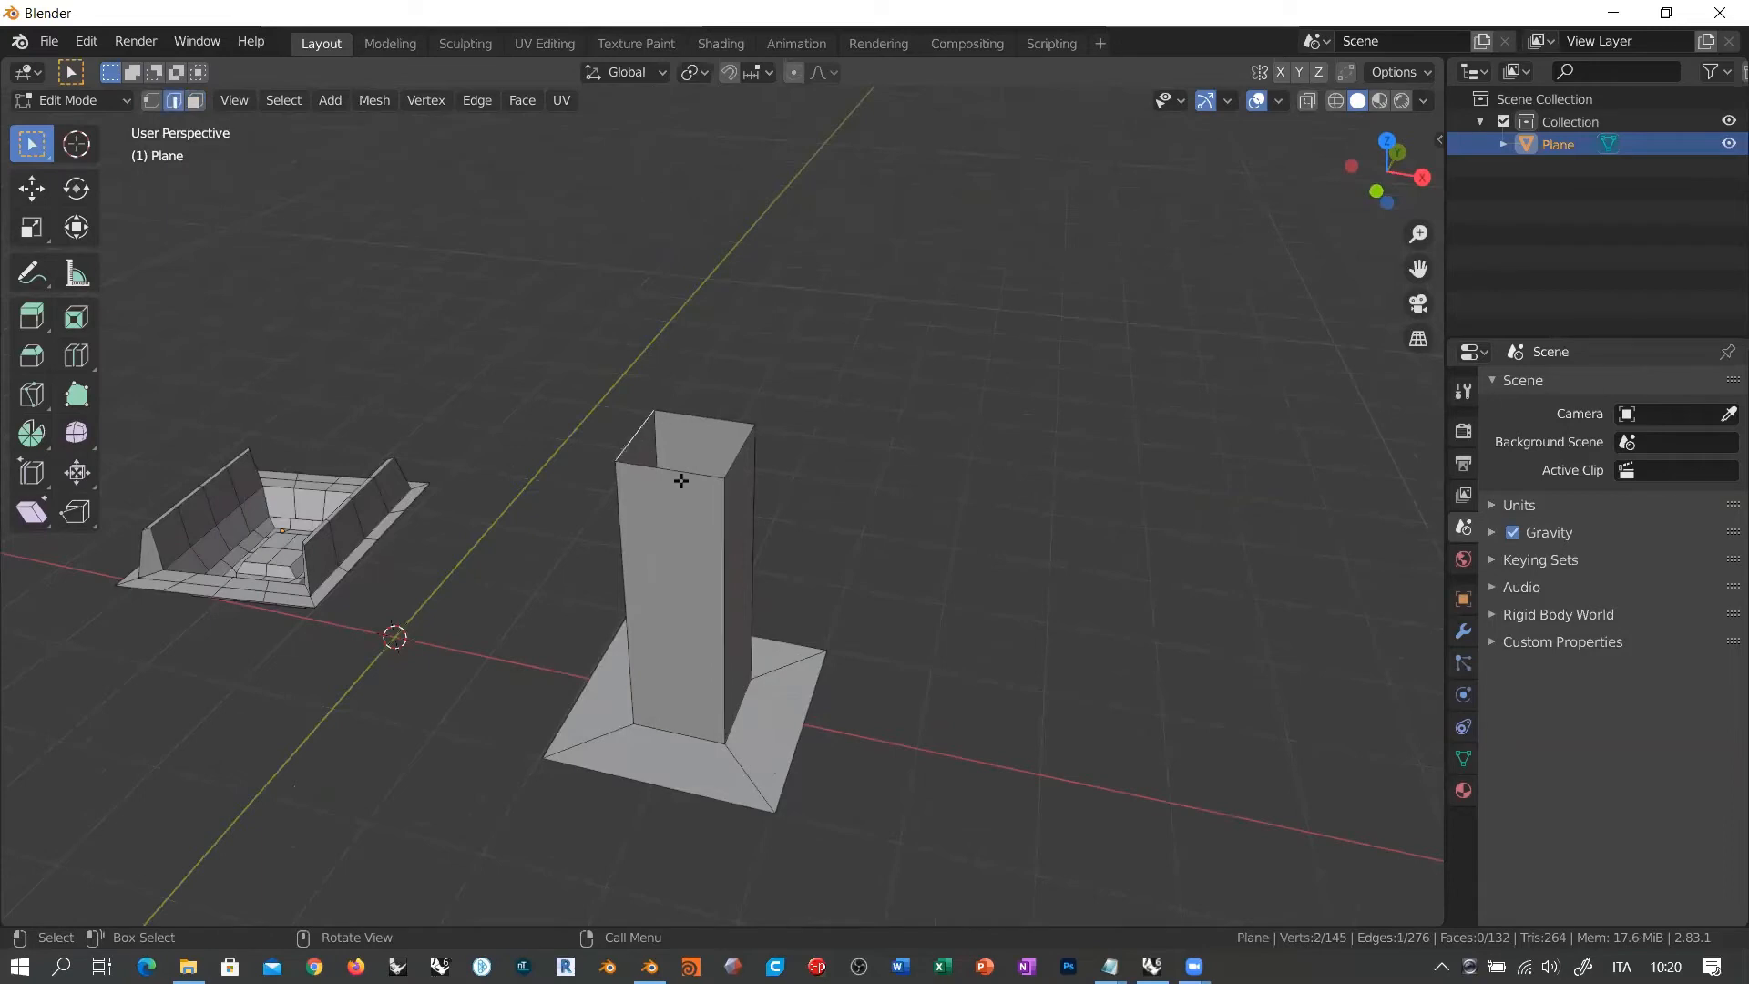
pyautogui.keyDown('shift'); pyautogui.click(690, 472); pyautogui.keyUp('shift')
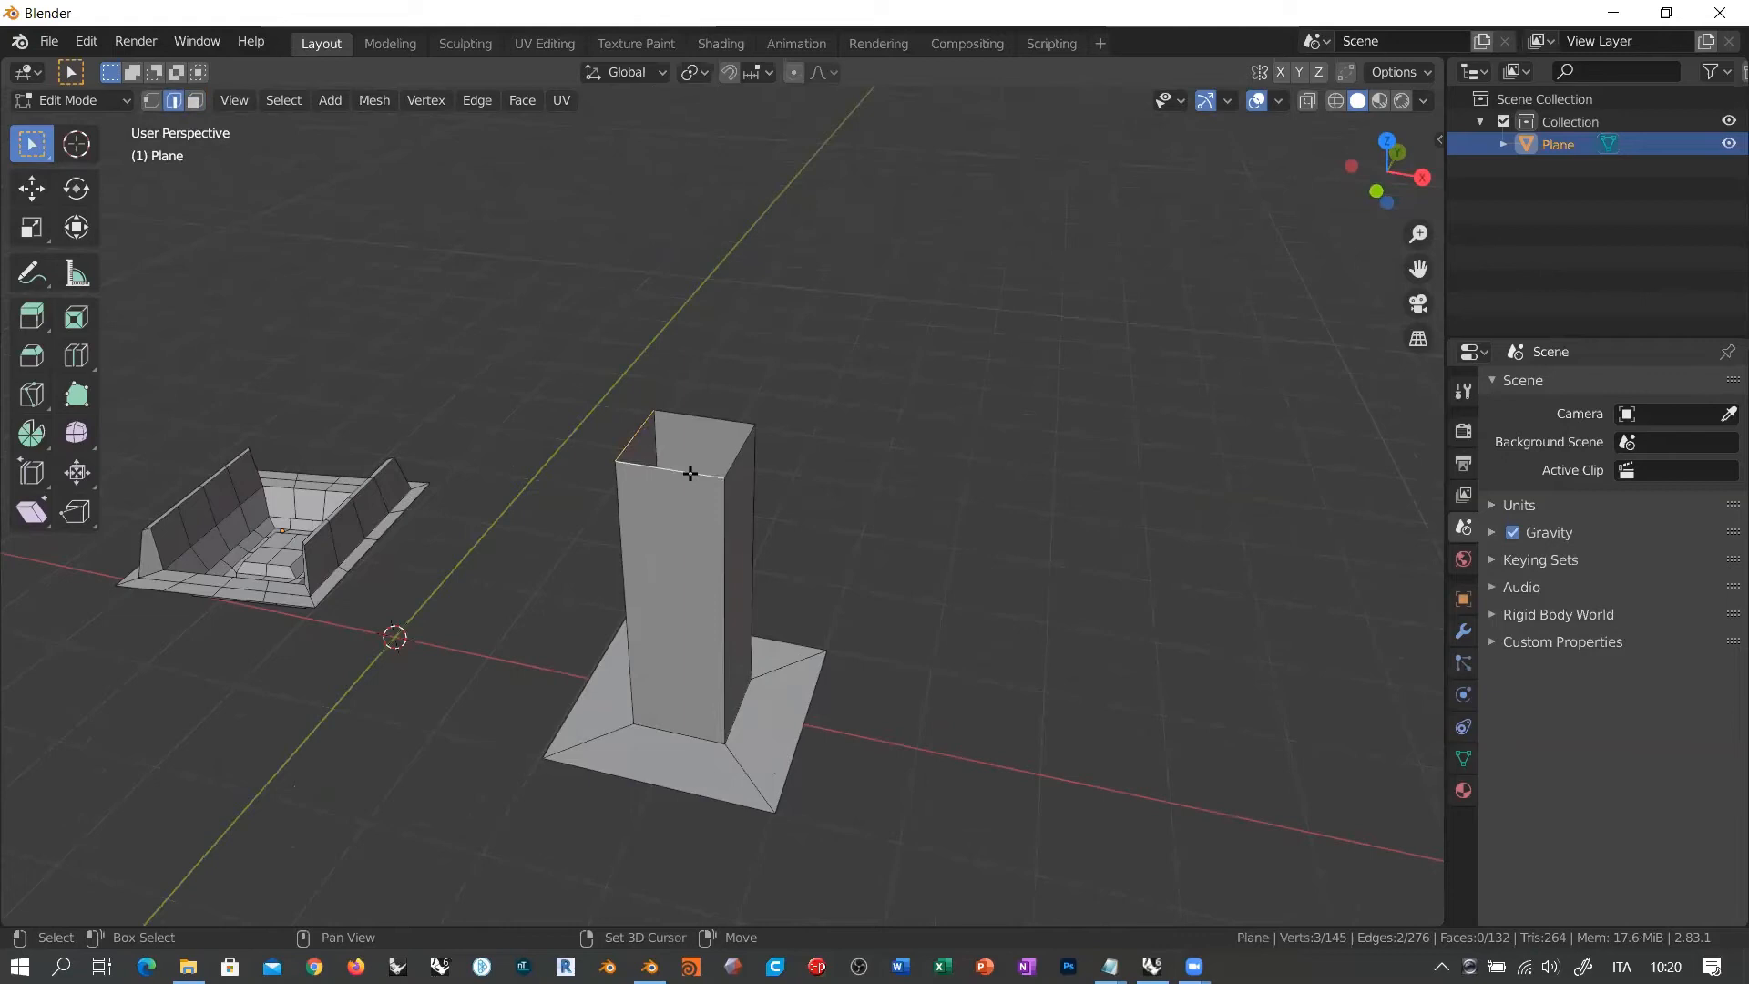
pyautogui.keyDown('shift'); pyautogui.click(736, 452); pyautogui.keyUp('shift')
pyautogui.keyDown('shift'); pyautogui.click(700, 416); pyautogui.keyUp('shift')
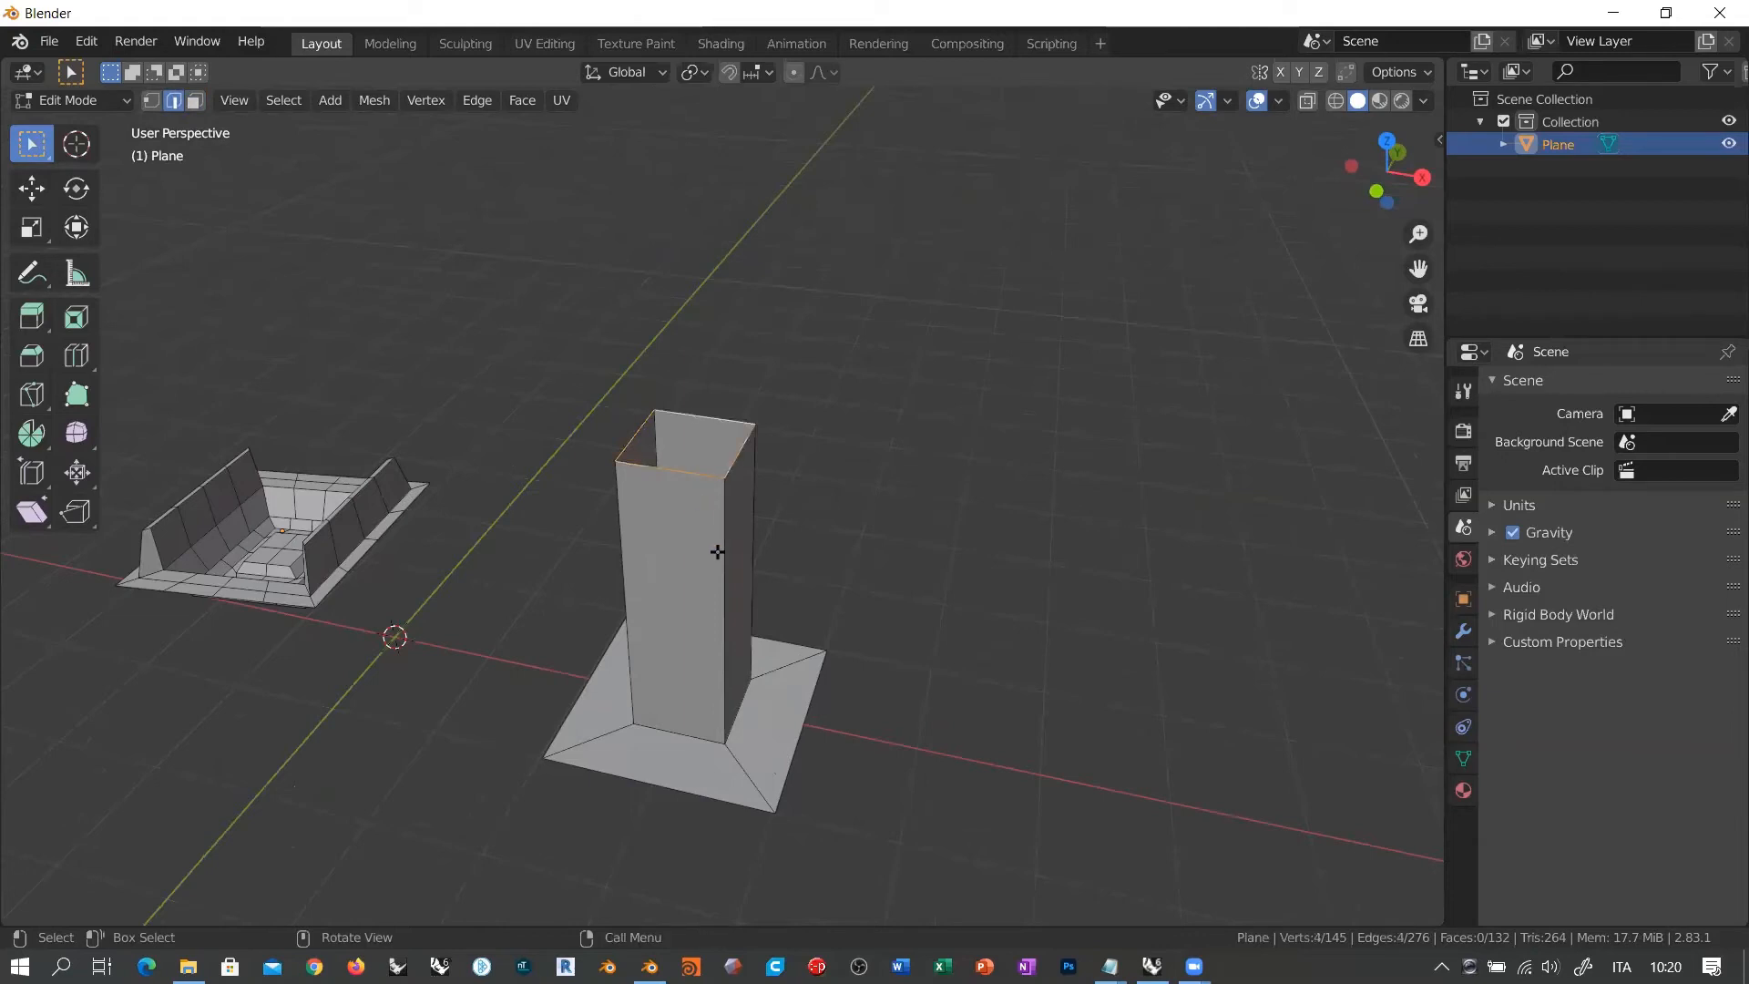
pyautogui.scroll(2, 716, 547)
pyautogui.moveTo(774, 466); pyautogui.dragTo(842, 406, button='middle')
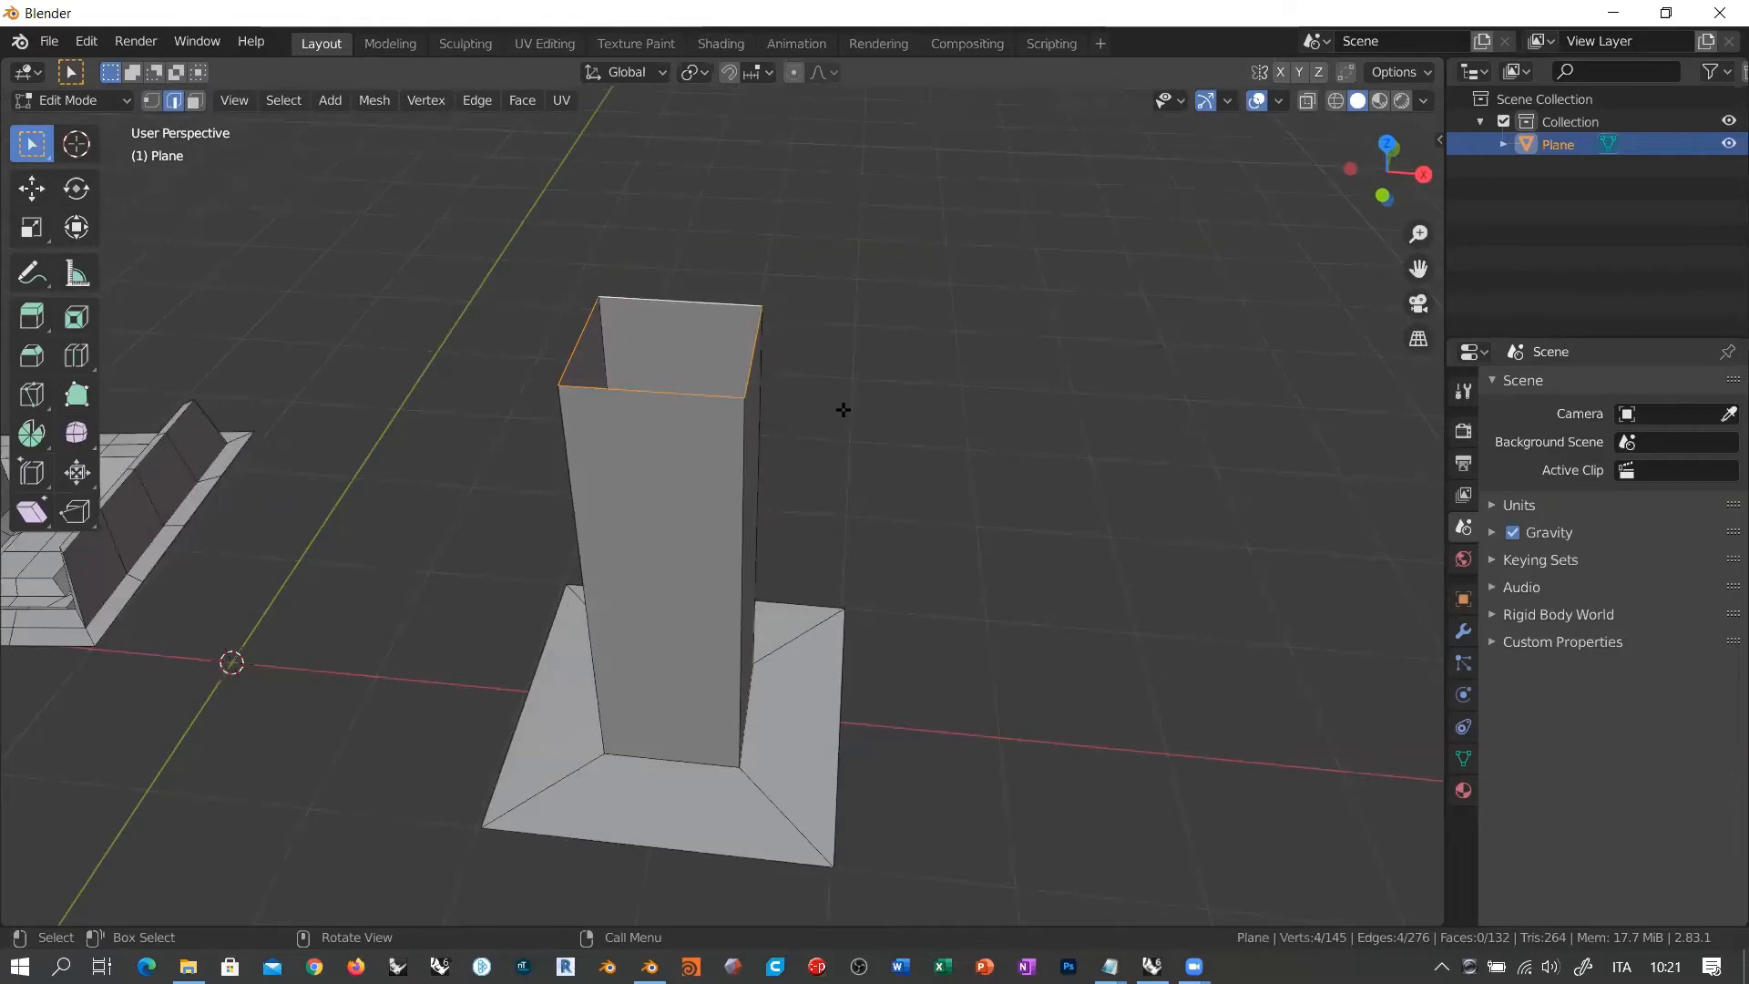
pyautogui.moveTo(796, 390); pyautogui.dragTo(908, 419, button='middle')
# Step: Extrude the column's rim edges without offset and scale them to about 2.27 to form a flat outer flange
pyautogui.press('e')
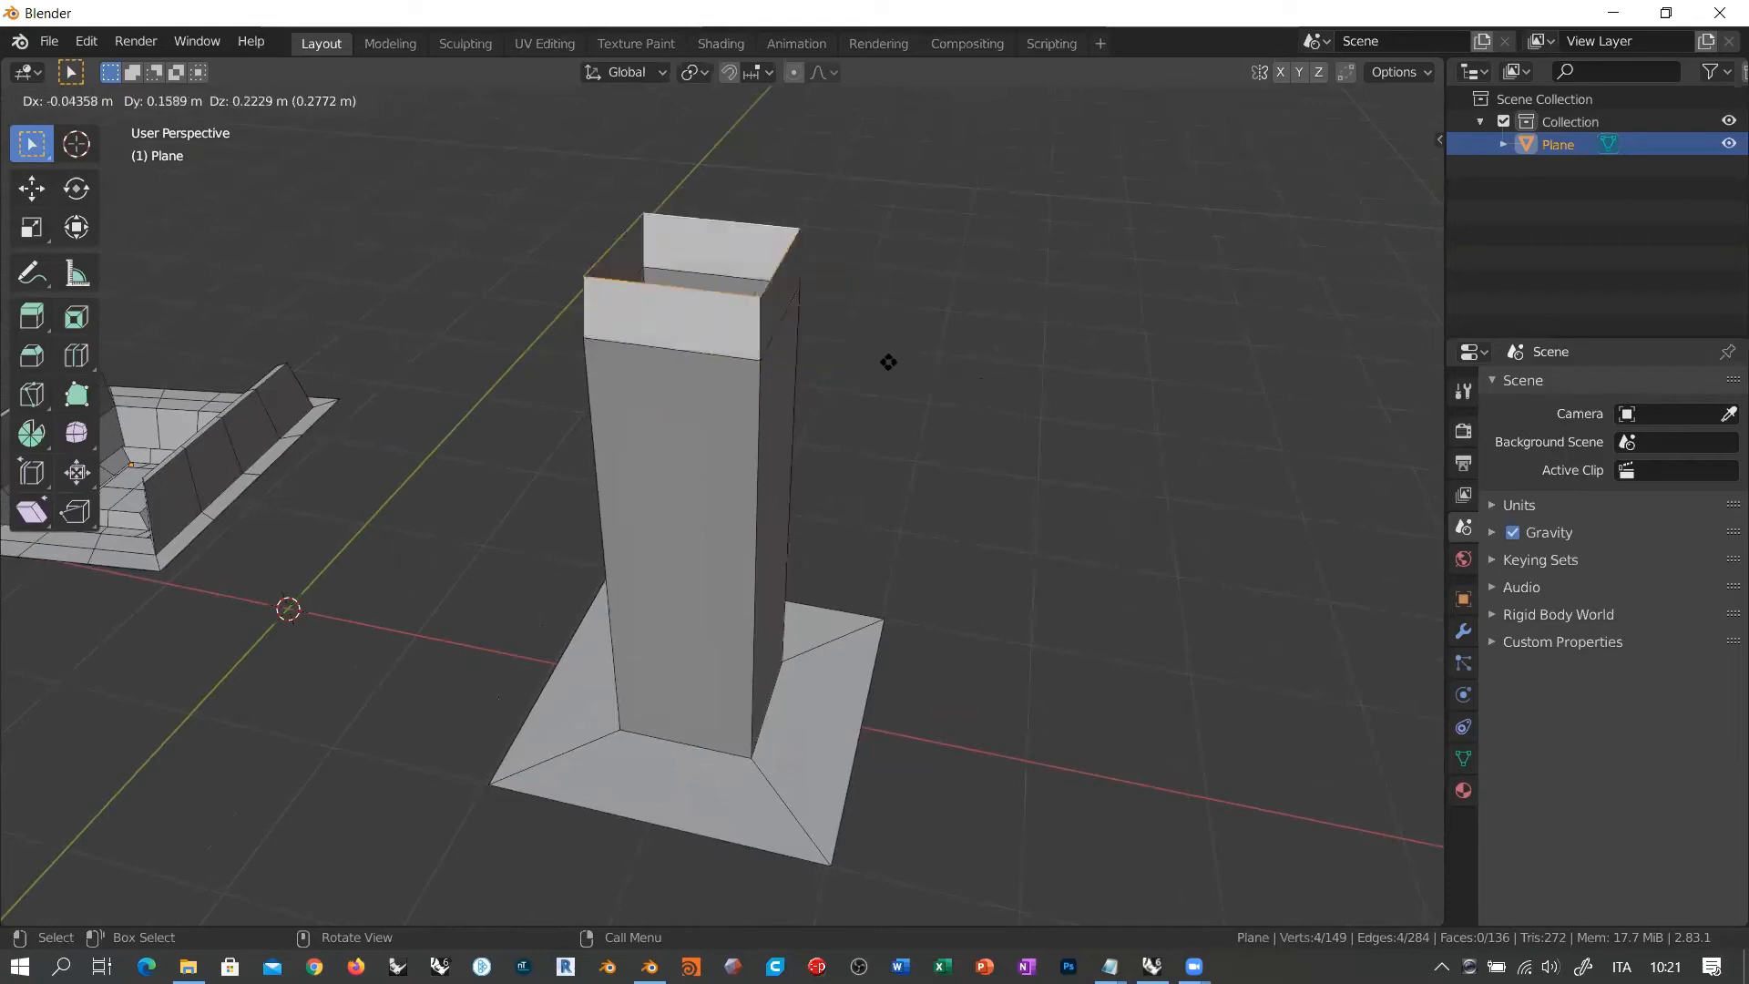
pyautogui.click(933, 422)
pyautogui.press('s')
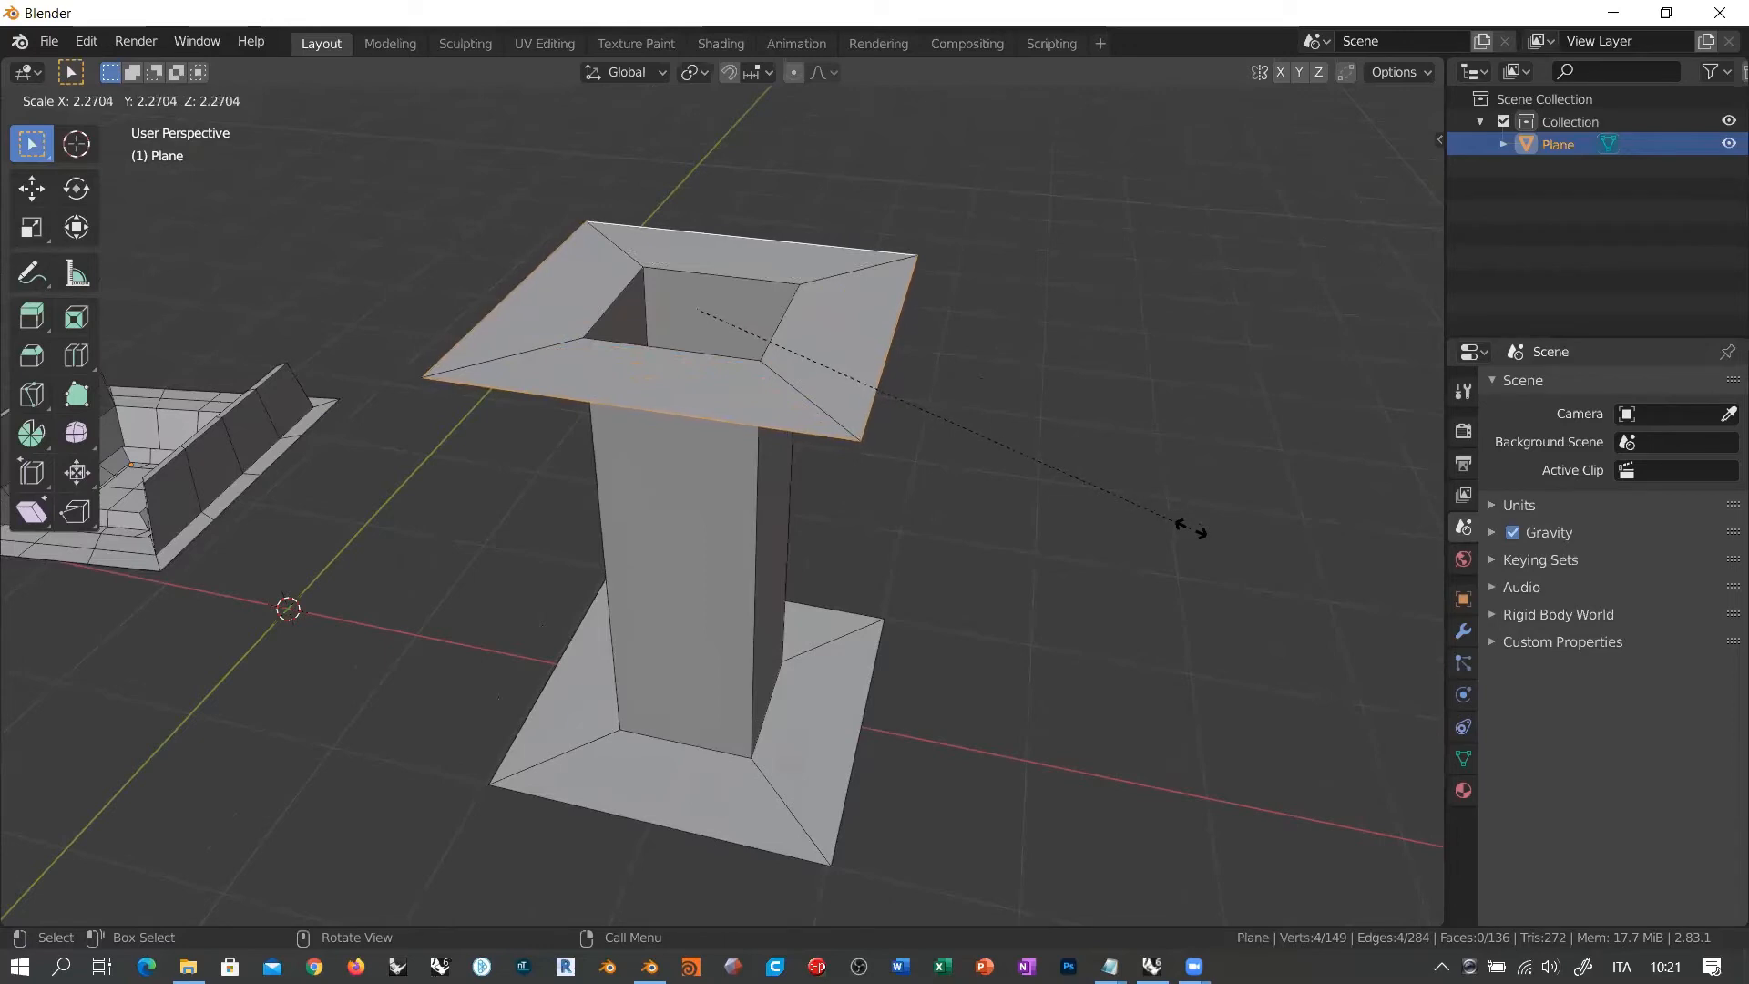
pyautogui.click(1190, 529)
pyautogui.moveTo(749, 605); pyautogui.dragTo(745, 452, button='middle')
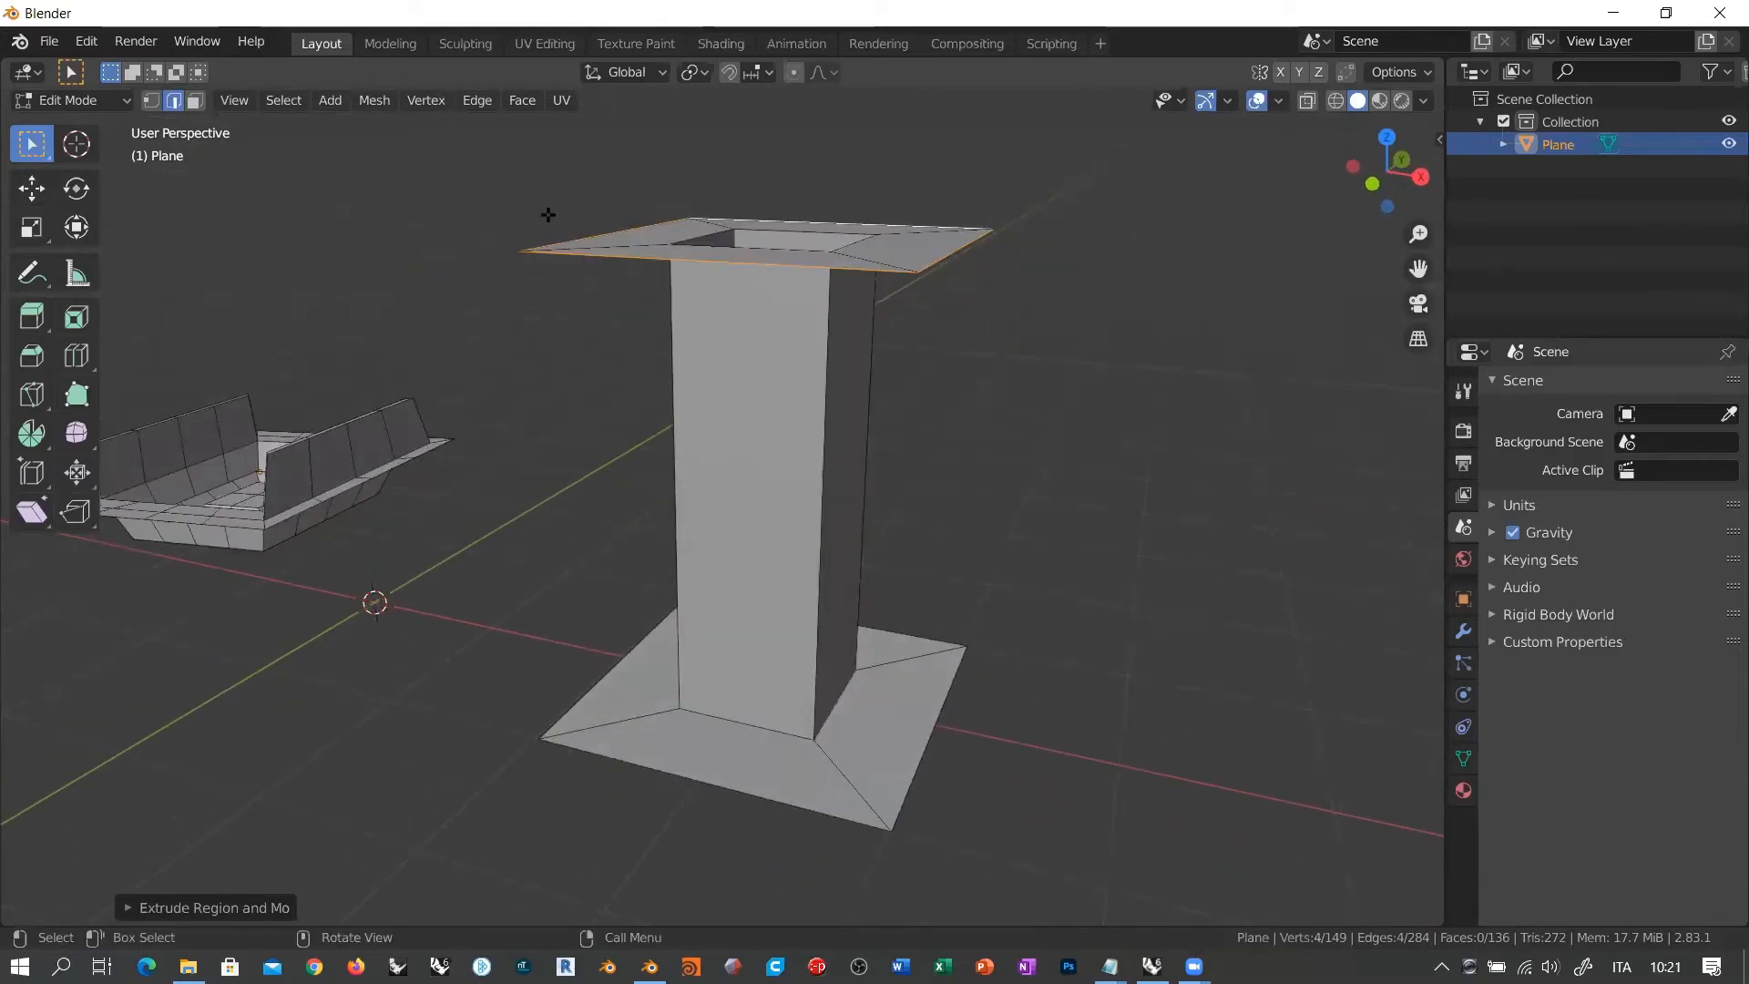
# Step: In face select mode, select the four vertical face loops running through the base, shaft and flange, and clear the selection
pyautogui.click(194, 102)
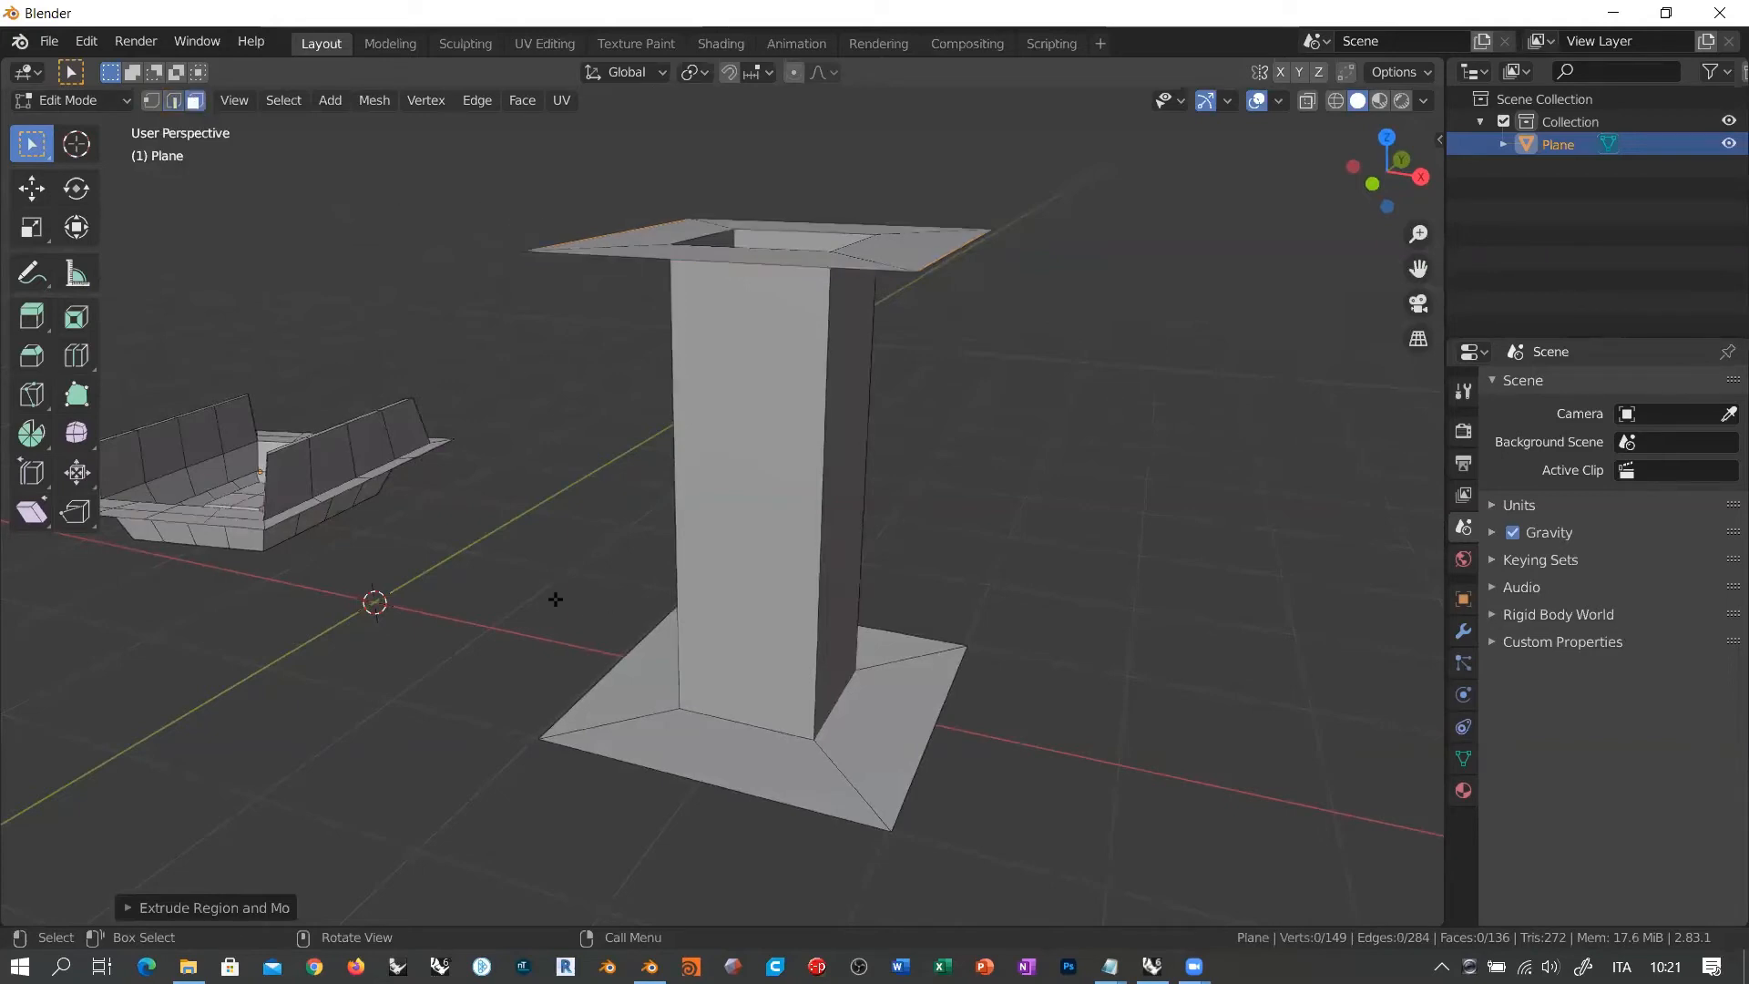
pyautogui.moveTo(555, 598); pyautogui.dragTo(851, 695, button='middle')
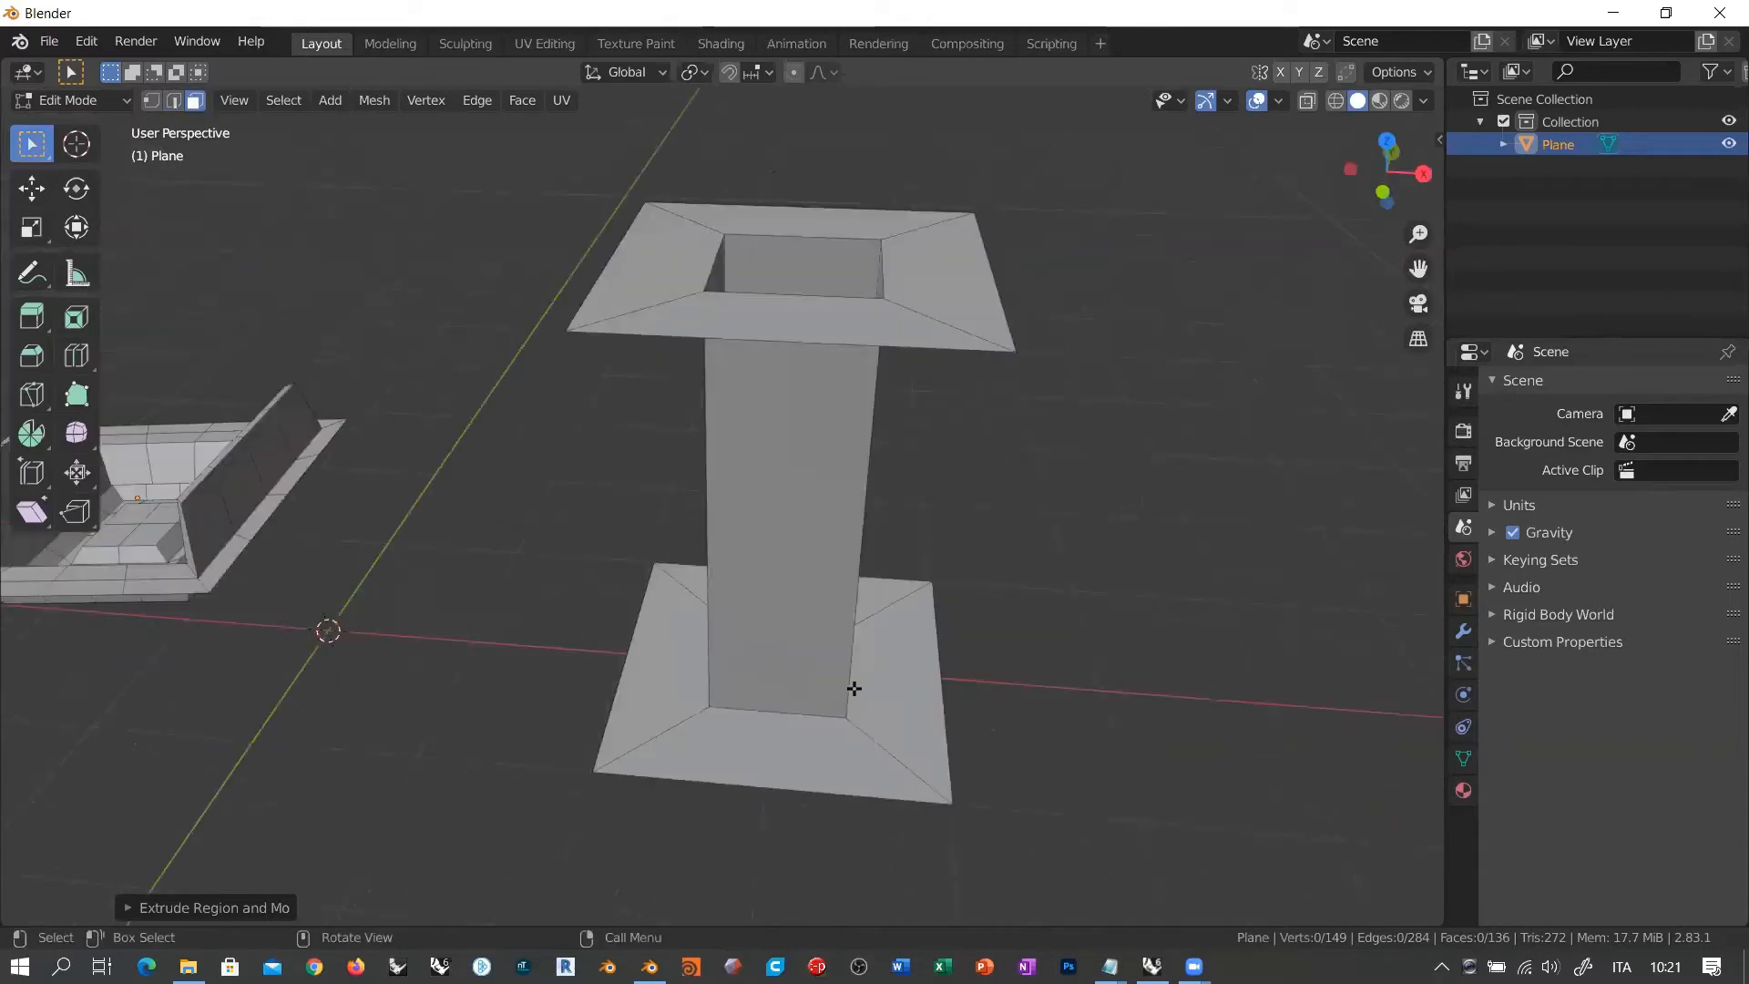
pyautogui.keyDown('alt'); pyautogui.click(774, 714); pyautogui.keyUp('alt')
pyautogui.moveTo(812, 729); pyautogui.dragTo(675, 692, button='middle')
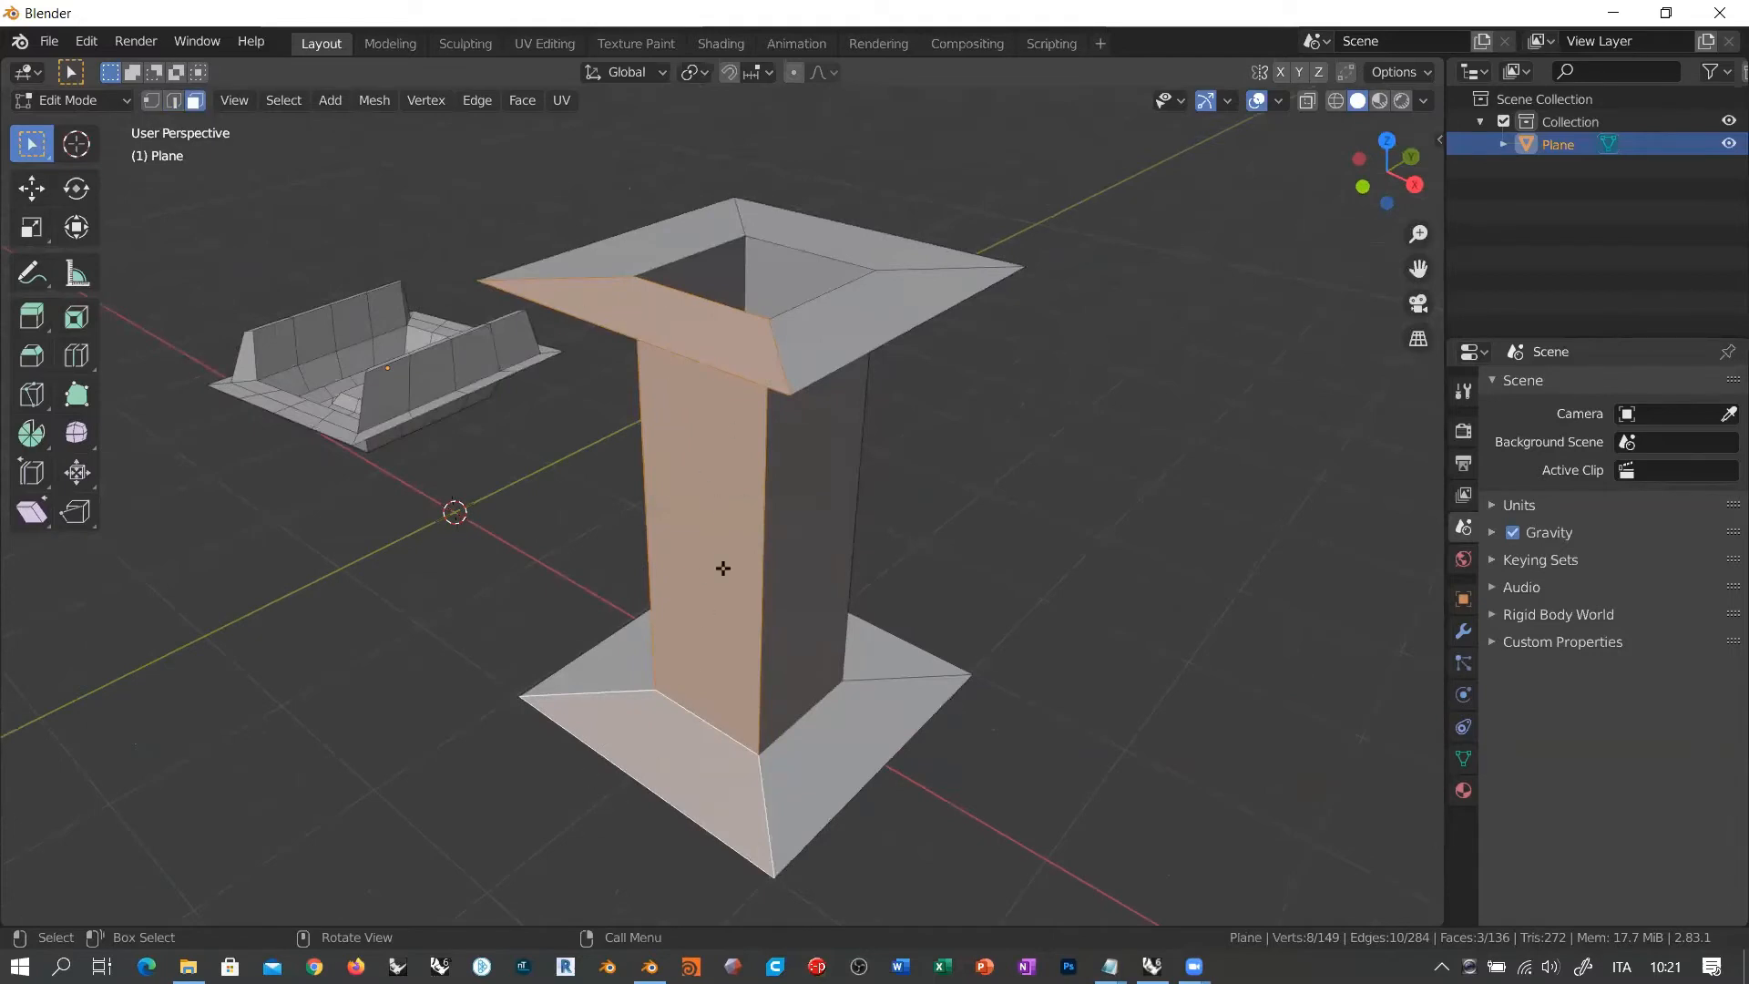
pyautogui.moveTo(843, 637); pyautogui.dragTo(668, 726, button='middle')
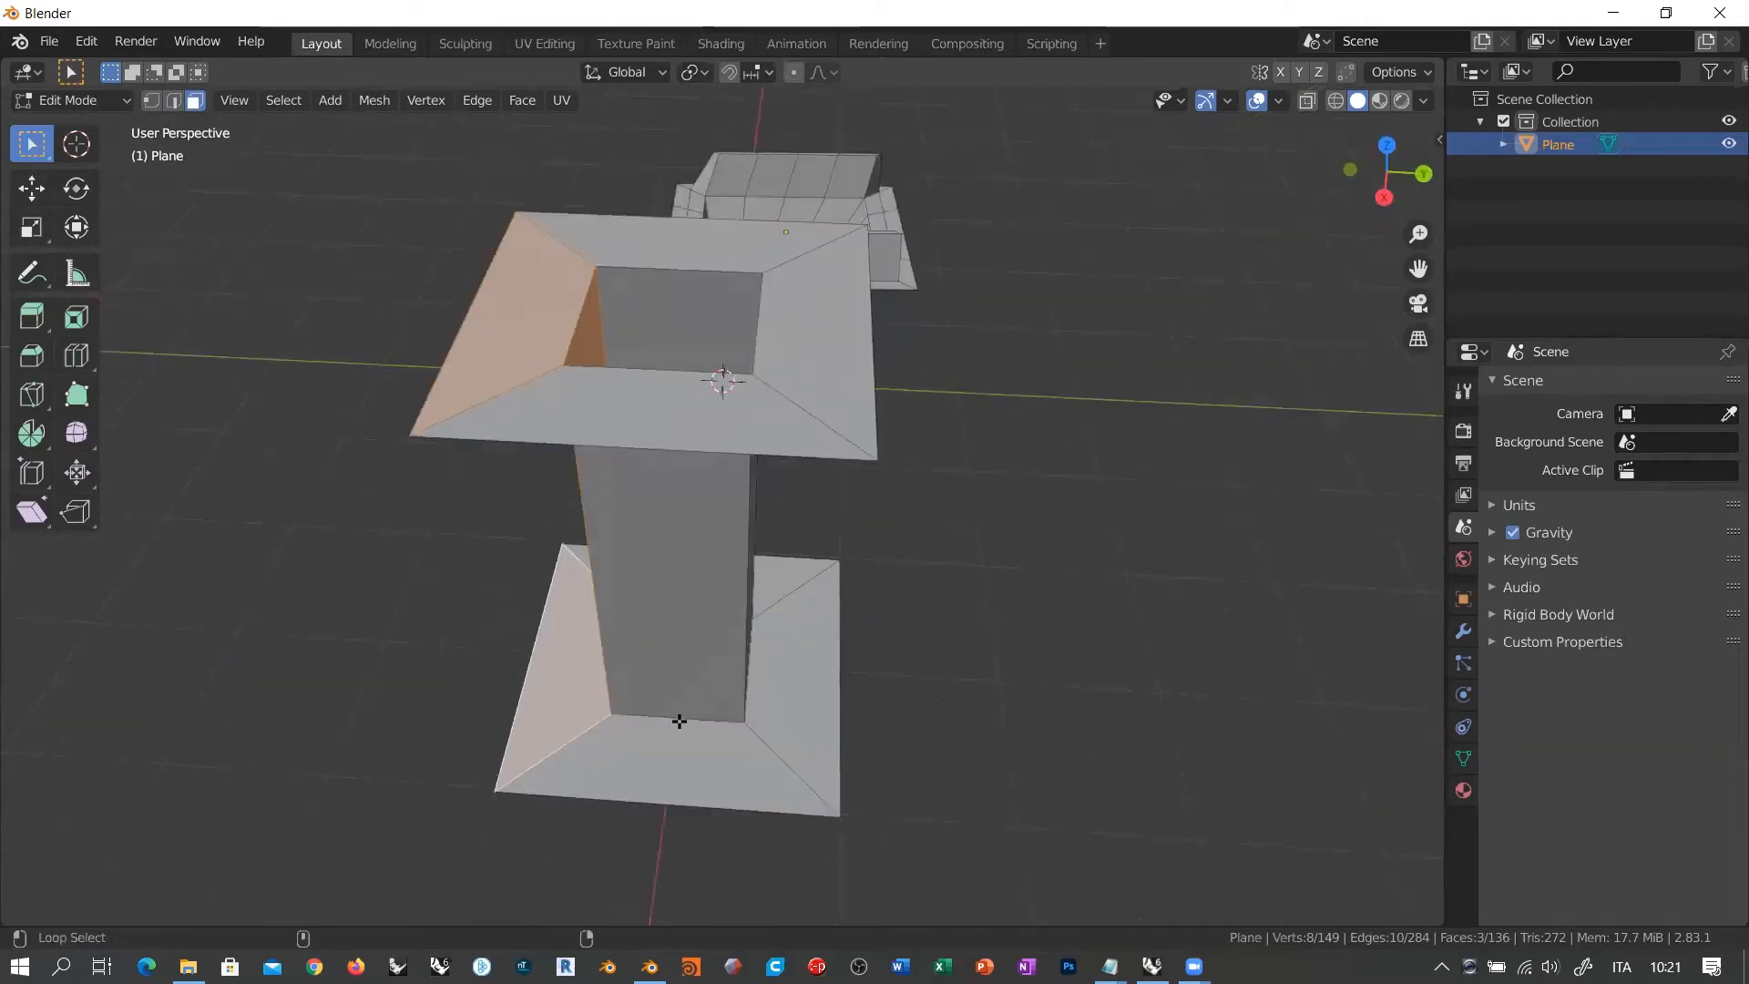
pyautogui.keyDown('alt'); pyautogui.keyDown('shift'); pyautogui.click(680, 721); pyautogui.keyUp('shift'); pyautogui.keyUp('alt')
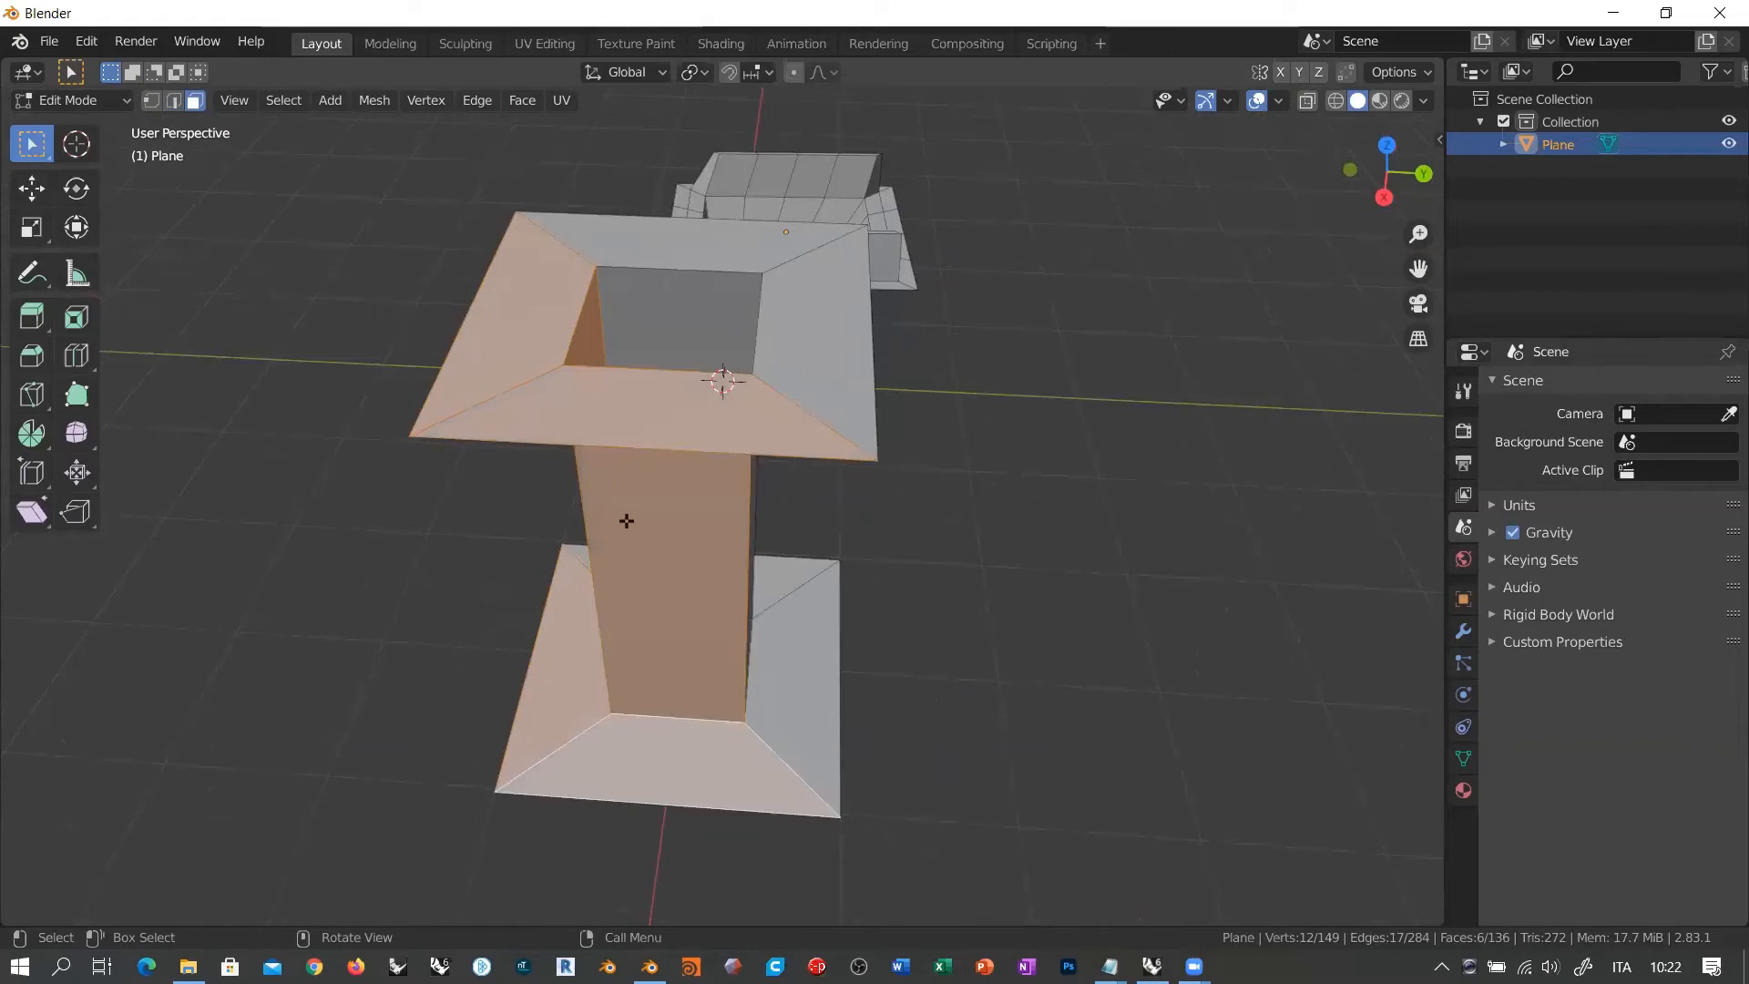
pyautogui.moveTo(974, 581); pyautogui.dragTo(765, 607, button='middle')
pyautogui.keyDown('alt'); pyautogui.keyDown('shift'); pyautogui.click(653, 633); pyautogui.keyUp('shift'); pyautogui.keyUp('alt')
pyautogui.keyDown('alt'); pyautogui.keyDown('shift'); pyautogui.click(750, 618); pyautogui.keyUp('shift'); pyautogui.keyUp('alt')
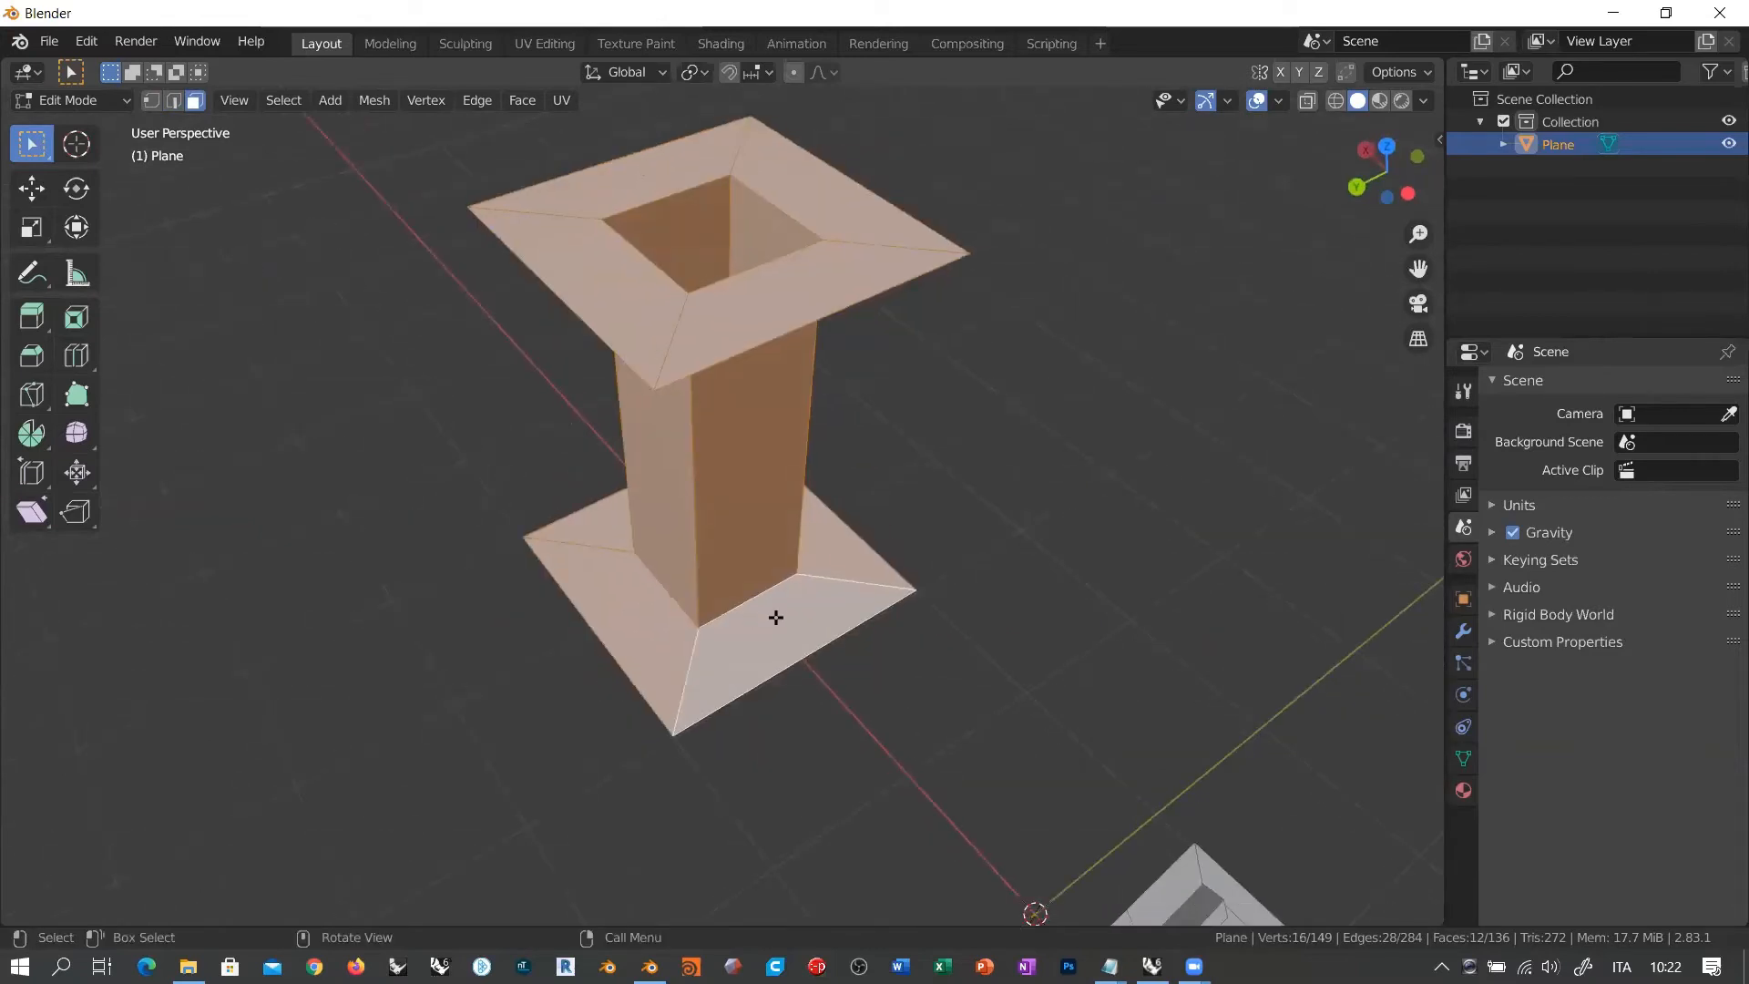
pyautogui.moveTo(518, 584); pyautogui.dragTo(852, 565, button='middle')
pyautogui.click(1035, 716)
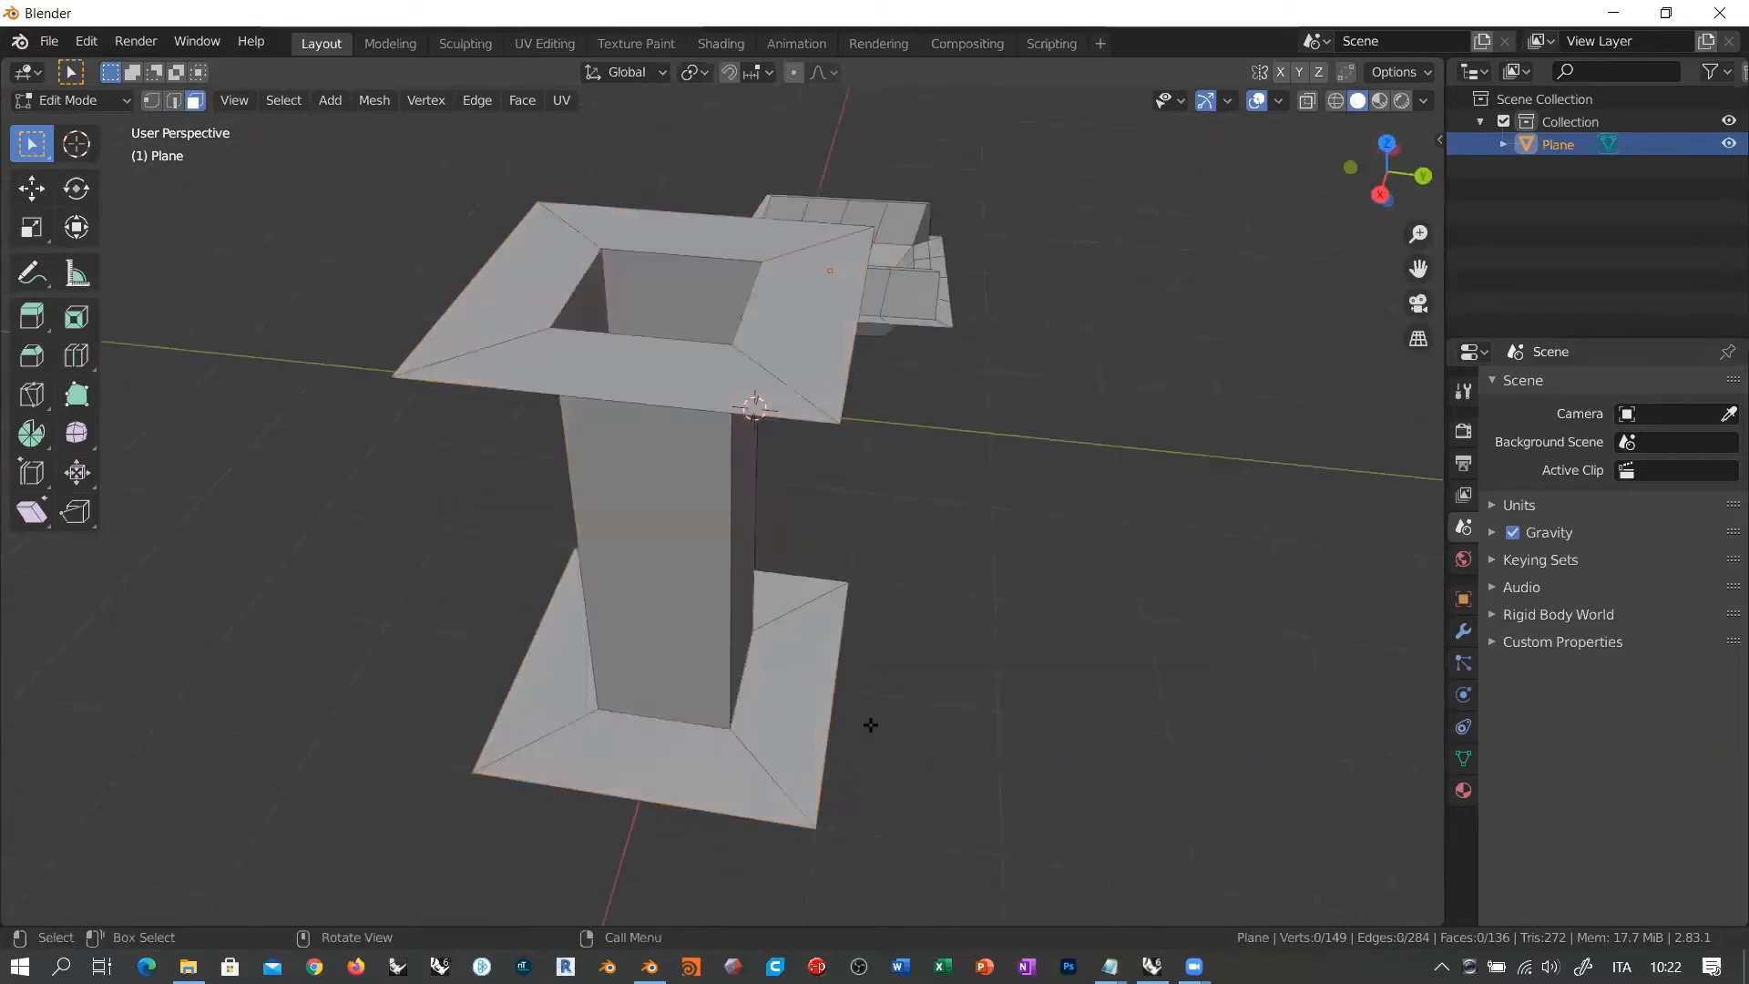
# Step: Select the column's three horizontal face loops together: the base ring, the shaft walls and the upper flange
pyautogui.keyDown('alt'); pyautogui.click(759, 768); pyautogui.keyUp('alt')
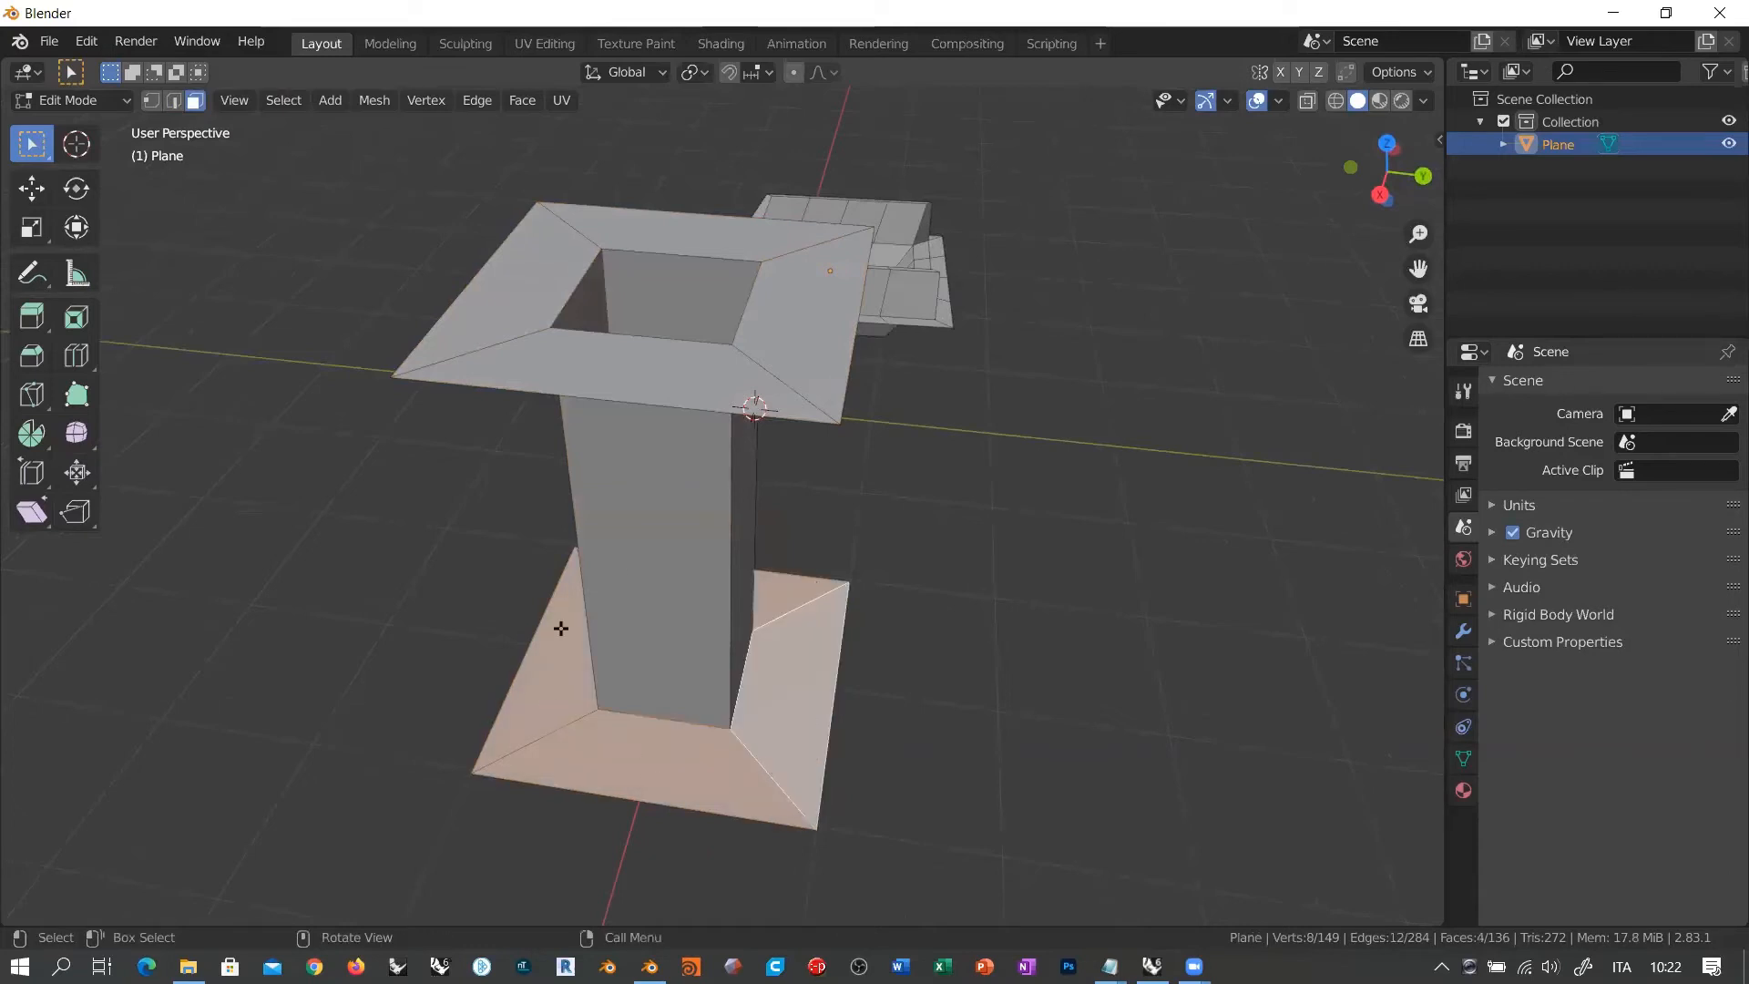
pyautogui.moveTo(801, 687); pyautogui.dragTo(754, 648, button='middle')
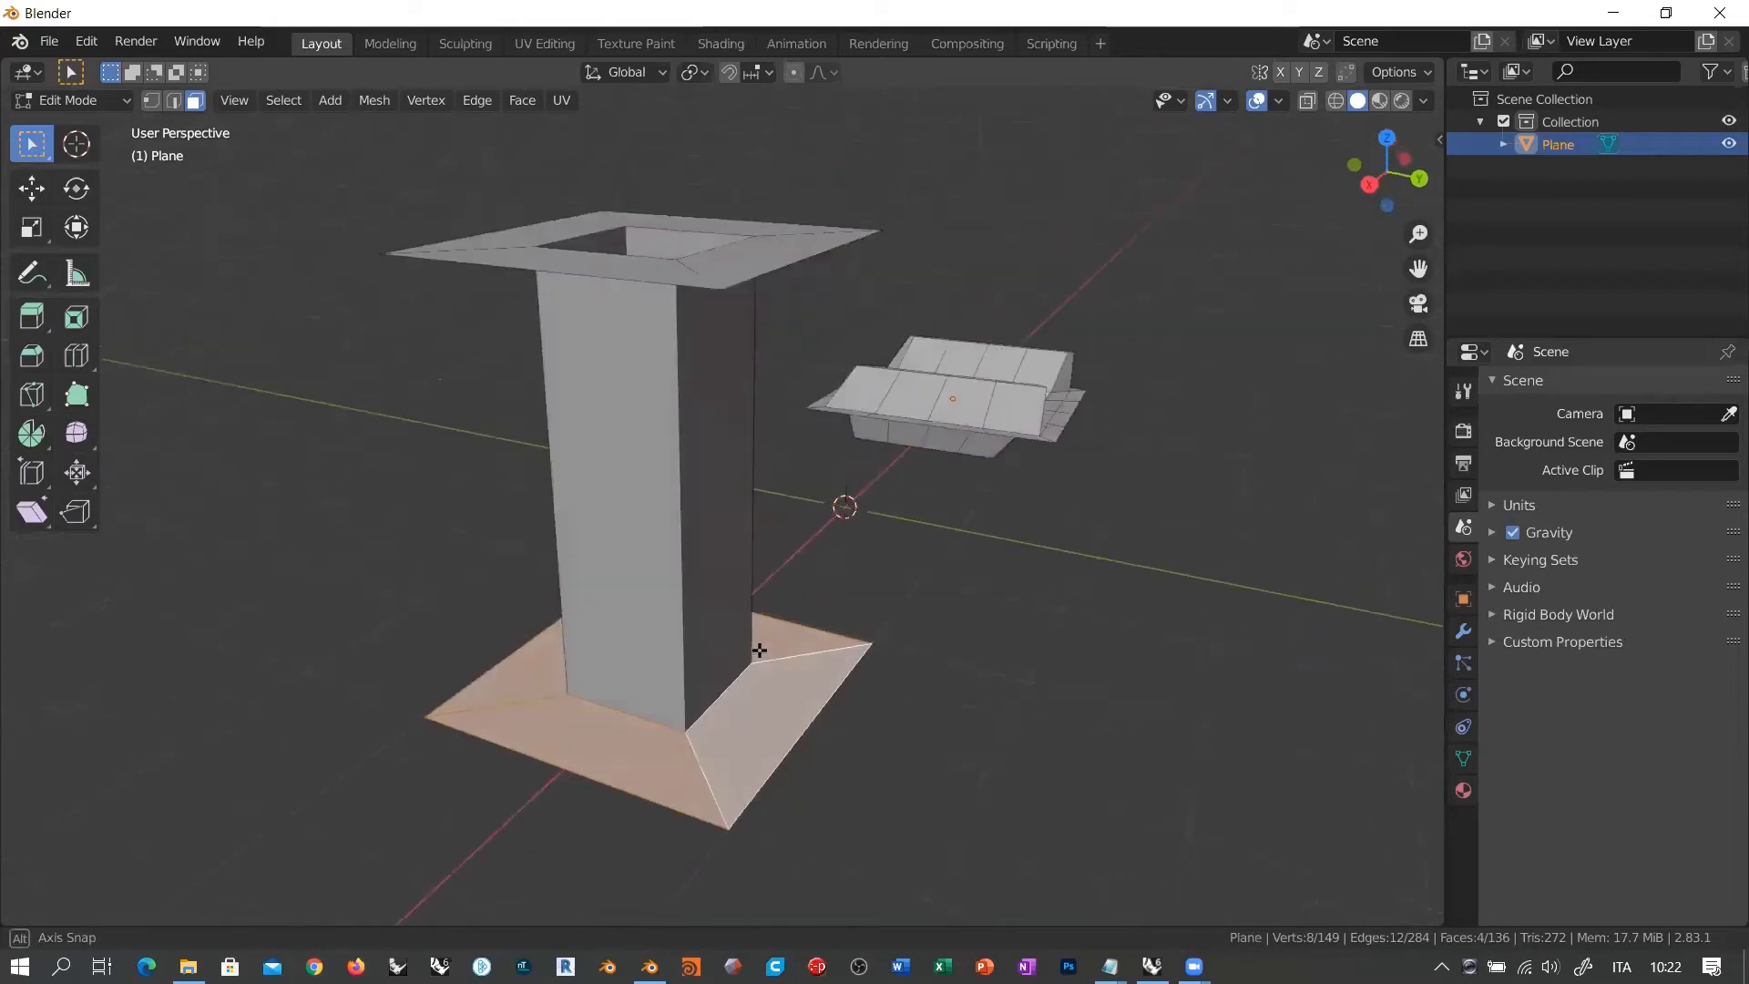
pyautogui.keyDown('alt'); pyautogui.keyDown('shift'); pyautogui.click(682, 507); pyautogui.keyUp('shift'); pyautogui.keyUp('alt')
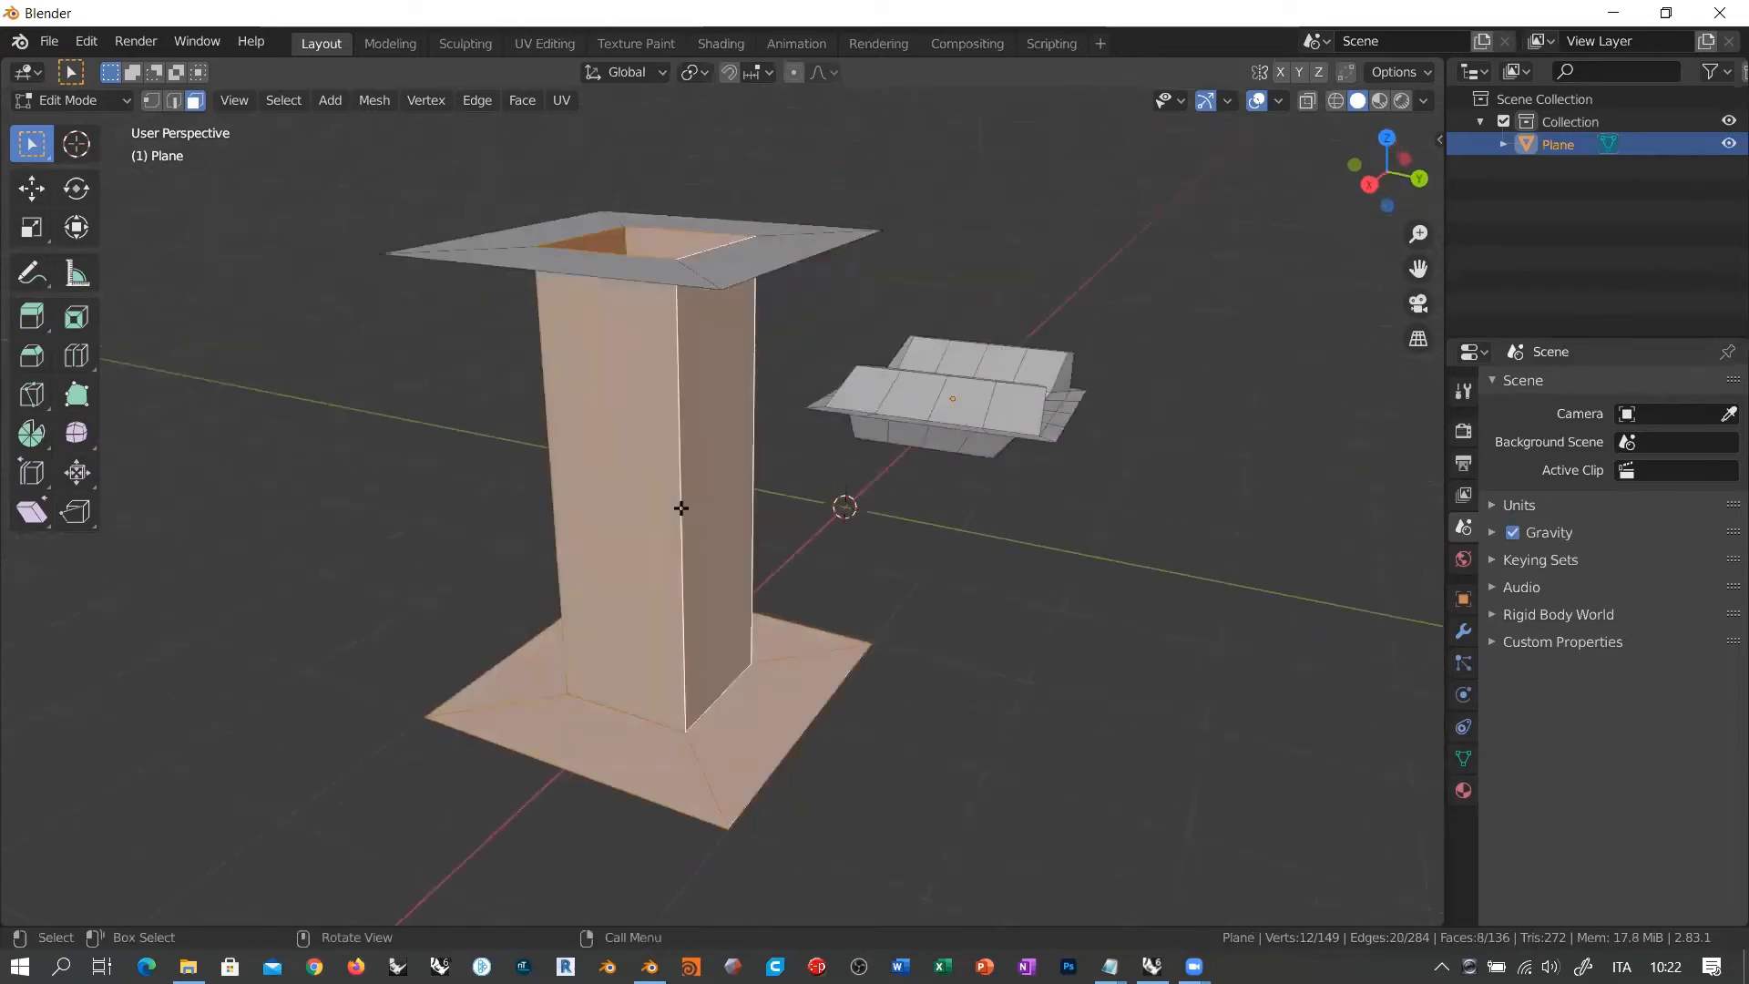
pyautogui.moveTo(682, 508); pyautogui.dragTo(528, 413, button='middle')
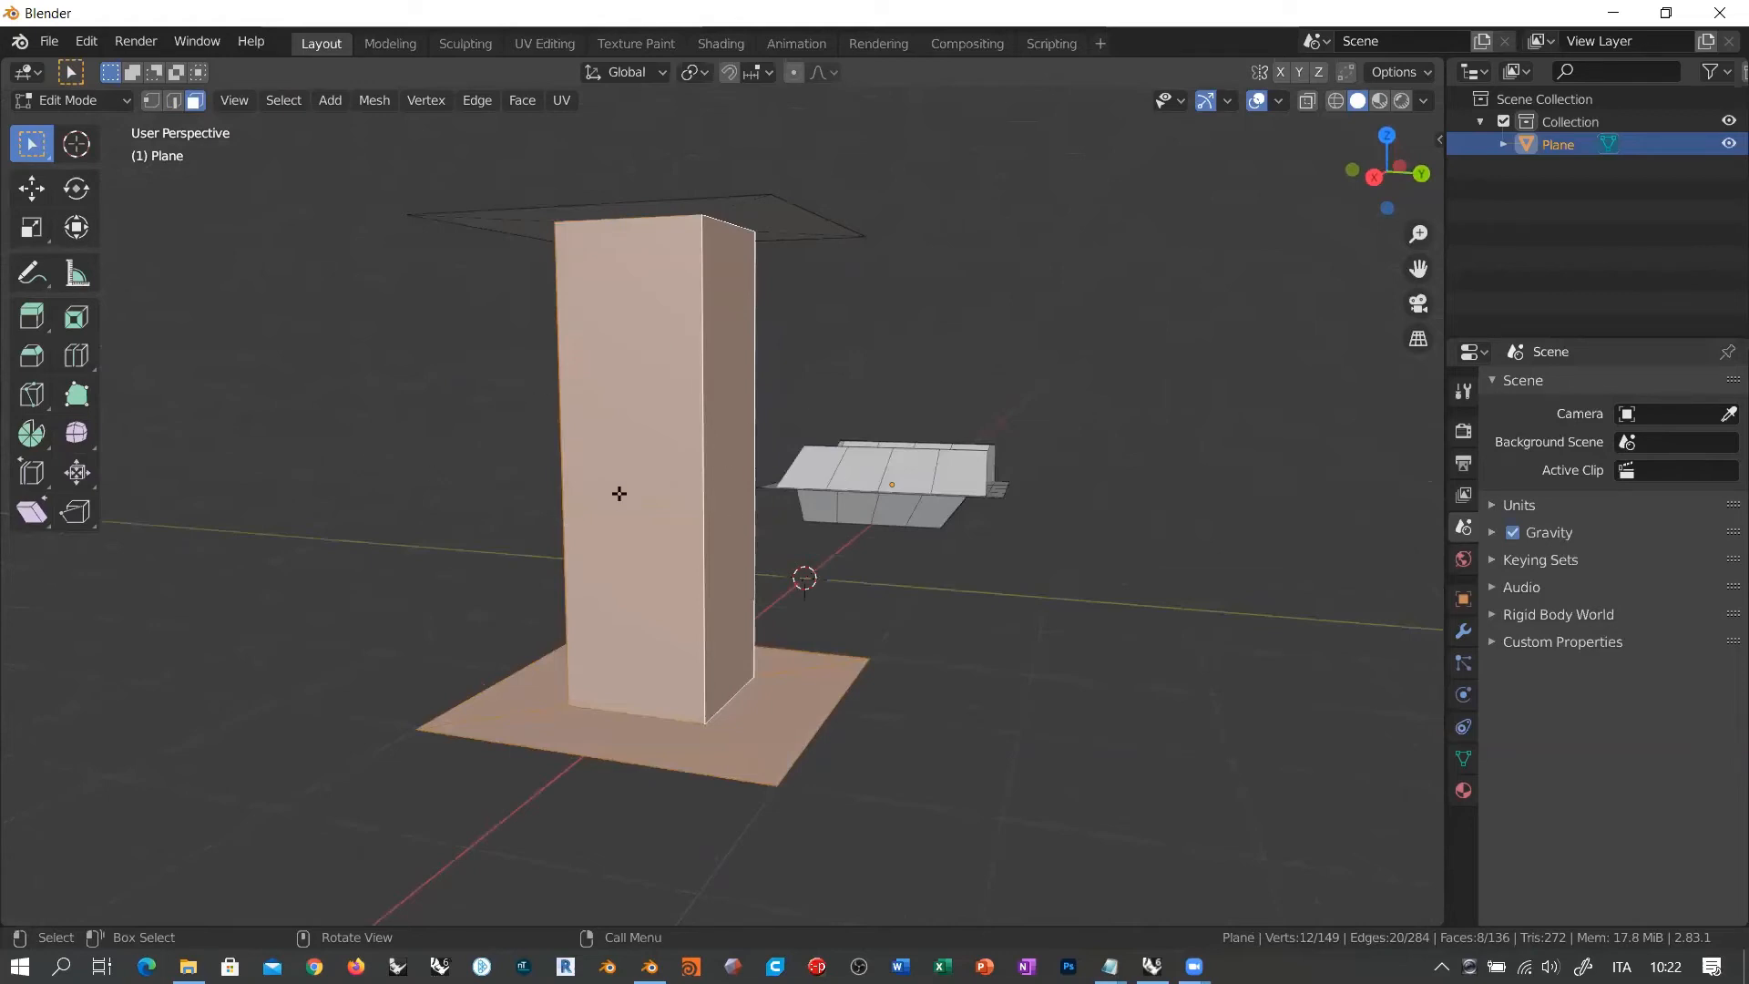
pyautogui.moveTo(619, 493); pyautogui.dragTo(731, 174, button='middle')
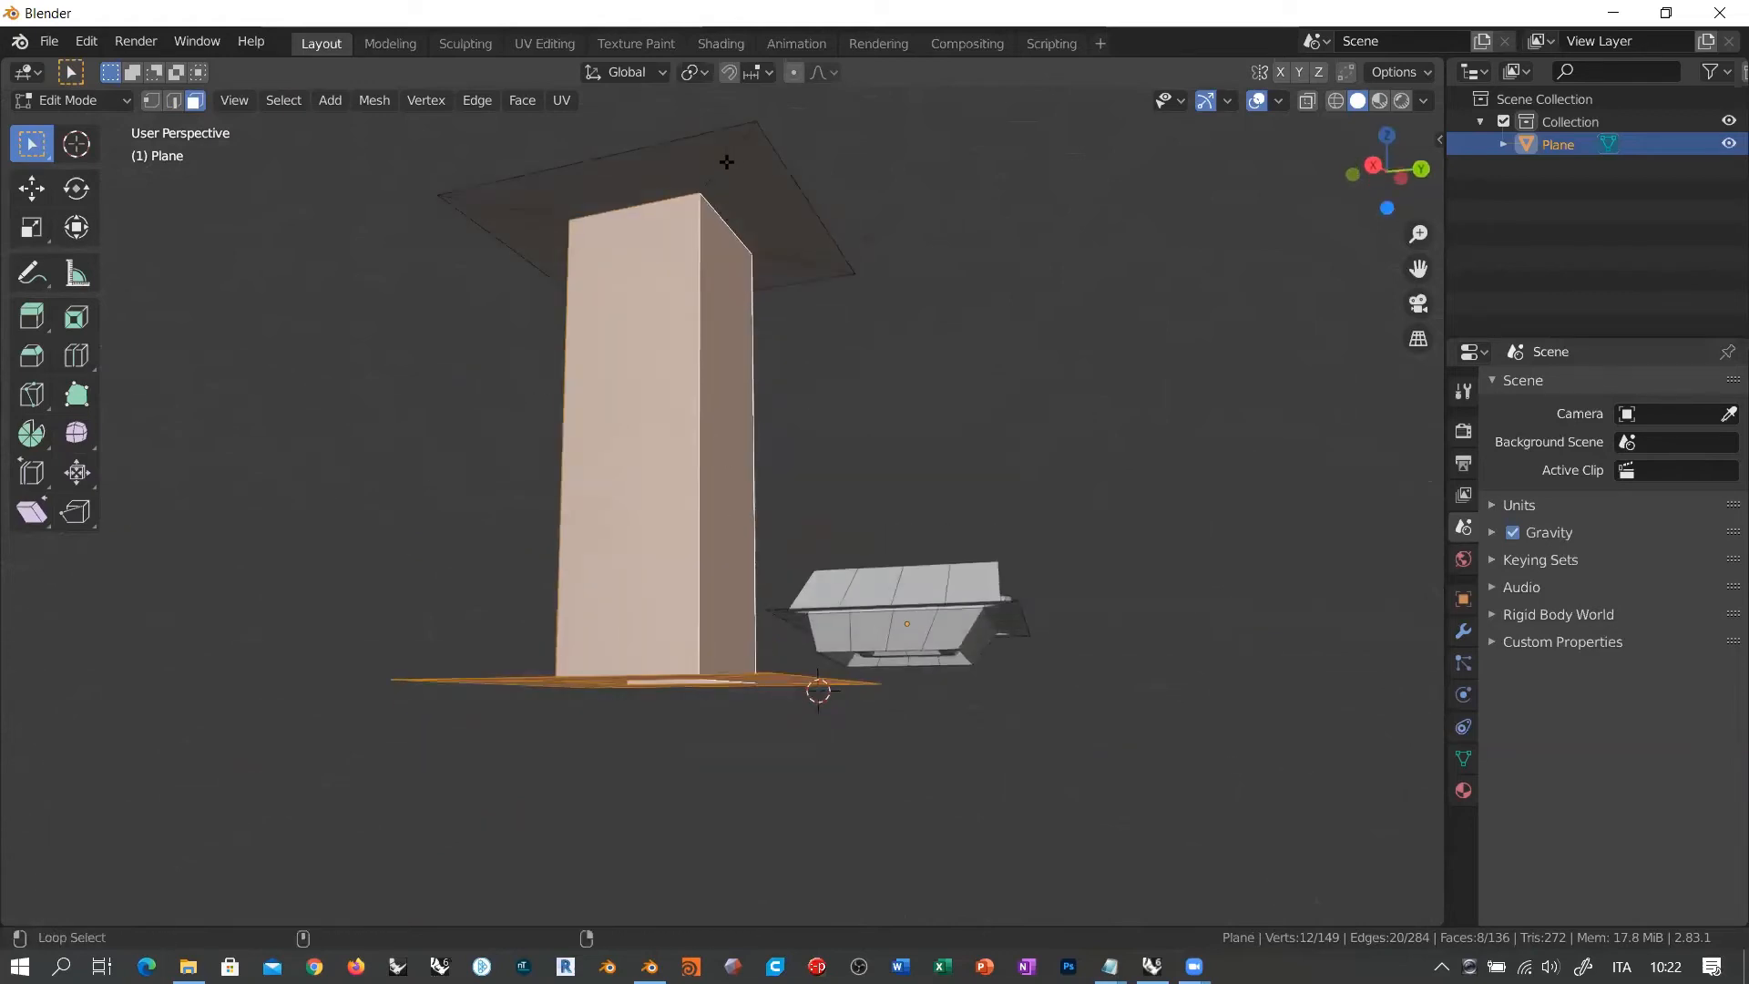
pyautogui.keyDown('alt'); pyautogui.keyDown('shift'); pyautogui.click(727, 162); pyautogui.keyUp('shift'); pyautogui.keyUp('alt')
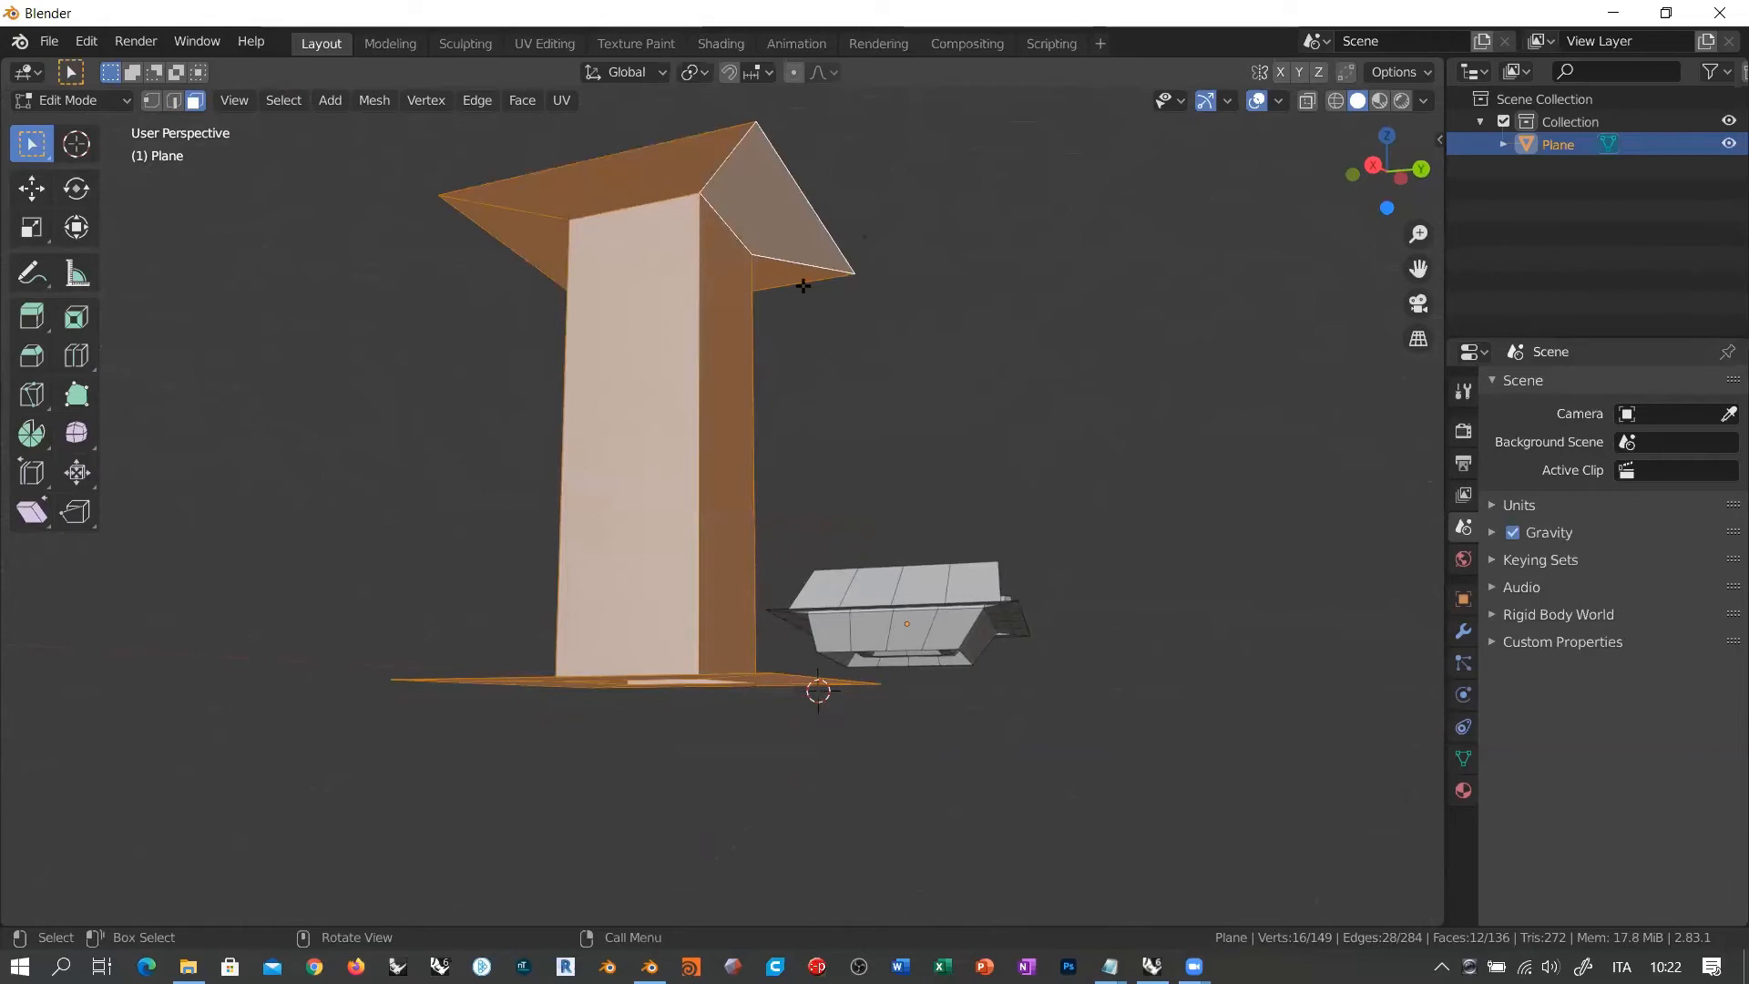
pyautogui.moveTo(646, 390); pyautogui.dragTo(858, 607, button='middle')
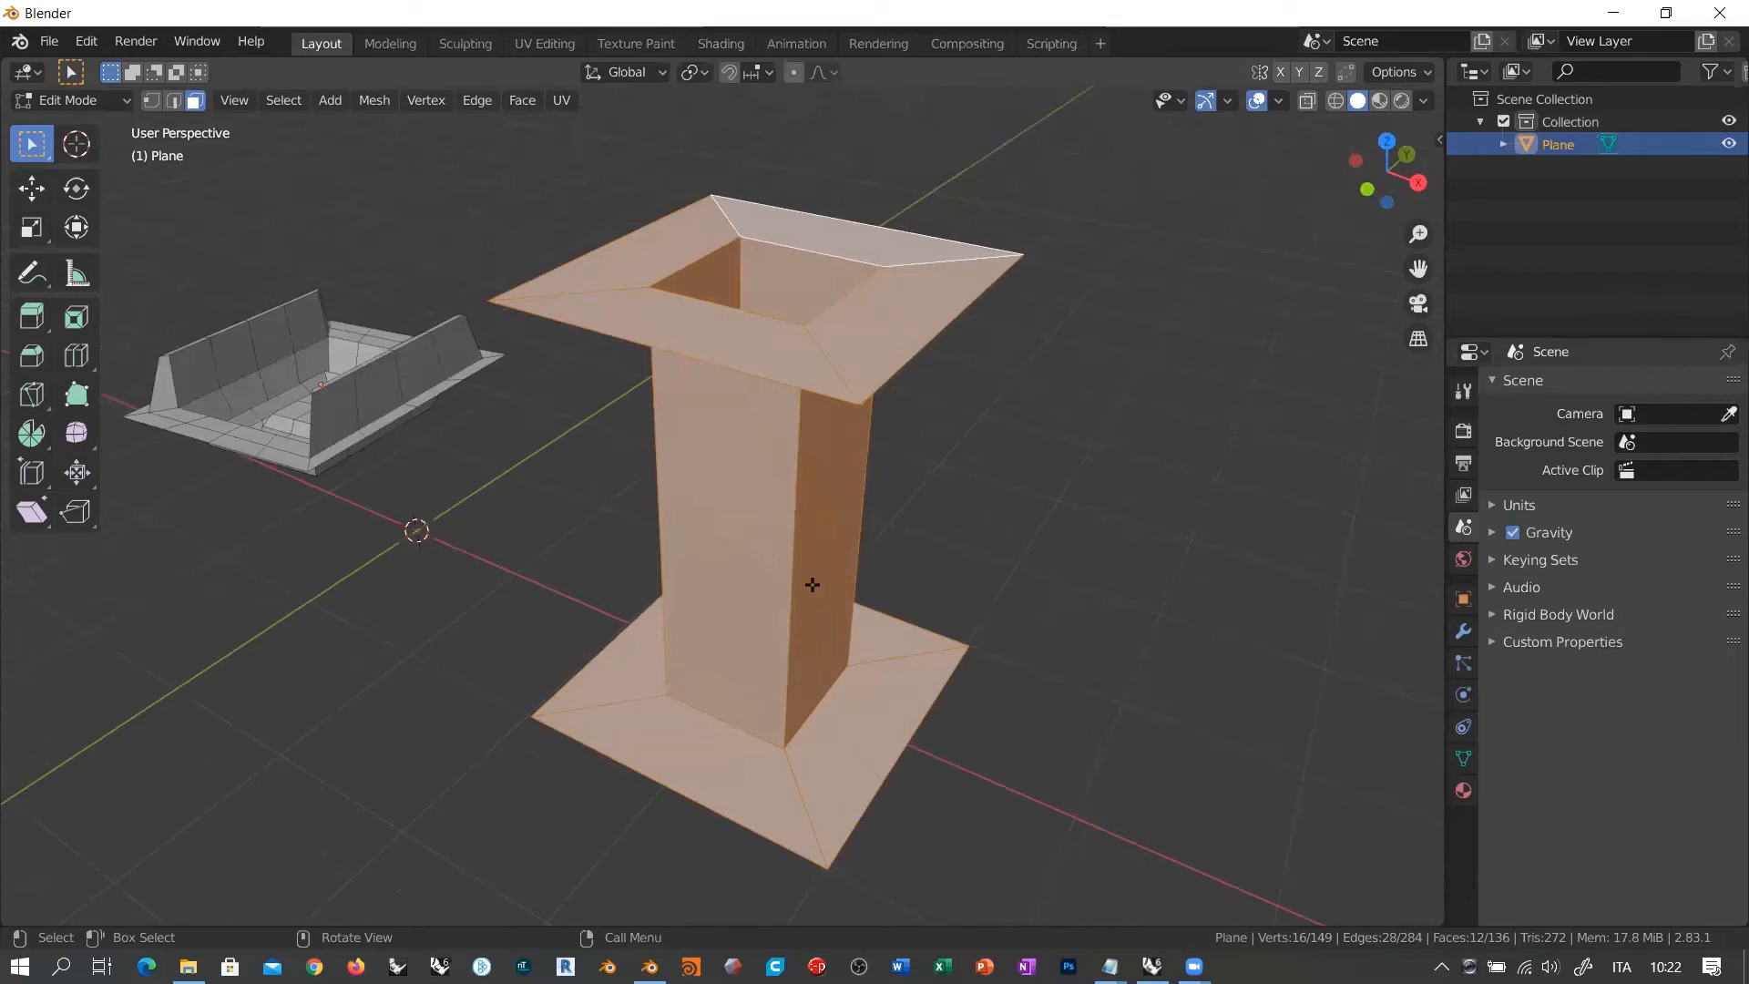
pyautogui.moveTo(811, 584); pyautogui.dragTo(795, 542, button='middle')
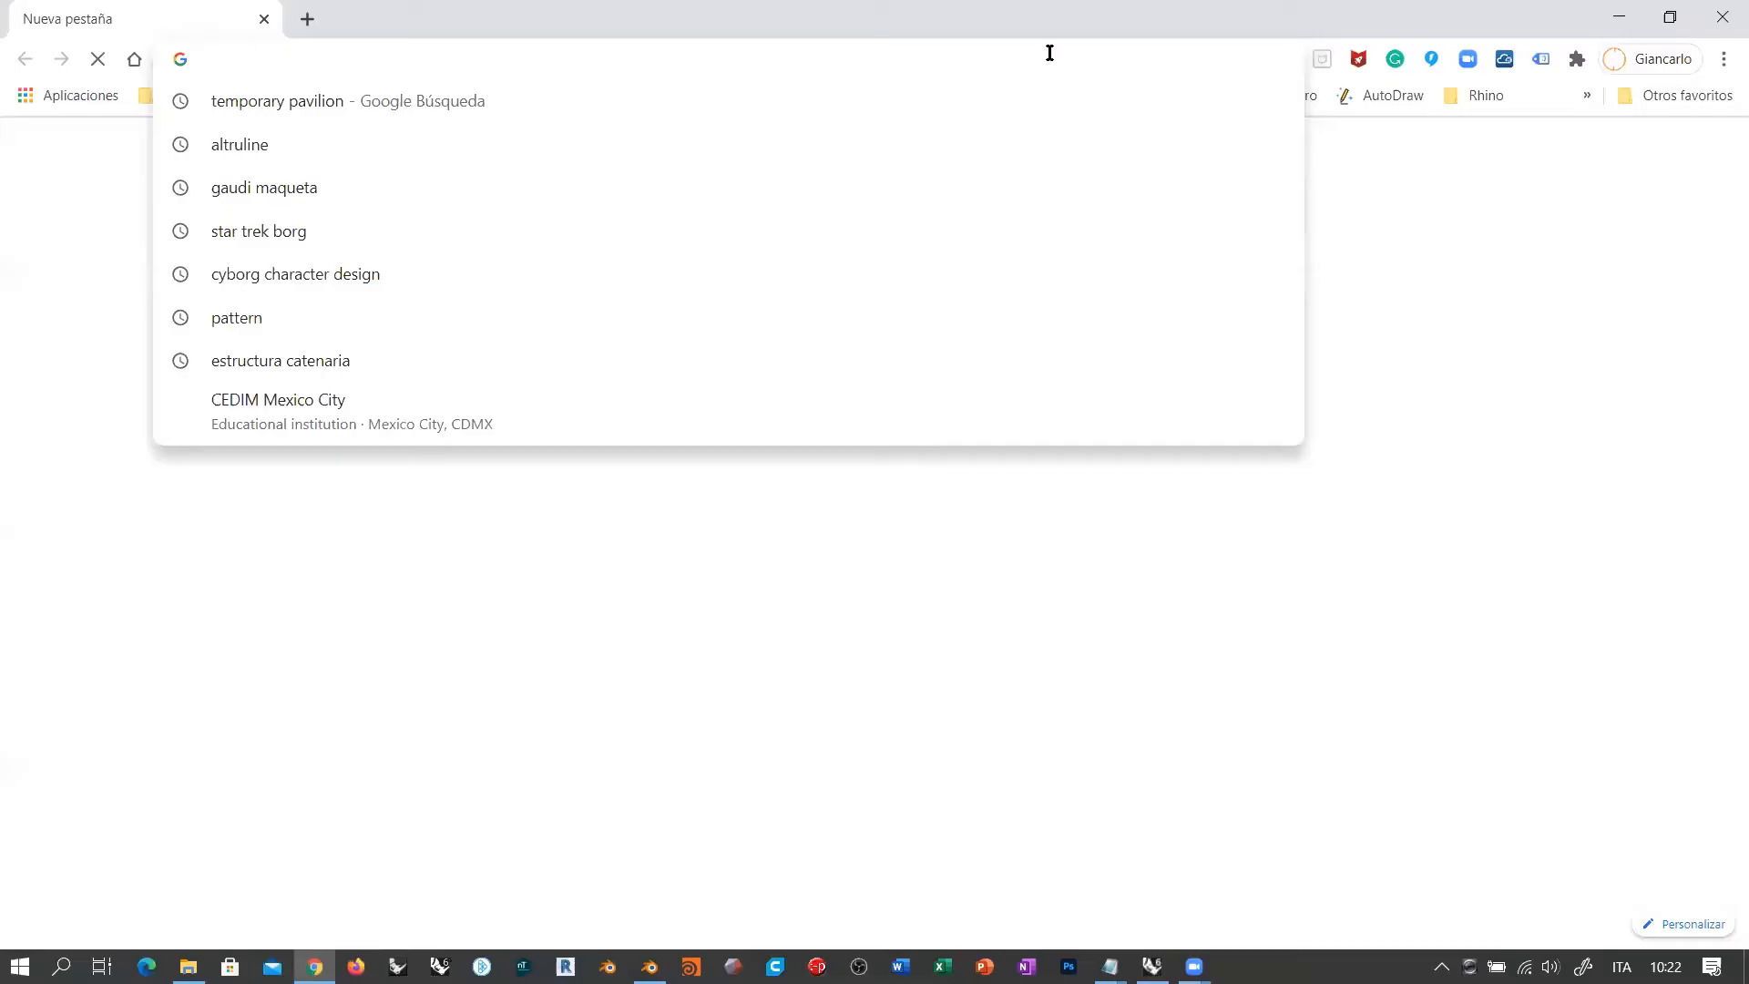
# Step: Switch to Chrome, view the Performant Fibers online training post on the Instagram profile, and return to Blender
pyautogui.write('insta')
pyautogui.press('Return')
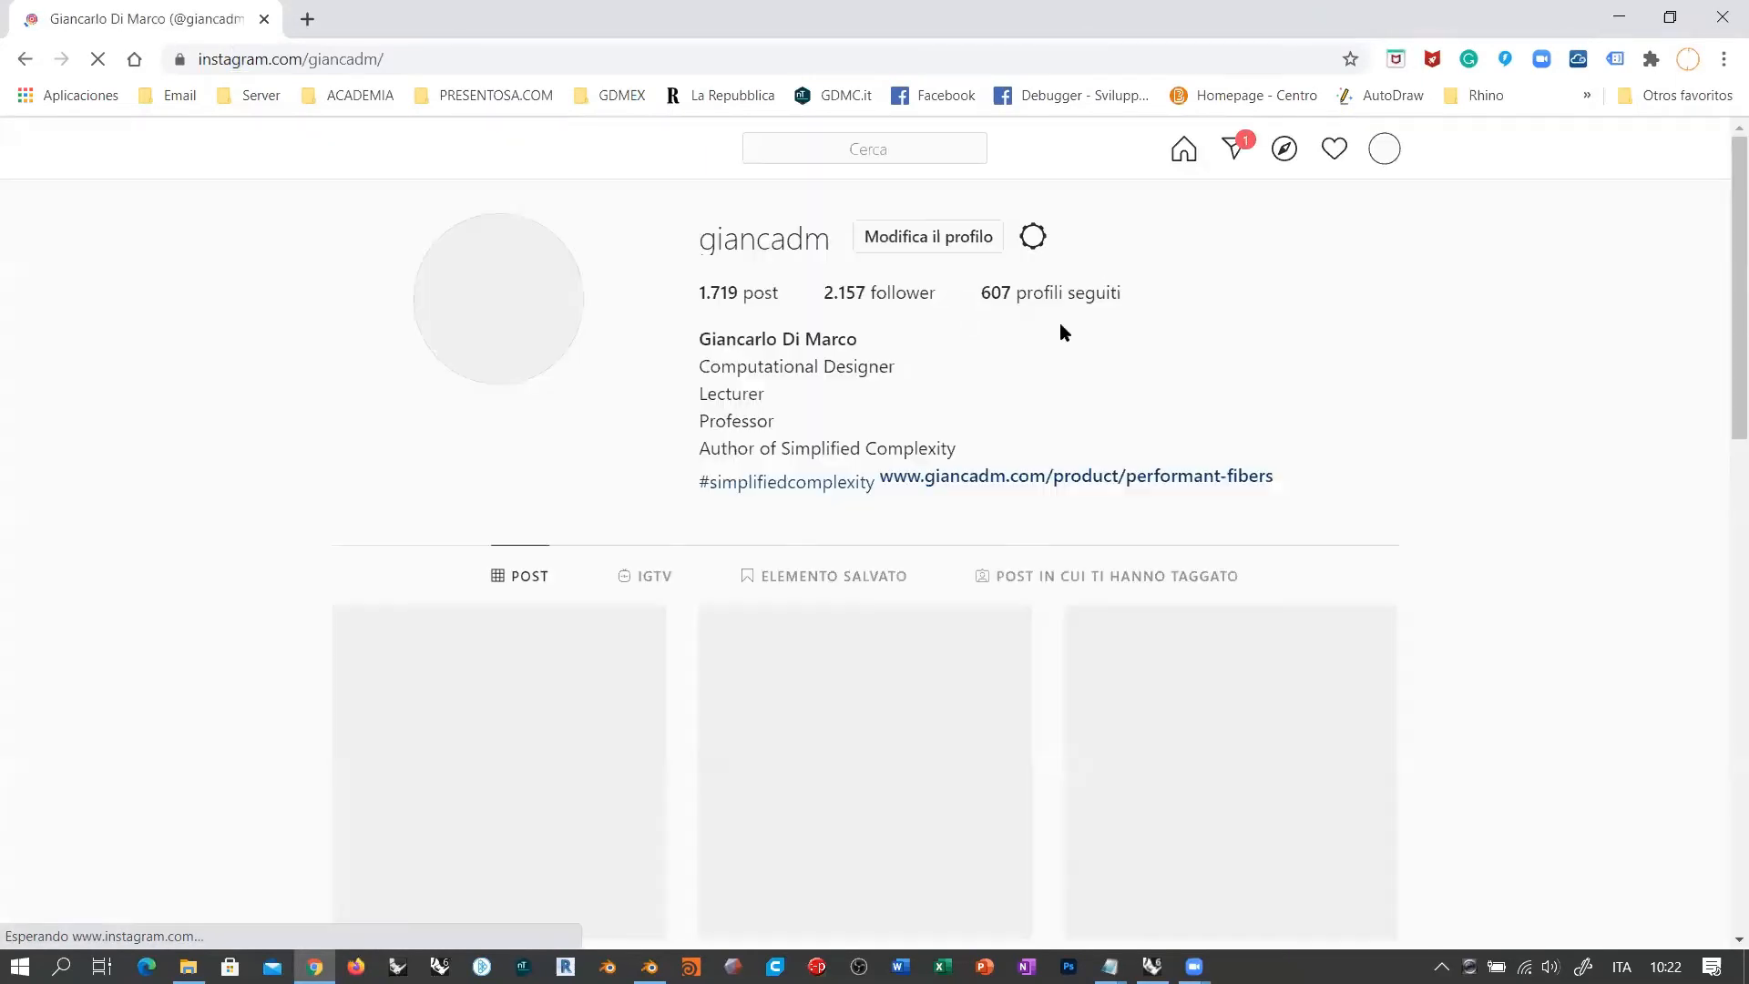
pyautogui.scroll(-4, 359, 321)
pyautogui.click(911, 360)
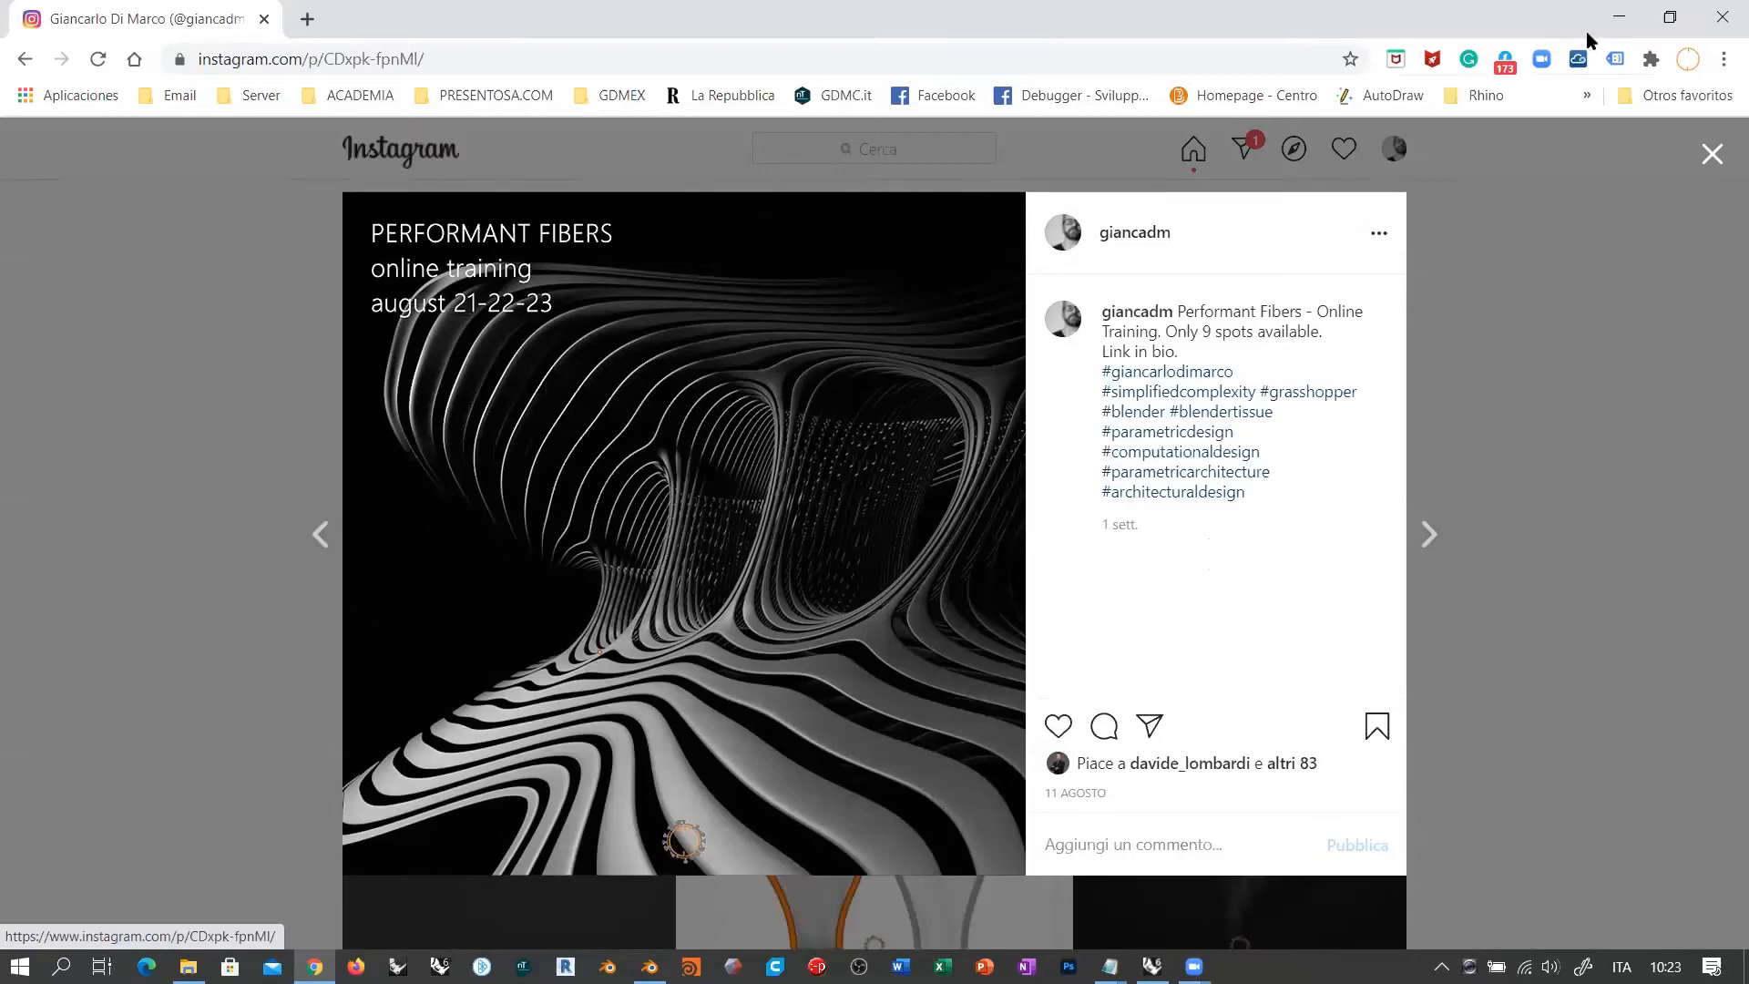
pyautogui.click(1619, 17)
pyautogui.moveTo(937, 487); pyautogui.dragTo(741, 480, button='middle')
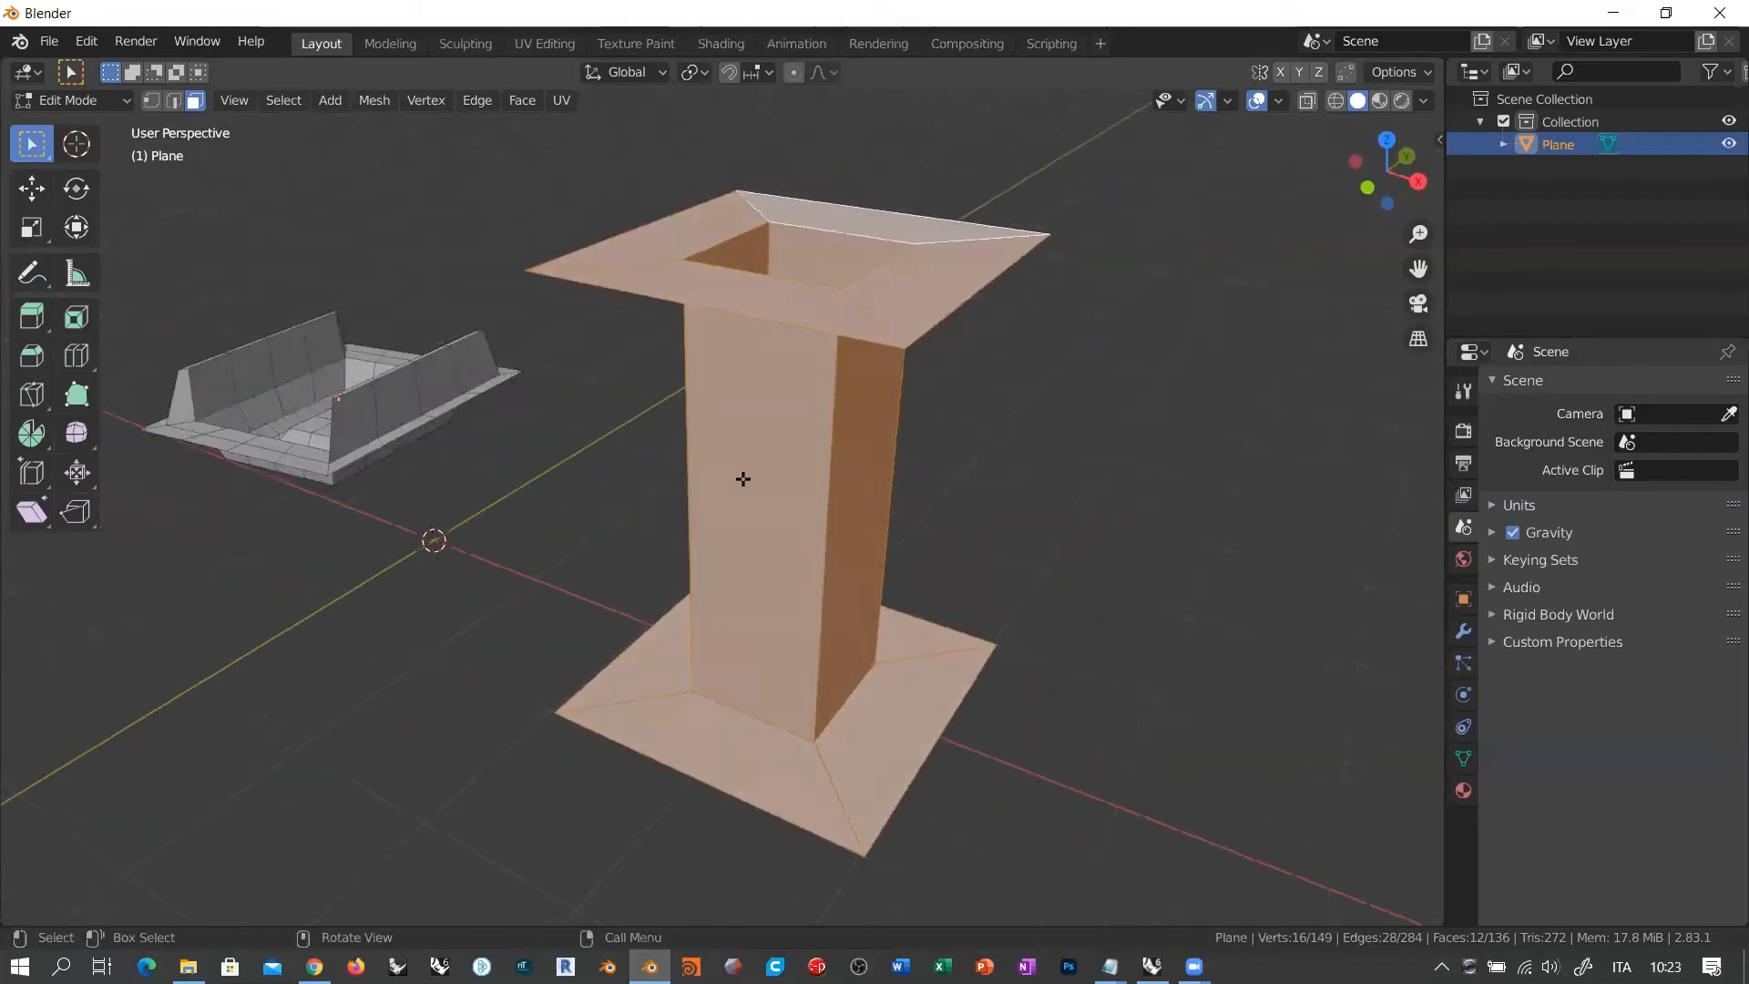
pyautogui.moveTo(886, 572); pyautogui.dragTo(867, 470, button='middle')
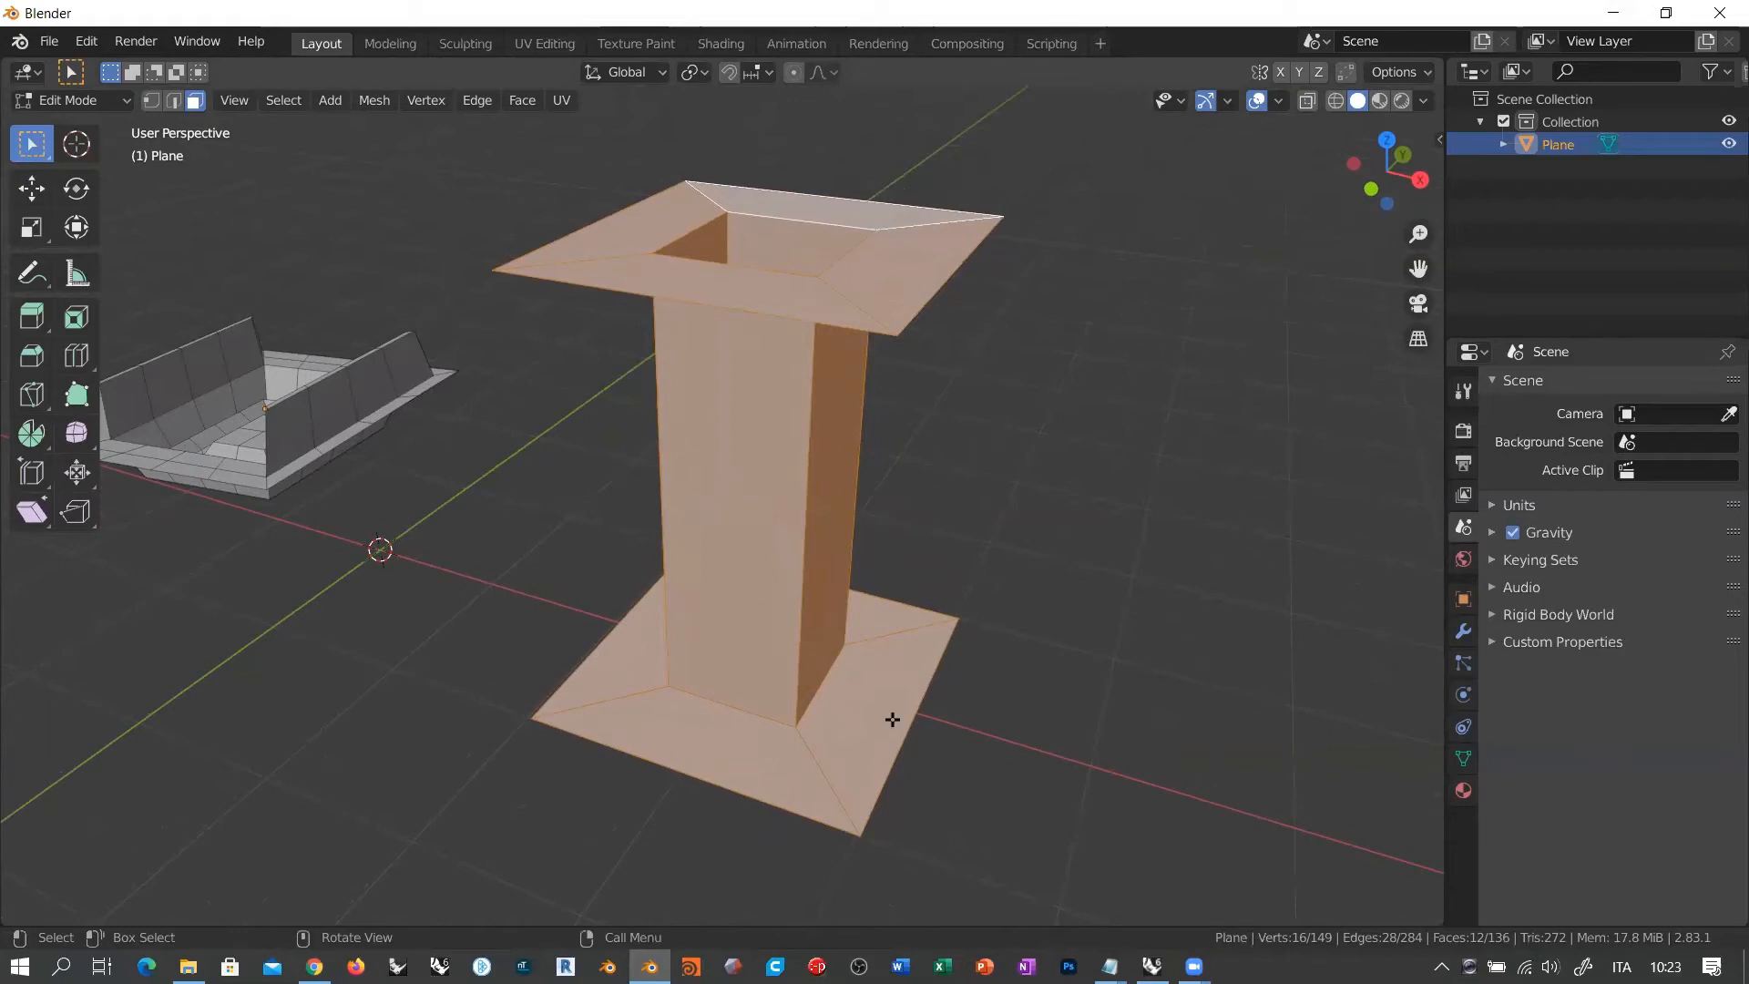
pyautogui.moveTo(951, 490); pyautogui.dragTo(969, 472, button='middle')
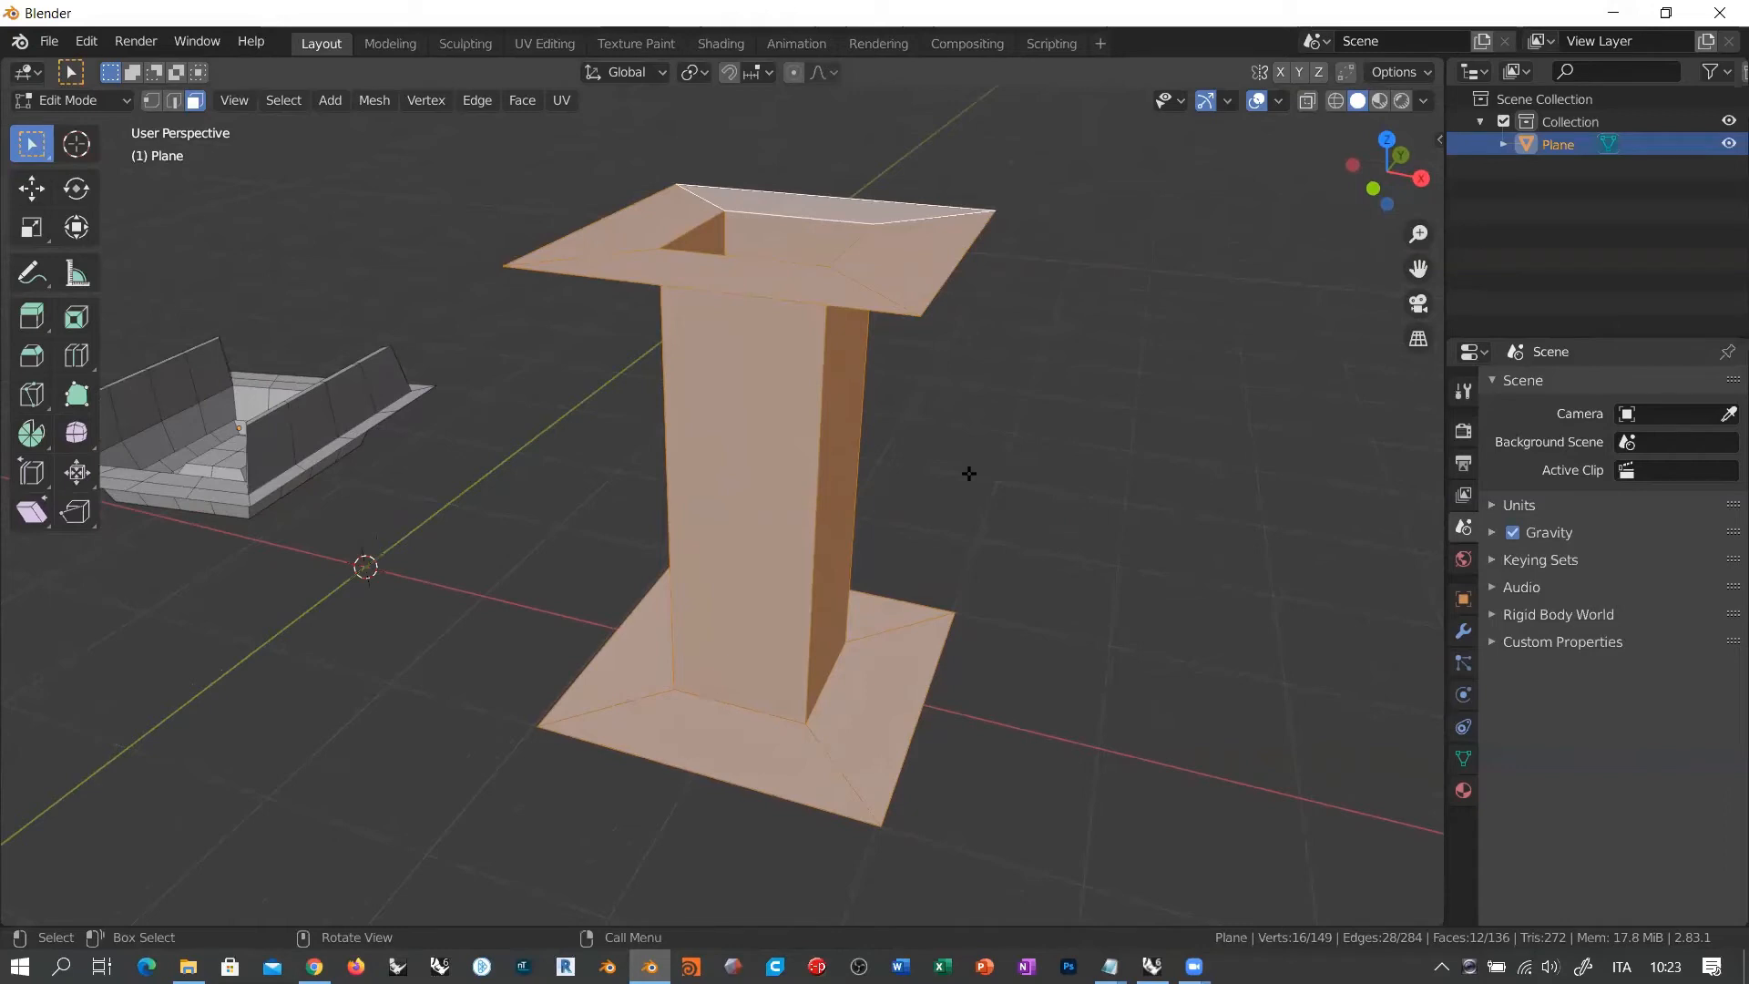
# Step: In vertex select mode, try to box-select the whole walled tray mesh in solid shading and check it for missed vertices
pyautogui.moveTo(953, 434); pyautogui.dragTo(914, 437, button='middle')
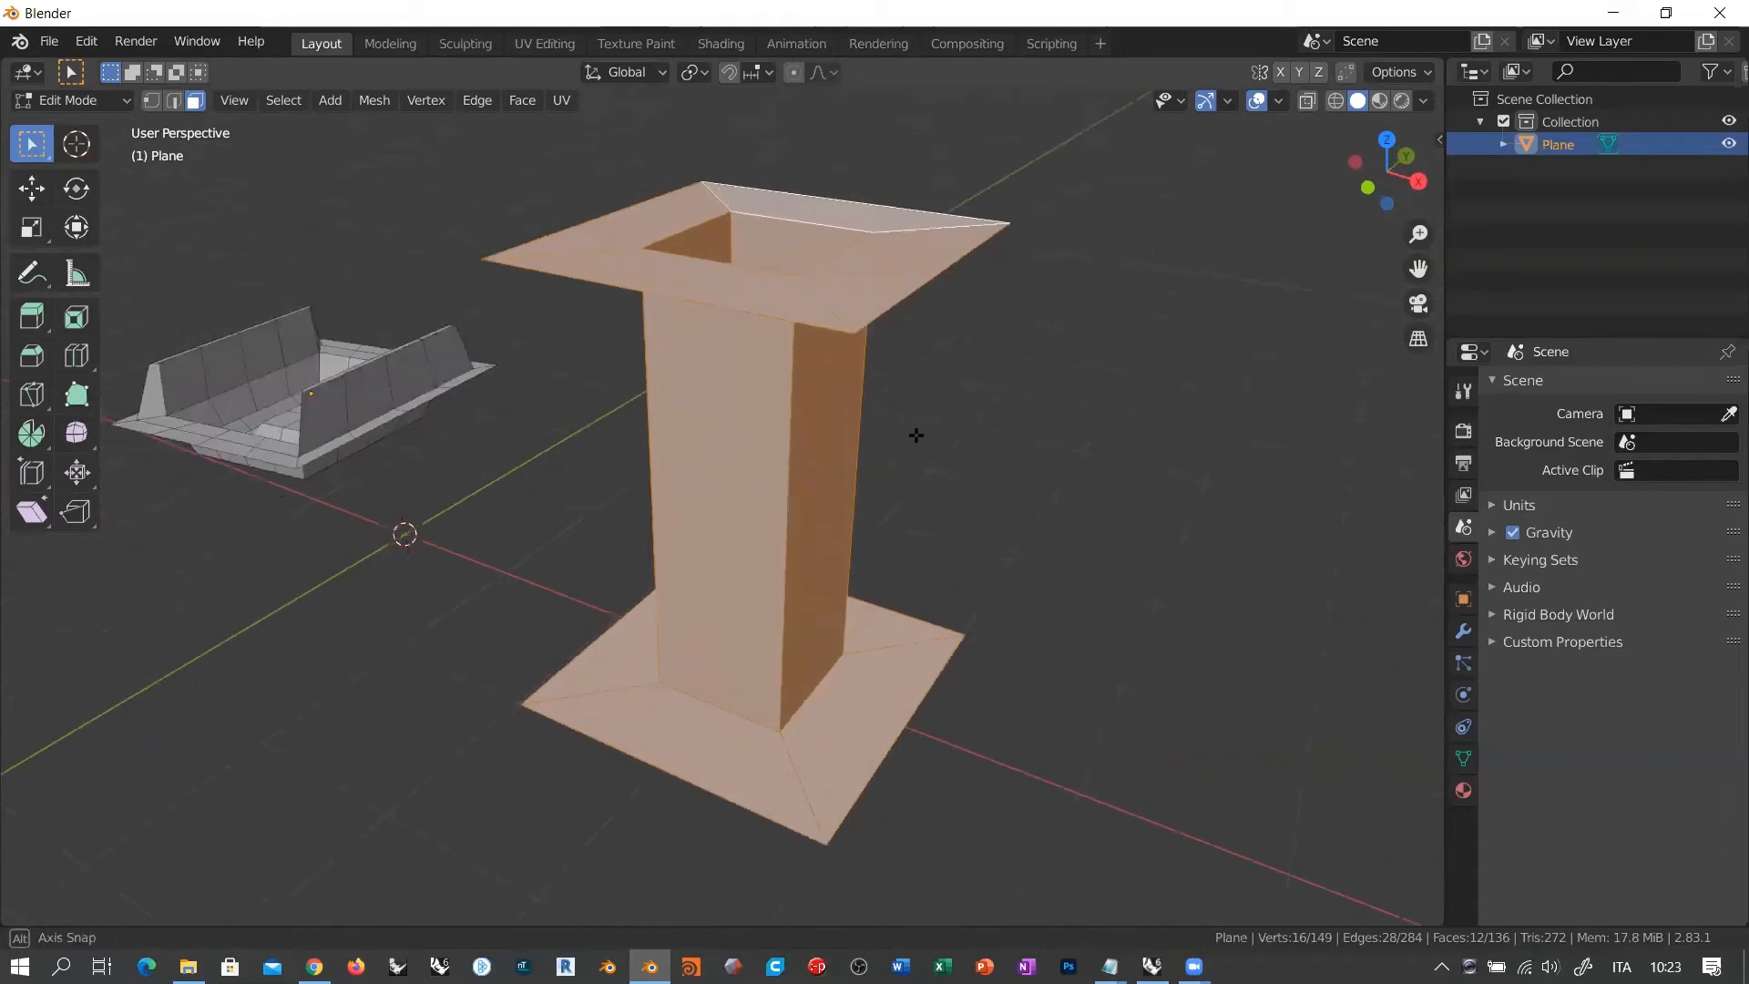
pyautogui.moveTo(577, 501); pyautogui.dragTo(418, 473, button='middle')
pyautogui.moveTo(501, 373); pyautogui.dragTo(500, 519, button='middle')
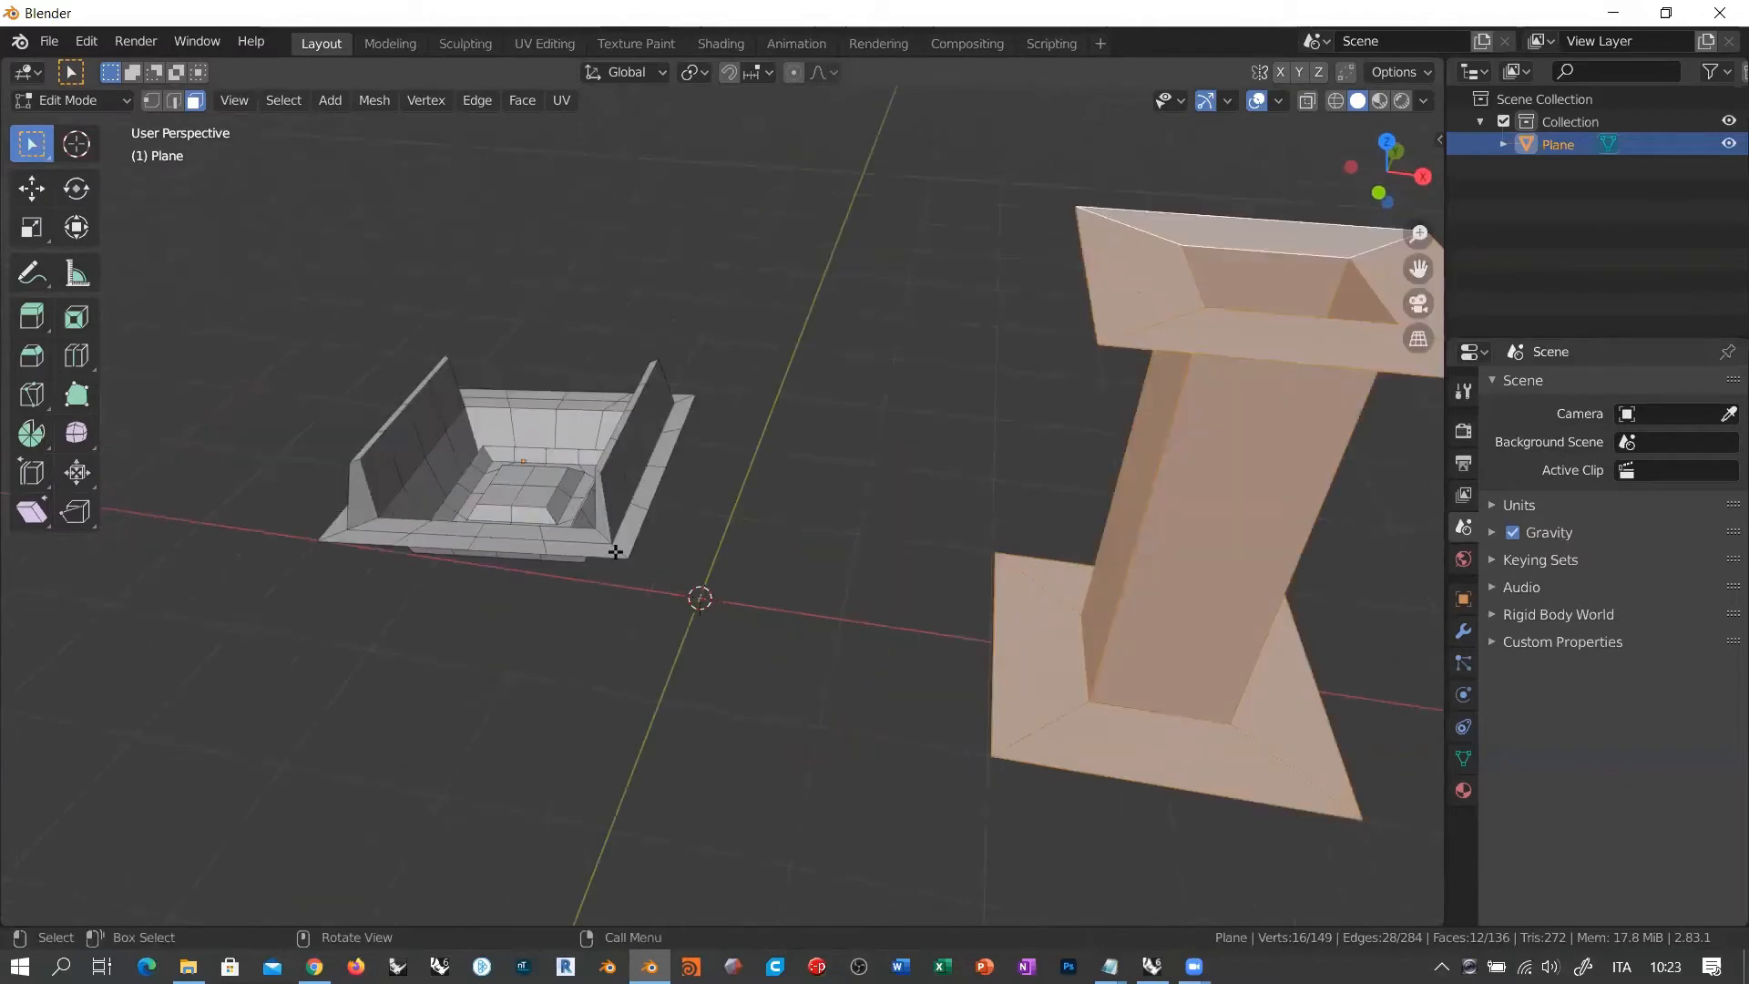
pyautogui.moveTo(571, 484); pyautogui.dragTo(684, 514, button='middle')
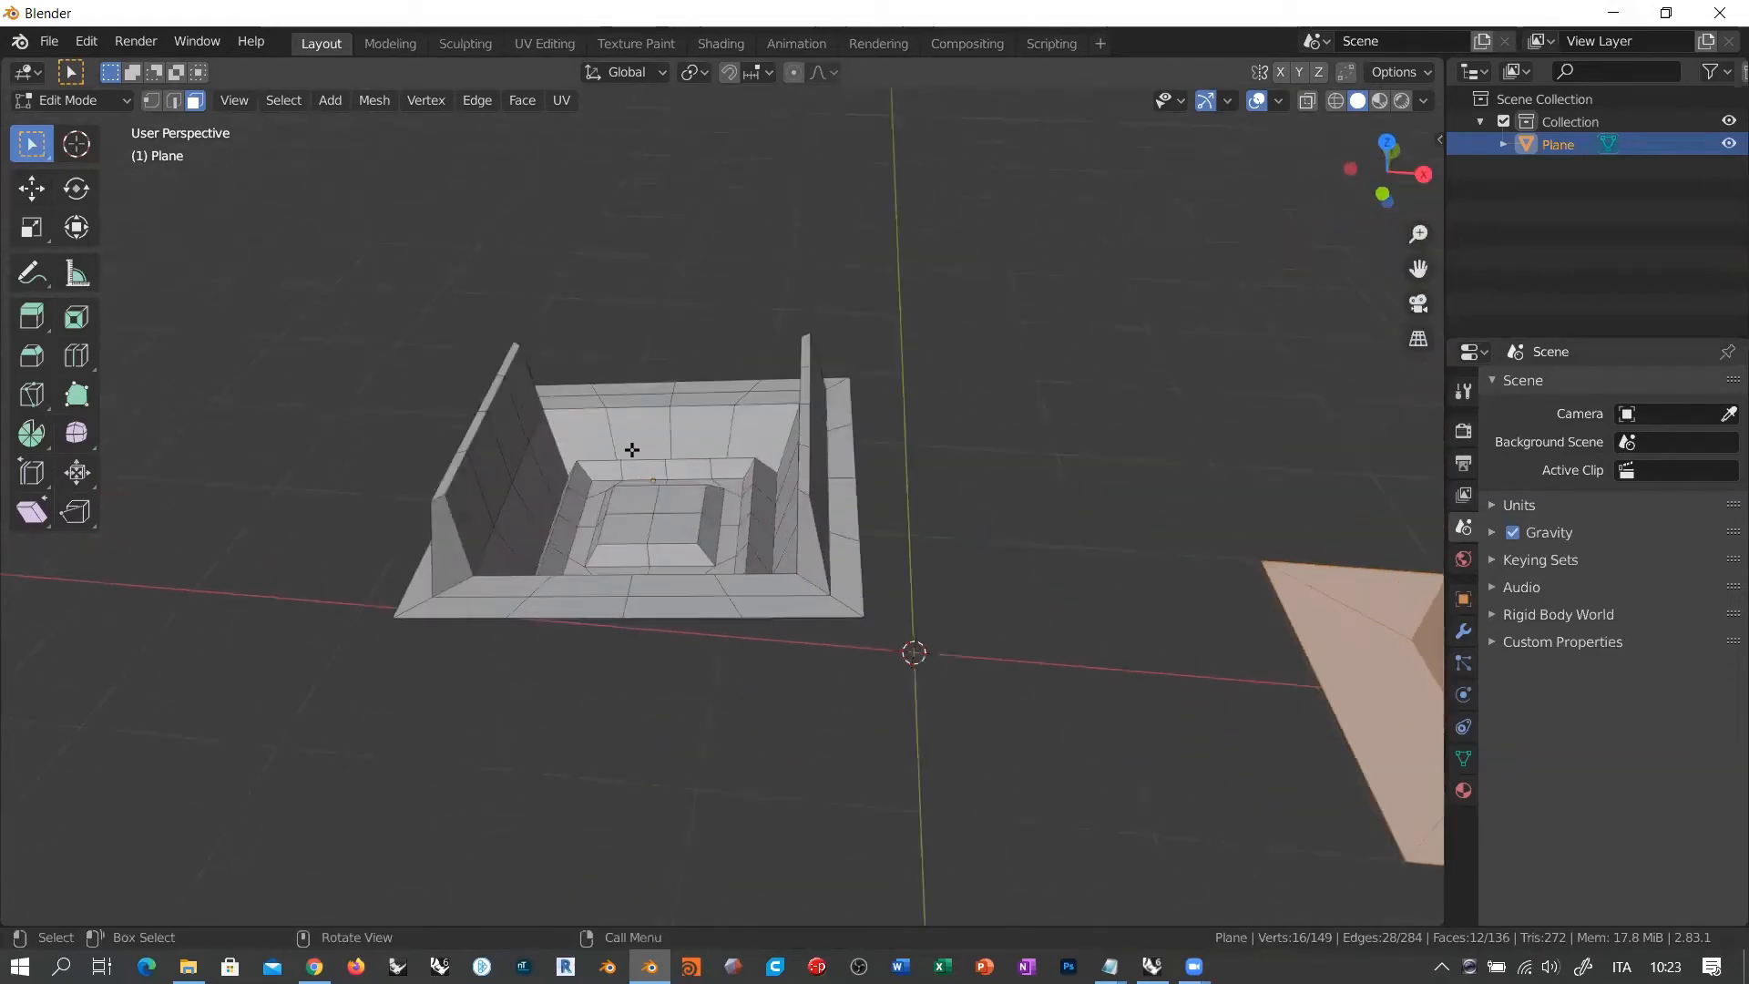
pyautogui.click(152, 102)
pyautogui.moveTo(282, 256); pyautogui.dragTo(958, 734)
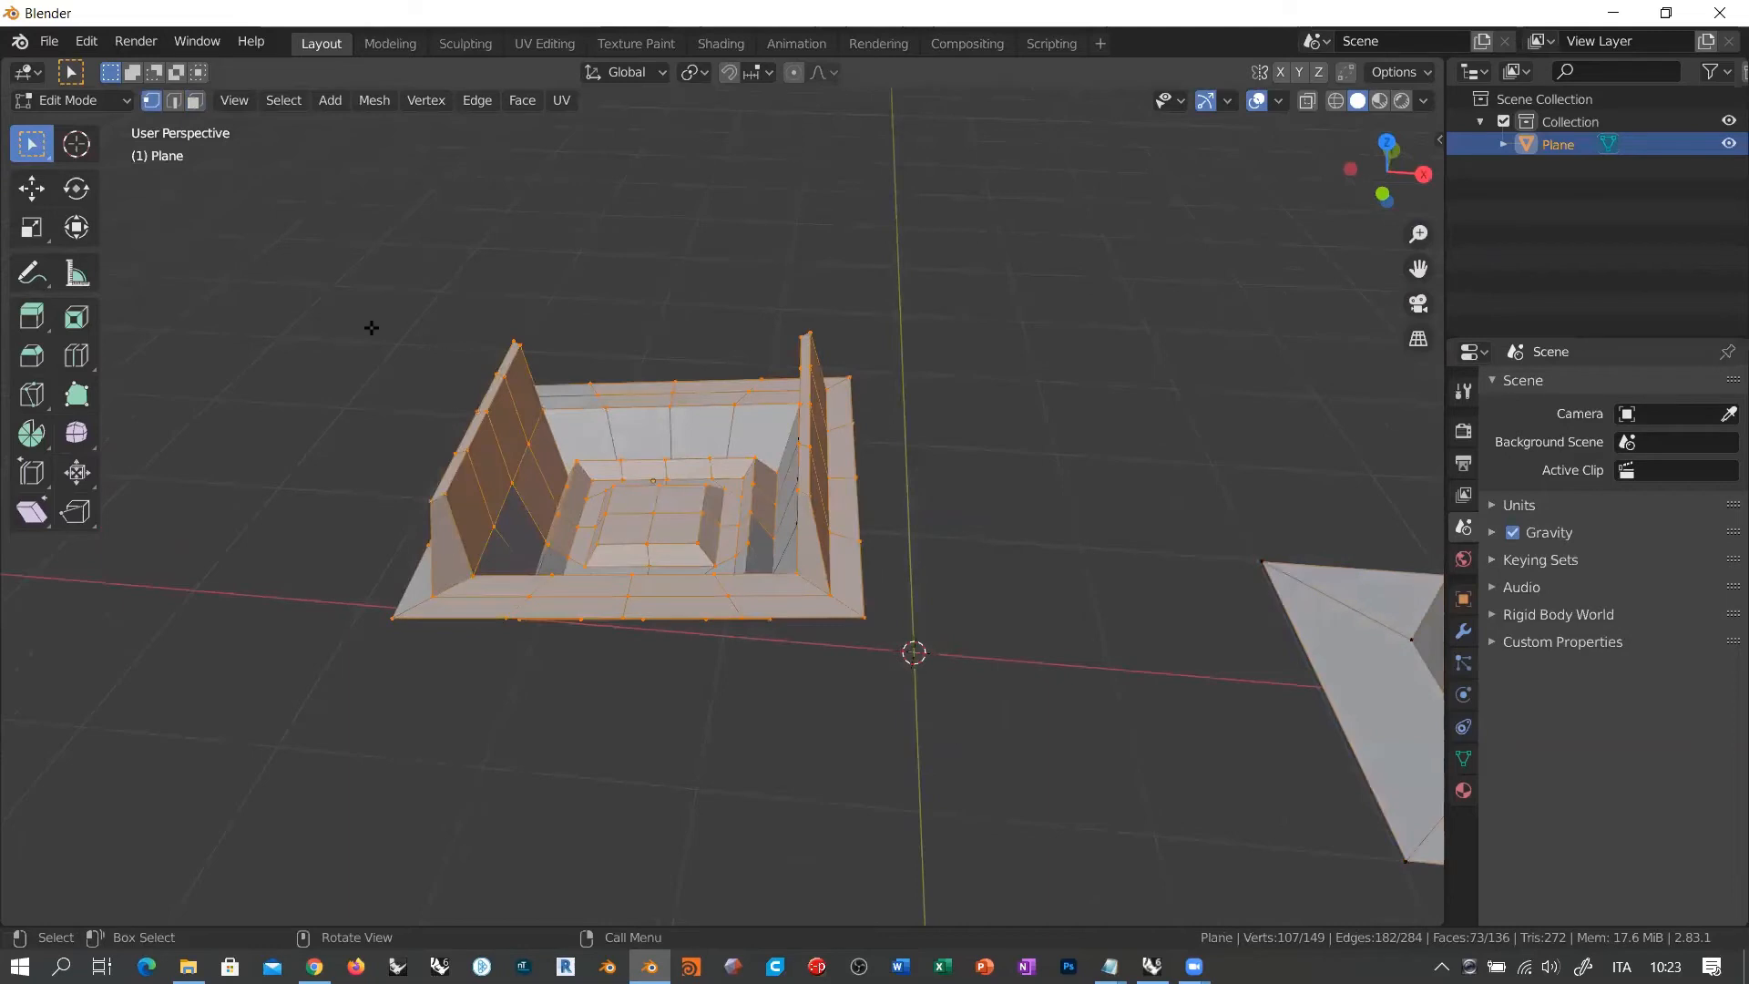
pyautogui.moveTo(308, 270); pyautogui.dragTo(1097, 750)
pyautogui.moveTo(801, 595); pyautogui.dragTo(765, 630, button='middle')
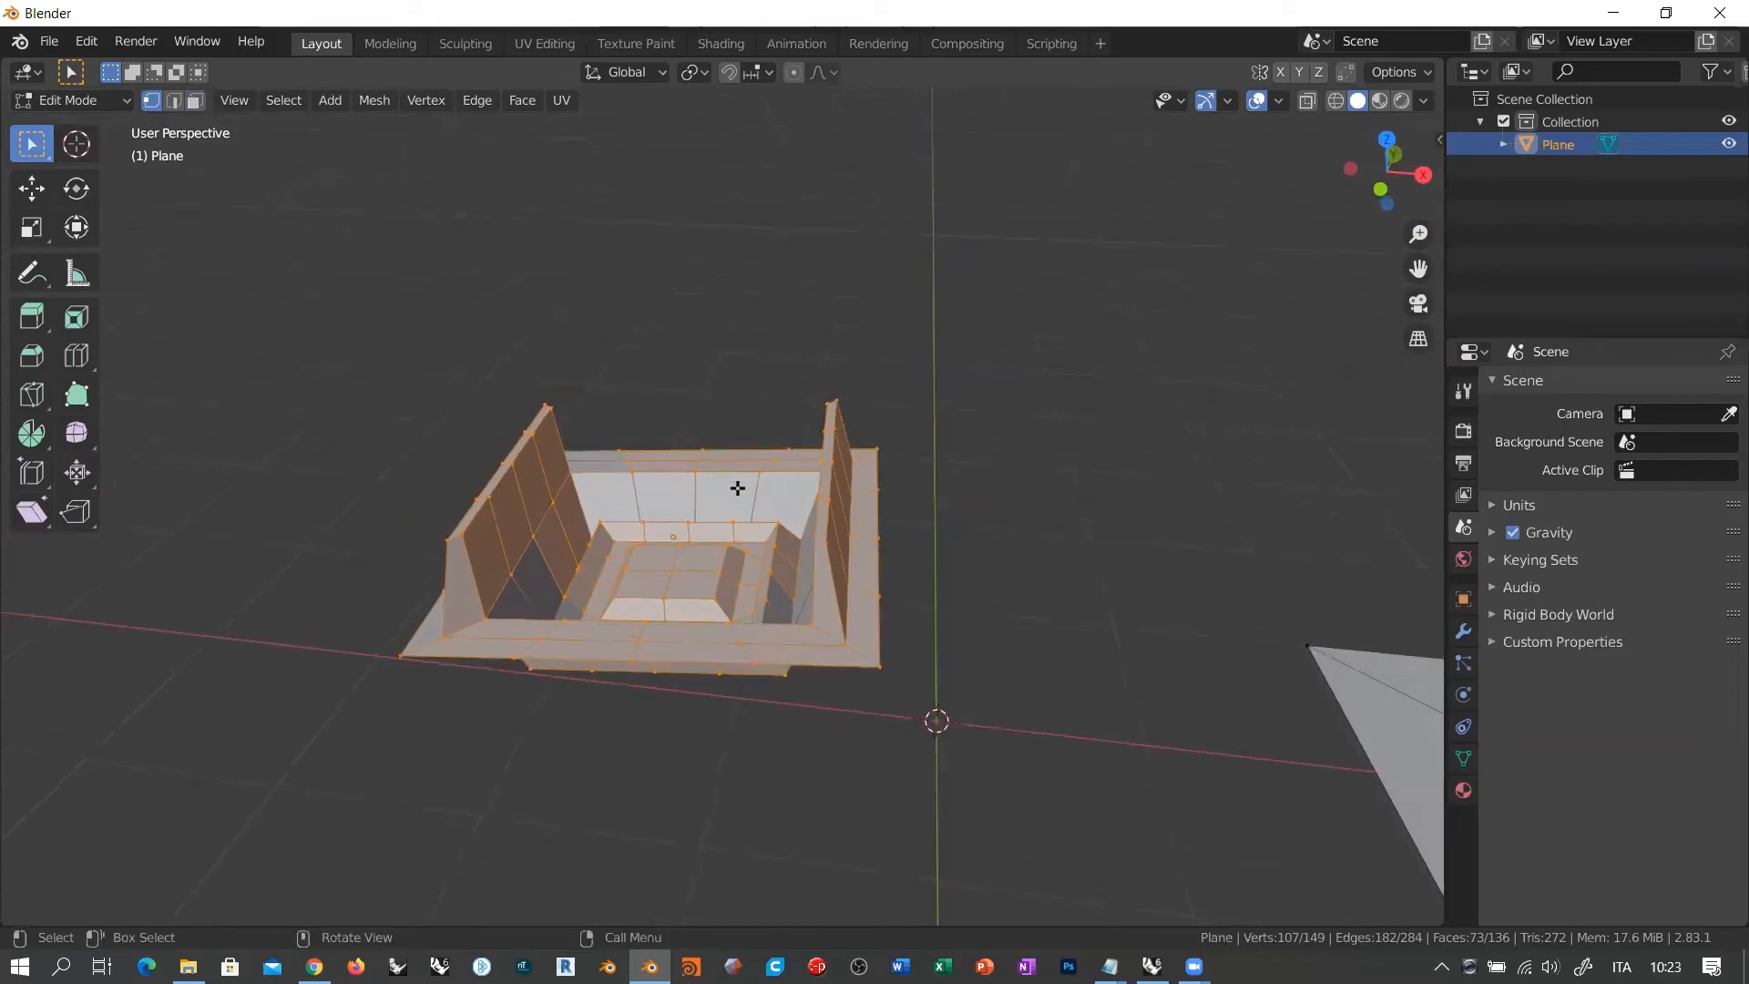
pyautogui.click(723, 731)
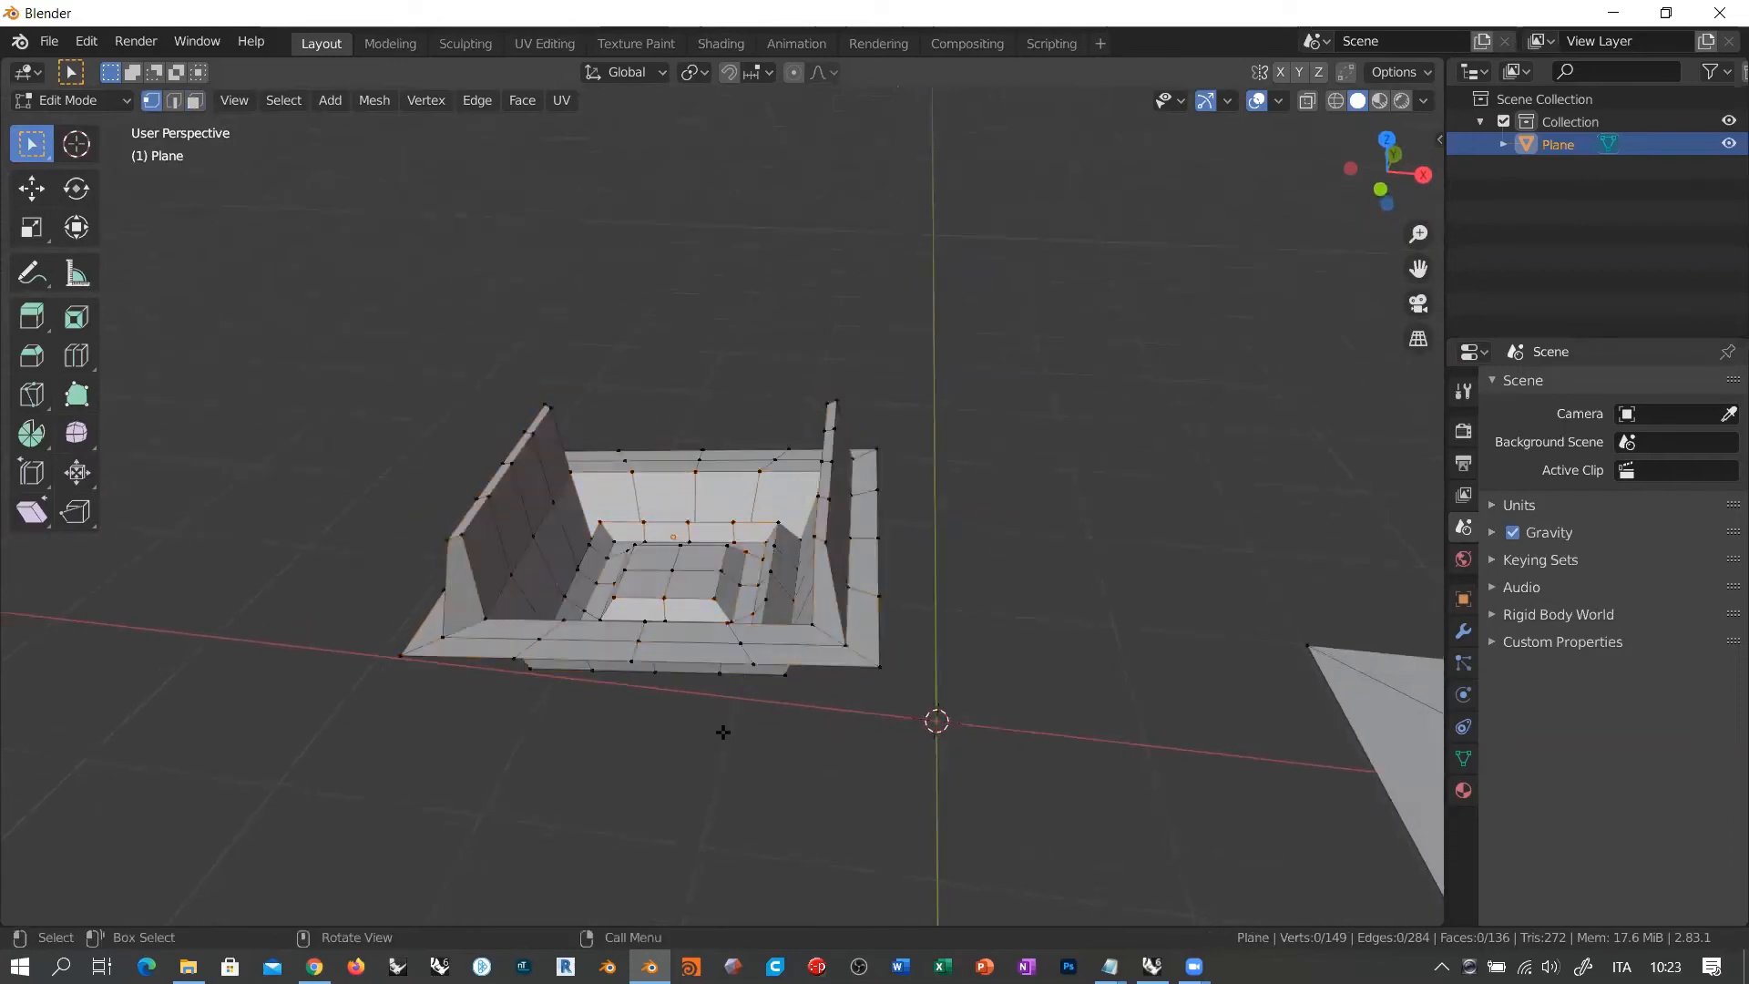
pyautogui.moveTo(312, 804); pyautogui.dragTo(1093, 275)
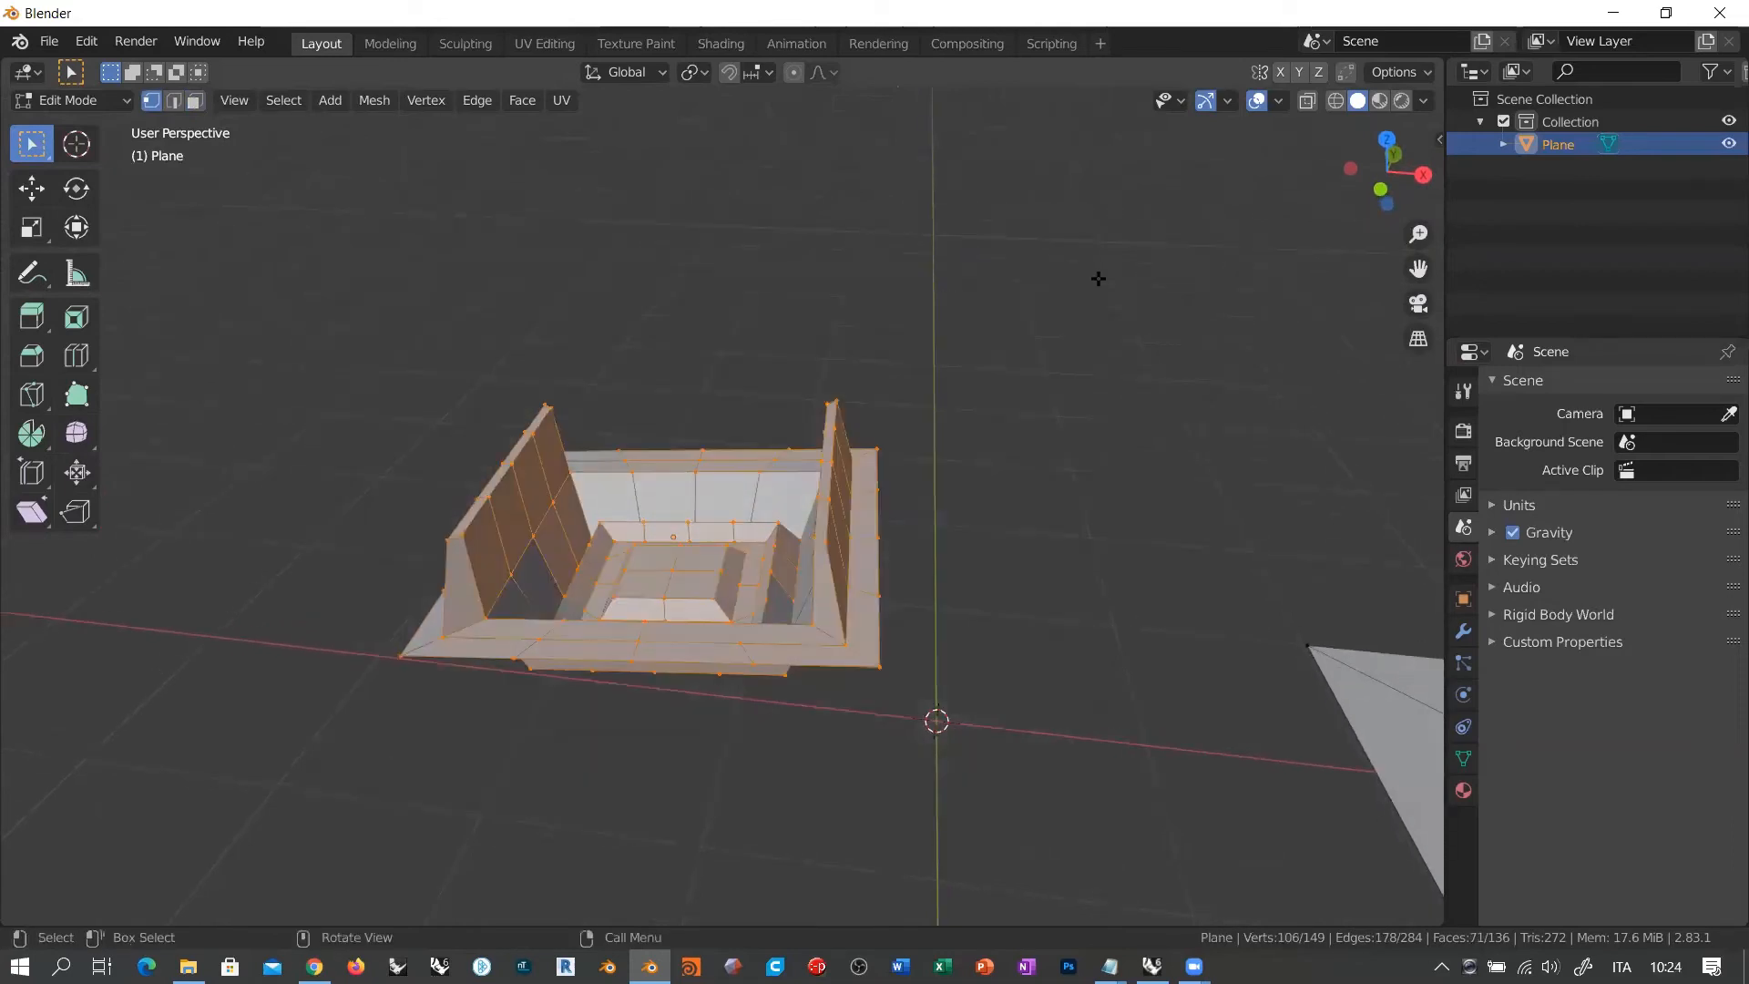
pyautogui.moveTo(820, 320); pyautogui.dragTo(592, 434, button='middle')
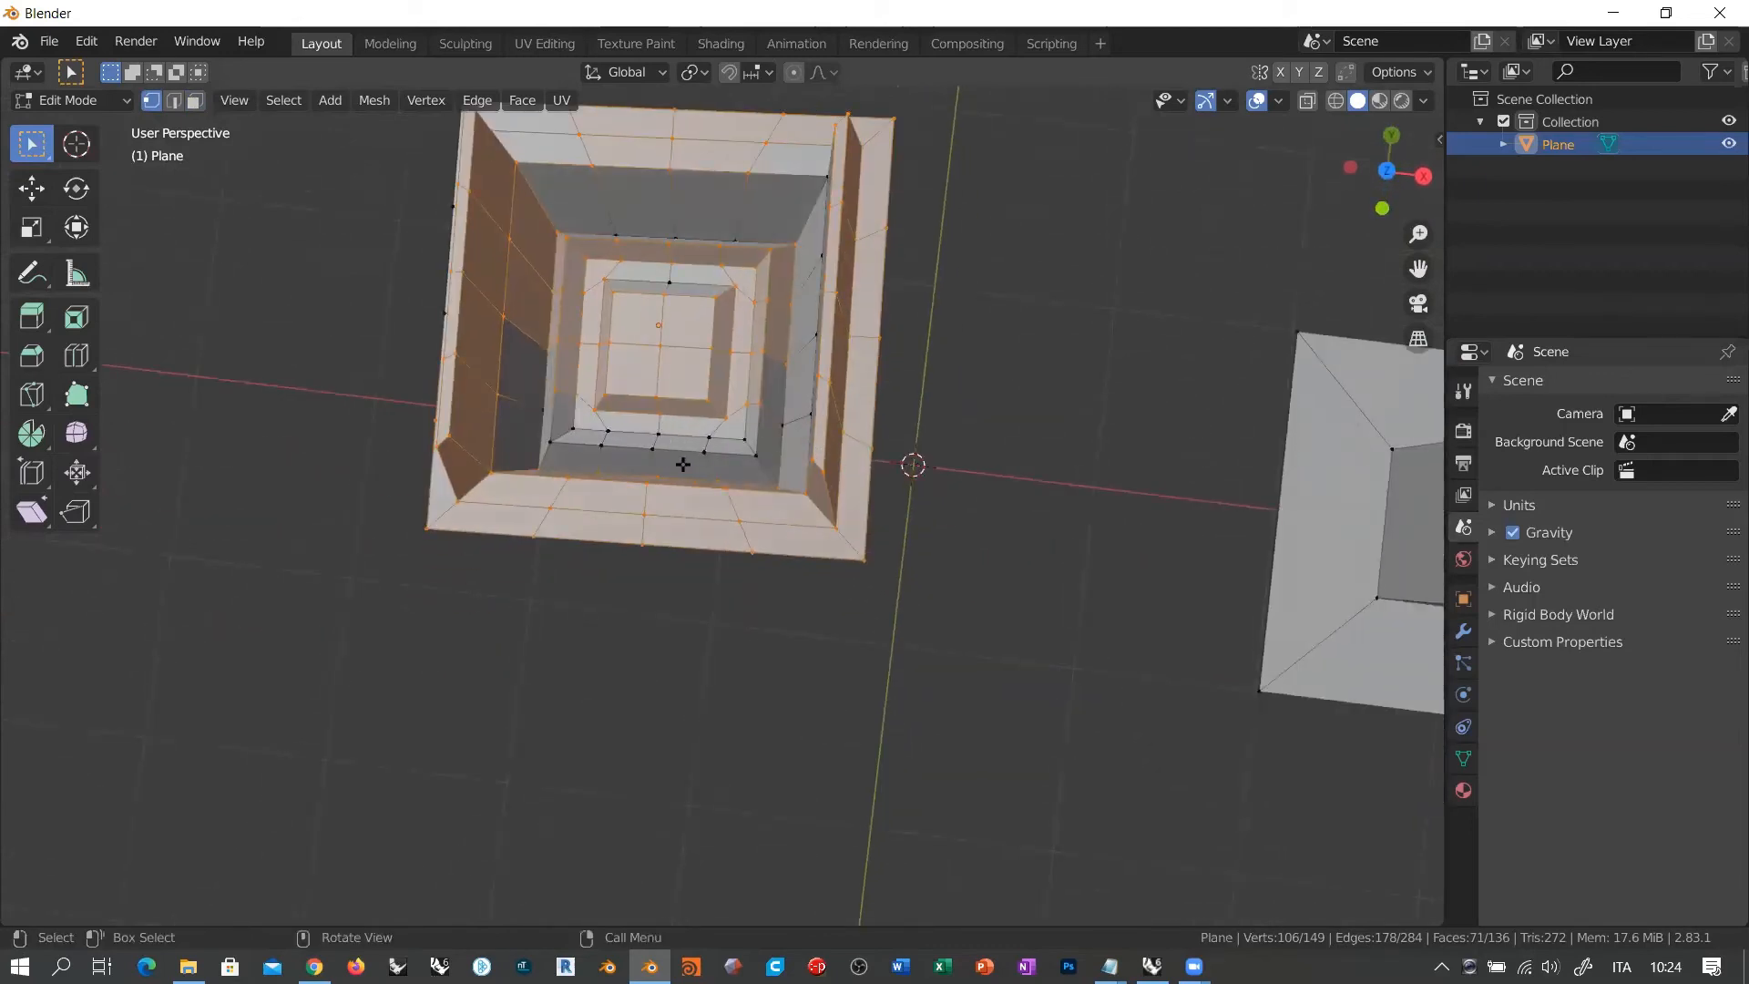
pyautogui.moveTo(746, 636); pyautogui.dragTo(689, 579, button='middle')
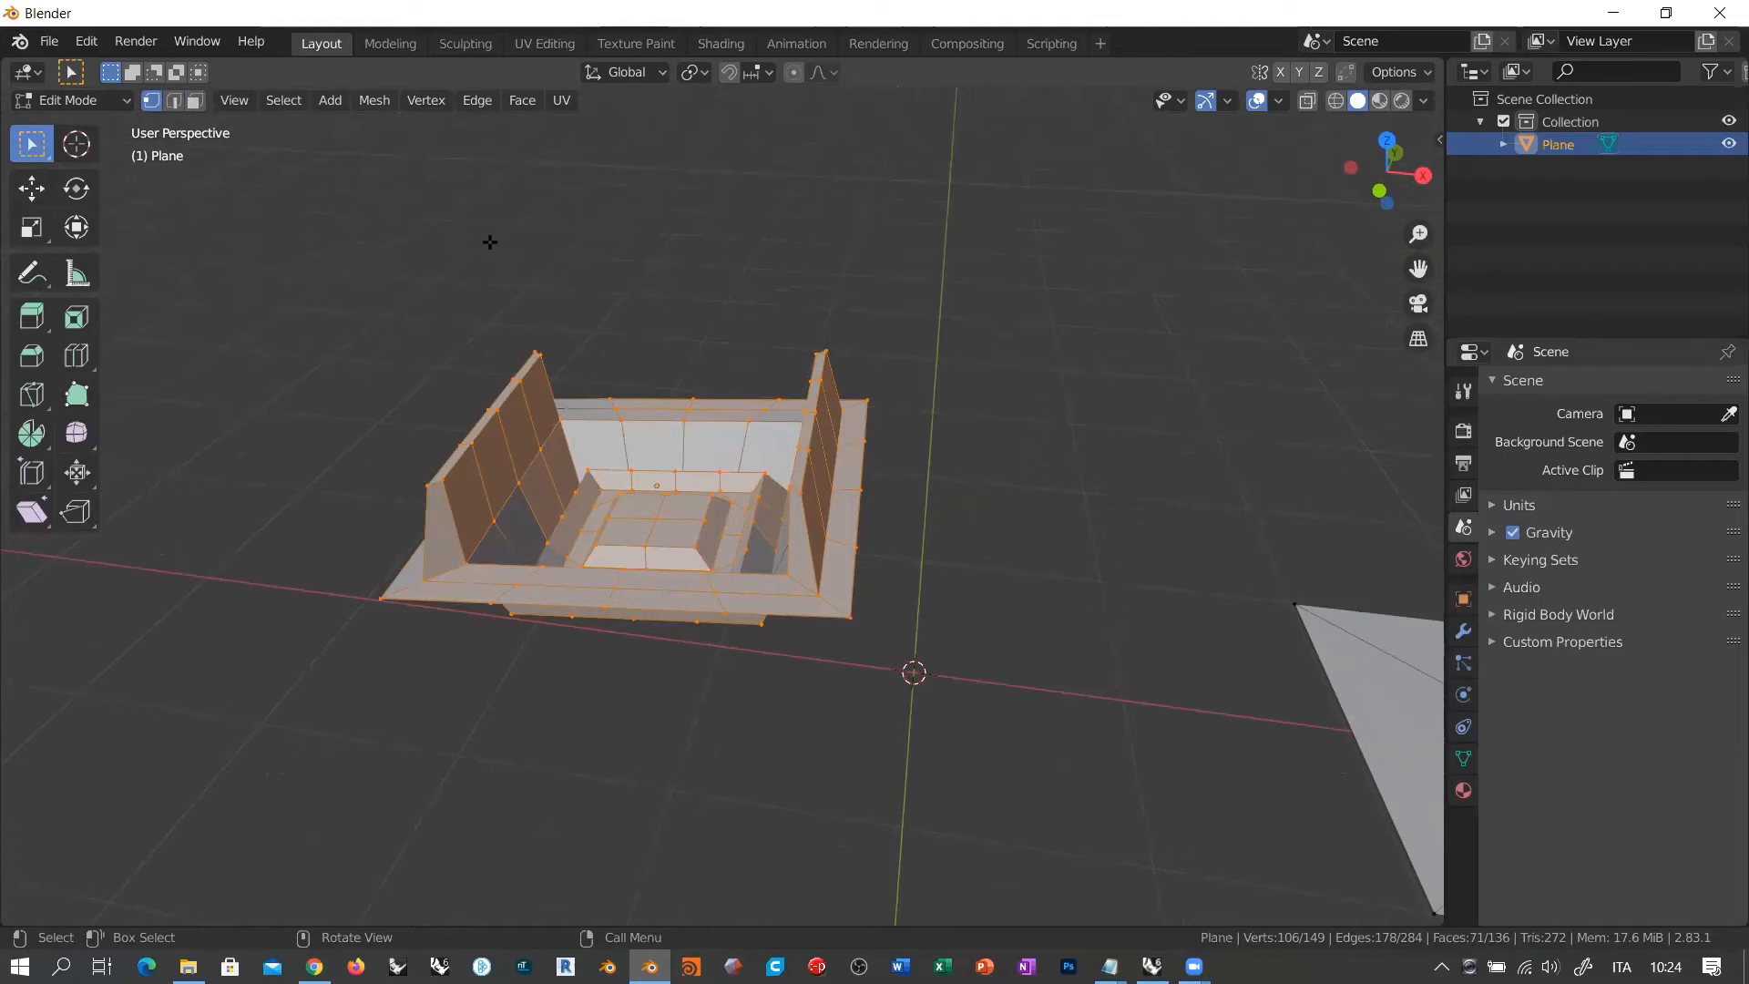
# Step: Switch the viewport to wireframe shading, box-select the entire walled tray mesh and delete its vertices
pyautogui.press('z')
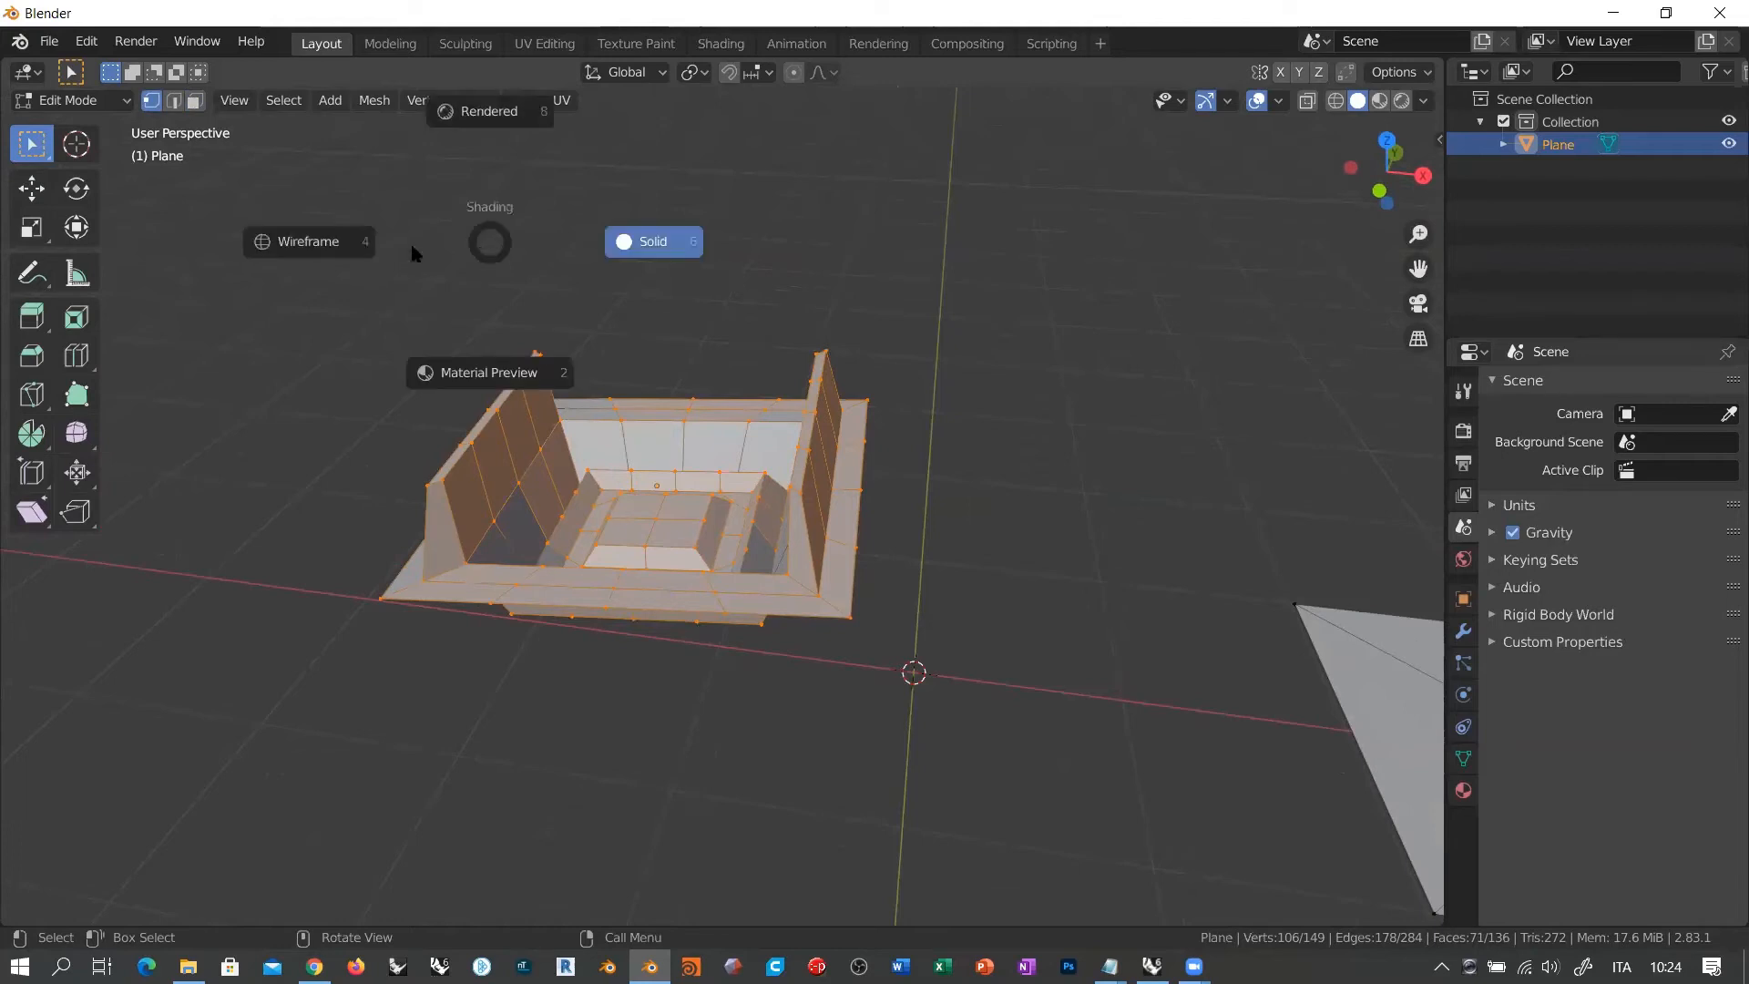
pyautogui.click(306, 241)
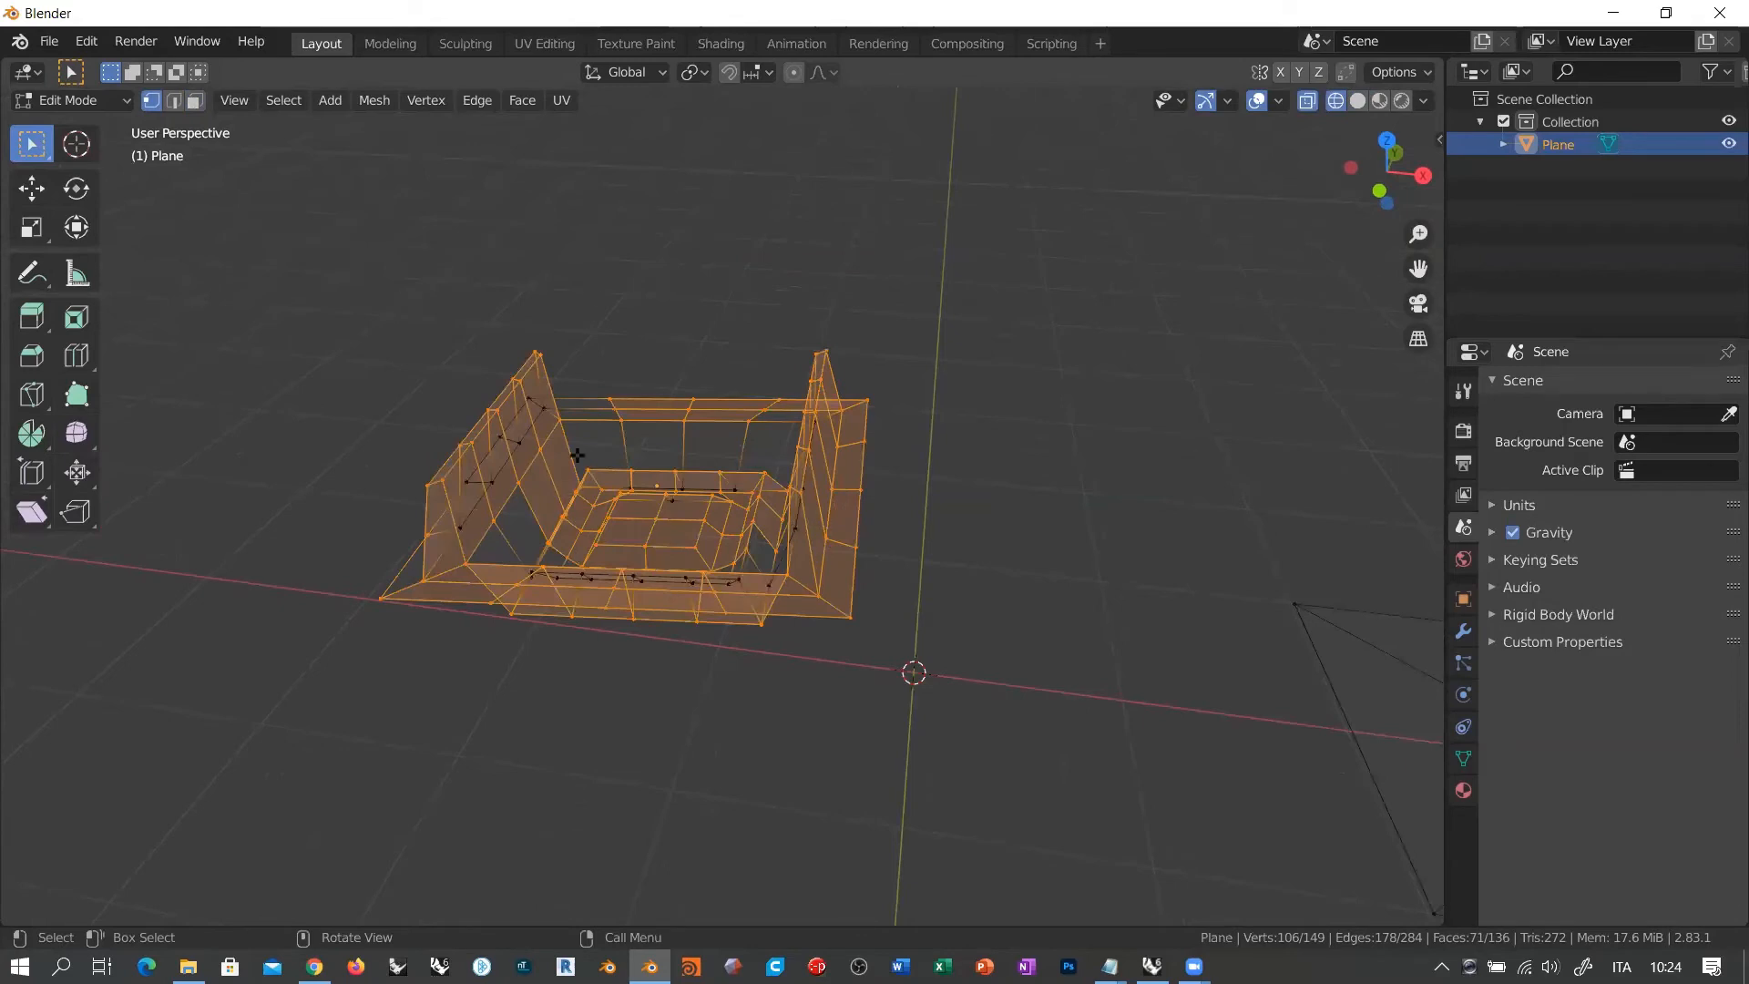
pyautogui.moveTo(310, 774); pyautogui.dragTo(1054, 184)
pyautogui.moveTo(634, 461); pyautogui.dragTo(476, 462, button='middle')
pyautogui.scroll(-3, 477, 463)
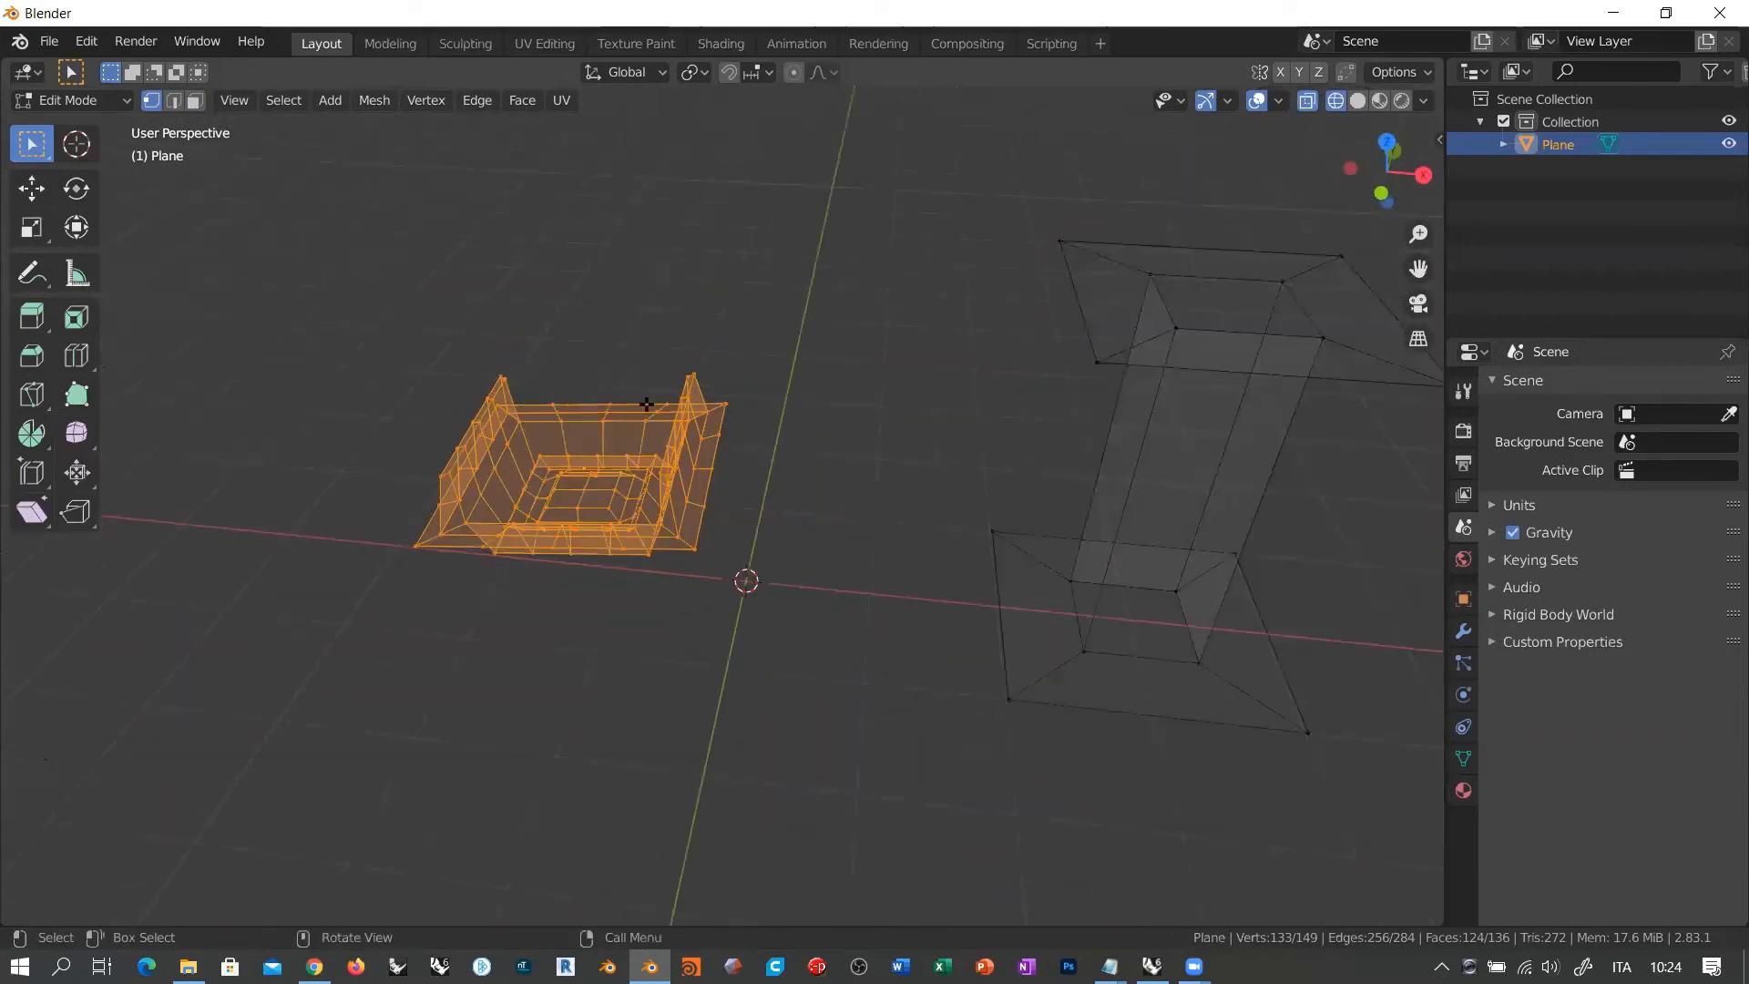
pyautogui.press('s')
pyautogui.press('x')
pyautogui.press('Escape')
pyautogui.press('x')
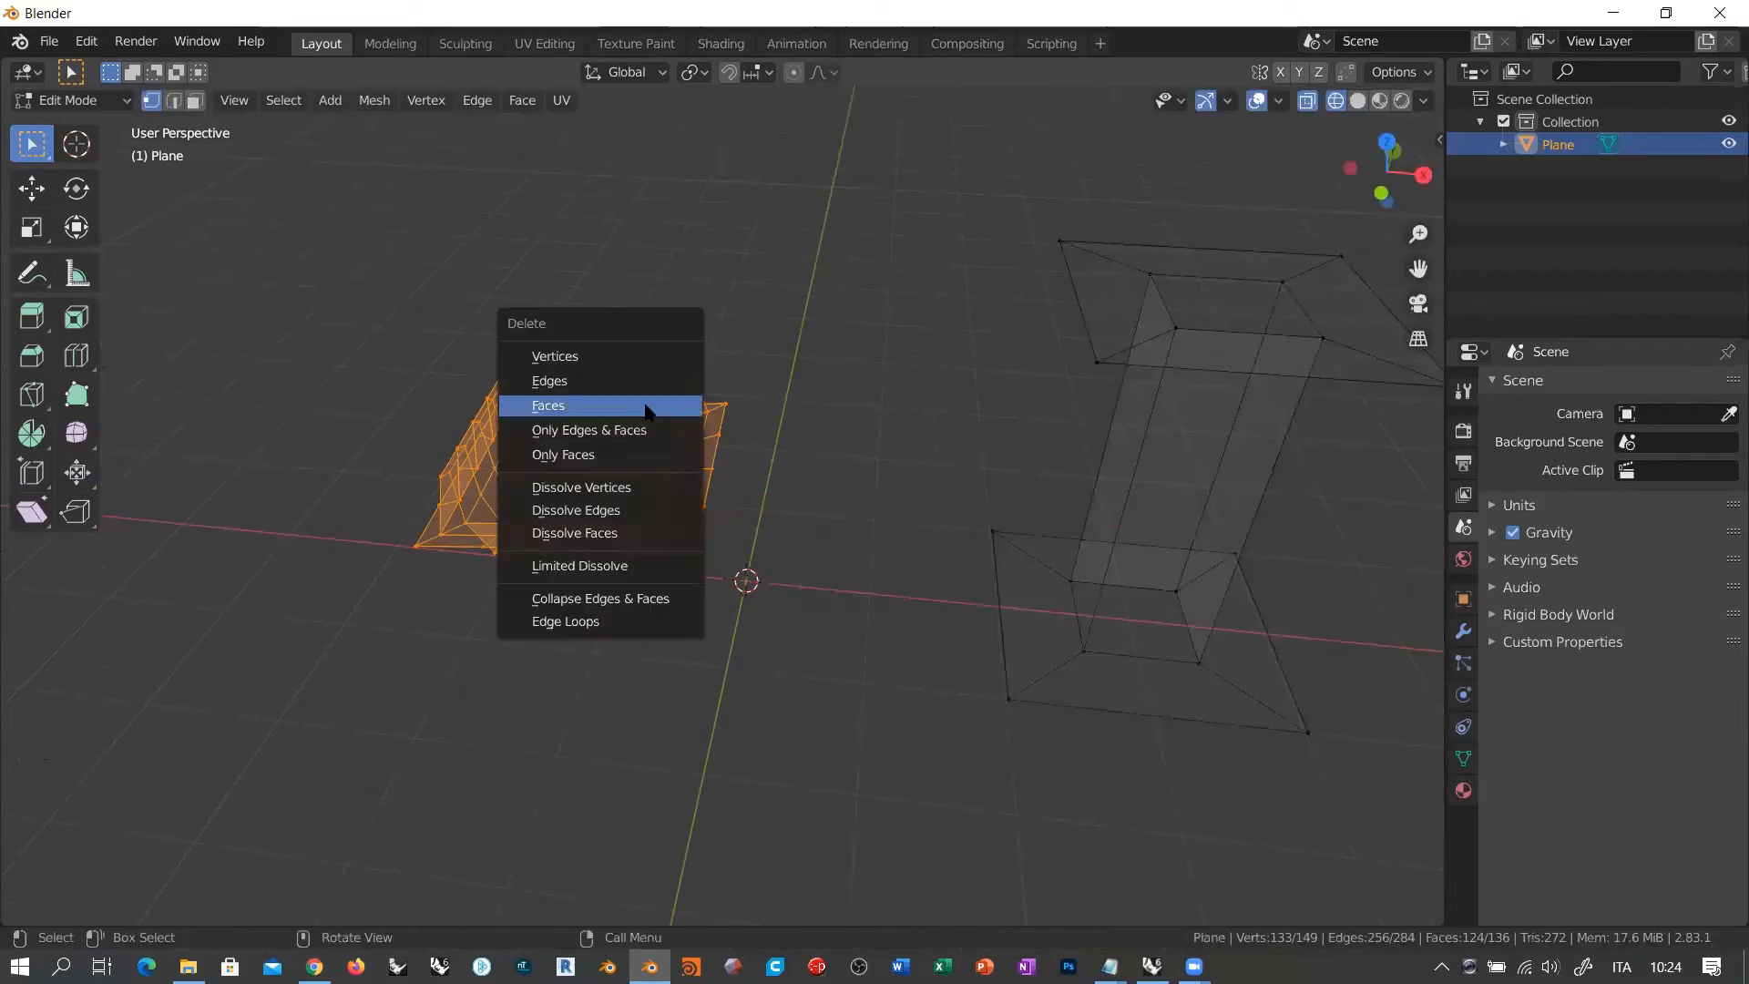
pyautogui.click(554, 356)
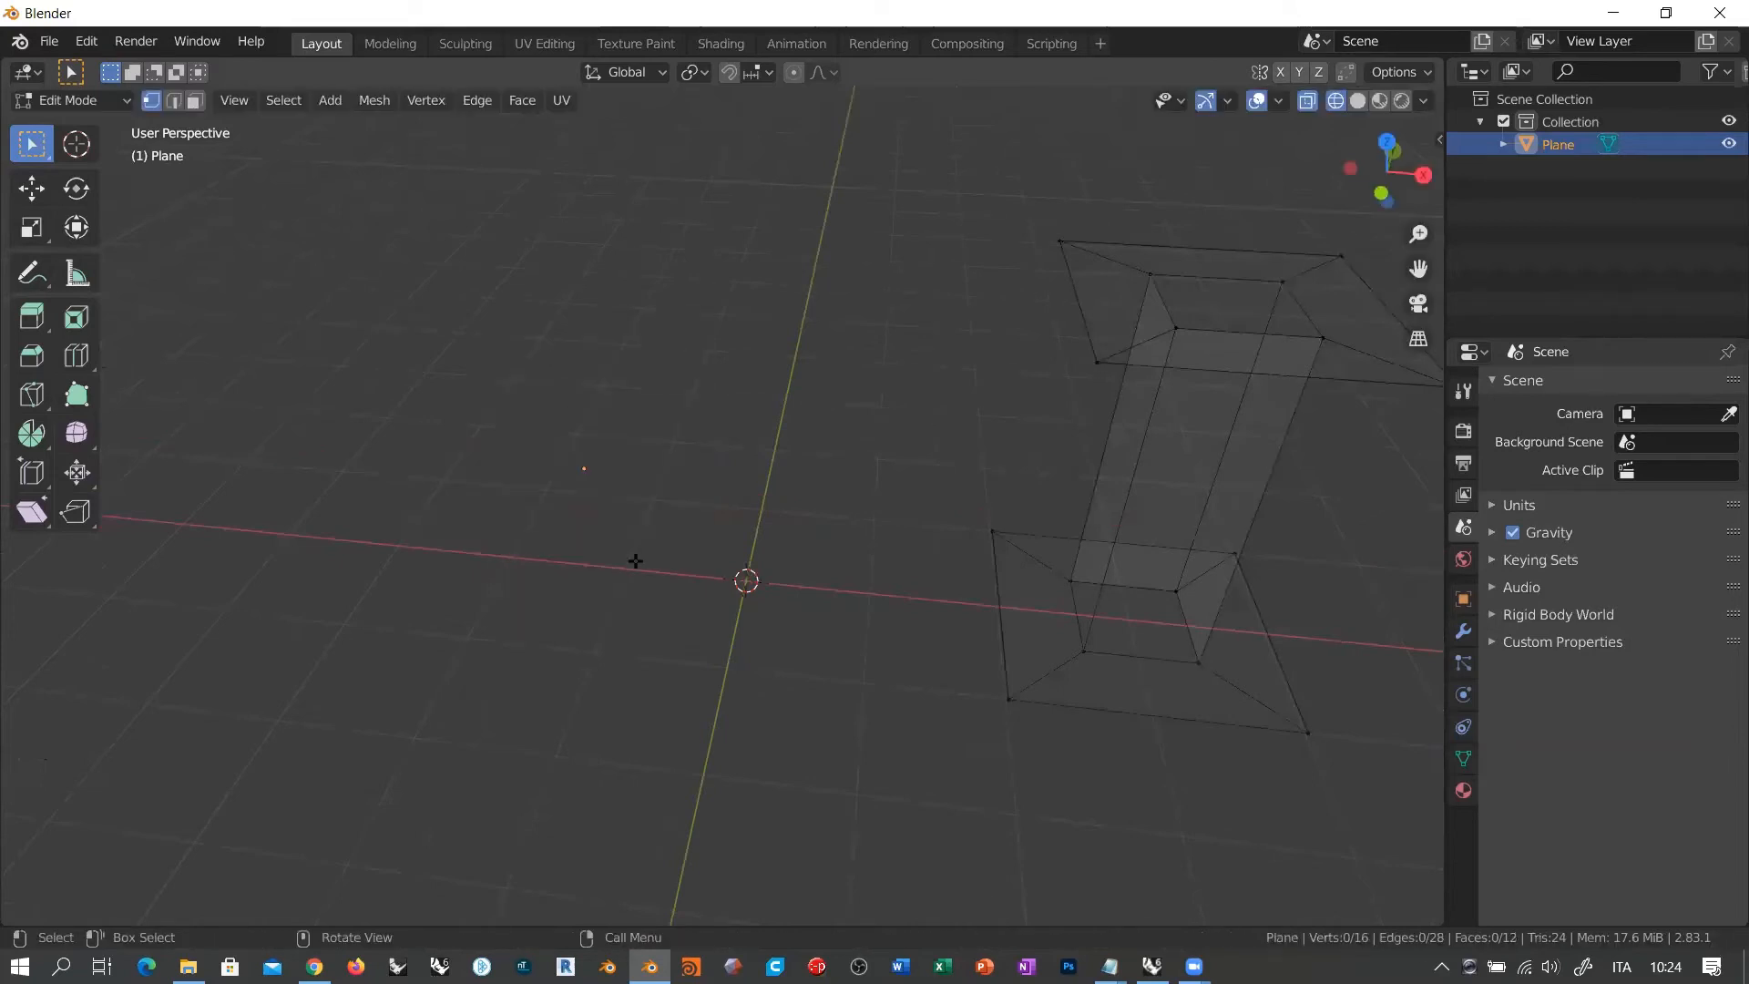
# Step: Box-select all of the column's vertices, return to Object Mode and deselect the column
pyautogui.scroll(-2, 428, 528)
pyautogui.keyDown('shift'); pyautogui.moveTo(627, 510); pyautogui.dragTo(636, 572, button='middle'); pyautogui.keyUp('shift')
pyautogui.moveTo(553, 256); pyautogui.dragTo(927, 697)
pyautogui.moveTo(789, 528)
pyautogui.mouseDown(button='middle')
pyautogui.moveTo(961, 473)
pyautogui.moveTo(817, 418)
pyautogui.moveTo(774, 477)
pyautogui.moveTo(781, 500)
pyautogui.mouseUp(button='middle')
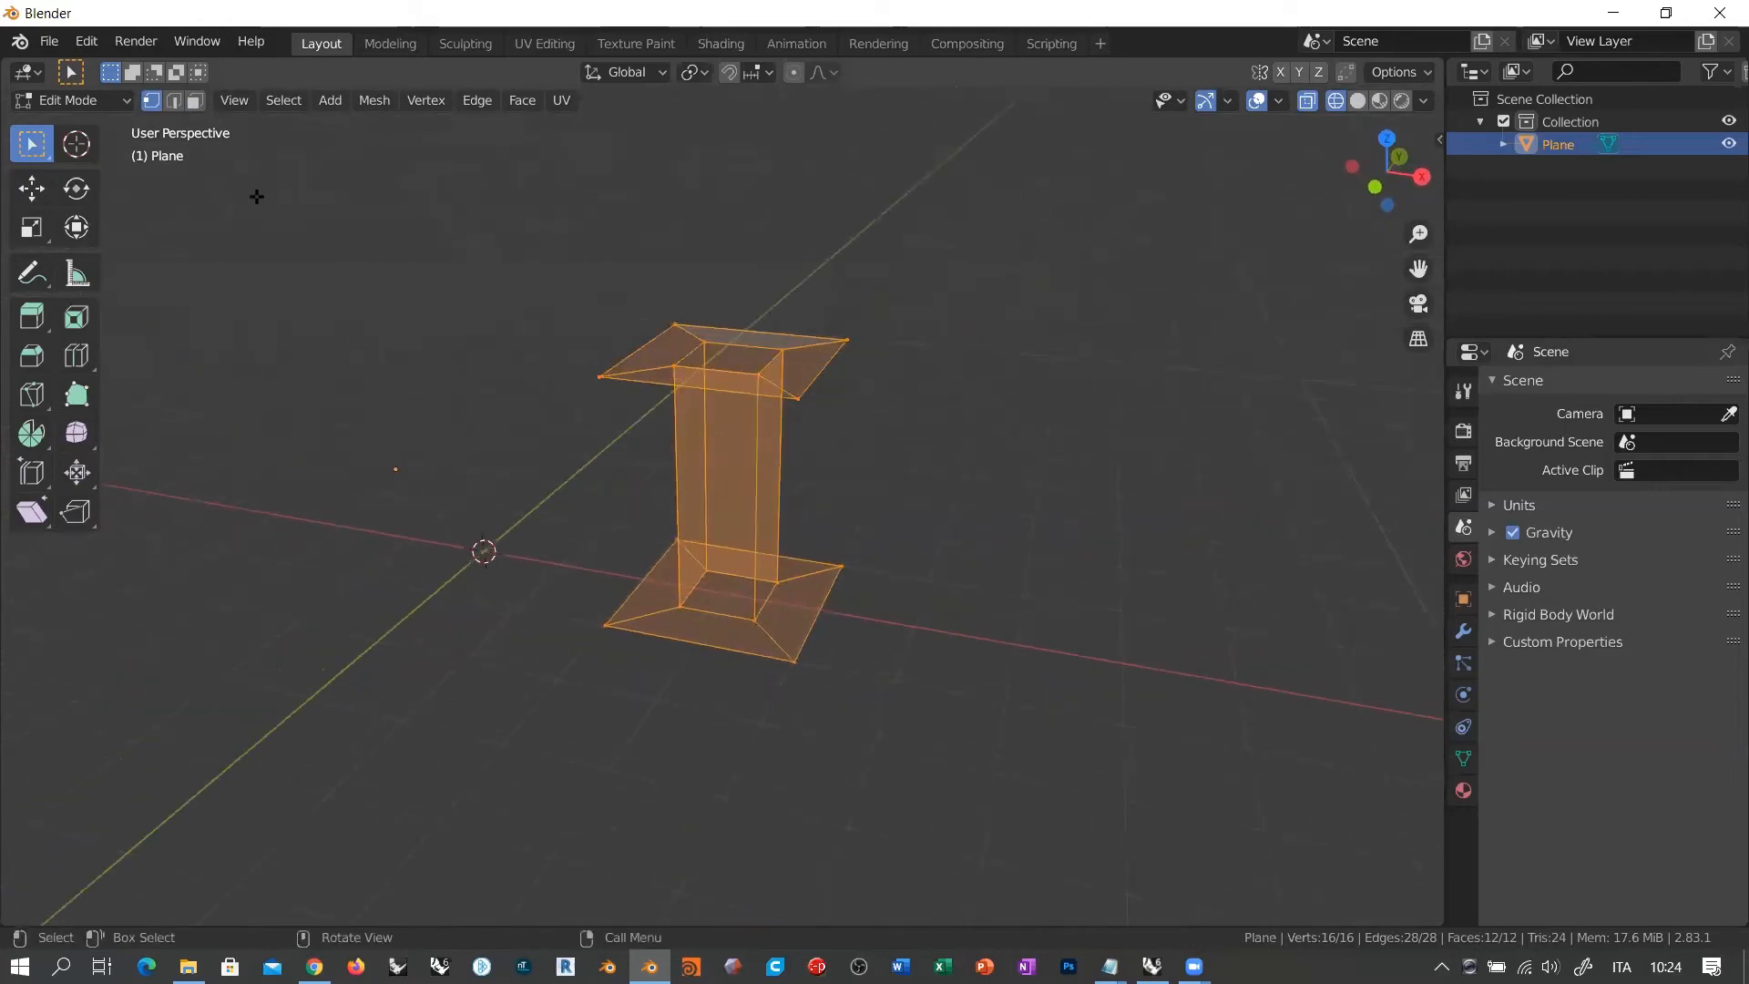
pyautogui.click(101, 102)
pyautogui.click(86, 125)
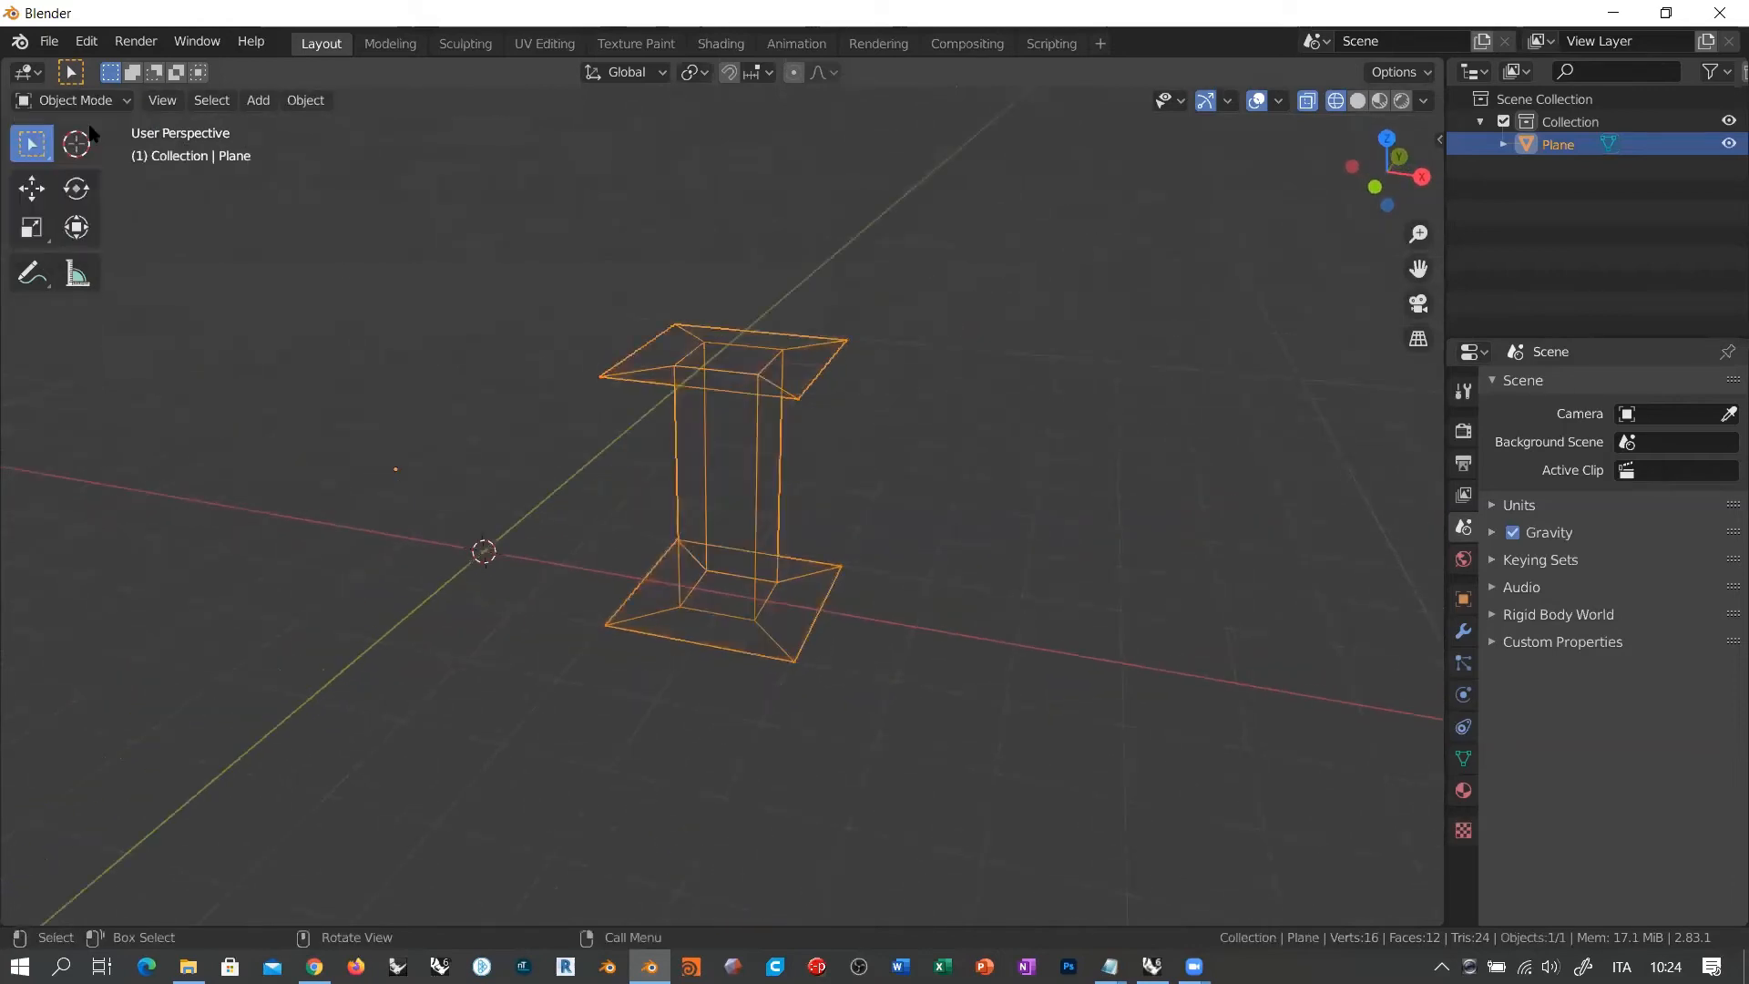
pyautogui.click(973, 536)
pyautogui.moveTo(973, 536); pyautogui.dragTo(793, 539, button='middle')
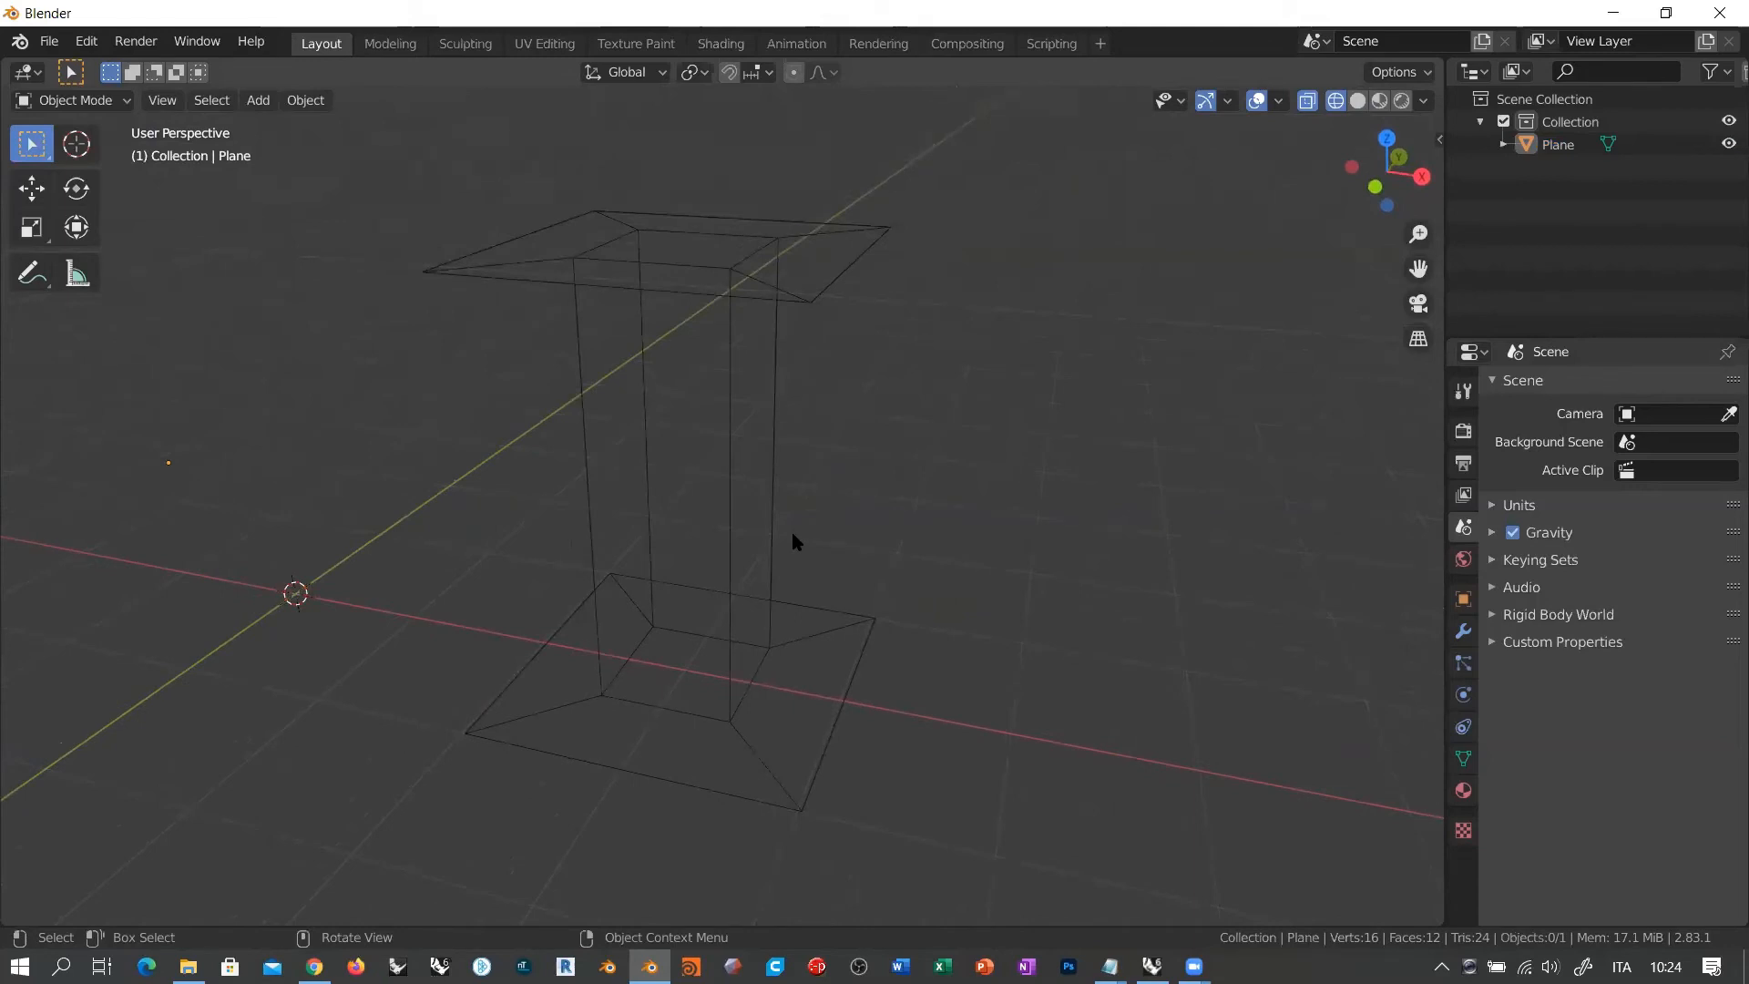
# Step: Sketch freehand annotation curves down both sides of the column from the upper flange to the base, and clear them
pyautogui.moveTo(792, 538); pyautogui.dragTo(856, 461, button='middle')
pyautogui.moveTo(690, 241); pyautogui.dragTo(816, 246, button='middle')
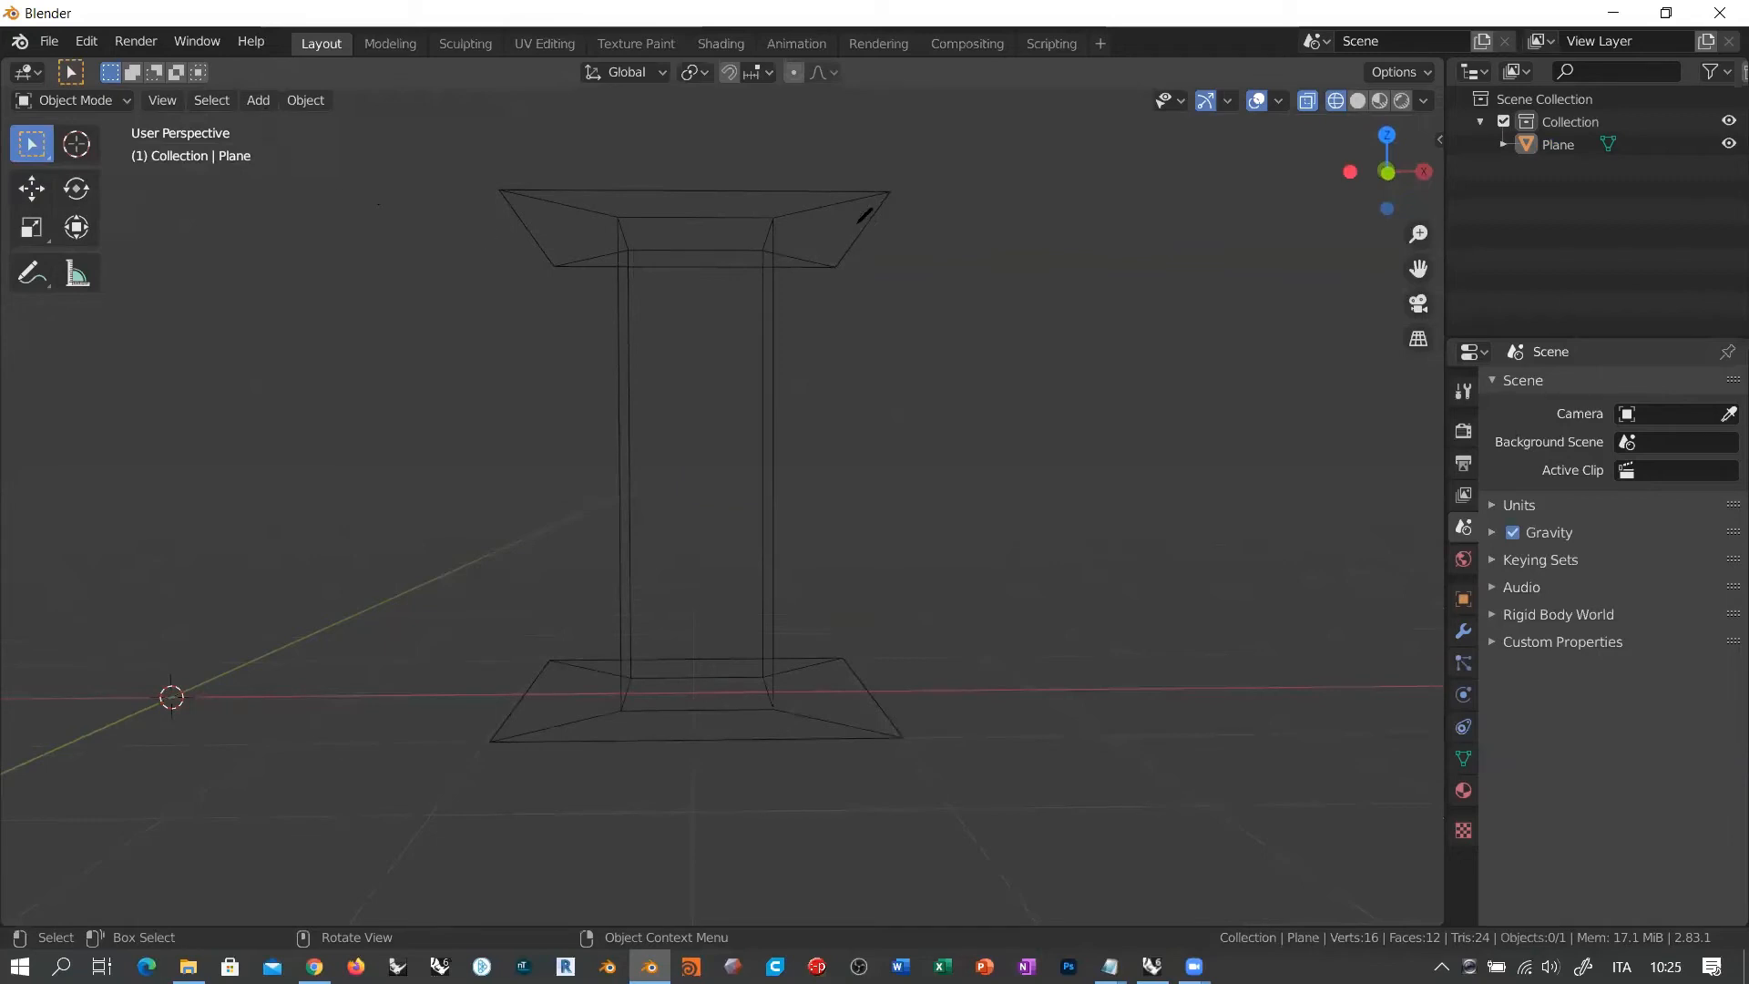
pyautogui.moveTo(881, 210)
pyautogui.mouseDown()
pyautogui.moveTo(818, 247)
pyautogui.moveTo(754, 421)
pyautogui.moveTo(754, 520)
pyautogui.moveTo(801, 645)
pyautogui.moveTo(863, 707)
pyautogui.mouseUp()
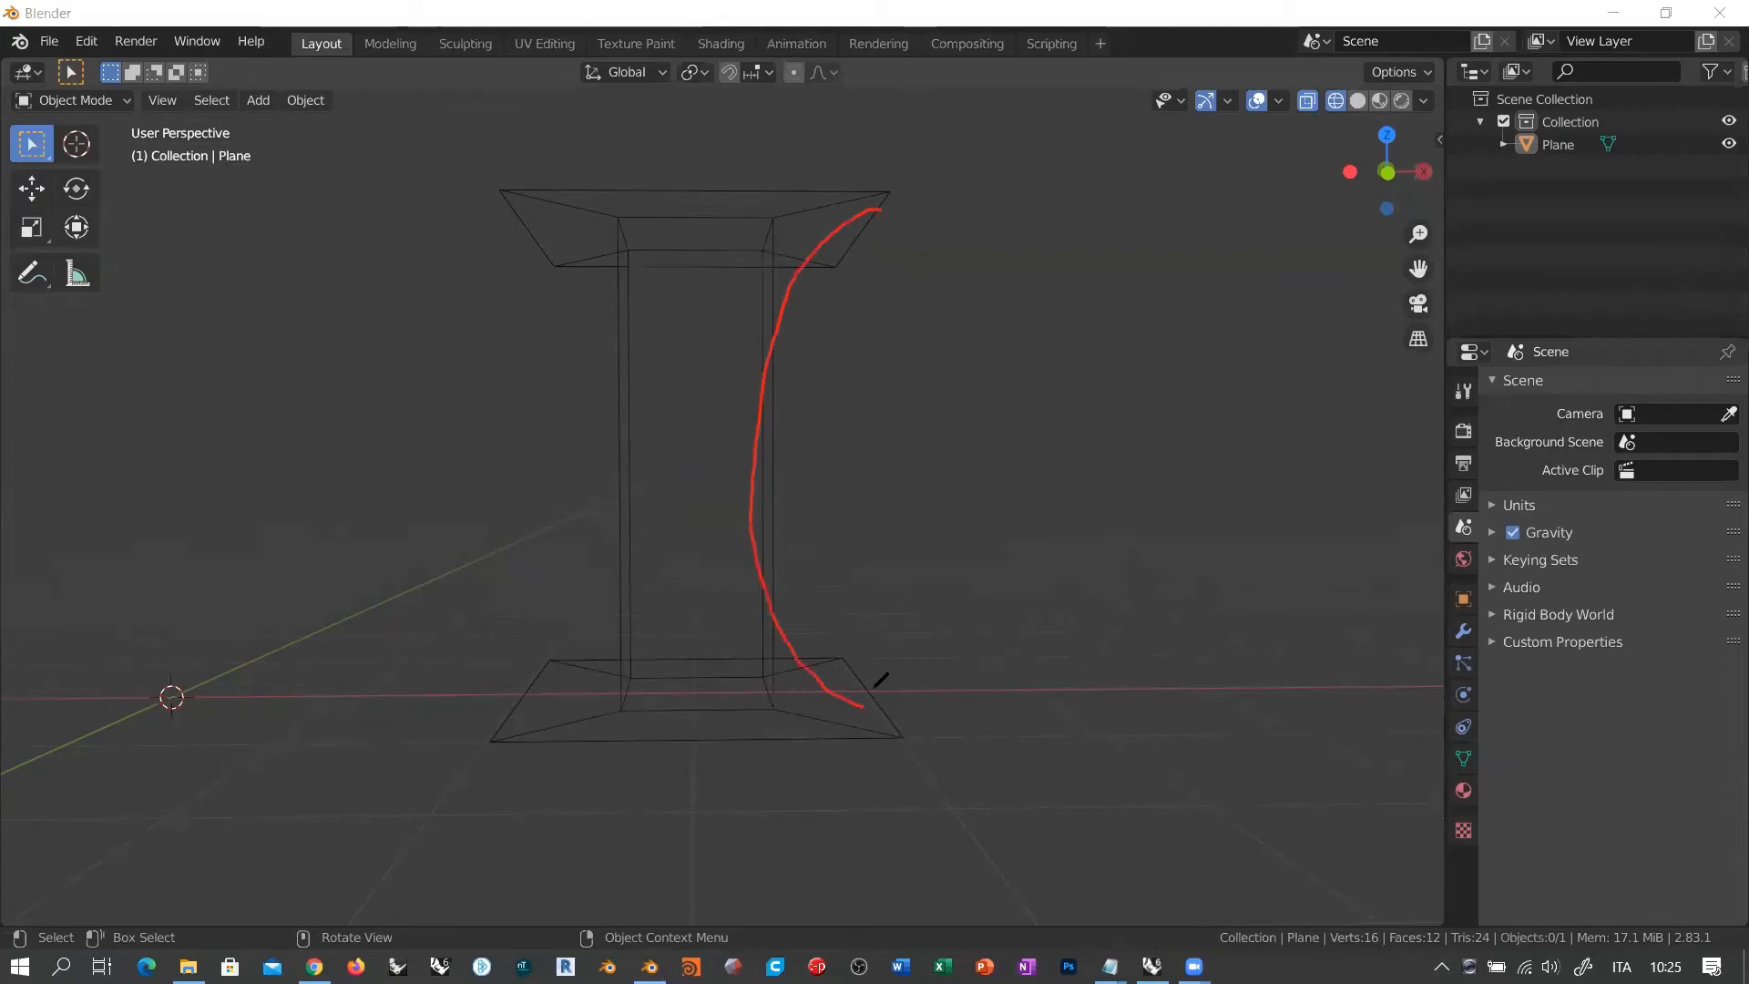
pyautogui.moveTo(506, 192)
pyautogui.mouseDown()
pyautogui.moveTo(611, 347)
pyautogui.moveTo(622, 446)
pyautogui.moveTo(596, 662)
pyautogui.moveTo(524, 720)
pyautogui.mouseUp()
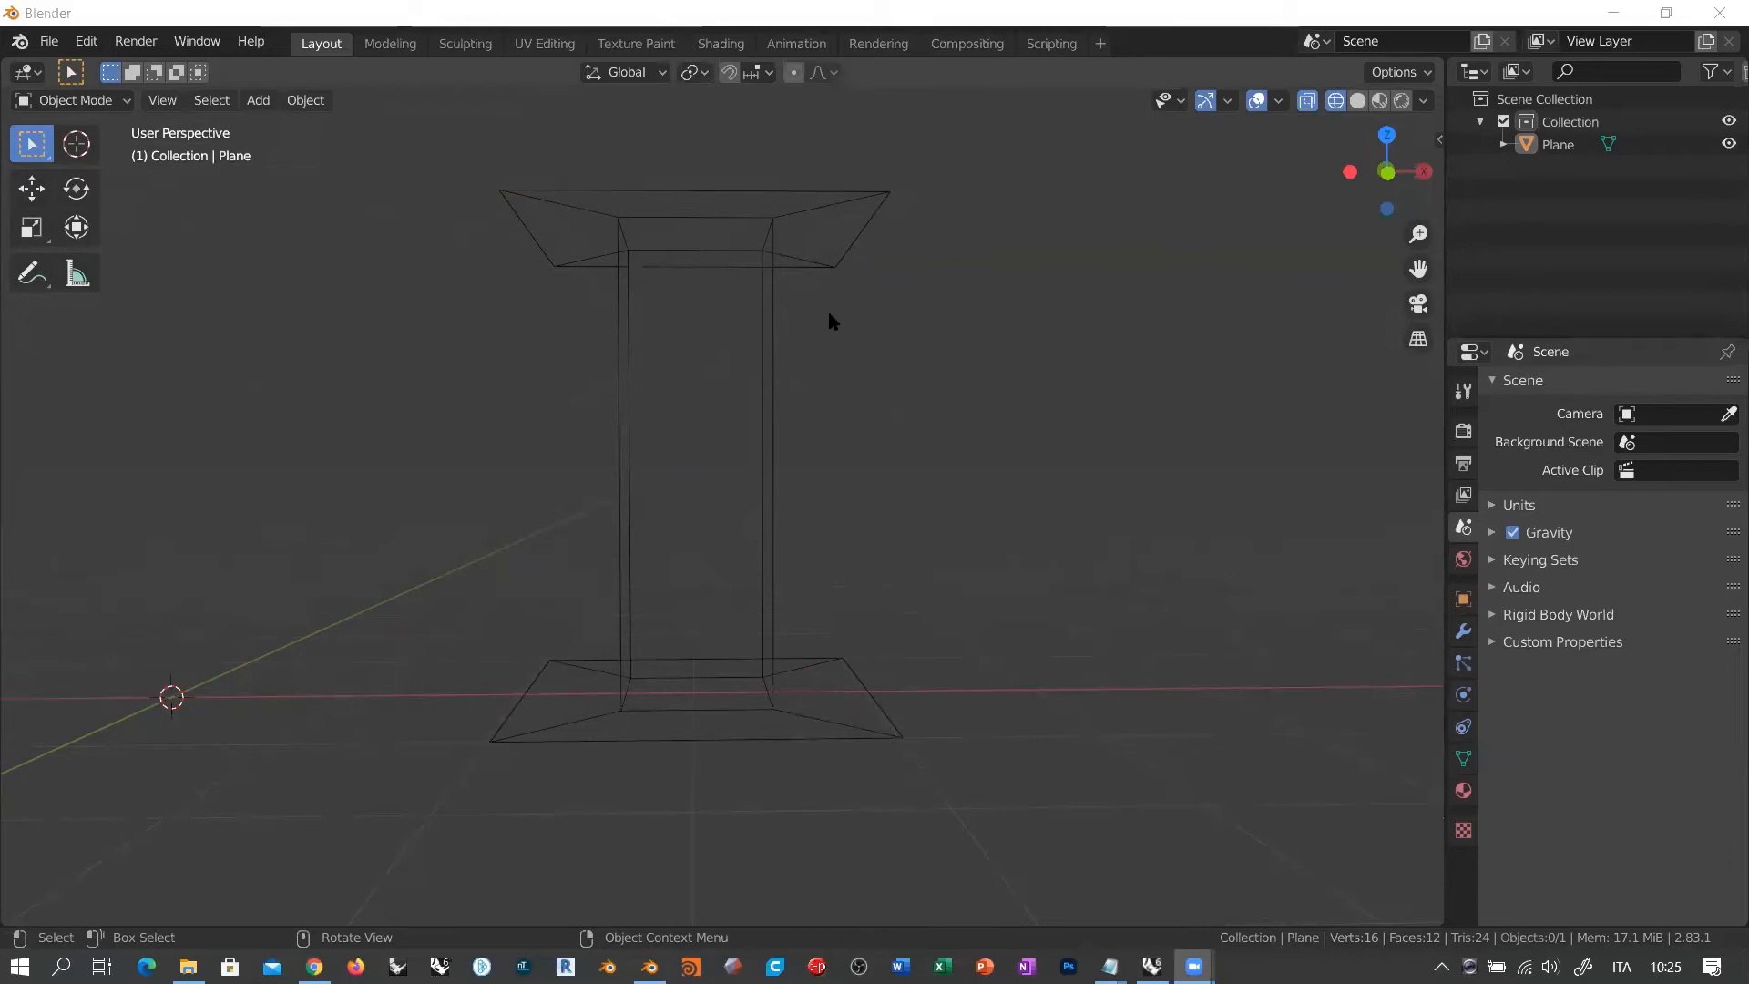
pyautogui.moveTo(809, 406); pyautogui.dragTo(845, 339, button='middle')
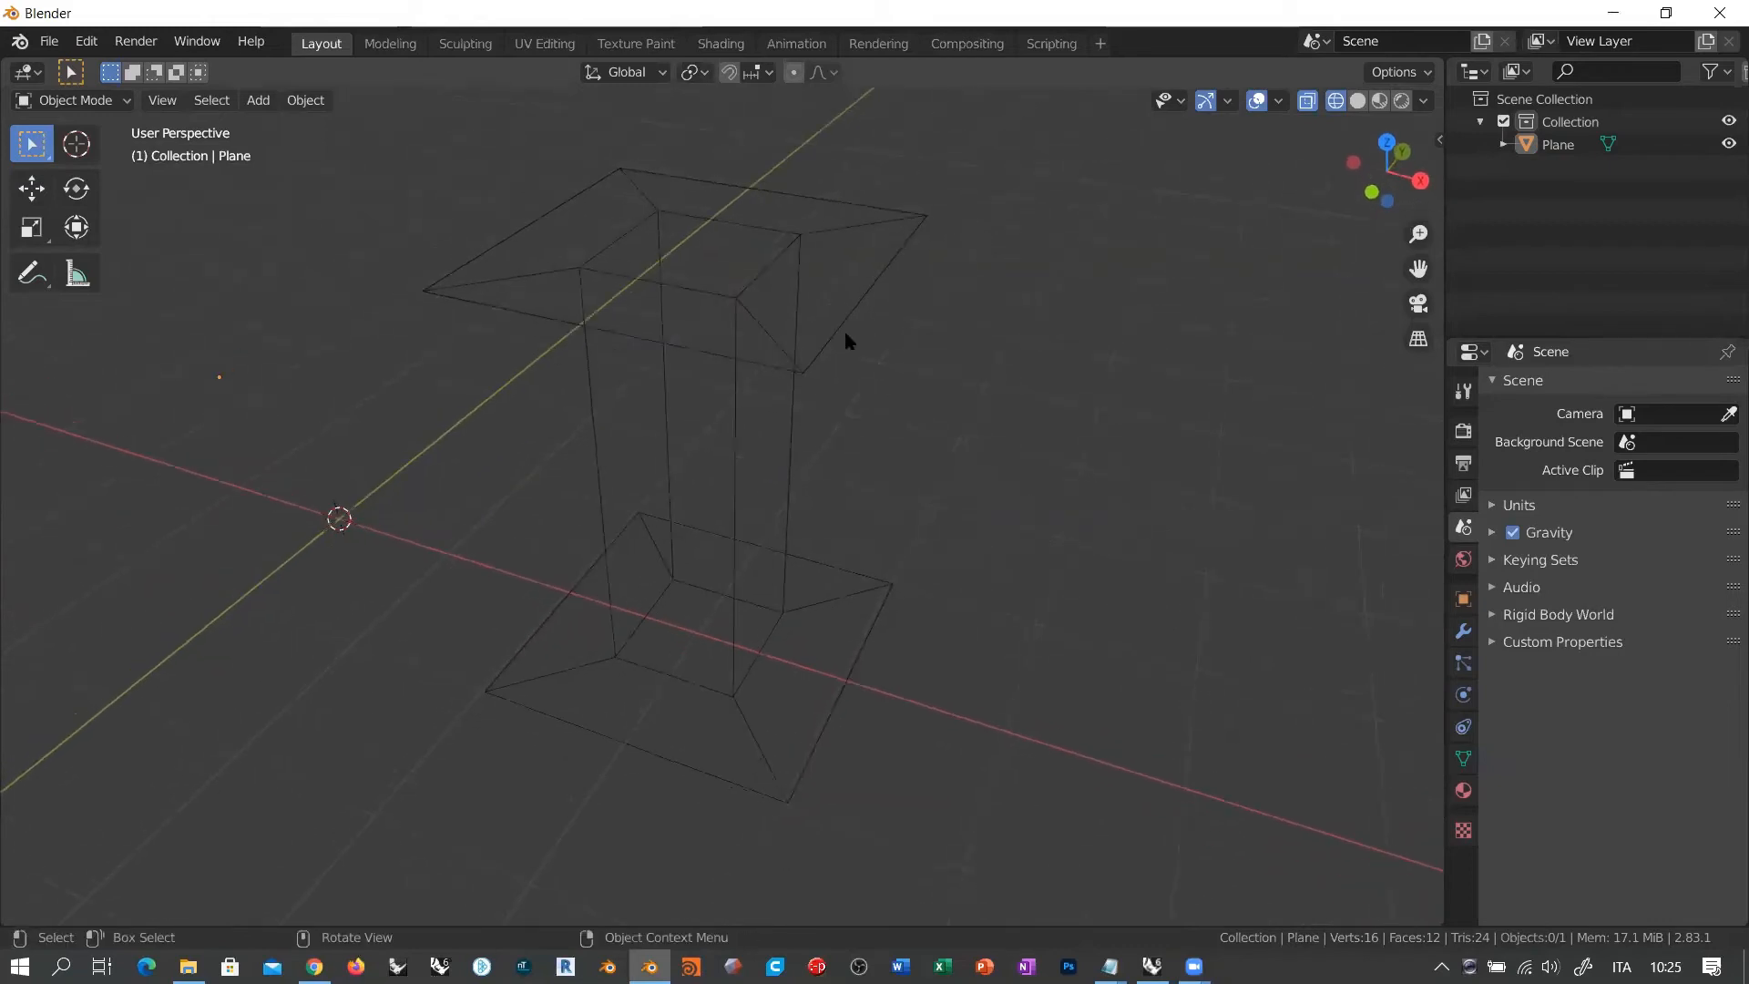
pyautogui.moveTo(831, 430)
pyautogui.mouseDown(button='middle')
pyautogui.moveTo(874, 407)
pyautogui.moveTo(860, 412)
pyautogui.mouseUp(button='middle')
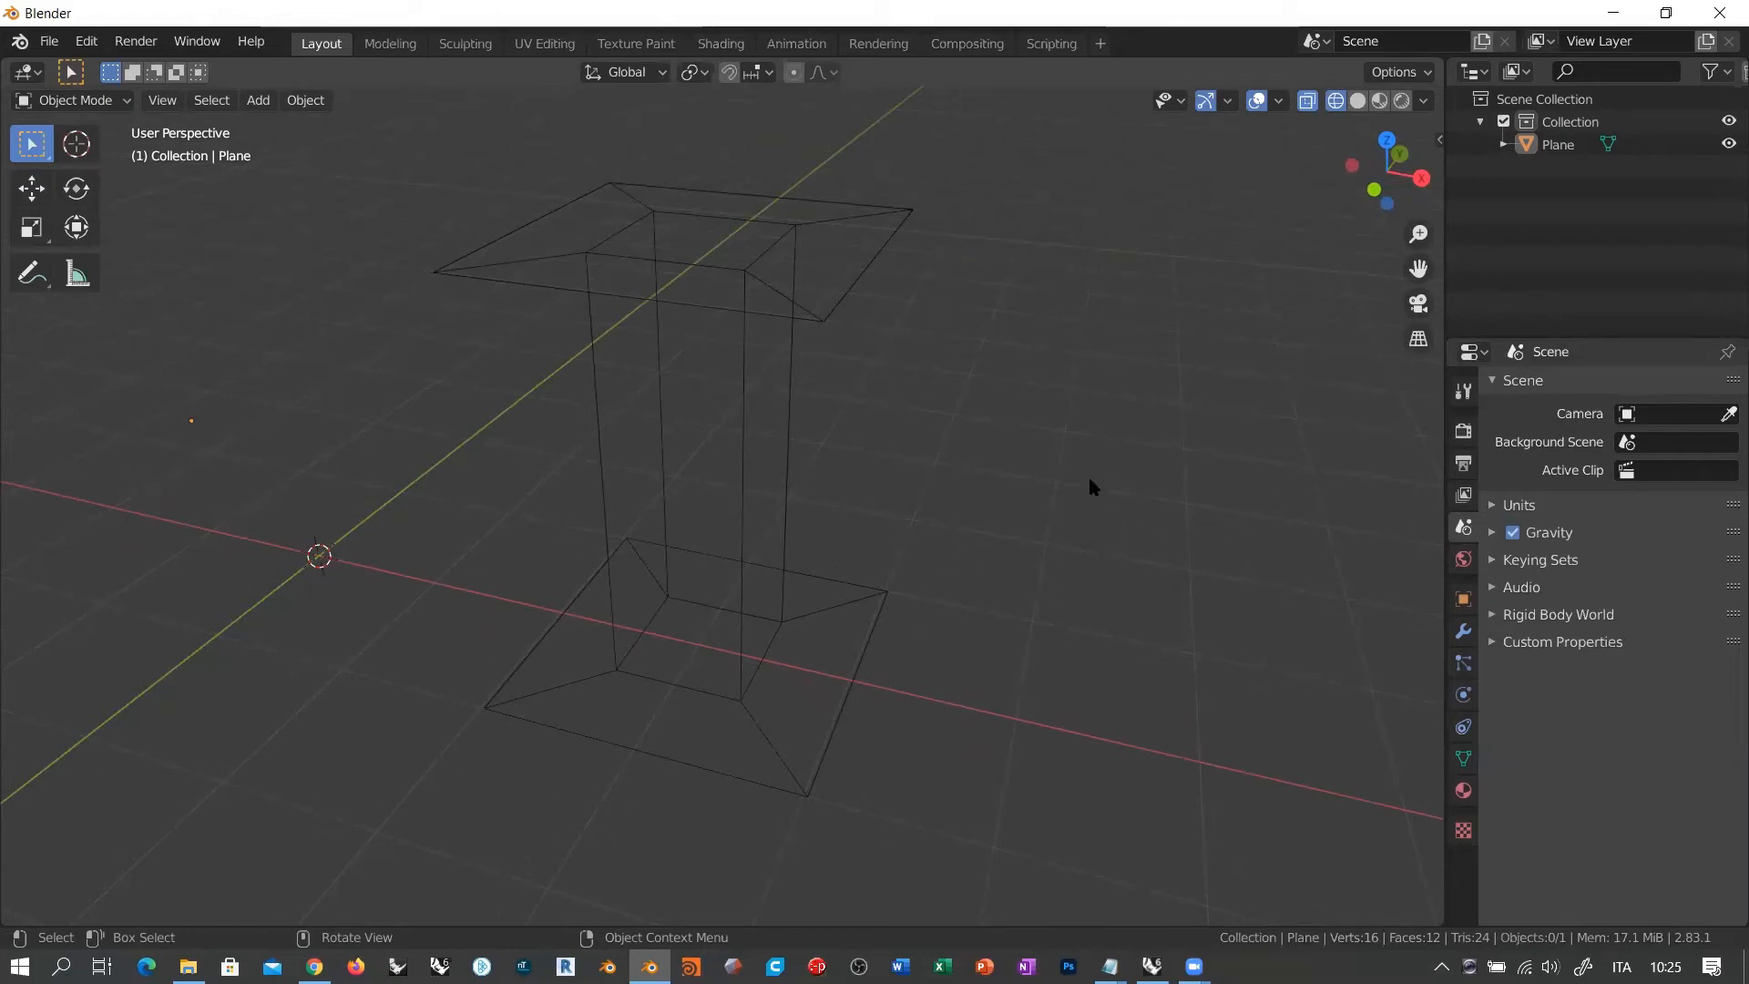
# Step: Select the column and add a Subdivision Surface modifier to it
pyautogui.click(1462, 635)
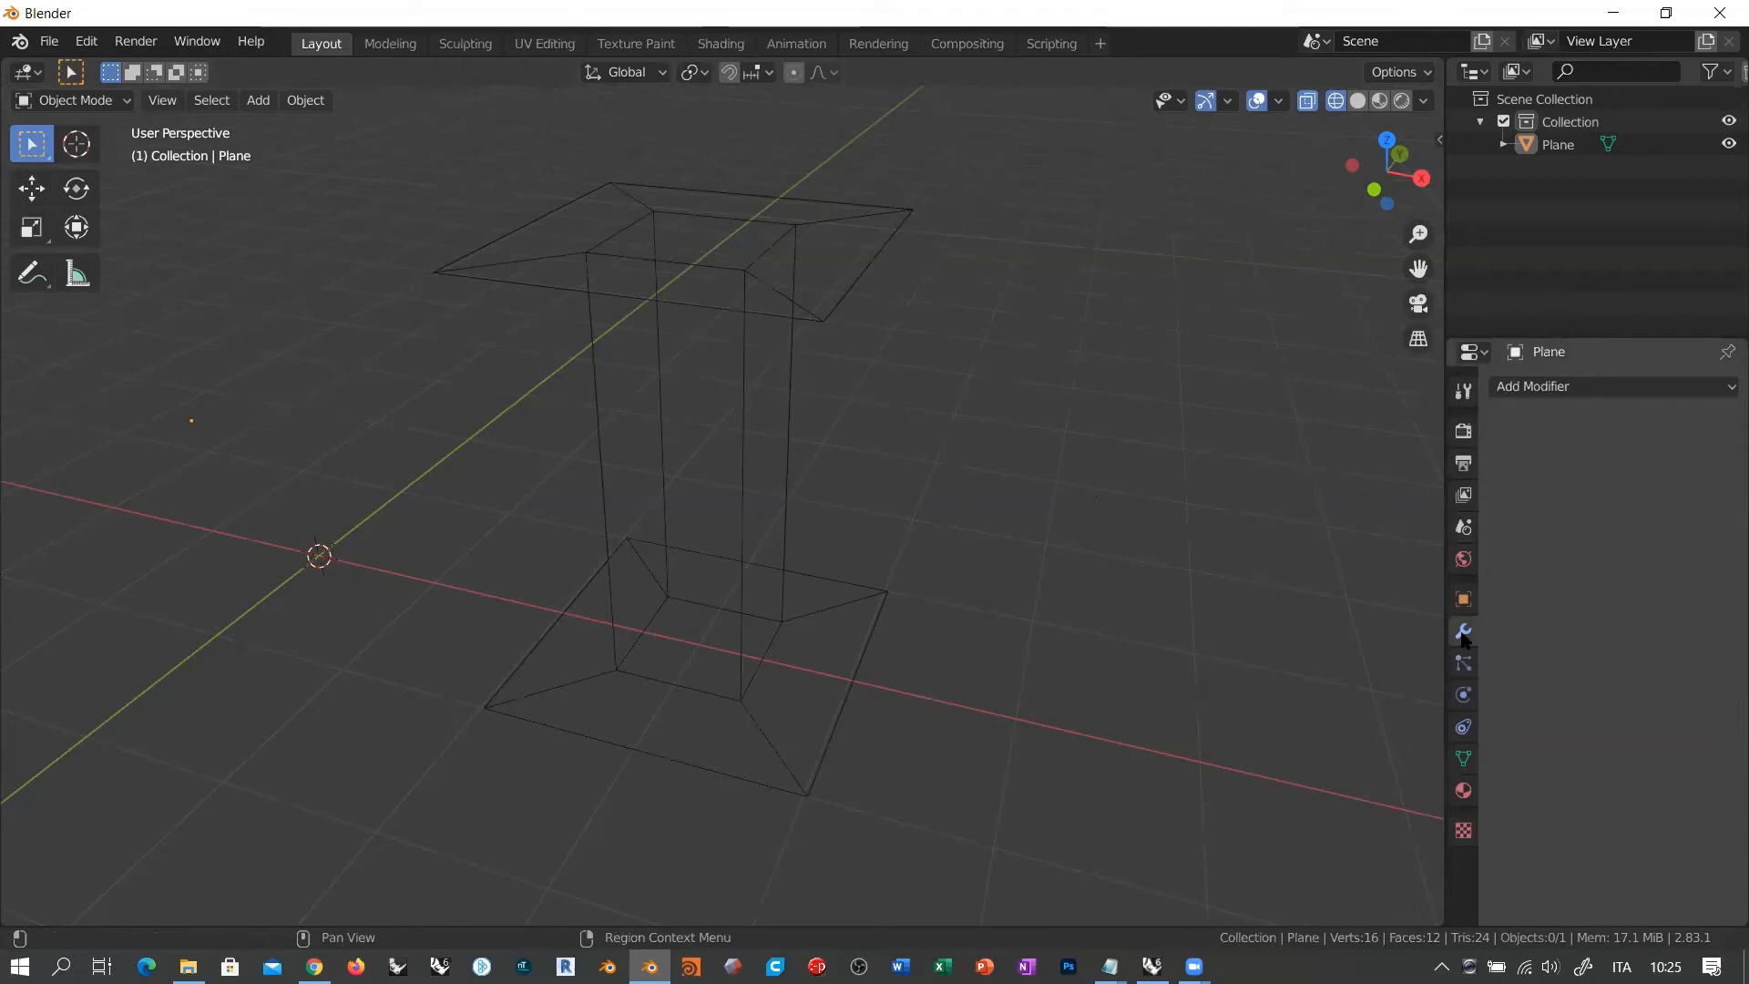
pyautogui.click(1565, 390)
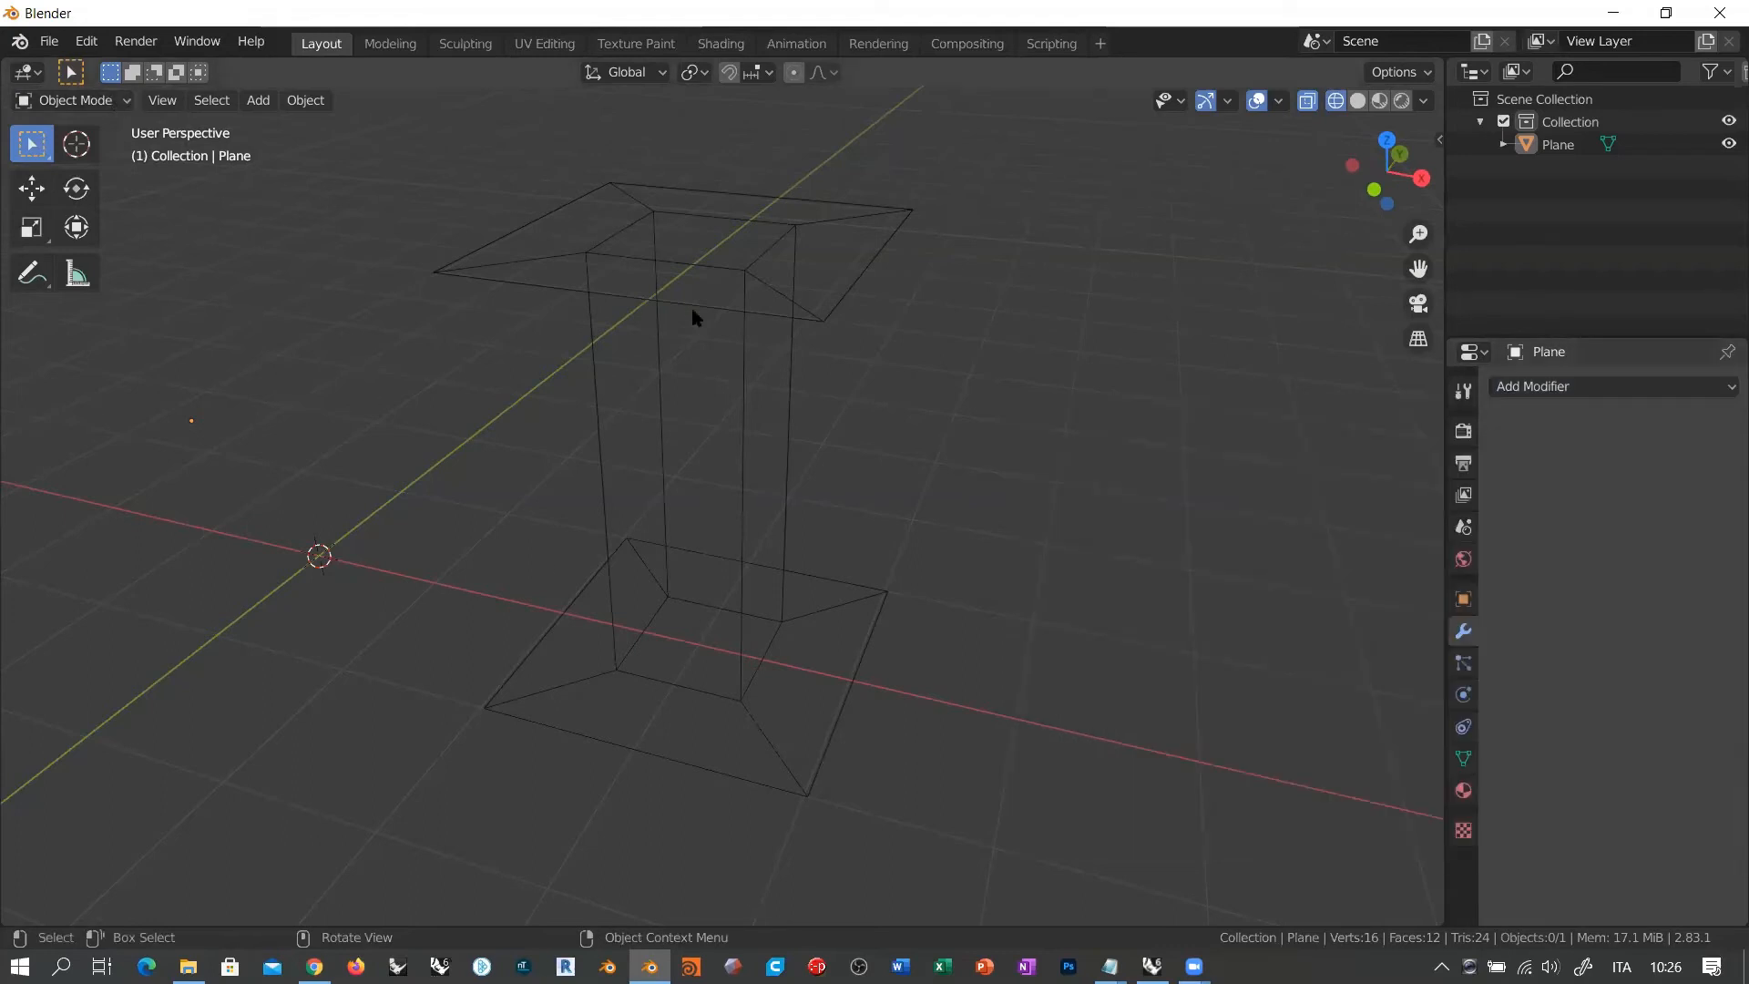
pyautogui.click(743, 266)
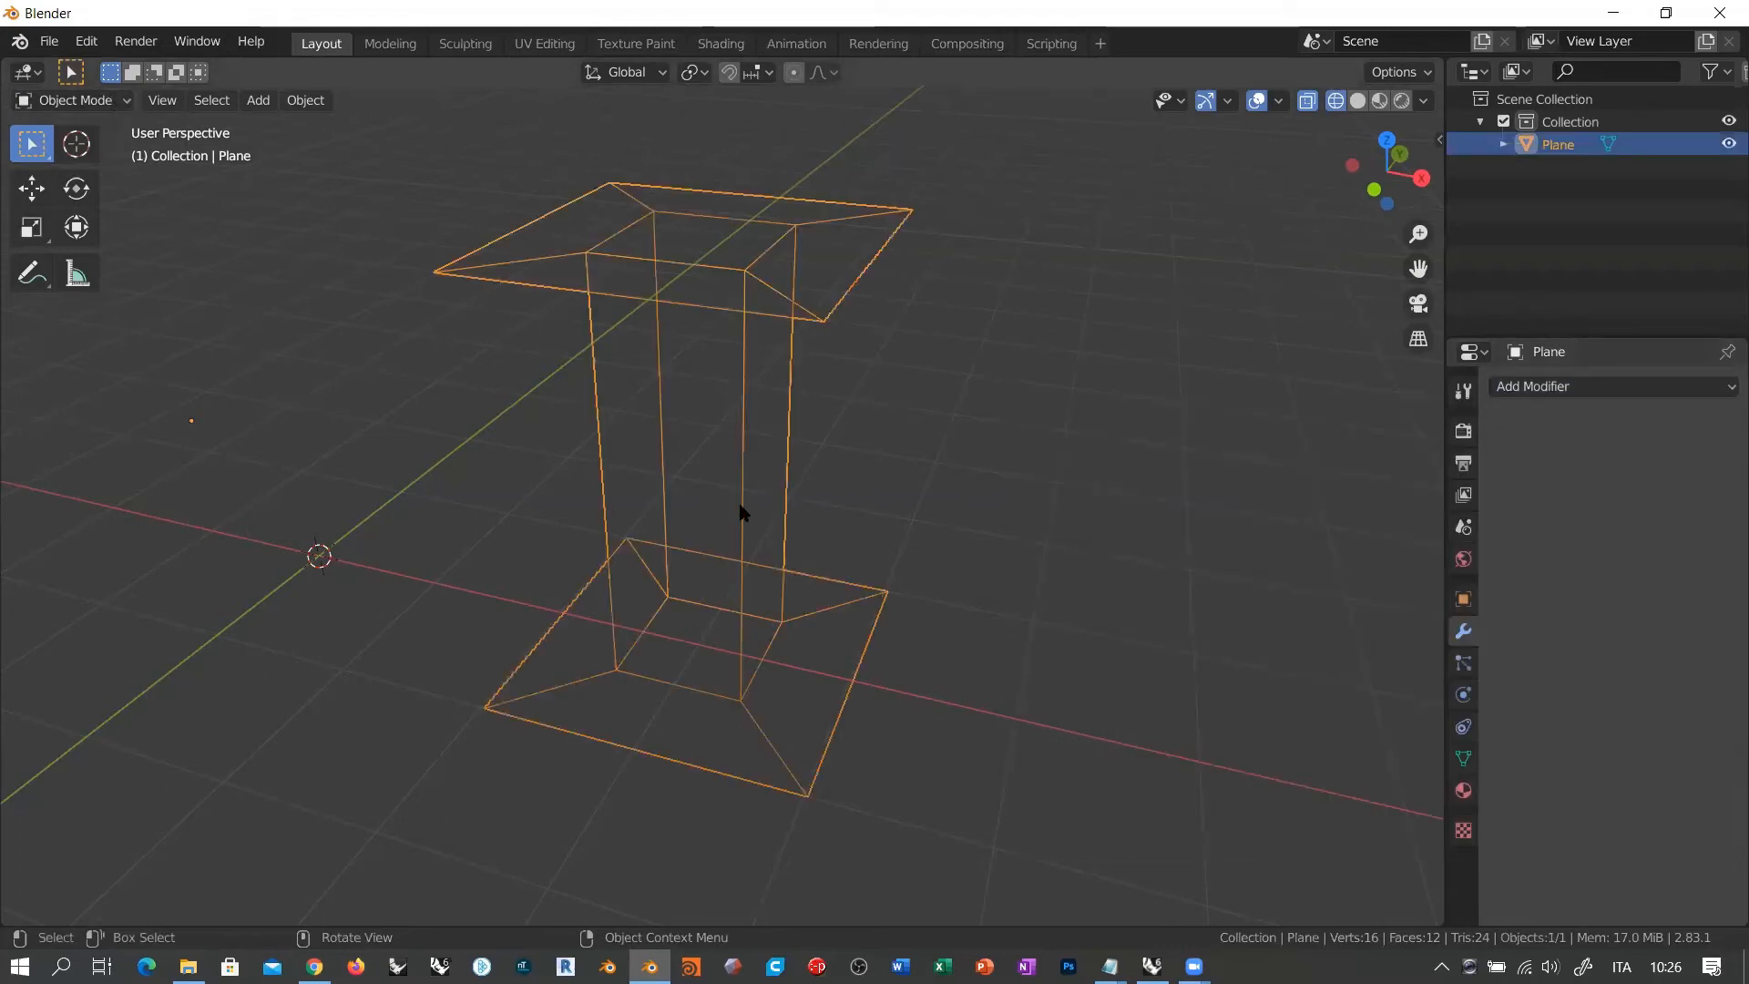
pyautogui.click(1540, 386)
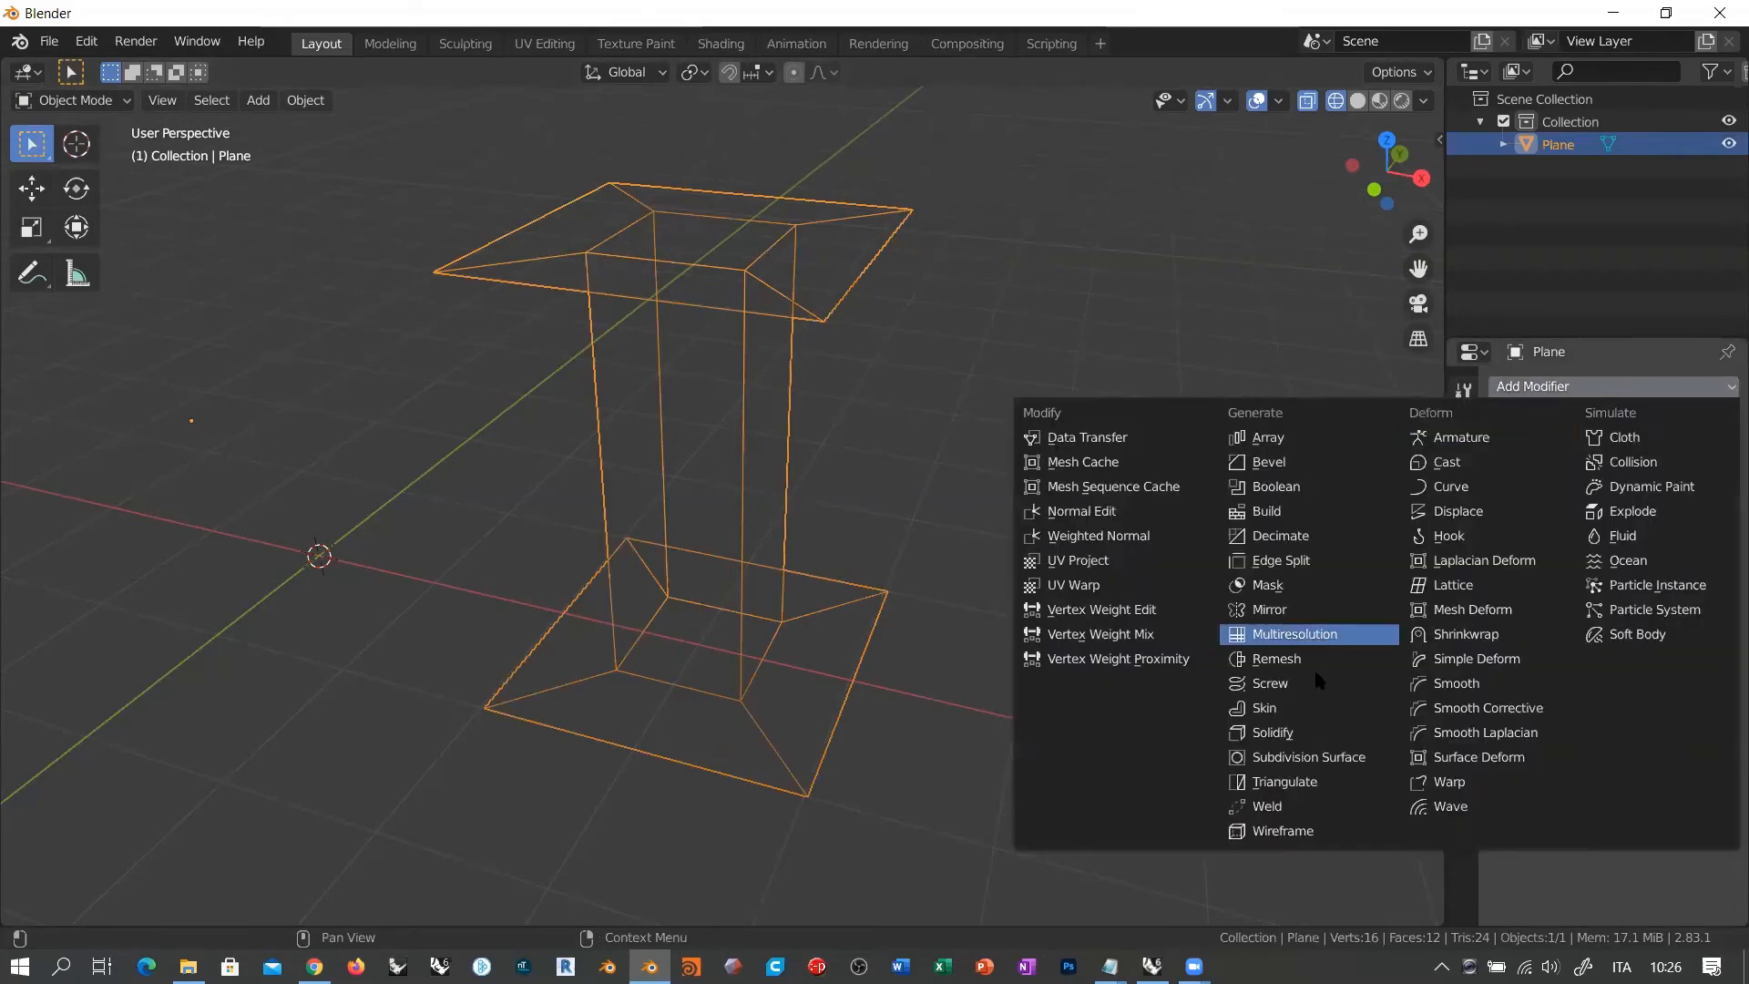
pyautogui.click(1303, 758)
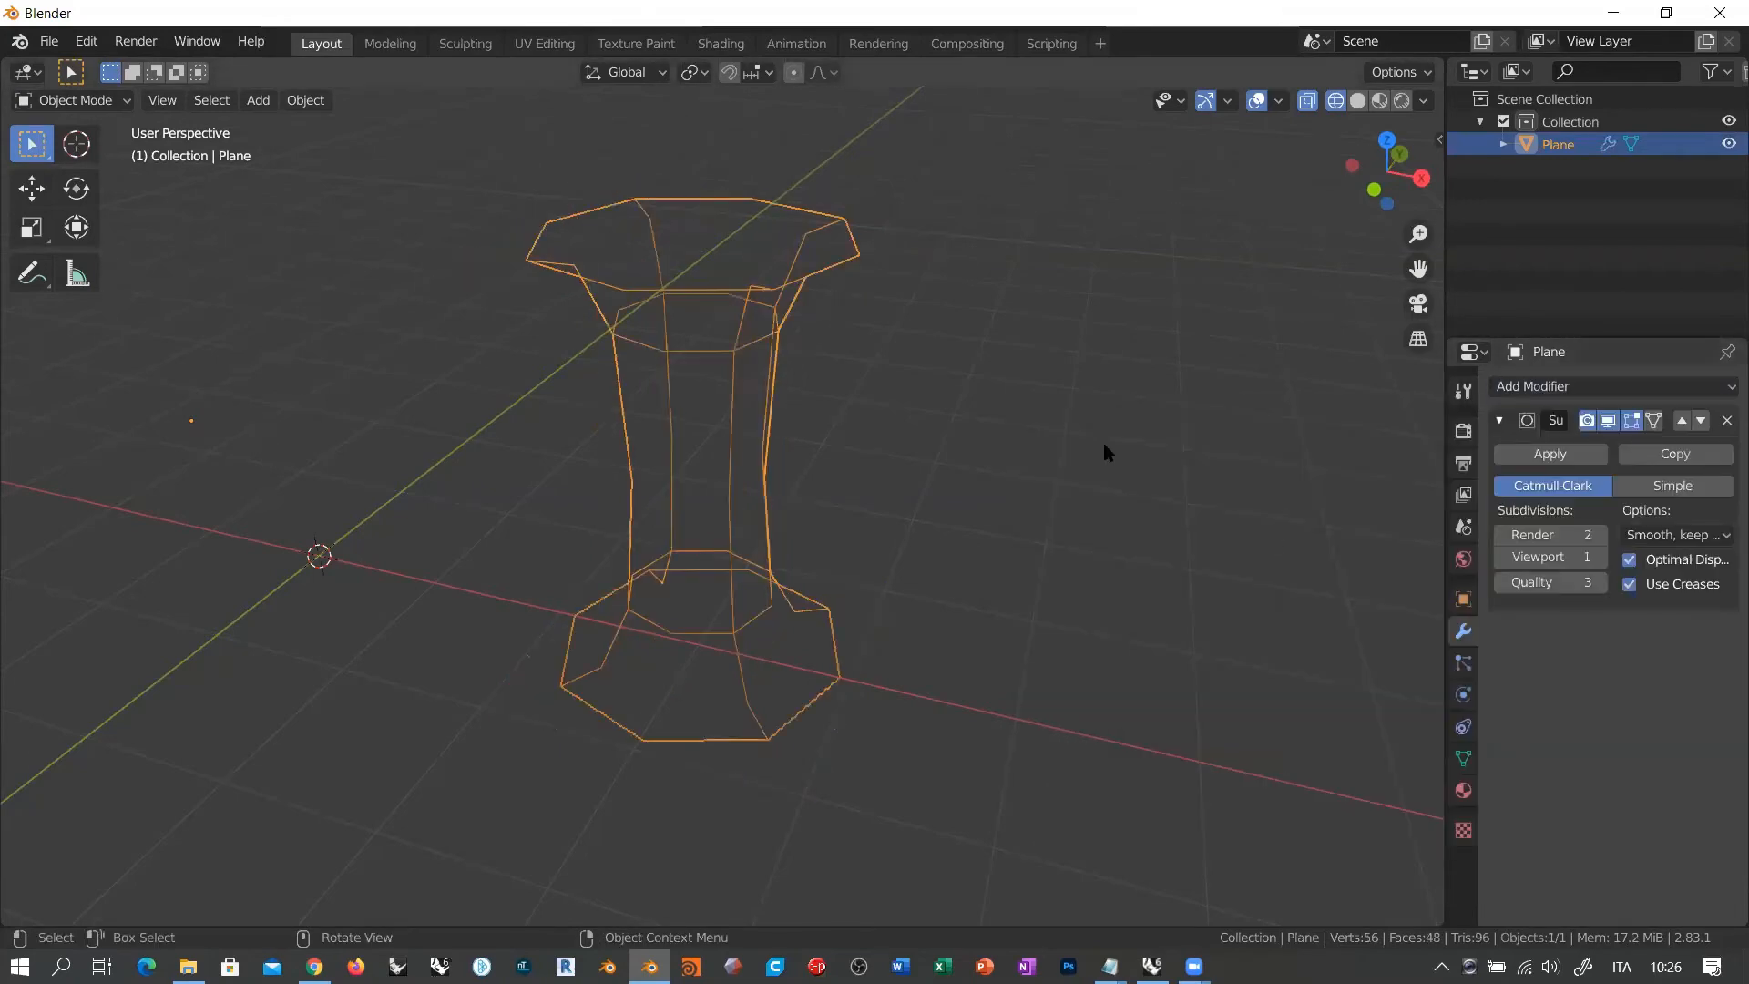
# Step: Inspect the smoothed column from several angles and turn off the modifier's Optimal Display option
pyautogui.moveTo(855, 450); pyautogui.dragTo(680, 348, button='middle')
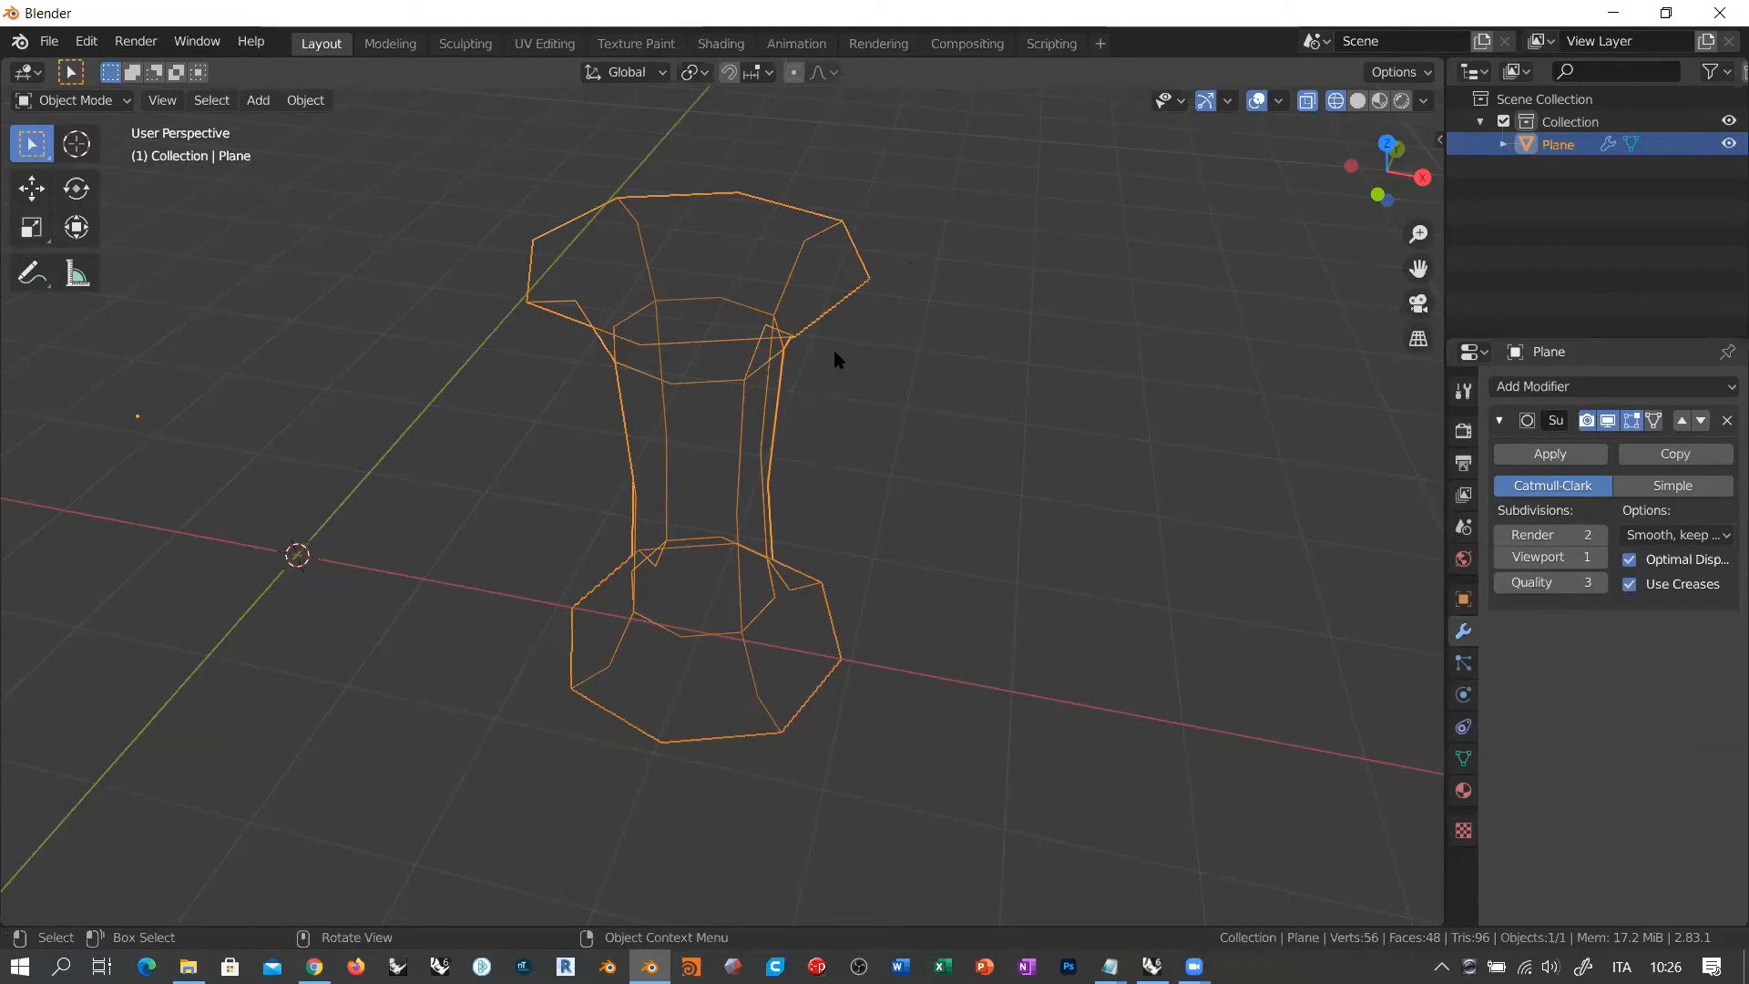
pyautogui.moveTo(833, 356); pyautogui.dragTo(796, 406, button='middle')
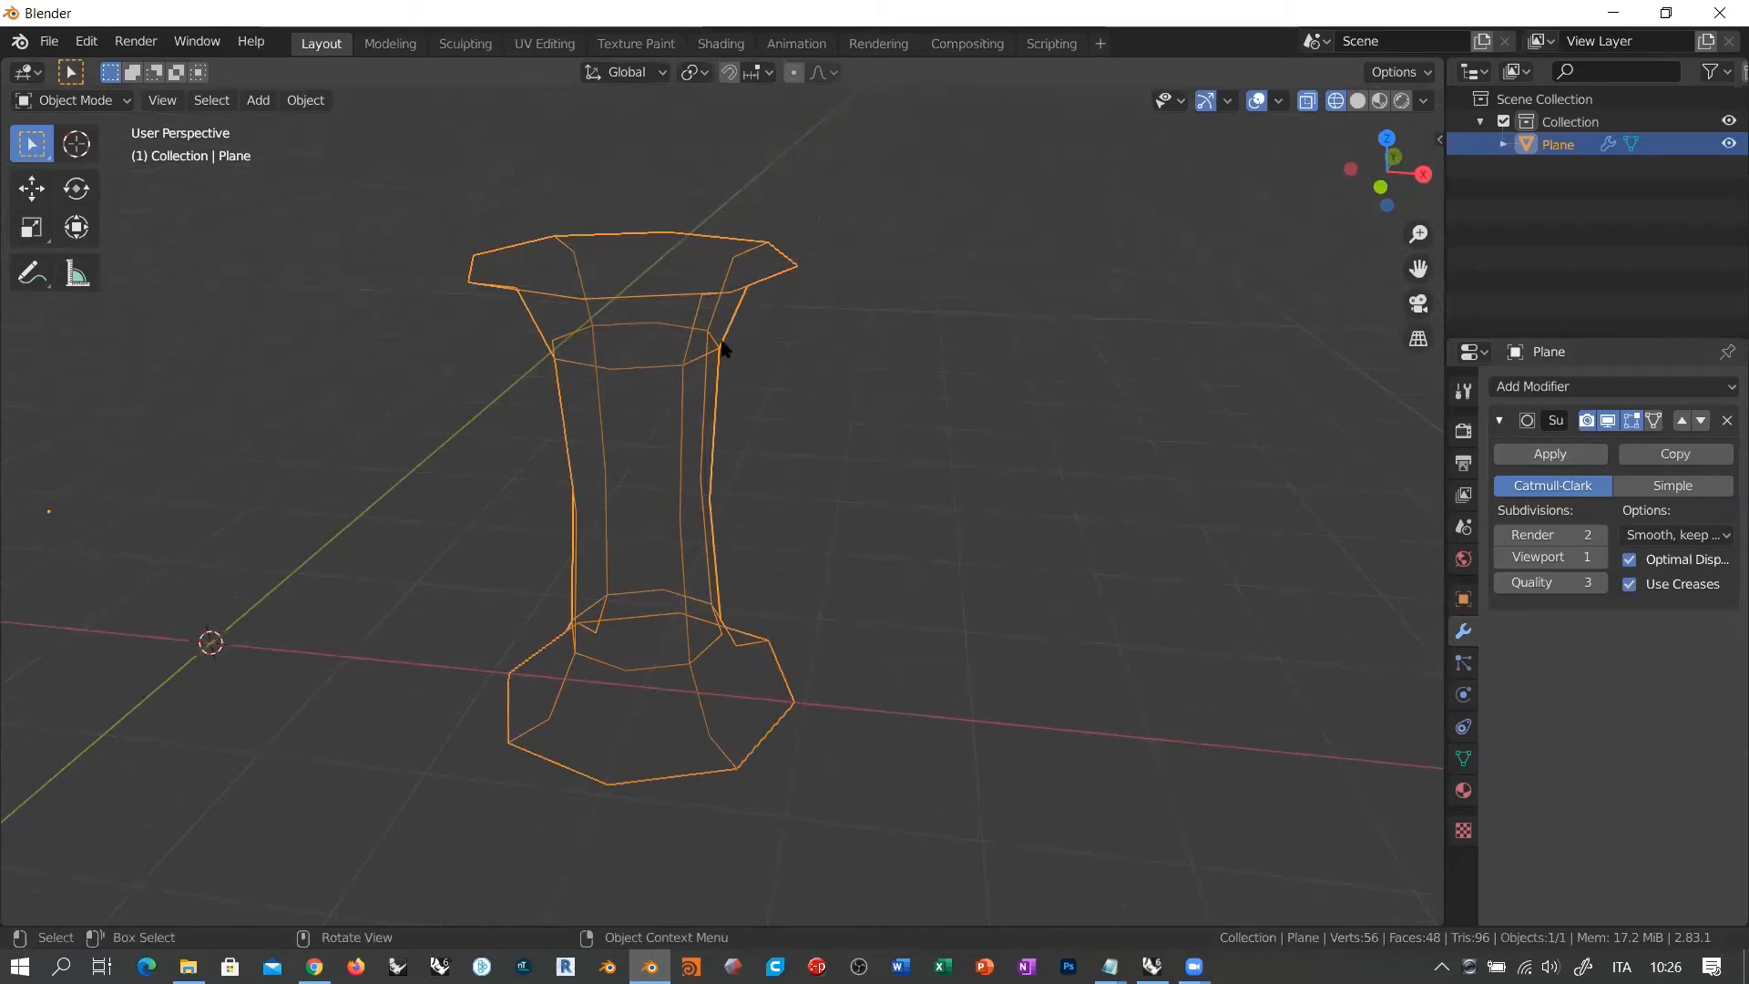
pyautogui.moveTo(749, 416); pyautogui.dragTo(782, 326, button='middle')
pyautogui.moveTo(780, 425); pyautogui.dragTo(755, 454, button='middle')
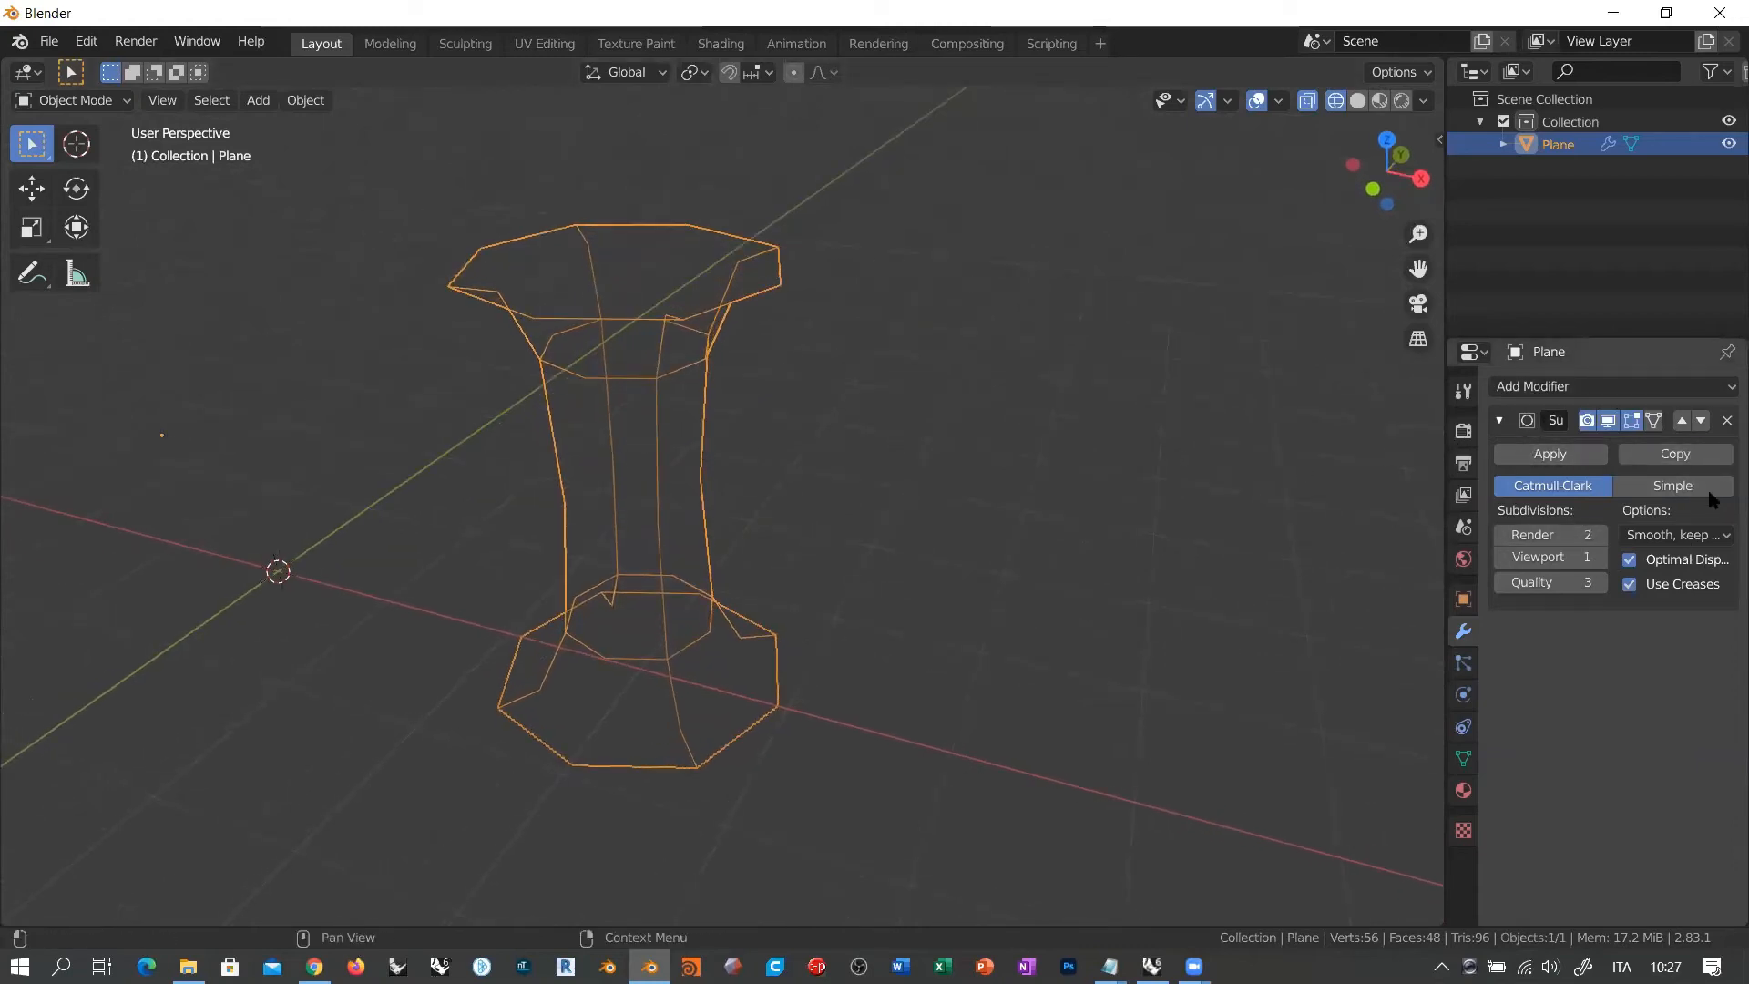
pyautogui.click(1631, 561)
pyautogui.moveTo(617, 605); pyautogui.dragTo(664, 625, button='middle')
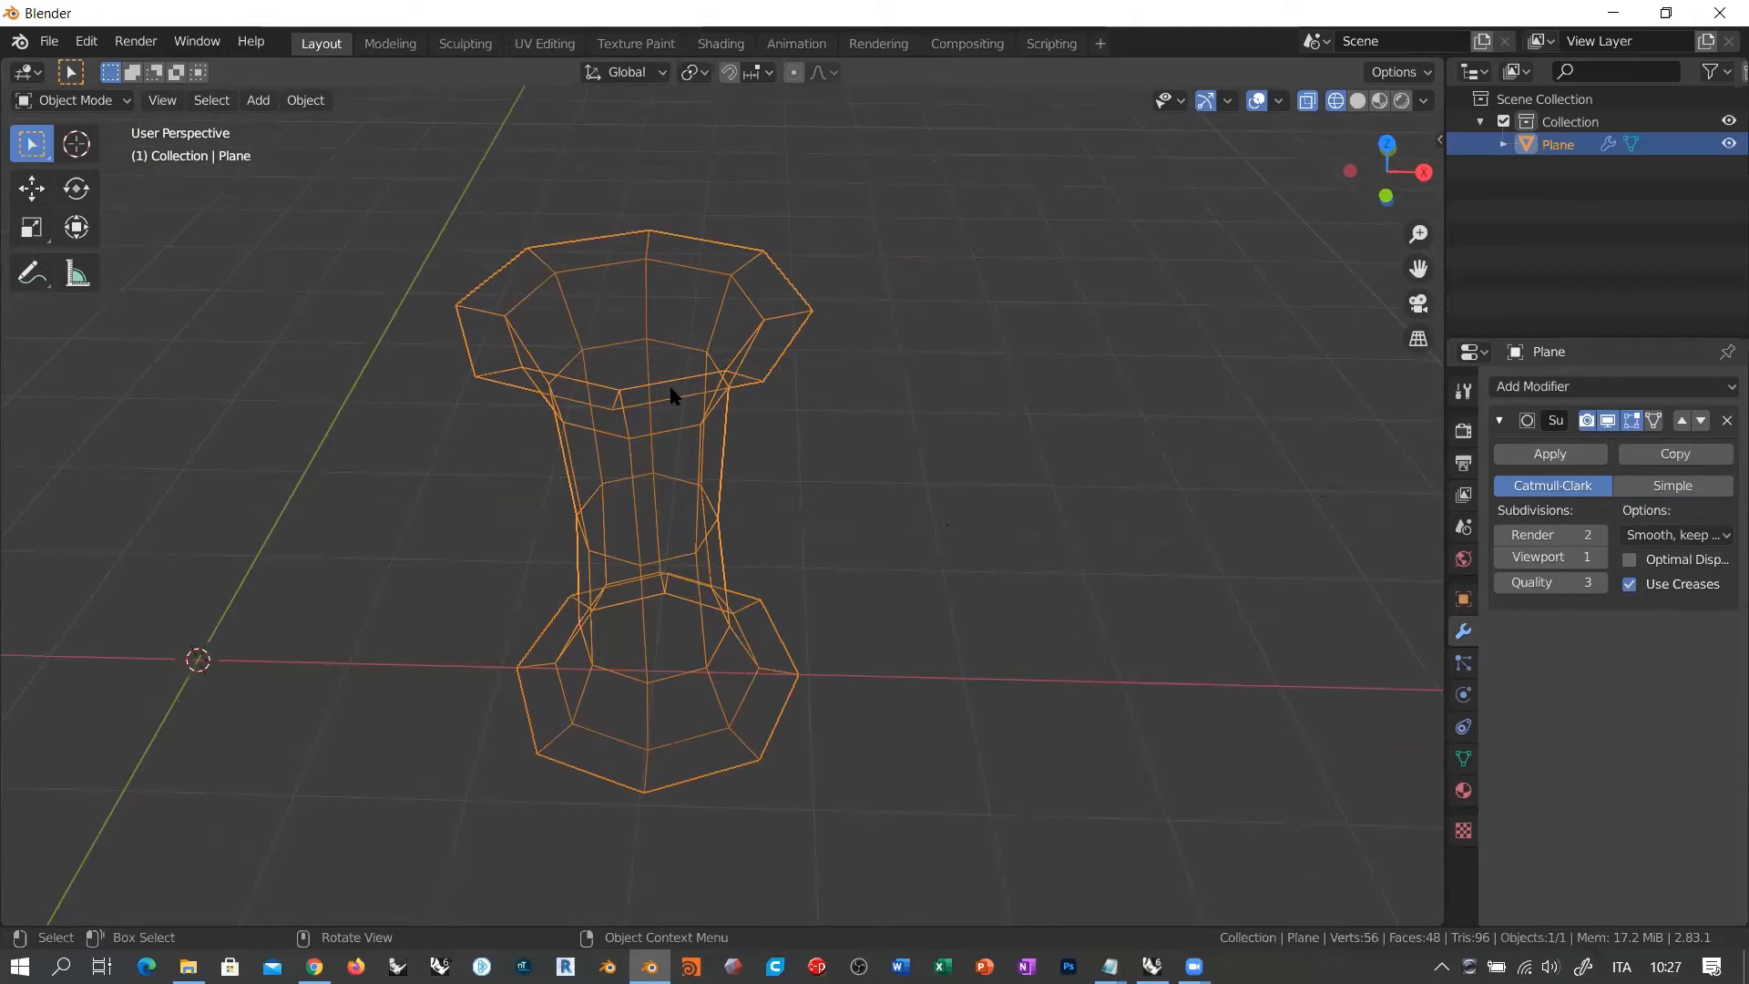
# Step: Raise the modifier's viewport subdivisions to 3 to inspect the denser mesh, and set them back to 2
pyautogui.click(1601, 558)
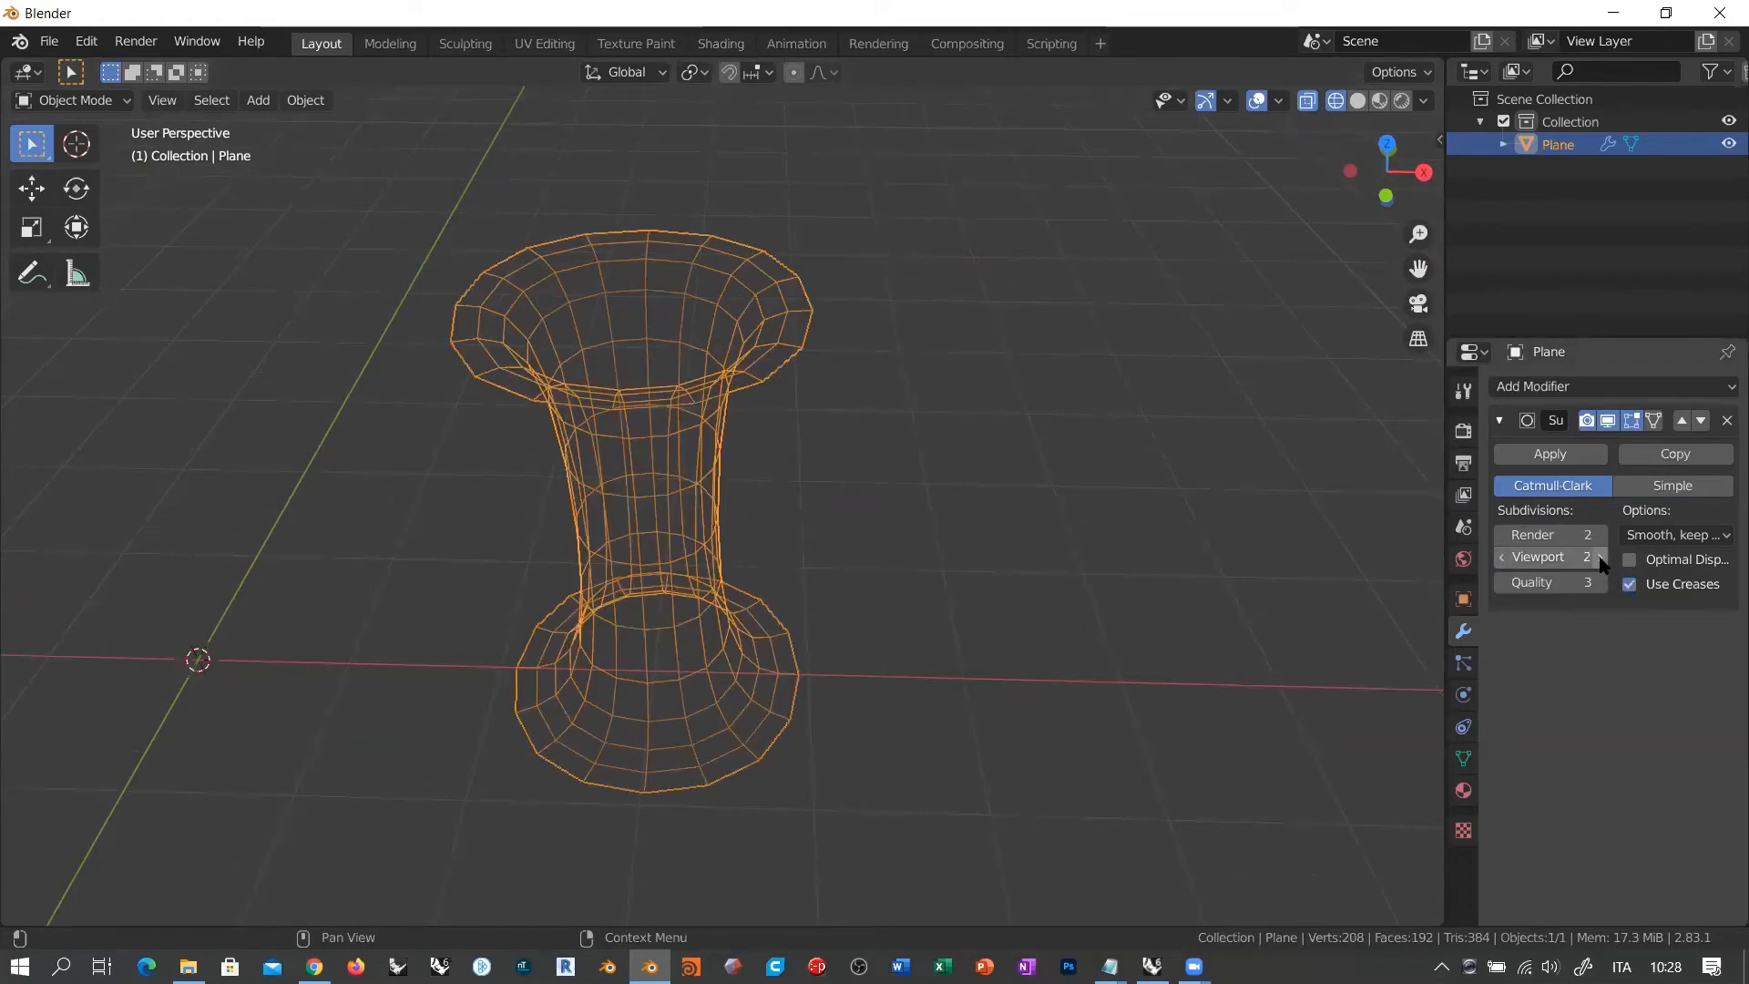
pyautogui.click(1600, 558)
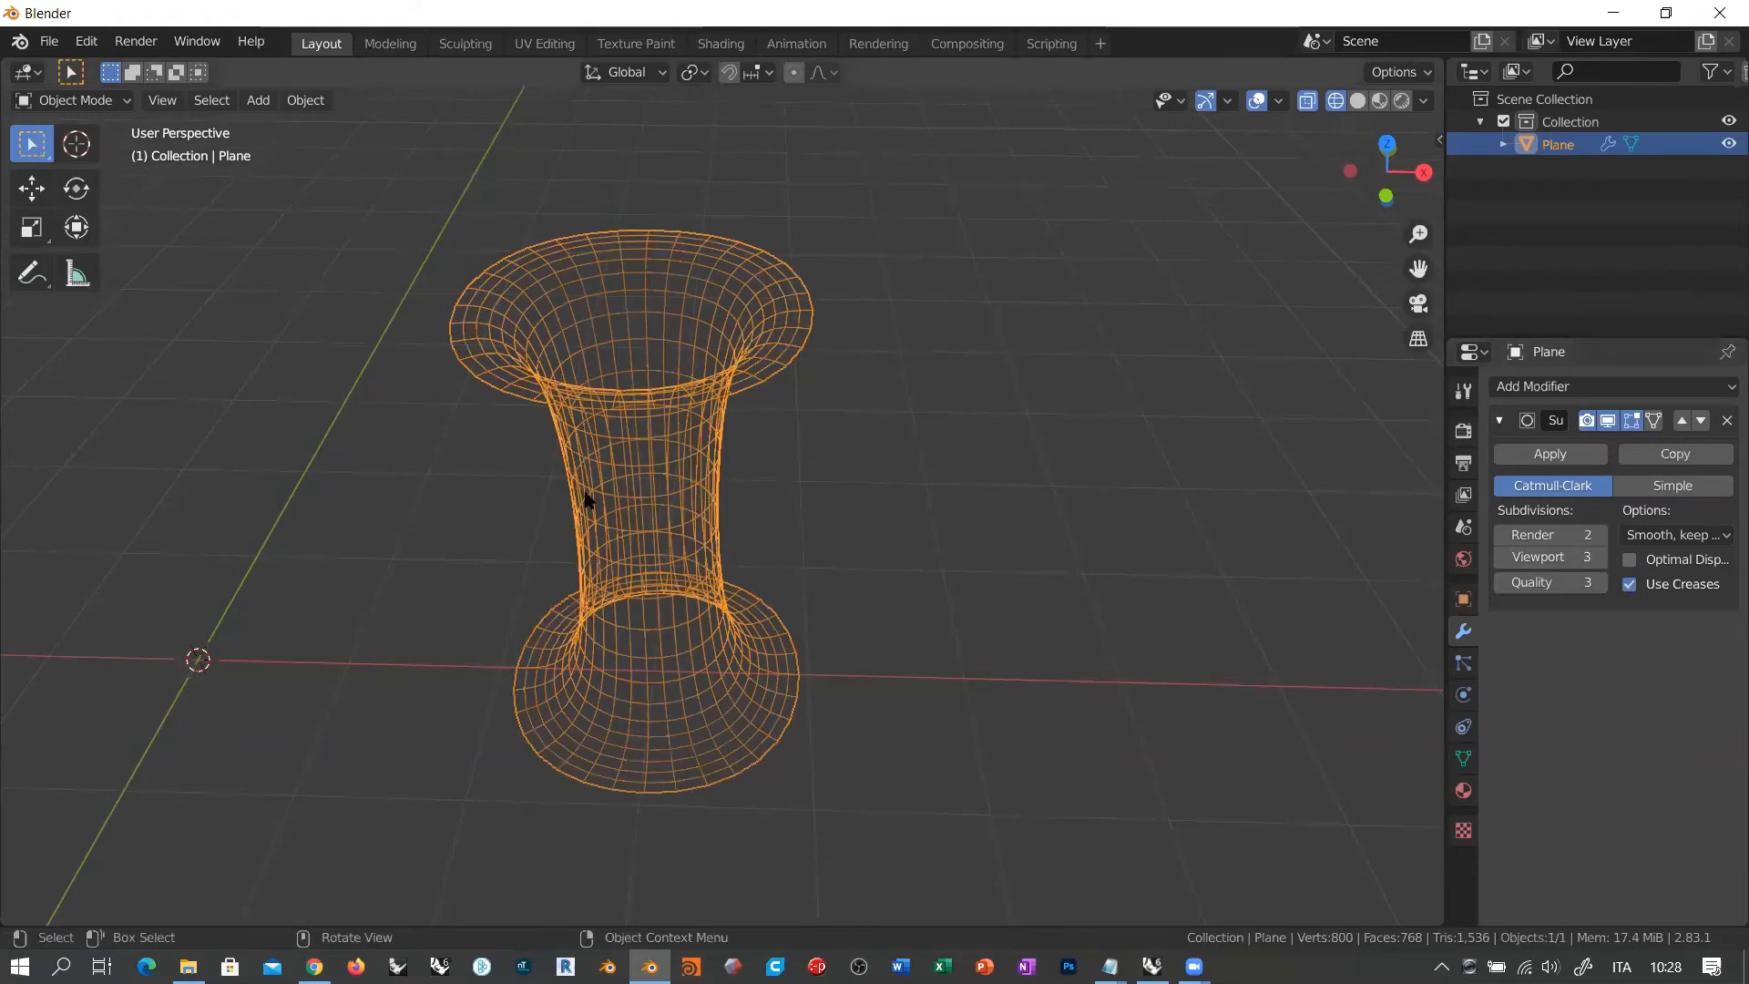
pyautogui.moveTo(585, 492)
pyautogui.mouseDown(button='middle')
pyautogui.moveTo(748, 411)
pyautogui.moveTo(828, 399)
pyautogui.moveTo(586, 489)
pyautogui.moveTo(546, 623)
pyautogui.moveTo(637, 430)
pyautogui.moveTo(658, 456)
pyautogui.moveTo(605, 496)
pyautogui.moveTo(605, 519)
pyautogui.moveTo(592, 494)
pyautogui.mouseUp(button='middle')
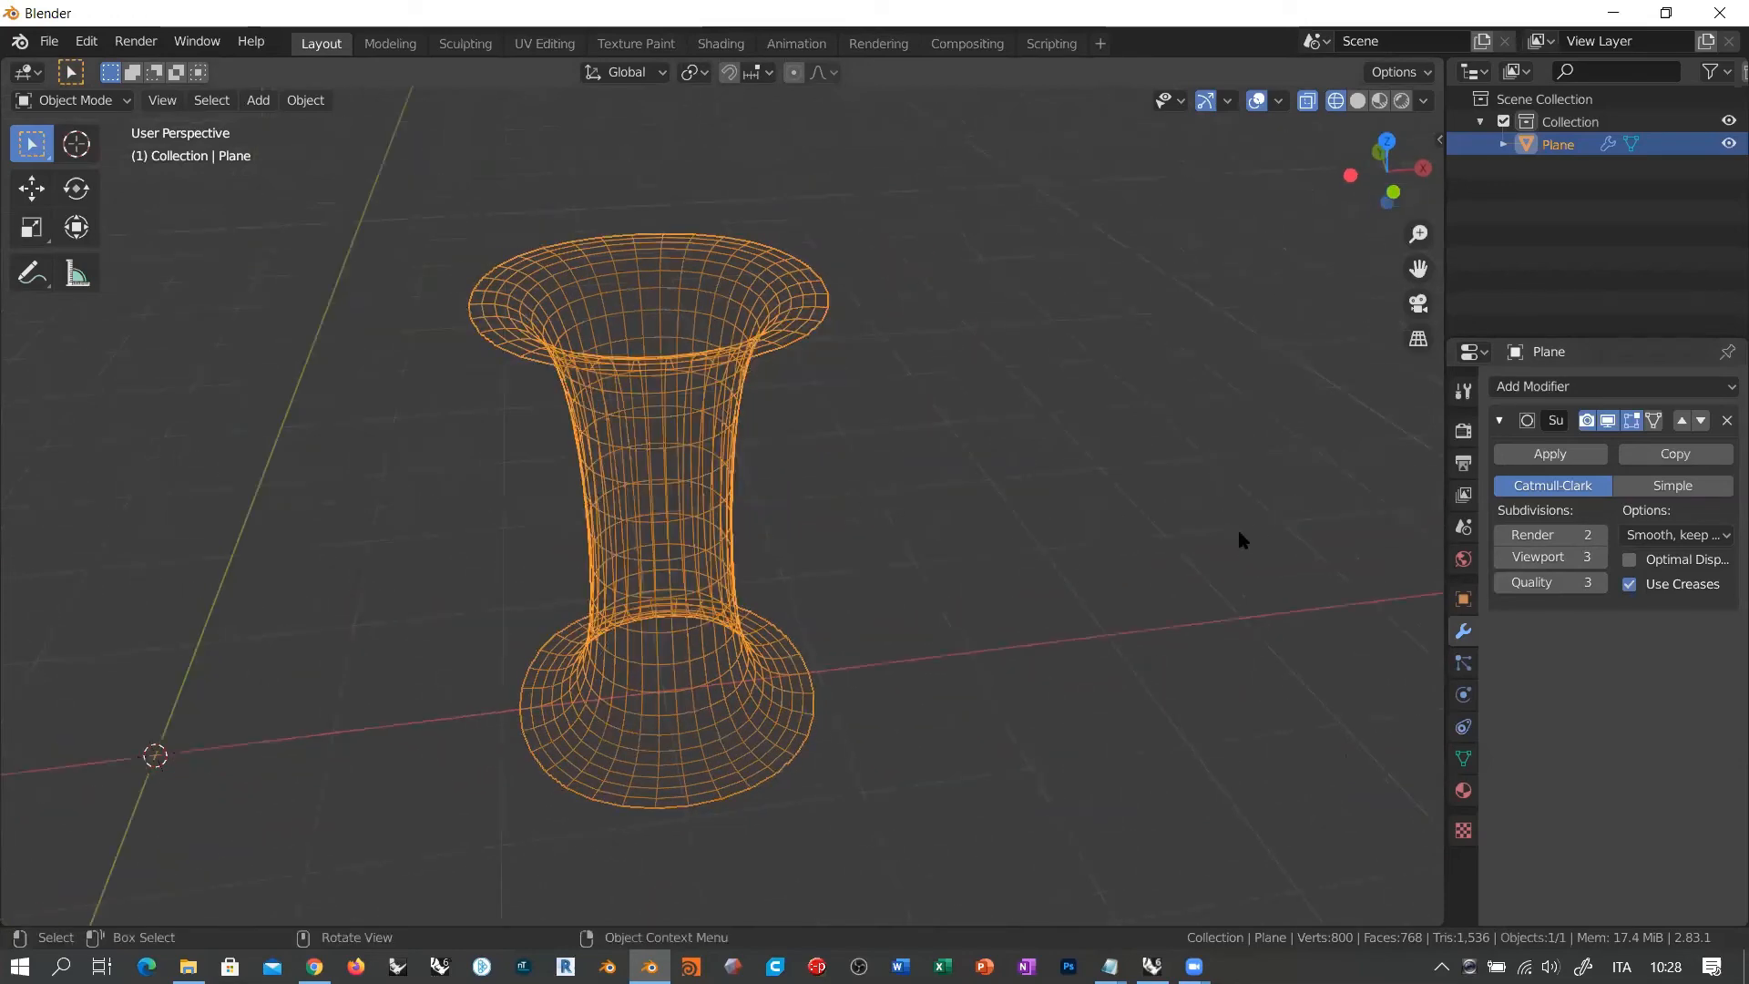
pyautogui.click(1502, 558)
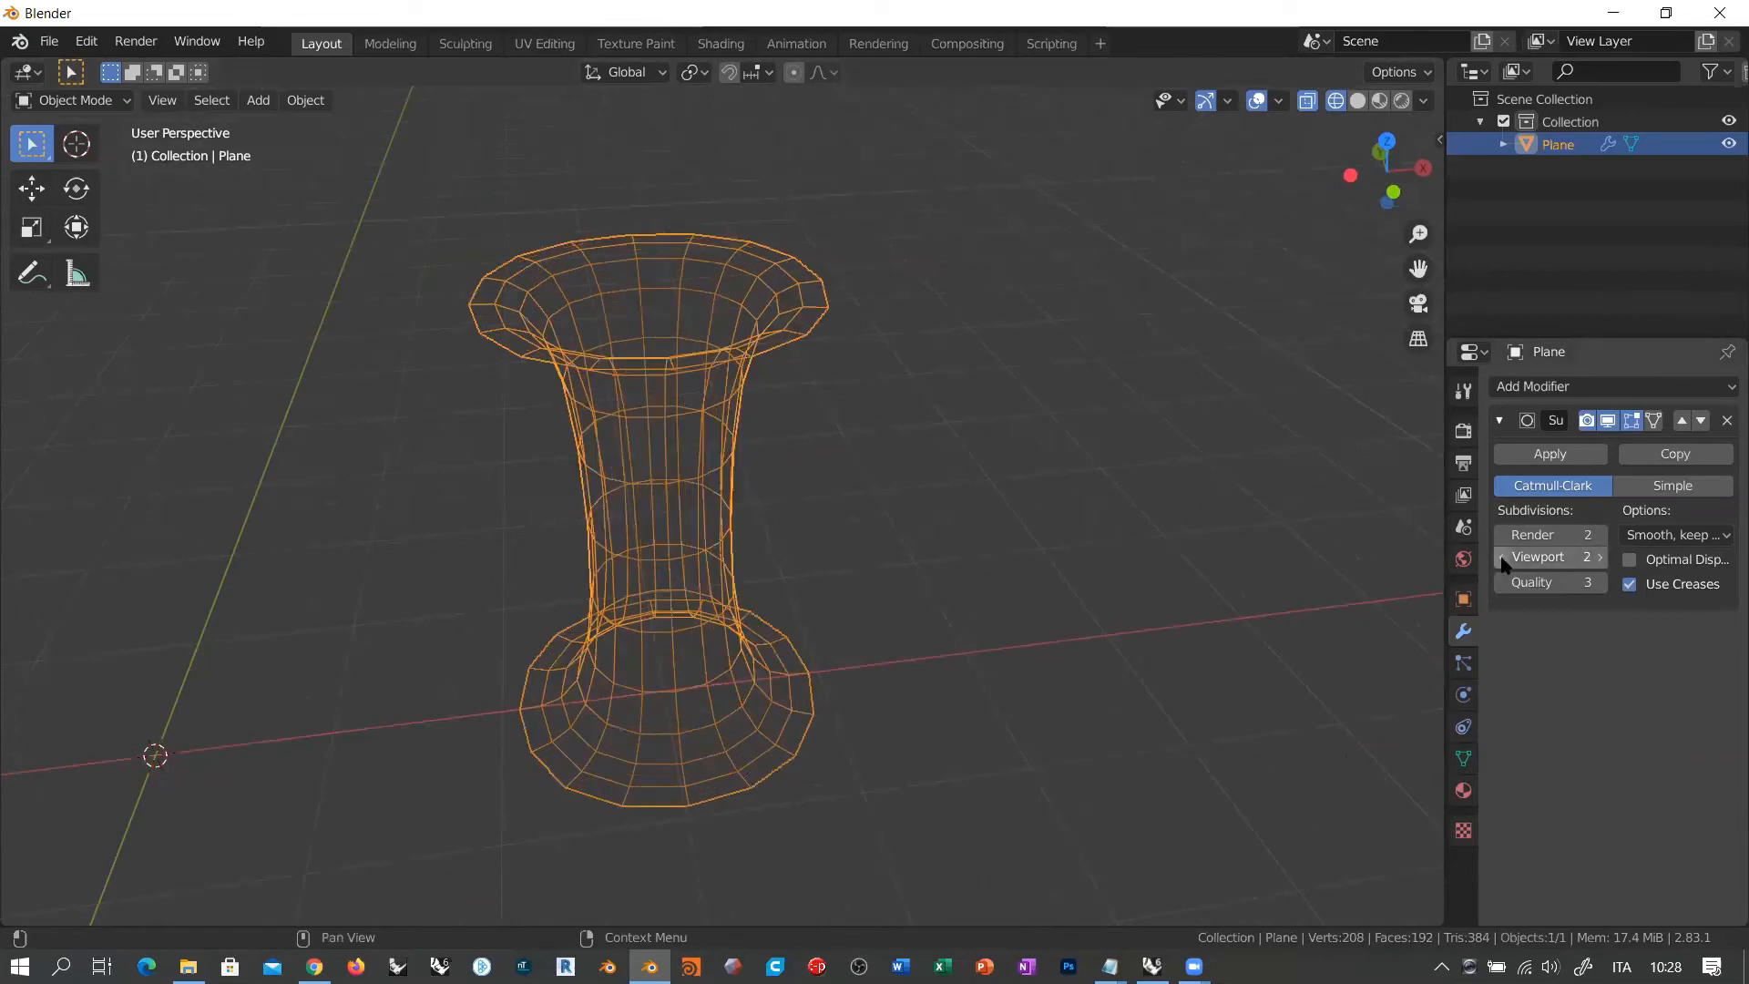
# Step: Lower the Subdivision Surface modifier's viewport subdivisions to 1 and inspect the coarser column from several angles
pyautogui.click(1502, 559)
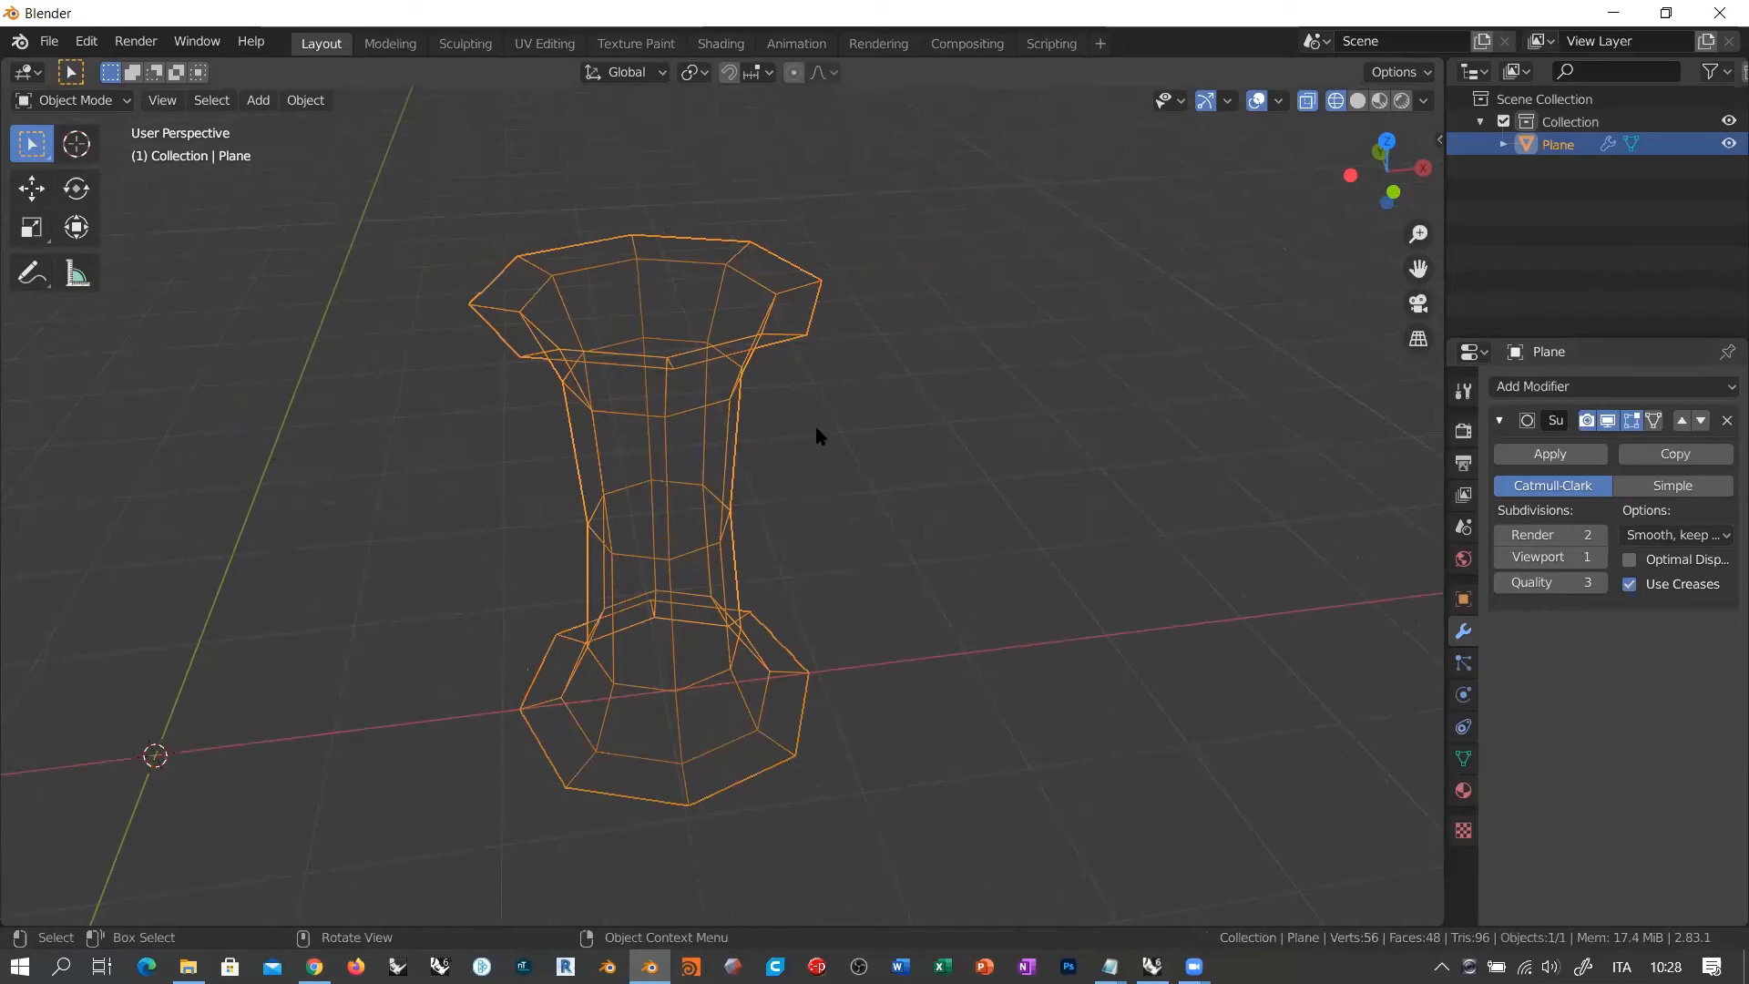
pyautogui.moveTo(820, 434); pyautogui.dragTo(914, 473, button='middle')
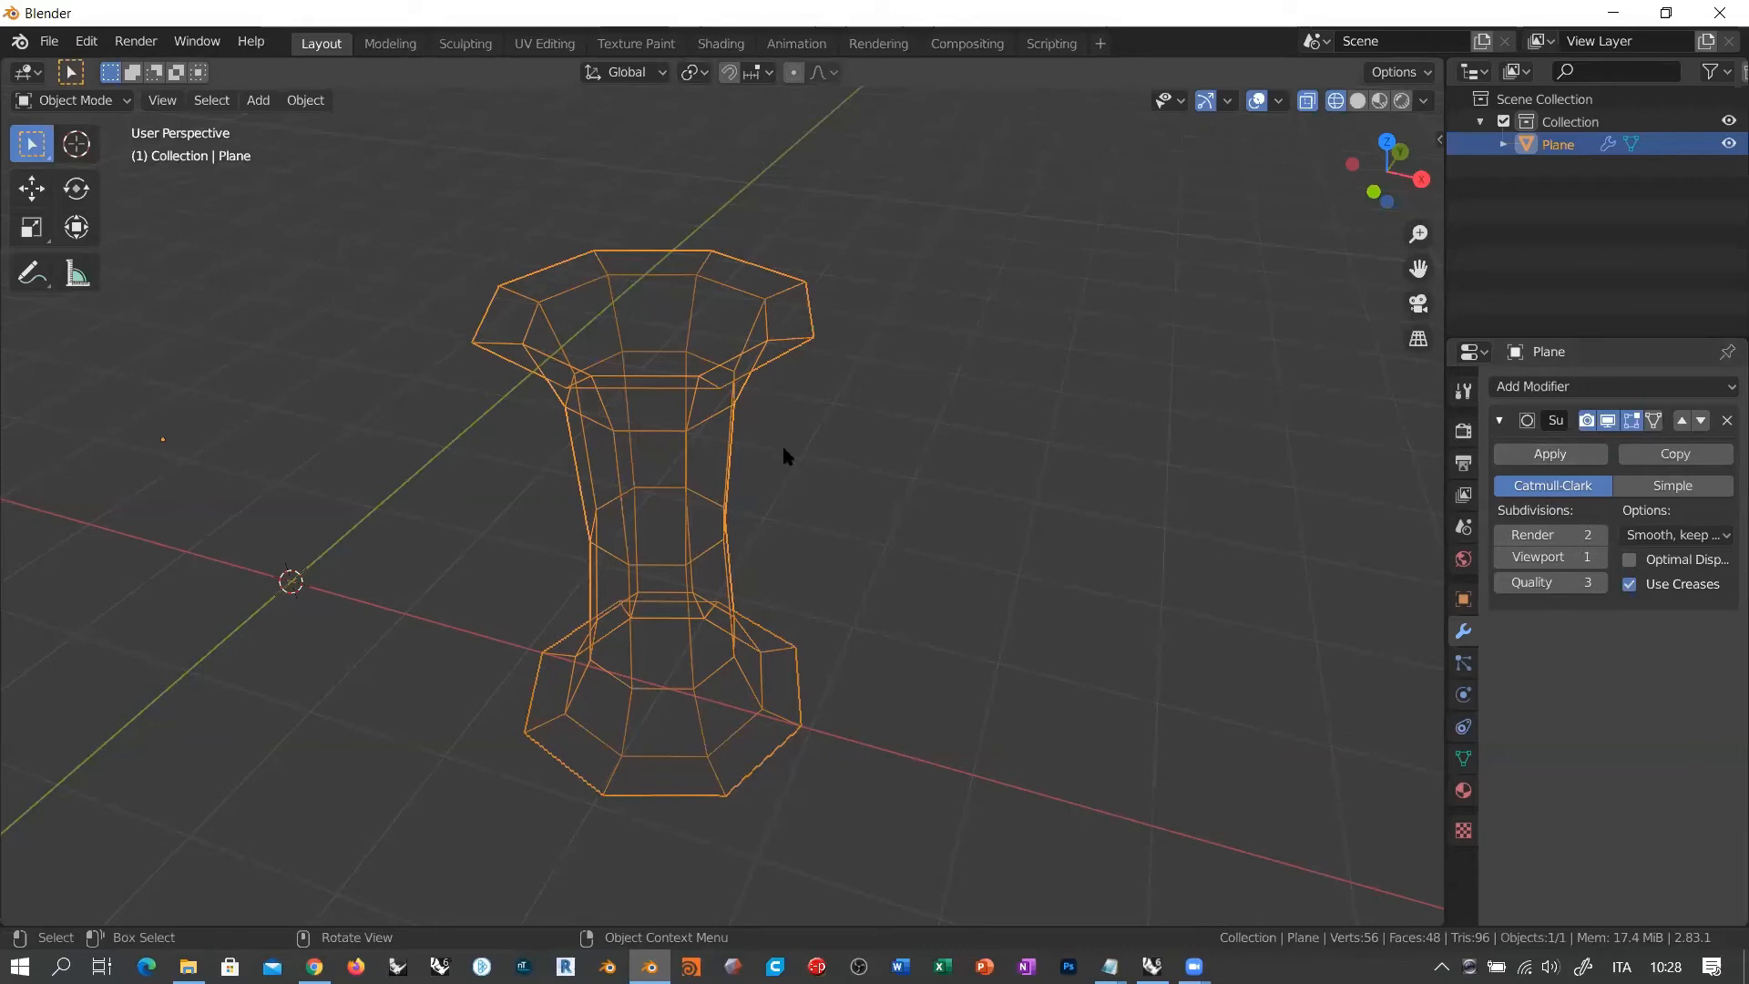
pyautogui.moveTo(774, 445); pyautogui.dragTo(1444, 430, button='middle')
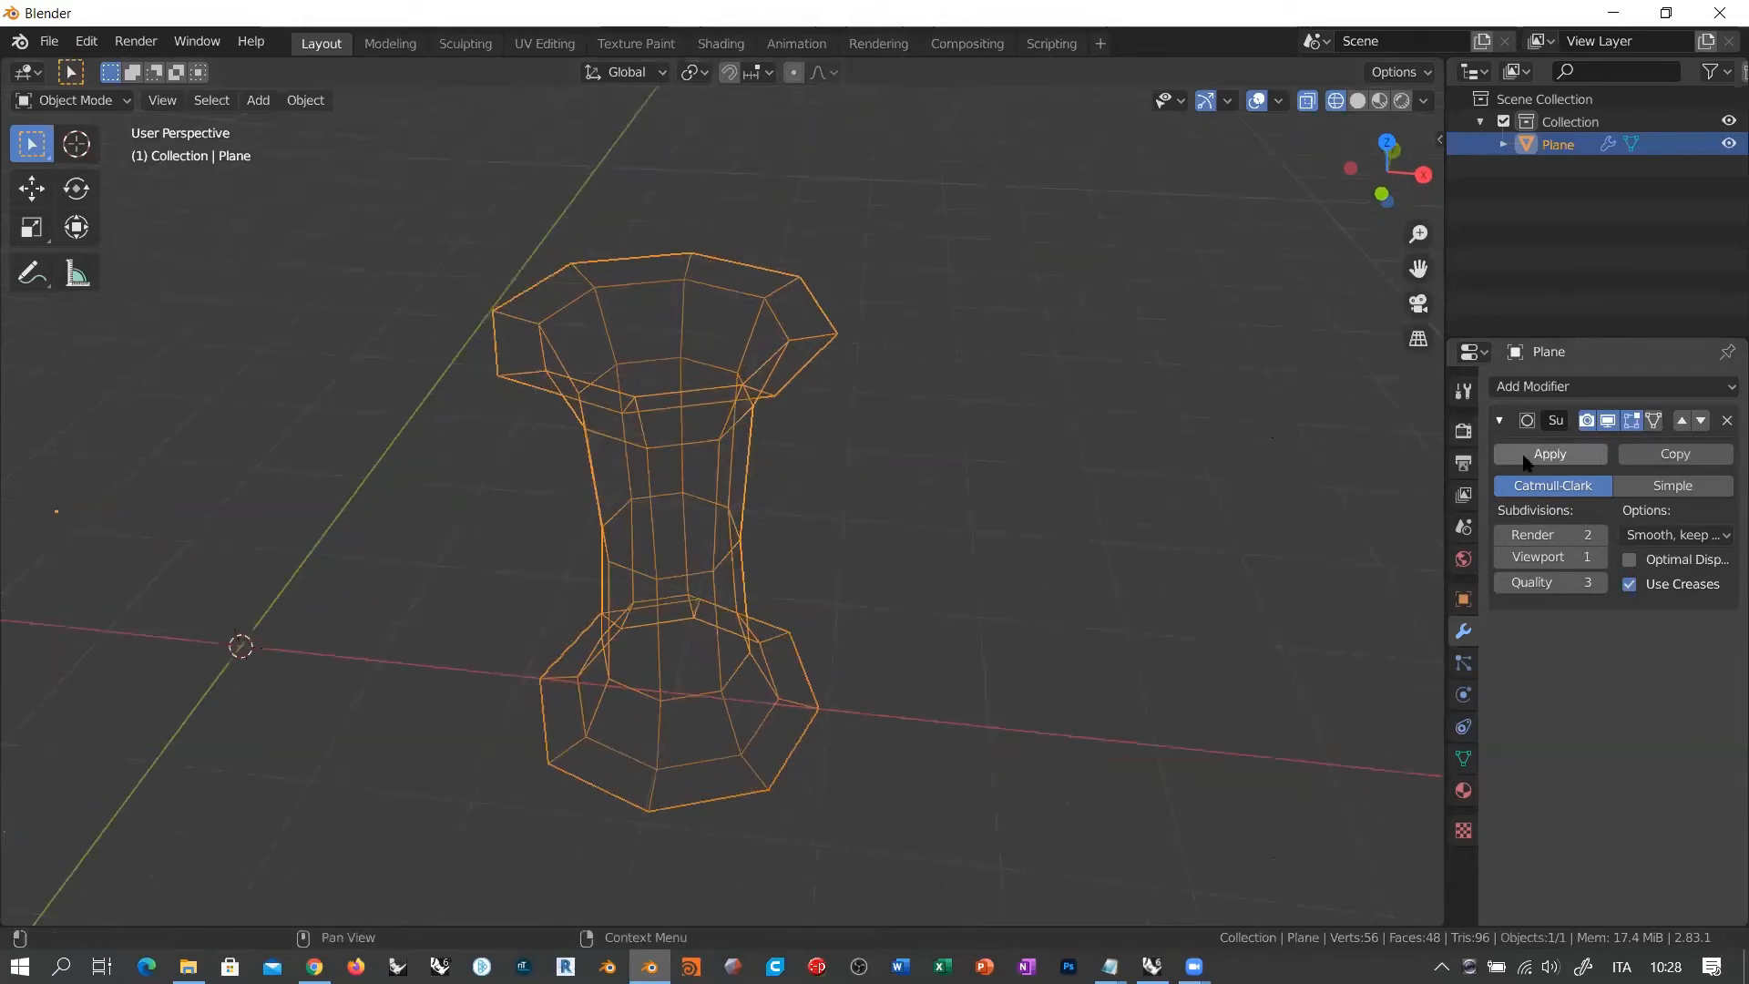
pyautogui.moveTo(1242, 501); pyautogui.dragTo(870, 467, button='middle')
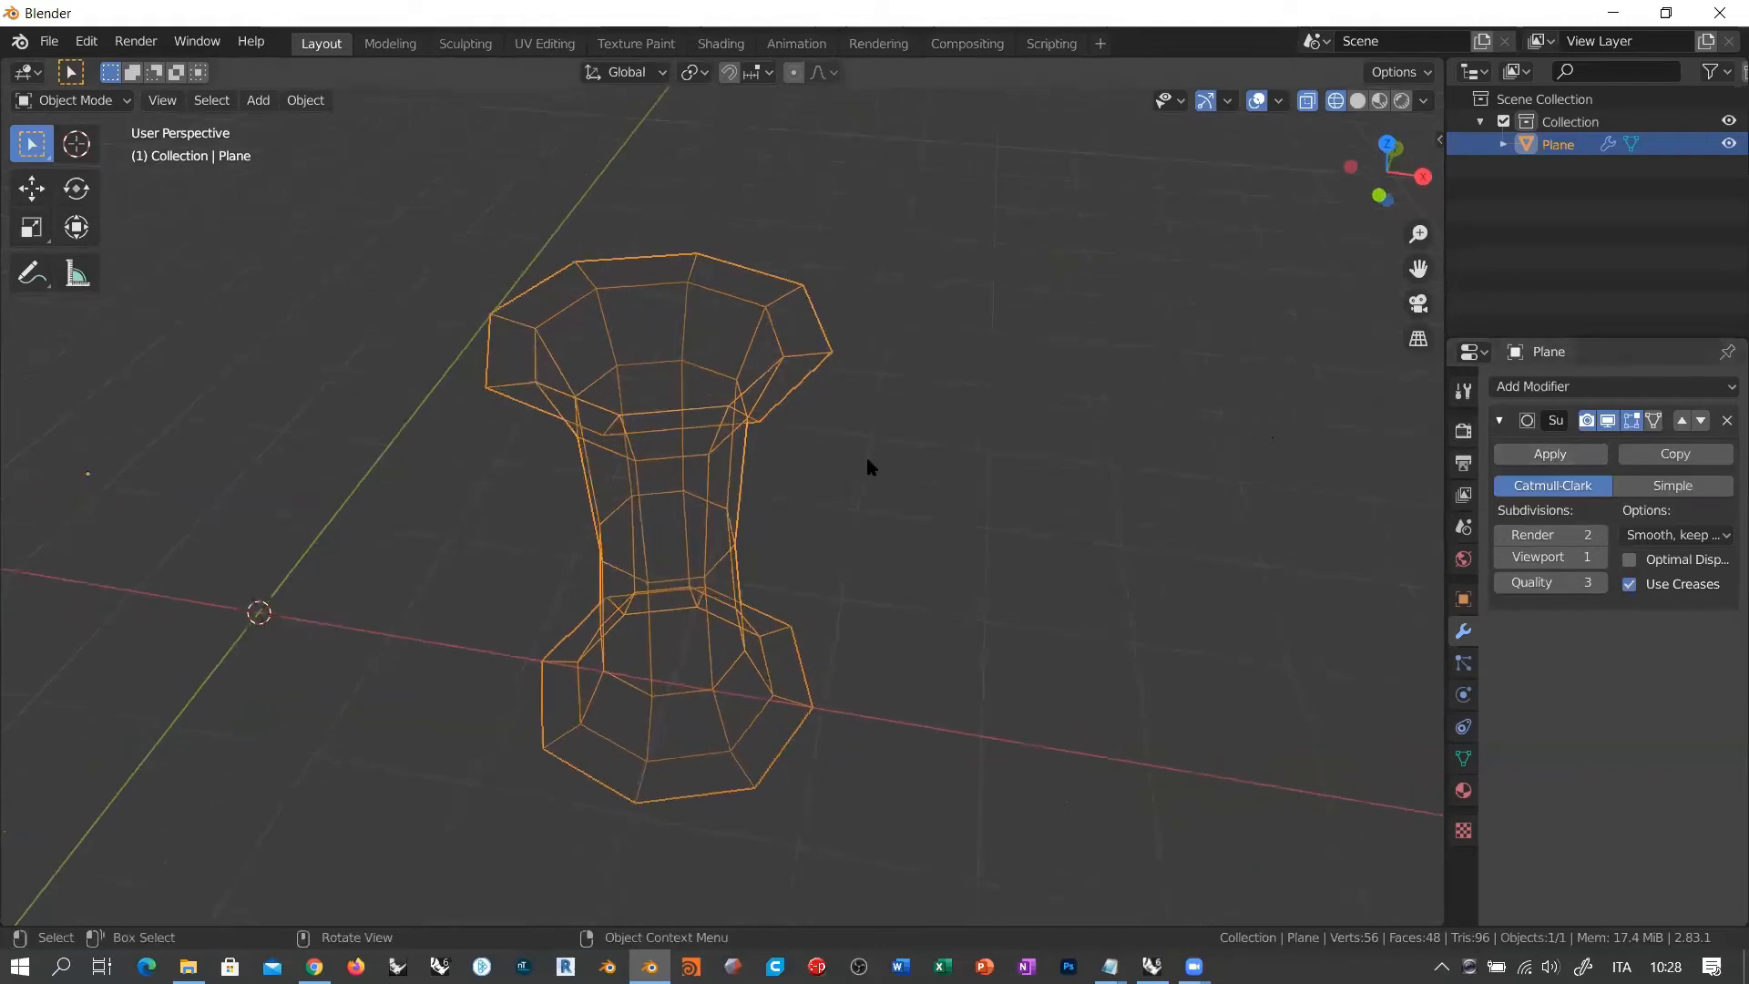
# Step: Enter Edit Mode on the column and box-select the upper flange of its control cage
pyautogui.click(71, 100)
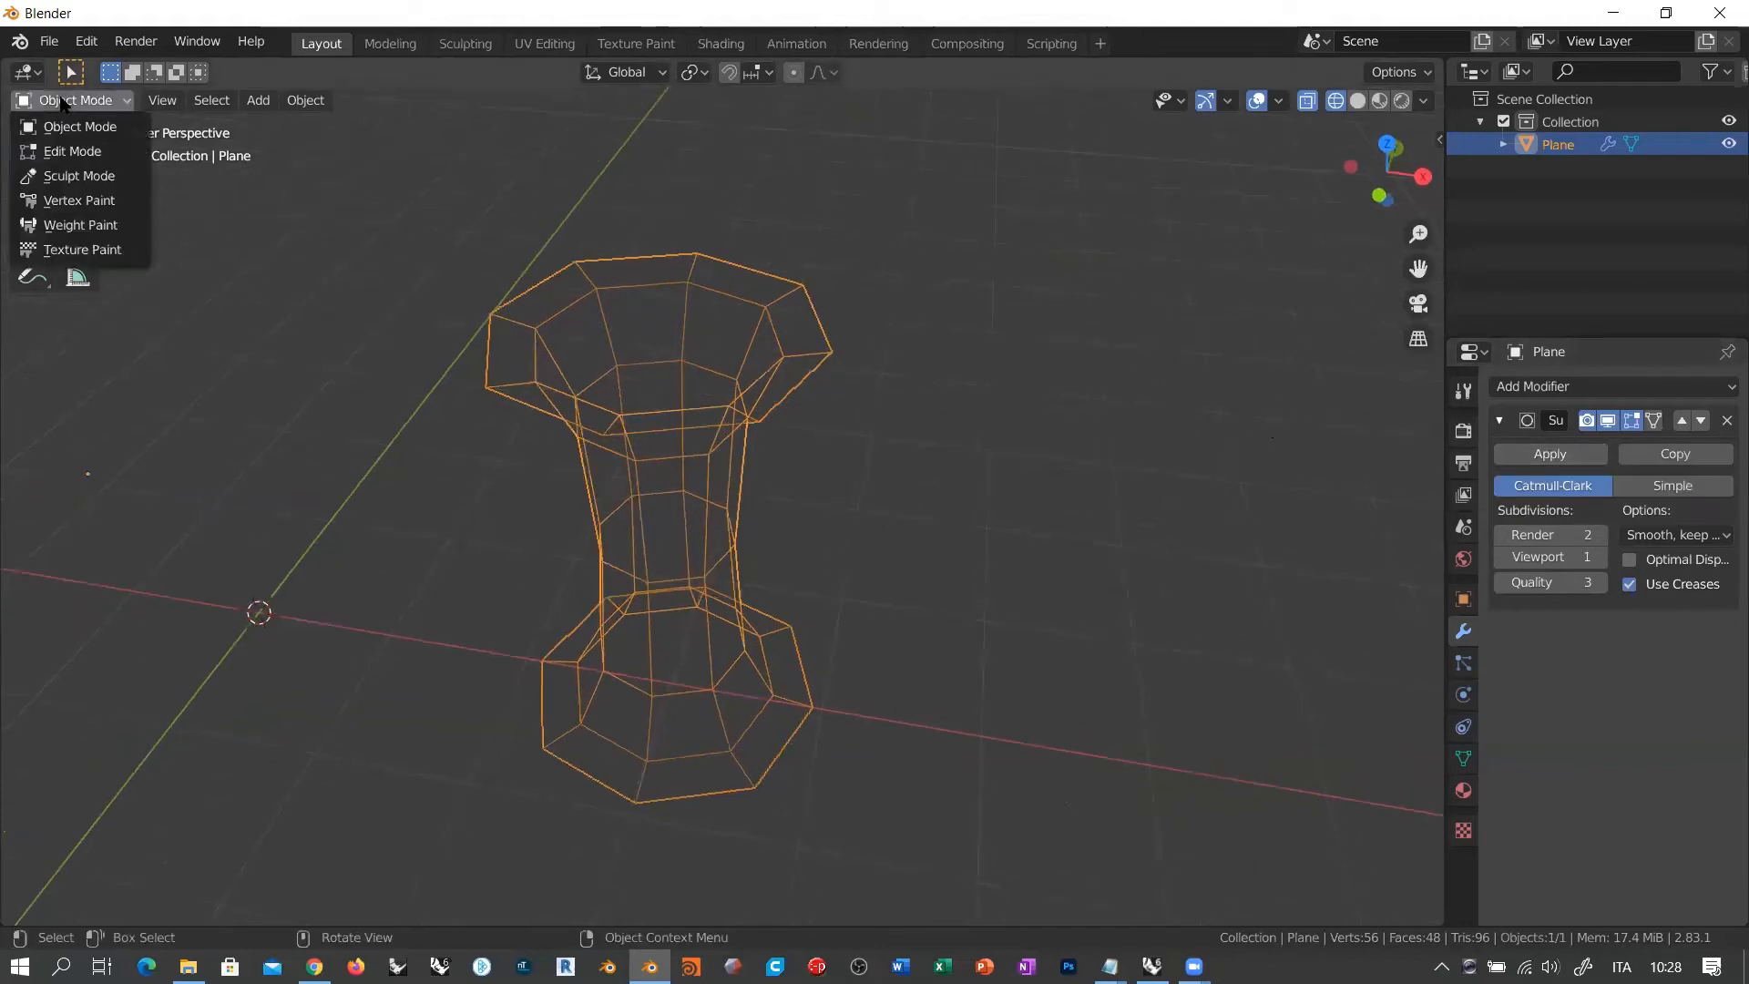
pyautogui.click(73, 151)
pyautogui.moveTo(742, 418); pyautogui.dragTo(383, 203, button='middle')
pyautogui.click(422, 192)
pyautogui.moveTo(422, 191); pyautogui.dragTo(1043, 544)
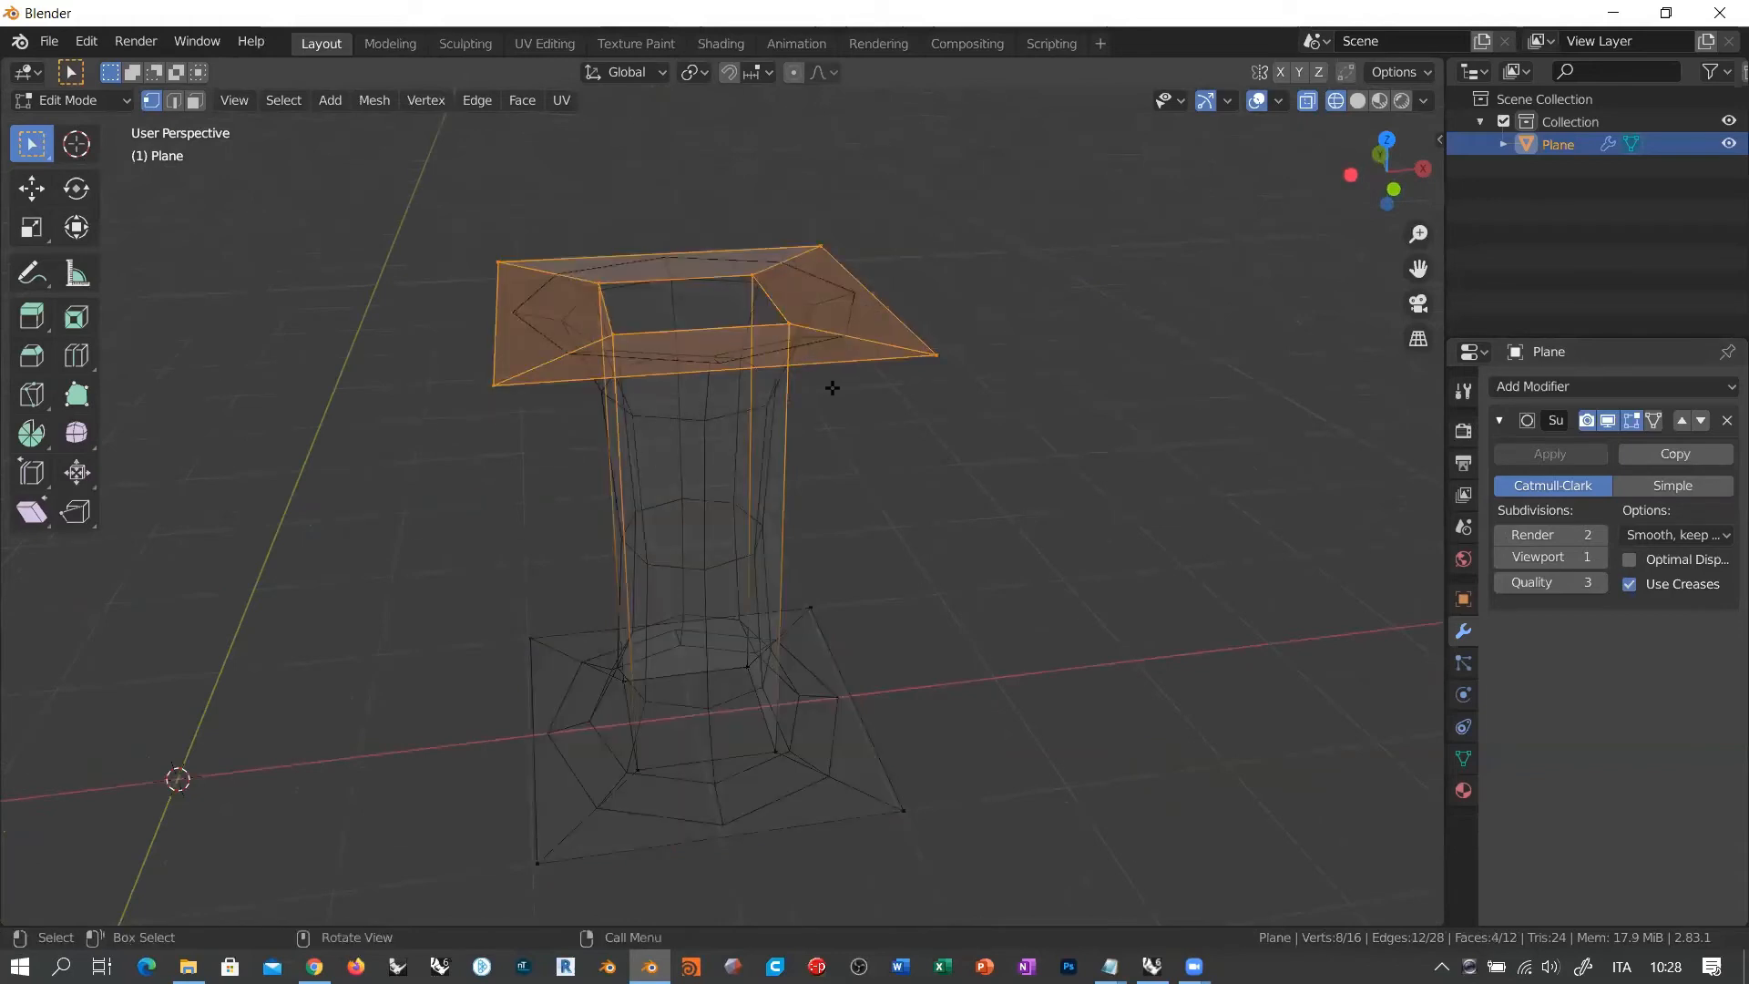
pyautogui.moveTo(765, 618); pyautogui.dragTo(1136, 519, button='middle')
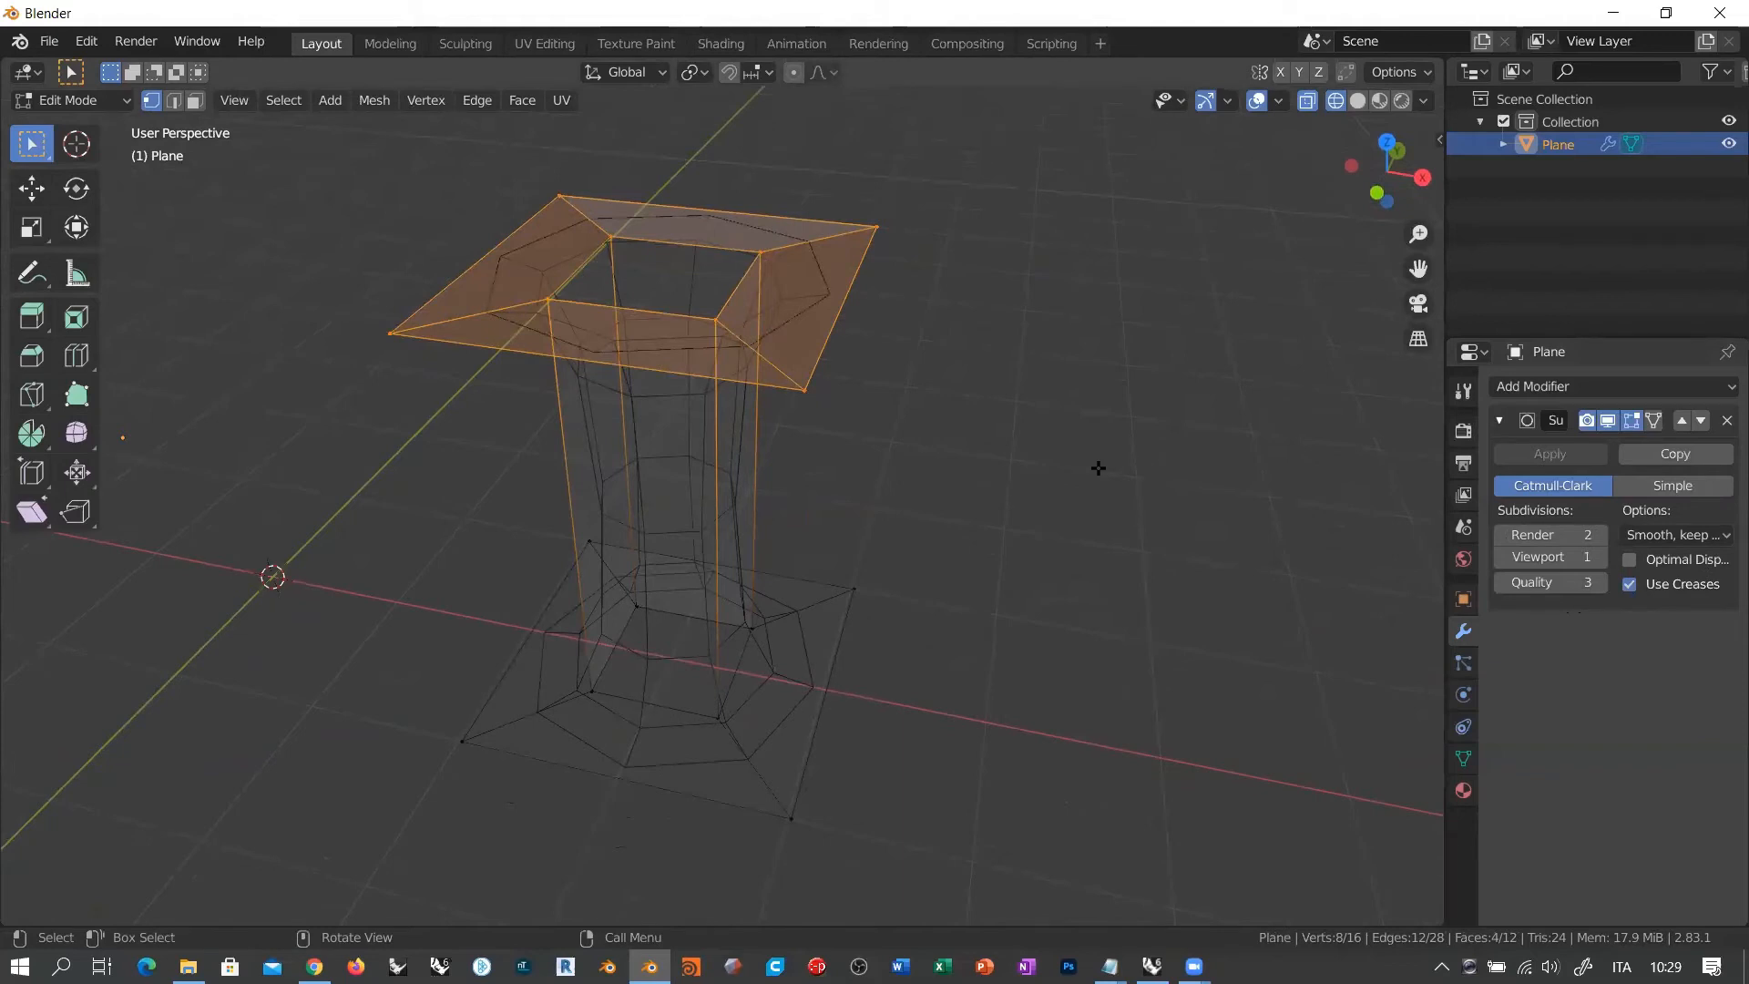
# Step: Box-select the upper flange, the lower flange and the whole control cage in turn, clearing the selection before selecting everything again
pyautogui.moveTo(312, 170); pyautogui.dragTo(1018, 463)
pyautogui.moveTo(405, 827); pyautogui.dragTo(1039, 462)
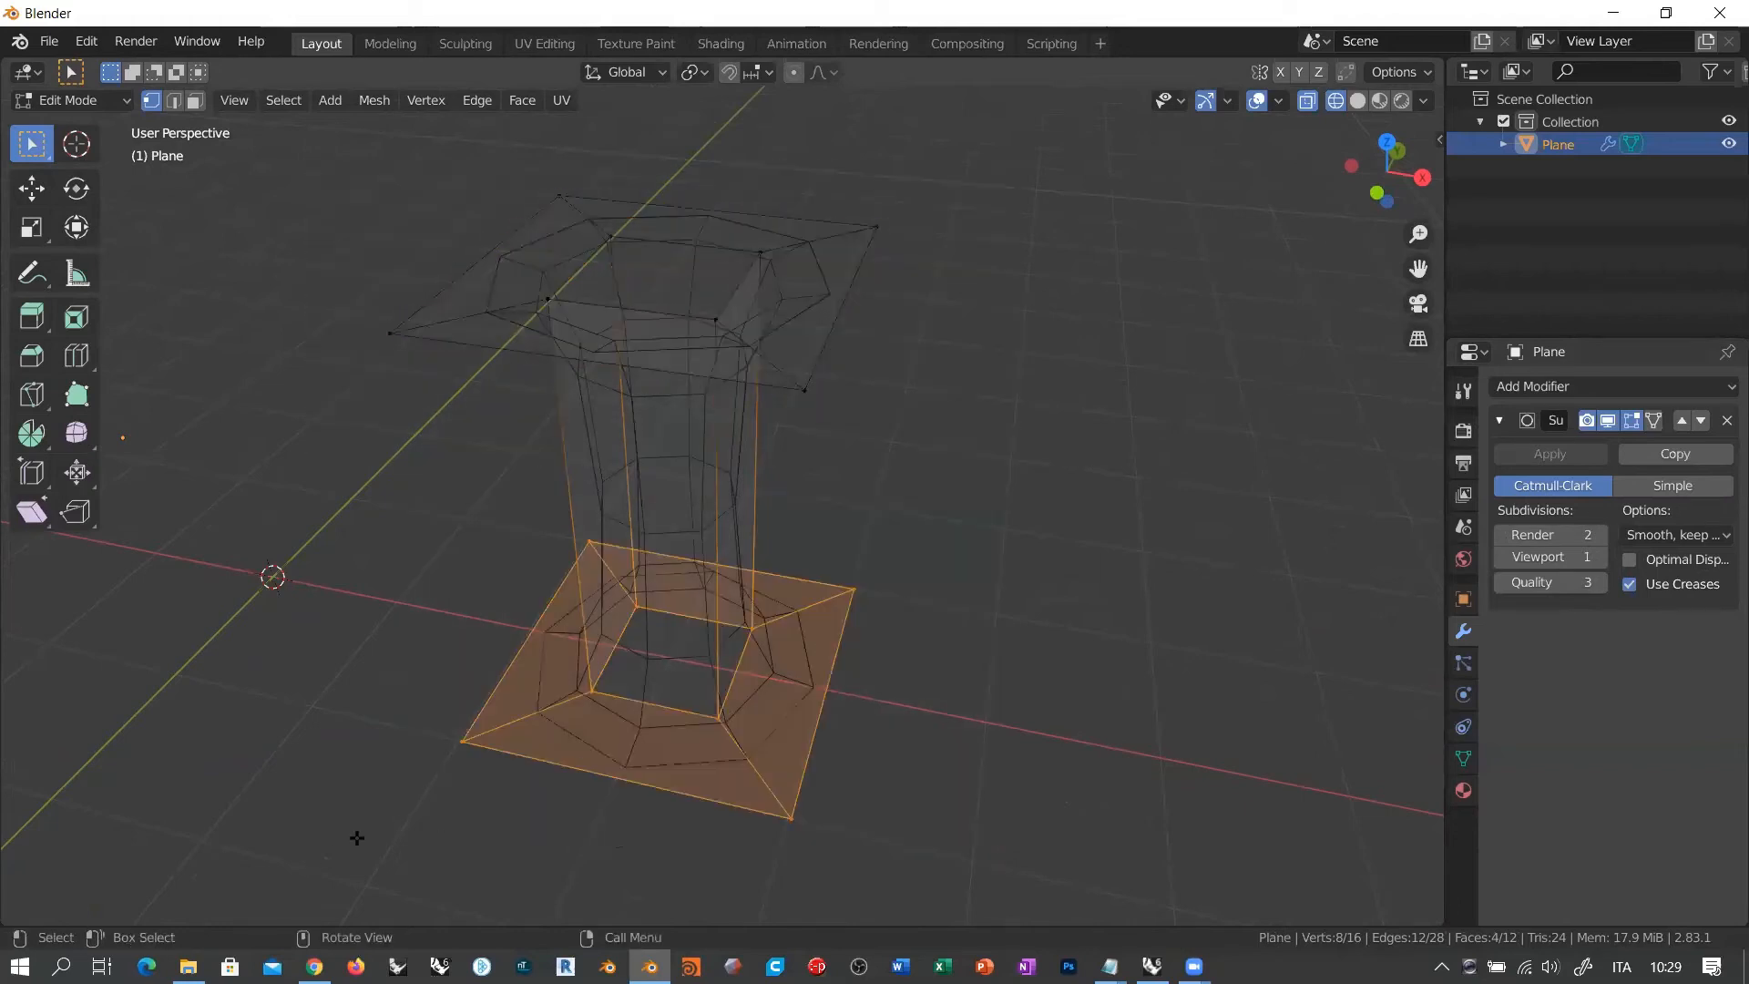
pyautogui.moveTo(312, 865); pyautogui.dragTo(1053, 167)
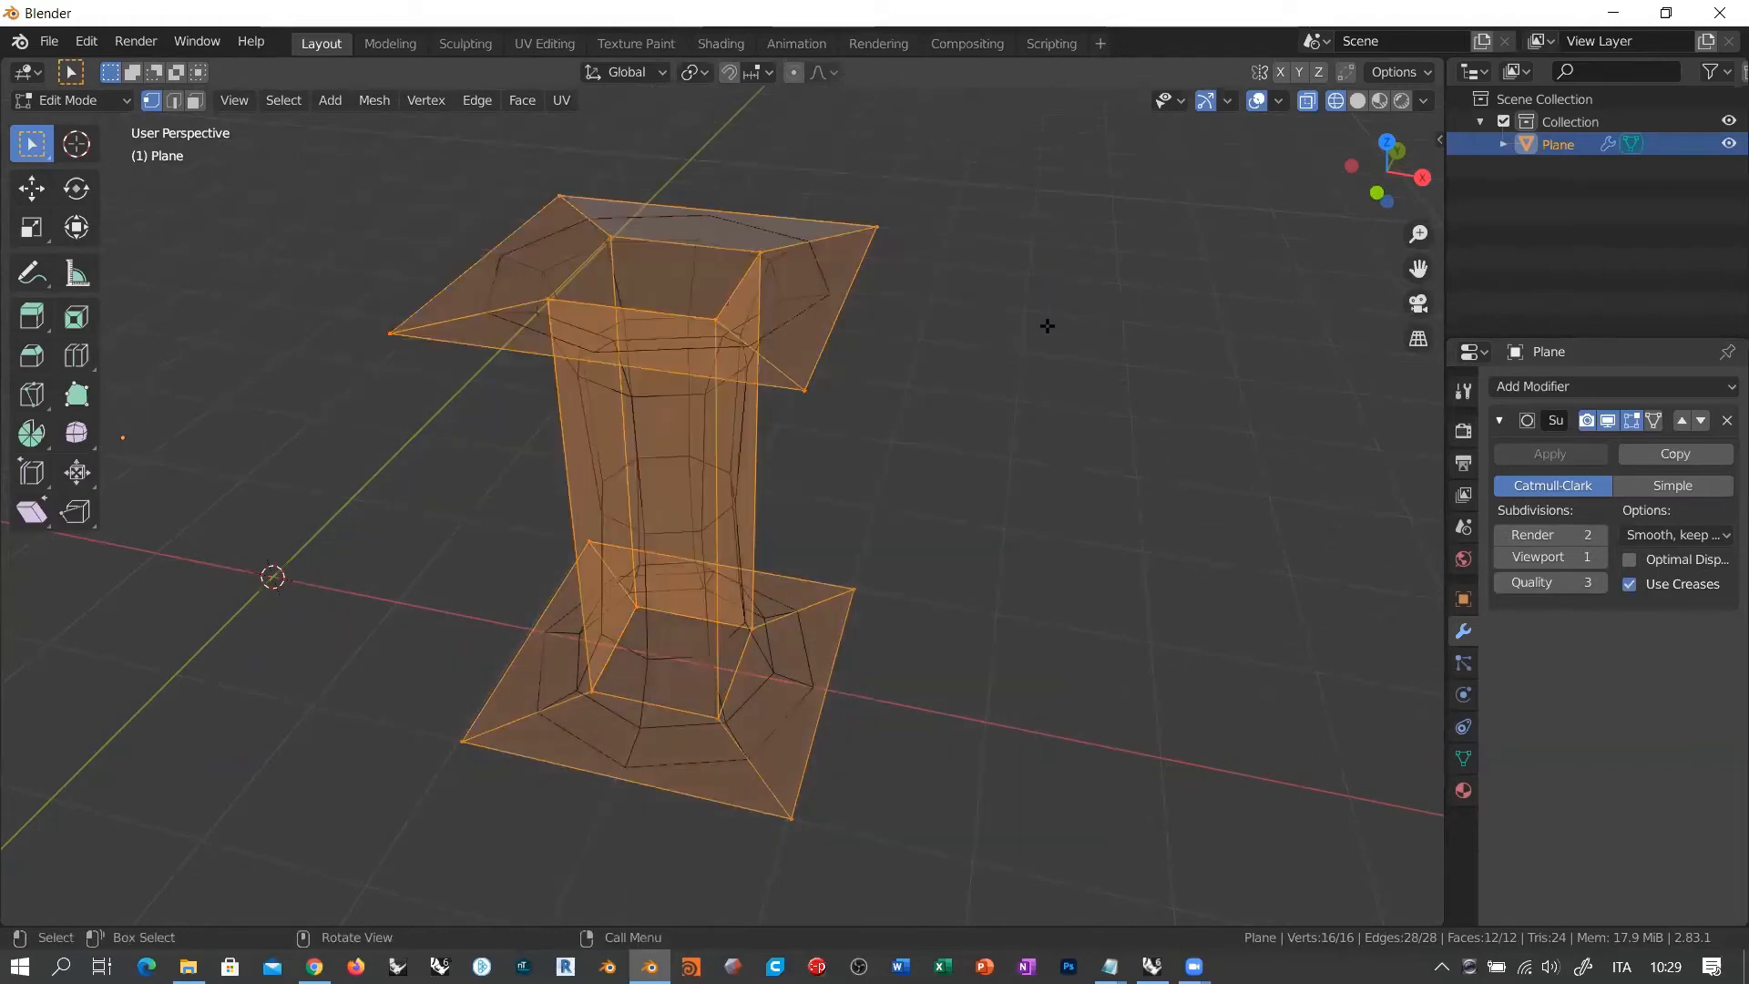
pyautogui.click(1007, 351)
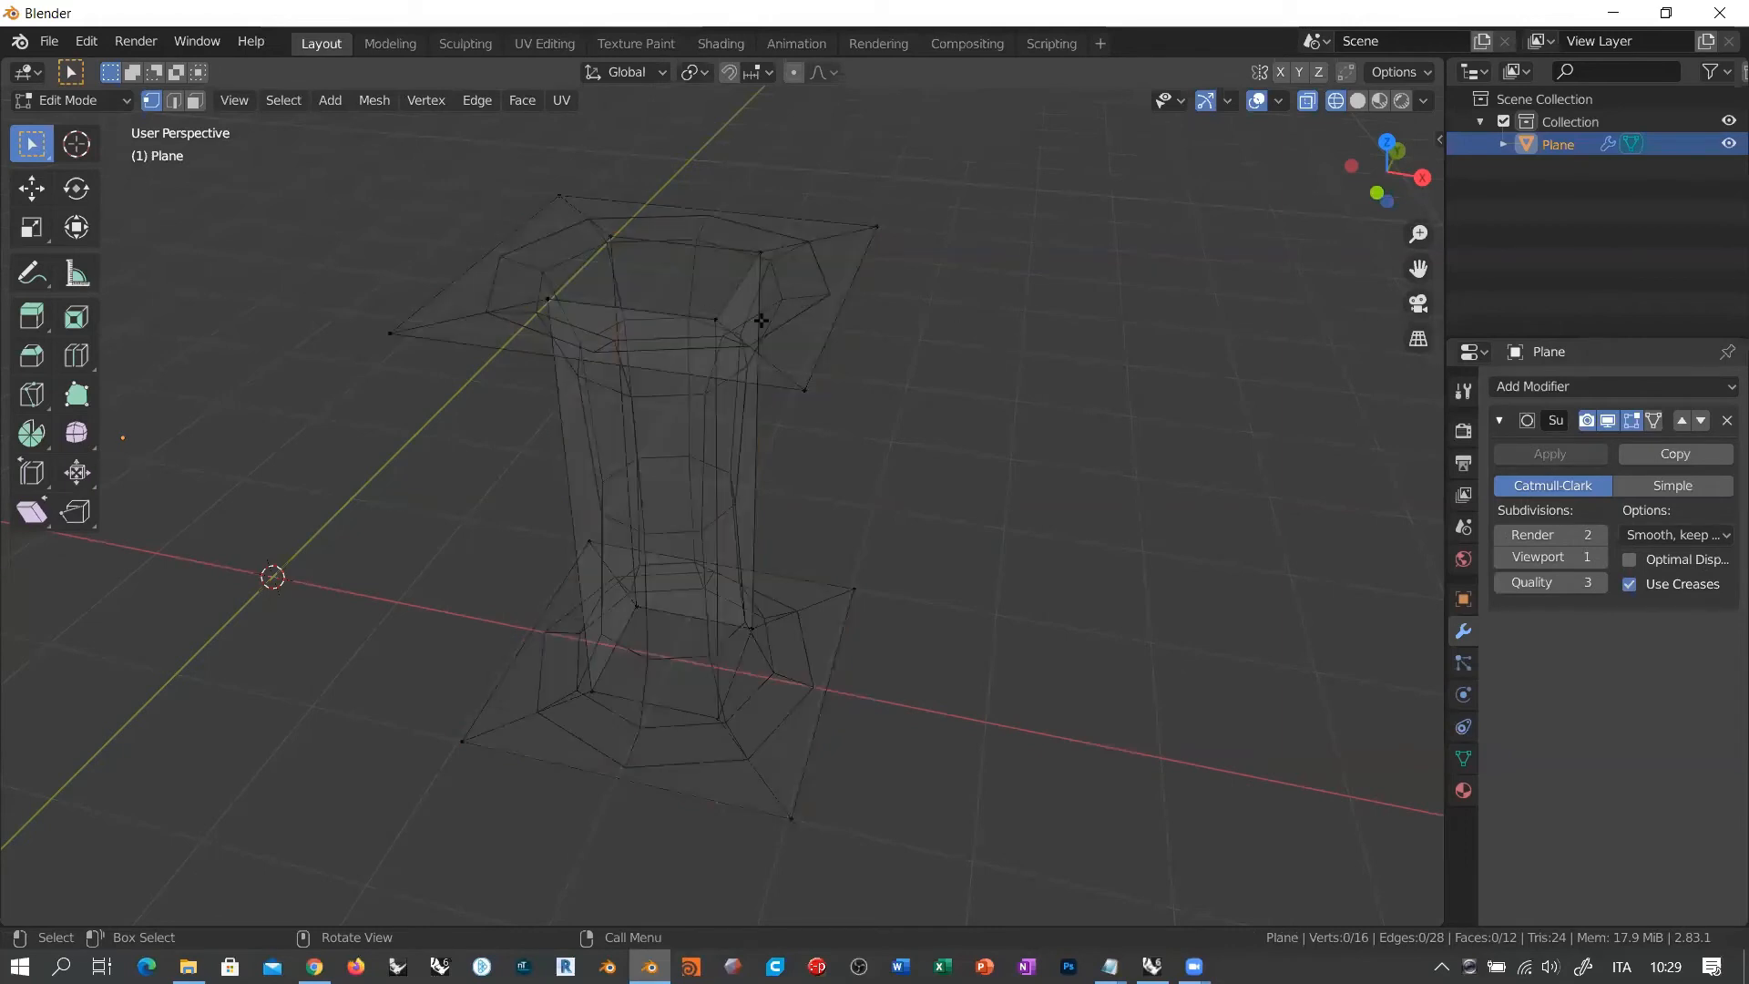
pyautogui.moveTo(298, 176); pyautogui.dragTo(1005, 827)
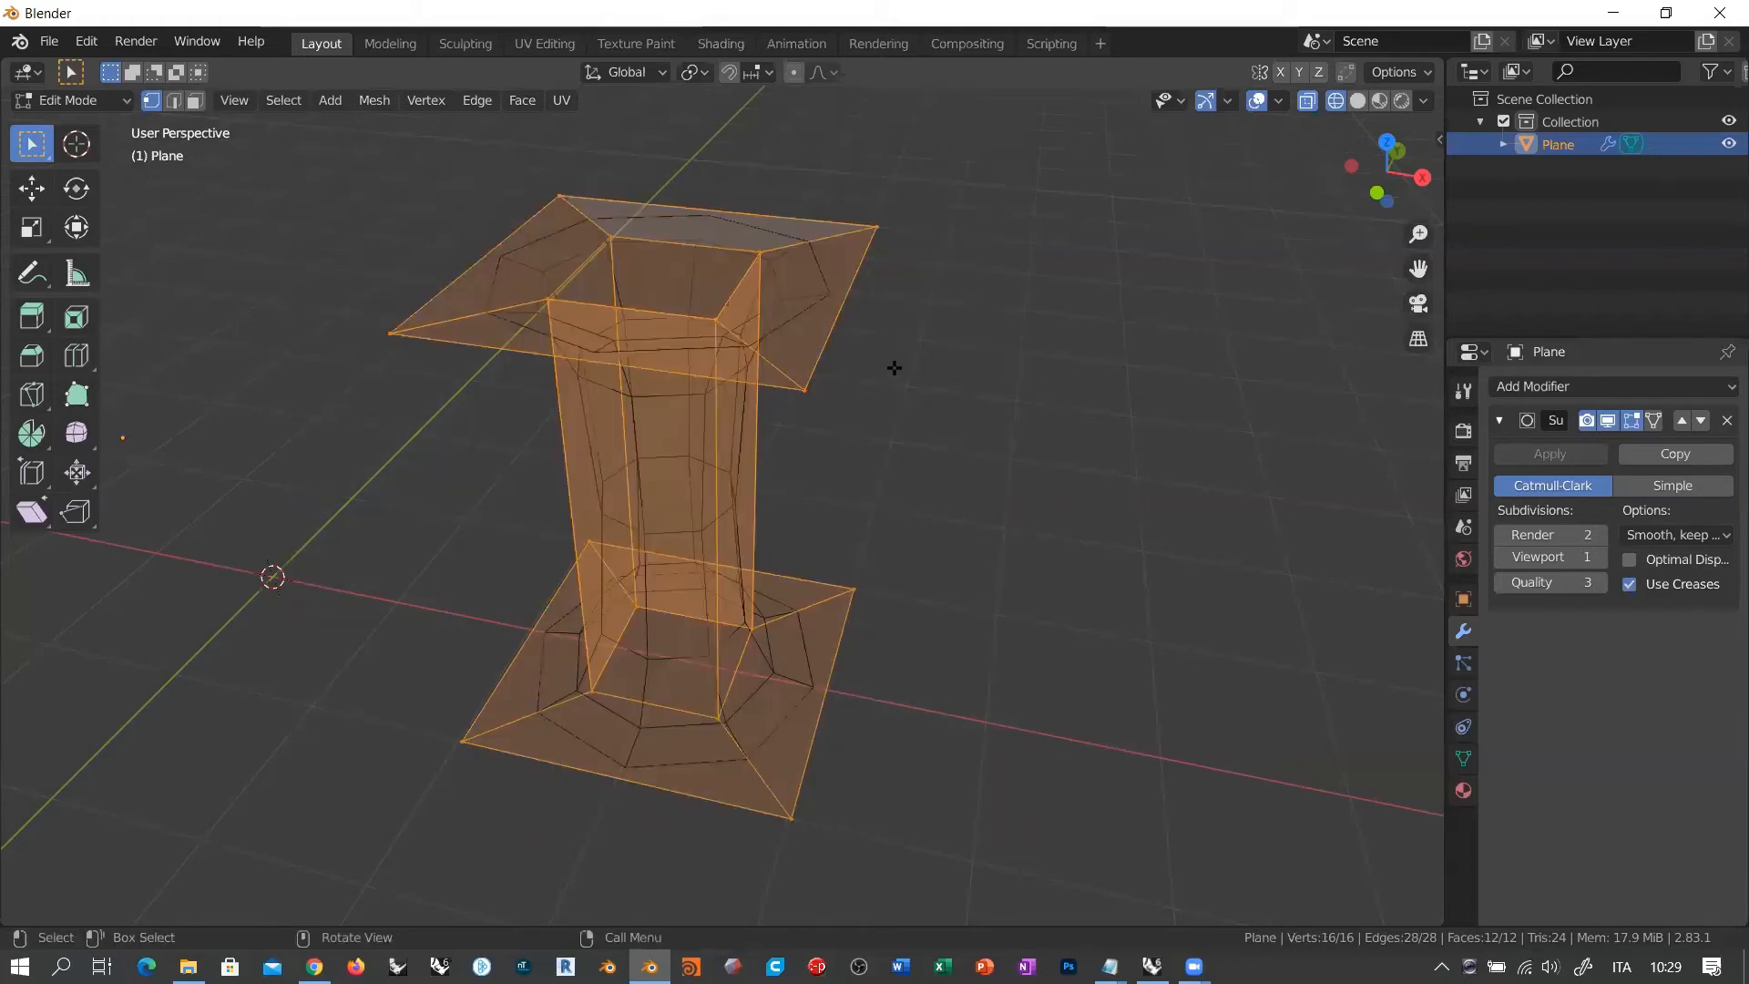
# Step: Turn on the modifier's On Cage display, clear the selection and compare the column in Edit Mode and Object Mode
pyautogui.click(1654, 421)
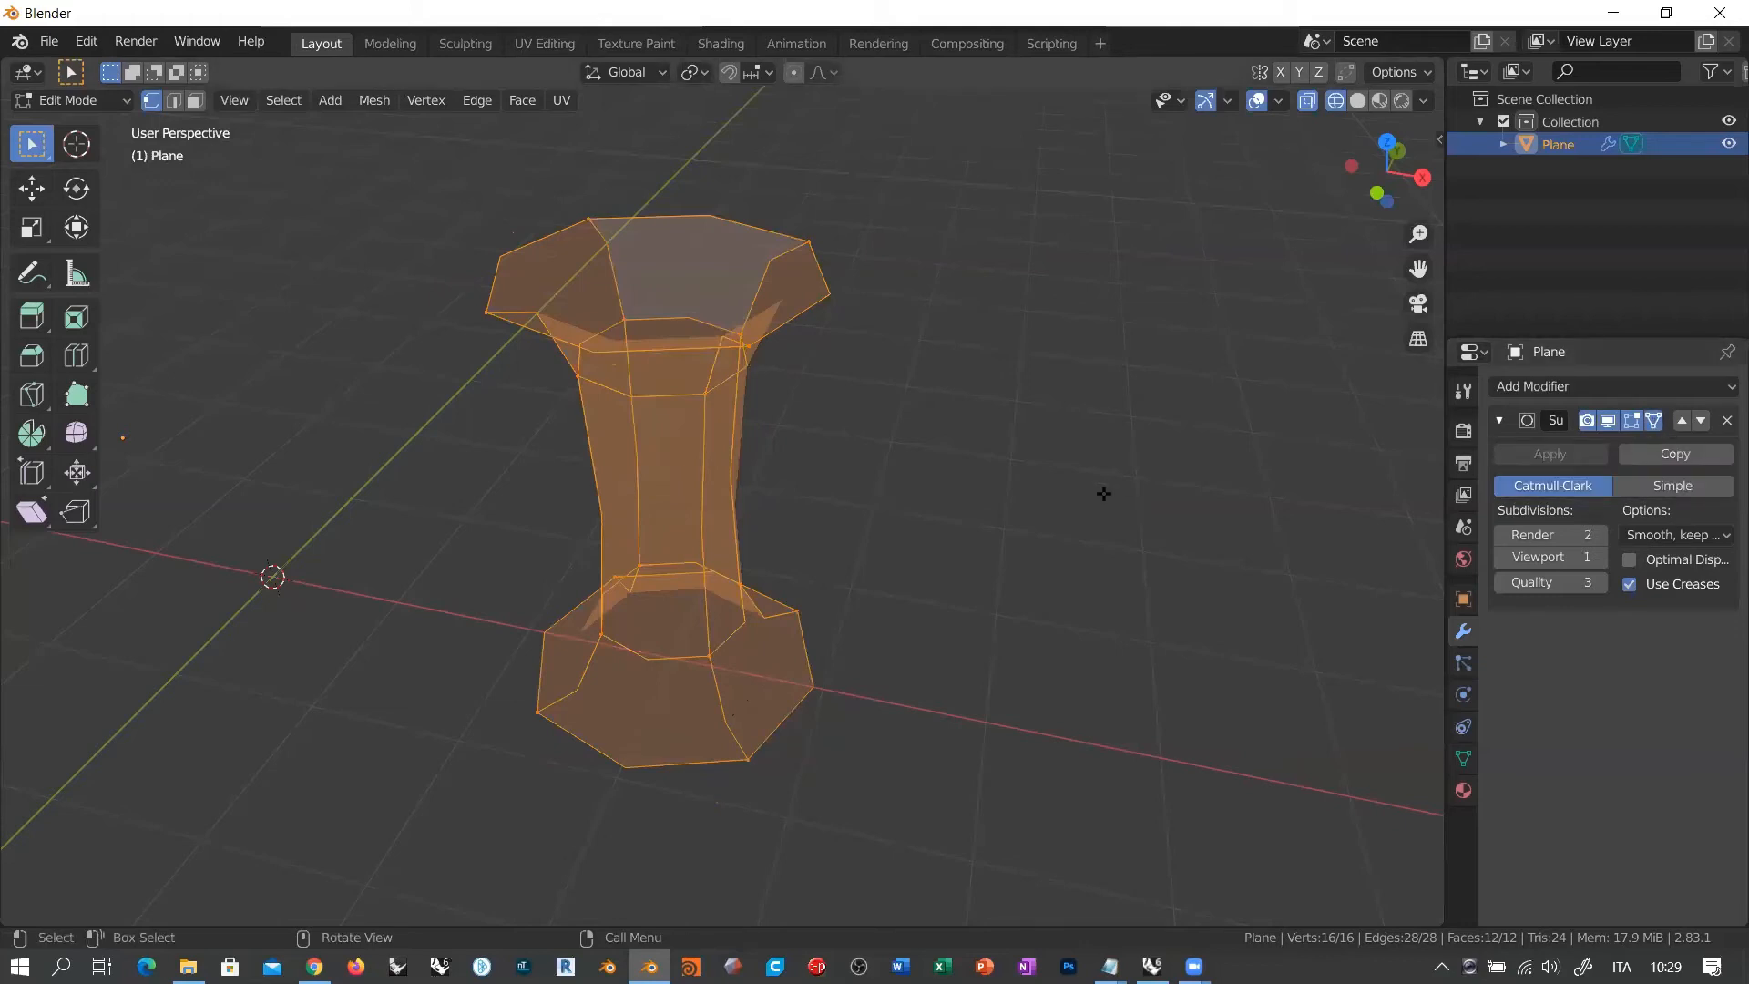
pyautogui.click(915, 442)
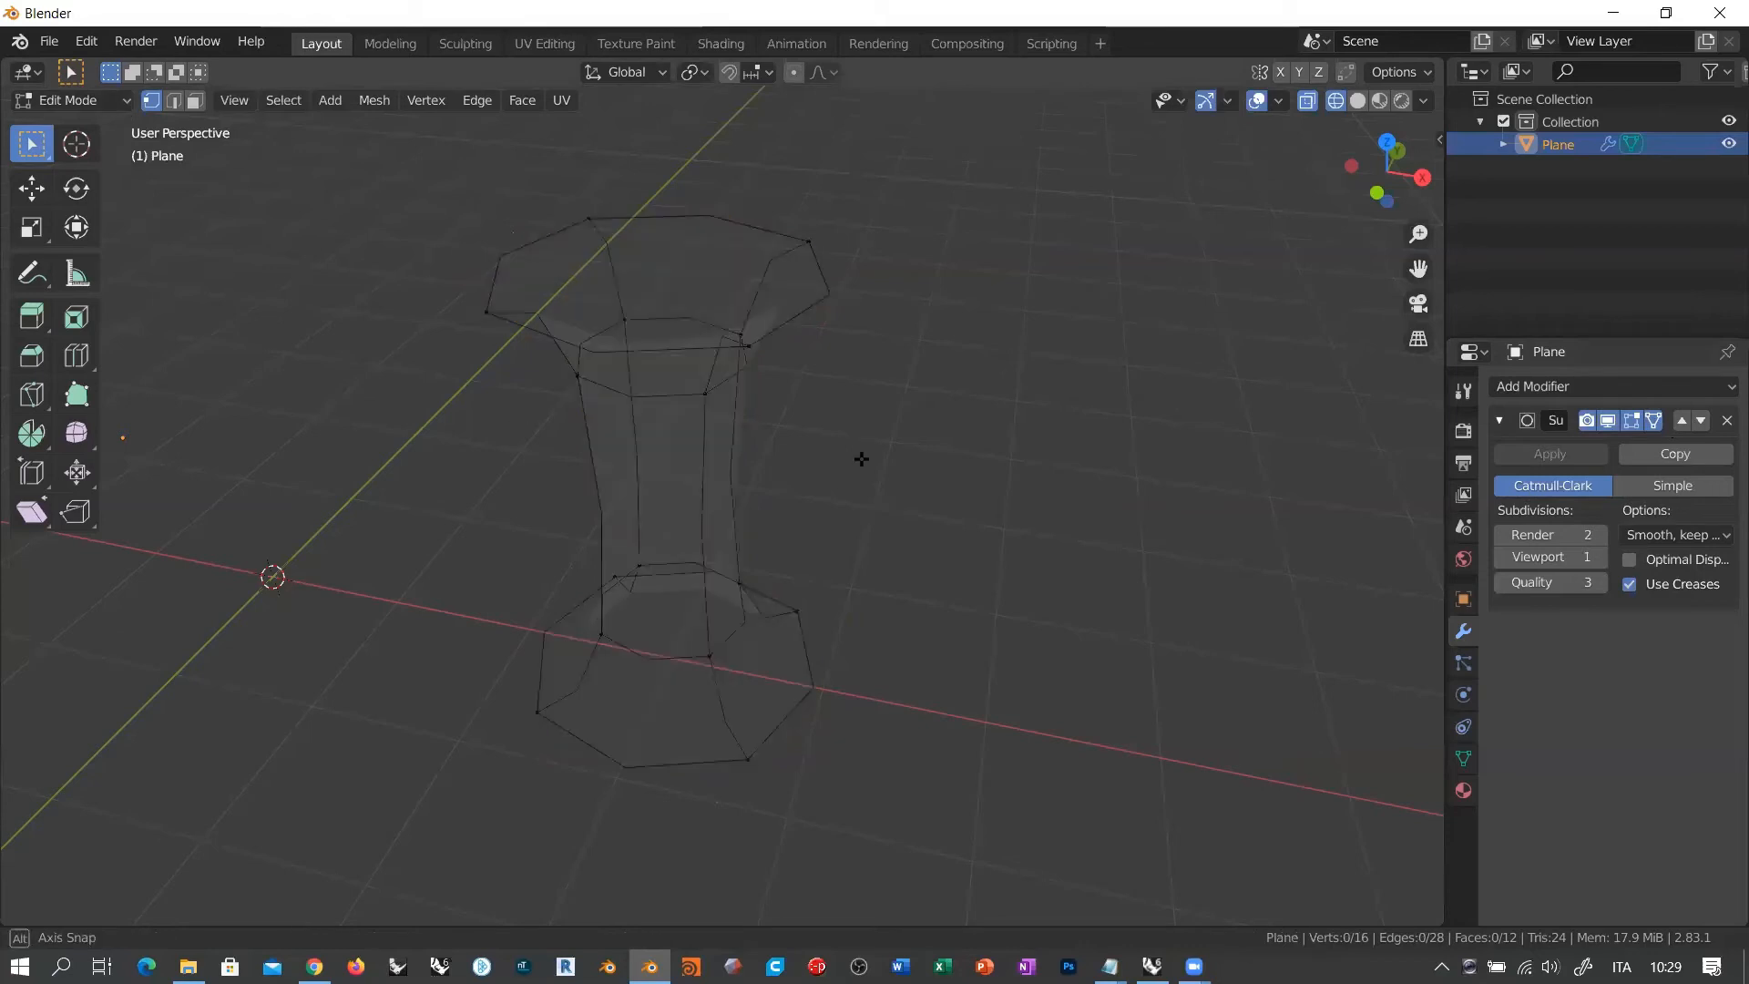
pyautogui.moveTo(862, 457); pyautogui.dragTo(683, 351, button='middle')
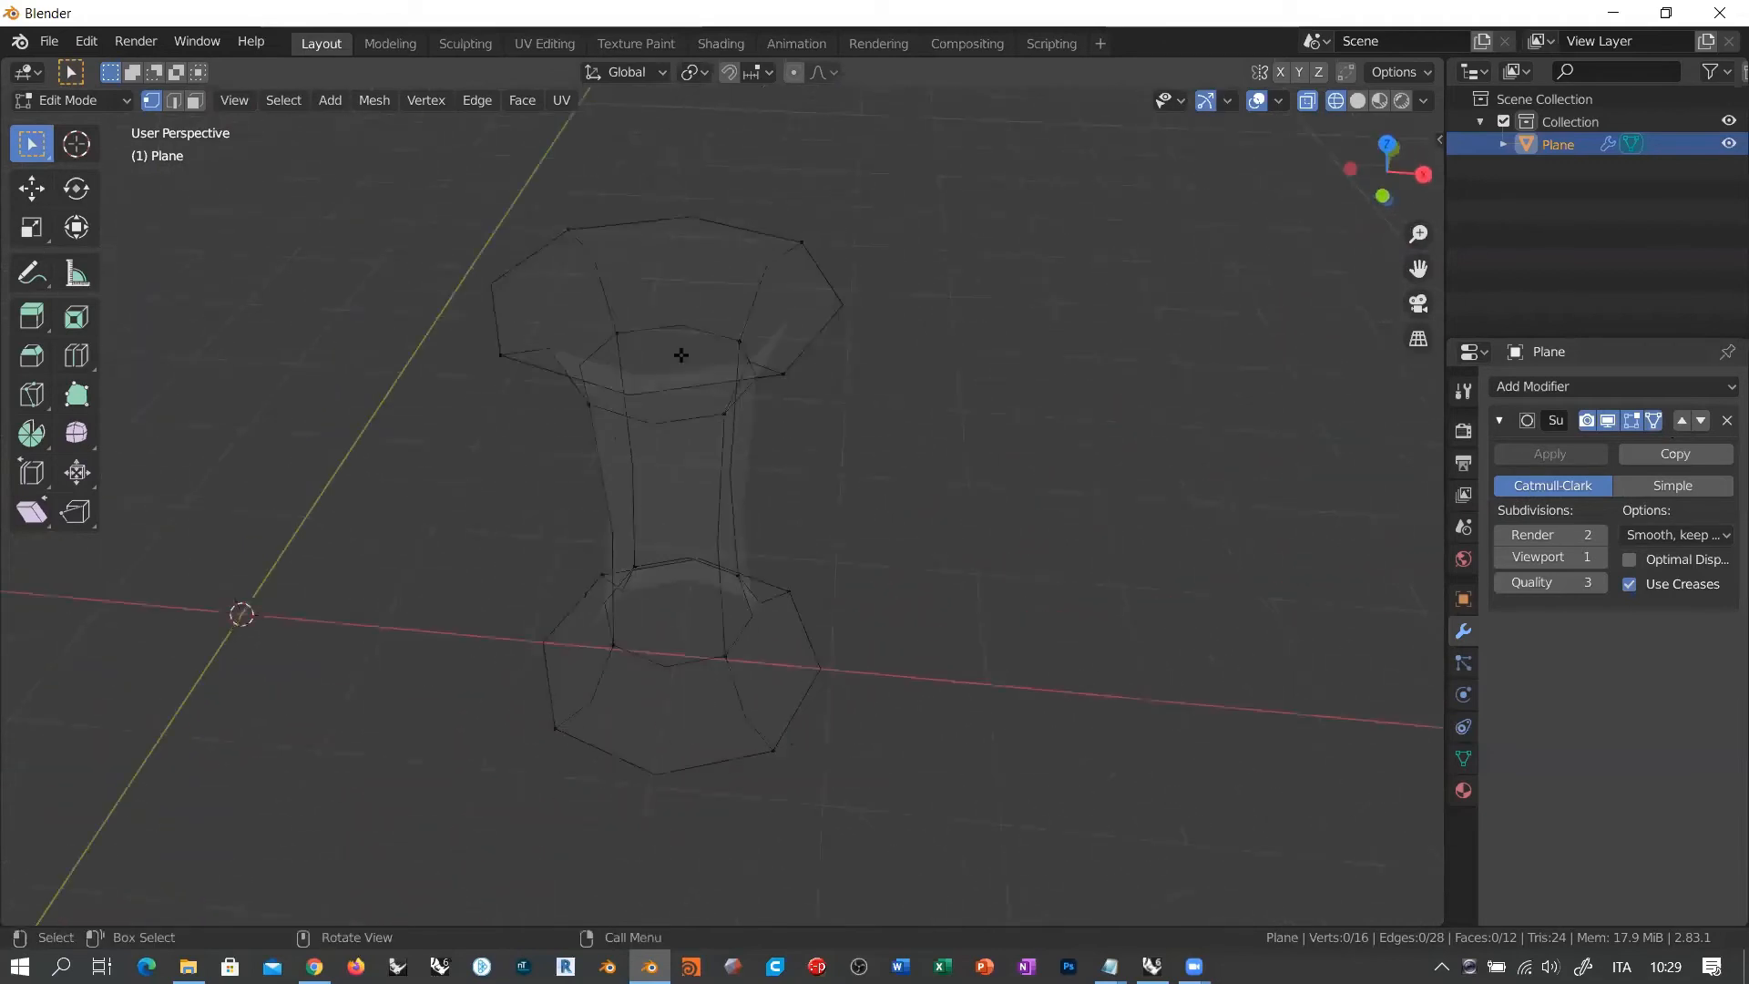
pyautogui.press('Tab')
pyautogui.moveTo(692, 420); pyautogui.dragTo(664, 703, button='middle')
pyautogui.moveTo(666, 559); pyautogui.dragTo(456, 281, button='middle')
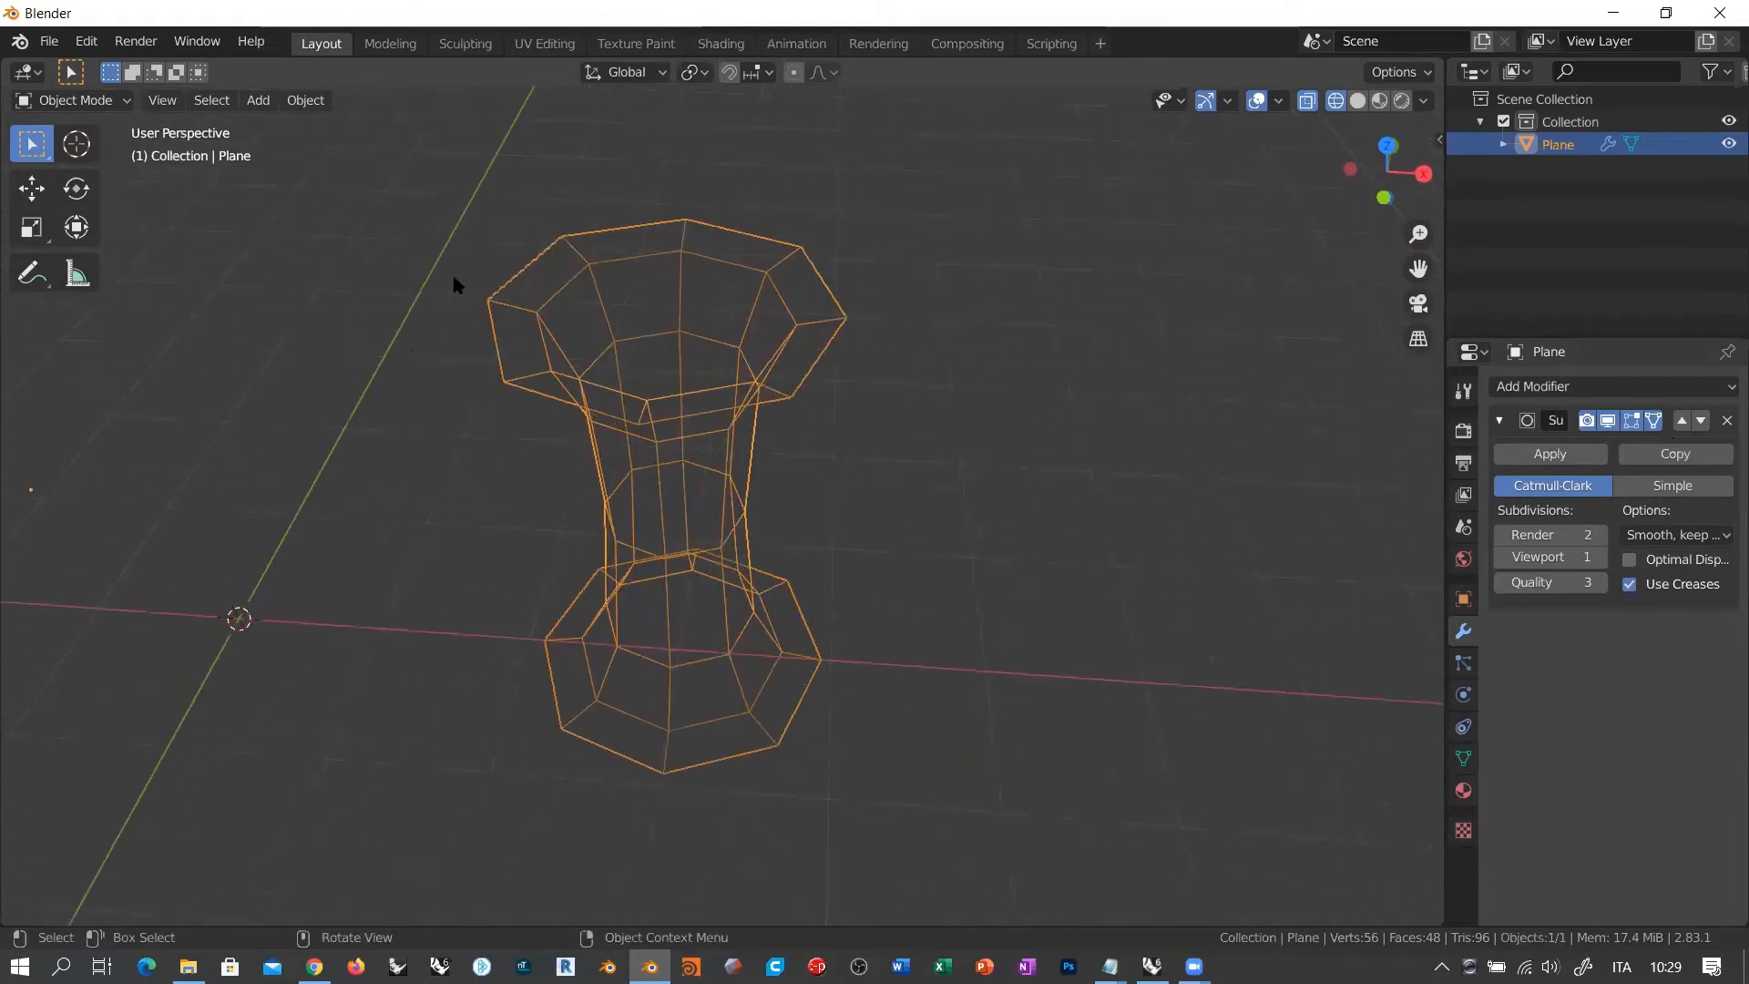
# Step: Return to Edit Mode and select individual control vertices around the upper flange and neck to examine them on the smoothed surface
pyautogui.press('Tab')
pyautogui.moveTo(684, 401); pyautogui.dragTo(726, 359, button='middle')
pyautogui.click(732, 357)
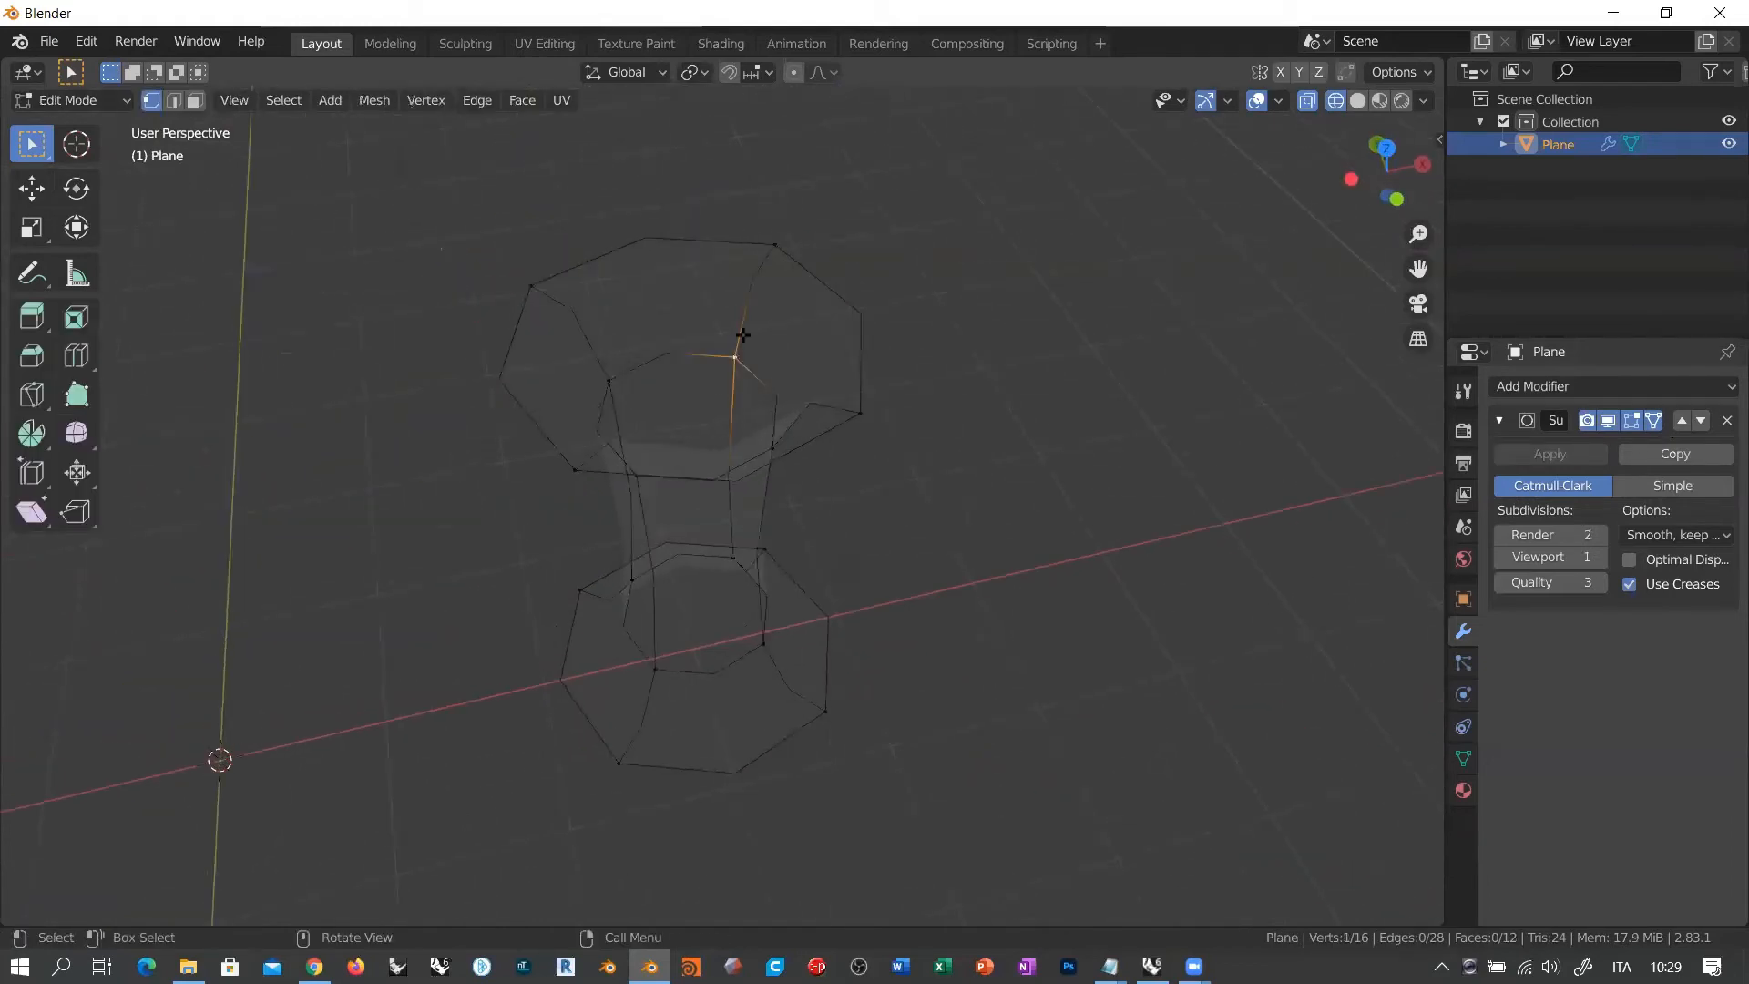
pyautogui.click(773, 248)
pyautogui.click(864, 415)
pyautogui.click(777, 445)
pyautogui.moveTo(816, 458)
pyautogui.mouseDown(button='middle')
pyautogui.moveTo(1002, 448)
pyautogui.moveTo(797, 465)
pyautogui.moveTo(821, 476)
pyautogui.mouseUp(button='middle')
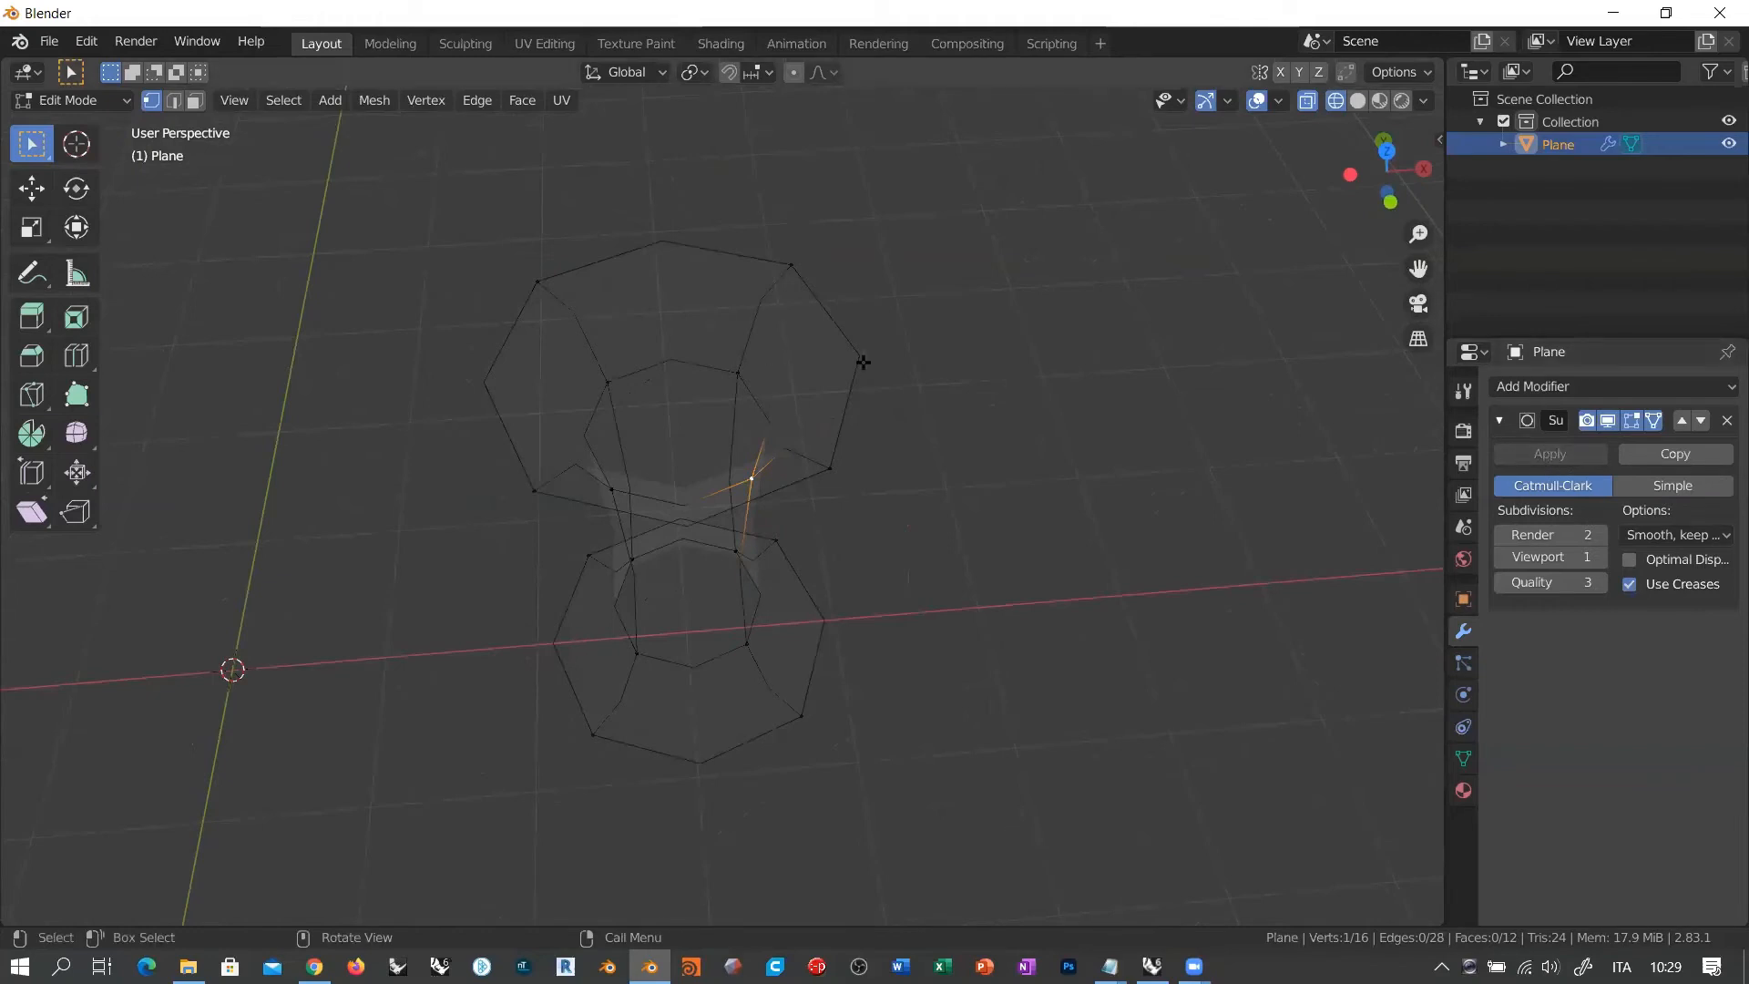
pyautogui.moveTo(805, 536); pyautogui.dragTo(750, 471, button='middle')
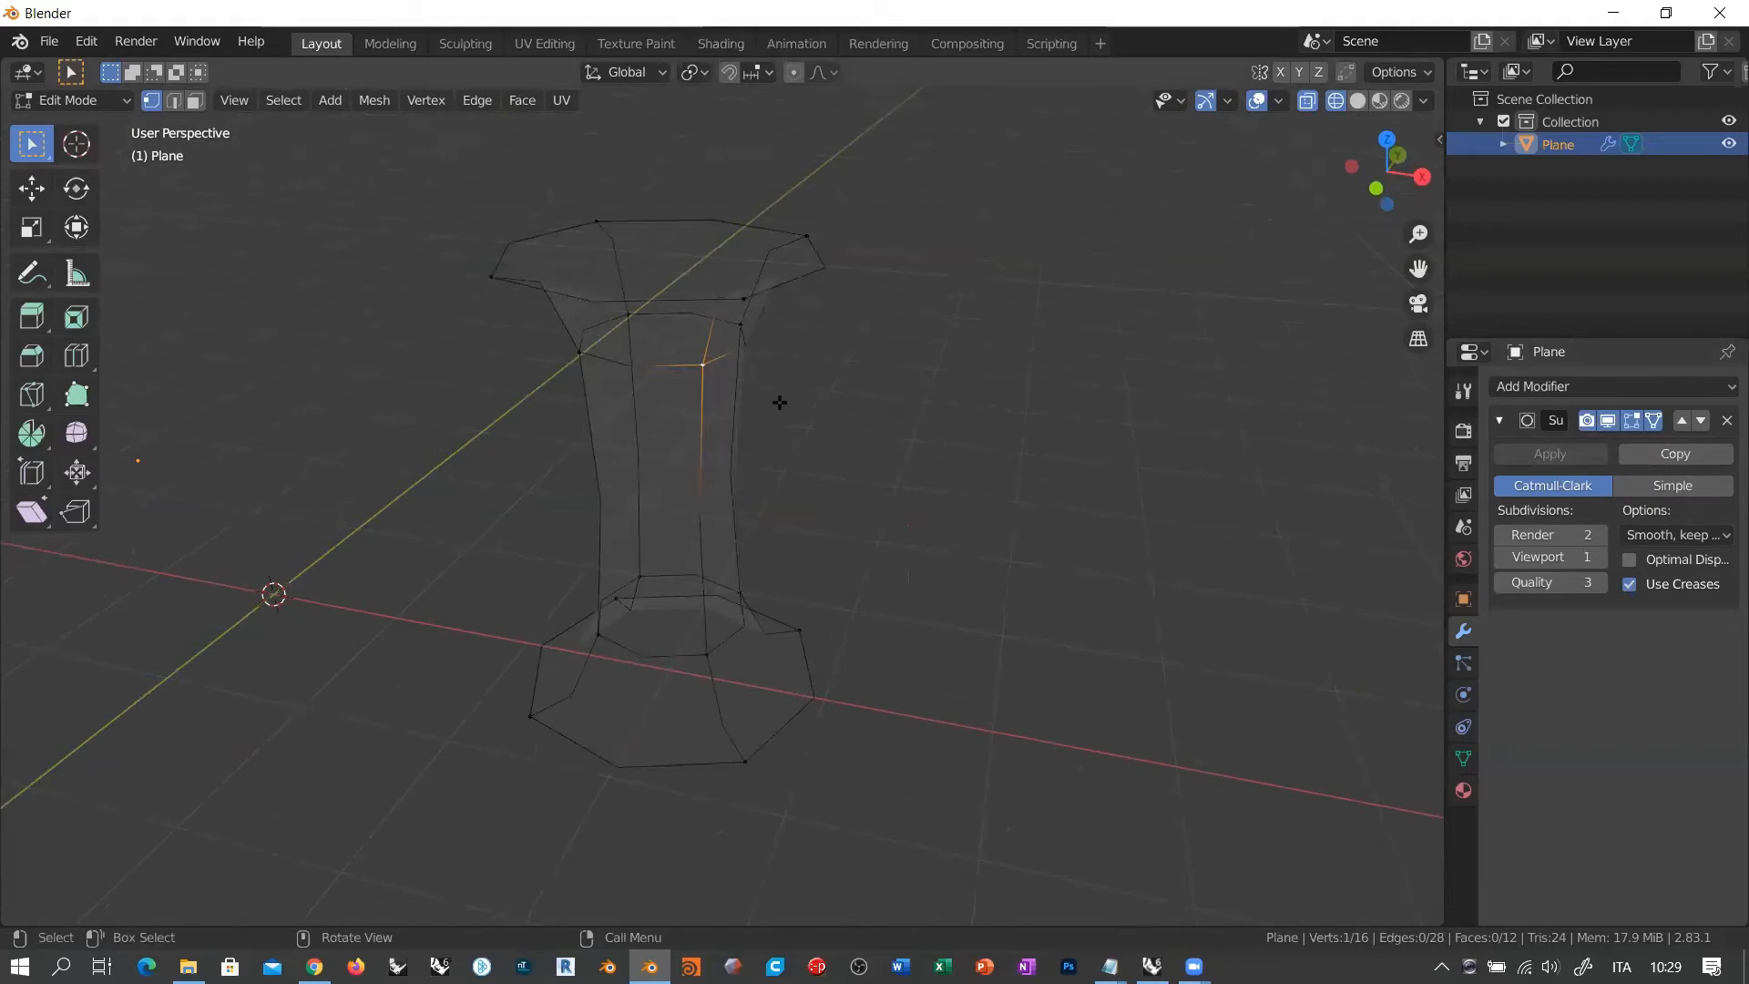
pyautogui.moveTo(844, 412); pyautogui.dragTo(864, 421, button='middle')
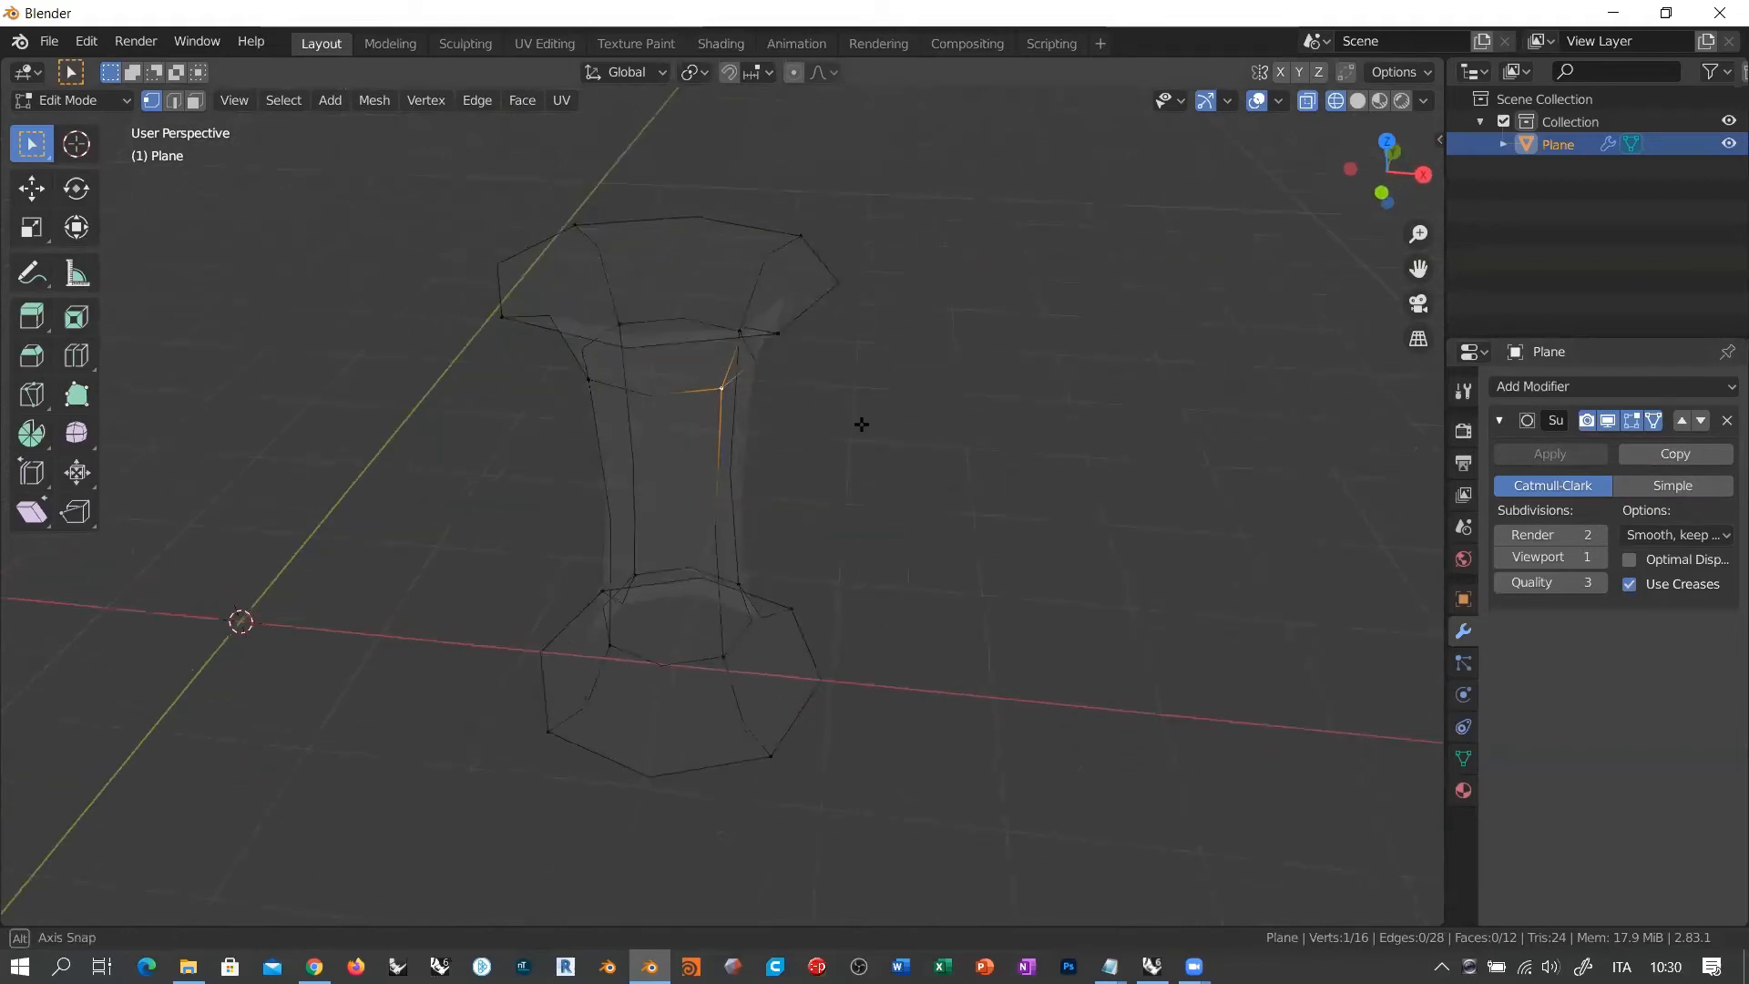
# Step: Apply the Subdivision Surface modifier in Object Mode and select the entire resulting mesh in Edit Mode
pyautogui.press('Tab')
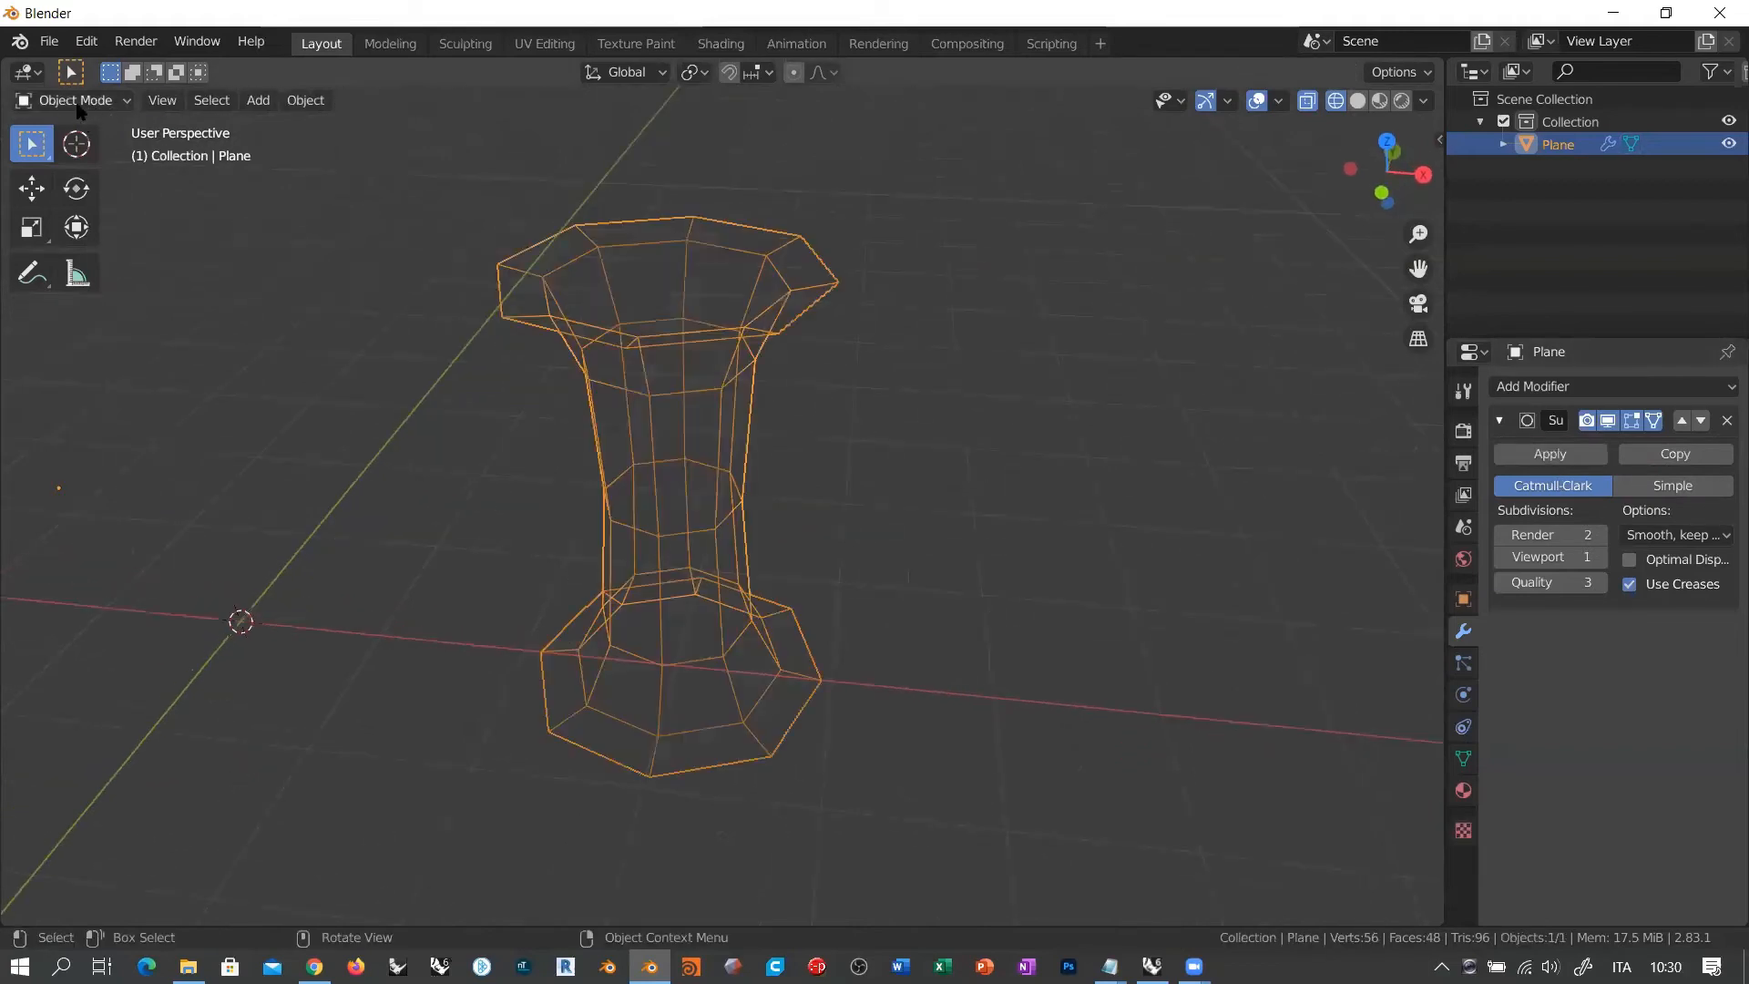
pyautogui.click(1550, 453)
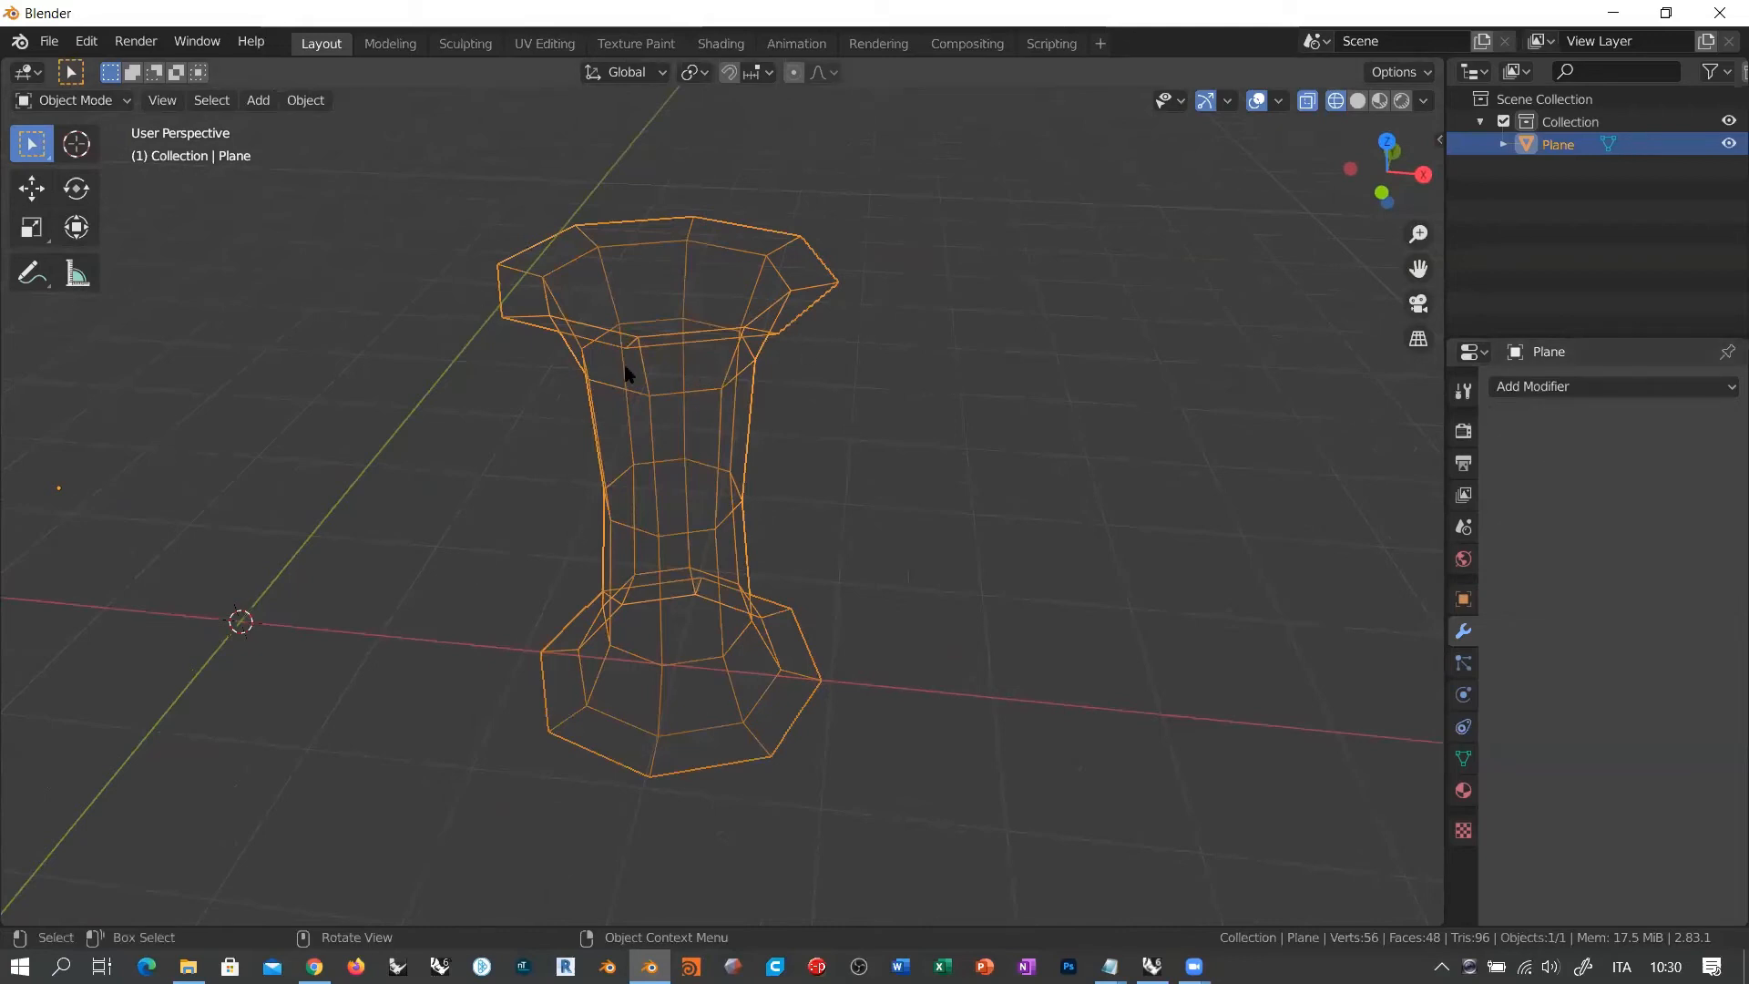
pyautogui.press('Tab')
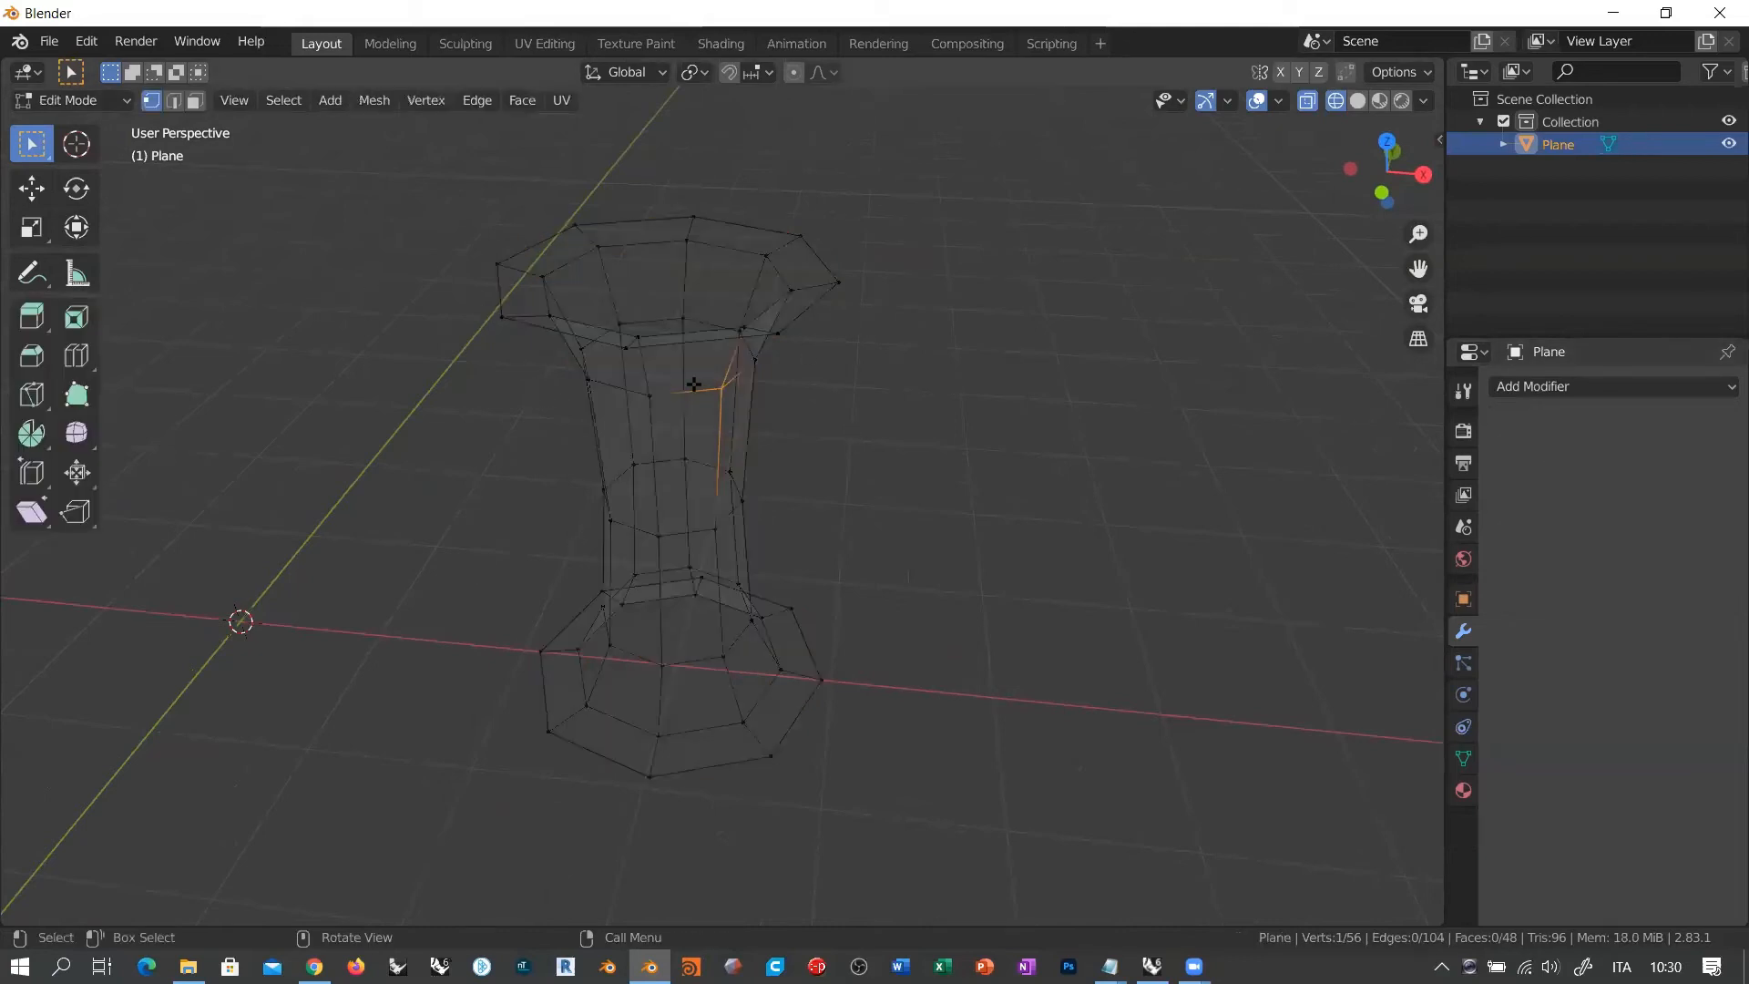
pyautogui.moveTo(695, 383); pyautogui.dragTo(734, 410, button='middle')
pyautogui.moveTo(414, 187); pyautogui.dragTo(1066, 843)
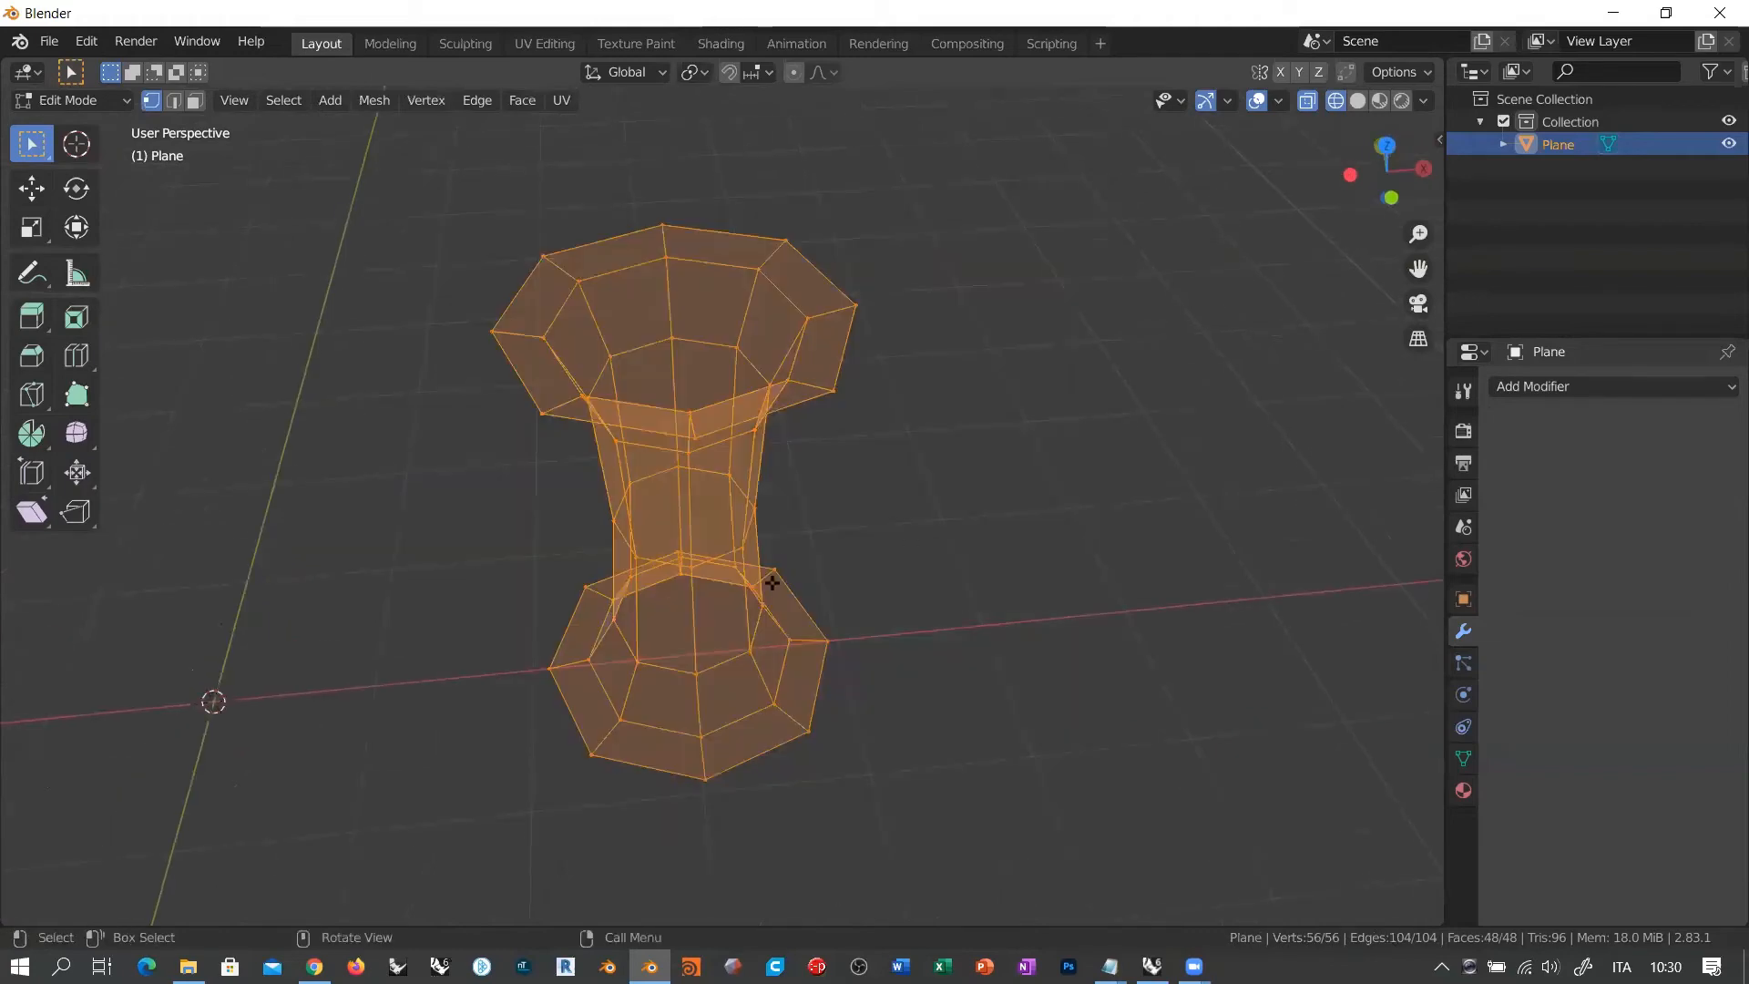
pyautogui.moveTo(769, 586); pyautogui.dragTo(721, 583, button='middle')
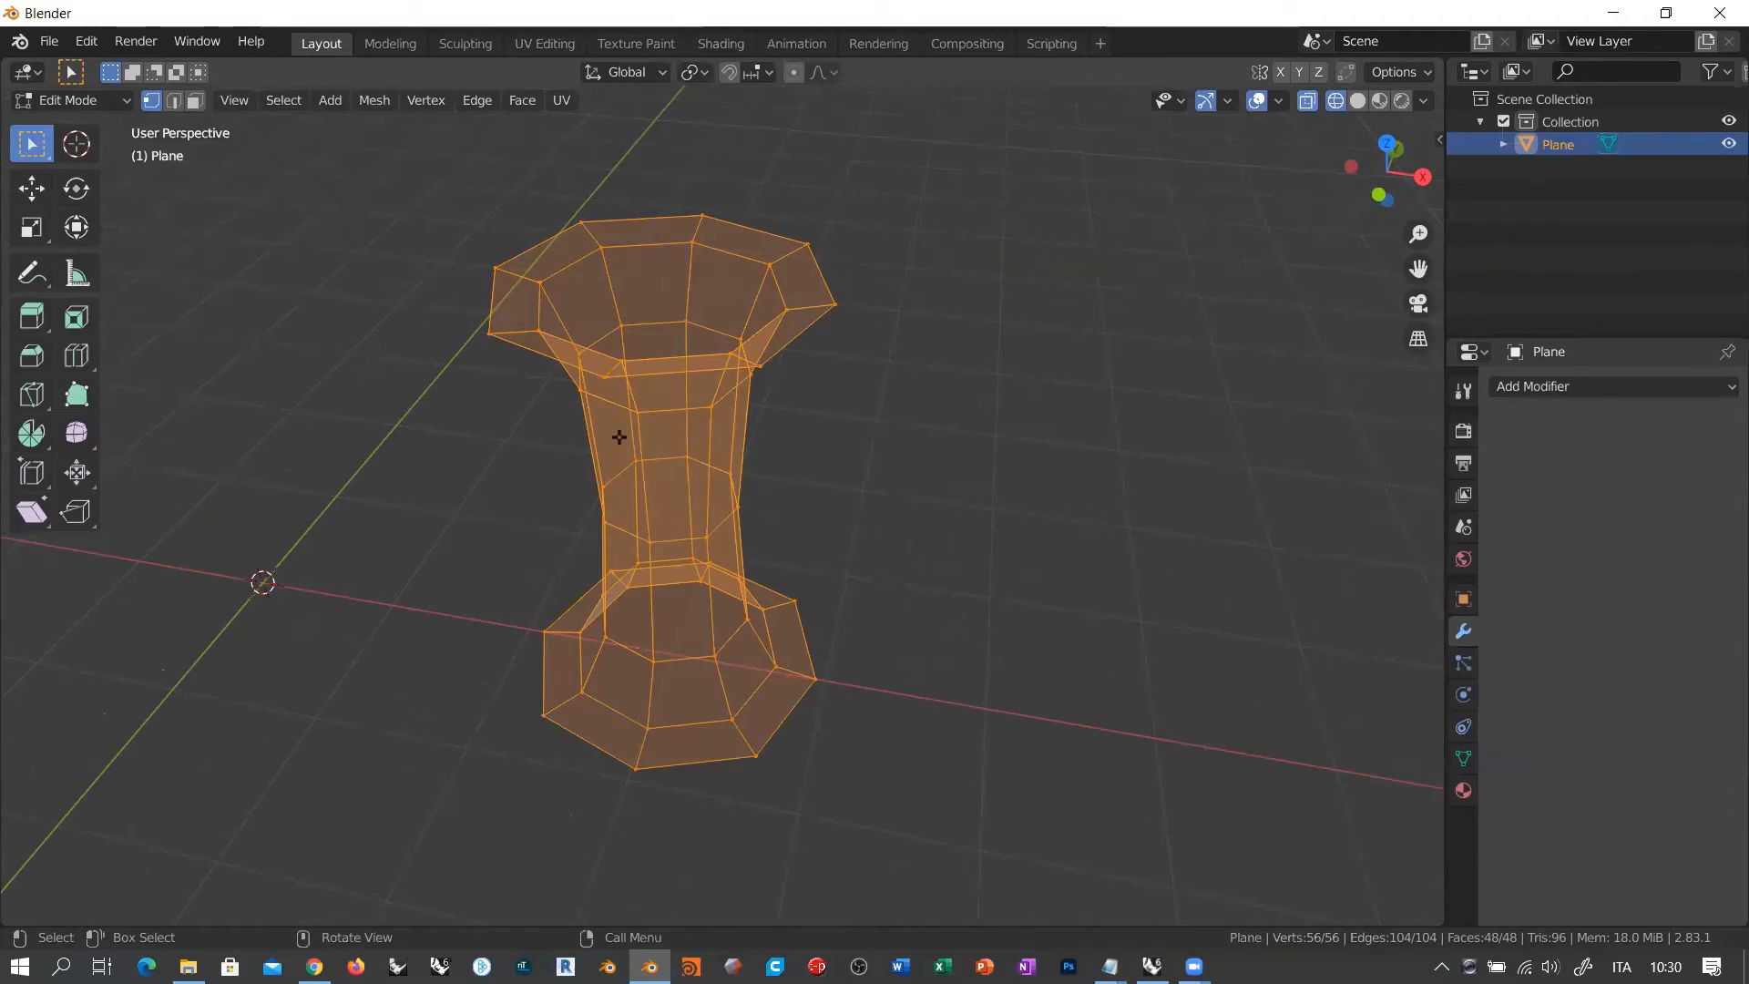
# Step: Switch to face selection, clear the selection and select one vertical face loop running along the column
pyautogui.click(196, 101)
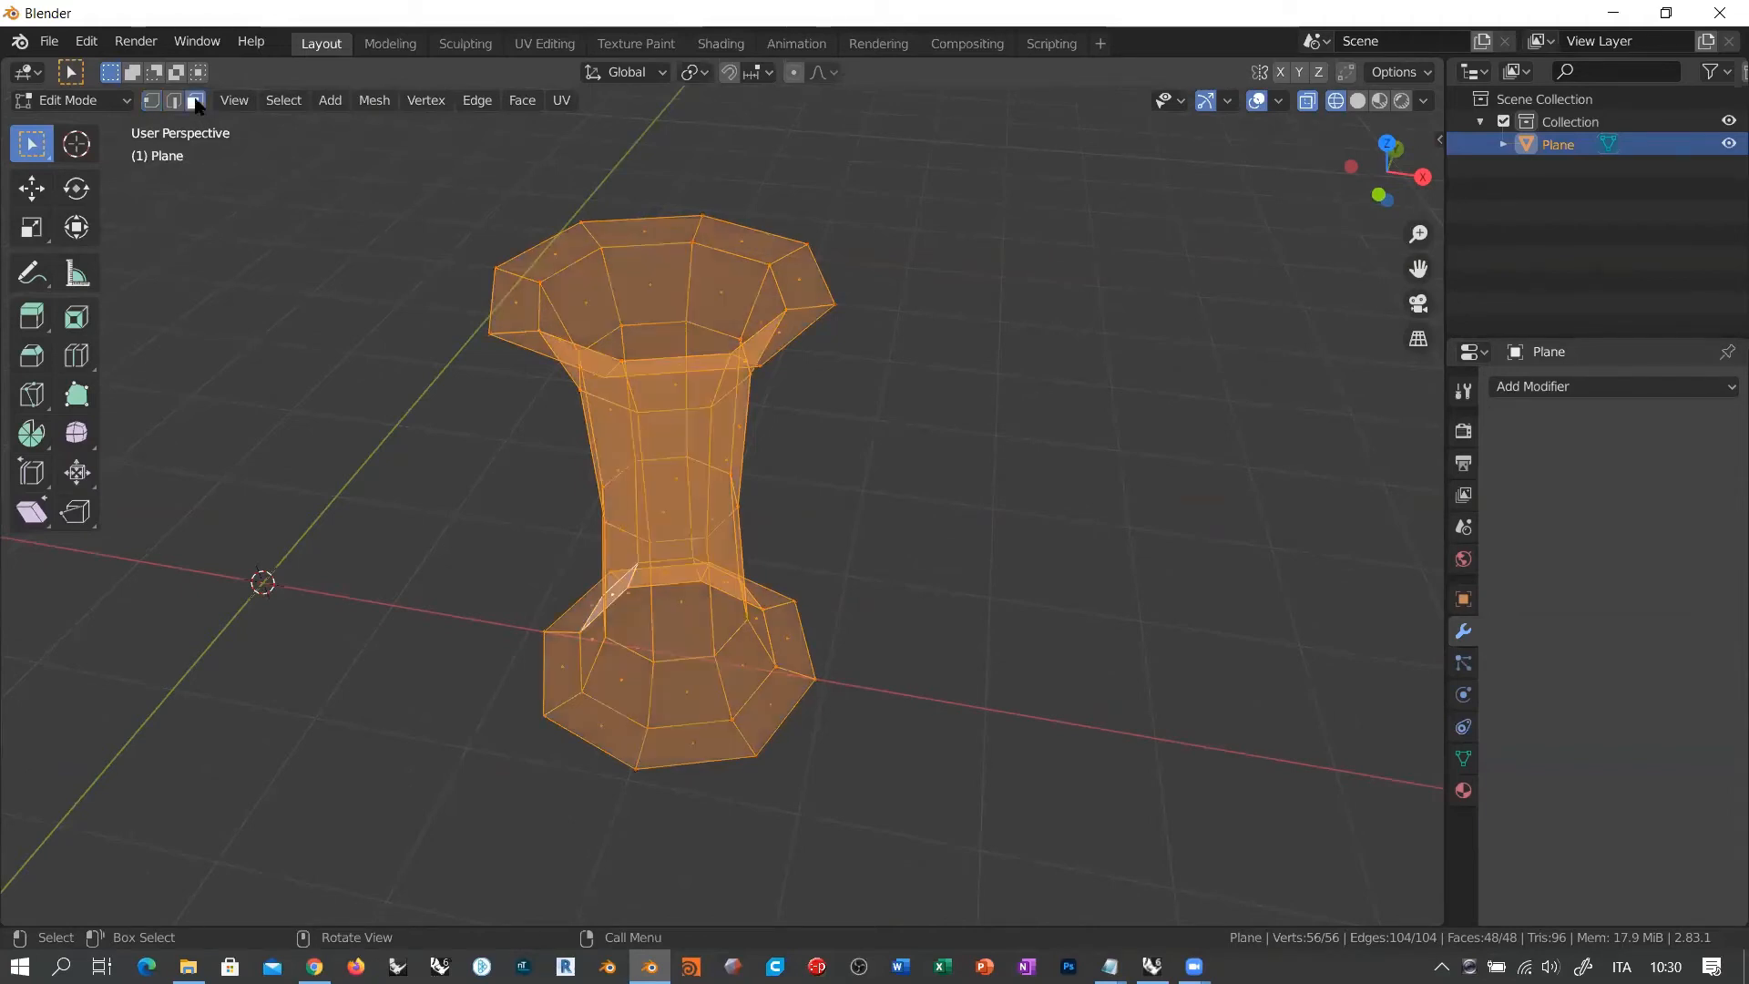
pyautogui.click(415, 507)
pyautogui.moveTo(751, 626); pyautogui.dragTo(683, 714, button='middle')
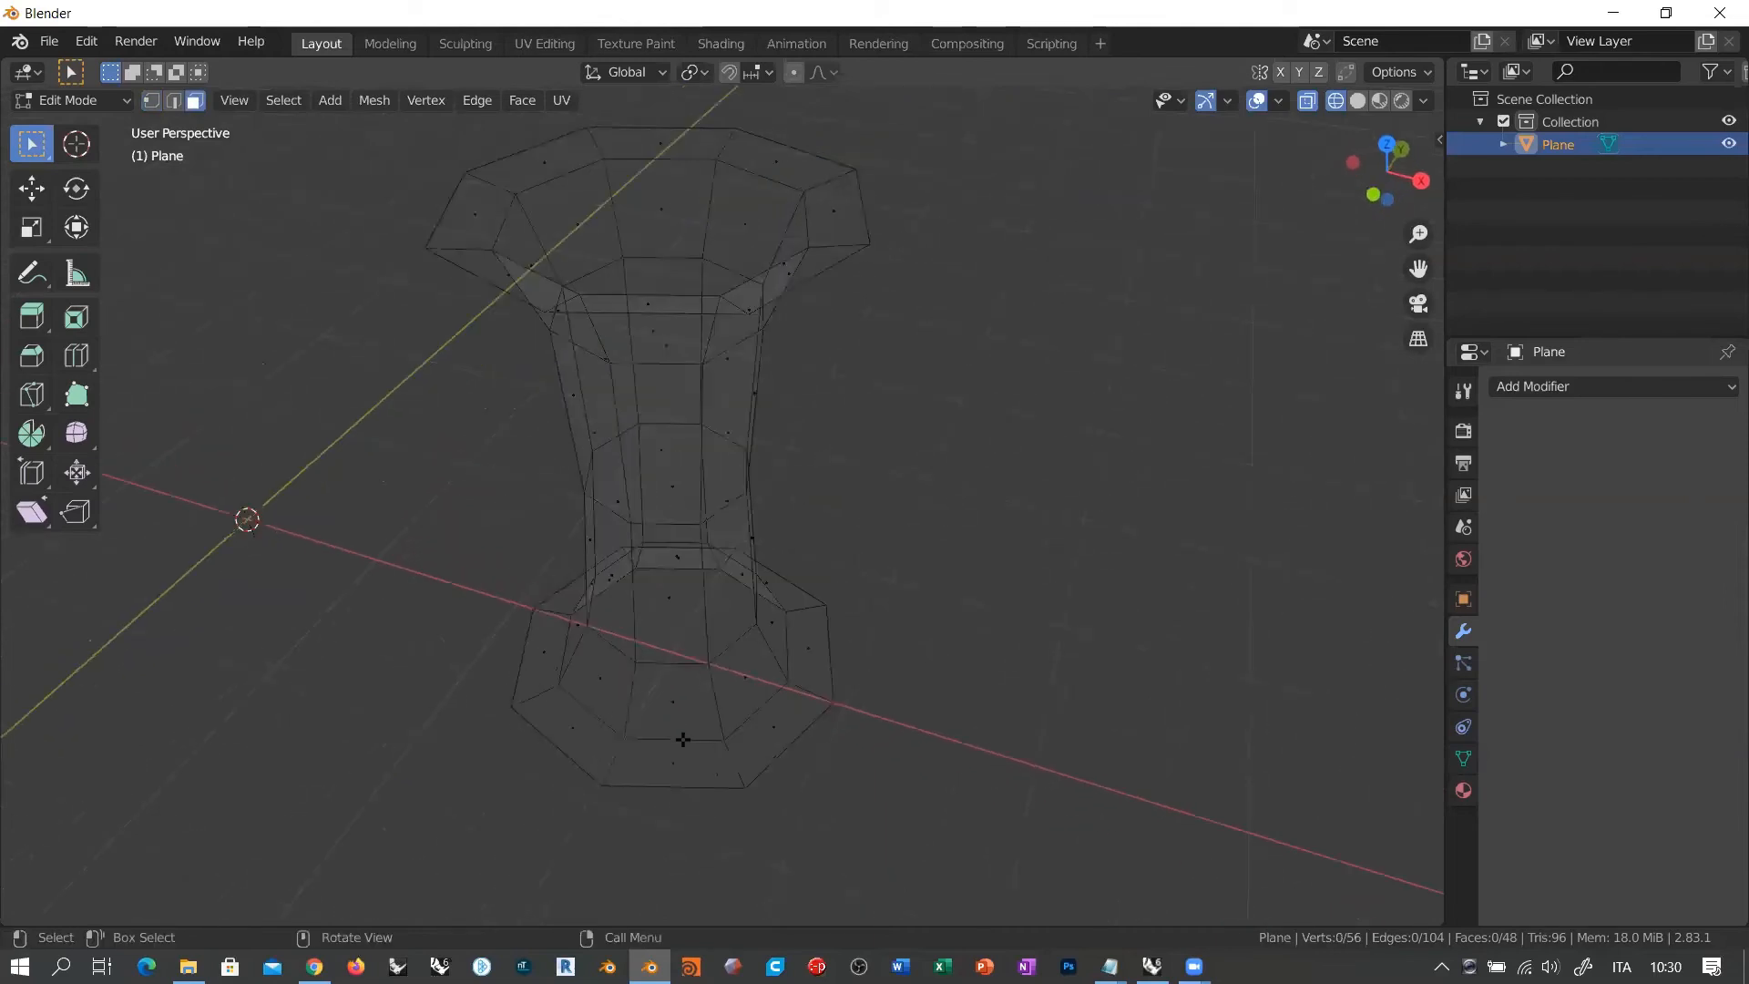
pyautogui.keyDown('alt'); pyautogui.click(683, 739); pyautogui.keyUp('alt')
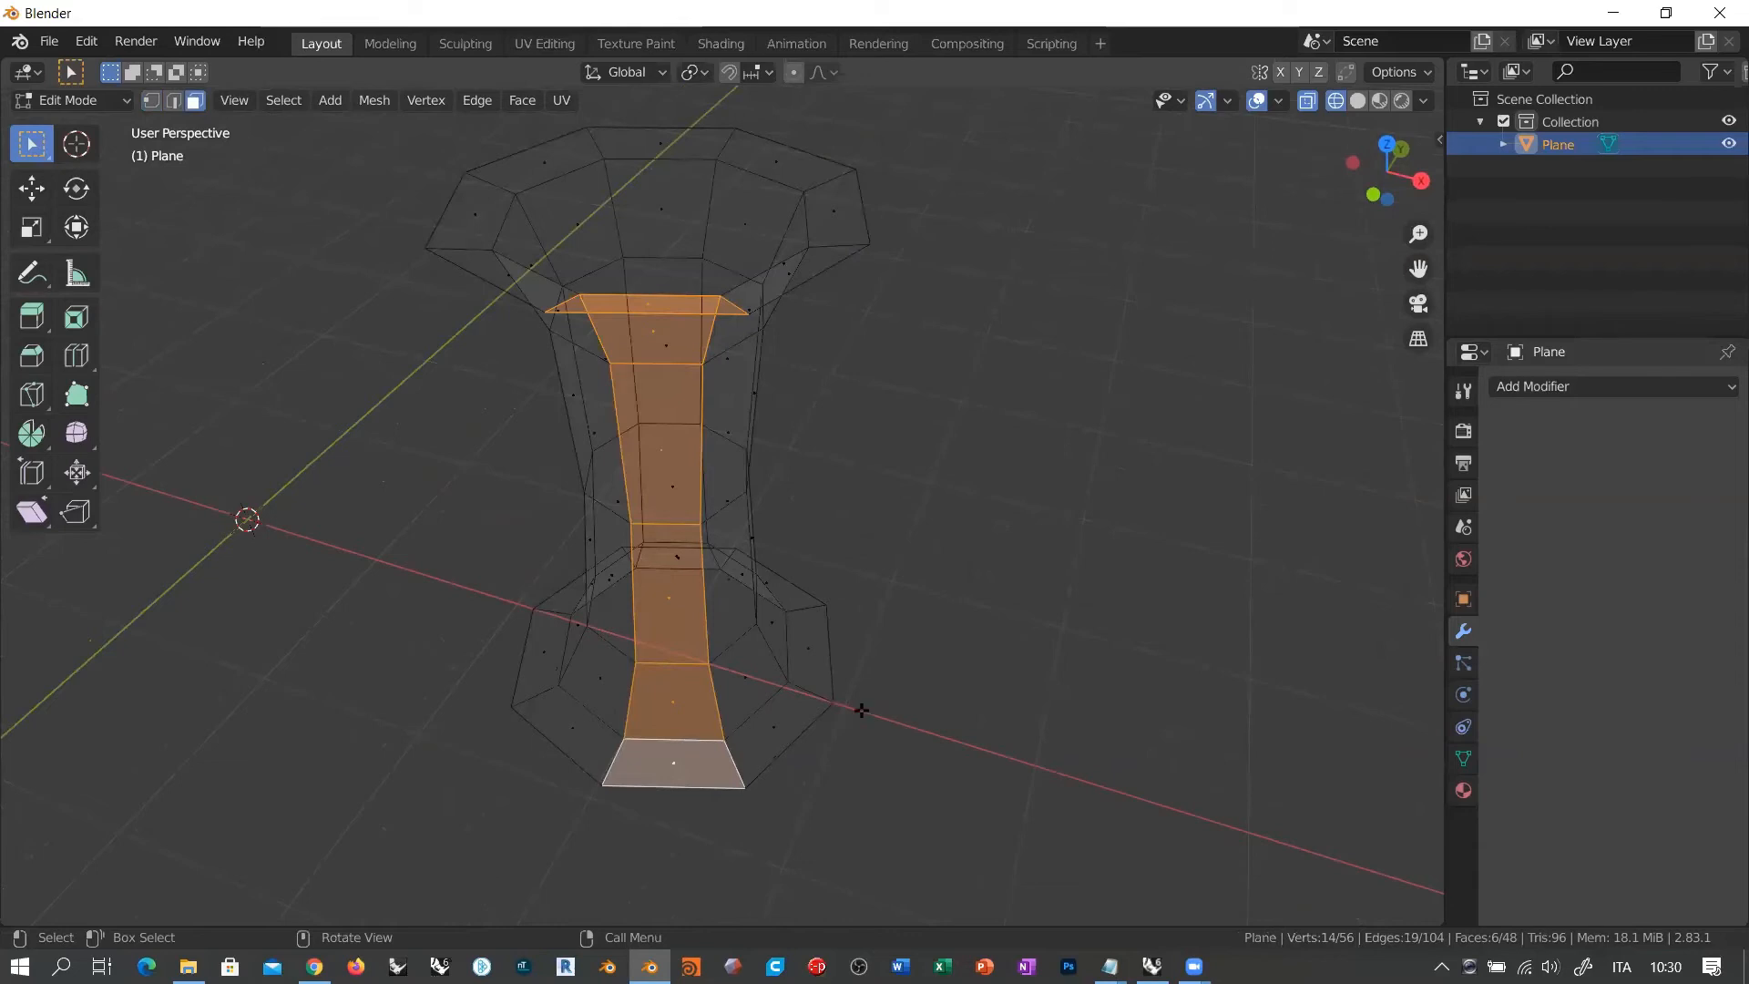
# Step: Add the remaining vertical face loops around the column to the selection one by one
pyautogui.moveTo(860, 710); pyautogui.dragTo(660, 702, button='middle')
pyautogui.keyDown('alt'); pyautogui.keyDown('shift'); pyautogui.click(661, 701); pyautogui.keyUp('shift'); pyautogui.keyUp('alt')
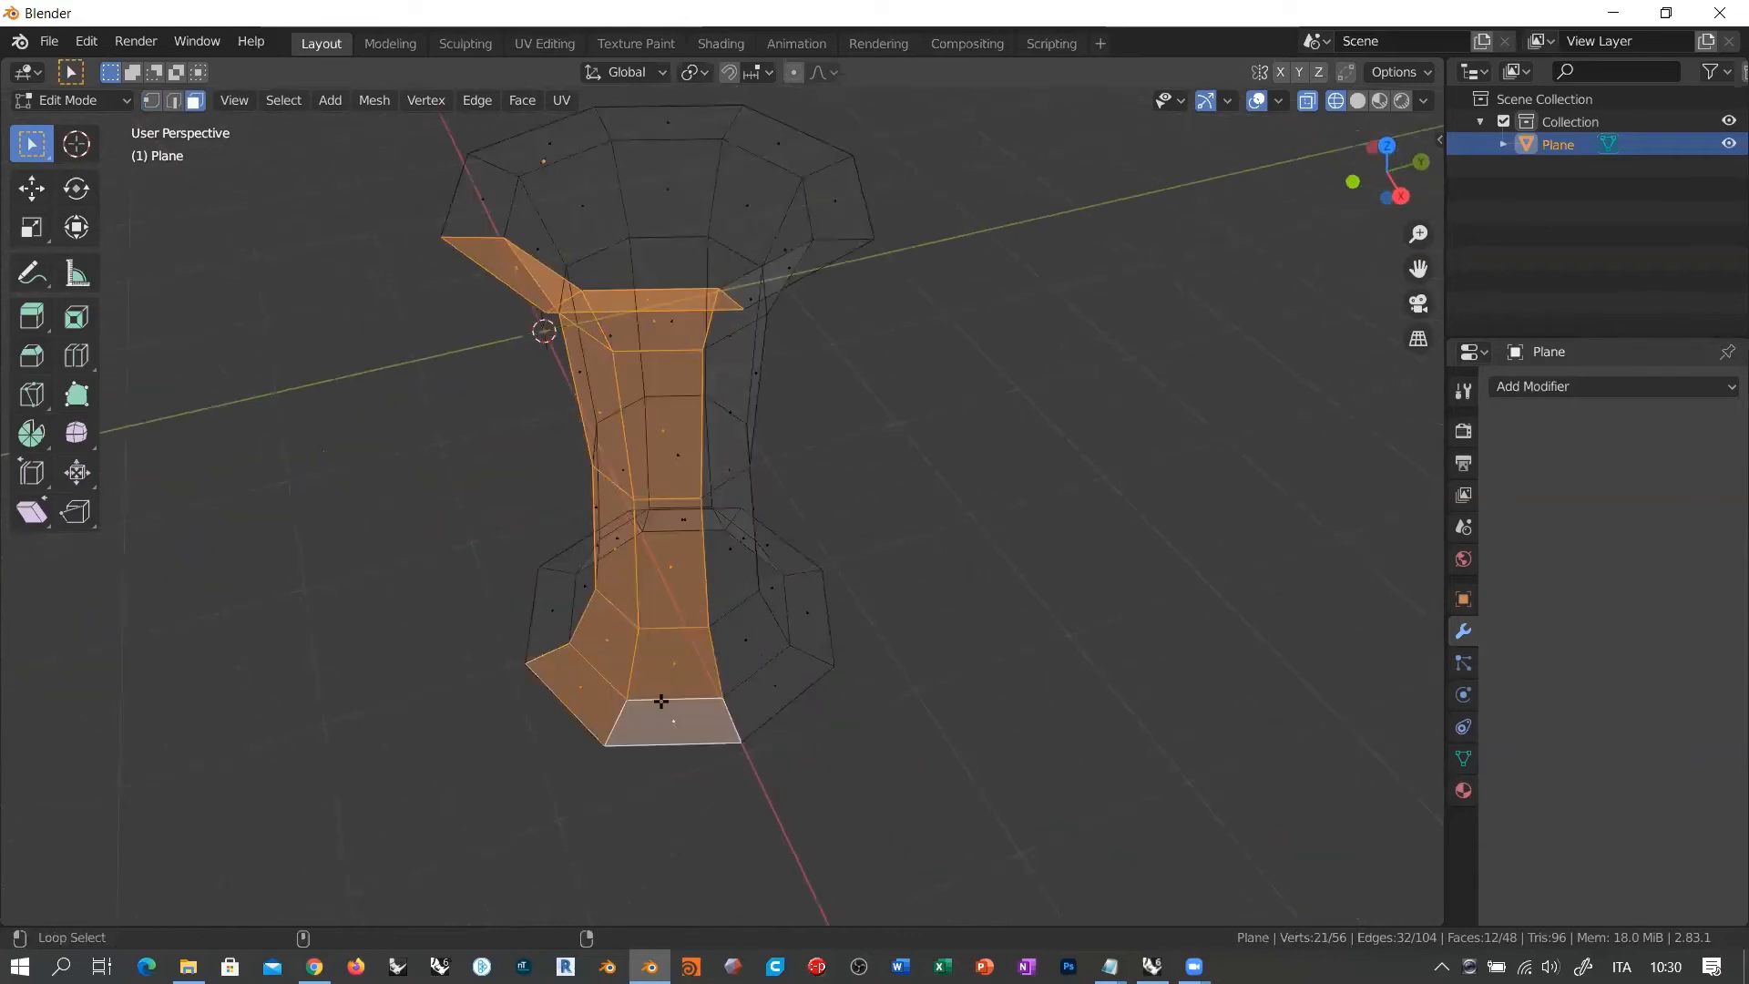
pyautogui.keyDown('alt'); pyautogui.keyDown('shift'); pyautogui.click(754, 675); pyautogui.keyUp('shift'); pyautogui.keyUp('alt')
pyautogui.moveTo(754, 675); pyautogui.dragTo(693, 666, button='middle')
pyautogui.keyDown('alt'); pyautogui.keyDown('shift'); pyautogui.click(769, 660); pyautogui.keyUp('shift'); pyautogui.keyUp('alt')
pyautogui.keyDown('alt'); pyautogui.keyDown('shift'); pyautogui.click(823, 612); pyautogui.keyUp('shift'); pyautogui.keyUp('alt')
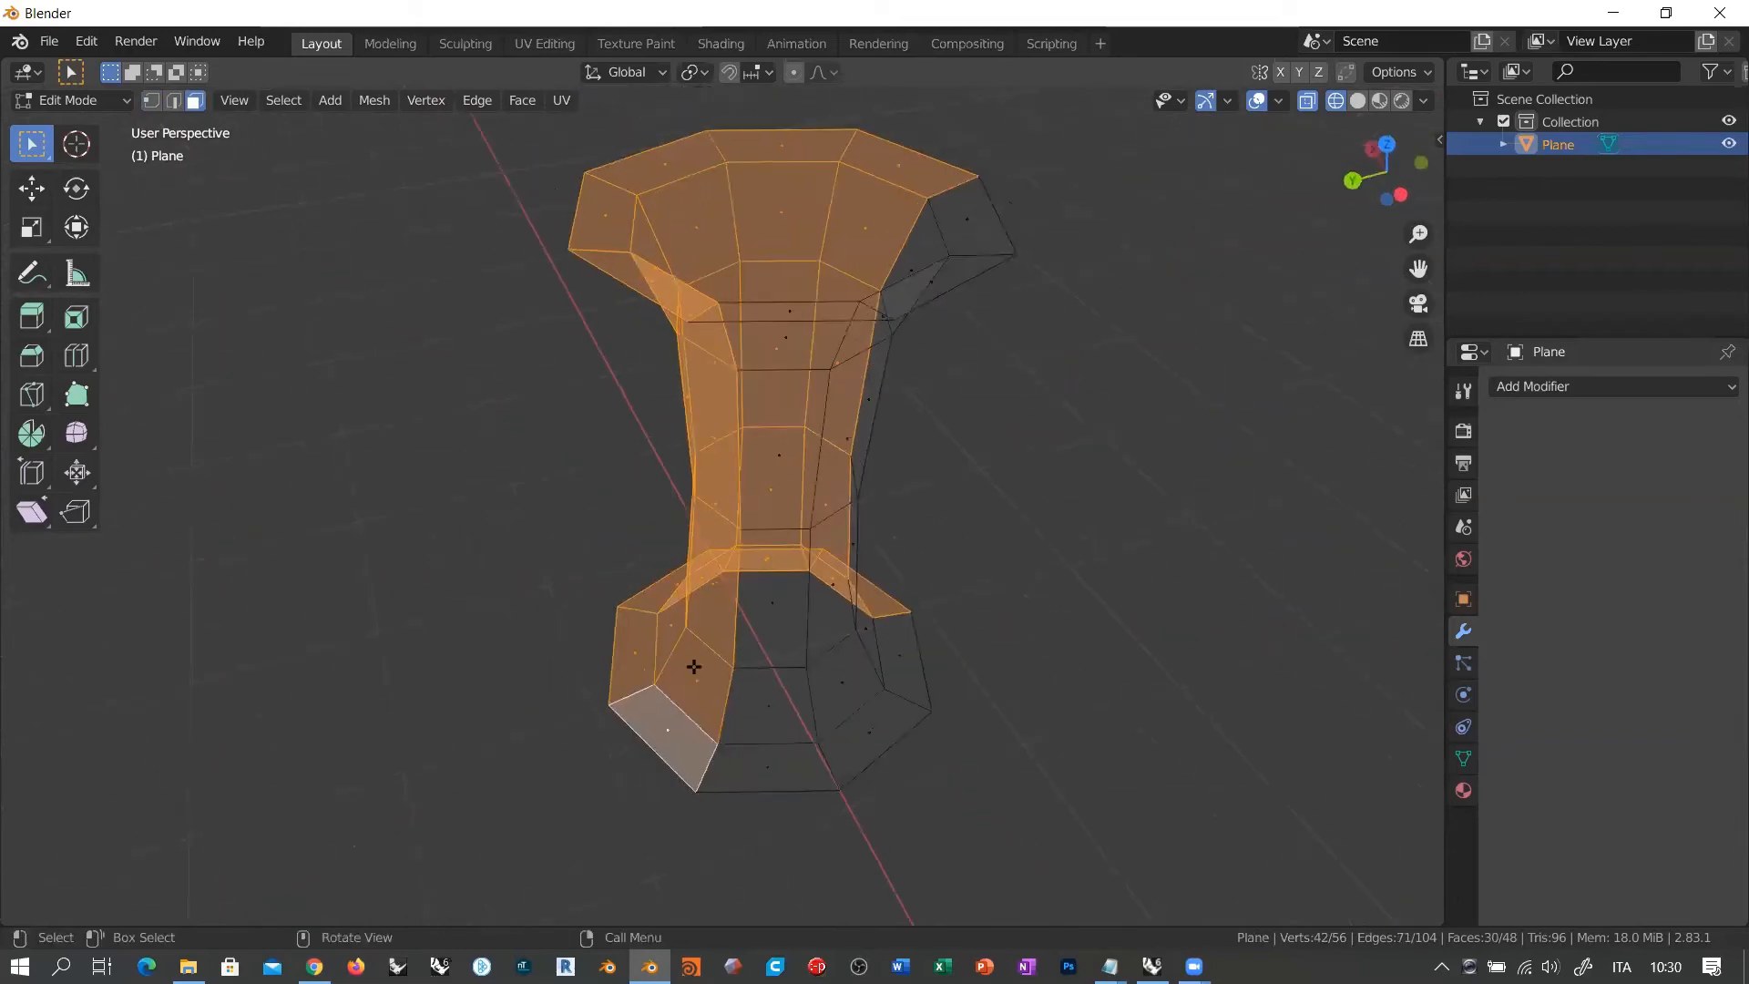
pyautogui.keyDown('alt'); pyautogui.keyDown('shift'); pyautogui.click(836, 735); pyautogui.keyUp('shift'); pyautogui.keyUp('alt')
pyautogui.keyDown('alt'); pyautogui.keyDown('shift'); pyautogui.click(929, 703); pyautogui.keyUp('shift'); pyautogui.keyUp('alt')
pyautogui.moveTo(930, 702); pyautogui.dragTo(765, 771, button='middle')
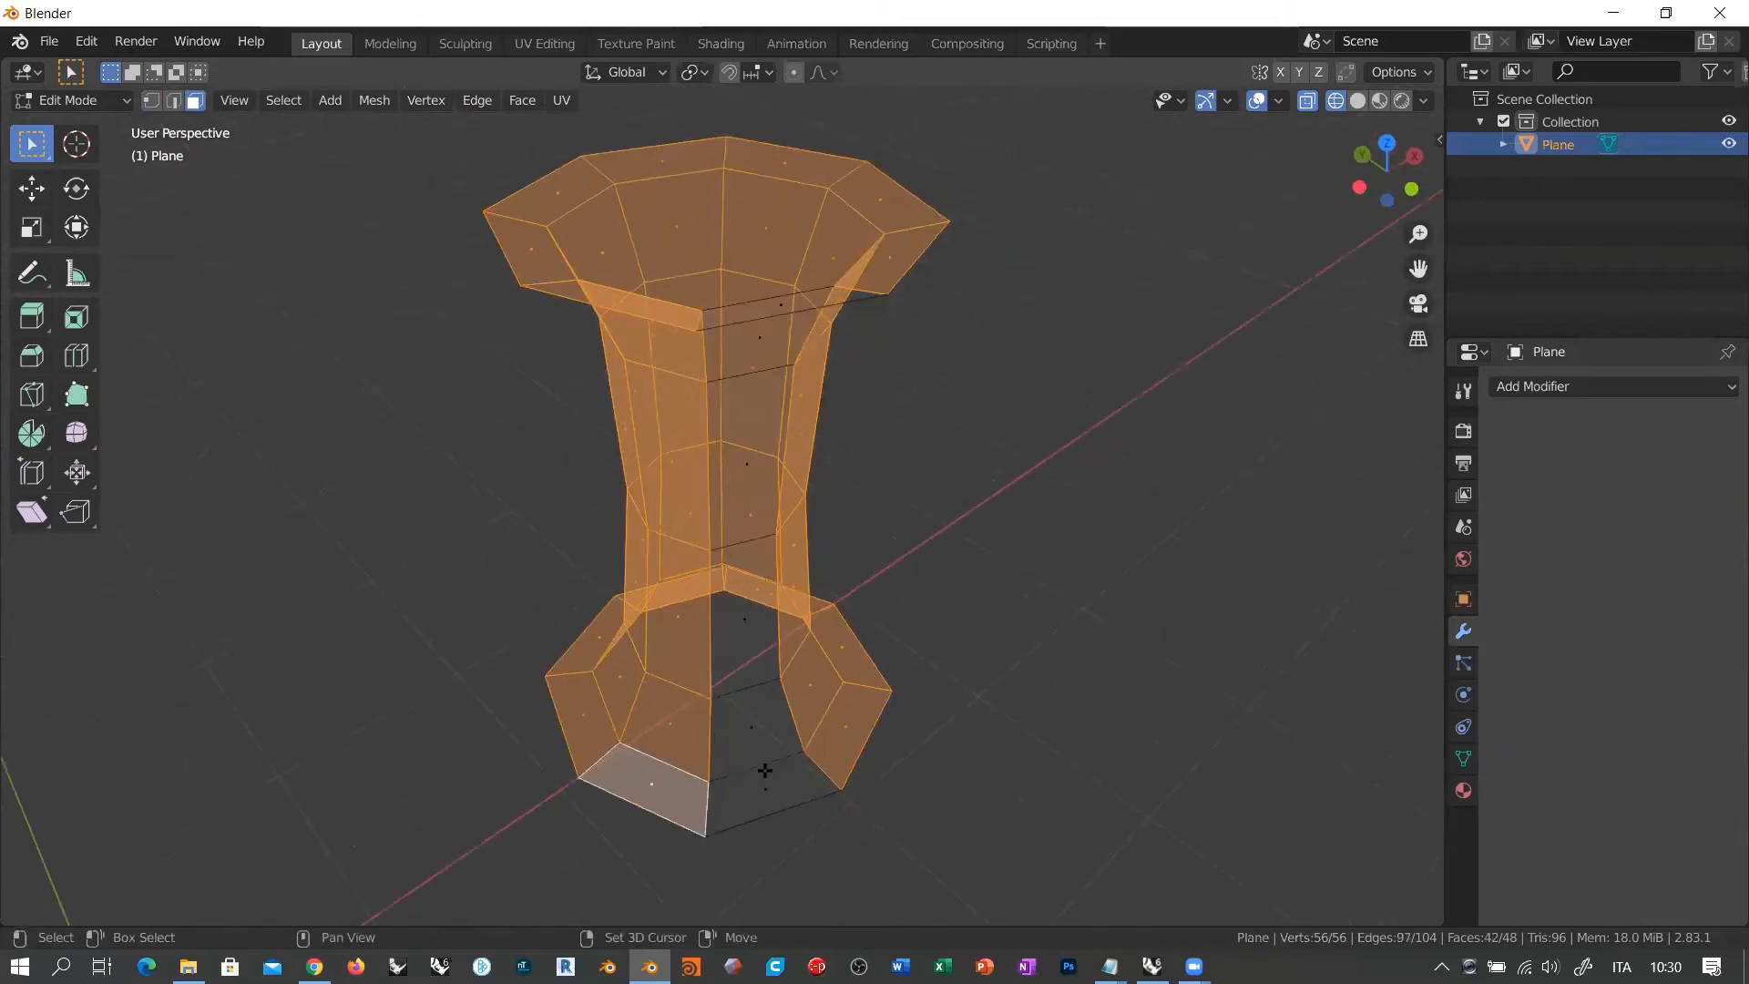
pyautogui.keyDown('alt'); pyautogui.keyDown('shift'); pyautogui.click(757, 733); pyautogui.keyUp('shift'); pyautogui.keyUp('alt')
pyautogui.moveTo(744, 653); pyautogui.dragTo(920, 565, button='middle')
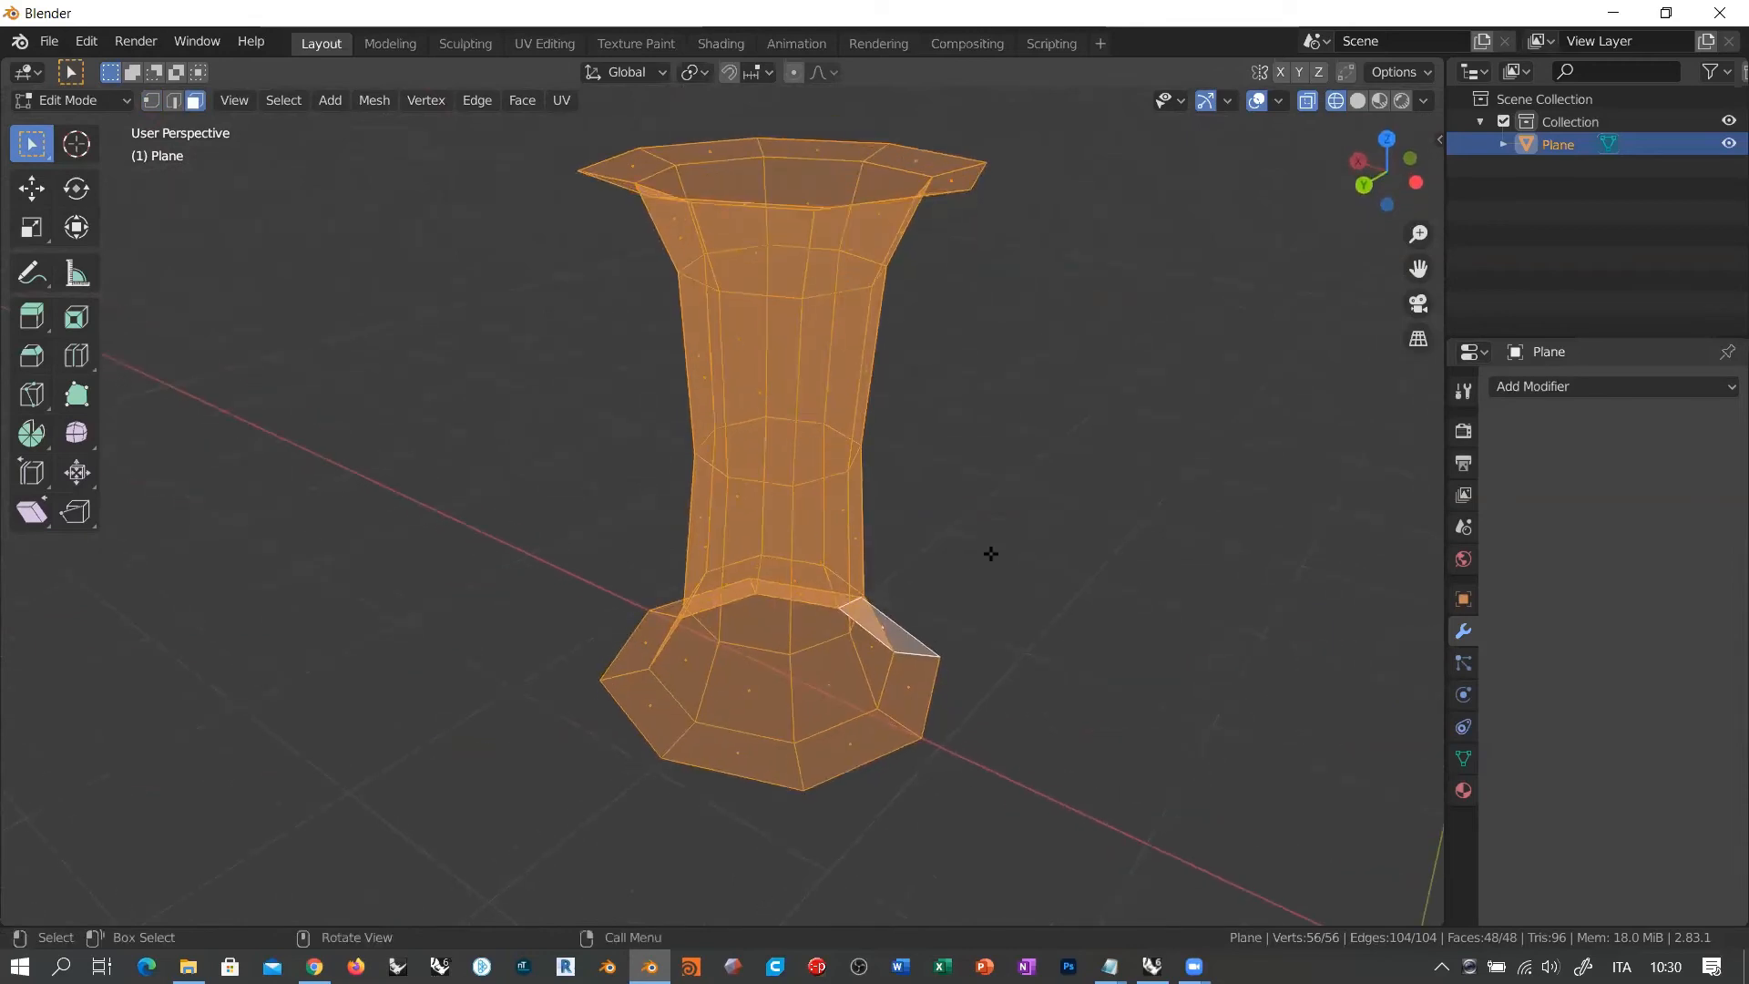
# Step: Select the column's horizontal face rings one after another, from the outer base ring up to the upper flange's rim
pyautogui.keyDown('alt'); pyautogui.click(900, 714); pyautogui.keyUp('alt')
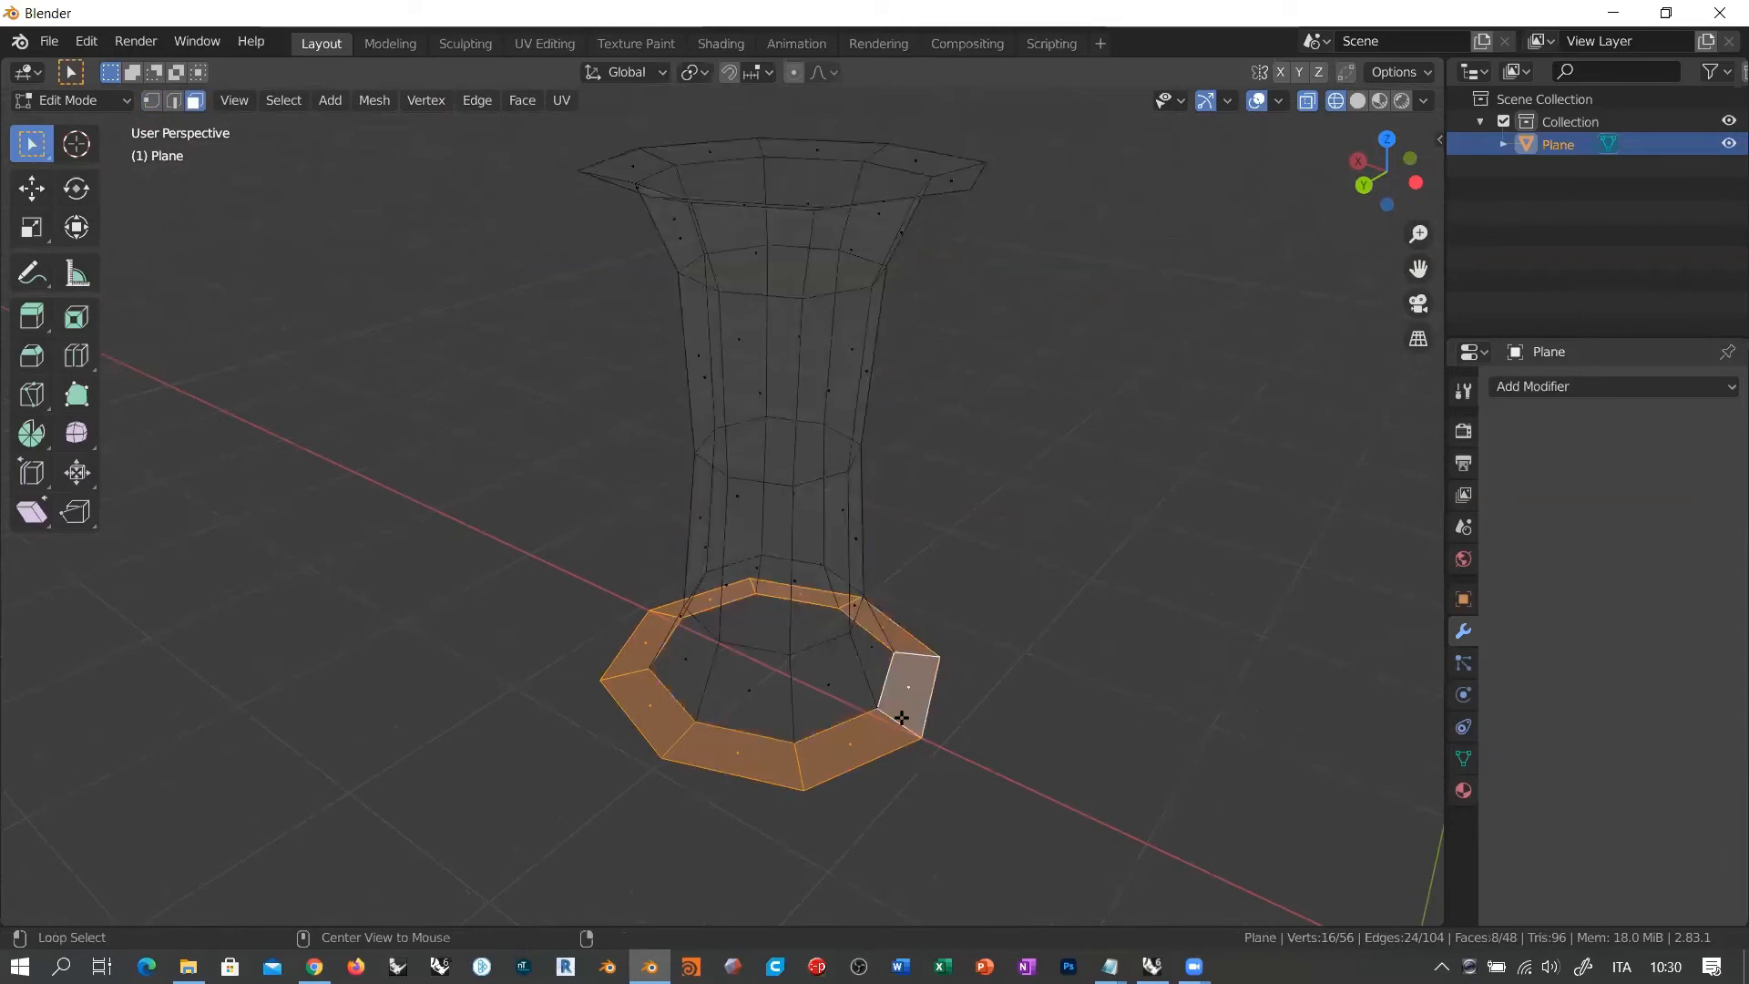
pyautogui.keyDown('alt'); pyautogui.keyDown('shift'); pyautogui.click(791, 632); pyautogui.keyUp('shift'); pyautogui.keyUp('alt')
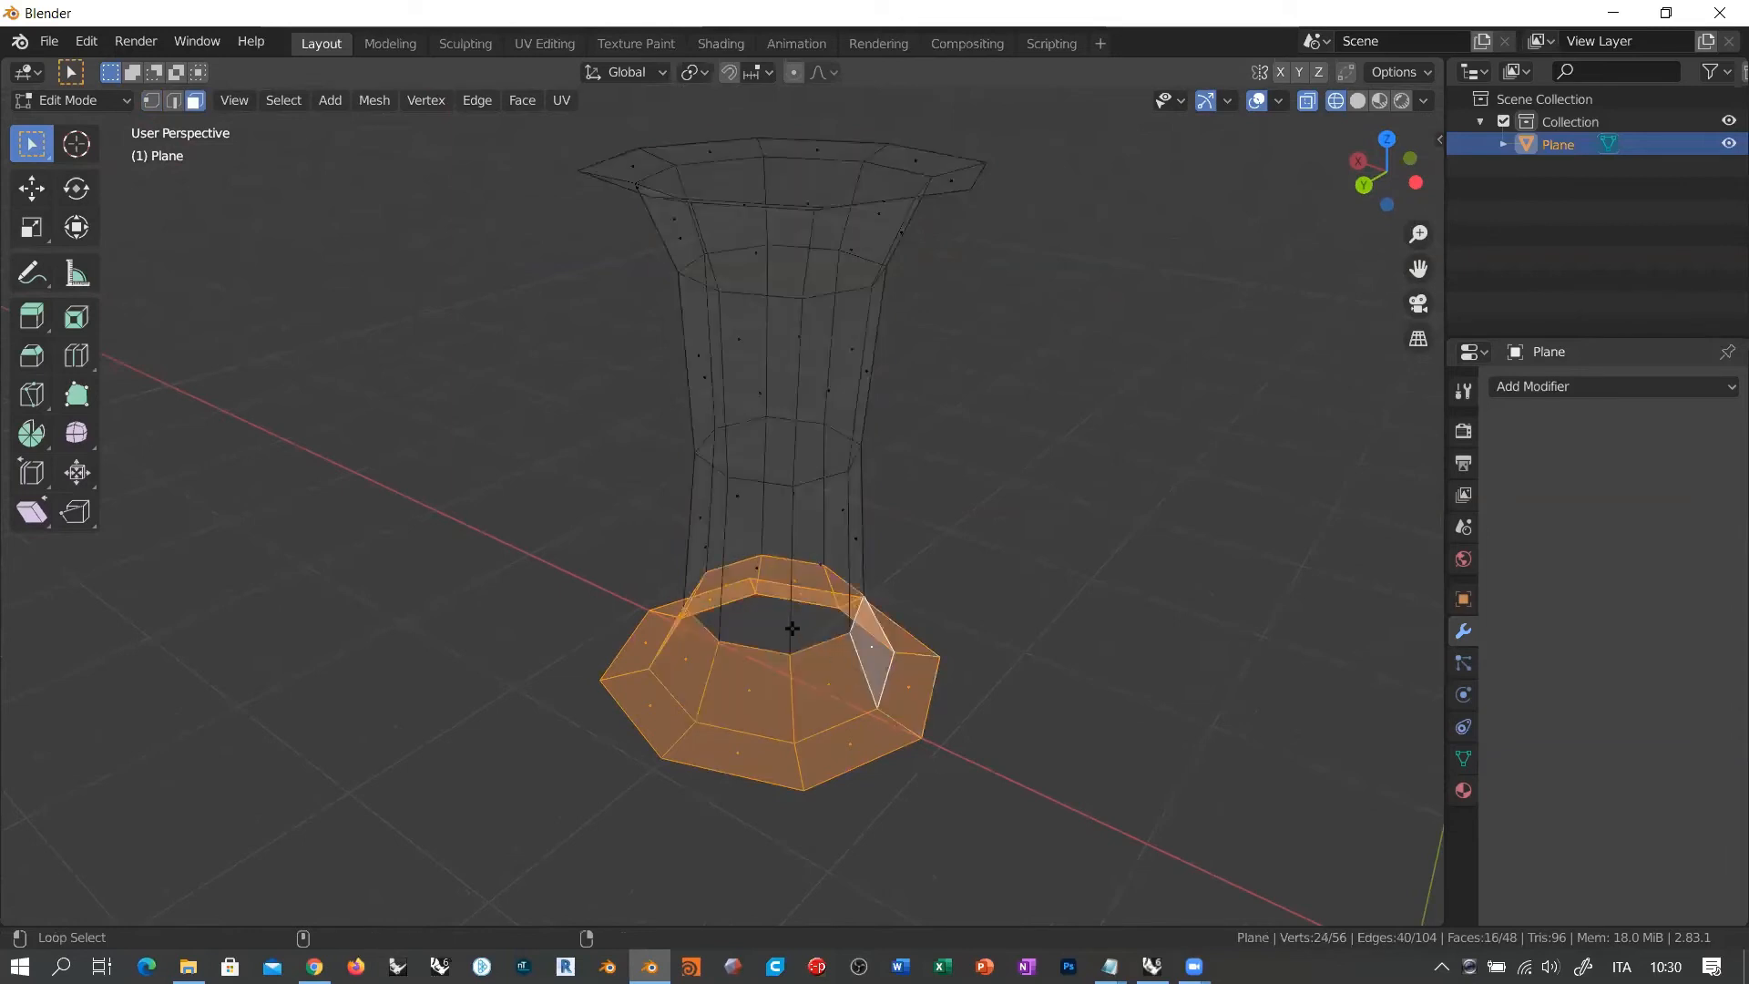
pyautogui.keyDown('alt'); pyautogui.keyDown('shift'); pyautogui.click(788, 488); pyautogui.keyUp('shift'); pyautogui.keyUp('alt')
pyautogui.keyDown('alt'); pyautogui.keyDown('shift'); pyautogui.click(789, 399); pyautogui.keyUp('shift'); pyautogui.keyUp('alt')
pyautogui.keyDown('alt'); pyautogui.keyDown('shift'); pyautogui.click(804, 274); pyautogui.keyUp('shift'); pyautogui.keyUp('alt')
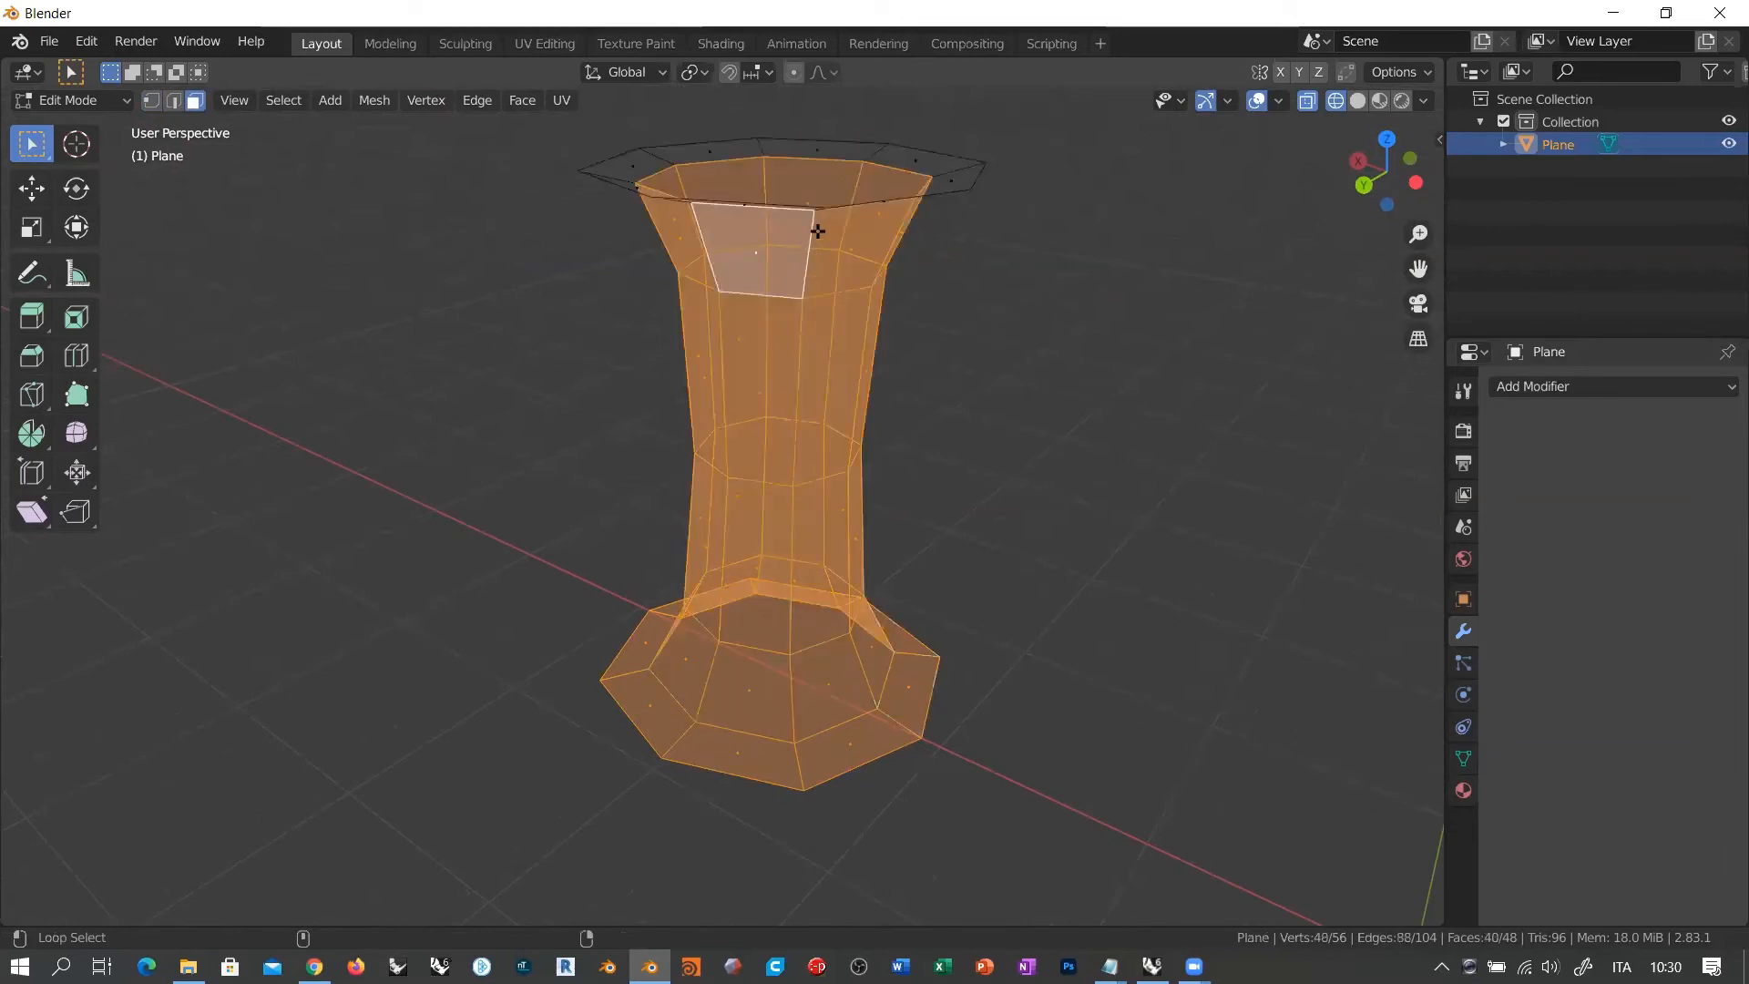
pyautogui.keyDown('alt'); pyautogui.keyDown('shift'); pyautogui.click(760, 144); pyautogui.keyUp('shift'); pyautogui.keyUp('alt')
pyautogui.moveTo(832, 301); pyautogui.dragTo(837, 500, button='middle')
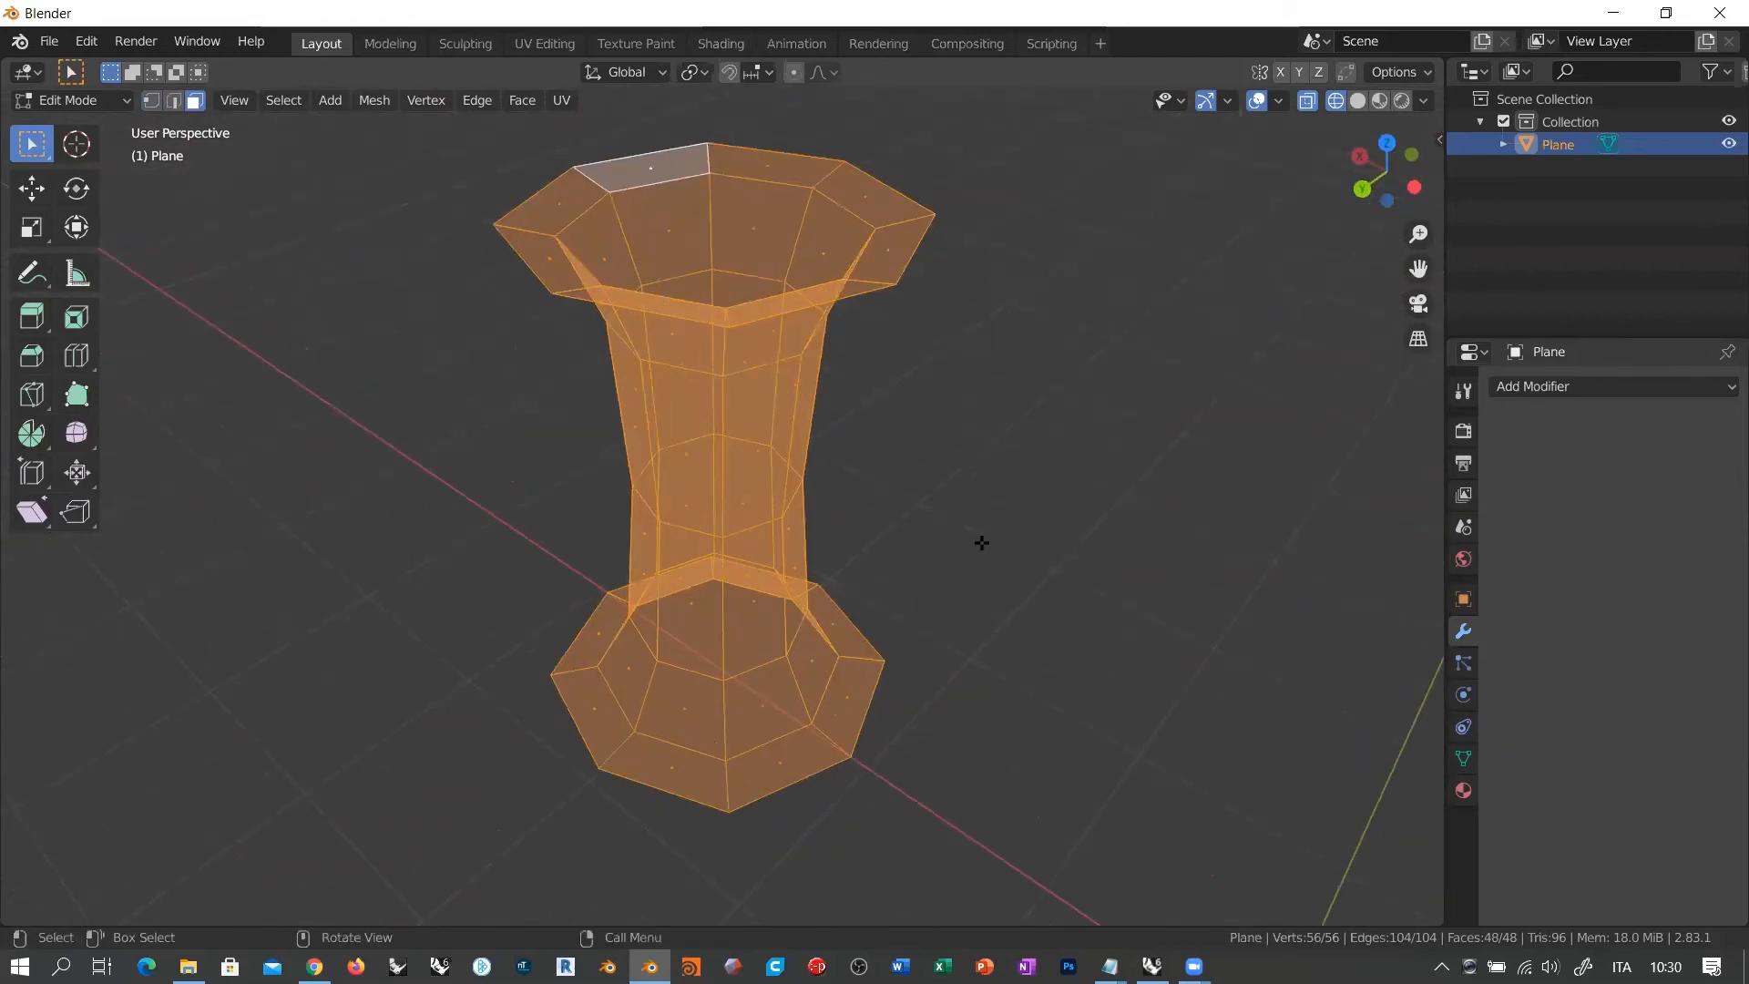
# Step: Undo the column's face-loop selections step by step, through the horizontal rings and part of the vertical loops
pyautogui.moveTo(965, 536); pyautogui.dragTo(745, 512, button='middle')
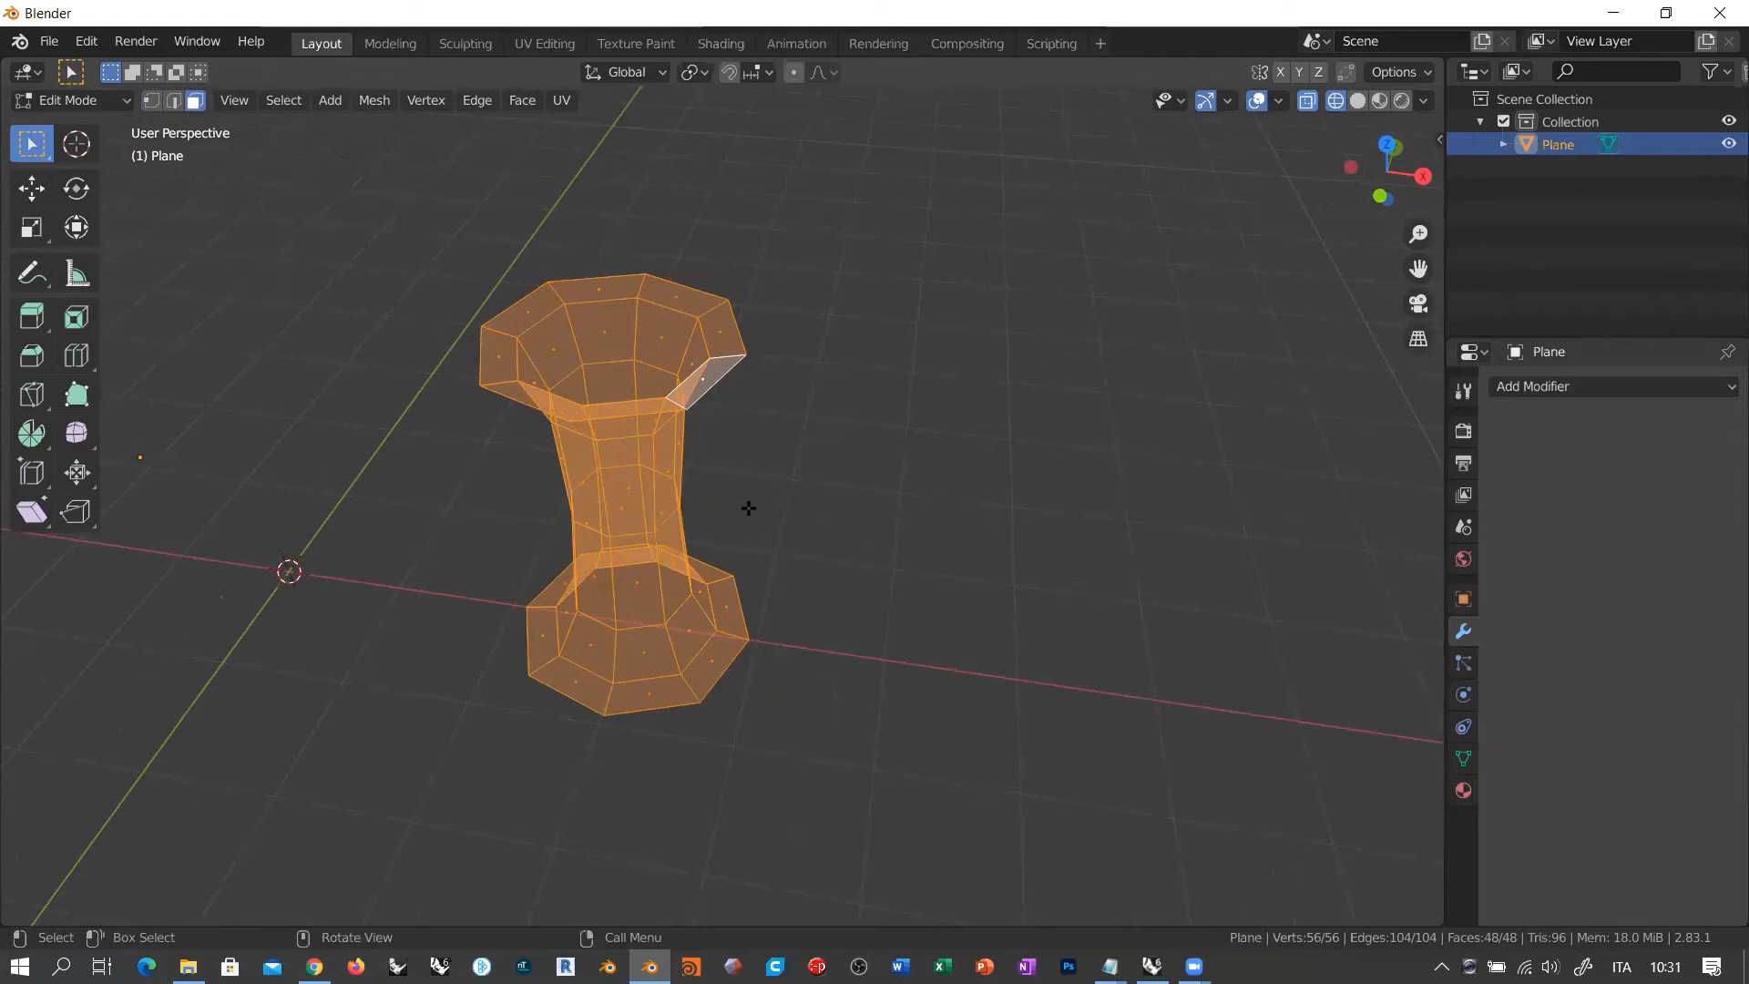
pyautogui.press('ctrl+KP_Subtract')
pyautogui.press('ctrl+KP_Subtract')
pyautogui.press('ctrl+KP_Subtract')
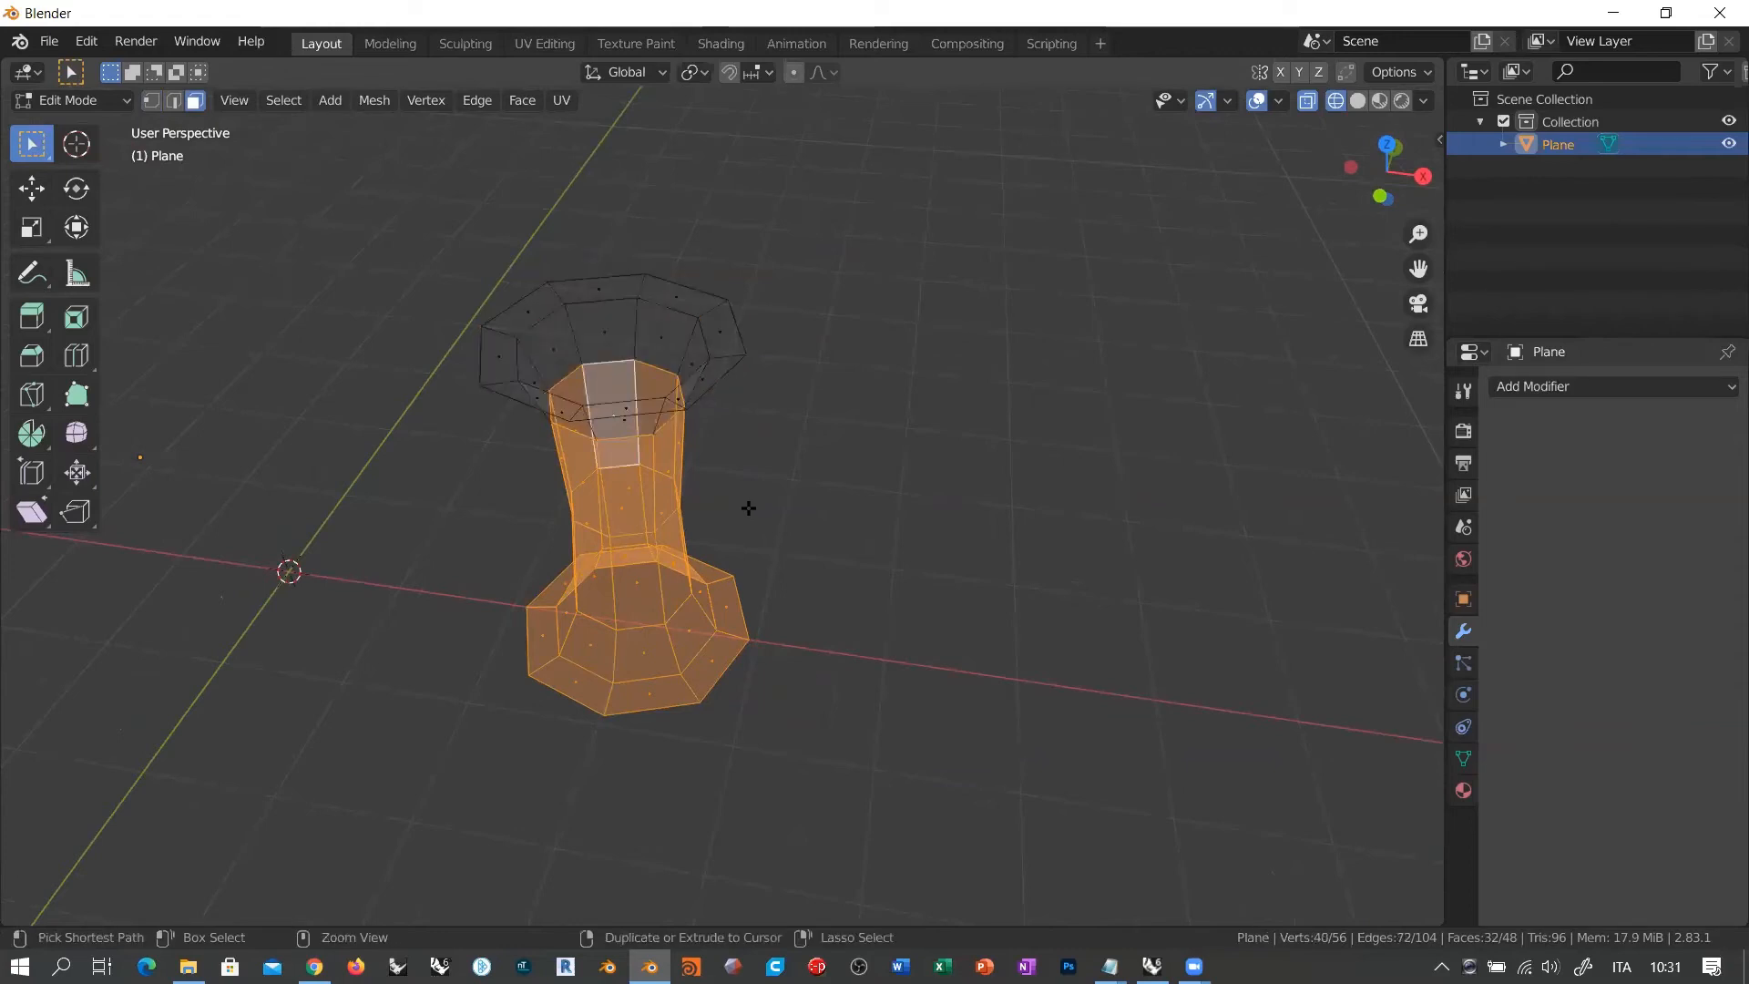
pyautogui.hotkey('ctrl', 'z')
pyautogui.hotkey('ctrl', 'z')
pyautogui.hotkey('ctrl', 'z')
pyautogui.hotkey('ctrl', 'z')
pyautogui.hotkey('ctrl', 'z')
pyautogui.hotkey('ctrl', 'z')
pyautogui.hotkey('ctrl', 'z')
pyautogui.hotkey('ctrl', 'z')
pyautogui.hotkey('ctrl', 'z')
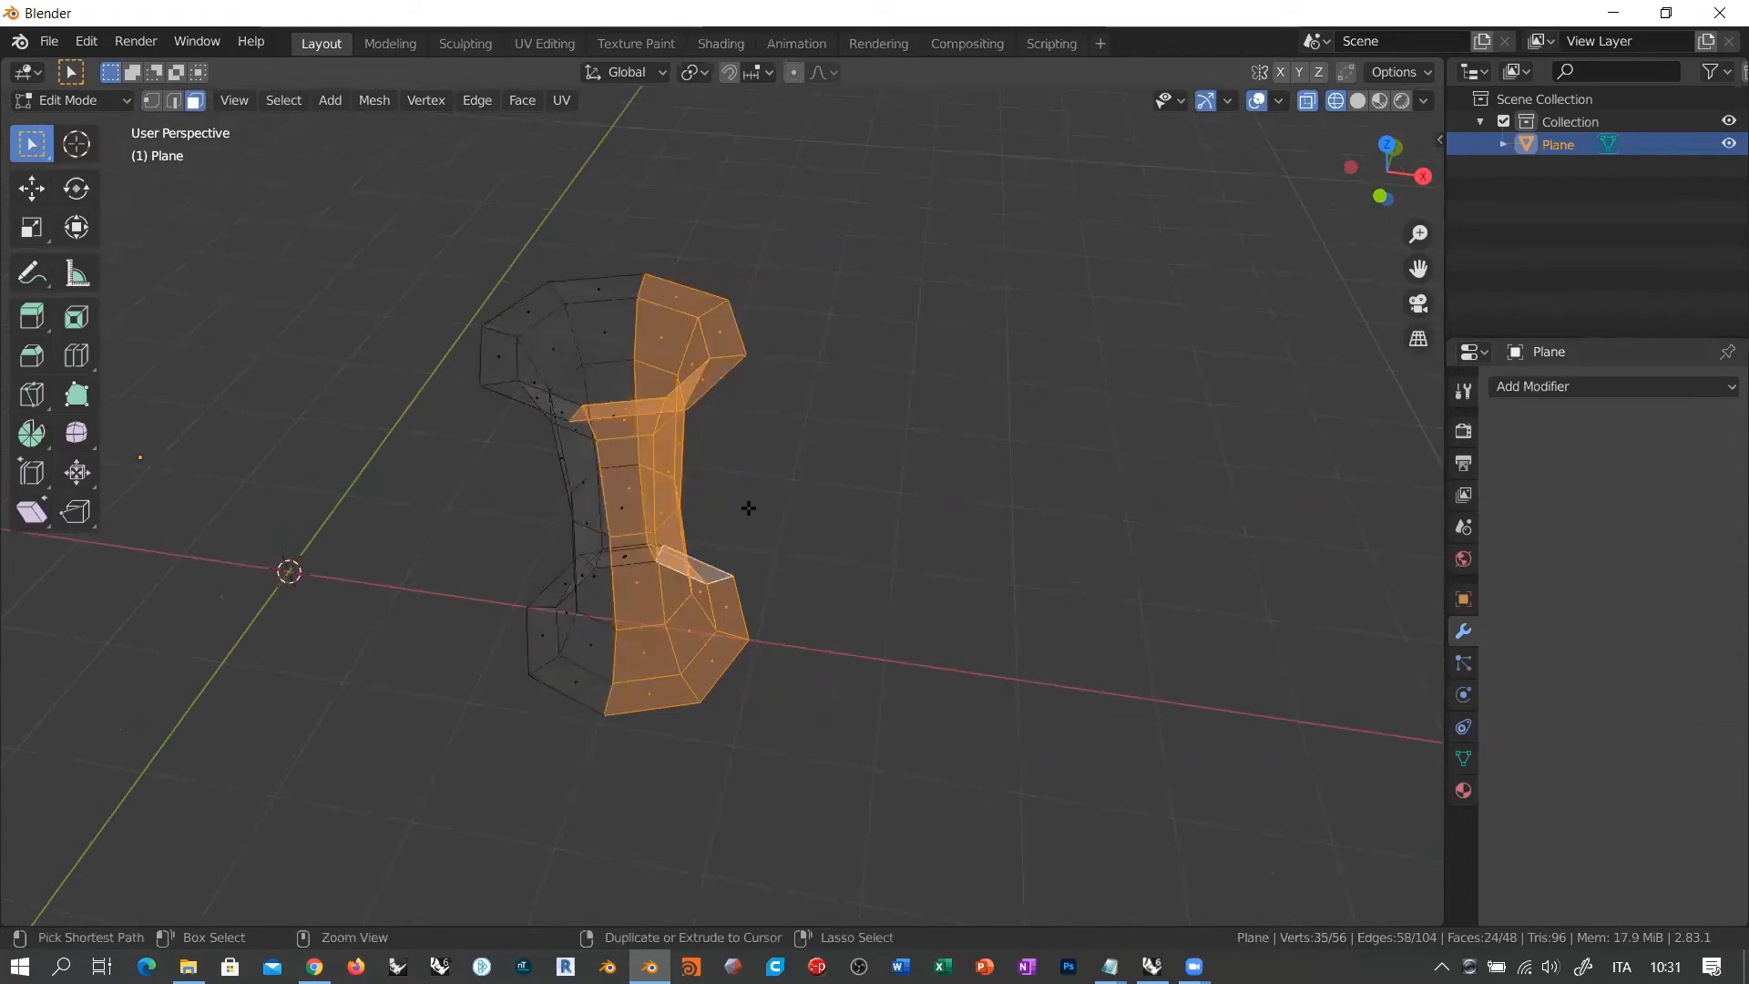
pyautogui.press('ctrl+KP_Add')
pyautogui.press('ctrl+KP_Add')
pyautogui.press('ctrl+KP_Add')
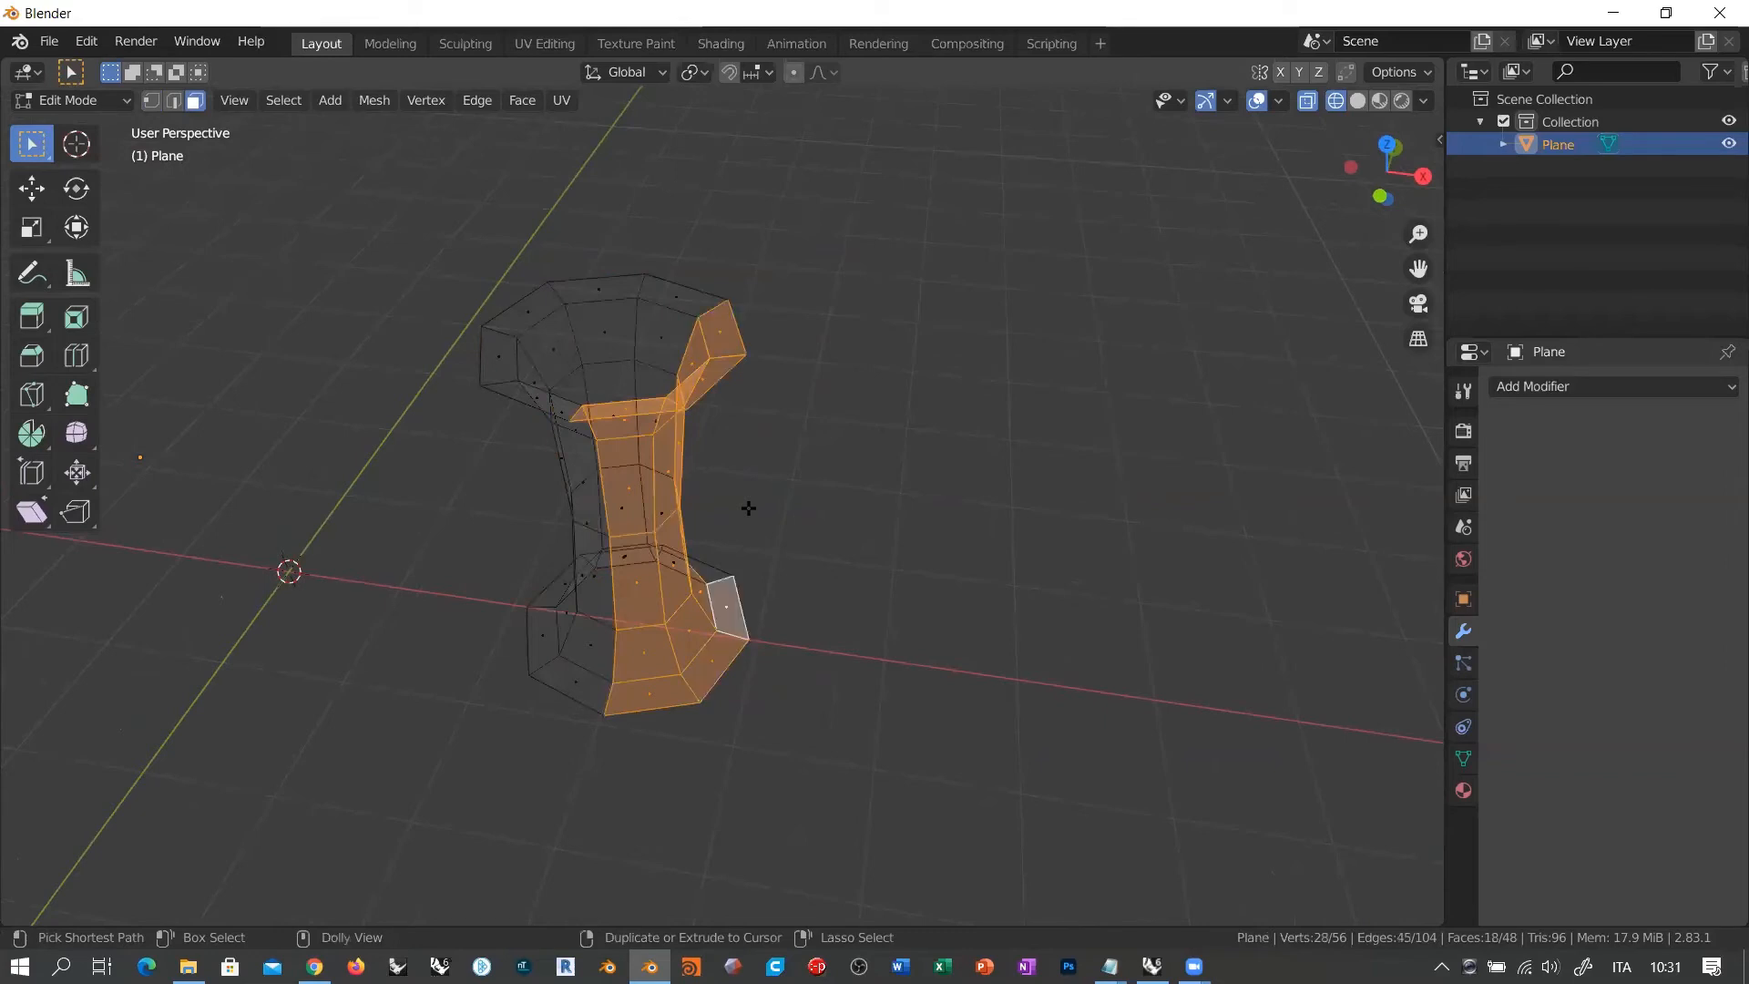
# Step: Return to Object Mode and add a mesh plane at the 3D cursor beside the column
pyautogui.moveTo(763, 517); pyautogui.dragTo(864, 510, button='middle')
pyautogui.press('Tab')
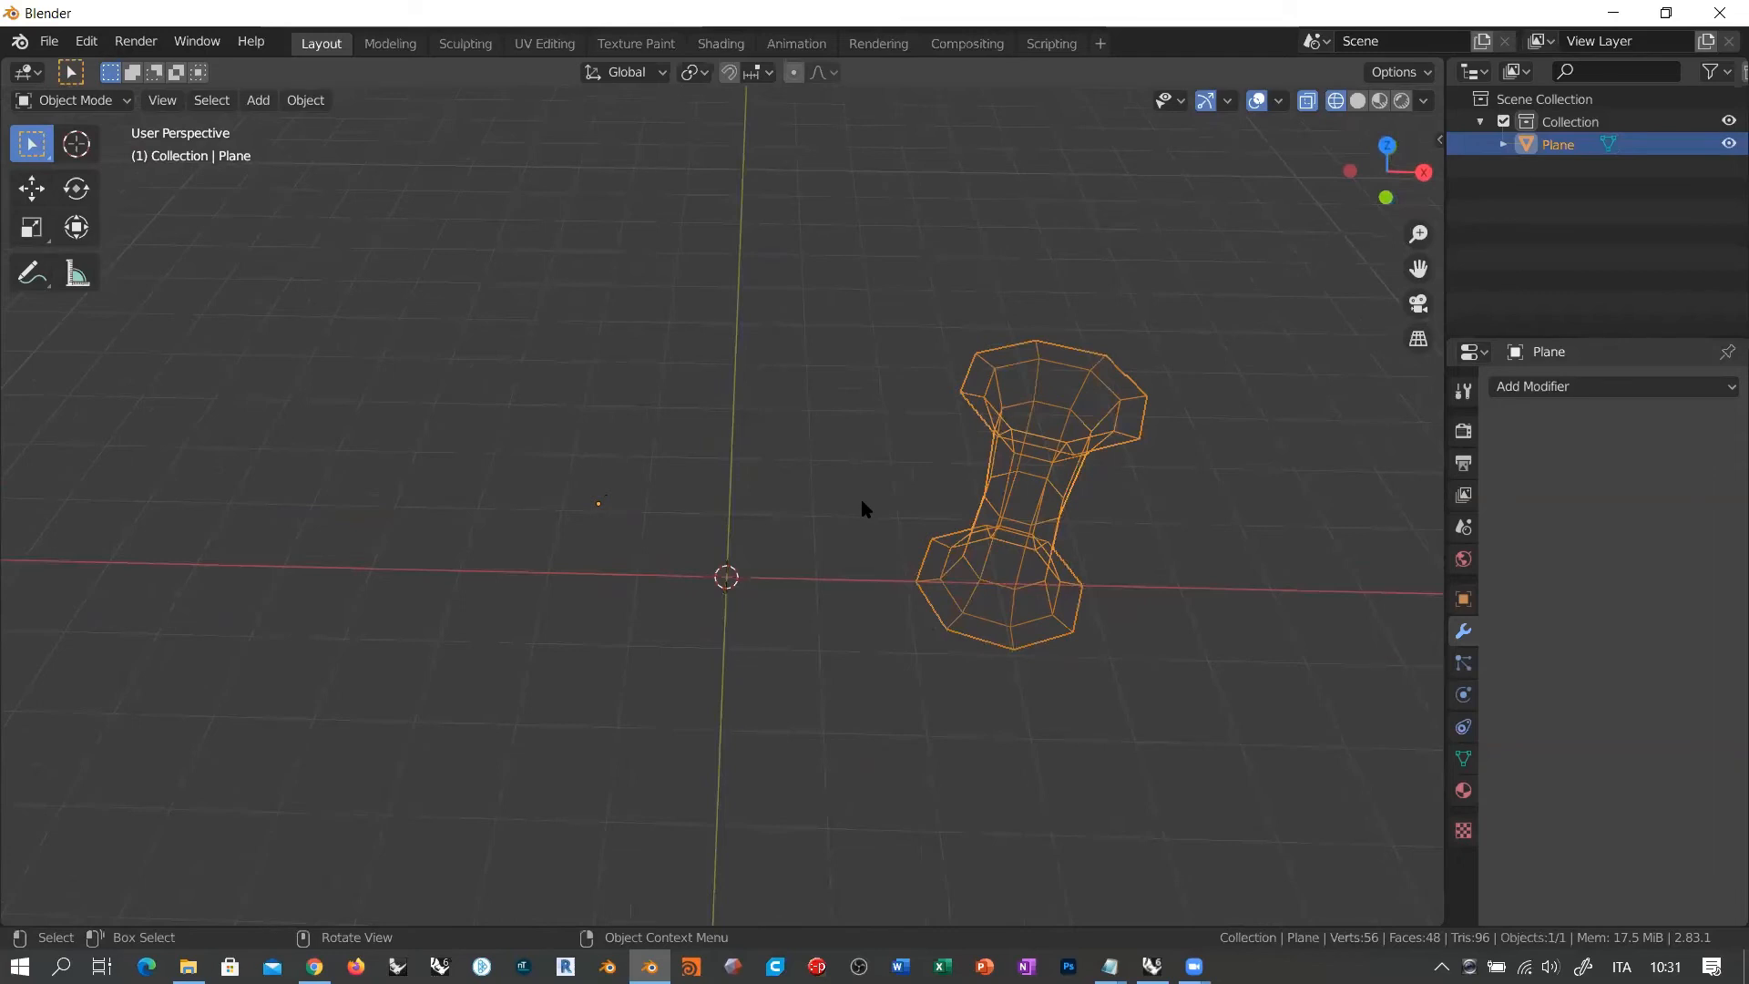
pyautogui.hotkey('shift', 'a')
pyautogui.click(955, 486)
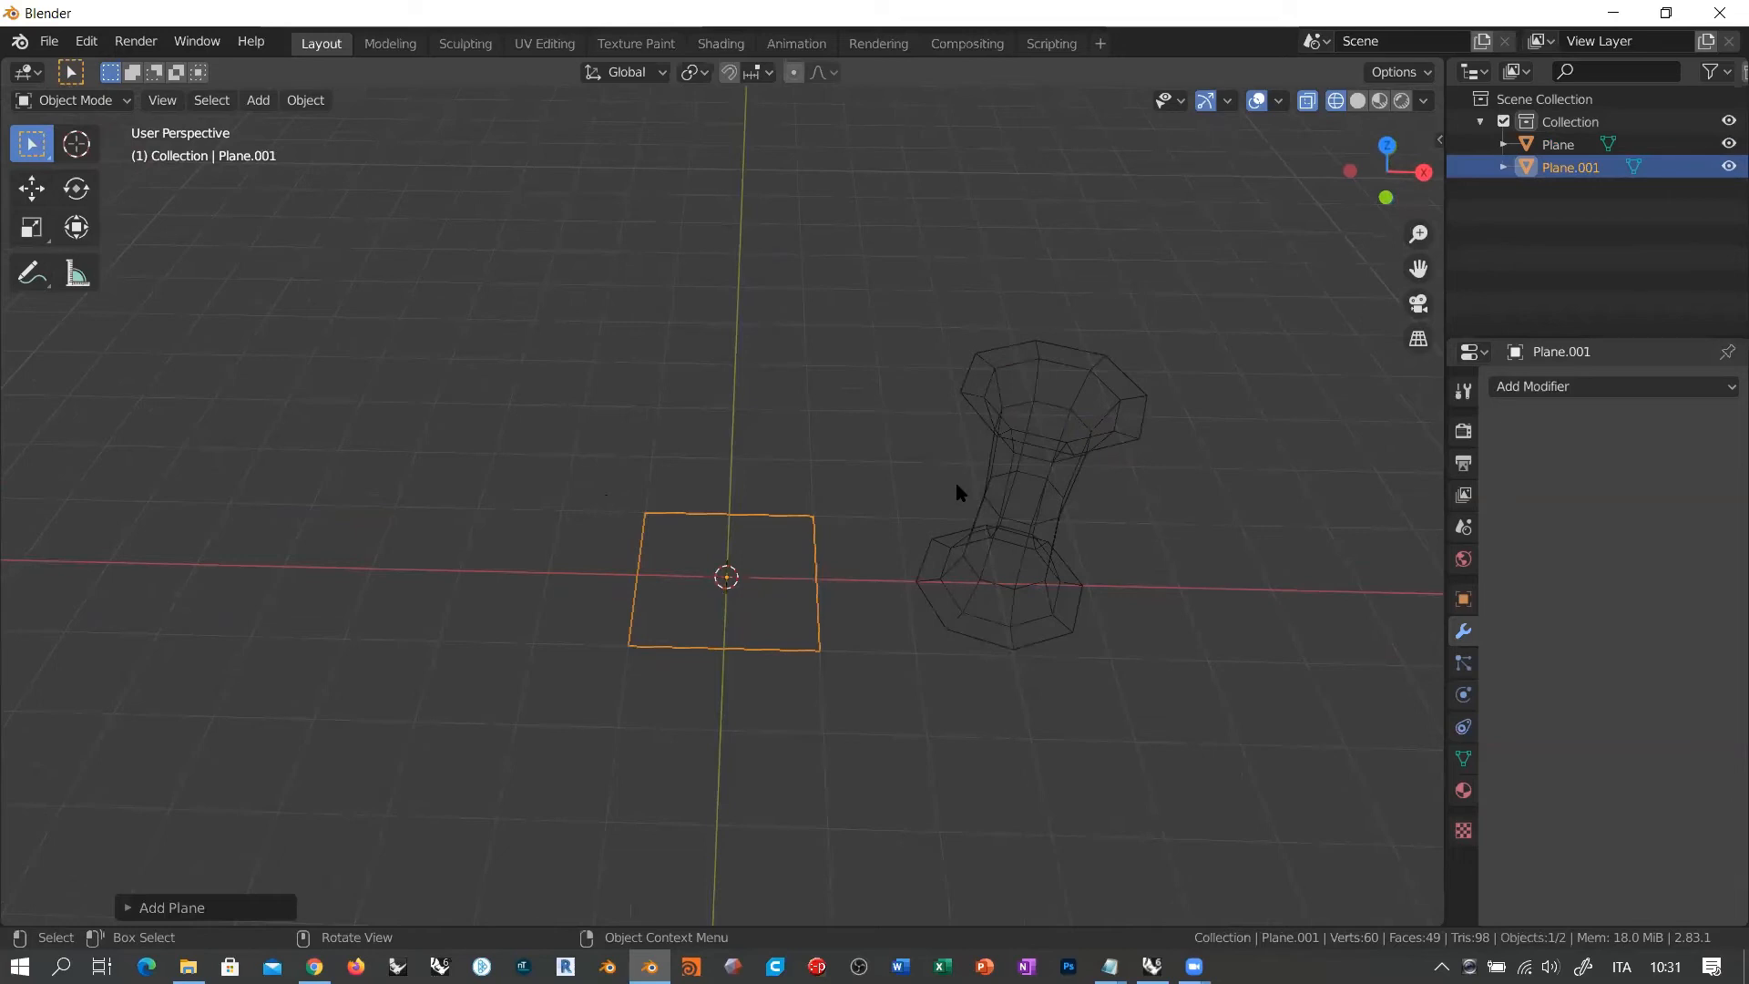
# Step: Select the column and the new plane alternately to check that they are separate objects
pyautogui.click(1045, 483)
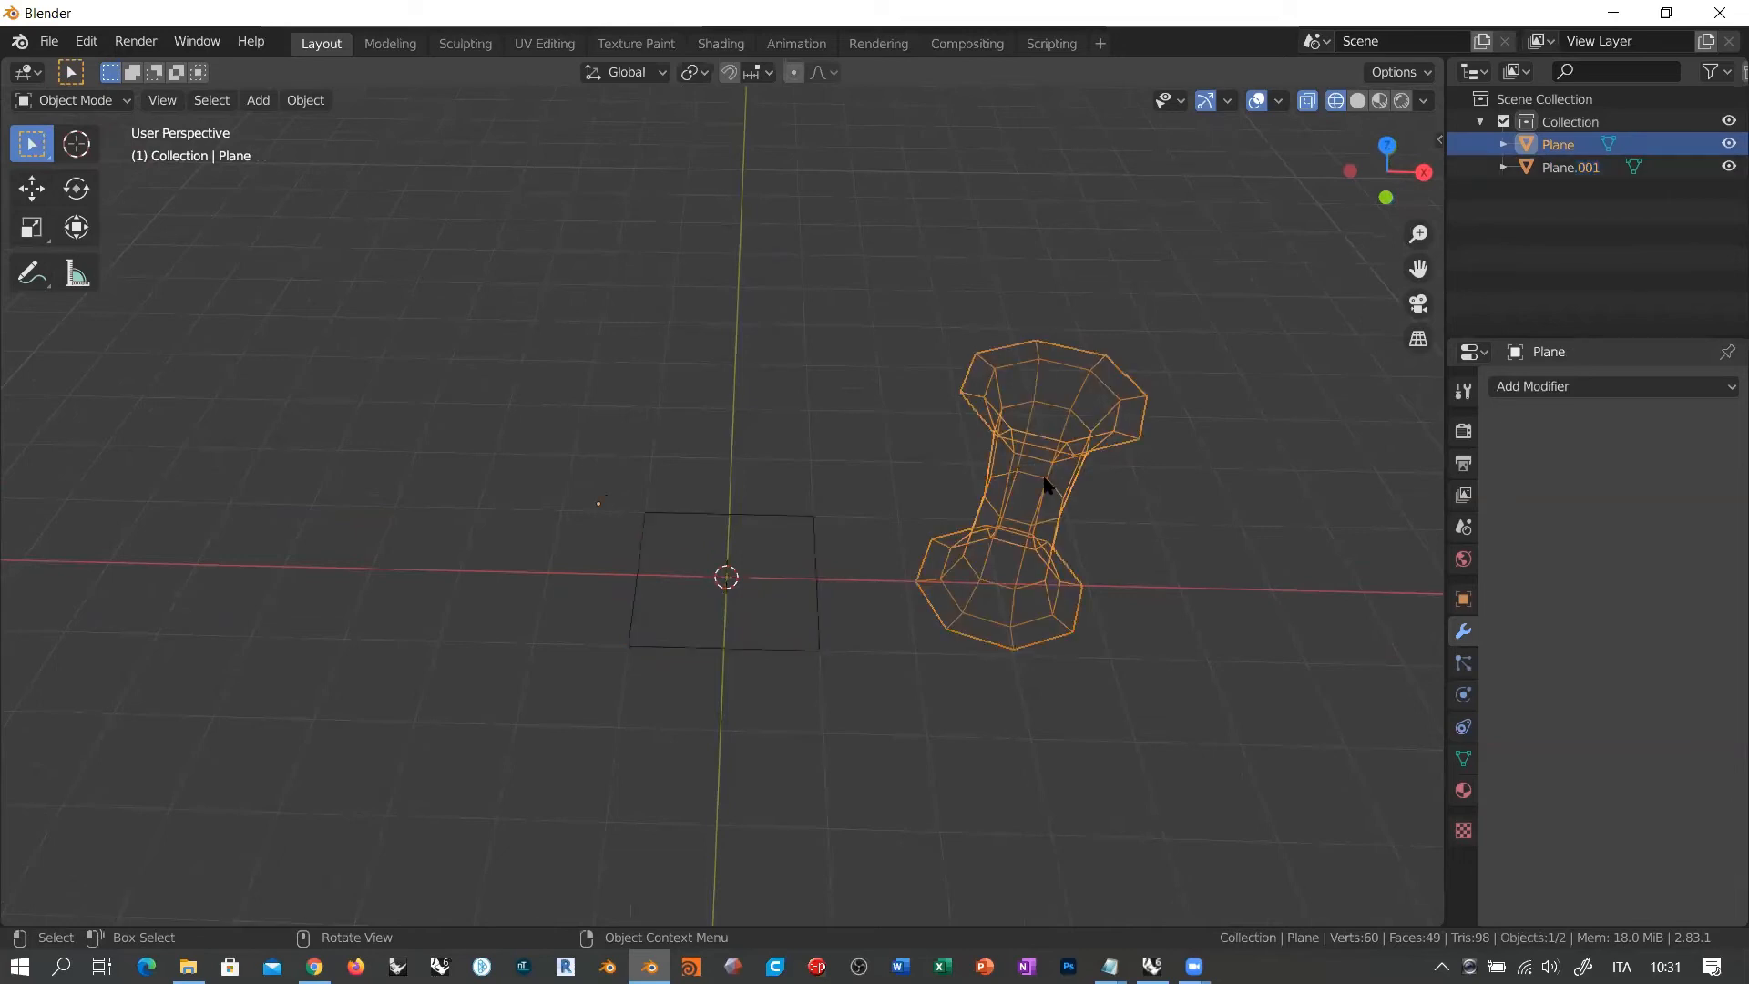
pyautogui.click(790, 526)
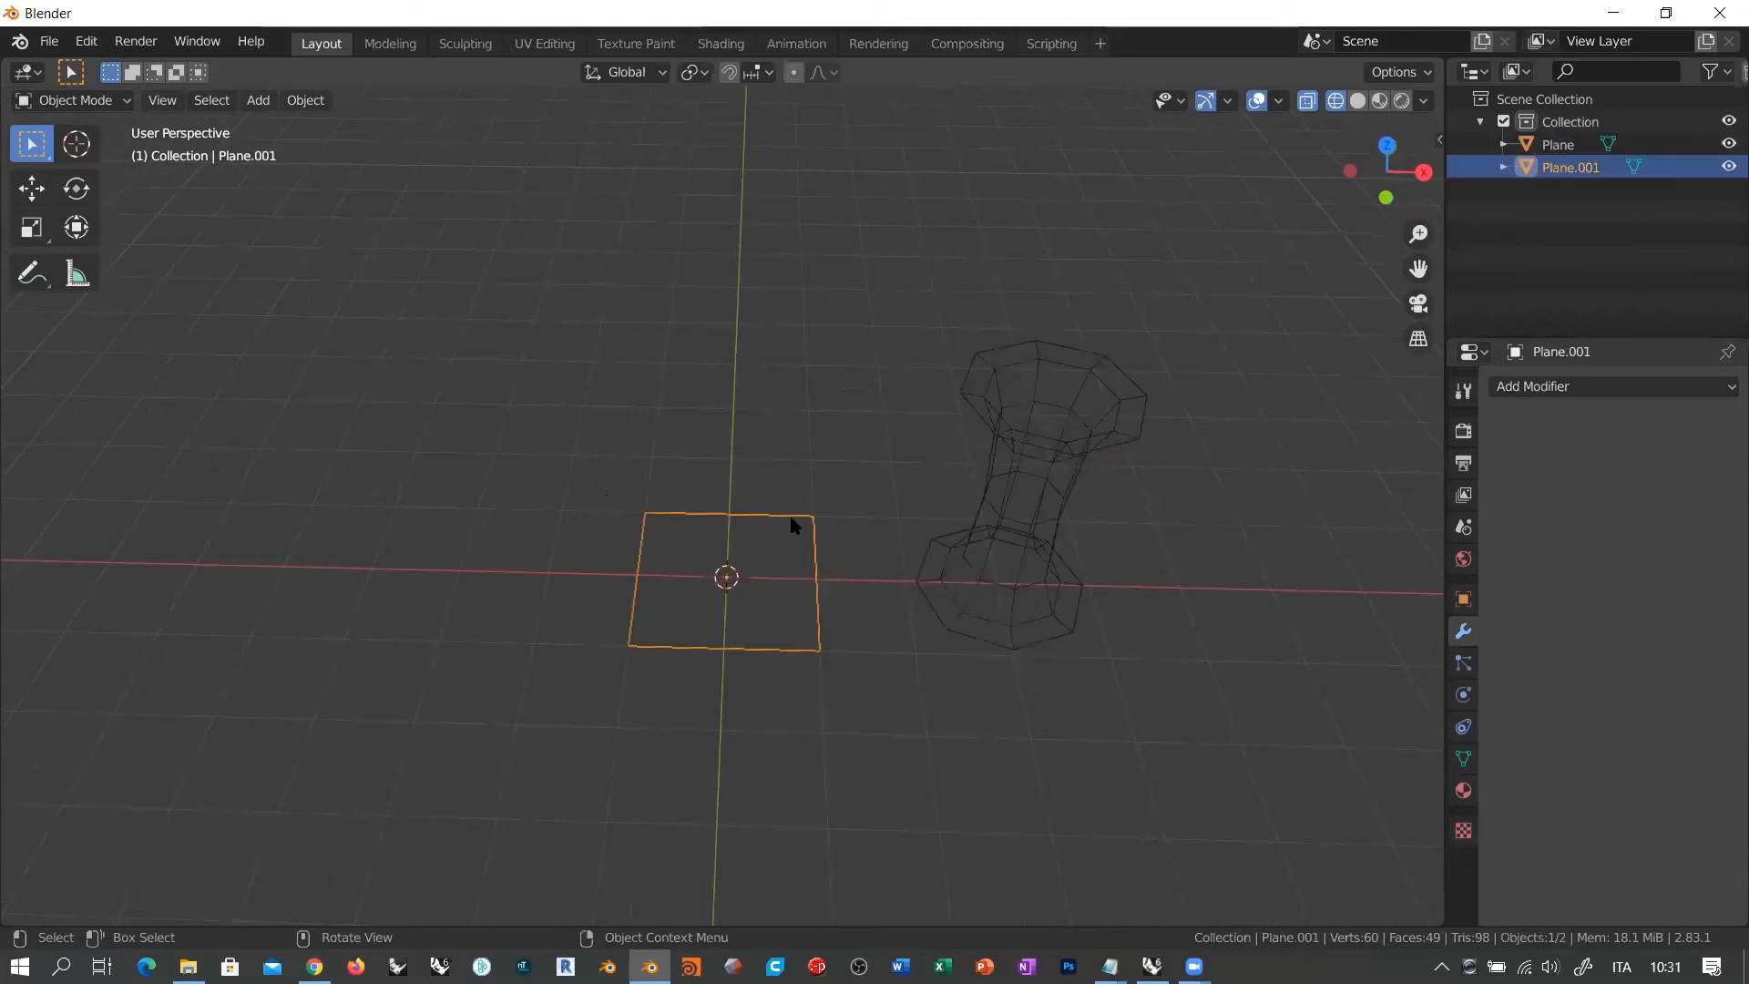
pyautogui.click(1016, 474)
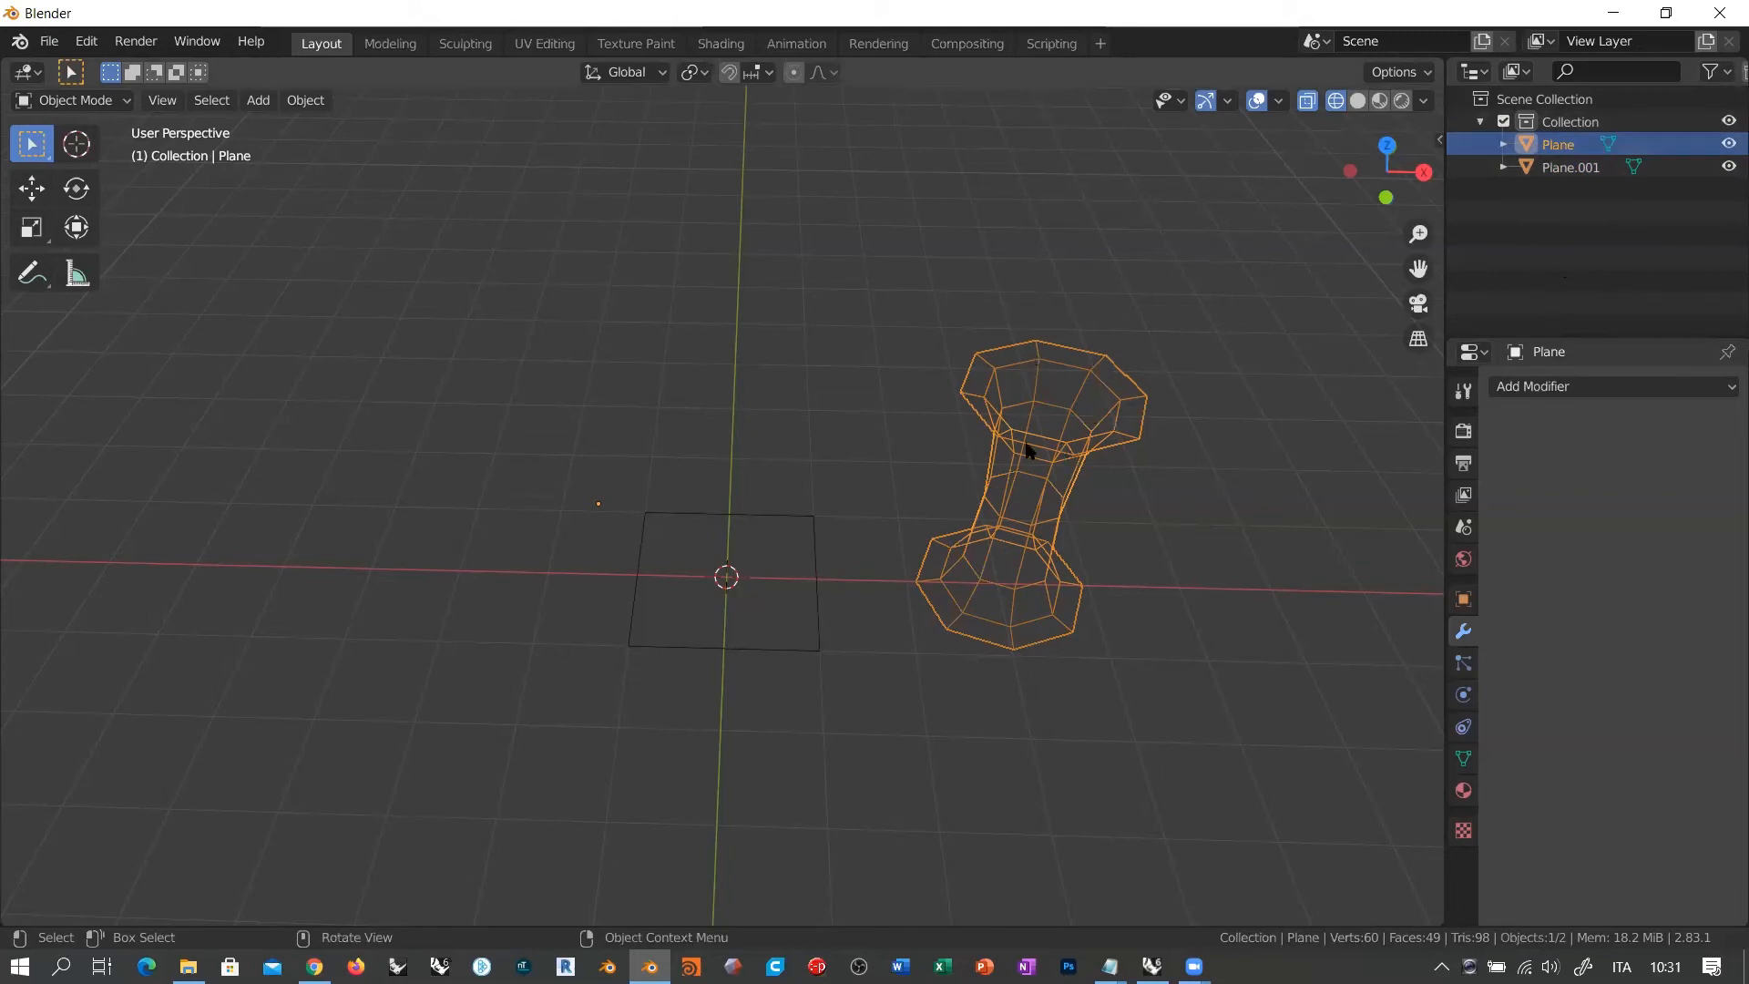
pyautogui.click(788, 521)
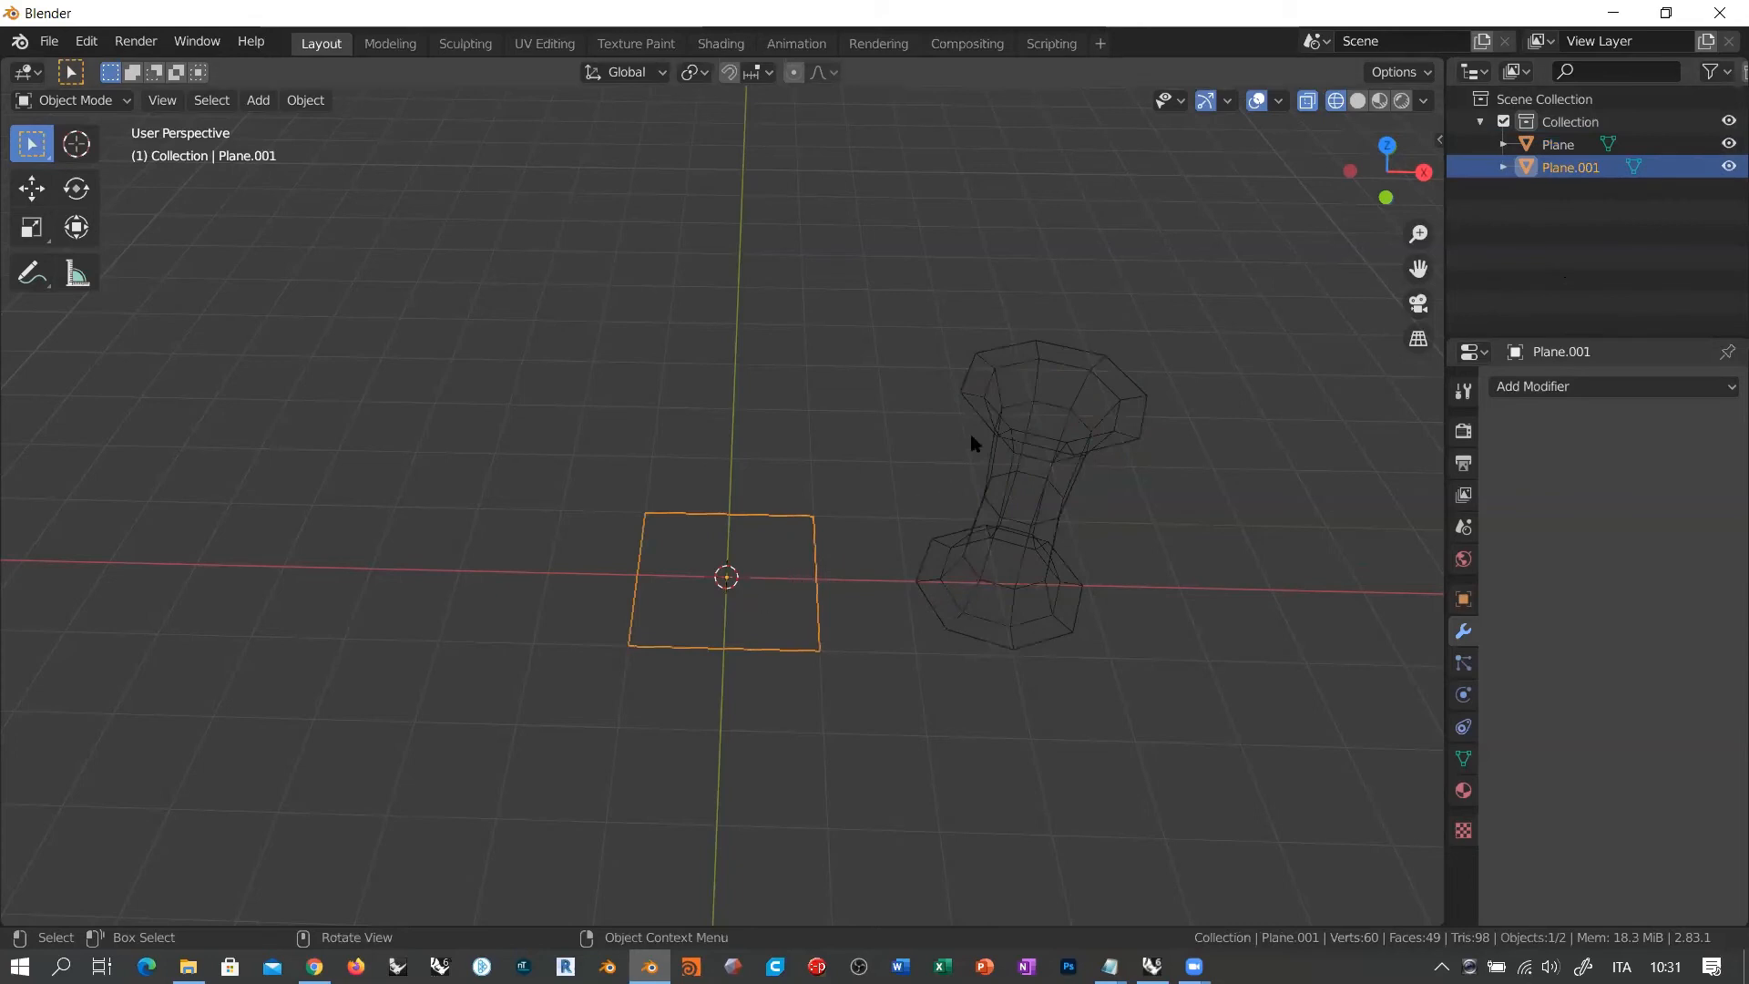
# Step: Rename the column object as Column and the new plane as fancy_organic_shape
pyautogui.doubleClick(1558, 144)
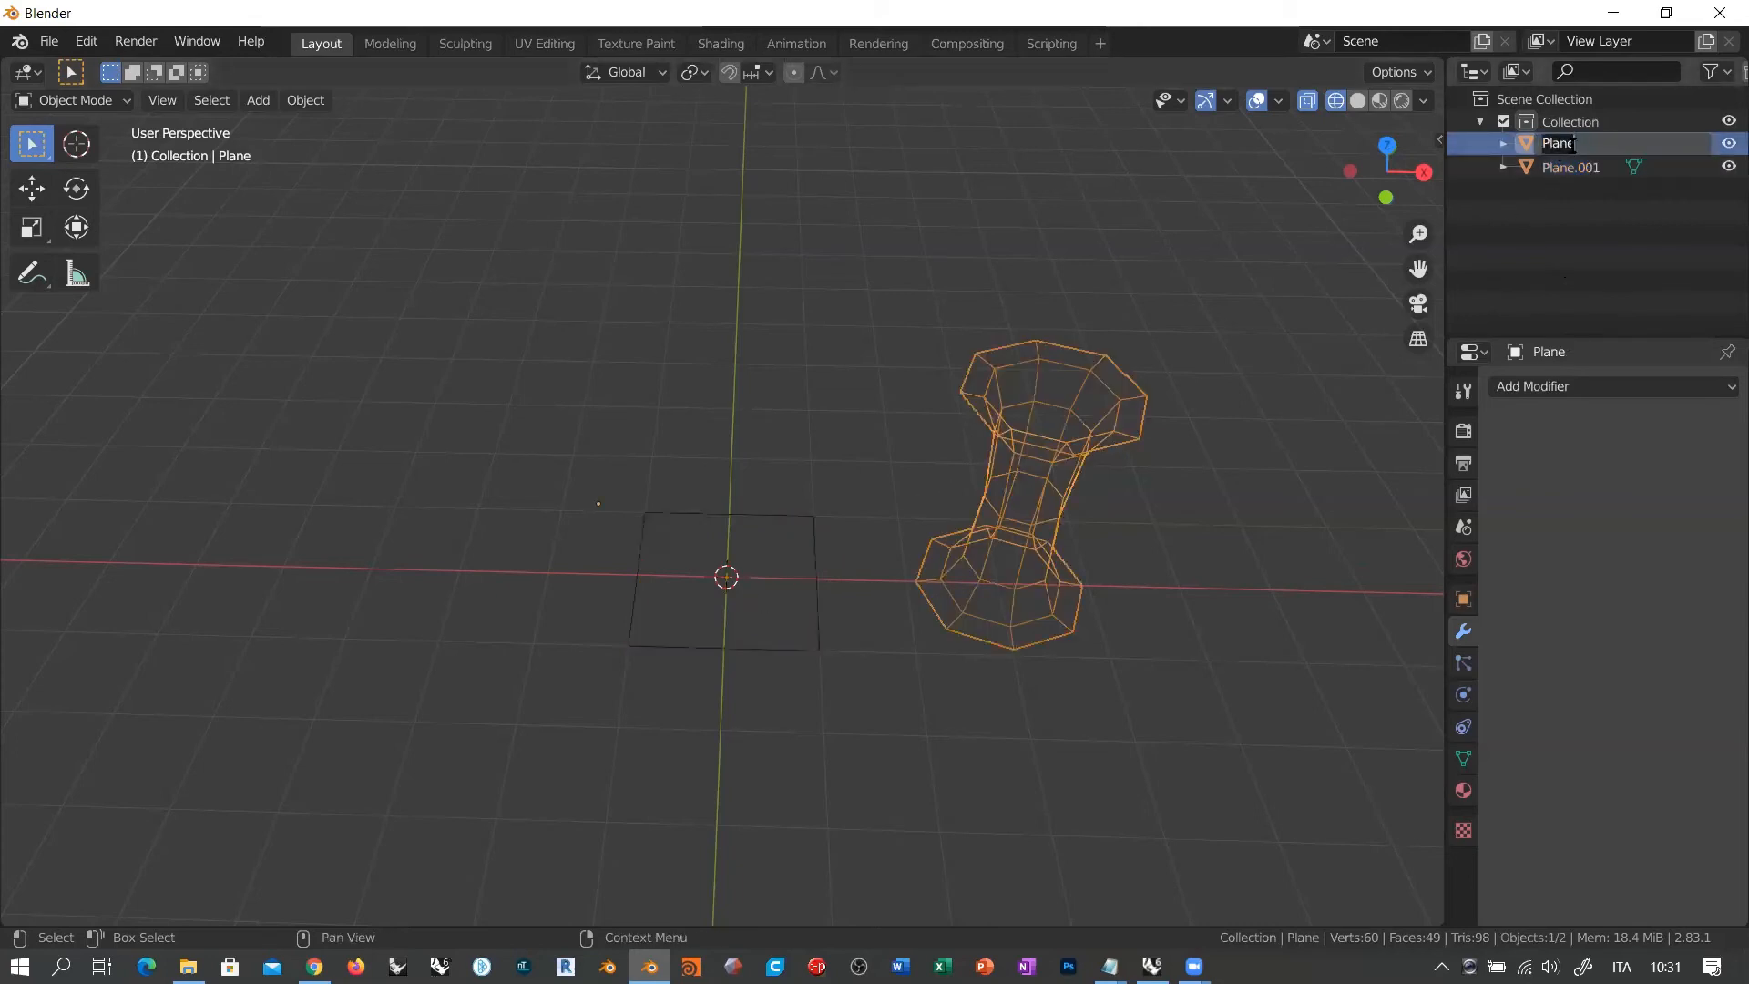
pyautogui.write('Column')
pyautogui.press('Return')
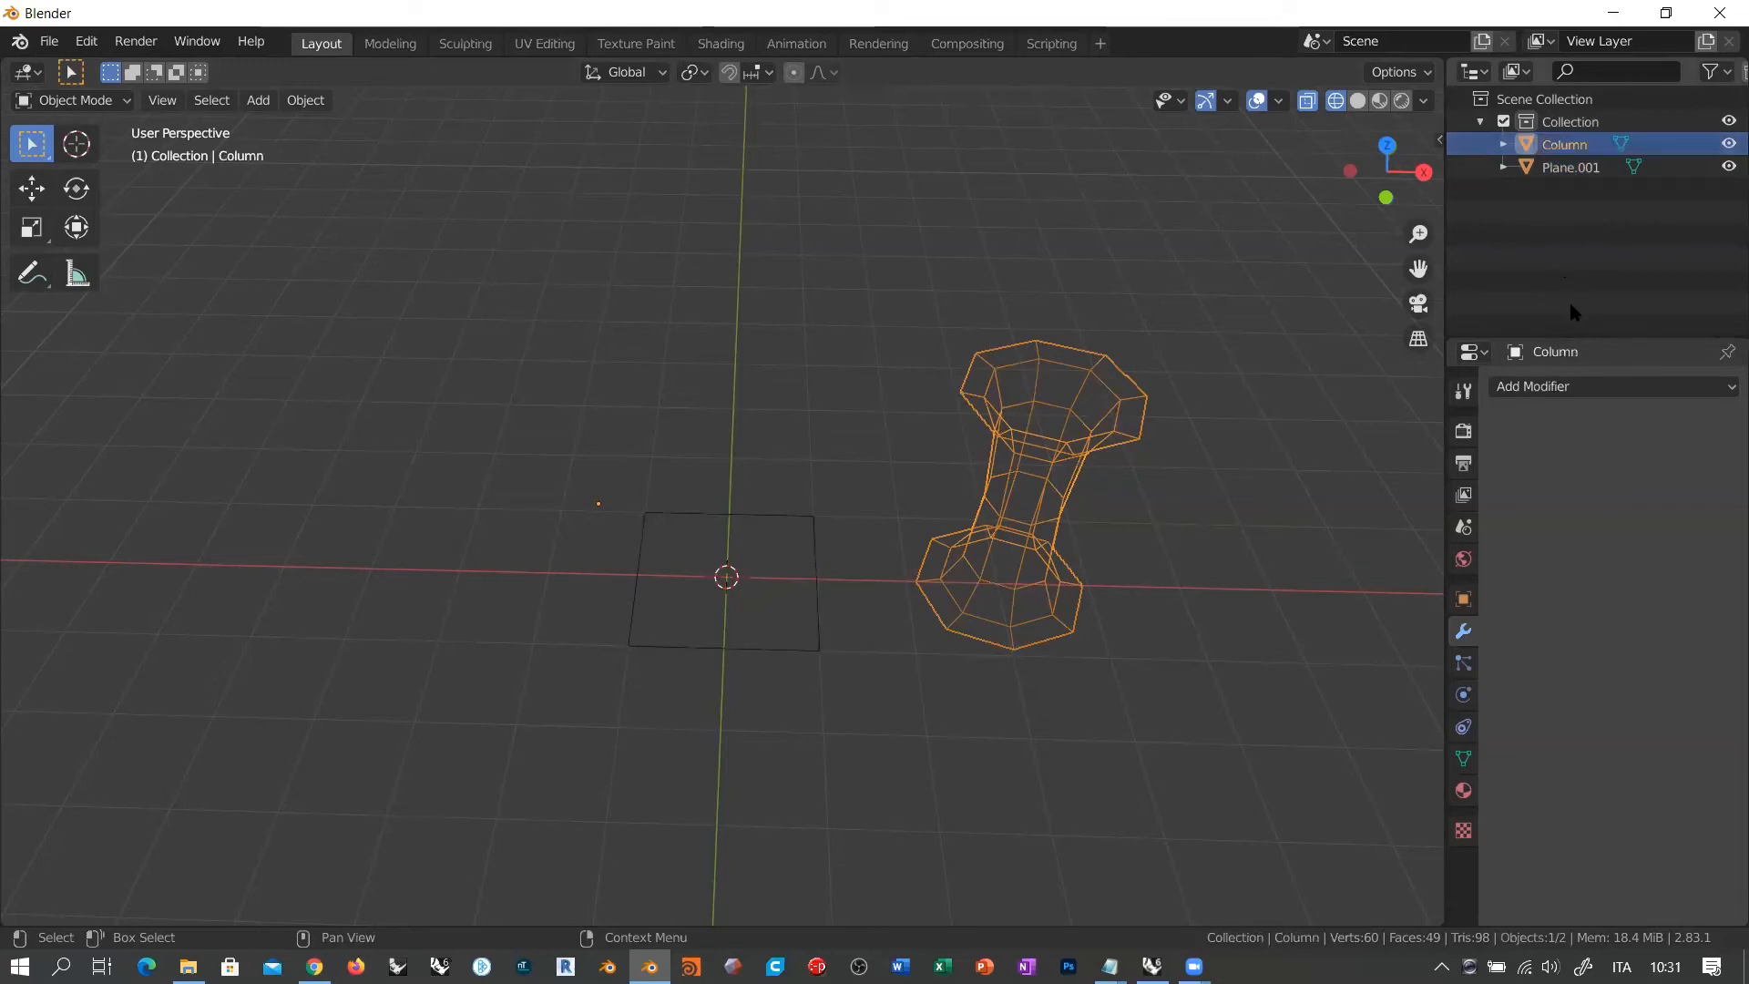
pyautogui.doubleClick(1569, 166)
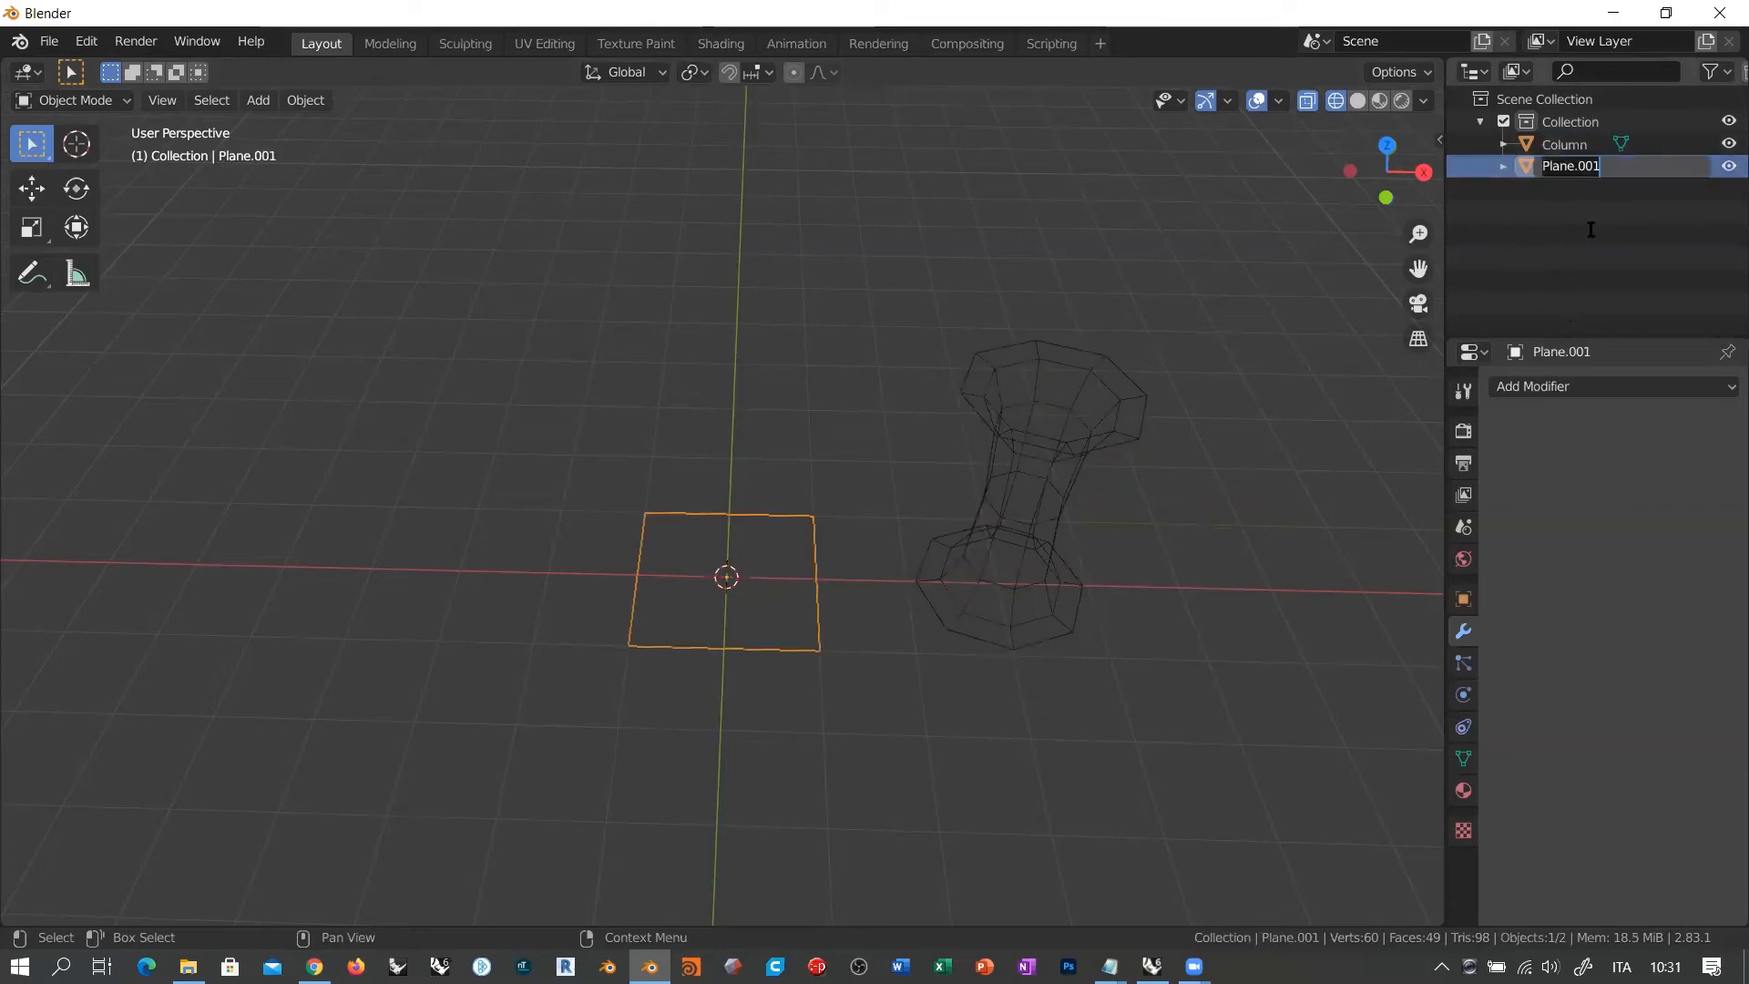
pyautogui.write('fancy_organic_shape')
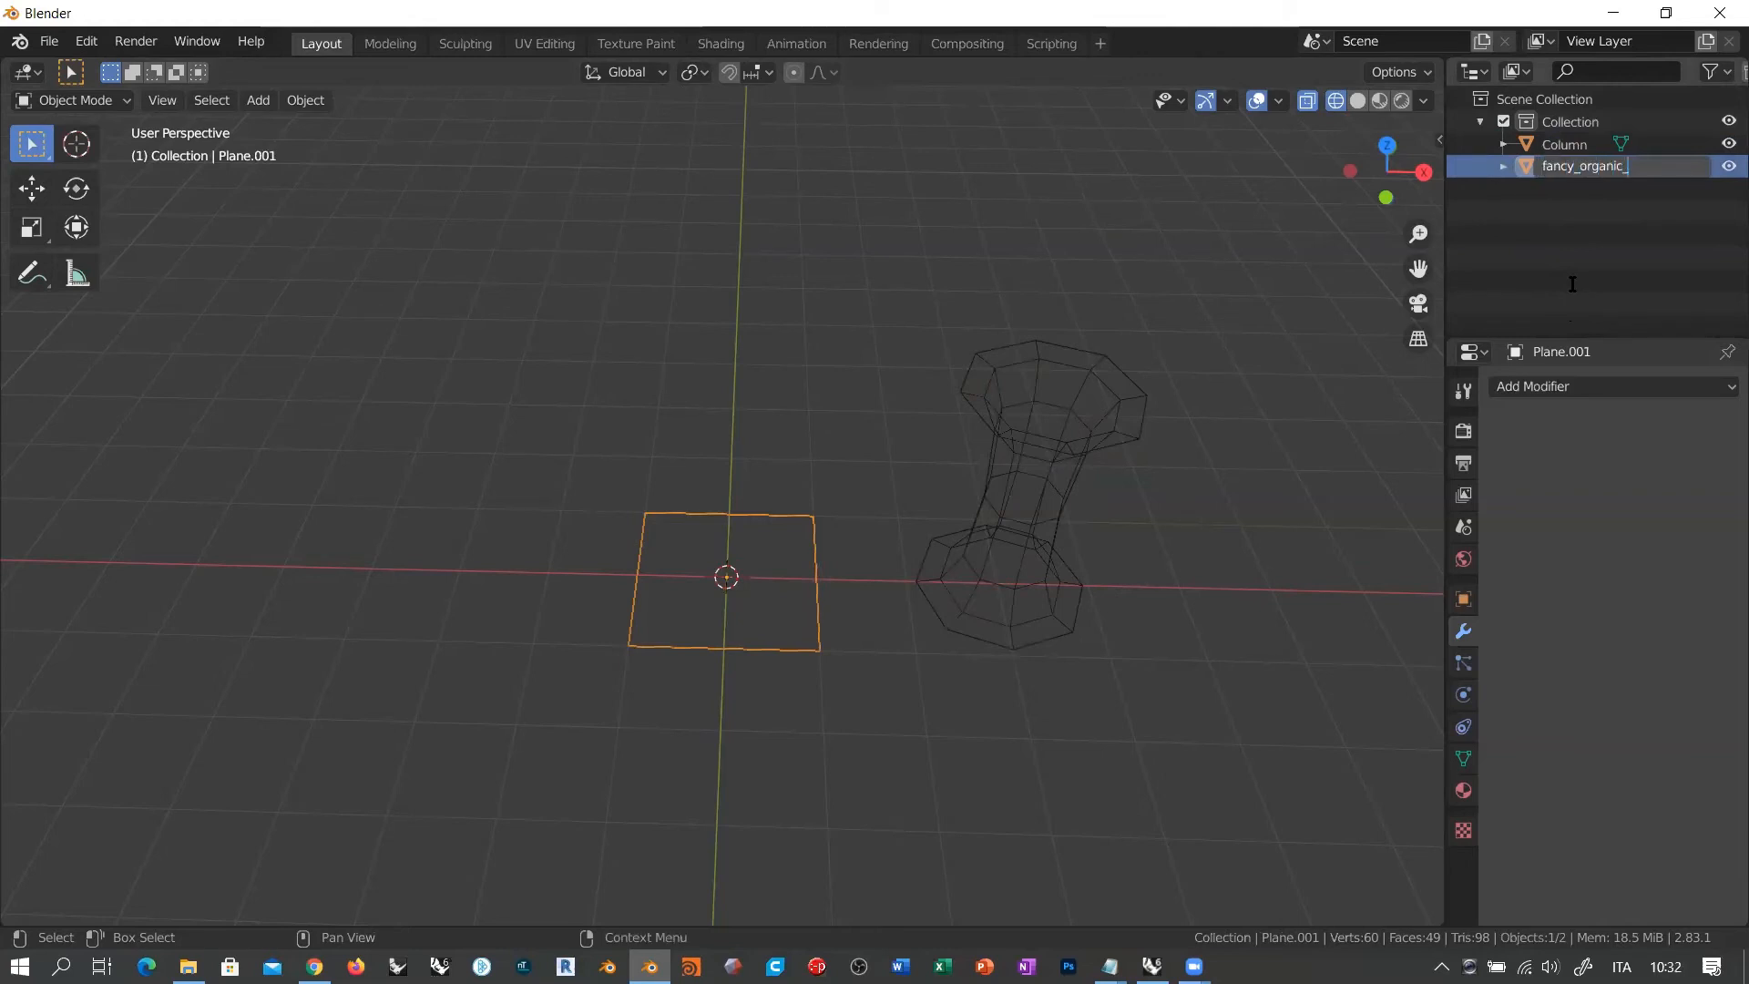
pyautogui.press('Return')
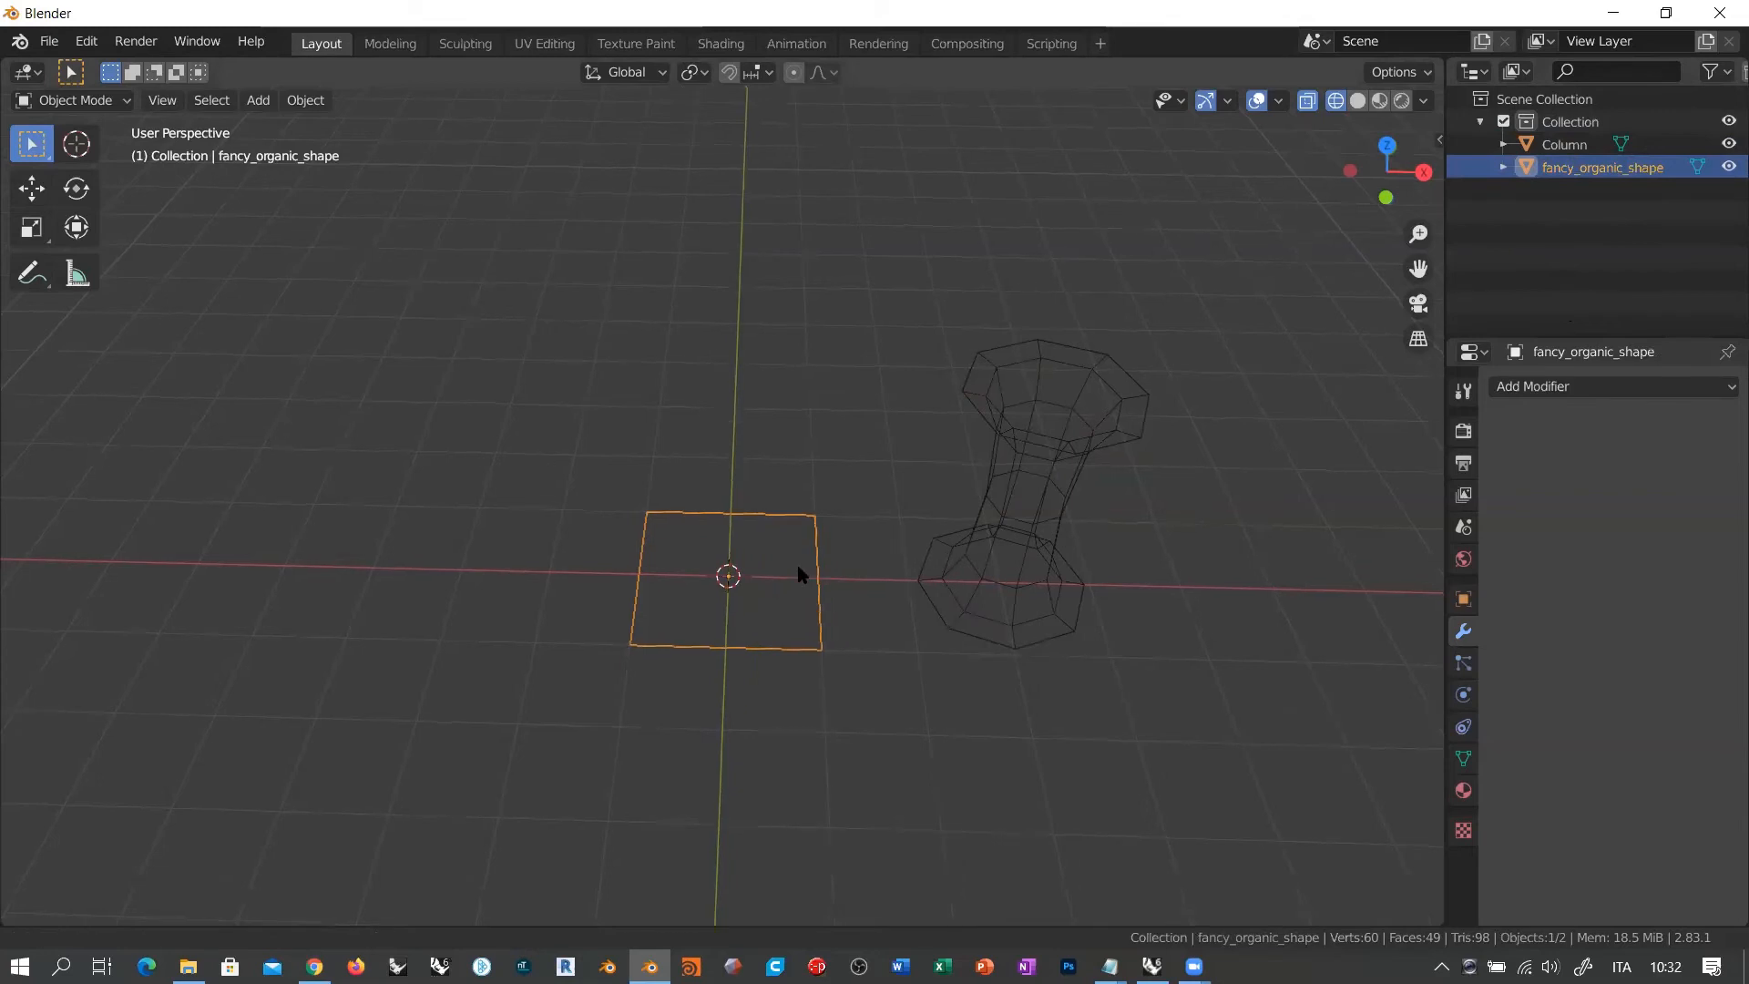
# Step: Enter Edit Mode on fancy_organic_shape and frame its single face in the view
pyautogui.keyDown('shift'); pyautogui.moveTo(801, 574); pyautogui.dragTo(875, 545, button='middle'); pyautogui.keyUp('shift')
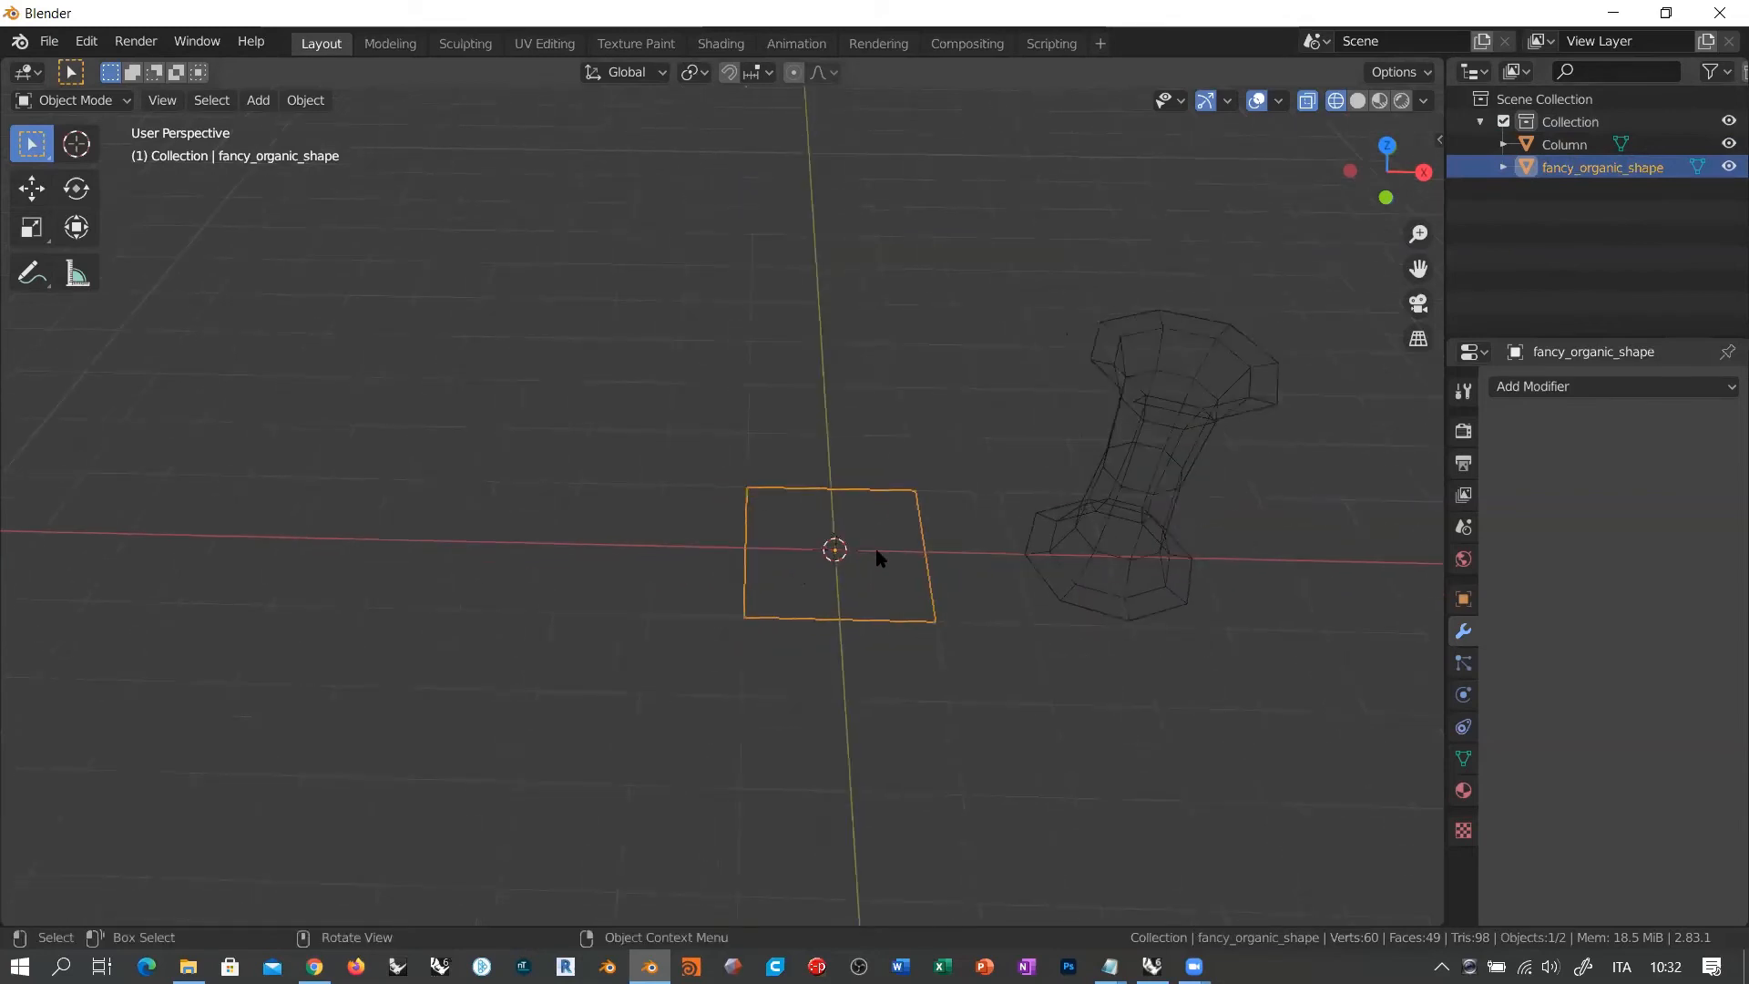
pyautogui.click(100, 100)
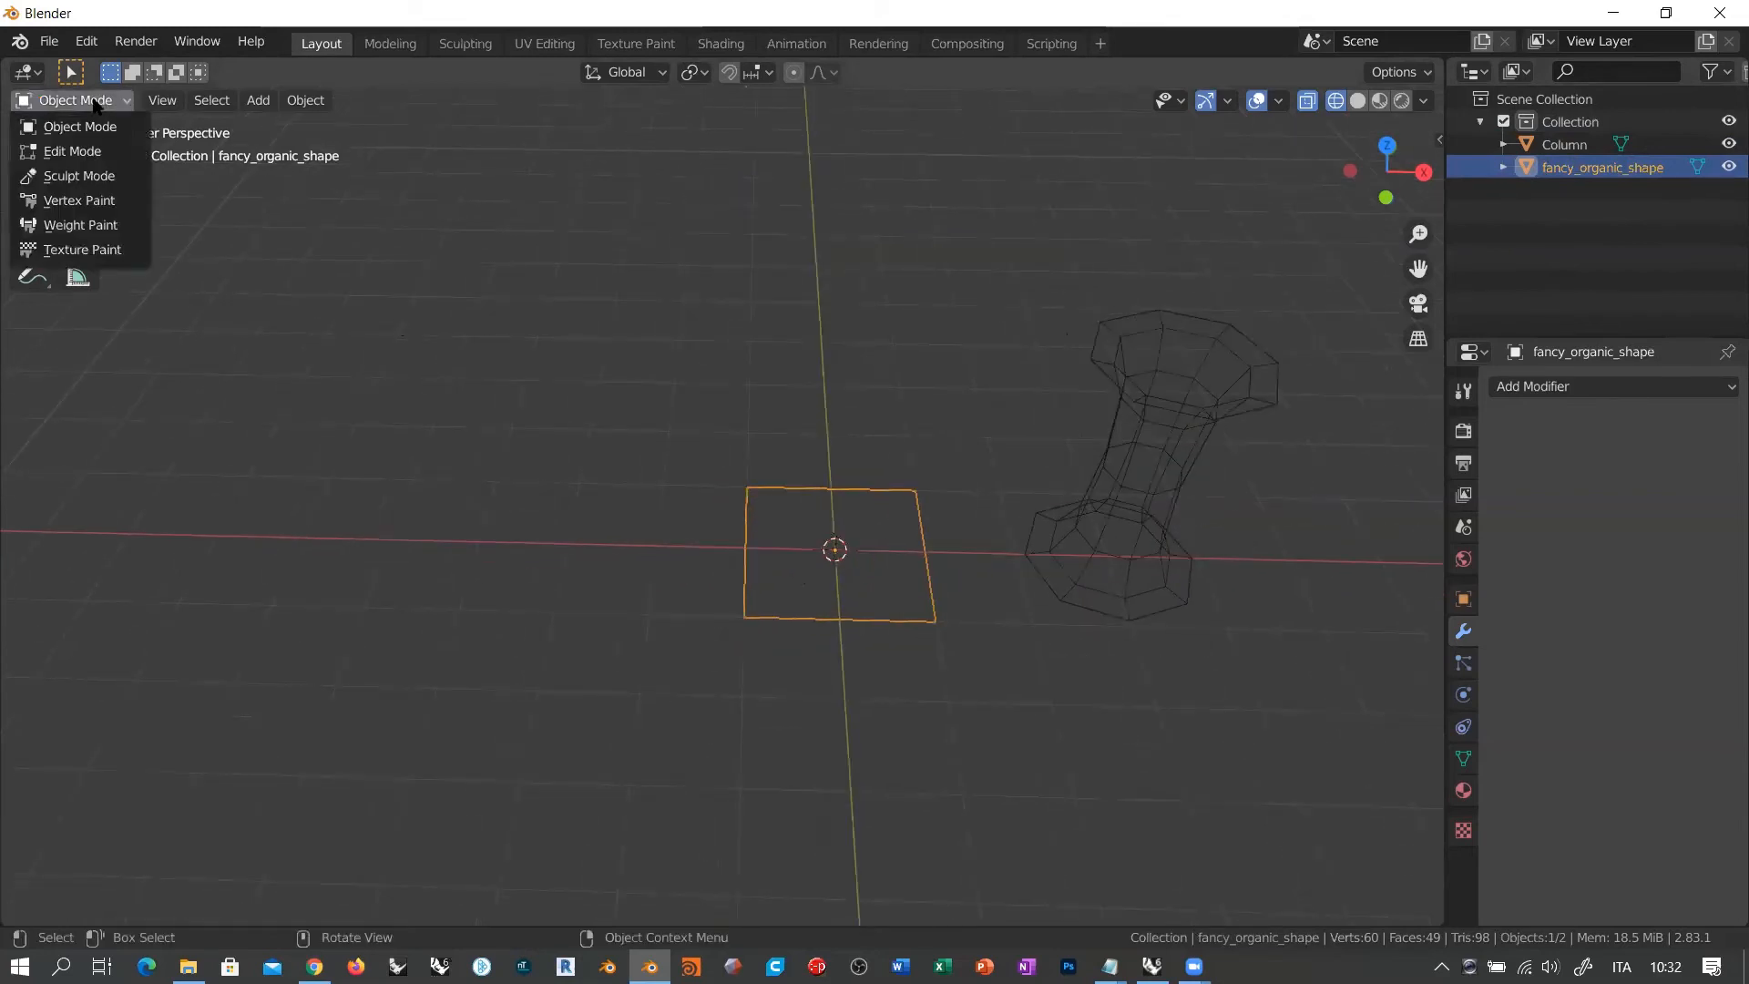
pyautogui.click(100, 152)
pyautogui.moveTo(866, 574); pyautogui.dragTo(880, 548, button='middle')
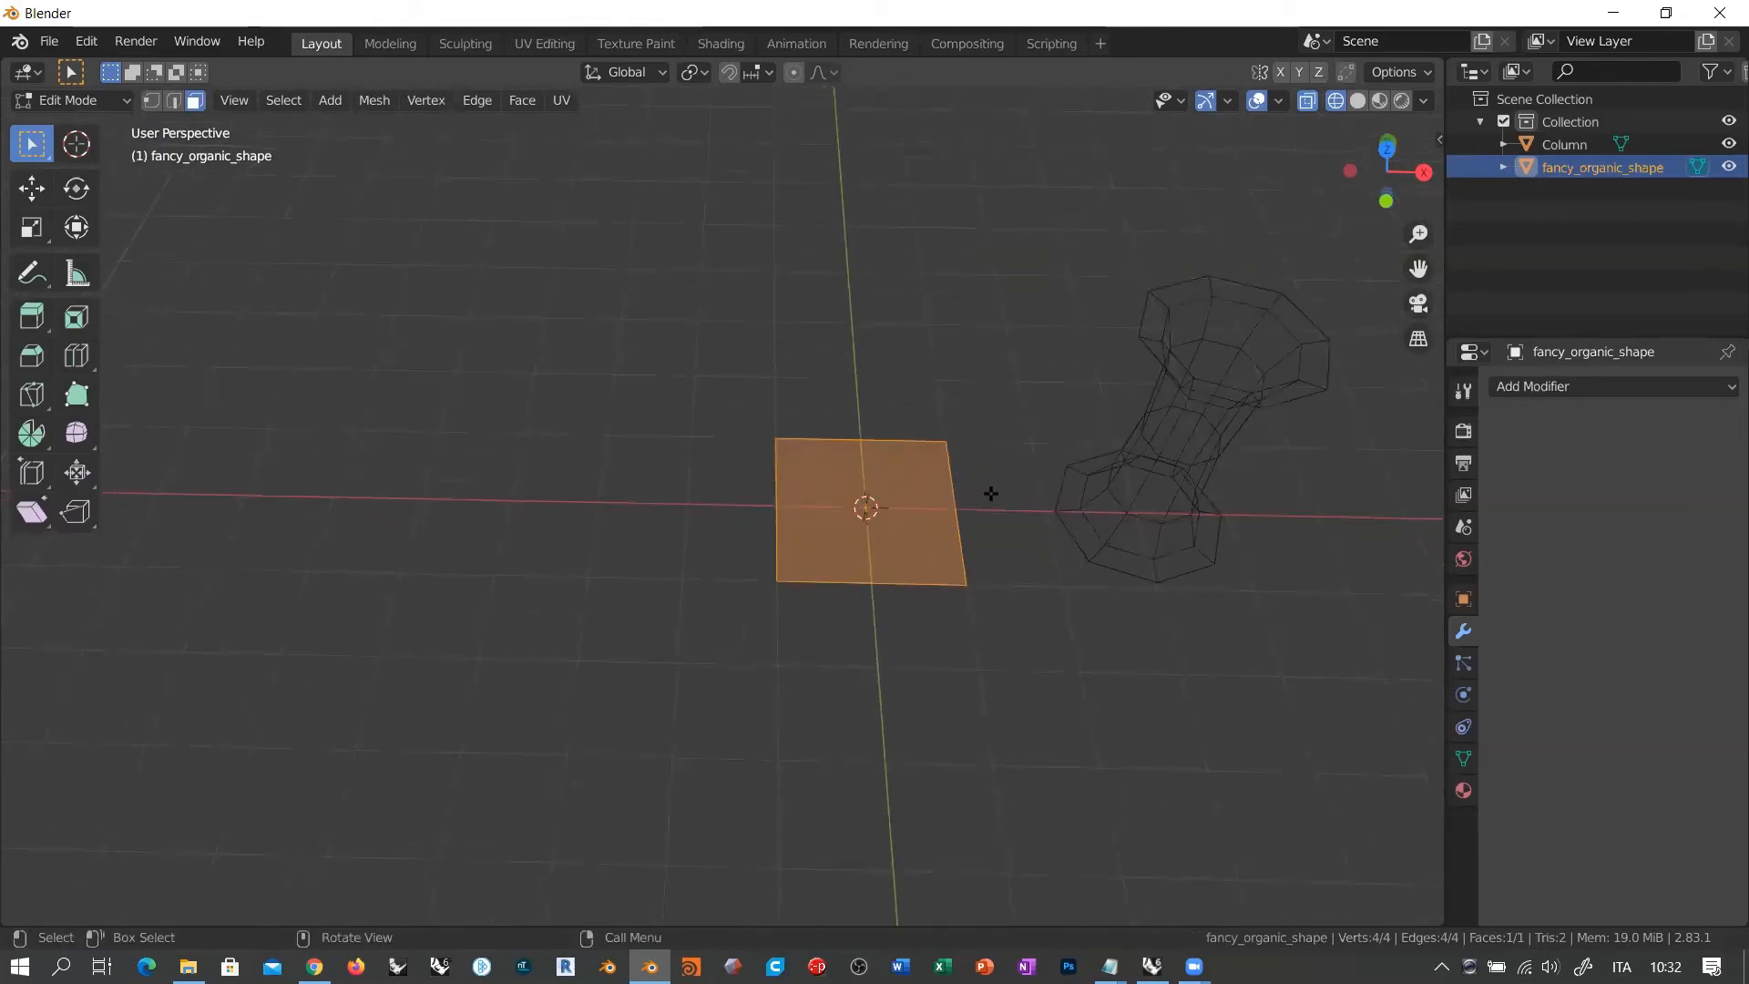
pyautogui.press('KP_Decimal')
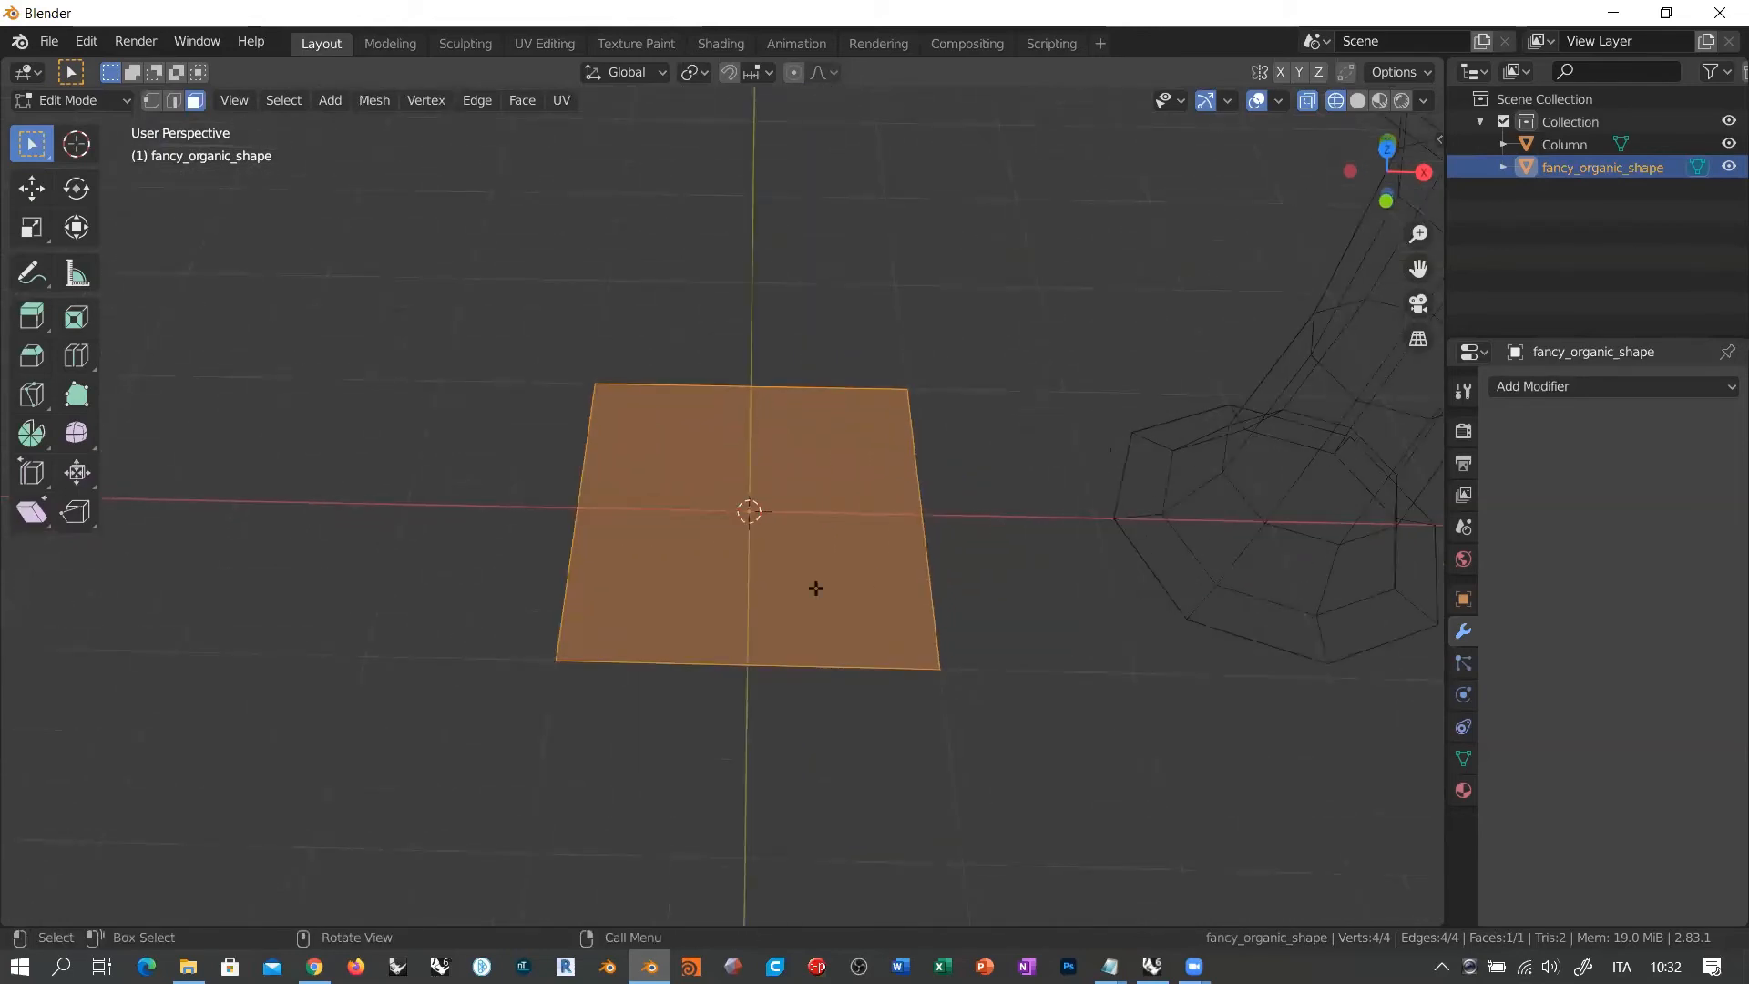
pyautogui.scroll(-4, 719, 546)
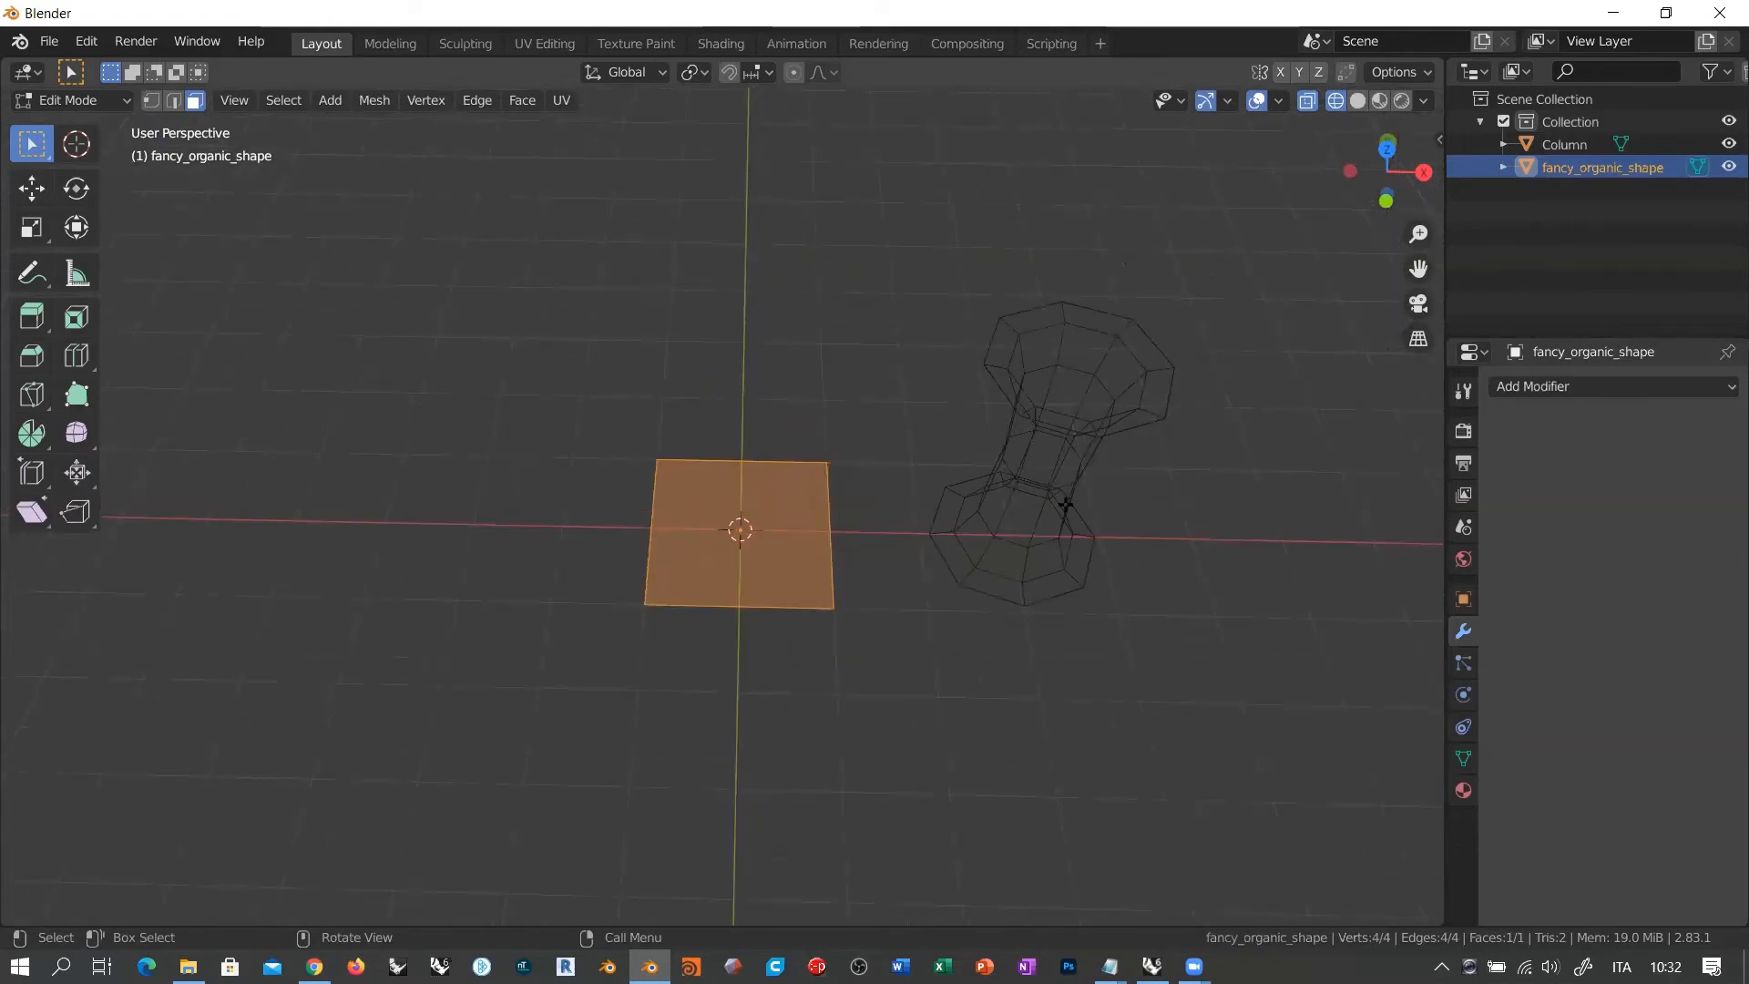
pyautogui.keyDown('shift'); pyautogui.moveTo(900, 559); pyautogui.dragTo(991, 555, button='middle'); pyautogui.keyUp('shift')
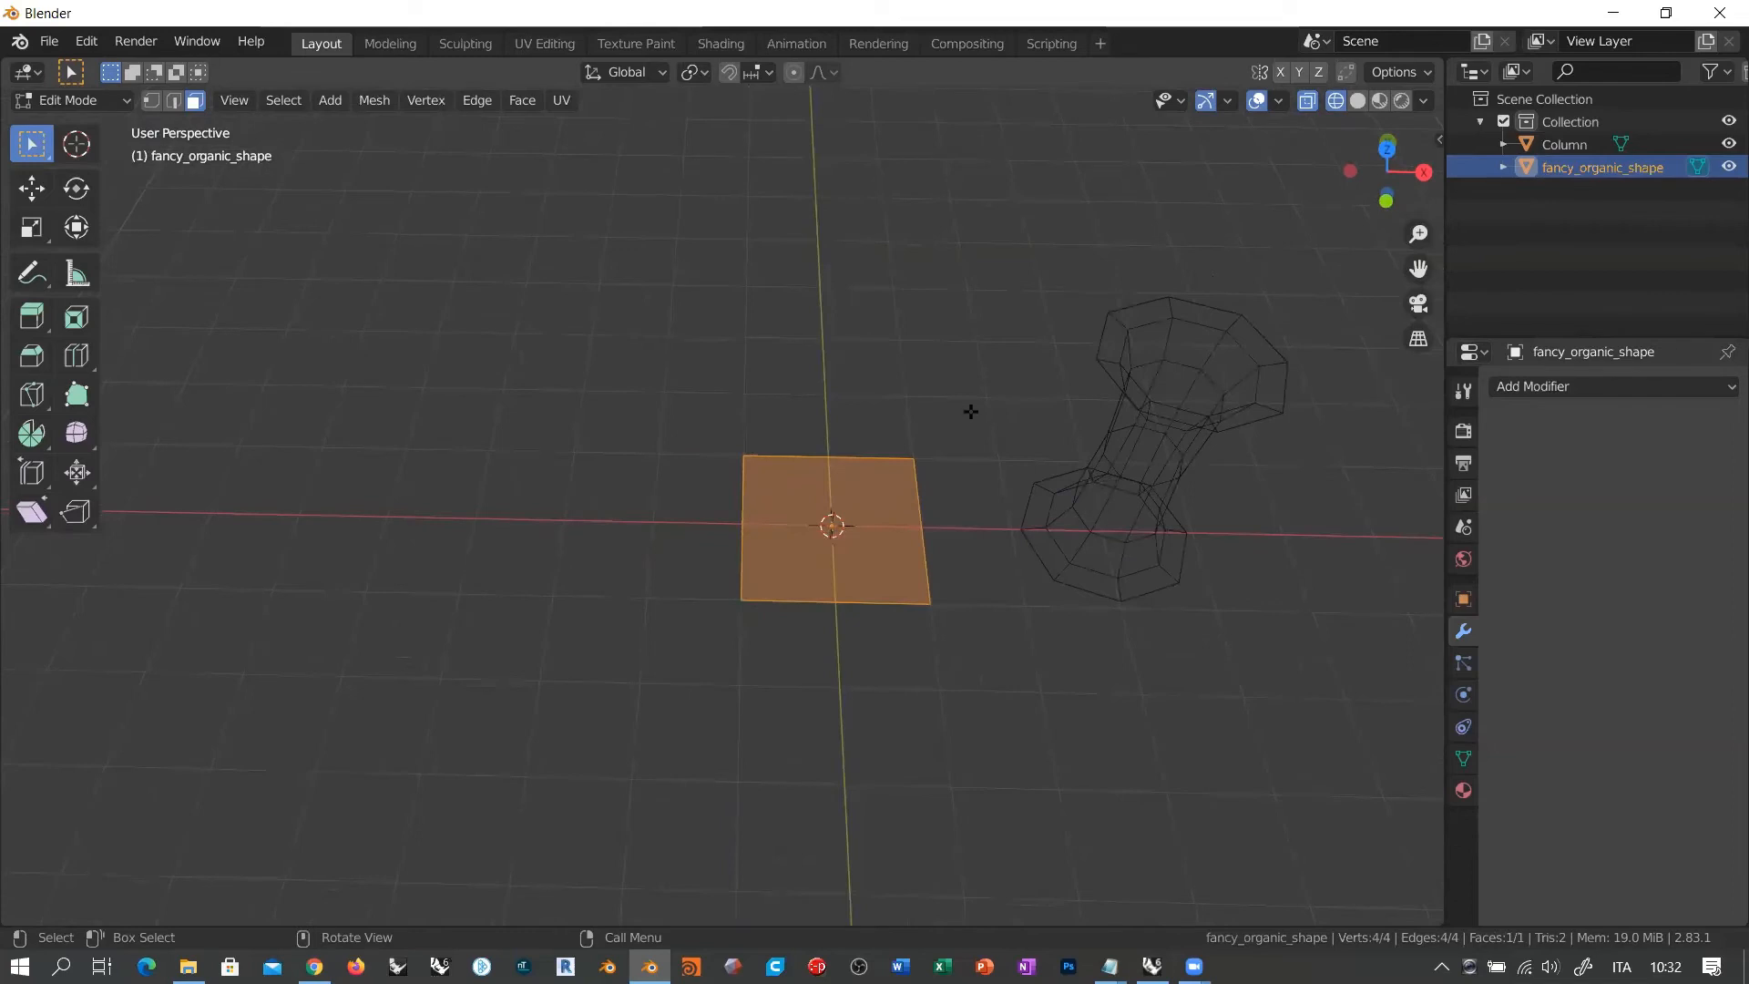
# Step: Hide the Column object so that only fancy_organic_shape stays in the viewport
pyautogui.click(1729, 143)
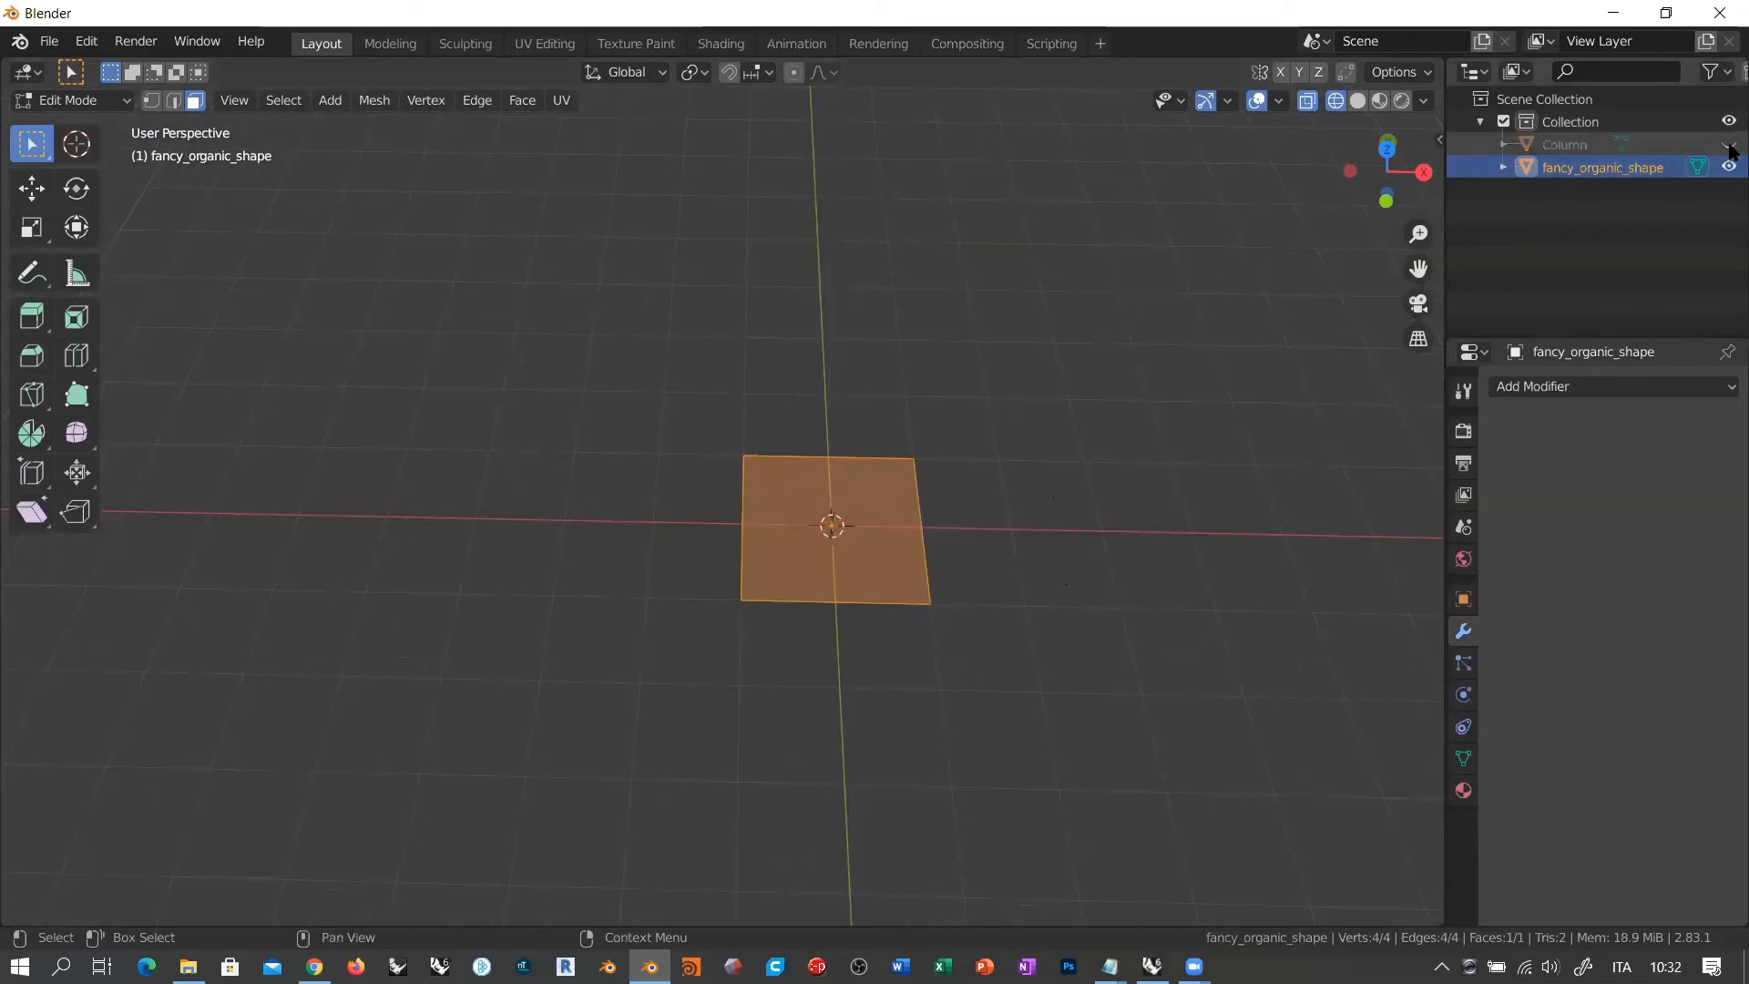
pyautogui.click(1729, 144)
pyautogui.click(1729, 144)
# Step: Inset the plane's face to leave a smaller square face around its centre
pyautogui.keyDown('shift'); pyautogui.moveTo(970, 503); pyautogui.dragTo(848, 586, button='middle'); pyautogui.keyUp('shift')
pyautogui.scroll(6, 847, 590)
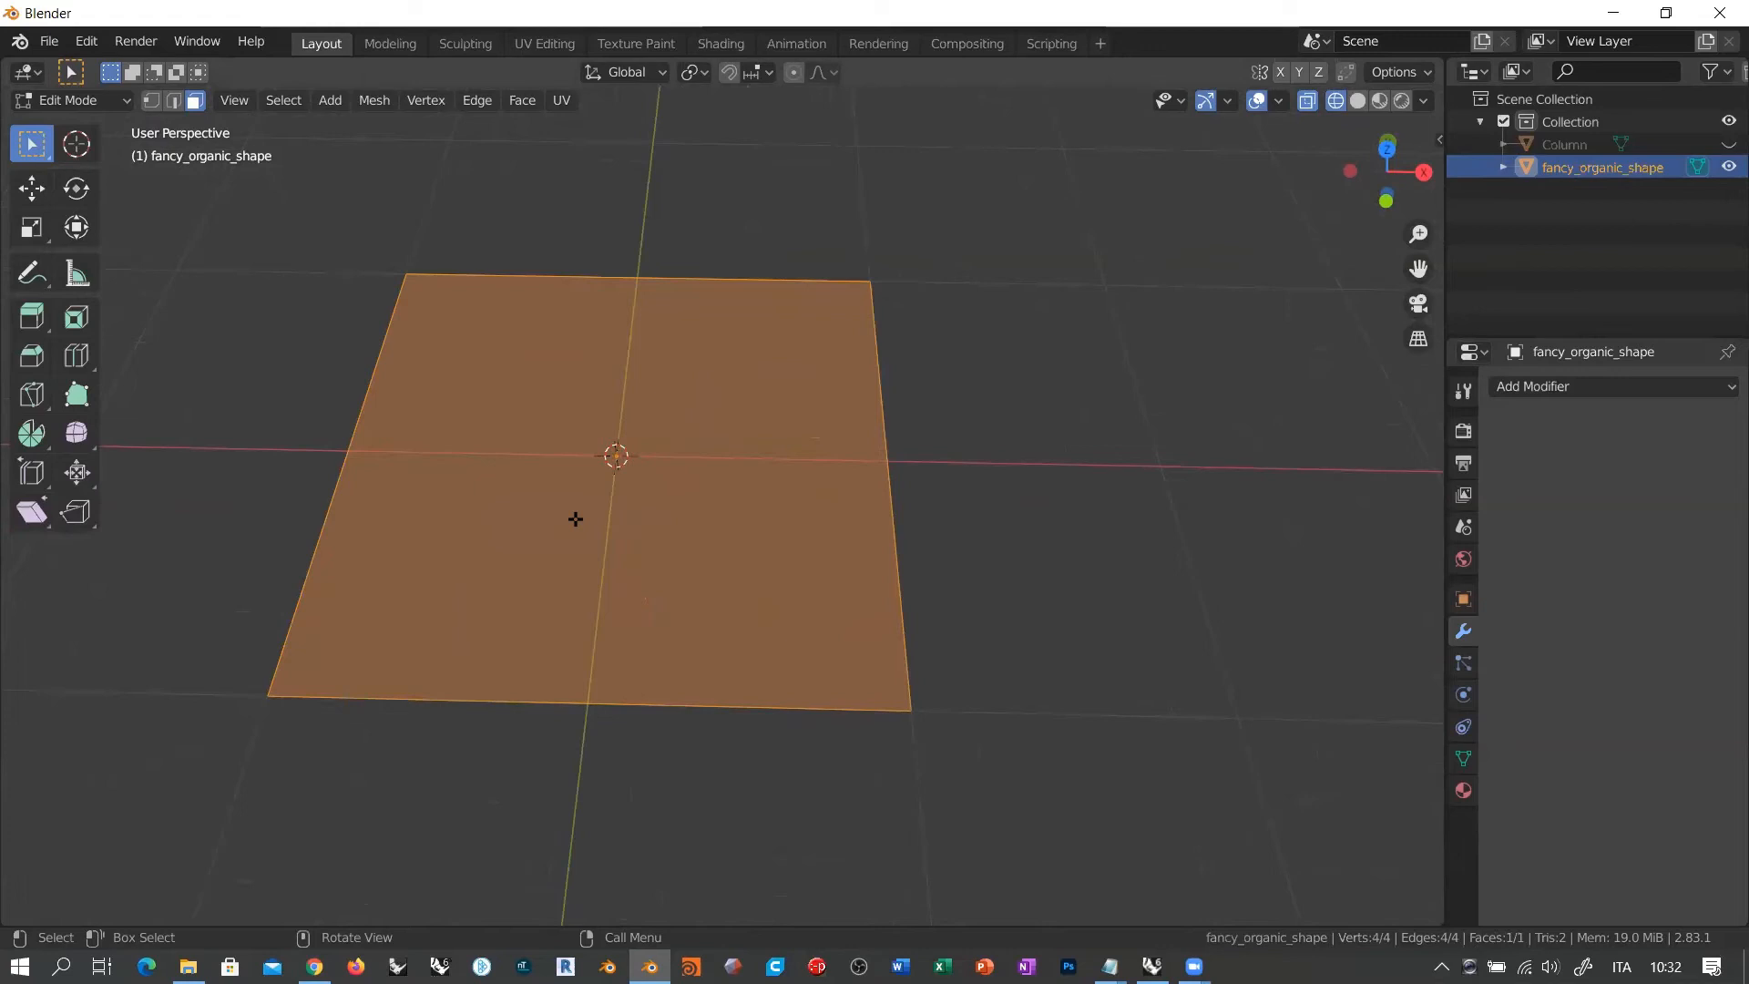
pyautogui.scroll(-8, 641, 590)
pyautogui.keyDown('shift'); pyautogui.moveTo(671, 517); pyautogui.dragTo(576, 601, button='middle'); pyautogui.keyUp('shift')
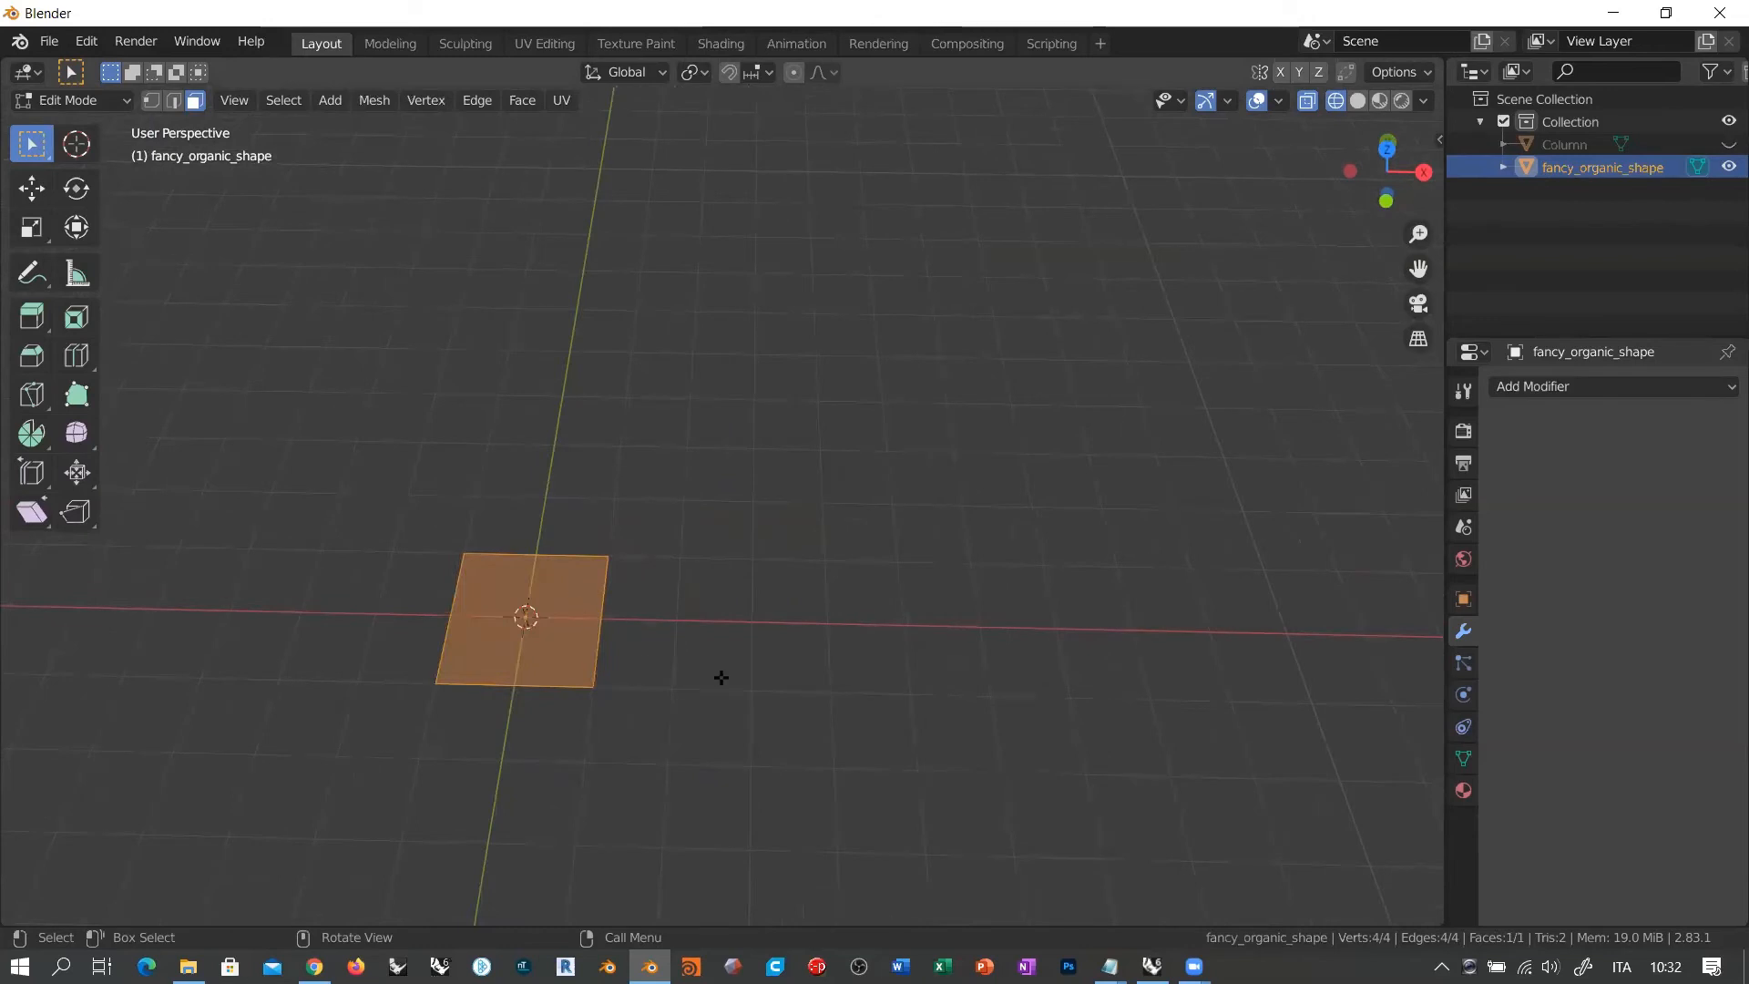
pyautogui.press('i')
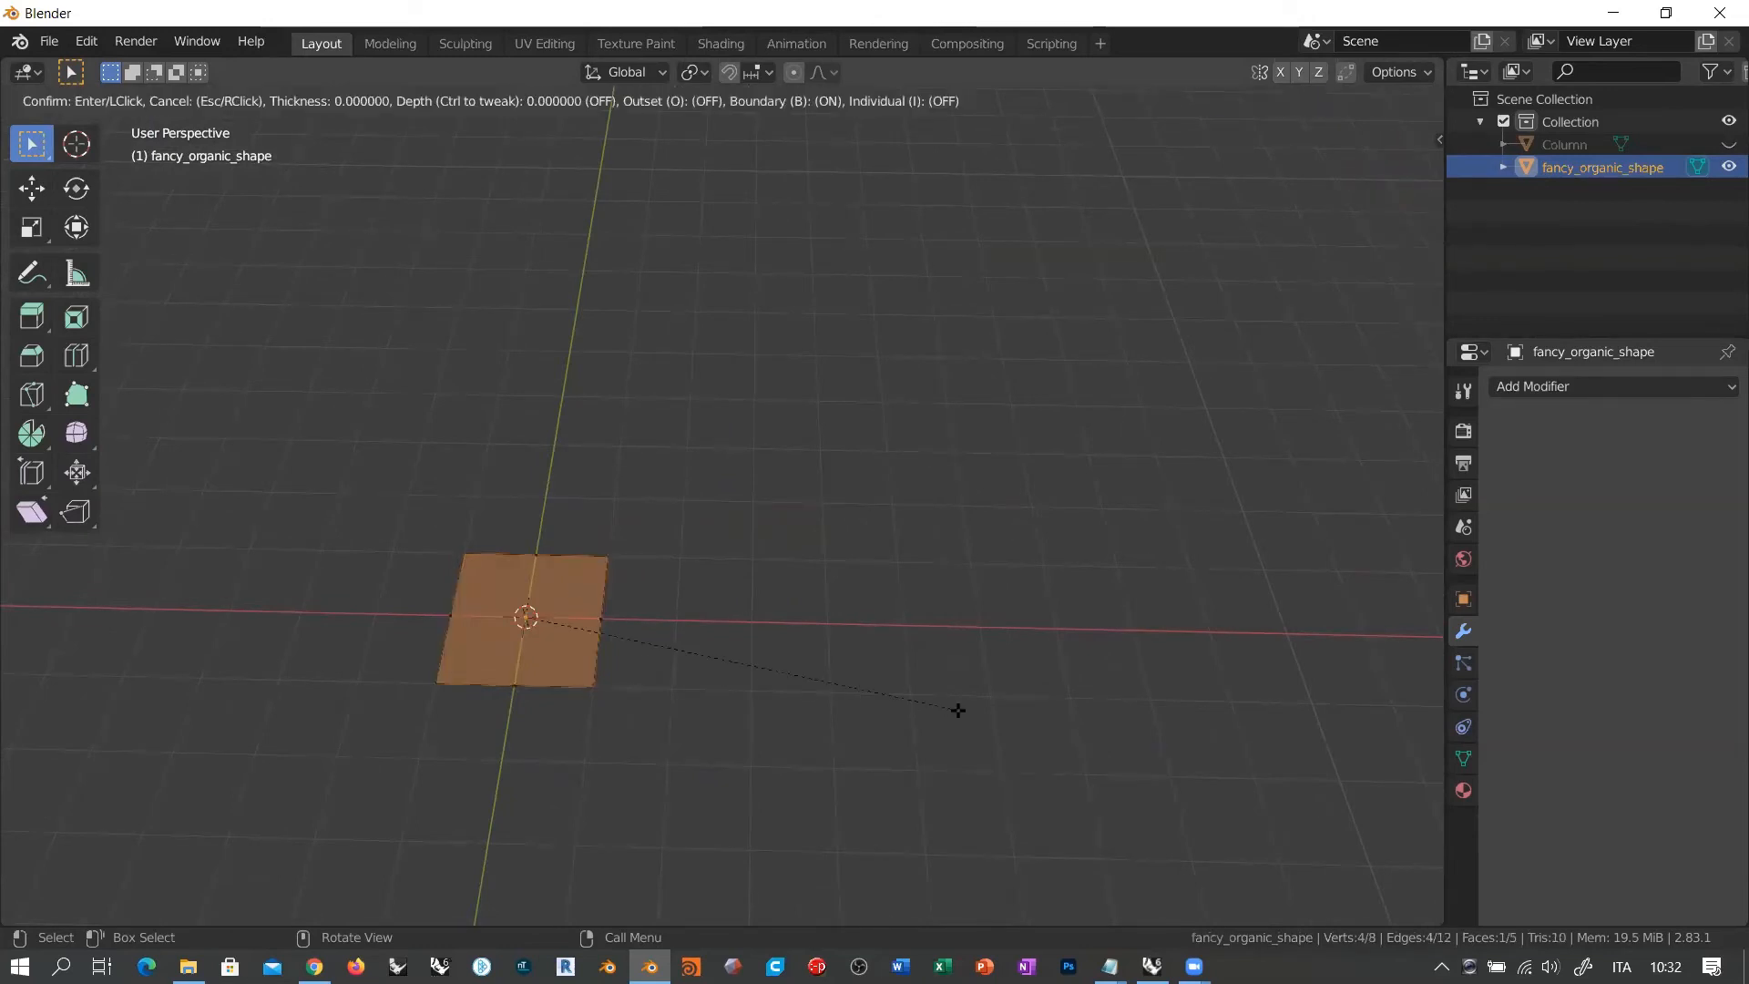
pyautogui.click(917, 702)
# Step: Extrude the inner square face upward into a tall shaft and delete the face capping its top
pyautogui.moveTo(720, 686); pyautogui.dragTo(953, 757, button='middle')
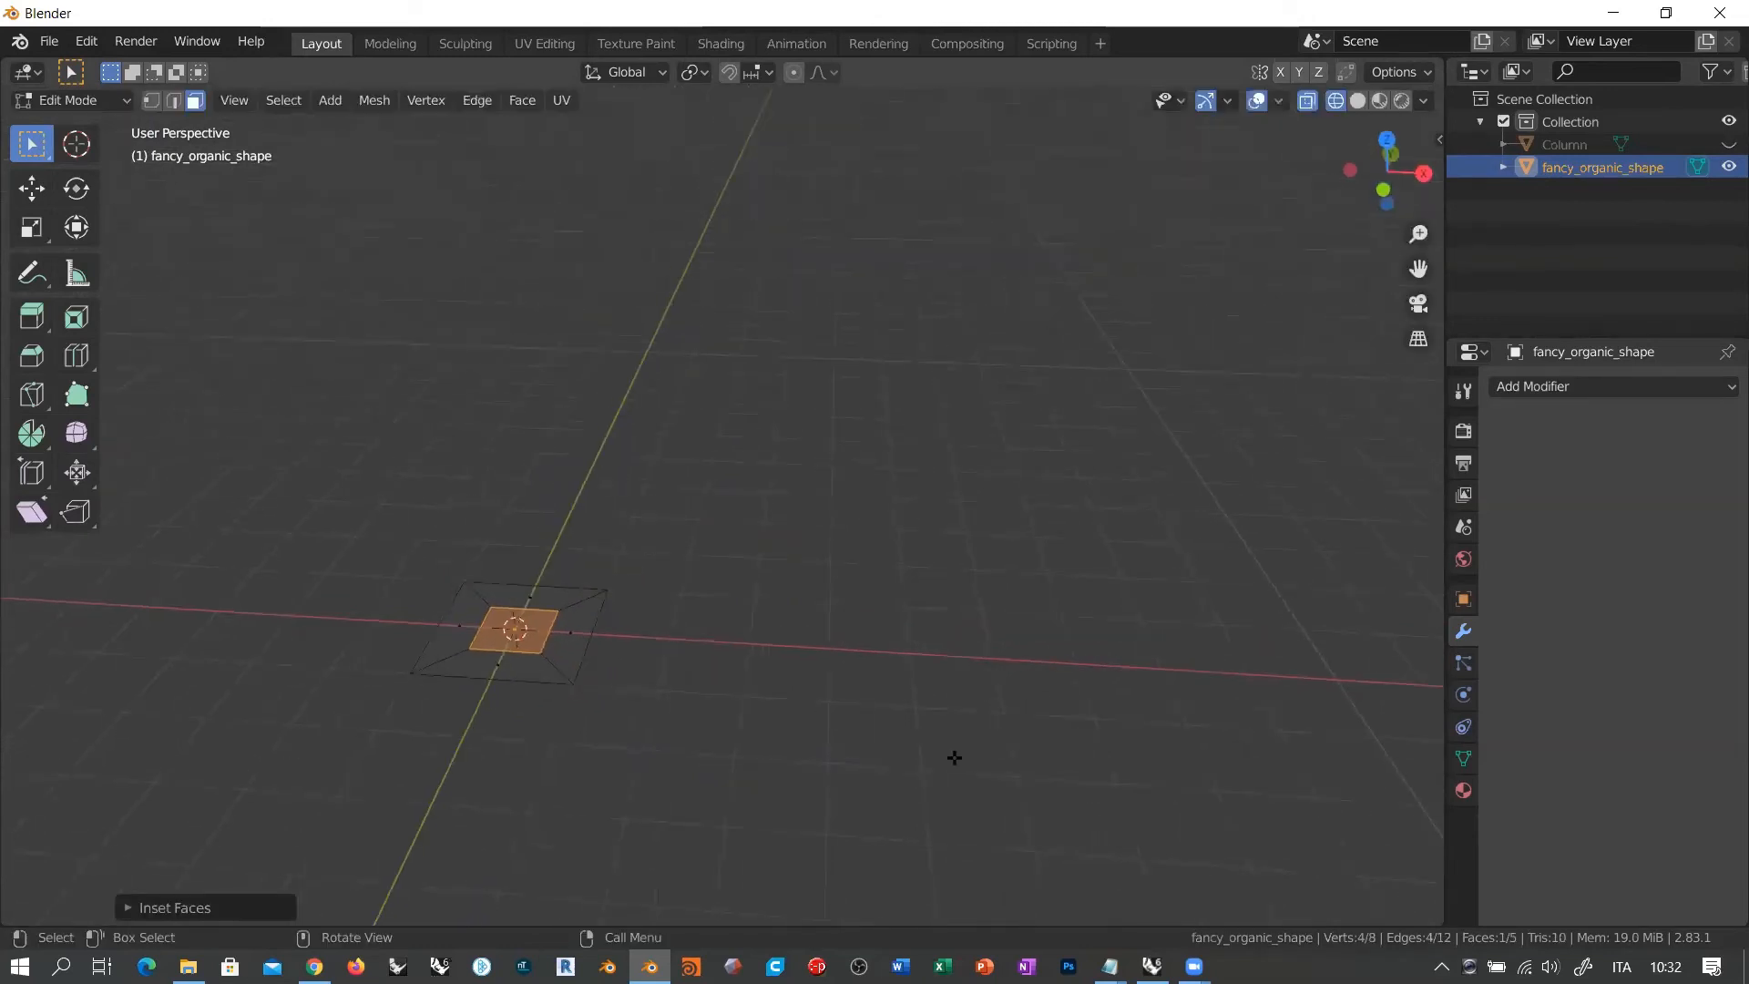
pyautogui.press('e')
pyautogui.click(835, 574)
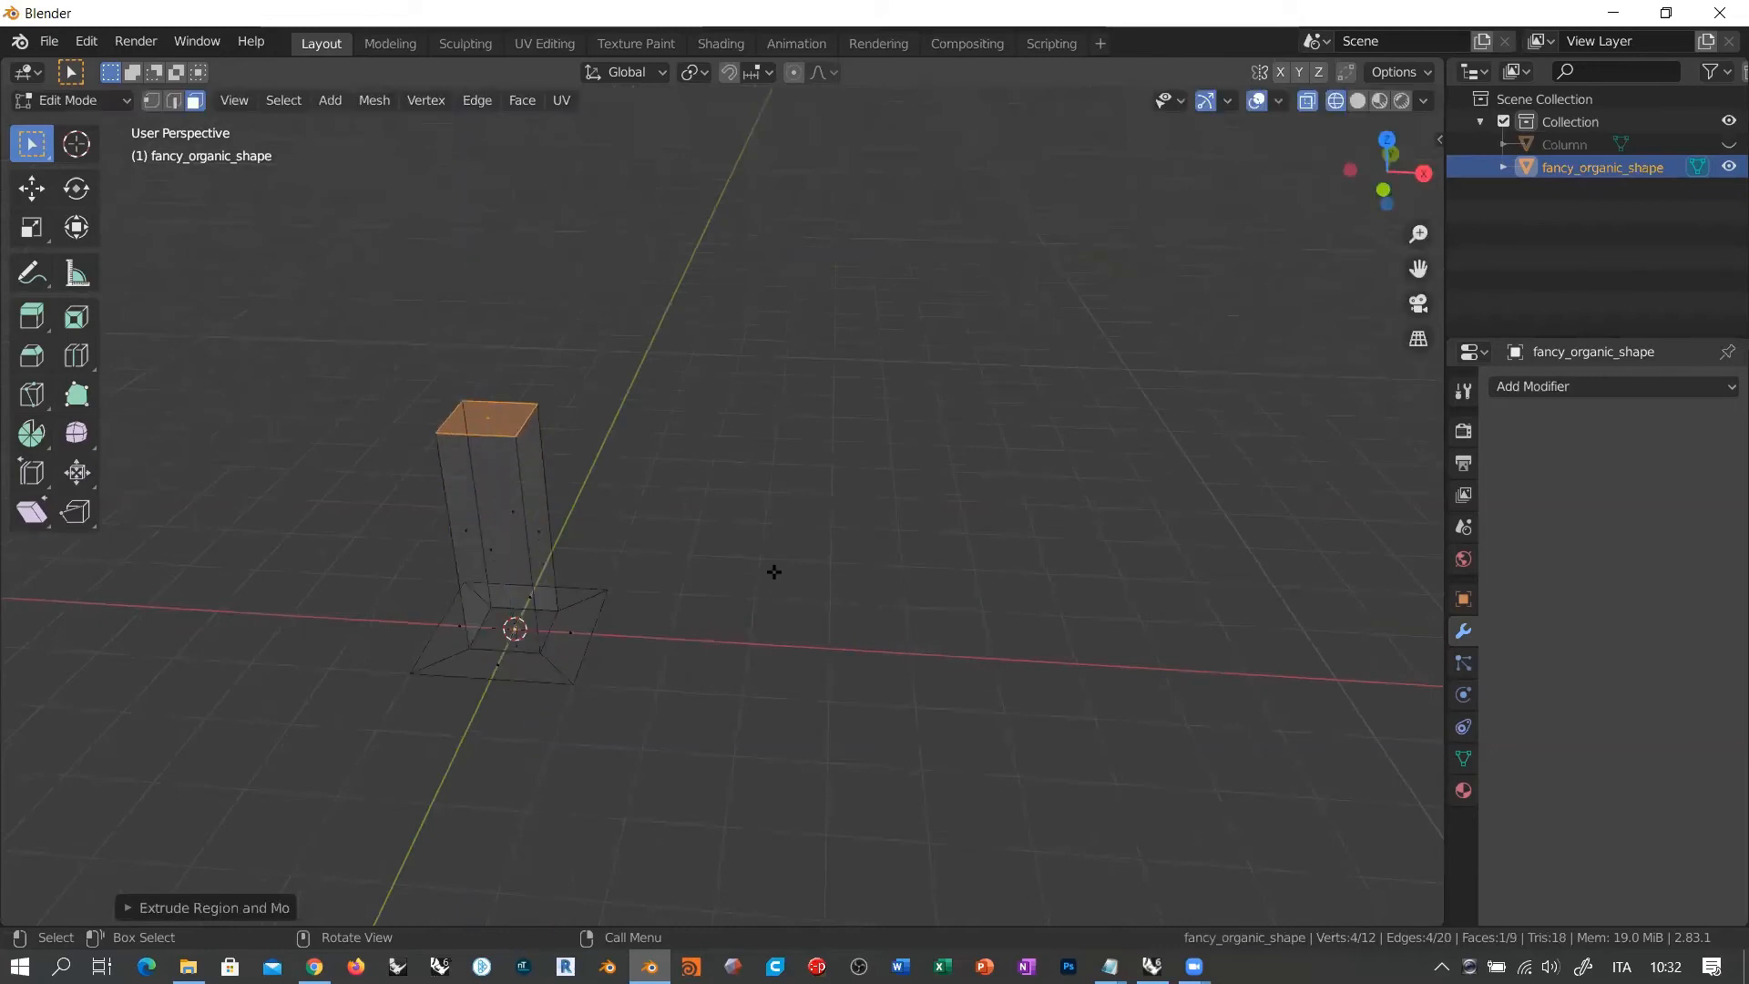
pyautogui.press('x')
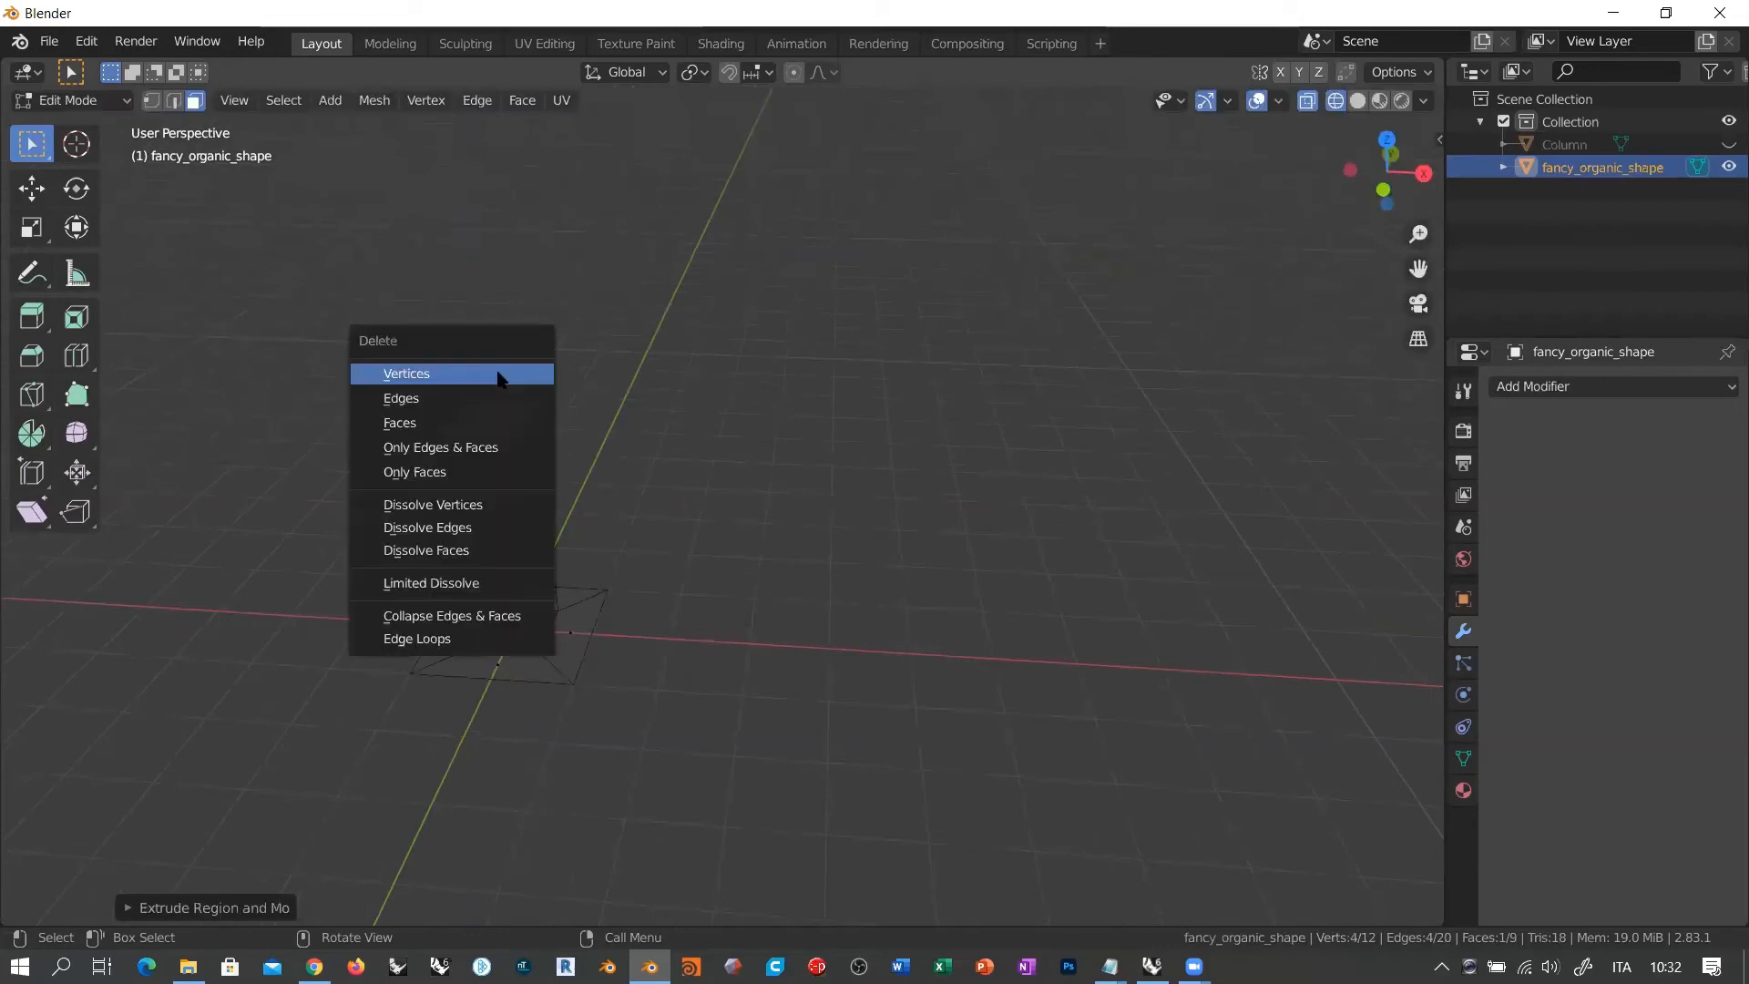
pyautogui.click(429, 425)
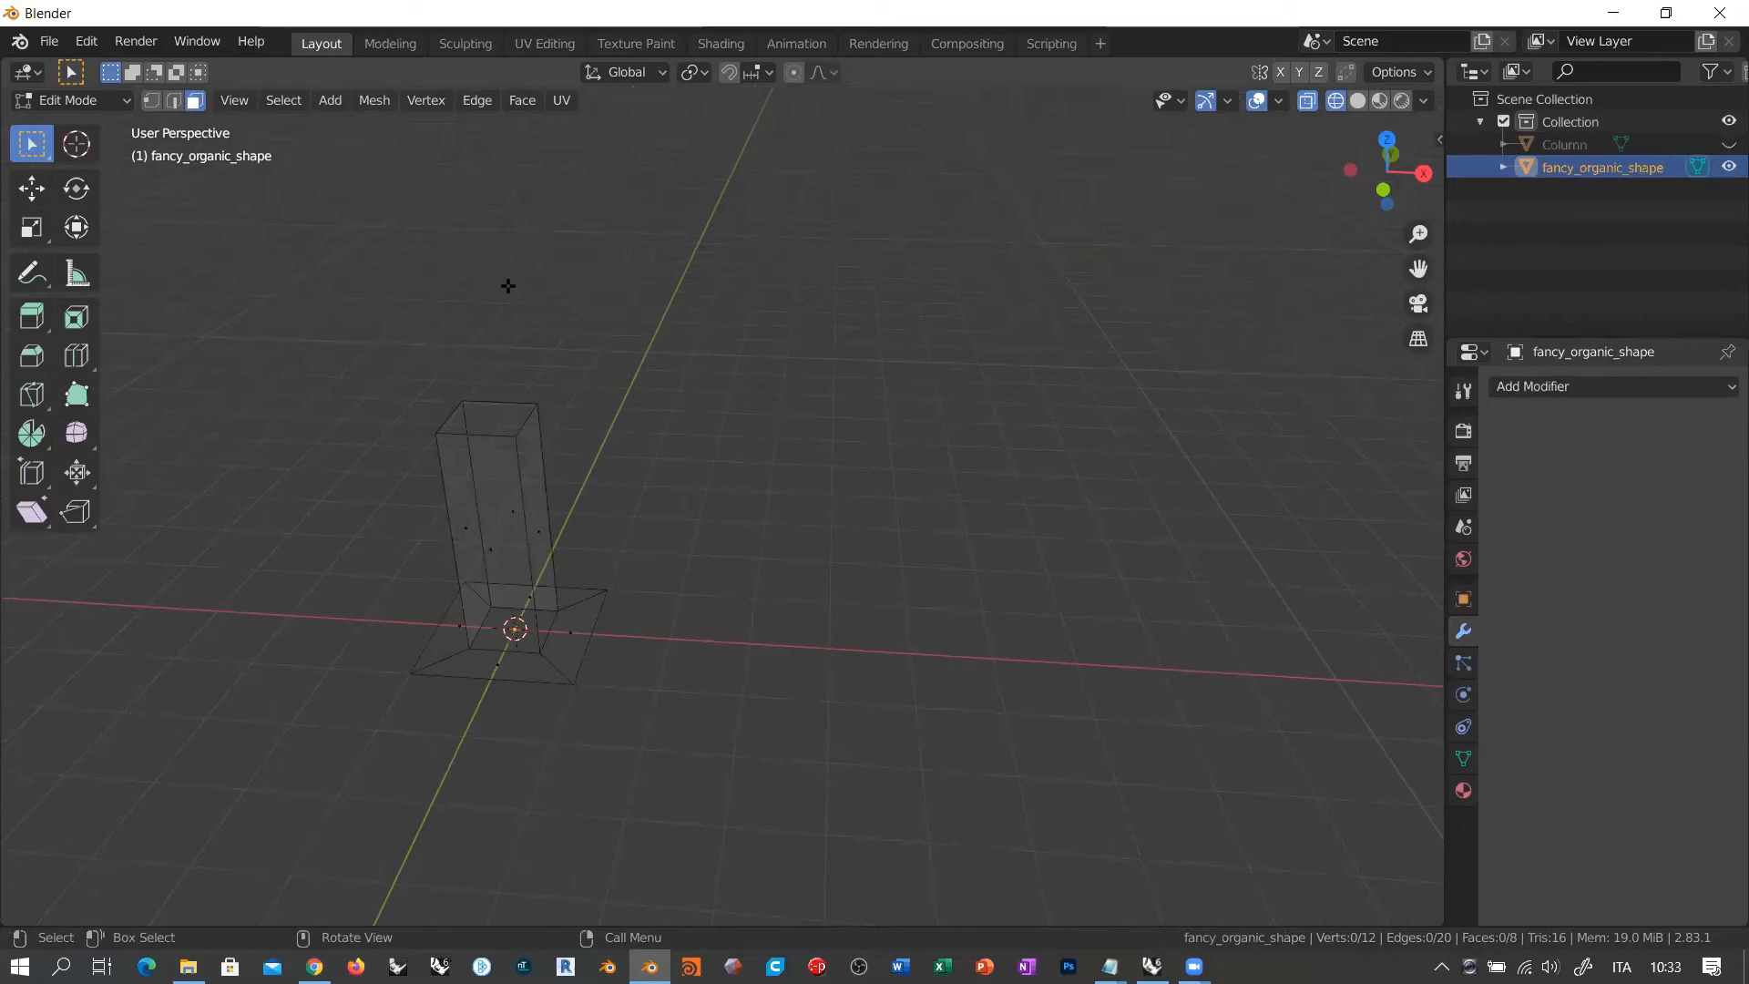
# Step: Select the four edges of the shaft's open top, extrude them in place and scale them outward to about twice their size
pyautogui.click(174, 102)
pyautogui.click(490, 437)
pyautogui.keyDown('shift'); pyautogui.click(524, 423); pyautogui.keyUp('shift')
pyautogui.keyDown('shift'); pyautogui.click(503, 400); pyautogui.keyUp('shift')
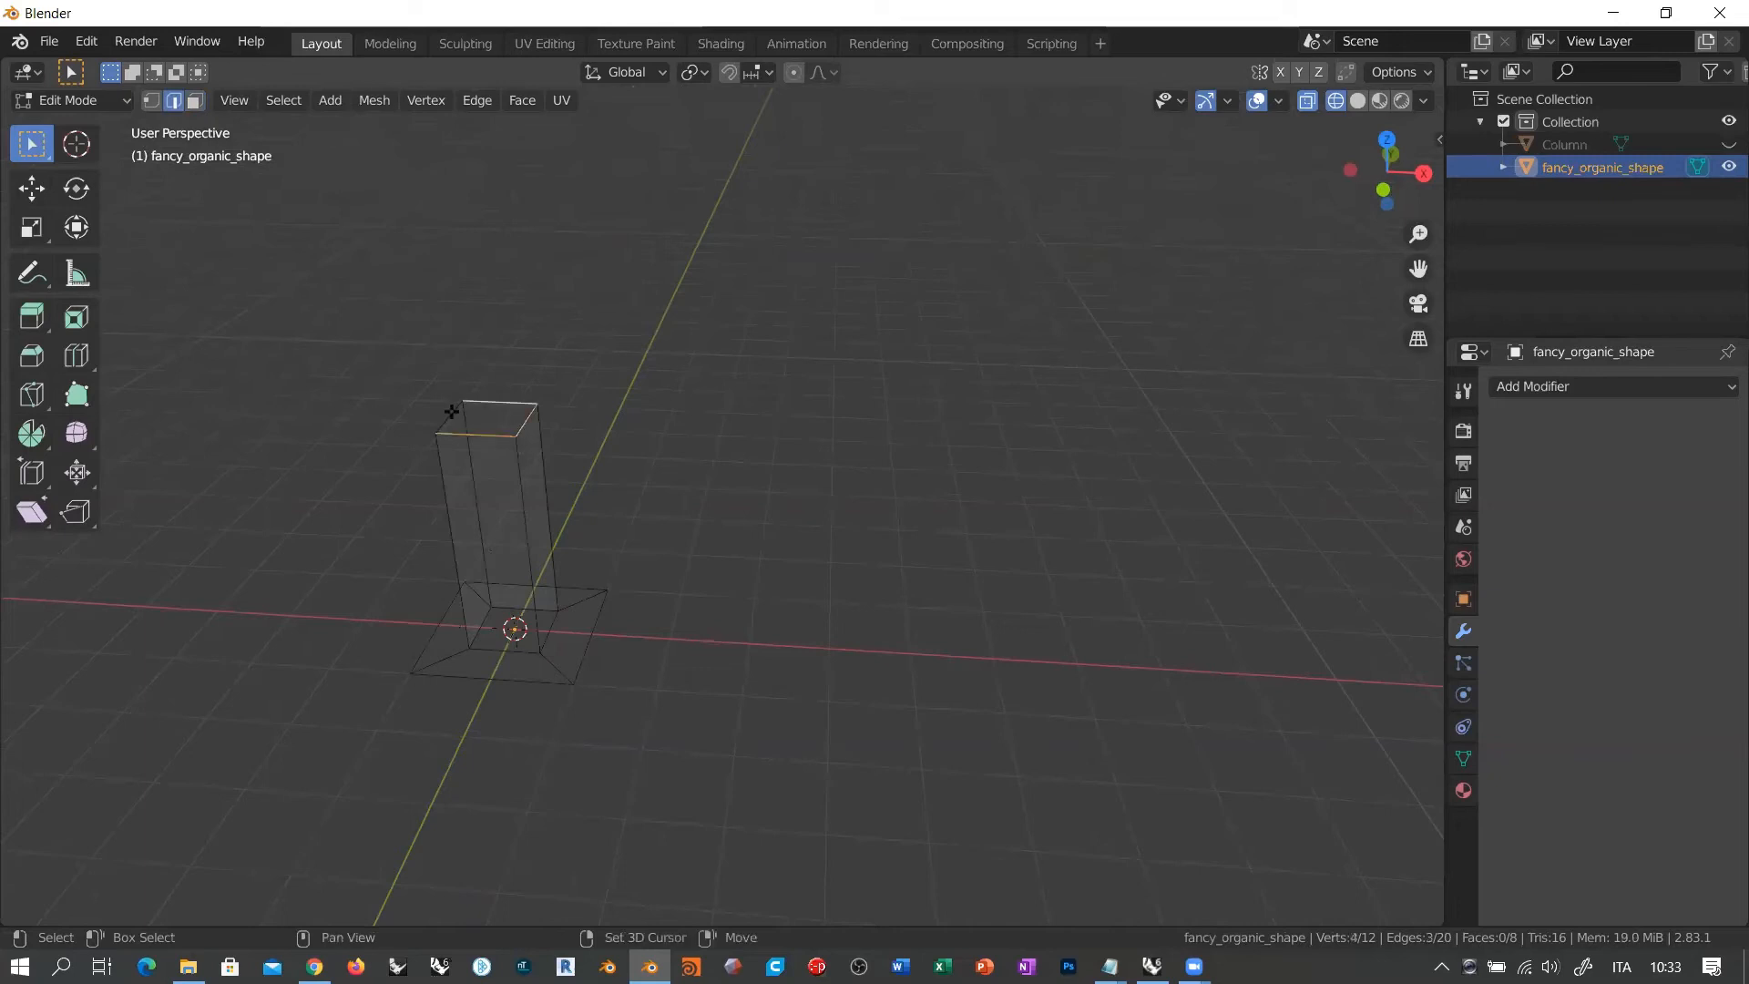
pyautogui.keyDown('shift'); pyautogui.click(450, 412); pyautogui.keyUp('shift')
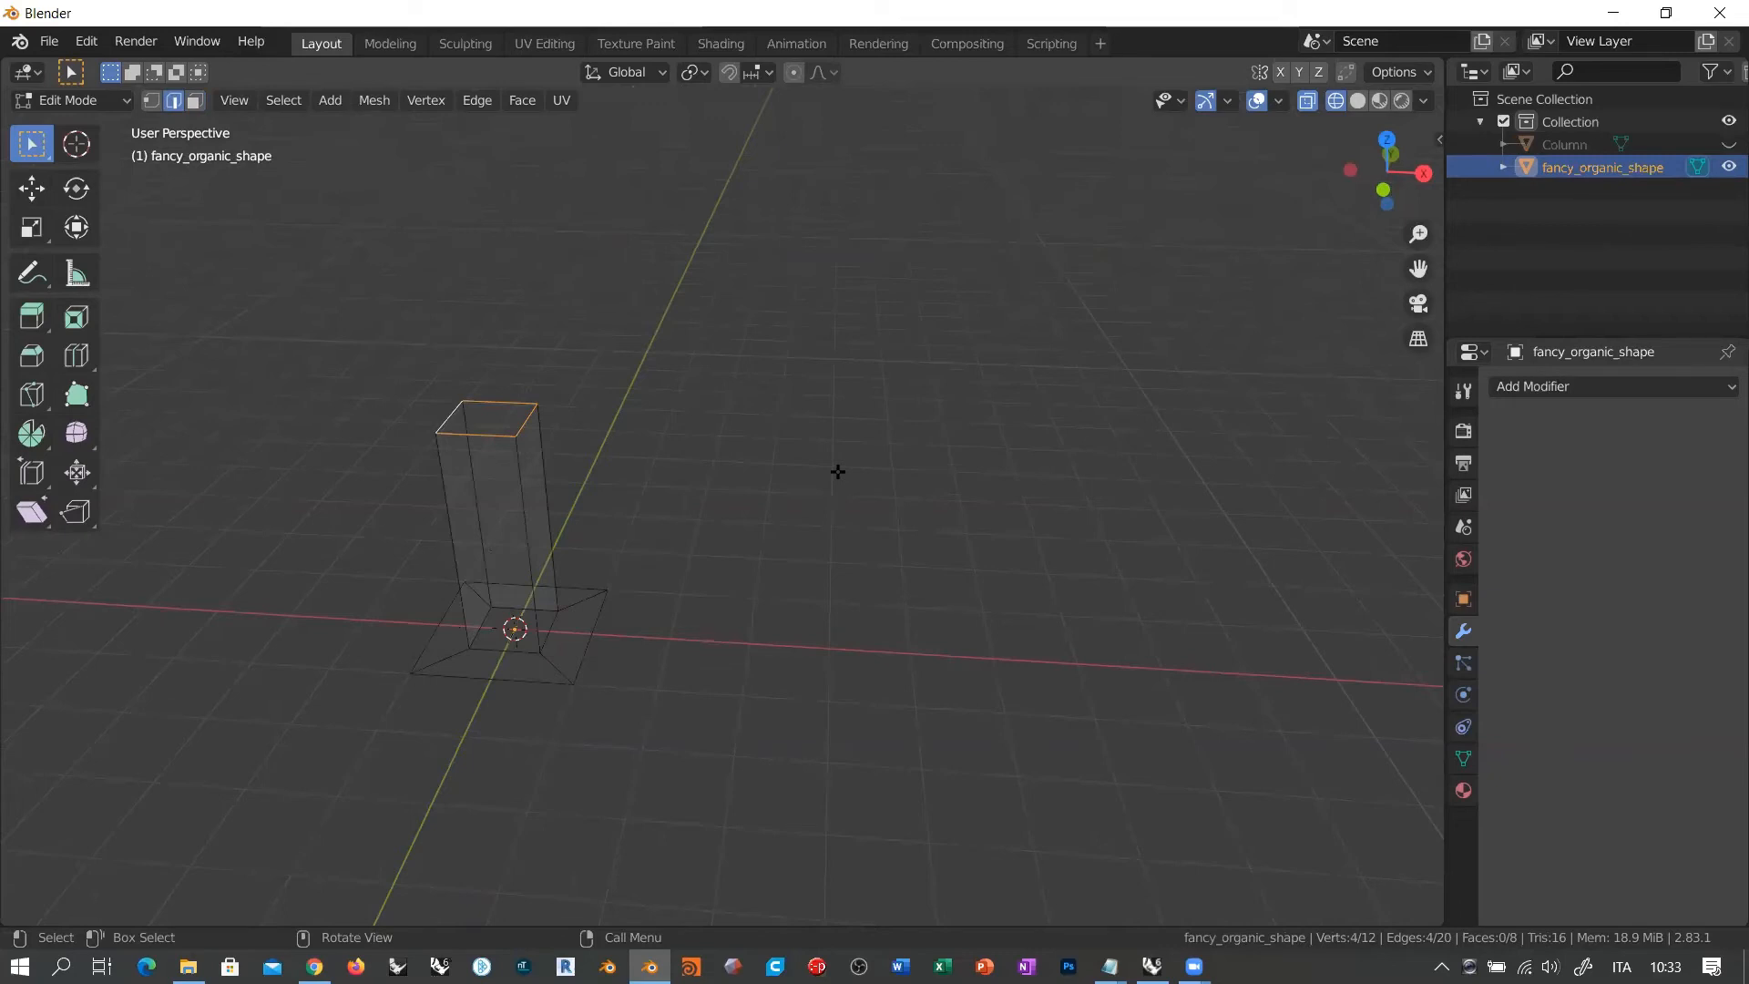
pyautogui.press('e')
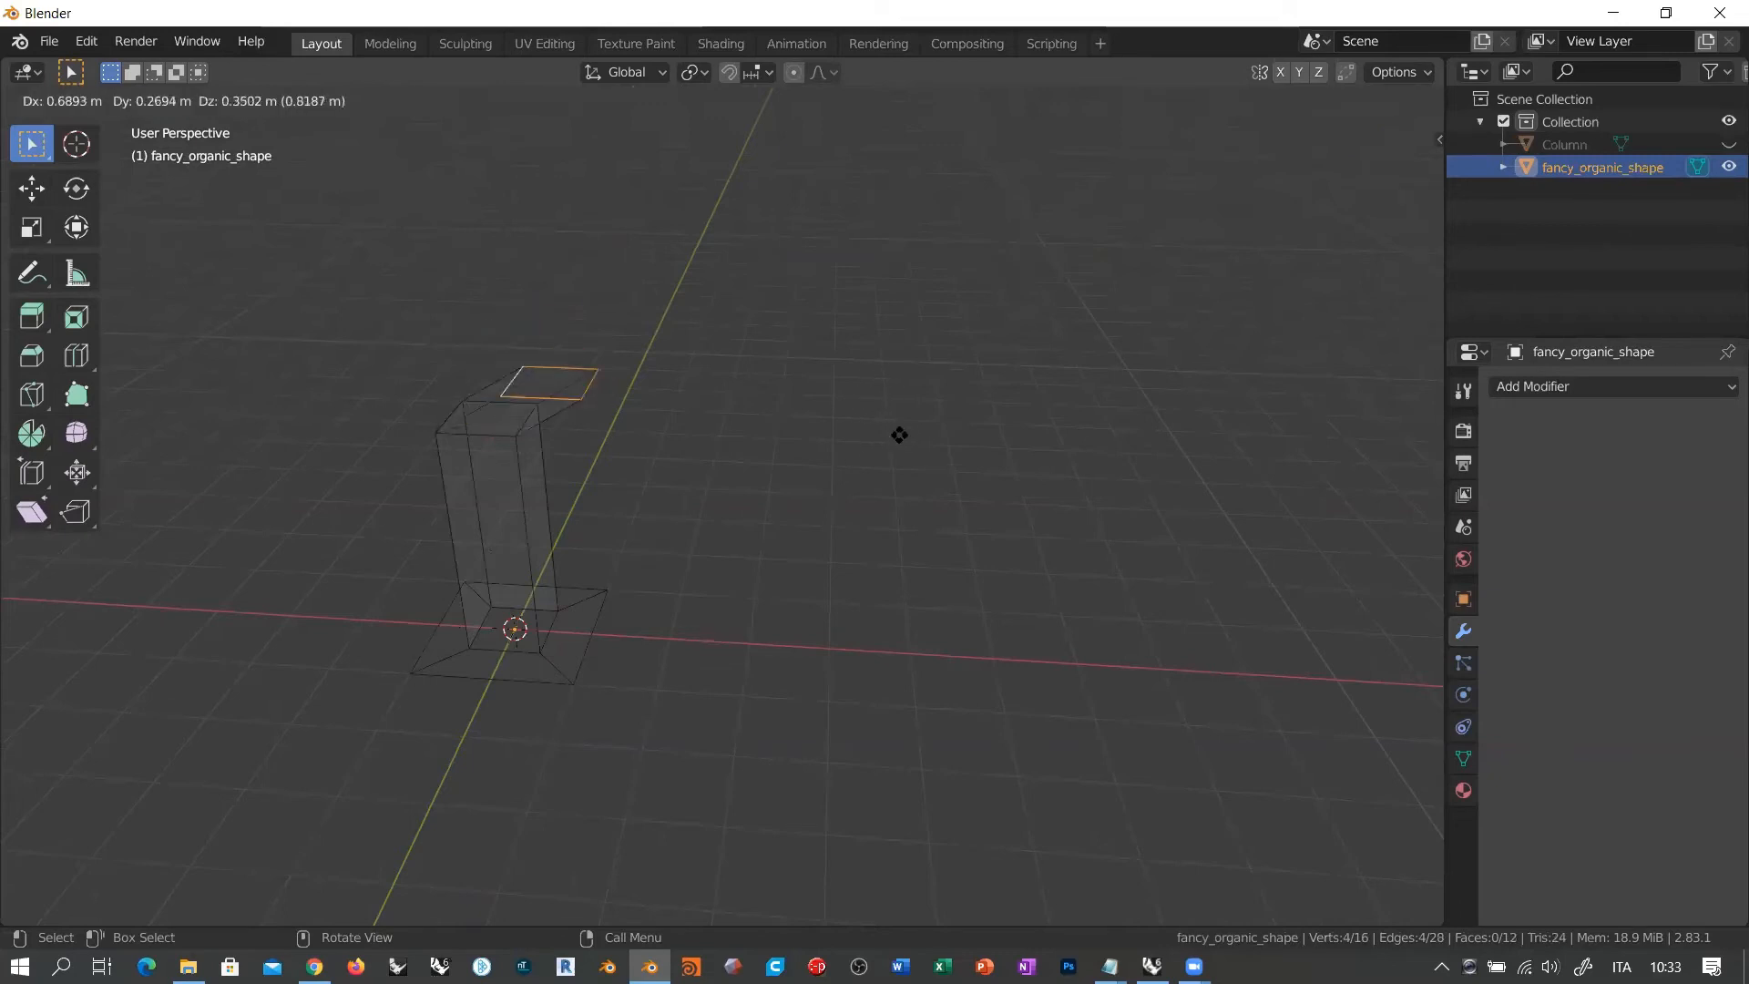
pyautogui.rightClick(900, 435)
pyautogui.press('s')
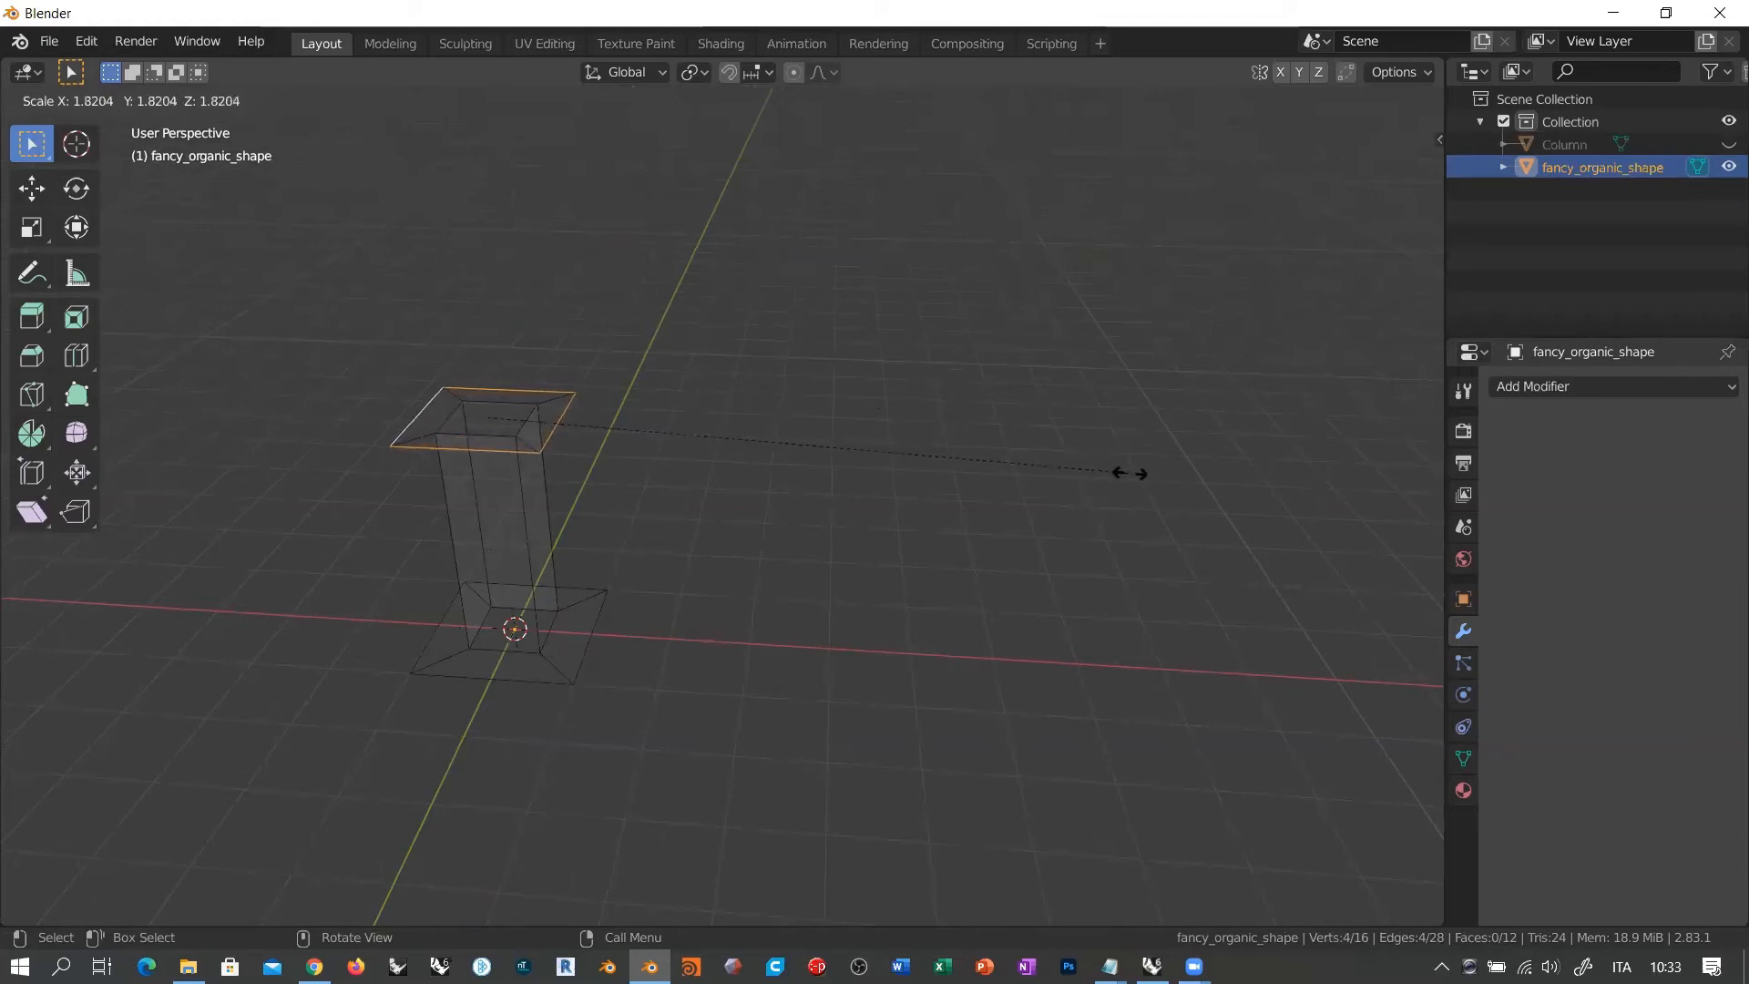
pyautogui.click(1176, 492)
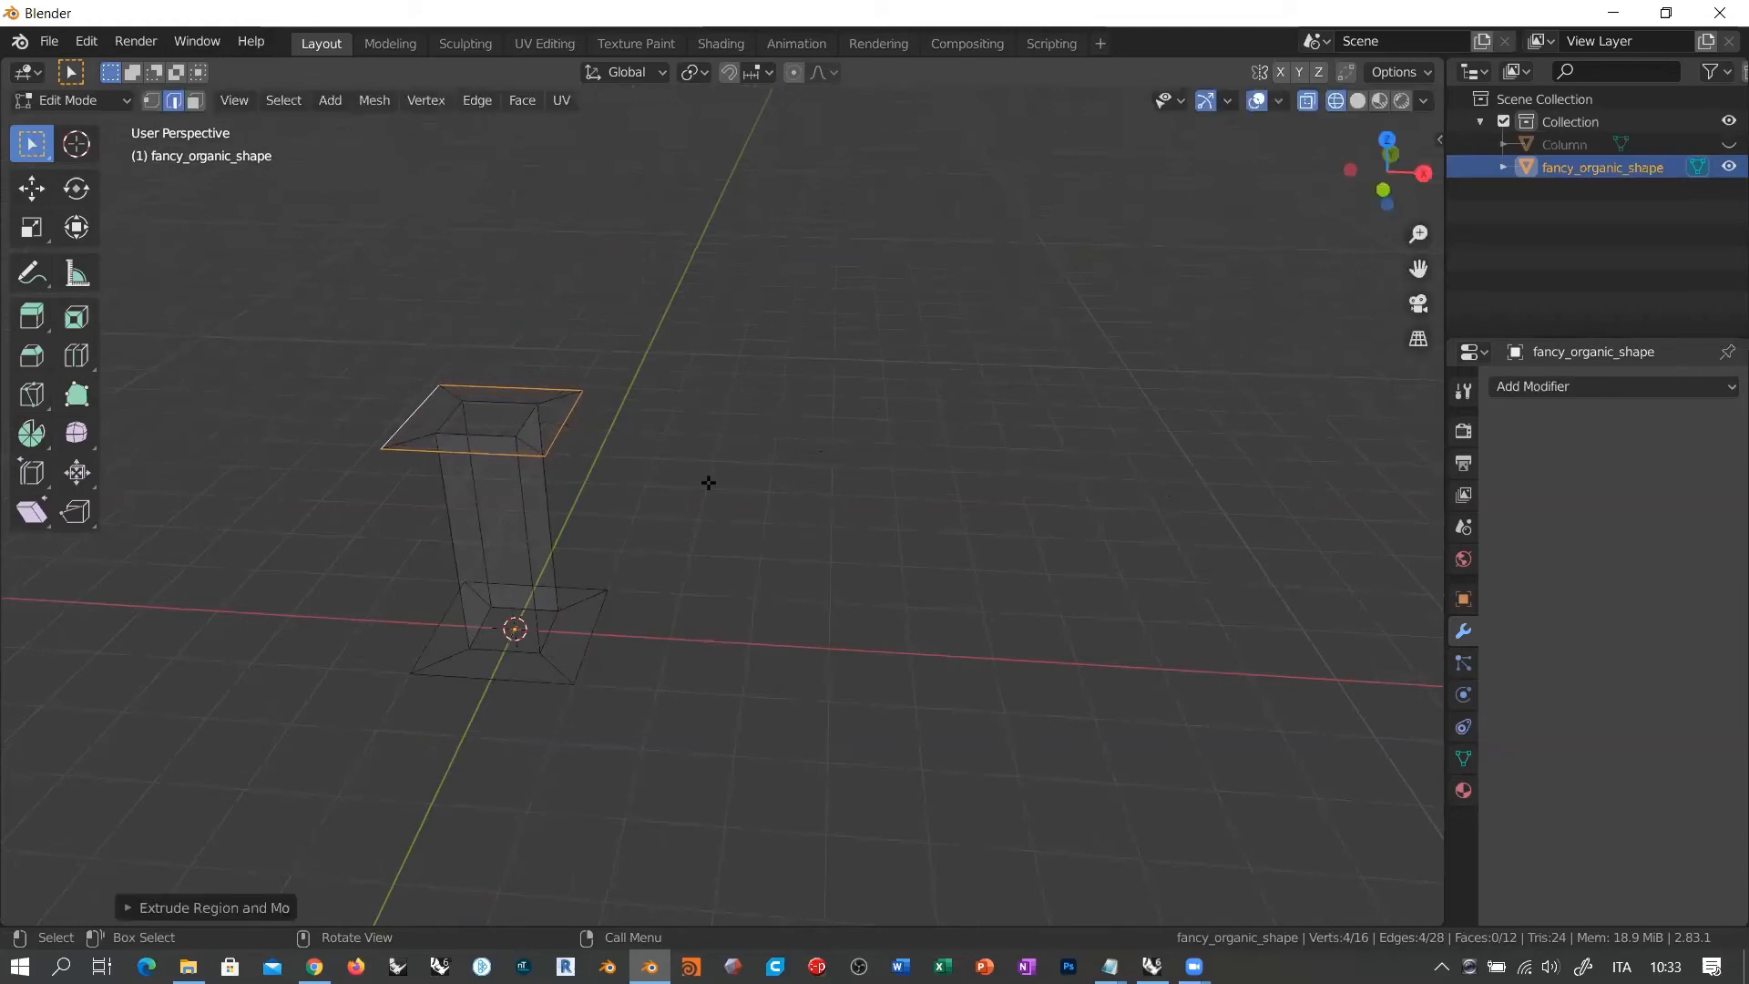
pyautogui.moveTo(709, 483); pyautogui.dragTo(707, 578, button='middle')
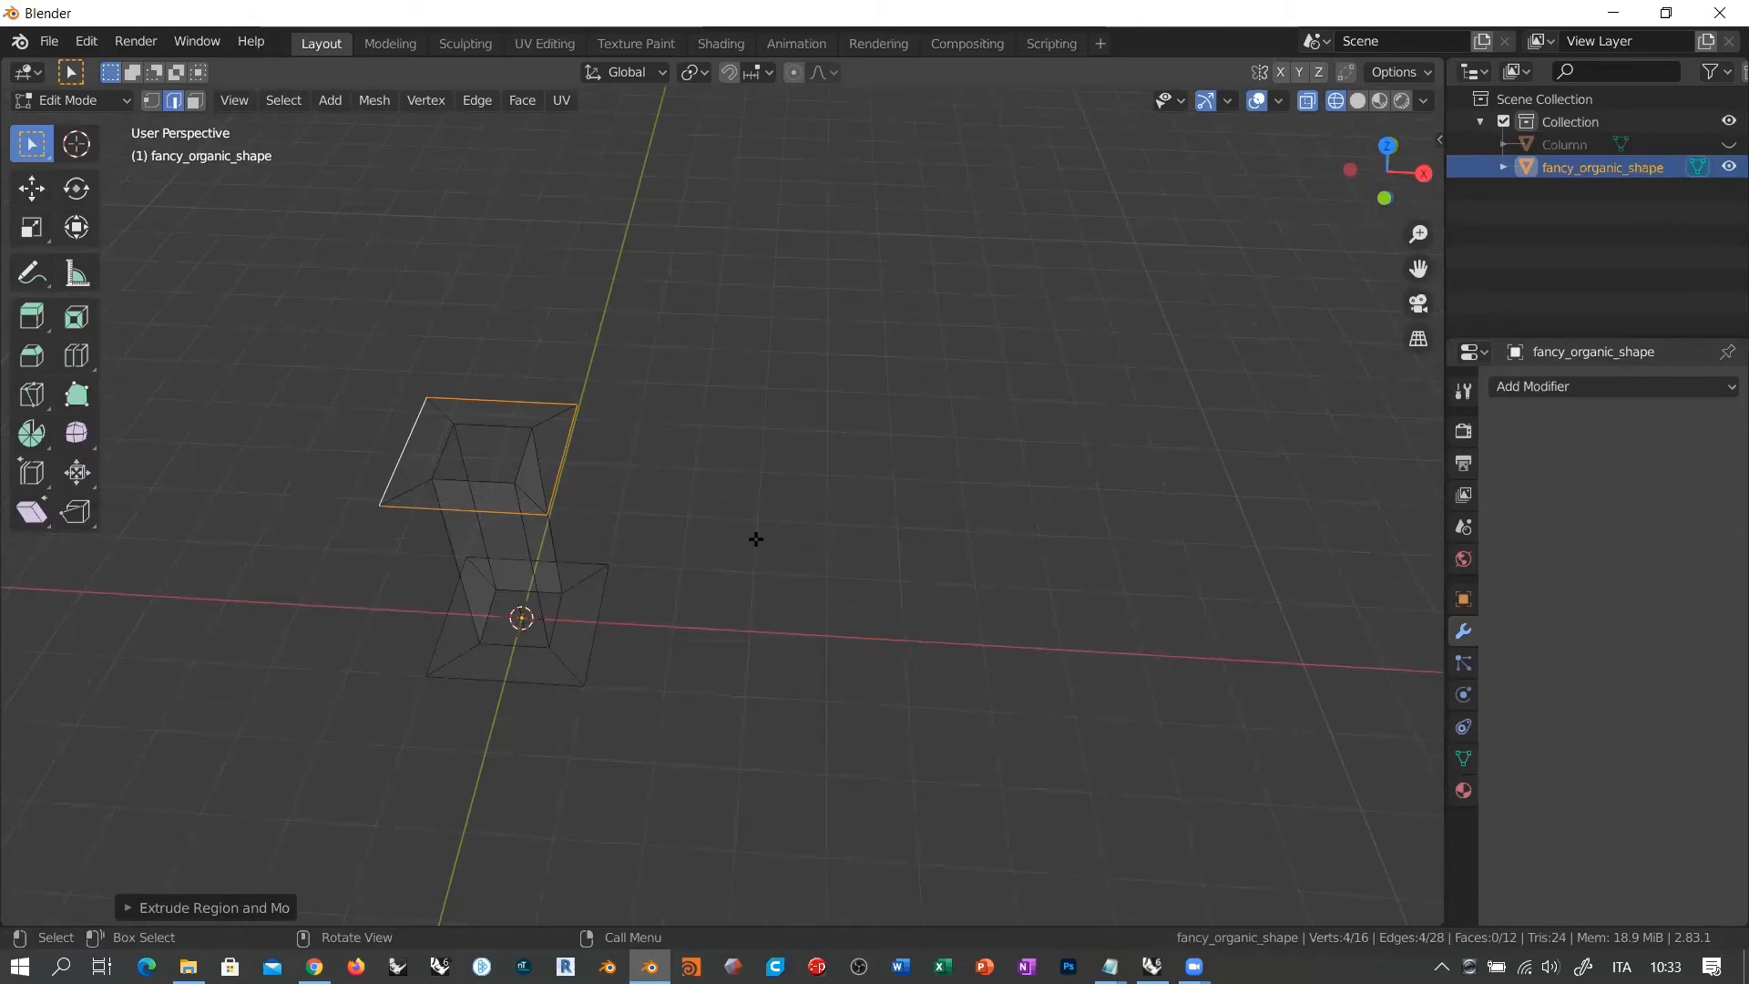
# Step: Duplicate the entire column-like mesh within the object and place the copy about 3.4 m away along the global X axis
pyautogui.keyDown('shift'); pyautogui.moveTo(752, 540); pyautogui.dragTo(707, 496, button='middle'); pyautogui.keyUp('shift')
pyautogui.press('a')
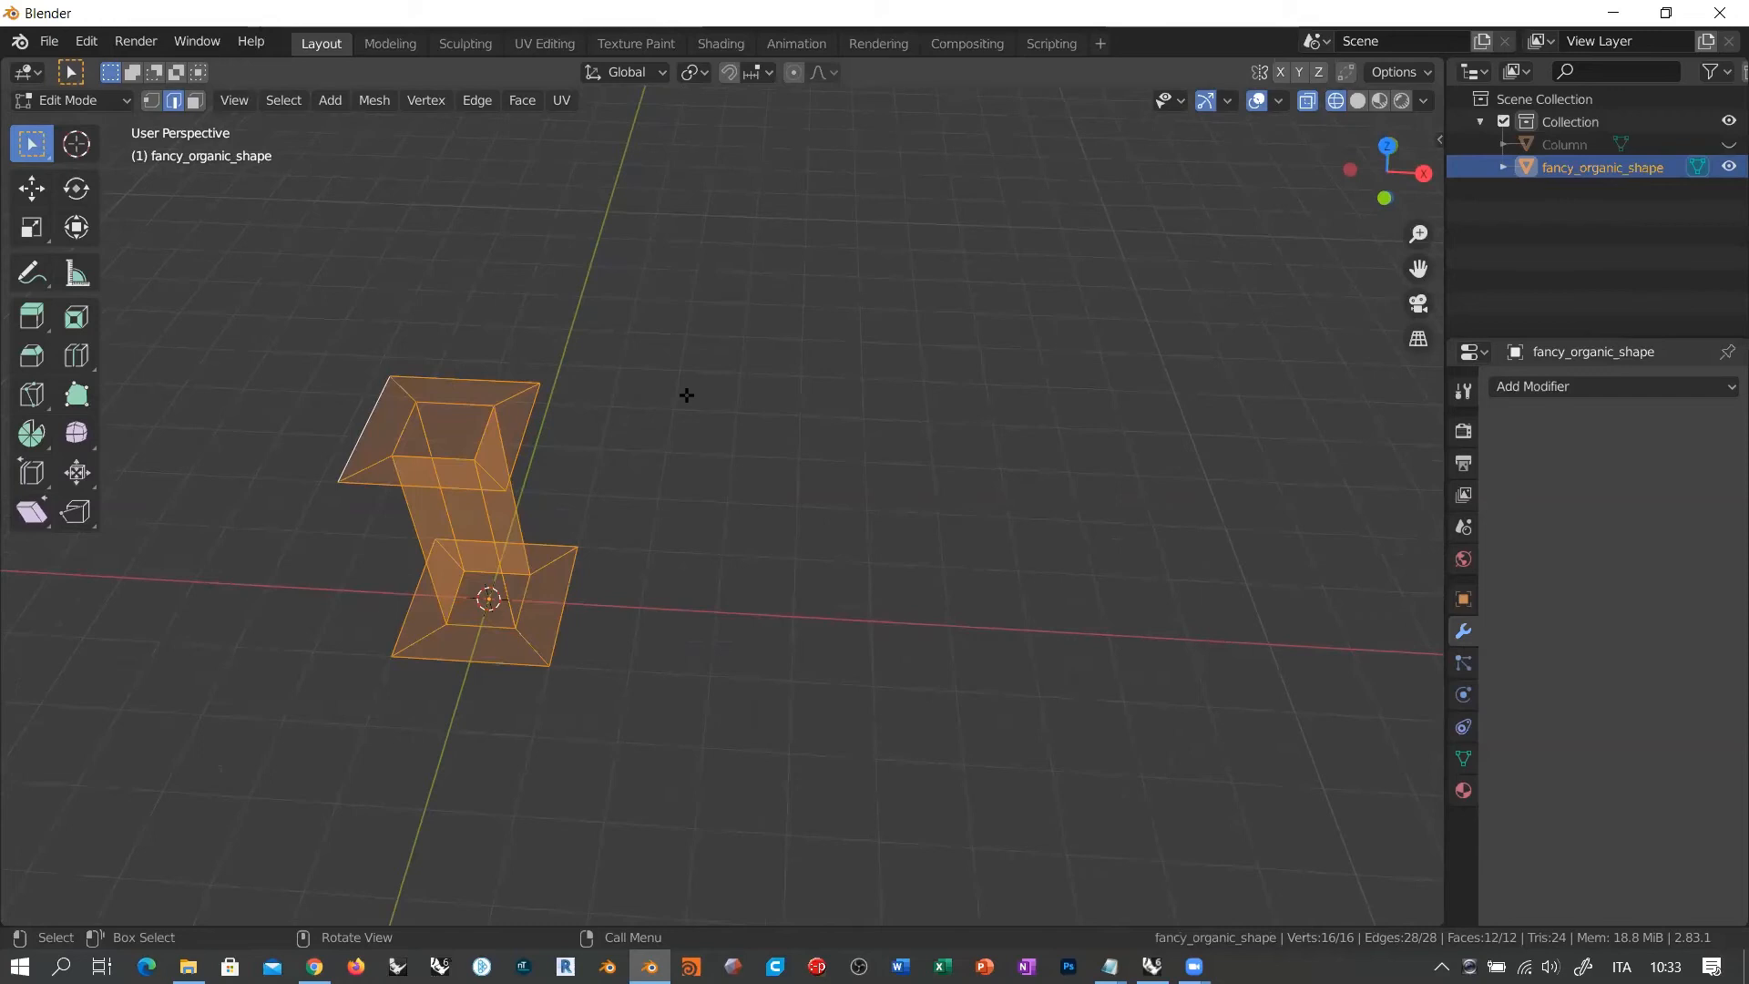
pyautogui.press('shift')
pyautogui.hotkey('shift', 'd')
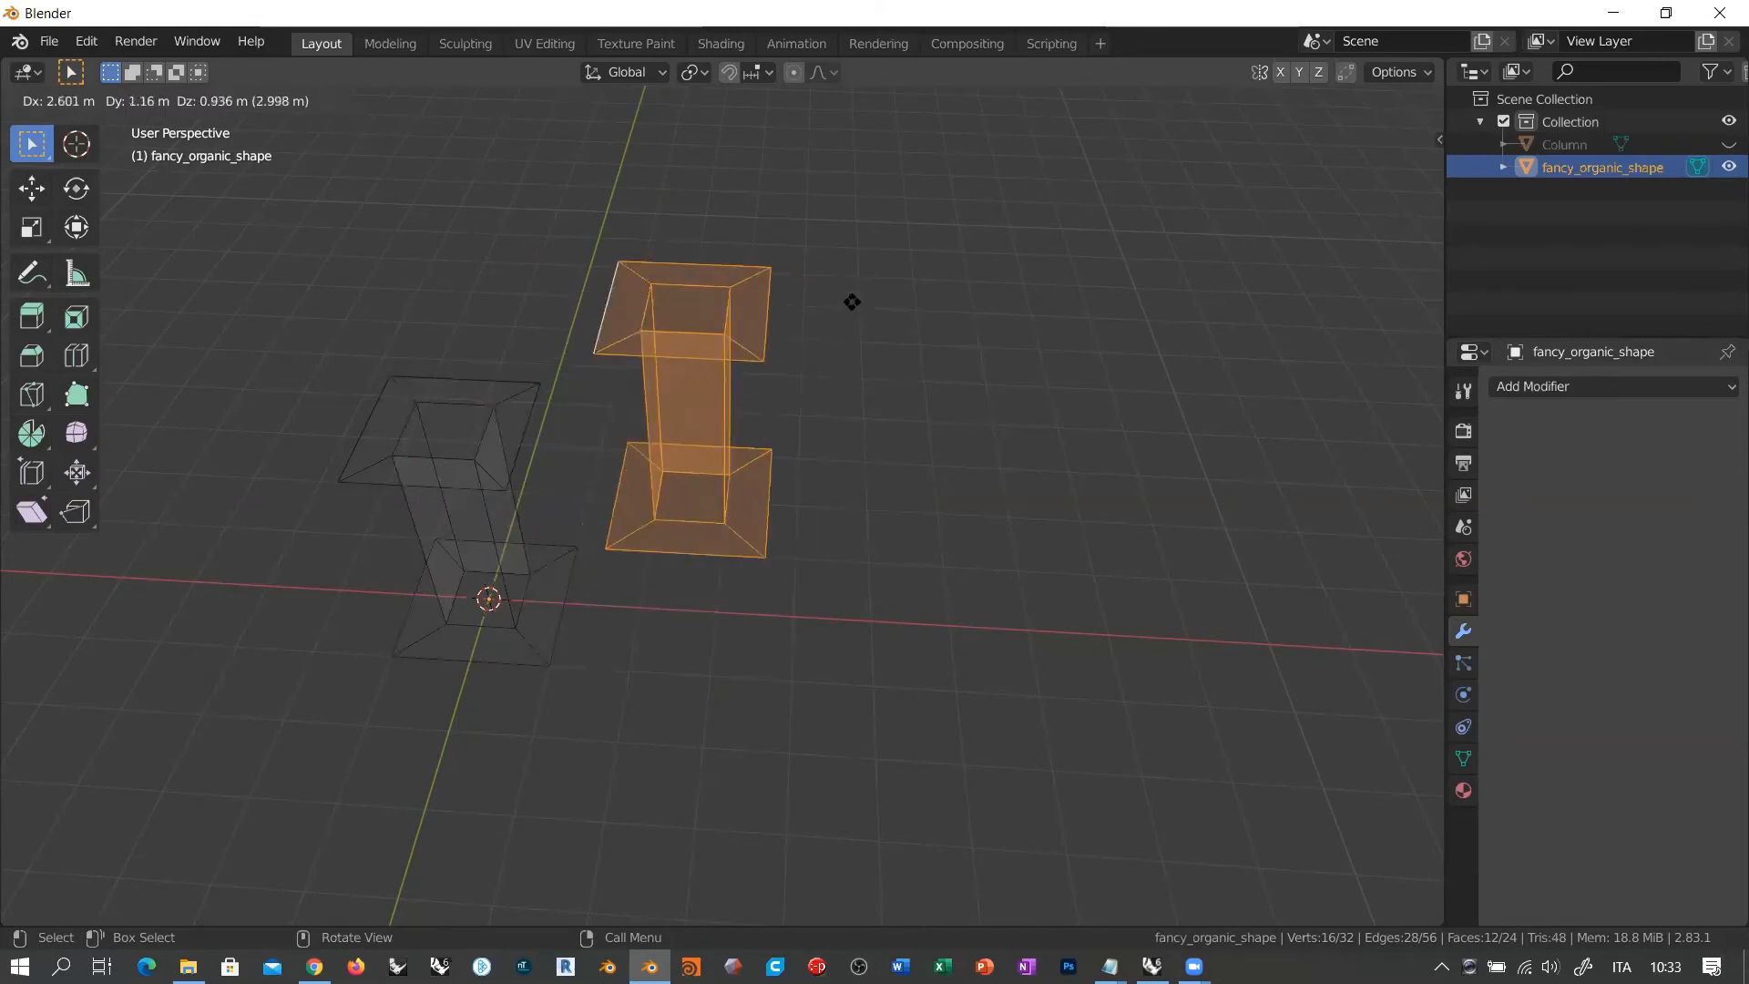
pyautogui.press('x')
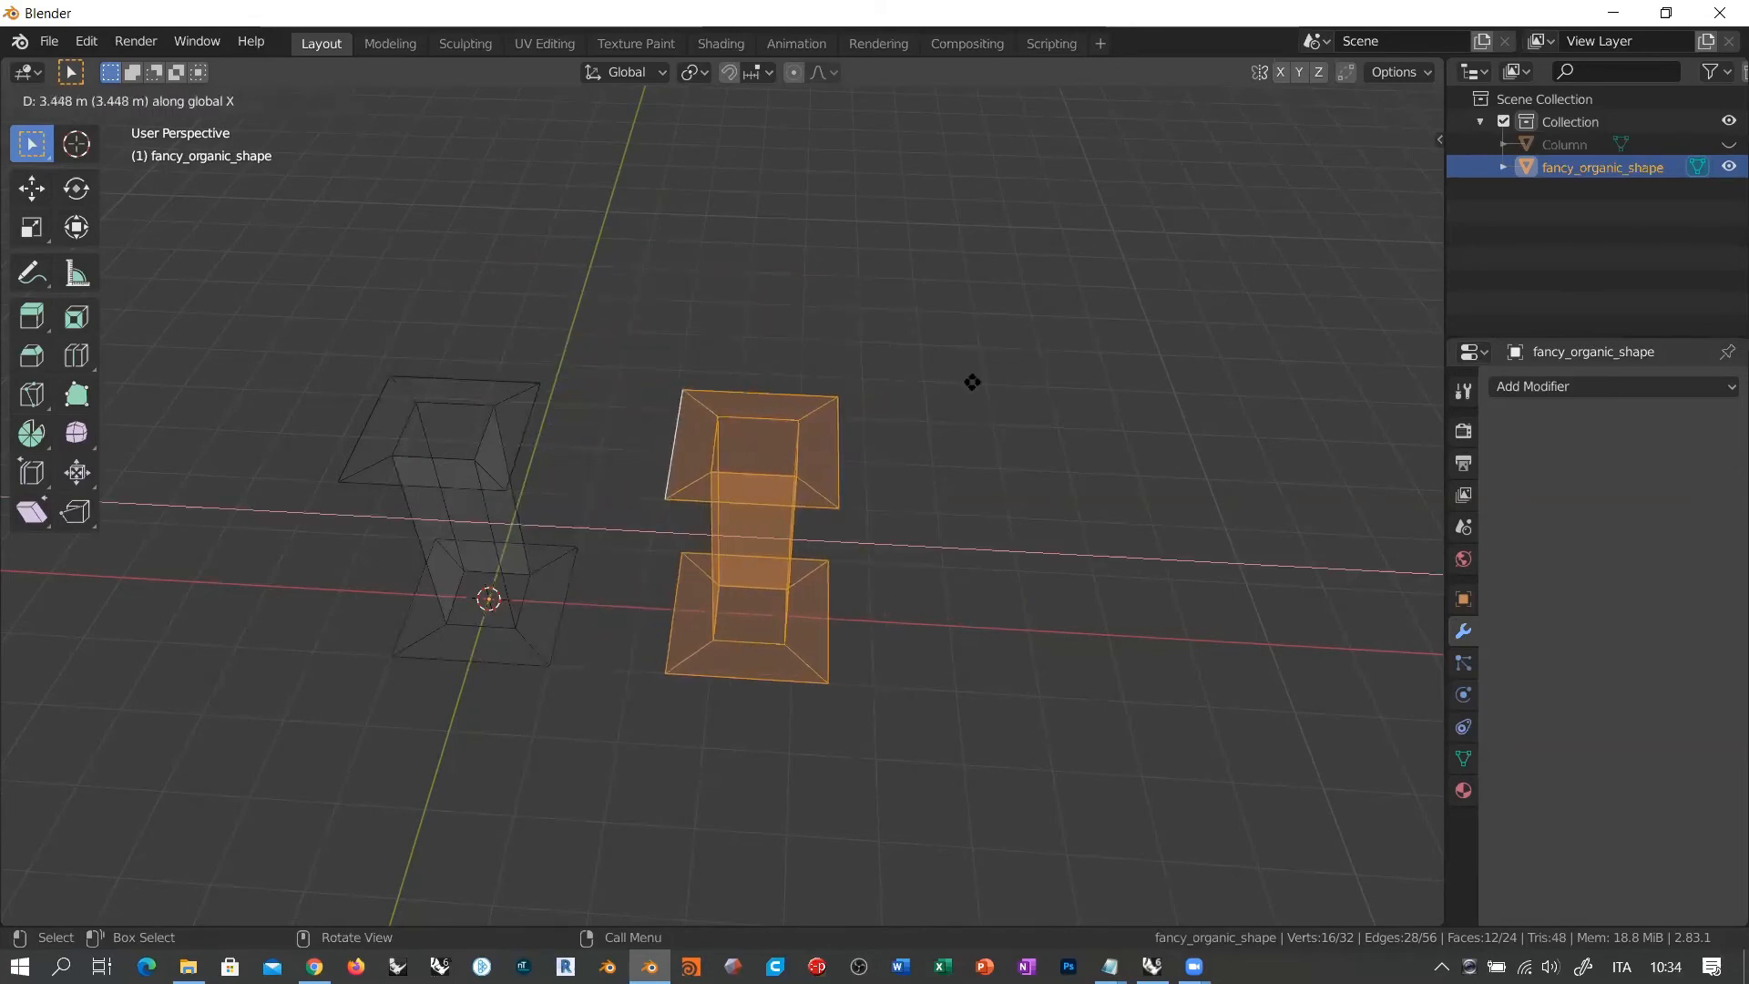
pyautogui.click(972, 379)
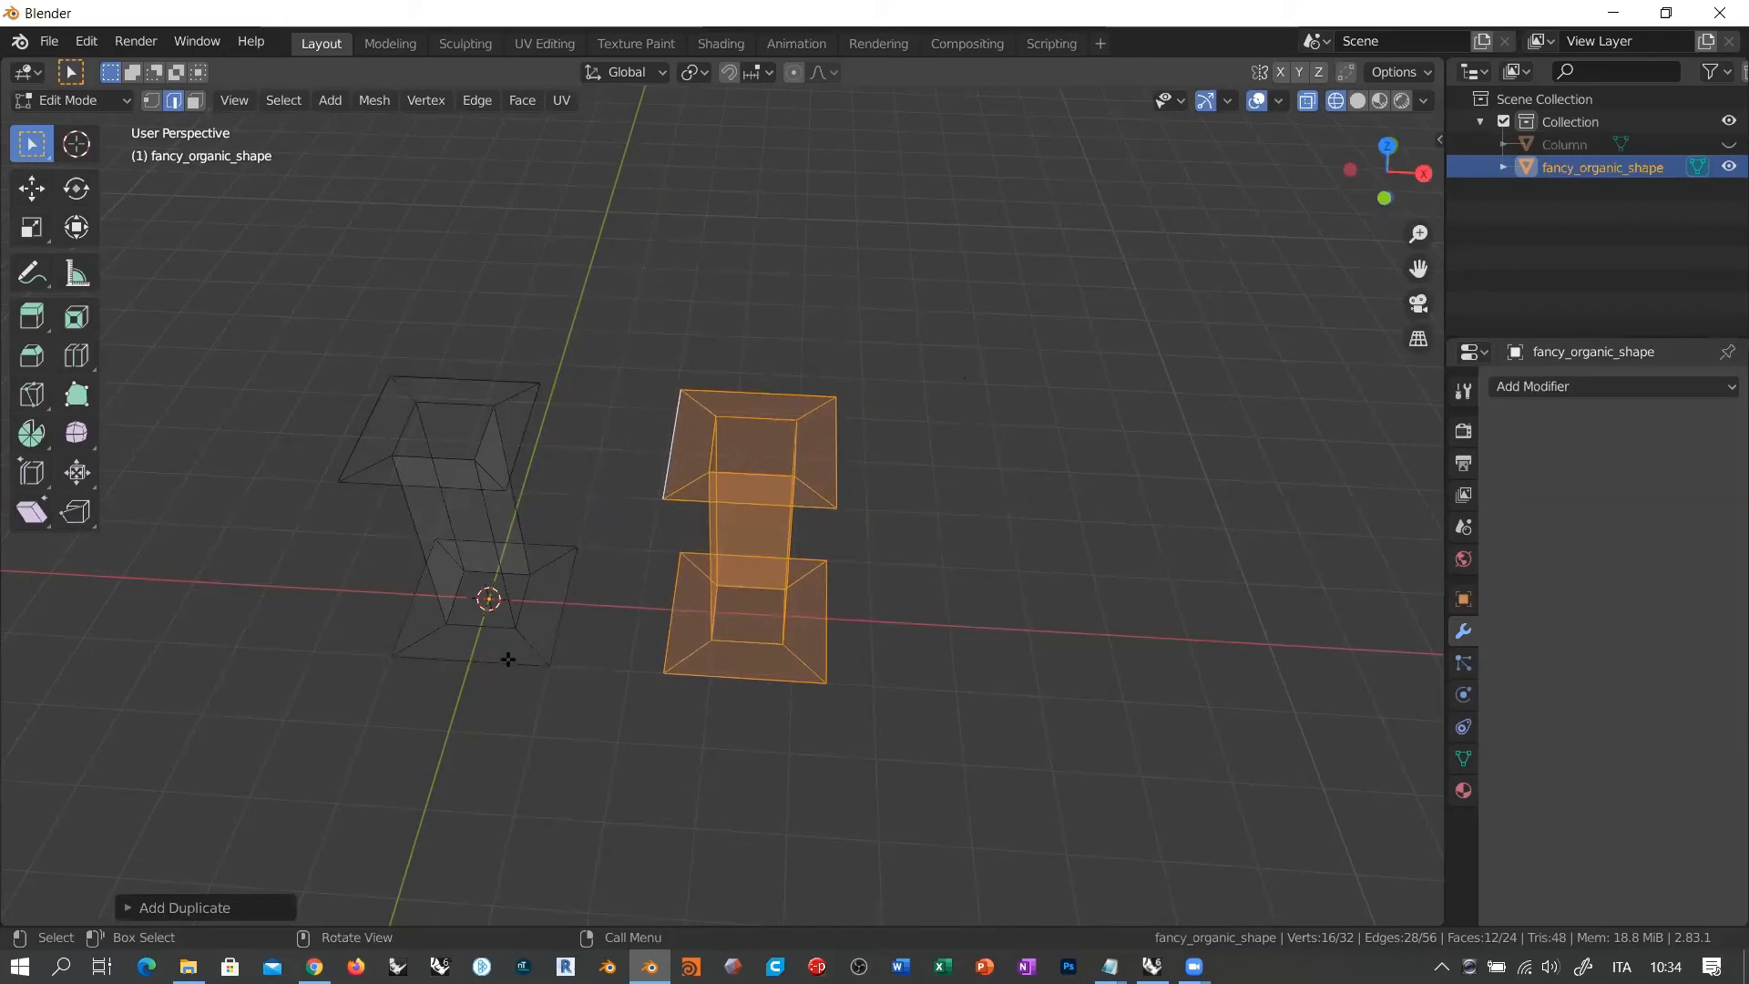
# Step: Fill a new face between the facing outer edges of the two shapes' upper flanges to bridge them
pyautogui.moveTo(549, 621); pyautogui.dragTo(538, 437, button='middle')
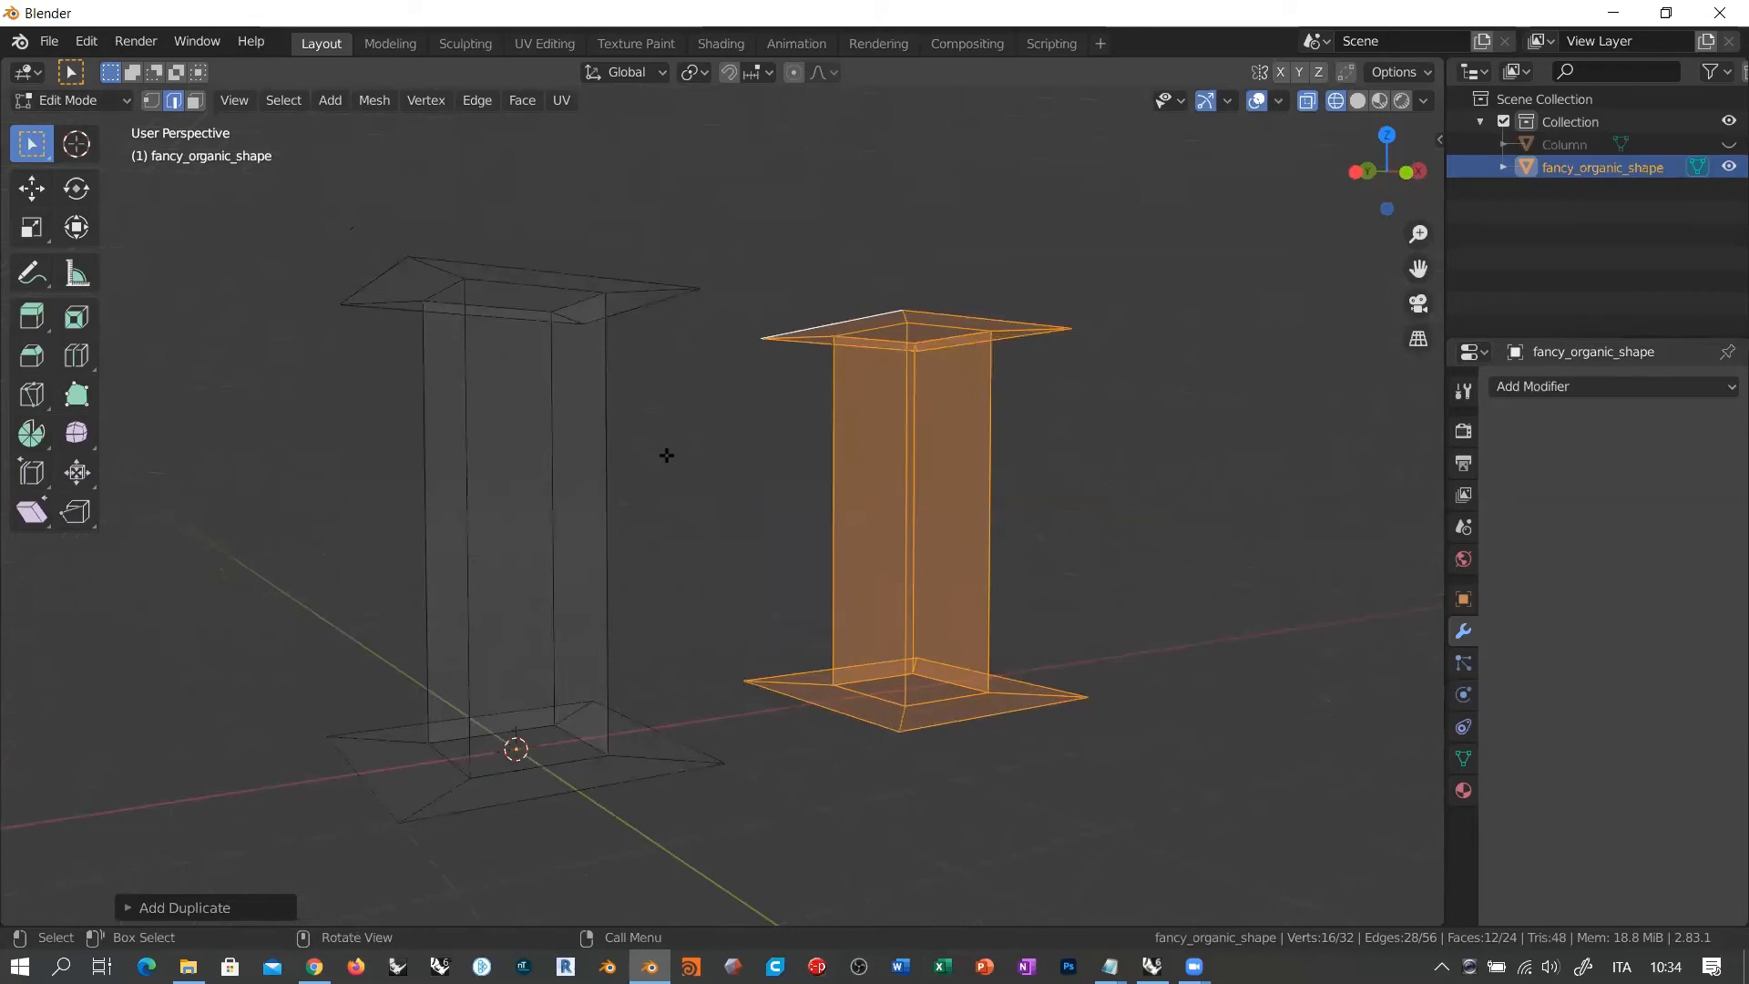
pyautogui.moveTo(757, 543); pyautogui.dragTo(621, 547, button='middle')
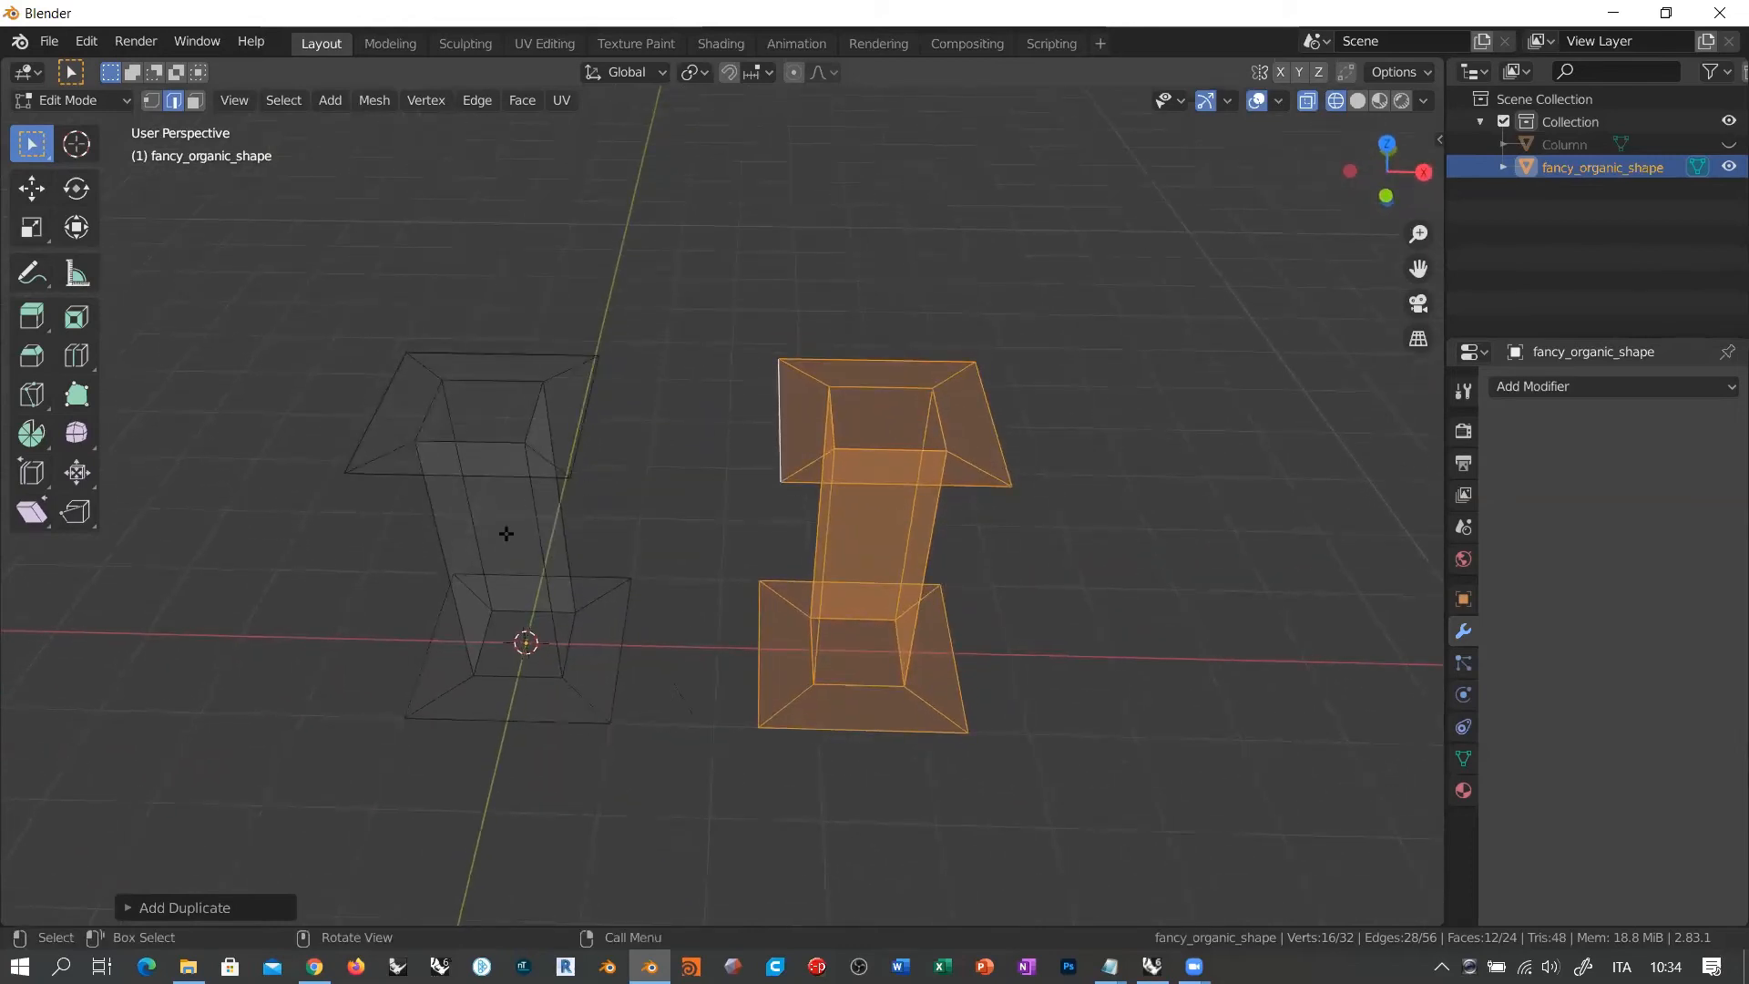
pyautogui.scroll(1, 499, 542)
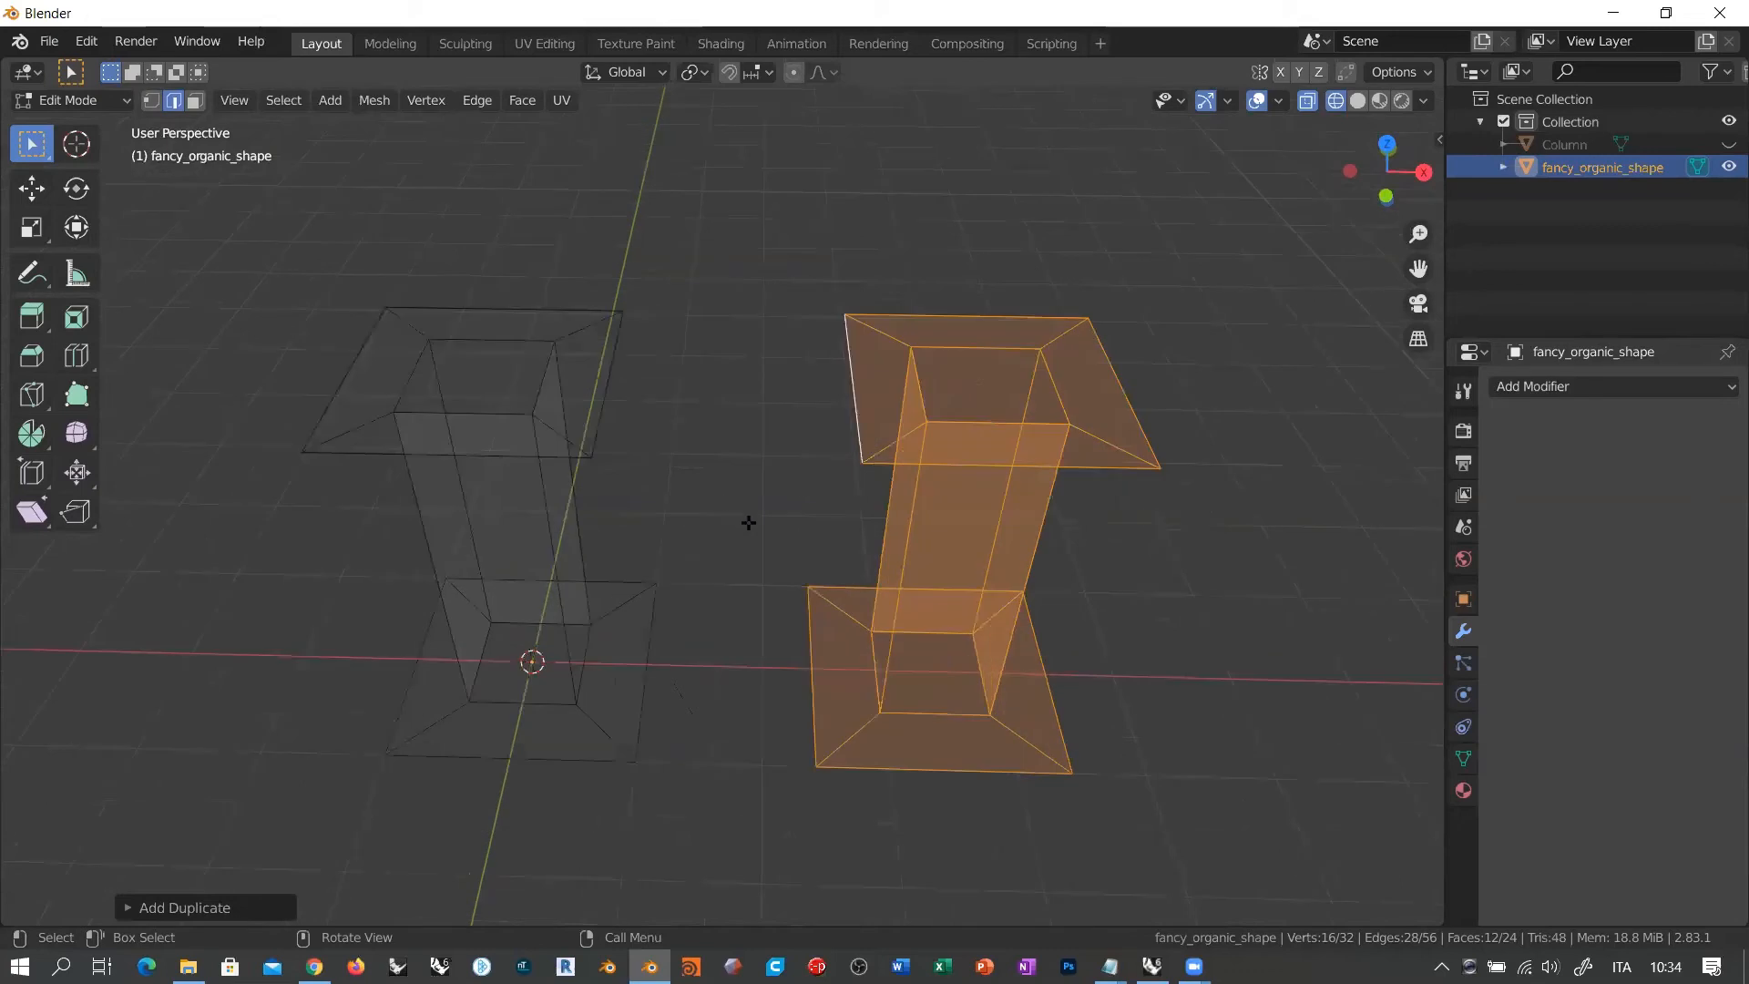
pyautogui.click(746, 523)
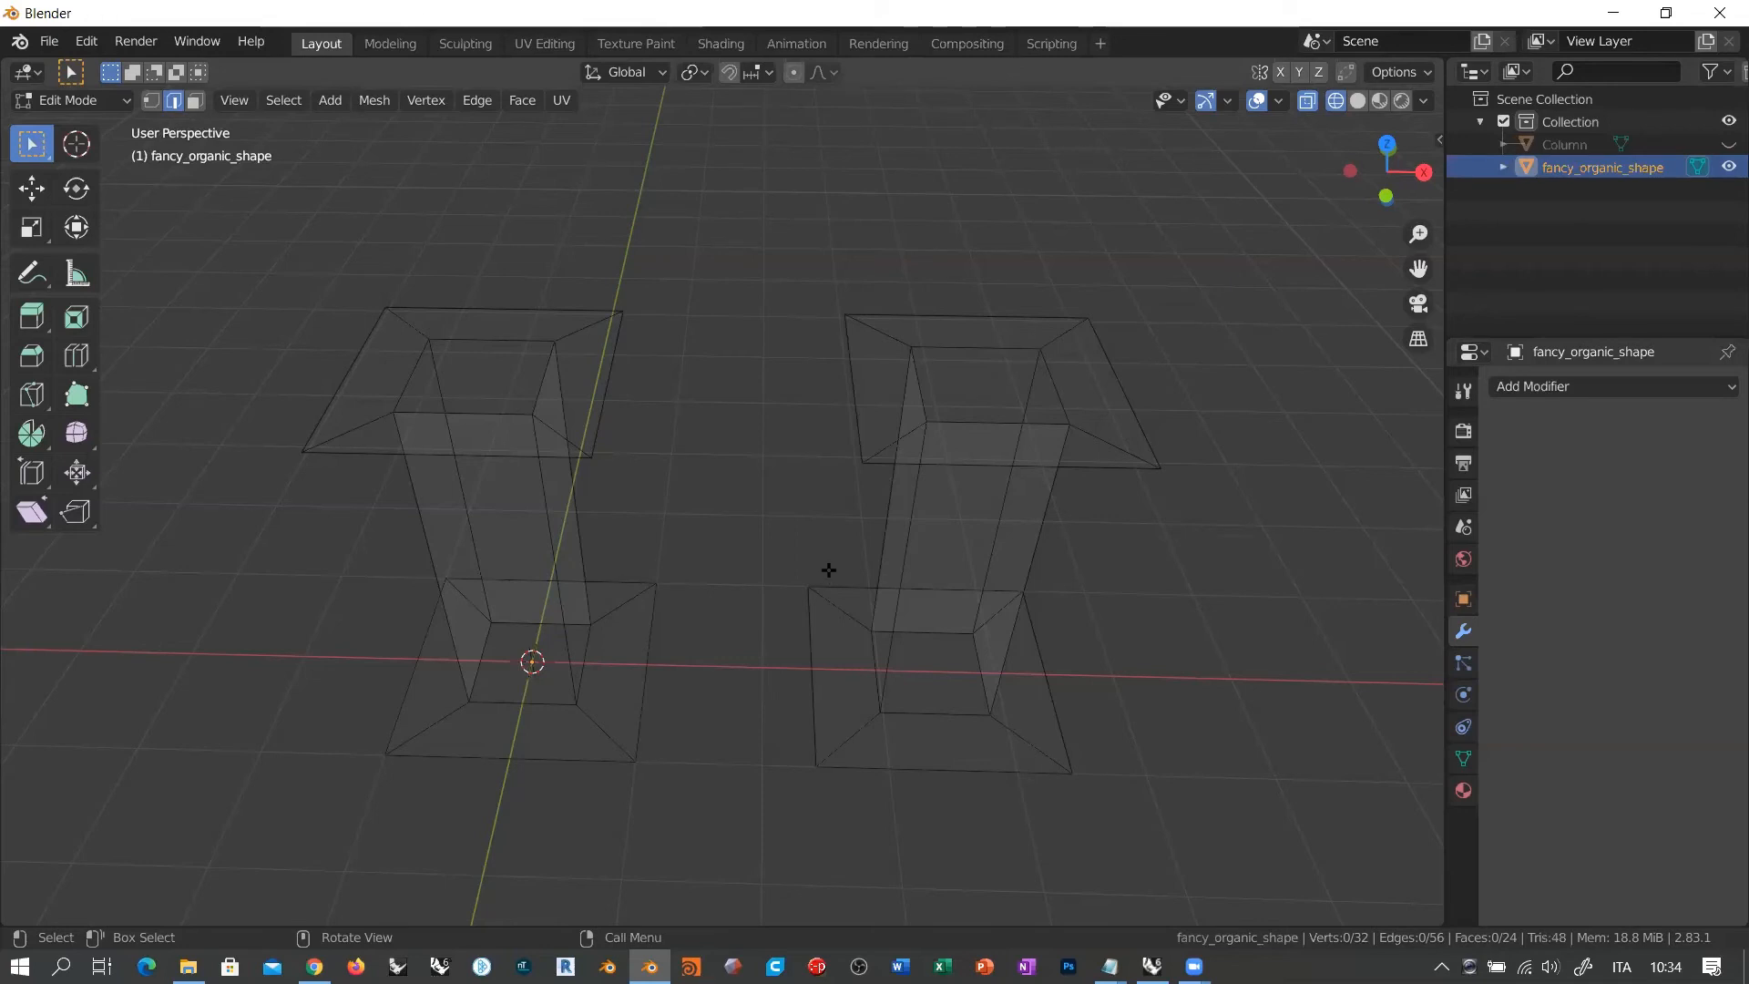
pyautogui.moveTo(789, 613); pyautogui.dragTo(843, 499, button='middle')
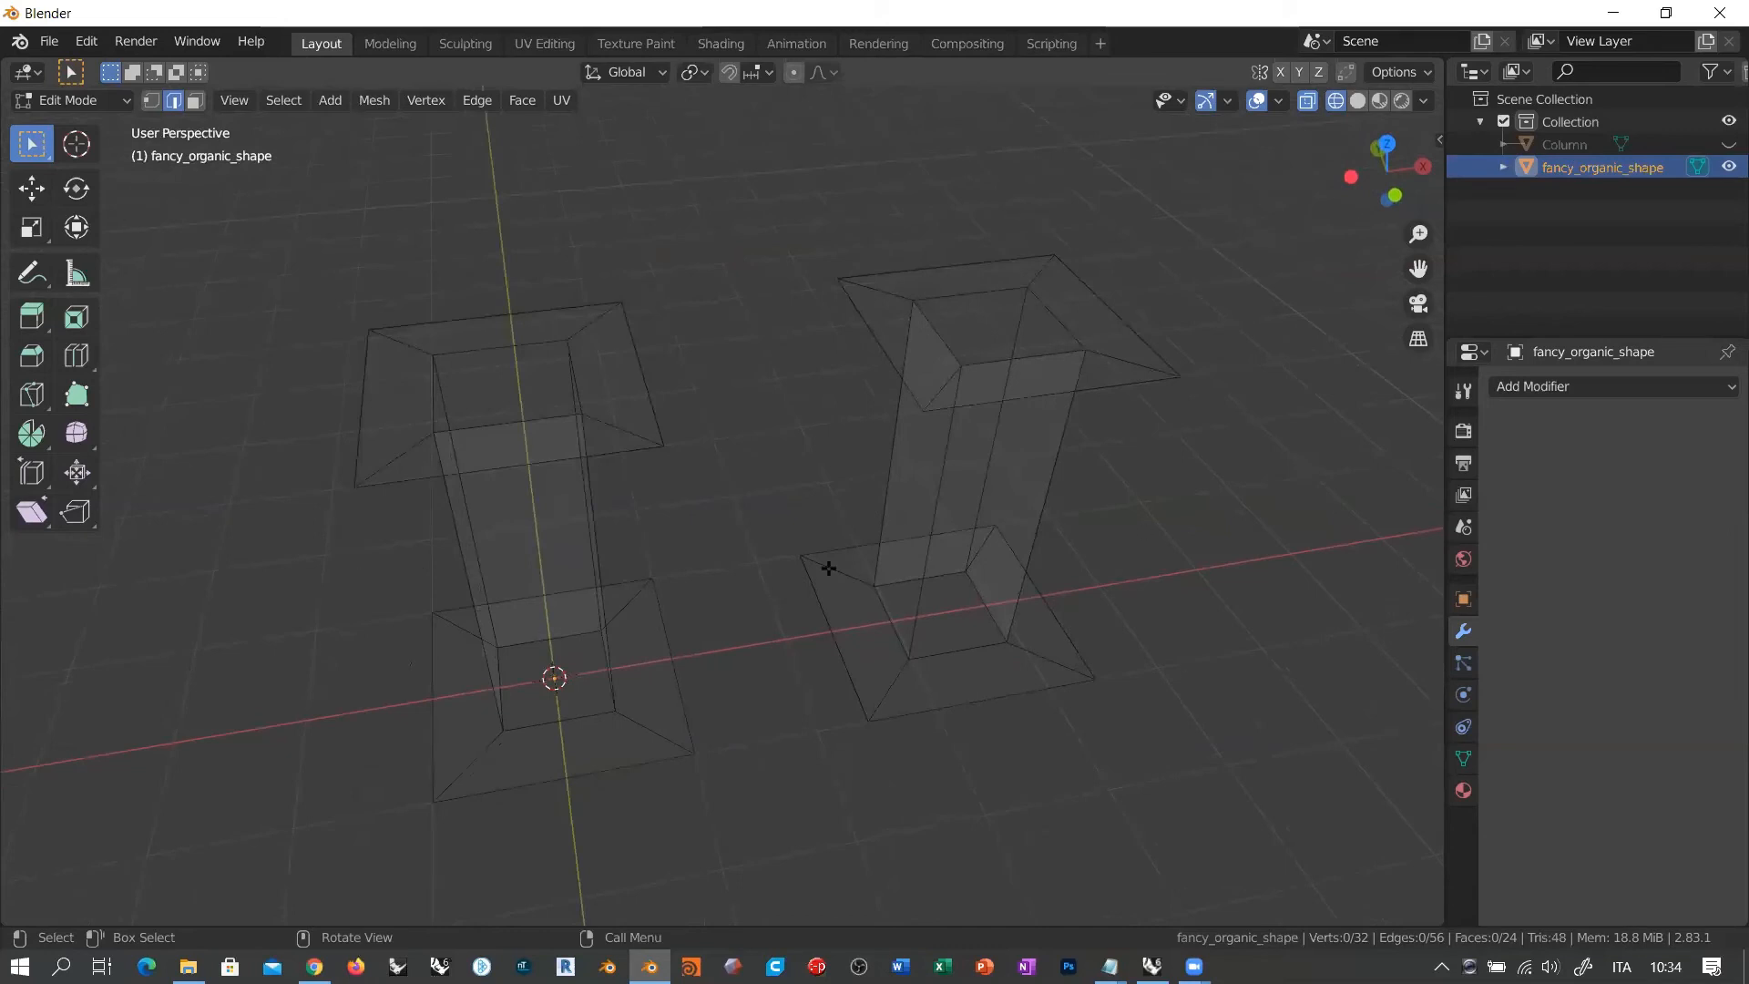
pyautogui.moveTo(812, 523); pyautogui.dragTo(801, 391, button='middle')
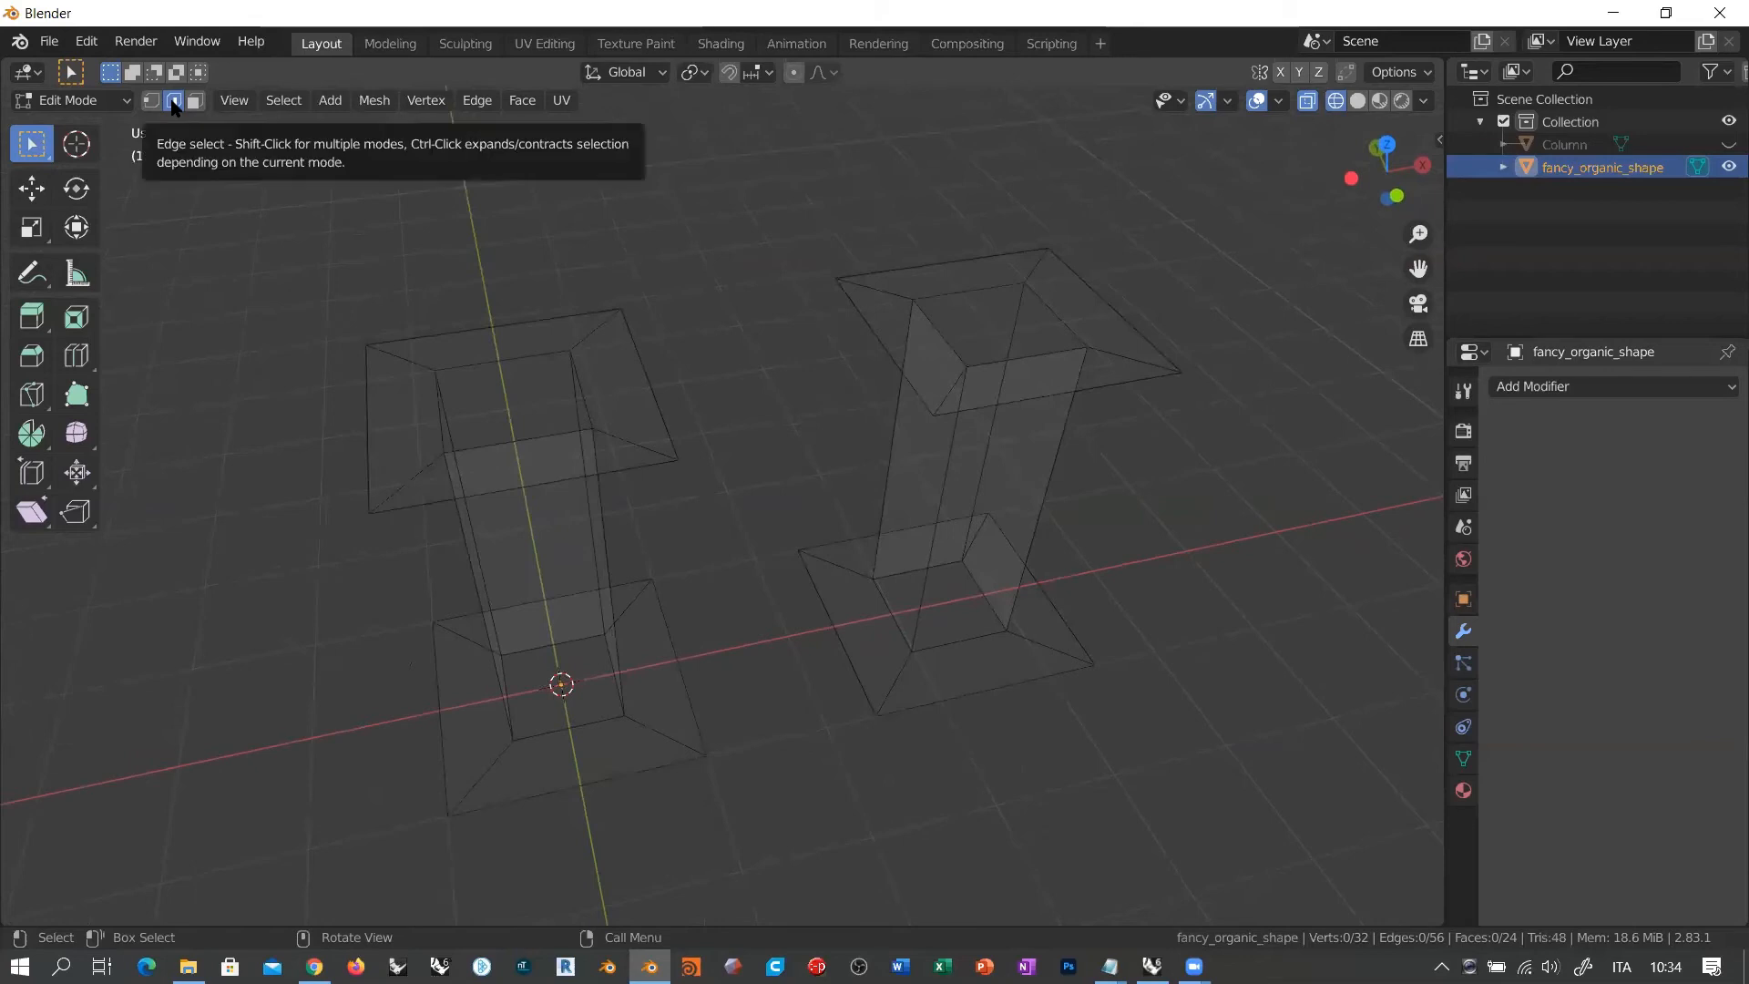
pyautogui.click(662, 415)
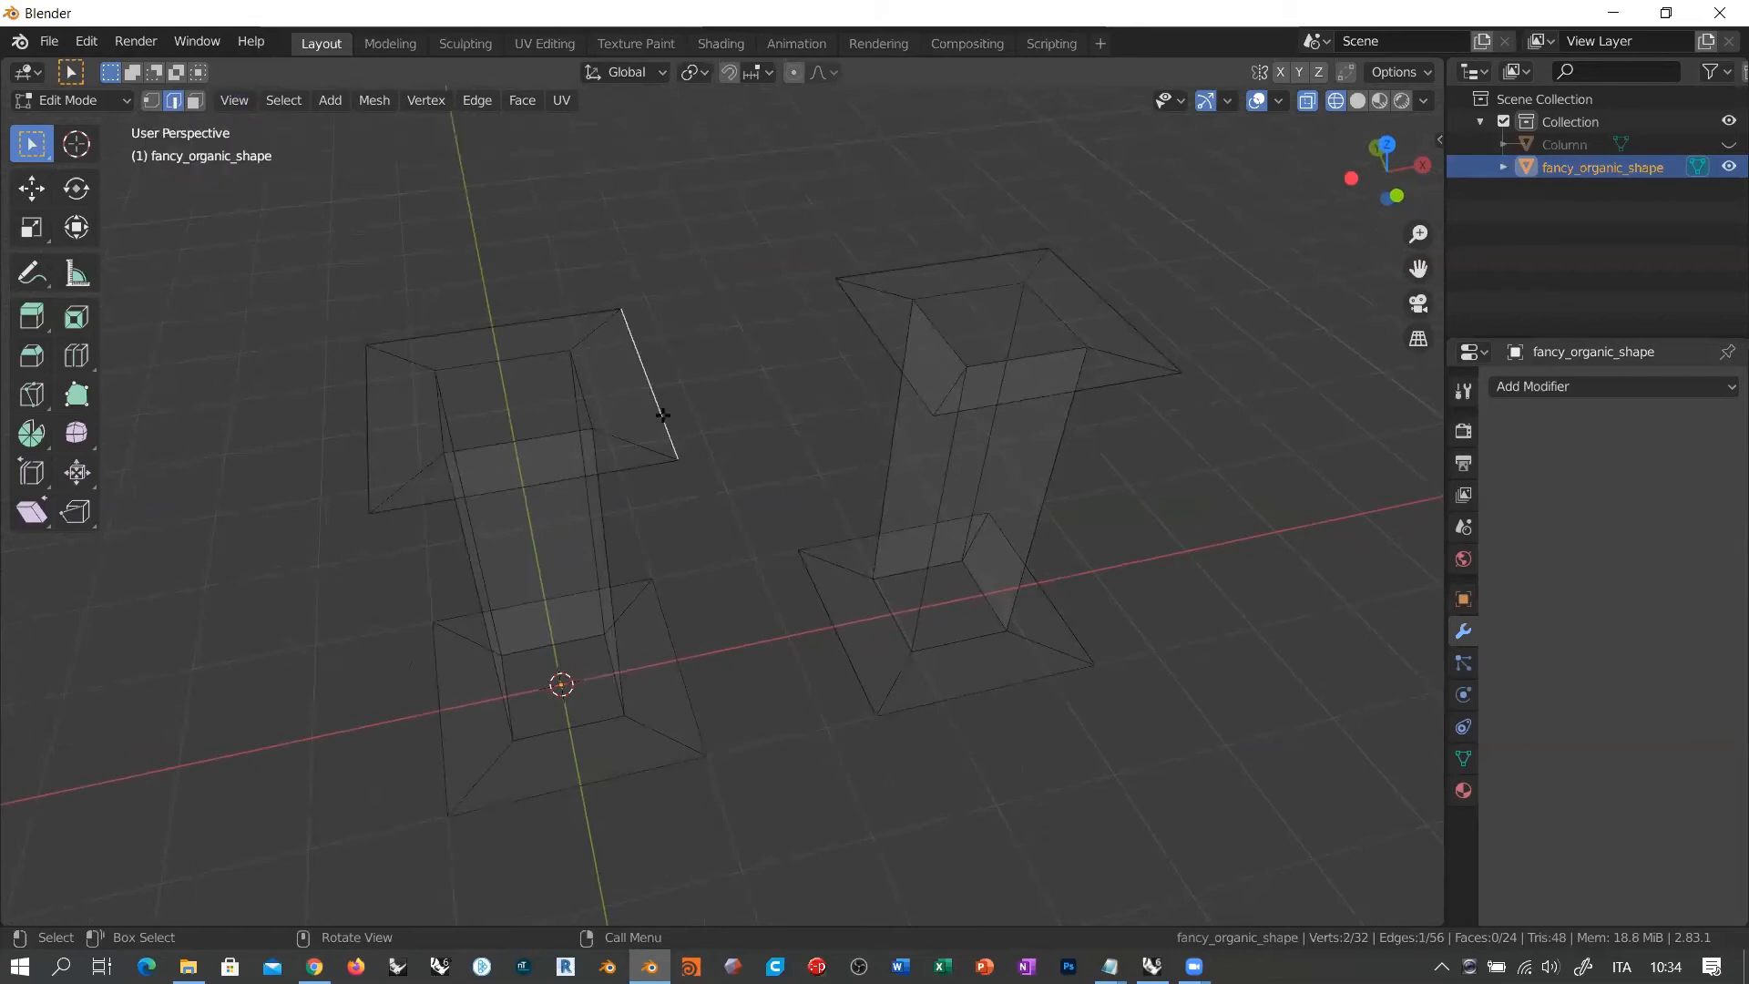
pyautogui.keyDown('shift'); pyautogui.click(850, 301); pyautogui.keyUp('shift')
pyautogui.moveTo(780, 469); pyautogui.dragTo(829, 340, button='middle')
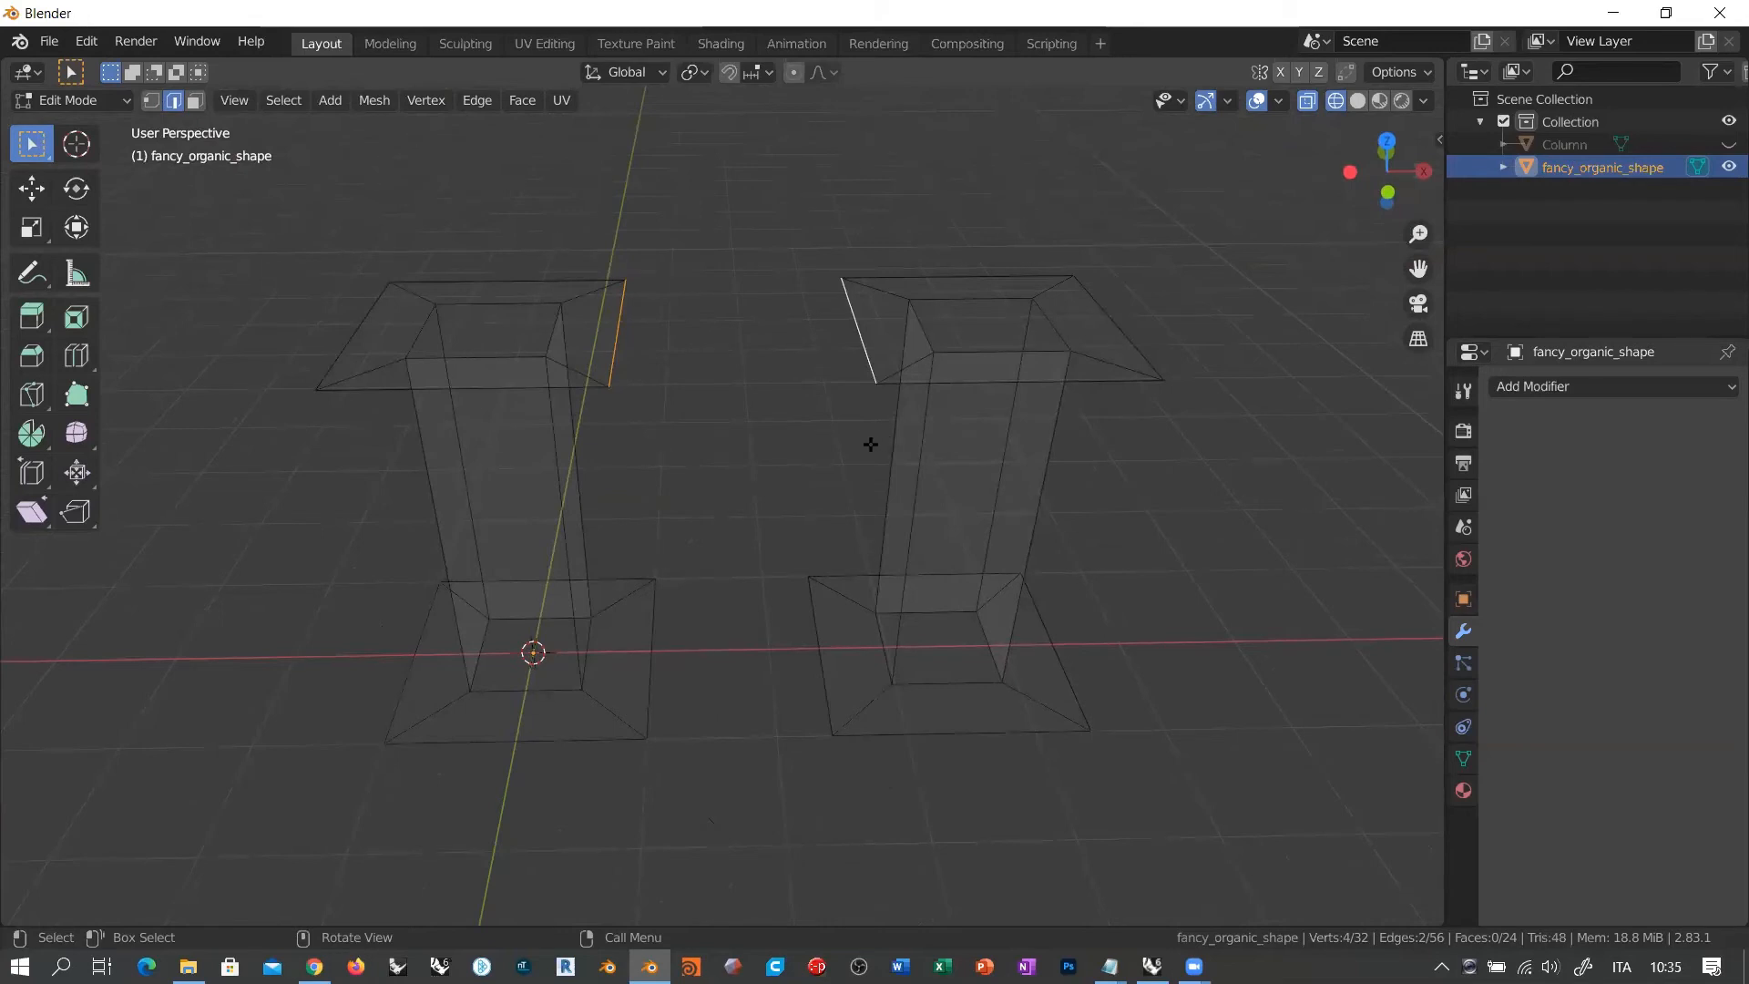
pyautogui.press('f')
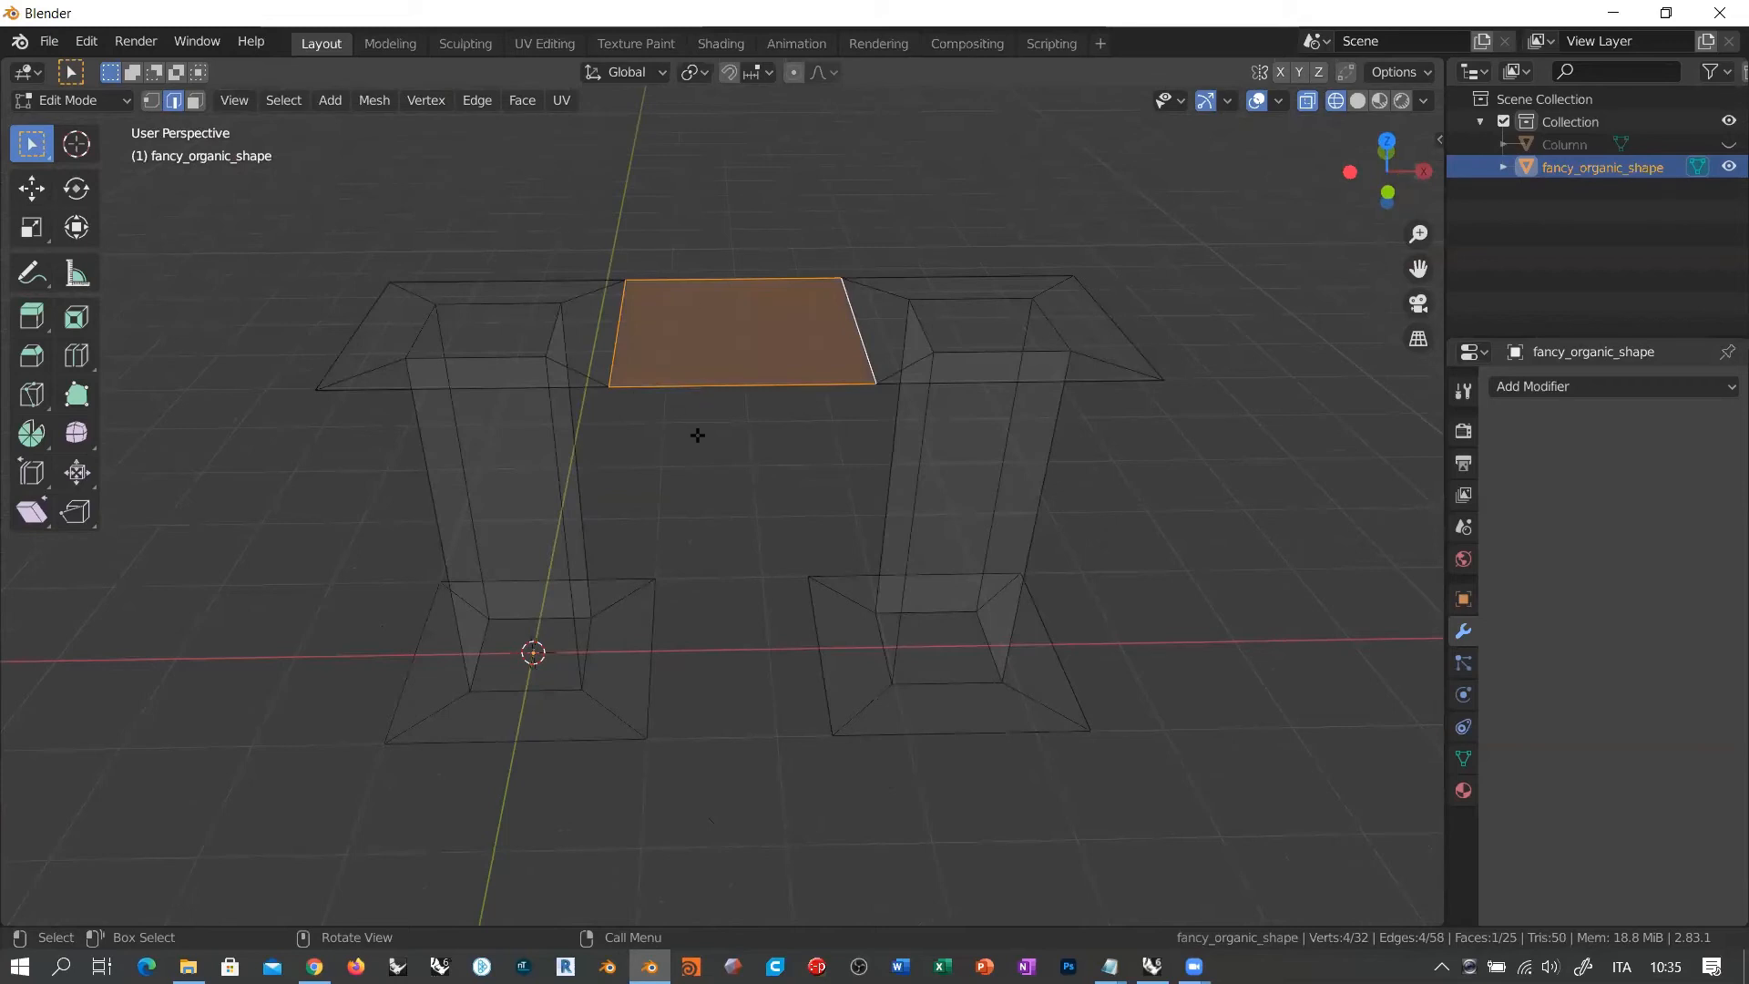
# Step: Fill a face between the two facing inner edges of the column bases, then deselect everything
pyautogui.click(653, 620)
pyautogui.keyDown('shift'); pyautogui.click(816, 619); pyautogui.keyUp('shift')
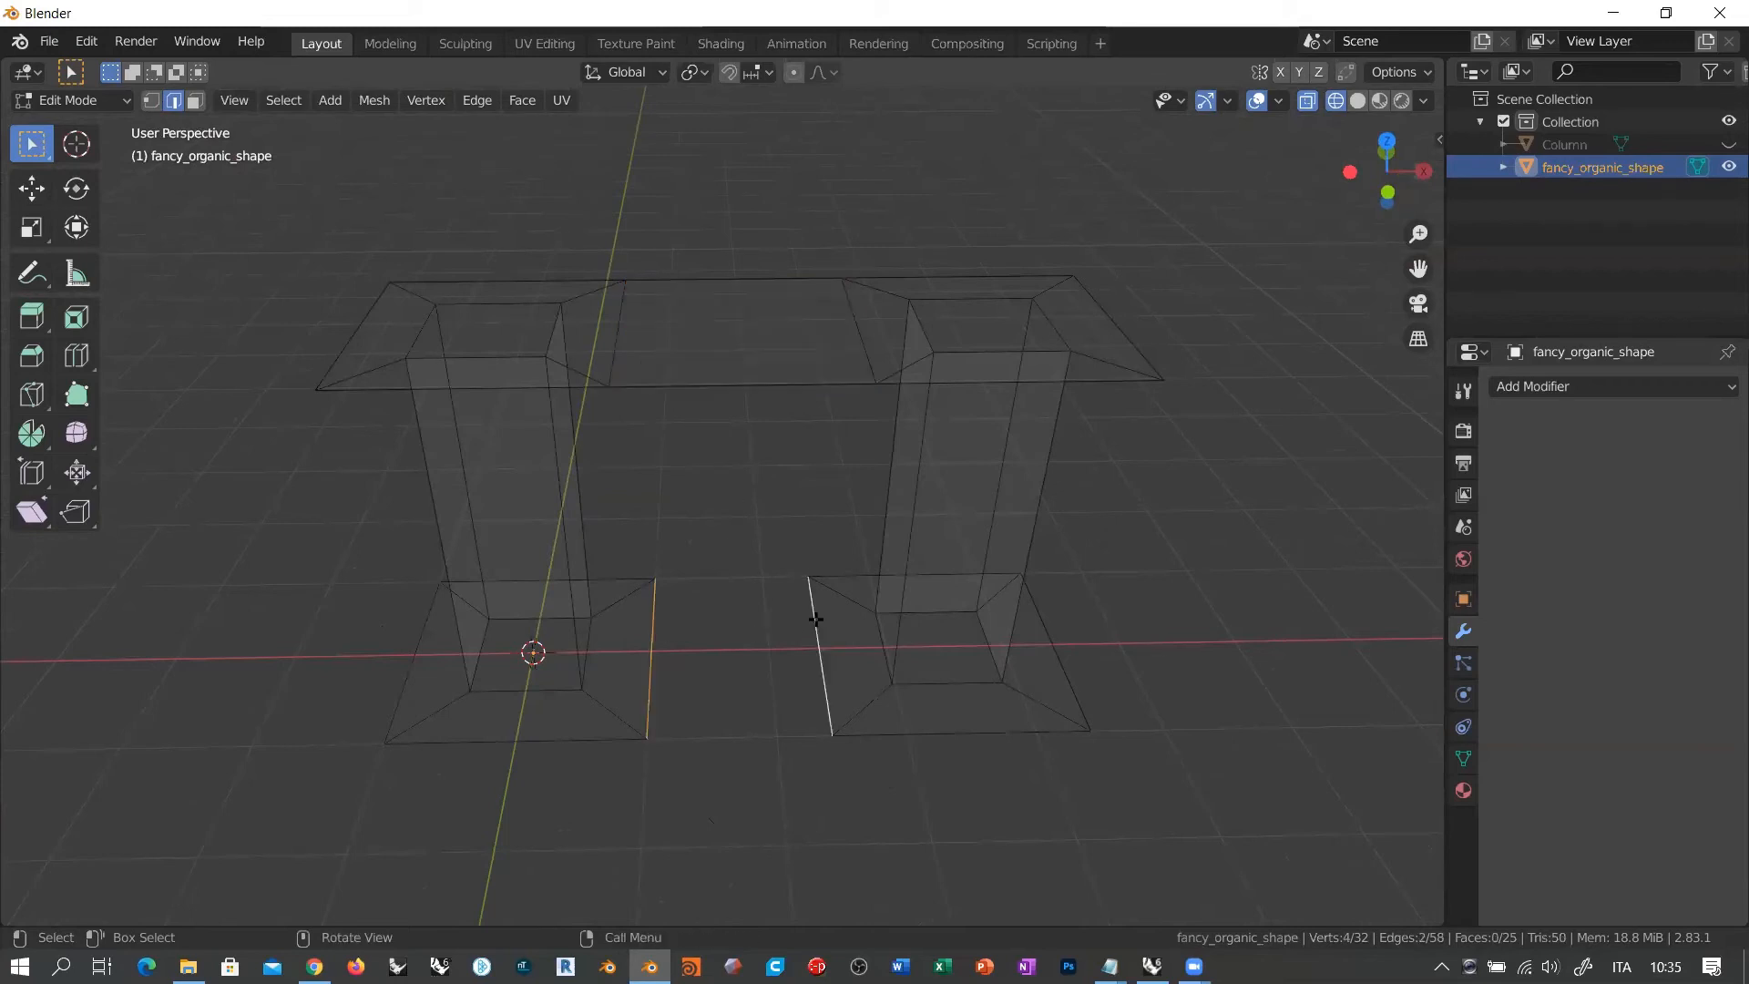
pyautogui.press('f')
pyautogui.press('a')
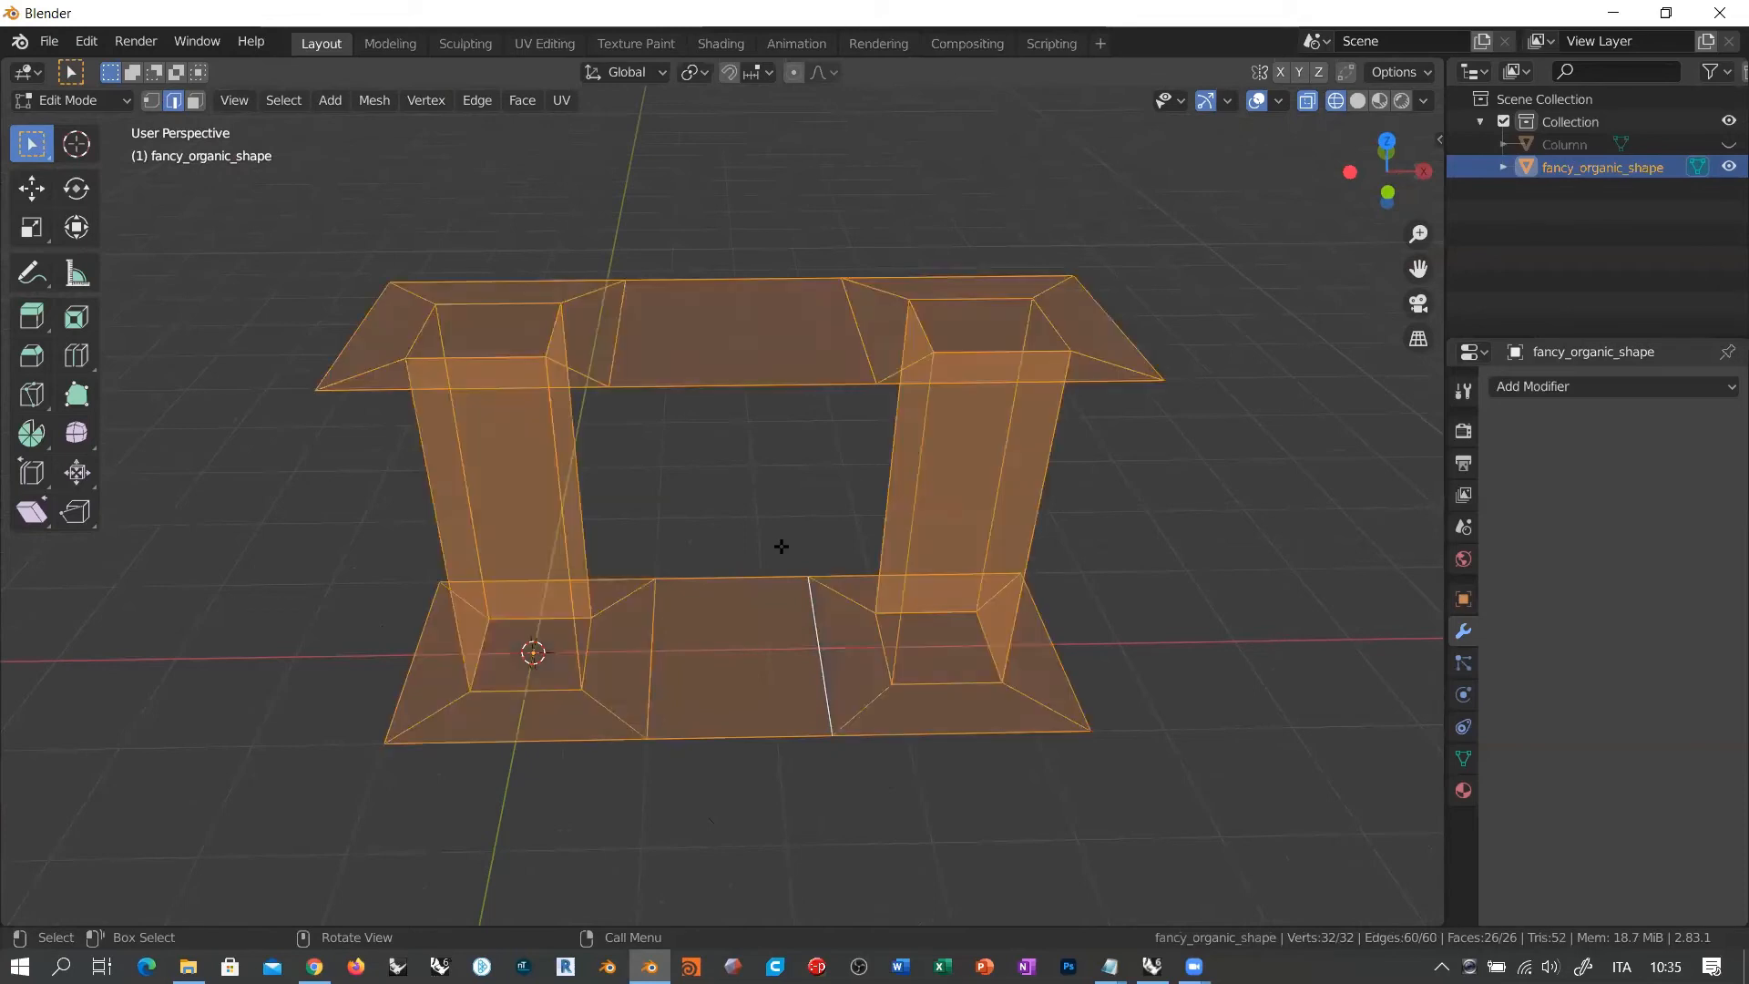
pyautogui.hotkey('alt', 'a')
pyautogui.moveTo(785, 546); pyautogui.dragTo(732, 647, button='middle')
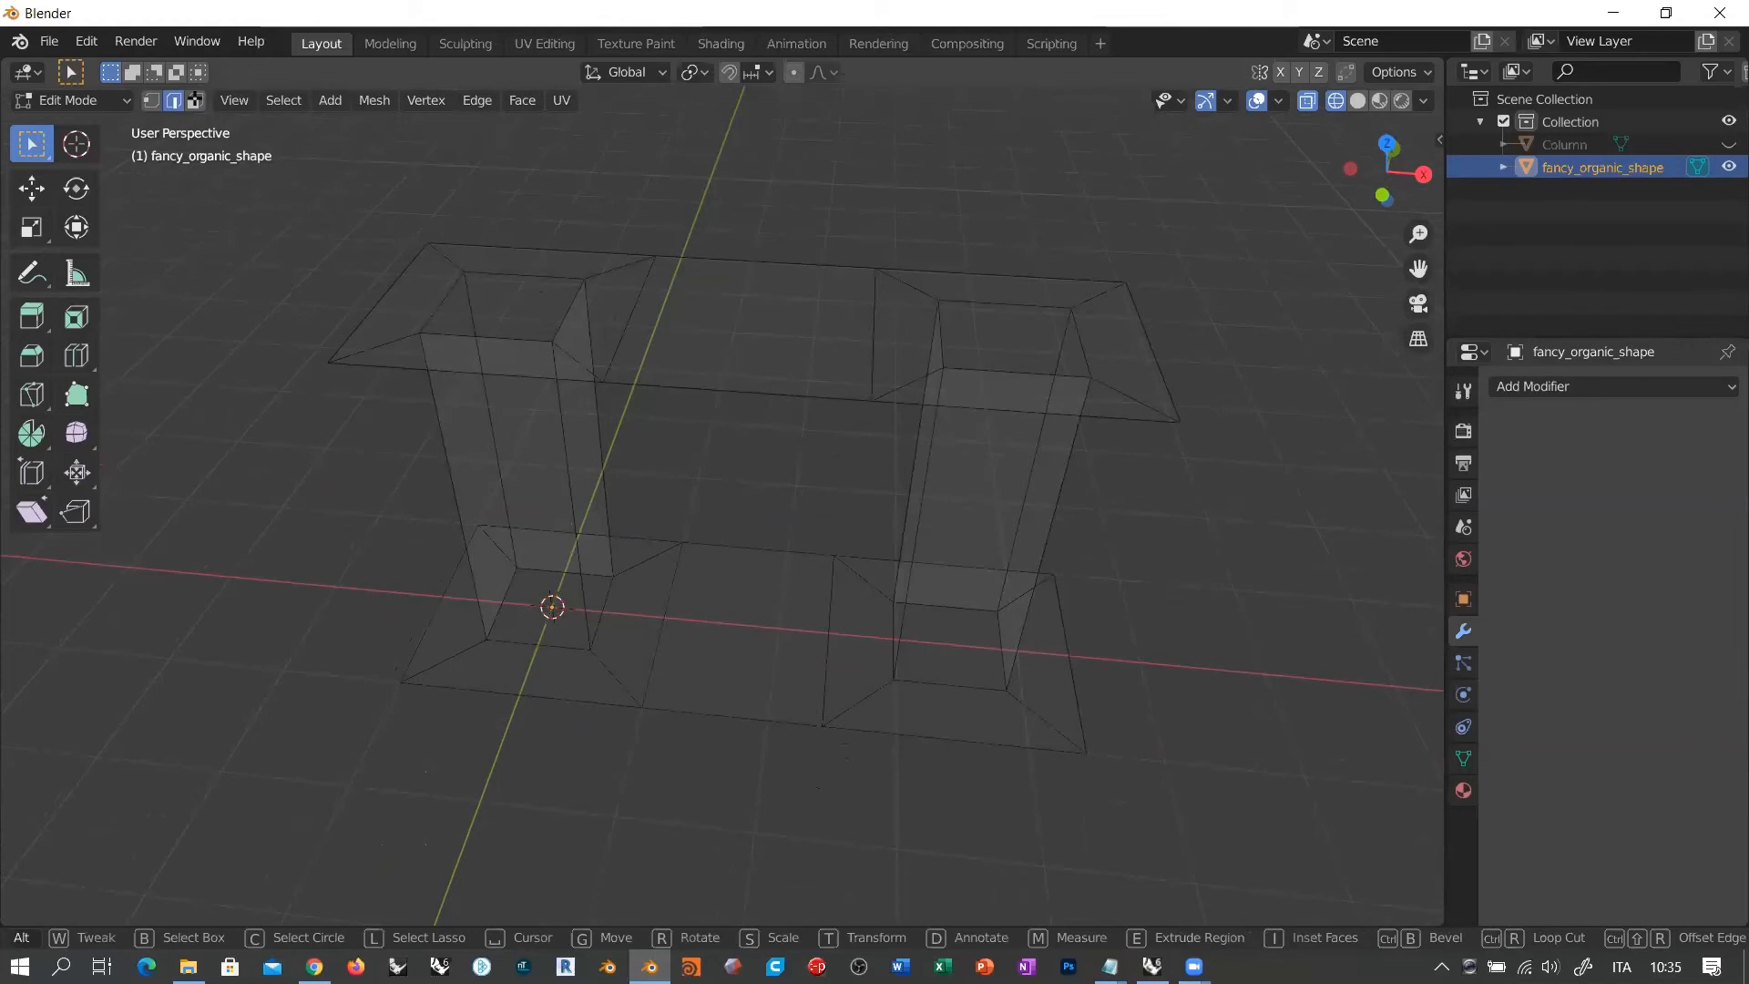
# Step: In face selection mode, select the vertical face loops on all four sides of the column at the origin
pyautogui.click(195, 100)
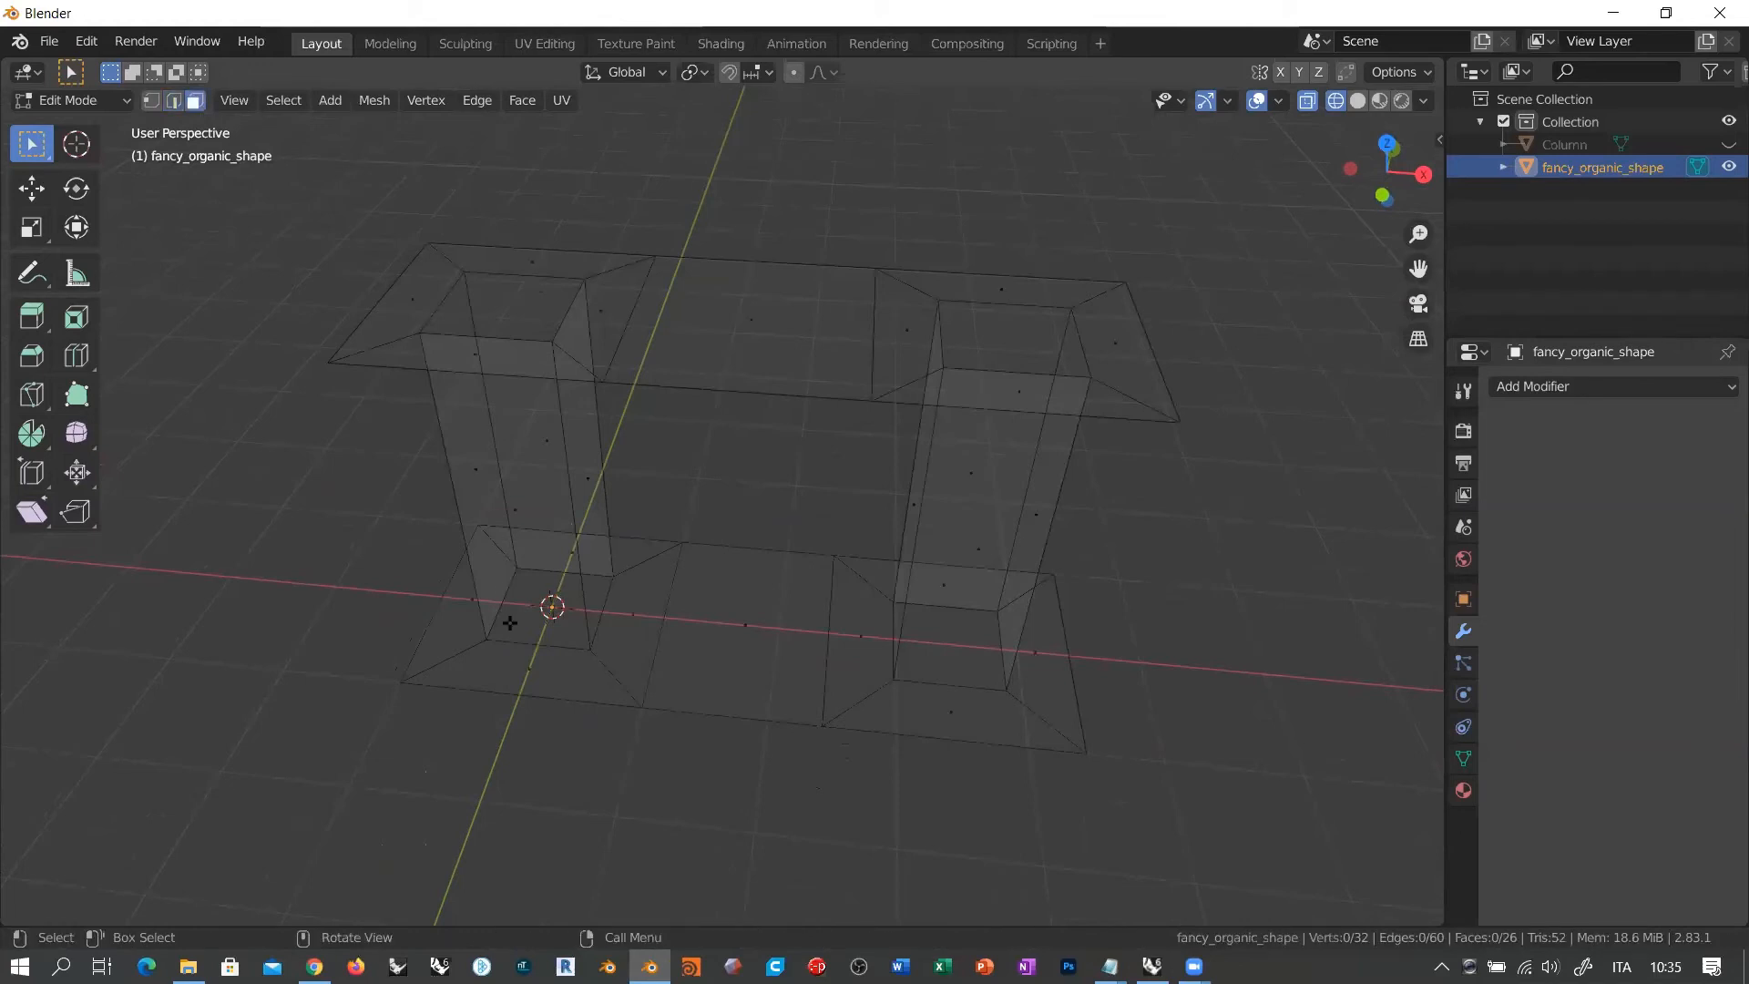
pyautogui.keyDown('alt'); pyautogui.click(538, 645); pyautogui.keyUp('alt')
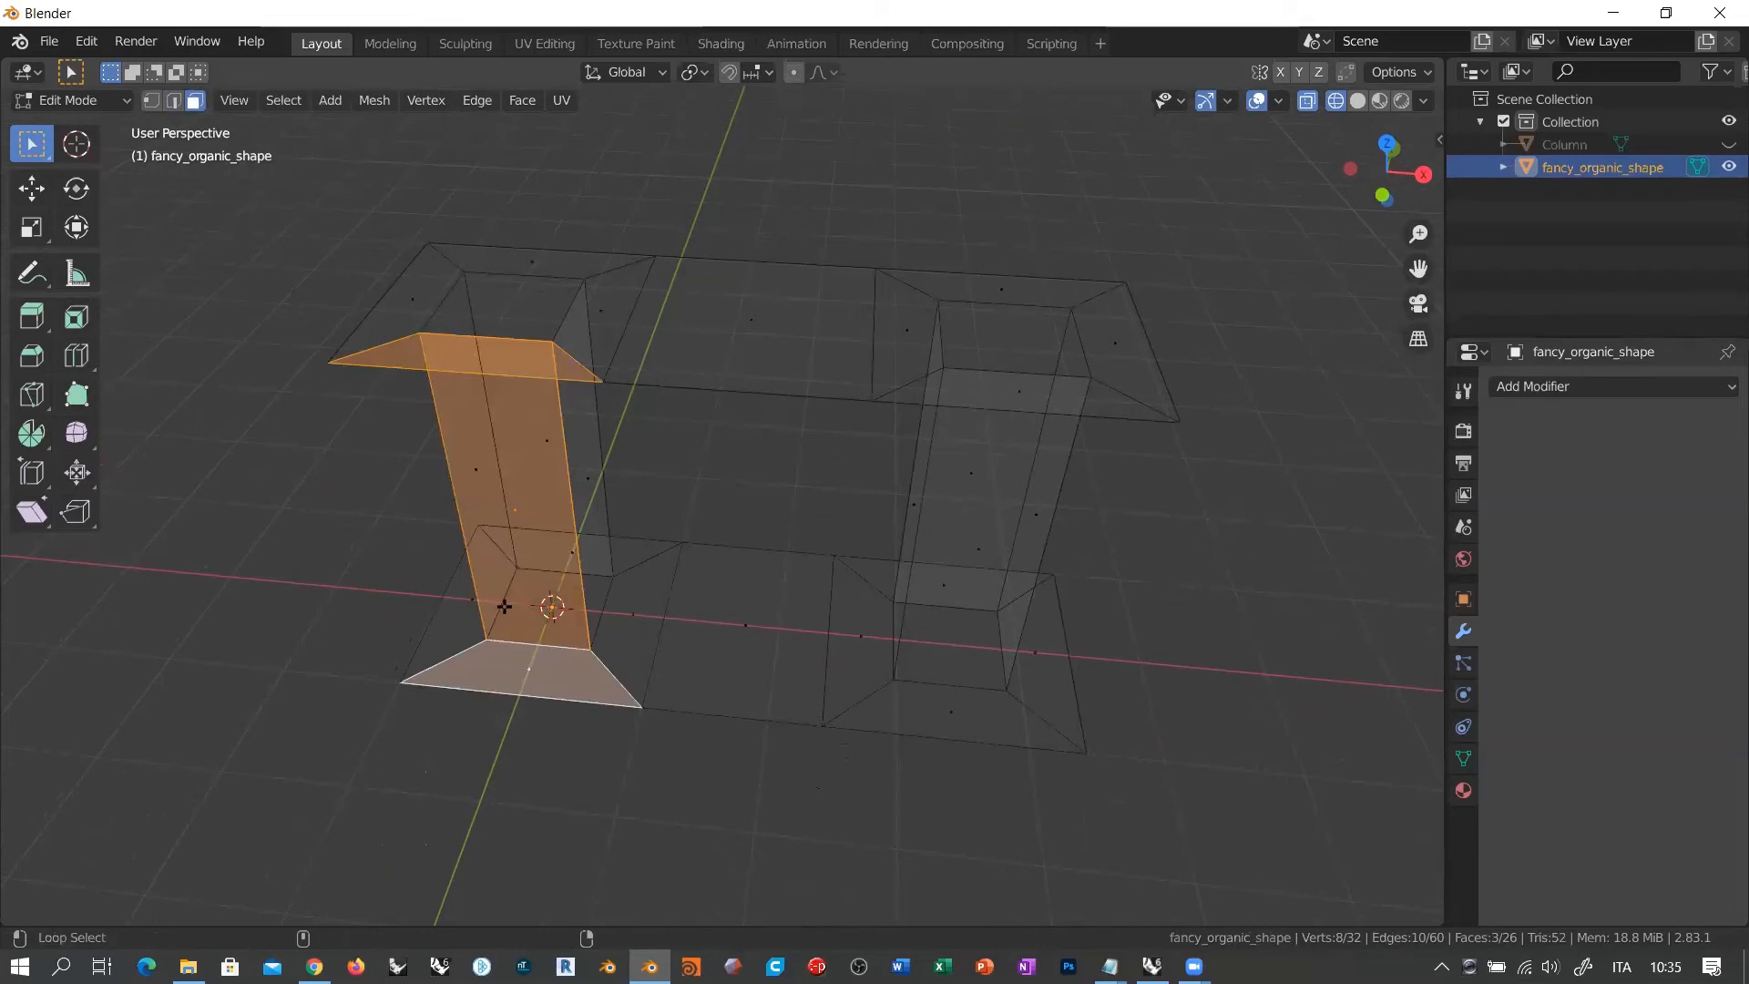
pyautogui.keyDown('alt'); pyautogui.keyDown('shift'); pyautogui.click(456, 413); pyautogui.keyUp('shift'); pyautogui.keyUp('alt')
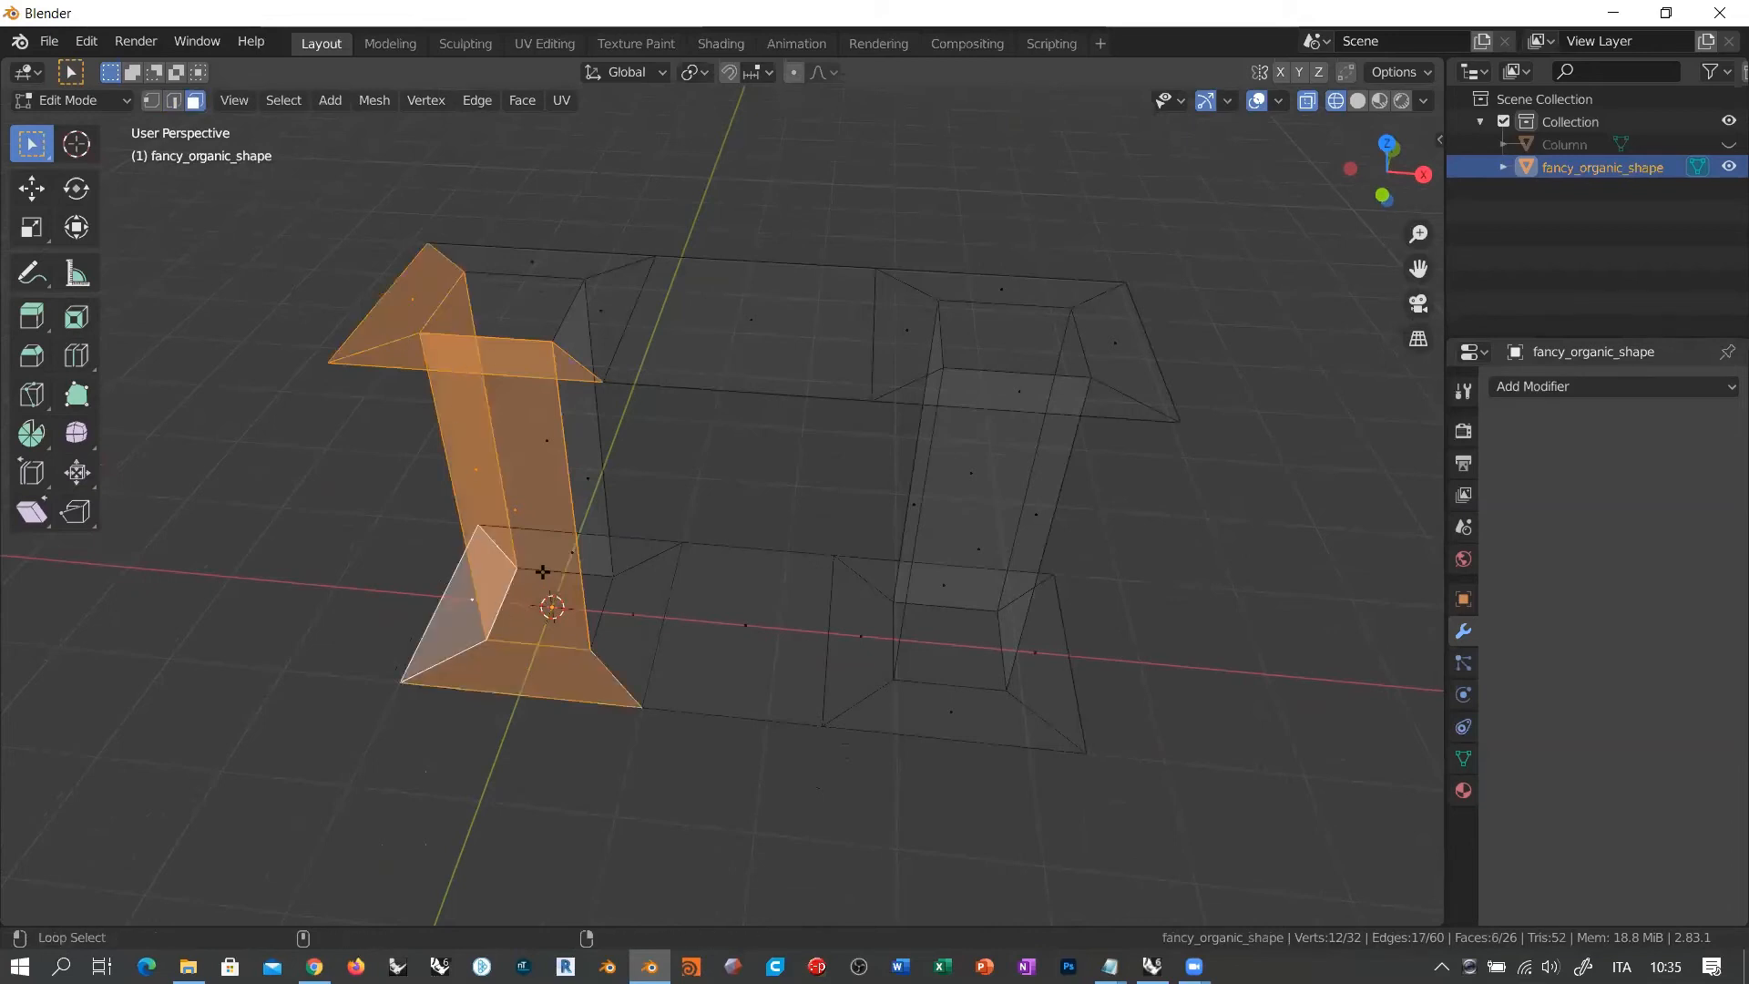
pyautogui.keyDown('alt'); pyautogui.keyDown('shift'); pyautogui.click(559, 262); pyautogui.keyUp('shift'); pyautogui.keyUp('alt')
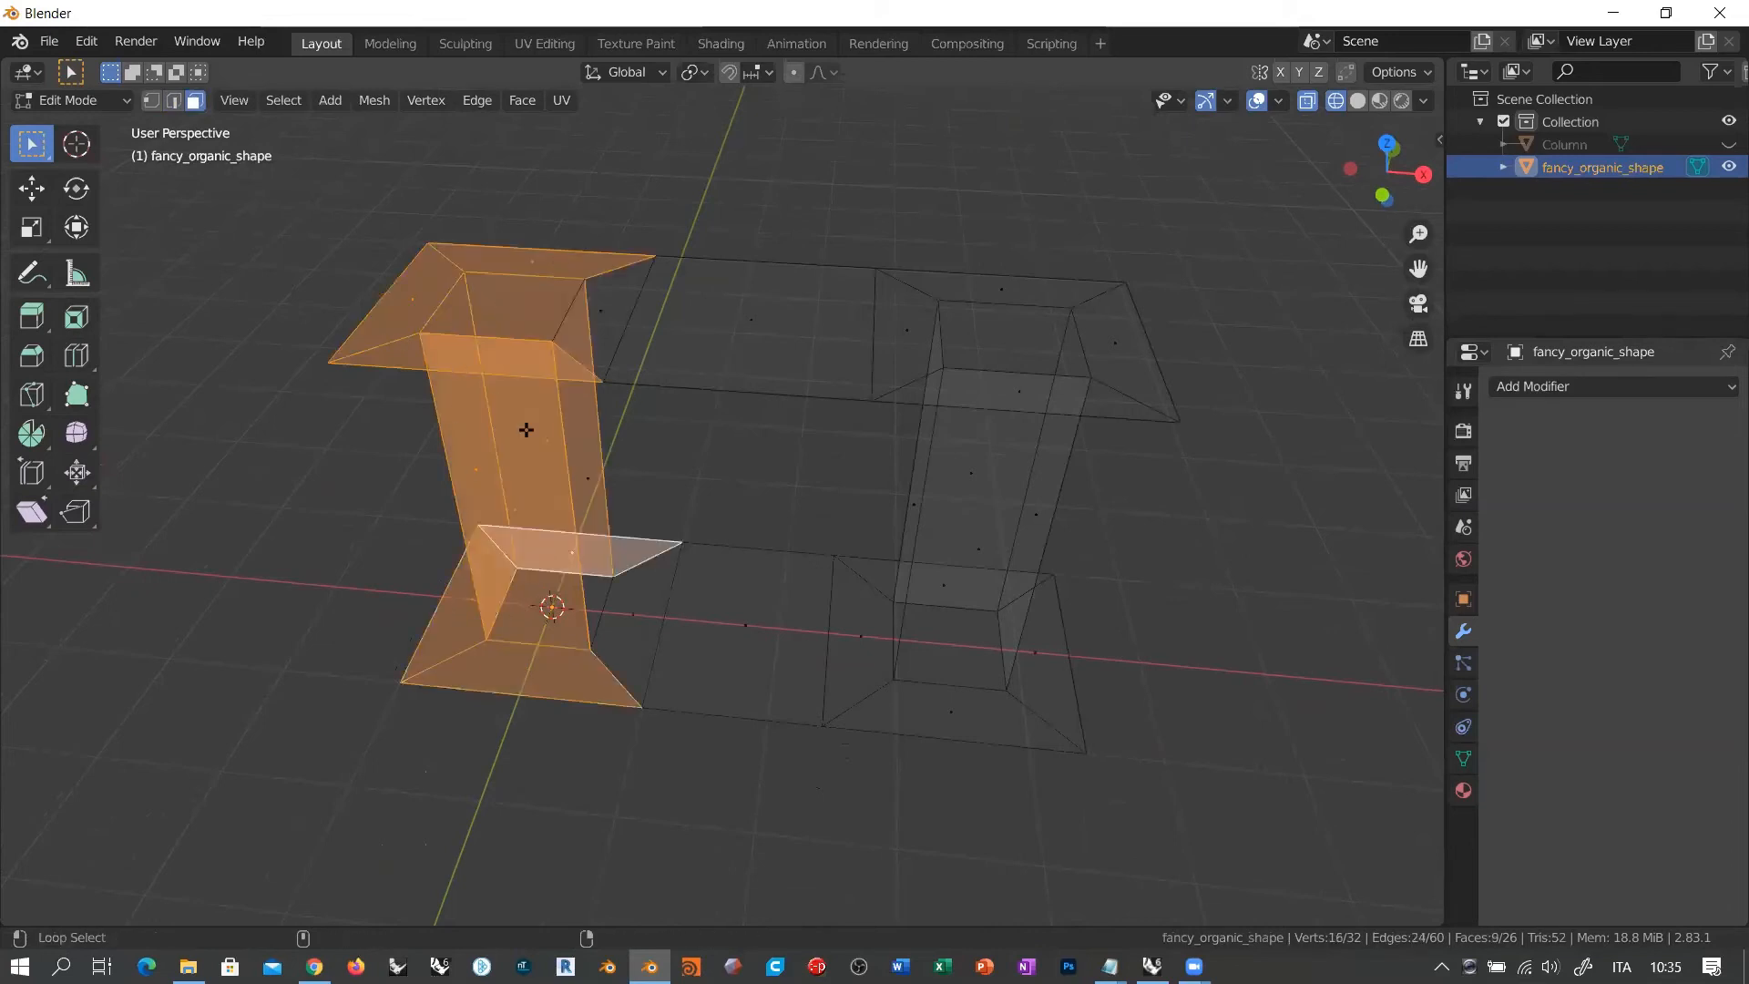
pyautogui.keyDown('alt'); pyautogui.keyDown('shift'); pyautogui.click(602, 605); pyautogui.keyUp('shift'); pyautogui.keyUp('alt')
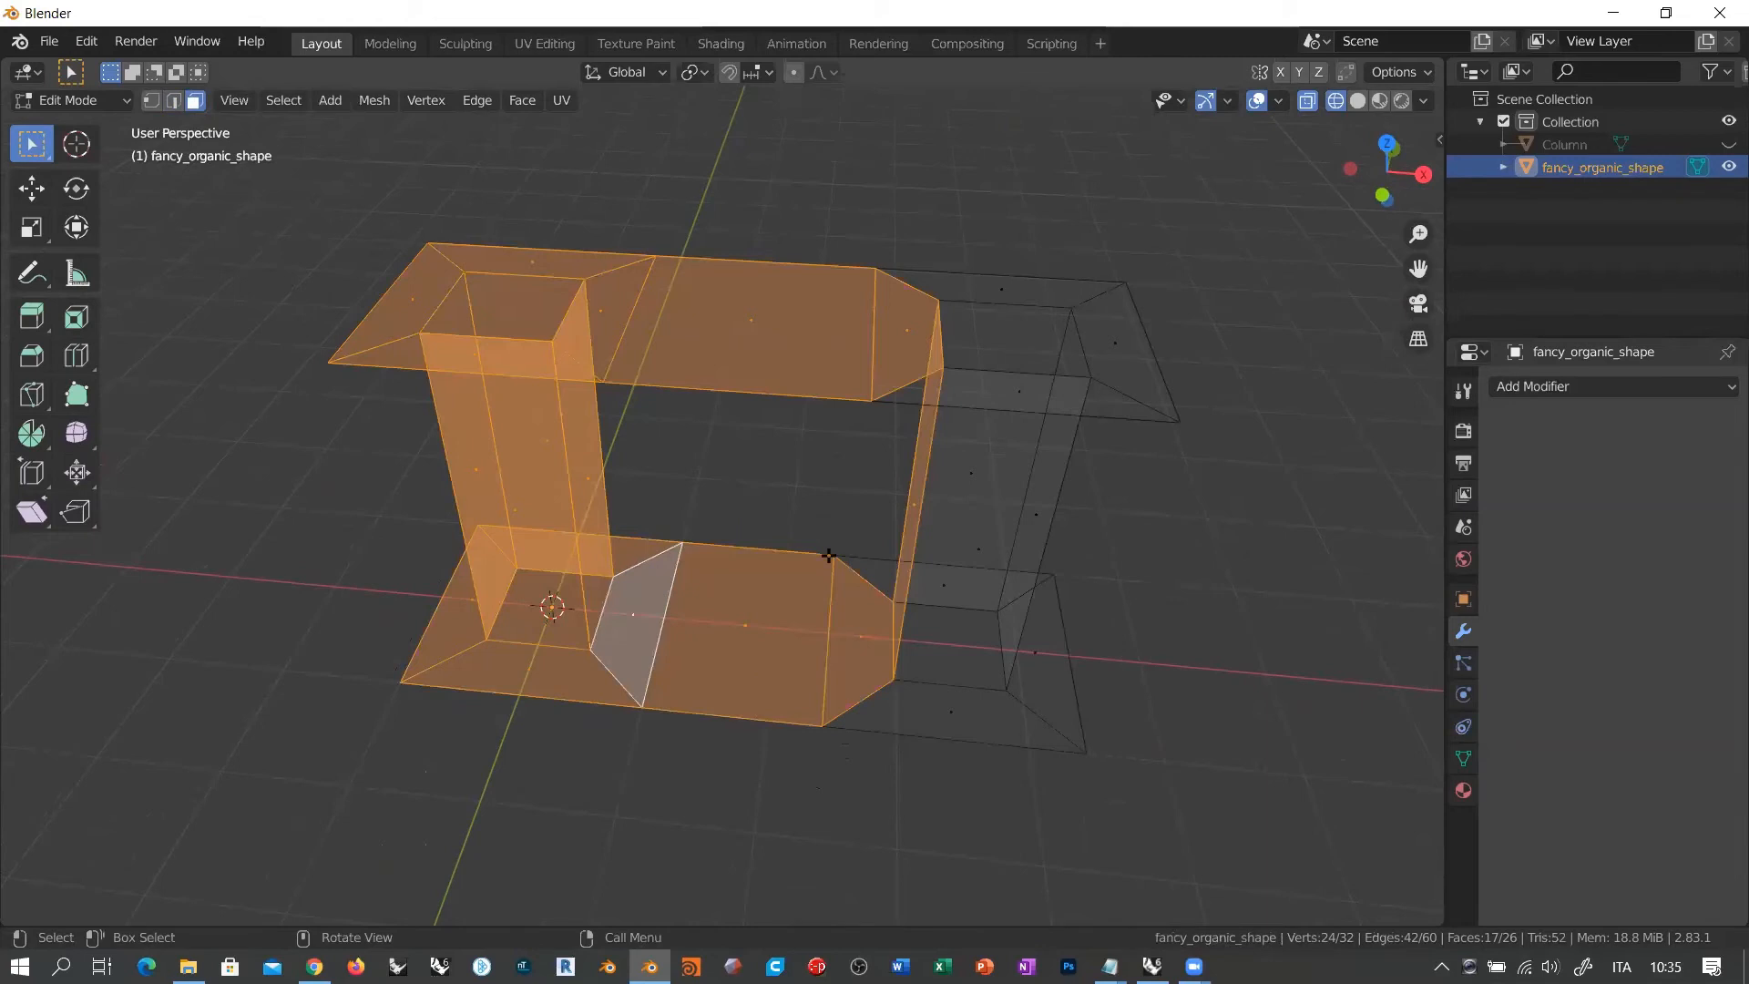
# Step: Extend the selection with the remaining vertical face loops of the second column until the whole mesh is selected
pyautogui.moveTo(964, 625); pyautogui.dragTo(663, 647, button='middle')
pyautogui.keyDown('alt'); pyautogui.keyDown('shift'); pyautogui.click(822, 656); pyautogui.keyUp('shift'); pyautogui.keyUp('alt')
pyautogui.keyDown('alt'); pyautogui.keyDown('shift'); pyautogui.click(822, 653); pyautogui.keyUp('shift'); pyautogui.keyUp('alt')
pyautogui.keyDown('alt'); pyautogui.keyDown('shift'); pyautogui.click(649, 606); pyautogui.keyUp('shift'); pyautogui.keyUp('alt')
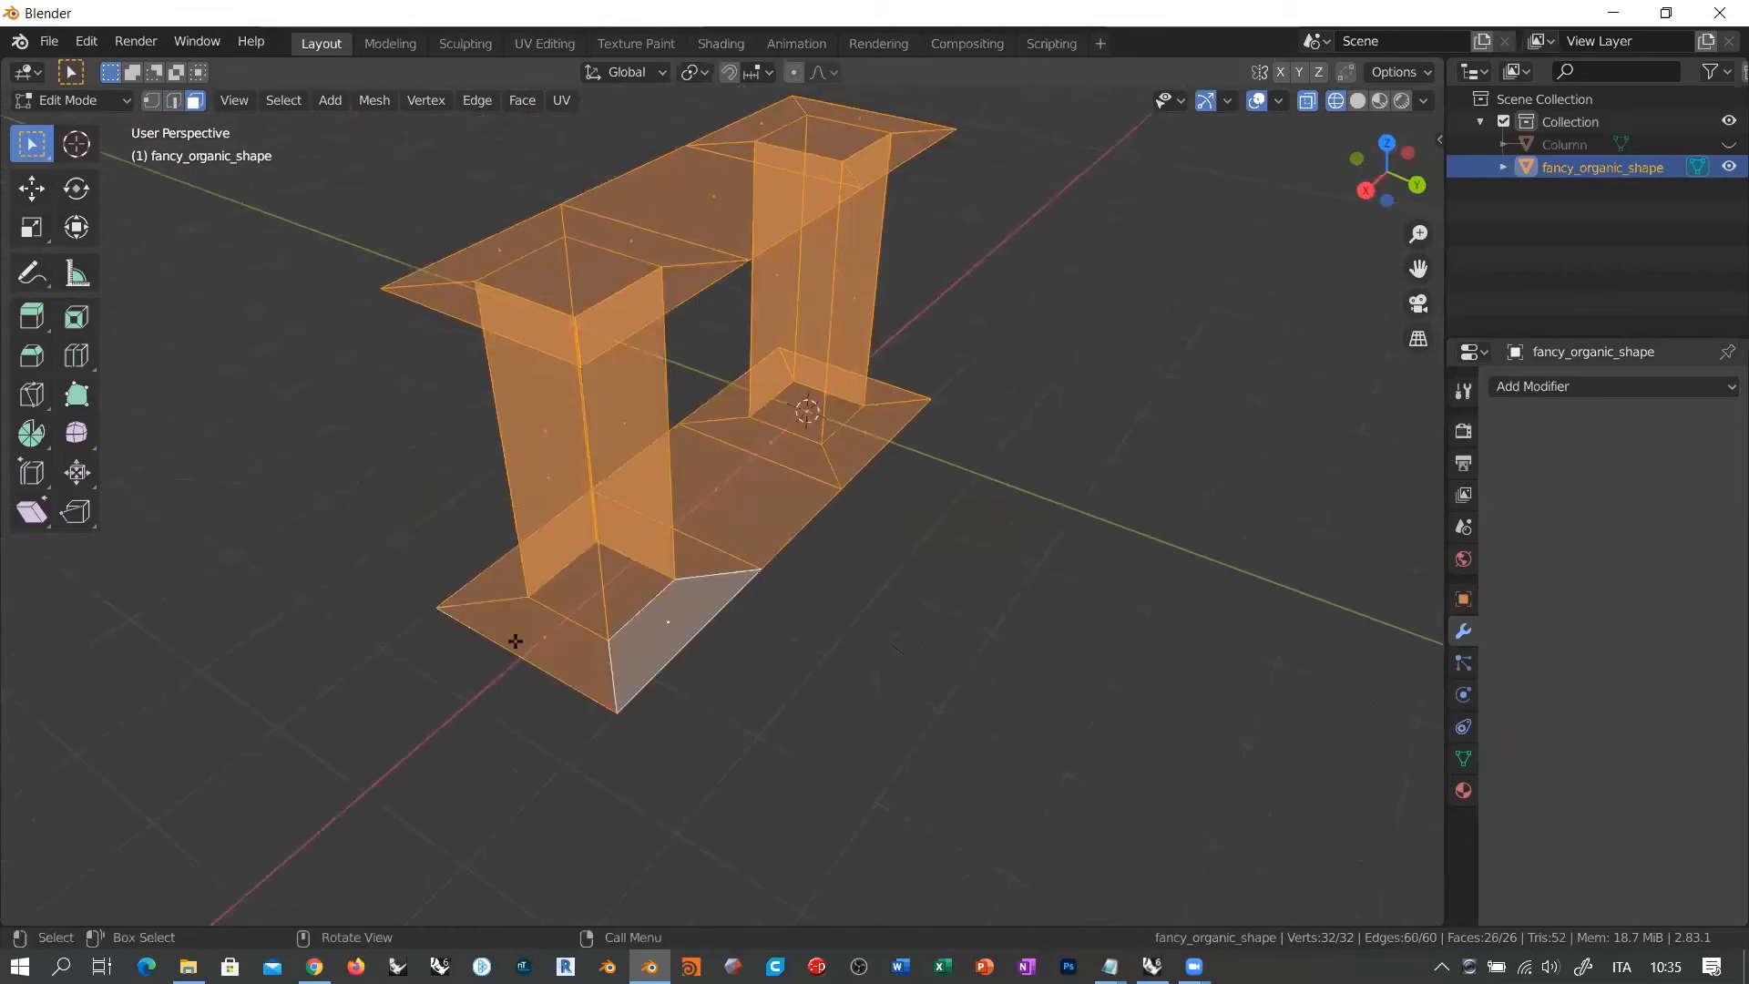
pyautogui.moveTo(515, 639); pyautogui.dragTo(847, 621, button='middle')
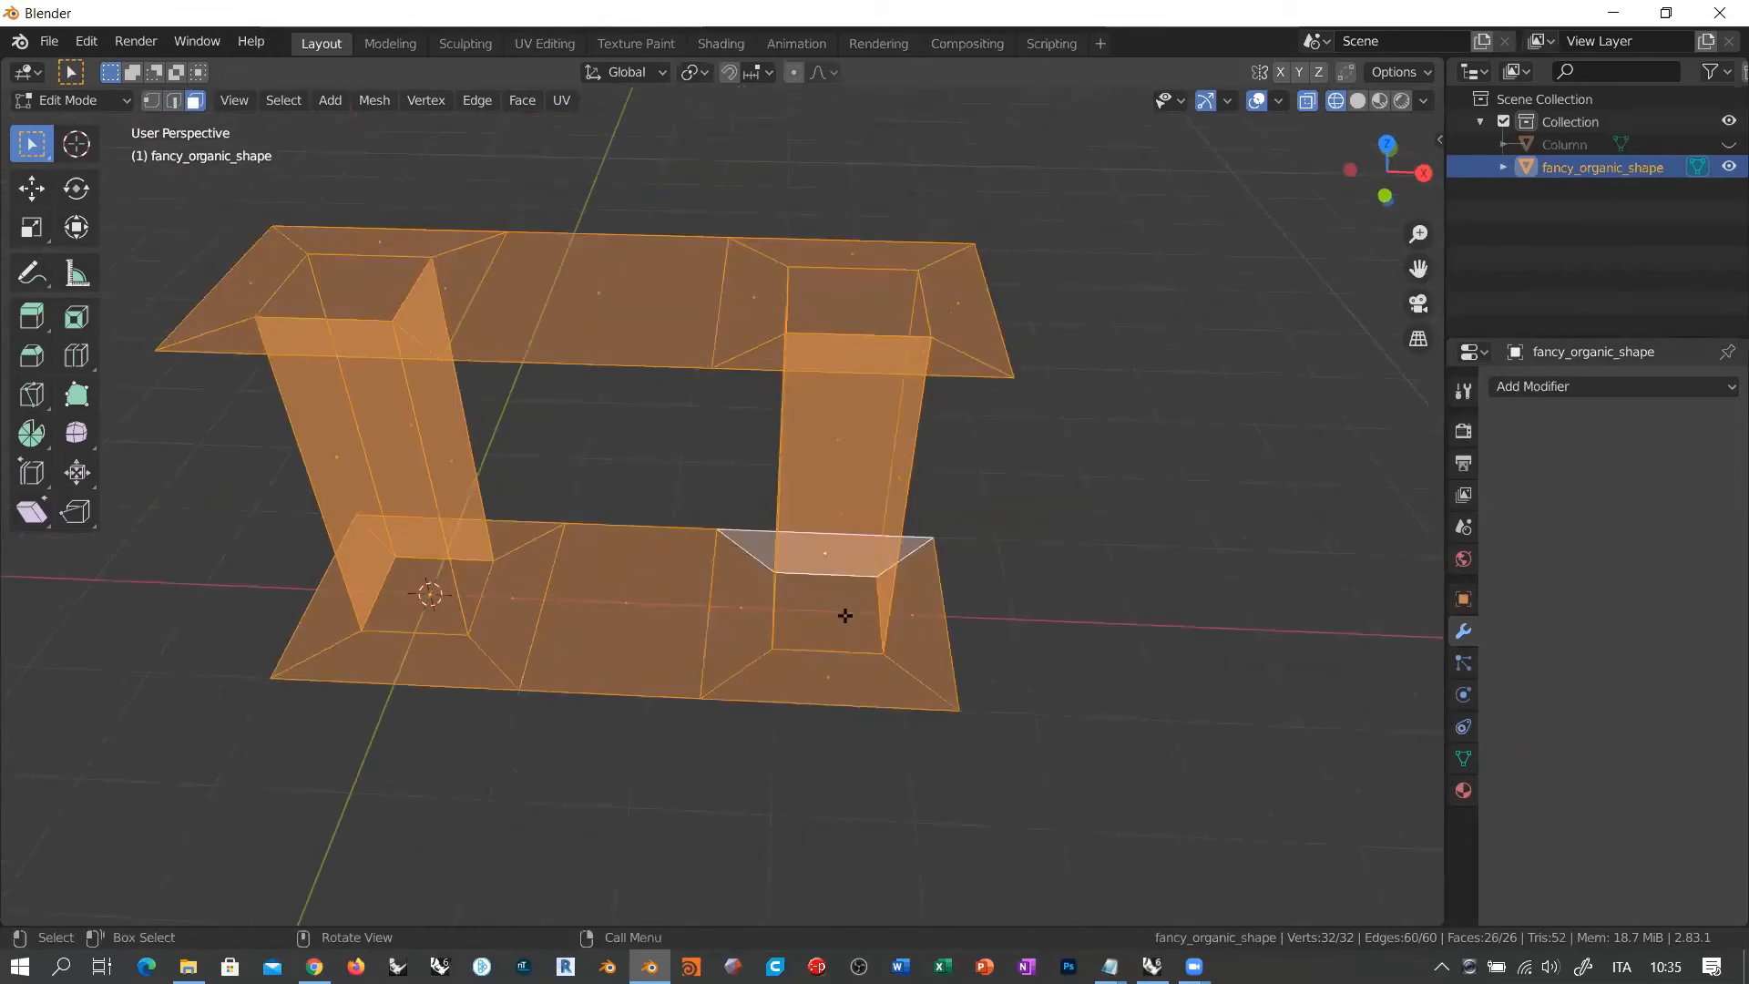
pyautogui.moveTo(695, 558); pyautogui.dragTo(726, 602, button='middle')
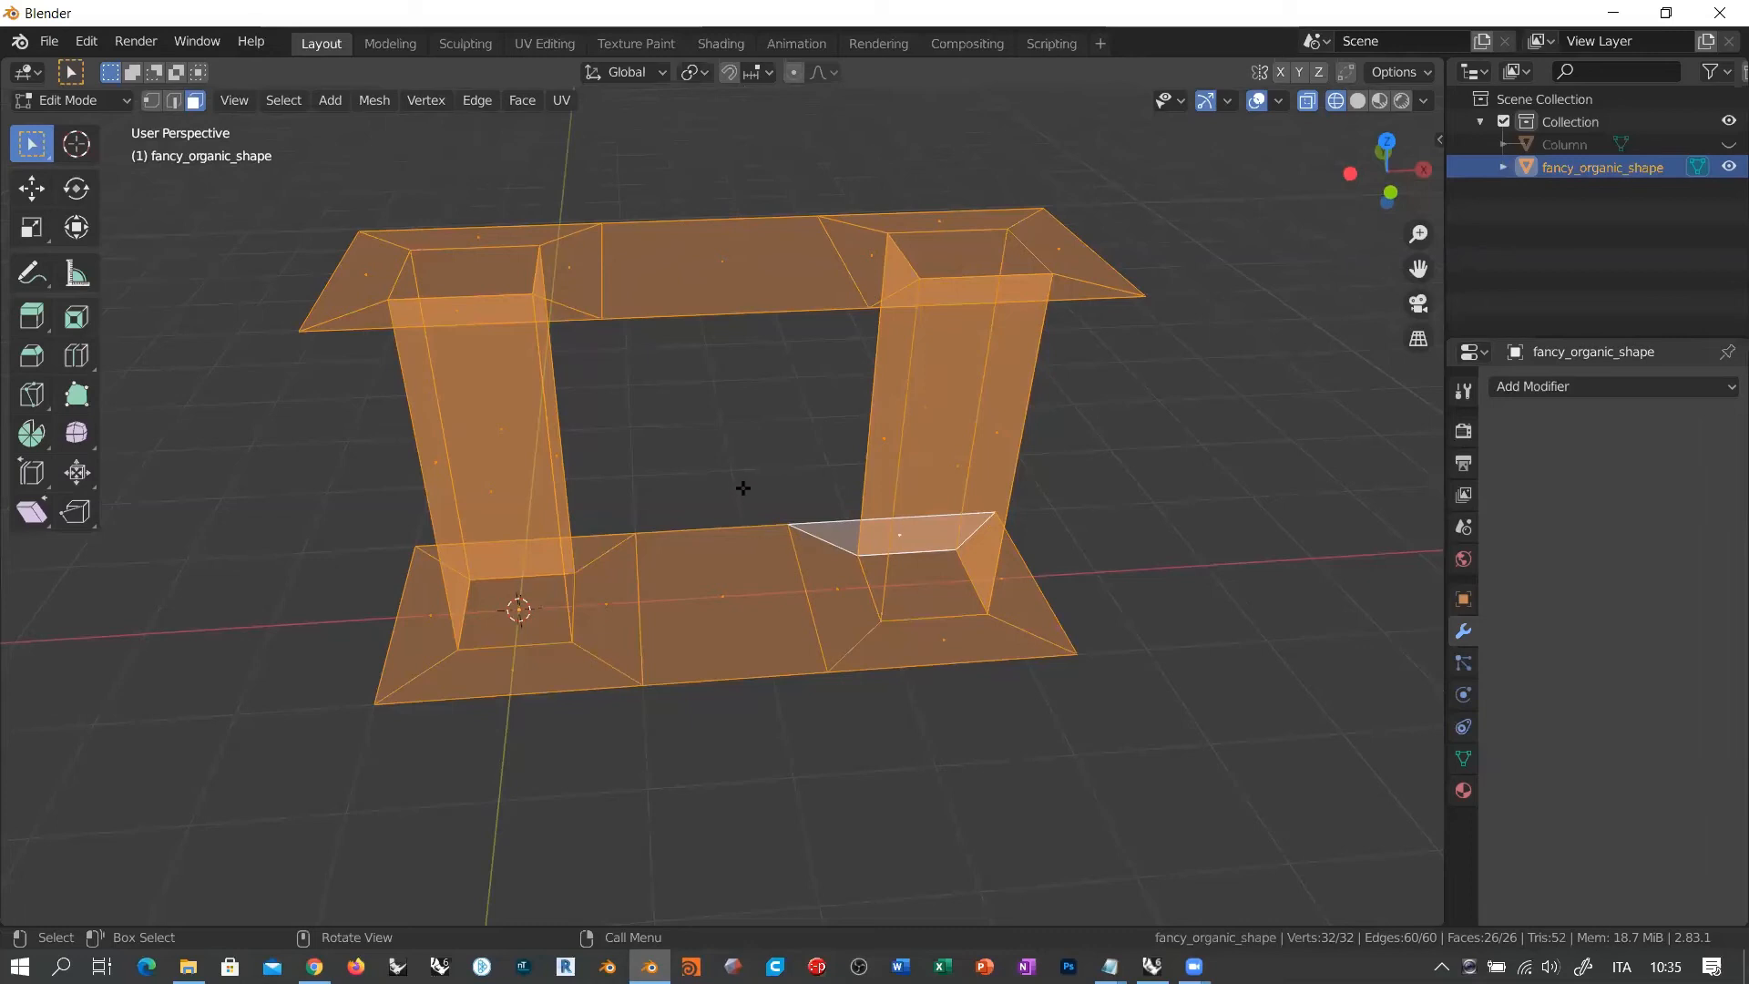
# Step: Select the face loops running around the shafts of both columns
pyautogui.keyDown('alt'); pyautogui.click(552, 476); pyautogui.keyUp('alt')
pyautogui.moveTo(866, 478); pyautogui.dragTo(878, 445, button='middle')
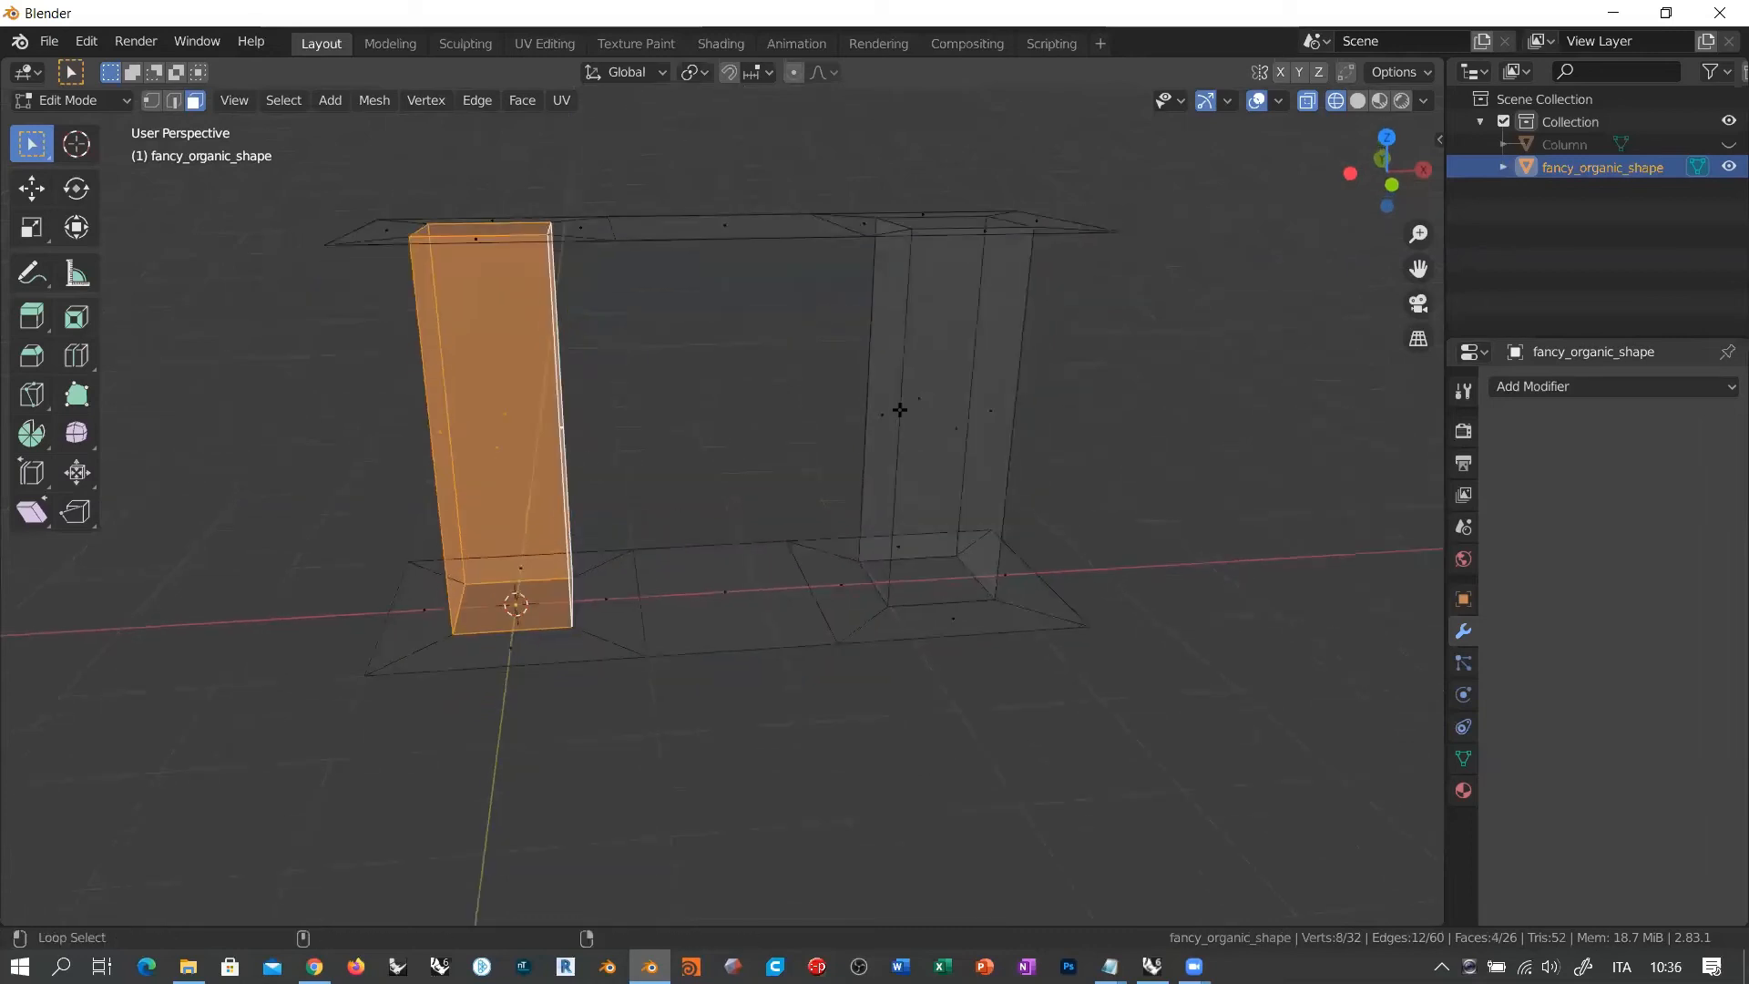
pyautogui.keyDown('alt'); pyautogui.keyDown('shift'); pyautogui.click(899, 410); pyautogui.keyUp('shift'); pyautogui.keyUp('alt')
pyautogui.moveTo(746, 512); pyautogui.dragTo(714, 660, button='middle')
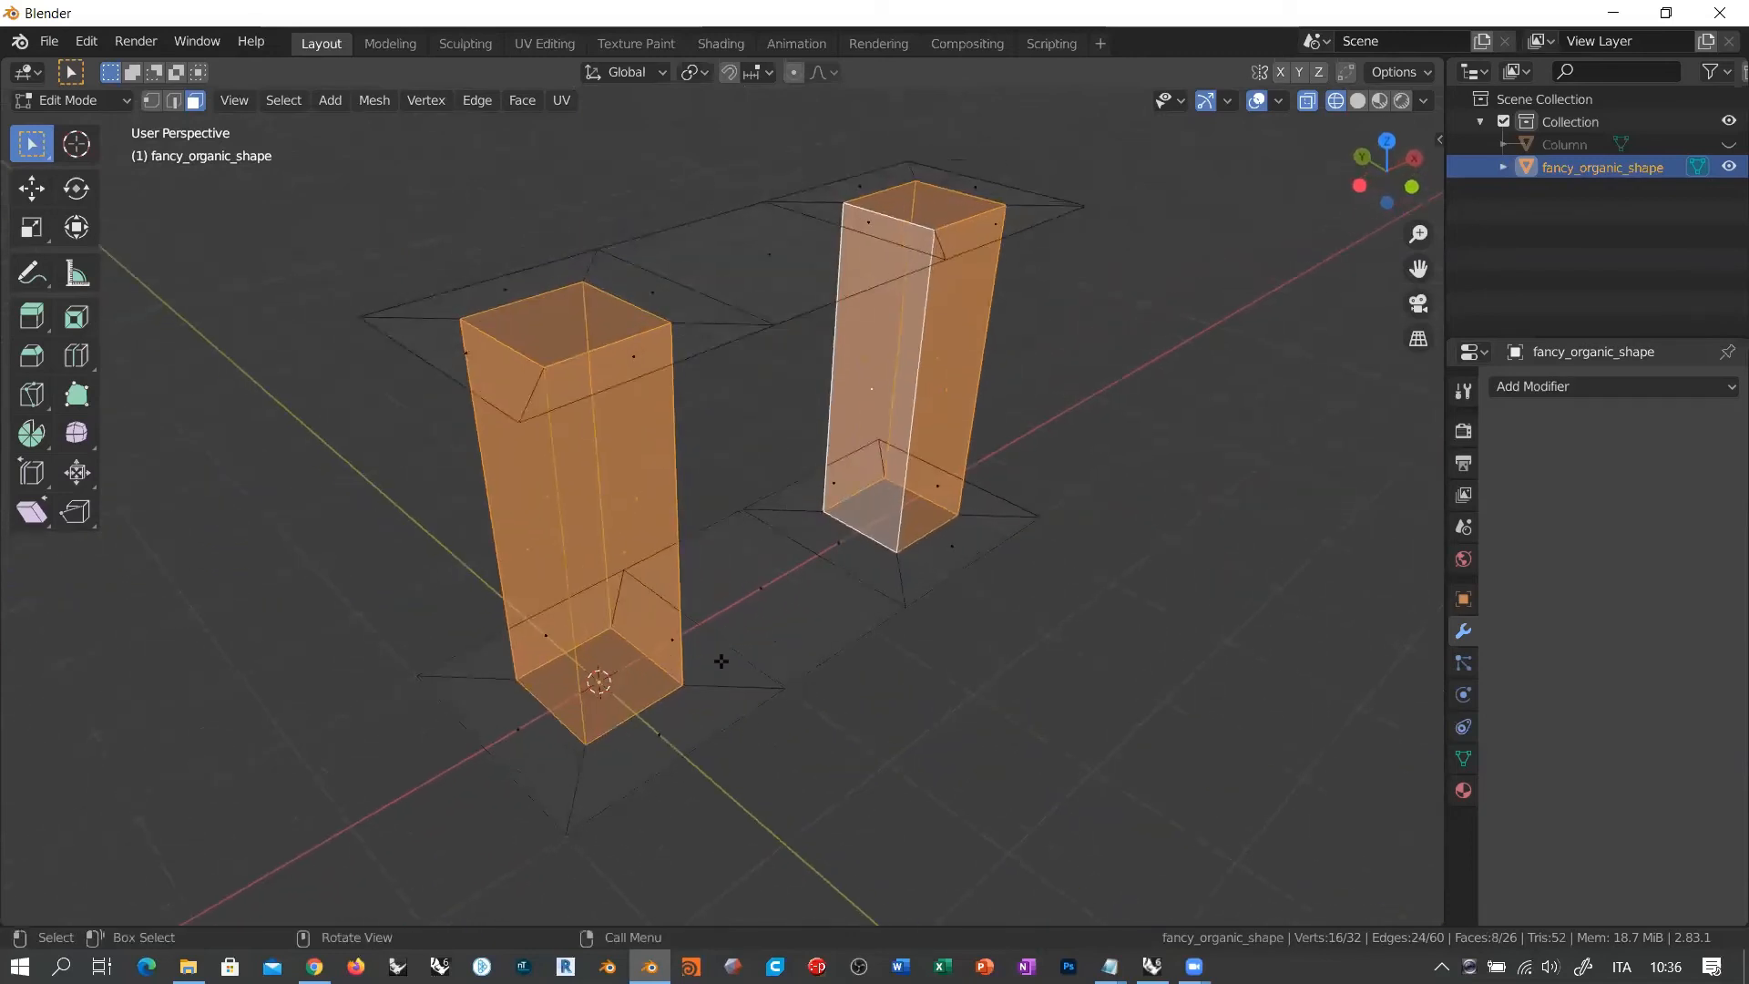
# Step: Select the square face rings around the bases of both columns instead
pyautogui.keyDown('alt'); pyautogui.click(580, 782); pyautogui.keyUp('alt')
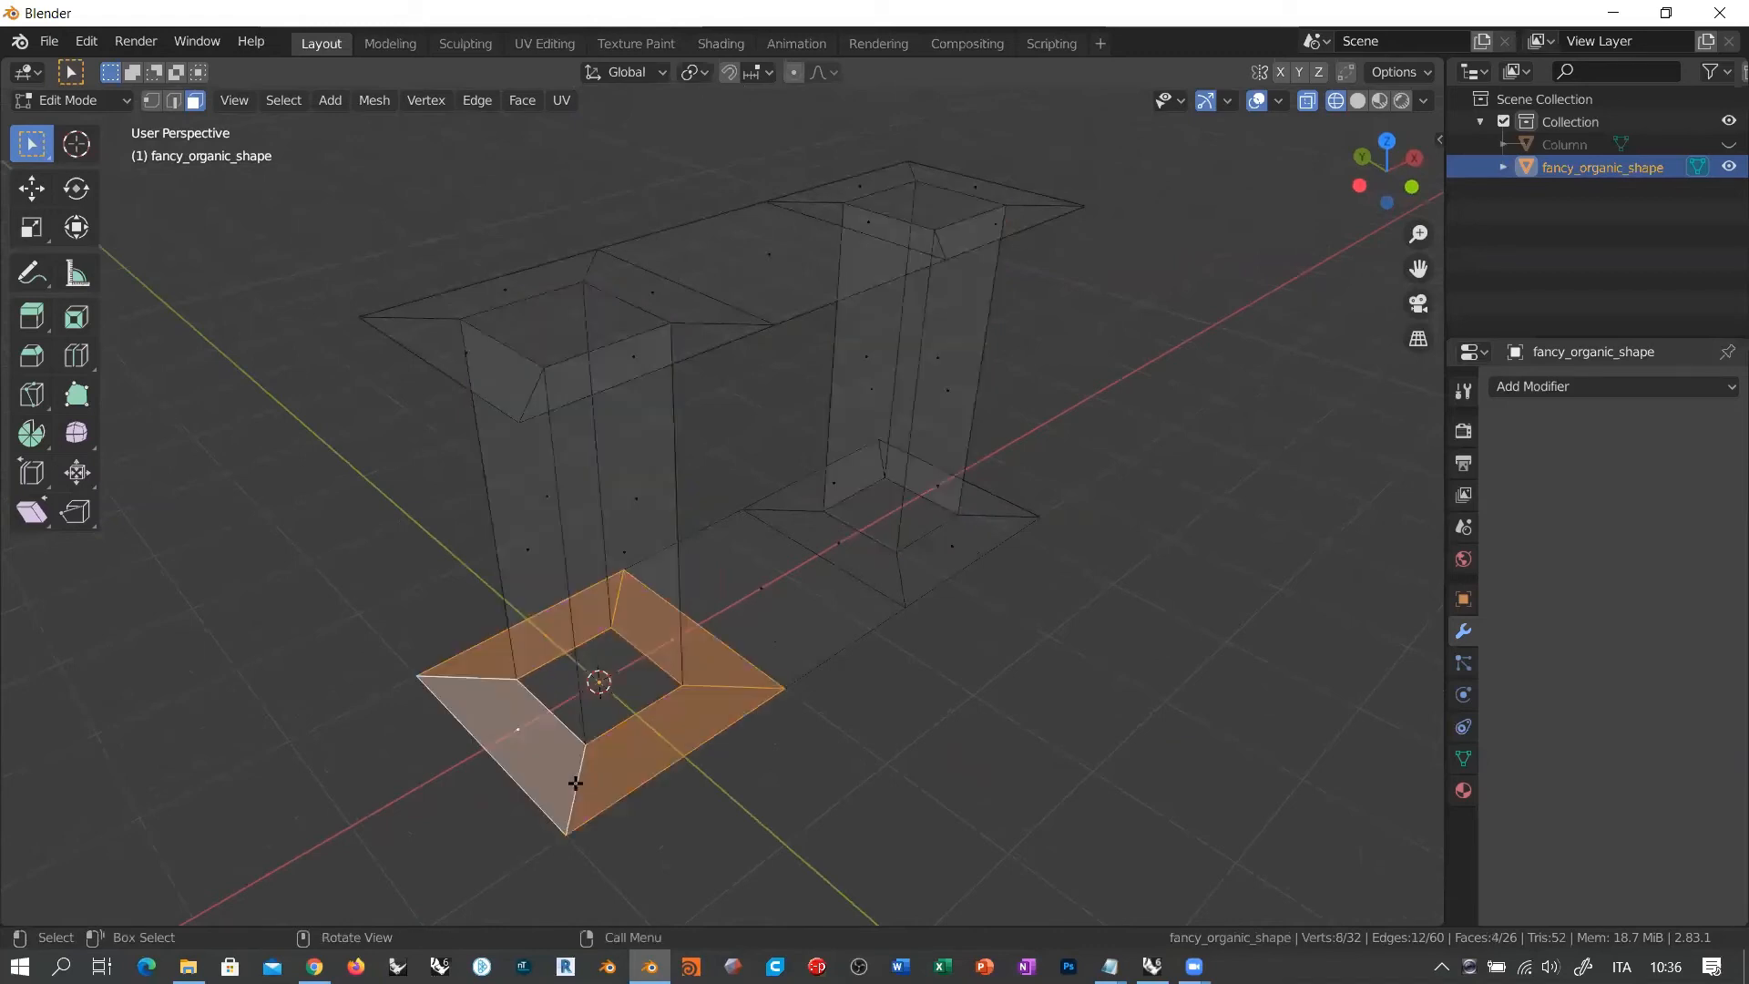
pyautogui.moveTo(993, 616); pyautogui.dragTo(859, 613, button='middle')
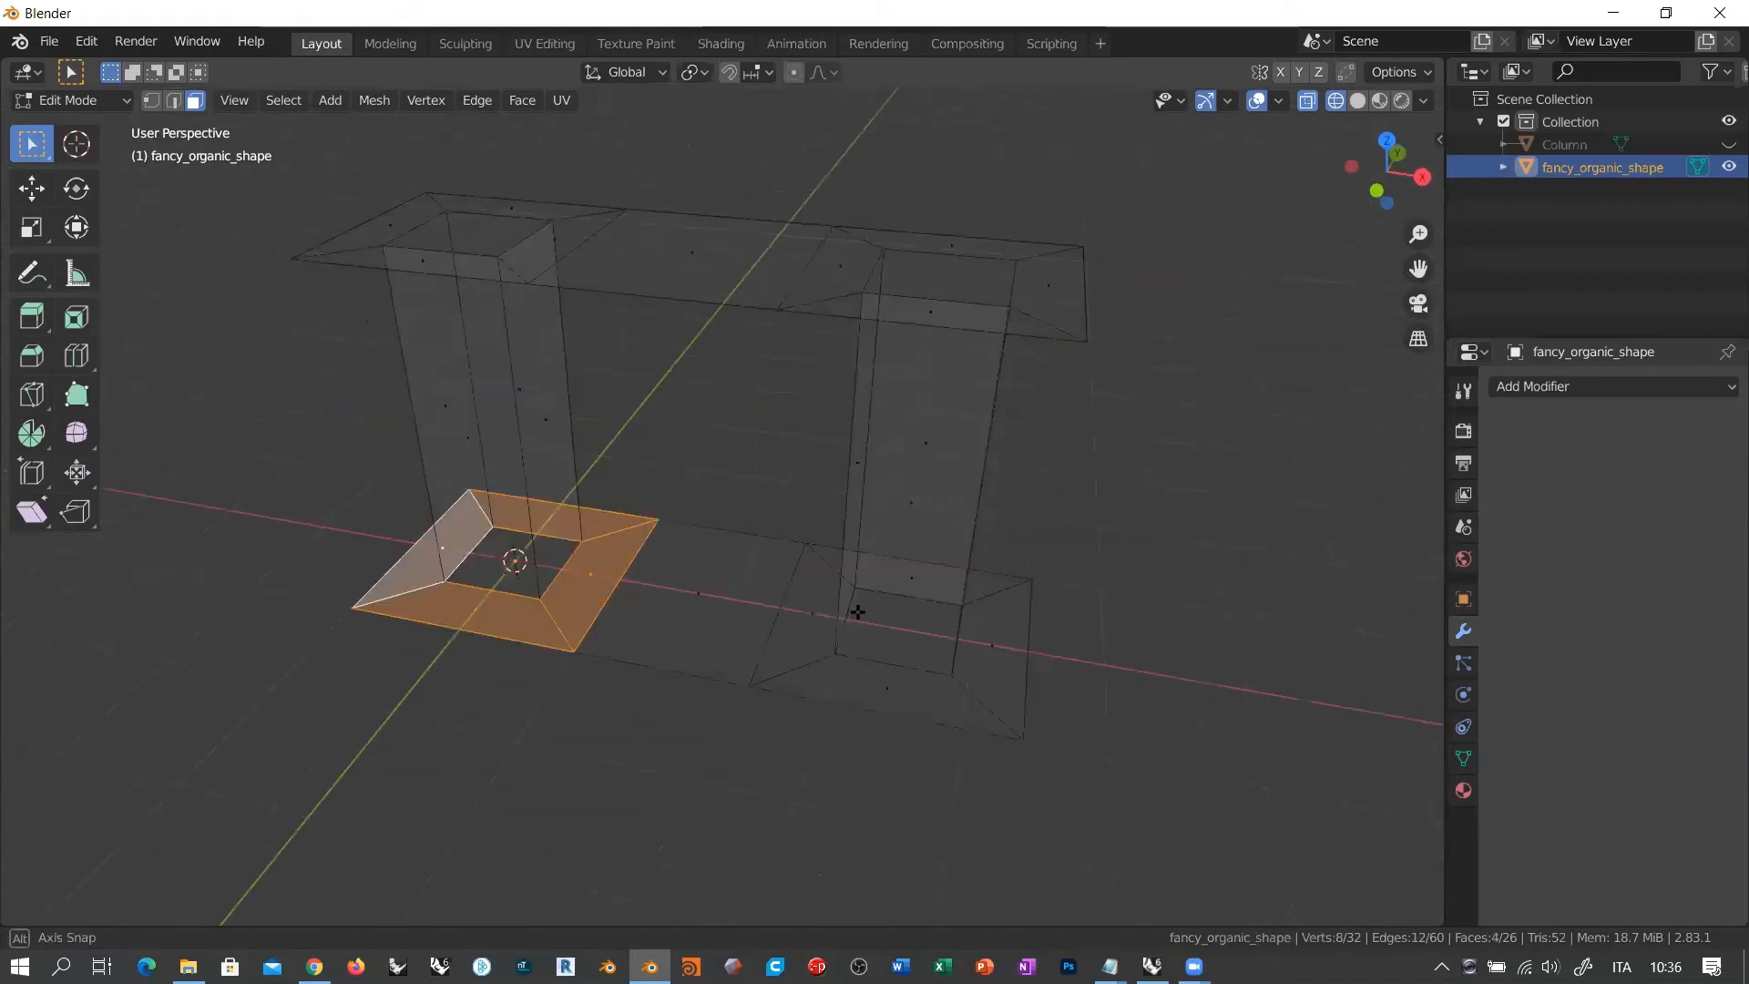
pyautogui.keyDown('alt'); pyautogui.keyDown('shift'); pyautogui.click(975, 703); pyautogui.keyUp('shift'); pyautogui.keyUp('alt')
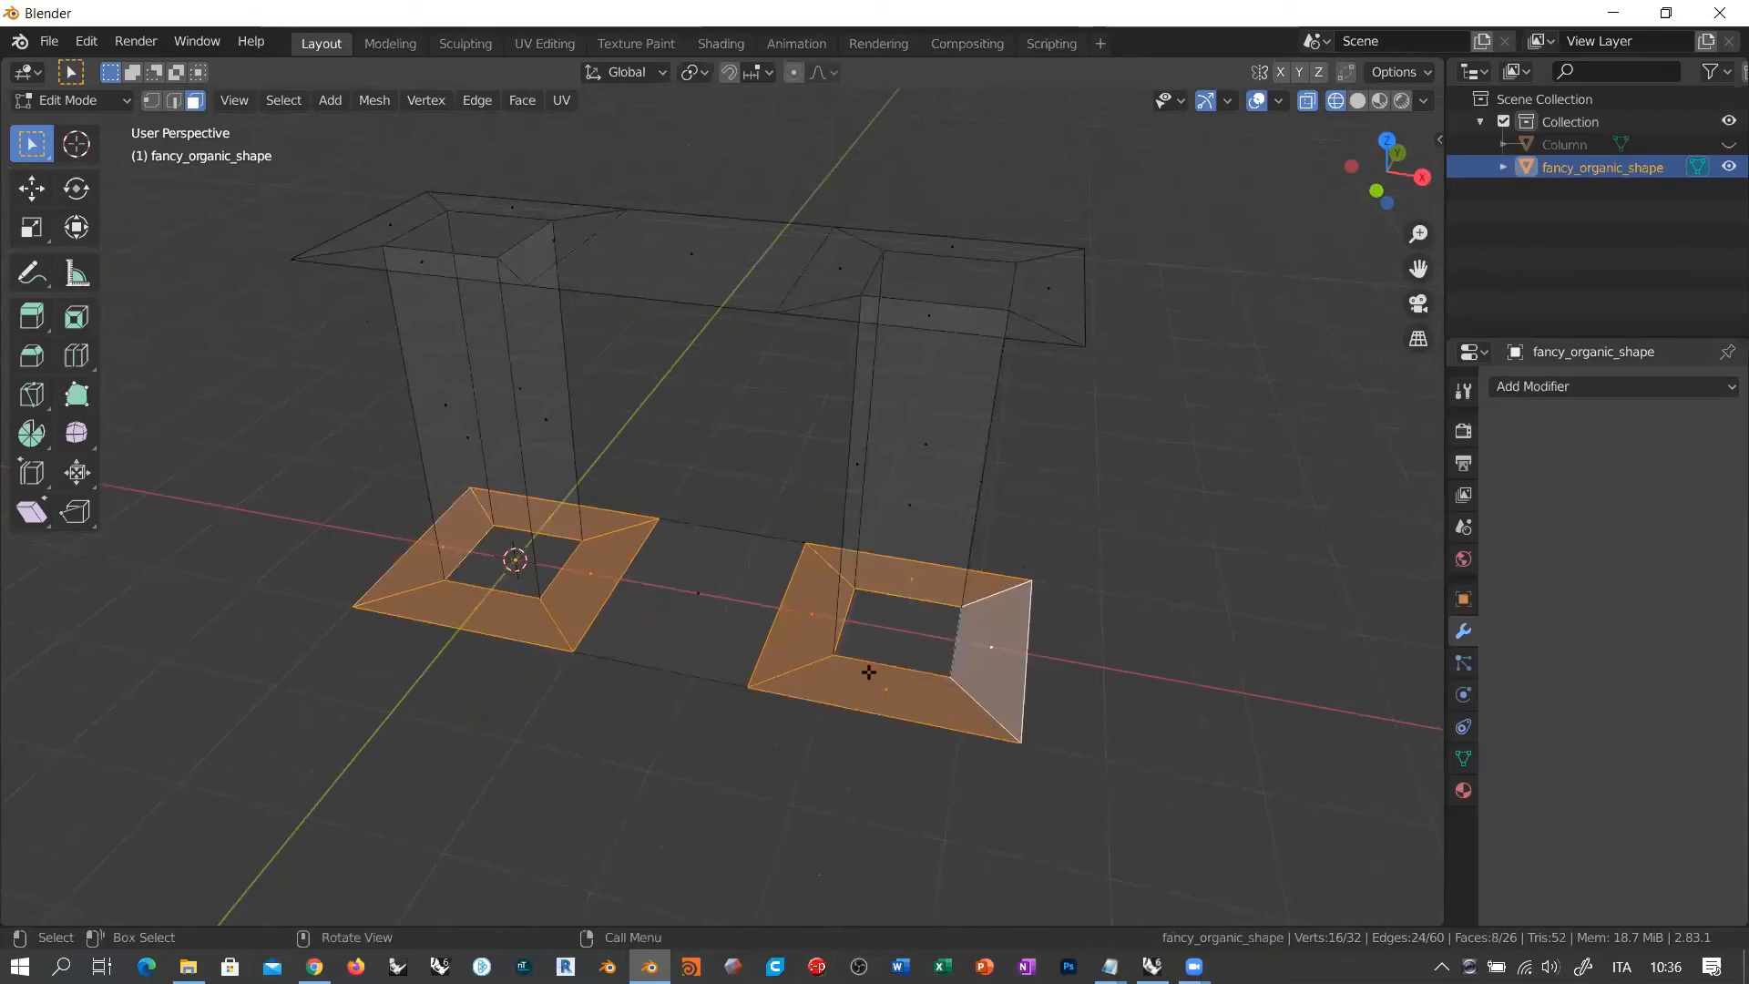
pyautogui.moveTo(762, 538); pyautogui.dragTo(671, 546, button='middle')
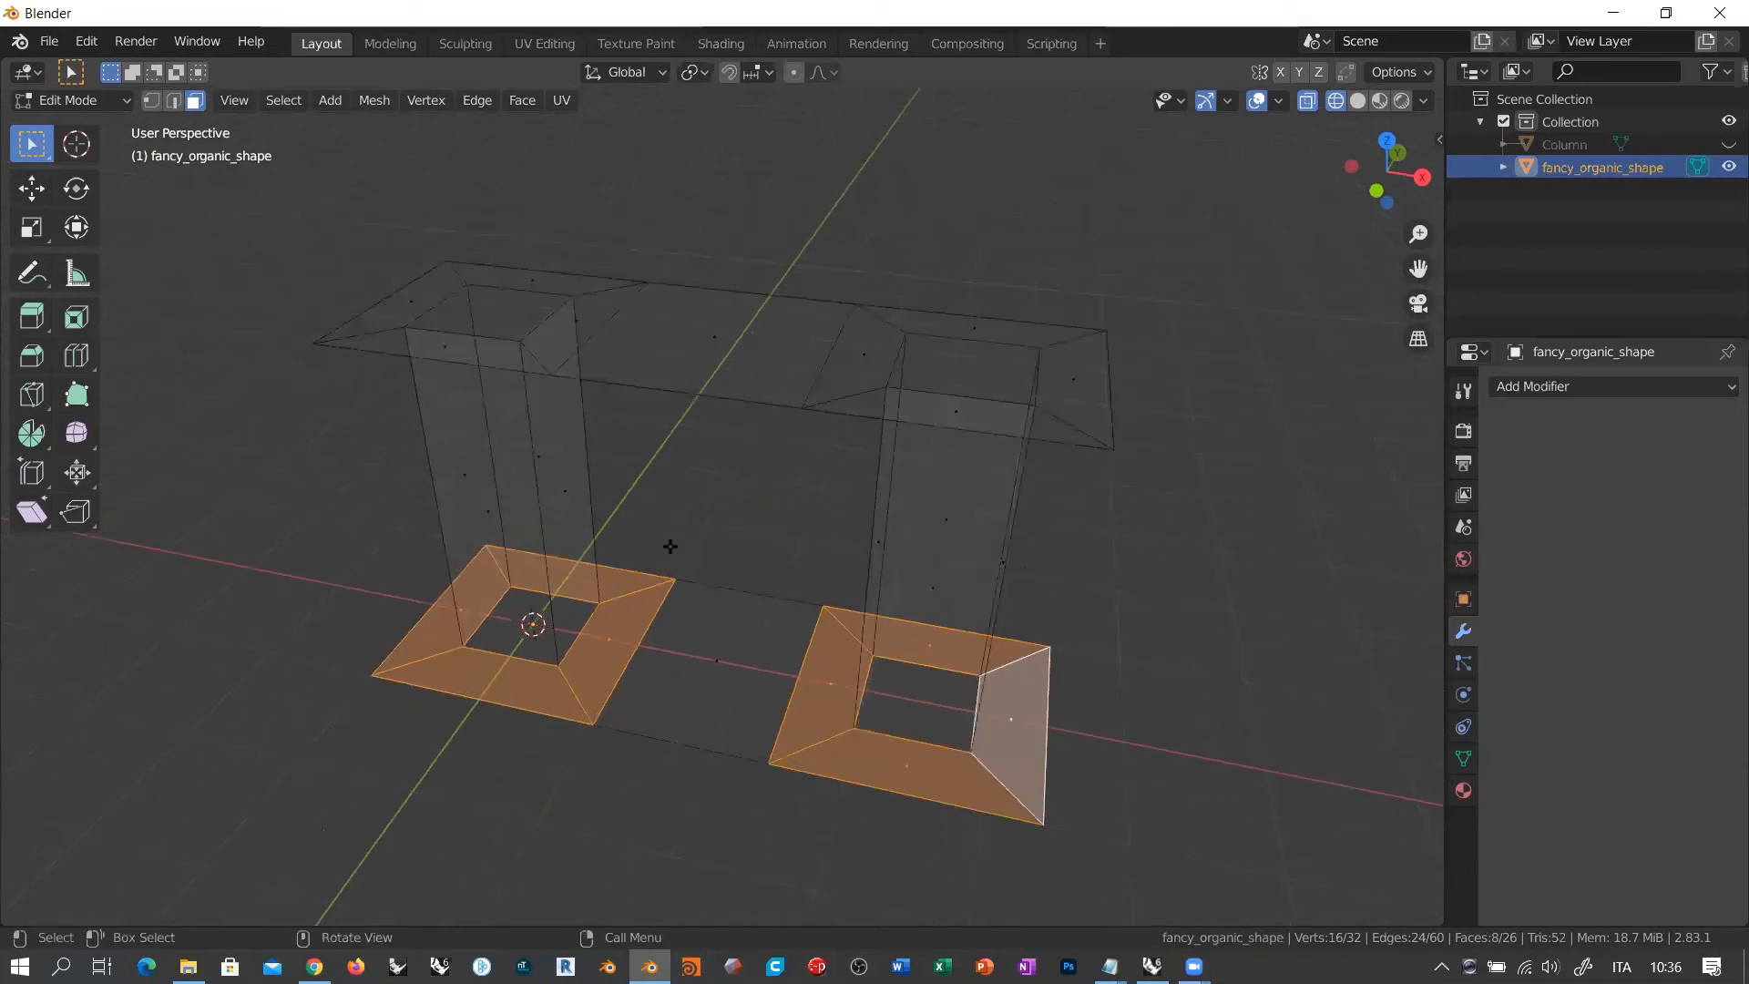
# Step: Add the face loops around both shafts and both flared column tops to the selection
pyautogui.keyDown('alt'); pyautogui.keyDown('shift'); pyautogui.click(589, 461); pyautogui.keyUp('shift'); pyautogui.keyUp('alt')
pyautogui.keyDown('alt'); pyautogui.keyDown('shift'); pyautogui.click(870, 507); pyautogui.keyUp('shift'); pyautogui.keyUp('alt')
pyautogui.keyDown('alt'); pyautogui.keyDown('shift'); pyautogui.click(1066, 417); pyautogui.keyUp('shift'); pyautogui.keyUp('alt')
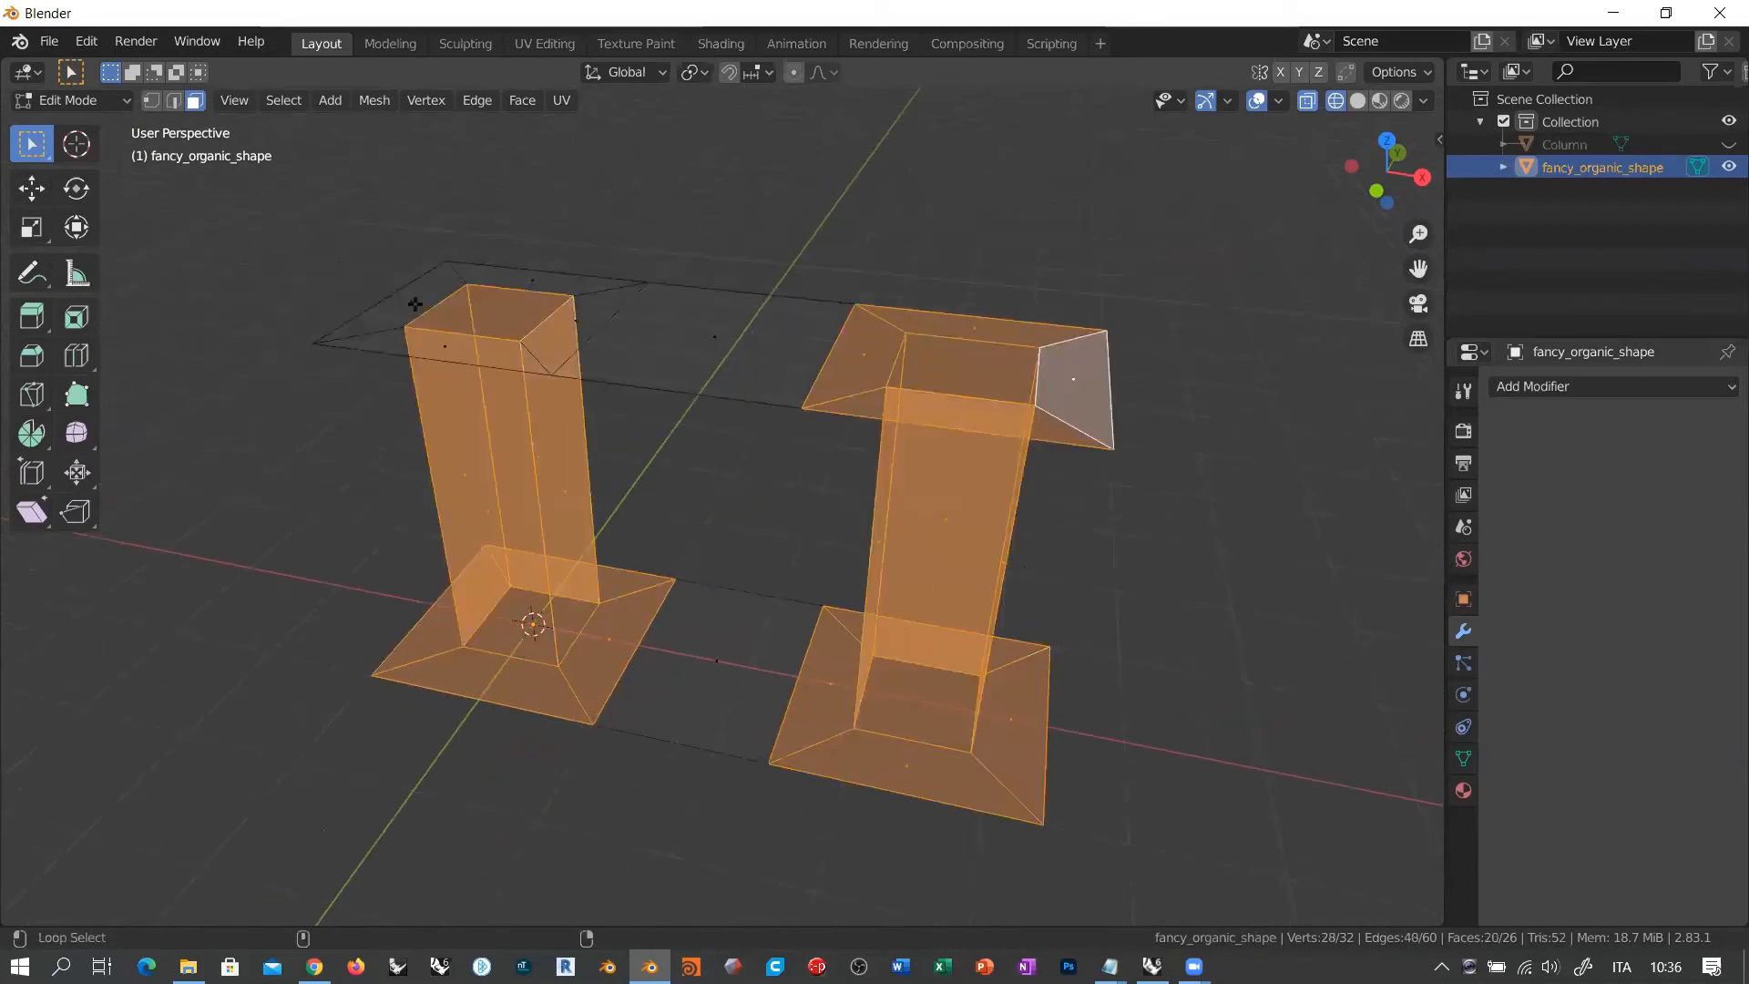
pyautogui.keyDown('alt'); pyautogui.keyDown('shift'); pyautogui.click(378, 323); pyautogui.keyUp('shift'); pyautogui.keyUp('alt')
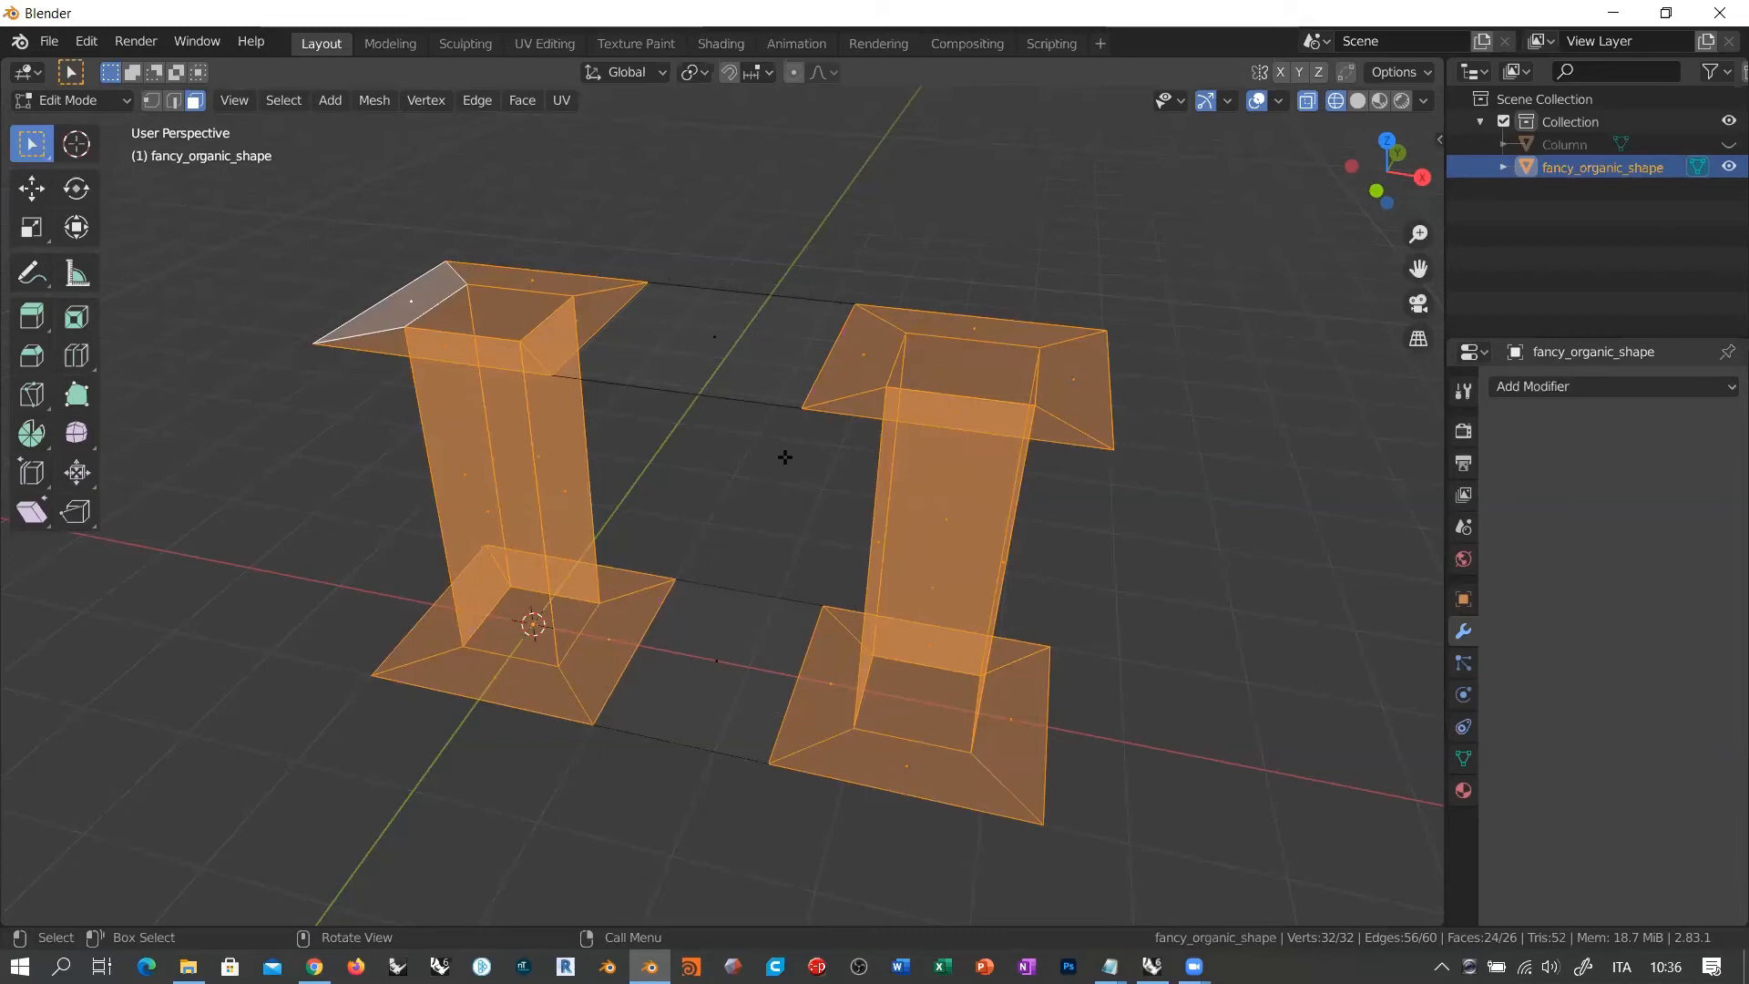
# Step: Delete the two faces that bridge the columns at the top and at the base
pyautogui.moveTo(839, 476); pyautogui.dragTo(954, 290, button='middle')
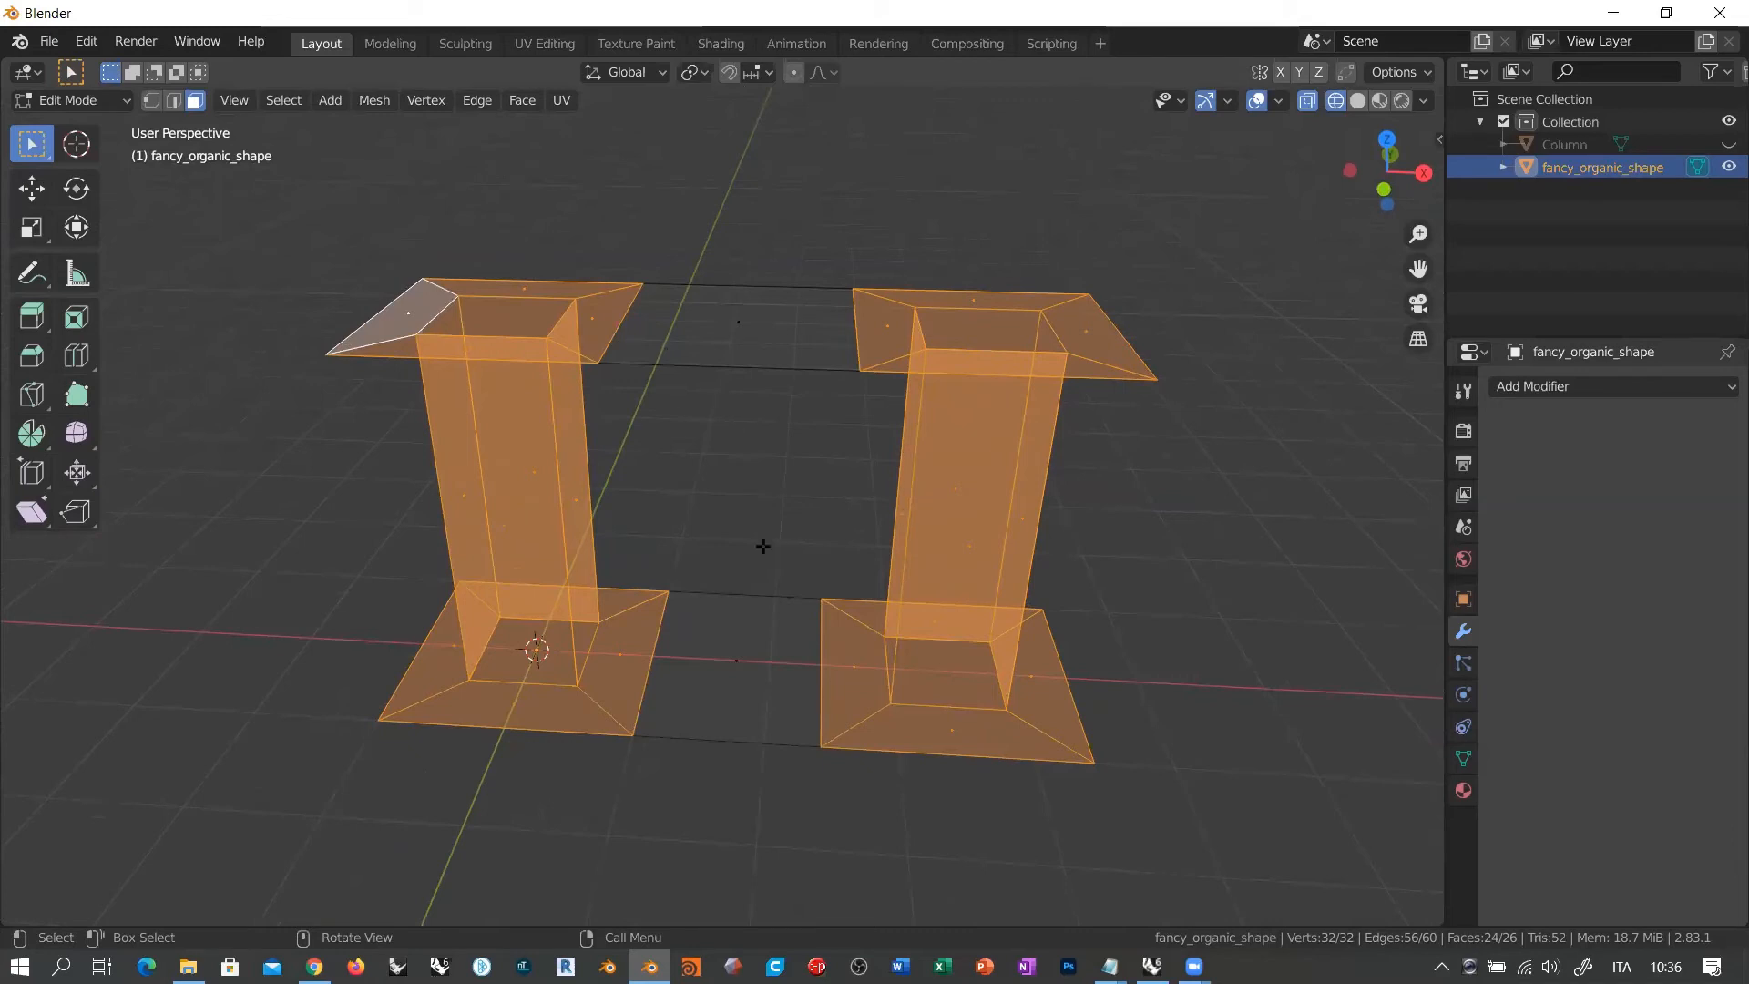
pyautogui.moveTo(764, 547); pyautogui.dragTo(799, 488, button='middle')
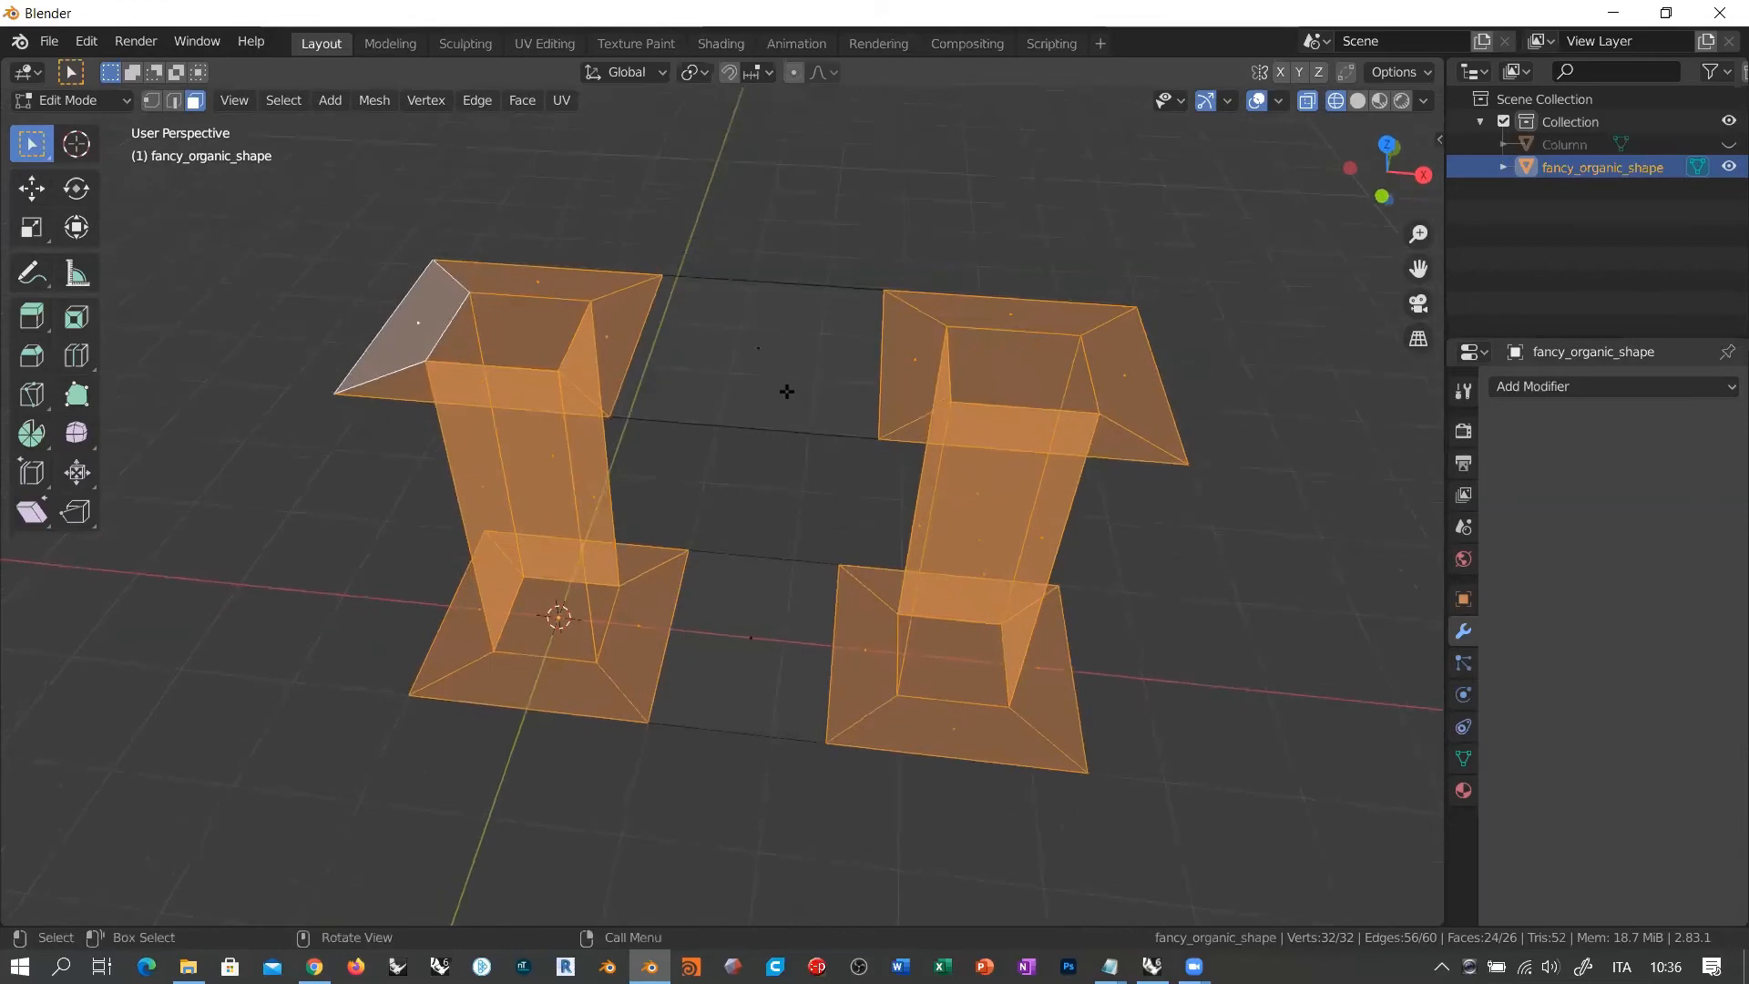
pyautogui.click(759, 343)
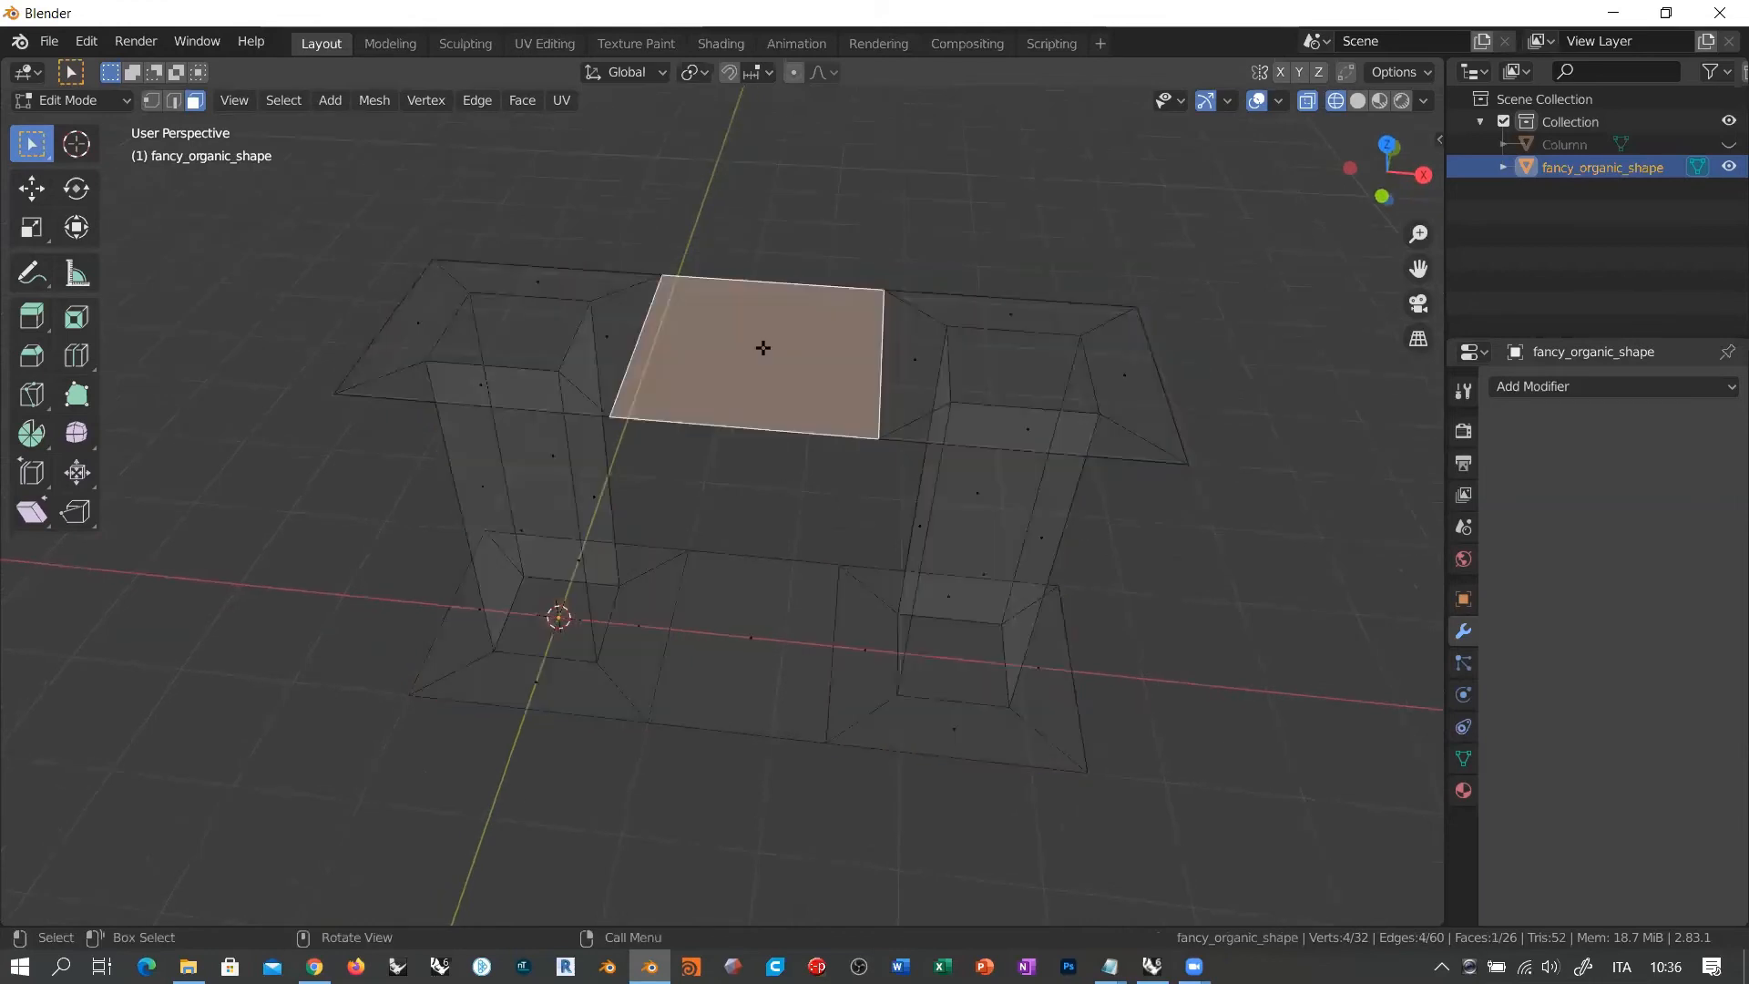
pyautogui.keyDown('shift'); pyautogui.click(751, 638); pyautogui.keyUp('shift')
pyautogui.press('x')
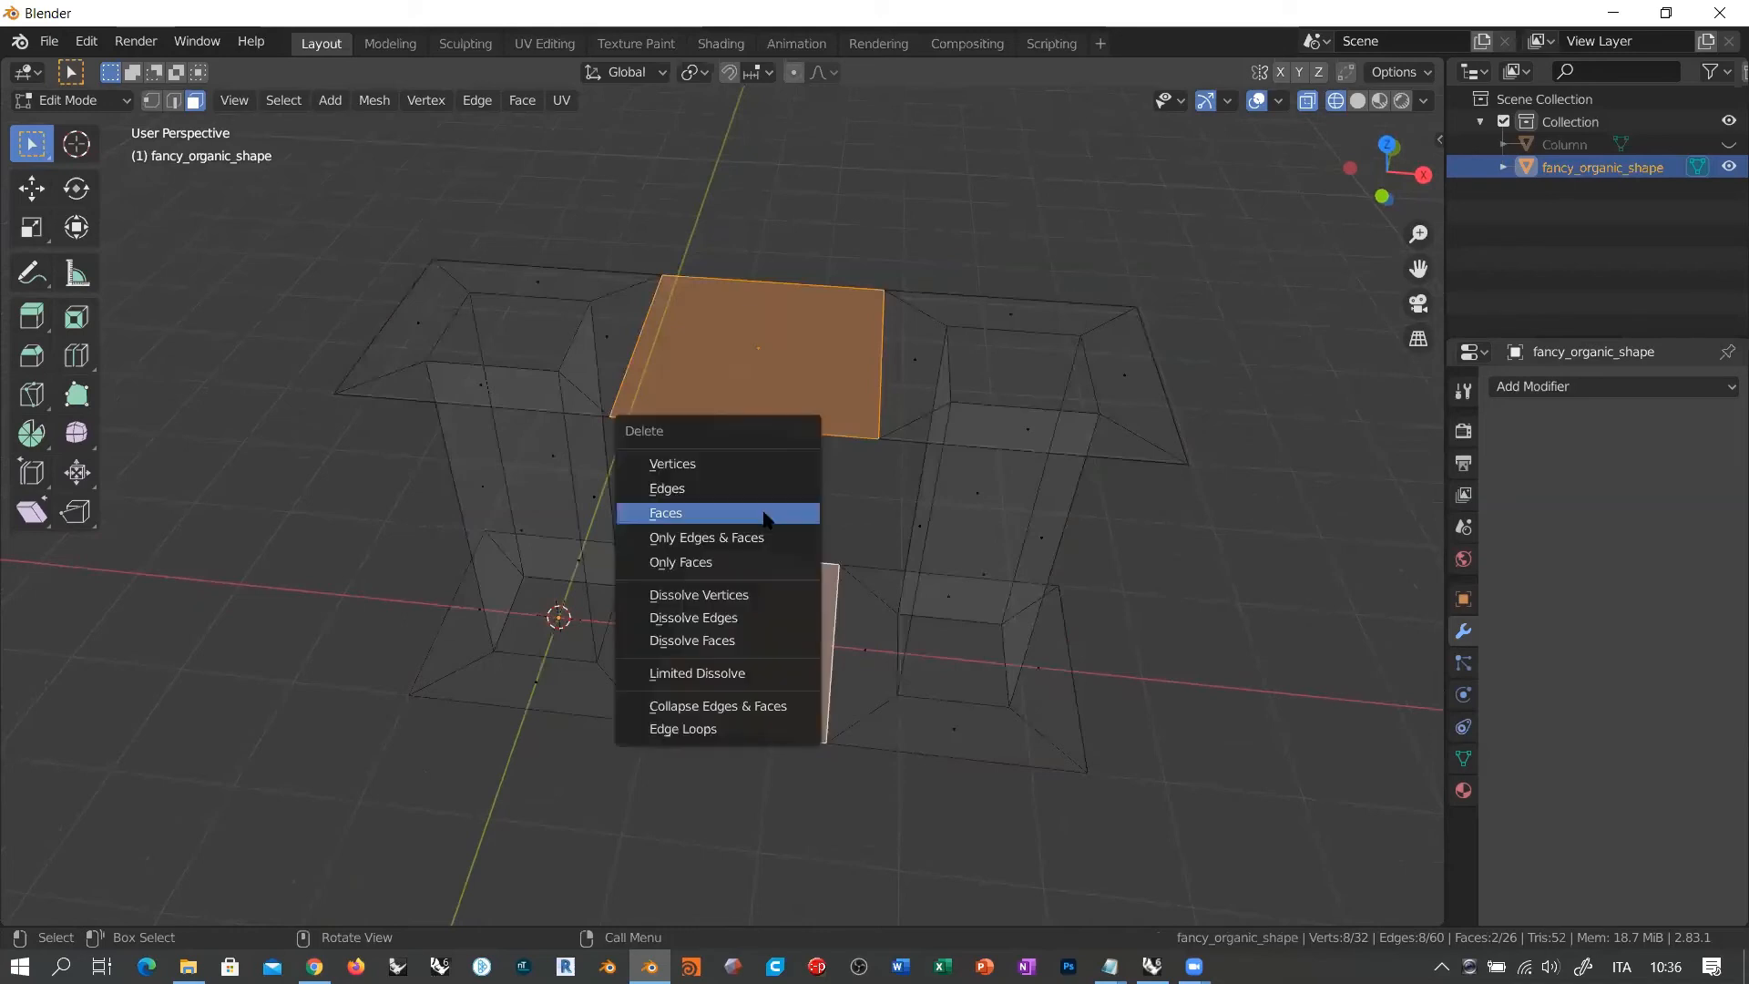
pyautogui.click(764, 518)
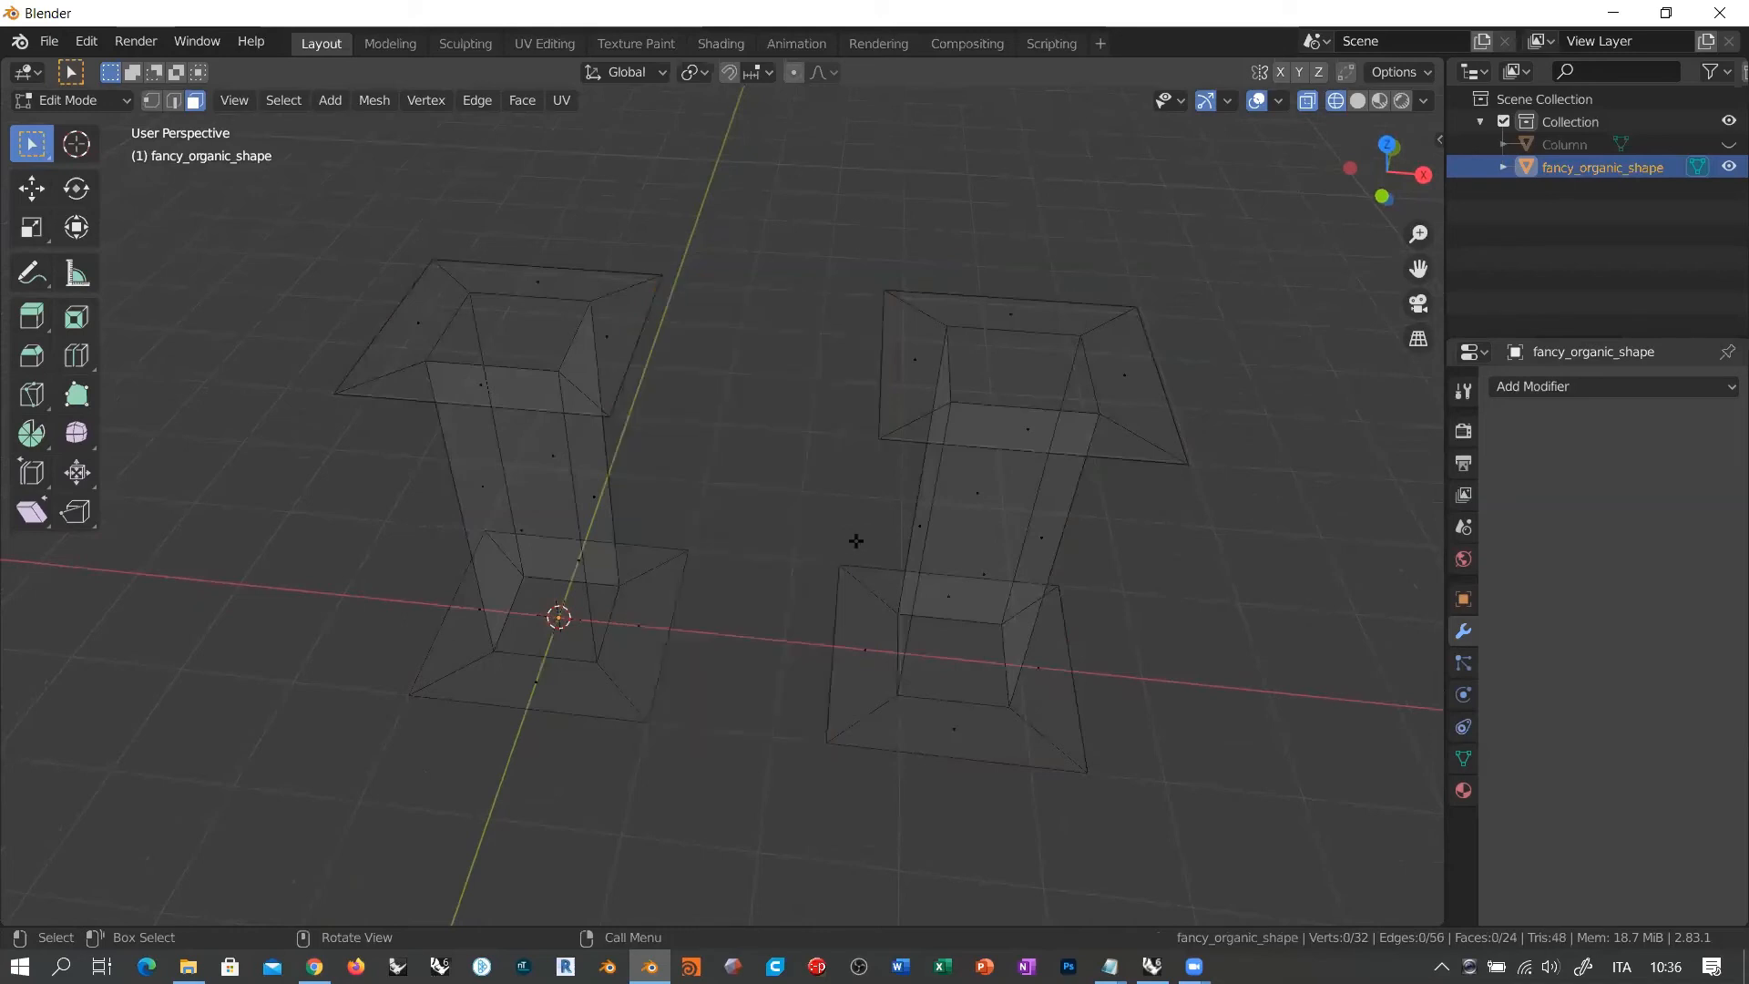
# Step: In vertex selection mode, merge the two facing rear corner vertices of the column tops at their center
pyautogui.moveTo(856, 543); pyautogui.dragTo(872, 545, button='middle')
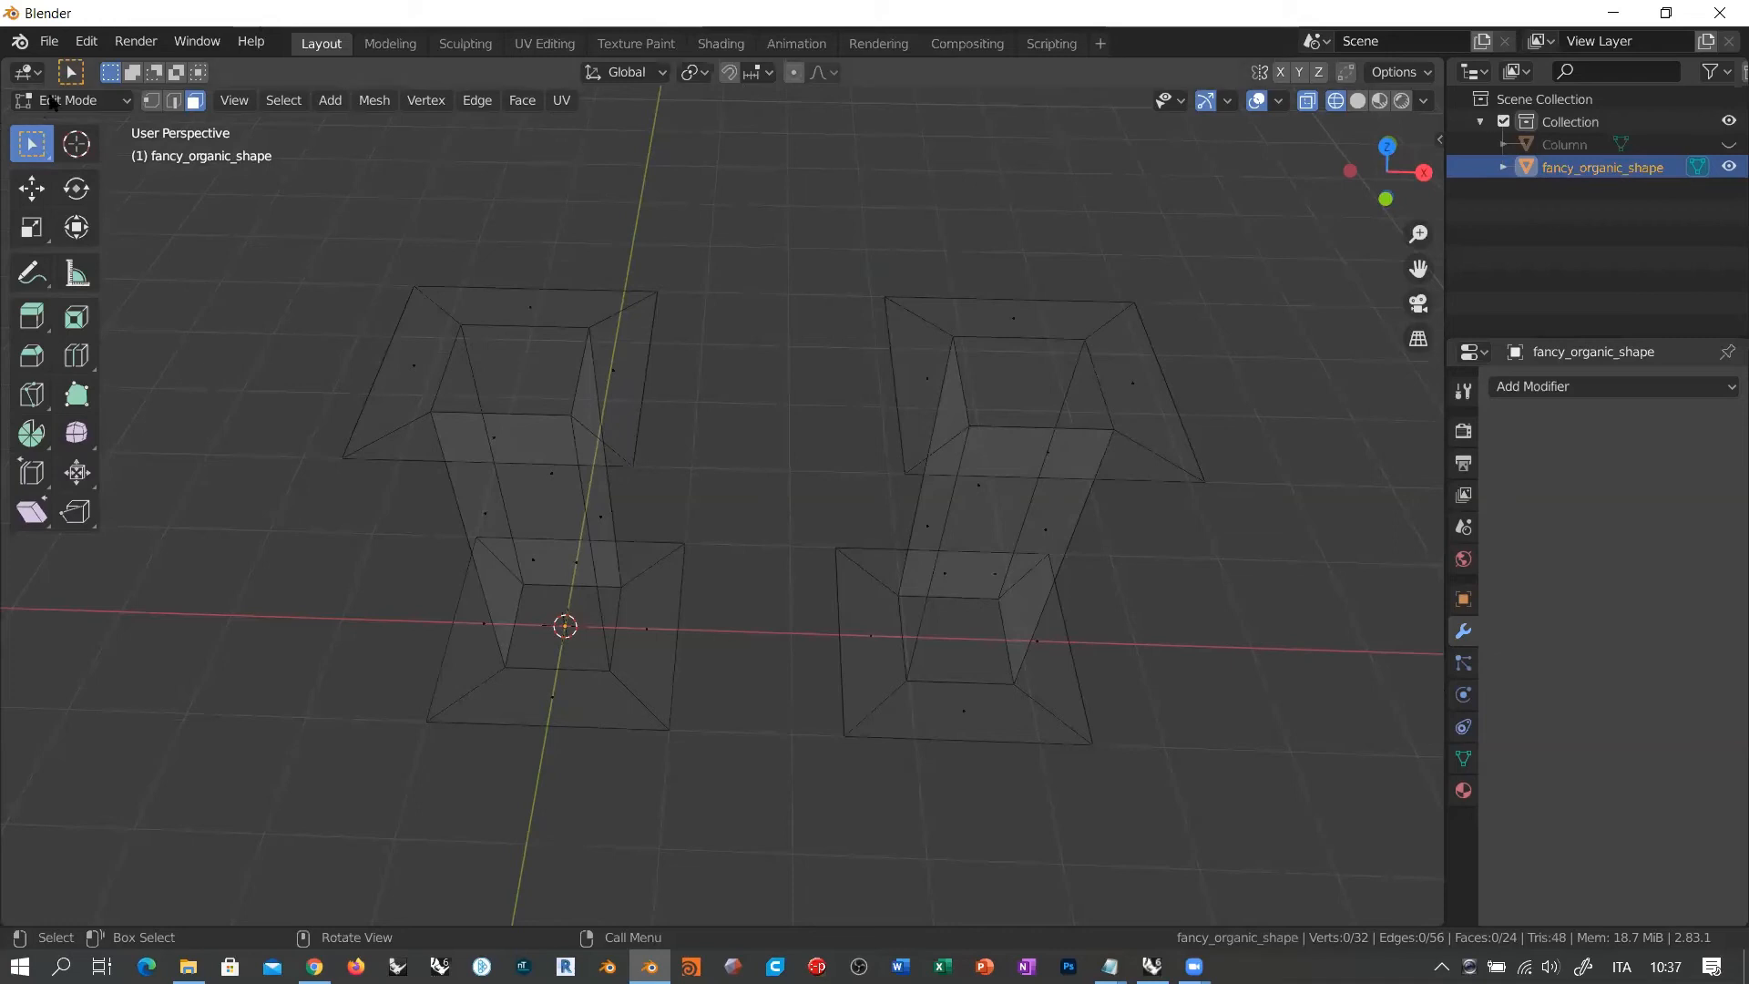
pyautogui.click(152, 103)
pyautogui.moveTo(644, 265); pyautogui.dragTo(898, 319)
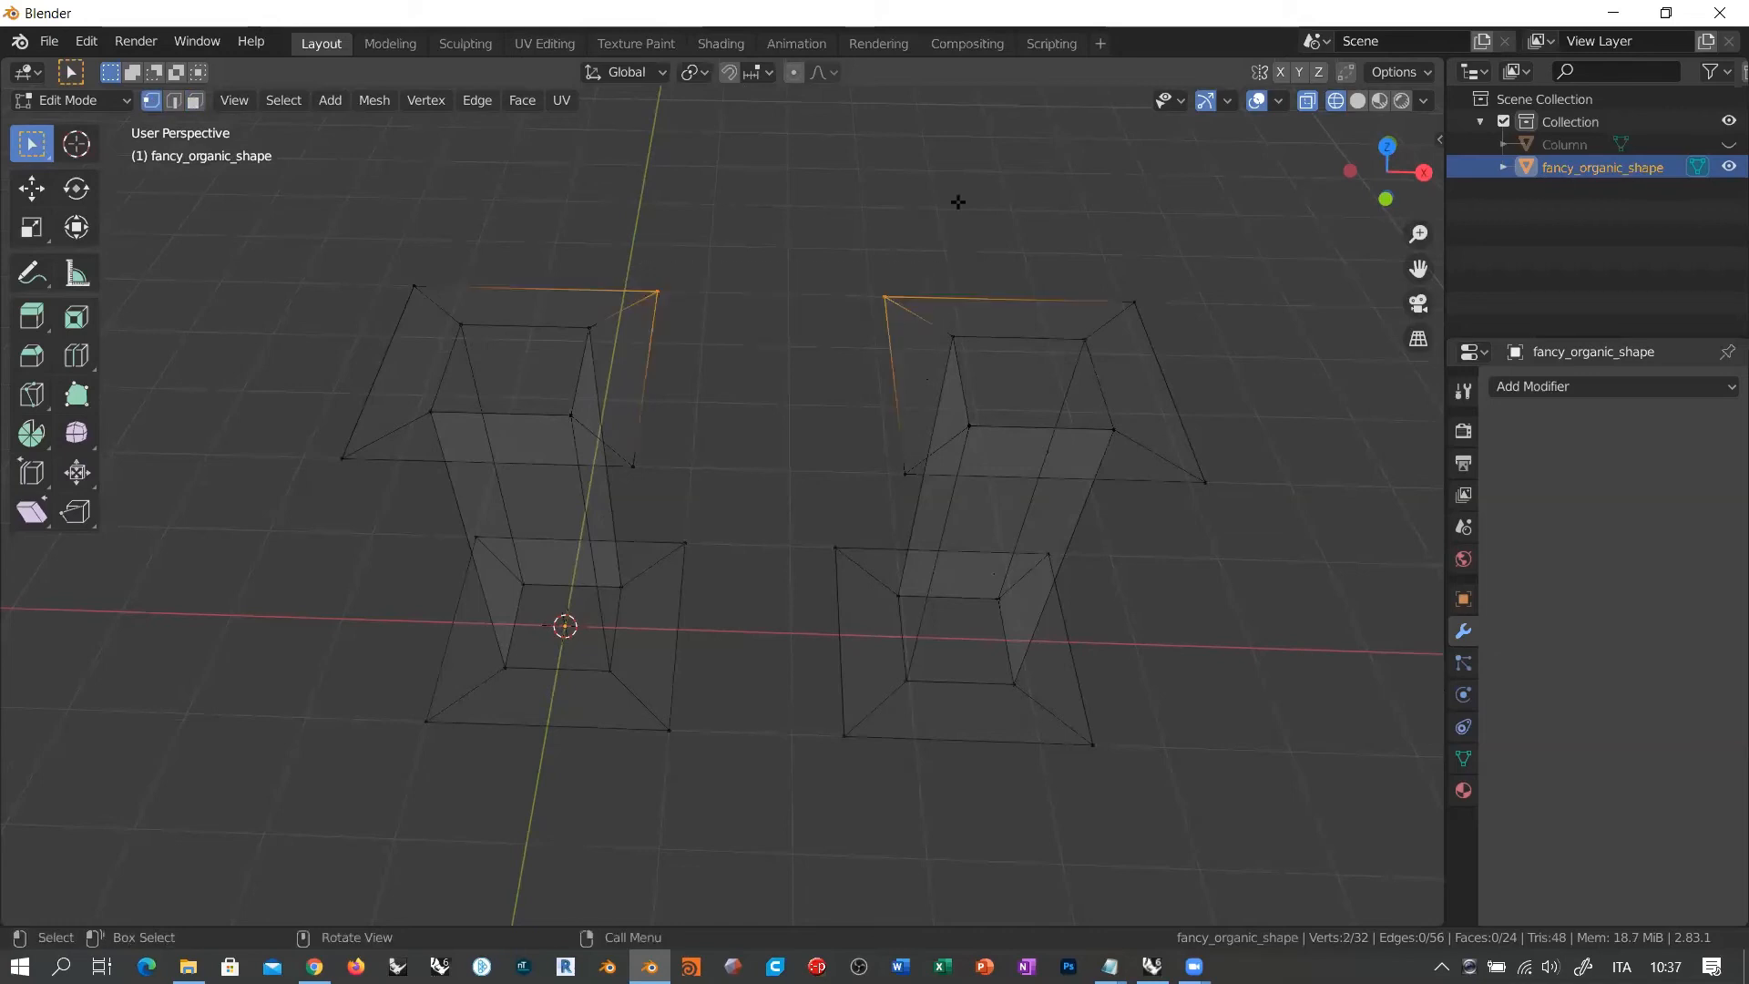
pyautogui.press('alt')
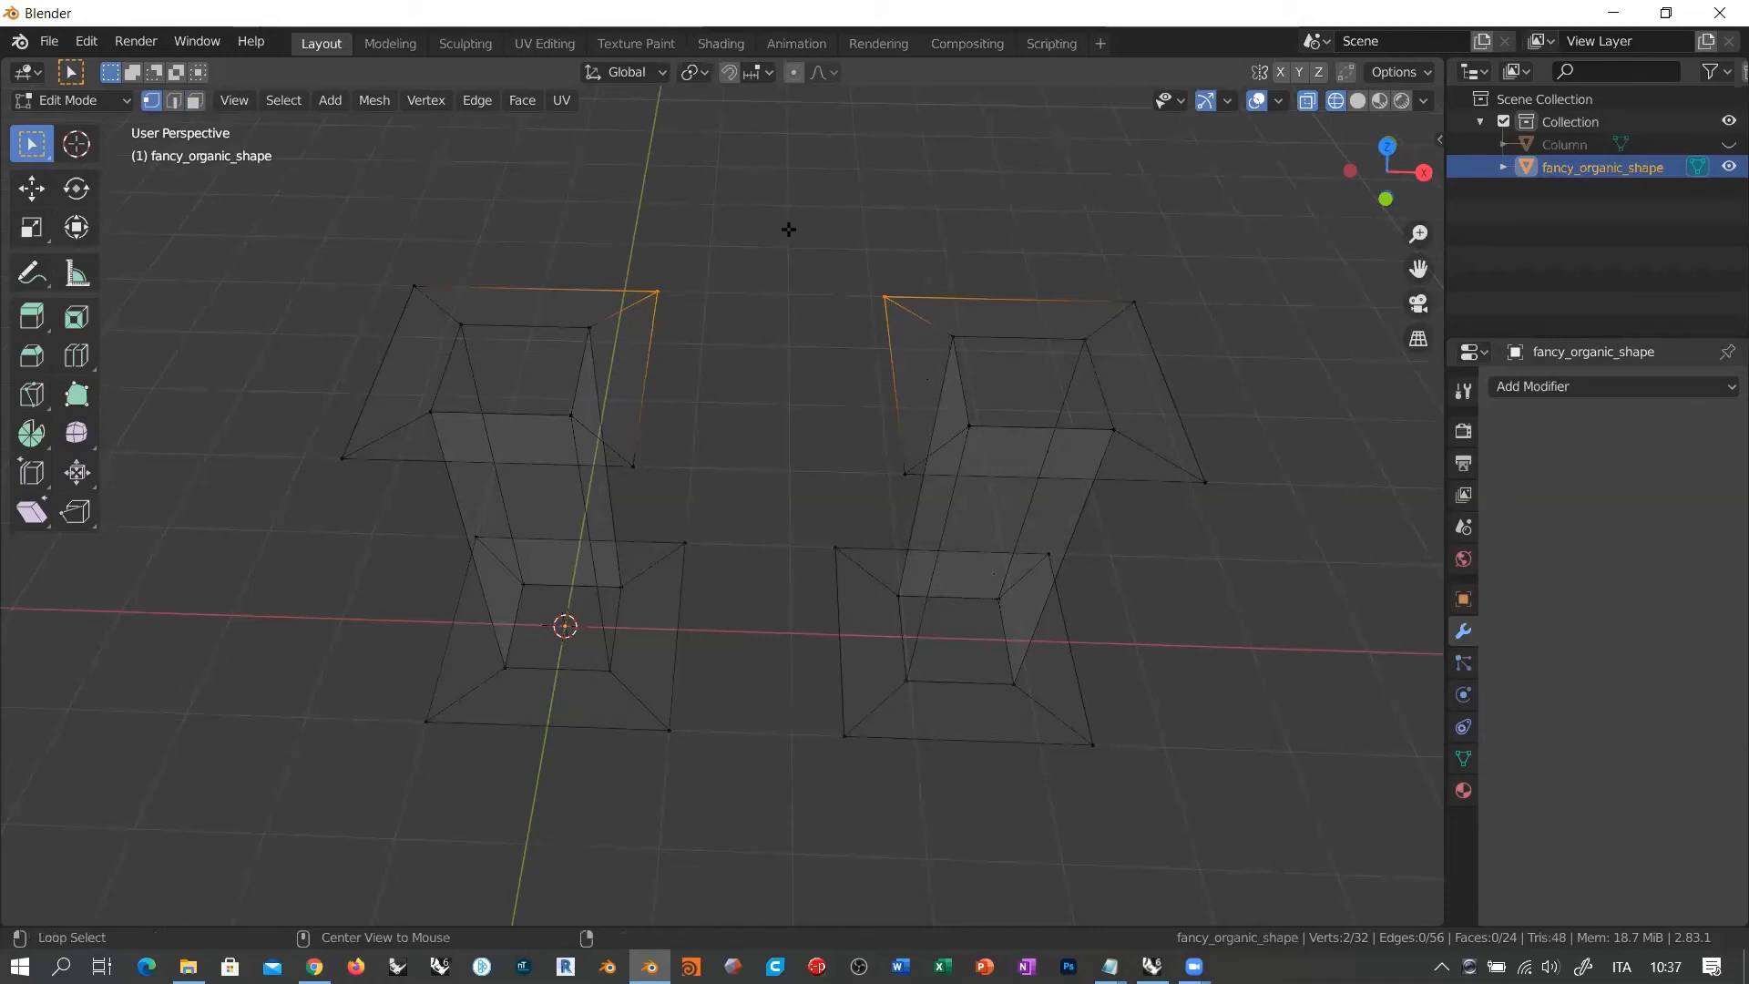
pyautogui.hotkey('alt', 'm')
pyautogui.press('Escape')
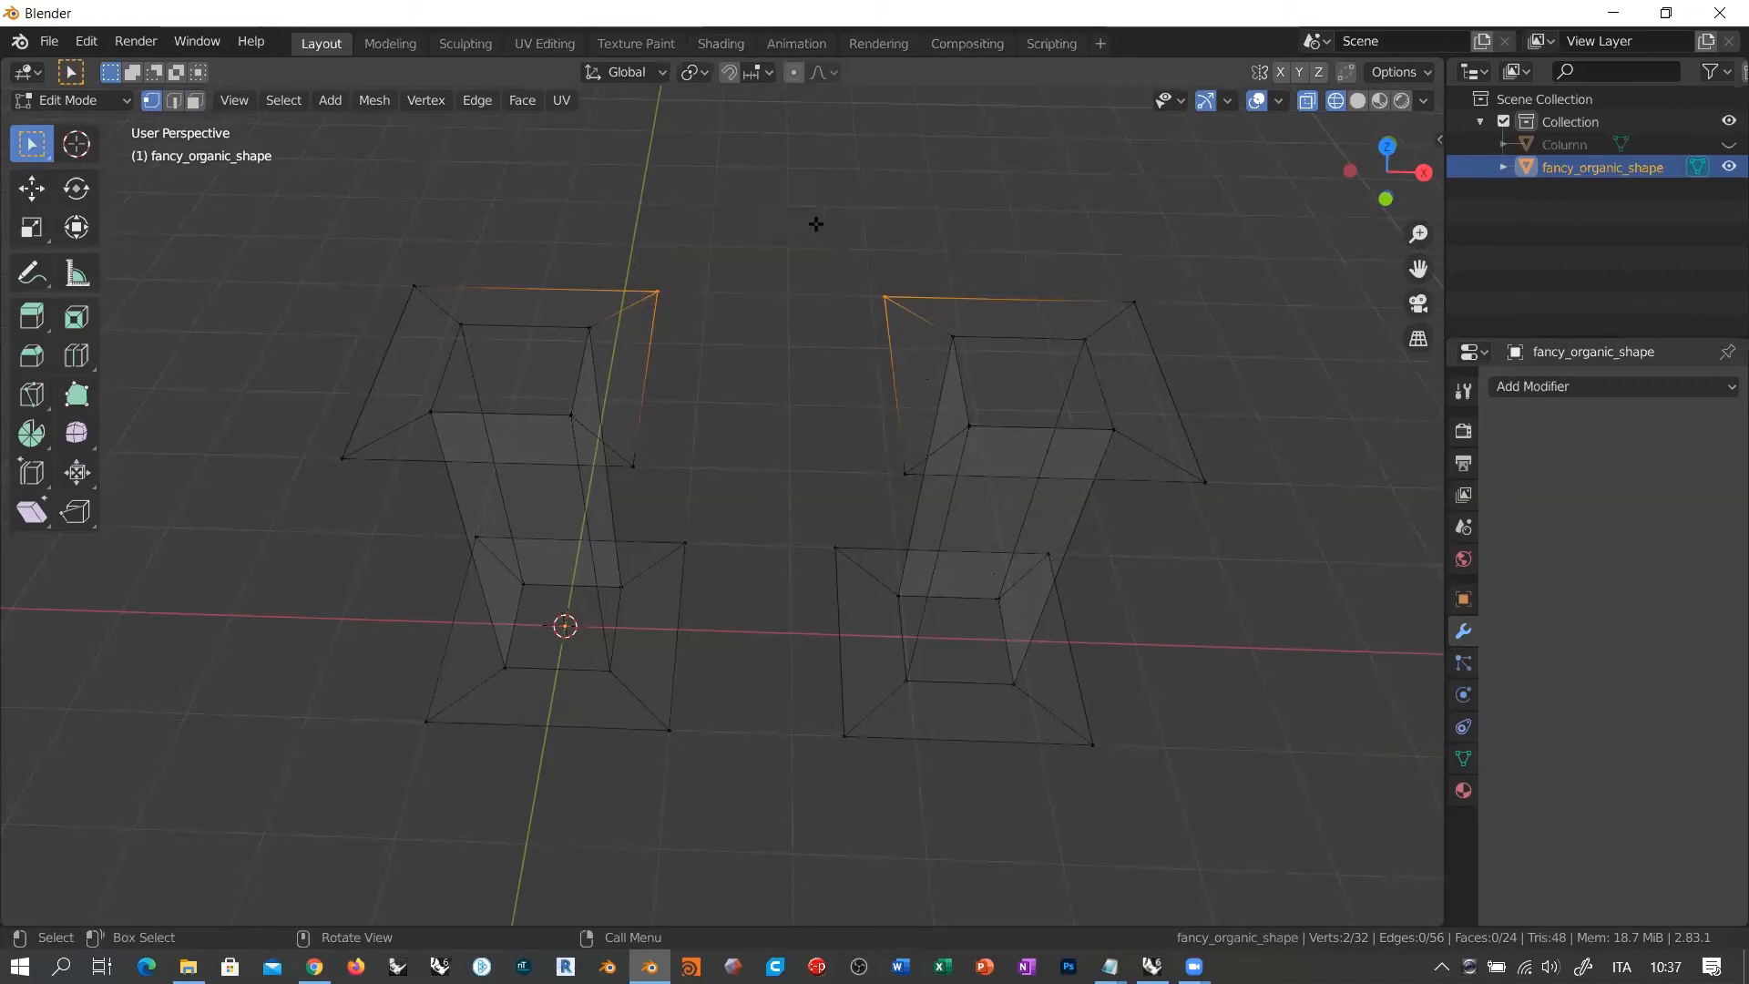
pyautogui.press('m')
pyautogui.press('m')
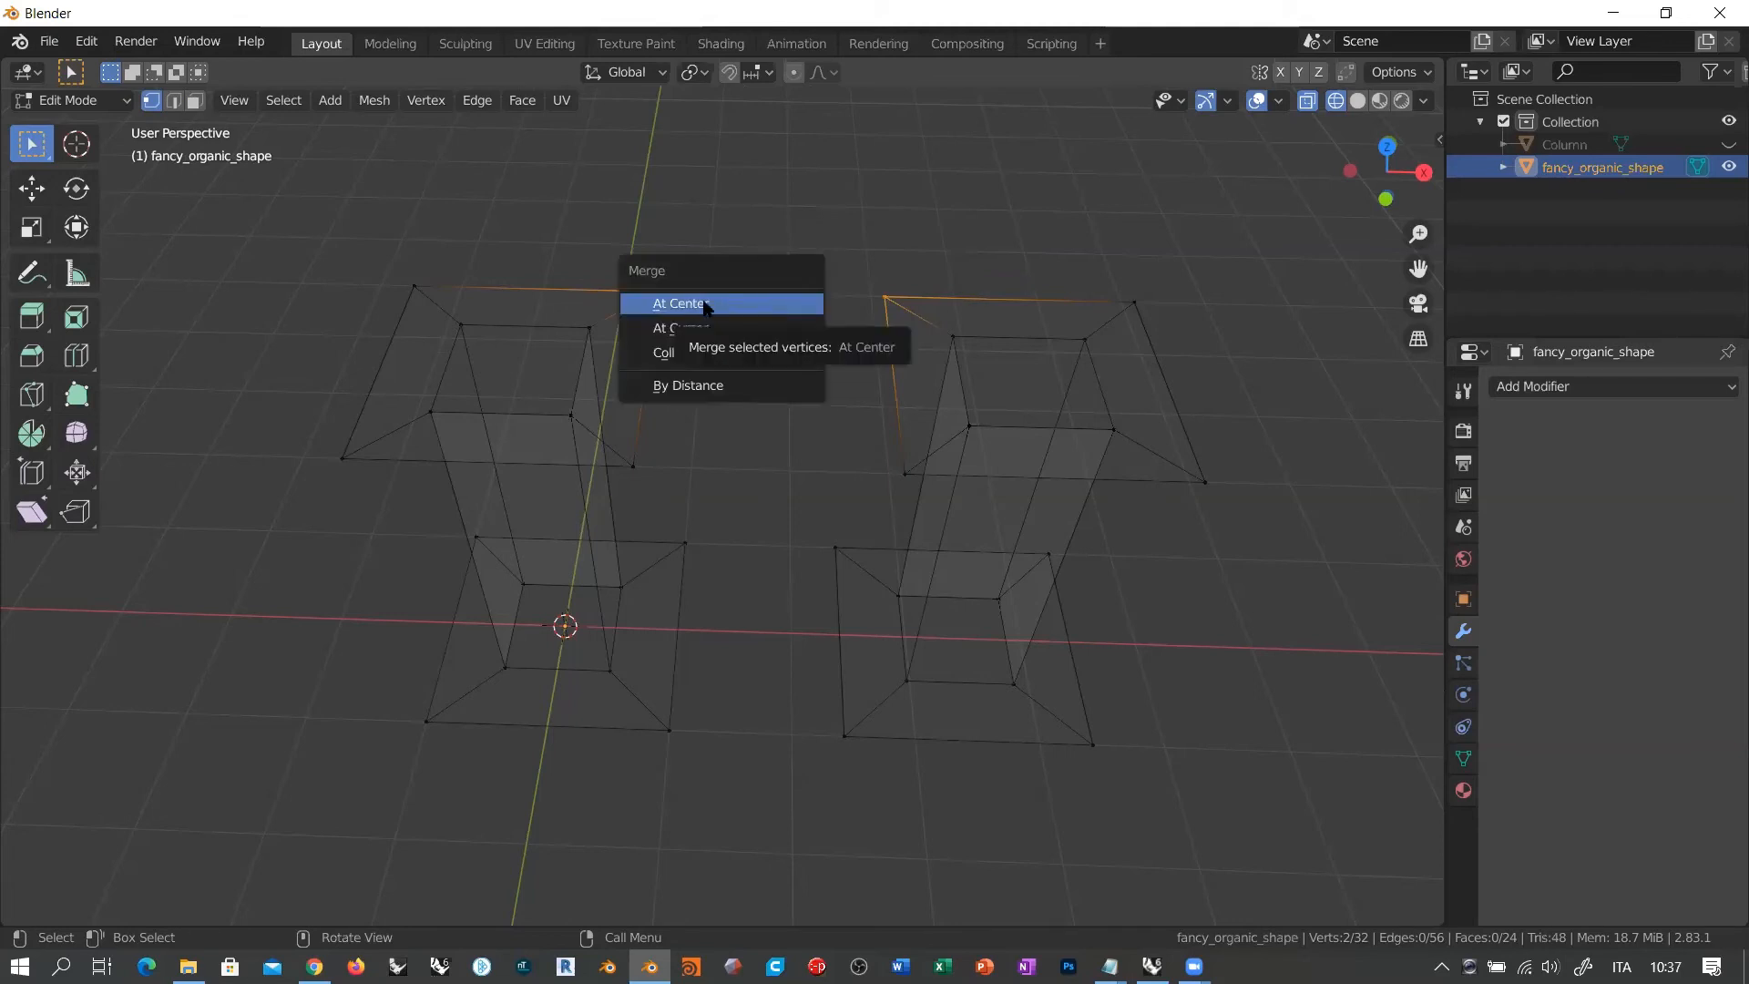
pyautogui.click(706, 306)
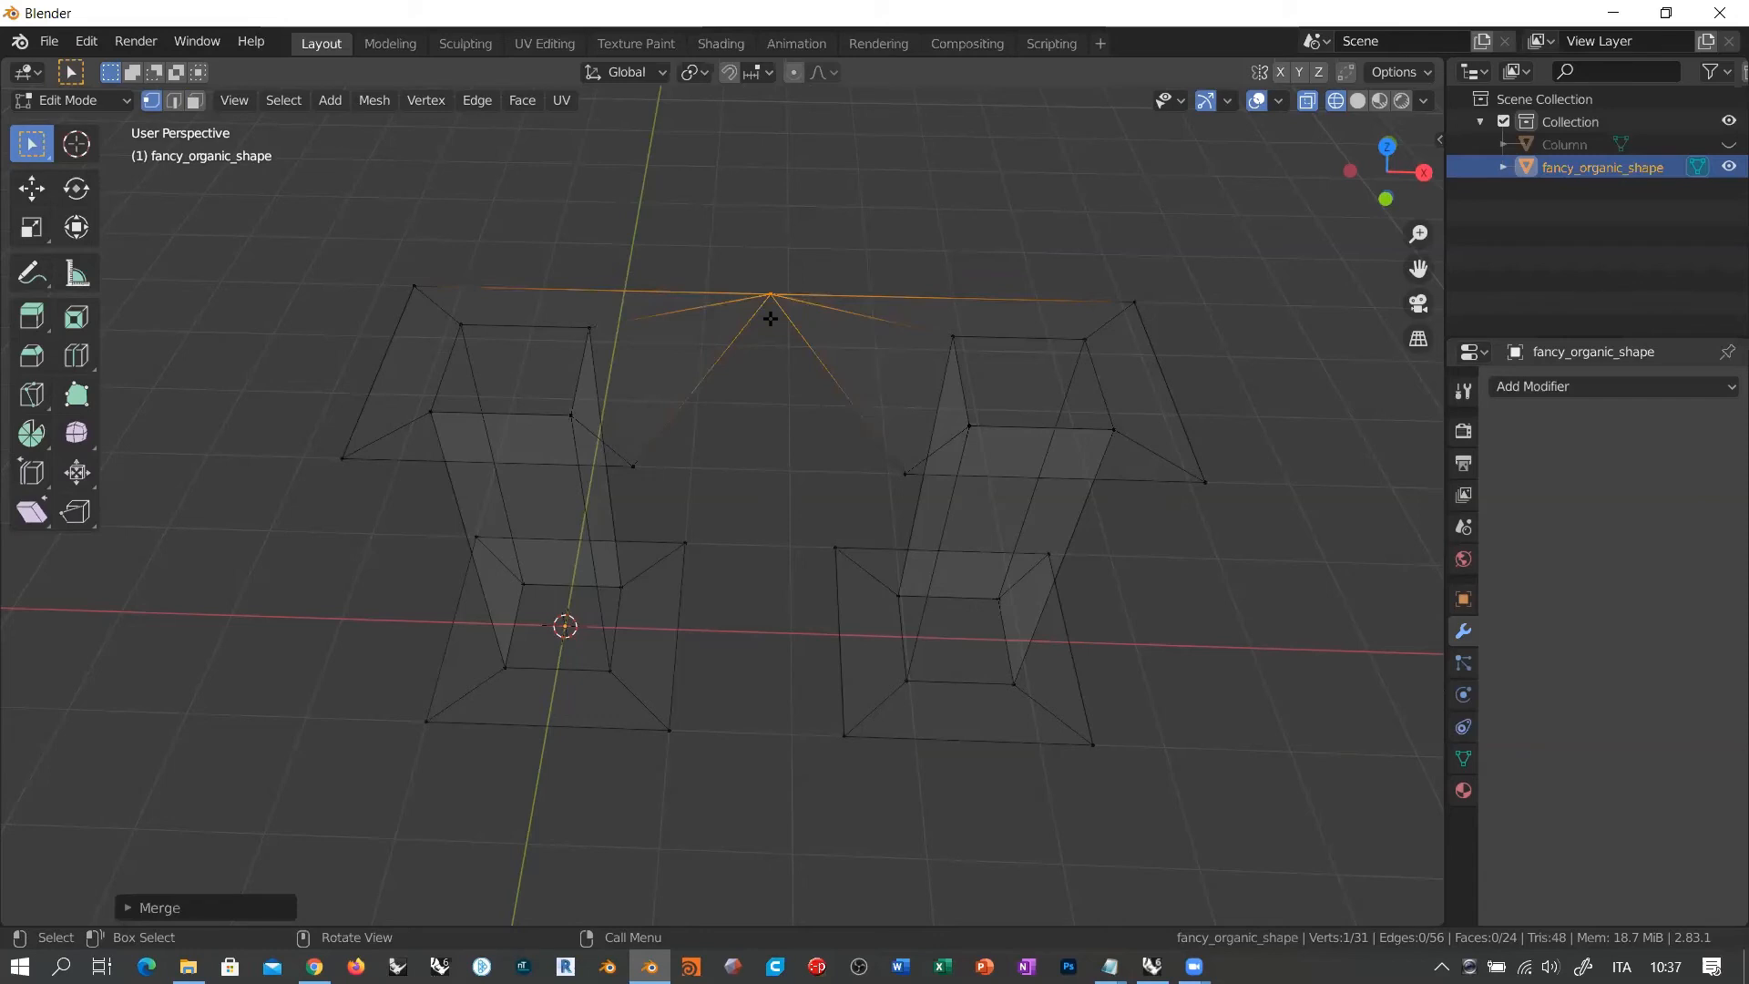
# Step: Merge the two facing front corner vertices of the column tops at their center
pyautogui.moveTo(629, 492); pyautogui.dragTo(943, 456)
pyautogui.press('m')
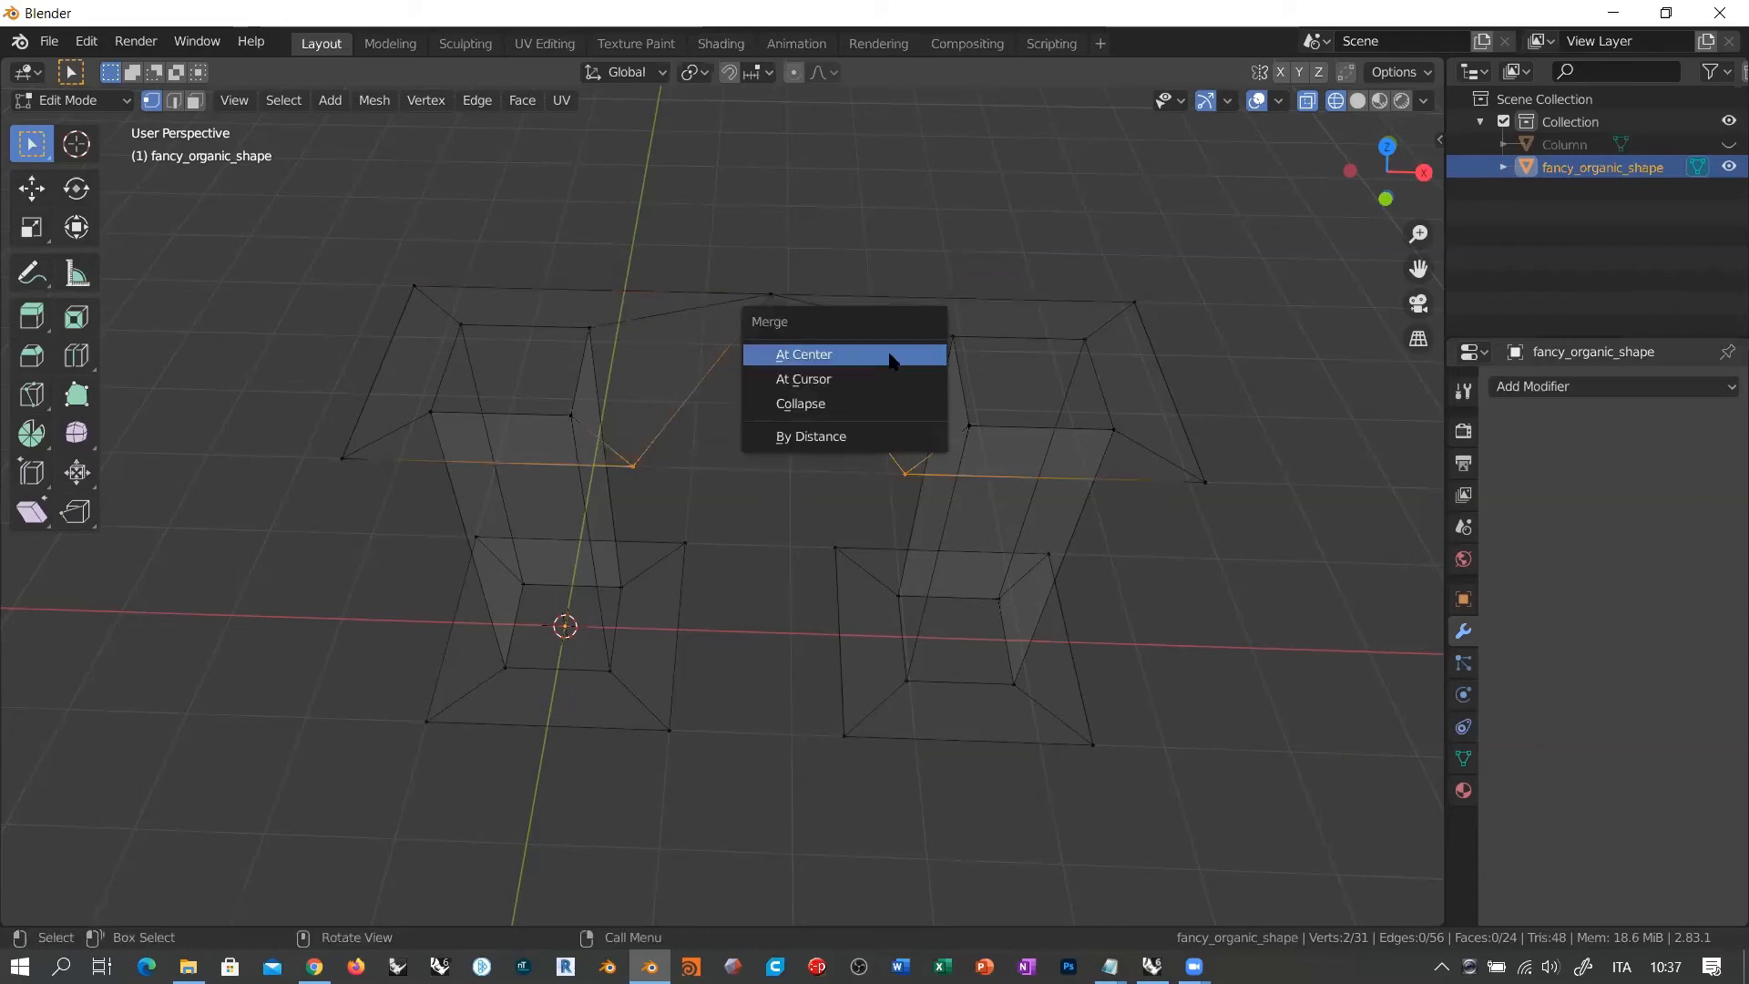
pyautogui.click(891, 360)
# Step: Merge the facing rear and front corner vertex pairs of the column bases, each pair at its center
pyautogui.moveTo(672, 526); pyautogui.dragTo(866, 562)
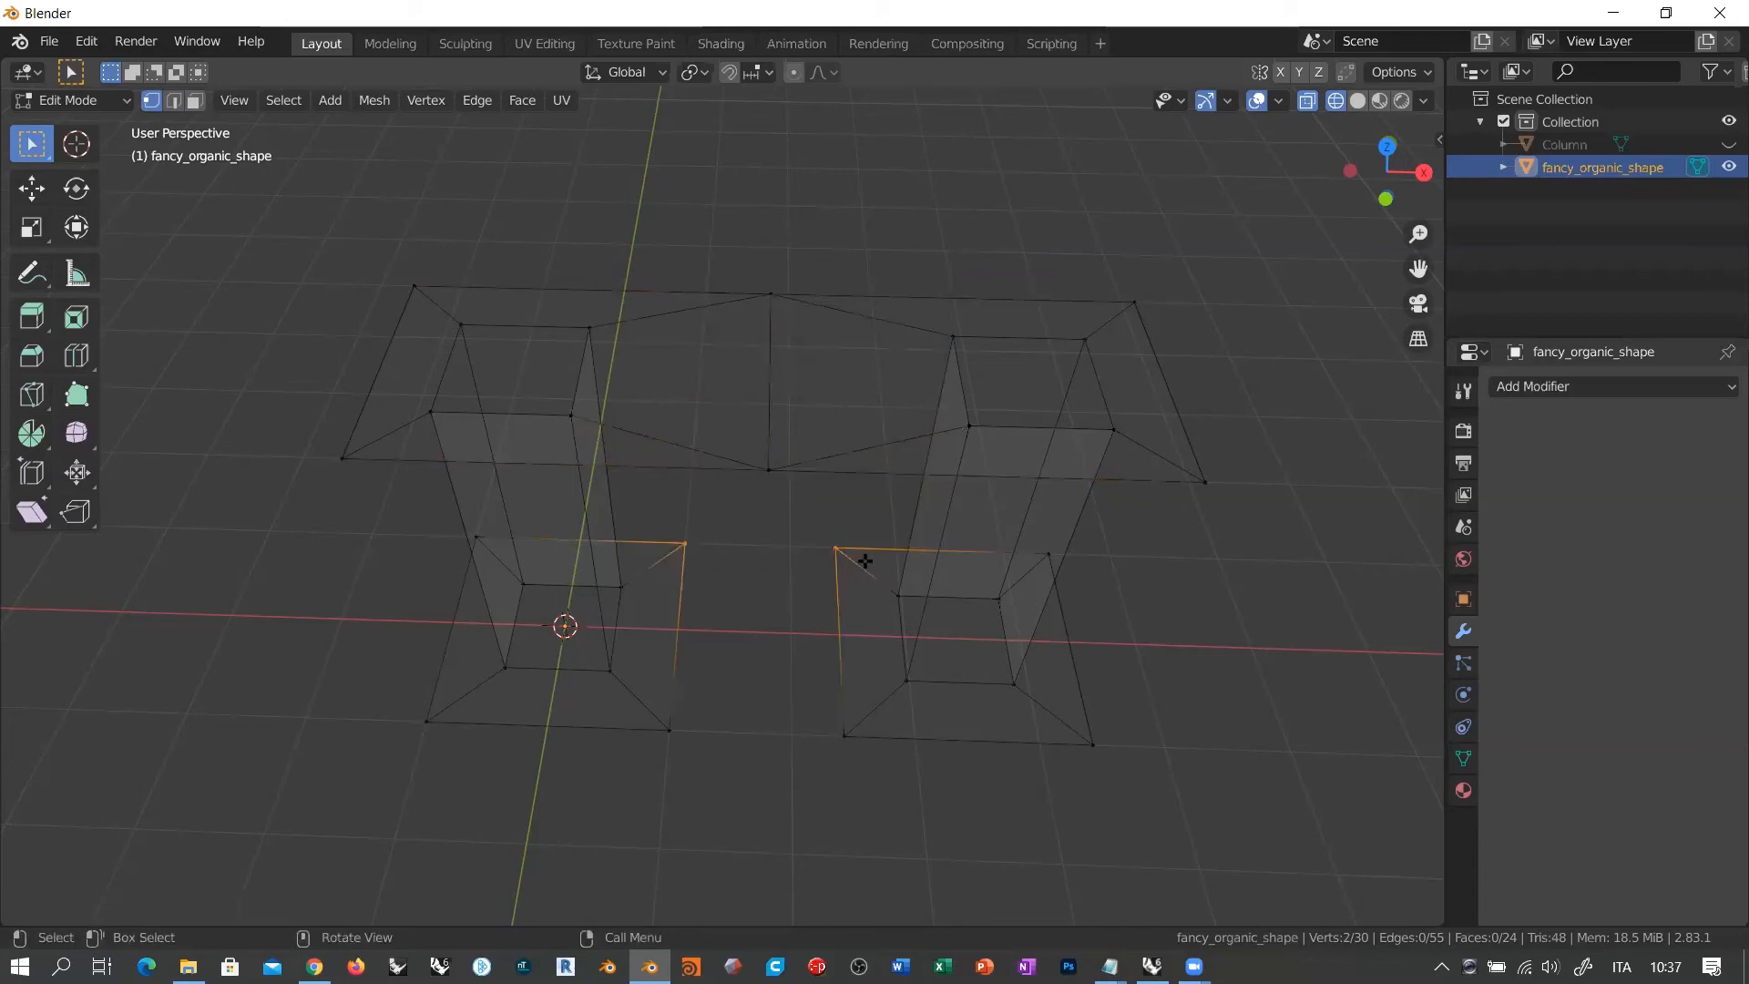
pyautogui.press('m')
pyautogui.click(865, 563)
pyautogui.moveTo(634, 779); pyautogui.dragTo(877, 692)
pyautogui.press('m')
pyautogui.click(879, 690)
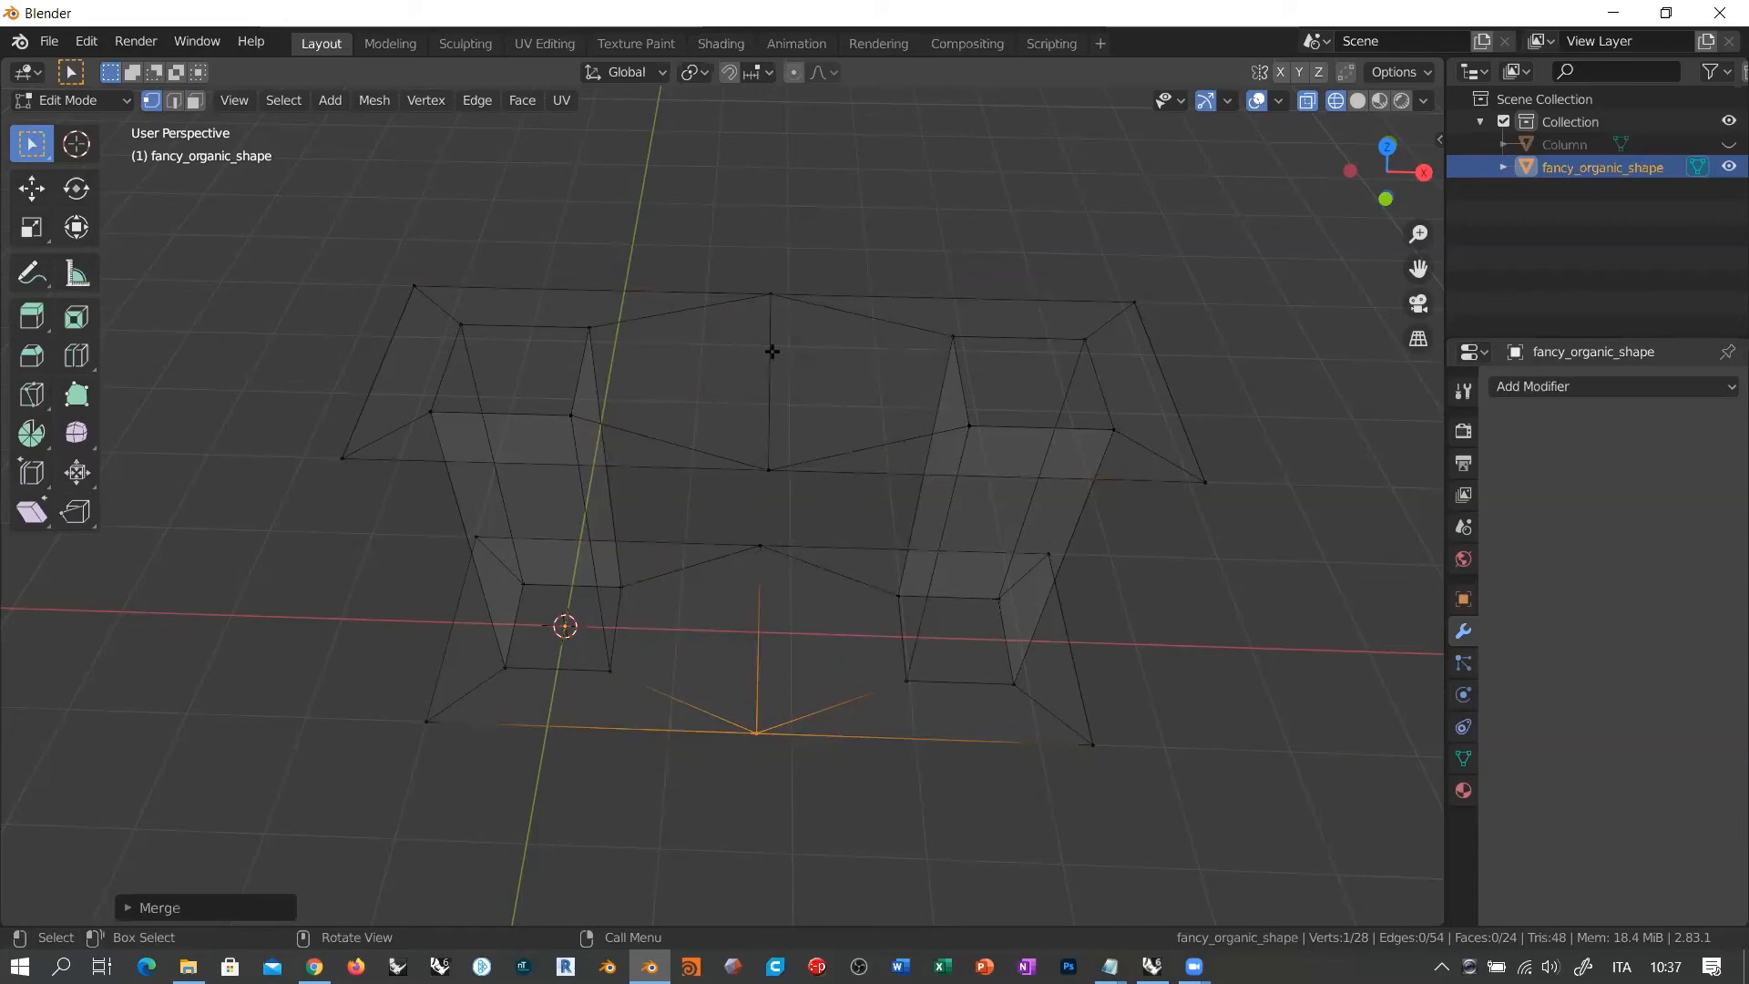
# Step: Select the merged front and rear middle vertices of the top to highlight the edge shared by both column tops
pyautogui.click(767, 473)
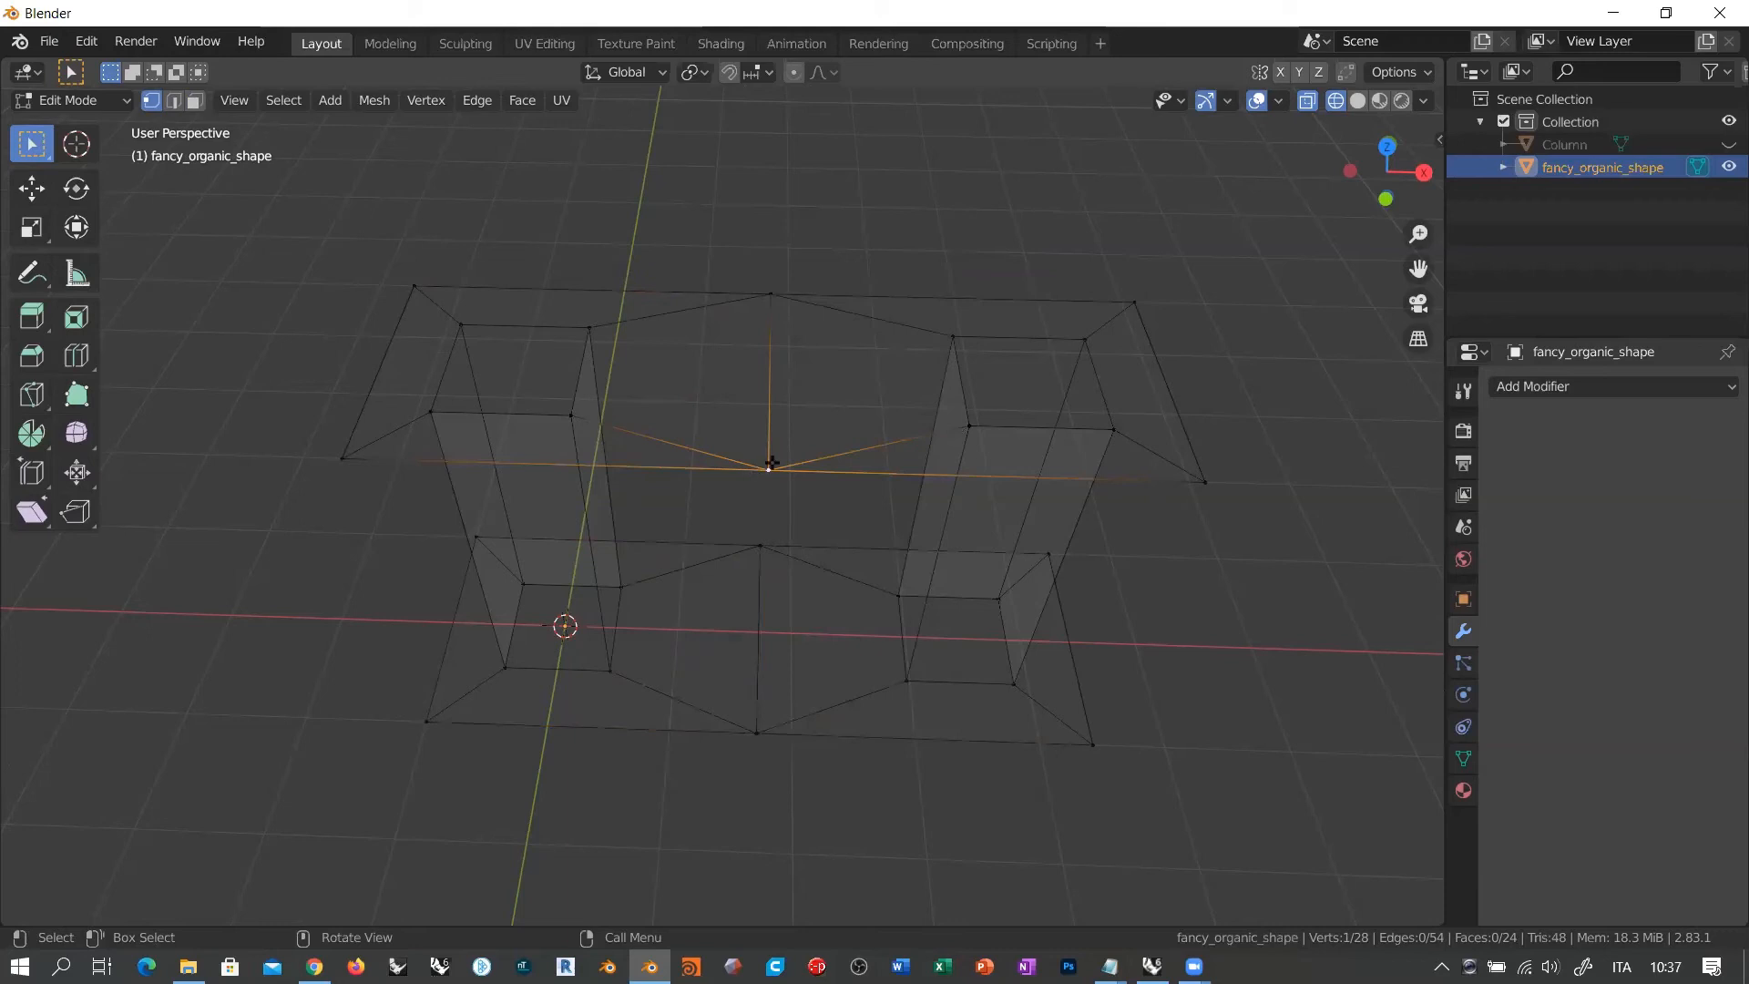
pyautogui.keyDown('shift'); pyautogui.click(770, 292); pyautogui.keyUp('shift')
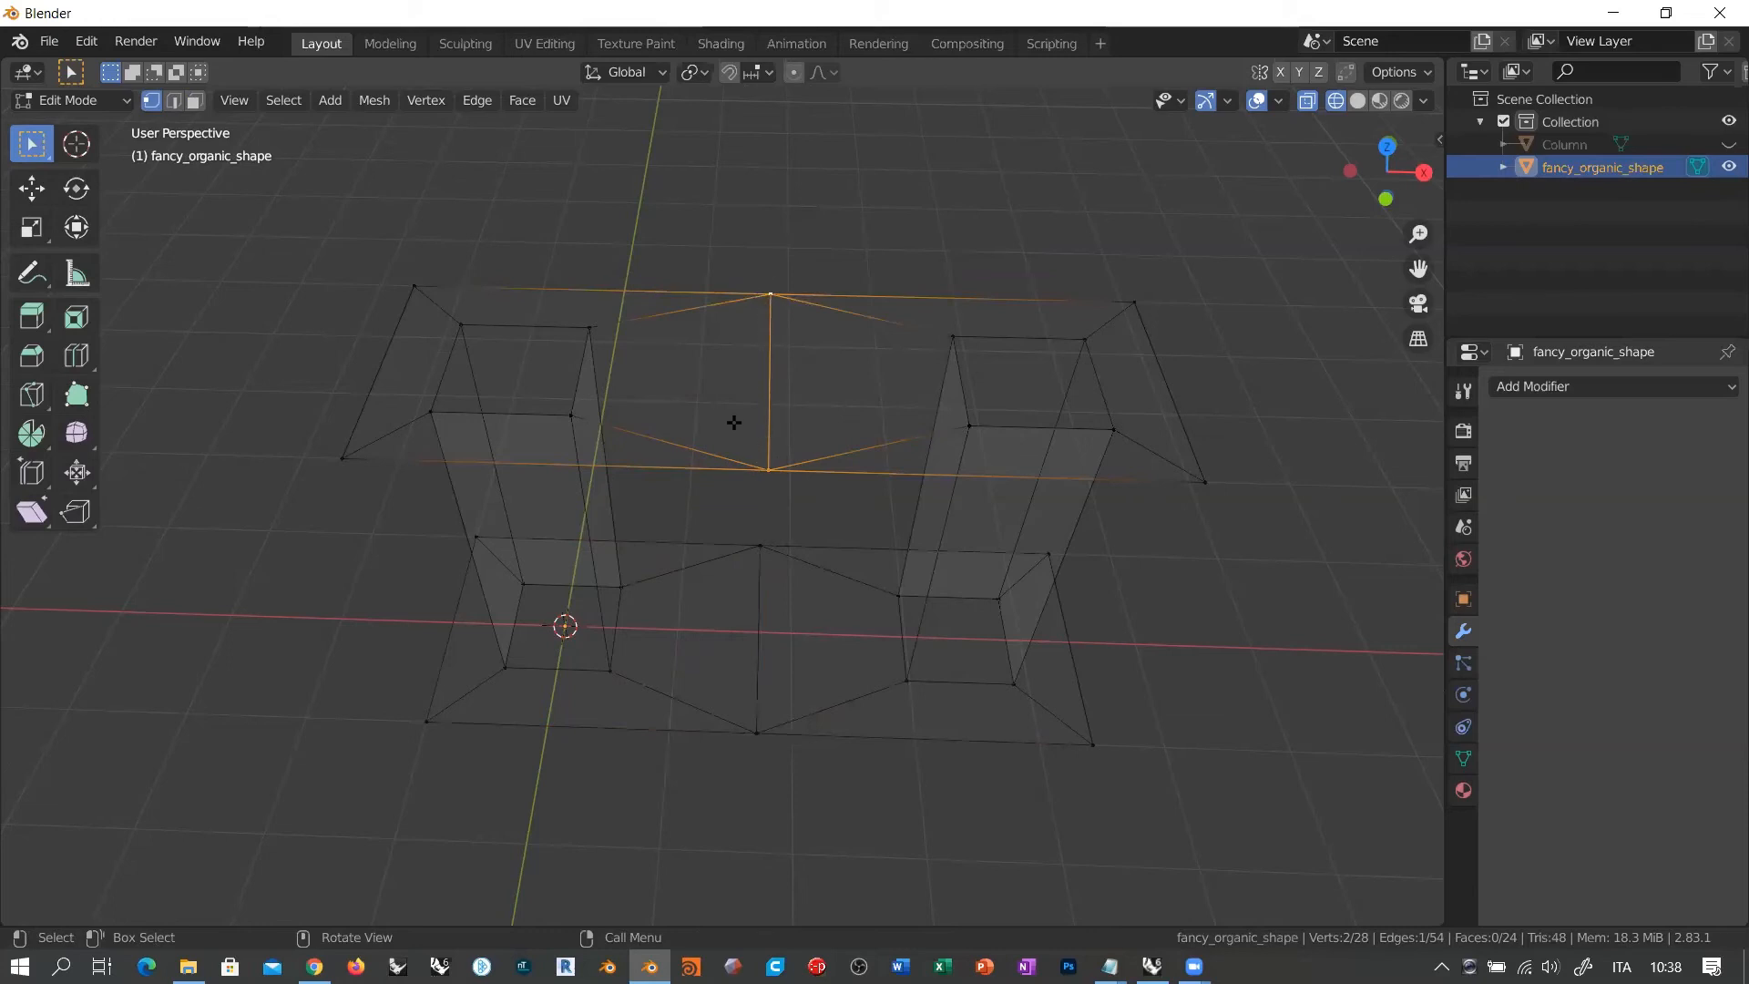
pyautogui.moveTo(801, 607); pyautogui.dragTo(800, 571, button='middle')
pyautogui.moveTo(797, 506); pyautogui.dragTo(797, 456, button='middle')
# Step: In face selection mode, build up a selection of the whole mesh from the horizontal face loops of the tops, bases and both columns
pyautogui.click(195, 101)
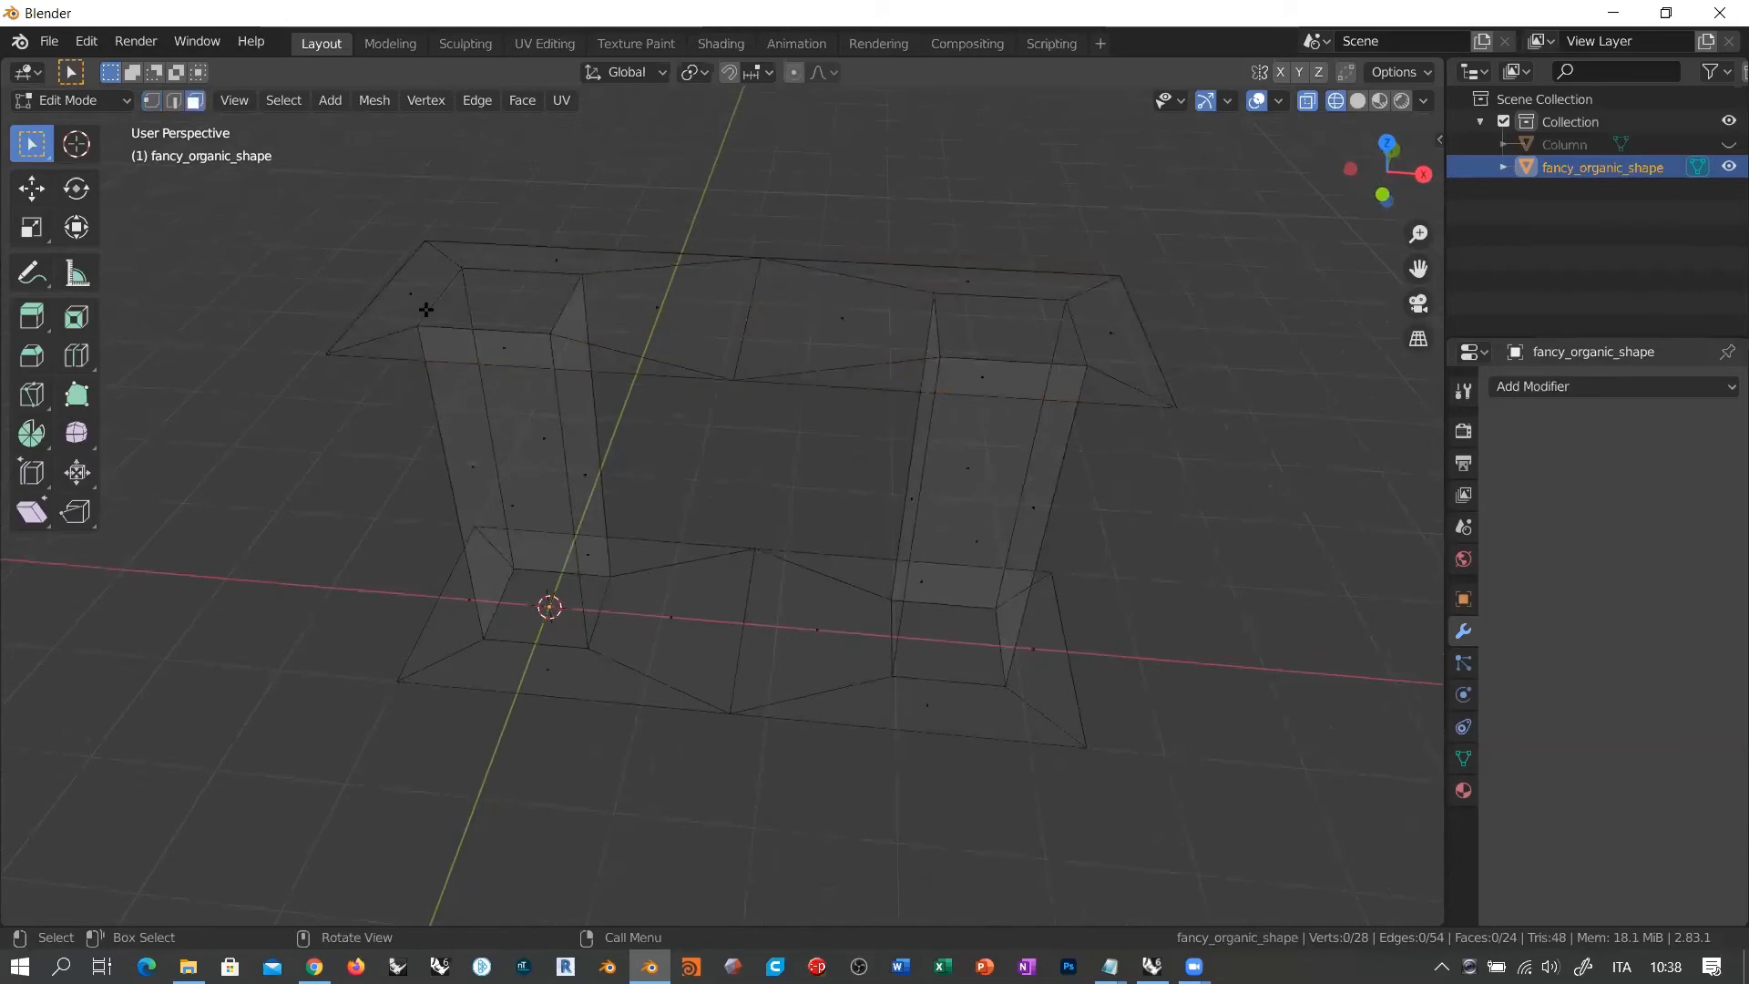
pyautogui.keyDown('alt'); pyautogui.click(389, 330); pyautogui.keyUp('alt')
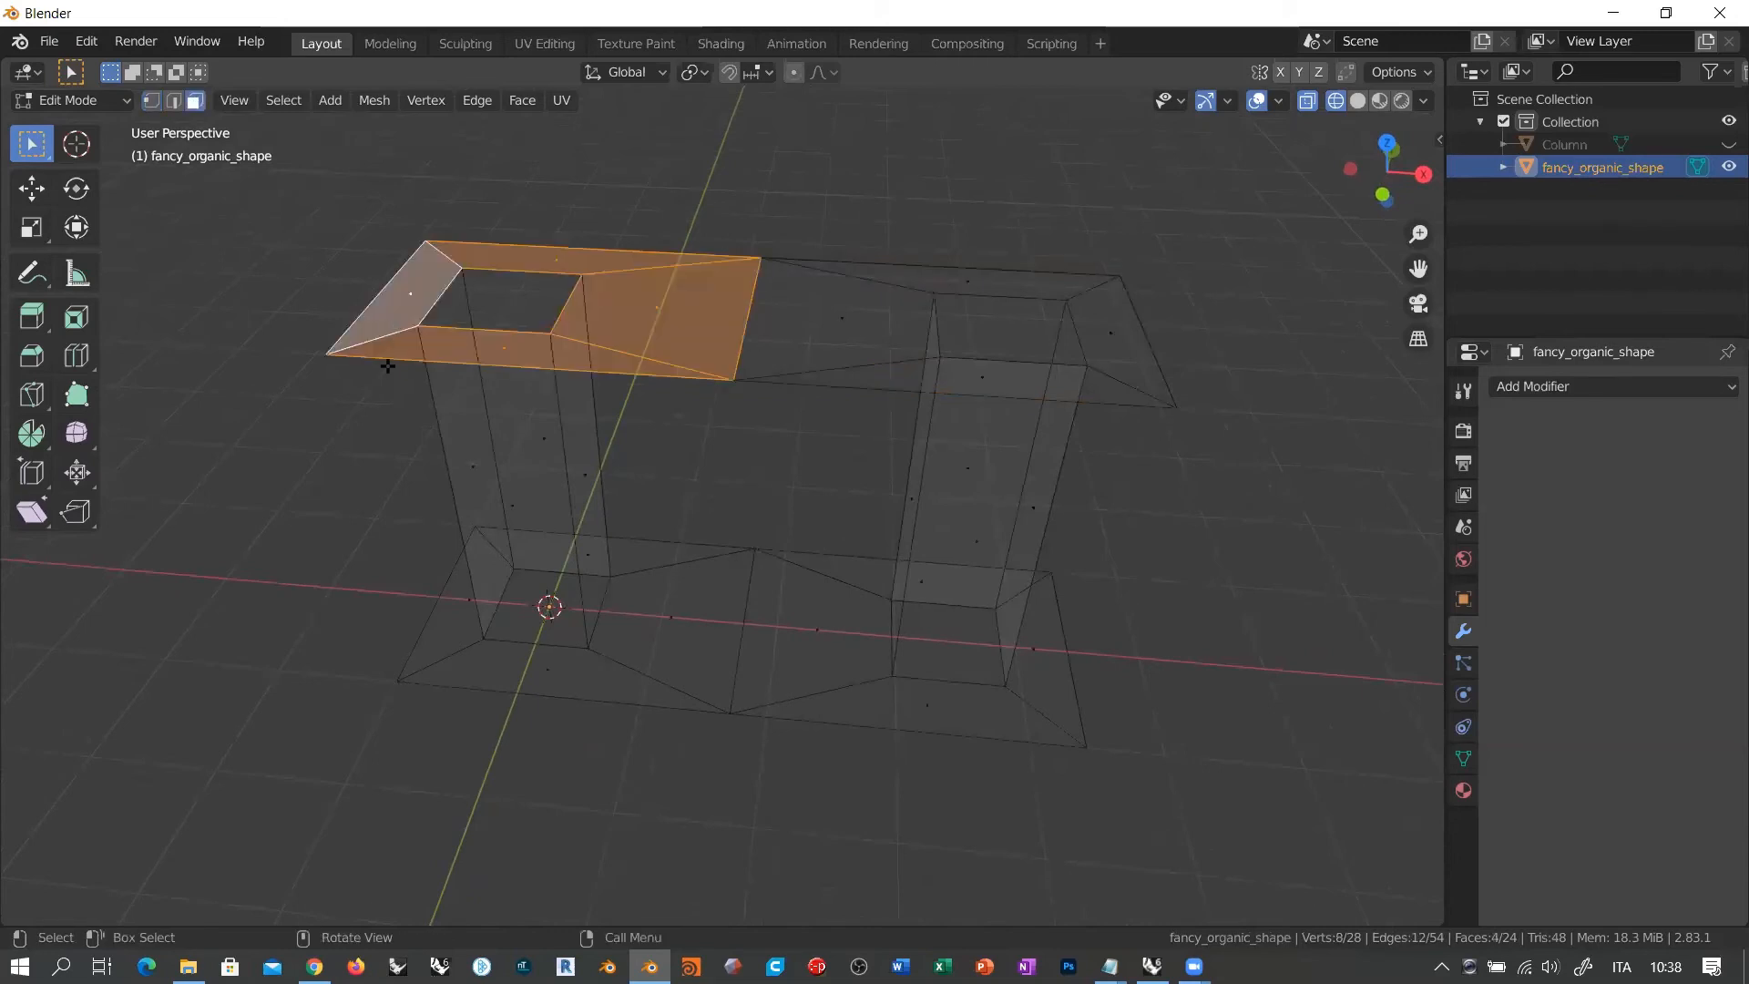
pyautogui.keyDown('alt'); pyautogui.keyDown('shift'); pyautogui.click(842, 369); pyautogui.keyUp('shift'); pyautogui.keyUp('alt')
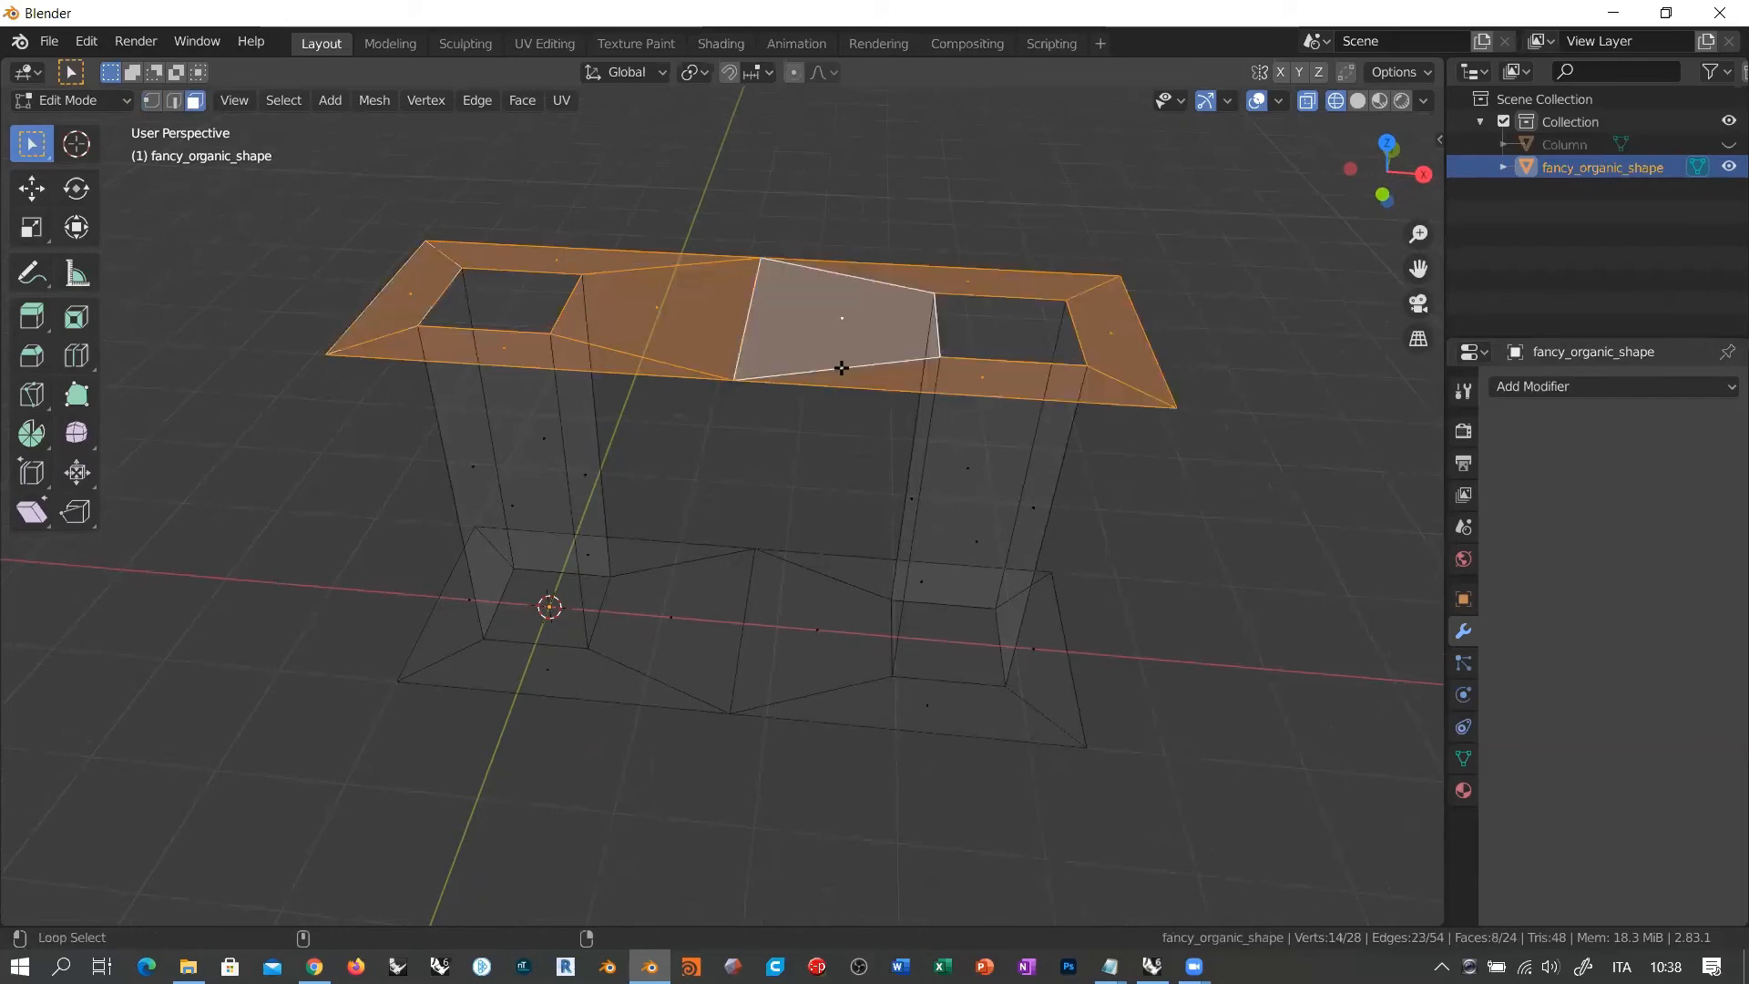
pyautogui.keyDown('alt'); pyautogui.keyDown('shift'); pyautogui.click(820, 689); pyautogui.keyUp('shift'); pyautogui.keyUp('alt')
pyautogui.keyDown('alt'); pyautogui.keyDown('shift'); pyautogui.click(663, 679); pyautogui.keyUp('shift'); pyautogui.keyUp('alt')
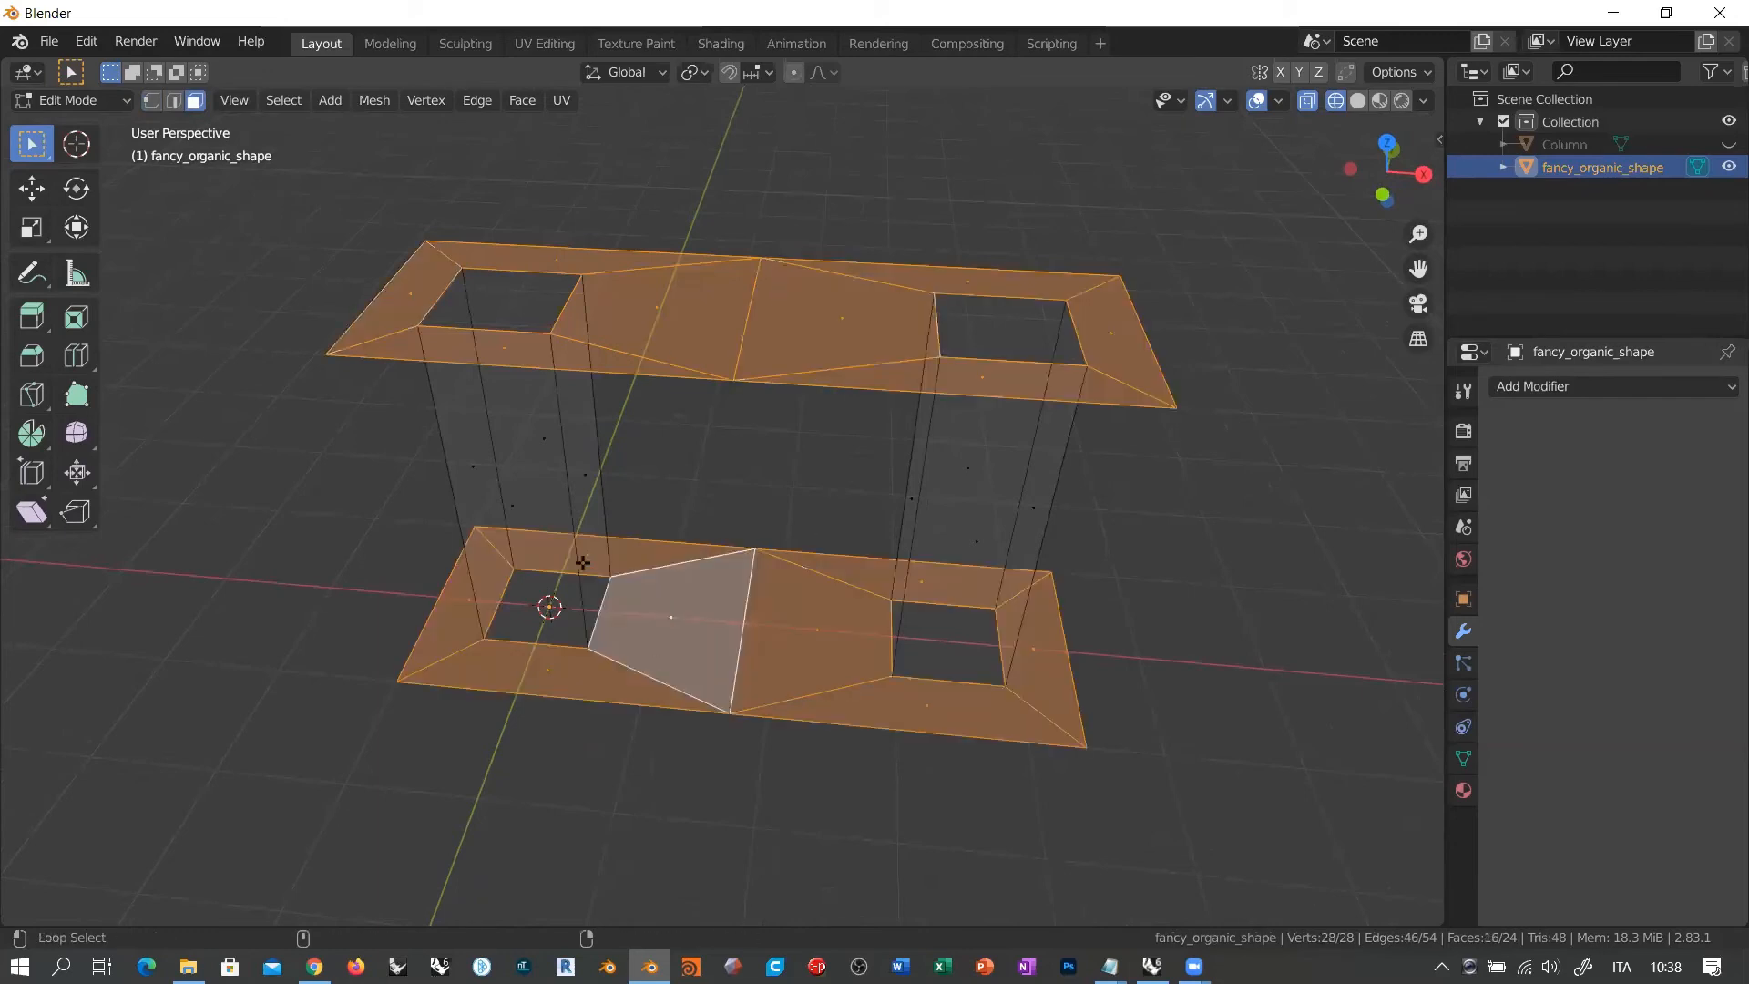
pyautogui.keyDown('alt'); pyautogui.keyDown('shift'); pyautogui.click(578, 488); pyautogui.keyUp('shift'); pyautogui.keyUp('alt')
pyautogui.keyDown('alt'); pyautogui.keyDown('shift'); pyautogui.click(913, 512); pyautogui.keyUp('shift'); pyautogui.keyUp('alt')
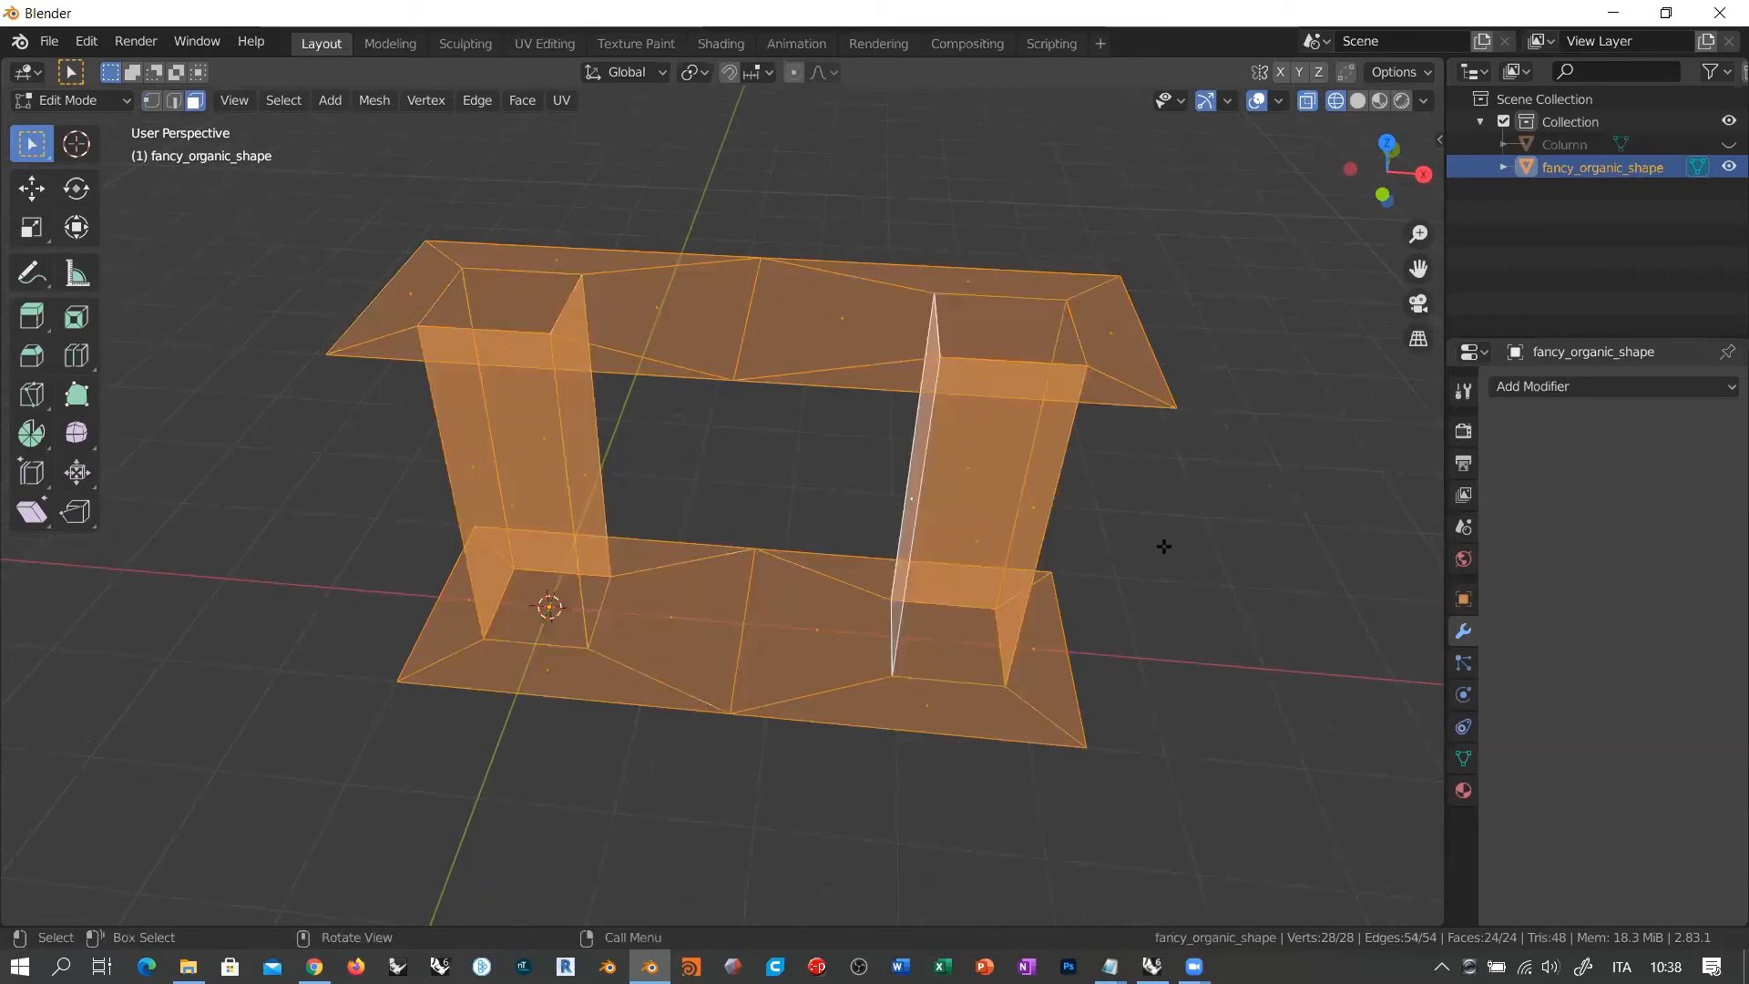
# Step: Replace the selection with the face loops that run vertically through the tops, columns and bases, adding them until every face is covered
pyautogui.keyDown('alt'); pyautogui.click(948, 680); pyautogui.keyUp('alt')
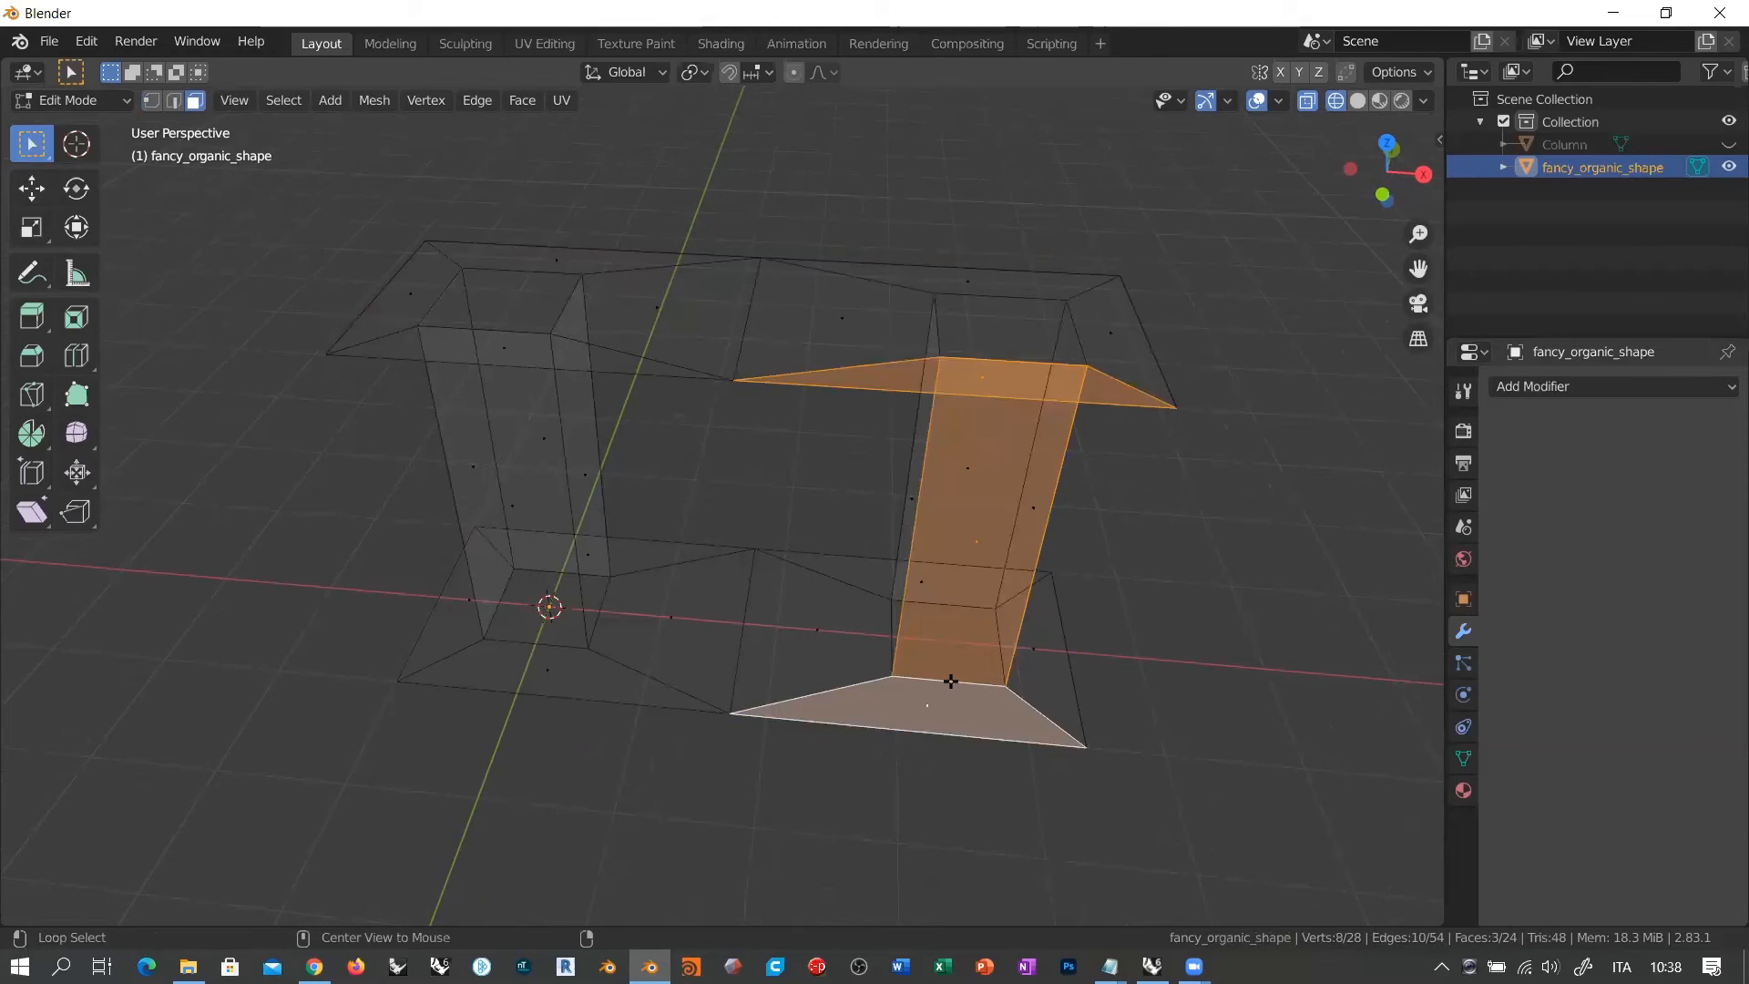
pyautogui.keyDown('alt'); pyautogui.keyDown('shift'); pyautogui.click(887, 629); pyautogui.keyUp('shift'); pyautogui.keyUp('alt')
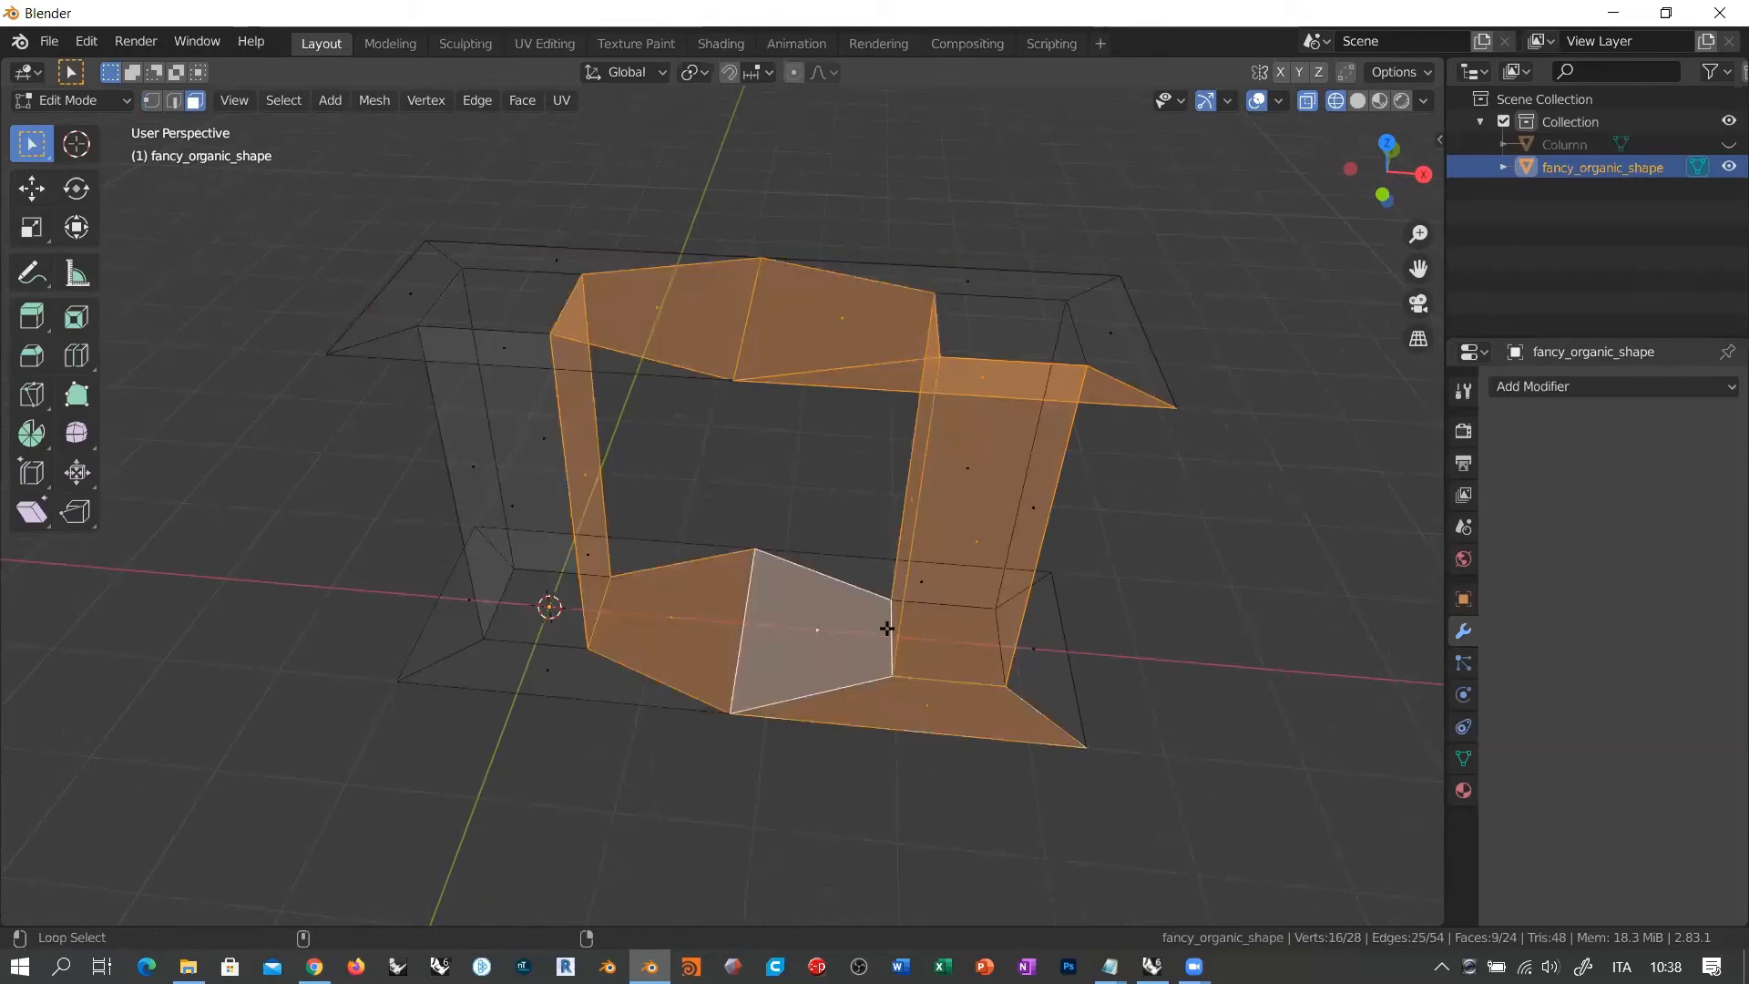
pyautogui.keyDown('alt'); pyautogui.keyDown('shift'); pyautogui.click(541, 645); pyautogui.keyUp('shift'); pyautogui.keyUp('alt')
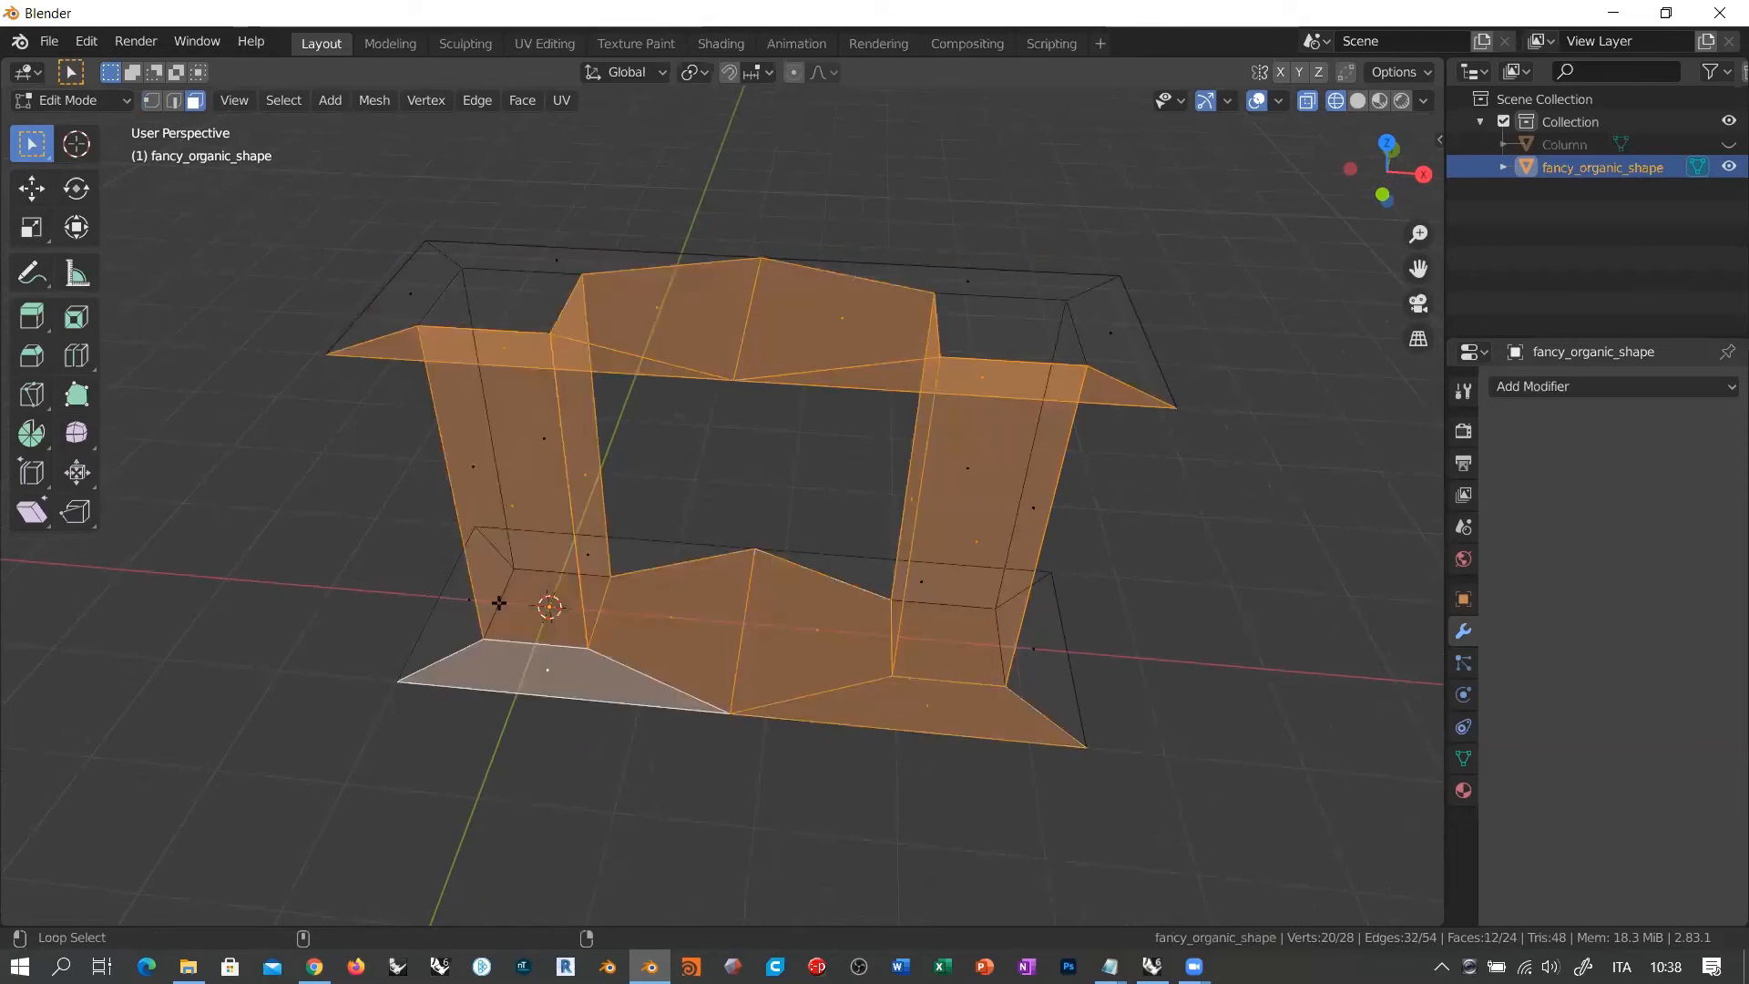
pyautogui.keyDown('alt'); pyautogui.keyDown('shift'); pyautogui.click(492, 605); pyautogui.keyUp('shift'); pyautogui.keyUp('alt')
pyautogui.keyDown('alt'); pyautogui.keyDown('shift'); pyautogui.click(982, 634); pyautogui.keyUp('shift'); pyautogui.keyUp('alt')
pyautogui.keyDown('alt'); pyautogui.keyDown('shift'); pyautogui.click(948, 605); pyautogui.keyUp('shift'); pyautogui.keyUp('alt')
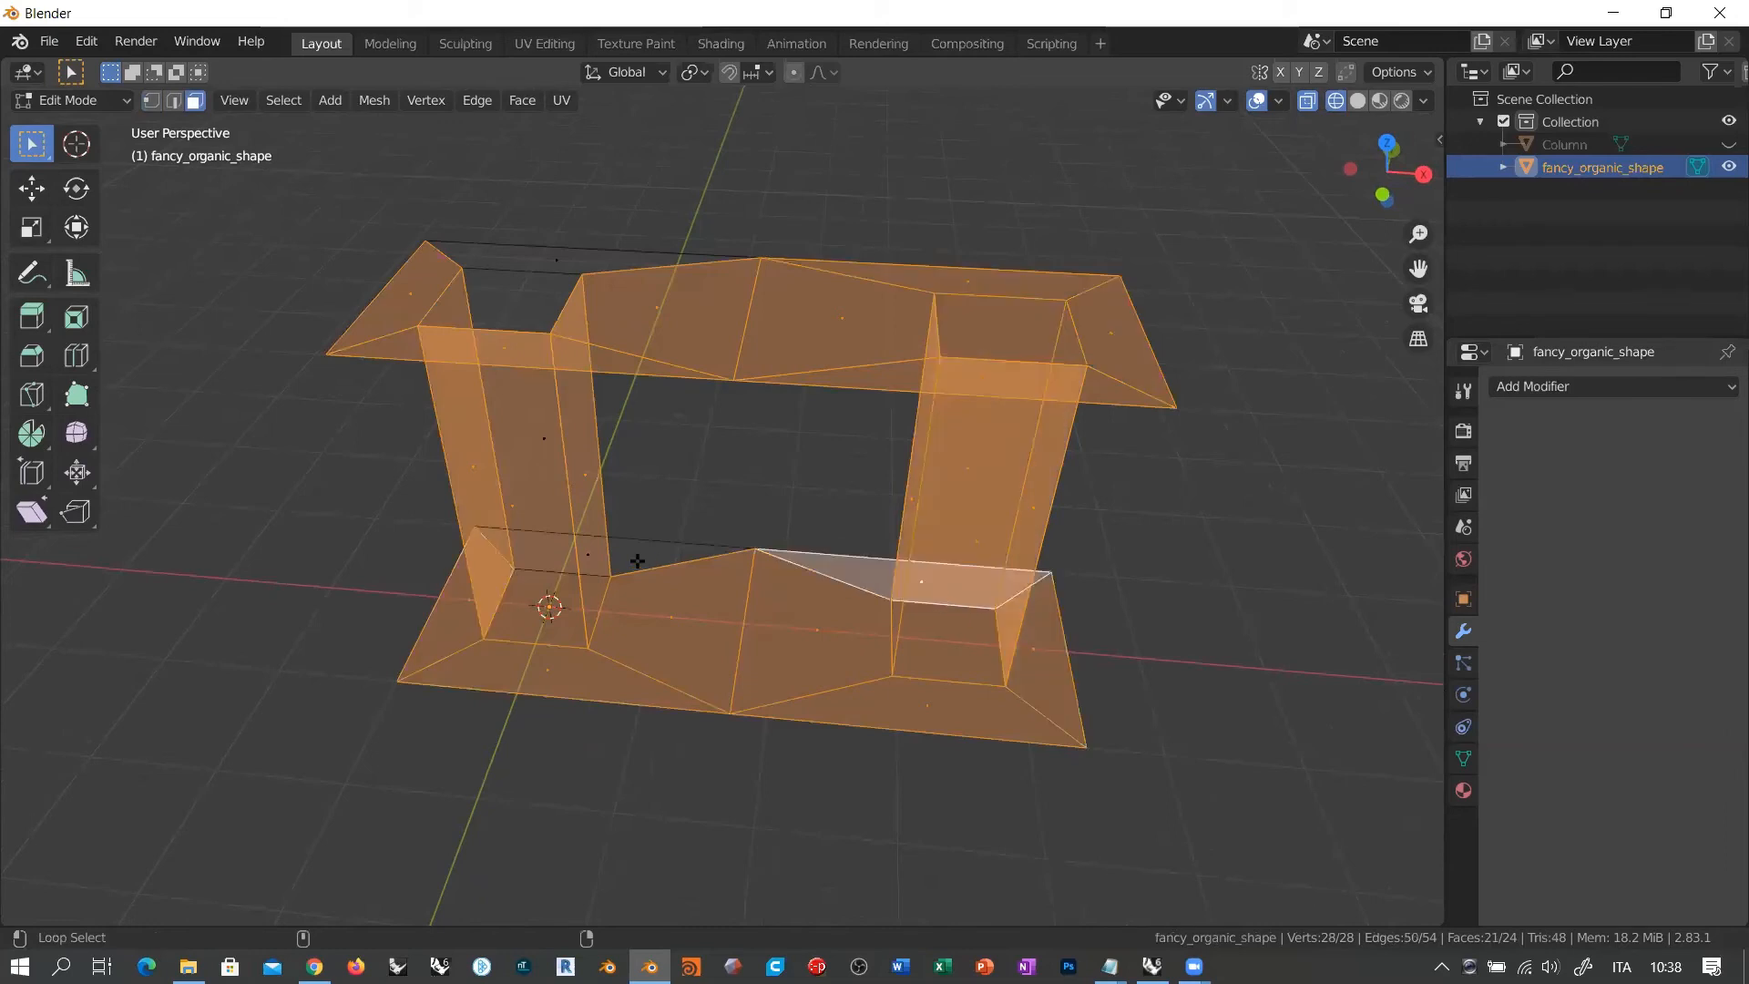
pyautogui.keyDown('alt'); pyautogui.keyDown('shift'); pyautogui.click(543, 574); pyautogui.keyUp('shift'); pyautogui.keyUp('alt')
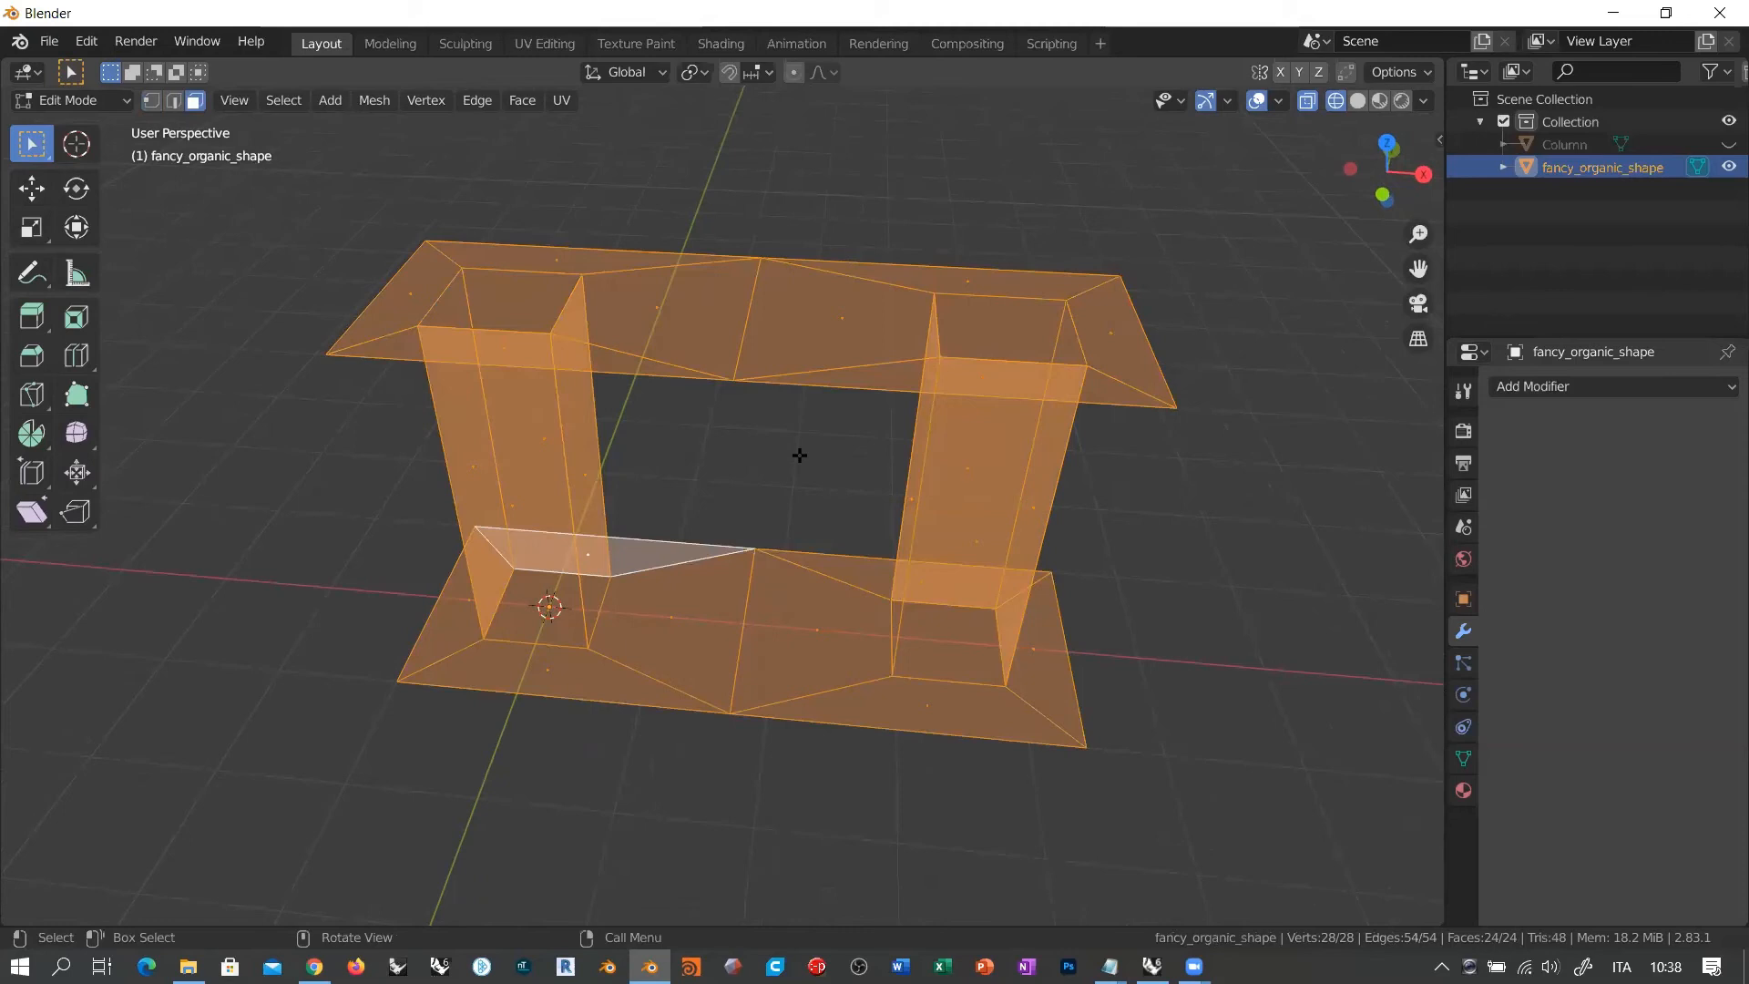
# Step: Select only the face loops around the column openings on both the top and the base
pyautogui.keyDown('alt'); pyautogui.click(854, 356); pyautogui.keyUp('alt')
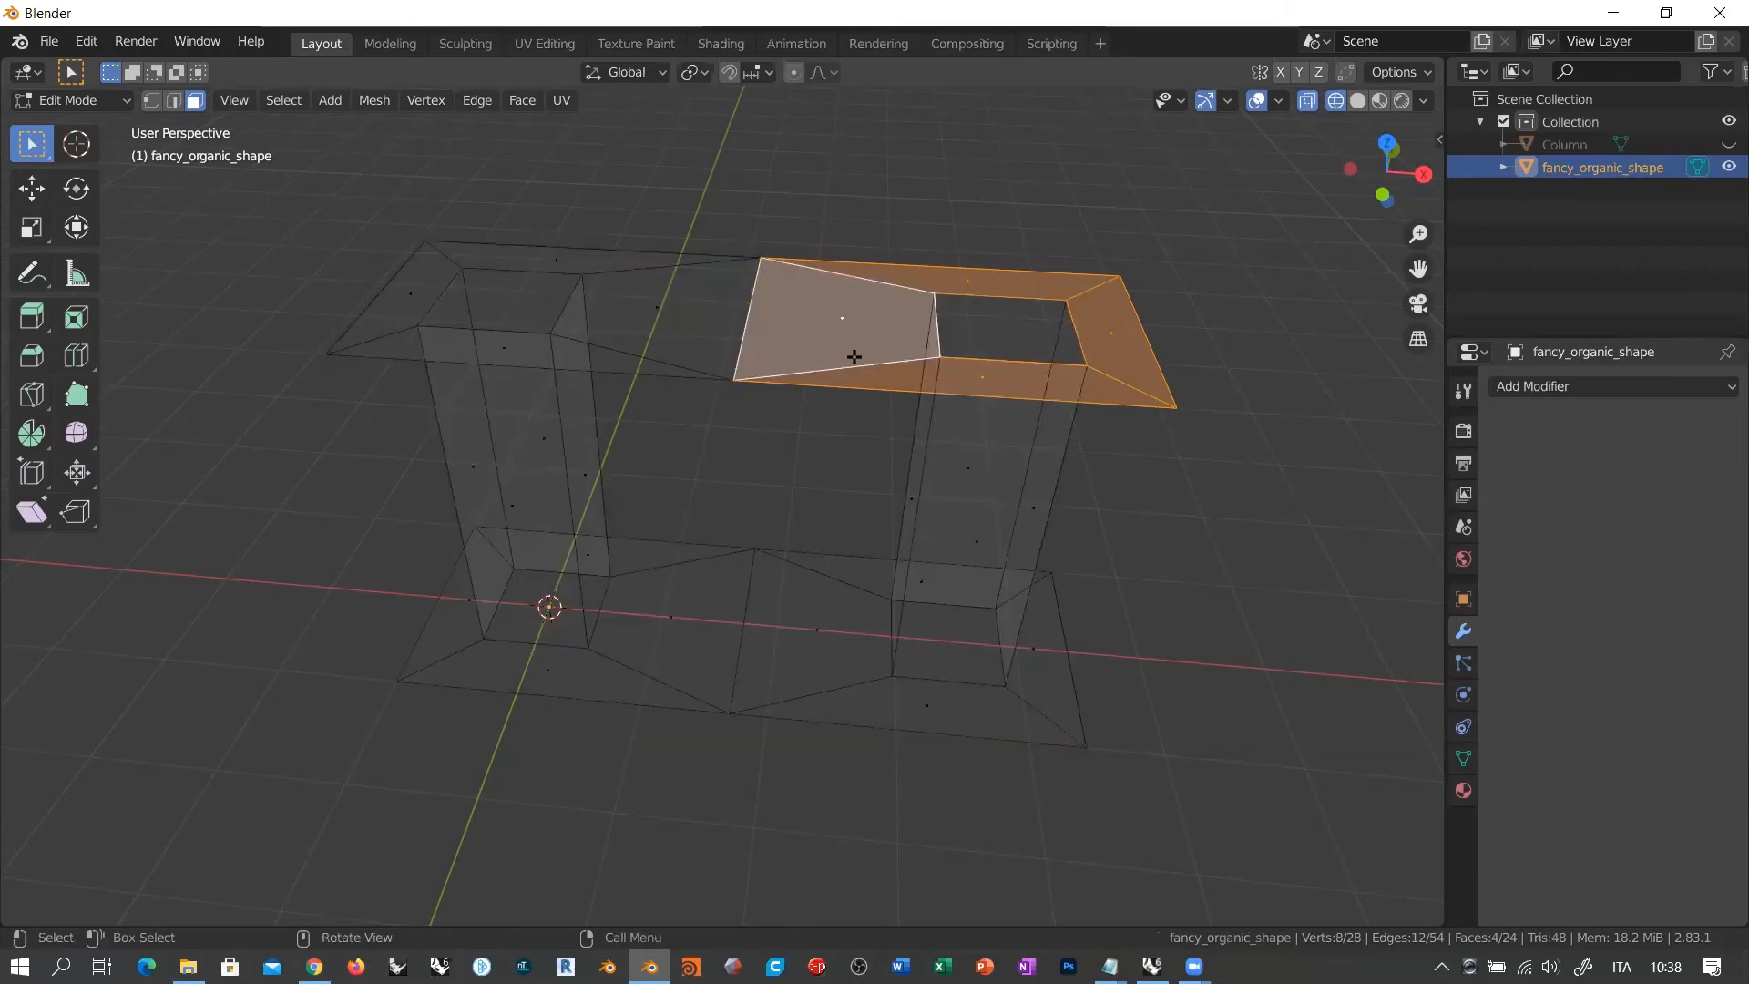
pyautogui.keyDown('alt'); pyautogui.keyDown('shift'); pyautogui.click(644, 266); pyautogui.keyUp('shift'); pyautogui.keyUp('alt')
pyautogui.keyDown('alt'); pyautogui.keyDown('shift'); pyautogui.click(673, 560); pyautogui.keyUp('shift'); pyautogui.keyUp('alt')
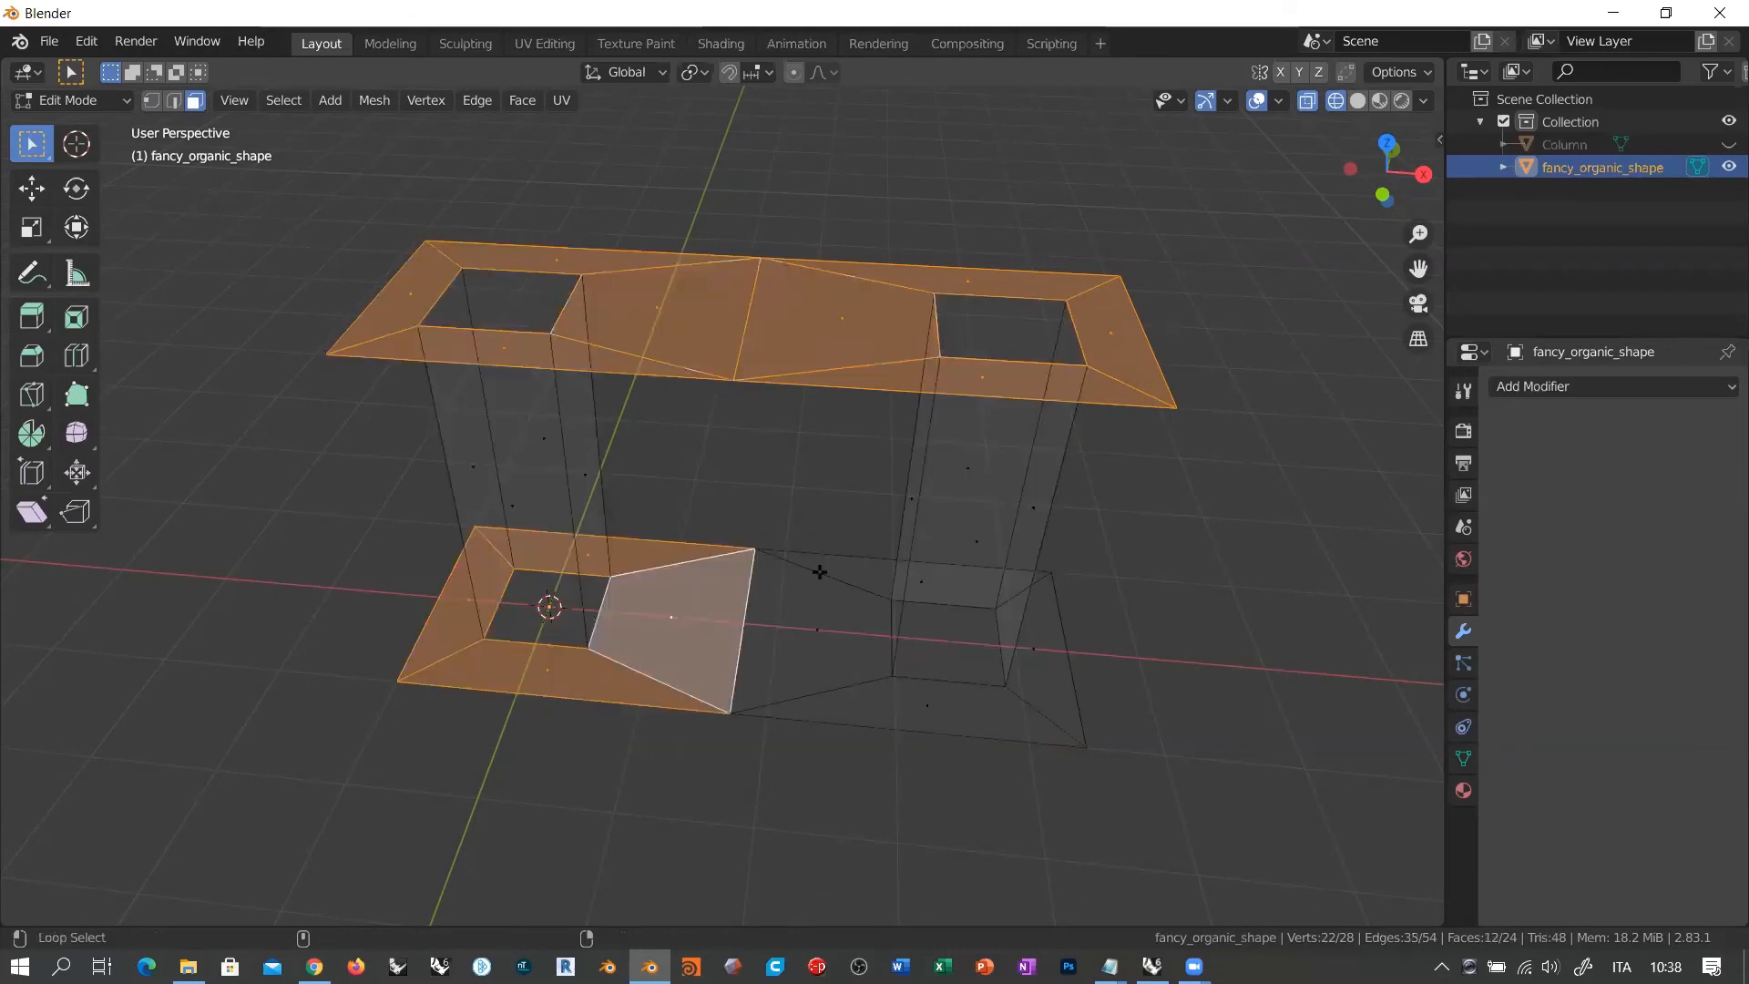
pyautogui.keyDown('alt'); pyautogui.keyDown('shift'); pyautogui.click(823, 576); pyautogui.keyUp('shift'); pyautogui.keyUp('alt')
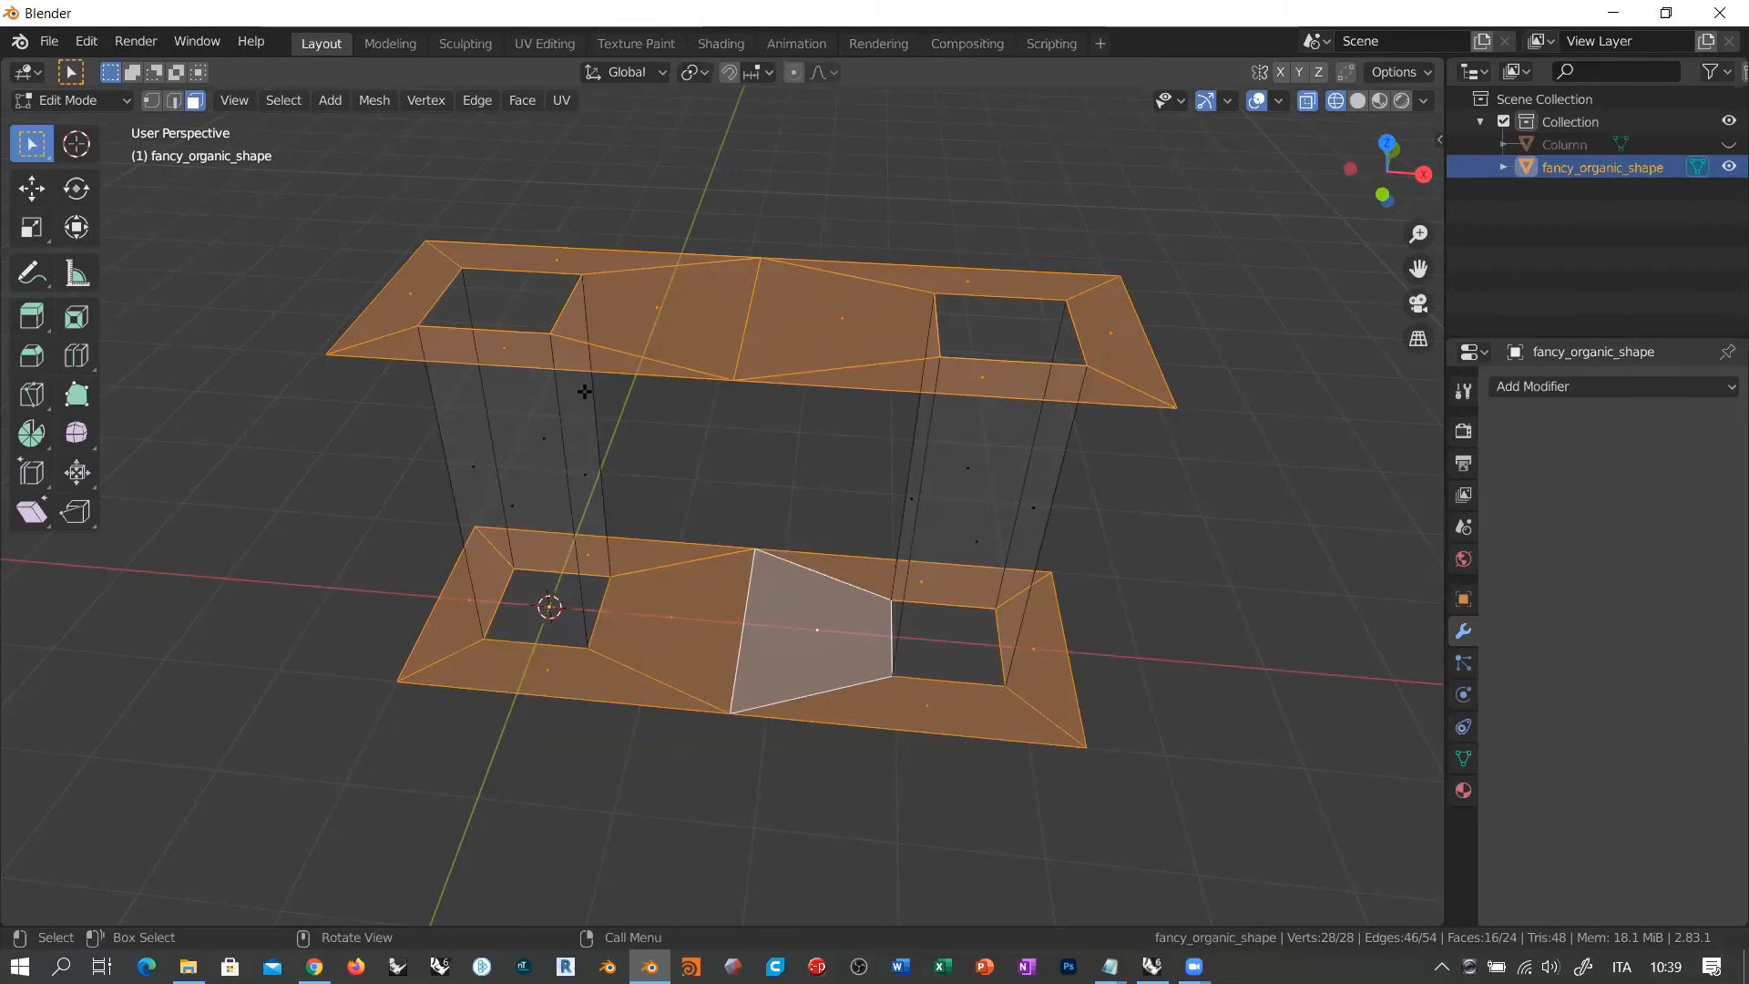
# Step: Return to Object Mode and add a Subdivision Surface modifier to fancy_organic_shape with 2 viewport subdivisions
pyautogui.press('Tab')
pyautogui.moveTo(828, 452); pyautogui.dragTo(774, 496, button='middle')
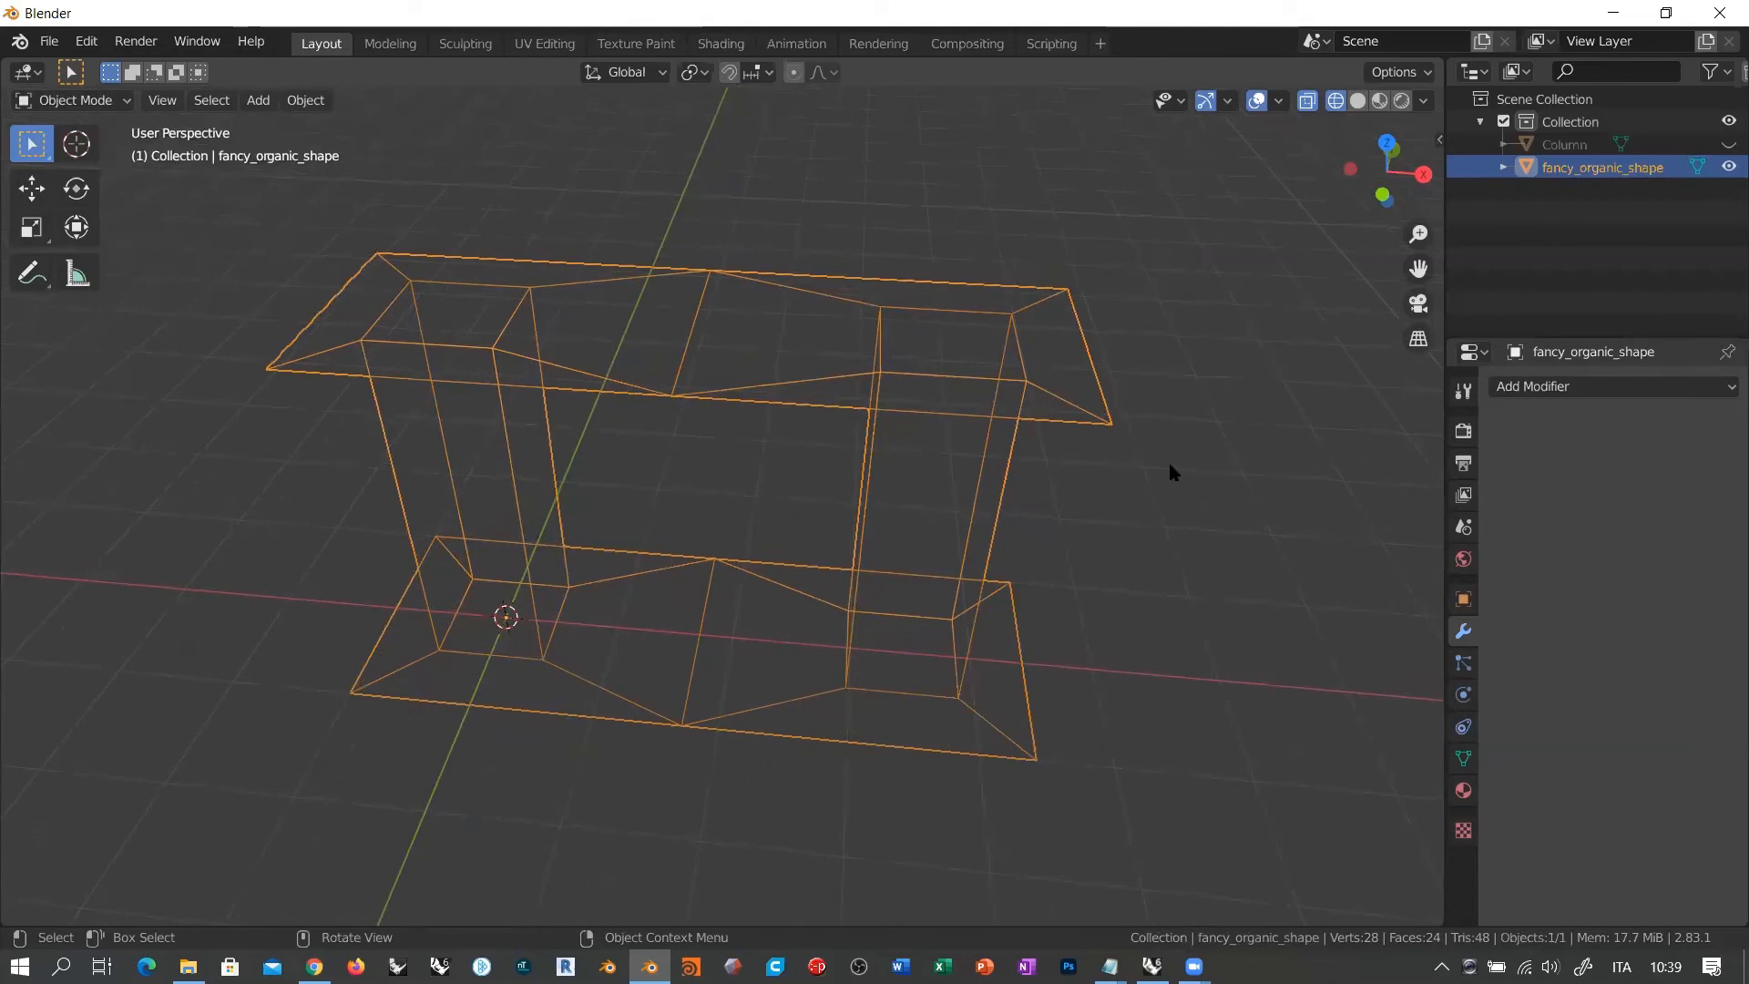
pyautogui.click(1530, 390)
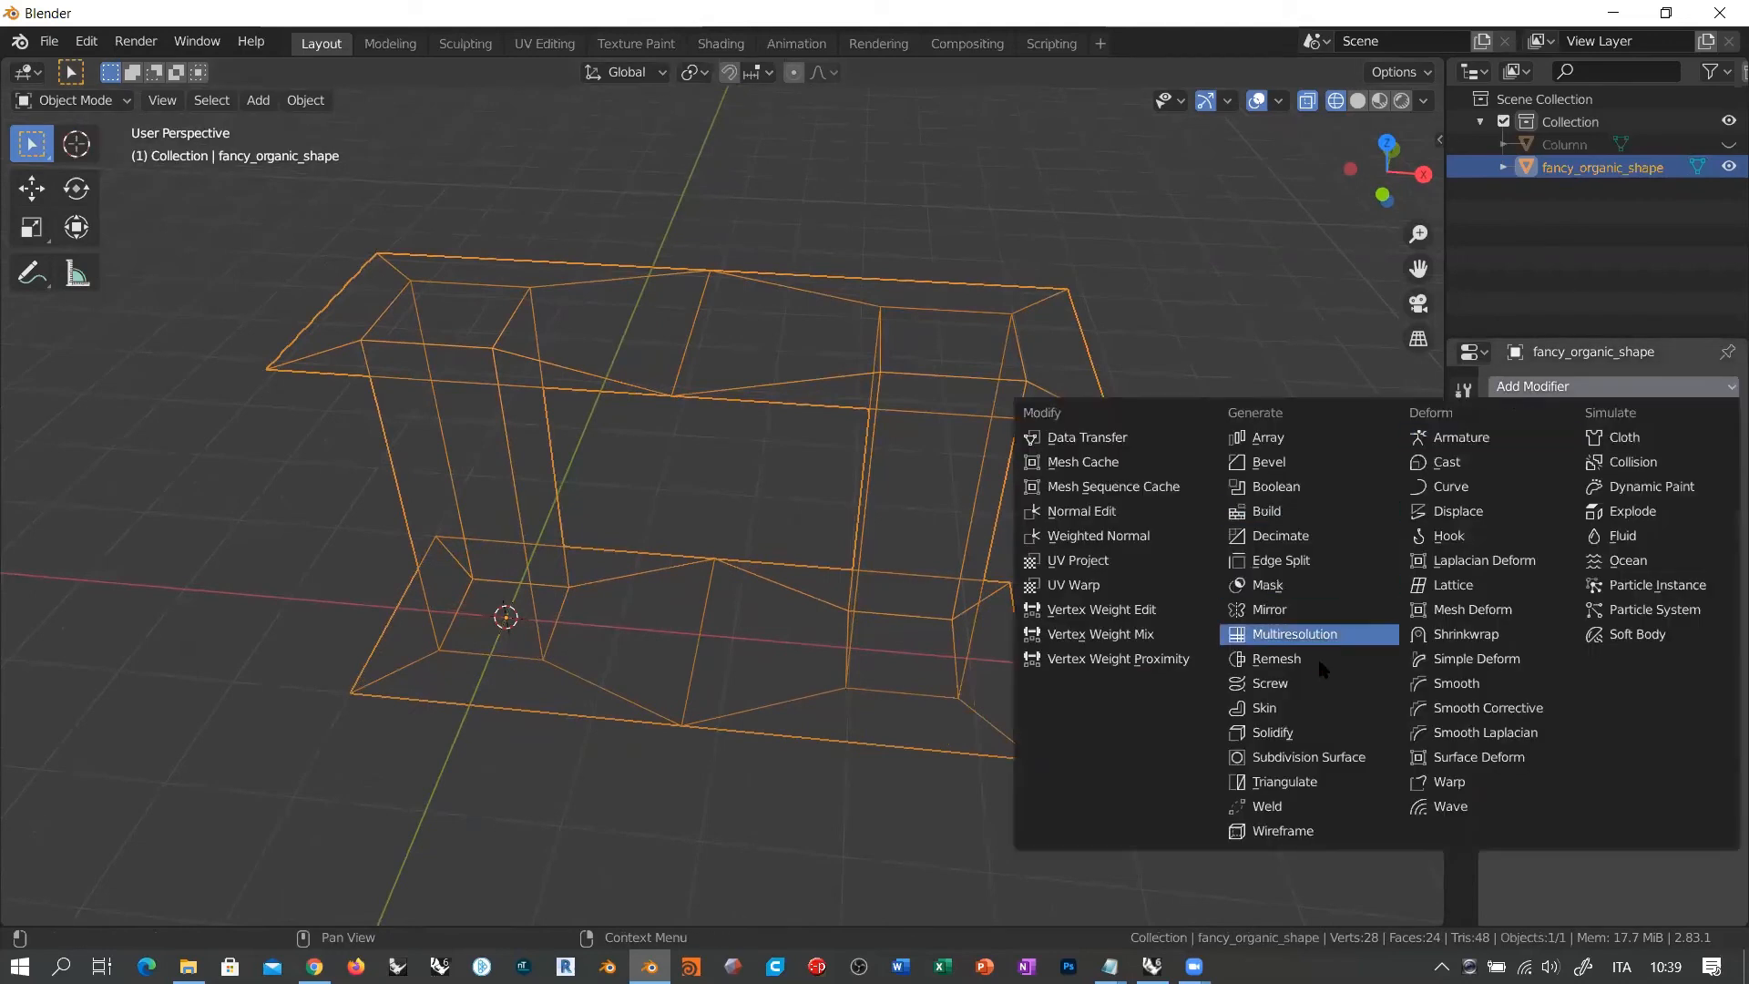
pyautogui.click(1308, 757)
pyautogui.moveTo(968, 528); pyautogui.dragTo(956, 487, button='middle')
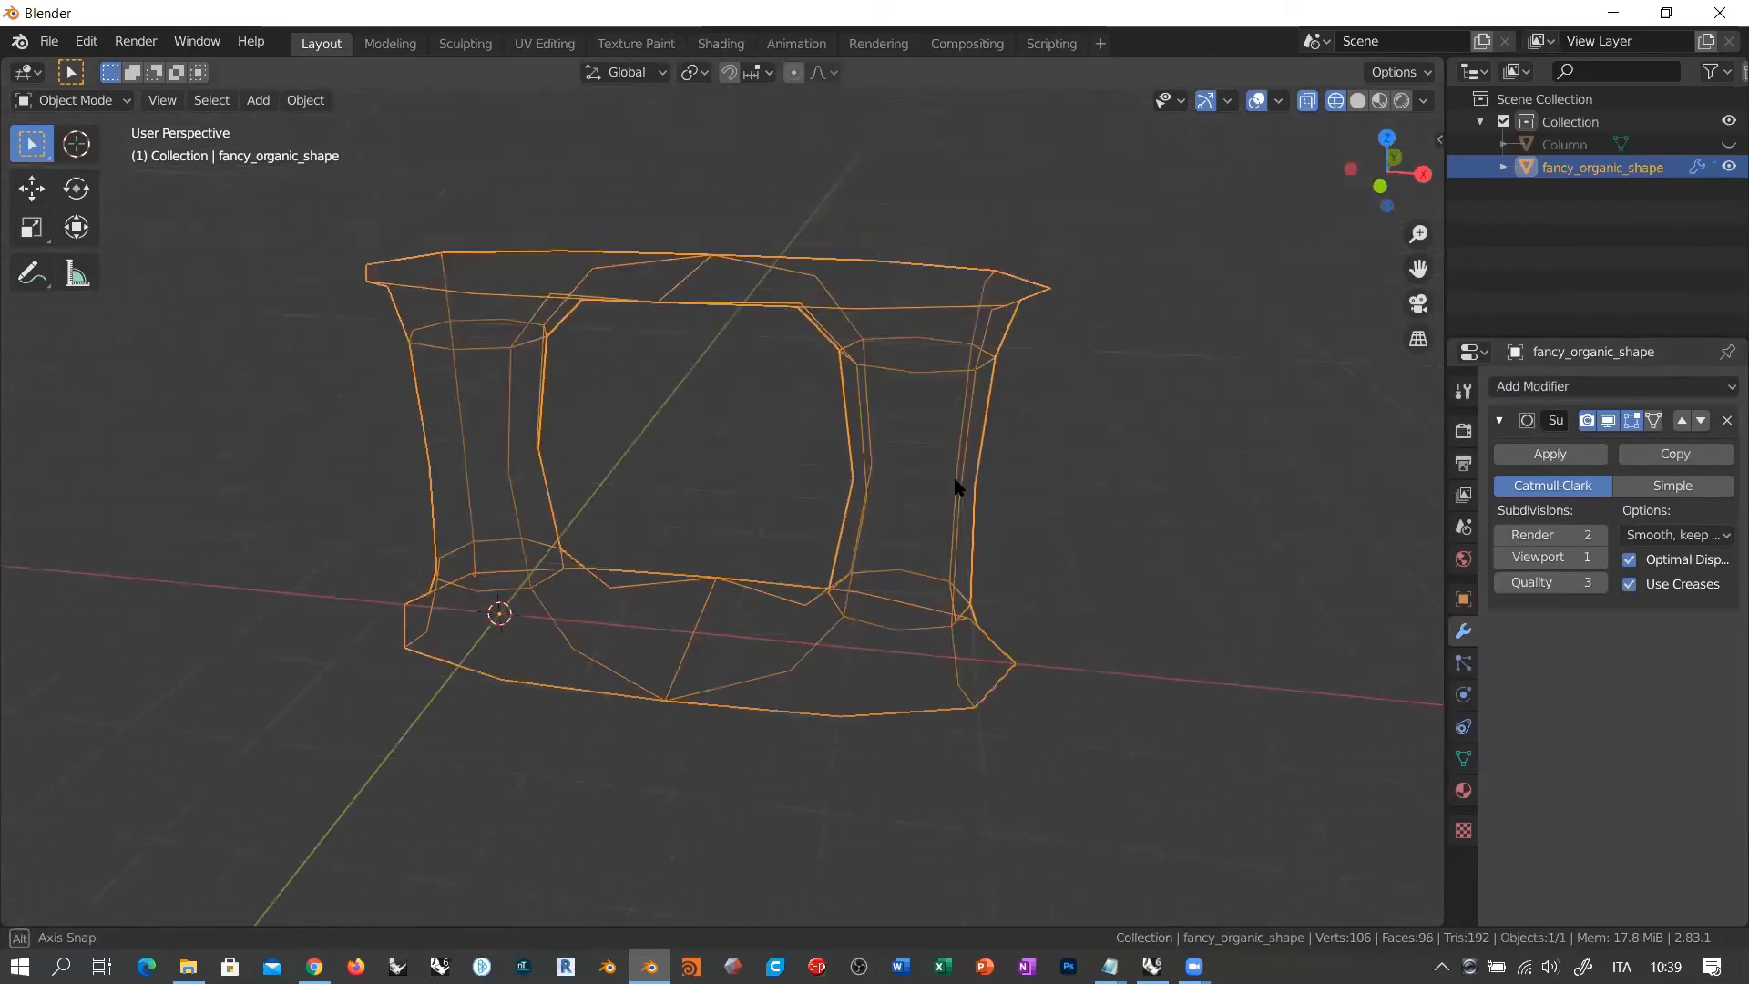
pyautogui.click(1596, 556)
pyautogui.moveTo(763, 476); pyautogui.dragTo(443, 494, button='middle')
pyautogui.moveTo(379, 480); pyautogui.dragTo(832, 479, button='middle')
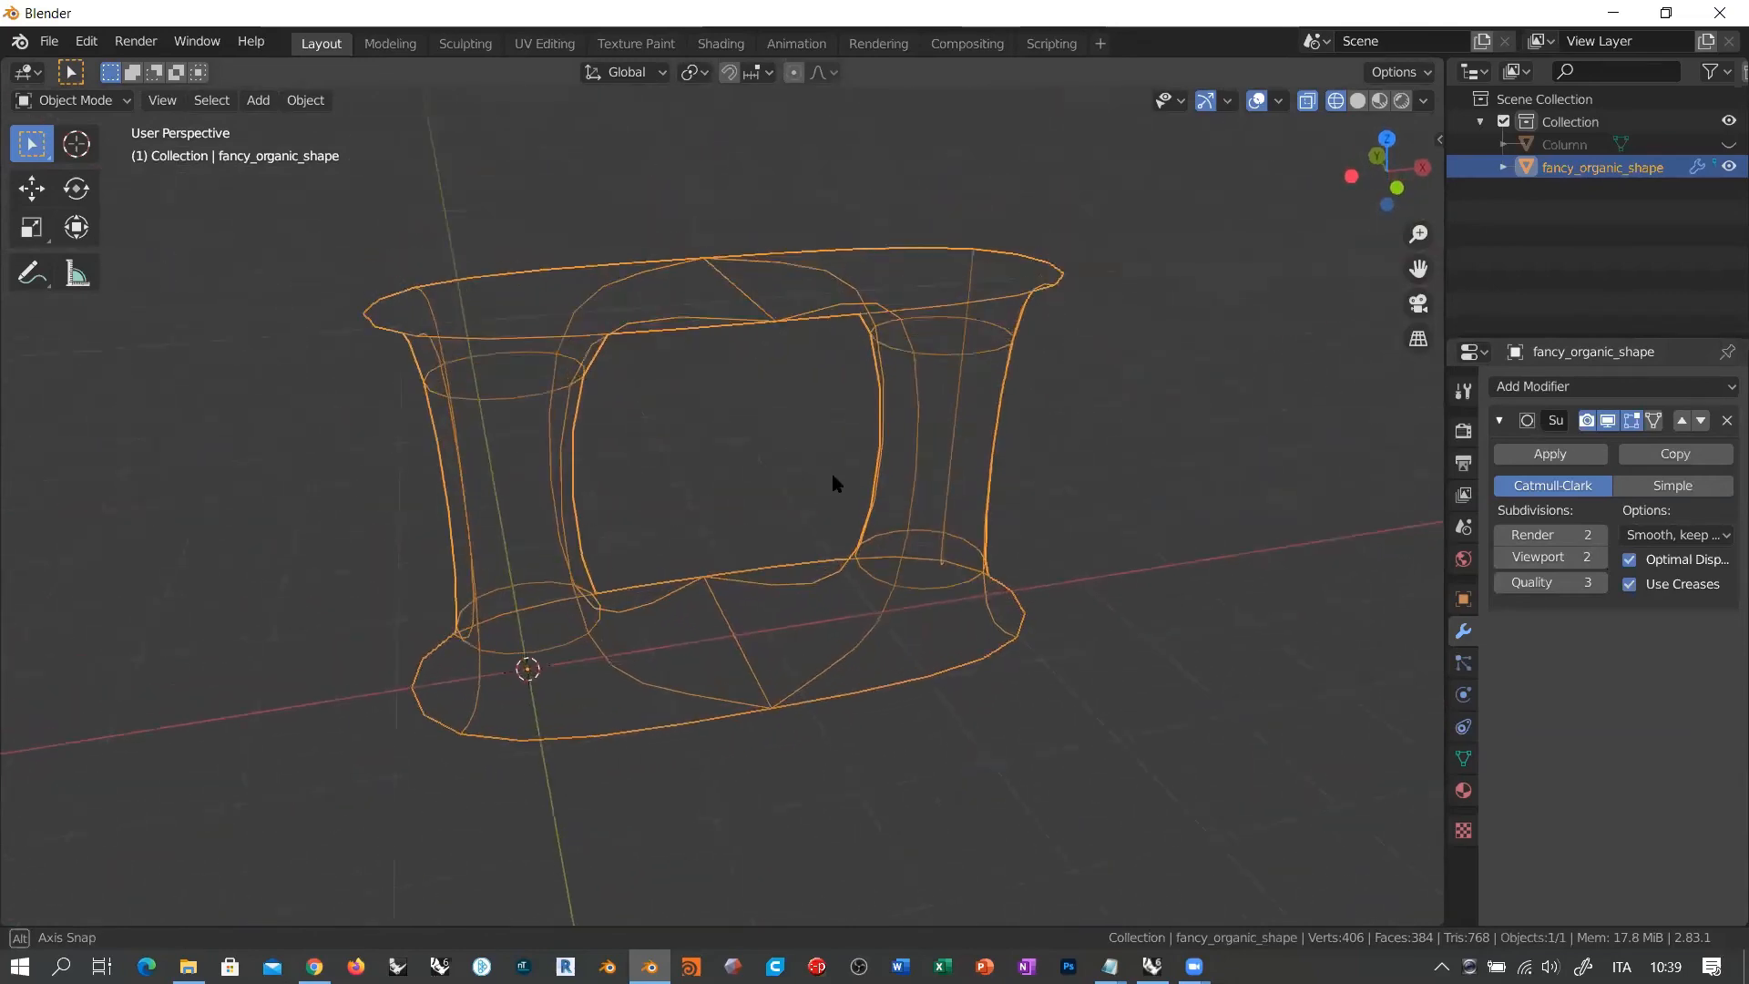
# Step: Switch the viewport to solid shading and inspect the smoothed shape from the side and from above
pyautogui.press('z')
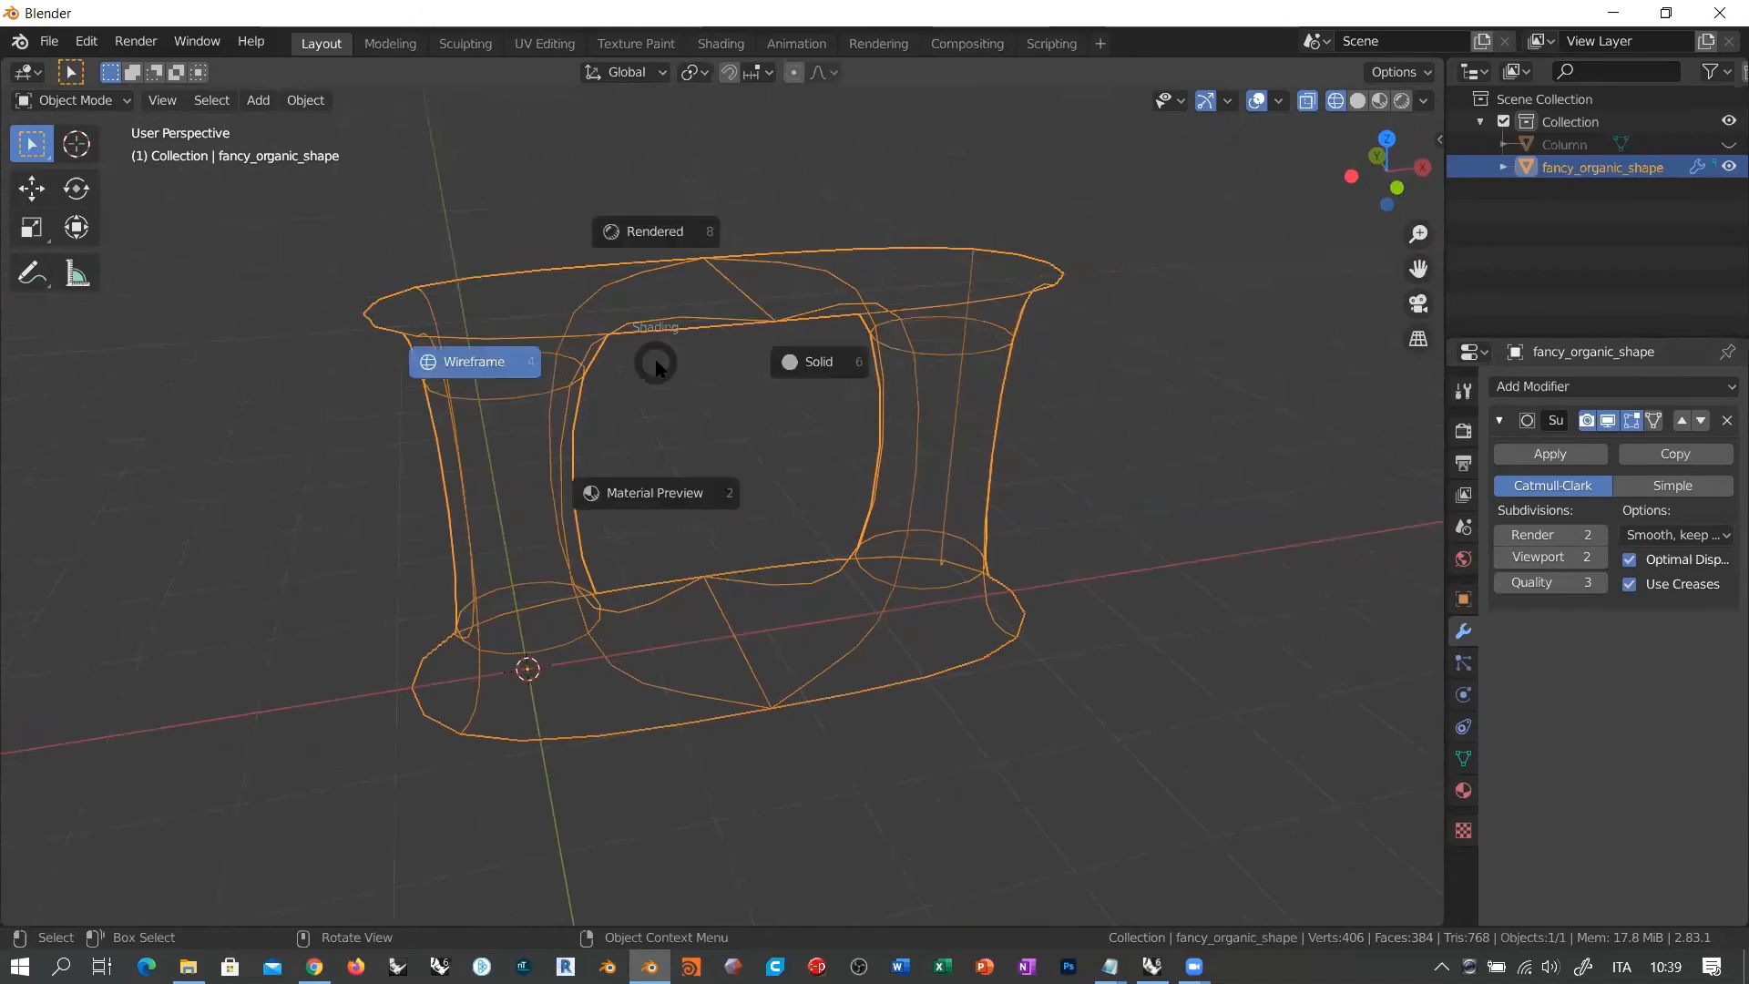
pyautogui.click(816, 365)
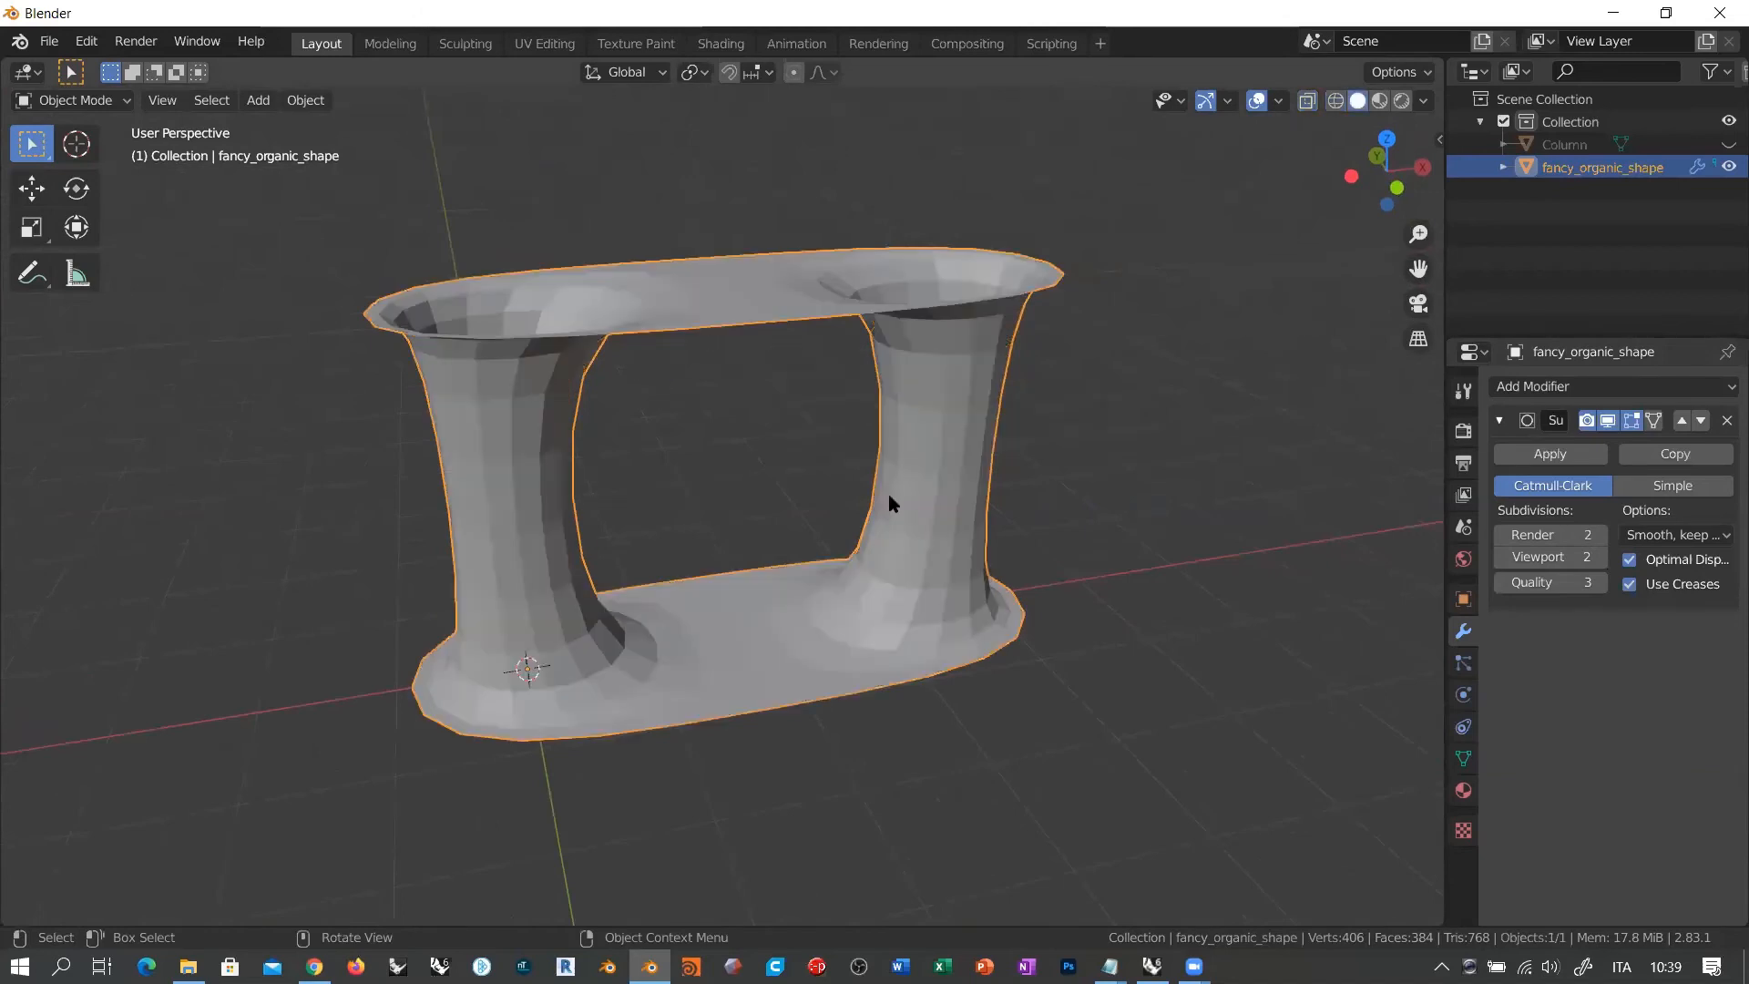
pyautogui.moveTo(890, 500)
pyautogui.mouseDown(button='middle')
pyautogui.moveTo(777, 555)
pyautogui.moveTo(710, 496)
pyautogui.moveTo(871, 360)
pyautogui.moveTo(890, 266)
pyautogui.moveTo(866, 312)
pyautogui.moveTo(878, 488)
pyautogui.moveTo(851, 570)
pyautogui.moveTo(820, 593)
pyautogui.moveTo(738, 570)
pyautogui.moveTo(841, 453)
pyautogui.mouseUp(button='middle')
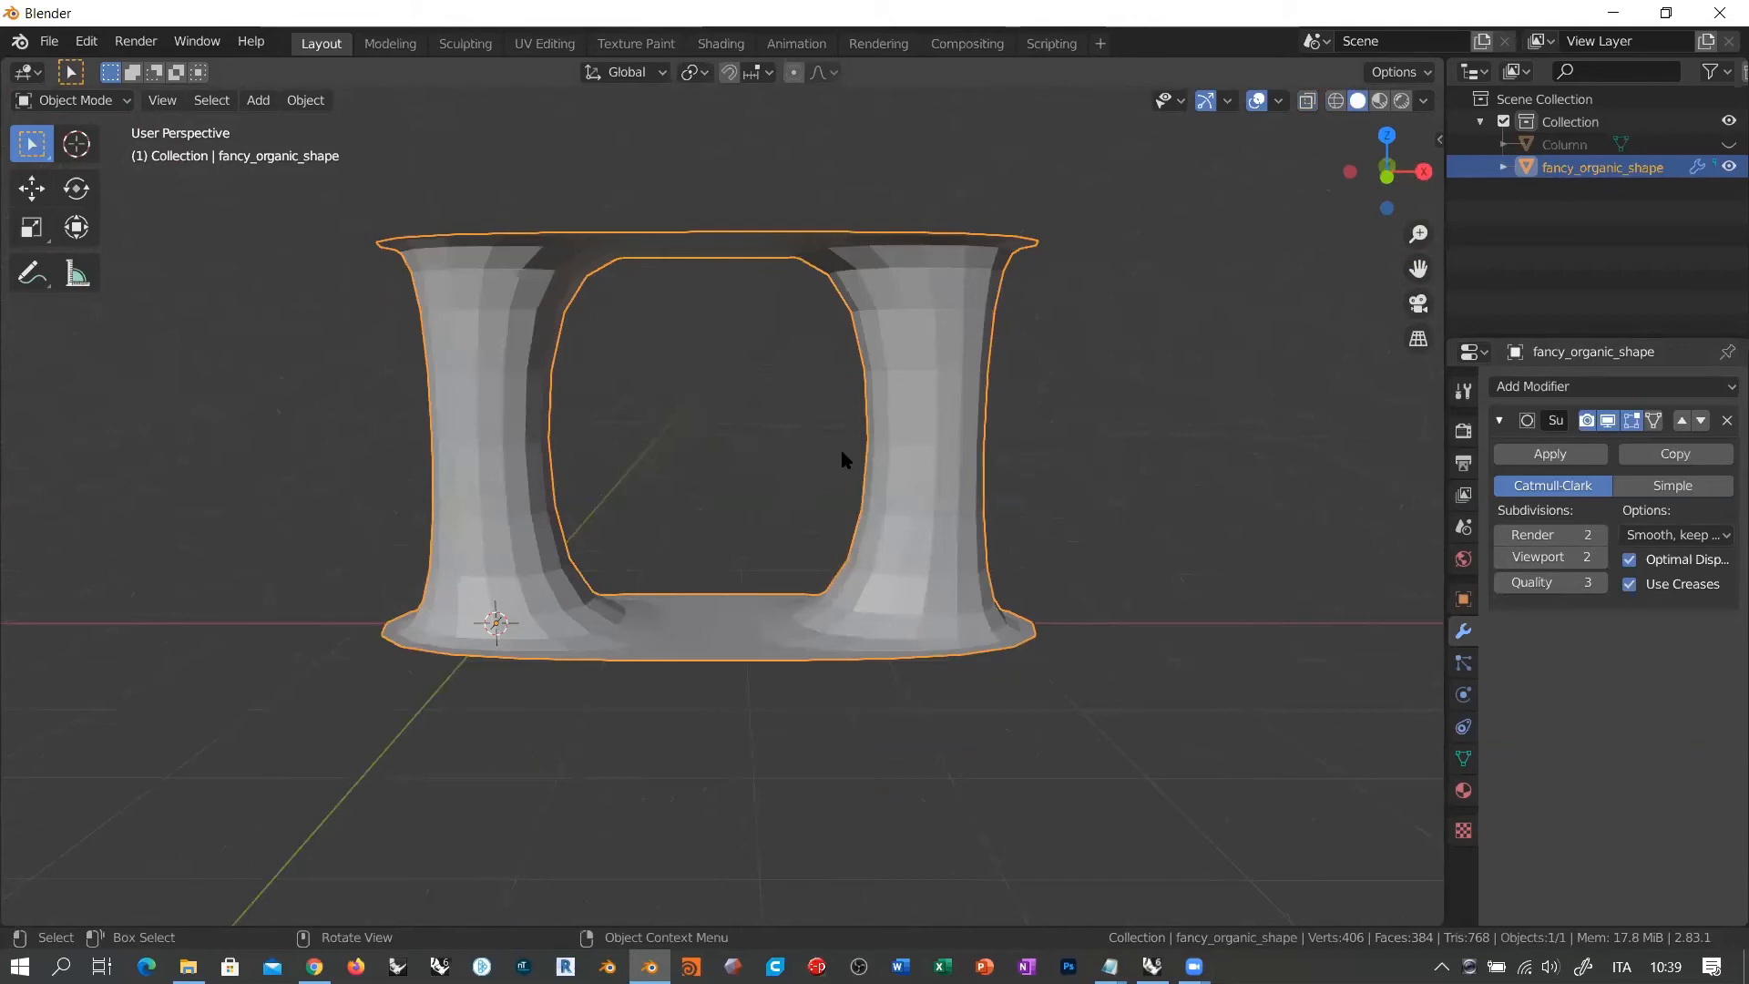
pyautogui.moveTo(883, 320); pyautogui.dragTo(1194, 203, button='middle')
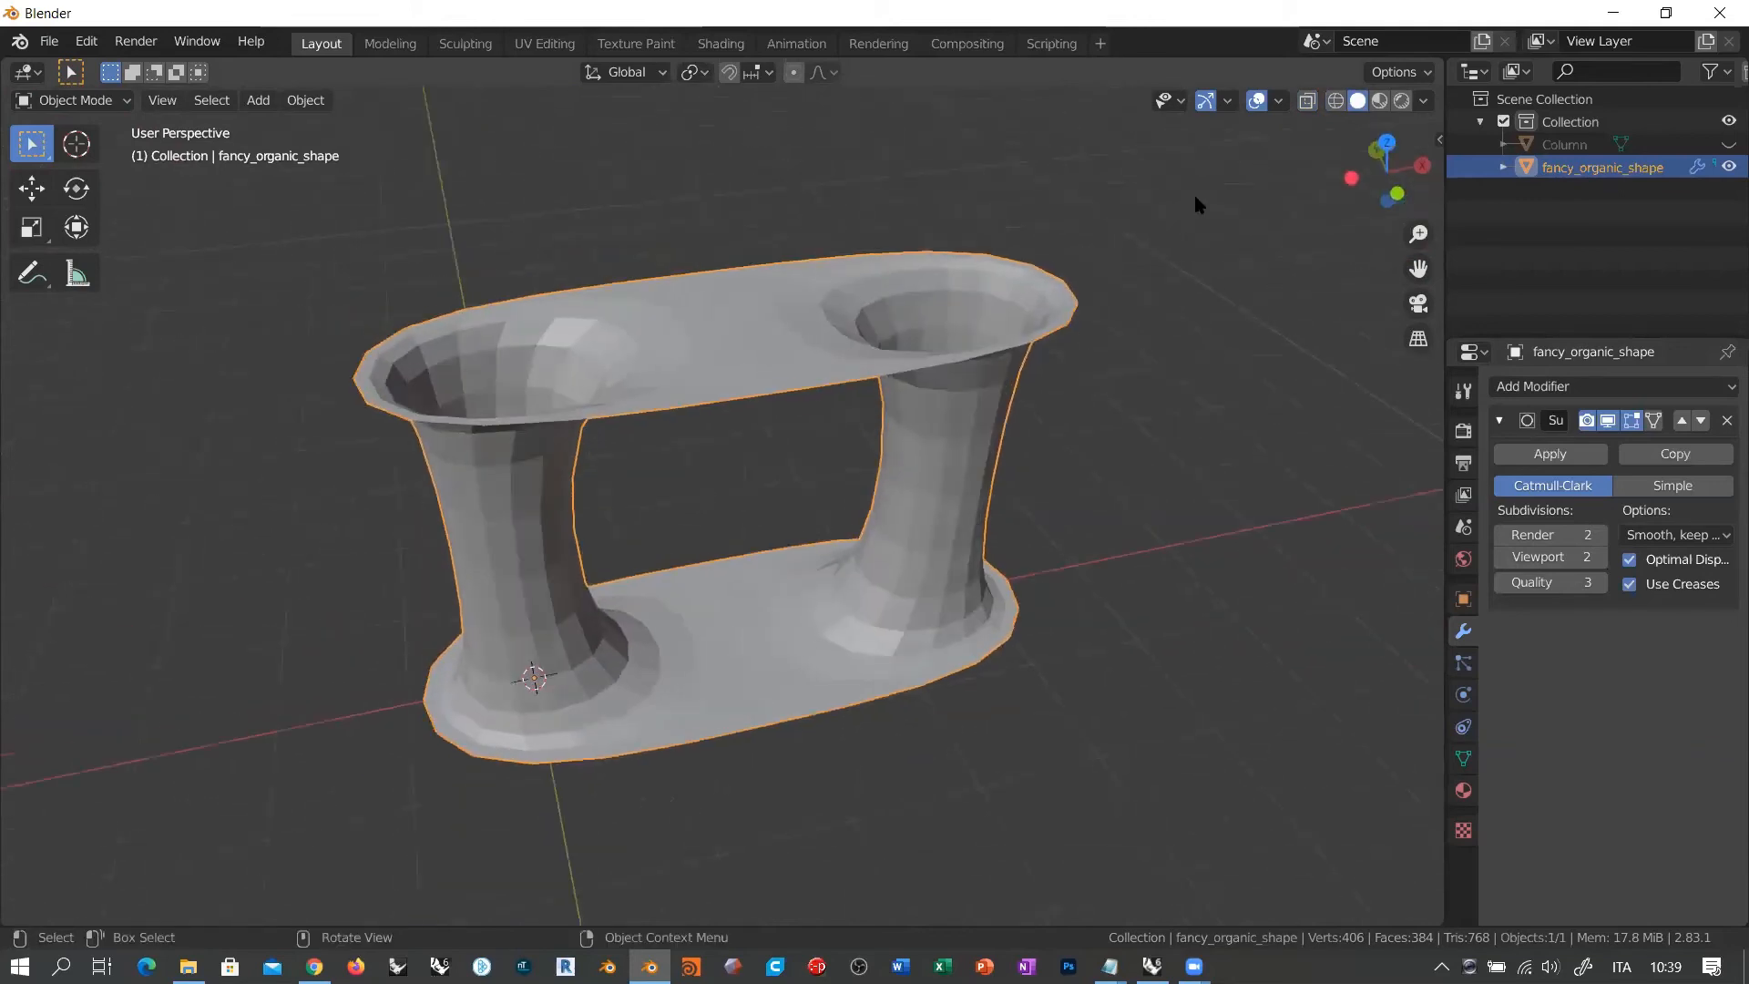
# Step: Enable the Face Orientation overlay and examine the direction of the shape's faces from the side and from above
pyautogui.click(1280, 102)
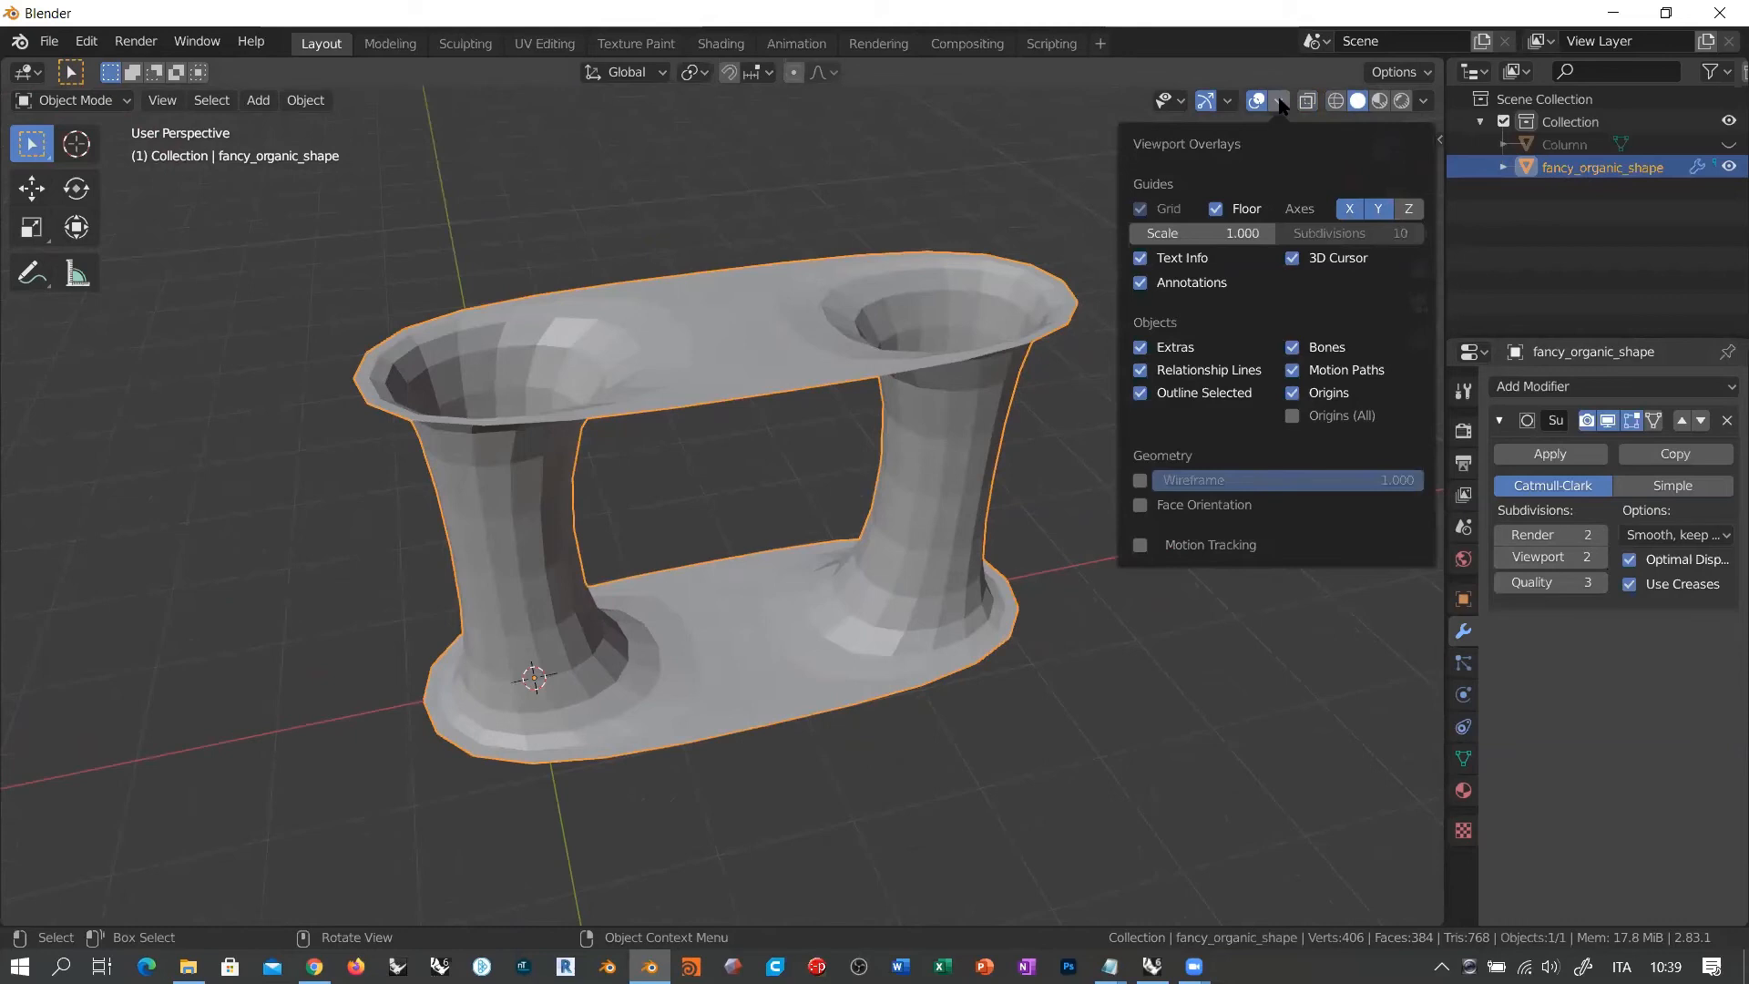
pyautogui.click(1162, 506)
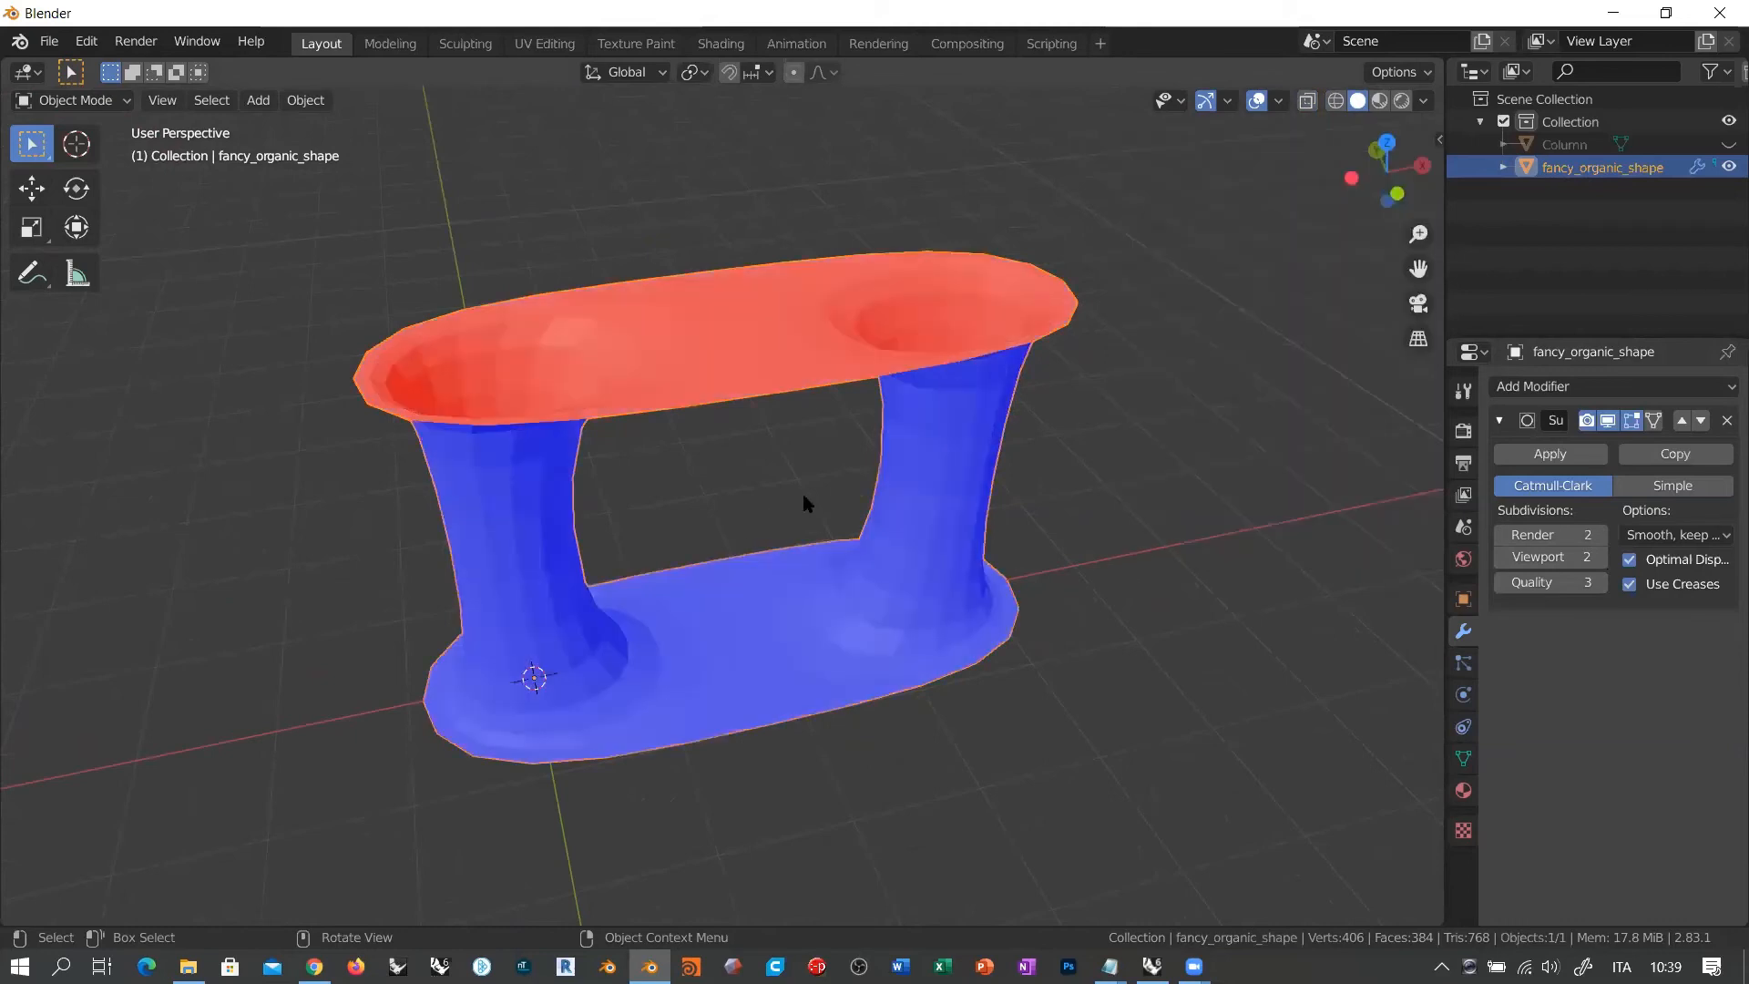
pyautogui.moveTo(805, 502); pyautogui.dragTo(991, 449, button='middle')
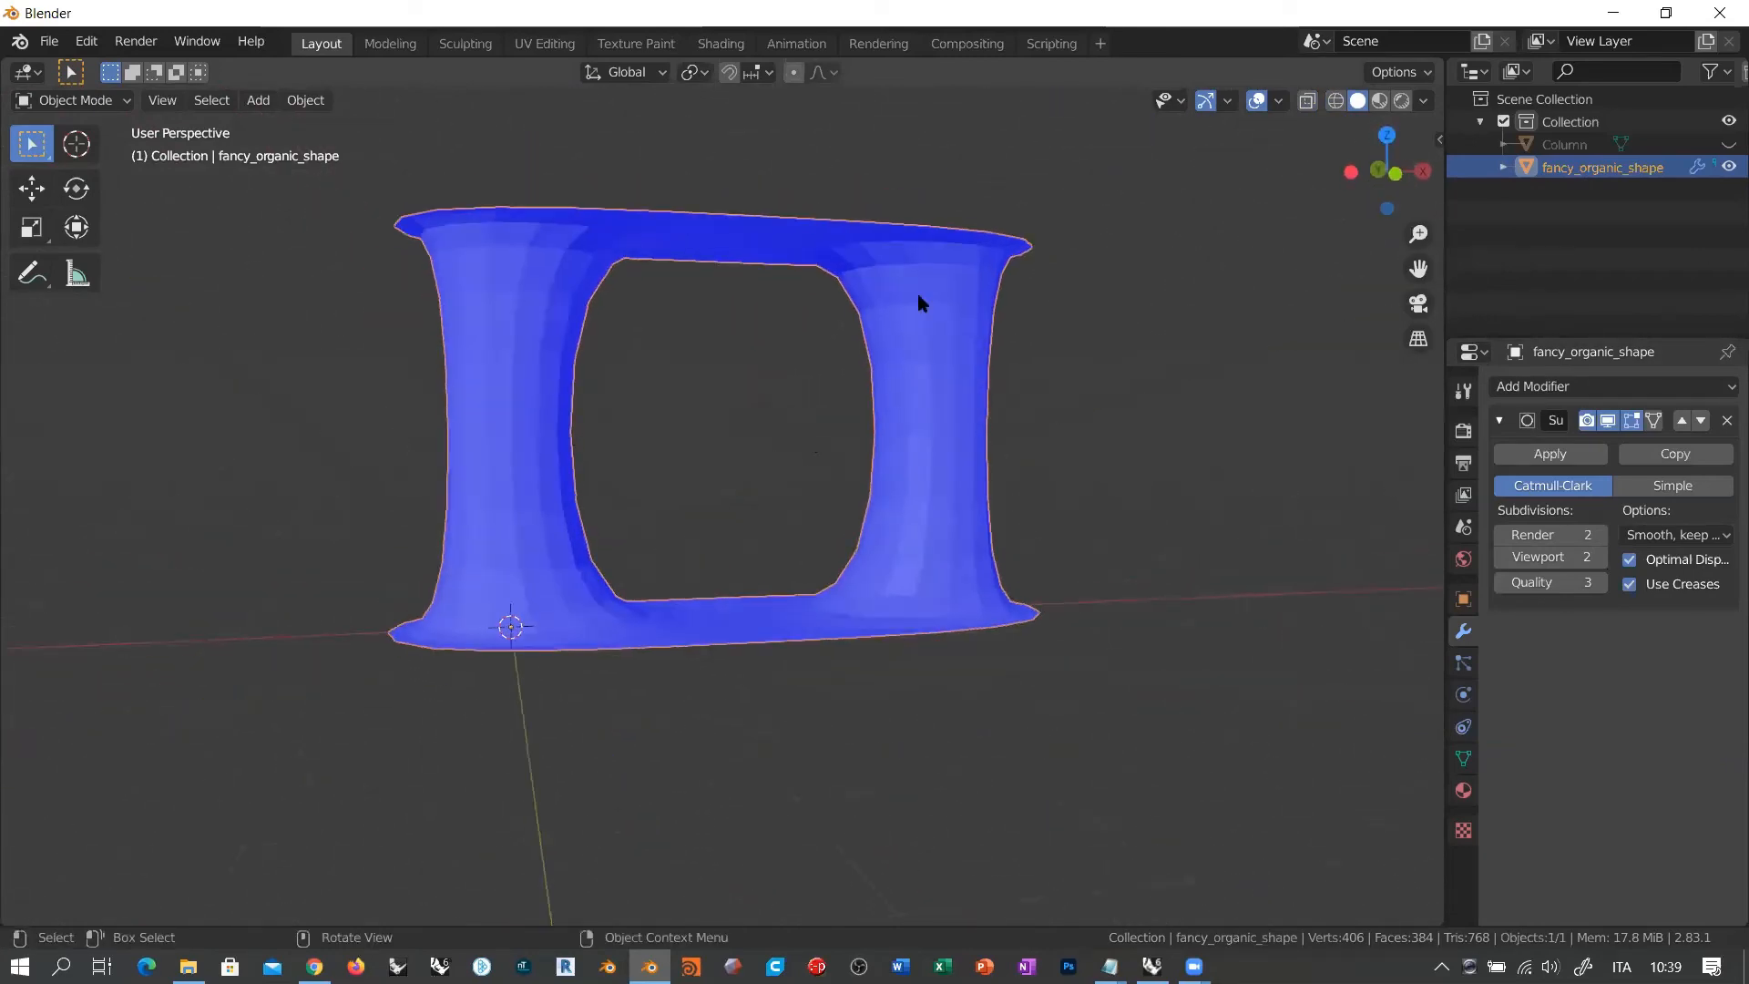
pyautogui.moveTo(921, 303); pyautogui.dragTo(893, 495, button='middle')
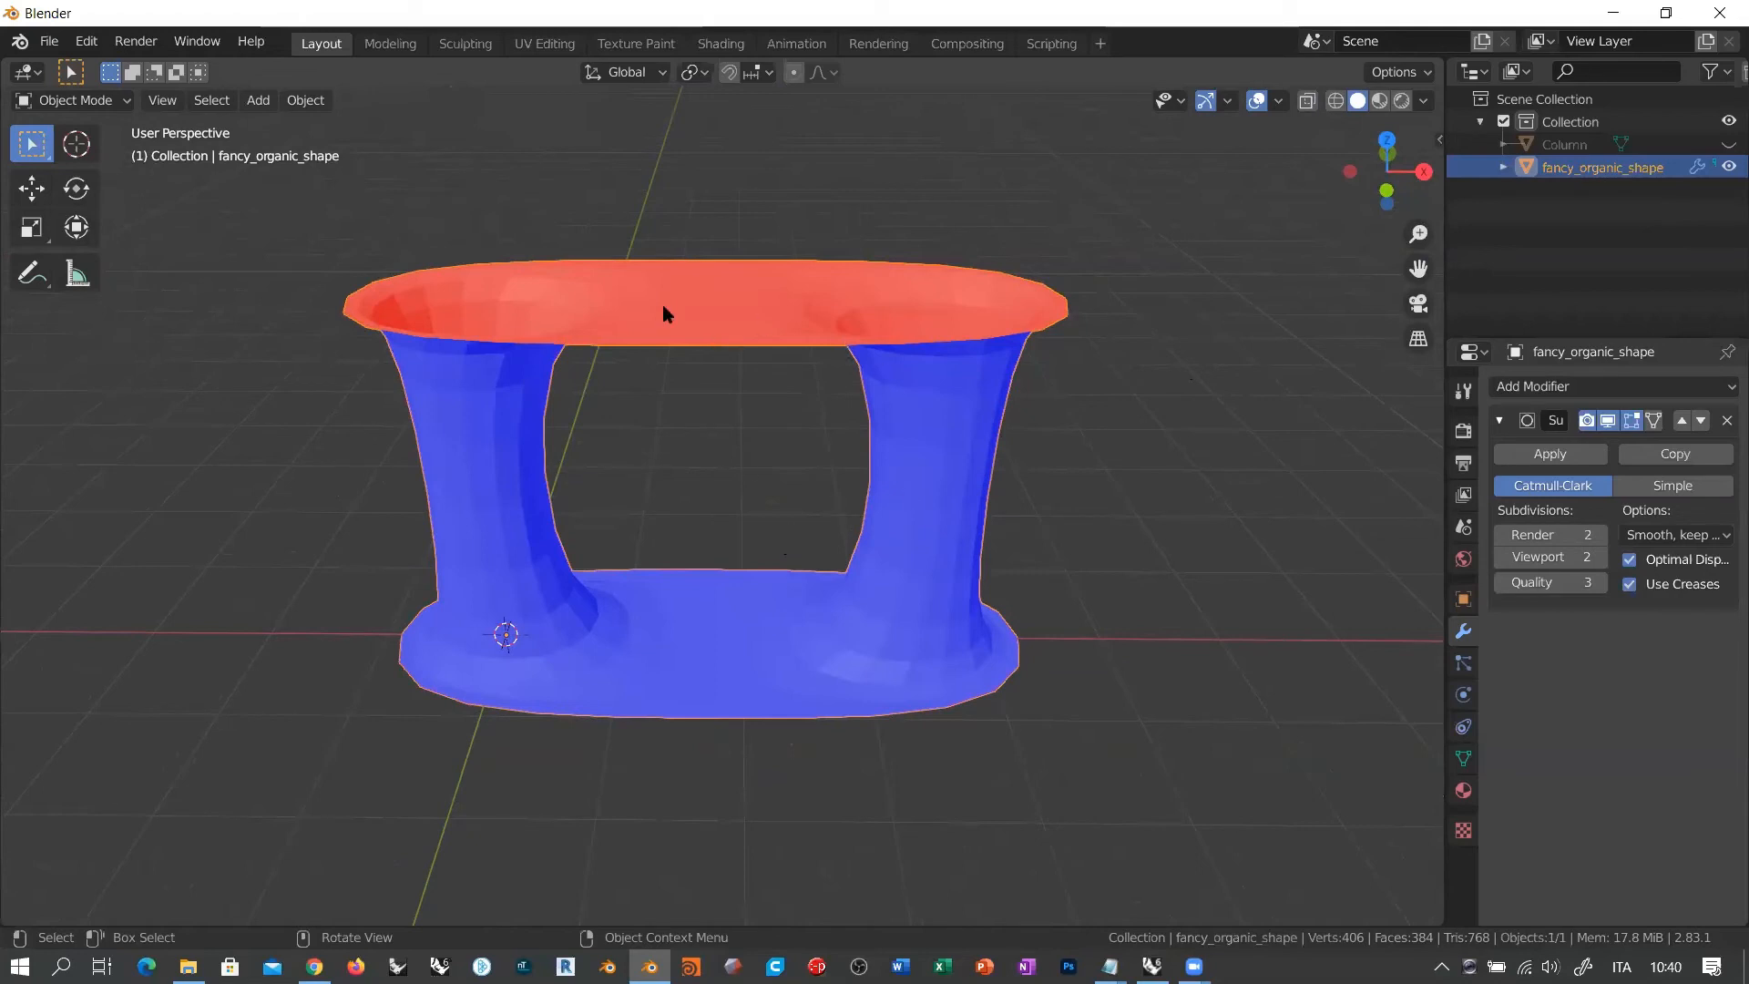
pyautogui.moveTo(663, 304); pyautogui.dragTo(643, 373, button='middle')
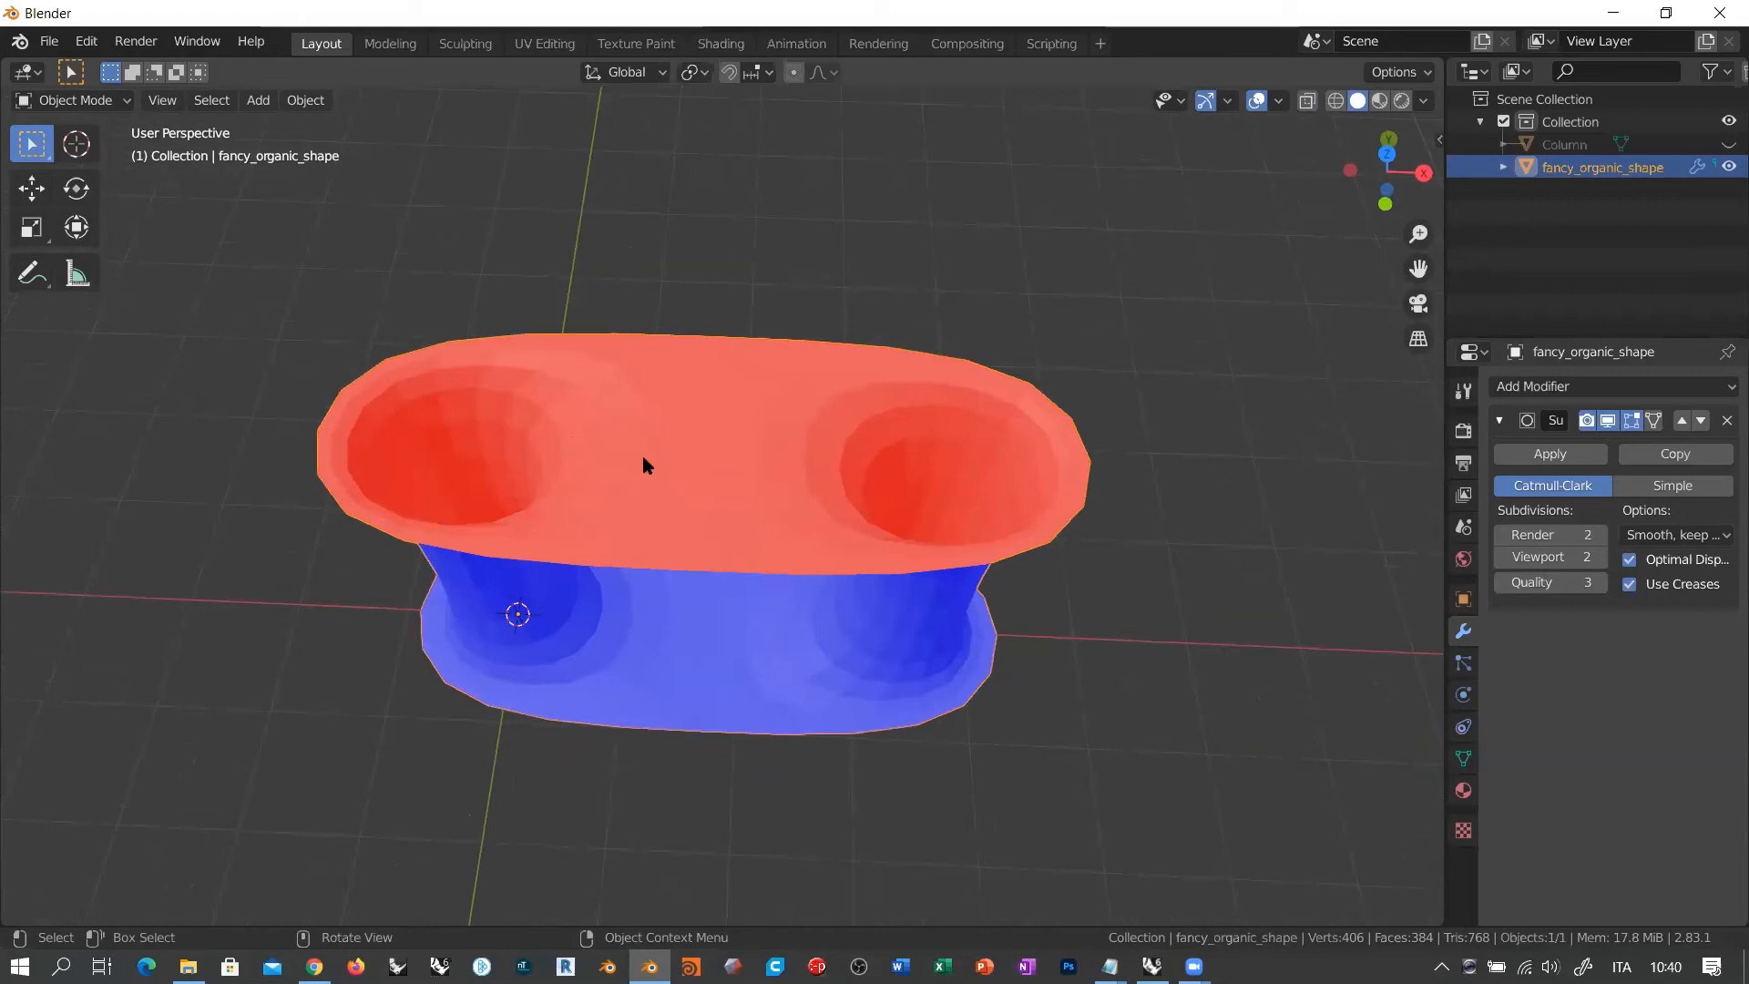
pyautogui.moveTo(734, 585); pyautogui.dragTo(822, 516, button='middle')
pyautogui.moveTo(849, 458); pyautogui.dragTo(850, 466, button='middle')
pyautogui.moveTo(986, 413); pyautogui.dragTo(1094, 346, button='middle')
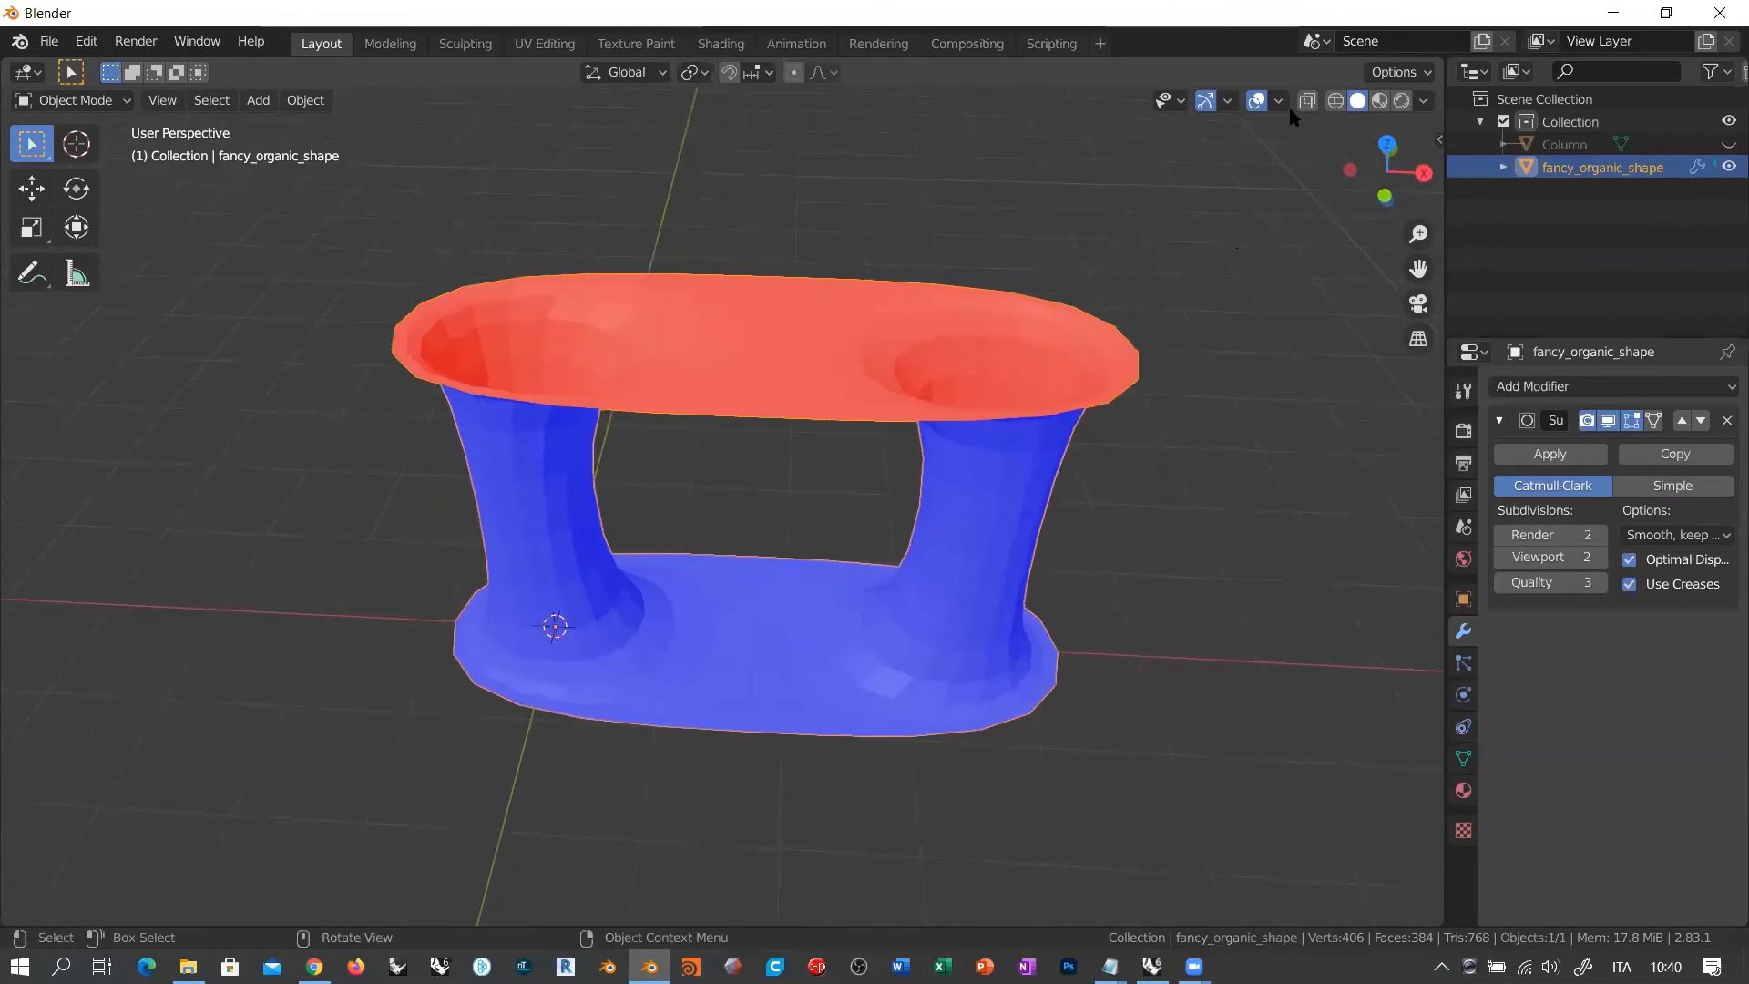
# Step: Disable the Face Orientation overlay
pyautogui.click(1279, 100)
pyautogui.click(1173, 510)
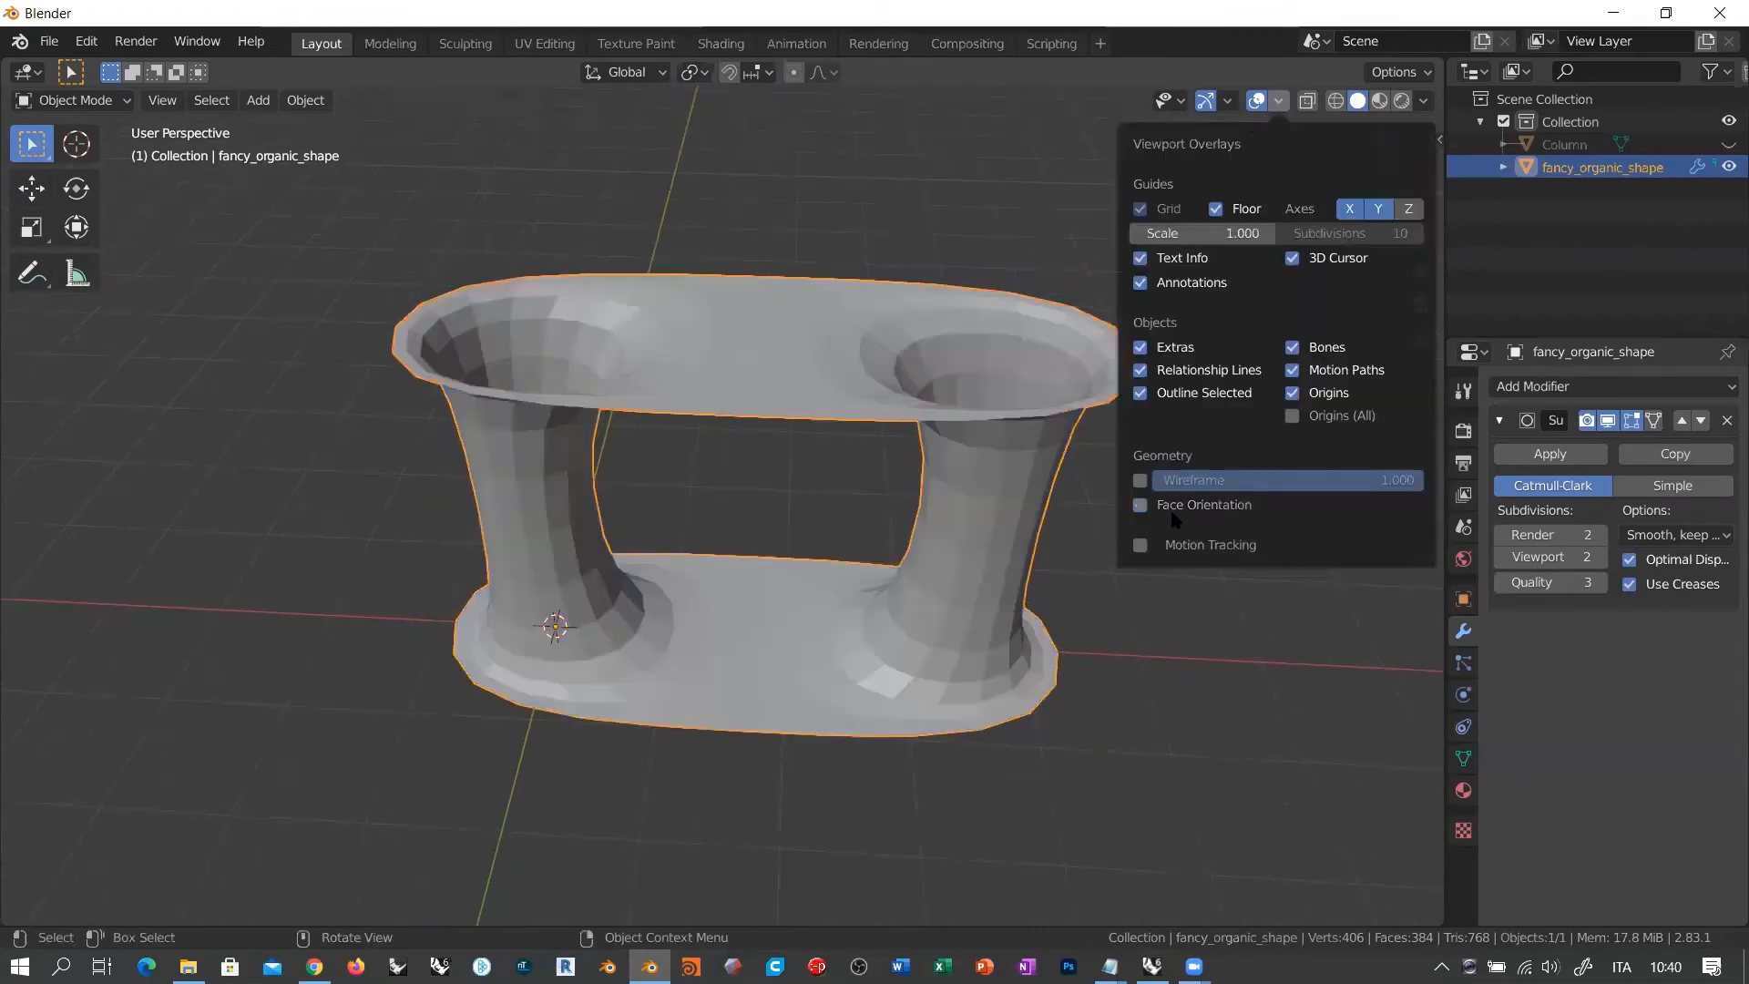
pyautogui.click(1130, 697)
pyautogui.moveTo(721, 492); pyautogui.dragTo(875, 429, button='middle')
# Step: Hide fancy_organic_shape in the viewport
pyautogui.click(1590, 168)
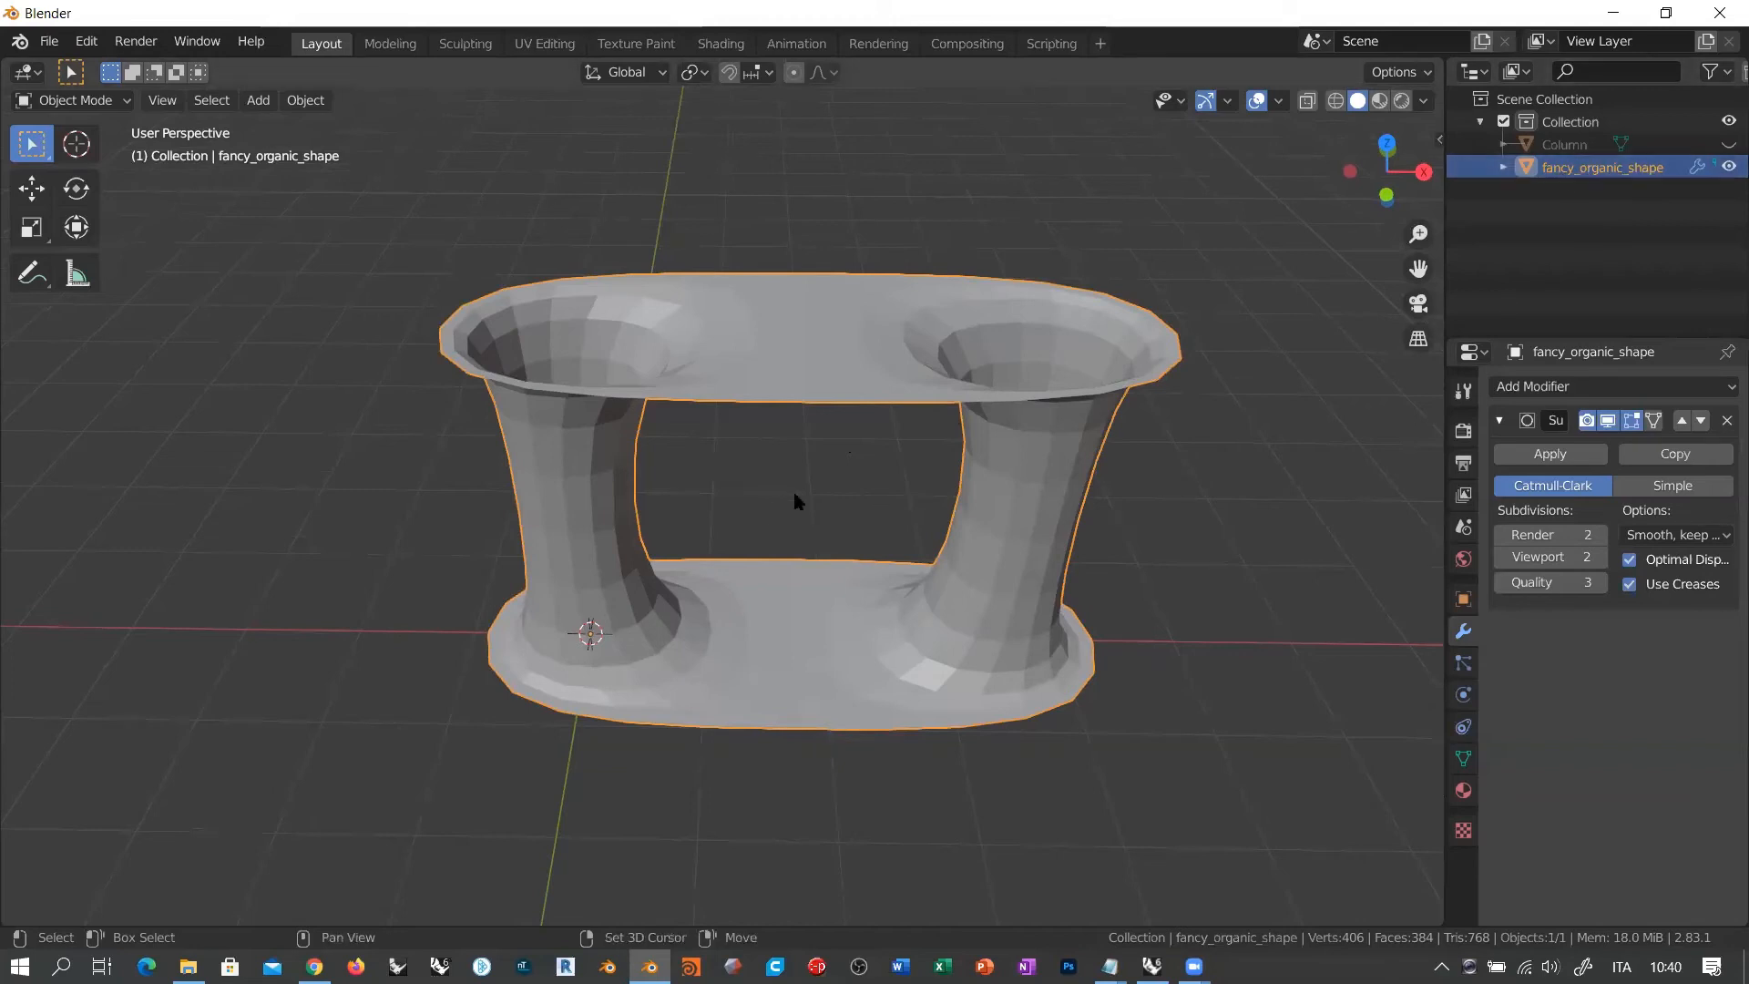
pyautogui.moveTo(792, 489); pyautogui.dragTo(813, 435, button='middle')
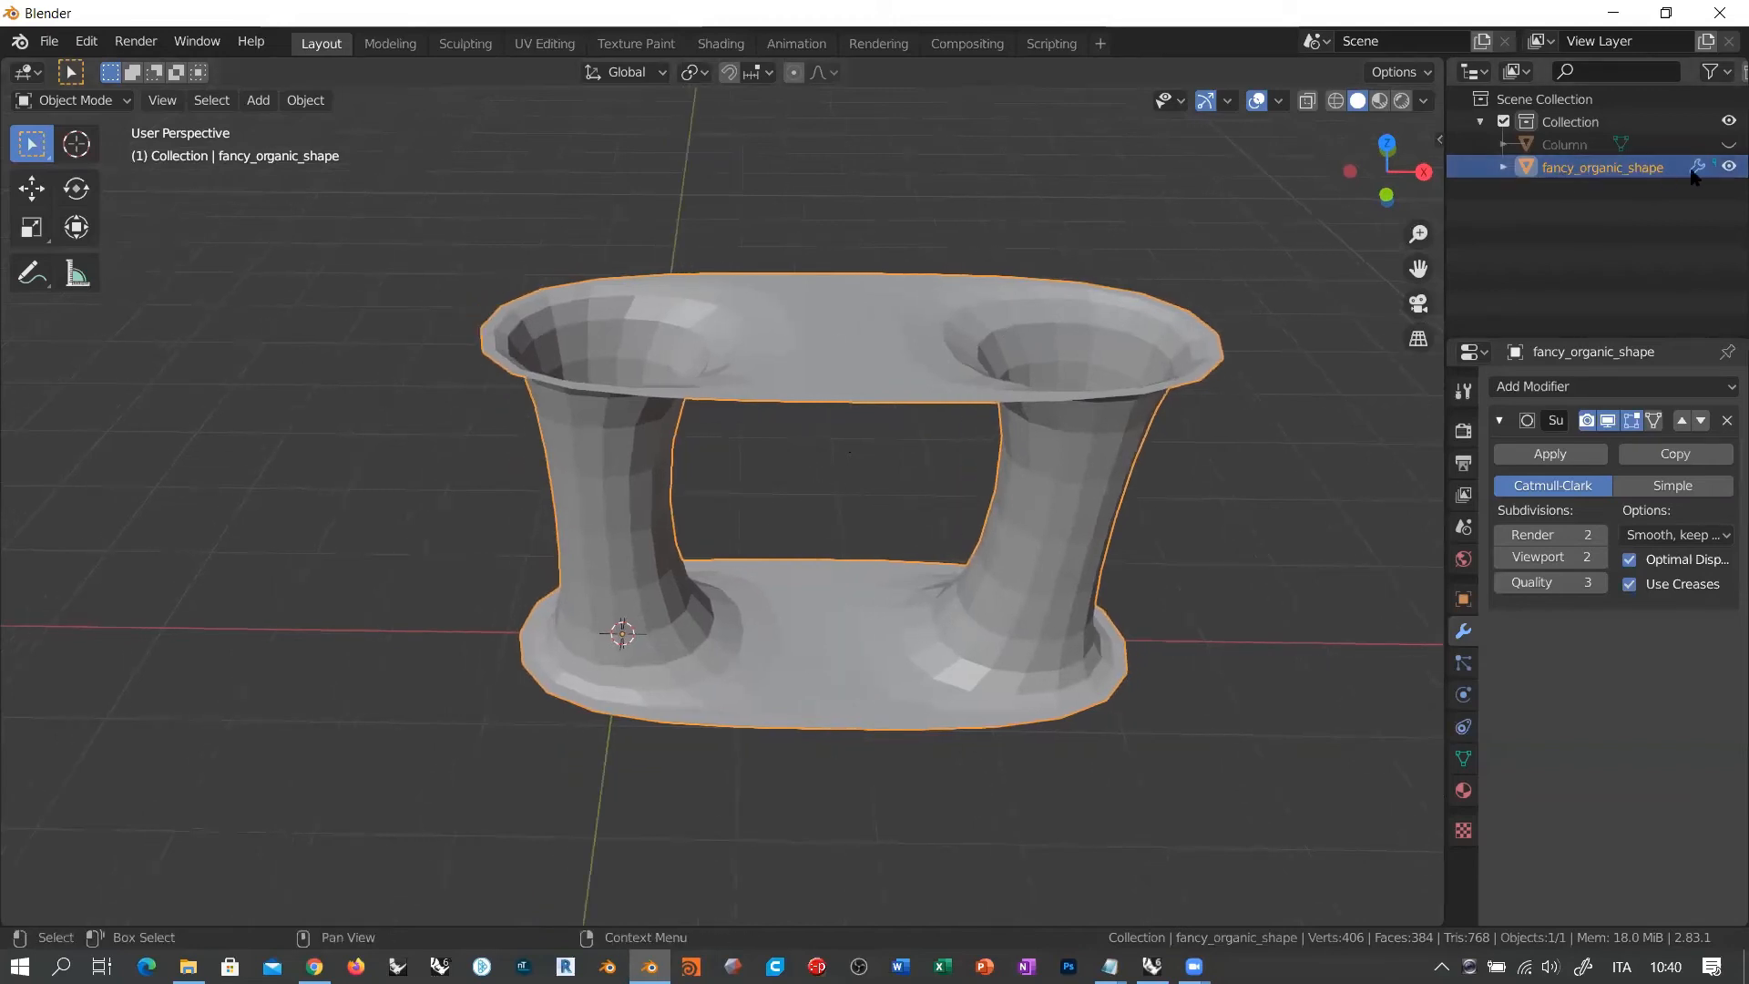
pyautogui.click(1730, 167)
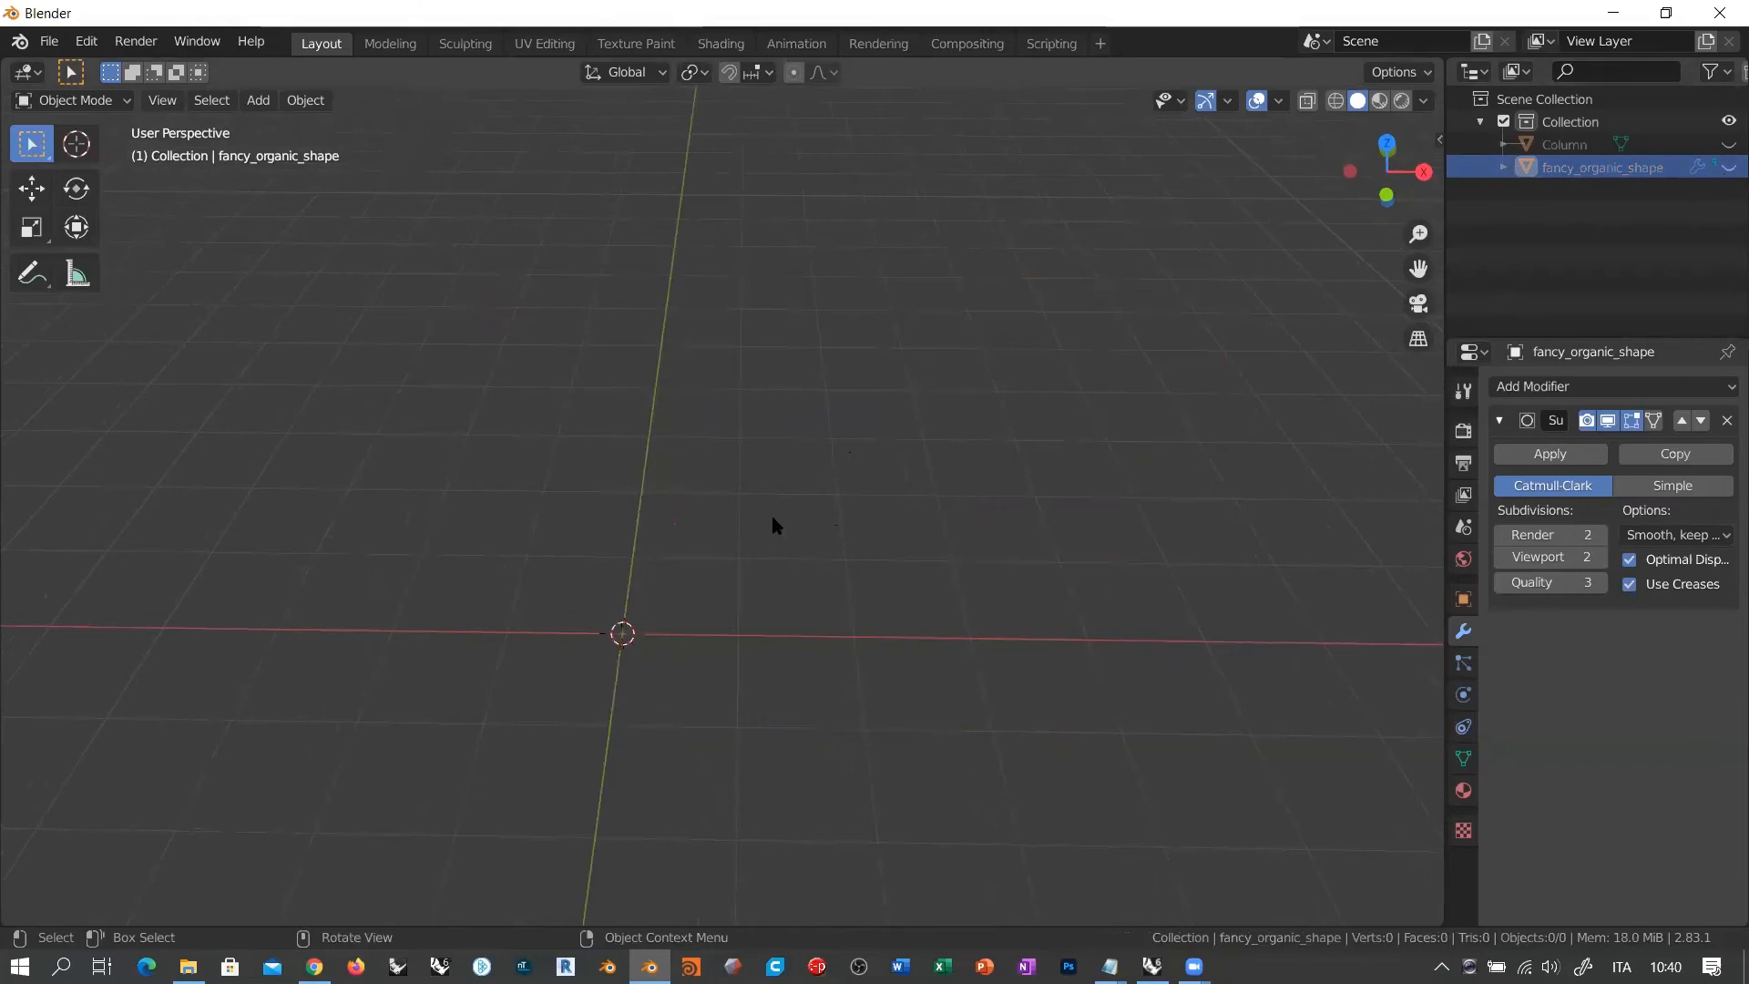
# Step: Add a mesh plane at the world origin
pyautogui.moveTo(773, 519); pyautogui.dragTo(683, 480, button='middle')
pyautogui.hotkey('shift', 'a')
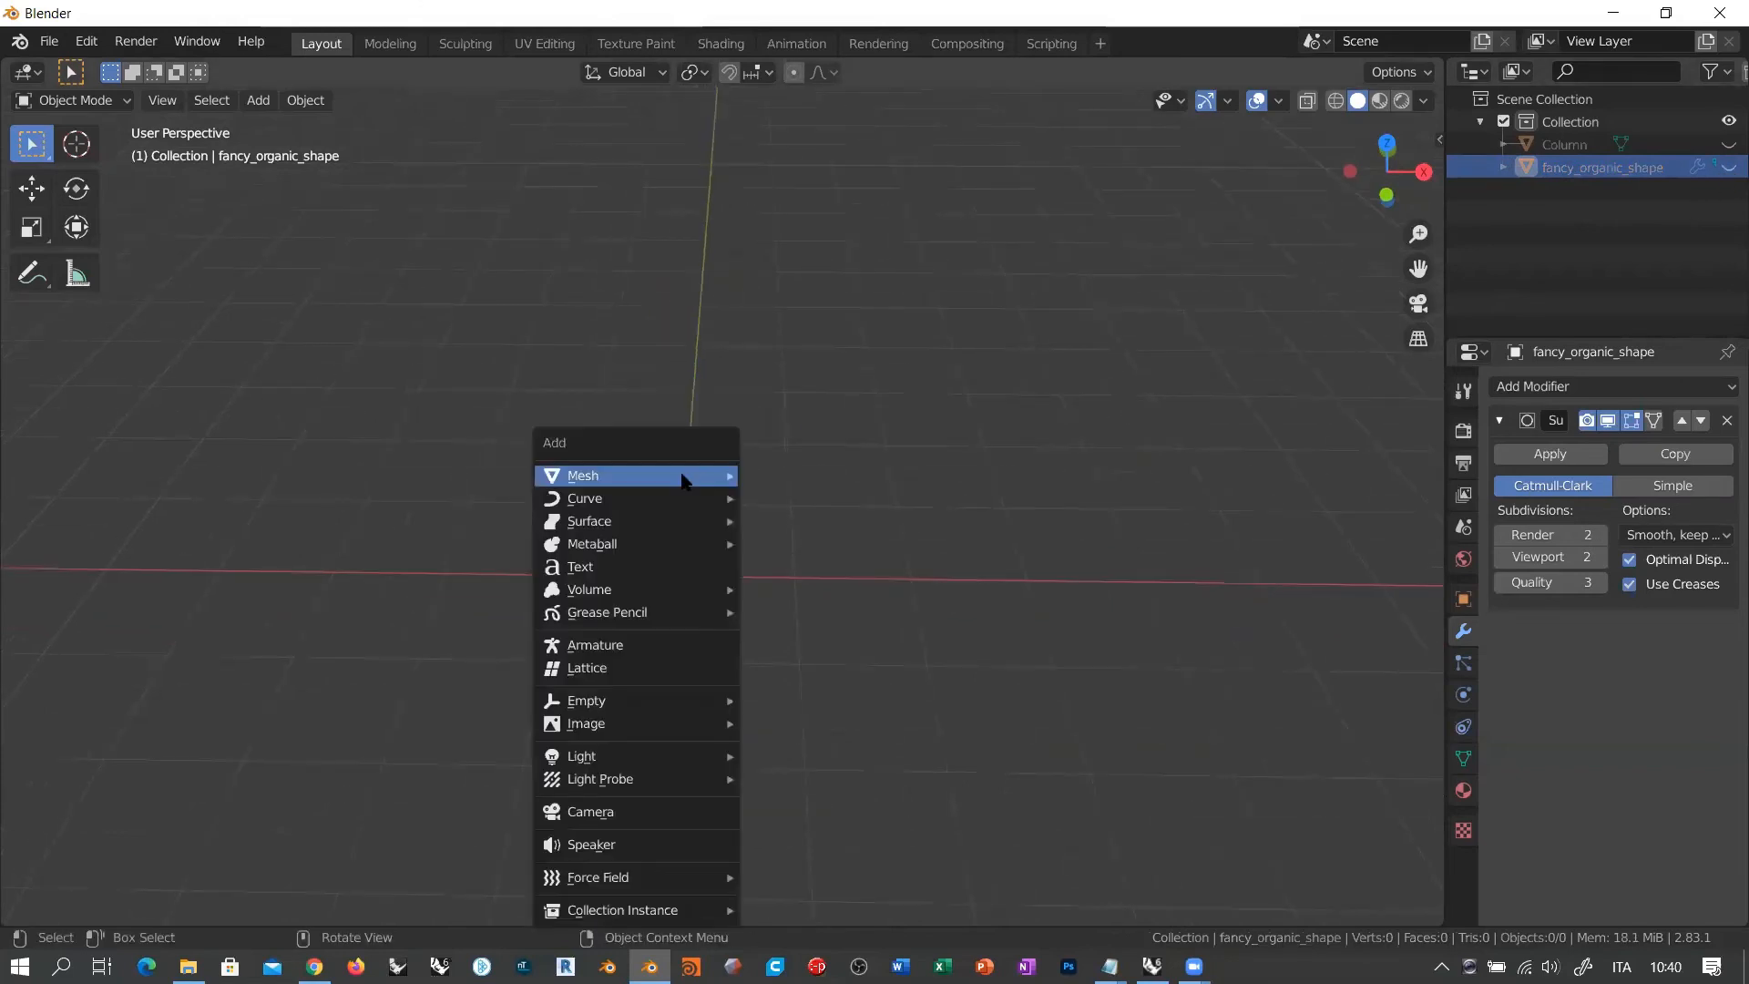
pyautogui.moveTo(684, 477)
pyautogui.click(767, 479)
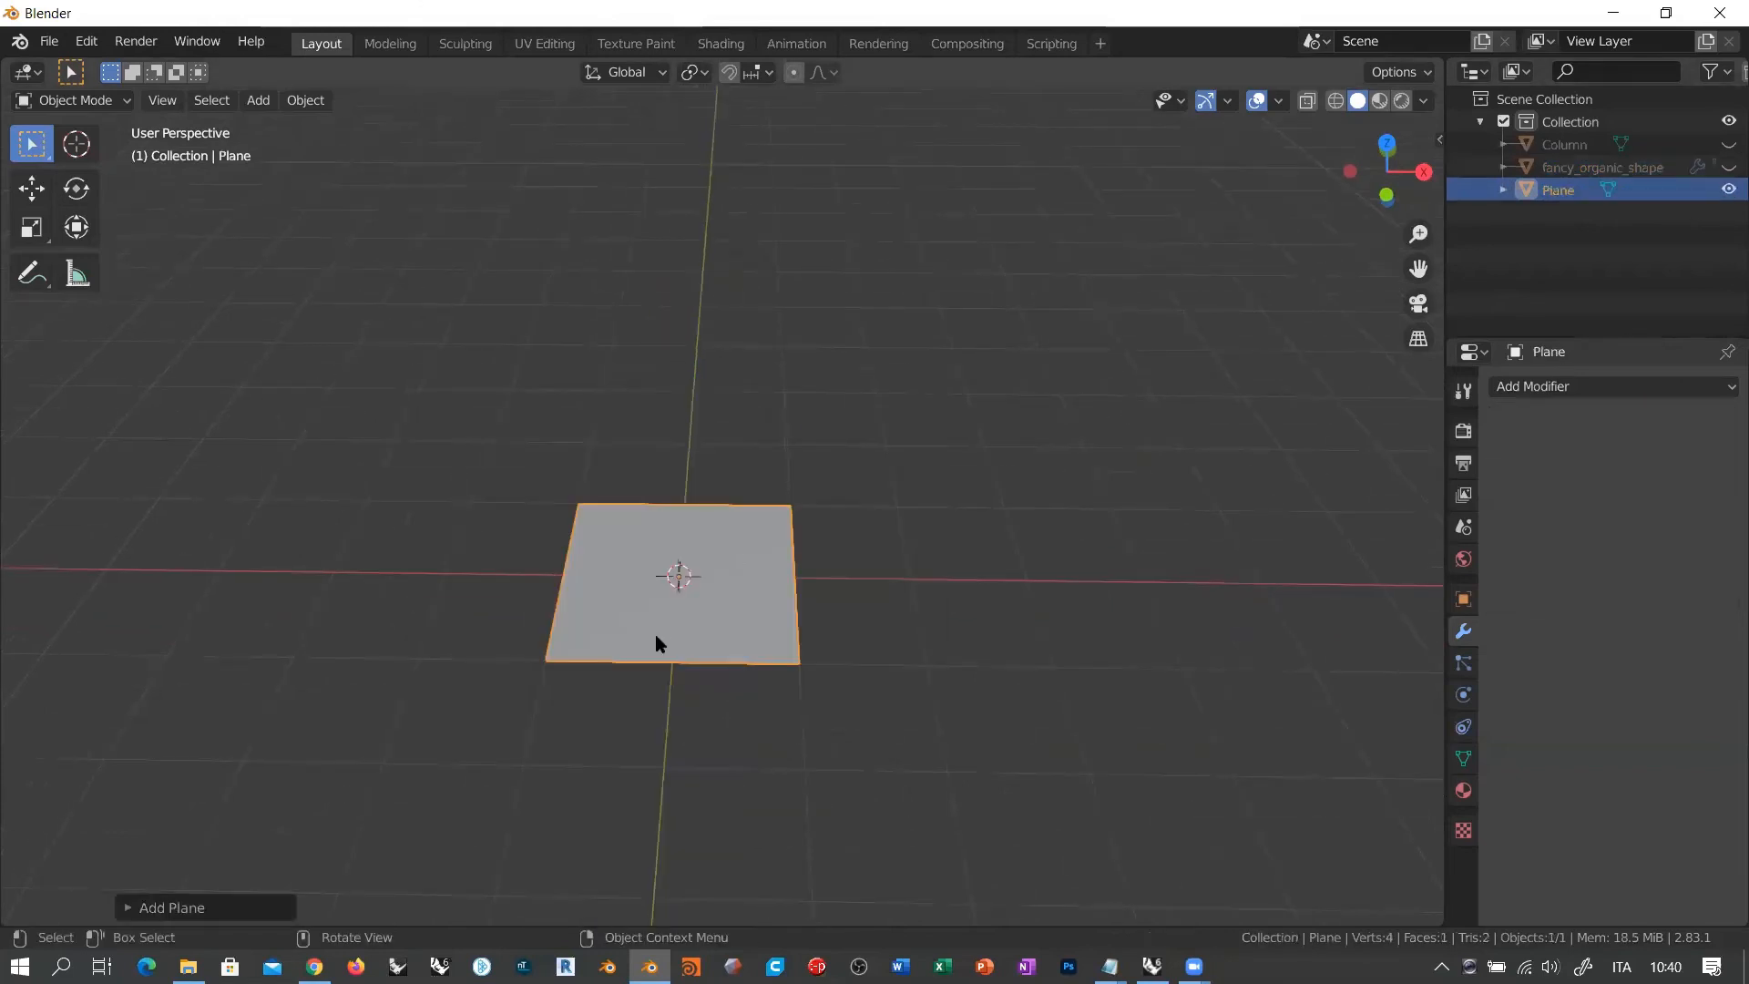
# Step: Switch the viewport to wireframe shading to show the plane as edges only
pyautogui.scroll(3, 655, 643)
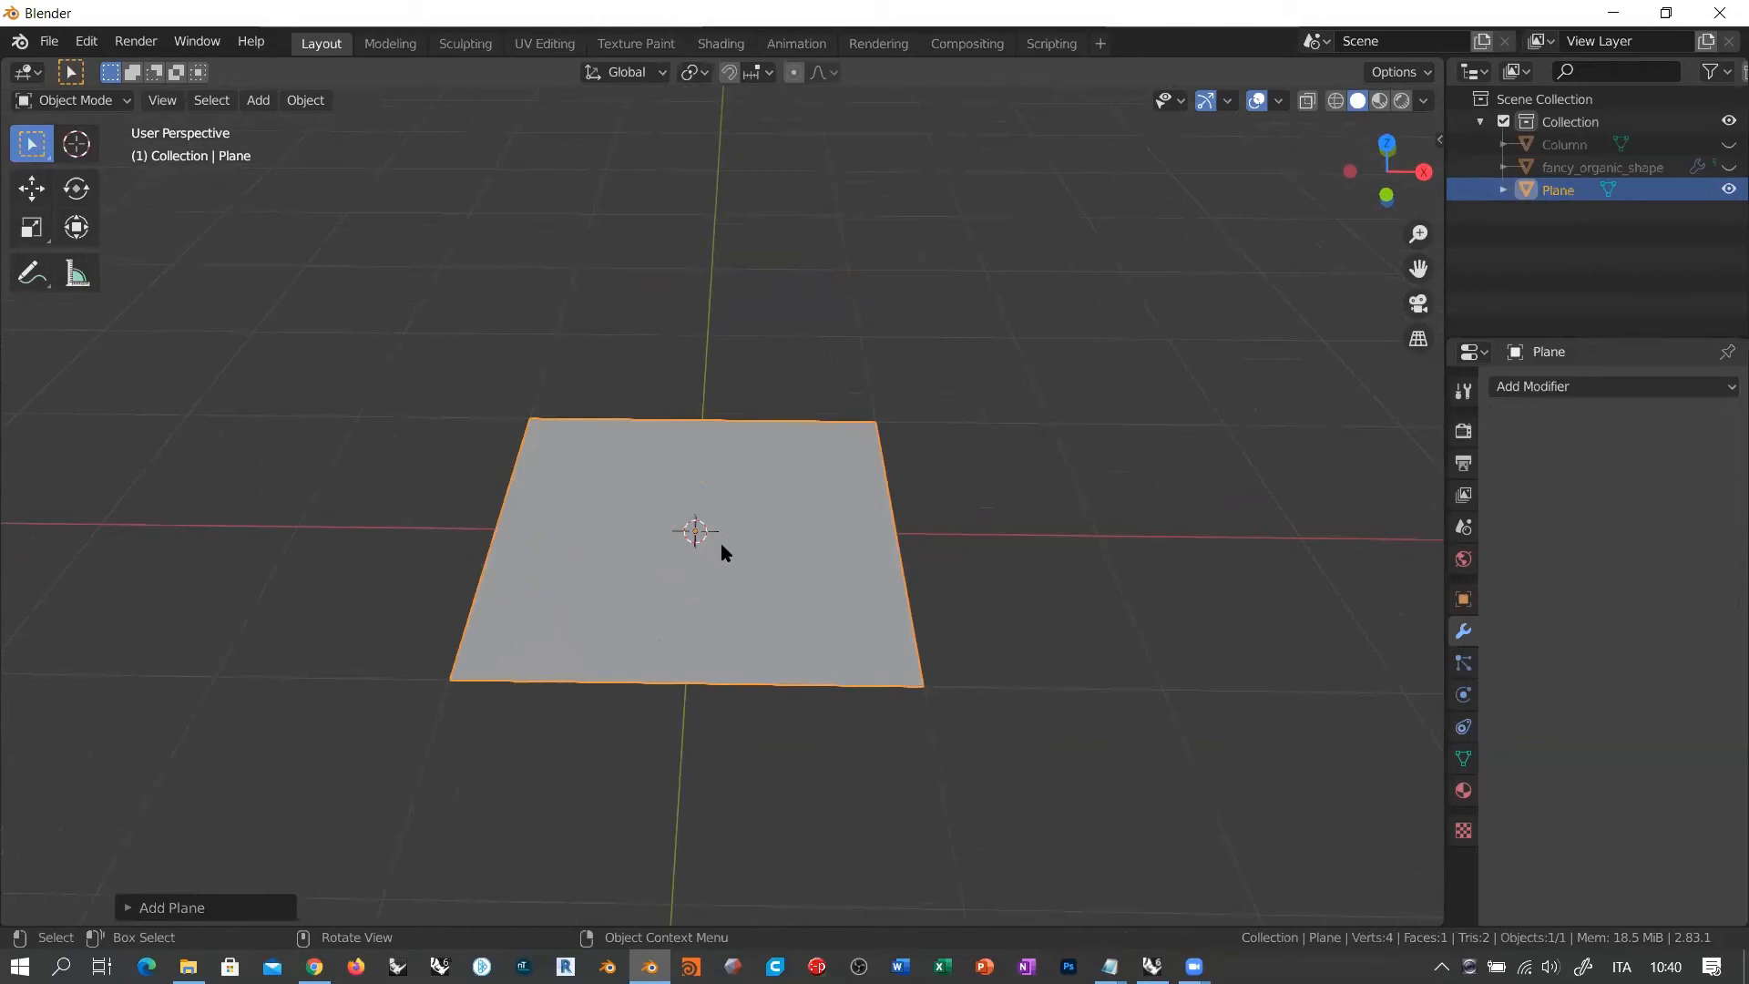
pyautogui.moveTo(722, 544); pyautogui.dragTo(715, 496, button='middle')
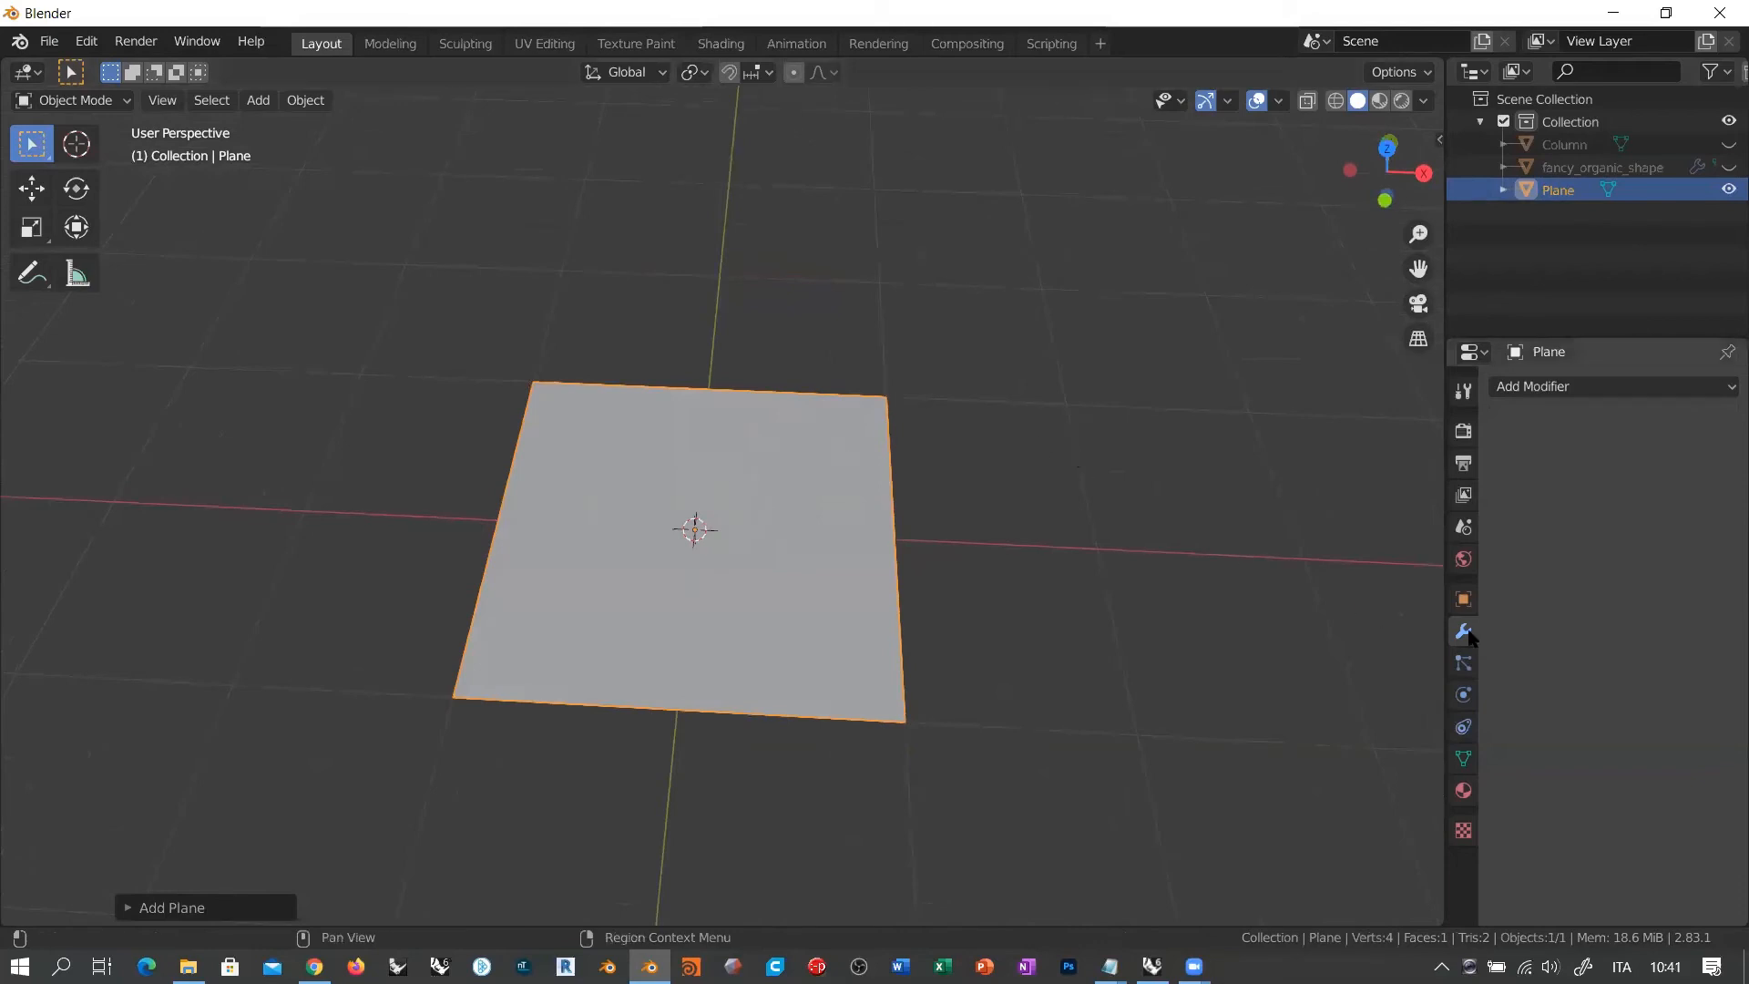
pyautogui.press('z')
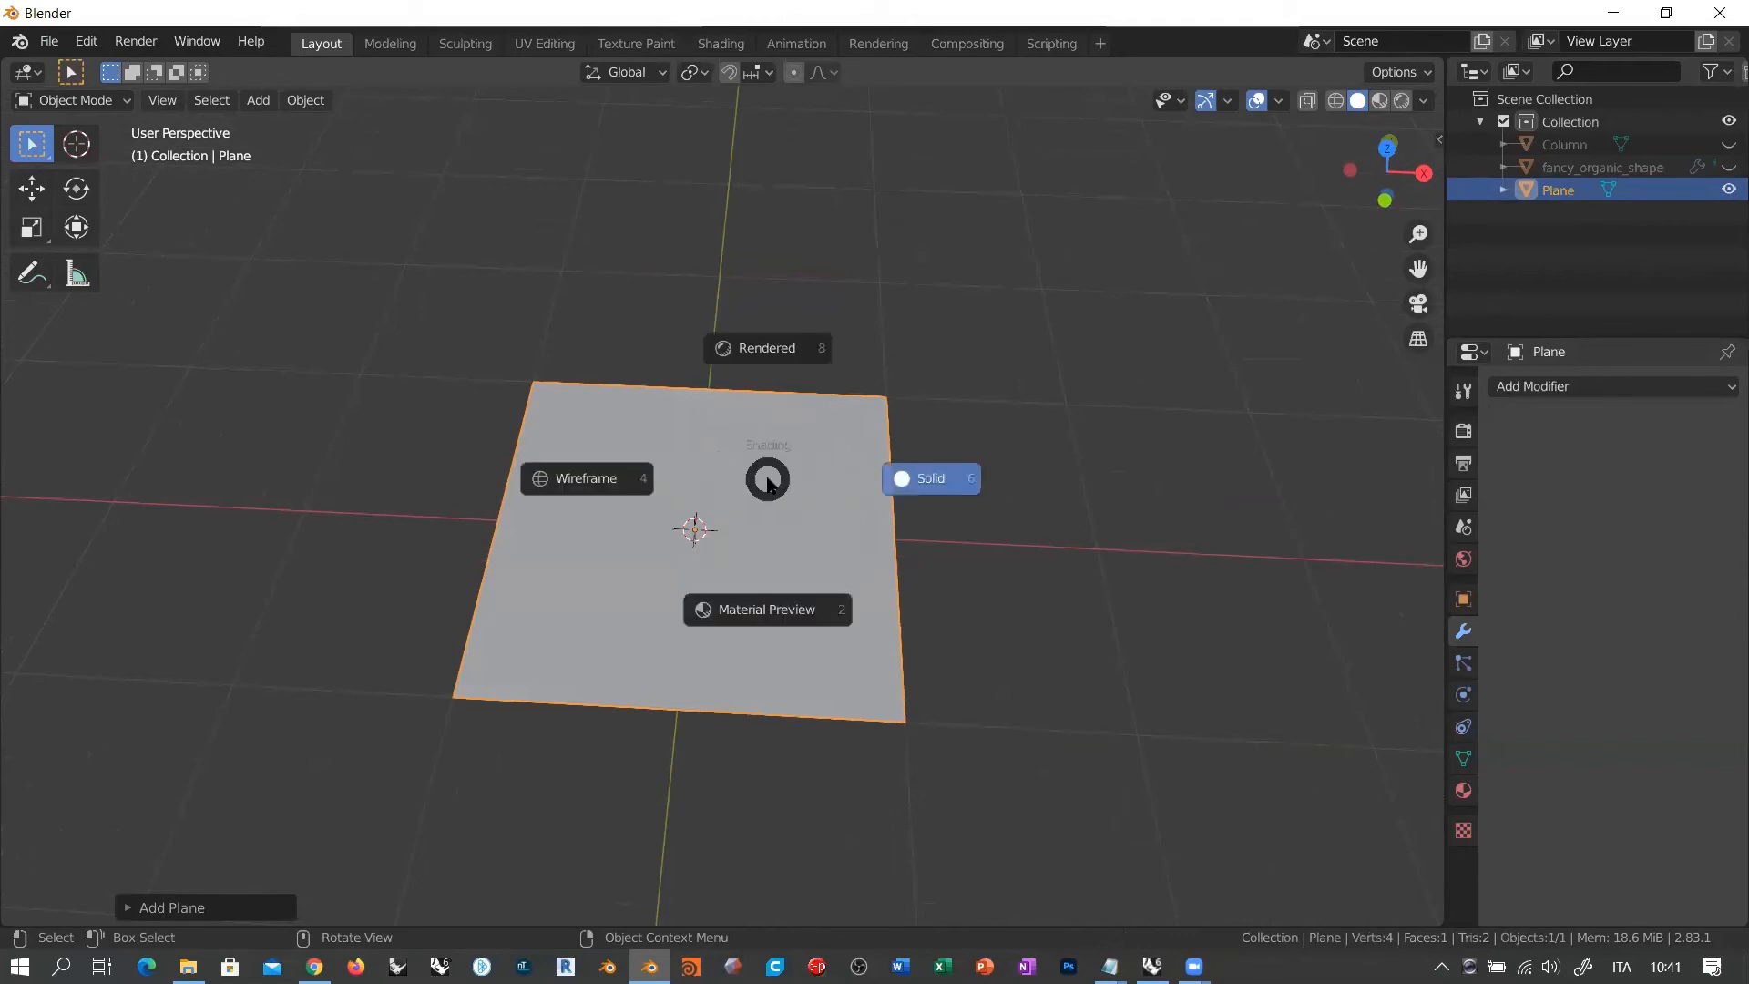
pyautogui.click(620, 478)
pyautogui.moveTo(820, 511)
pyautogui.mouseDown(button='middle')
pyautogui.moveTo(868, 516)
pyautogui.moveTo(866, 536)
pyautogui.mouseUp(button='middle')
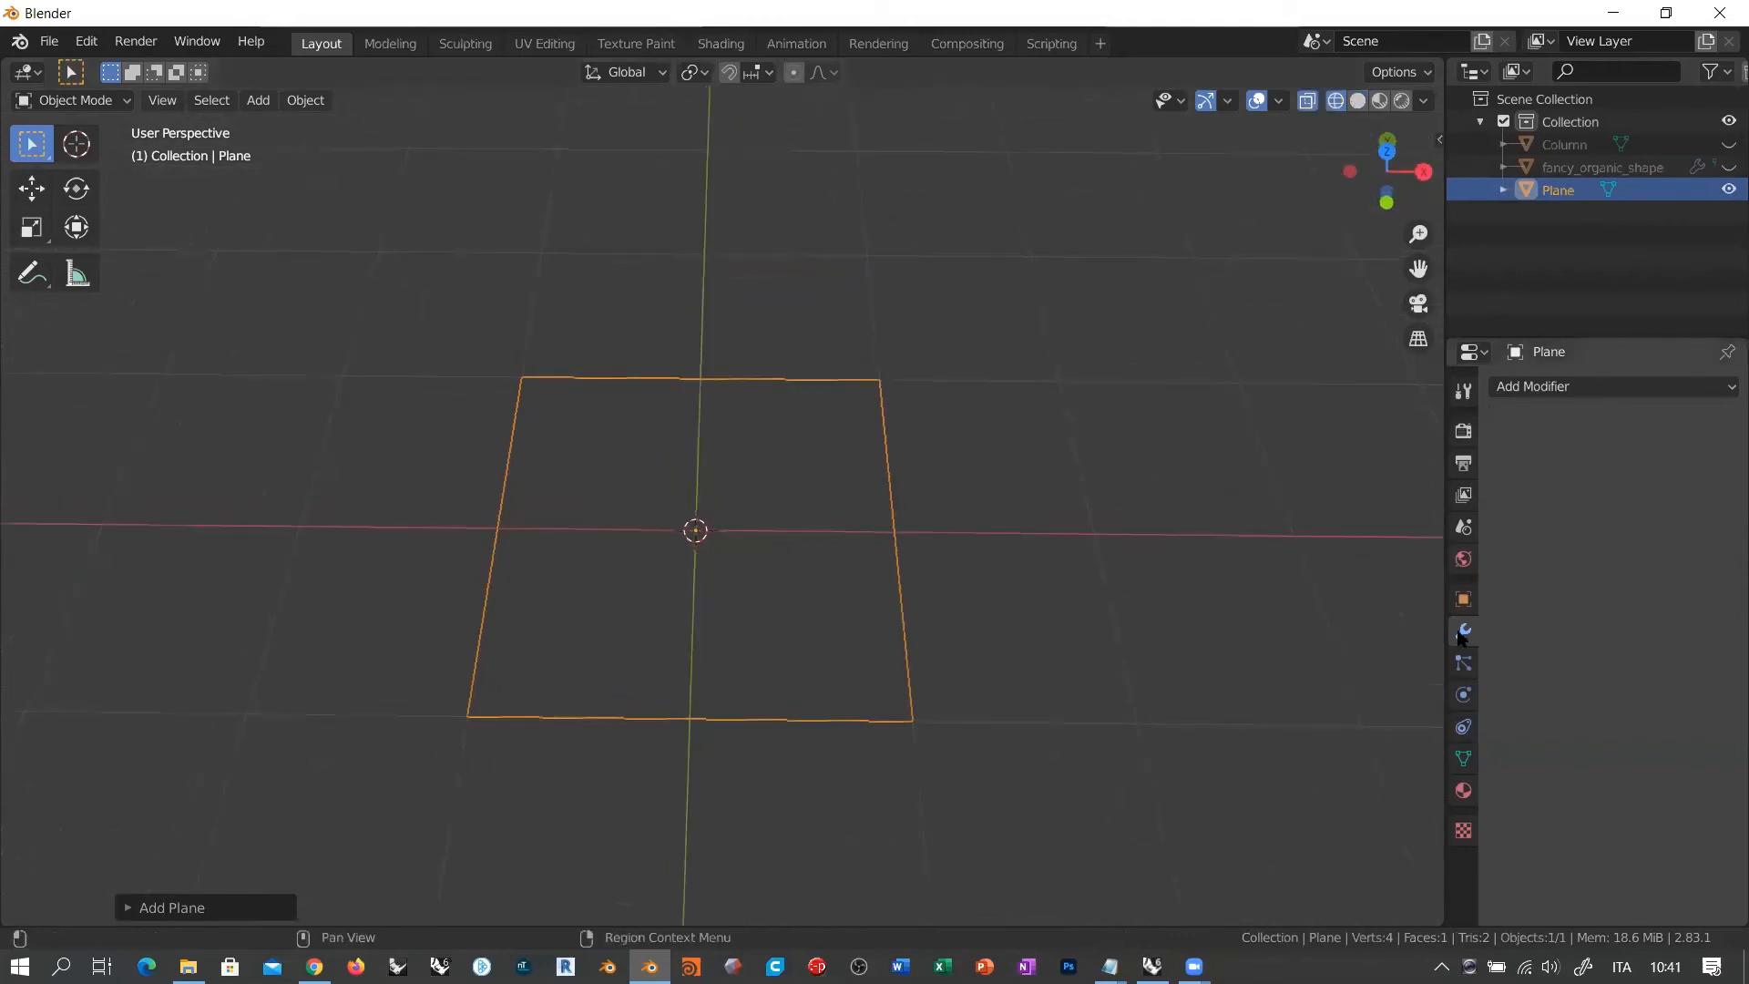
# Step: Add a Subdivision Surface modifier to the plane, set it to Simple and disable Optimal Display
pyautogui.click(1544, 387)
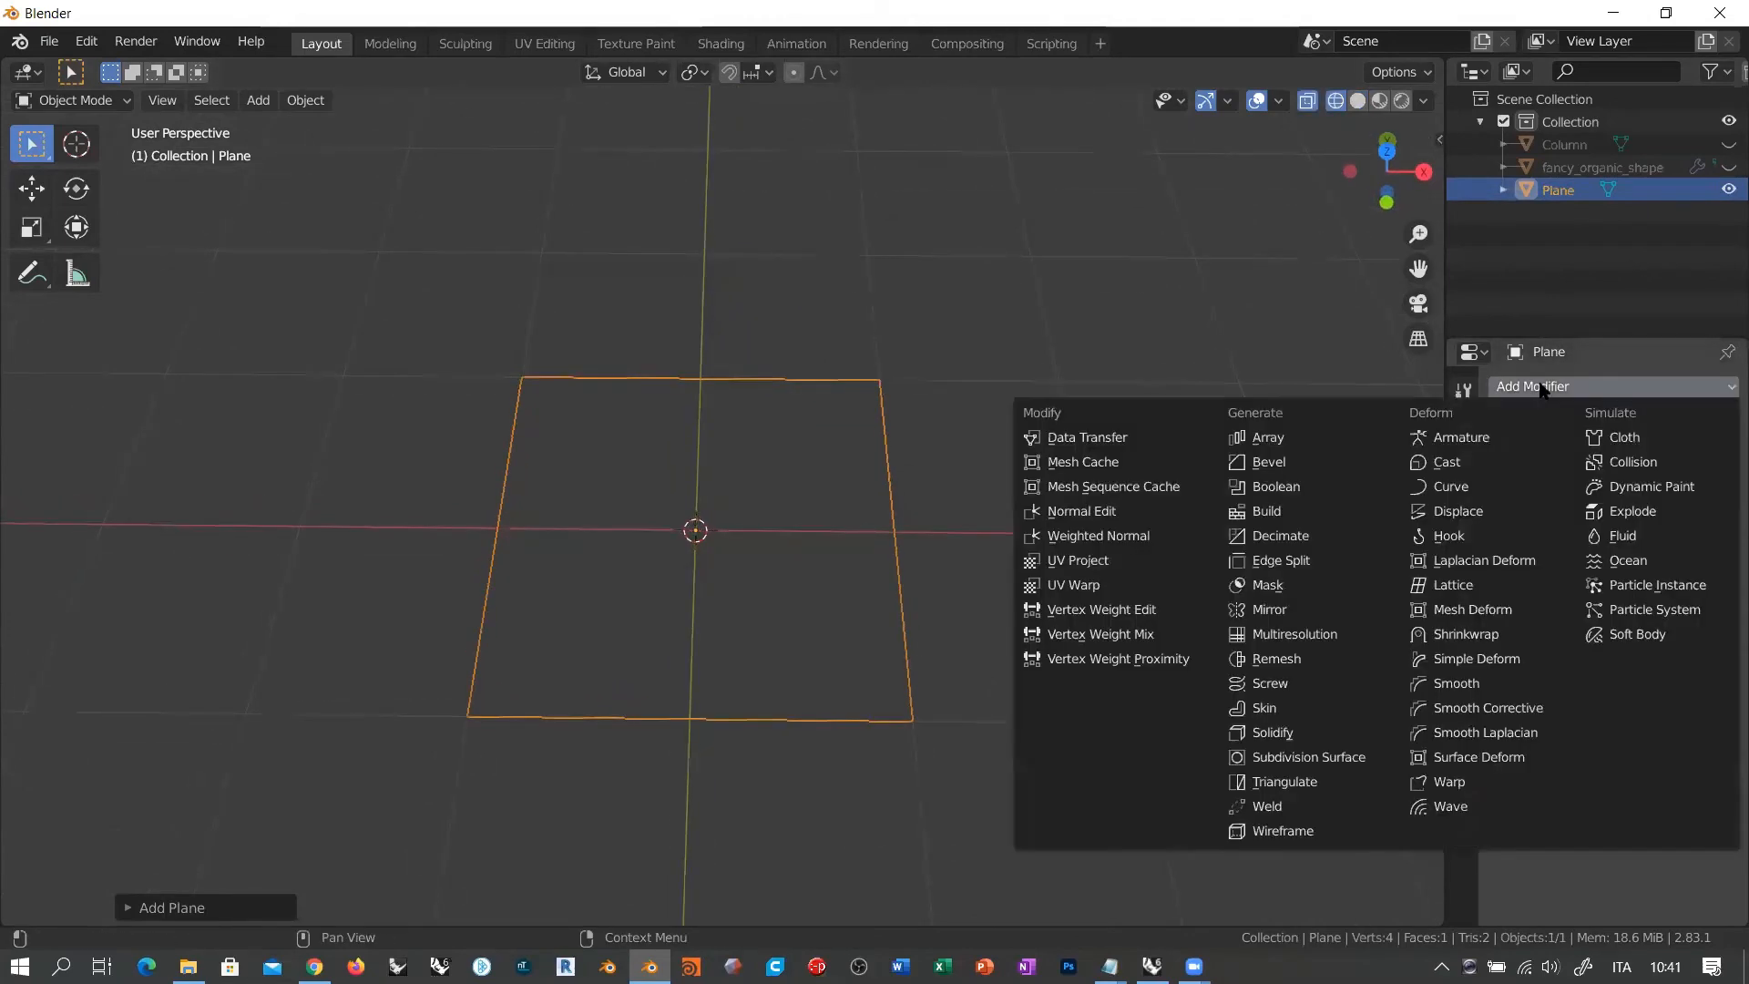
pyautogui.click(1312, 757)
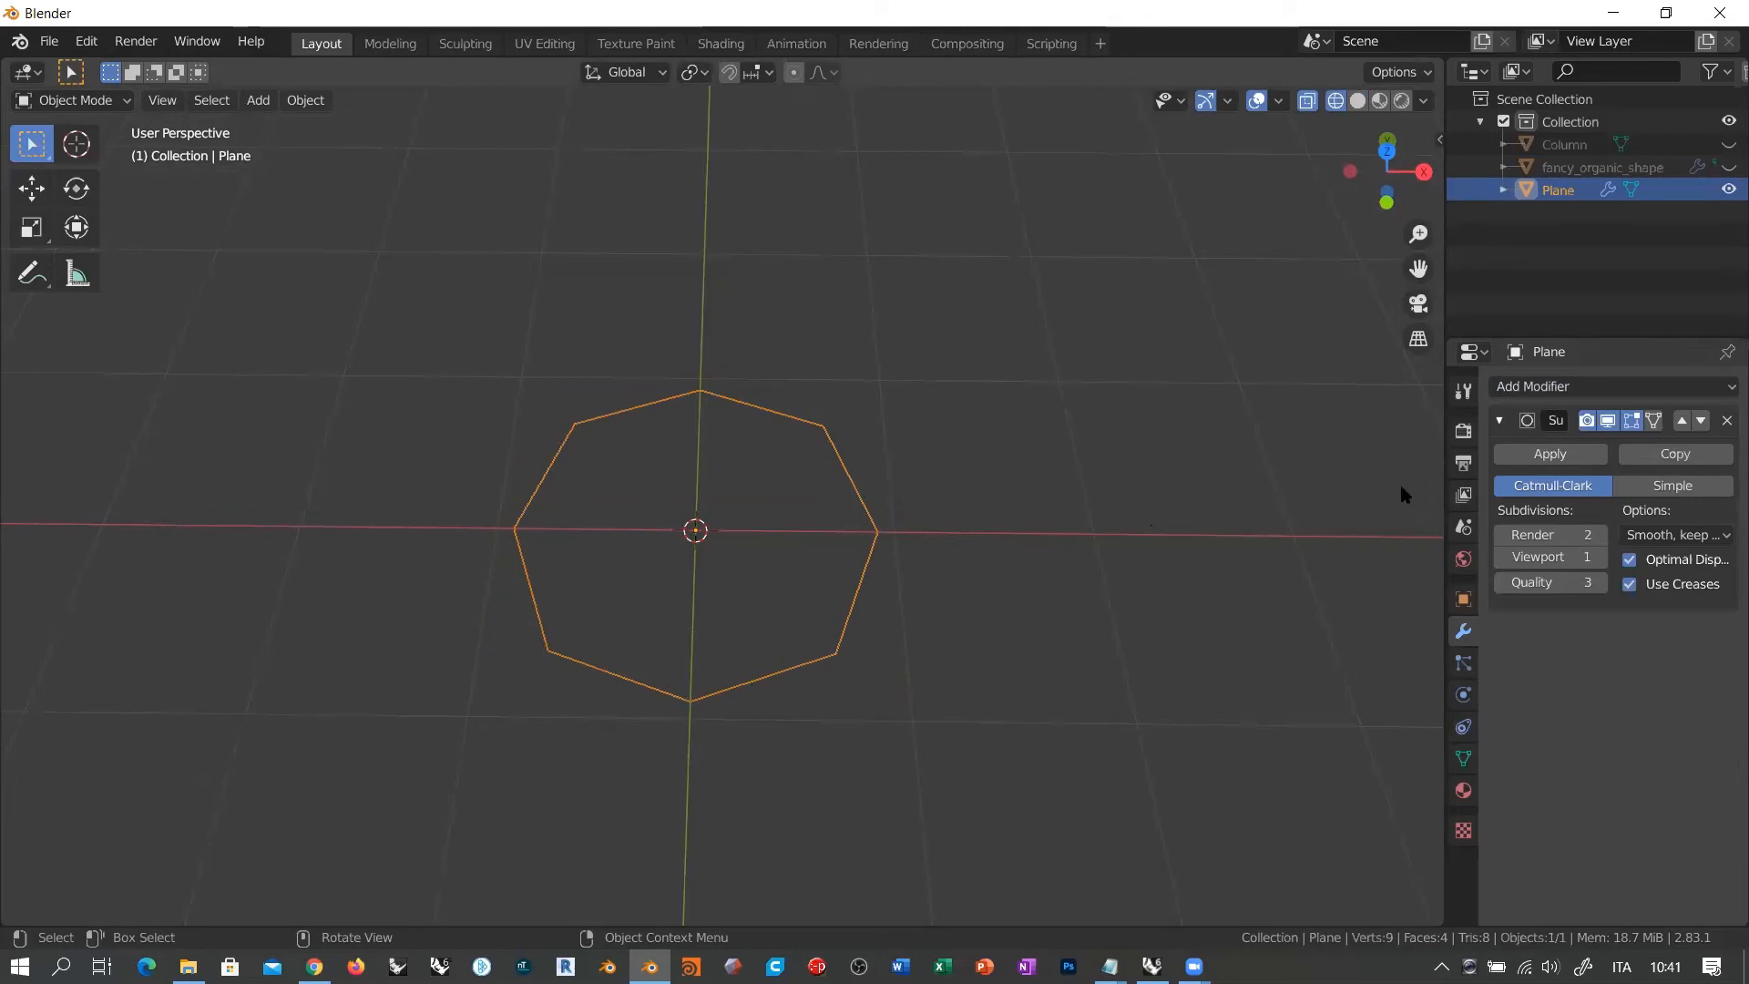
pyautogui.click(1681, 488)
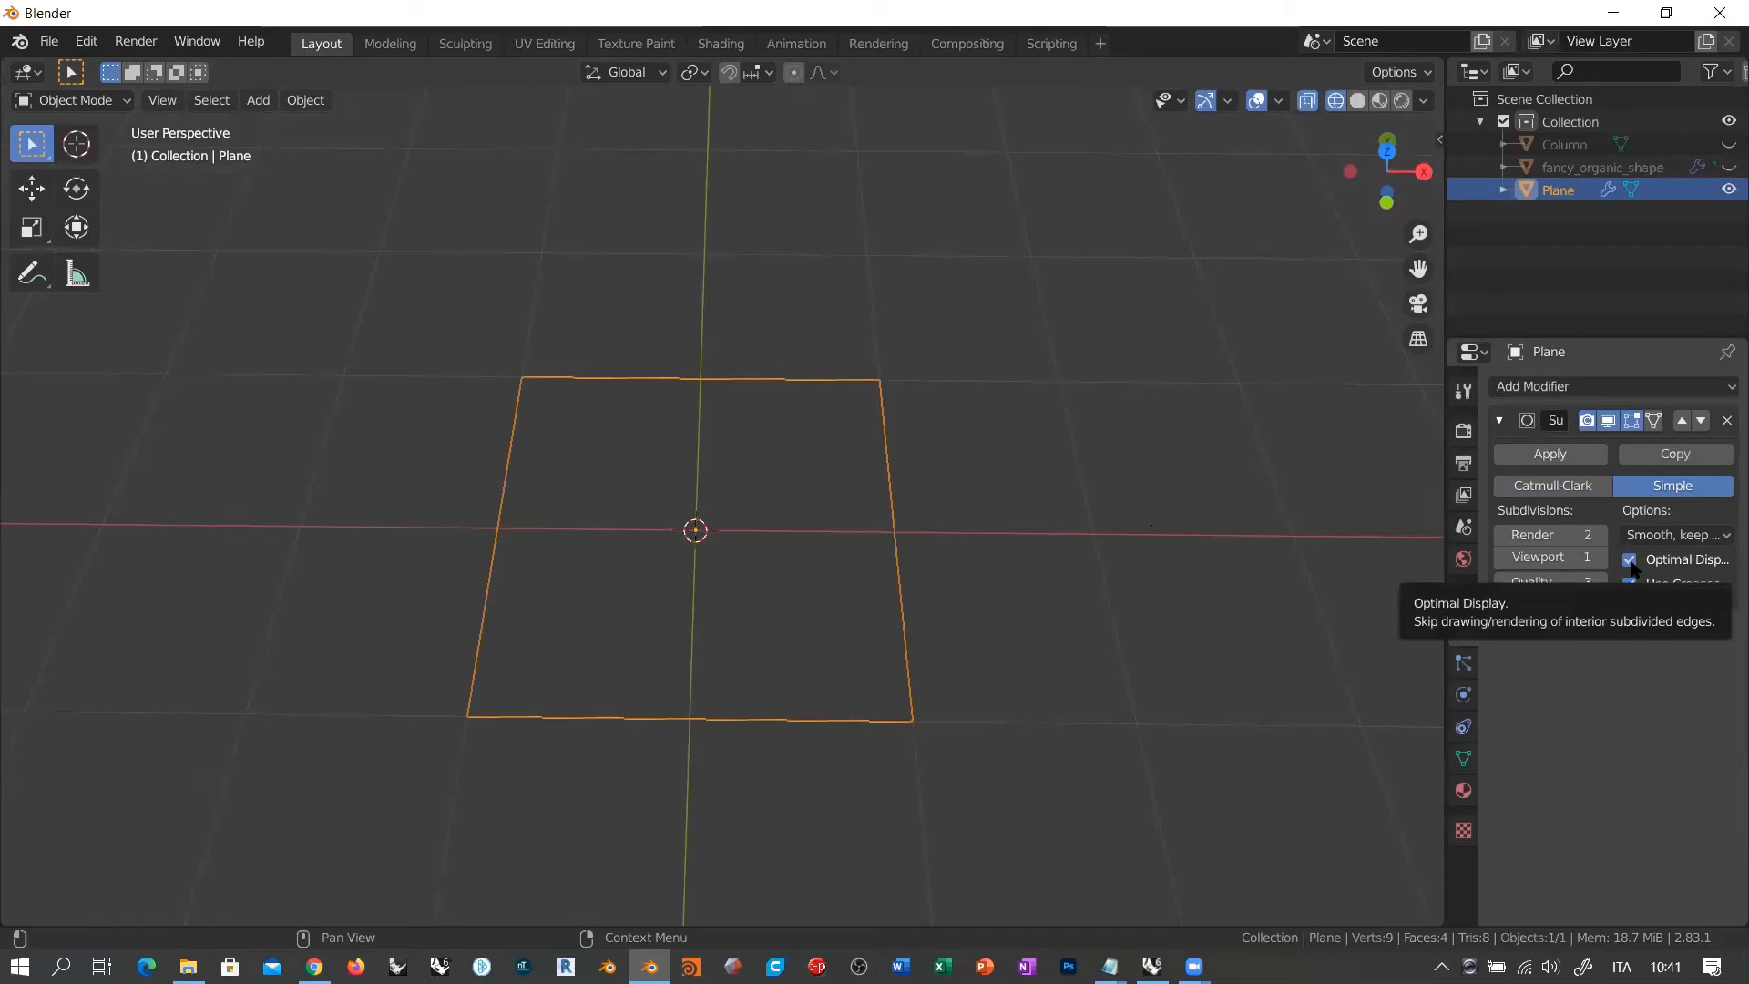
pyautogui.click(1631, 561)
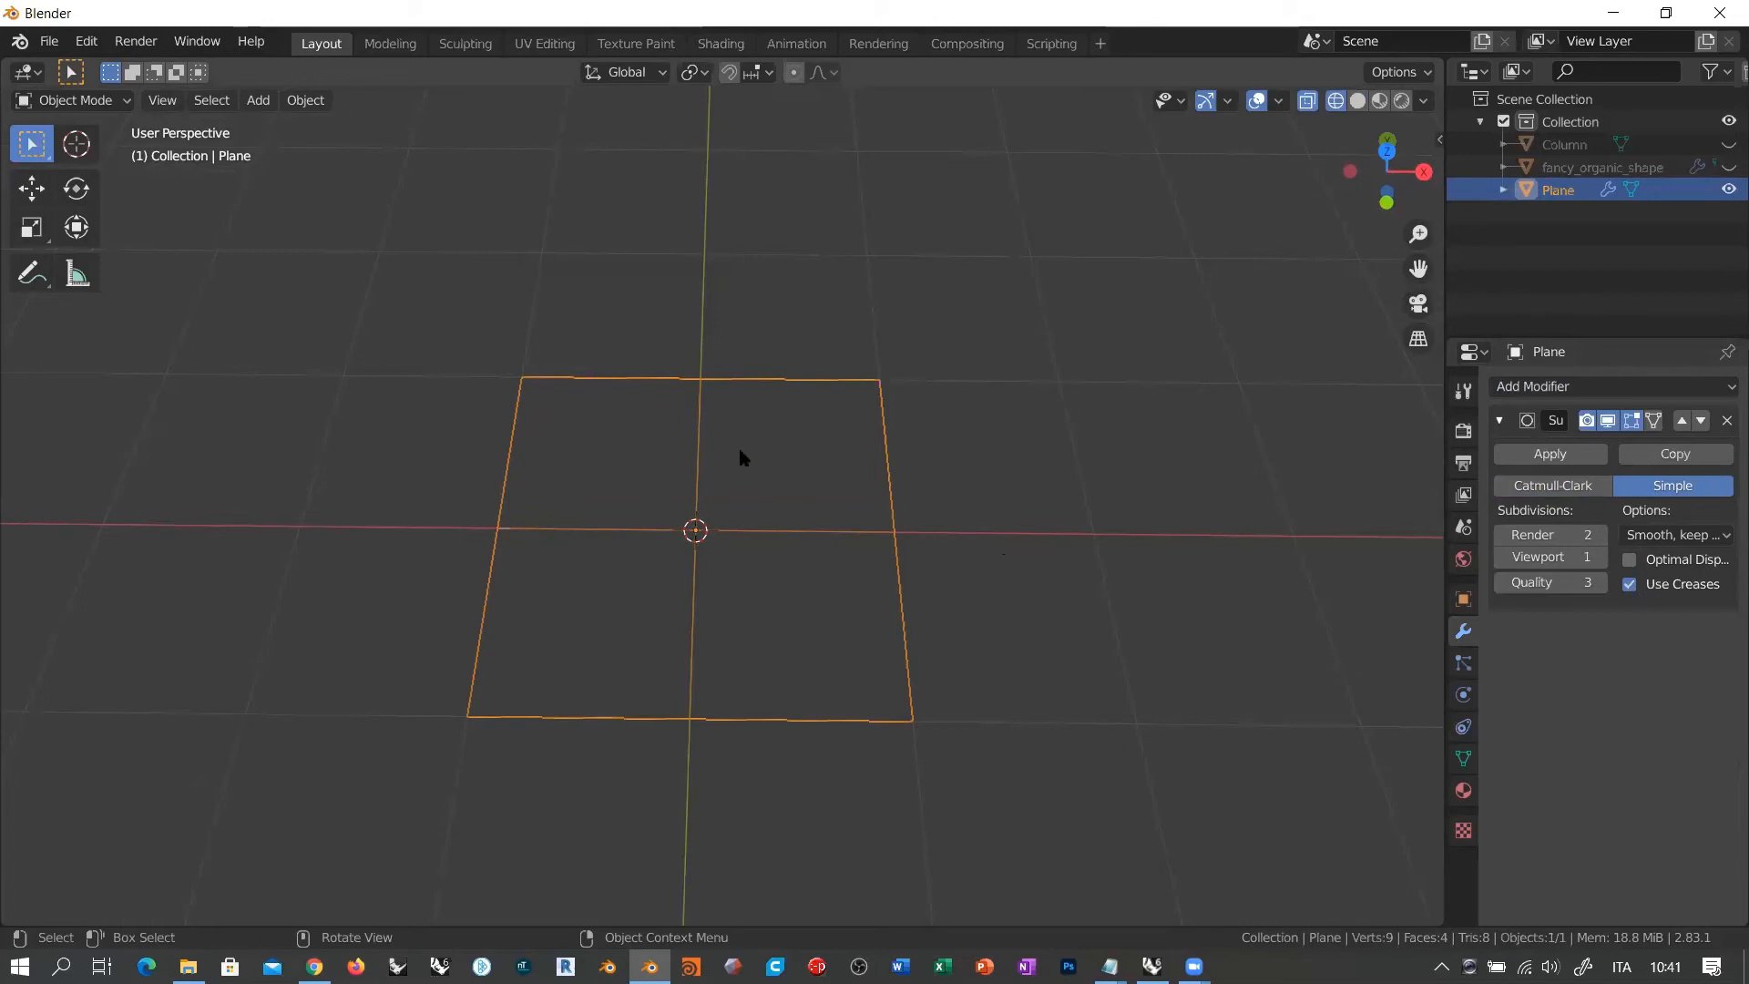
# Step: Try the modifier with 3 viewport subdivisions, and remove it from the plane
pyautogui.click(1599, 558)
pyautogui.click(1599, 558)
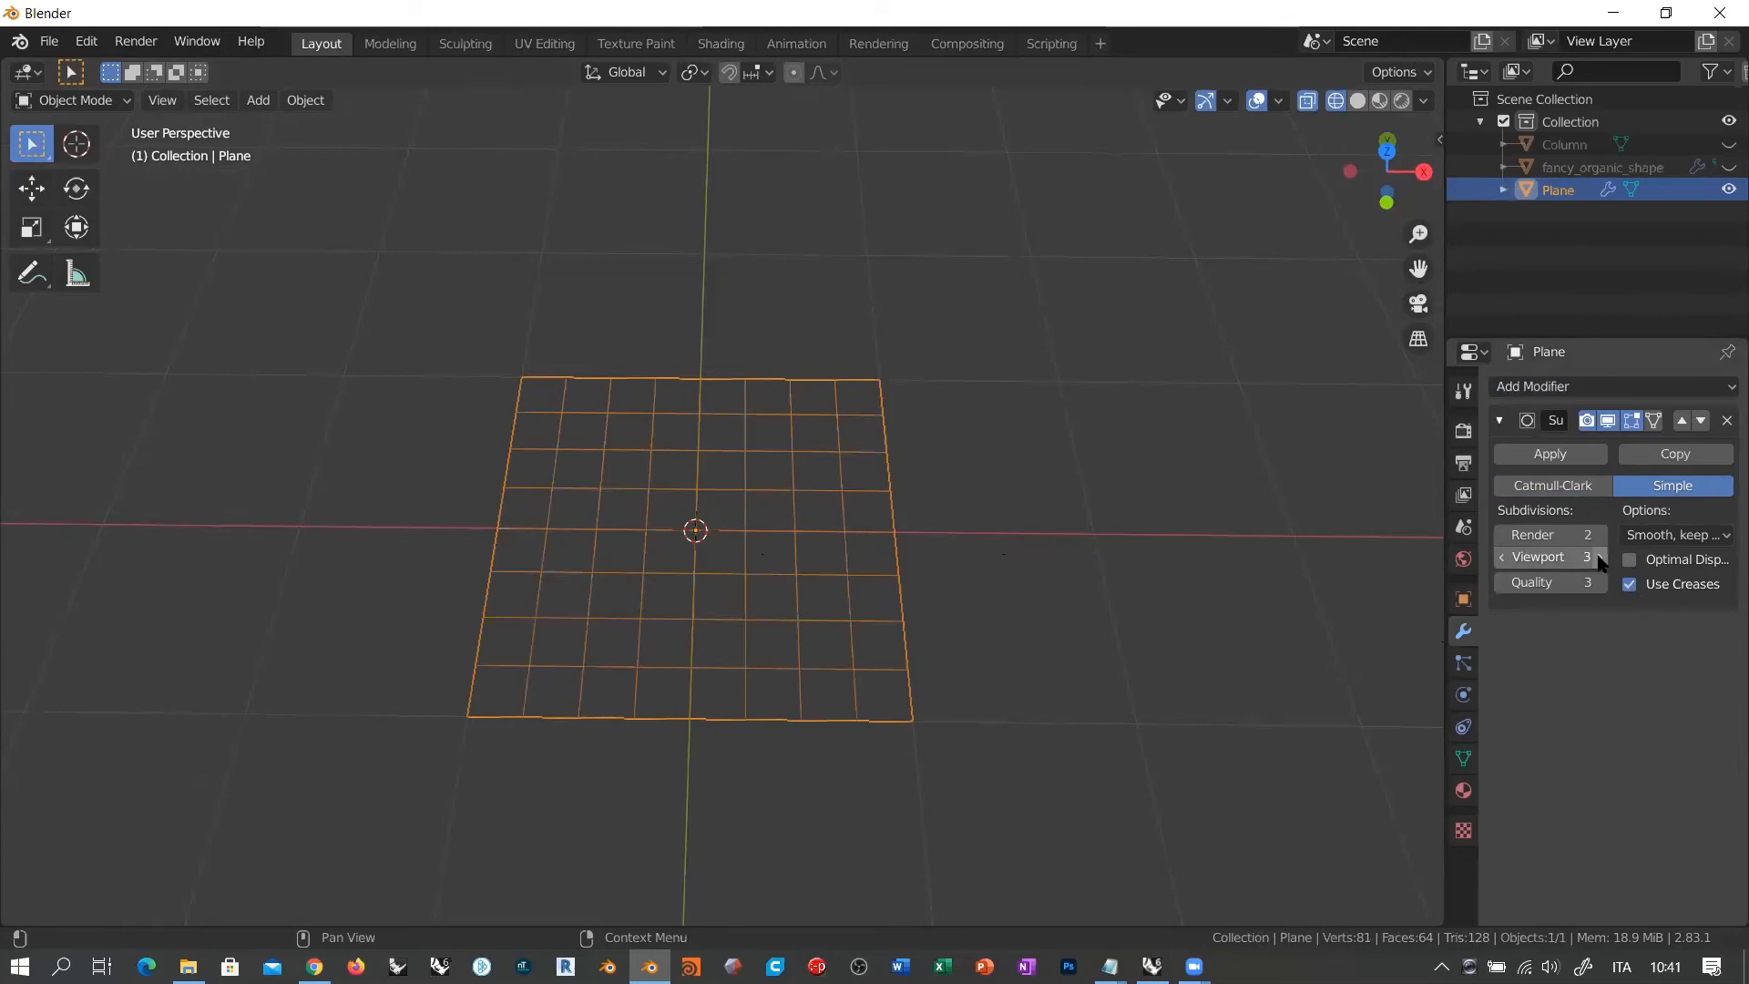
pyautogui.click(1501, 557)
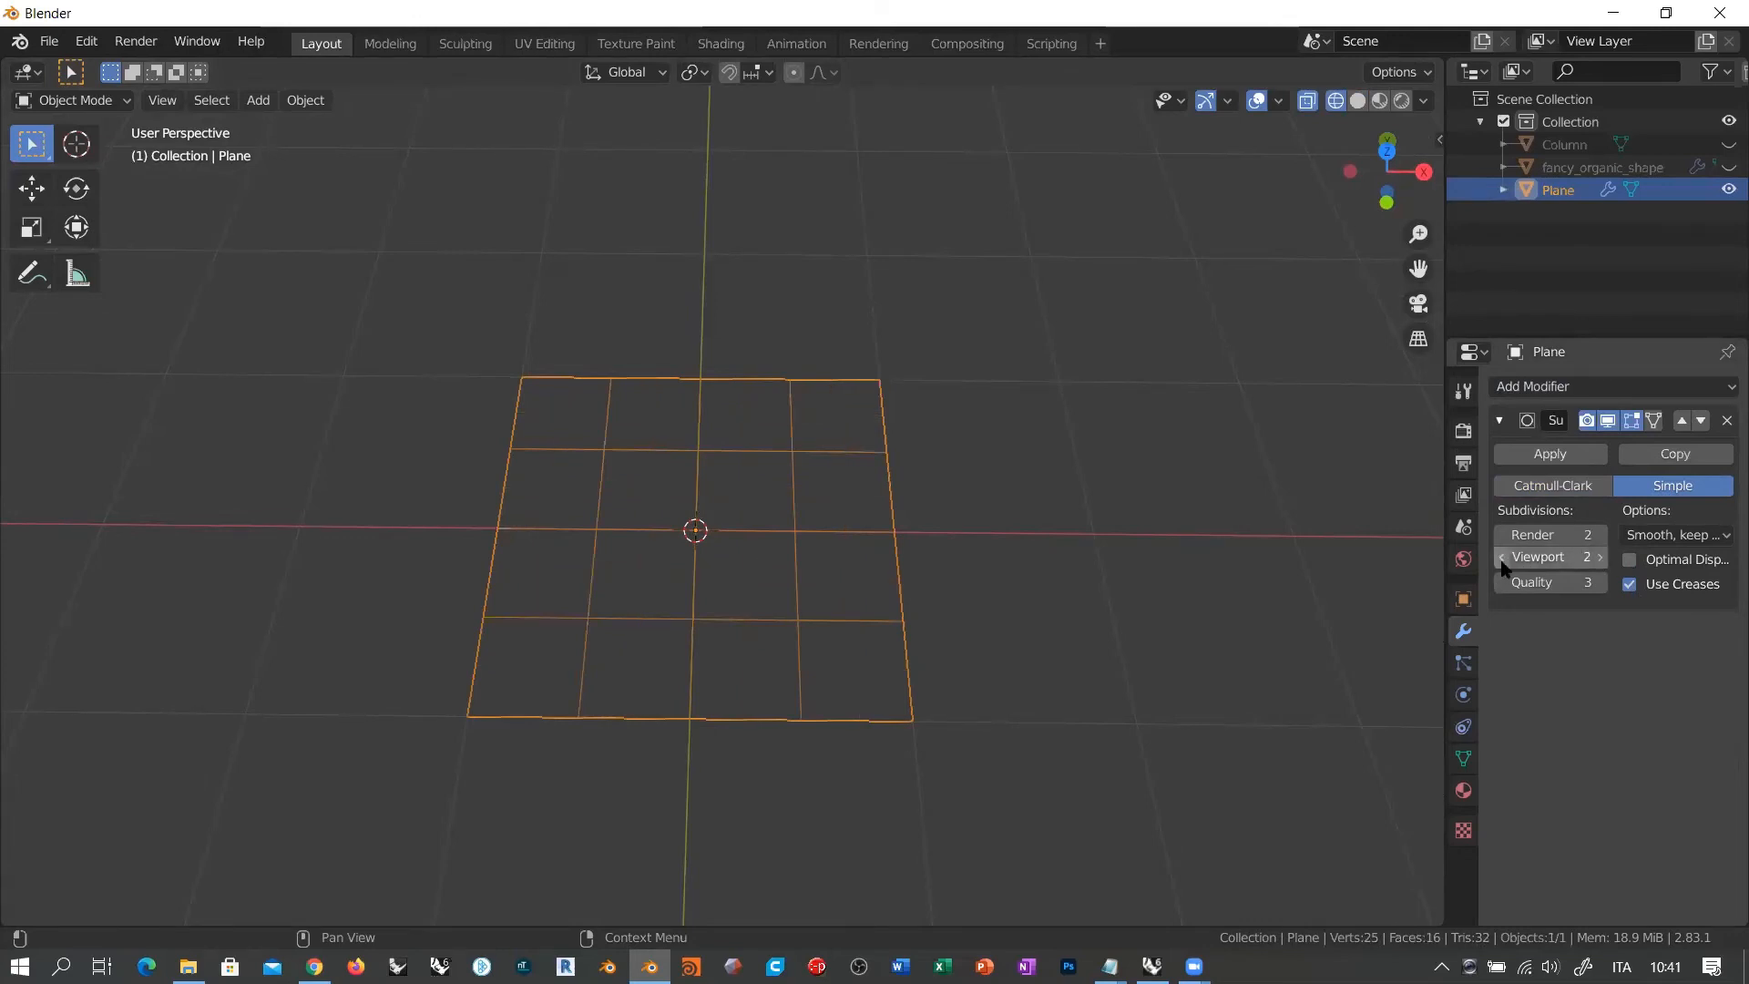
pyautogui.click(1599, 558)
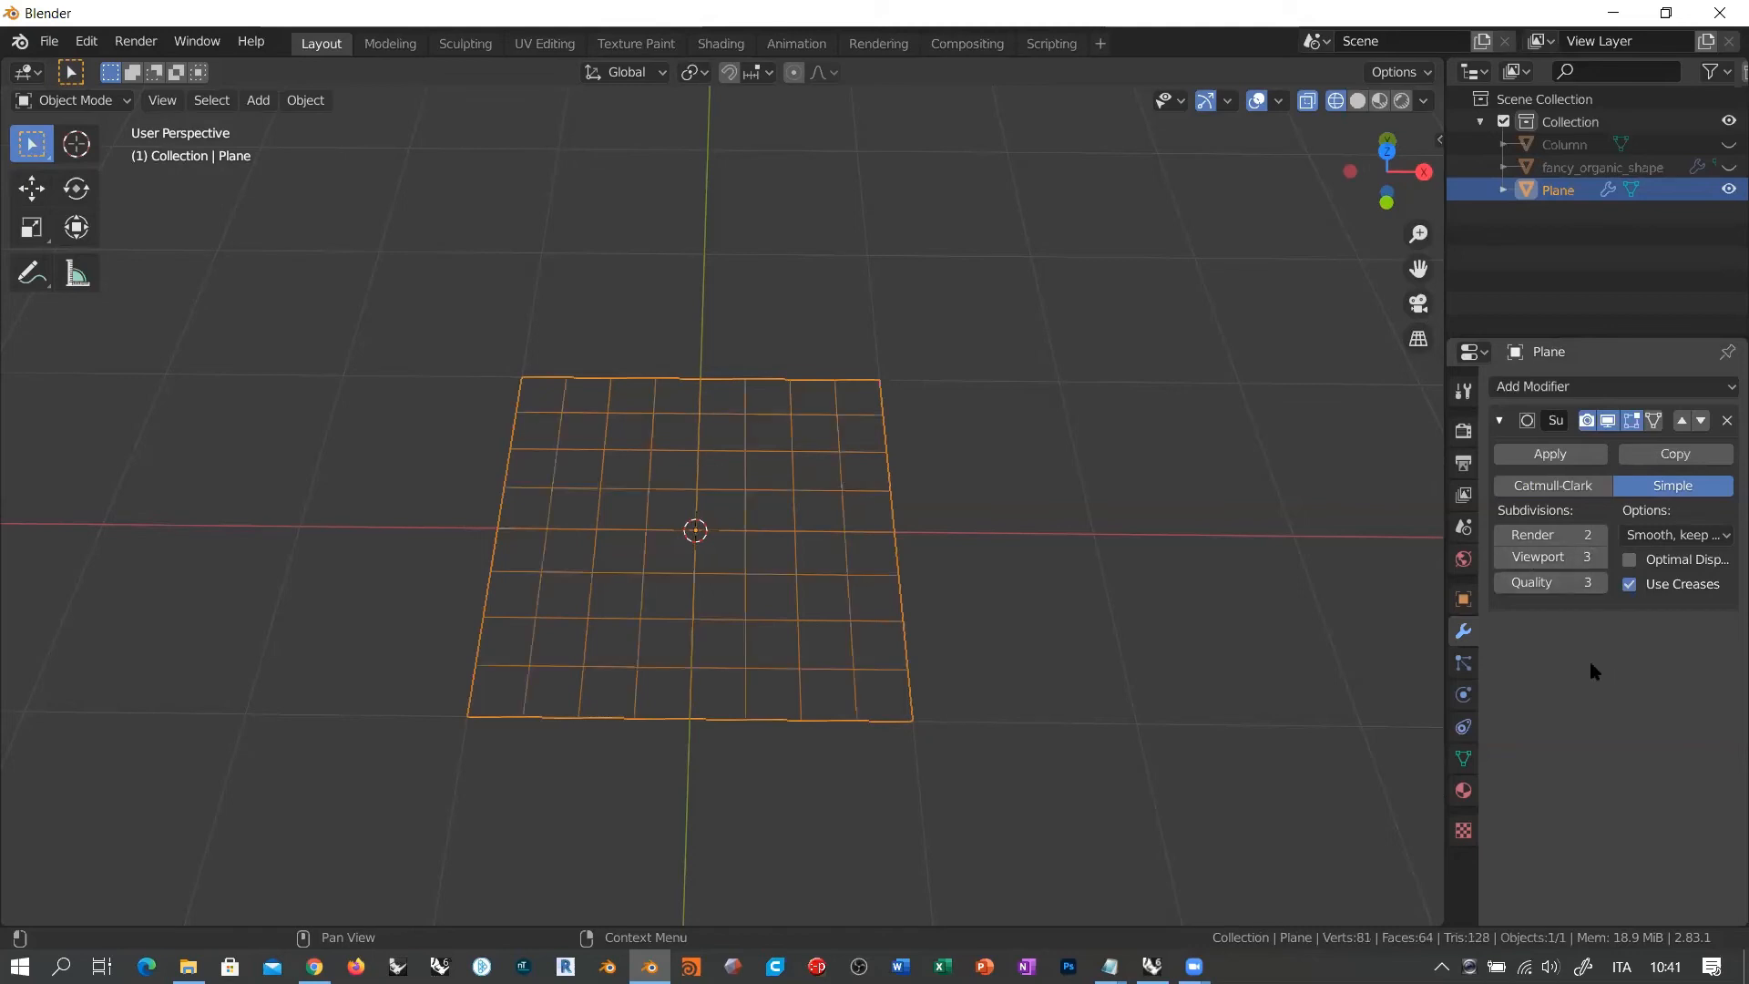
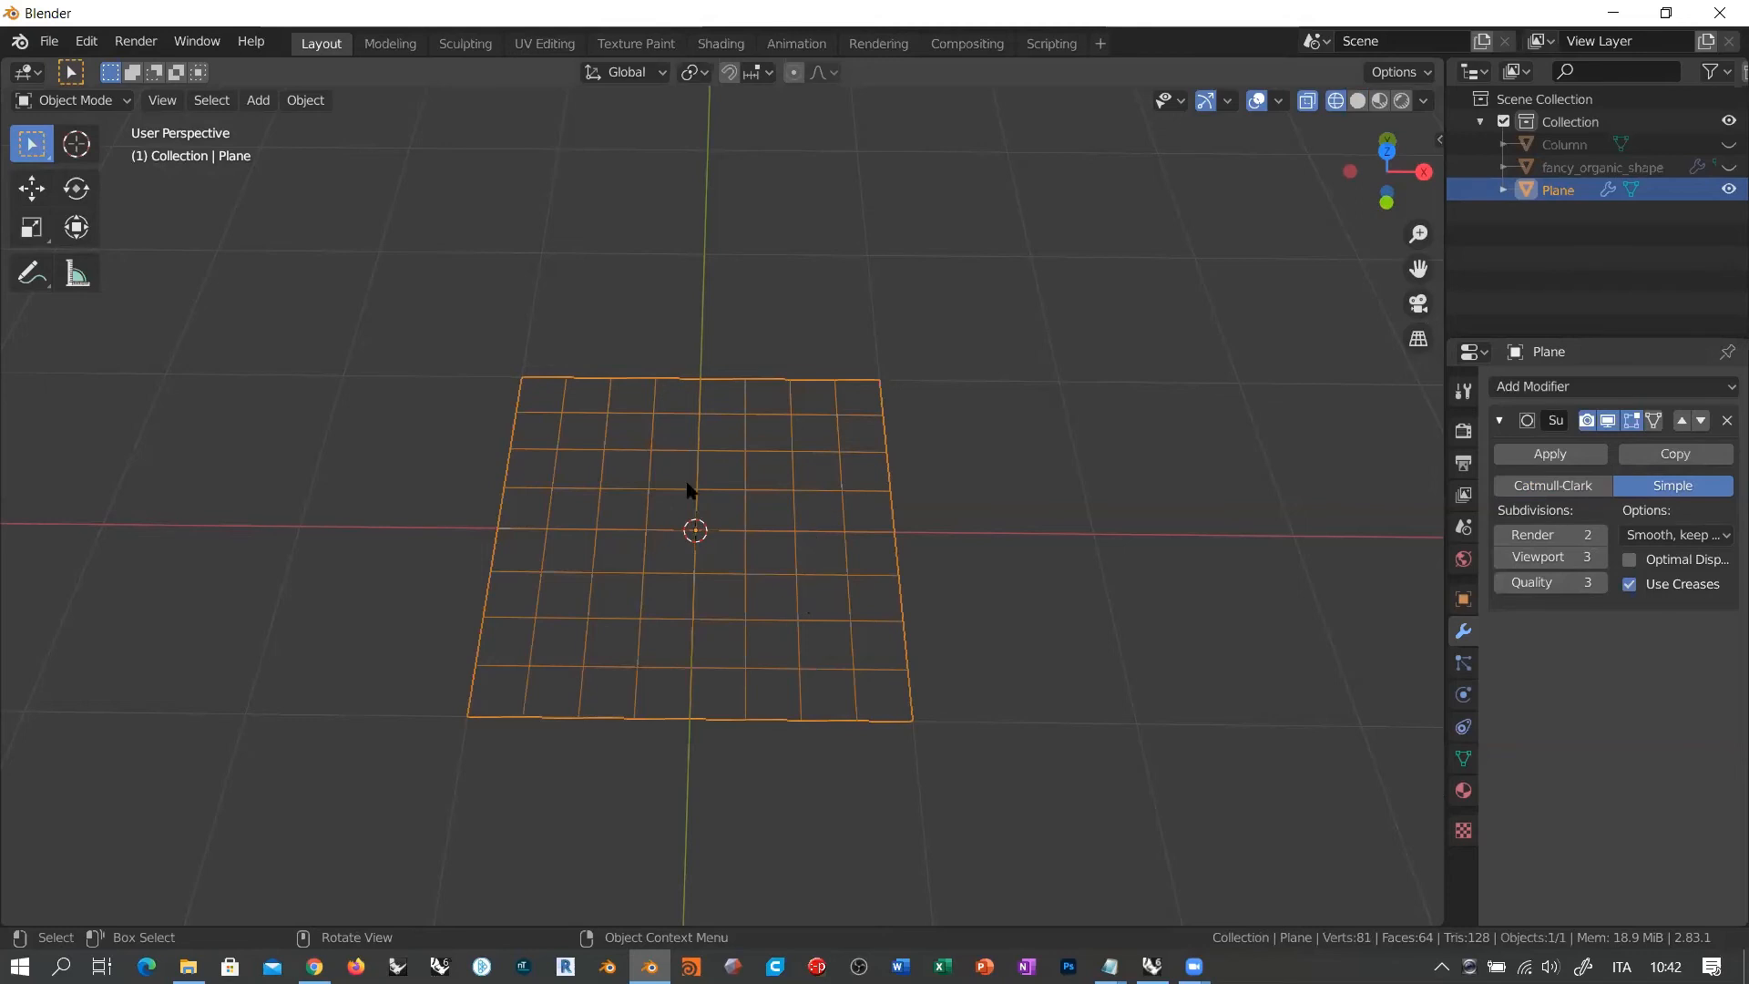
pyautogui.click(1726, 421)
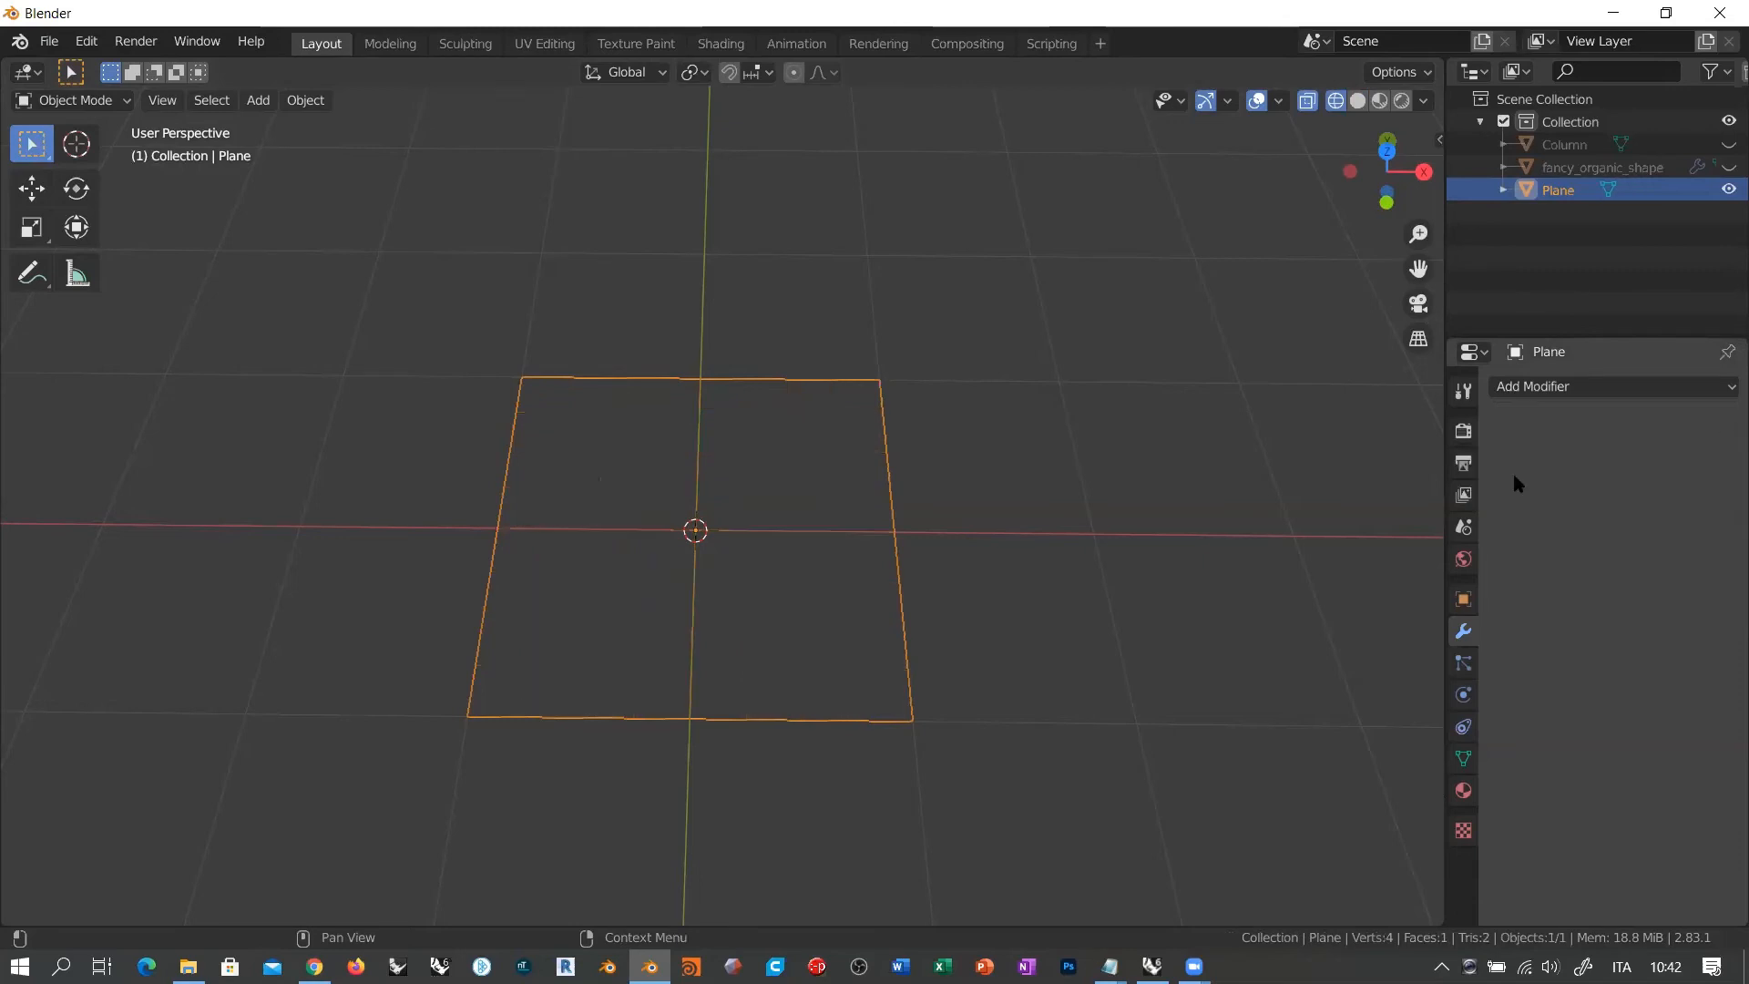
# Step: Enter Edit Mode on the plane and add four evenly spaced loop cuts running parallel to the Y axis
pyautogui.click(75, 100)
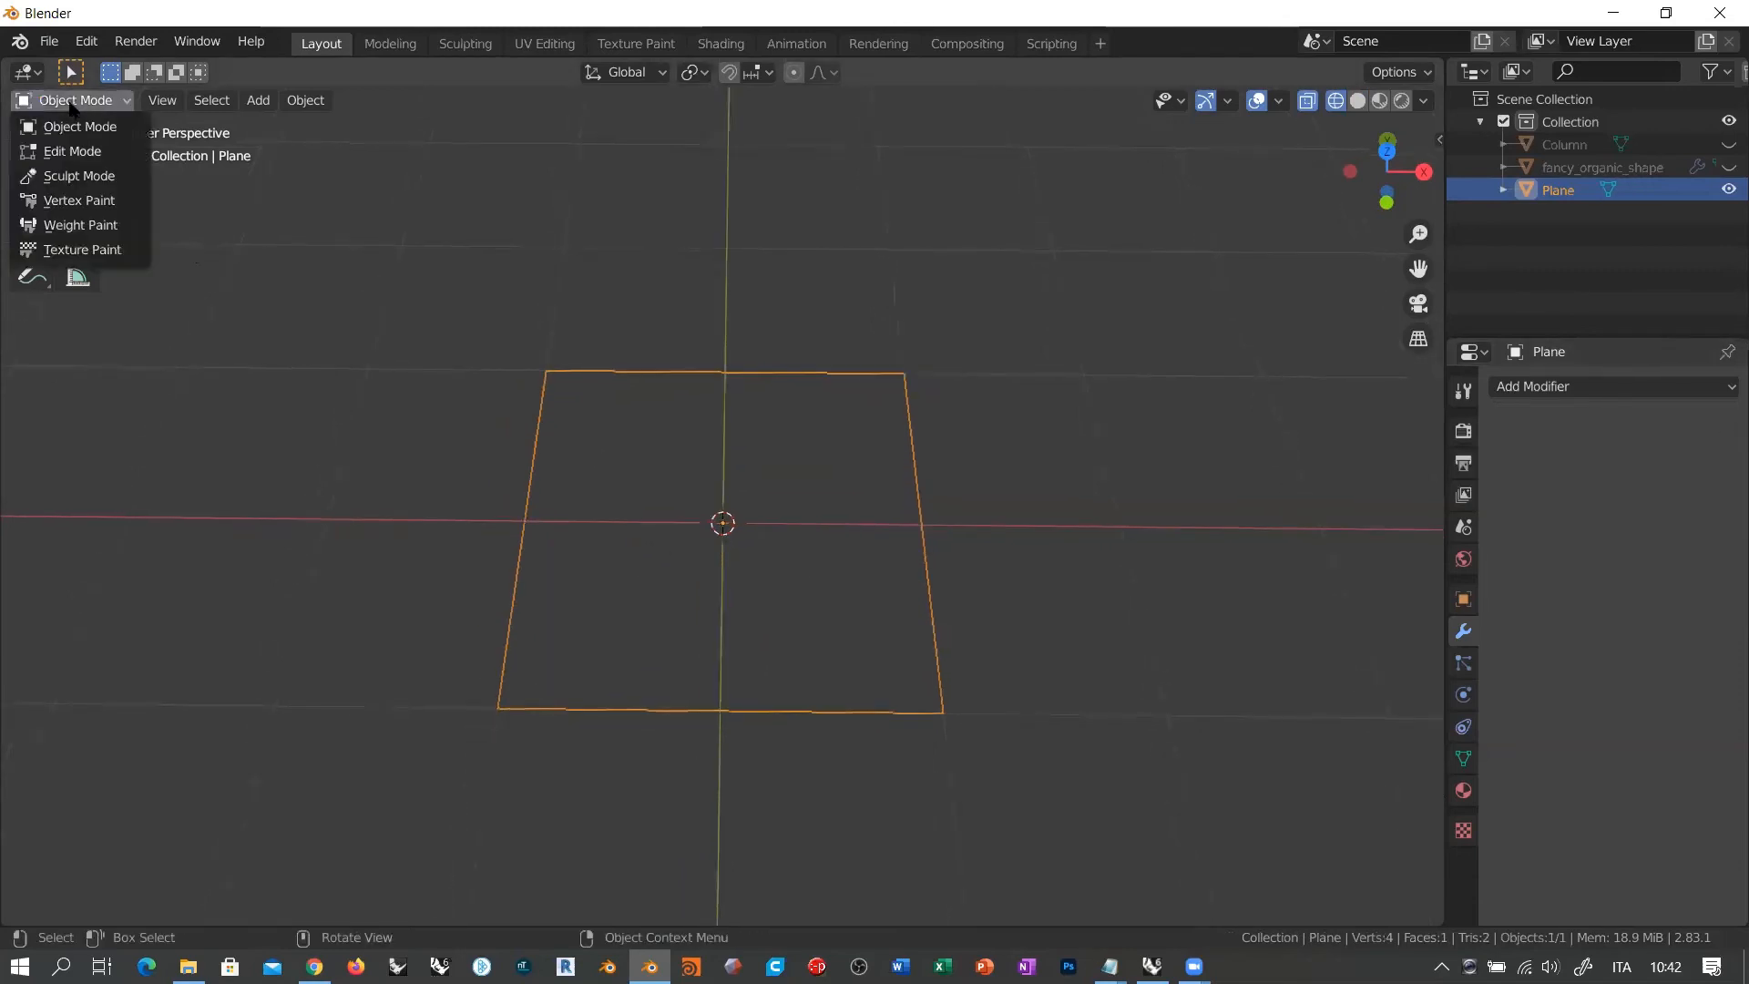
pyautogui.click(63, 155)
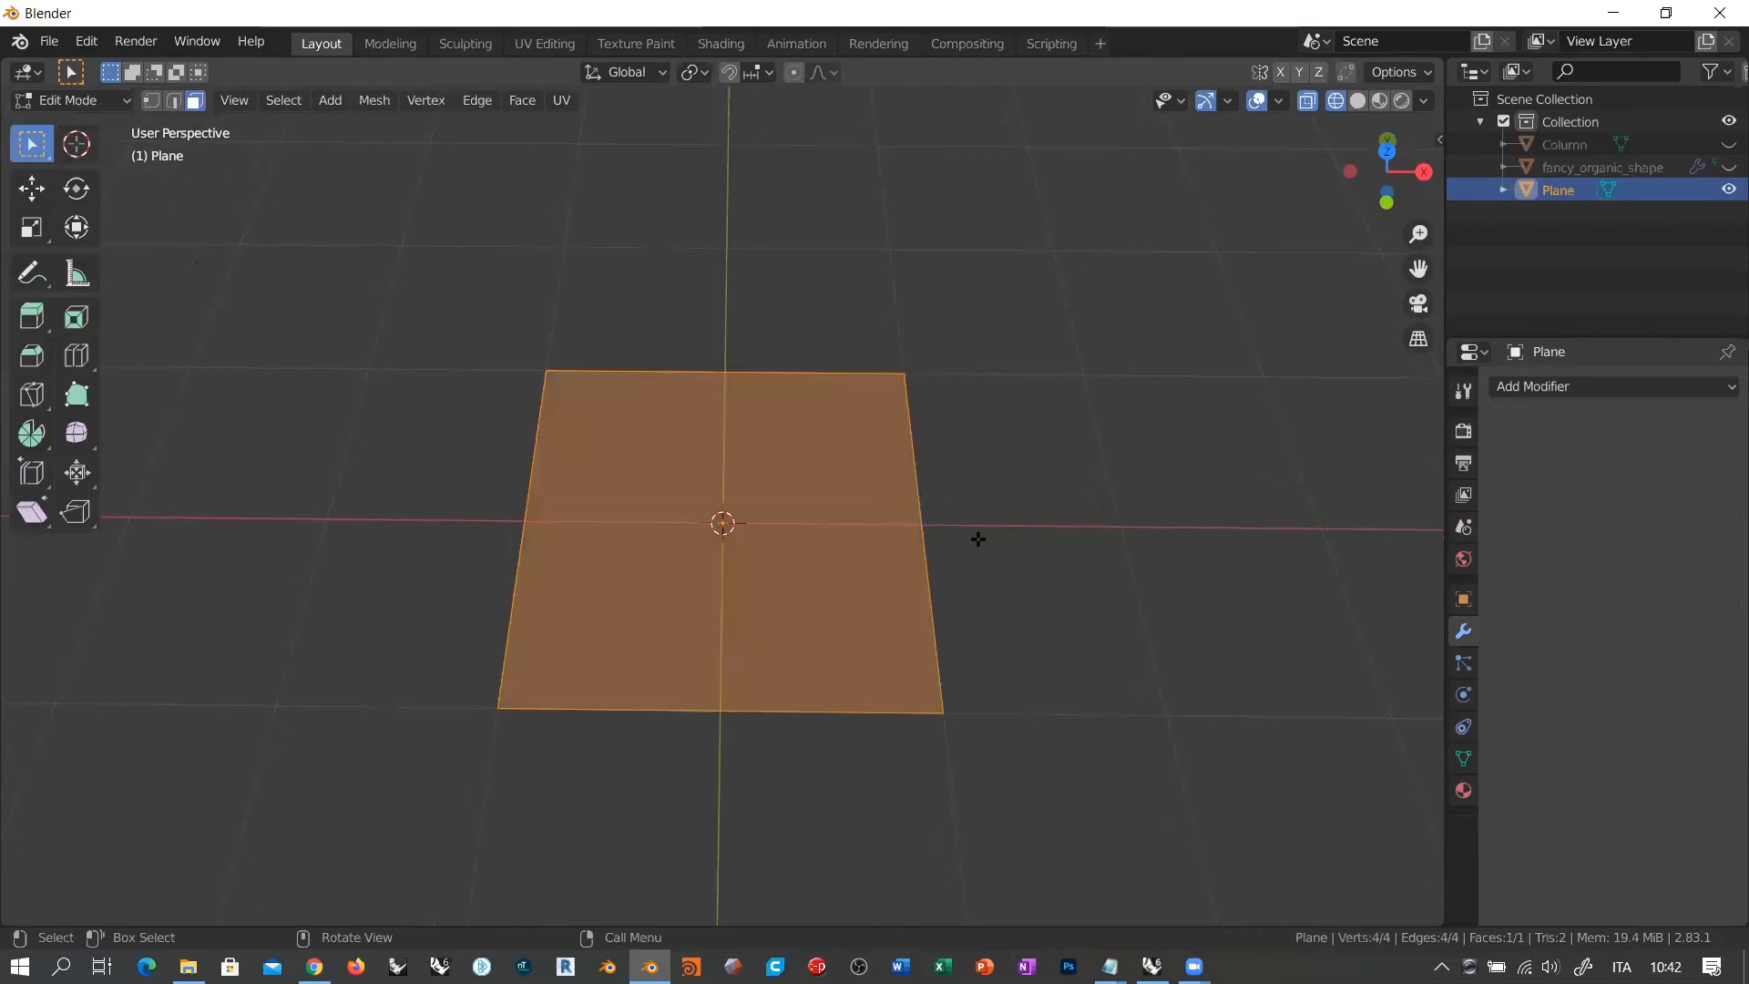
pyautogui.moveTo(976, 535); pyautogui.dragTo(968, 539, button='middle')
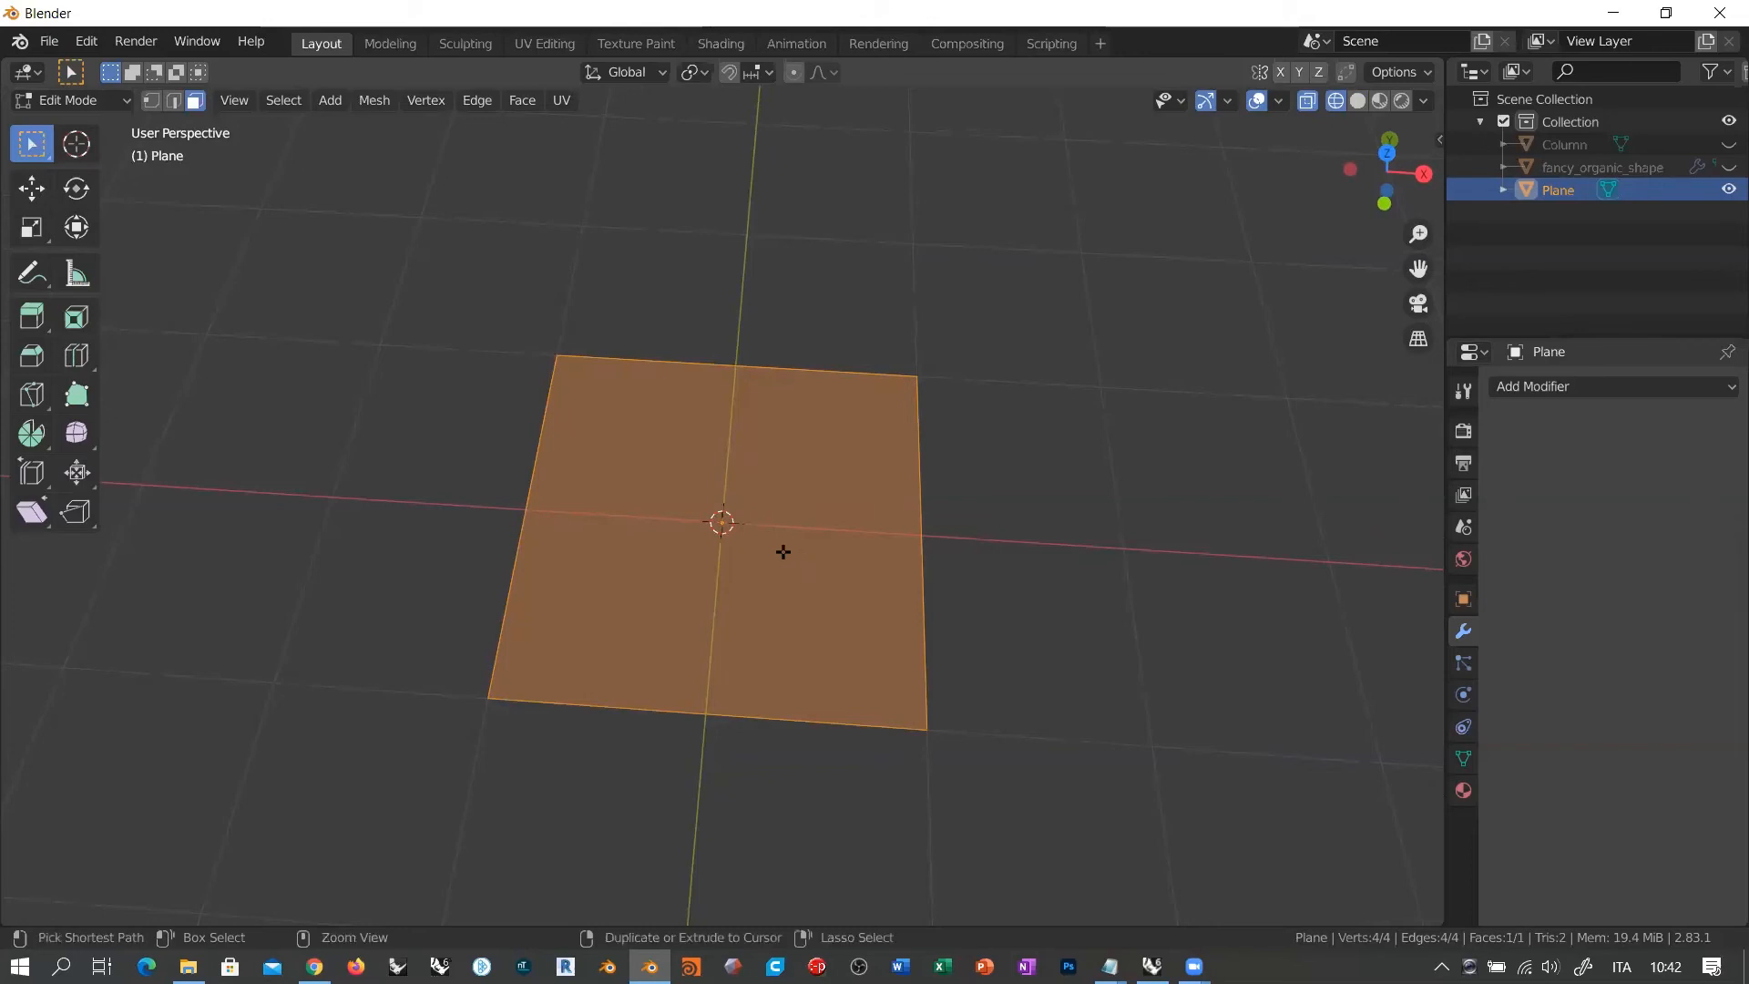
pyautogui.hotkey('ctrl', 'r')
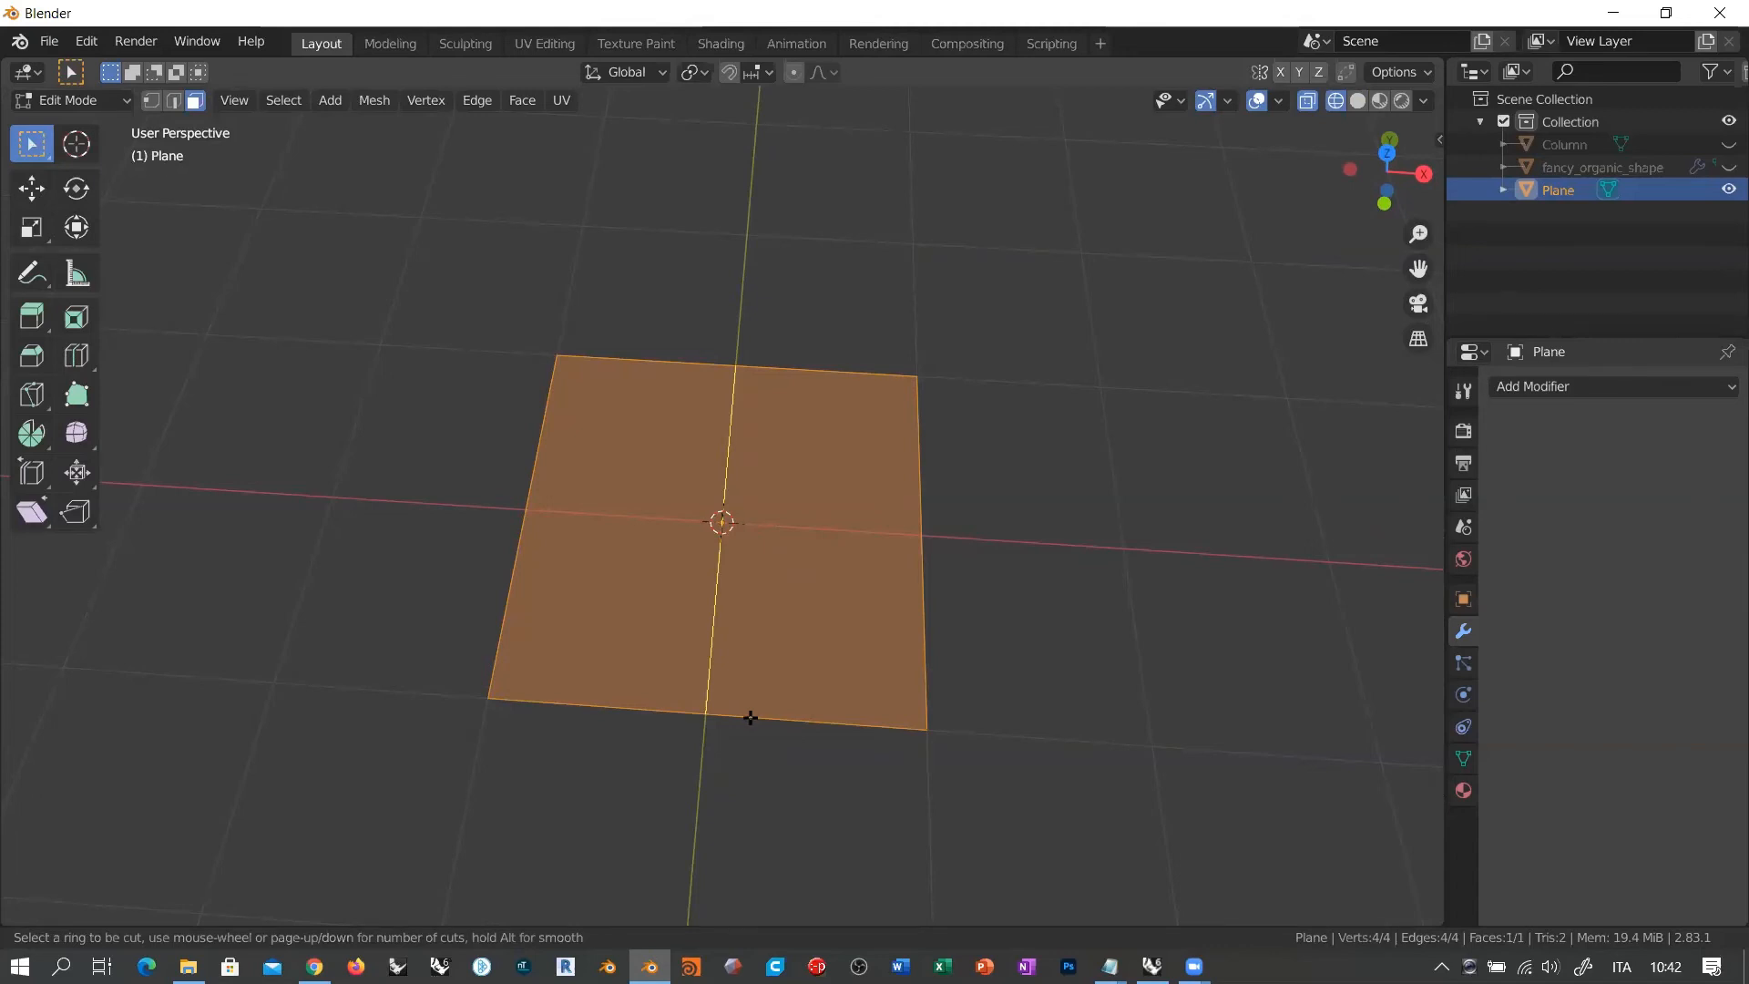
pyautogui.scroll(4, 749, 718)
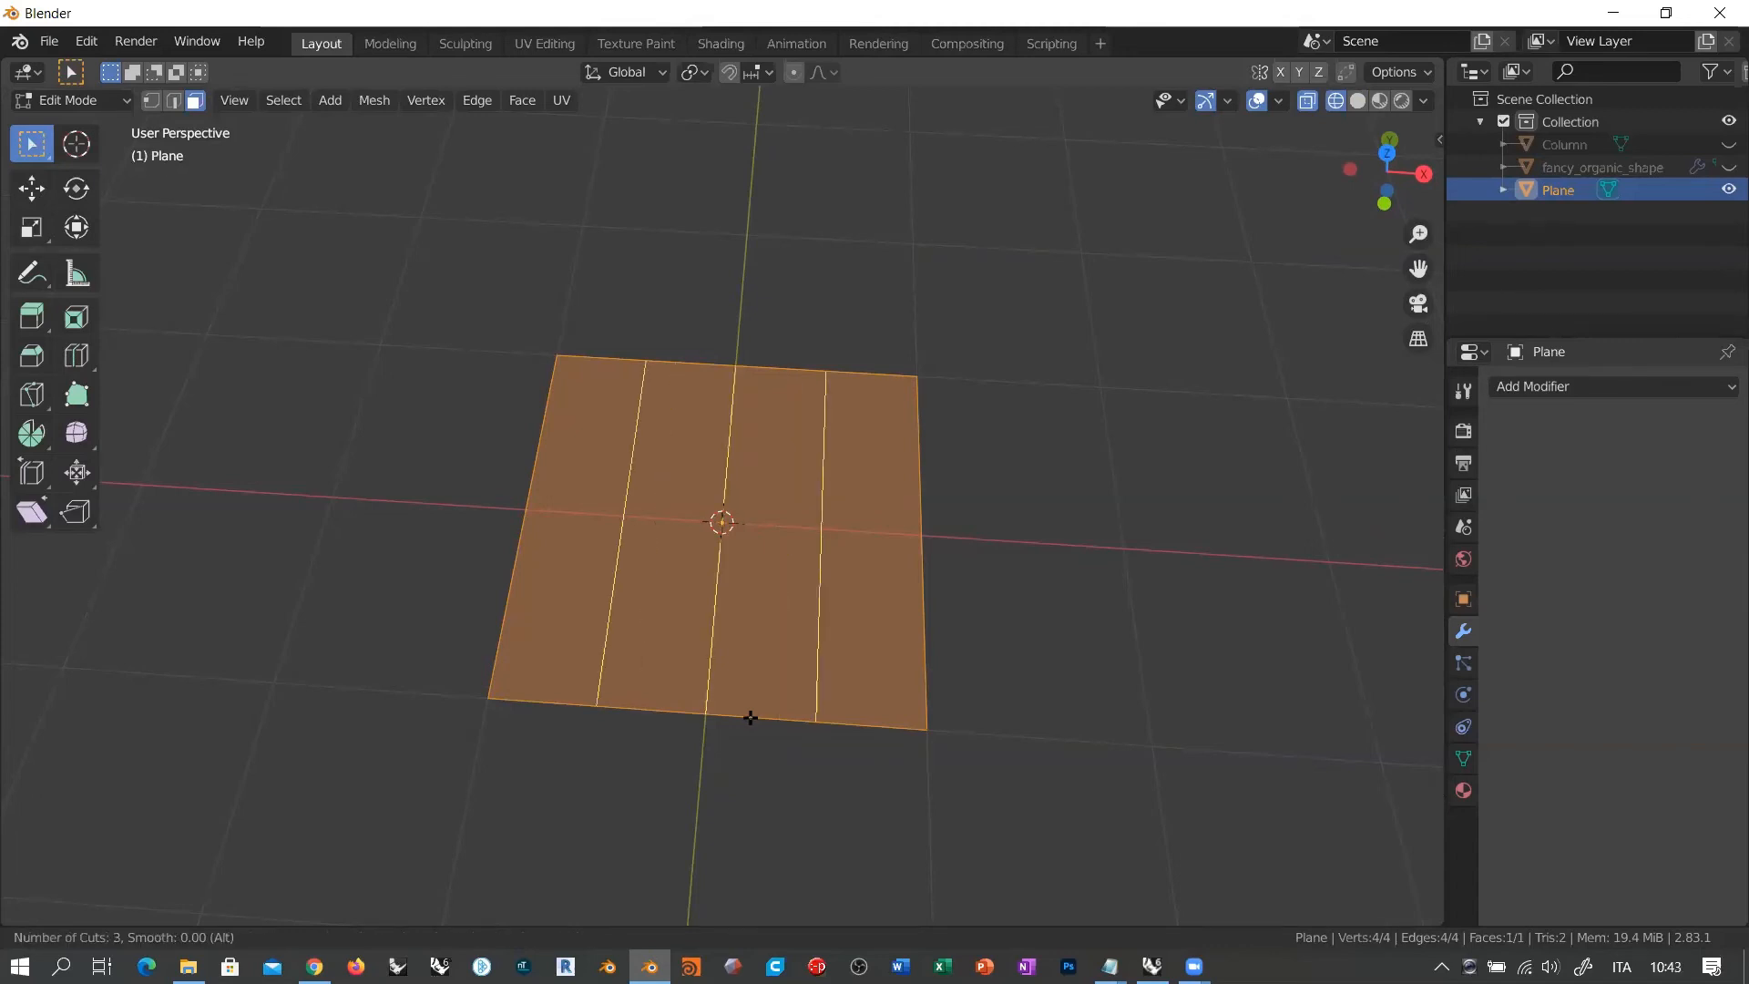
pyautogui.scroll(5, 750, 718)
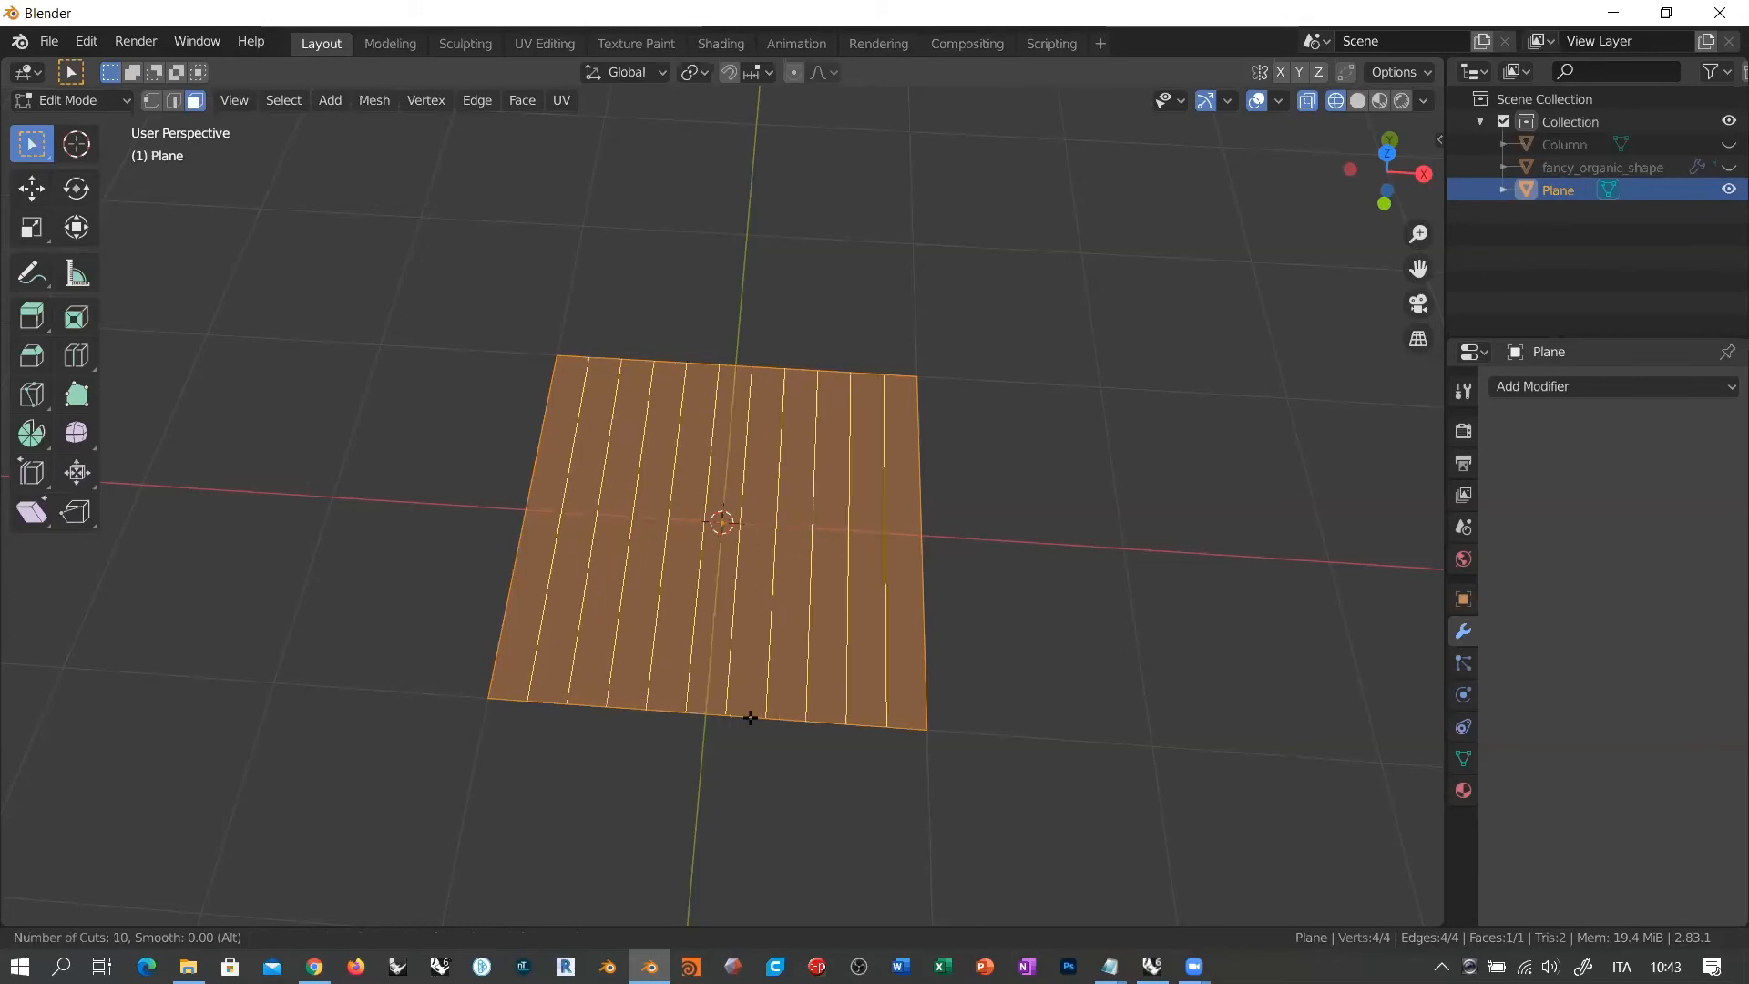
pyautogui.scroll(-6, 749, 718)
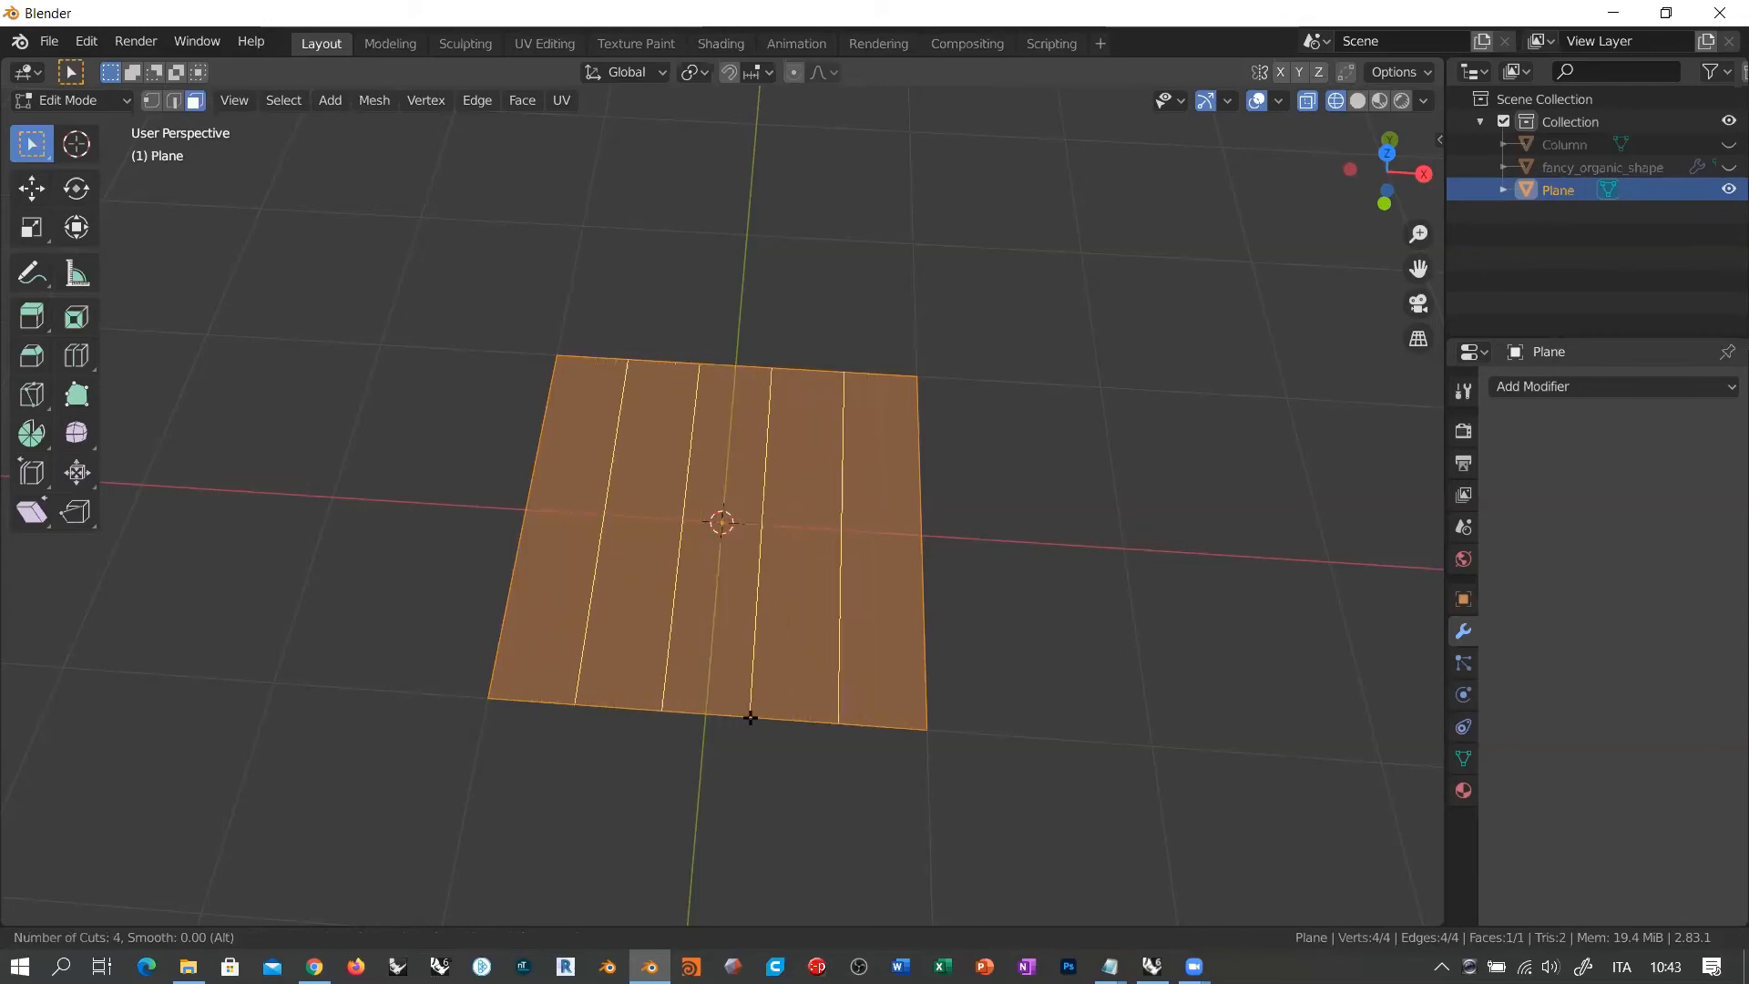
pyautogui.scroll(-1, 750, 718)
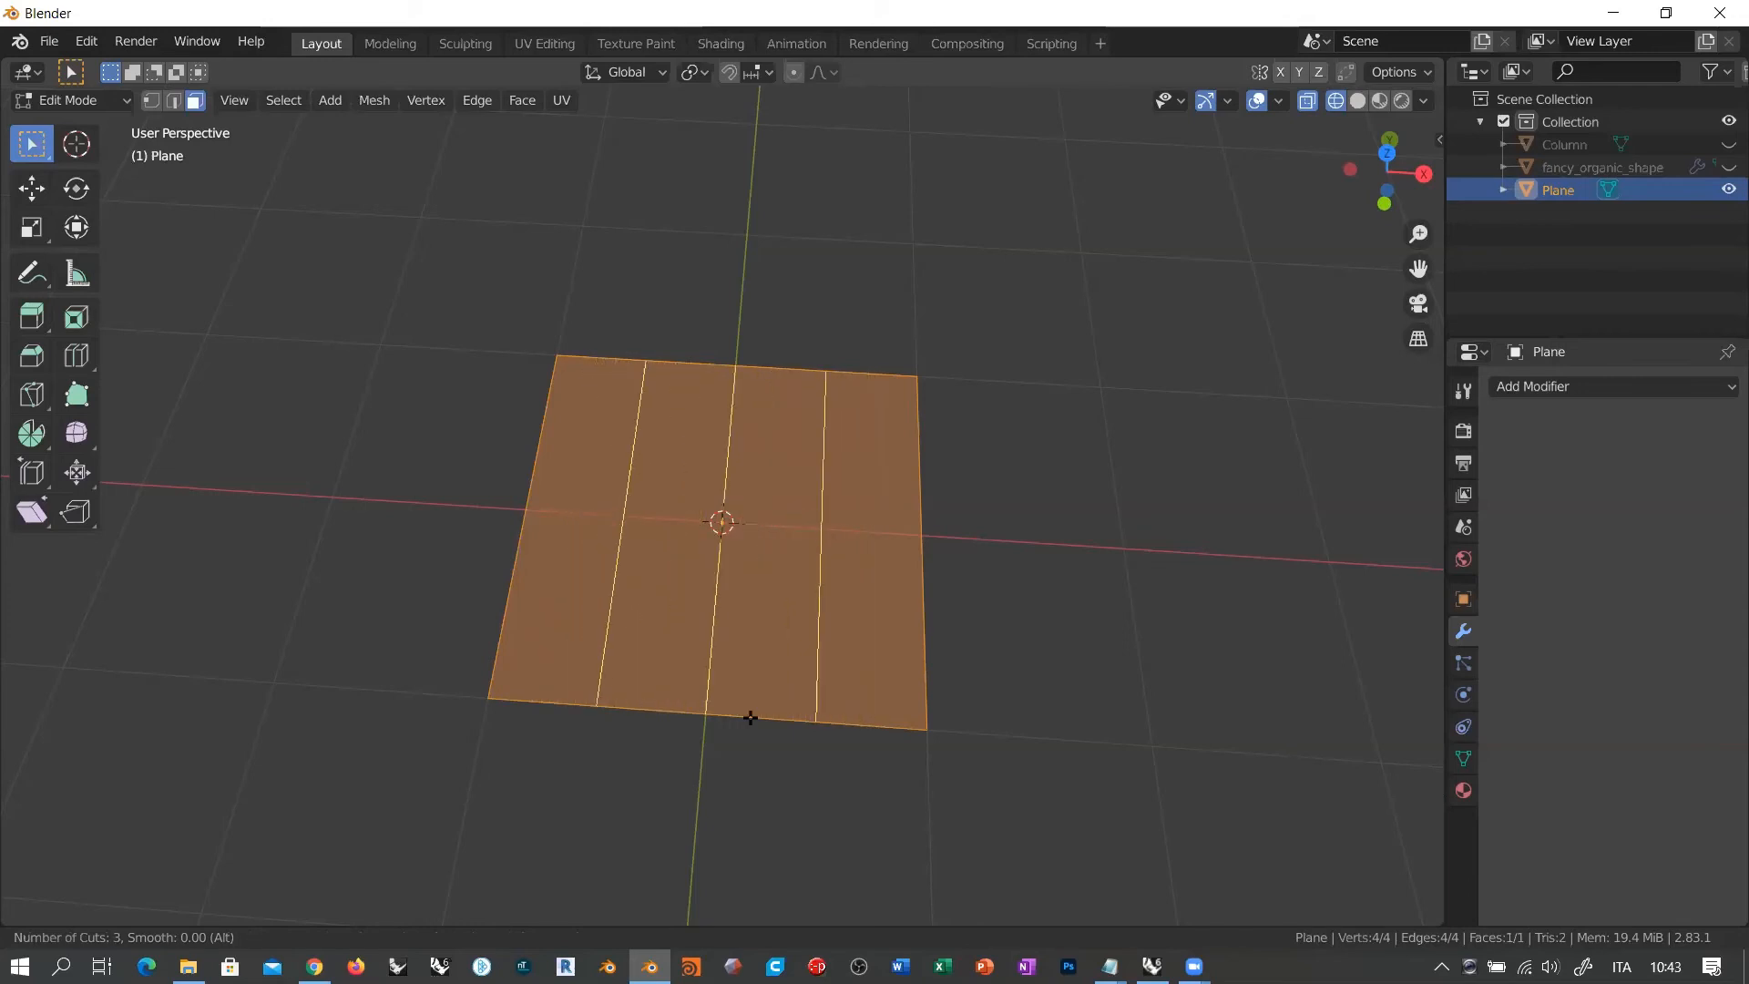
pyautogui.scroll(1, 750, 718)
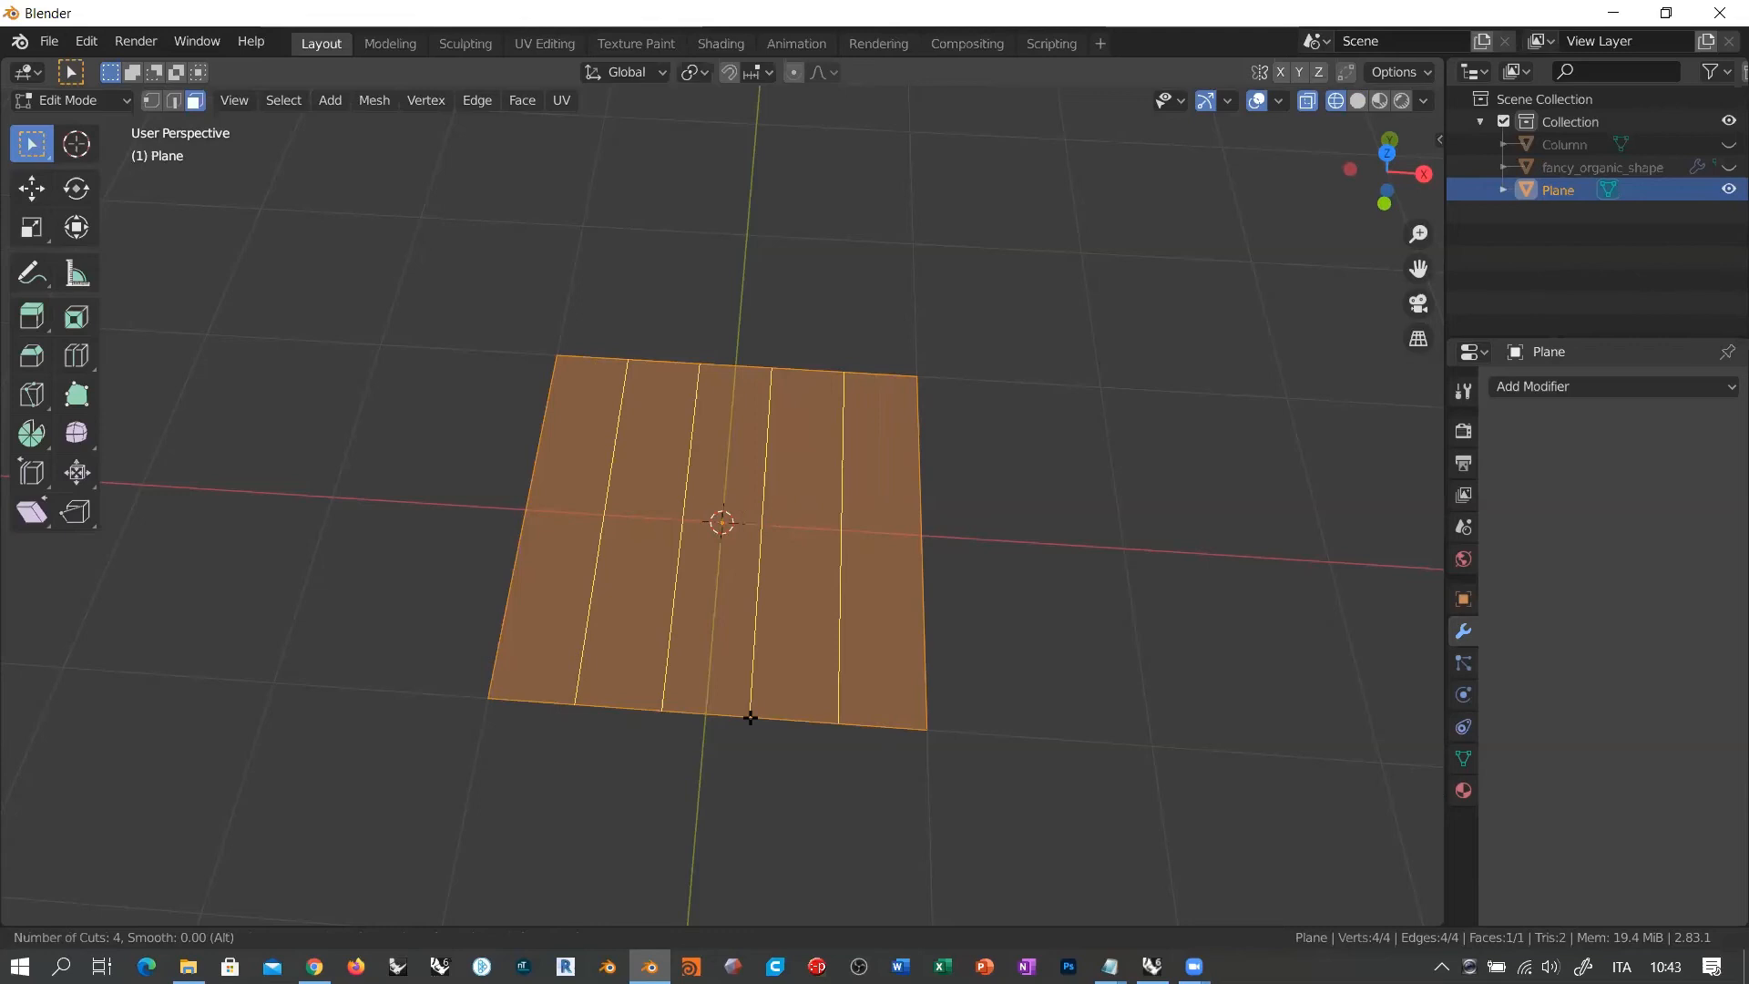
pyautogui.click(751, 718)
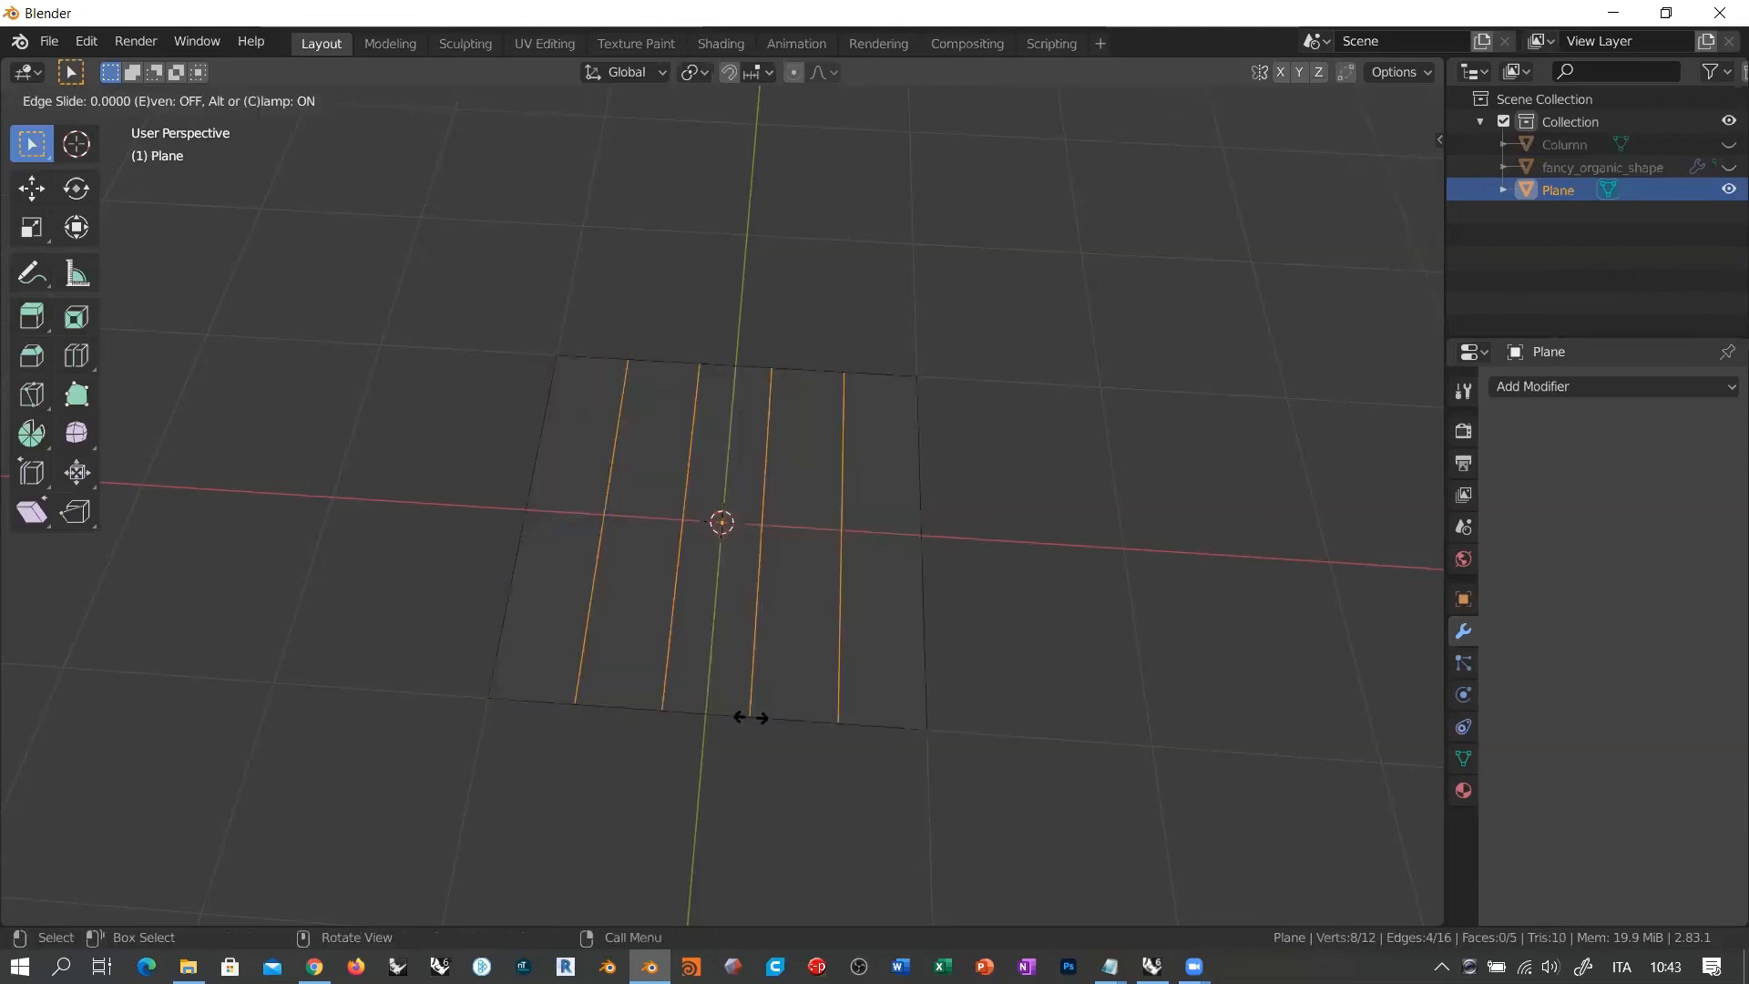
pyautogui.click(751, 718)
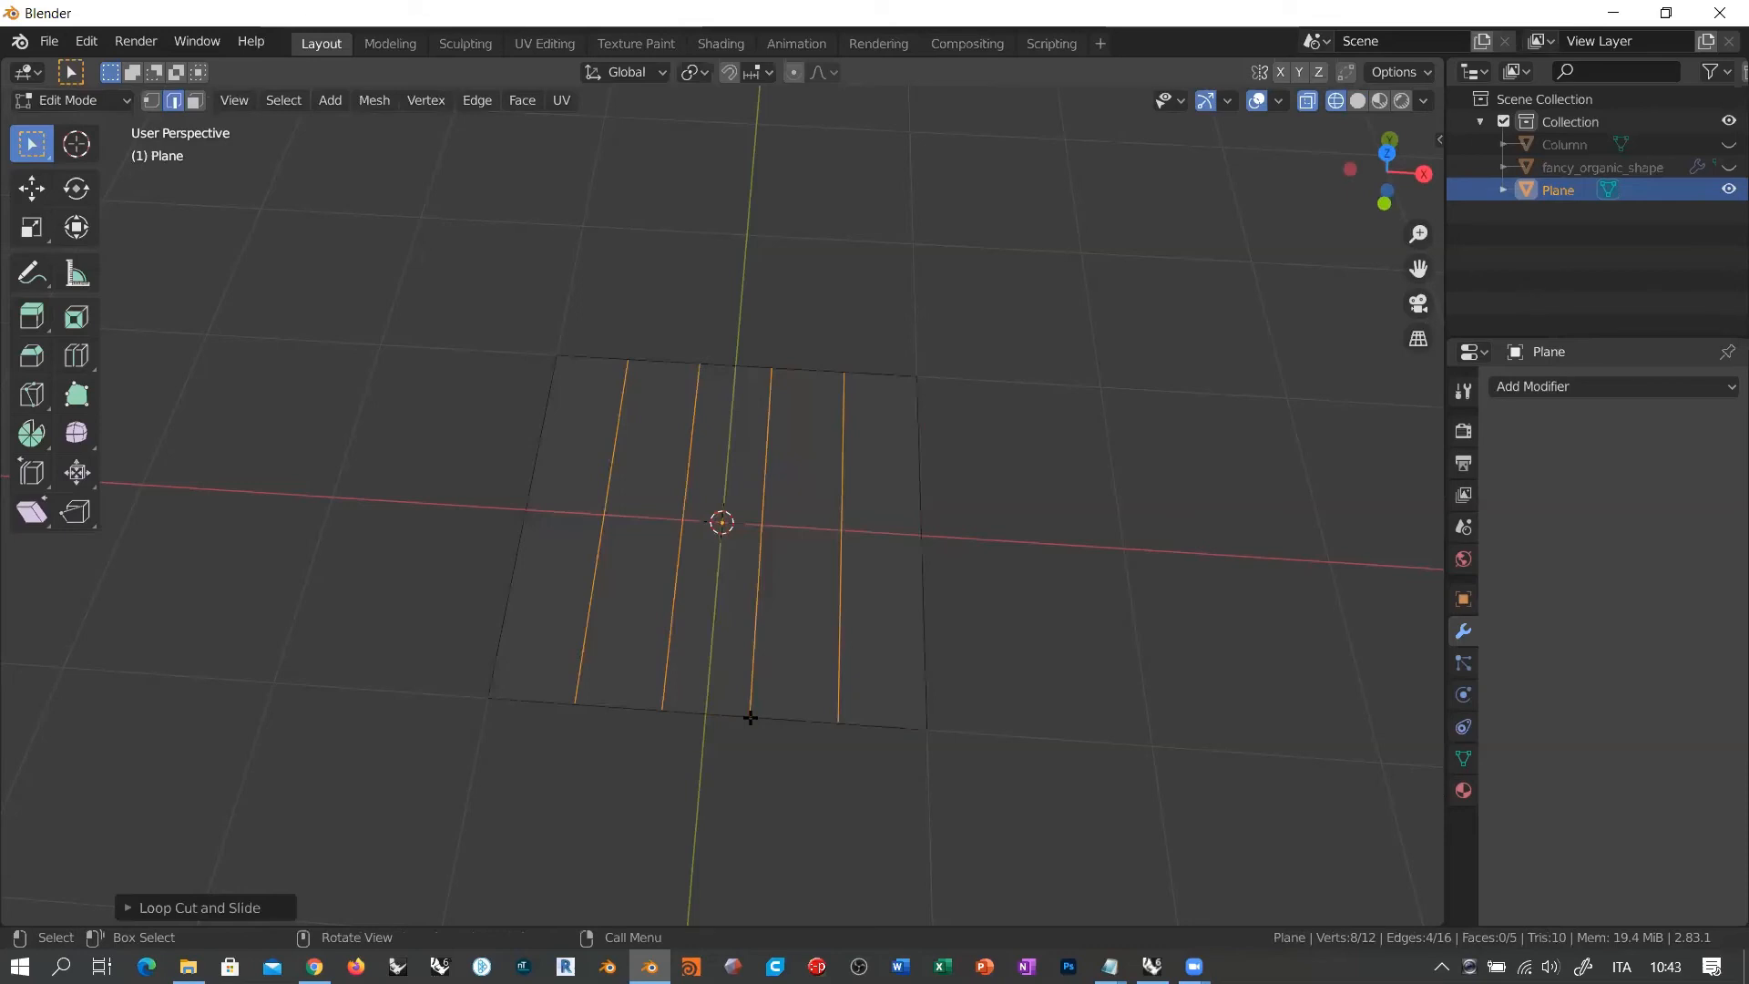
# Step: Add four loop cuts parallel to the X axis with an edge slide of about 0.024, and deselect everything
pyautogui.moveTo(984, 749); pyautogui.dragTo(787, 660, button='middle')
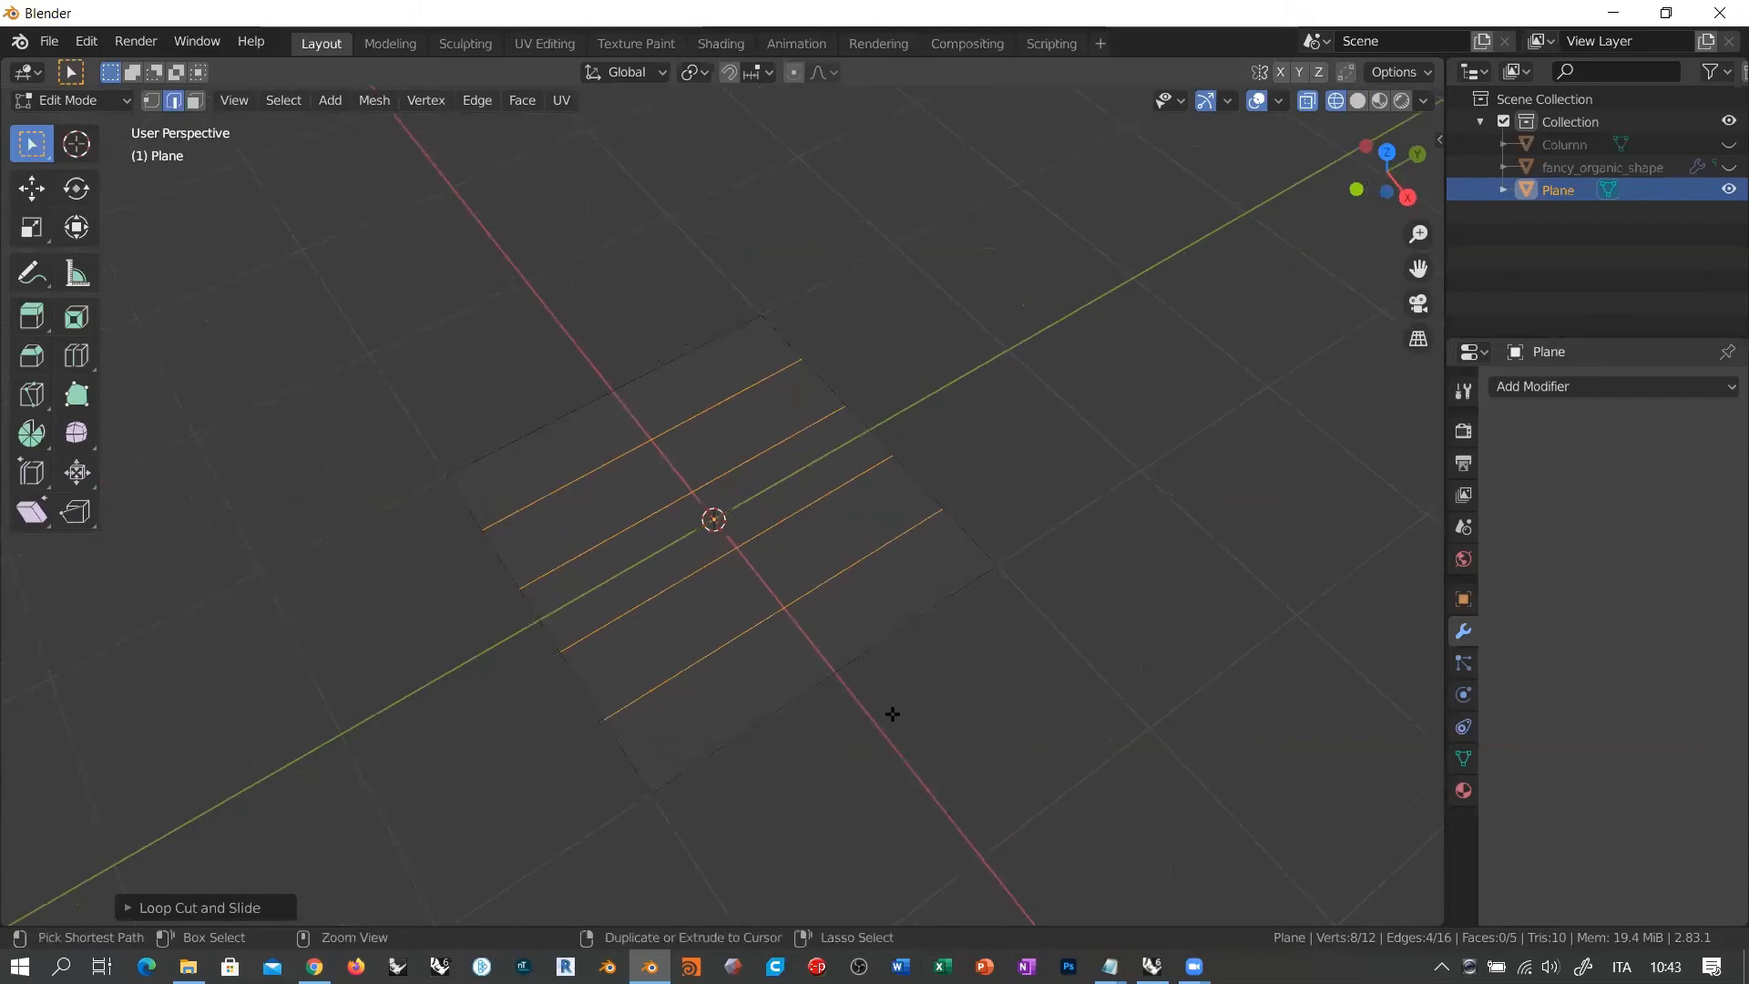
pyautogui.hotkey('ctrl', 'r')
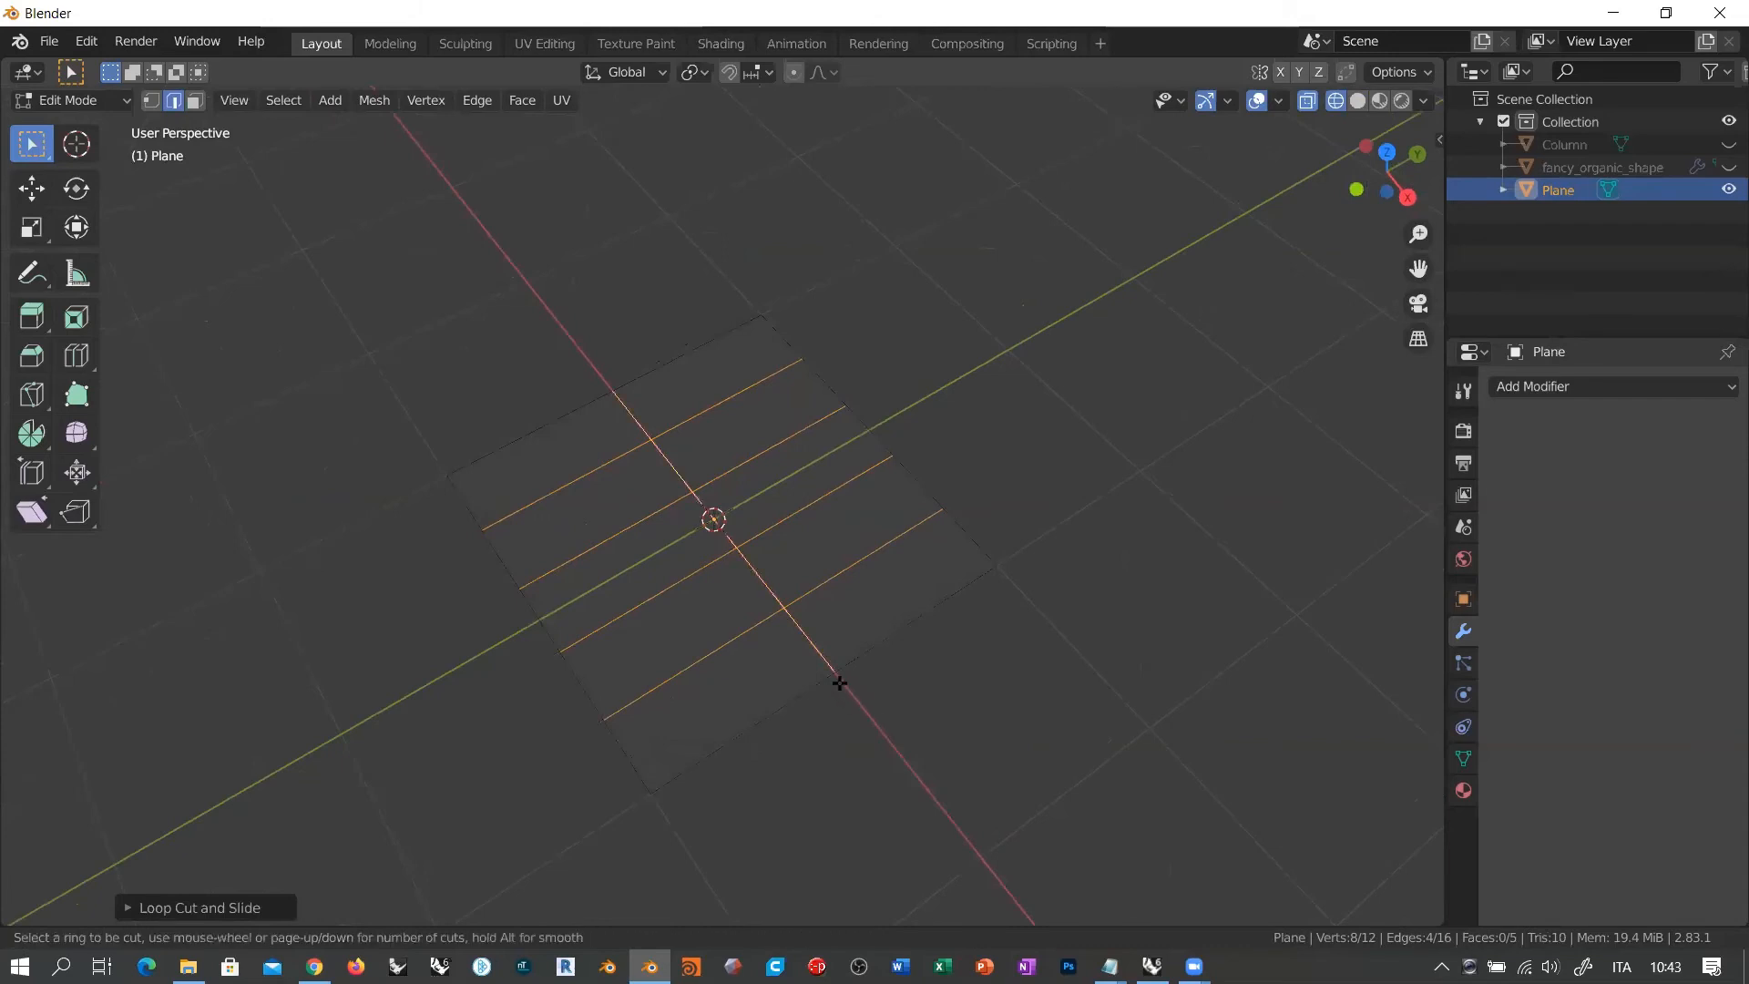
pyautogui.scroll(3, 839, 683)
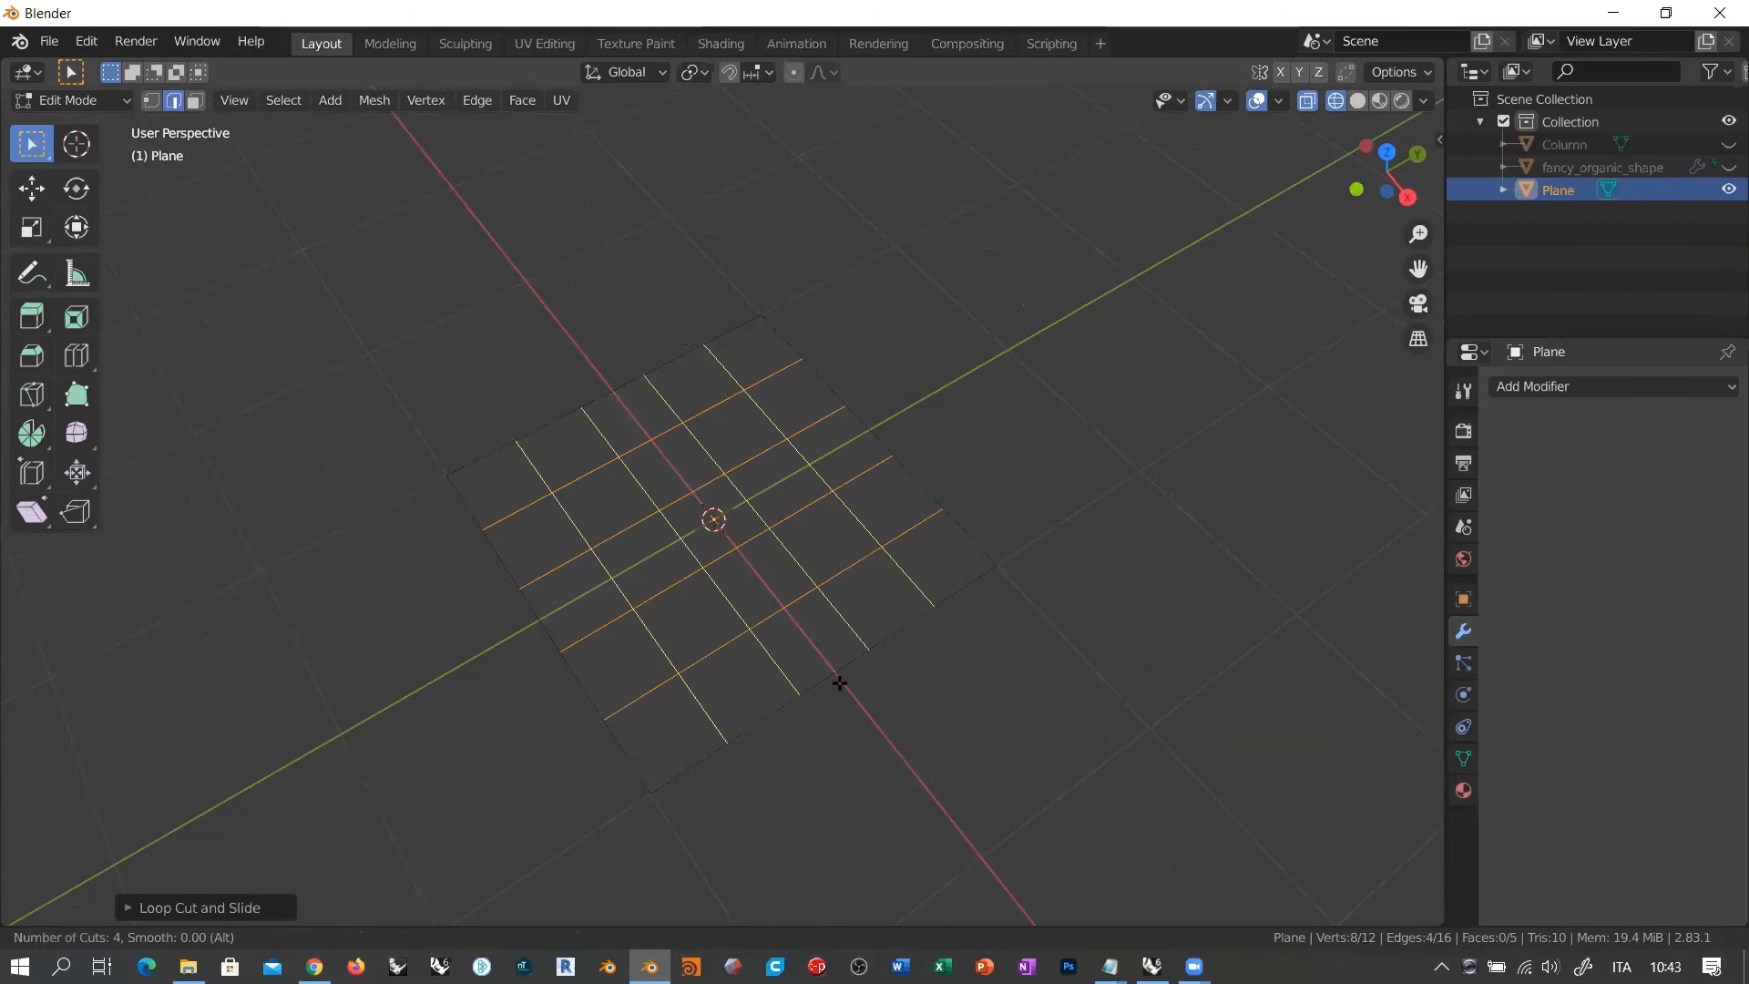
pyautogui.click(839, 682)
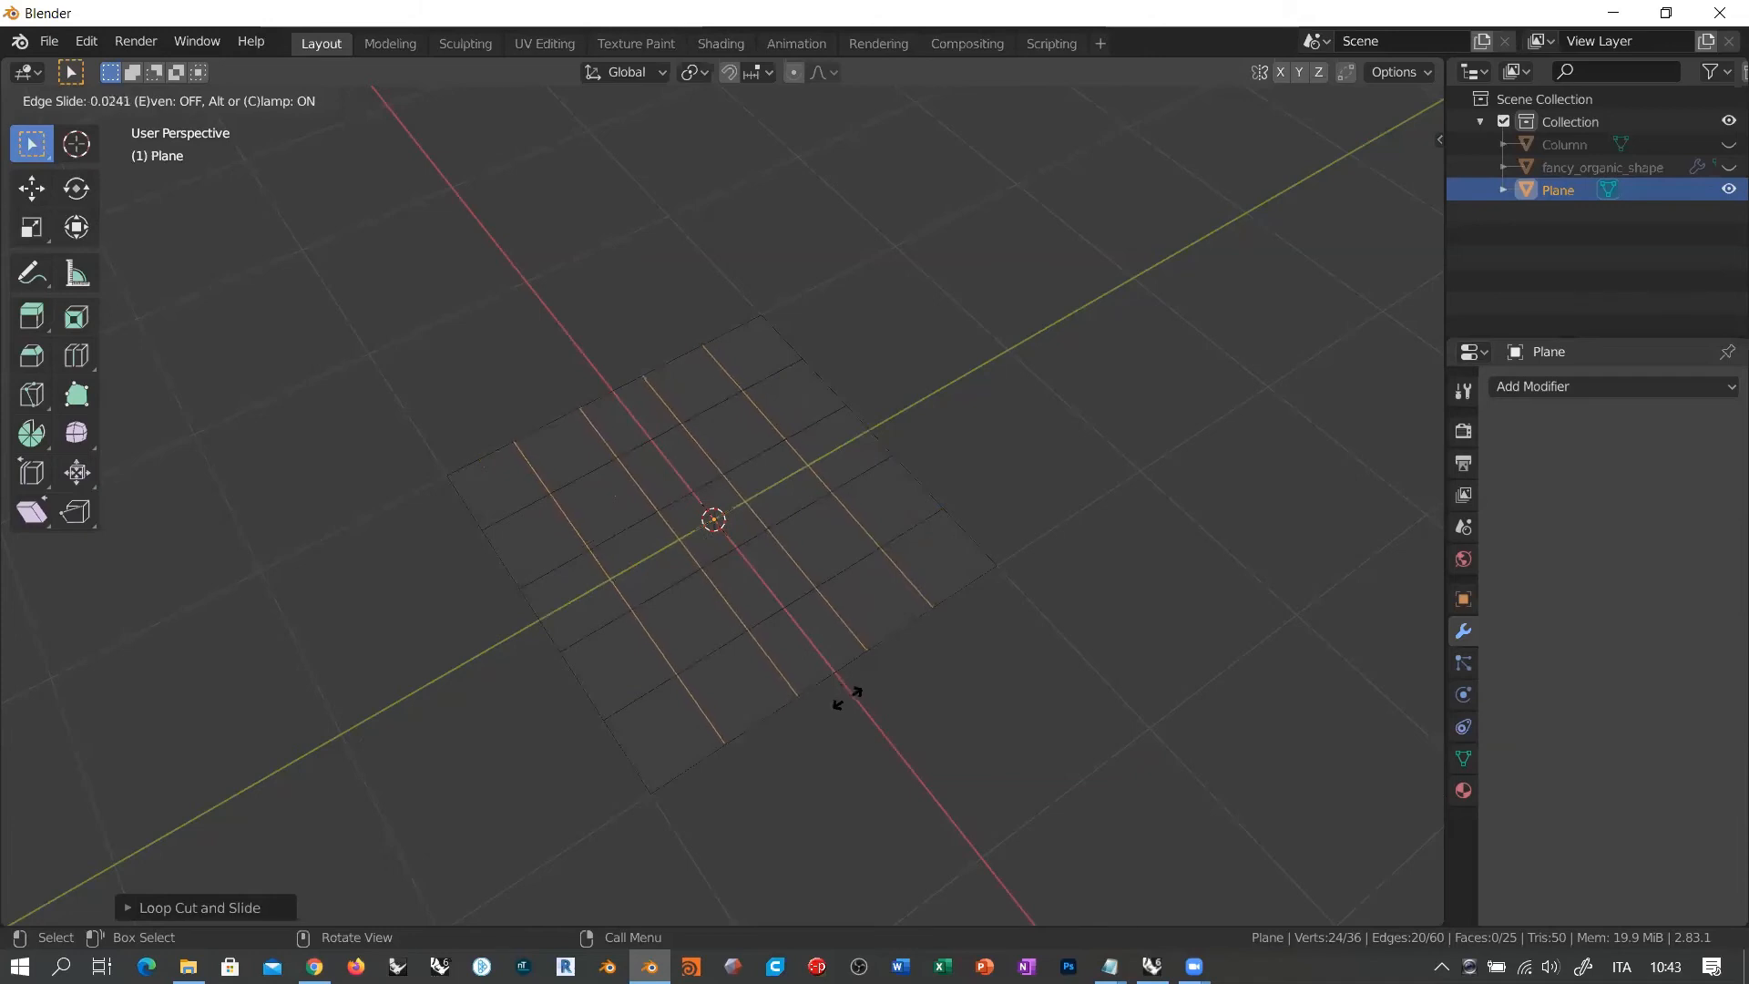
pyautogui.click(851, 696)
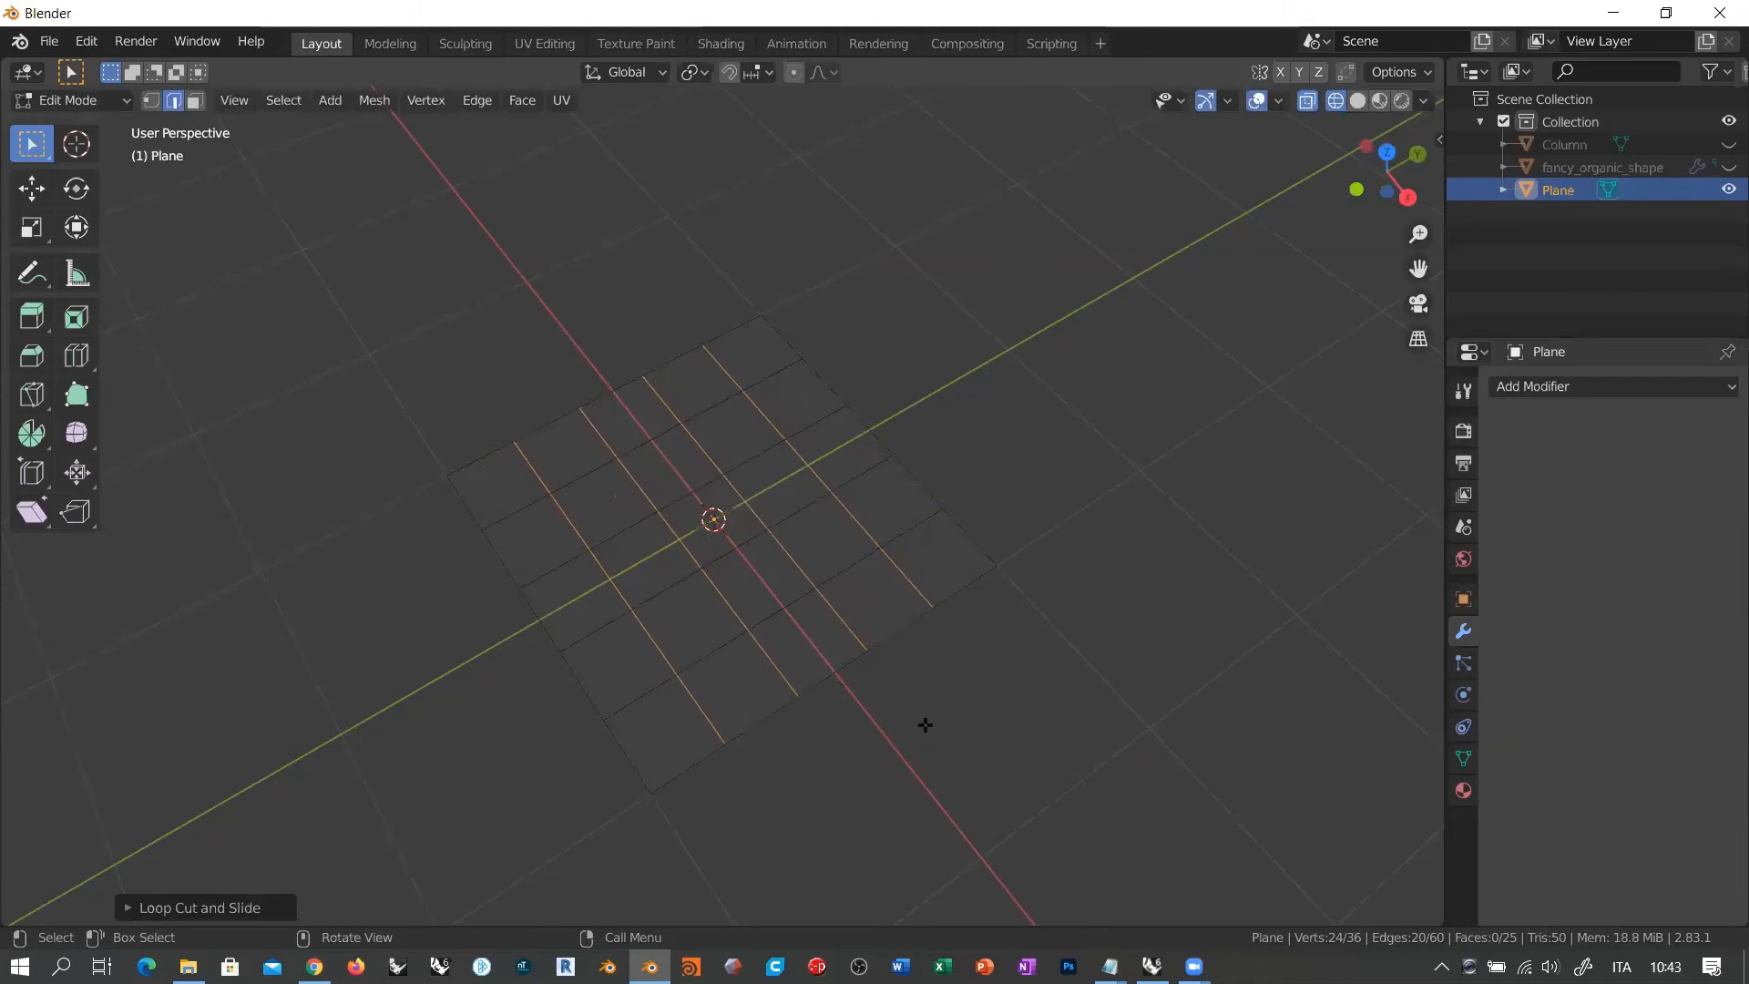
pyautogui.moveTo(506, 680); pyautogui.dragTo(784, 691, button='middle')
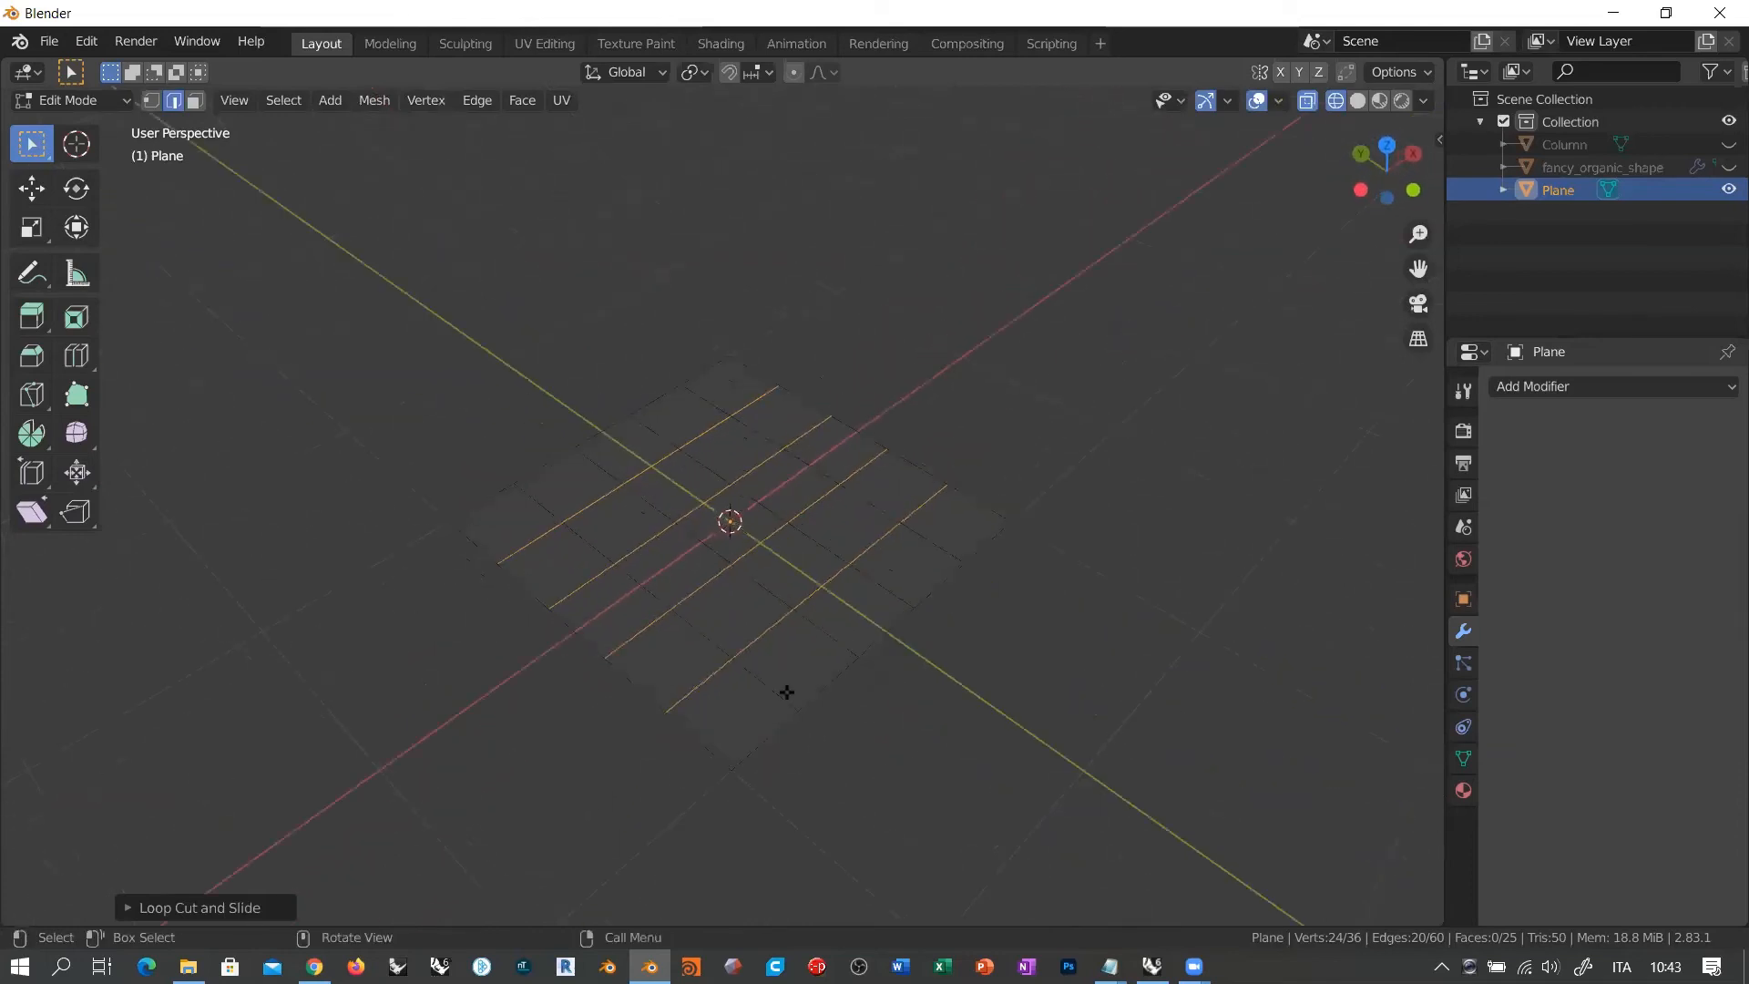
pyautogui.click(922, 768)
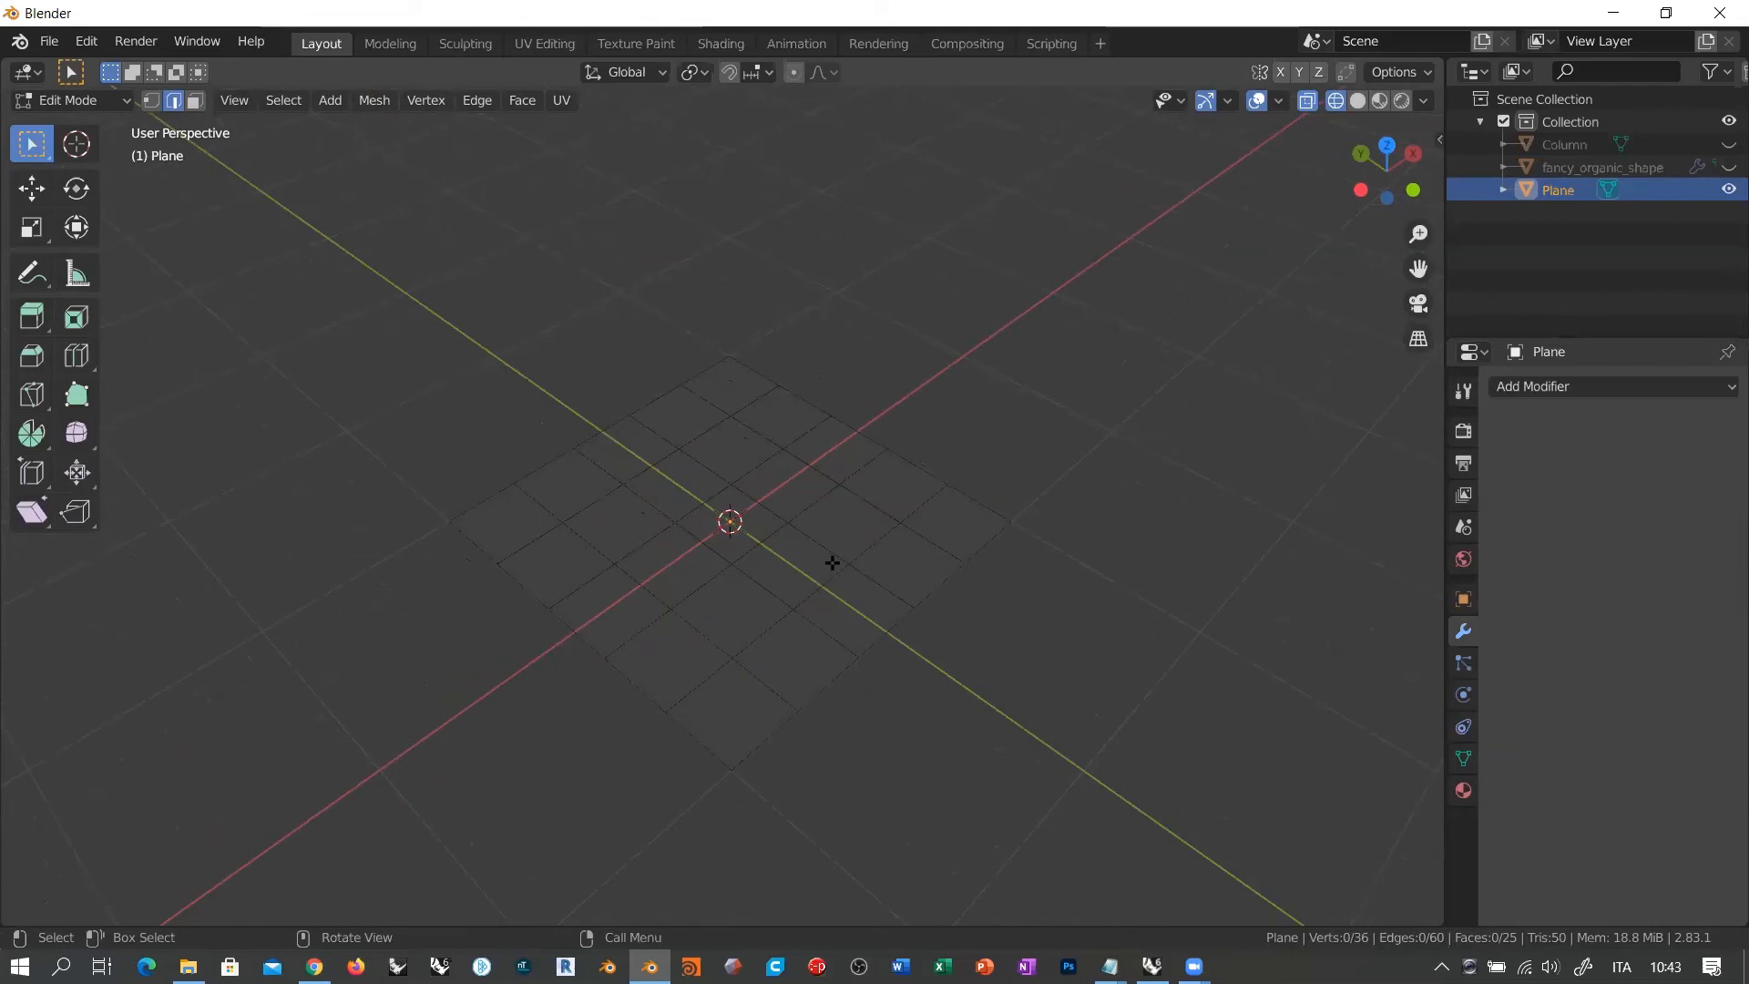
# Step: Duplicate the entire grid, move the copy up about 0.71 m along Z, and deselect everything
pyautogui.moveTo(828, 559); pyautogui.dragTo(847, 592, button='middle')
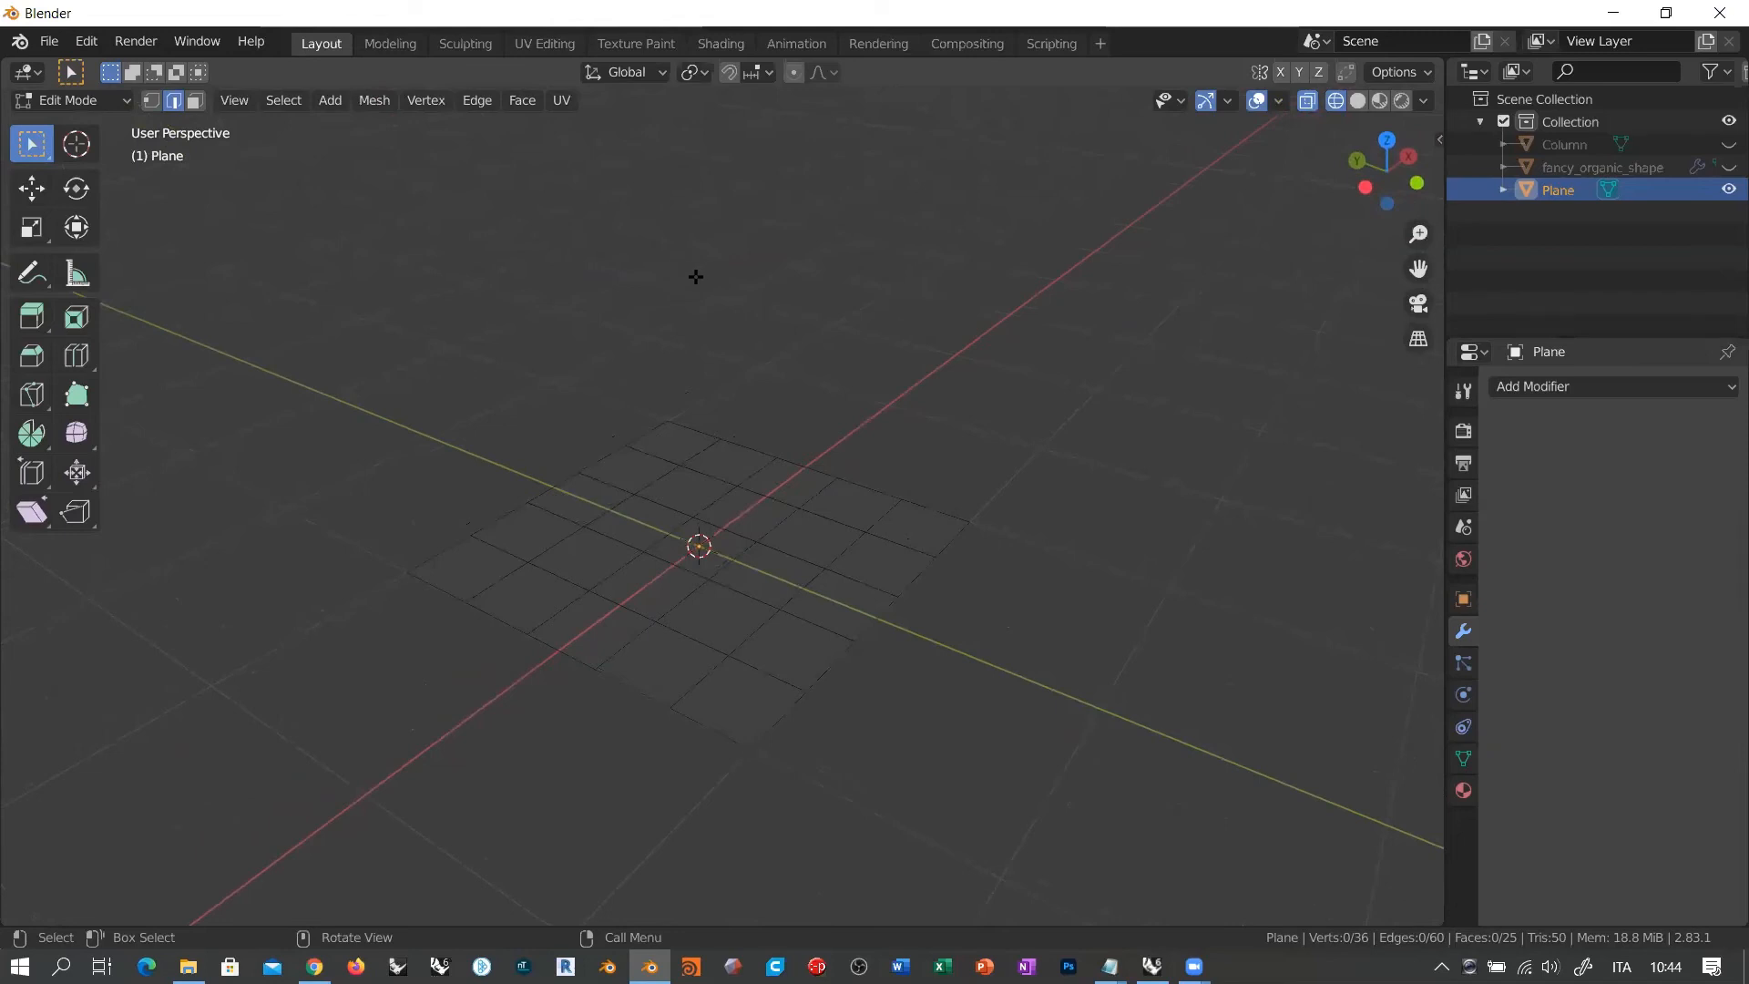
pyautogui.press('a')
pyautogui.moveTo(882, 571); pyautogui.dragTo(790, 601, button='middle')
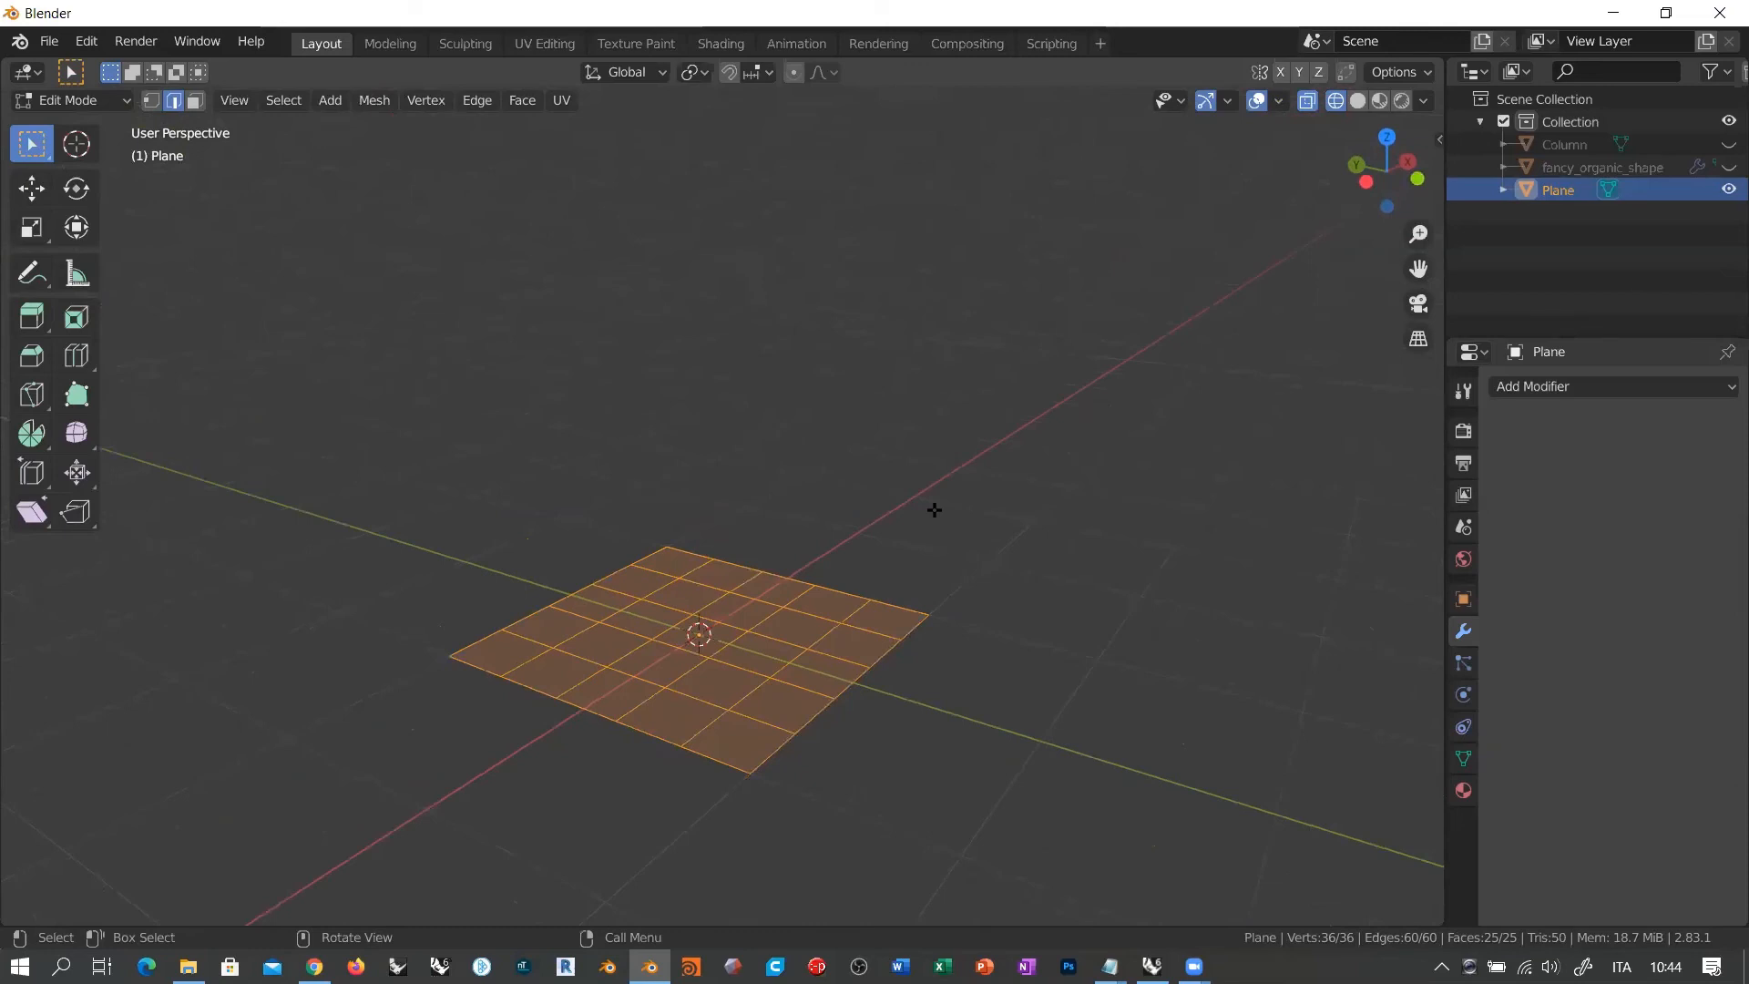
pyautogui.hotkey('shift', 'd')
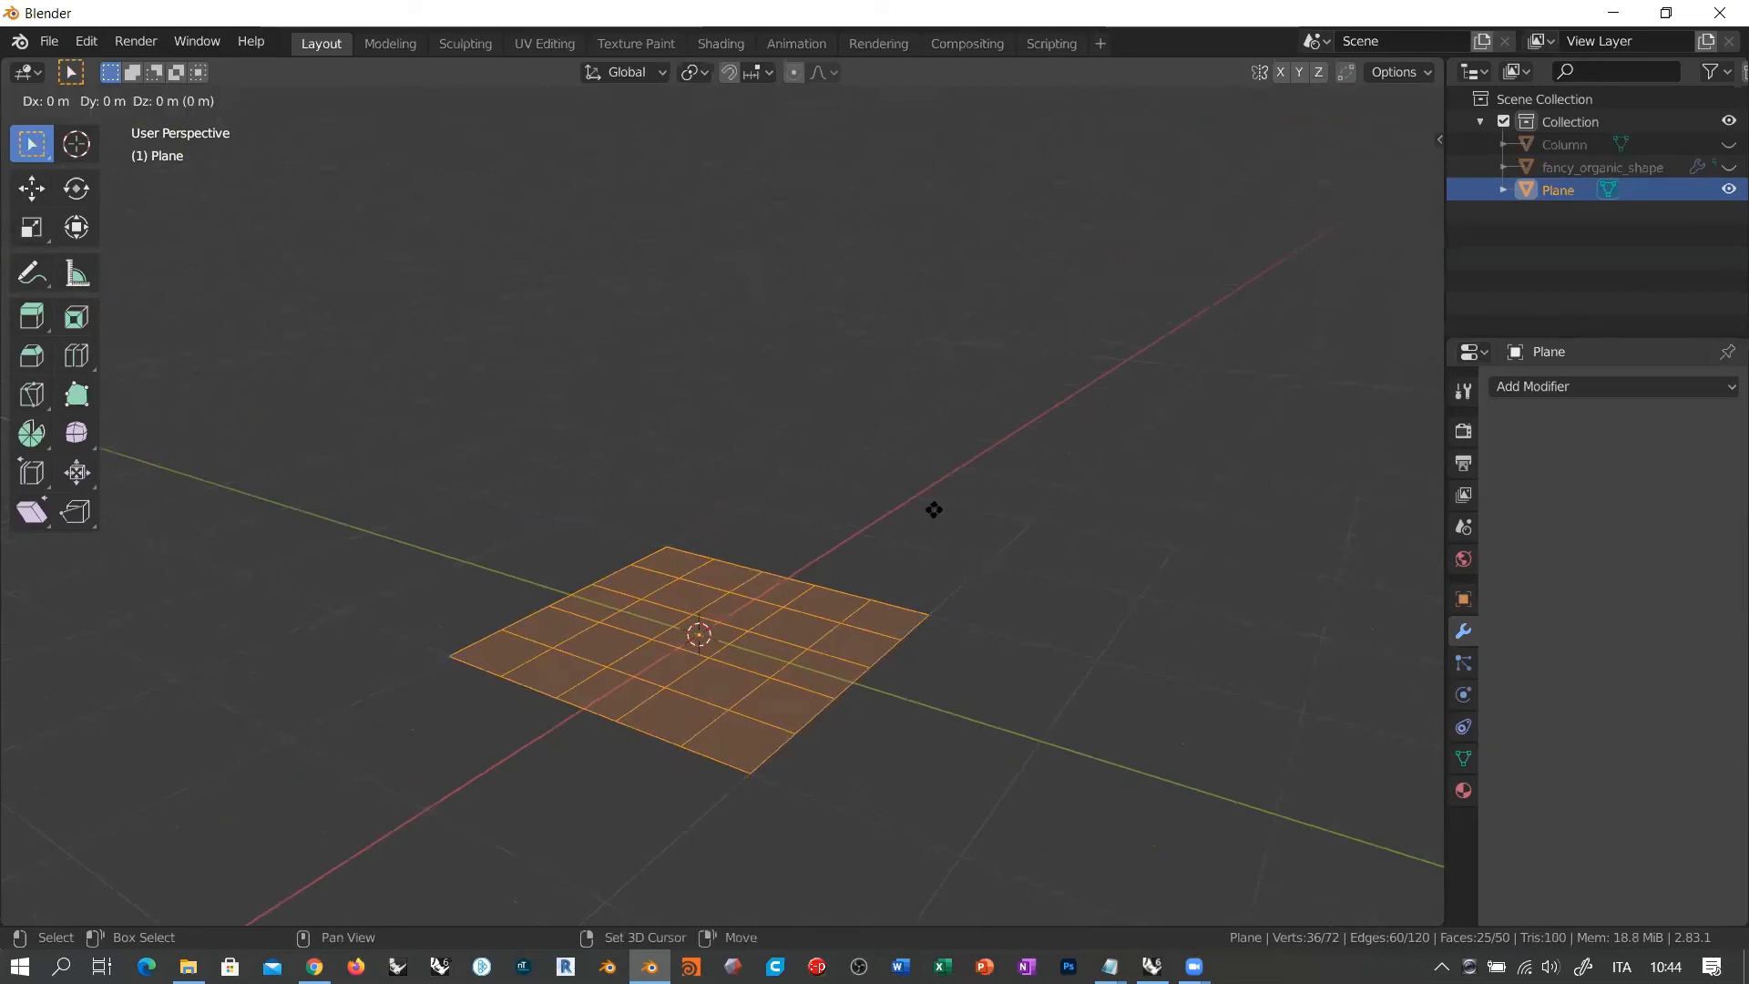
pyautogui.press('z')
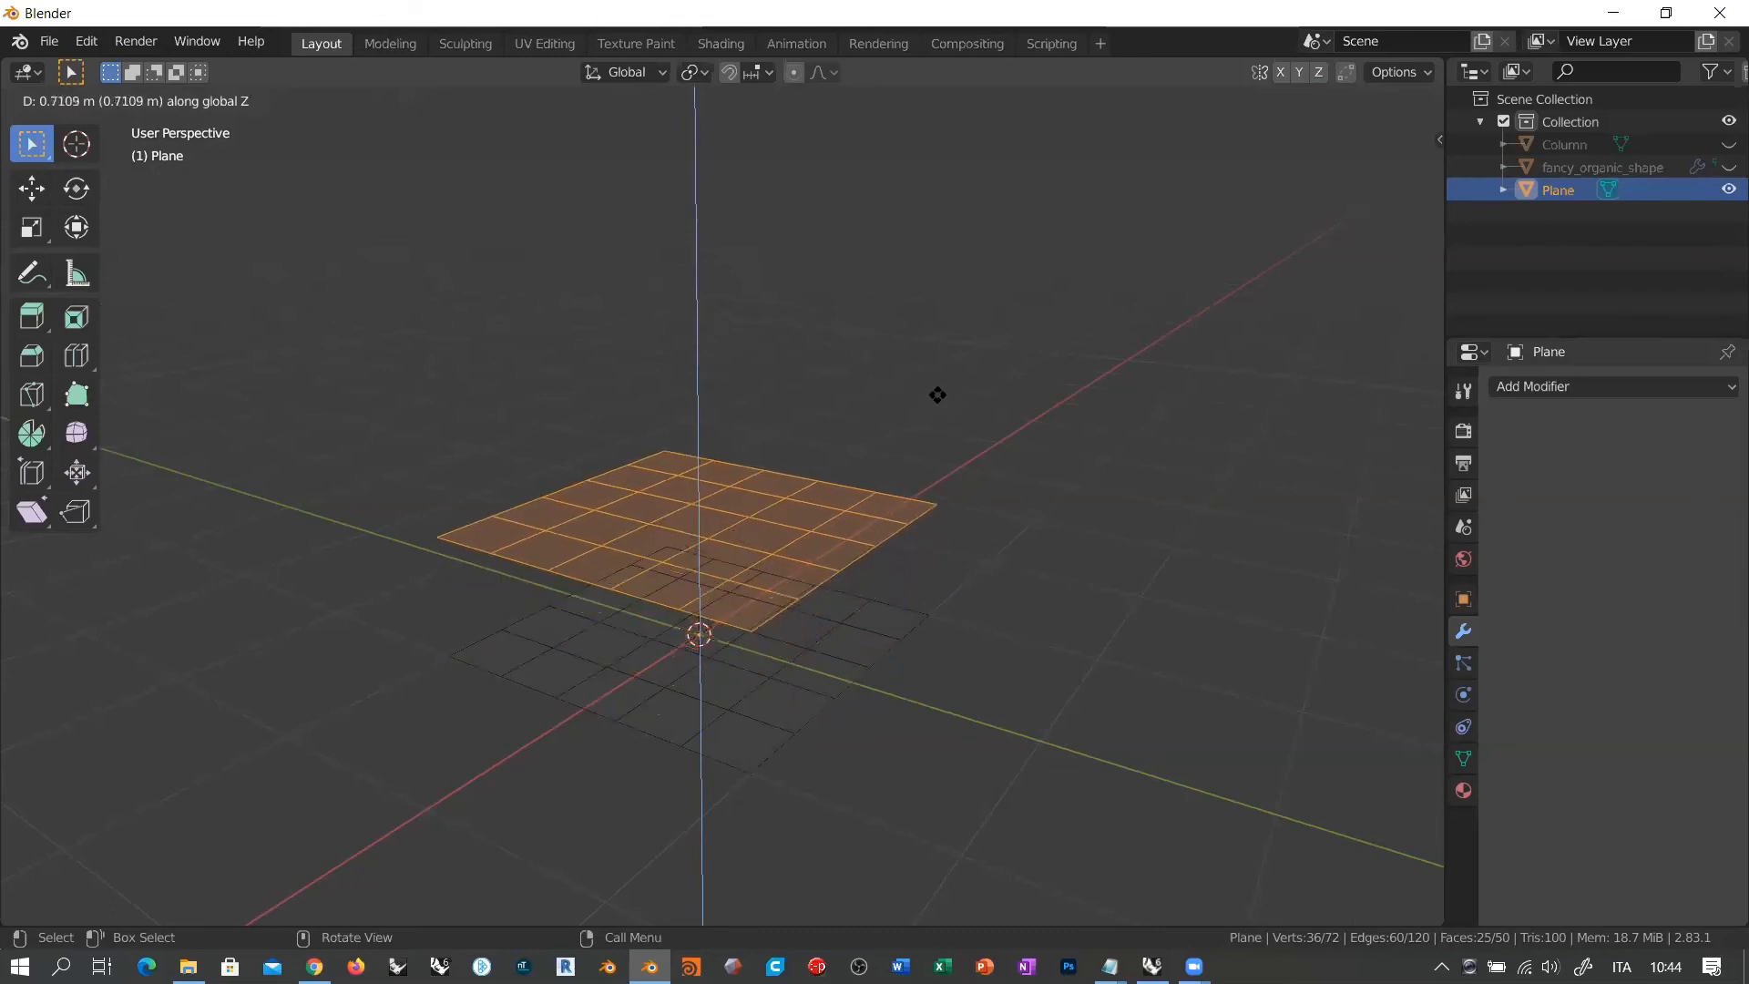
pyautogui.click(937, 394)
pyautogui.moveTo(972, 671); pyautogui.dragTo(712, 644, button='middle')
pyautogui.click(1080, 566)
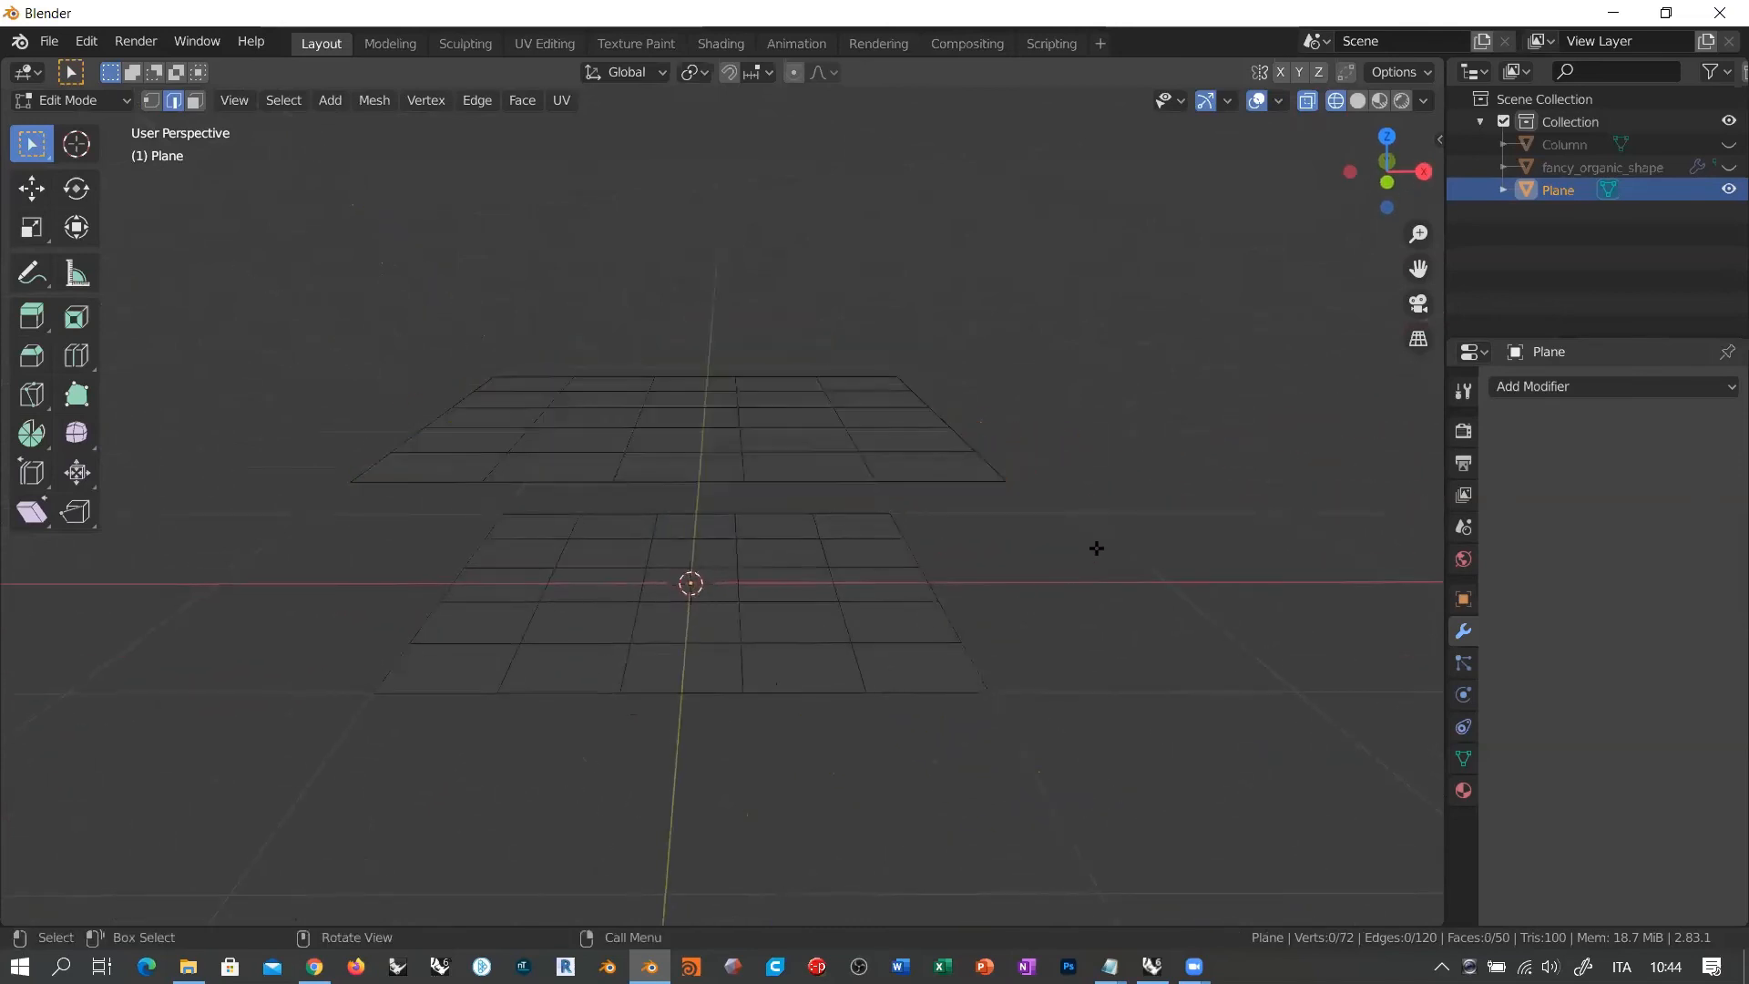
# Step: Delete two diagonally opposite inner faces of the lower grid, one toward -X/-Y and one toward +X/+Y
pyautogui.click(195, 102)
pyautogui.click(583, 621)
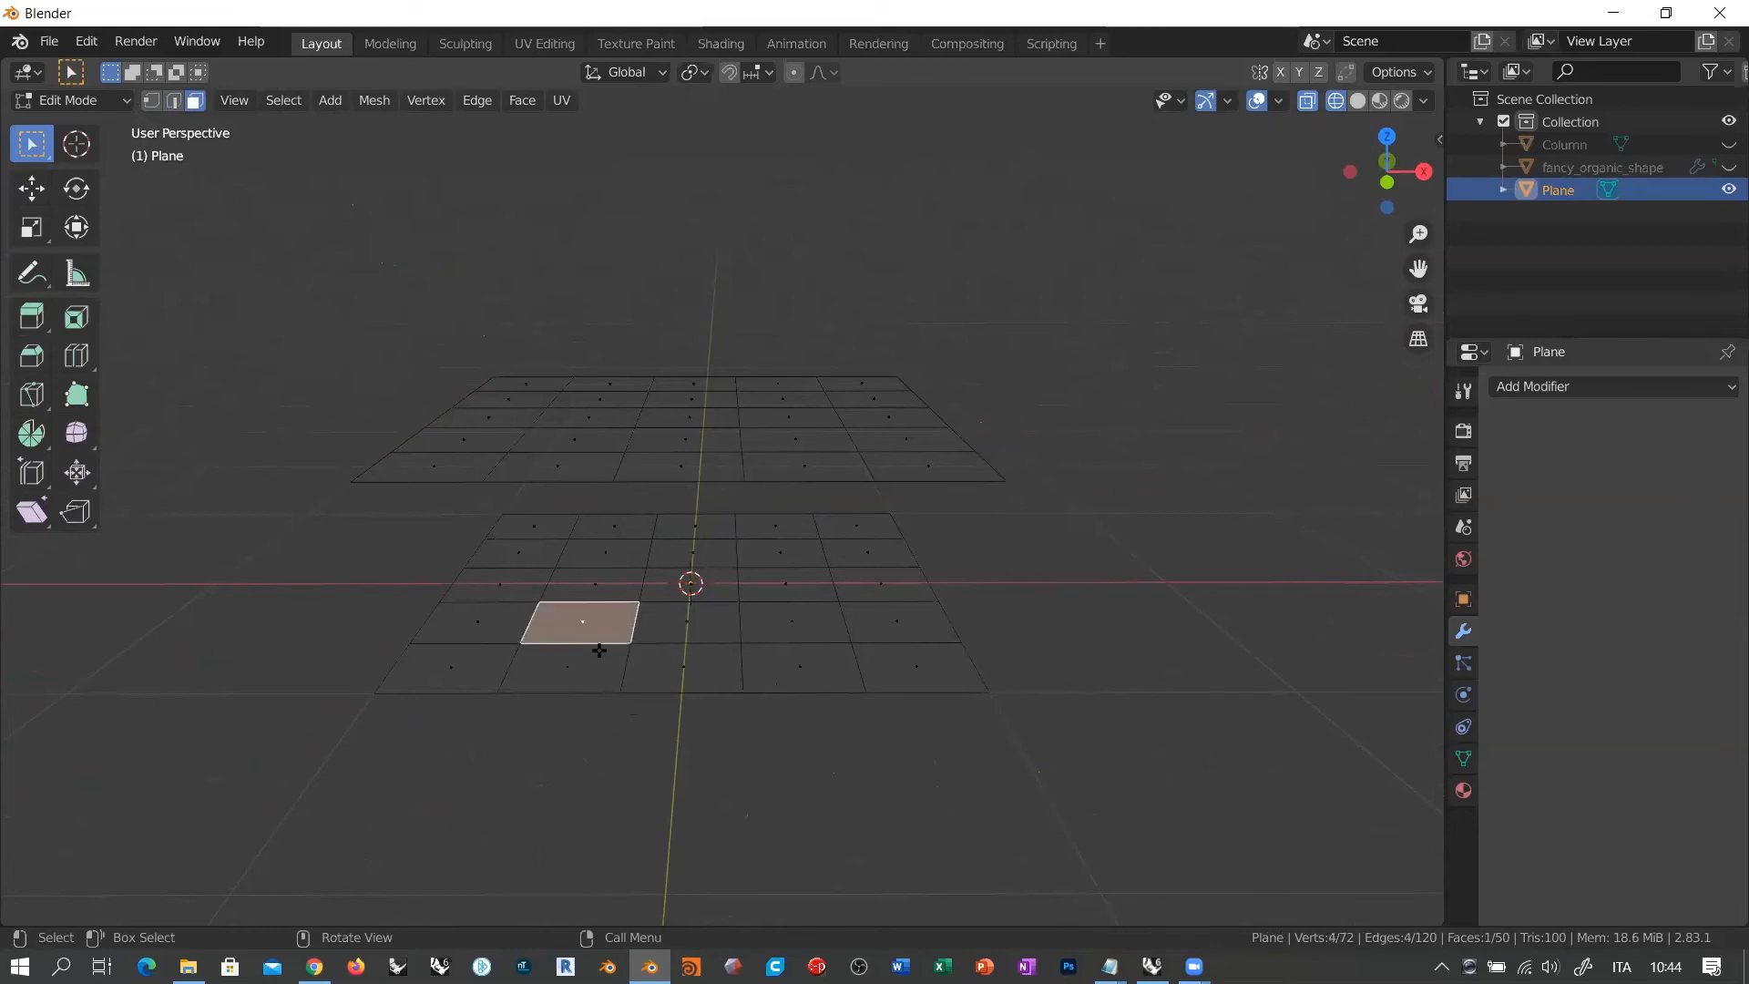
pyautogui.keyDown('shift'); pyautogui.click(777, 552); pyautogui.keyUp('shift')
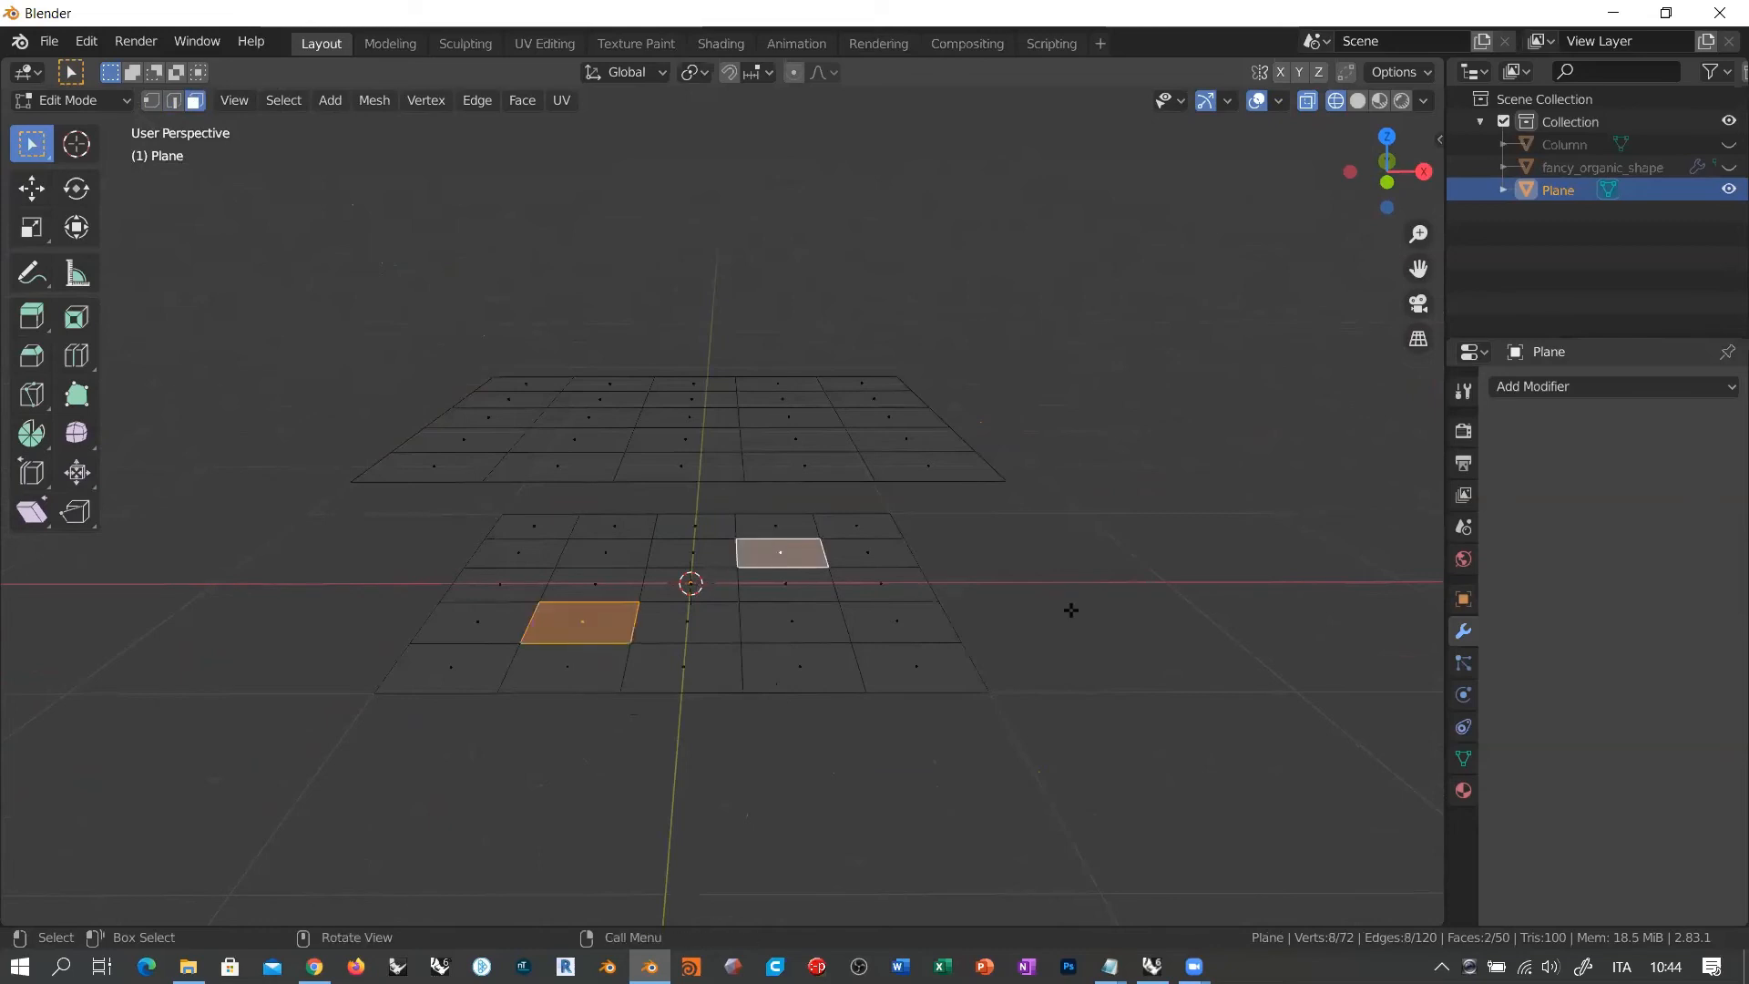
pyautogui.press('x')
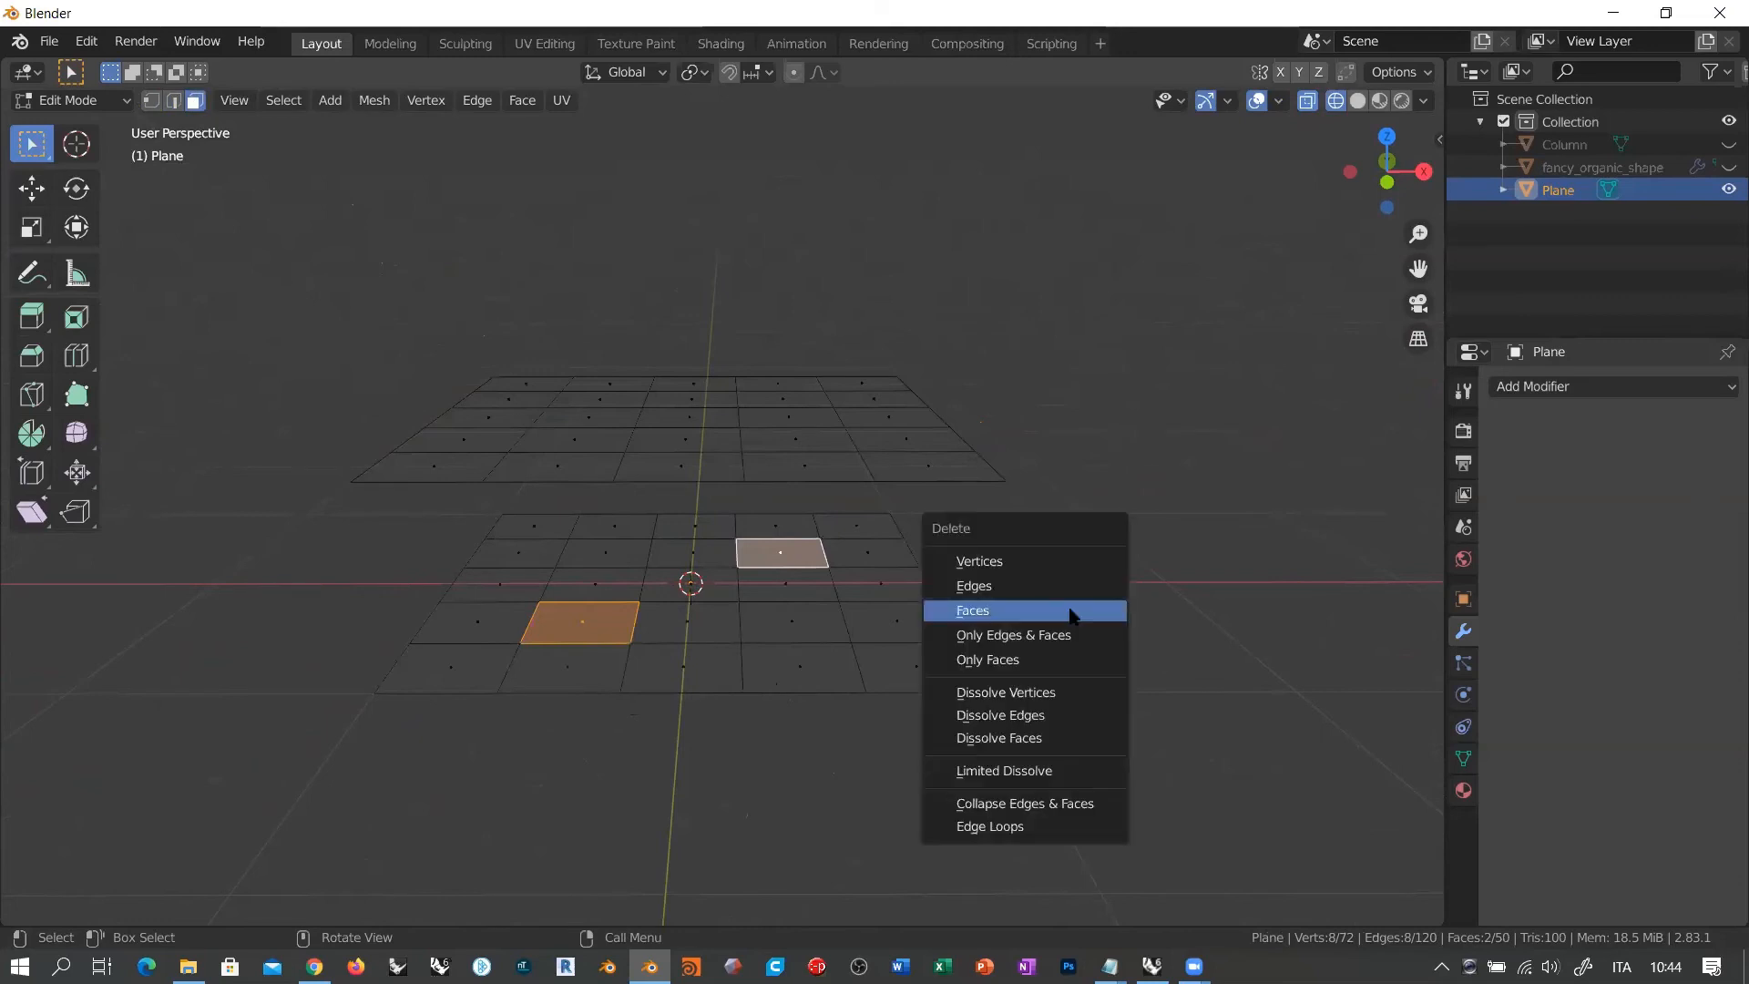
pyautogui.click(982, 616)
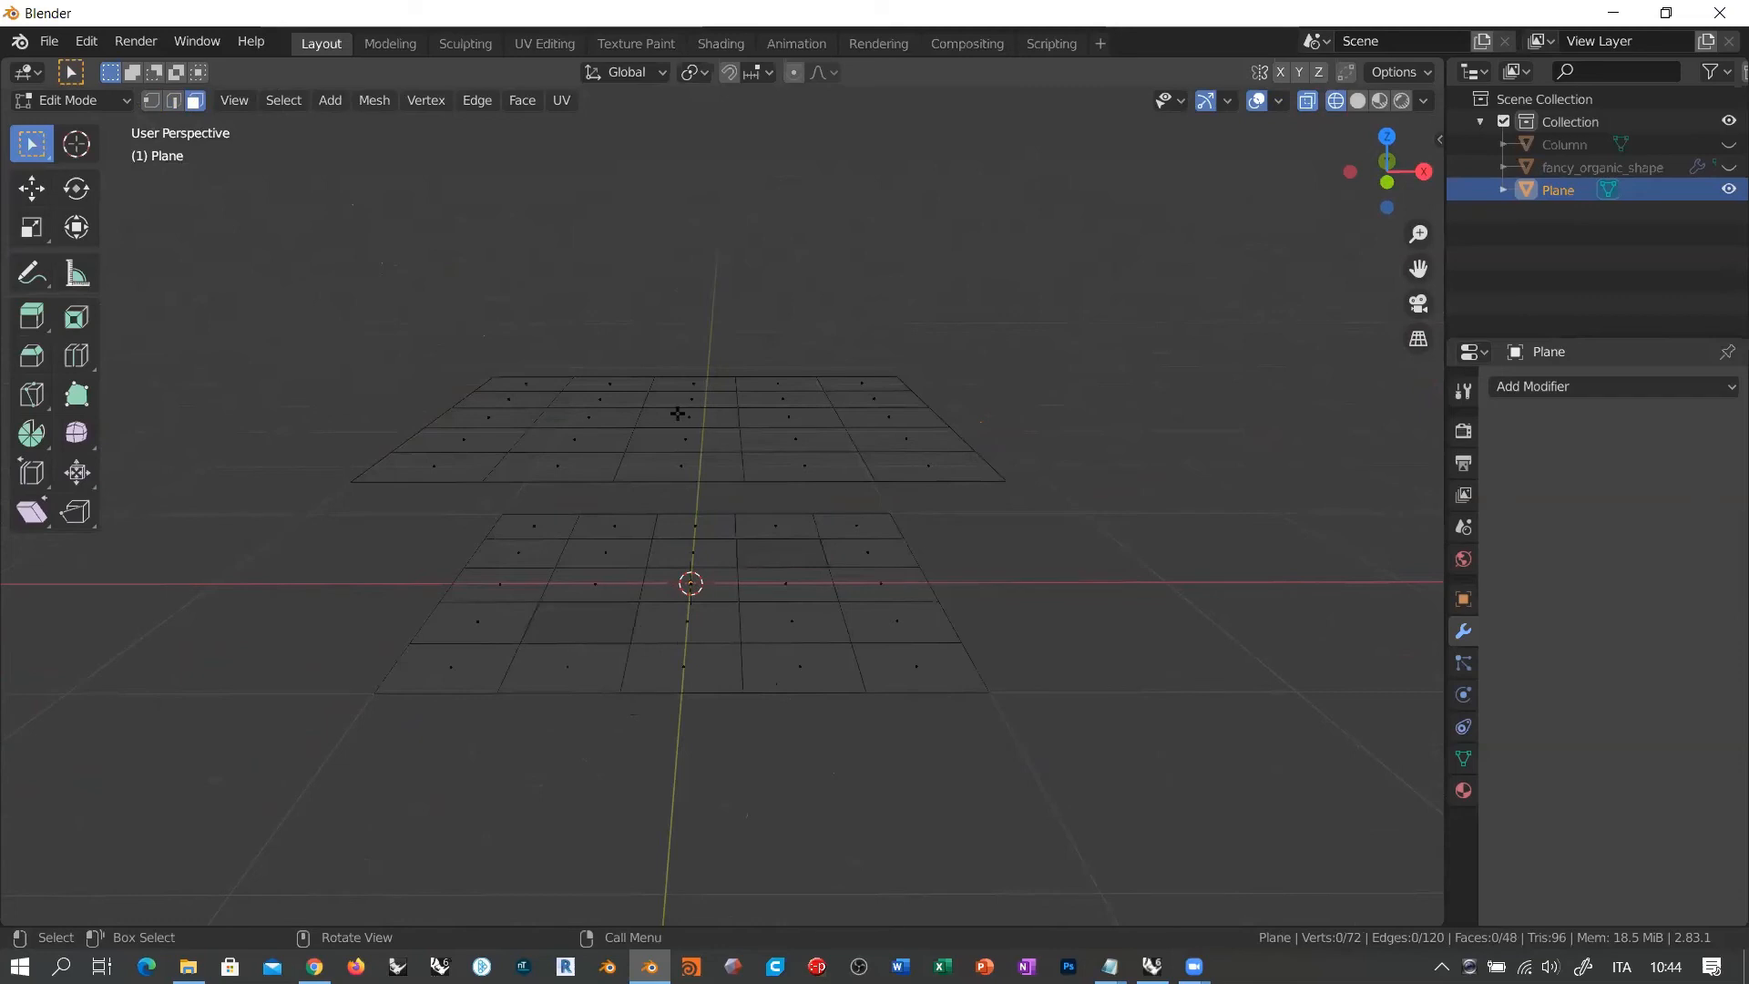
# Step: Delete two inner faces of the upper grid on the opposite diagonal, toward +X/-Y and -X/+Y
pyautogui.click(796, 437)
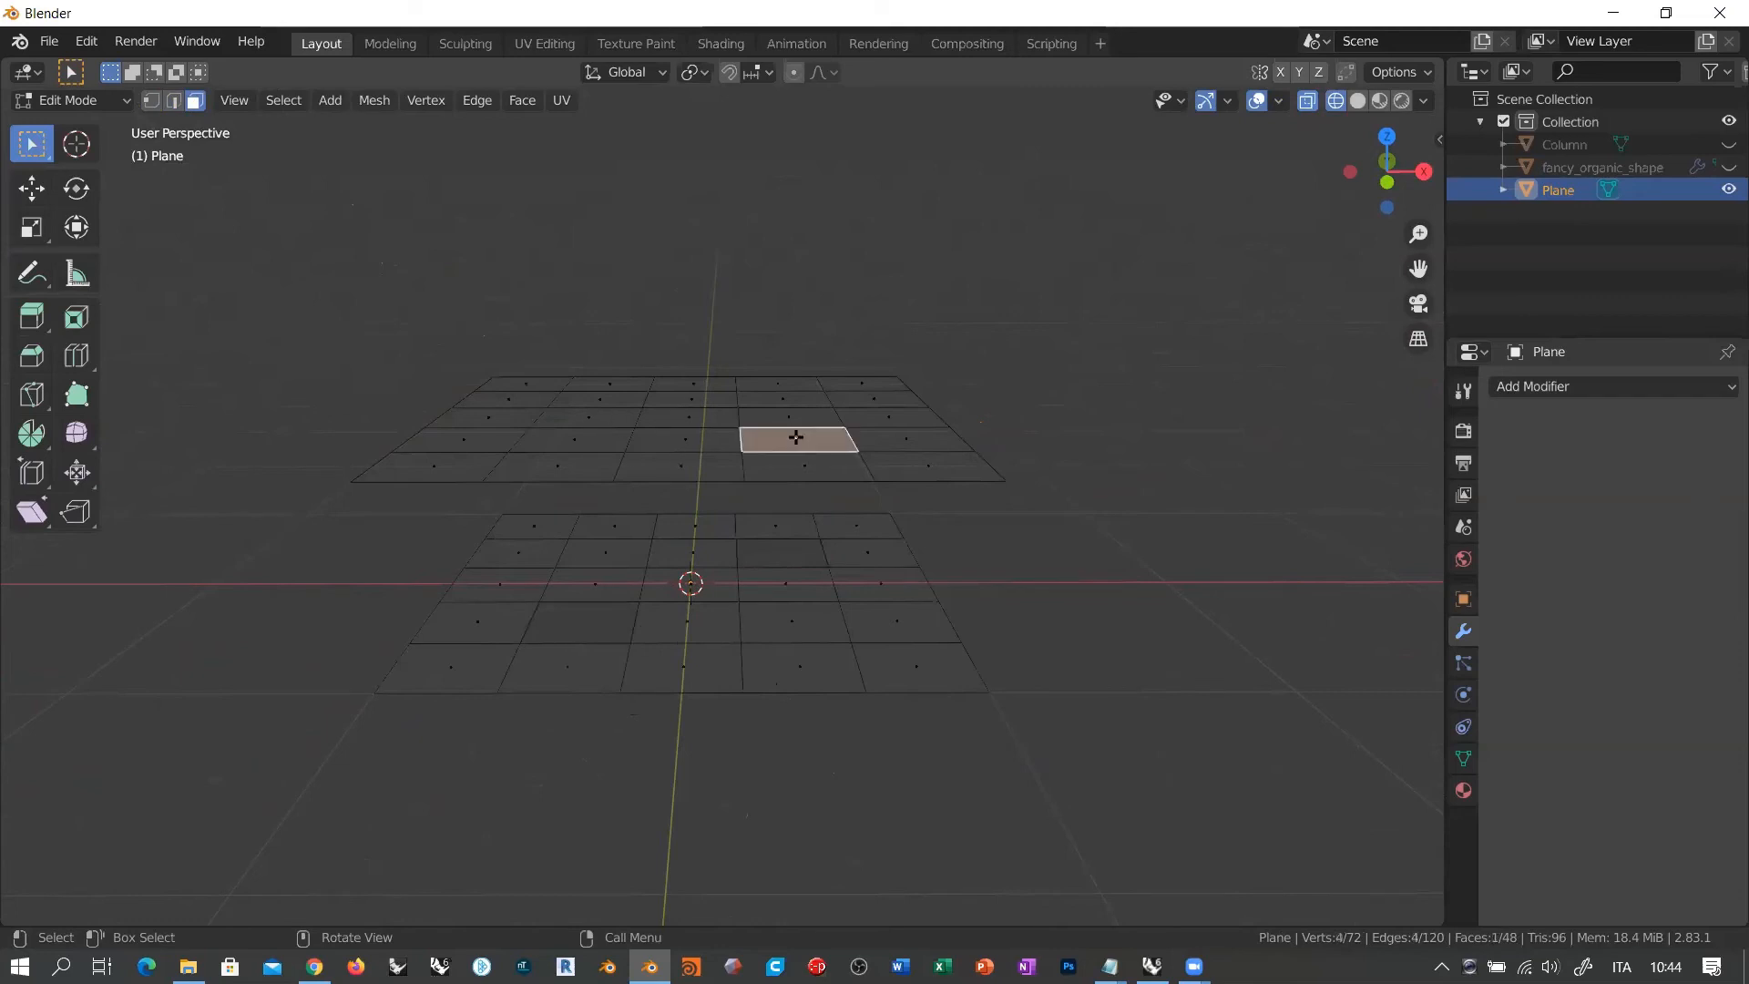
pyautogui.keyDown('shift'); pyautogui.click(597, 398); pyautogui.keyUp('shift')
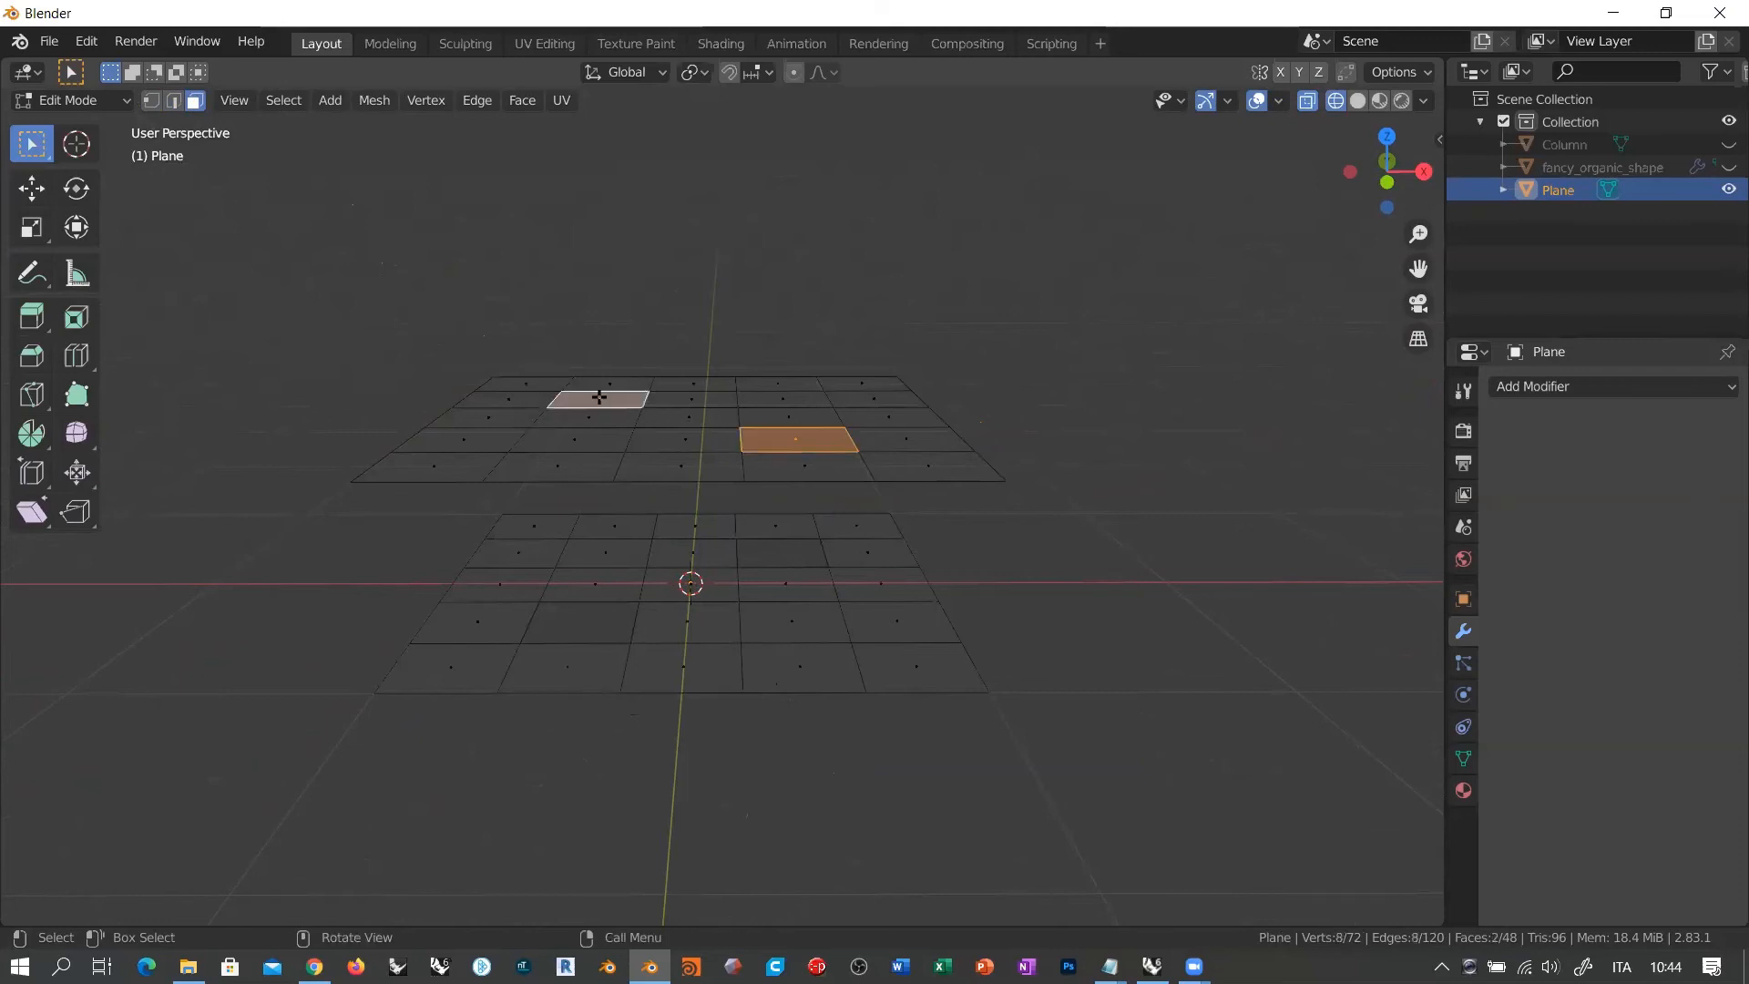
pyautogui.press('x')
pyautogui.click(598, 398)
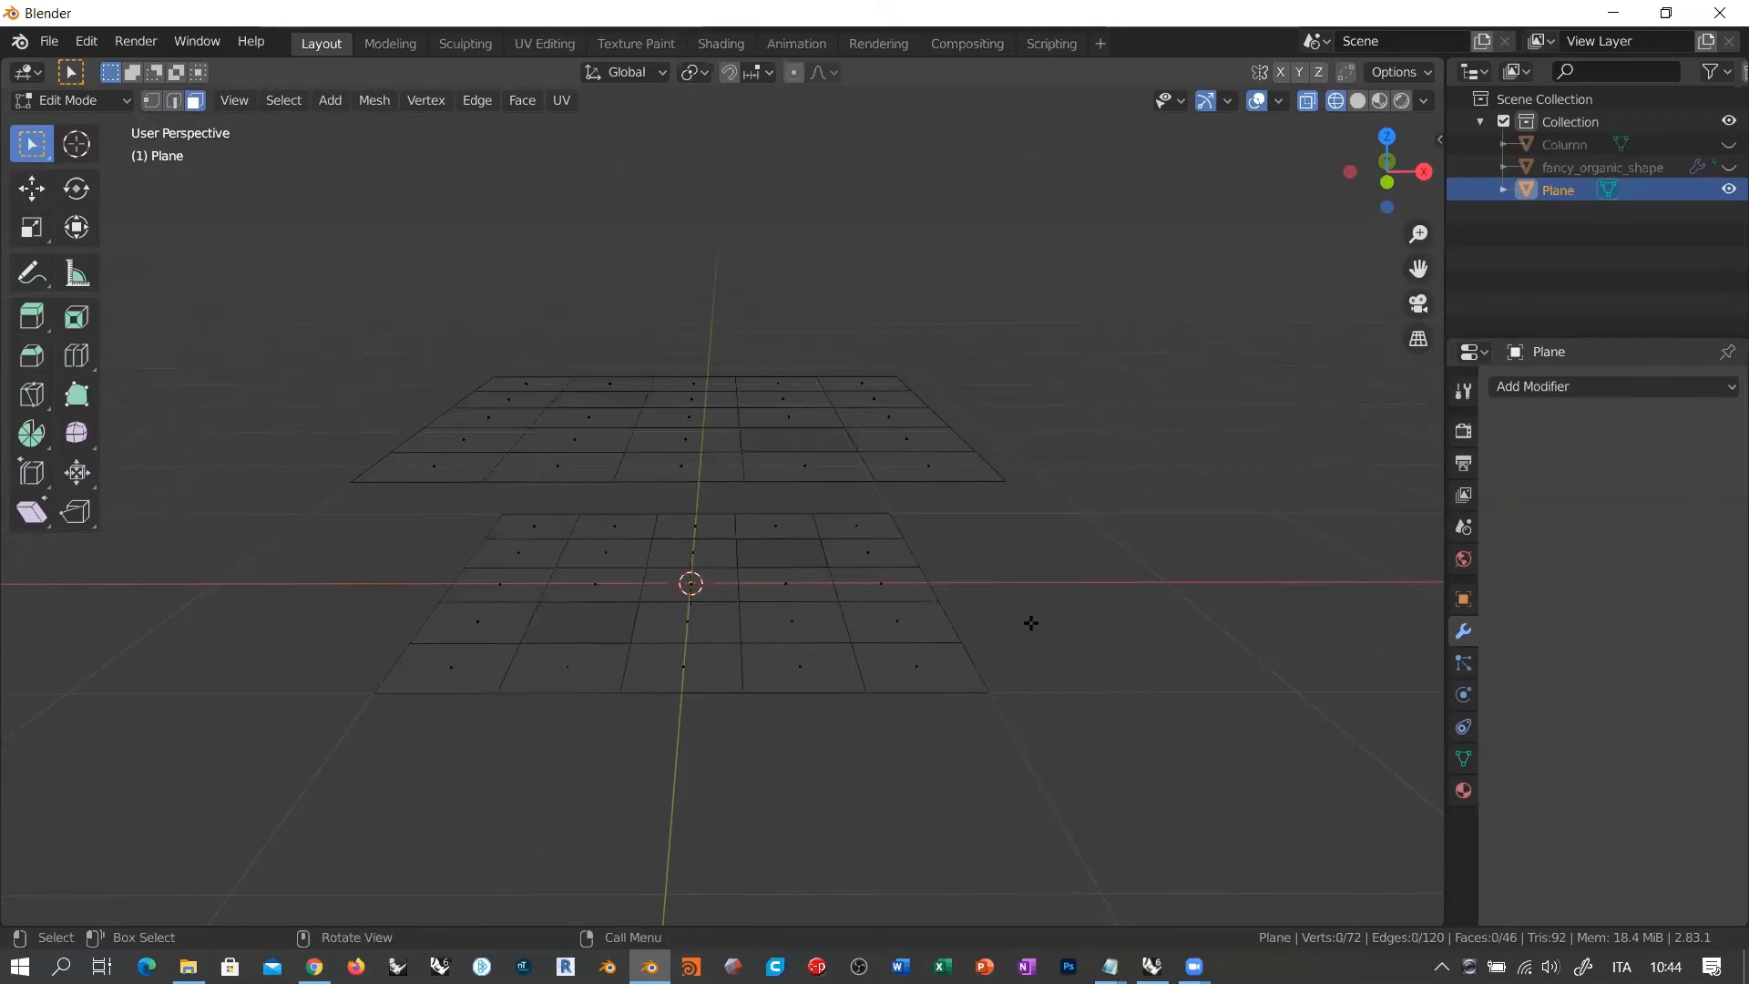
# Step: Bridge the boundary edge loops of the two -Y holes, joining the lower -X opening to the upper +X opening
pyautogui.moveTo(784, 483)
pyautogui.mouseDown(button='middle')
pyautogui.moveTo(809, 598)
pyautogui.moveTo(839, 519)
pyautogui.moveTo(912, 484)
pyautogui.moveTo(801, 492)
pyautogui.moveTo(765, 536)
pyautogui.moveTo(769, 508)
pyautogui.mouseUp(button='middle')
pyautogui.scroll(1, 765, 533)
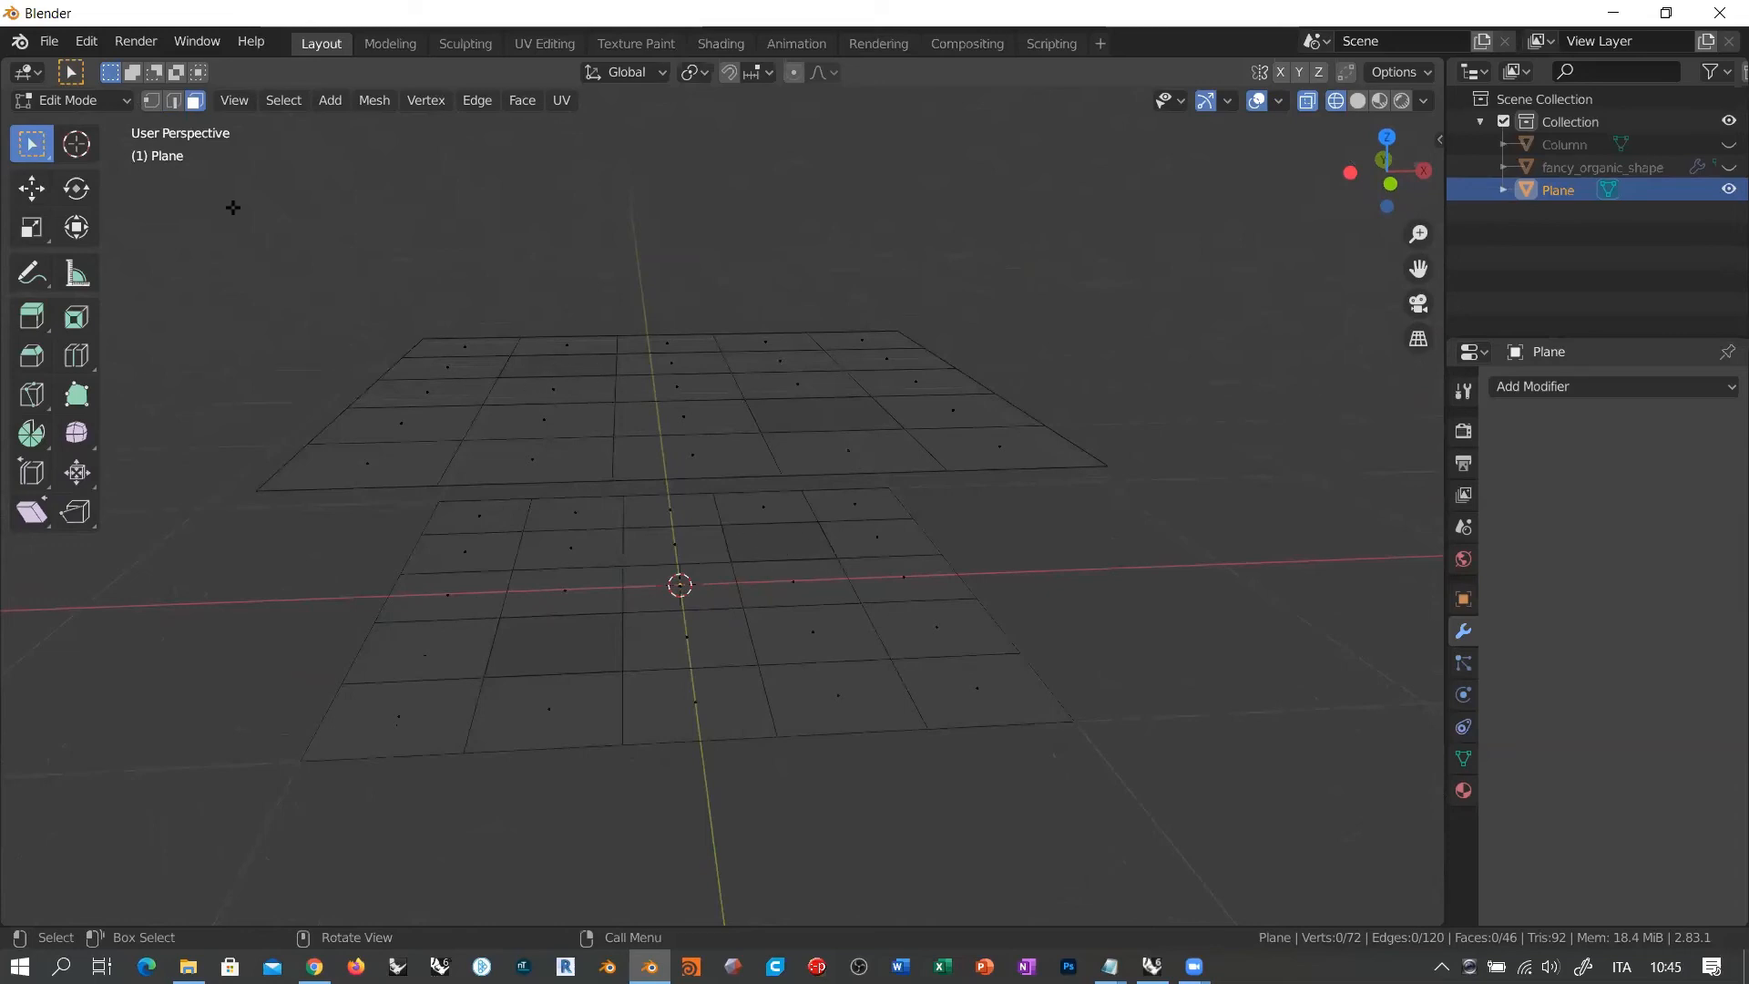
pyautogui.click(174, 100)
pyautogui.moveTo(456, 706); pyautogui.dragTo(643, 603)
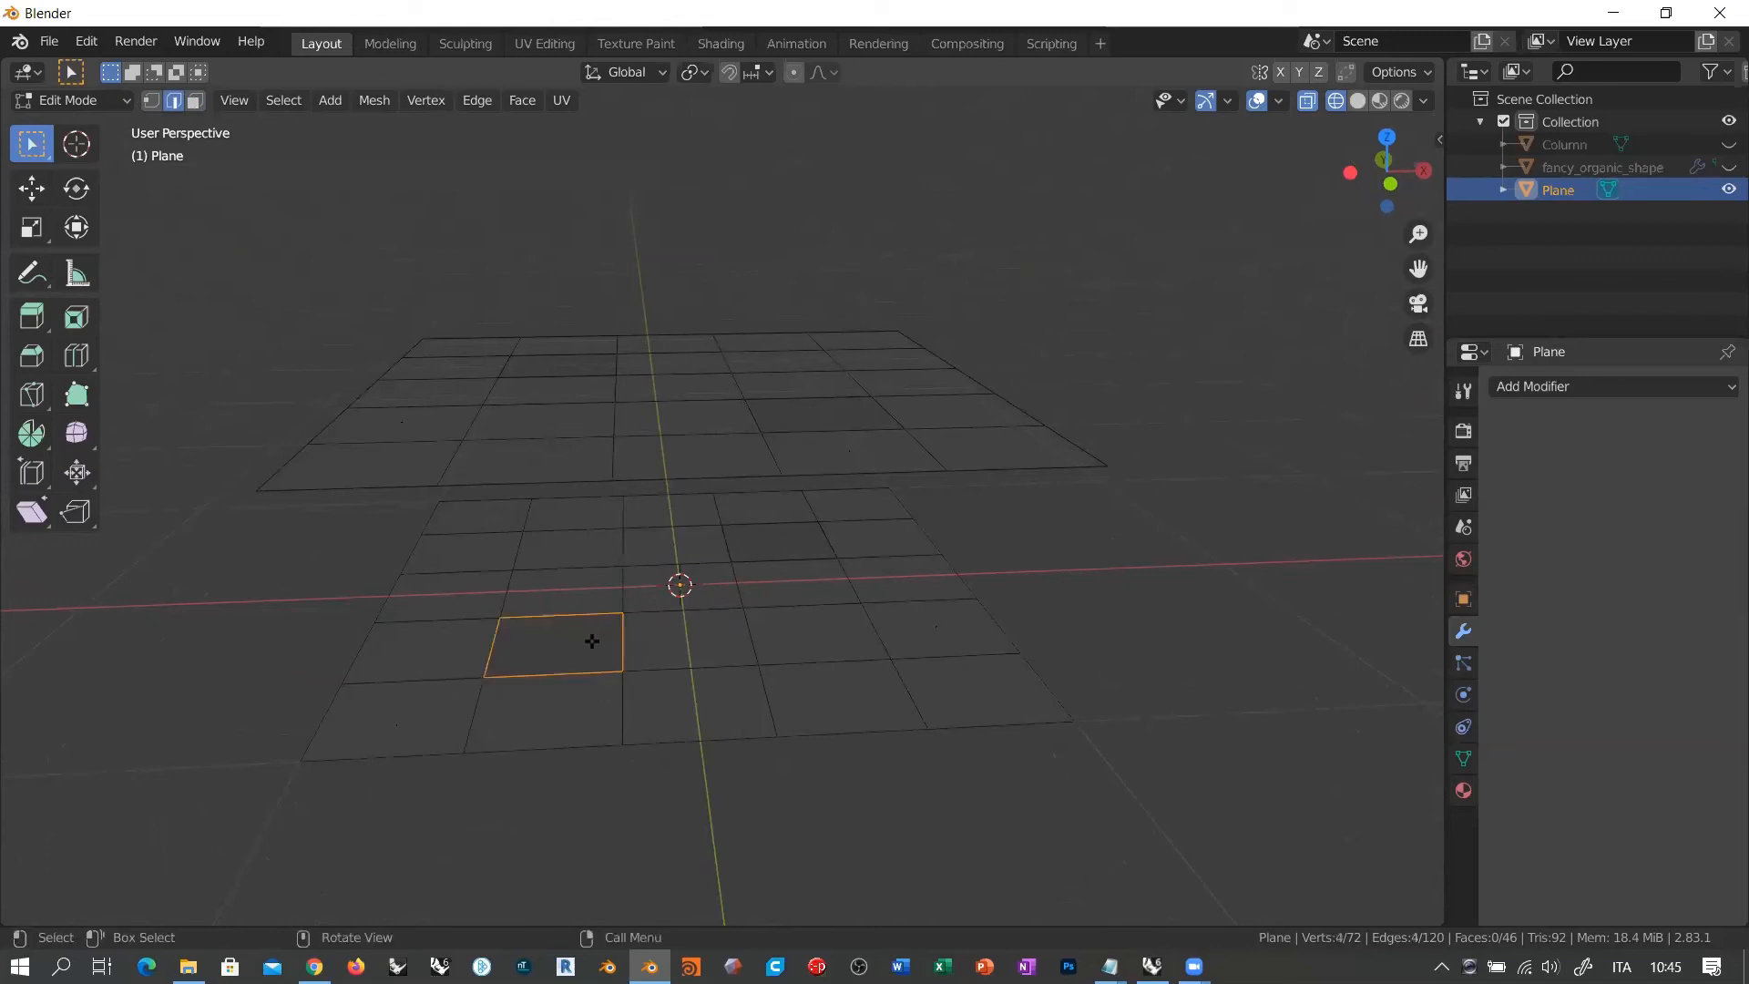
pyautogui.moveTo(729, 445); pyautogui.dragTo(932, 388)
pyautogui.rightClick(691, 295)
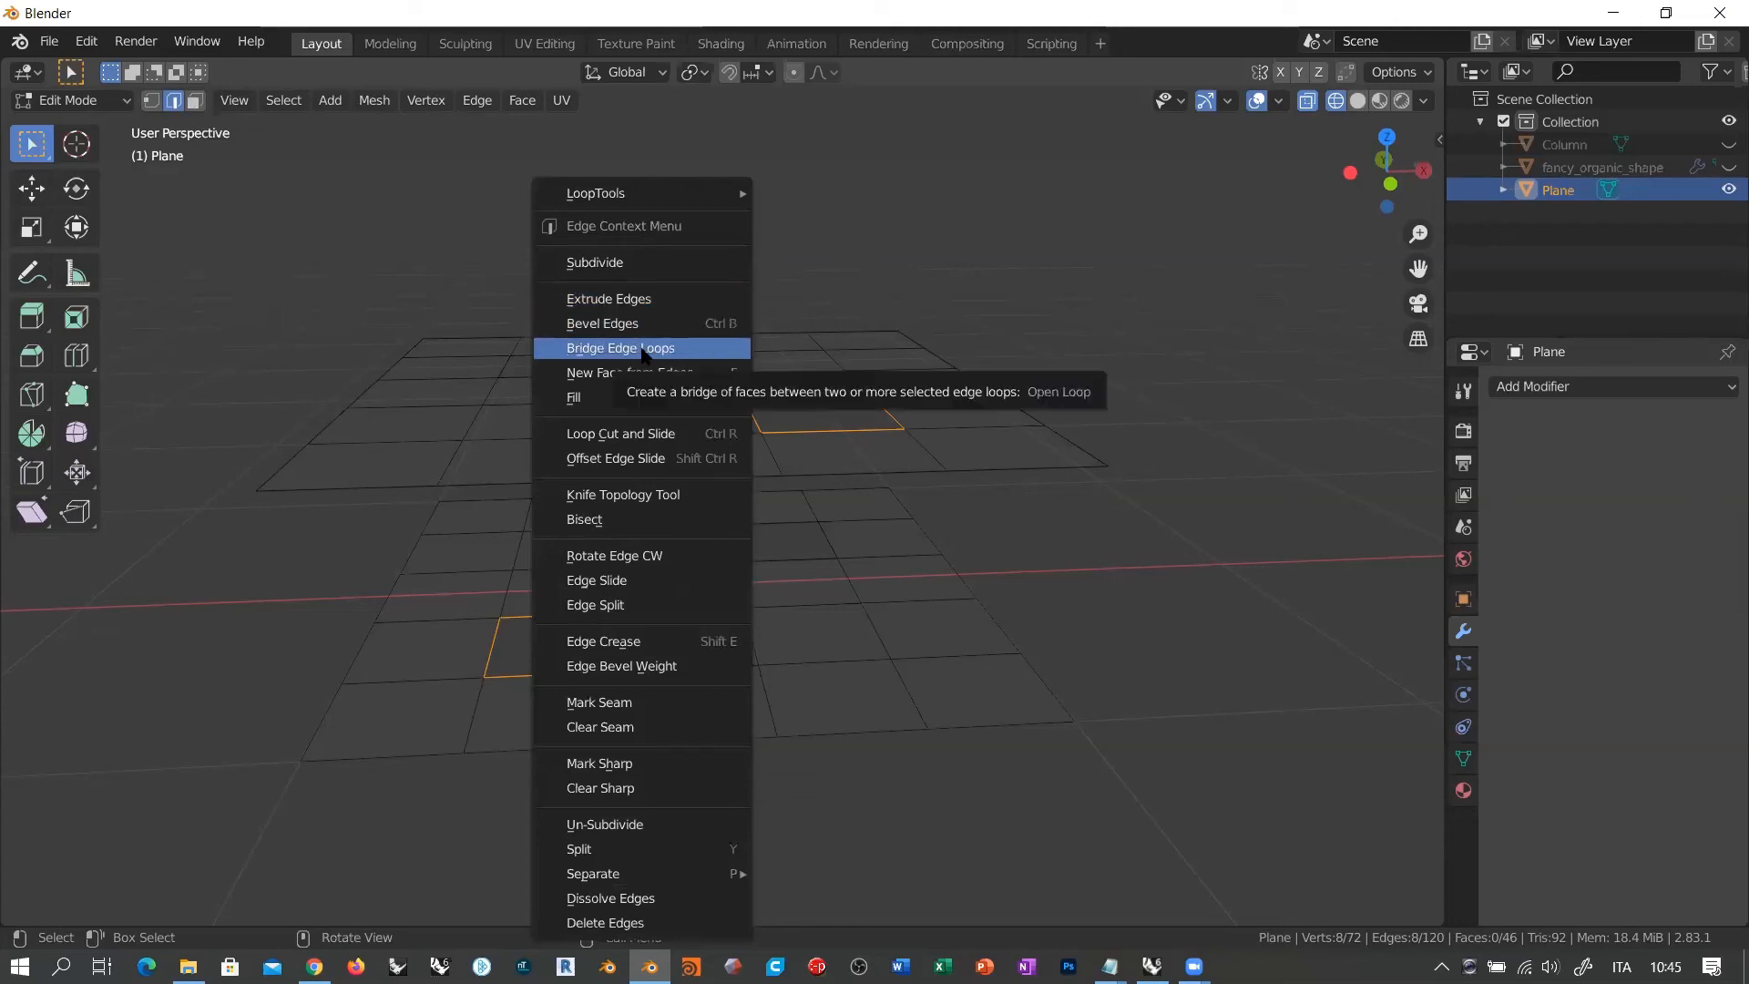
pyautogui.click(592, 353)
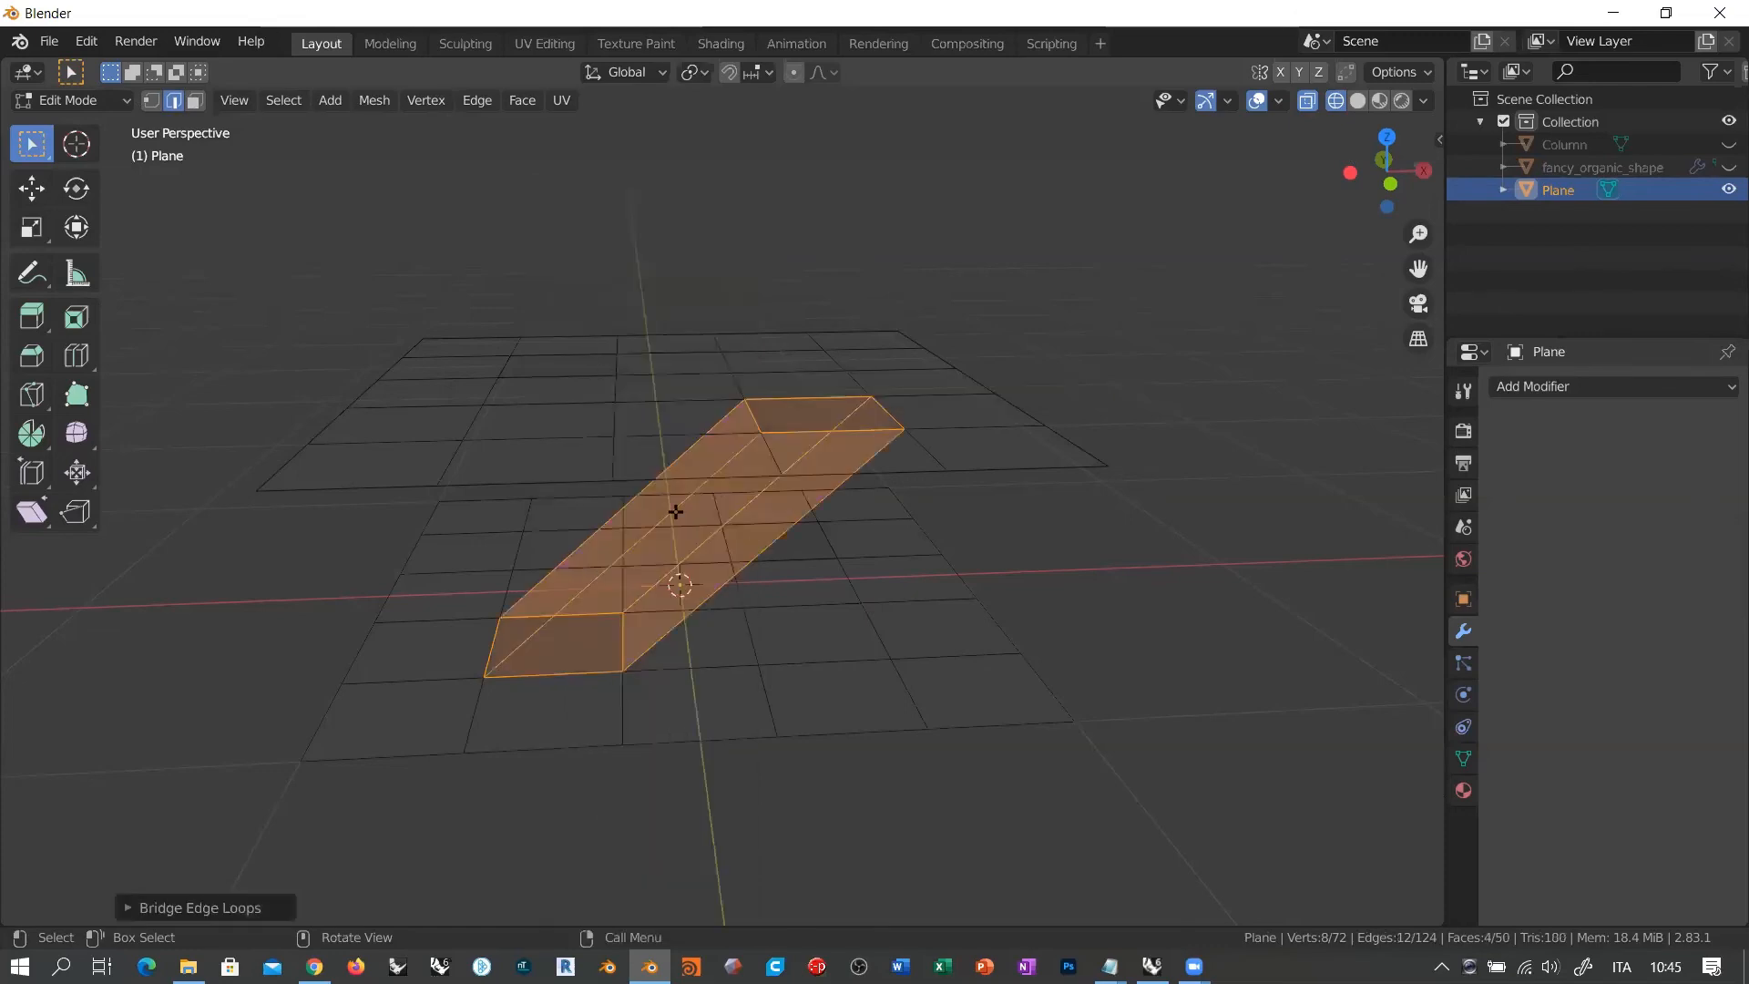
pyautogui.moveTo(714, 500); pyautogui.dragTo(658, 506, button='middle')
pyautogui.click(477, 100)
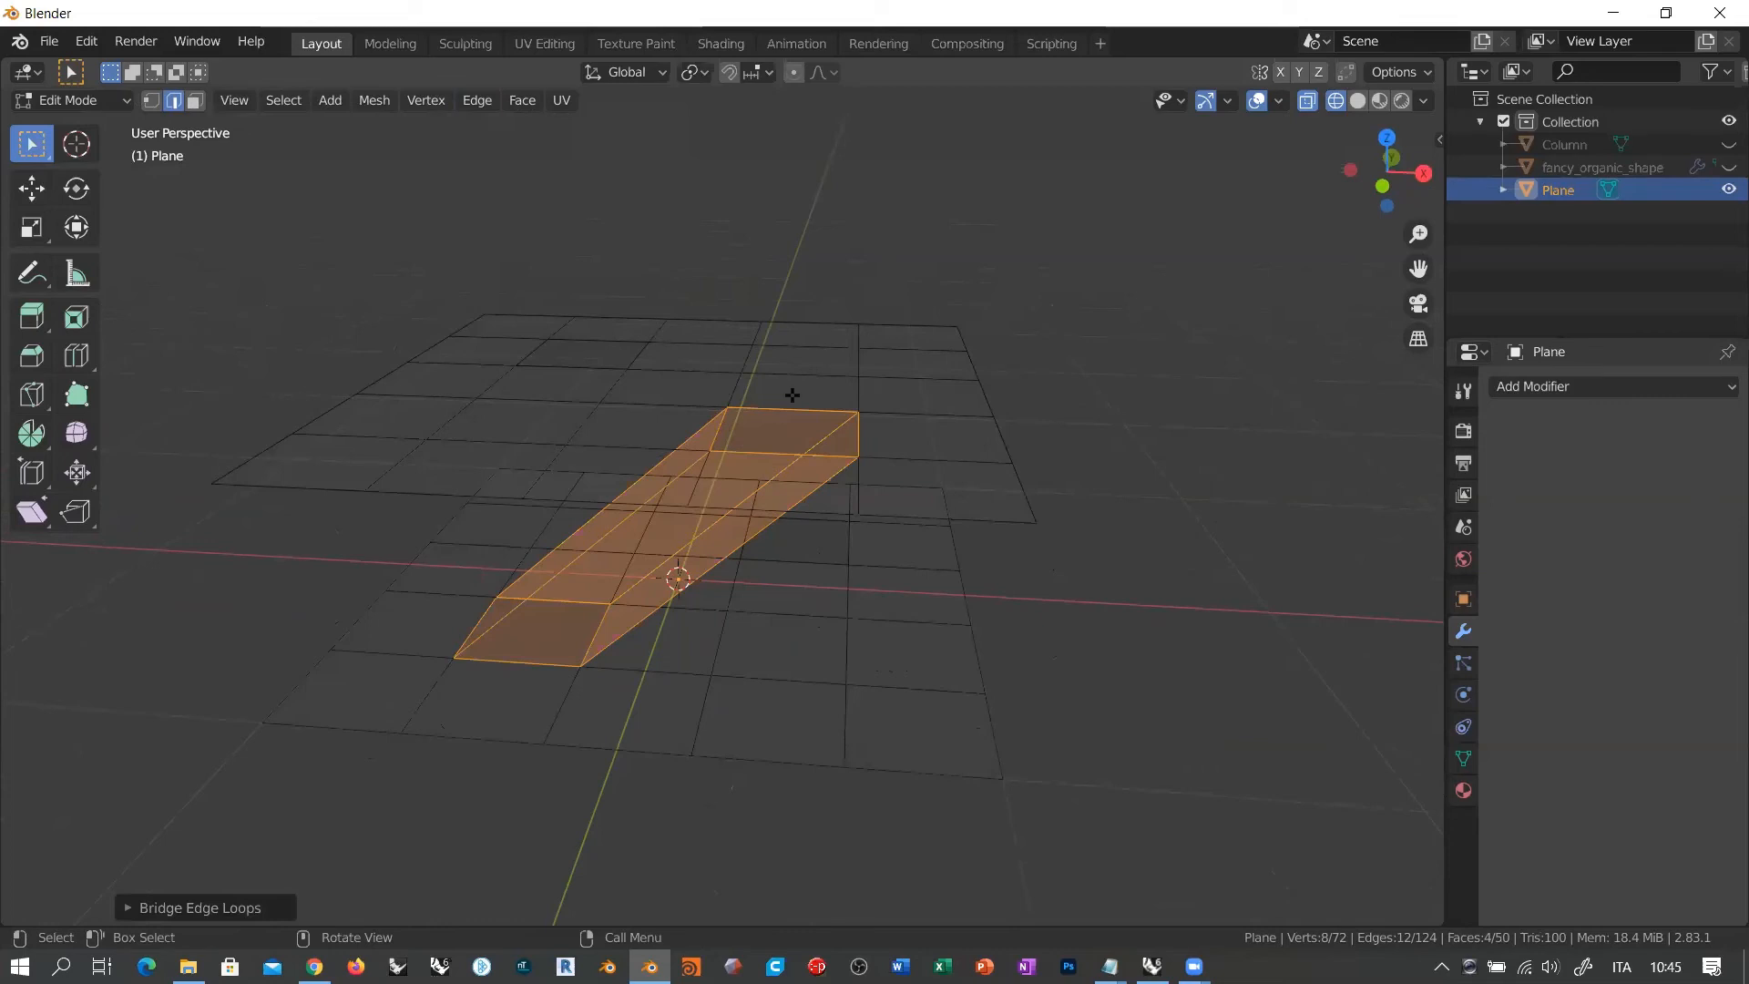
pyautogui.moveTo(806, 415); pyautogui.dragTo(507, 129, button='middle')
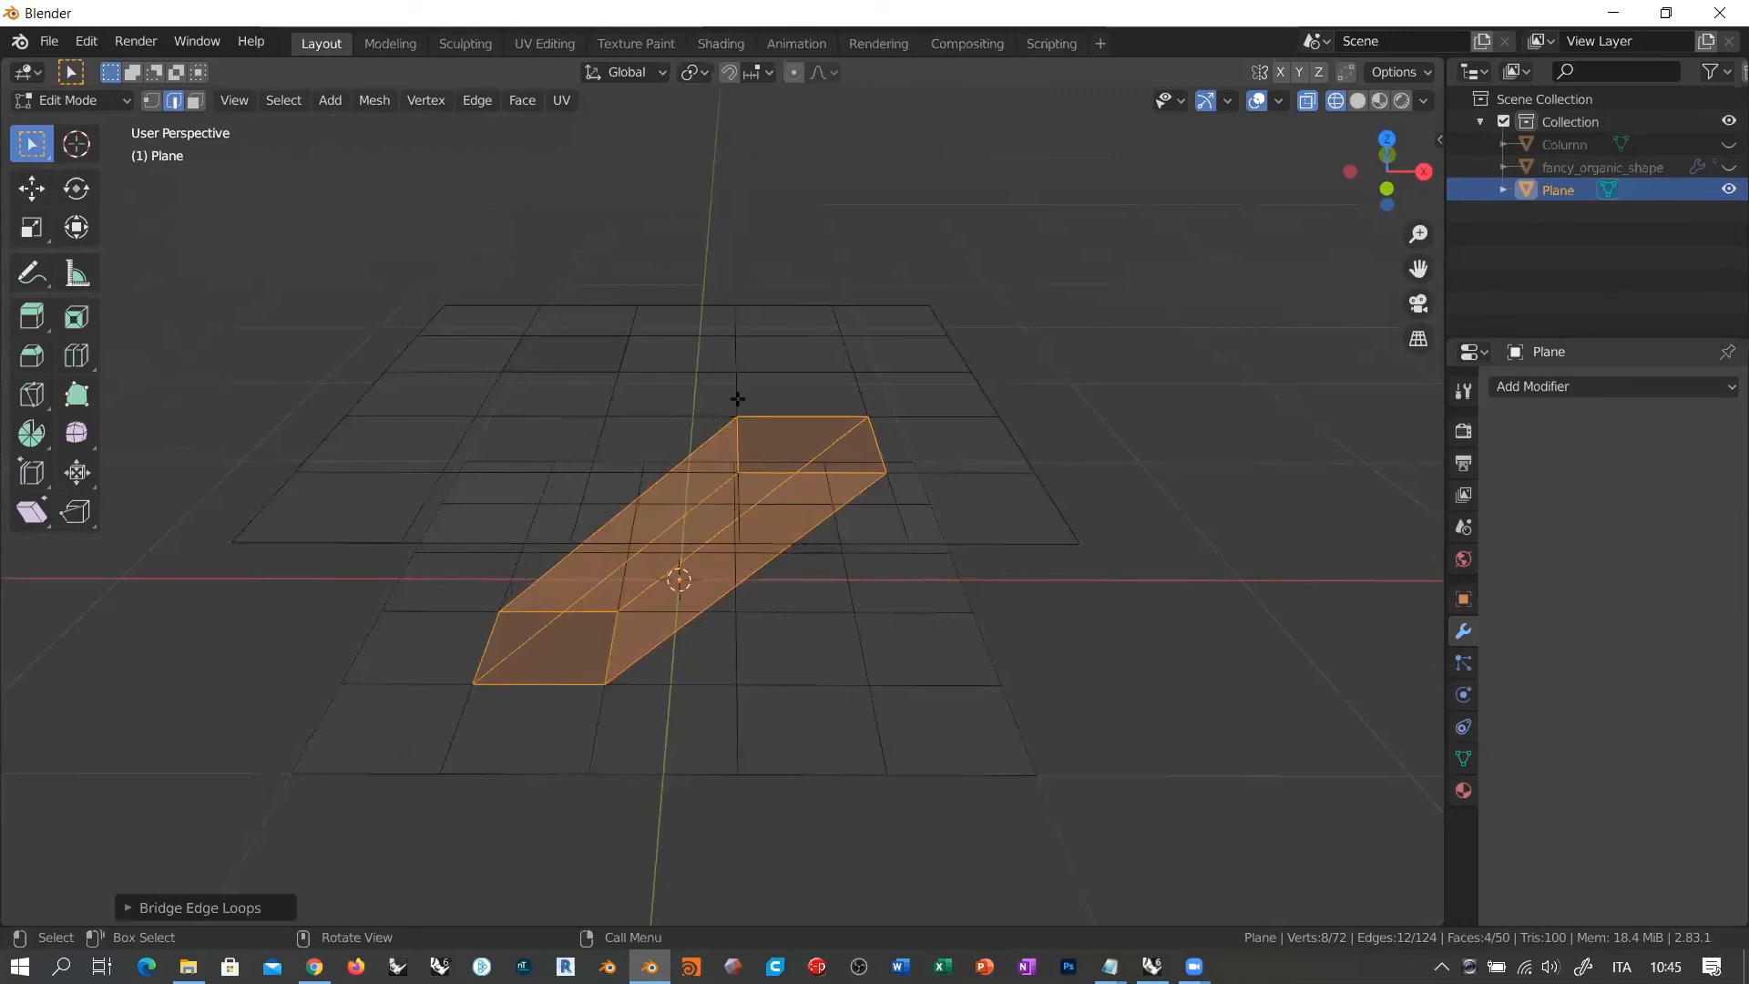
pyautogui.click(483, 105)
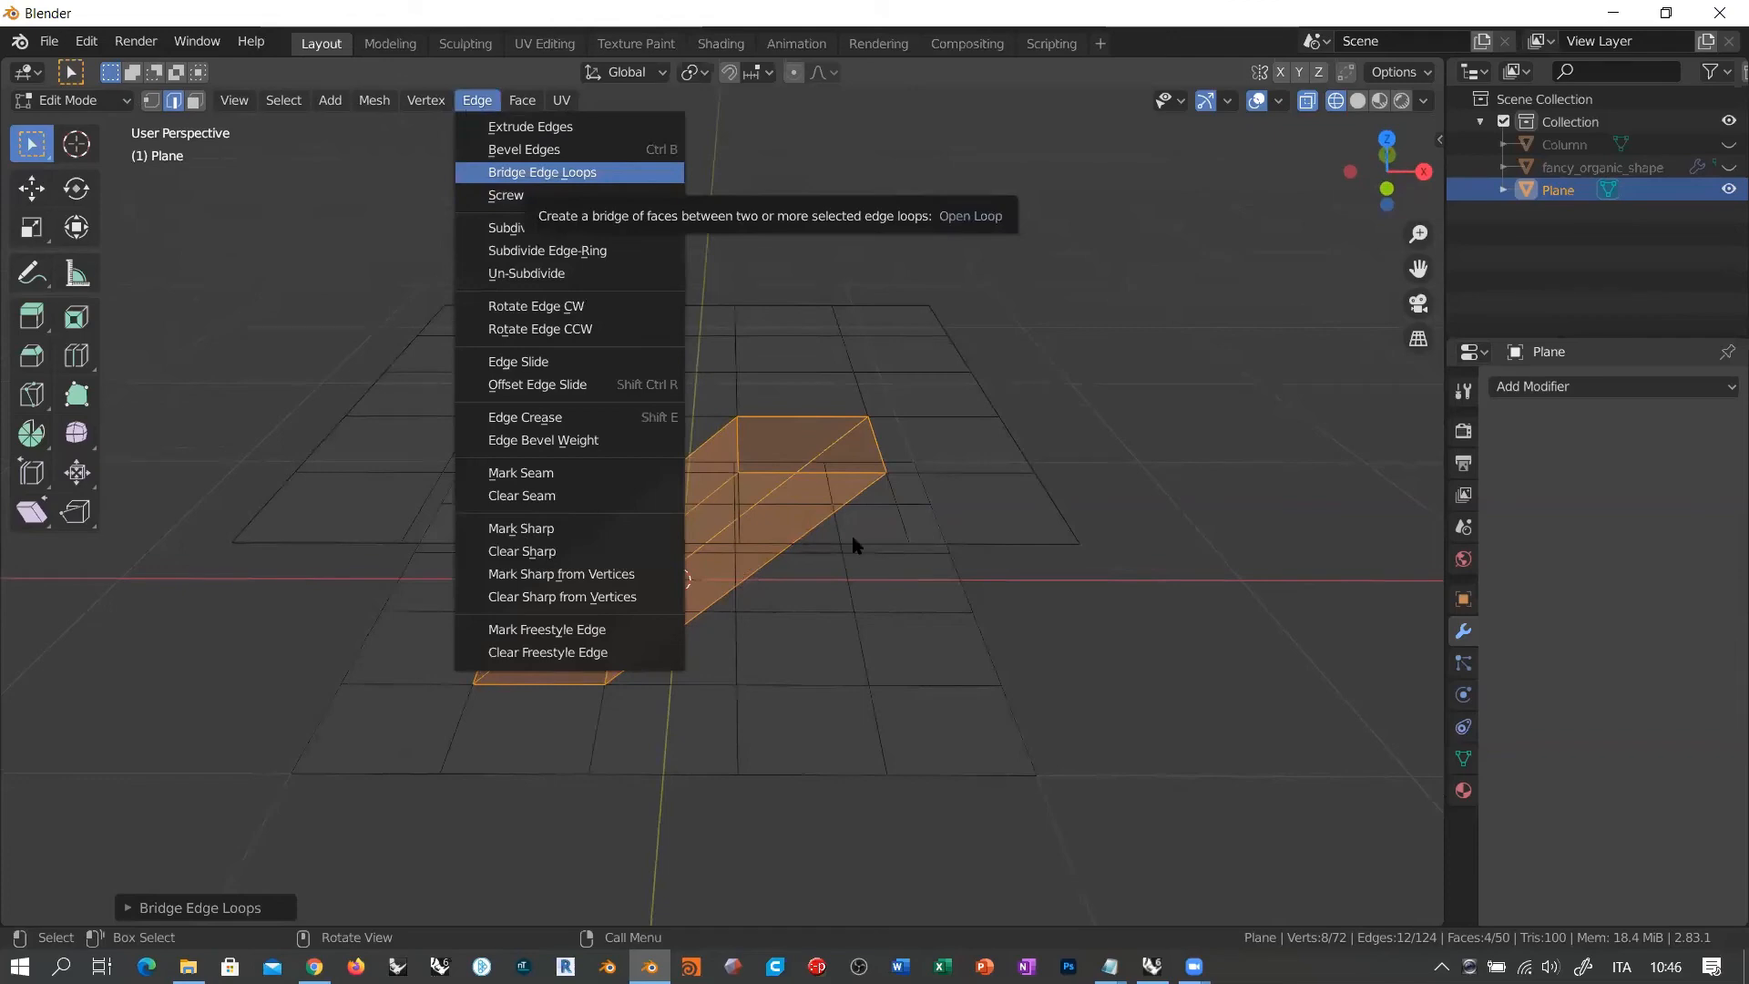
# Step: Bridge the edge loops of the two remaining +Y holes, joining the lower +X opening to the upper -X opening
pyautogui.moveTo(851, 543); pyautogui.dragTo(876, 502, button='middle')
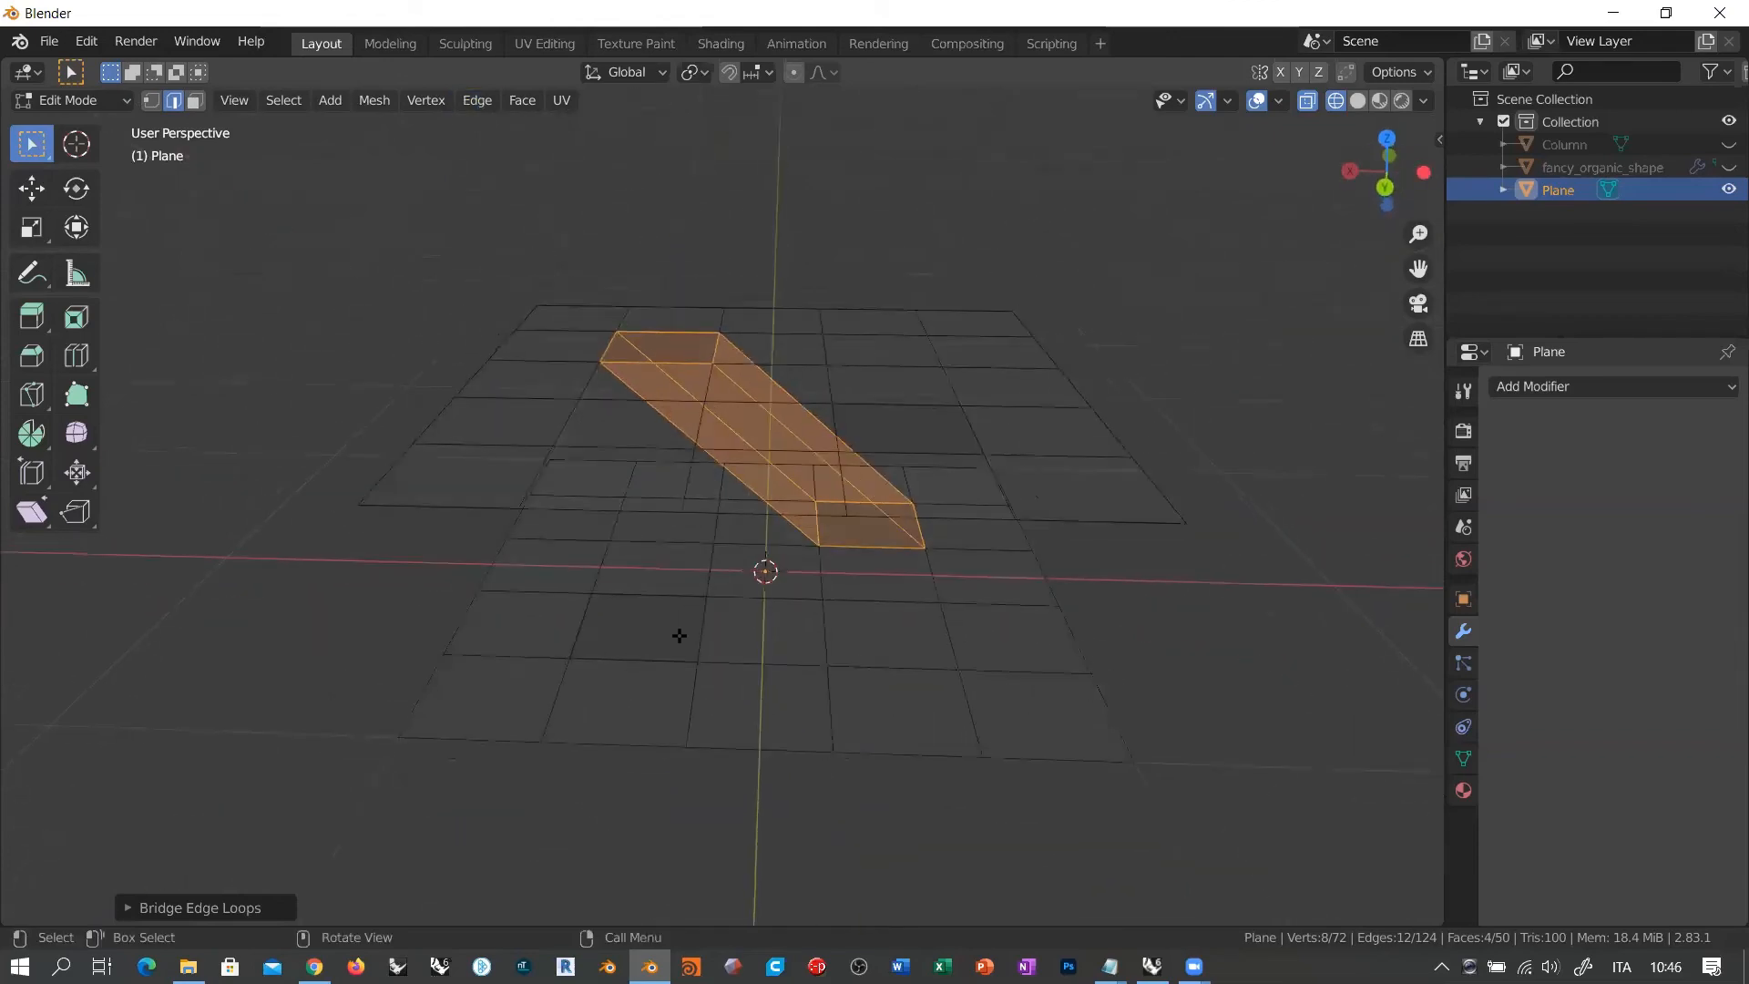
pyautogui.moveTo(680, 635); pyautogui.dragTo(597, 687, button='middle')
pyautogui.moveTo(565, 697); pyautogui.dragTo(732, 583)
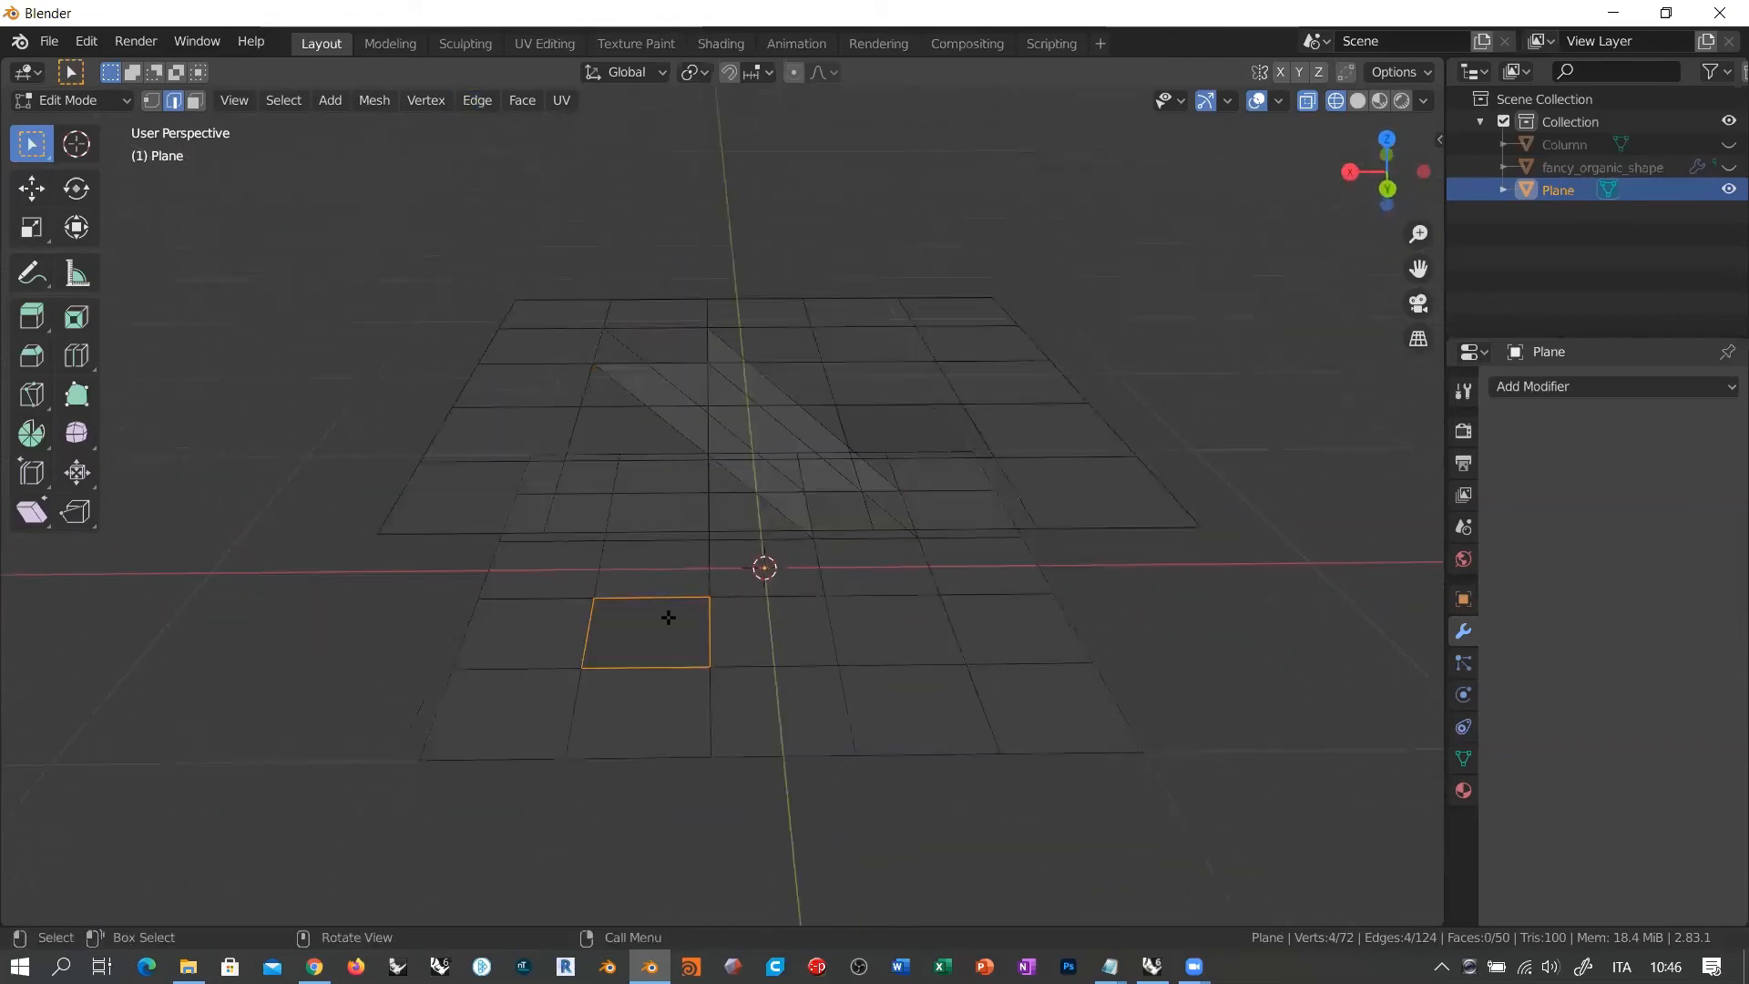
pyautogui.moveTo(502, 455); pyautogui.dragTo(780, 366, button='middle')
pyautogui.keyDown('shift'); pyautogui.moveTo(756, 364); pyautogui.dragTo(897, 301); pyautogui.keyUp('shift')
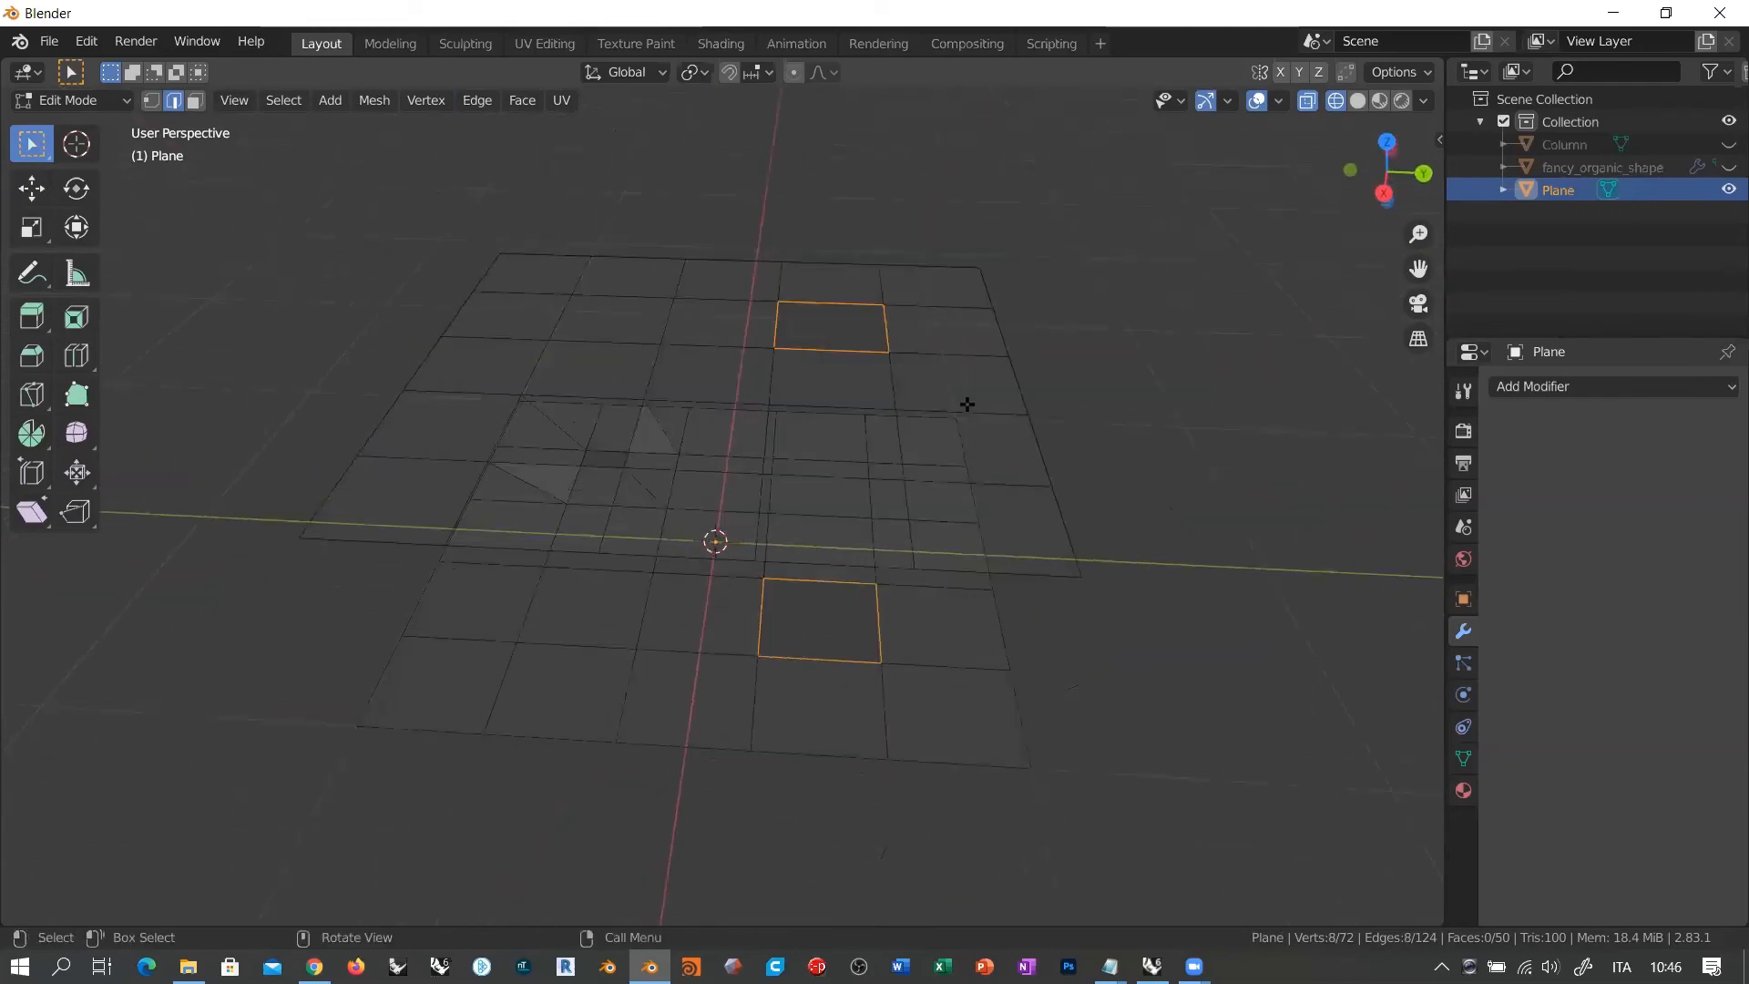
pyautogui.moveTo(965, 398); pyautogui.dragTo(756, 447, button='middle')
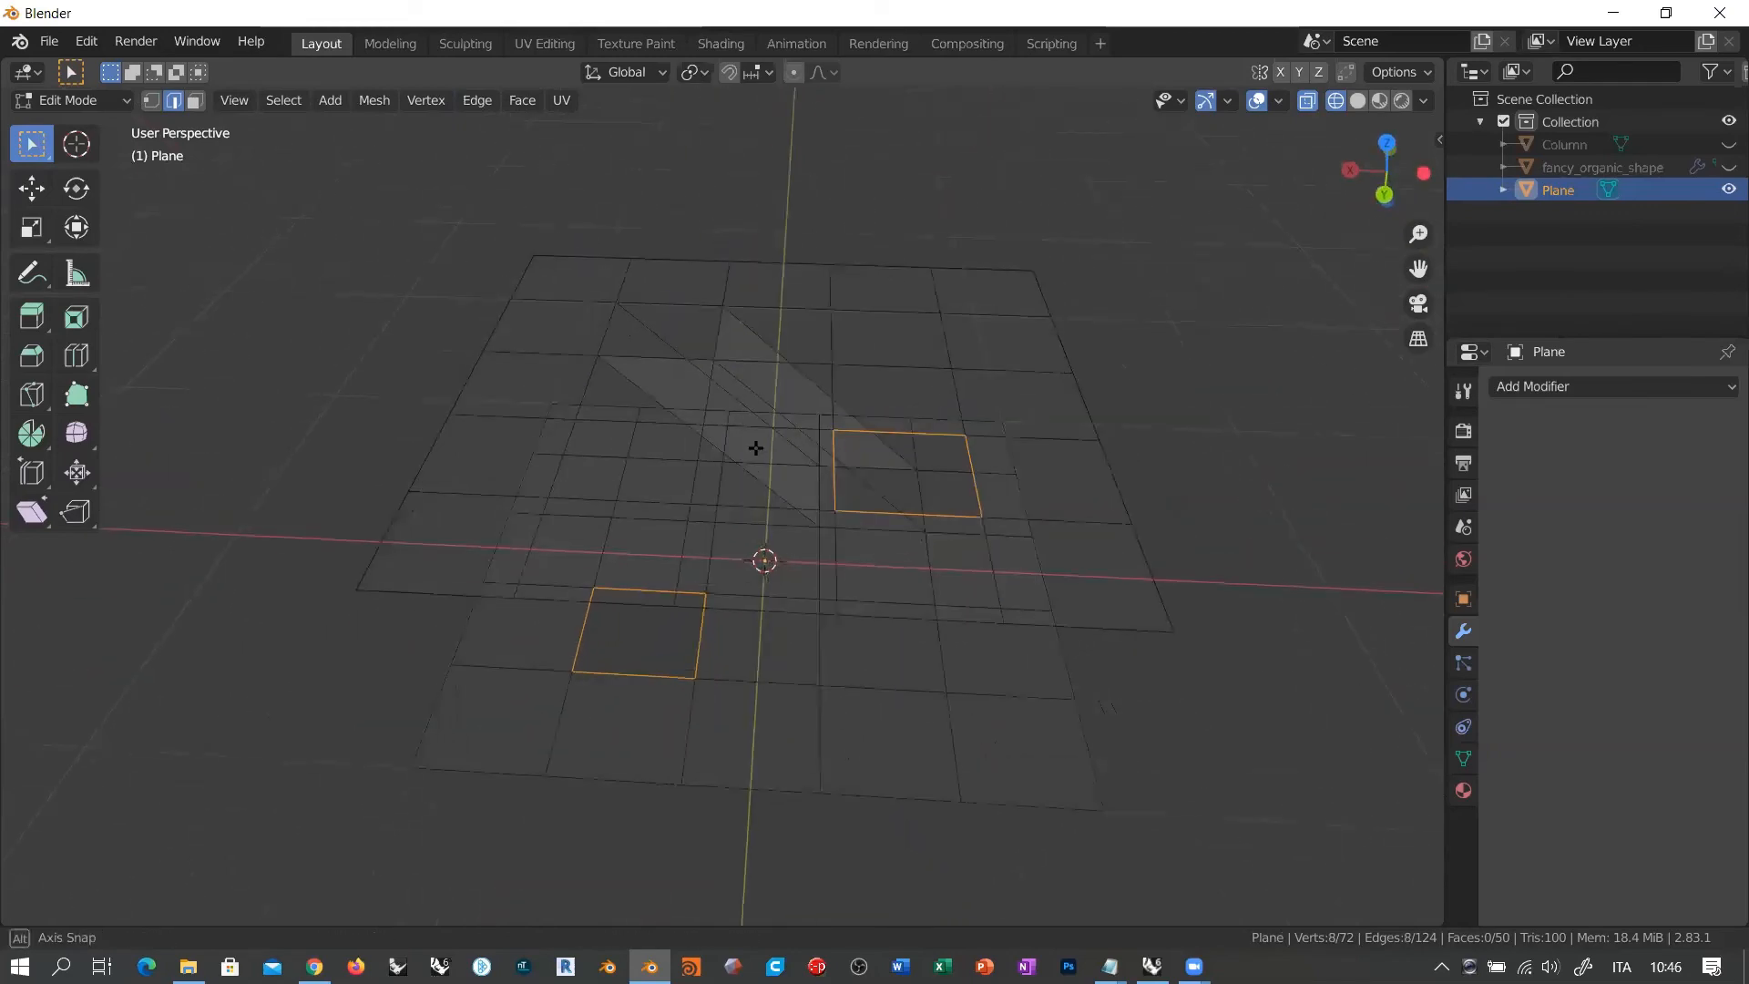
pyautogui.click(477, 100)
pyautogui.click(559, 176)
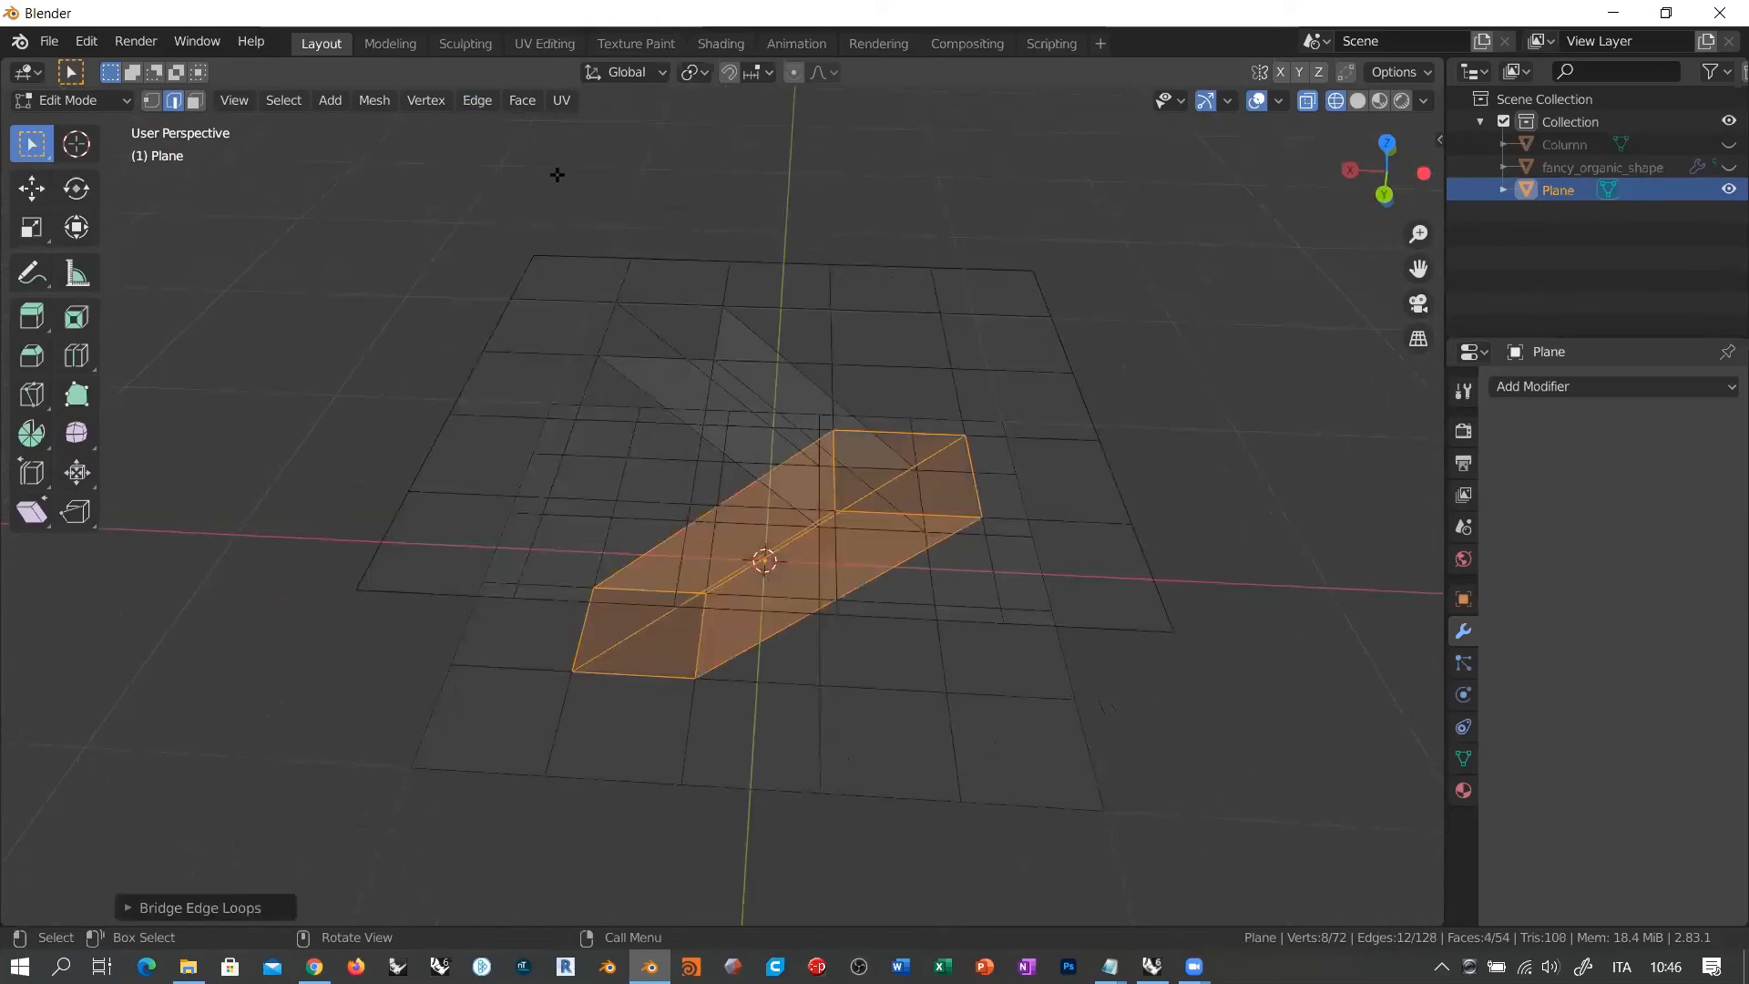
# Step: Return to Object Mode and add a Subdivision Surface modifier to the plane with Optimal Display disabled
pyautogui.moveTo(800, 522); pyautogui.dragTo(832, 493, button='middle')
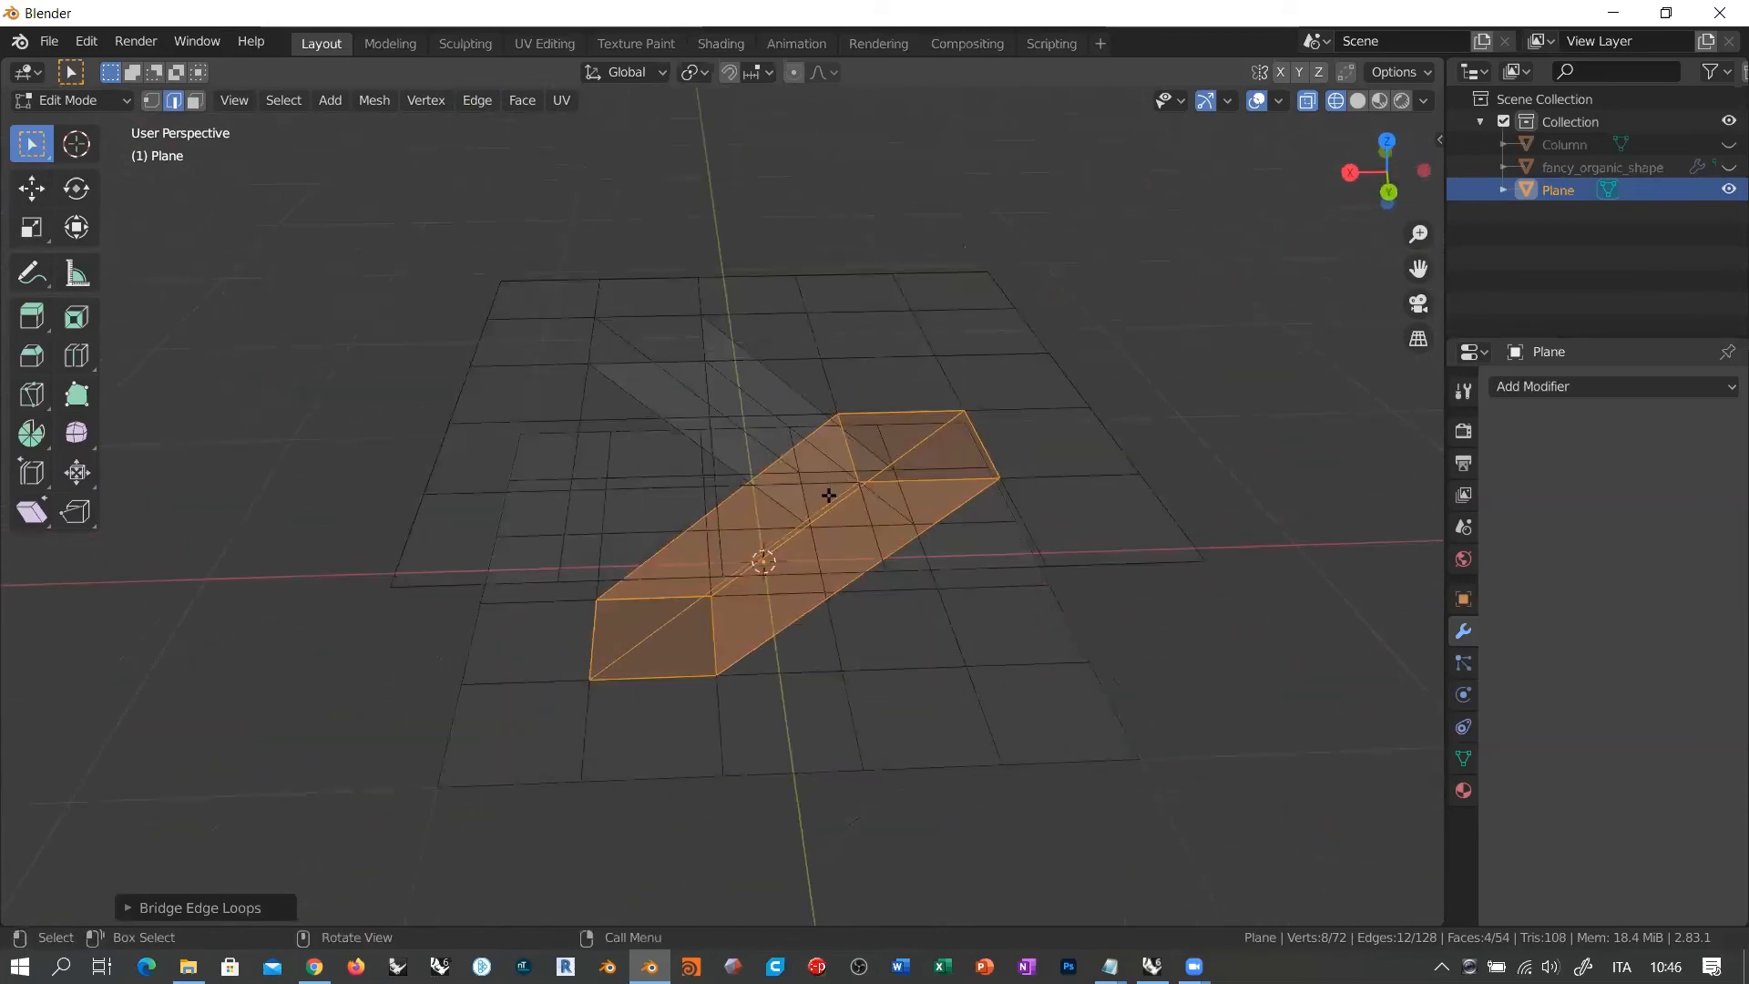
pyautogui.press('Tab')
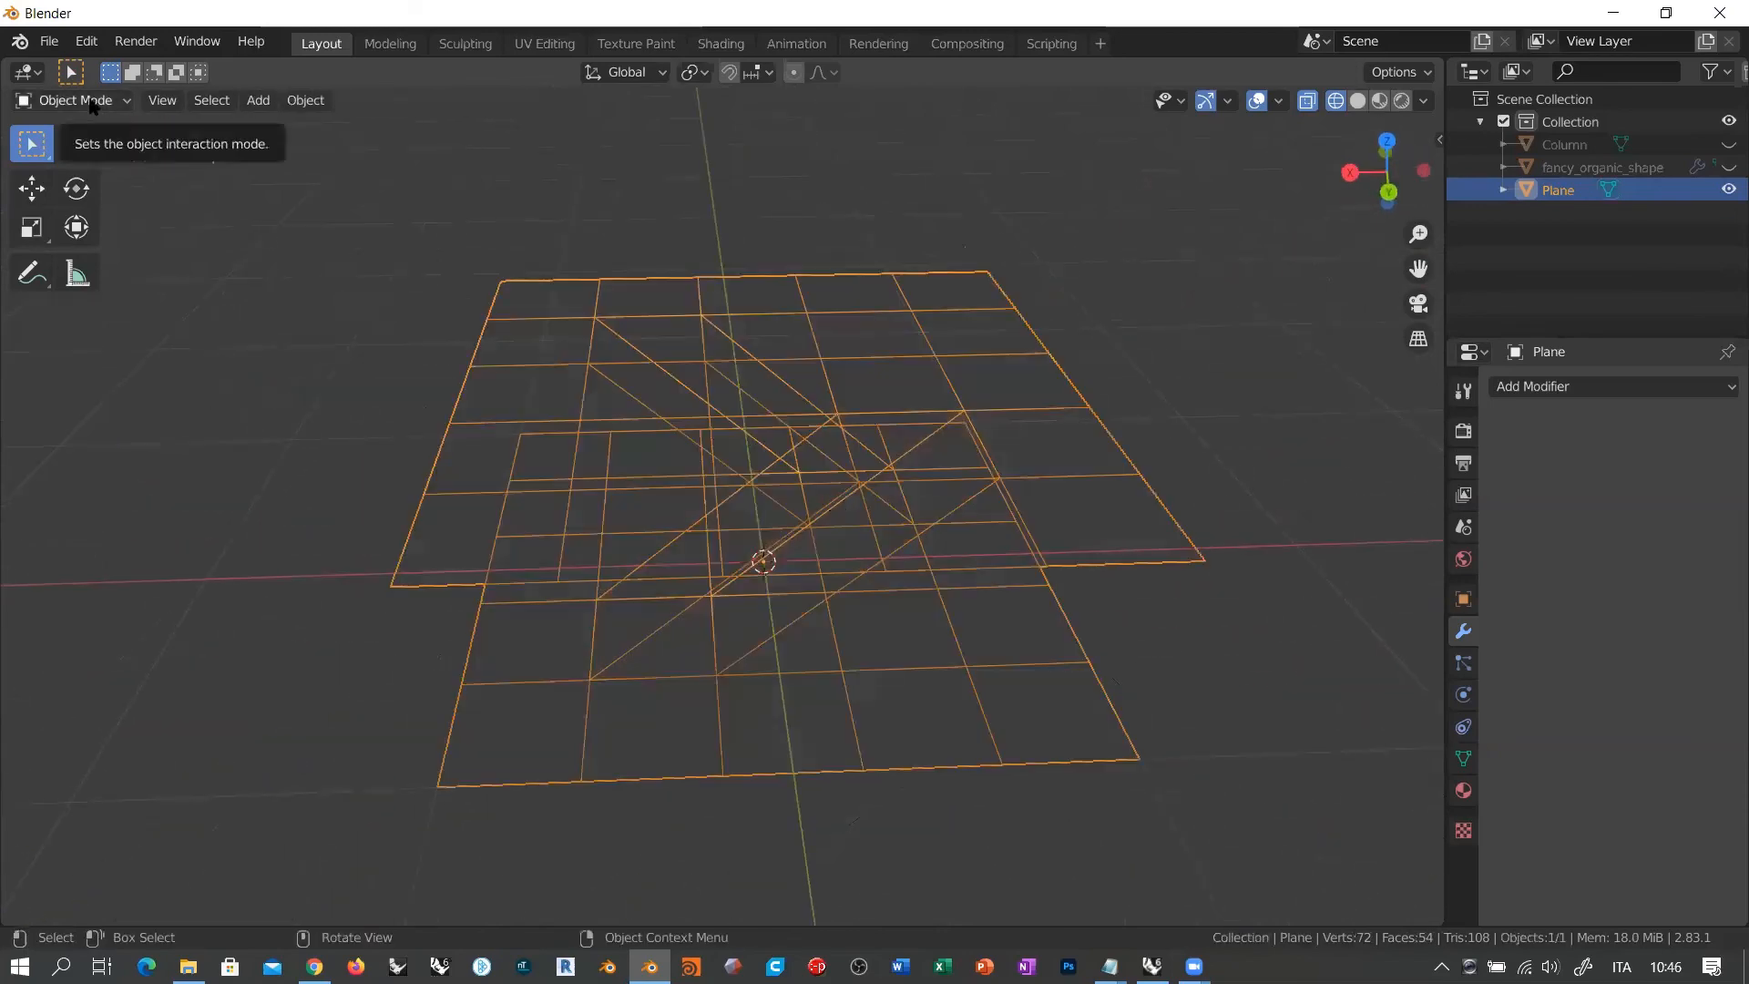
pyautogui.click(253, 324)
pyautogui.moveTo(253, 324); pyautogui.dragTo(707, 371, button='middle')
pyautogui.click(707, 372)
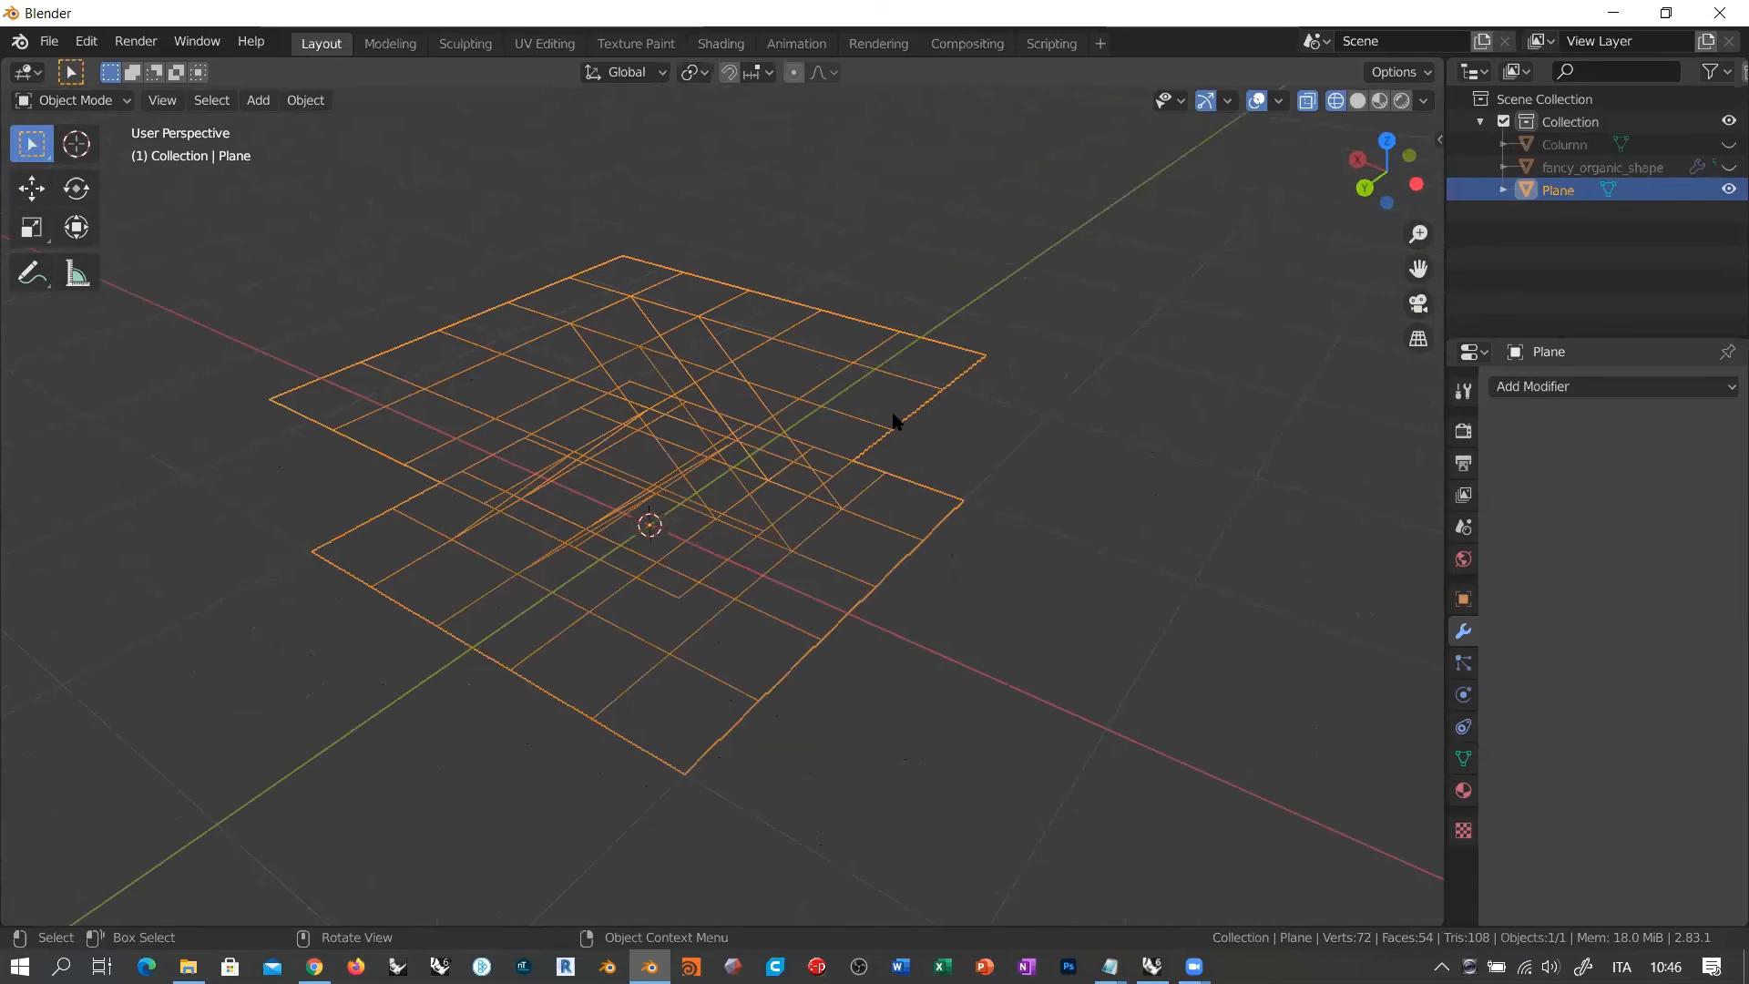
pyautogui.click(1576, 387)
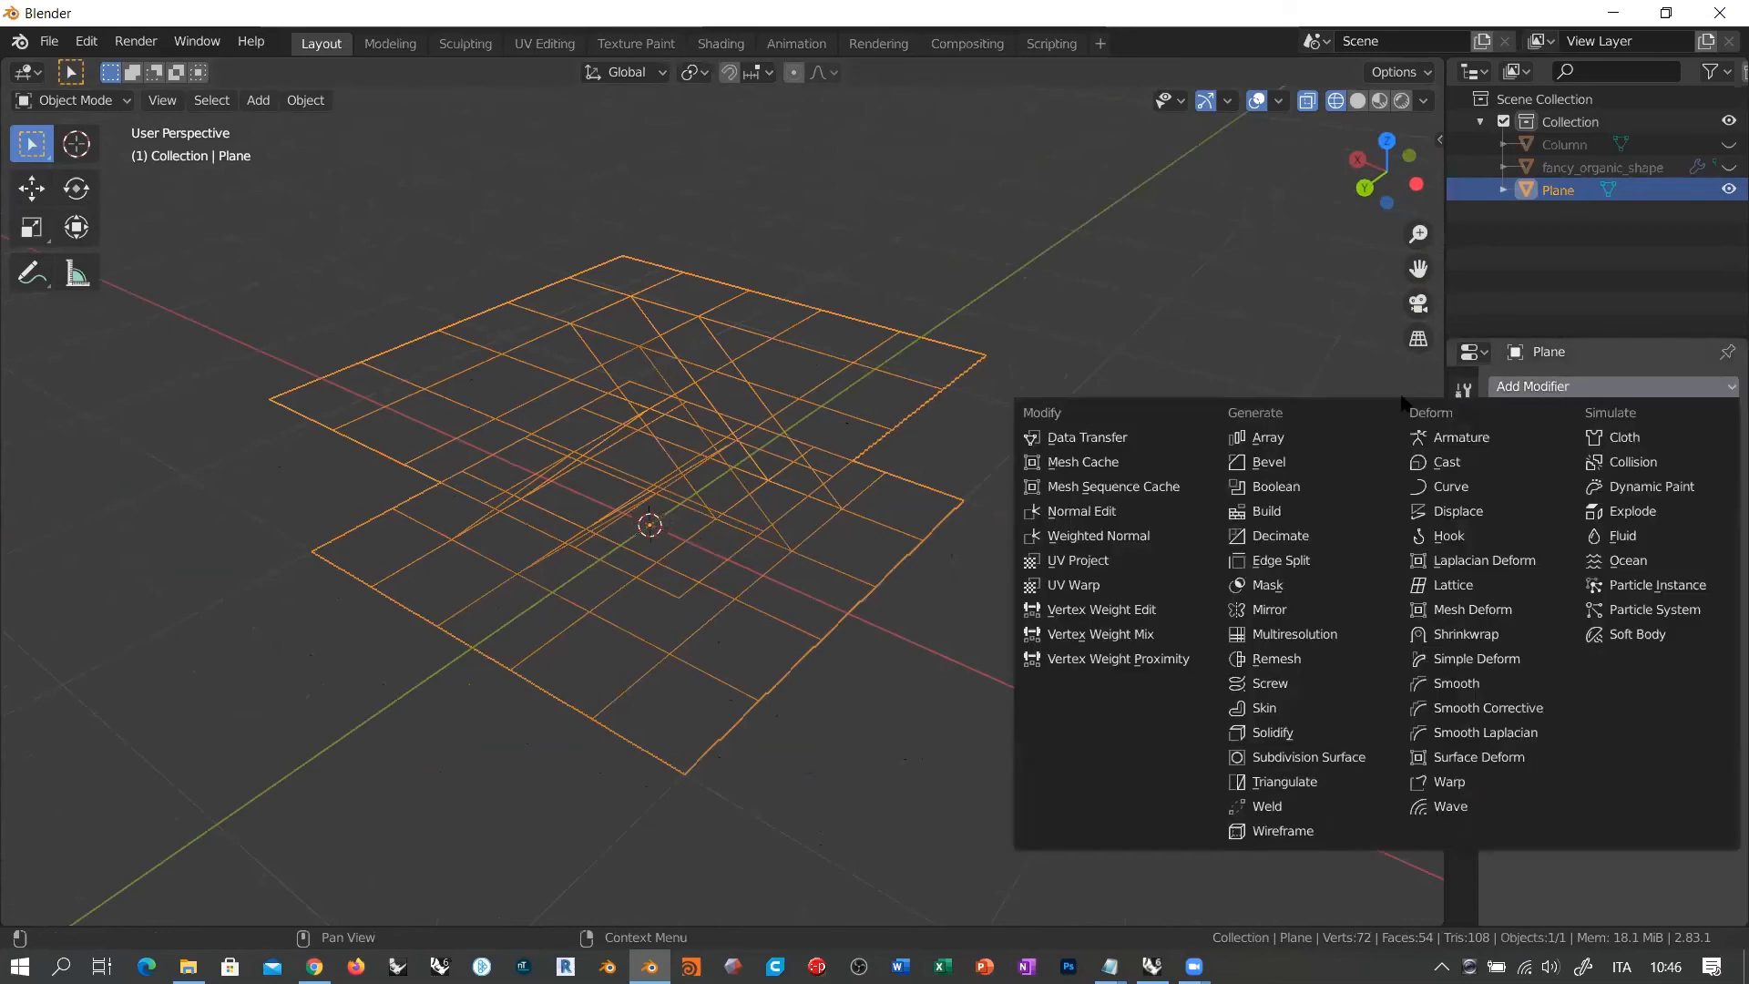
pyautogui.click(1308, 757)
pyautogui.click(1629, 559)
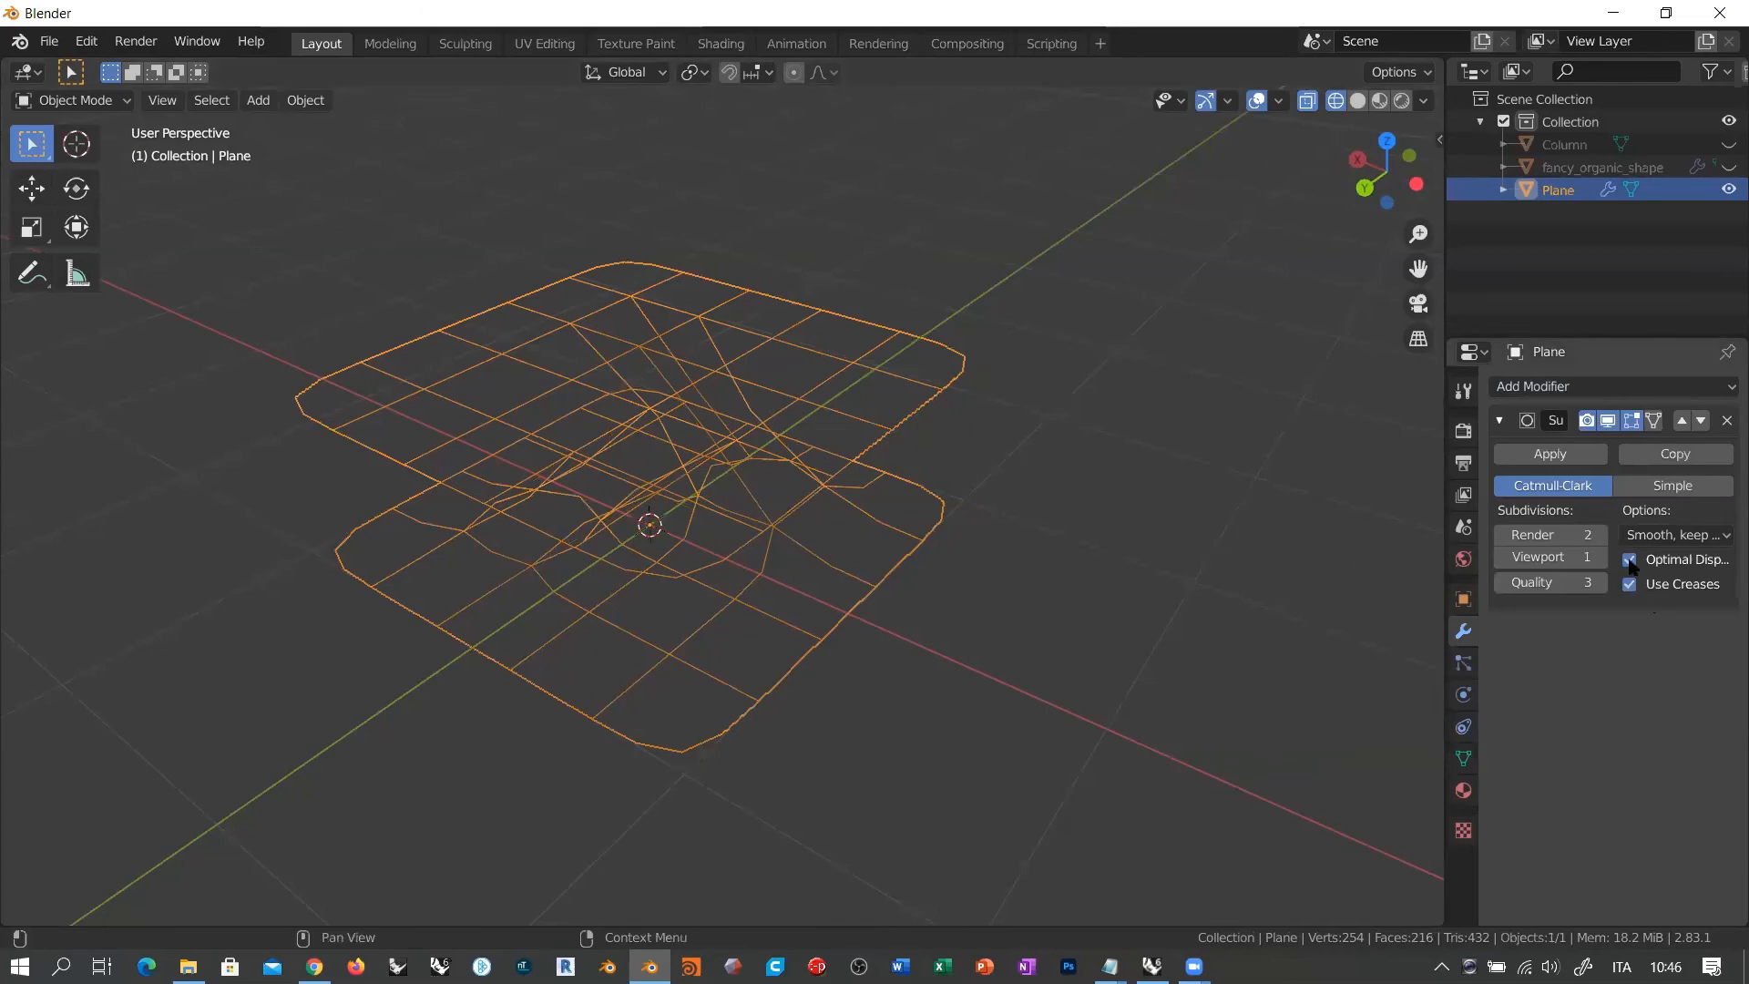
# Step: Raise the modifier's viewport subdivisions to 3 and switch the viewport to solid shading
pyautogui.moveTo(711, 535); pyautogui.dragTo(1016, 458, button='middle')
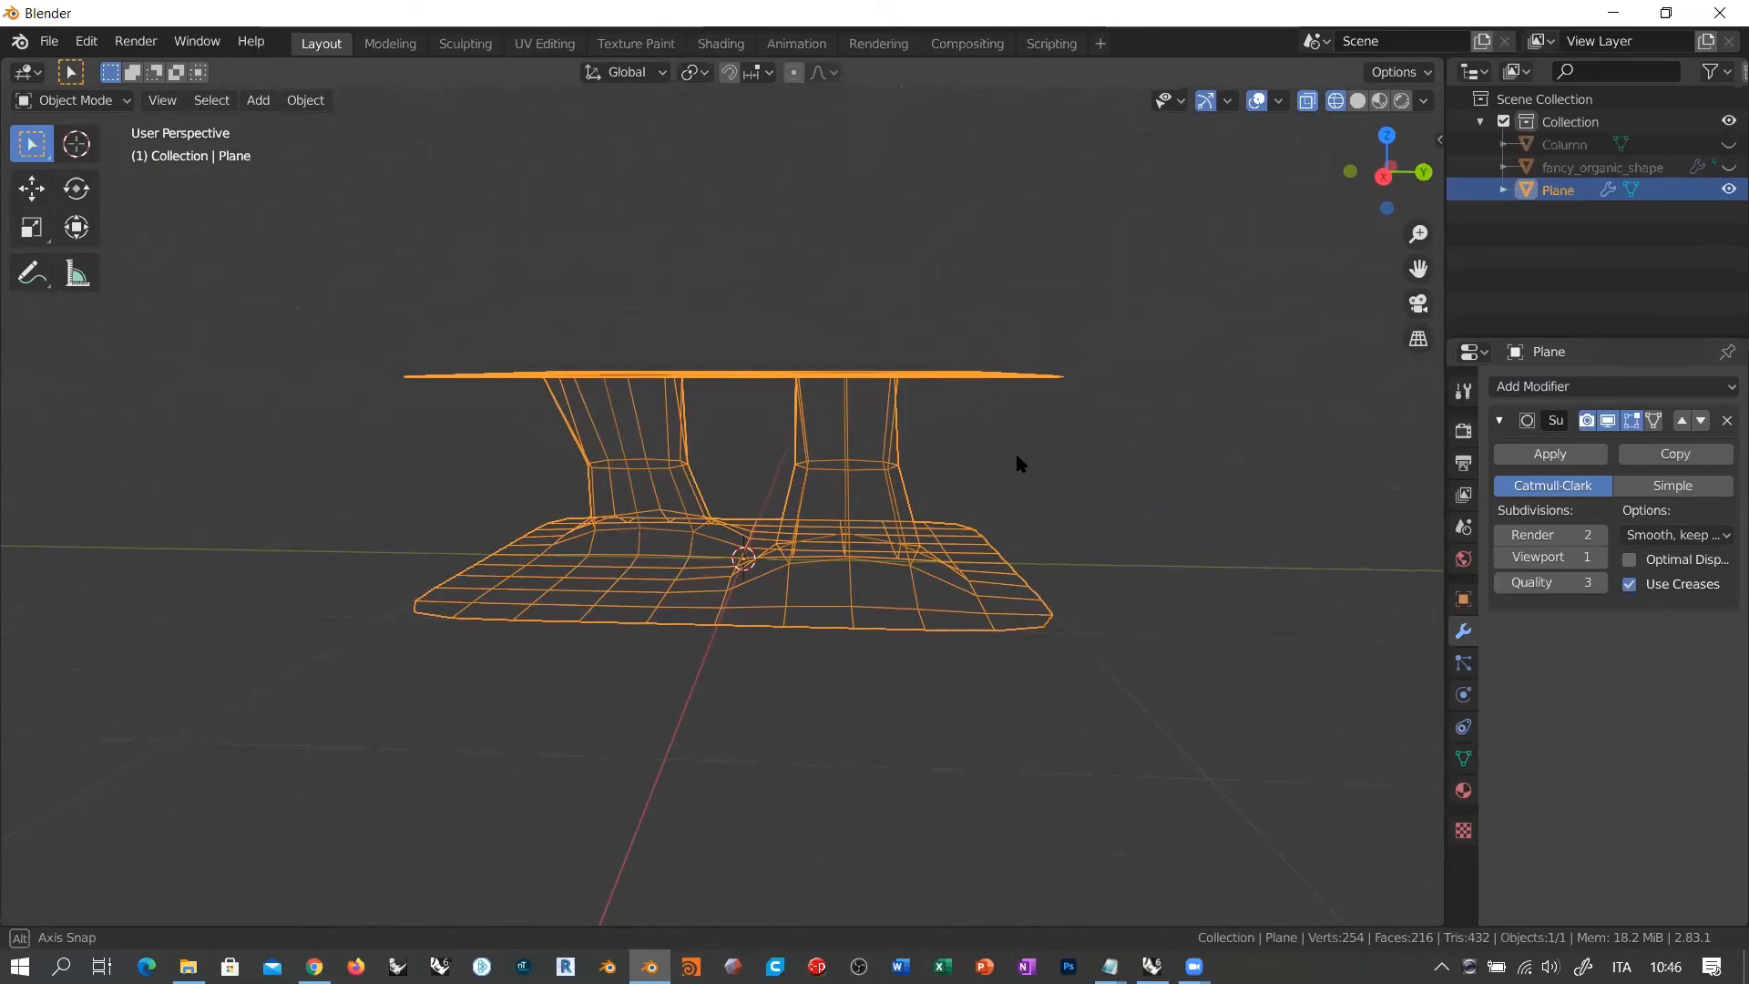
pyautogui.moveTo(1017, 456)
pyautogui.mouseDown(button='middle')
pyautogui.moveTo(1058, 441)
pyautogui.moveTo(812, 461)
pyautogui.moveTo(995, 447)
pyautogui.moveTo(785, 431)
pyautogui.moveTo(656, 455)
pyautogui.moveTo(785, 473)
pyautogui.moveTo(741, 461)
pyautogui.mouseUp(button='middle')
pyautogui.click(1603, 556)
pyautogui.click(1599, 556)
pyautogui.press('z')
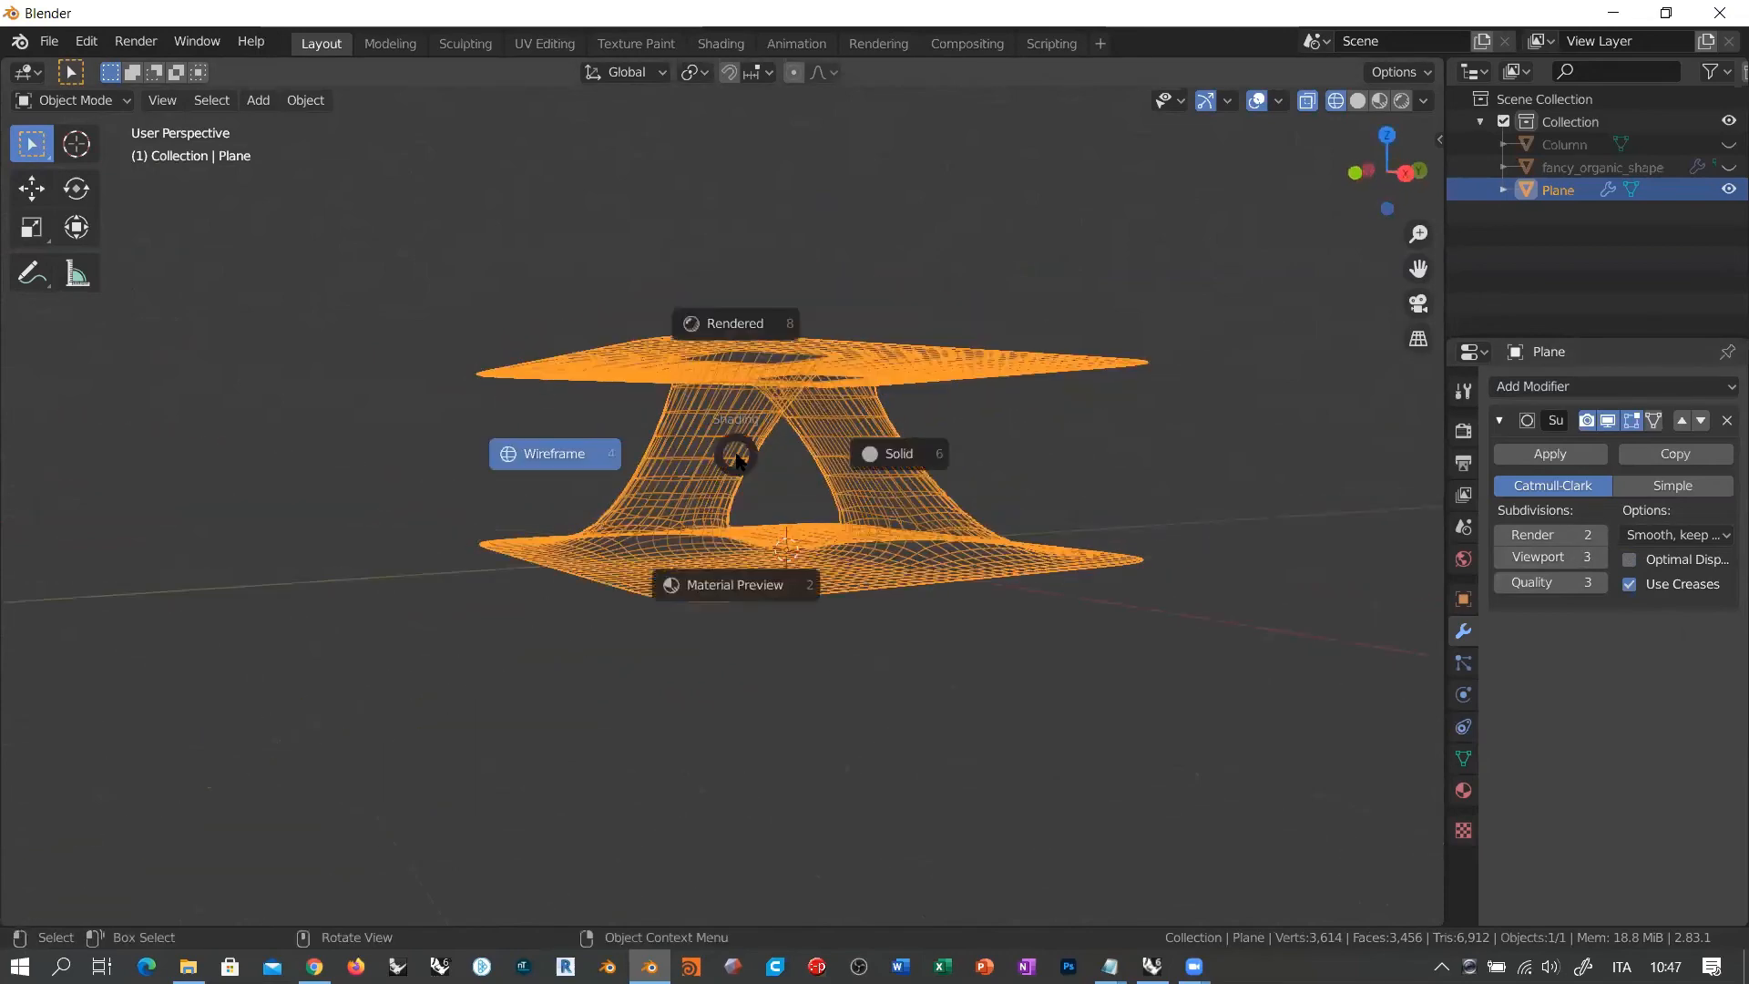
pyautogui.click(889, 454)
# Step: Examine the smoothed mesh from several angles, including close up inside the bridged openings
pyautogui.moveTo(937, 434)
pyautogui.mouseDown(button='middle')
pyautogui.moveTo(982, 440)
pyautogui.moveTo(433, 472)
pyautogui.moveTo(379, 593)
pyautogui.moveTo(396, 502)
pyautogui.moveTo(445, 441)
pyautogui.moveTo(808, 471)
pyautogui.moveTo(765, 492)
pyautogui.moveTo(615, 444)
pyautogui.moveTo(704, 468)
pyautogui.moveTo(788, 439)
pyautogui.moveTo(707, 461)
pyautogui.moveTo(808, 550)
pyautogui.moveTo(789, 510)
pyautogui.moveTo(820, 379)
pyautogui.mouseUp(button='middle')
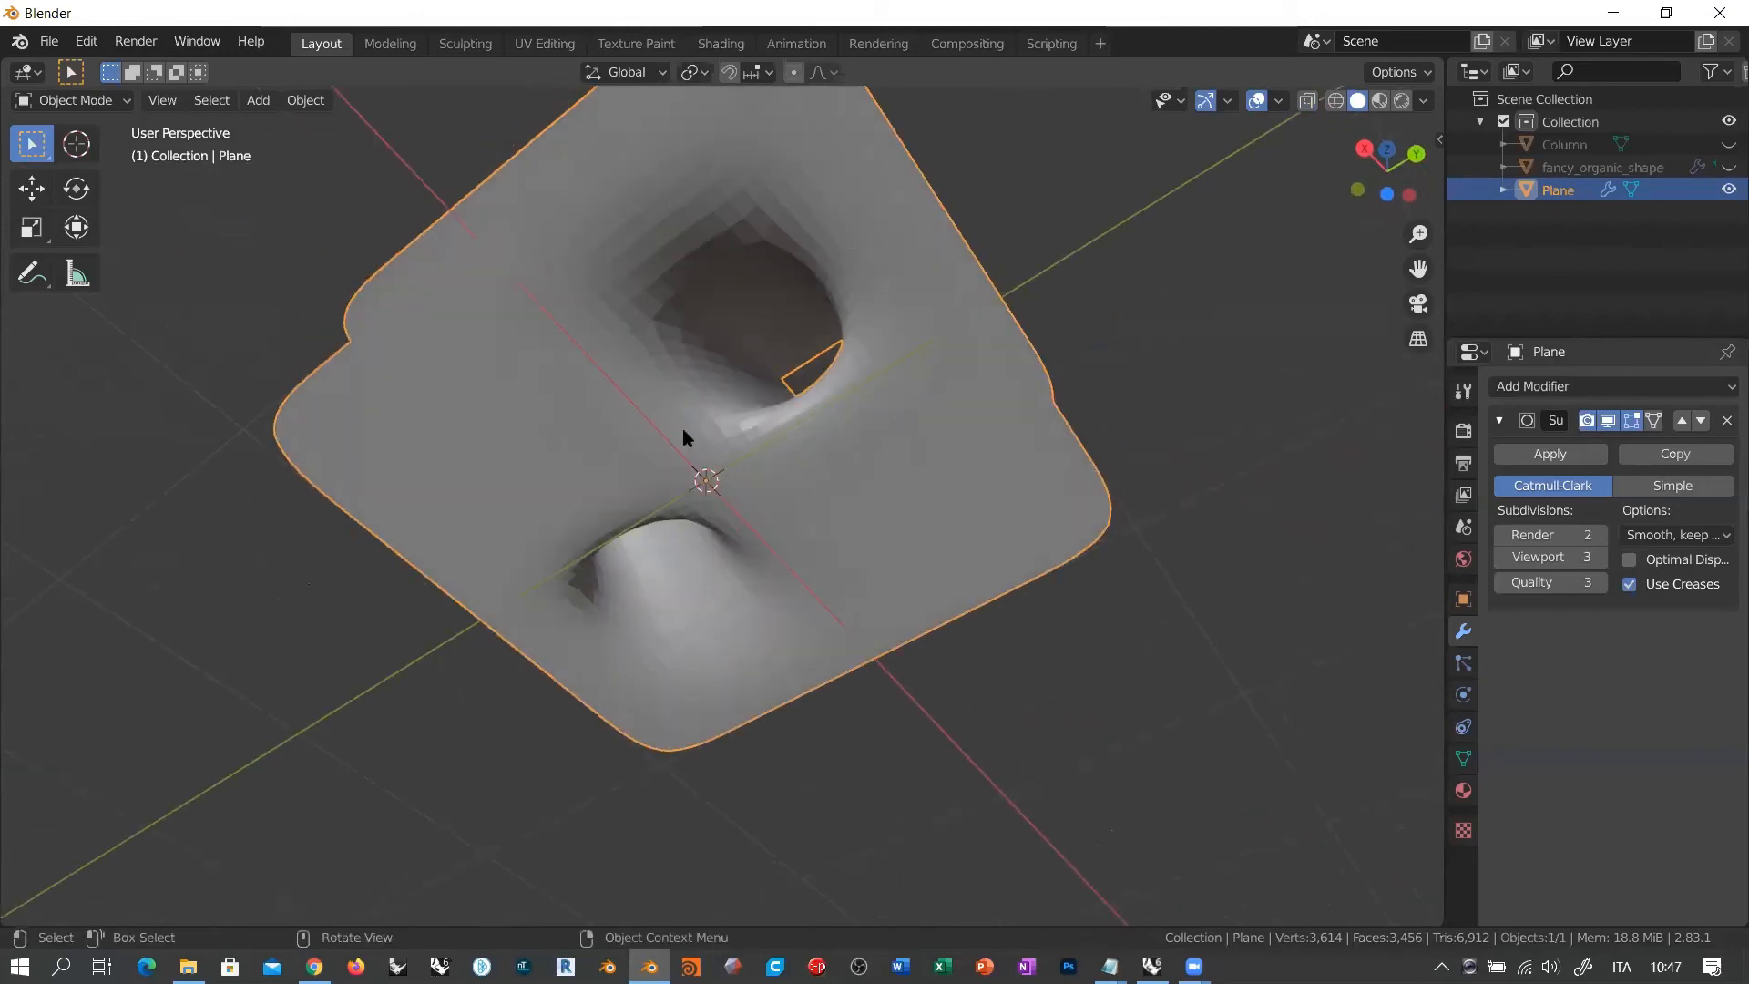
pyautogui.moveTo(727, 395); pyautogui.dragTo(760, 425, button='middle')
pyautogui.scroll(8, 710, 386)
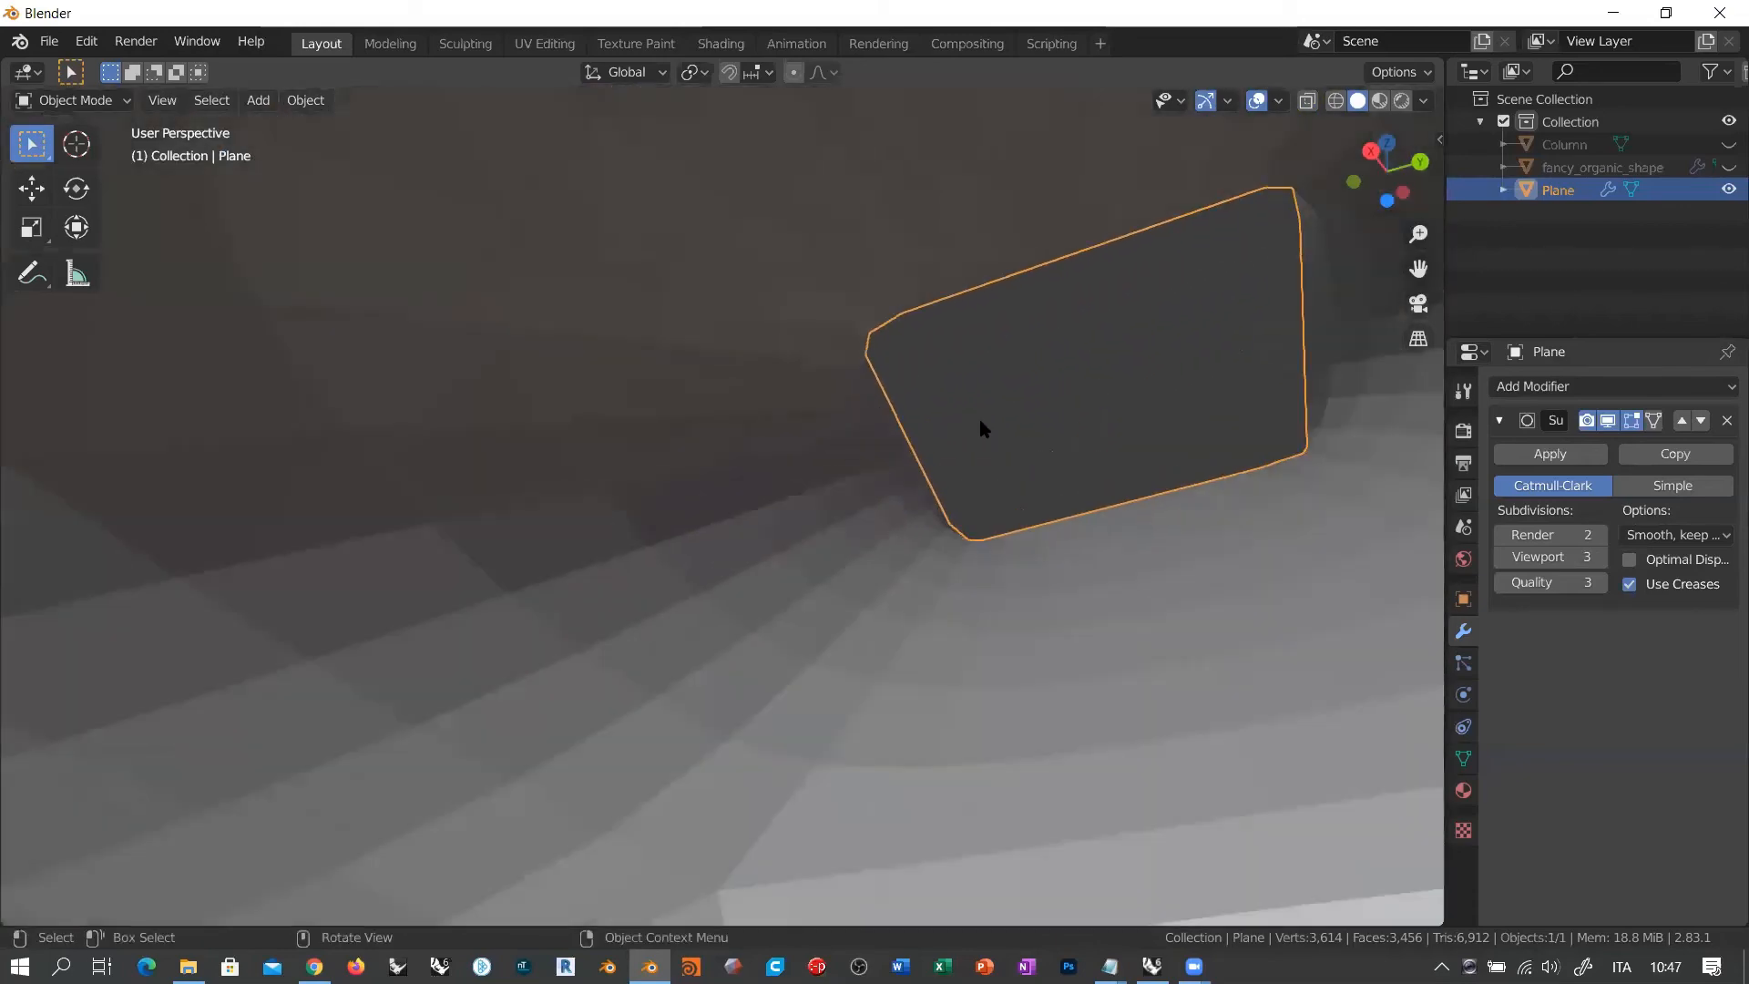
pyautogui.scroll(6, 975, 420)
pyautogui.moveTo(928, 335); pyautogui.dragTo(856, 382, button='middle')
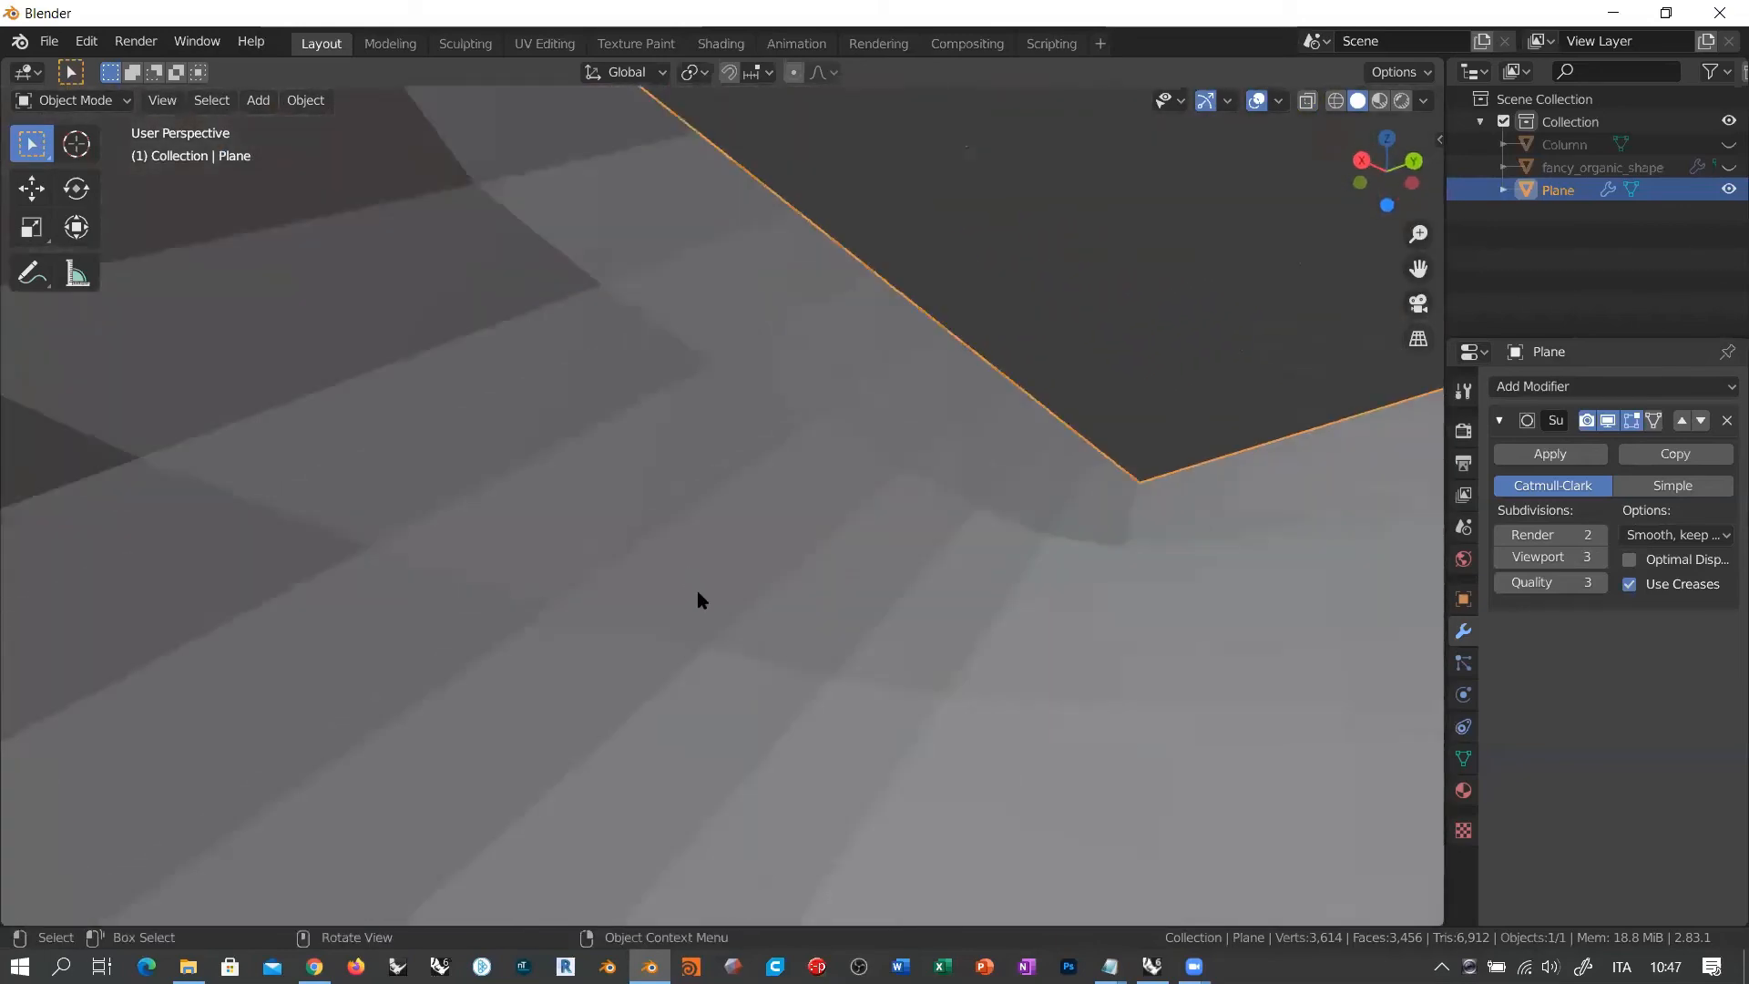
pyautogui.scroll(-6, 699, 588)
pyautogui.scroll(-6, 702, 591)
pyautogui.moveTo(773, 484); pyautogui.dragTo(766, 586, button='middle')
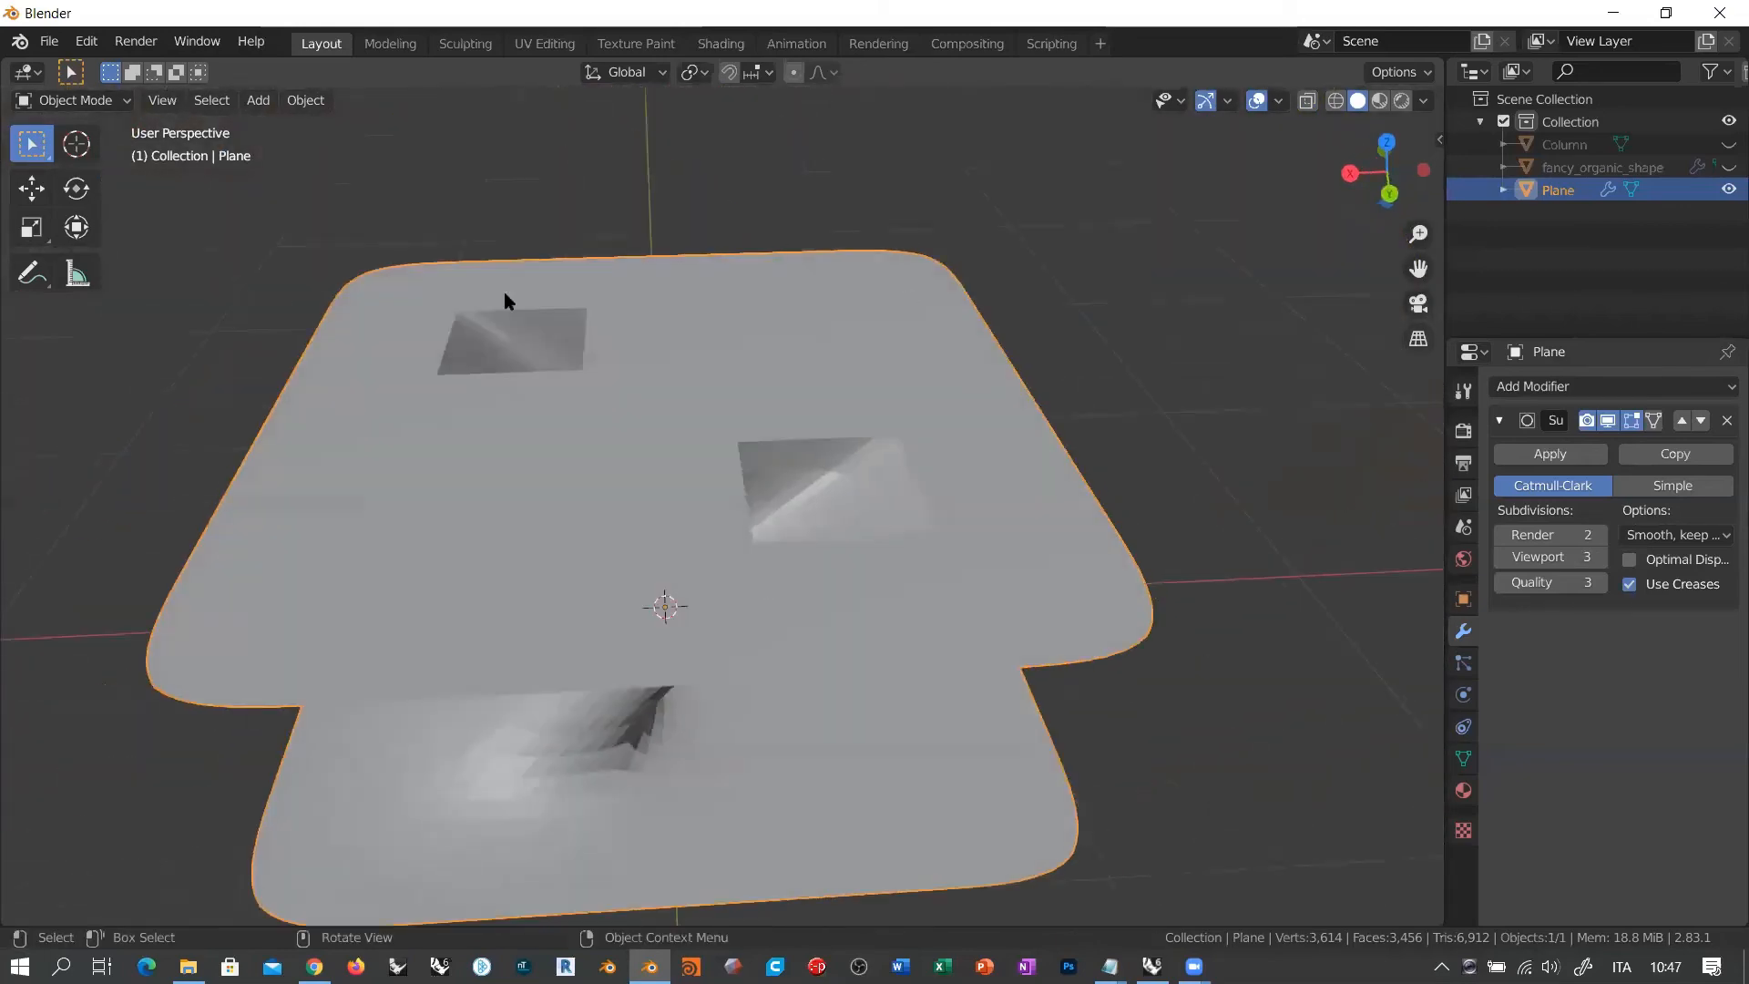
# Step: Examine the side profile of the bridged columns and their junctions with the upper and lower slabs
pyautogui.moveTo(737, 485); pyautogui.dragTo(625, 365, button='middle')
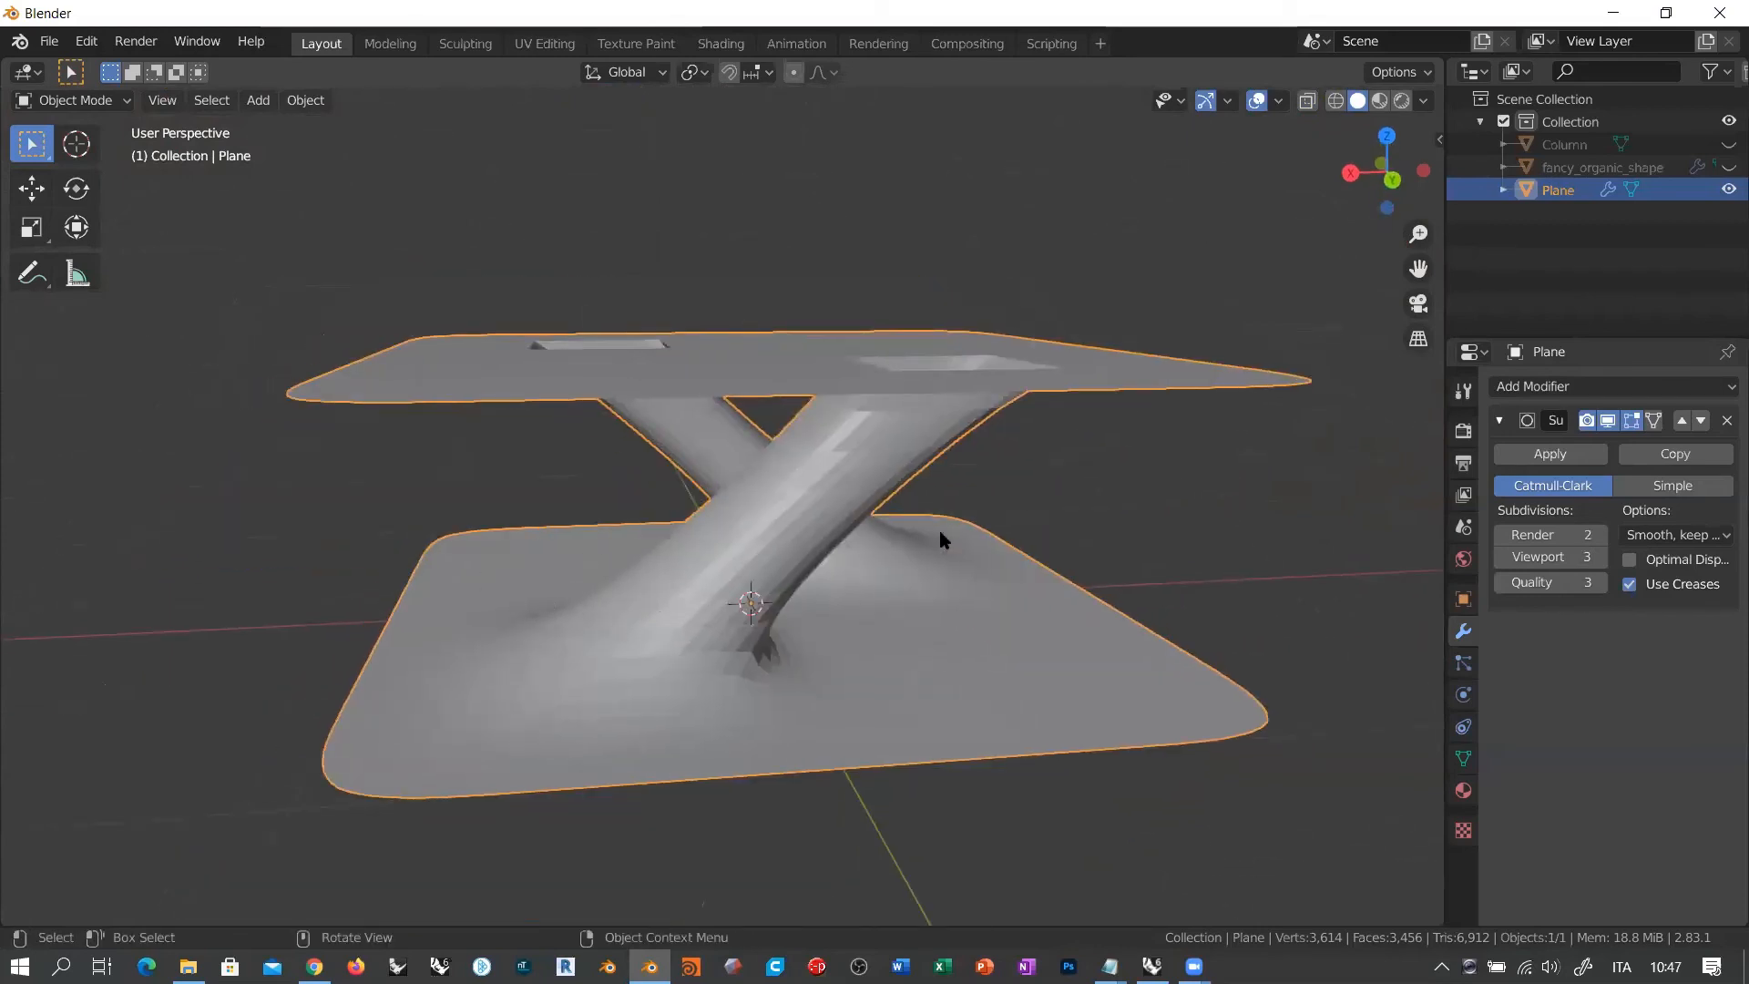
pyautogui.moveTo(878, 613); pyautogui.dragTo(773, 754, button='middle')
pyautogui.moveTo(807, 463); pyautogui.dragTo(742, 483, button='middle')
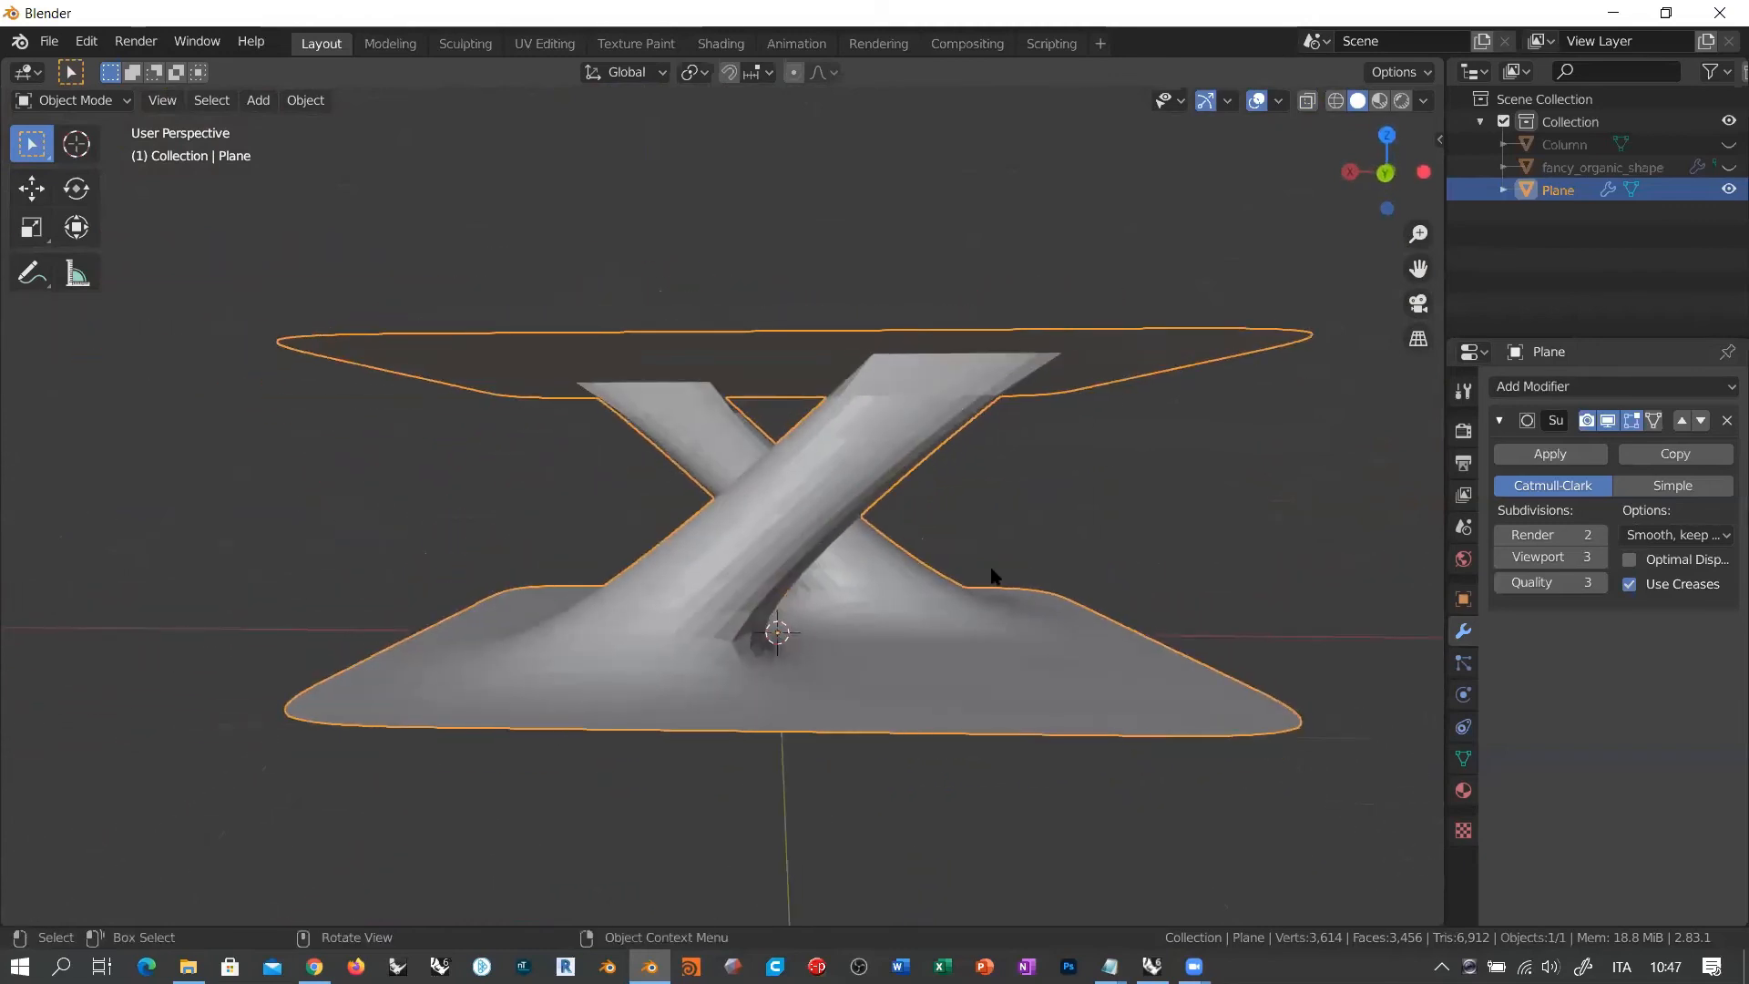
pyautogui.moveTo(875, 441); pyautogui.dragTo(799, 445, button='middle')
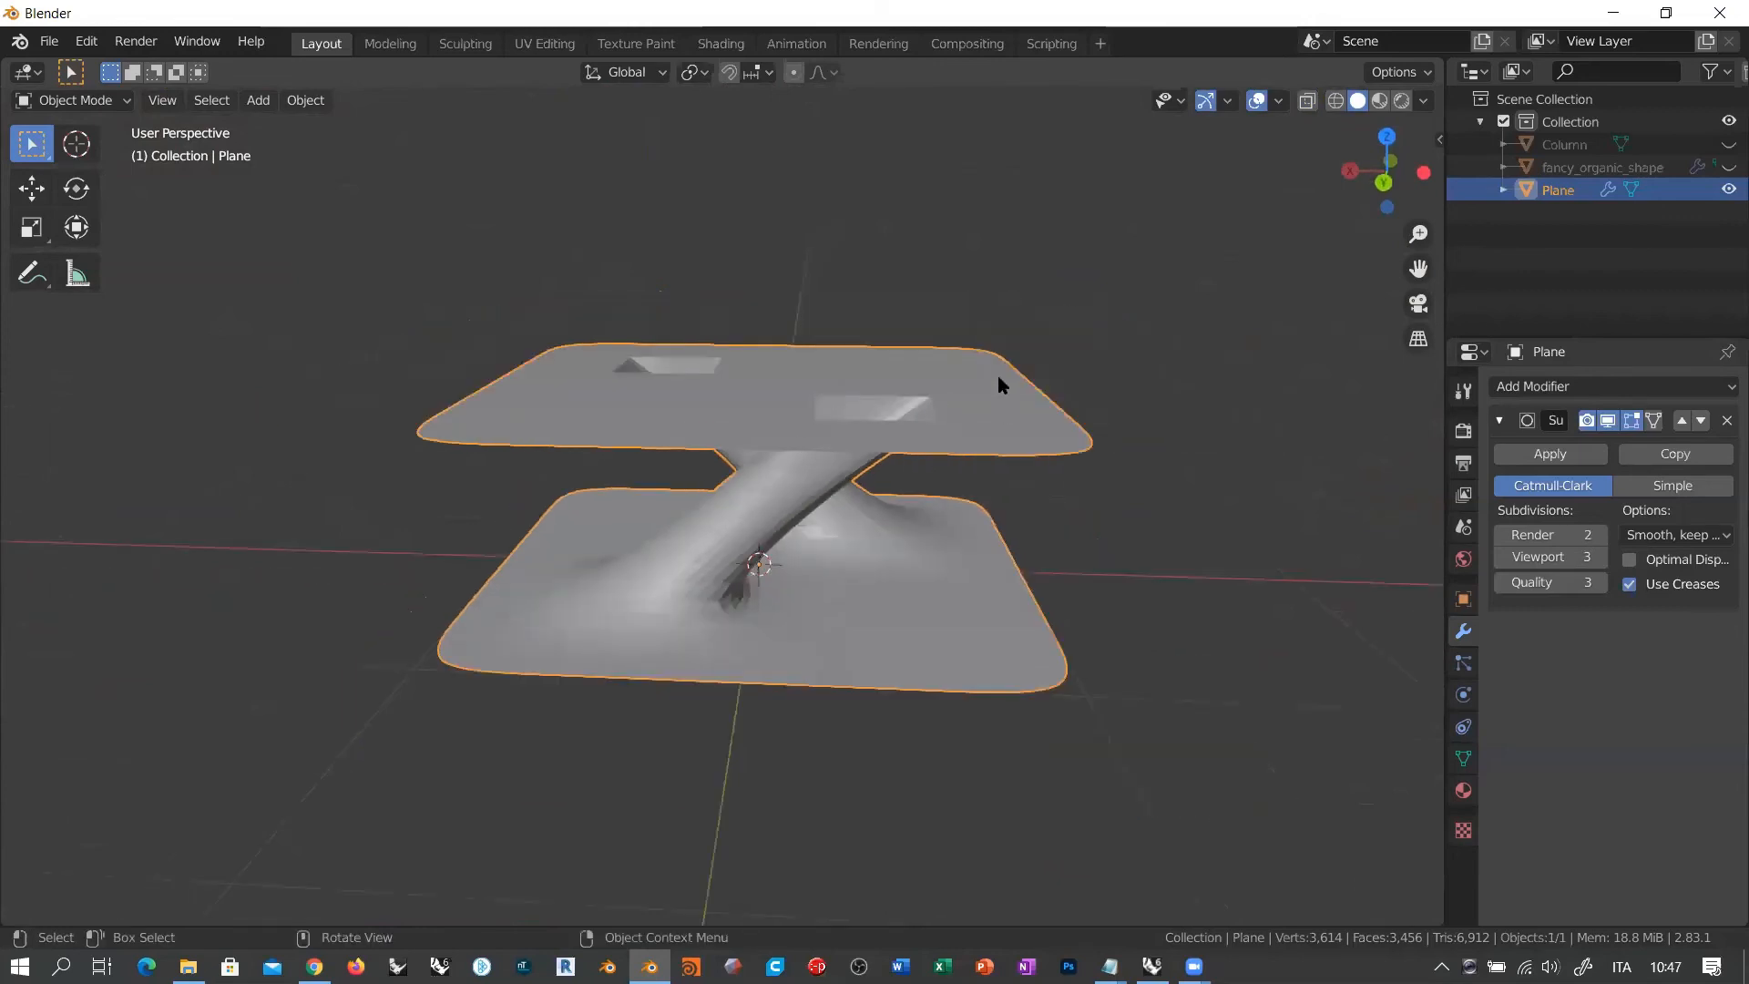
pyautogui.moveTo(902, 519); pyautogui.dragTo(914, 609, button='middle')
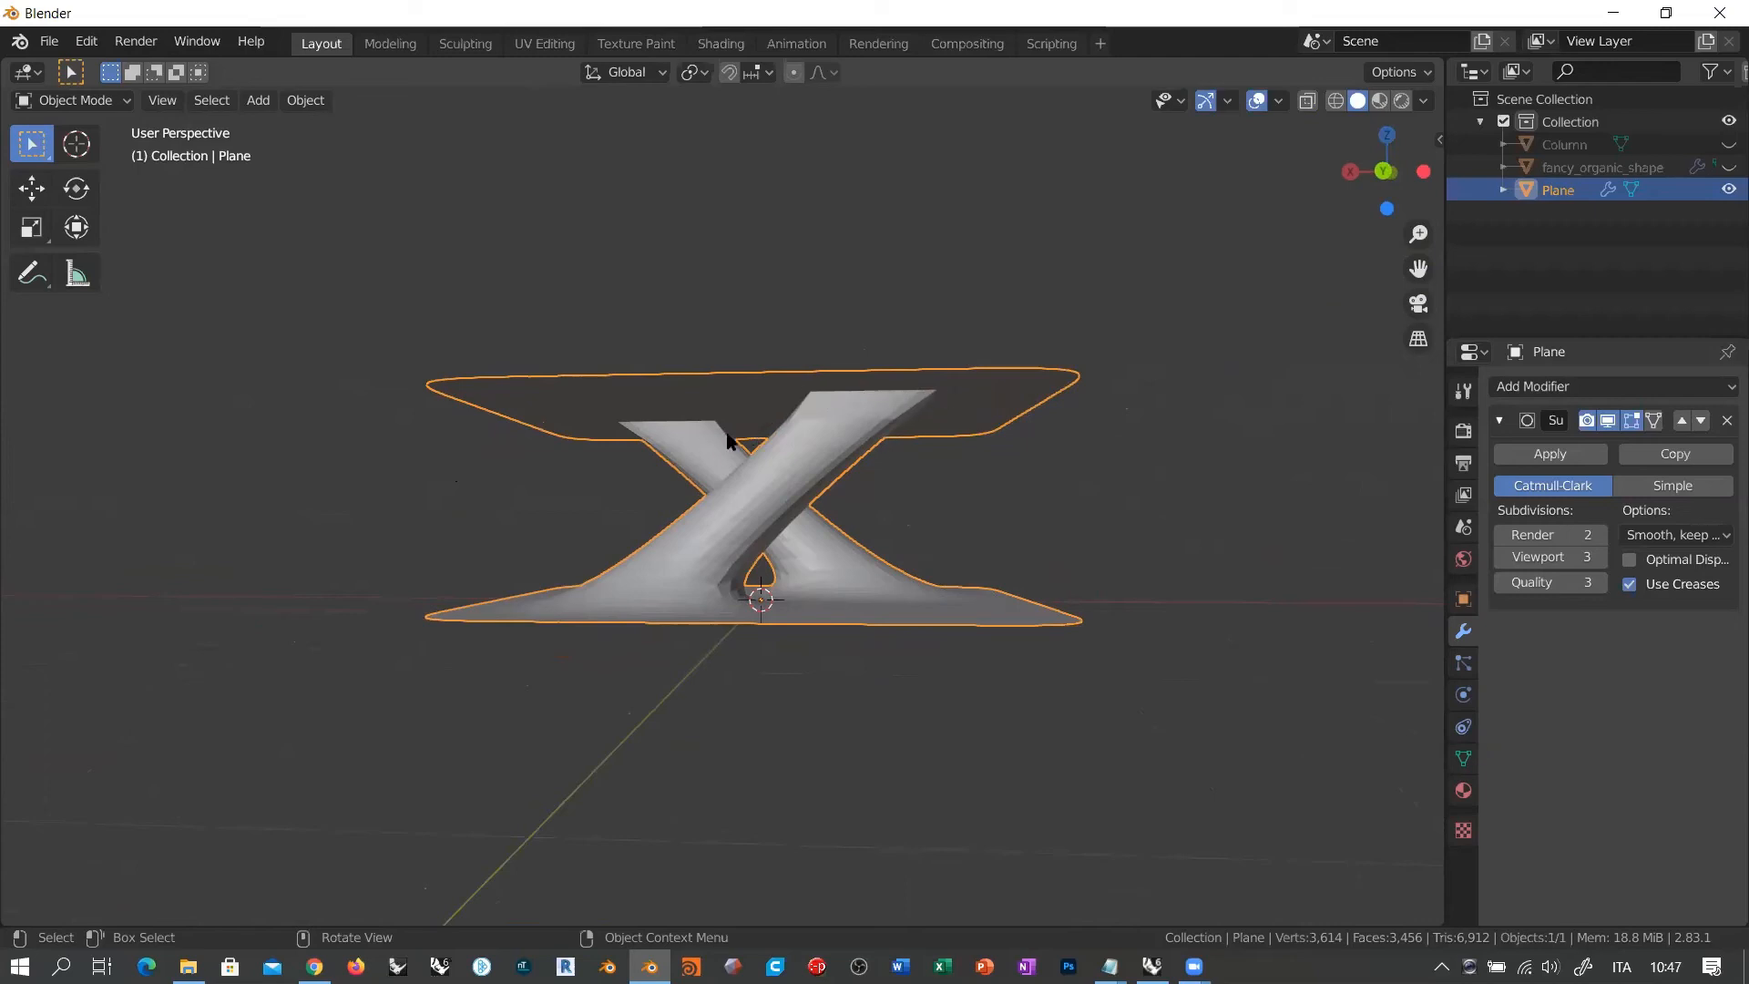
pyautogui.moveTo(727, 441); pyautogui.dragTo(807, 521, button='middle')
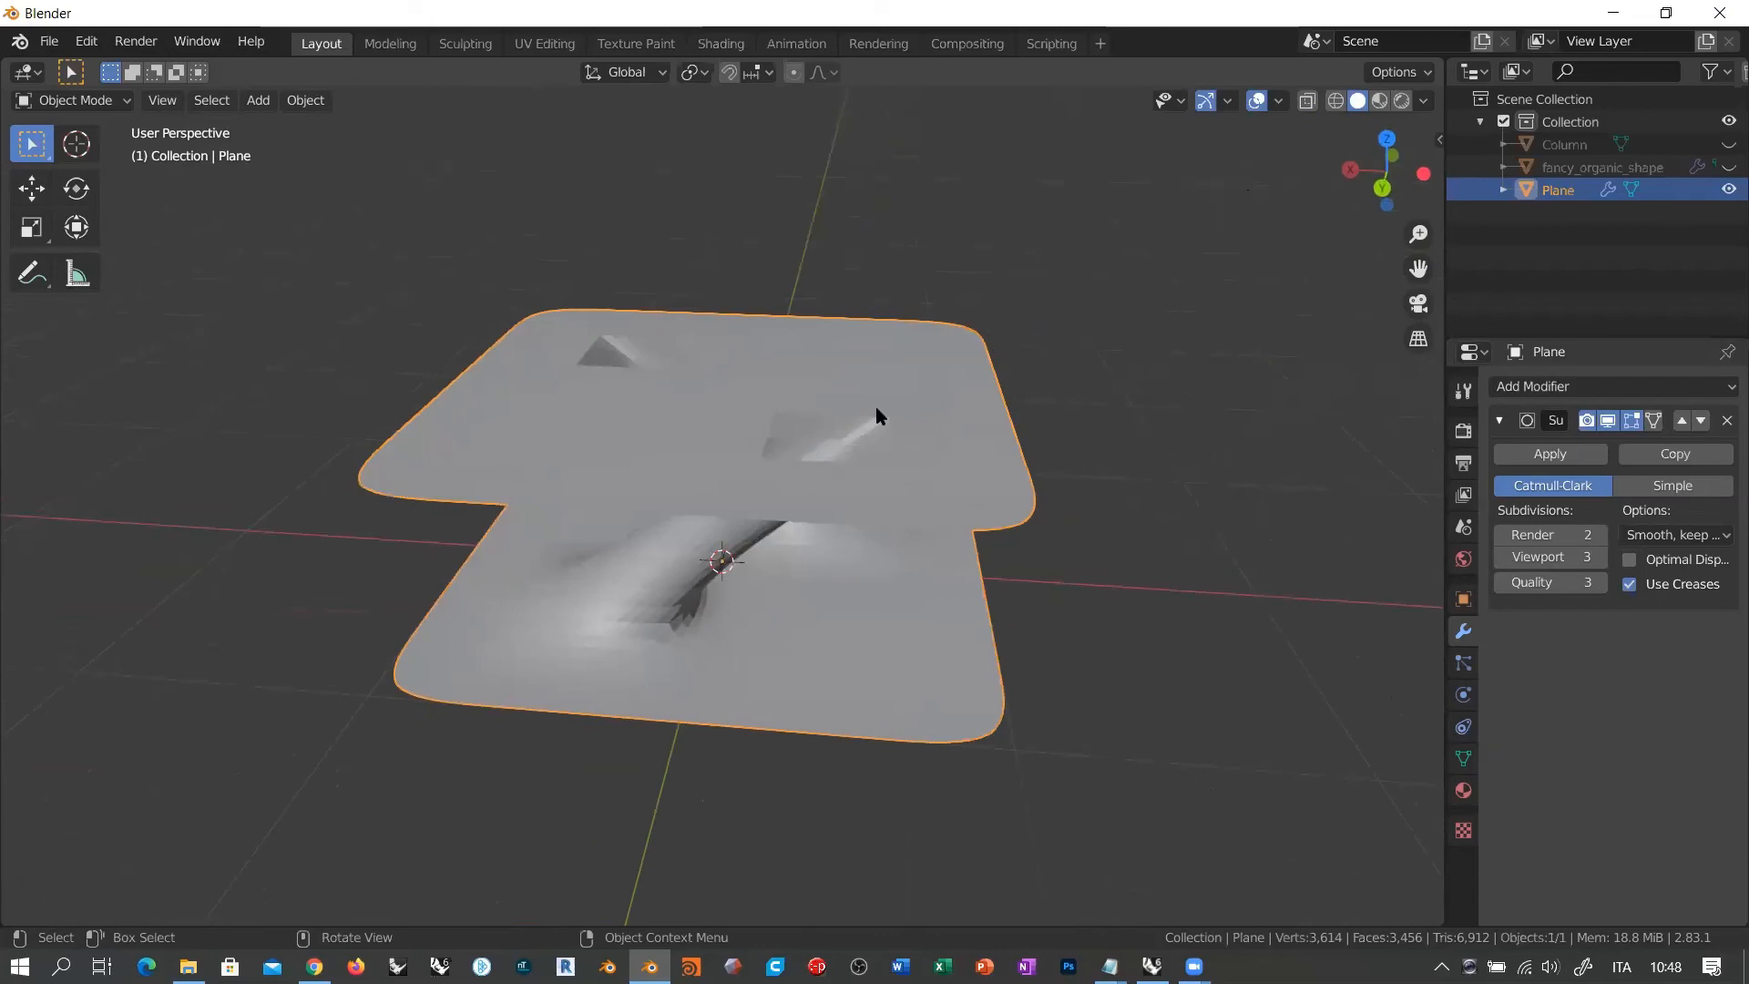
pyautogui.moveTo(879, 416); pyautogui.dragTo(735, 515, button='middle')
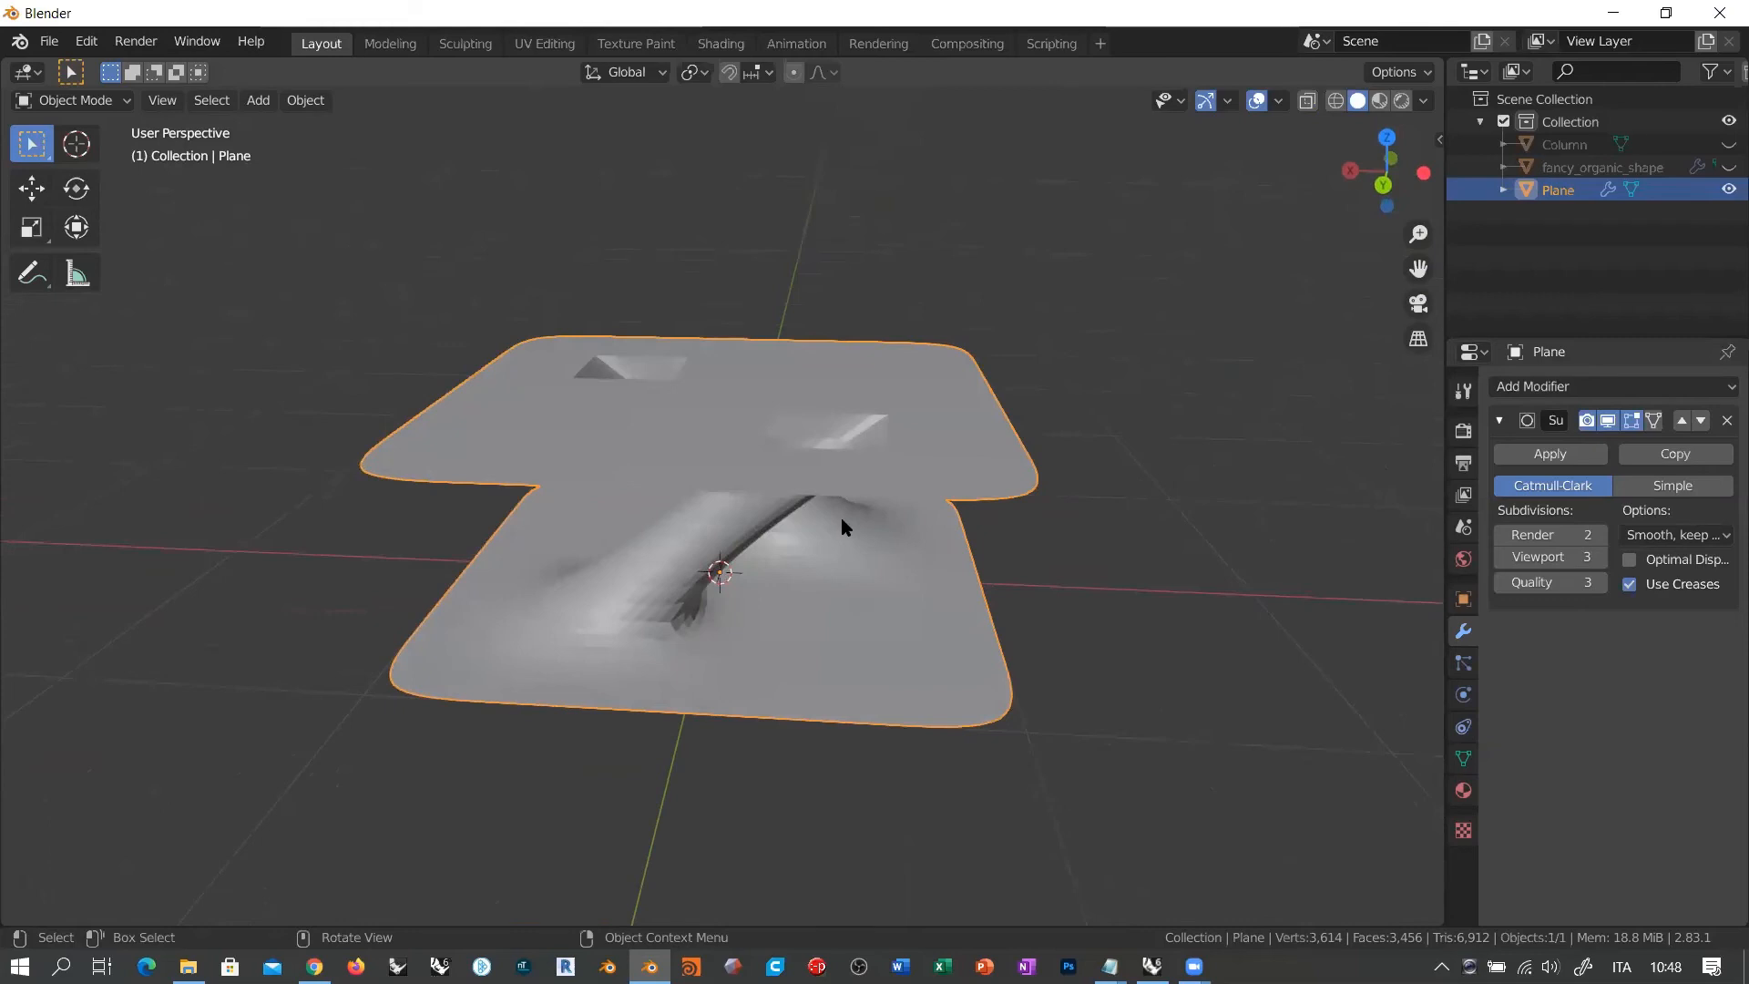
pyautogui.moveTo(785, 554); pyautogui.dragTo(635, 510, button='middle')
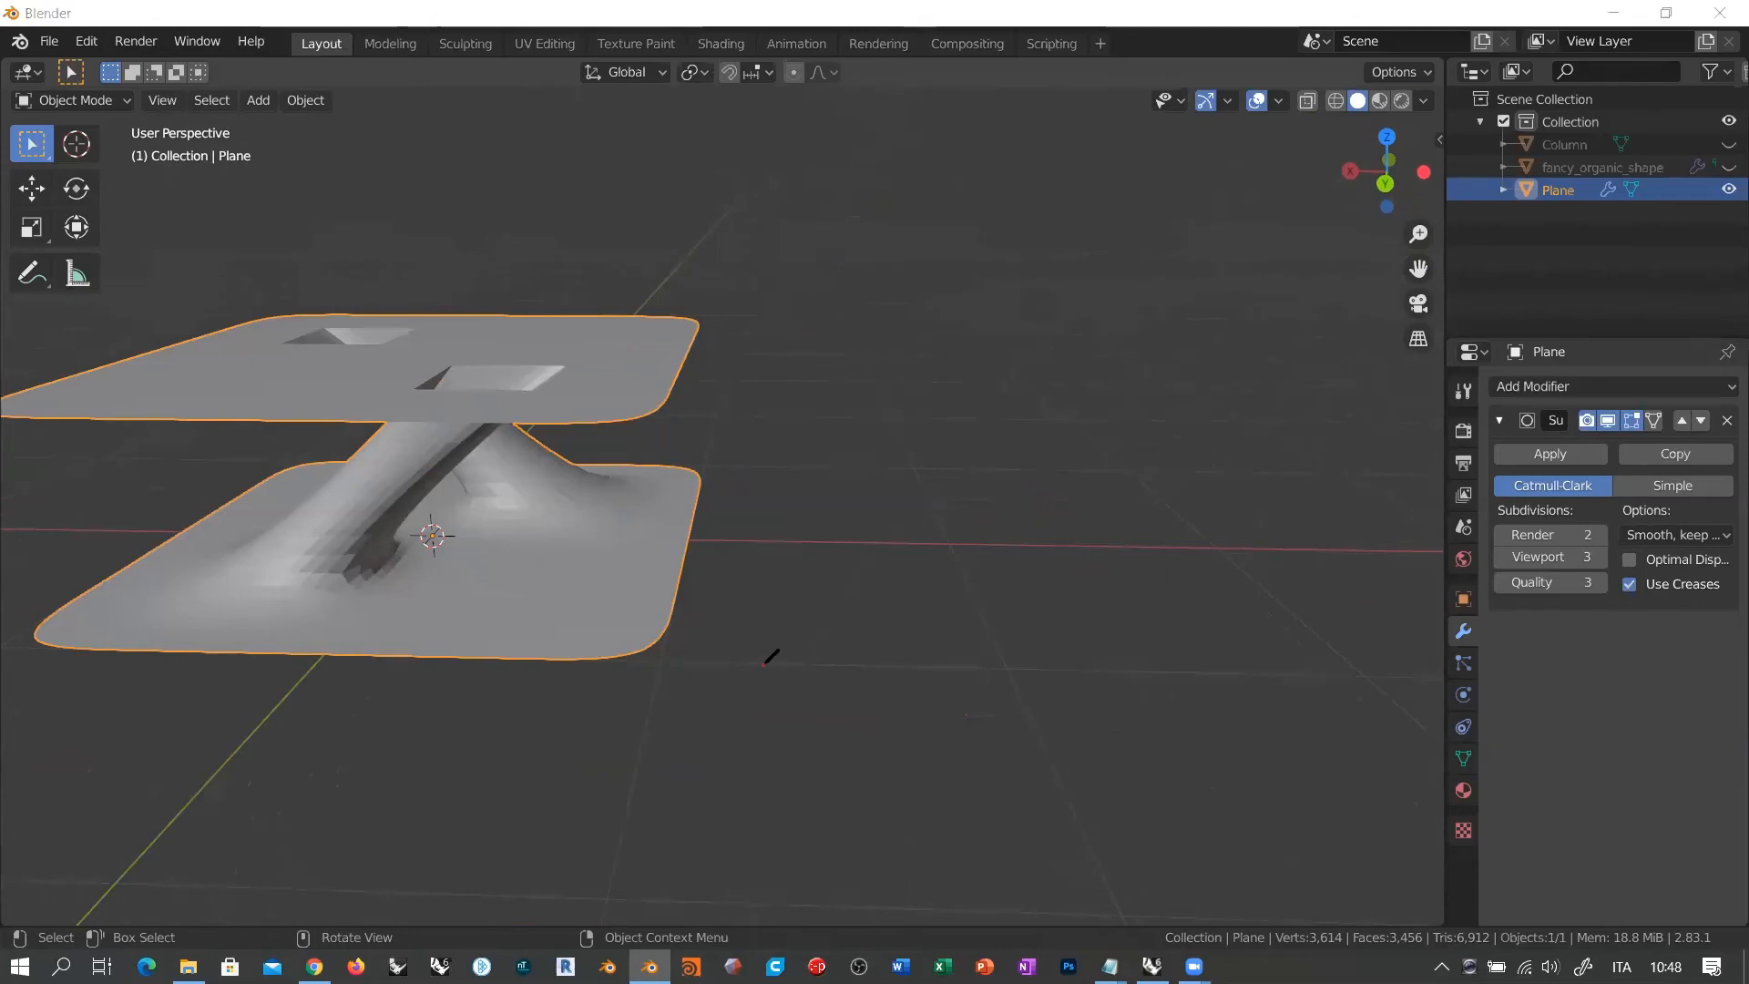
pyautogui.moveTo(763, 666); pyautogui.dragTo(858, 573)
pyautogui.moveTo(781, 673)
pyautogui.mouseDown()
pyautogui.moveTo(1099, 680)
pyautogui.moveTo(1146, 584)
pyautogui.mouseUp()
pyautogui.moveTo(851, 572); pyautogui.dragTo(1145, 583)
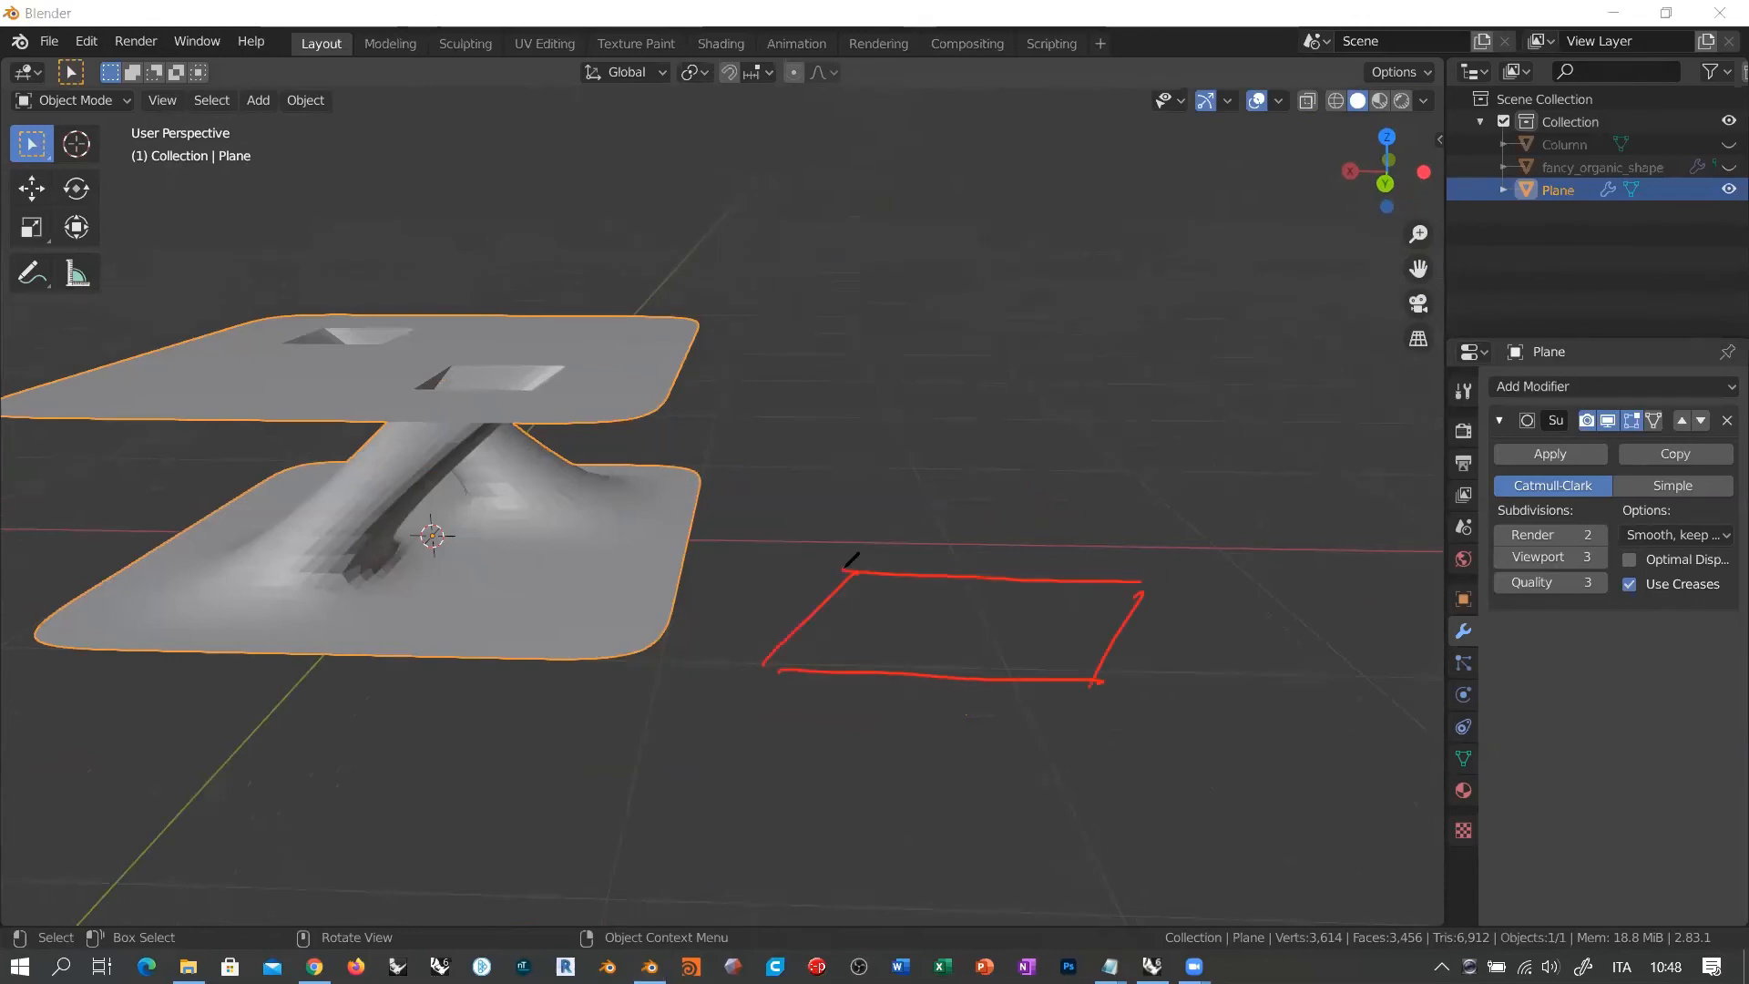
pyautogui.moveTo(760, 670); pyautogui.dragTo(787, 671)
pyautogui.moveTo(791, 592); pyautogui.dragTo(766, 547)
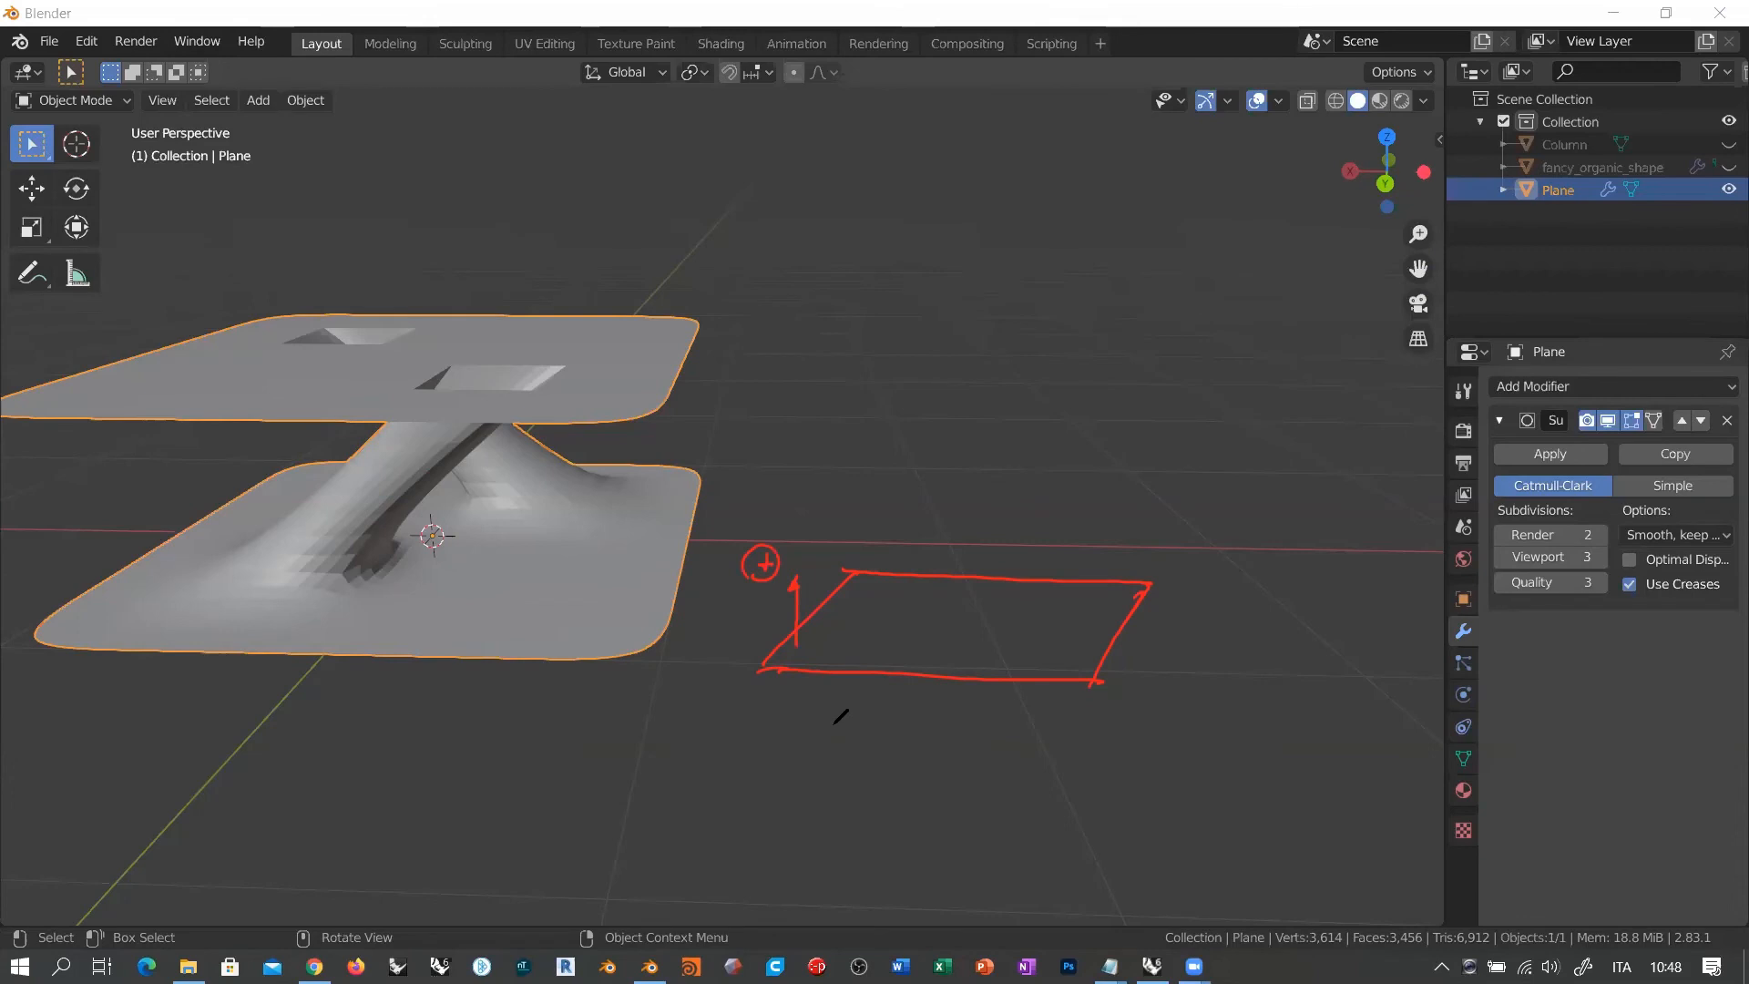
pyautogui.moveTo(1189, 612); pyautogui.dragTo(1199, 483)
pyautogui.moveTo(1203, 419); pyautogui.dragTo(1196, 311)
pyautogui.moveTo(837, 239); pyautogui.dragTo(748, 328)
pyautogui.moveTo(736, 330)
pyautogui.mouseDown()
pyautogui.moveTo(1166, 343)
pyautogui.moveTo(1190, 252)
pyautogui.mouseUp()
pyautogui.moveTo(862, 221); pyautogui.dragTo(1132, 231)
pyautogui.moveTo(1172, 264); pyautogui.dragTo(1159, 278)
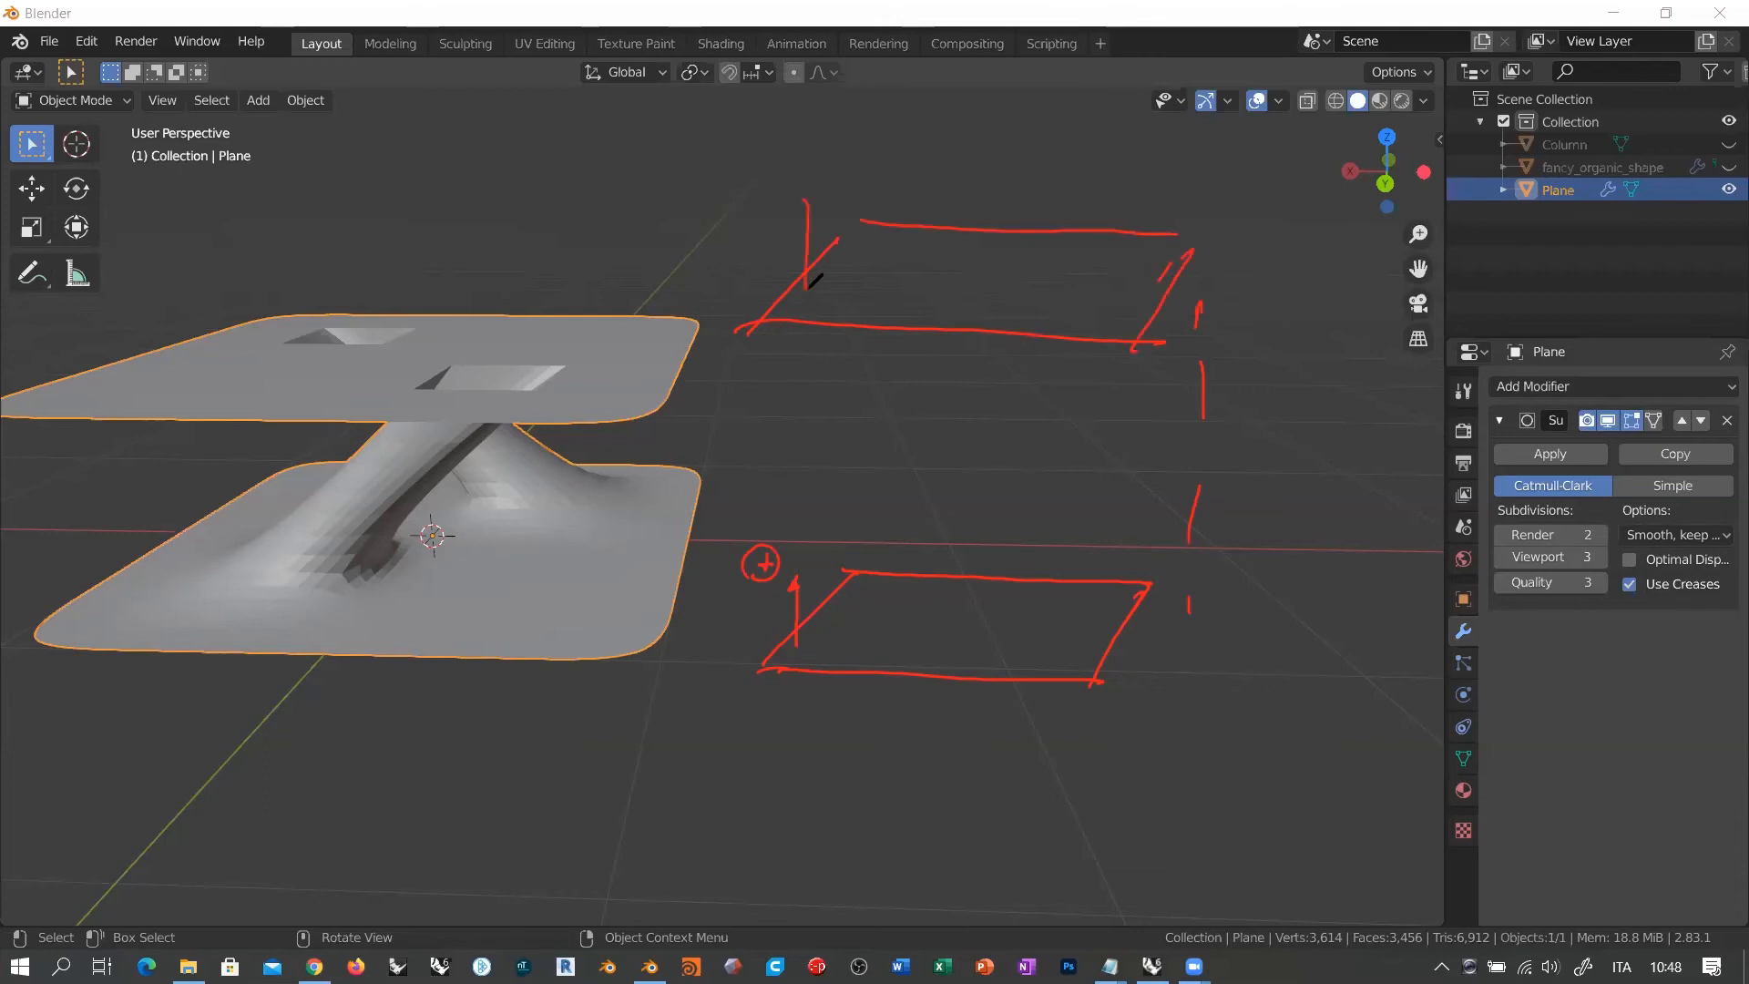
pyautogui.moveTo(798, 205); pyautogui.dragTo(772, 171)
pyautogui.moveTo(765, 149); pyautogui.dragTo(753, 187)
pyautogui.moveTo(111, 599)
pyautogui.mouseDown()
pyautogui.moveTo(241, 560)
pyautogui.moveTo(376, 441)
pyautogui.mouseUp()
pyautogui.moveTo(371, 590); pyautogui.dragTo(455, 437)
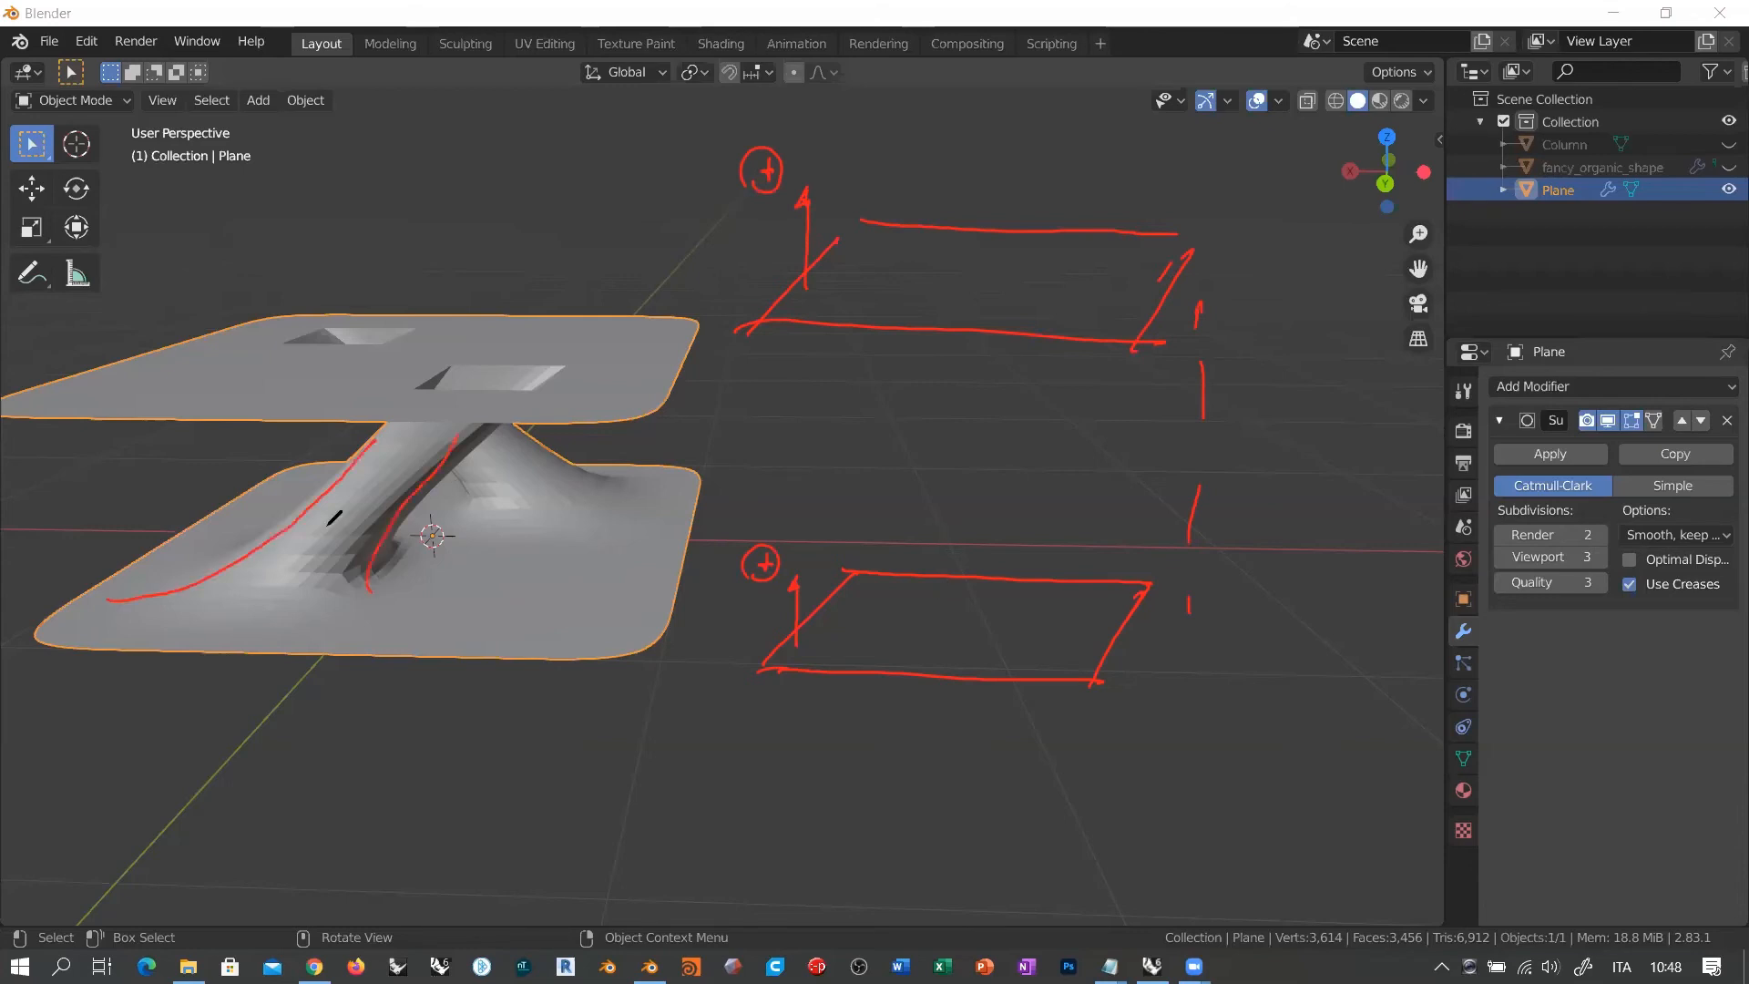
pyautogui.moveTo(860, 625); pyautogui.dragTo(1022, 293)
pyautogui.moveTo(876, 629)
pyautogui.mouseDown()
pyautogui.moveTo(962, 630)
pyautogui.moveTo(1090, 297)
pyautogui.moveTo(1070, 298)
pyautogui.mouseUp()
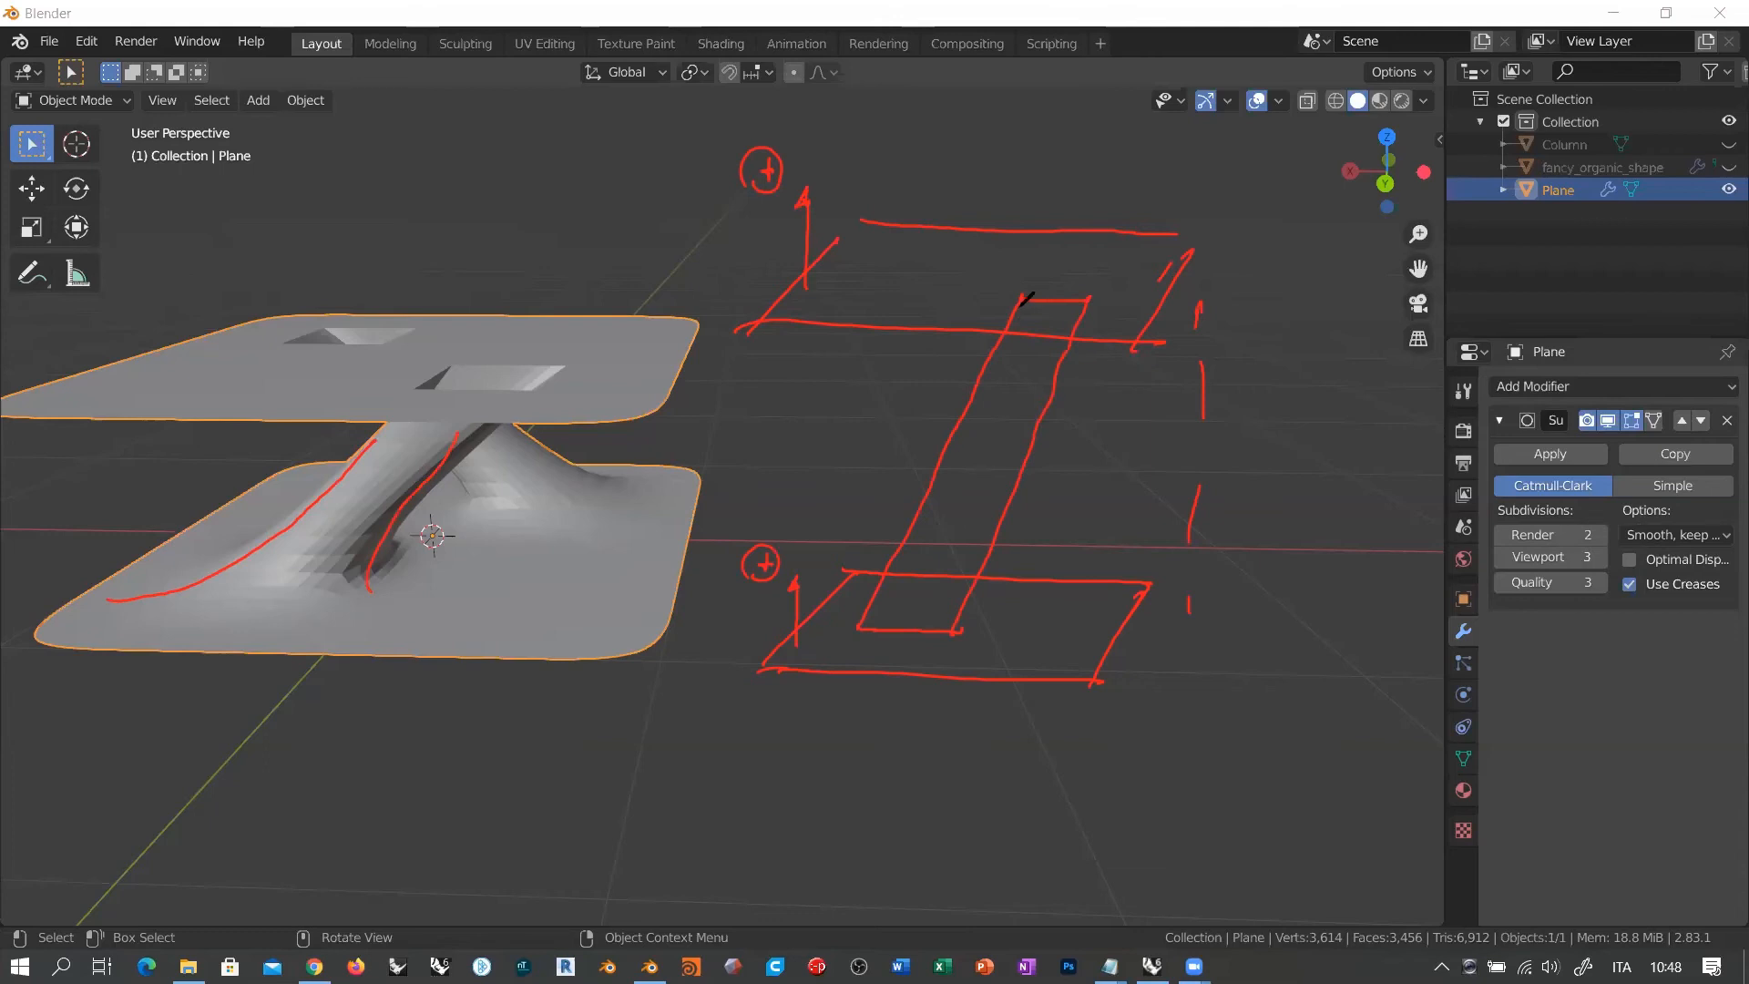
pyautogui.moveTo(1024, 298)
pyautogui.mouseDown()
pyautogui.moveTo(1090, 298)
pyautogui.moveTo(957, 622)
pyautogui.mouseUp()
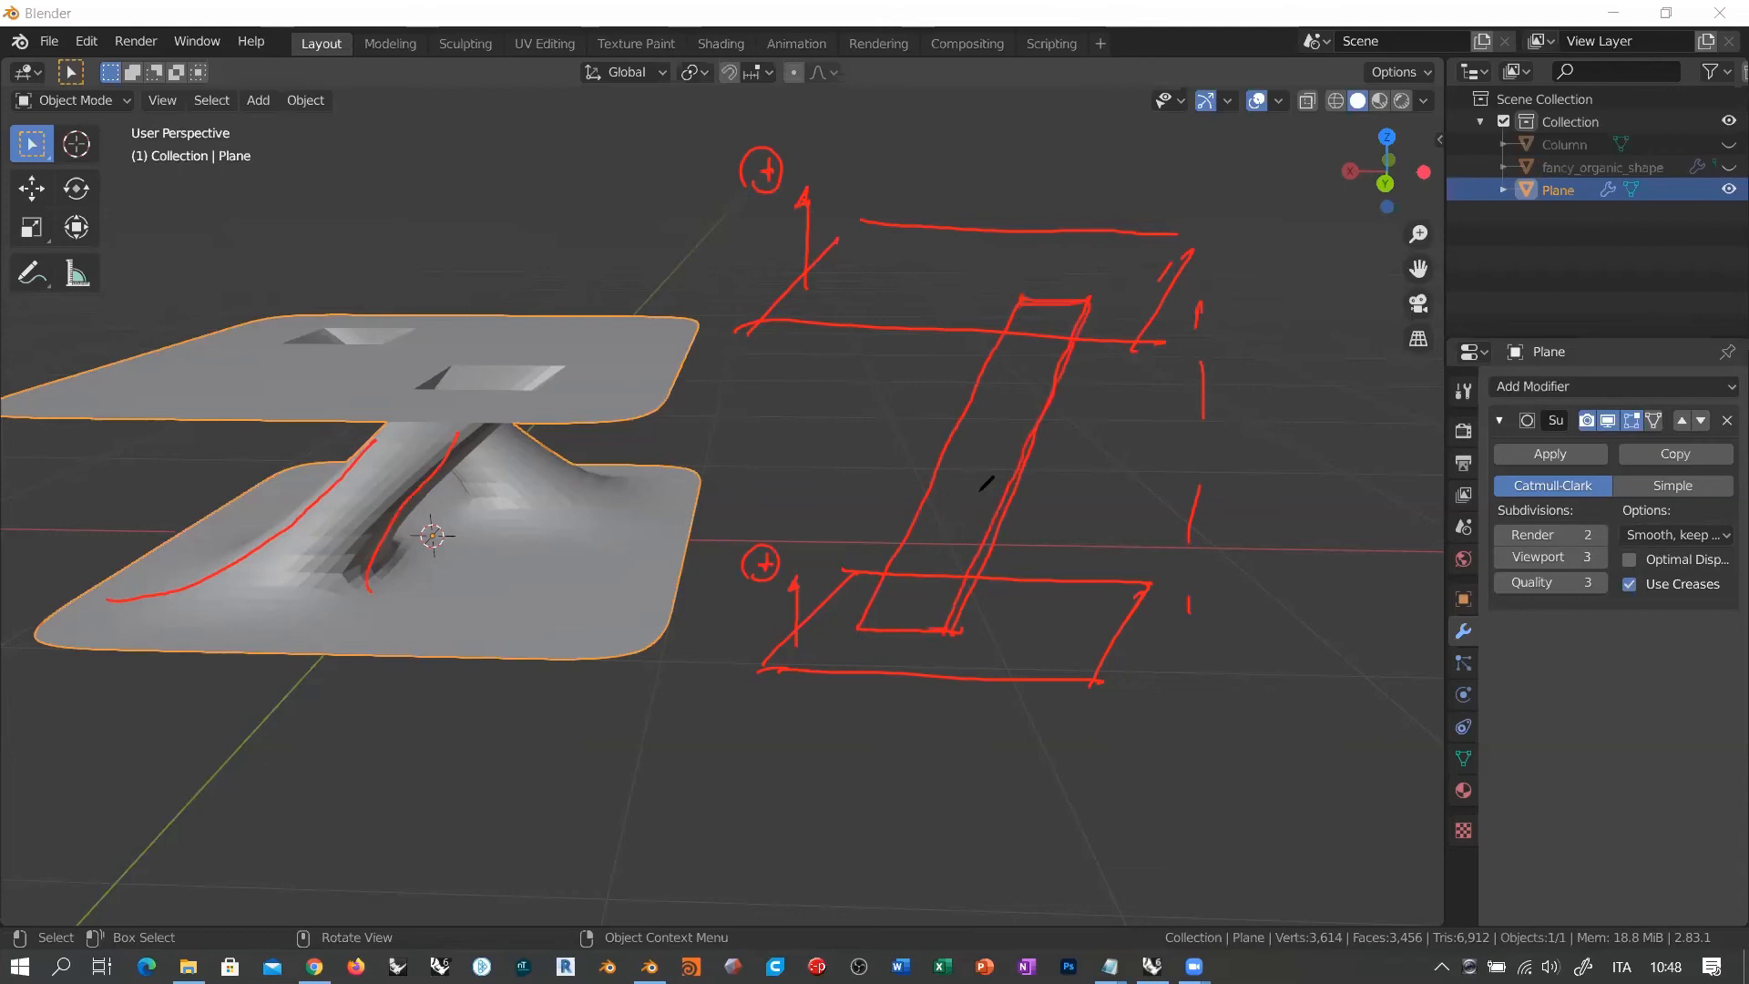
pyautogui.moveTo(969, 487)
pyautogui.mouseDown()
pyautogui.moveTo(900, 572)
pyautogui.moveTo(953, 549)
pyautogui.mouseUp()
pyautogui.moveTo(852, 645)
pyautogui.mouseDown()
pyautogui.moveTo(853, 662)
pyautogui.moveTo(849, 640)
pyautogui.mouseUp()
pyautogui.moveTo(926, 591); pyautogui.dragTo(925, 622)
pyautogui.moveTo(926, 595); pyautogui.dragTo(927, 617)
pyautogui.moveTo(916, 607); pyautogui.dragTo(938, 606)
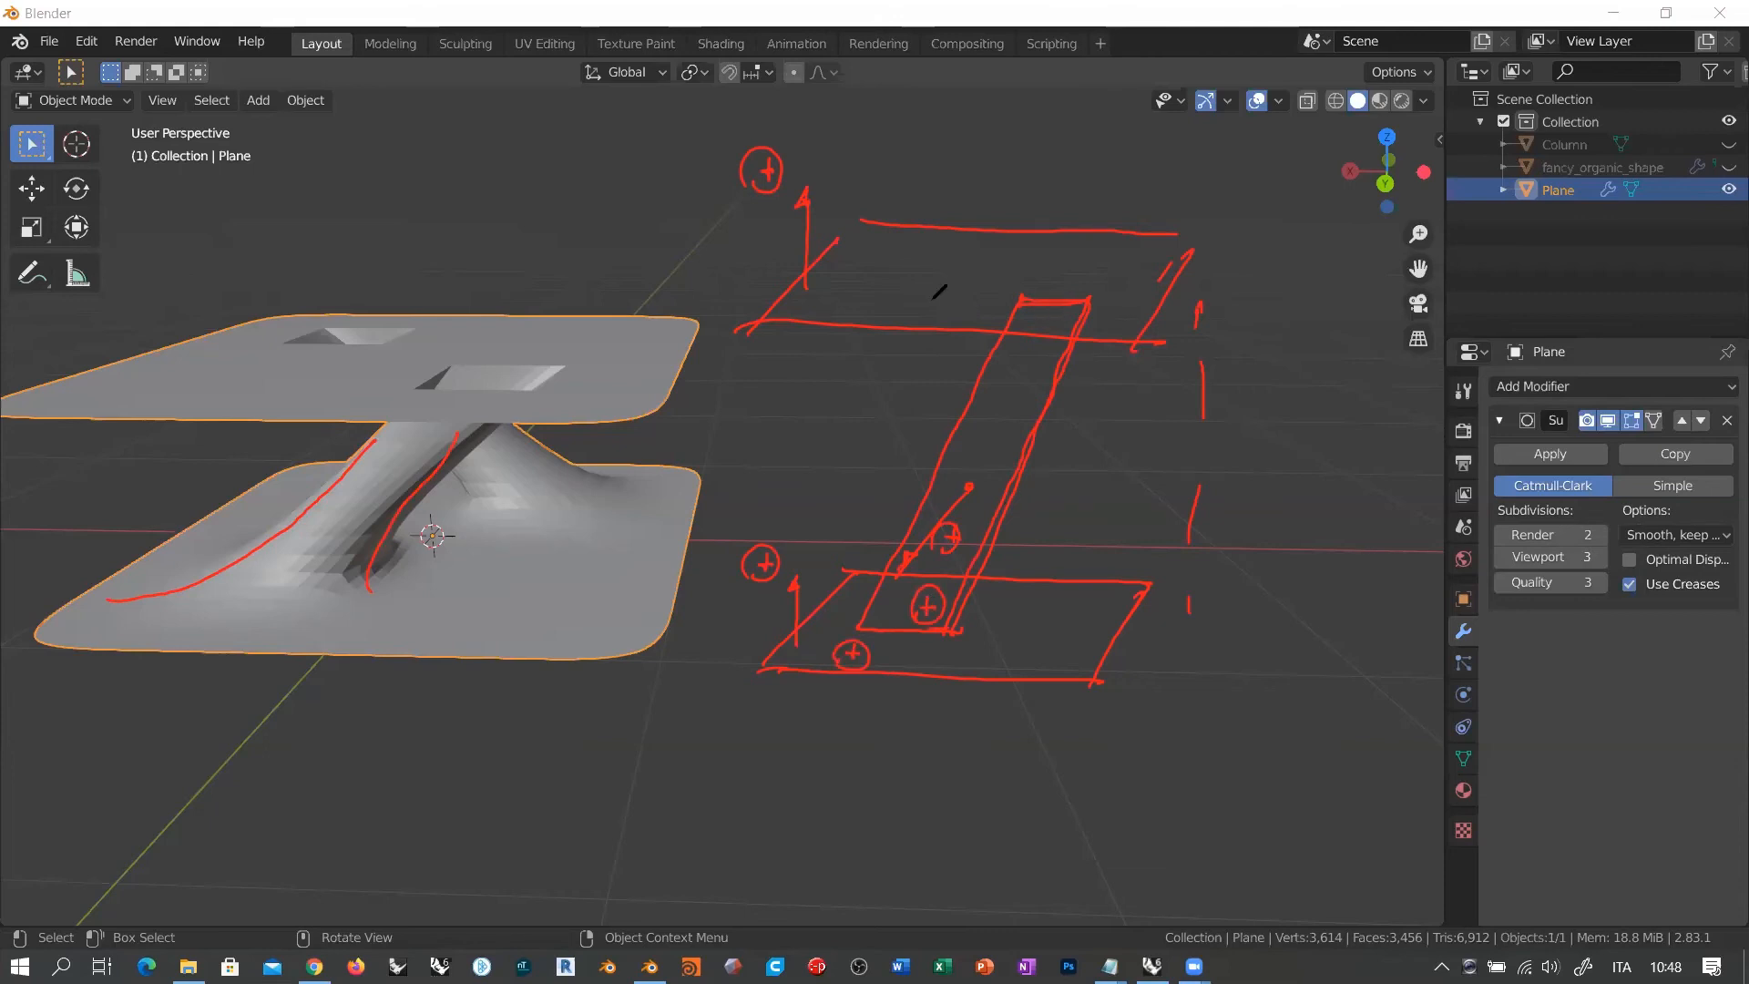
pyautogui.moveTo(910, 361); pyautogui.dragTo(941, 367)
pyautogui.click(778, 89)
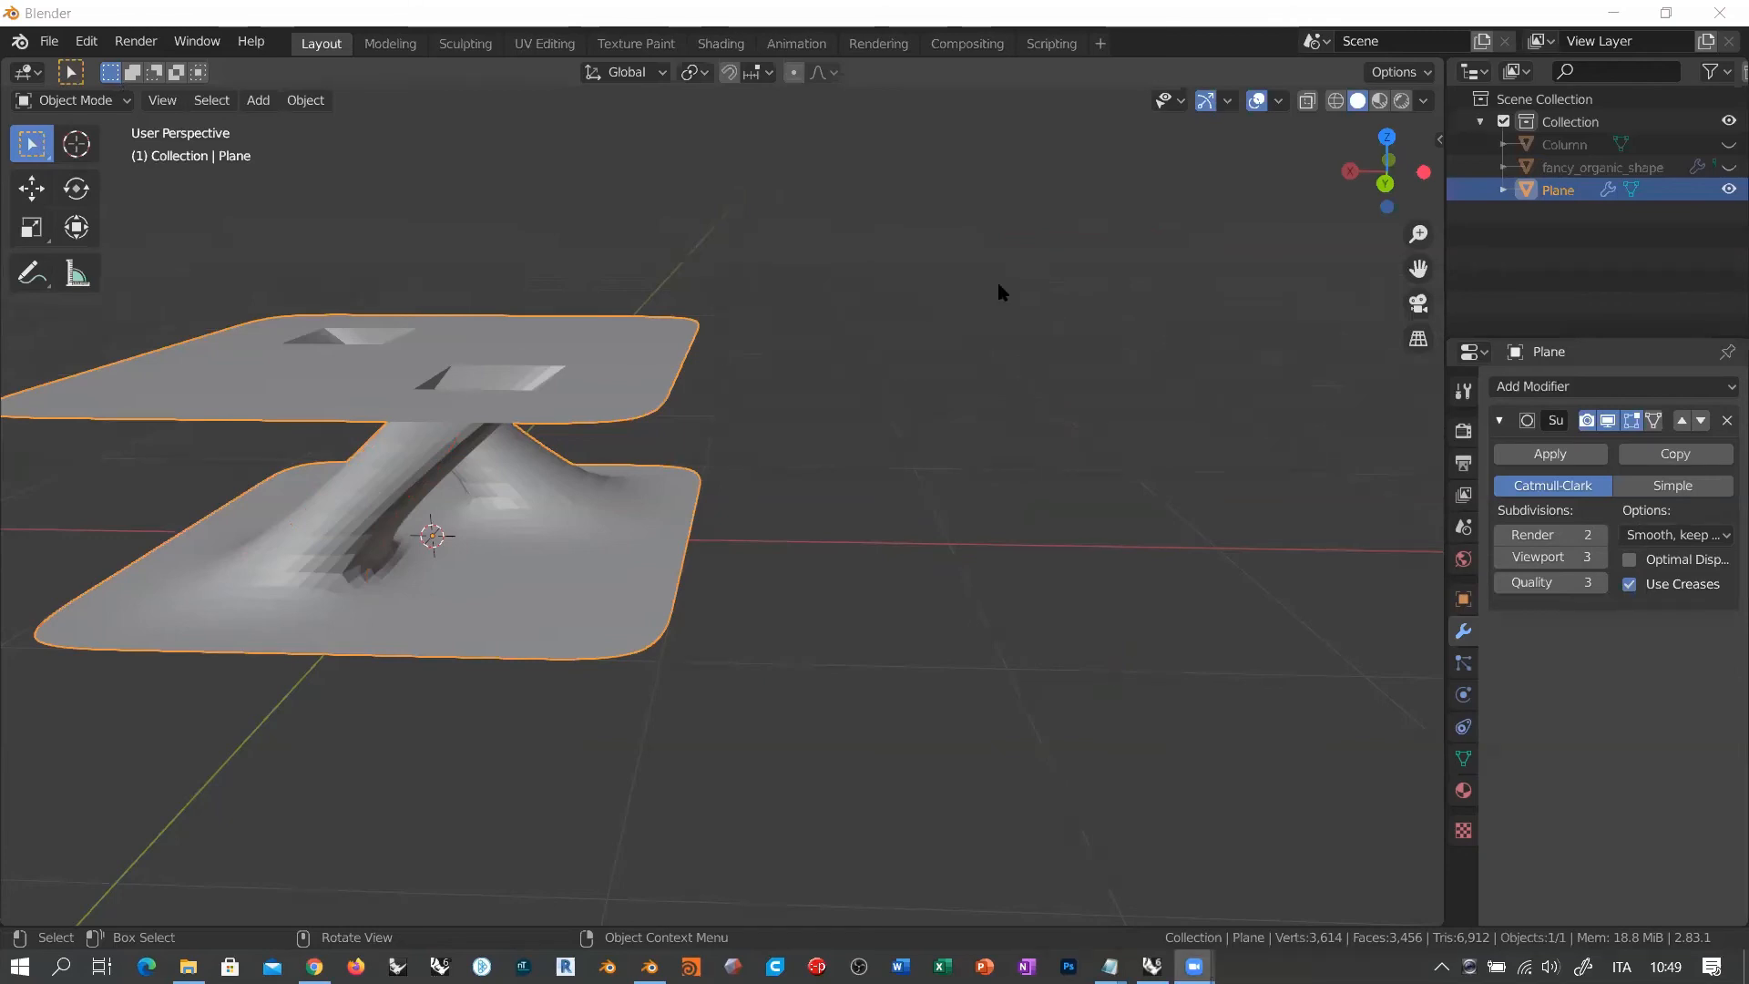
# Step: Enable the Face Orientation overlay and inspect the normals of the slabs and bridges
pyautogui.click(1279, 101)
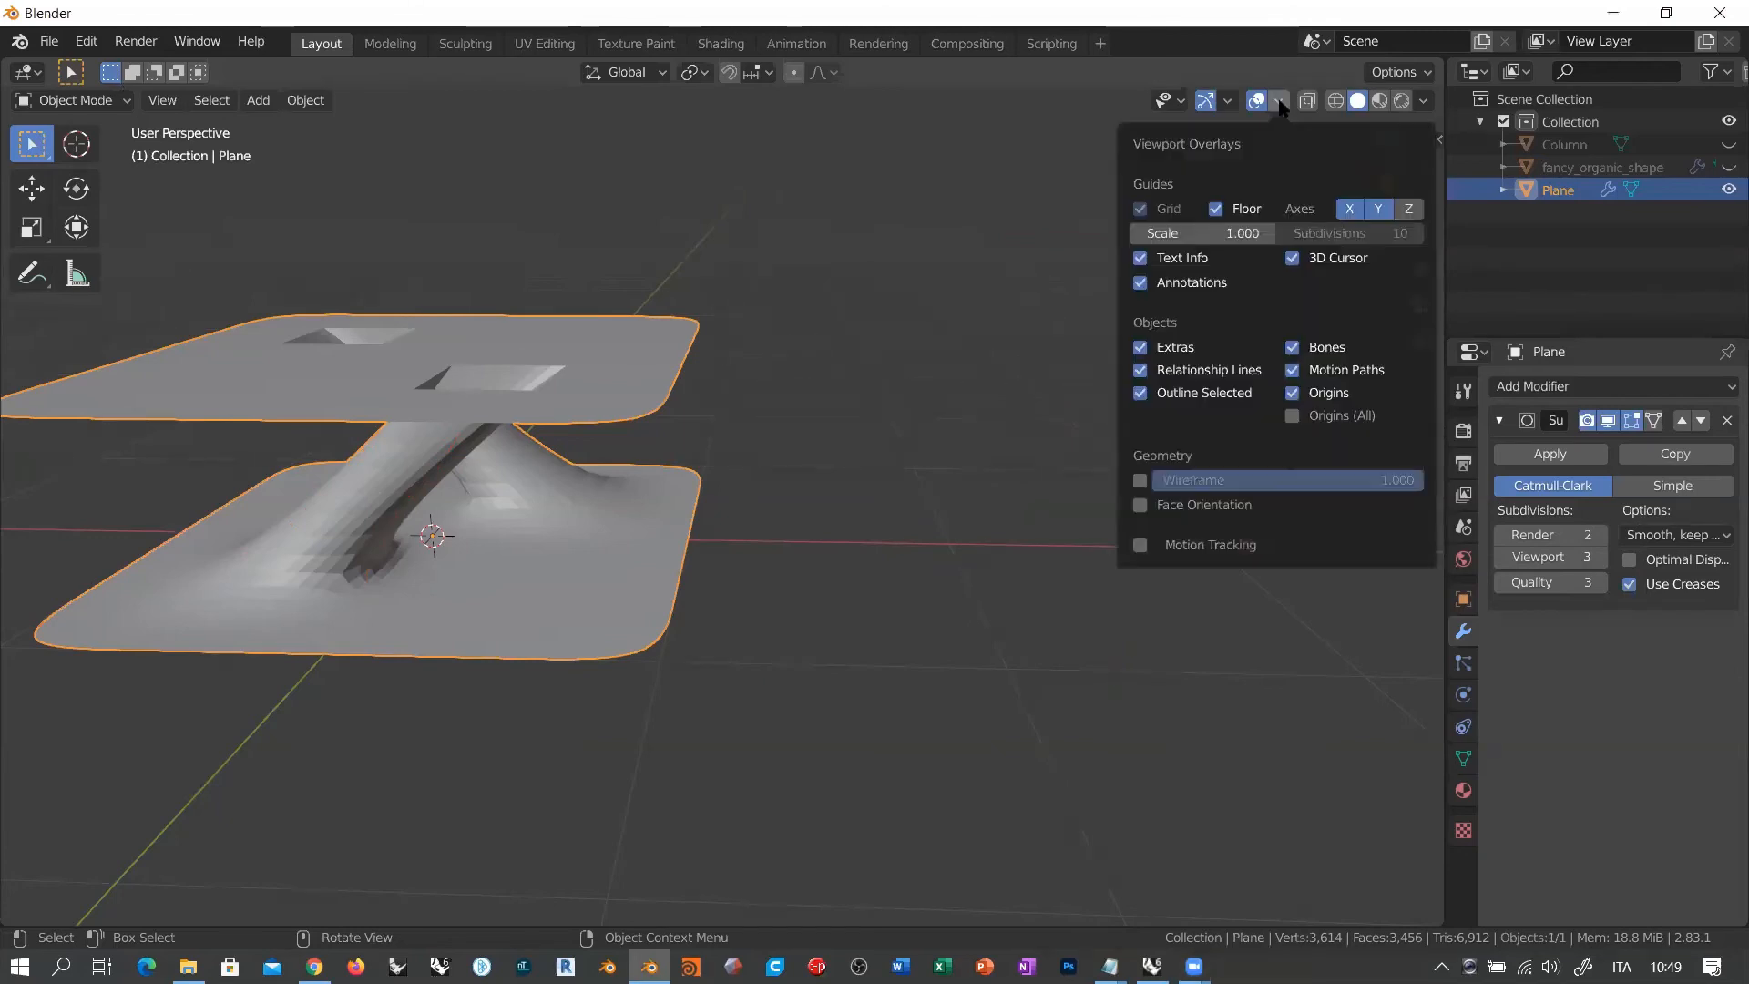
pyautogui.click(1140, 506)
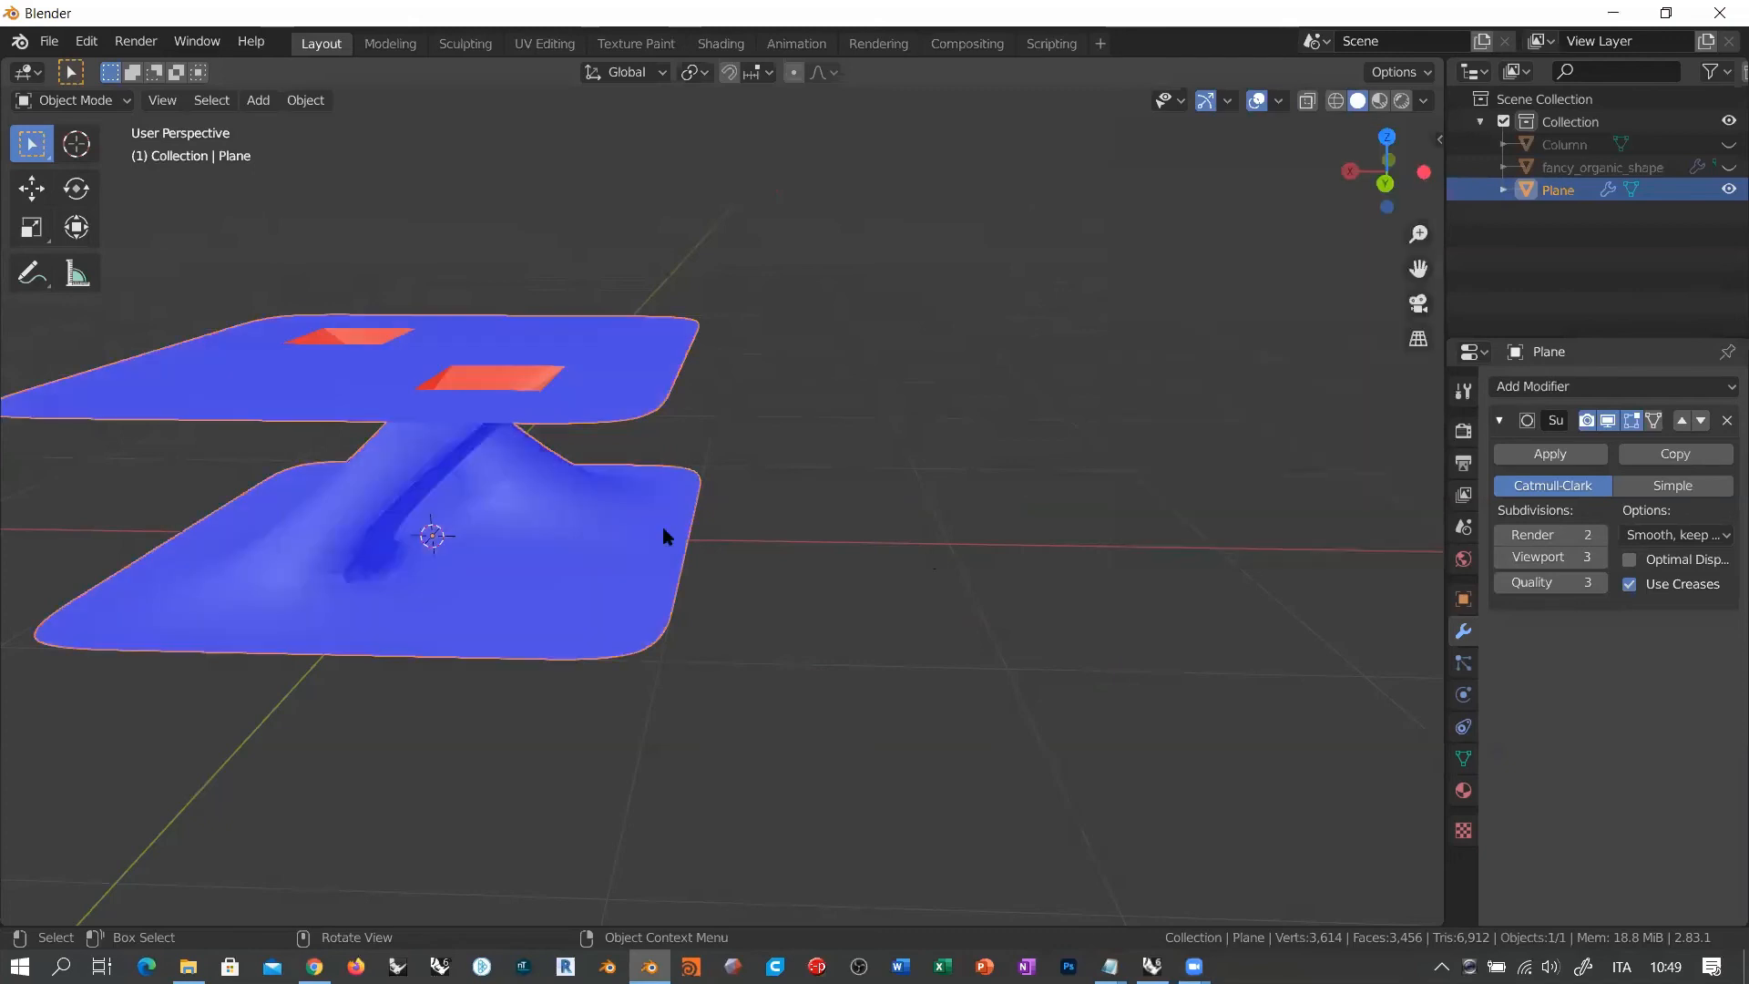
pyautogui.moveTo(576, 513); pyautogui.dragTo(519, 565, button='middle')
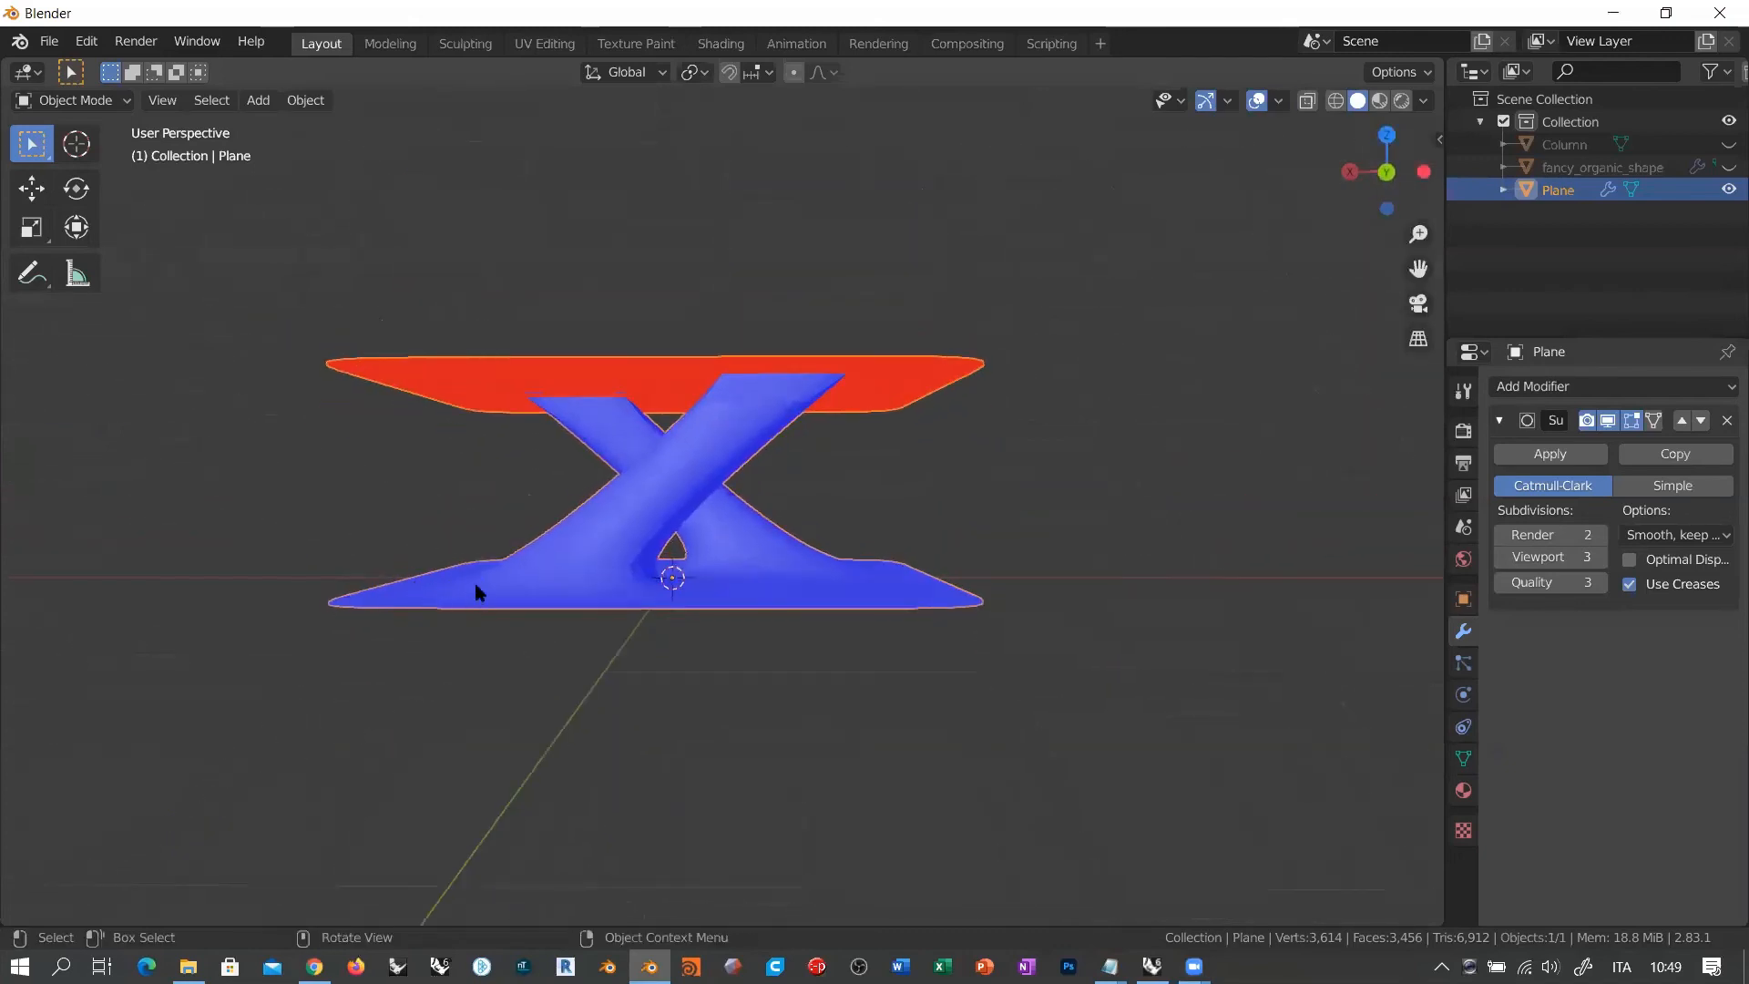
pyautogui.scroll(4, 701, 576)
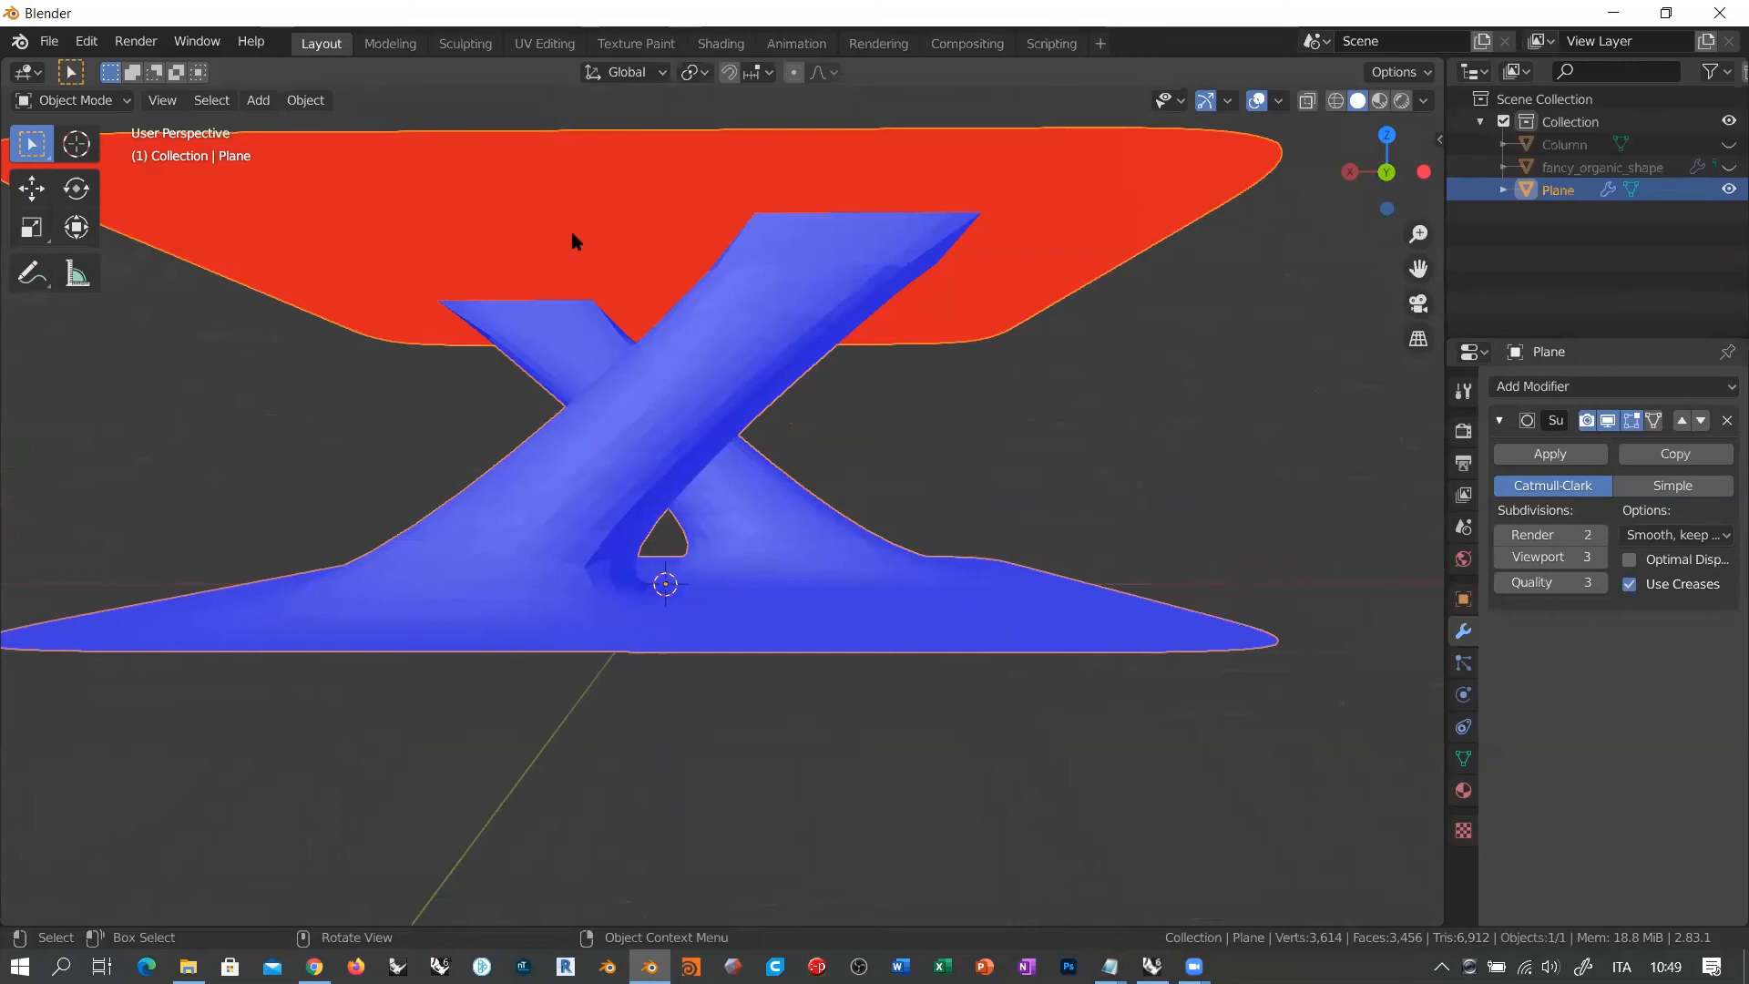
pyautogui.moveTo(1003, 422); pyautogui.dragTo(832, 392, button='middle')
pyautogui.keyDown('shift'); pyautogui.moveTo(768, 296); pyautogui.dragTo(789, 332, button='middle'); pyautogui.keyUp('shift')
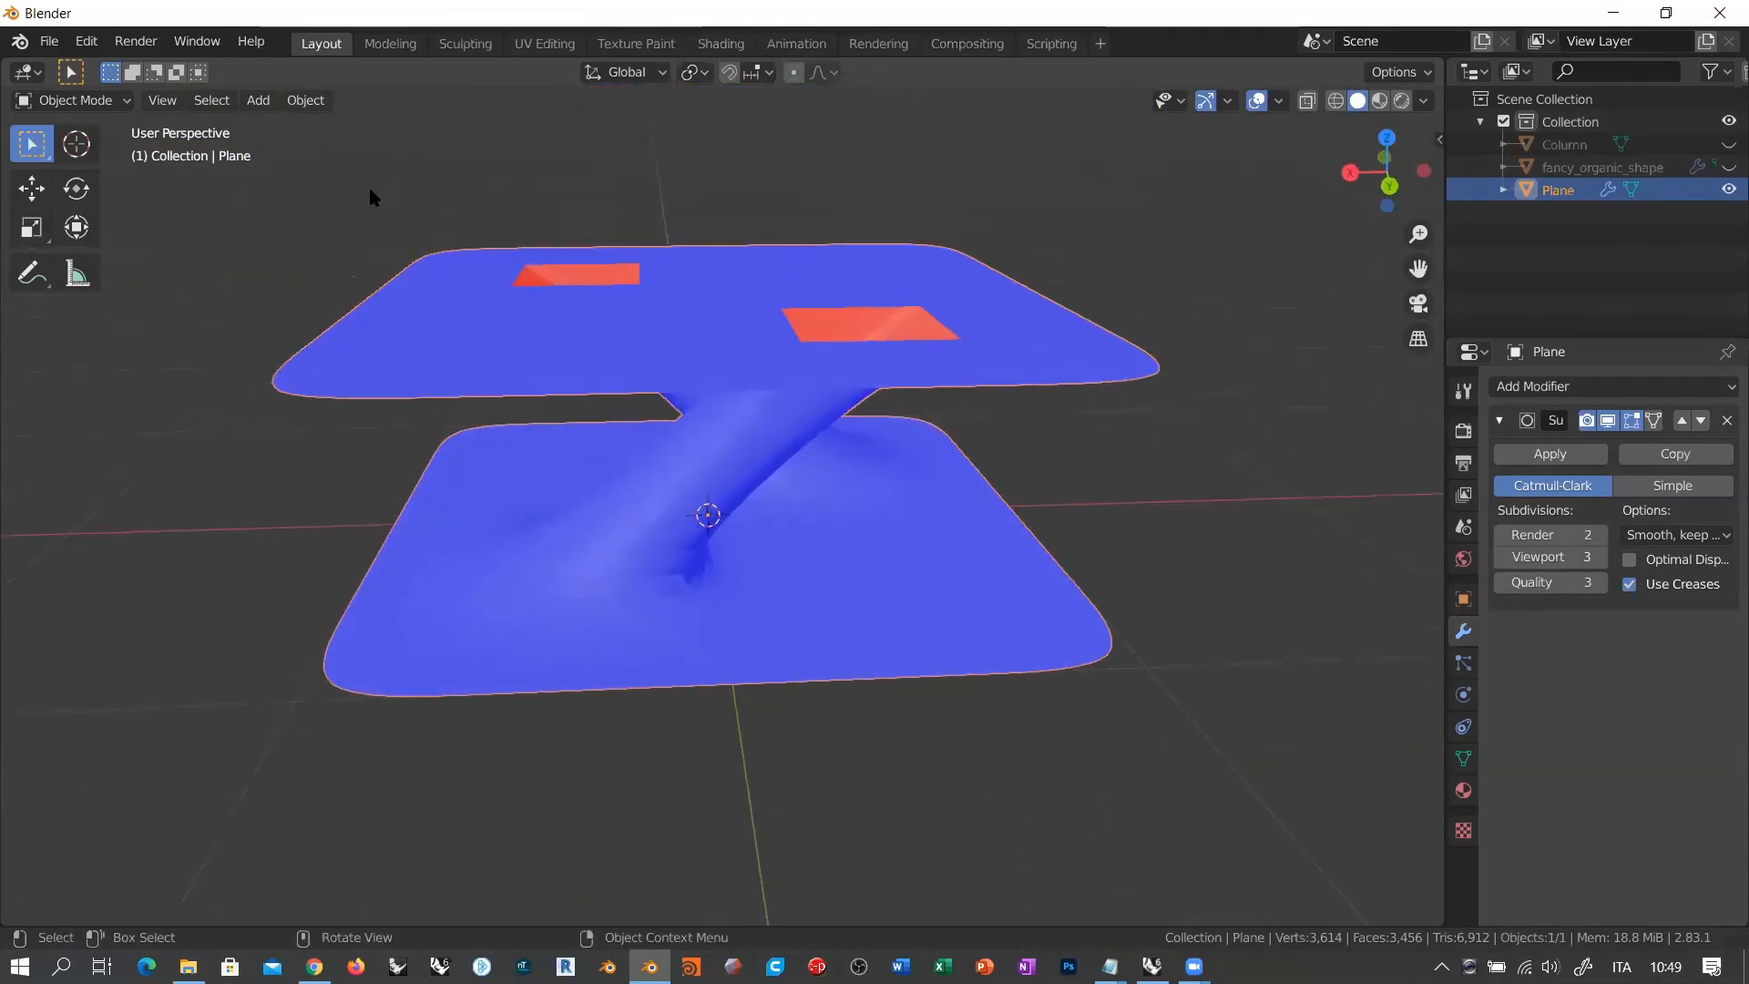
# Step: Select all faces of the plane in Edit Mode and recalculate their normals to the outside
pyautogui.click(293, 105)
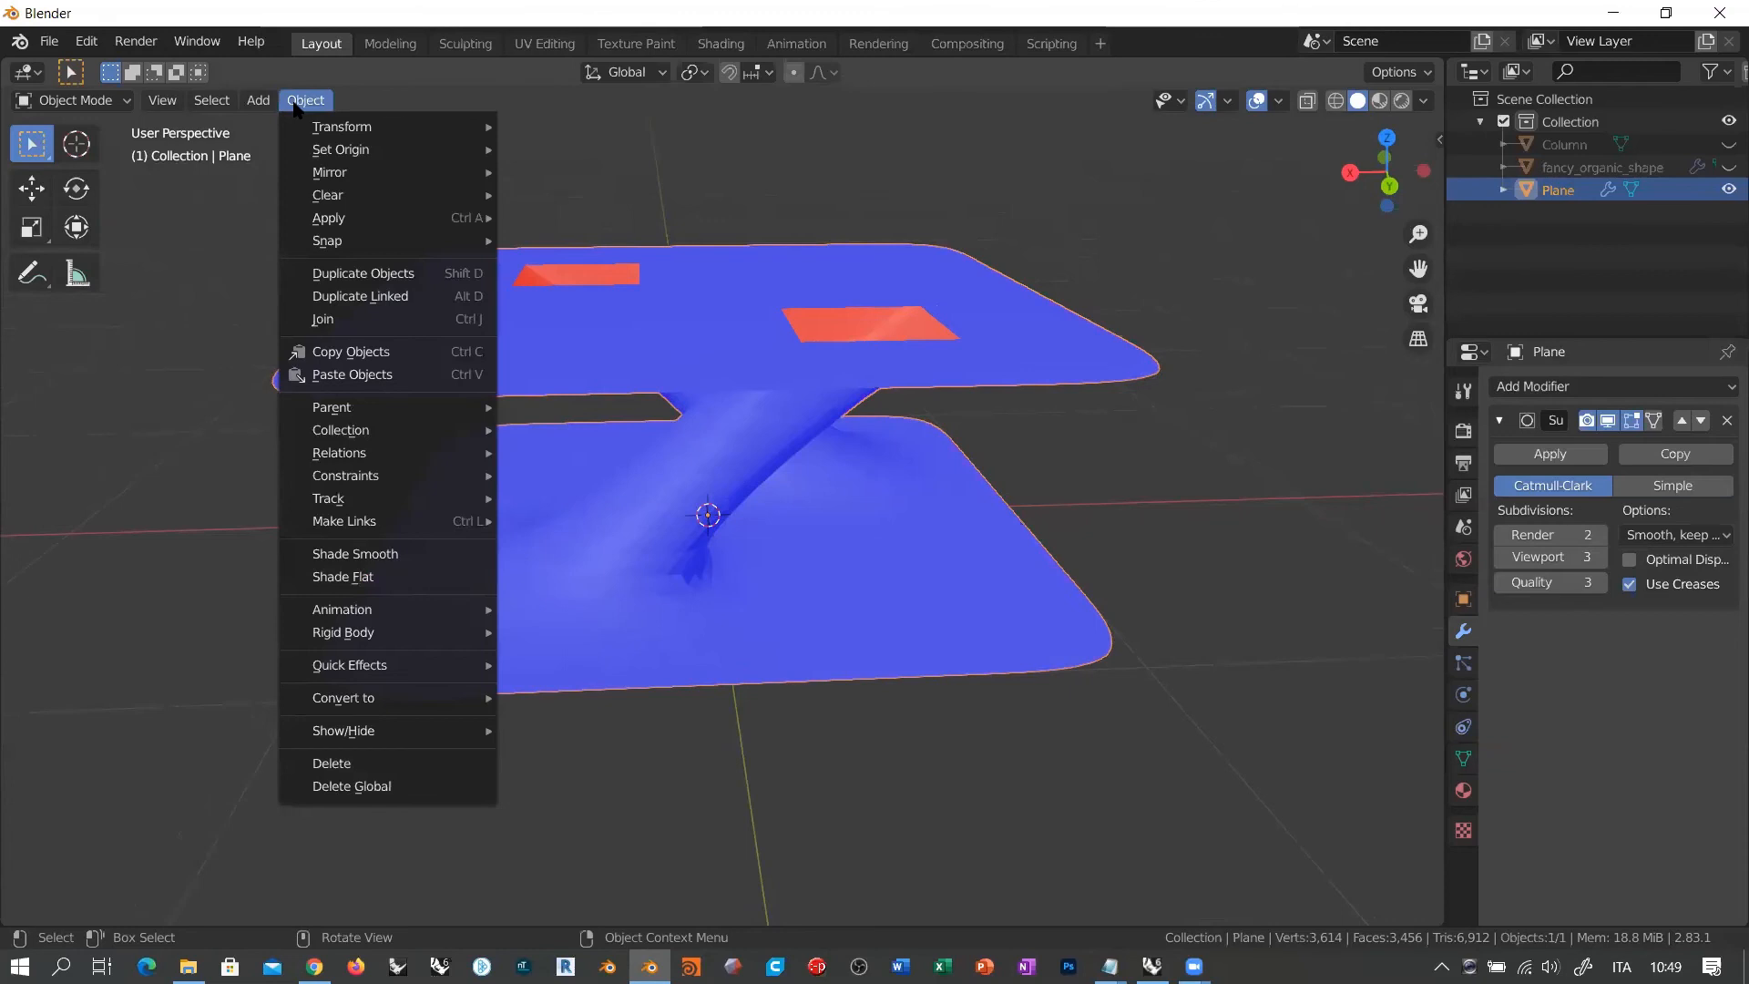
pyautogui.press('Tab')
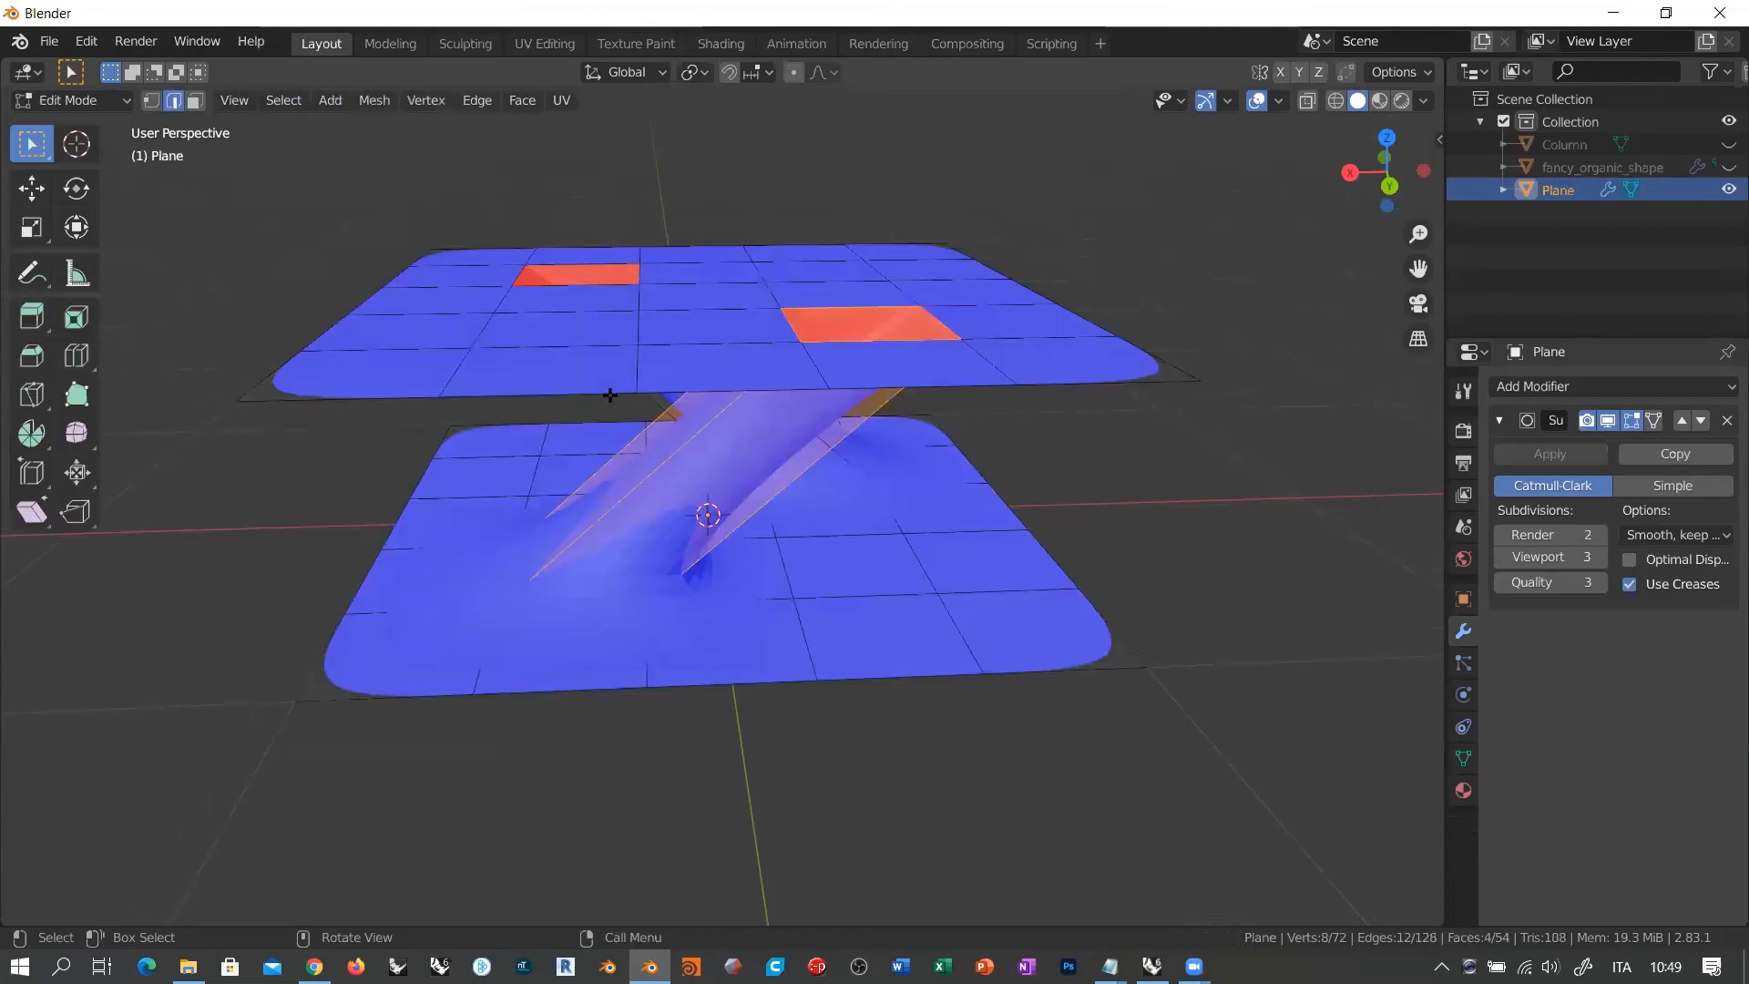
pyautogui.click(194, 100)
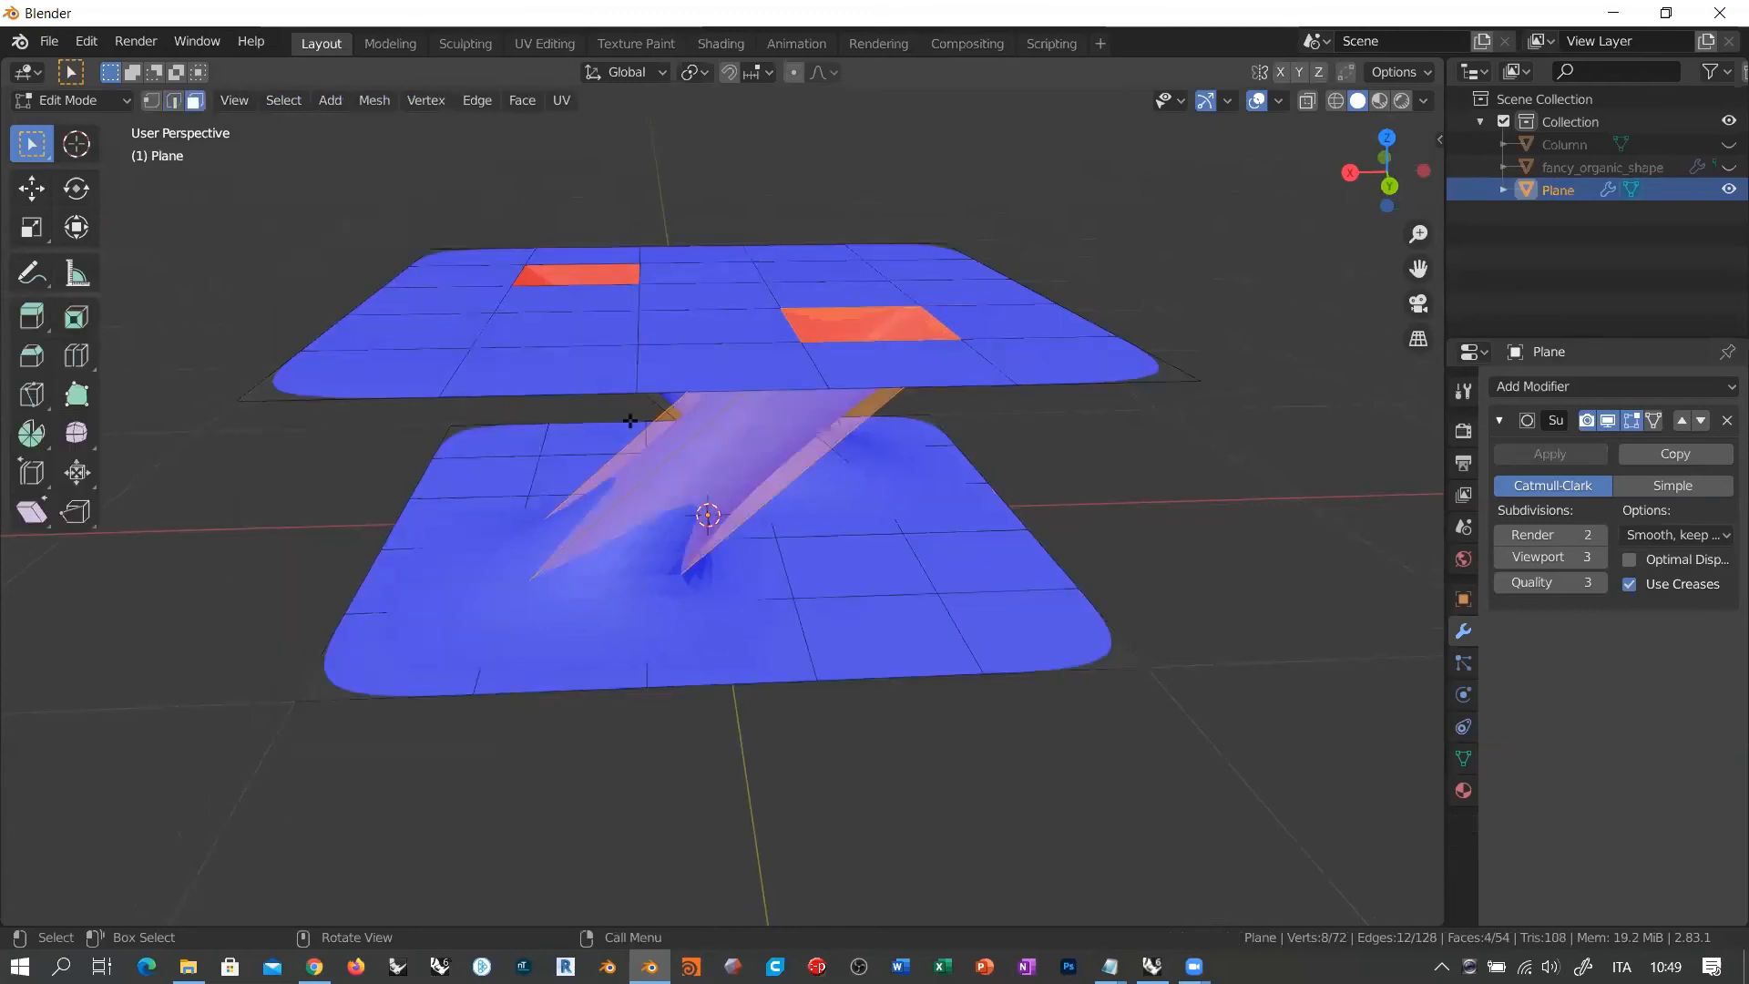
pyautogui.press('a')
pyautogui.press('a')
pyautogui.press('a')
pyautogui.moveTo(786, 336); pyautogui.dragTo(669, 352, button='middle')
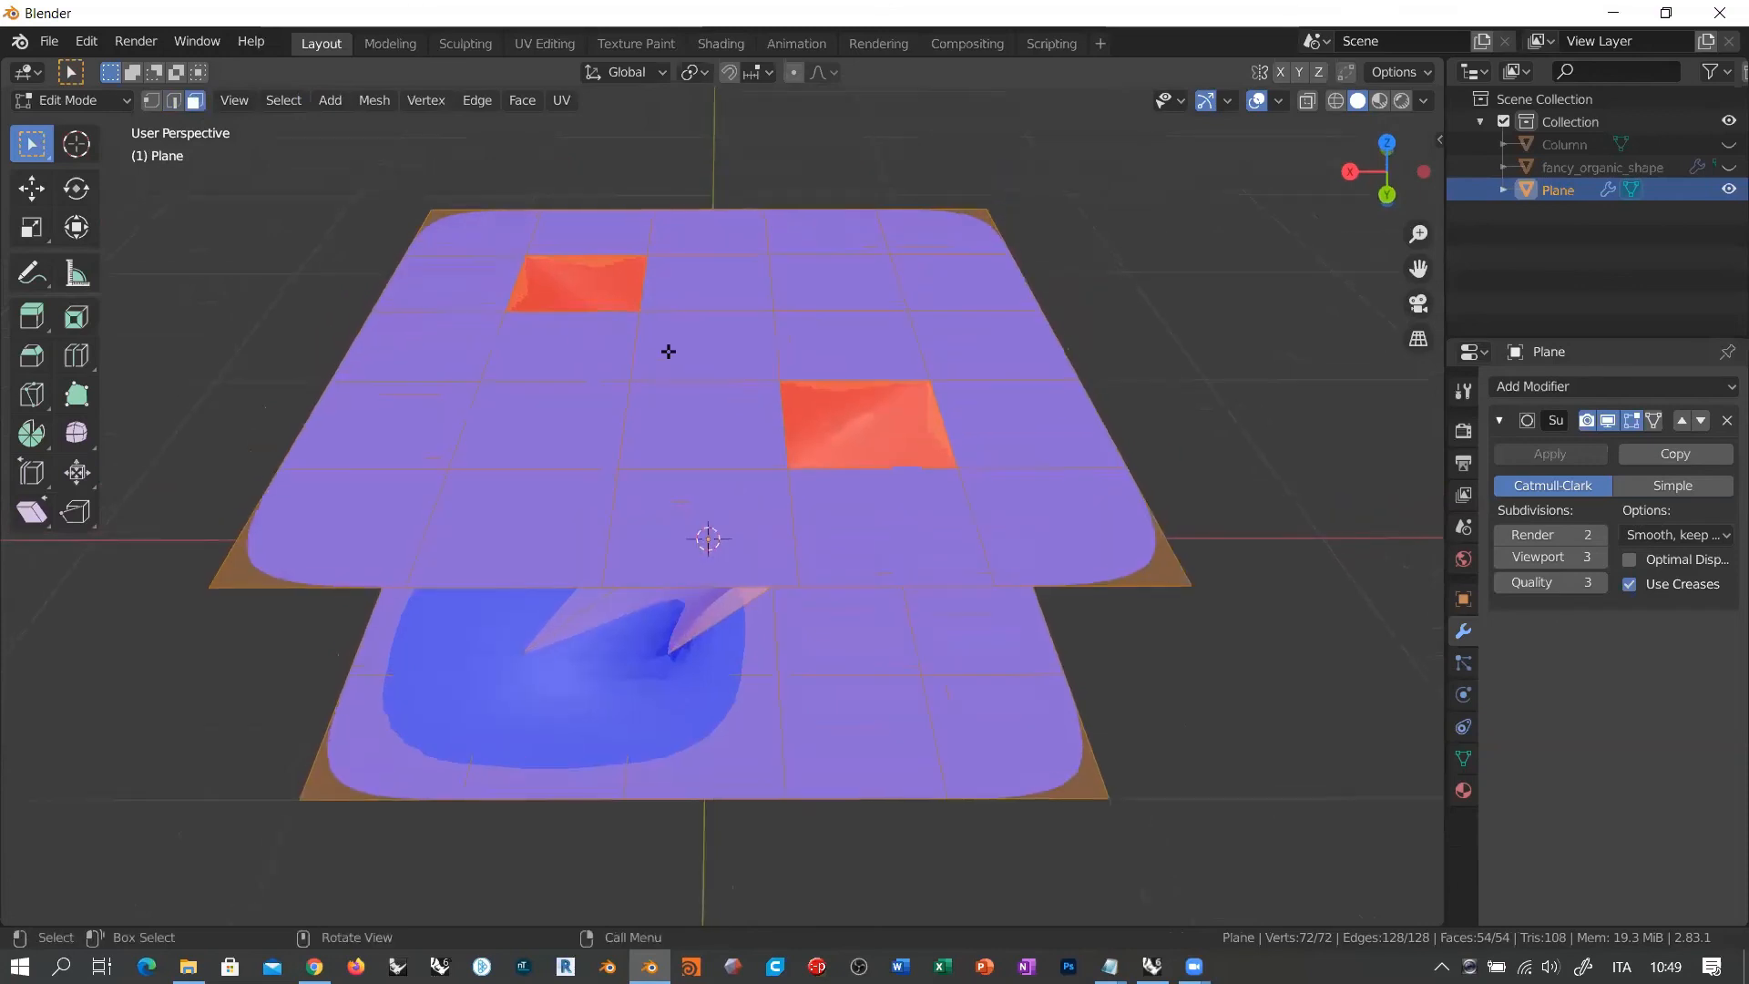
pyautogui.click(519, 102)
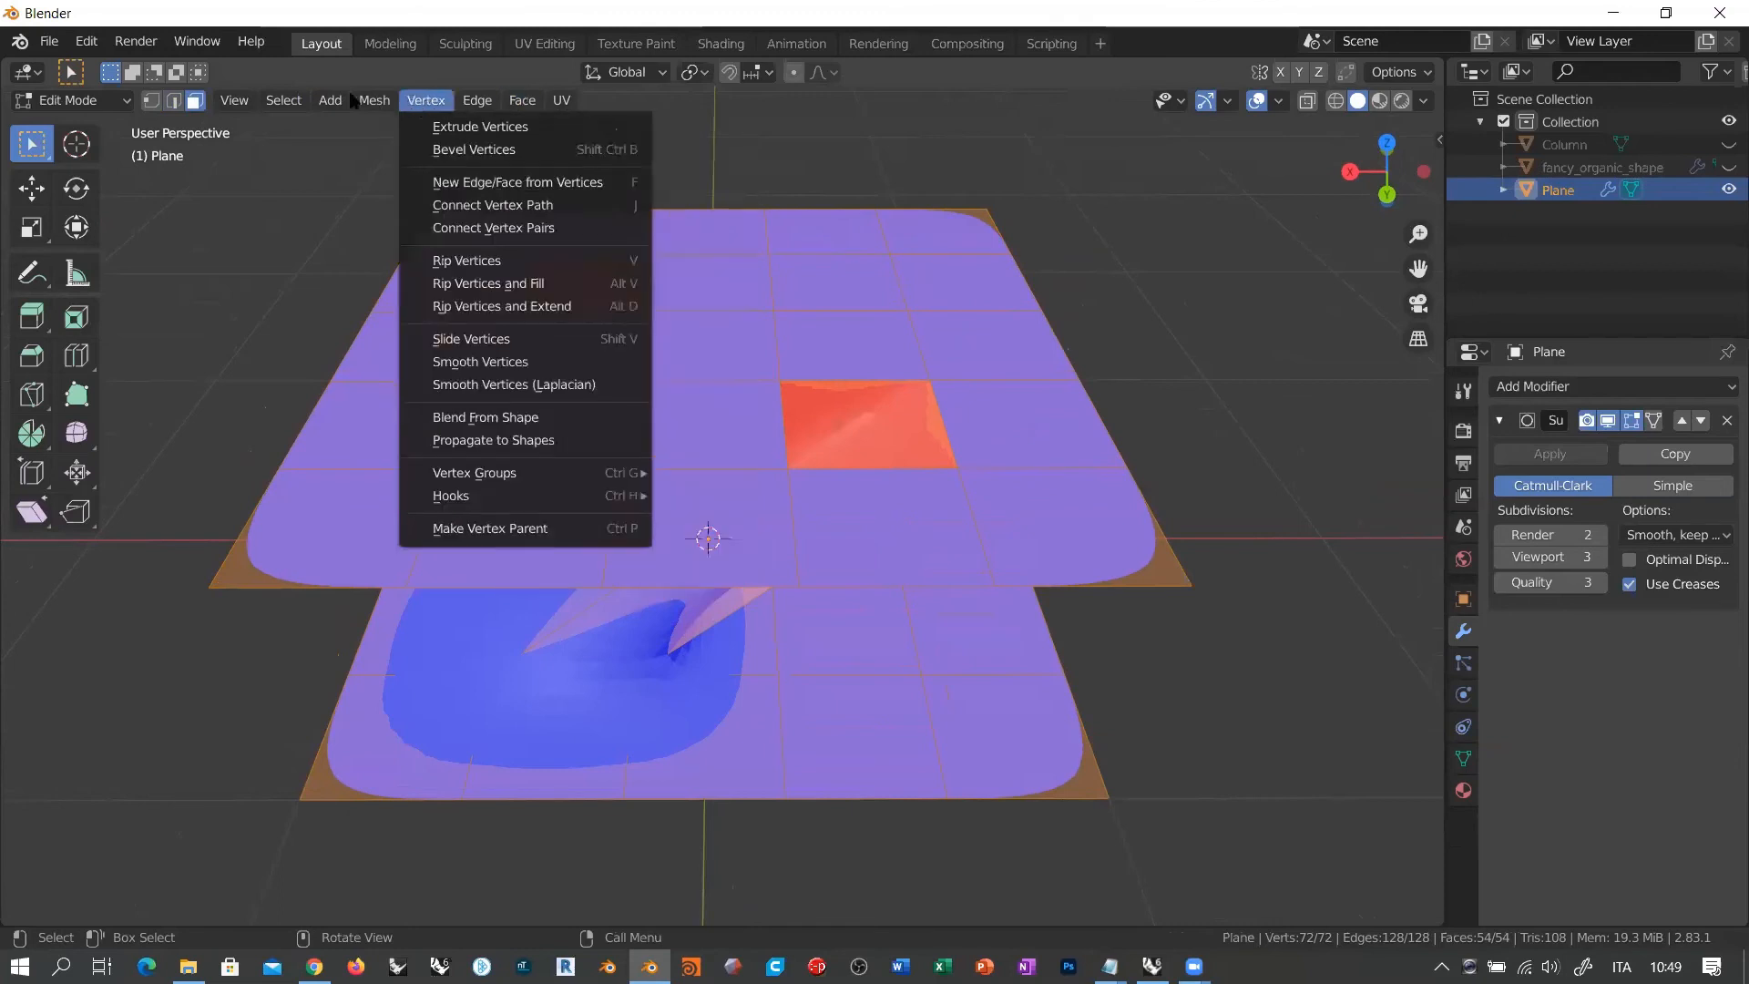
pyautogui.moveTo(377, 102)
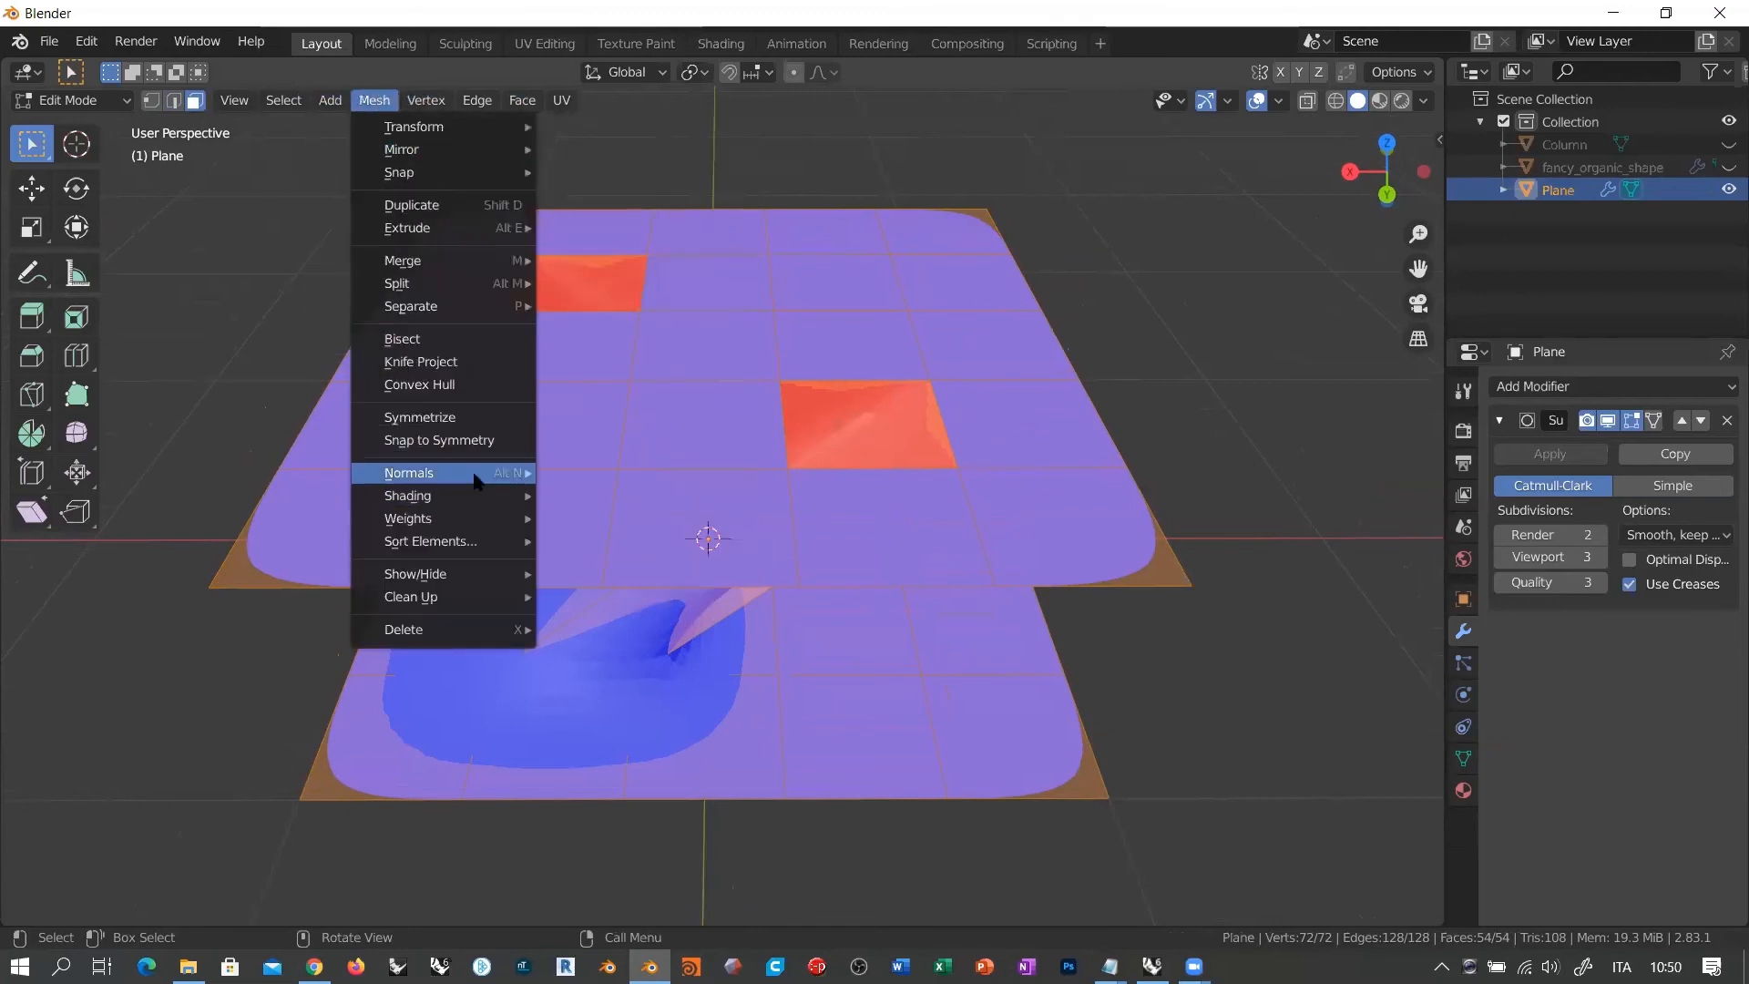
pyautogui.moveTo(475, 480)
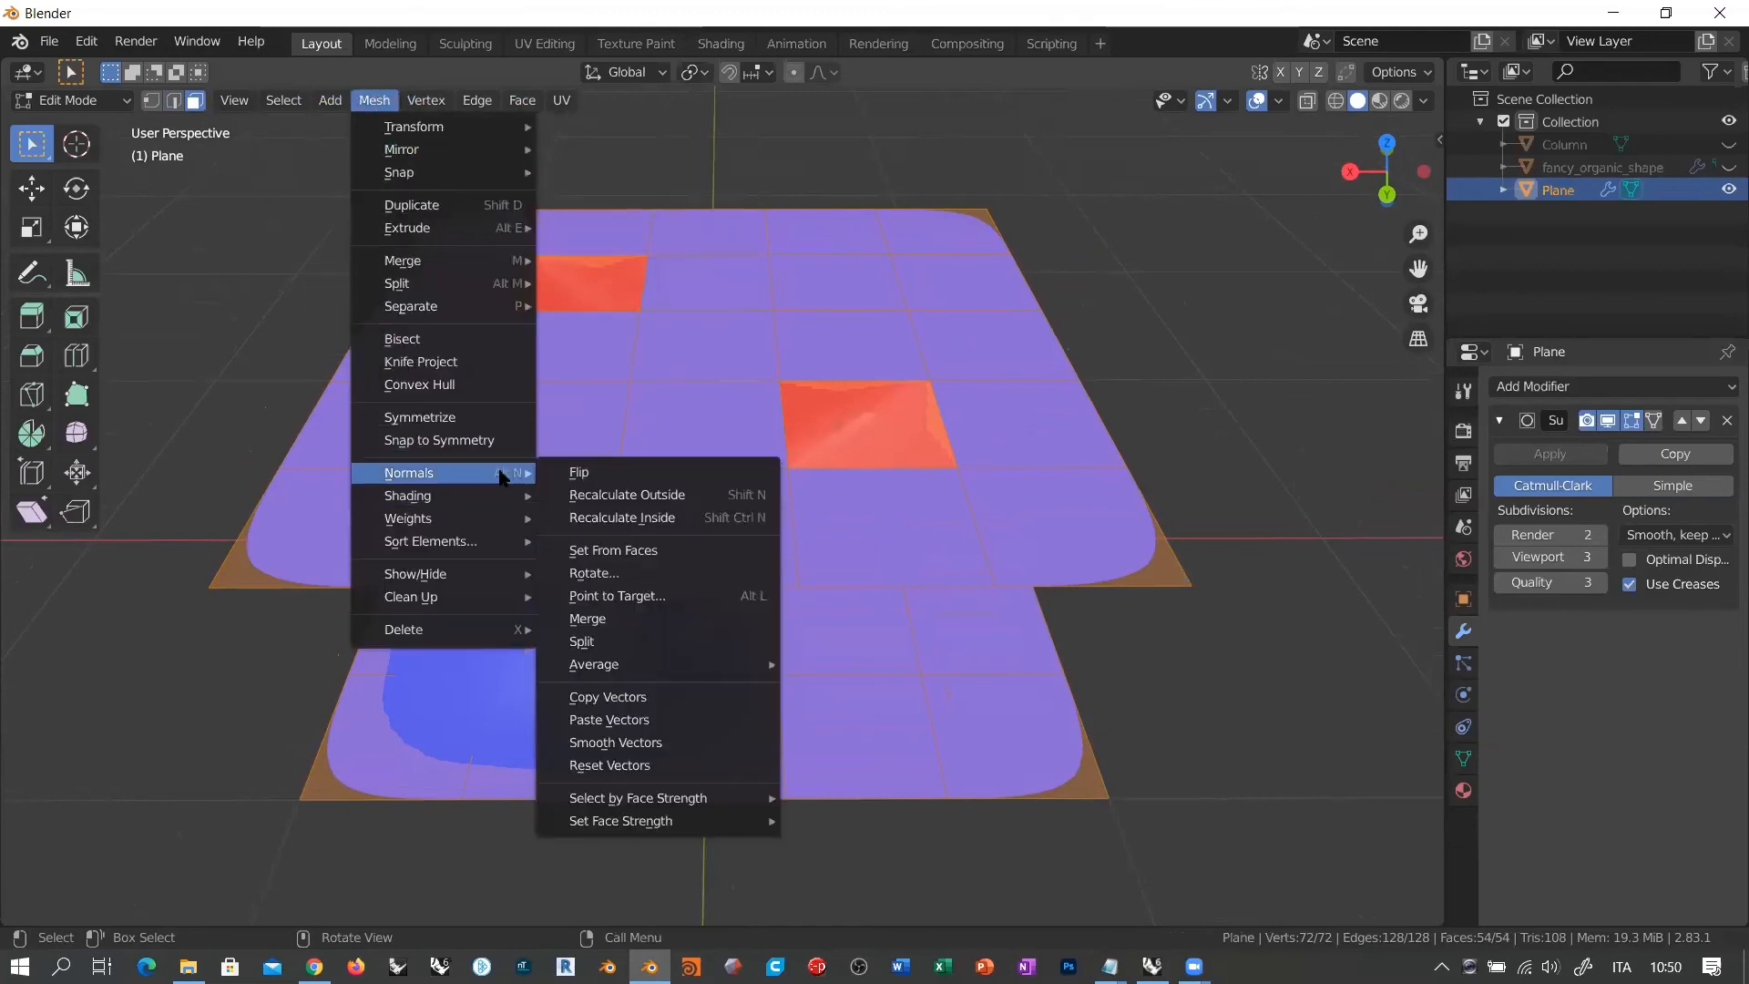
pyautogui.click(643, 497)
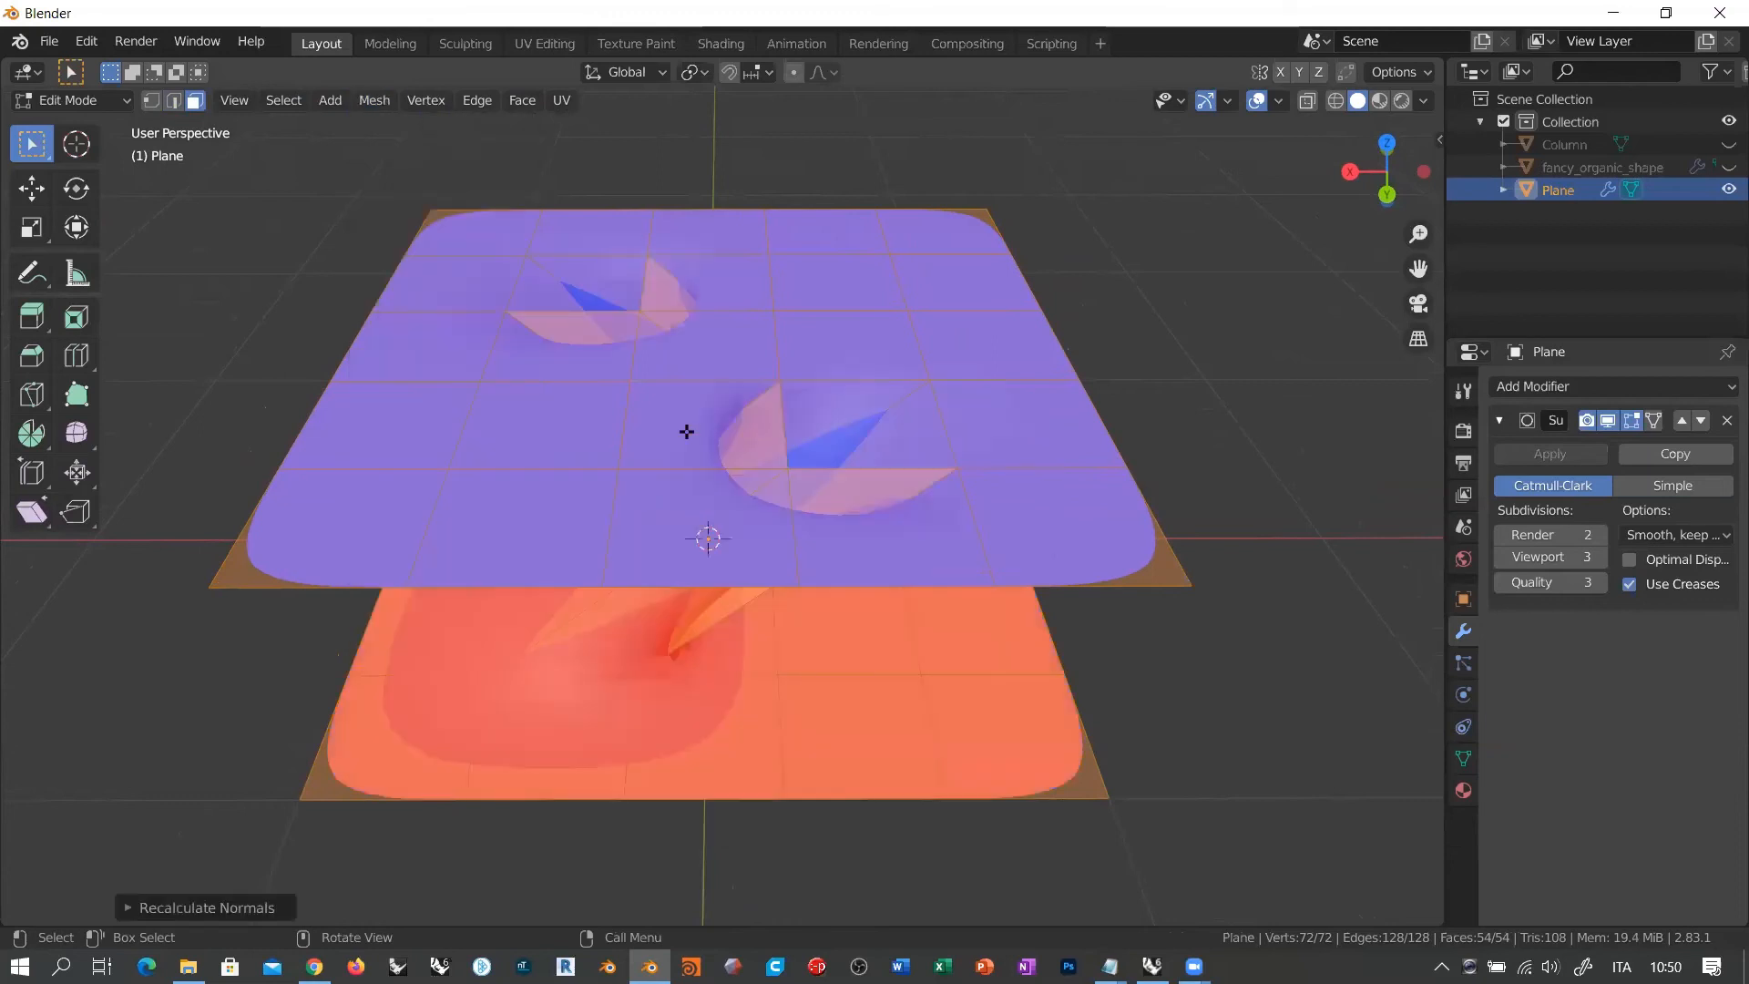
# Step: Return to Object Mode and check the face orientation and smoothing around the bridged openings on both slabs
pyautogui.moveTo(856, 599); pyautogui.dragTo(851, 563, button='middle')
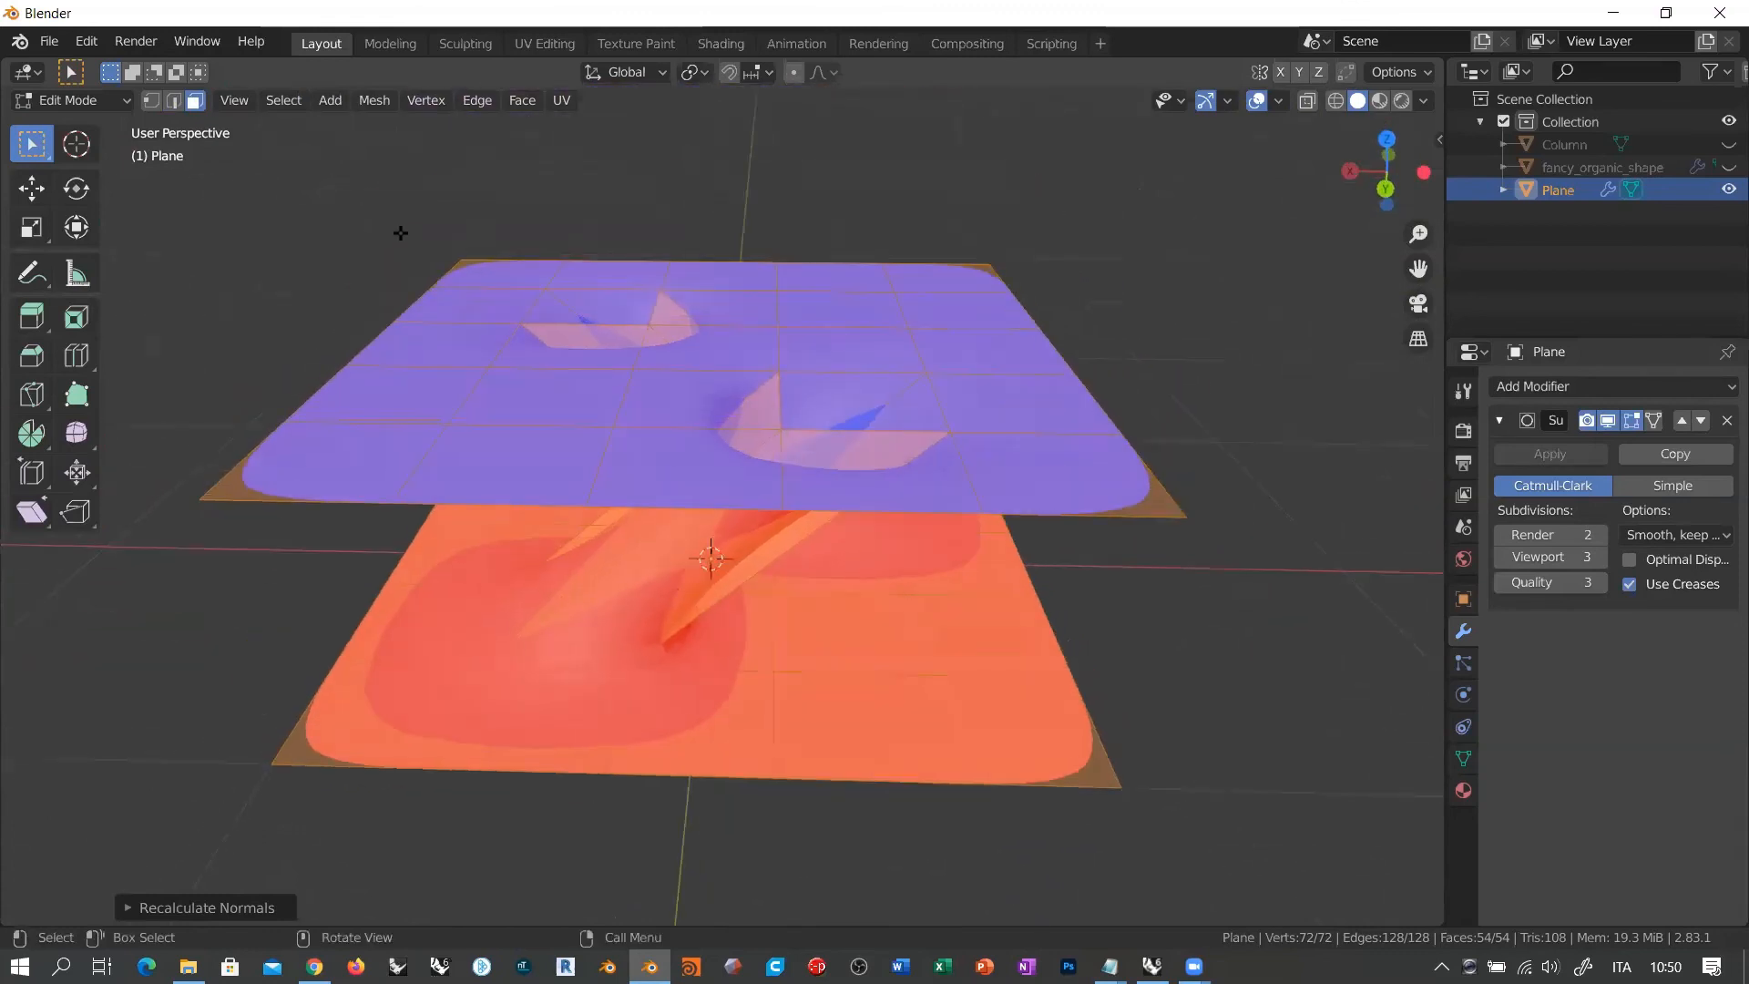
pyautogui.click(73, 100)
pyautogui.click(64, 128)
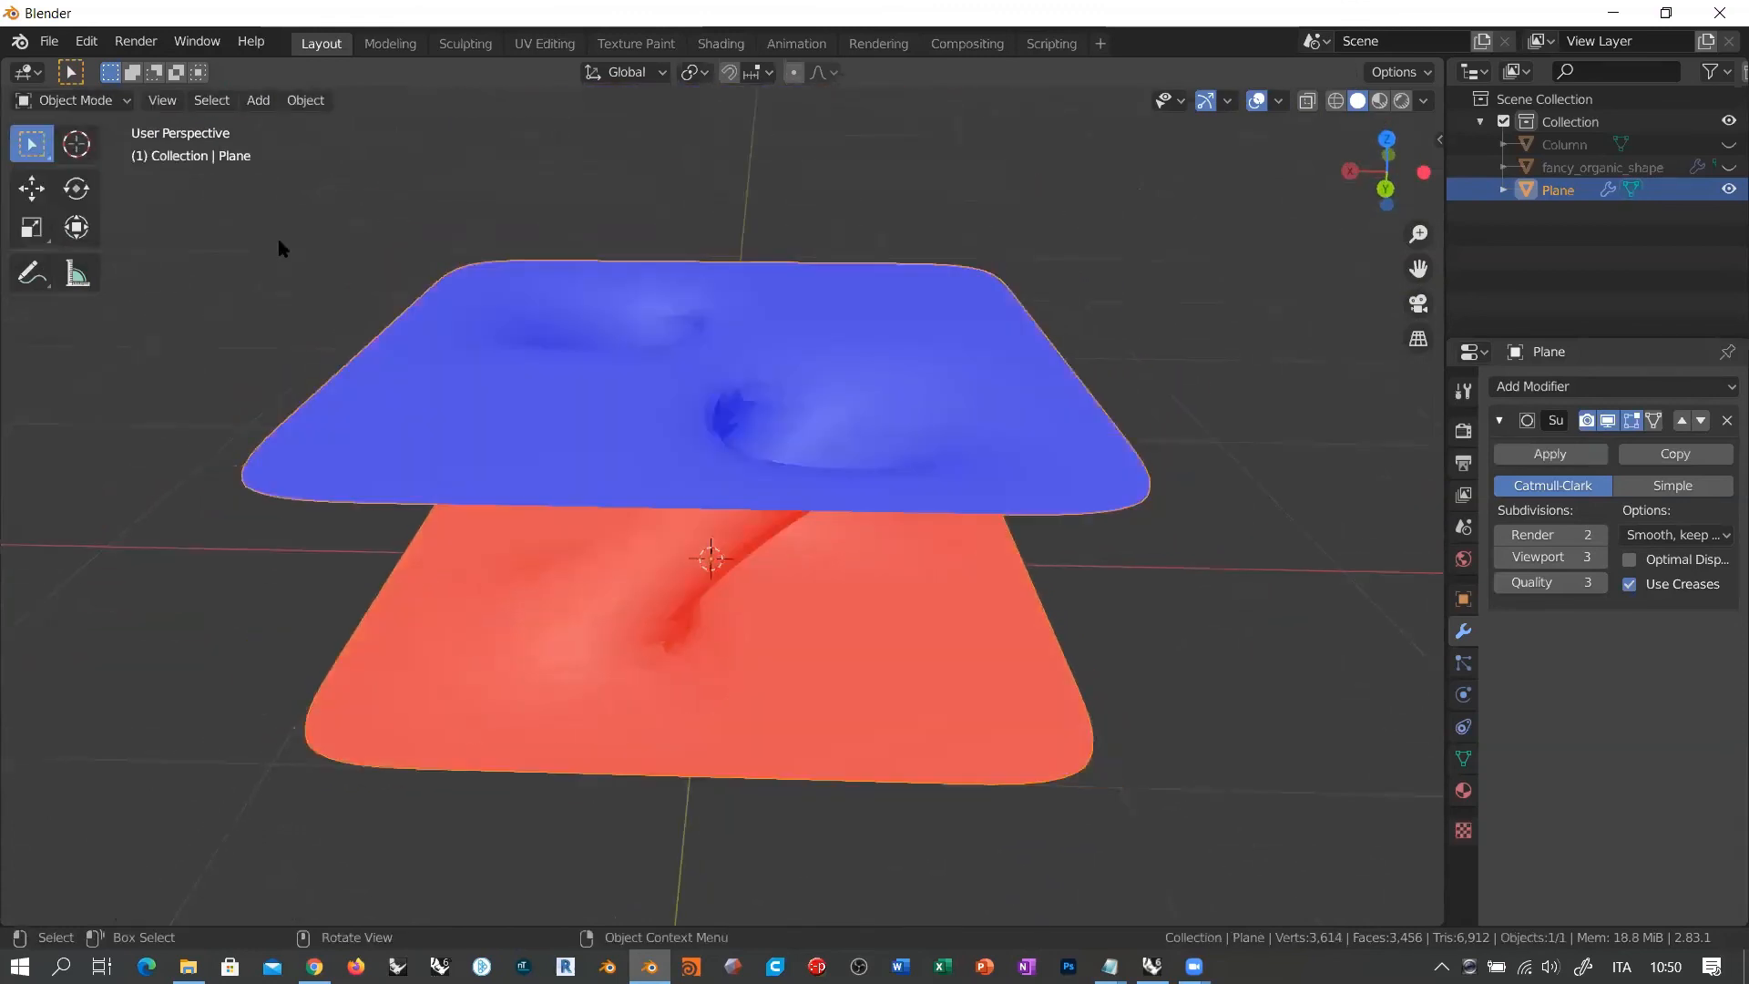
pyautogui.click(276, 233)
pyautogui.moveTo(680, 572); pyautogui.dragTo(689, 520, button='middle')
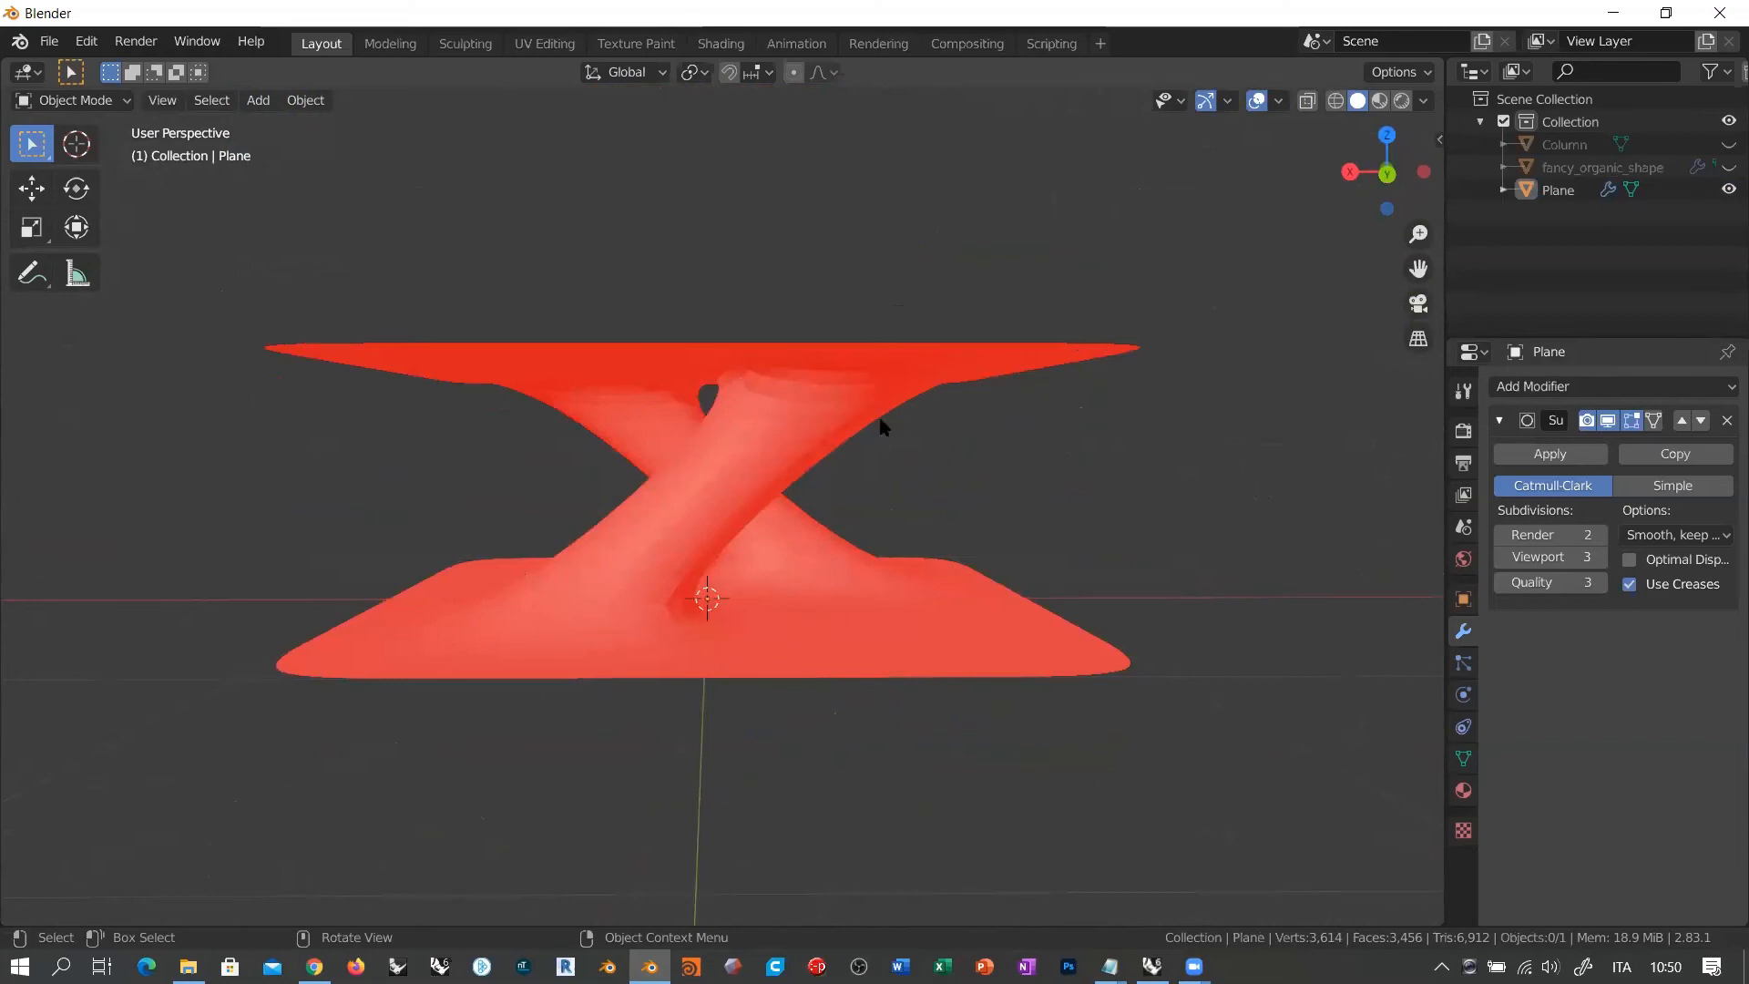
pyautogui.moveTo(880, 424); pyautogui.dragTo(876, 379, button='middle')
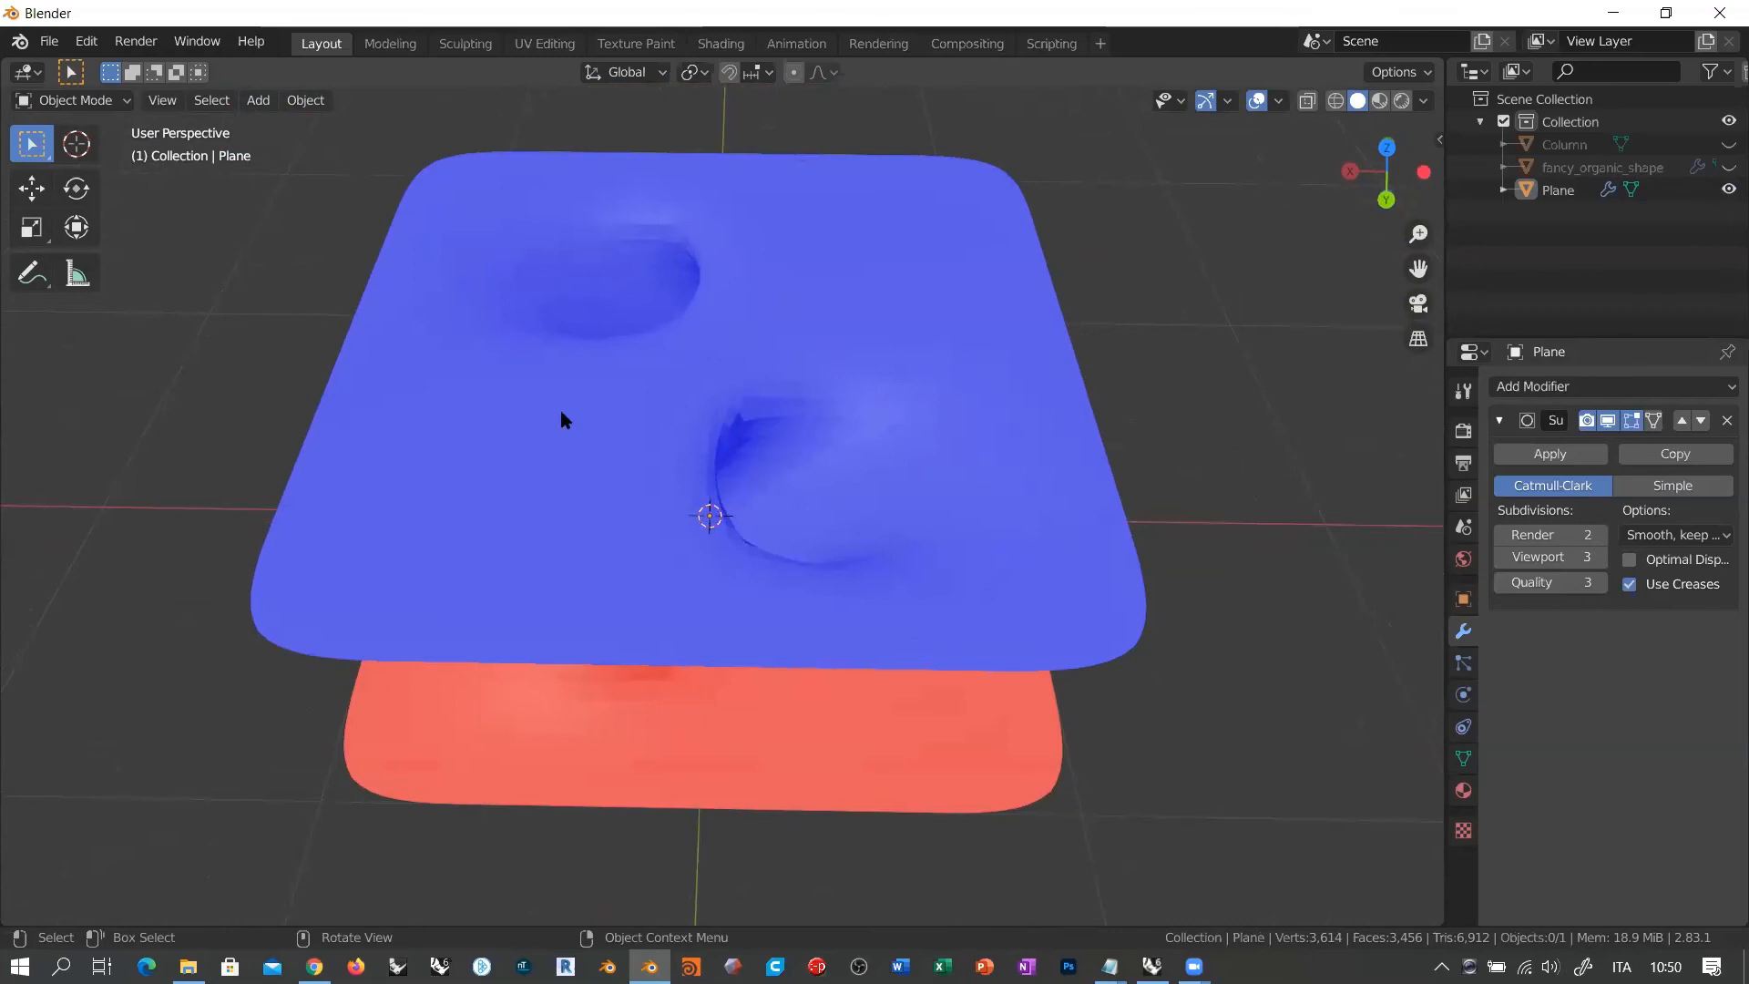
pyautogui.moveTo(834, 531); pyautogui.dragTo(938, 551, button='middle')
pyautogui.click(685, 432)
pyautogui.moveTo(769, 507); pyautogui.dragTo(780, 421, button='middle')
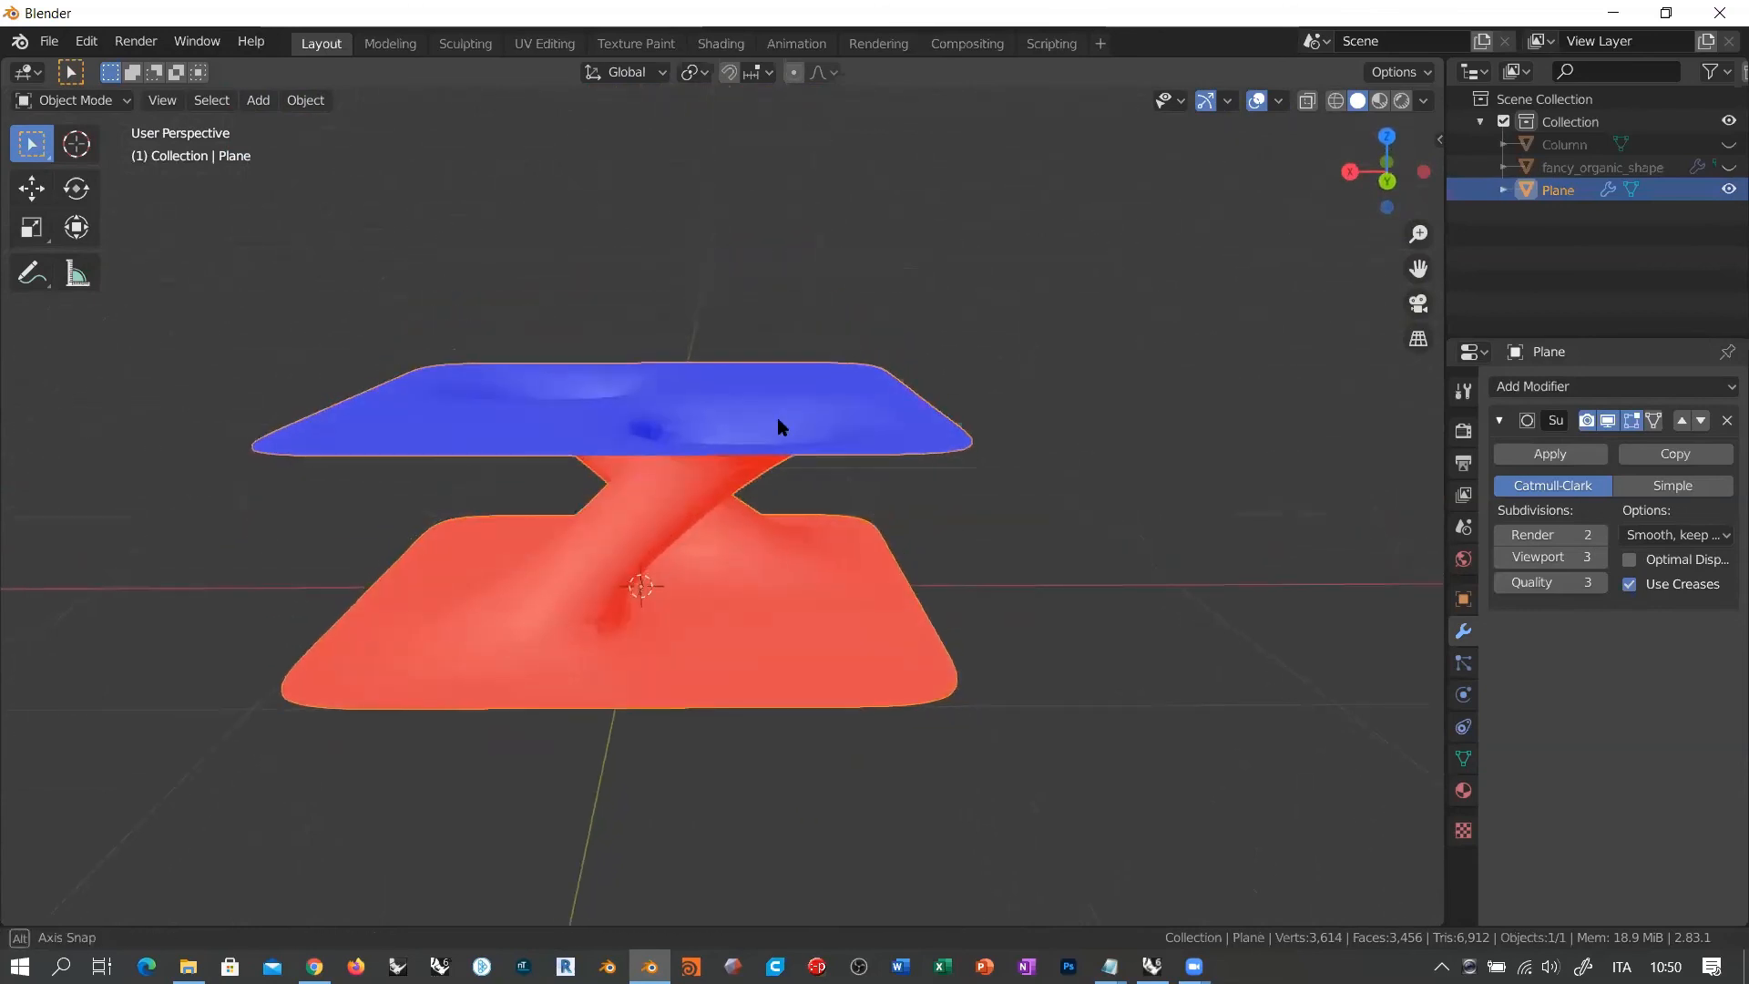
# Step: Lower the Subdivision Surface modifier's viewport subdivisions to 1 and inspect the coarser openings
pyautogui.click(1505, 561)
pyautogui.click(1505, 560)
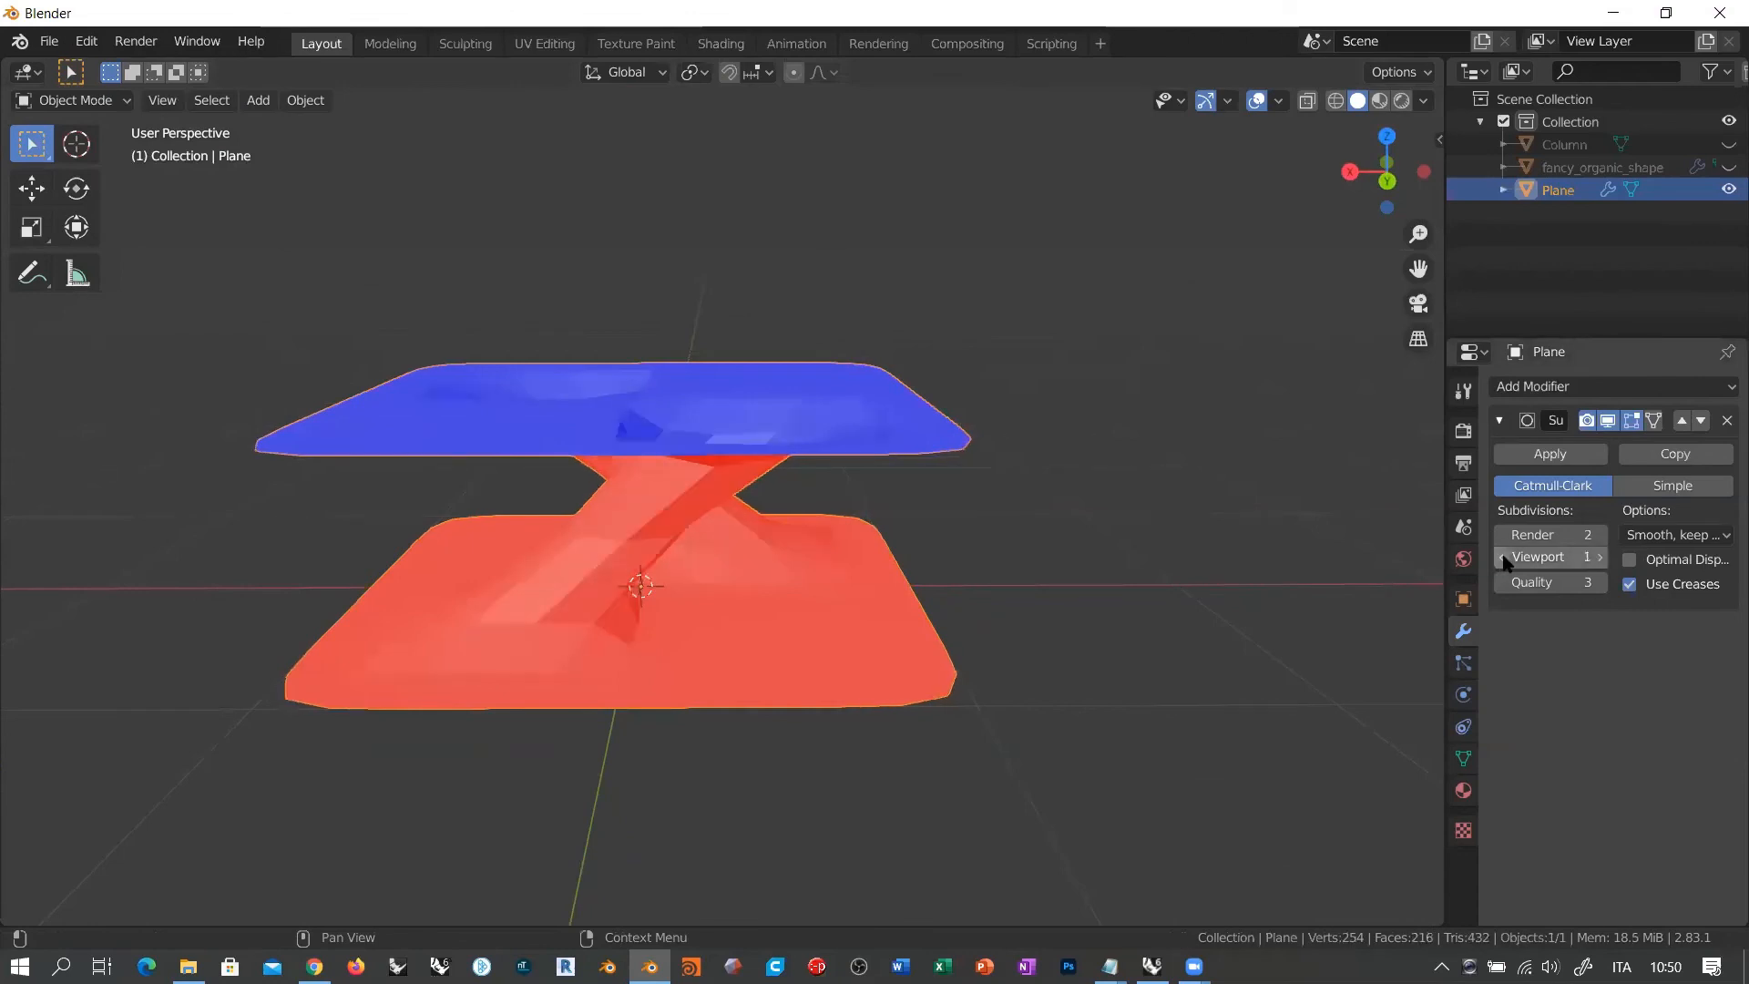
pyautogui.moveTo(527, 441); pyautogui.dragTo(567, 532, button='middle')
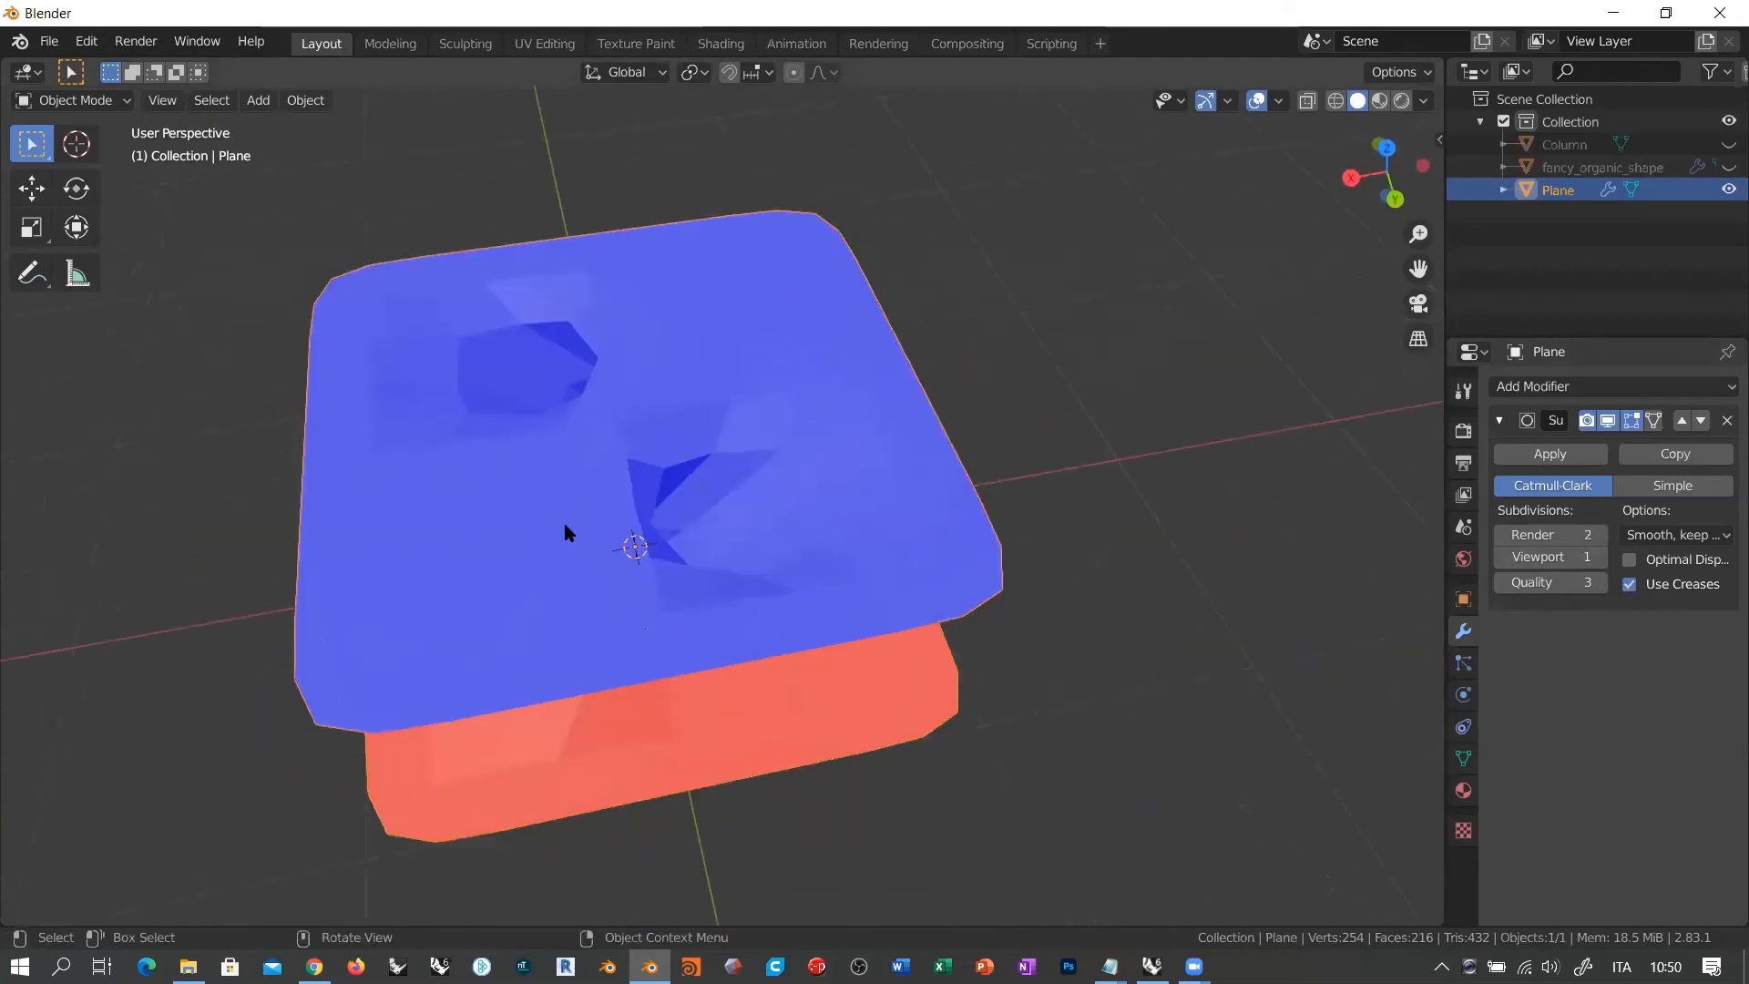
# Step: Inspect the coarse slabs, openings and bridges from above and from below
pyautogui.moveTo(734, 452); pyautogui.dragTo(668, 452, button='middle')
pyautogui.moveTo(857, 465); pyautogui.dragTo(743, 485, button='middle')
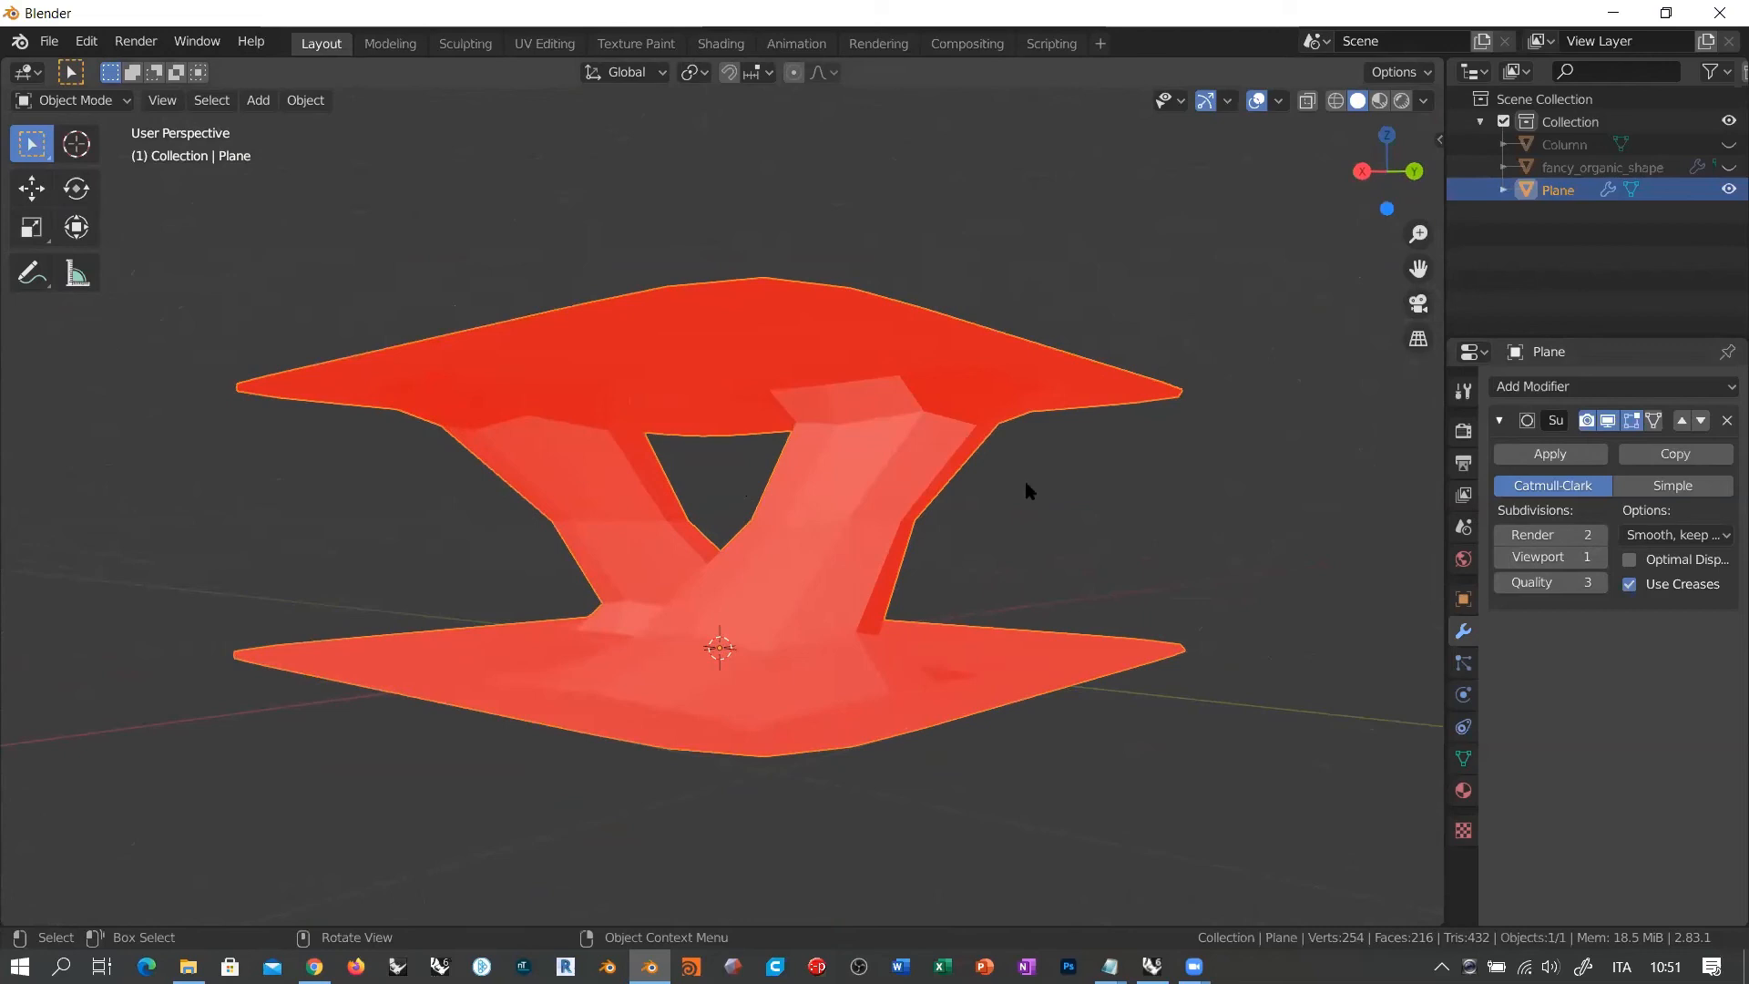
pyautogui.moveTo(1026, 488); pyautogui.dragTo(1191, 547, button='middle')
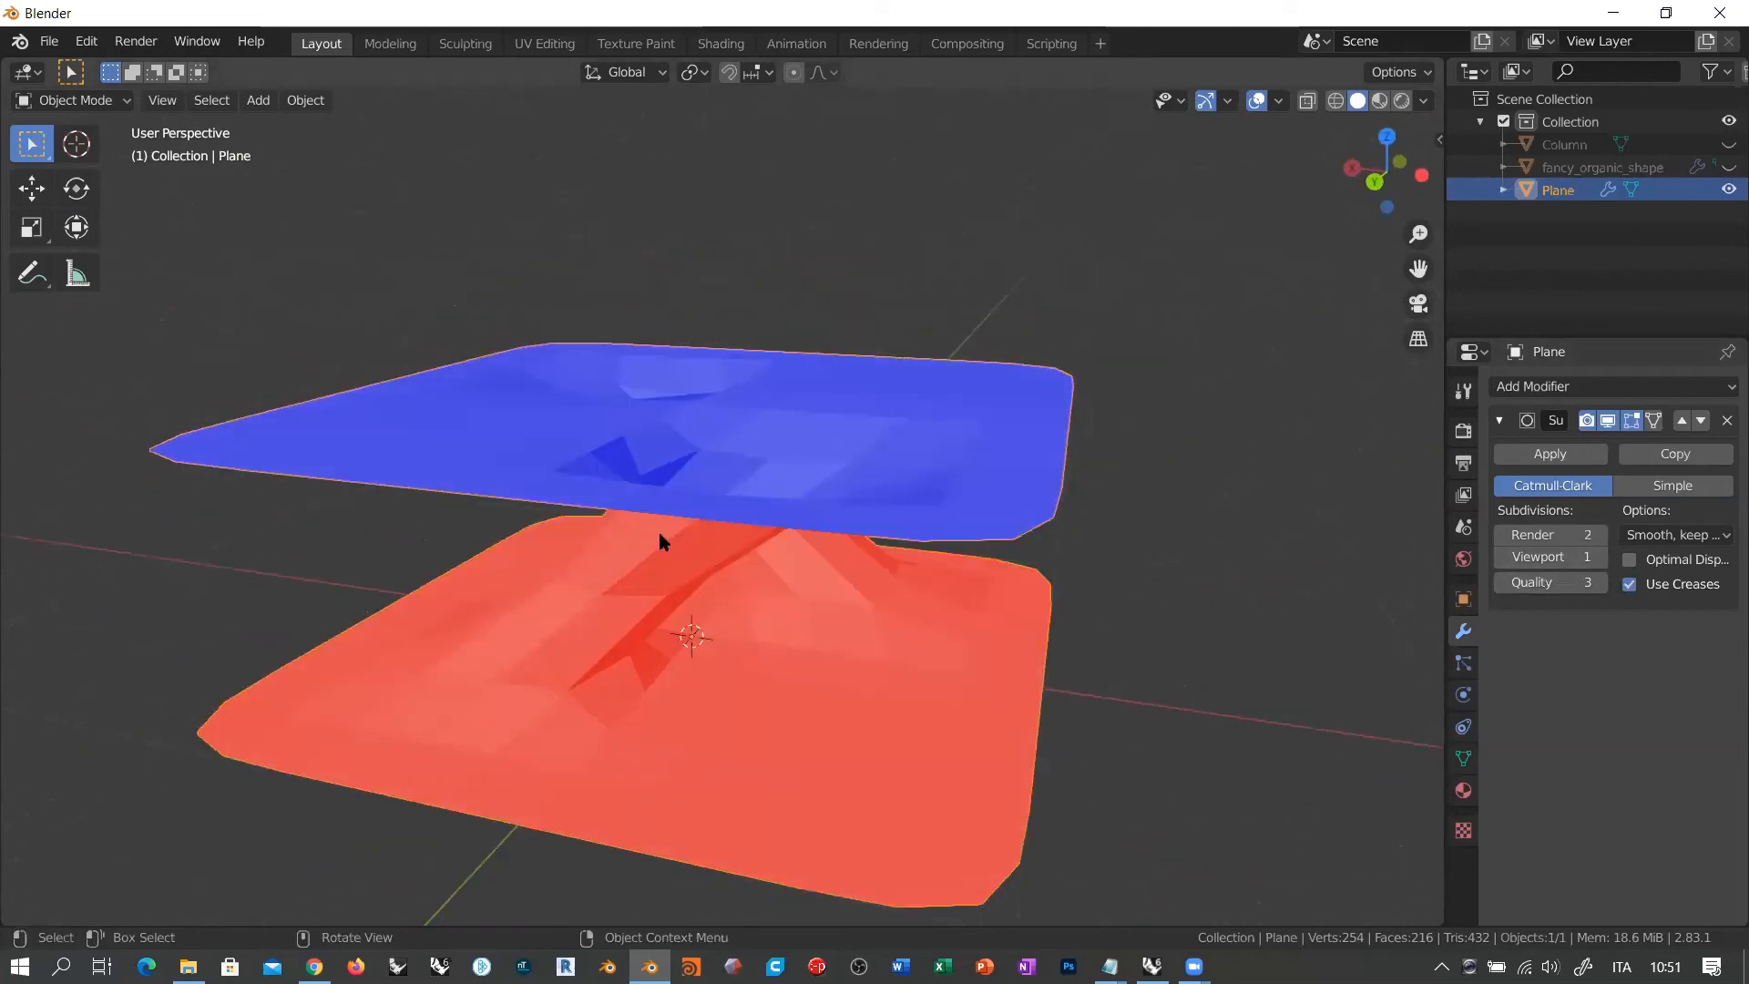
pyautogui.moveTo(658, 535); pyautogui.dragTo(726, 377, button='middle')
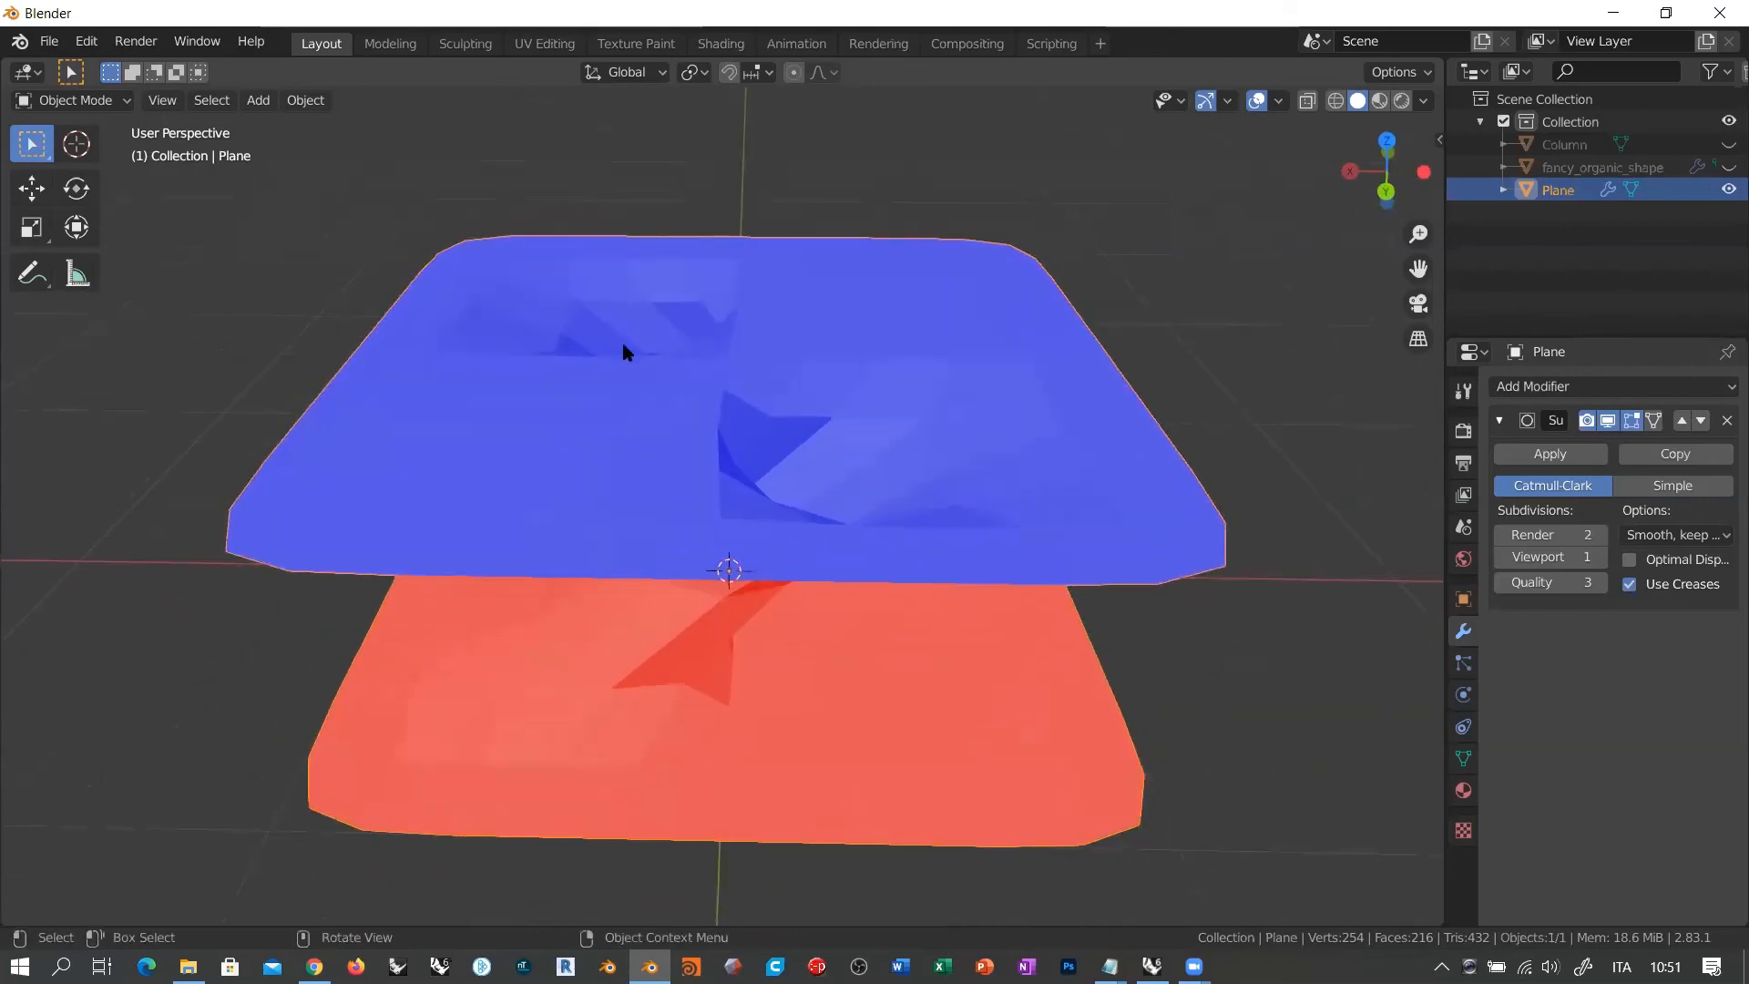
# Step: Enter Edit Mode in wireframe shading and show the Subdivision Surface result on the editing cage
pyautogui.click(78, 102)
pyautogui.click(80, 150)
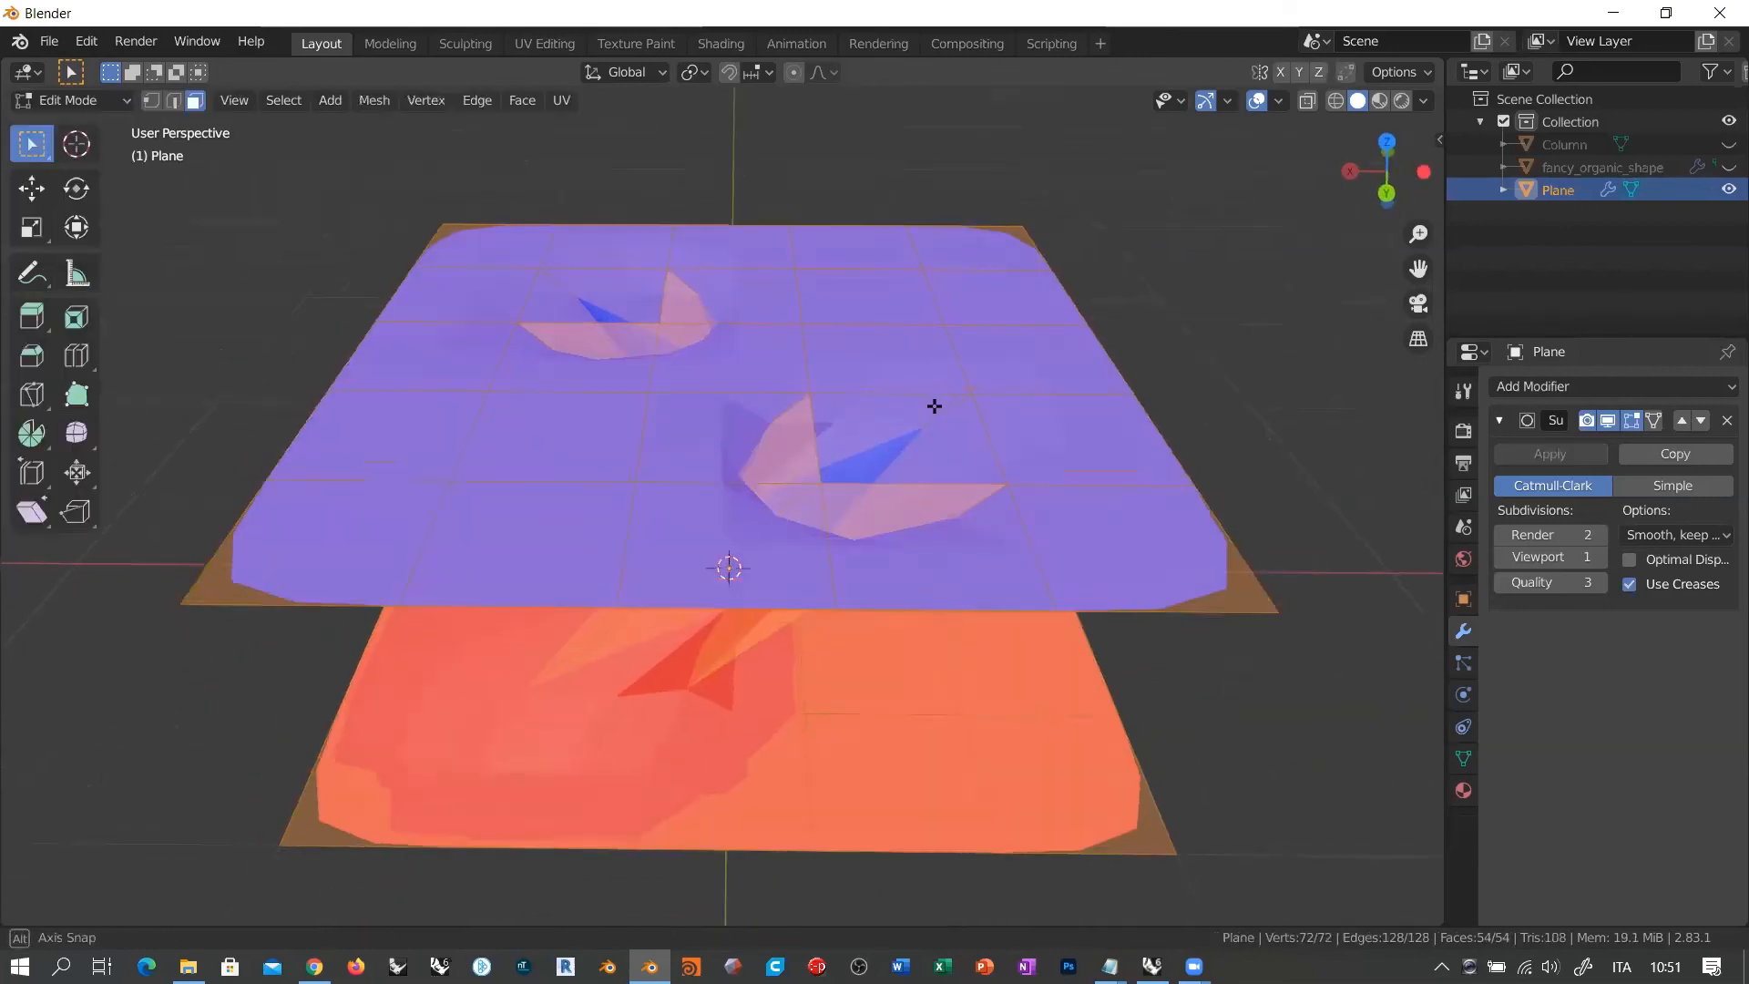
pyautogui.press('z')
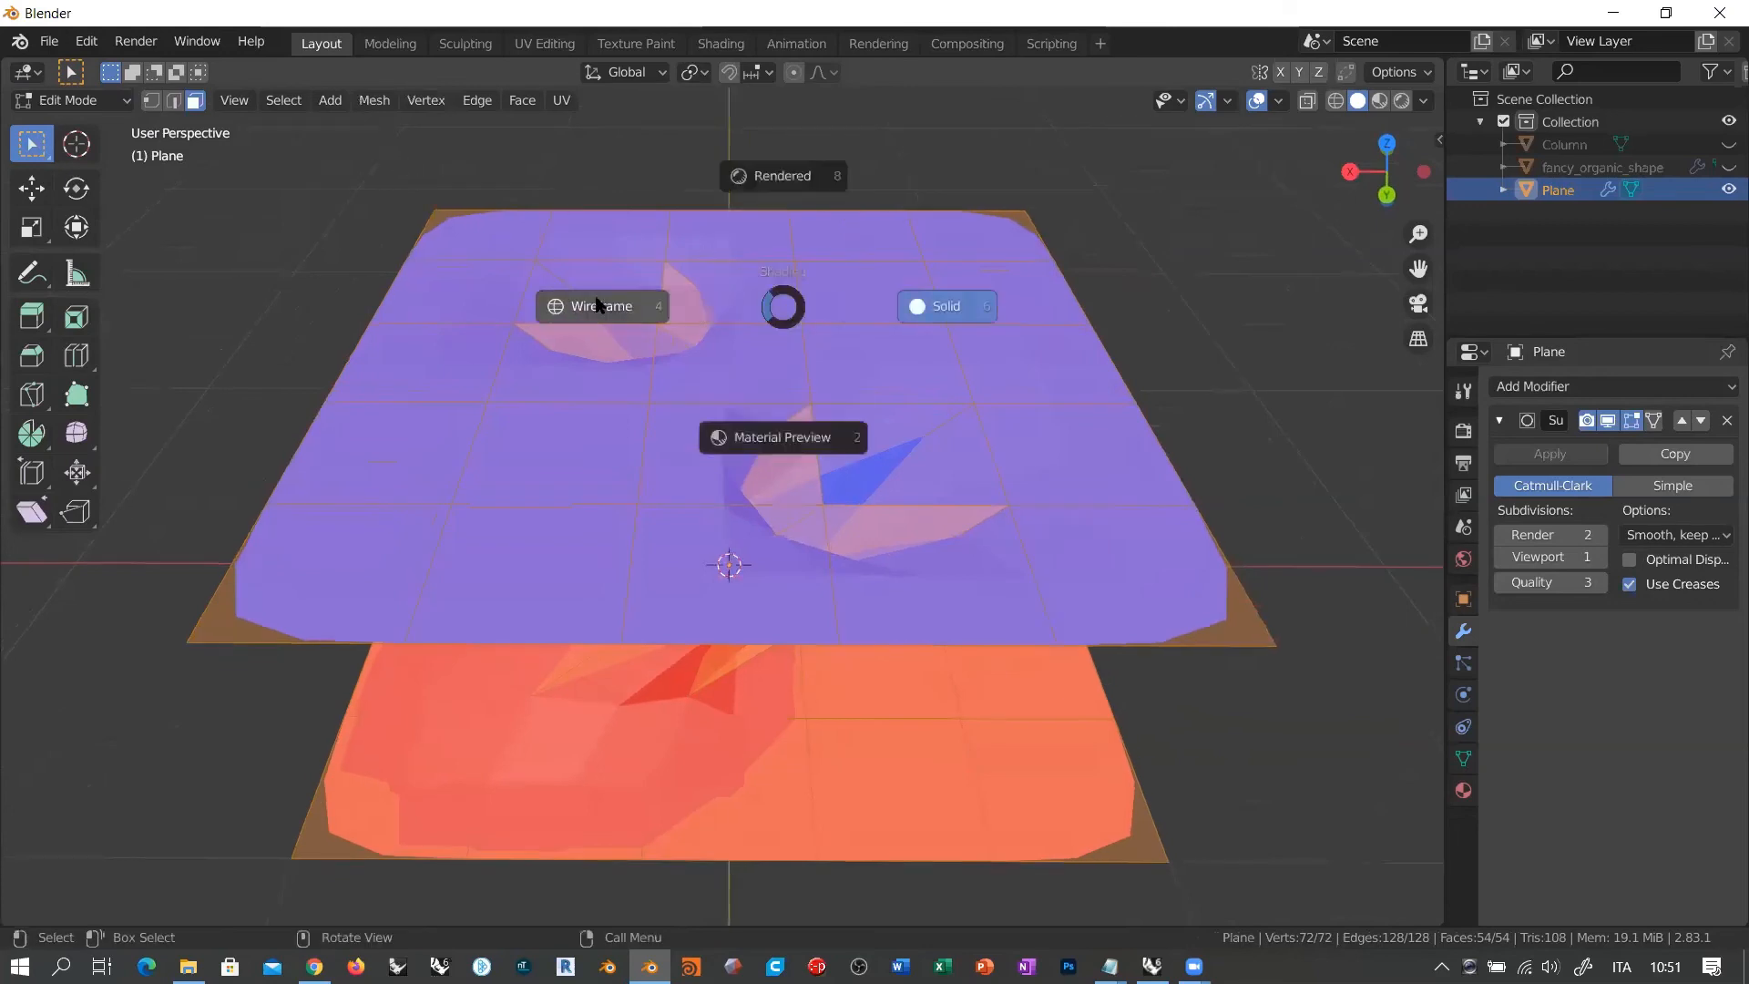
pyautogui.click(600, 305)
pyautogui.keyDown('shift'); pyautogui.moveTo(1091, 369); pyautogui.dragTo(1069, 349, button='middle'); pyautogui.keyUp('shift')
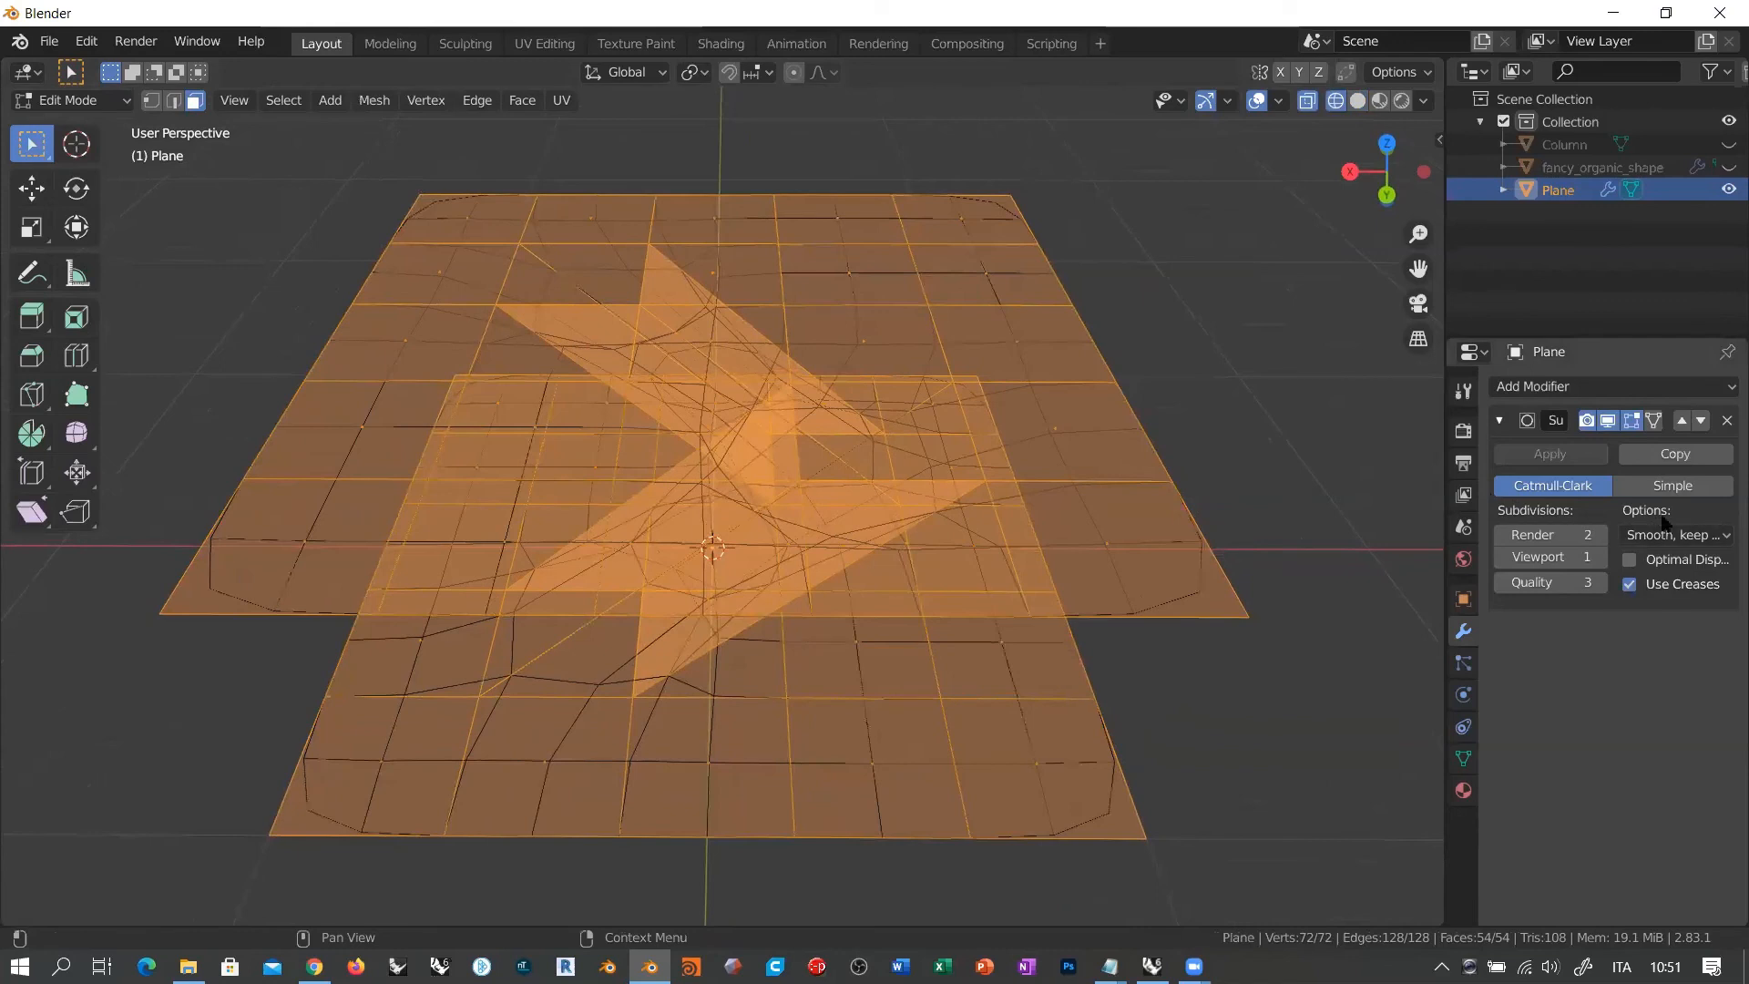
pyautogui.click(1653, 420)
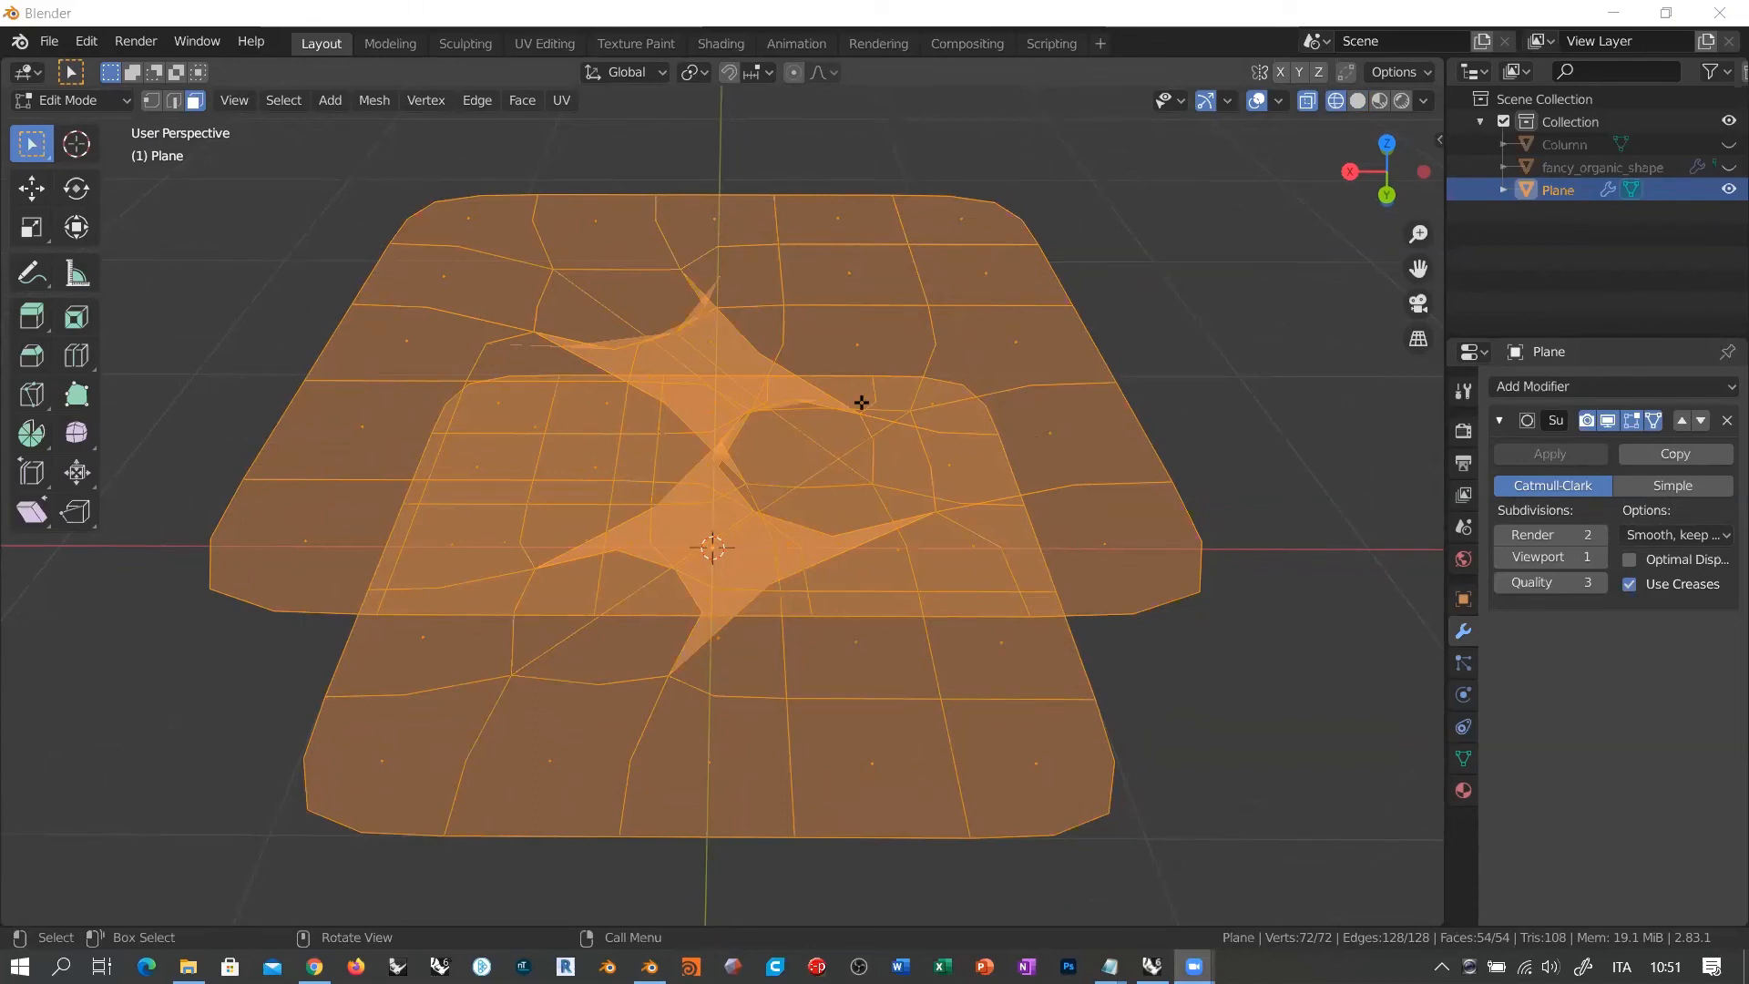
pyautogui.moveTo(861, 402); pyautogui.dragTo(820, 397, button='middle')
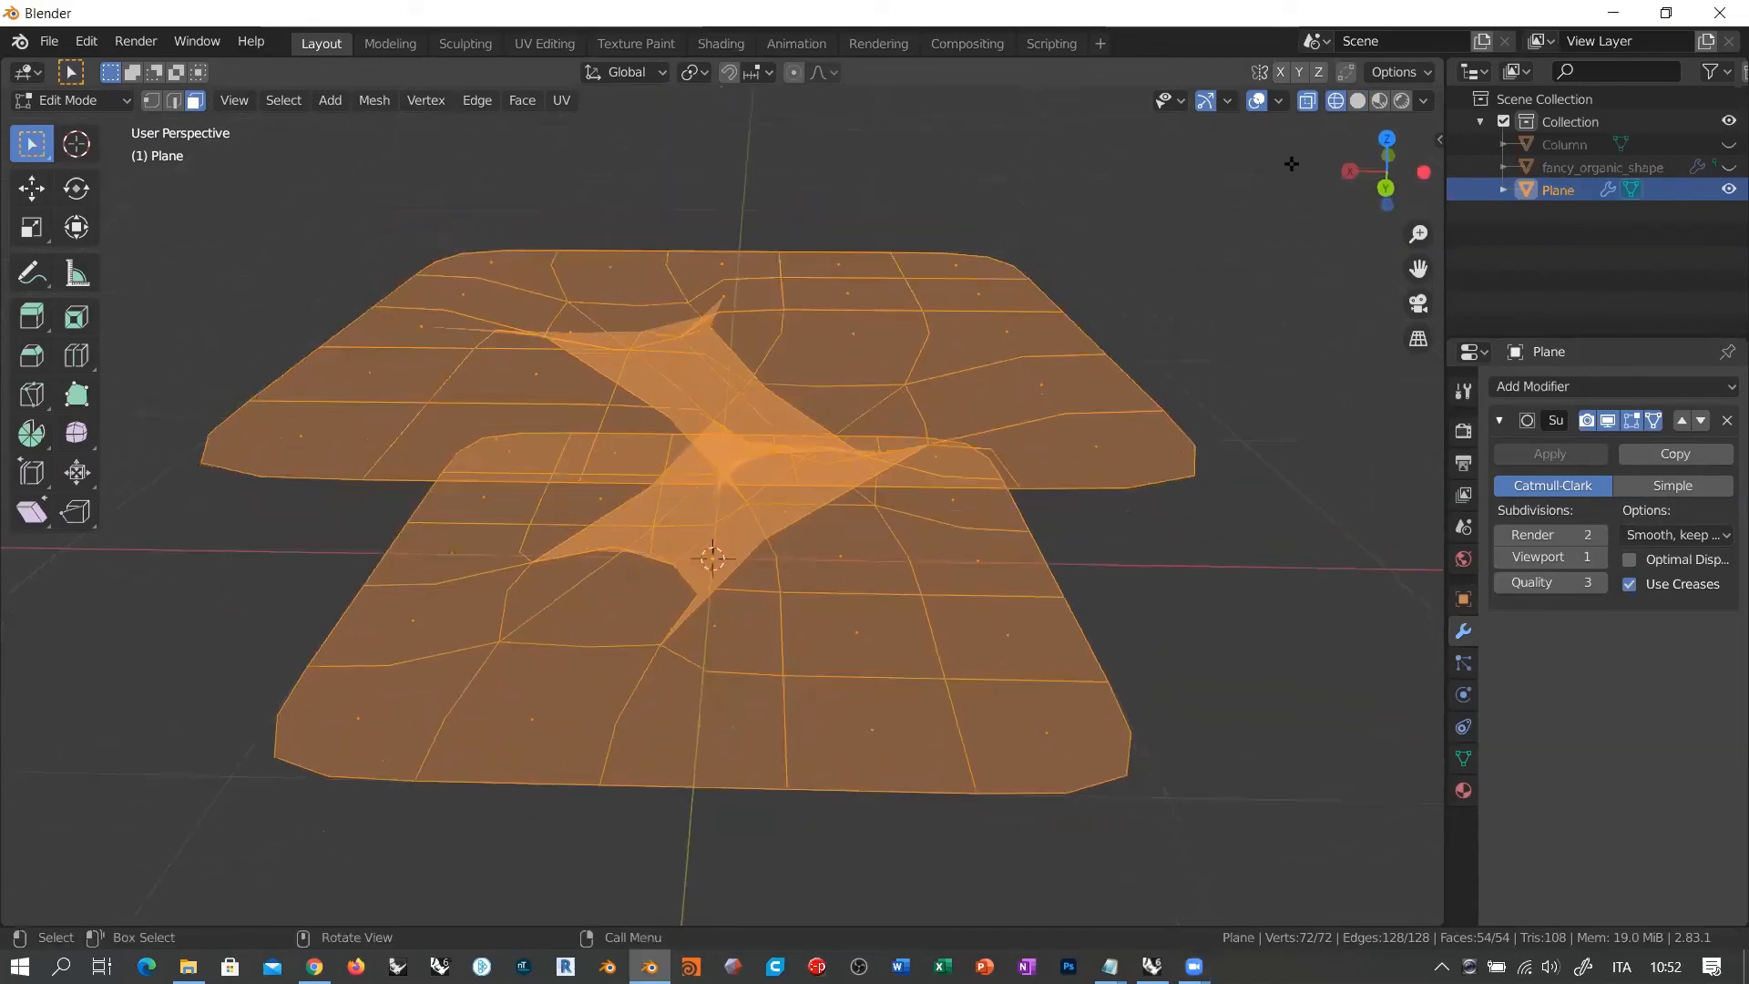
# Step: Return to Object Mode with solid shading and set the Subdivision Surface viewport subdivisions to 3
pyautogui.press('Tab')
pyautogui.click(1279, 101)
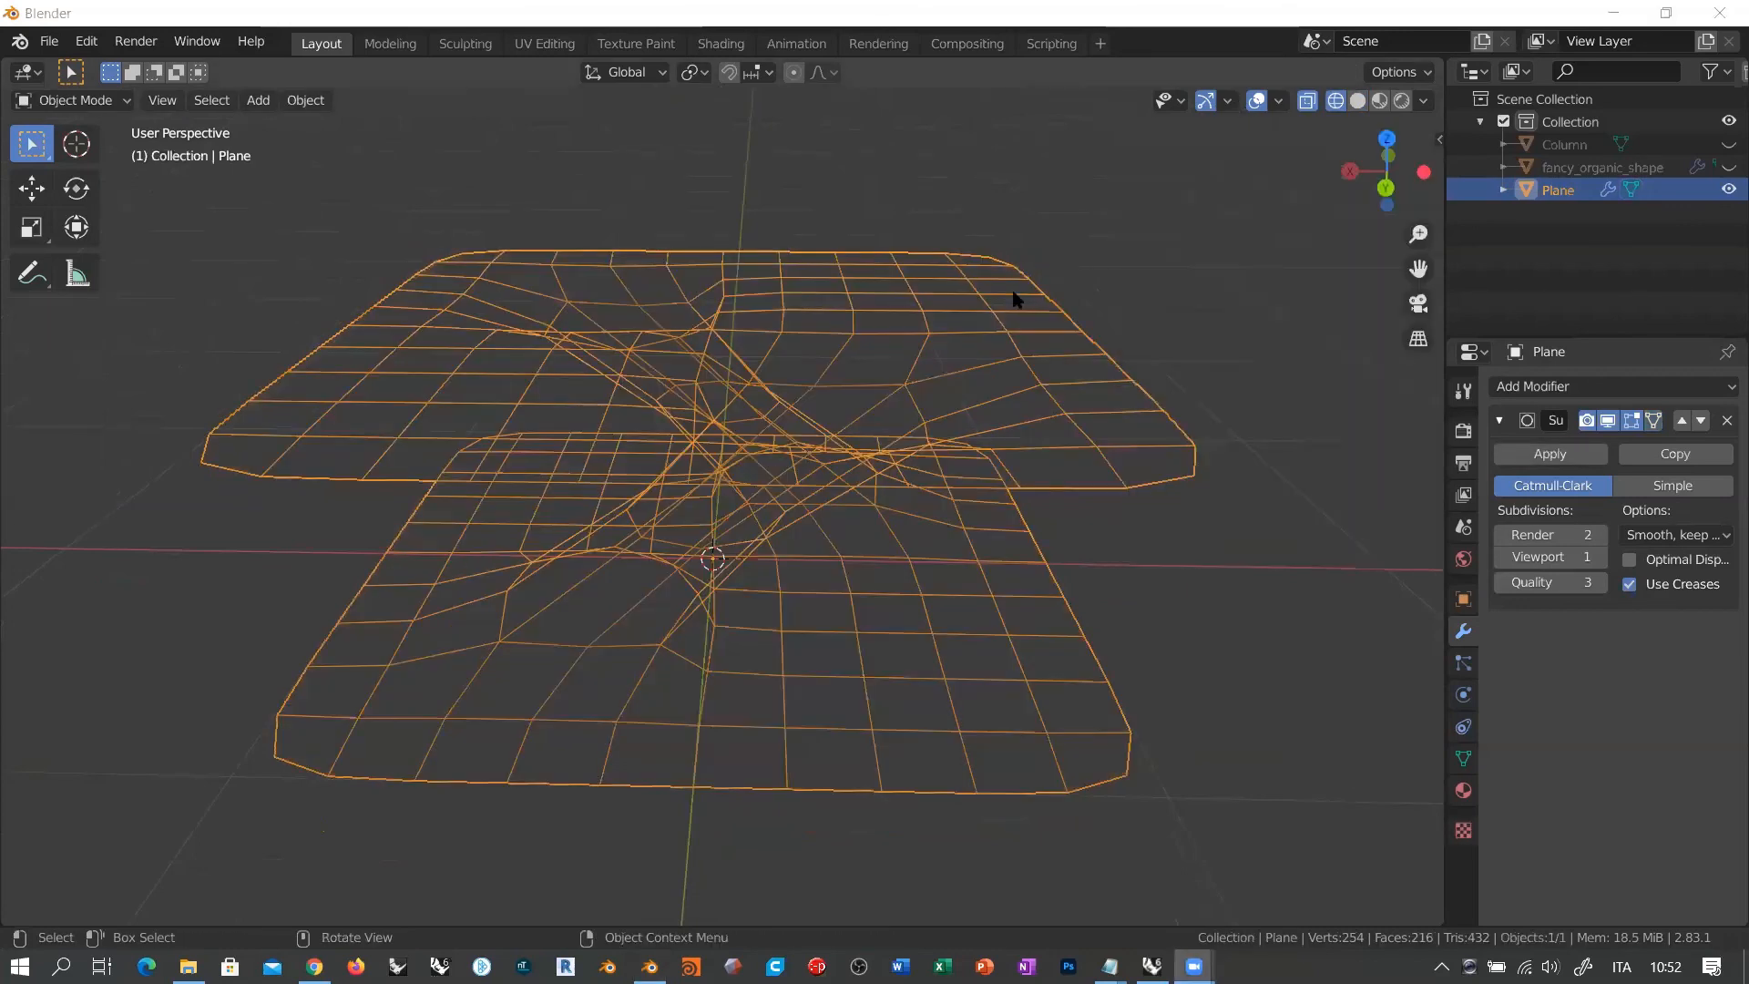
pyautogui.click(925, 70)
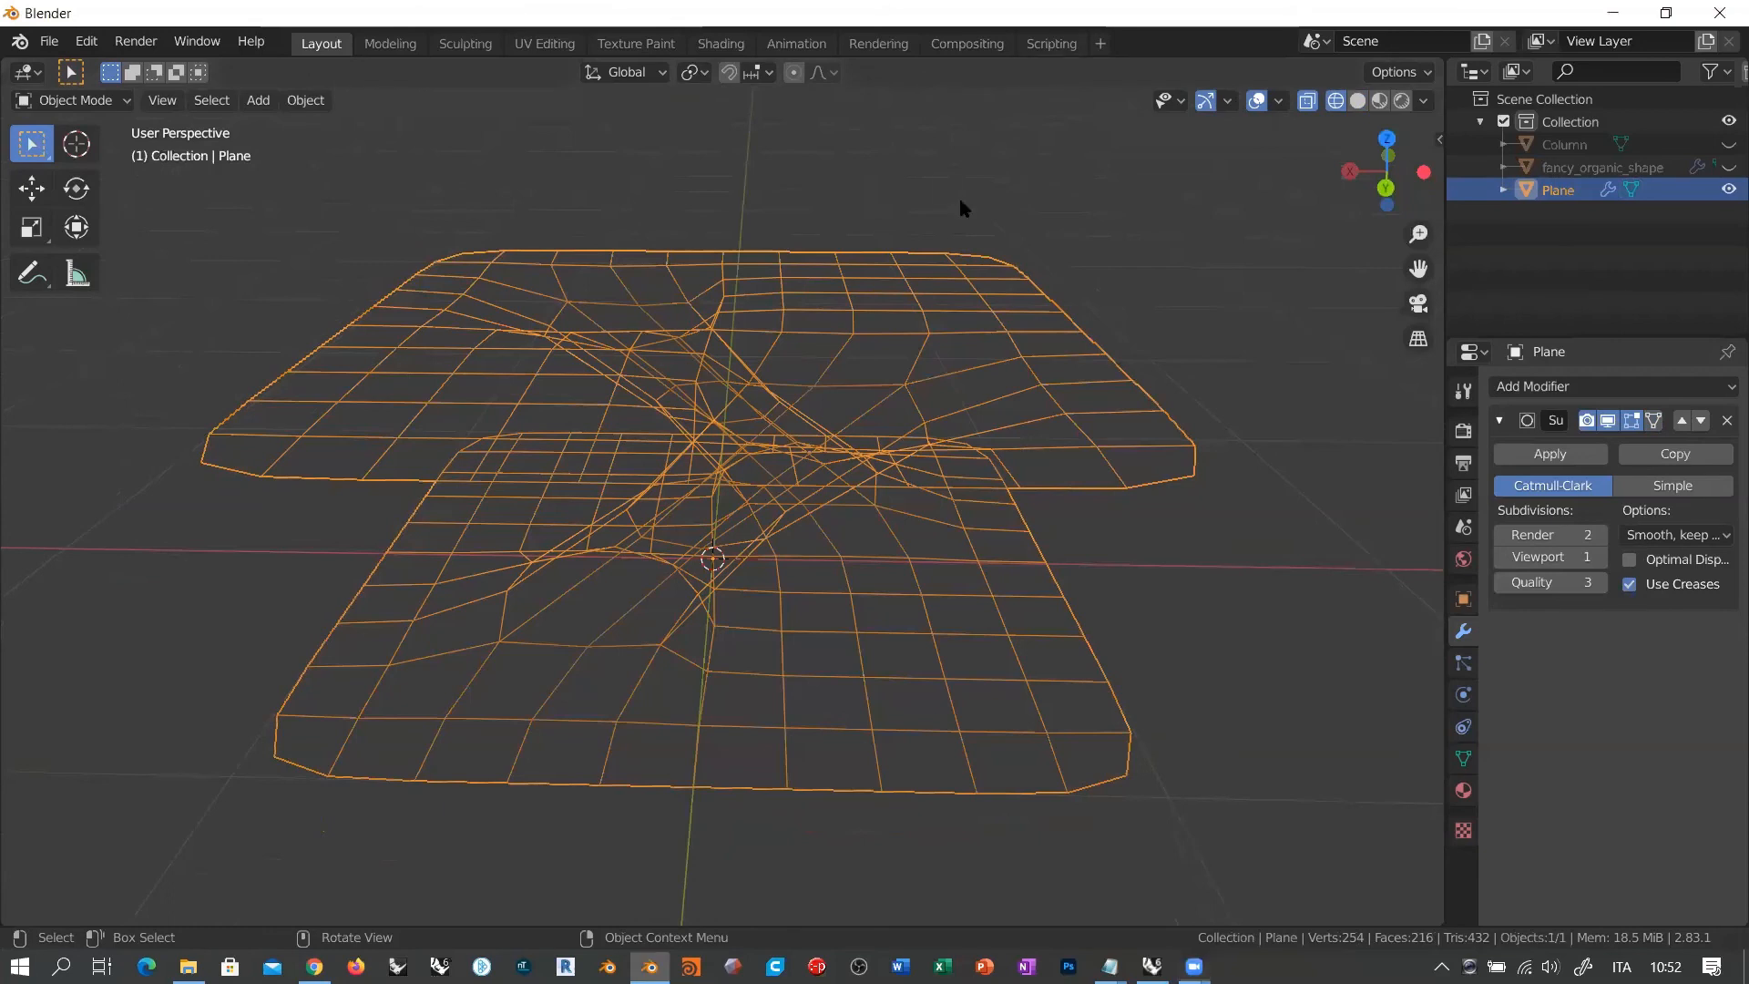
pyautogui.press('z')
pyautogui.click(966, 483)
pyautogui.hotkey('ctrl', '3')
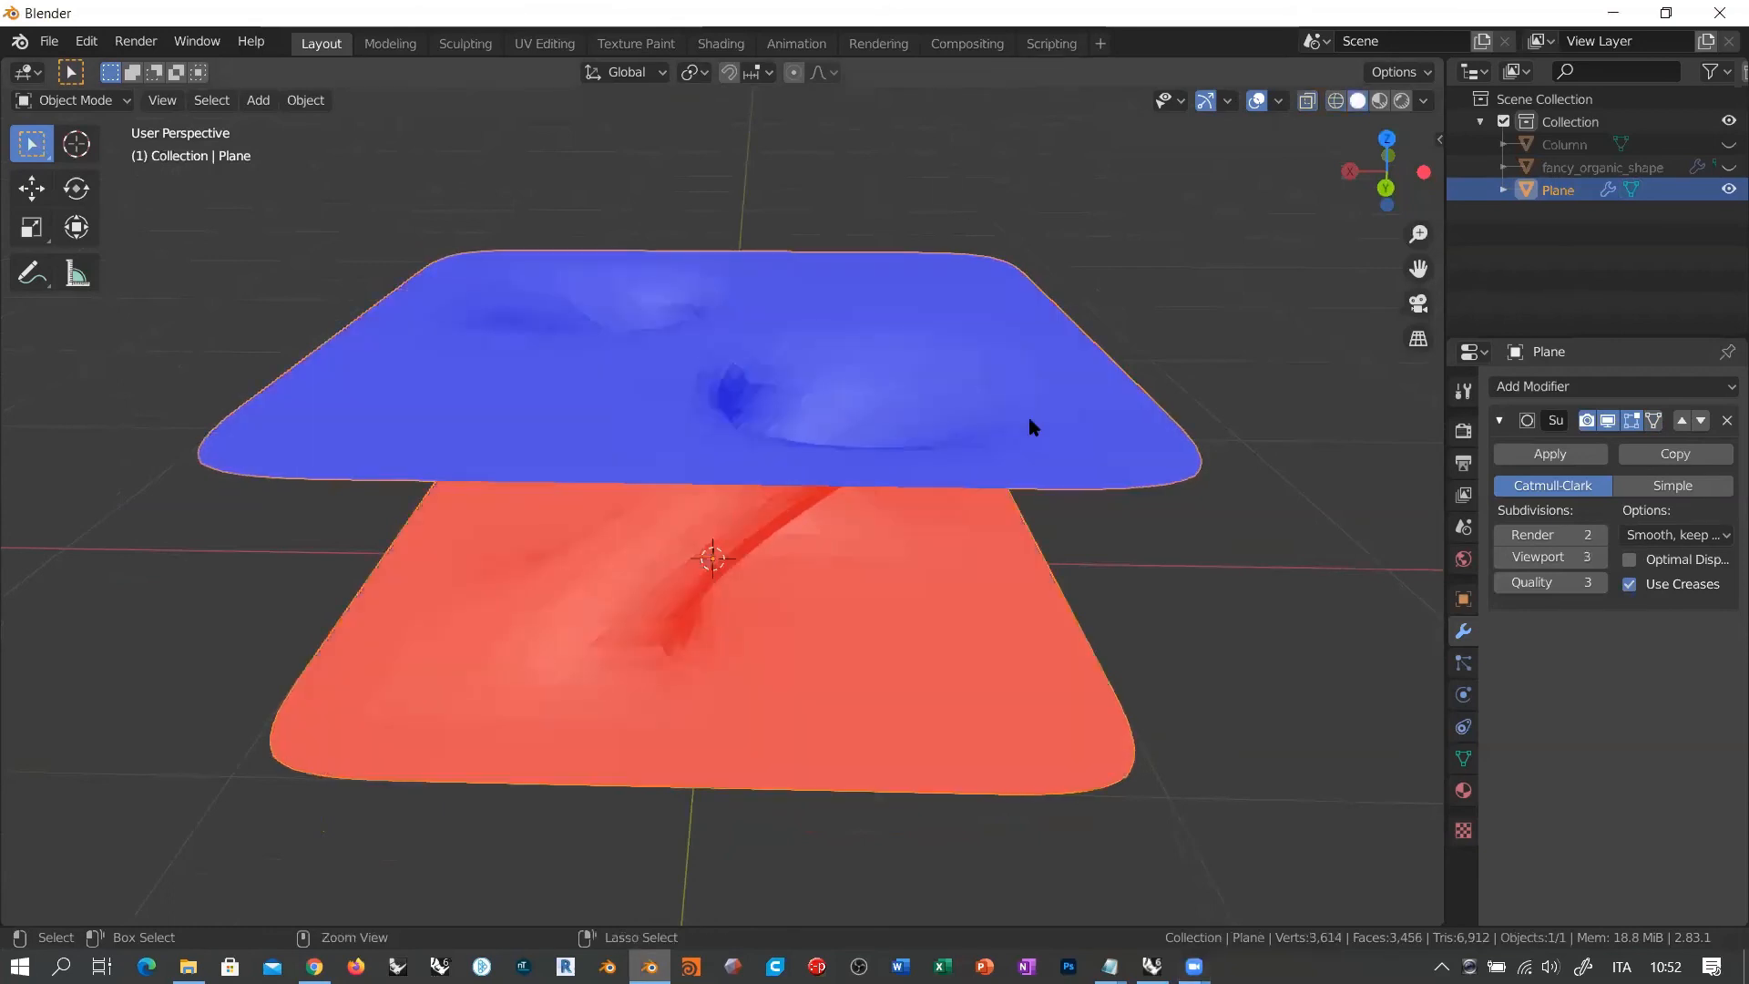
# Step: Undo the plane's normals recalculation and check the face orientation of the slabs and bridges in Object Mode
pyautogui.press('Tab')
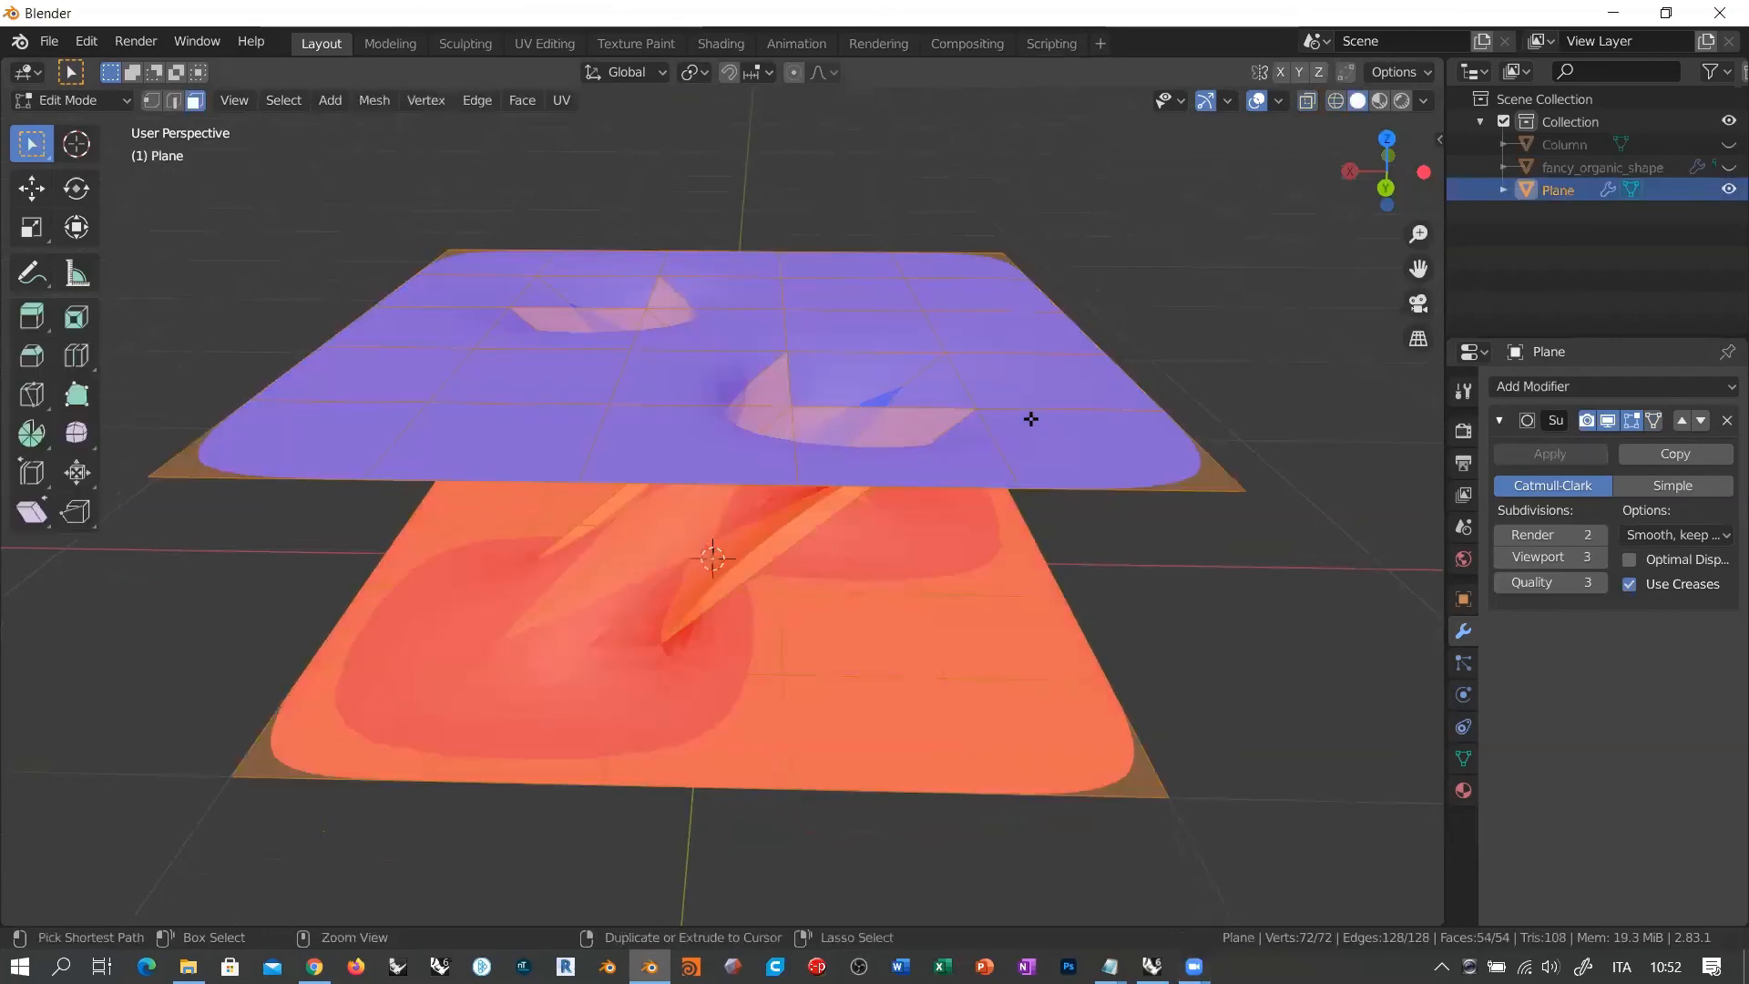
pyautogui.moveTo(848, 458); pyautogui.dragTo(849, 503, button='middle')
pyautogui.press('Tab')
pyautogui.moveTo(854, 405); pyautogui.dragTo(924, 442, button='middle')
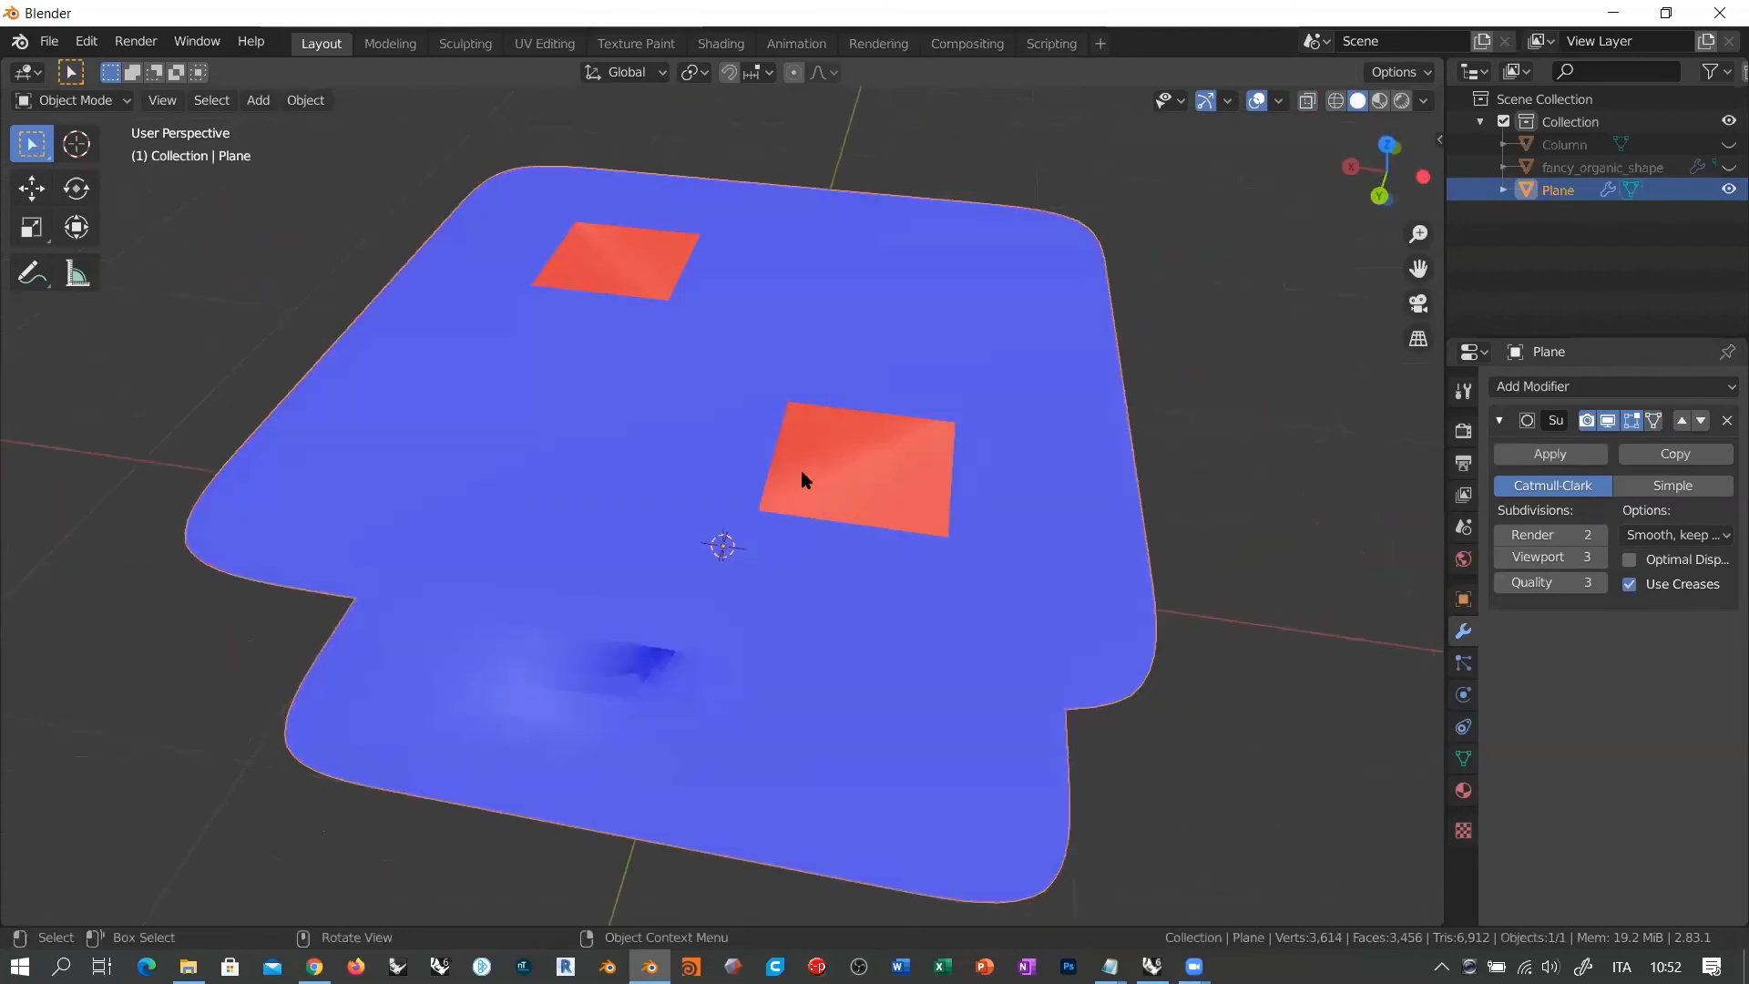
pyautogui.moveTo(802, 479); pyautogui.dragTo(870, 415, button='middle')
pyautogui.moveTo(750, 421); pyautogui.dragTo(781, 383, button='middle')
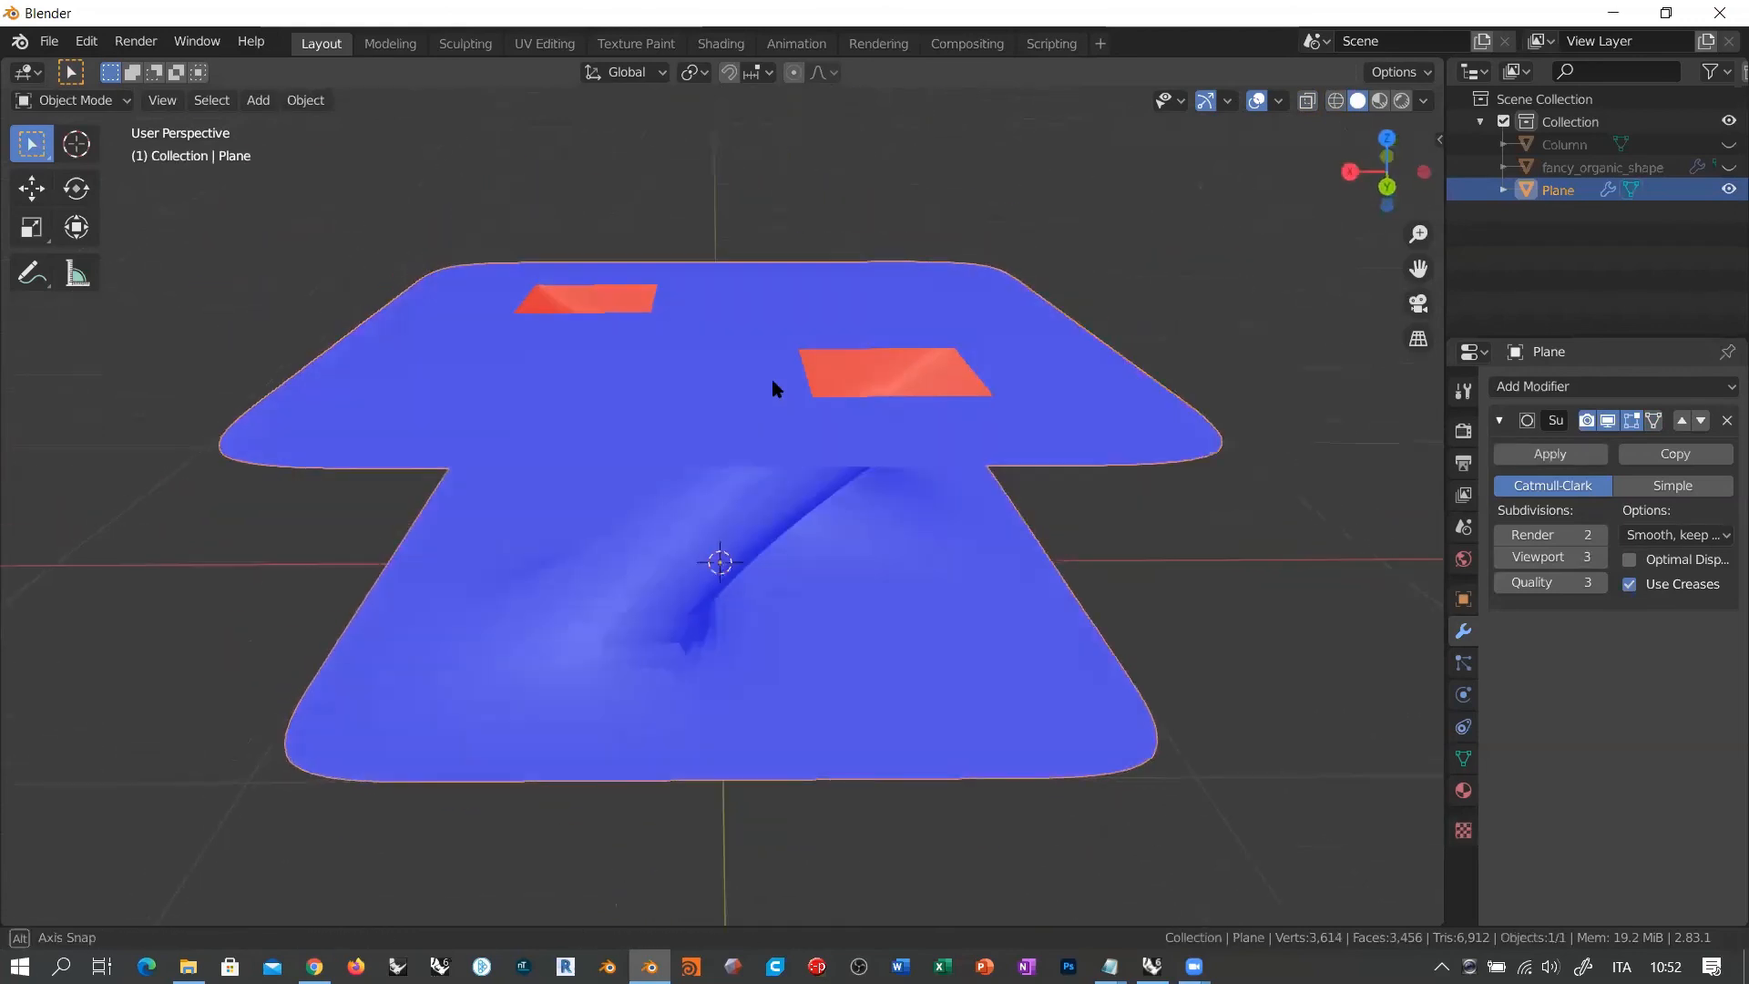
# Step: Select every face of the plane in Edit Mode and recalculate the normals outside
pyautogui.click(77, 100)
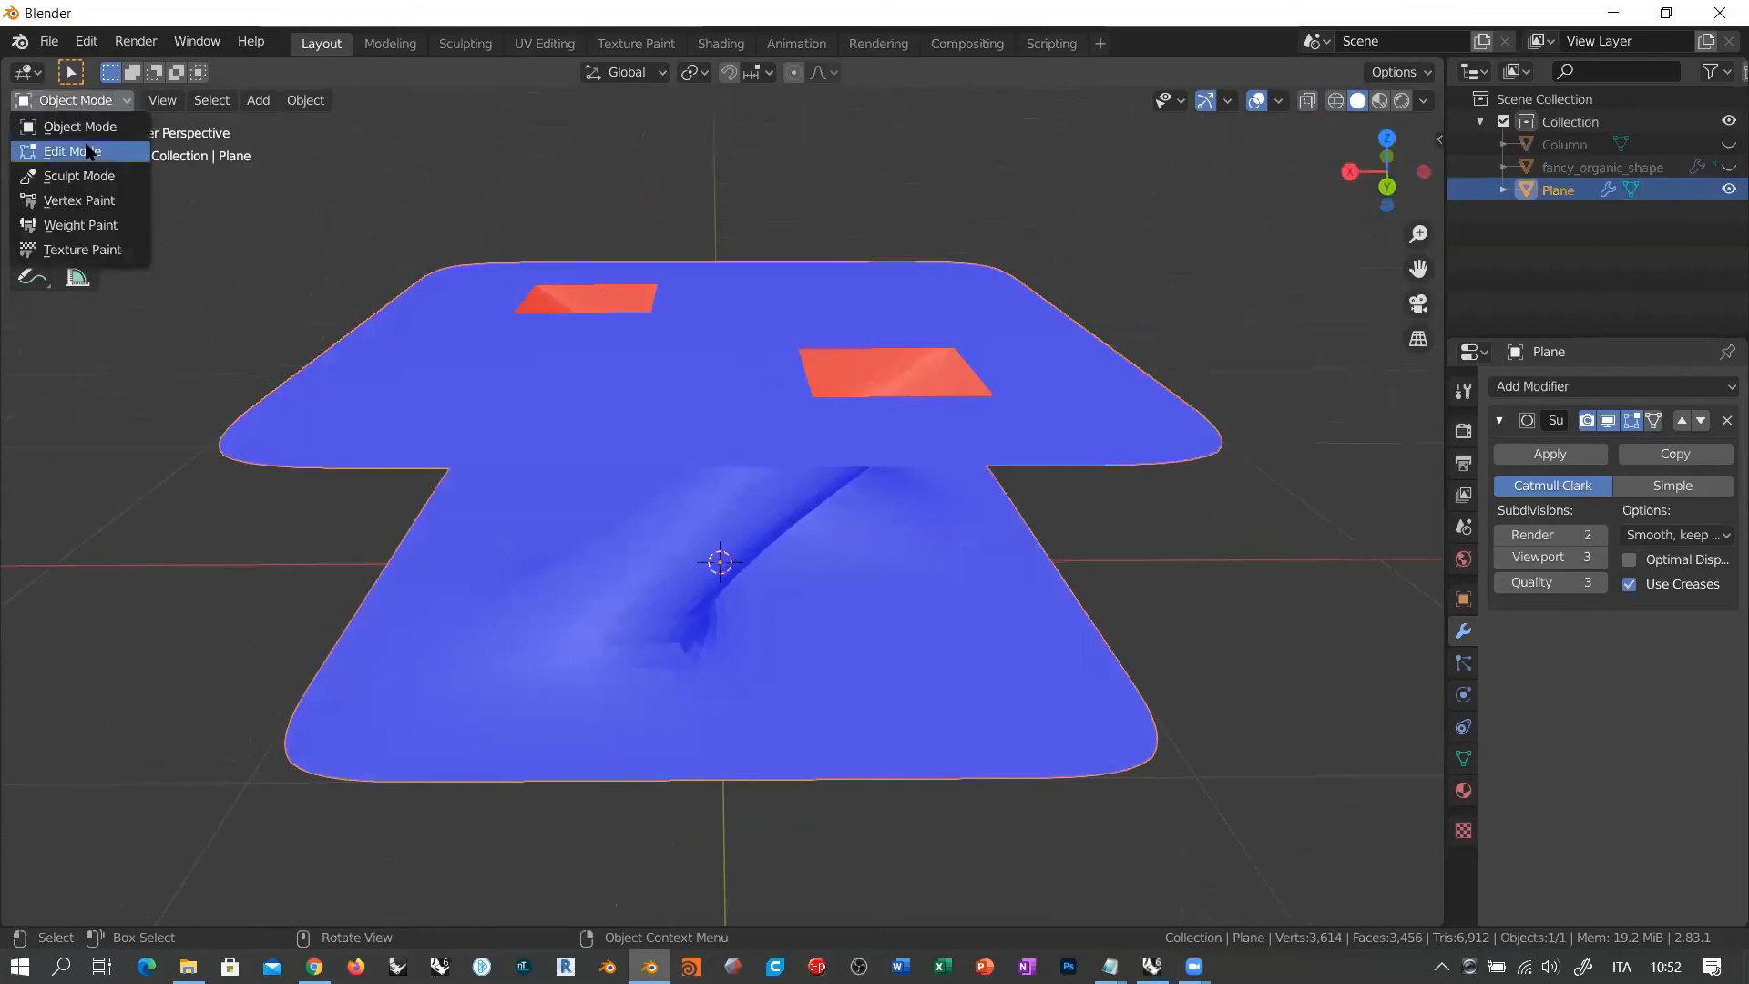
pyautogui.click(80, 151)
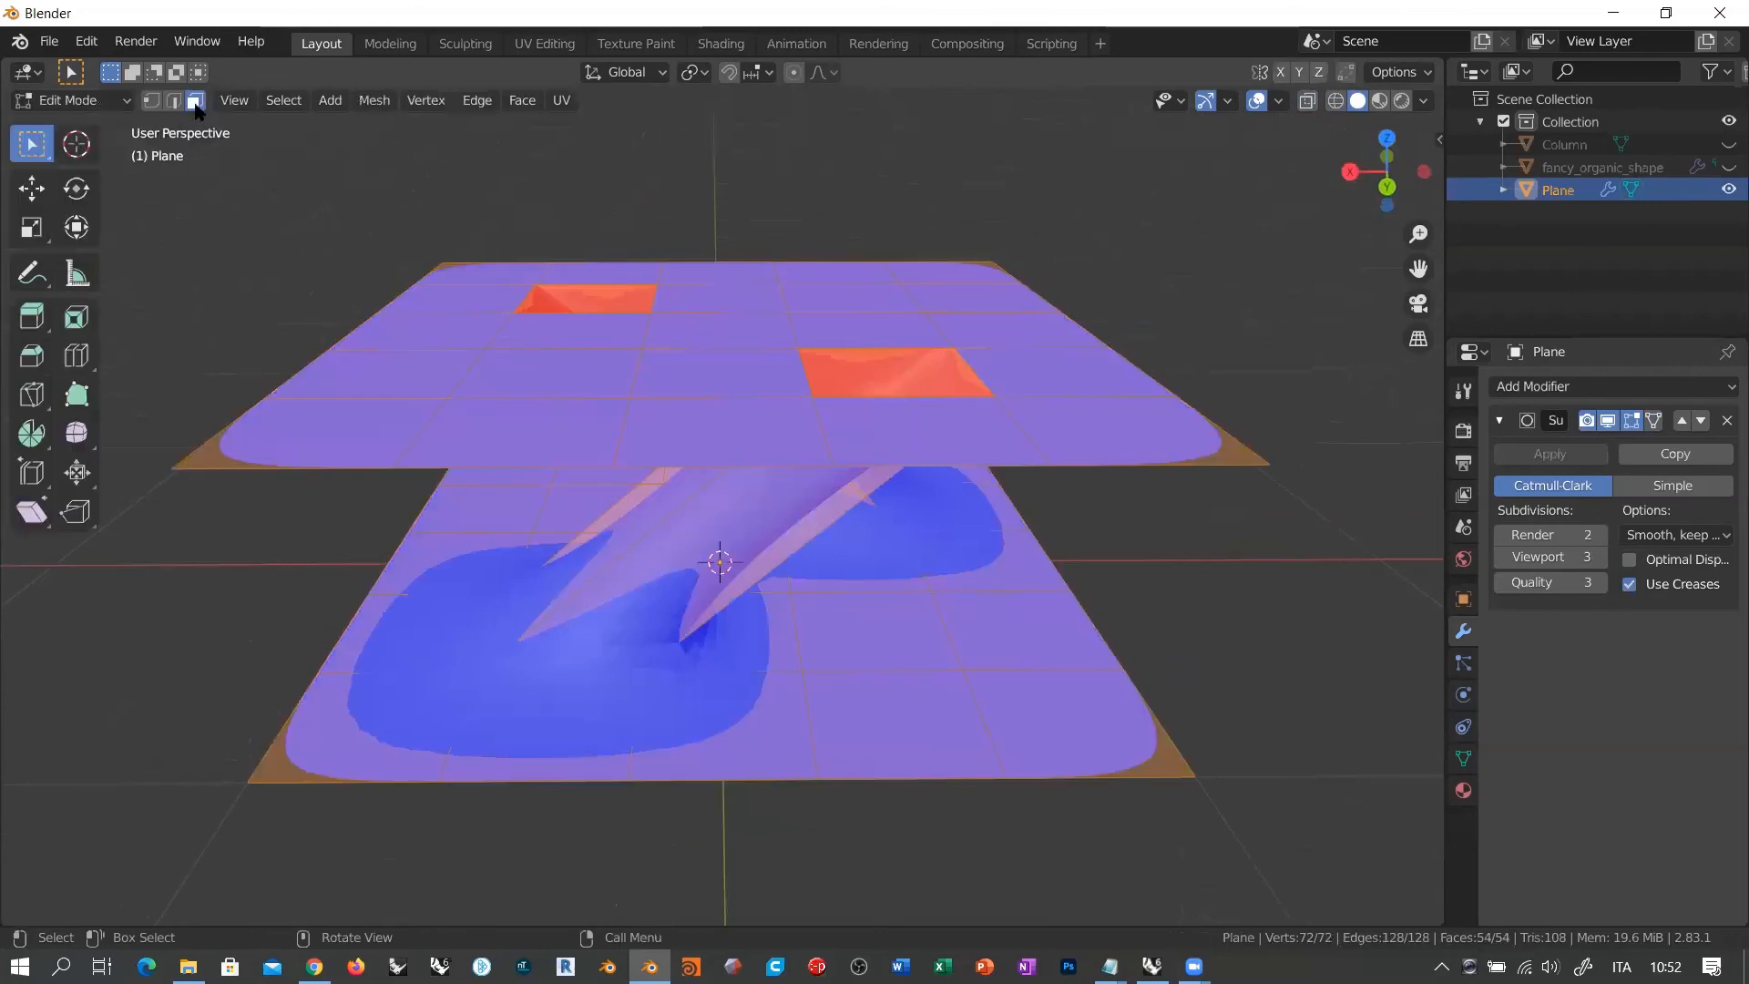
pyautogui.click(259, 235)
pyautogui.press('a')
pyautogui.click(376, 104)
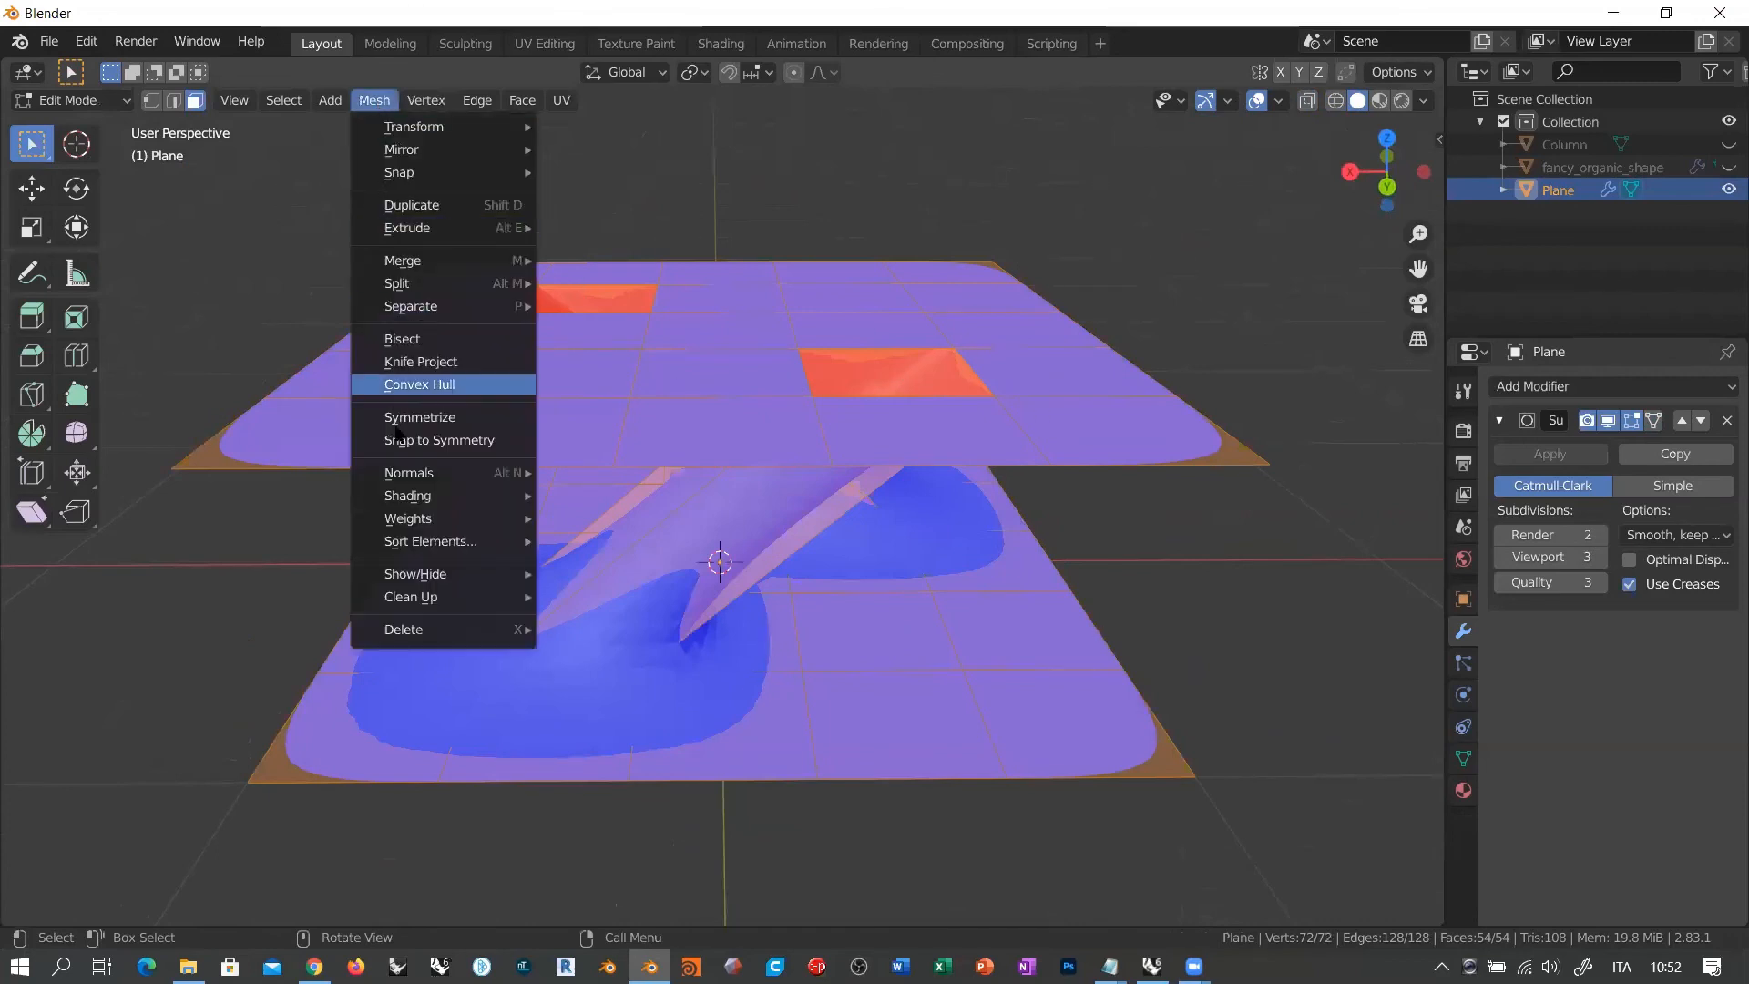
pyautogui.moveTo(408, 474)
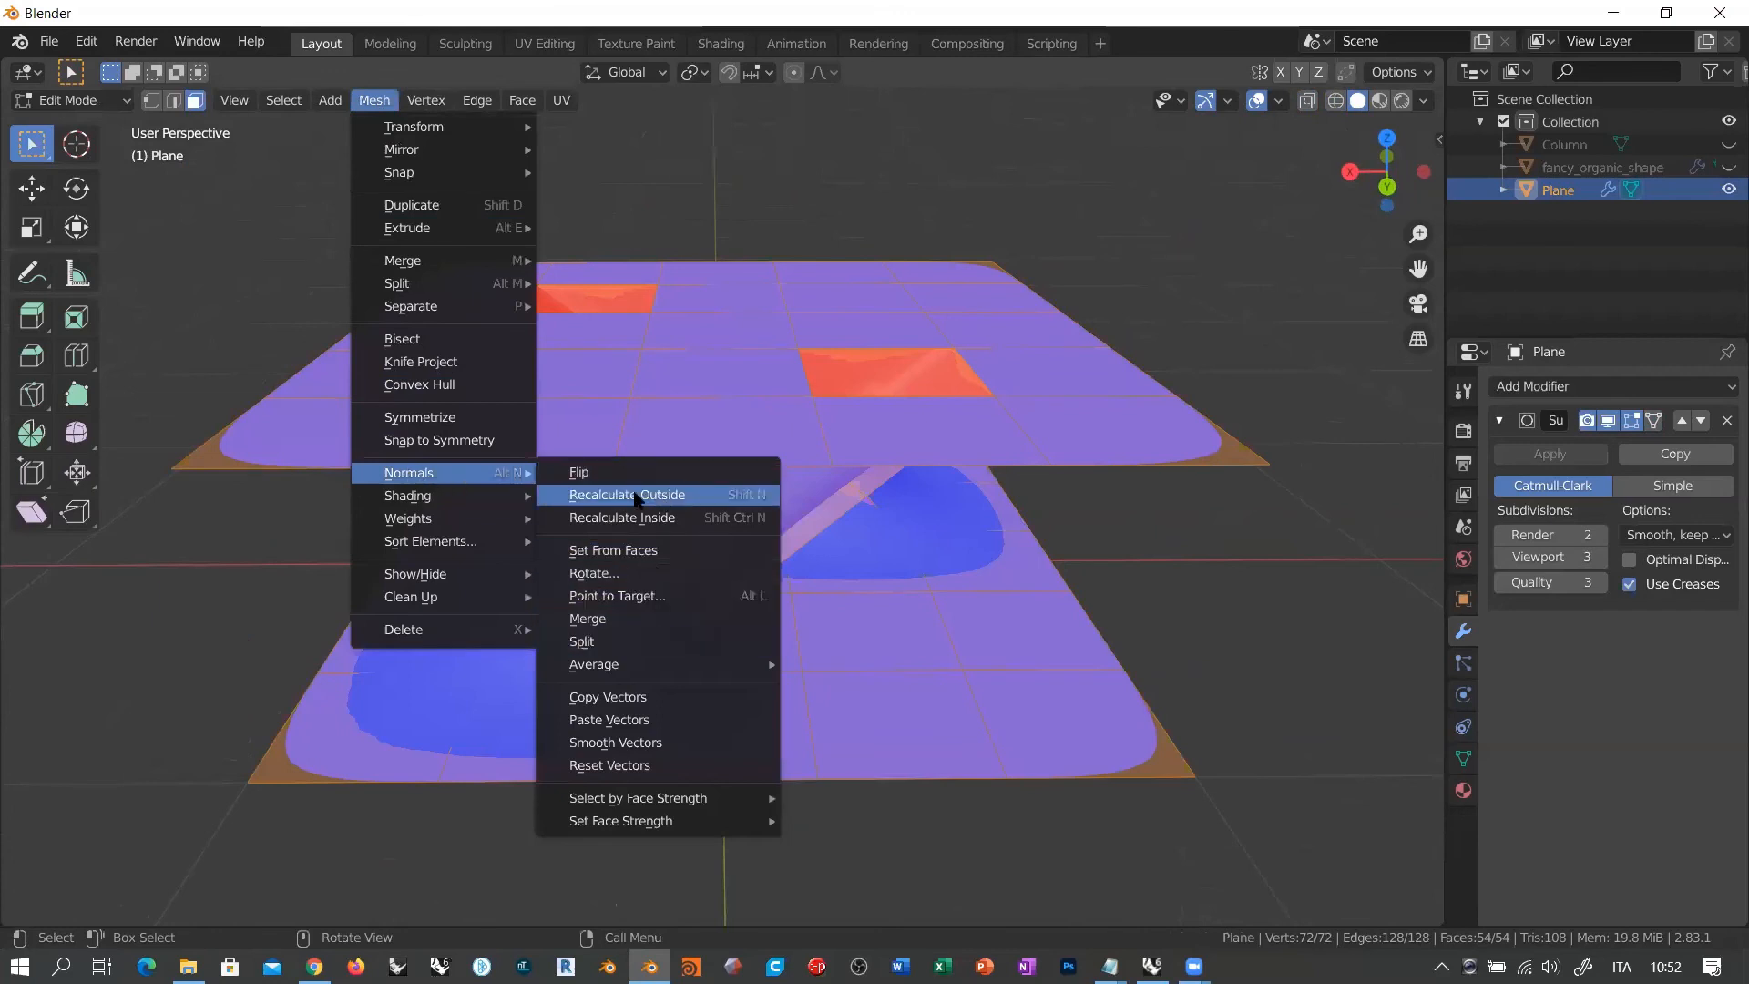
pyautogui.click(685, 506)
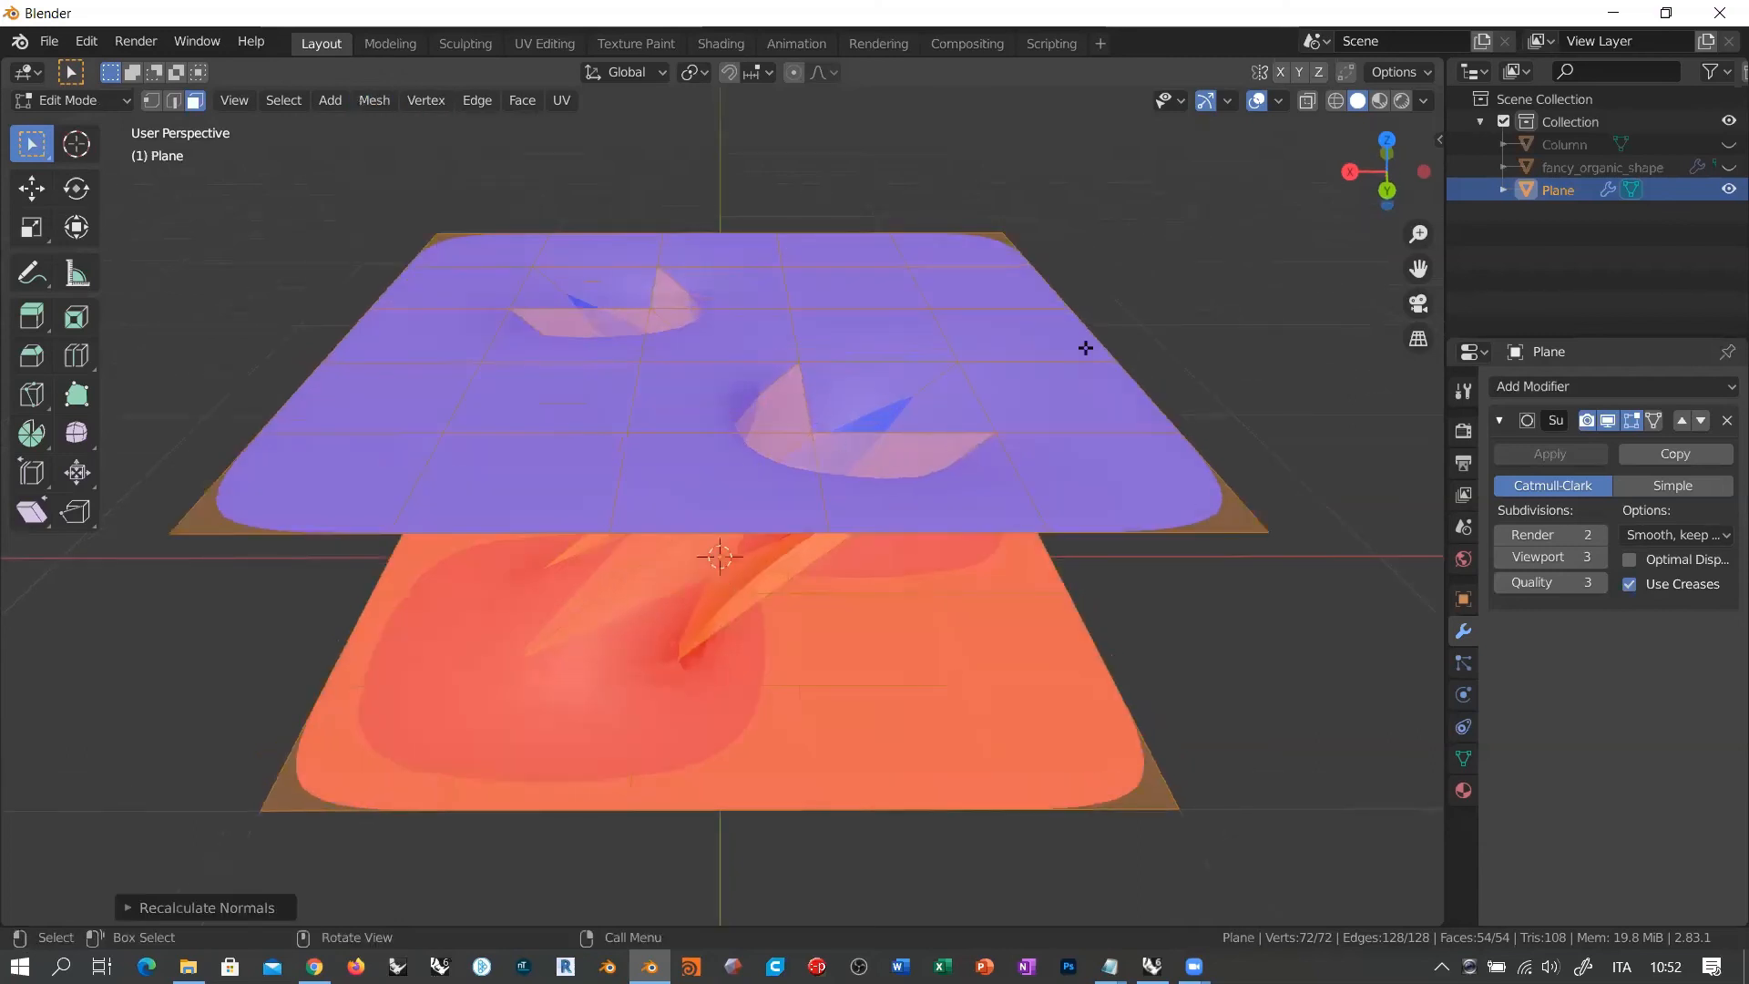
# Step: Return to Object Mode, deselect the plane and check the face orientation across the slabs and bridges
pyautogui.click(91, 104)
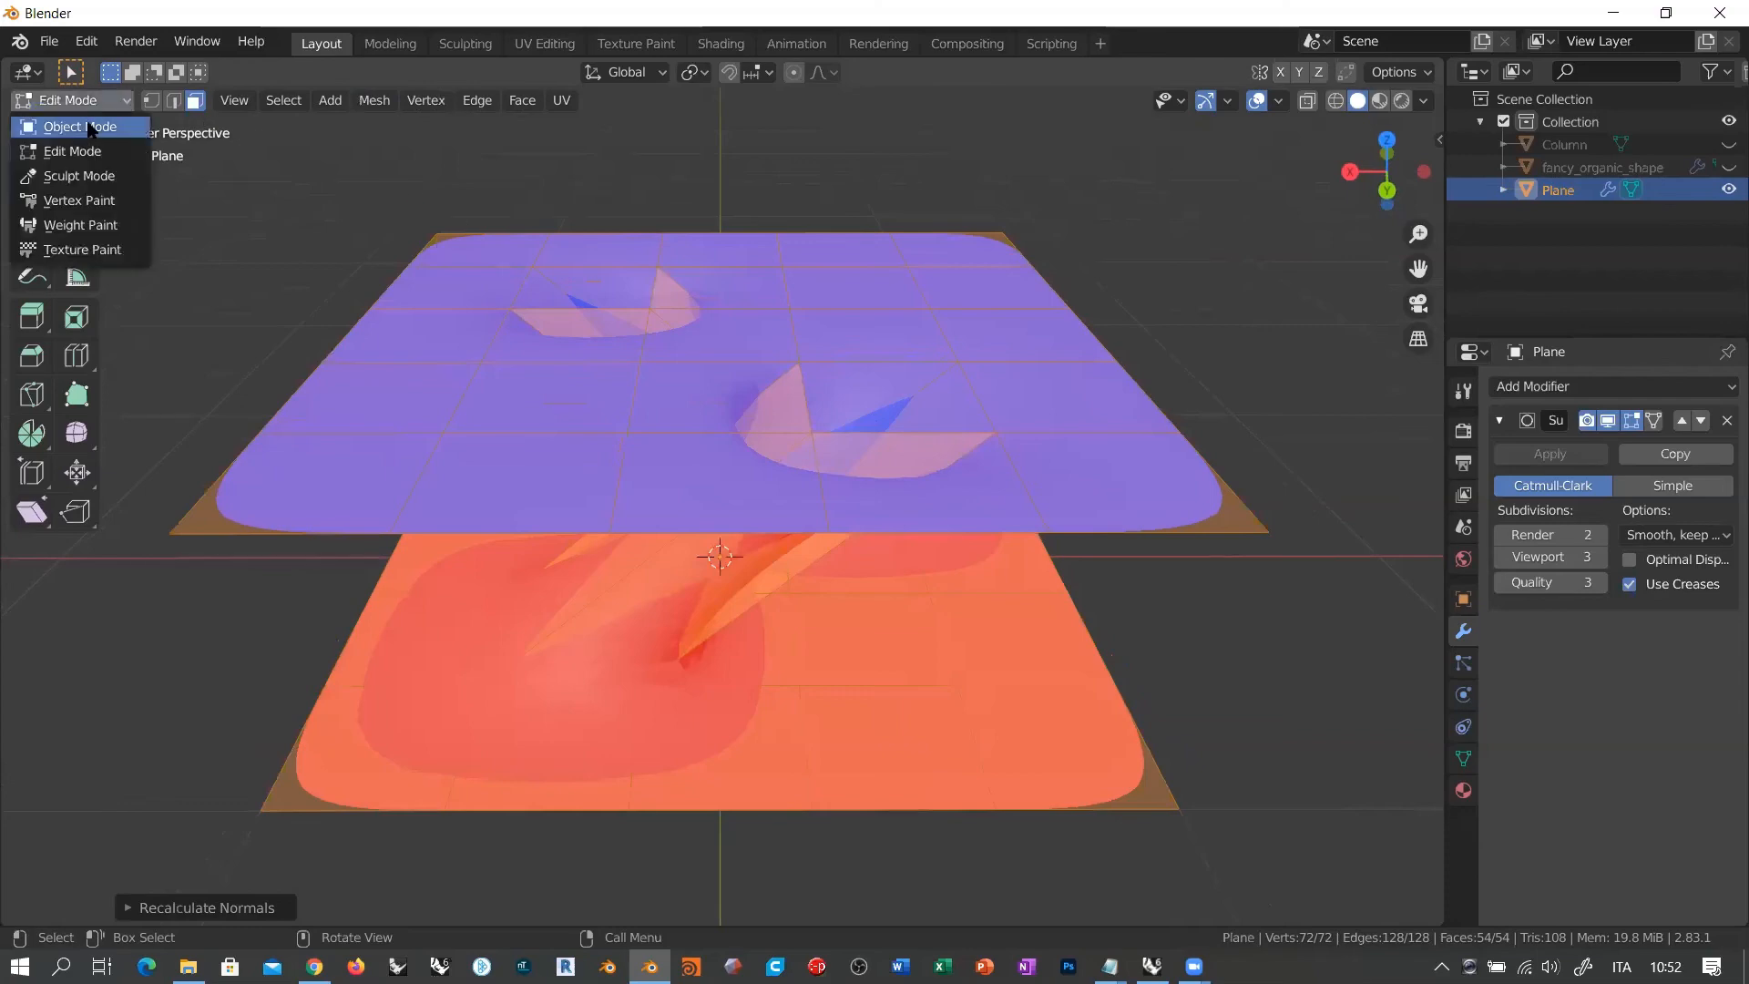
pyautogui.click(80, 126)
pyautogui.moveTo(946, 501); pyautogui.dragTo(822, 494, button='middle')
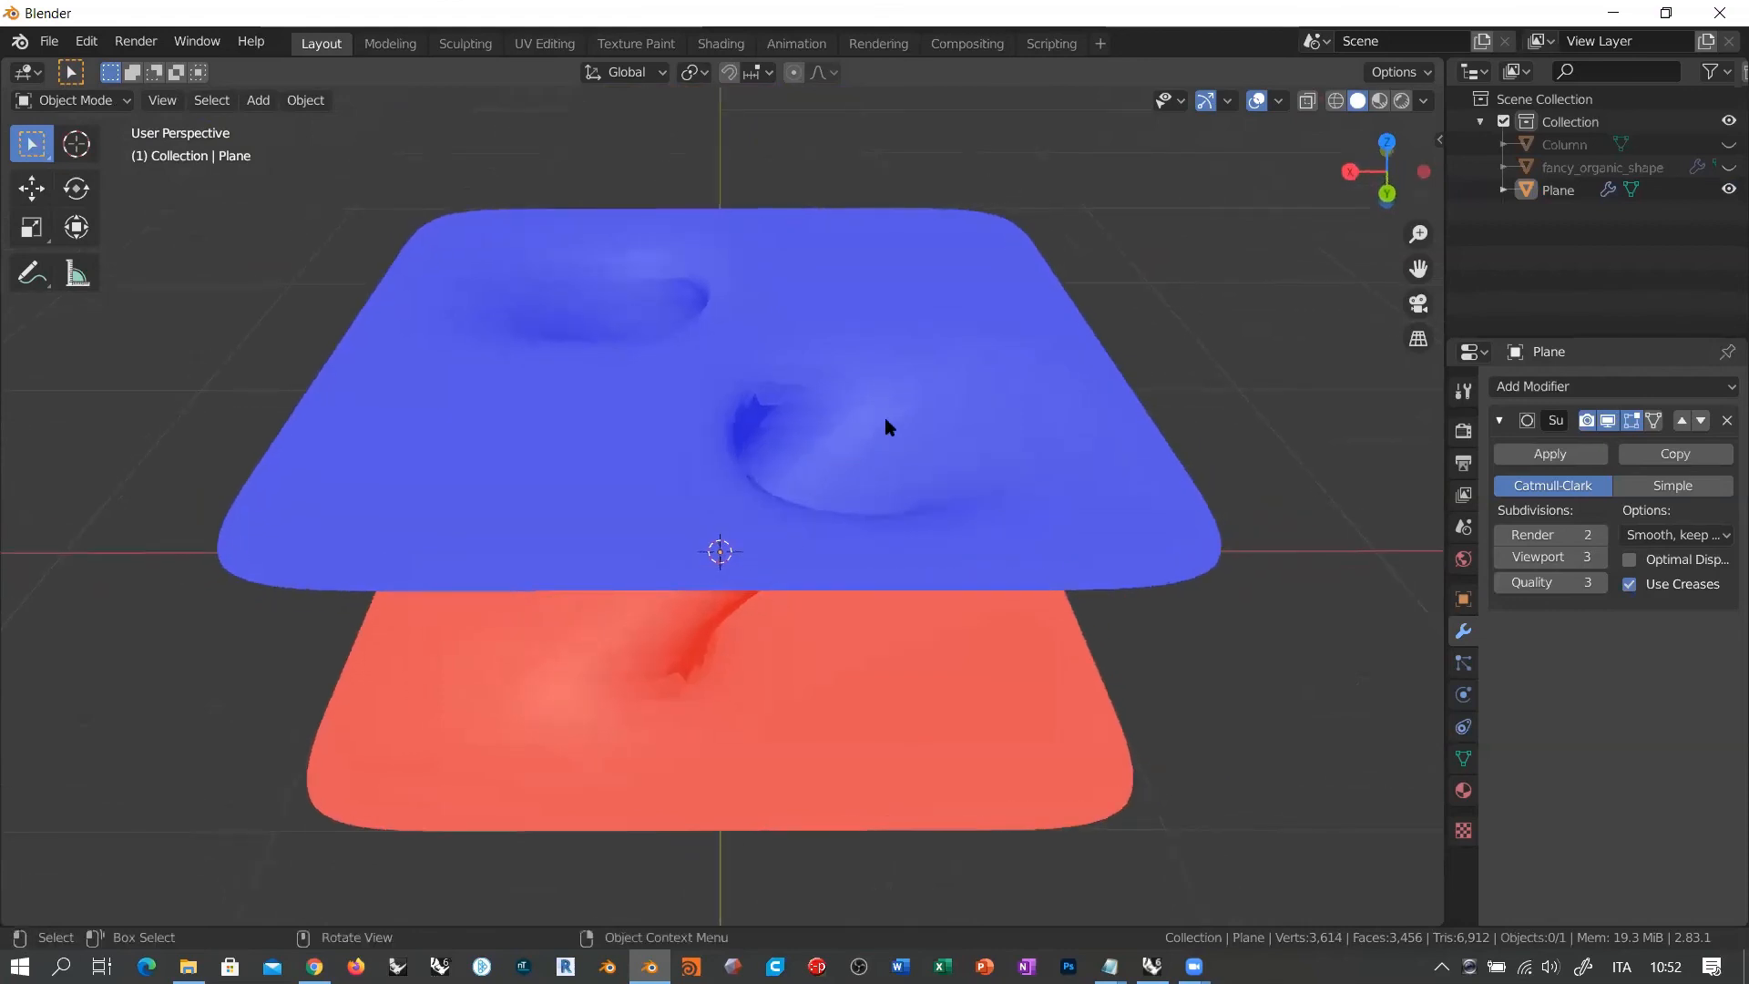
pyautogui.moveTo(860, 505); pyautogui.dragTo(774, 503, button='middle')
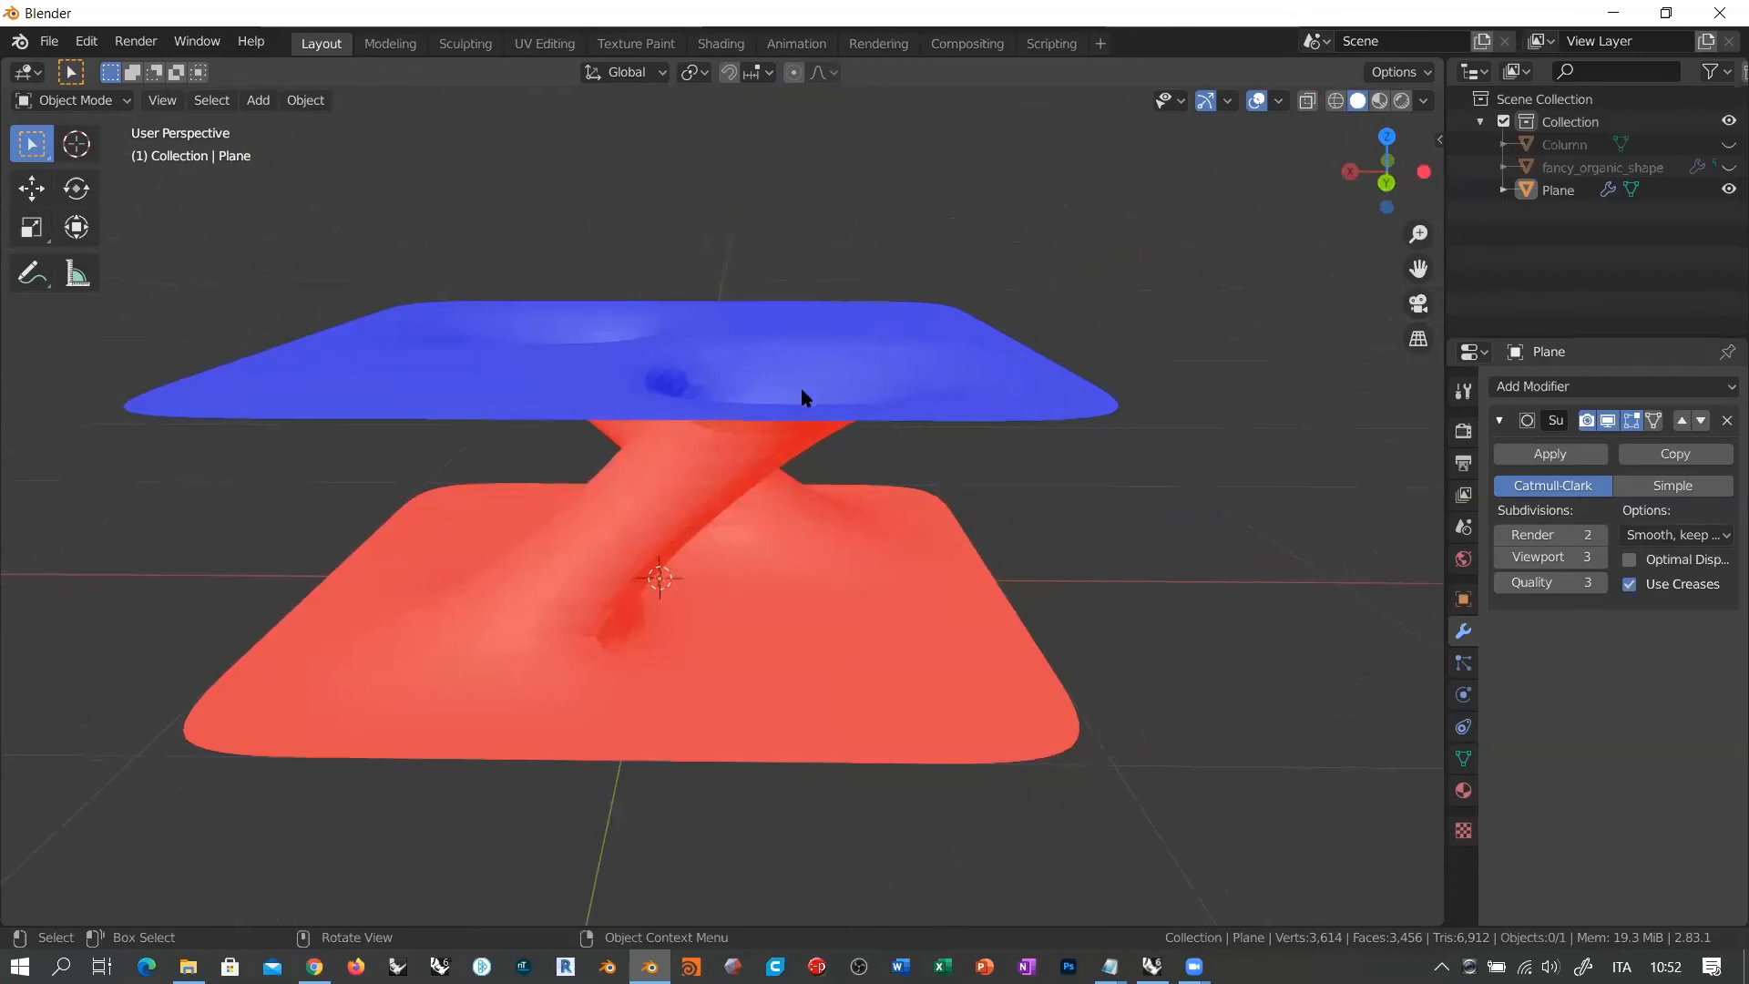
# Step: Turn off the Face Orientation overlay and inspect the plain shaded surface of the slabs and bridges
pyautogui.click(1280, 102)
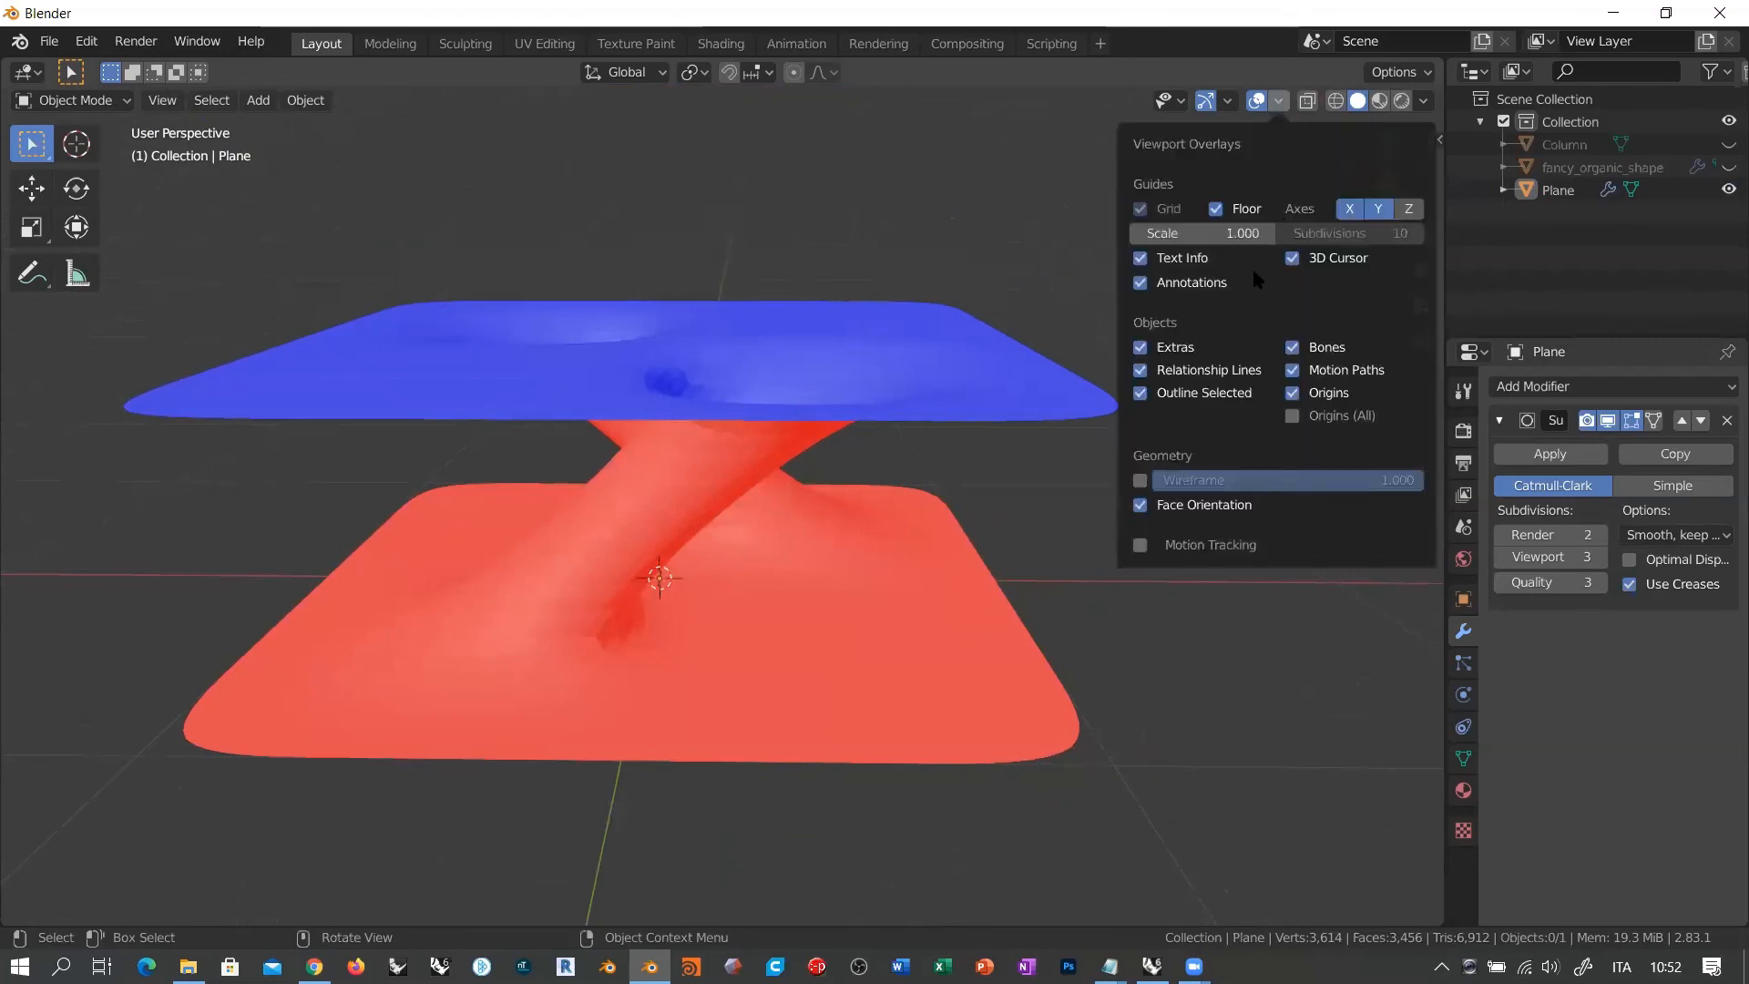
pyautogui.click(1140, 505)
pyautogui.moveTo(838, 364); pyautogui.dragTo(1074, 269, button='middle')
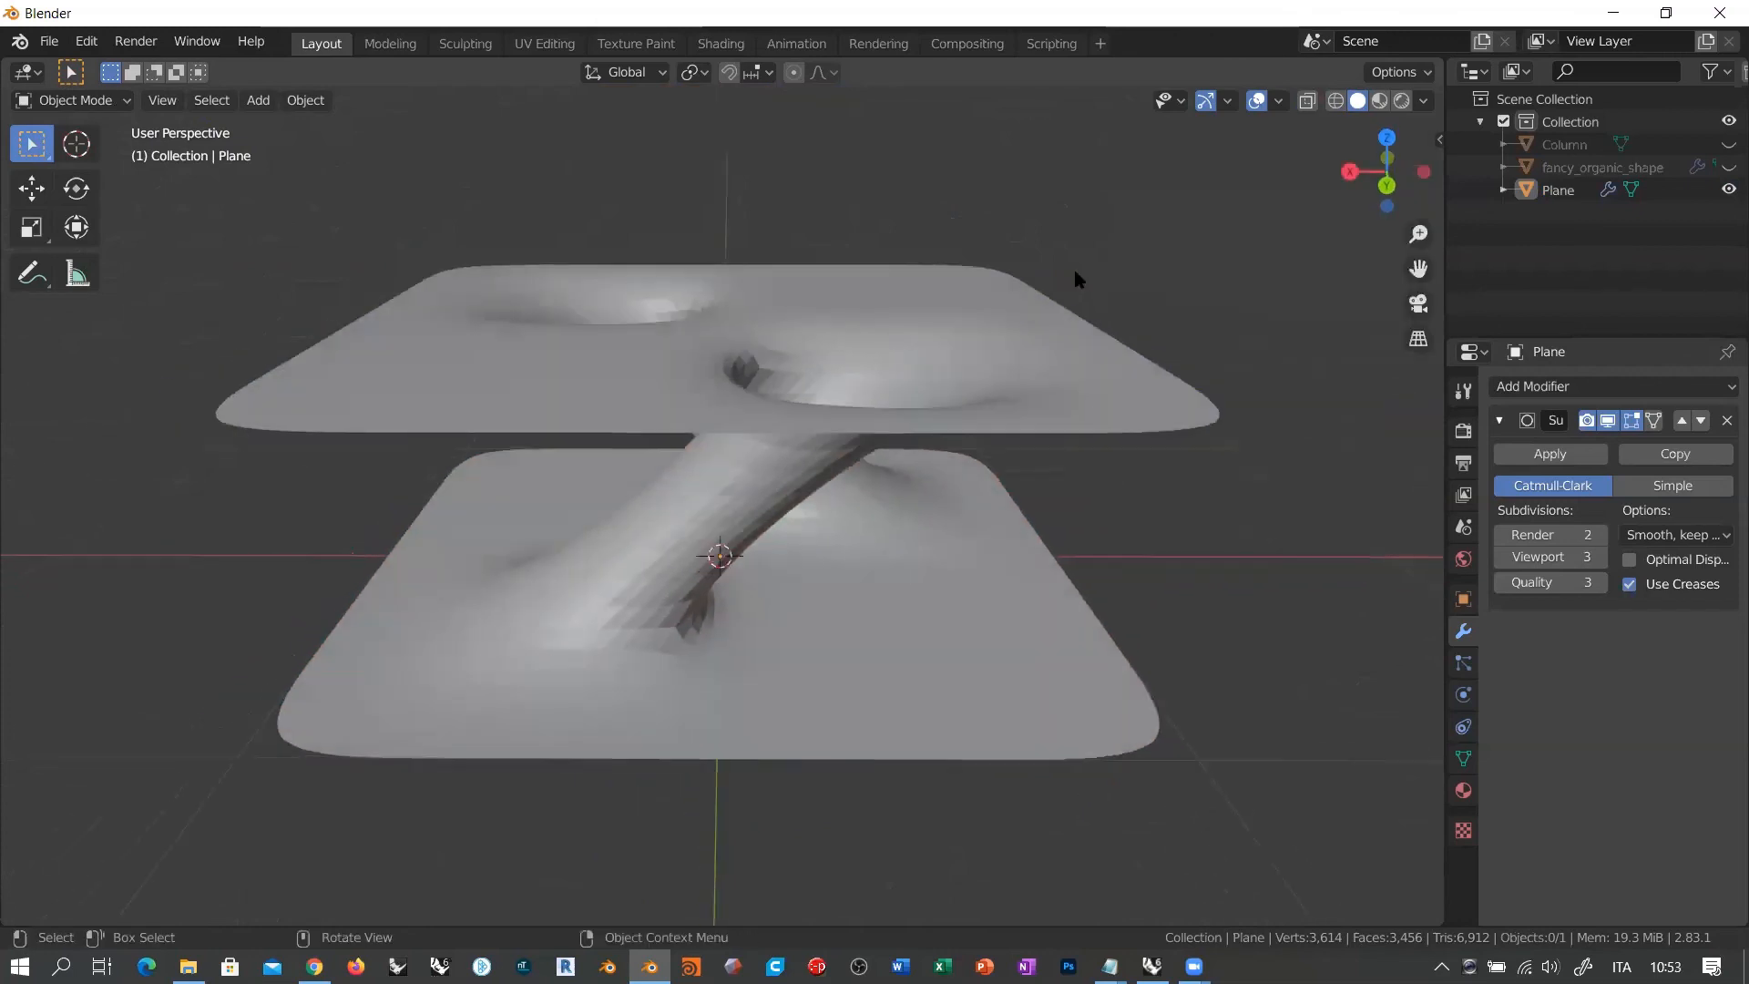
pyautogui.click(1278, 102)
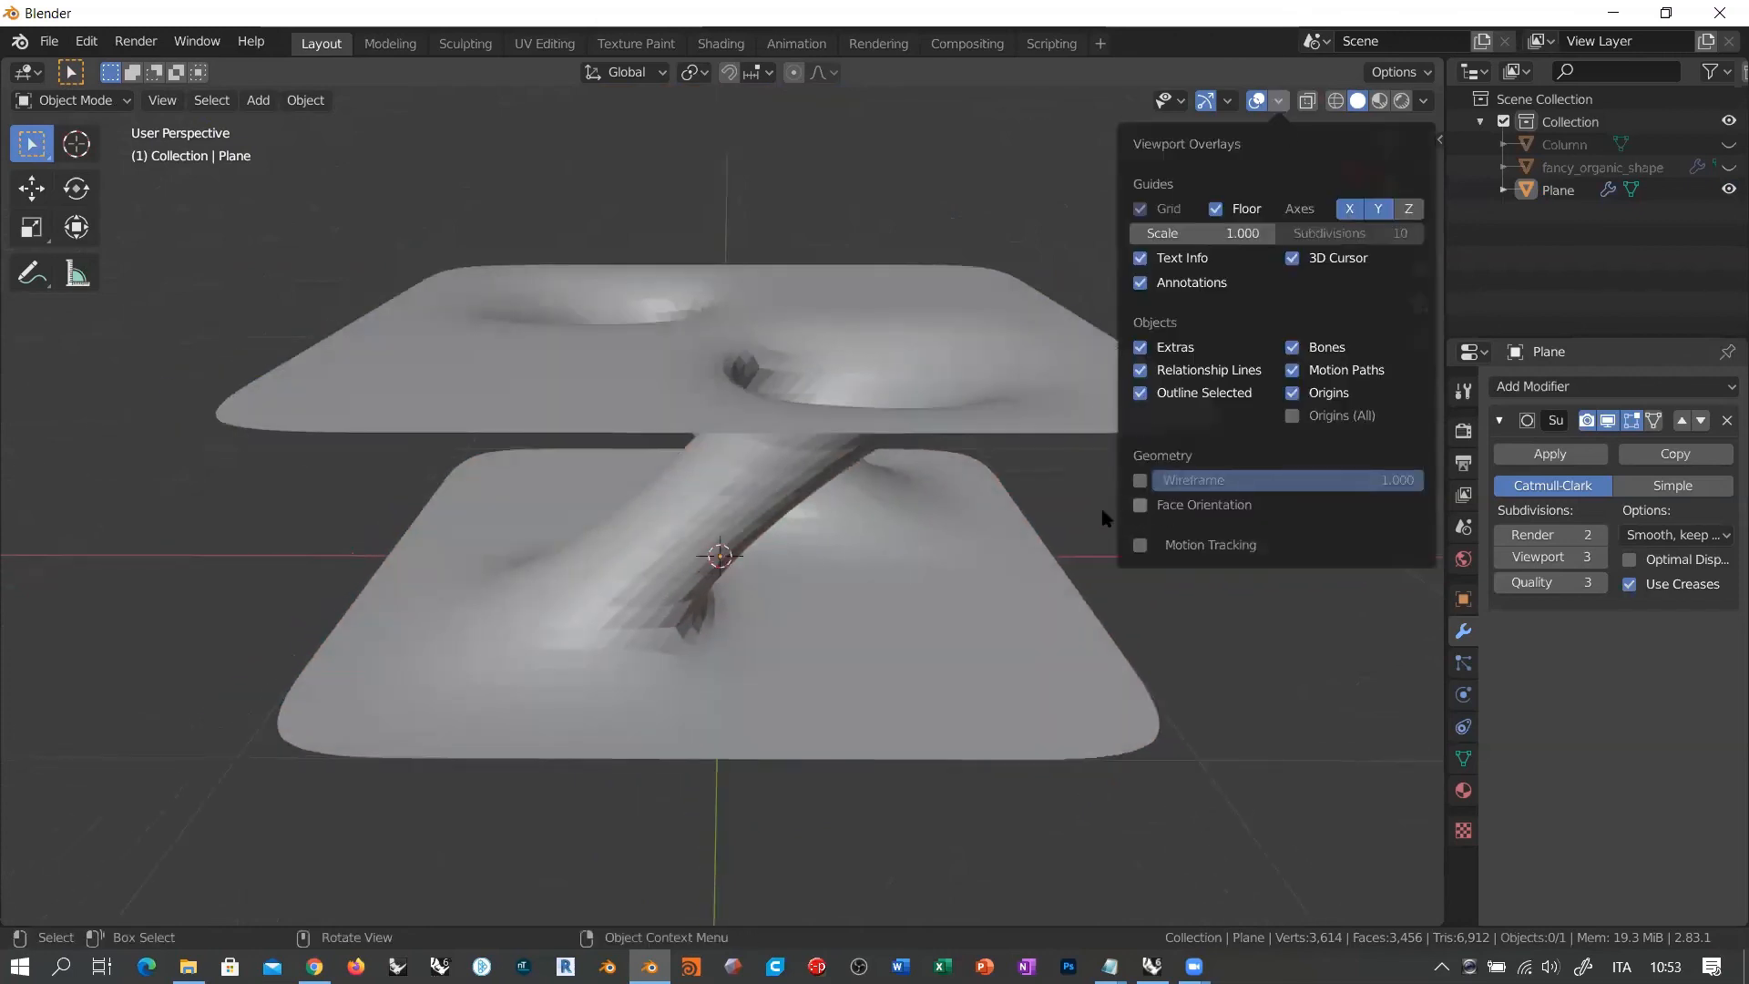
pyautogui.moveTo(847, 444); pyautogui.dragTo(801, 469, button='middle')
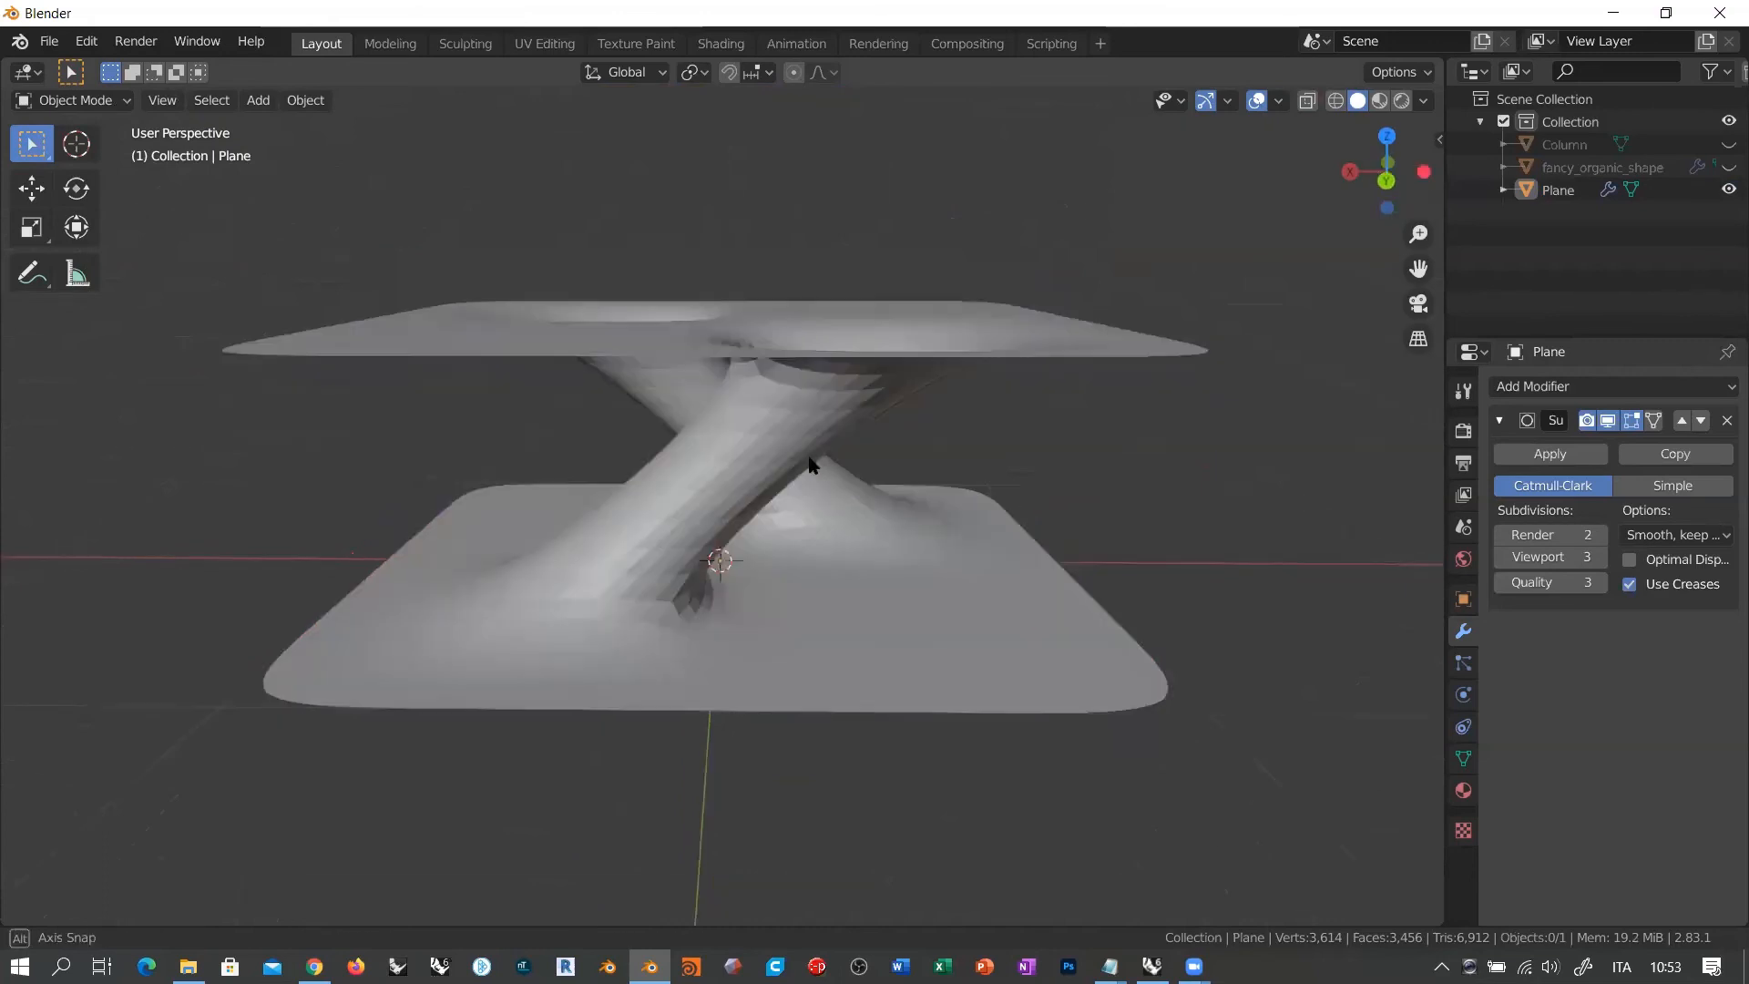
# Step: Set the Subdivision Surface viewport subdivisions to 1 and view the openings from above
pyautogui.click(1503, 557)
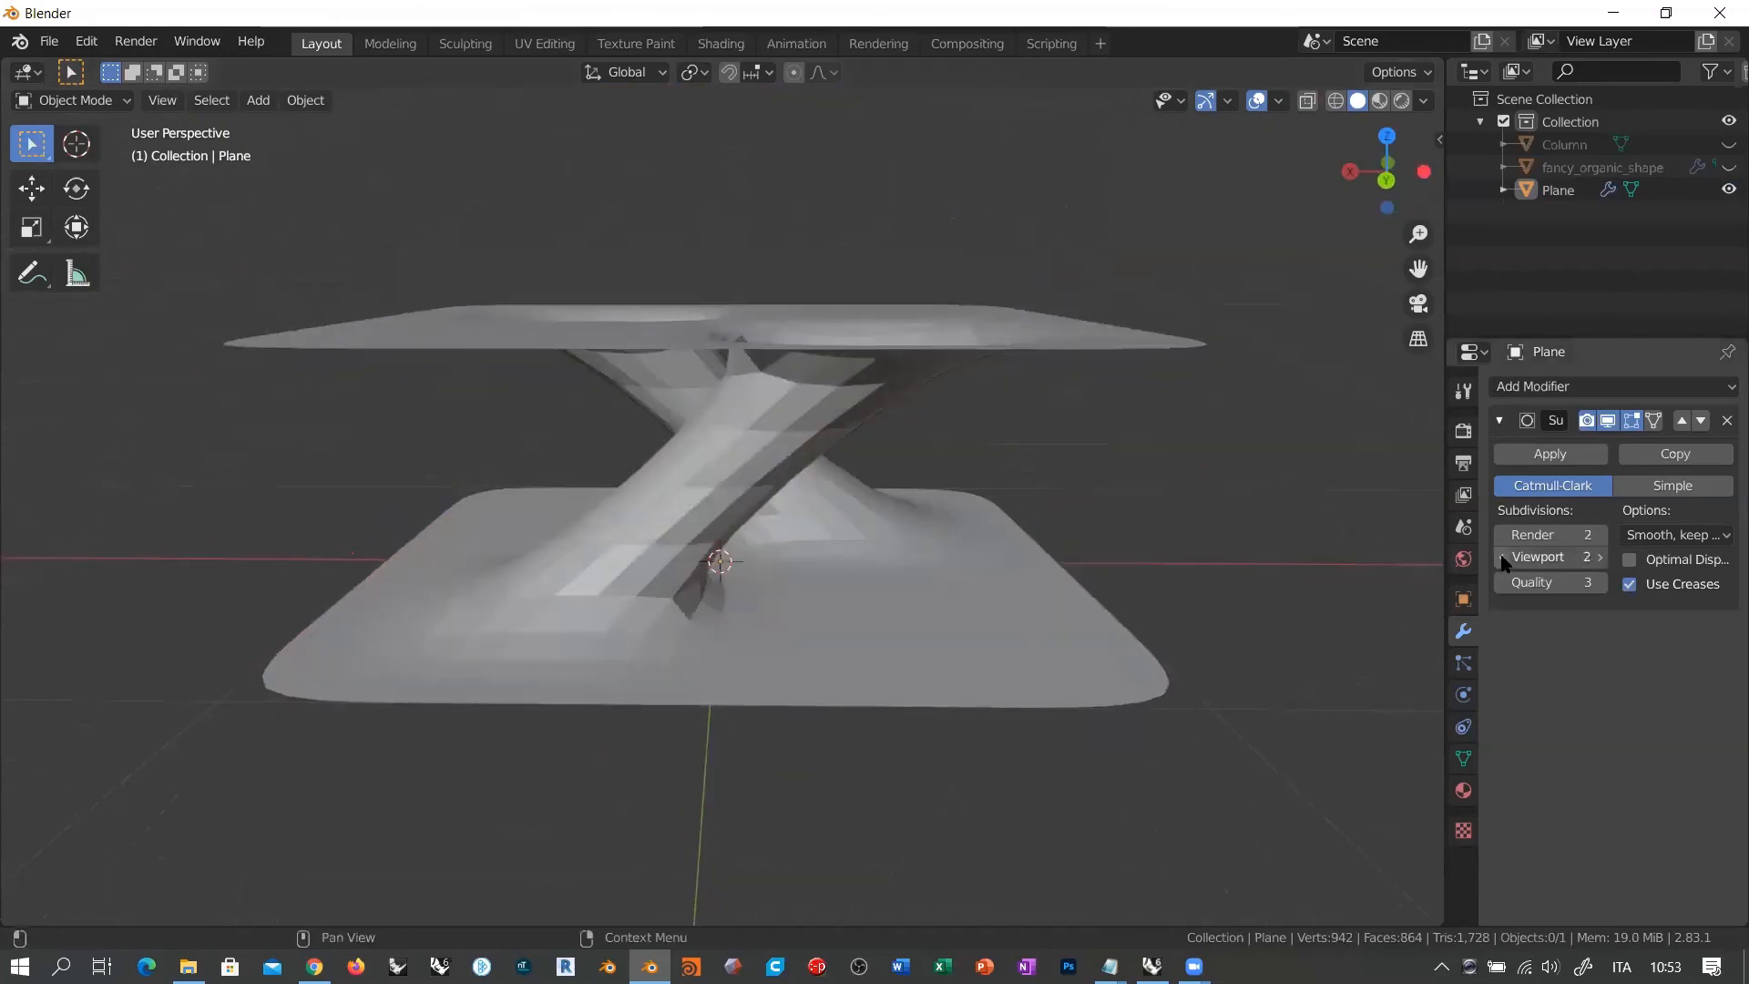
pyautogui.click(1504, 557)
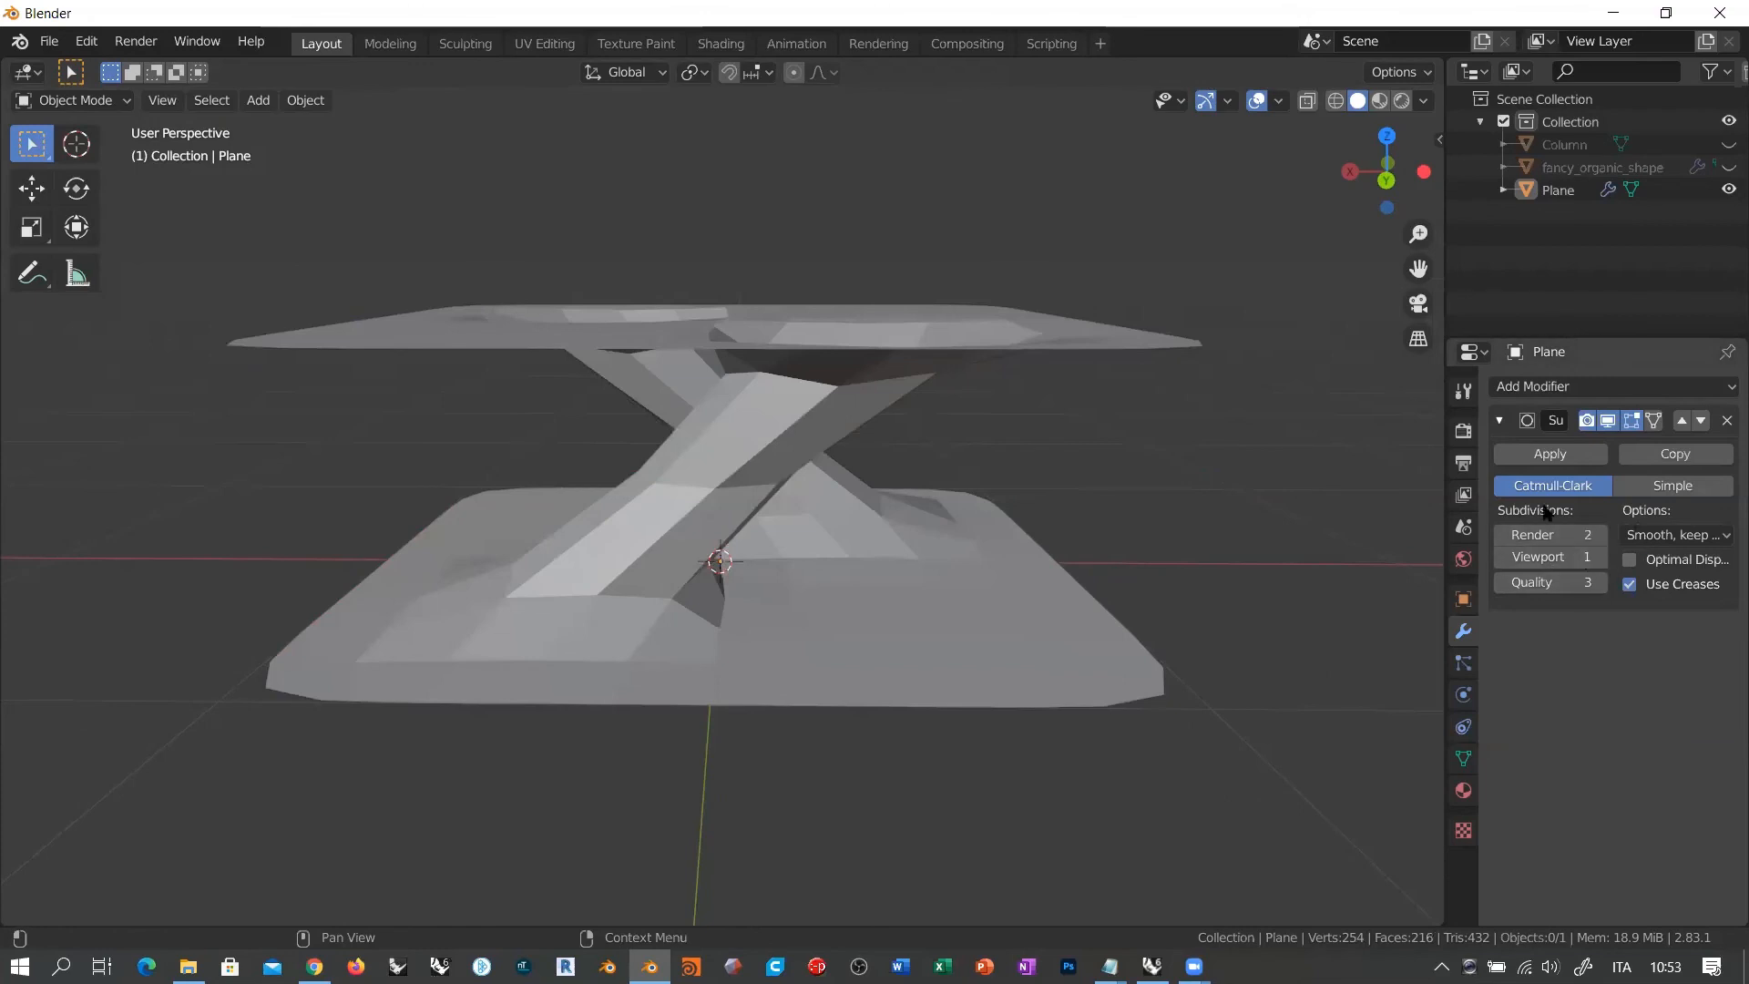
pyautogui.moveTo(875, 474); pyautogui.dragTo(787, 418, button='middle')
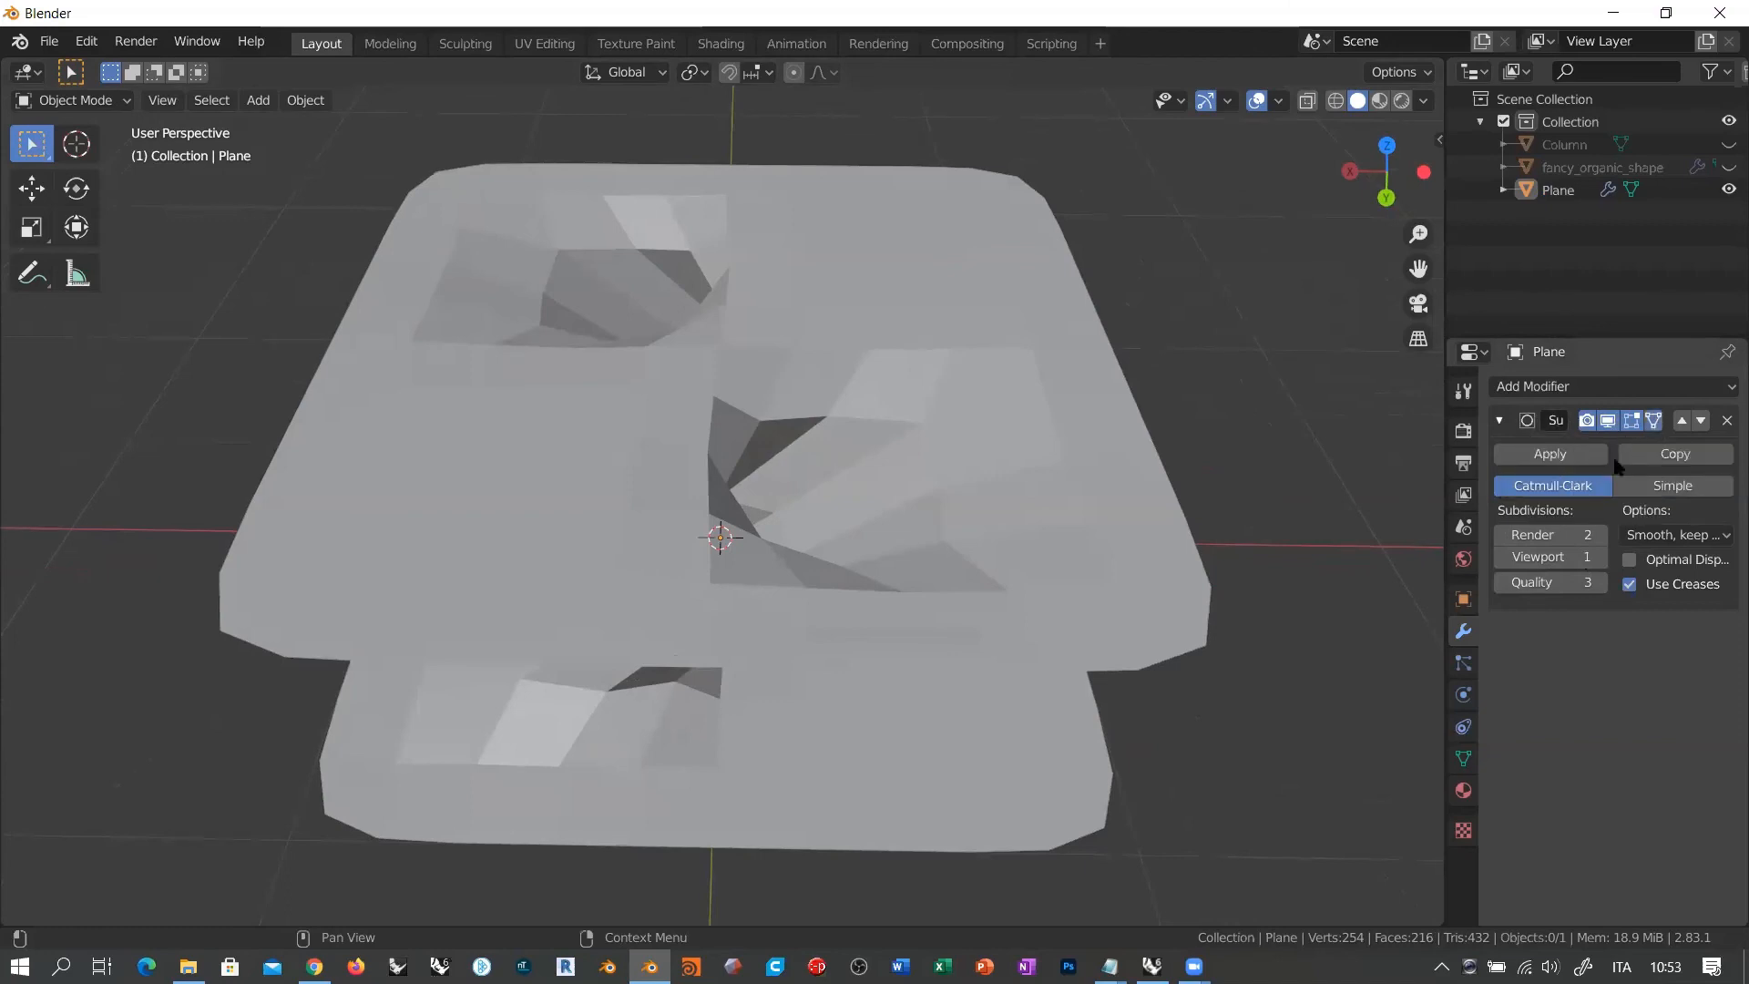
# Step: Enter Edit Mode on the plane and inspect its edges with the modifier result shown on the cage
pyautogui.moveTo(558, 315); pyautogui.dragTo(559, 307, button='middle')
pyautogui.click(117, 100)
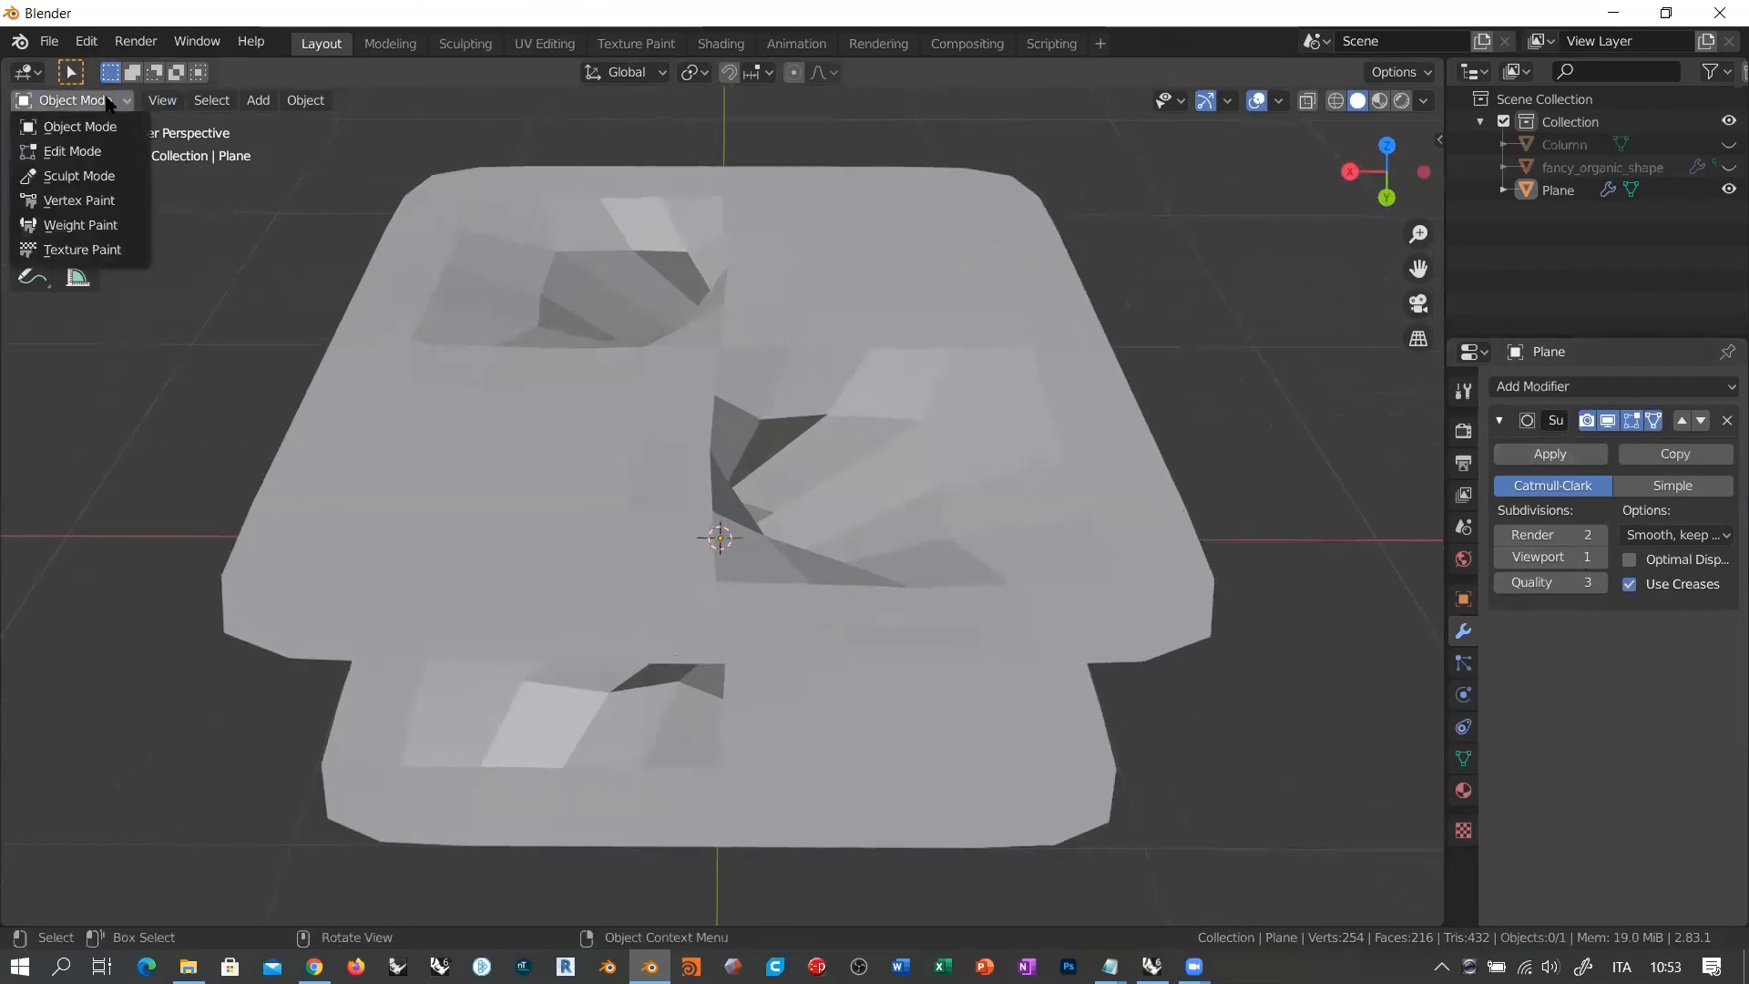
pyautogui.click(55, 149)
pyautogui.moveTo(588, 387)
pyautogui.mouseDown(button='middle')
pyautogui.moveTo(702, 305)
pyautogui.moveTo(785, 277)
pyautogui.moveTo(978, 304)
pyautogui.moveTo(590, 367)
pyautogui.mouseUp(button='middle')
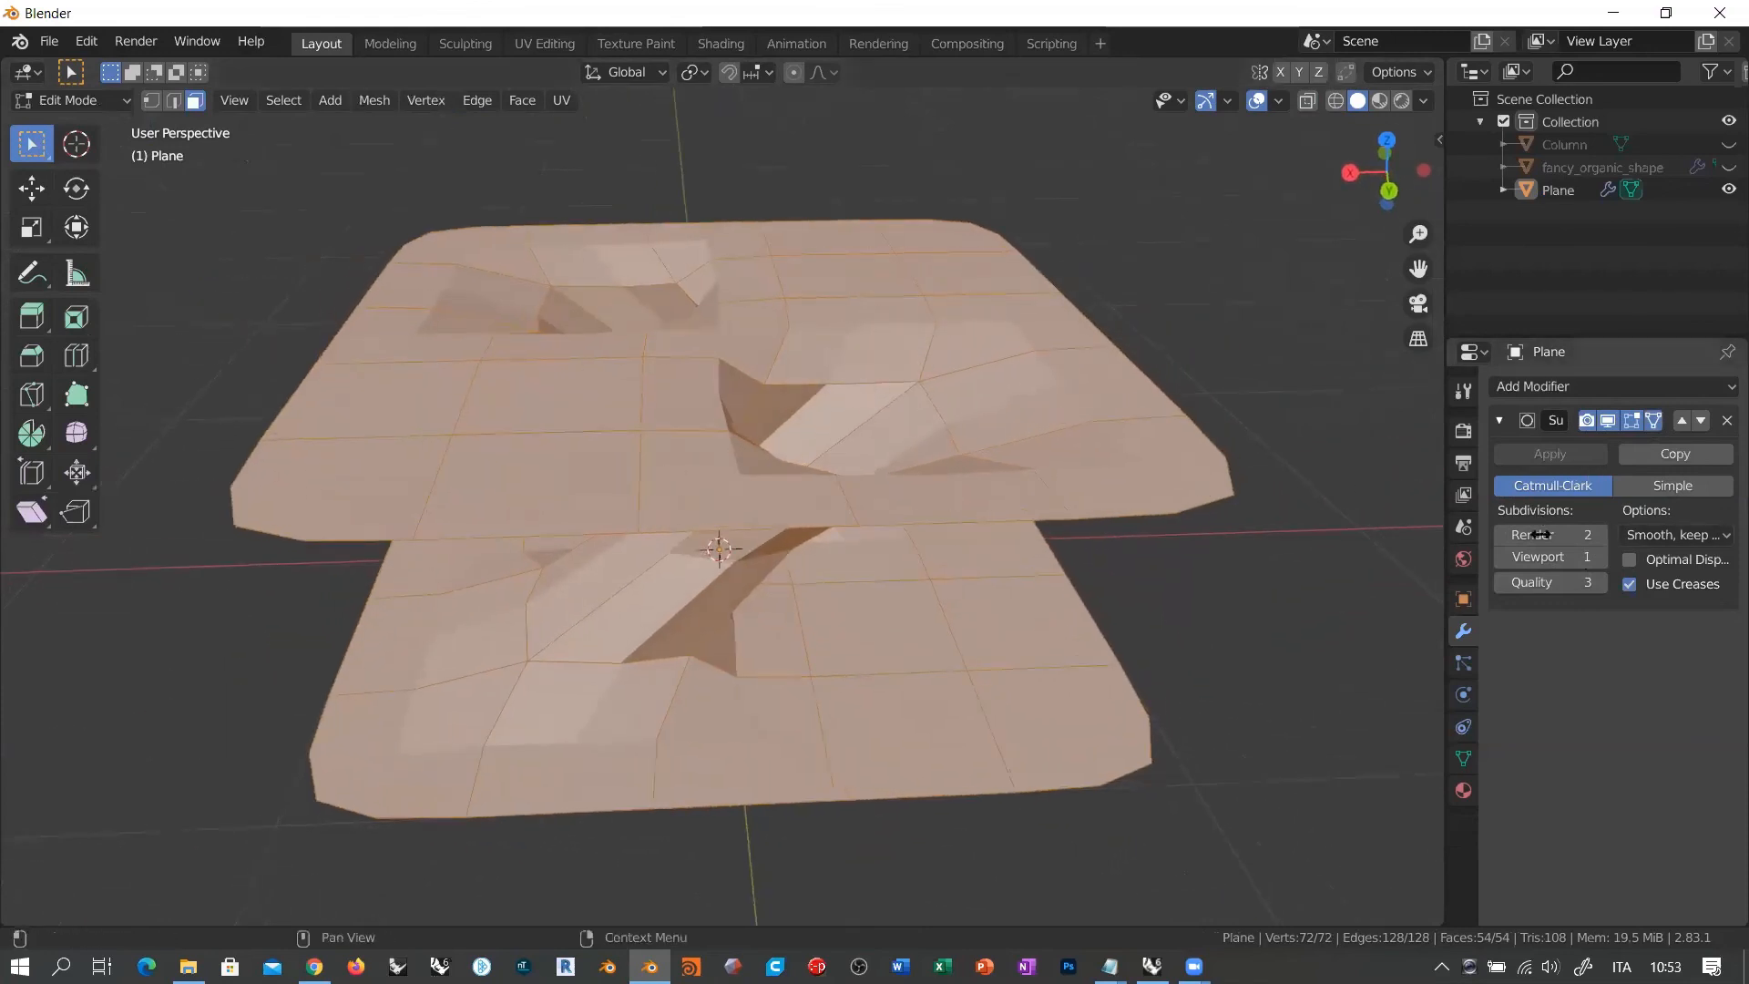
pyautogui.moveTo(707, 511); pyautogui.dragTo(1503, 510, button='middle')
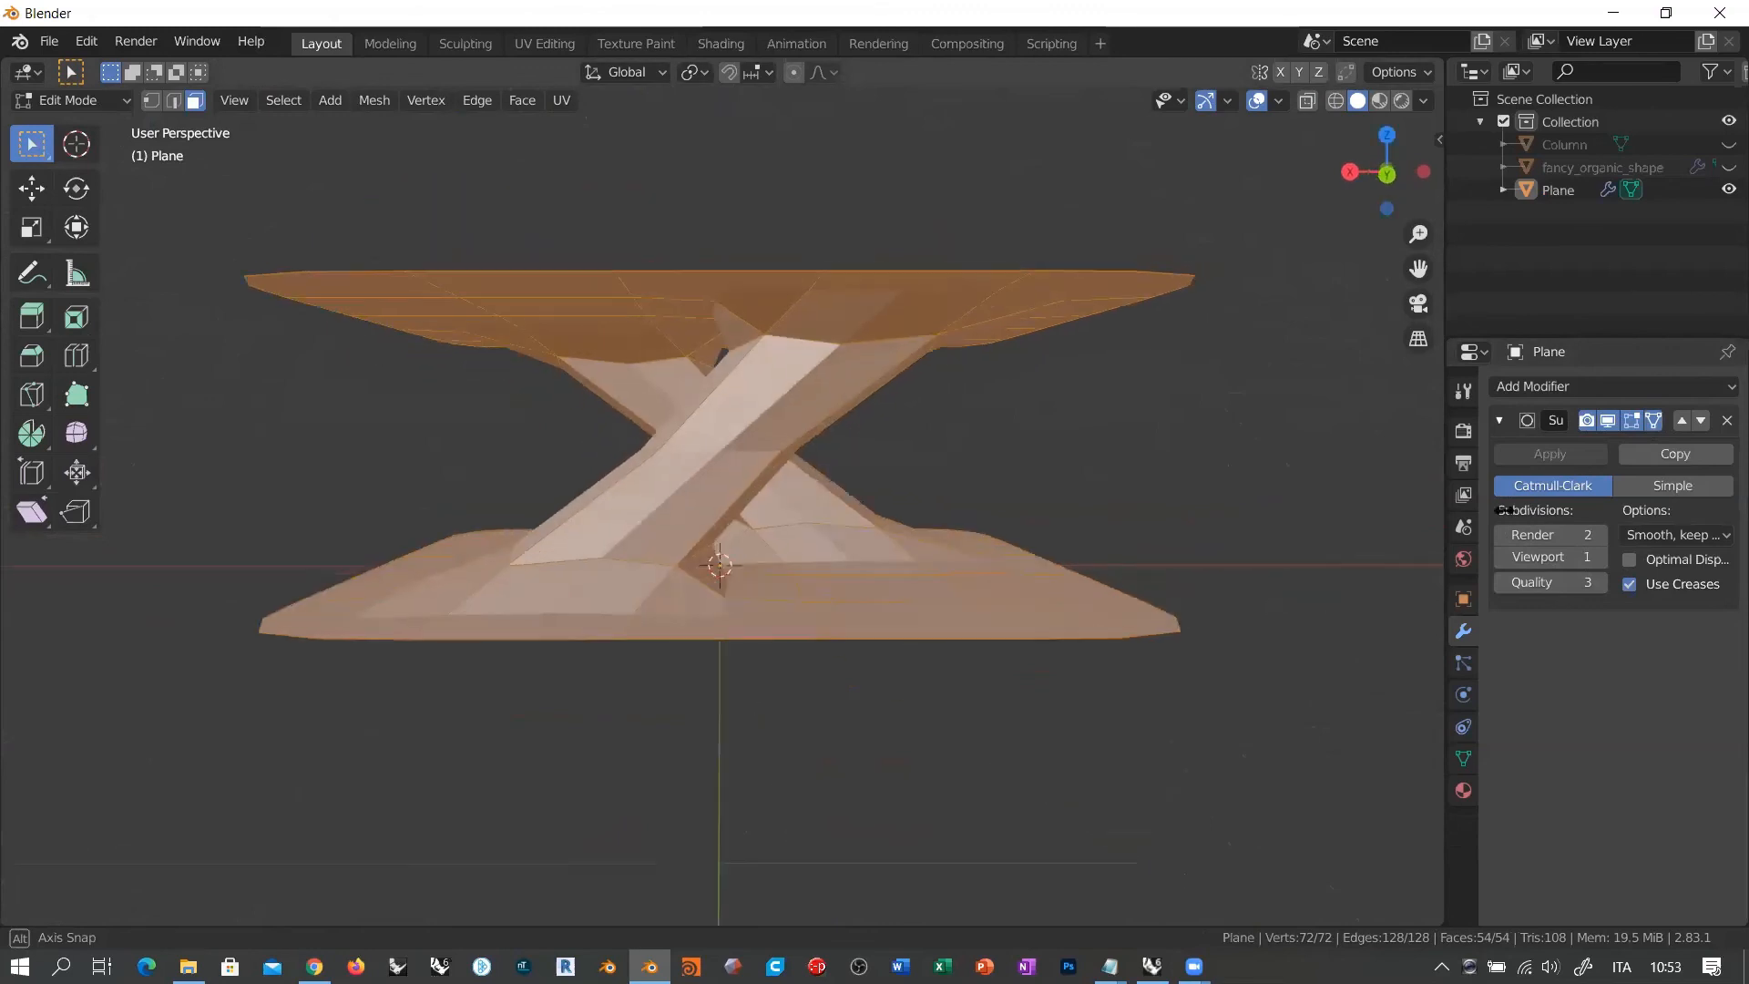
# Step: Turn off the modifier's on-cage display and compare the original mesh cage with the subdivided surface
pyautogui.click(1656, 423)
pyautogui.moveTo(903, 330); pyautogui.dragTo(898, 426, button='middle')
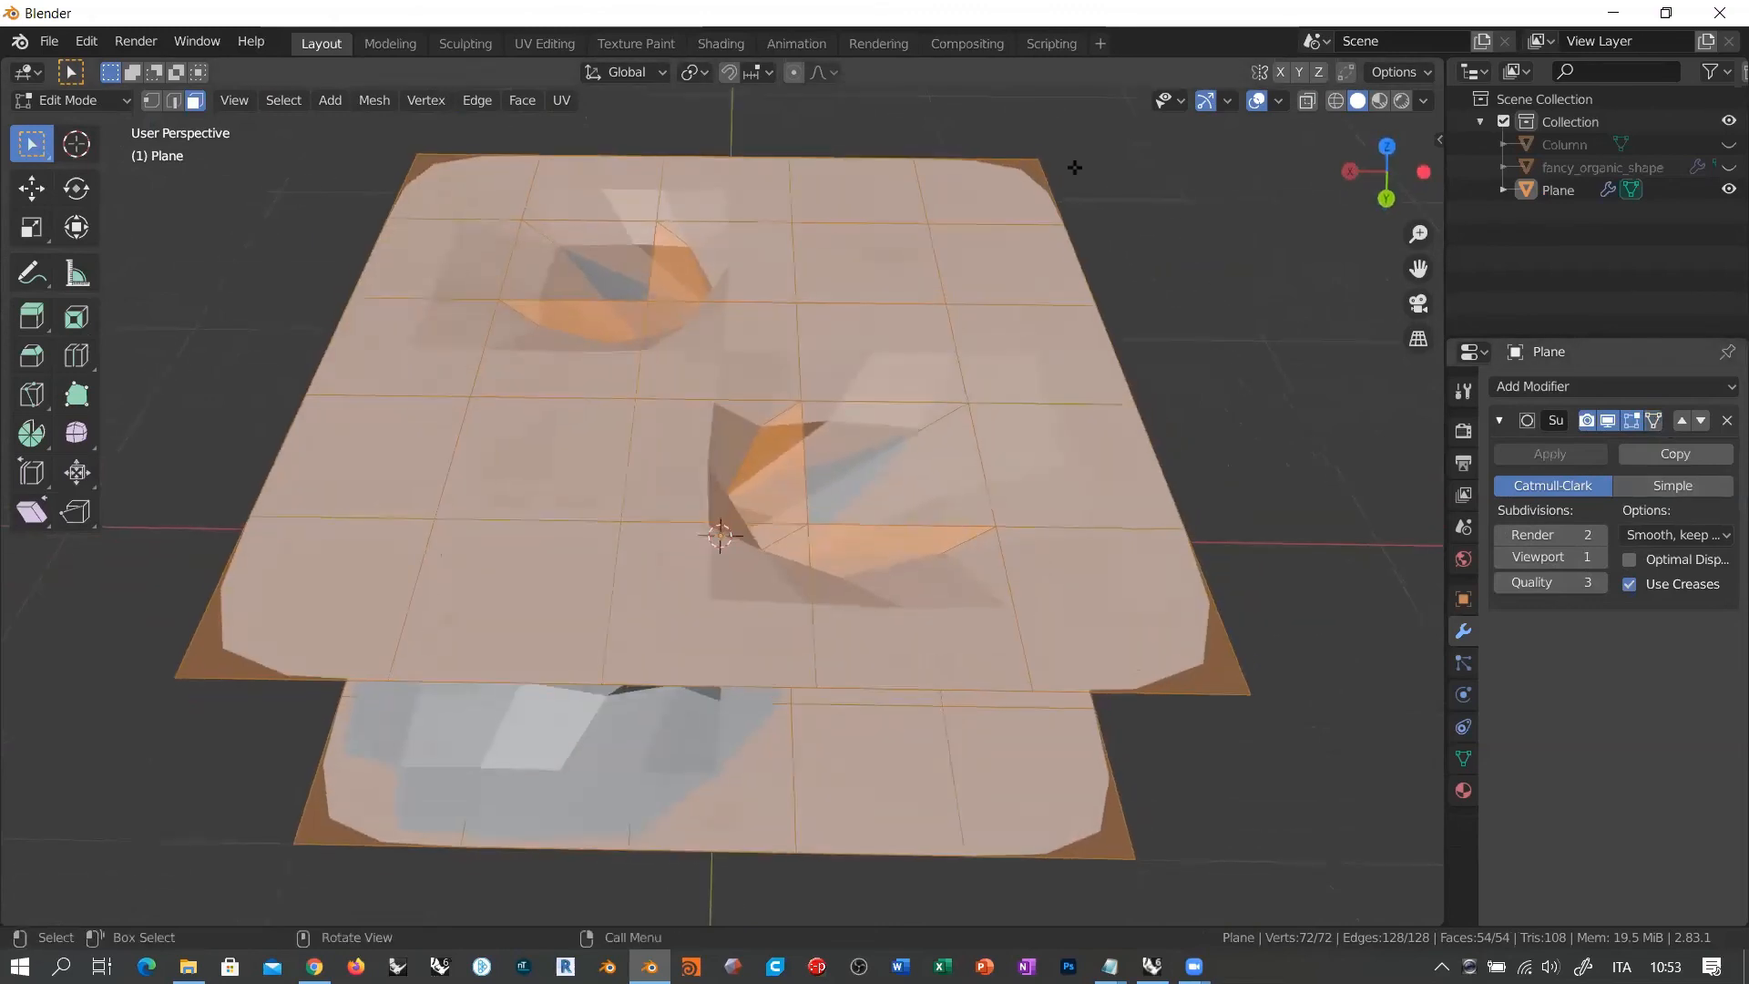
pyautogui.moveTo(769, 501); pyautogui.dragTo(857, 352, button='middle')
pyautogui.moveTo(686, 494); pyautogui.dragTo(770, 385, button='middle')
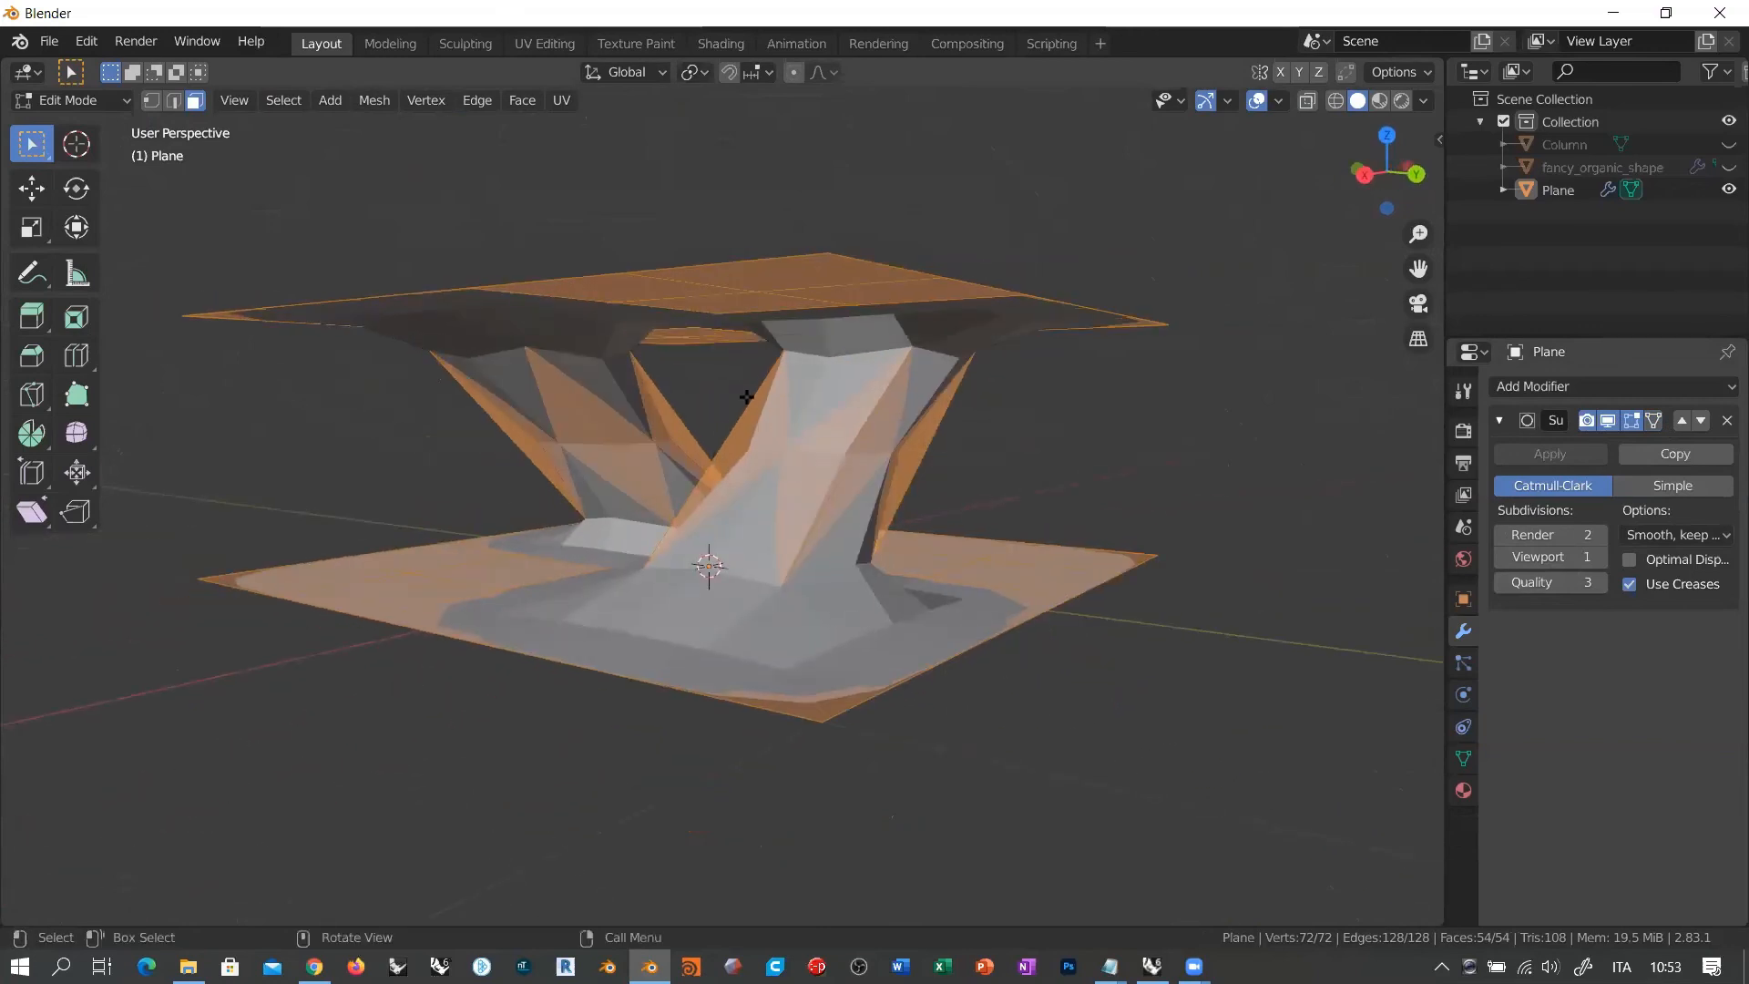
pyautogui.moveTo(911, 494); pyautogui.dragTo(887, 425, button='middle')
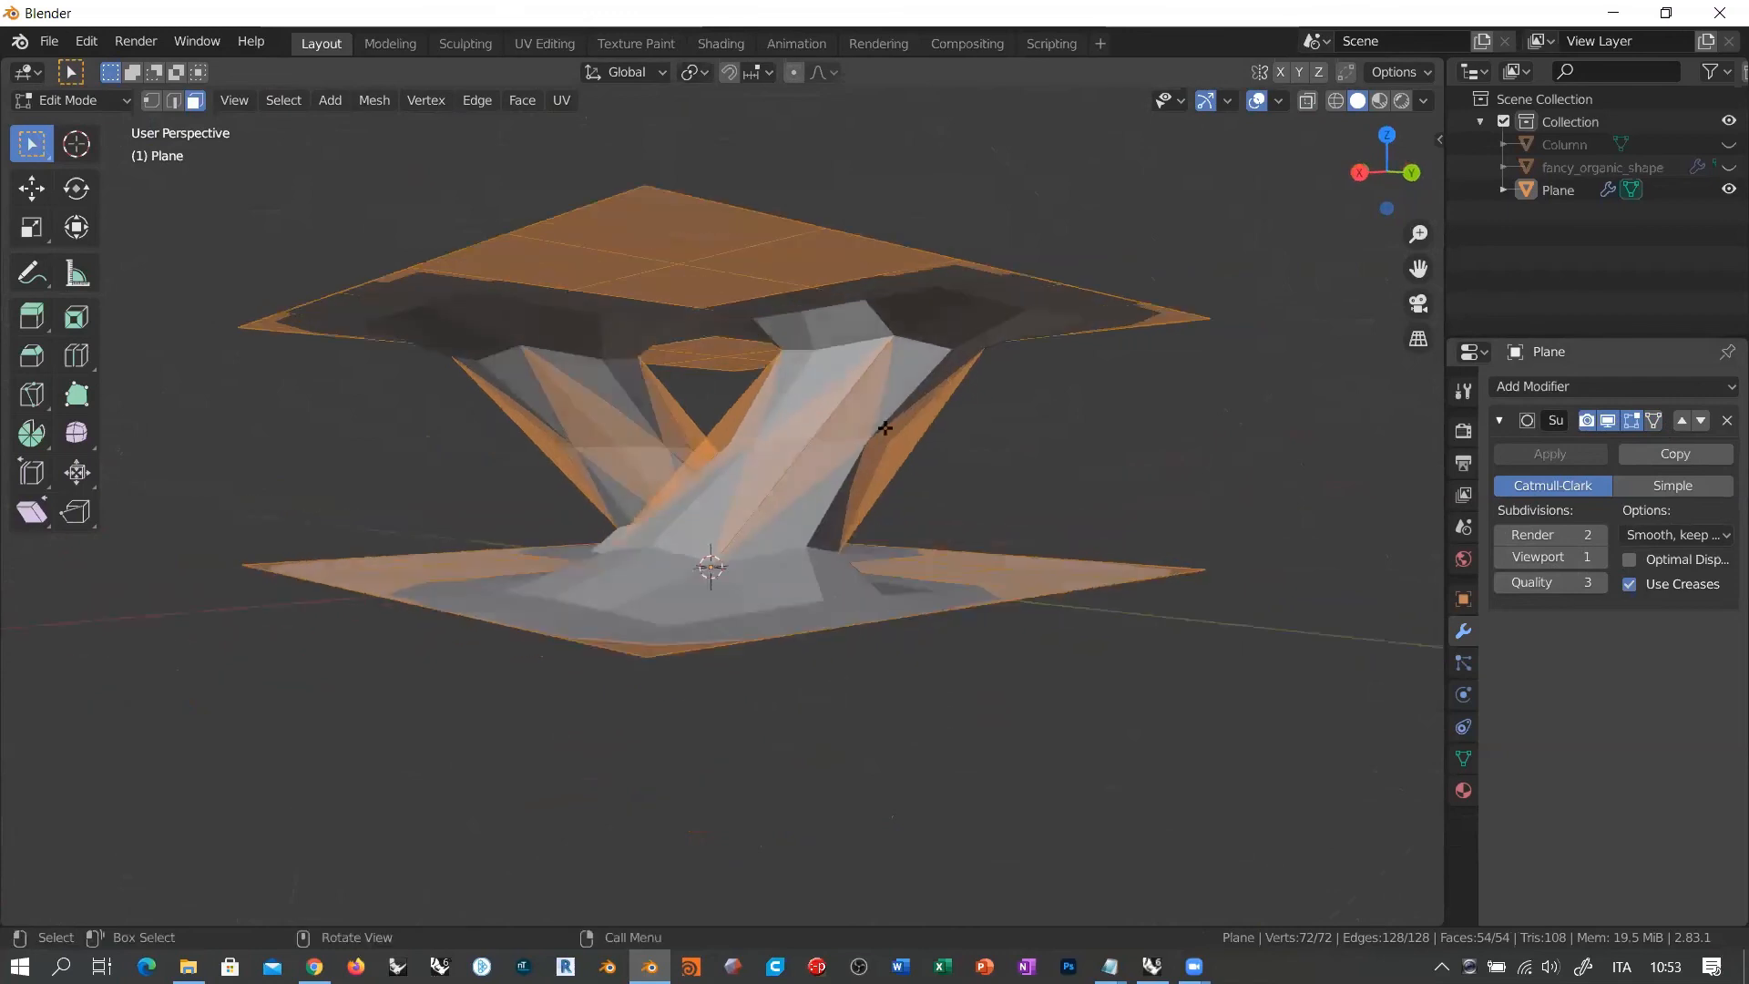
# Step: Turn the Subdivision Surface modifier's on-cage display back on for the plane
pyautogui.scroll(1, 924, 407)
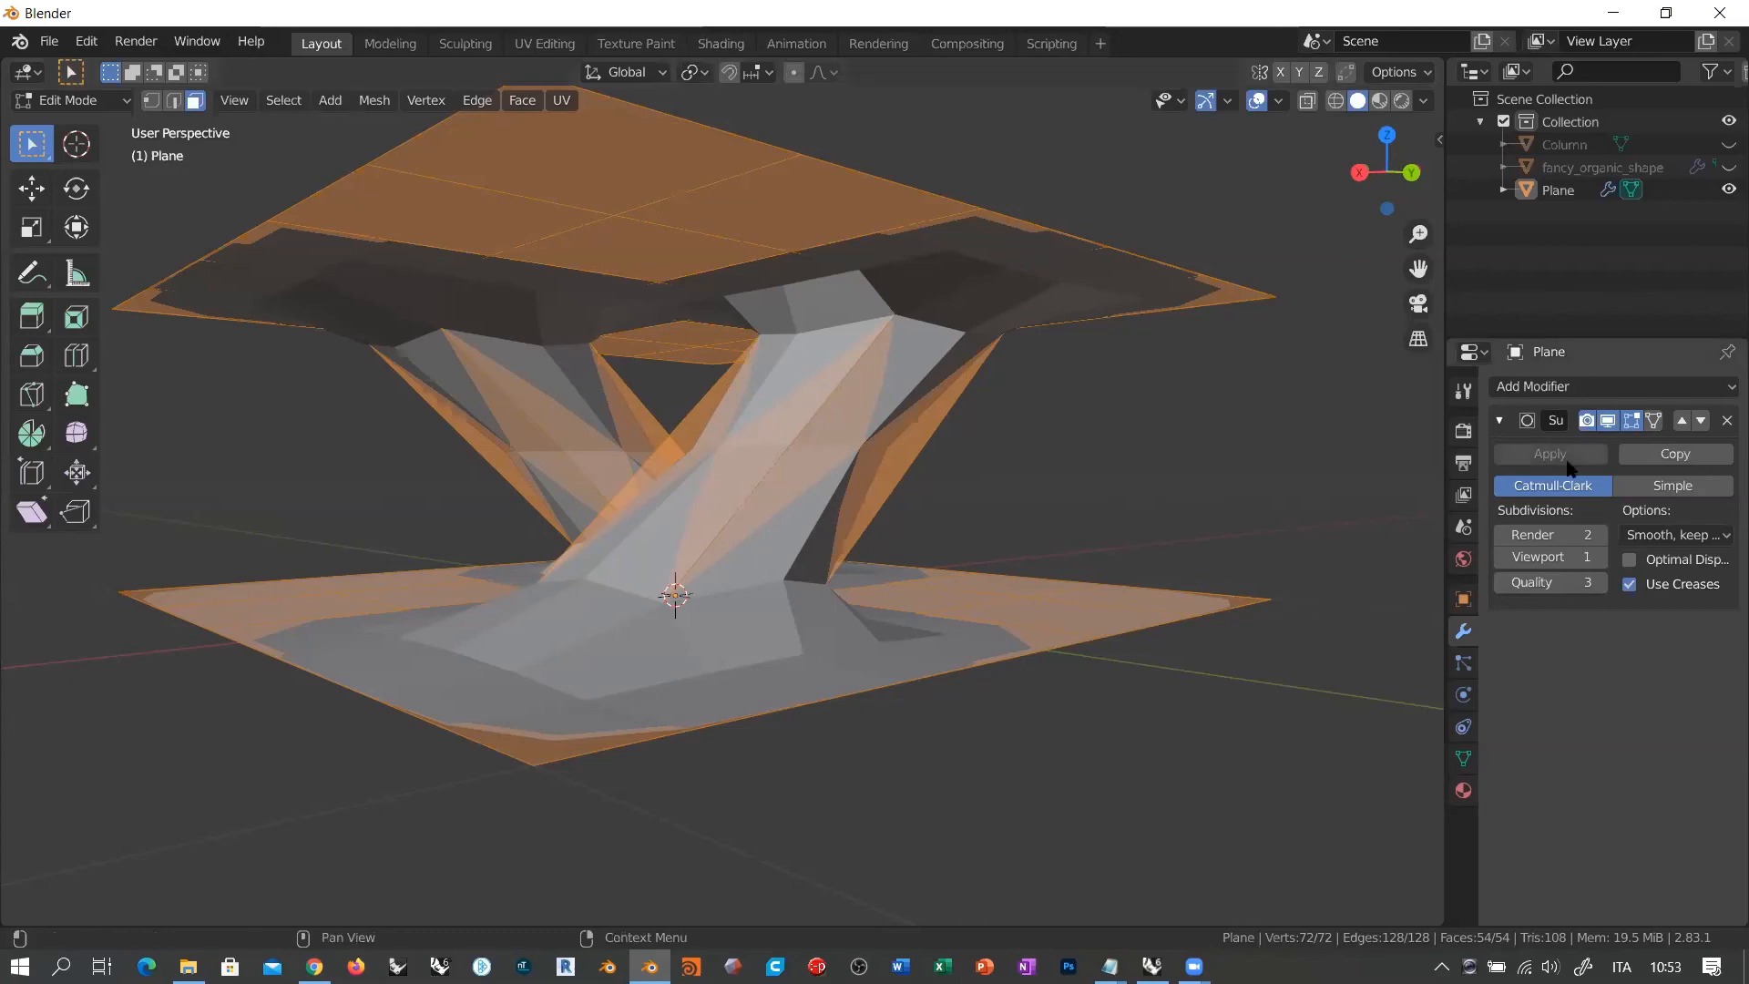
pyautogui.moveTo(1014, 342); pyautogui.dragTo(946, 382, button='middle')
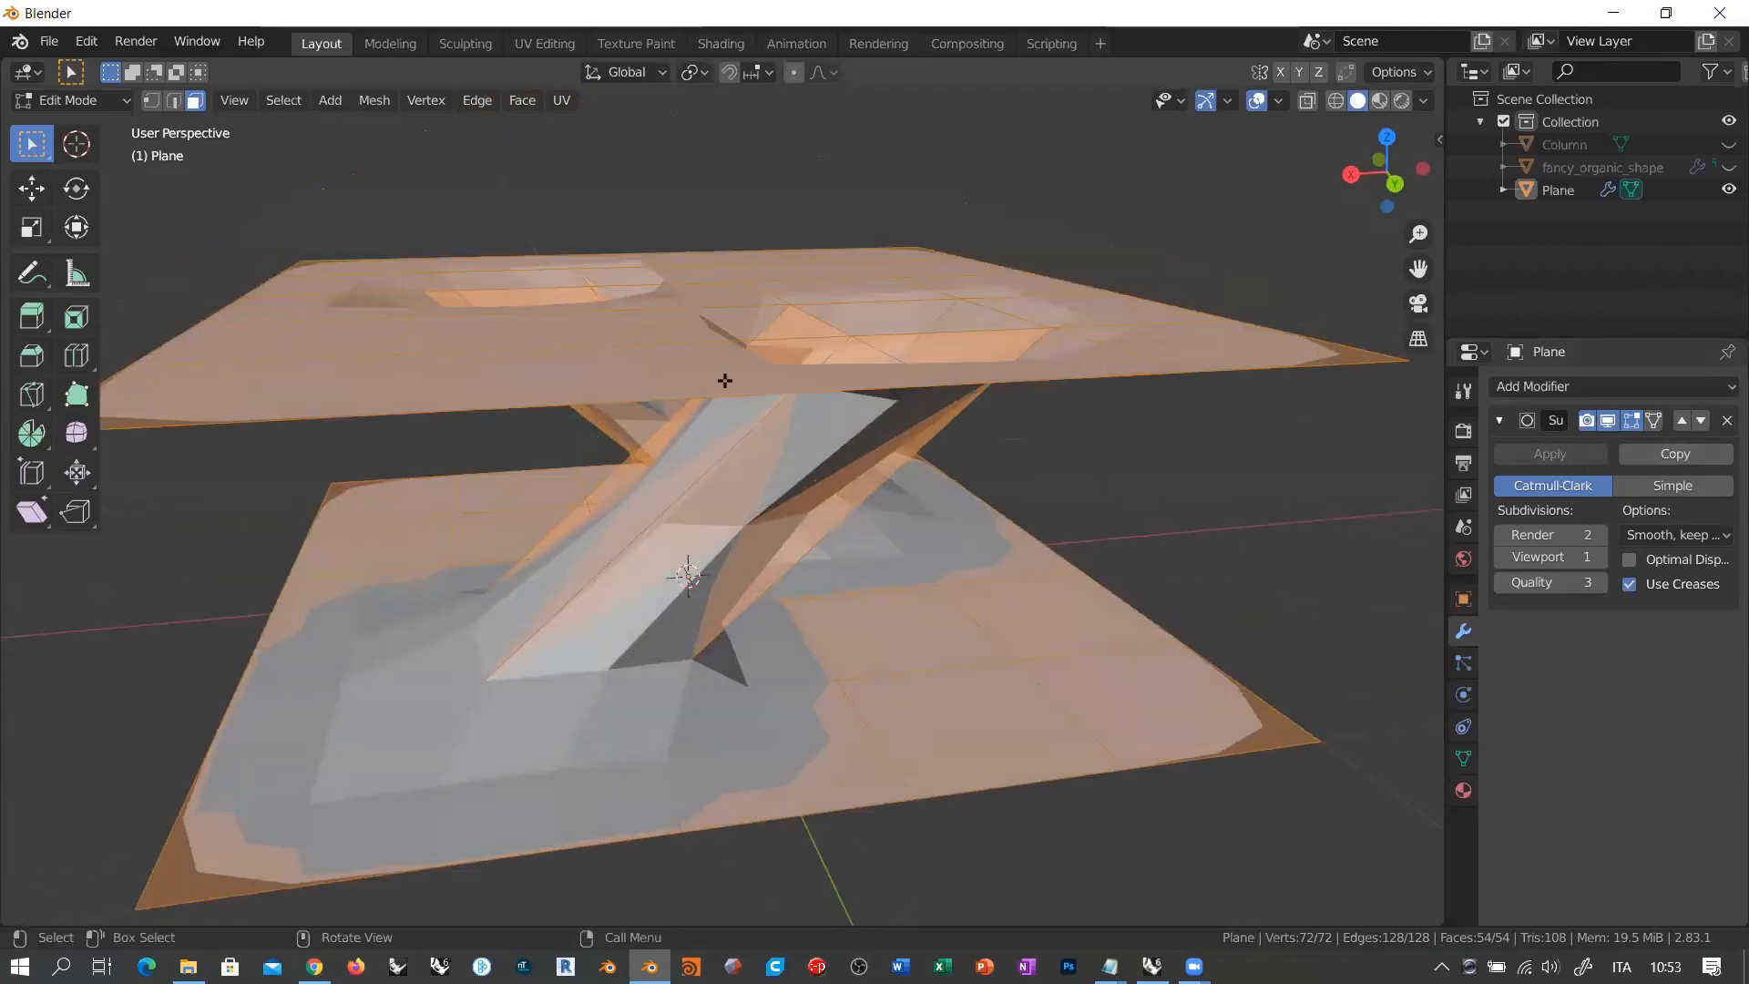
pyautogui.moveTo(724, 380); pyautogui.dragTo(1160, 427, button='middle')
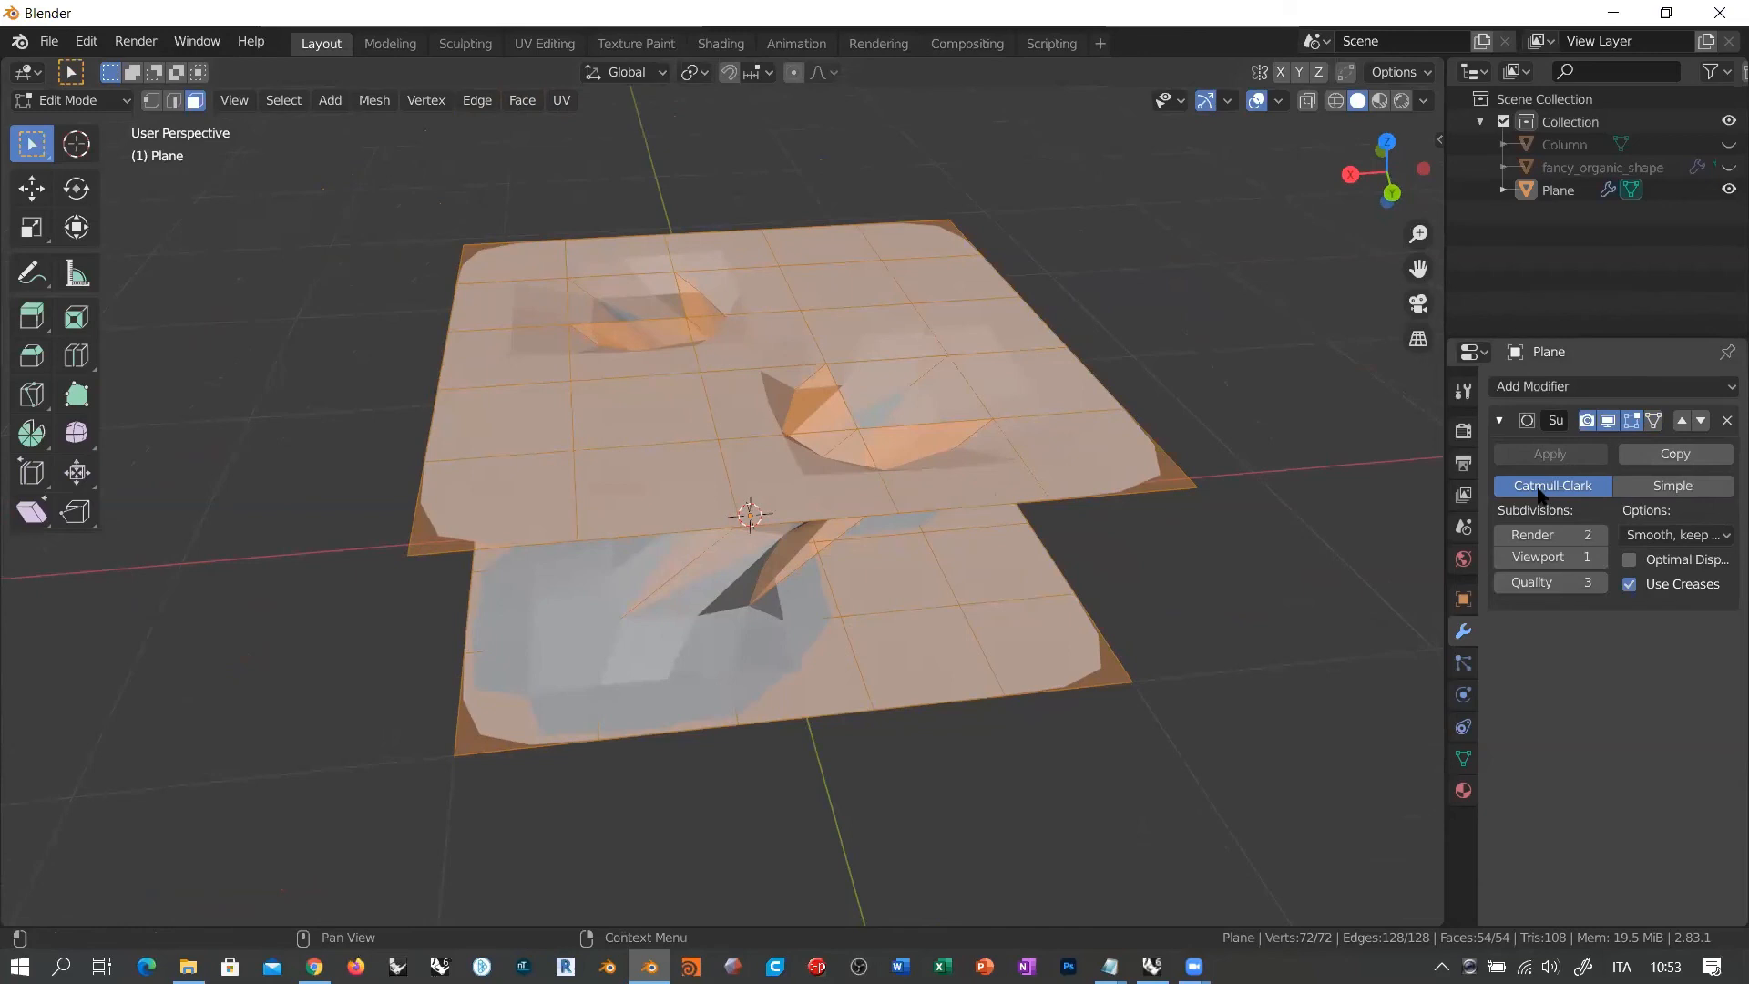
pyautogui.click(1655, 421)
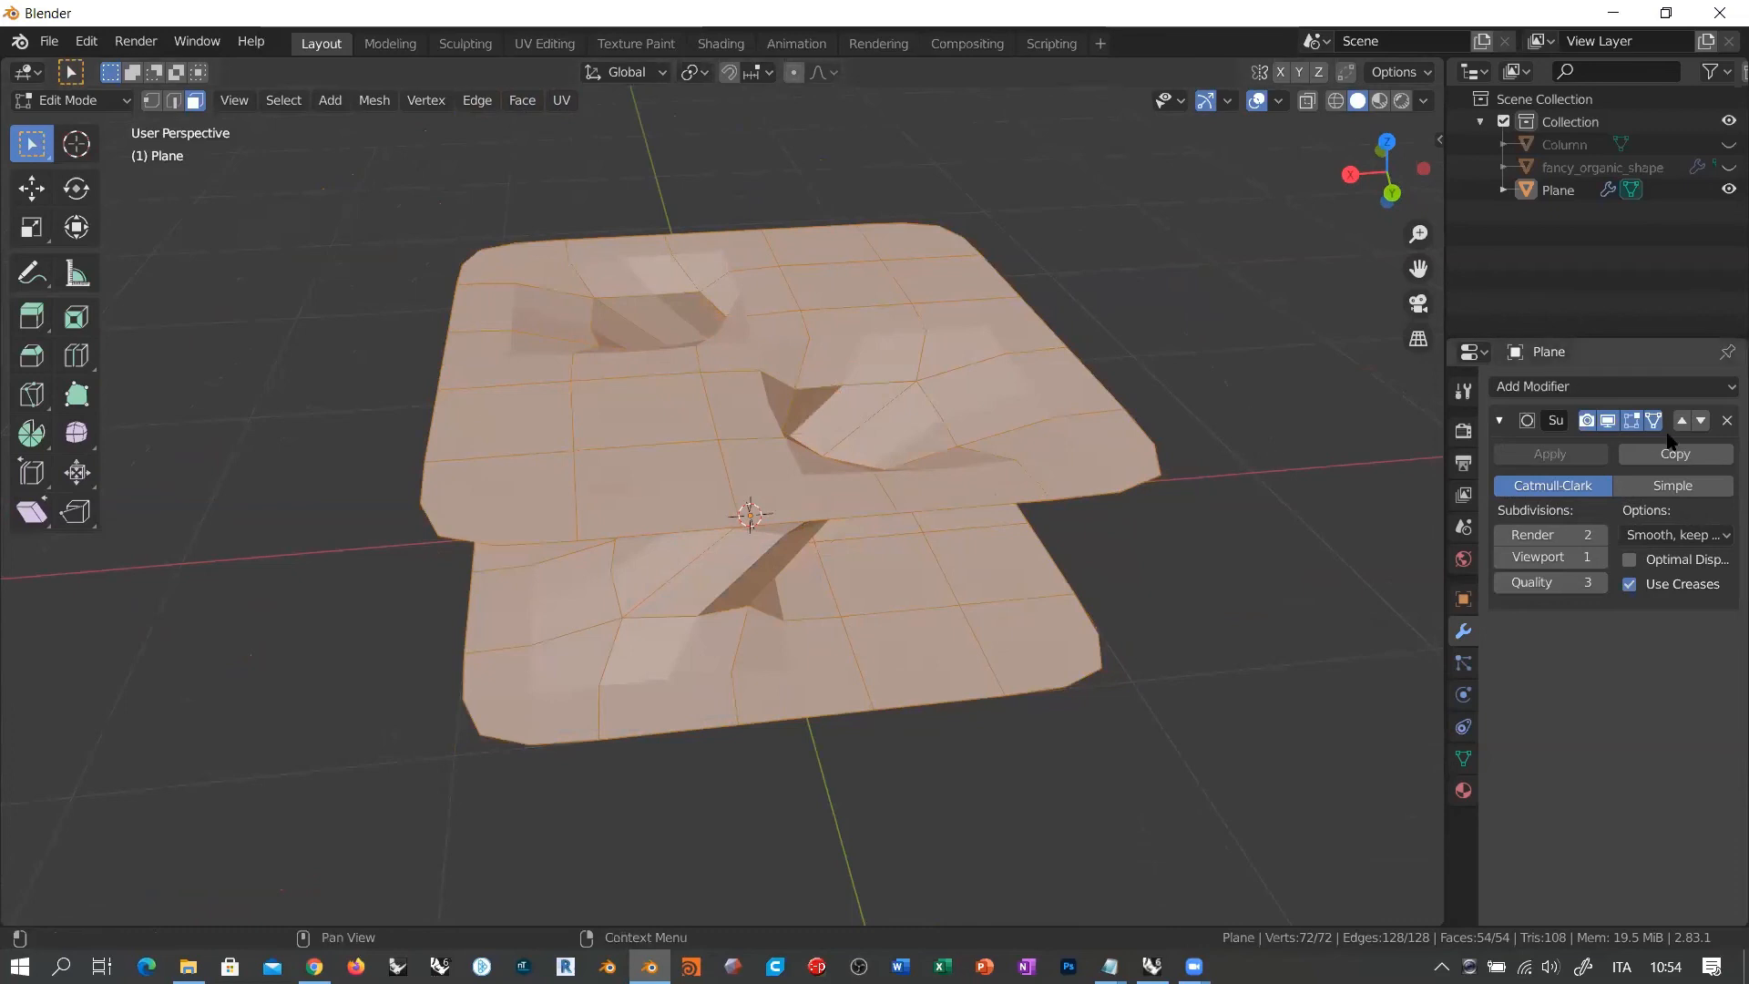
# Step: Switch to vertex selection and show the two-slab mesh in wireframe shading
pyautogui.moveTo(843, 423); pyautogui.dragTo(834, 496, button='middle')
pyautogui.click(151, 100)
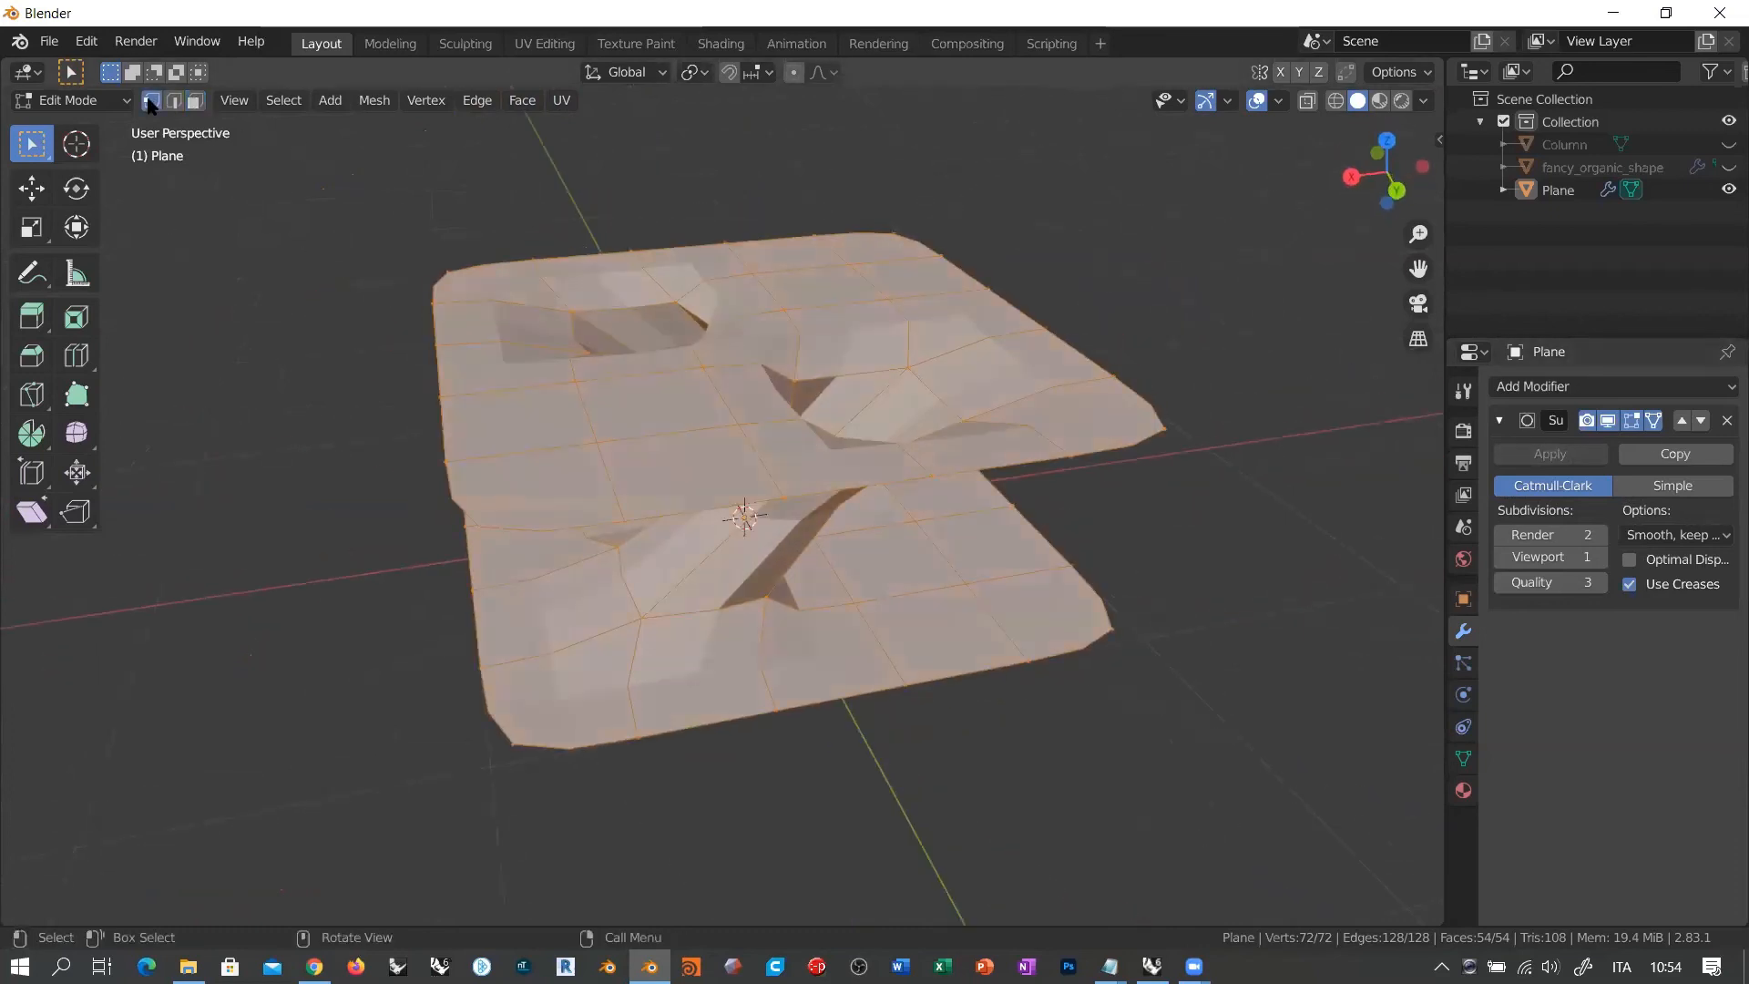
pyautogui.press('KP_Decimal')
pyautogui.scroll(2, 1209, 427)
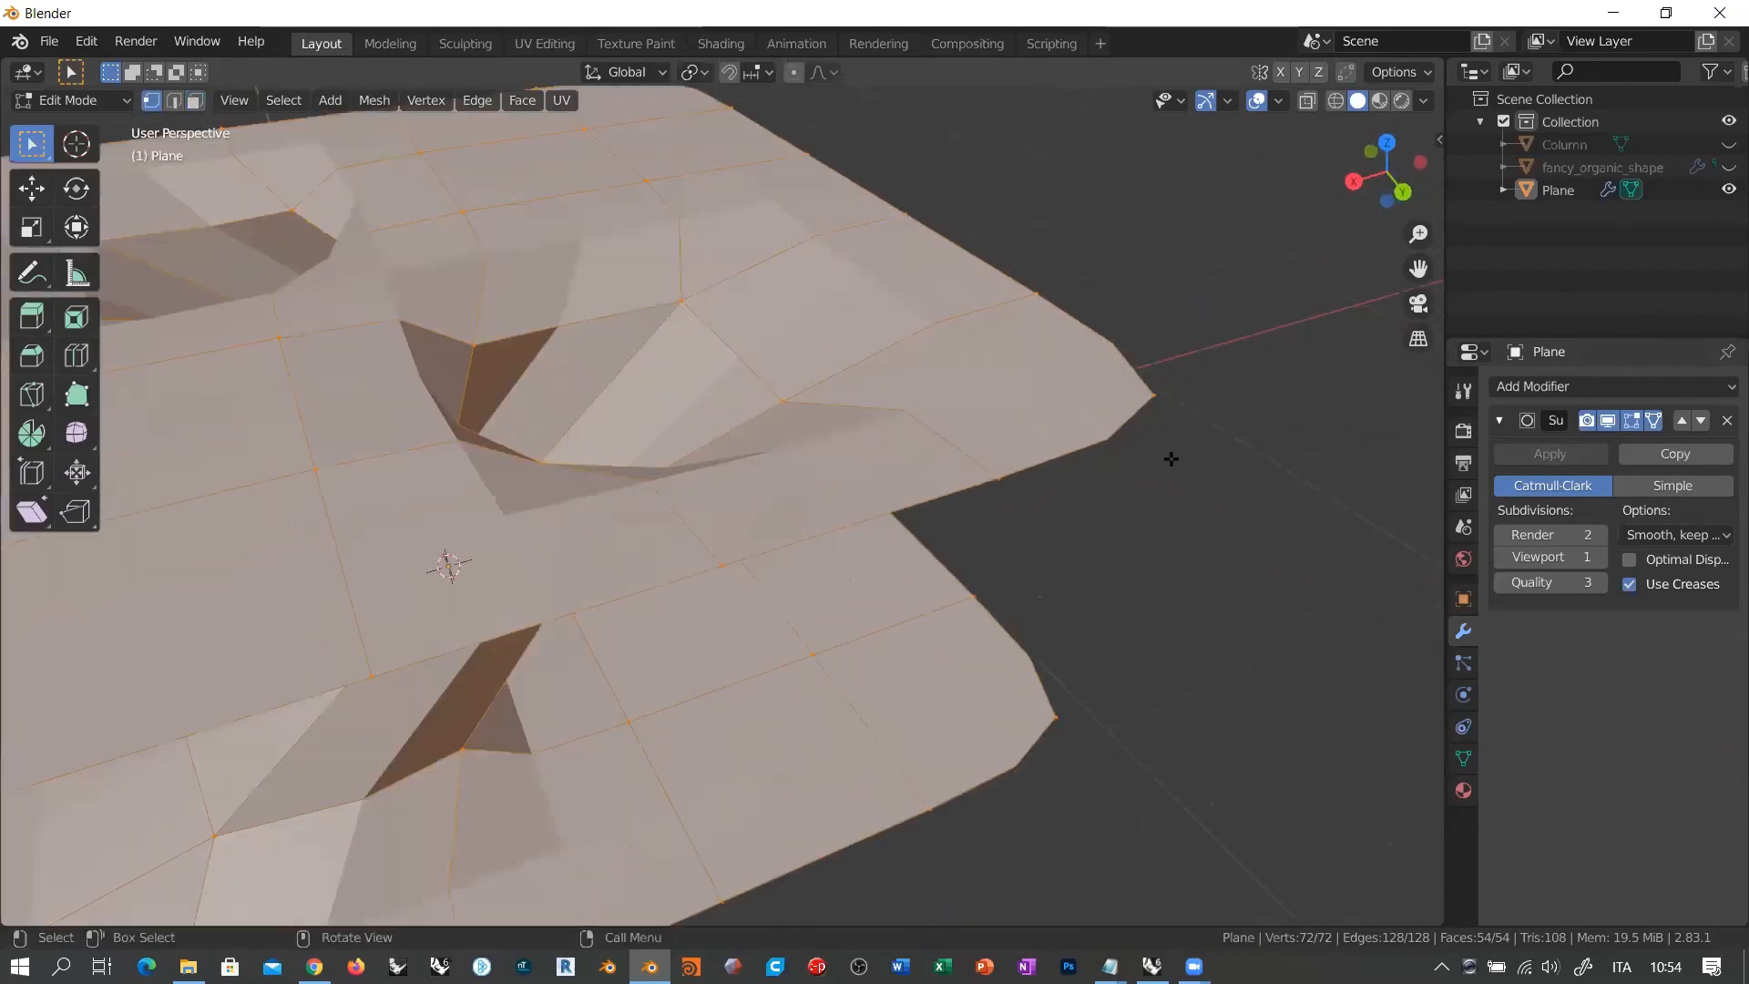
pyautogui.press('z')
pyautogui.click(970, 455)
pyautogui.scroll(-2, 1150, 408)
pyautogui.moveTo(1150, 485); pyautogui.dragTo(1201, 481, button='middle')
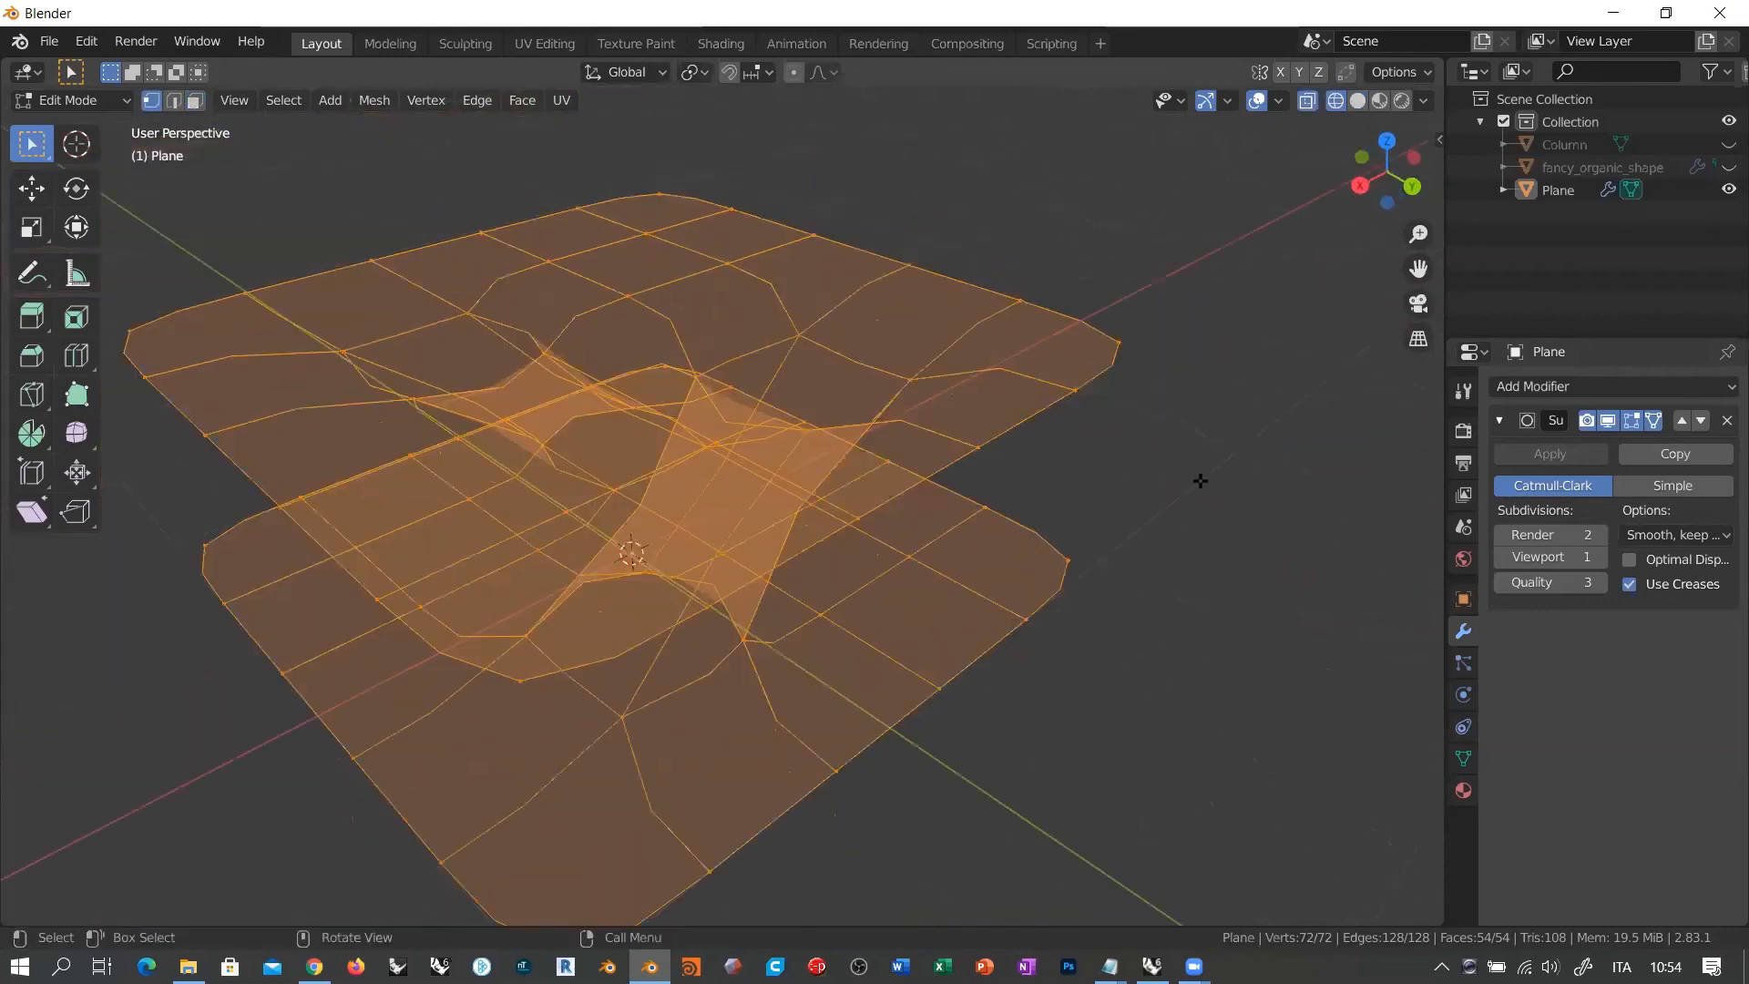
# Step: Deselect all mesh elements and examine the control vertices and bridges of the smoothed cage from several angles
pyautogui.click(1200, 481)
pyautogui.moveTo(1030, 497); pyautogui.dragTo(1121, 460, button='middle')
pyautogui.moveTo(736, 459); pyautogui.dragTo(915, 495, button='middle')
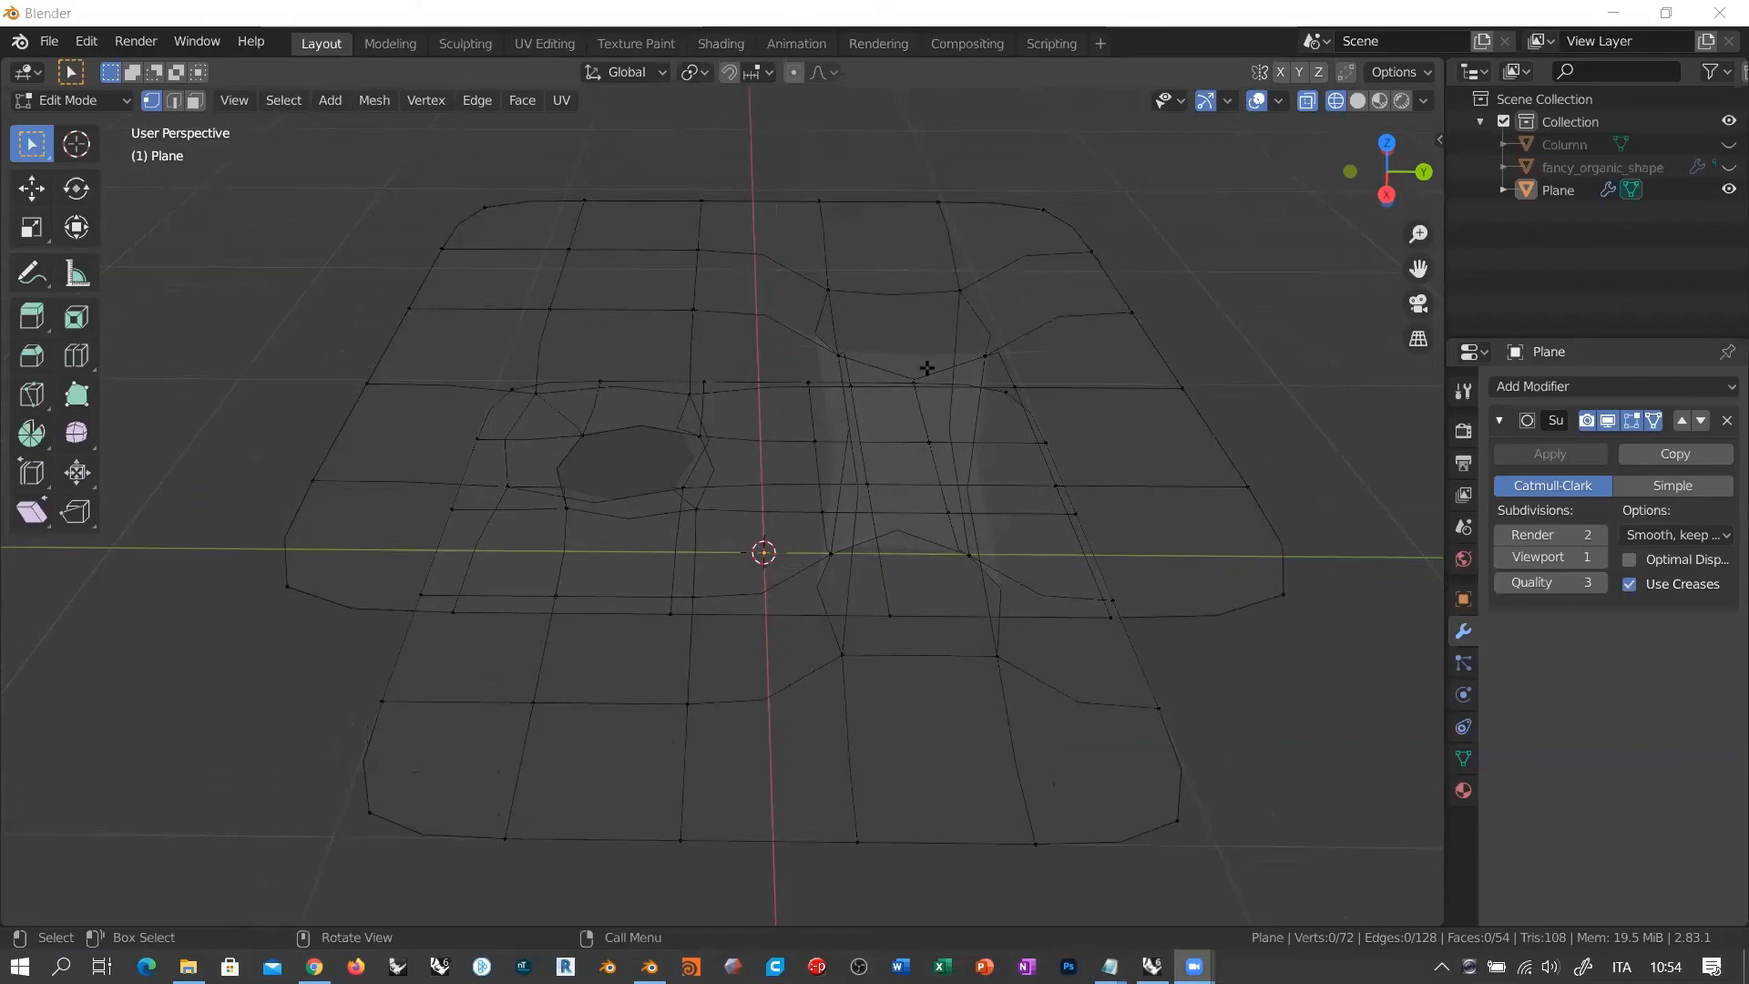
pyautogui.moveTo(902, 424)
pyautogui.mouseDown(button='middle')
pyautogui.moveTo(761, 402)
pyautogui.moveTo(890, 437)
pyautogui.moveTo(871, 420)
pyautogui.mouseUp(button='middle')
pyautogui.moveTo(1115, 374); pyautogui.dragTo(711, 389, button='middle')
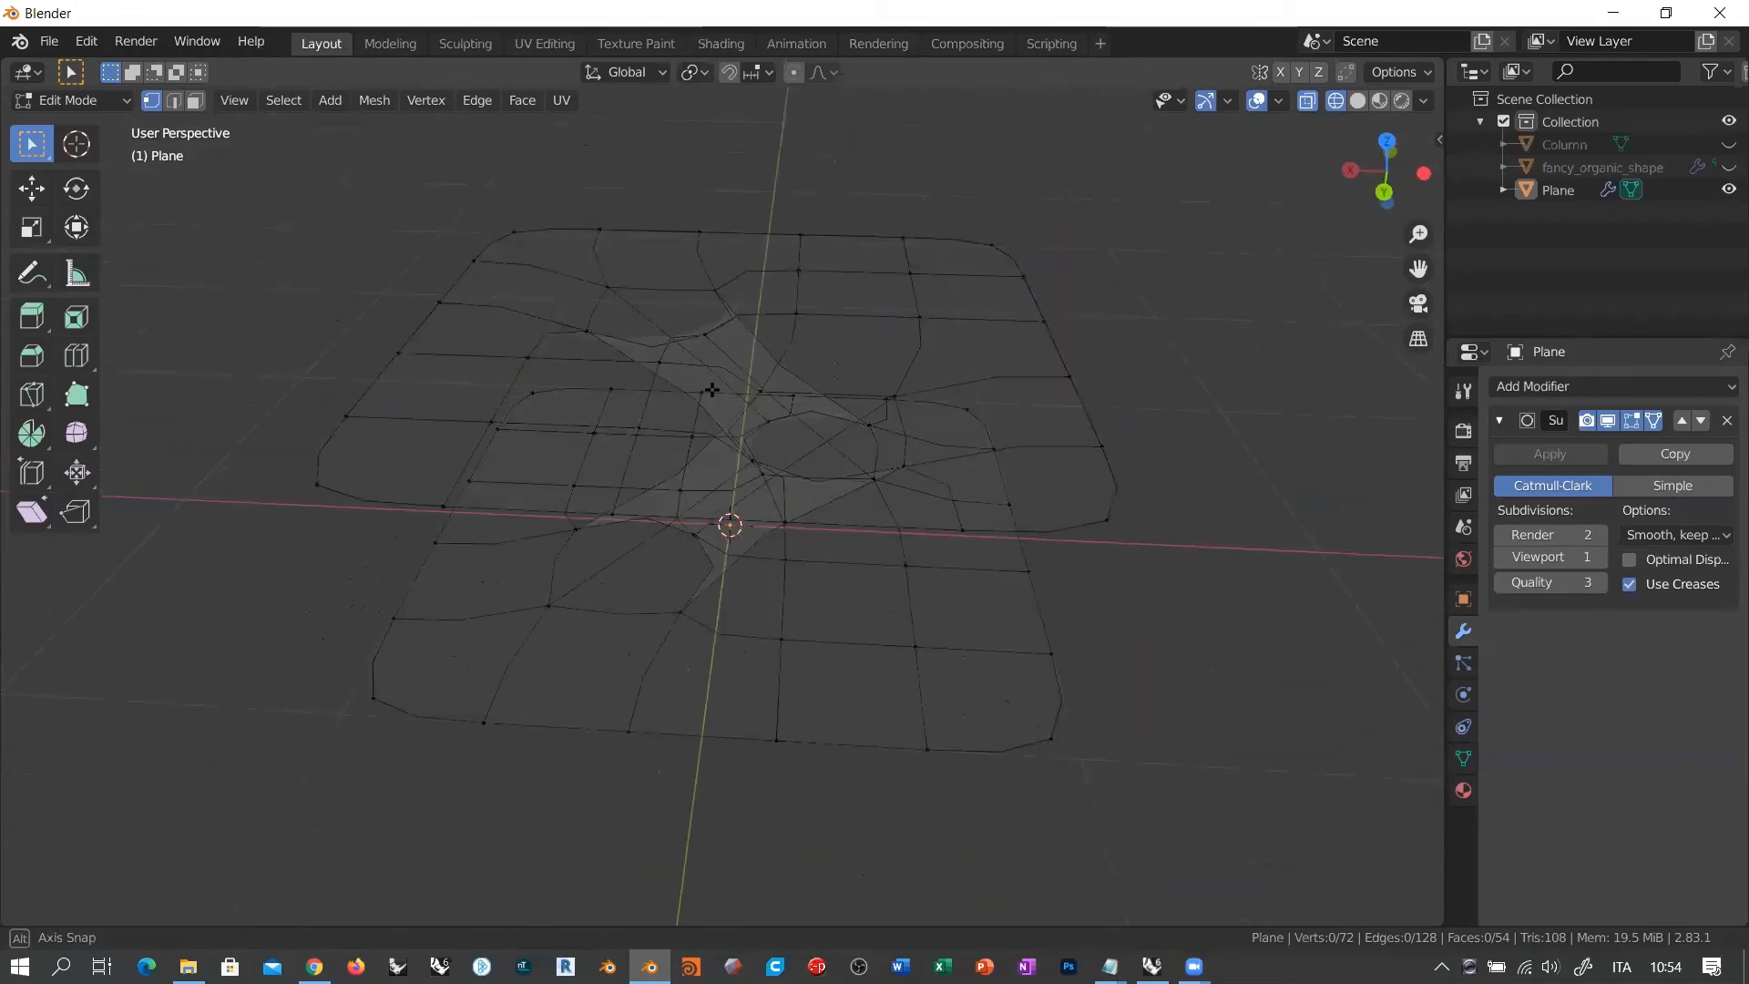
# Step: Return to Object Mode and examine the plane's subdivided wireframe around the bridges and openings
pyautogui.press('Tab')
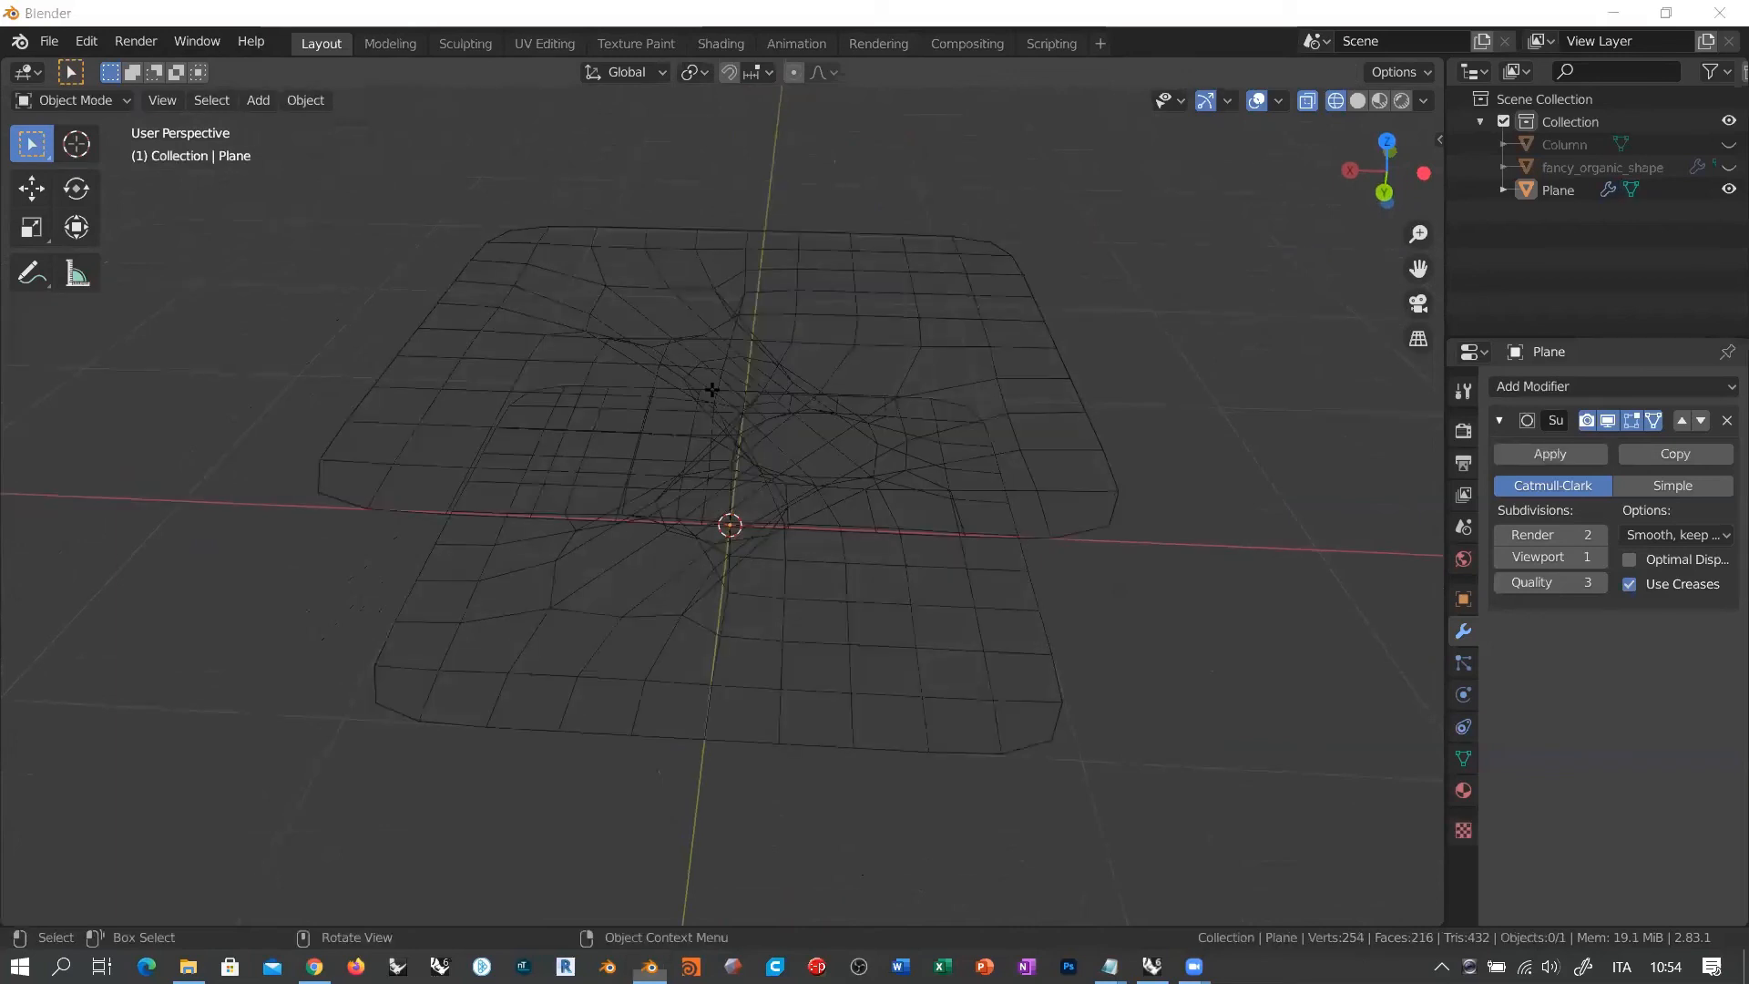
pyautogui.moveTo(843, 383); pyautogui.dragTo(918, 394, button='middle')
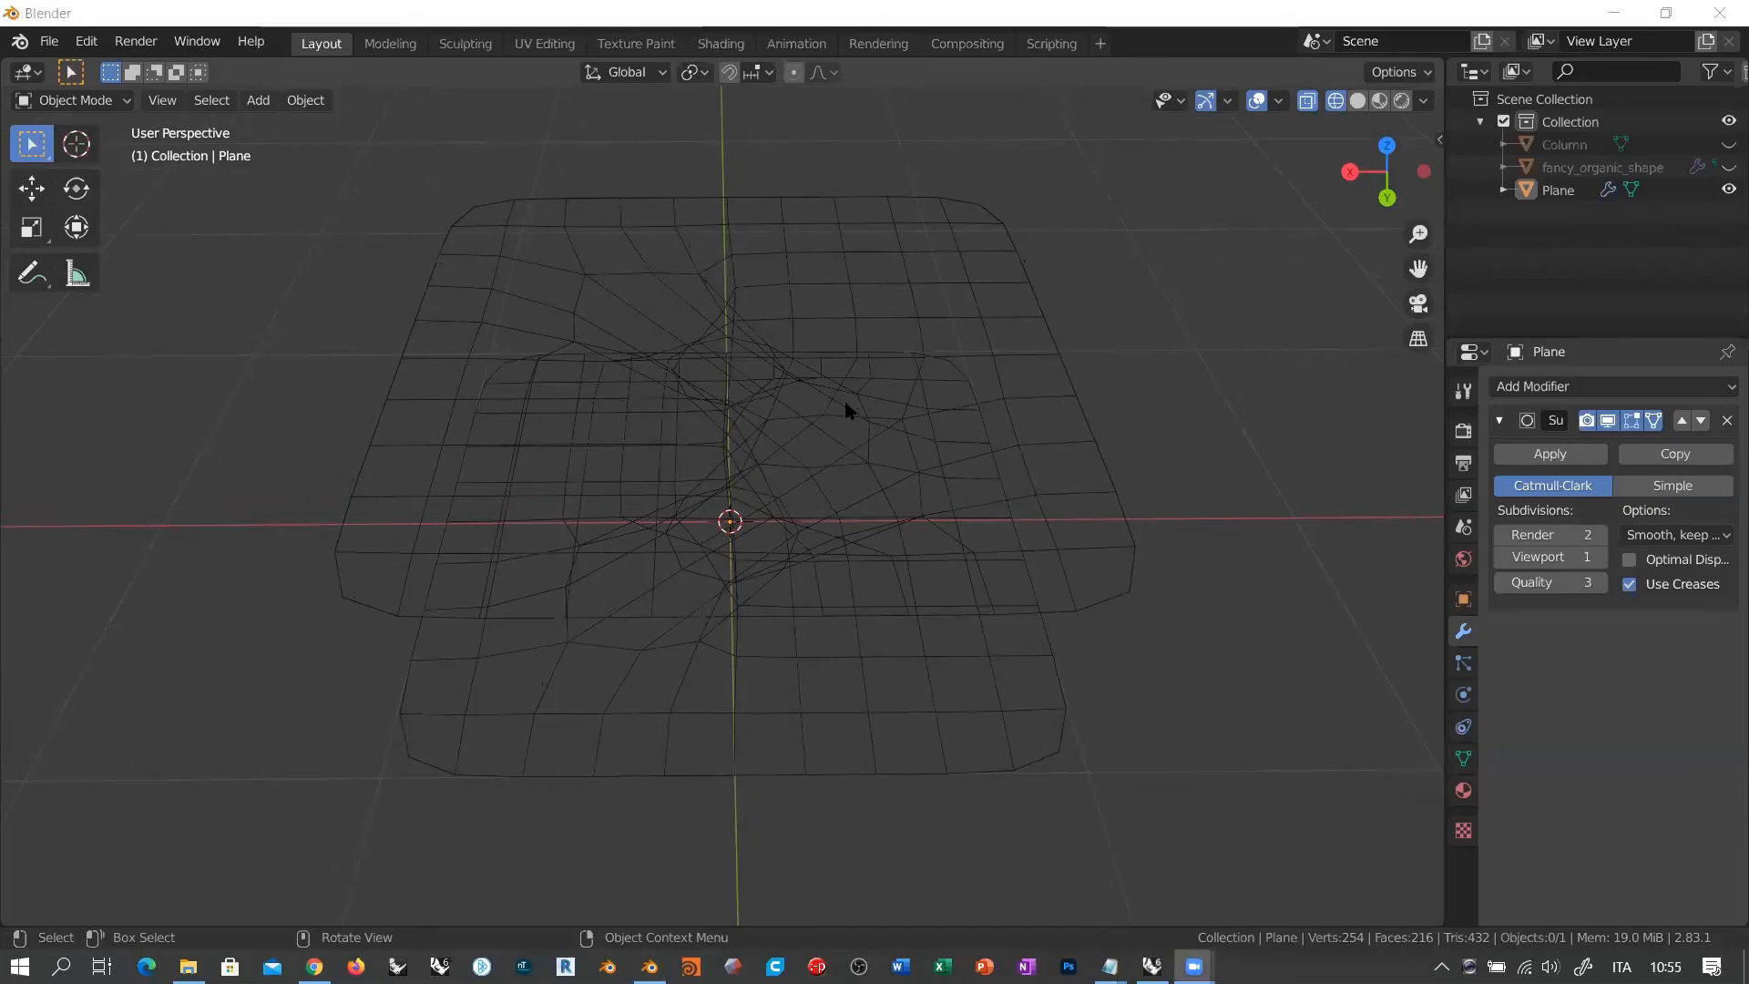
pyautogui.moveTo(847, 407); pyautogui.dragTo(1051, 429, button='middle')
pyautogui.moveTo(809, 483); pyautogui.dragTo(762, 439, button='middle')
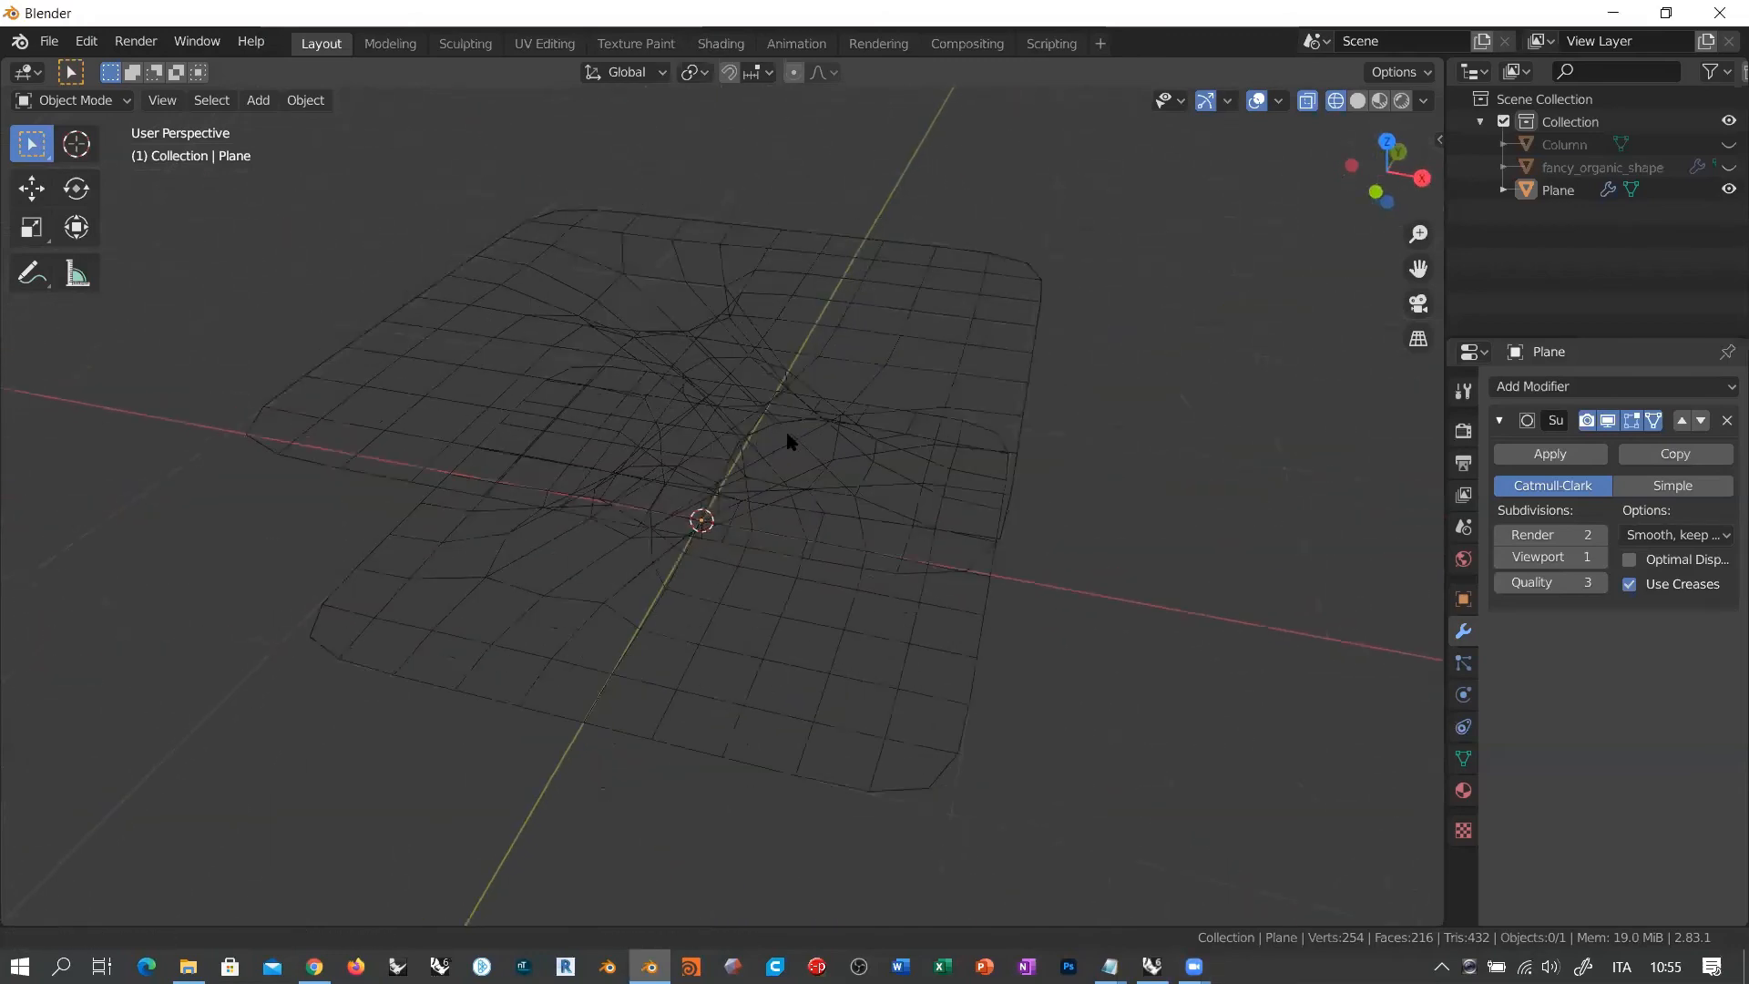
# Step: Unhide the fancy_organic_shape and Column objects alongside the plane
pyautogui.click(1730, 167)
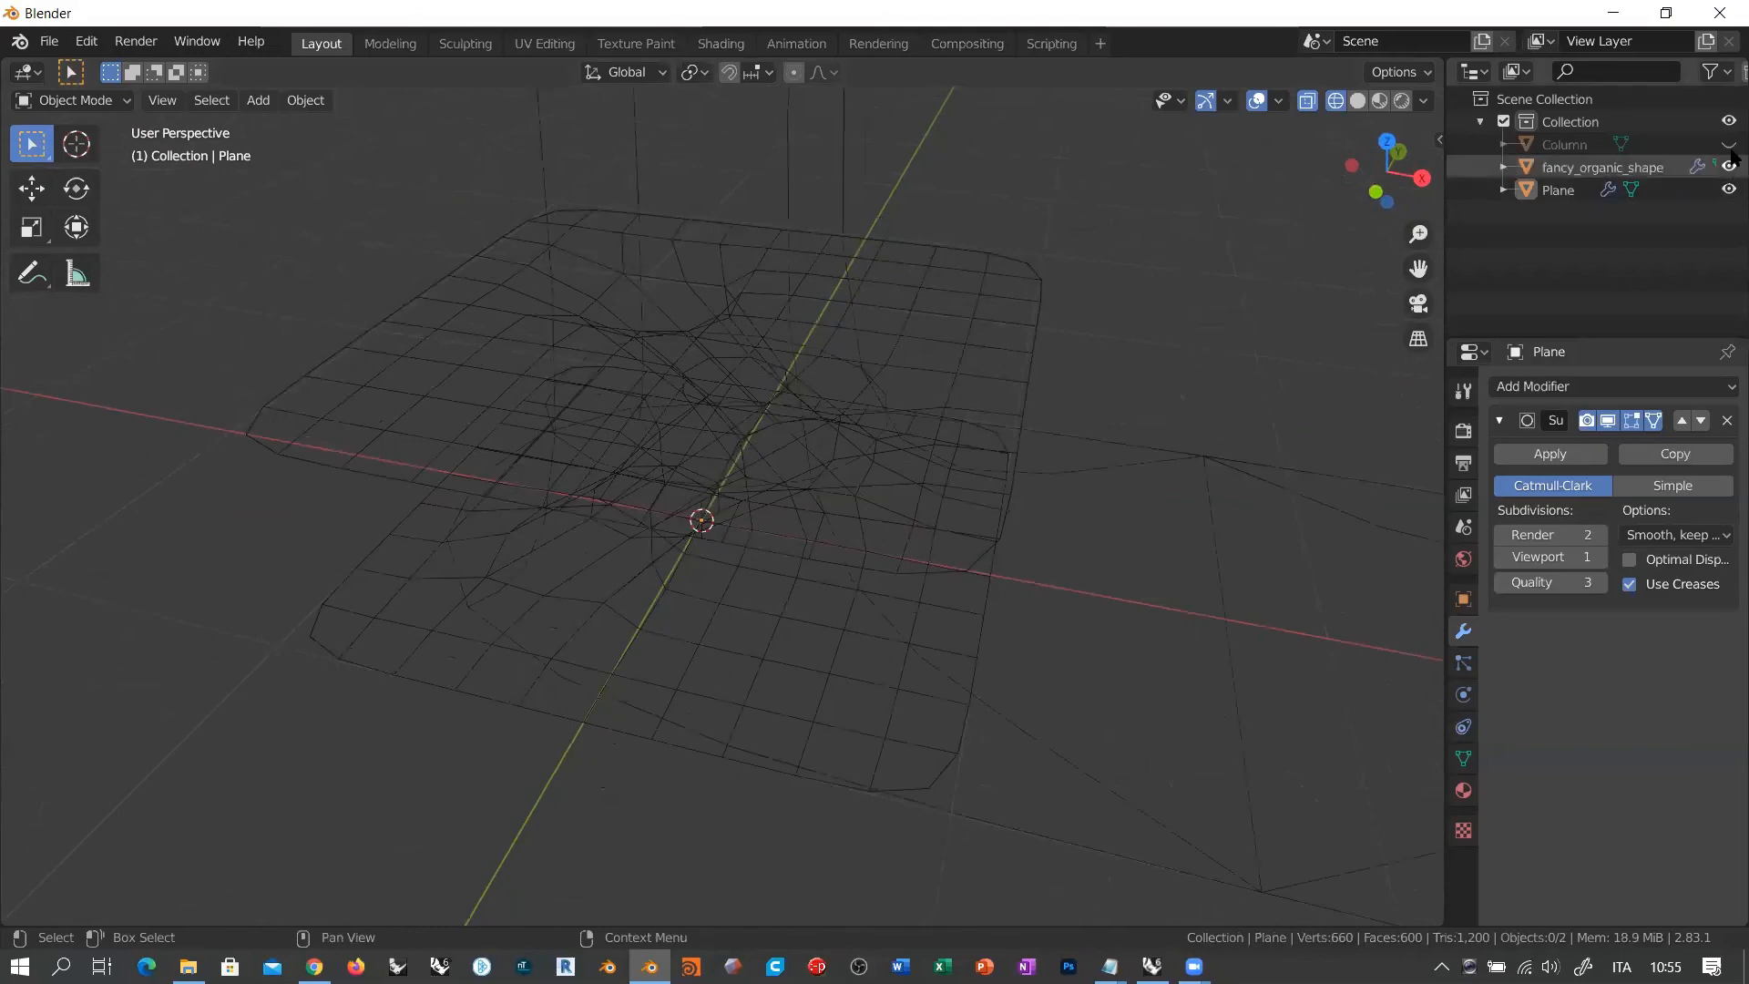
pyautogui.click(1730, 144)
pyautogui.keyDown('shift'); pyautogui.moveTo(815, 419); pyautogui.dragTo(720, 450, button='middle'); pyautogui.keyUp('shift')
pyautogui.scroll(-6, 620, 458)
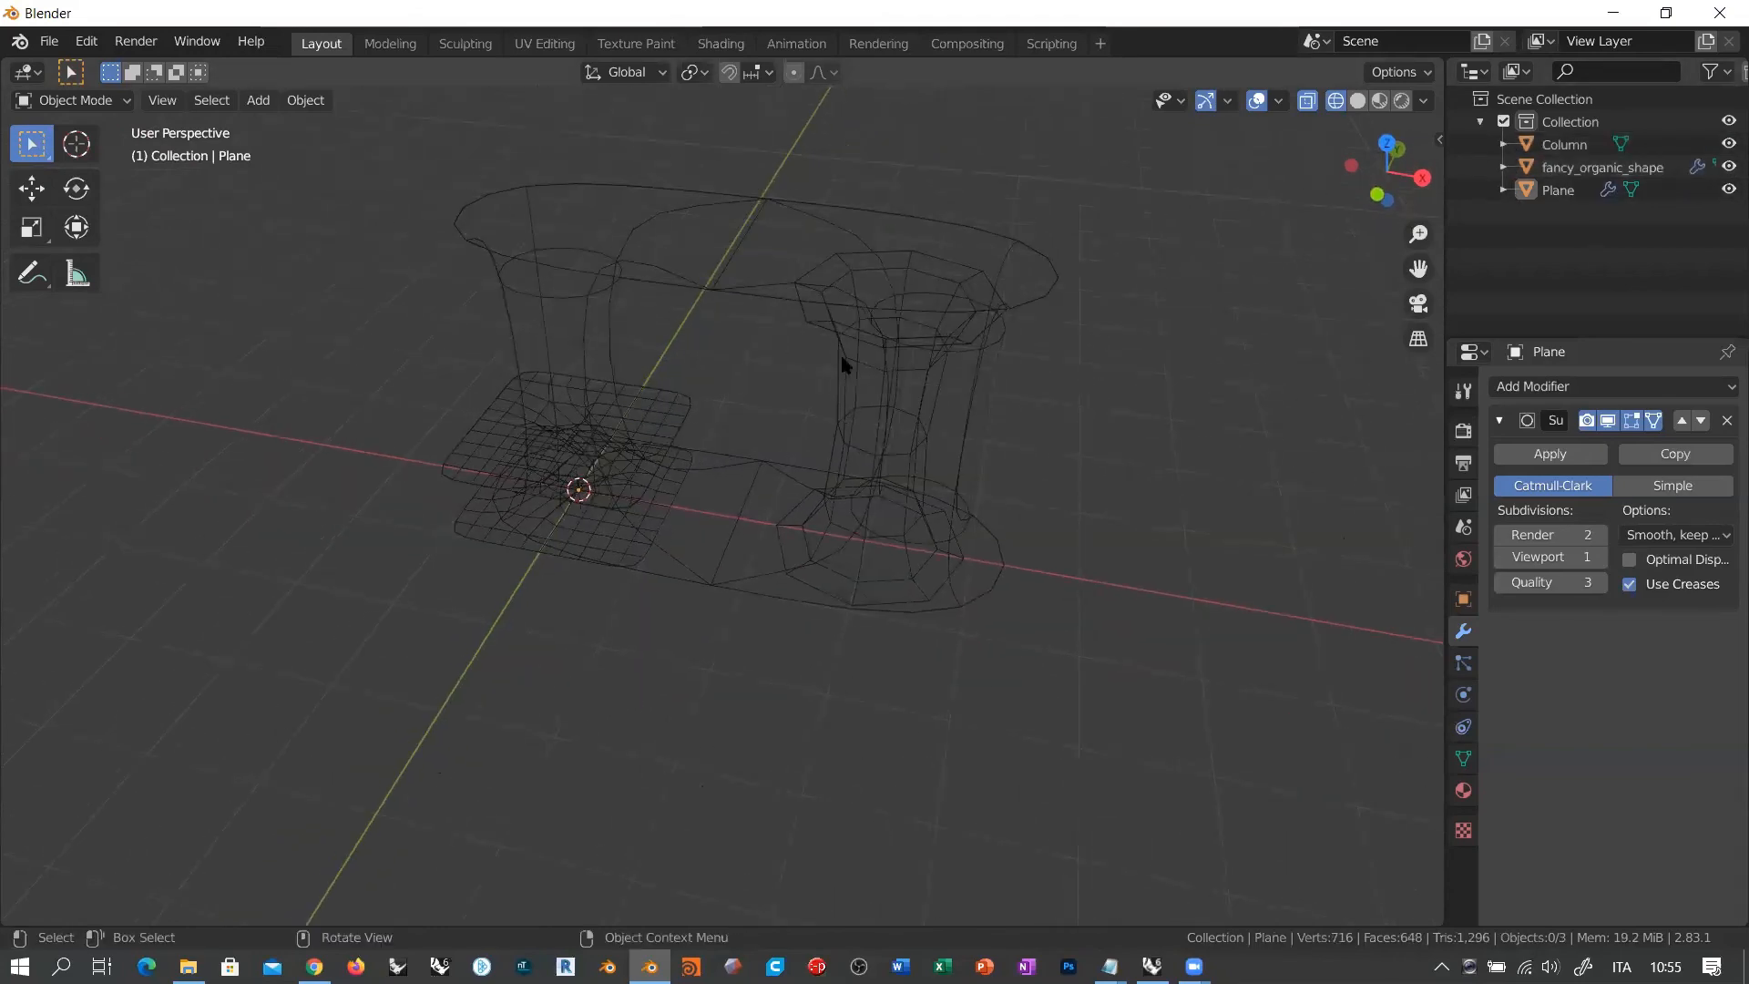
# Step: Move the Column along the positive X axis, clear of the organic shape
pyautogui.click(842, 358)
pyautogui.scroll(-3, 725, 412)
pyautogui.press('g')
pyautogui.press('x')
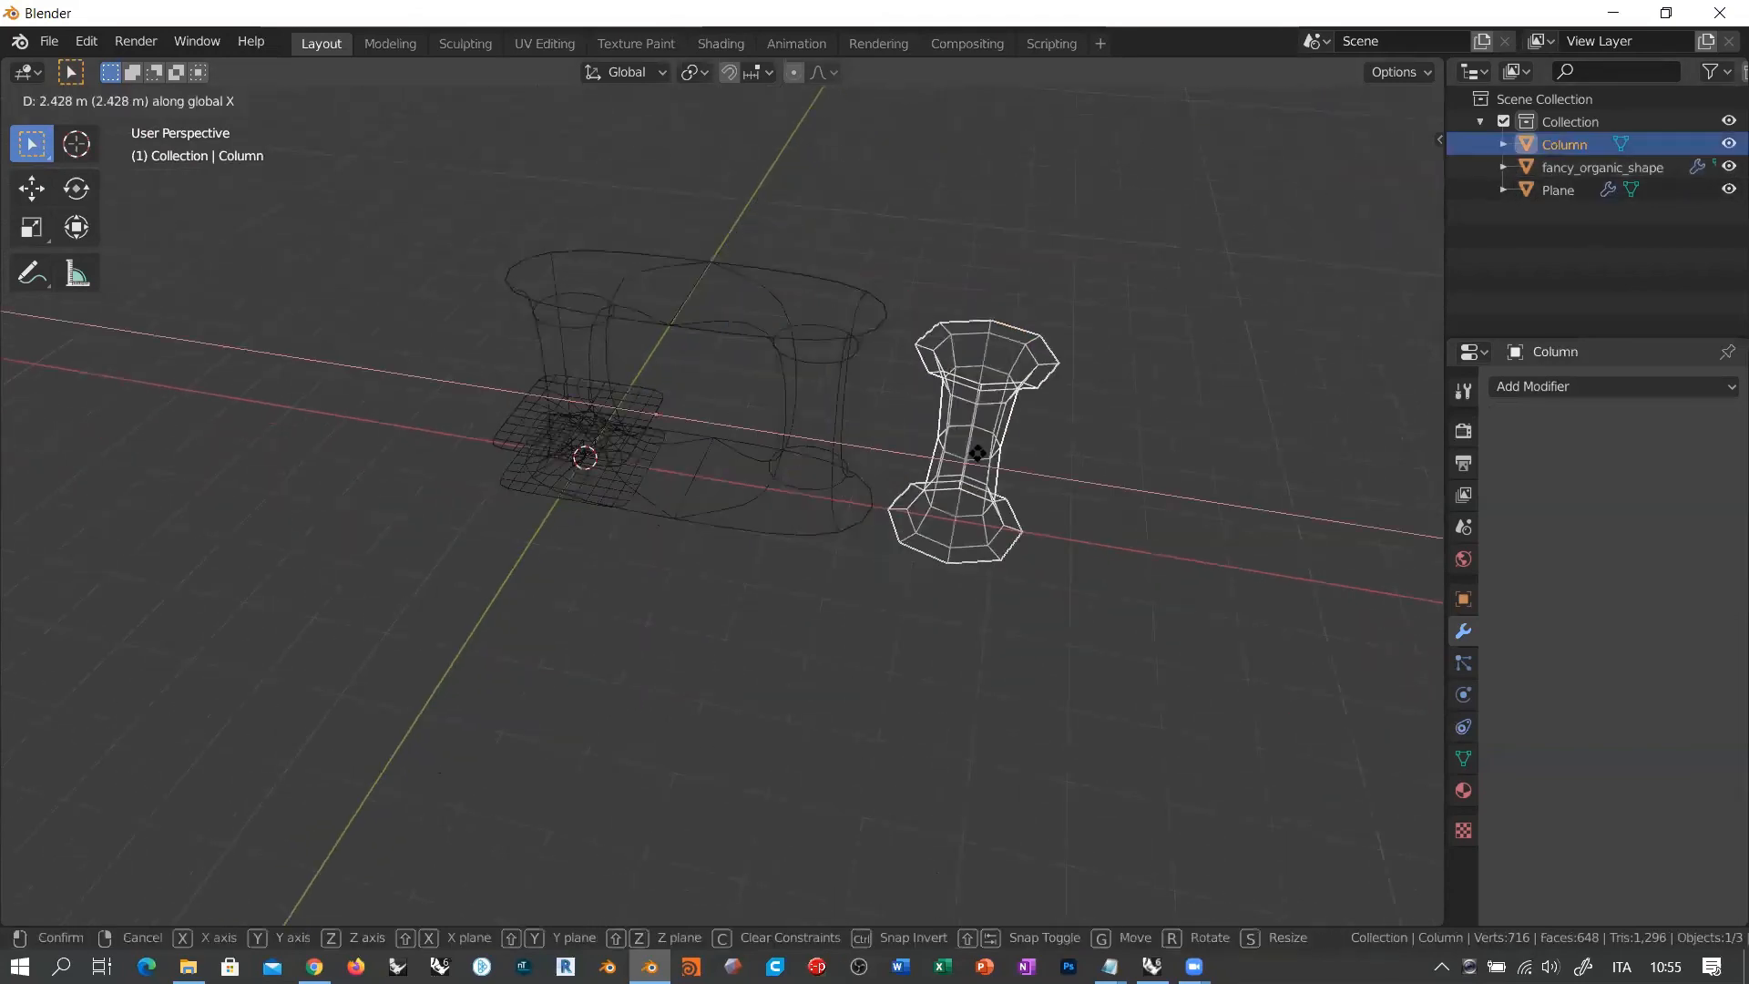
pyautogui.click(889, 467)
# Step: Move fancy_organic_shape along the negative X axis to the far side of the plane
pyautogui.click(781, 354)
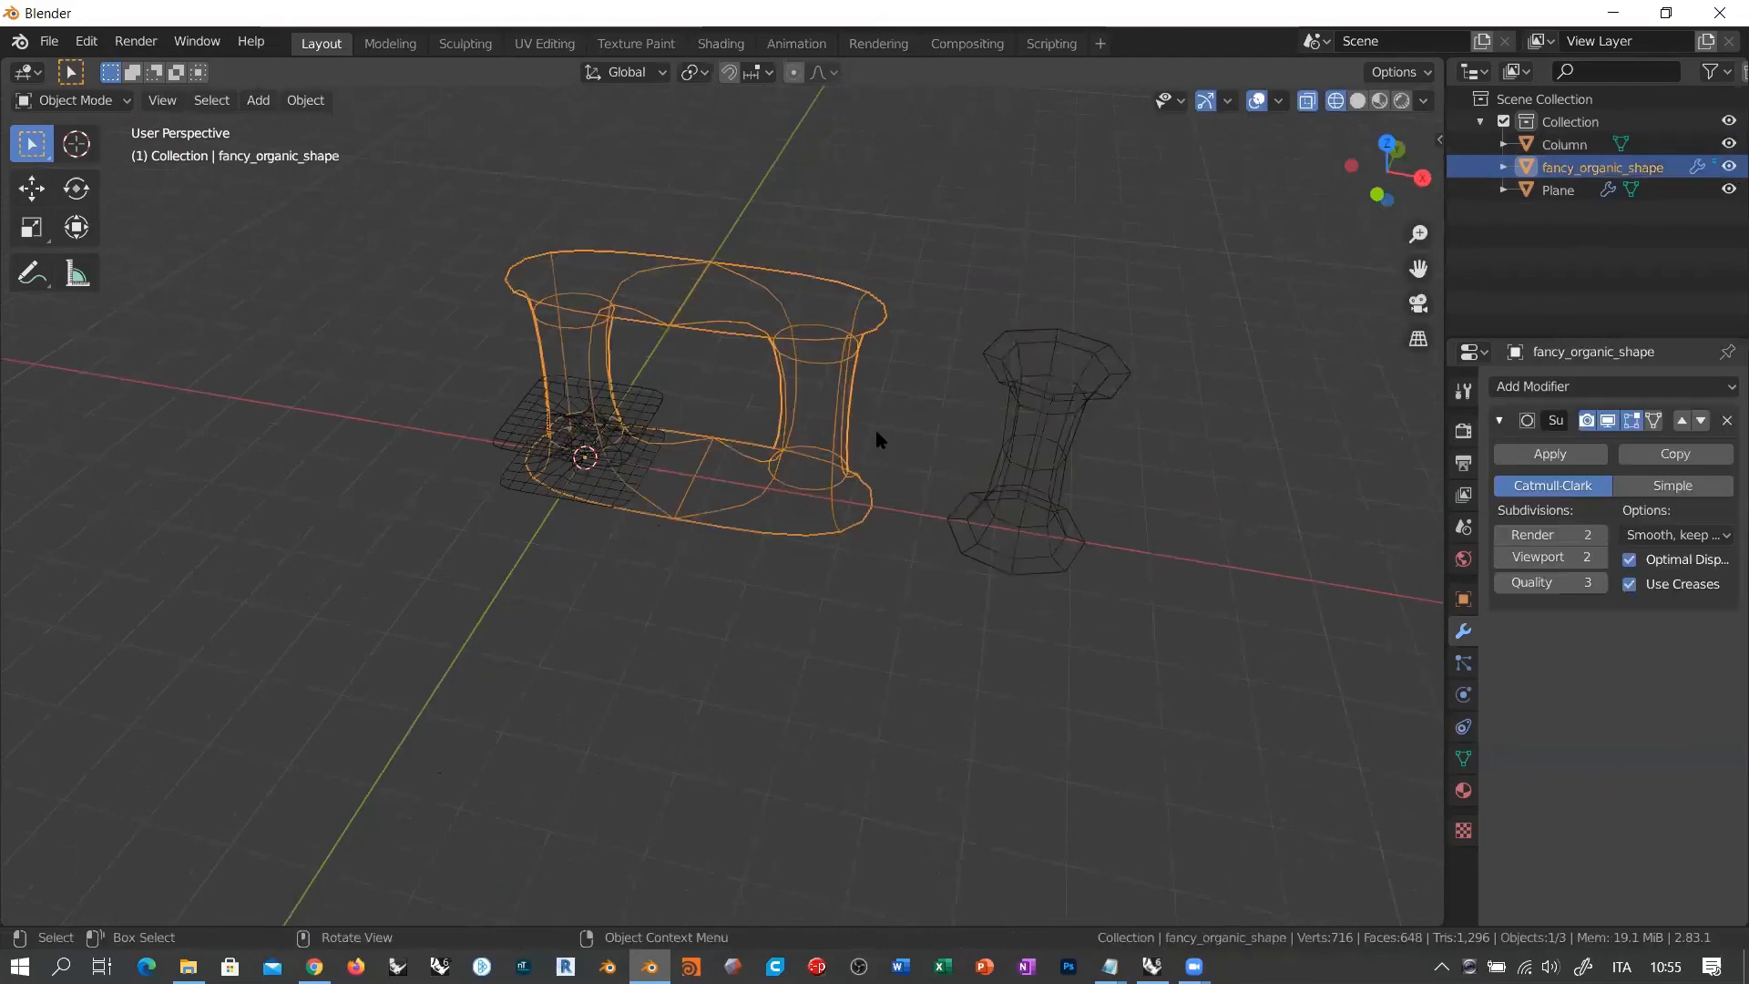
pyautogui.press('g')
pyautogui.press('x')
pyautogui.click(515, 412)
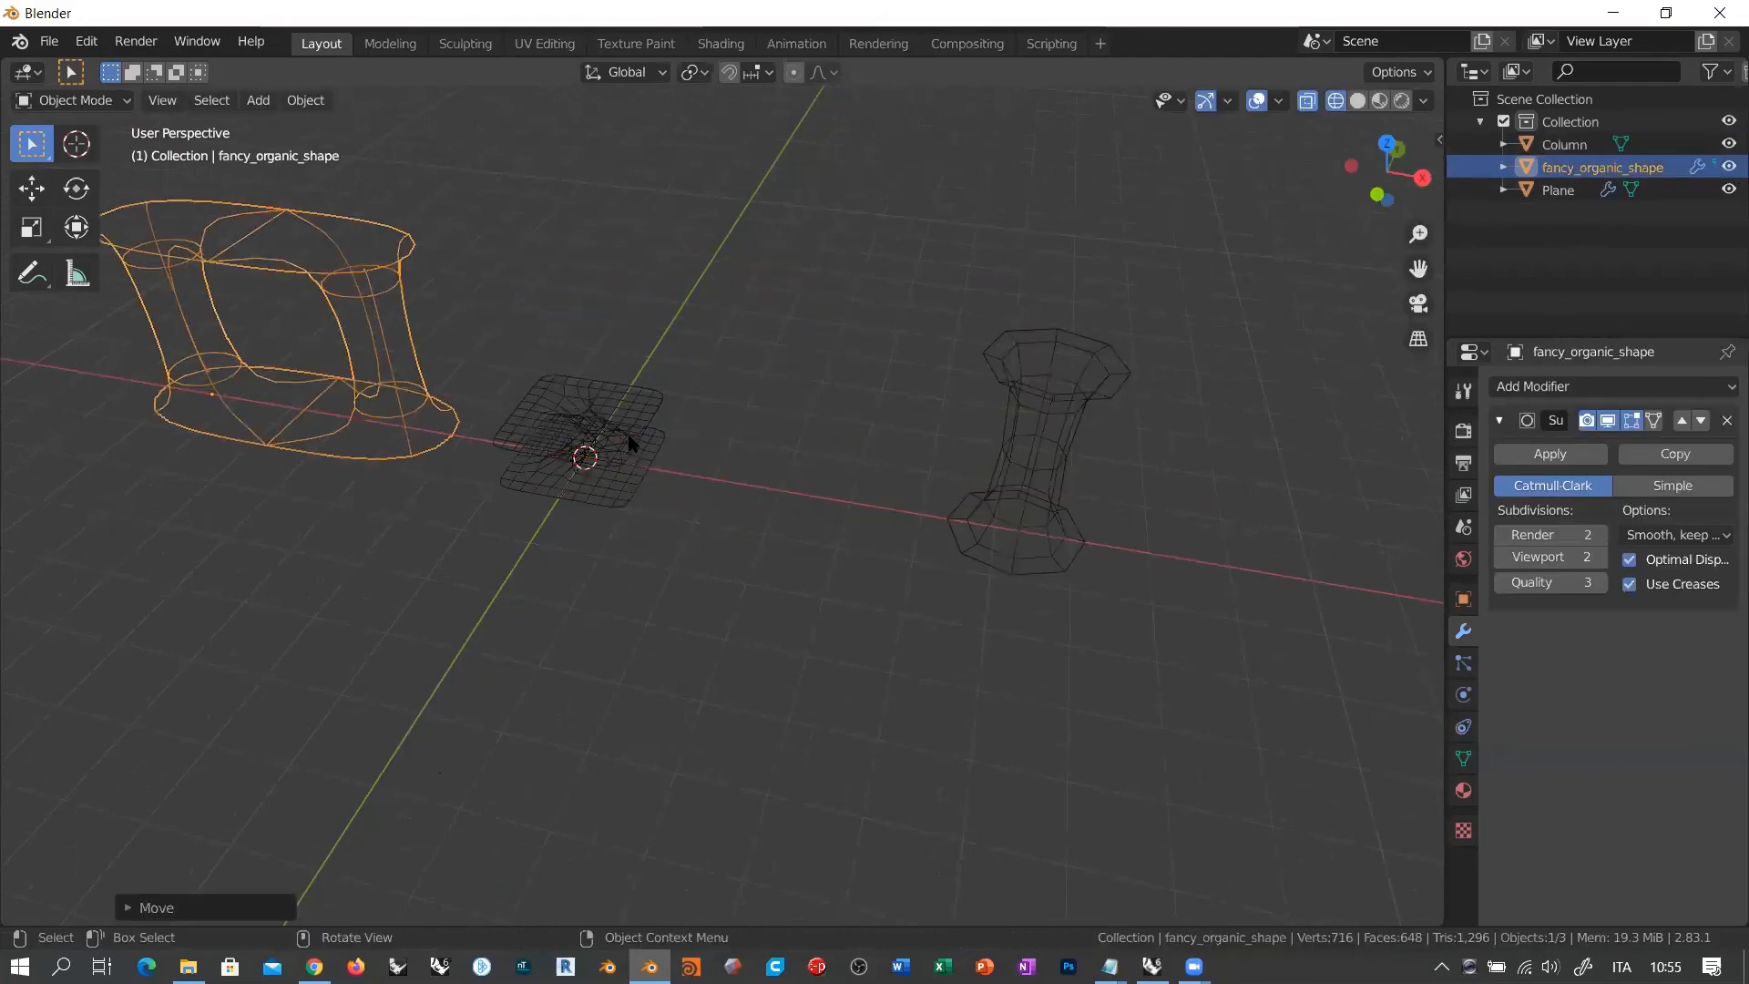
# Step: Scale the two-slab plane object up uniformly and shift it along the positive X axis between the other two objects
pyautogui.click(628, 471)
pyautogui.moveTo(628, 471); pyautogui.dragTo(912, 512, button='middle')
pyautogui.press('s')
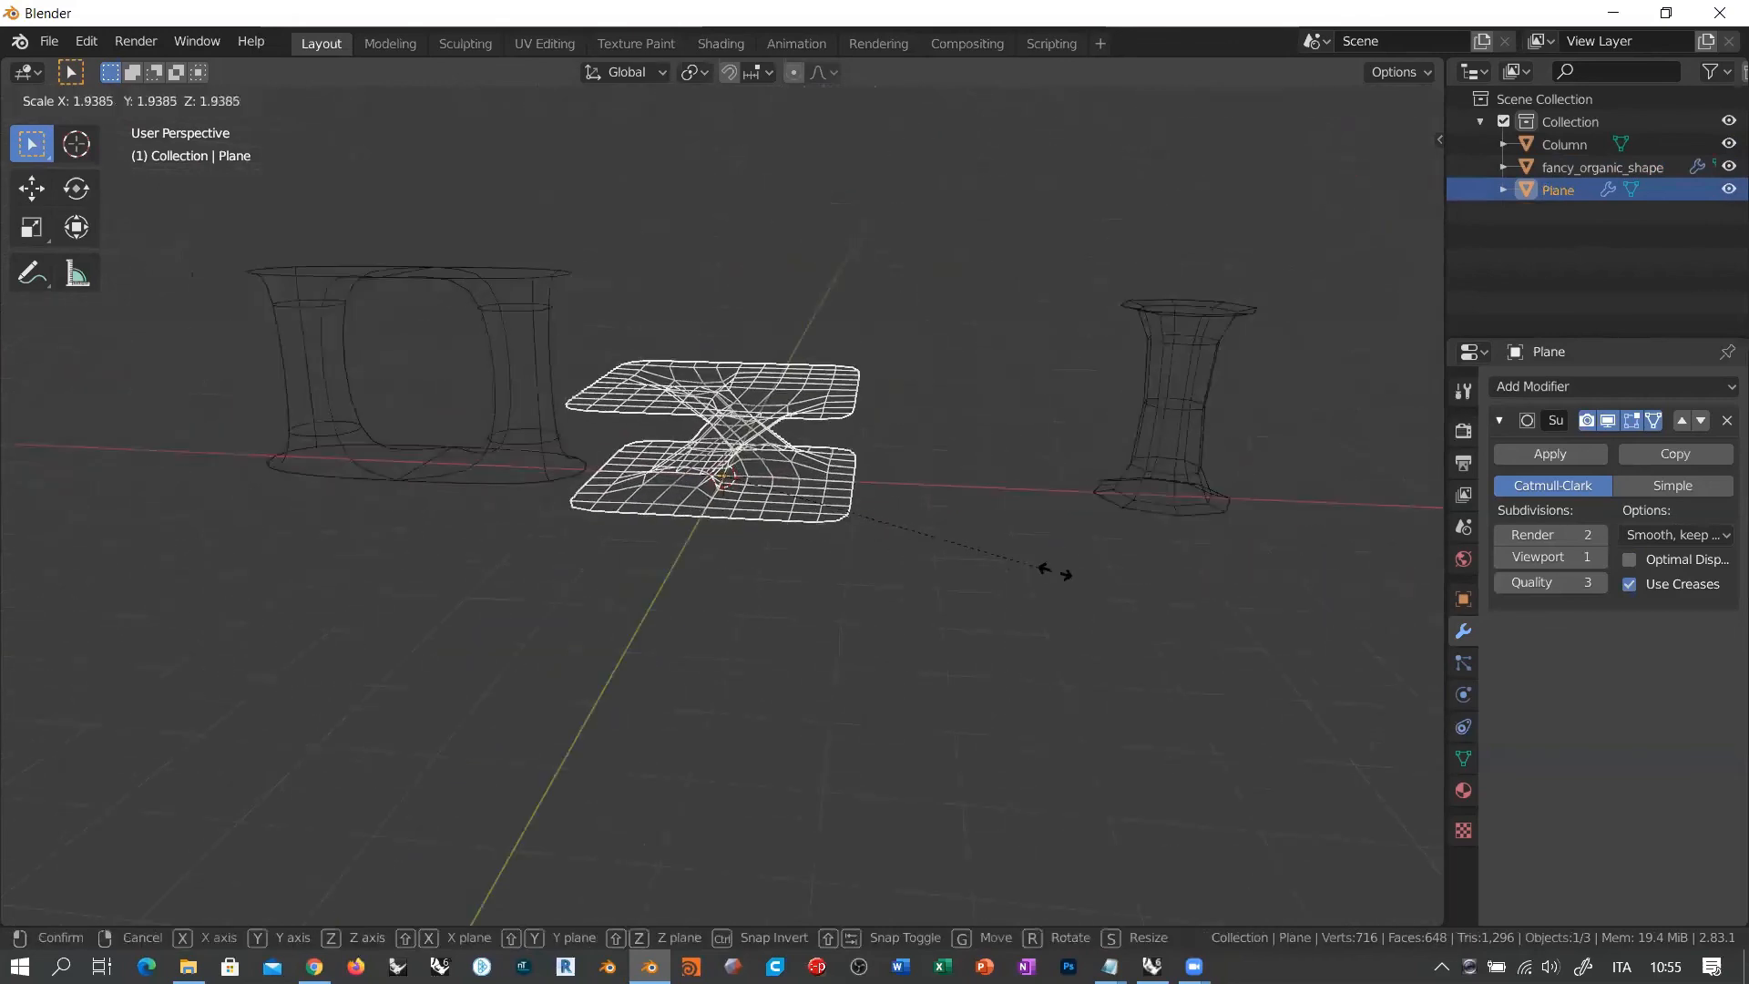
pyautogui.click(988, 582)
pyautogui.press('s')
pyautogui.press('x')
pyautogui.click(1033, 566)
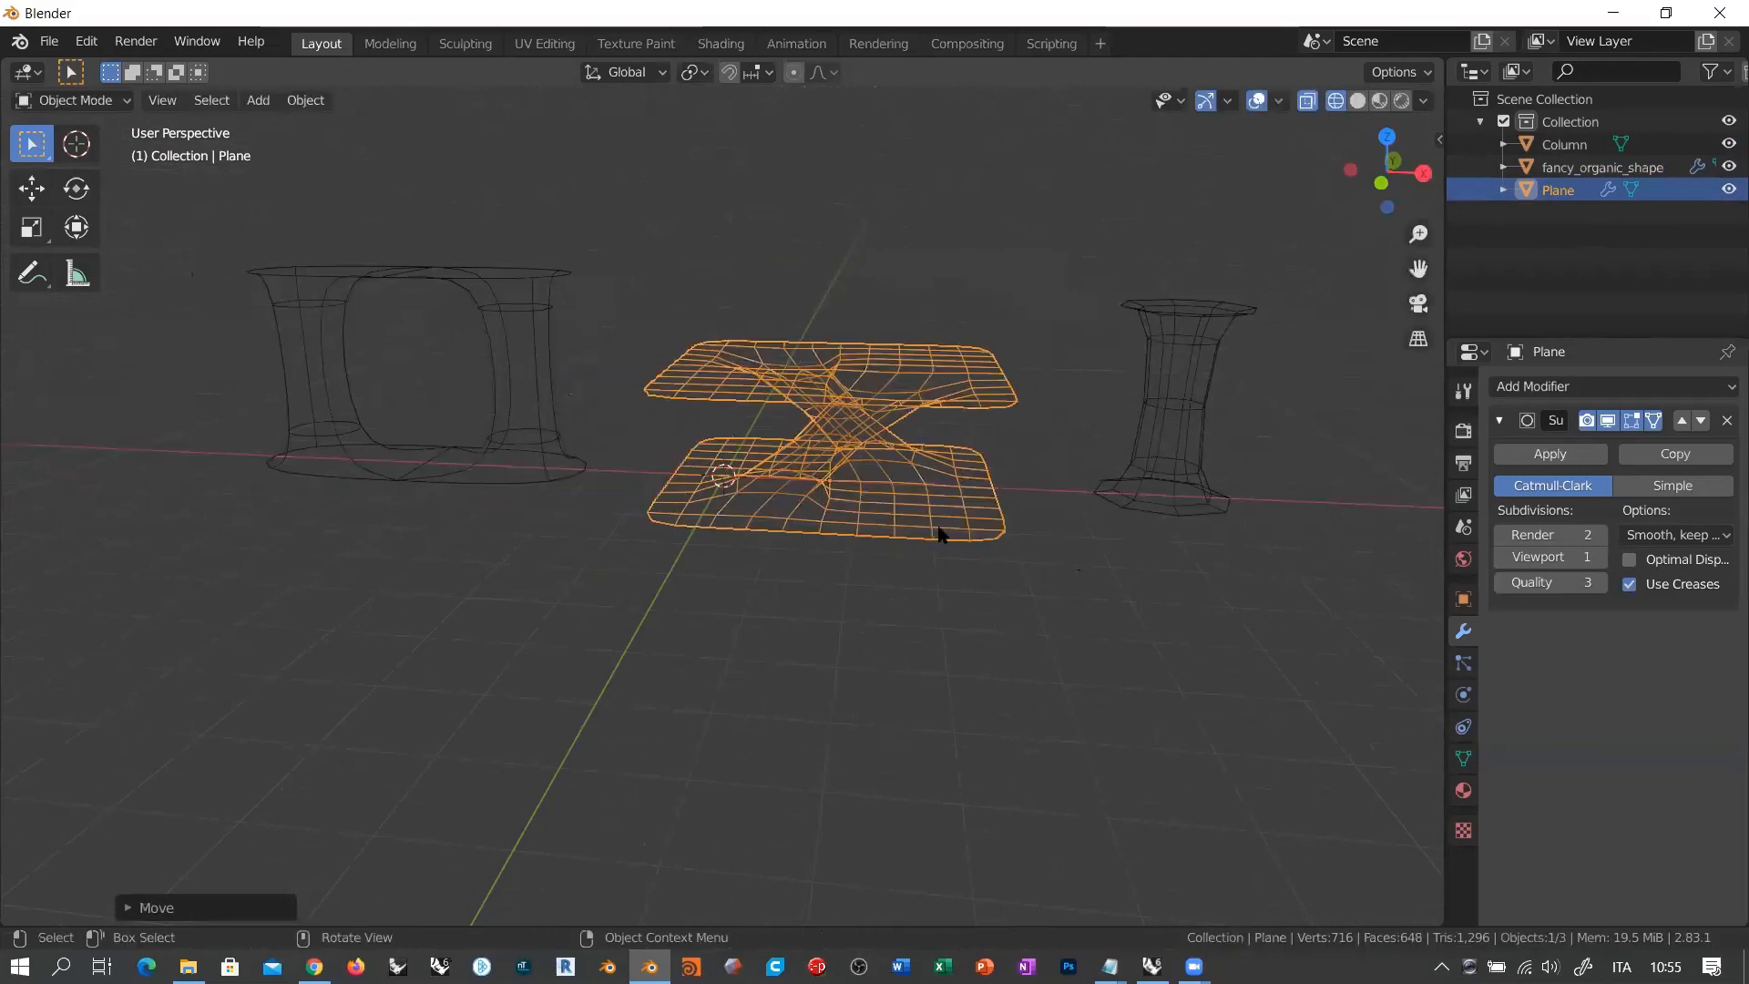
# Step: Move the Column along the negative X axis past fancy_organic_shape so the three objects stand in a row, and deselect it
pyautogui.moveTo(942, 563); pyautogui.dragTo(1251, 476, button='middle')
pyautogui.click(964, 515)
pyautogui.click(1250, 476)
pyautogui.press('g')
pyautogui.press('x')
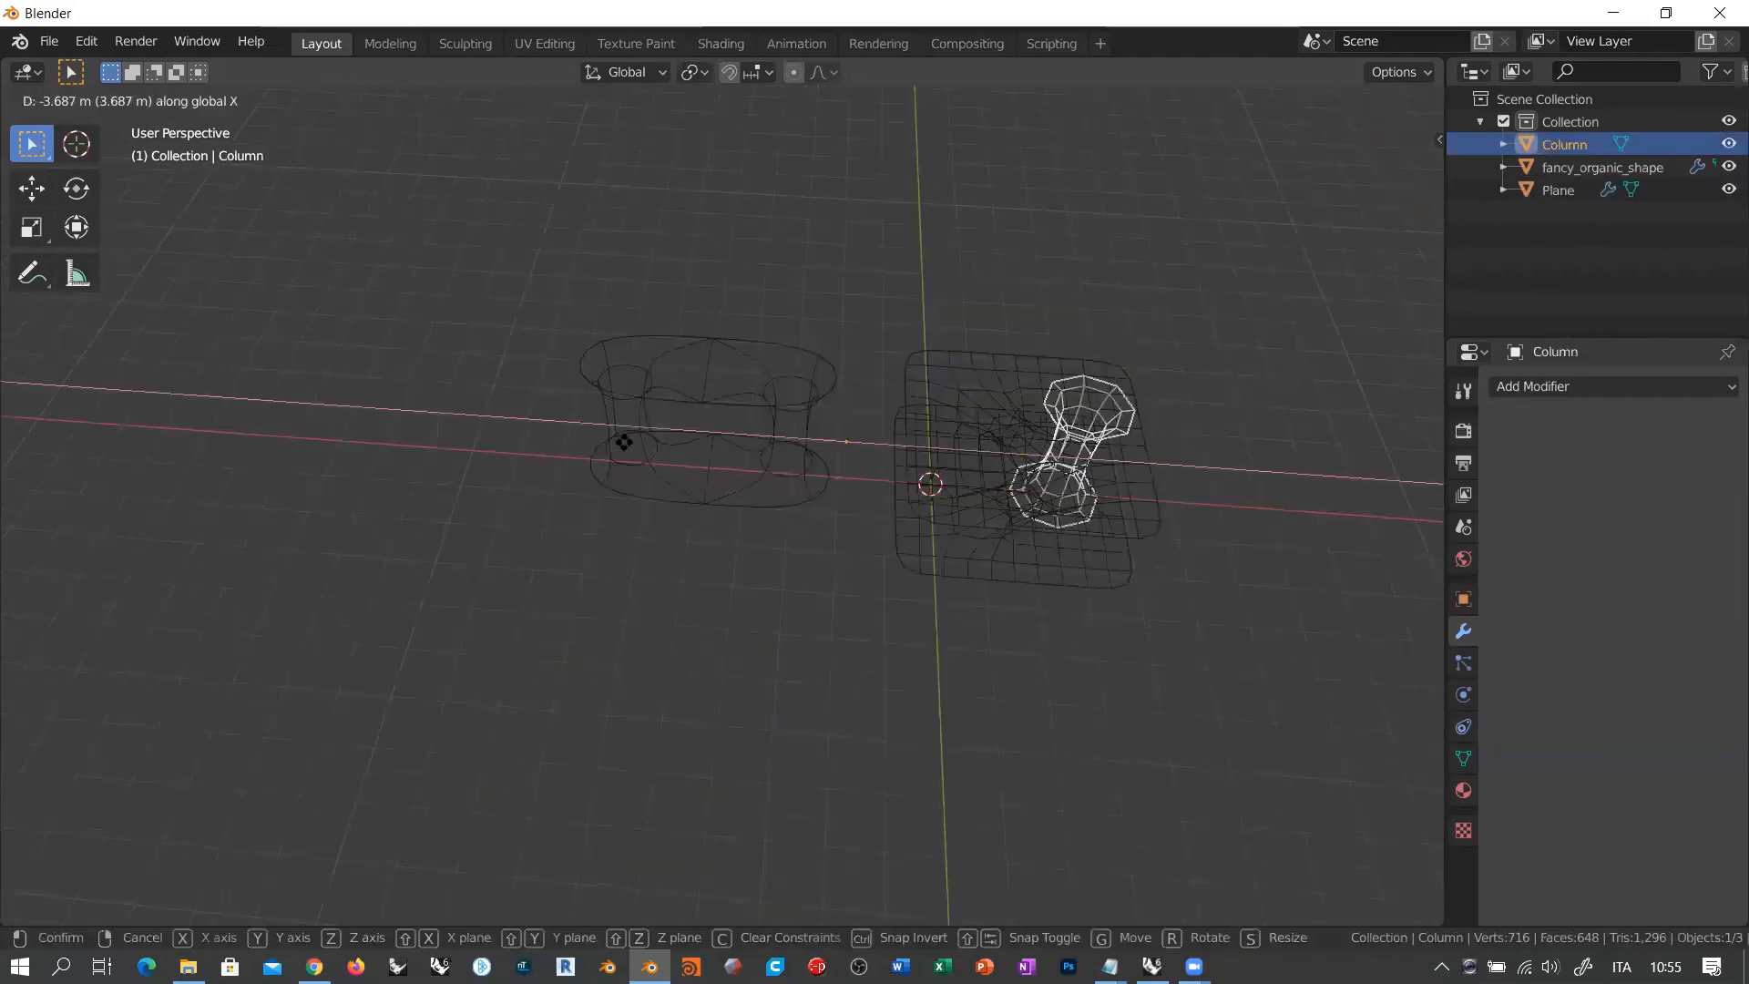
pyautogui.click(696, 493)
pyautogui.moveTo(696, 493); pyautogui.dragTo(781, 507, button='middle')
pyautogui.click(734, 582)
pyautogui.scroll(3, 773, 425)
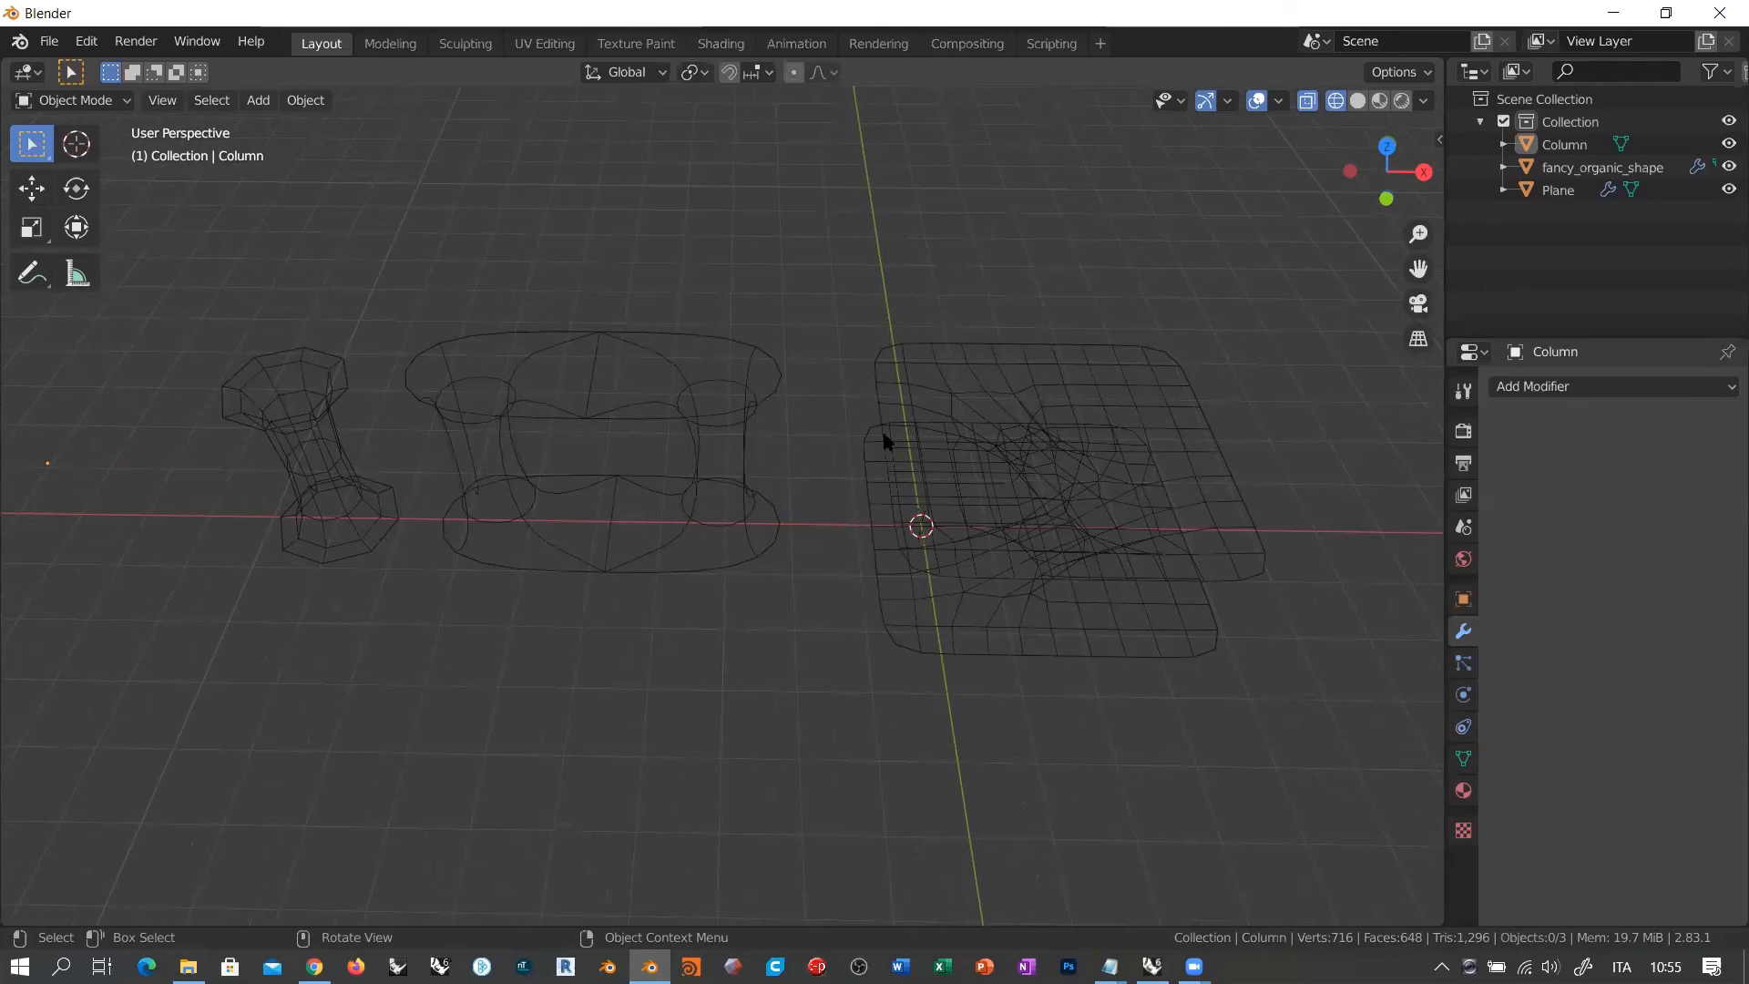
pyautogui.click(1239, 446)
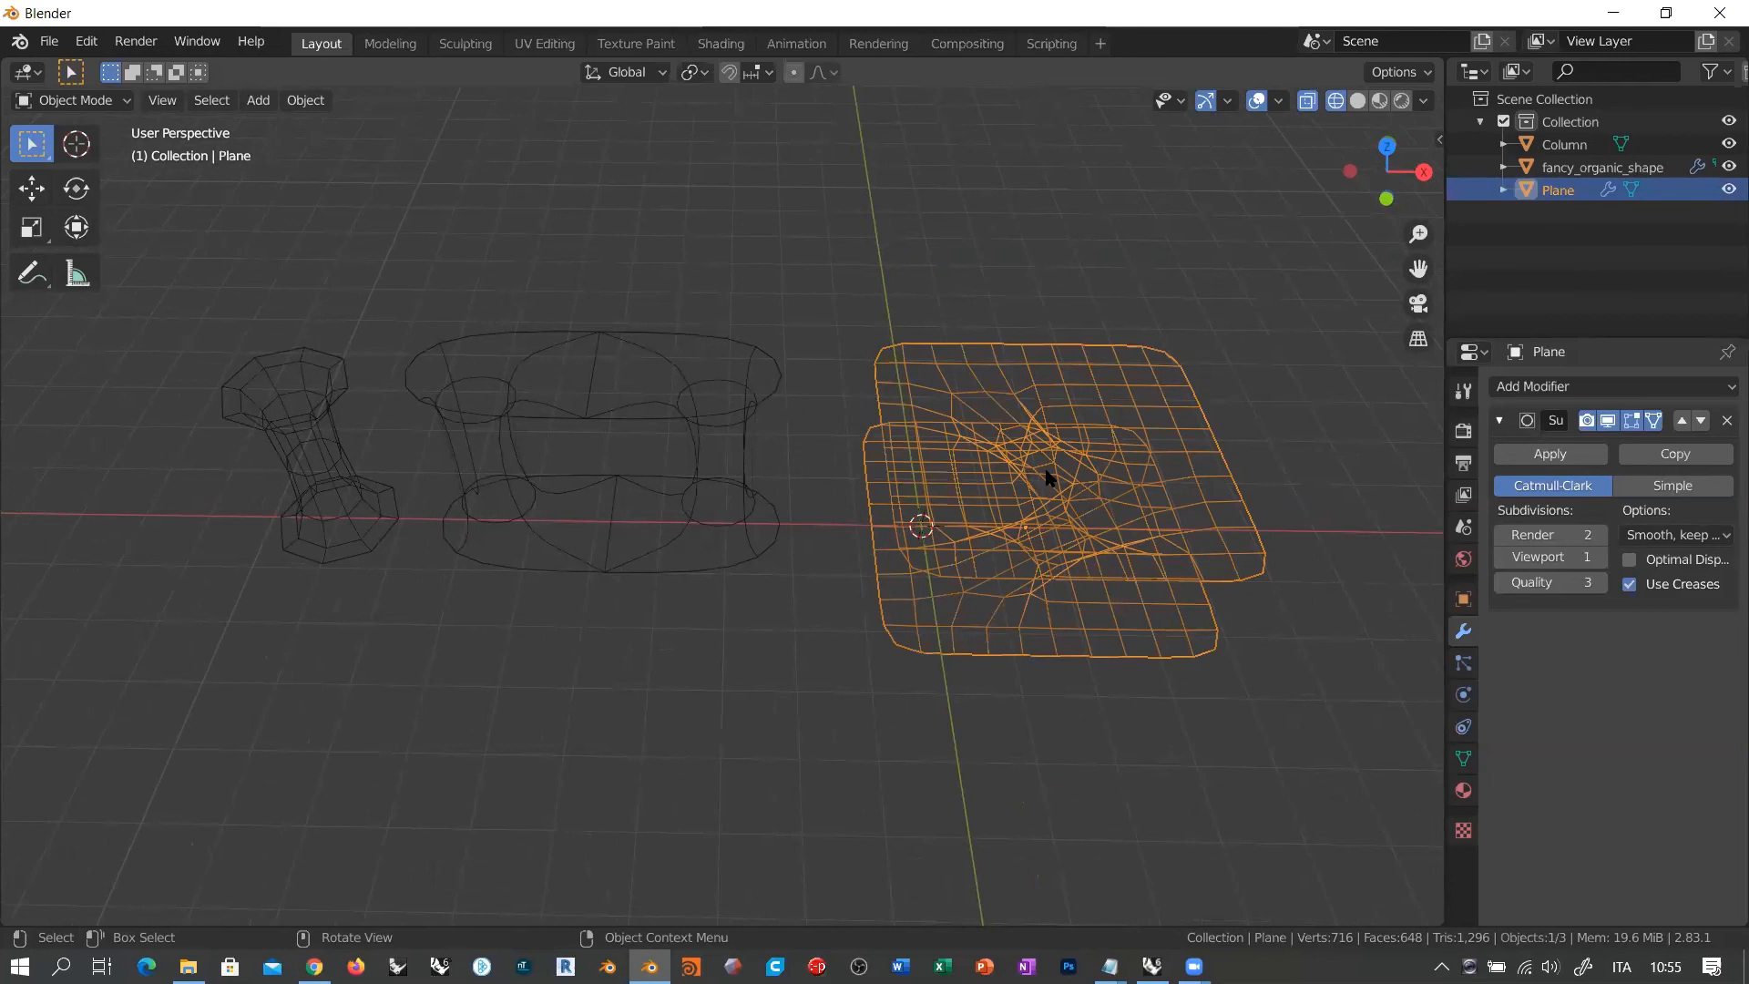
pyautogui.click(847, 594)
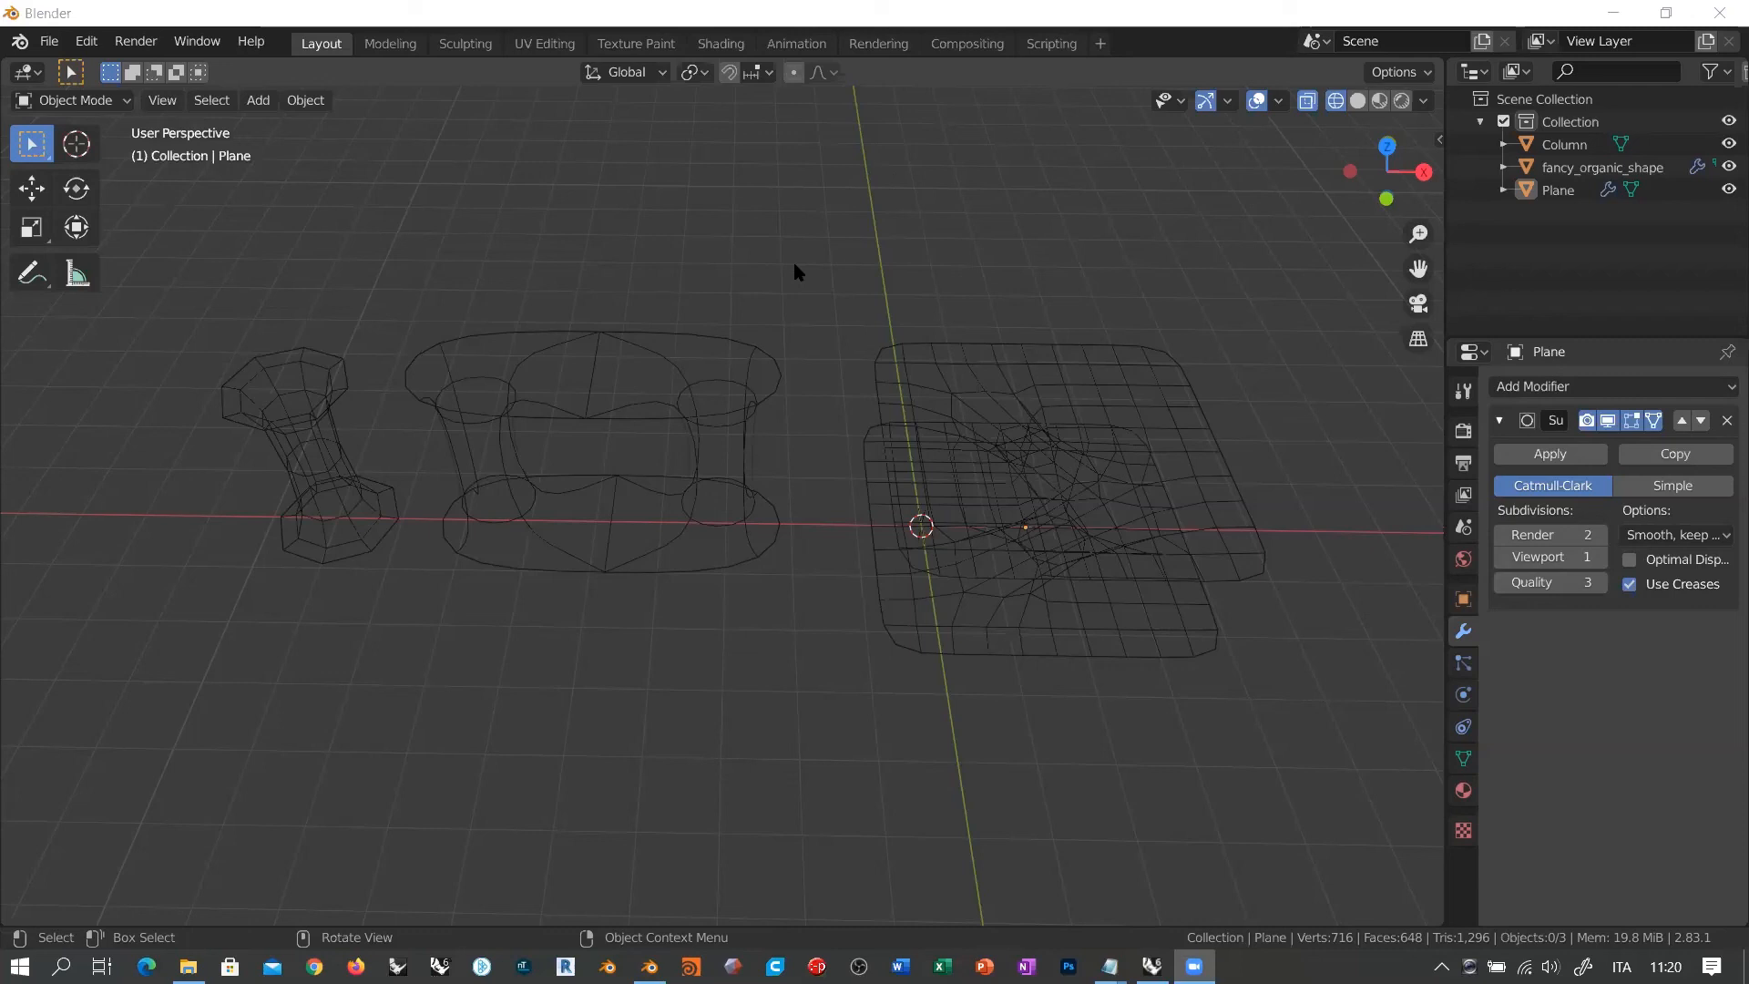
pyautogui.click(1184, 393)
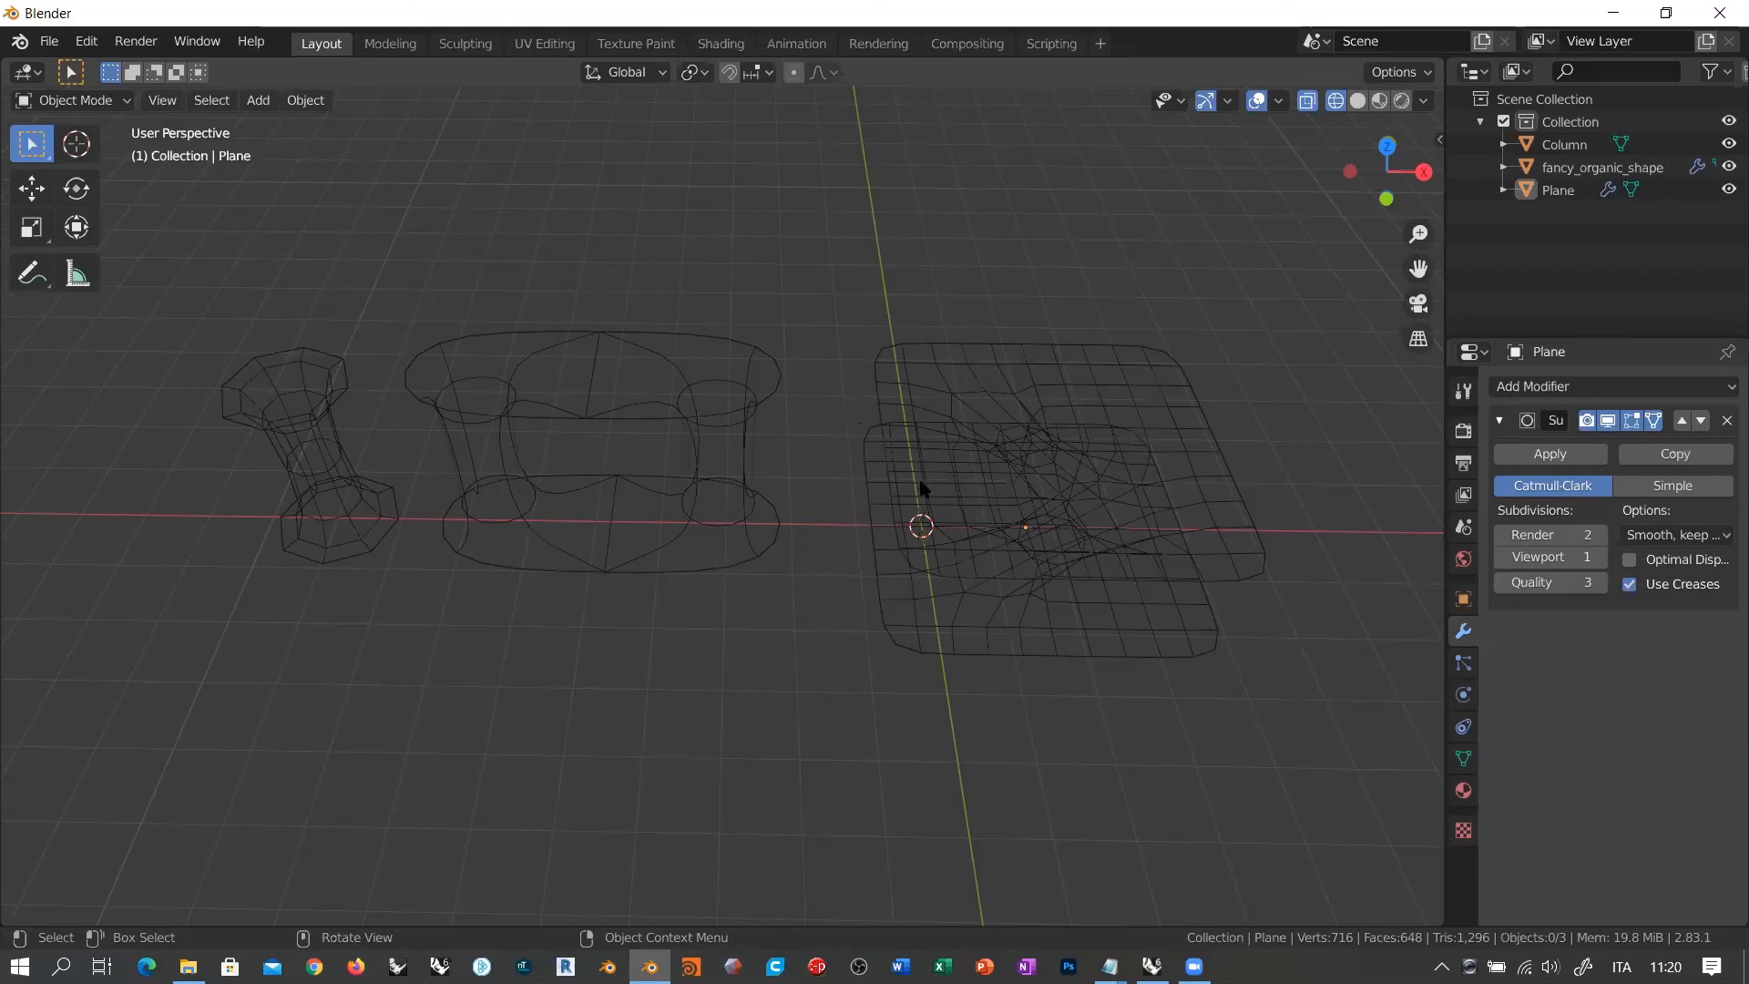
pyautogui.moveTo(831, 480); pyautogui.dragTo(788, 365, button='middle')
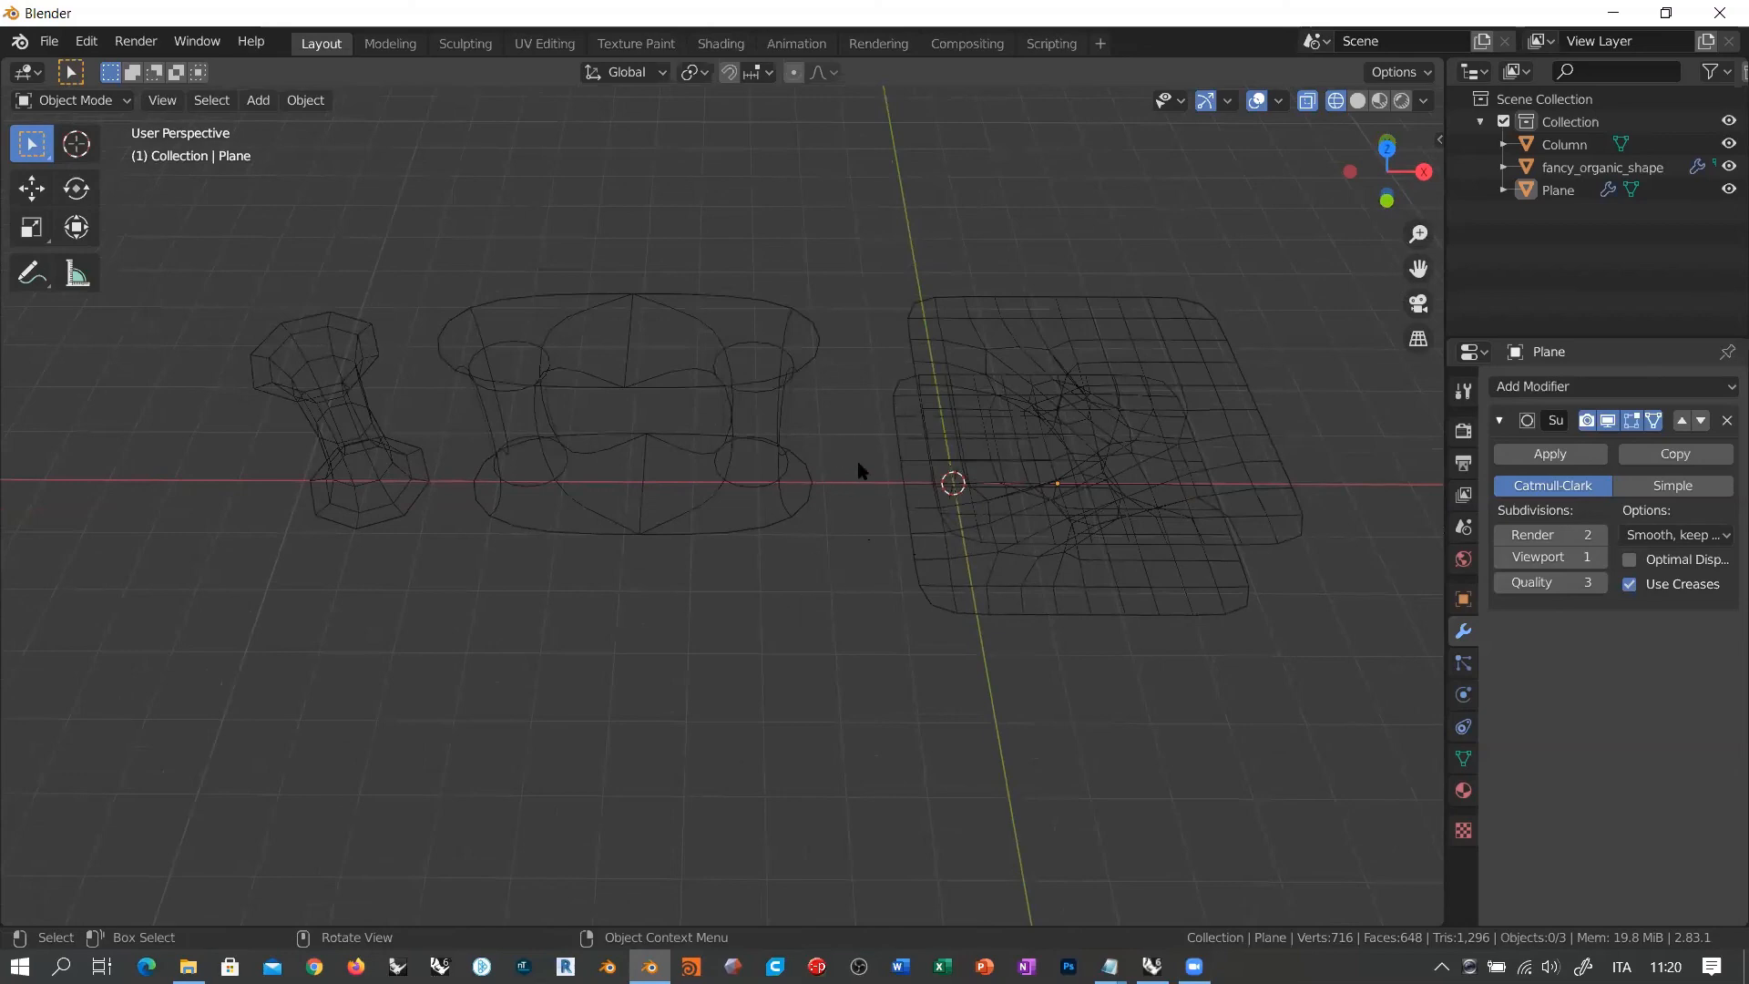
pyautogui.keyDown('shift'); pyautogui.moveTo(781, 554); pyautogui.dragTo(847, 481, button='middle'); pyautogui.keyUp('shift')
pyautogui.moveTo(1019, 450); pyautogui.dragTo(908, 453, button='middle')
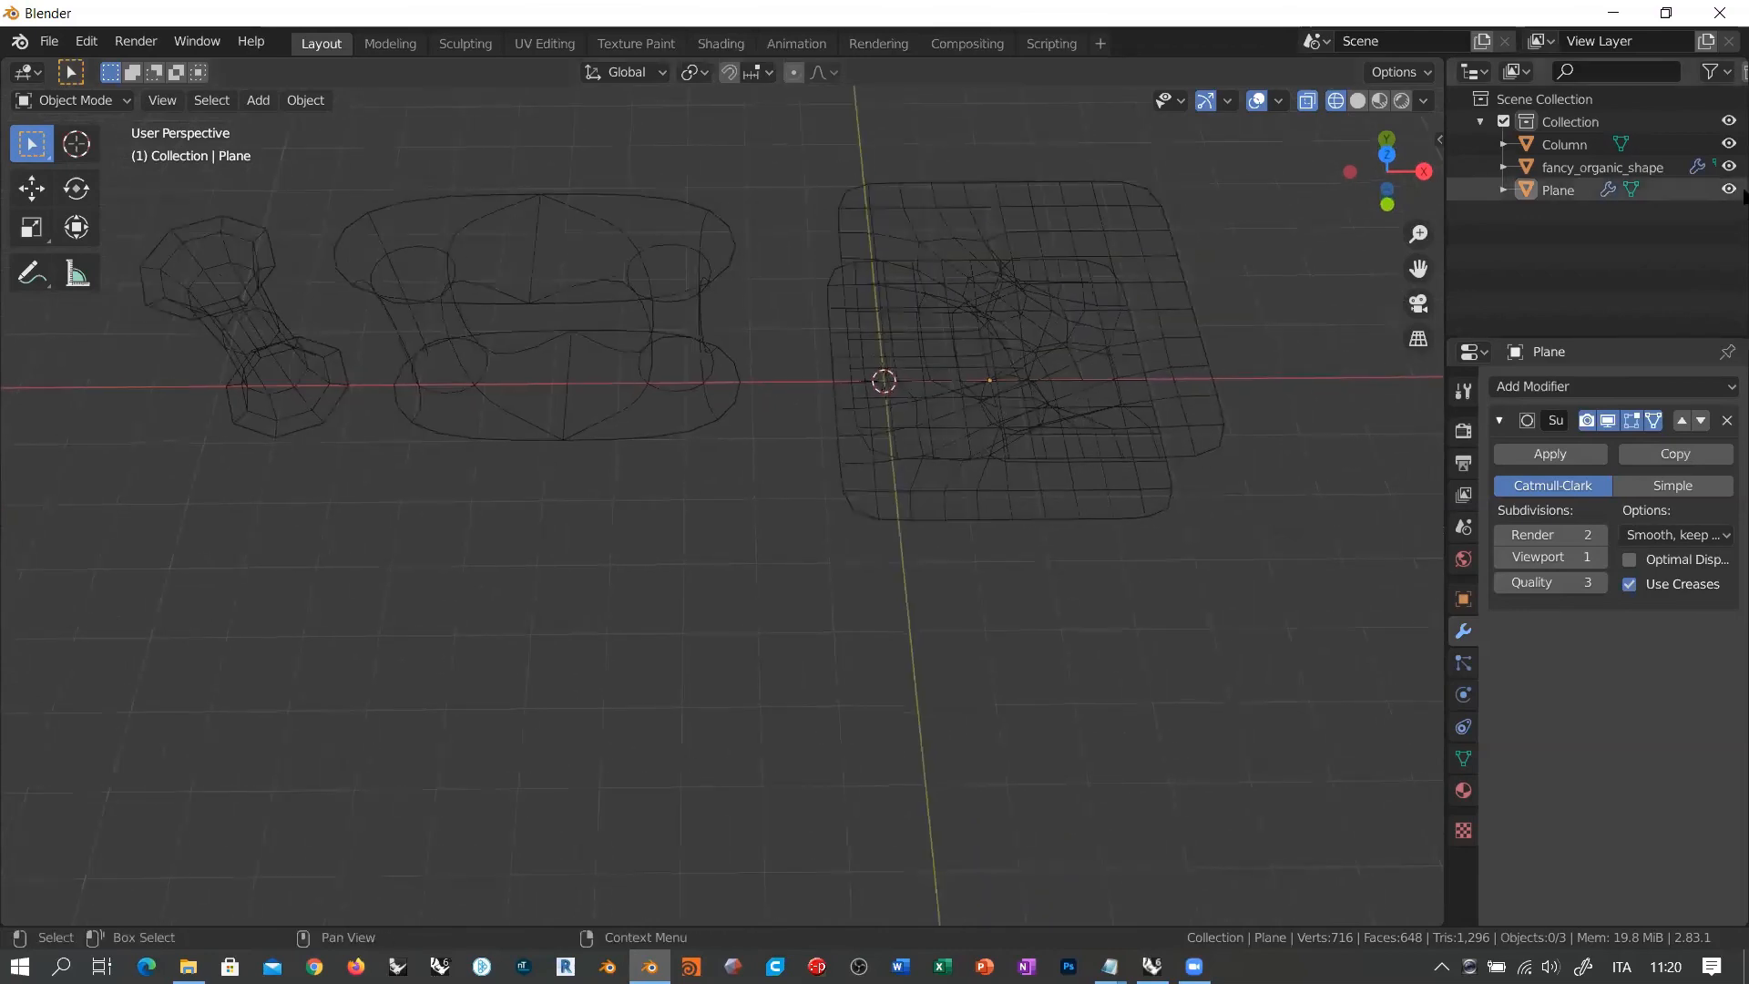
# Step: Rename the two-slab Plane object as continuous_surface
pyautogui.doubleClick(1558, 189)
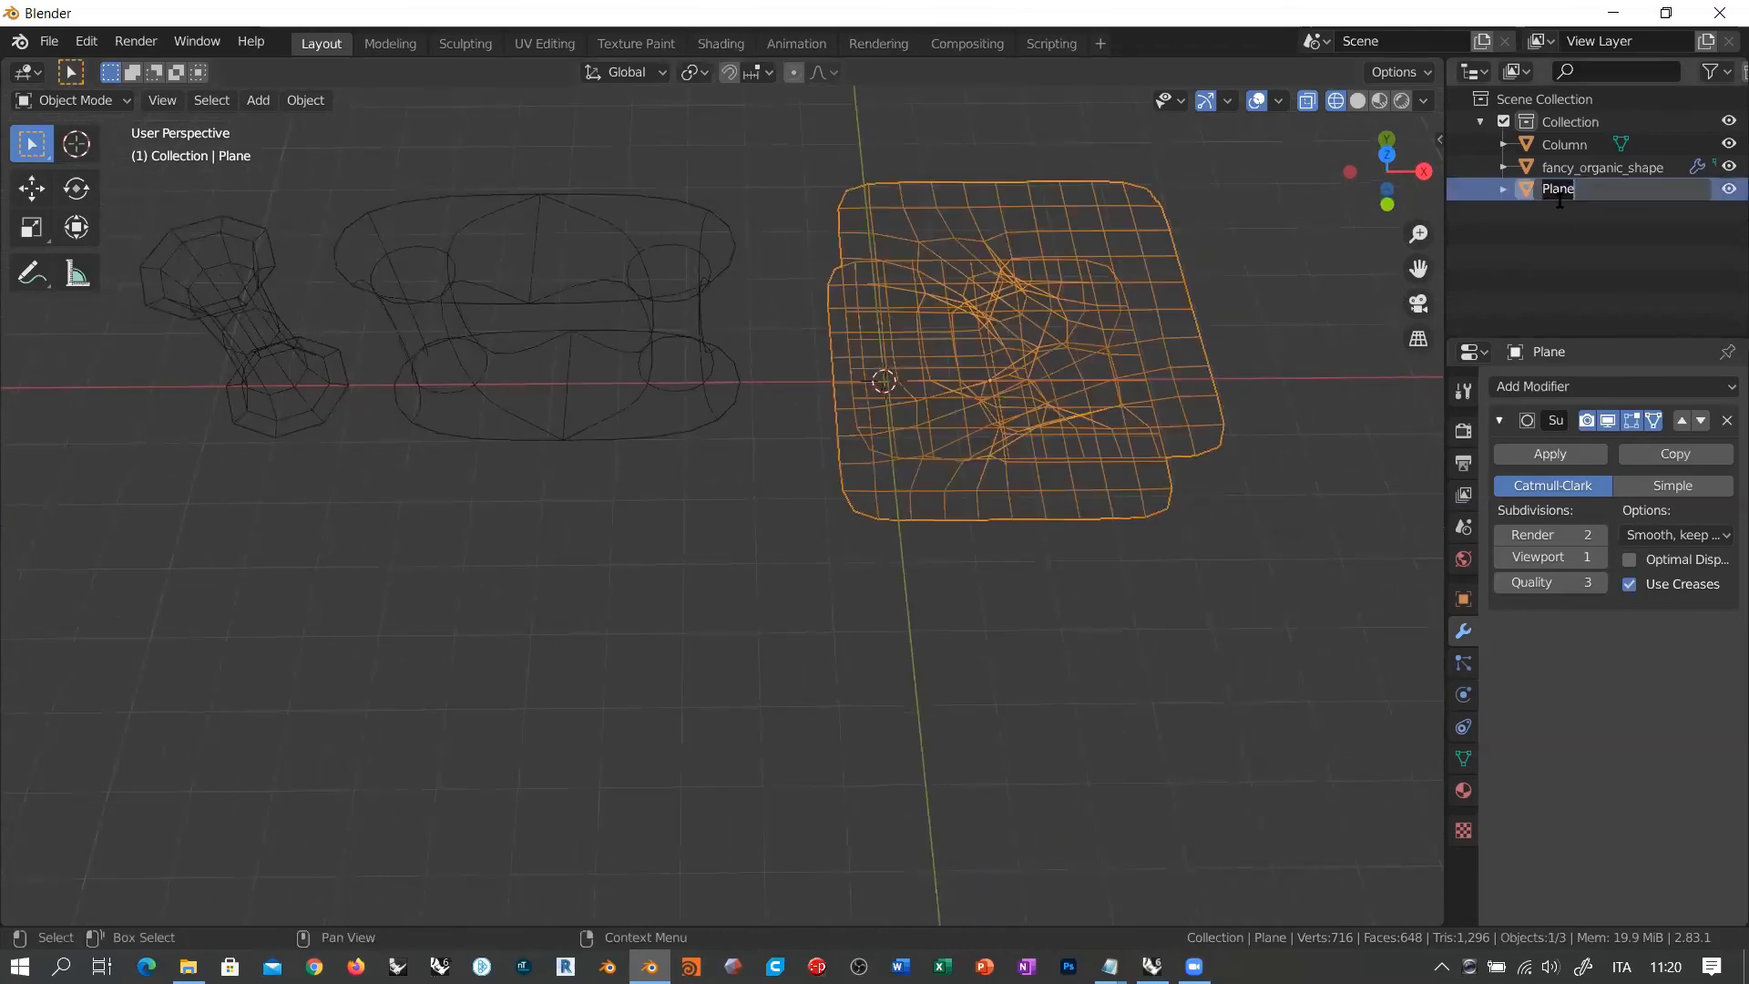
pyautogui.write('continuous_surface')
pyautogui.press('Return')
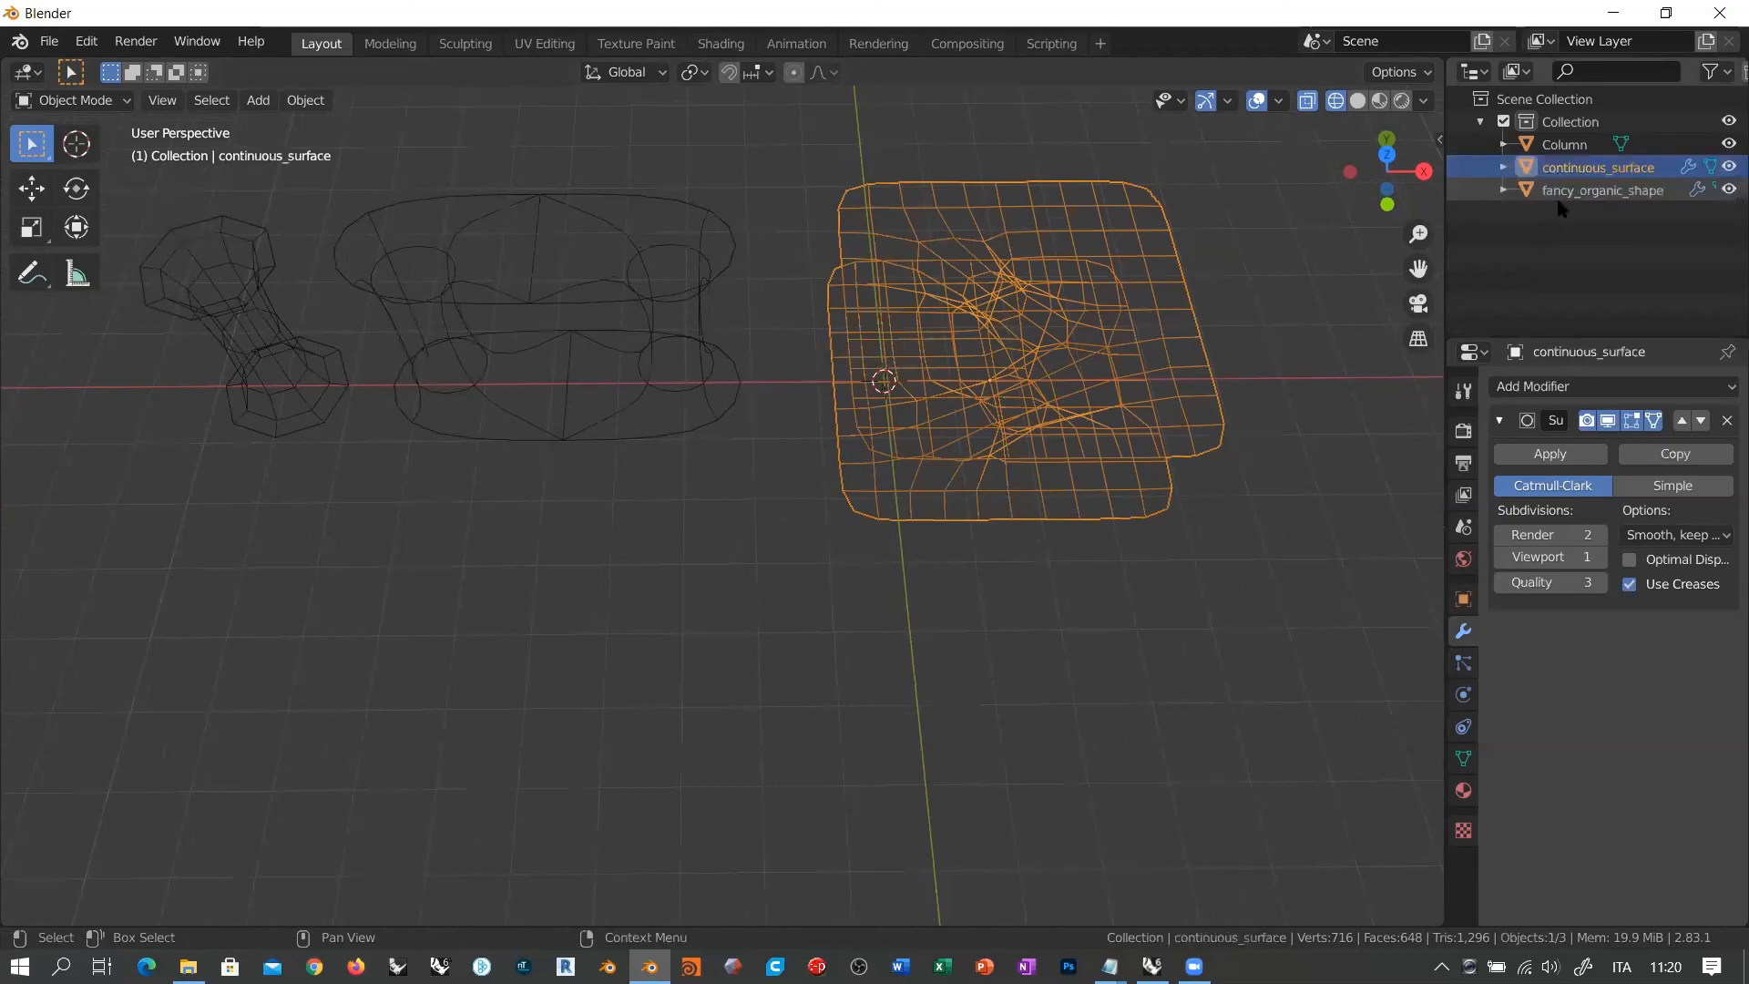
# Step: Hide Column, continuous_surface and fancy_organic_shape, and add a new mesh plane at the world origin
pyautogui.moveTo(1729, 144); pyautogui.dragTo(1729, 191)
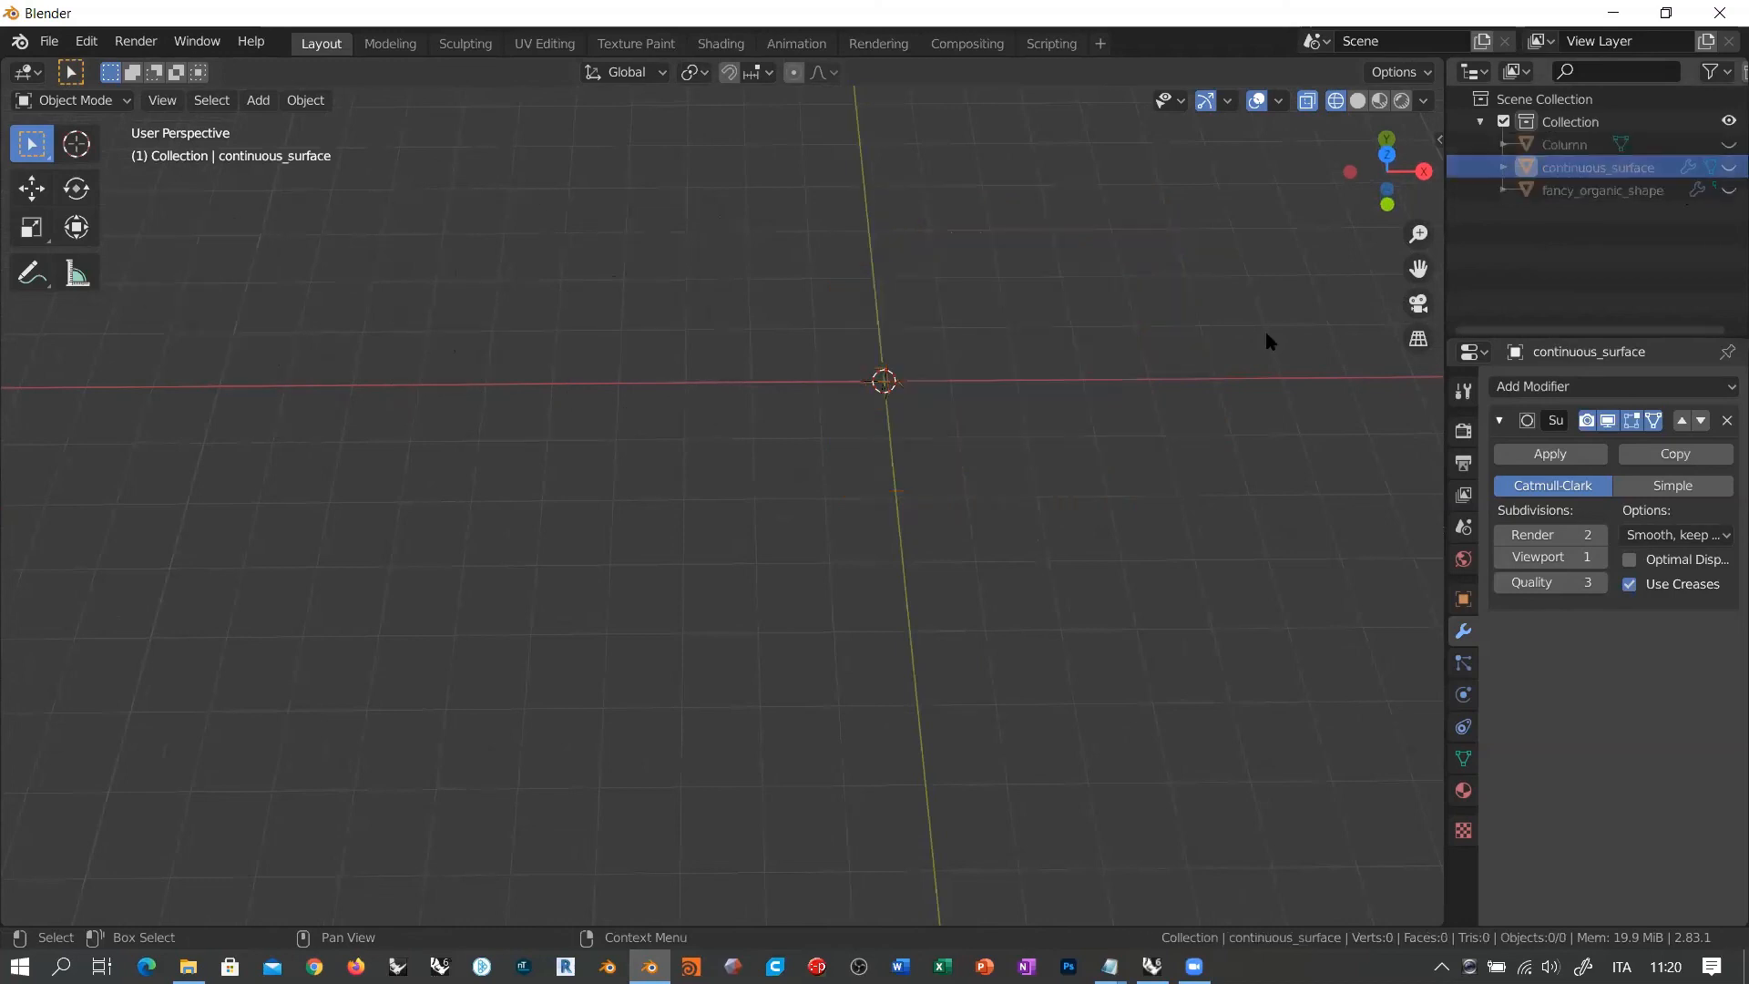
pyautogui.keyDown('shift'); pyautogui.moveTo(1267, 341); pyautogui.dragTo(793, 429, button='middle'); pyautogui.keyUp('shift')
pyautogui.hotkey('shift', 'a')
pyautogui.moveTo(797, 425)
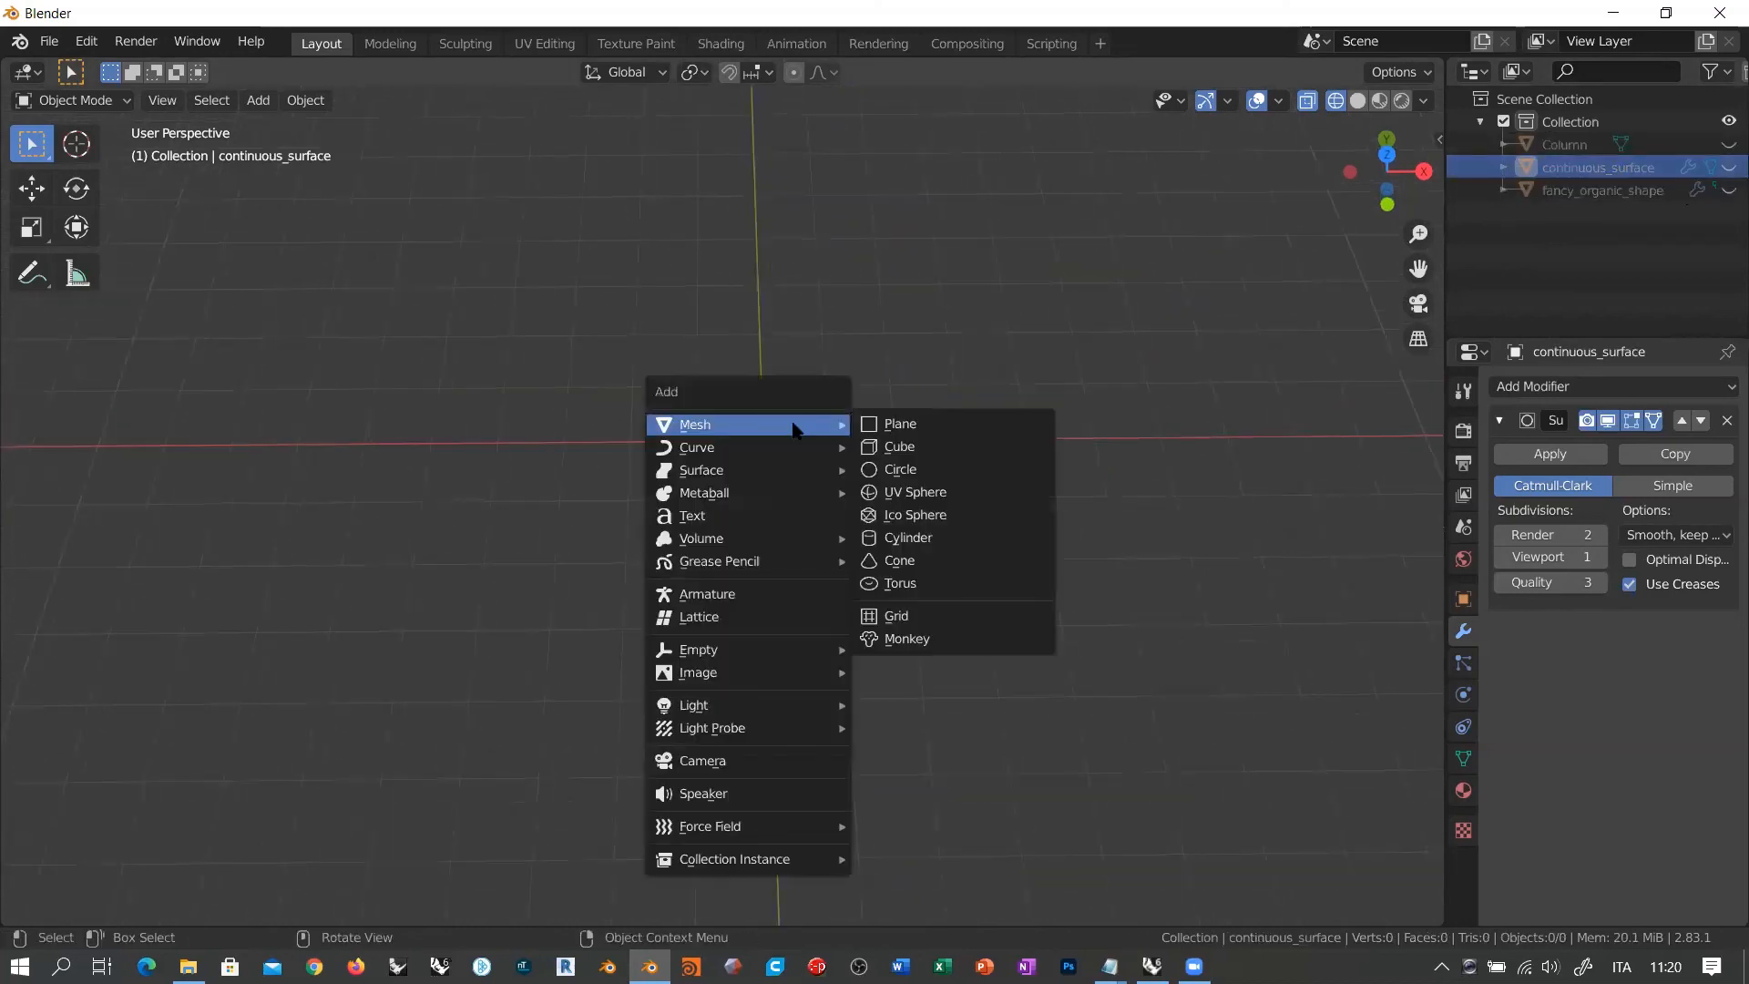
pyautogui.click(880, 426)
pyautogui.scroll(5, 815, 447)
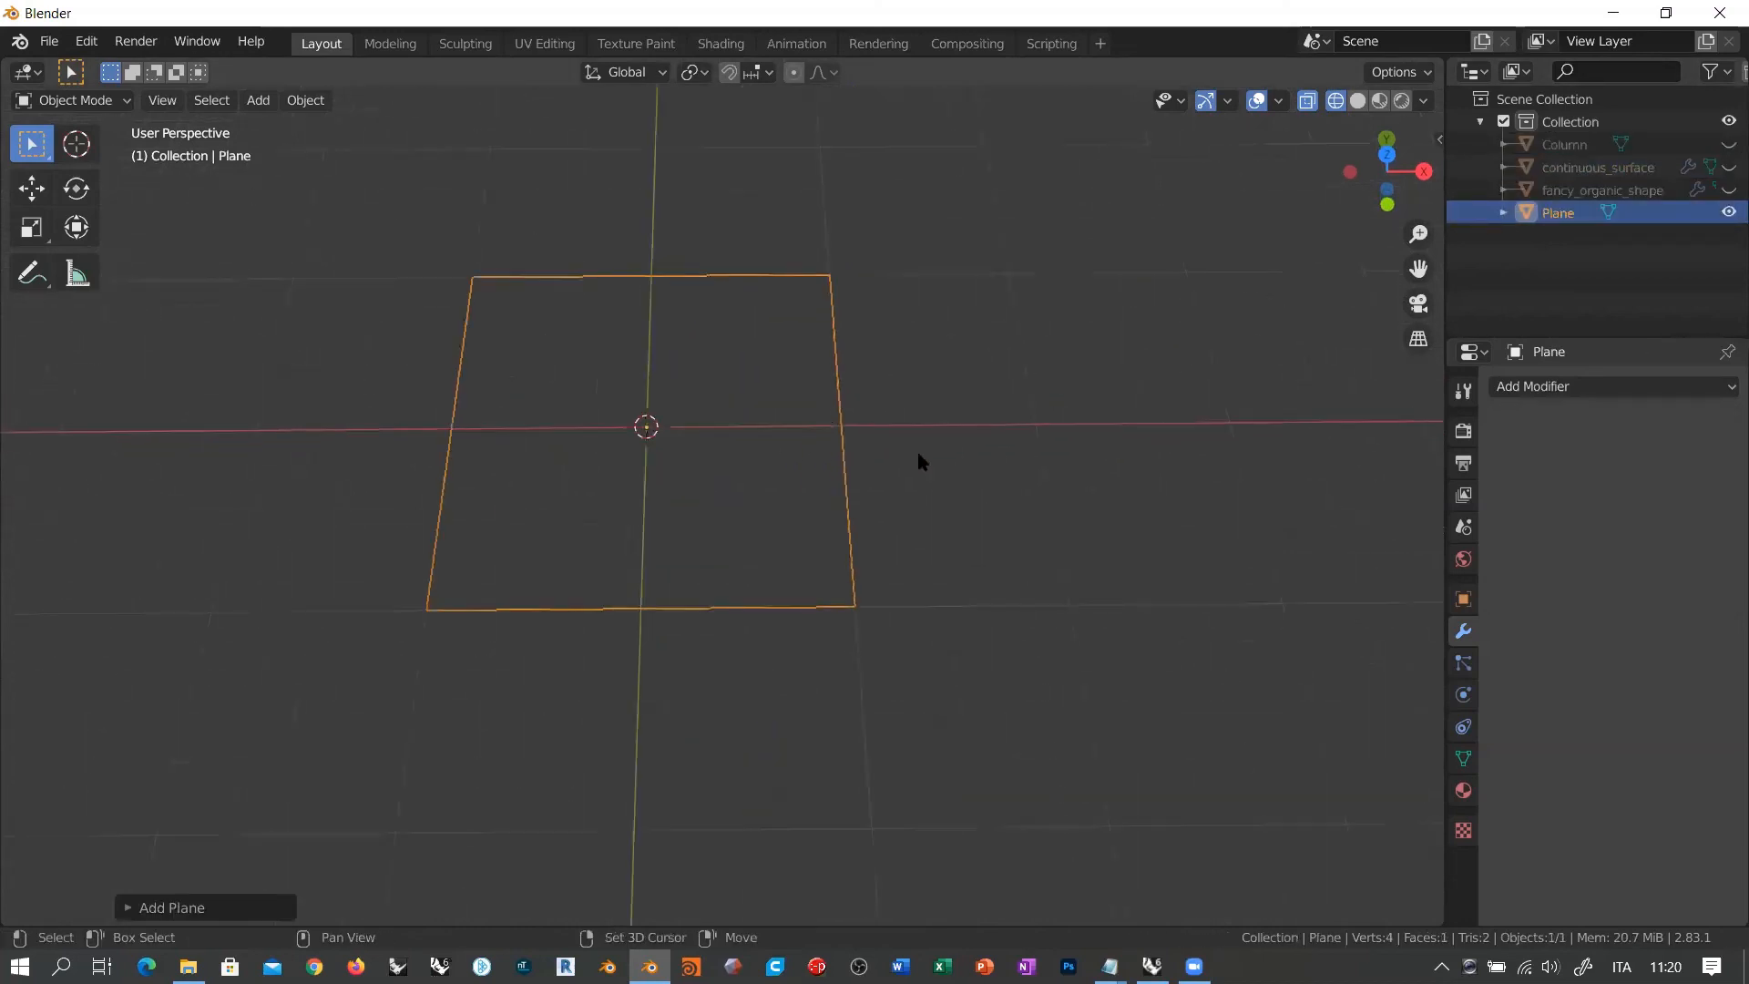
pyautogui.keyDown('shift'); pyautogui.moveTo(920, 461); pyautogui.dragTo(503, 500, button='middle'); pyautogui.keyUp('shift')
pyautogui.scroll(-3, 492, 500)
# Step: Extrude the plane's positive-X edge twice along the X axis, the second time by about 1.9 m, to form a three-face strip
pyautogui.press('Tab')
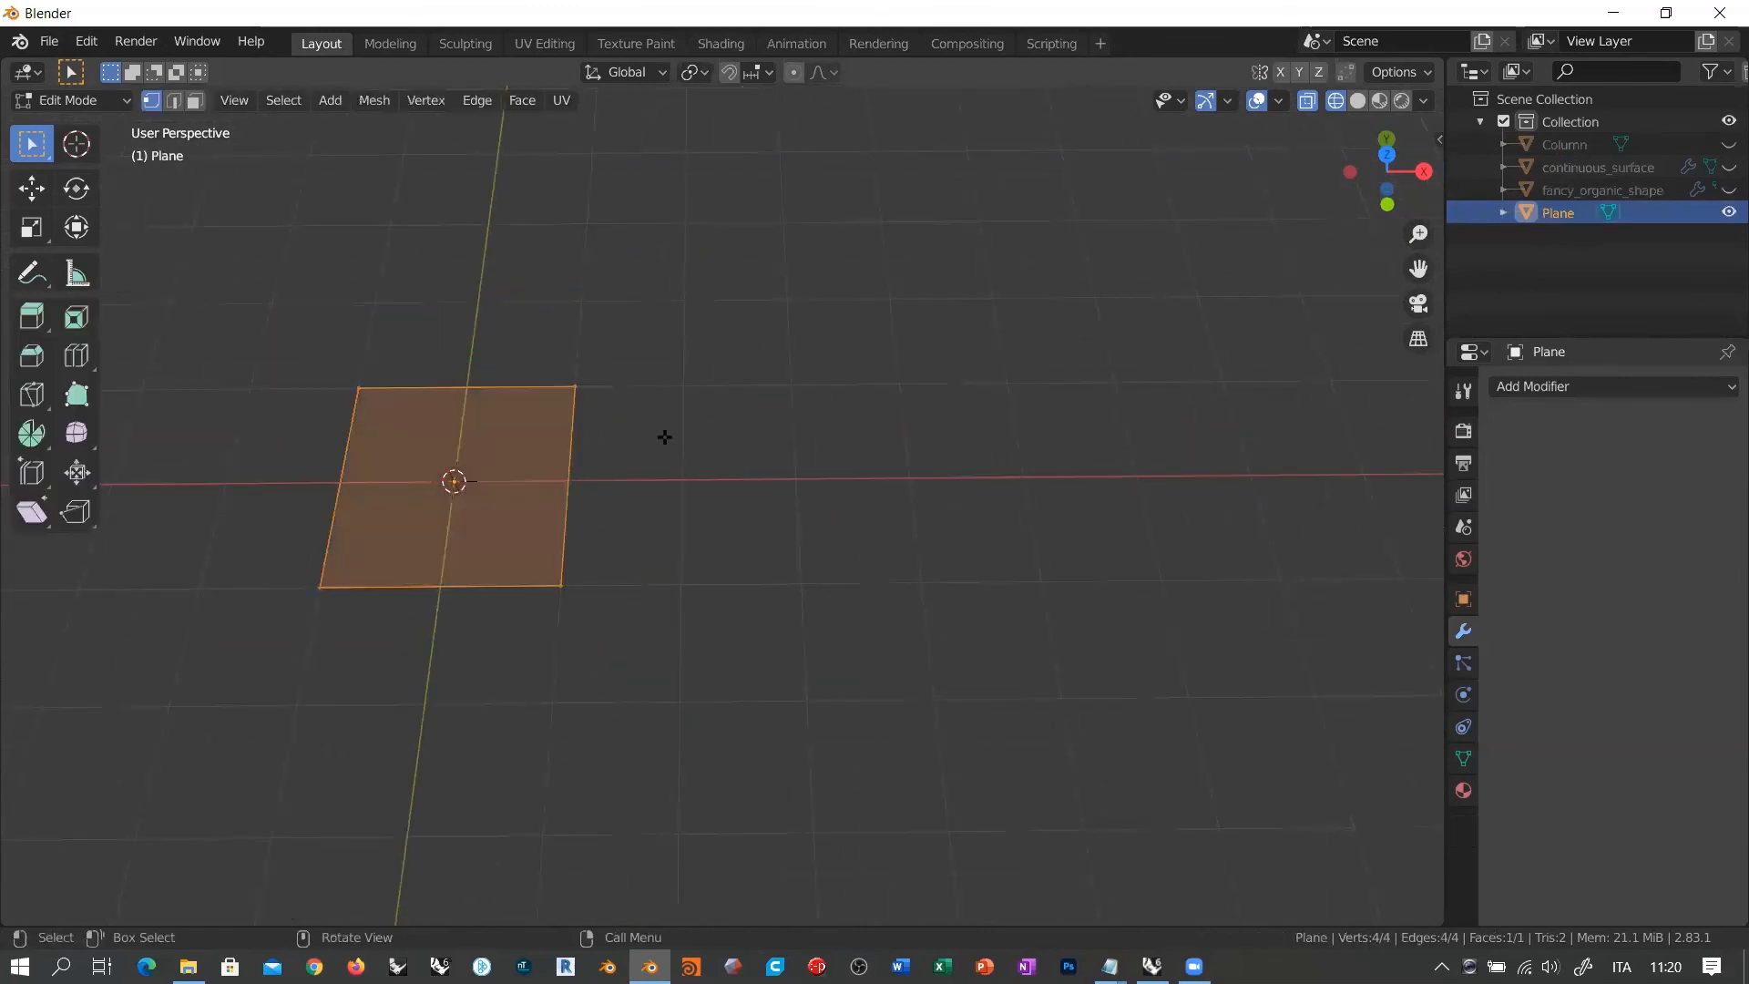
pyautogui.click(173, 100)
pyautogui.click(567, 488)
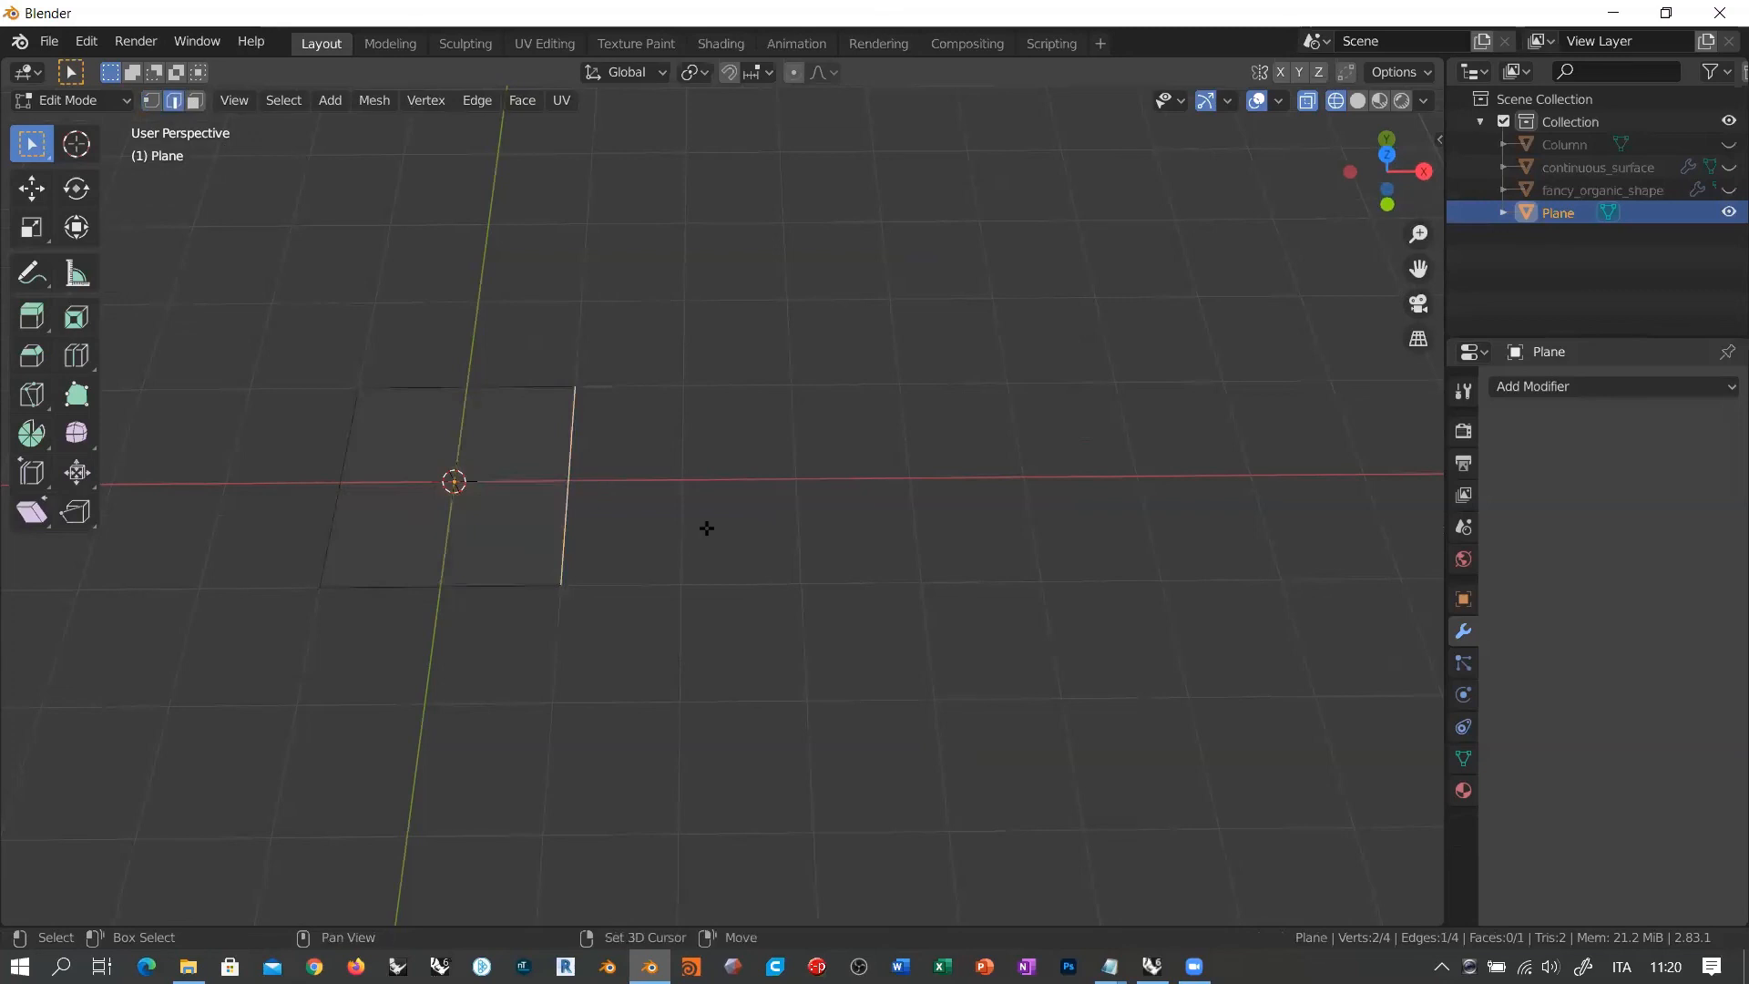
pyautogui.keyDown('shift'); pyautogui.moveTo(707, 528); pyautogui.dragTo(590, 551, button='middle'); pyautogui.keyUp('shift')
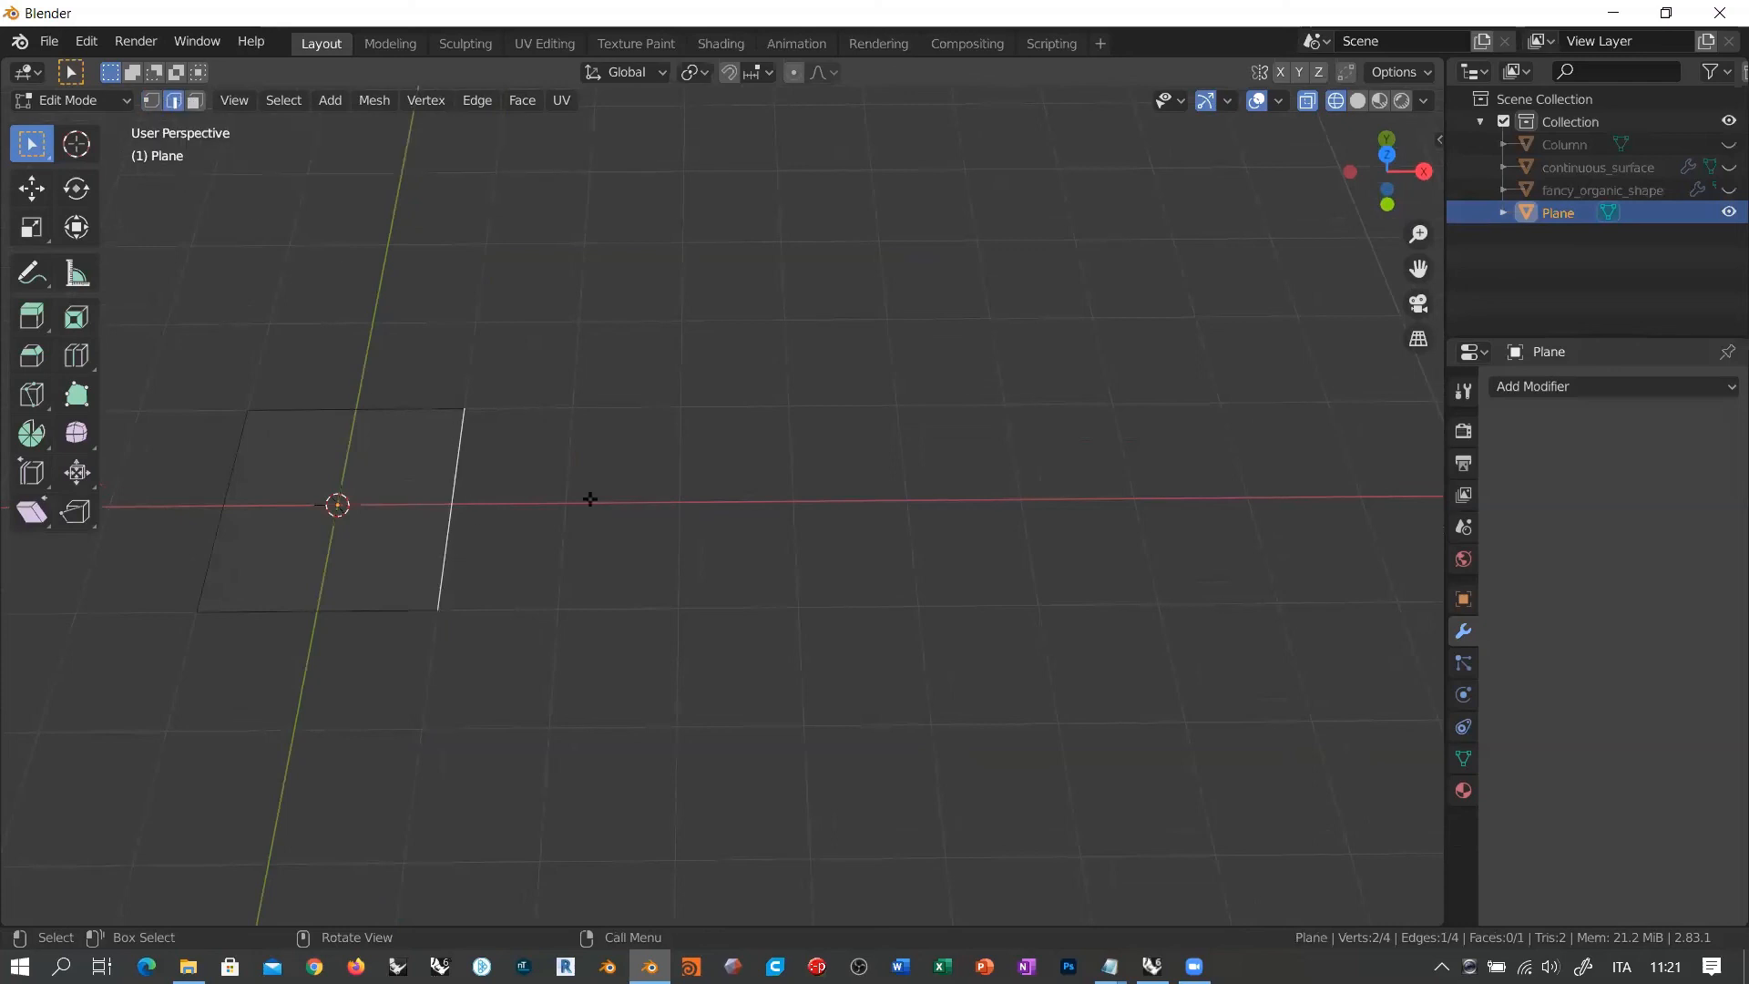
pyautogui.press('e')
pyautogui.press('x')
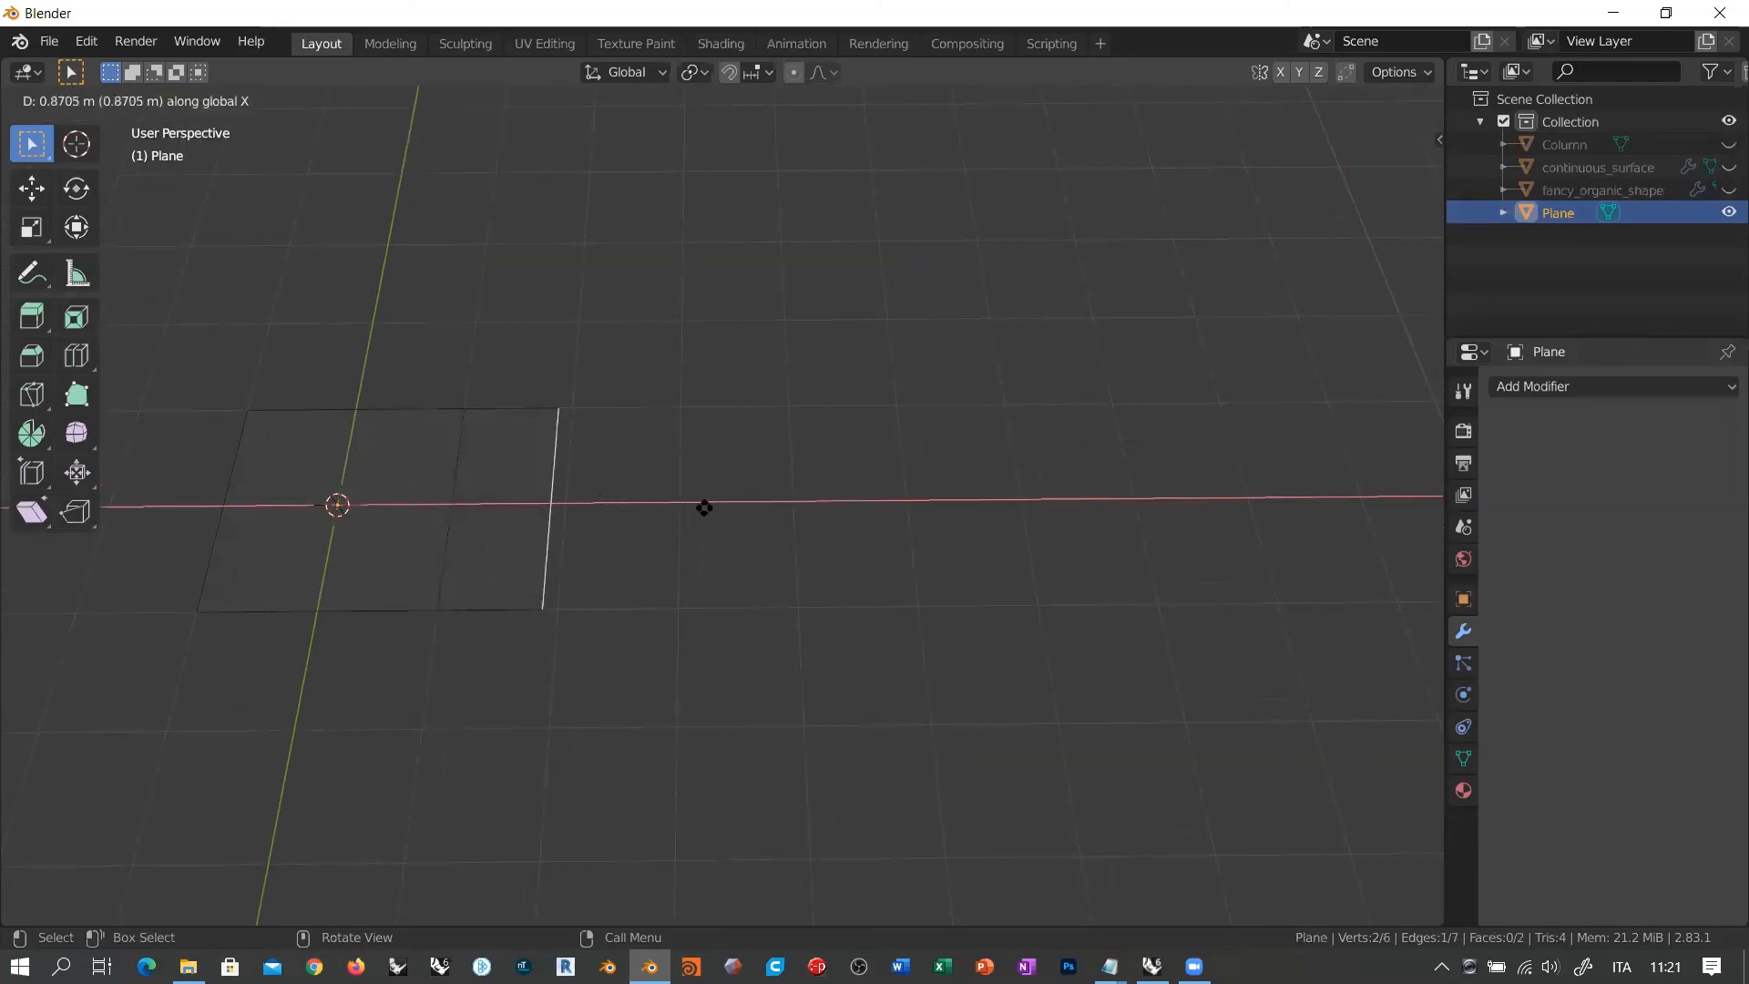
pyautogui.click(680, 596)
pyautogui.keyDown('shift'); pyautogui.moveTo(680, 596); pyautogui.dragTo(605, 628, button='middle'); pyautogui.keyUp('shift')
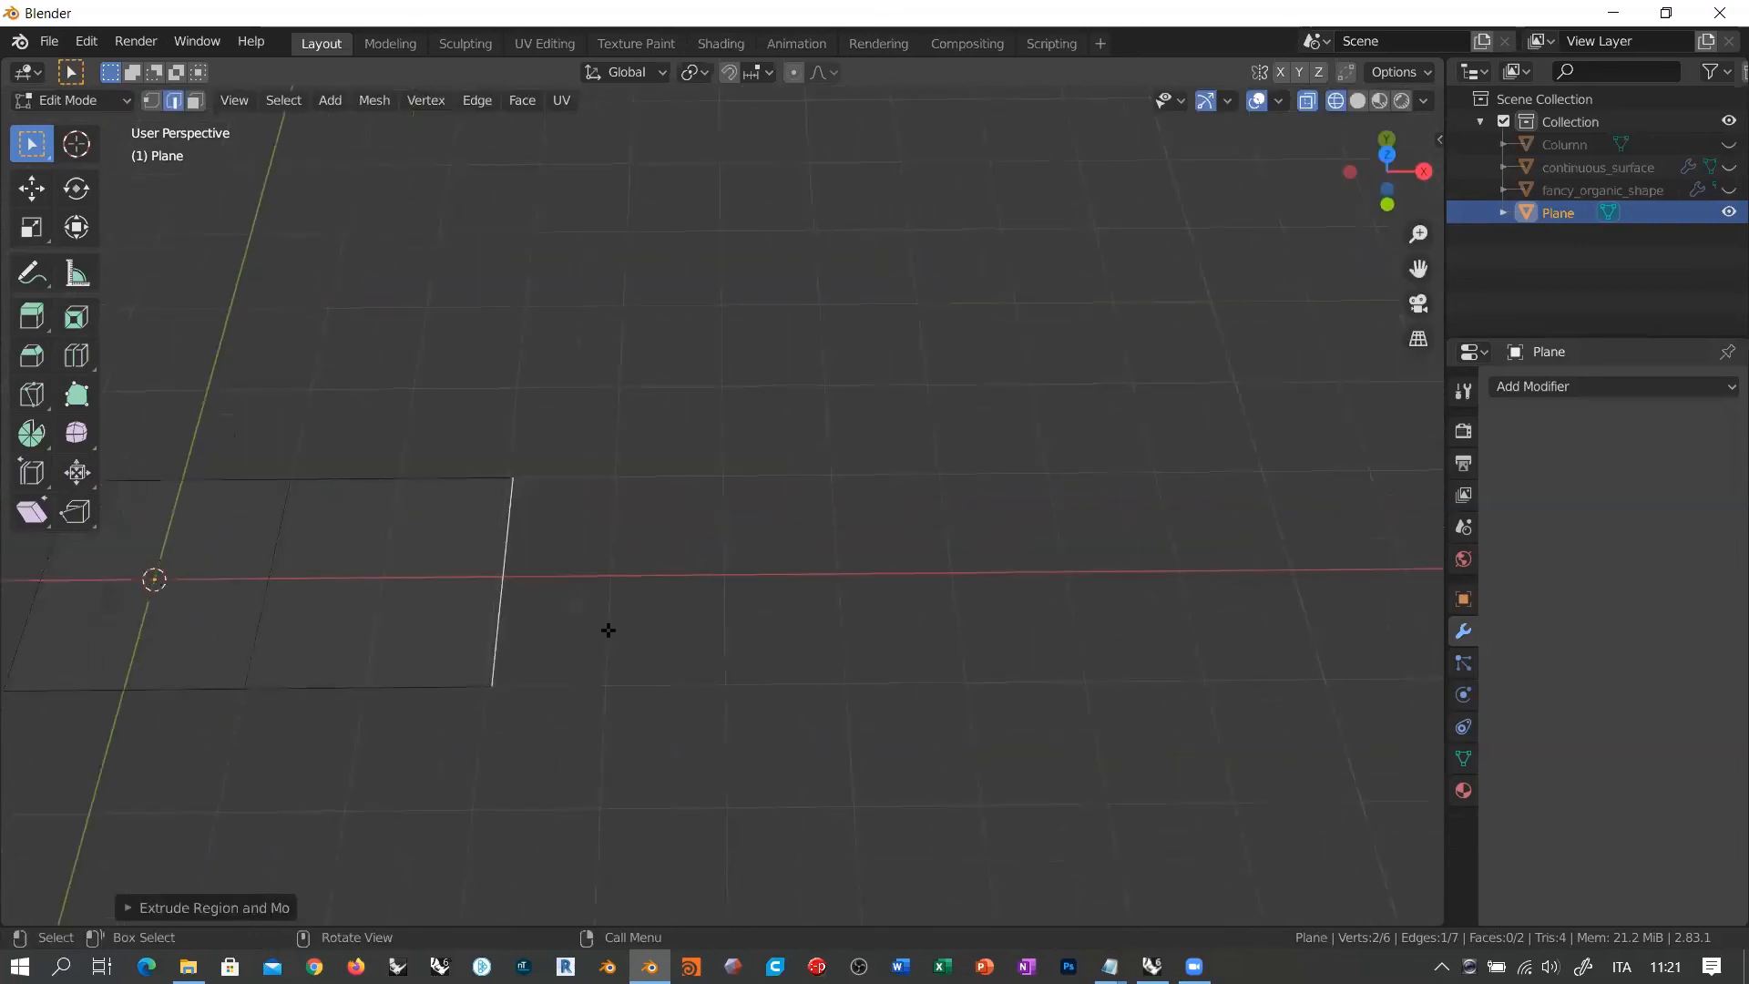
pyautogui.press('g')
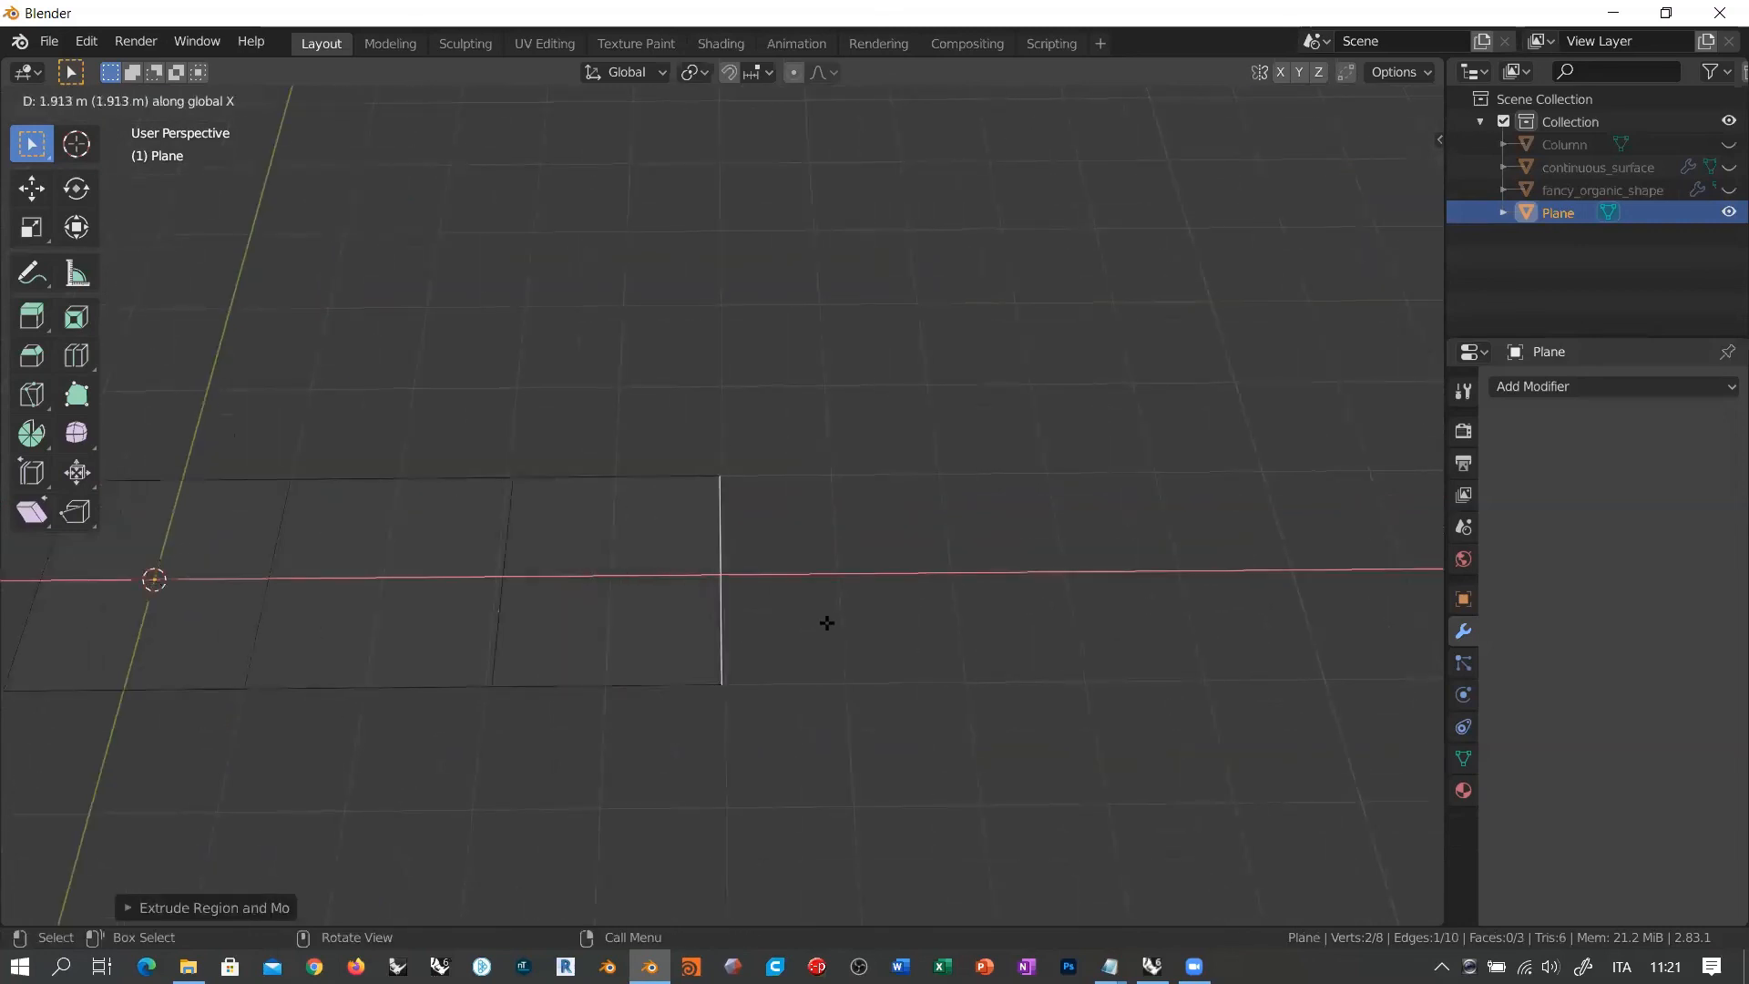
pyautogui.click(829, 620)
# Step: Extrude the strip's end edge once more along the X axis and rotate the new edge to start a bend
pyautogui.moveTo(828, 620); pyautogui.dragTo(693, 598, button='middle')
pyautogui.keyDown('shift'); pyautogui.moveTo(809, 617); pyautogui.dragTo(636, 660, button='middle'); pyautogui.keyUp('shift')
pyautogui.press('e')
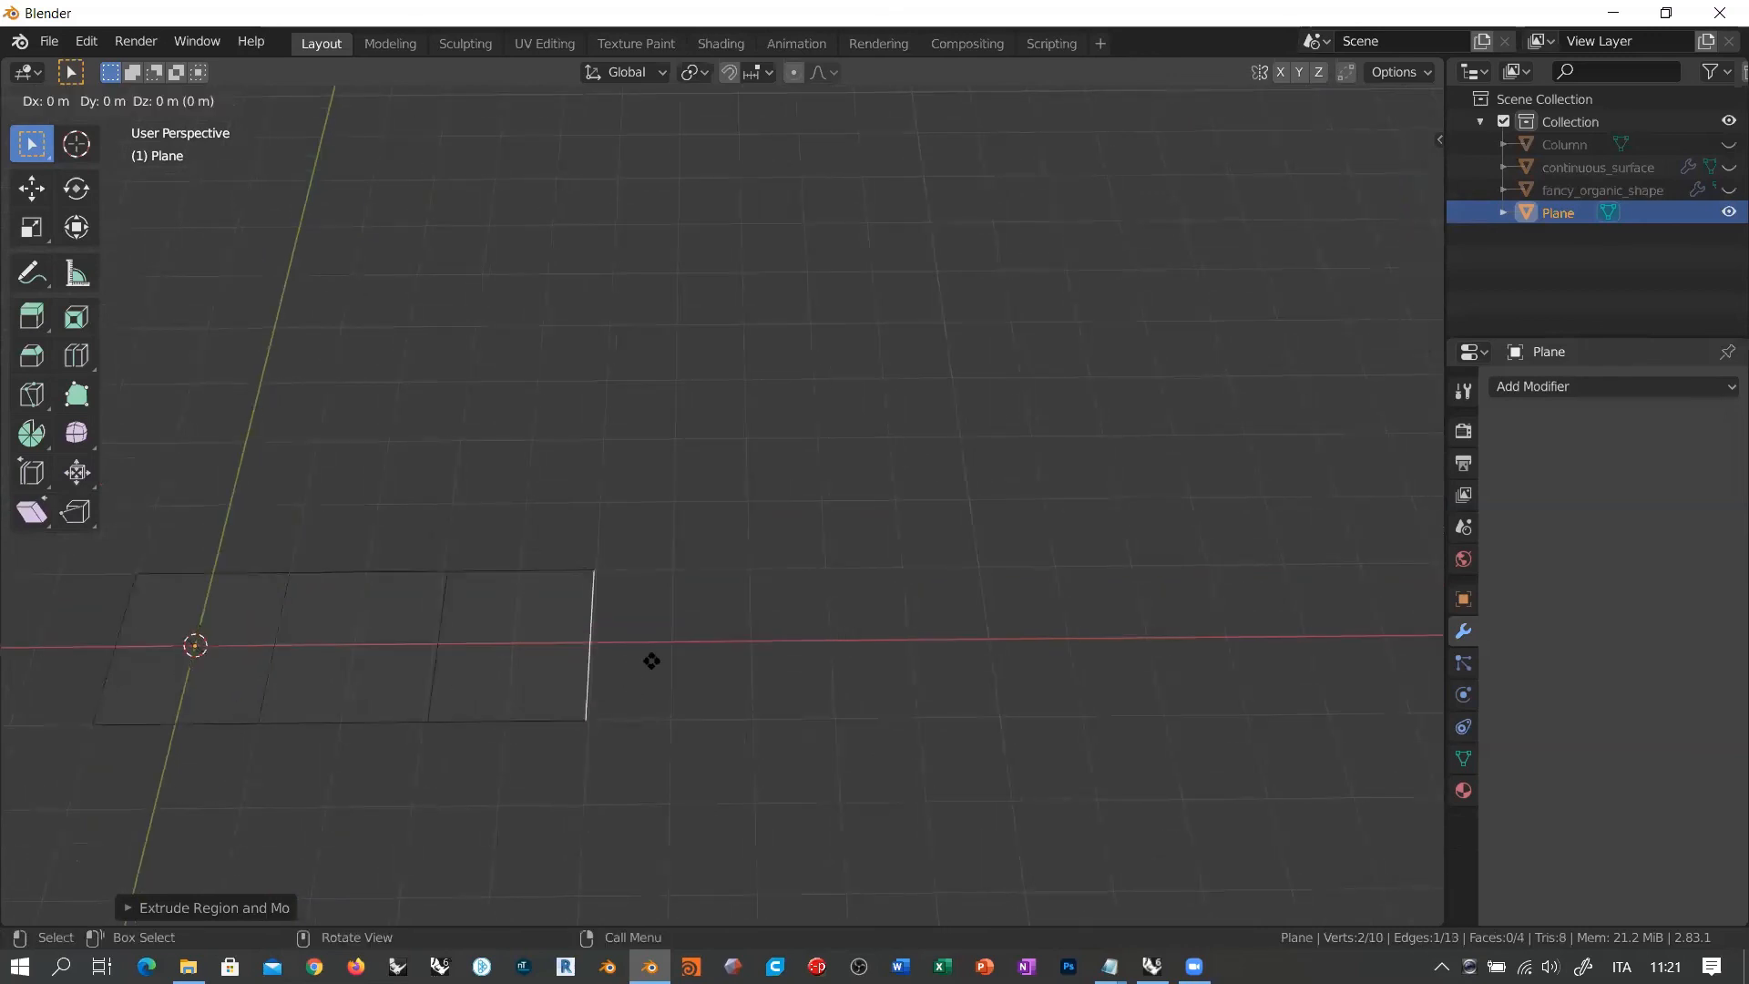
pyautogui.press('x')
pyautogui.click(808, 664)
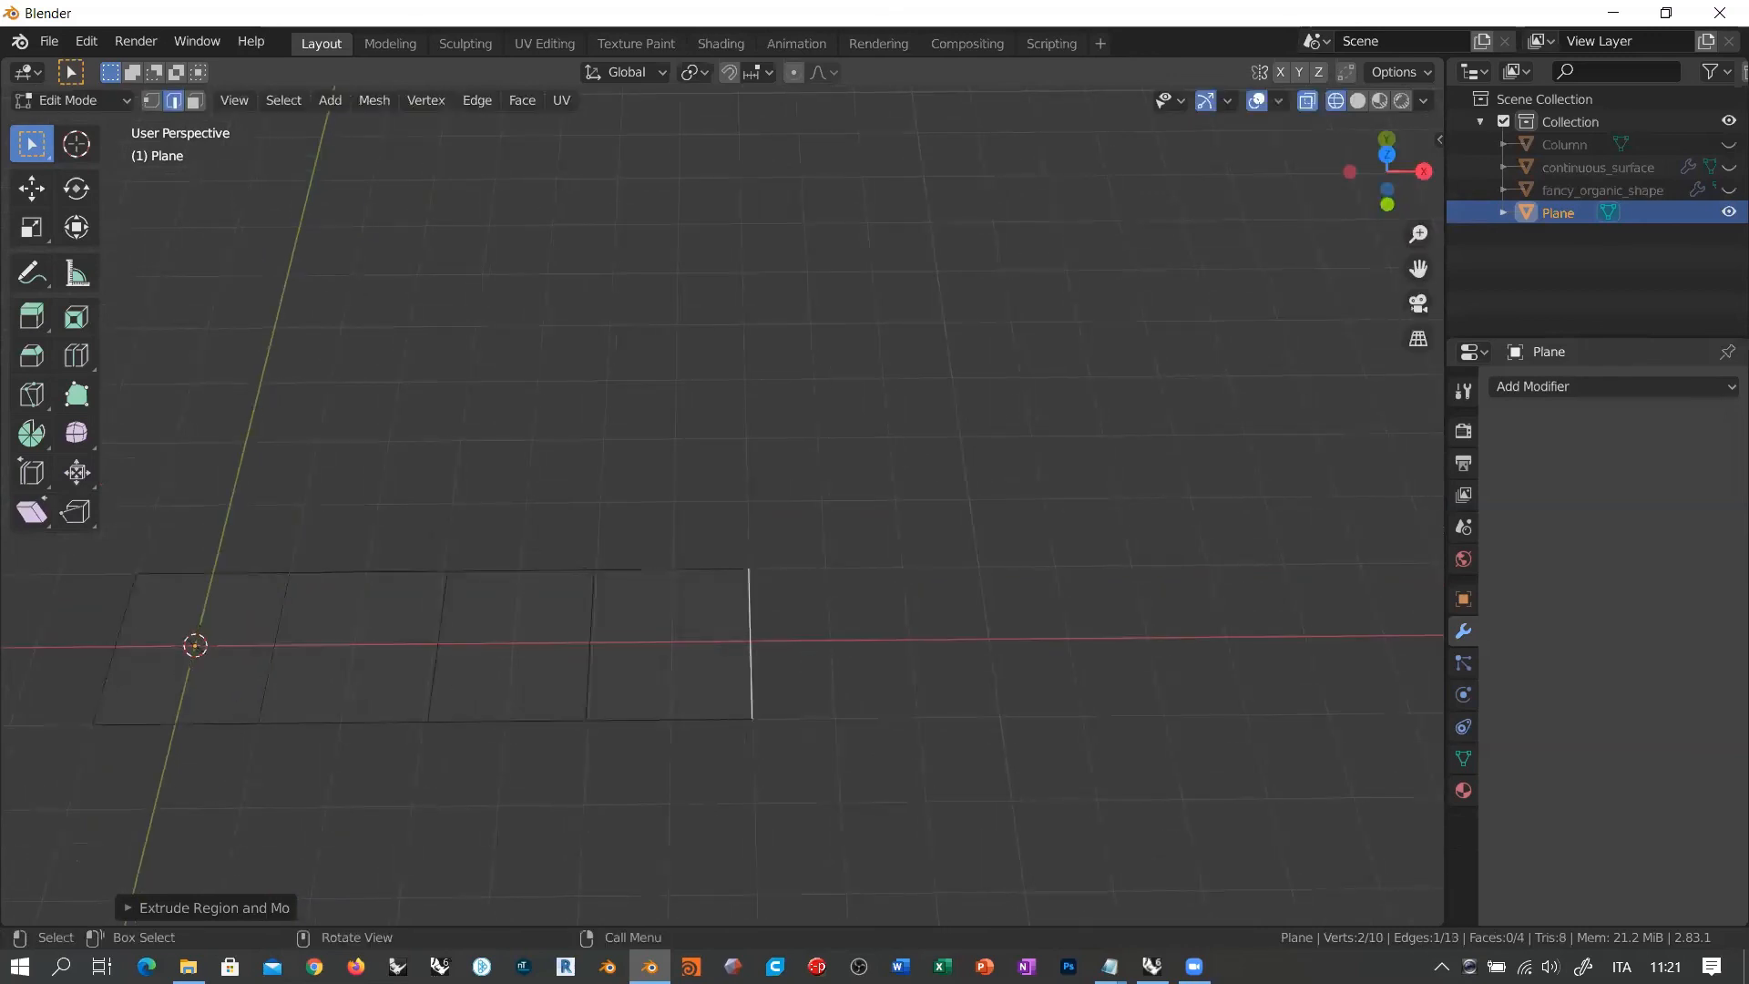
pyautogui.press('r')
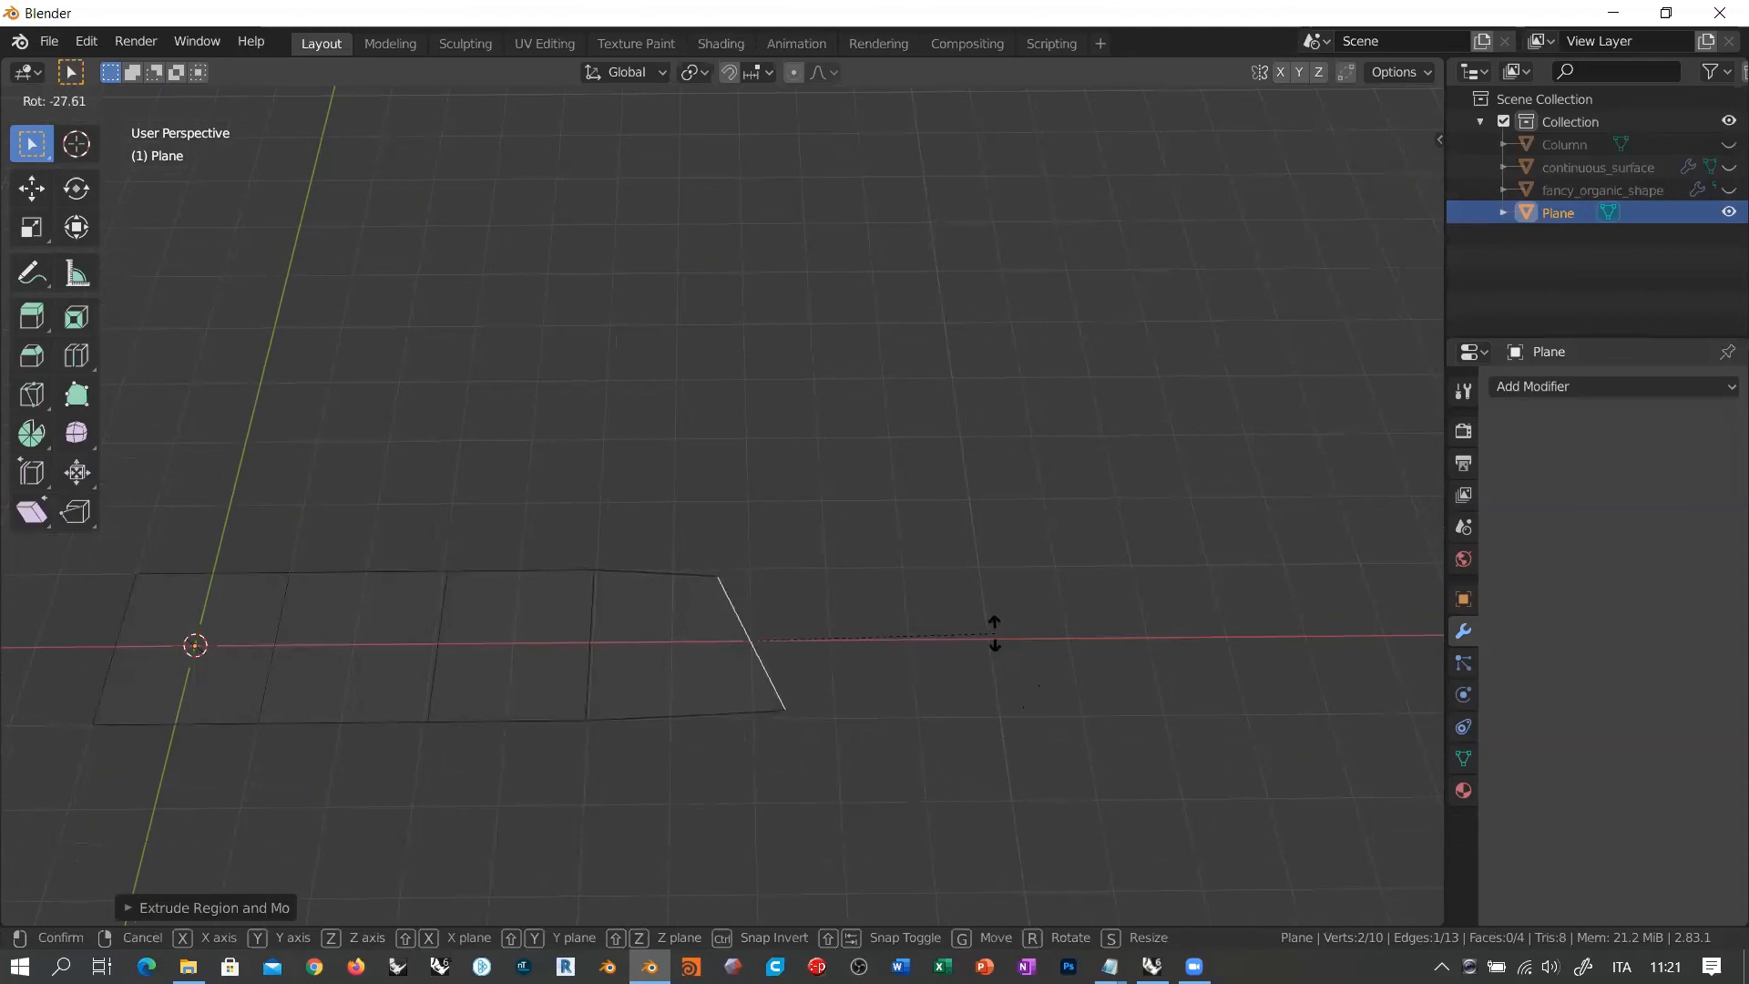
pyautogui.click(930, 654)
pyautogui.press('r')
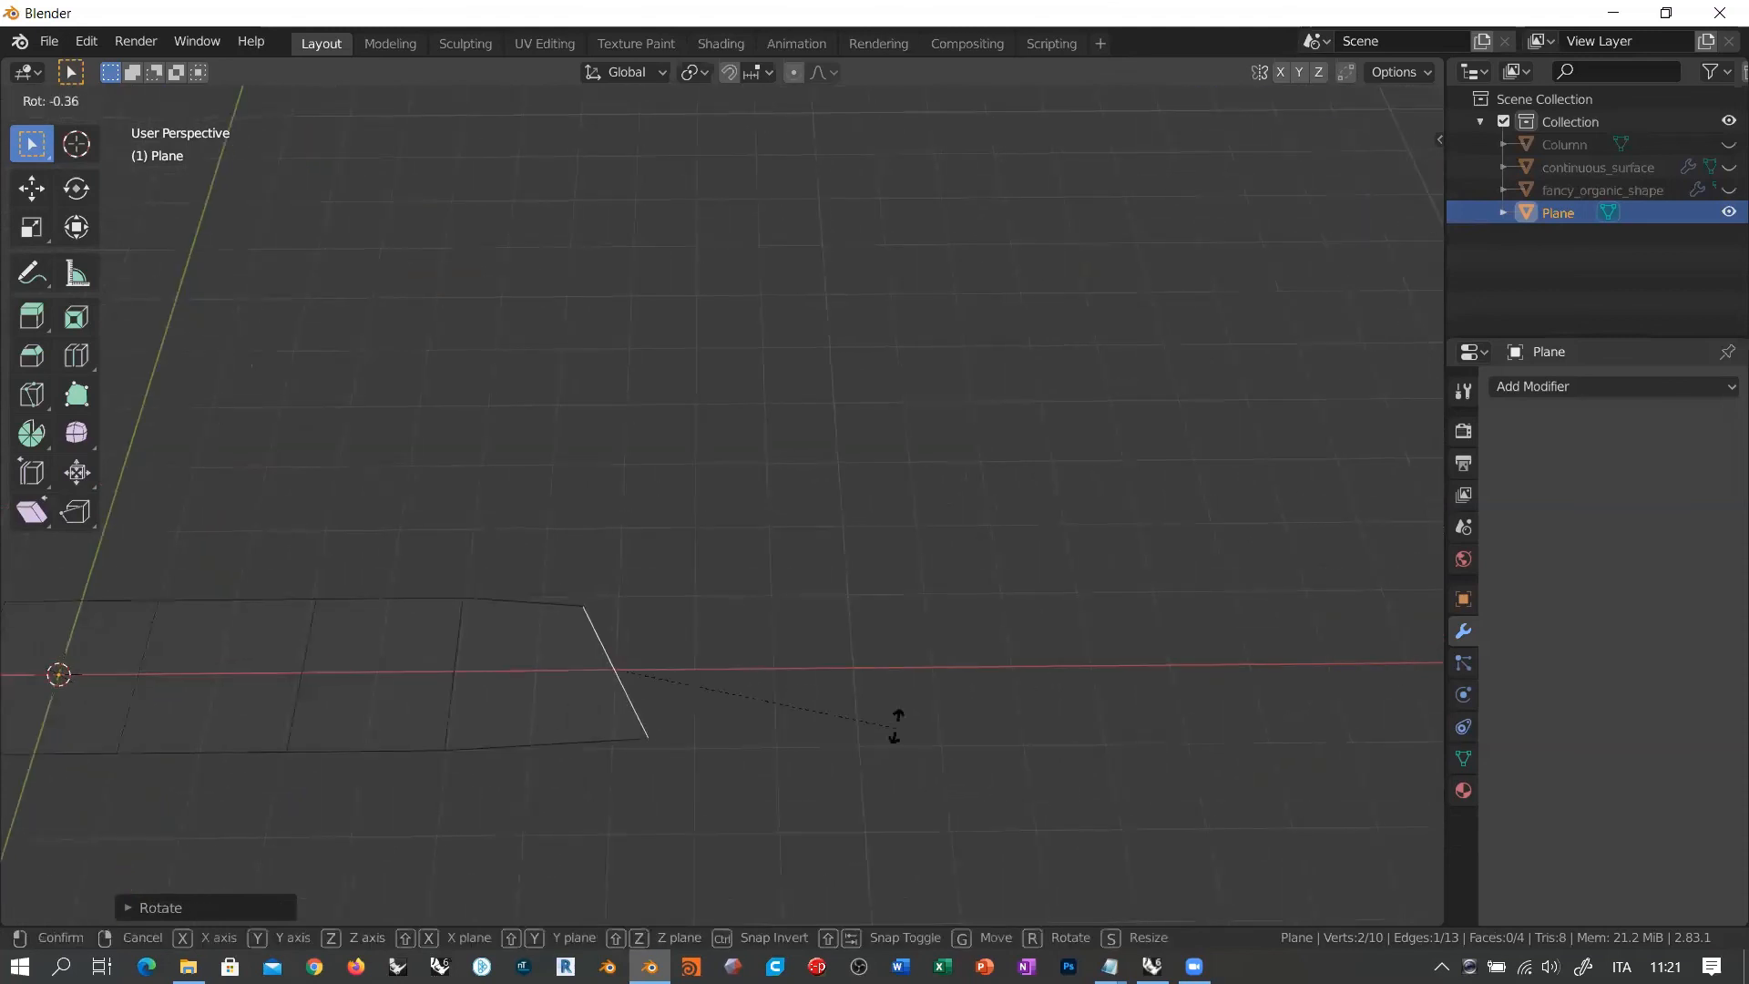
pyautogui.click(801, 685)
# Step: Extrude the angled end edge three times diagonally toward positive X and Y to form a branch
pyautogui.press('e')
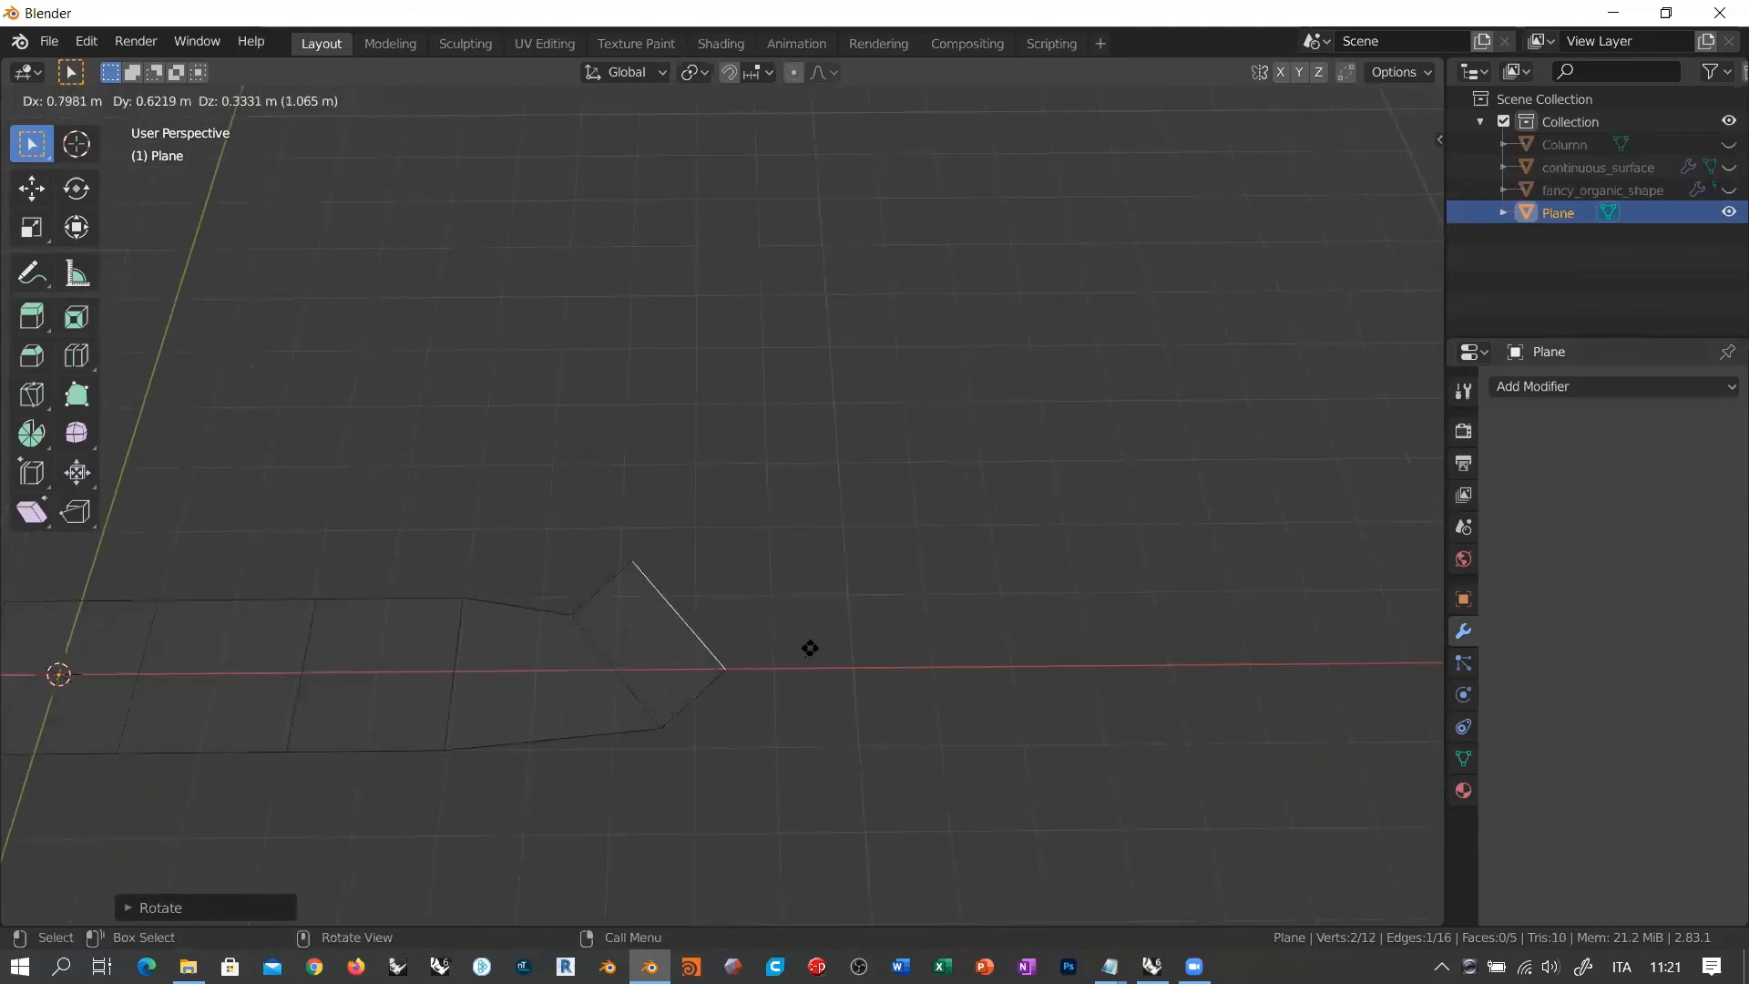
pyautogui.click(854, 618)
pyautogui.press('e')
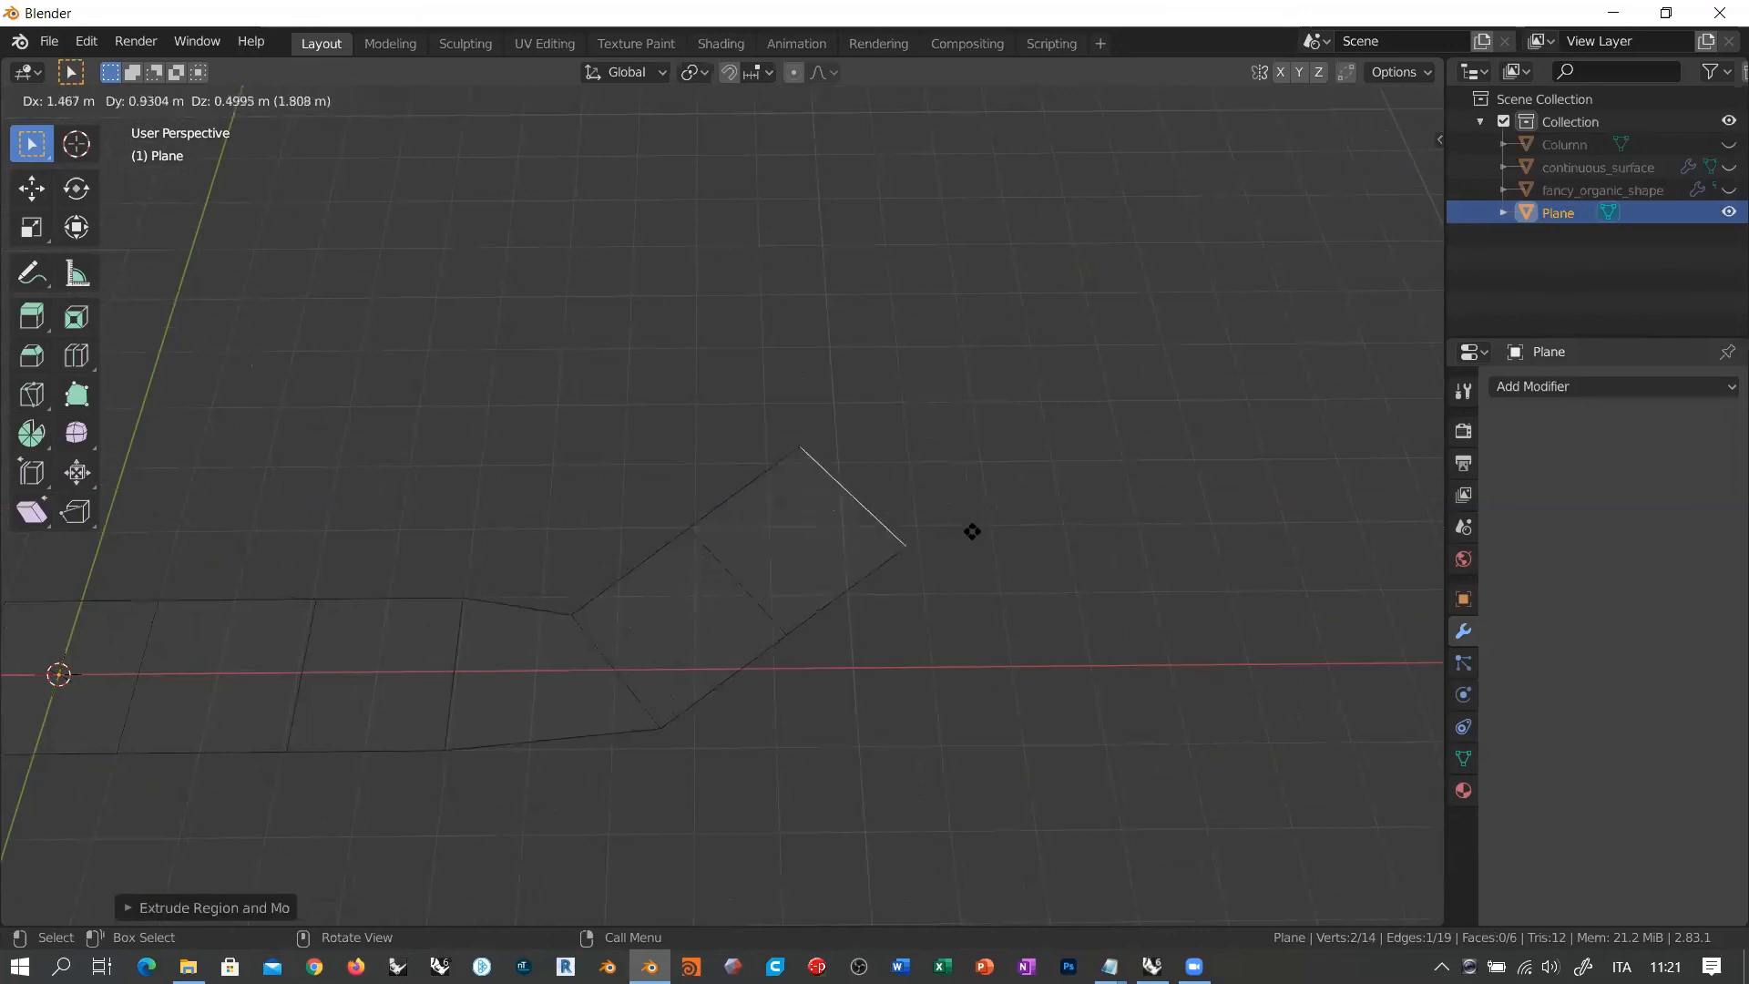
pyautogui.click(977, 528)
pyautogui.press('e')
pyautogui.click(1096, 439)
pyautogui.keyDown('shift'); pyautogui.moveTo(805, 726); pyautogui.dragTo(890, 538, button='middle'); pyautogui.keyUp('shift')
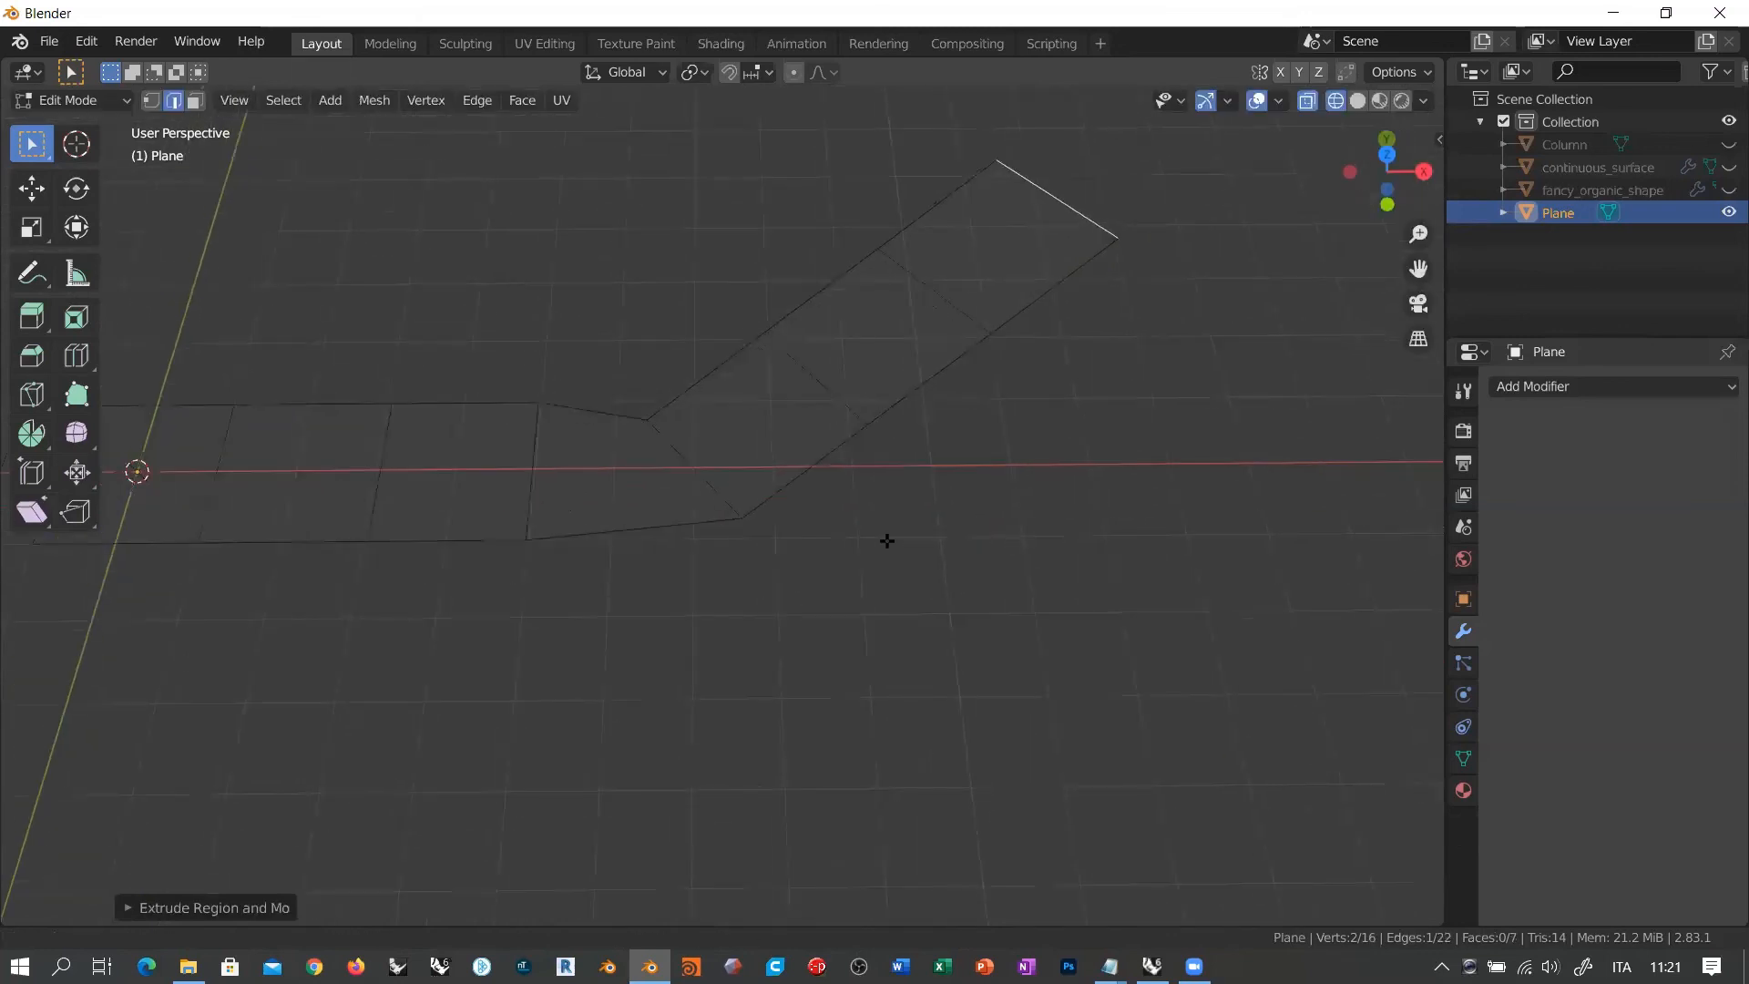
# Step: Extrude the negative-Y side edge of the bend face twice outward to form a second branch
pyautogui.click(632, 530)
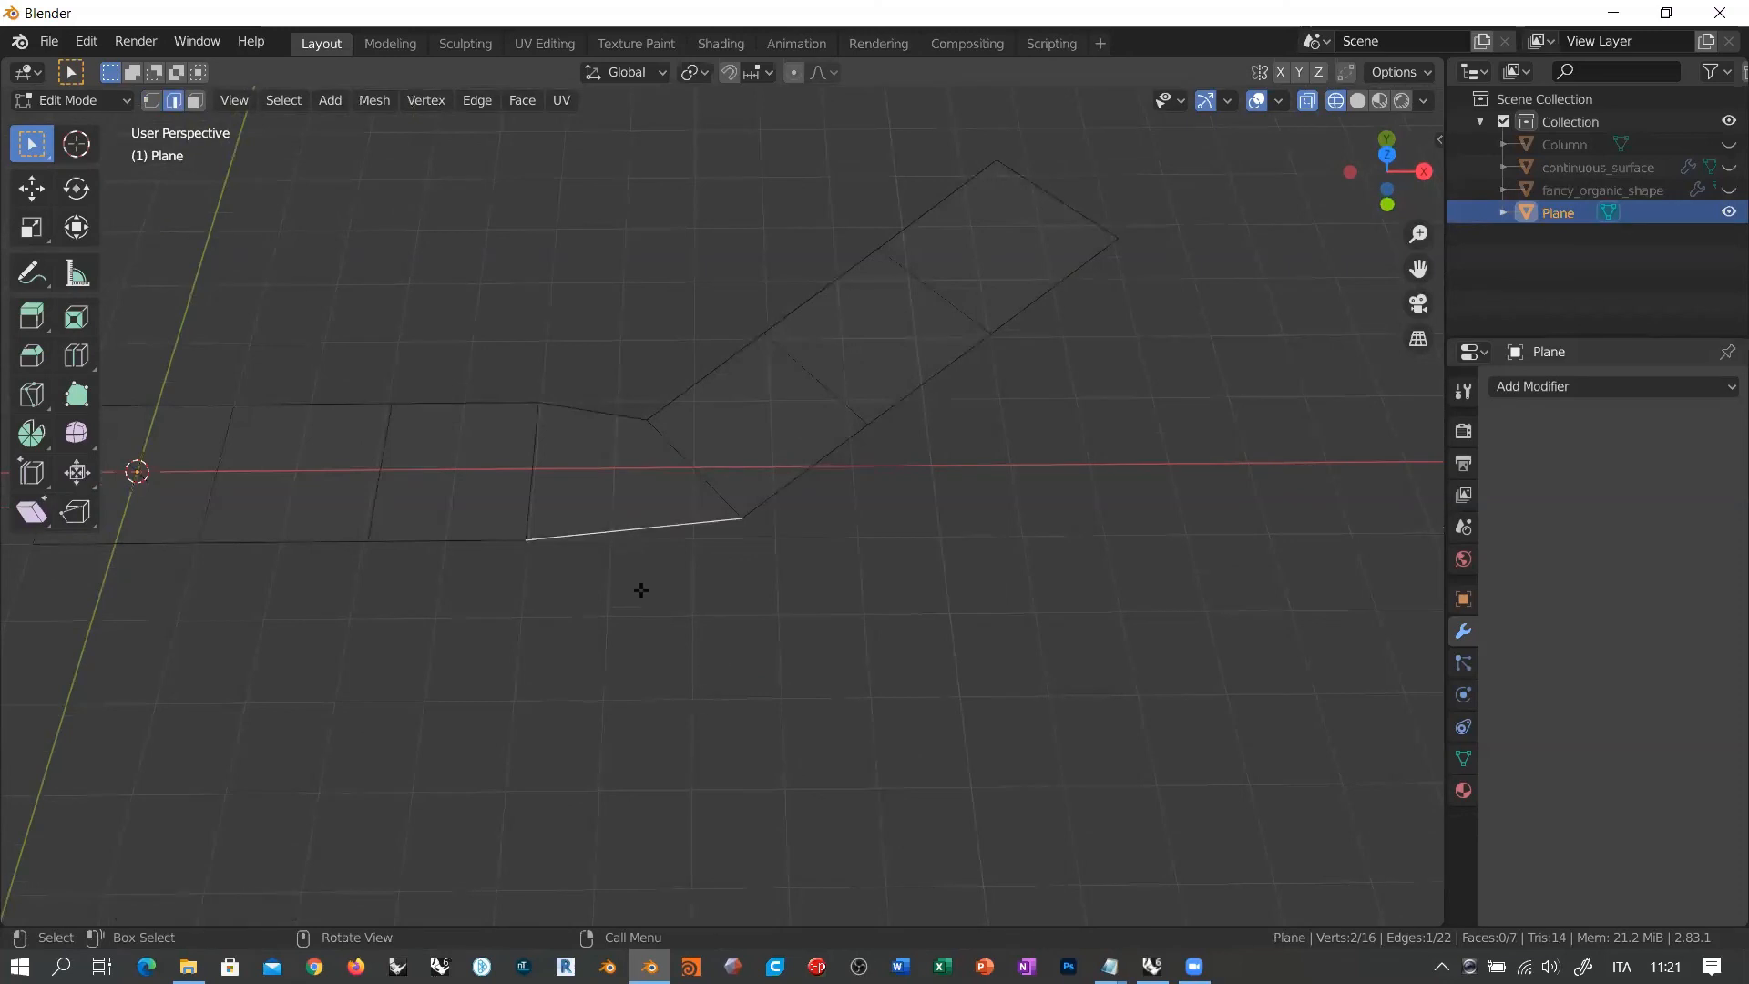
pyautogui.press('e')
pyautogui.click(668, 675)
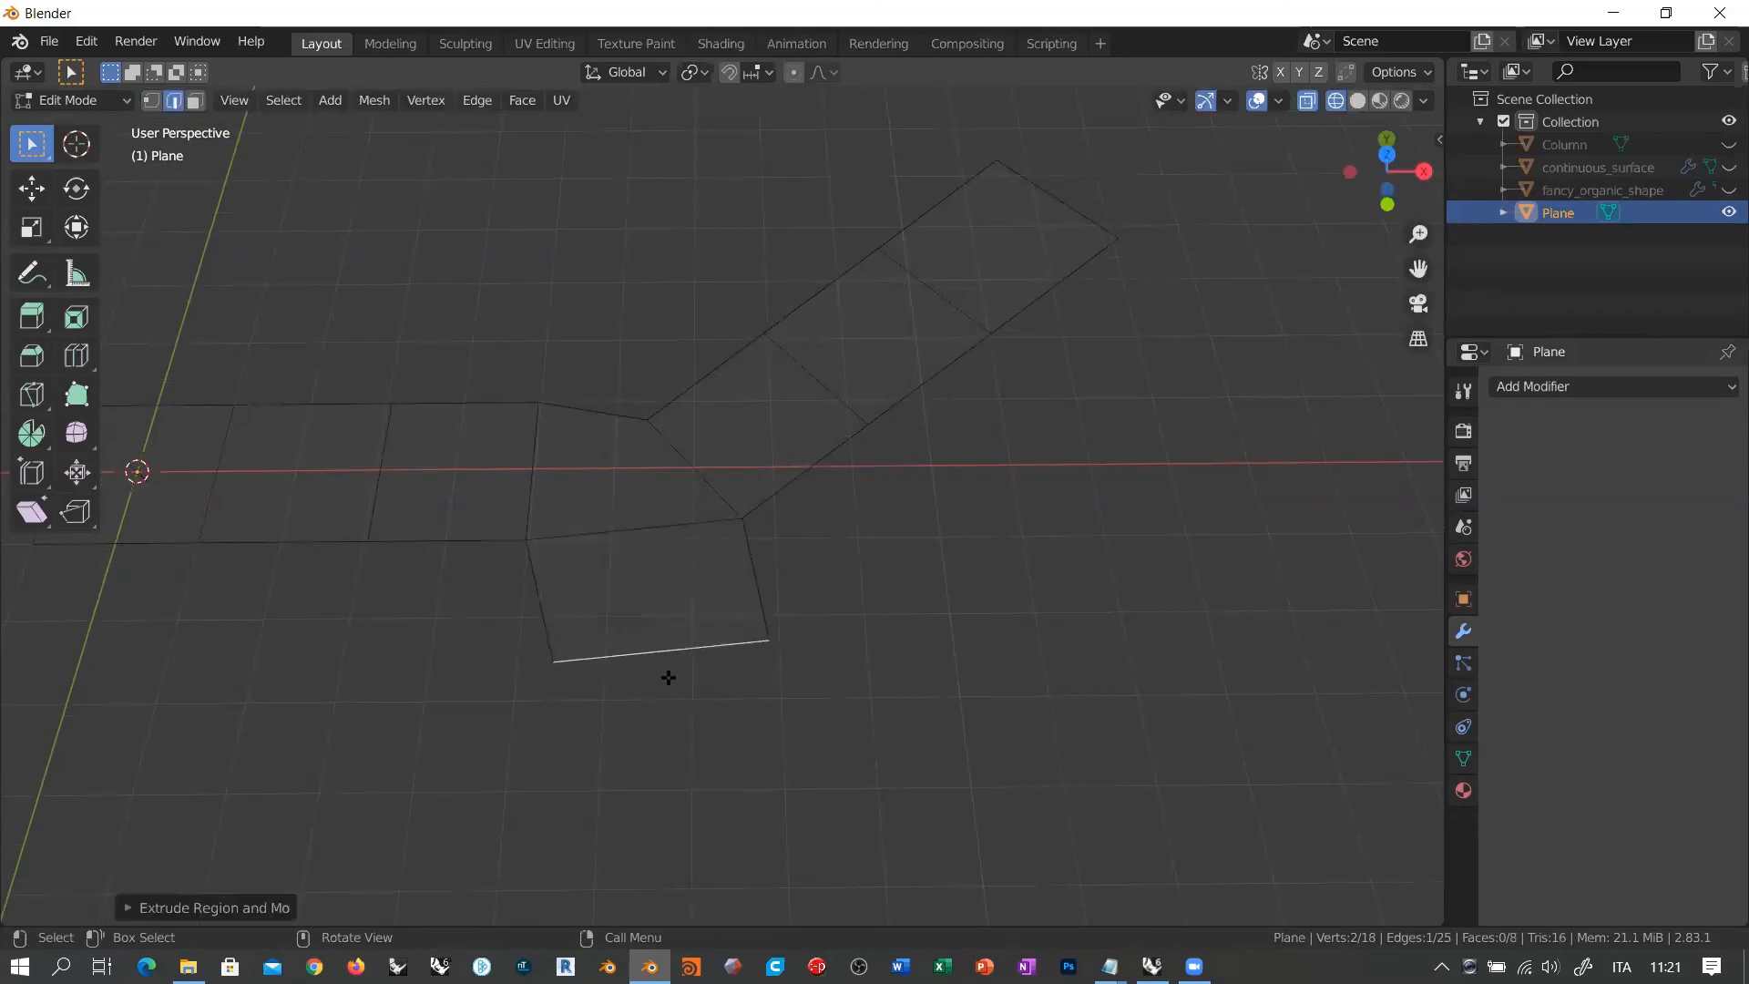
pyautogui.press('e')
pyautogui.click(692, 811)
pyautogui.moveTo(694, 809); pyautogui.dragTo(796, 597, button='middle')
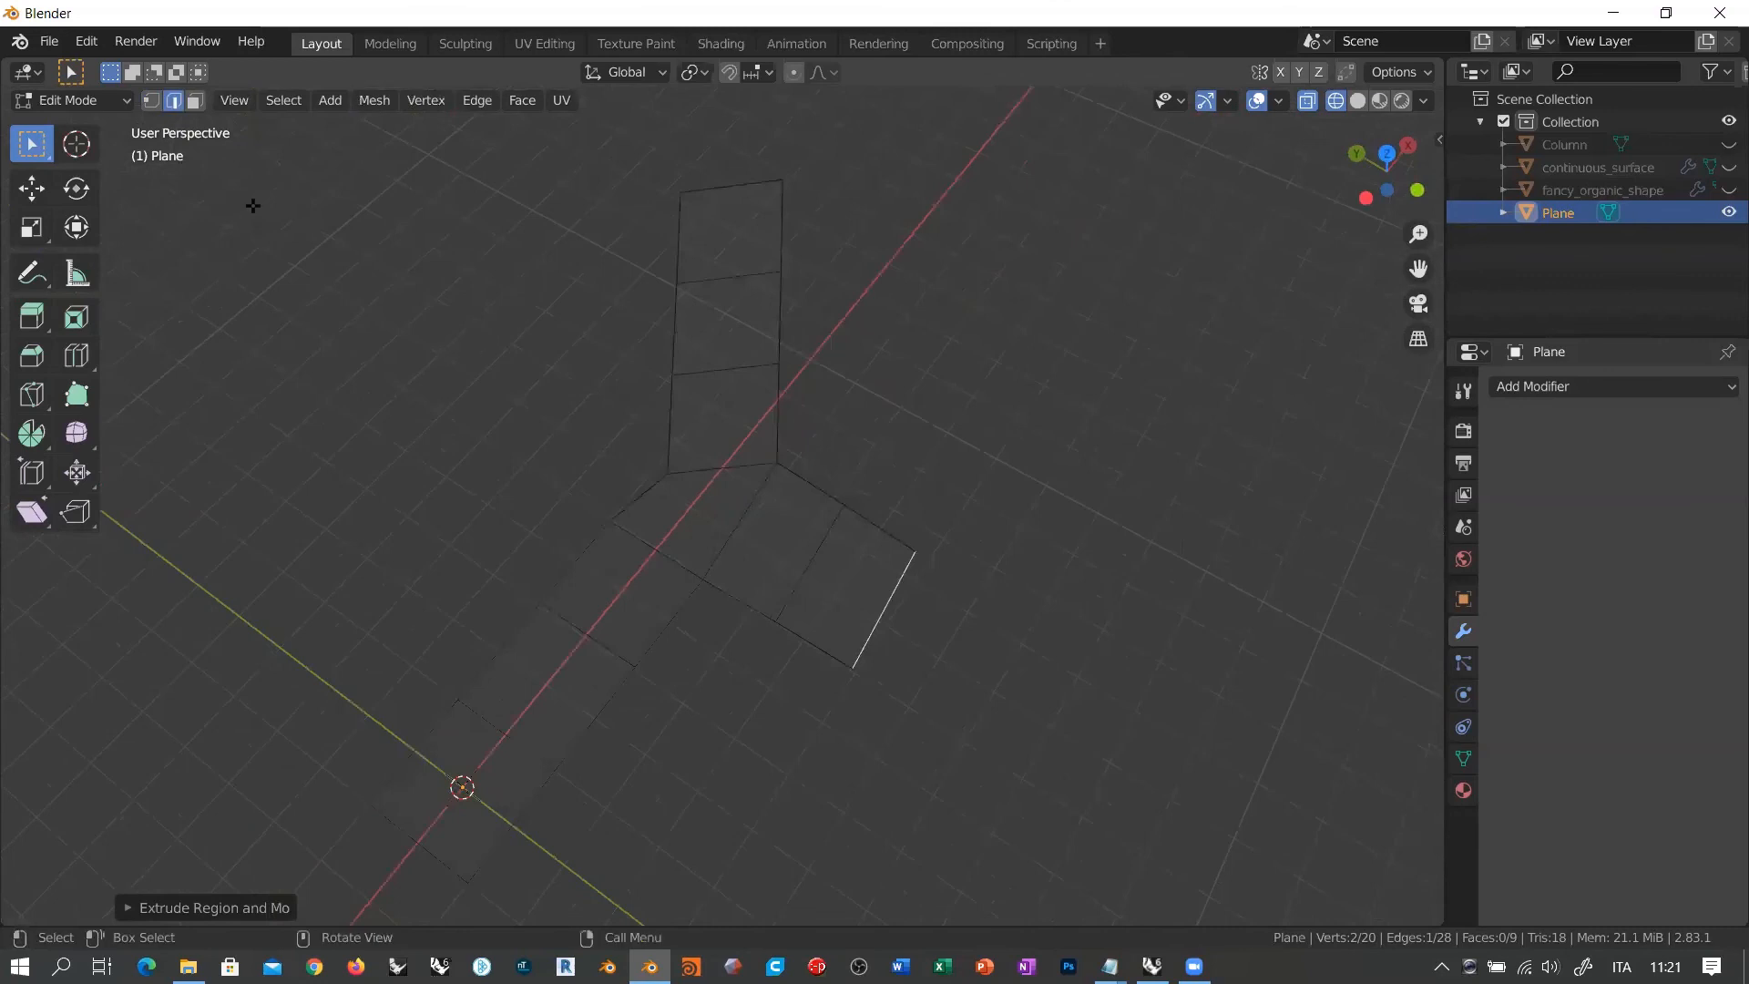
# Step: Switch to face selection and select the face loop running through the straight strip and the diagonal branch to examine its path
pyautogui.click(194, 102)
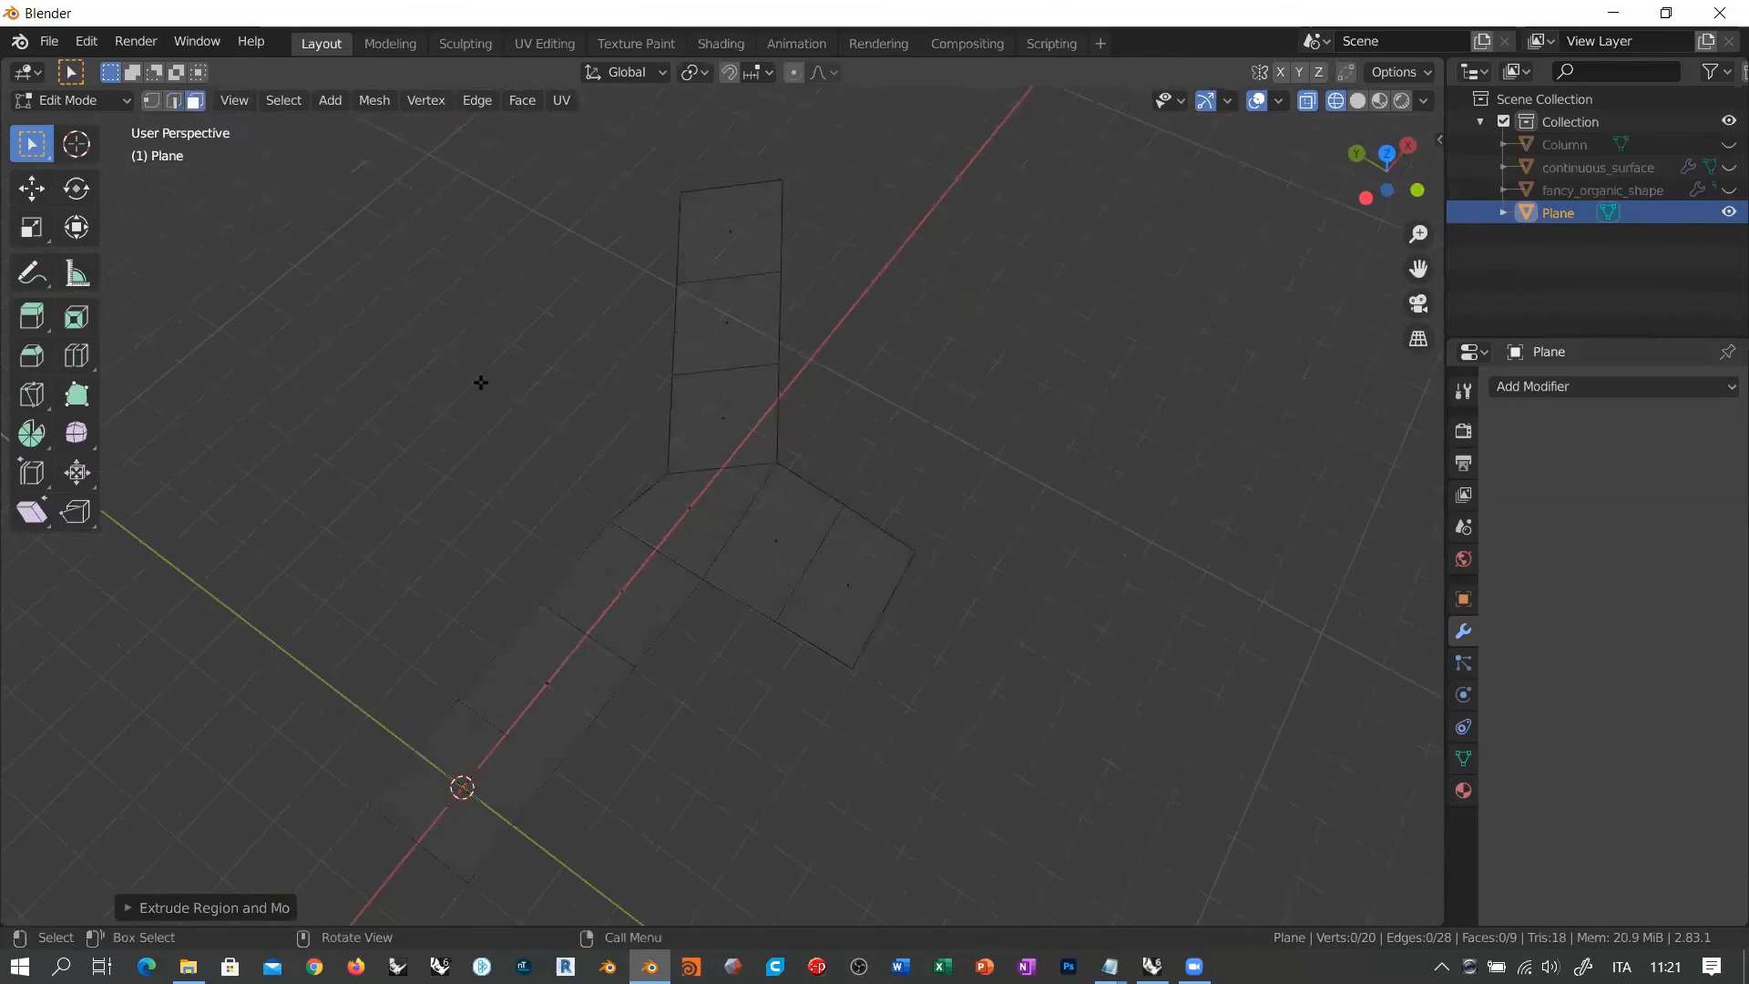
pyautogui.keyDown('alt'); pyautogui.click(505, 735); pyautogui.keyUp('alt')
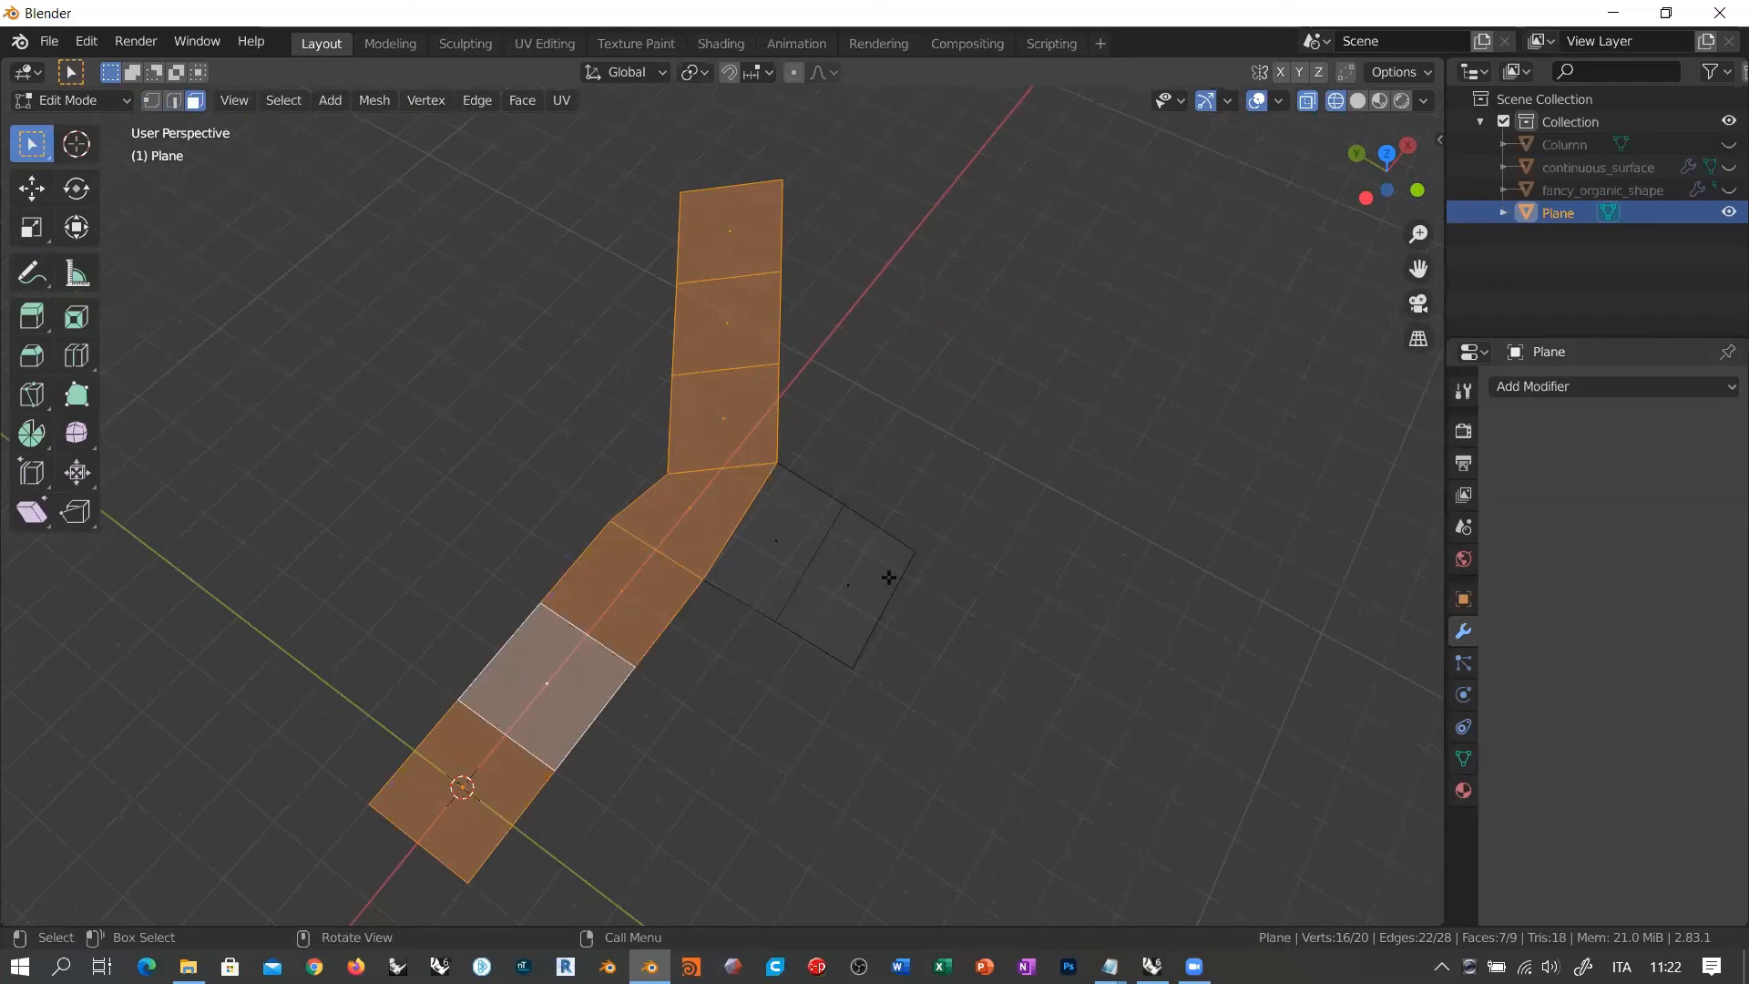
pyautogui.keyDown('shift'); pyautogui.moveTo(915, 583); pyautogui.dragTo(698, 583, button='middle'); pyautogui.keyUp('shift')
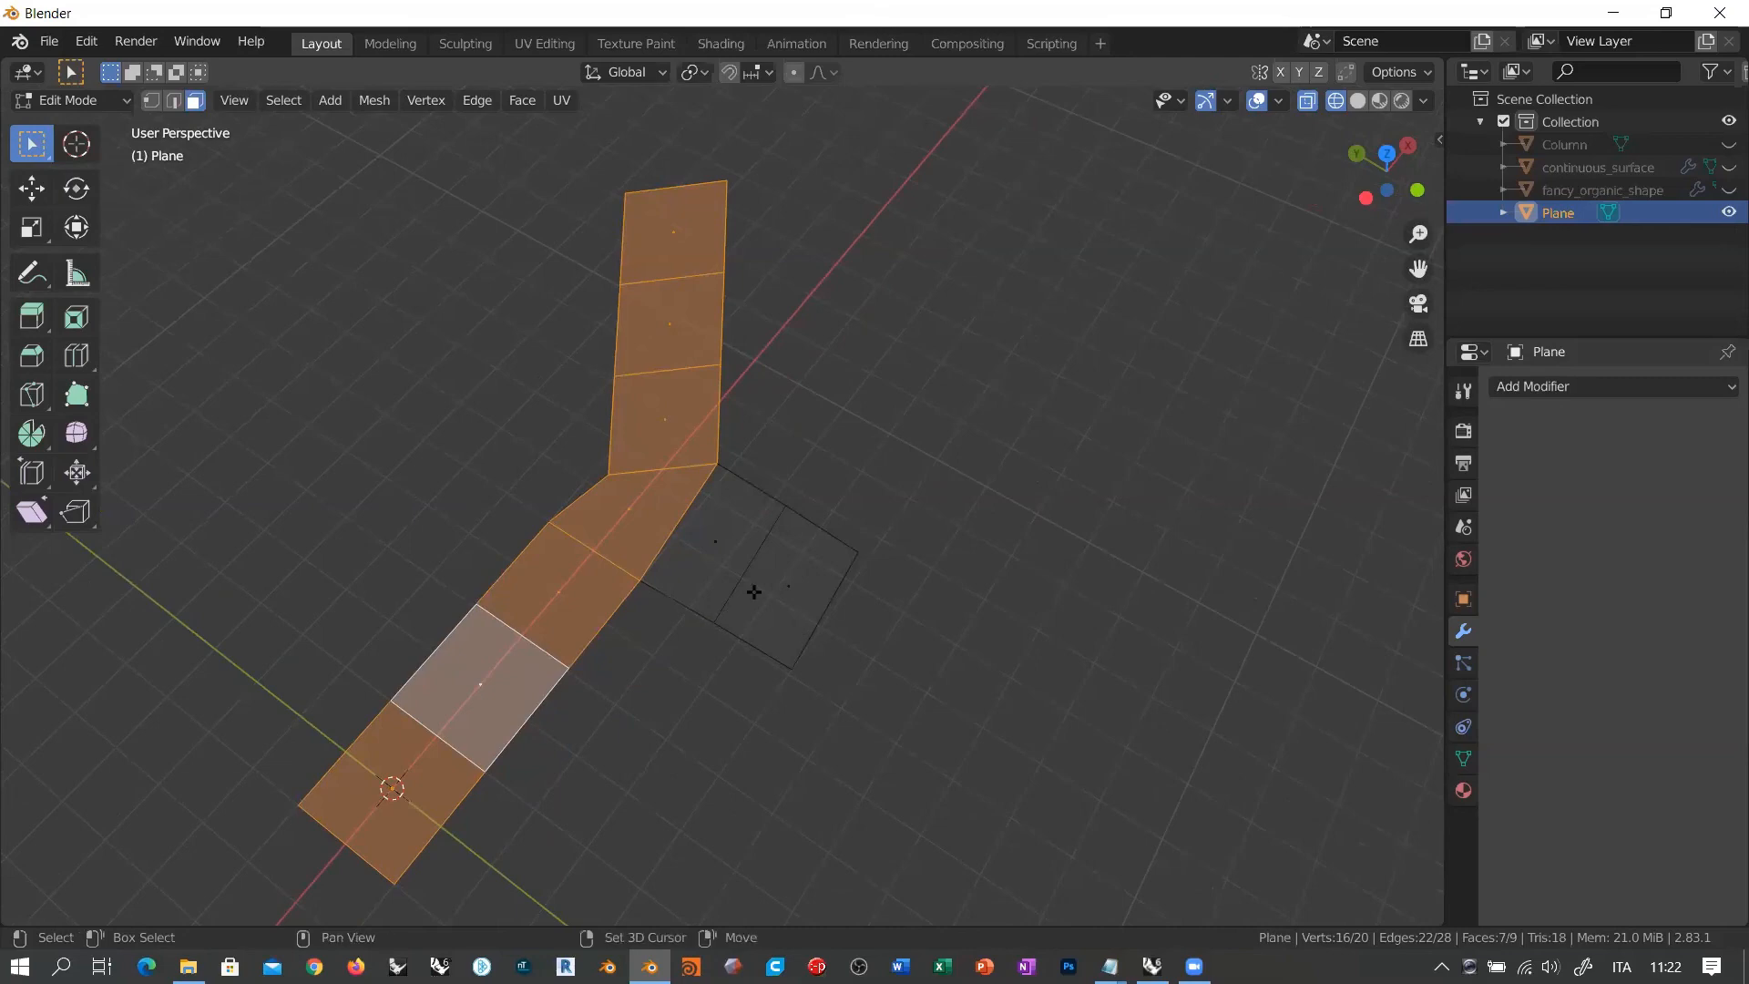
pyautogui.keyDown('shift'); pyautogui.moveTo(753, 590); pyautogui.dragTo(809, 544, button='middle'); pyautogui.keyUp('shift')
pyautogui.moveTo(789, 552); pyautogui.dragTo(747, 572, button='middle')
pyautogui.scroll(3, 720, 474)
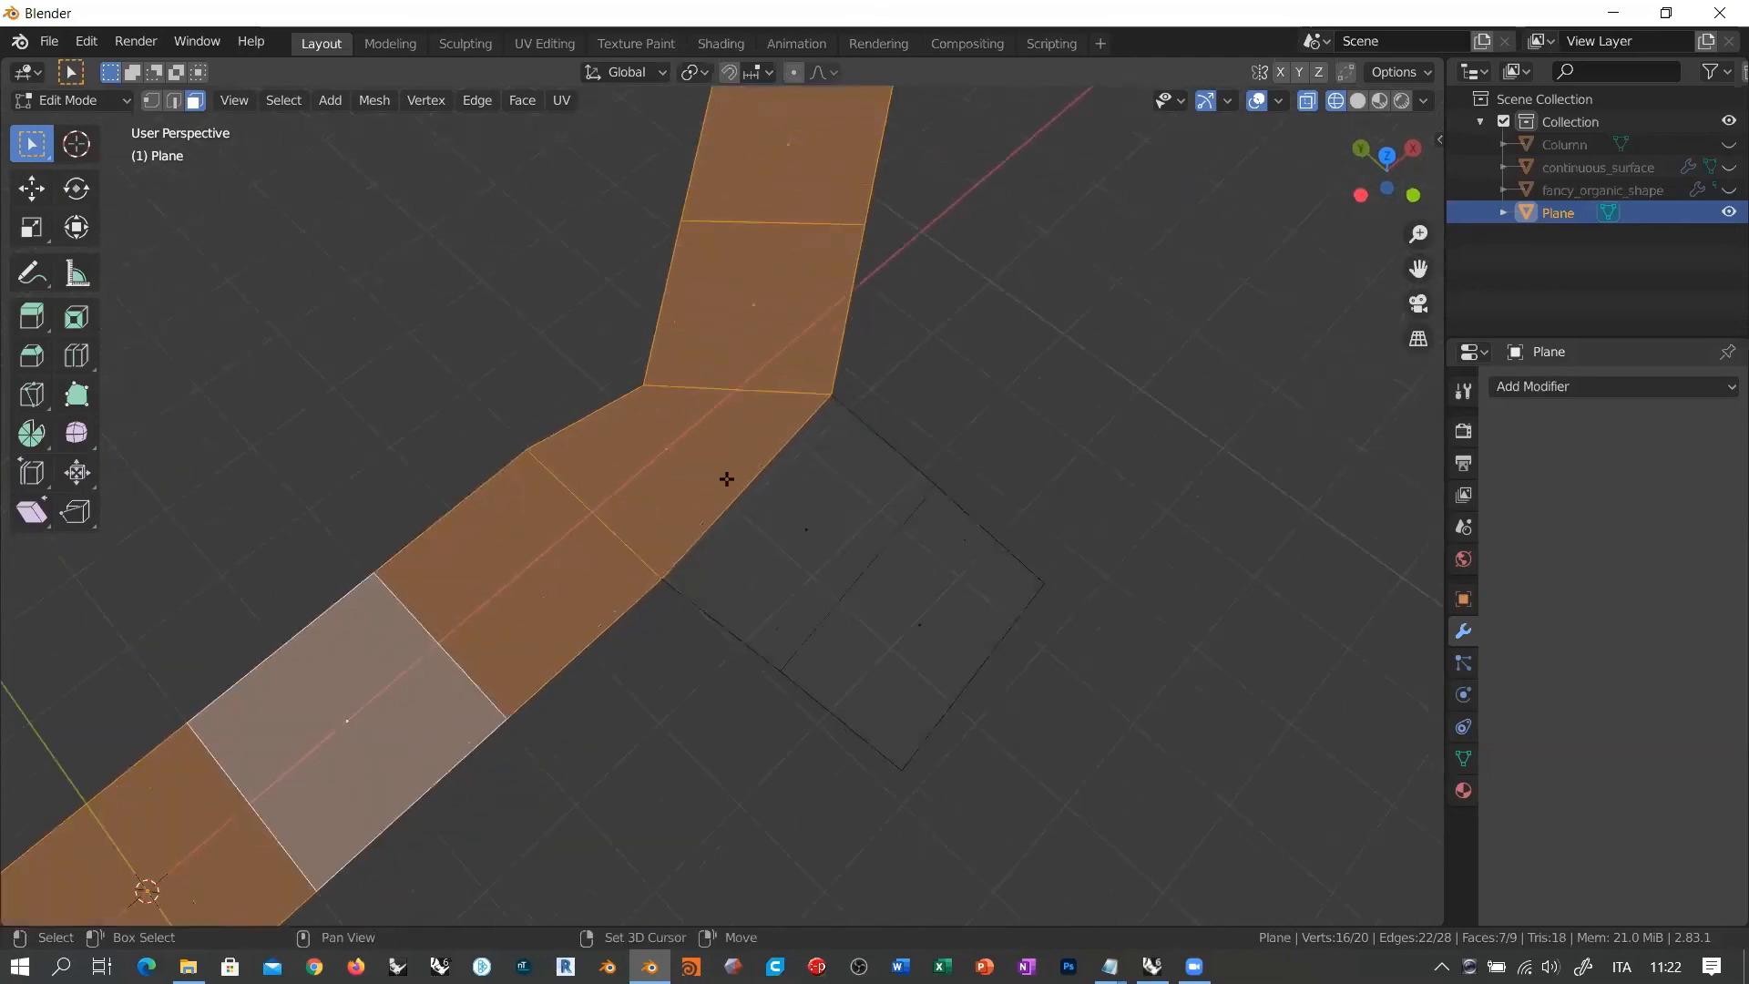
pyautogui.moveTo(726, 481); pyautogui.dragTo(730, 551, button='middle')
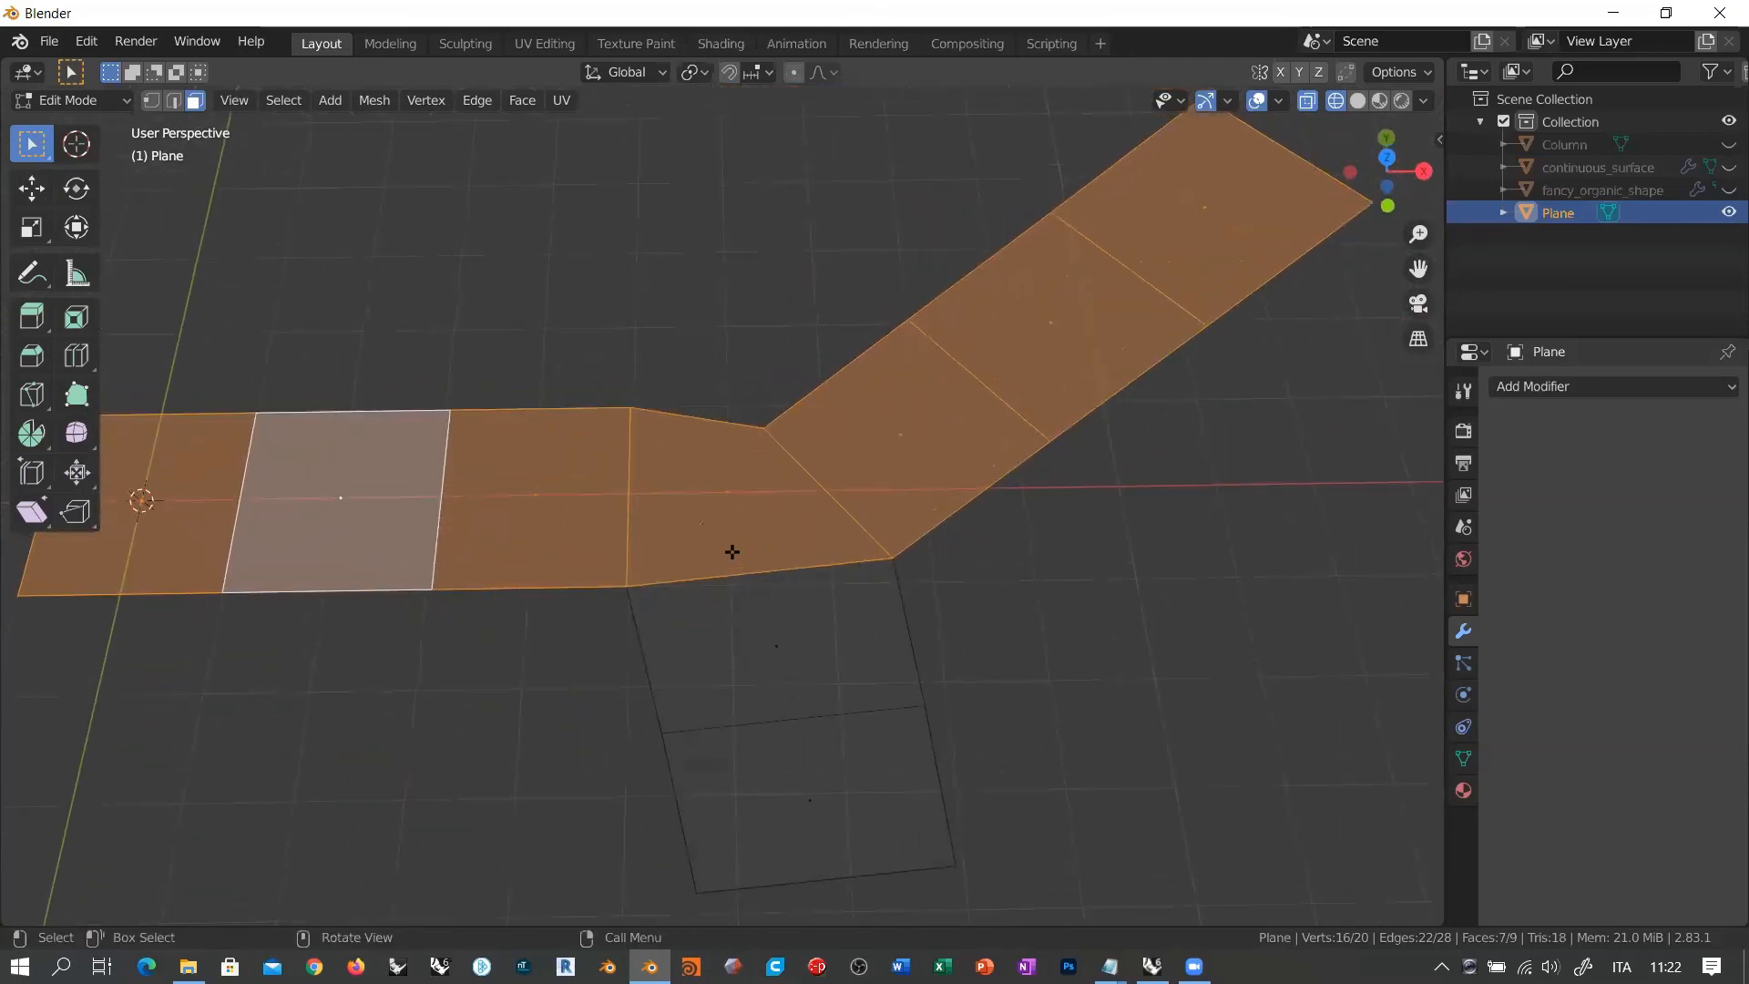
pyautogui.scroll(-3, 793, 516)
# Step: Delete the bend face and the five faces of both branches, keeping only the straight three-face strip
pyautogui.click(1016, 342)
pyautogui.keyDown('shift'); pyautogui.click(952, 405); pyautogui.keyUp('shift')
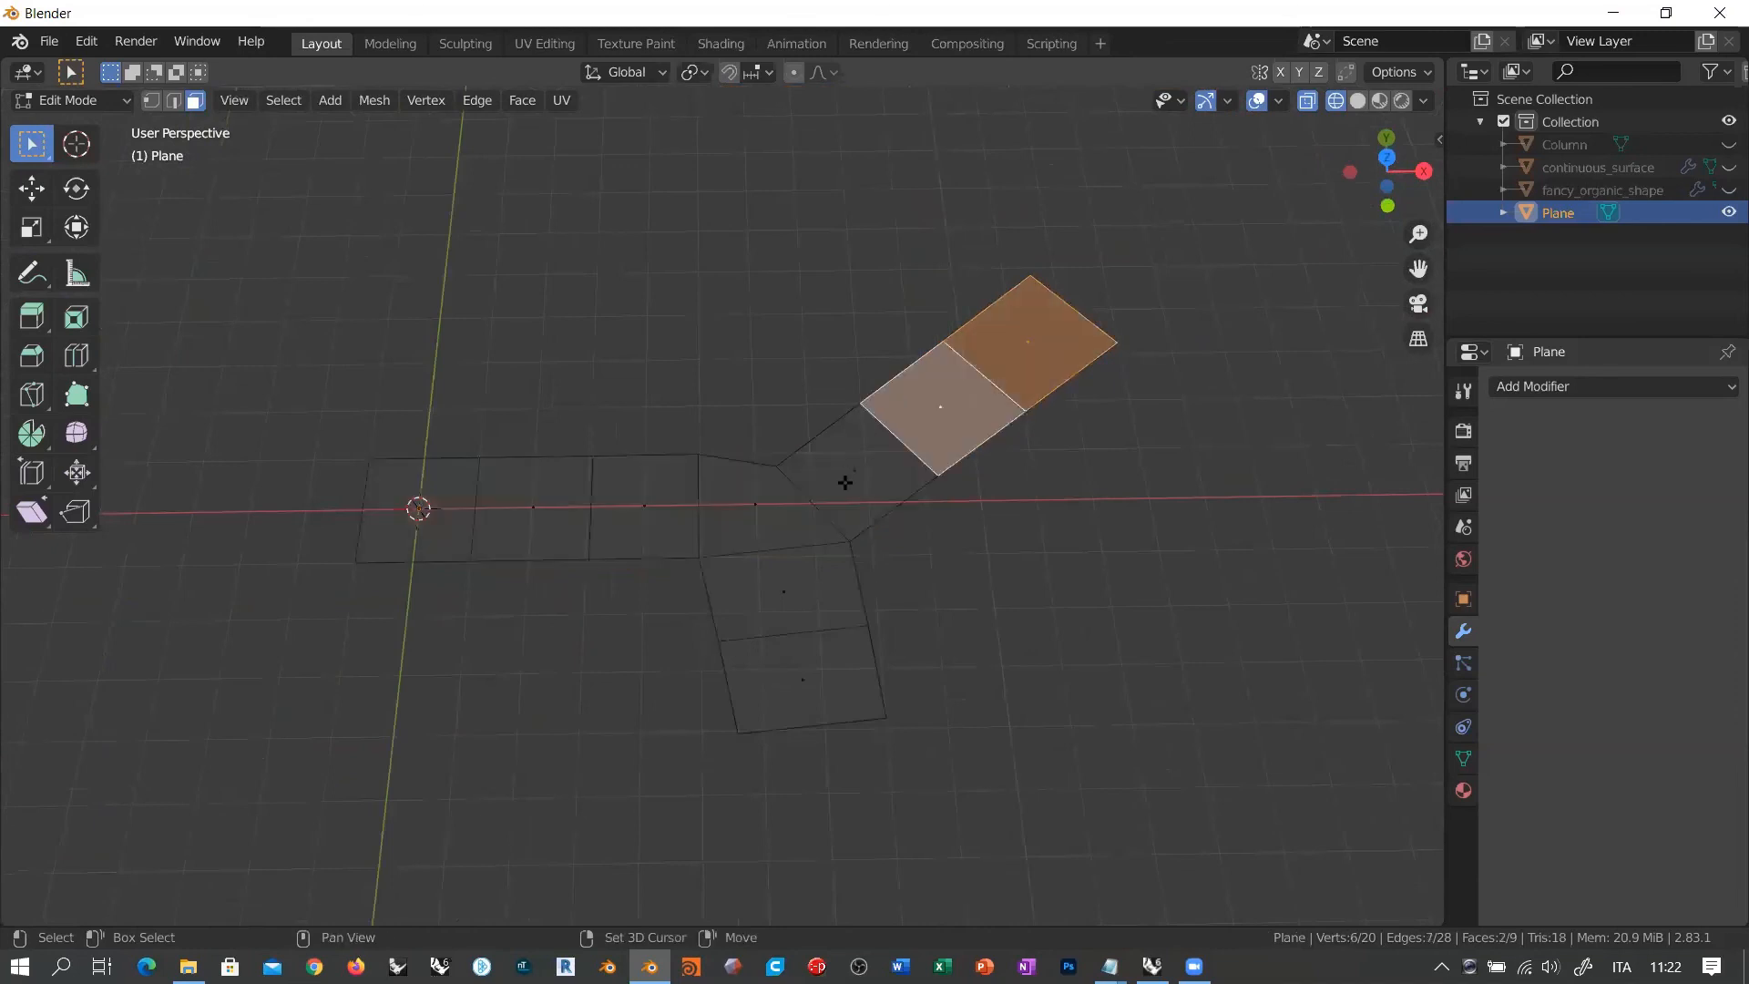
pyautogui.keyDown('shift'); pyautogui.click(844, 484); pyautogui.keyUp('shift')
pyautogui.keyDown('shift'); pyautogui.click(797, 588); pyautogui.keyUp('shift')
pyautogui.keyDown('shift'); pyautogui.click(828, 672); pyautogui.keyUp('shift')
pyautogui.keyDown('shift'); pyautogui.click(771, 522); pyautogui.keyUp('shift')
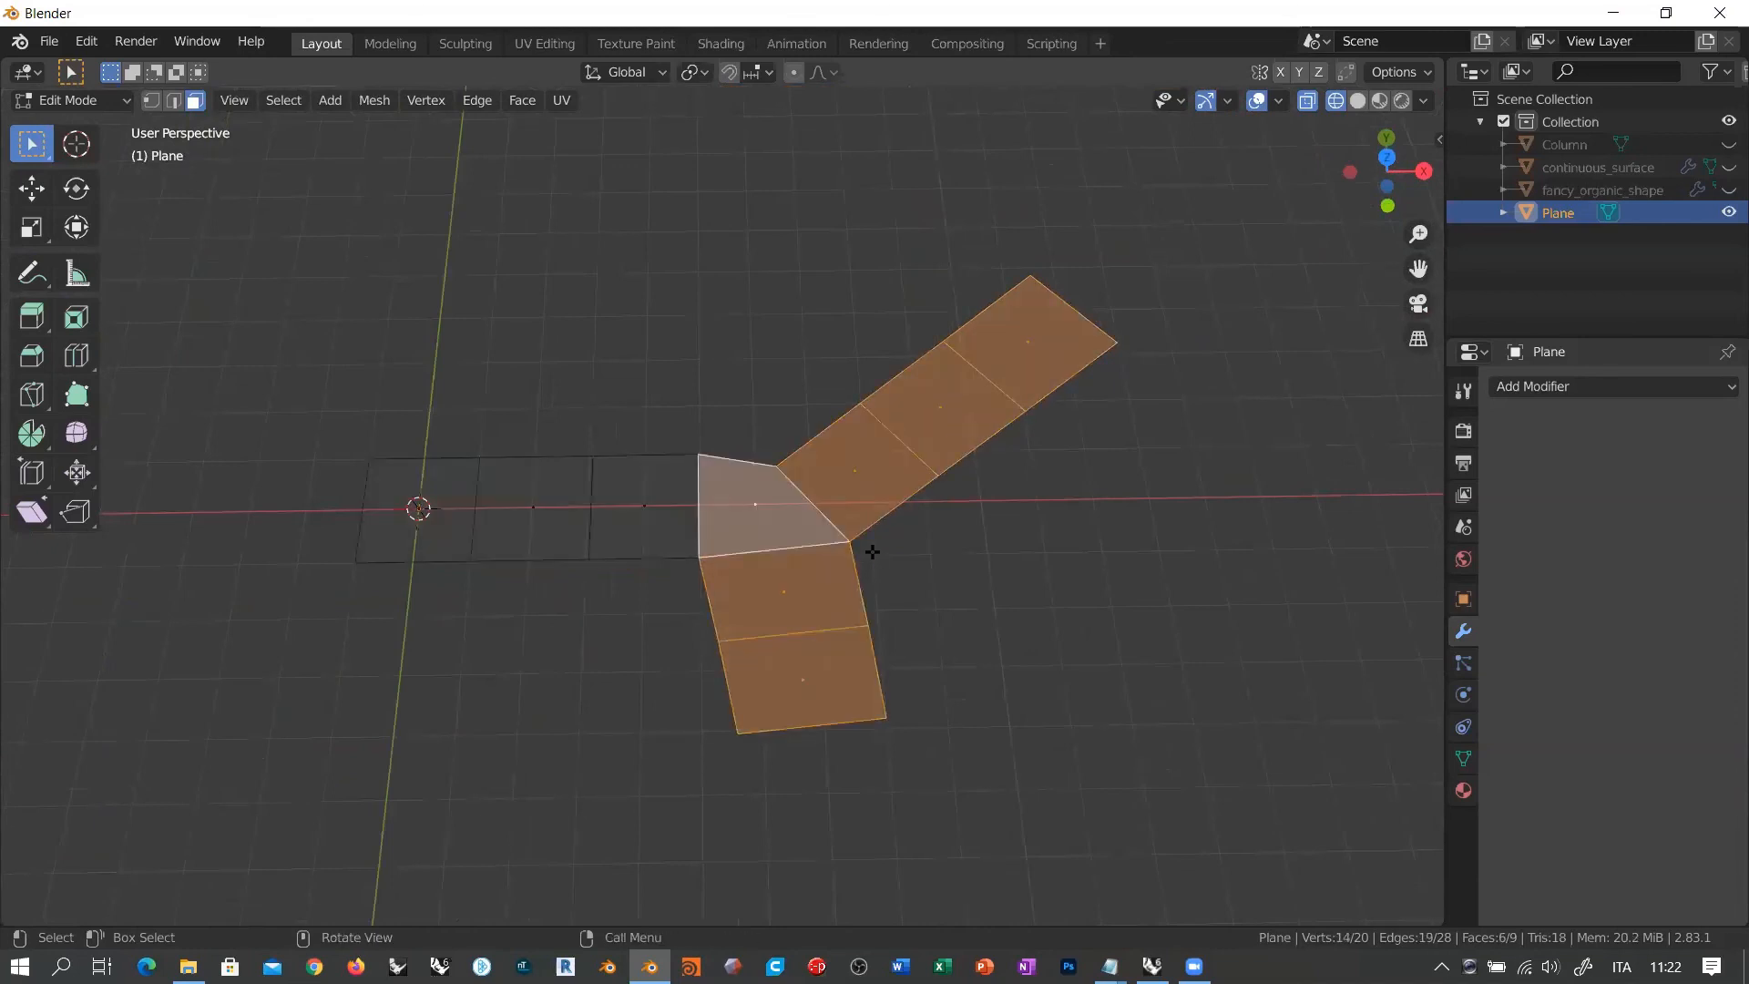
pyautogui.press('x')
pyautogui.click(861, 552)
pyautogui.keyDown('shift'); pyautogui.moveTo(823, 528); pyautogui.dragTo(662, 565, button='middle'); pyautogui.keyUp('shift')
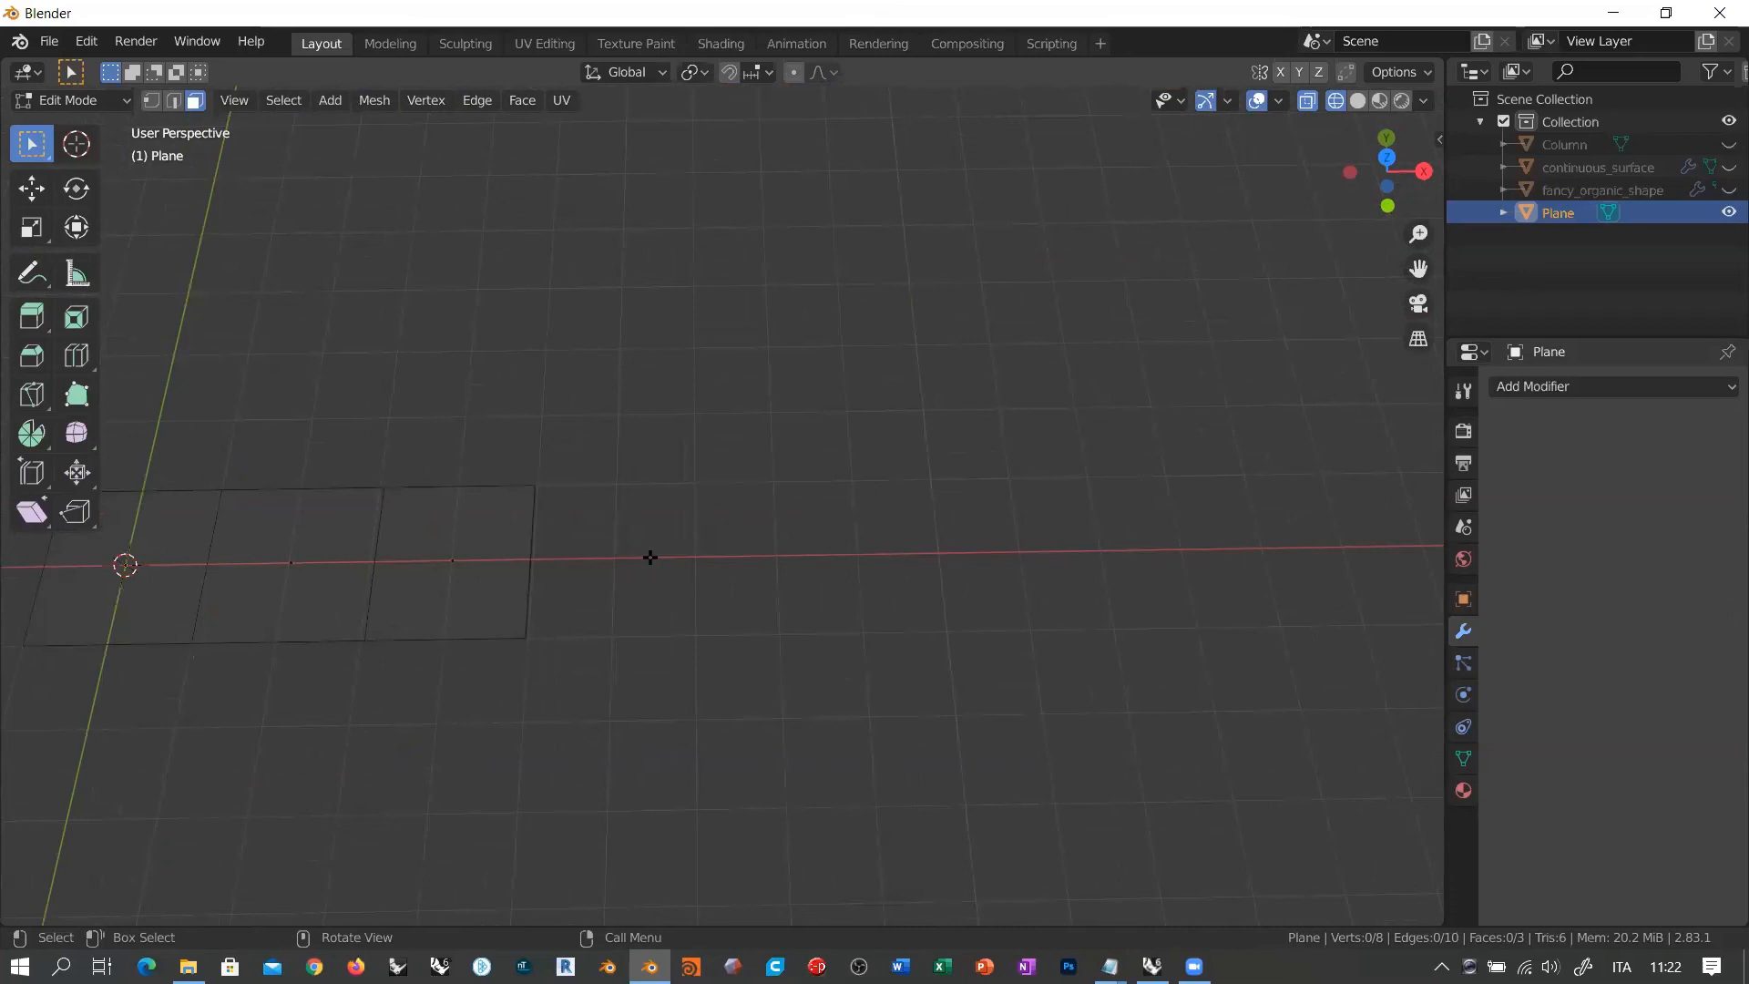
# Step: Duplicate the whole three-face strip and place the copy past its positive-X end, rotated to slope toward positive Y
pyautogui.moveTo(650, 556); pyautogui.dragTo(713, 565, button='middle')
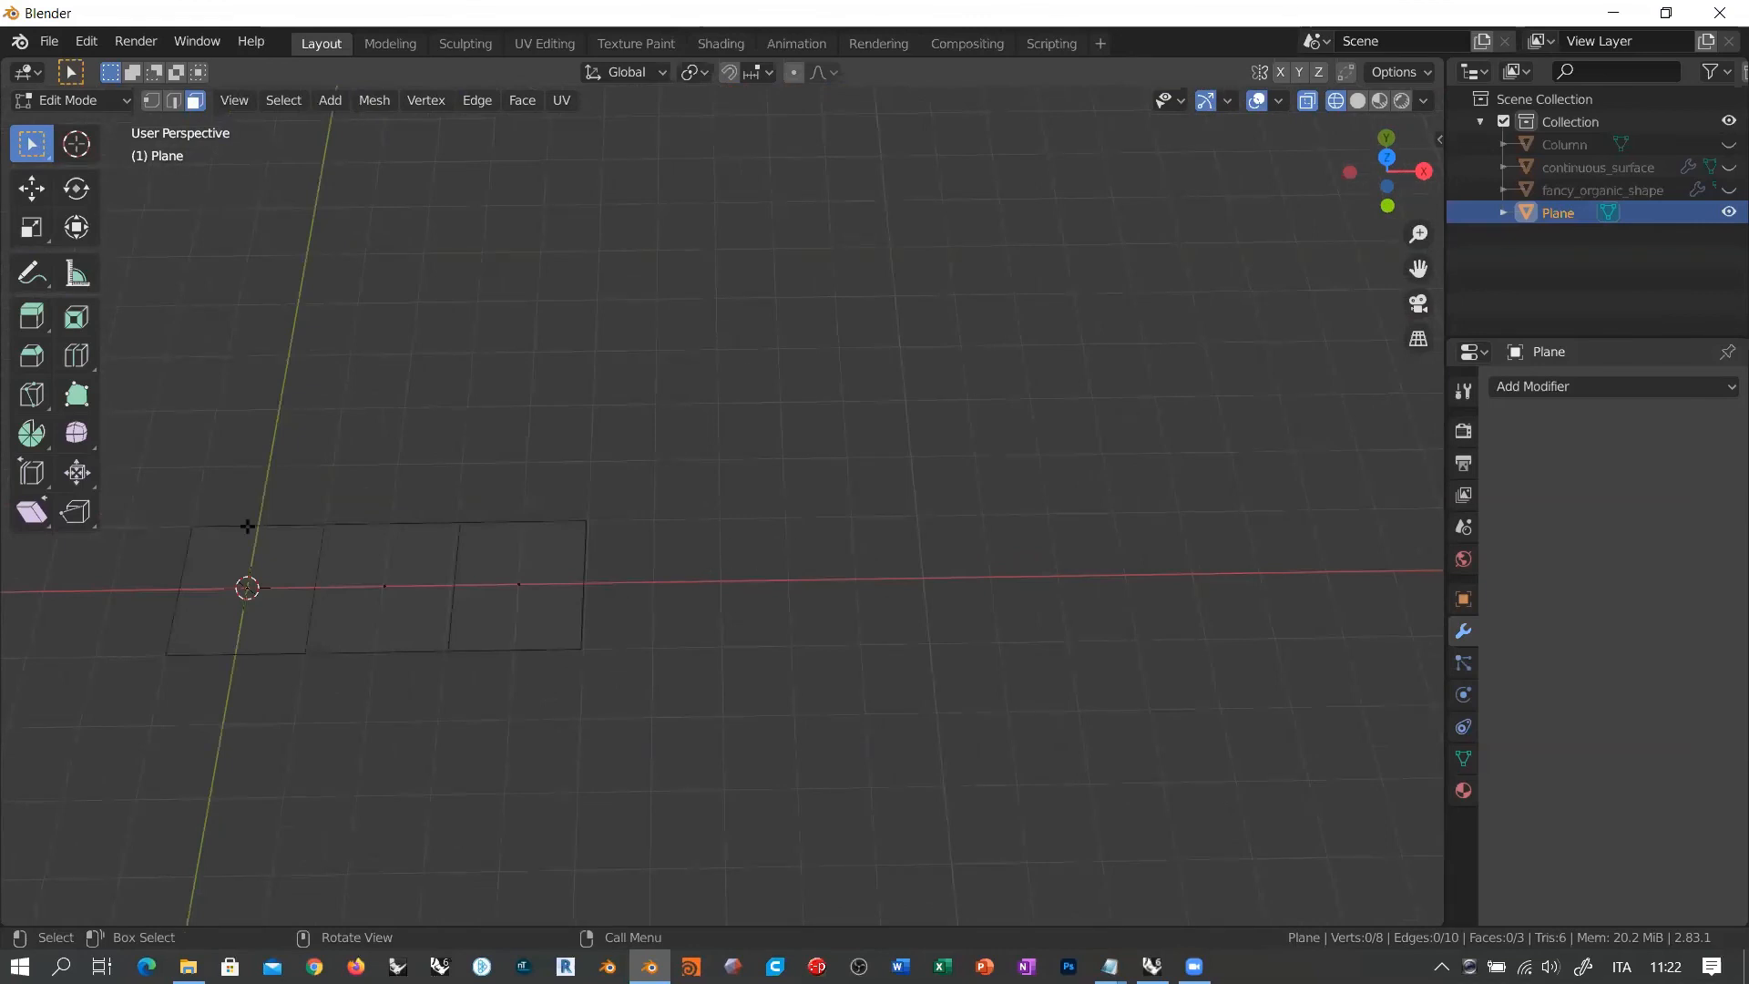
pyautogui.press('a')
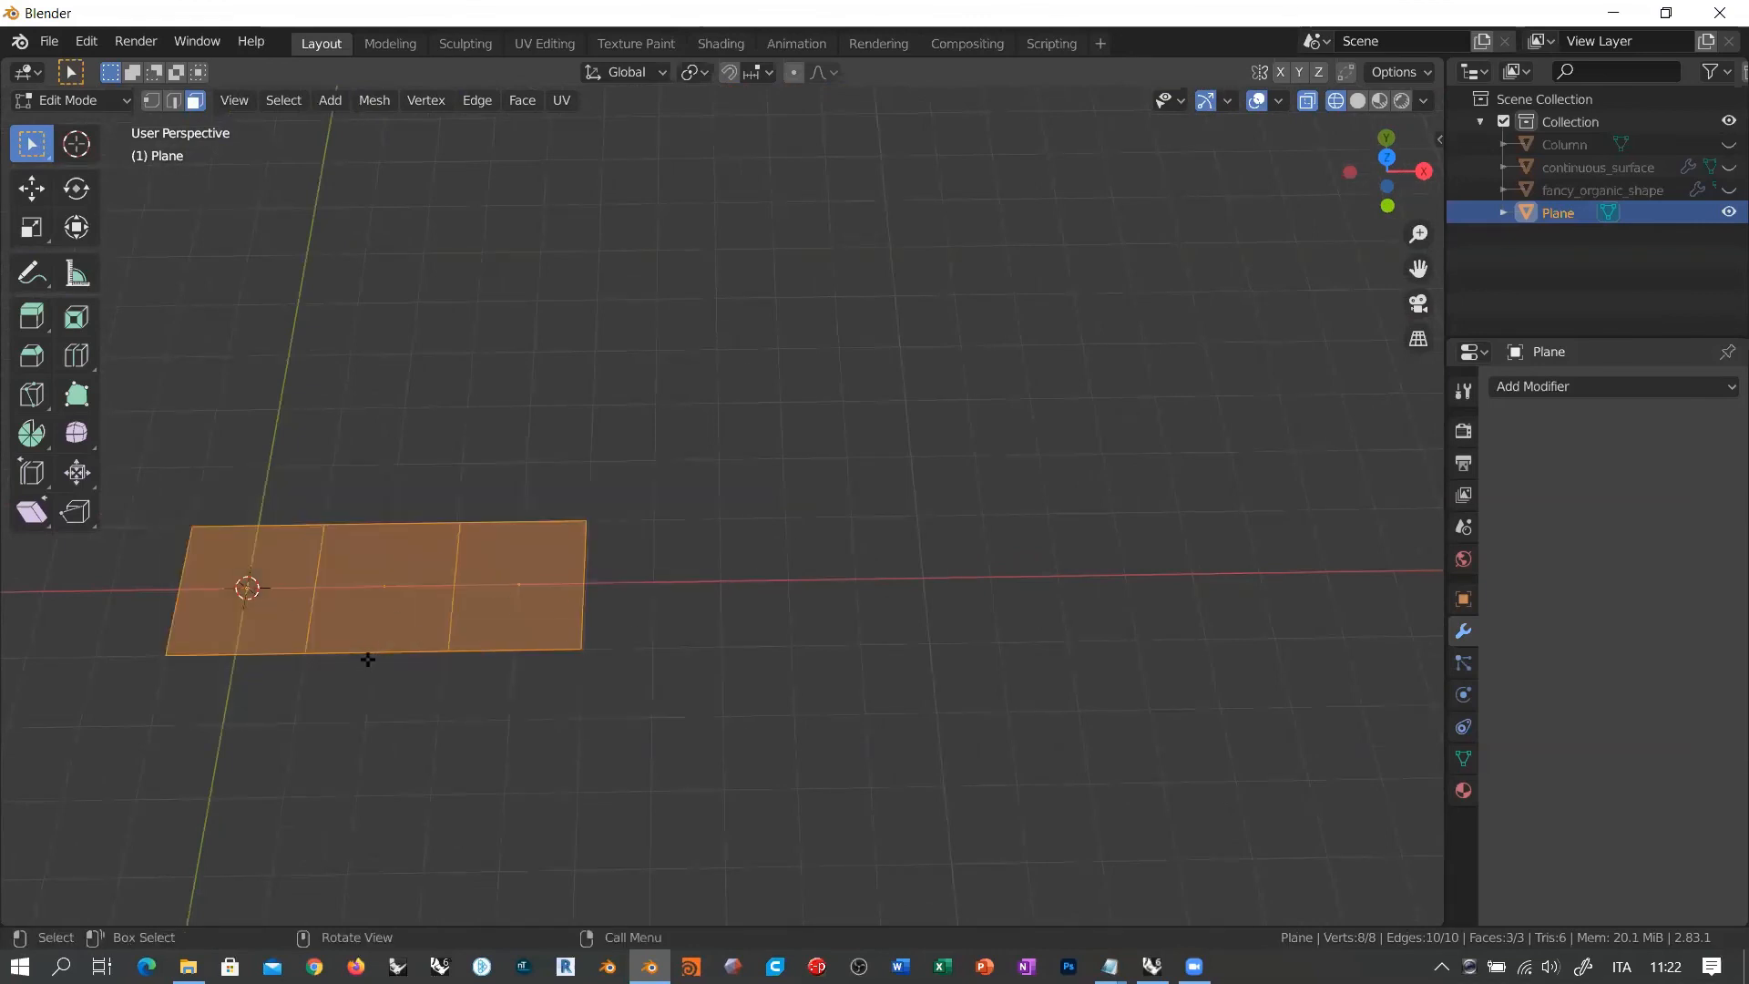
pyautogui.moveTo(367, 658); pyautogui.dragTo(447, 648, button='middle')
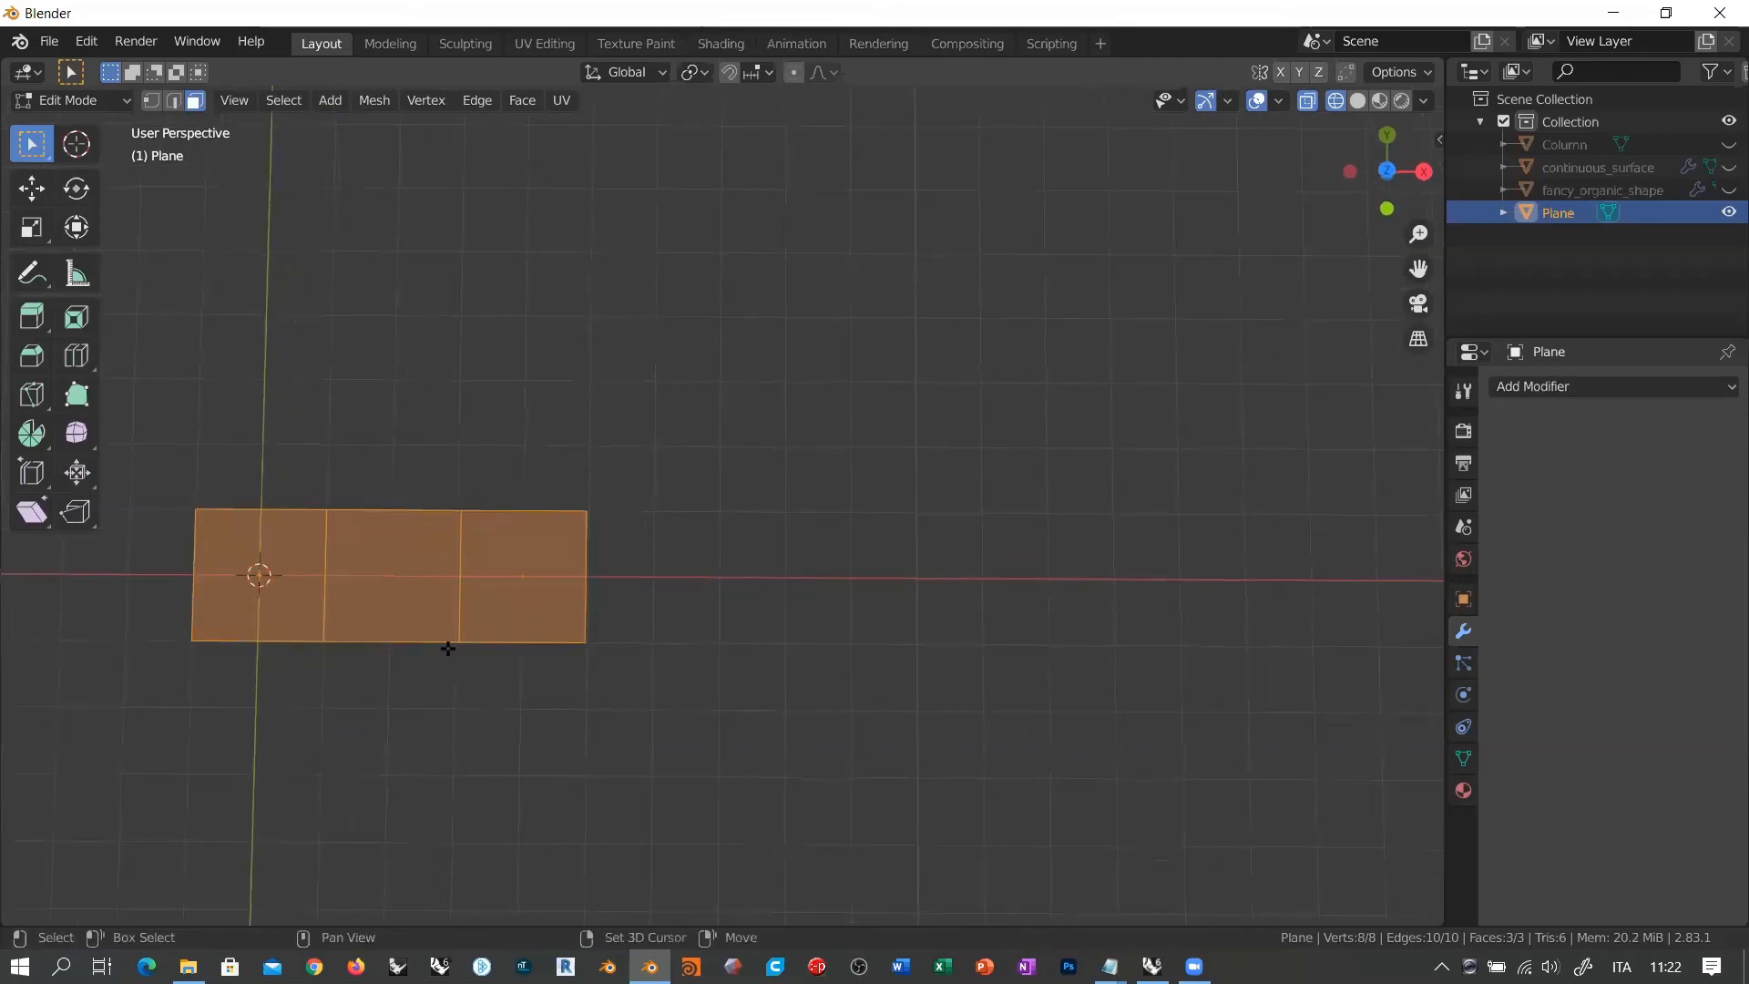
pyautogui.hotkey('shift', 'd')
pyautogui.click(991, 528)
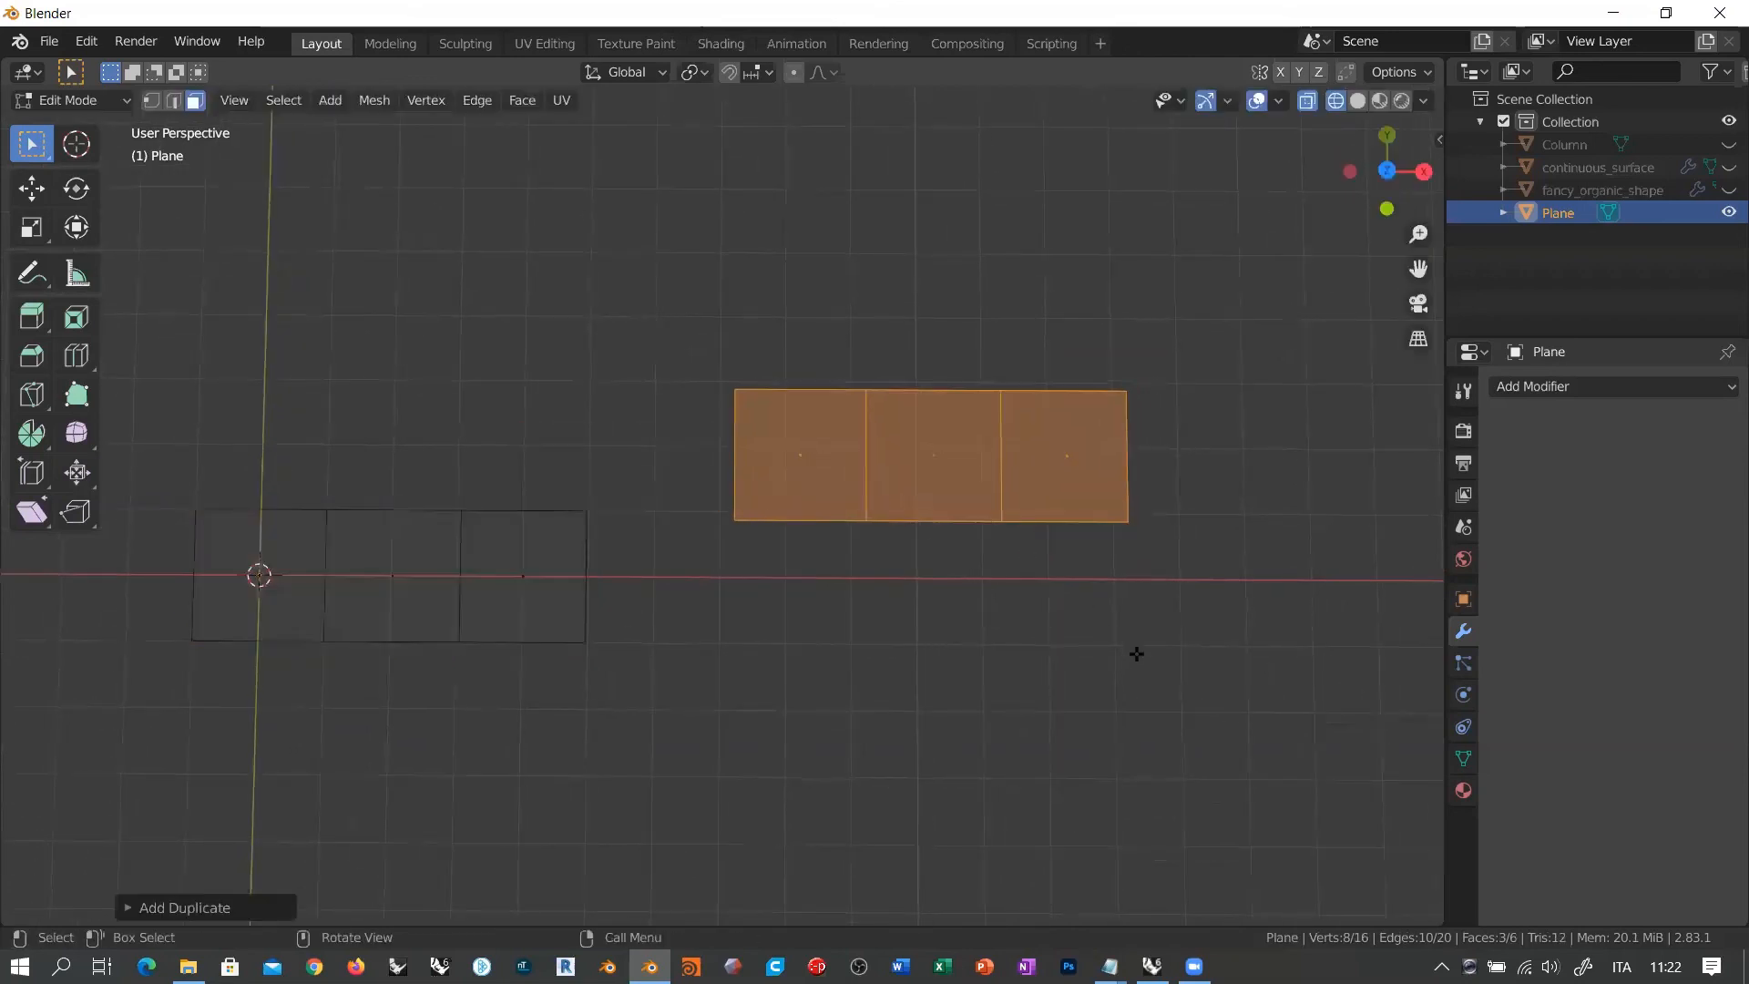
pyautogui.press('r')
pyautogui.click(1133, 500)
pyautogui.press('g')
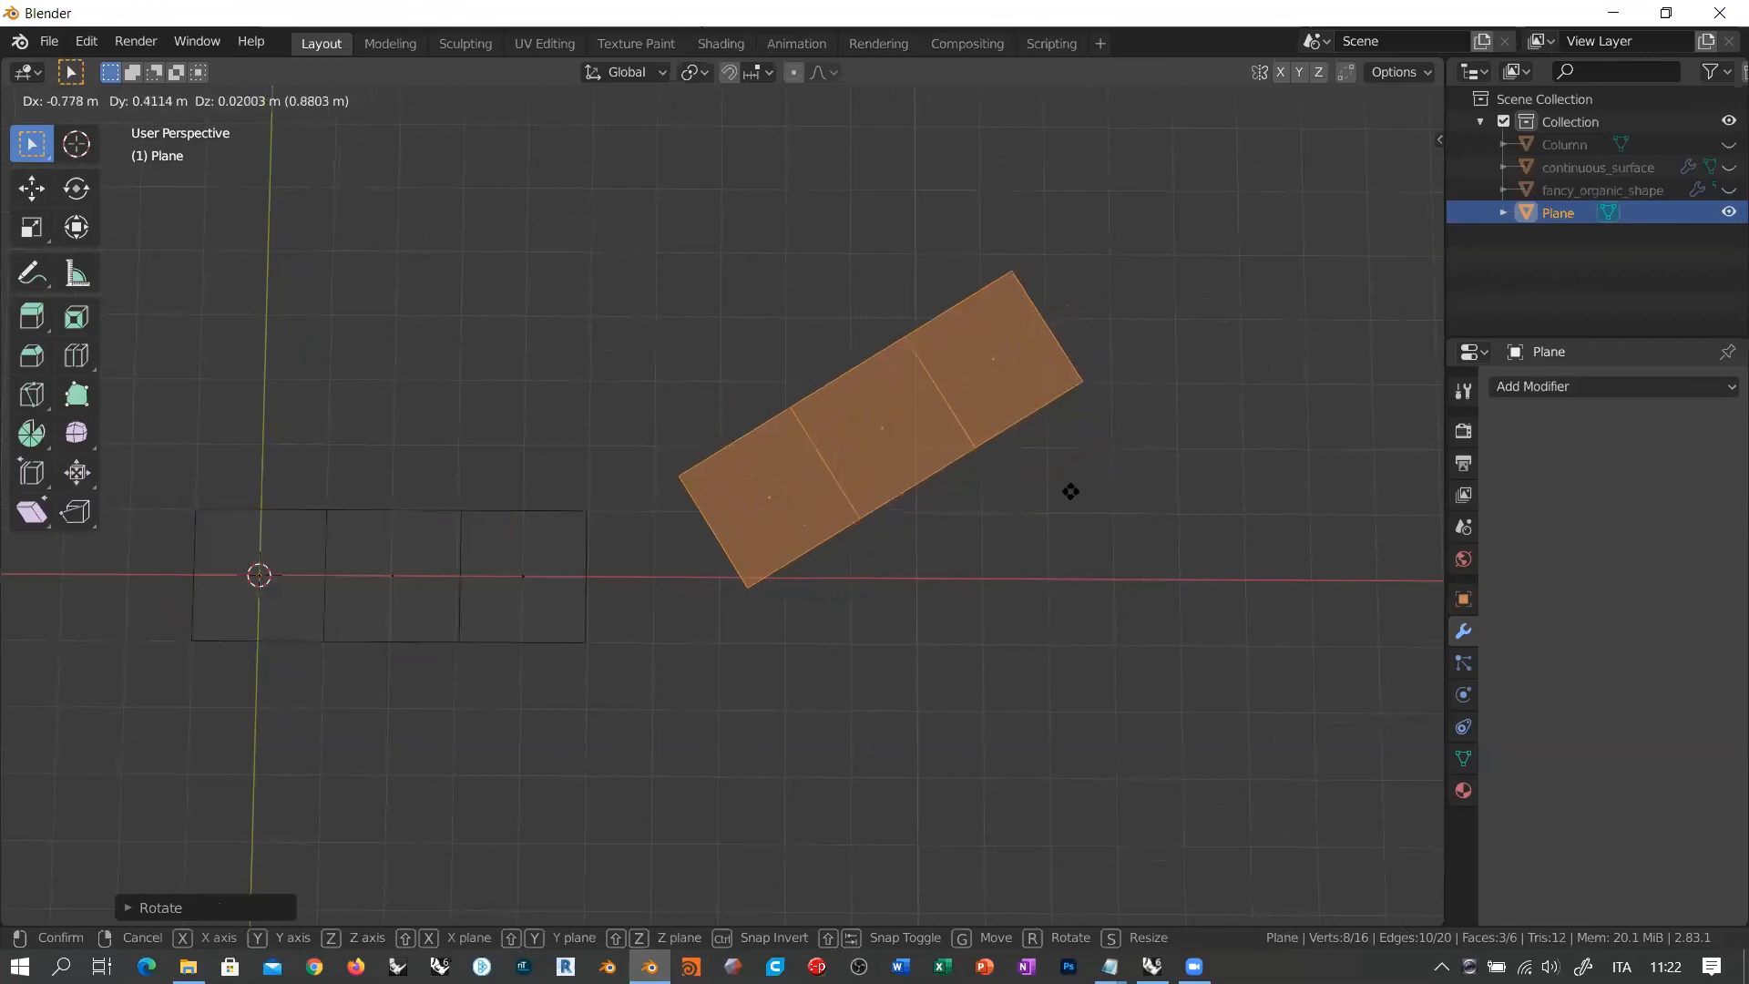
pyautogui.click(1052, 473)
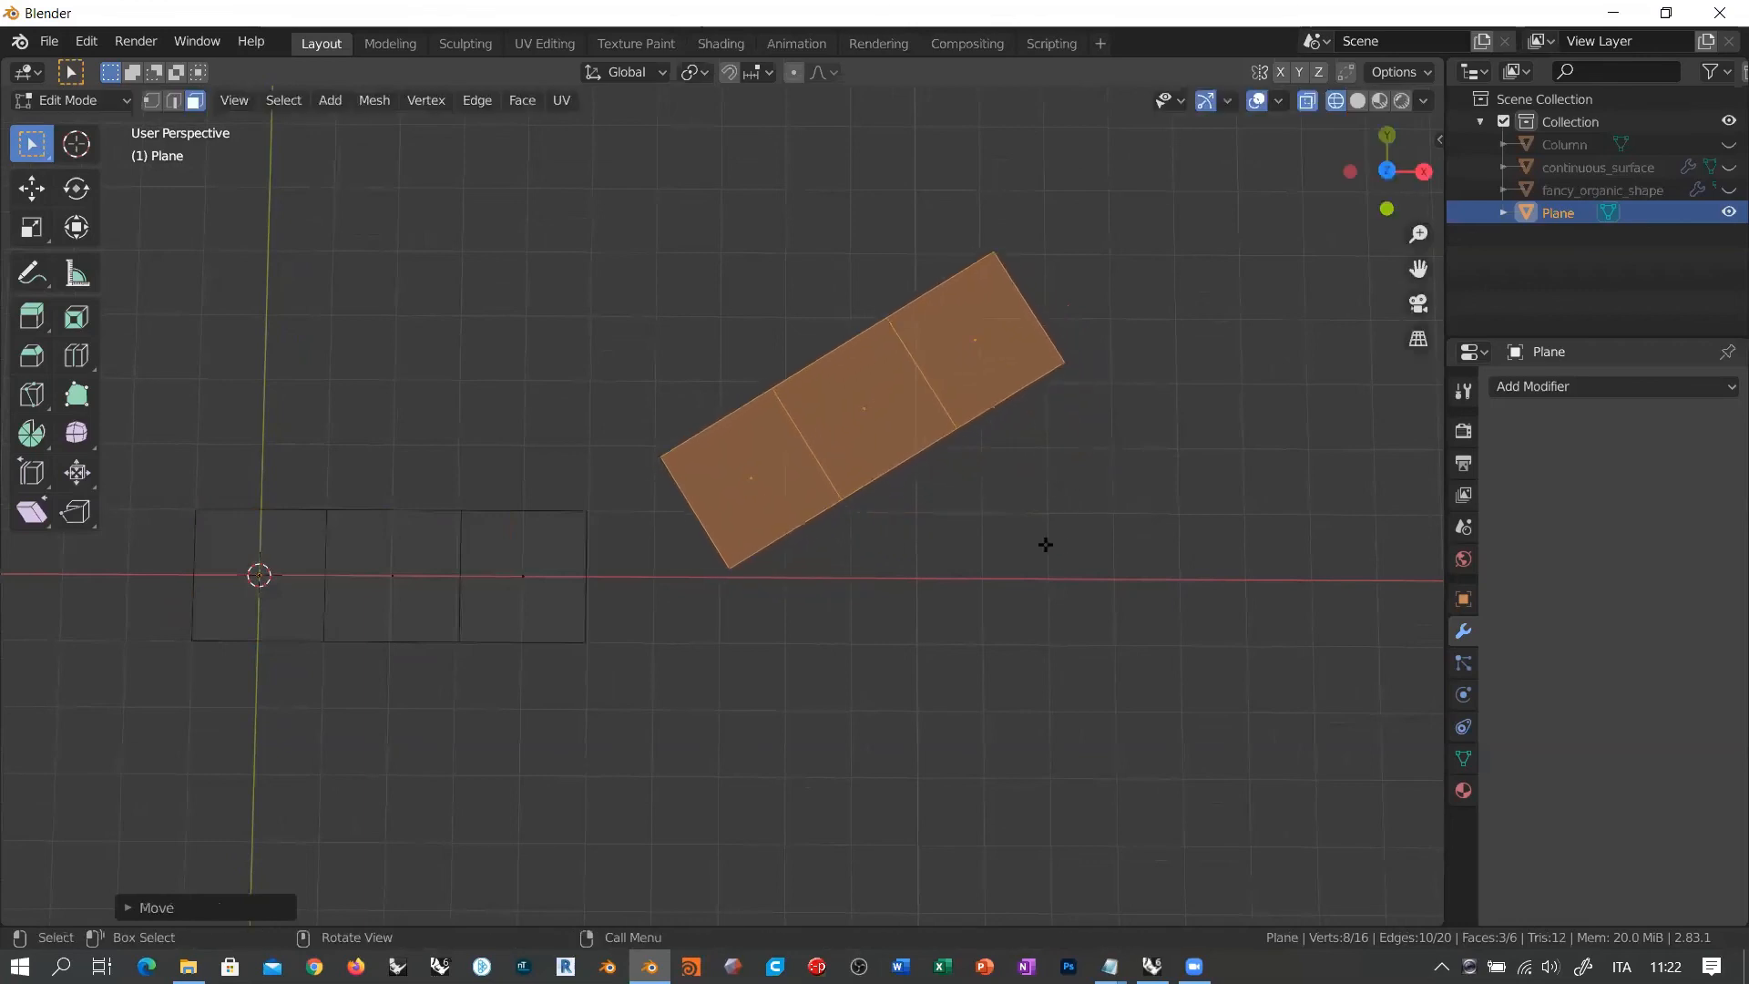
# Step: Duplicate the angled strip toward negative Y and rotate the copy to slope the opposite way, forming a Y-shaped layout with a central gap
pyautogui.hotkey('shift', 'd')
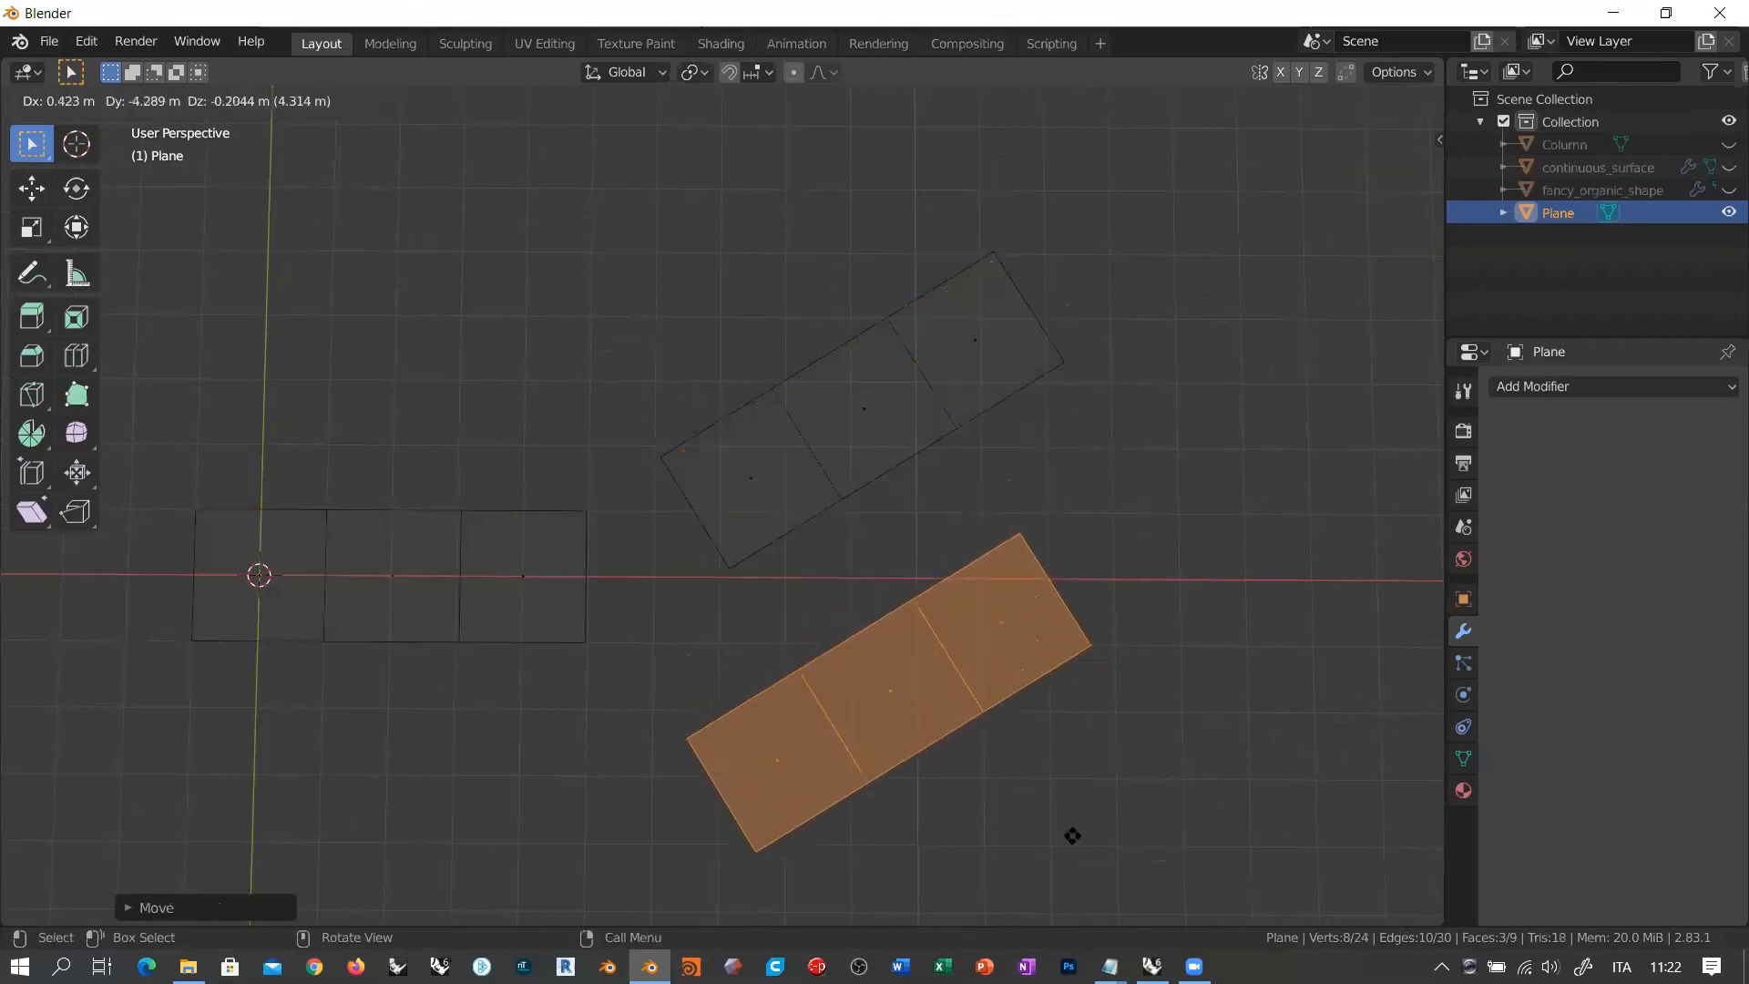
pyautogui.click(1086, 873)
pyautogui.press('r')
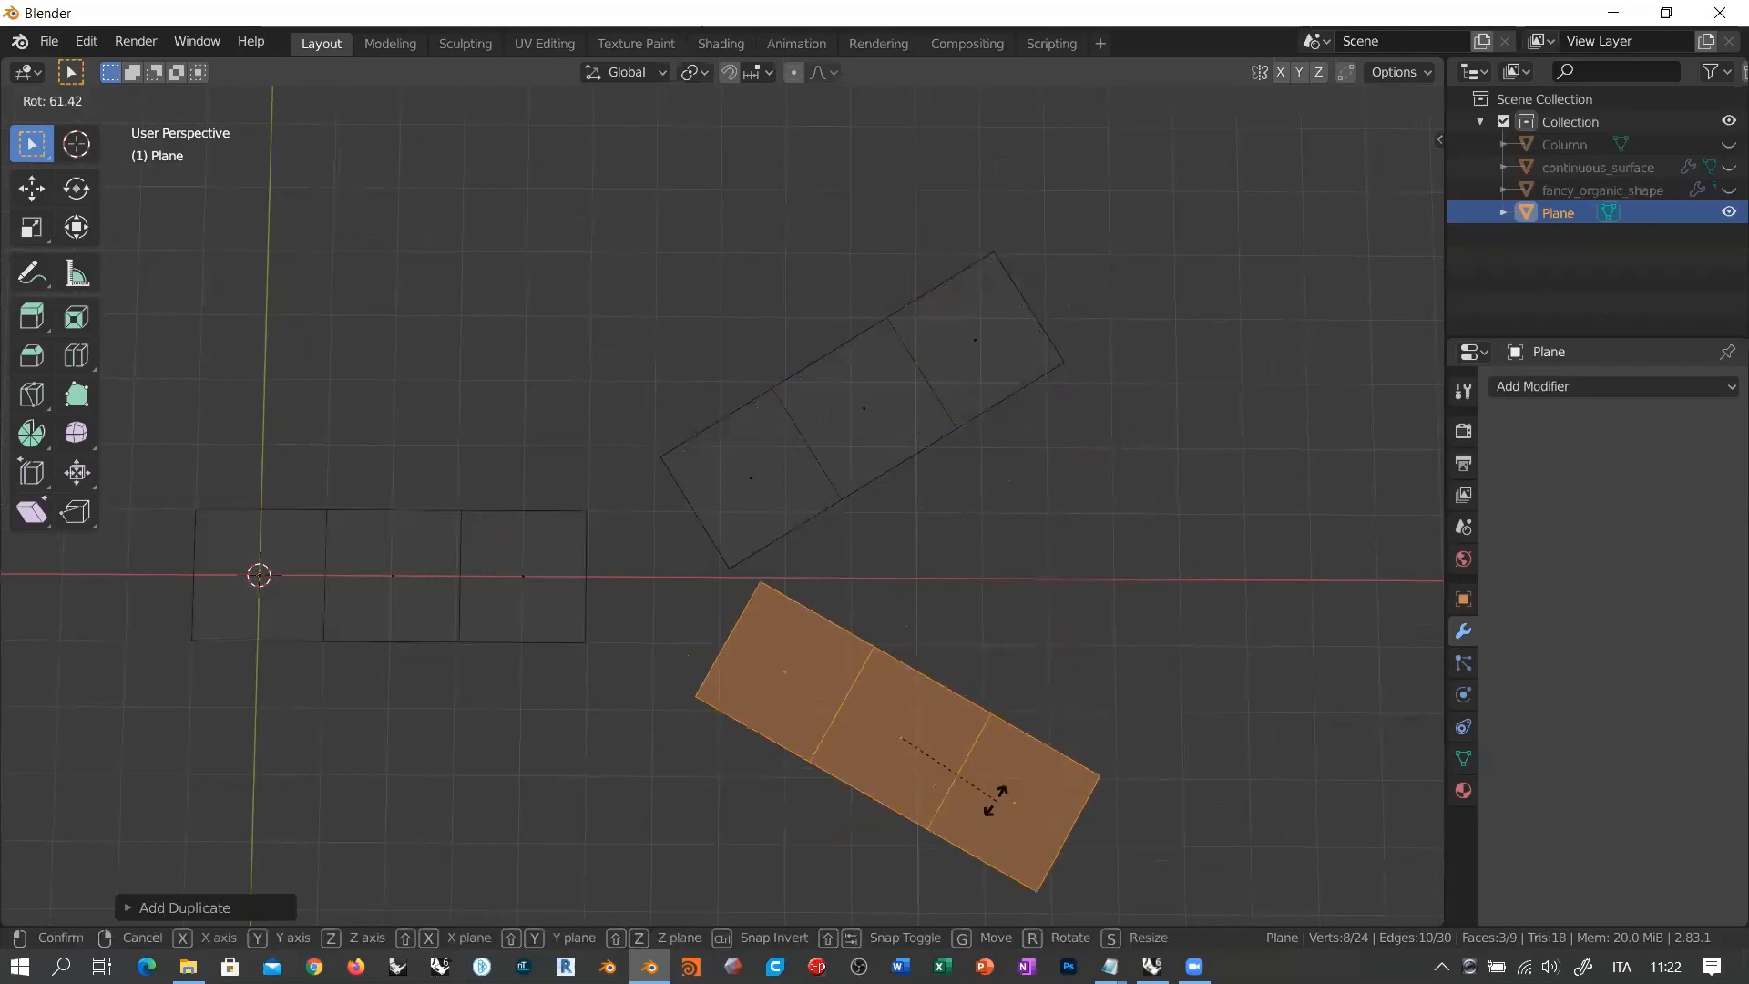
pyautogui.click(976, 786)
pyautogui.press('g')
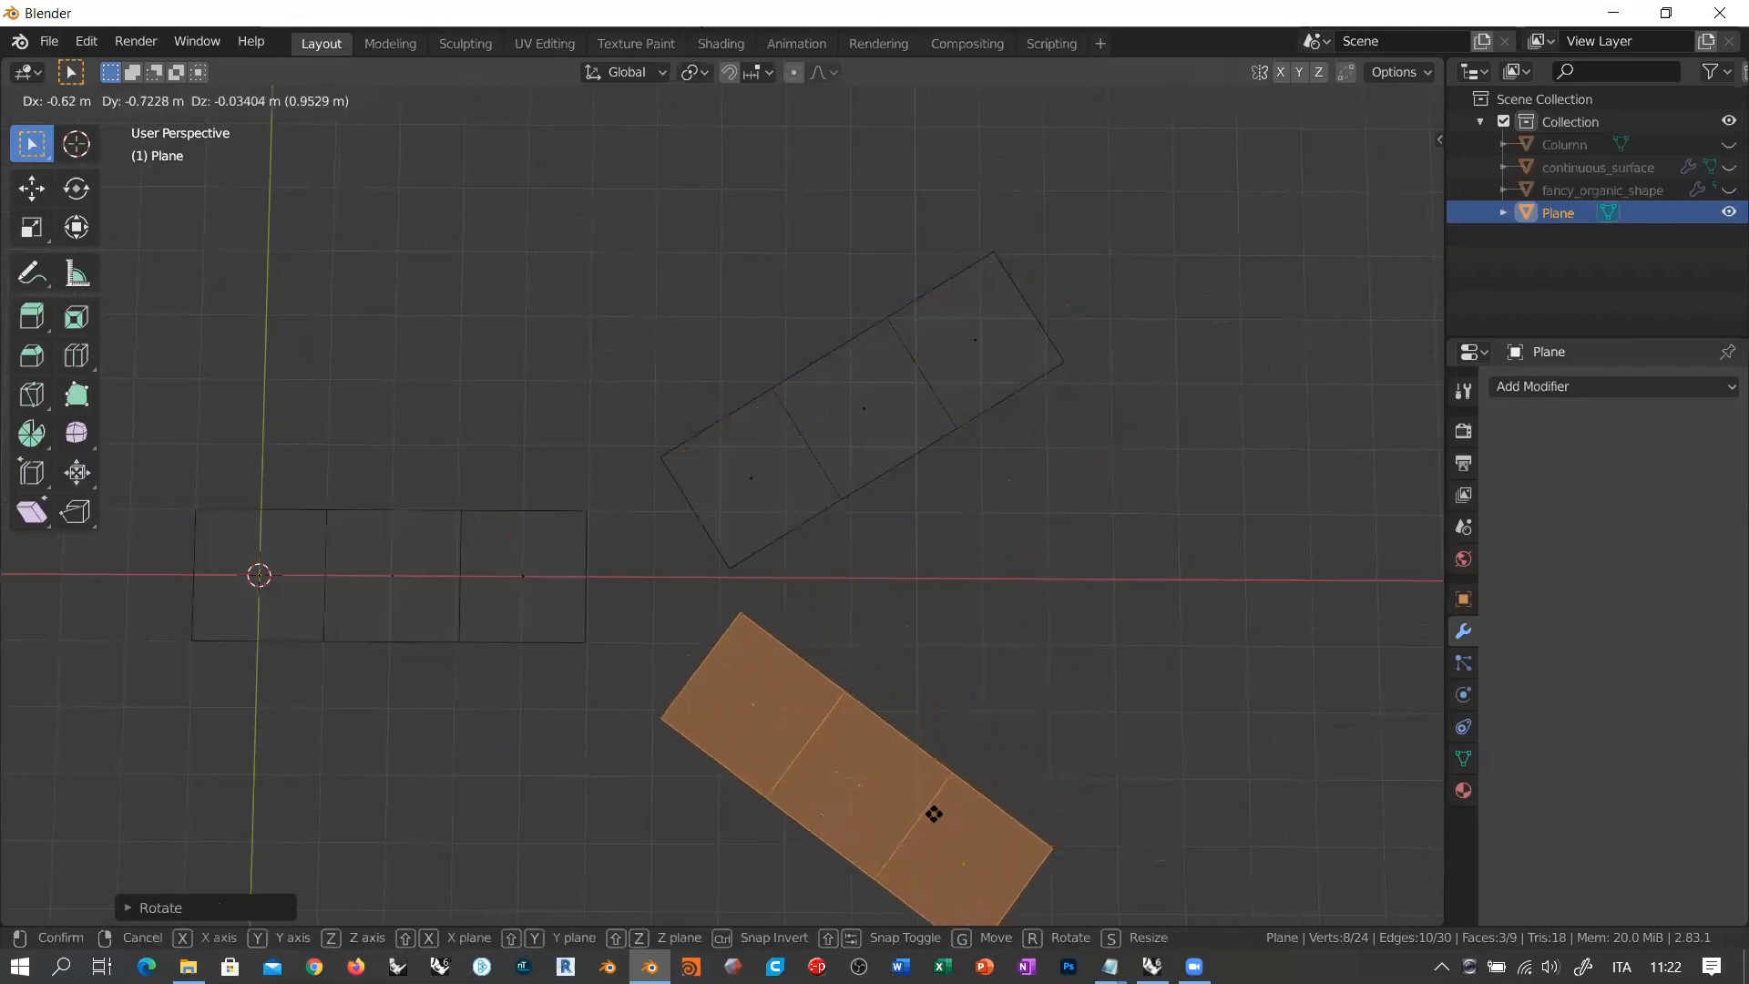
pyautogui.click(925, 794)
pyautogui.scroll(2, 664, 656)
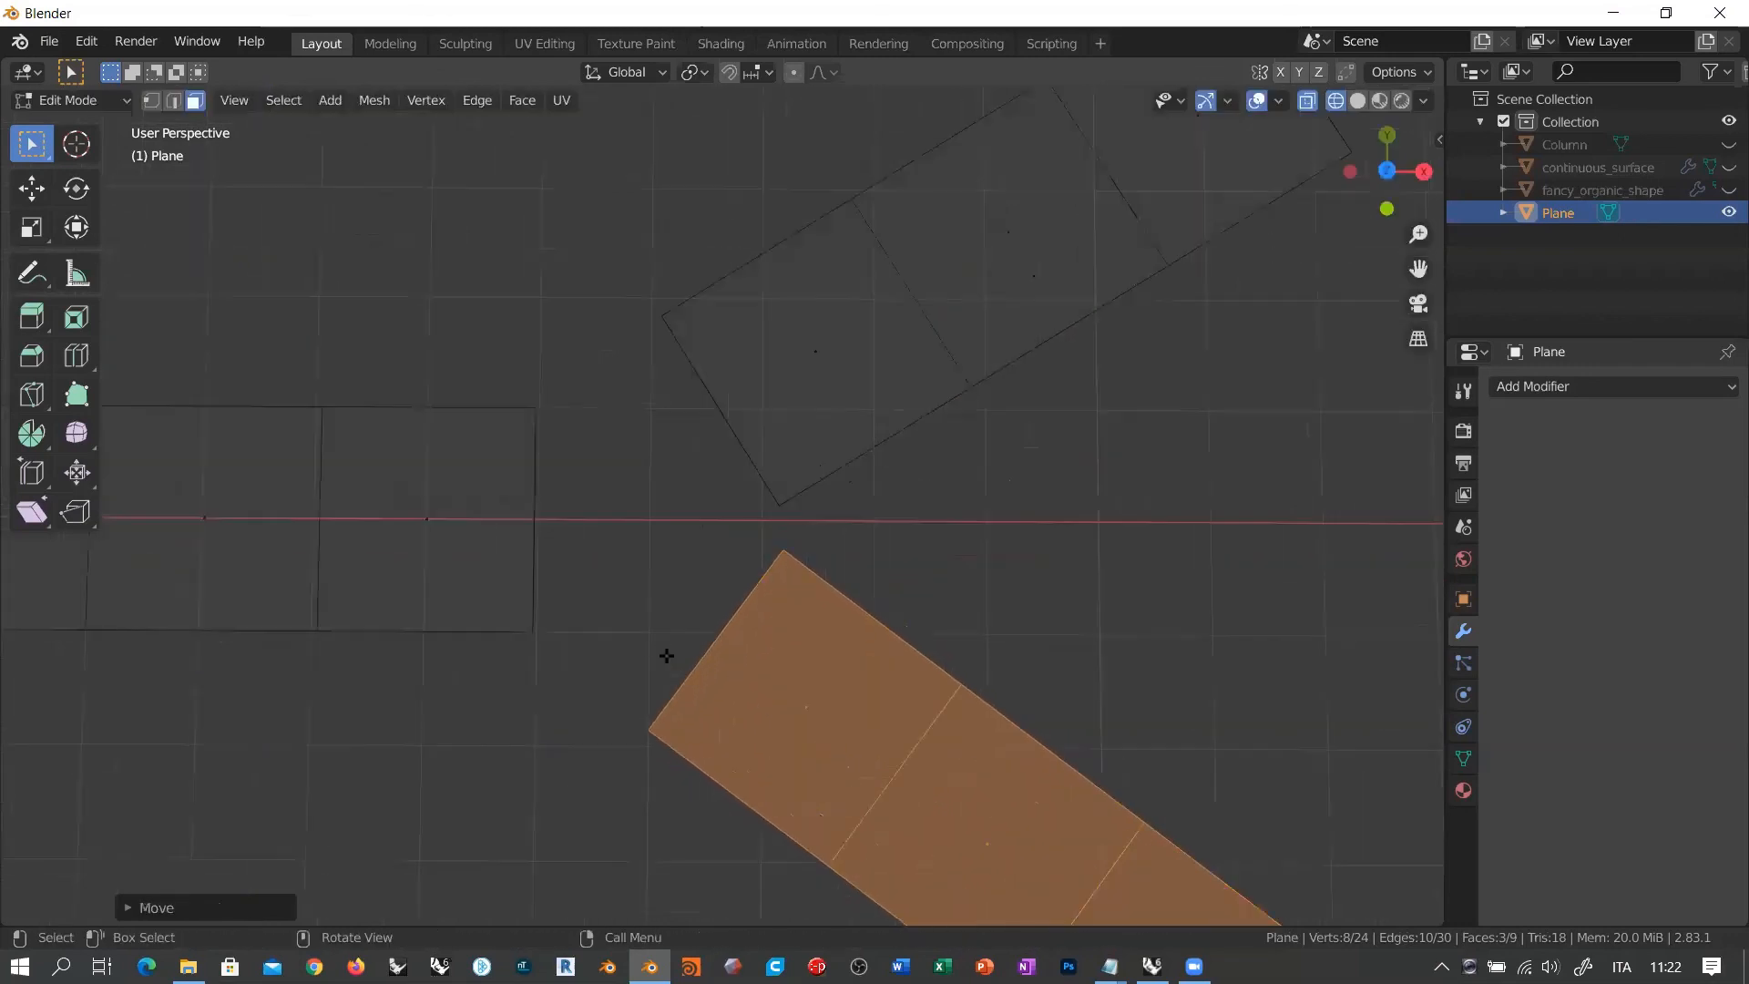
pyautogui.keyDown('shift'); pyautogui.moveTo(665, 656); pyautogui.dragTo(746, 646, button='middle'); pyautogui.keyUp('shift')
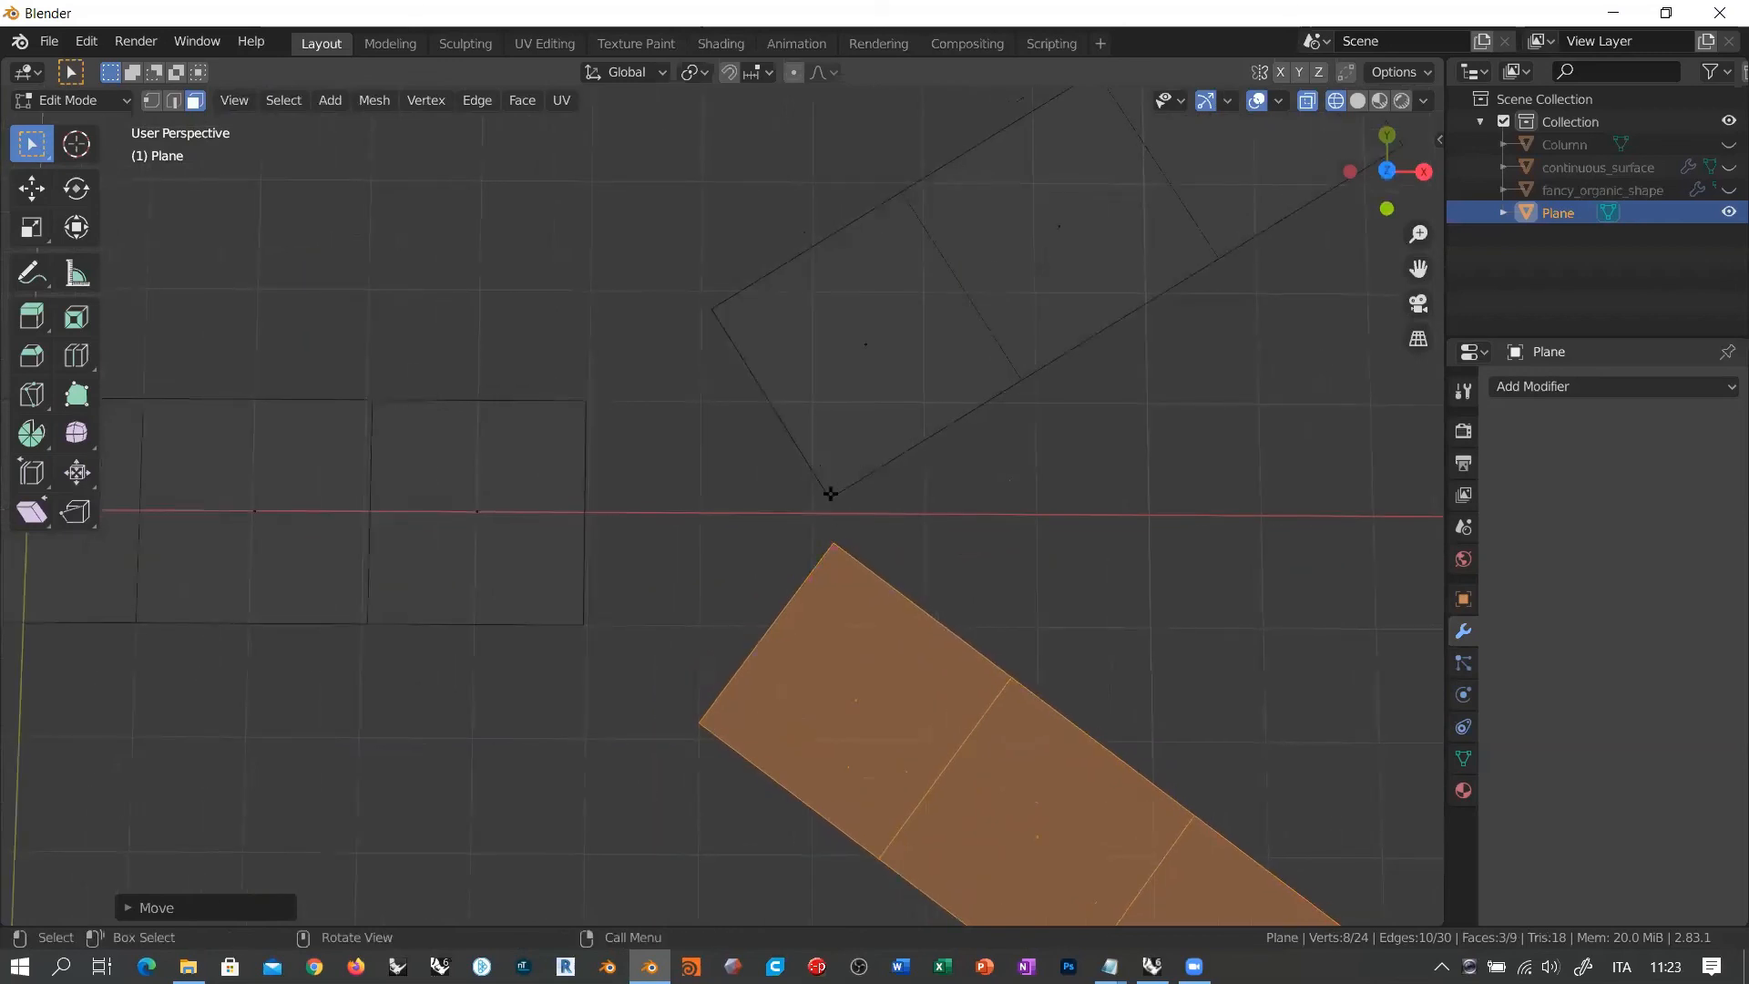
# Step: Switch to vertex selection and merge the facing inner corner vertices of the two angled strips at their center
pyautogui.click(152, 101)
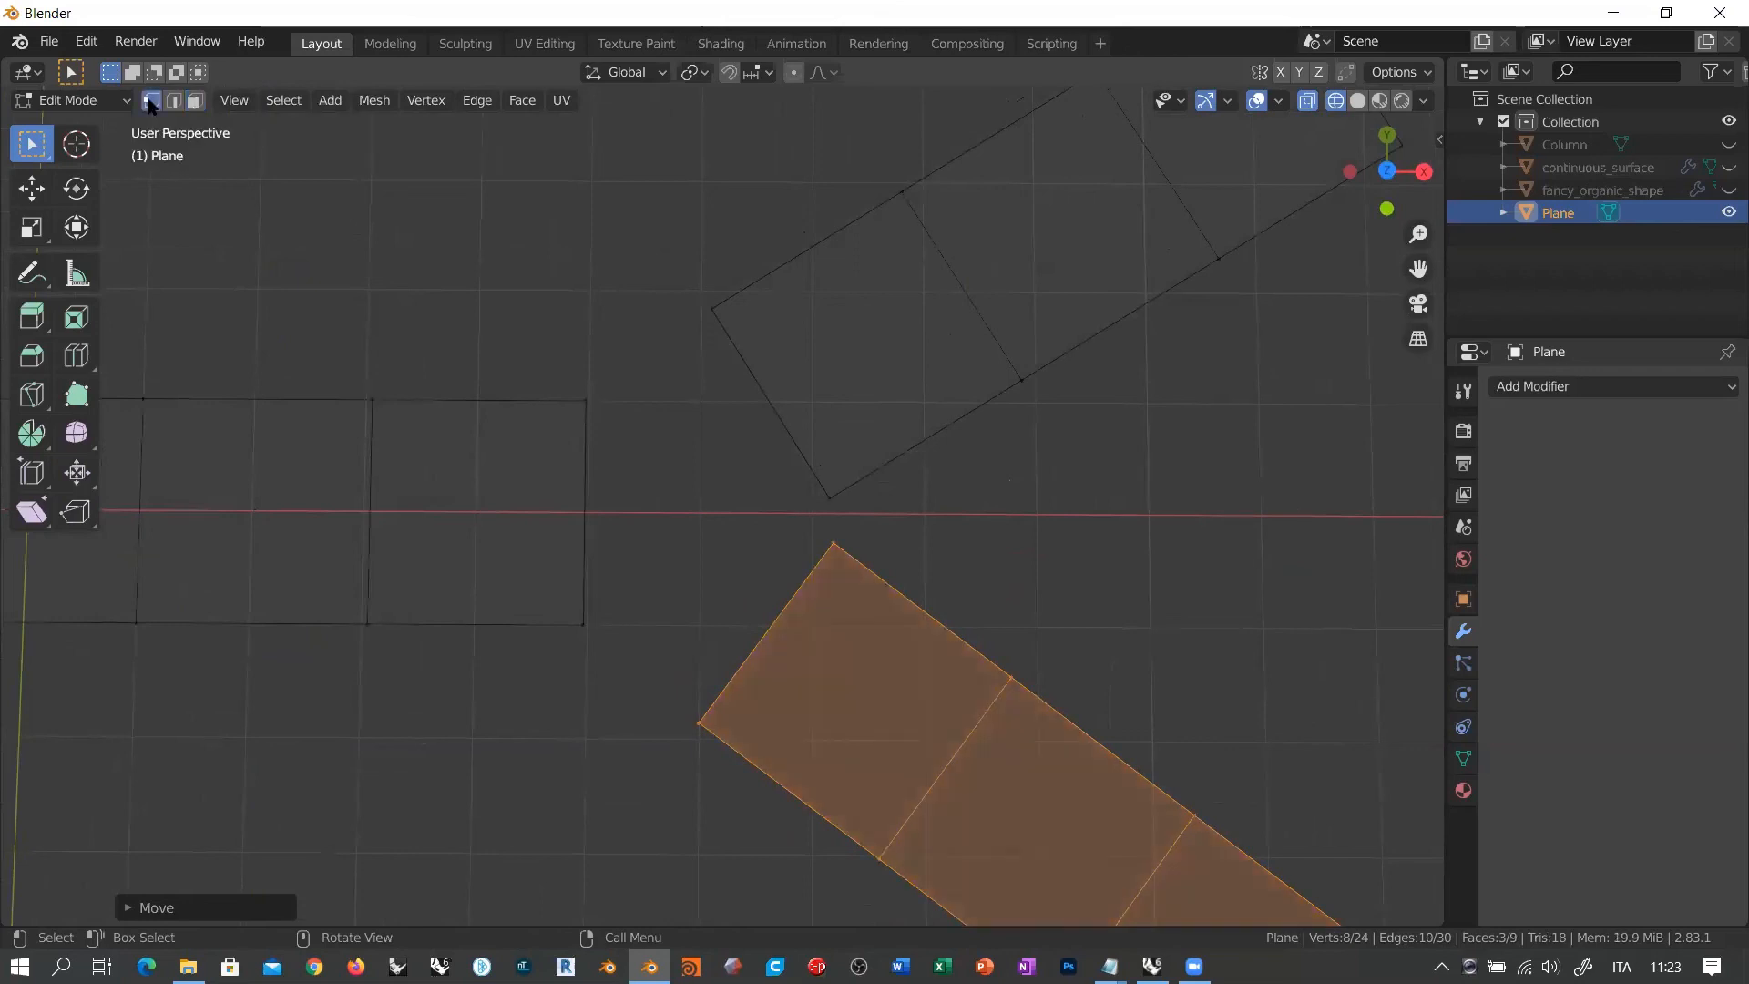
pyautogui.moveTo(801, 572); pyautogui.dragTo(939, 482)
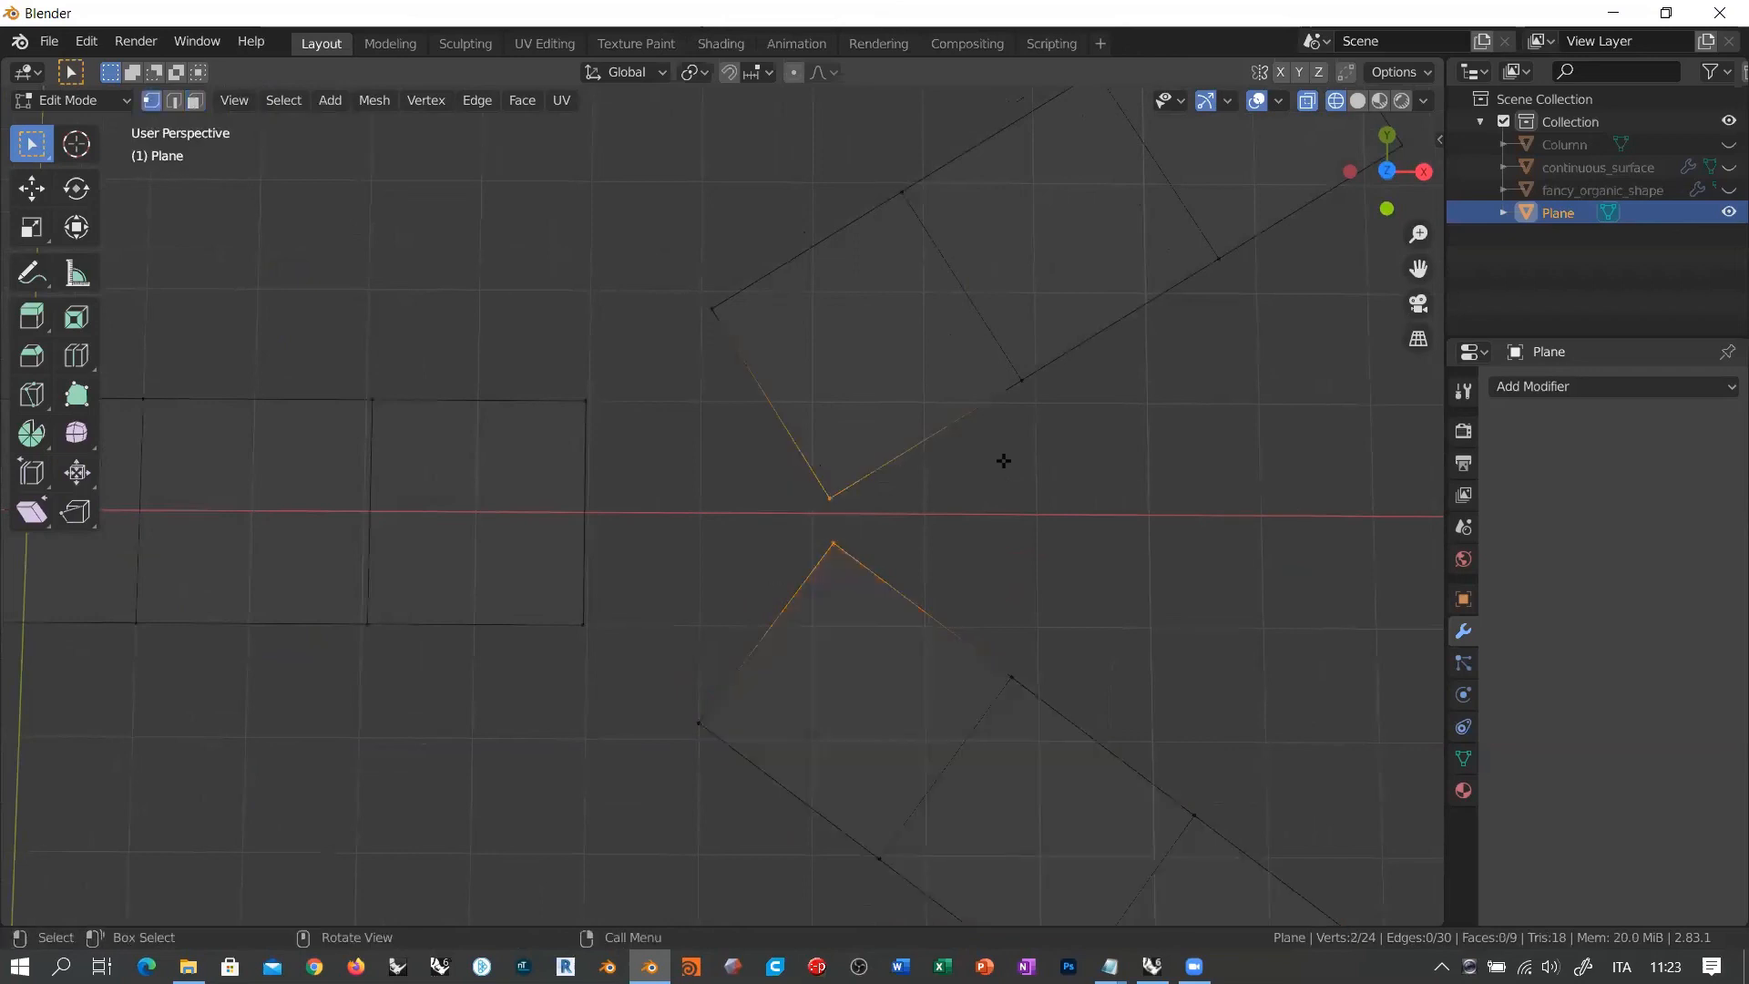
pyautogui.press('m')
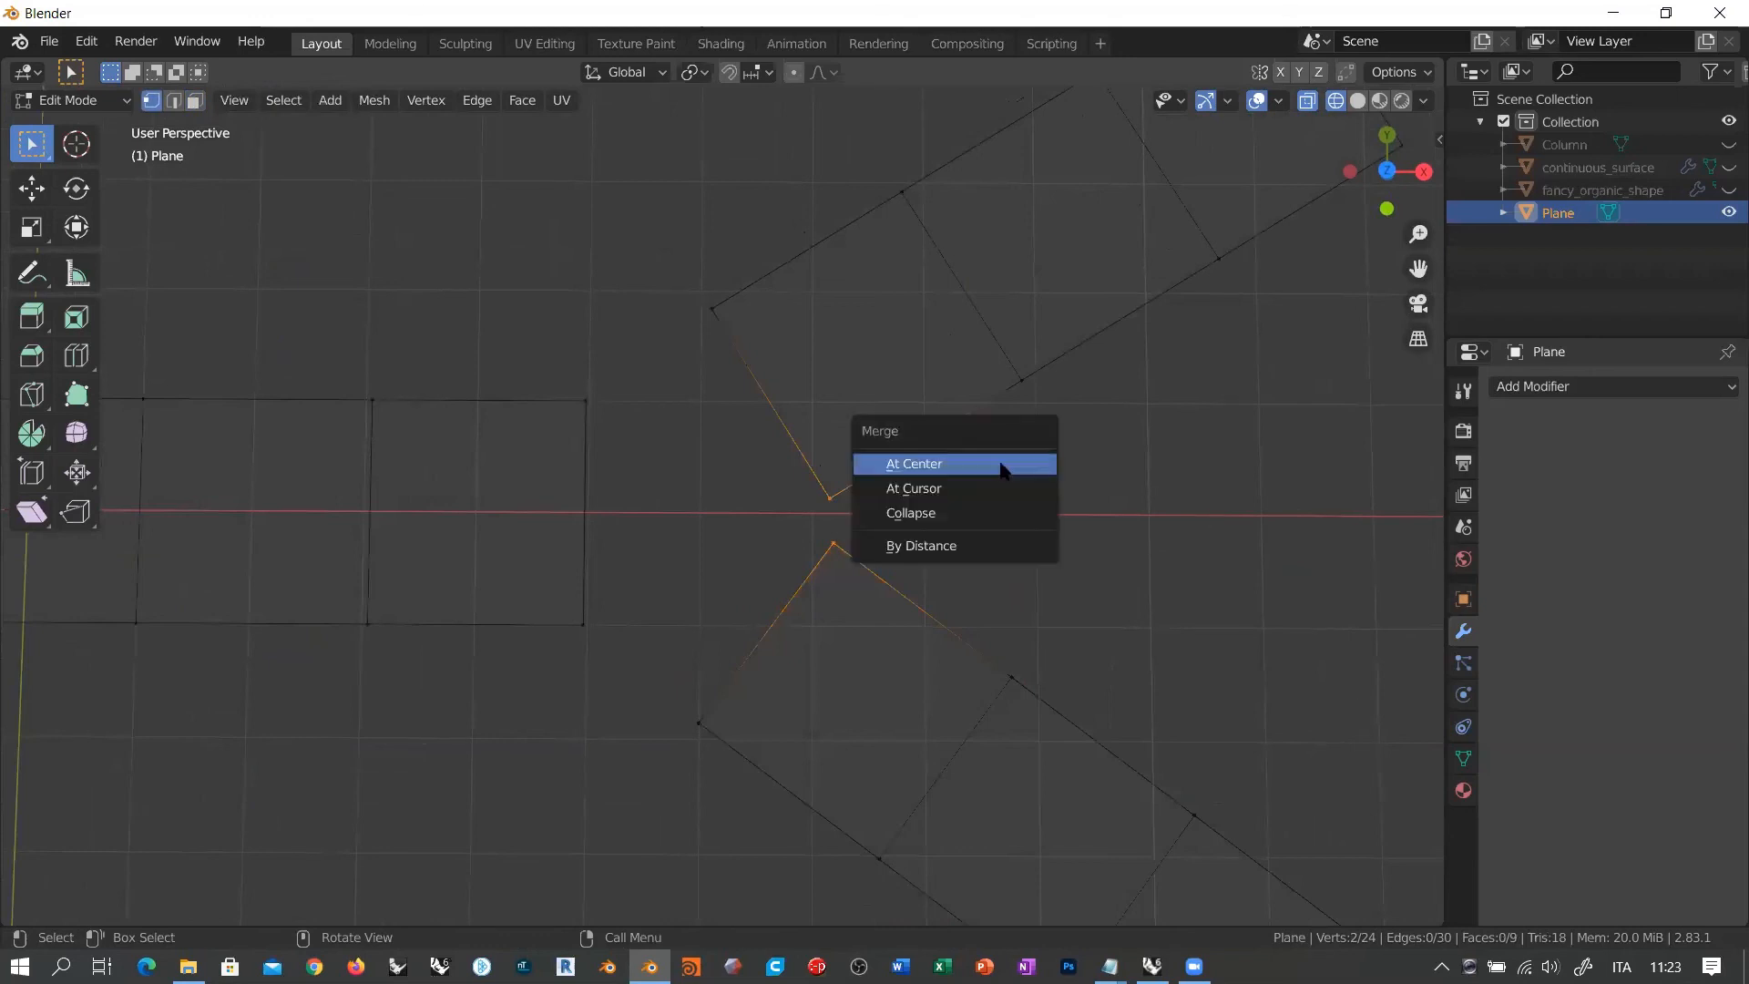
pyautogui.click(943, 463)
# Step: Fill the central gap with a single five-sided face between the straight strip's end and both branches, then clear the selection
pyautogui.scroll(2, 731, 419)
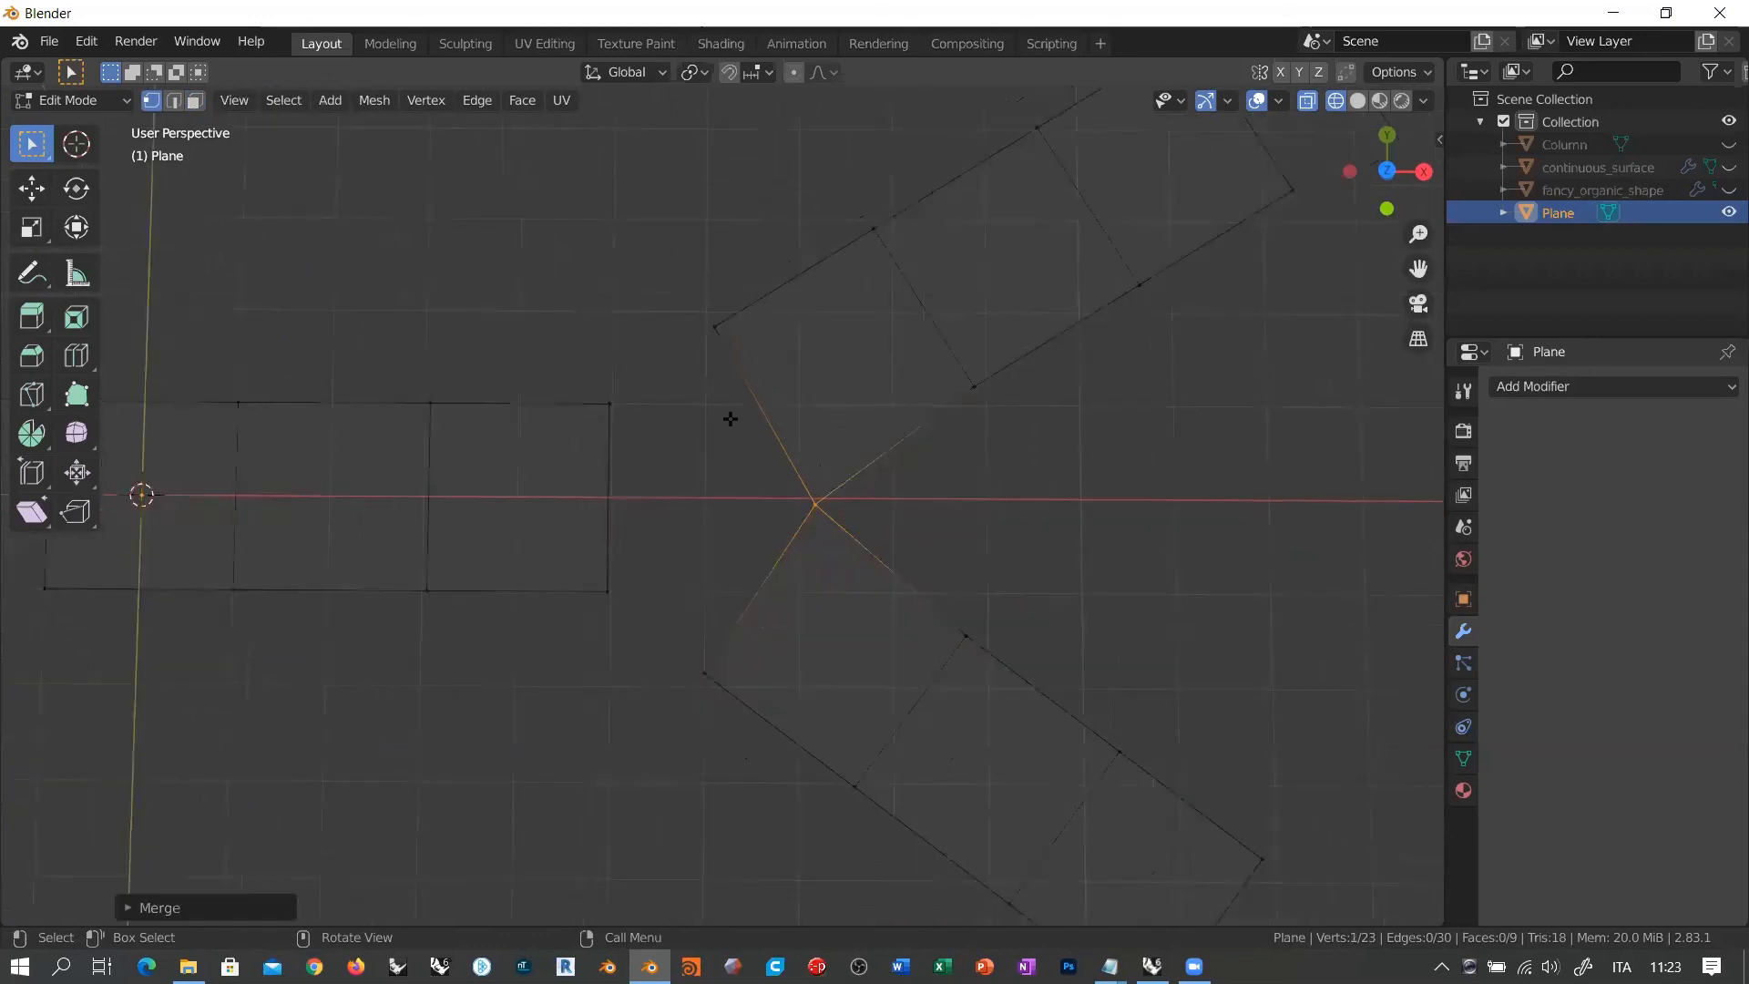
pyautogui.scroll(-3, 731, 419)
pyautogui.scroll(2, 705, 462)
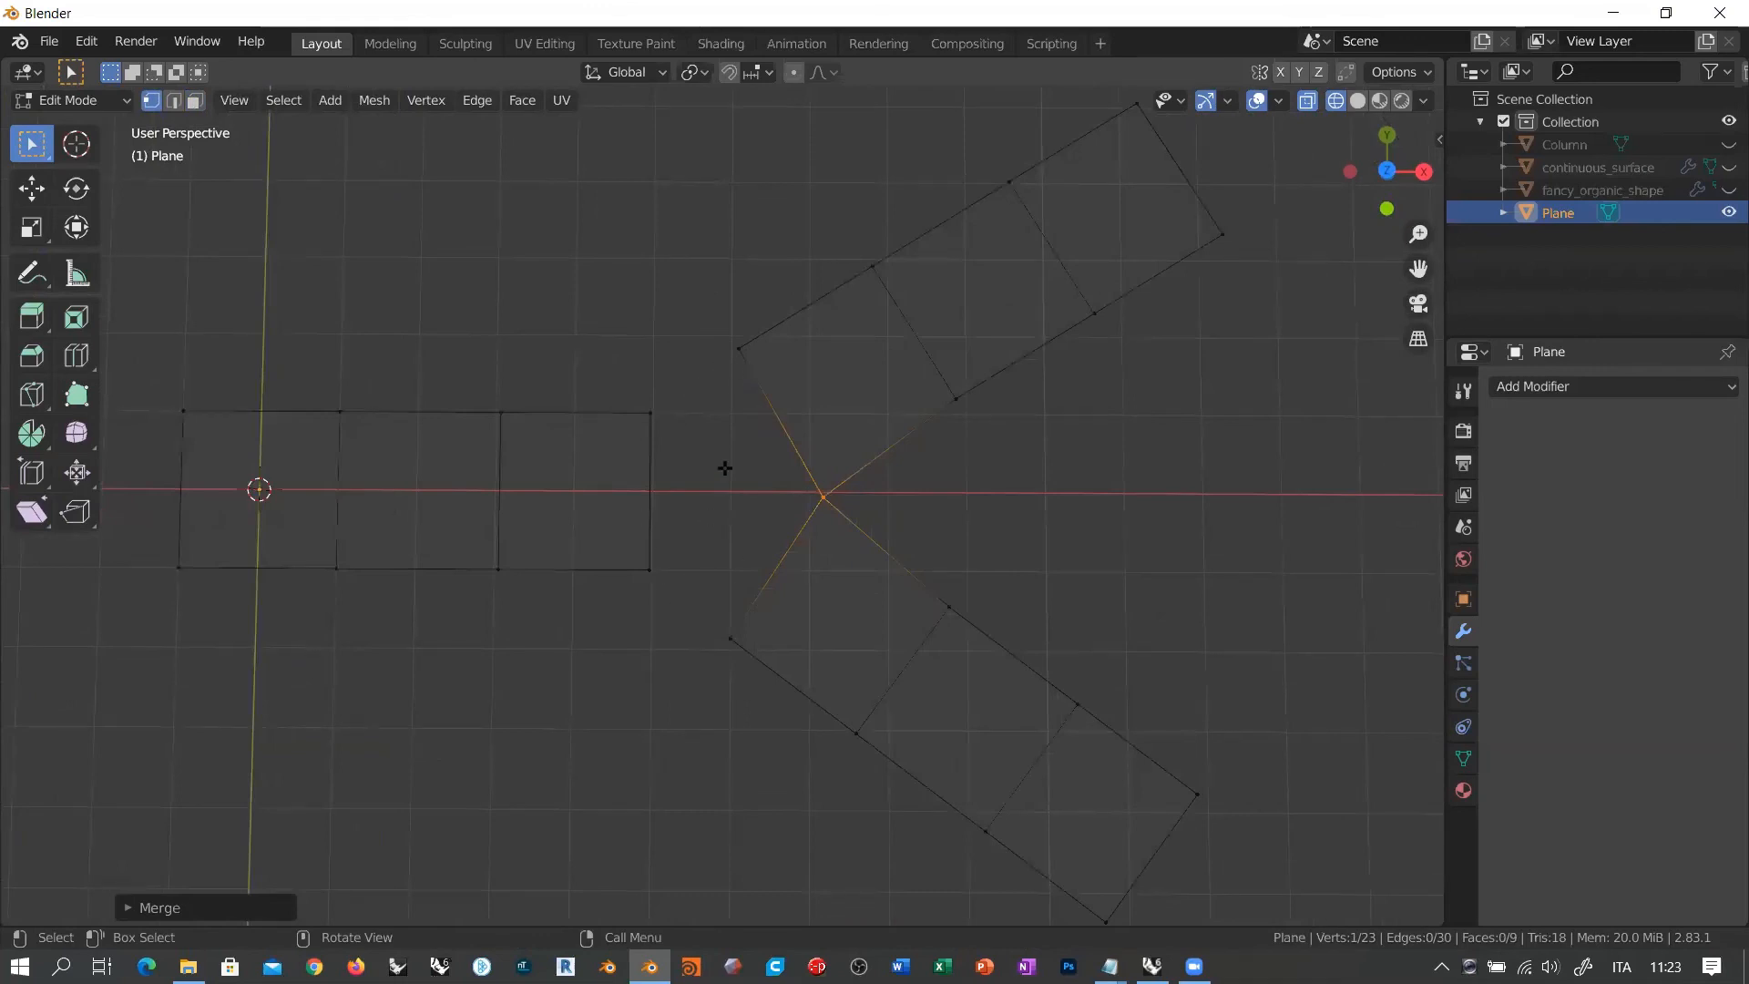
pyautogui.click(739, 525)
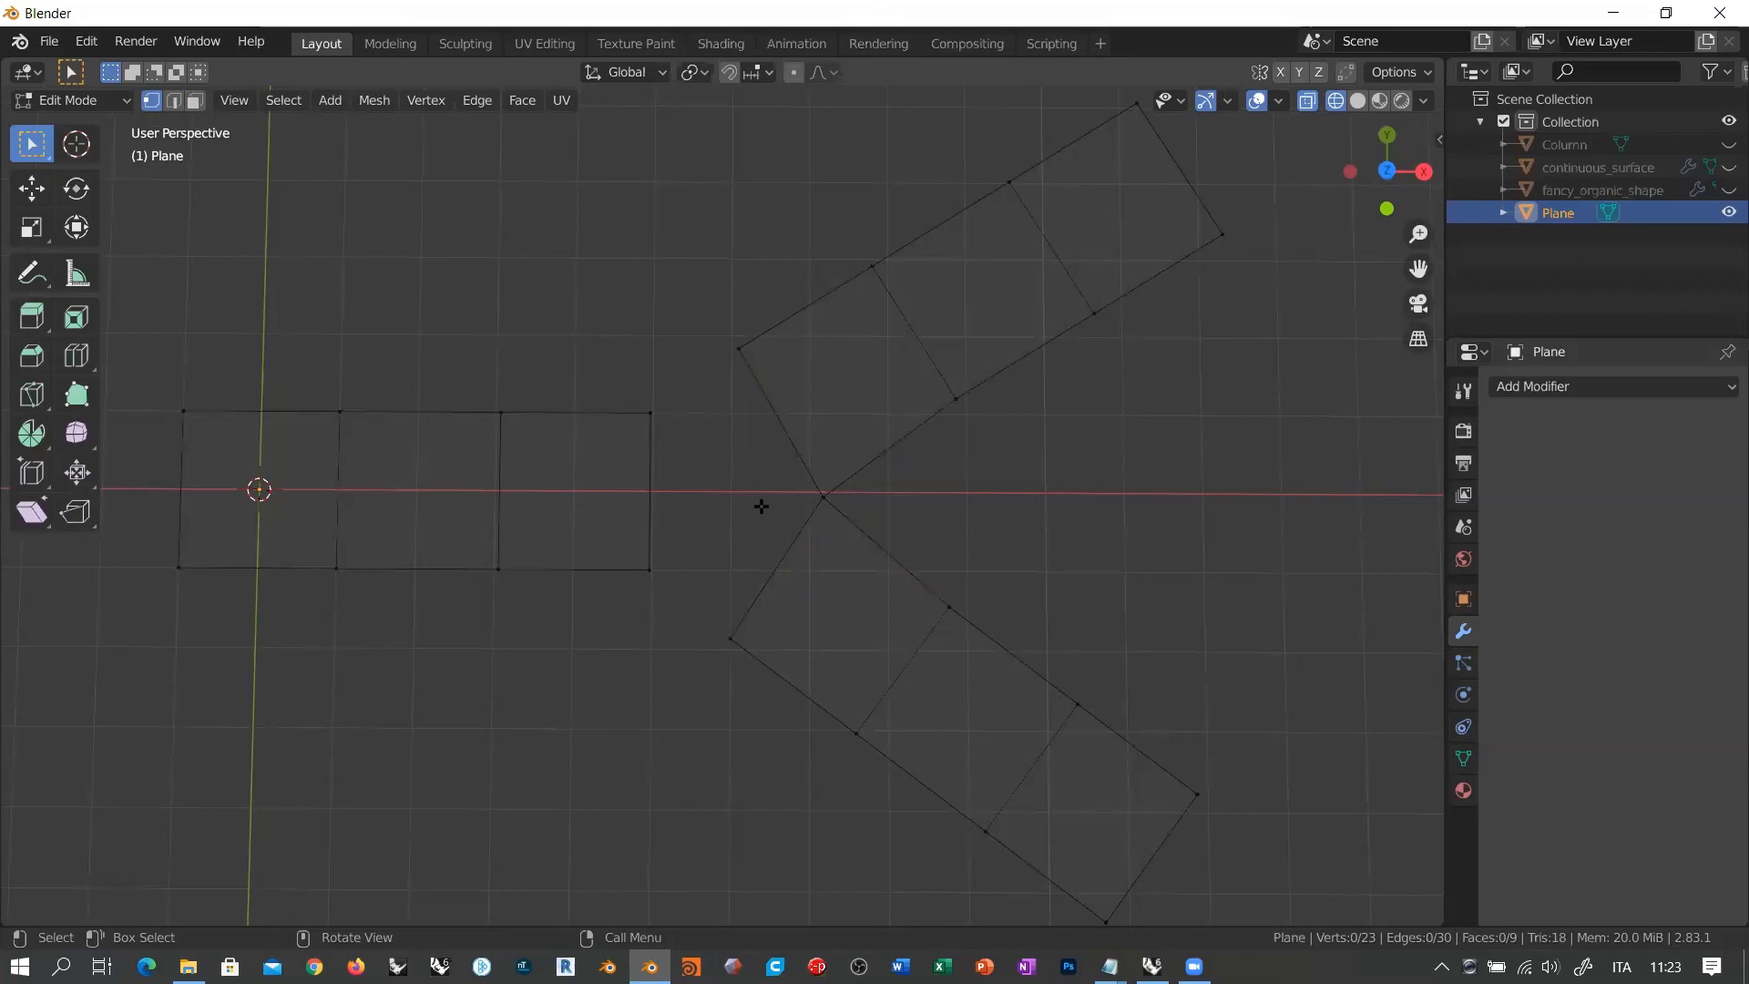
pyautogui.scroll(1, 761, 507)
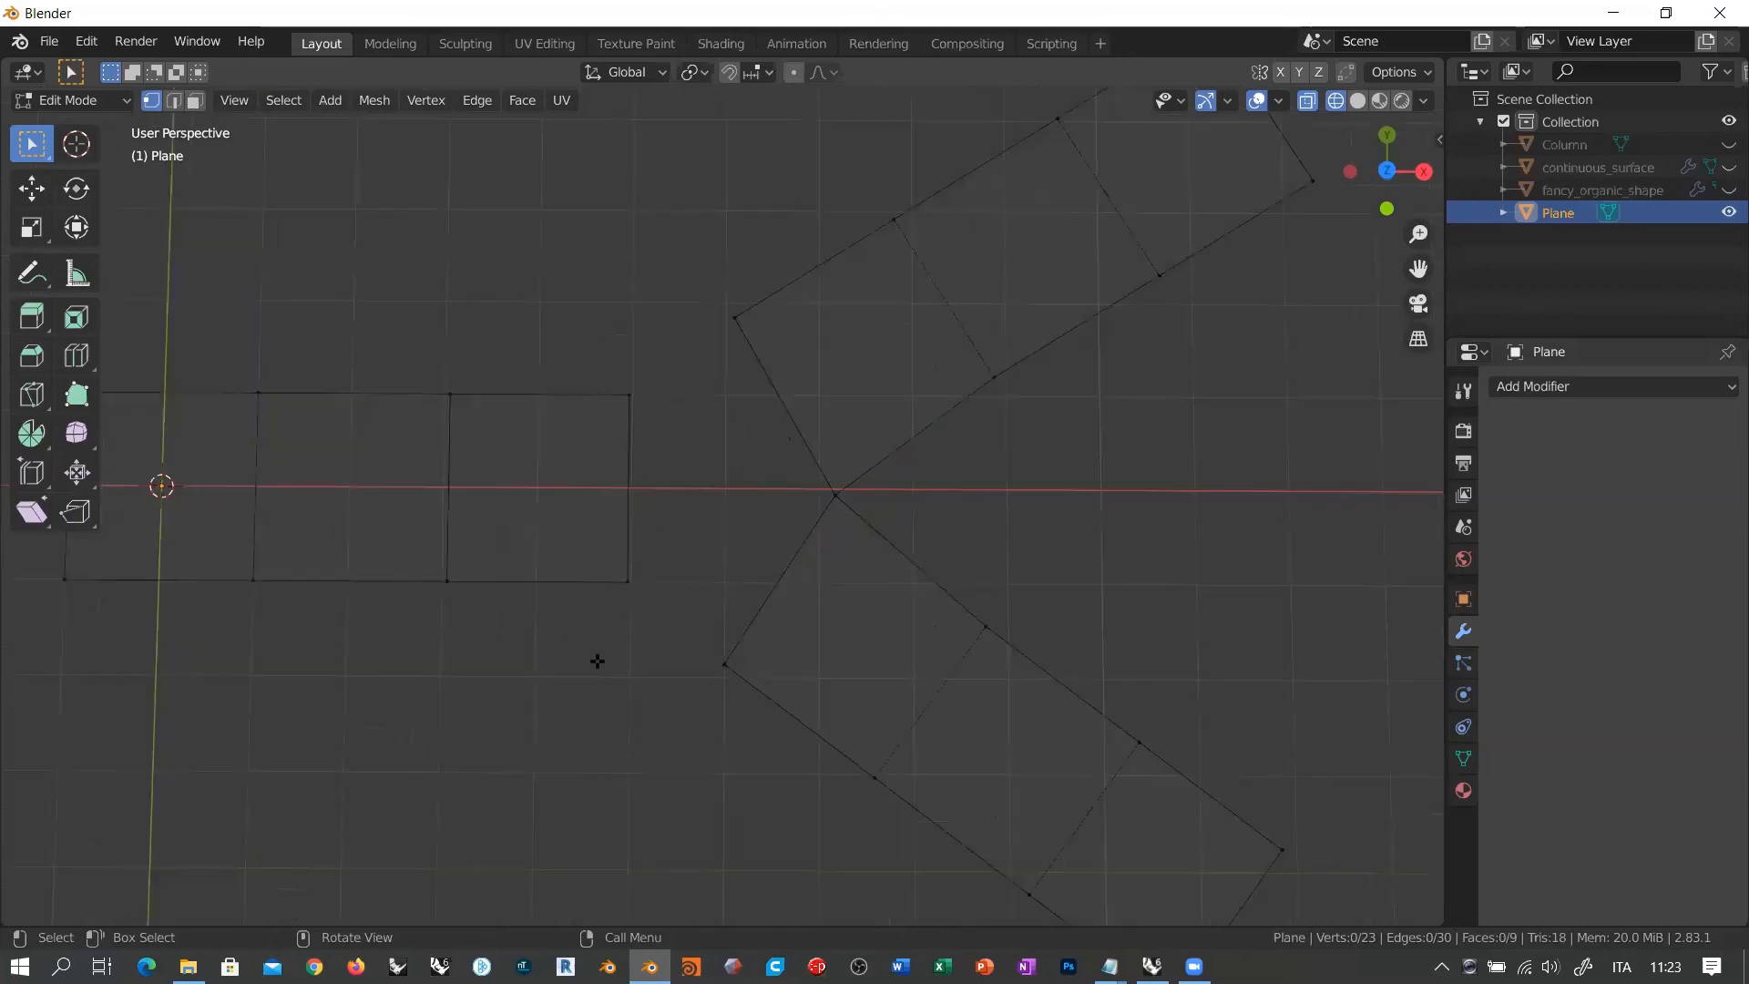
pyautogui.moveTo(555, 710); pyautogui.dragTo(855, 275)
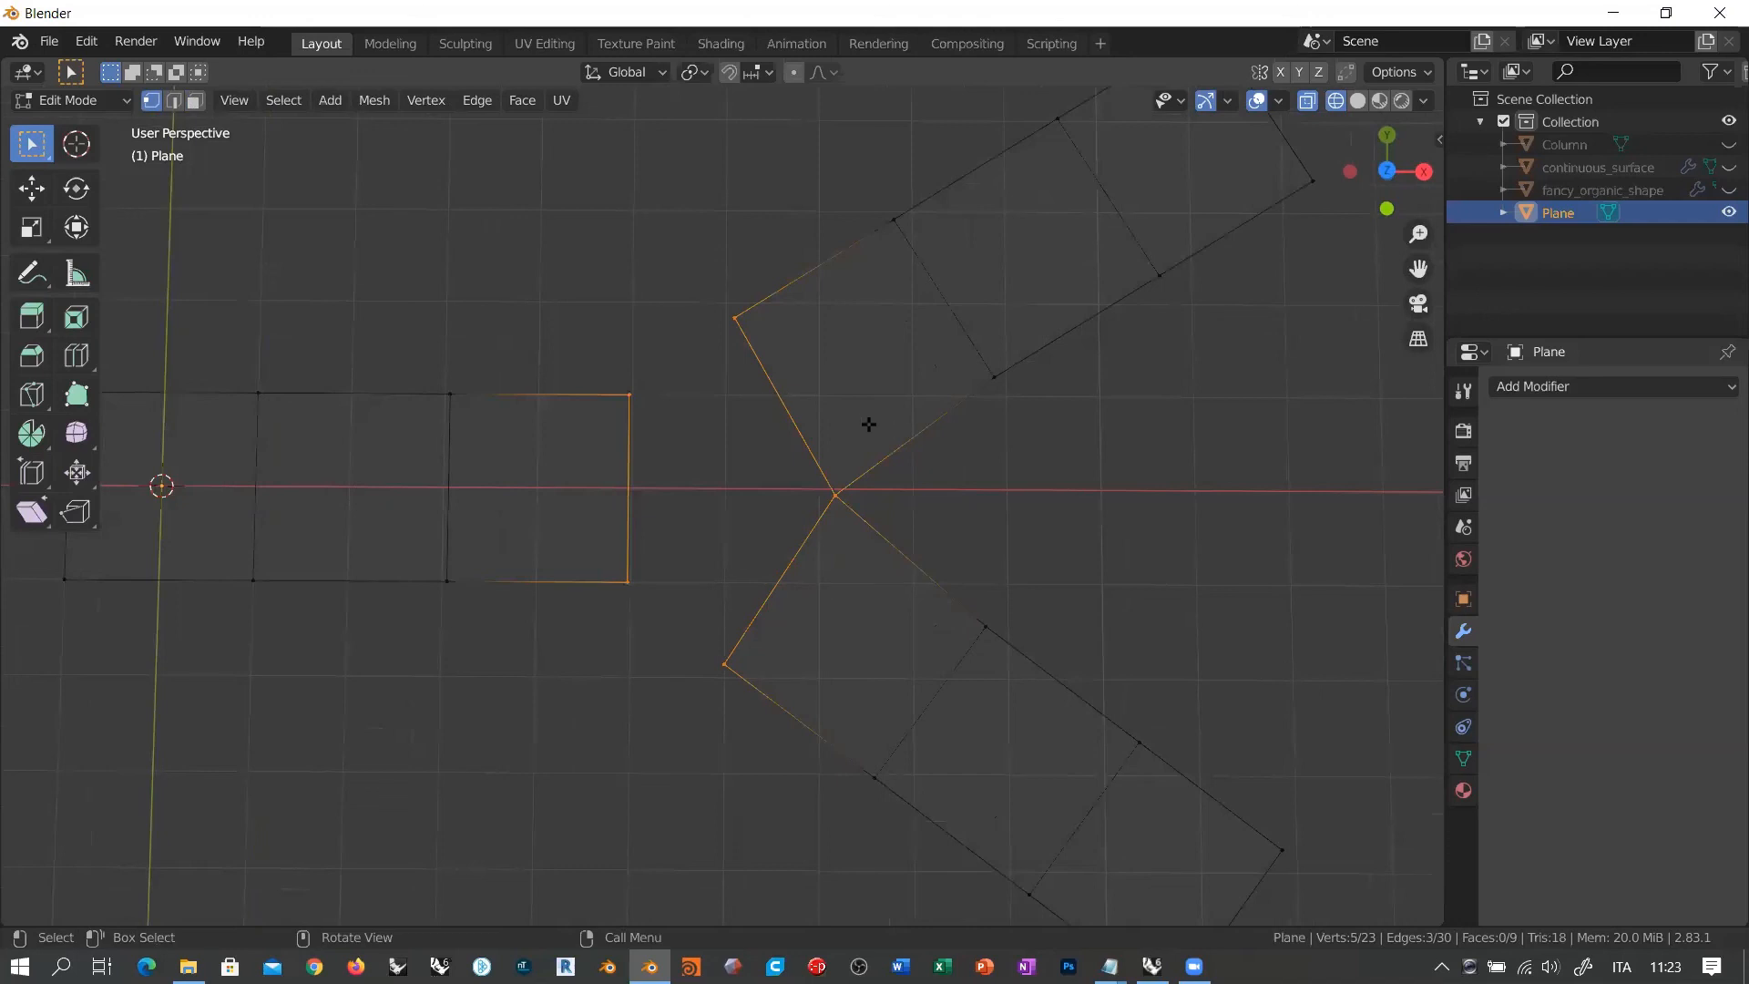
pyautogui.press('f')
pyautogui.hotkey('alt', 'a')
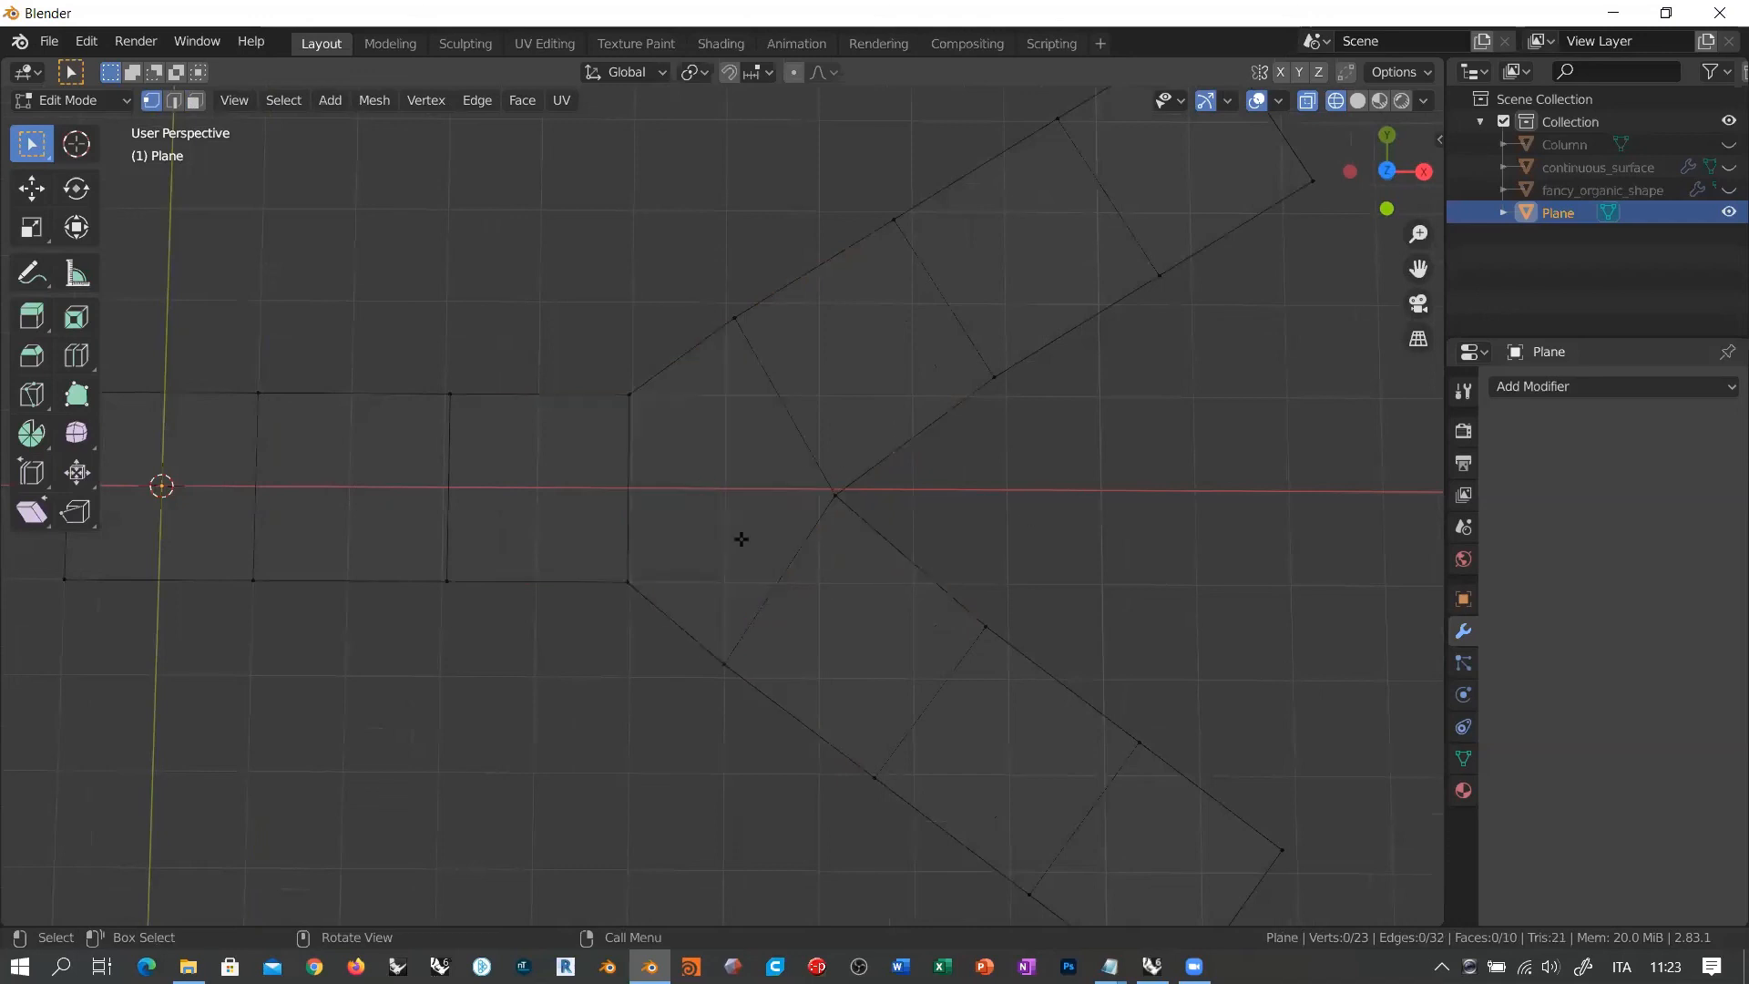
# Step: Switch to face selection and select the face loop along the straight strip to examine how far it runs
pyautogui.scroll(-3, 871, 483)
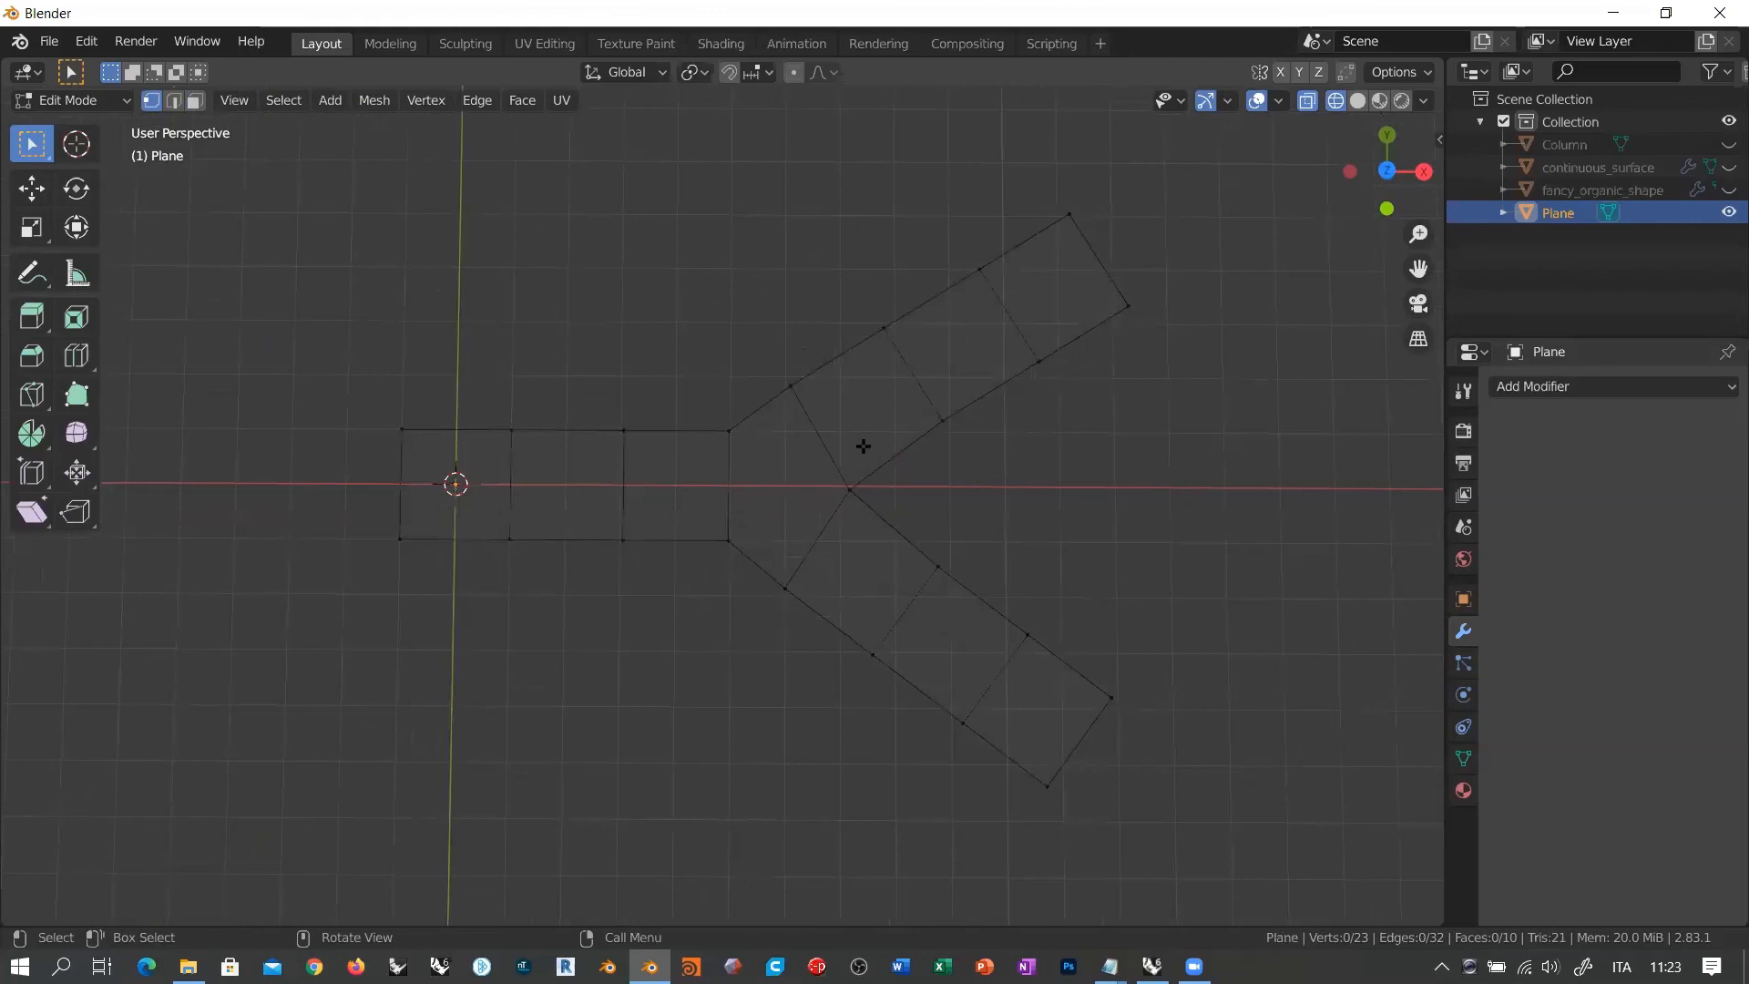
pyautogui.press('3')
pyautogui.keyDown('alt'); pyautogui.click(510, 472); pyautogui.keyUp('alt')
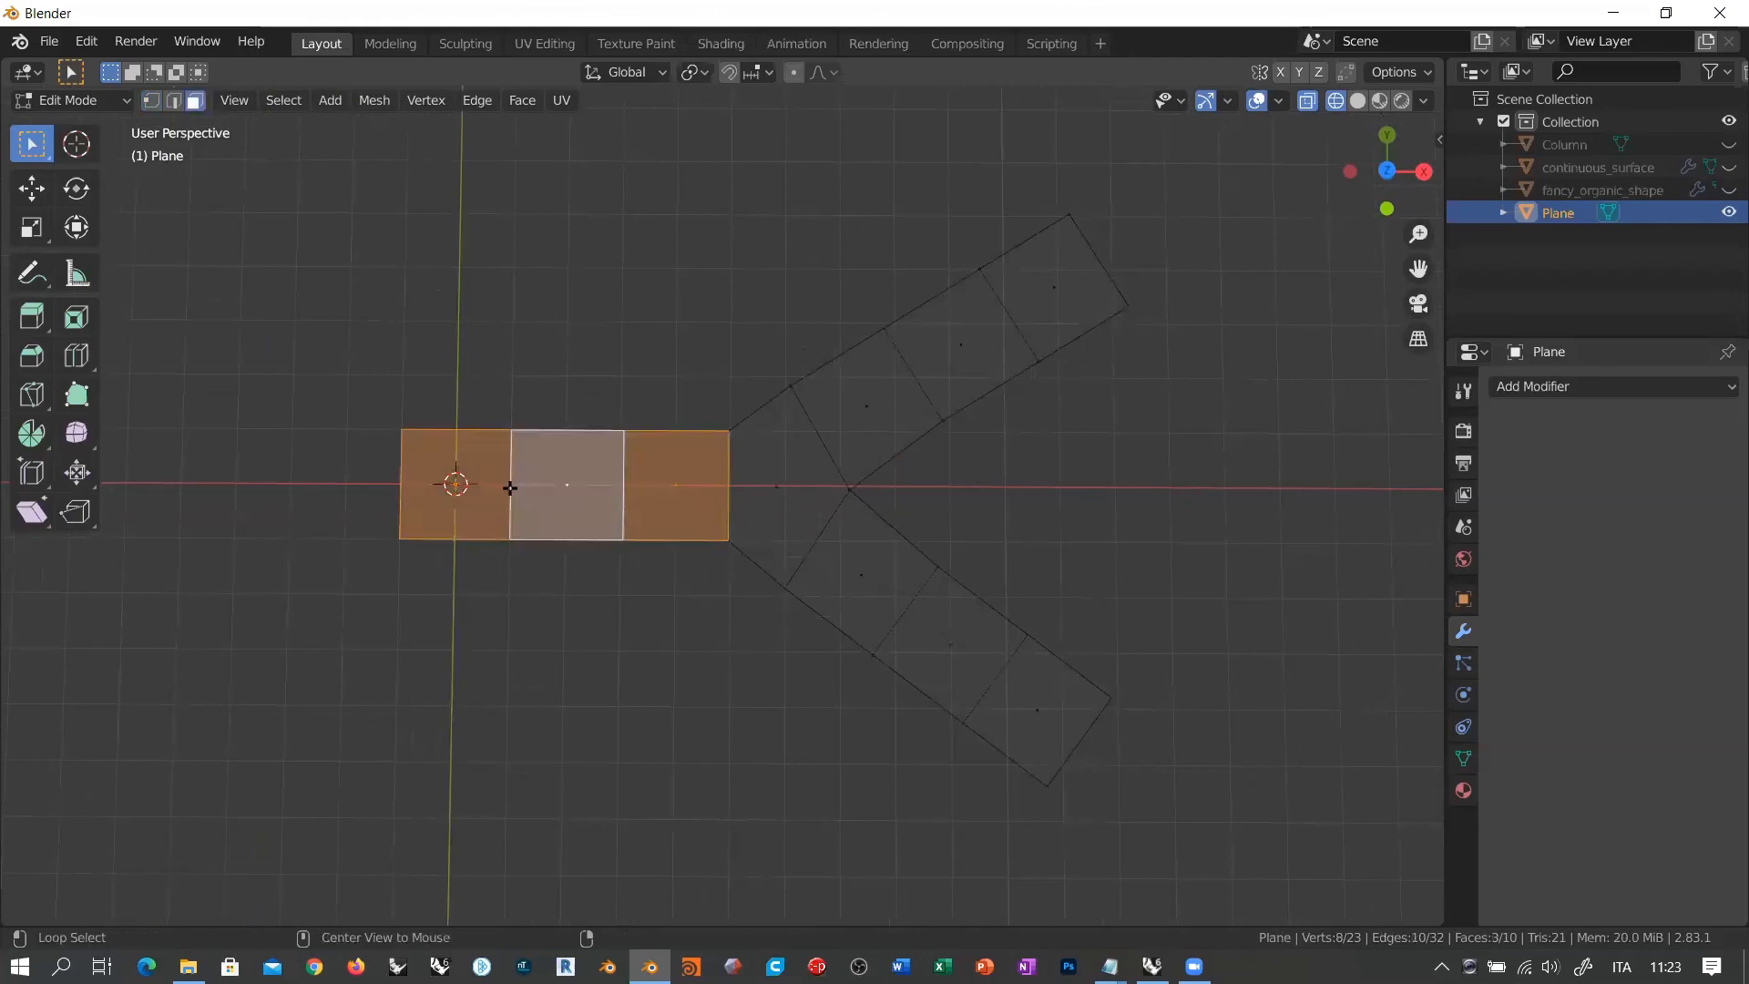
pyautogui.keyDown('alt'); pyautogui.click(510, 479); pyautogui.keyUp('alt')
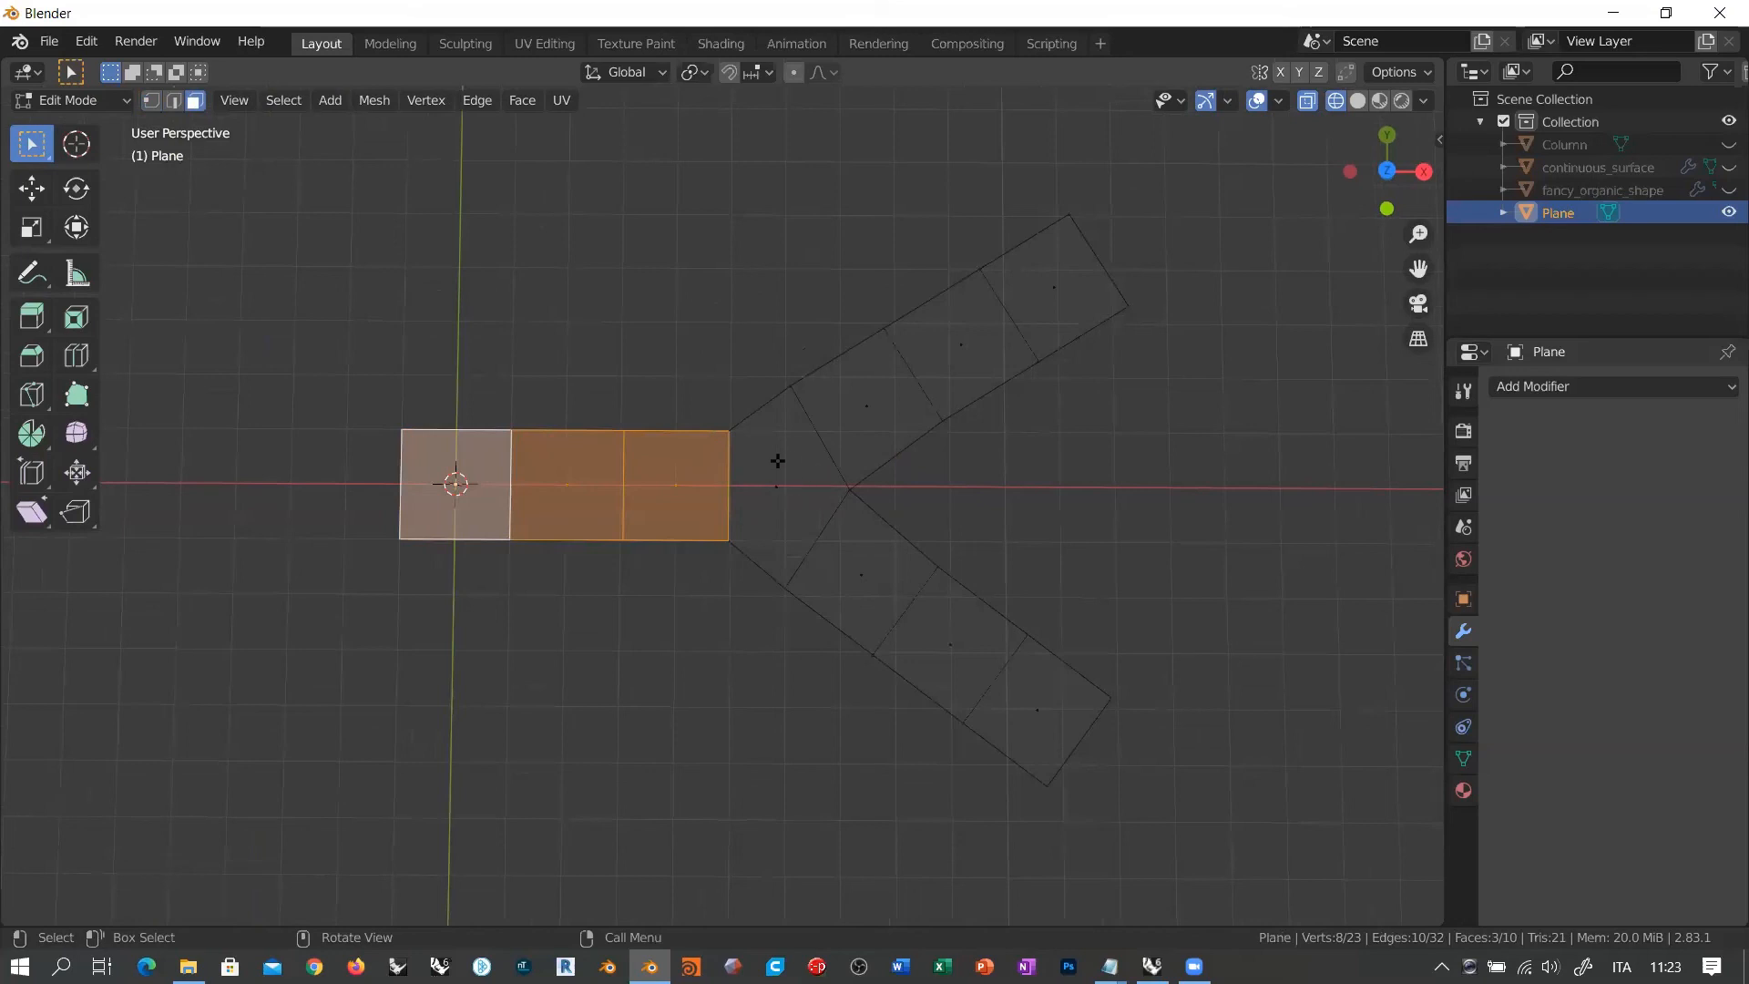
# Step: Undo the face-loop selections and the five-sided face filling the central gap
pyautogui.hotkey('ctrl', 'z')
pyautogui.hotkey('ctrl', 'z')
pyautogui.hotkey('ctrl', 'z')
pyautogui.hotkey('ctrl', 'z')
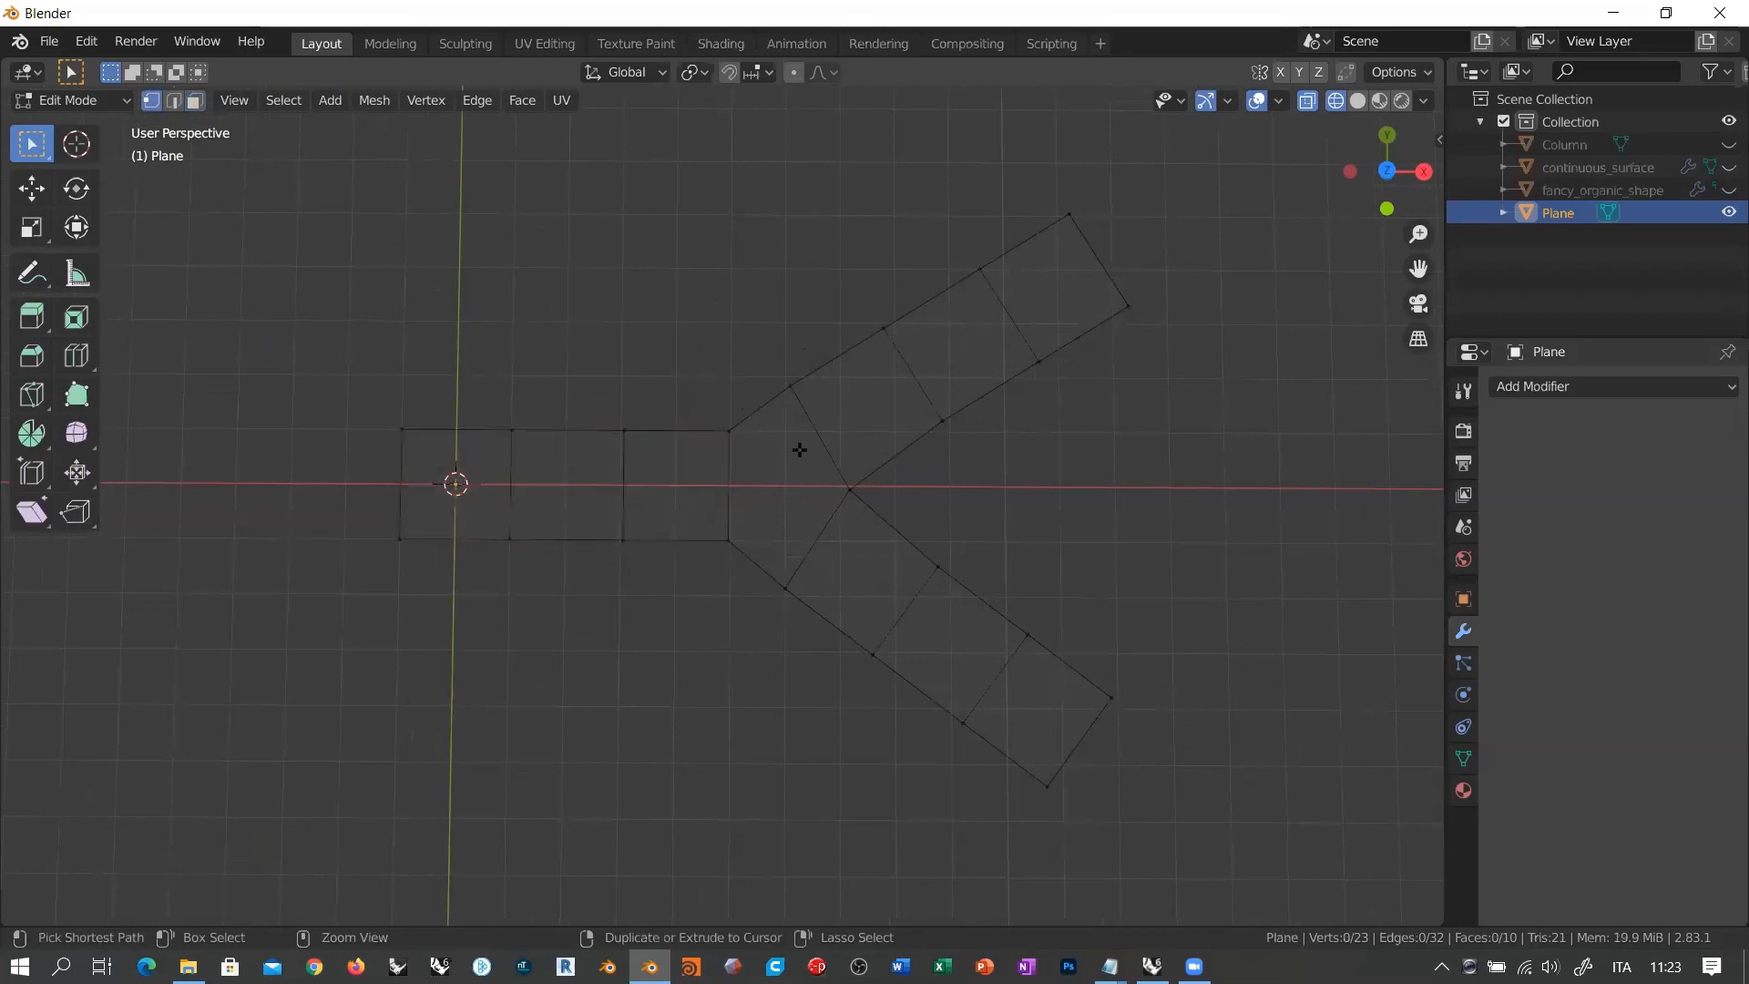
# Step: Select the straight strip's end corners in turn with each branch's outer corner and the merged vertex to examine possible junction faces
pyautogui.scroll(3, 820, 484)
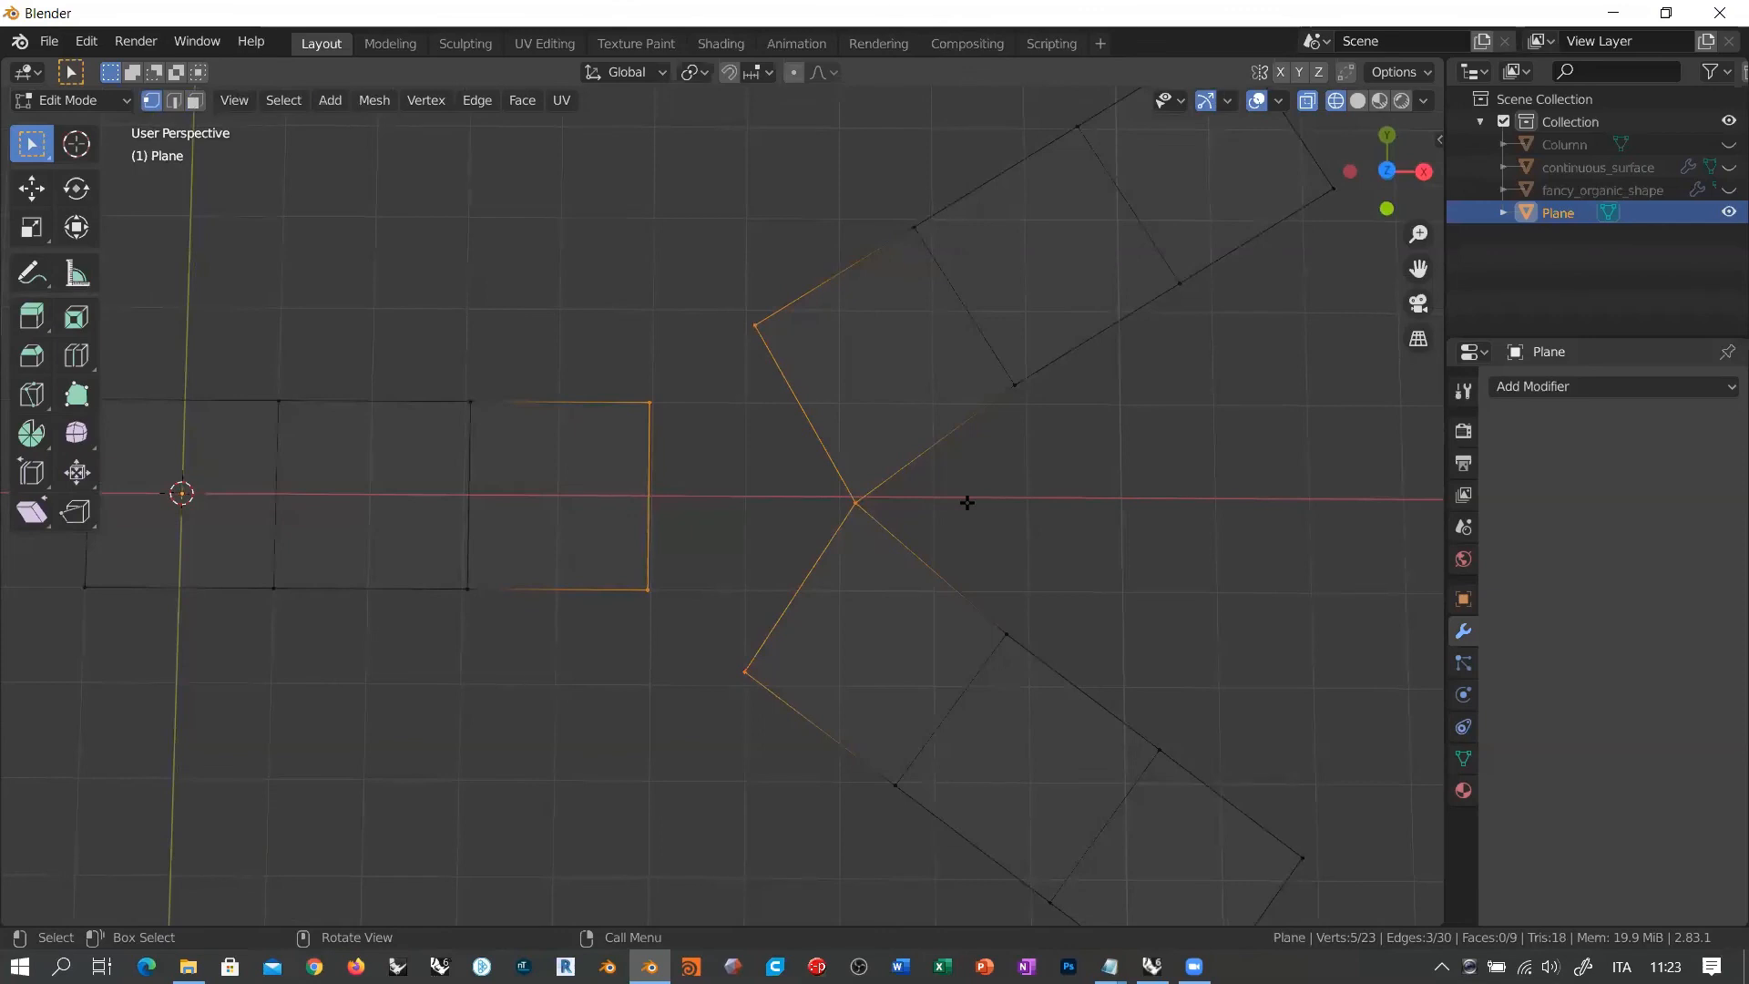
pyautogui.moveTo(967, 502); pyautogui.dragTo(716, 421, button='middle')
pyautogui.click(717, 421)
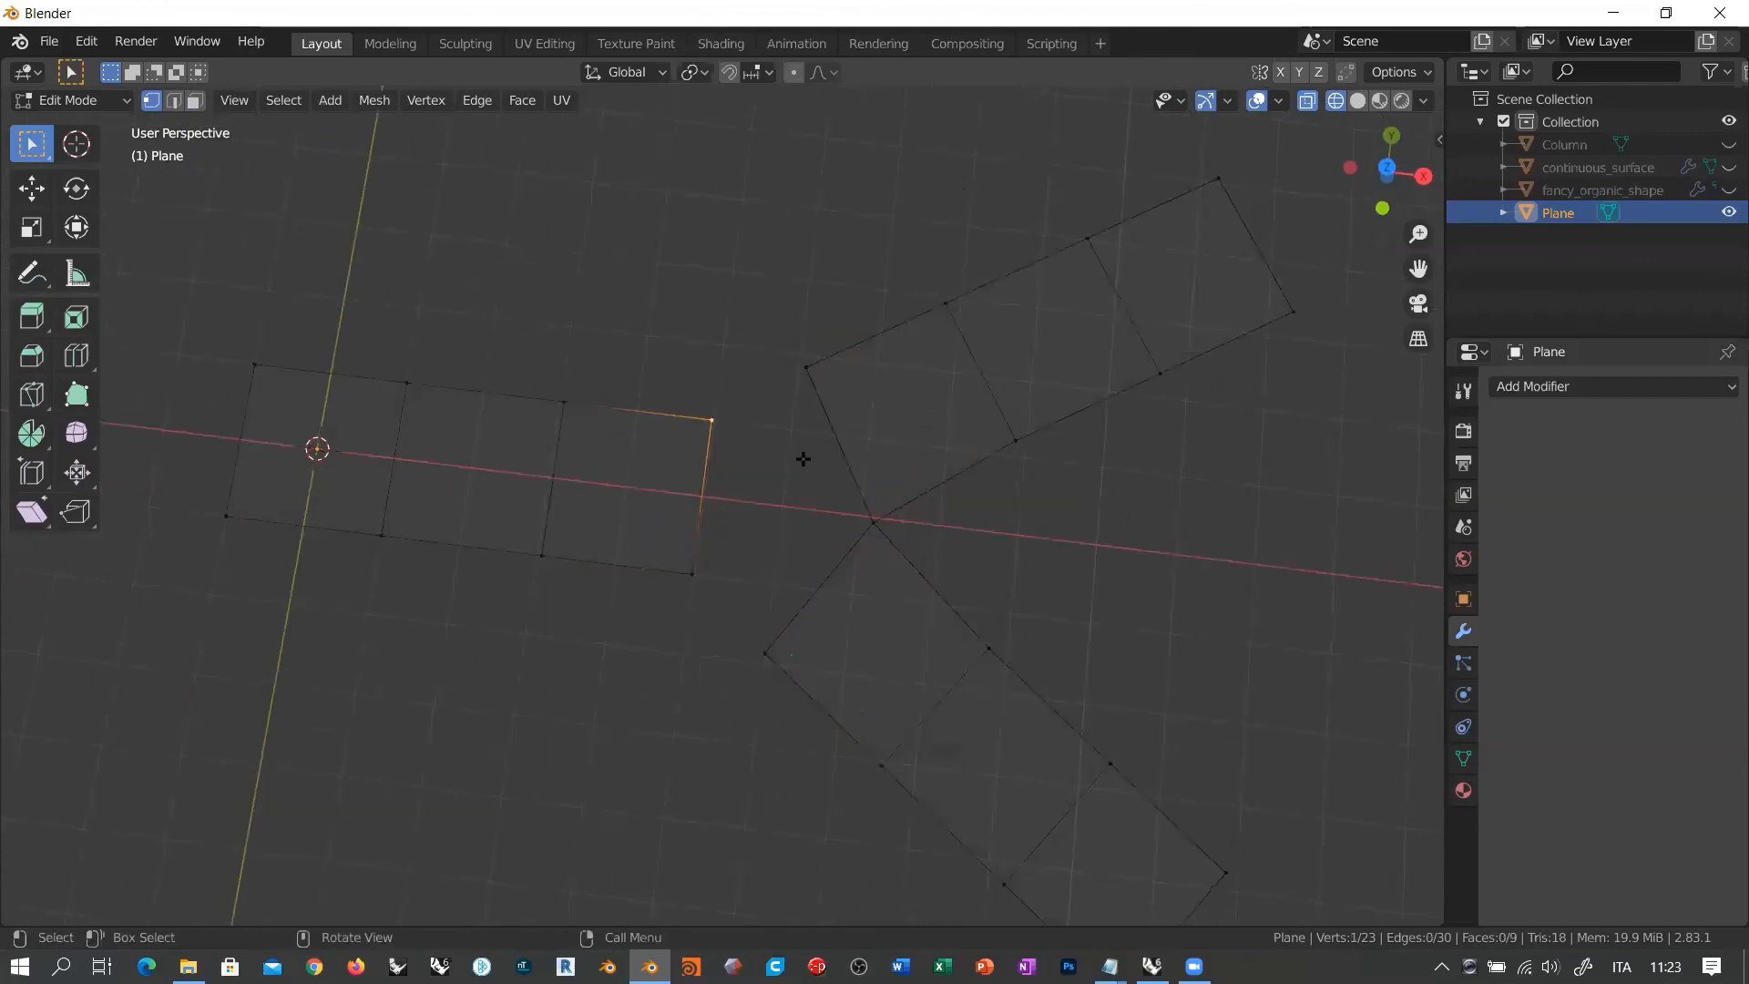
pyautogui.keyDown('shift'); pyautogui.click(805, 368); pyautogui.keyUp('shift')
pyautogui.keyDown('shift'); pyautogui.click(875, 517); pyautogui.keyUp('shift')
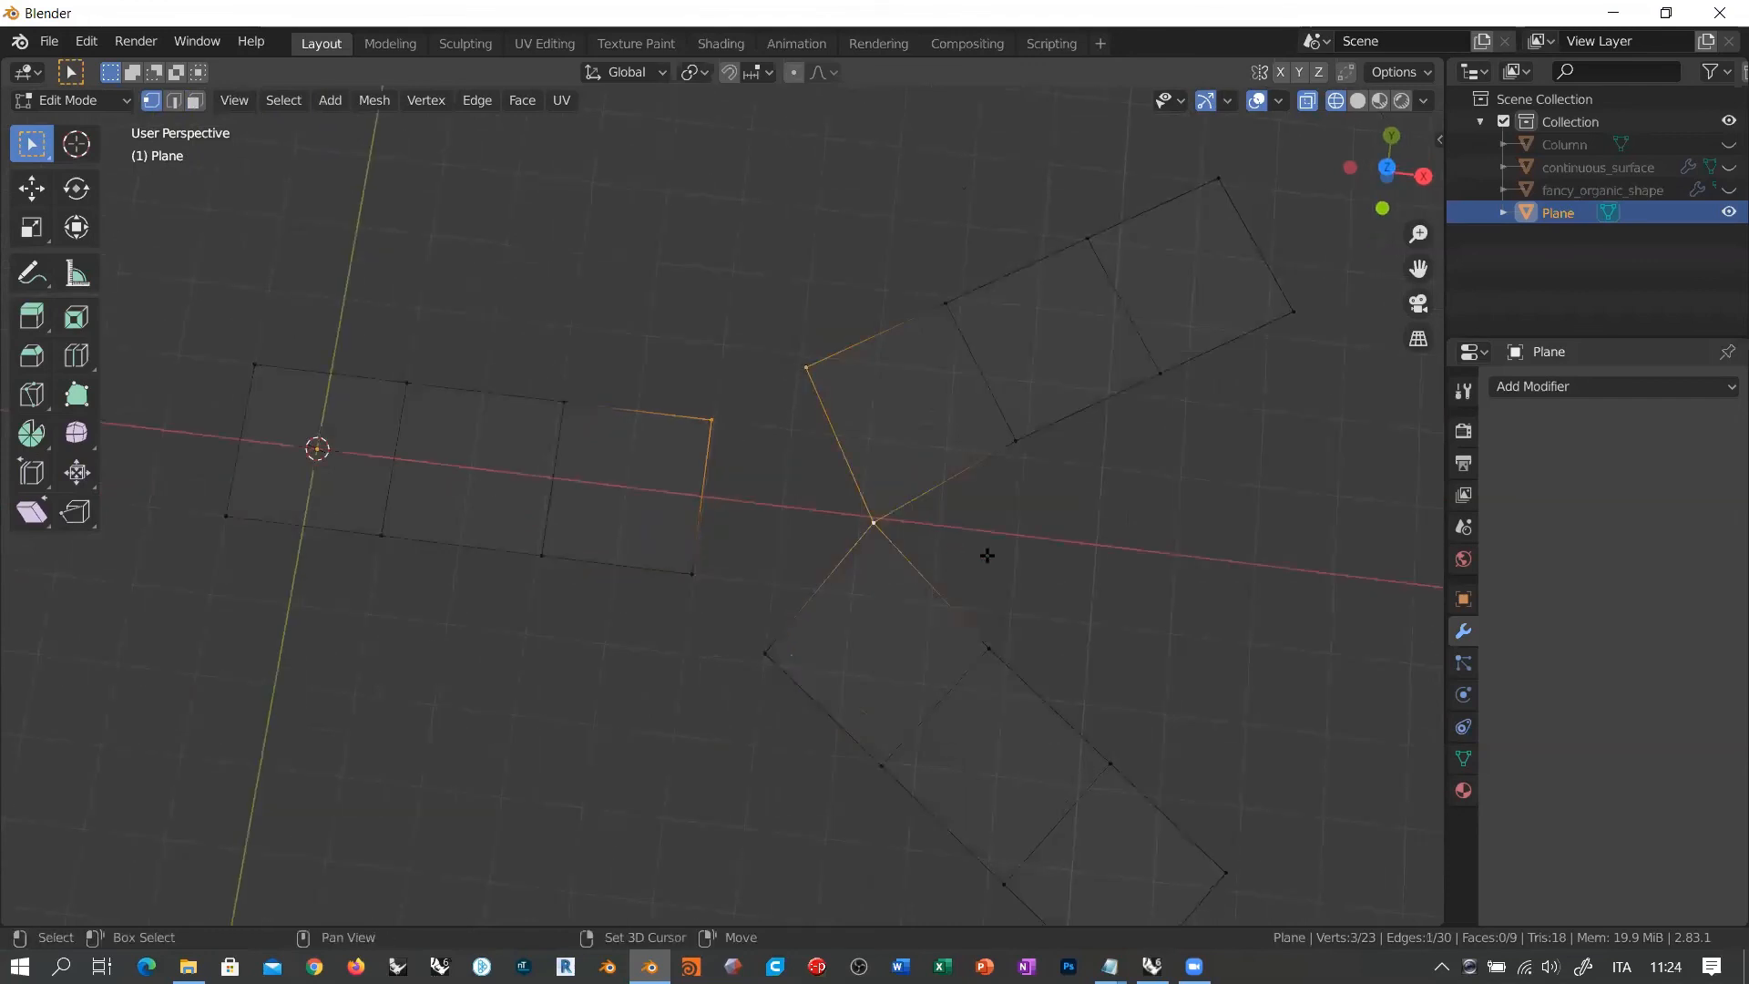
pyautogui.click(692, 574)
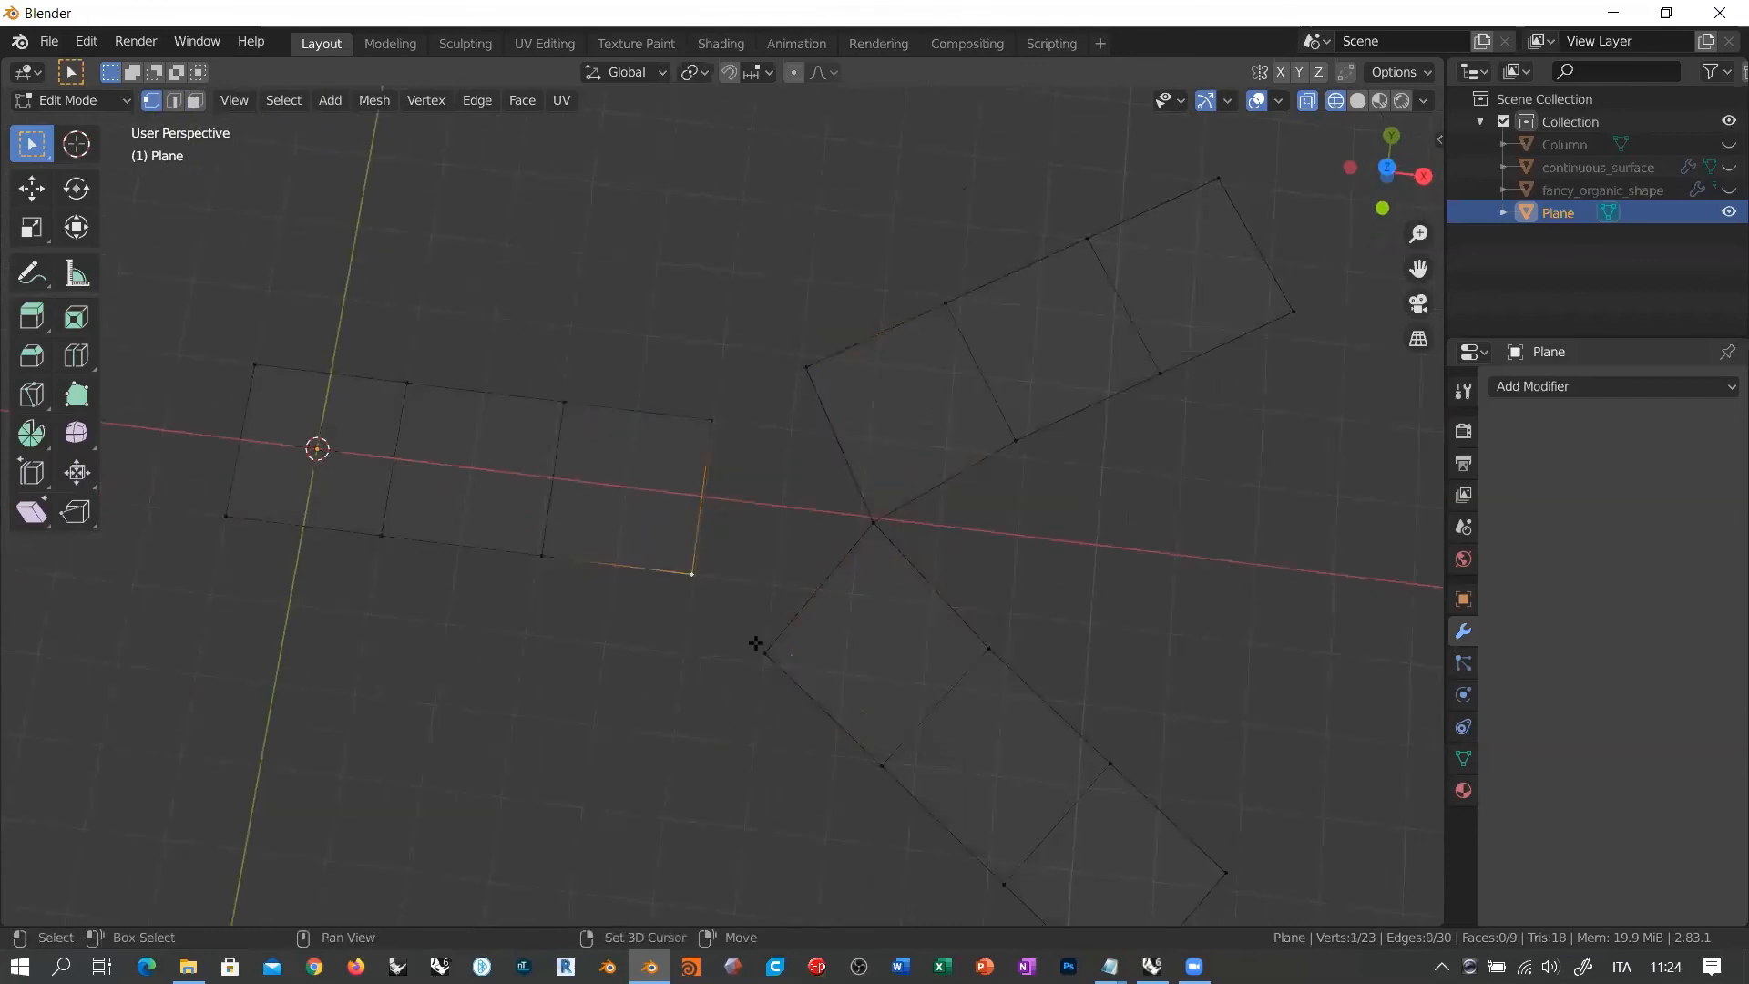
pyautogui.keyDown('shift'); pyautogui.click(764, 653); pyautogui.keyUp('shift')
pyautogui.keyDown('shift'); pyautogui.click(874, 522); pyautogui.keyUp('shift')
pyautogui.moveTo(887, 594); pyautogui.dragTo(859, 539, button='middle')
pyautogui.click(851, 535)
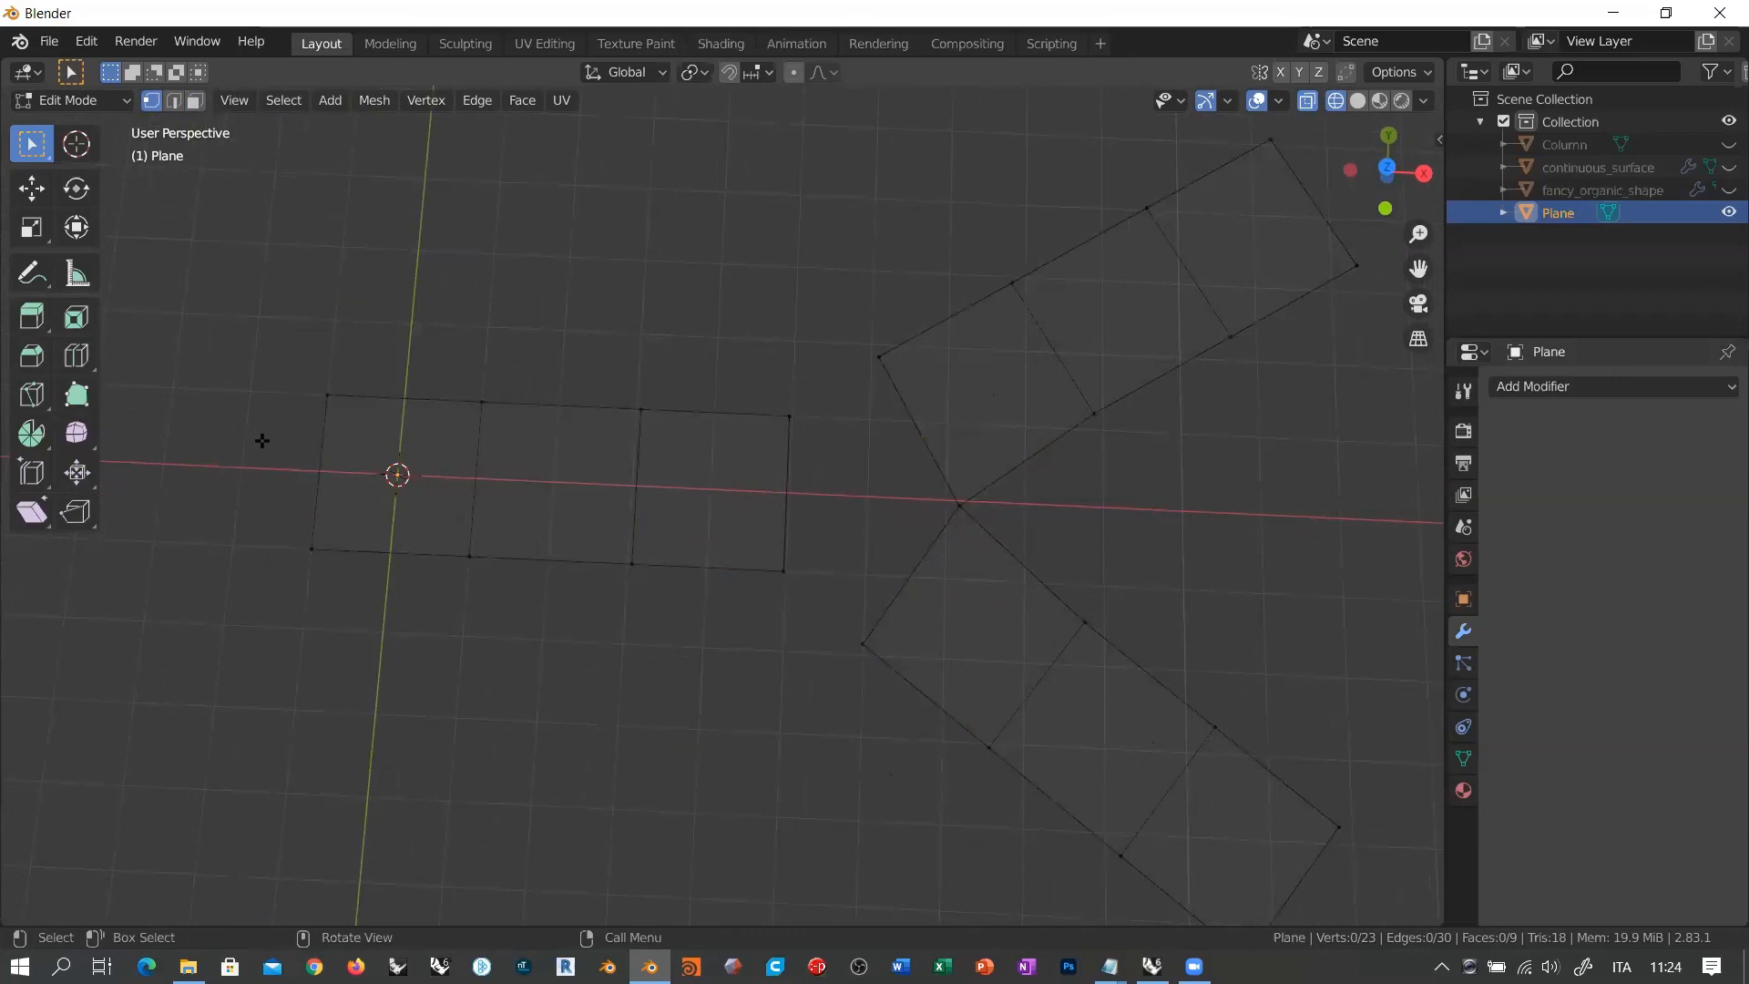
# Step: Add one centered lengthwise loop cut through the straight strip and clear the selection
pyautogui.hotkey('ctrl', 'r')
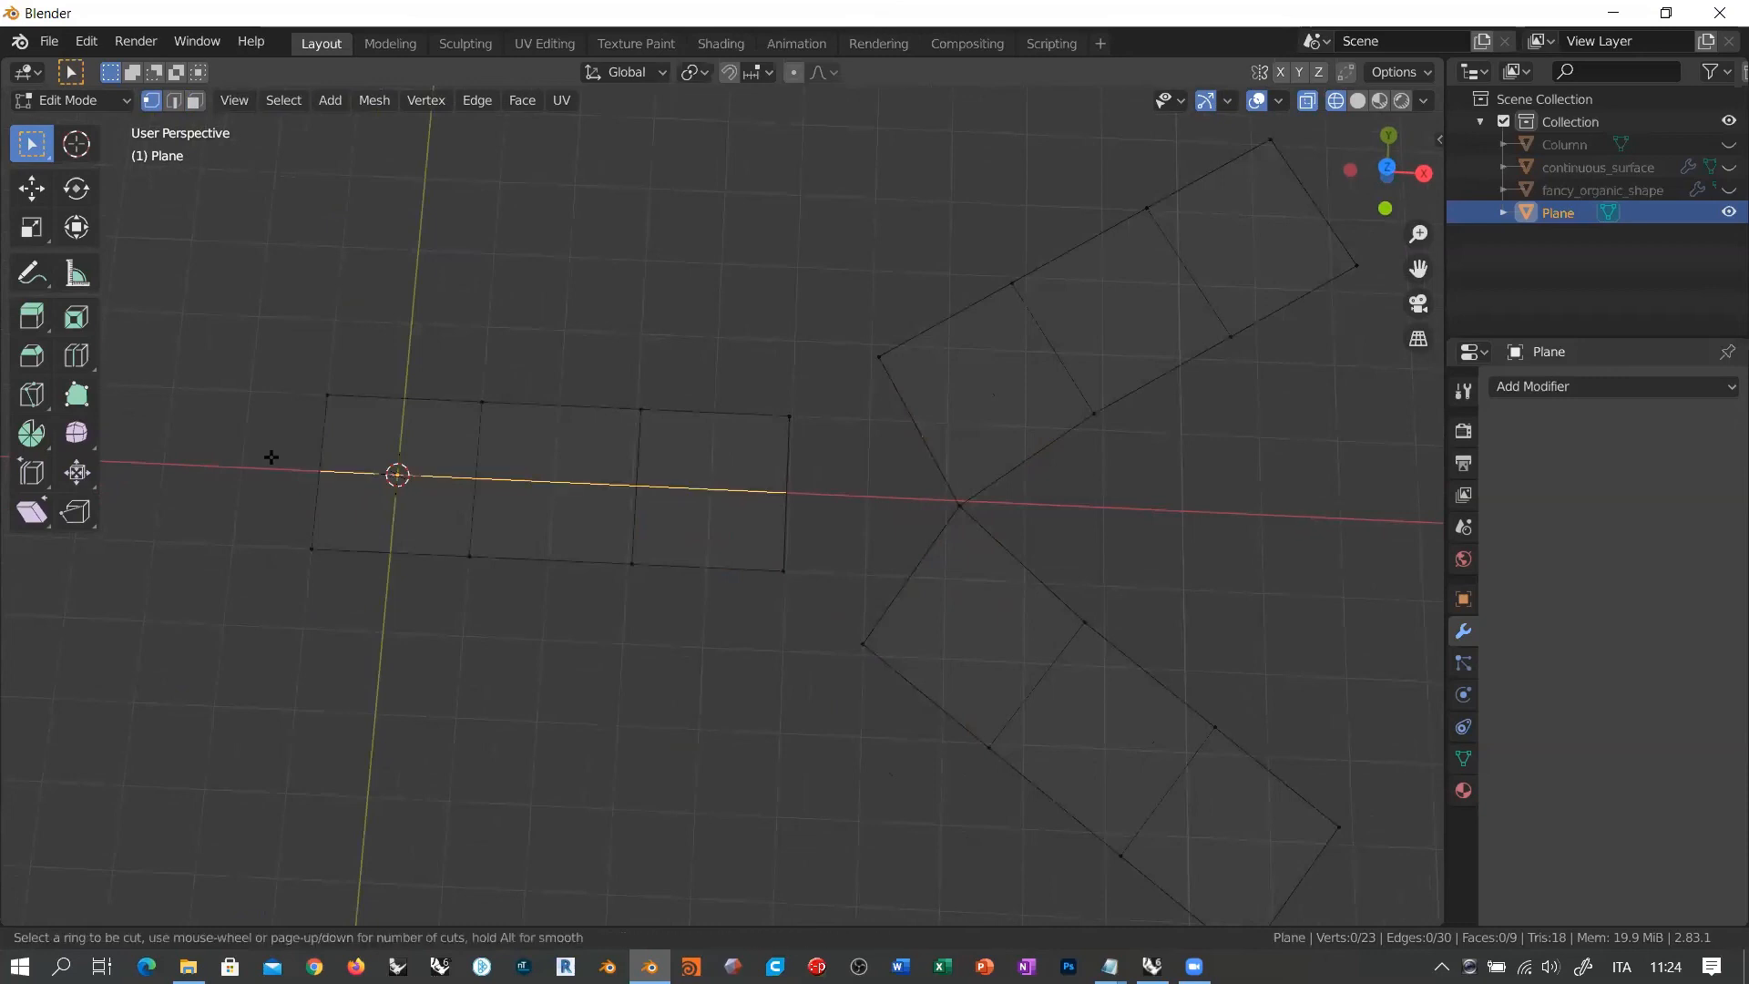
pyautogui.click(316, 470)
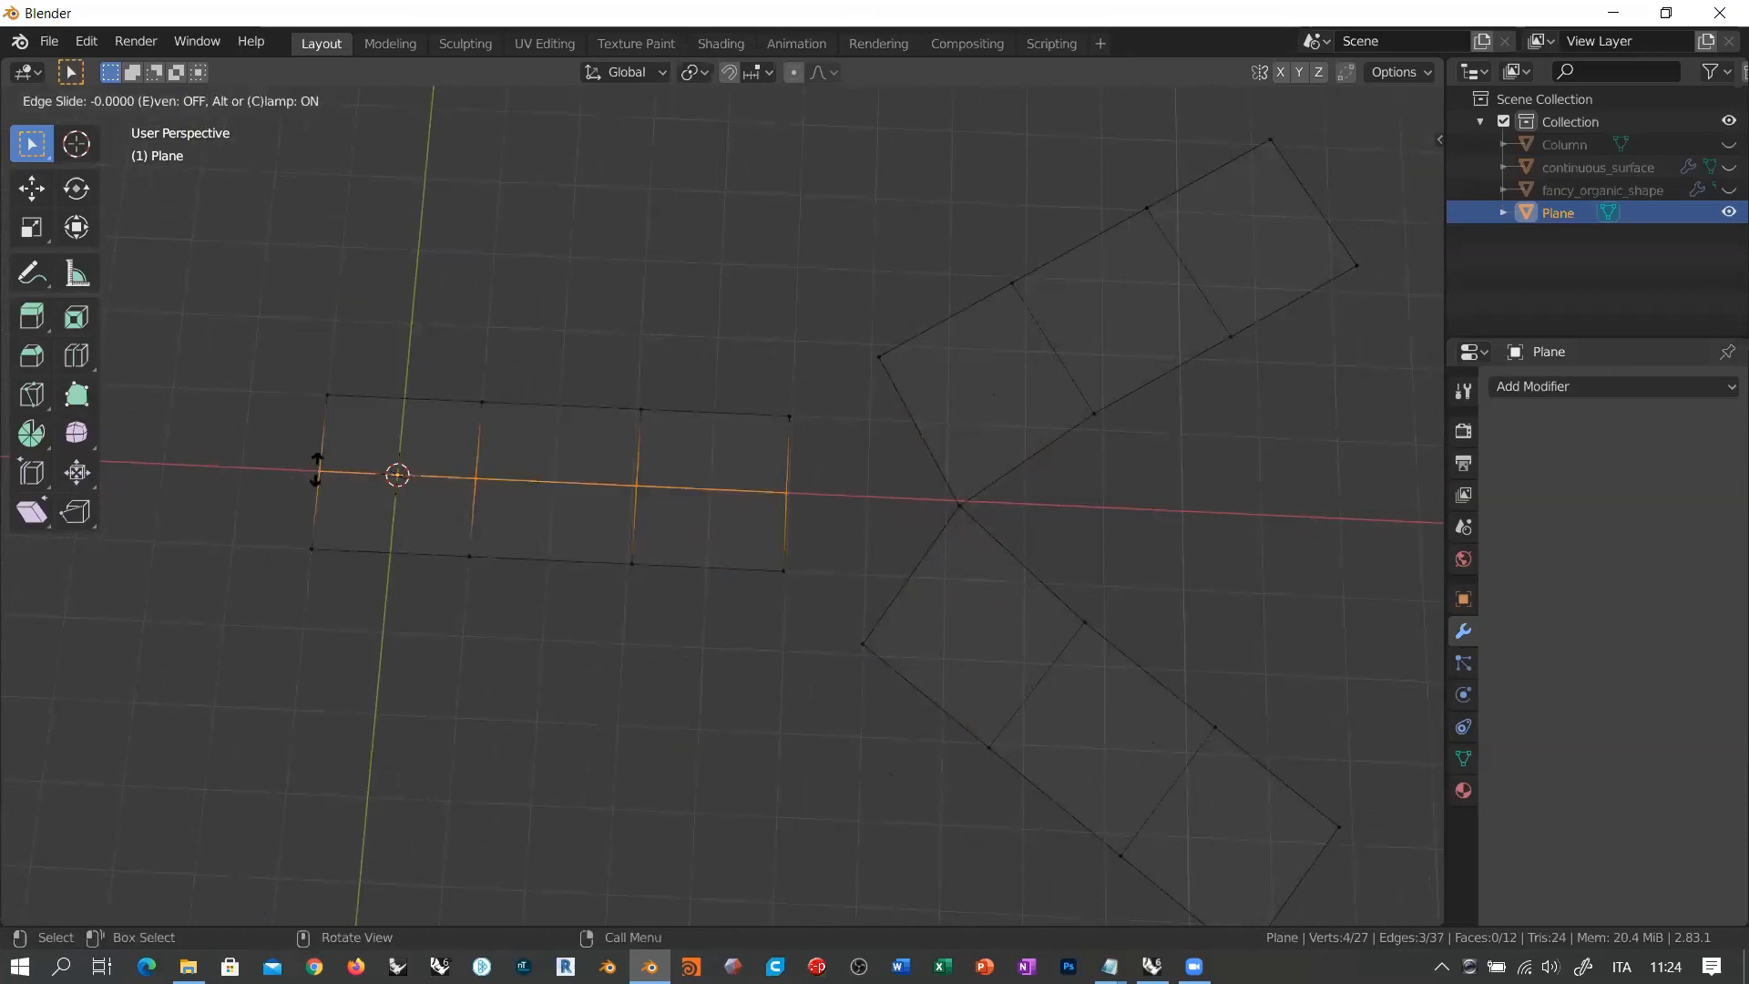
pyautogui.click(317, 470)
pyautogui.moveTo(891, 617); pyautogui.dragTo(766, 540, button='middle')
pyautogui.click(731, 574)
# Step: Select the four corner vertices of each half of the central gap in turn to examine the two possible quads
pyautogui.click(680, 552)
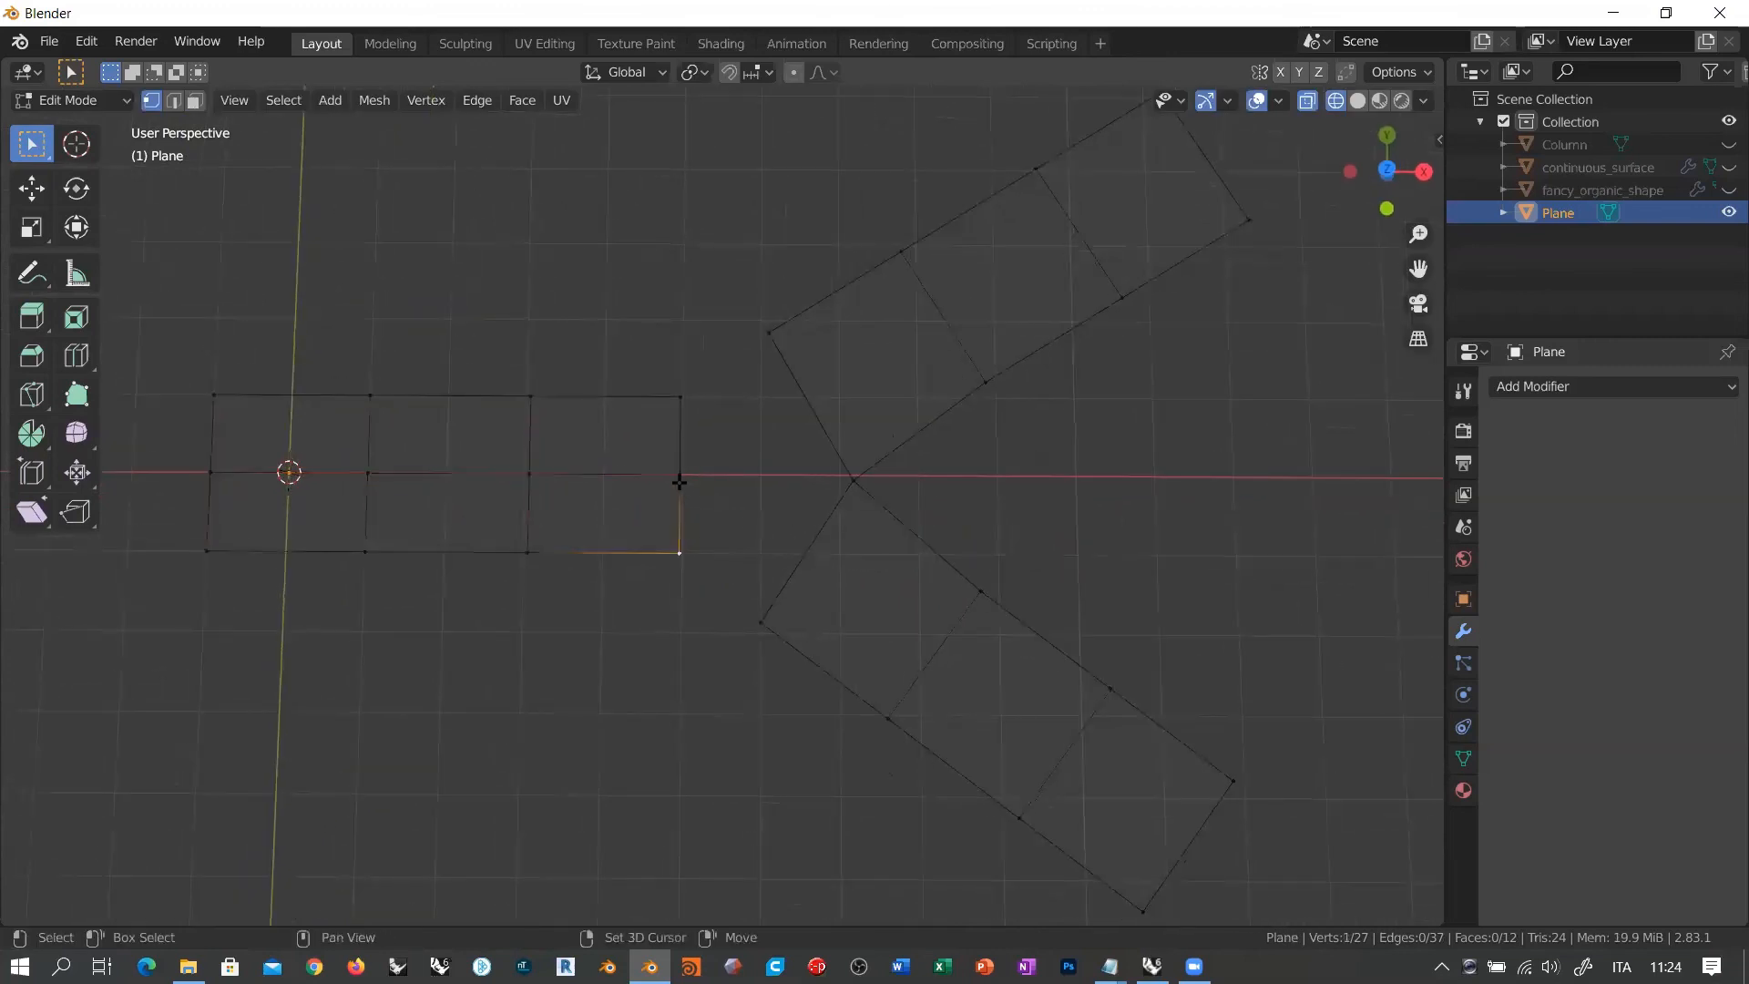
pyautogui.keyDown('shift'); pyautogui.click(680, 475); pyautogui.keyUp('shift')
pyautogui.keyDown('shift'); pyautogui.click(853, 480); pyautogui.keyUp('shift')
pyautogui.keyDown('shift'); pyautogui.click(758, 623); pyautogui.keyUp('shift')
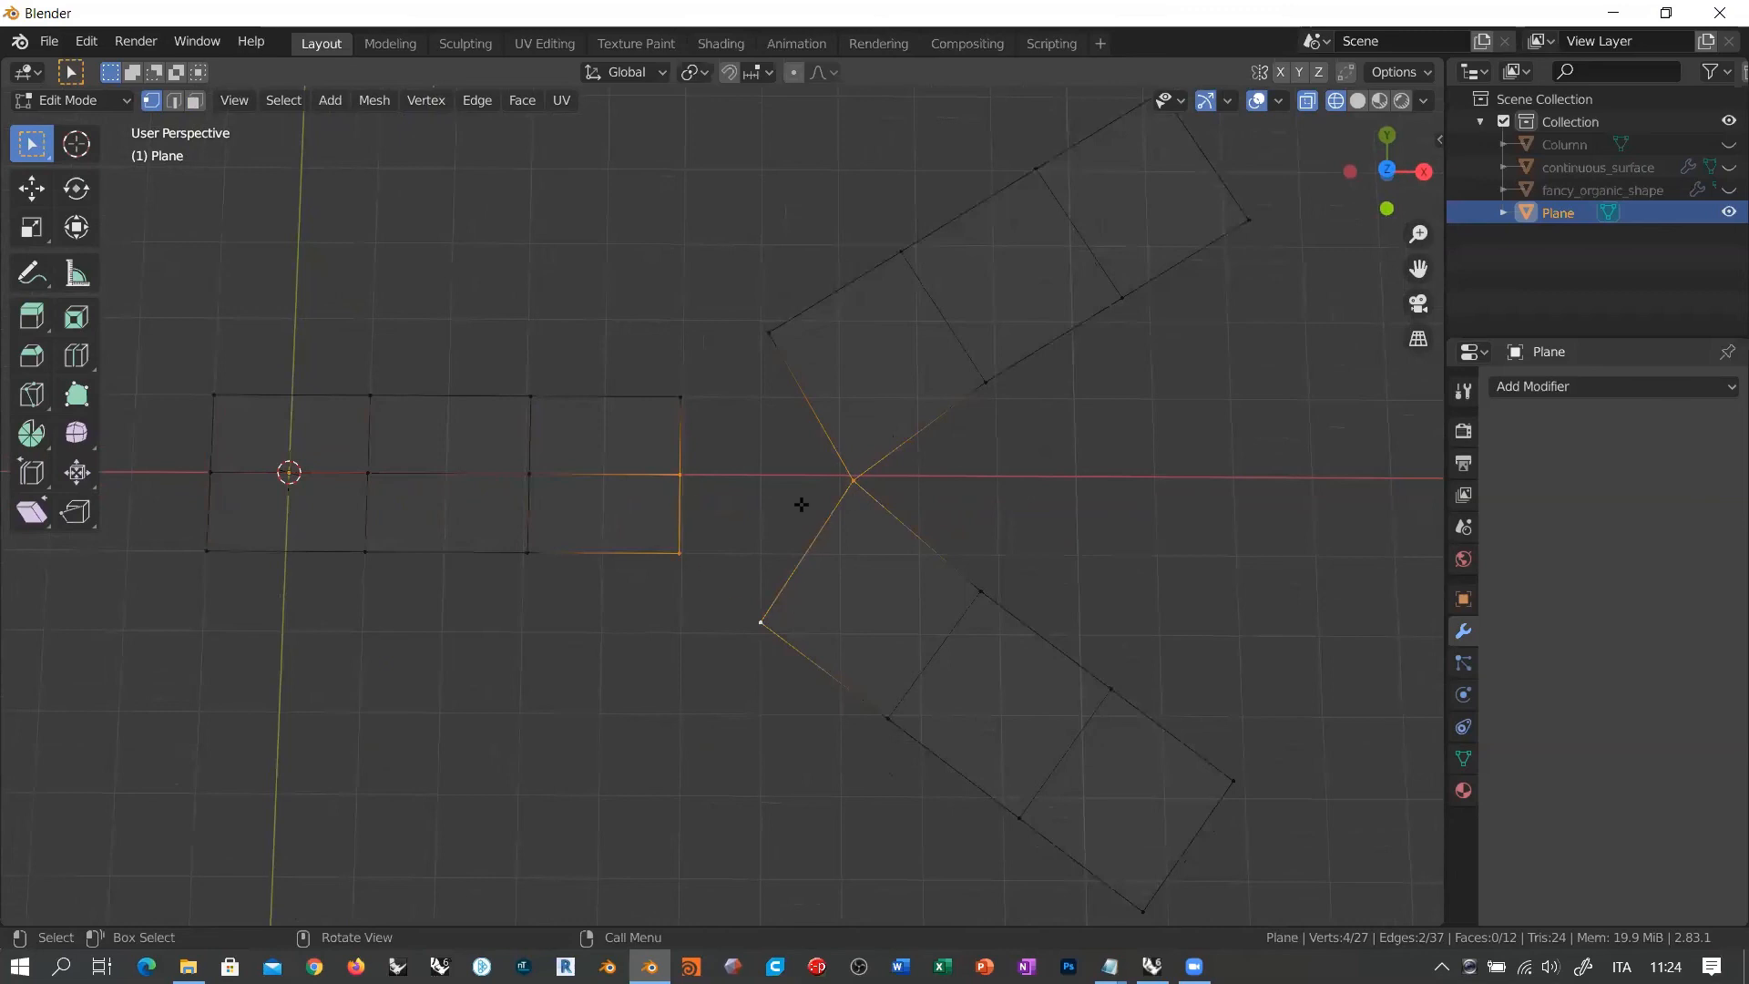
pyautogui.click(676, 473)
pyautogui.keyDown('shift'); pyautogui.click(853, 479); pyautogui.keyUp('shift')
pyautogui.keyDown('shift'); pyautogui.click(770, 334); pyautogui.keyUp('shift')
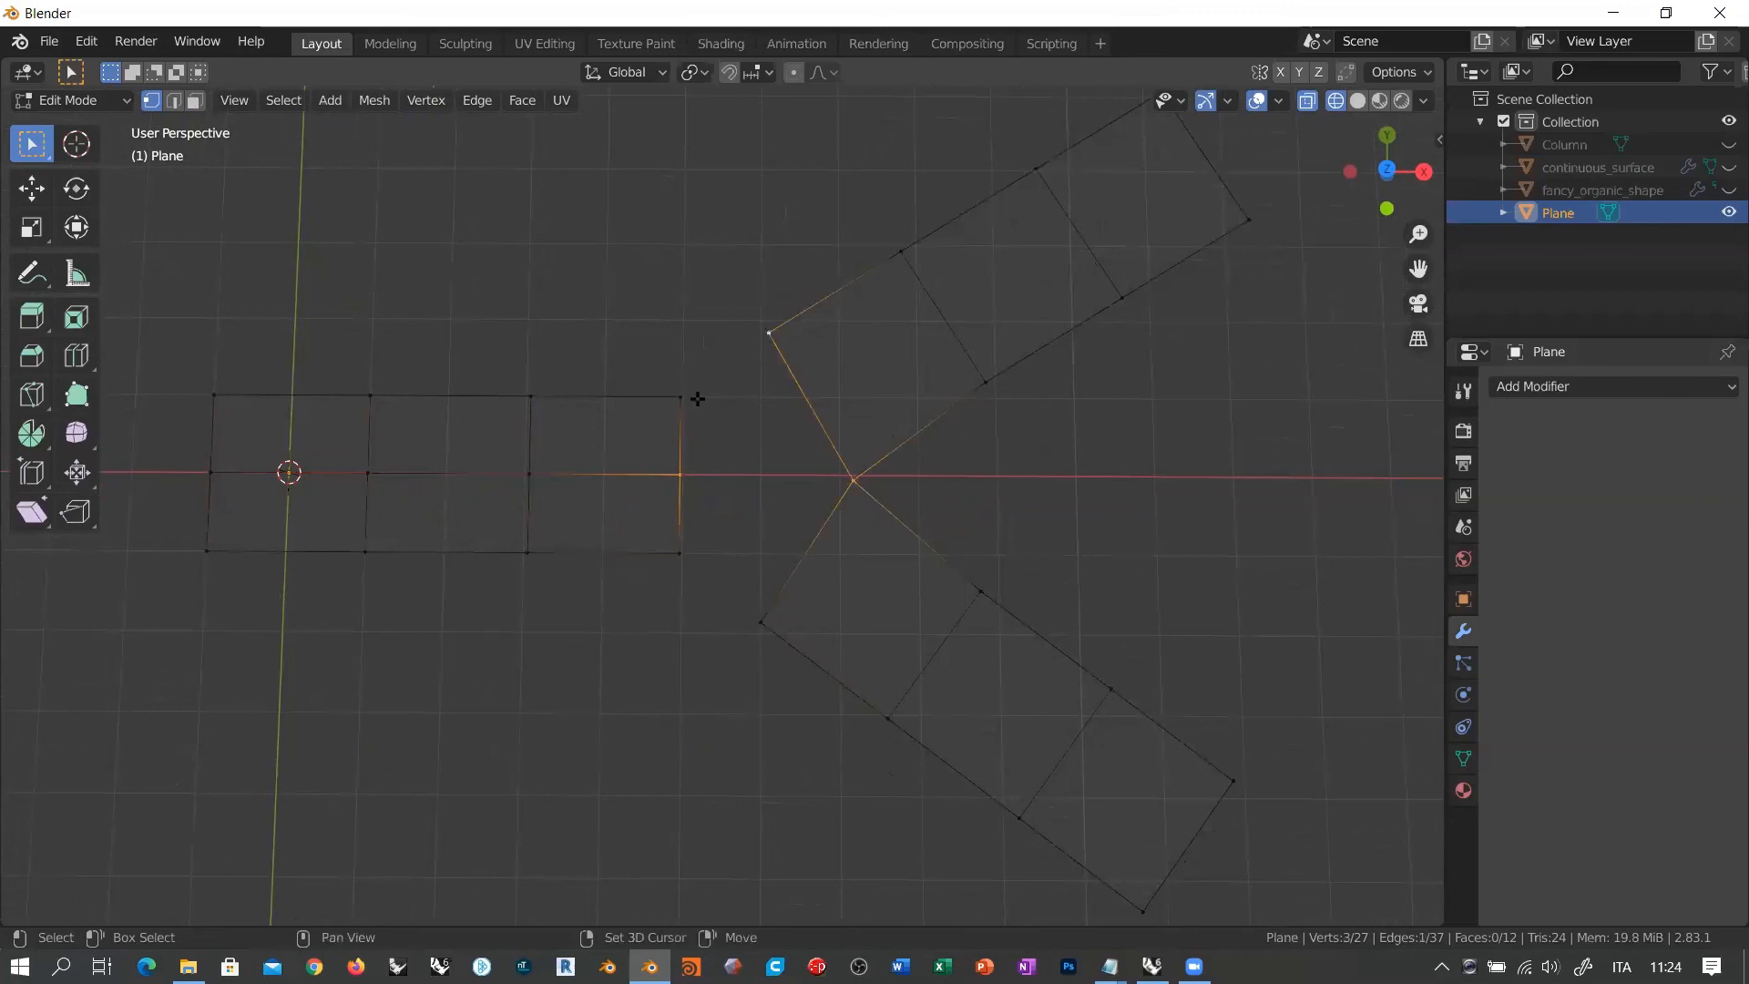
pyautogui.keyDown('shift'); pyautogui.click(680, 398); pyautogui.keyUp('shift')
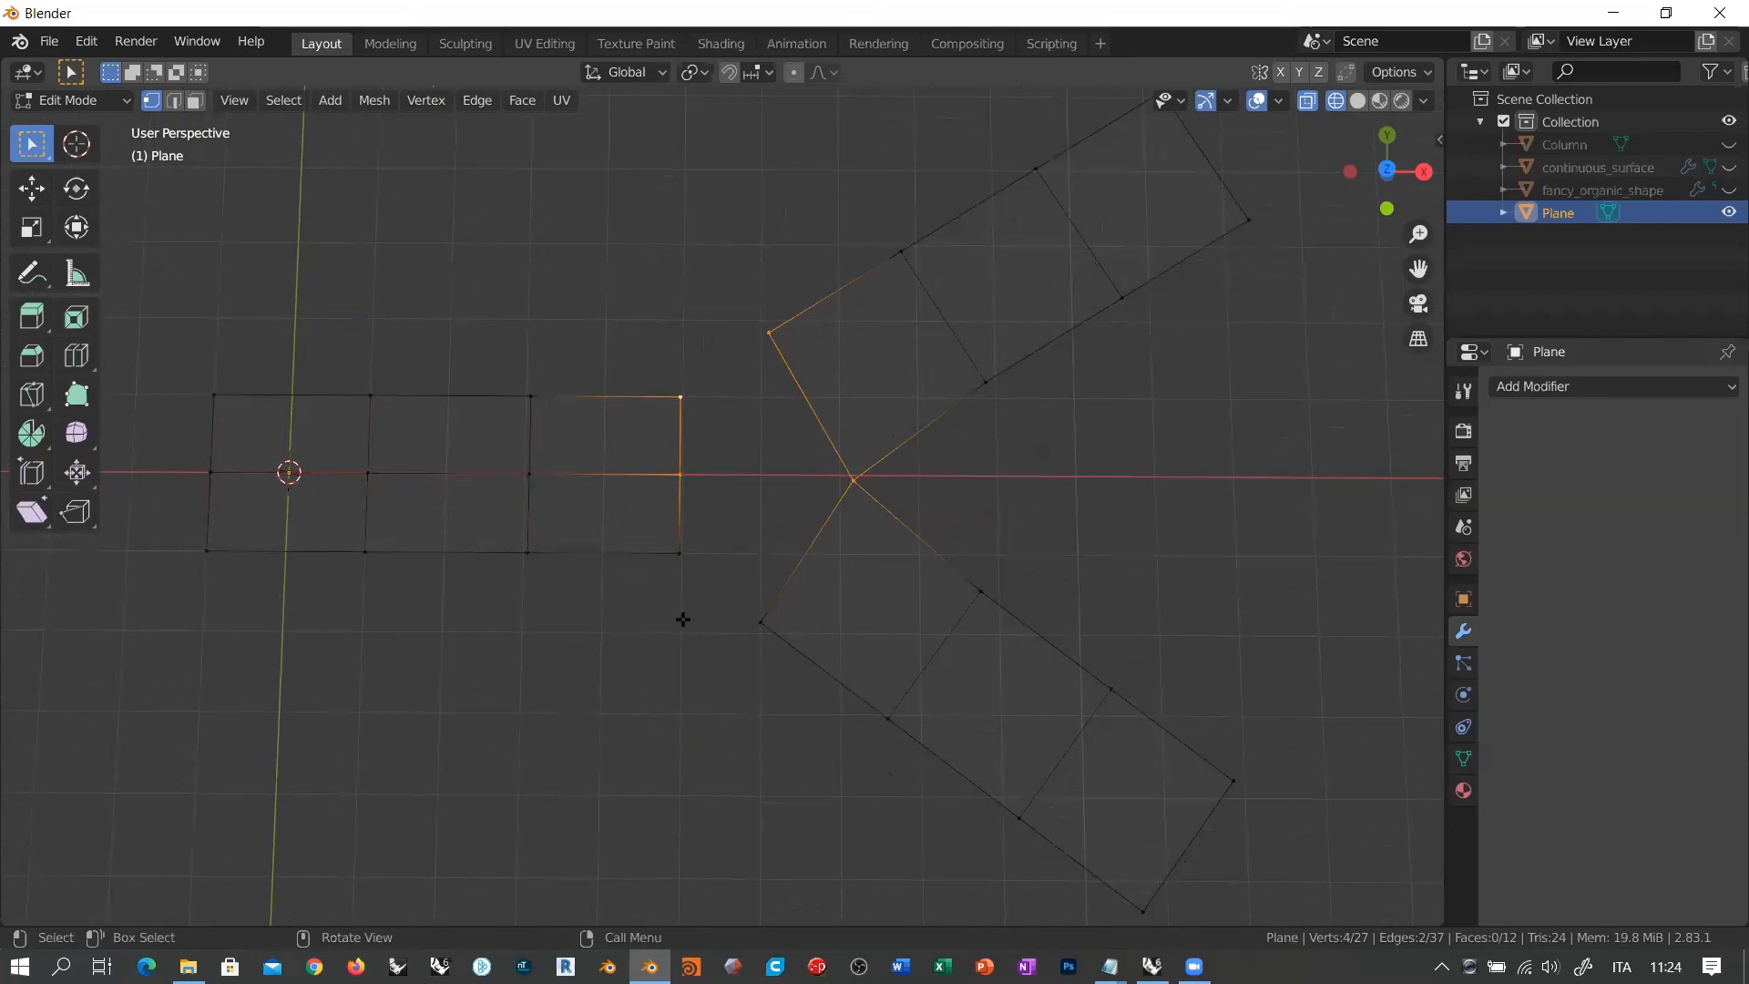
# Step: Fill the negative-Y and positive-Y halves of the central gap with one four-sided face each, then select the whole mesh
pyautogui.moveTo(656, 647); pyautogui.dragTo(865, 466)
pyautogui.press('f')
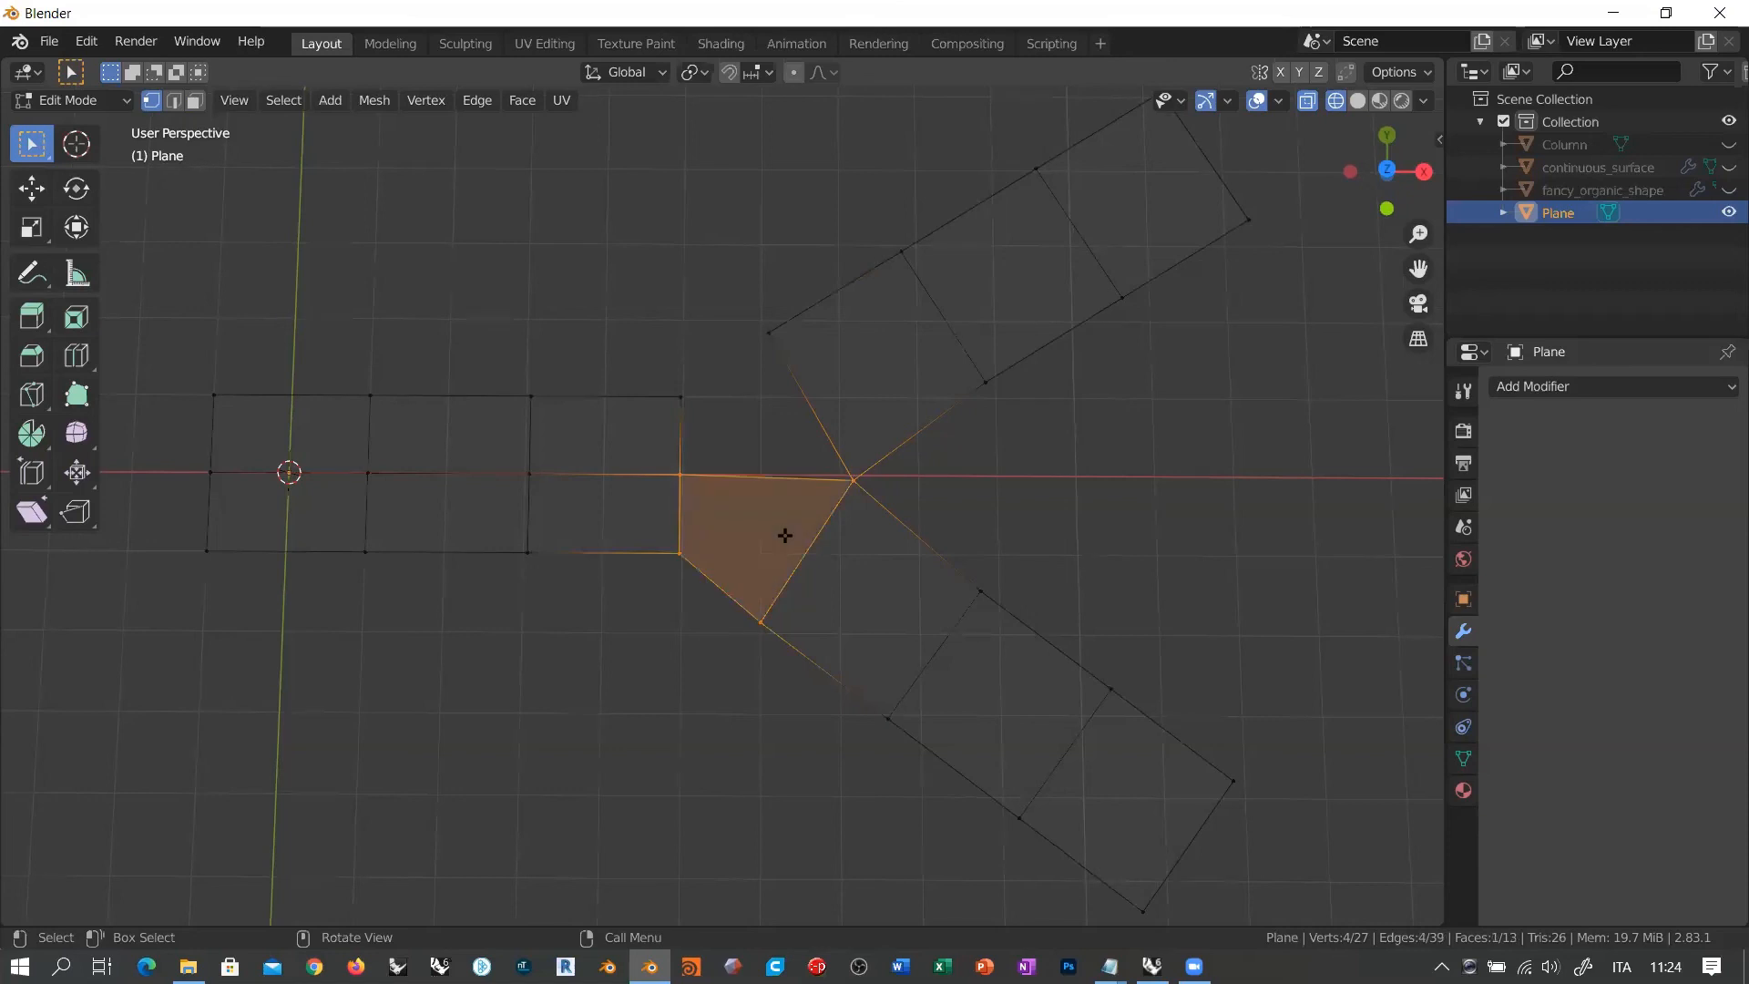
pyautogui.moveTo(641, 309); pyautogui.dragTo(872, 501)
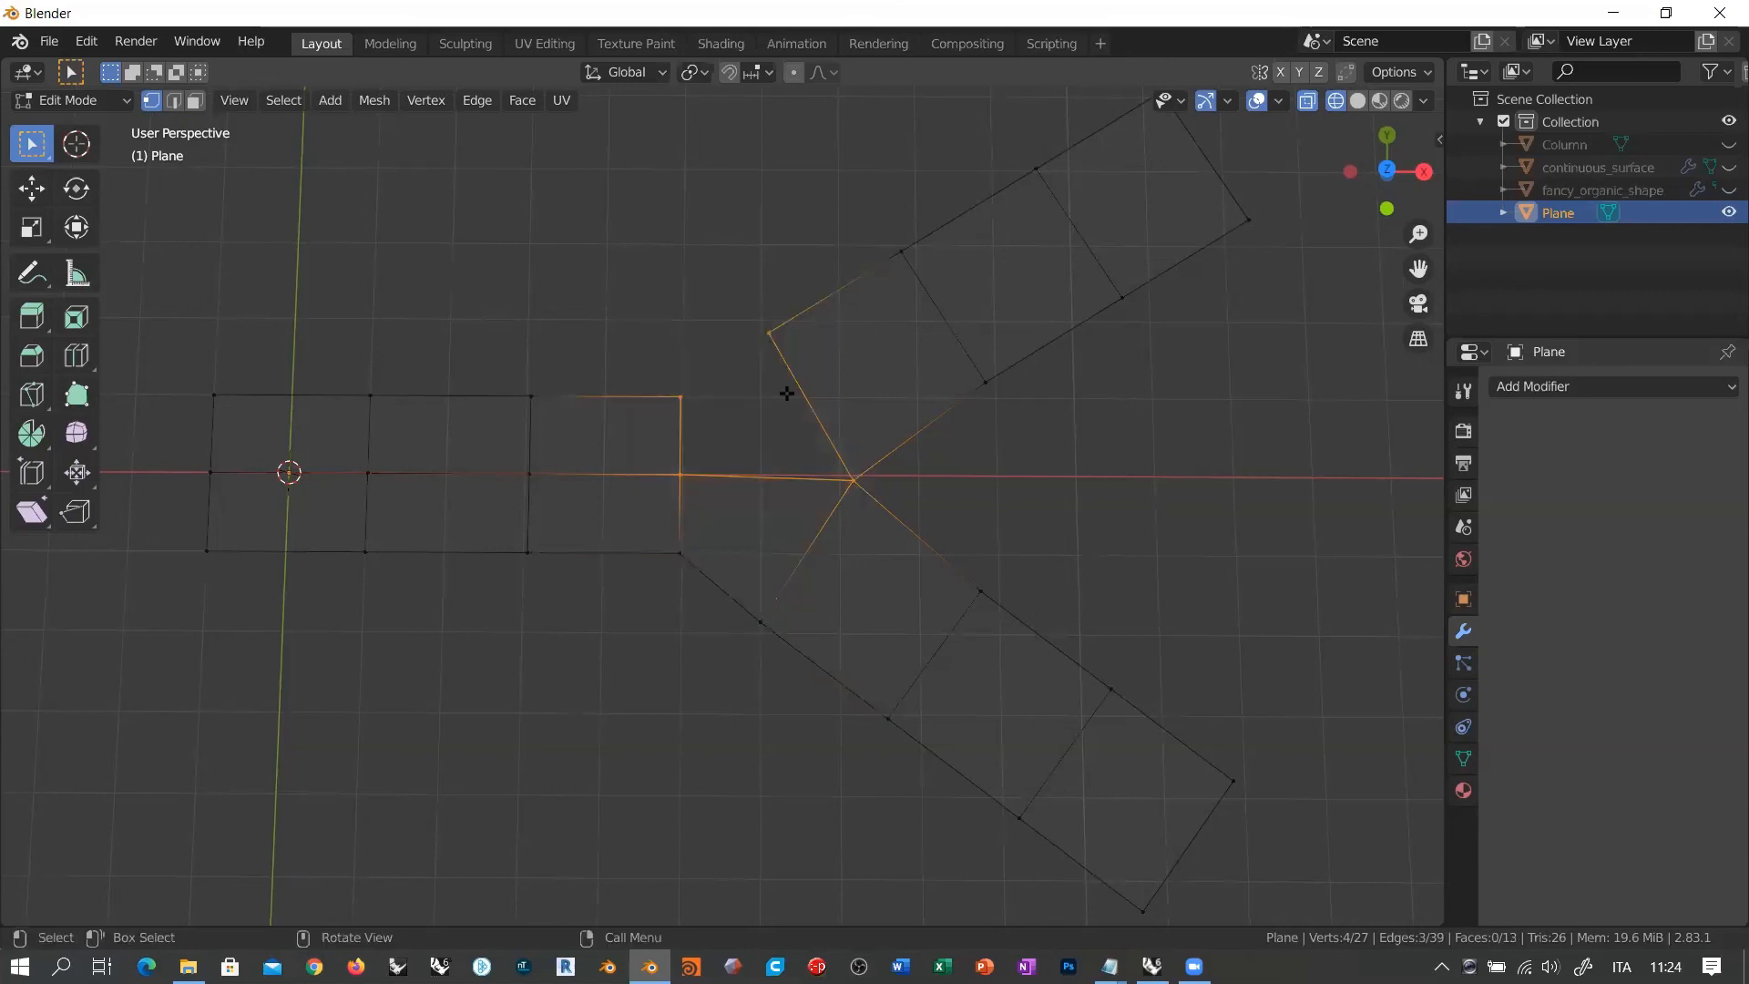
pyautogui.press('f')
pyautogui.press('a')
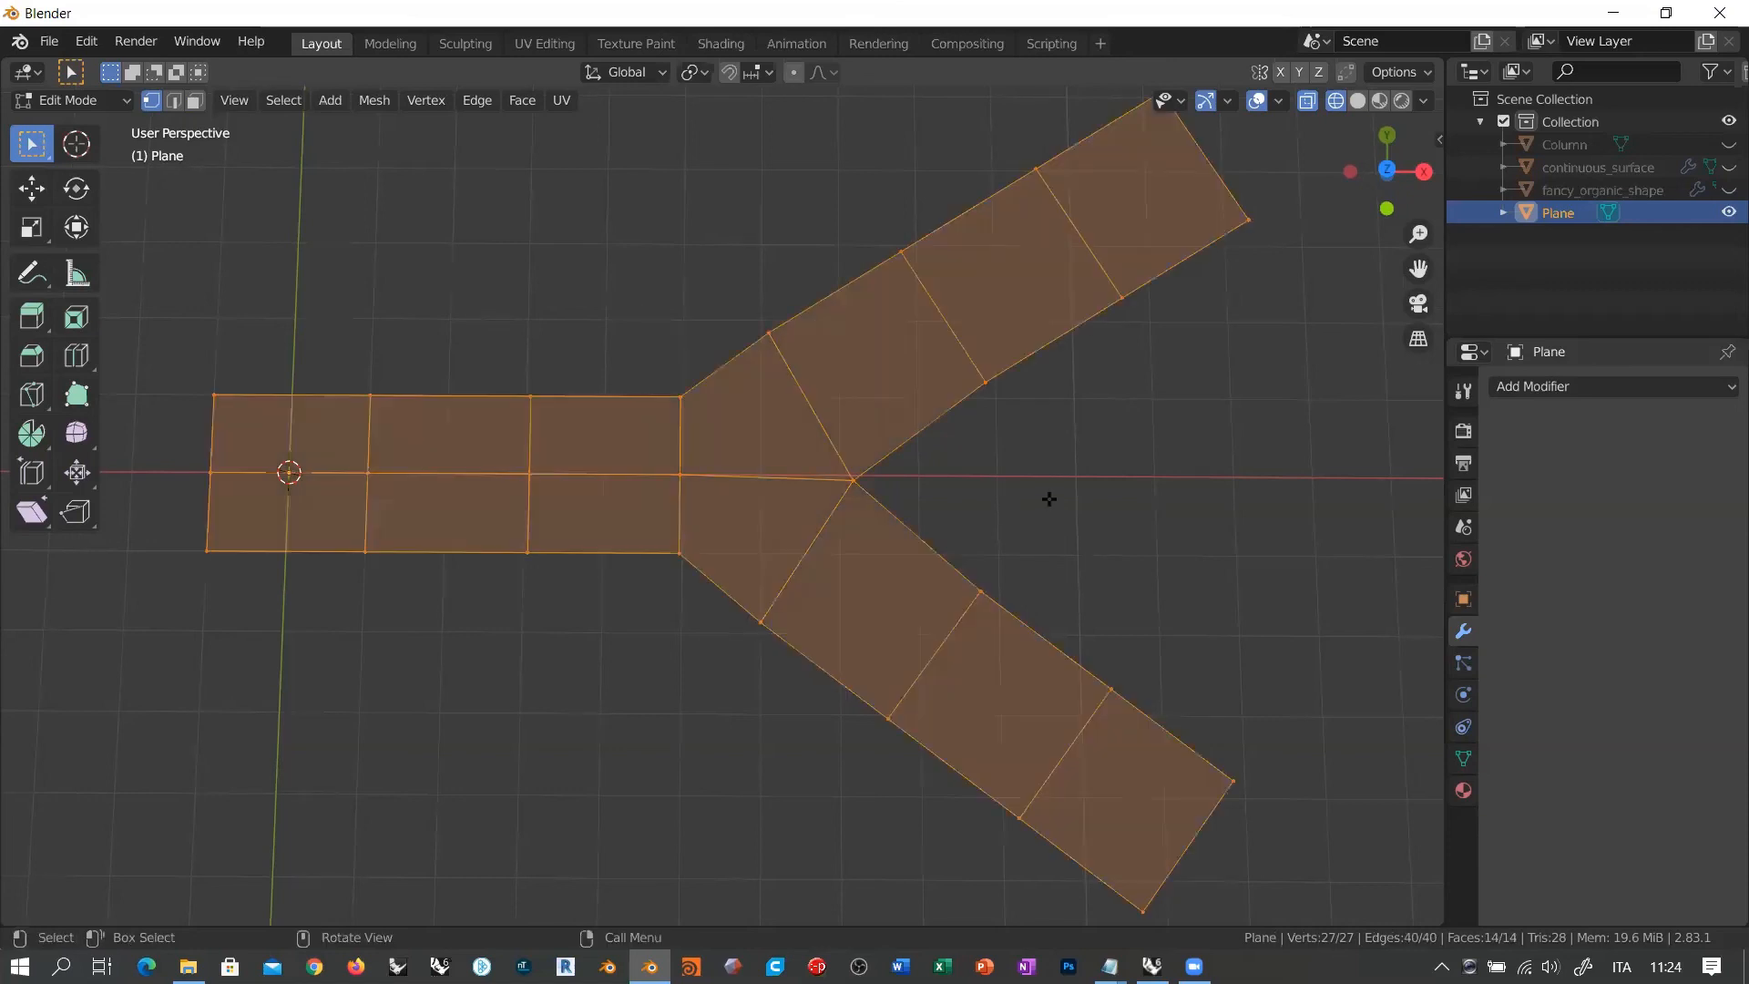
pyautogui.scroll(-2, 966, 501)
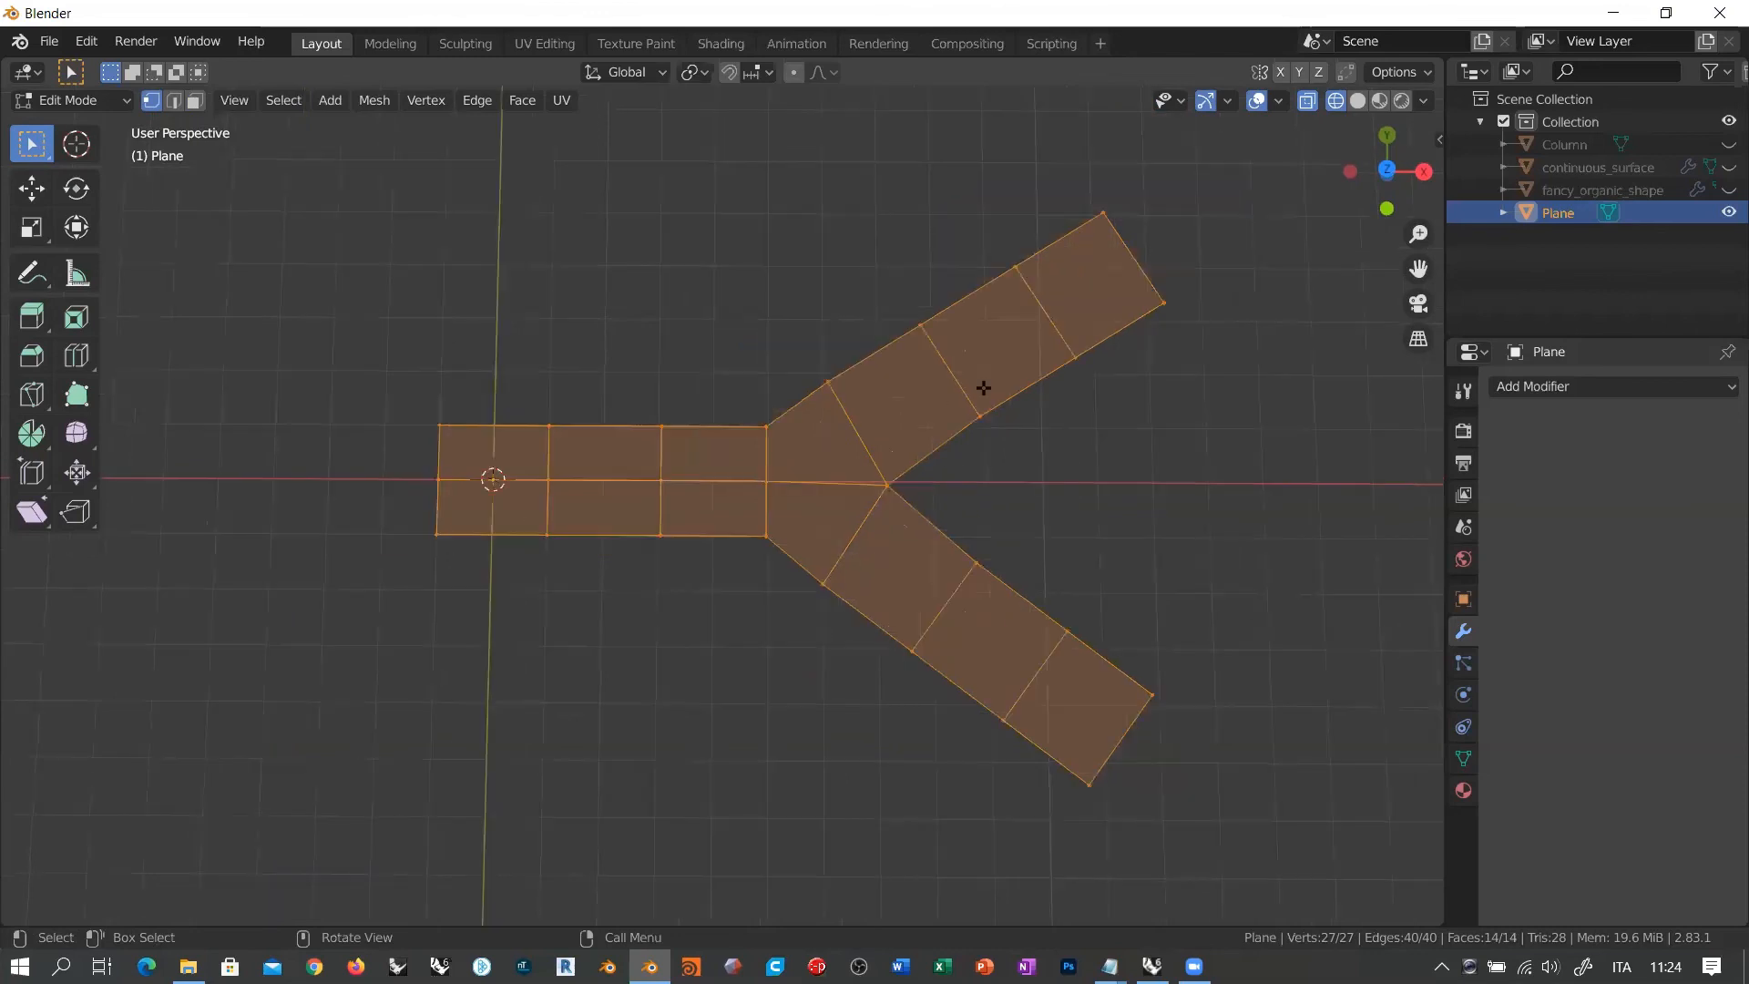
# Step: Switch to face selection and select the face loops through both branches to examine their flow across the junction
pyautogui.press('3')
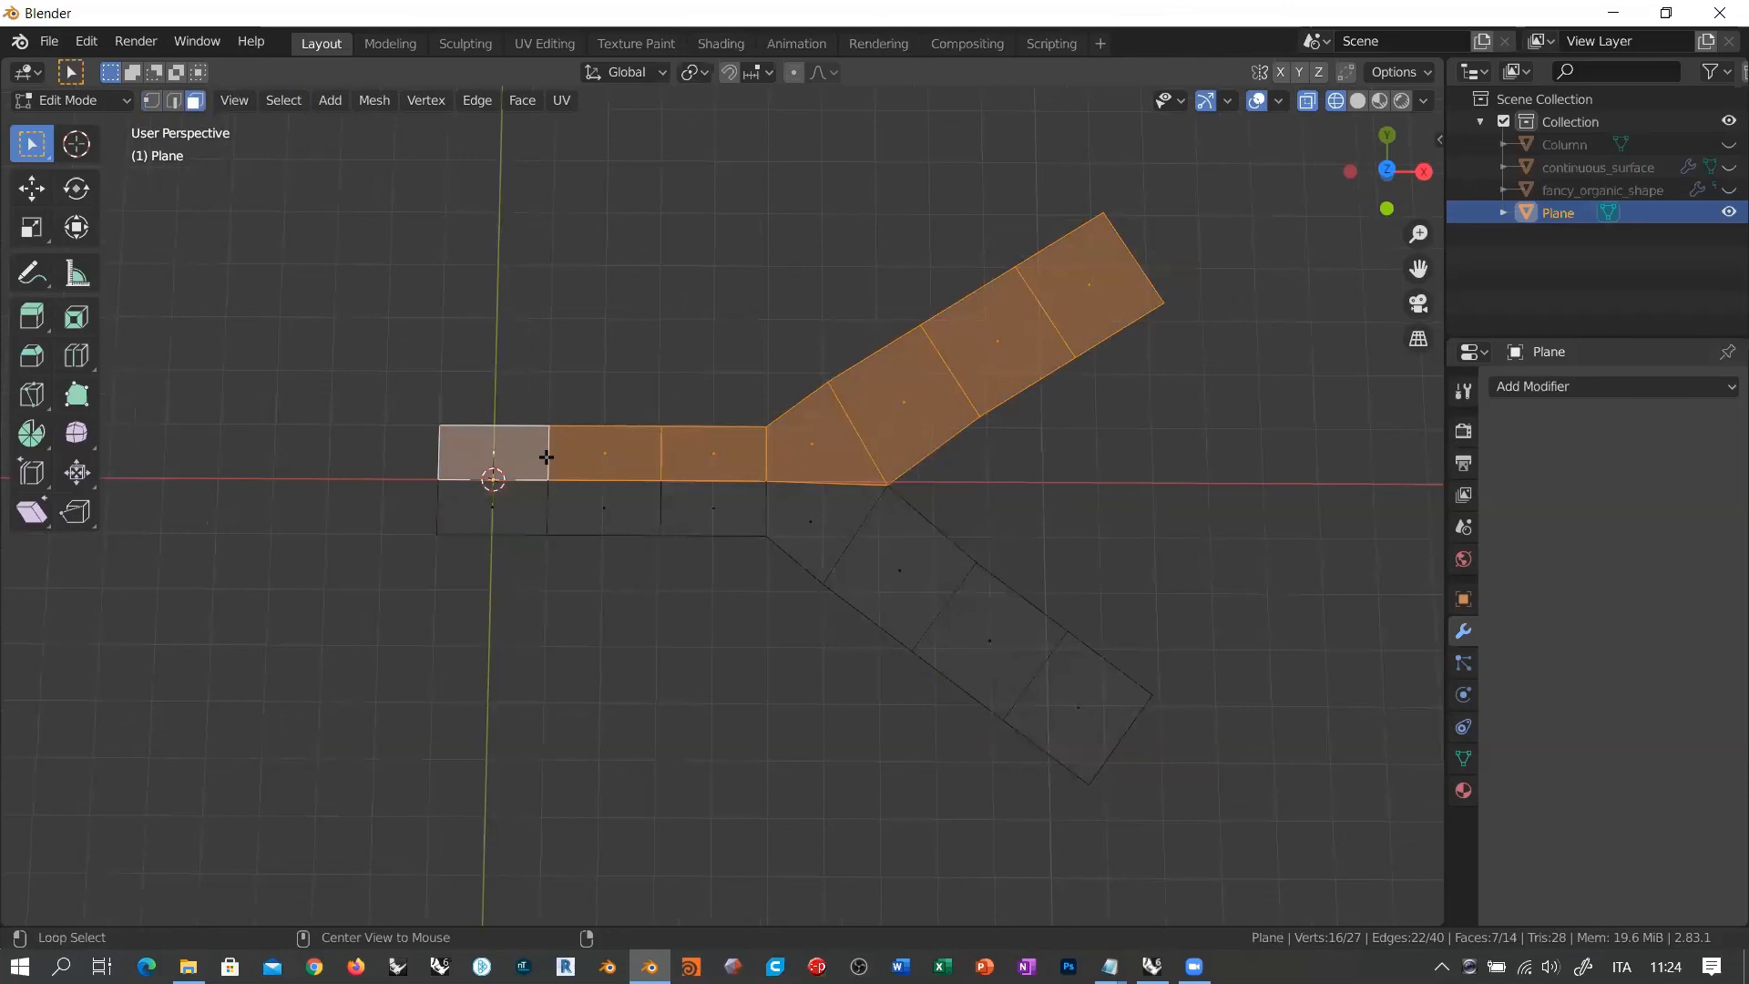
pyautogui.keyDown('alt'); pyautogui.click(547, 507); pyautogui.keyUp('alt')
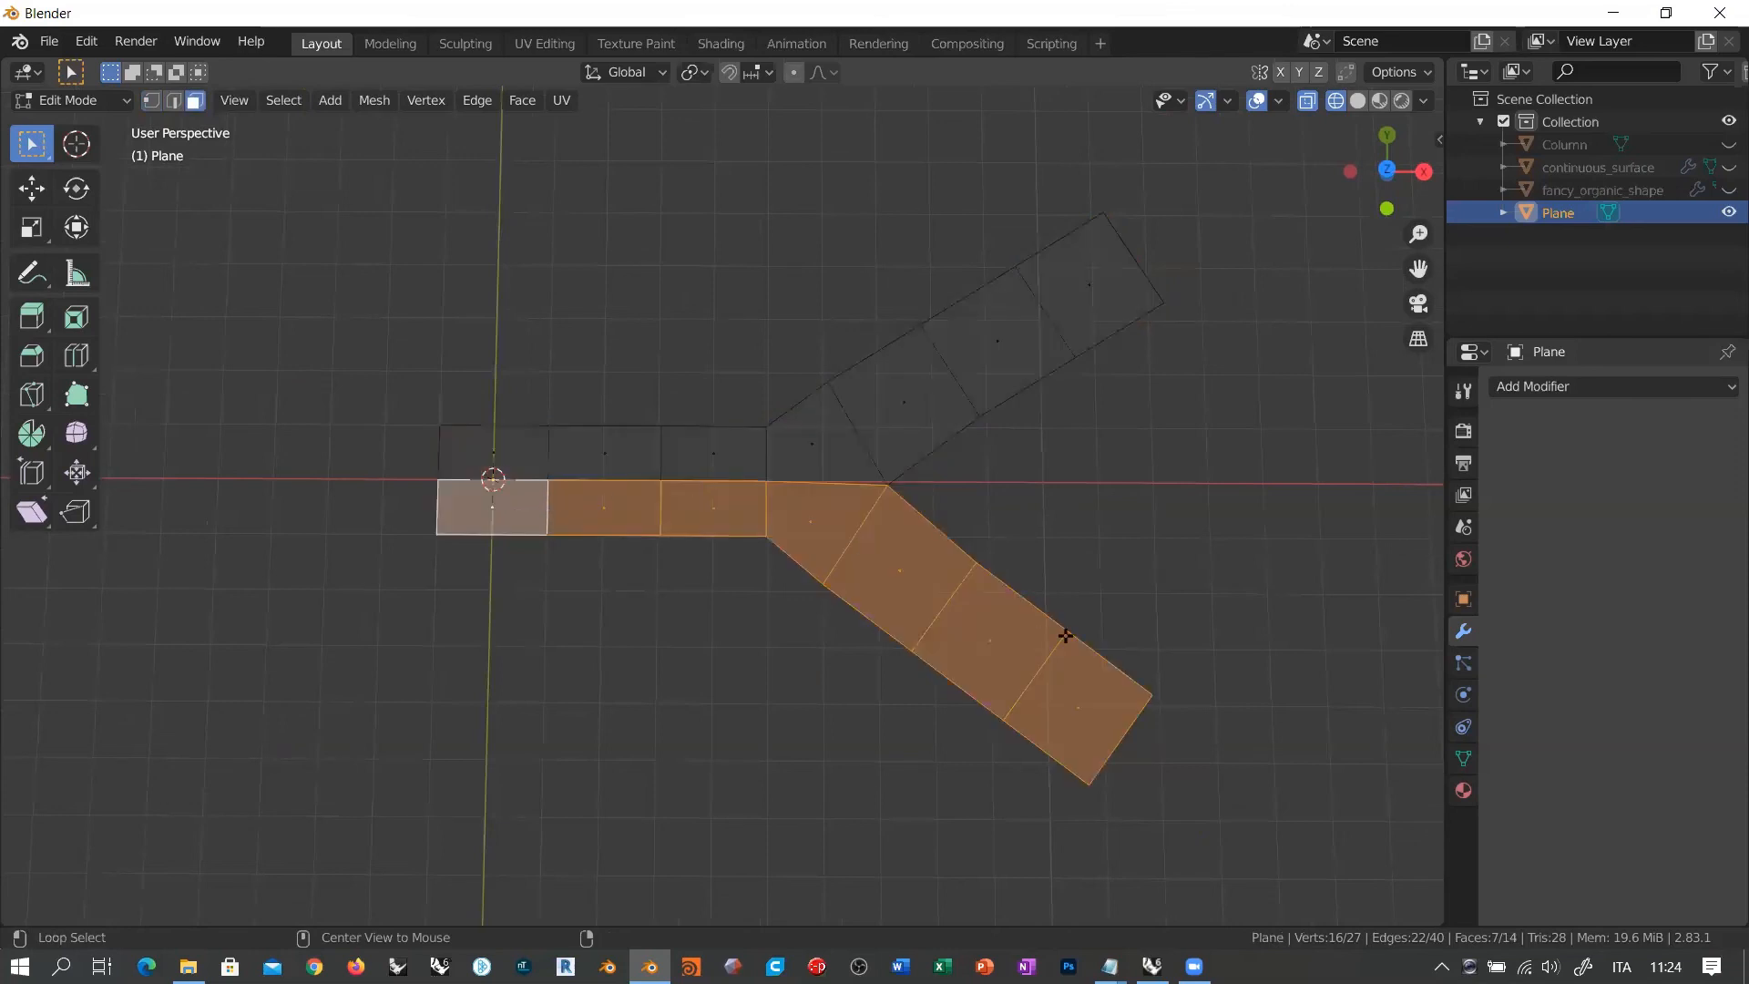
pyautogui.keyDown('alt'); pyautogui.keyDown('shift'); pyautogui.click(796, 434); pyautogui.keyUp('shift'); pyautogui.keyUp('alt')
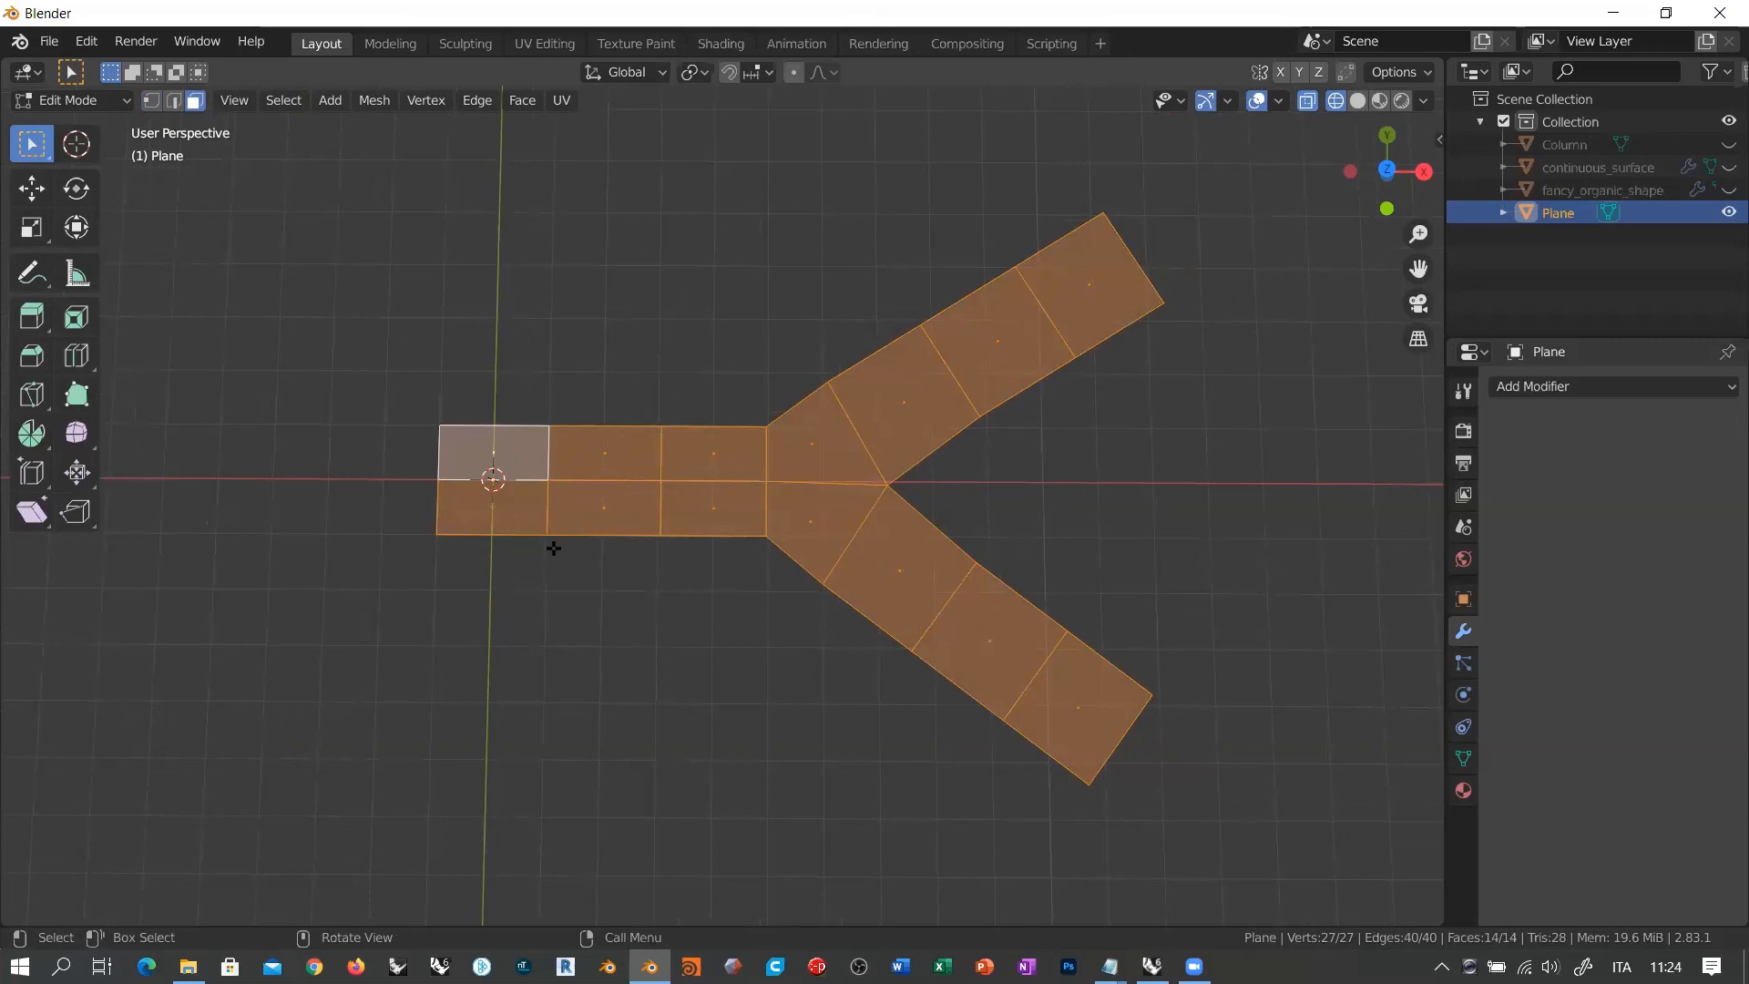
# Step: Select only the two quads at the central junction, then return to Object Mode
pyautogui.moveTo(742, 371); pyautogui.dragTo(895, 597)
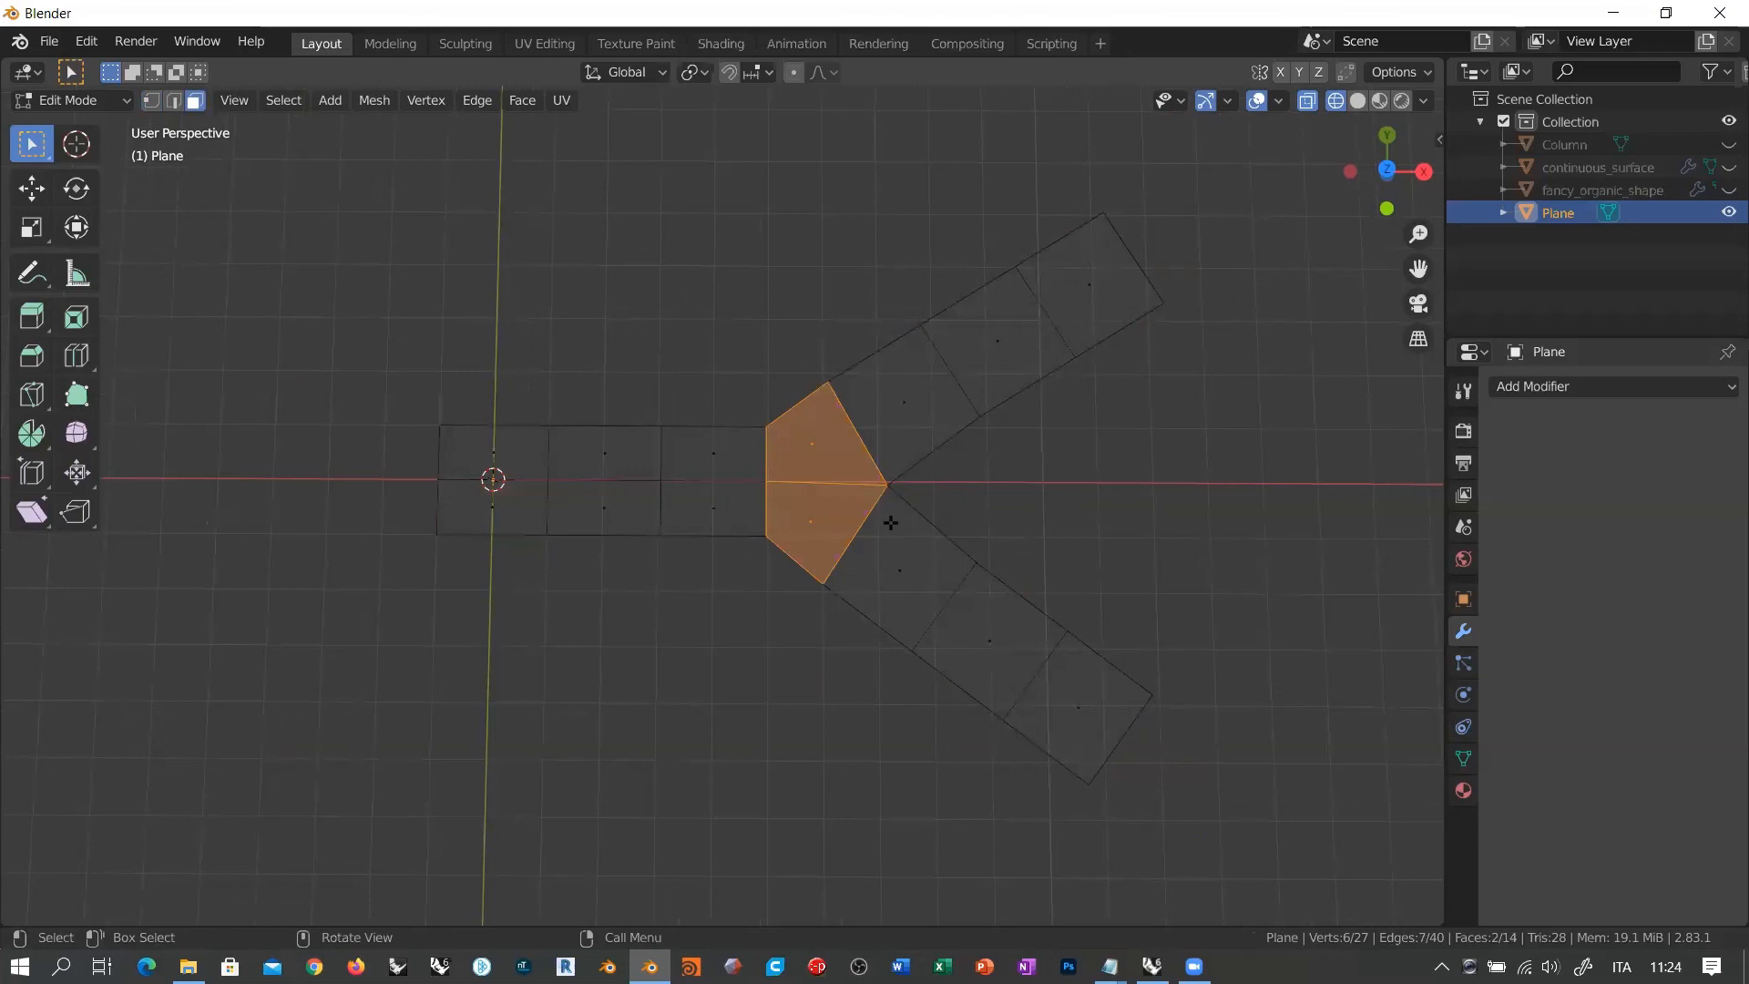
pyautogui.scroll(-3, 548, 594)
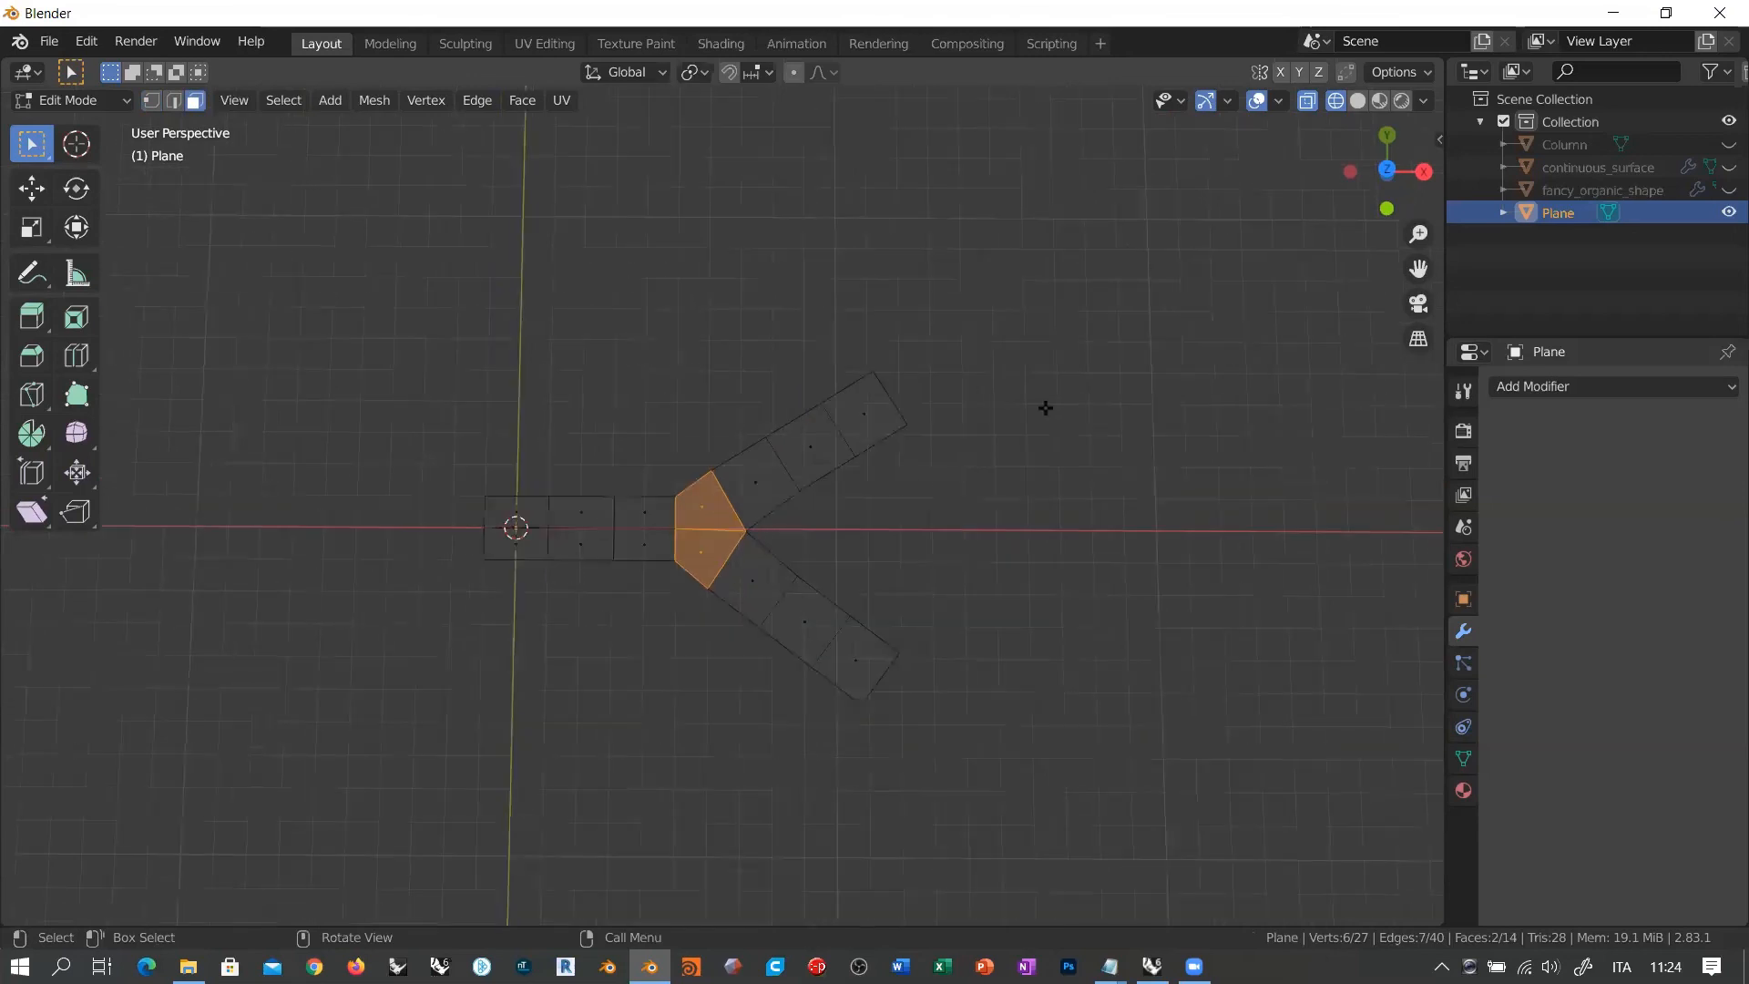
pyautogui.keyDown('shift'); pyautogui.moveTo(706, 548); pyautogui.dragTo(767, 550, button='middle'); pyautogui.keyUp('shift')
pyautogui.scroll(3, 767, 551)
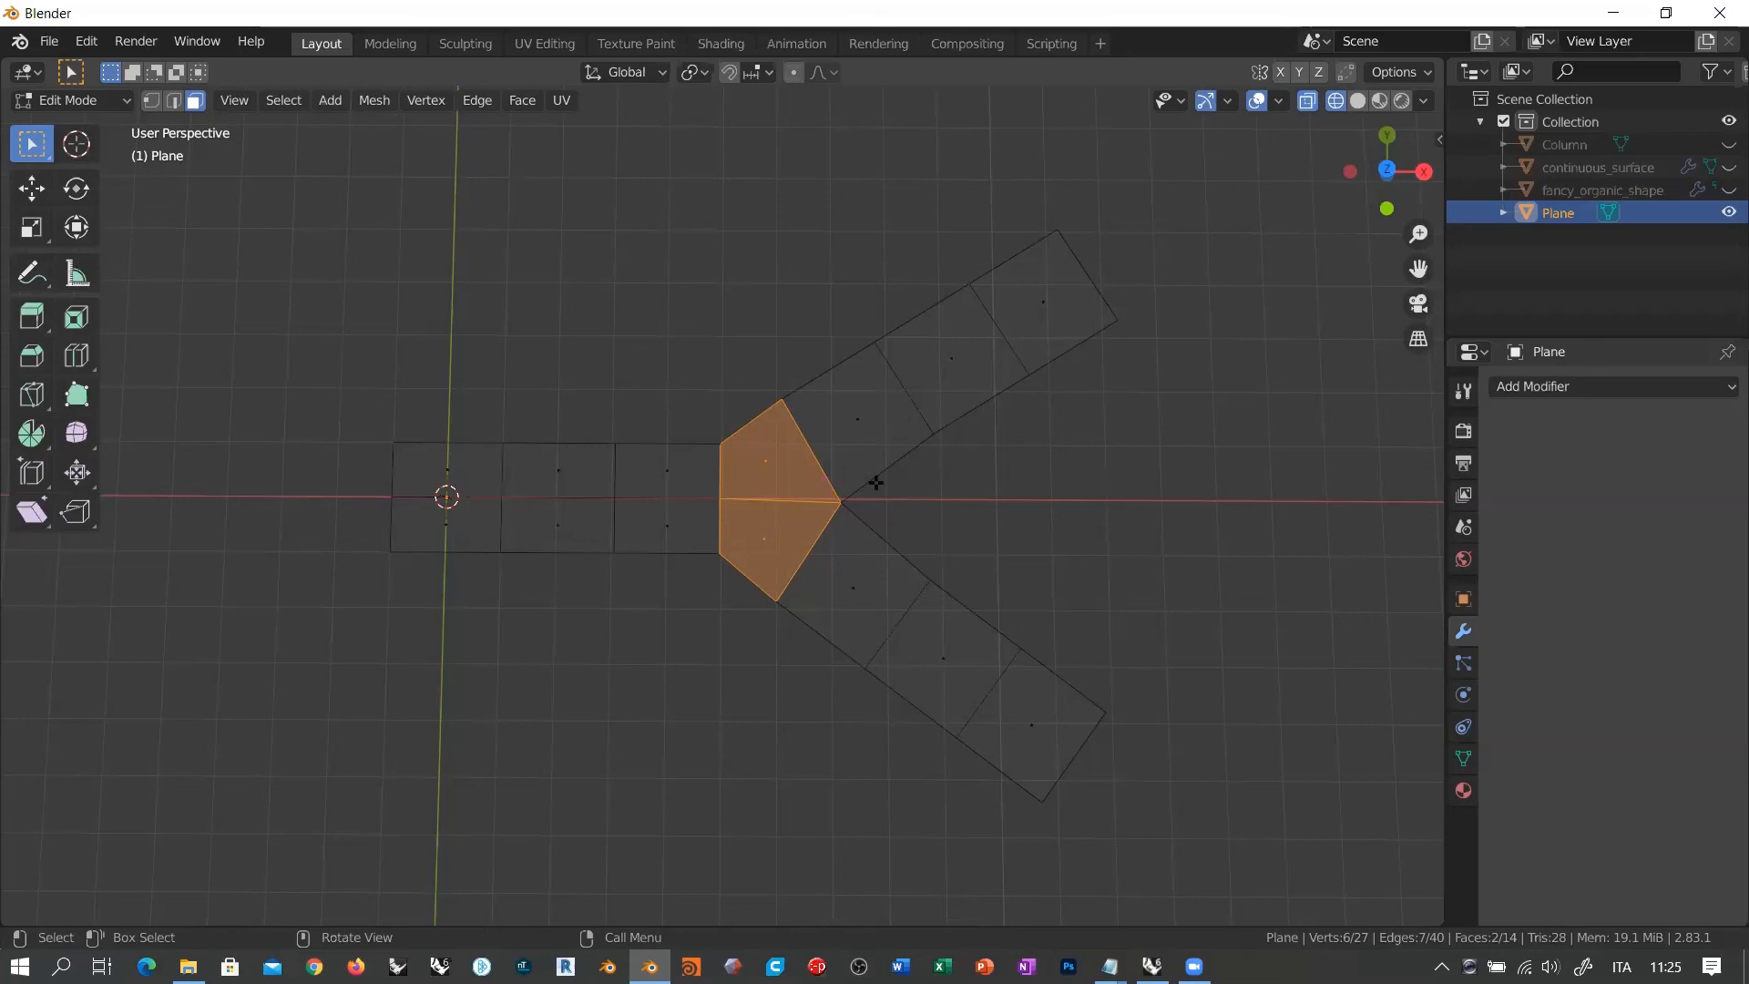
pyautogui.press('Tab')
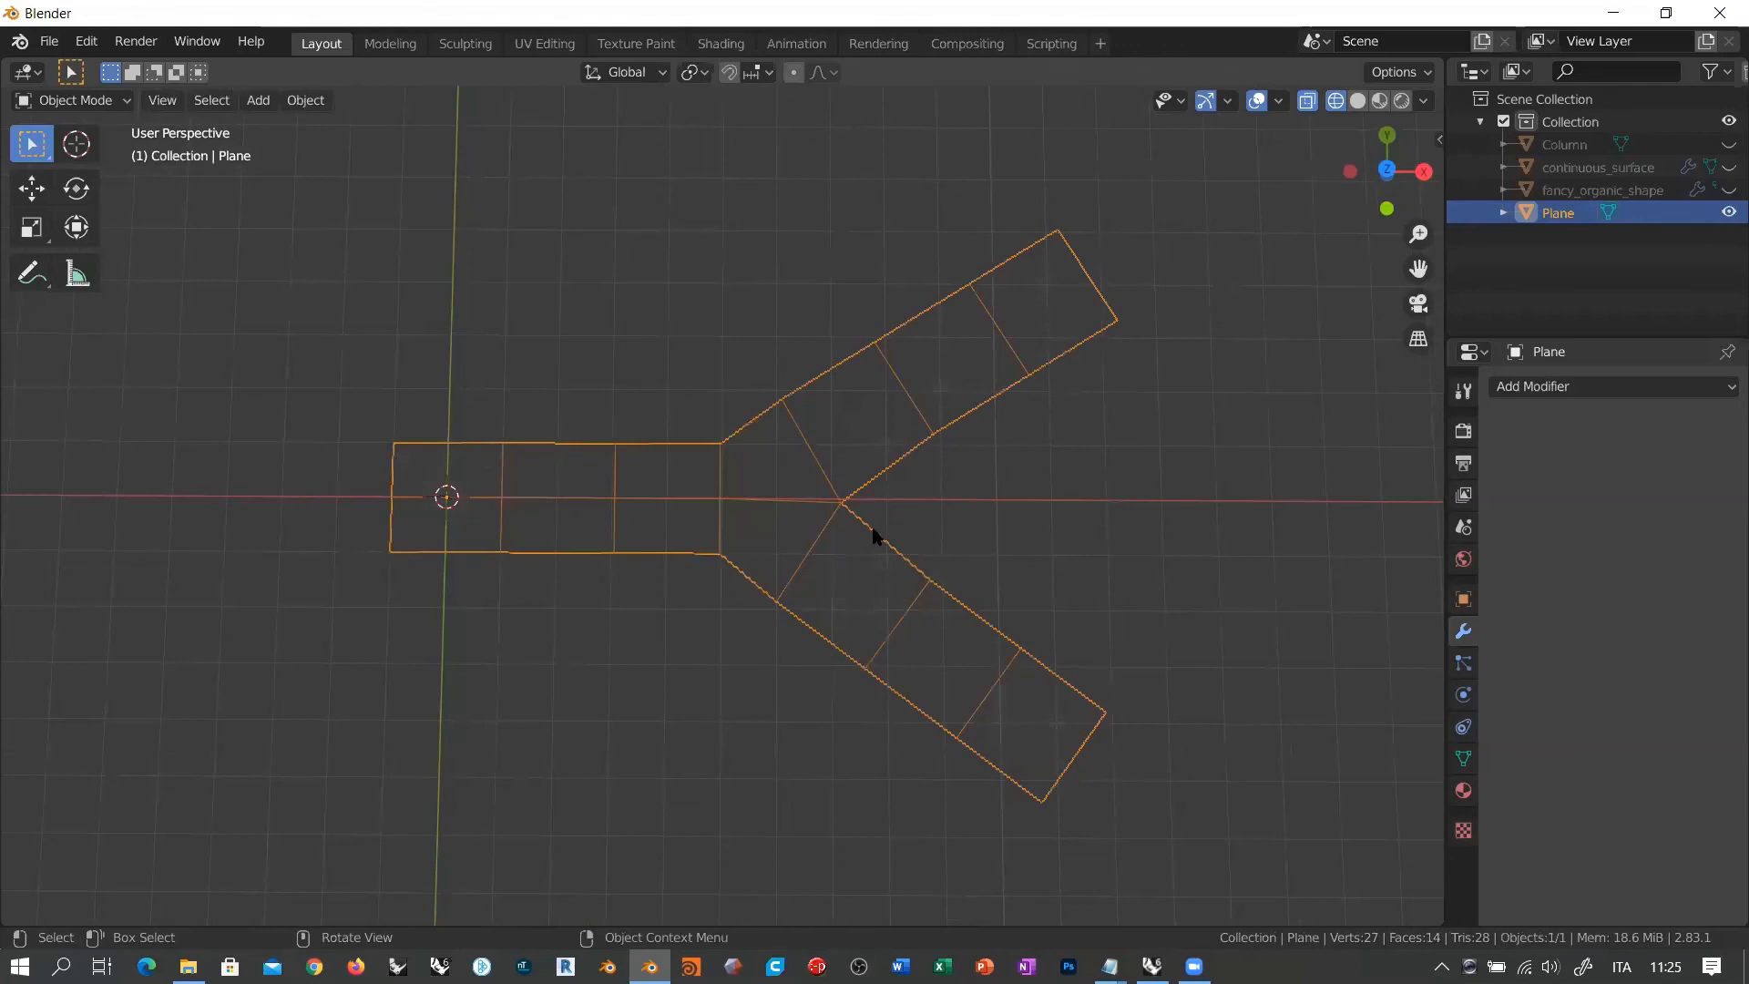
# Step: Delete the Y-shaped branching plane and recentre the scene on the world origin
pyautogui.press('Delete')
pyautogui.hotkey('shift', 'c')
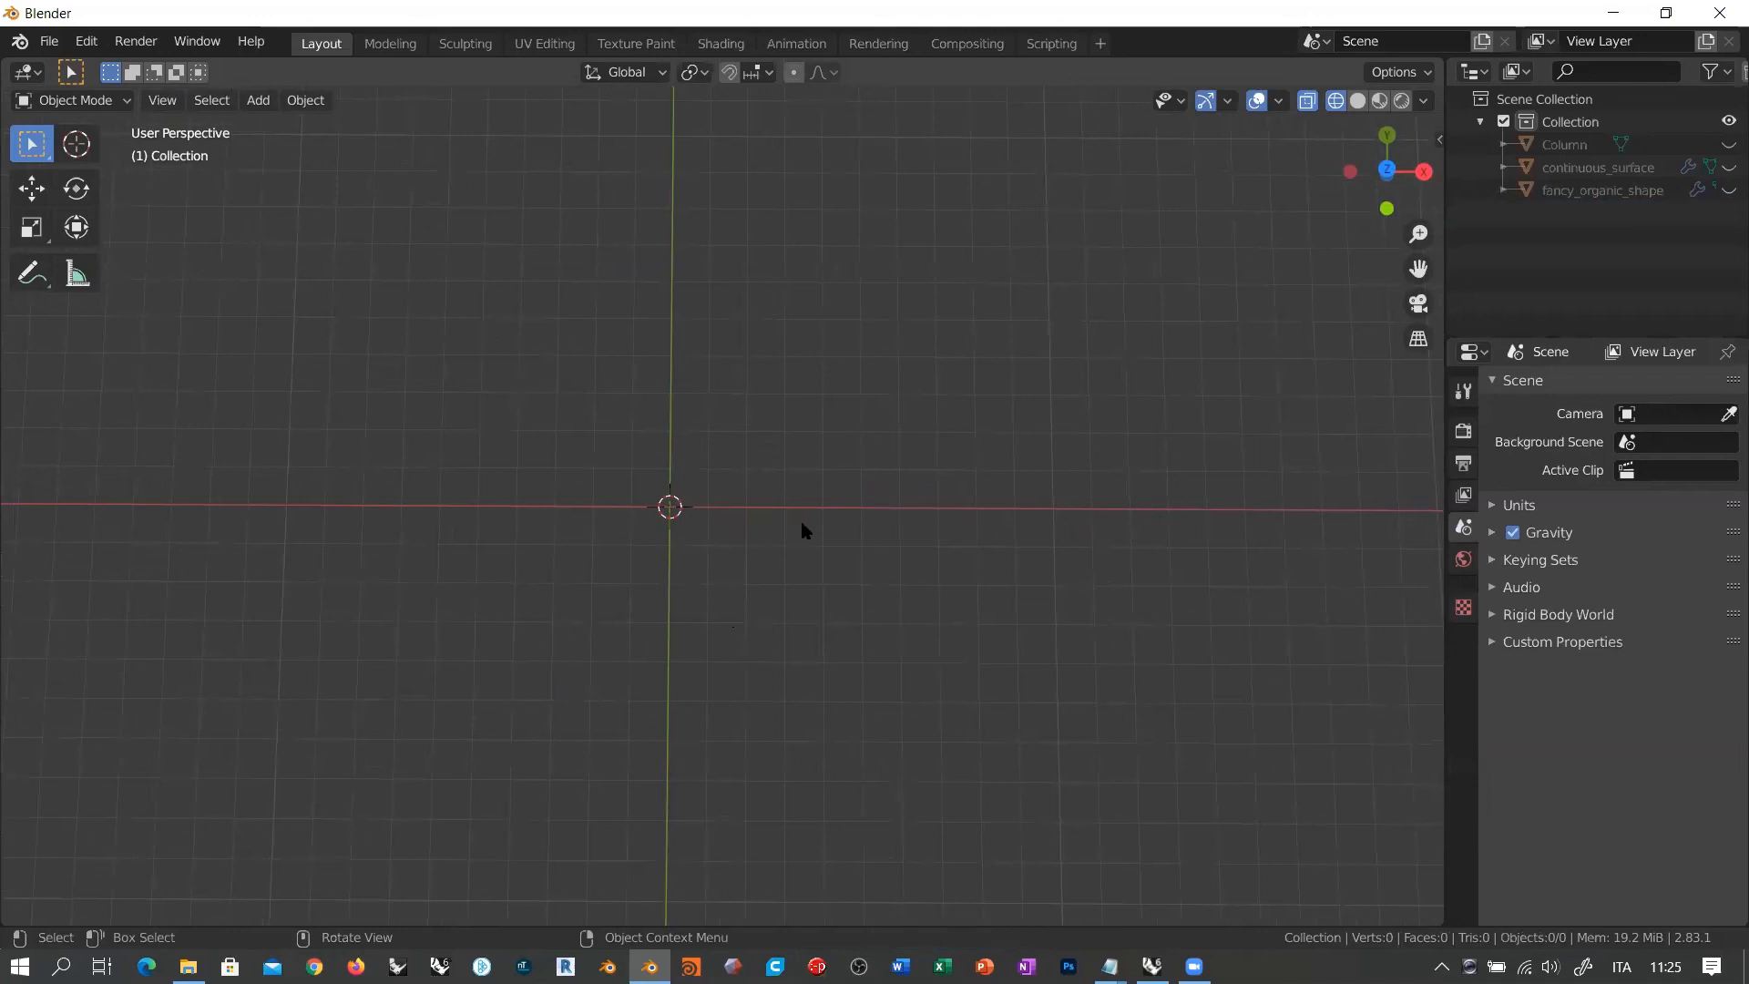
pyautogui.moveTo(687, 596); pyautogui.dragTo(709, 471, button='middle')
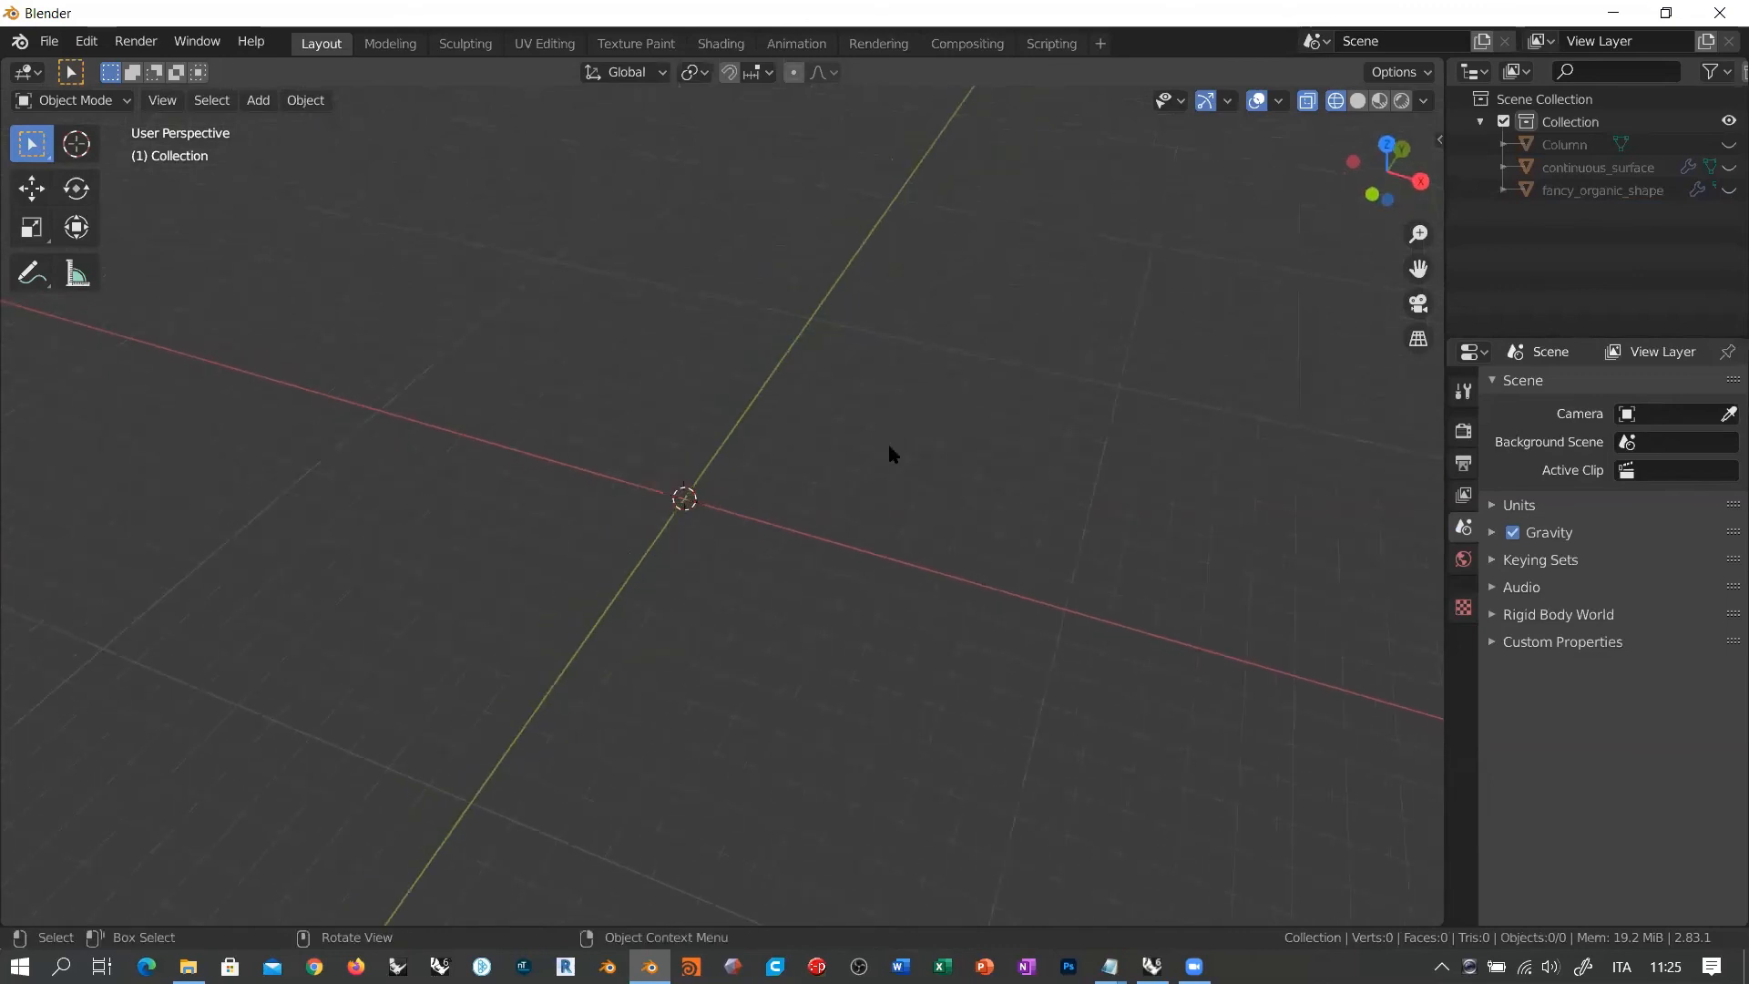
# Step: Unhide the Column, continuous_surface and fancy_organic_shape objects
pyautogui.click(1729, 144)
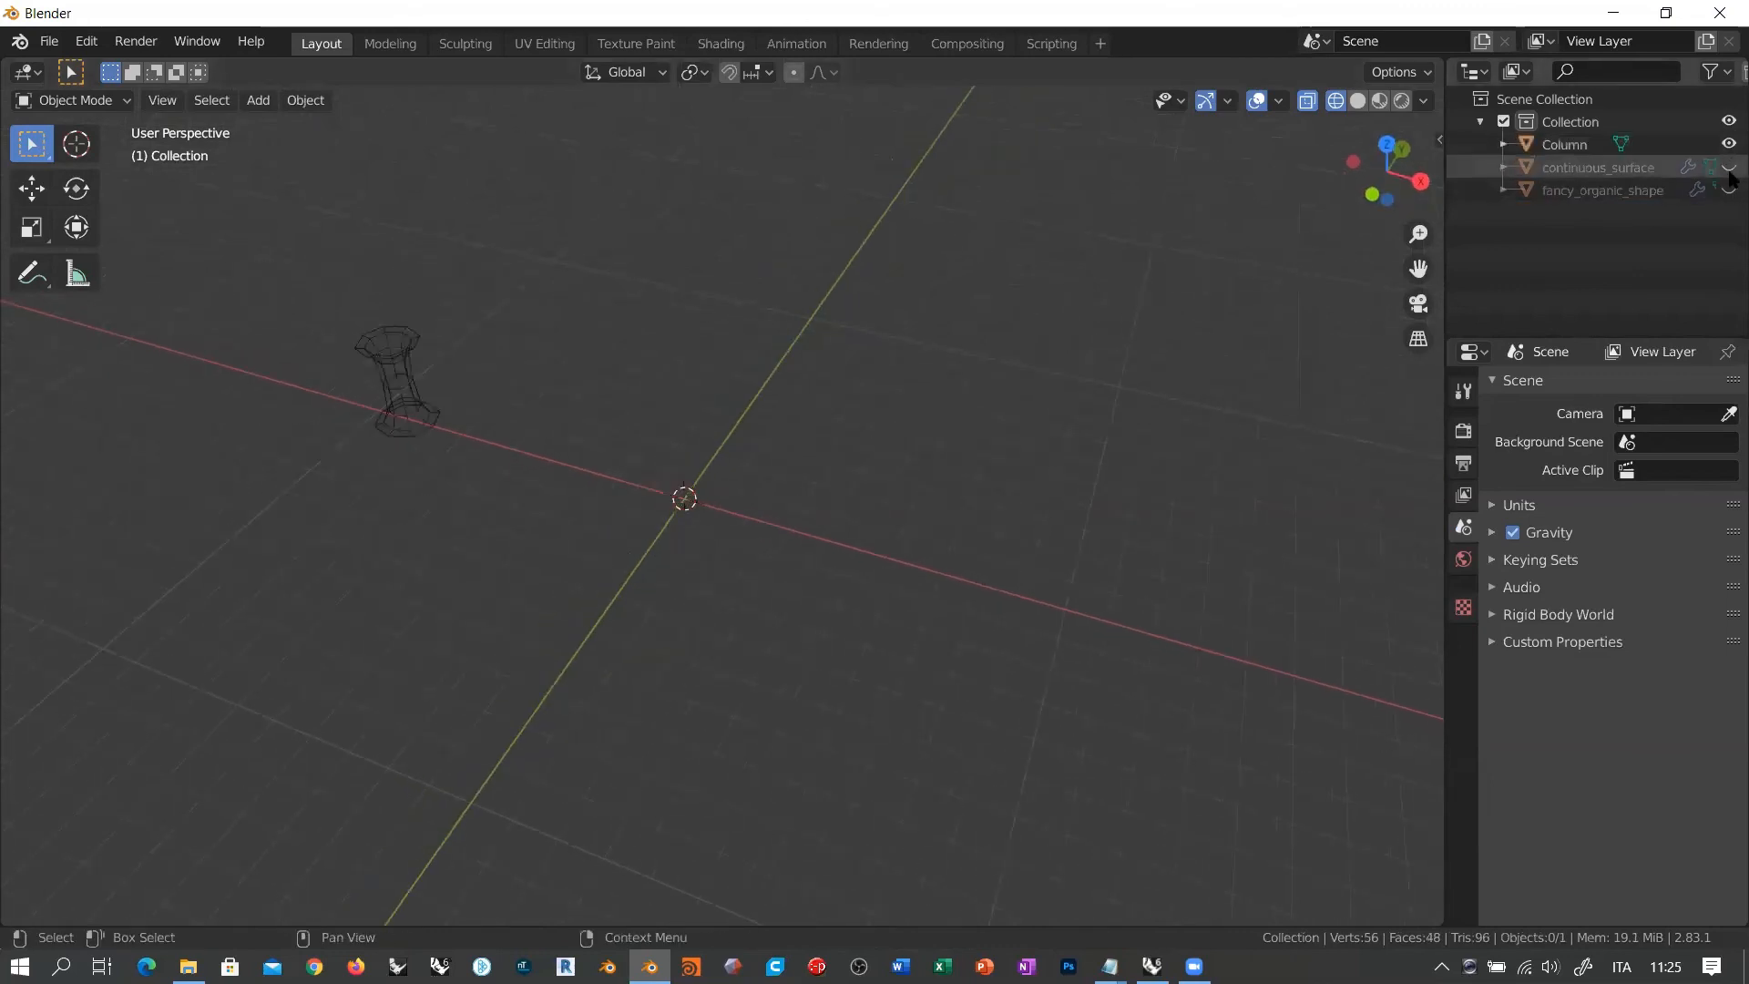
pyautogui.moveTo(1729, 168); pyautogui.dragTo(1729, 190)
pyautogui.moveTo(1210, 375); pyautogui.dragTo(762, 468, button='middle')
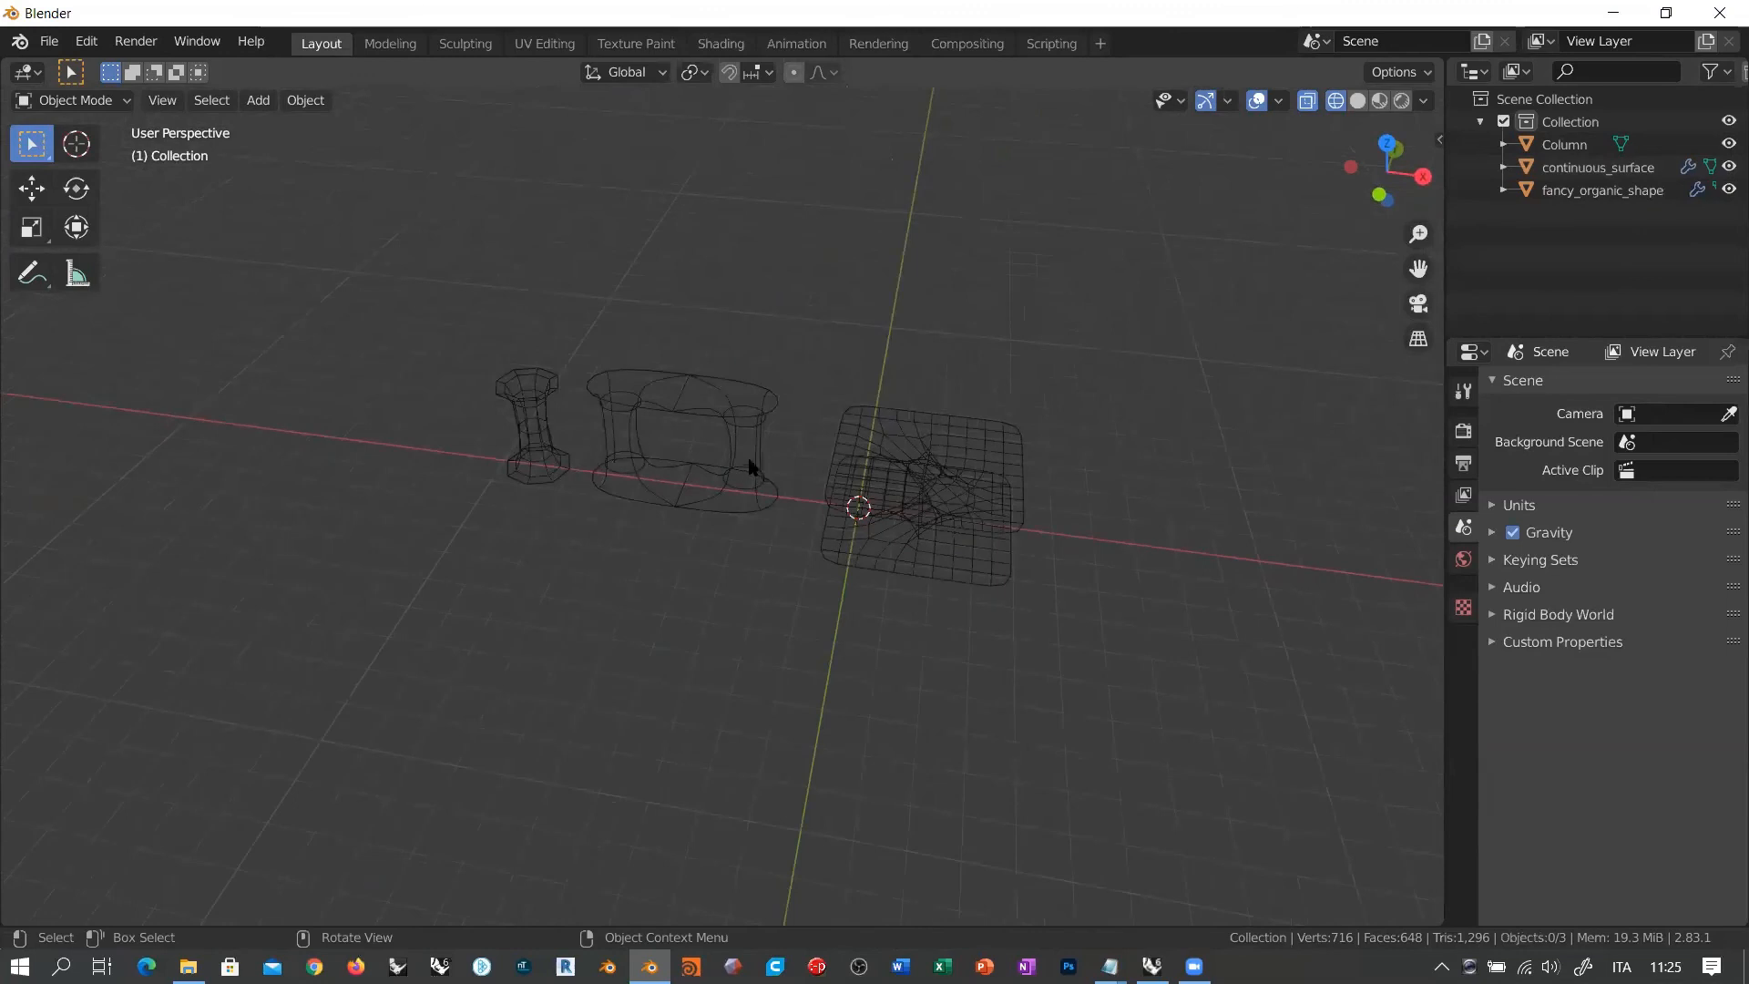
pyautogui.keyDown('shift'); pyautogui.moveTo(521, 417); pyautogui.dragTo(714, 446, button='middle'); pyautogui.keyUp('shift')
pyautogui.scroll(3, 715, 445)
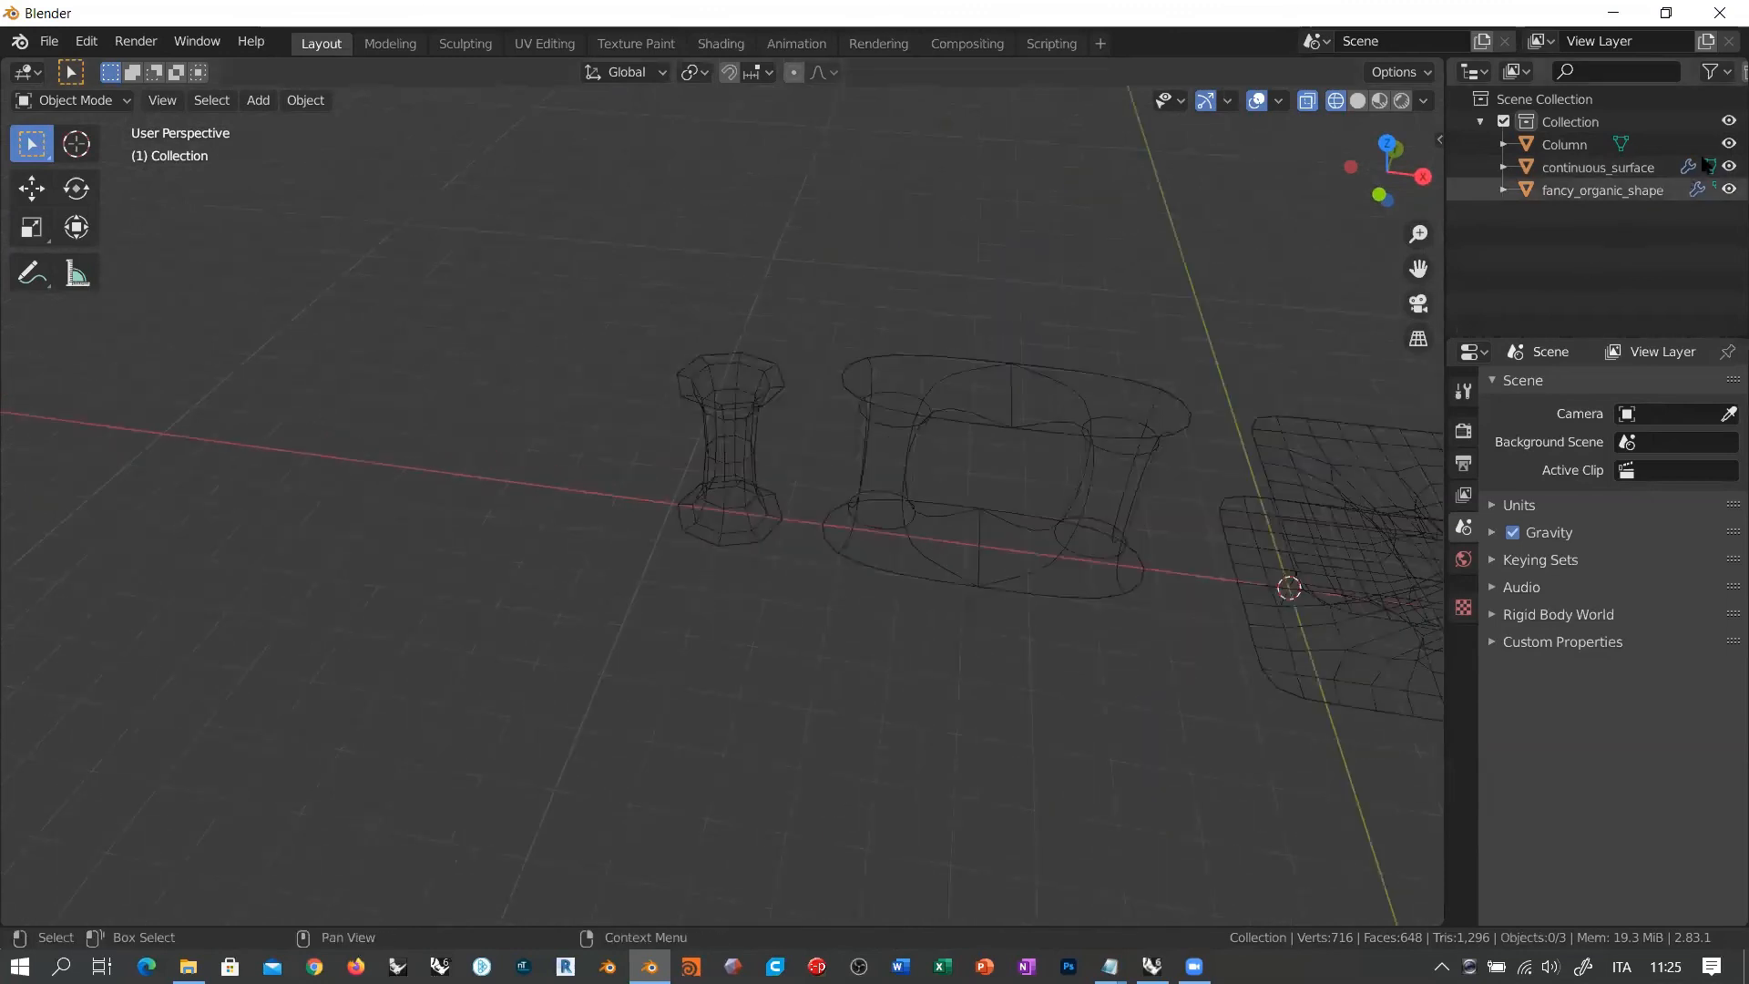
# Step: Hide continuous_surface and fancy_organic_shape, then open the Column mesh in Edit Mode
pyautogui.moveTo(1729, 166); pyautogui.dragTo(1730, 189)
pyautogui.keyDown('shift'); pyautogui.moveTo(776, 527); pyautogui.dragTo(779, 554, button='middle'); pyautogui.keyUp('shift')
pyautogui.scroll(3, 726, 488)
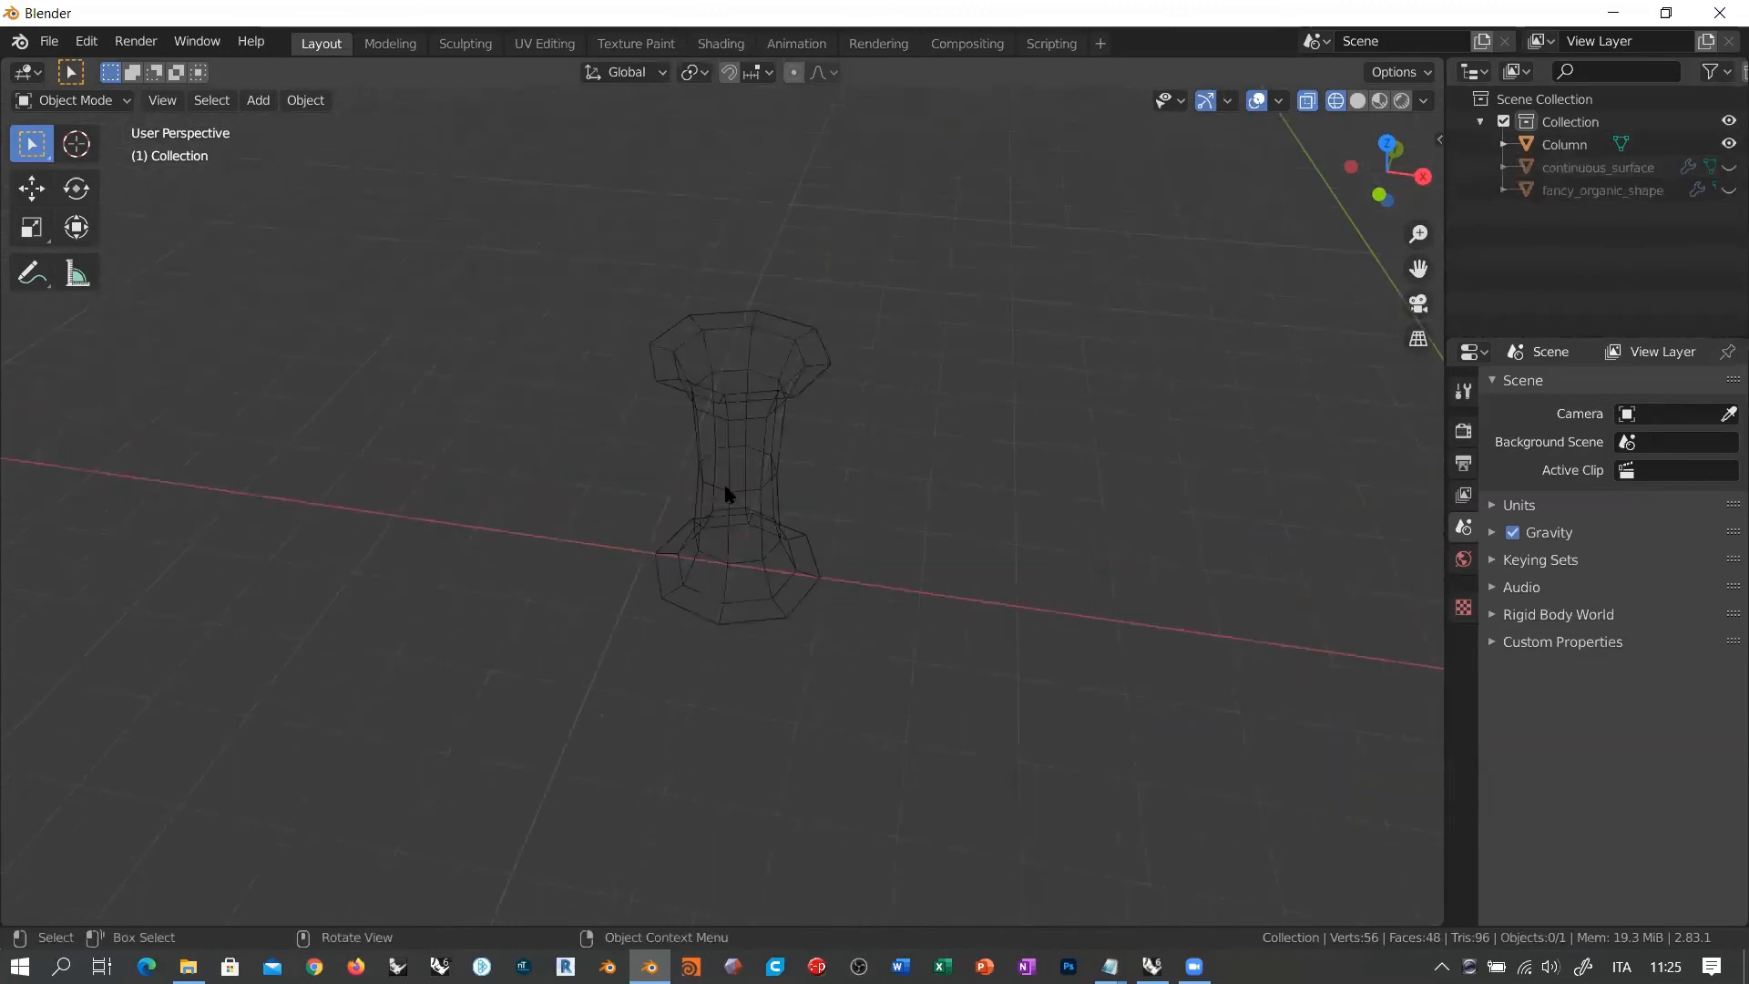
pyautogui.moveTo(726, 493); pyautogui.dragTo(735, 535, button='middle')
pyautogui.click(656, 413)
pyautogui.press('Tab')
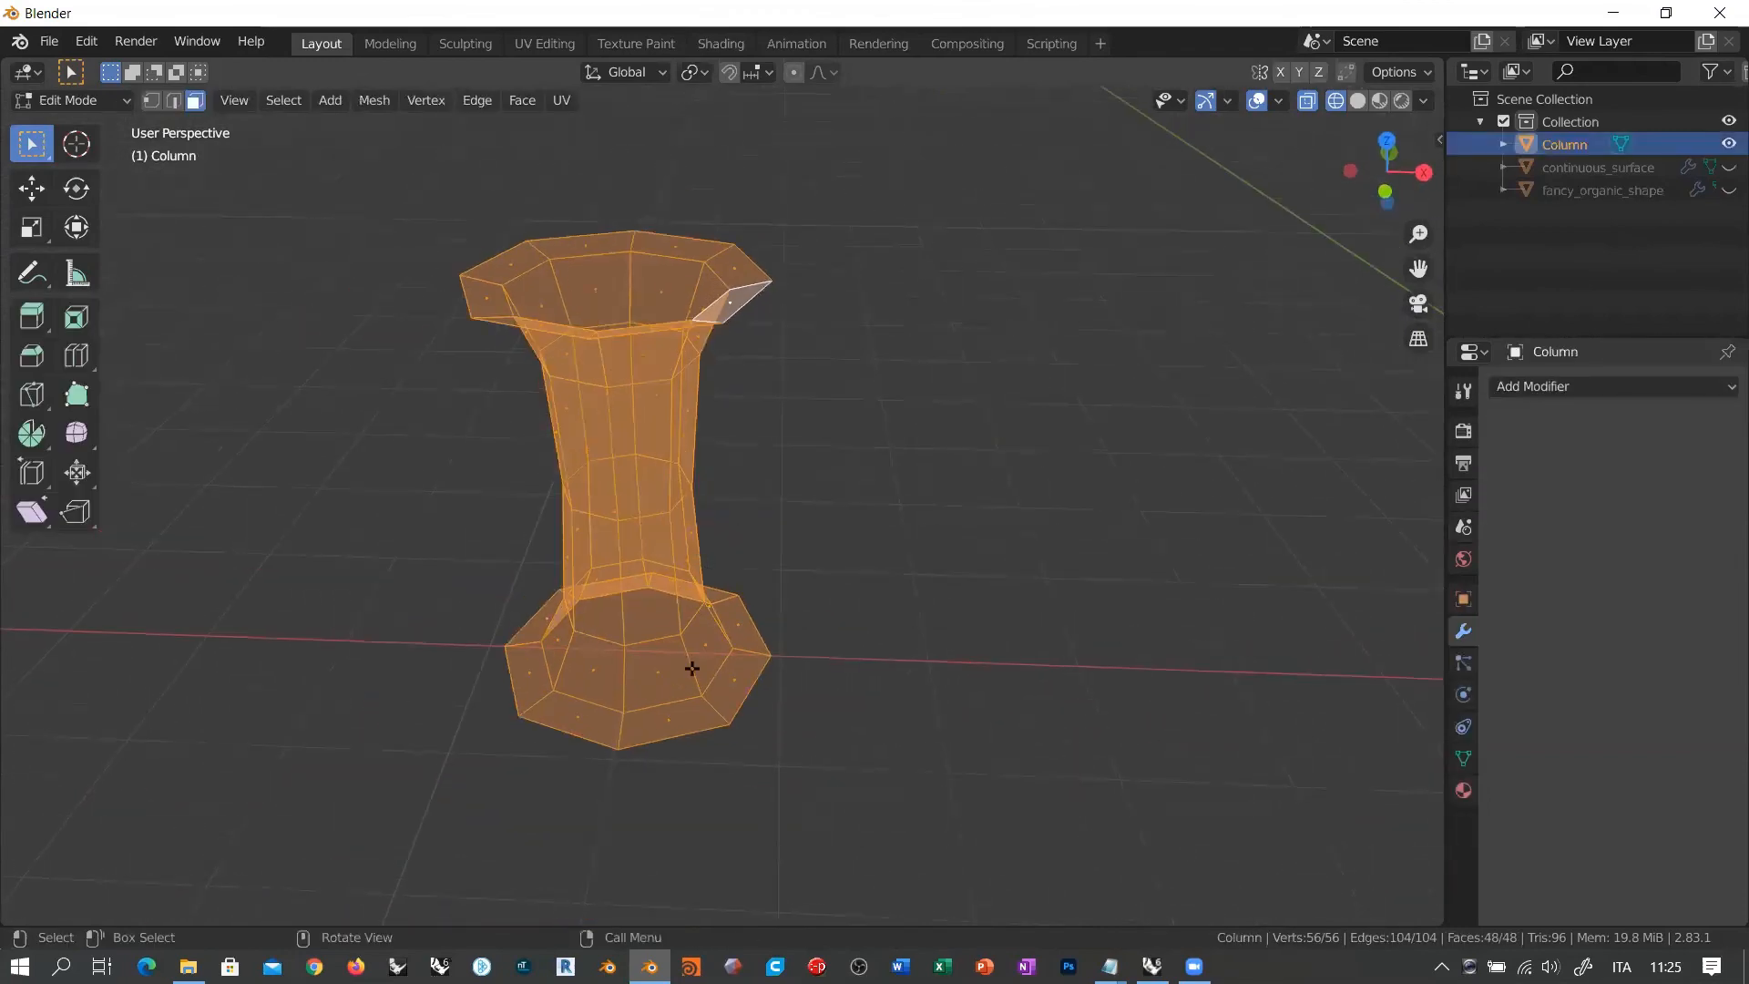
# Step: Add the column's vertical face loops to the selection one by one around its circumference to examine their flow
pyautogui.keyDown('alt'); pyautogui.click(662, 708); pyautogui.keyUp('alt')
pyautogui.moveTo(648, 656); pyautogui.dragTo(887, 767, button='middle')
pyautogui.keyDown('alt'); pyautogui.keyDown('shift'); pyautogui.click(669, 728); pyautogui.keyUp('shift'); pyautogui.keyUp('alt')
pyautogui.keyDown('alt'); pyautogui.keyDown('shift'); pyautogui.click(656, 720); pyautogui.keyUp('shift'); pyautogui.keyUp('alt')
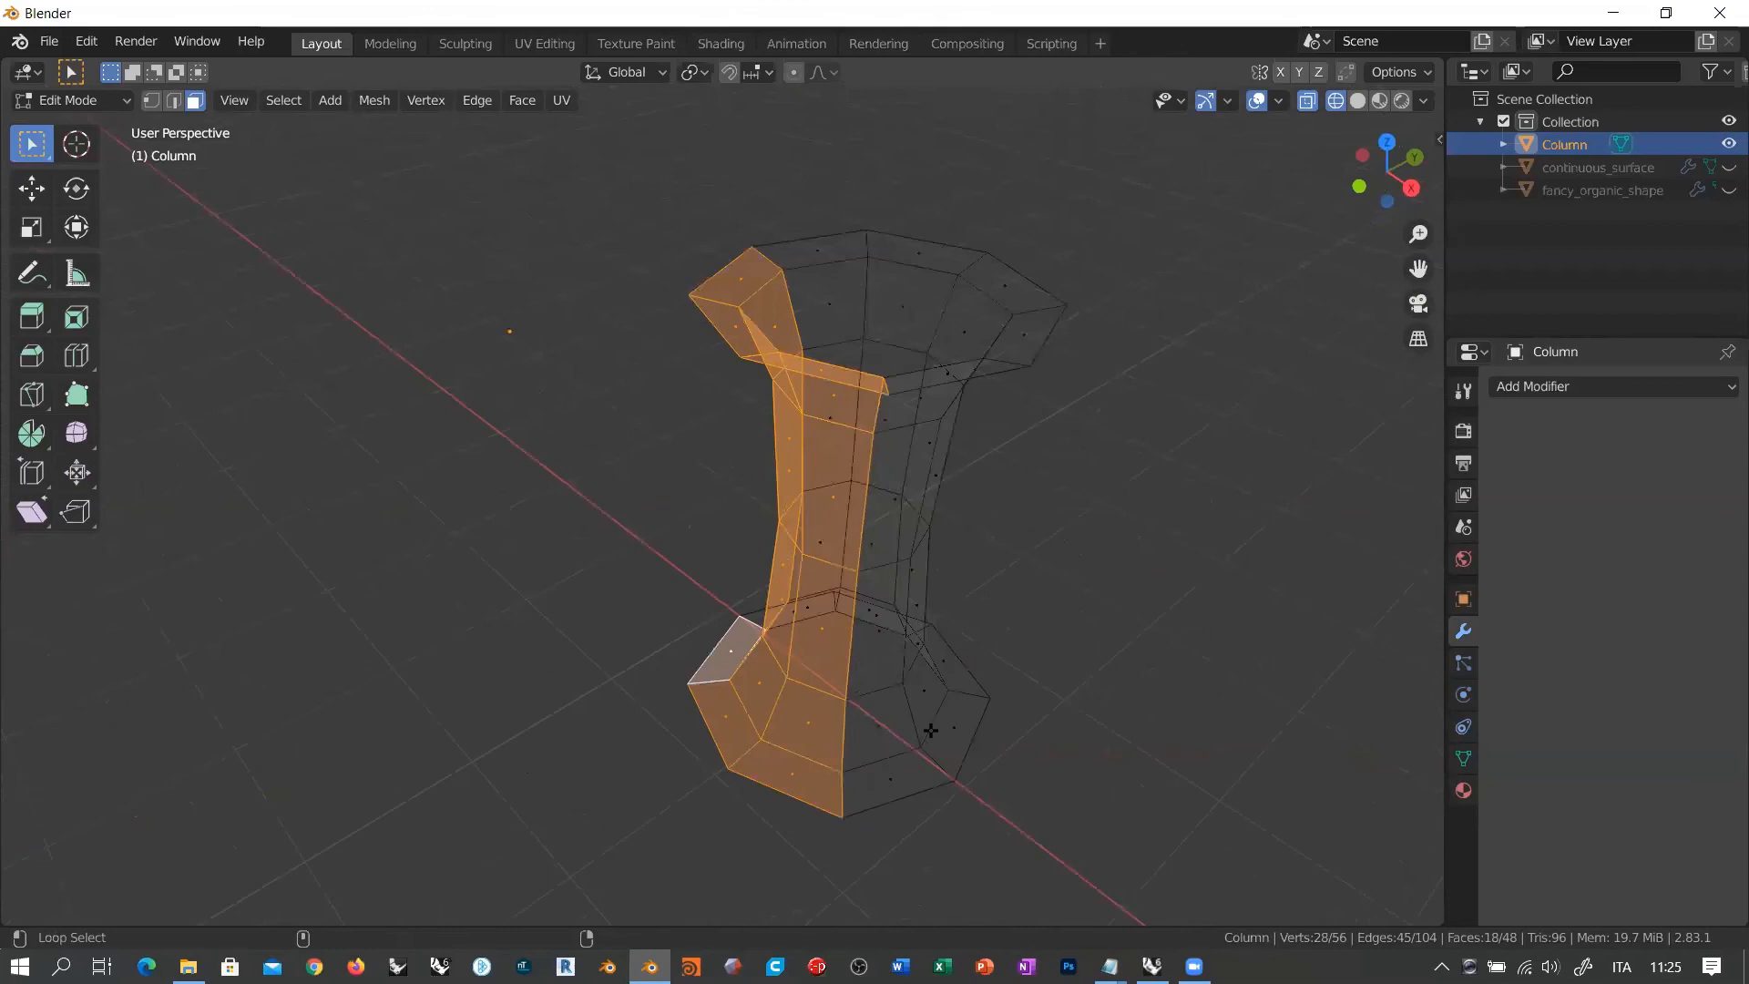
pyautogui.keyDown('alt'); pyautogui.keyDown('shift'); pyautogui.click(909, 747); pyautogui.keyUp('shift'); pyautogui.keyUp('alt')
pyautogui.keyDown('alt'); pyautogui.keyDown('shift'); pyautogui.click(937, 716); pyautogui.keyUp('shift'); pyautogui.keyUp('alt')
pyautogui.moveTo(1025, 739); pyautogui.dragTo(664, 628, button='middle')
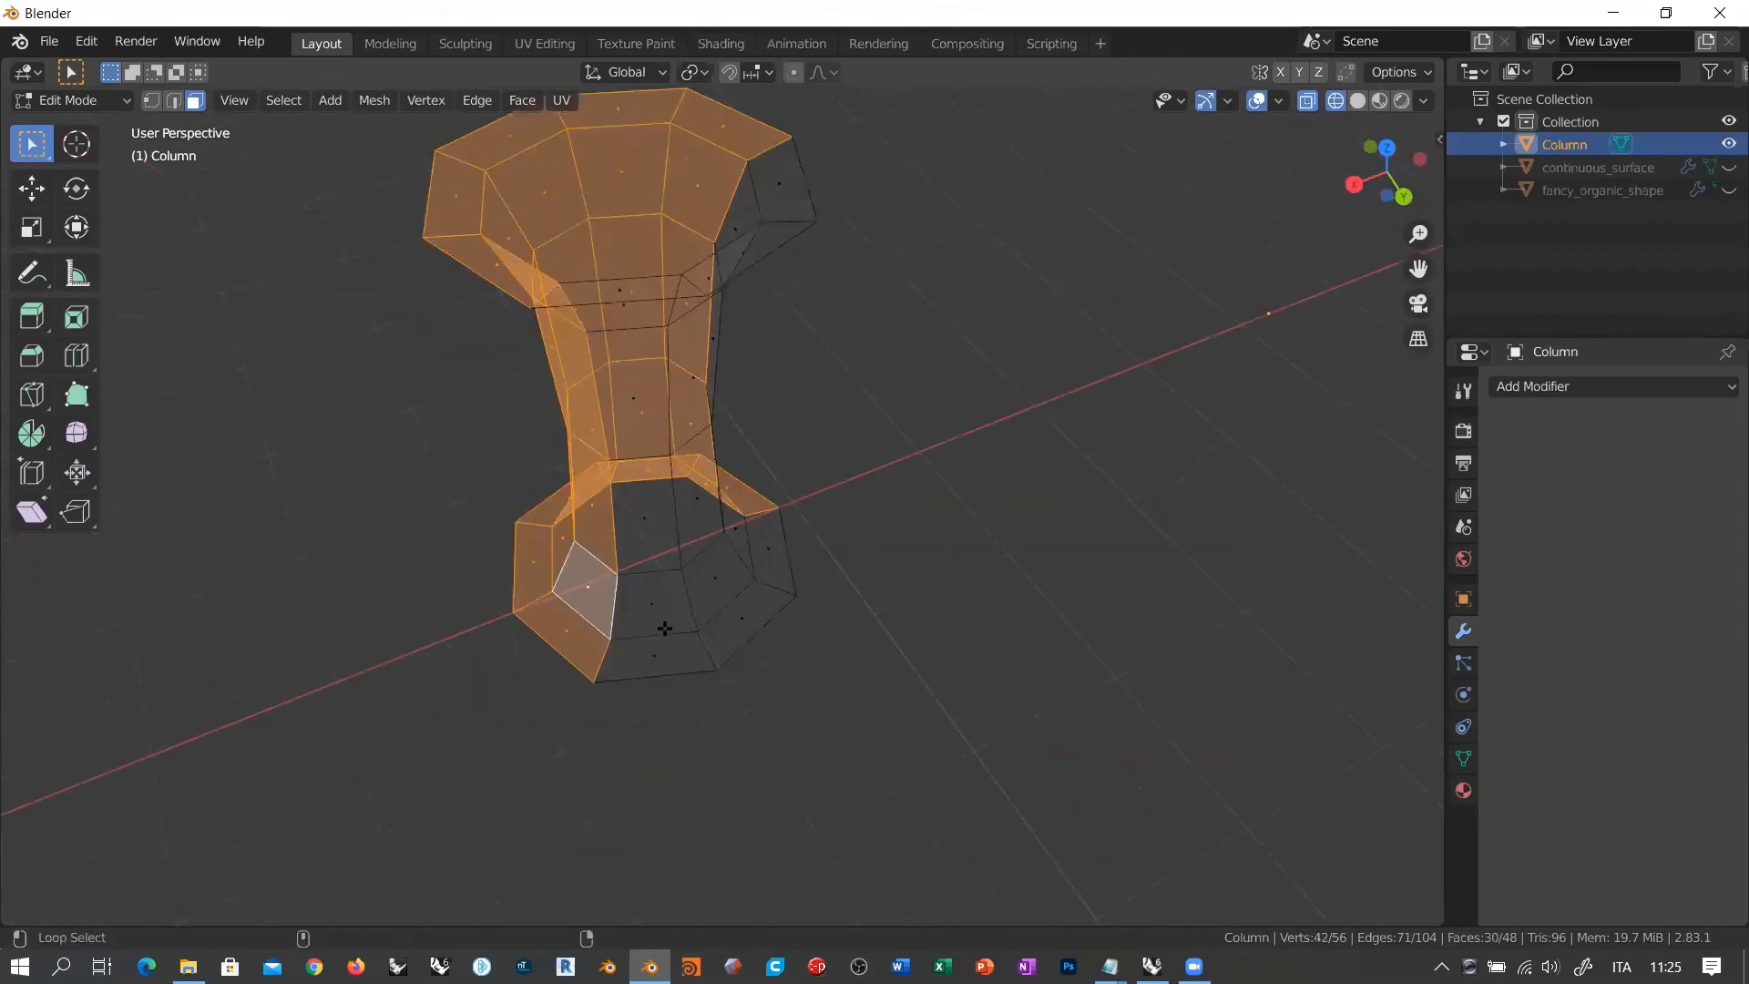
pyautogui.keyDown('alt'); pyautogui.keyDown('shift'); pyautogui.click(664, 627); pyautogui.keyUp('shift'); pyautogui.keyUp('alt')
pyautogui.keyDown('alt'); pyautogui.keyDown('shift'); pyautogui.click(757, 574); pyautogui.keyUp('shift'); pyautogui.keyUp('alt')
pyautogui.keyDown('alt'); pyautogui.keyDown('shift'); pyautogui.click(752, 548); pyautogui.keyUp('shift'); pyautogui.keyUp('alt')
pyautogui.moveTo(835, 636); pyautogui.dragTo(749, 582, button='middle')
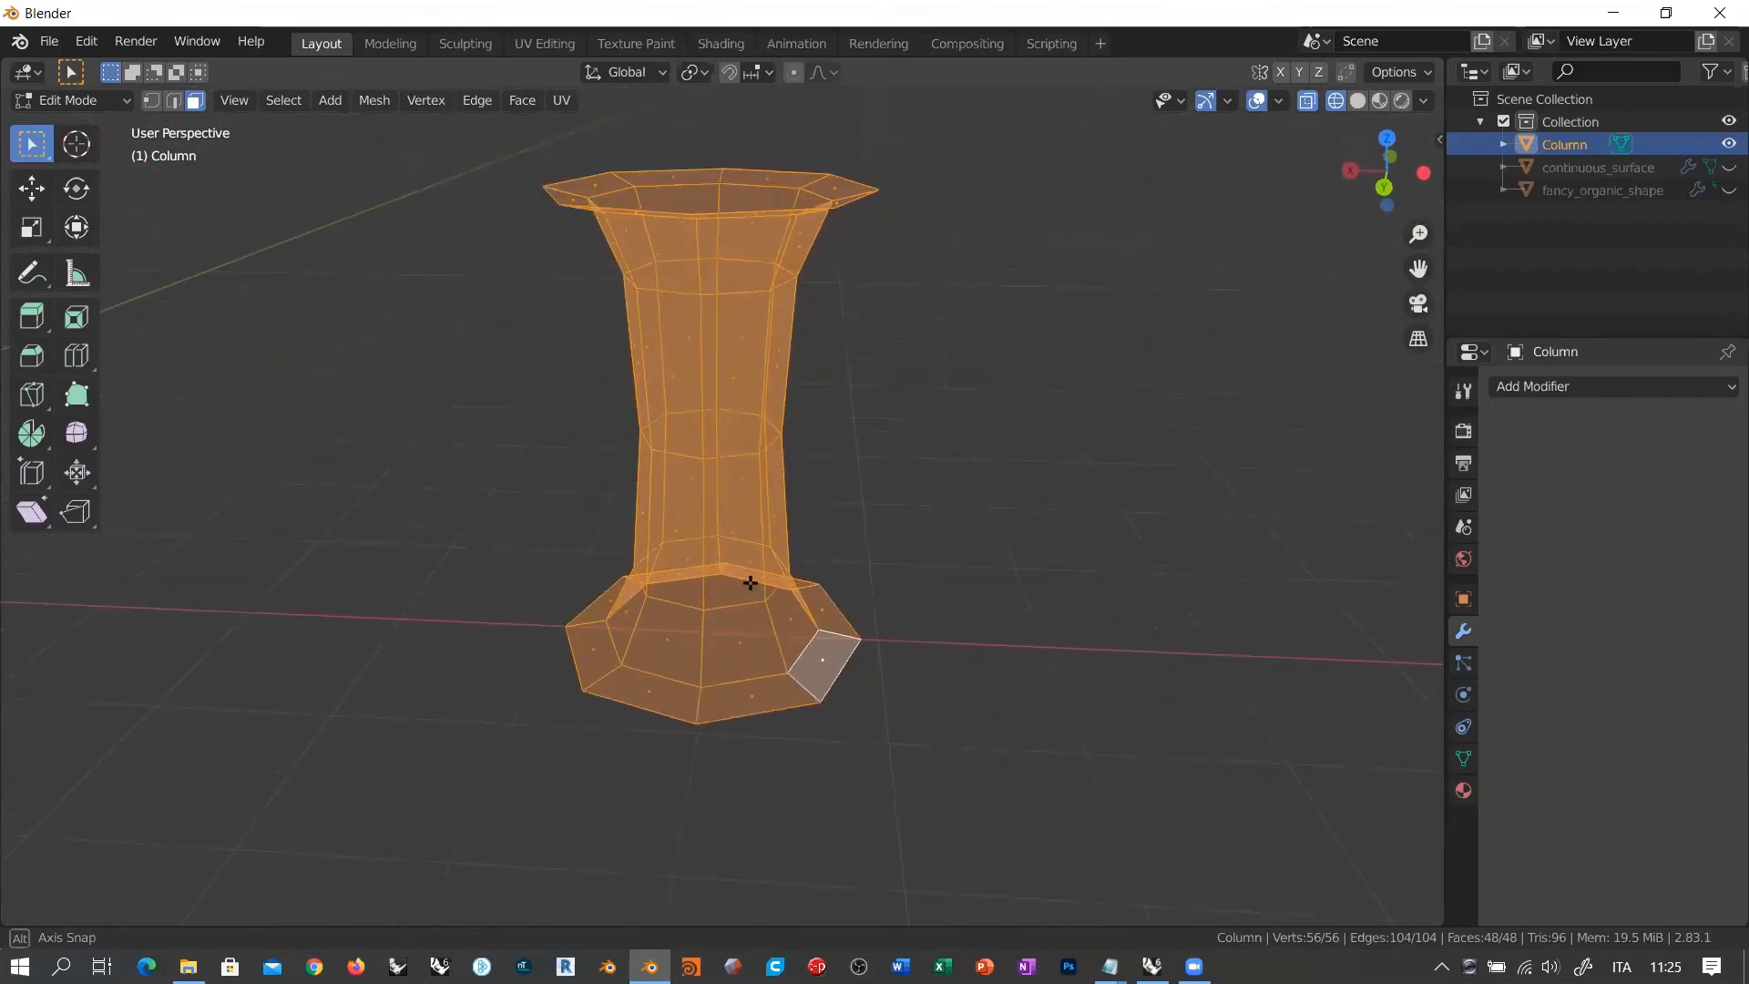
# Step: Select the column's horizontal face rings successively from base to rim to examine them, then return to Object Mode
pyautogui.keyDown('alt'); pyautogui.click(804, 690); pyautogui.keyUp('alt')
pyautogui.keyDown('alt'); pyautogui.keyDown('shift'); pyautogui.click(764, 566); pyautogui.keyUp('shift'); pyautogui.keyUp('alt')
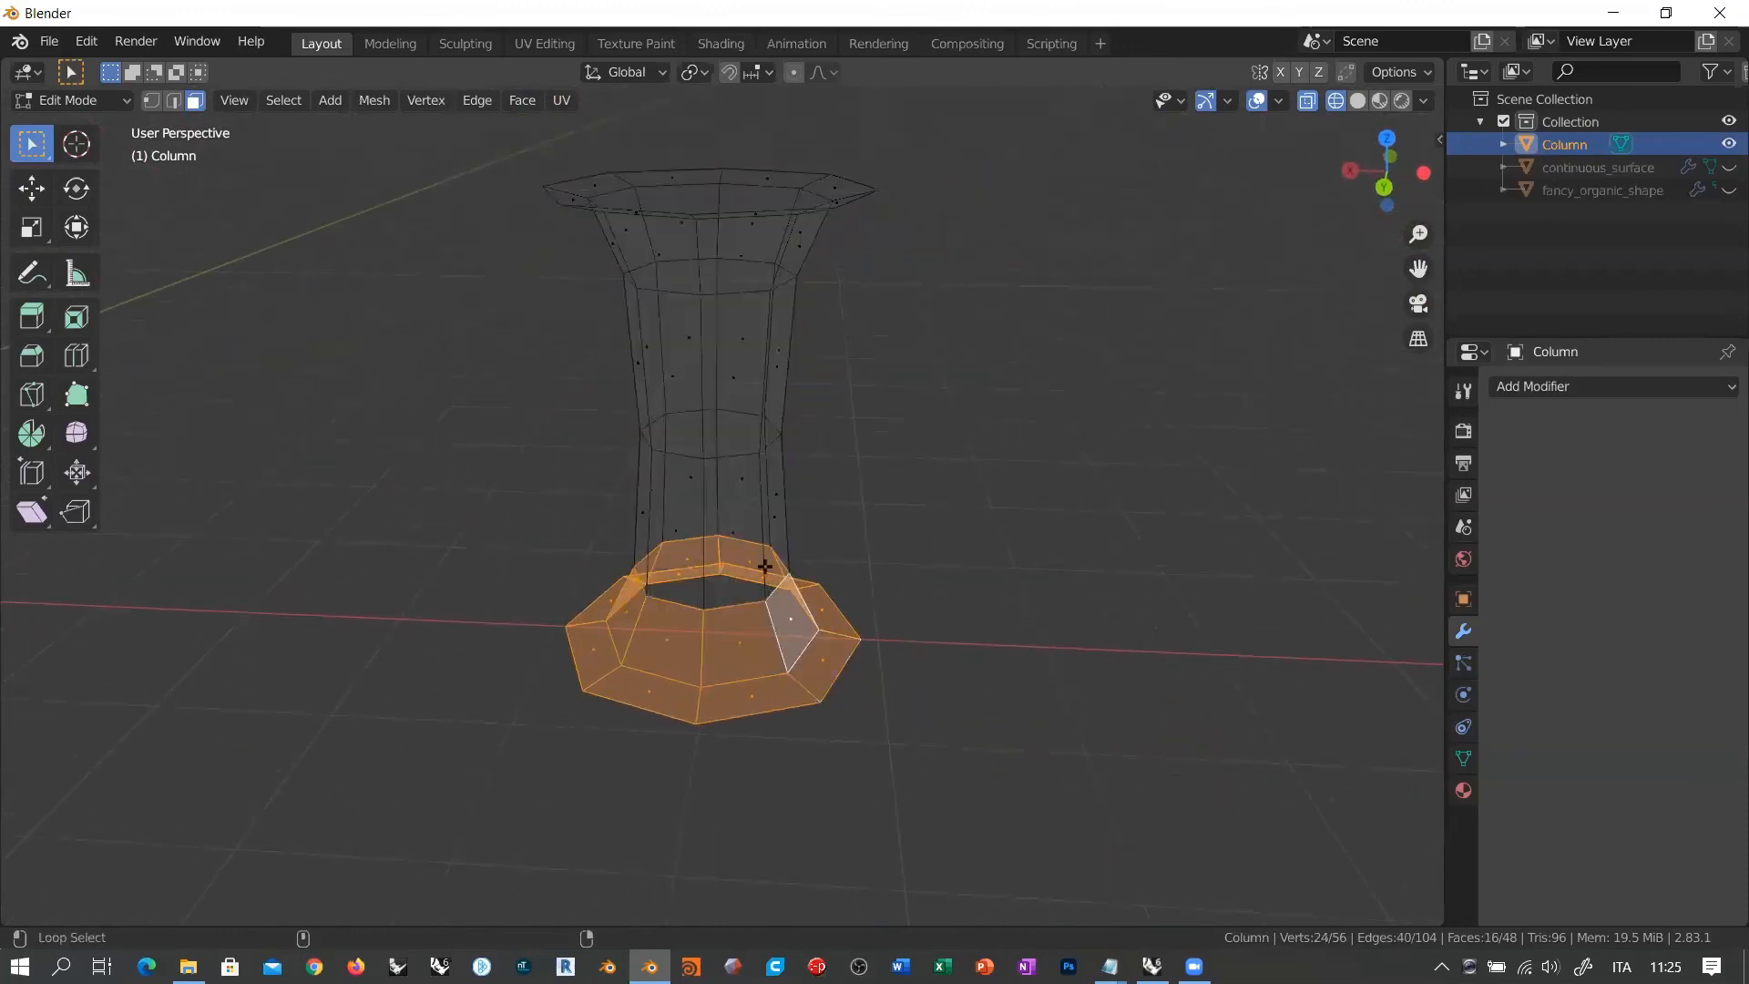
pyautogui.keyDown('alt'); pyautogui.keyDown('shift'); pyautogui.click(760, 511); pyautogui.keyUp('shift'); pyautogui.keyUp('alt')
pyautogui.keyDown('alt'); pyautogui.keyDown('shift'); pyautogui.click(764, 380); pyautogui.keyUp('shift'); pyautogui.keyUp('alt')
pyautogui.keyDown('alt'); pyautogui.keyDown('shift'); pyautogui.click(820, 198); pyautogui.keyUp('shift'); pyautogui.keyUp('alt')
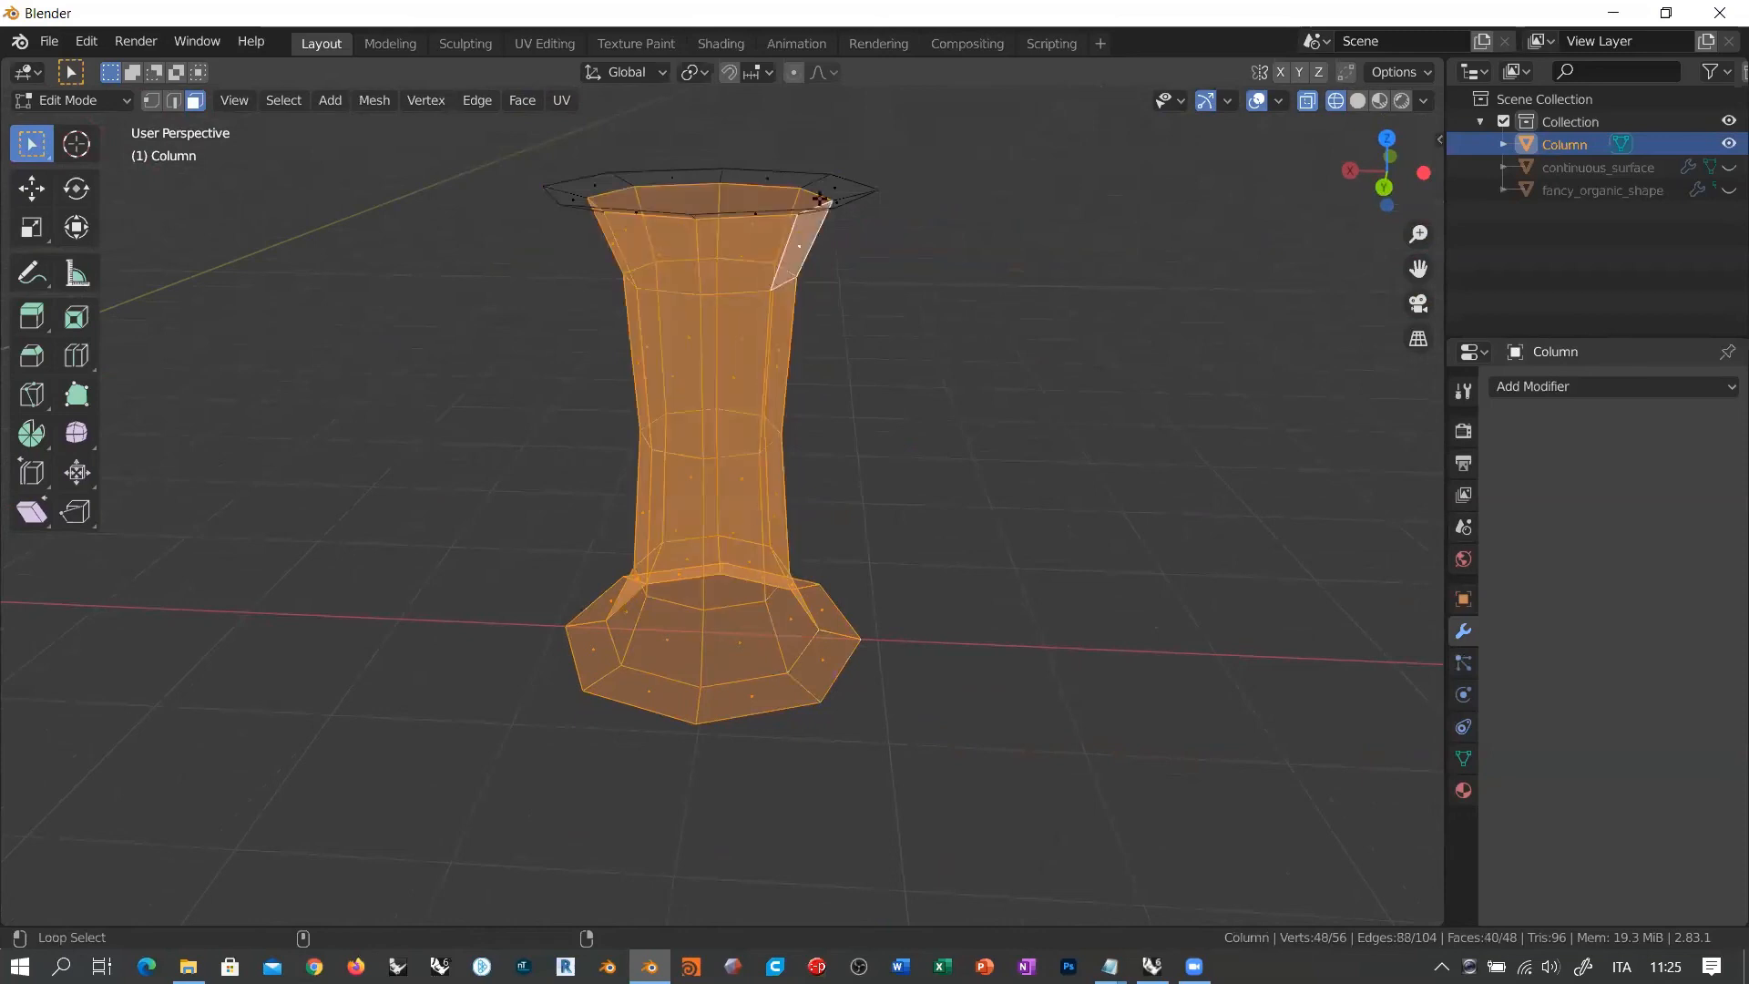
pyautogui.keyDown('alt'); pyautogui.keyDown('shift'); pyautogui.click(815, 181); pyautogui.keyUp('shift'); pyautogui.keyUp('alt')
pyautogui.moveTo(457, 566); pyautogui.dragTo(500, 578, button='middle')
pyautogui.scroll(-3, 503, 573)
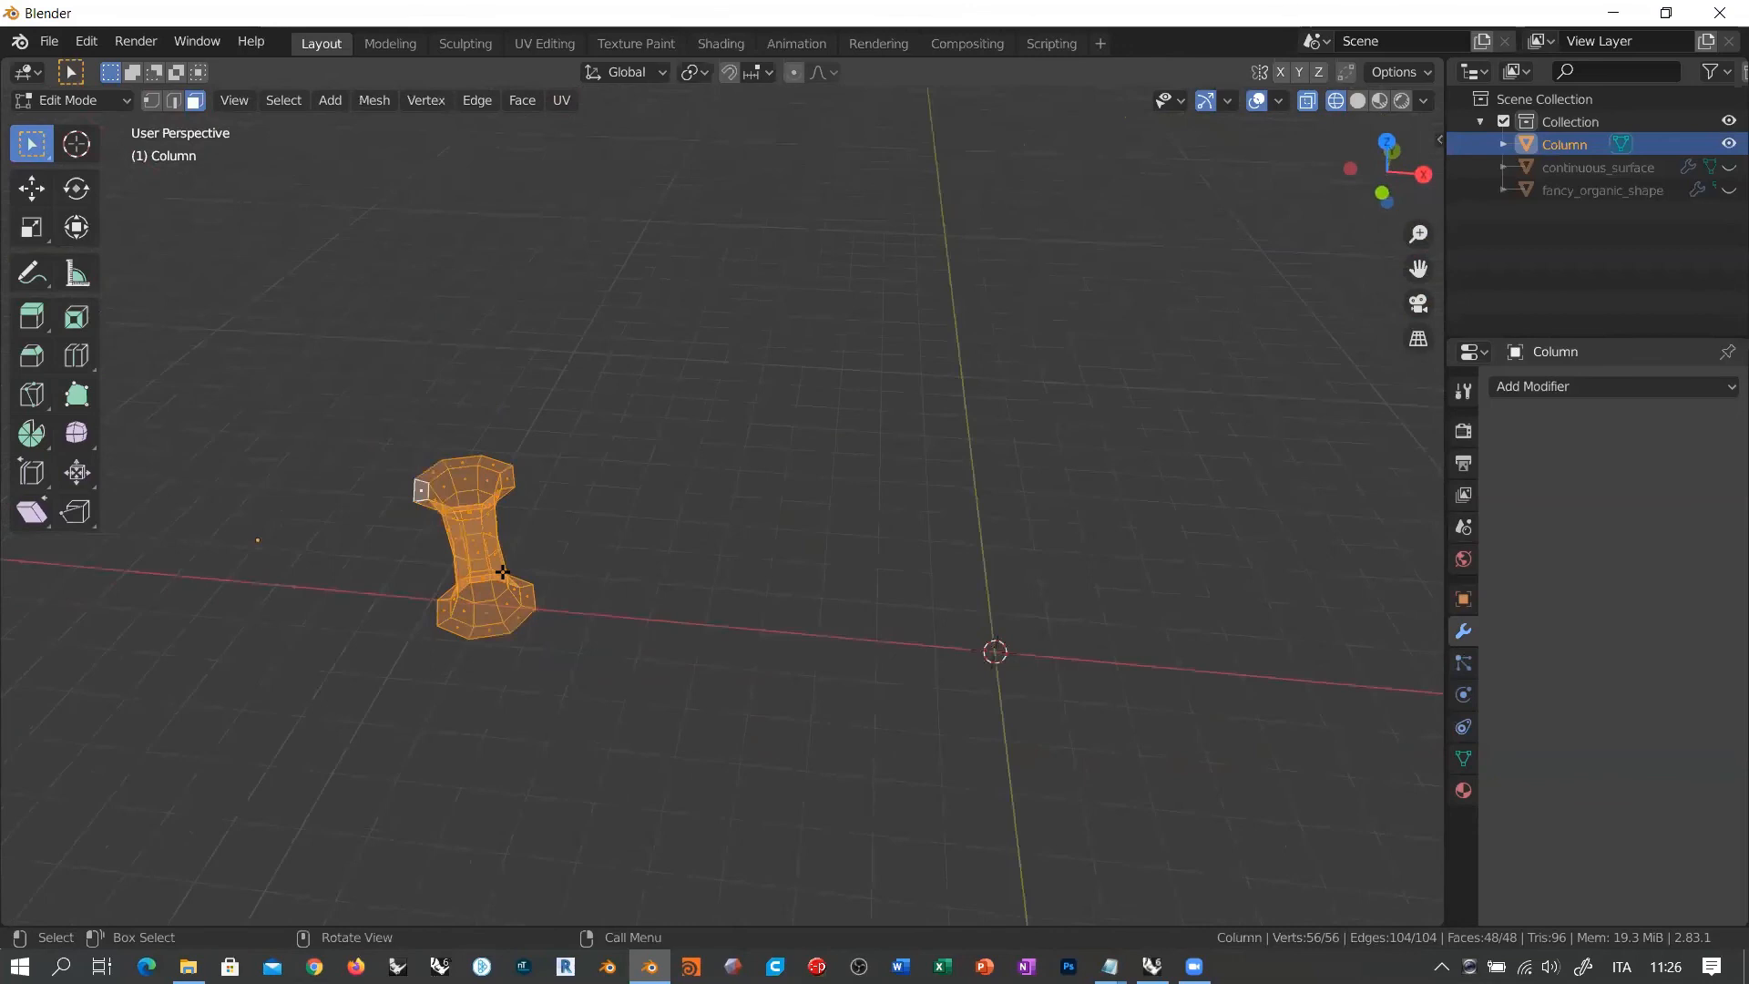
pyautogui.press('Tab')
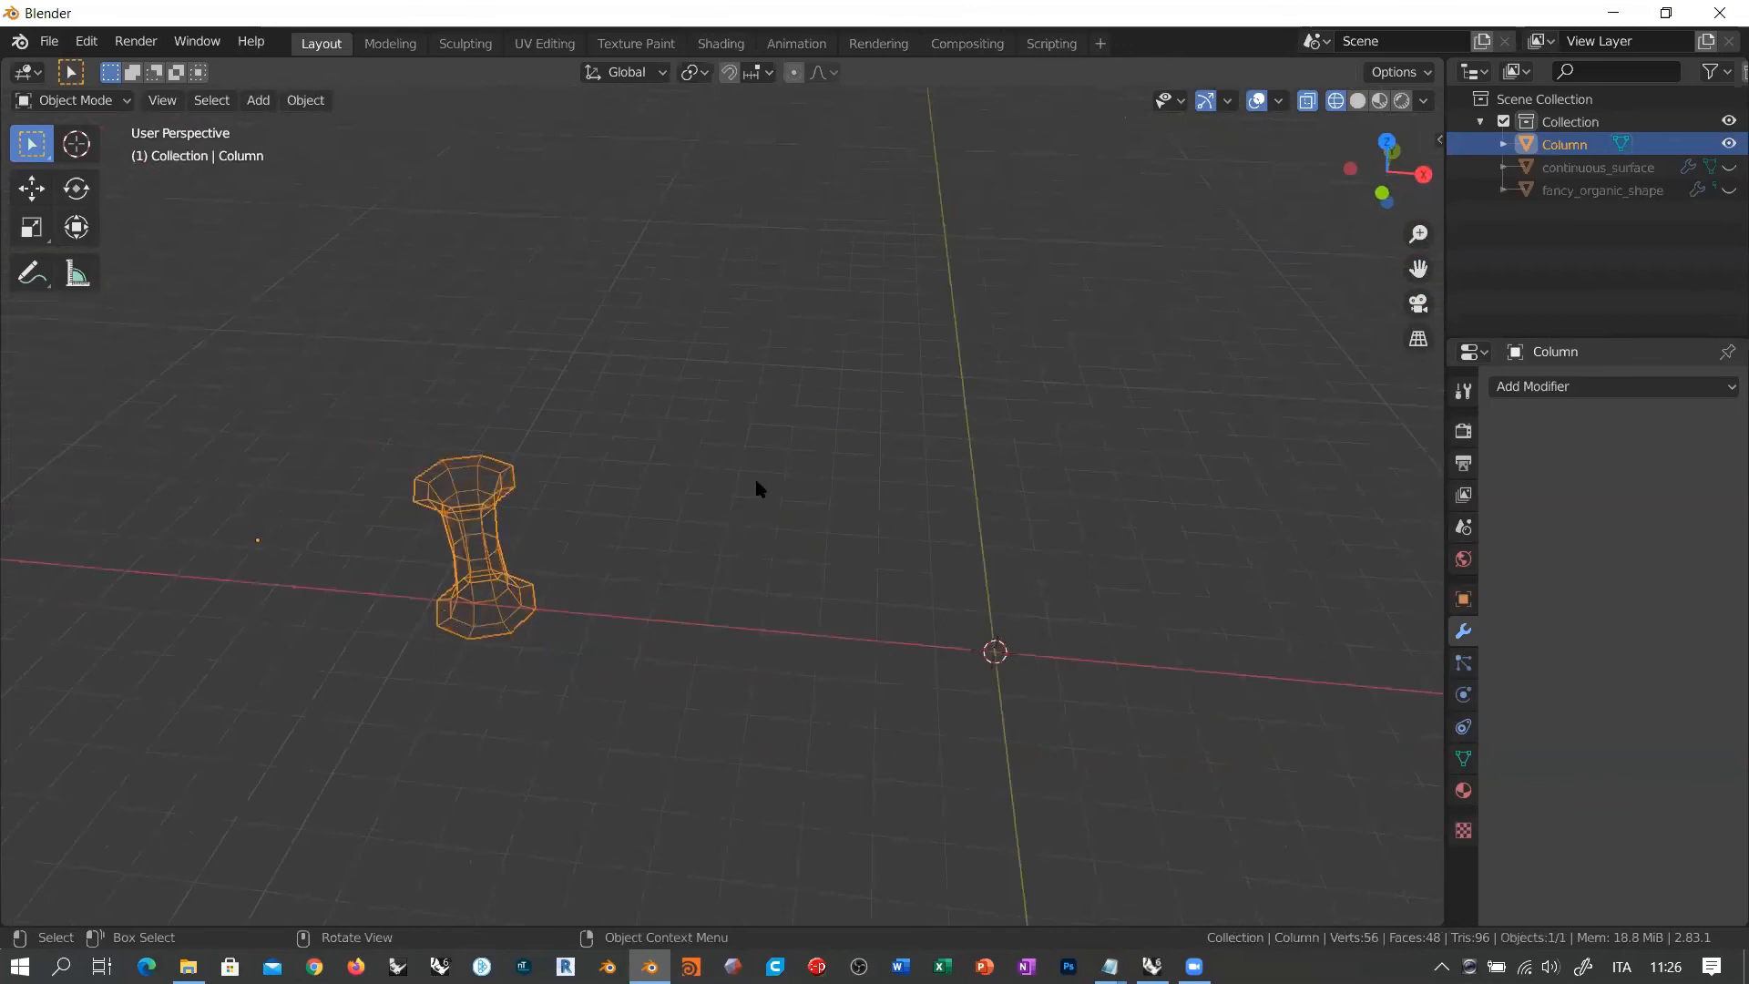
# Step: Unhide fancy_organic_shape, hide the Column, and open fancy_organic_shape in Edit Mode
pyautogui.click(1729, 189)
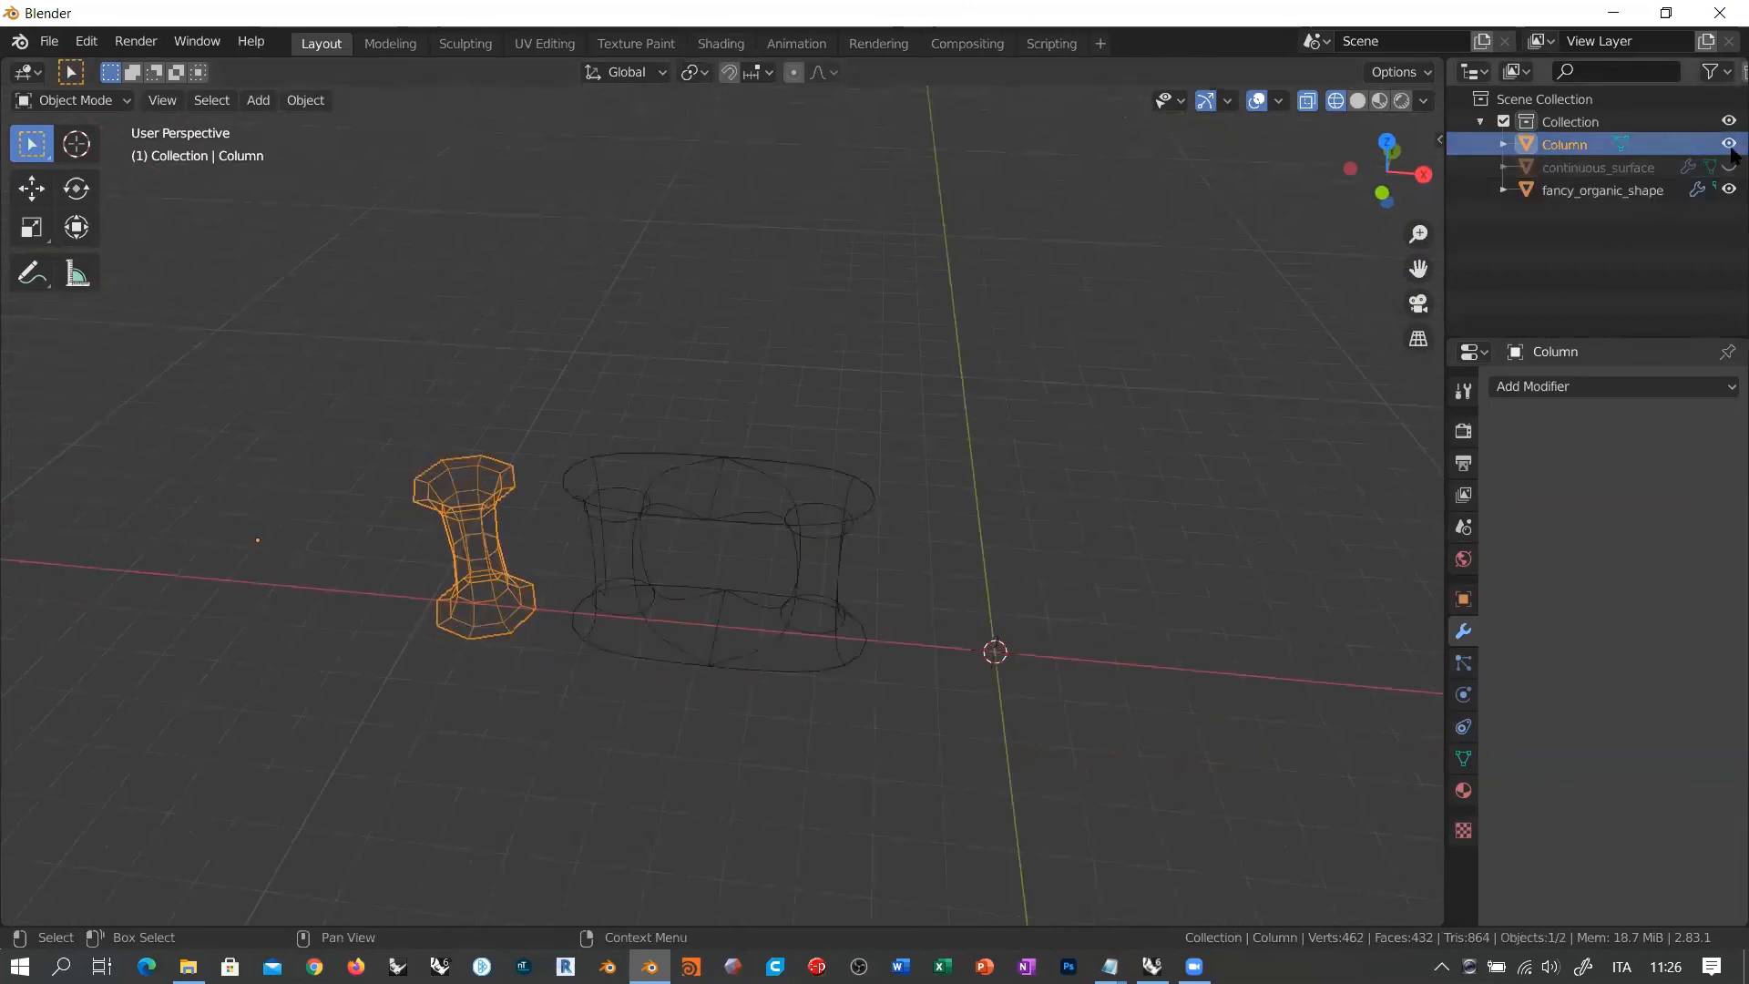
pyautogui.click(1730, 144)
pyautogui.moveTo(764, 584); pyautogui.dragTo(809, 455, button='middle')
pyautogui.scroll(4, 731, 538)
pyautogui.click(785, 445)
pyautogui.press('Tab')
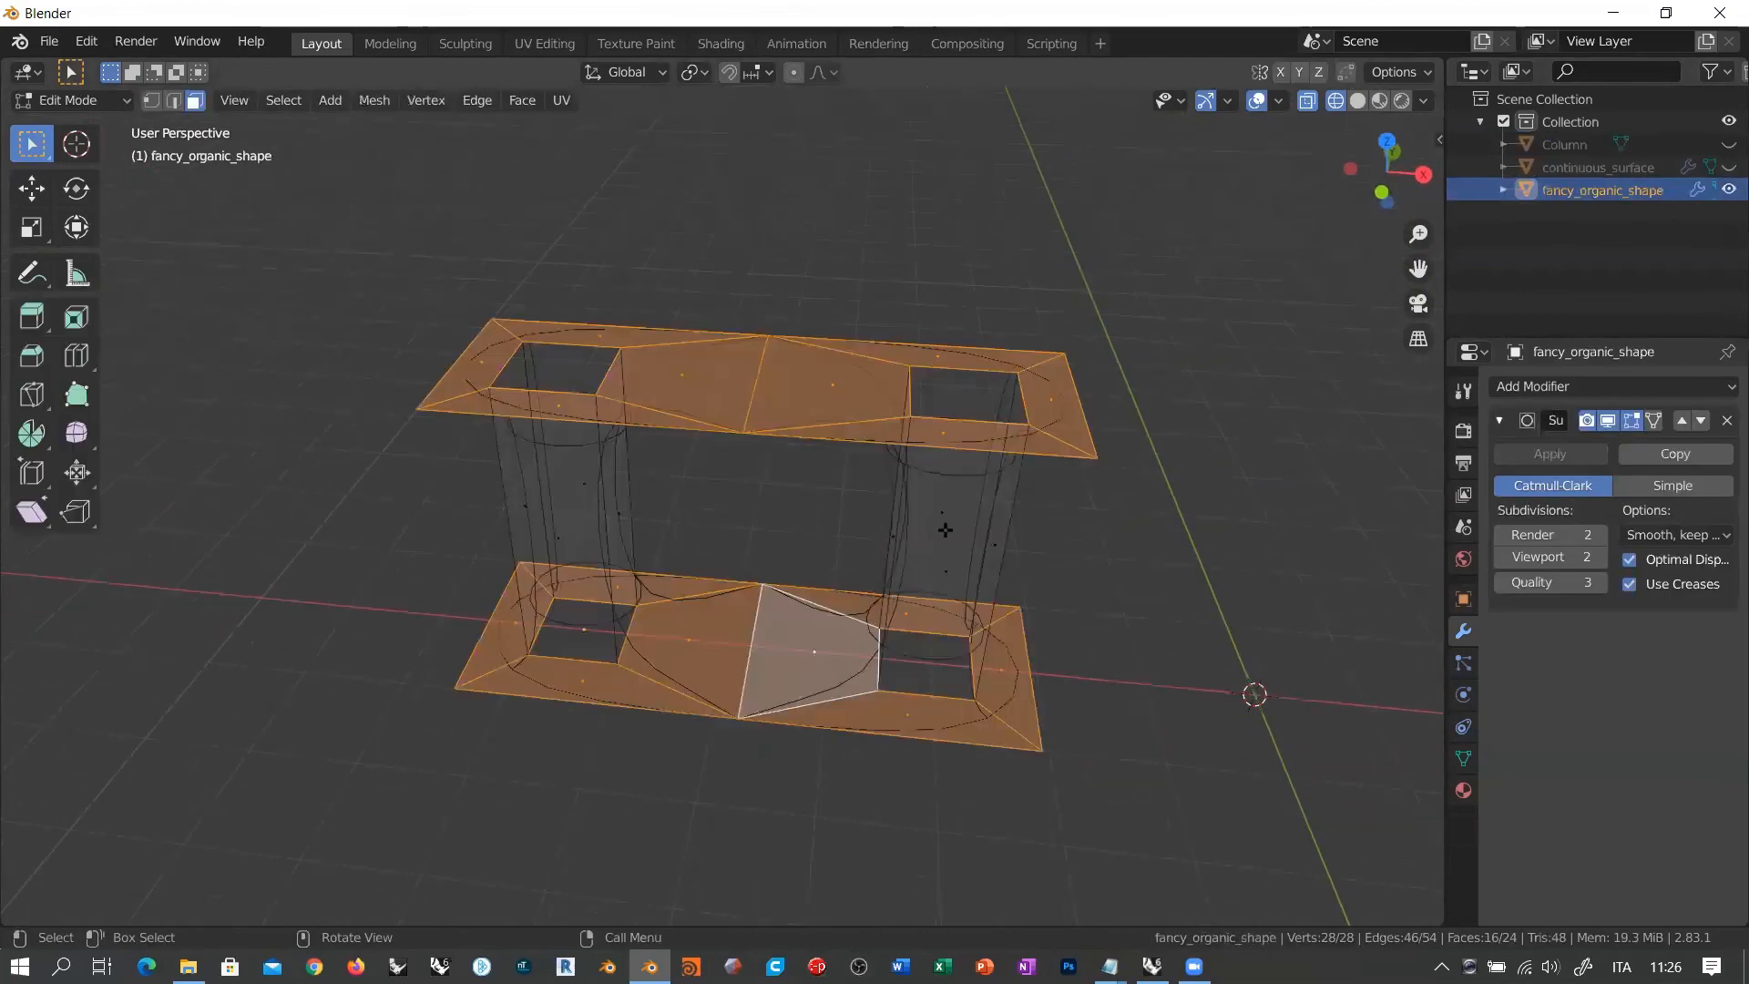
# Step: Select the face loops around both openings of the lower slab to examine their shared junction, then return to Object Mode
pyautogui.moveTo(944, 527); pyautogui.dragTo(811, 610, button='middle')
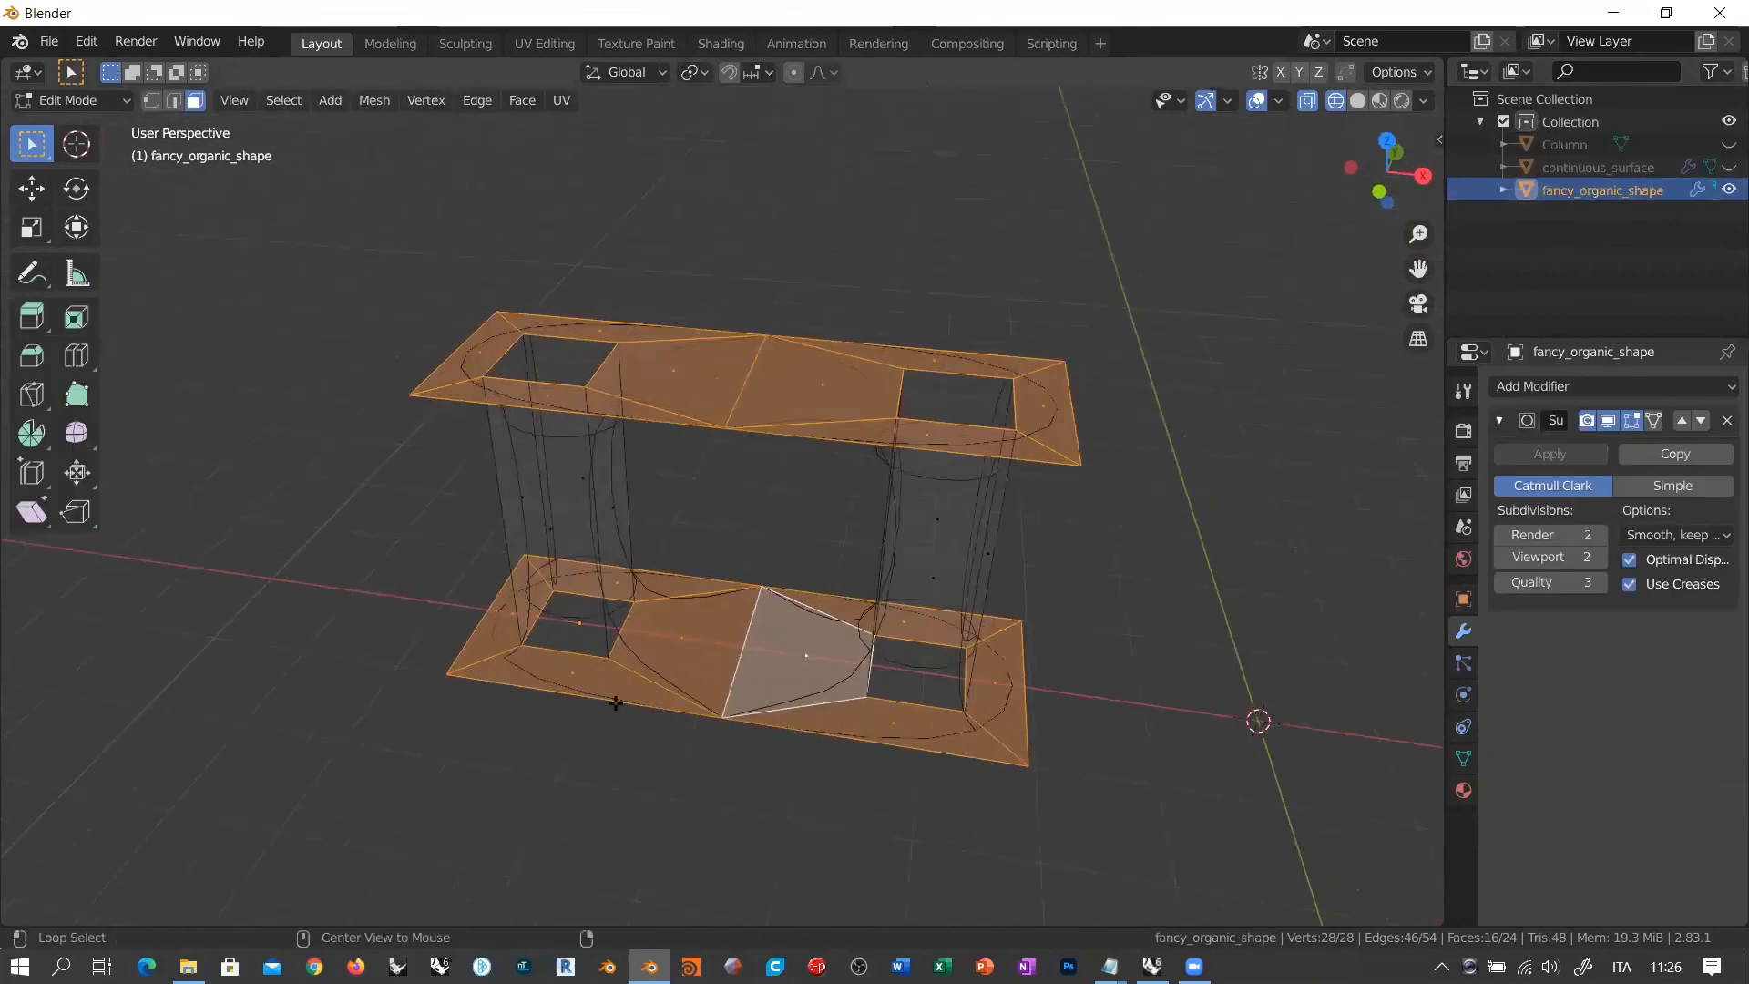
pyautogui.keyDown('alt'); pyautogui.click(647, 683); pyautogui.keyUp('alt')
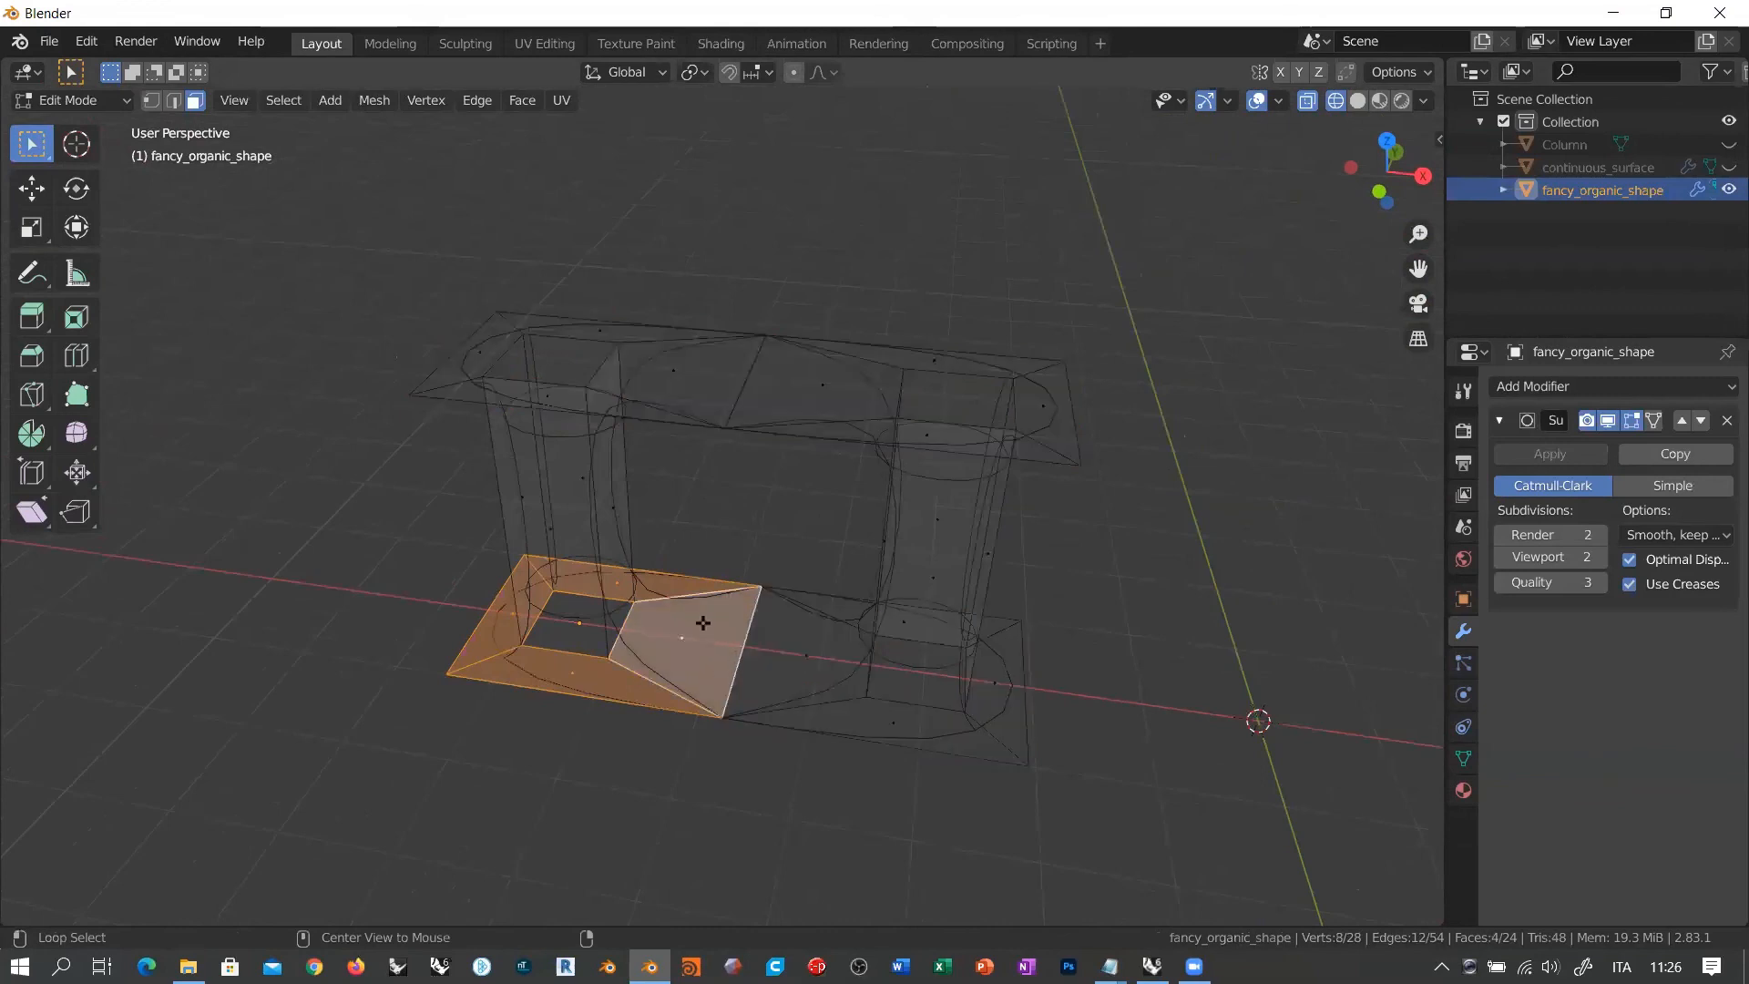
pyautogui.keyDown('alt'); pyautogui.keyDown('shift'); pyautogui.click(802, 696); pyautogui.keyUp('shift'); pyautogui.keyUp('alt')
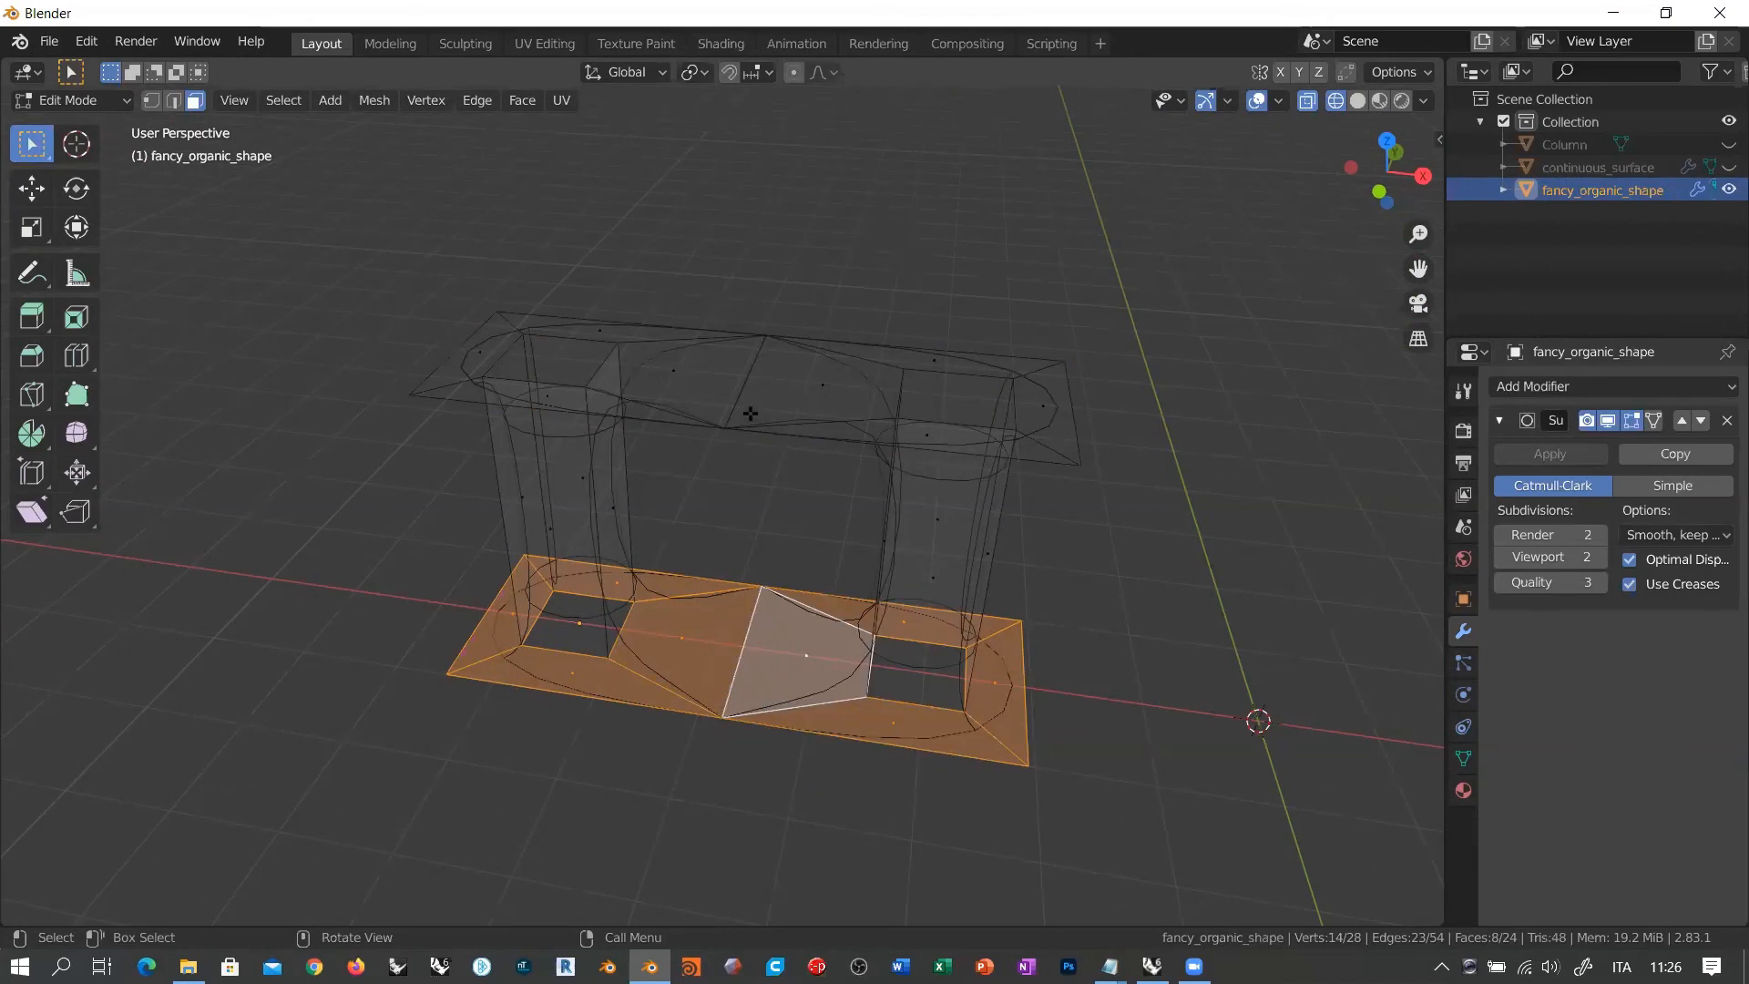
pyautogui.moveTo(750, 413); pyautogui.dragTo(849, 480, button='middle')
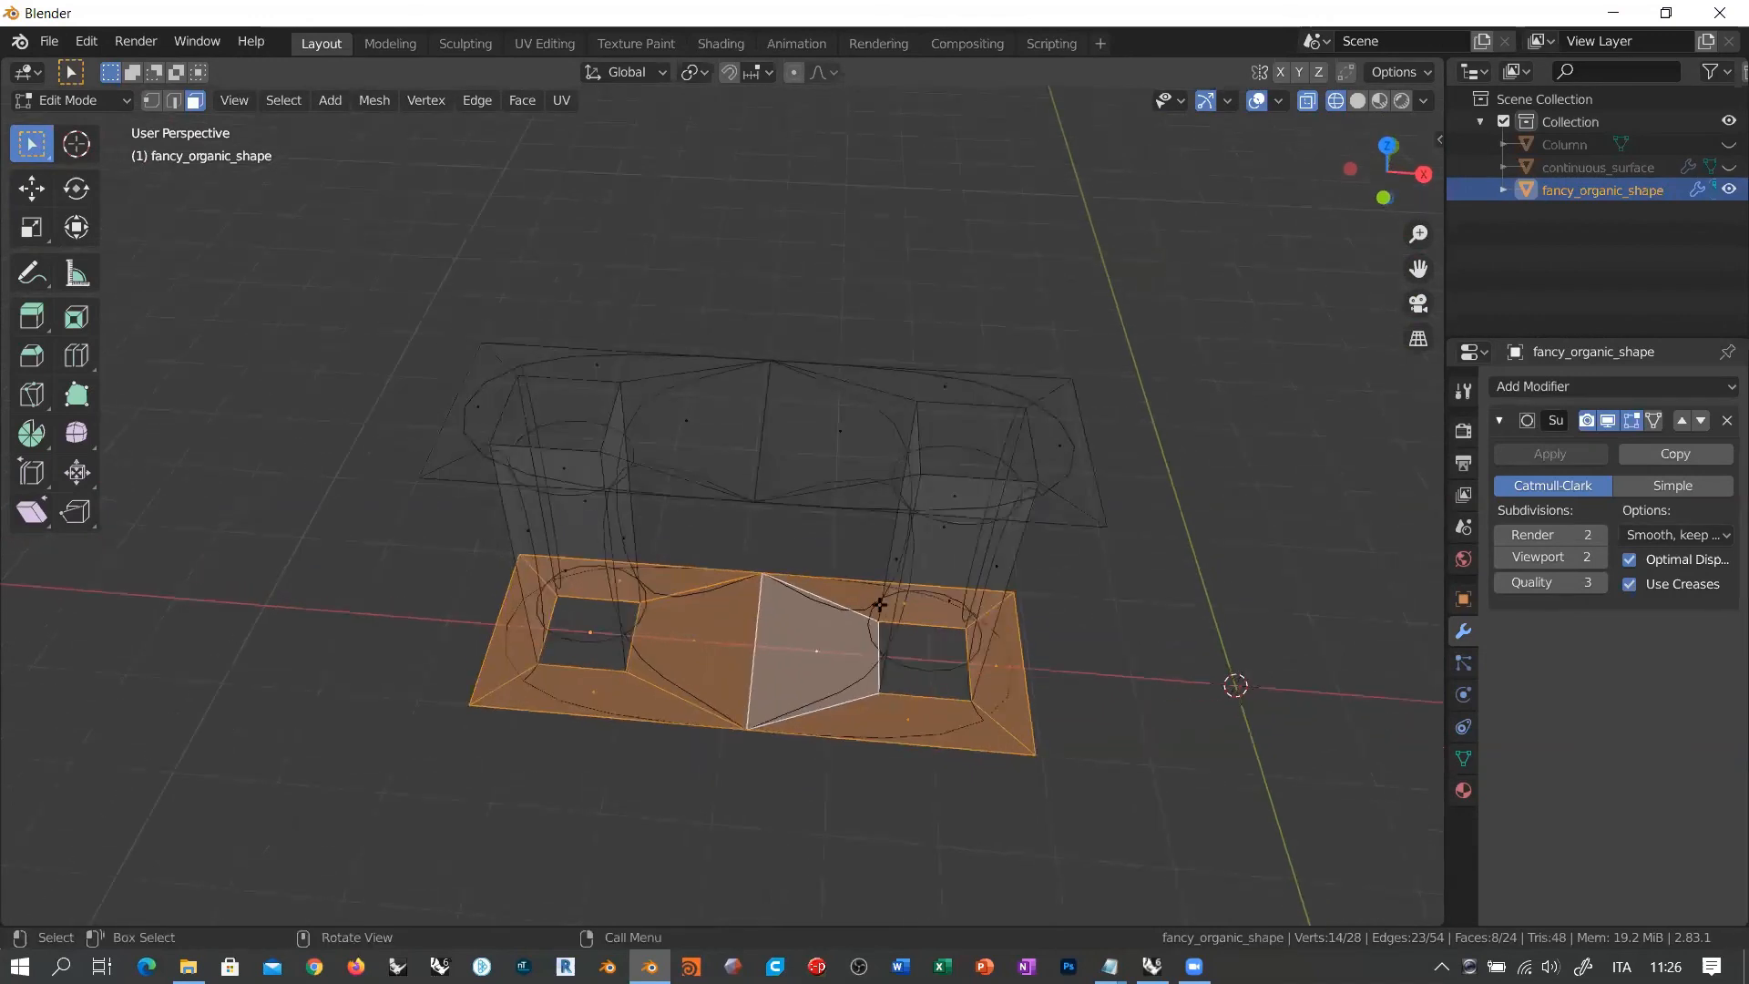
pyautogui.moveTo(794, 585); pyautogui.dragTo(1002, 492, button='middle')
pyautogui.press('Tab')
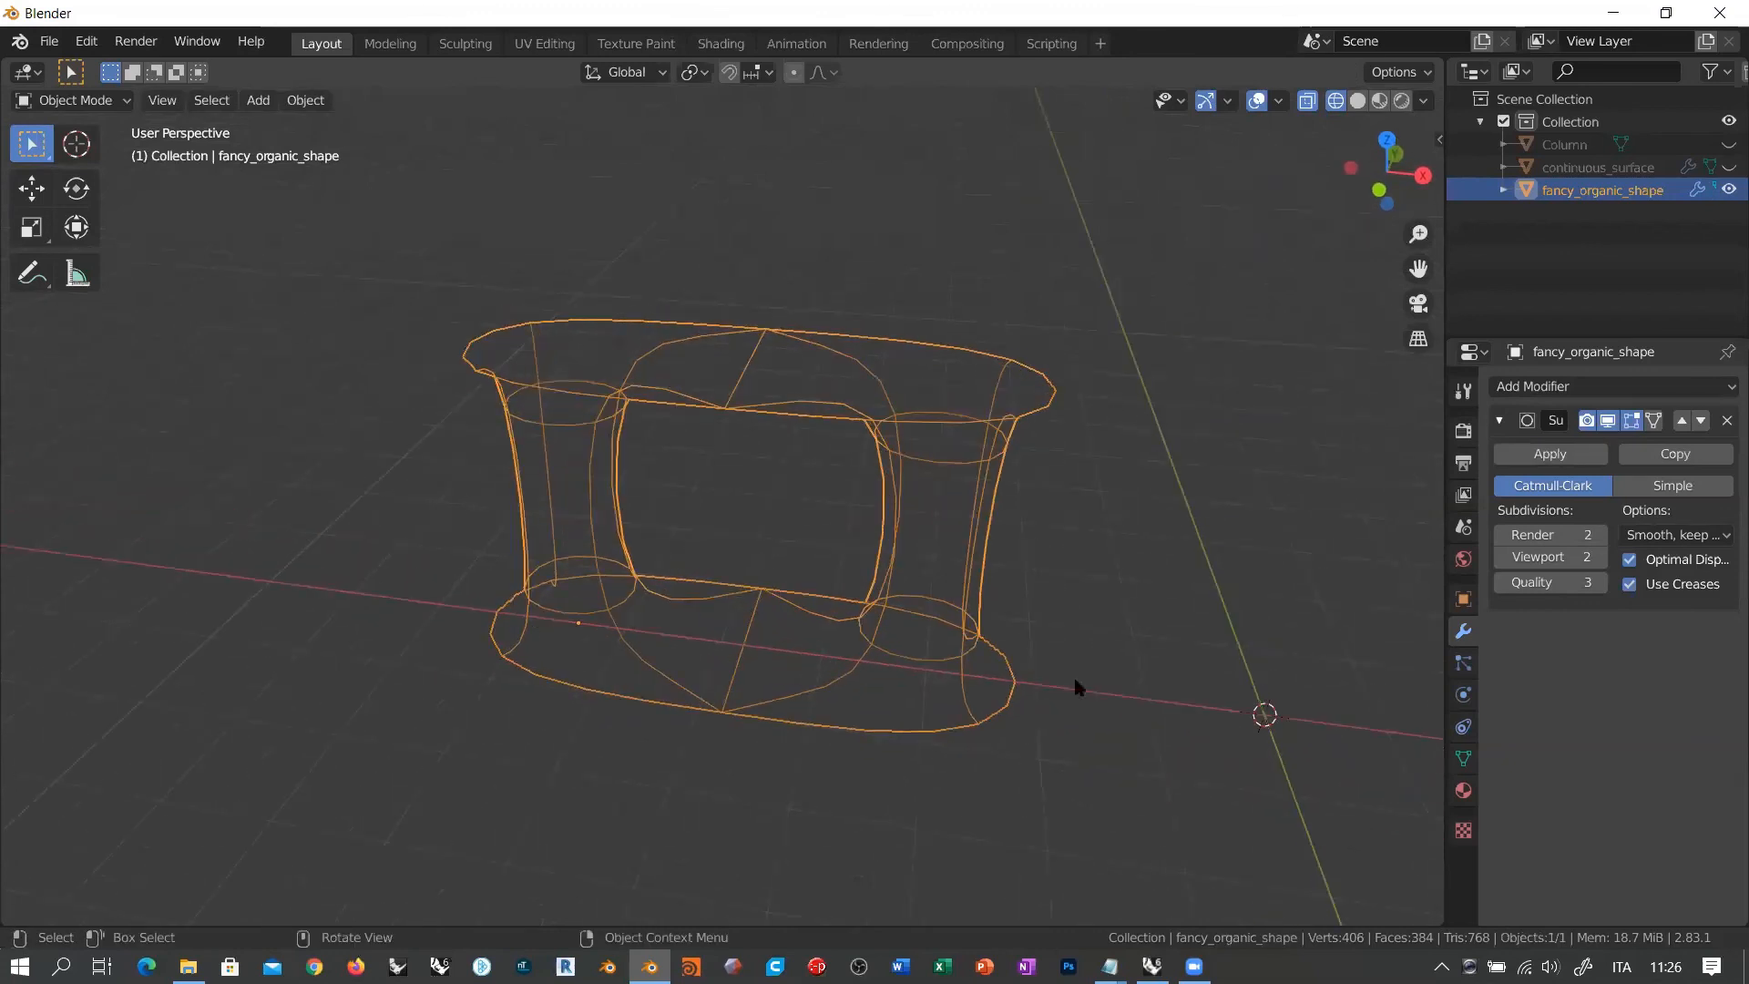